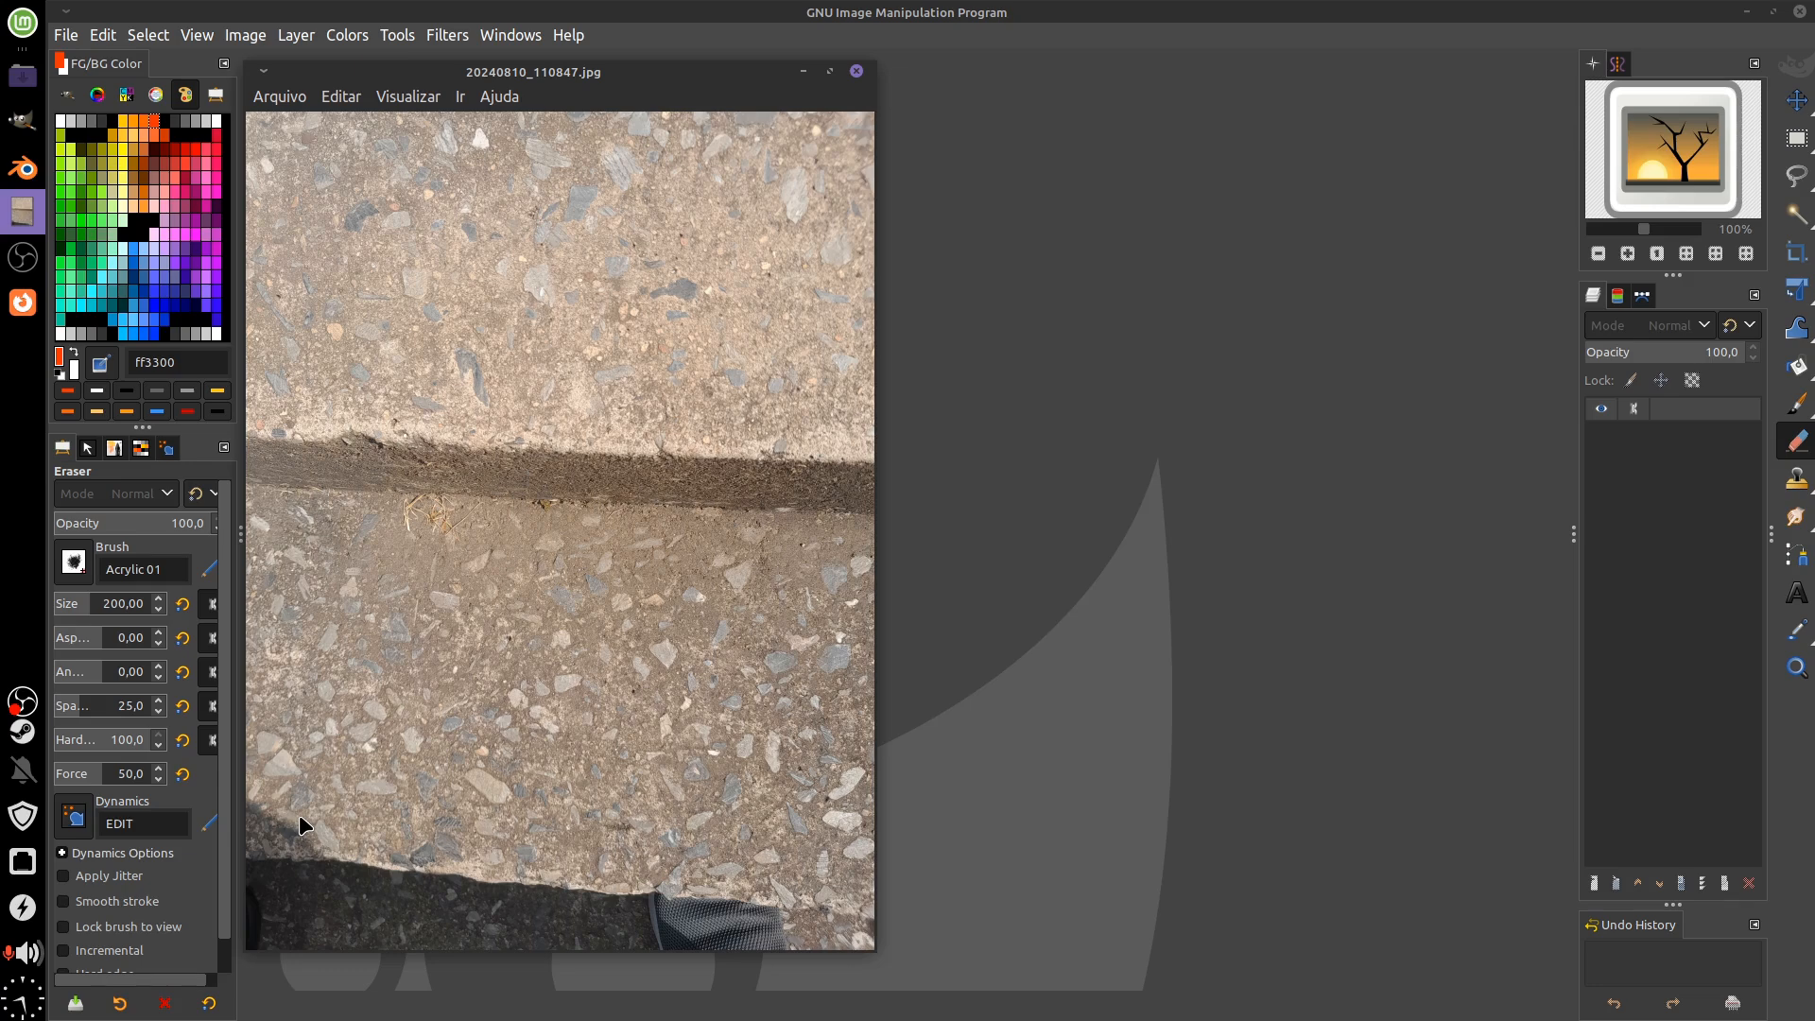
Switch to Firefox to view the course page on repetitive texture painting, and return to GIMP
left_click(22, 302)
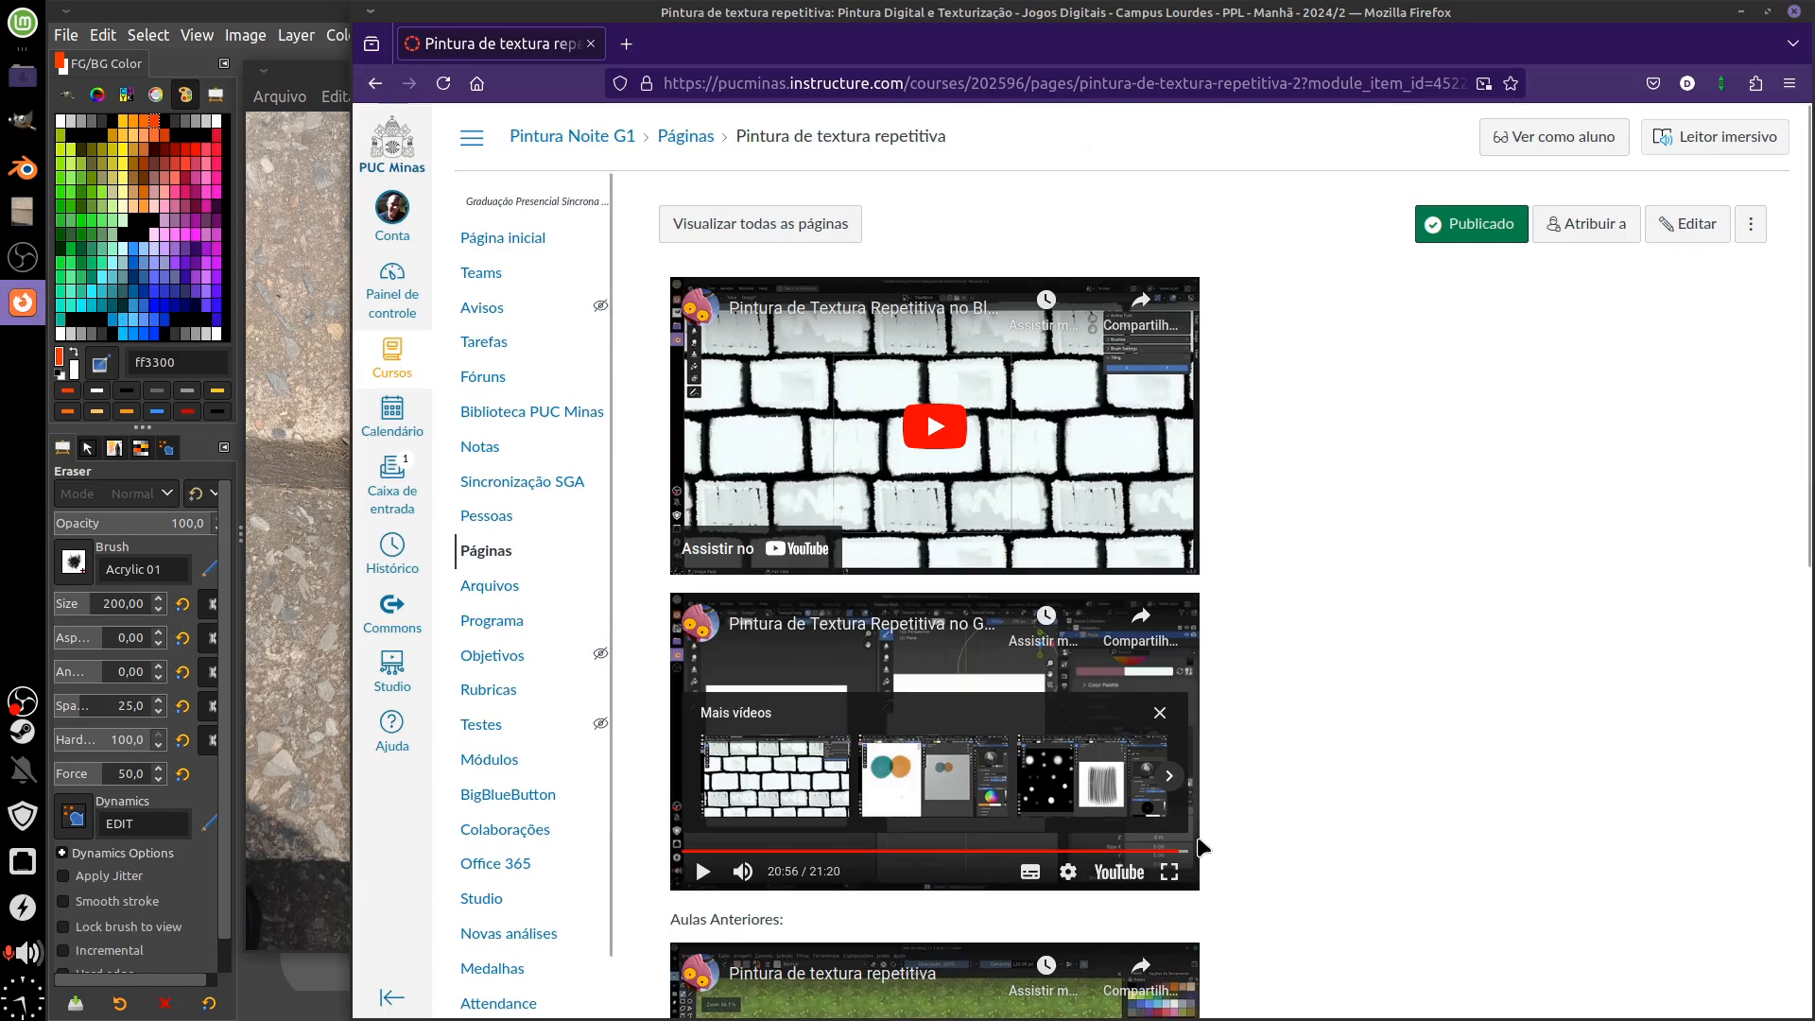
left_click(1741, 11)
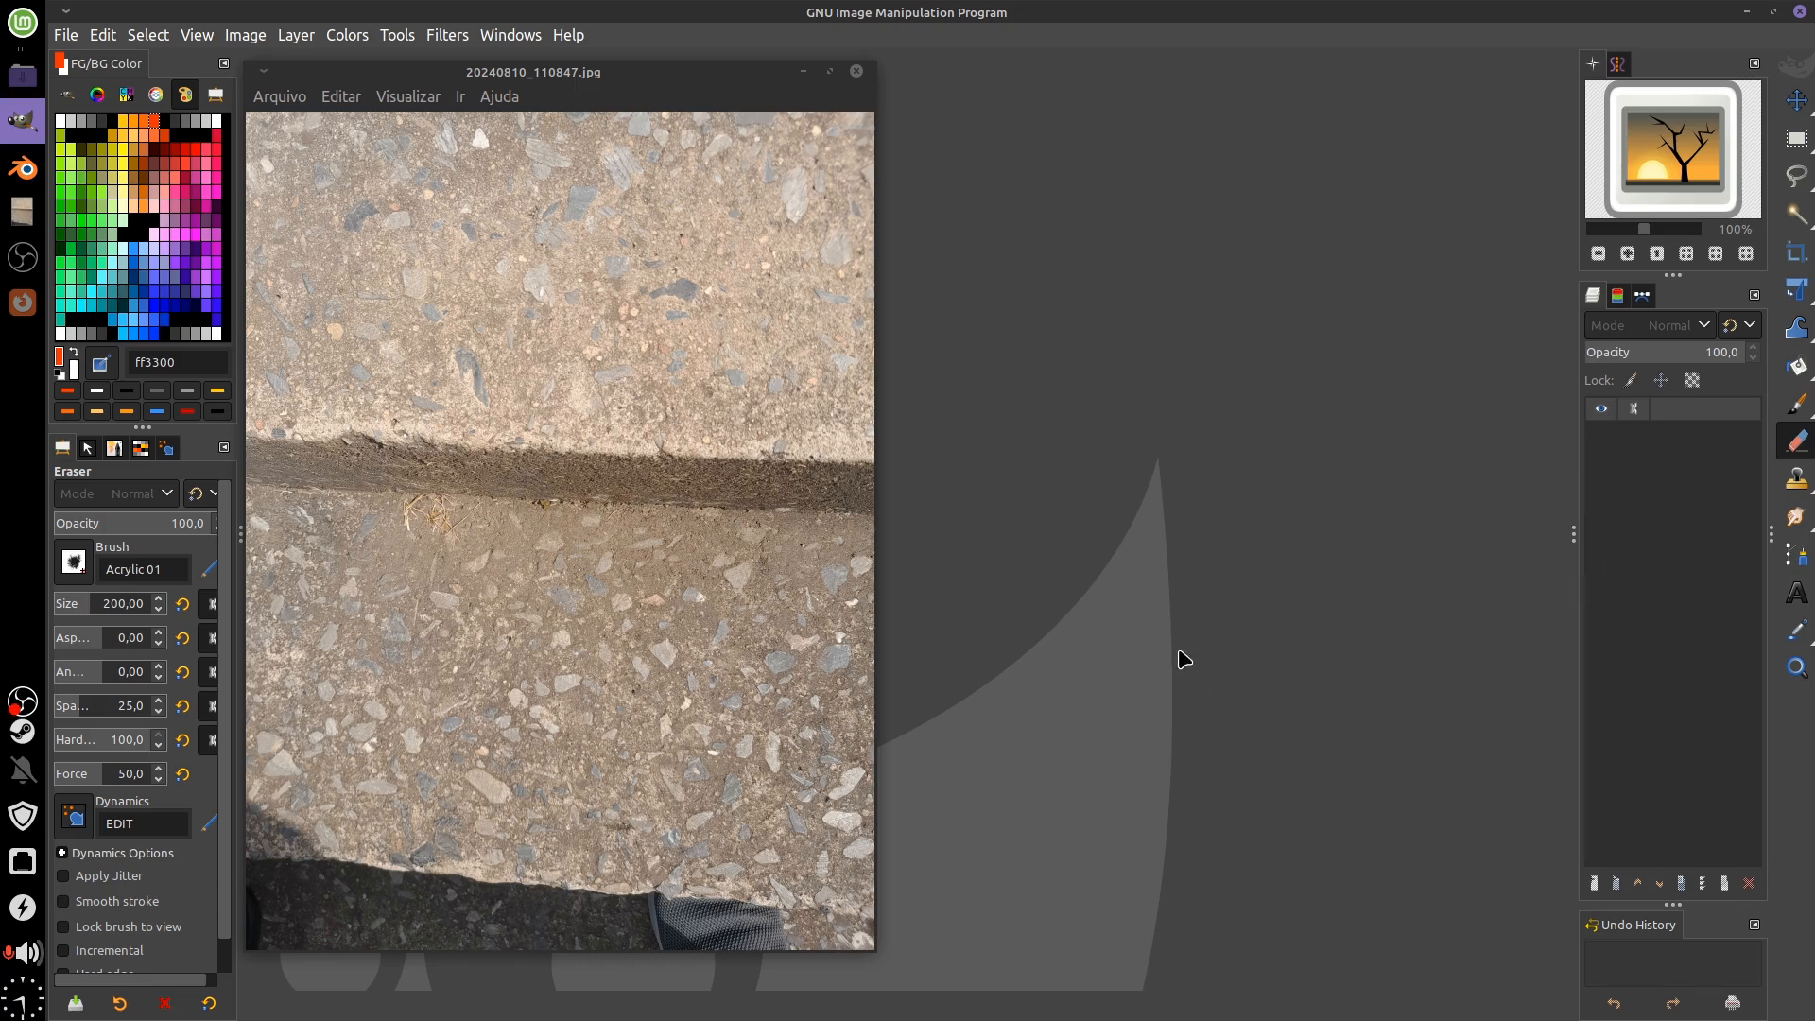
Examine the stones and surface grain of both concrete steps up close in the photo 20240810_110847.jpg
left_click(643, 113)
mouse_move(643, 74)
left_mouse_down()
mouse_move(686, 73)
mouse_move(667, 72)
left_mouse_up()
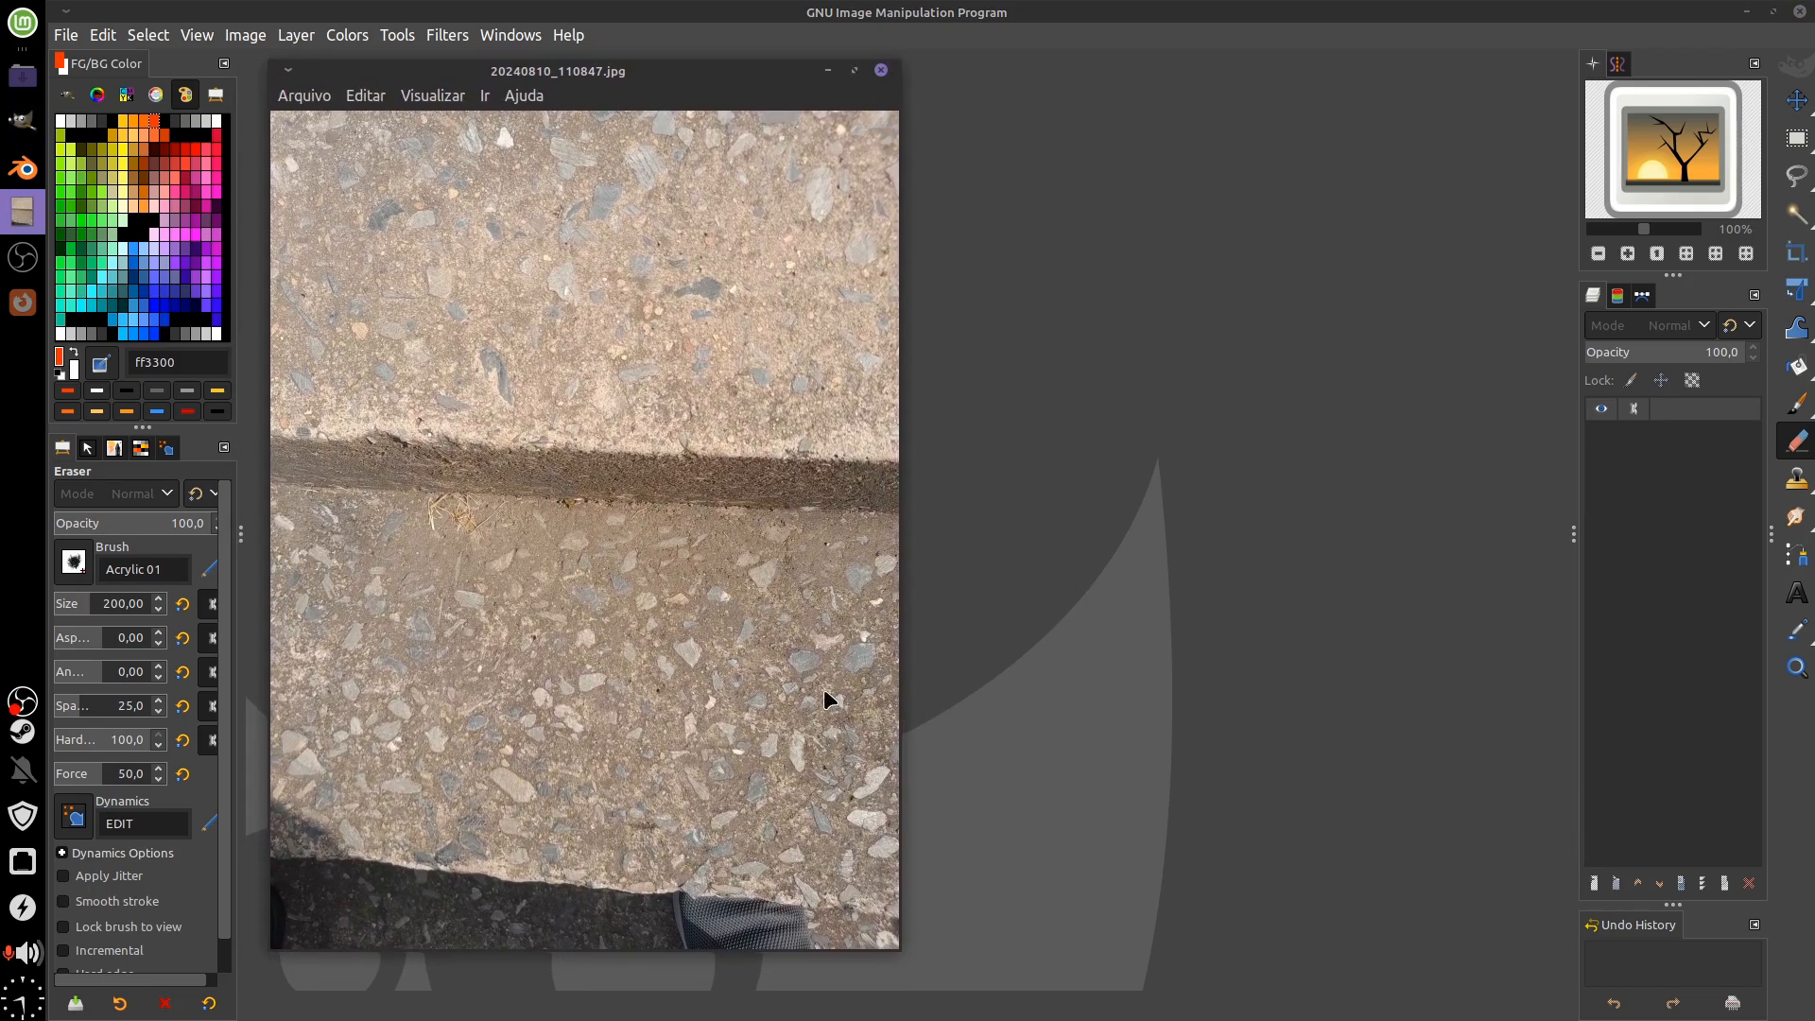
scroll(814, 697, "up", 1)
scroll(813, 694, "up", 5)
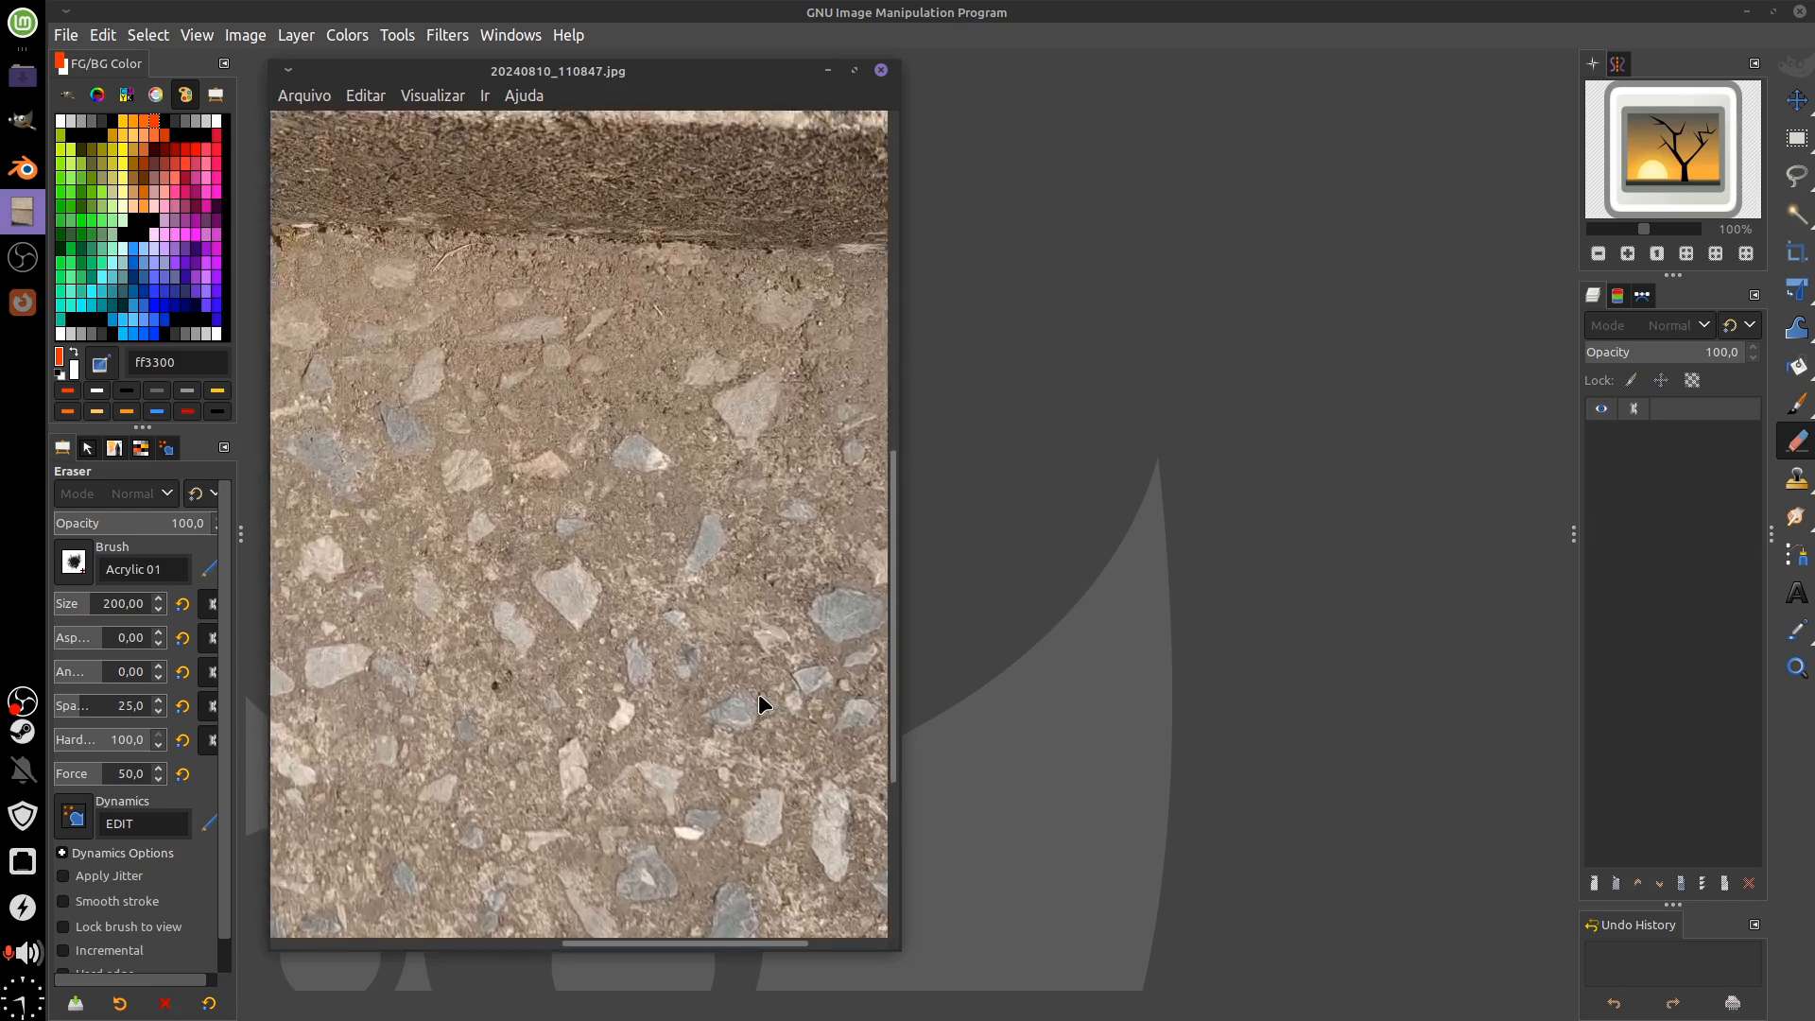
left_click_drag(715, 632, 934, 659)
left_click_drag(726, 554, 822, 575)
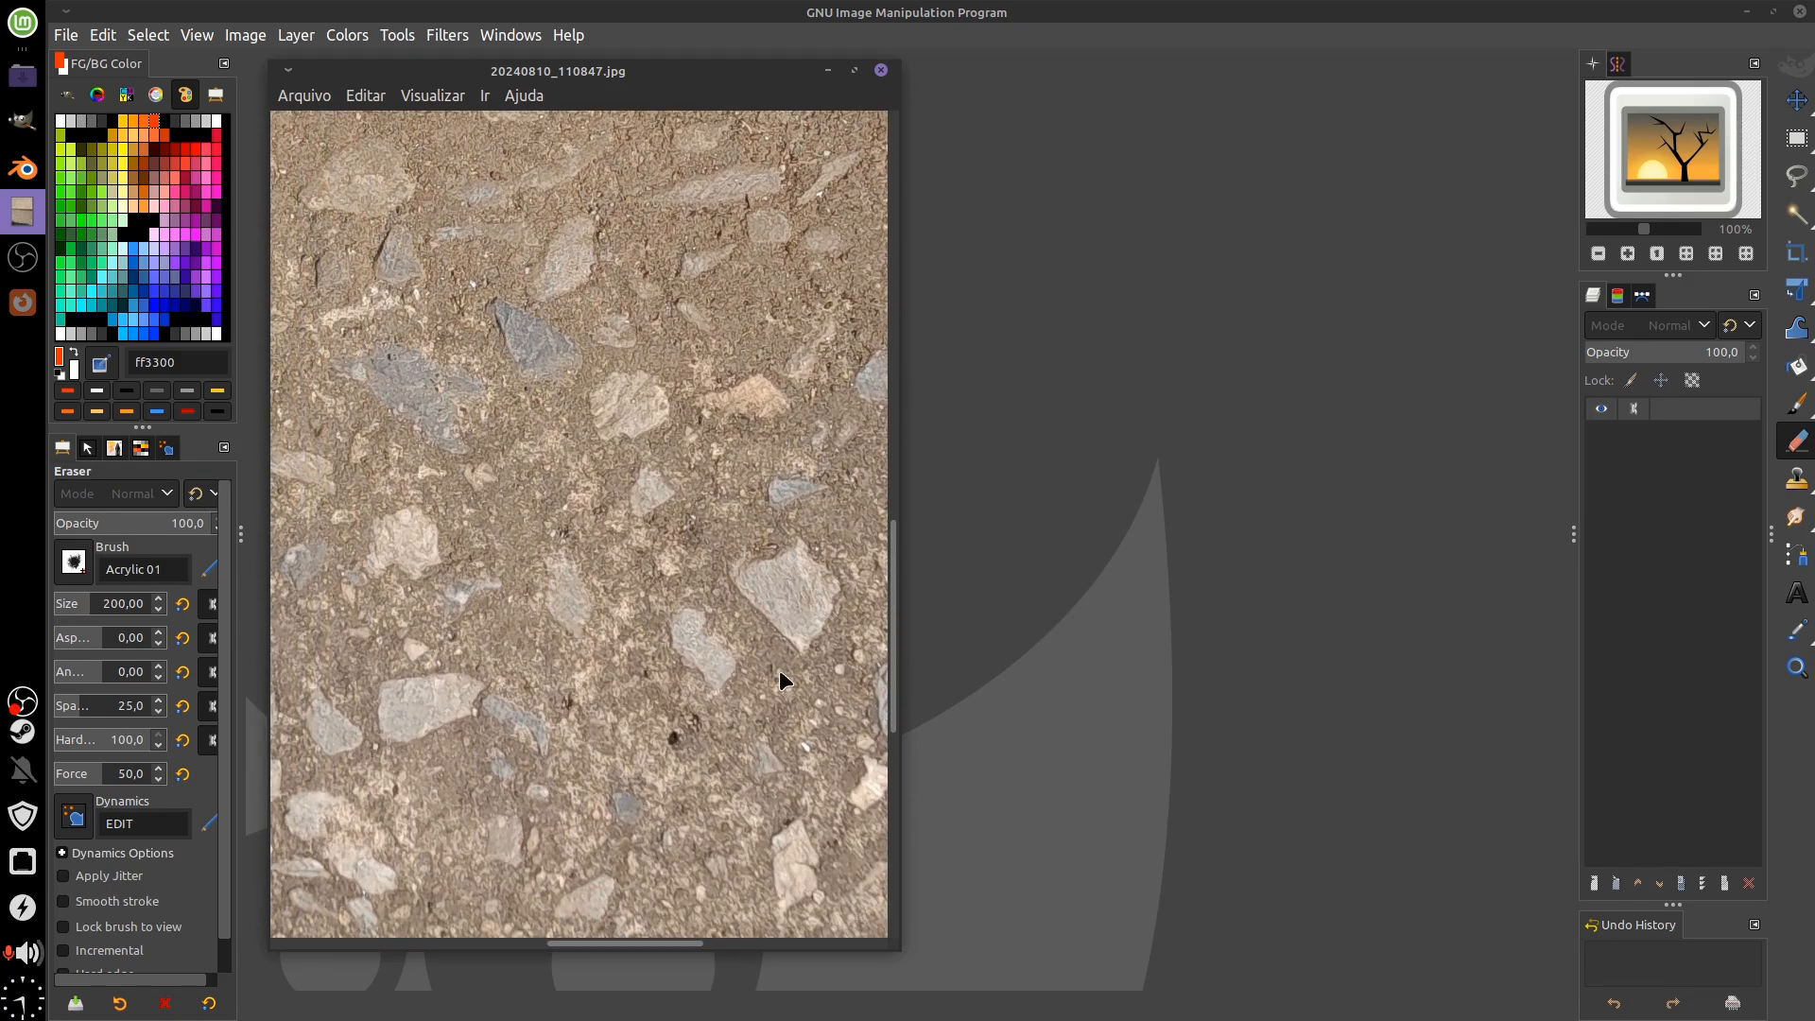
left_click_drag(736, 691, 694, 712)
left_click_drag(703, 617, 771, 893)
left_click_drag(695, 449, 652, 924)
left_click_drag(686, 544, 452, 937)
left_click_drag(588, 749, 652, 773)
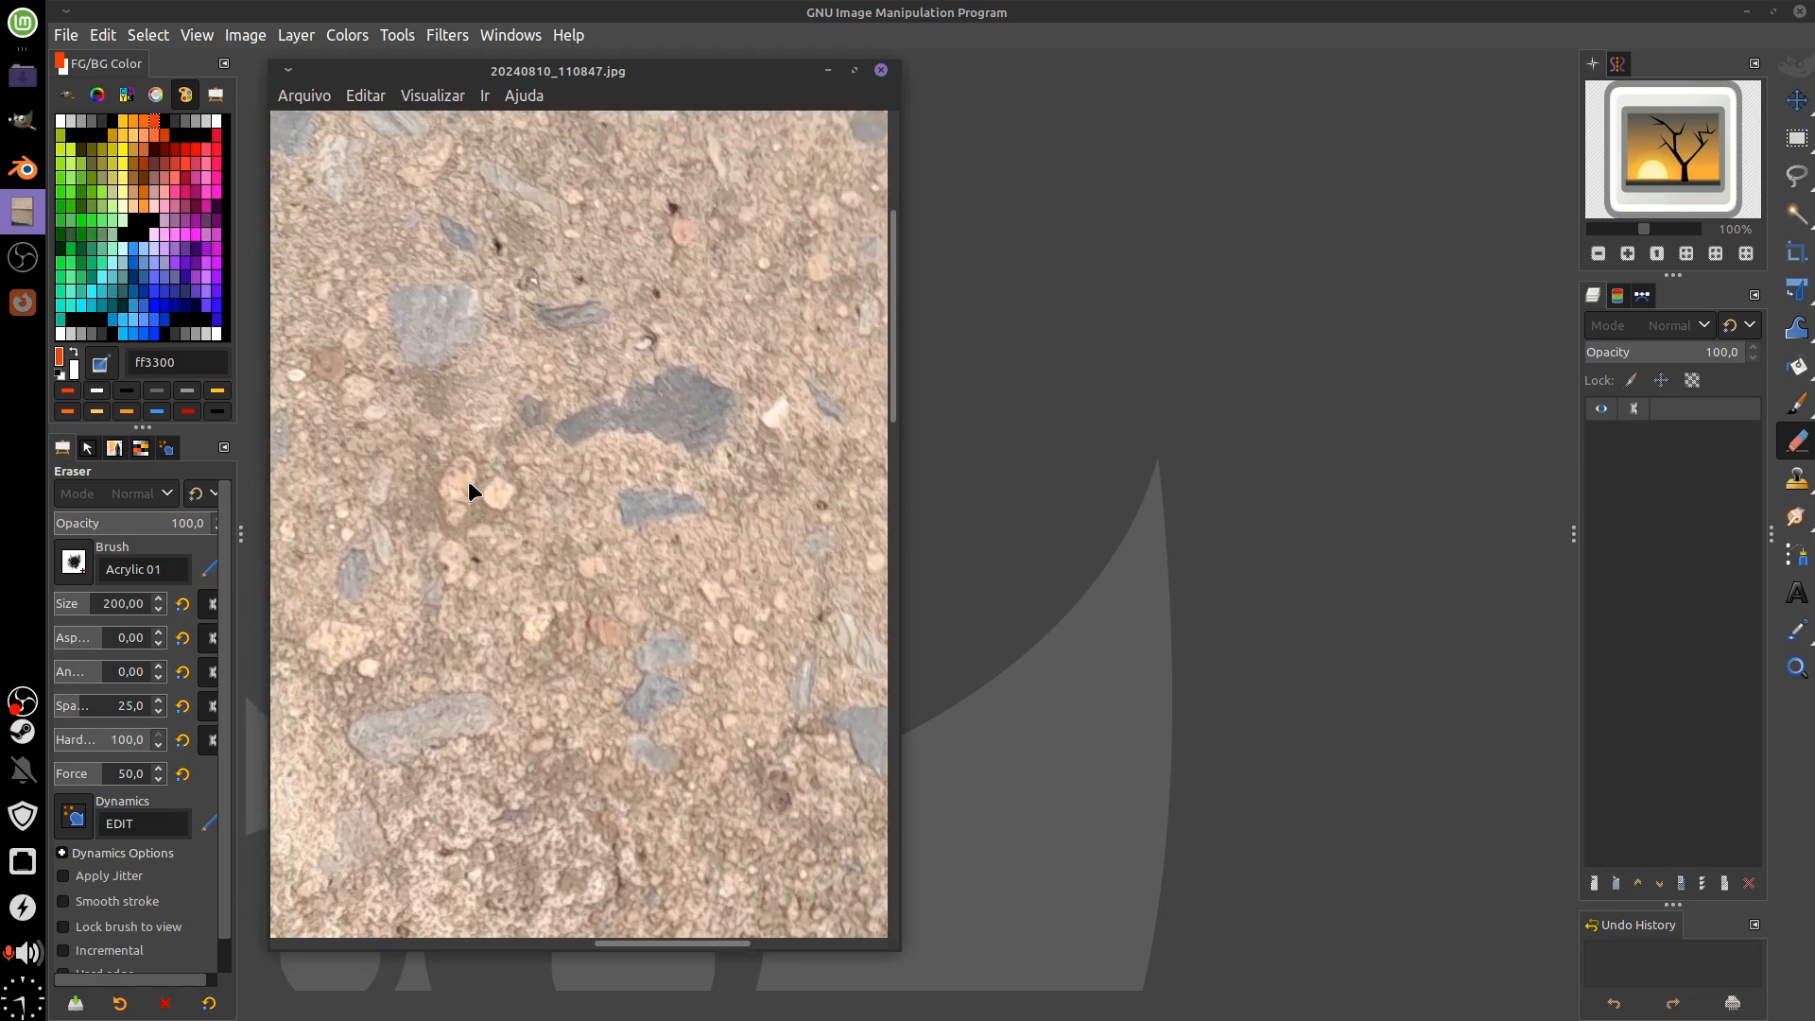
left_click_drag(693, 458, 711, 590)
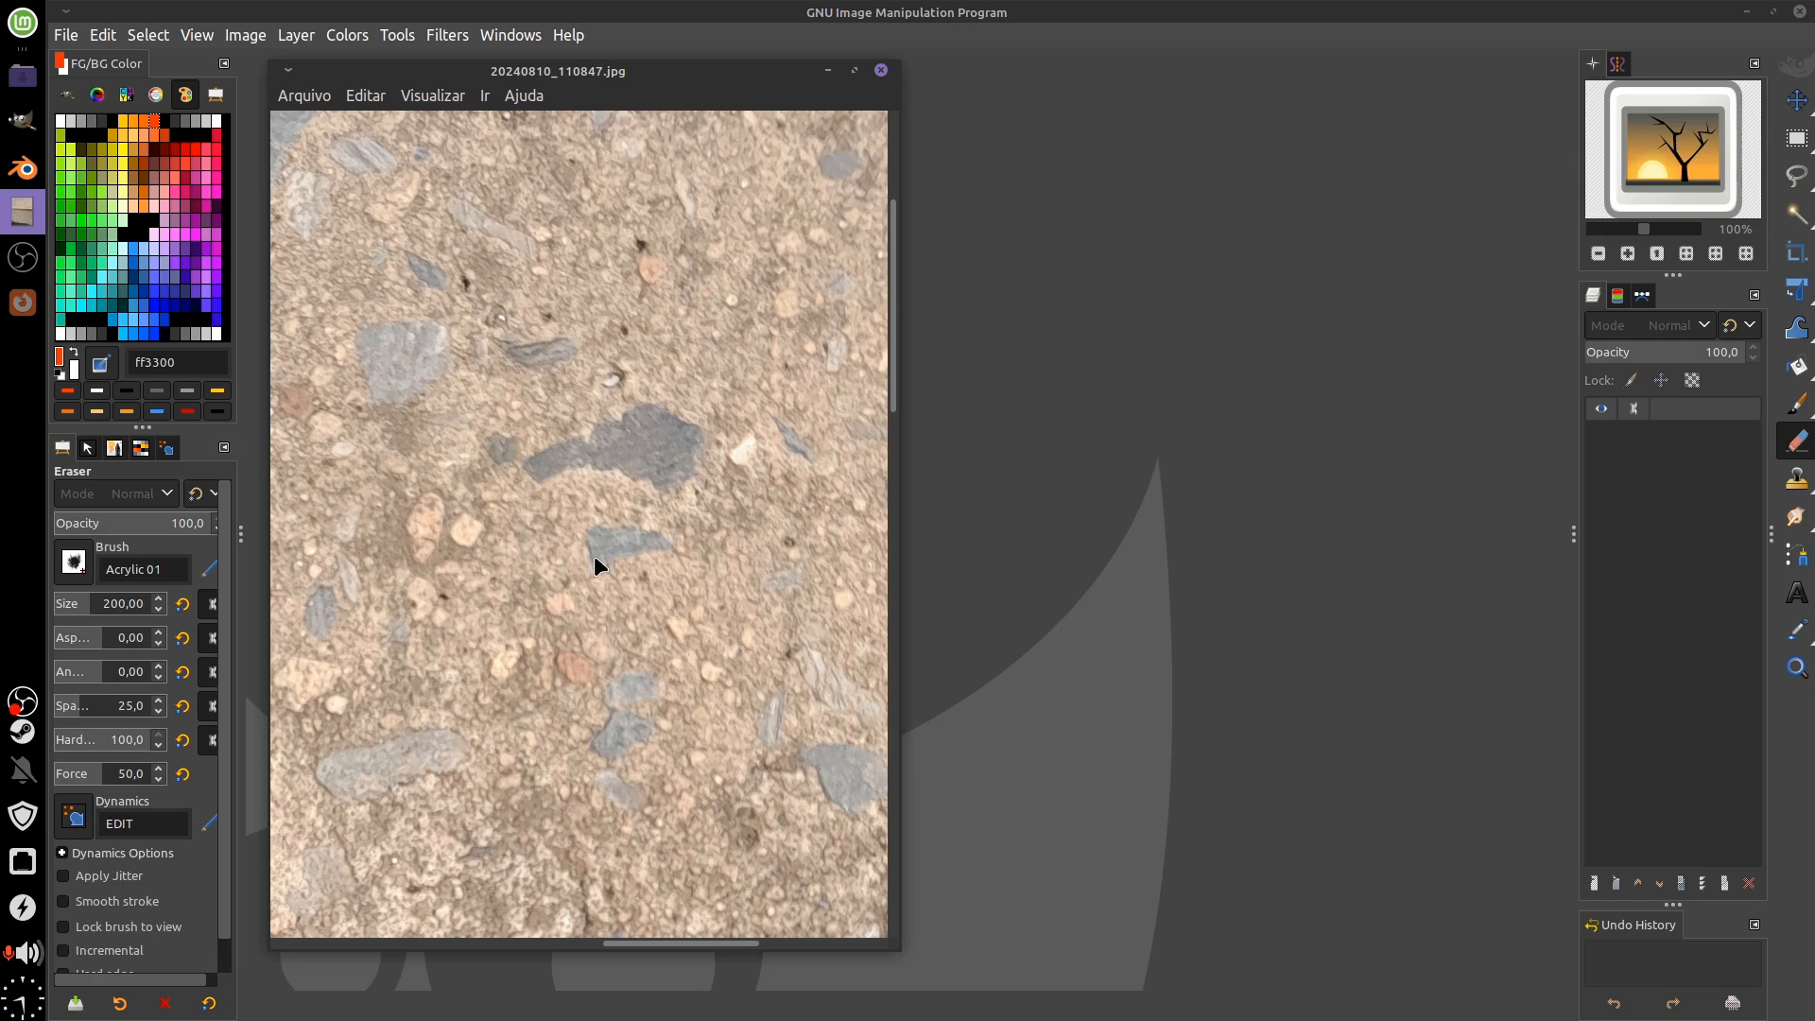
left_click_drag(635, 630, 819, 575)
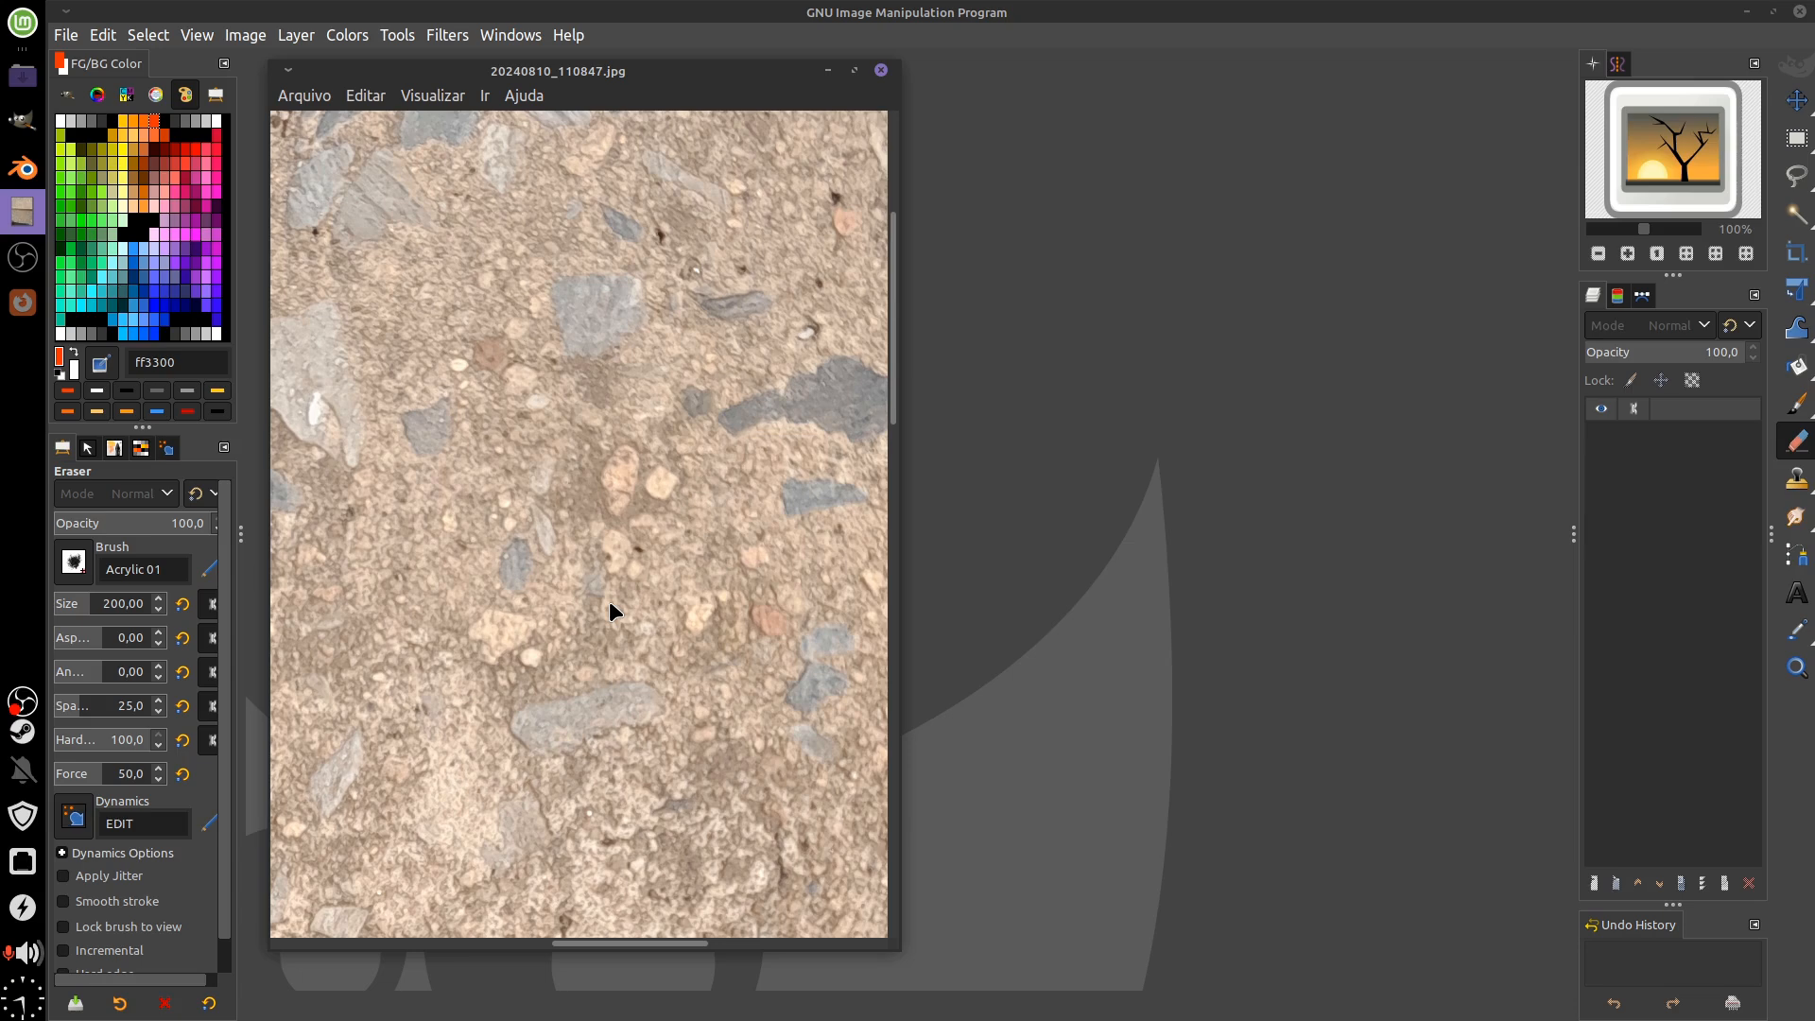
left_click(829, 74)
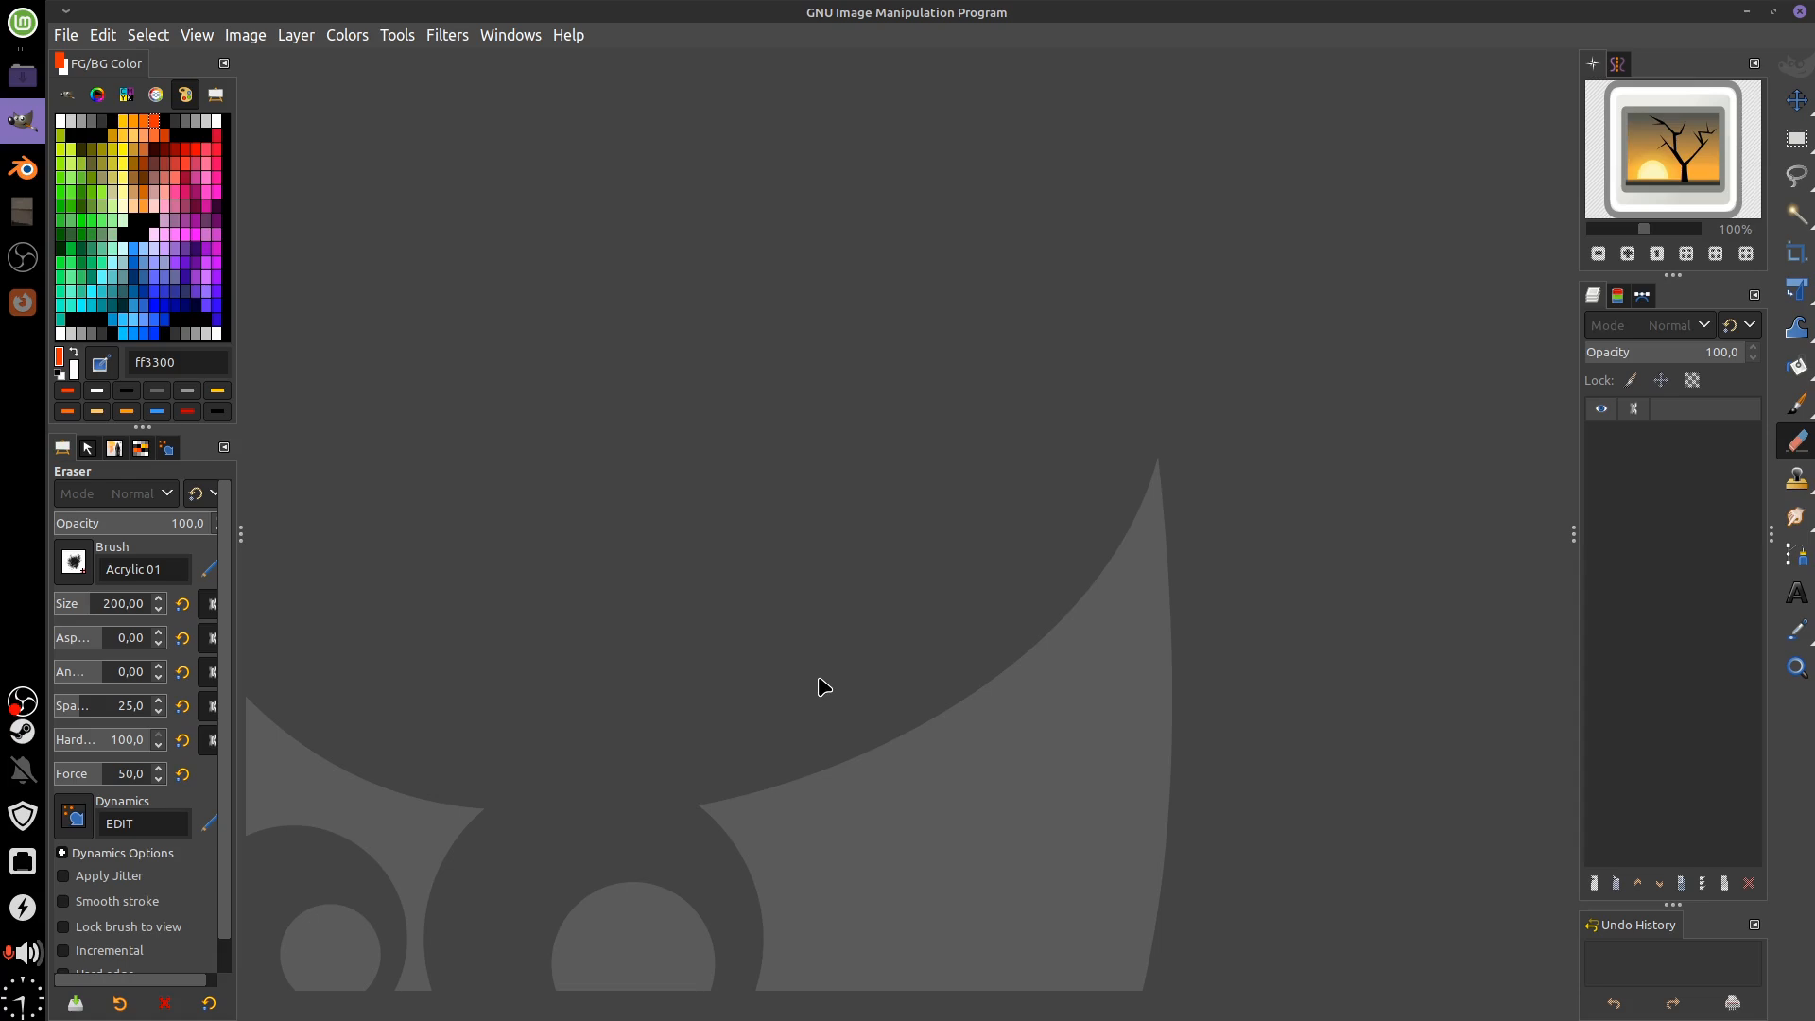
left_click(68, 38)
left_click(101, 70)
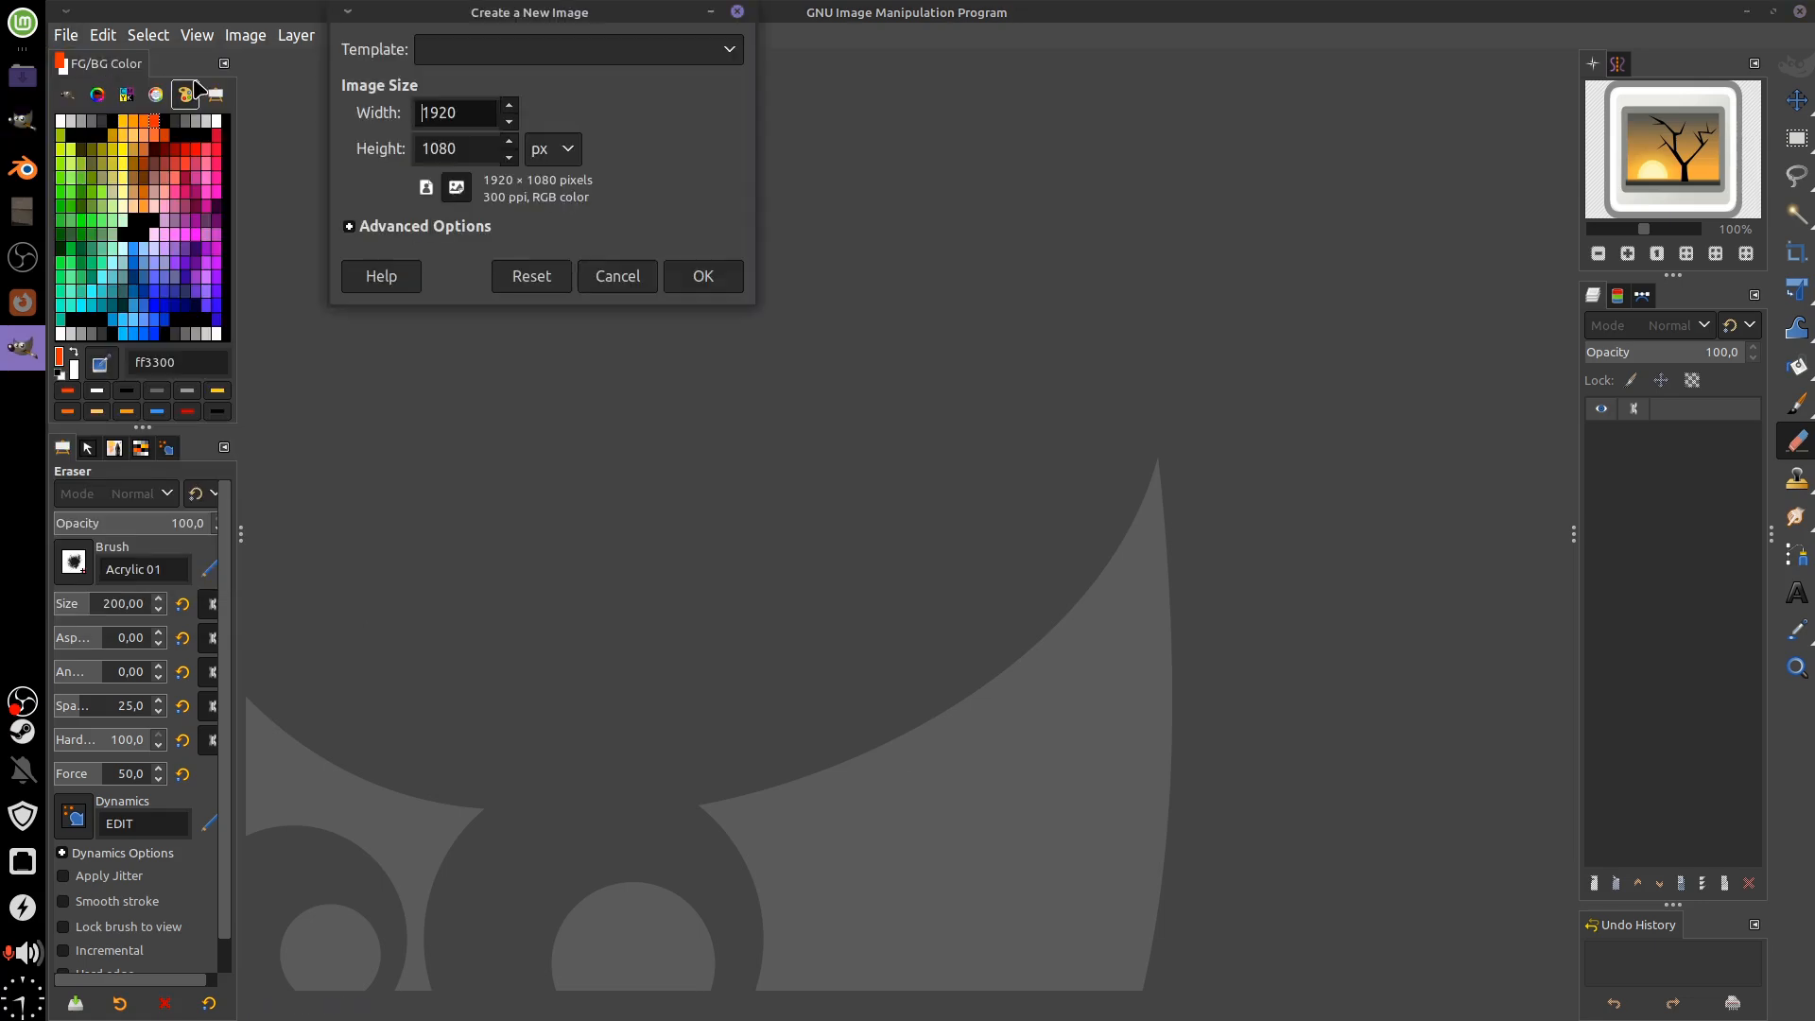
double_click(478, 112)
type("1024")
key("Tab")
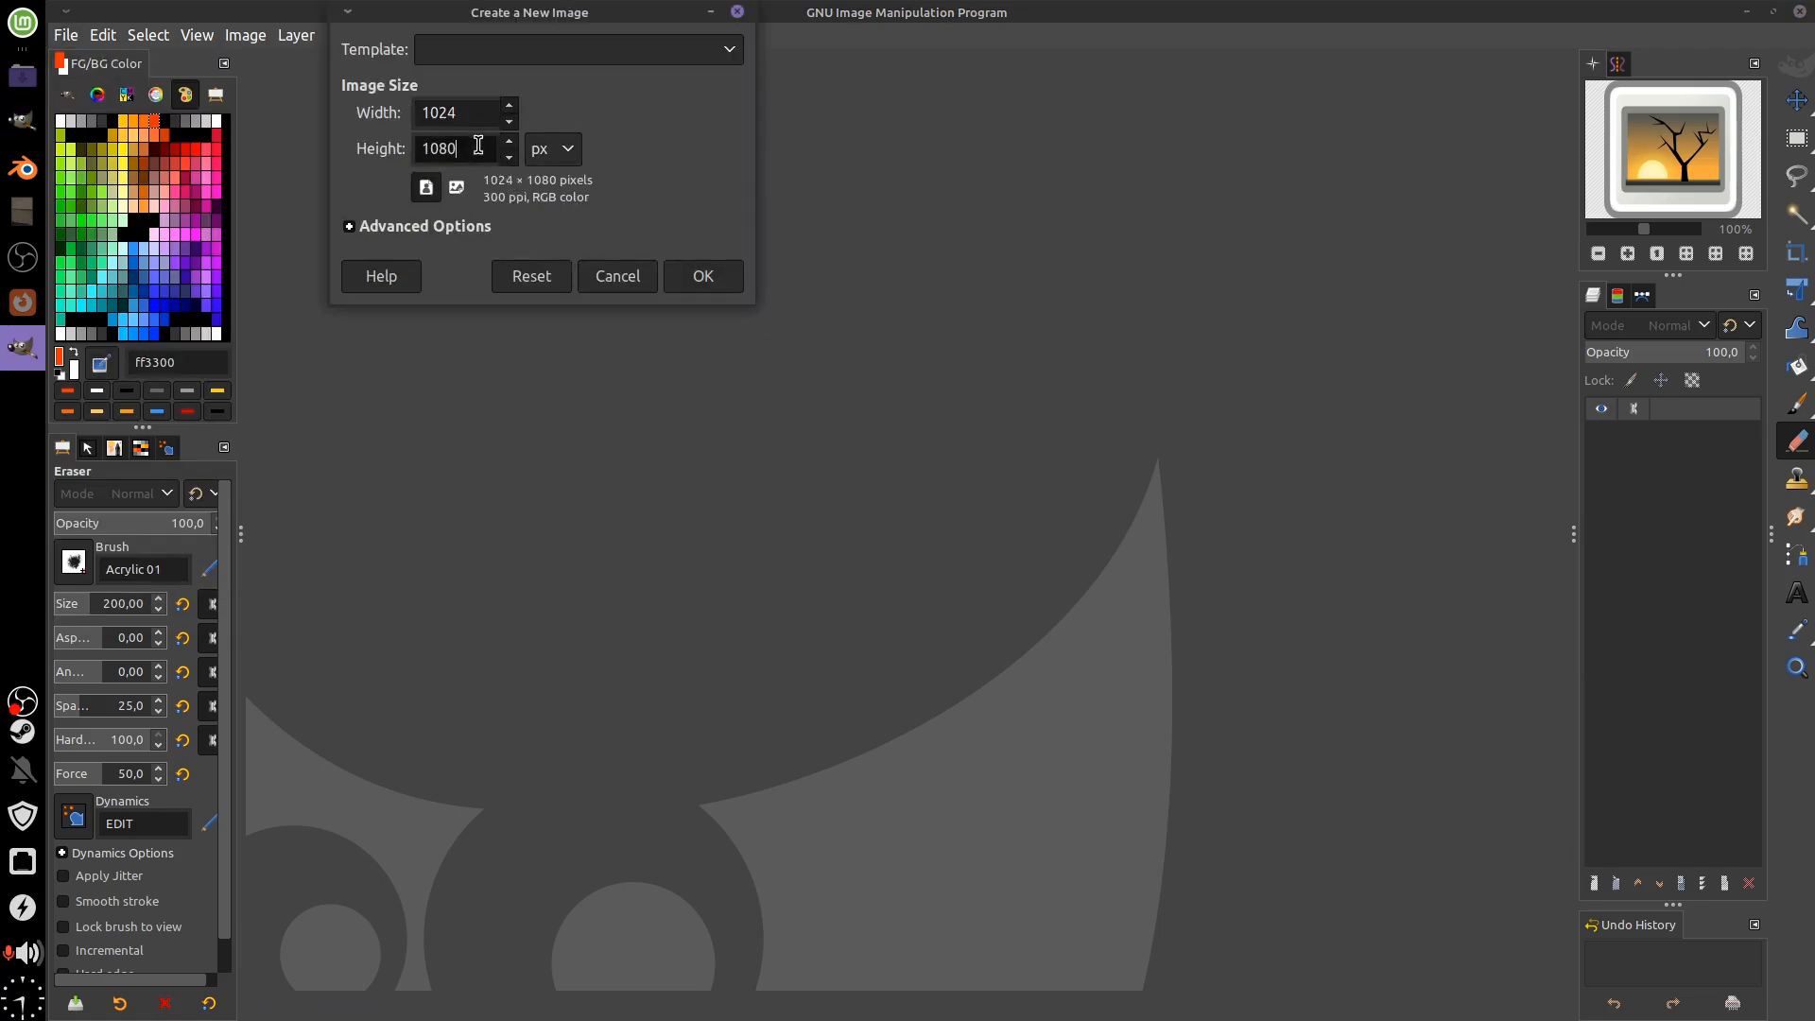
type("1024")
left_click(617, 275)
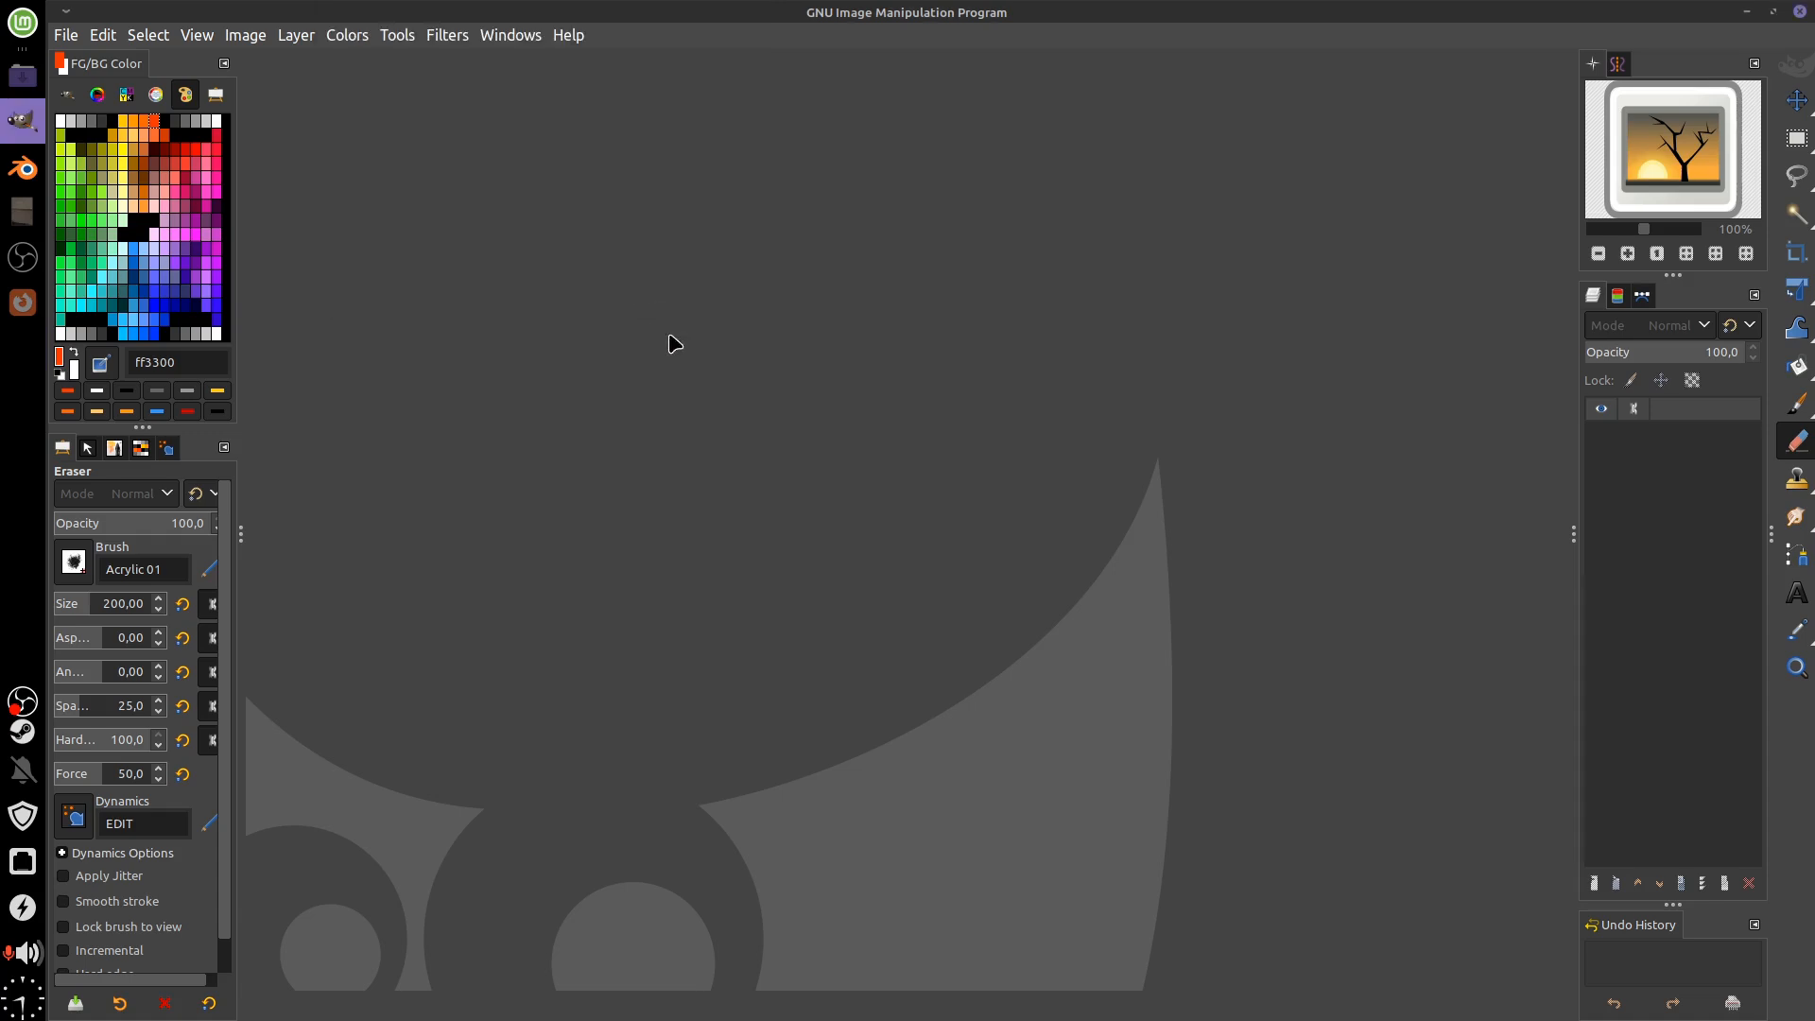
left_click(66, 35)
left_click(129, 64)
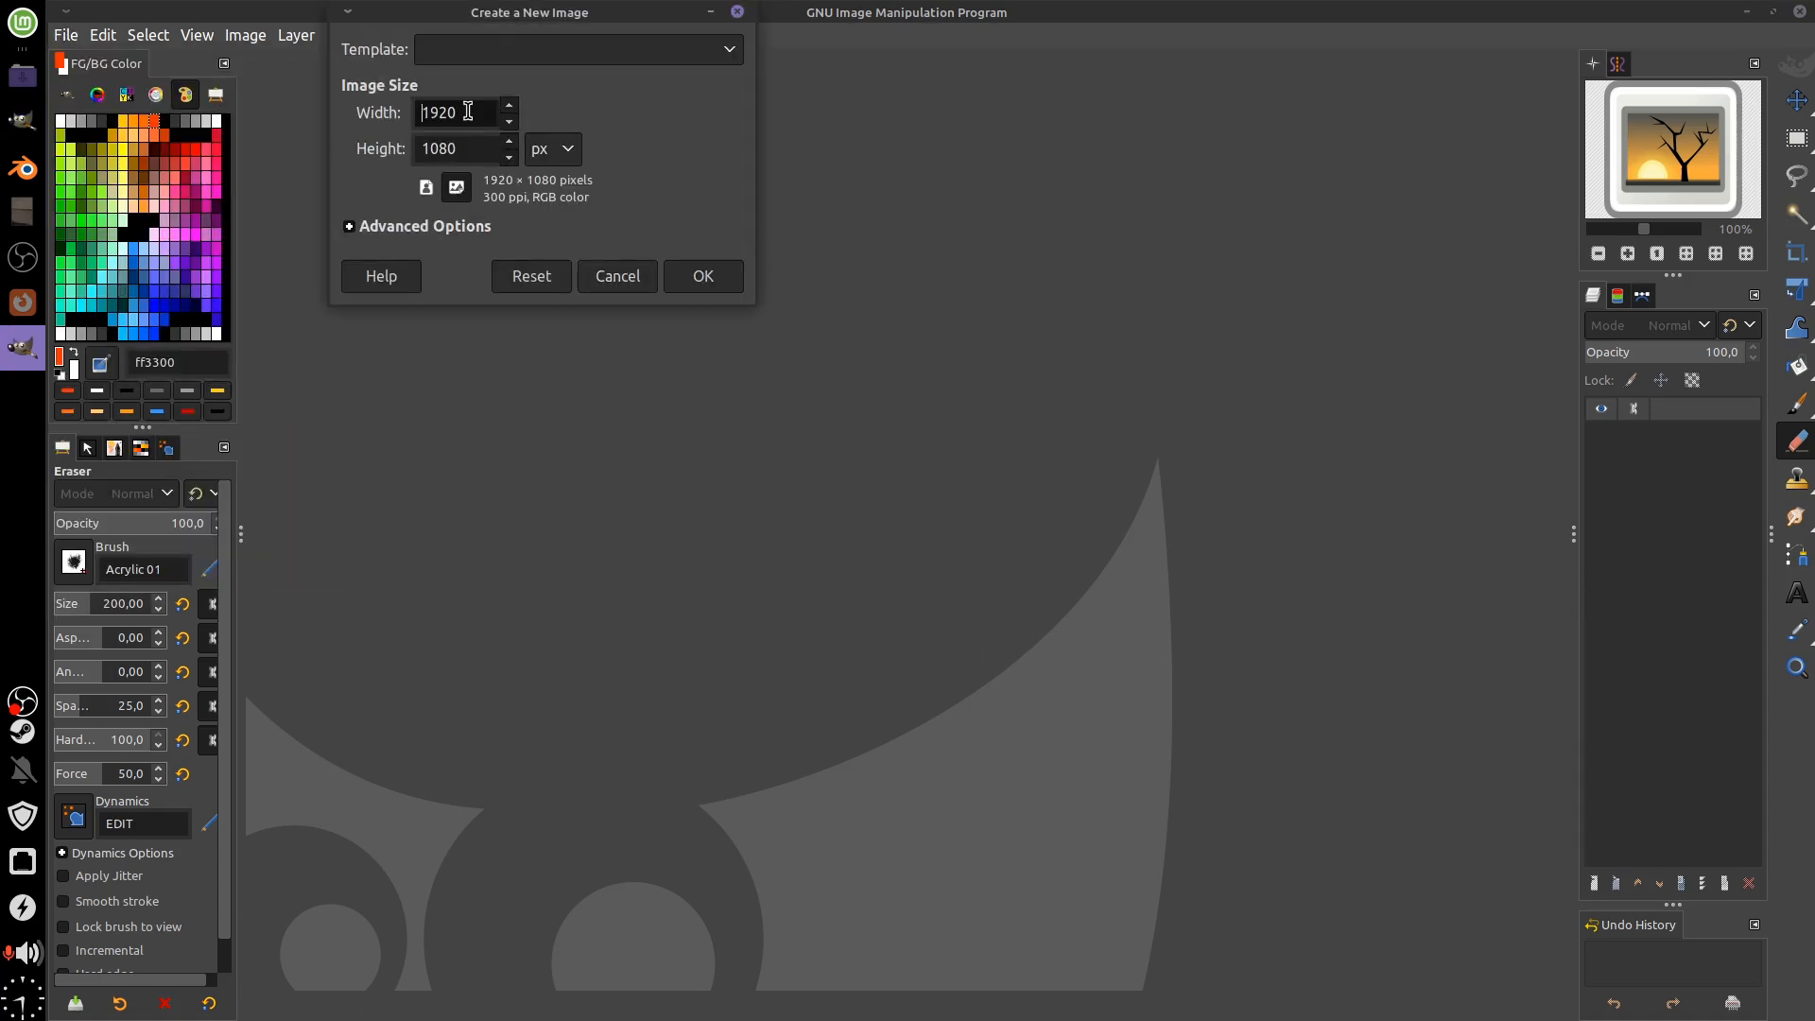
left_click(612, 276)
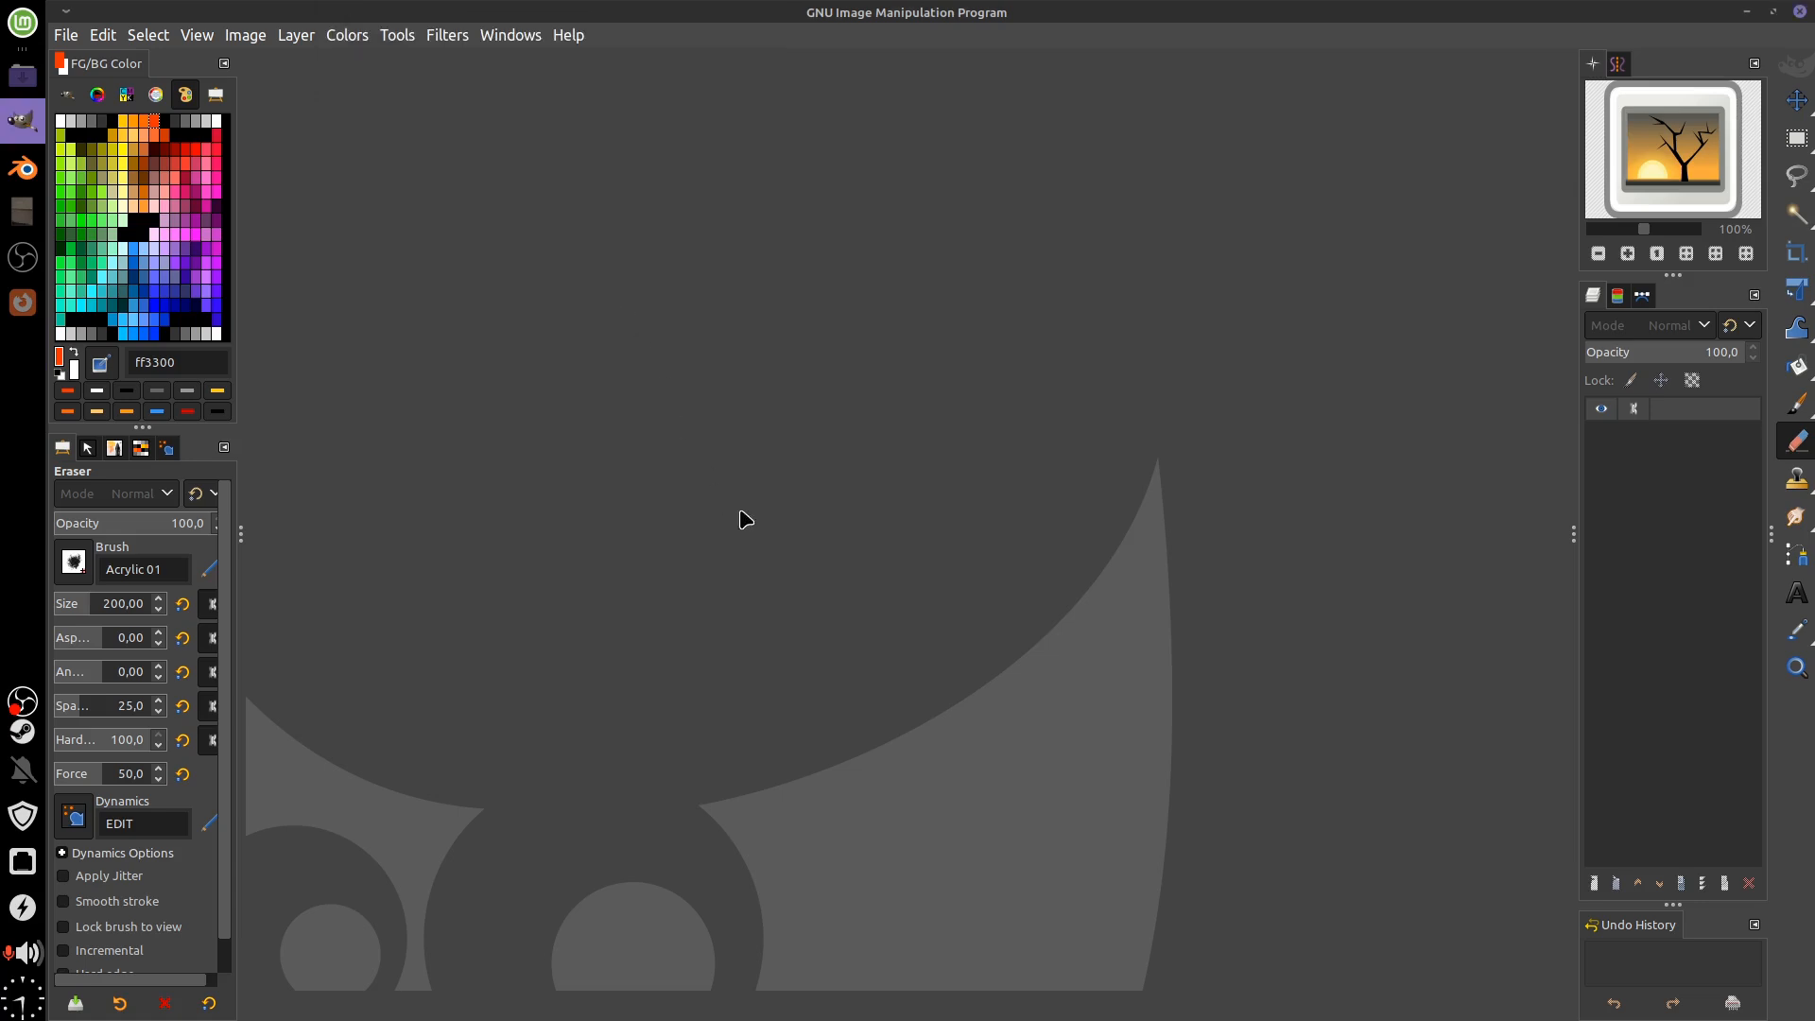
Create a new image 1024 px wide and 1024 px high
left_click(69, 40)
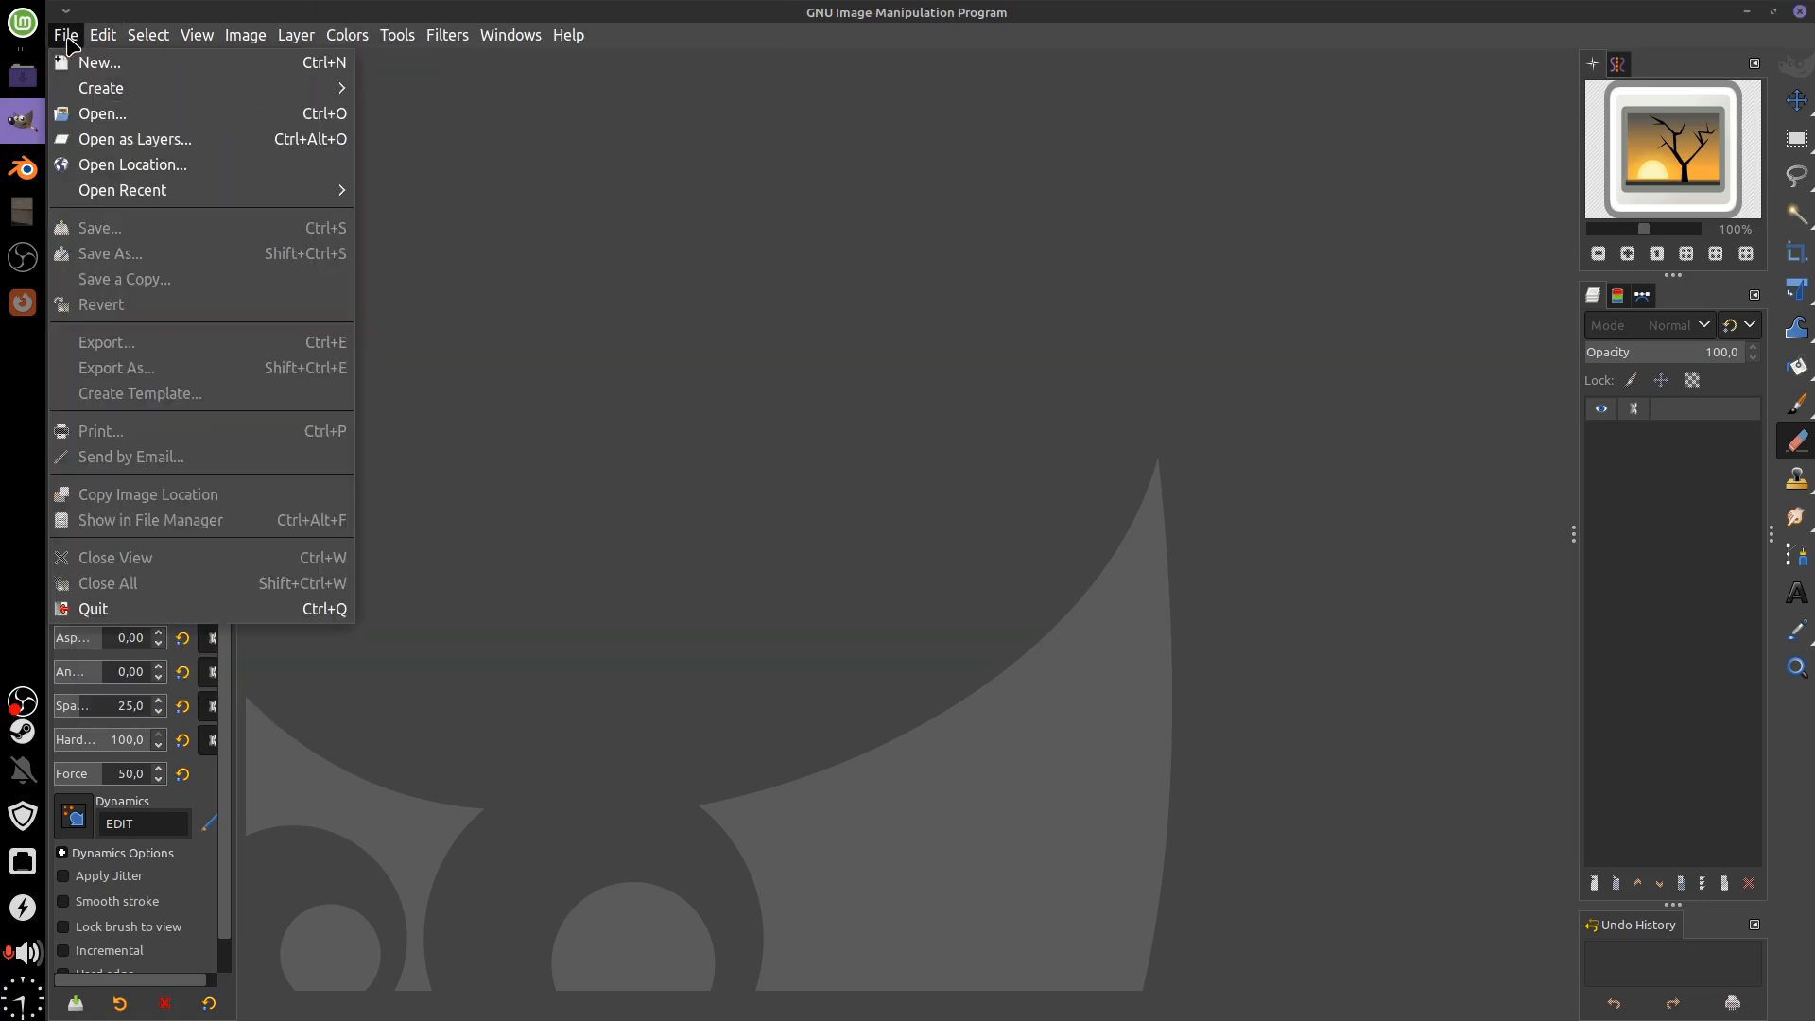
left_click(94, 63)
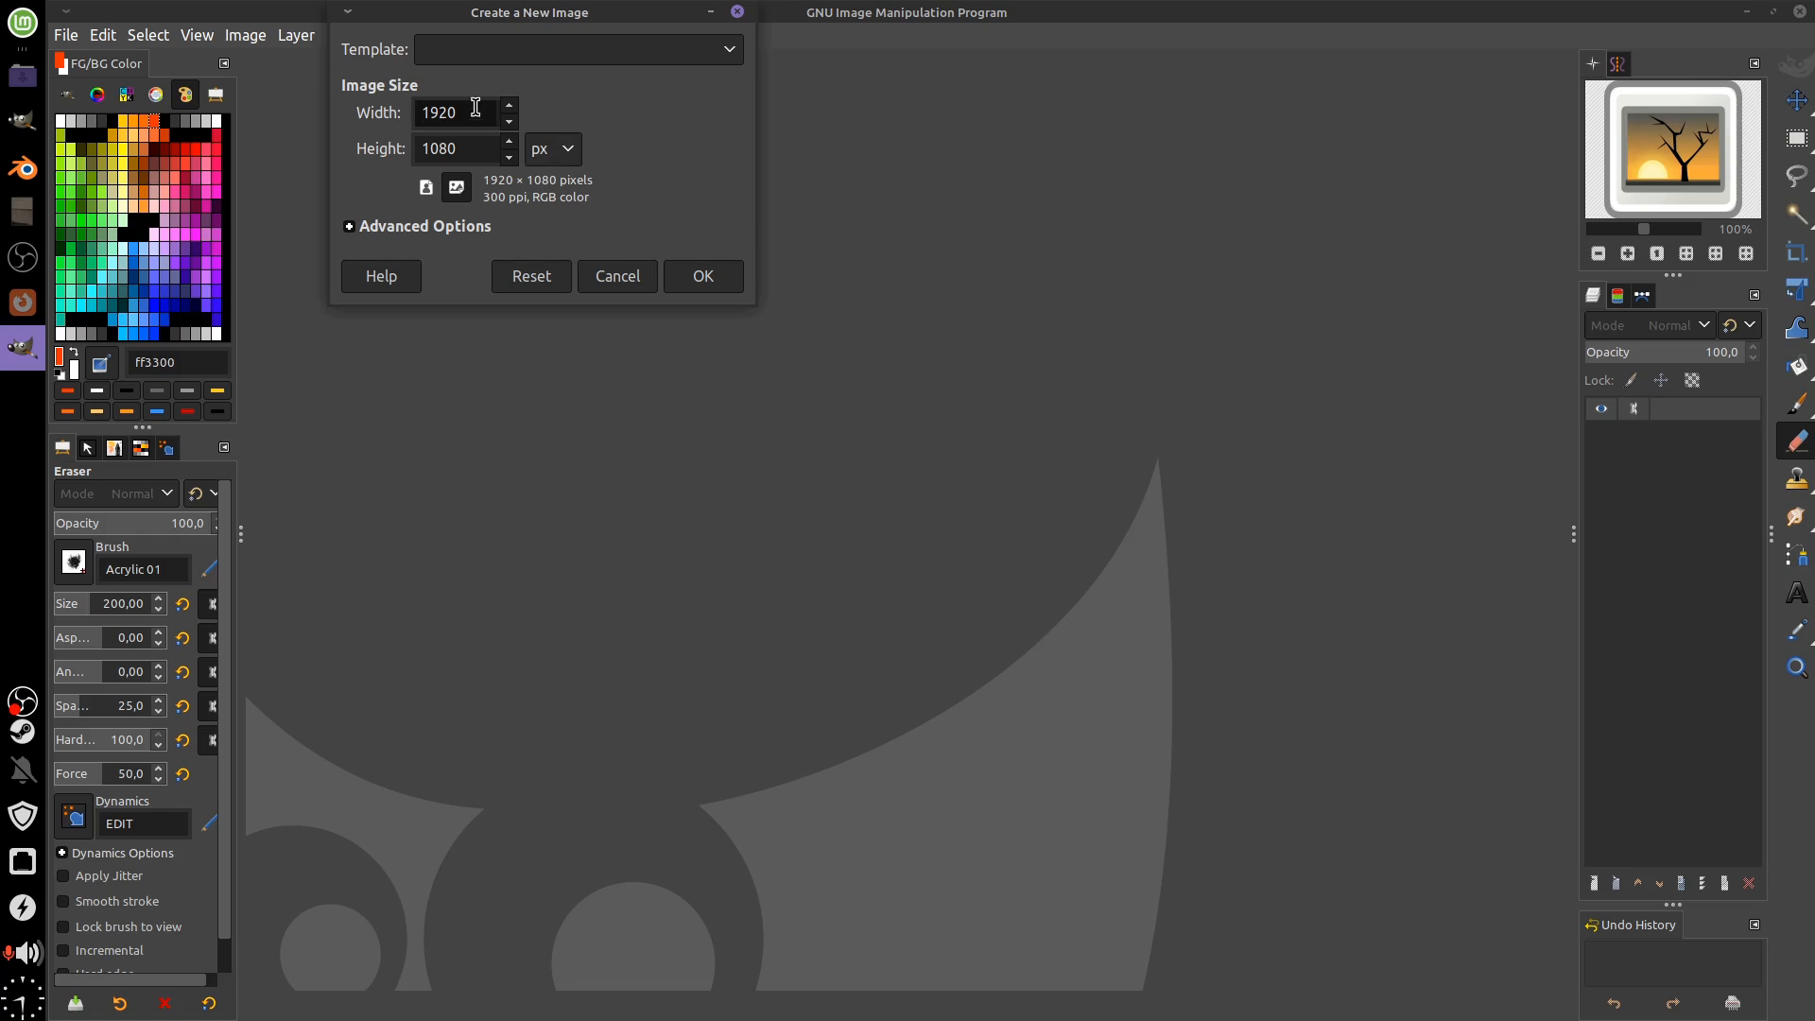
double_click(475, 107)
type("1024")
double_click(470, 148)
type("1")
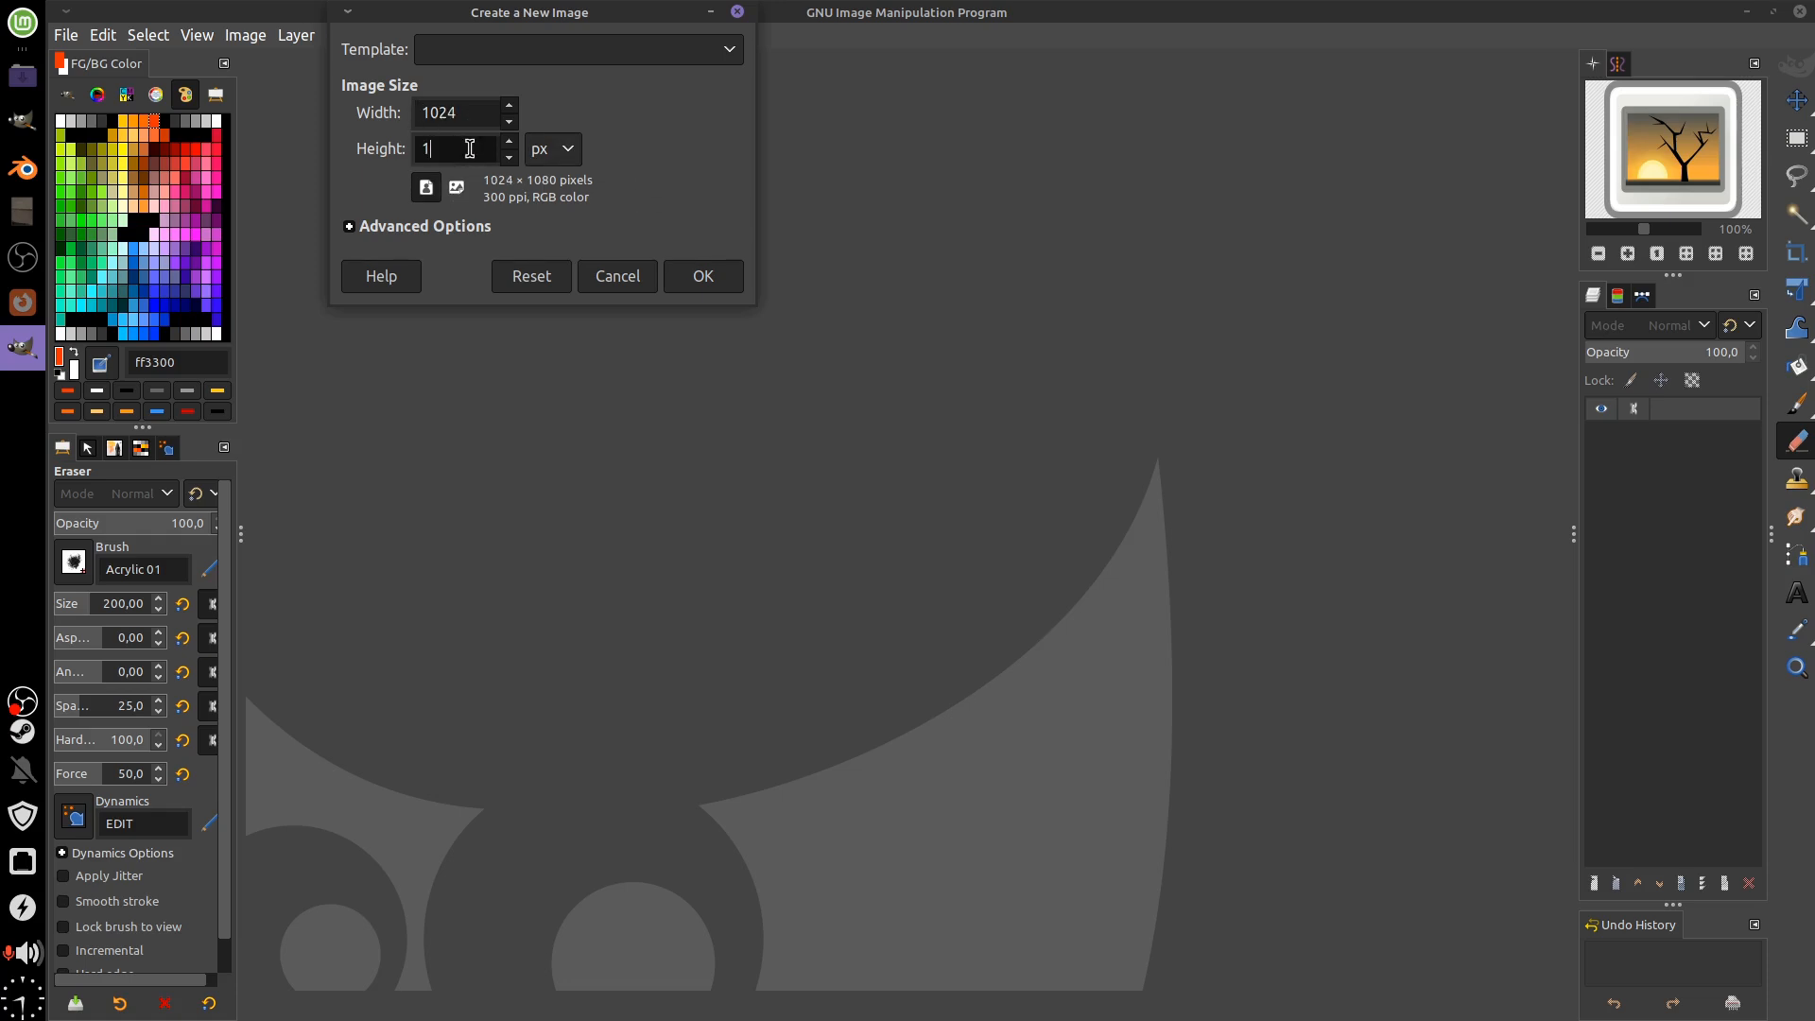
type("024")
left_click(716, 284)
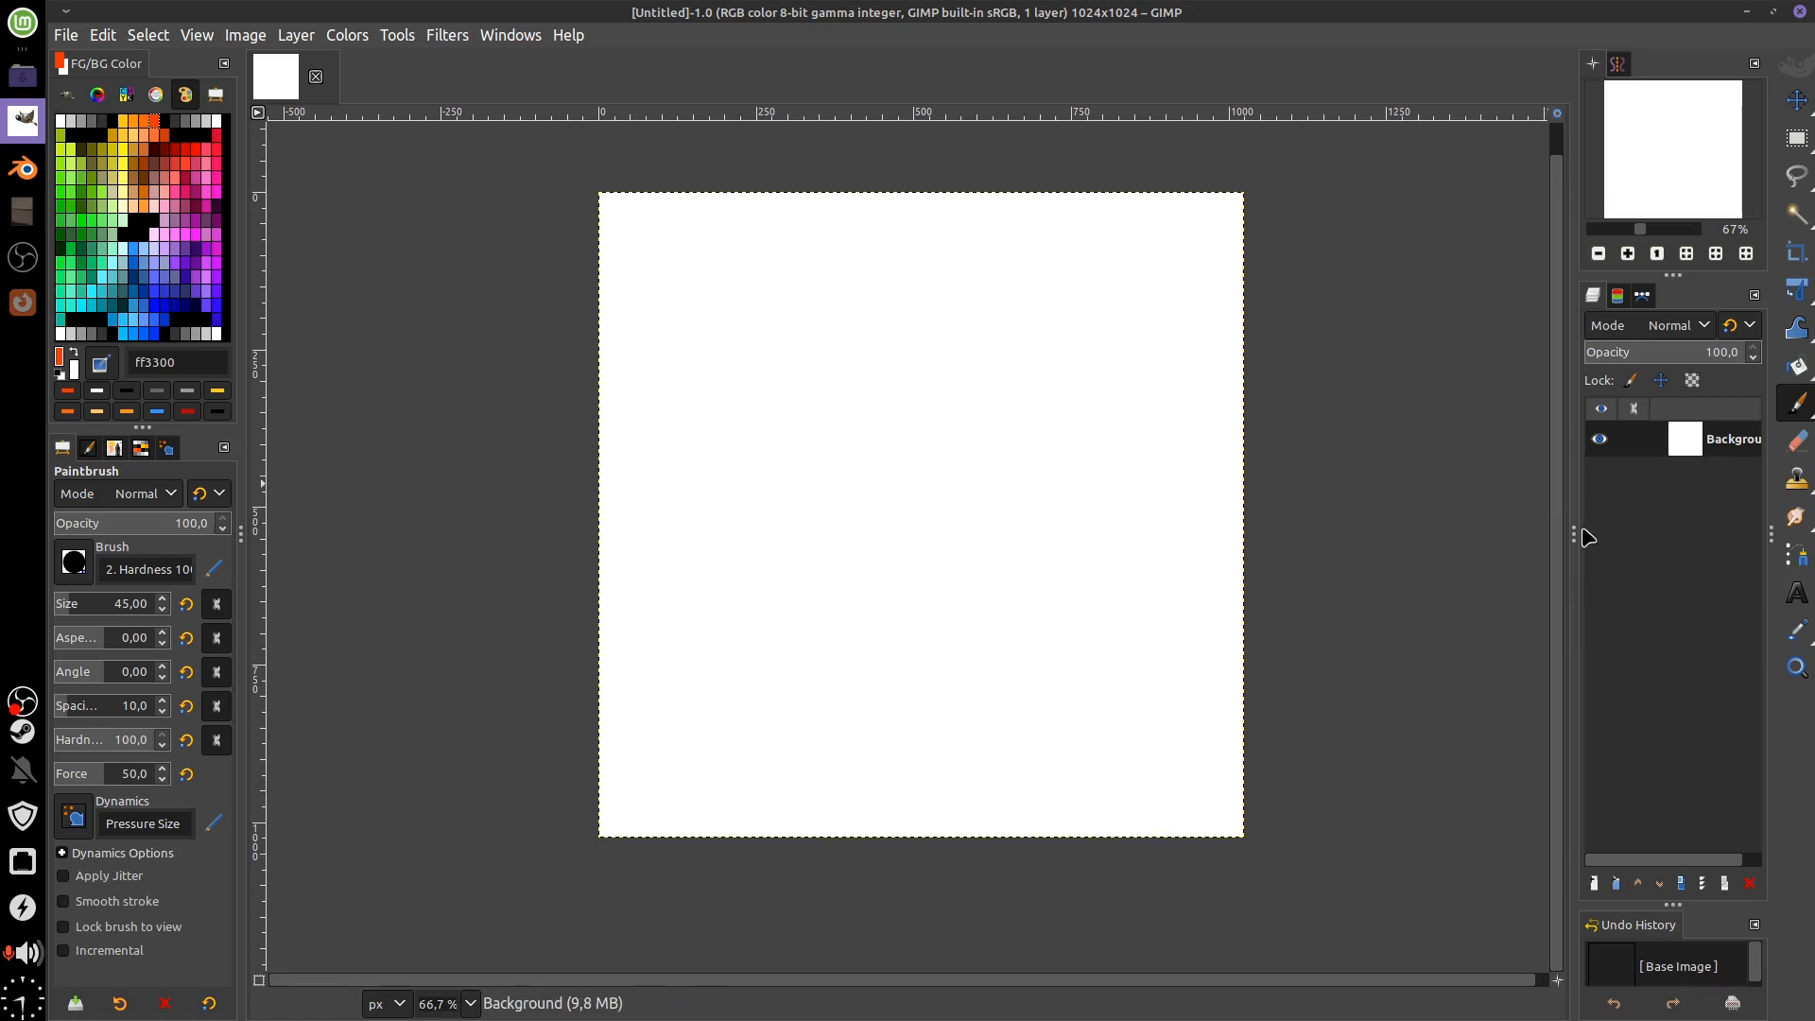
Widen the dock holding the layers and symmetry settings so its labels are readable, and reposition the canvas
left_click_drag(1582, 530, 1485, 532)
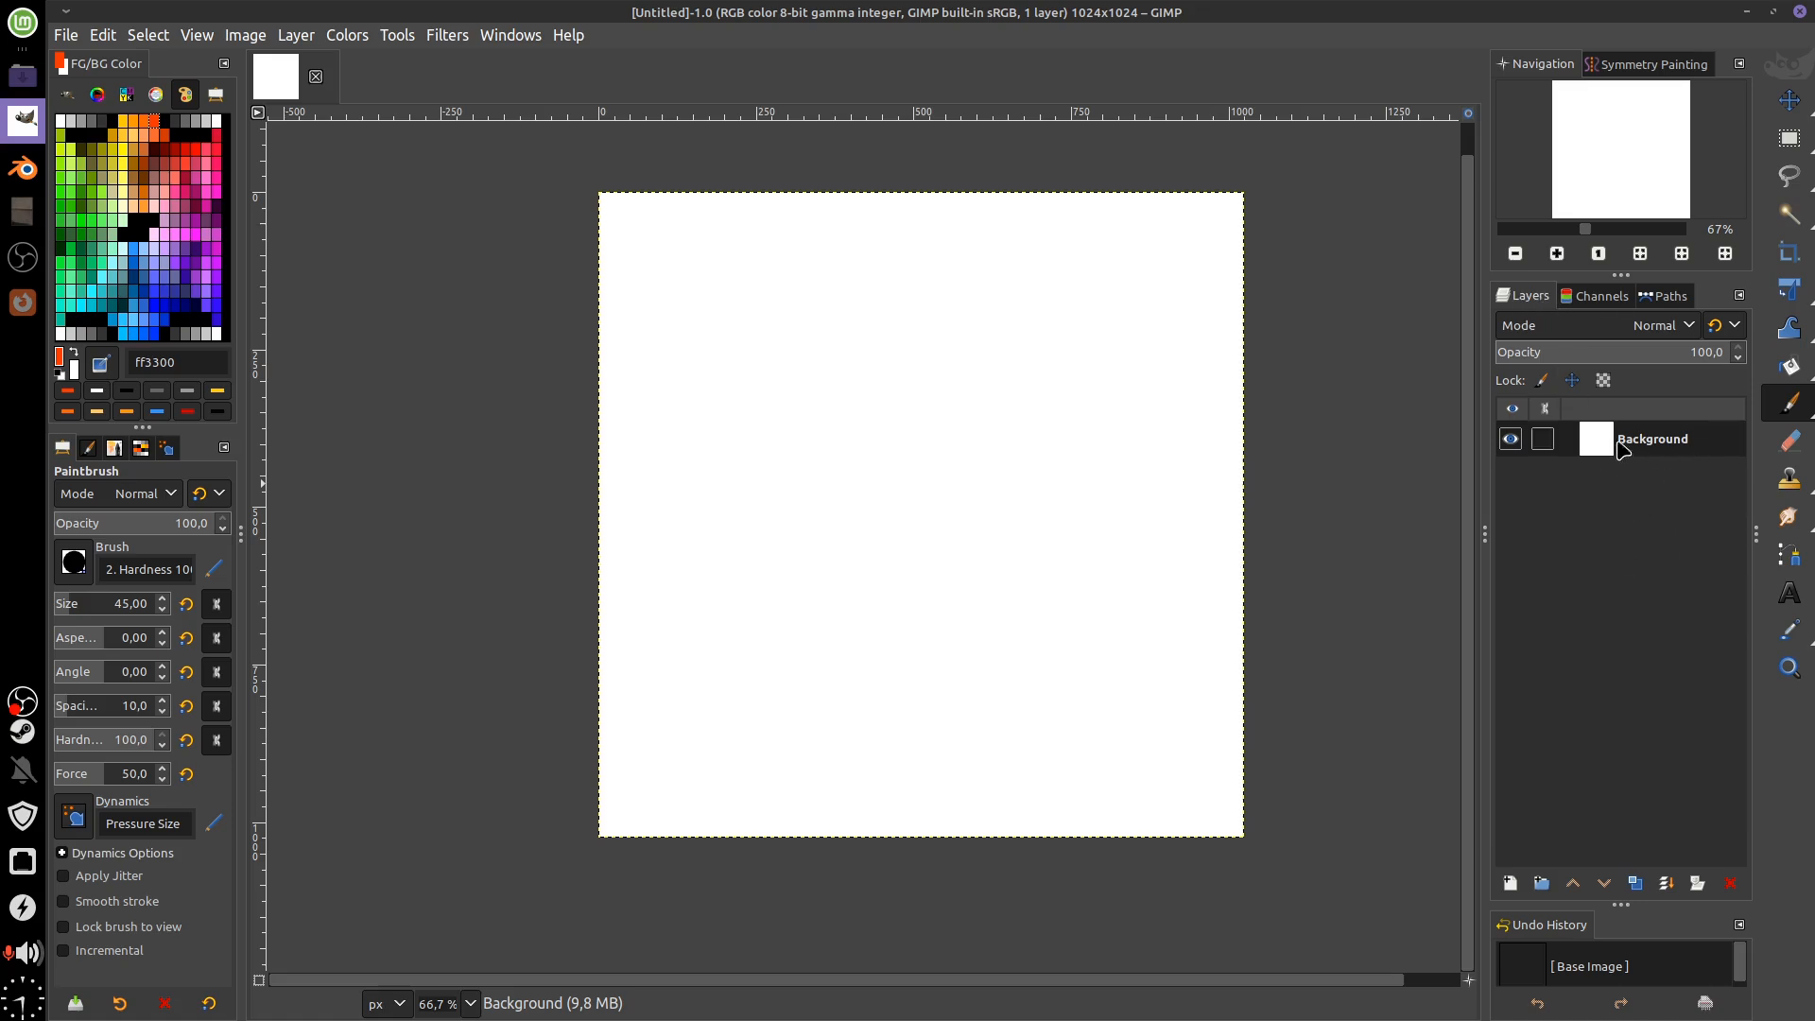
left_click_drag(1268, 482, 1211, 495)
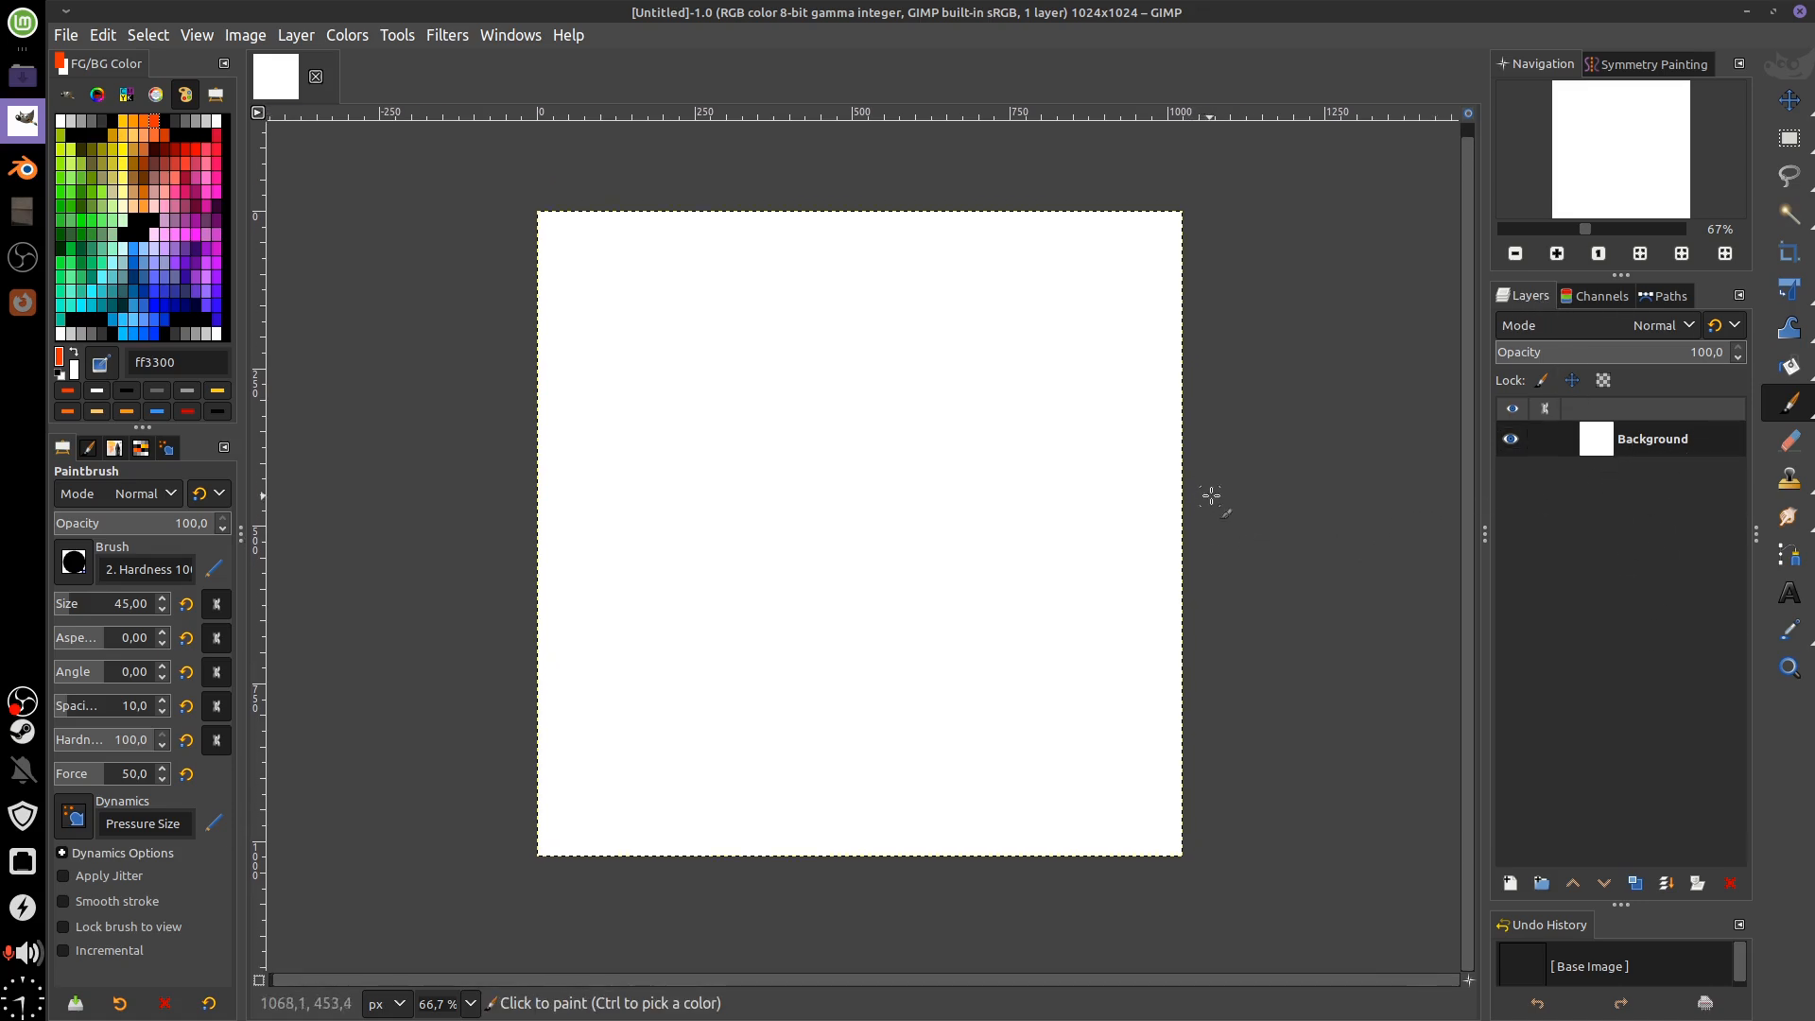
Inspect the small pebbles and grain of the concrete reference photo at higher magnification
left_click(27, 219)
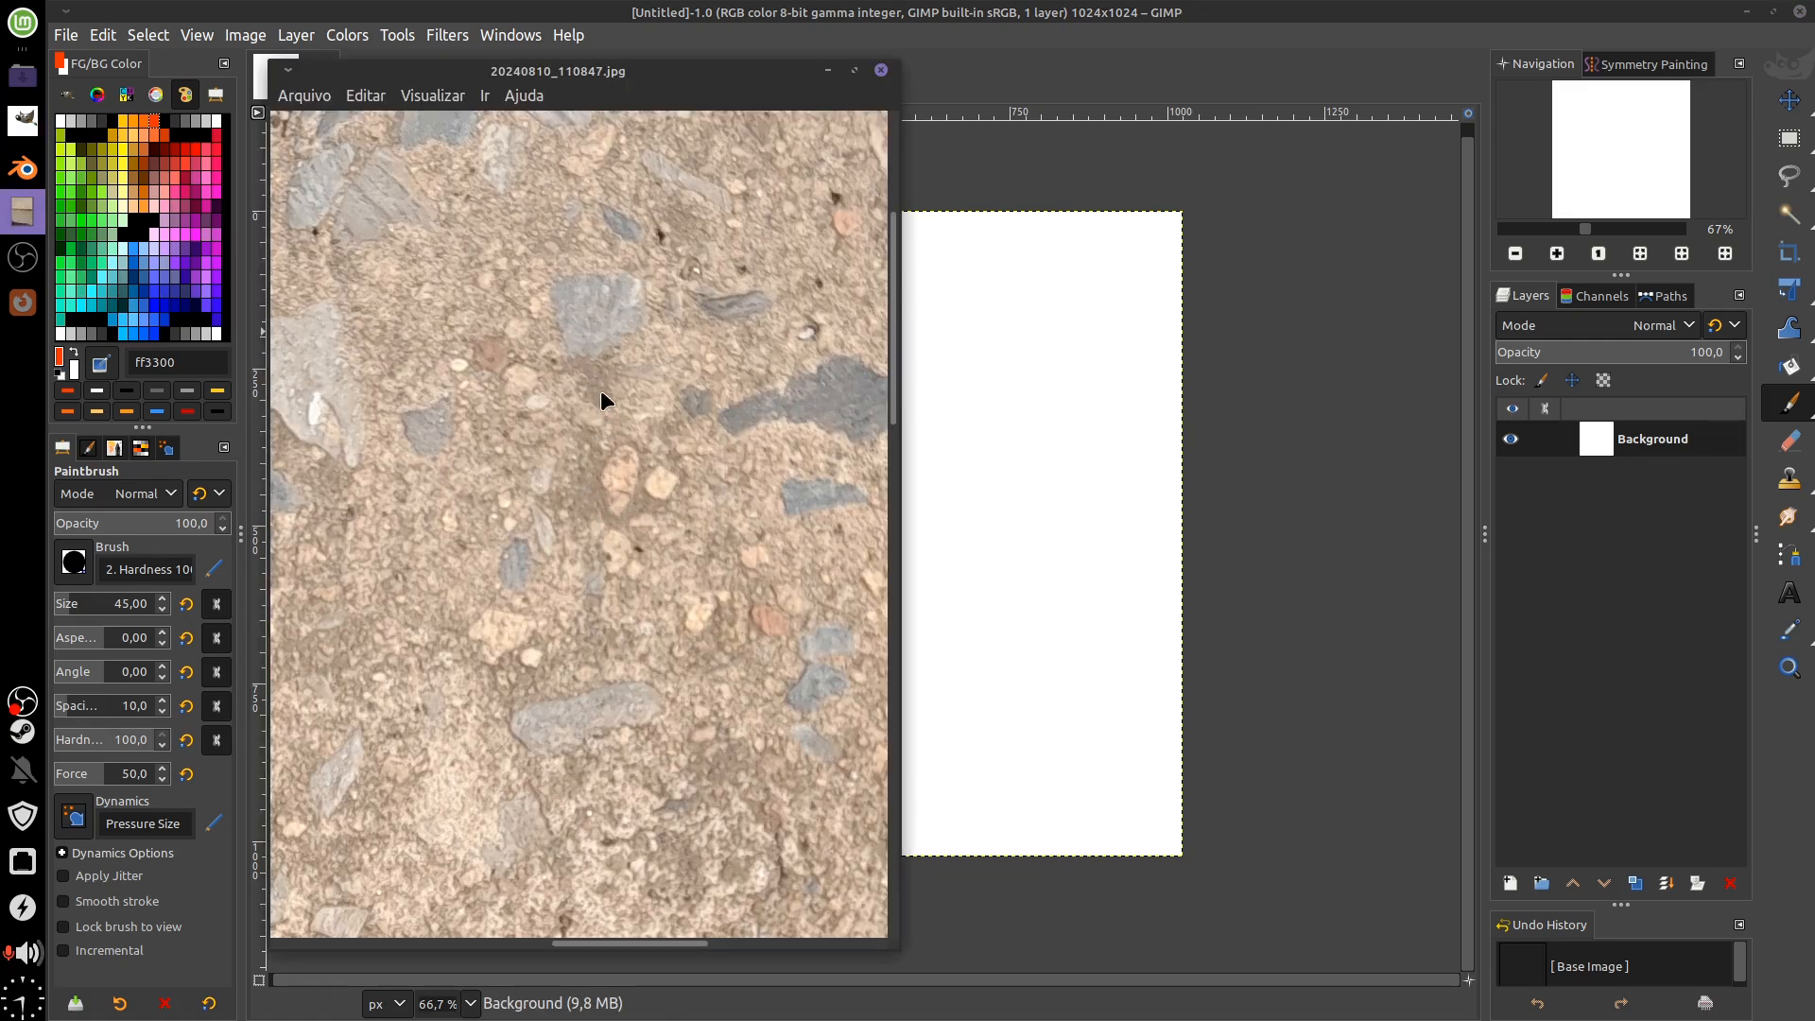
scroll(629, 501, "up", 1)
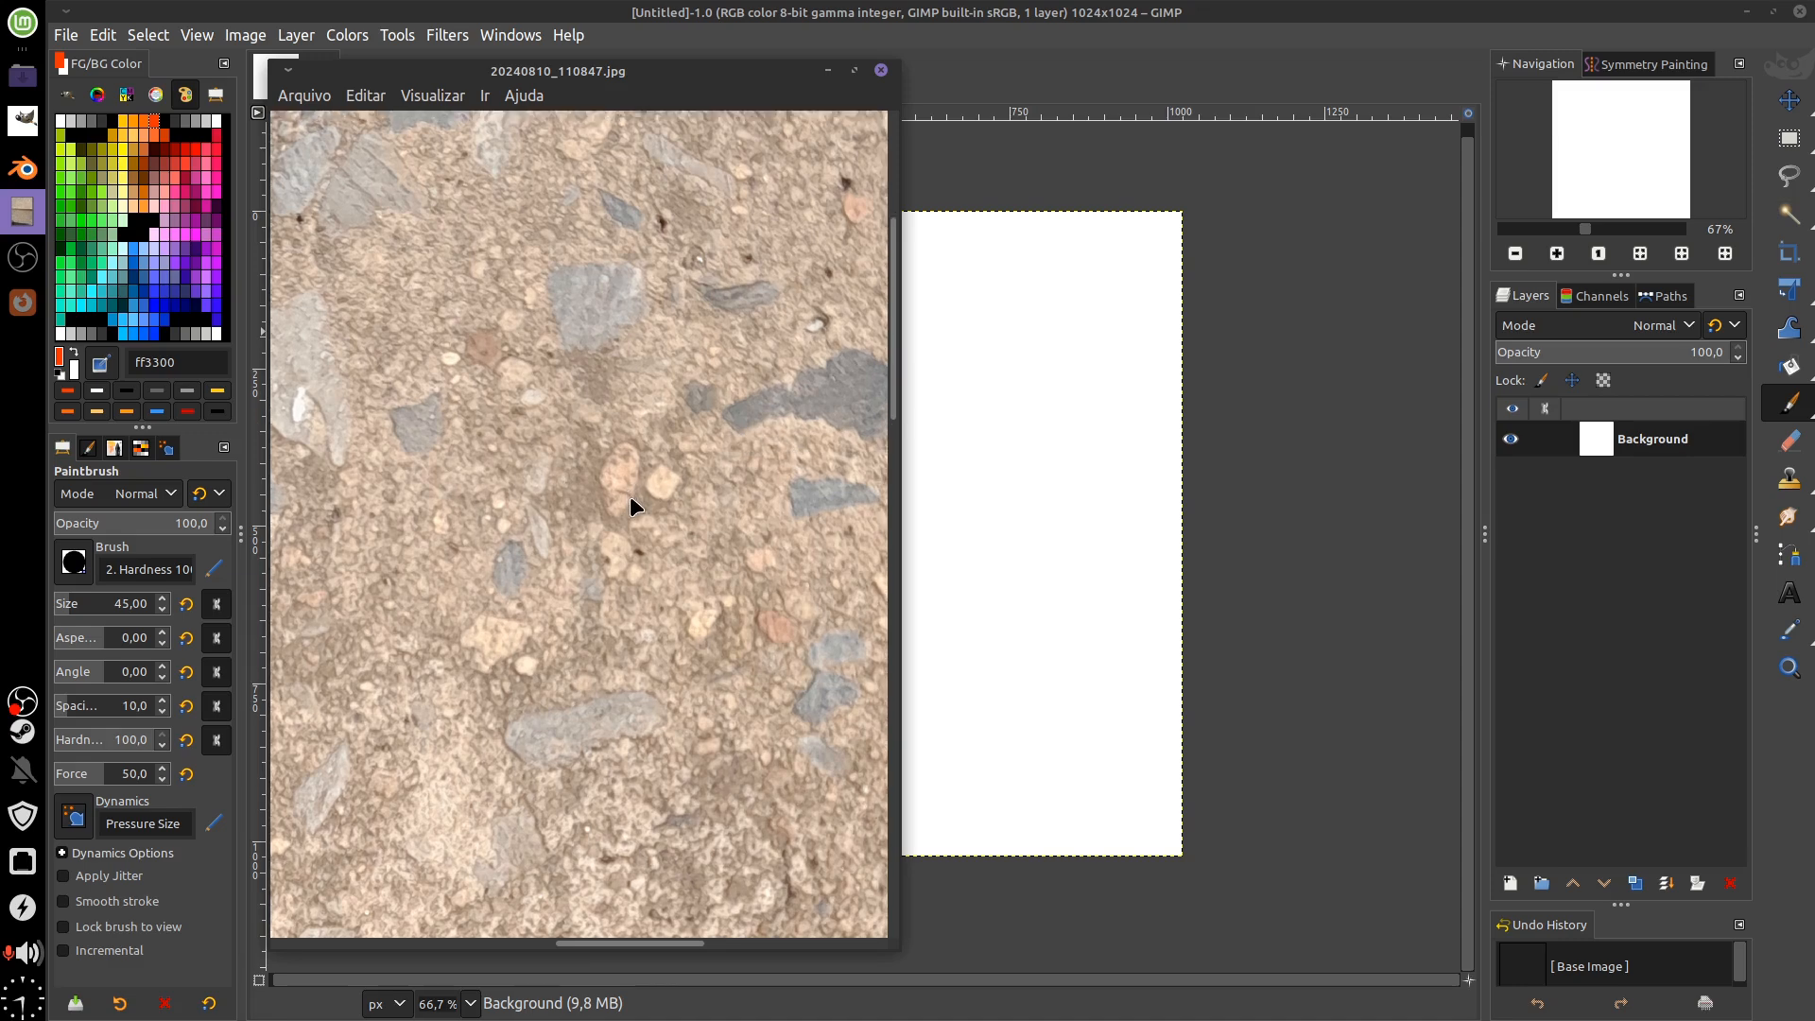
scroll(631, 508, "up", 3)
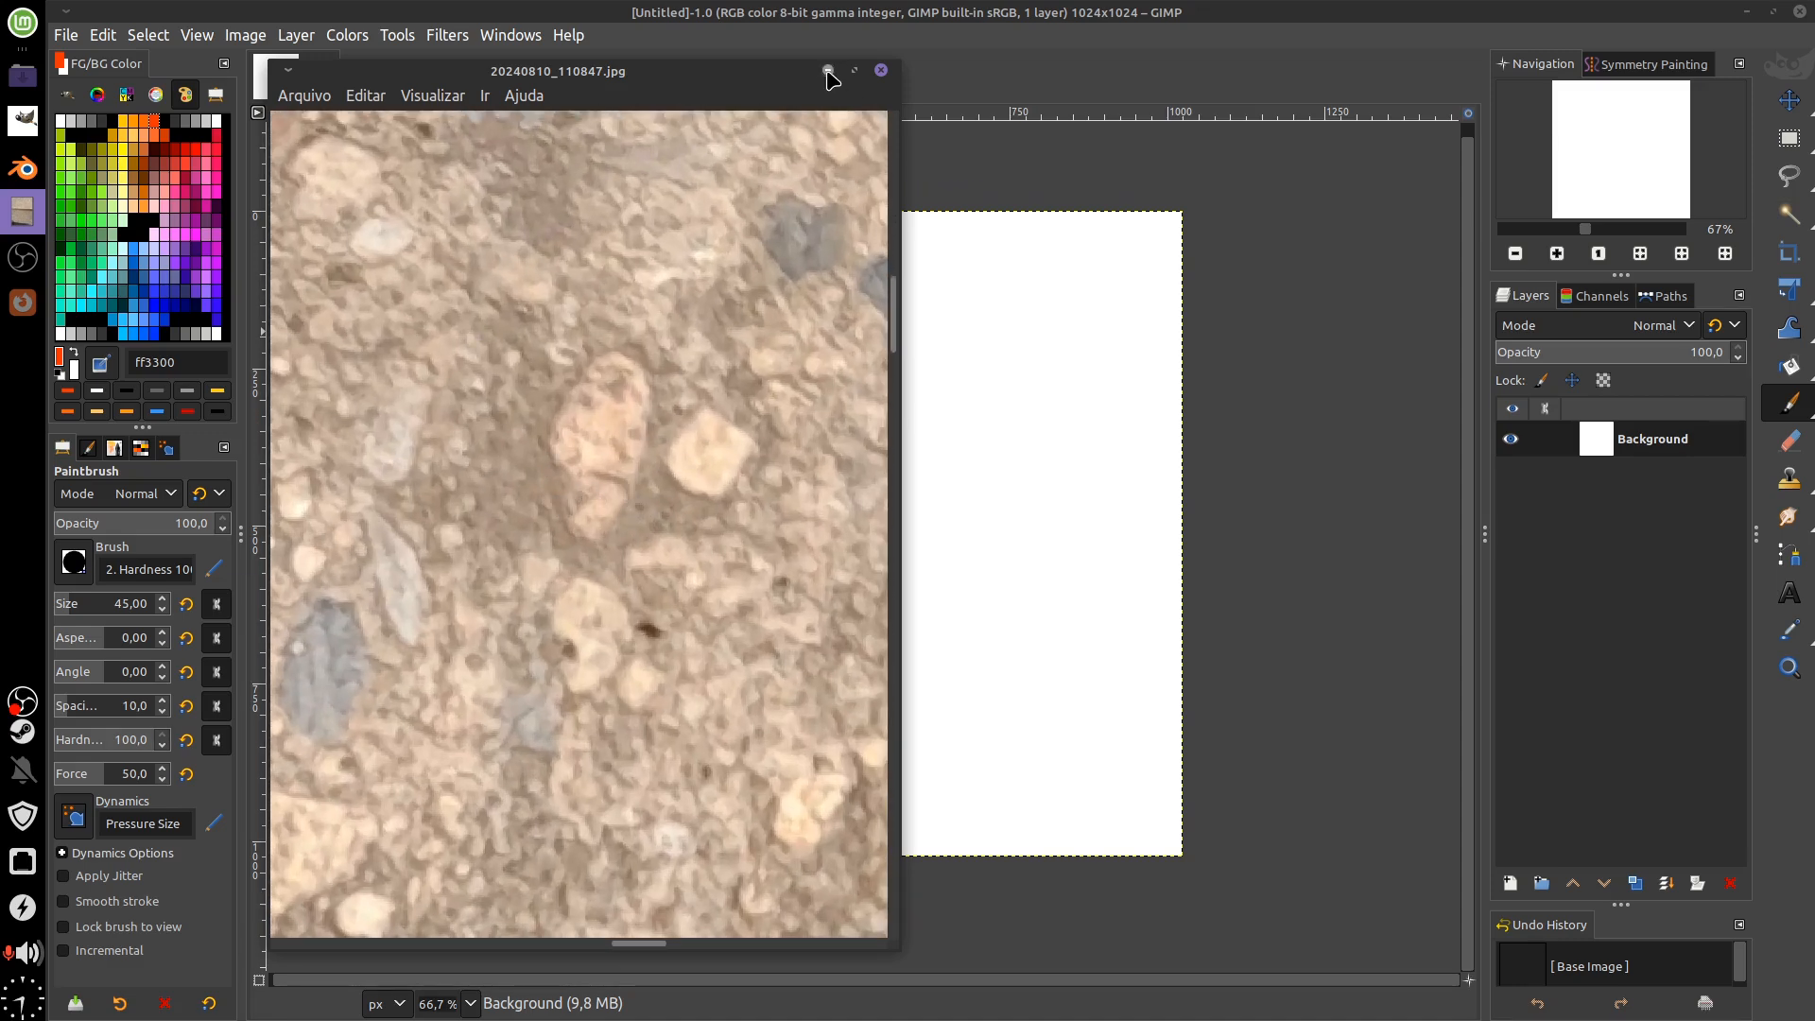
left_click(829, 73)
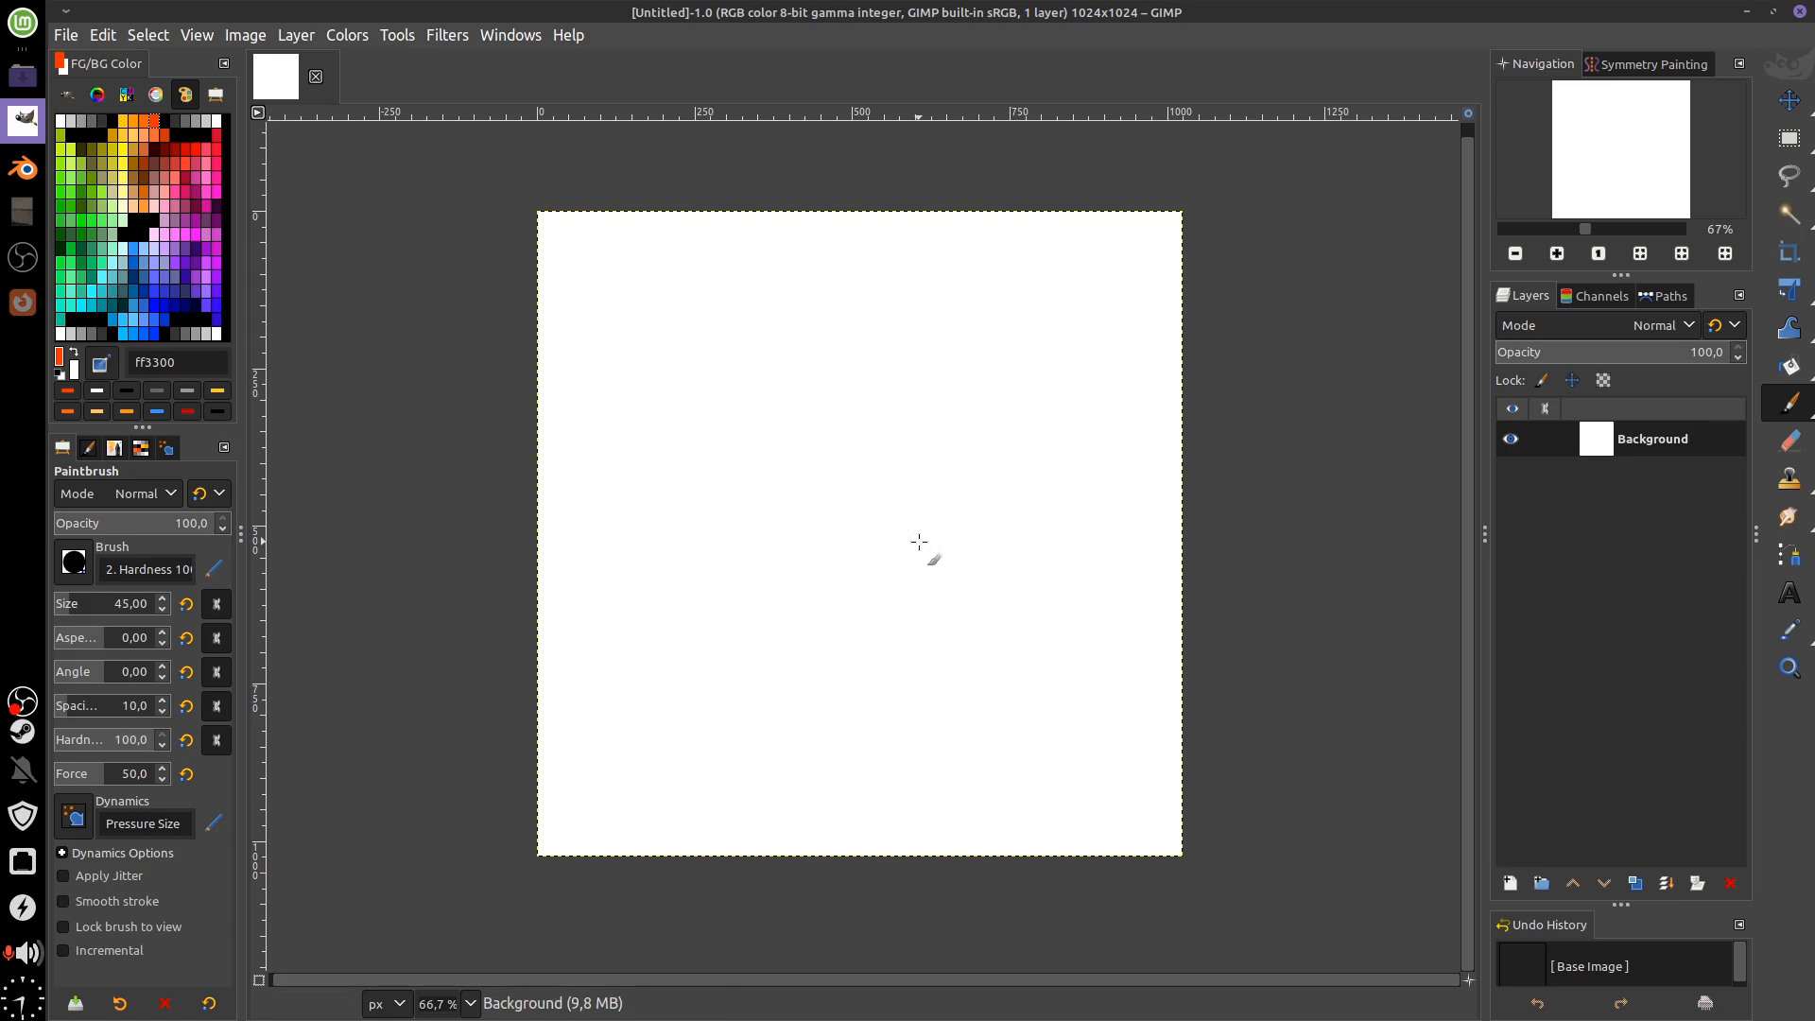
Enable Tiling symmetry painting with the X and Y intervals set to 64
left_click(1666, 74)
left_click(1730, 94)
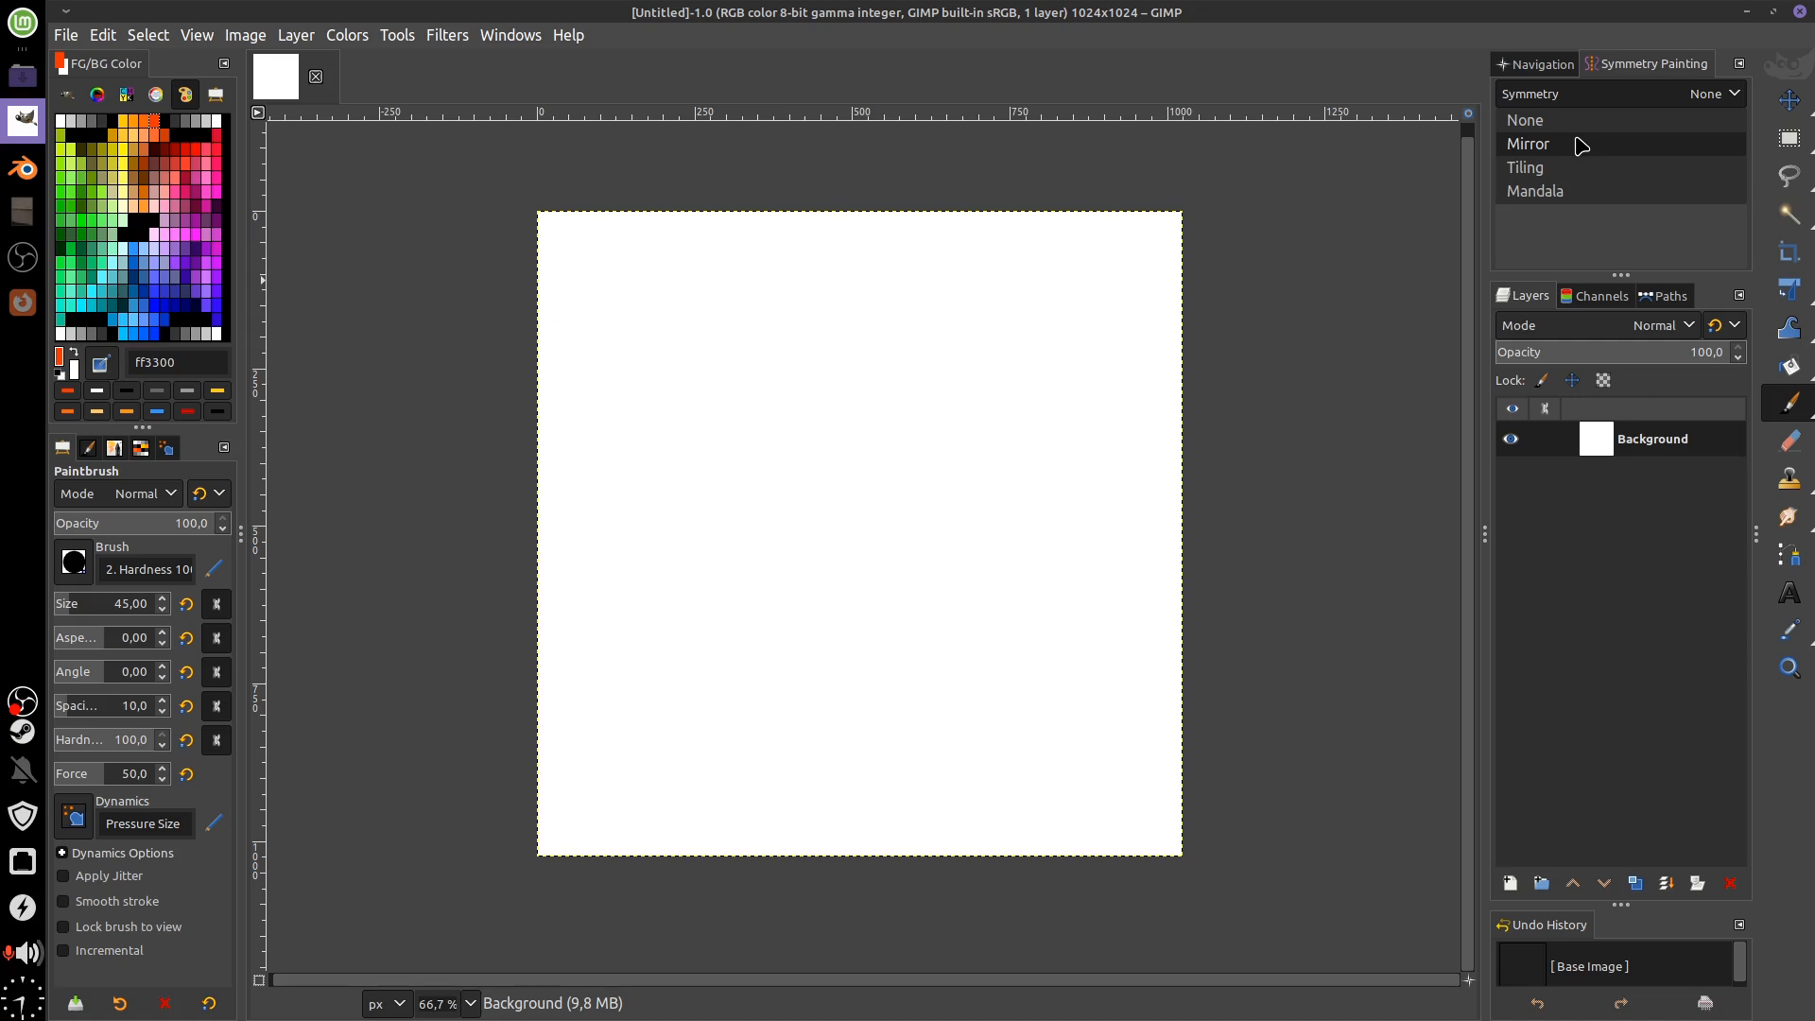
left_click(1574, 168)
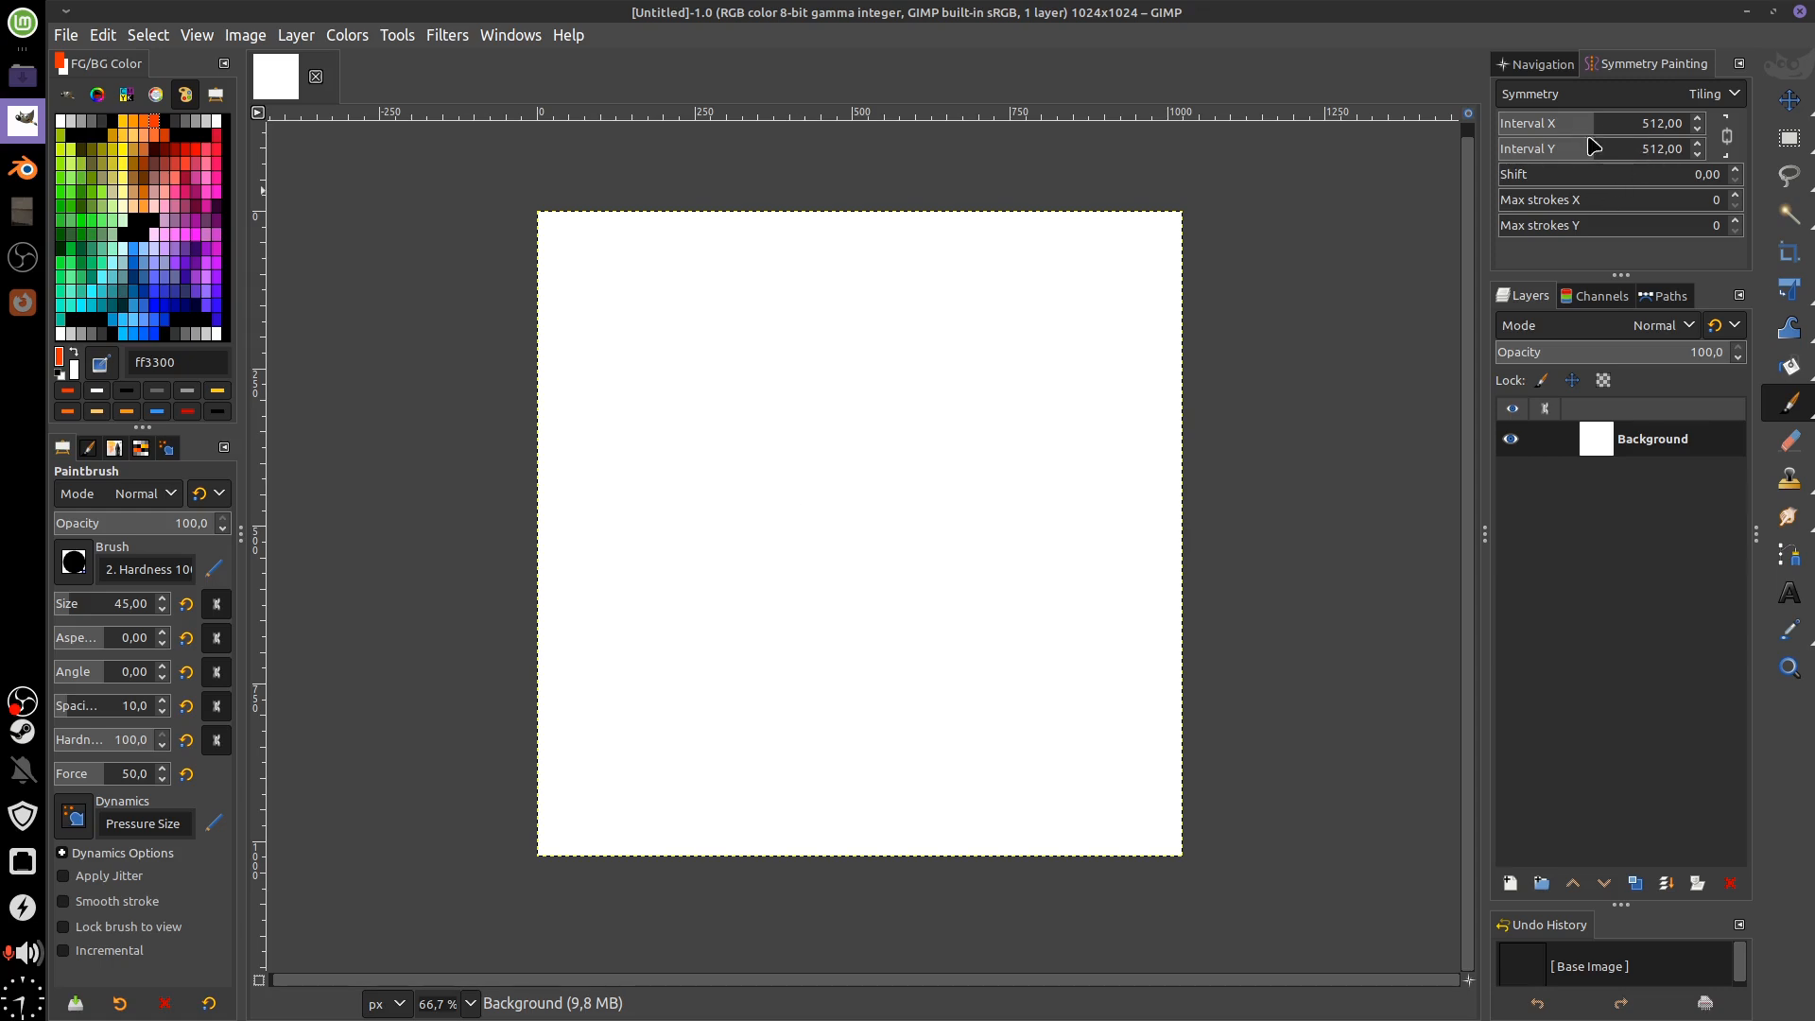
left_click_drag(1589, 133, 1653, 138)
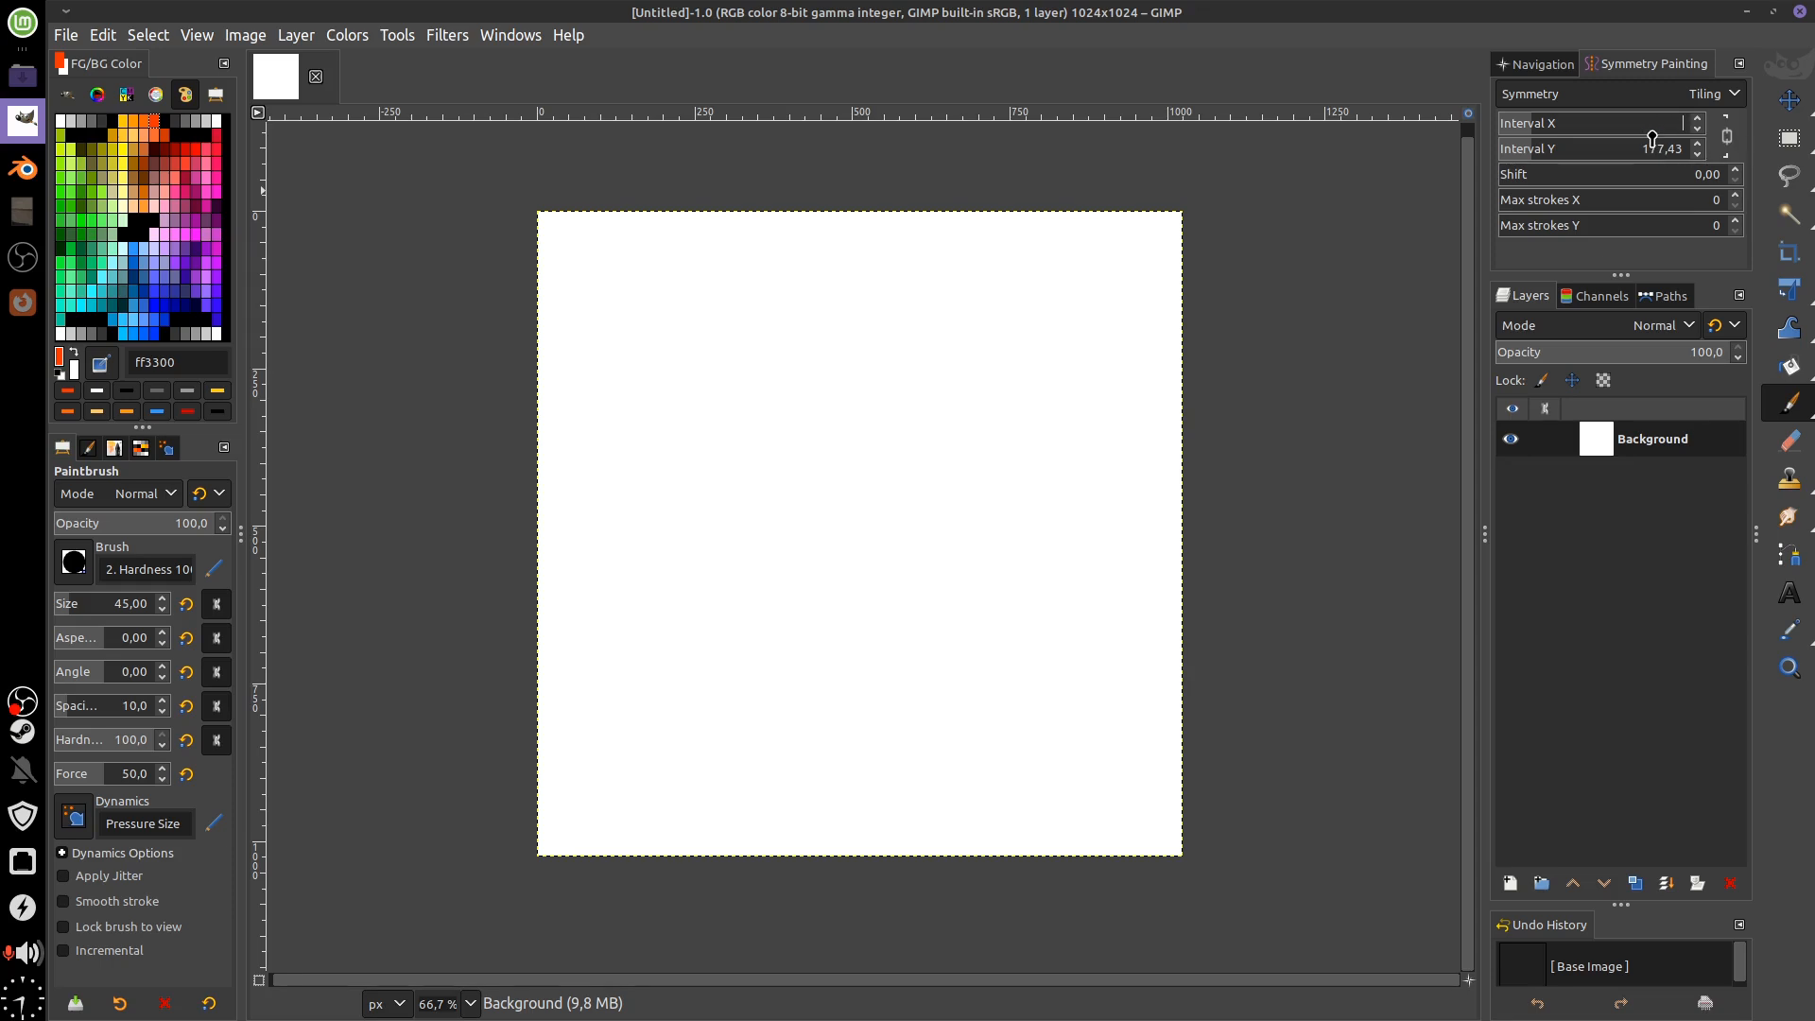
key("Return")
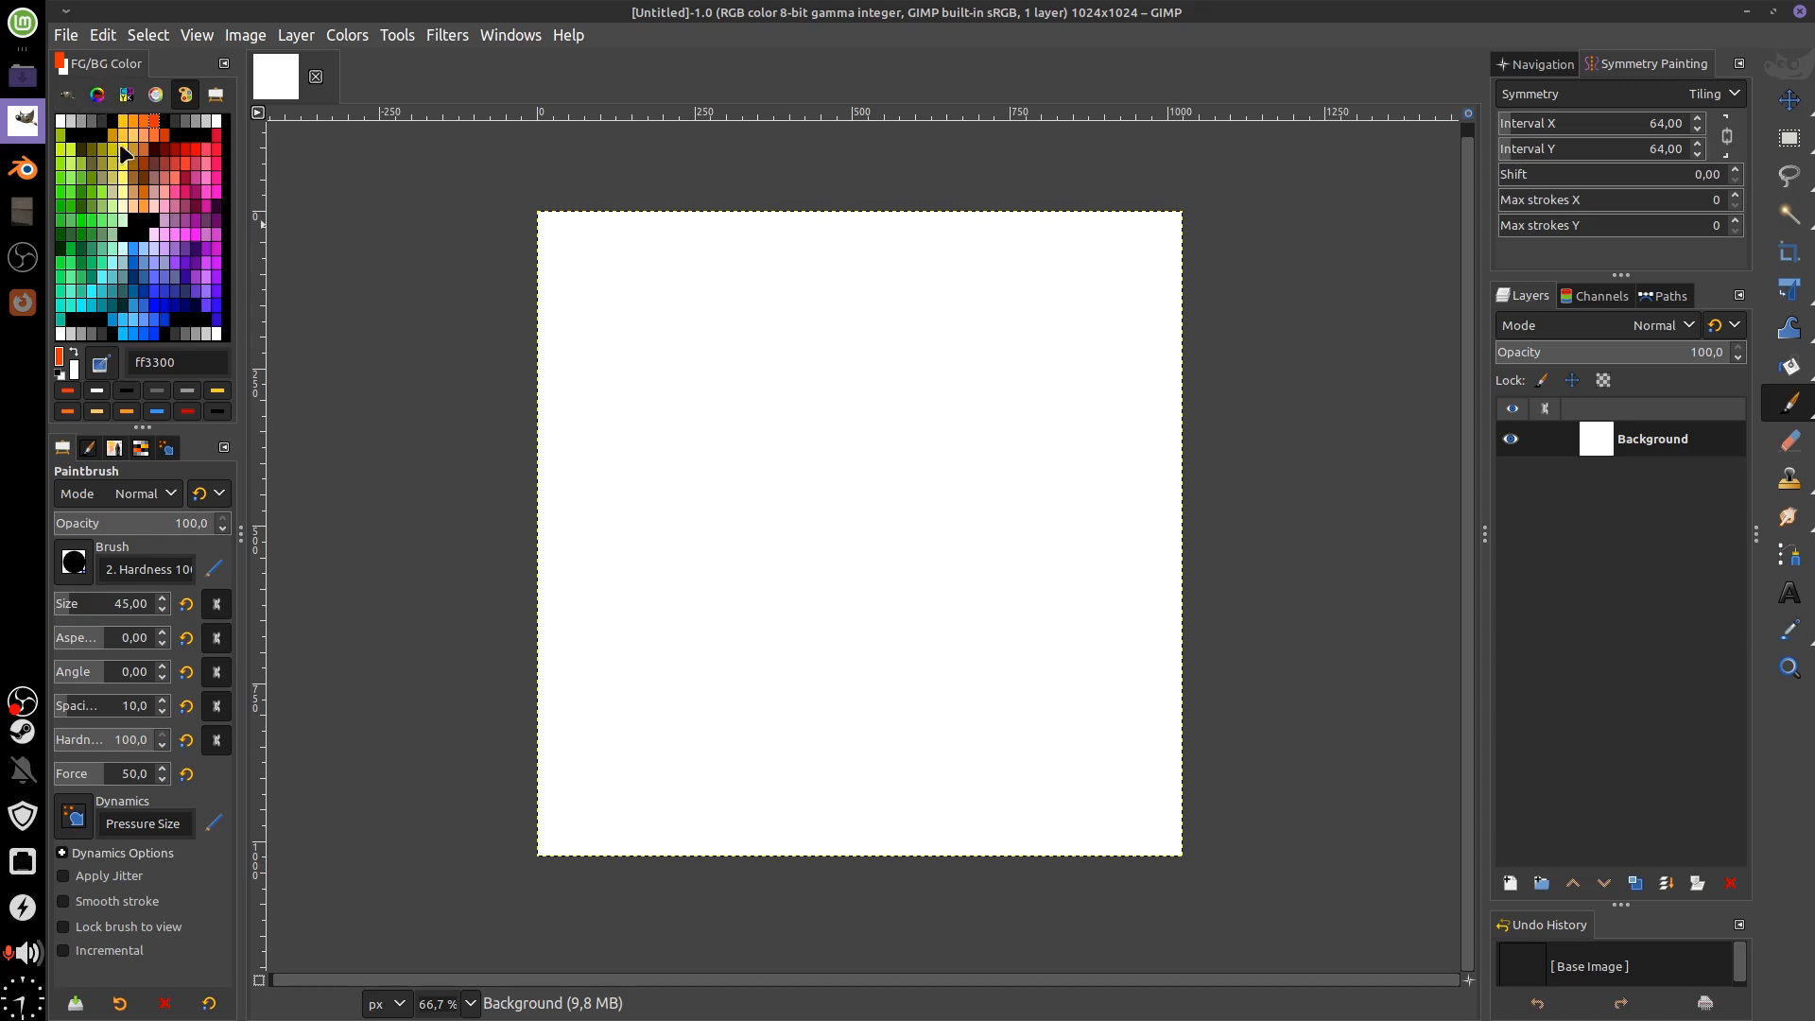
Set the foreground color to the yellow-green d8ff00 using the color wheel
left_click(97, 94)
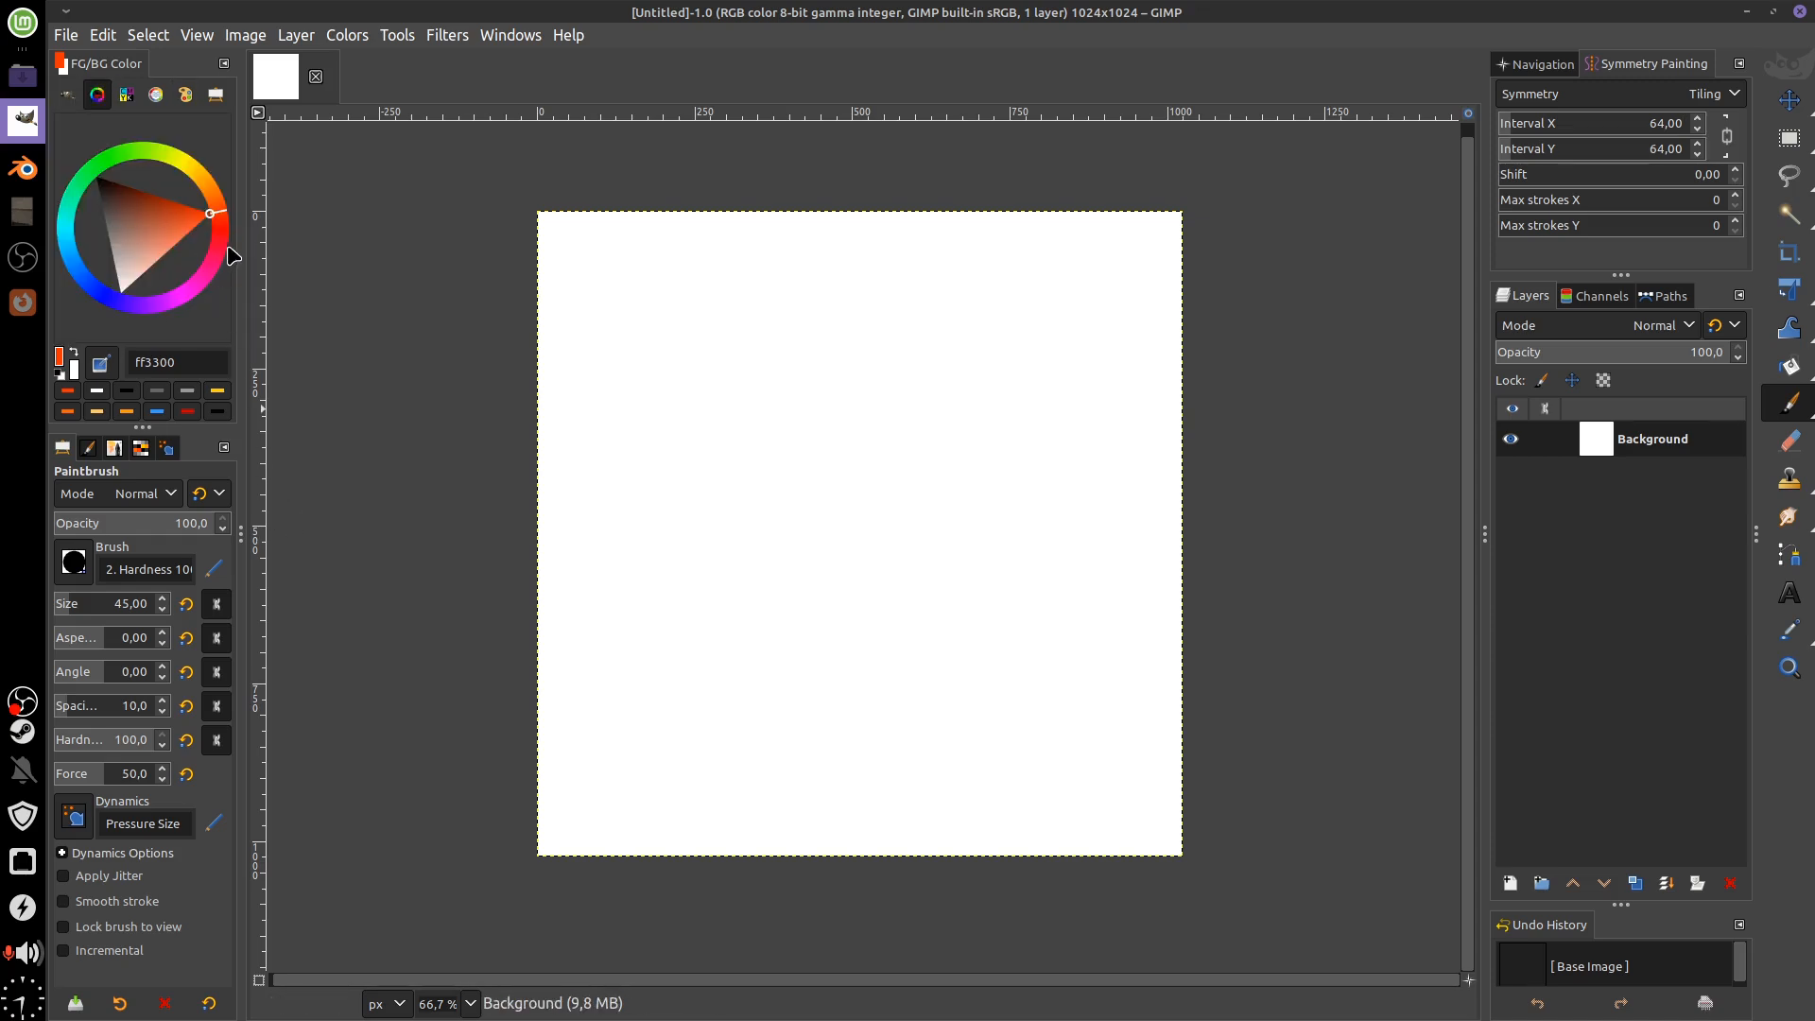
mouse_move(225, 228)
left_mouse_down()
mouse_move(193, 170)
mouse_move(102, 147)
mouse_move(223, 215)
mouse_move(219, 247)
mouse_move(106, 151)
mouse_move(69, 262)
mouse_move(170, 301)
mouse_move(184, 159)
mouse_move(104, 159)
mouse_move(71, 262)
mouse_move(142, 310)
mouse_move(216, 184)
mouse_move(165, 143)
left_mouse_up()
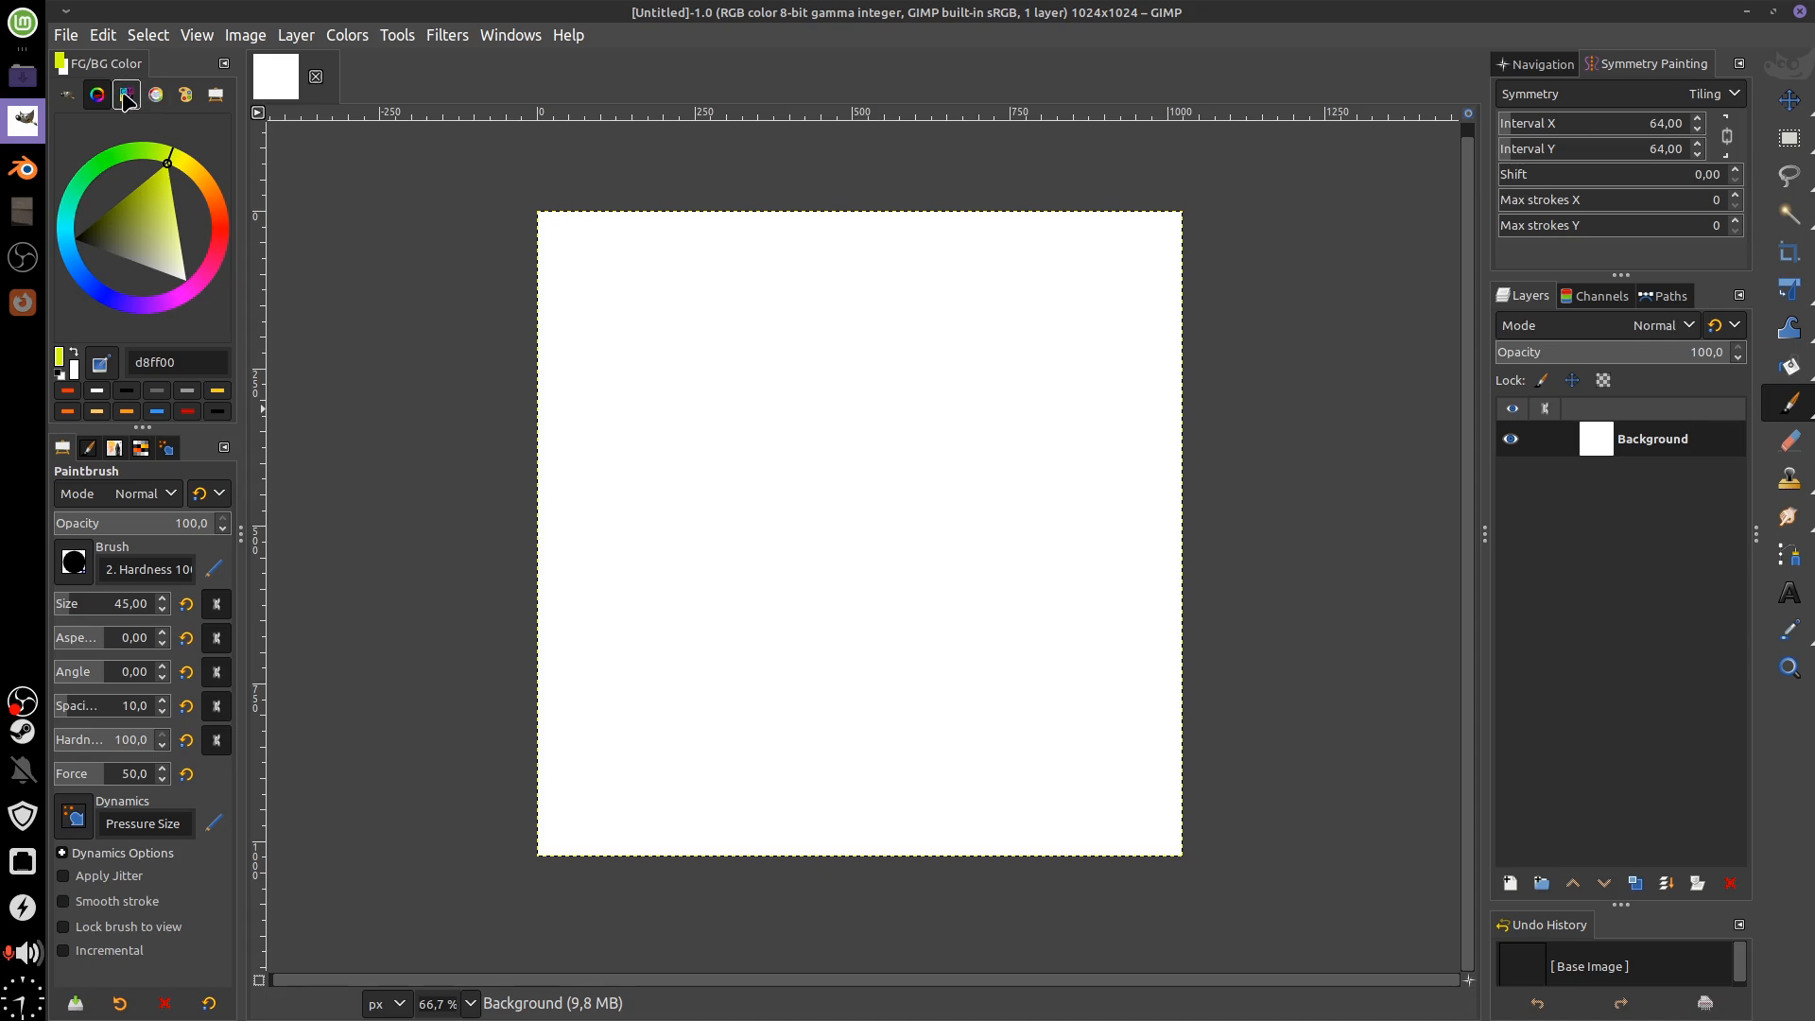
Browse the other color selectors back to the color wheel, and widen the dock with the color and brush settings
left_click(67, 95)
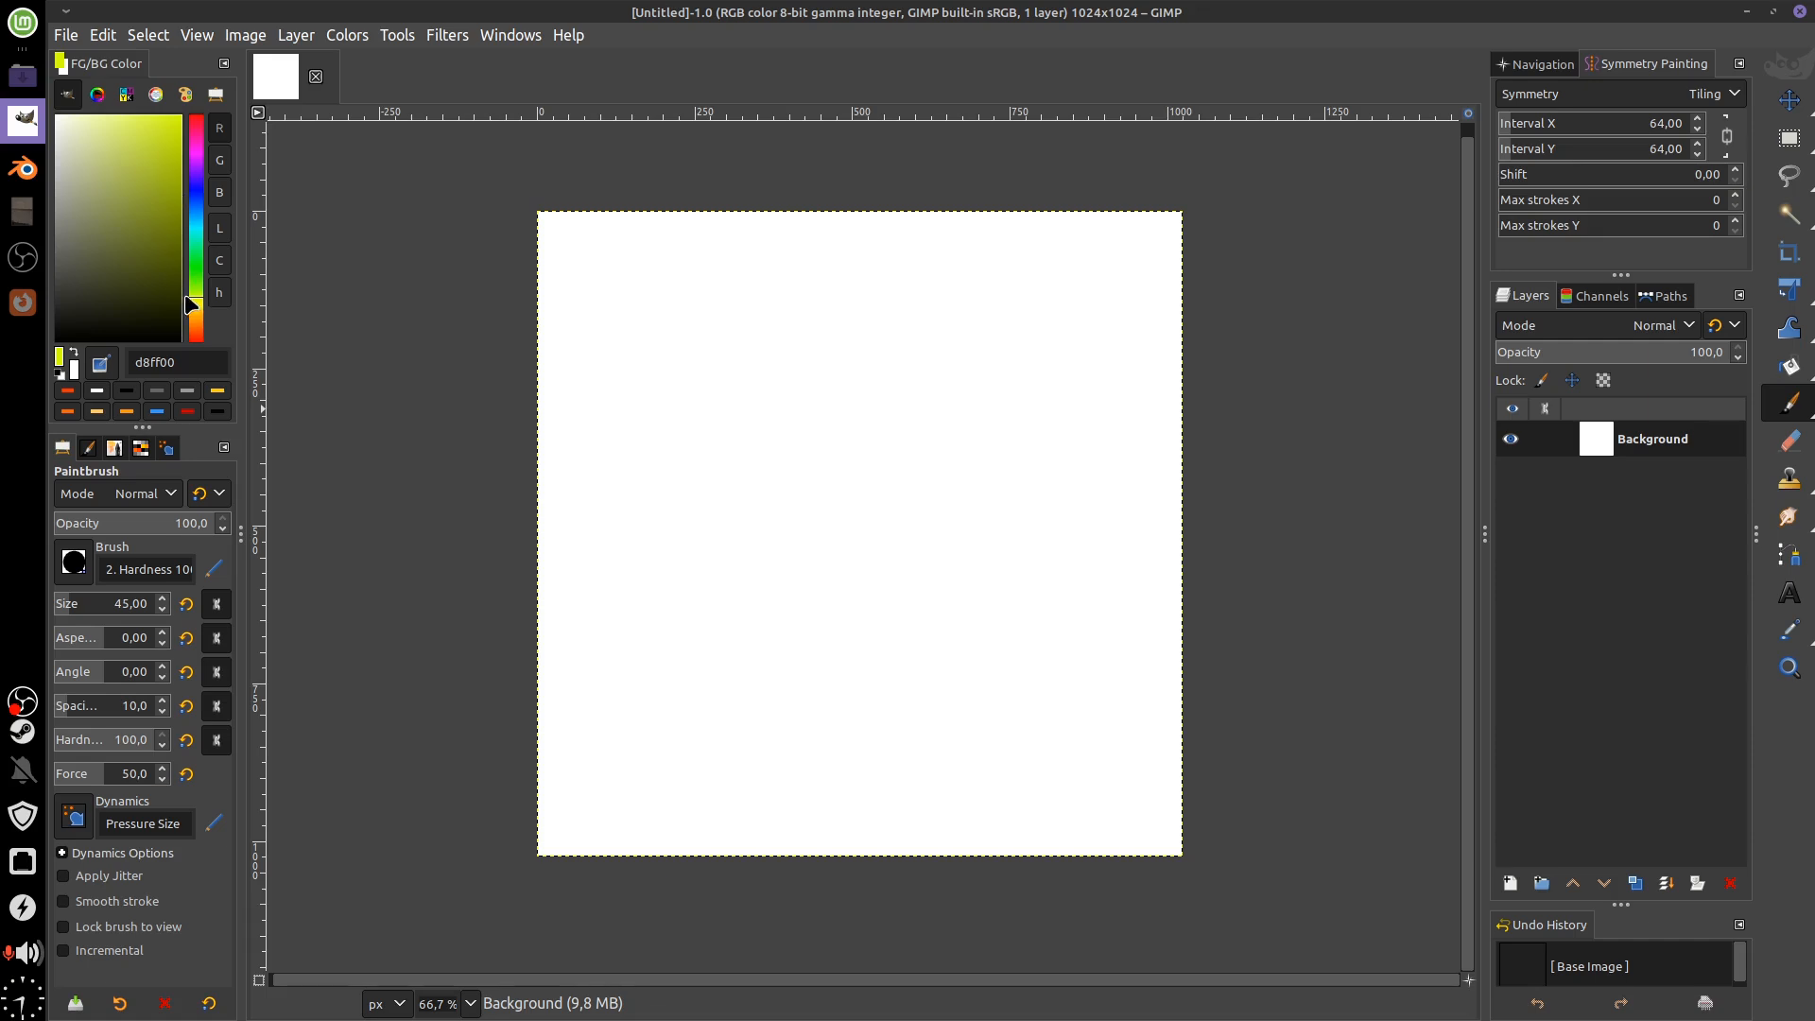
left_click(185, 95)
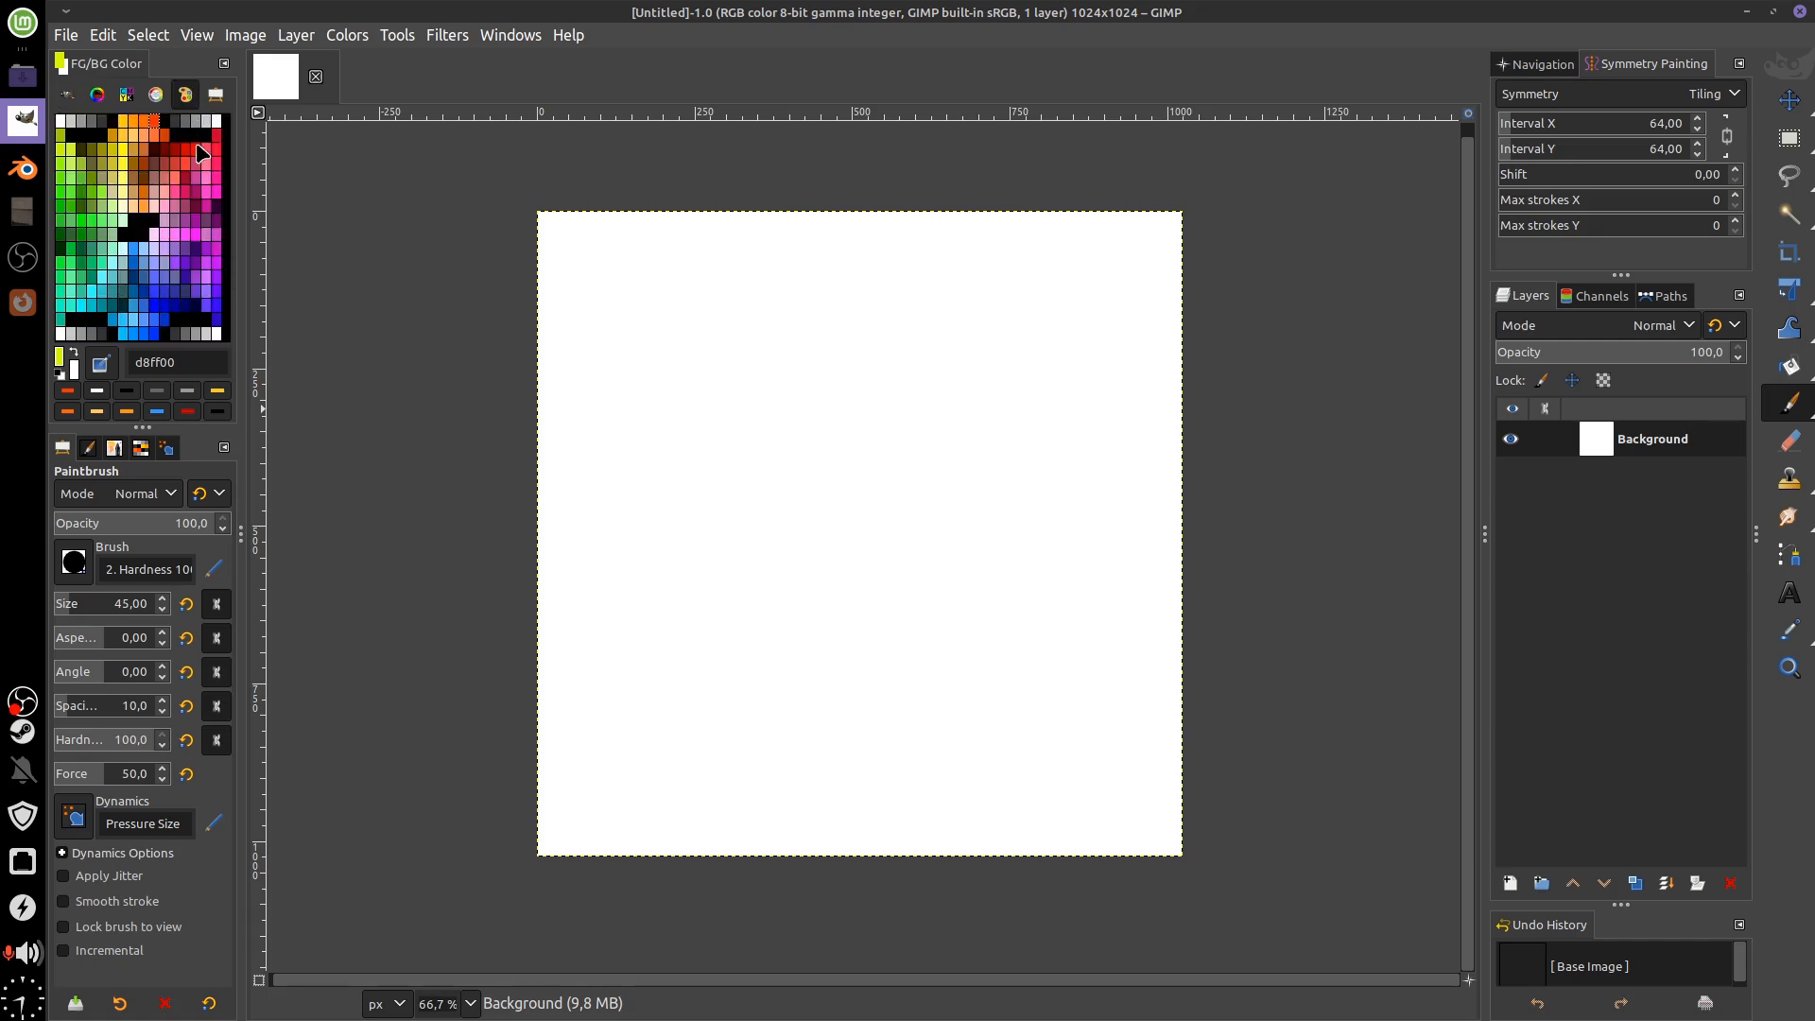
left_click(216, 95)
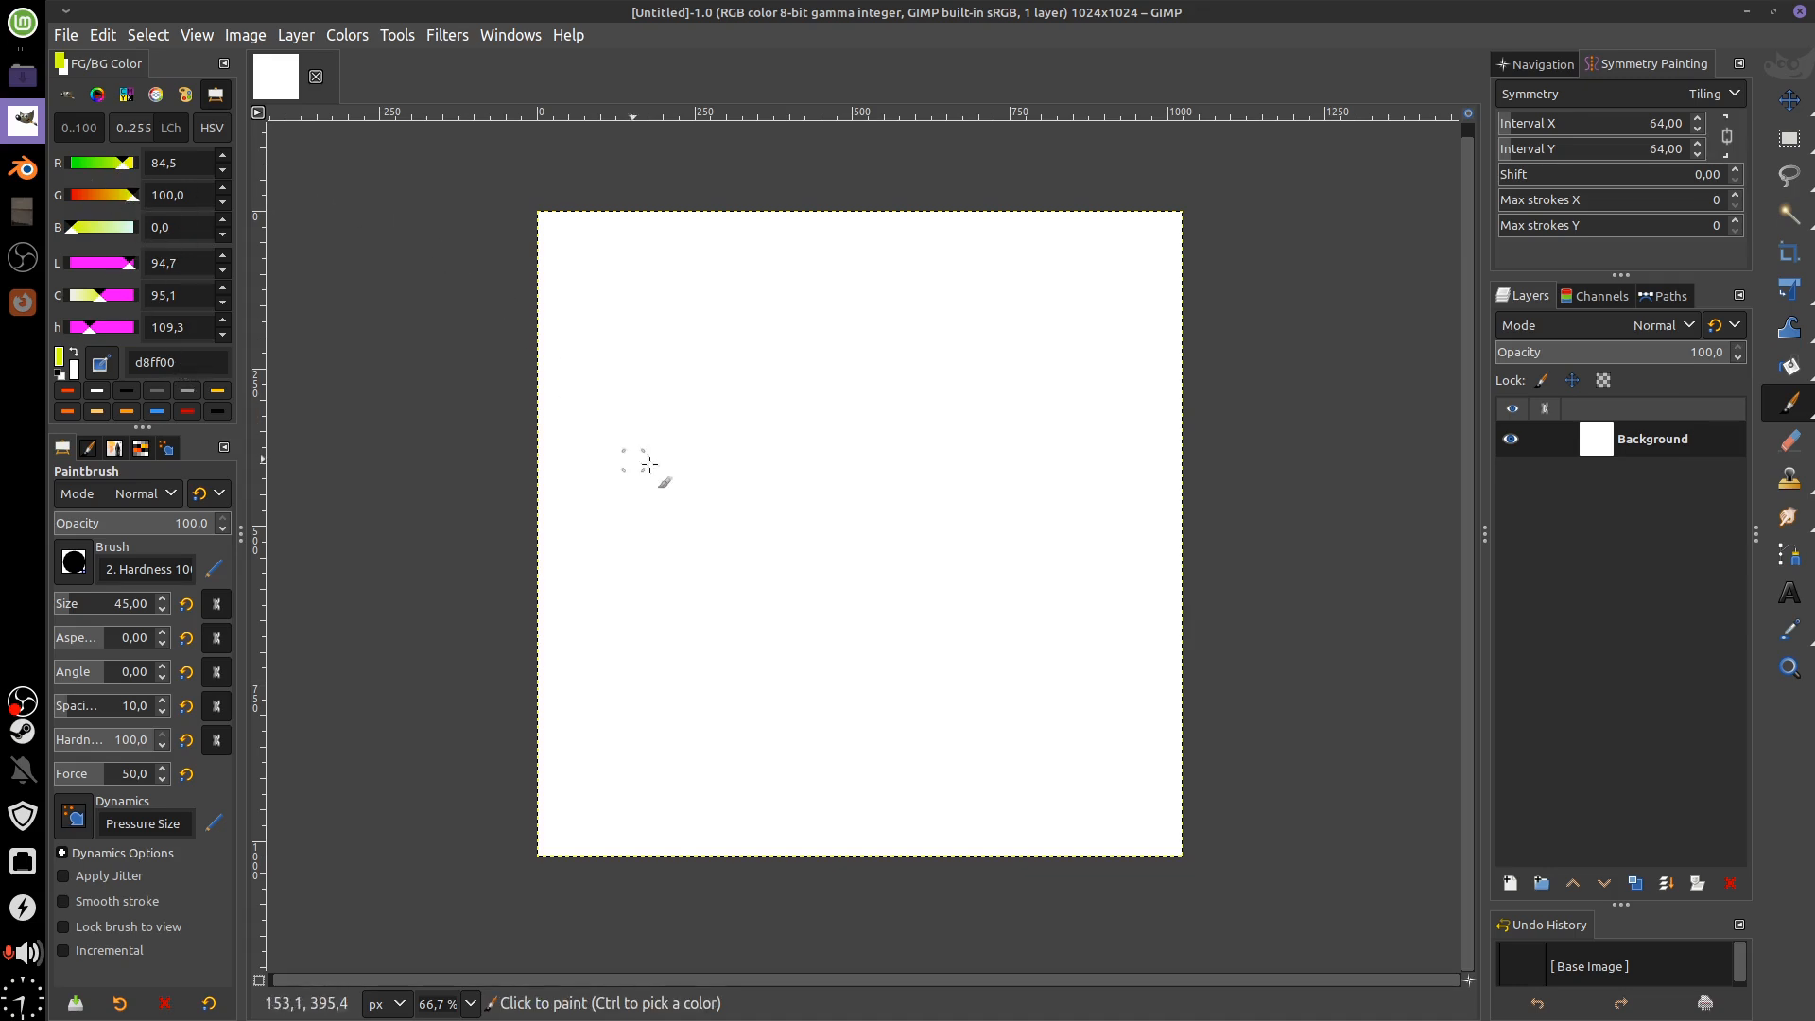
left_click(125, 95)
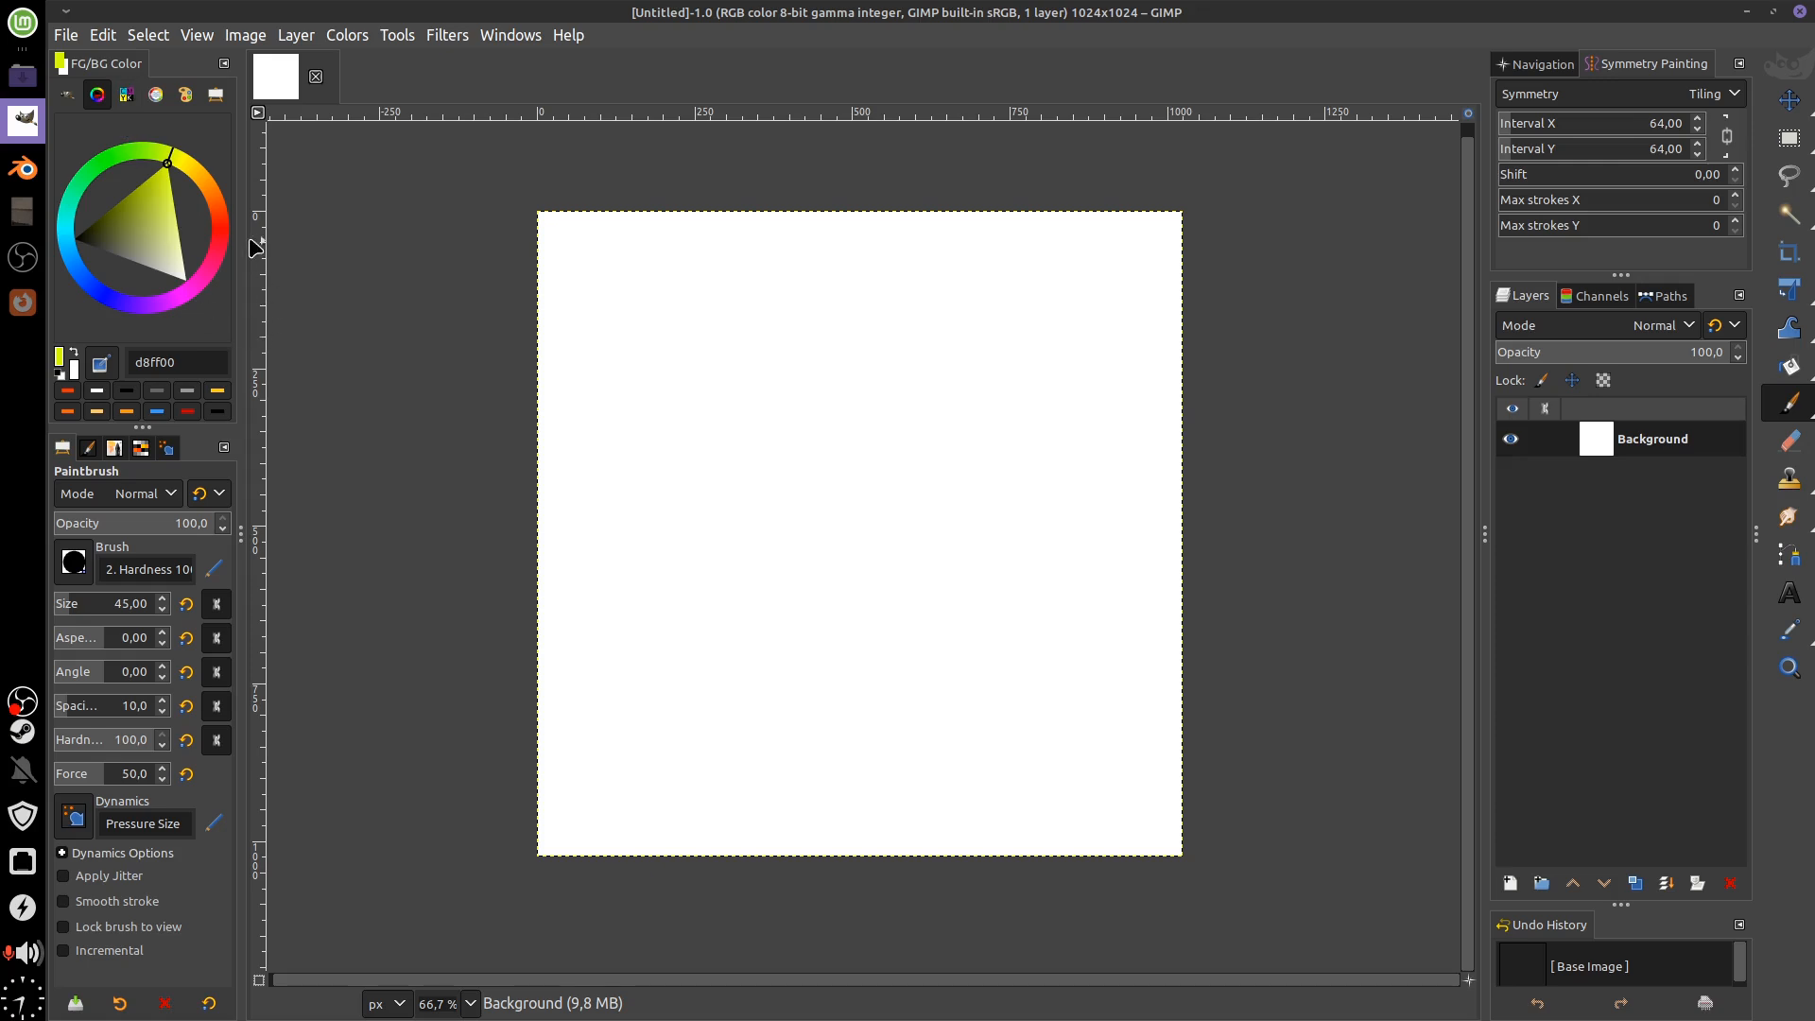
left_click_drag(240, 326, 386, 327)
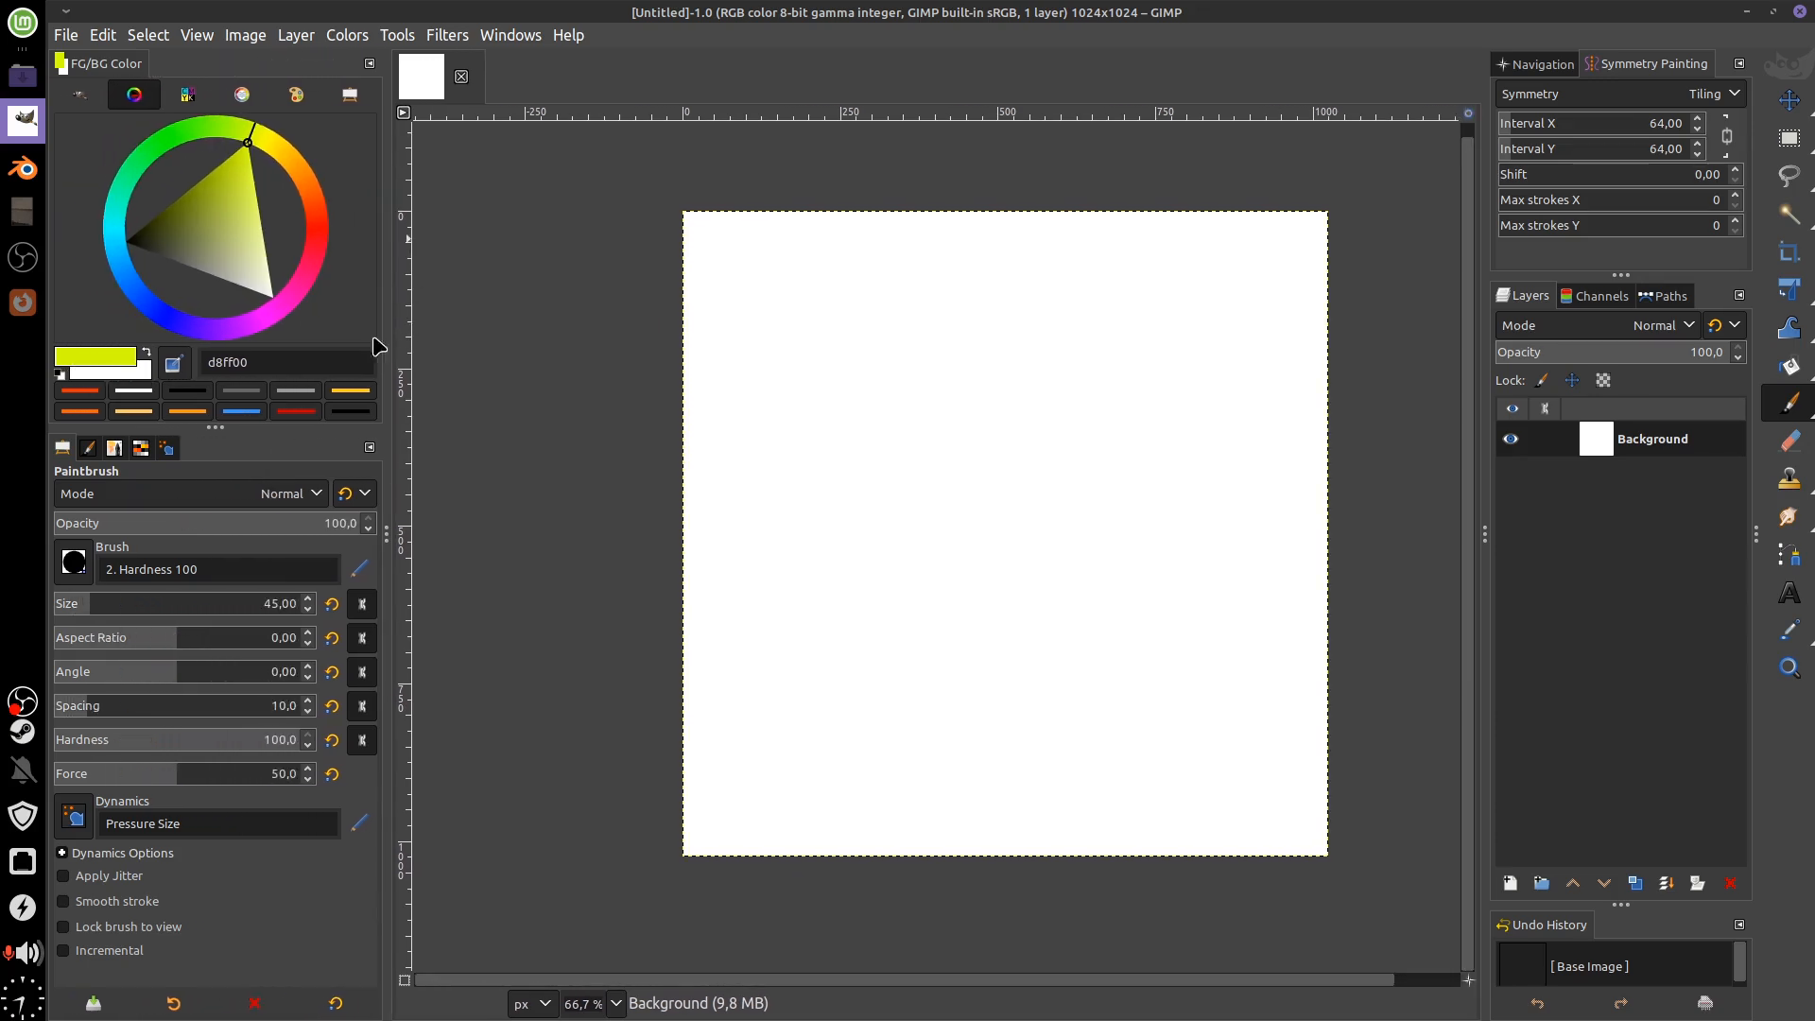
Enlarge the color wheel area, and paint and undo a tiled yellow-green test stroke on the canvas
left_click_drag(218, 445, 216, 560)
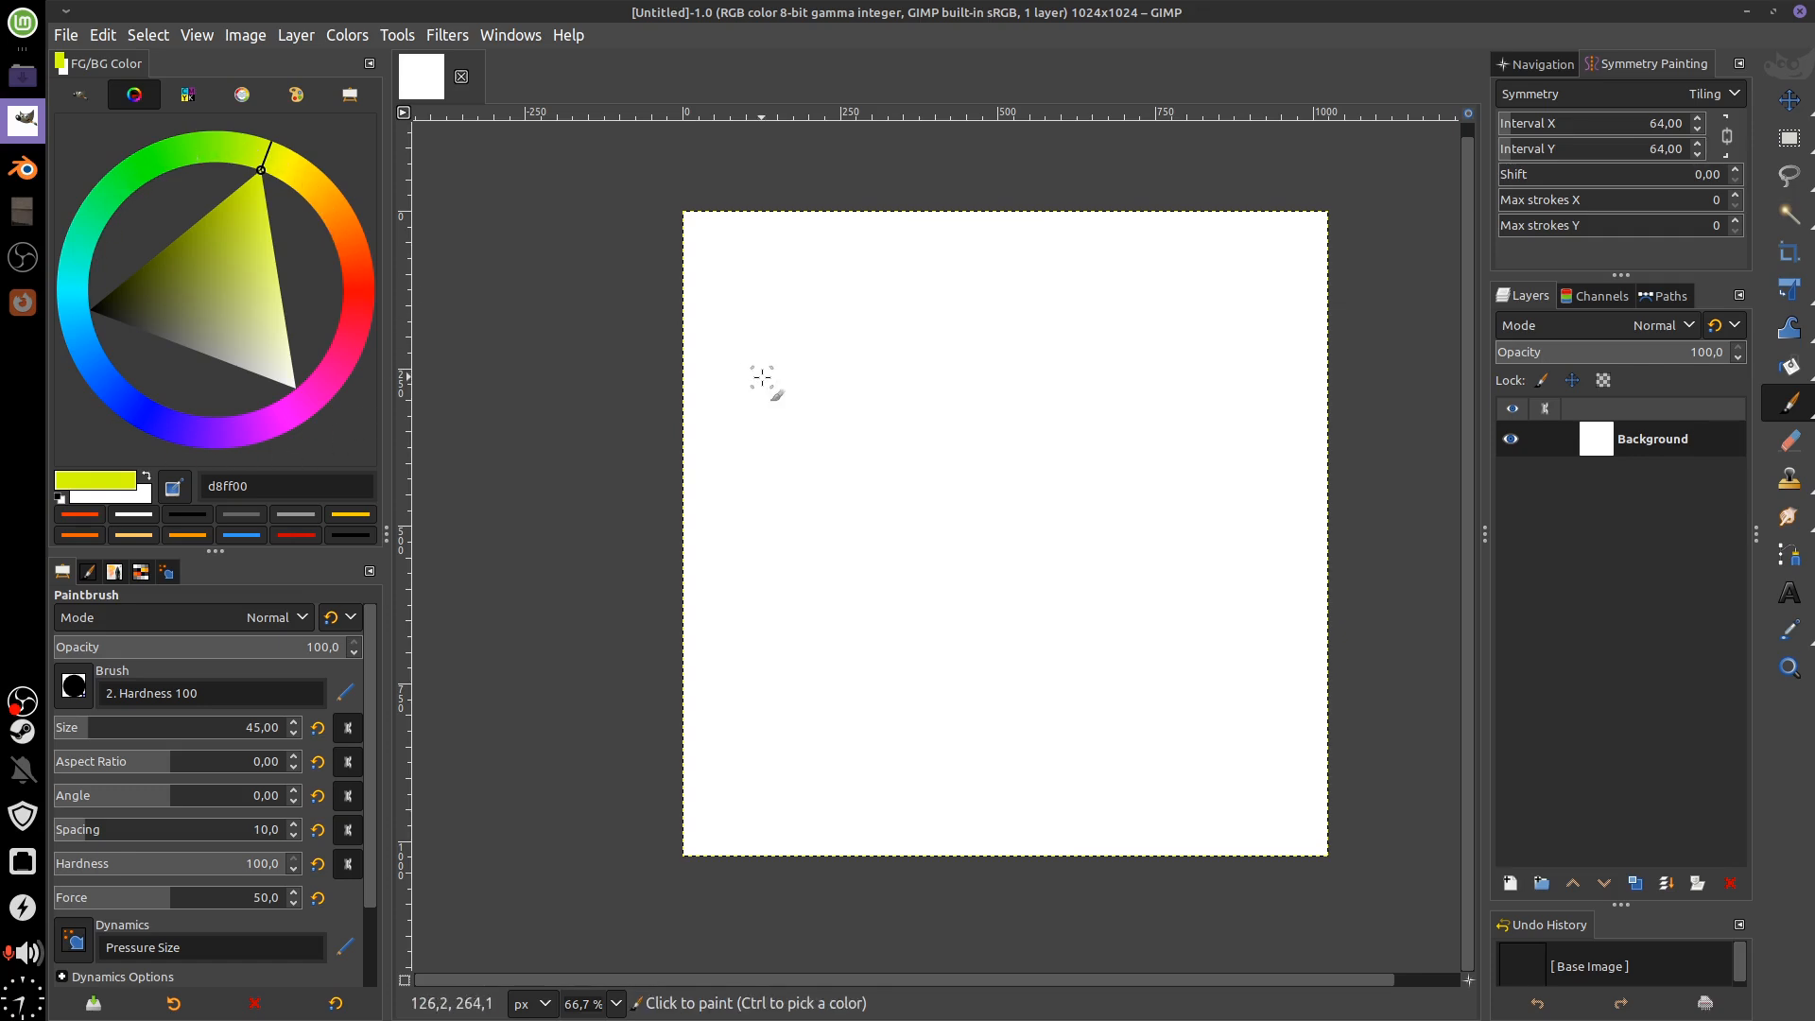
left_click_drag(798, 315, 807, 391)
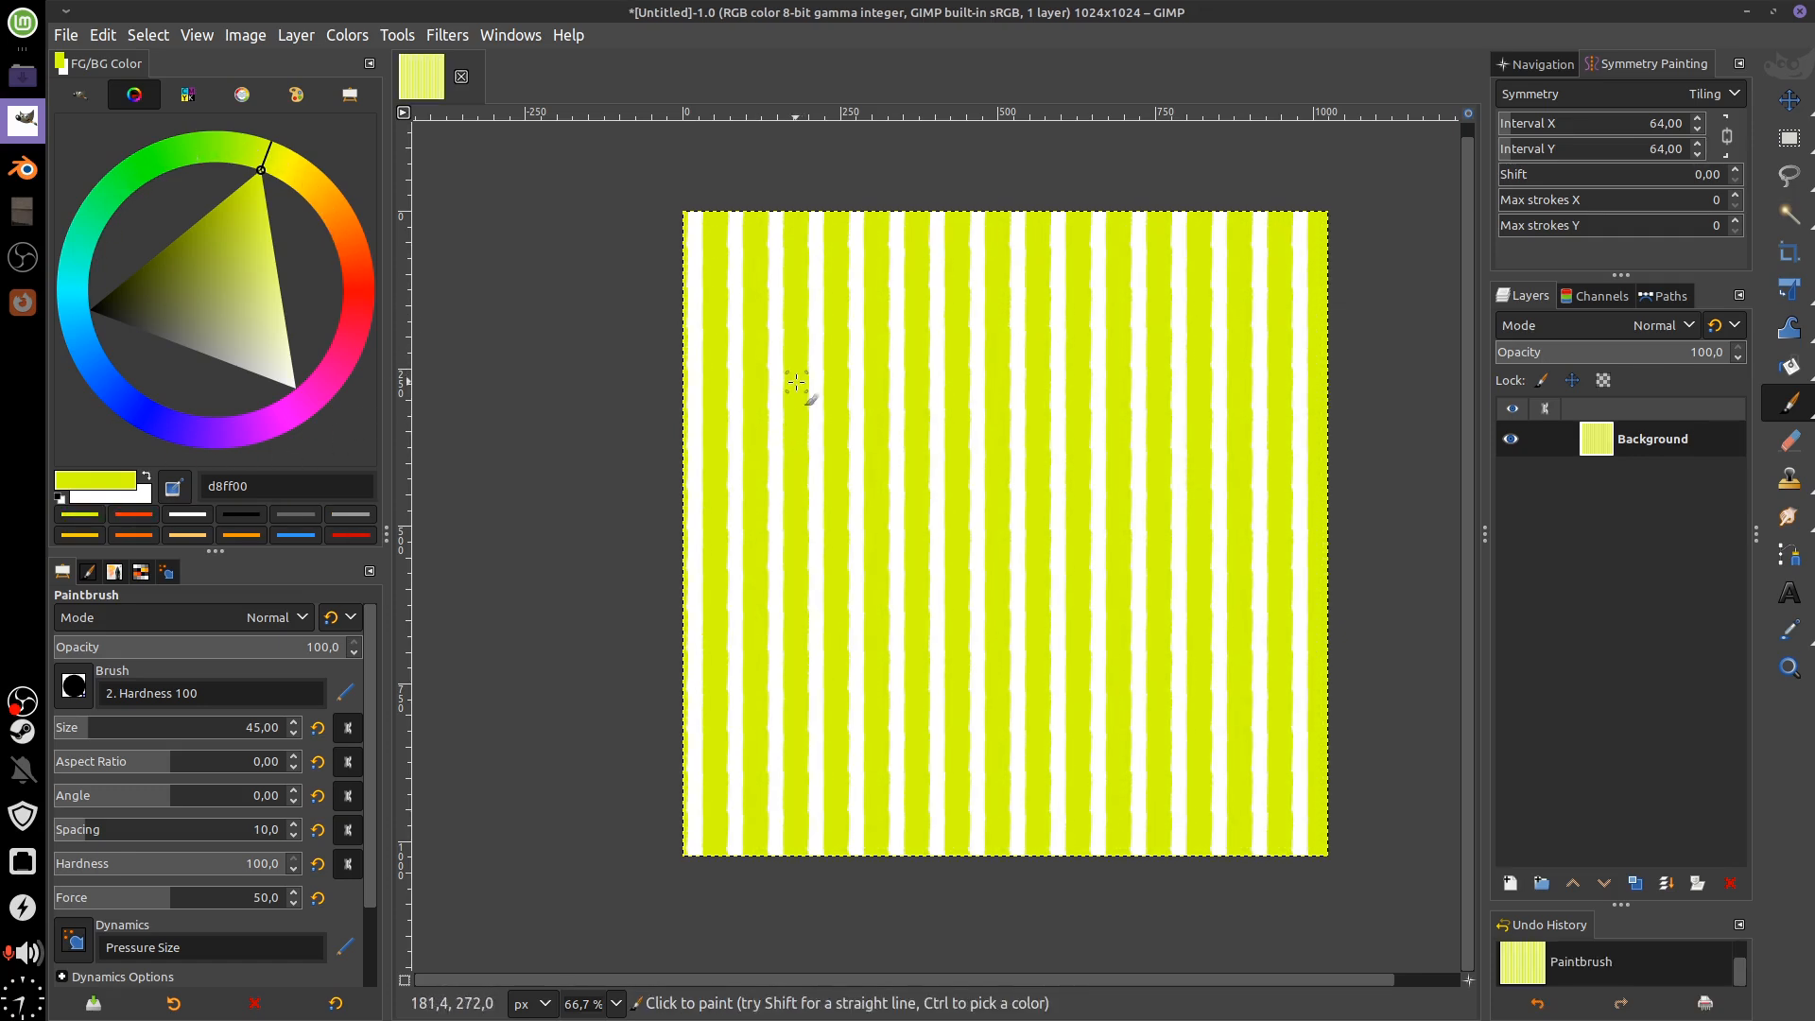
key("ctrl+z")
Turn off symmetry painting and load the Basic Round preset for the paintbrush
left_click(1726, 95)
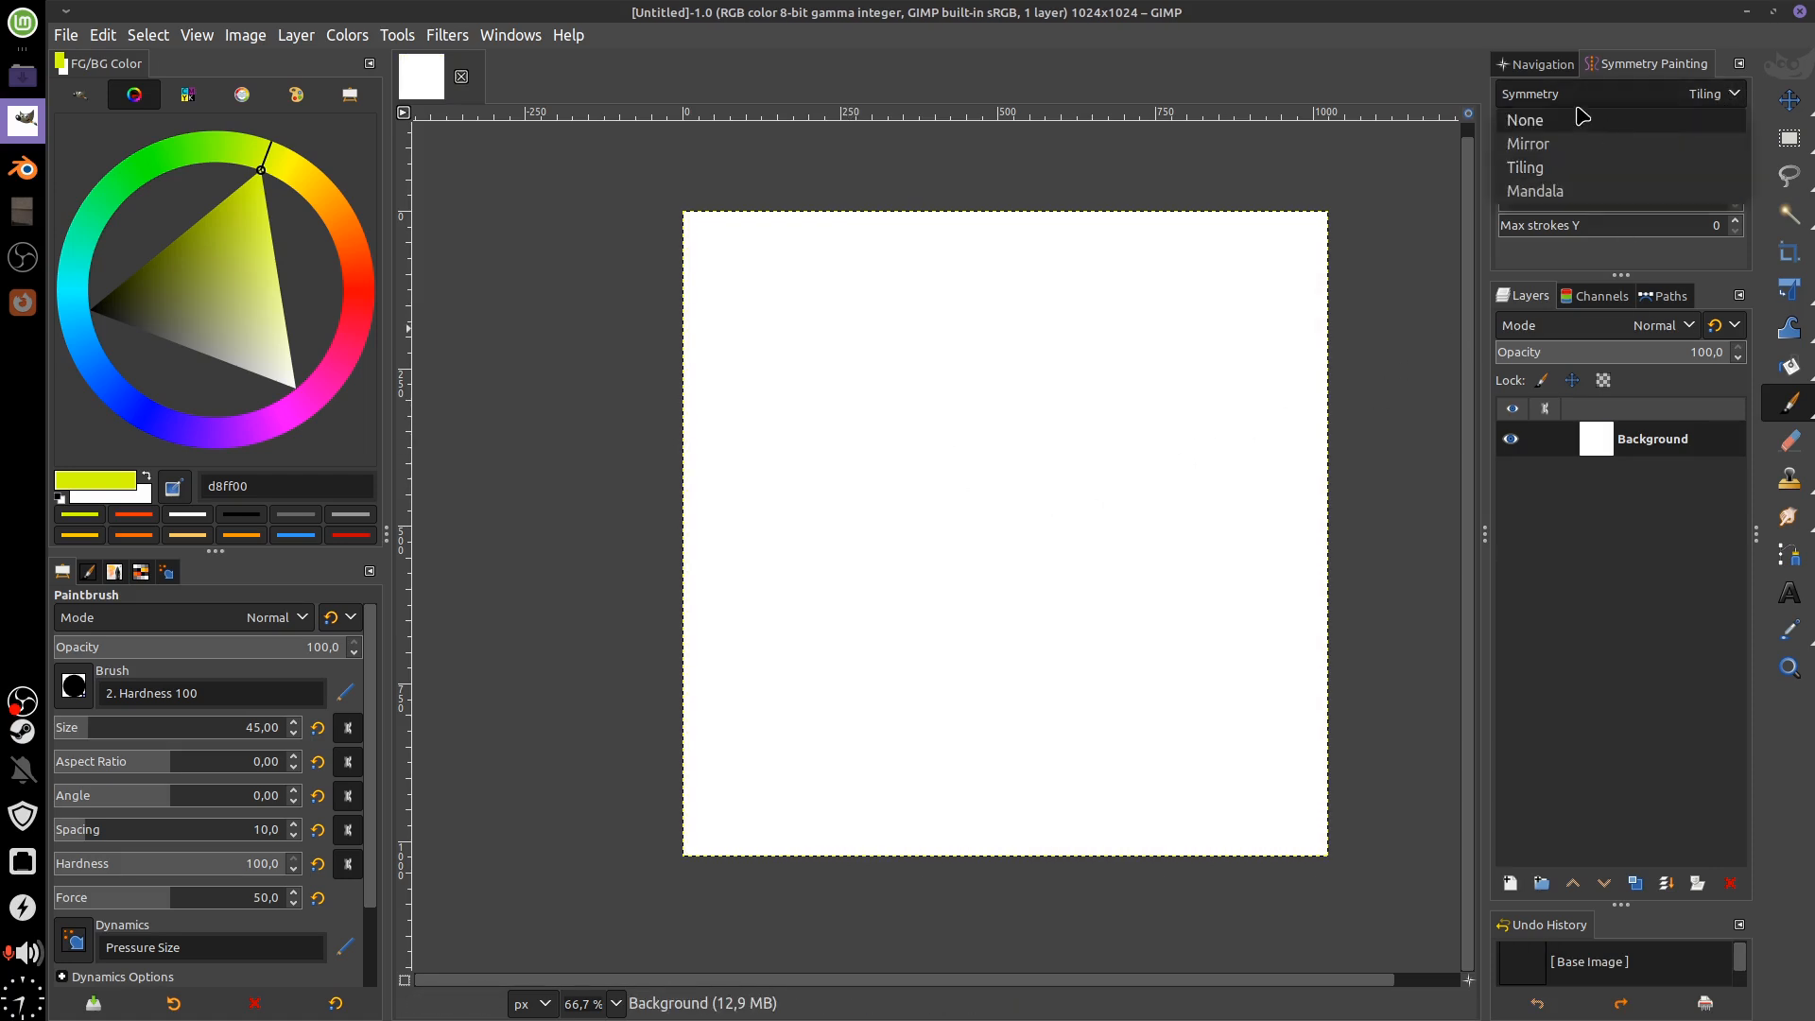
left_click(1581, 114)
mouse_move(1790, 403)
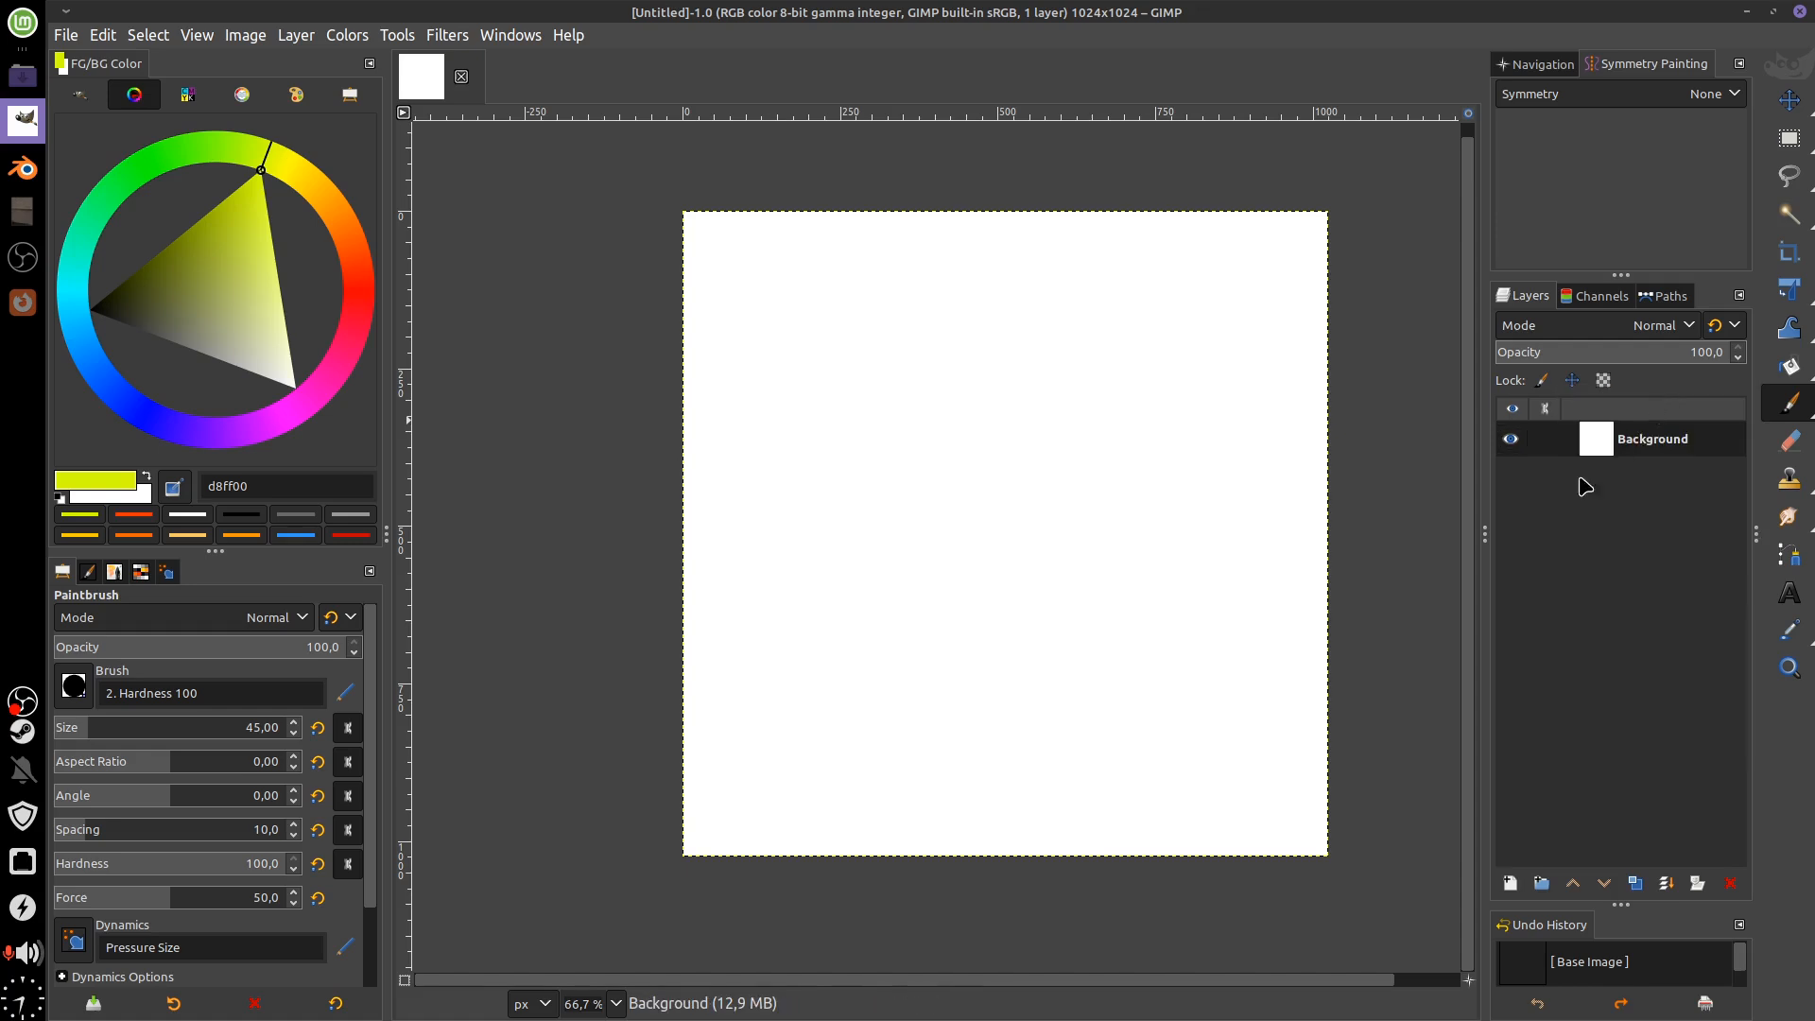
left_click(198, 1003)
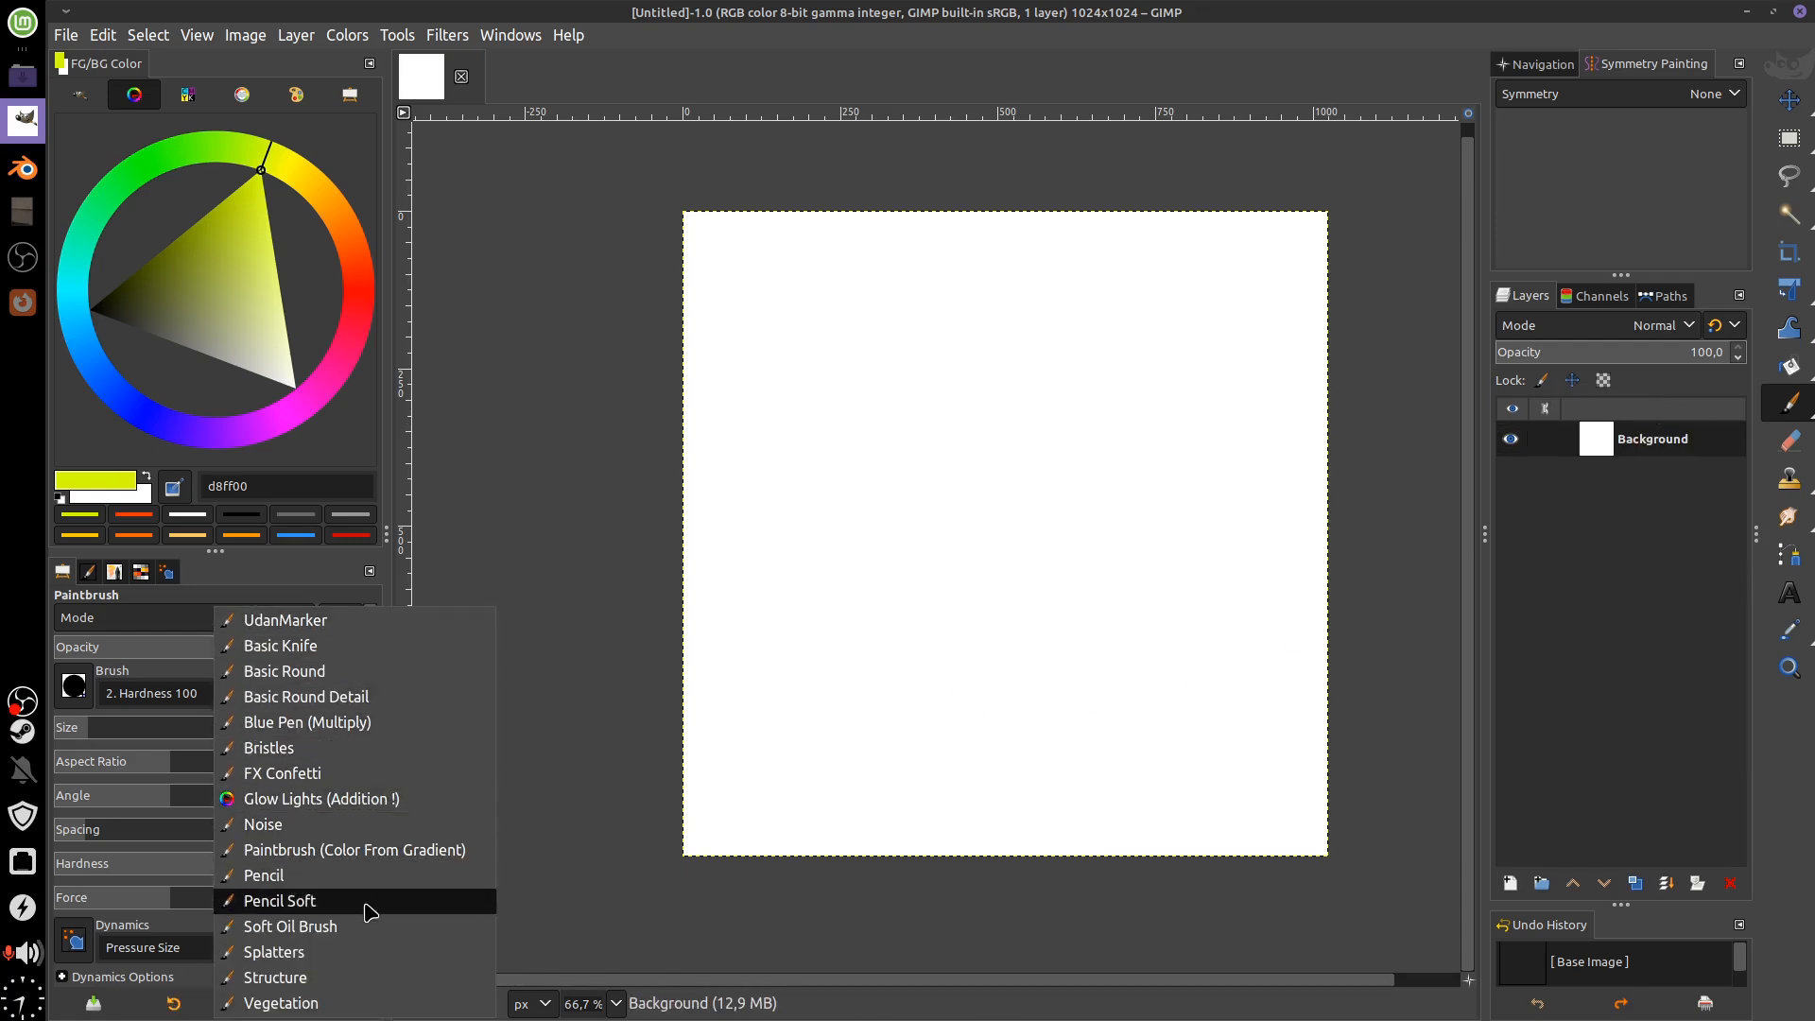
left_click(357, 672)
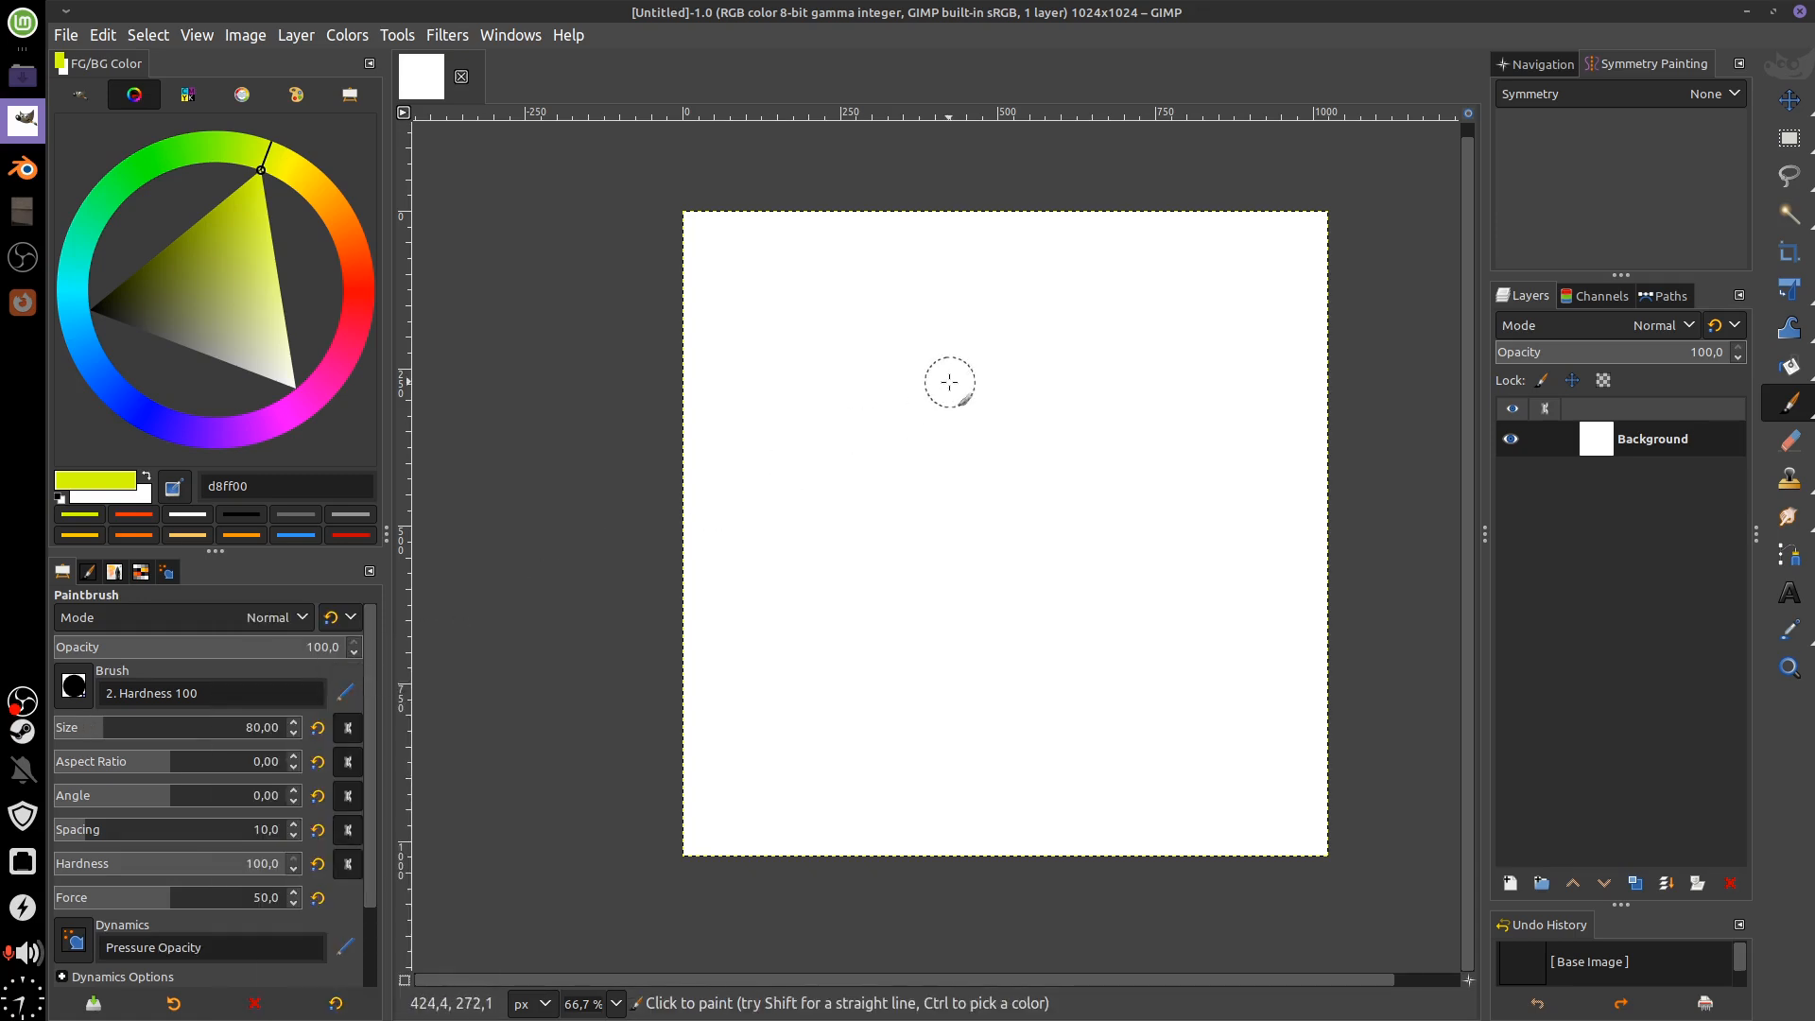
Reduce the brush size to 31, and paint and undo a curved yellow-green test stroke
key("bracketleft")
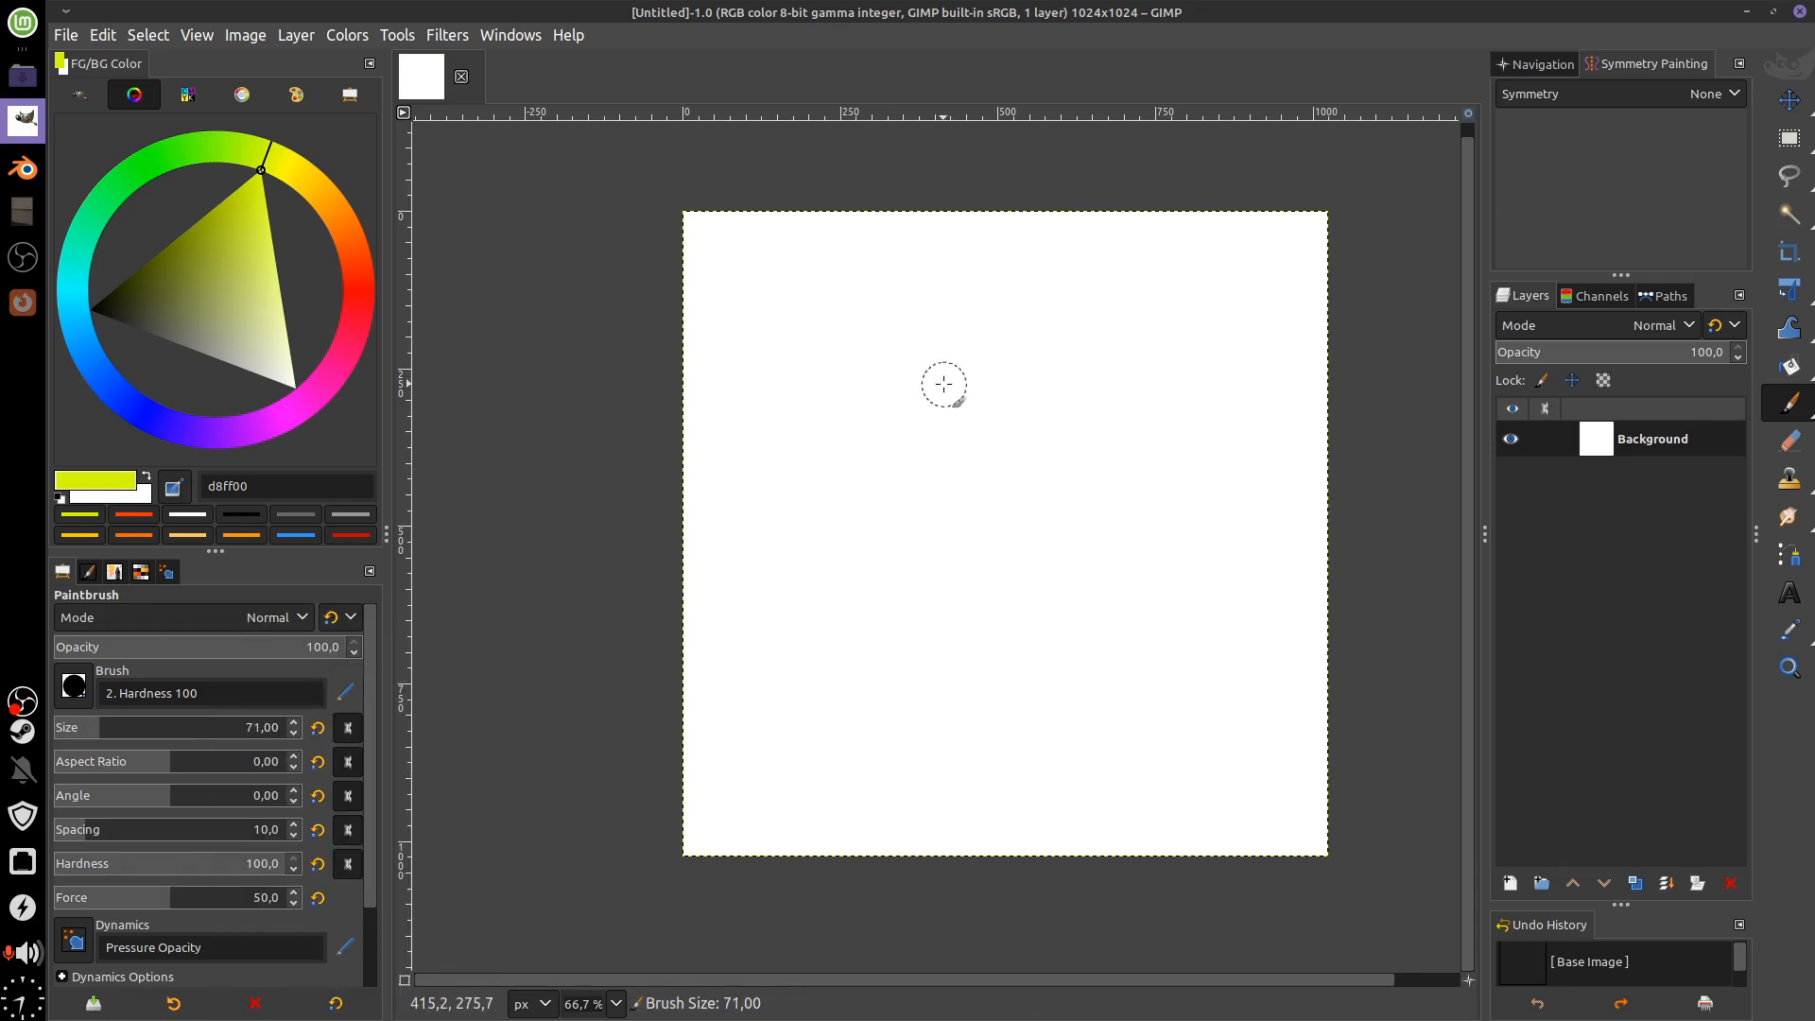
key("bracketleft")
key("bracketleft")
key("bracketleft")
key("bracketleft")
key("bracketleft")
key("bracketleft")
key("bracketleft")
key("bracketleft")
key("bracketleft")
key("bracketleft")
key("bracketleft")
mouse_move(962, 335)
left_mouse_down()
mouse_move(844, 518)
mouse_move(1057, 643)
left_mouse_up()
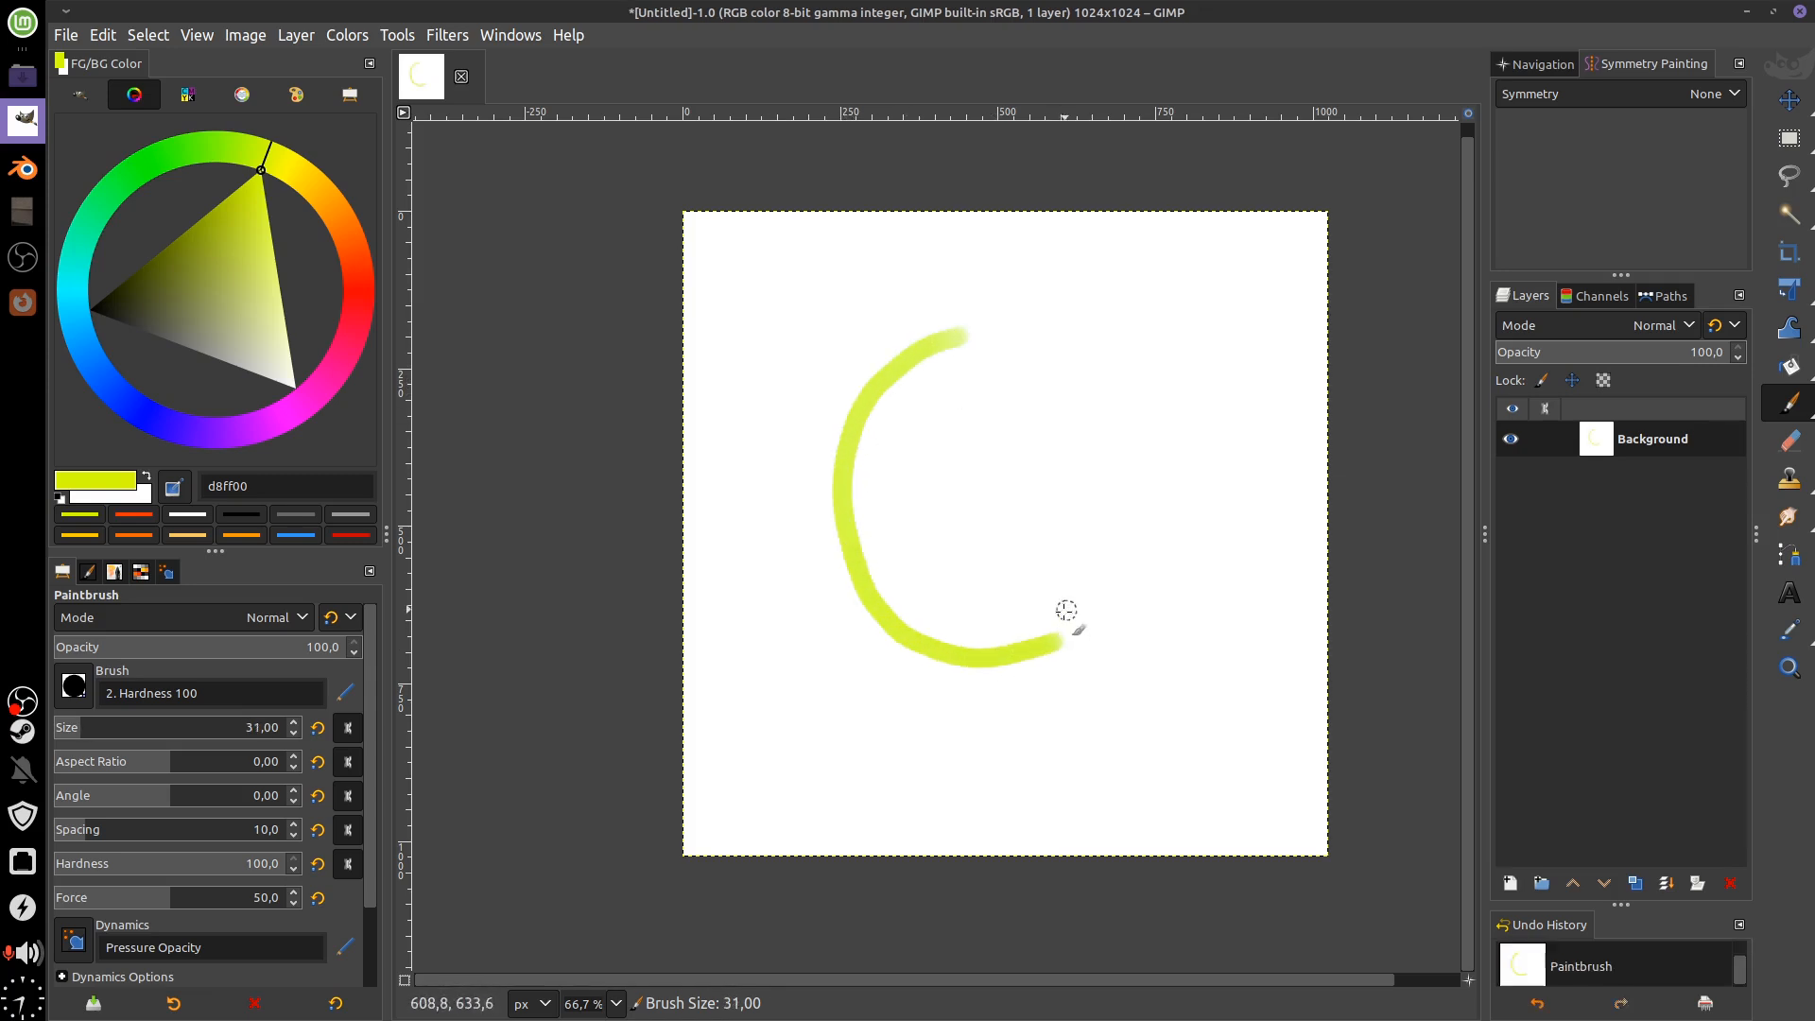
key("ctrl+z")
Reset the foreground color to black, paint a large ring in the canvas center, and letter HUE at its upper right
key("d")
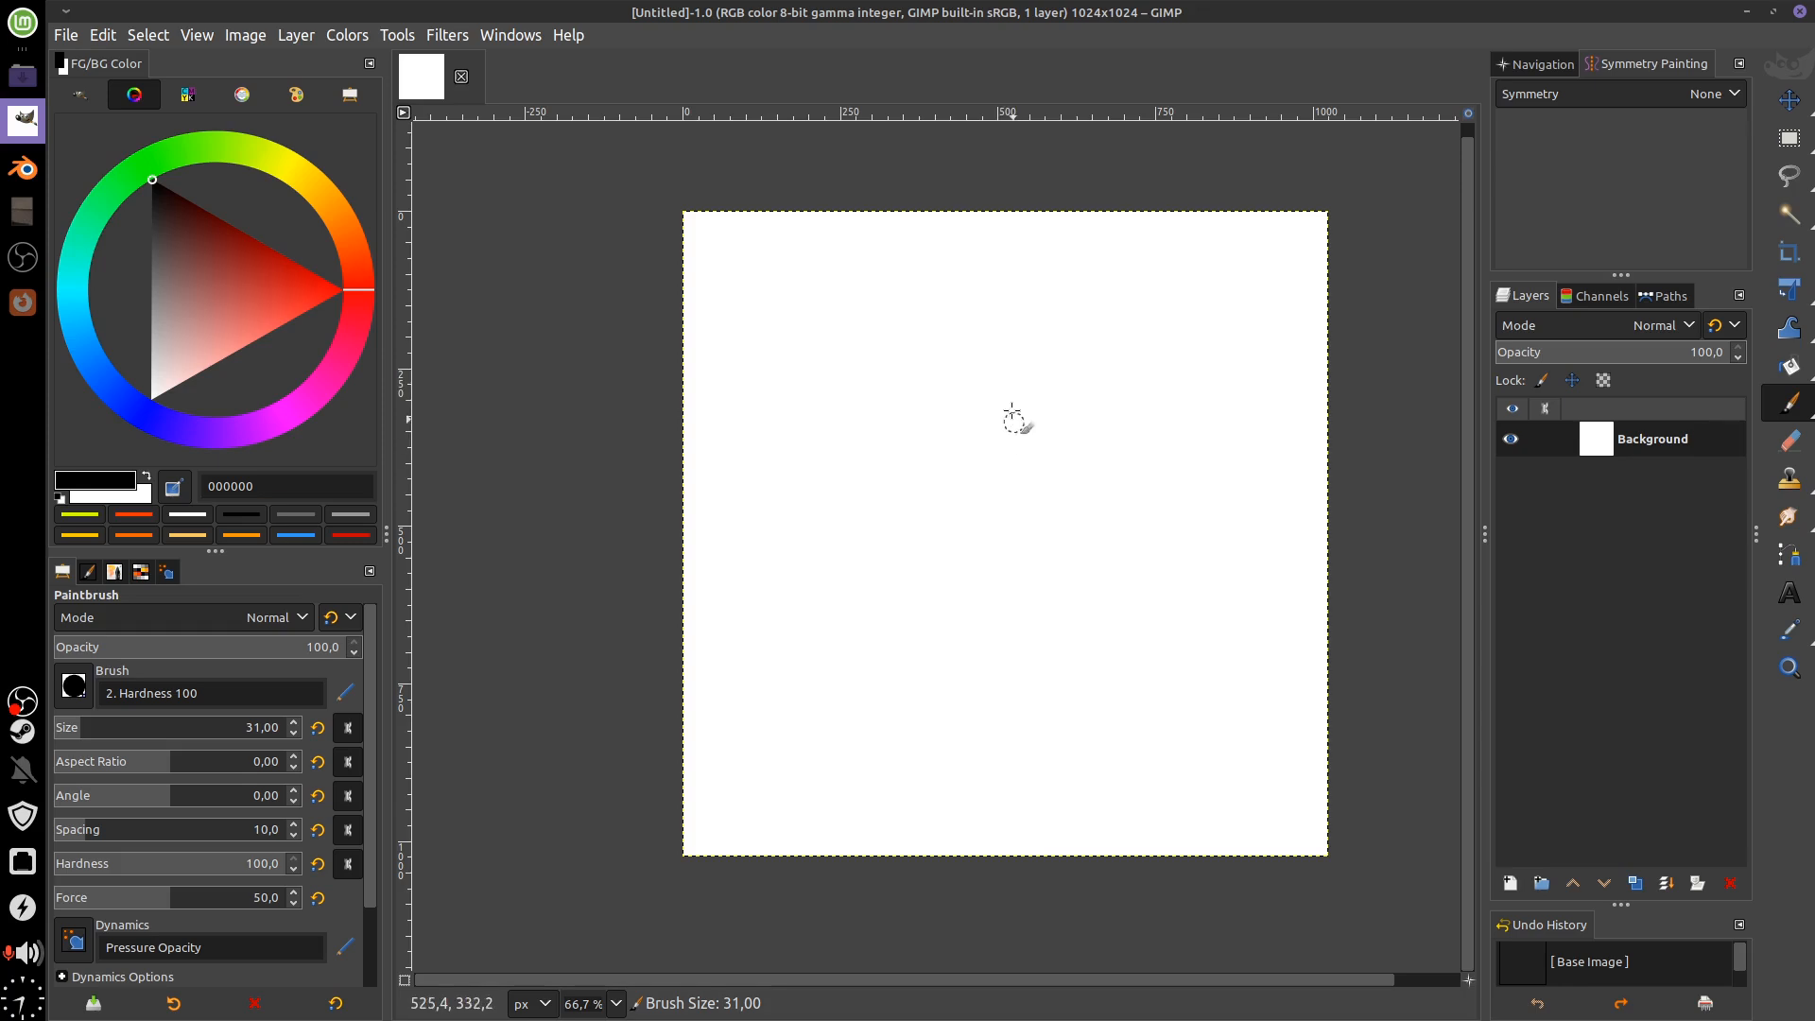
mouse_move(956, 341)
left_mouse_down()
mouse_move(883, 648)
mouse_move(1147, 365)
mouse_move(898, 383)
left_mouse_up()
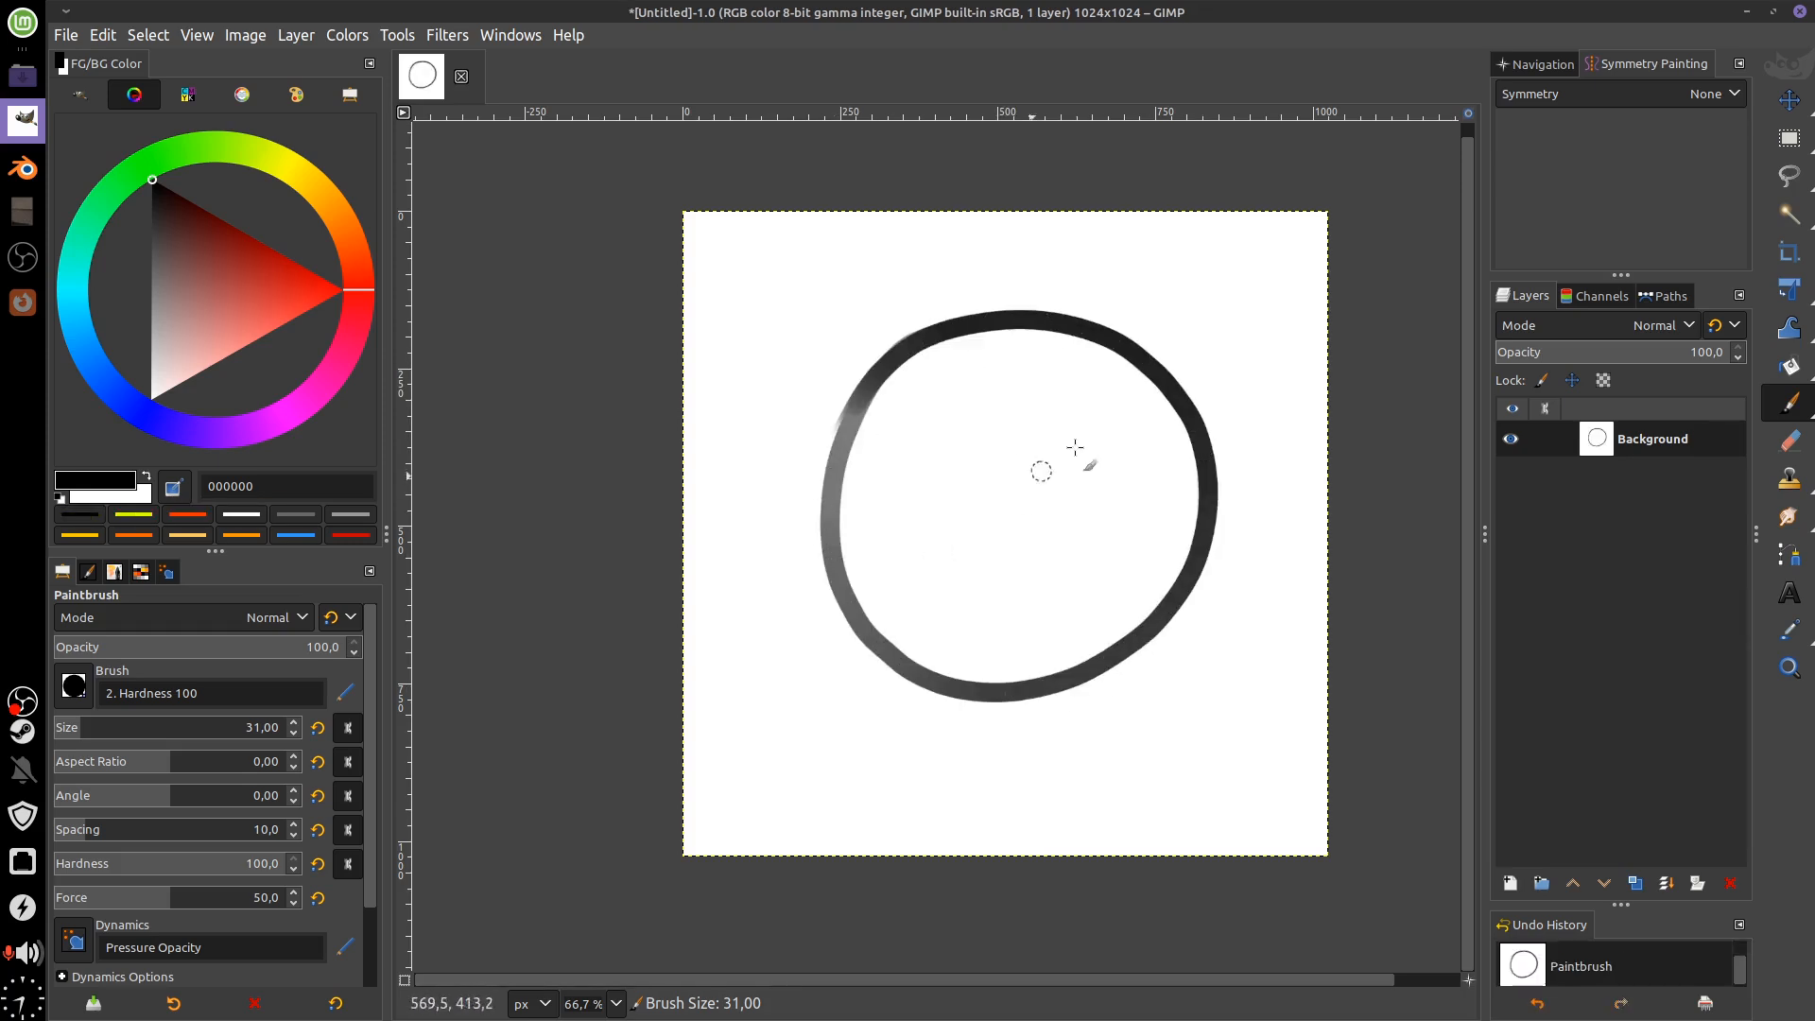
mouse_move(1170, 271)
left_mouse_down()
mouse_move(1187, 341)
mouse_move(1218, 296)
left_mouse_up()
mouse_move(1210, 260)
left_mouse_down()
mouse_move(1228, 328)
mouse_move(1270, 268)
mouse_move(1315, 297)
mouse_move(1310, 261)
left_mouse_up()
left_click_drag(1284, 246, 1307, 235)
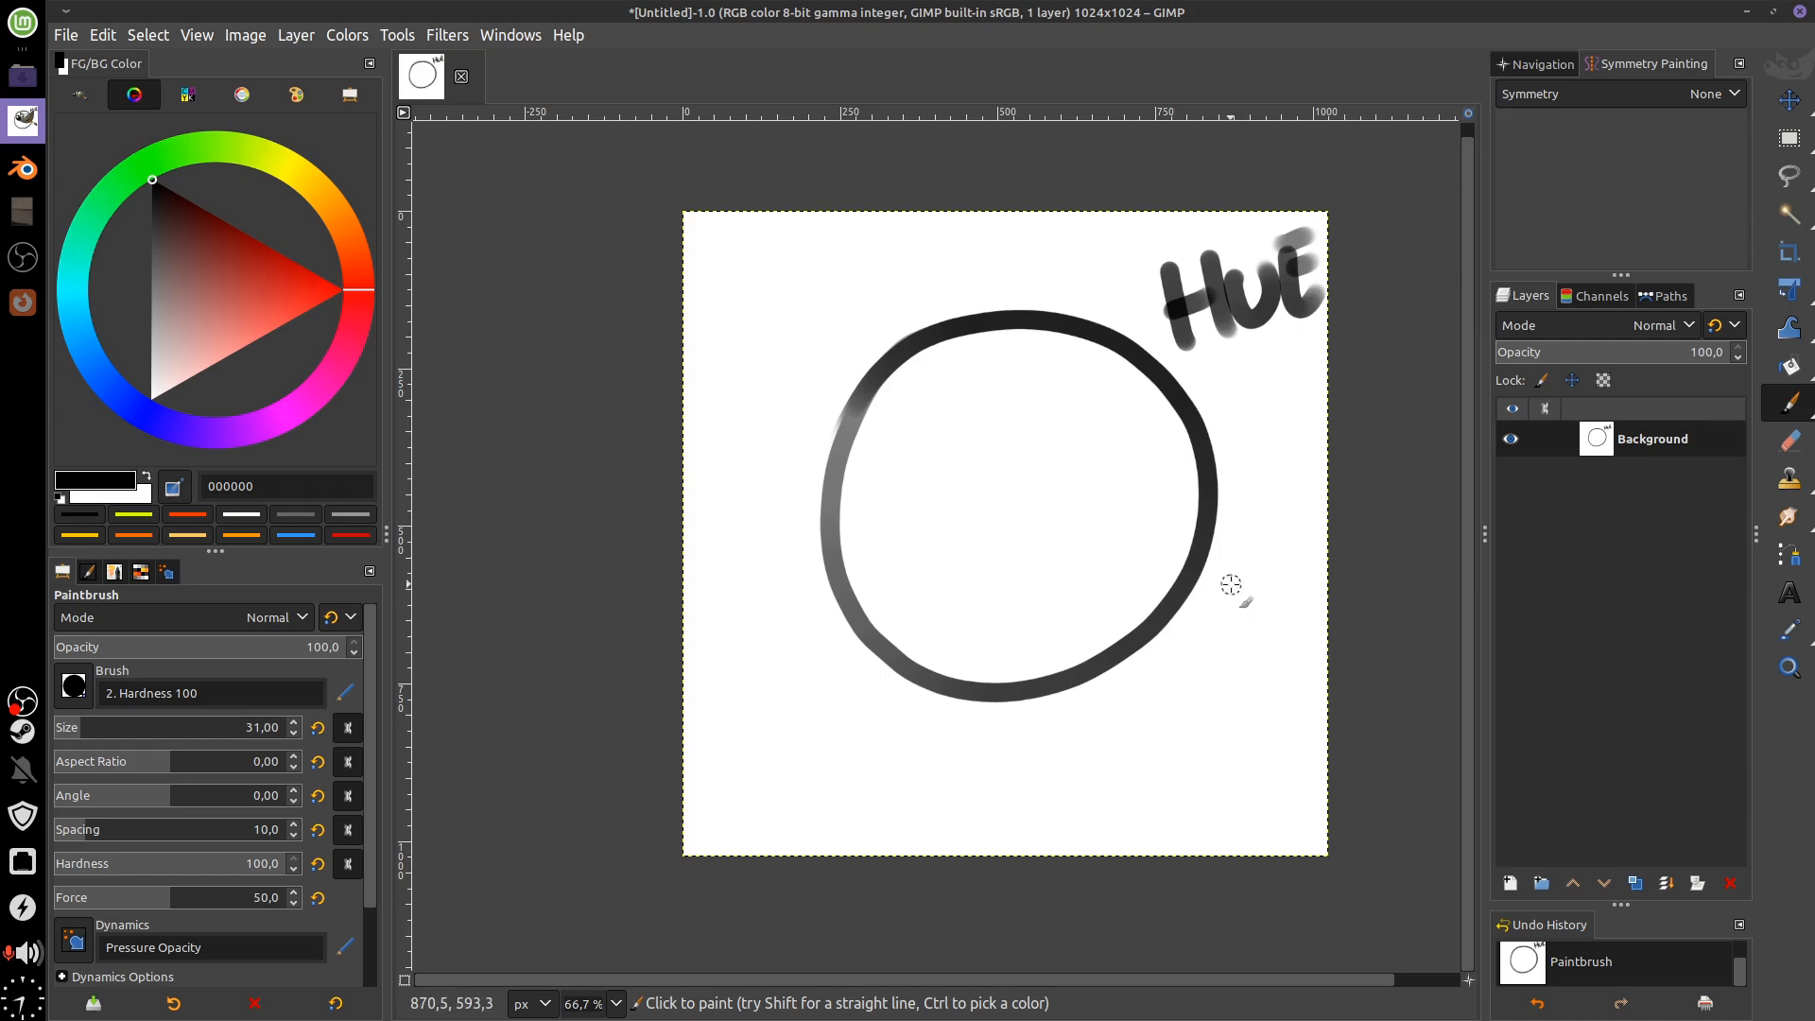
mouse_move(930, 327)
left_mouse_down()
mouse_move(823, 529)
mouse_move(1084, 661)
mouse_move(1115, 344)
mouse_move(1067, 331)
left_mouse_up()
Shift the color wheel's hue to orange, and paint a triangle inside the ring with a marked hue corner and an inner saturation line
mouse_move(364, 288)
left_mouse_down()
mouse_move(345, 213)
mouse_move(294, 159)
mouse_move(142, 165)
mouse_move(76, 202)
mouse_move(142, 416)
mouse_move(277, 404)
mouse_move(348, 213)
left_mouse_up()
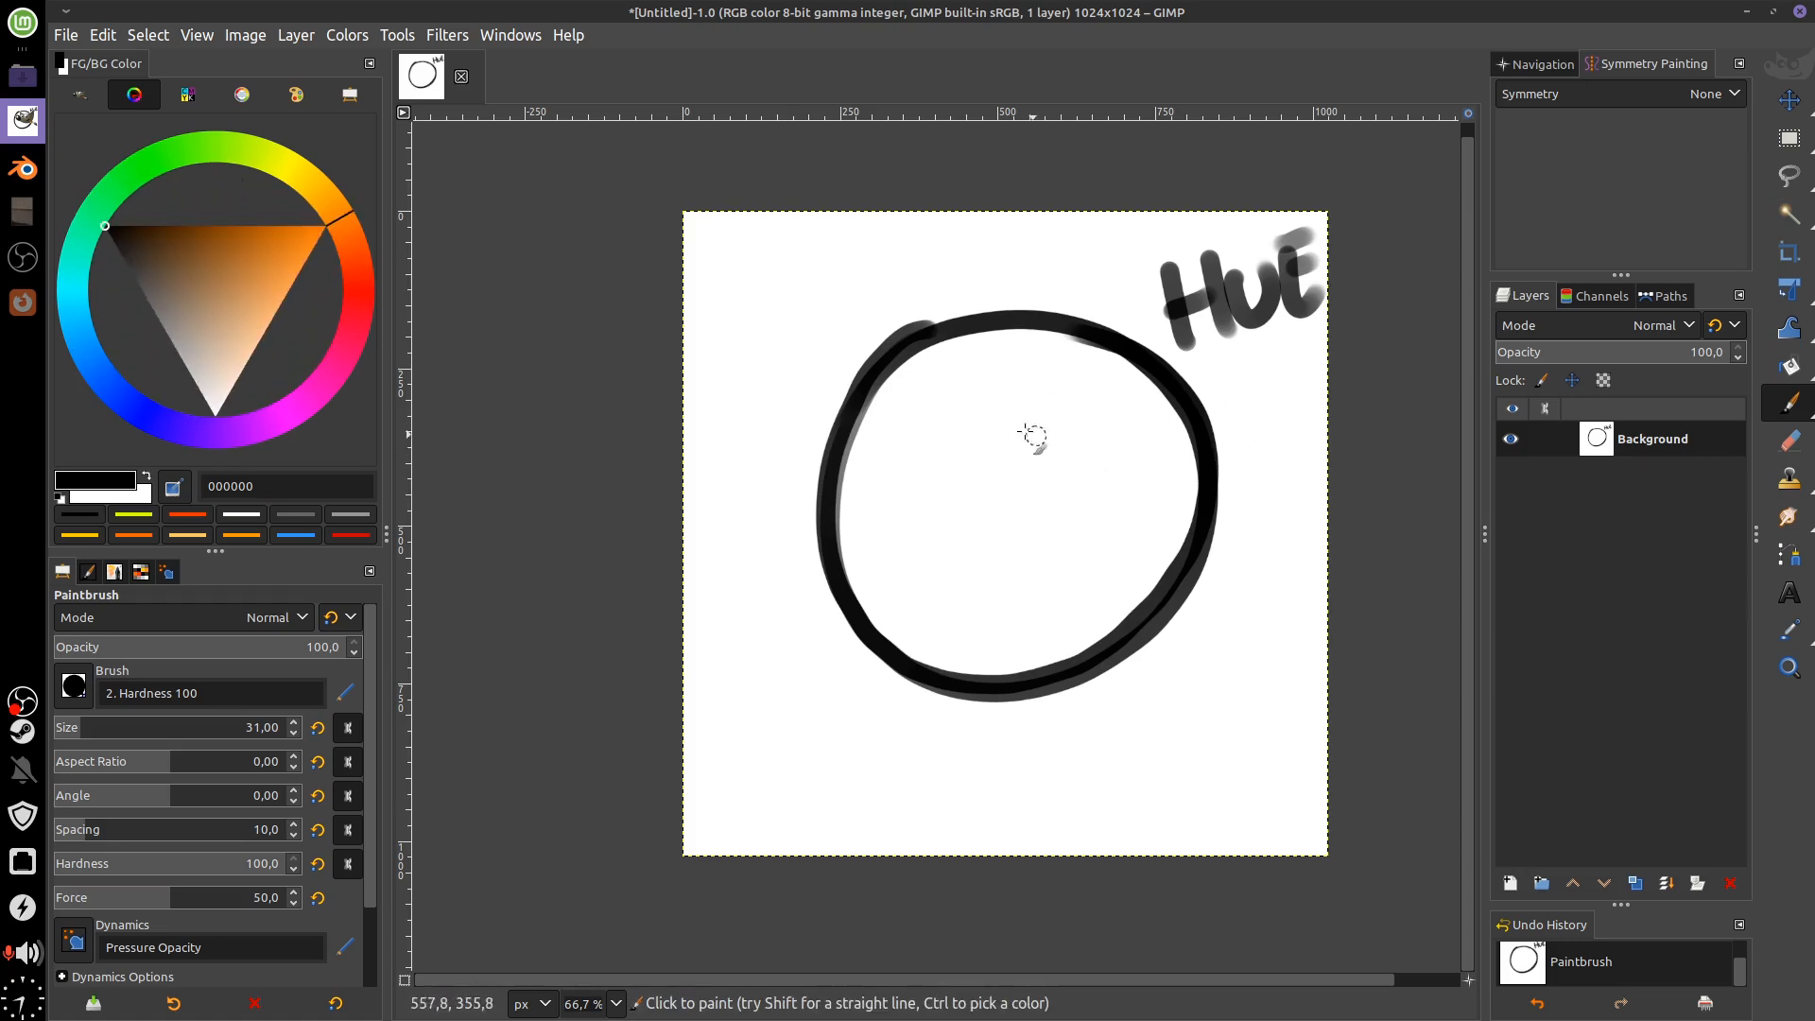
left_click_drag(850, 482, 1047, 646)
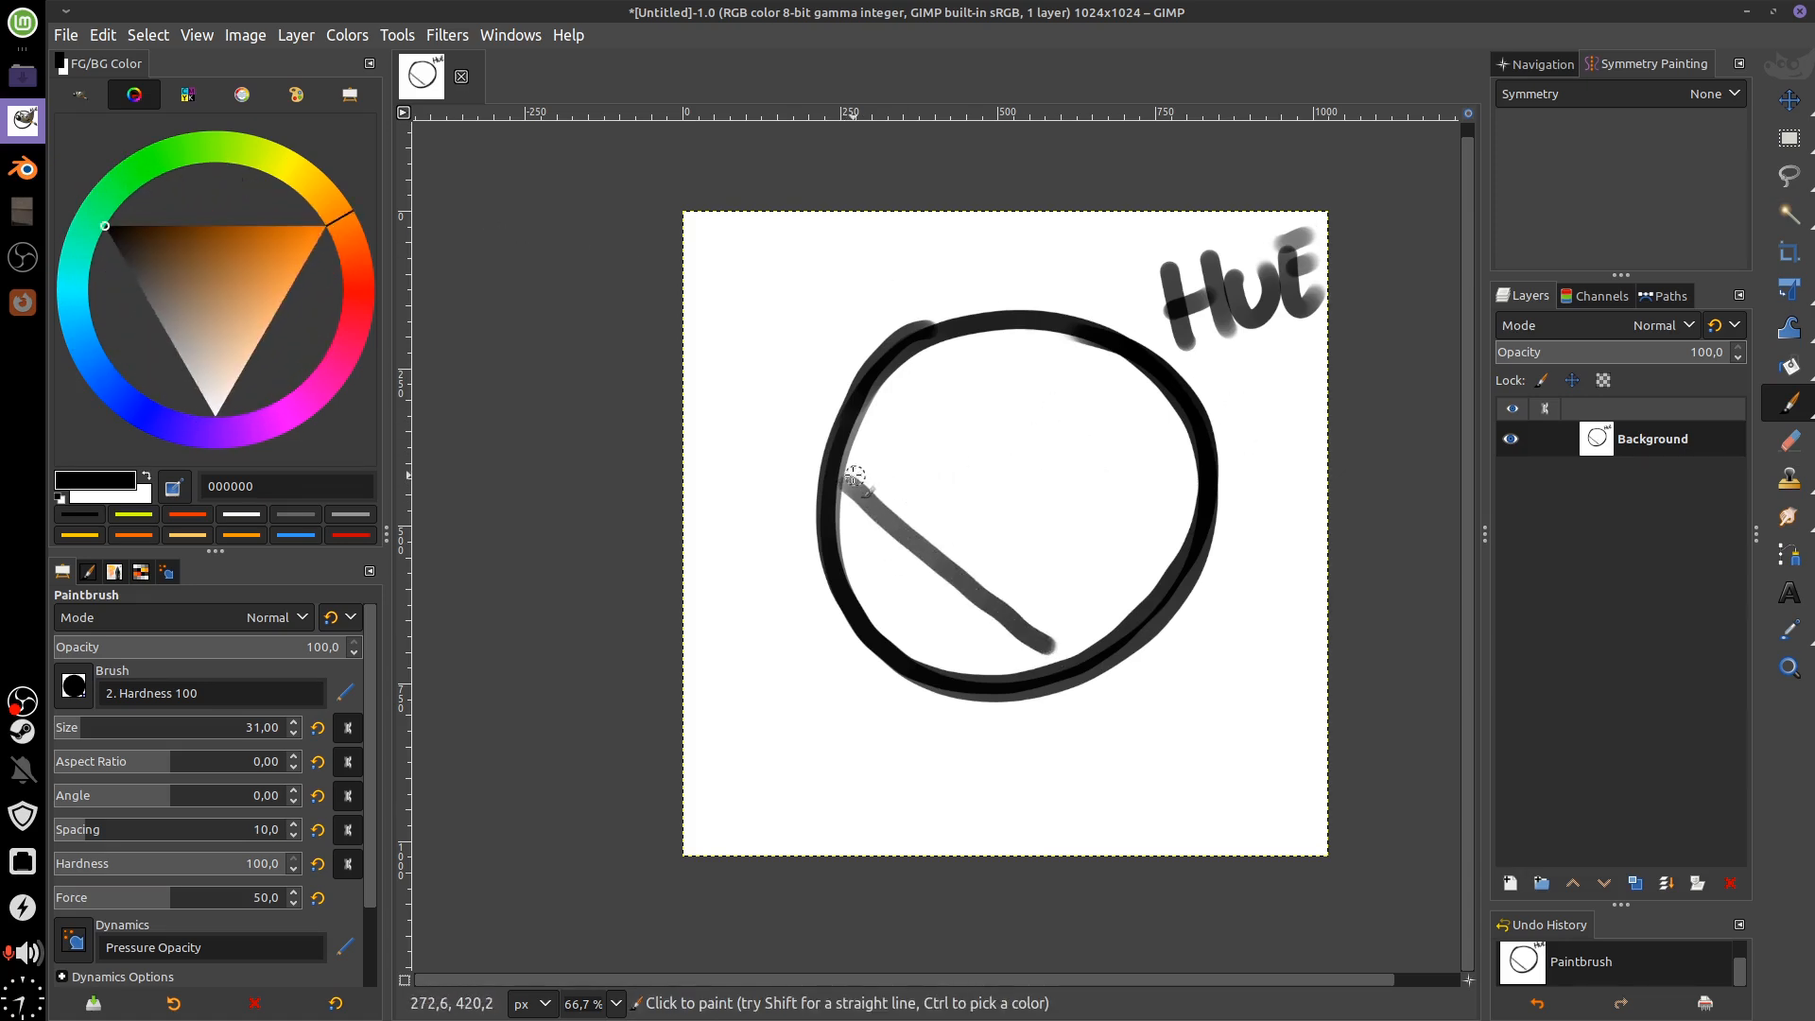
mouse_move(854, 477)
left_mouse_down()
mouse_move(1090, 353)
mouse_move(1051, 652)
left_mouse_up()
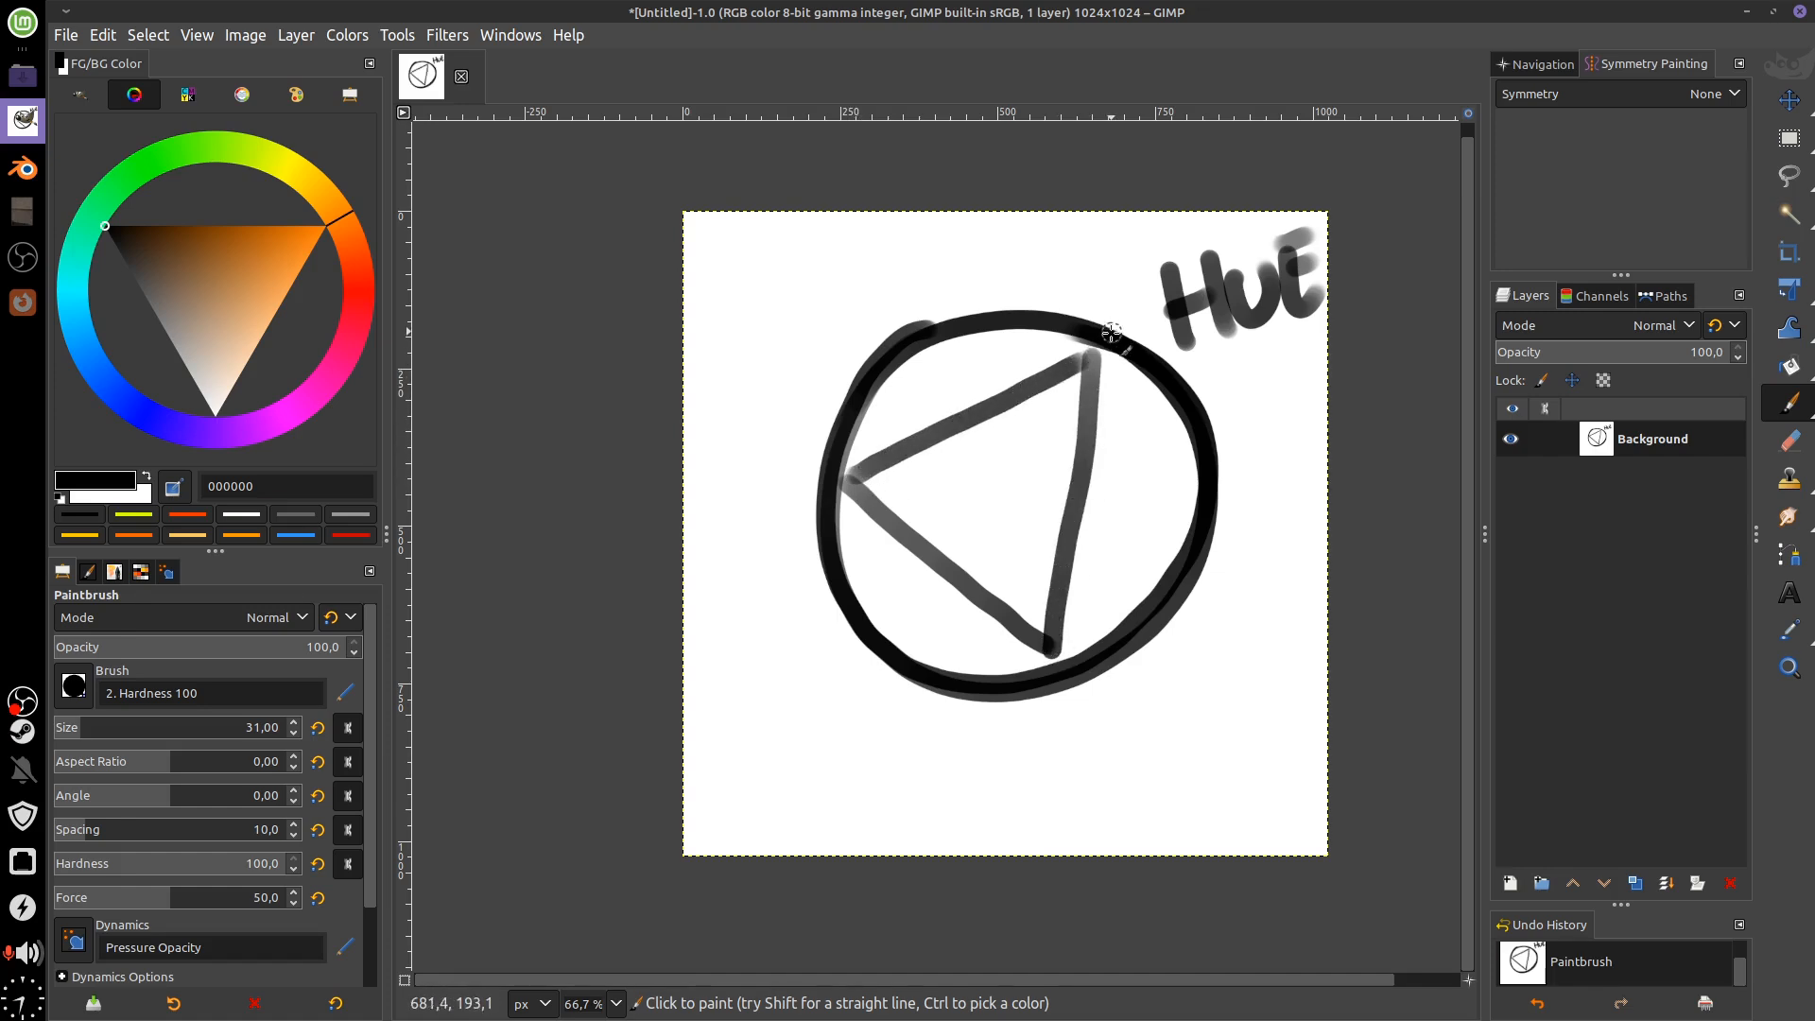
left_click_drag(1112, 332, 1122, 319)
left_click_drag(1077, 376, 1087, 361)
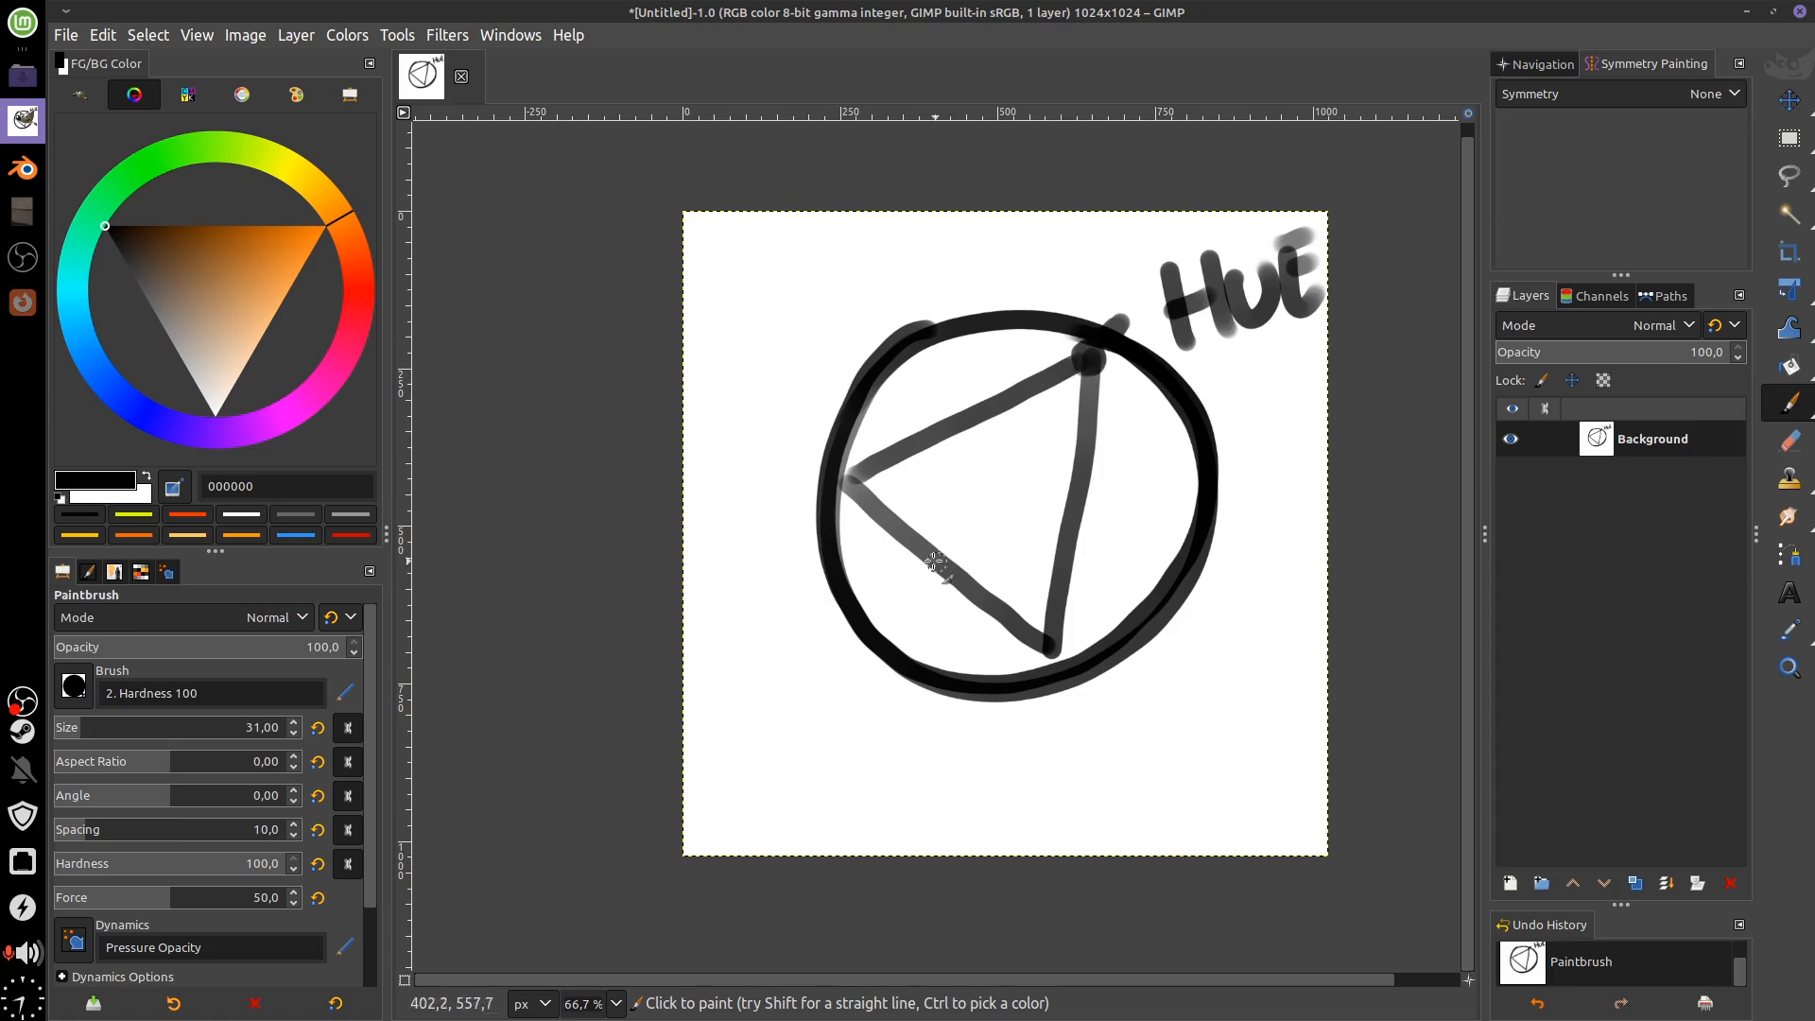
mouse_move(923, 553)
left_mouse_down()
mouse_move(973, 592)
mouse_move(965, 566)
mouse_move(949, 573)
mouse_move(1086, 367)
left_mouse_up()
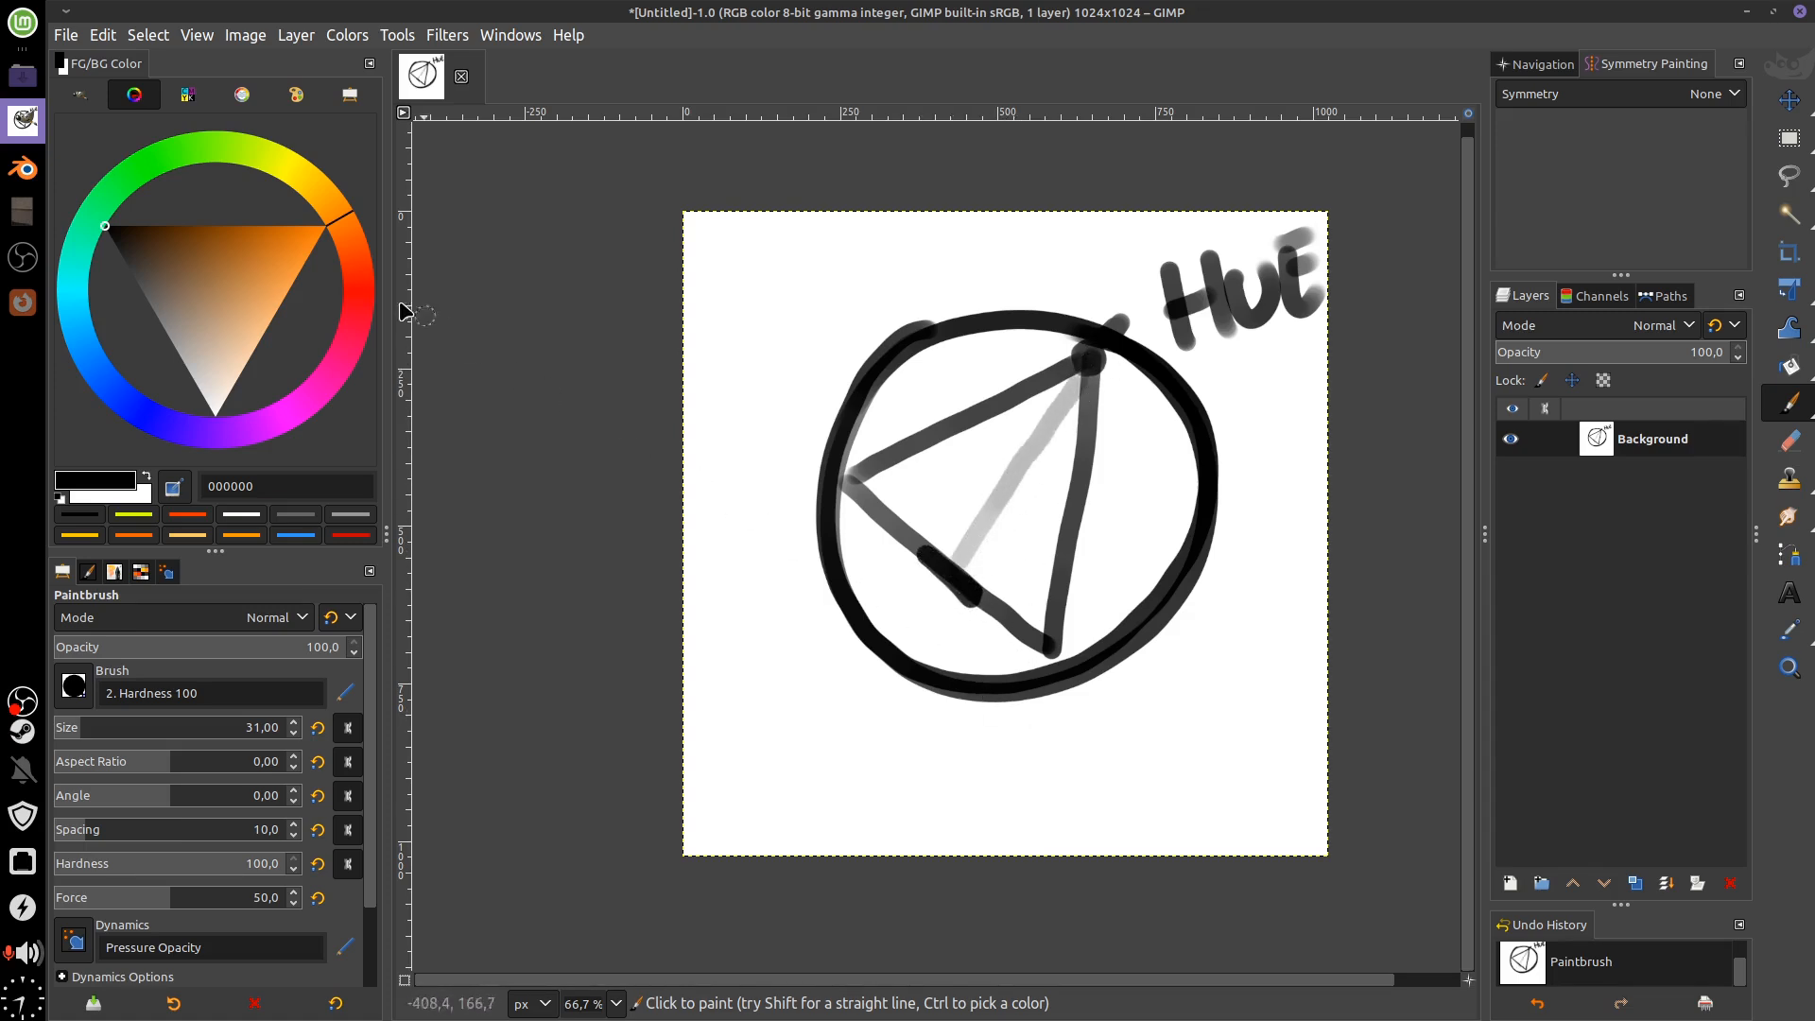
Demonstrate lower saturation on the color triangle, ending on the gray 928f8c as foreground color
left_click(328, 227)
mouse_move(241, 294)
left_mouse_down()
mouse_move(163, 328)
mouse_move(260, 267)
mouse_move(184, 314)
left_mouse_up()
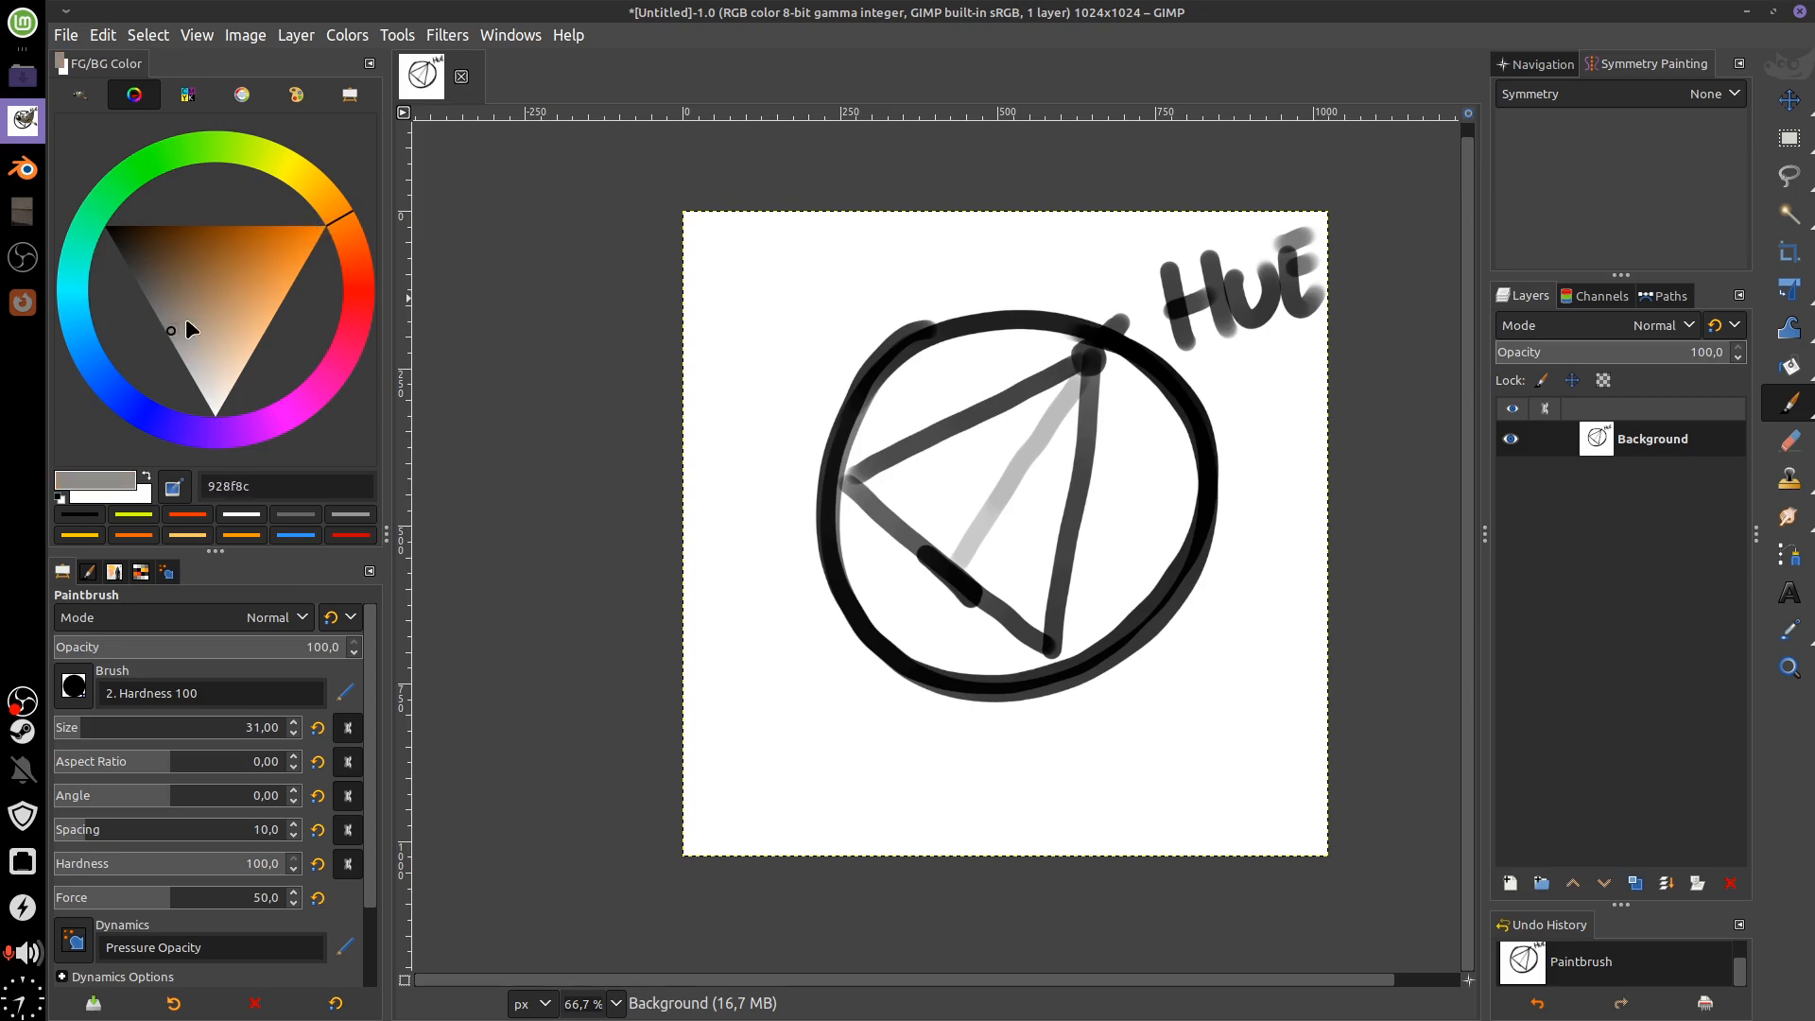
mouse_move(1133, 721)
left_mouse_down()
mouse_move(1107, 776)
mouse_move(1148, 702)
mouse_move(1206, 742)
left_mouse_up()
left_click_drag(1163, 743, 1193, 728)
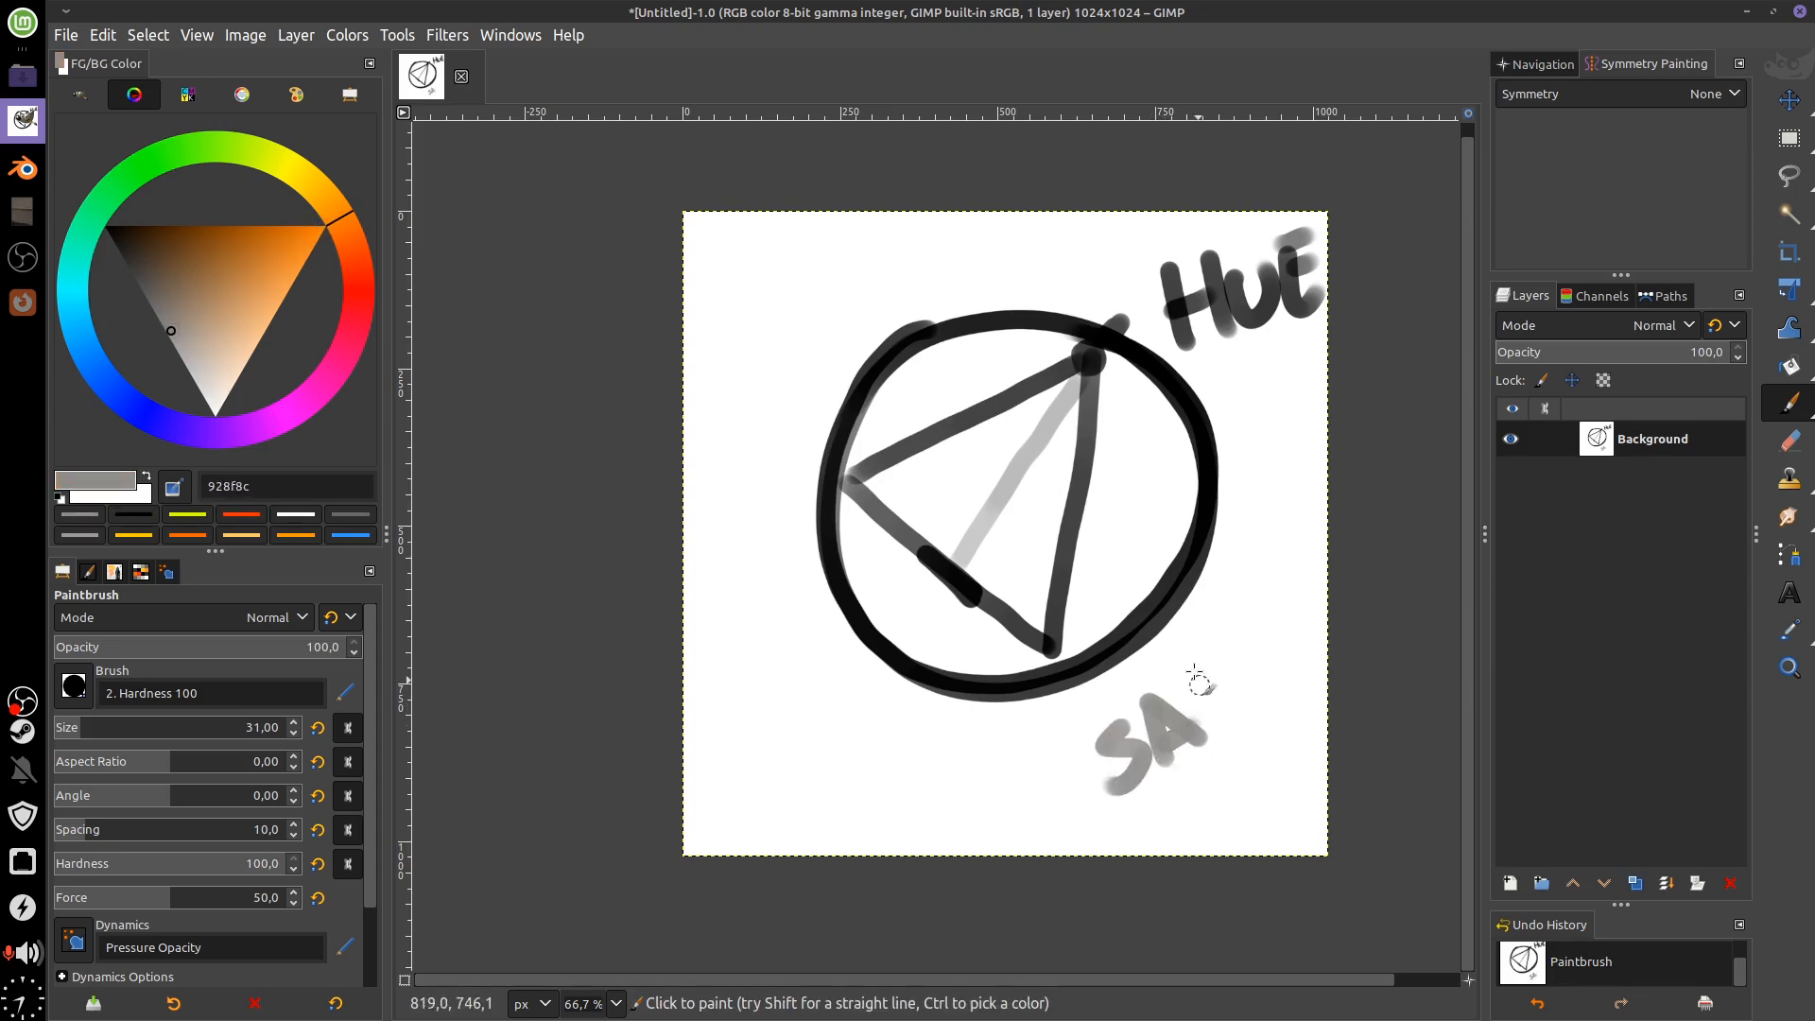
left_click_drag(1215, 653, 1193, 728)
mouse_move(1180, 695)
left_mouse_down()
mouse_move(1214, 712)
mouse_move(1258, 639)
mouse_move(1274, 694)
left_mouse_up()
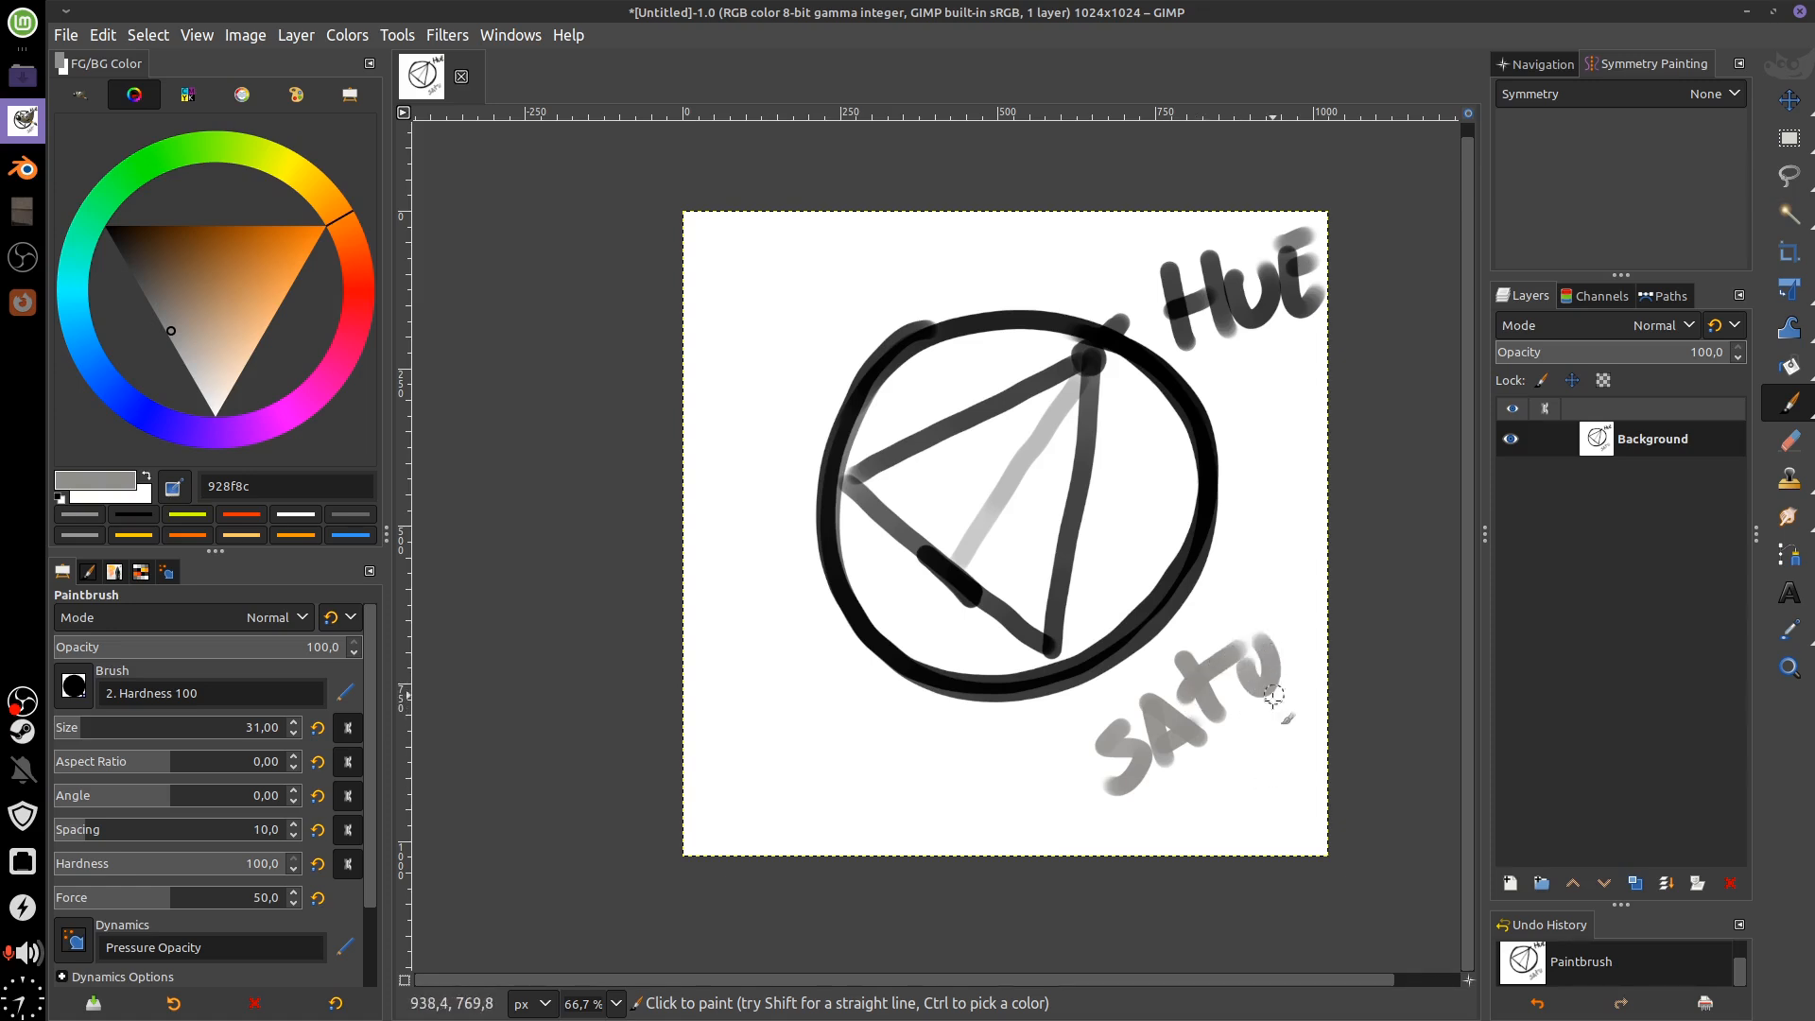
key("ctrl+z")
key("ctrl+z")
key("ctrl+z")
key("ctrl+z")
key("ctrl+z")
key("ctrl+z")
key("ctrl+z")
key("ctrl+z")
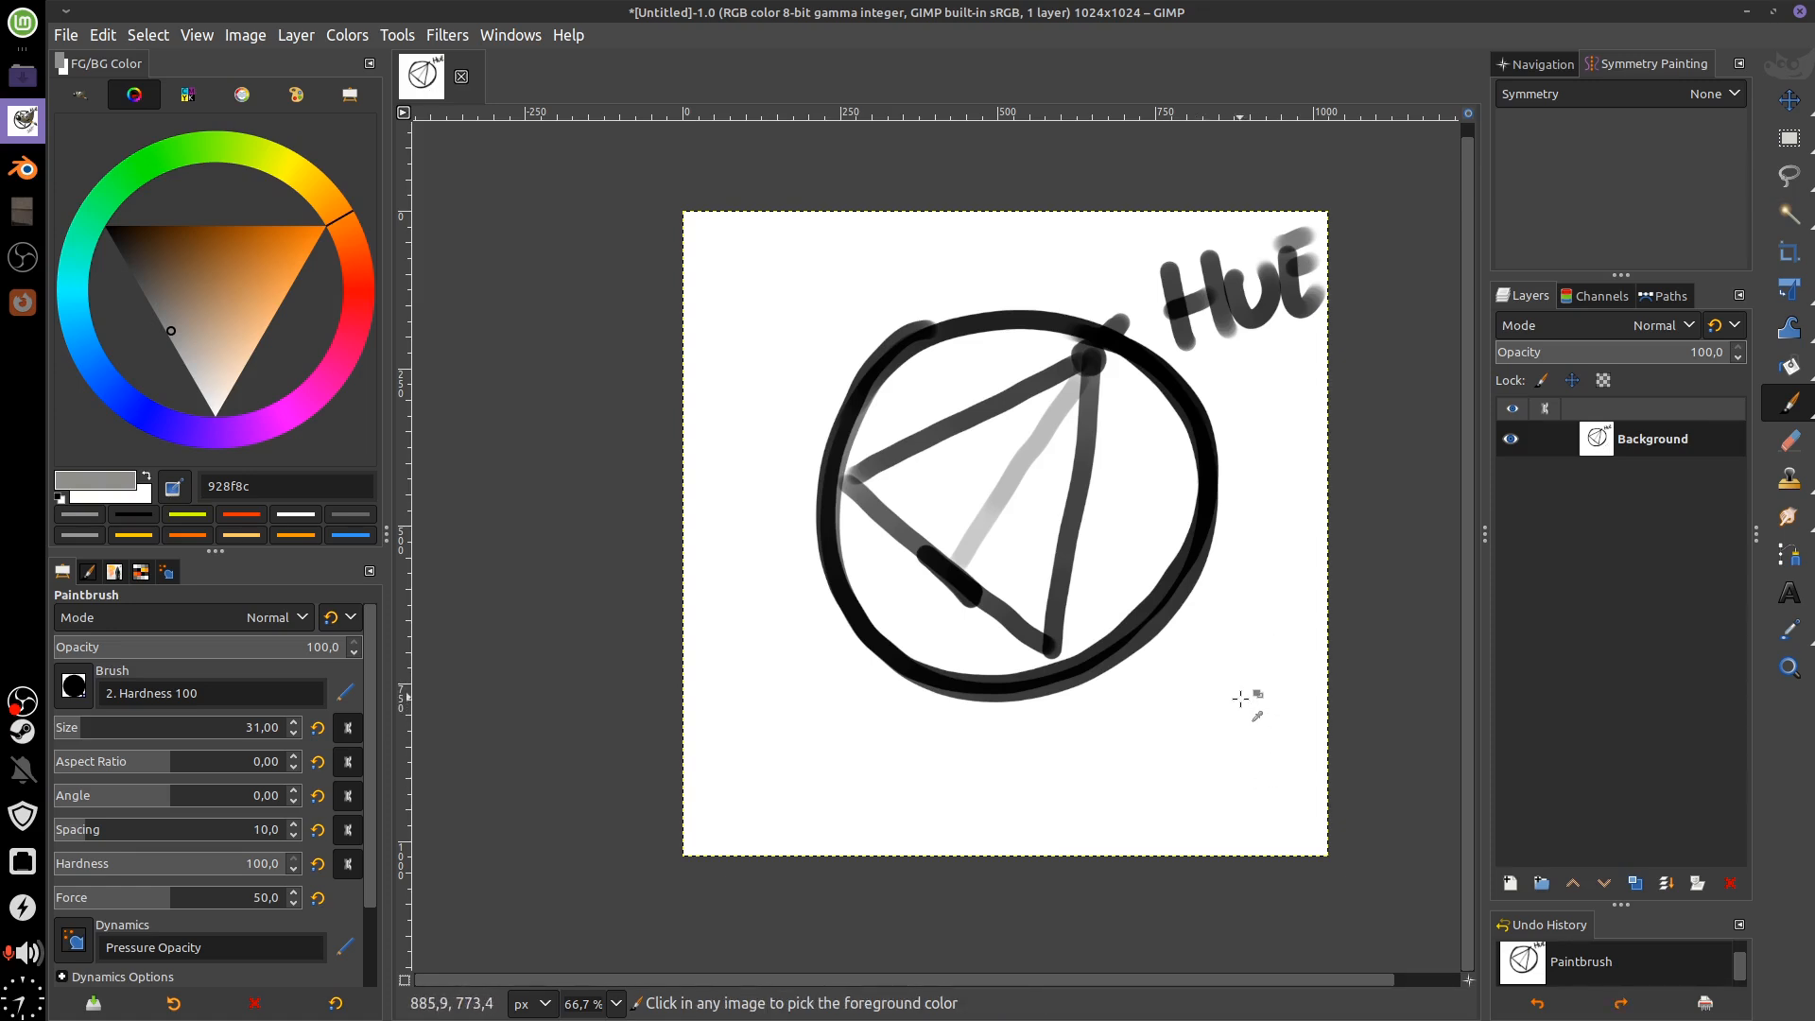
Letter SATURAÇÃO in gray below the ring and retrace the saturation line inside the triangle
mouse_move(931, 723)
left_mouse_down()
mouse_move(895, 782)
mouse_move(995, 784)
left_mouse_up()
mouse_move(1019, 721)
left_mouse_down()
mouse_move(1054, 755)
mouse_move(1096, 718)
mouse_move(1154, 719)
mouse_move(1166, 745)
mouse_move(1230, 756)
mouse_move(1293, 715)
left_mouse_up()
mouse_move(1244, 672)
left_mouse_down()
mouse_move(1297, 675)
mouse_move(1301, 658)
left_mouse_up()
left_click_drag(951, 573, 1072, 399)
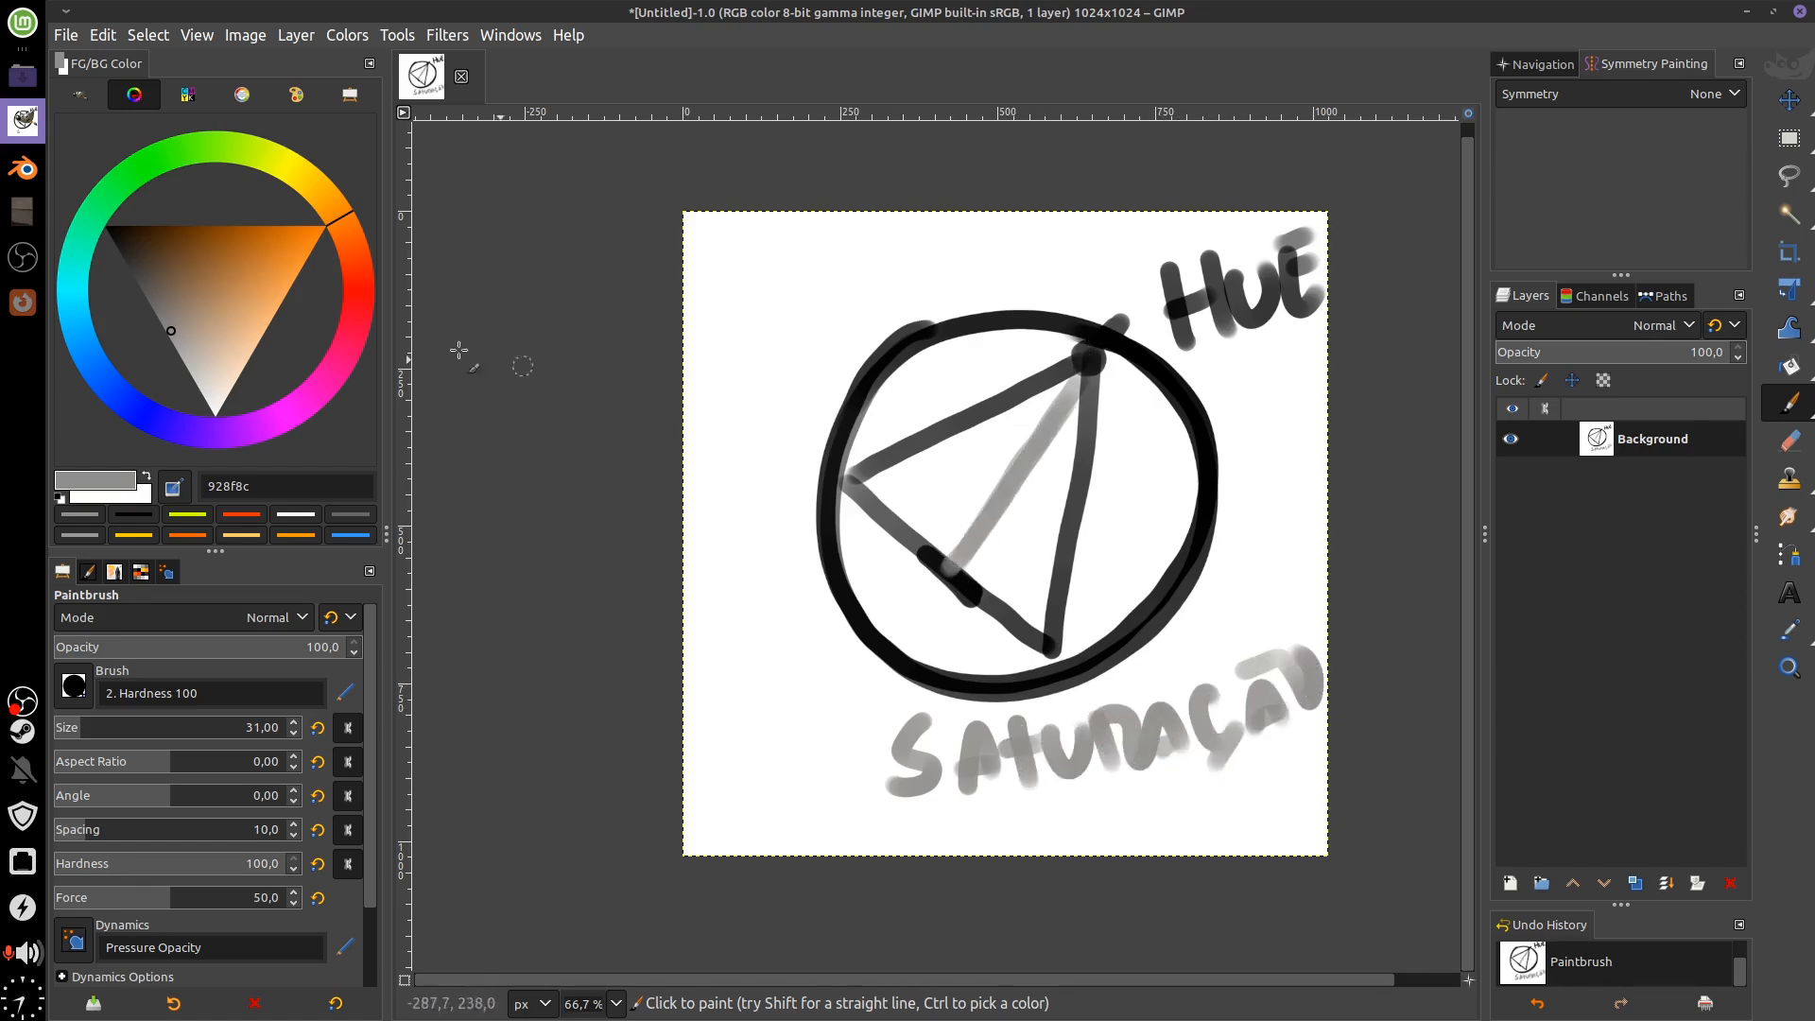
Set the foreground color to the gray 747474, paint the value arrow along the triangle's lower edge, and letter VALOR at the ring's upper left
left_click_drag(178, 334, 248, 275)
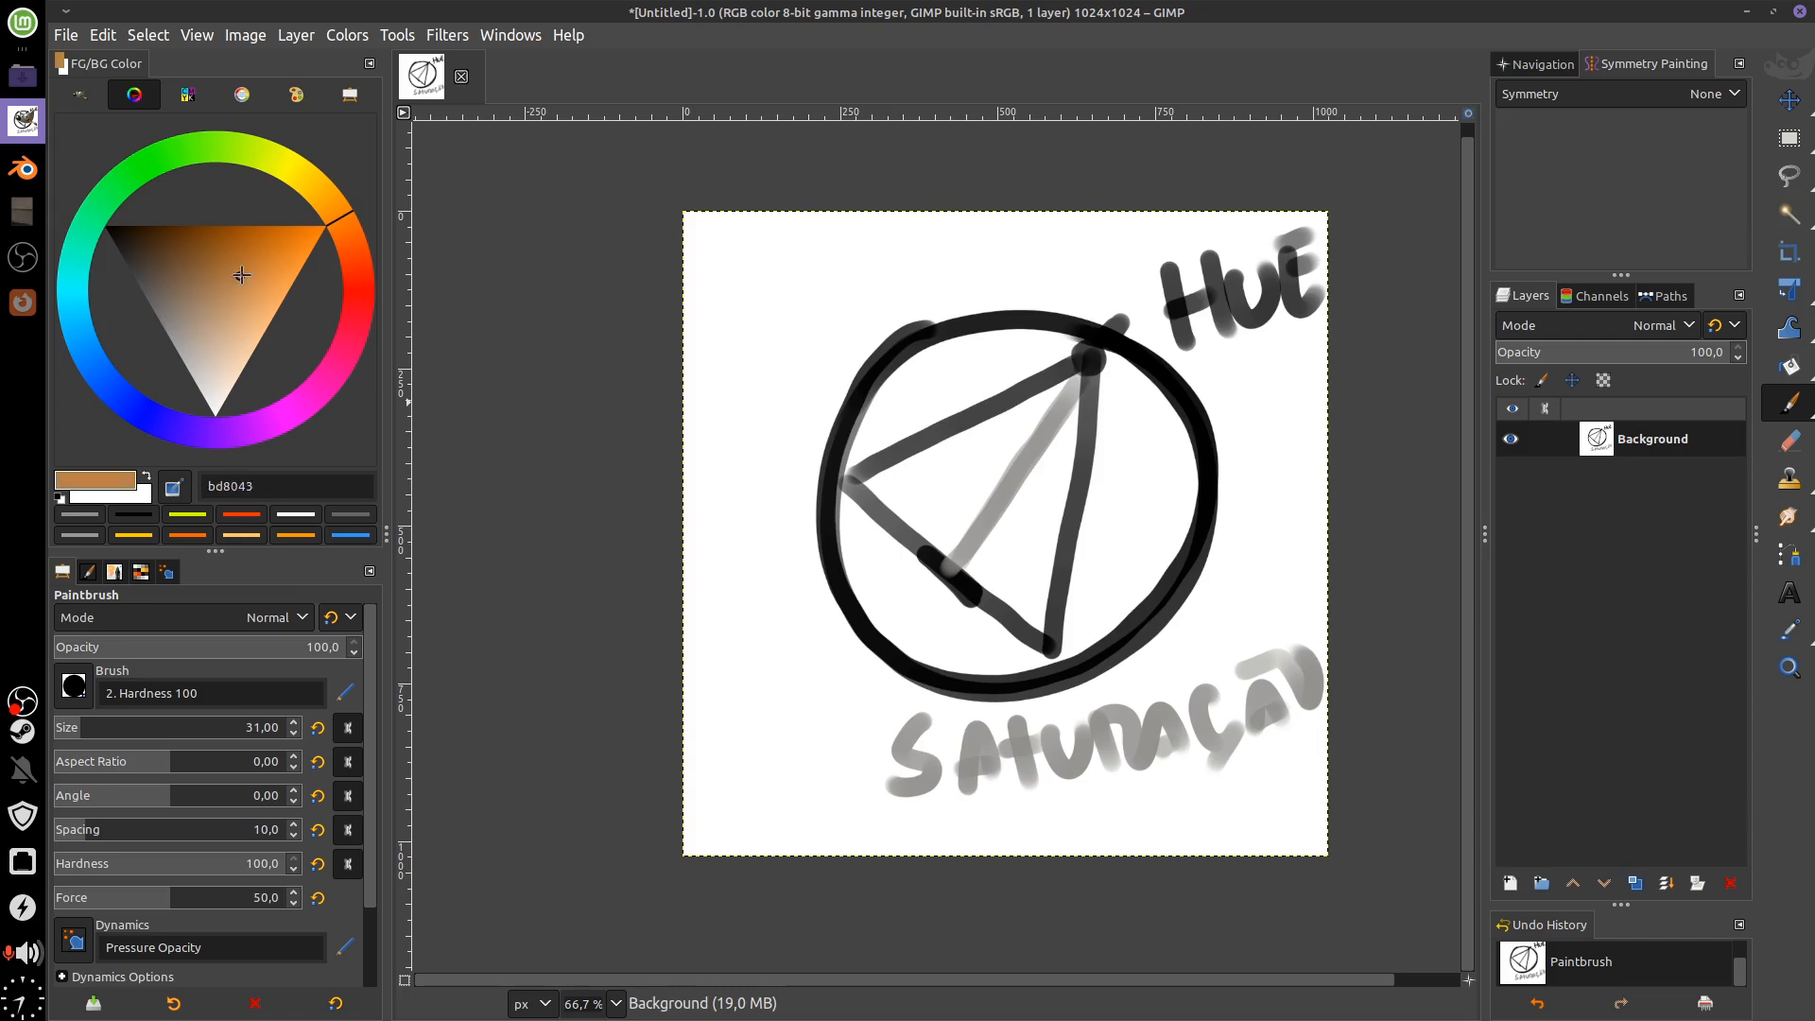
left_click_drag(320, 225, 152, 311)
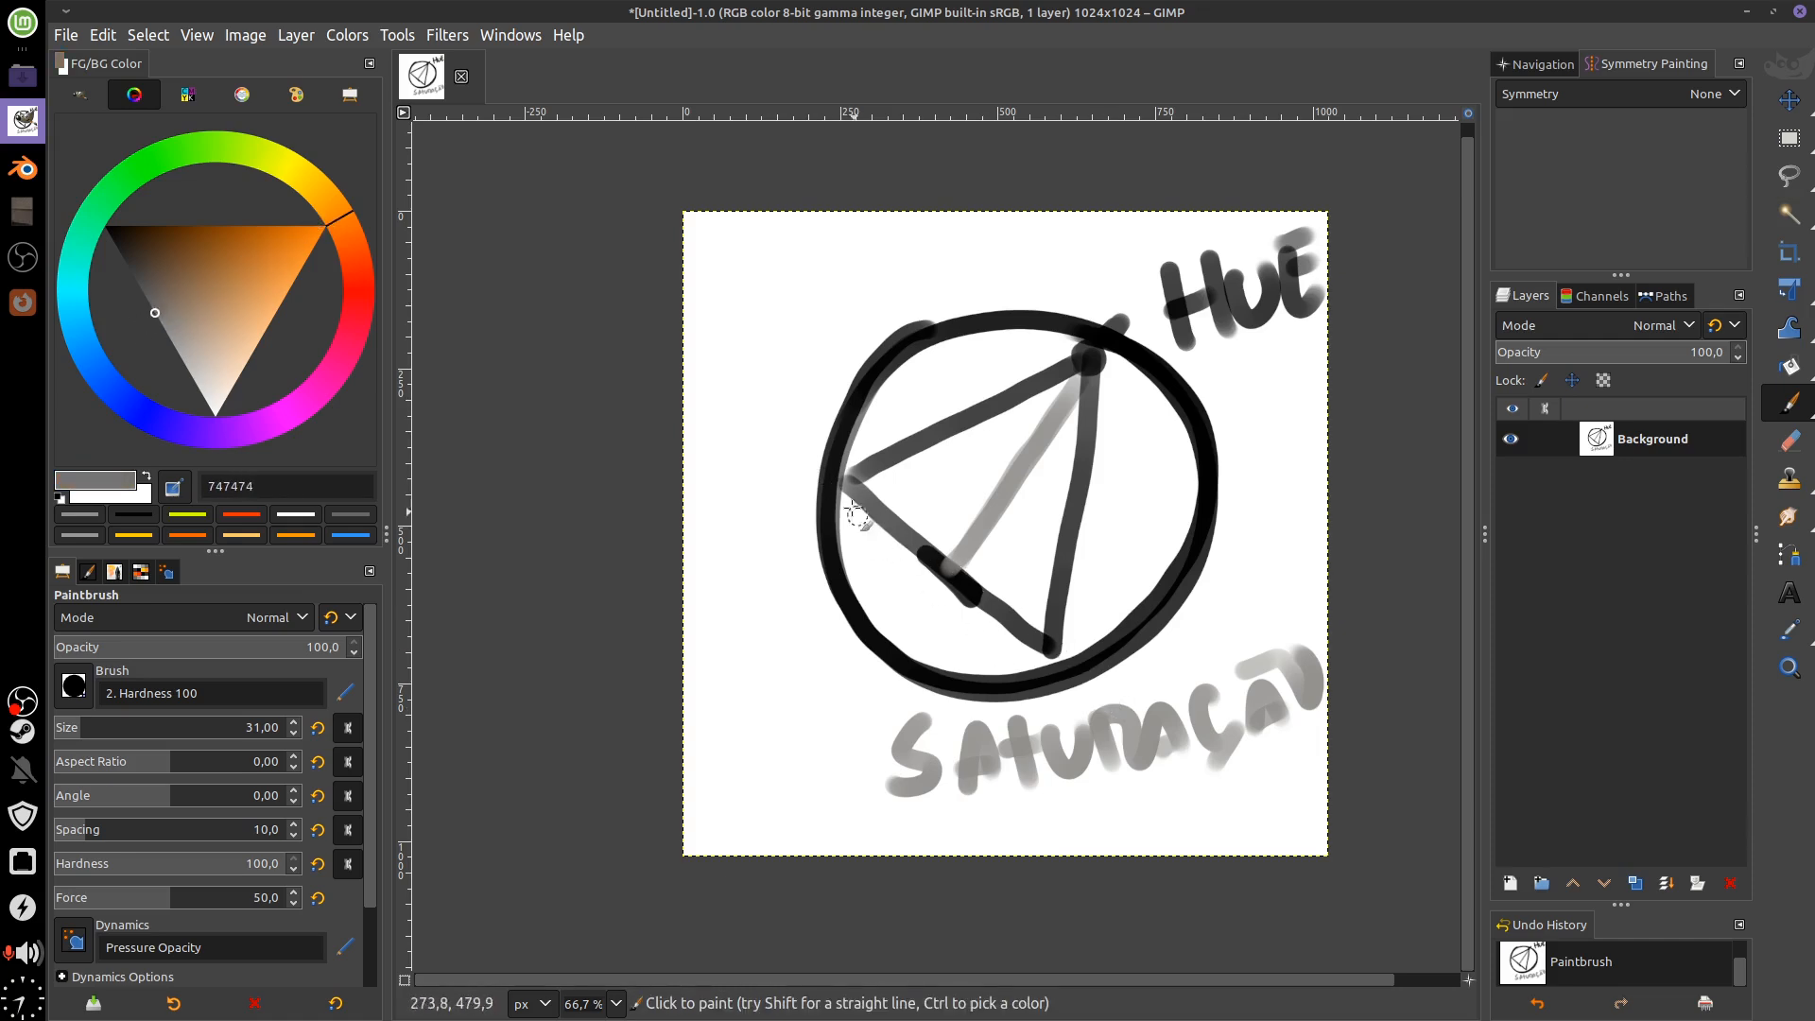
mouse_move(839, 480)
left_mouse_down()
mouse_move(1025, 618)
mouse_move(778, 420)
mouse_move(780, 444)
mouse_move(817, 423)
left_mouse_up()
mouse_move(699, 339)
left_mouse_down()
mouse_move(746, 378)
mouse_move(763, 338)
mouse_move(889, 276)
mouse_move(886, 248)
mouse_move(955, 270)
left_mouse_up()
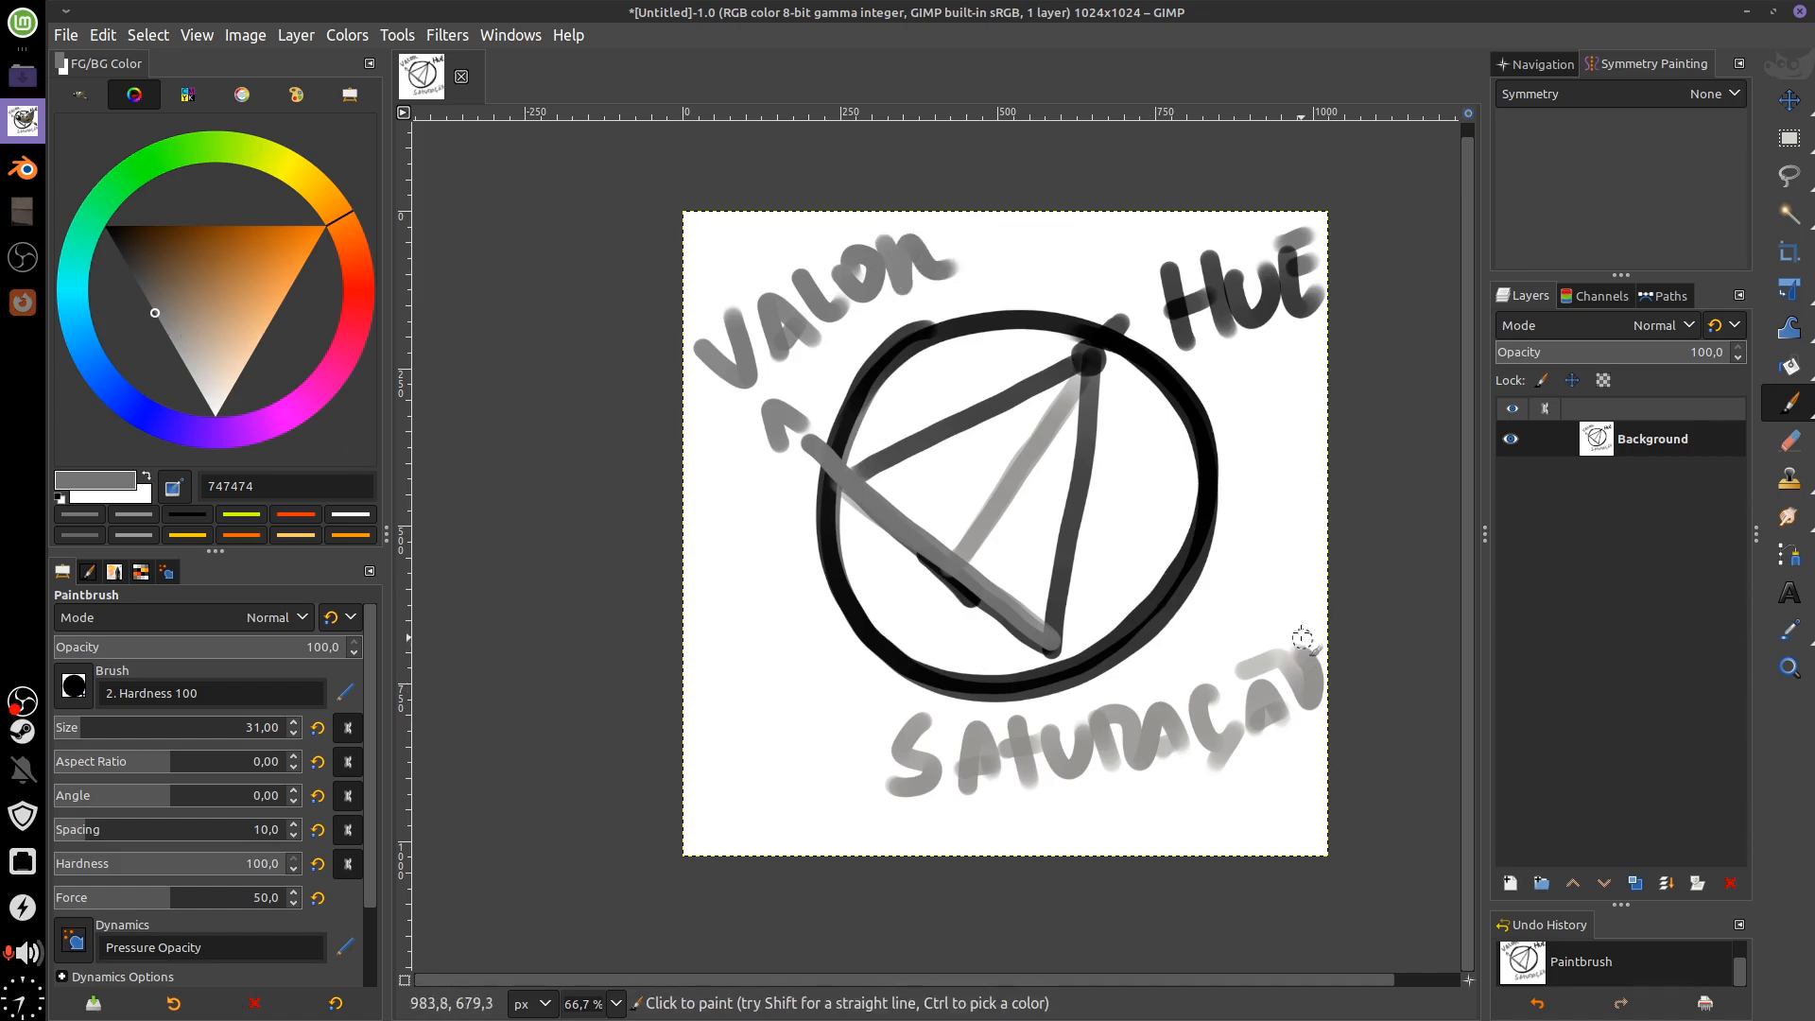
Set the foreground color to the gray 8f8f8f and clear the color wheel diagram from the canvas
left_click_drag(163, 325, 214, 414)
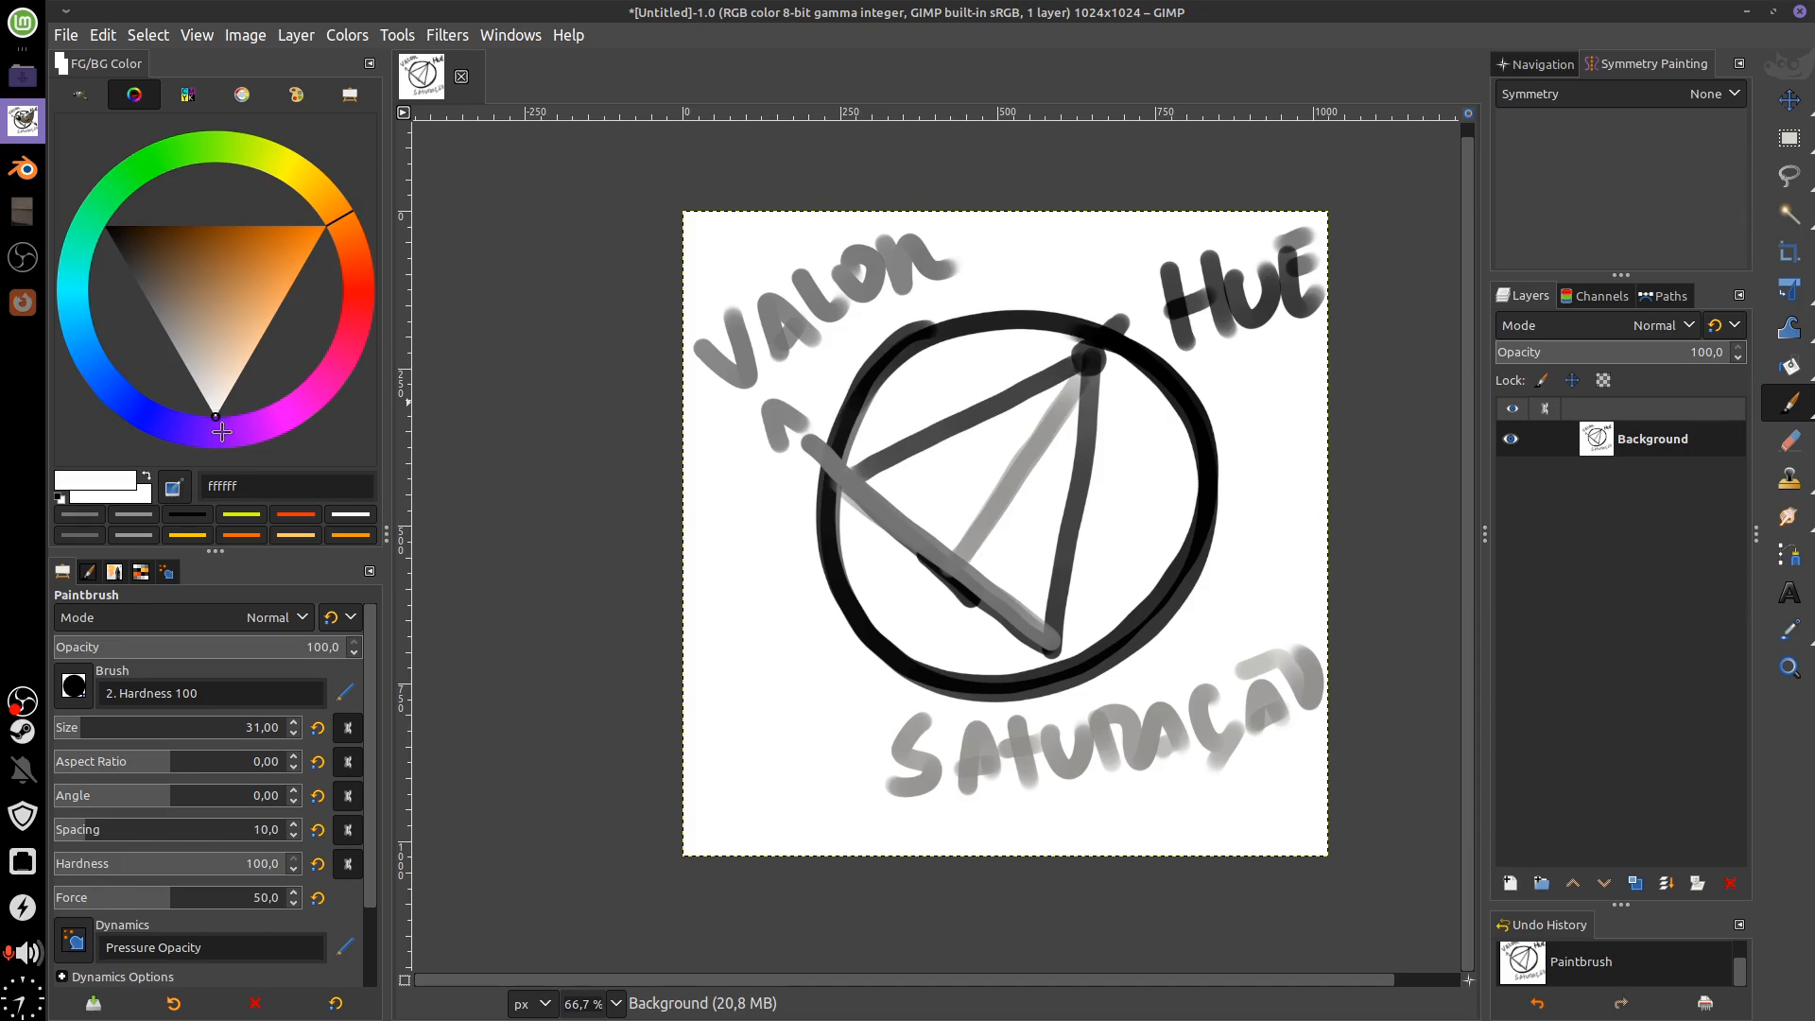
mouse_move(219, 429)
left_mouse_down()
mouse_move(100, 227)
mouse_move(220, 426)
mouse_move(142, 284)
mouse_move(189, 368)
mouse_move(151, 302)
mouse_move(162, 332)
left_mouse_up()
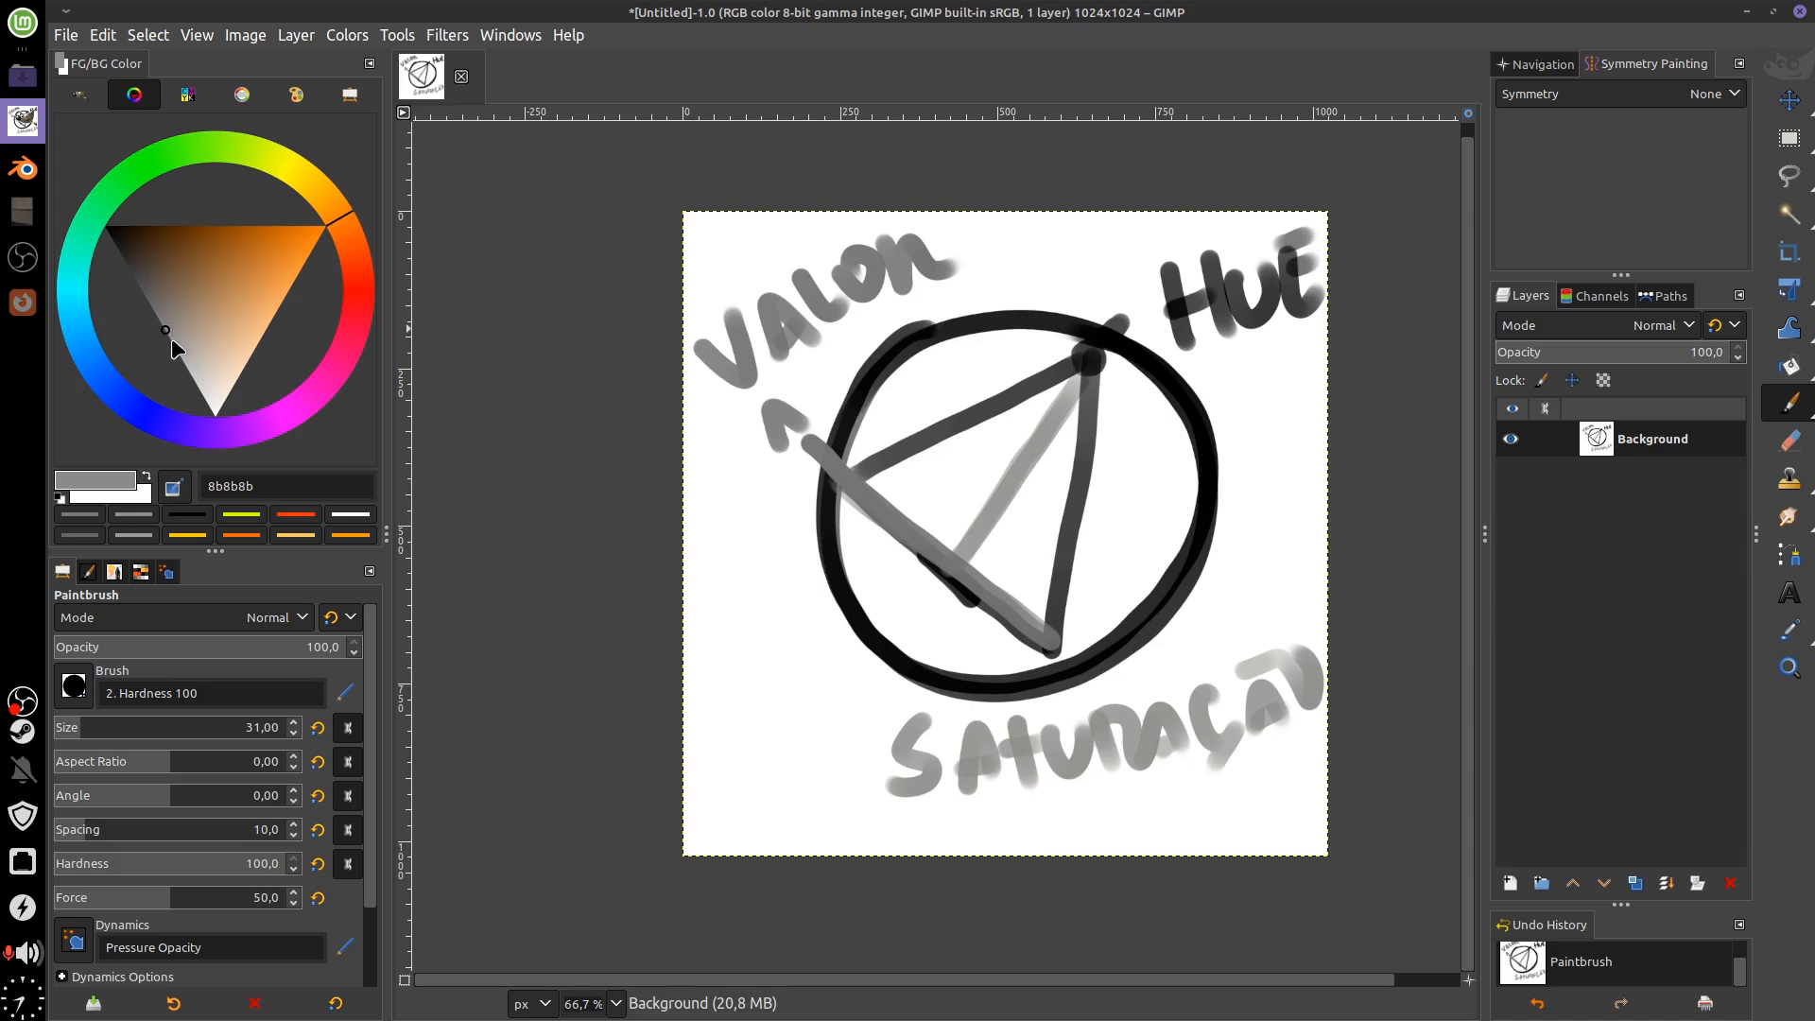
mouse_move(174, 349)
left_mouse_down()
mouse_move(194, 393)
mouse_move(151, 312)
mouse_move(168, 333)
left_mouse_up()
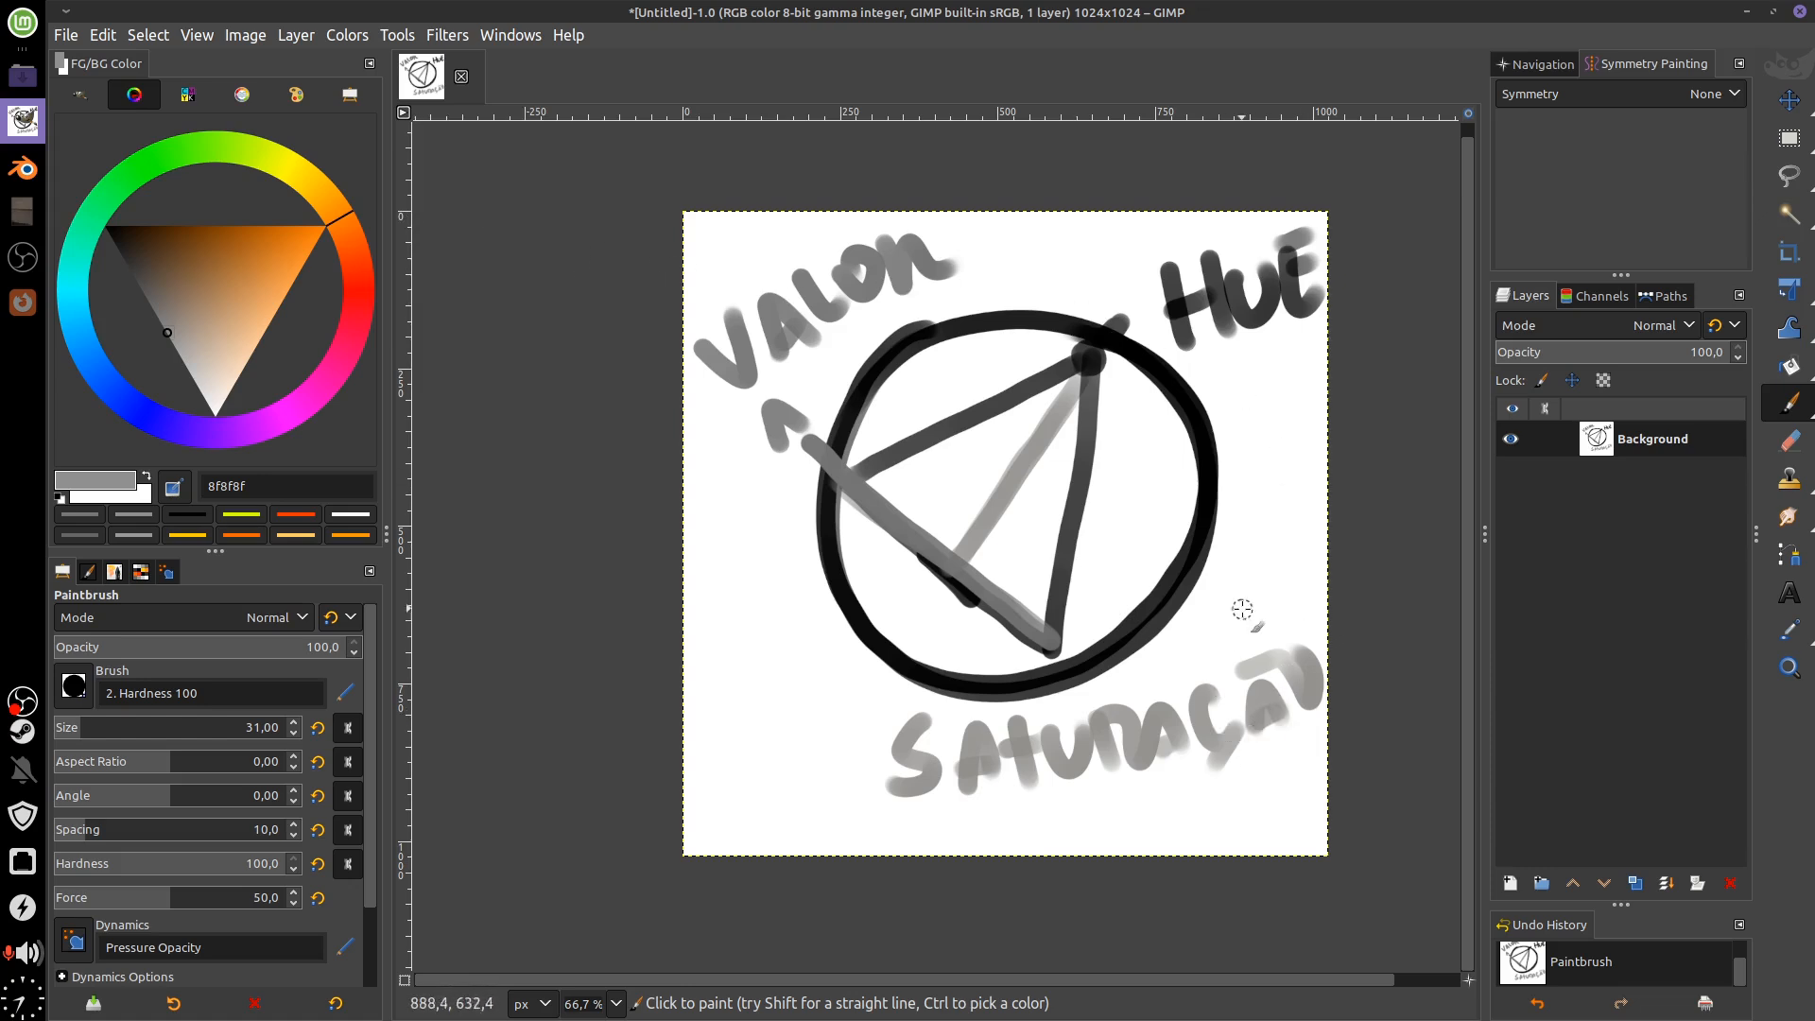
key("Delete")
Letter HSV with HSL below it on the canvas, and clear the lettering
left_click_drag(756, 316, 759, 436)
mouse_move(756, 380)
left_mouse_down()
mouse_move(810, 376)
mouse_move(809, 433)
left_mouse_up()
mouse_move(884, 333)
left_mouse_down()
mouse_move(844, 416)
mouse_move(993, 323)
left_mouse_up()
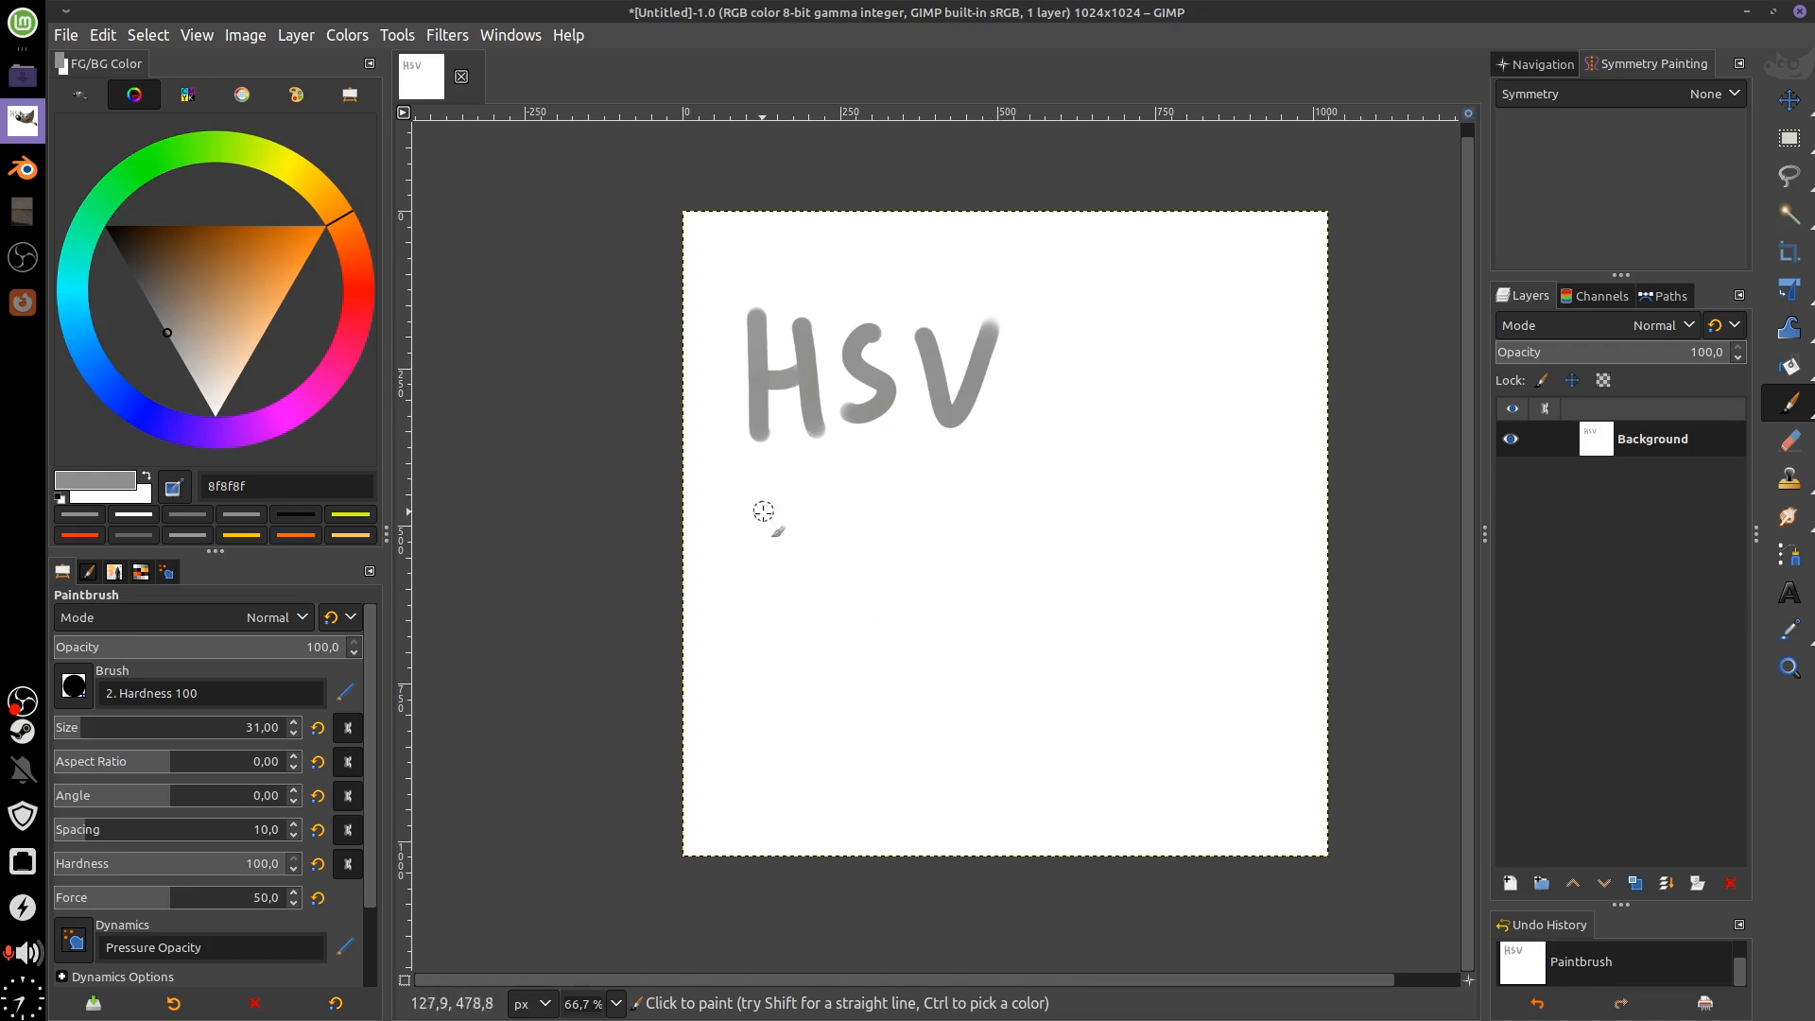
mouse_move(756, 504)
left_mouse_down()
mouse_move(764, 595)
mouse_move(810, 547)
mouse_move(815, 601)
left_mouse_up()
mouse_move(891, 499)
left_mouse_down()
mouse_move(879, 539)
mouse_move(891, 519)
mouse_move(922, 527)
mouse_move(991, 565)
left_mouse_up()
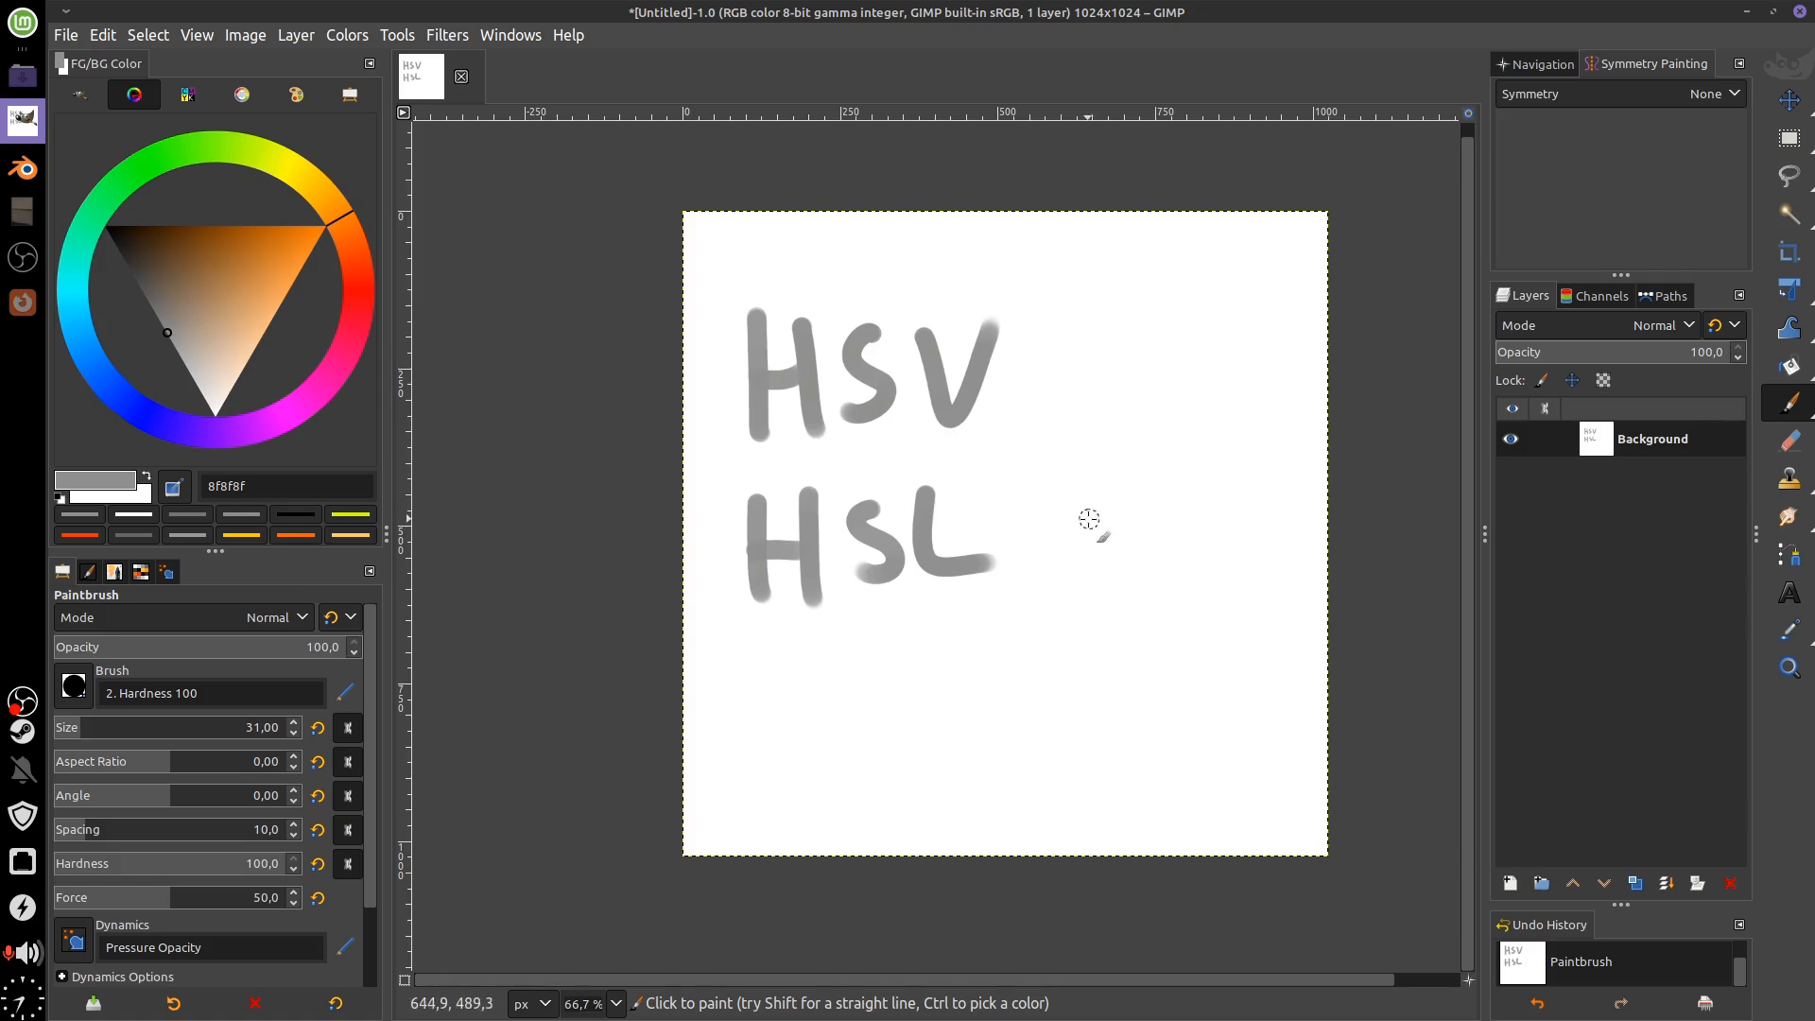
key("Delete")
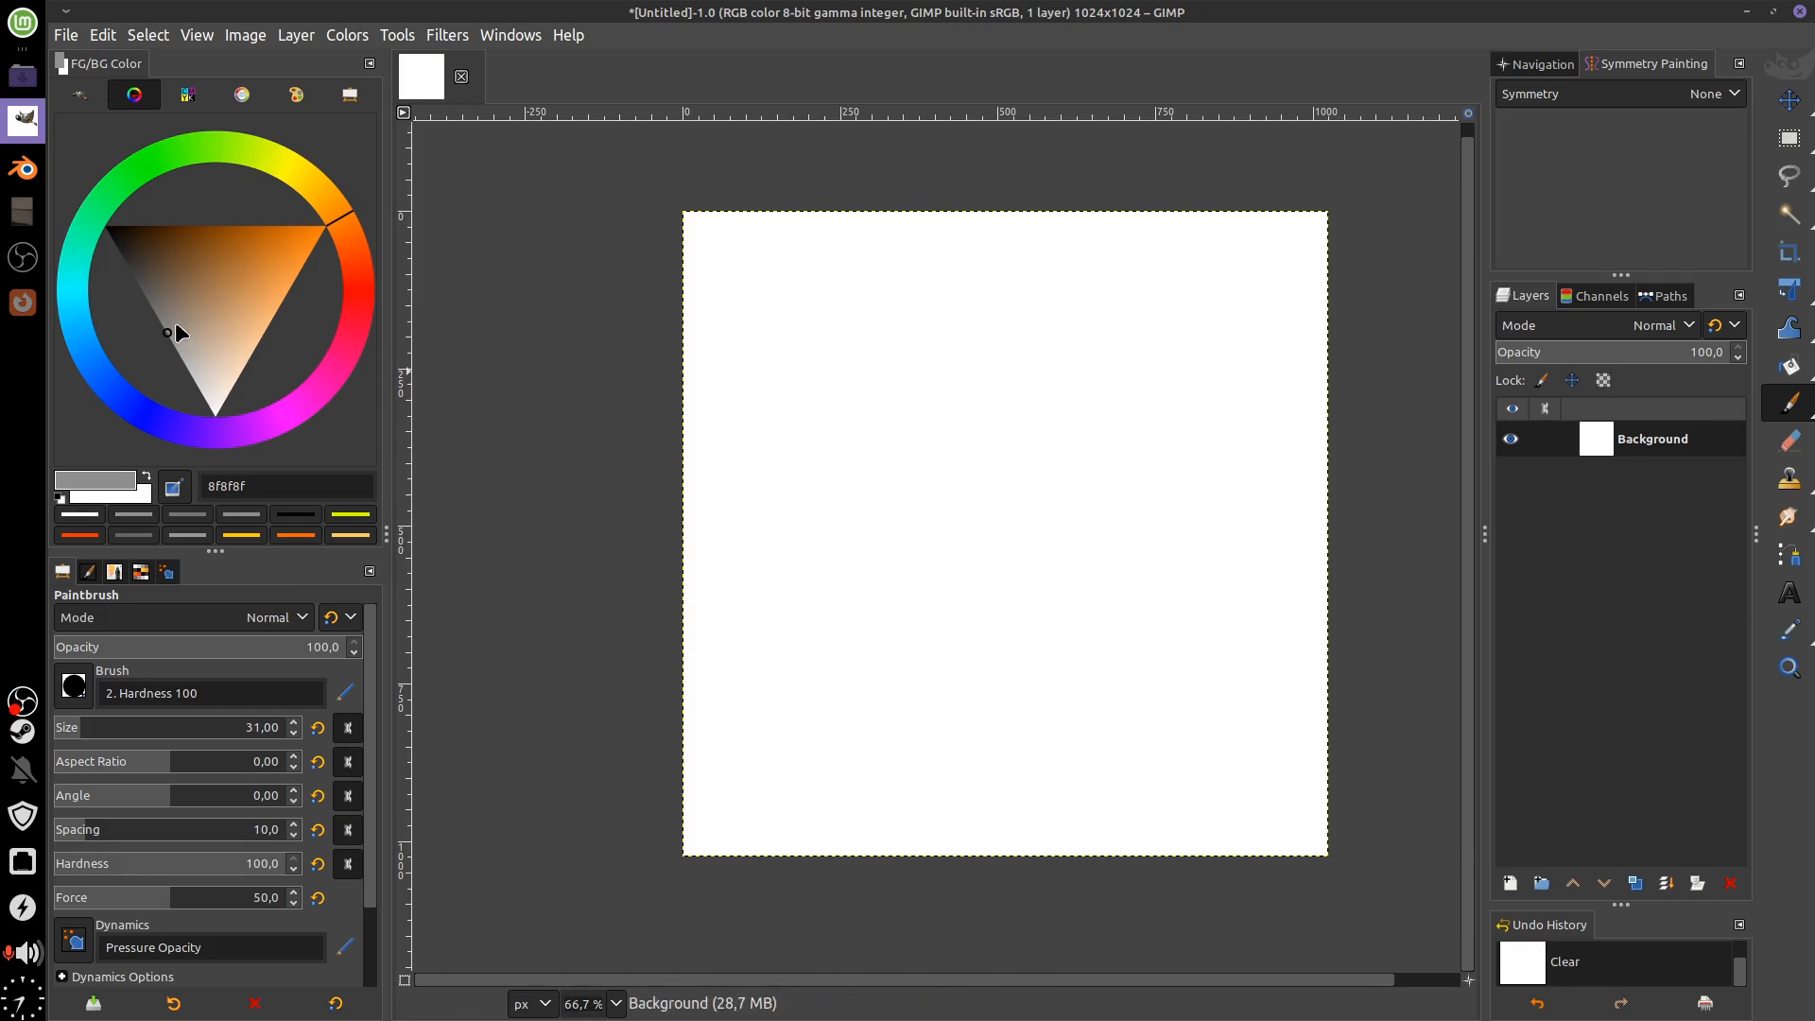
Set the foreground color to the brown 966e47 and turn Tiling symmetry painting back on
left_click(280, 259)
left_click_drag(280, 259, 228, 285)
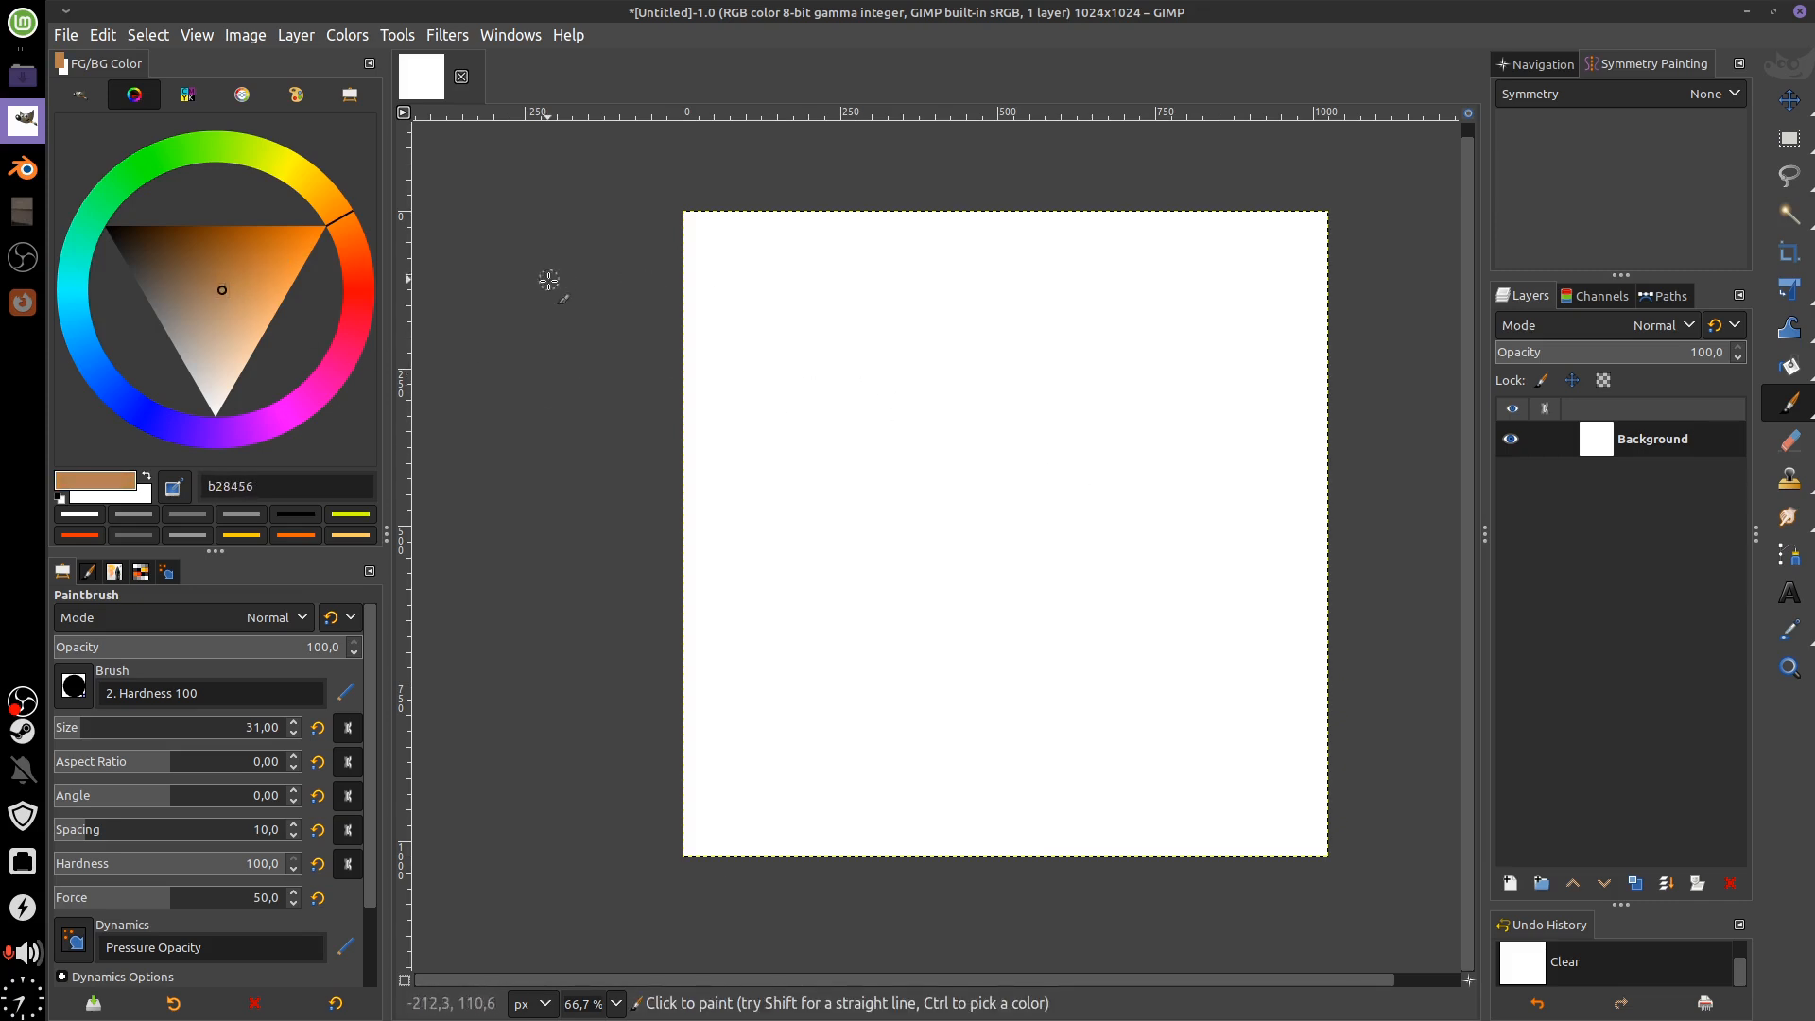
left_click(1734, 93)
left_click(1592, 170)
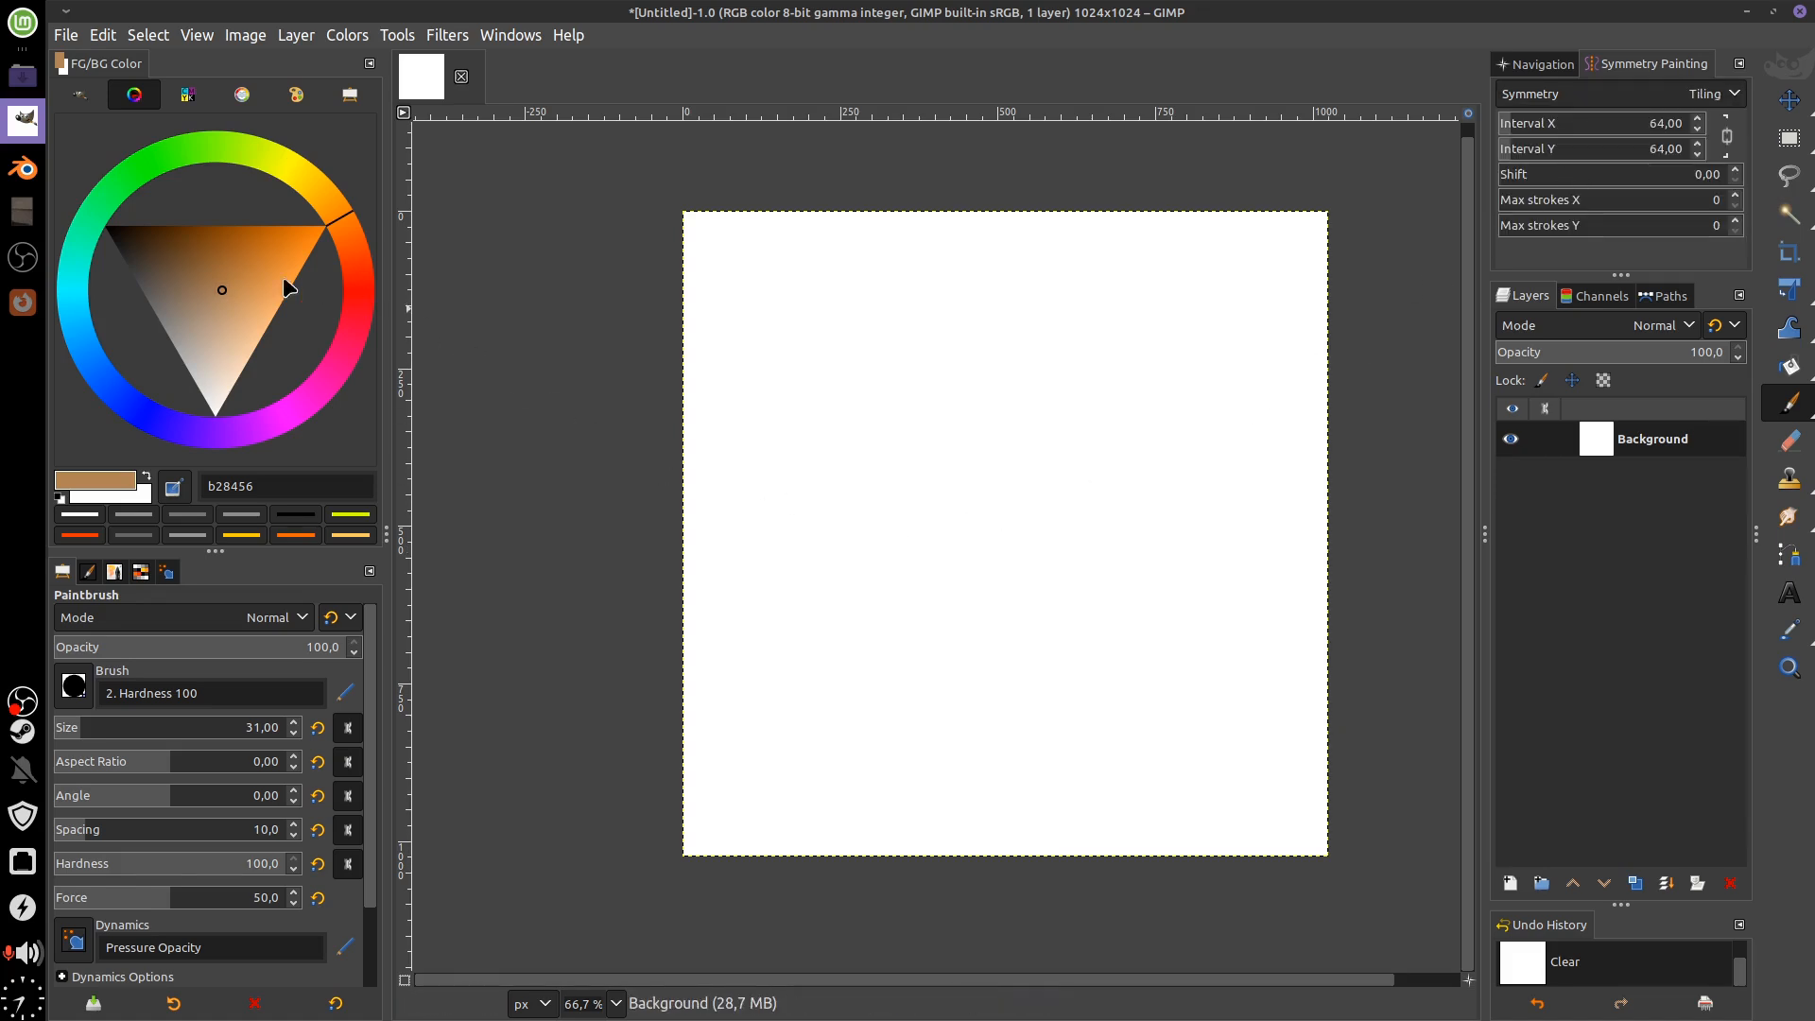
left_click_drag(208, 295, 210, 280)
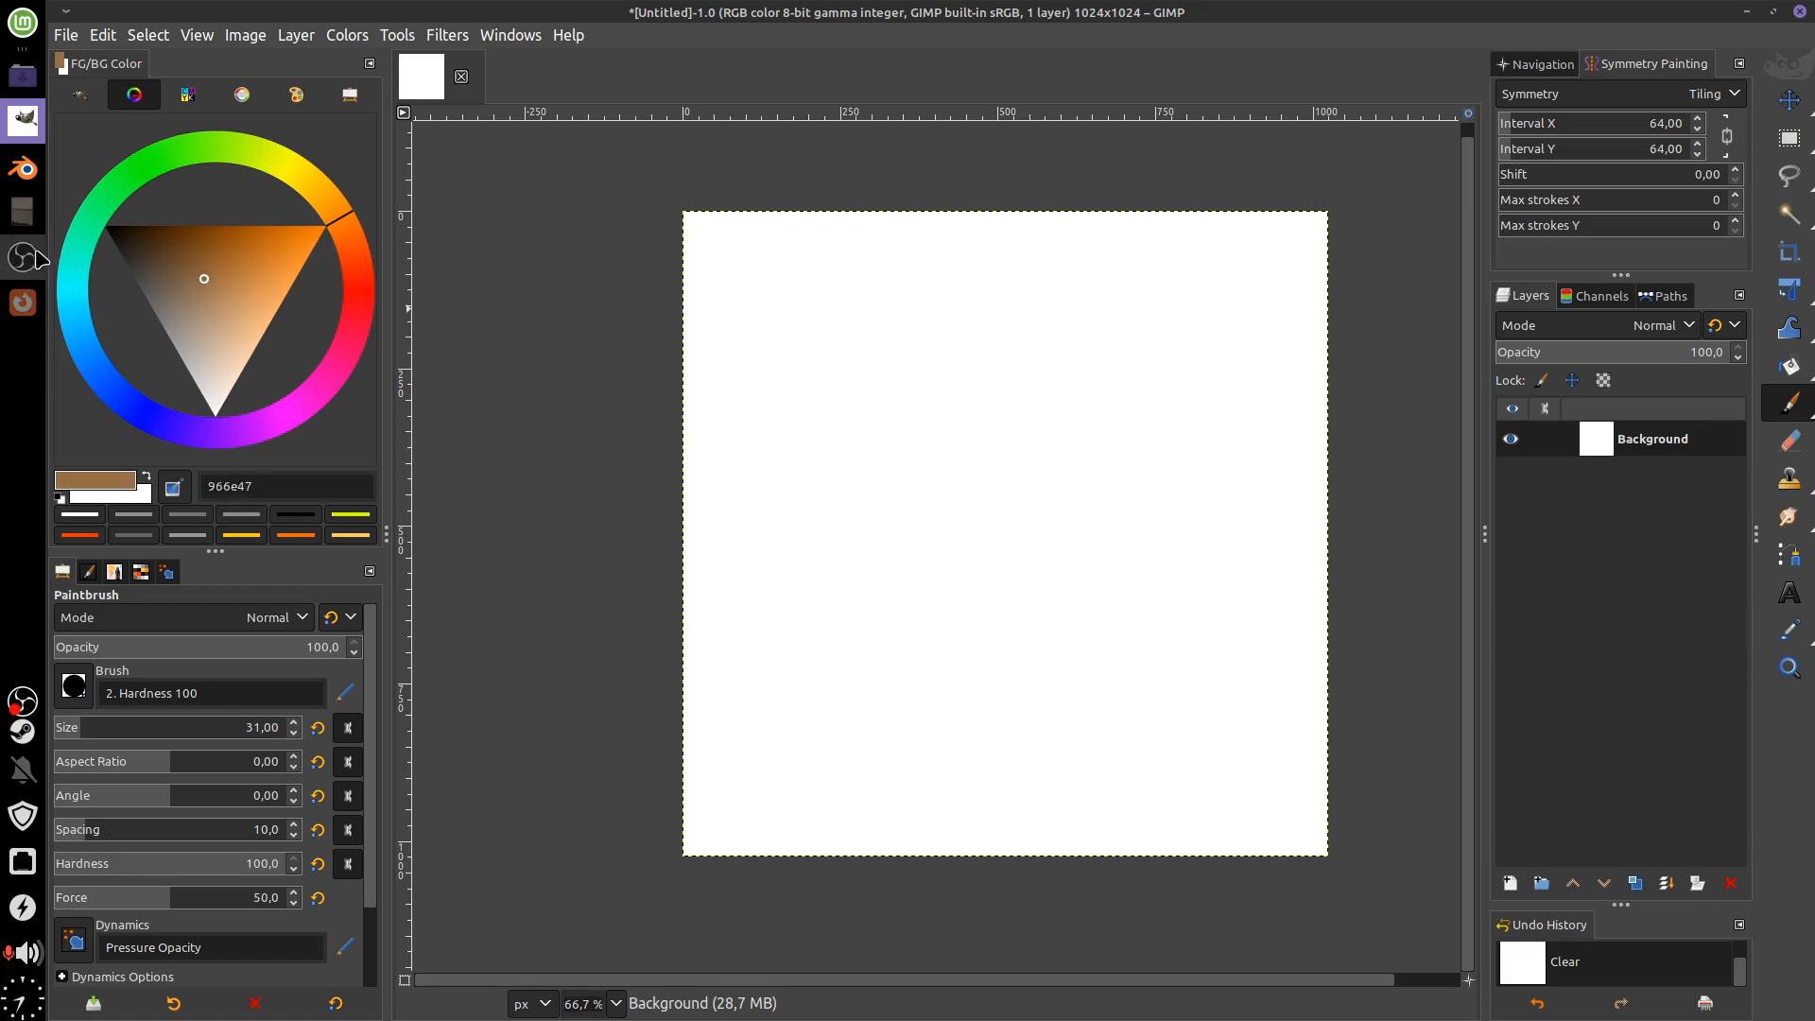
Switch to the concrete reference photo in the image viewer and examine its overall colors over a wider area
left_click(23, 212)
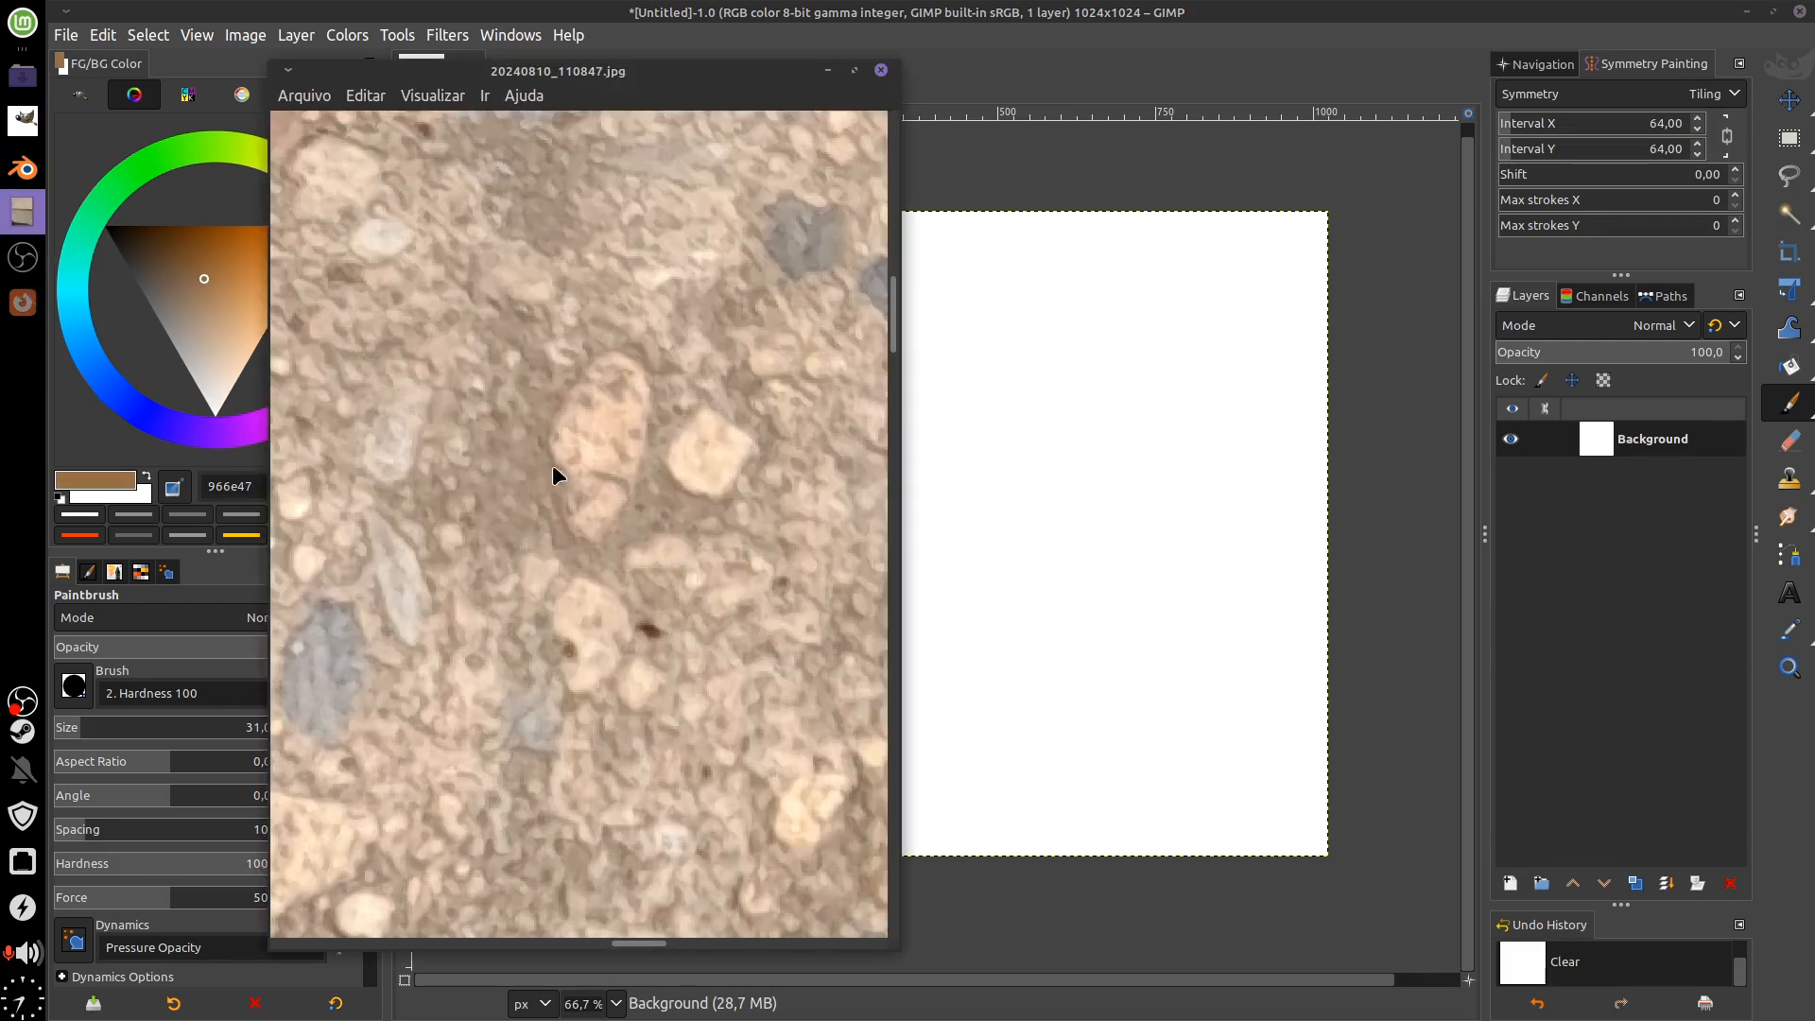
scroll(593, 470, "down", 5)
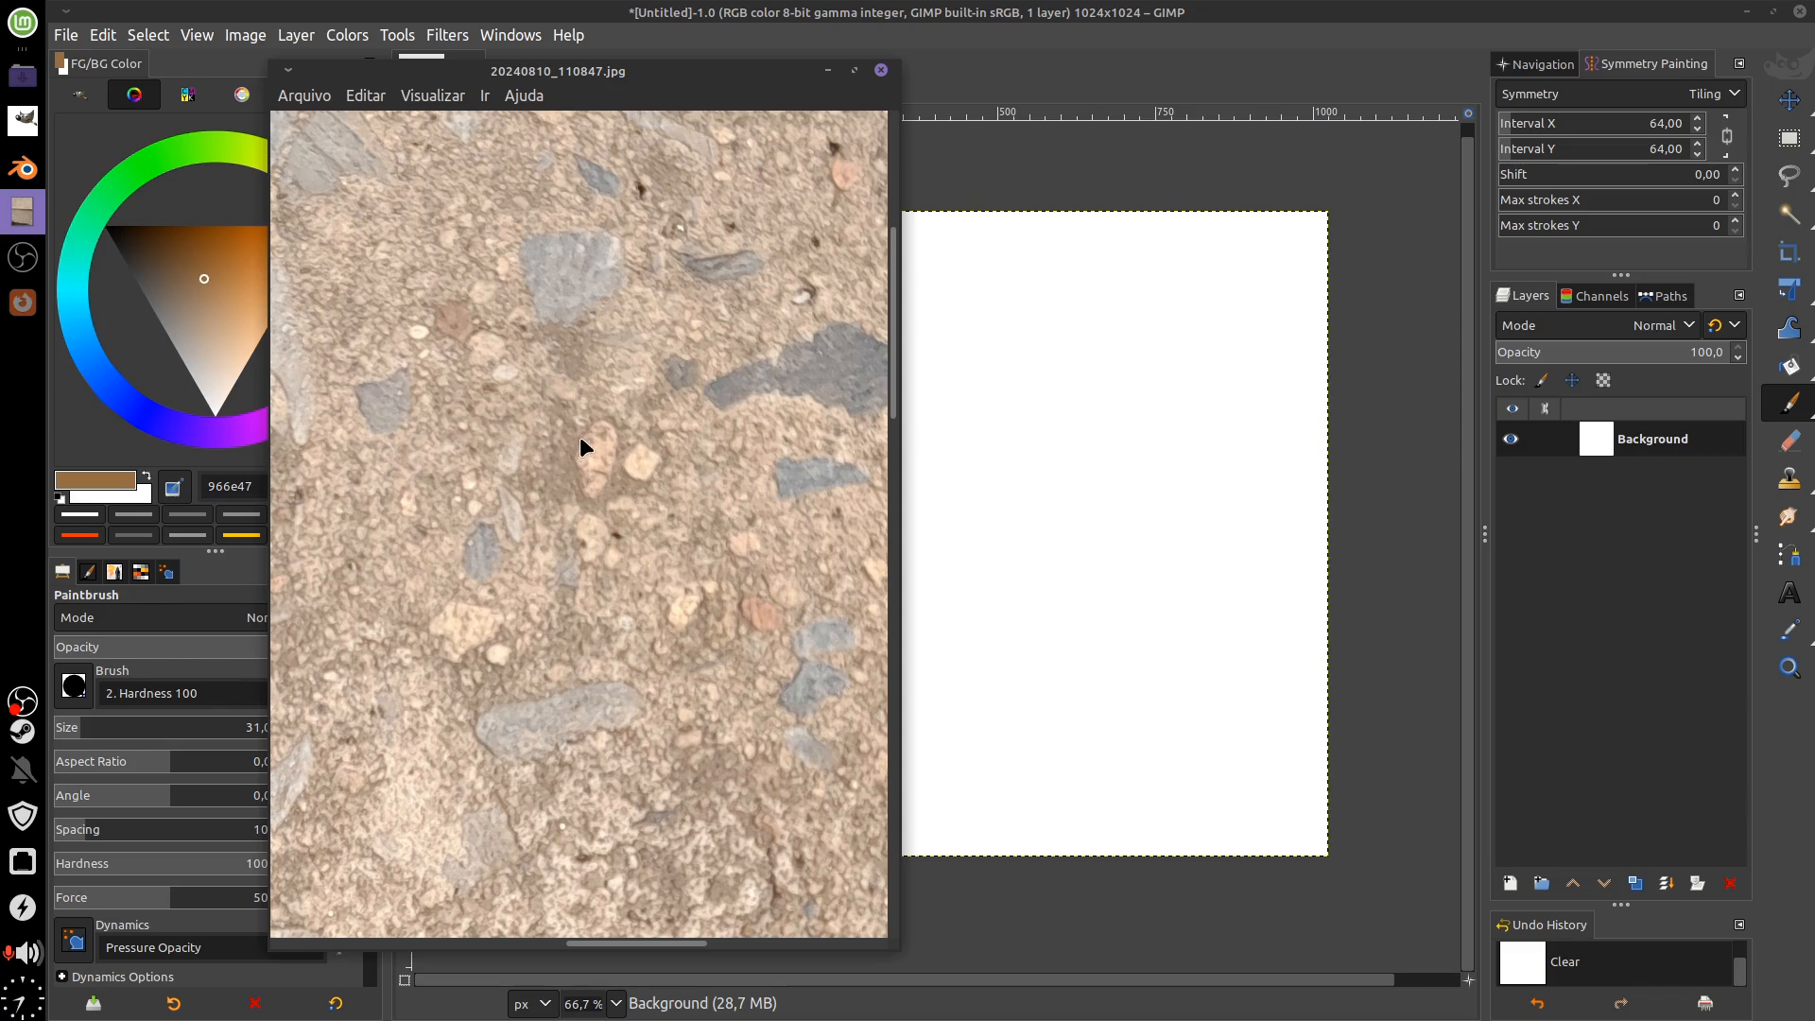
Set the foreground color to the darker brown 856648, comparing it with the concrete reference photo
left_click(830, 72)
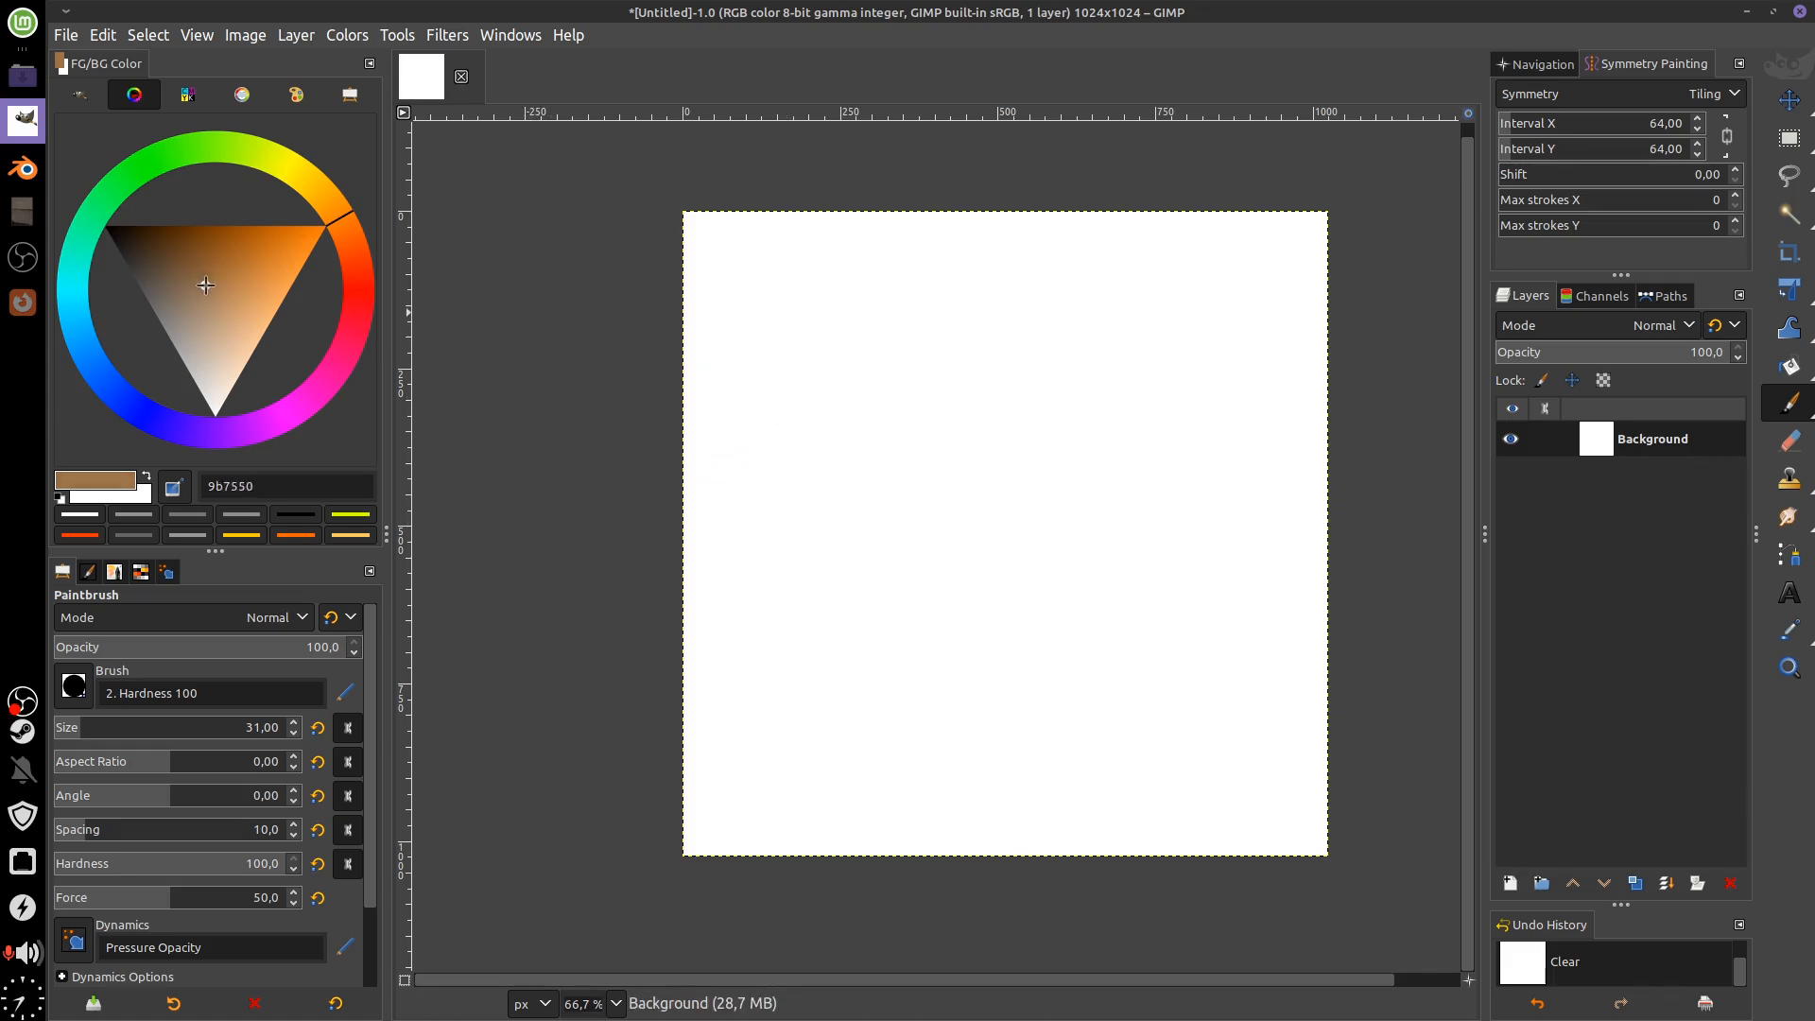
left_click_drag(209, 287, 205, 284)
left_click(25, 215)
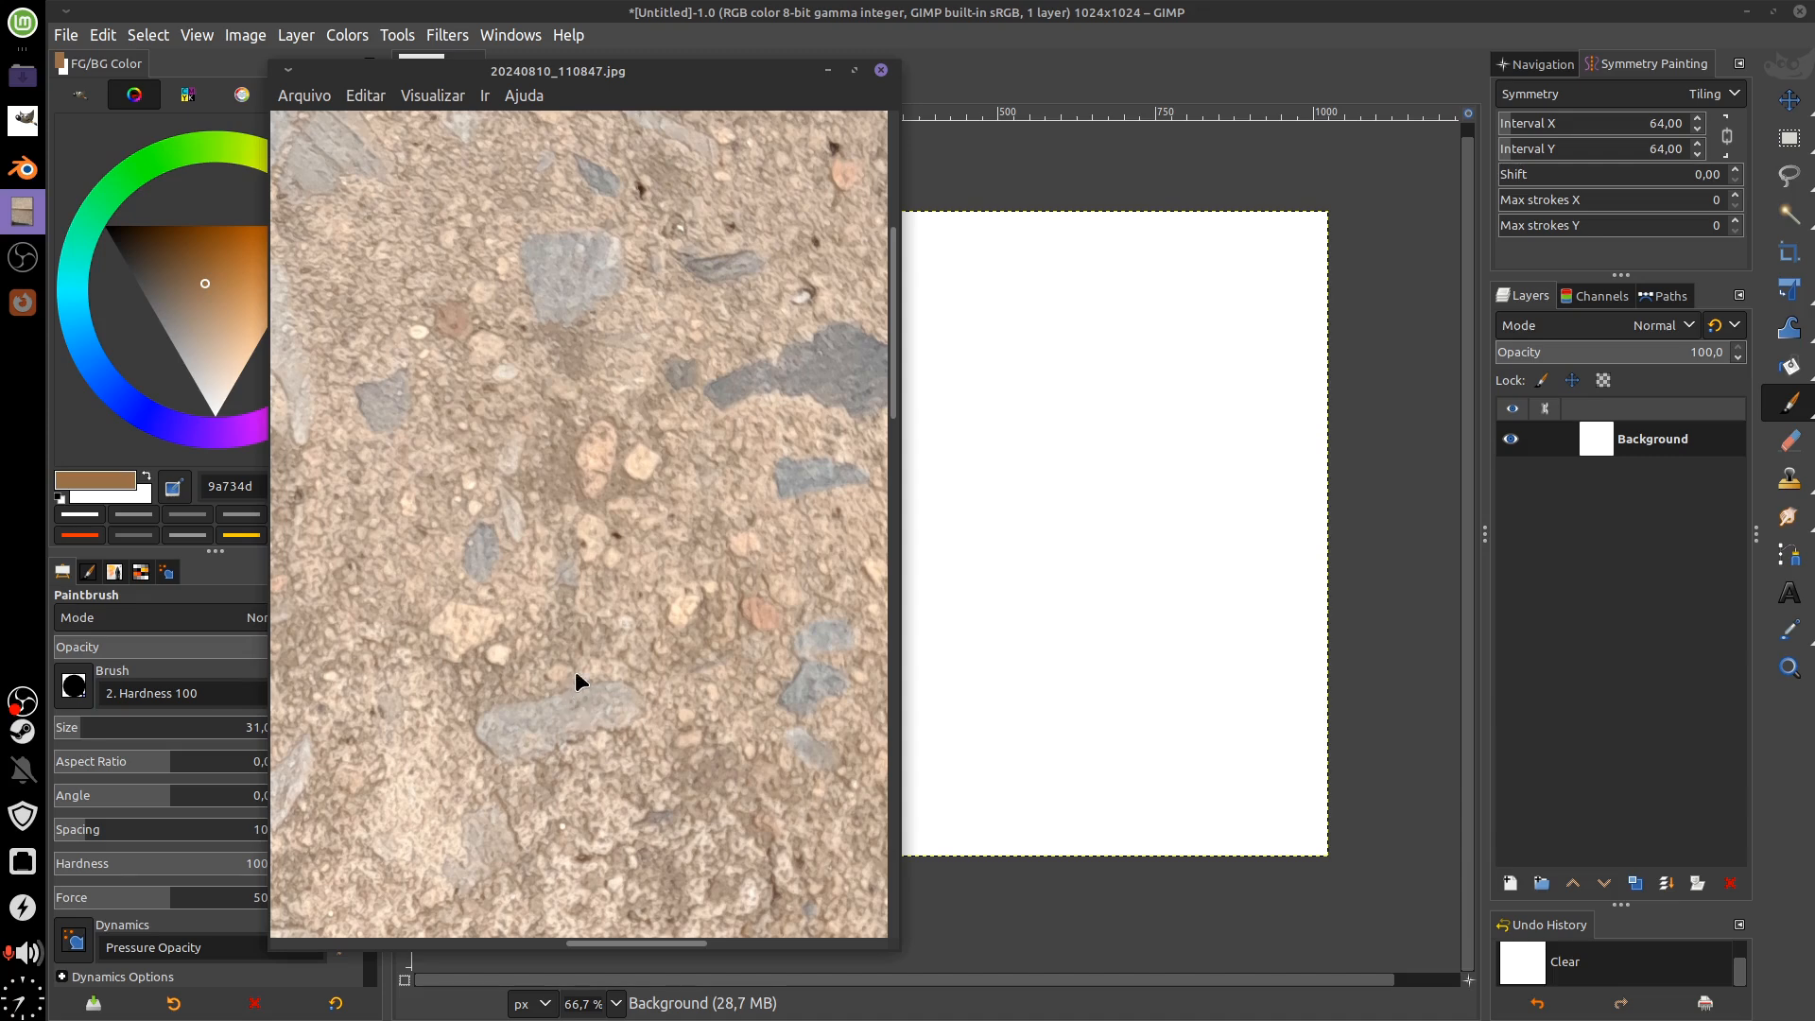
left_click(828, 70)
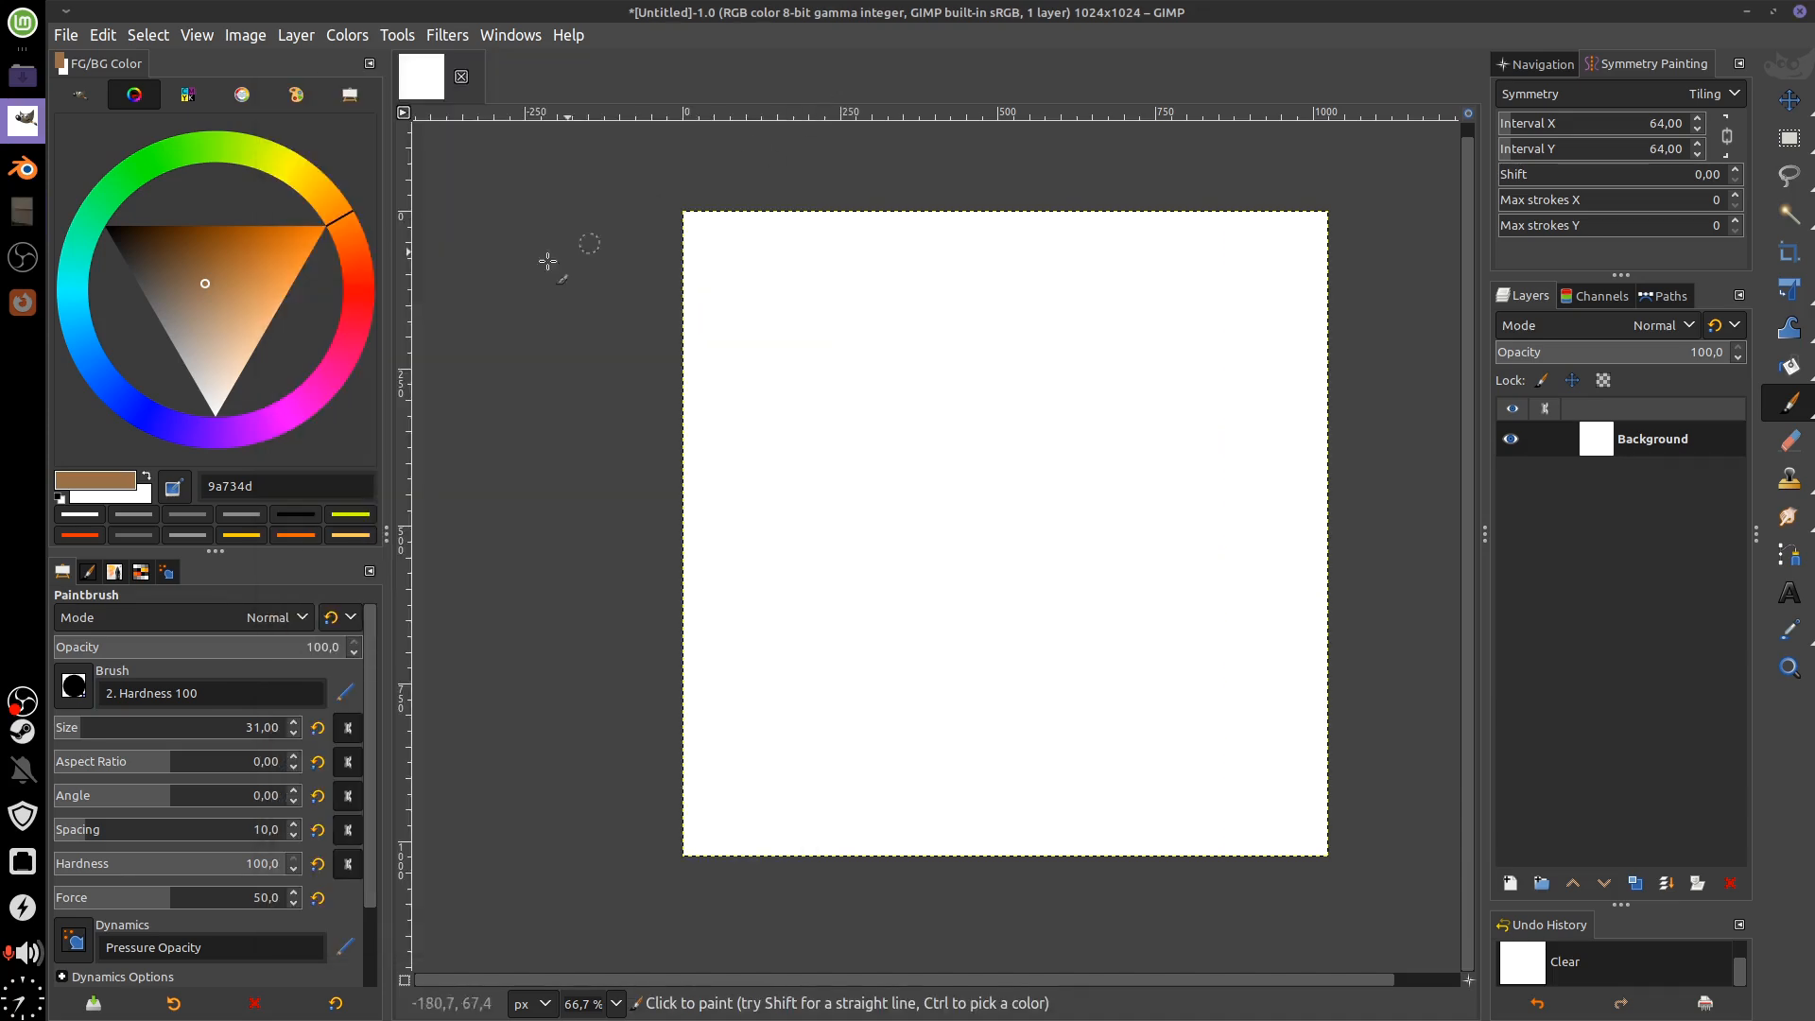
left_click(192, 276)
left_click_drag(192, 276, 189, 280)
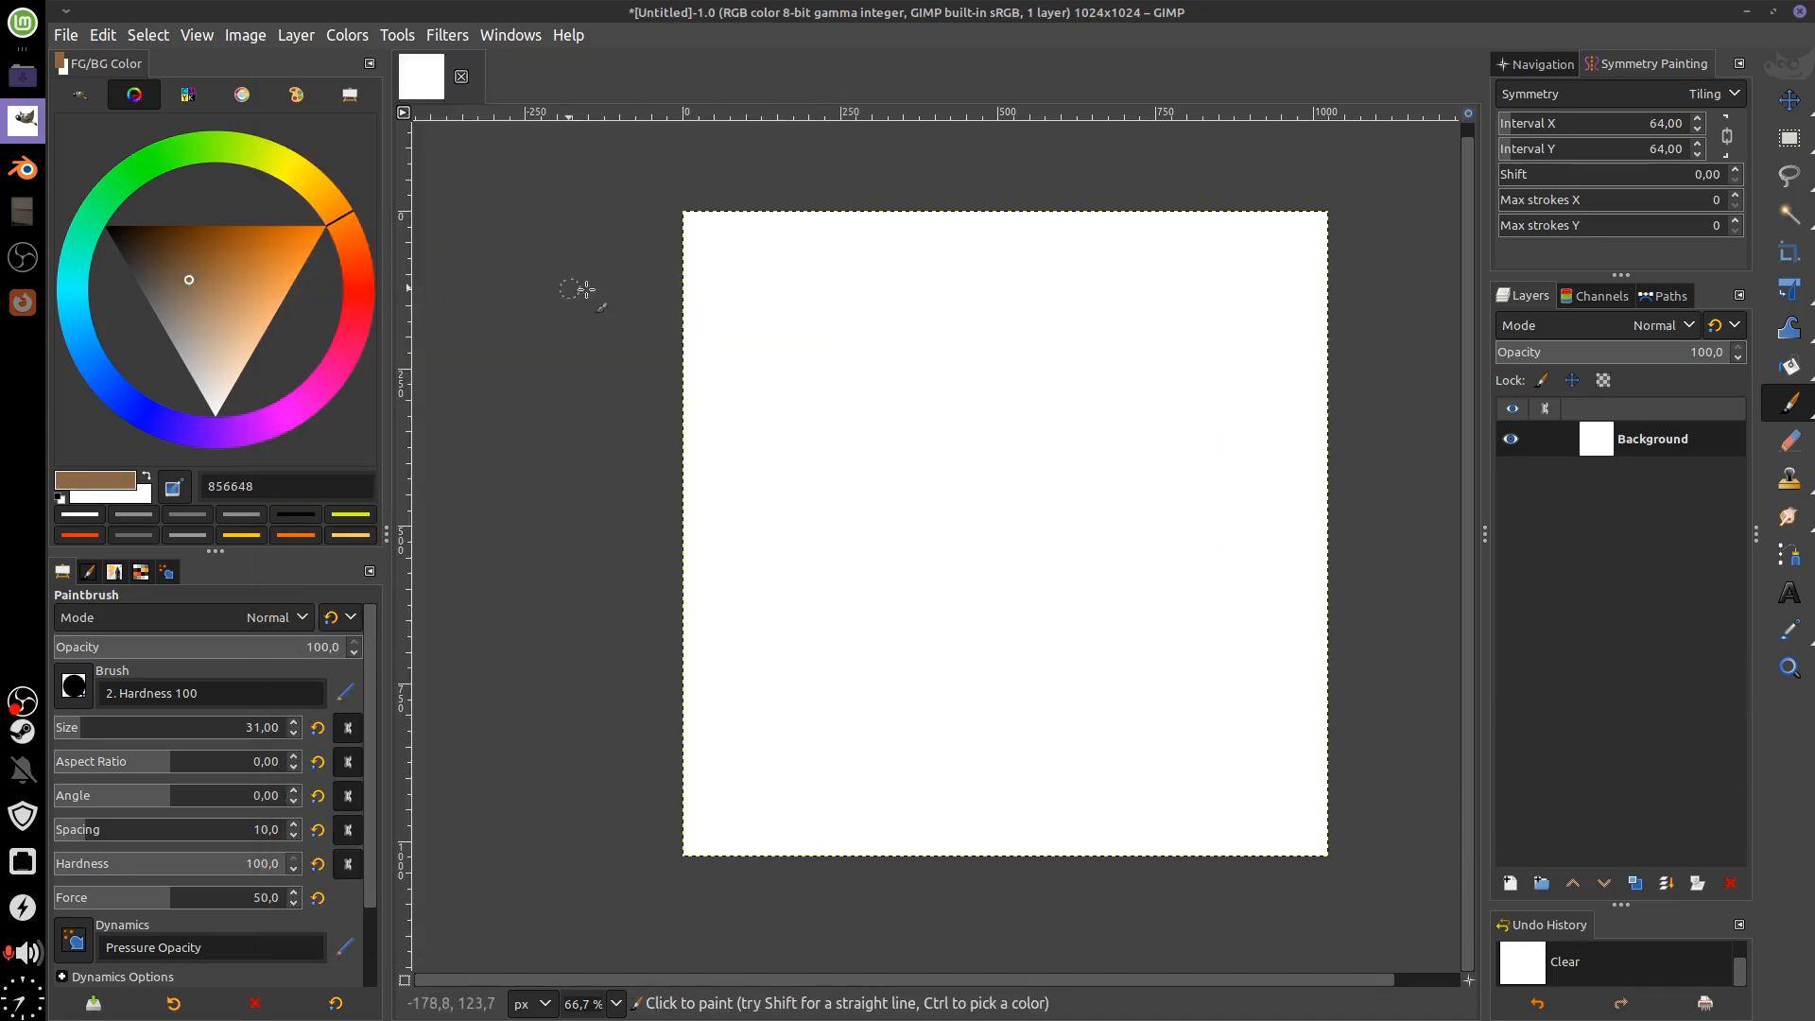
Cover the whole white canvas with the brown base color using tiled Paintbrush strokes
mouse_move(848, 329)
left_mouse_down()
mouse_move(820, 348)
mouse_move(849, 365)
mouse_move(835, 357)
left_mouse_up()
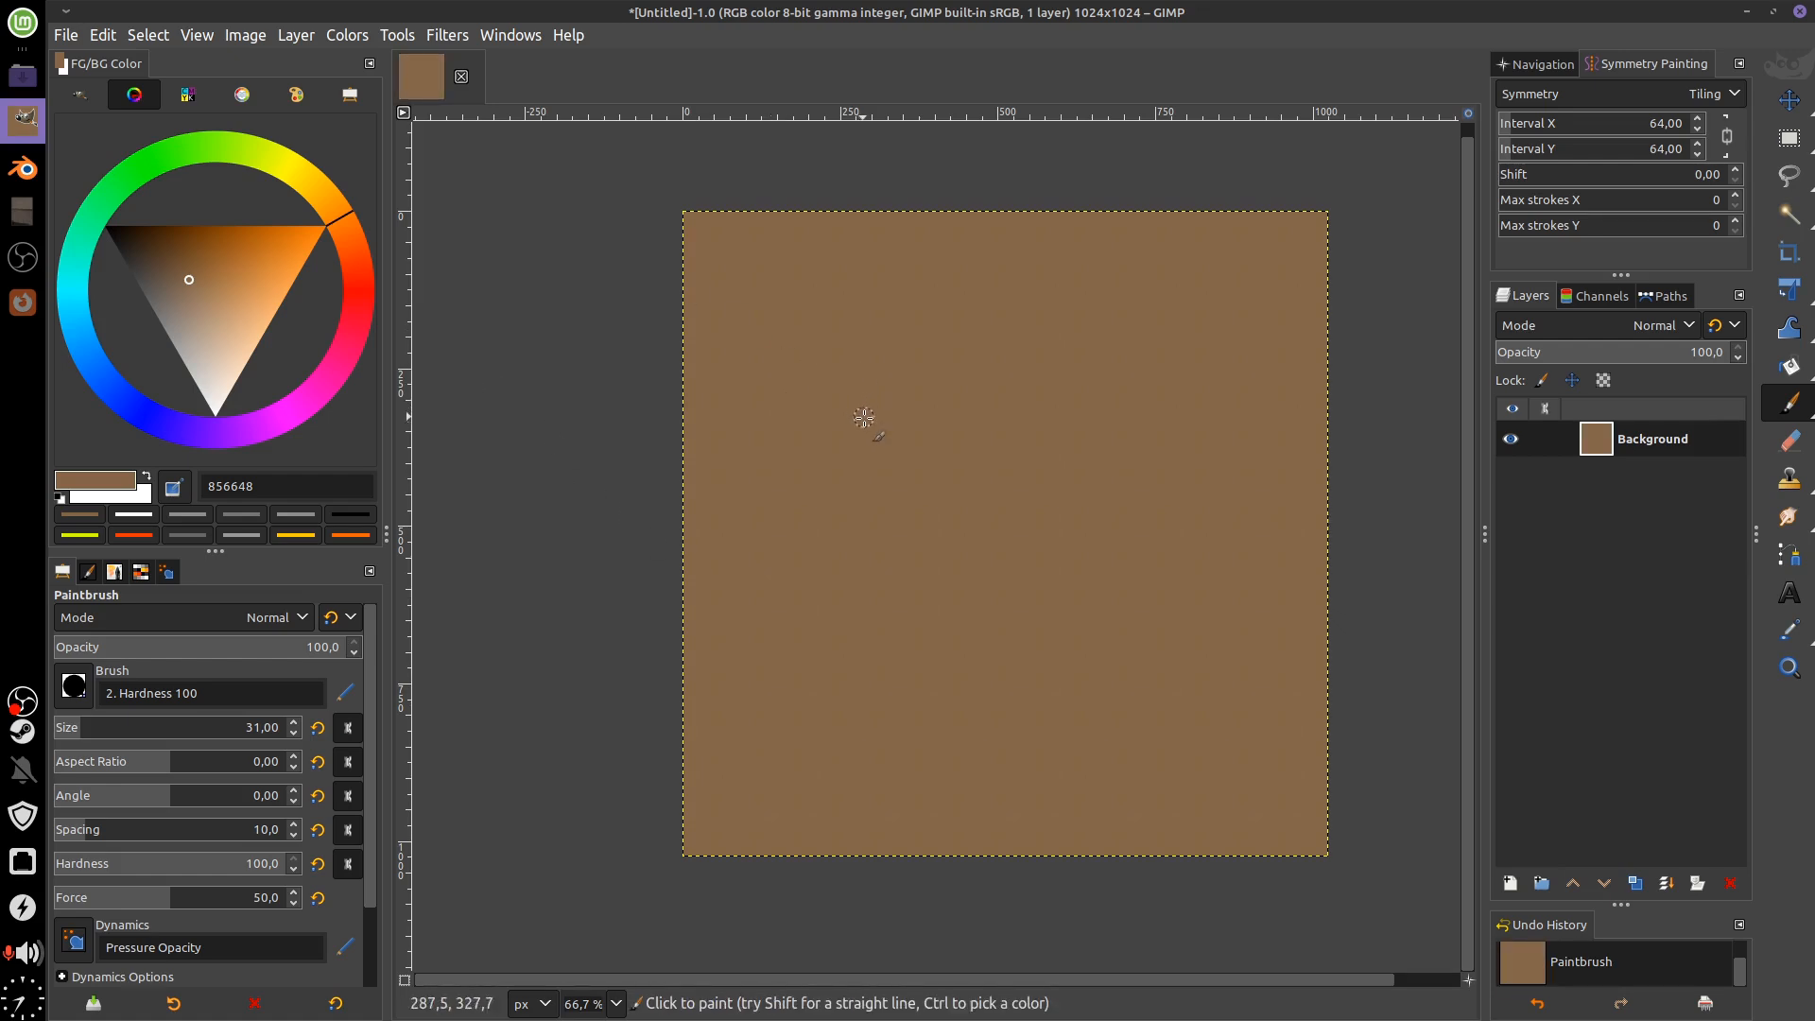
left_click_drag(884, 431, 981, 748)
scroll(864, 490, "up", 2)
left_click_drag(832, 520, 882, 517)
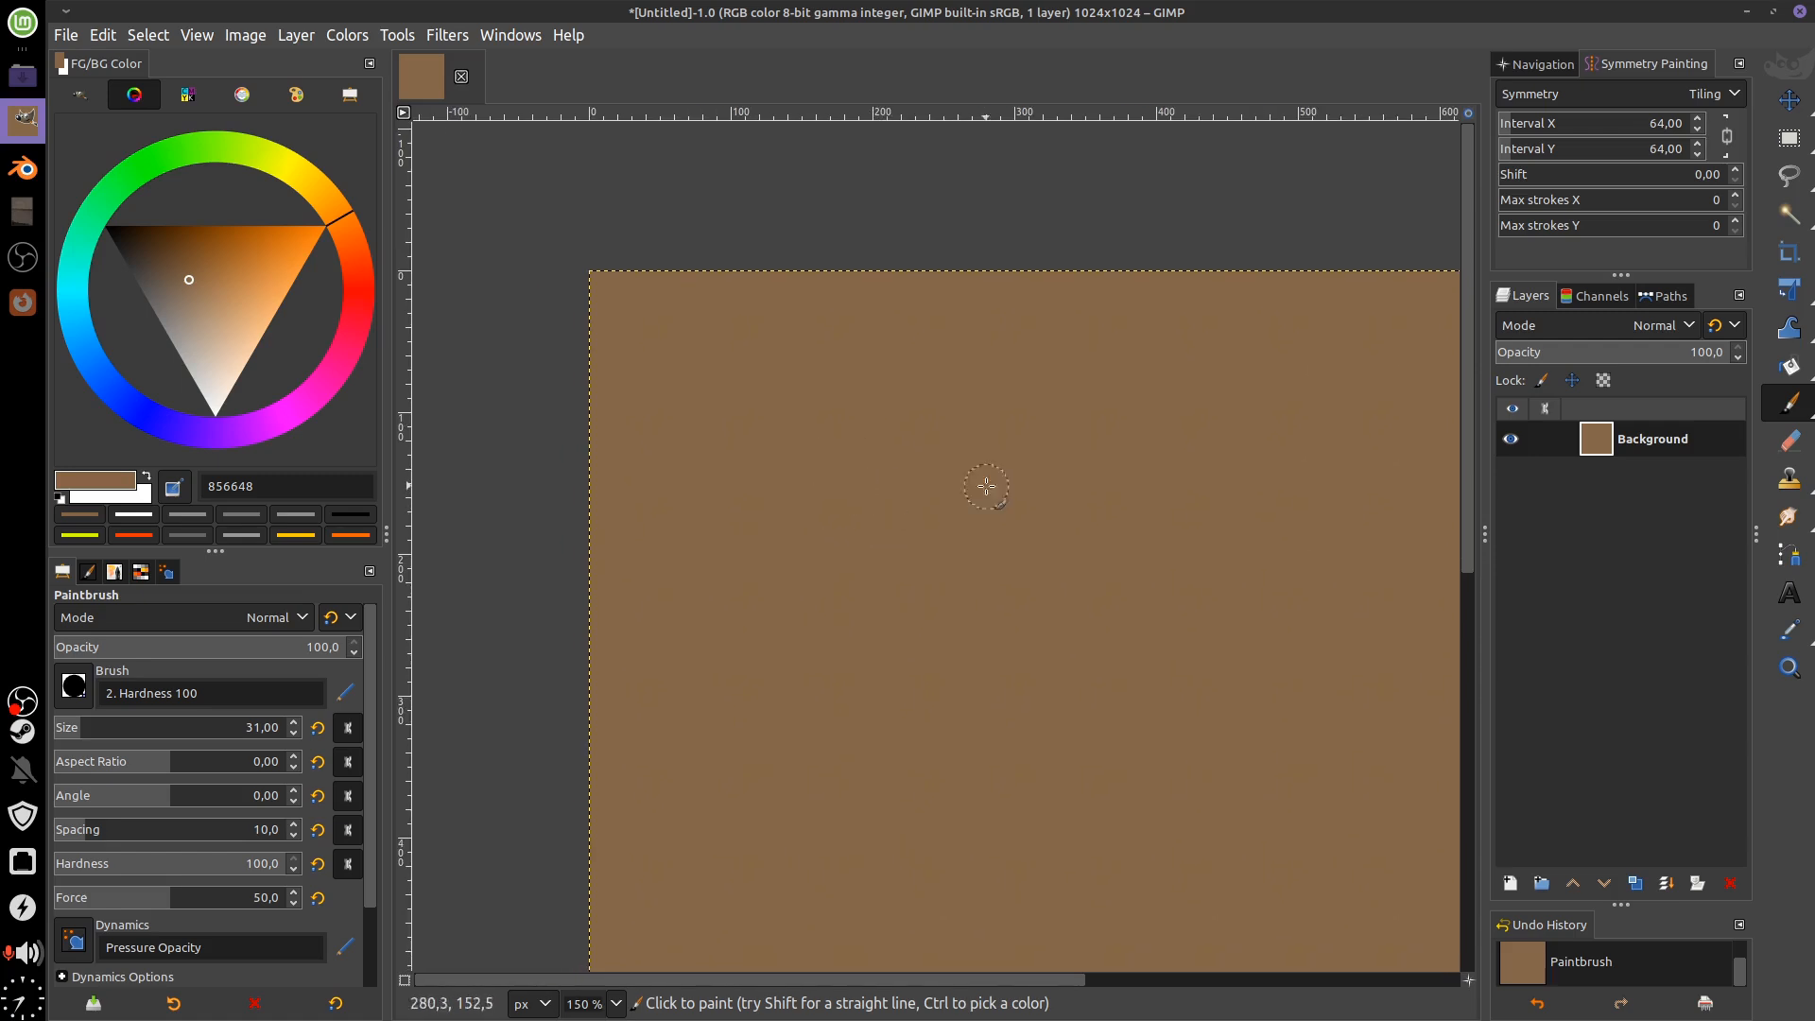
left_click_drag(891, 381, 764, 326)
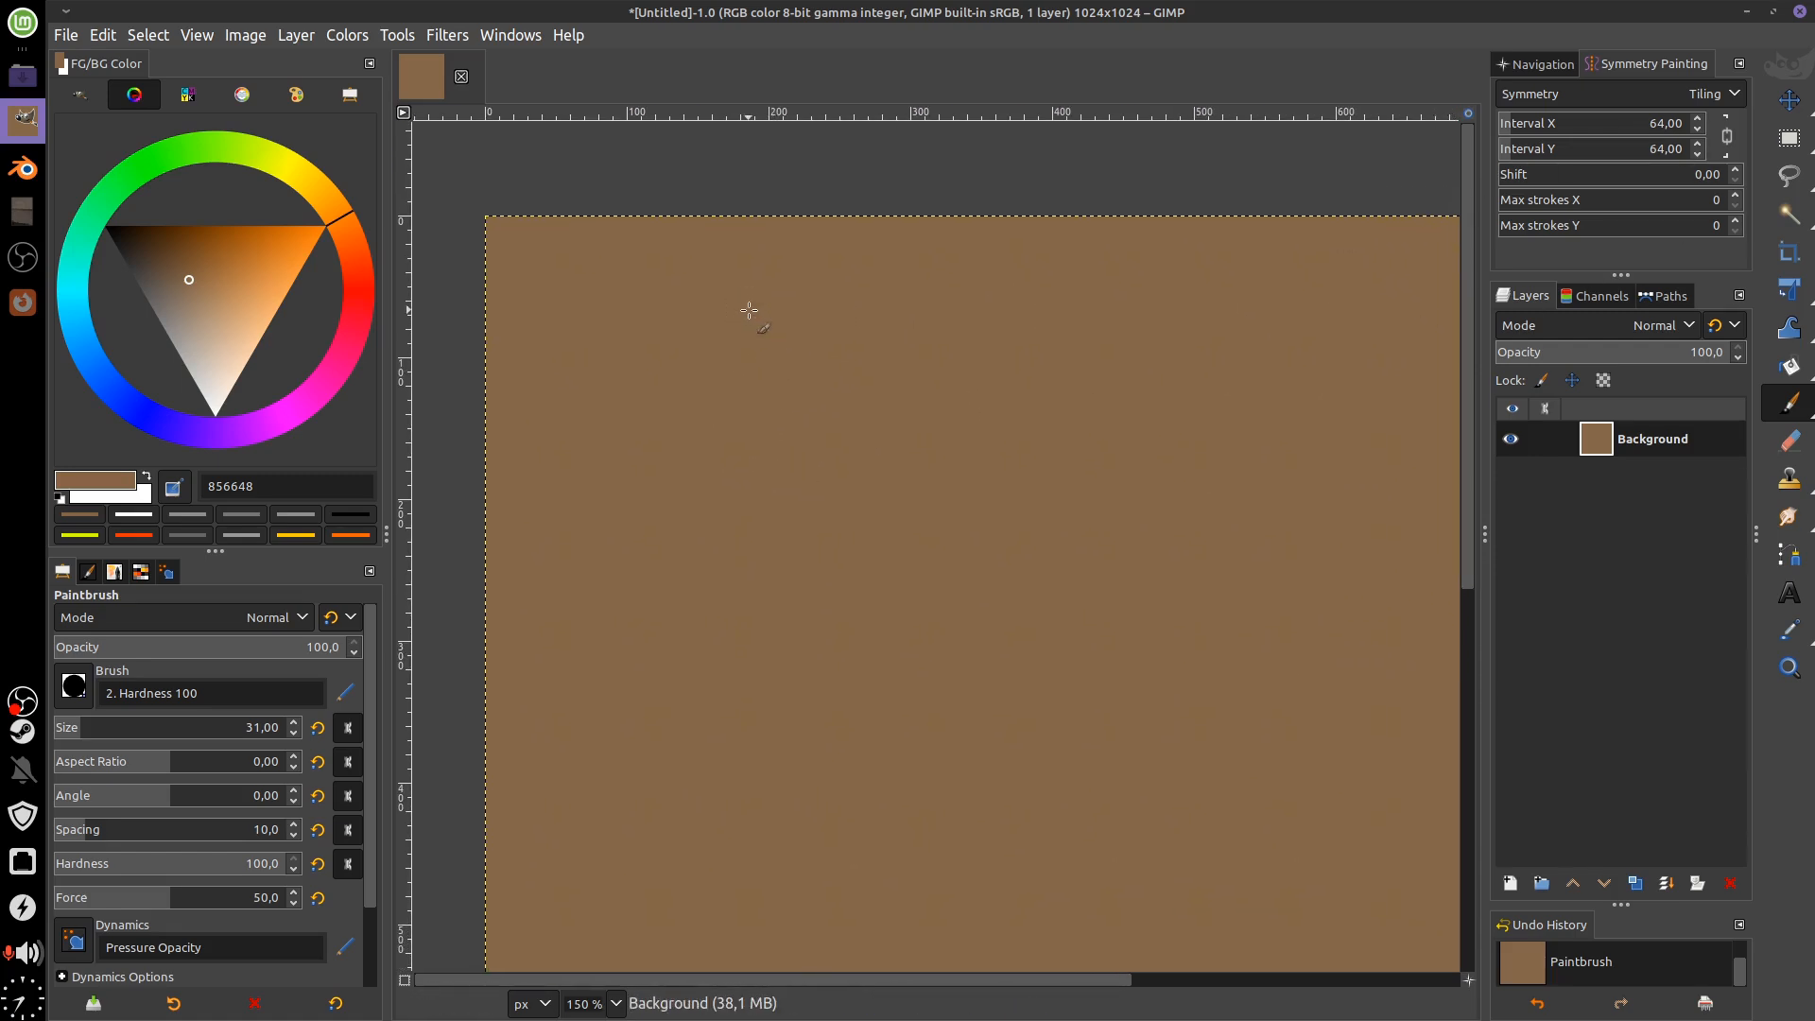
Paint small irregular dark spots over the brown base with color 6f5a44 and brush size 8
left_click_drag(189, 284, 172, 276)
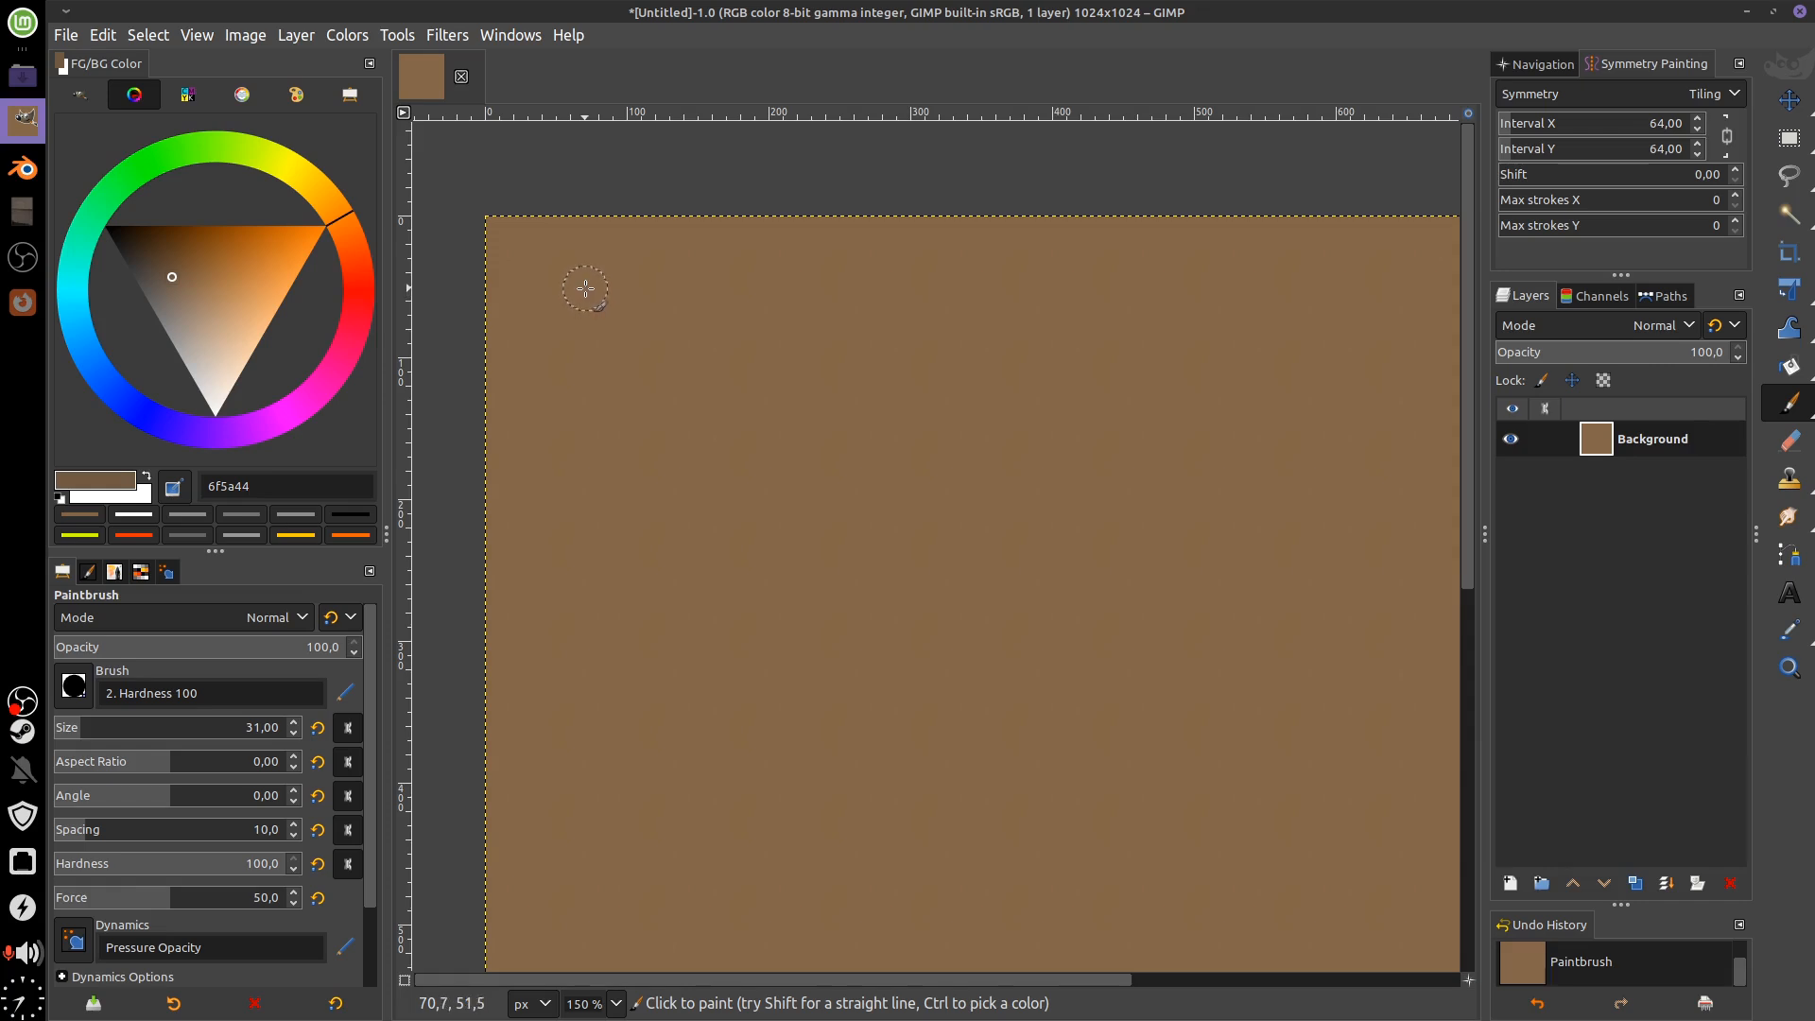
left_click_drag(77, 735, 64, 734)
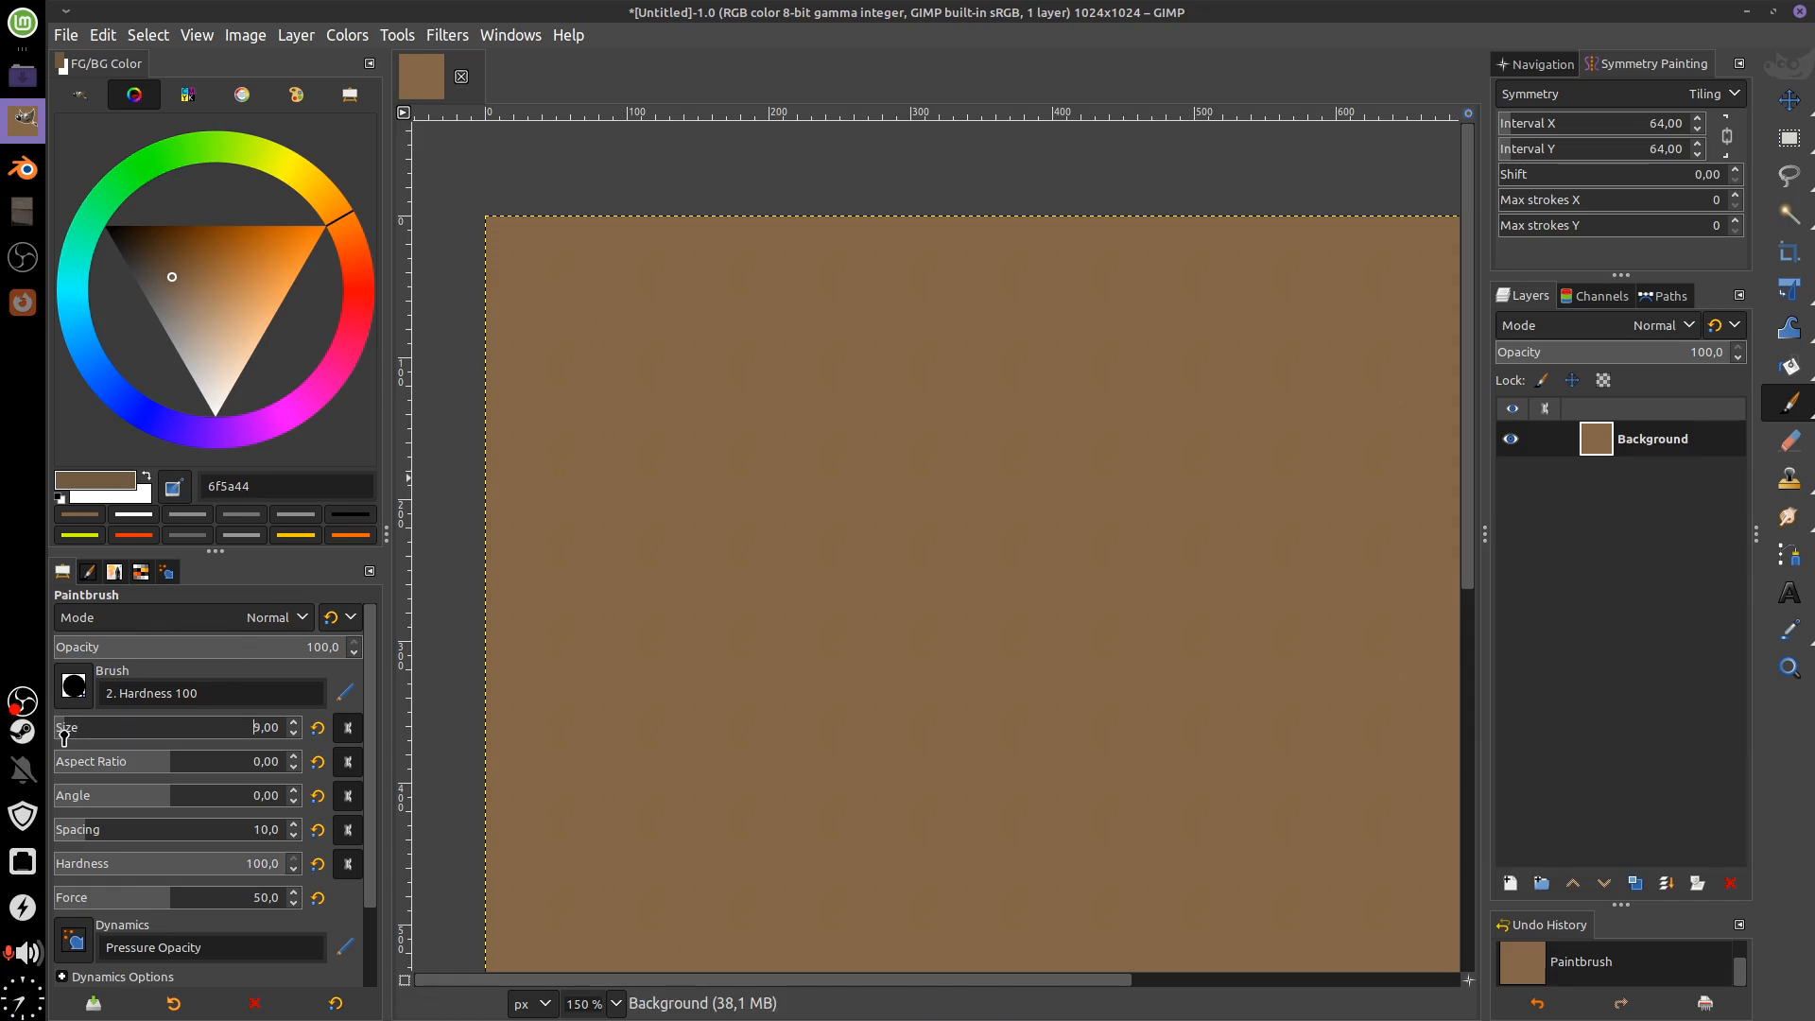
mouse_move(574, 282)
left_mouse_down()
mouse_move(665, 346)
mouse_move(562, 297)
mouse_move(584, 252)
mouse_move(605, 278)
mouse_move(569, 252)
mouse_move(558, 297)
mouse_move(537, 270)
mouse_move(553, 326)
mouse_move(513, 309)
mouse_move(580, 295)
mouse_move(555, 266)
mouse_move(572, 310)
mouse_move(558, 346)
mouse_move(571, 336)
mouse_move(543, 303)
mouse_move(599, 314)
mouse_move(622, 361)
mouse_move(638, 447)
left_mouse_up()
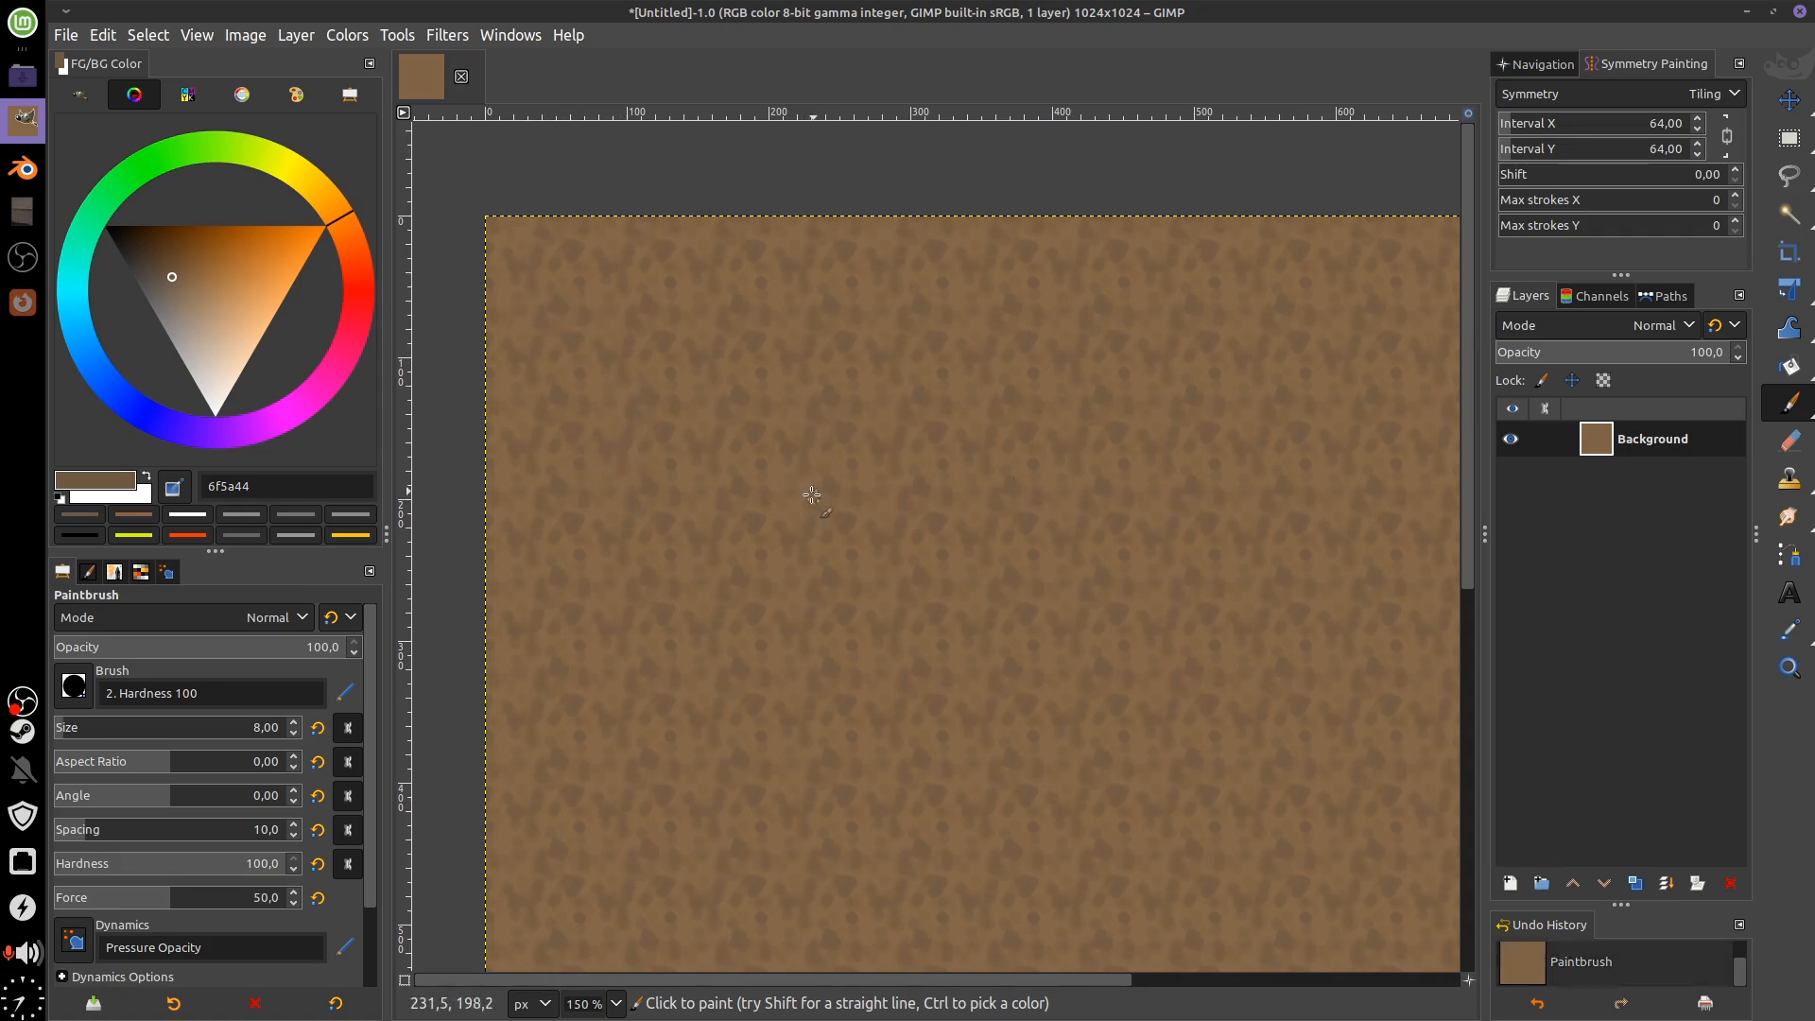
Examine the repeating dark spot pattern across the canvas, both close up and from farther away
mouse_move(1275, 597)
left_mouse_down()
mouse_move(1204, 230)
mouse_move(1203, 438)
left_mouse_up()
key("1")
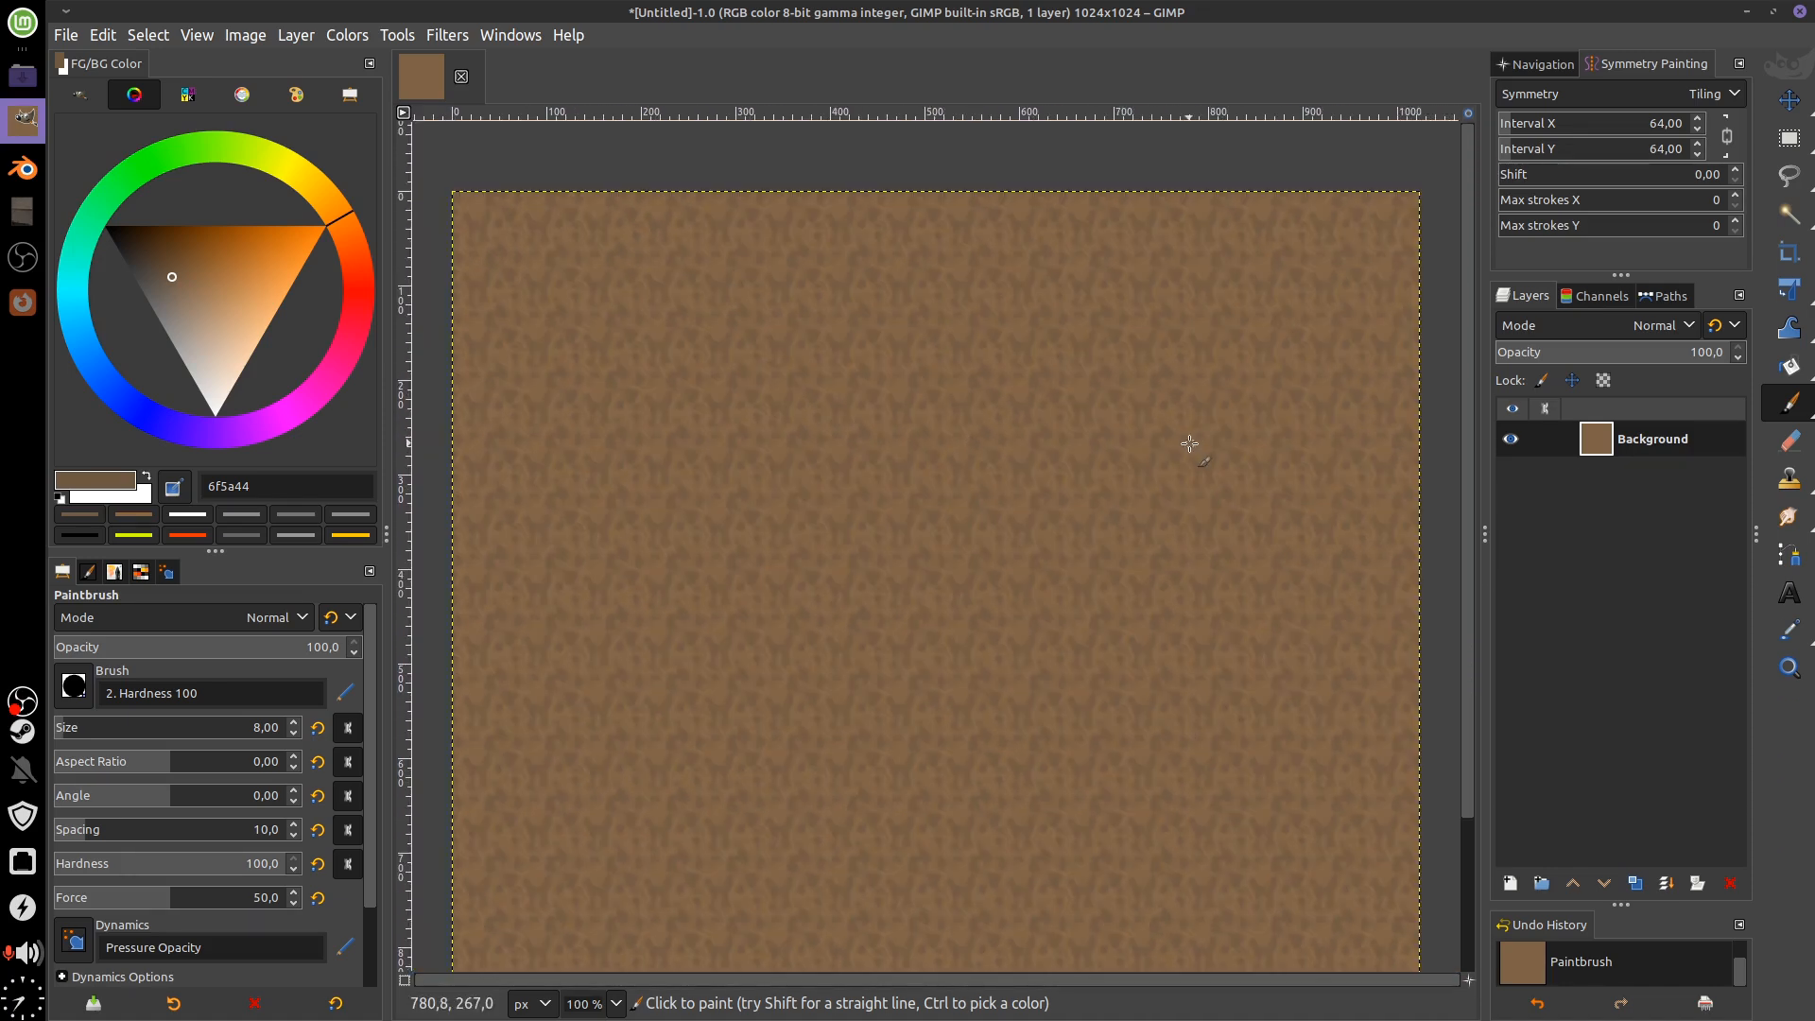
scroll(1189, 443, "down", 3)
left_click_drag(1099, 462, 1128, 494)
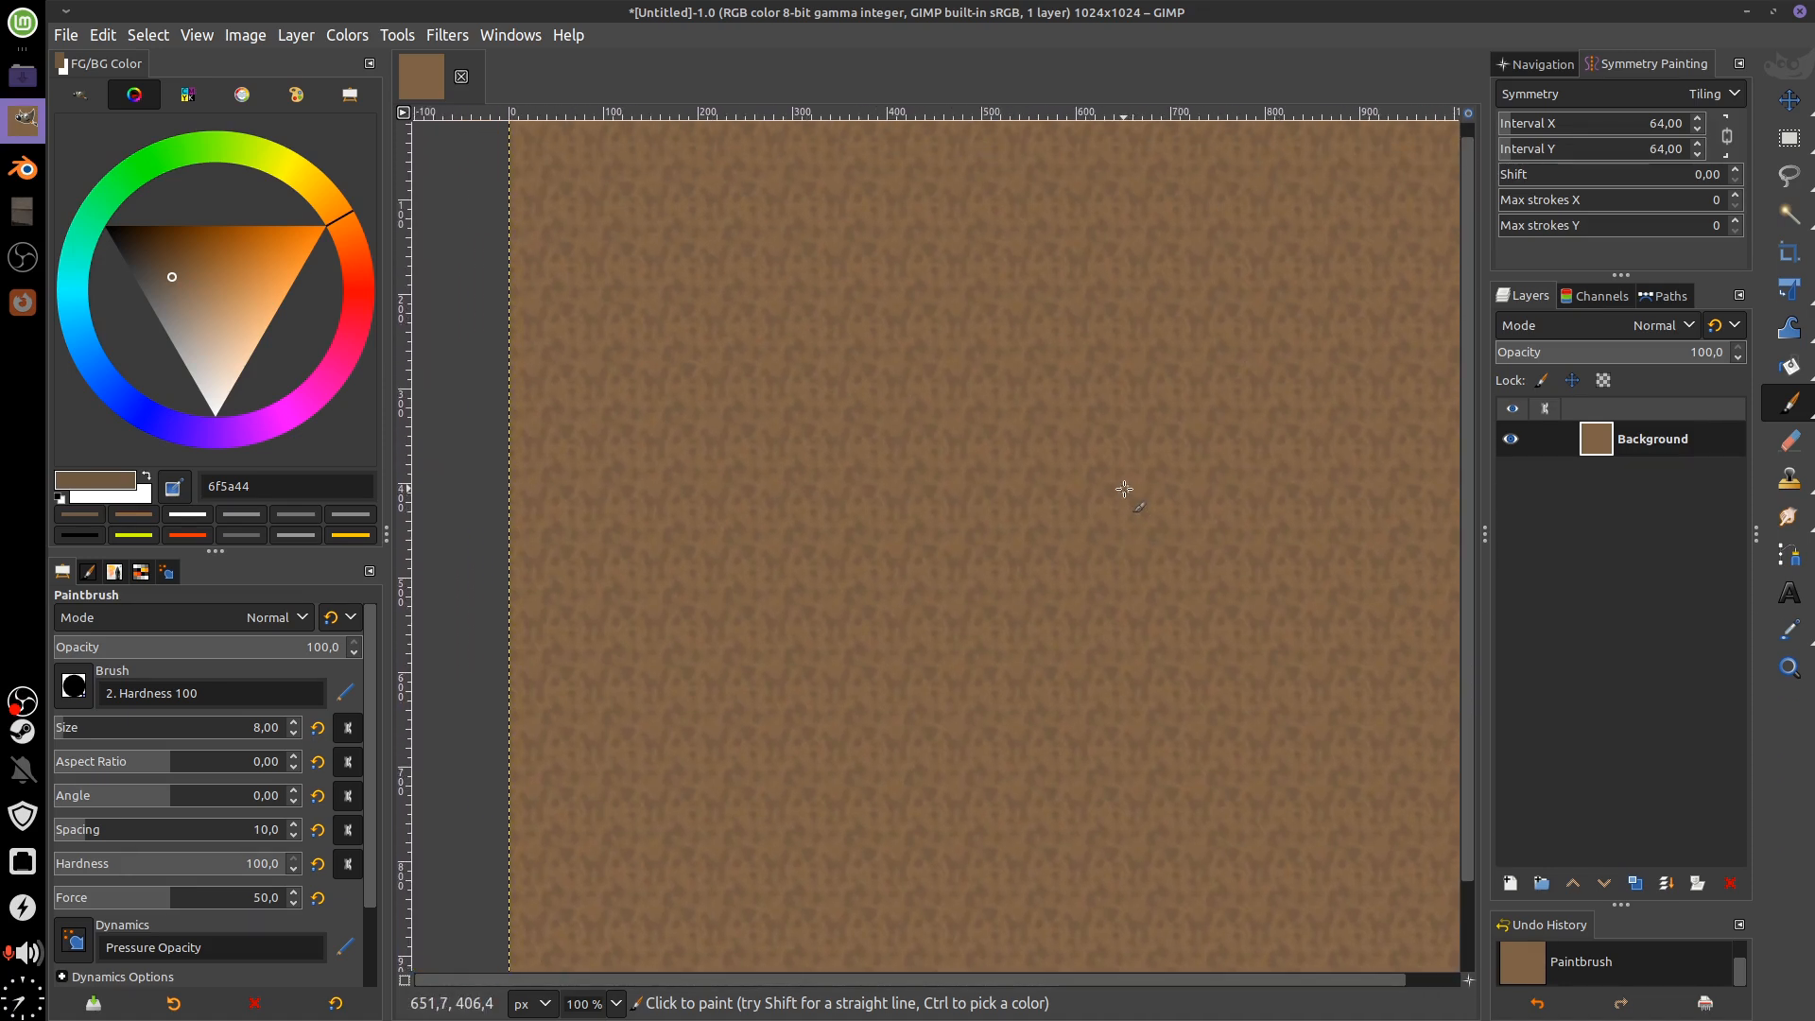
left_click_drag(1007, 459, 992, 505)
left_click_drag(920, 439, 965, 517)
scroll(922, 511, "up", 1)
left_click_drag(832, 444, 1086, 567)
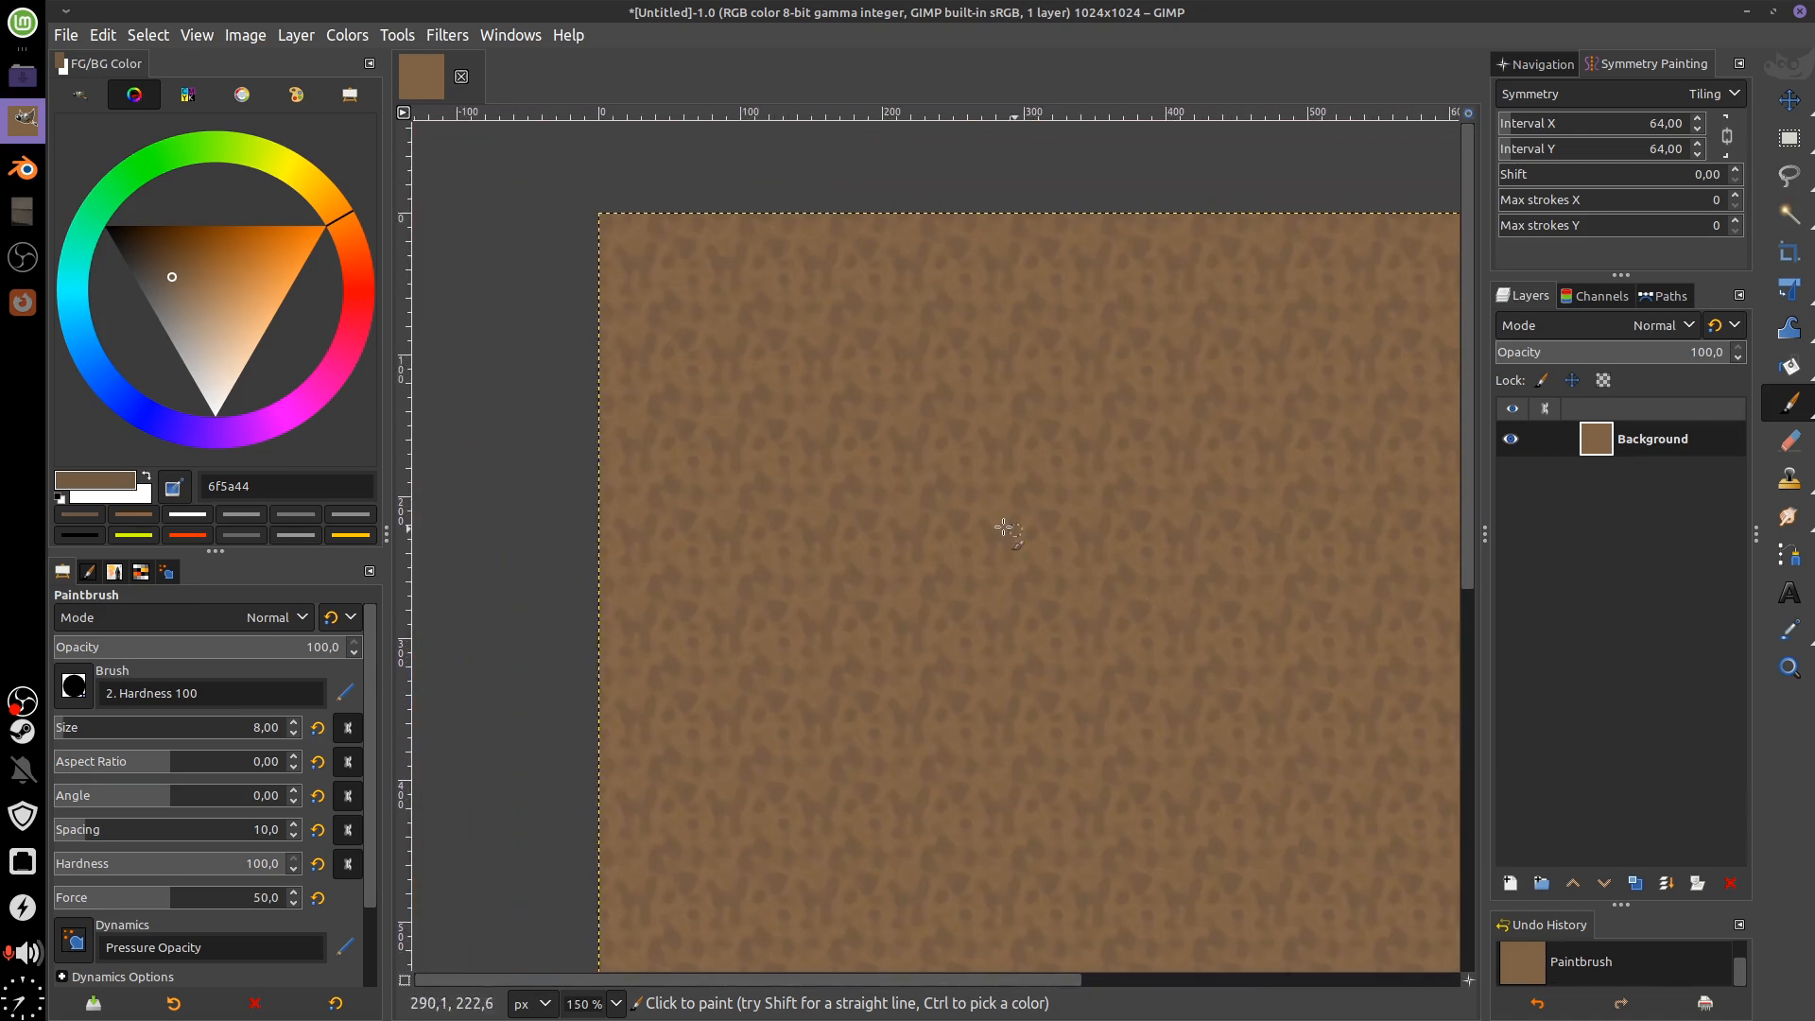
scroll(992, 515, "up", 1)
left_click_drag(894, 450, 1053, 644)
left_click_drag(791, 424, 804, 448)
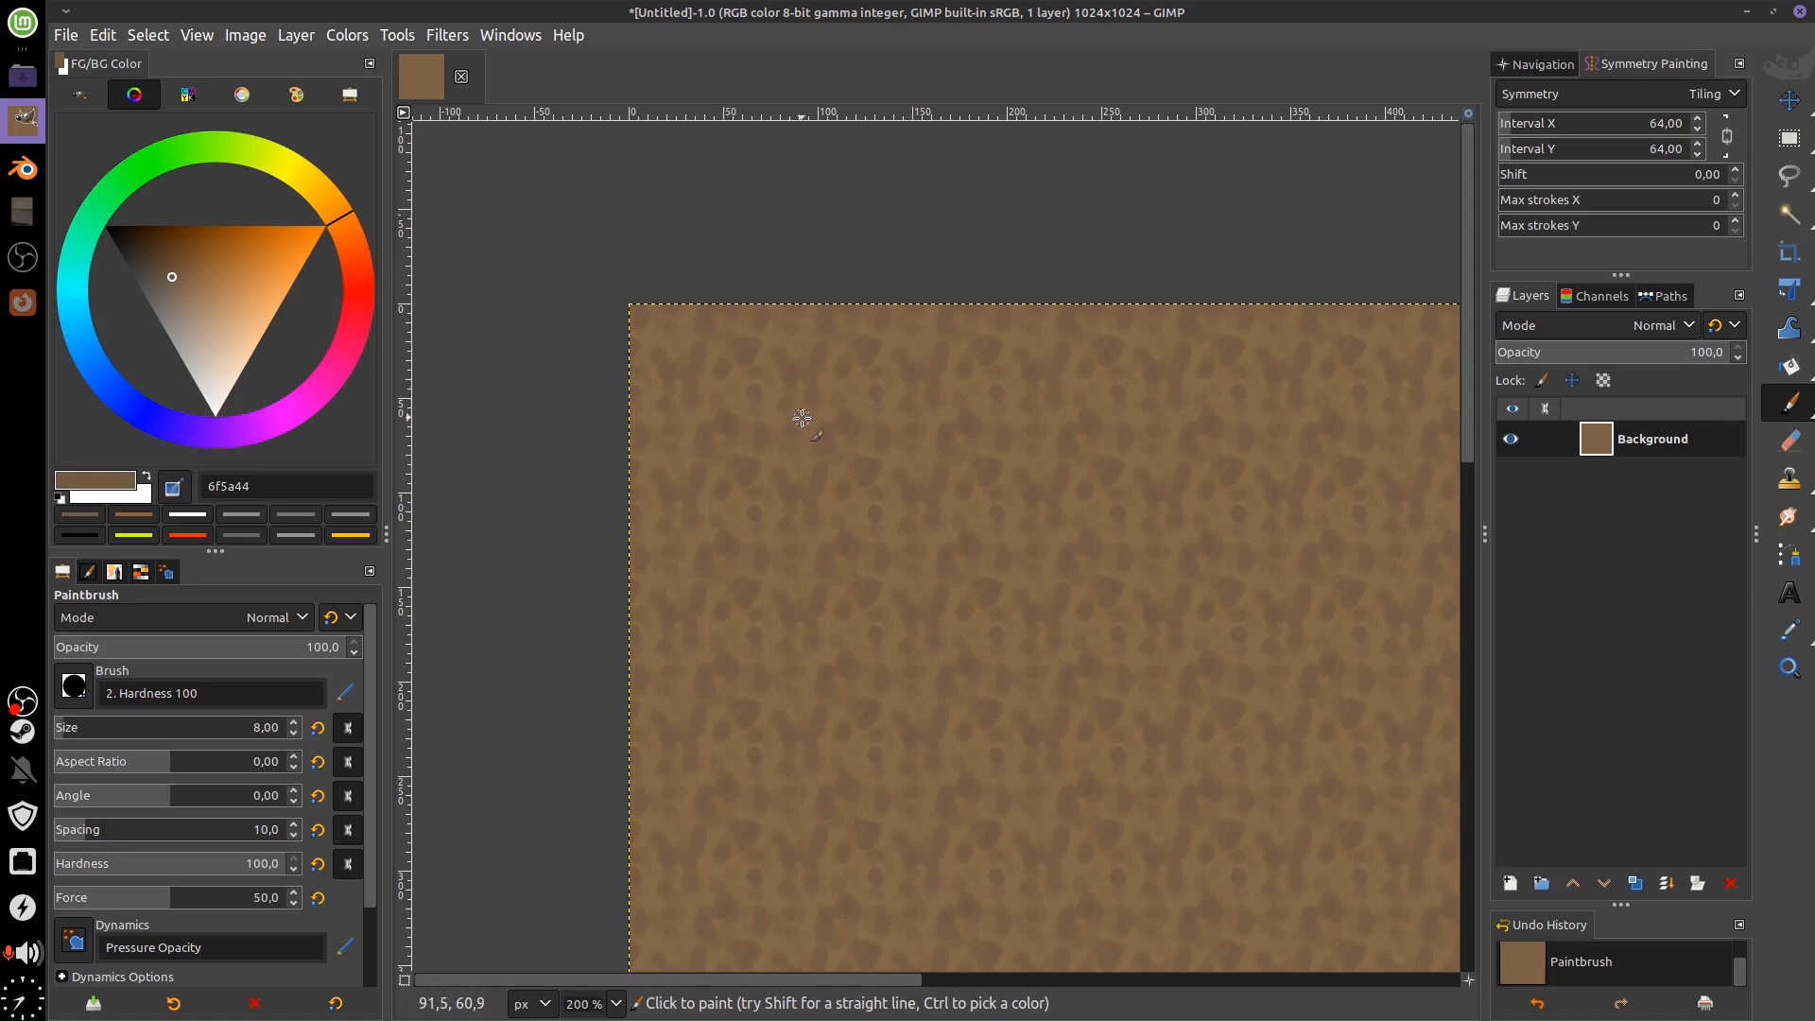
mouse_move(1239, 643)
left_mouse_down()
mouse_move(1073, 457)
mouse_move(1147, 527)
mouse_move(1220, 355)
left_mouse_up()
scroll(1138, 527, "down", 2)
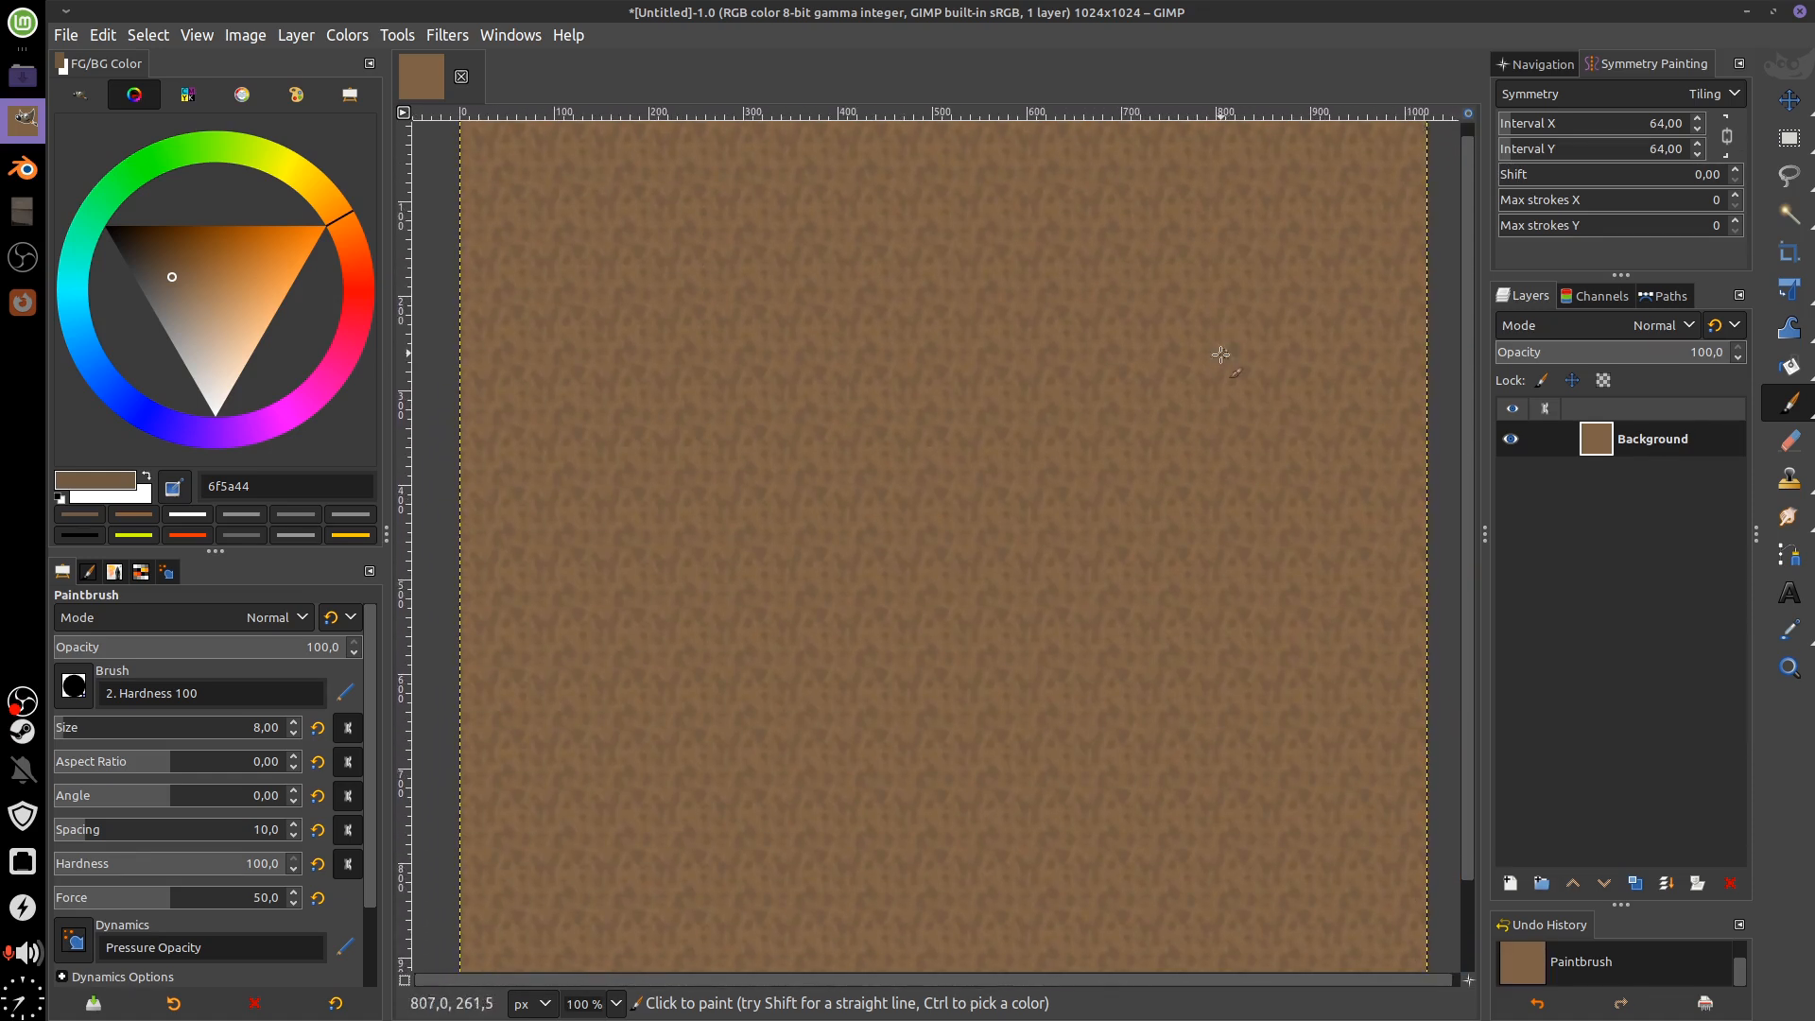
left_click_drag(1034, 533, 1100, 644)
left_click_drag(1025, 568, 978, 552)
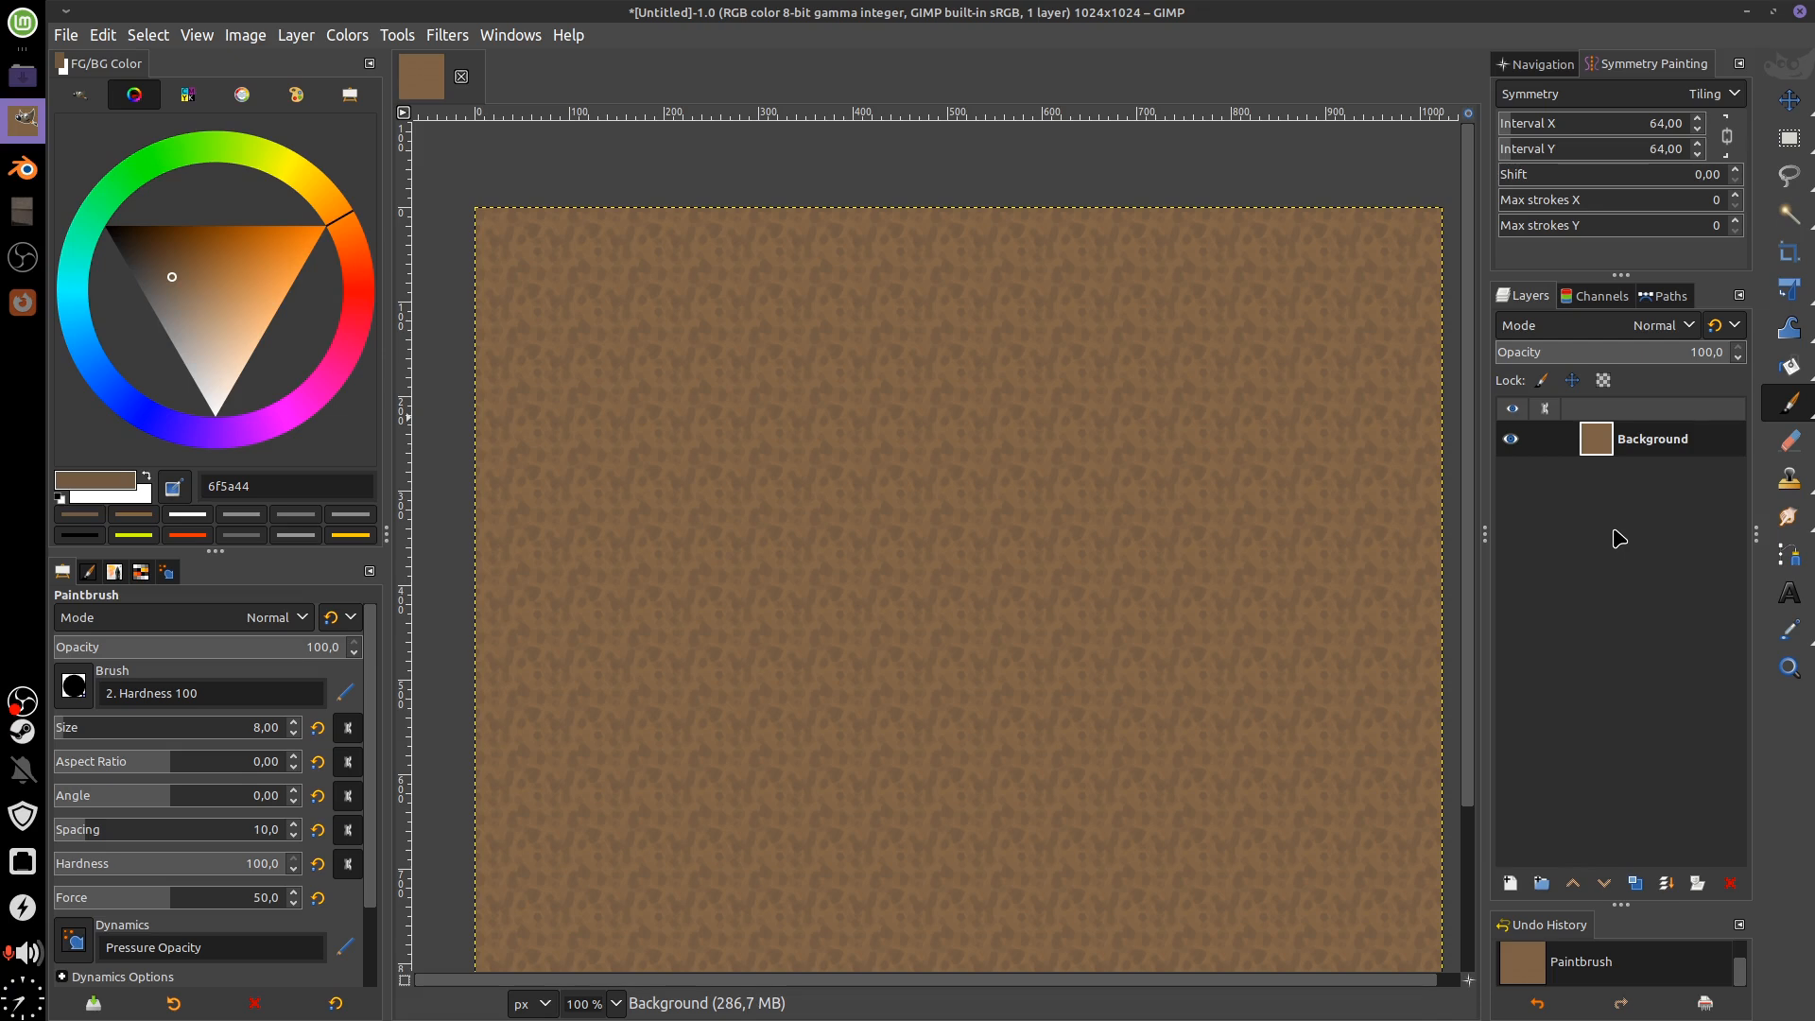
Set the Tiling symmetry's X and Y intervals to 128
left_click(202, 278)
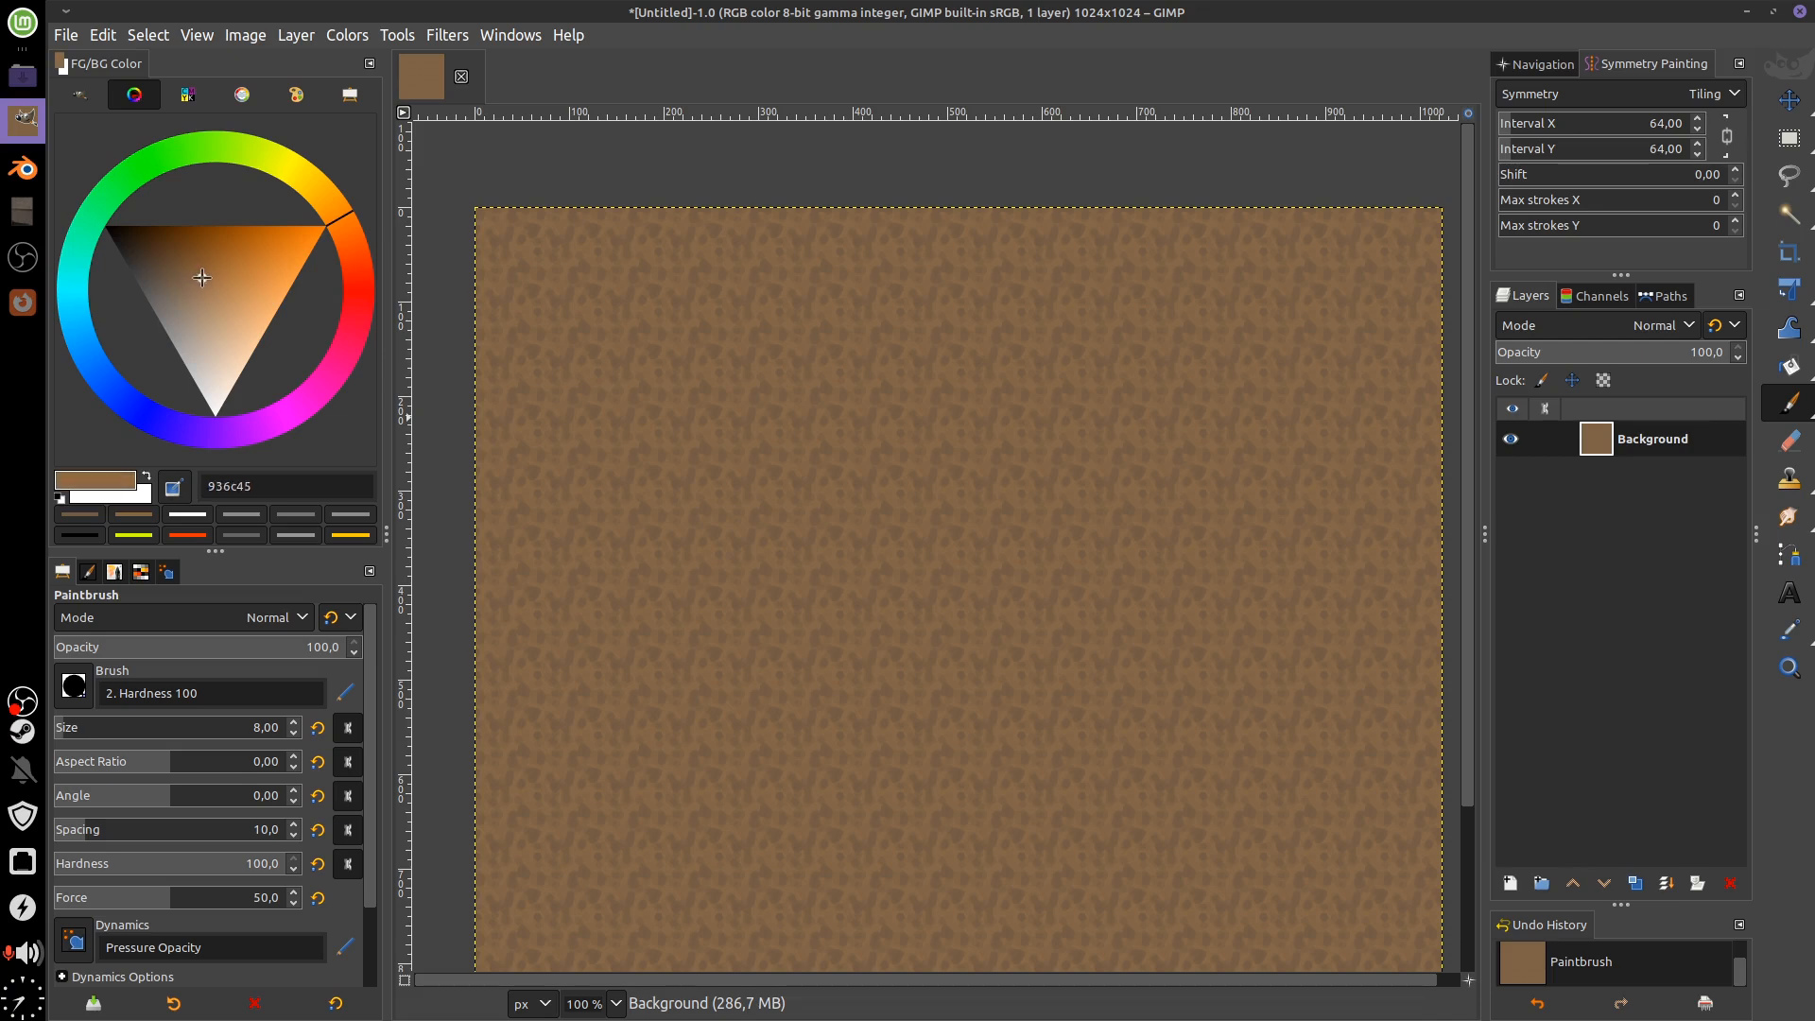
left_click_drag(1643, 124, 1628, 129)
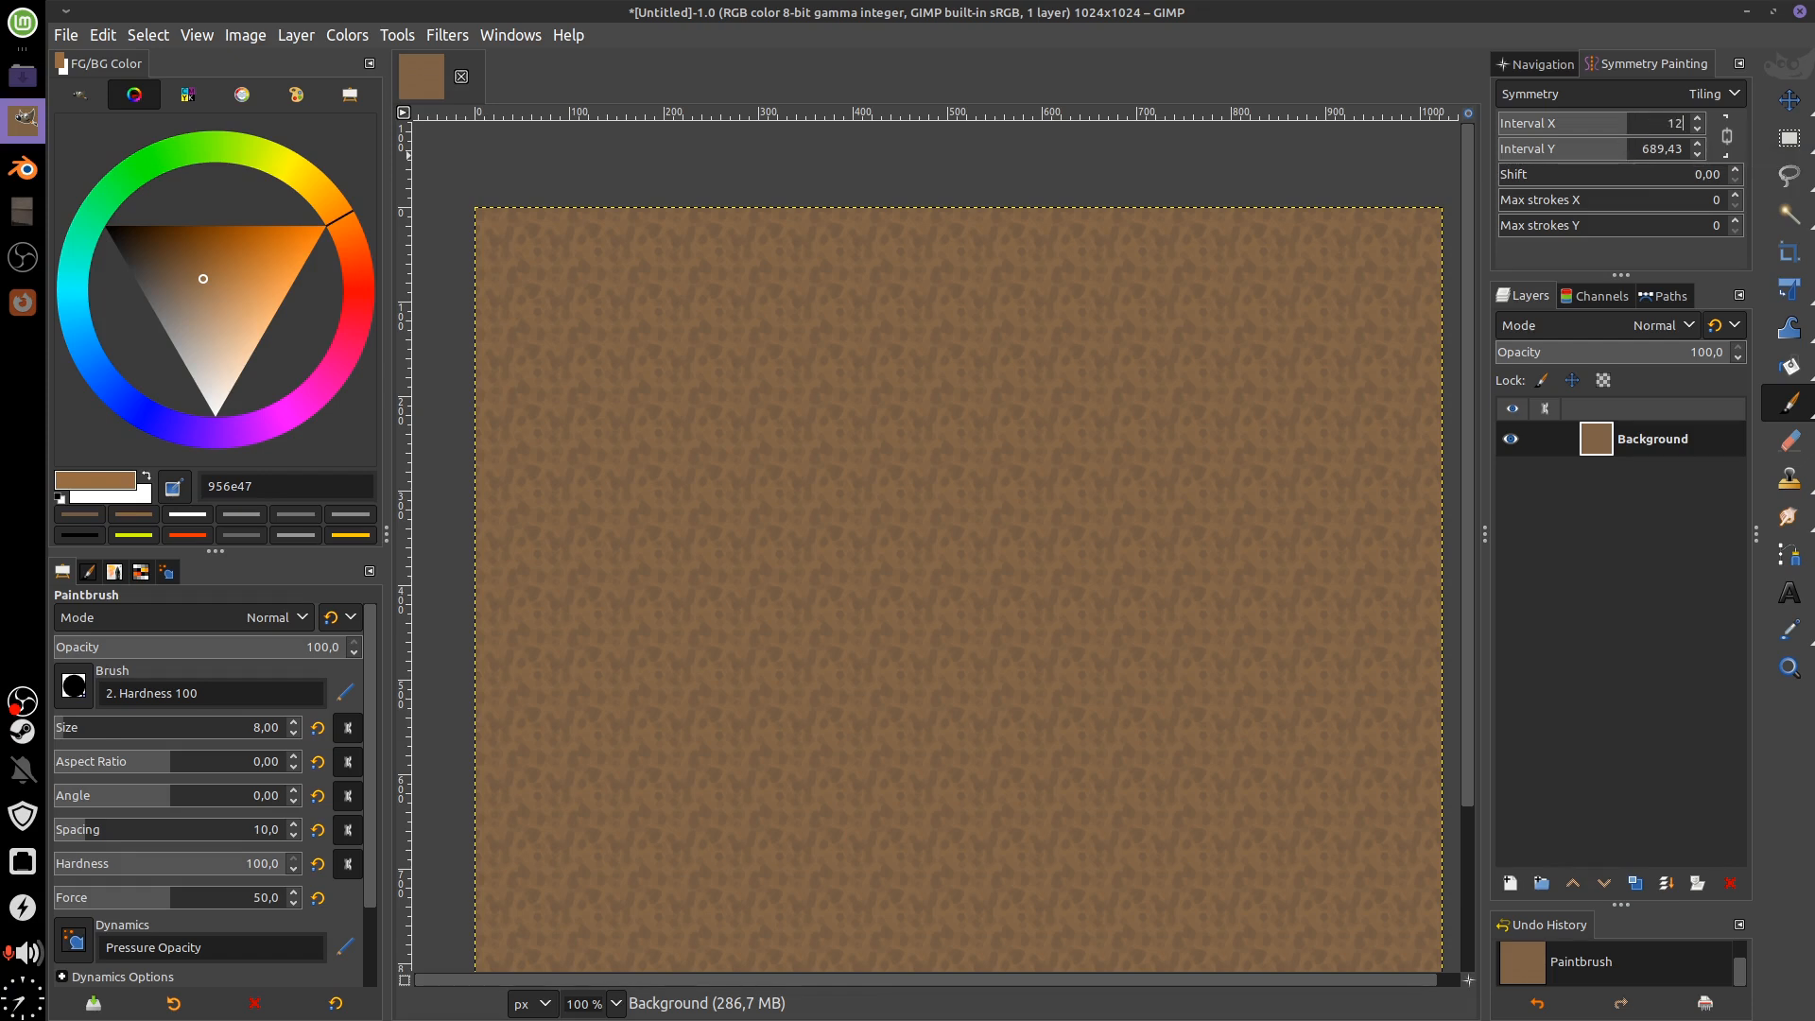
key("Return")
Paint repeating square, elongated and small rounded stones on the background layer in the gray 9d9287
left_click(183, 326)
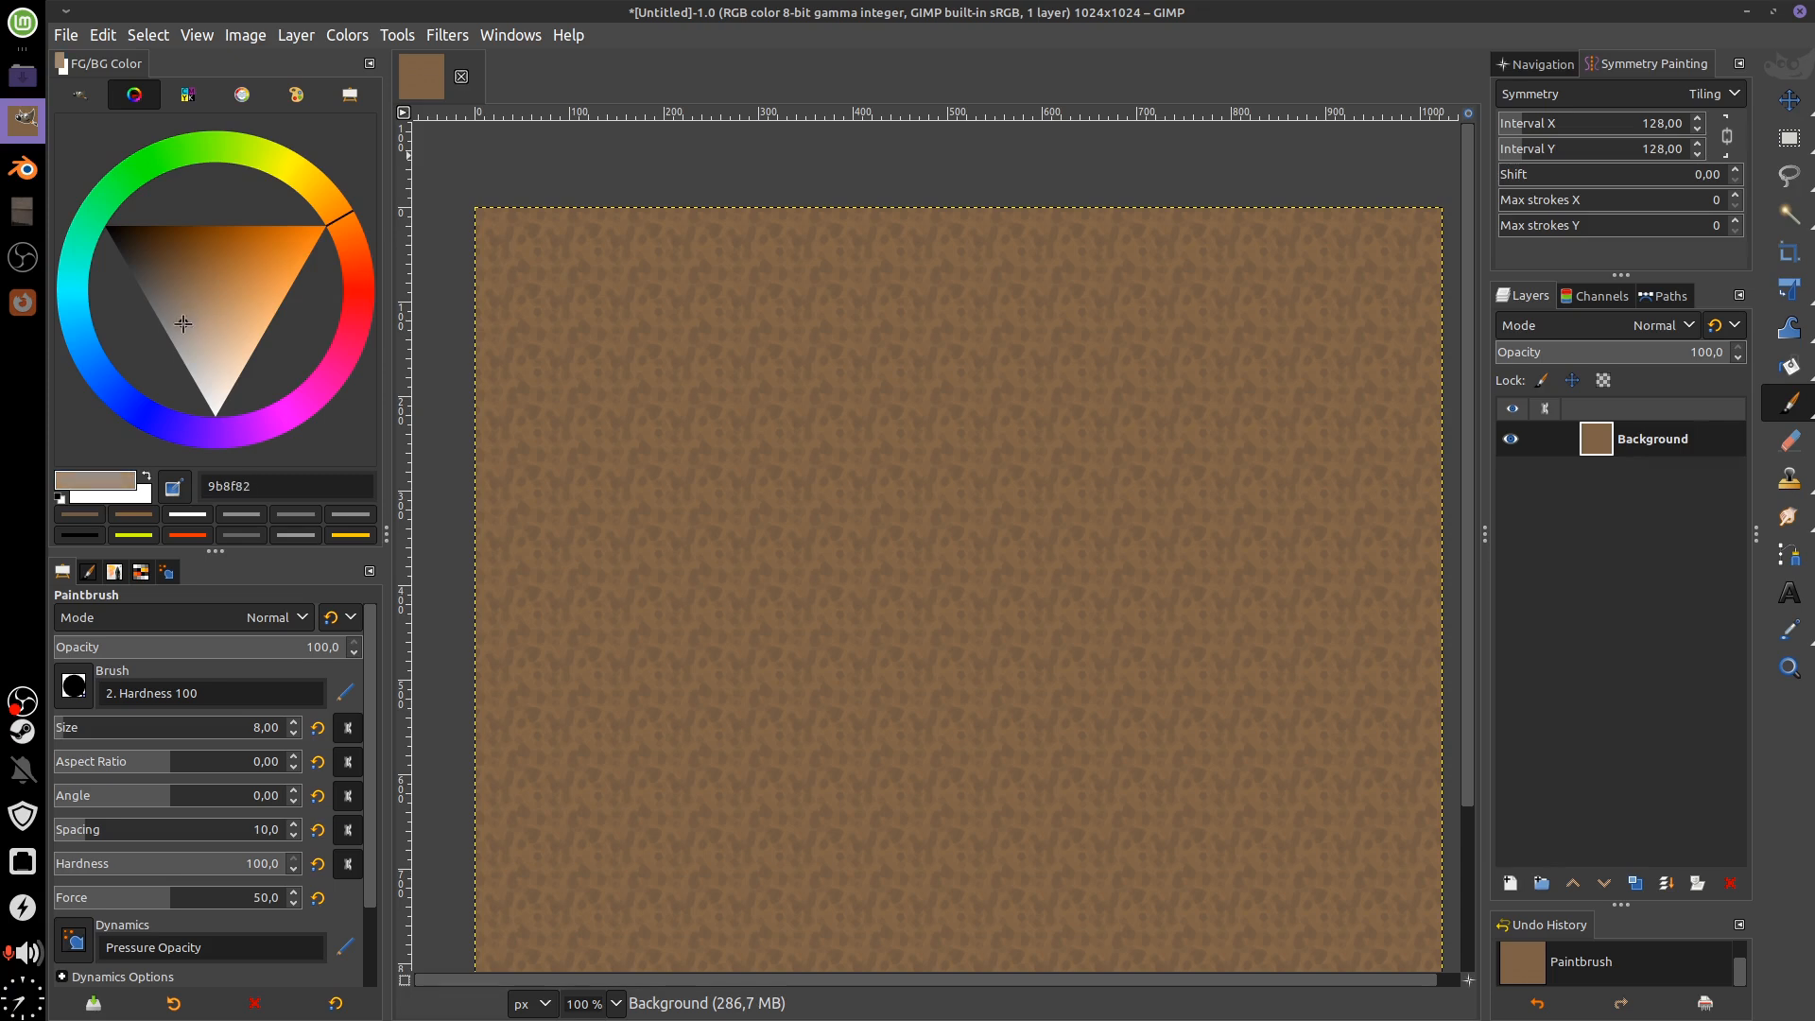
mouse_move(647, 319)
left_mouse_down()
mouse_move(653, 357)
mouse_move(661, 318)
mouse_move(665, 333)
mouse_move(672, 312)
mouse_move(725, 303)
mouse_move(723, 275)
left_mouse_up()
left_click_drag(626, 376, 665, 388)
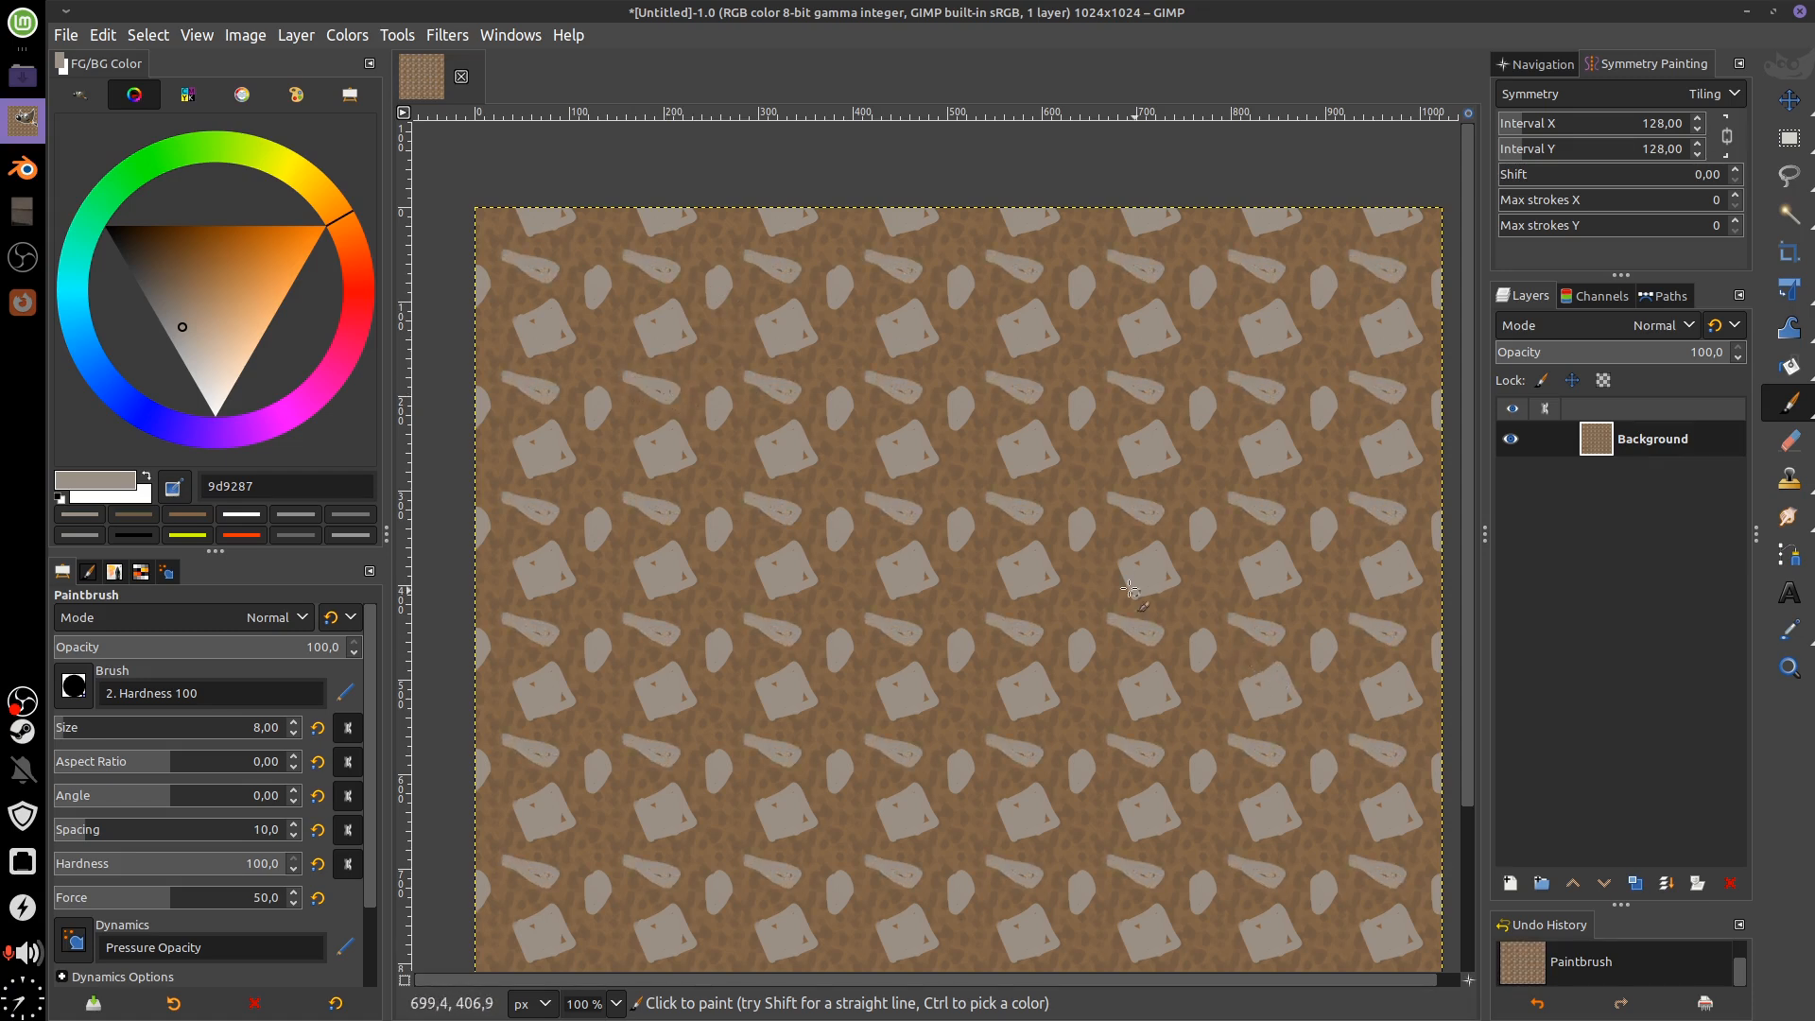
left_click_drag(844, 469, 856, 456)
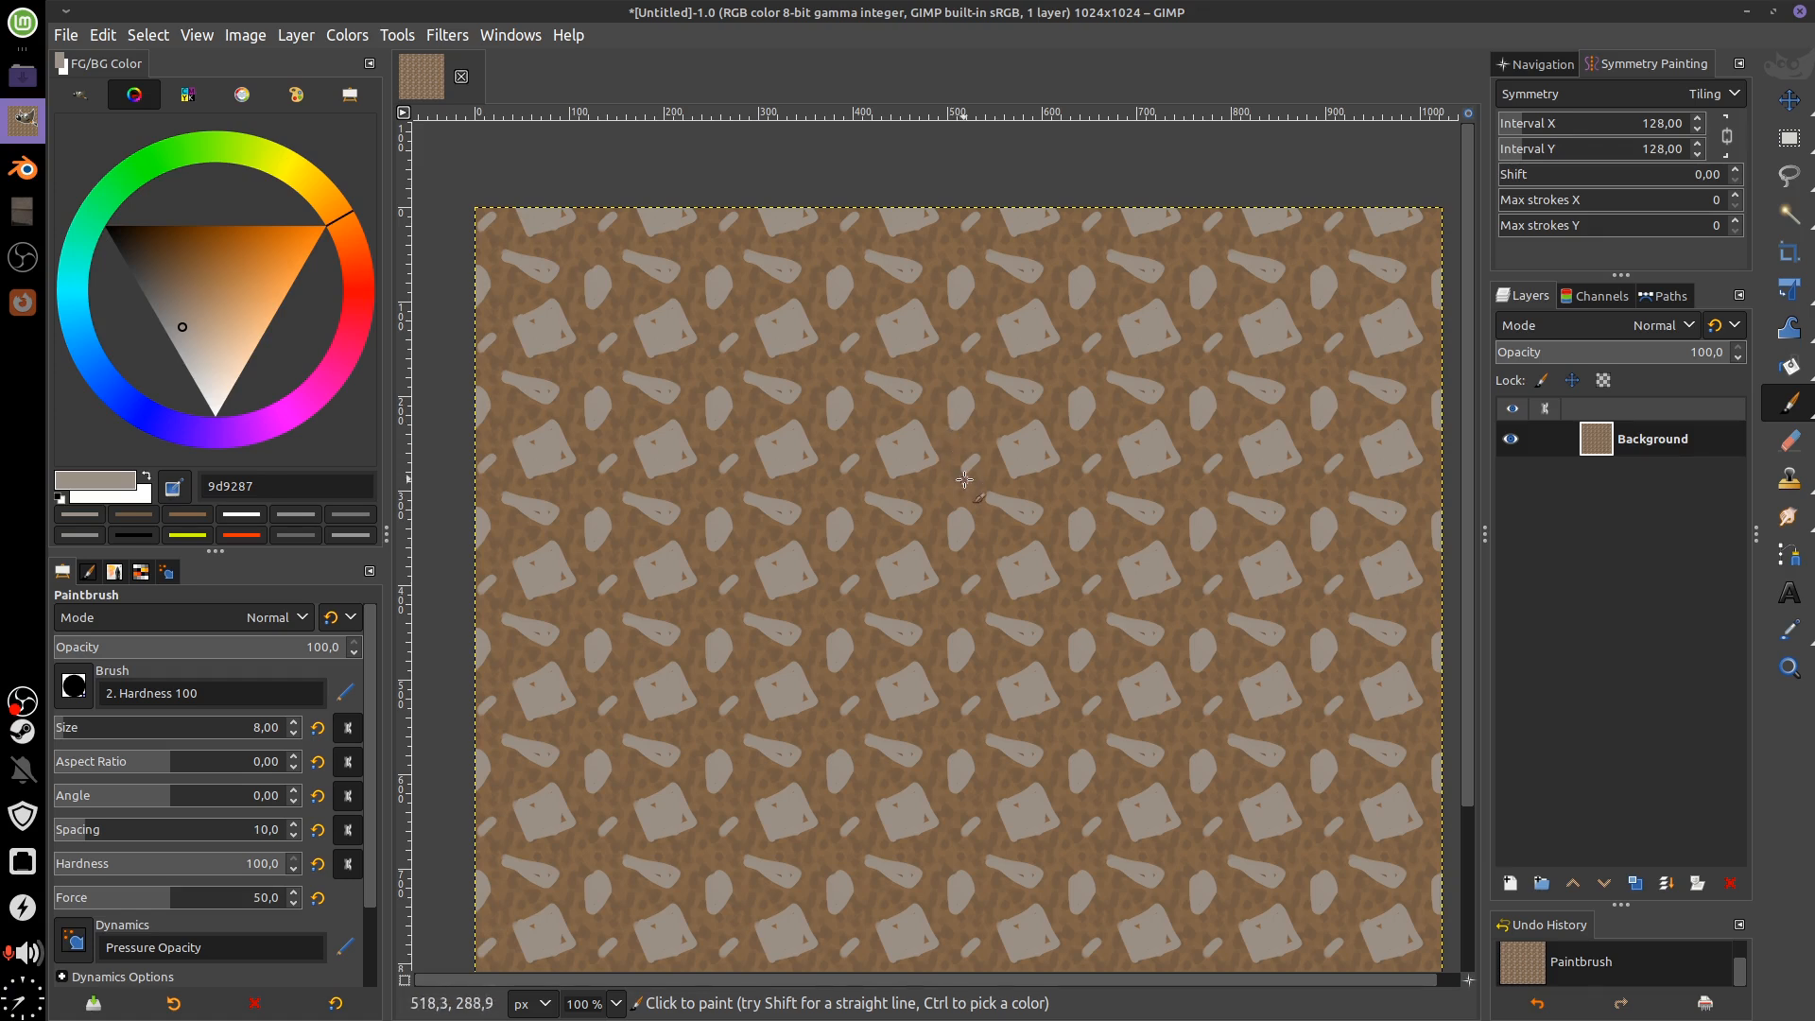
Undo all the gray stone strokes on the background layer
key("ctrl")
key("ctrl+z")
key("ctrl+z")
key("ctrl+z")
key("ctrl+z")
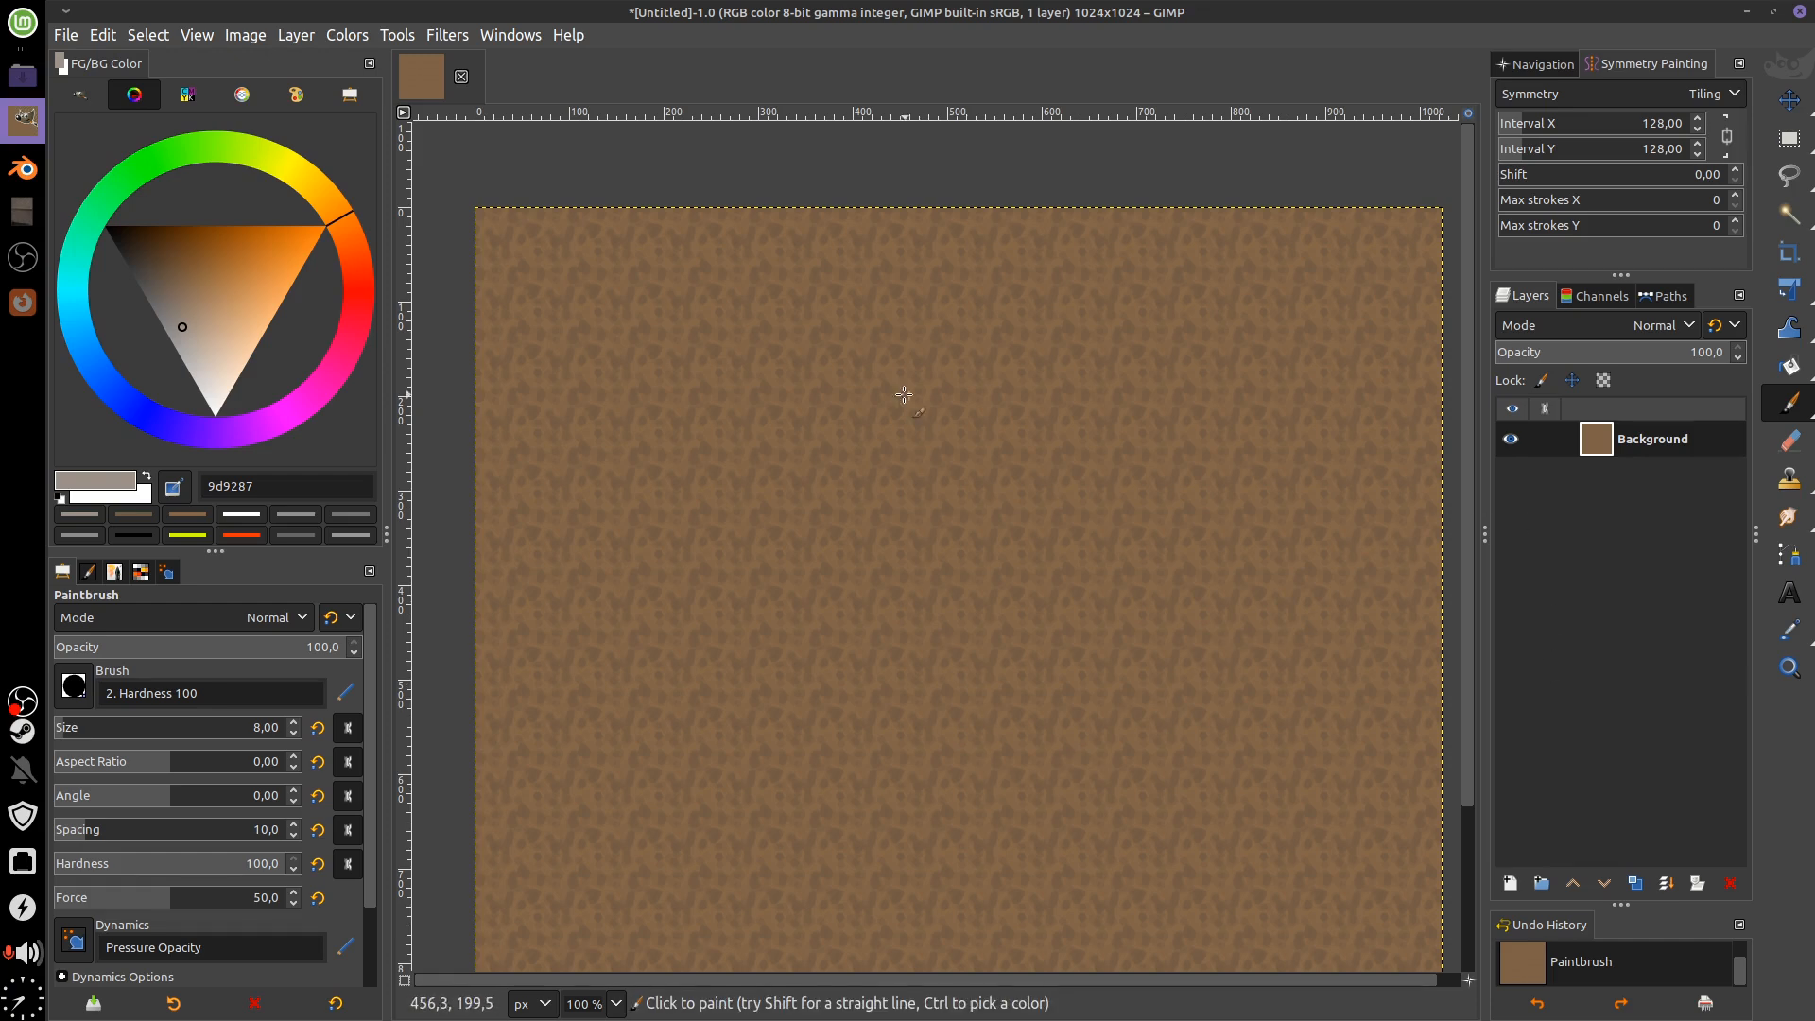
left_click_drag(930, 503, 898, 446)
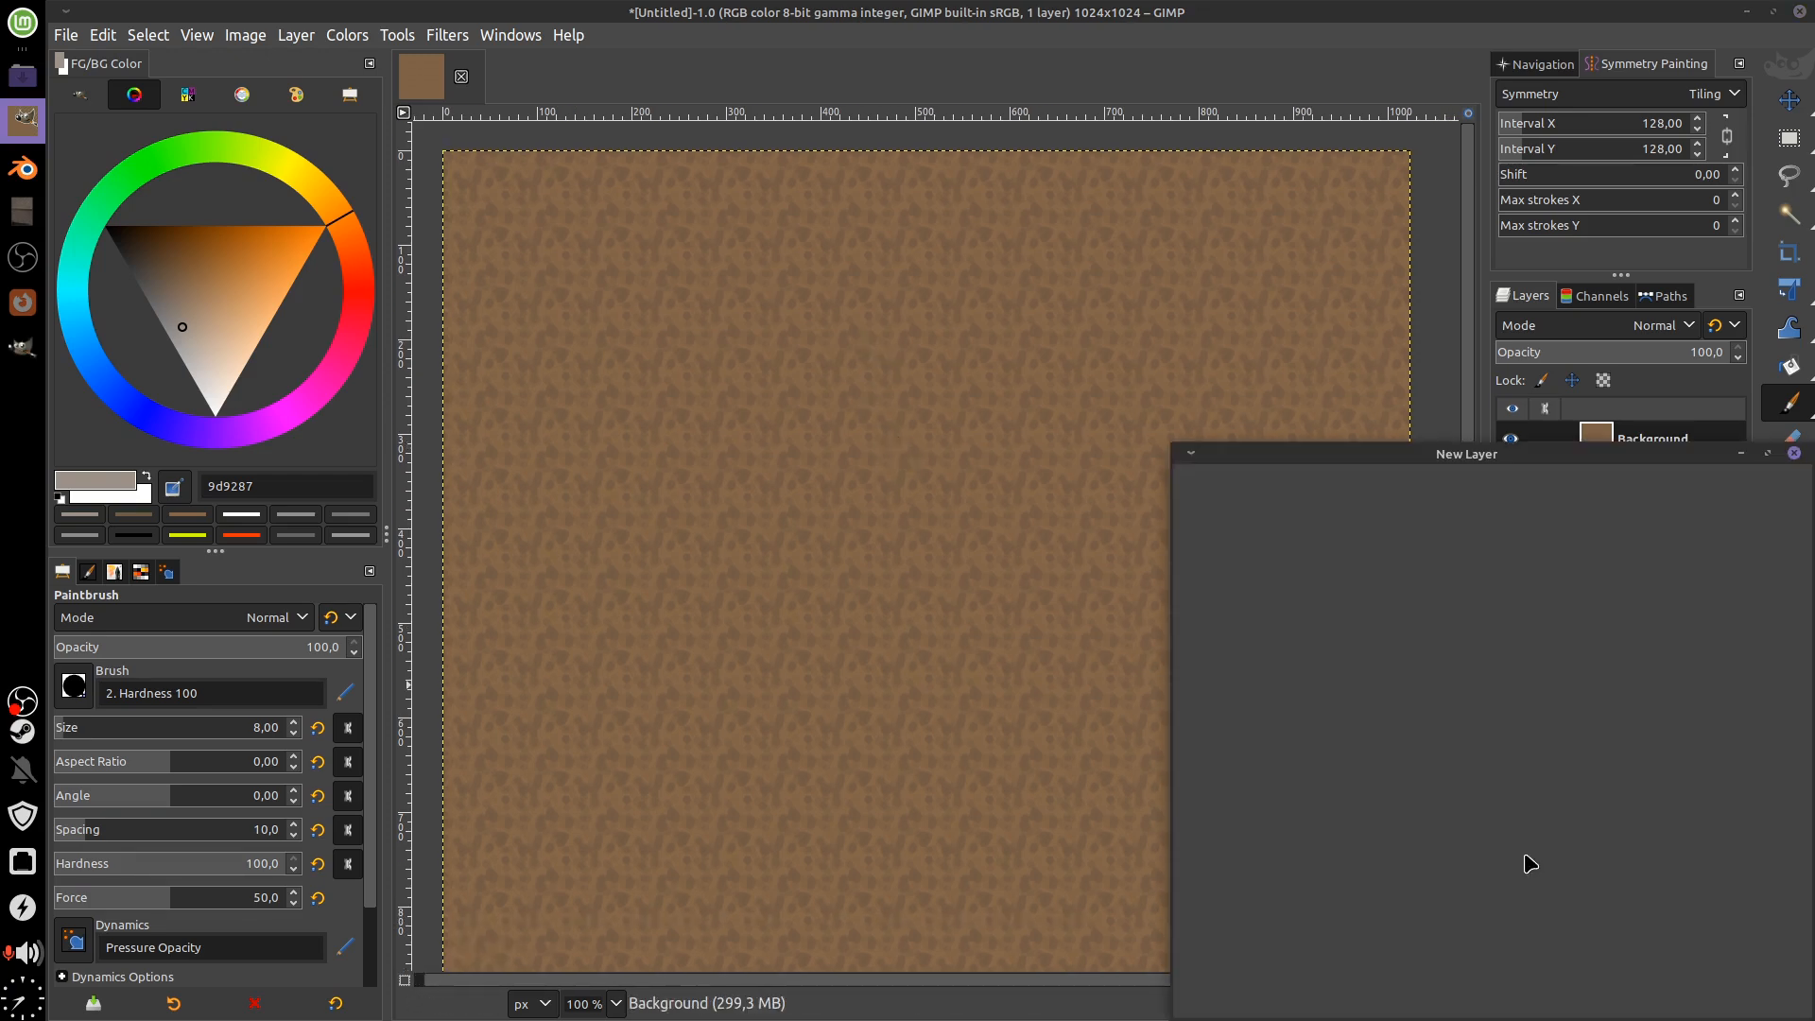
left_click(1510, 883)
left_click(1367, 531)
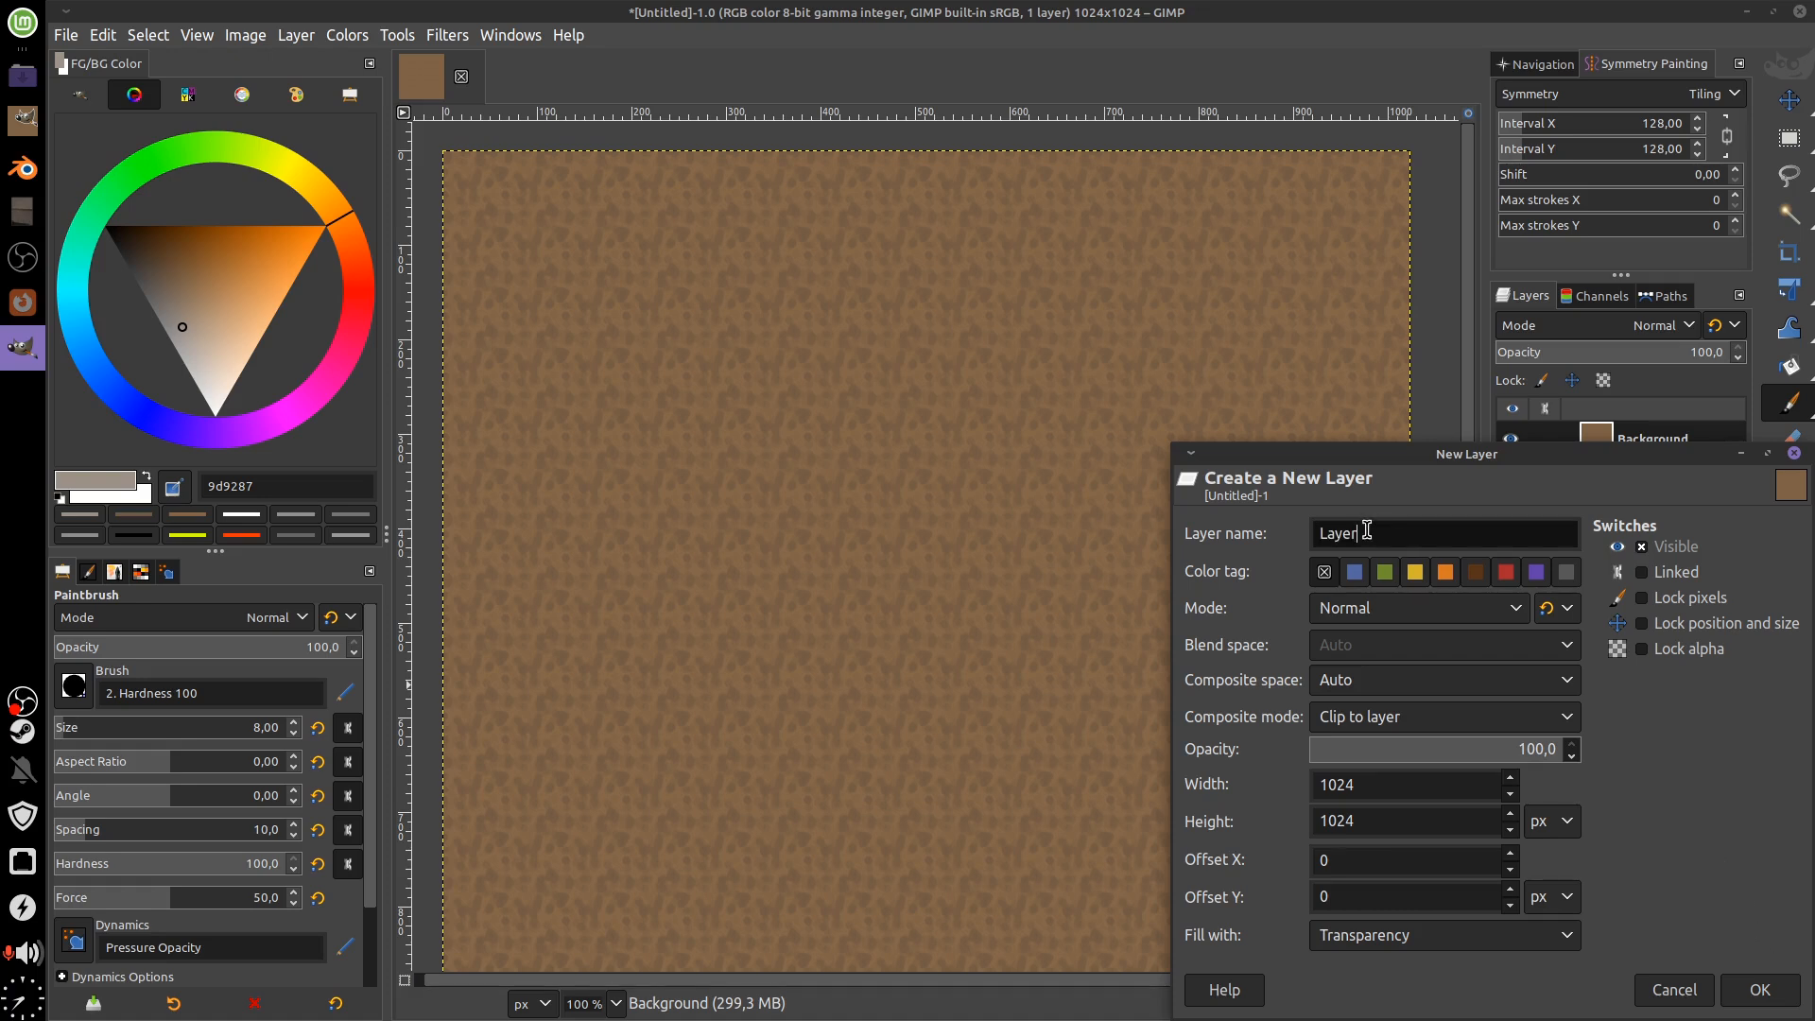
left_click_drag(1408, 456, 1274, 411)
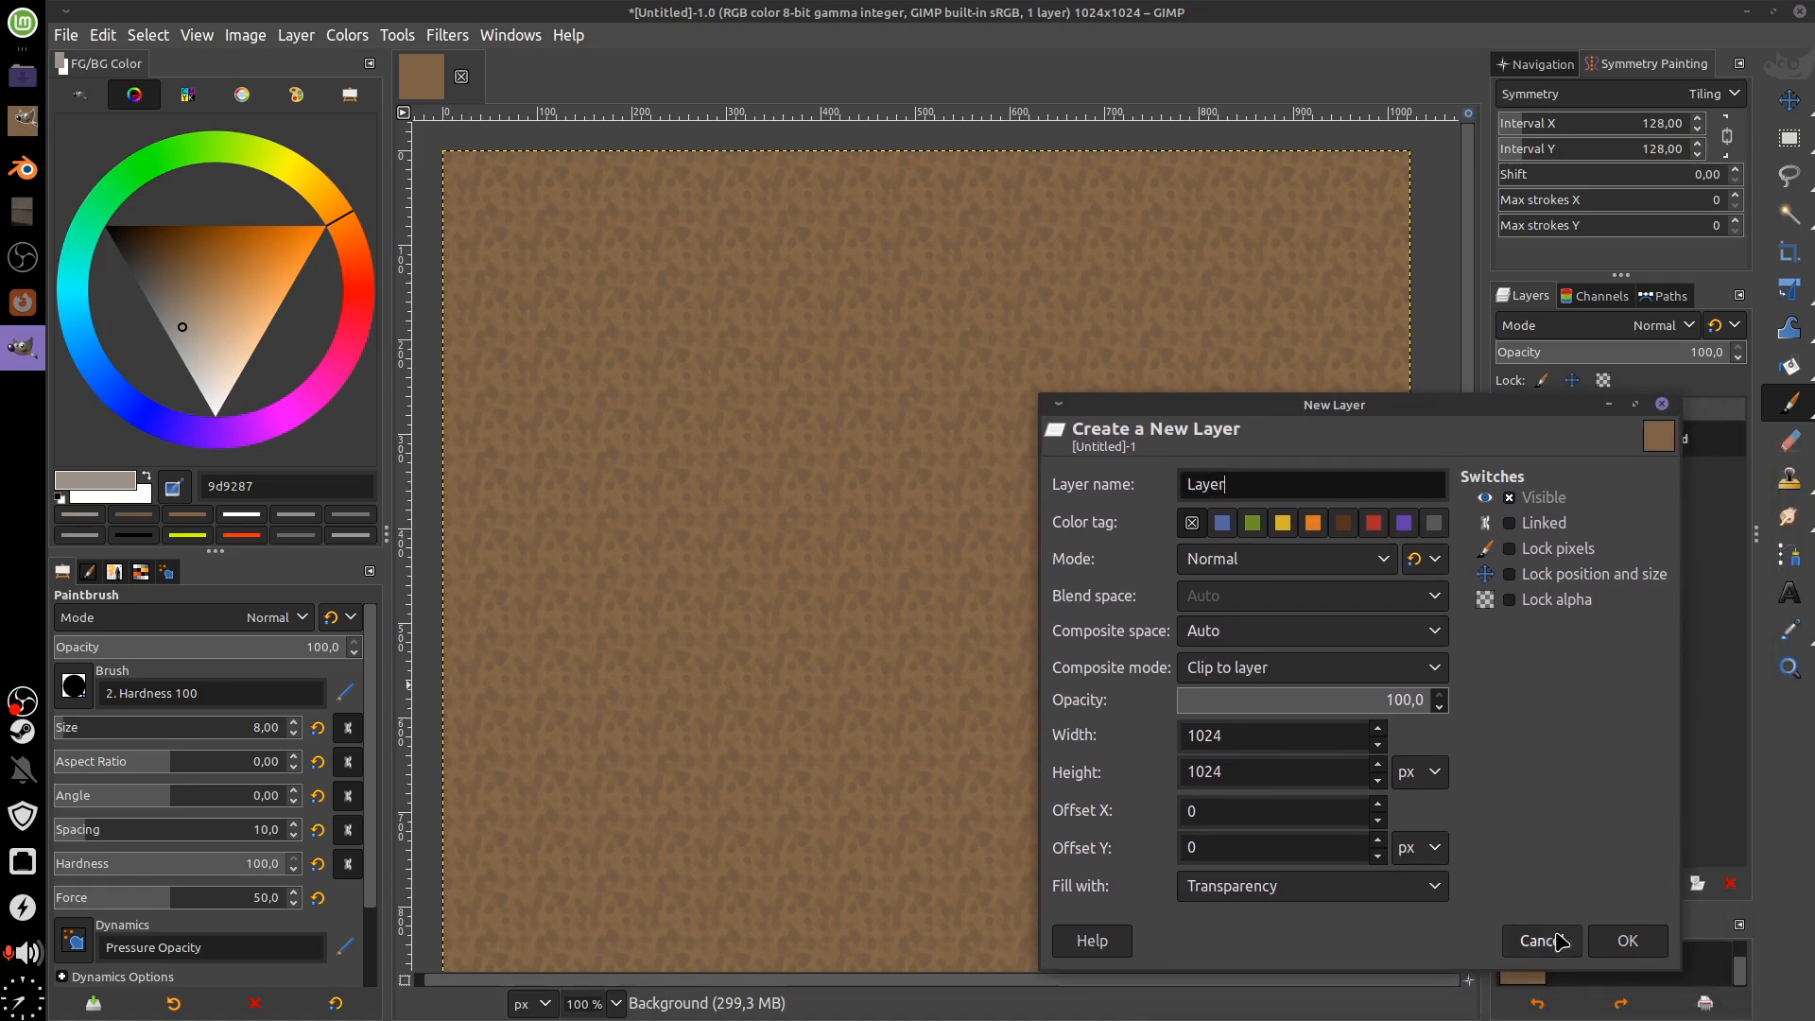
left_click(1543, 944)
Add a 1024 x 1024 px layer named Layer, filled with transparency, above the background
left_click_drag(1484, 534, 1480, 534)
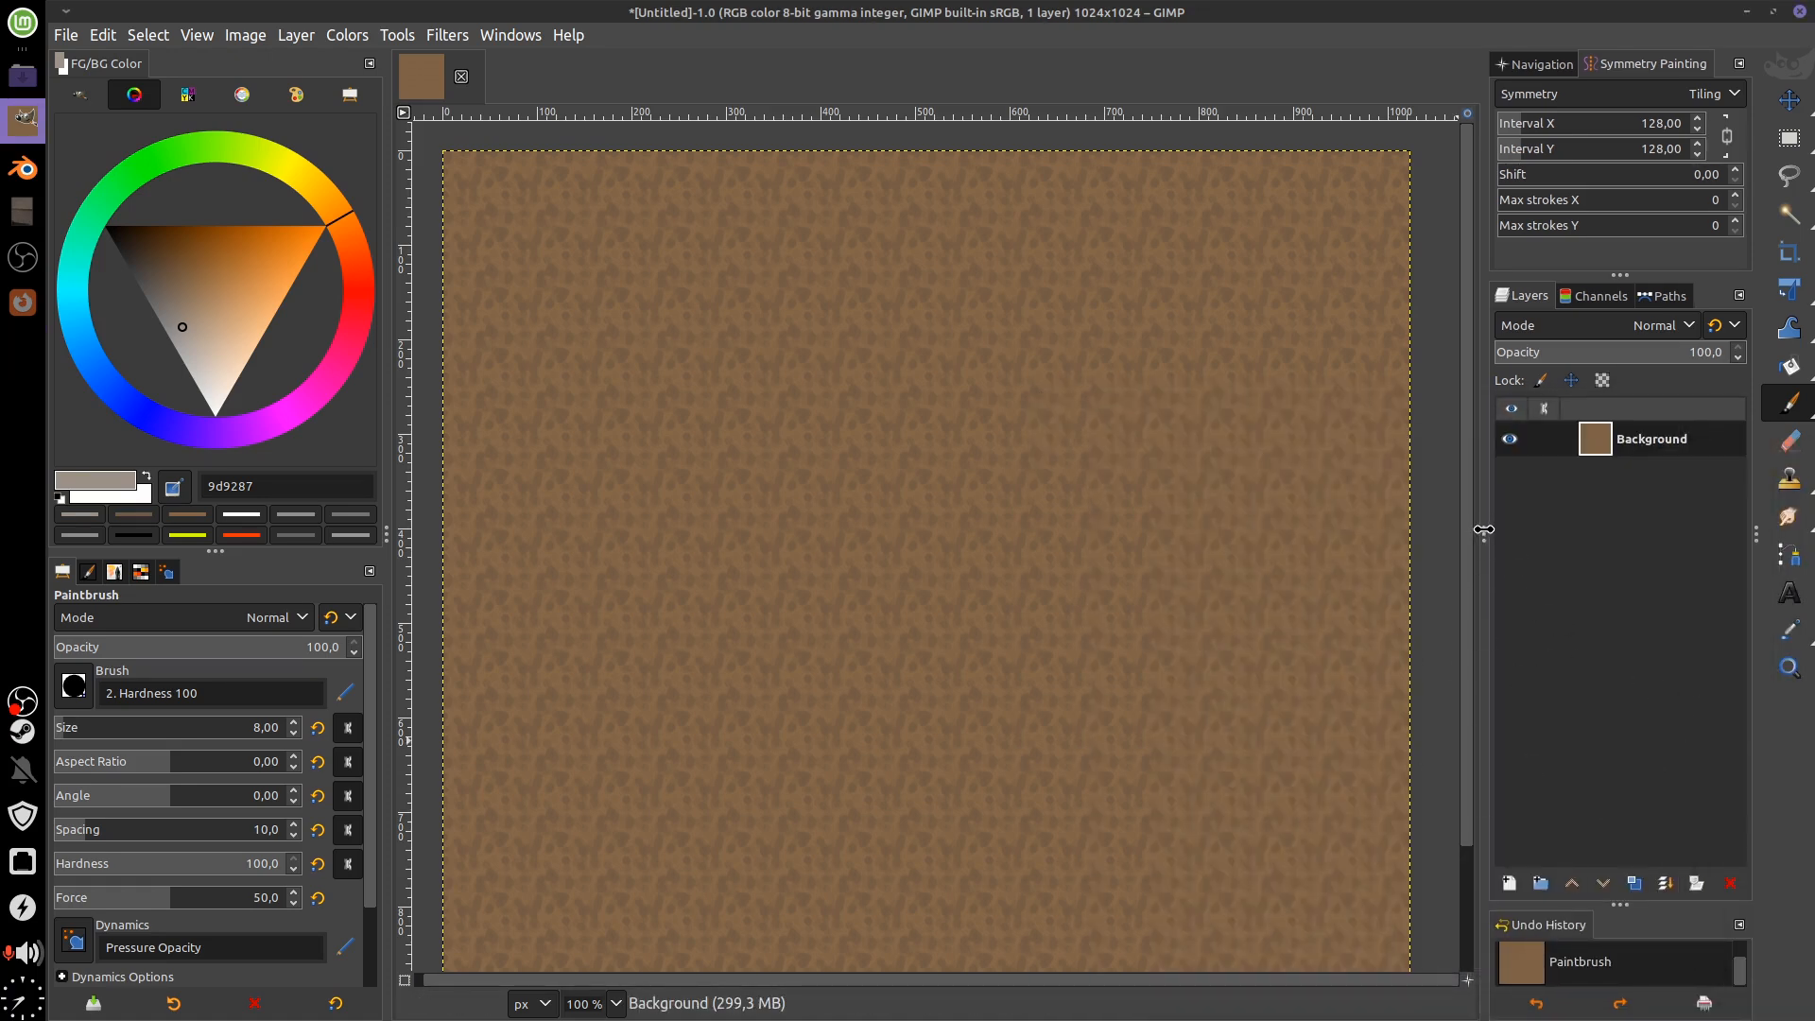
left_click_drag(1481, 534, 1470, 534)
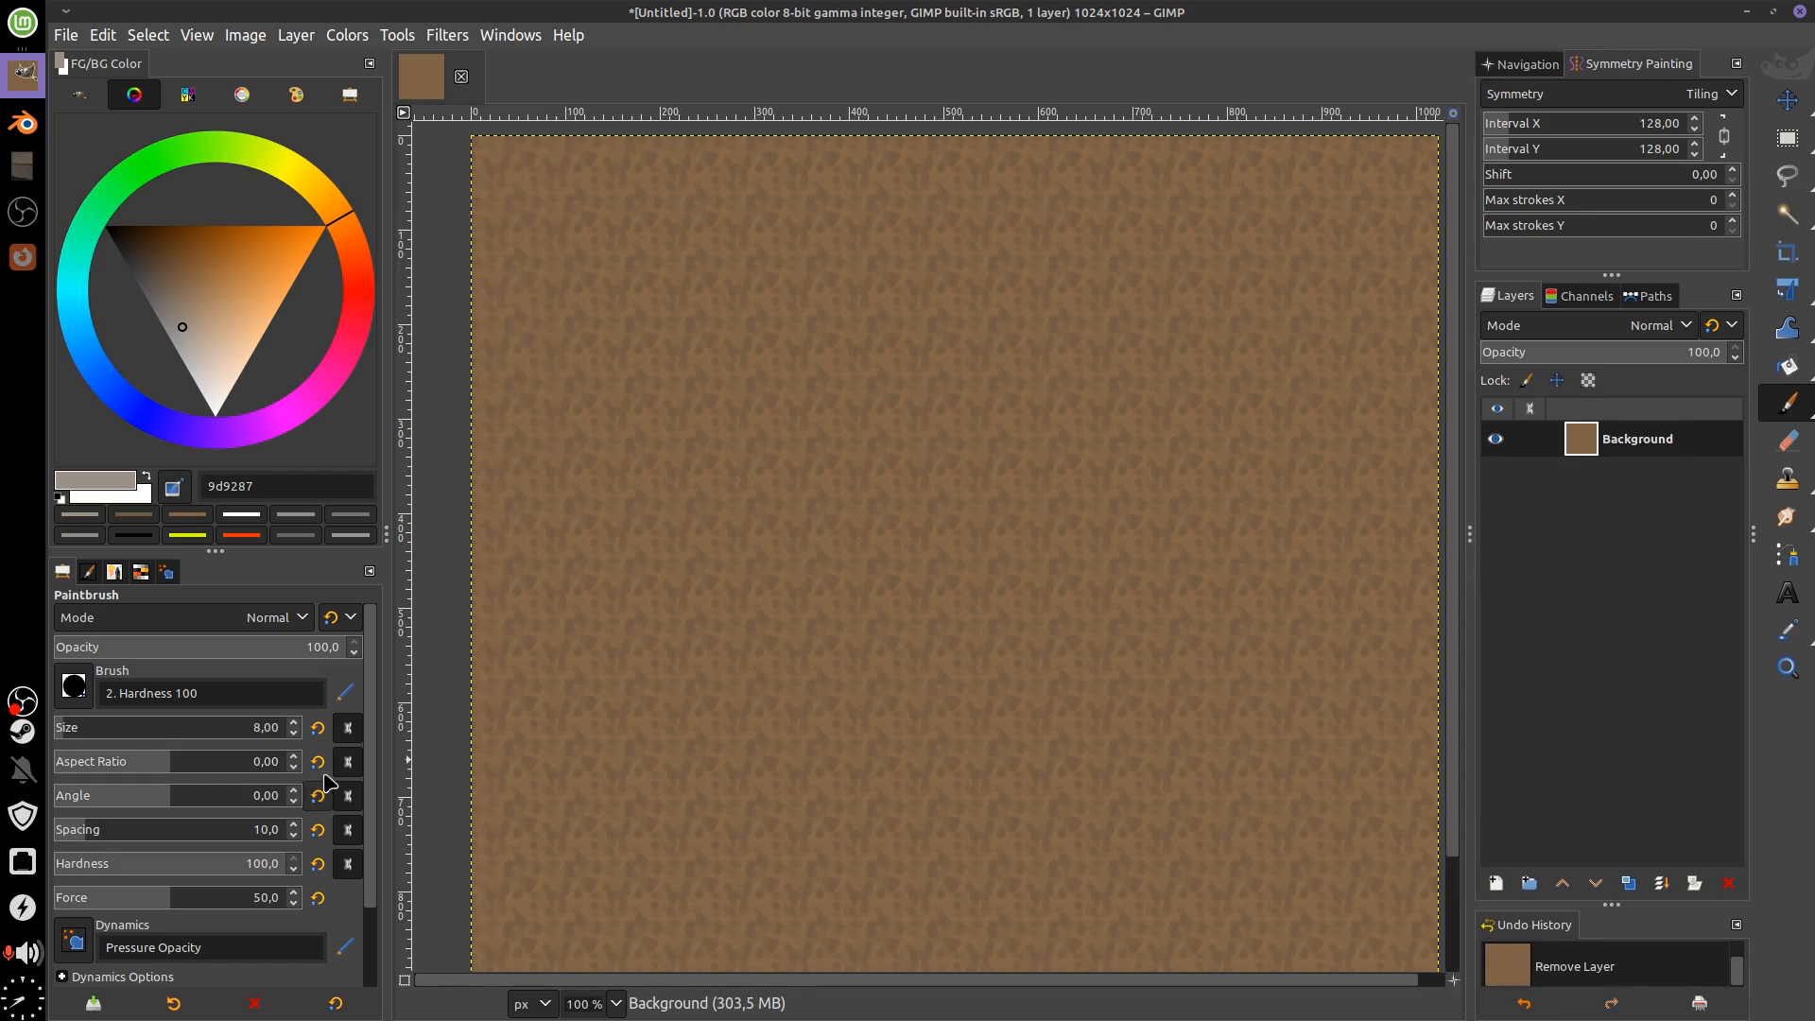
left_click(1497, 883)
left_click_drag(1483, 457, 1078, 241)
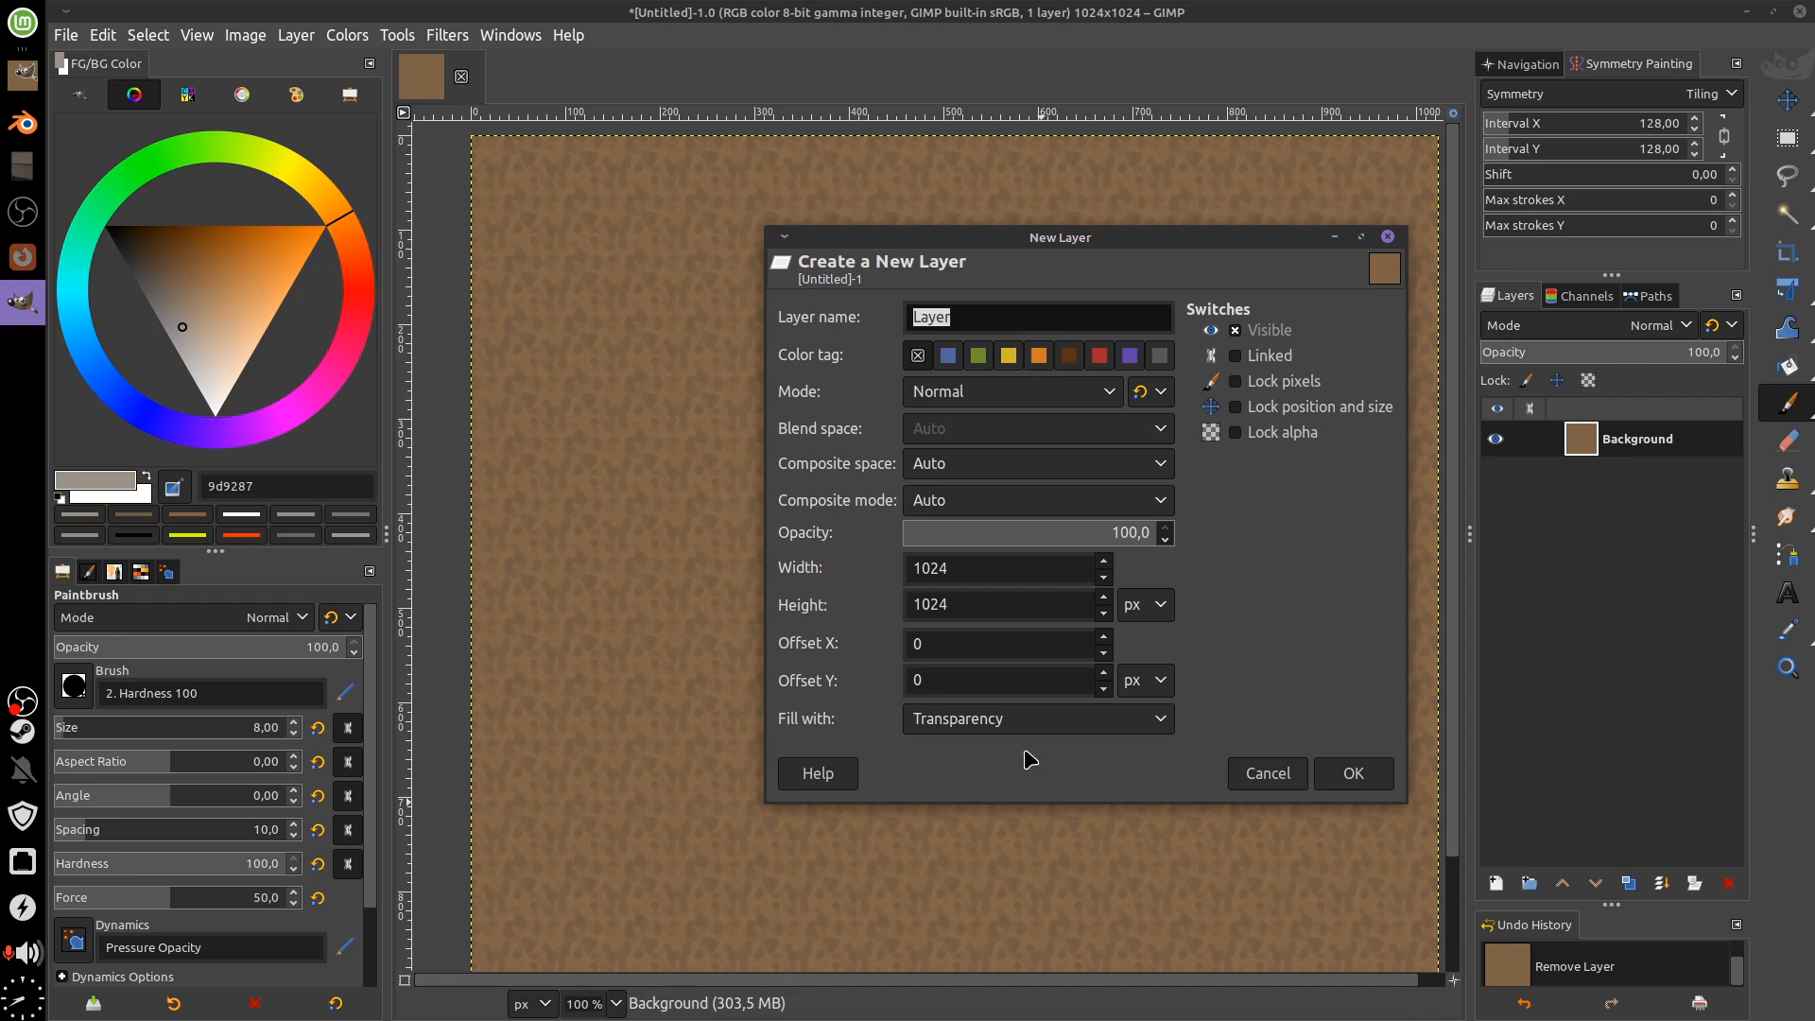
left_click_drag(1106, 247, 1118, 242)
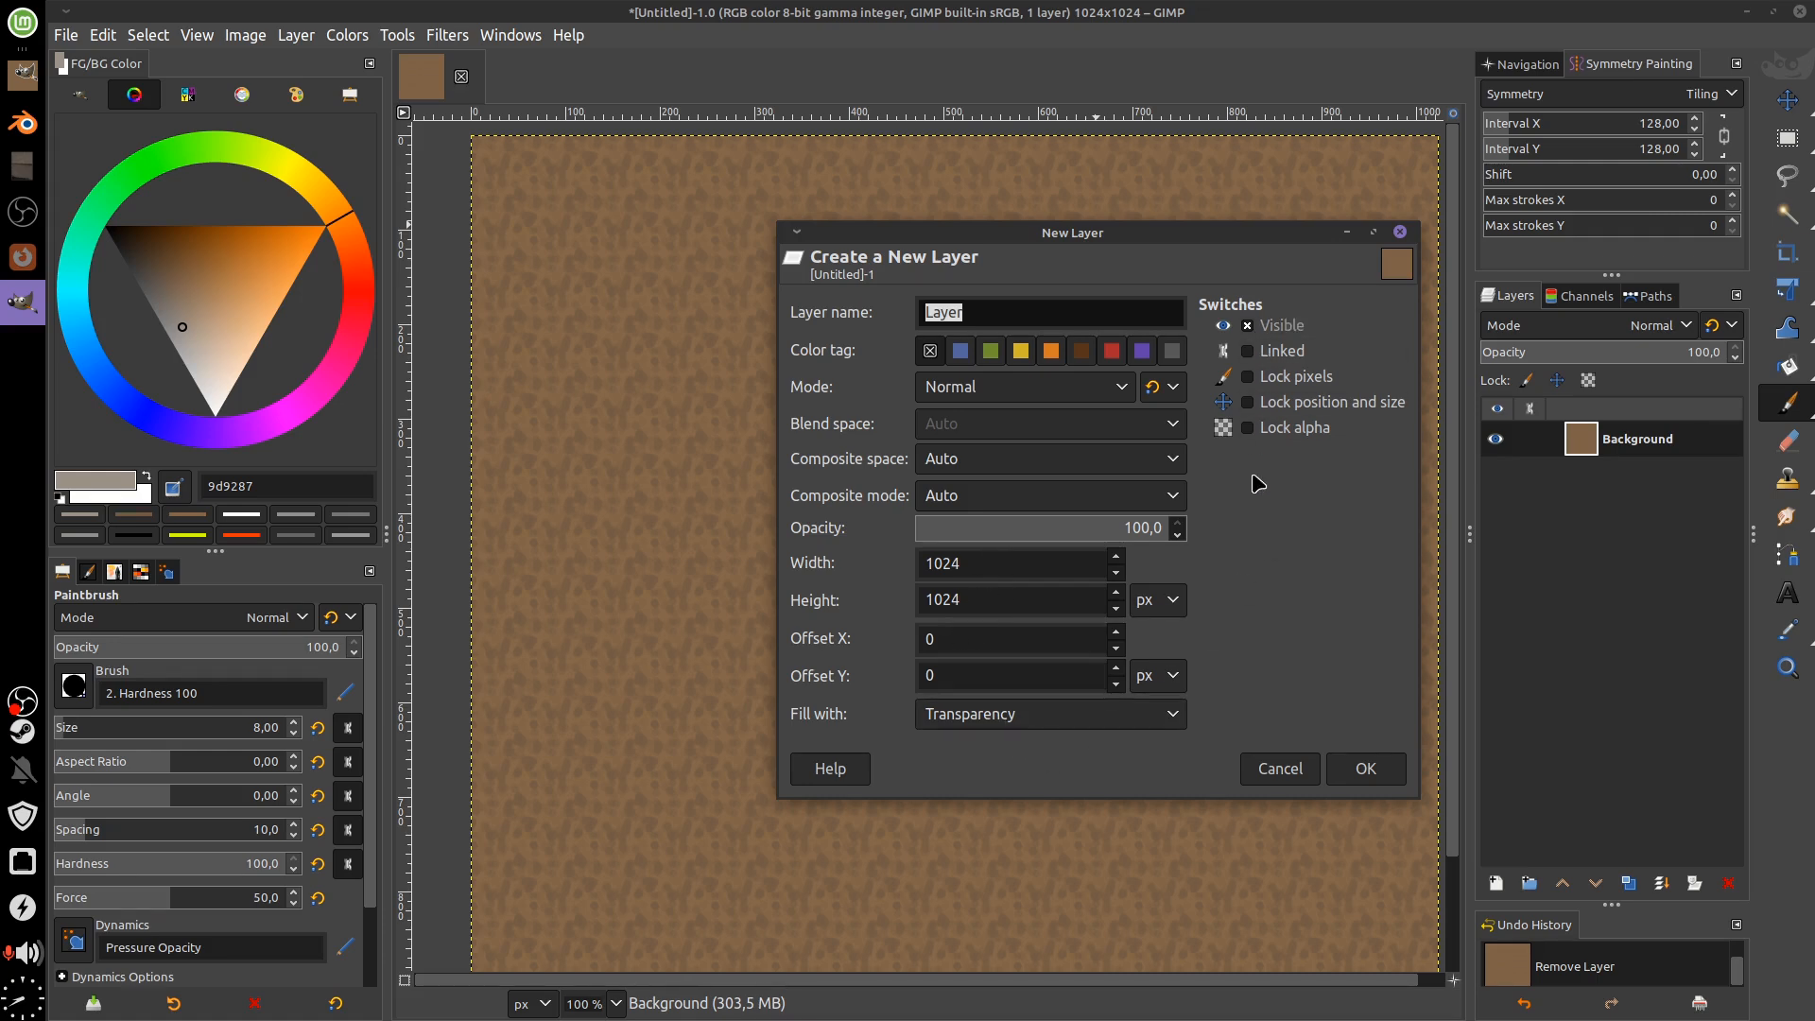
left_click(1583, 444)
left_click_drag(1227, 235, 1239, 233)
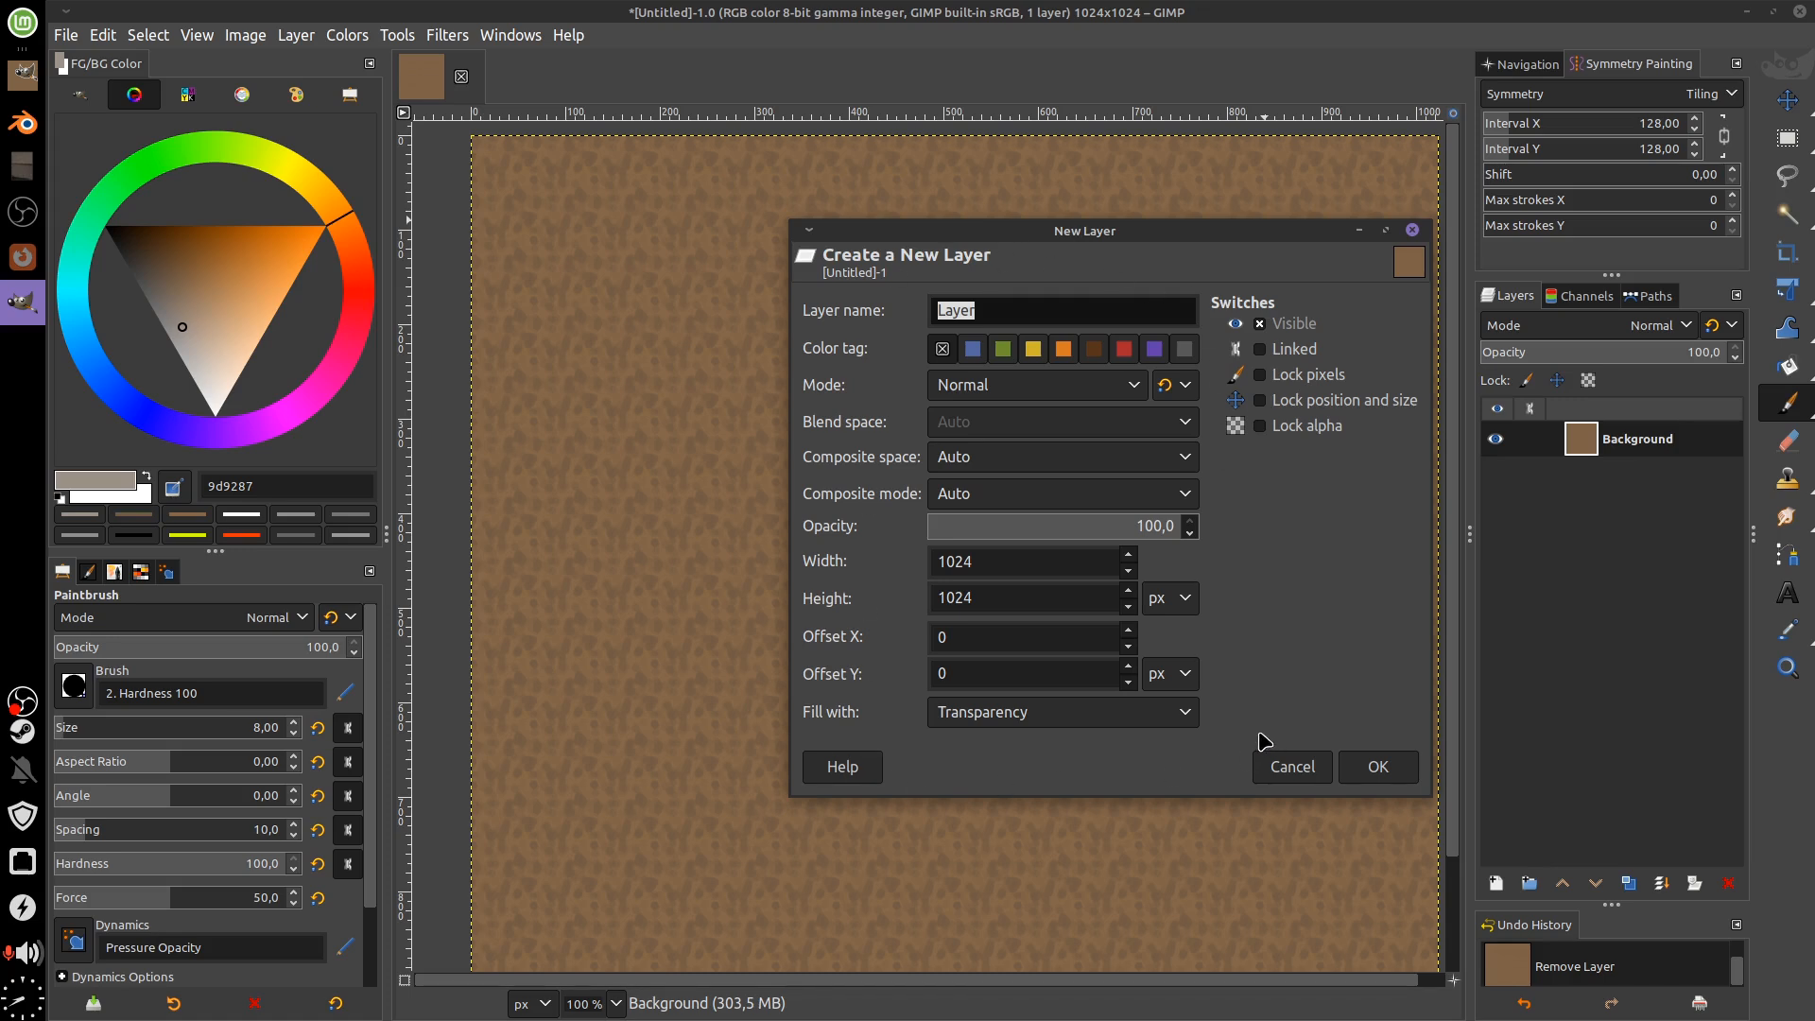
left_click(1387, 770)
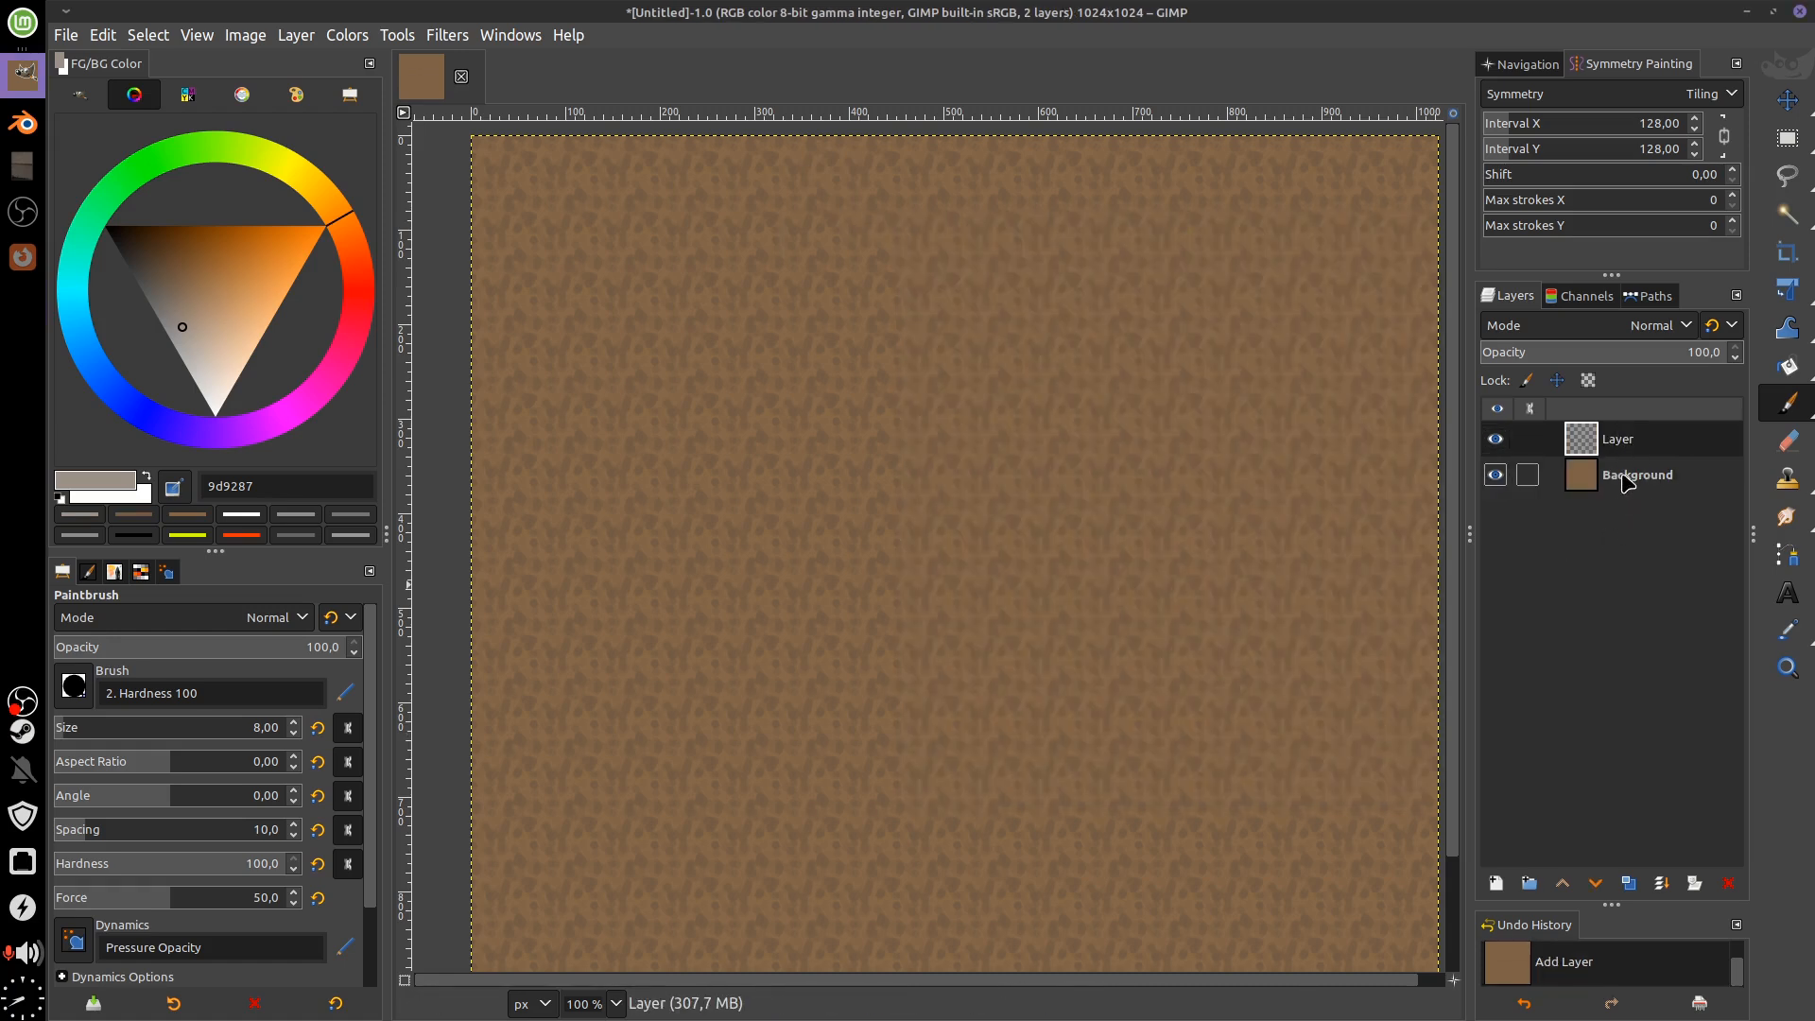
Paint a repeating tilted square stone on the new transparent layer in the light gray c4c1bd
left_click(1626, 482)
left_click(1626, 440)
left_click_drag(1167, 462, 1129, 458)
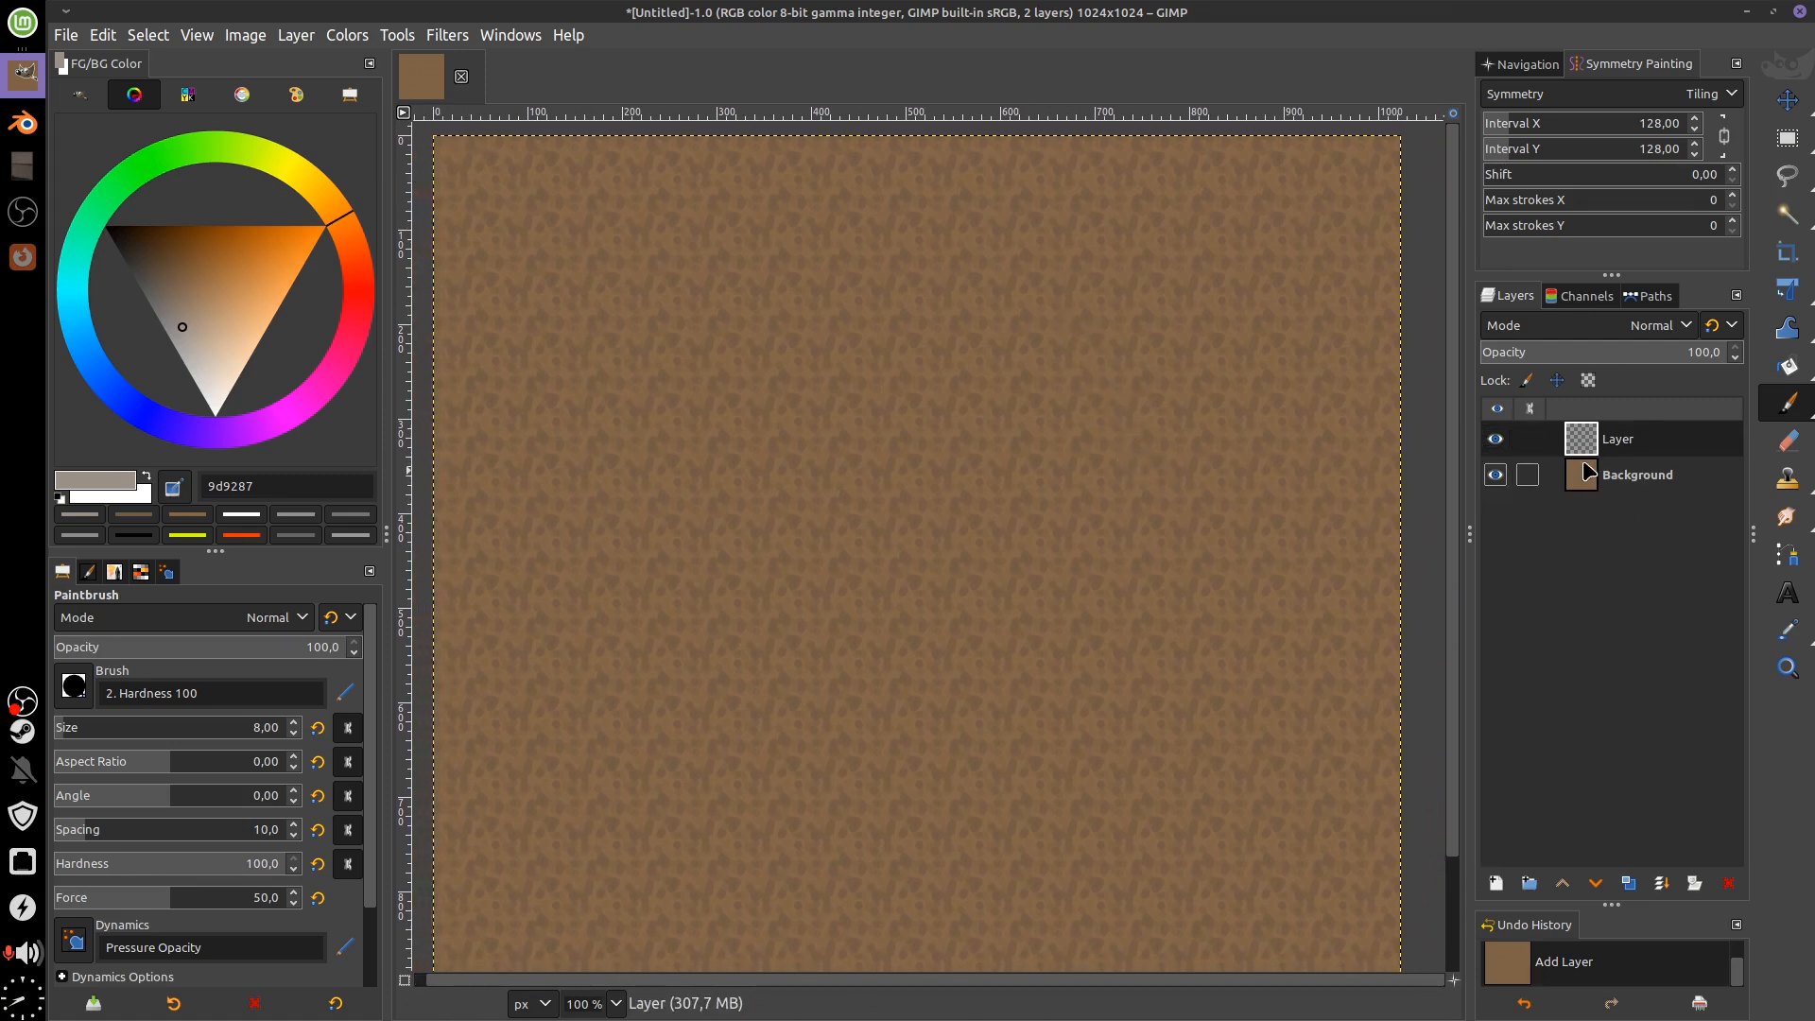
left_click_drag(1276, 539, 1313, 542)
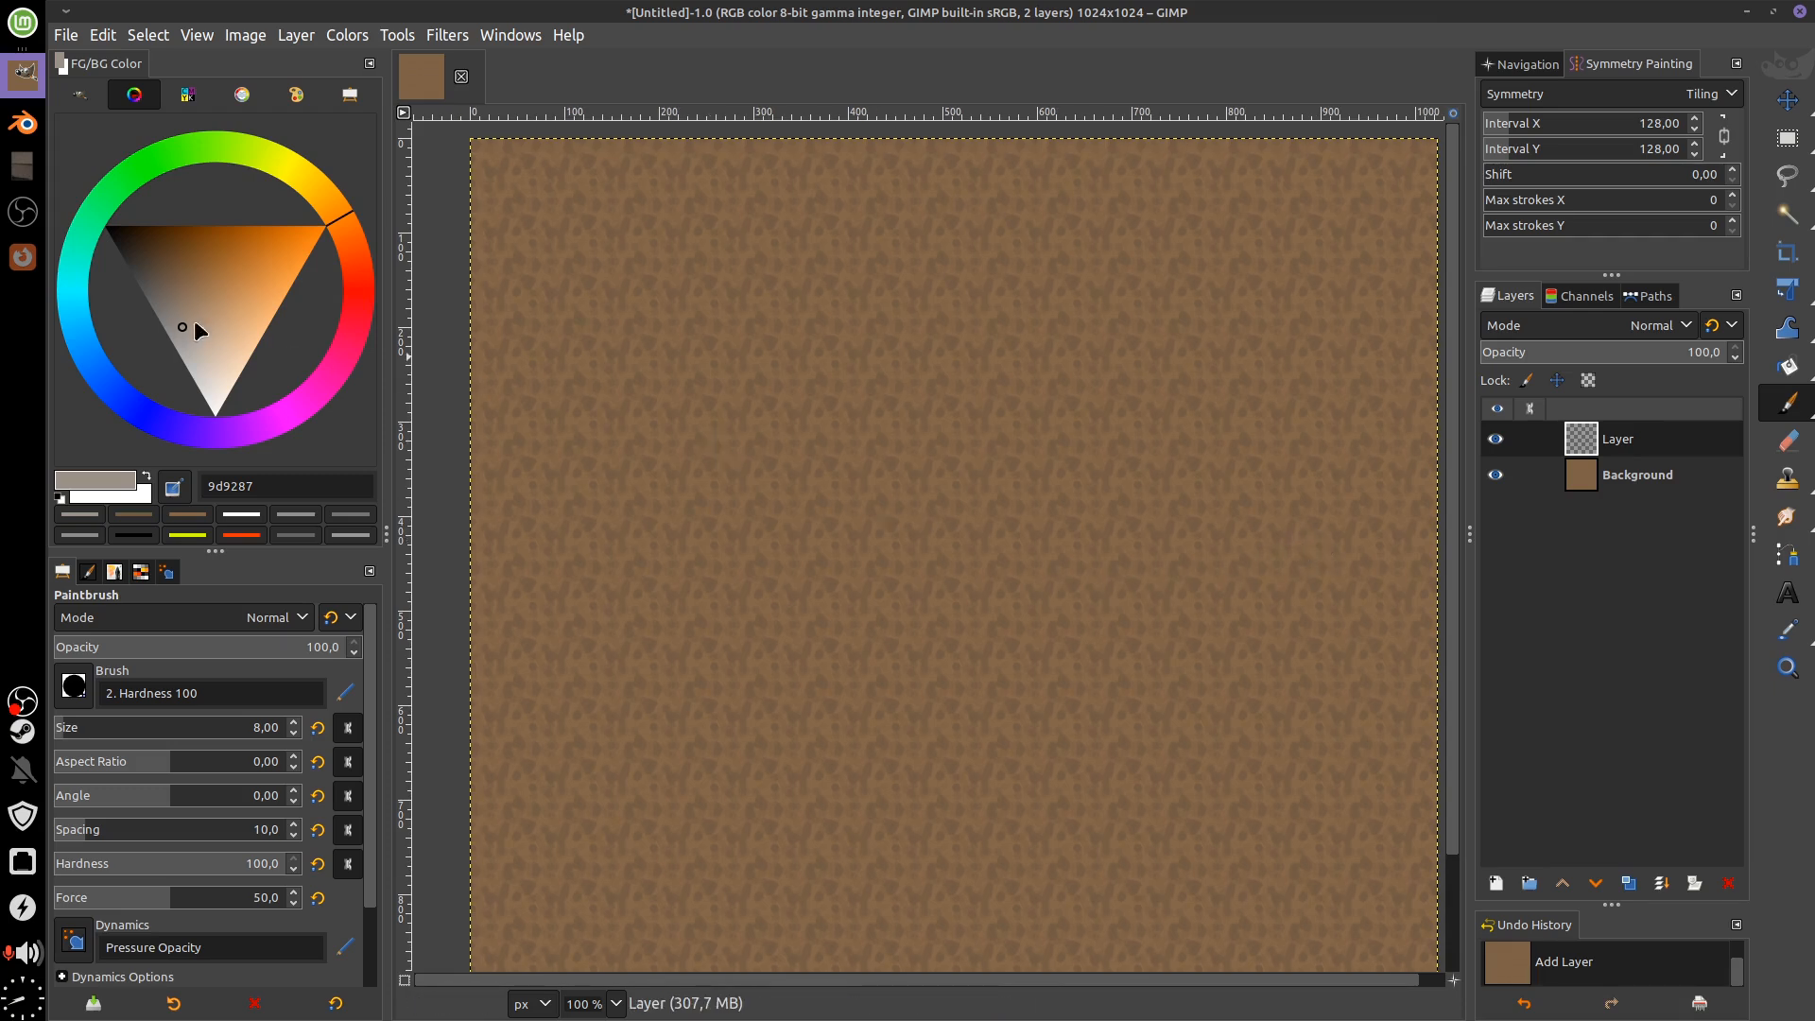
left_click_drag(195, 319, 194, 365)
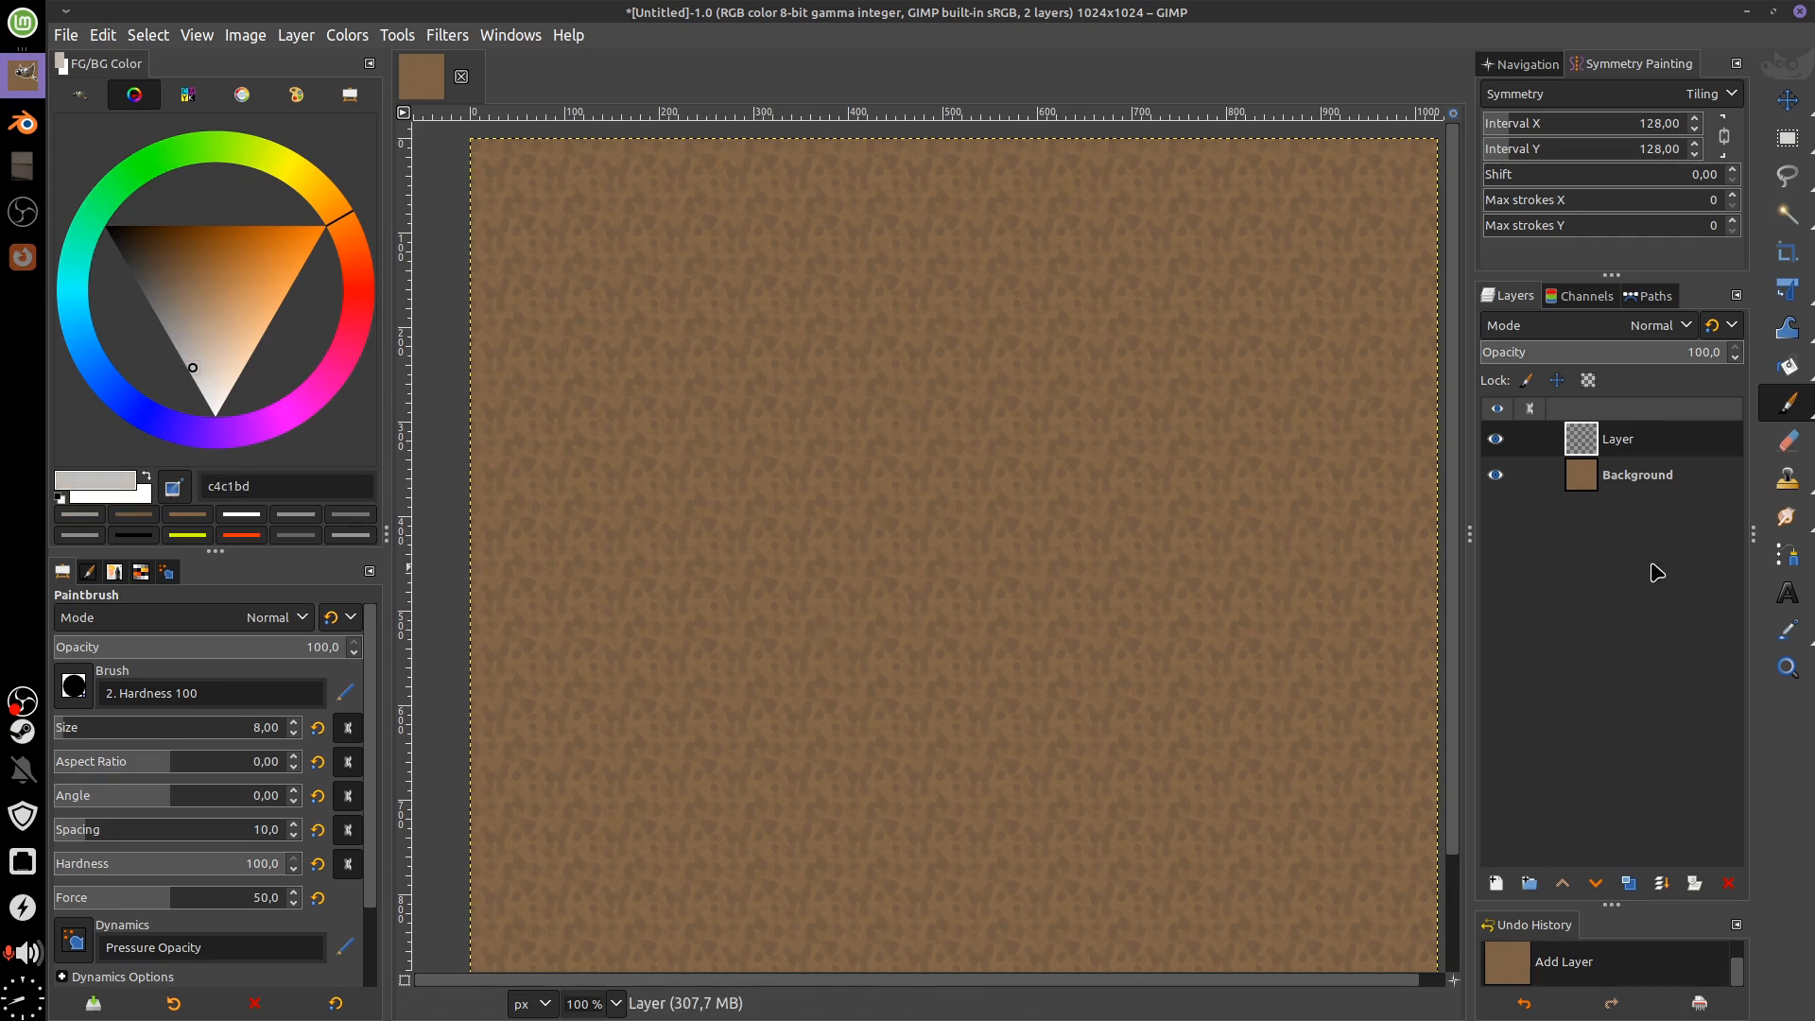
mouse_move(794, 383)
left_mouse_down()
mouse_move(811, 438)
mouse_move(838, 365)
mouse_move(865, 421)
mouse_move(811, 435)
mouse_move(802, 380)
mouse_move(818, 405)
mouse_move(824, 383)
mouse_move(832, 421)
mouse_move(846, 374)
mouse_move(862, 393)
mouse_move(849, 370)
left_mouse_up()
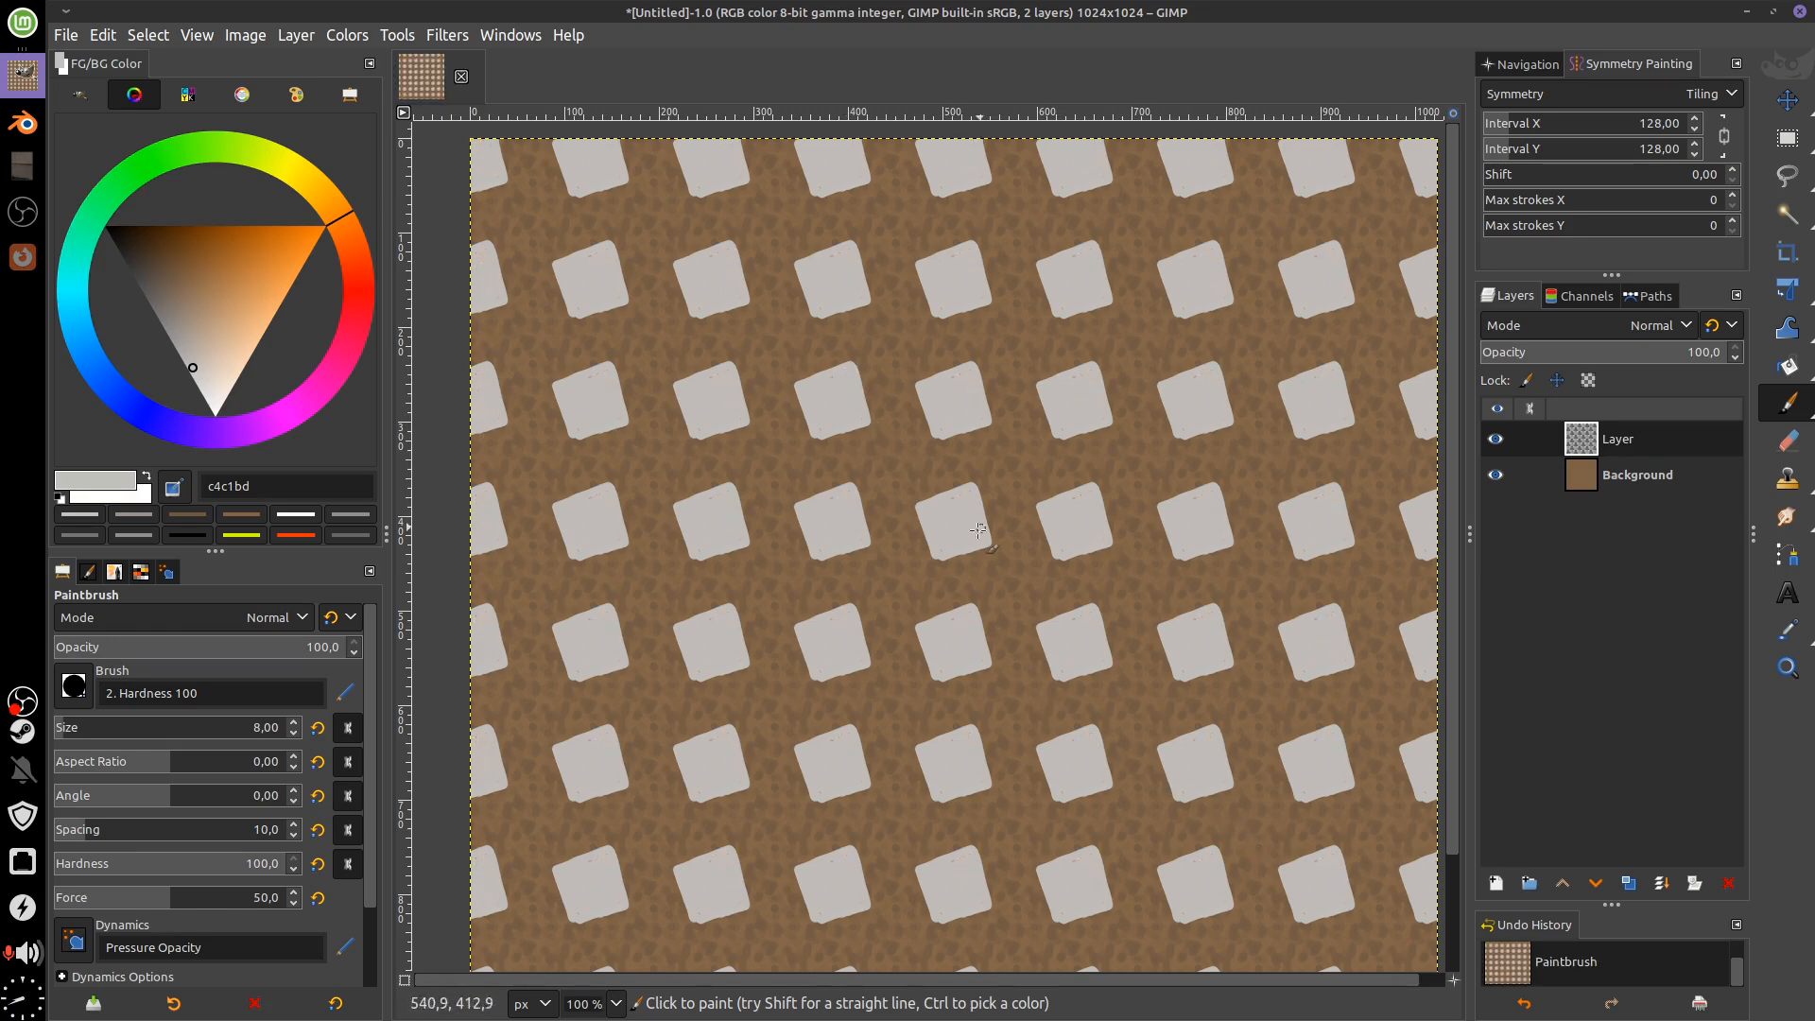
Toggle the visibility of the Background and the stone layer in turn, leaving only the stone layer shown
mouse_move(1096, 578)
left_mouse_down()
mouse_move(1074, 583)
mouse_move(1114, 527)
mouse_move(1104, 590)
left_mouse_up()
left_click(1496, 475)
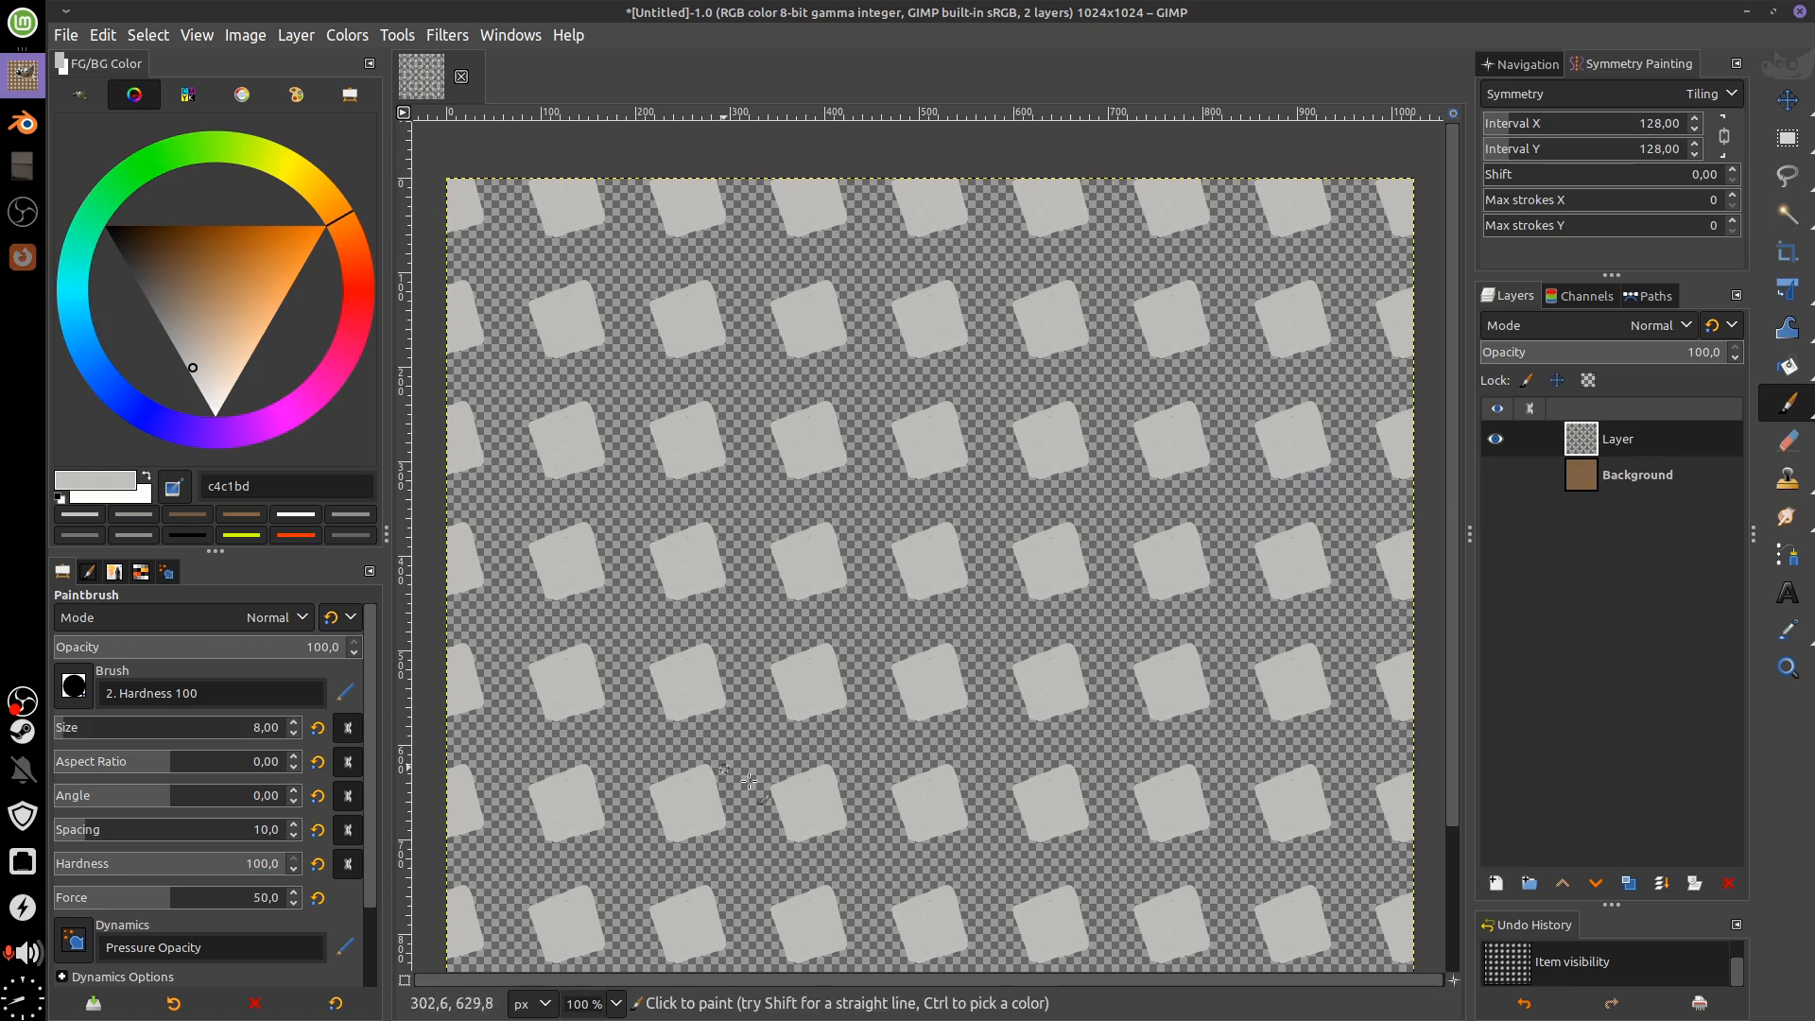
mouse_move(795, 433)
left_mouse_down()
mouse_move(924, 438)
mouse_move(793, 460)
left_mouse_up()
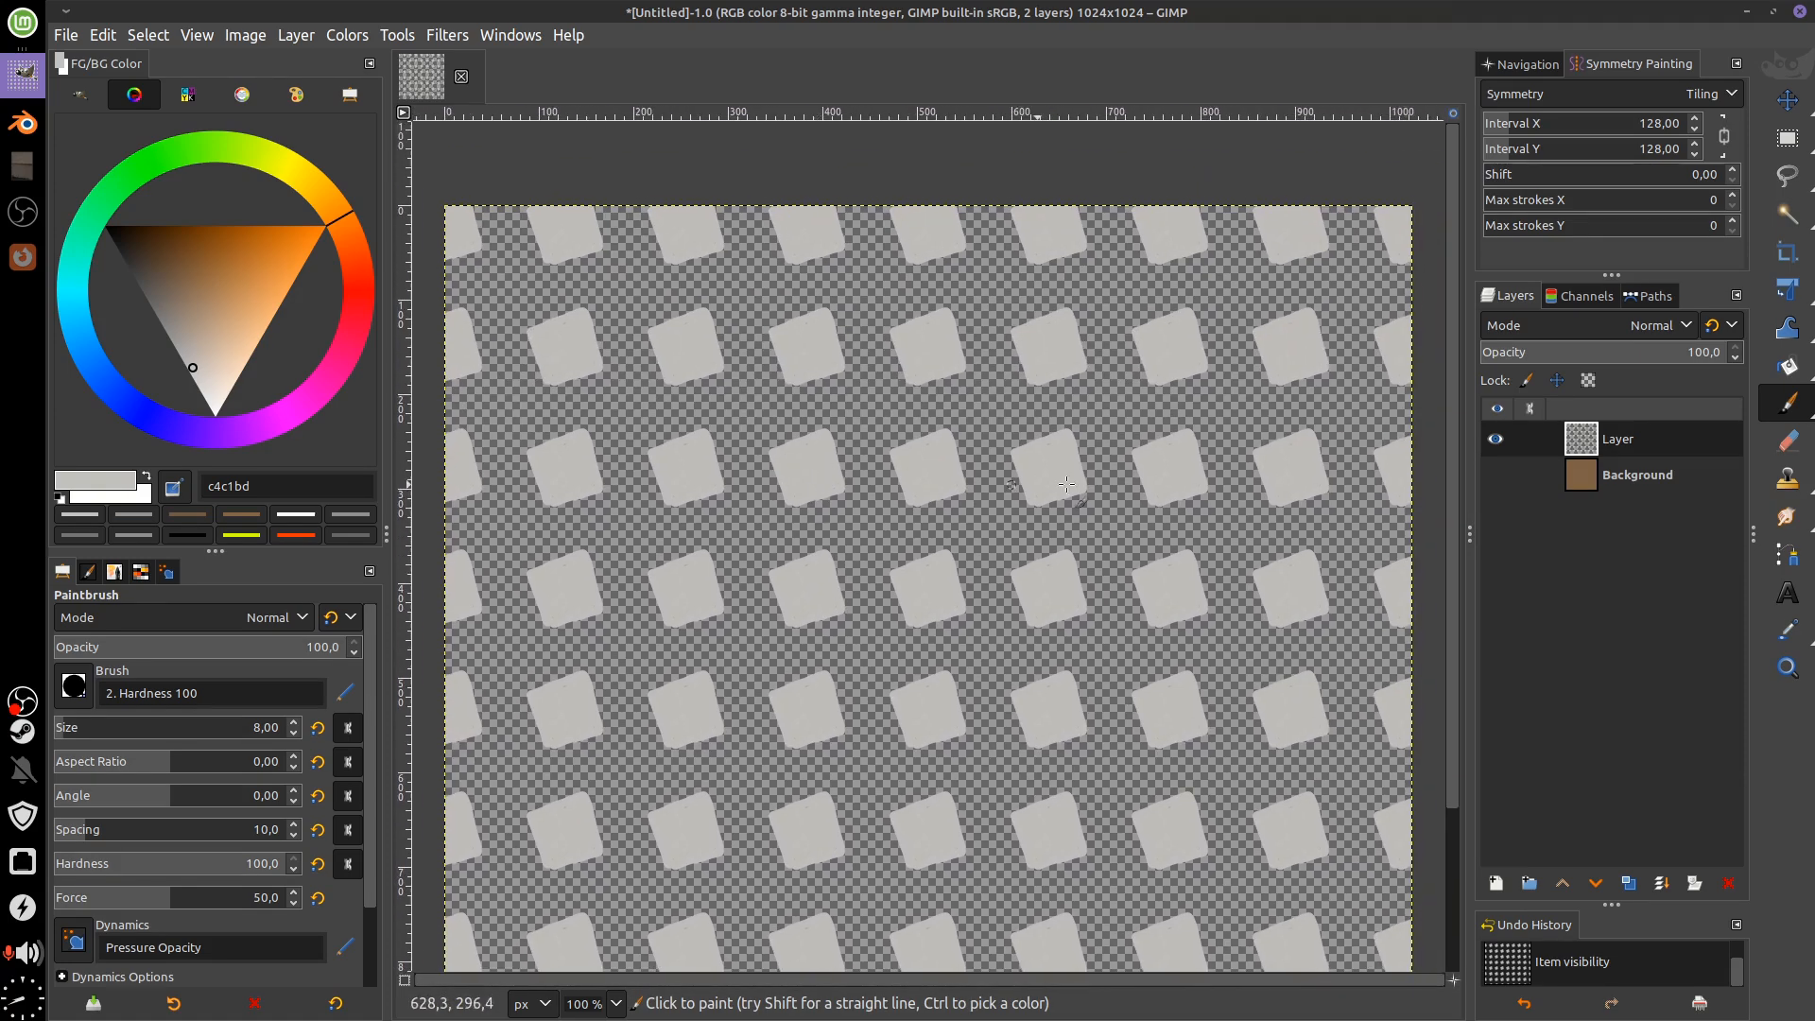
left_click(1496, 438)
left_click(1496, 475)
left_click_drag(944, 609, 900, 561)
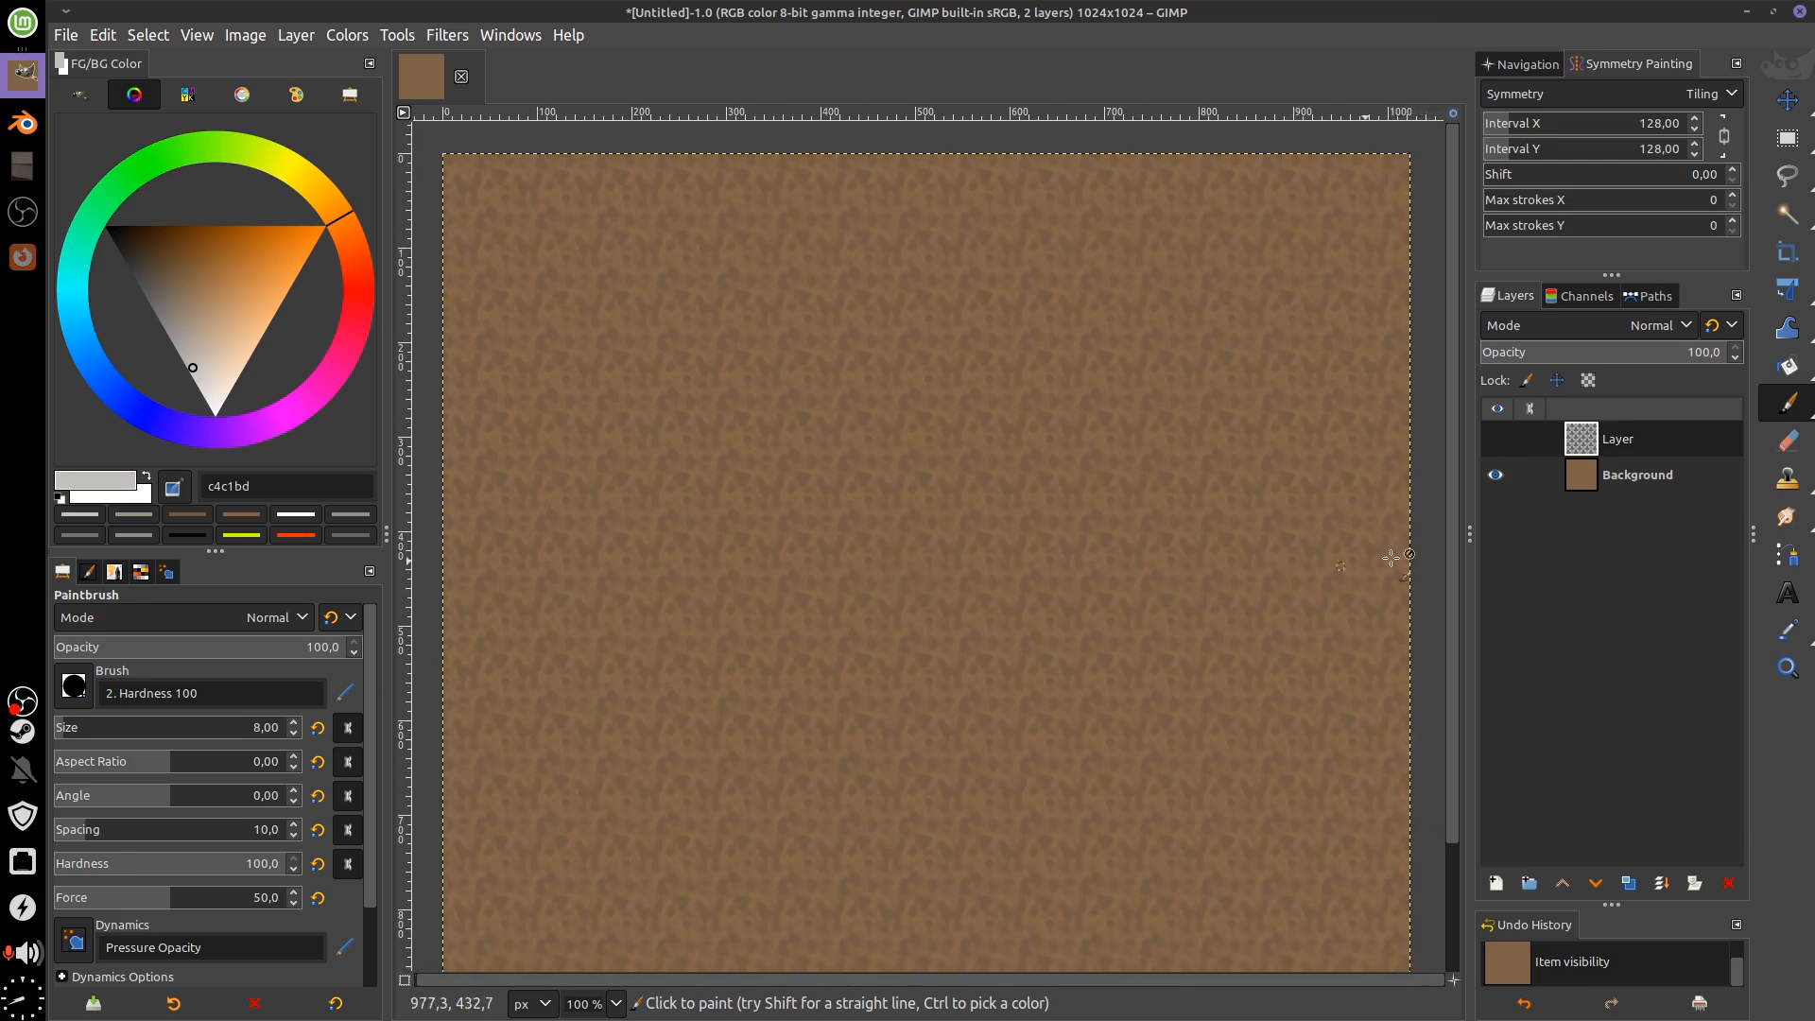
left_click(1496, 474)
left_click(1495, 439)
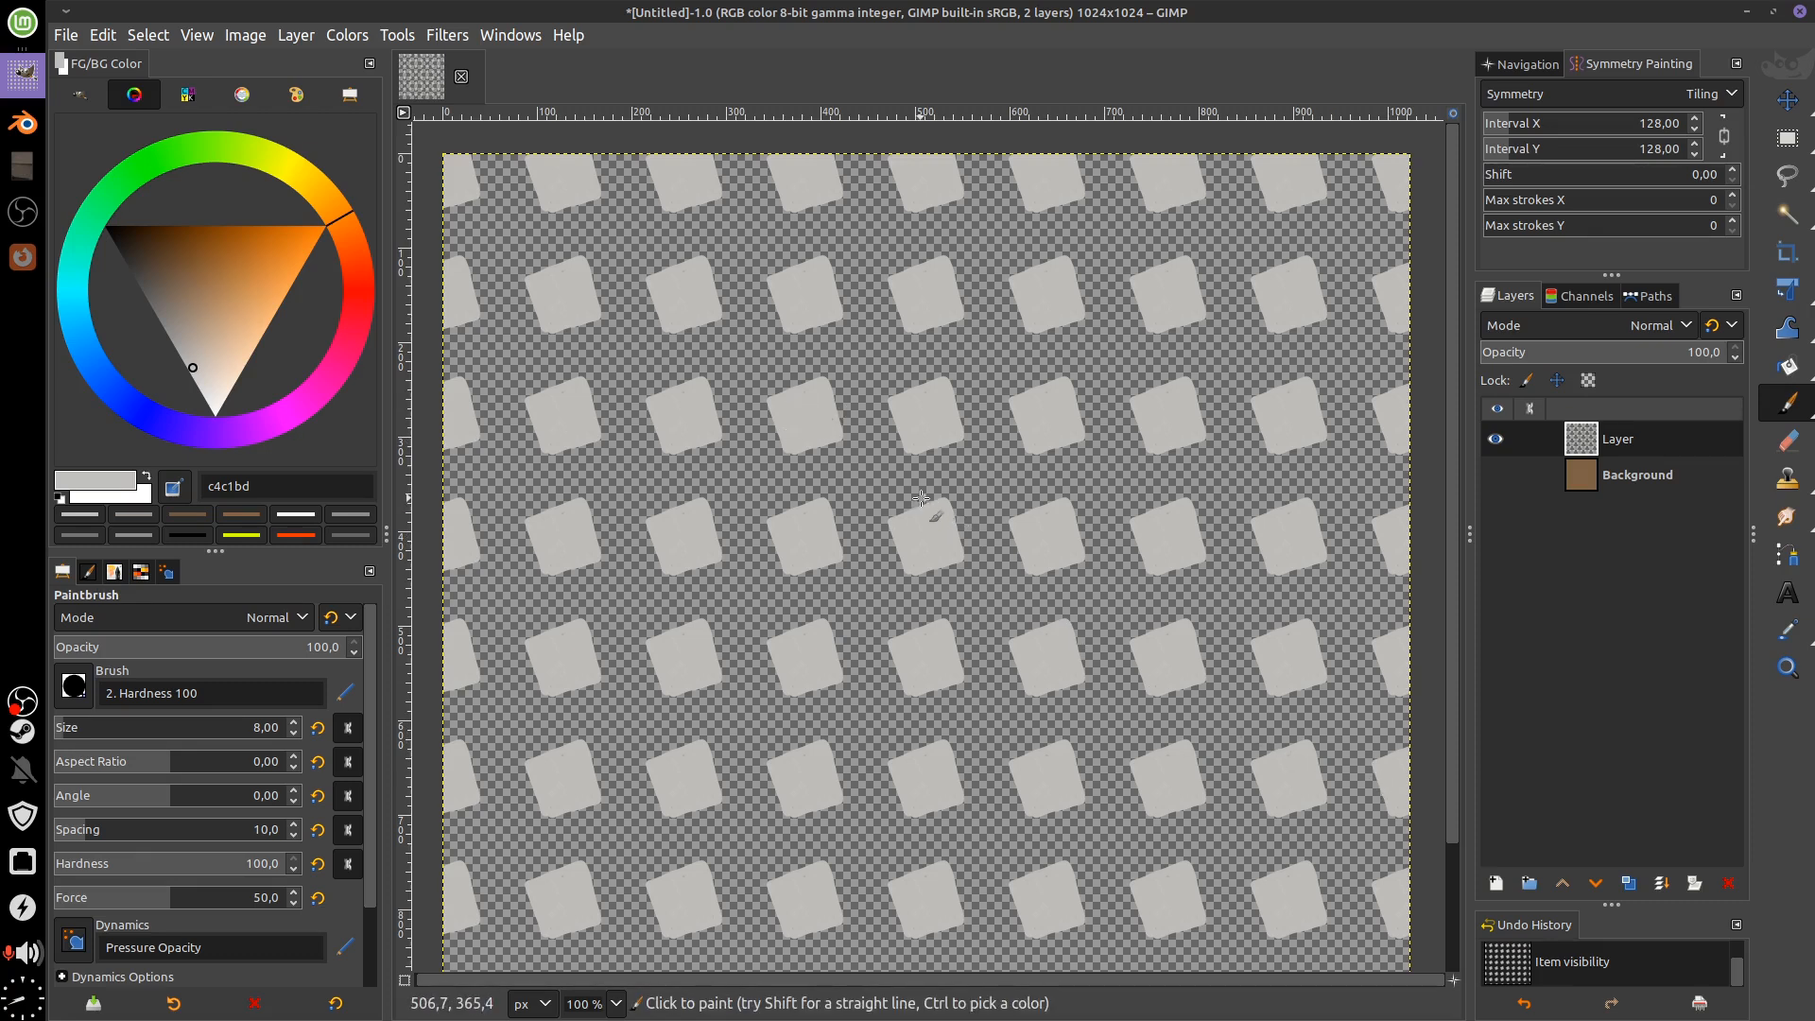
left_click_drag(906, 476, 934, 482)
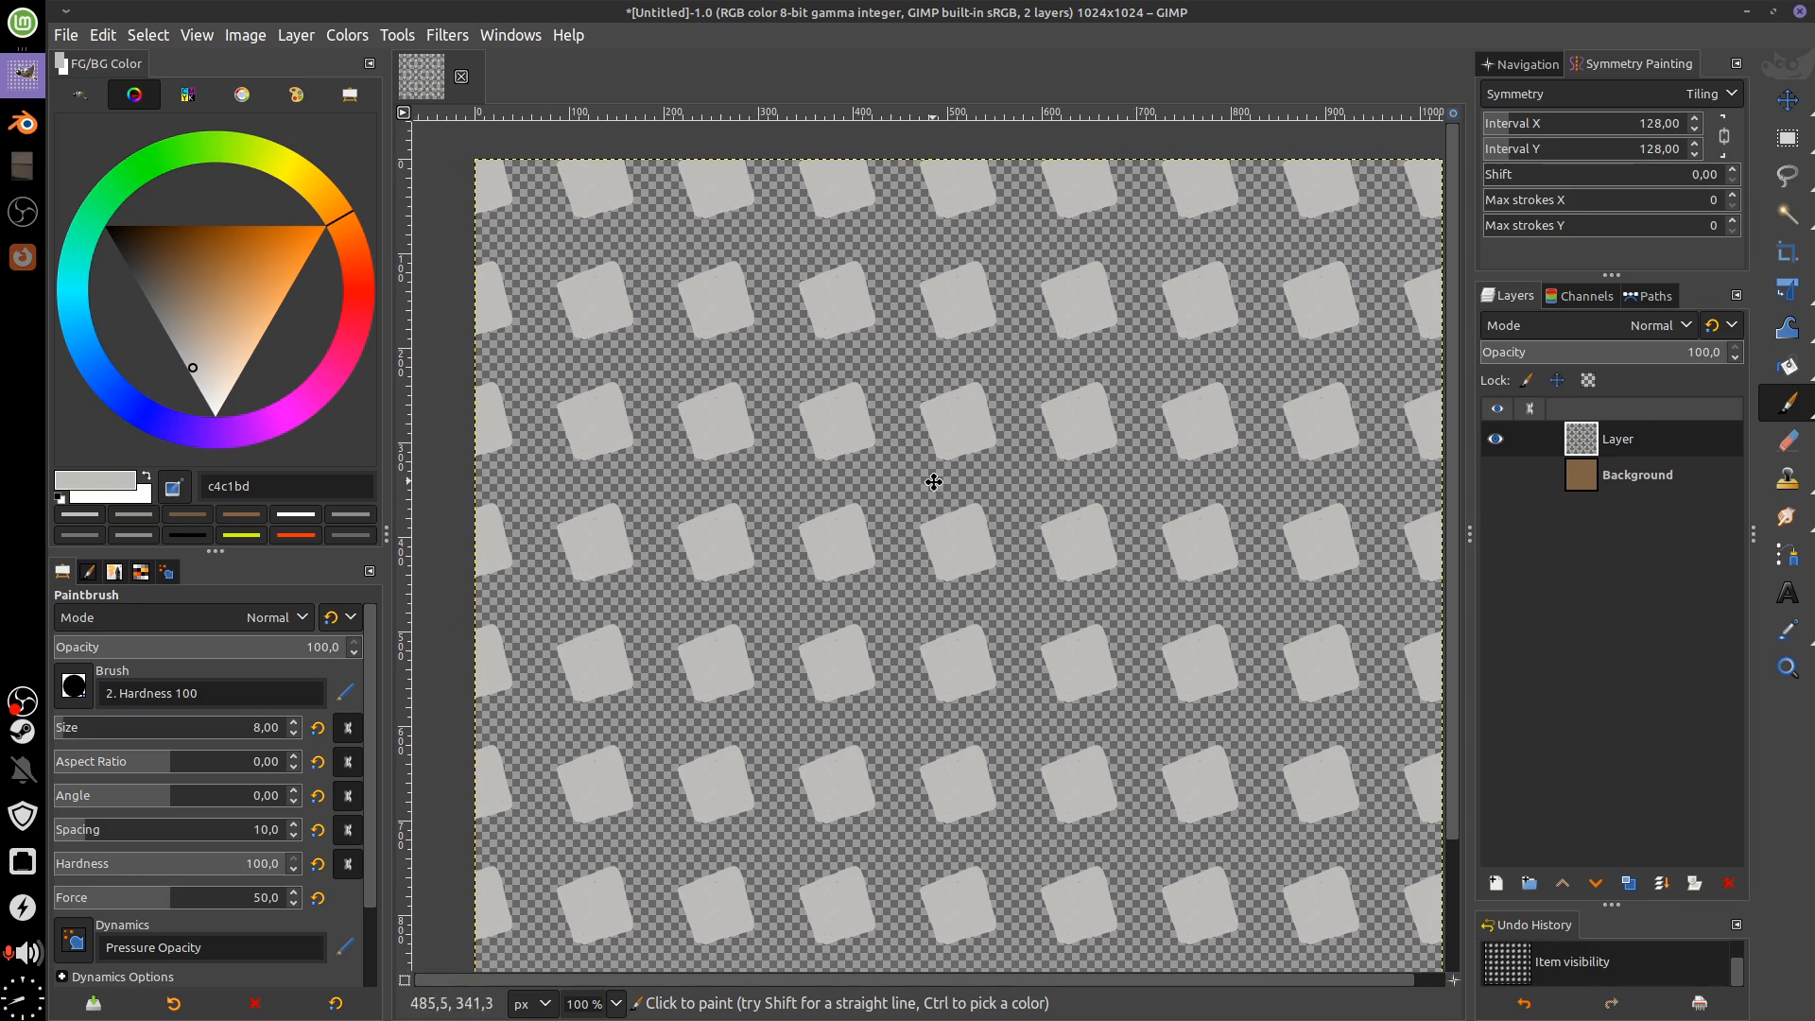
Paint three sizes of small rounded stones between the square ones on the stone layer in light gray c4c1bd
left_click_drag(1043, 511, 1021, 542)
scroll(985, 500, "down", 1)
scroll(961, 518, "up", 2)
mouse_move(973, 431)
left_mouse_down()
mouse_move(992, 456)
mouse_move(923, 497)
mouse_move(868, 449)
left_mouse_up()
scroll(910, 486, "up", 1)
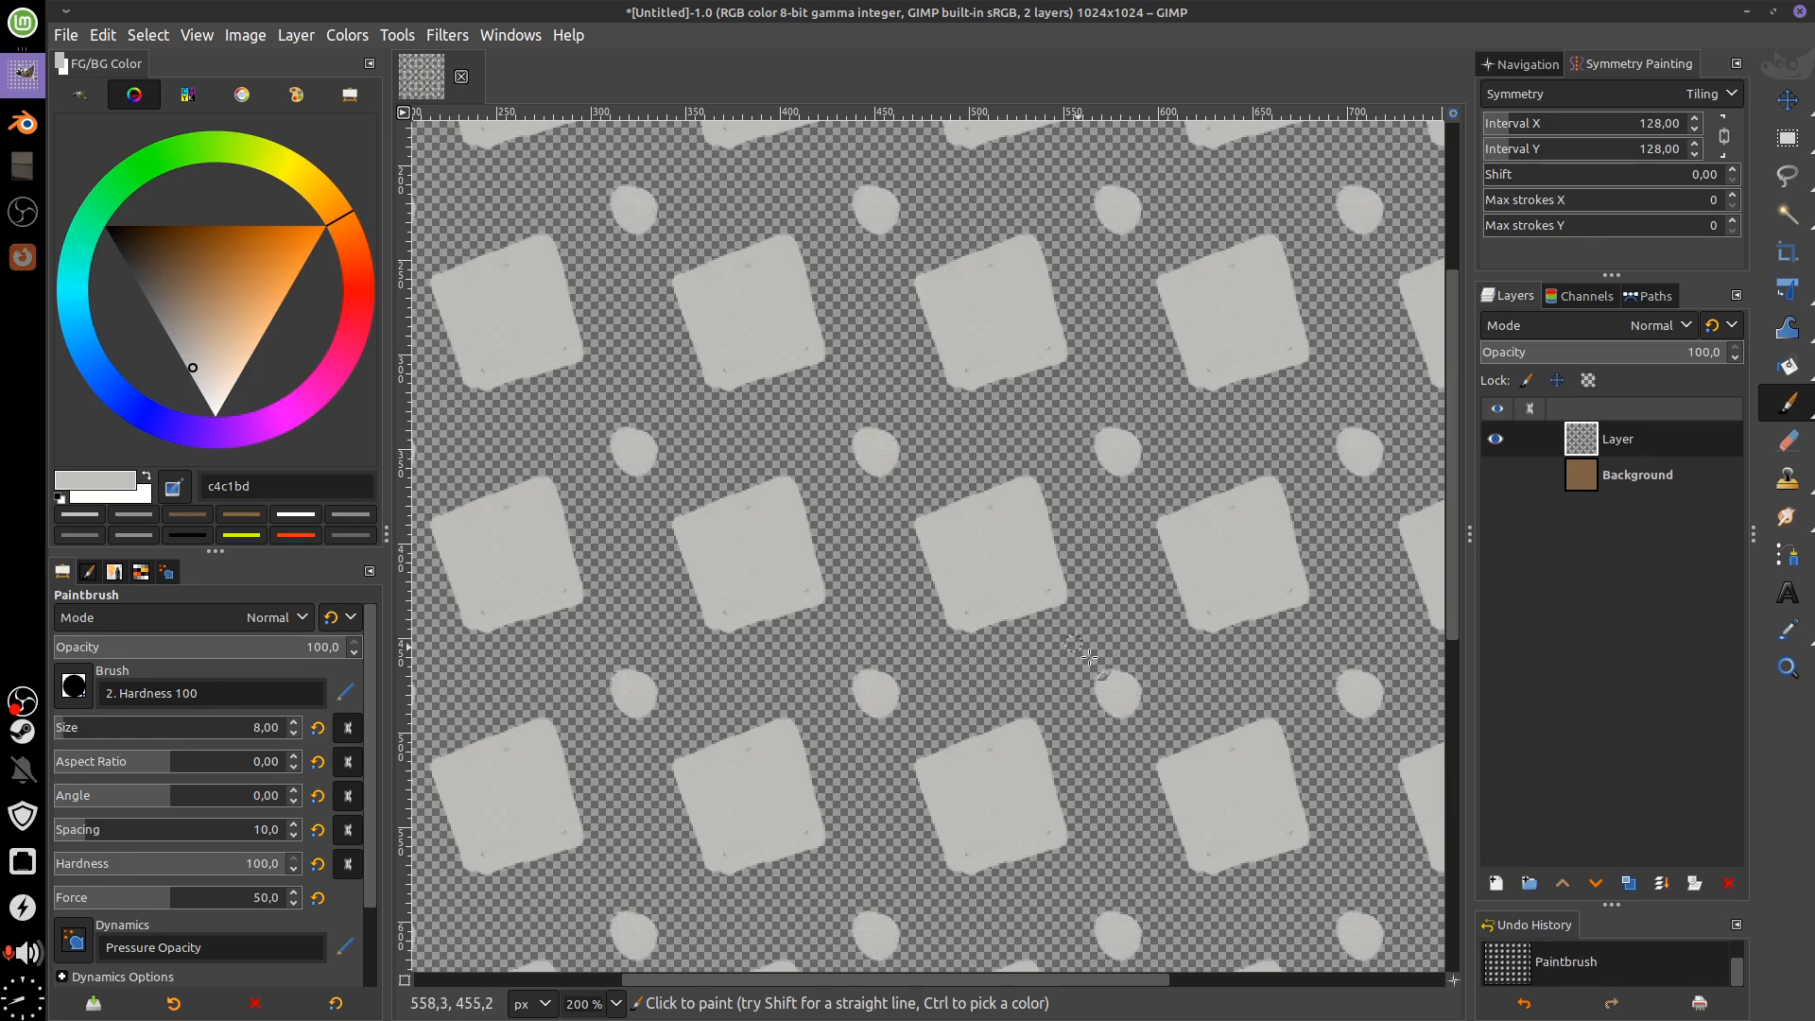
scroll(1167, 445, "right", 5)
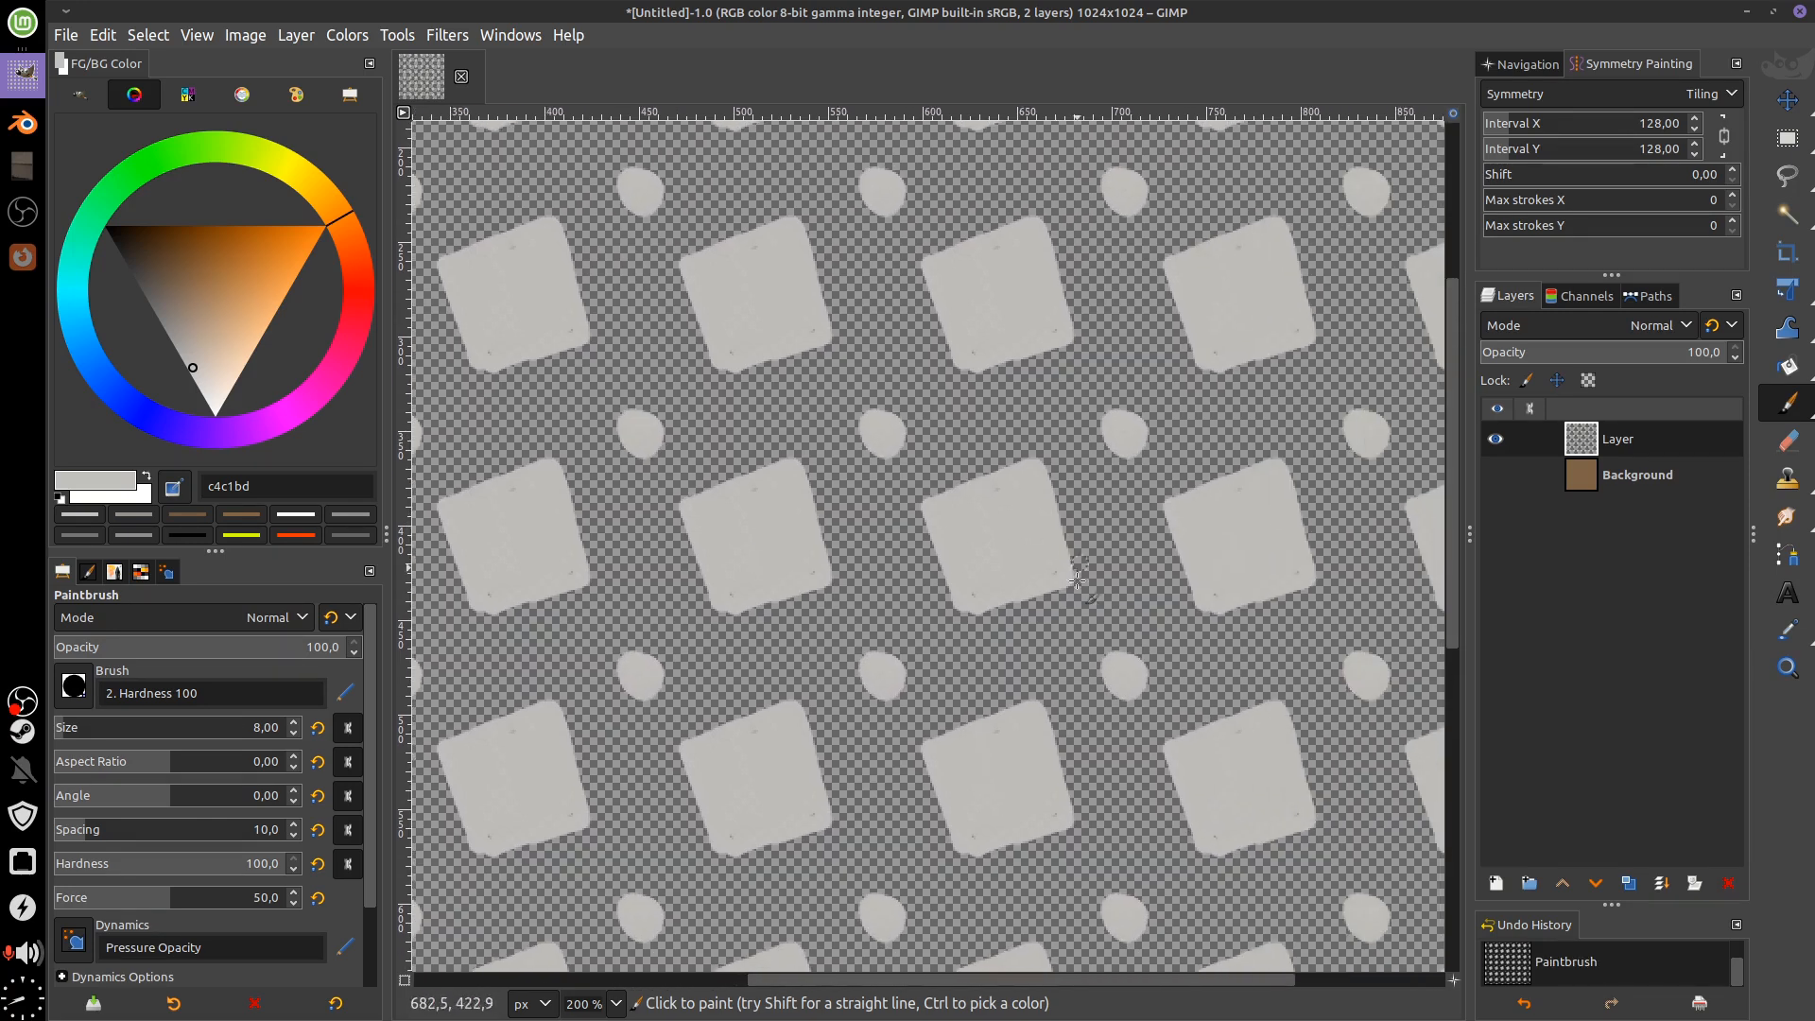
scroll(1191, 624, "left", 1)
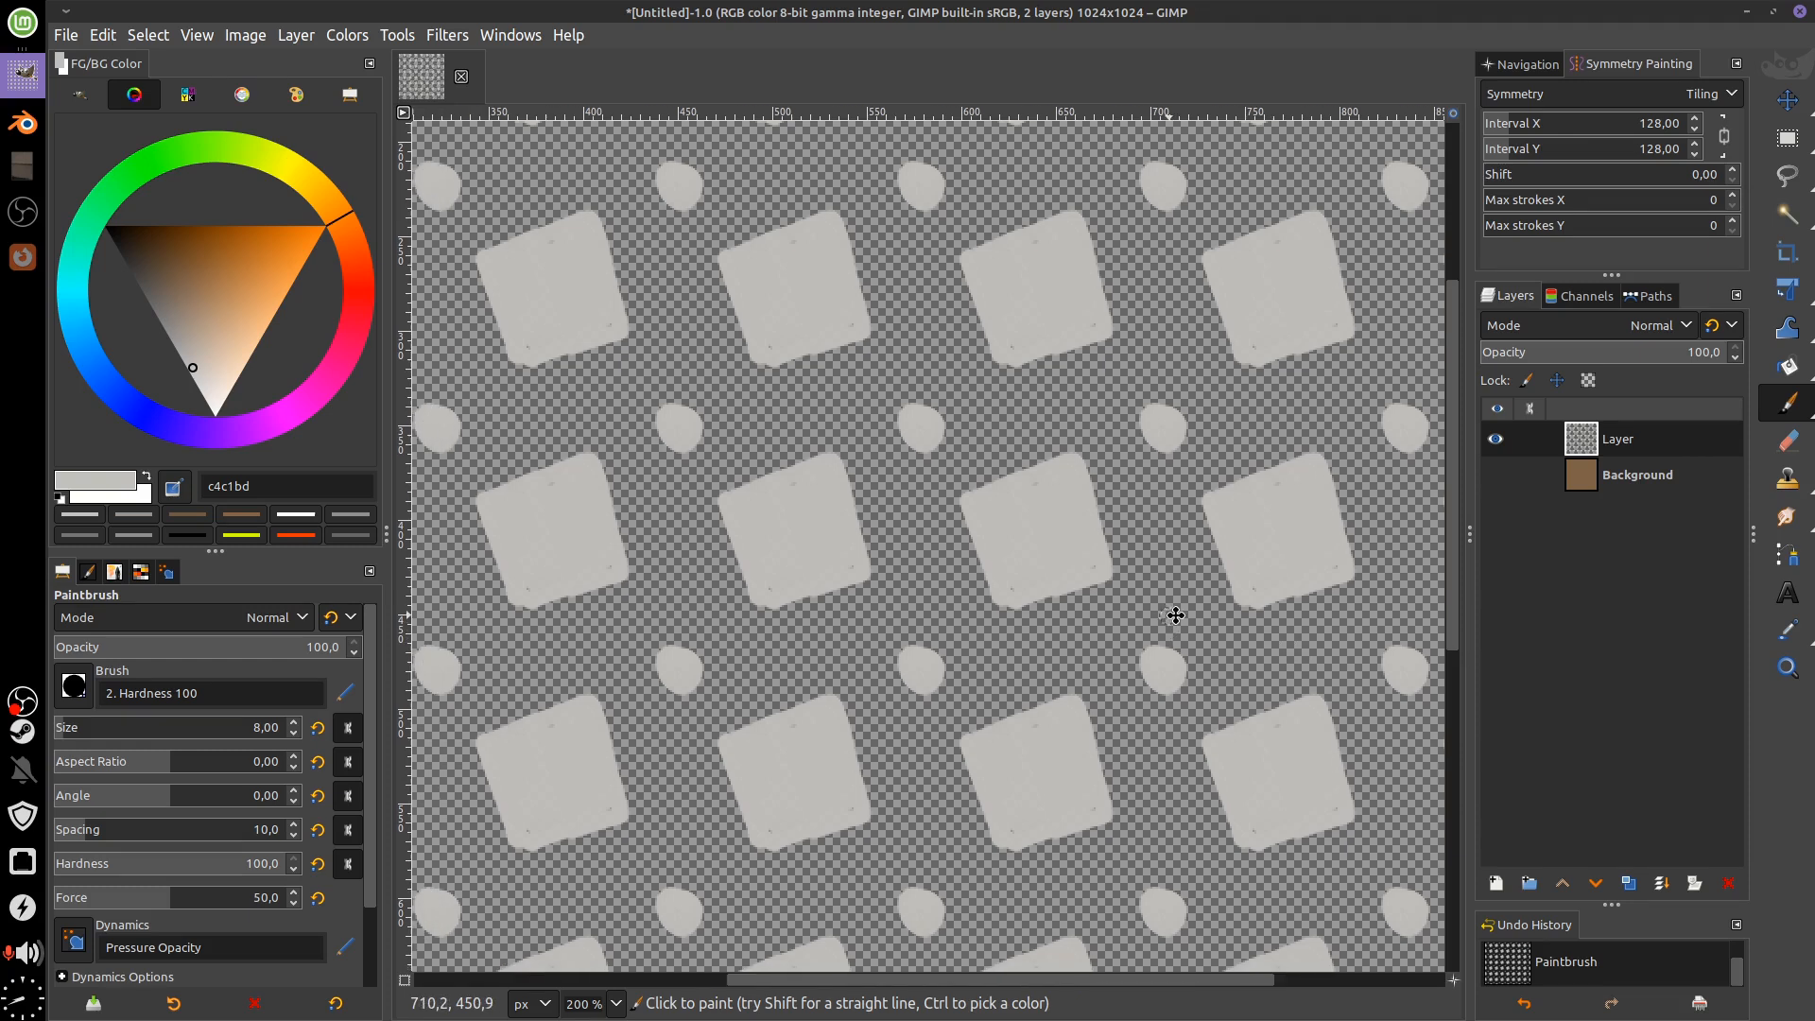
left_click(1174, 547)
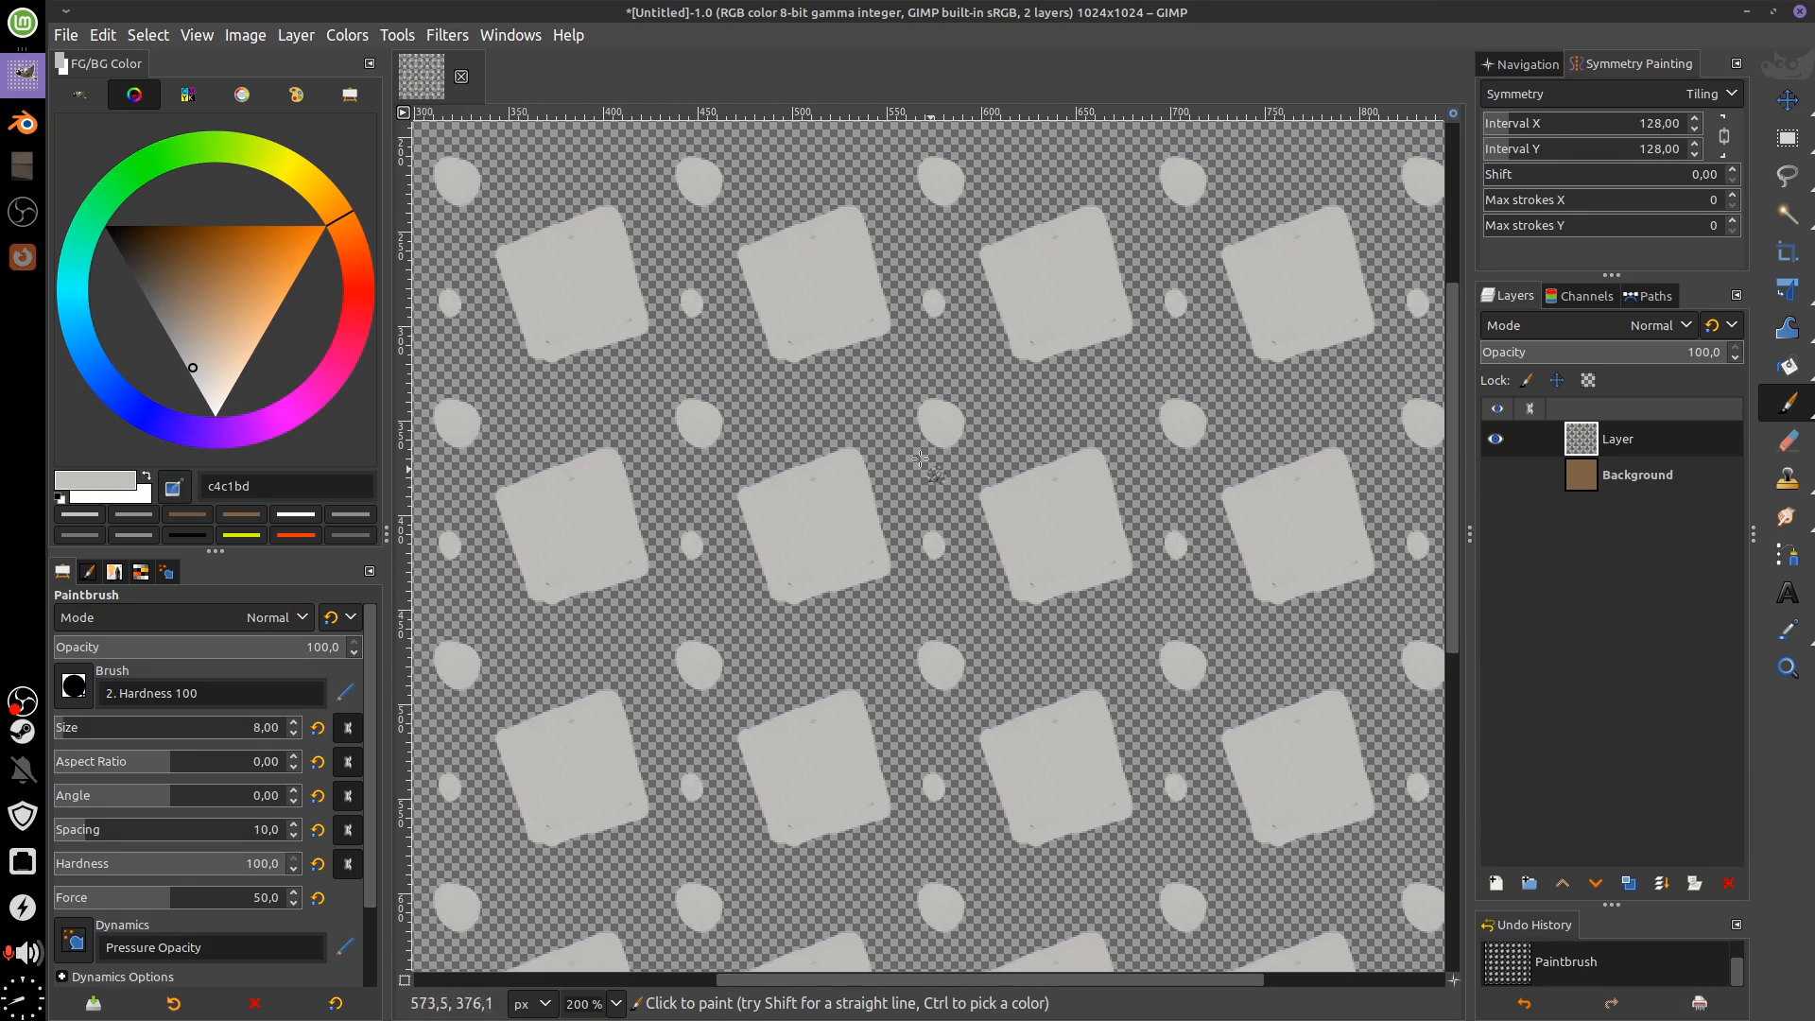
left_click(805, 406)
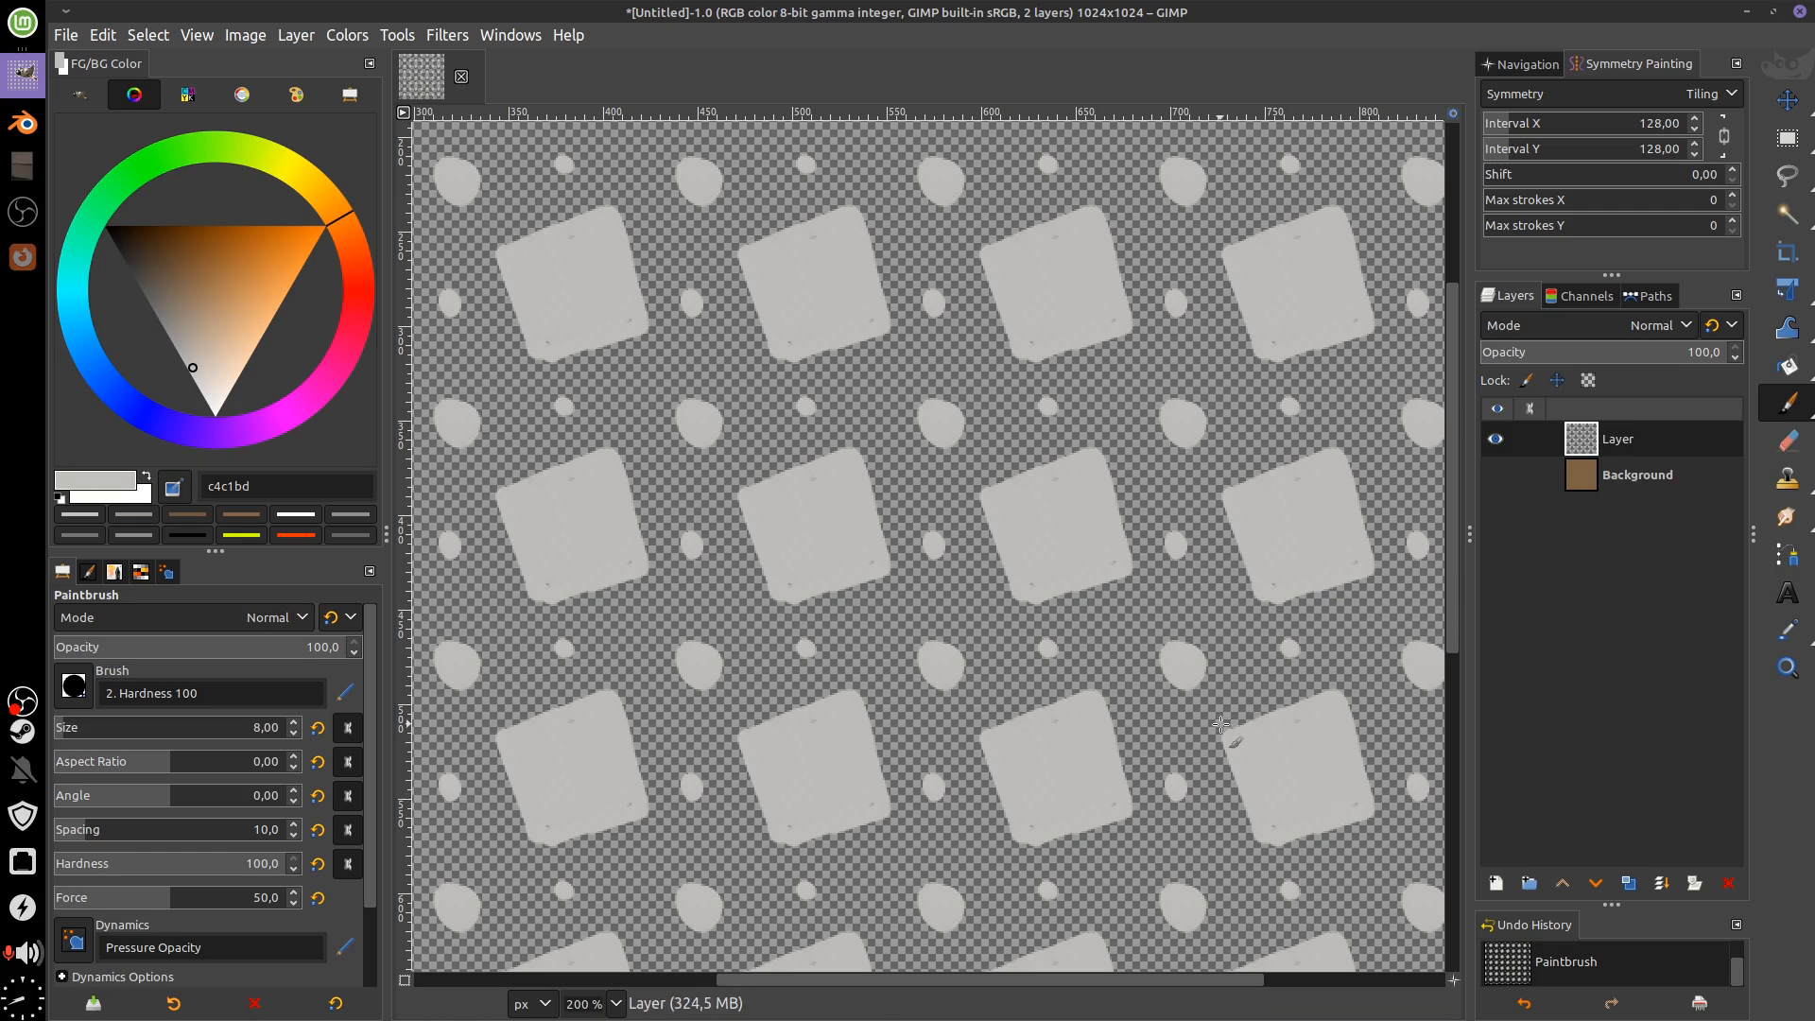
Lock the stone layer's pixels, set the foreground color to orange d76b00 and try to paint over a square stone
scroll(1078, 520, "down", 3, "ctrl")
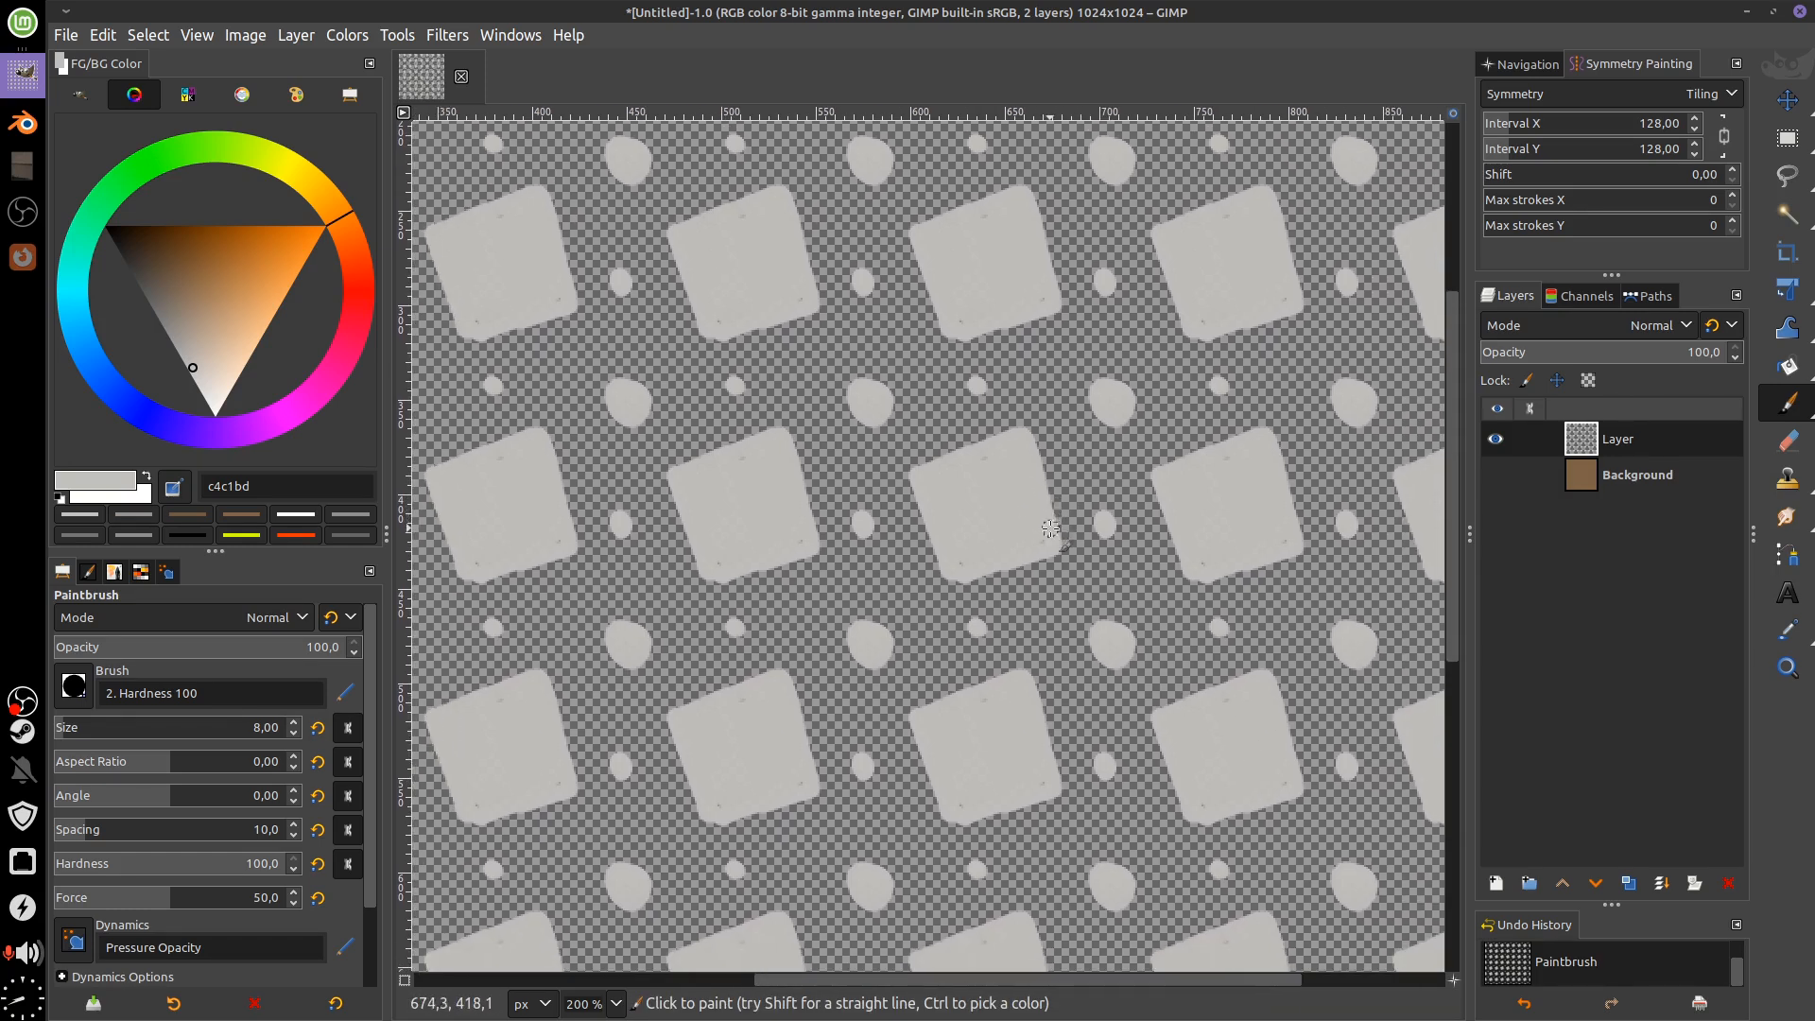
scroll(1113, 577, "down", 2, "ctrl")
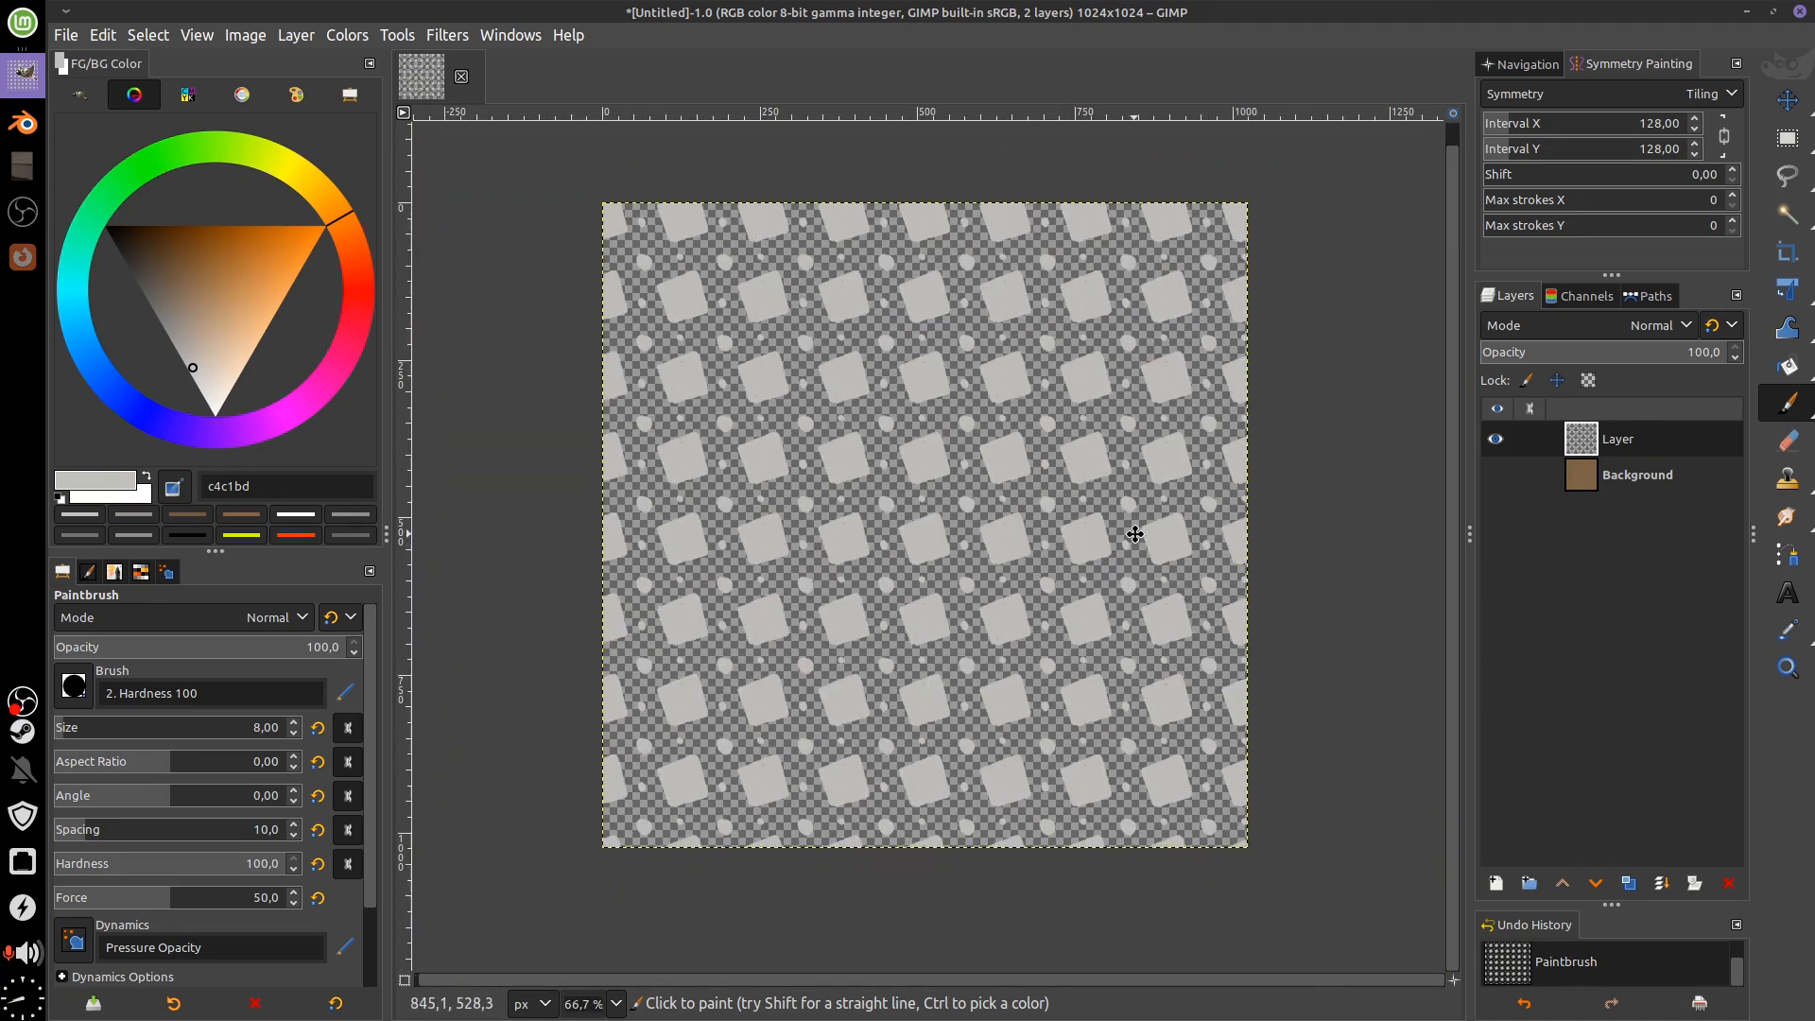
scroll(1125, 548, "up", 2, "ctrl")
left_click_drag(1137, 547, 1229, 675)
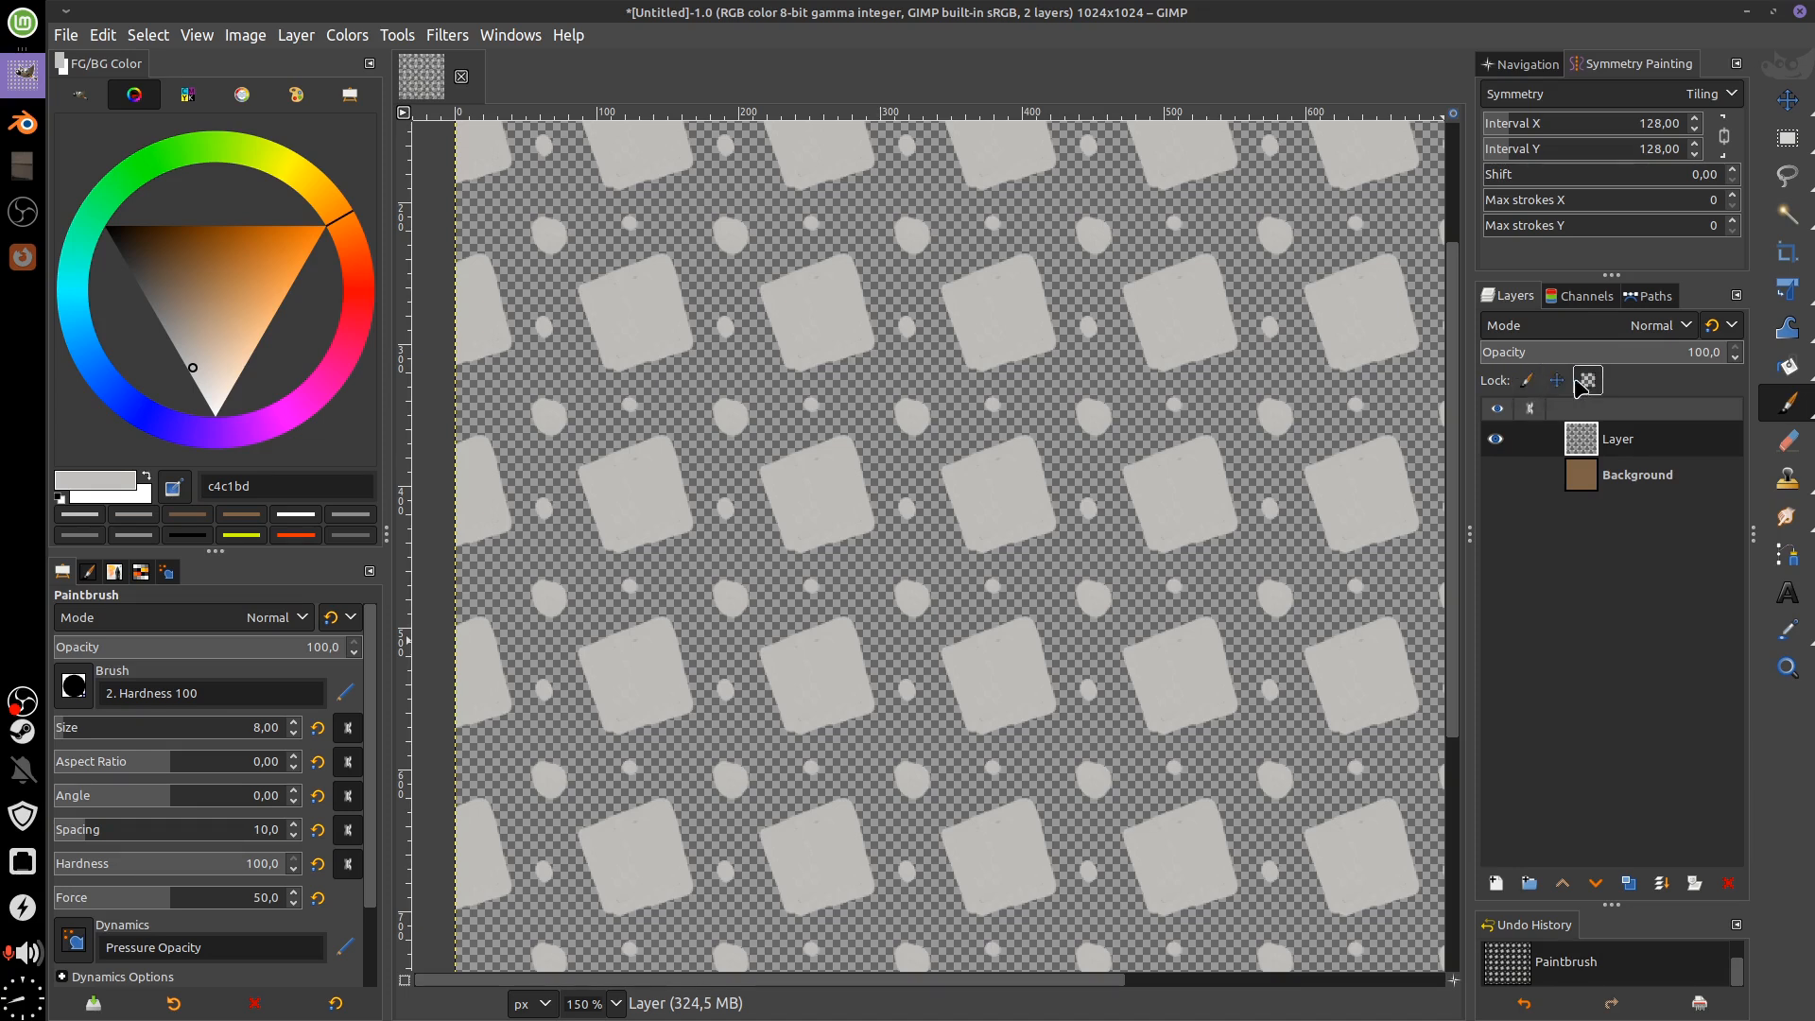
left_click(1528, 383)
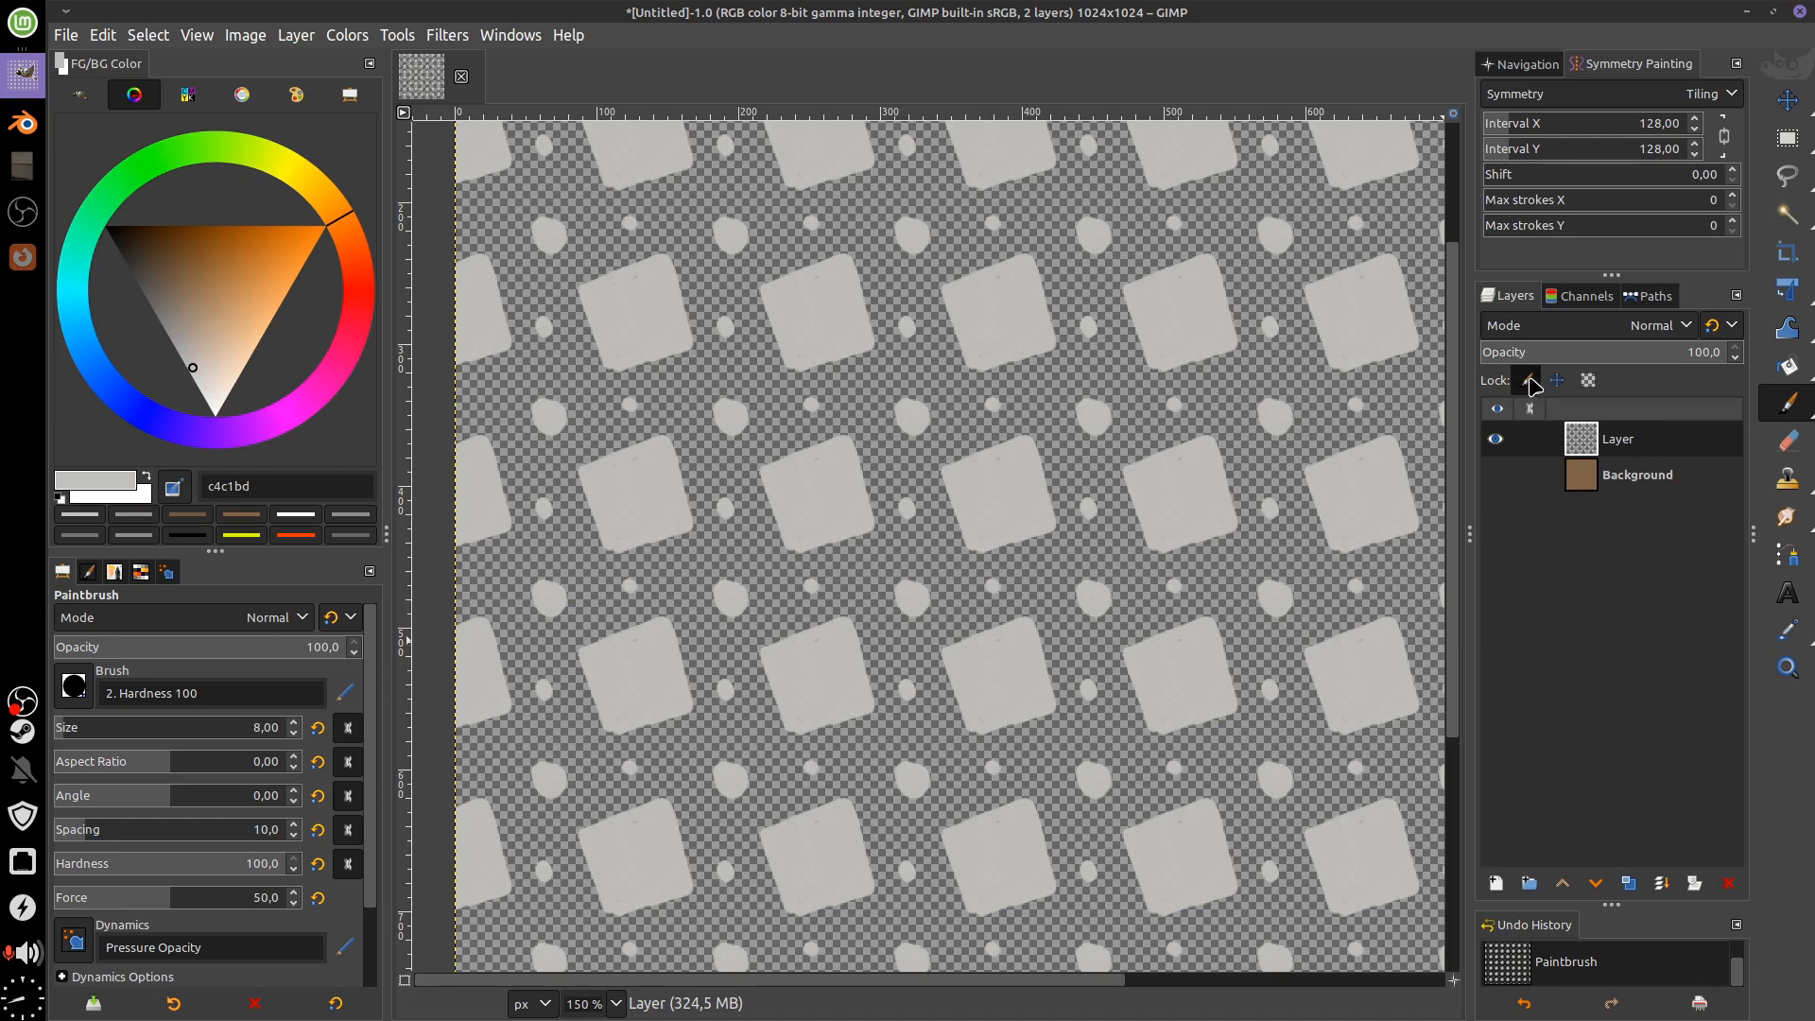
left_click_drag(272, 256, 291, 226)
left_click_drag(1197, 421, 1195, 480)
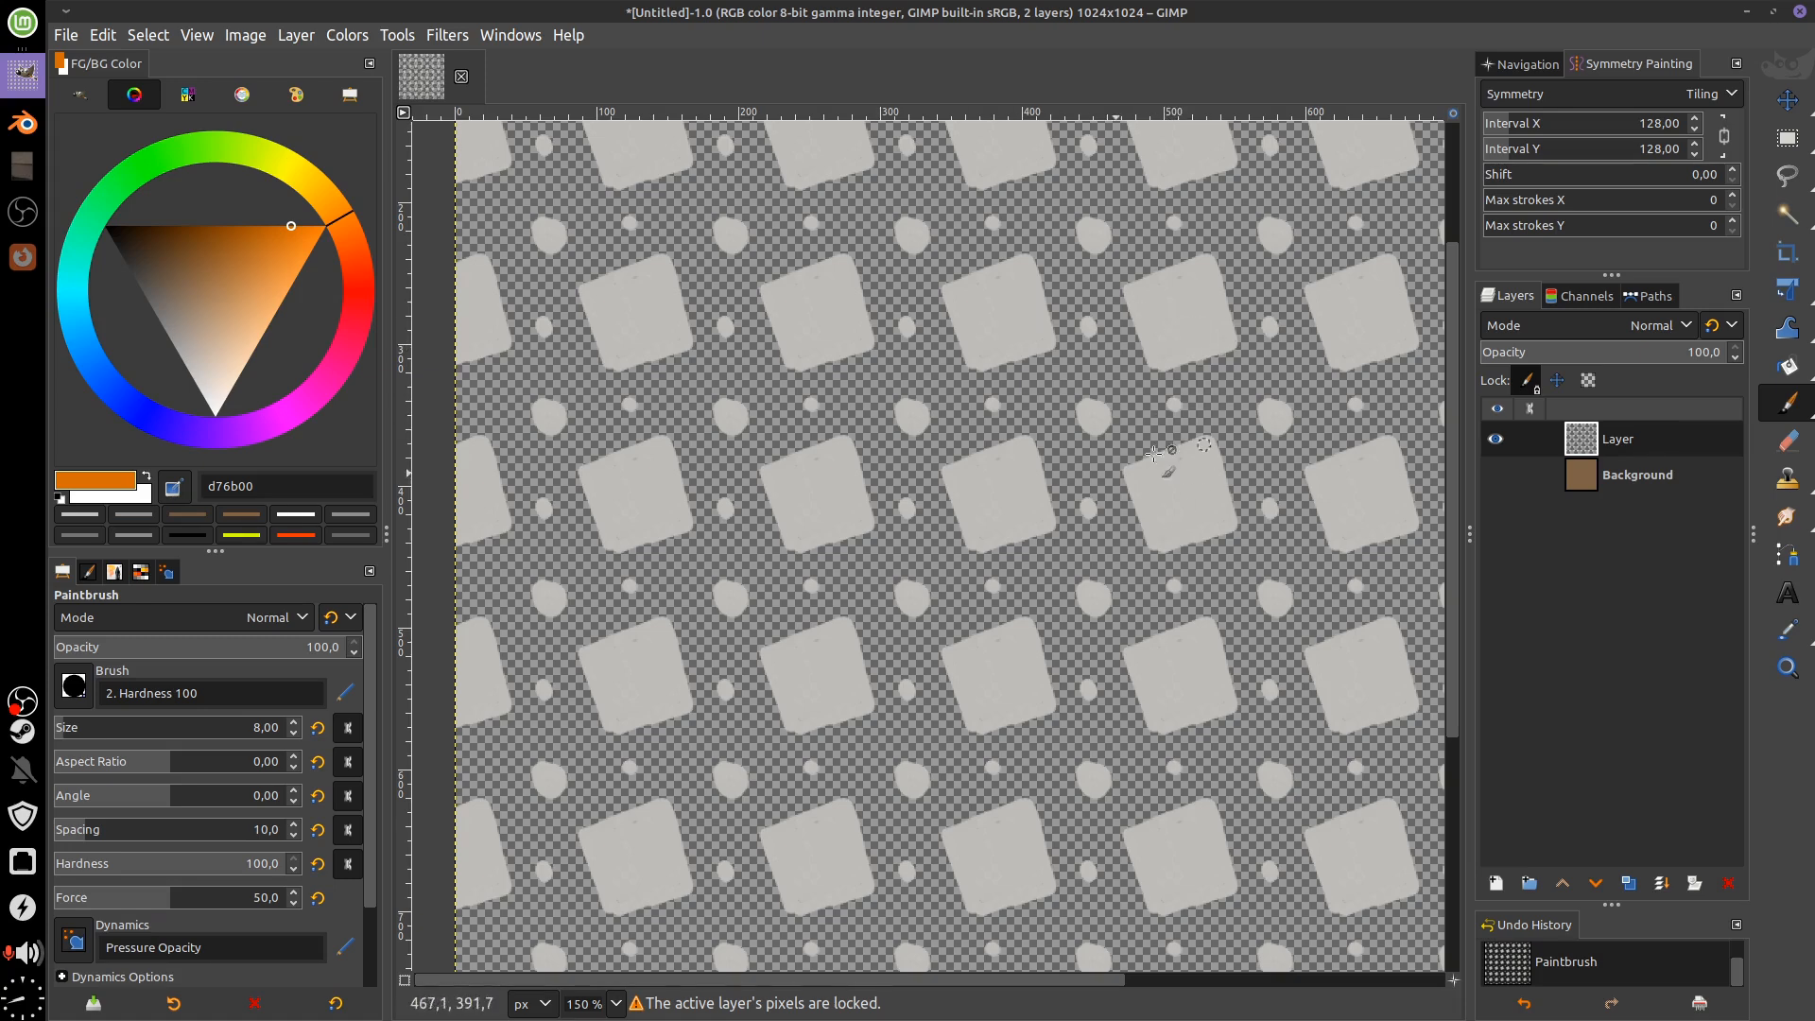
mouse_move(1259, 470)
left_mouse_down()
mouse_move(1175, 487)
mouse_move(1158, 455)
mouse_move(1023, 453)
mouse_move(1151, 454)
mouse_move(1220, 491)
mouse_move(1357, 640)
left_mouse_up()
Lock the stone layer's position instead of its pixels, try to move the layer, and release the position lock
key("m")
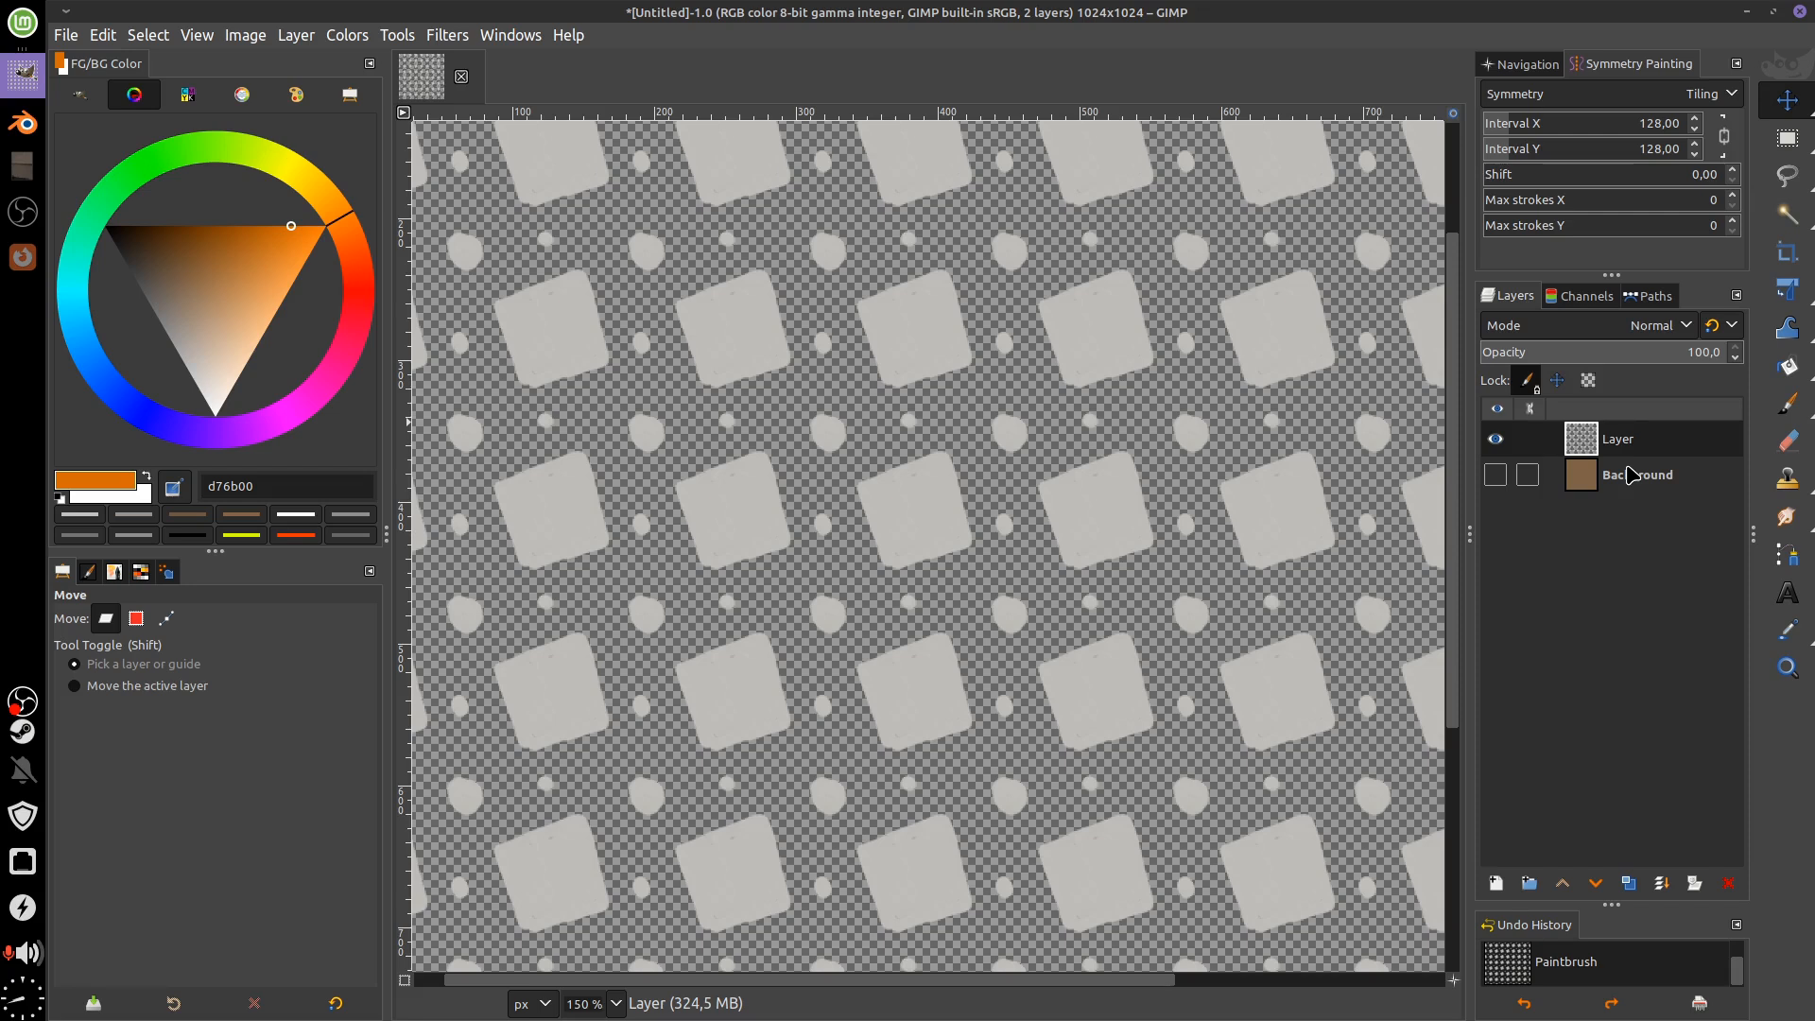
left_click(1557, 380)
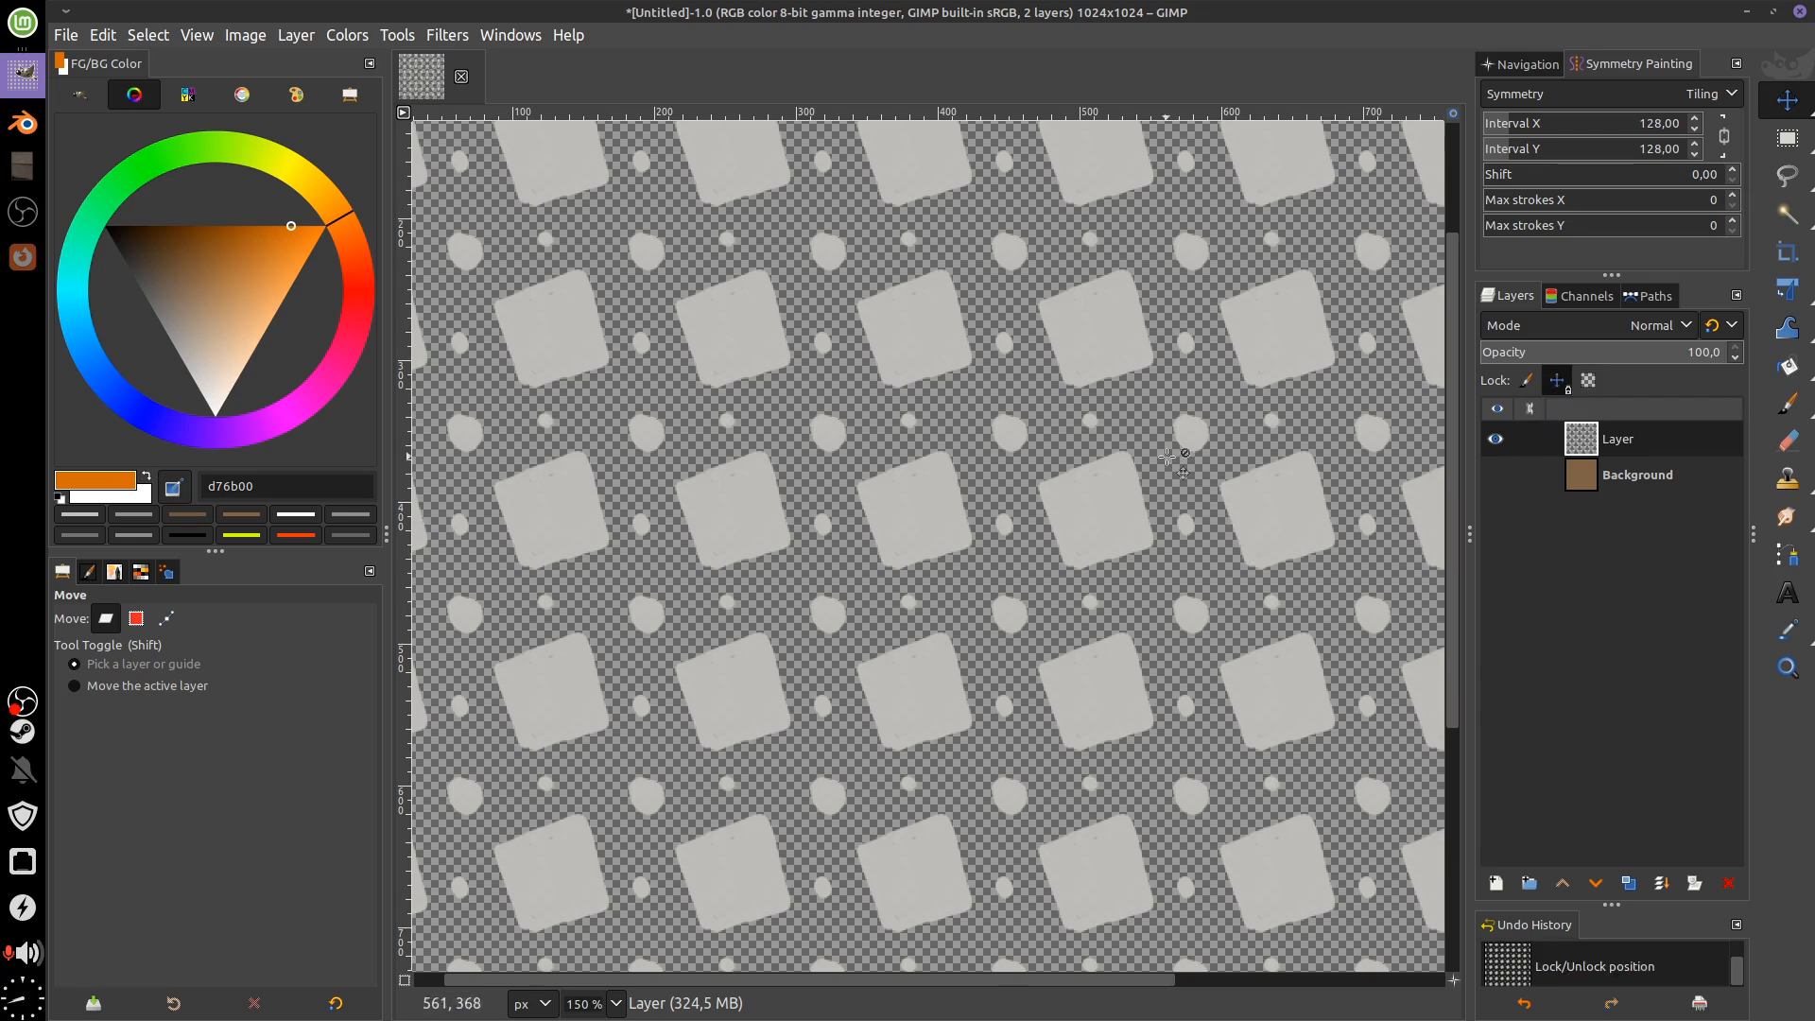
scroll(1276, 572, "up", 5)
left_click(1087, 524)
scroll(1087, 529, "down", 2)
scroll(1059, 534, "left", 4)
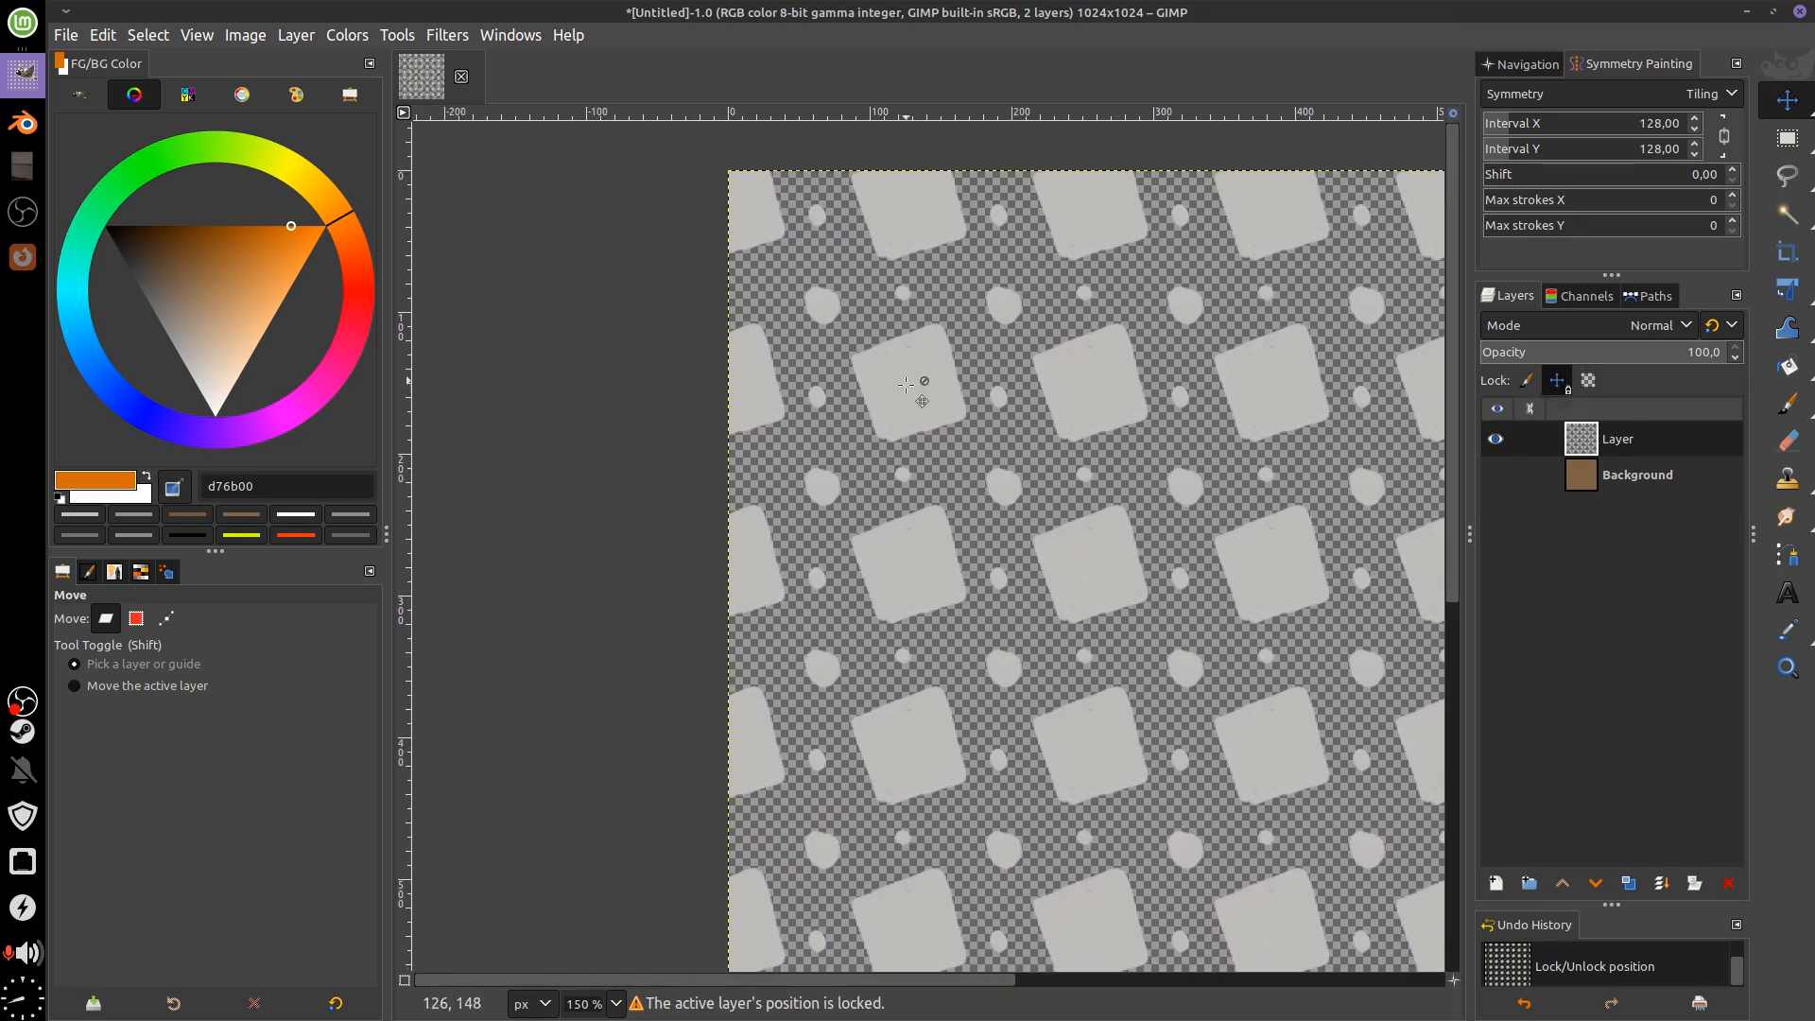
left_click(1064, 537)
left_click(1556, 380)
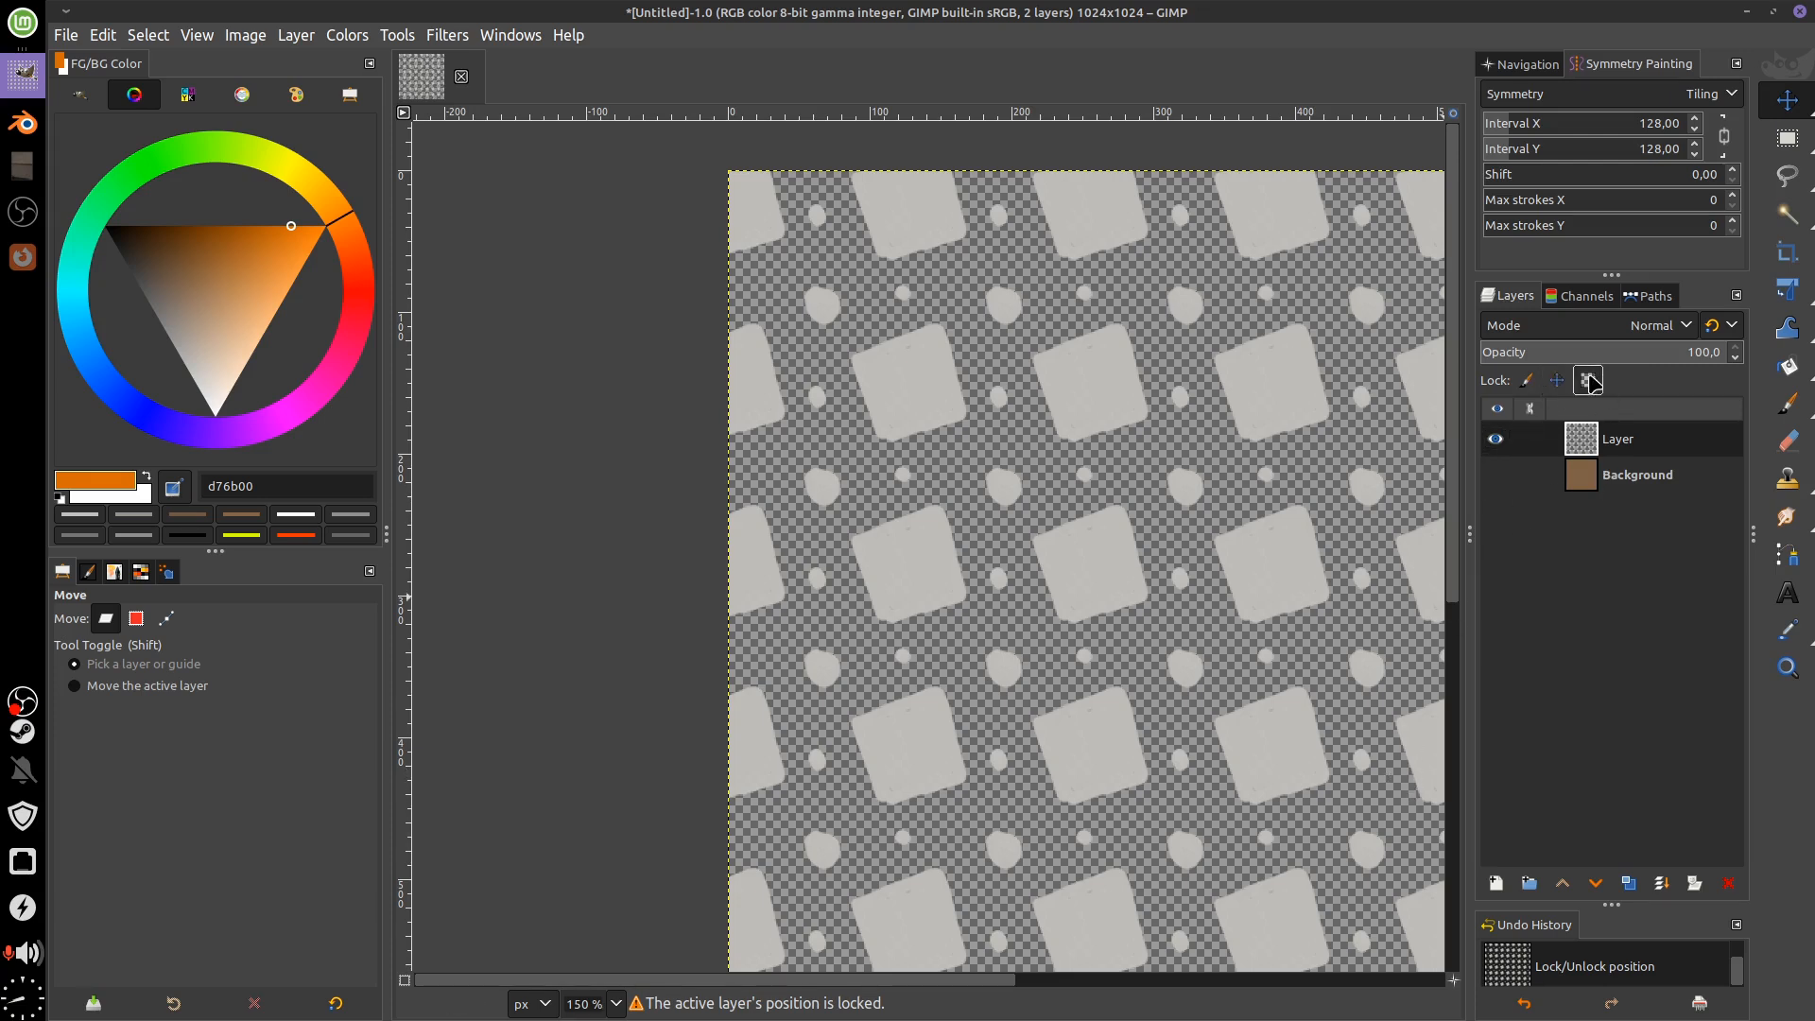
Lock the stone layer's alpha channel, and briefly show the Background behind the stones before hiding it again
left_click_drag(1239, 528, 1042, 537)
left_click(1588, 380)
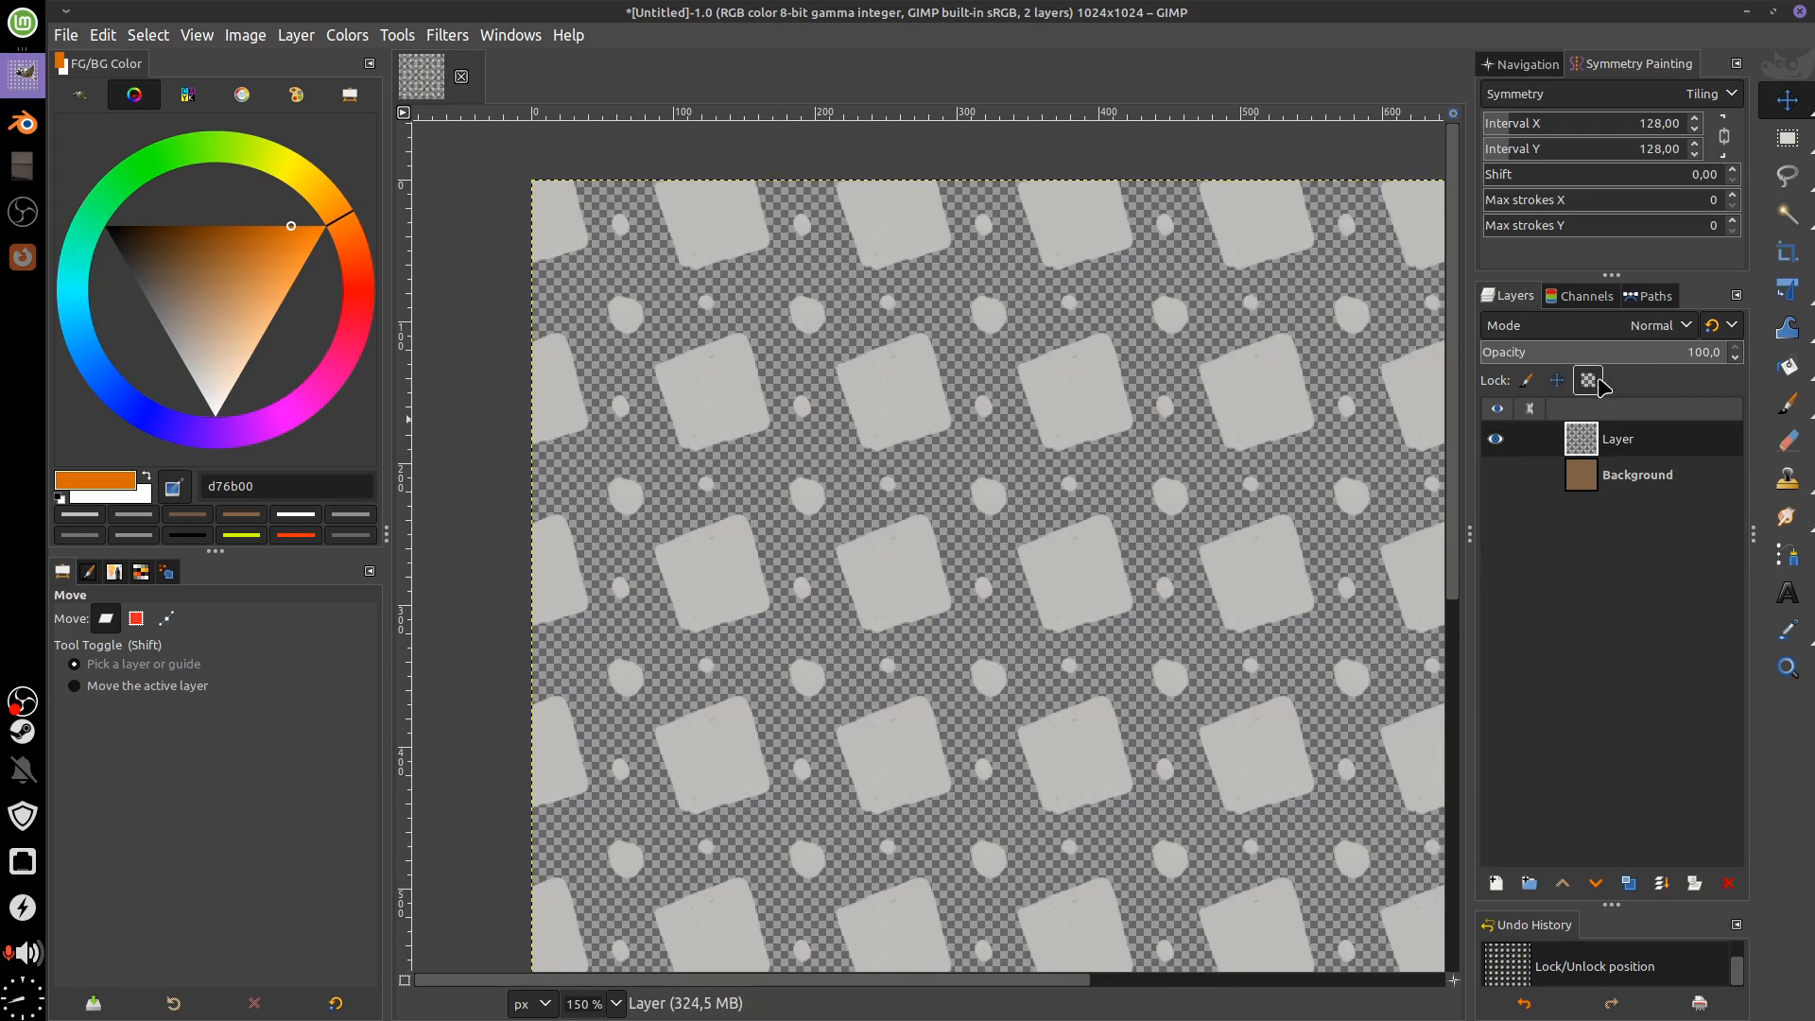
left_click_drag(1246, 559, 1121, 568)
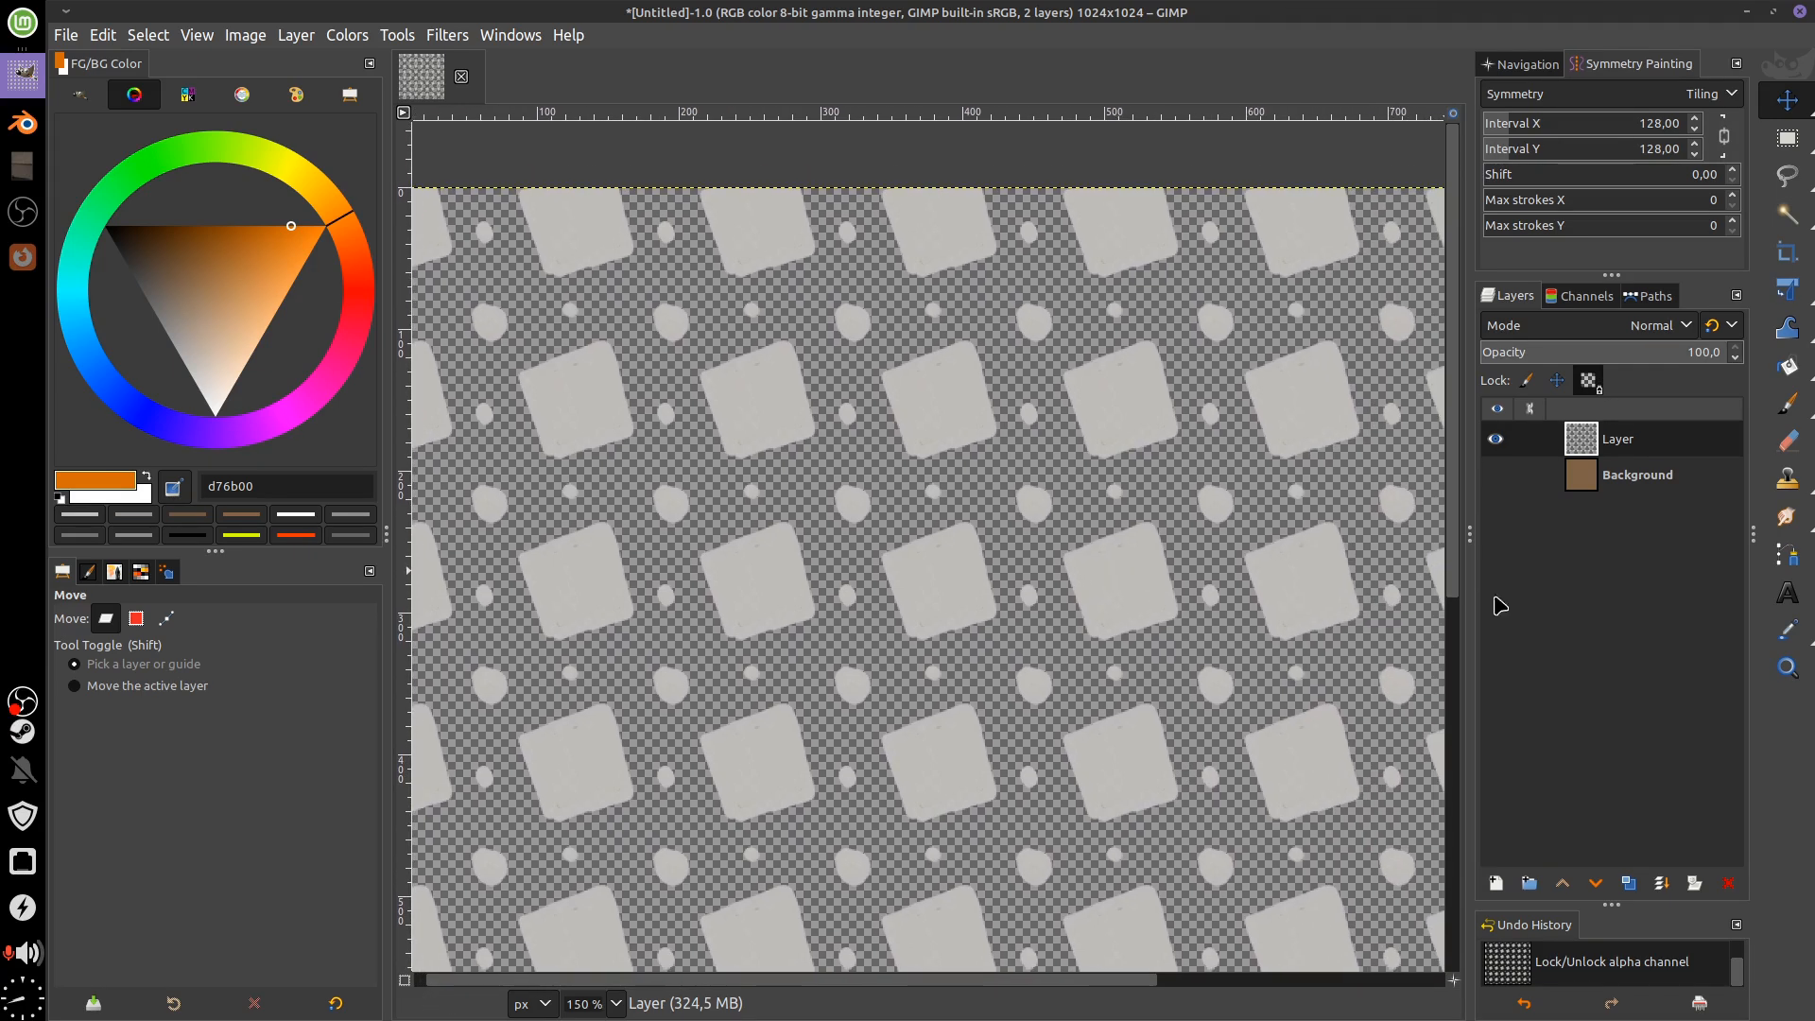
left_click(1497, 475)
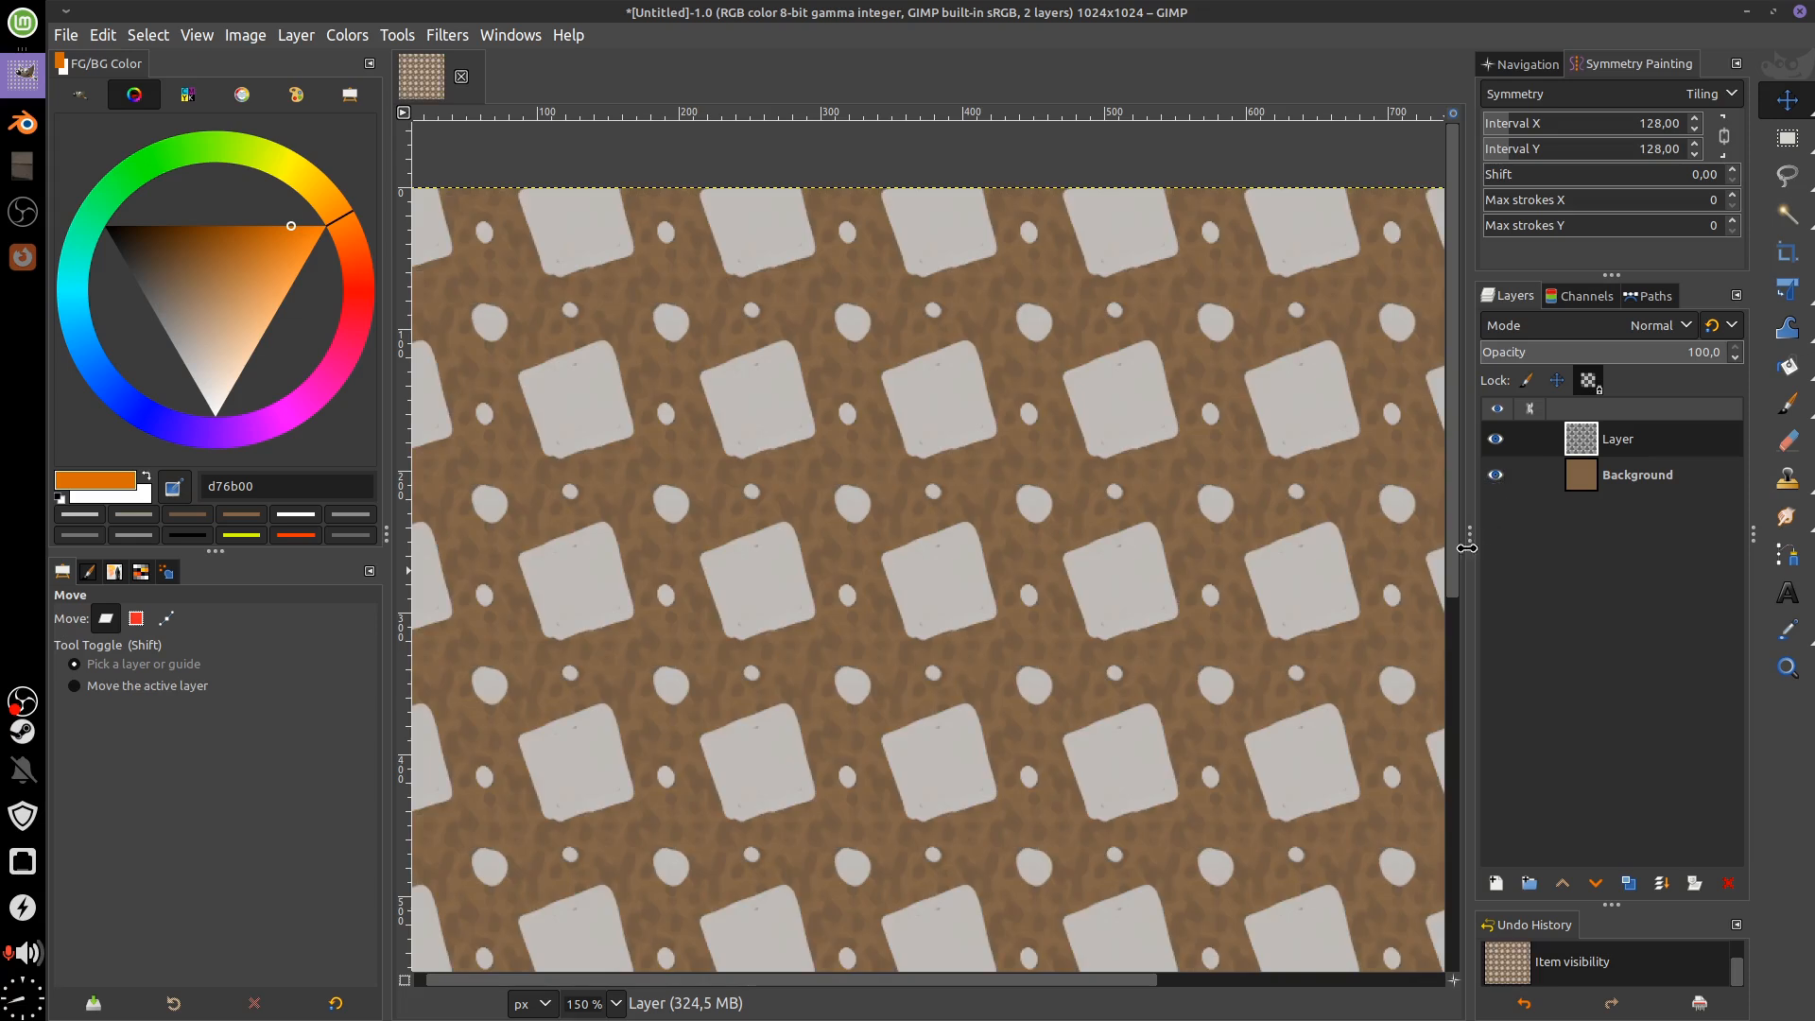
left_click(1496, 475)
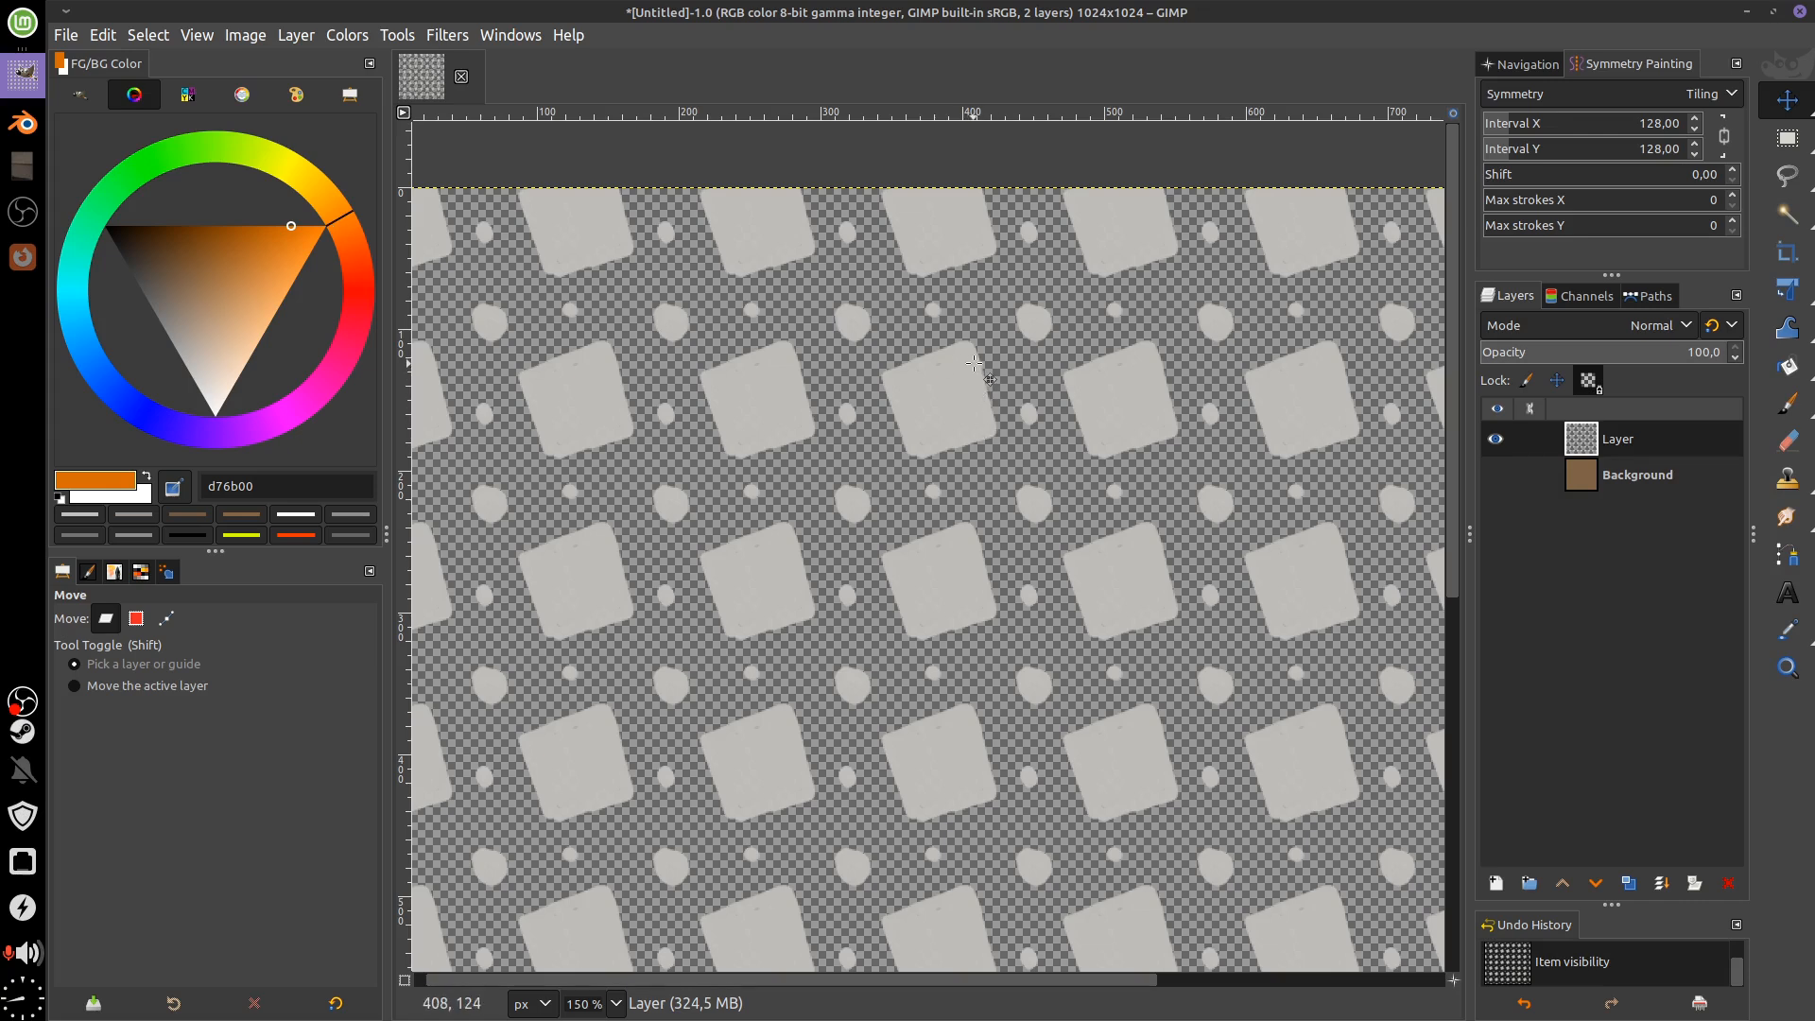
Paint over the square stones in orange d76b00 and the largest round stones in yellow d4d700
key("p")
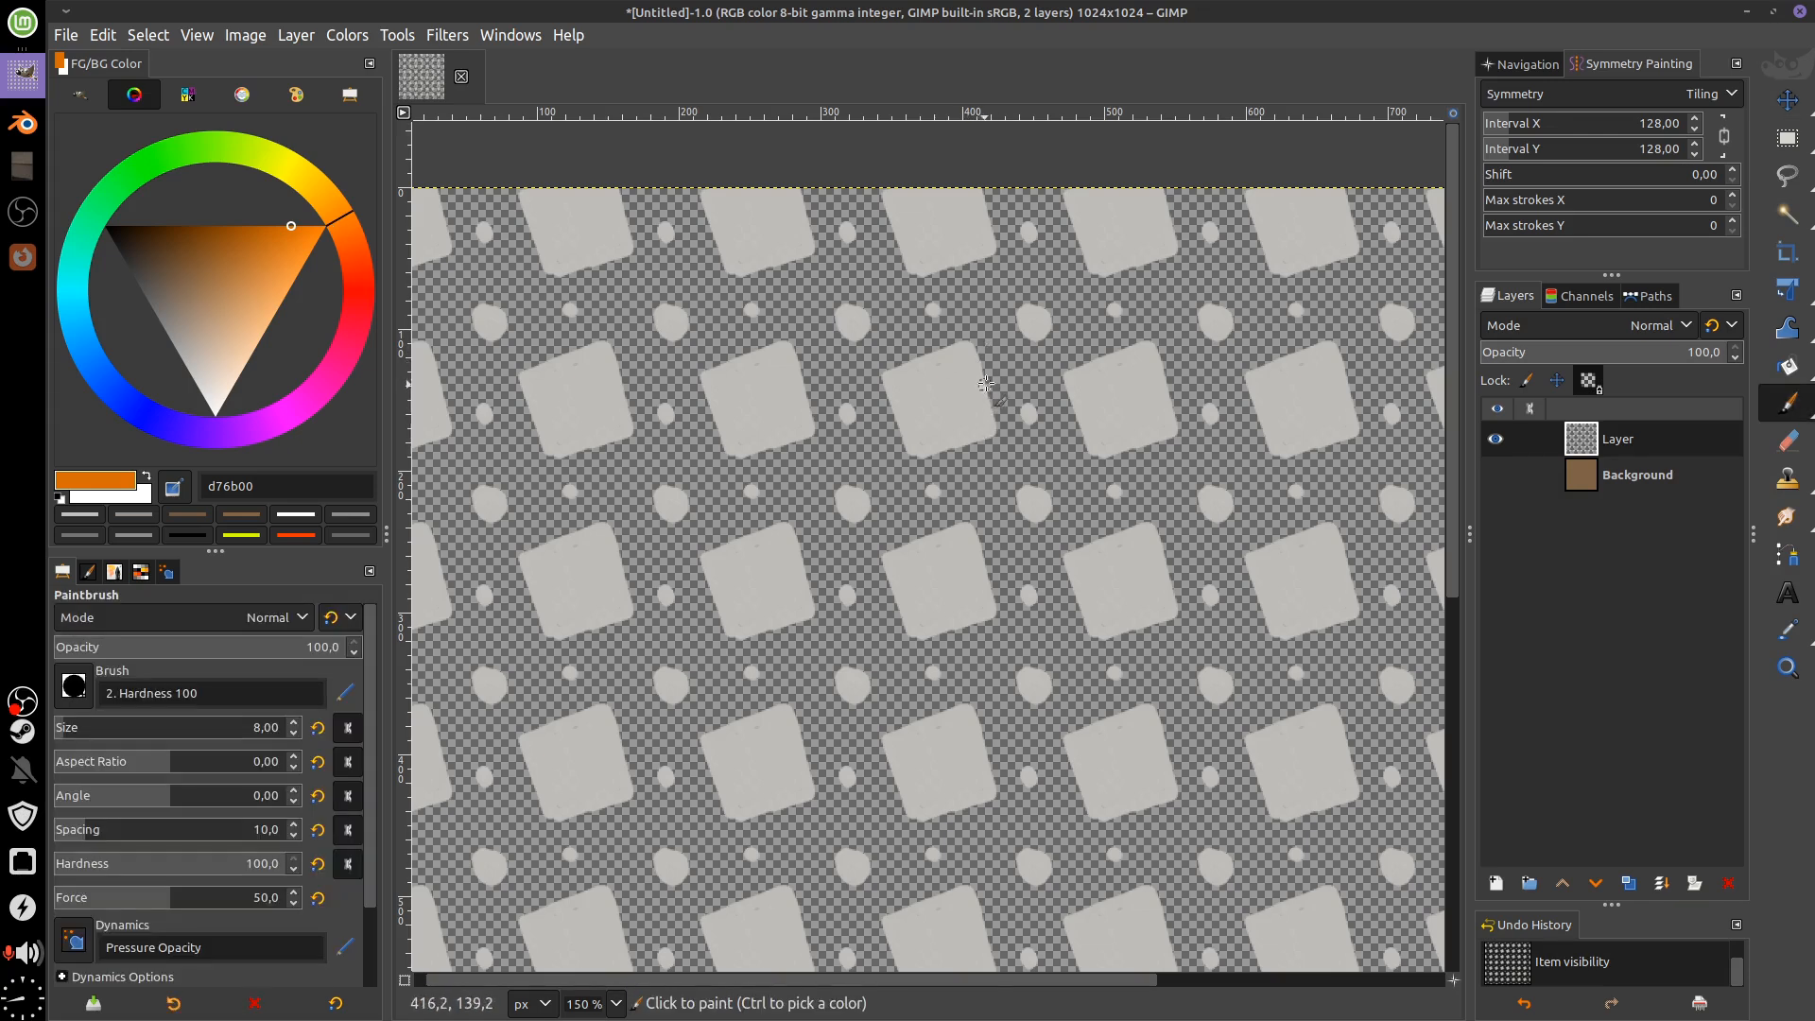
mouse_move(982, 374)
left_mouse_down()
mouse_move(984, 442)
mouse_move(990, 386)
mouse_move(948, 407)
mouse_move(971, 372)
mouse_move(941, 420)
mouse_move(958, 445)
mouse_move(981, 368)
mouse_move(917, 463)
mouse_move(892, 378)
mouse_move(967, 355)
mouse_move(942, 386)
mouse_move(895, 389)
mouse_move(934, 416)
mouse_move(973, 392)
mouse_move(959, 401)
mouse_move(893, 400)
mouse_move(958, 403)
left_mouse_up()
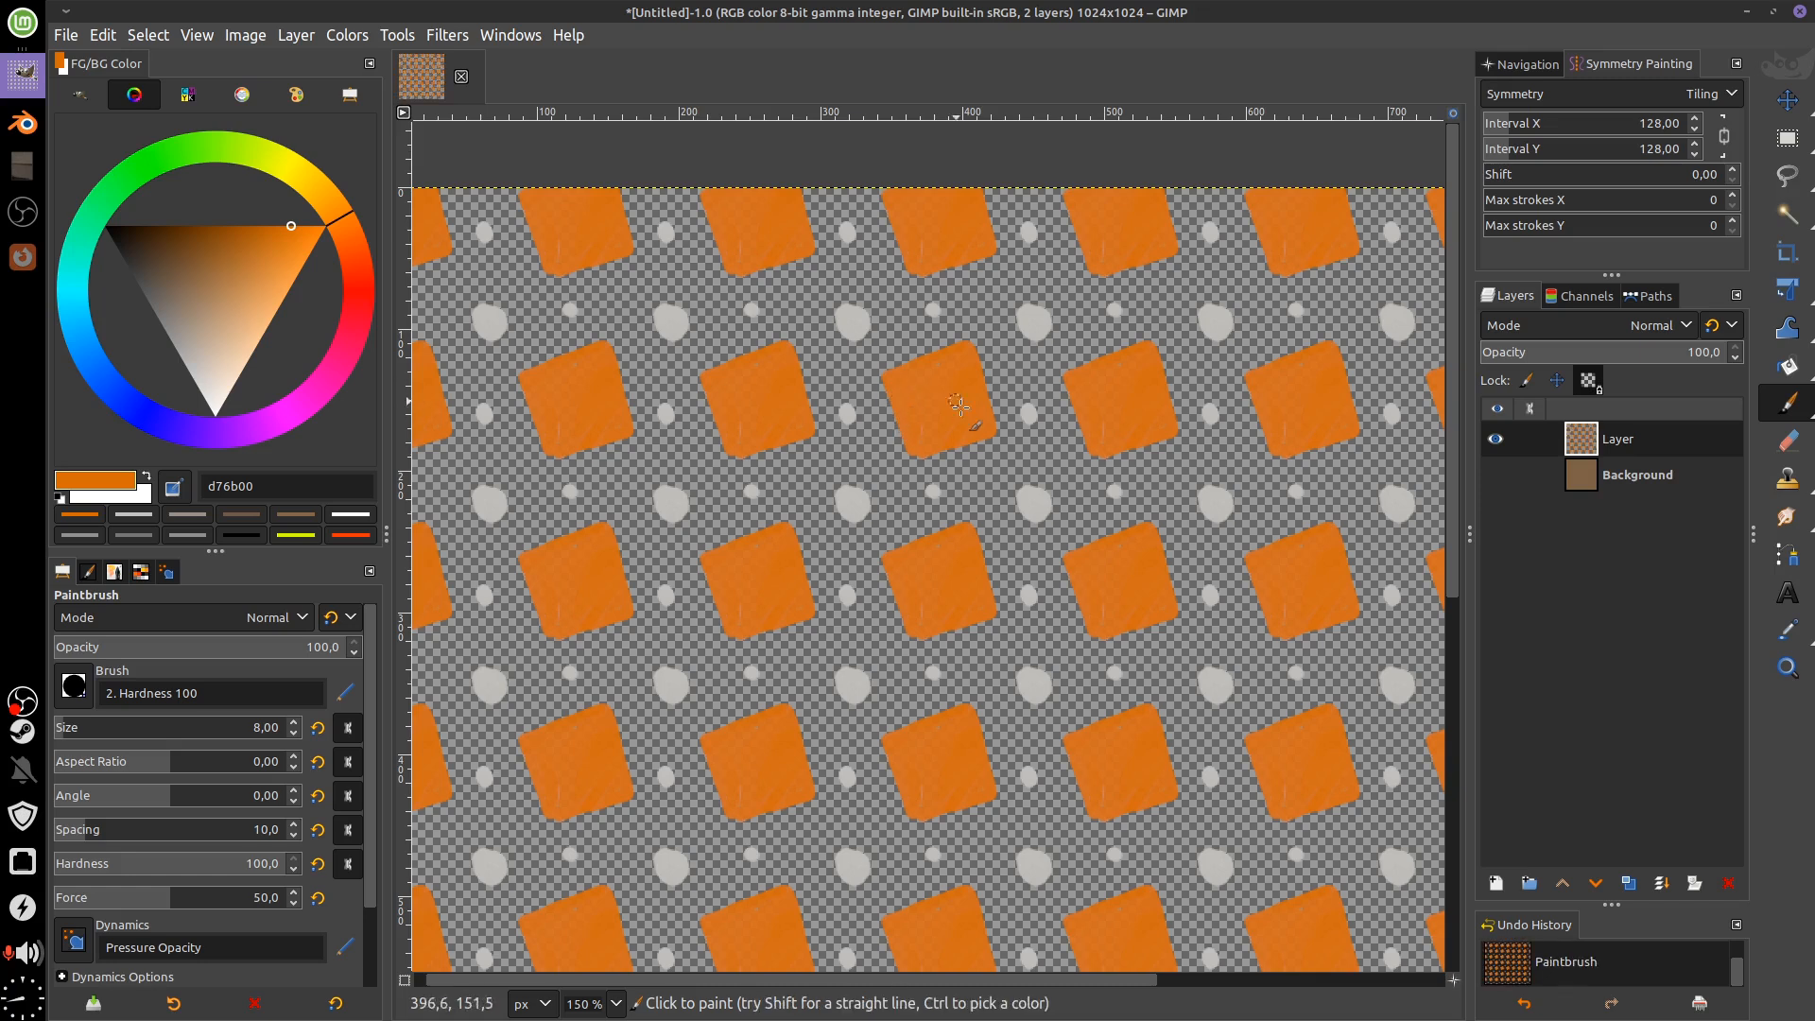
left_click(281, 151)
left_click_drag(281, 152, 288, 155)
left_click_drag(1023, 499, 1031, 520)
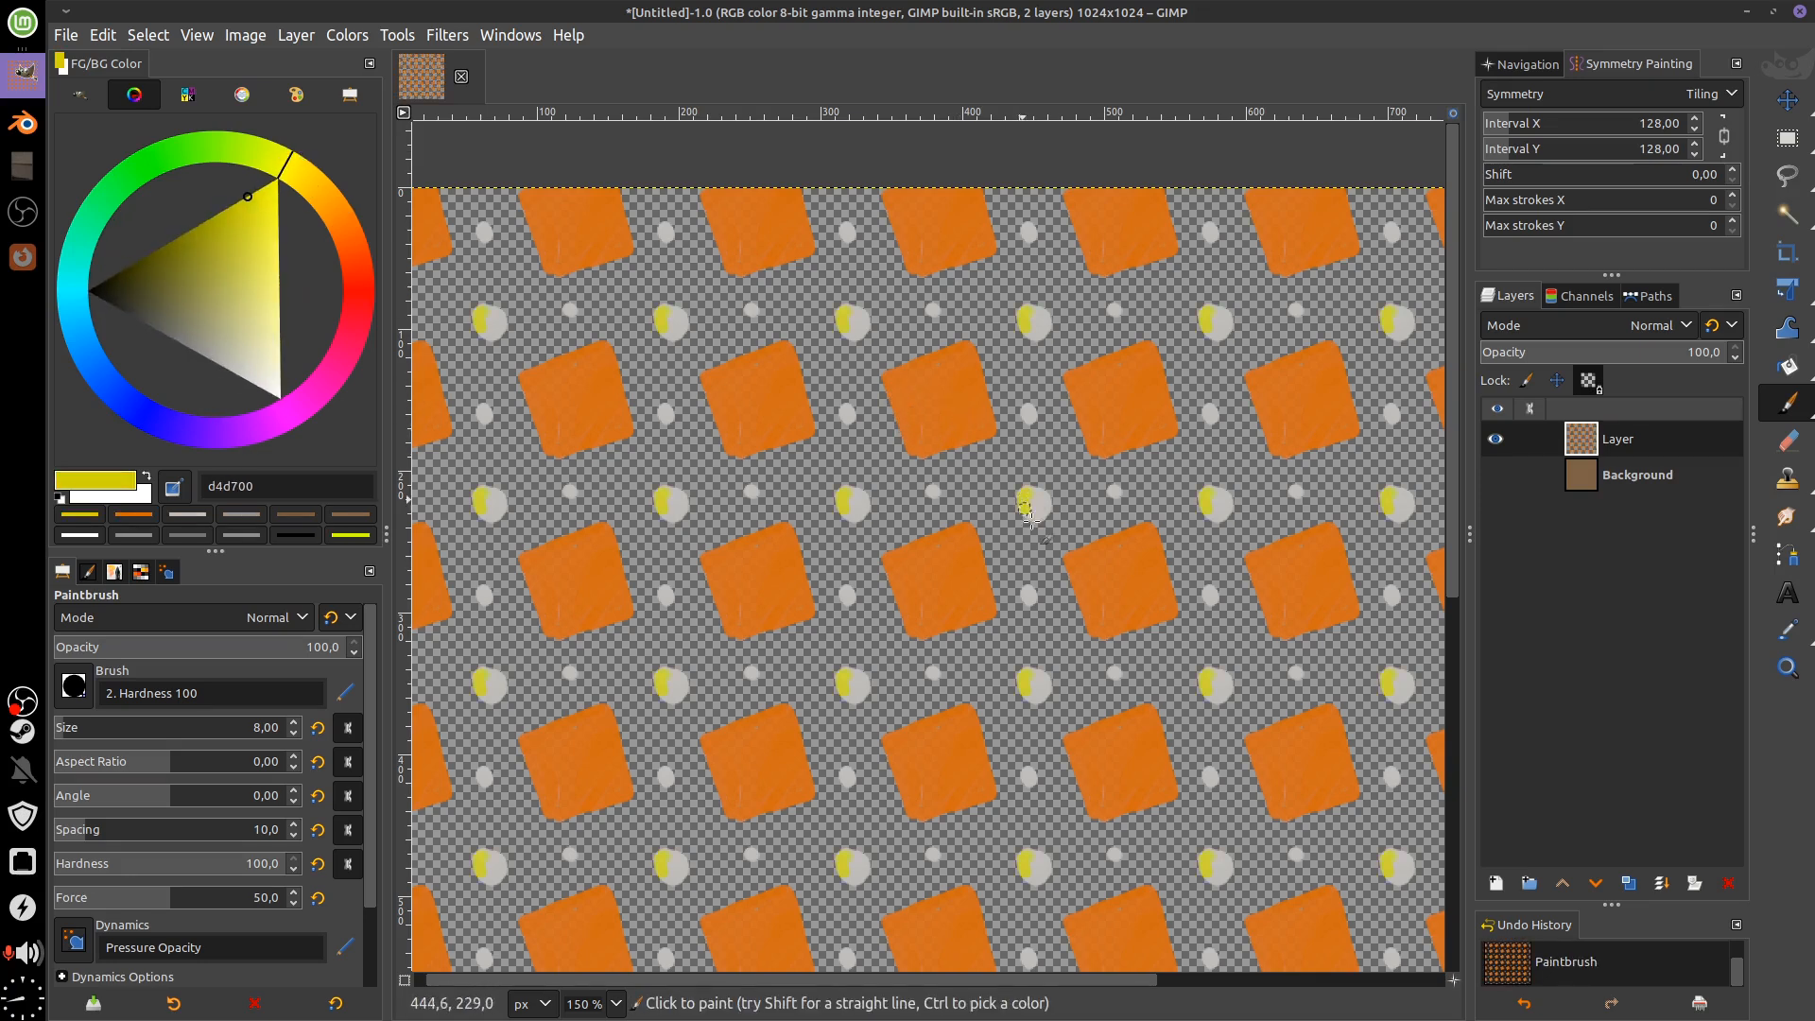
Paint over the small oval stones in red d71300 and the smallest round stones in blue 00b7d7
left_click_drag(288, 154, 359, 276)
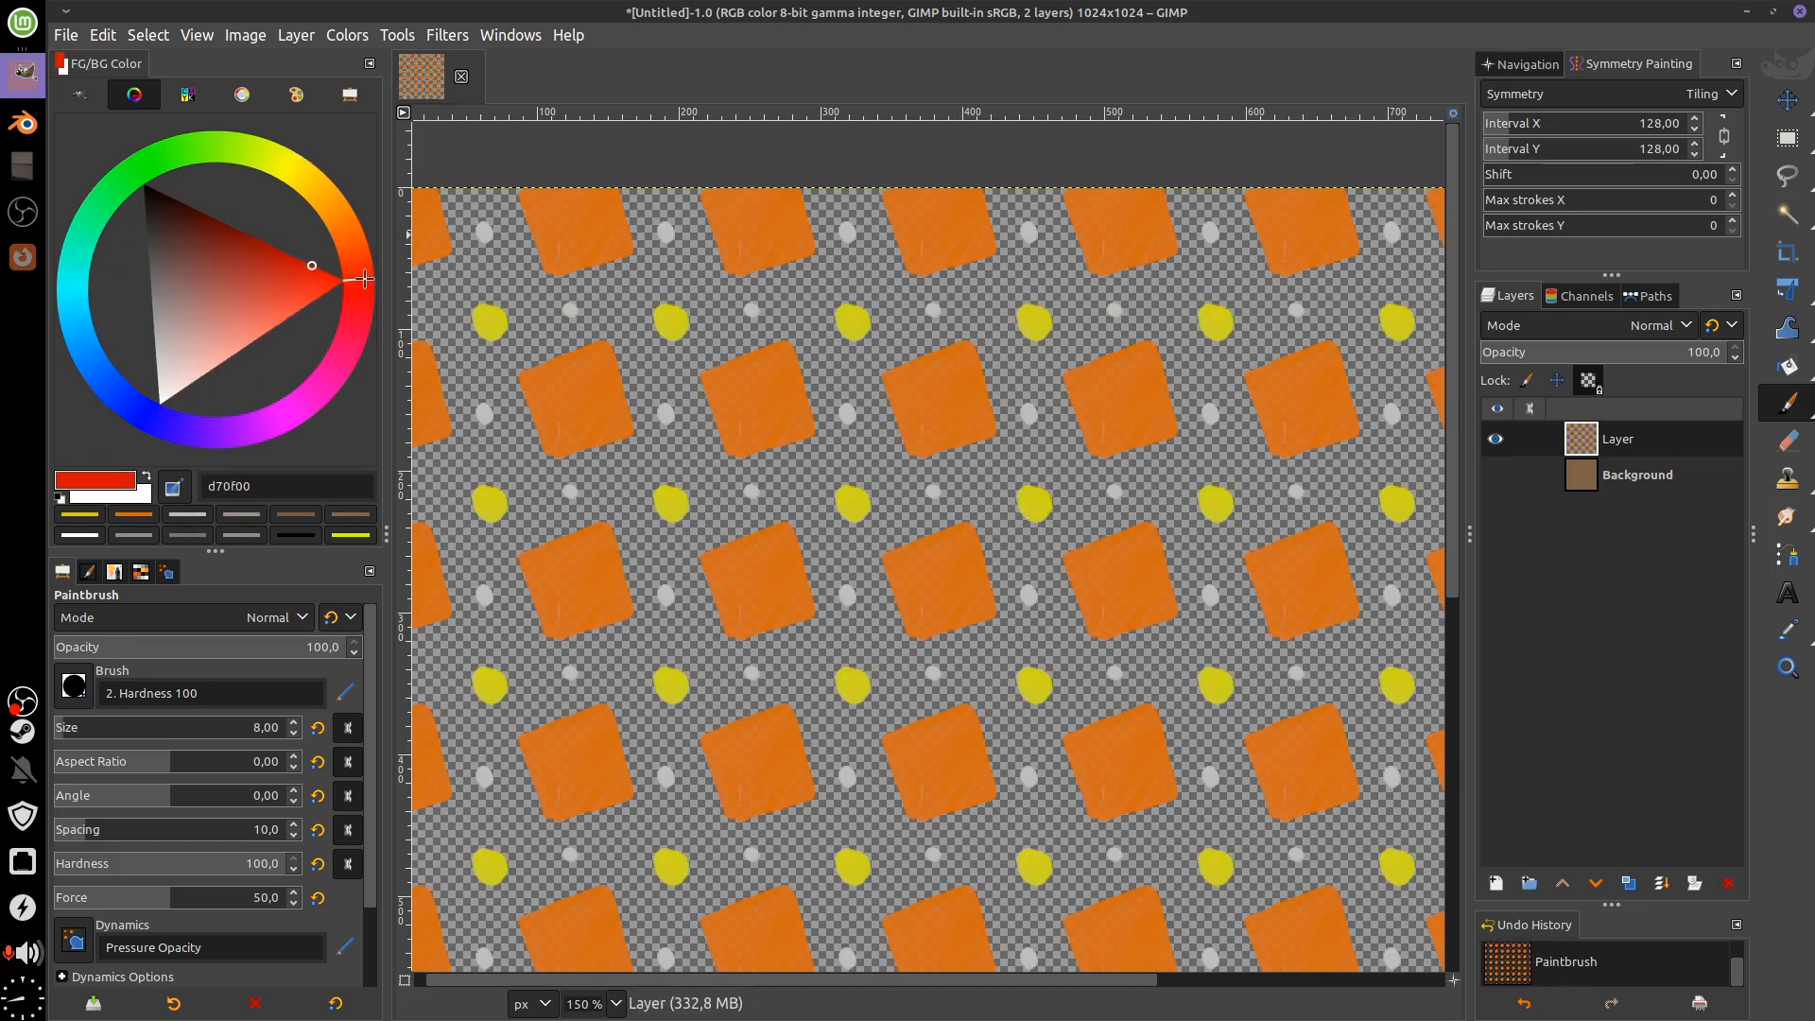
left_click_drag(1026, 407, 1032, 422)
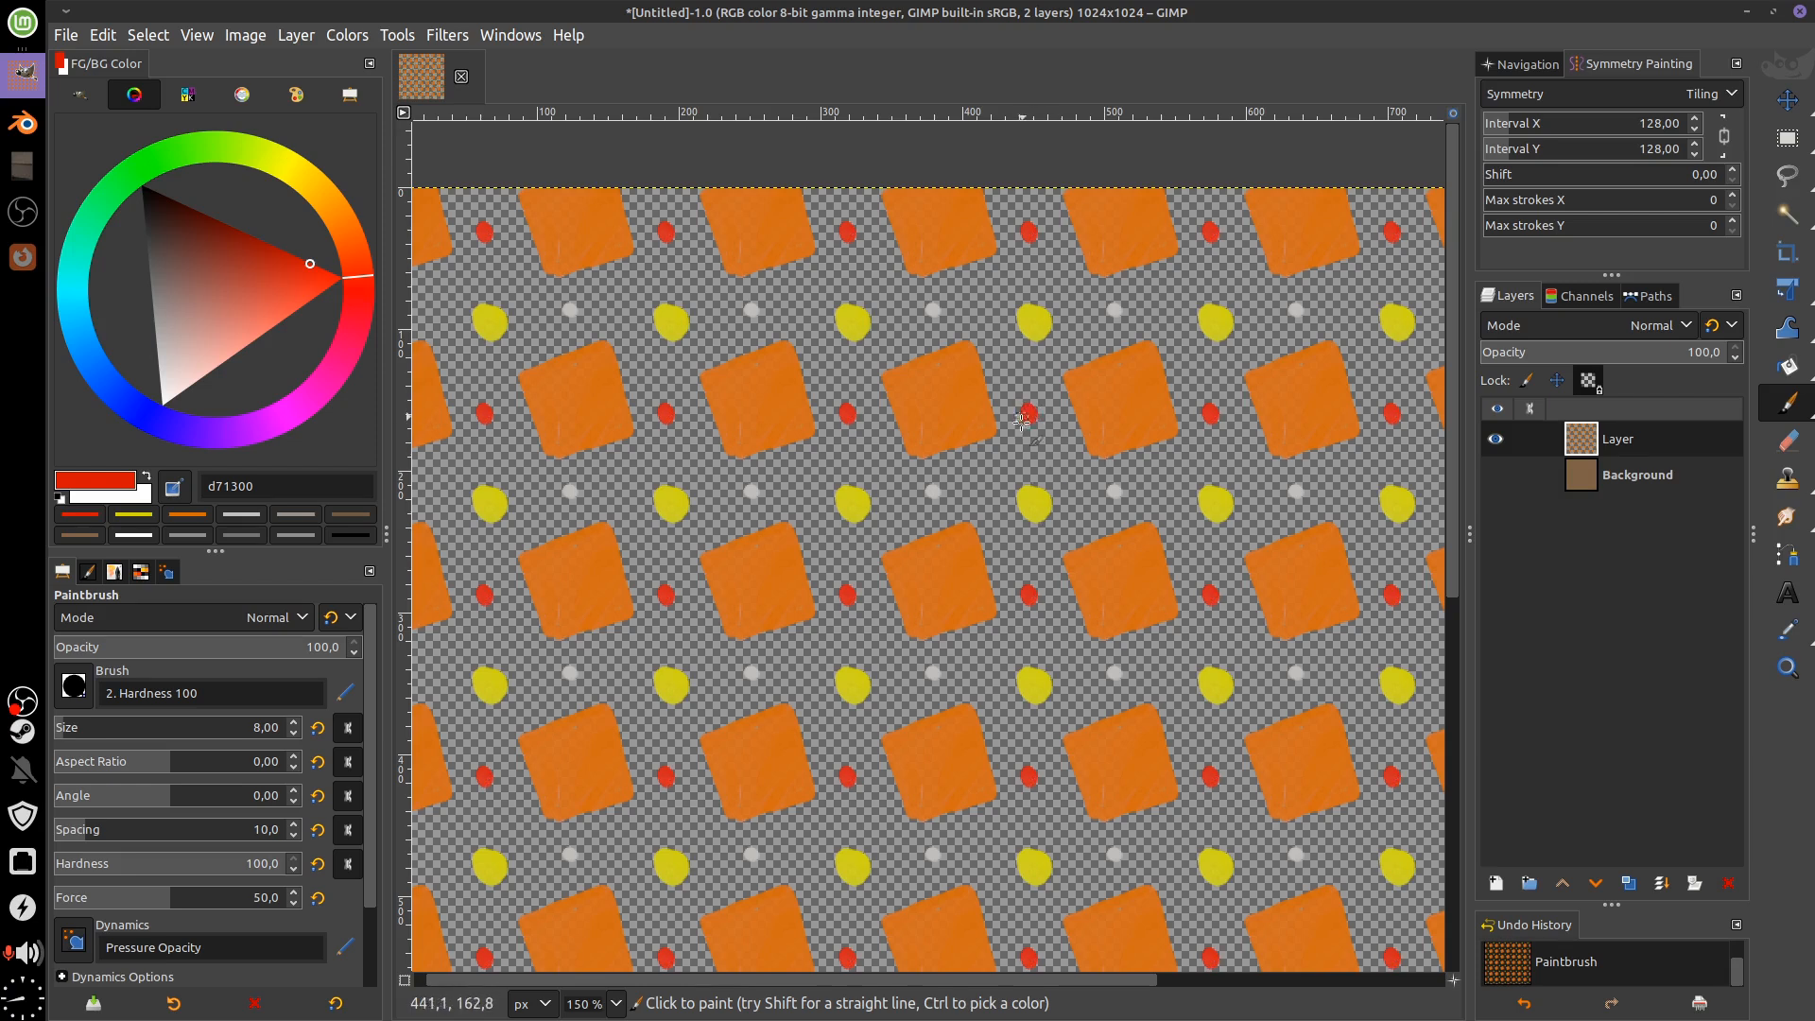
left_click_drag(240, 444, 77, 317)
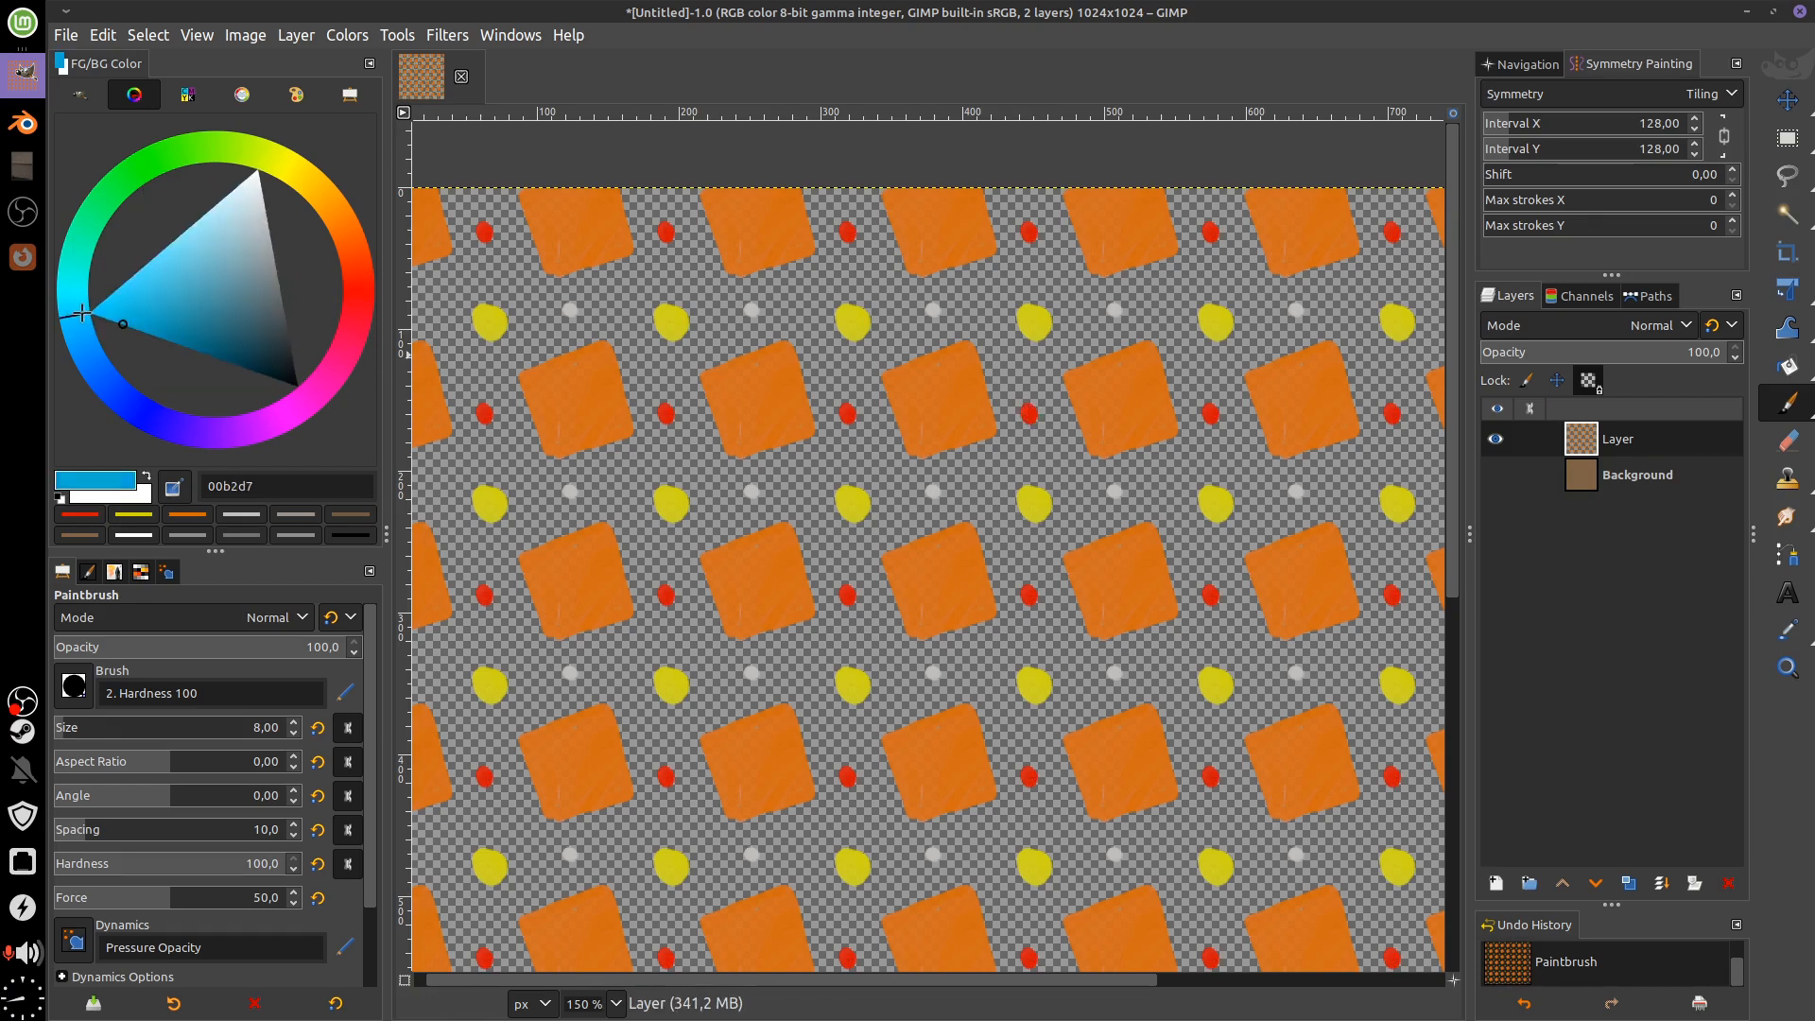
left_click(932, 310)
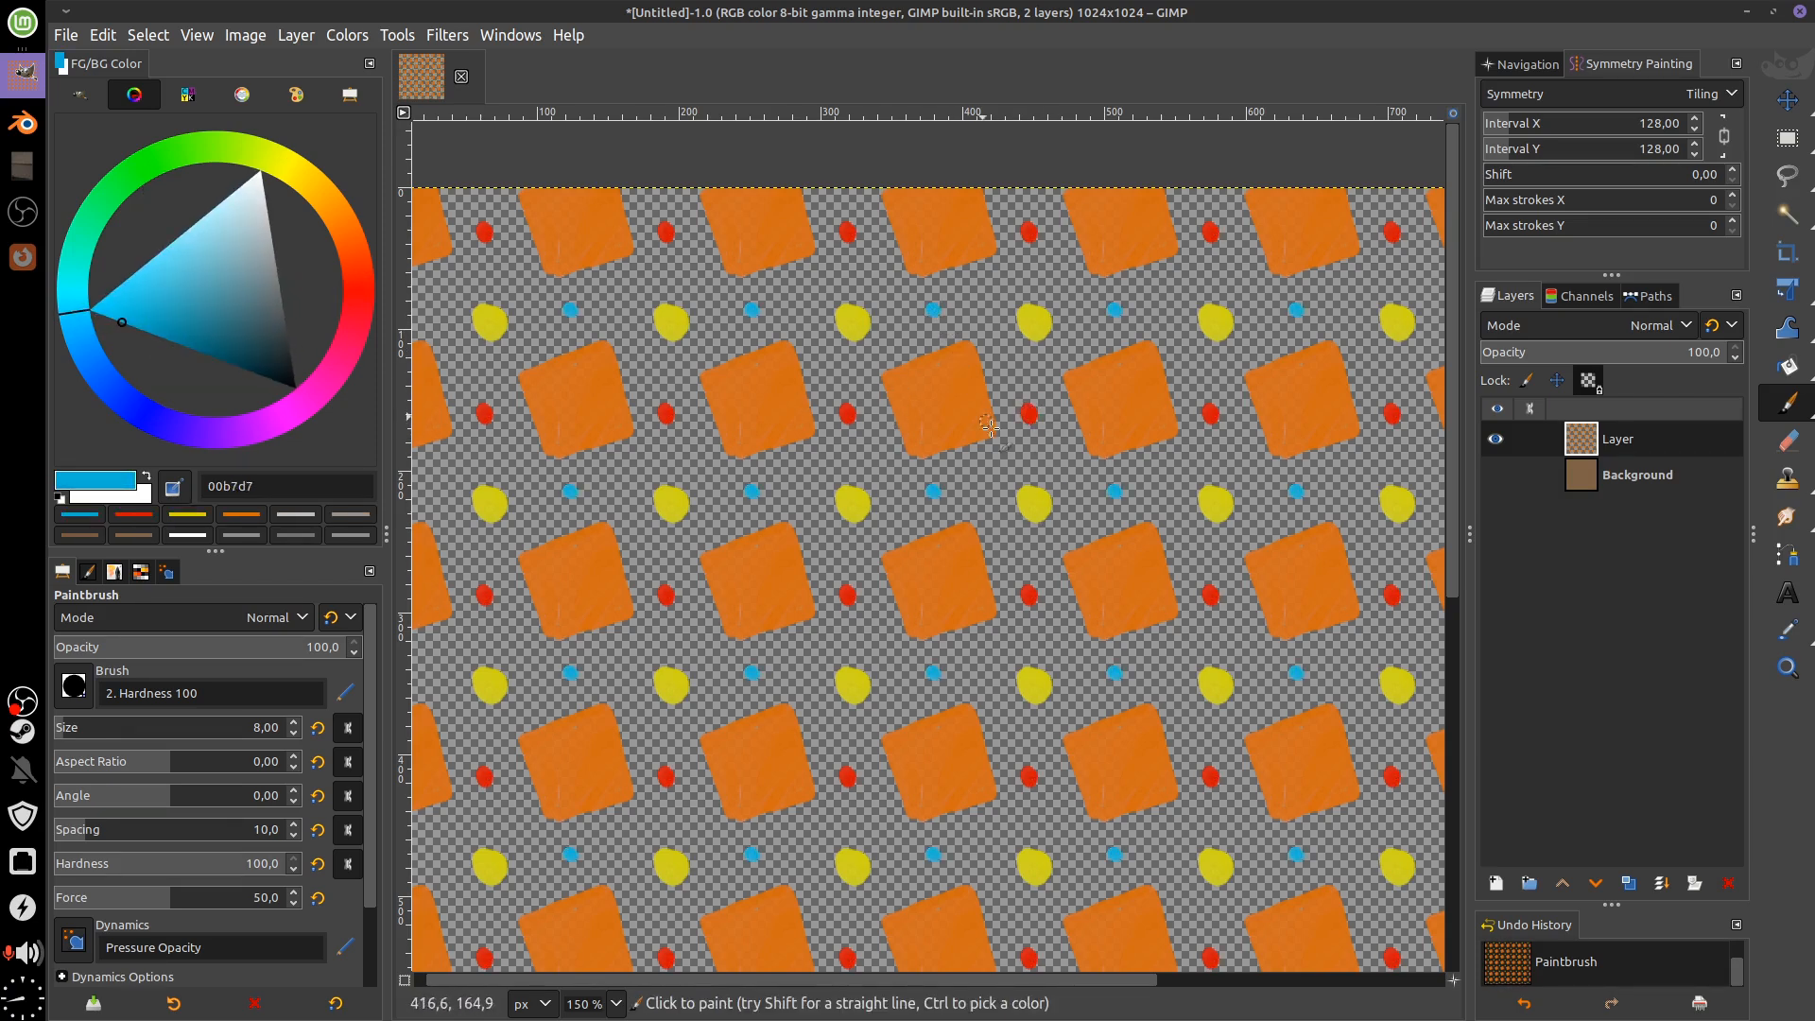
Try a blue stroke across the stones with the alpha channel unlocked, undo it, and lock the alpha channel again
left_click(1590, 380)
mouse_move(1065, 454)
left_mouse_down()
mouse_move(1189, 321)
mouse_move(1210, 341)
left_mouse_up()
key("ctrl+z")
key("ctrl+z")
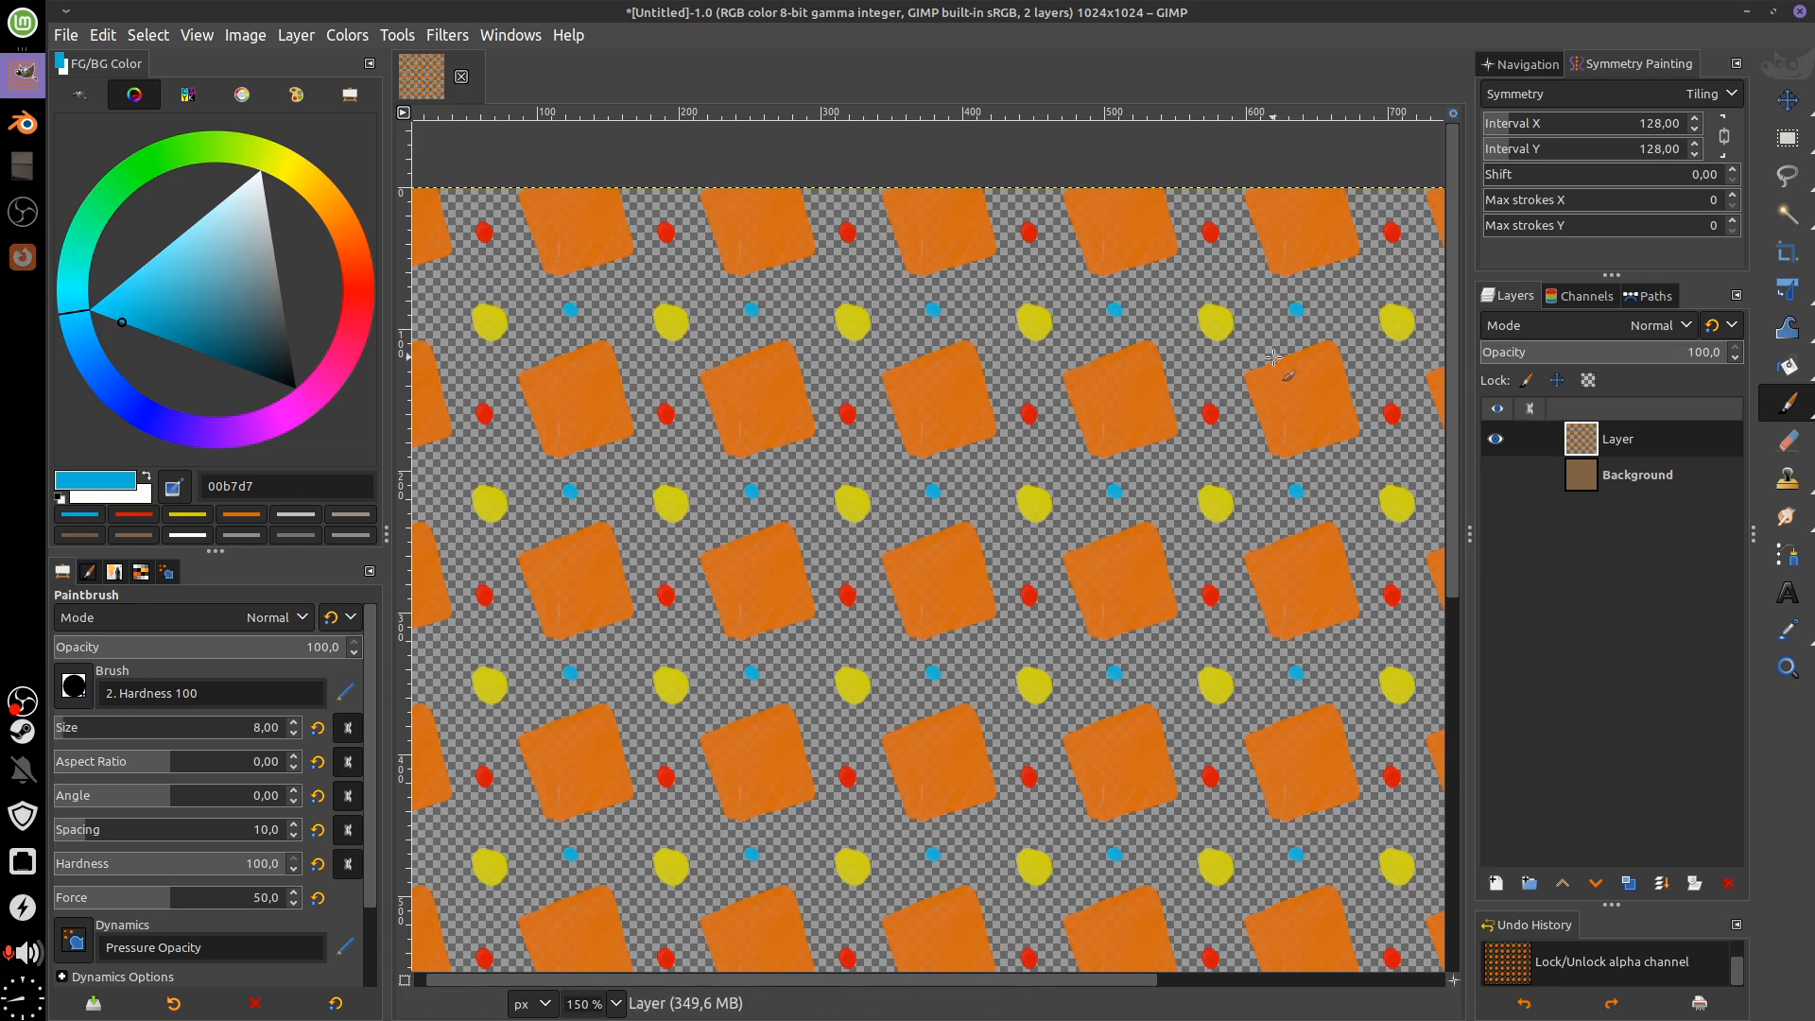
left_click(1589, 380)
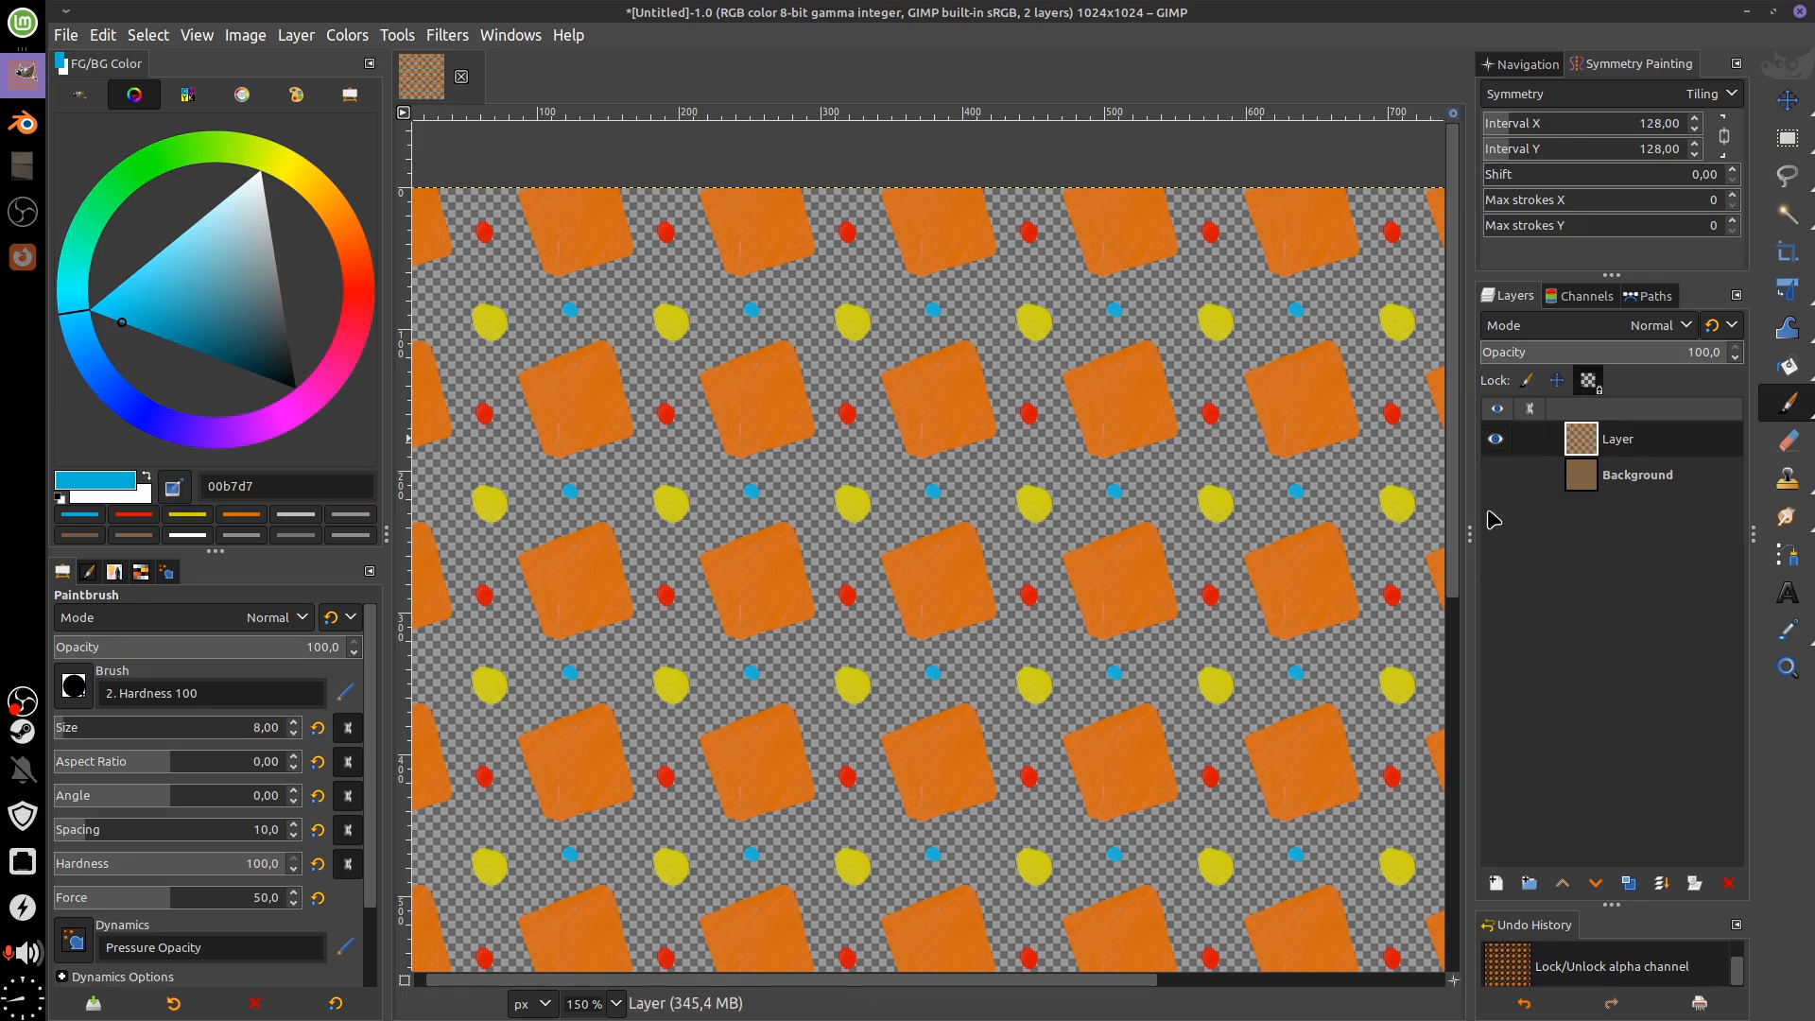
Try to paint and then erase in the transparent gap between the stones while the alpha channel is locked
left_click(1170, 325)
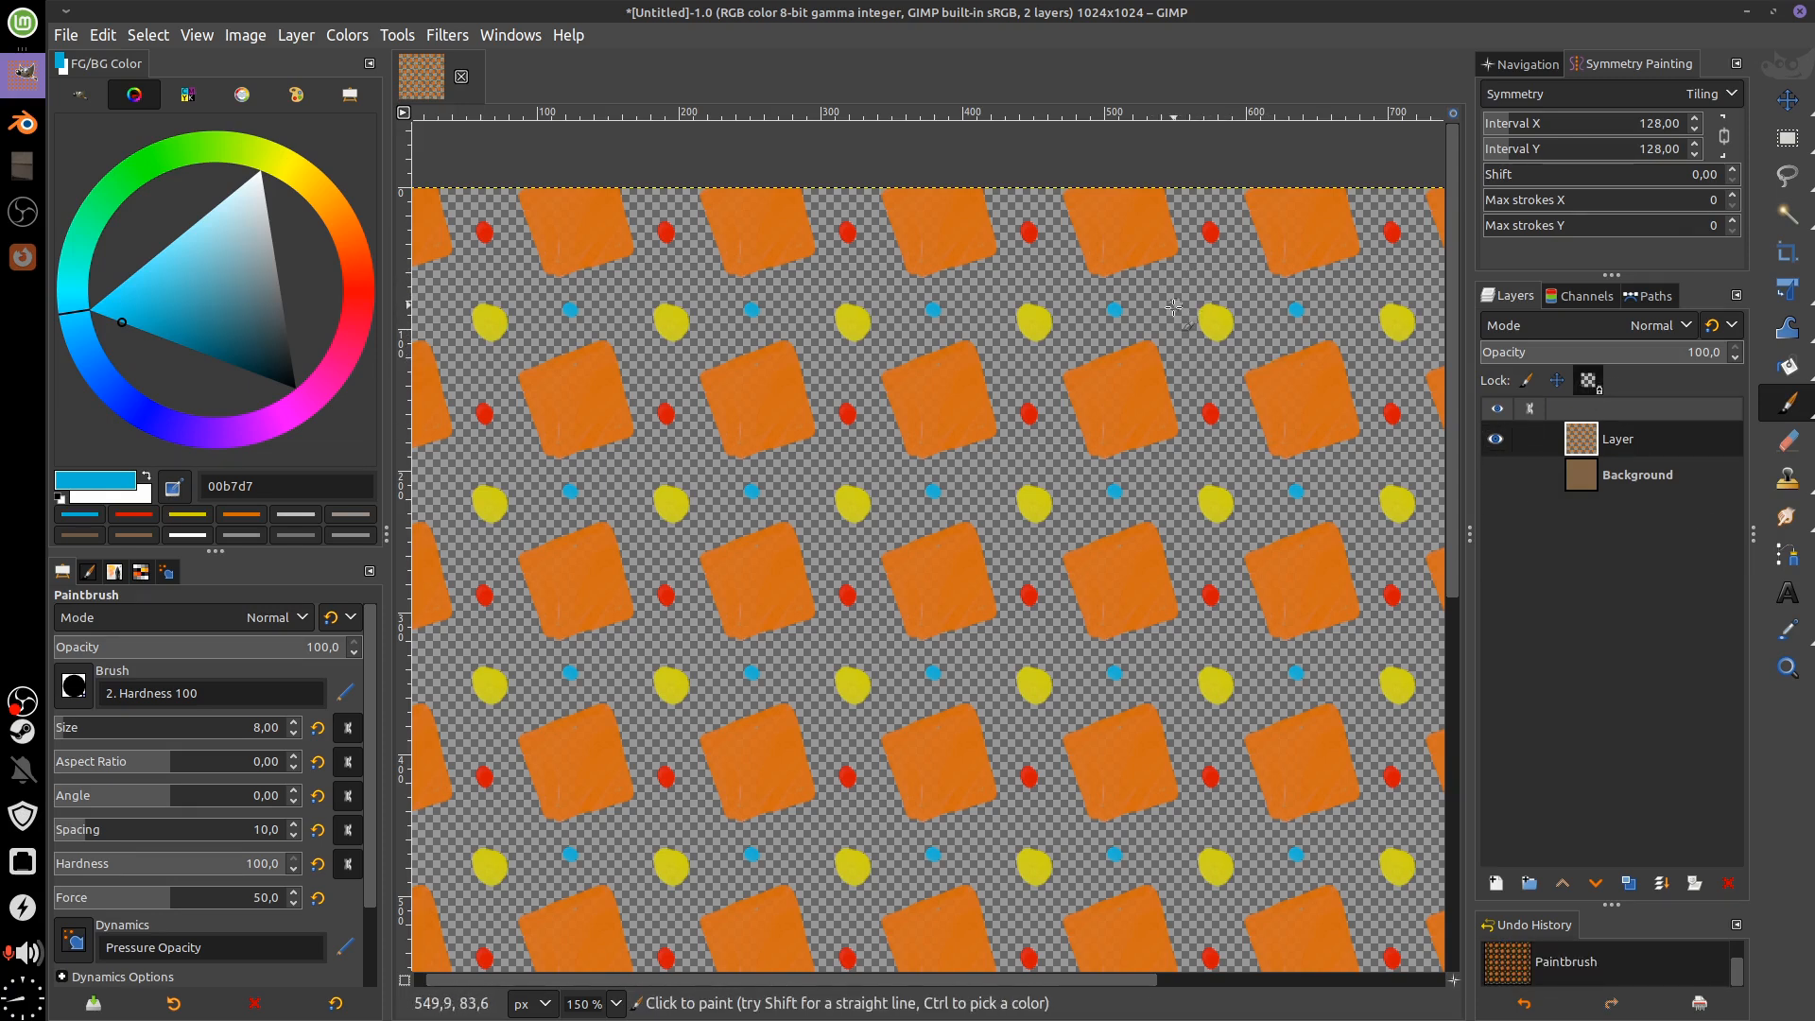
key("shift+e")
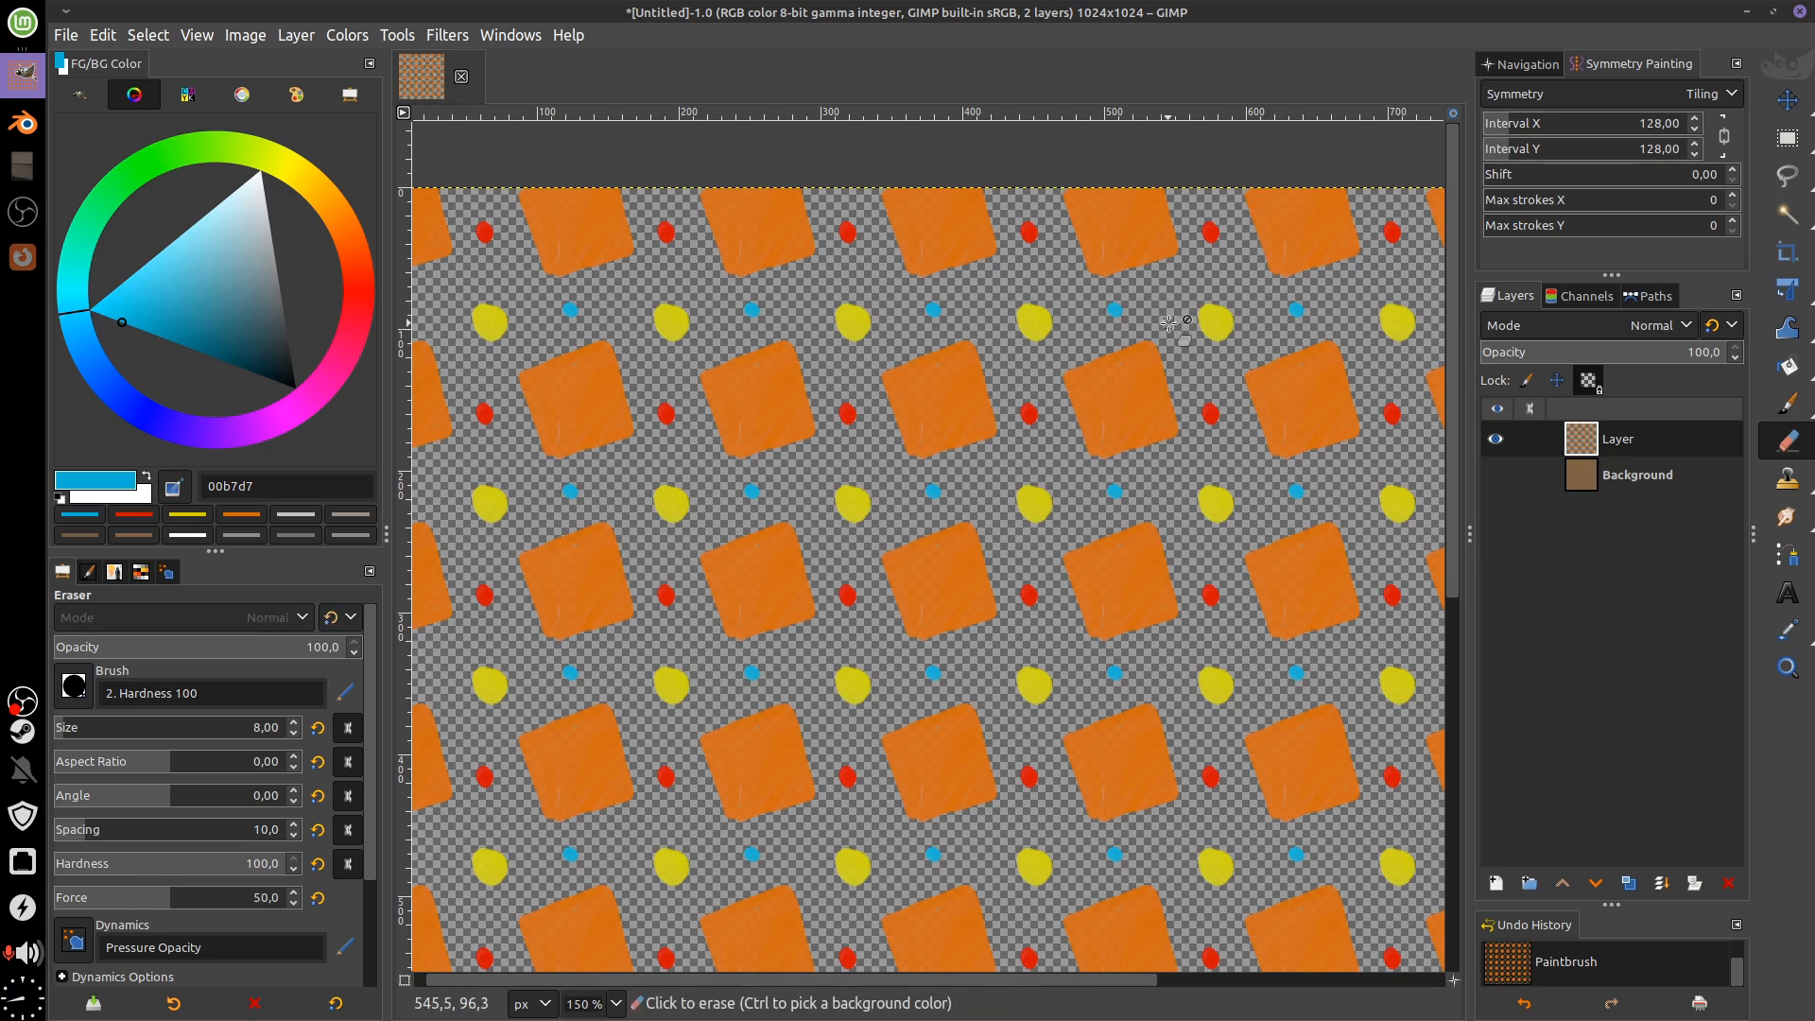
left_click(1170, 323)
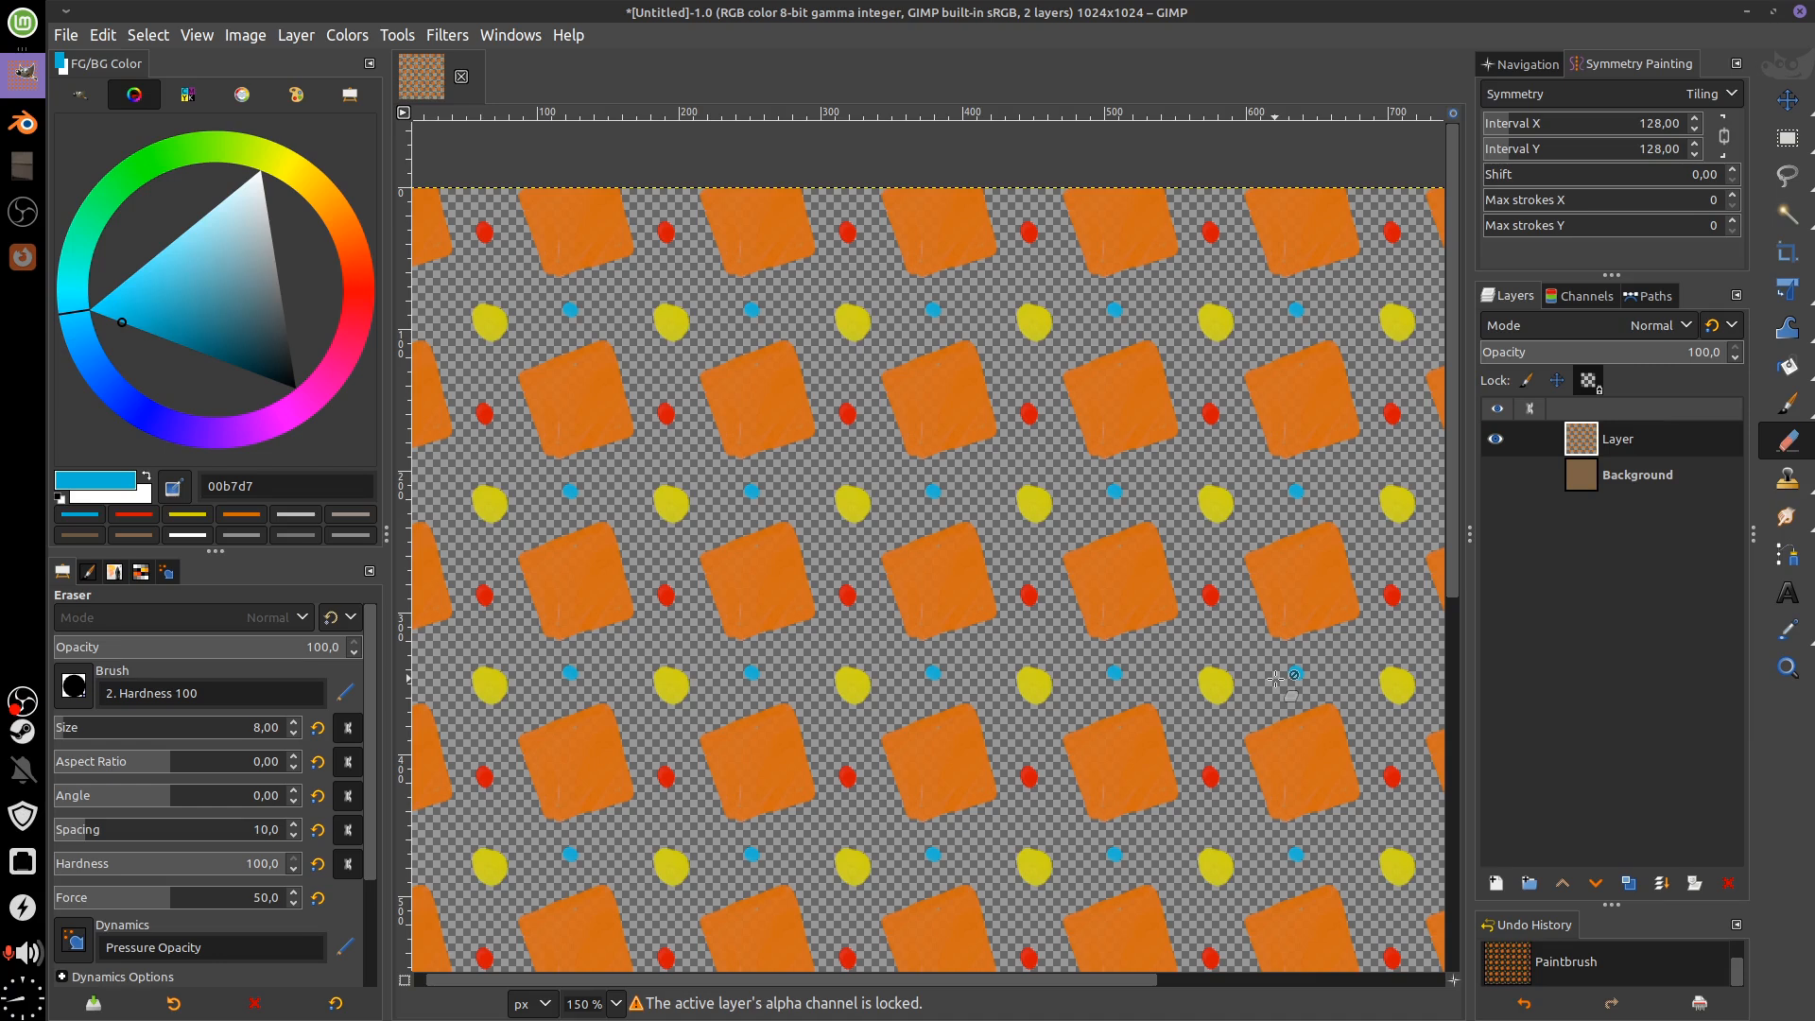
Unlock the layer's alpha channel, try erasing strips across the square stones, and undo the eraser strokes
left_click(1588, 380)
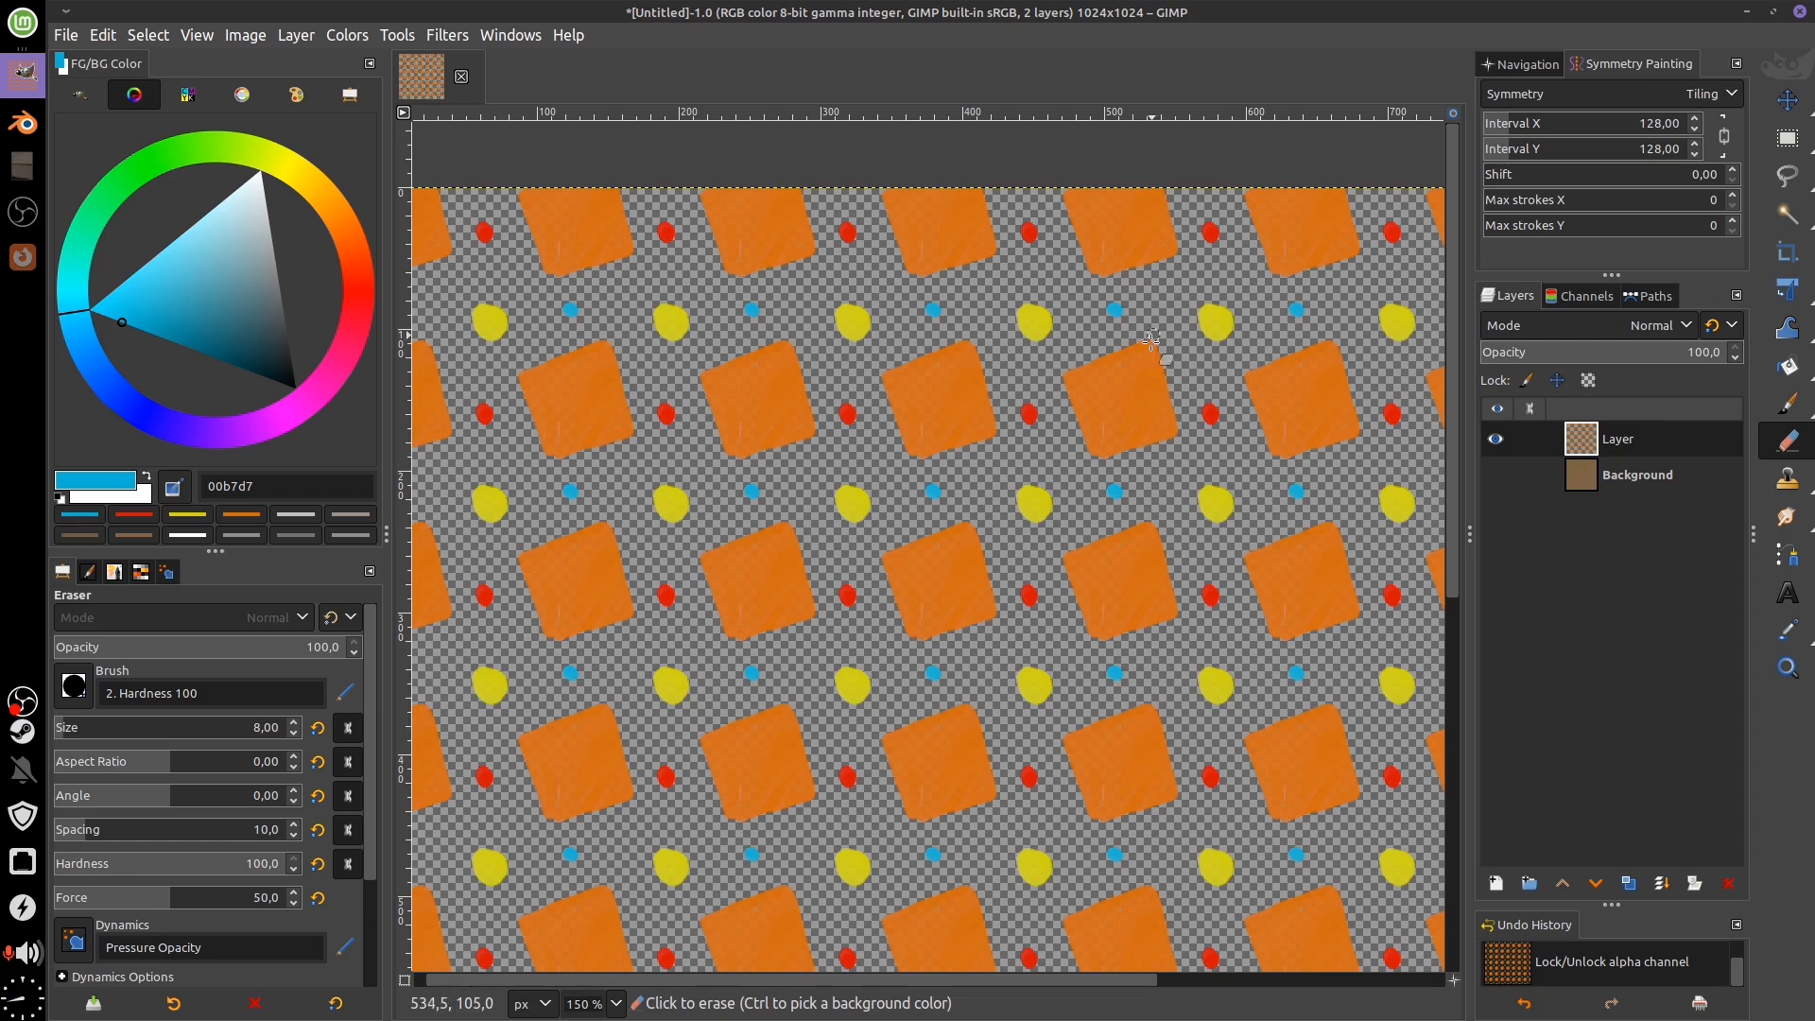
left_click_drag(1152, 339, 1118, 465)
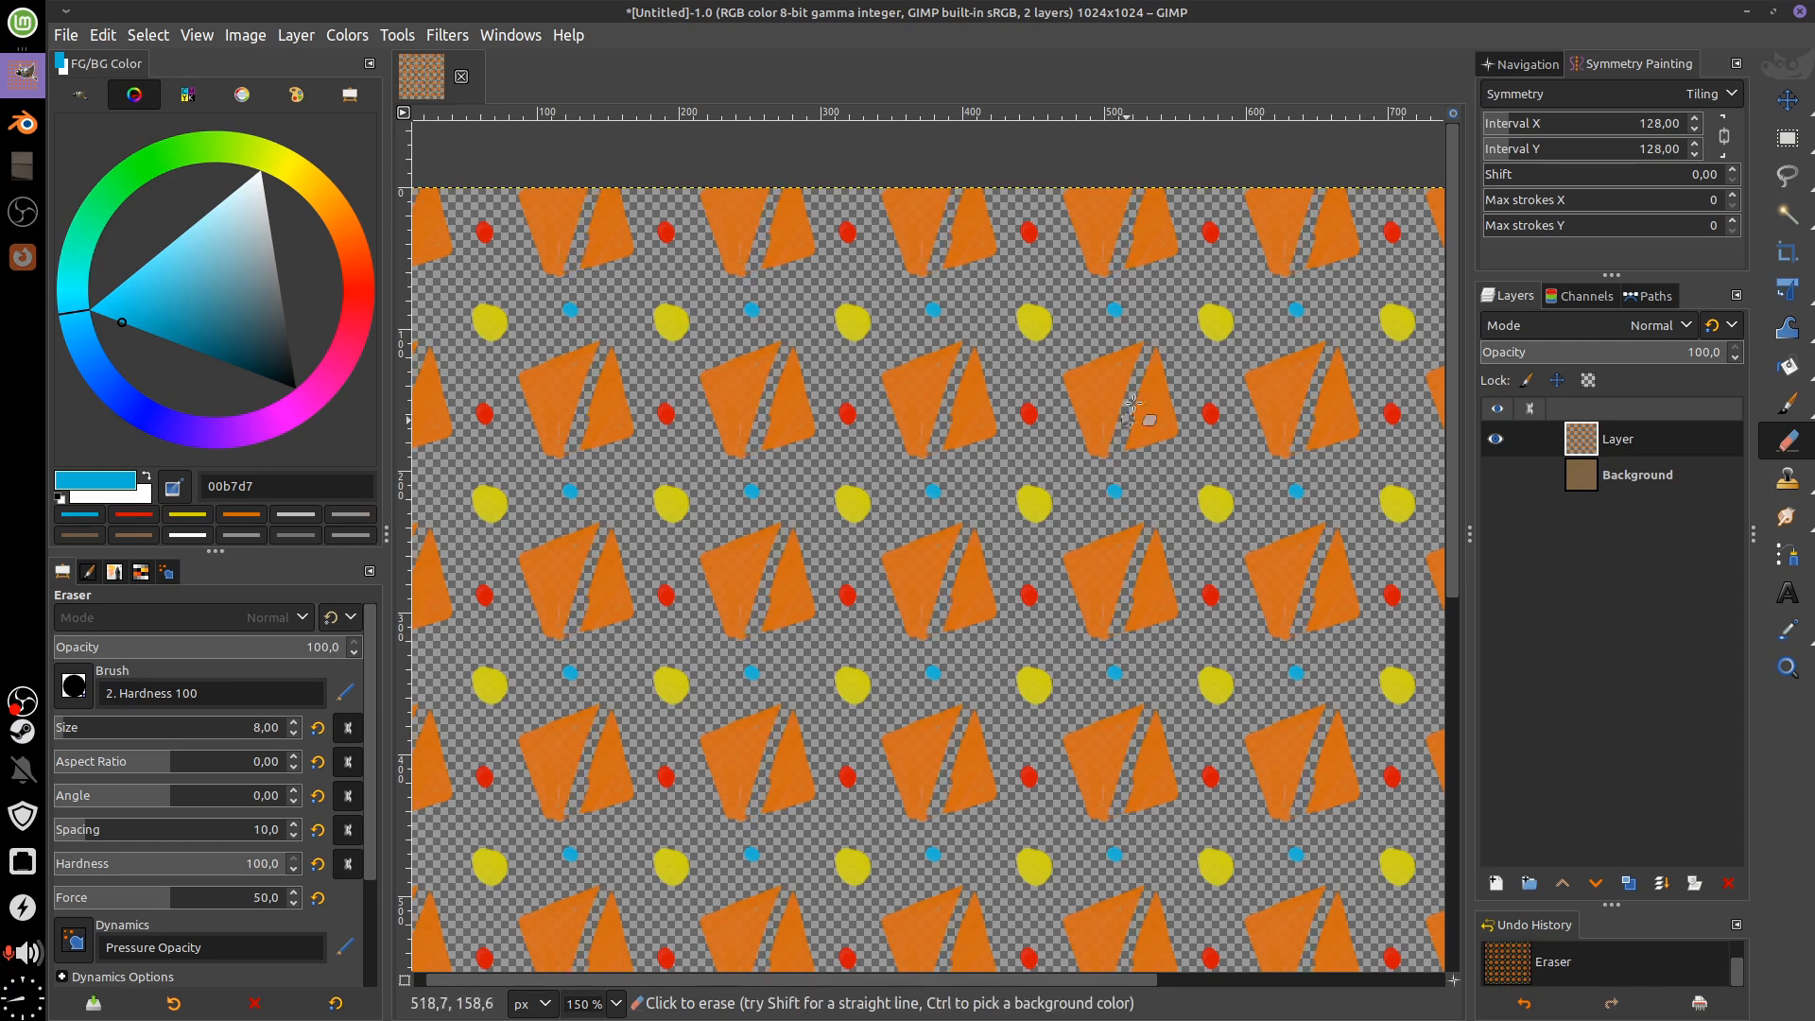
key("ctrl+z")
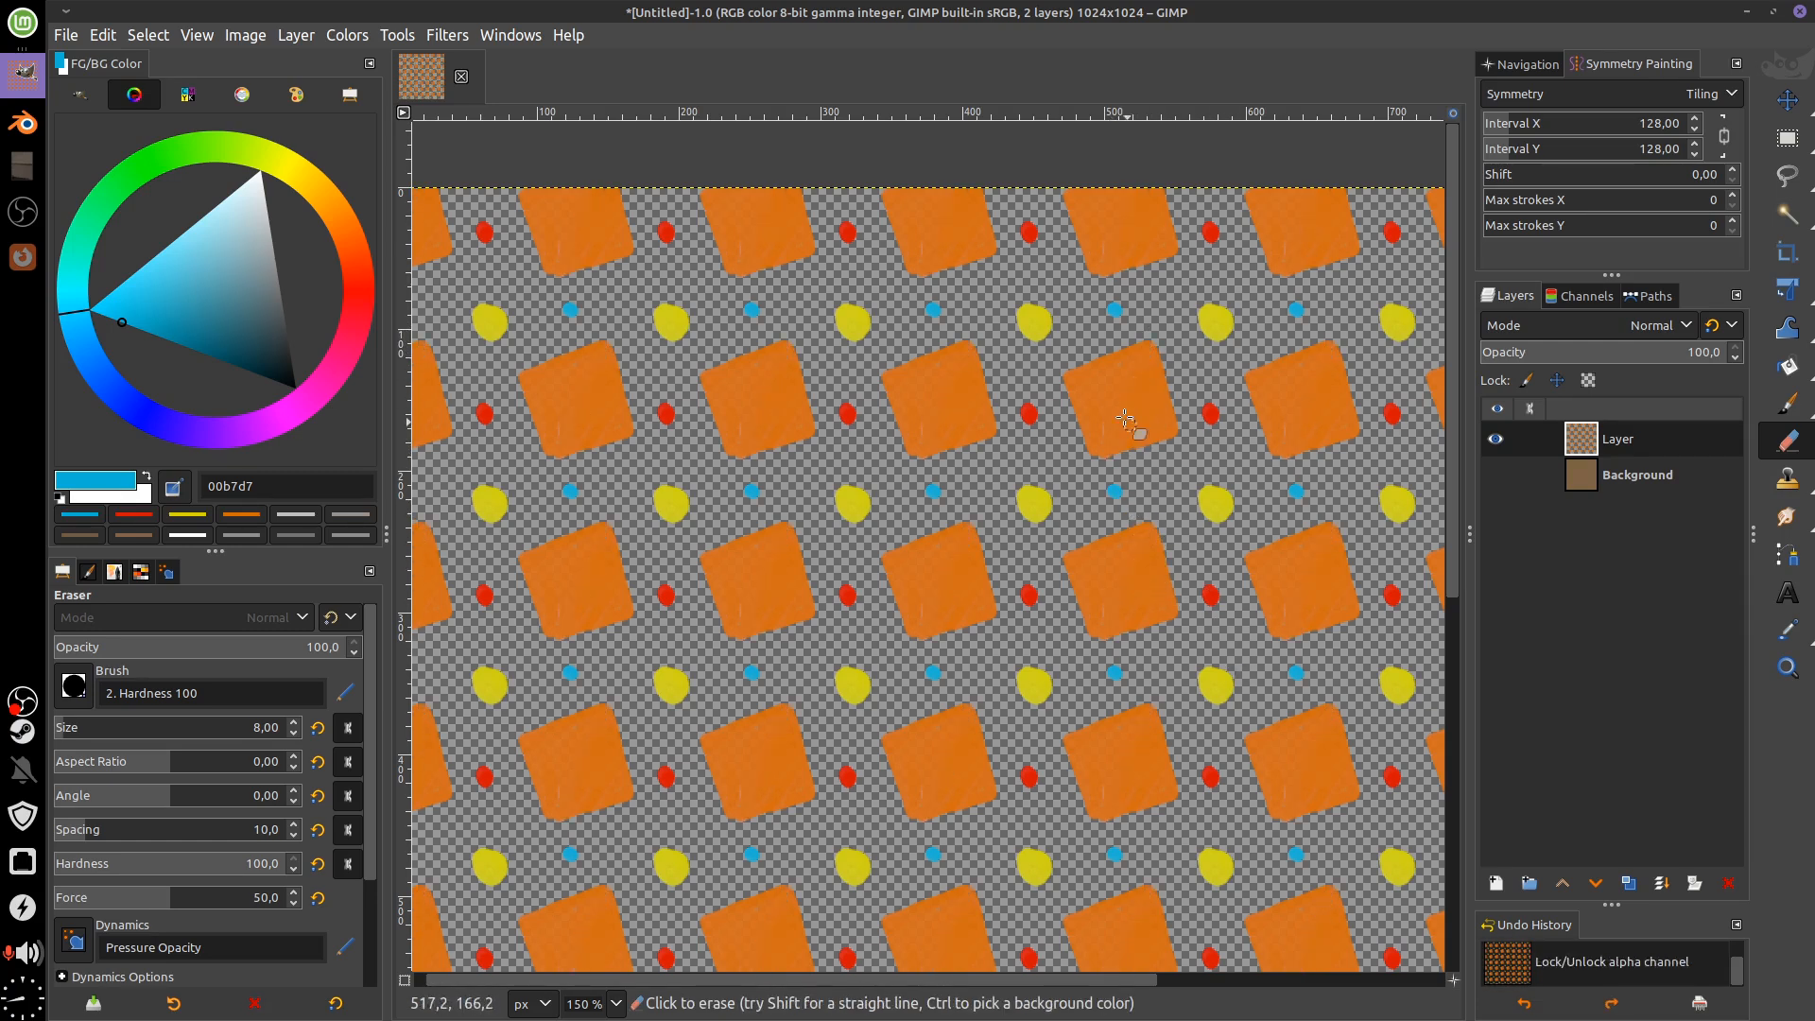
mouse_move(1061, 407)
left_mouse_down()
mouse_move(1167, 369)
mouse_move(1134, 462)
left_mouse_up()
key("ctrl+z")
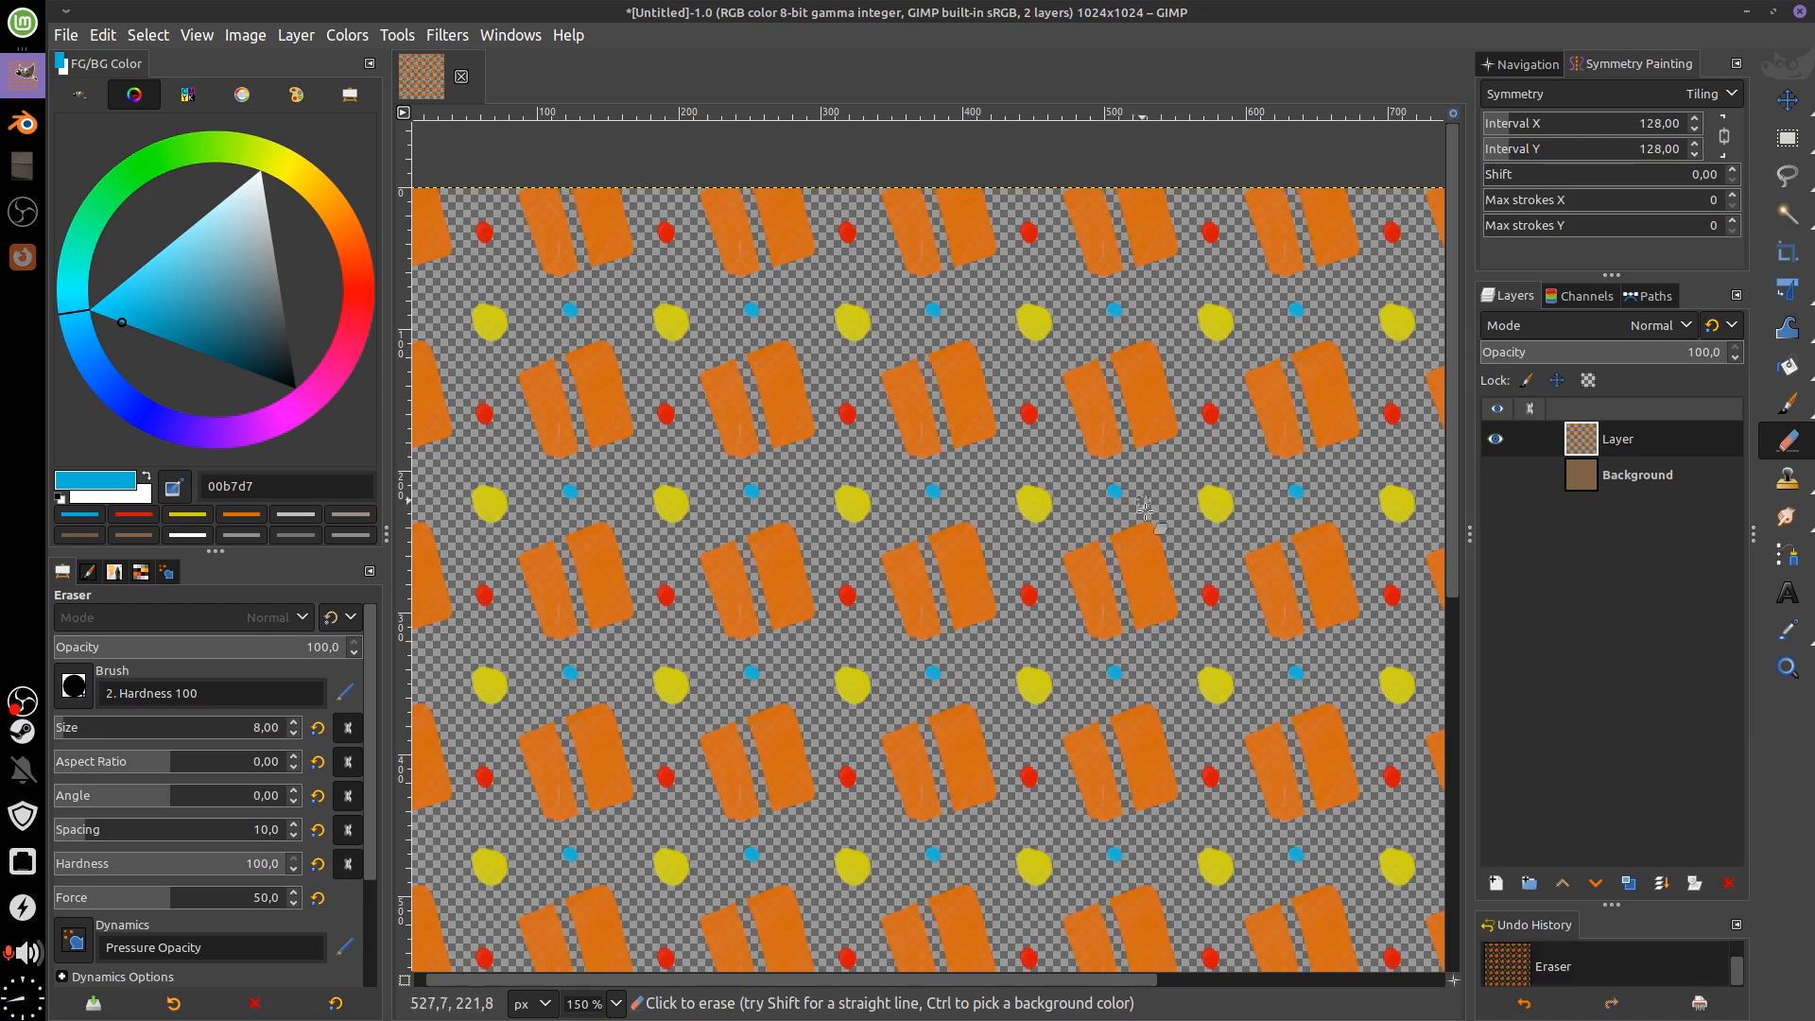
key("ctrl+z")
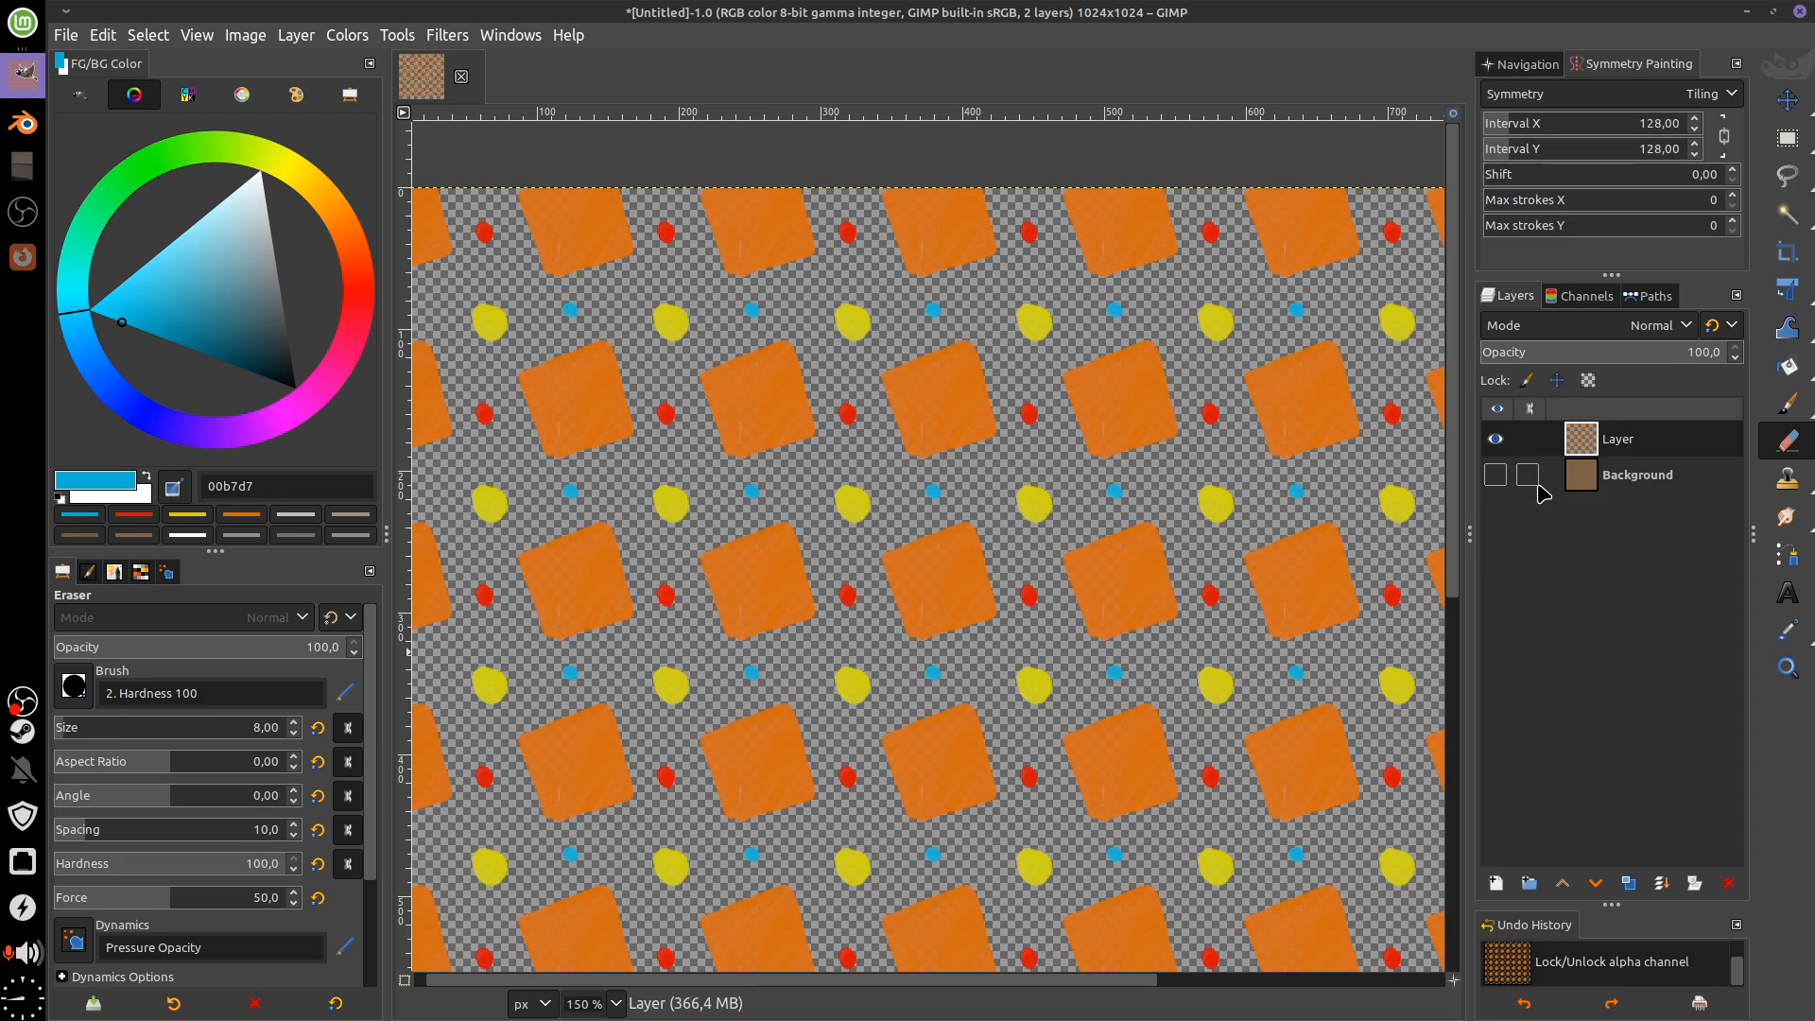
Try the layer's pixel, position and alpha channel locks, and switch all of them off again
scroll(1099, 526, "down", 1)
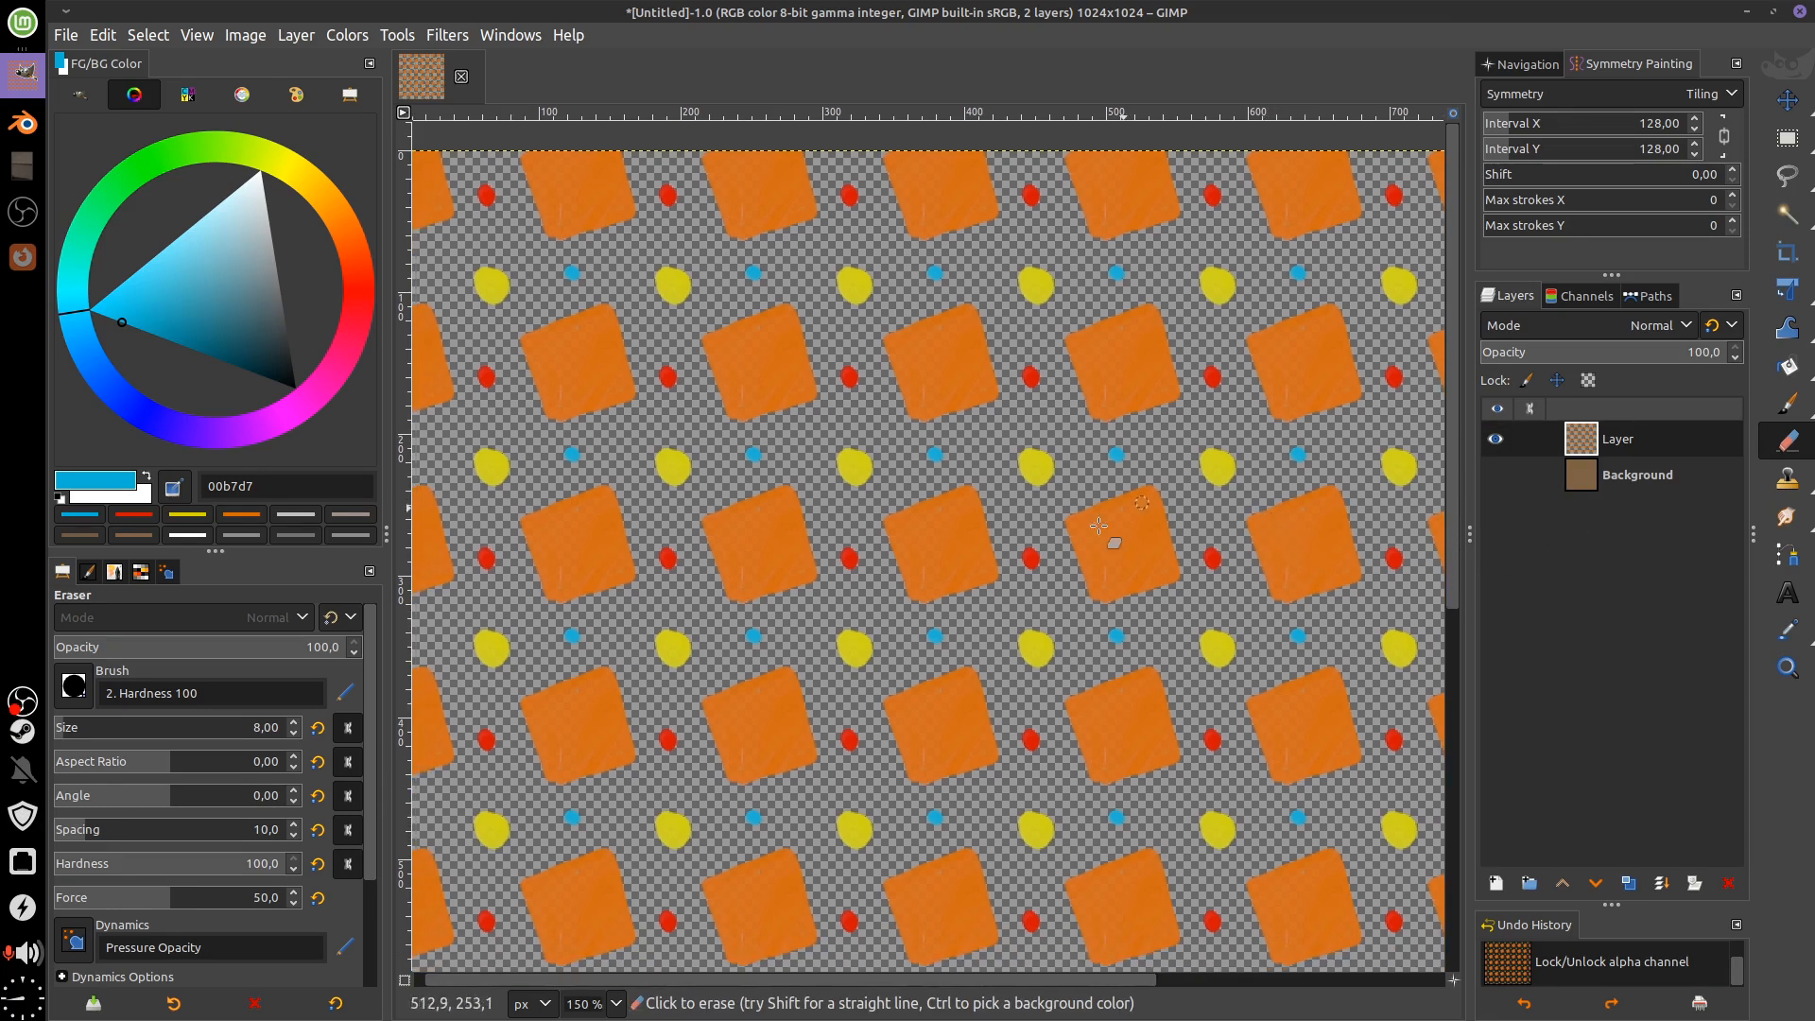
left_click(1557, 380)
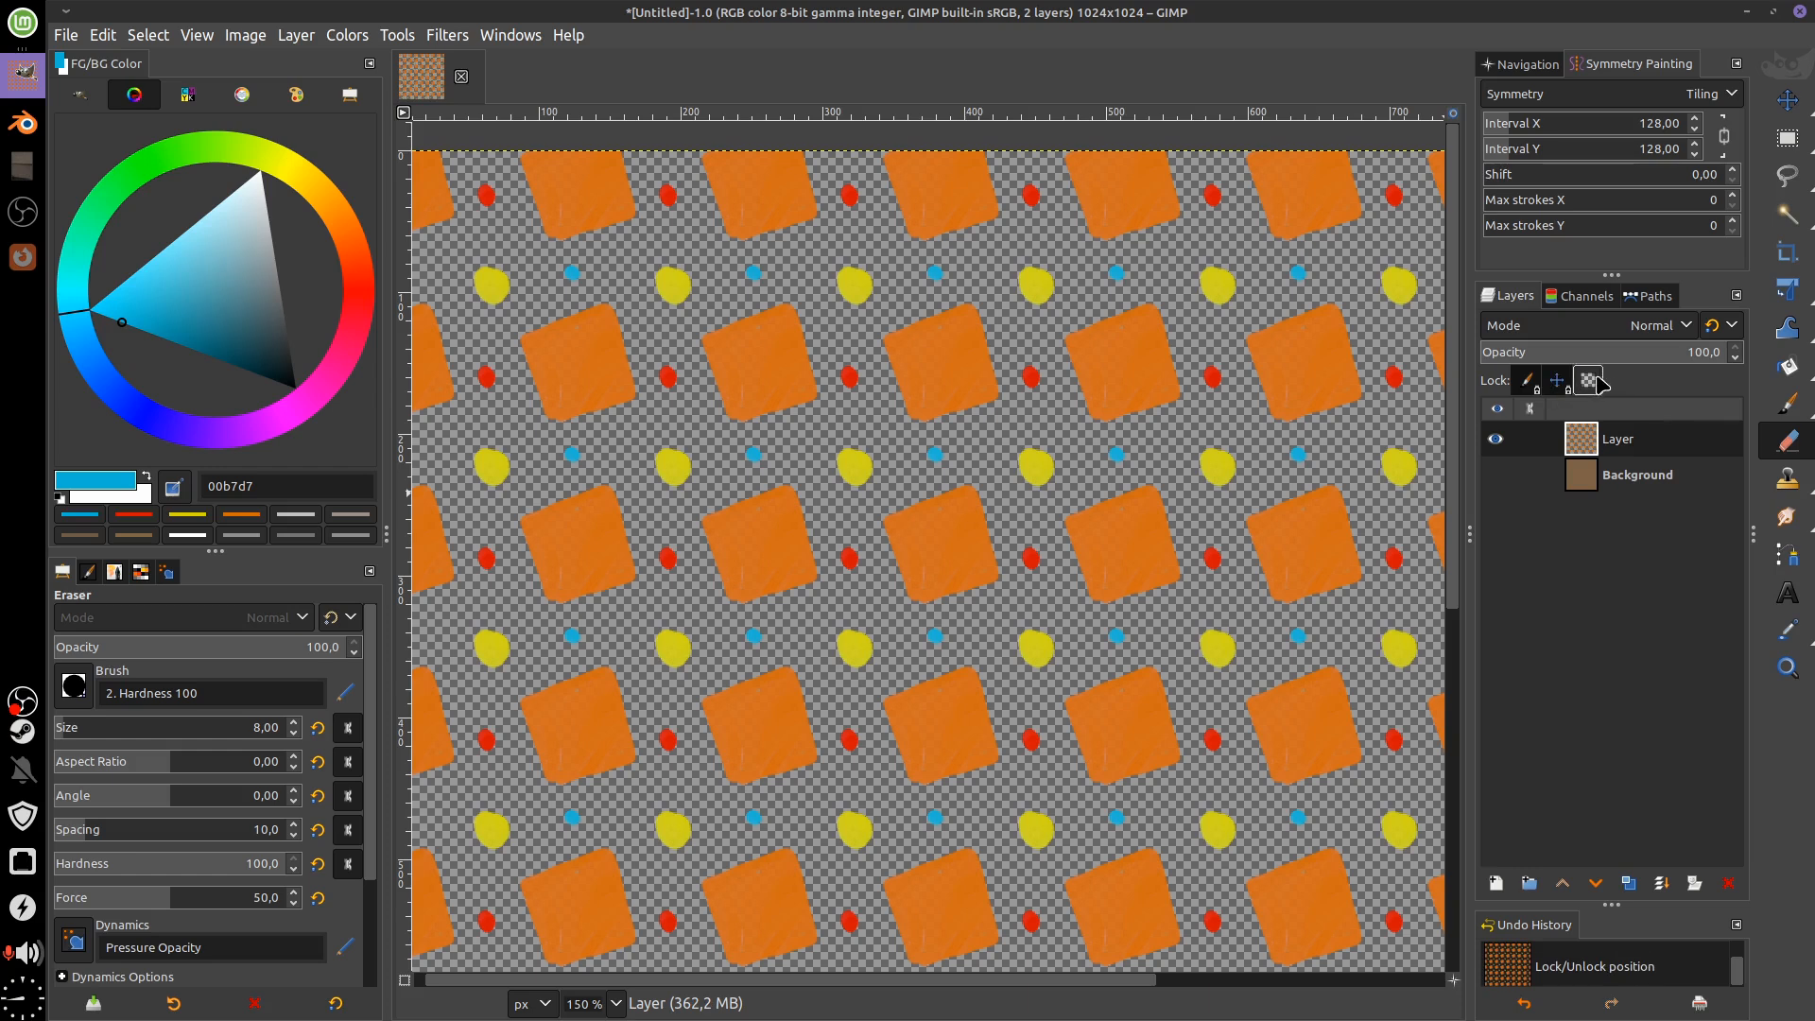
left_click(1596, 379)
left_click(1528, 380)
left_click(1592, 381)
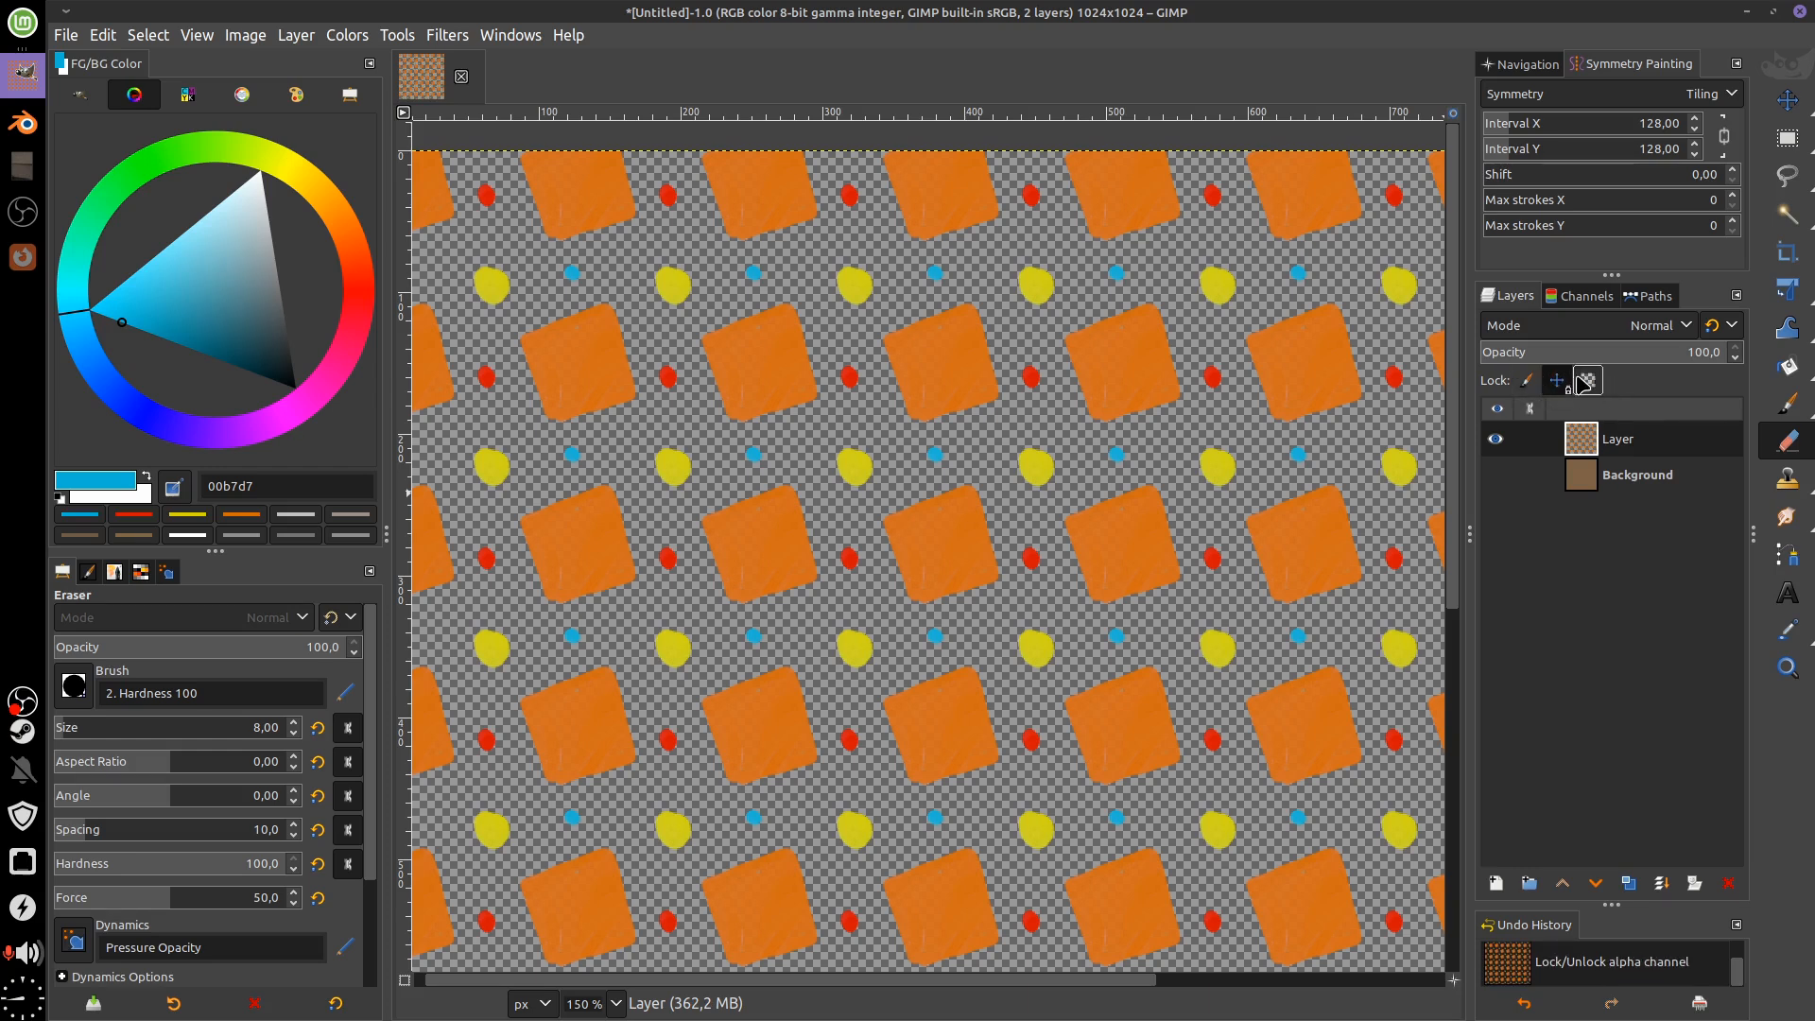
left_click(1557, 380)
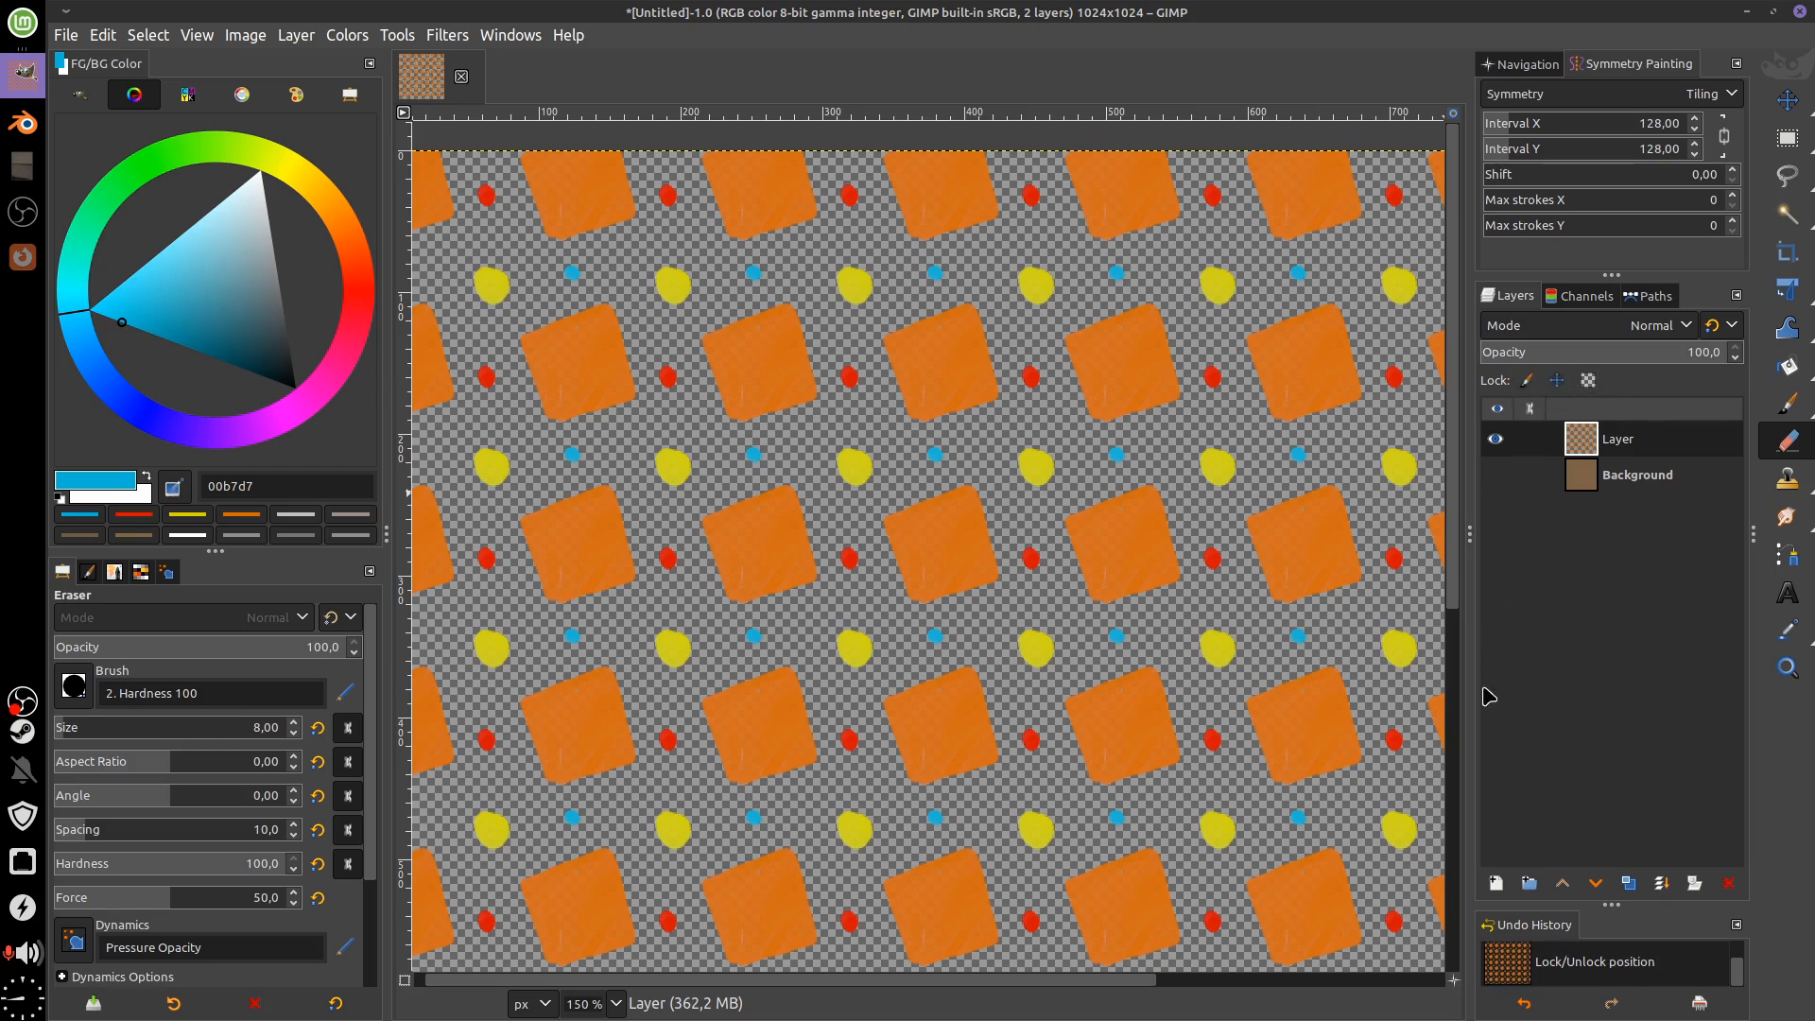
Show the Background layer and look over the stone layer's opacity and blend mode options
left_click(1497, 476)
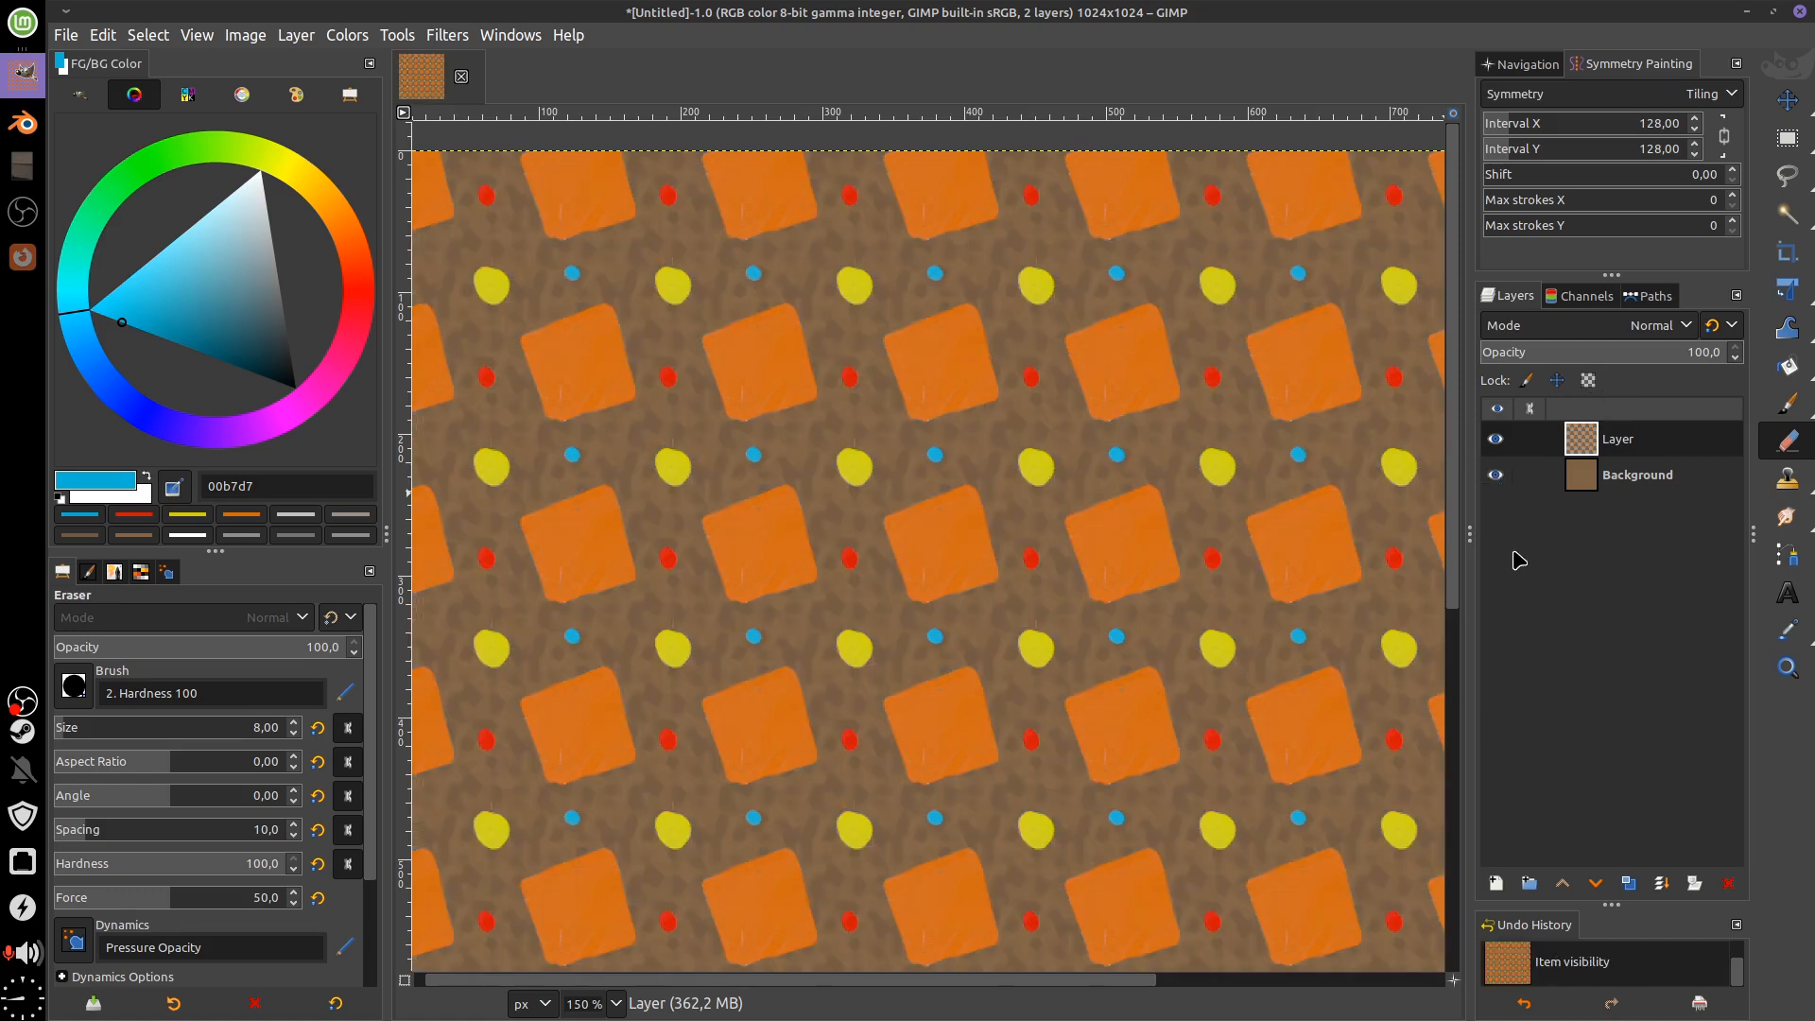
left_click(1707, 353)
left_click_drag(1707, 353, 1748, 364)
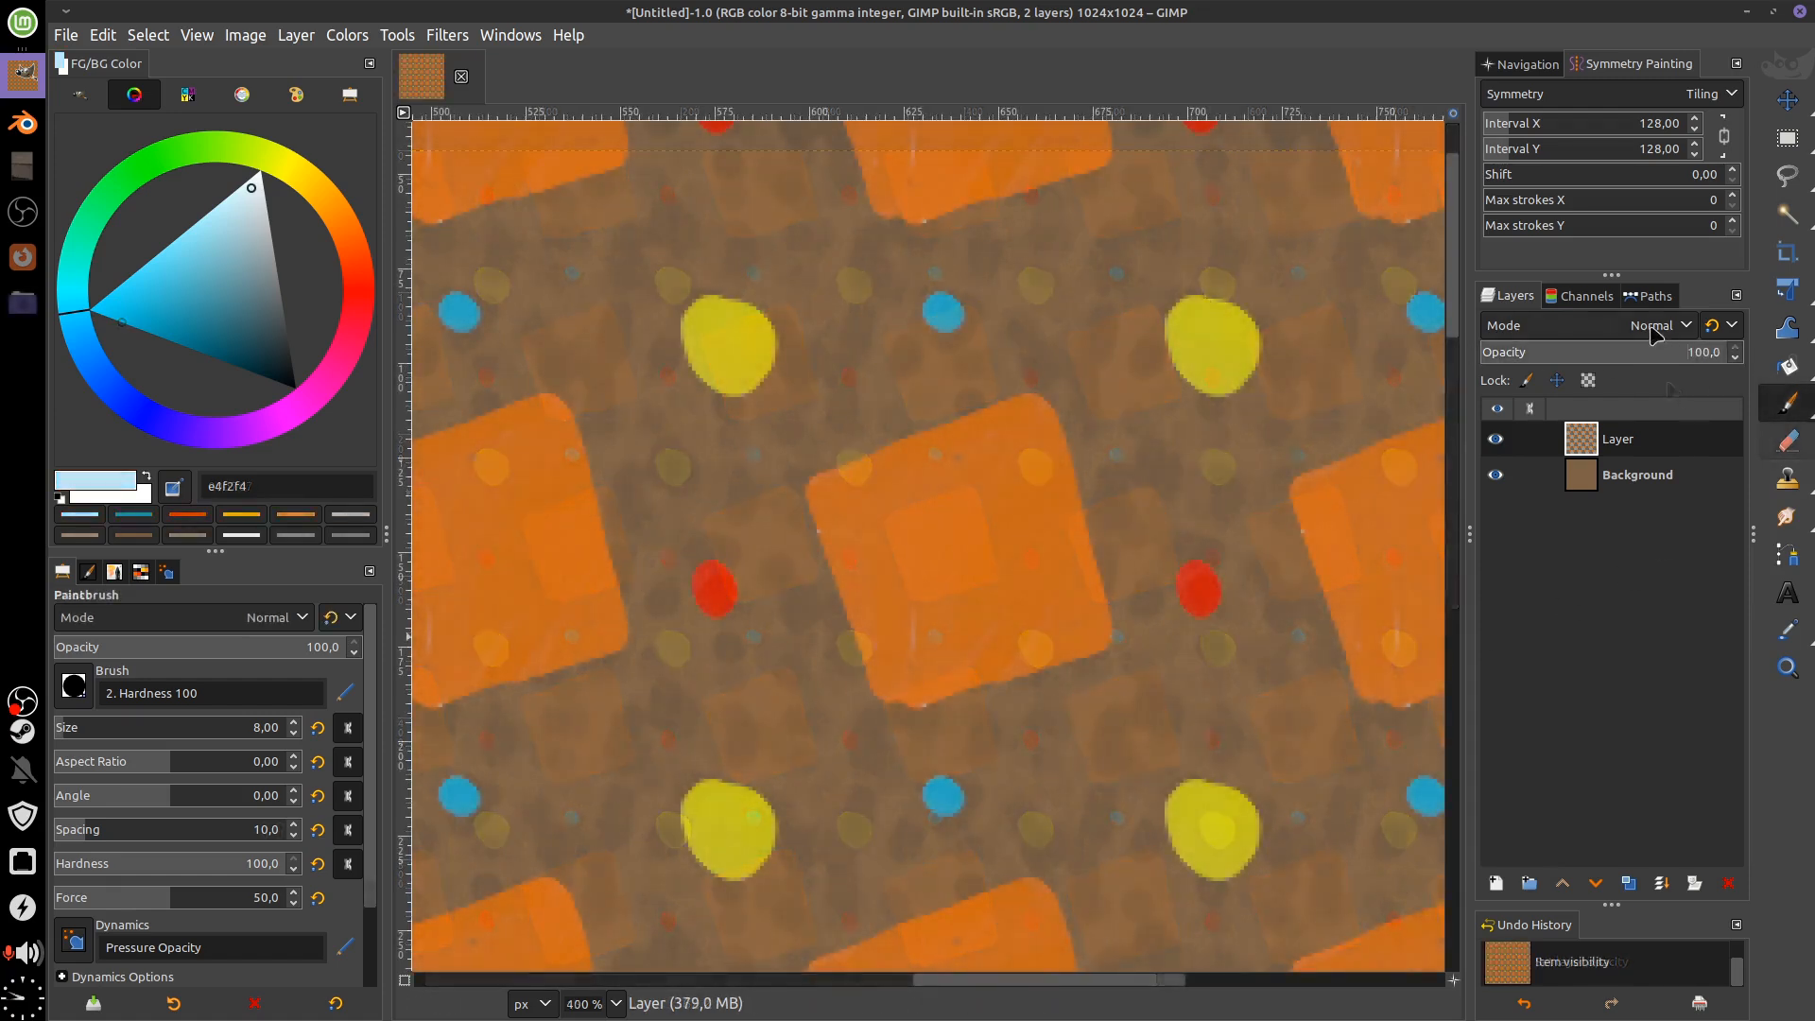
left_click(1654, 336)
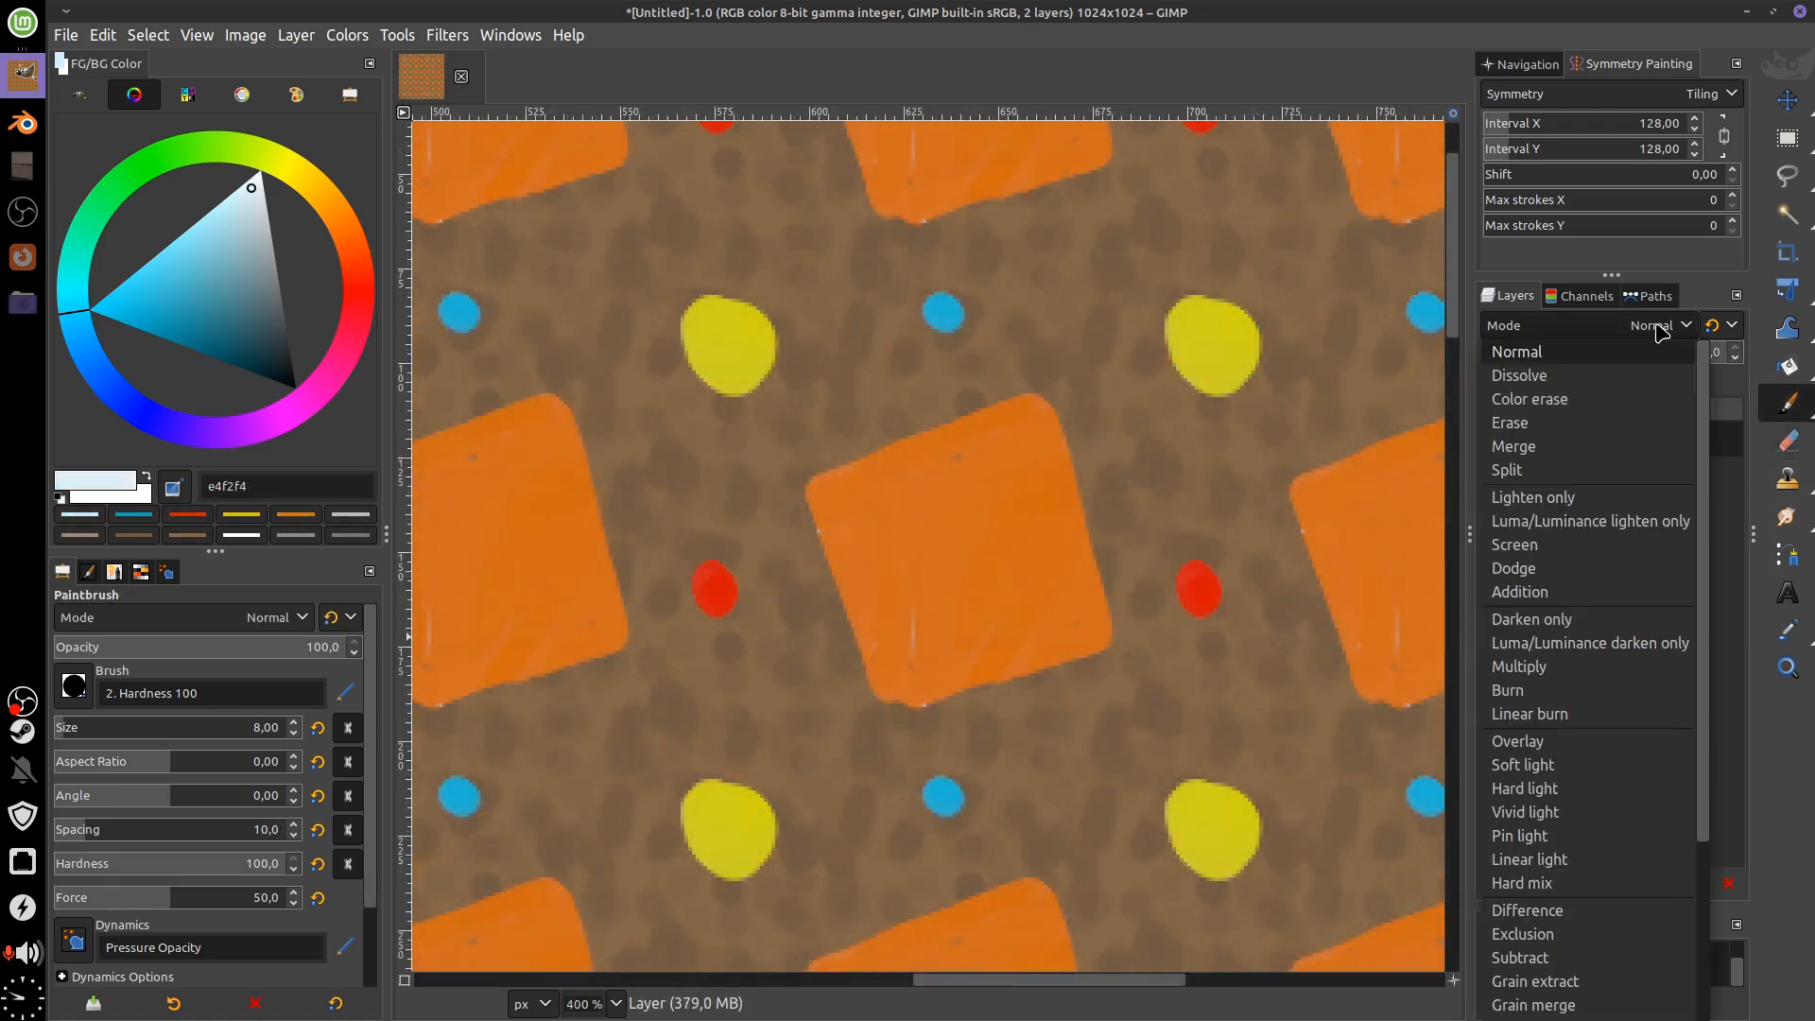
left_click(1655, 342)
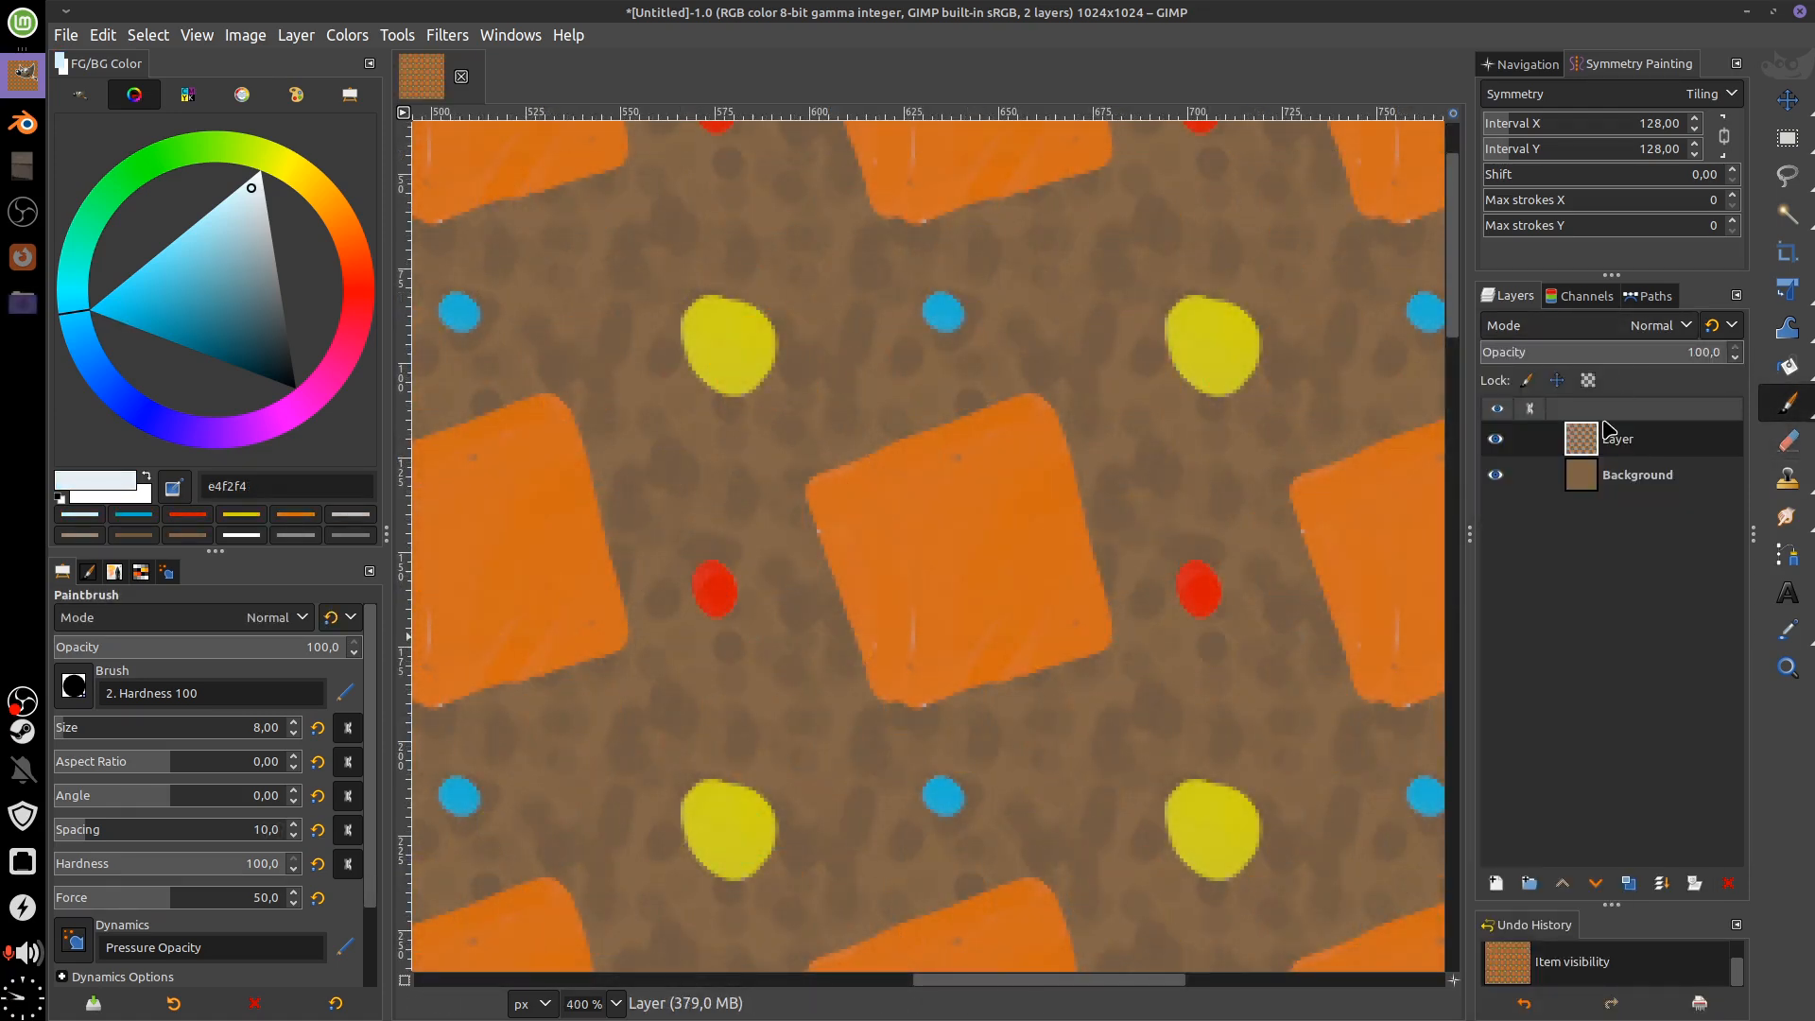
Set symmetry painting to None and clear all the stones from their layer
left_click_drag(1131, 549, 1181, 552)
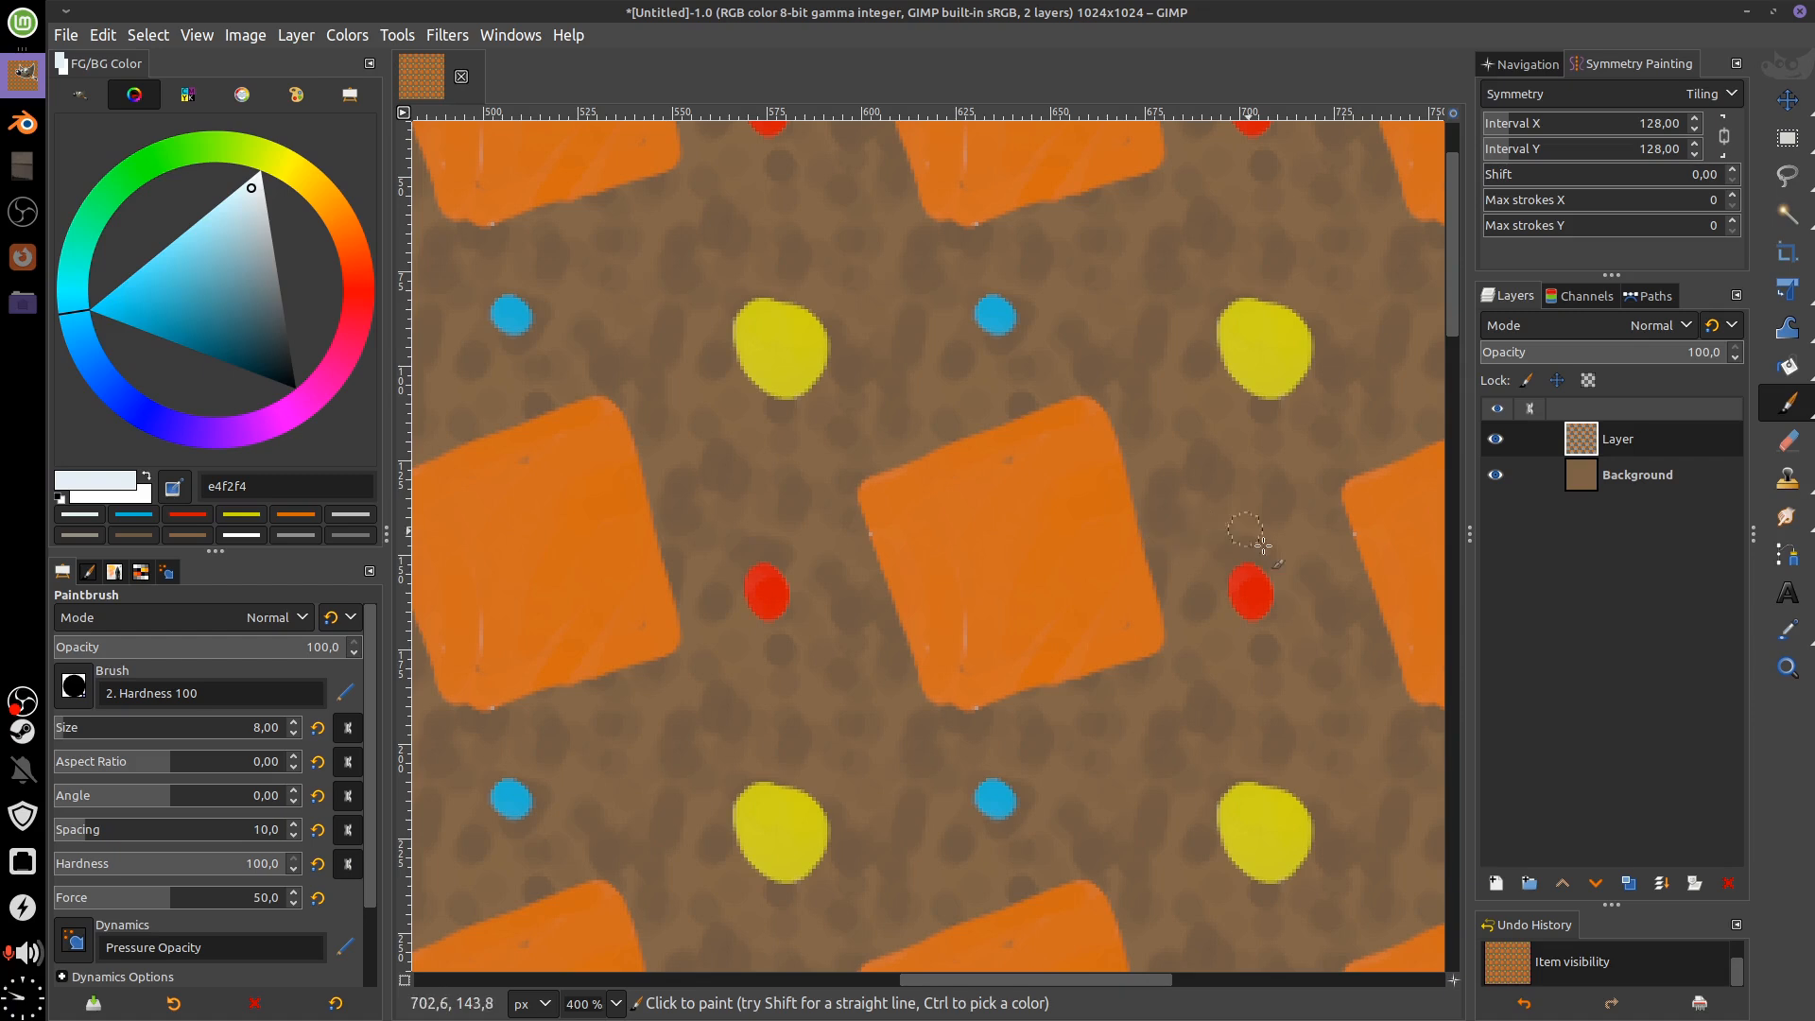
left_click(1688, 95)
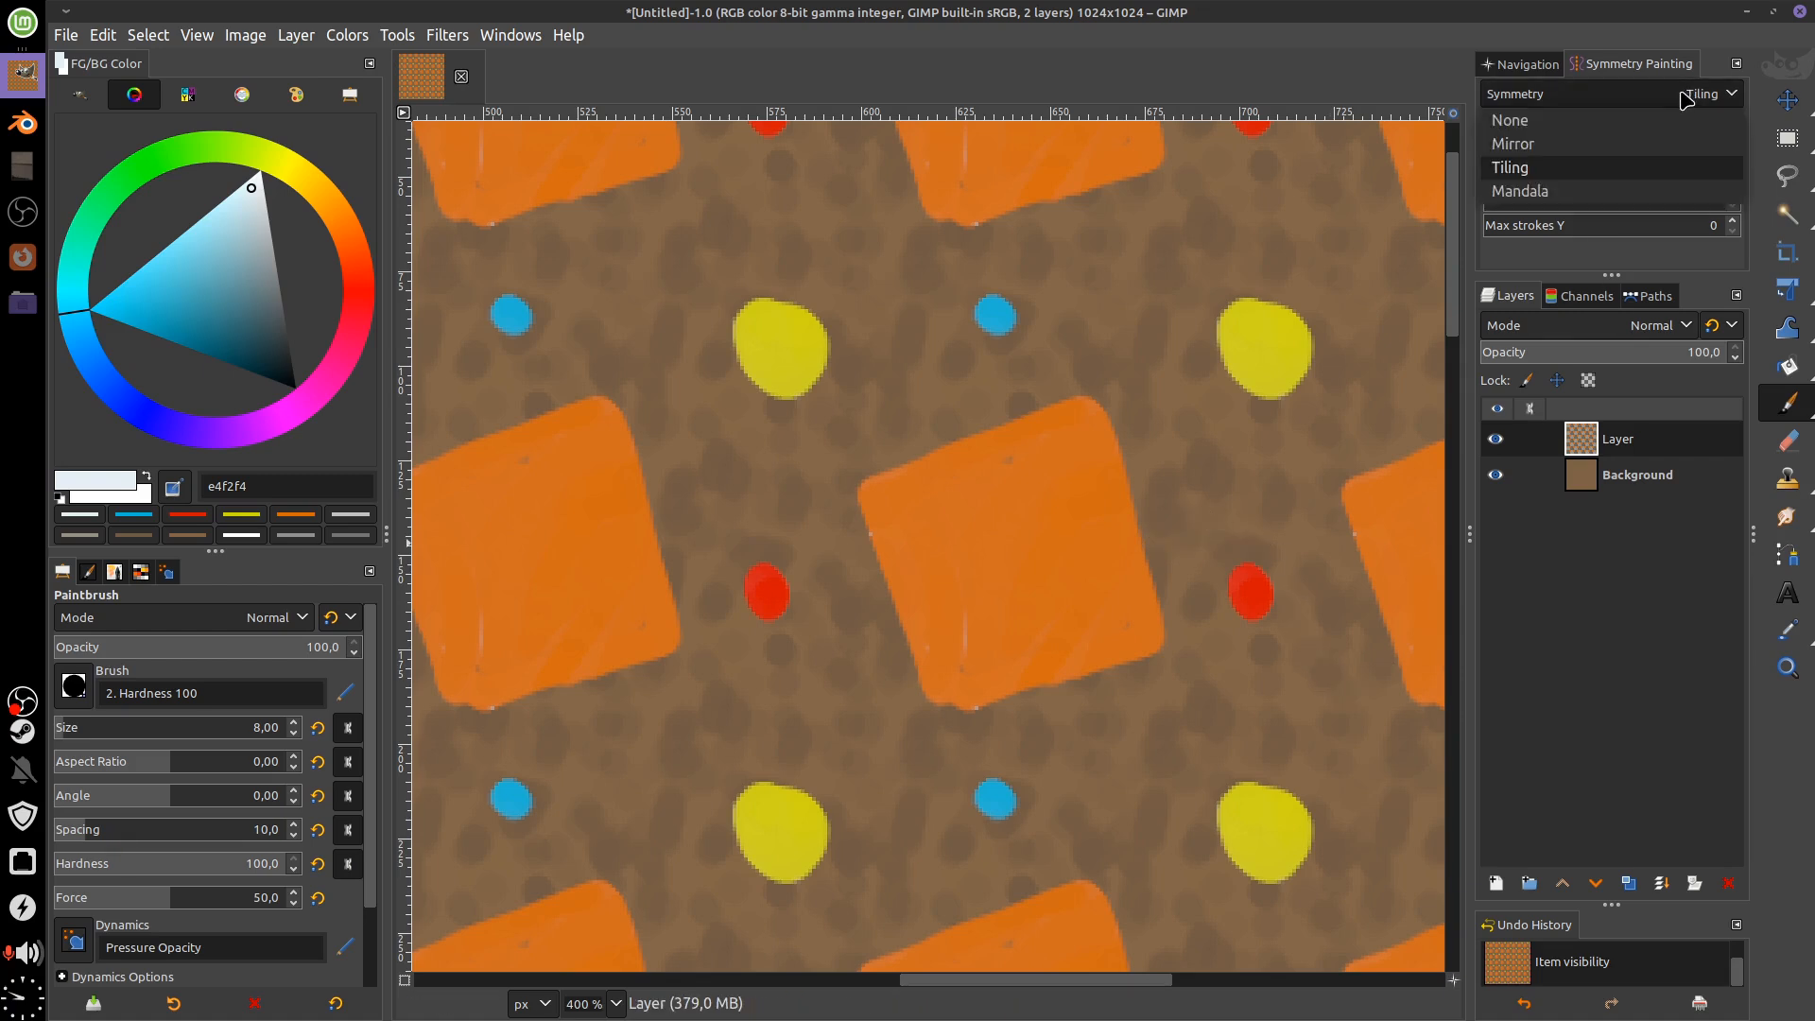
left_click(1573, 121)
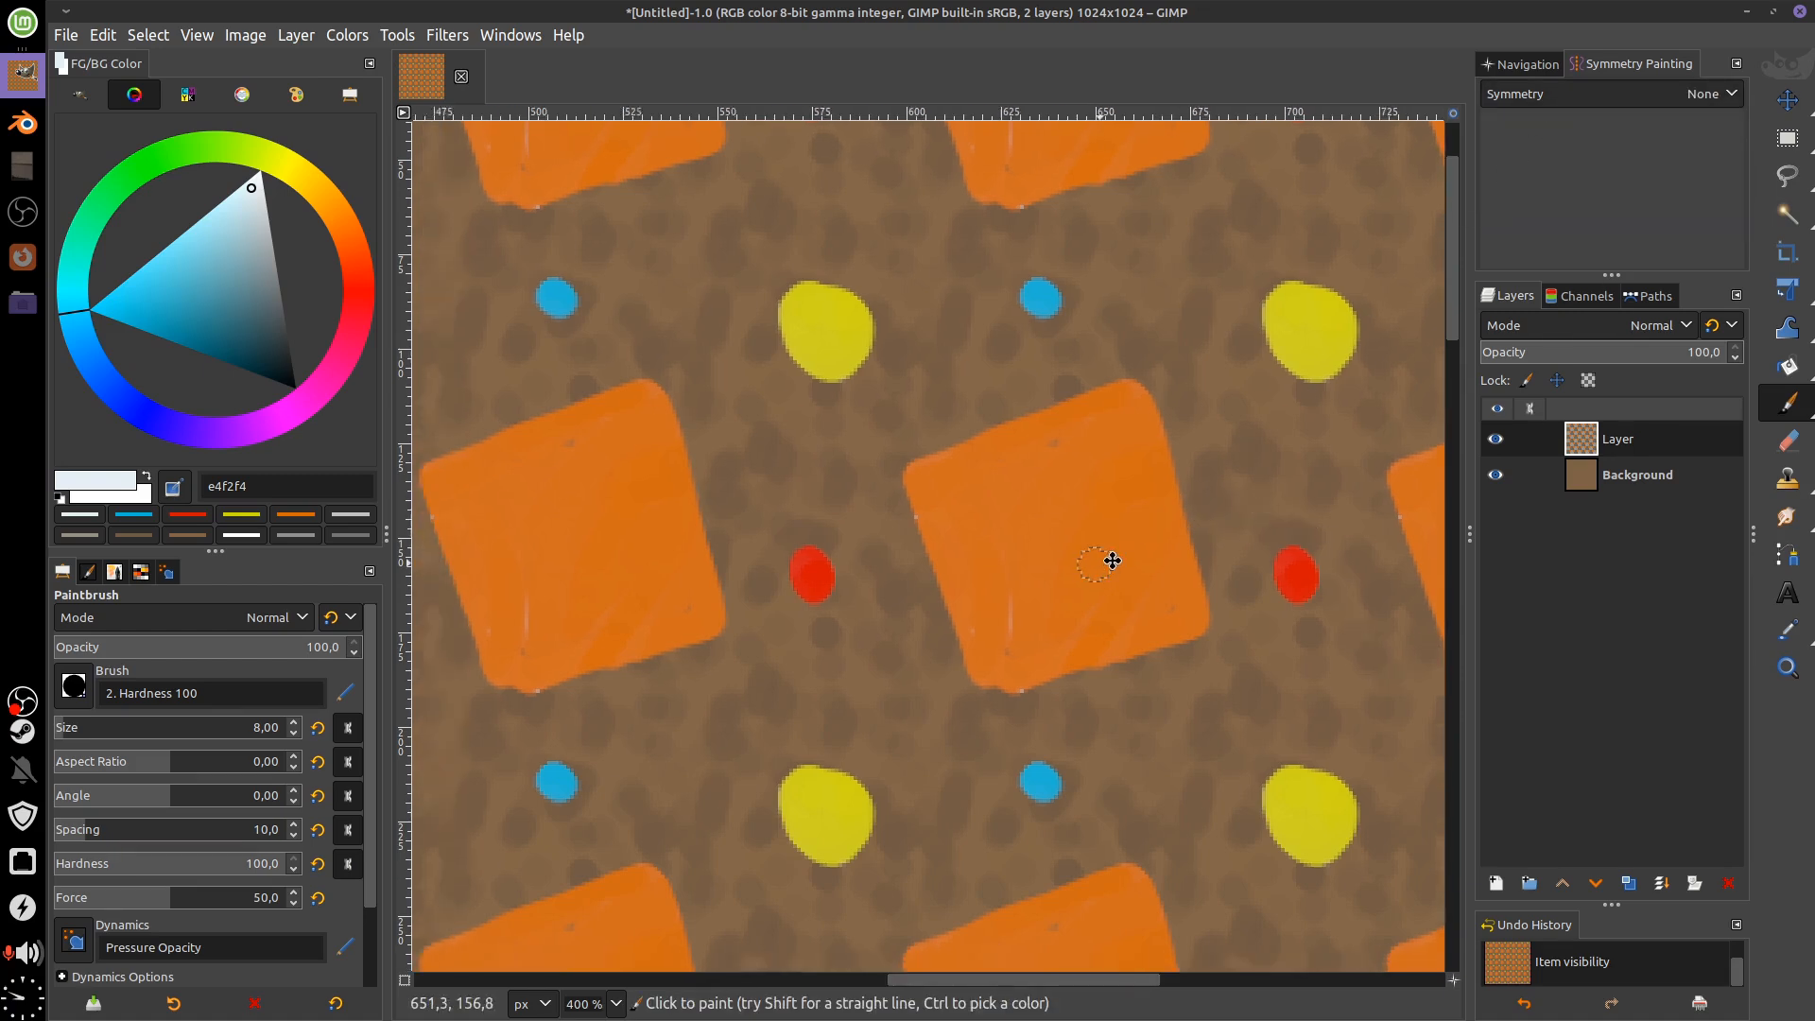
key("Delete")
scroll(1158, 533, "down", 4)
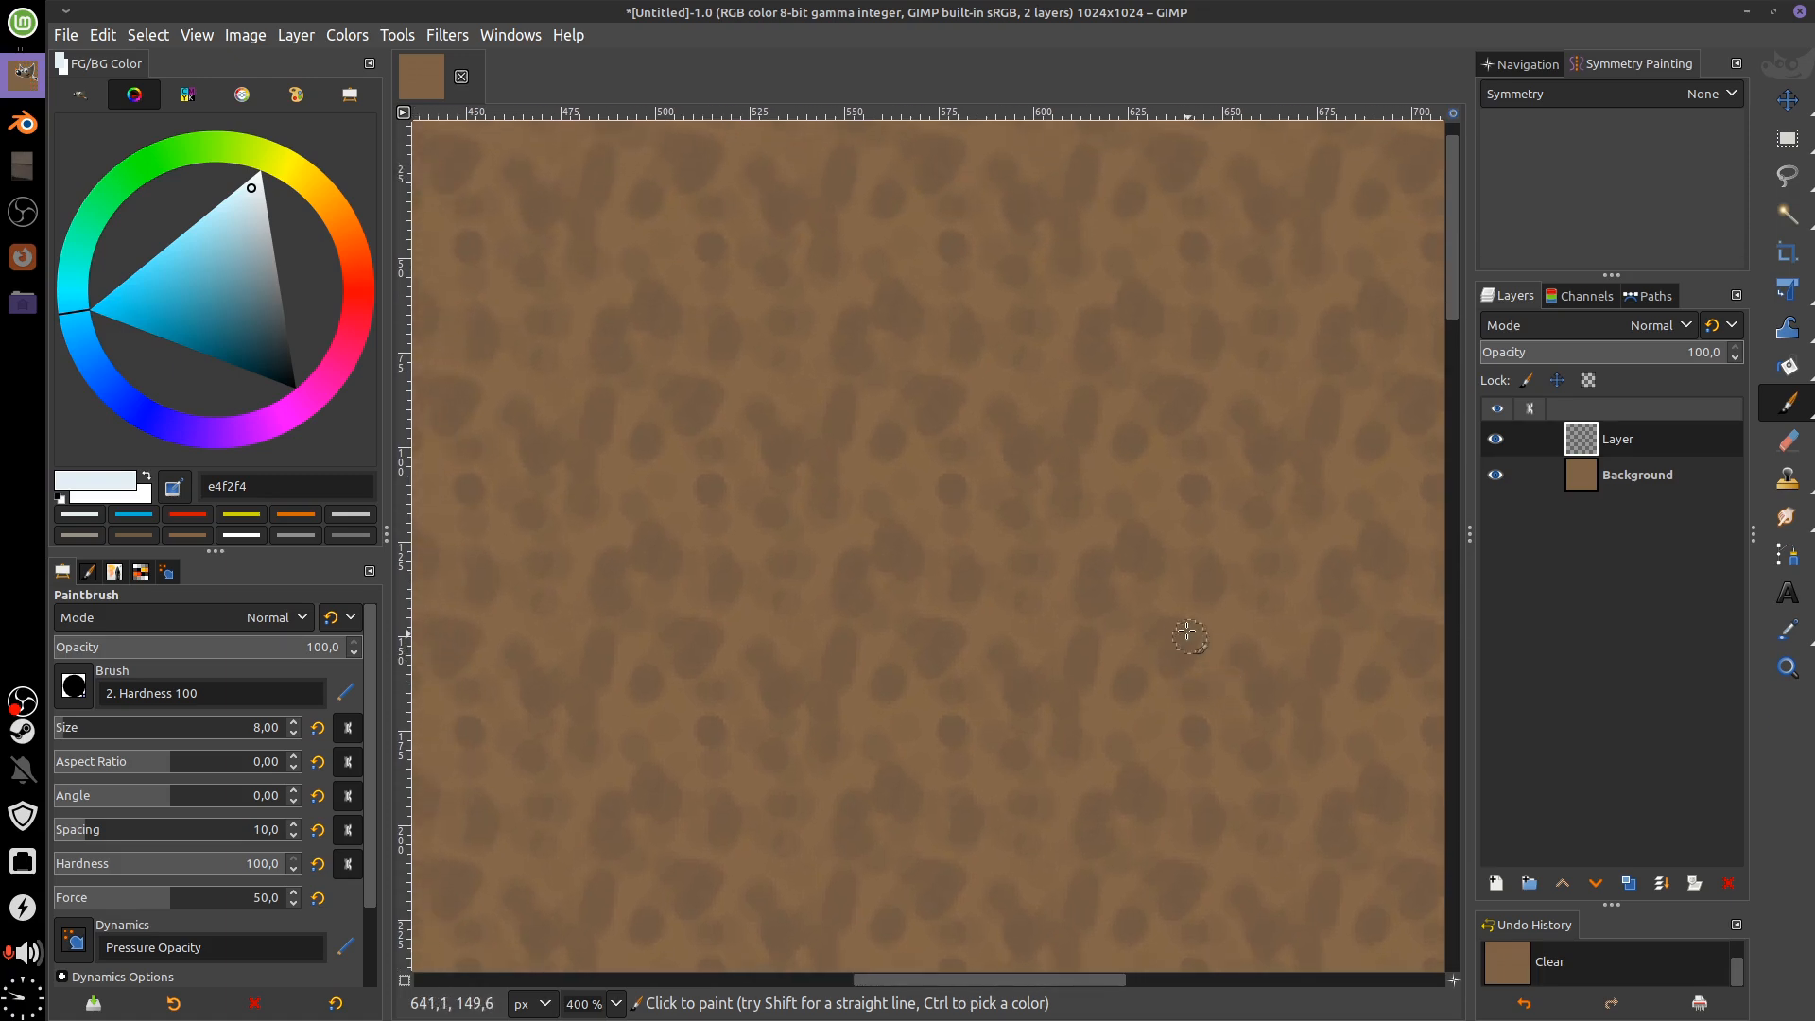
scroll(1086, 713, "down", 3)
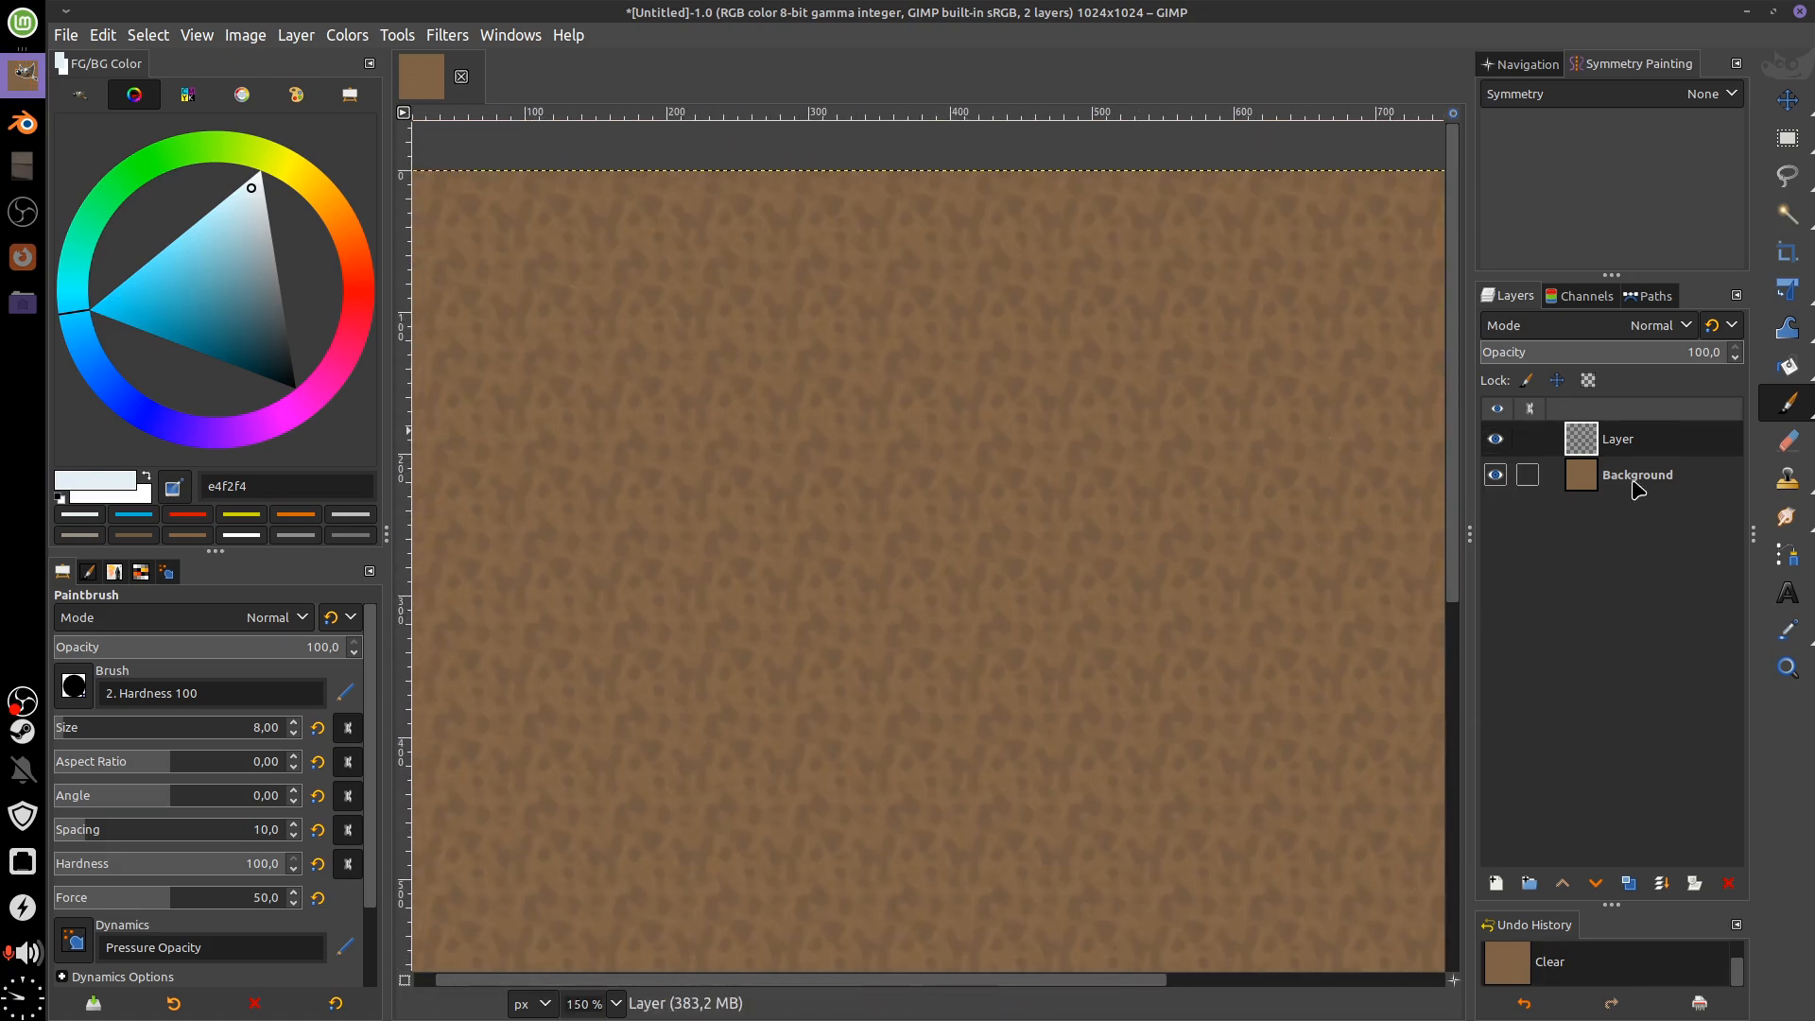
Hide the Background layer and add a new layer named BLEND_MODE above the emptied stone layer
left_click(1497, 475)
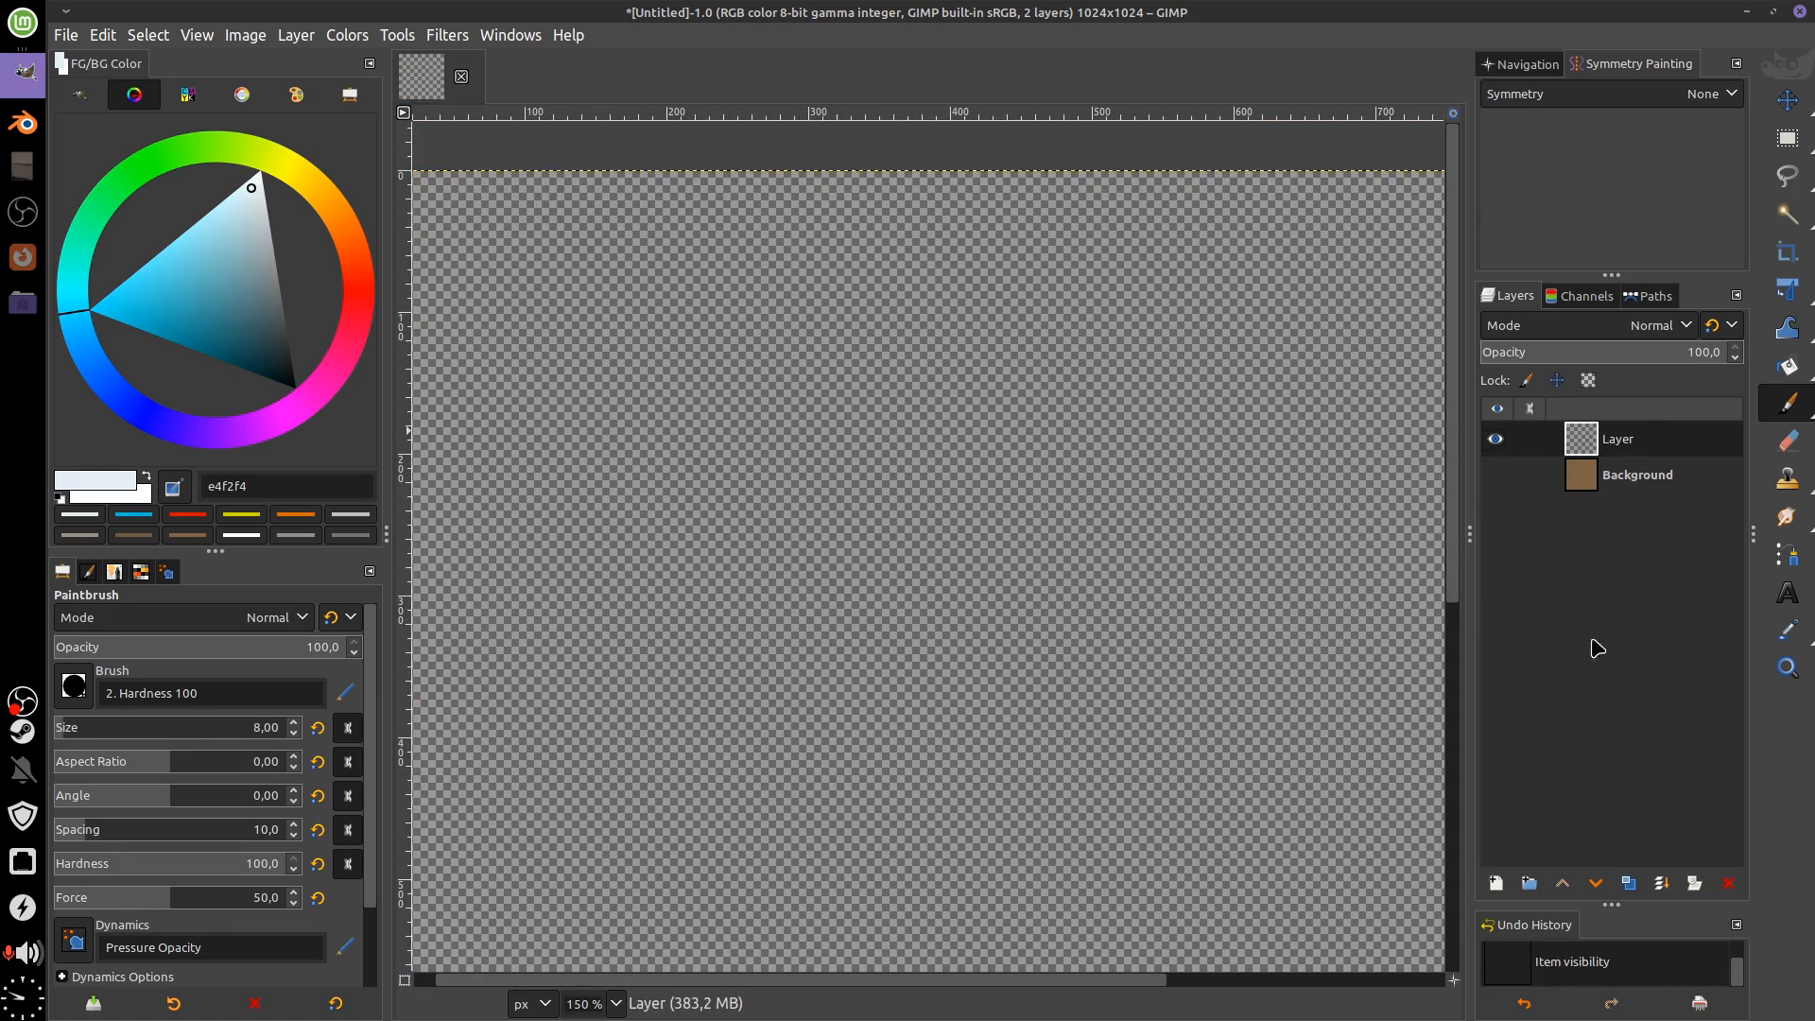
left_click(1496, 883)
left_click(1759, 990)
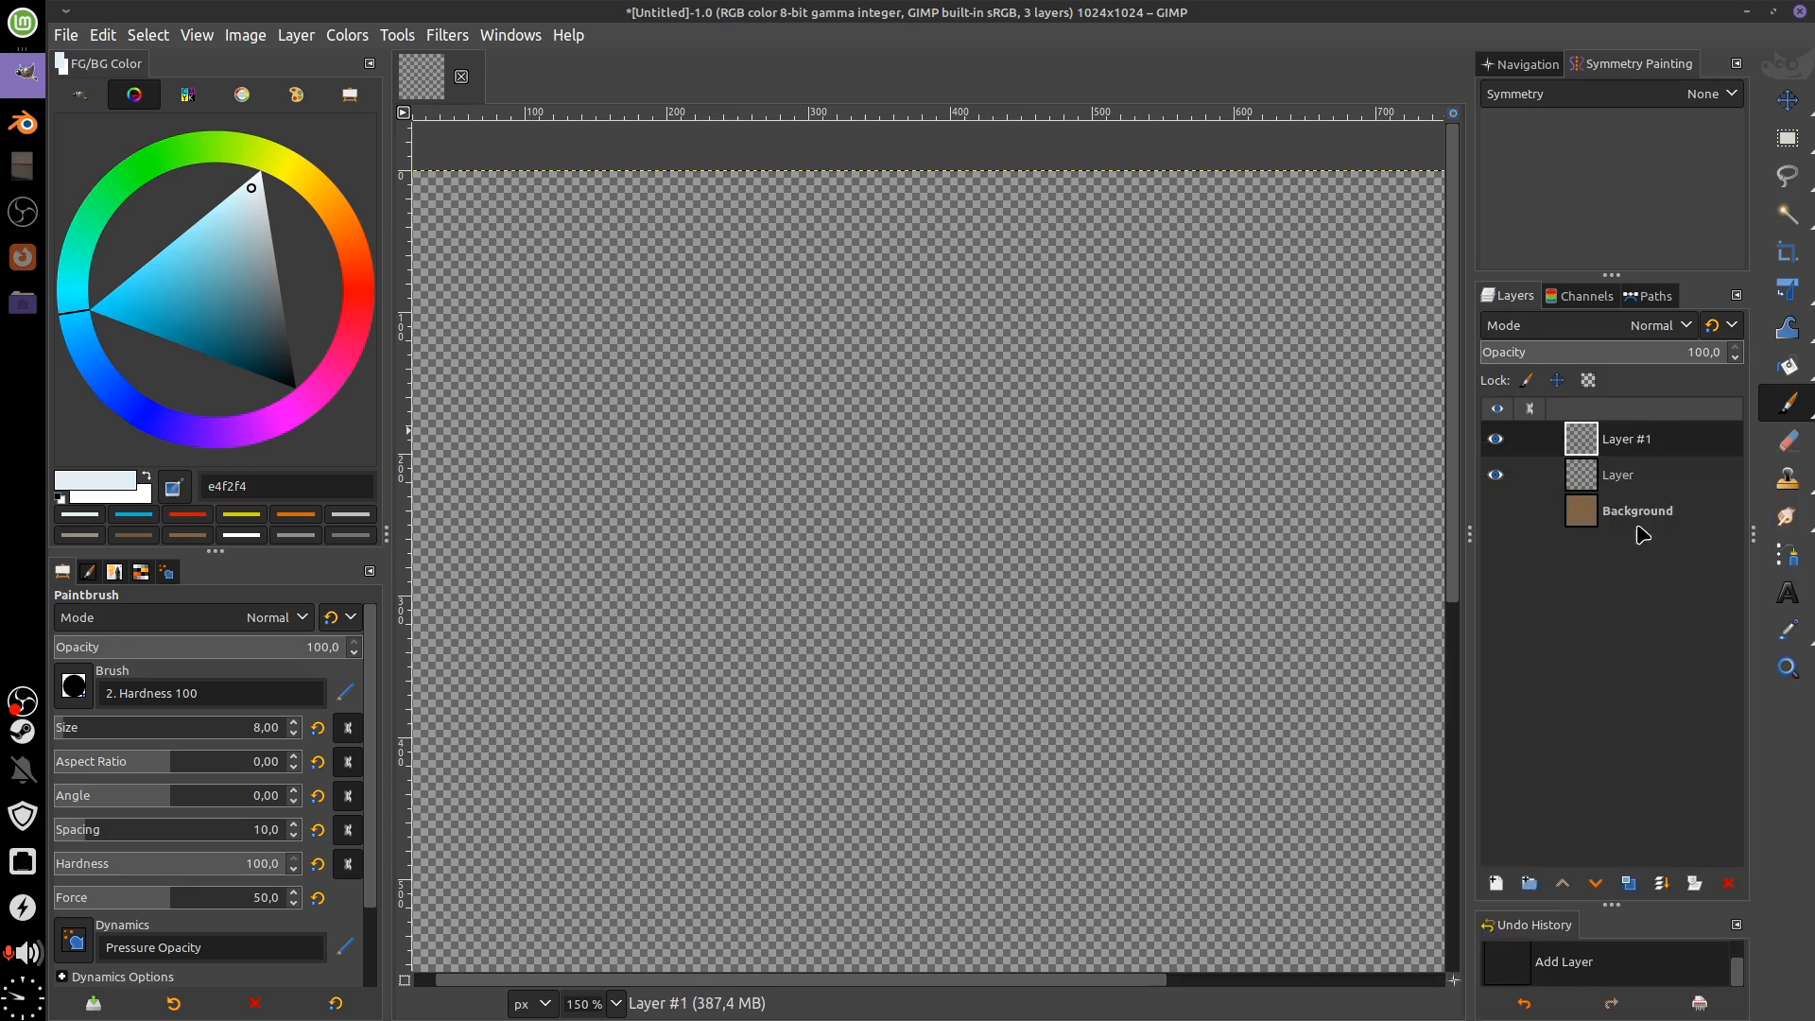
double_click(1646, 438)
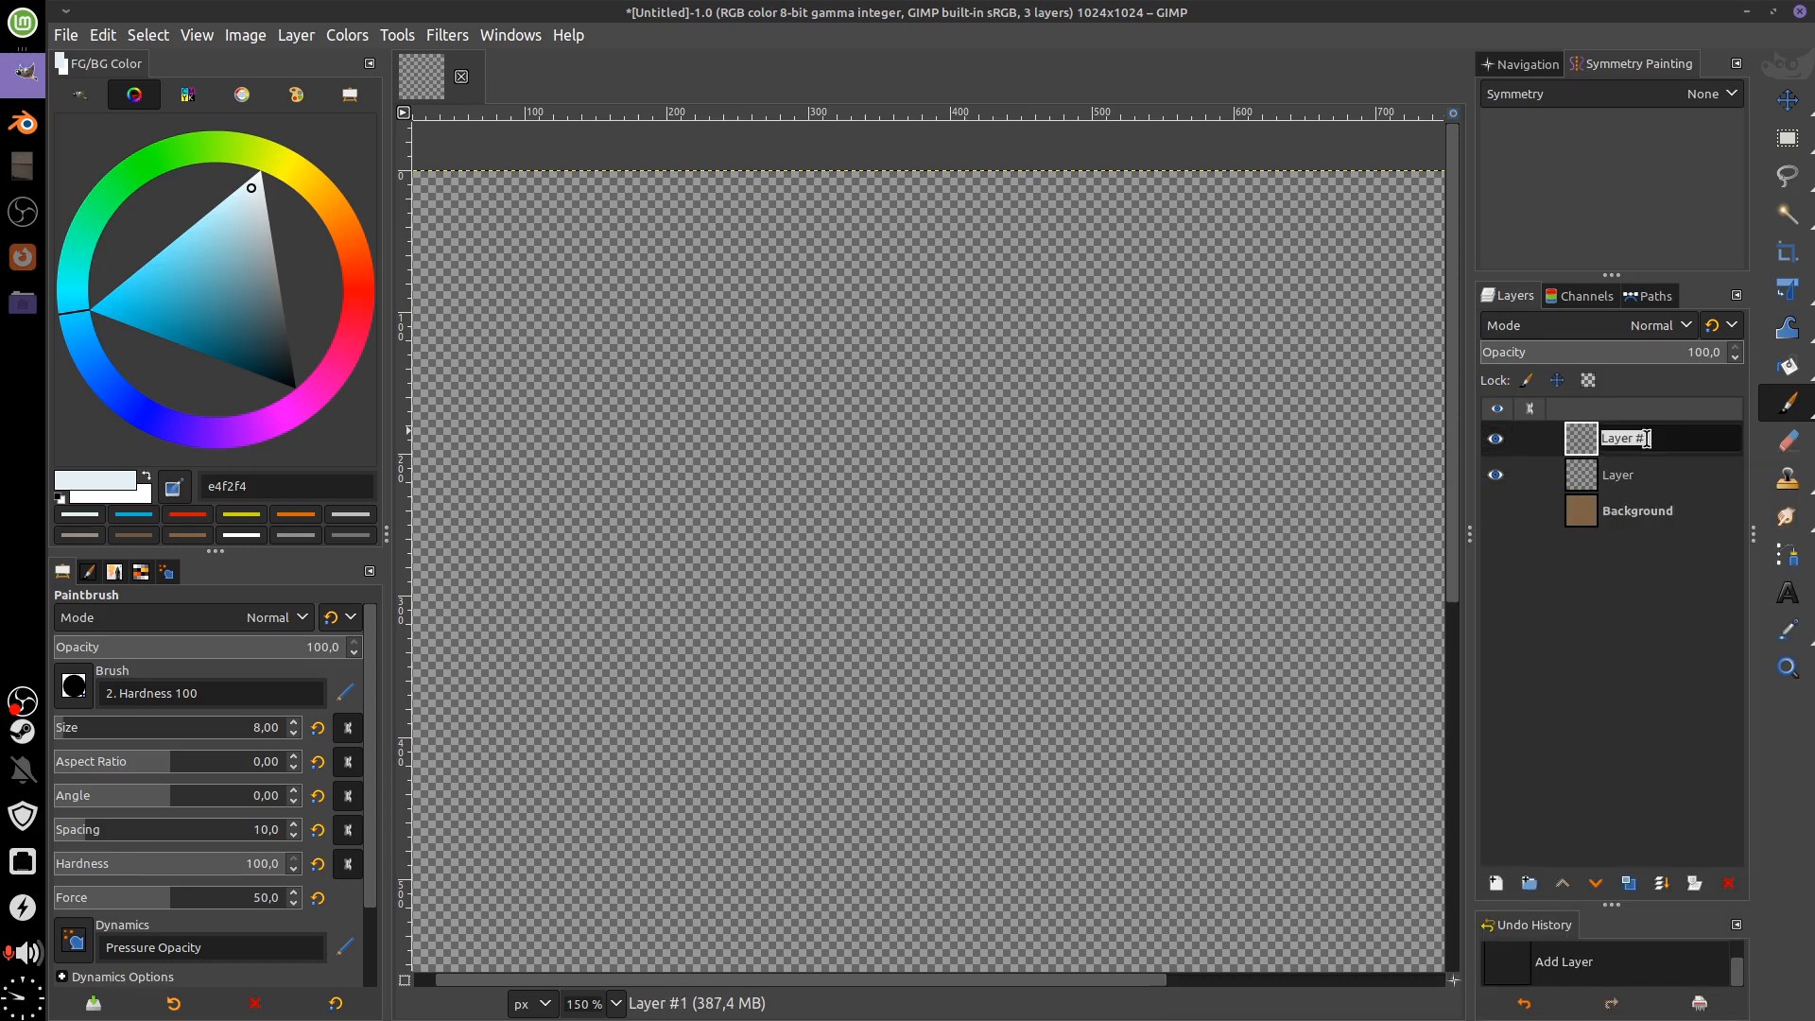
type("BLEND_MODE")
key("Return")
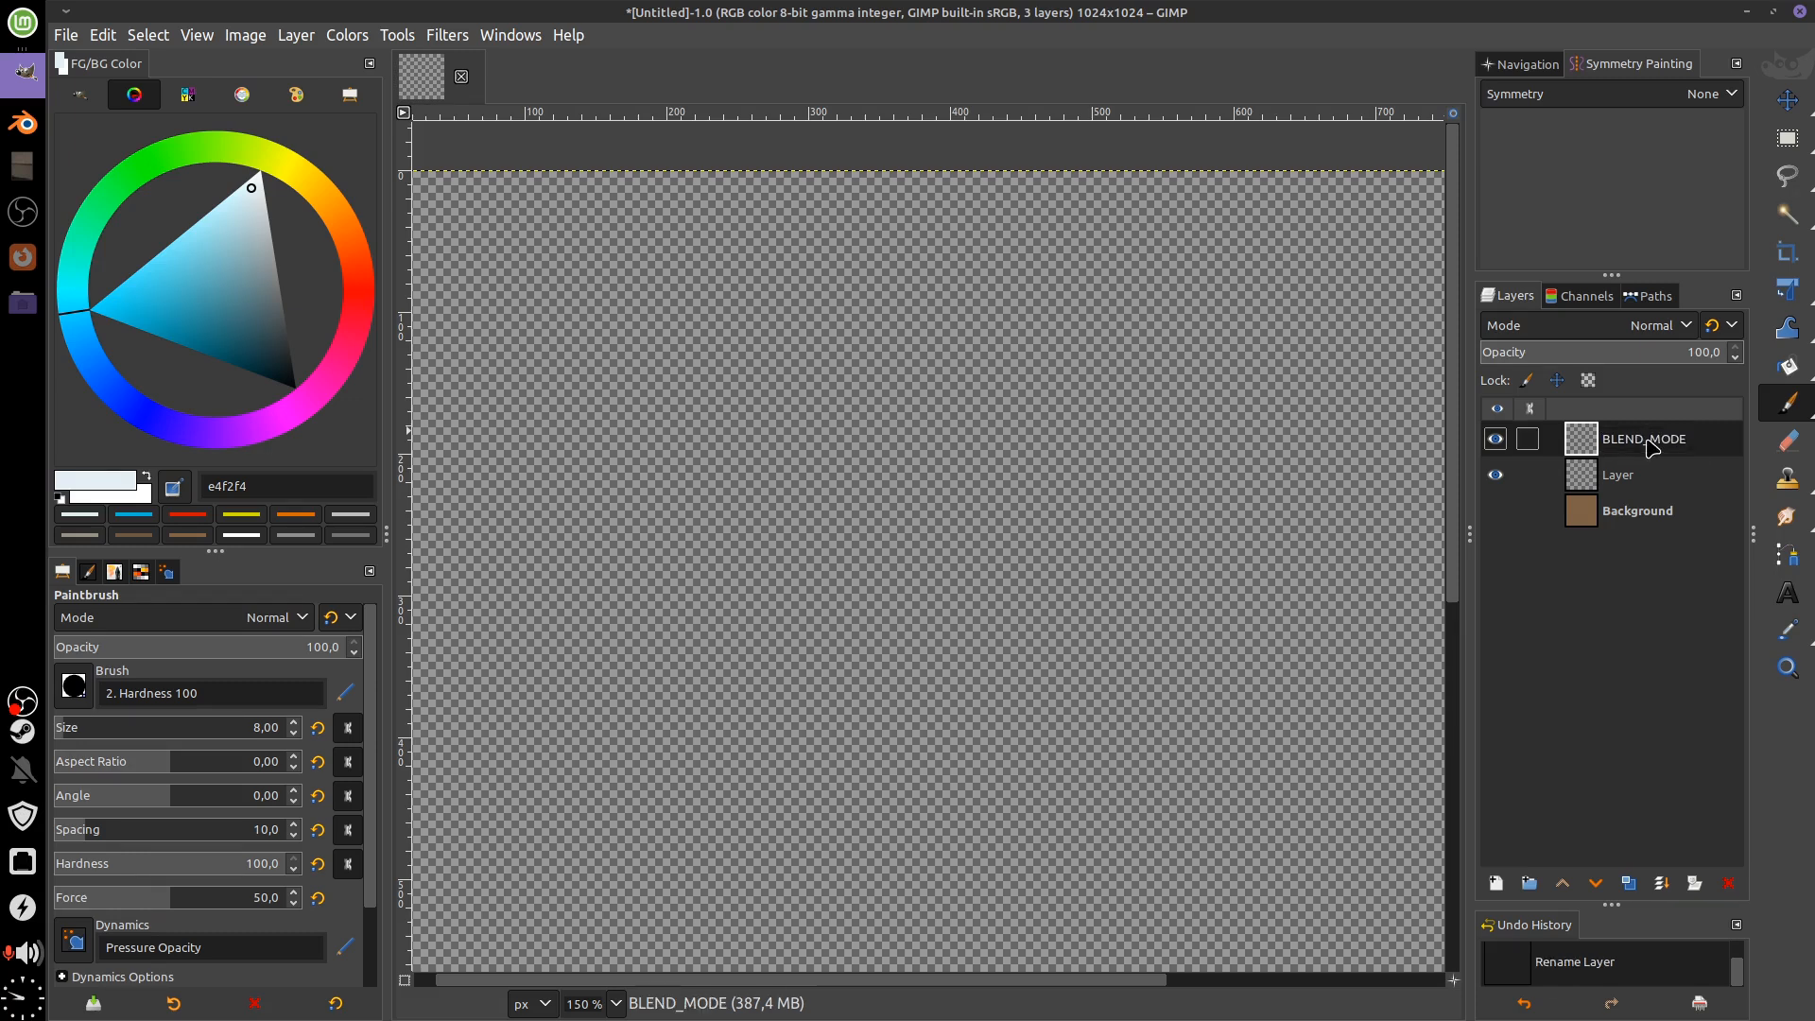
Rename the emptied stone layer as NORMAL
double_click(1649, 477)
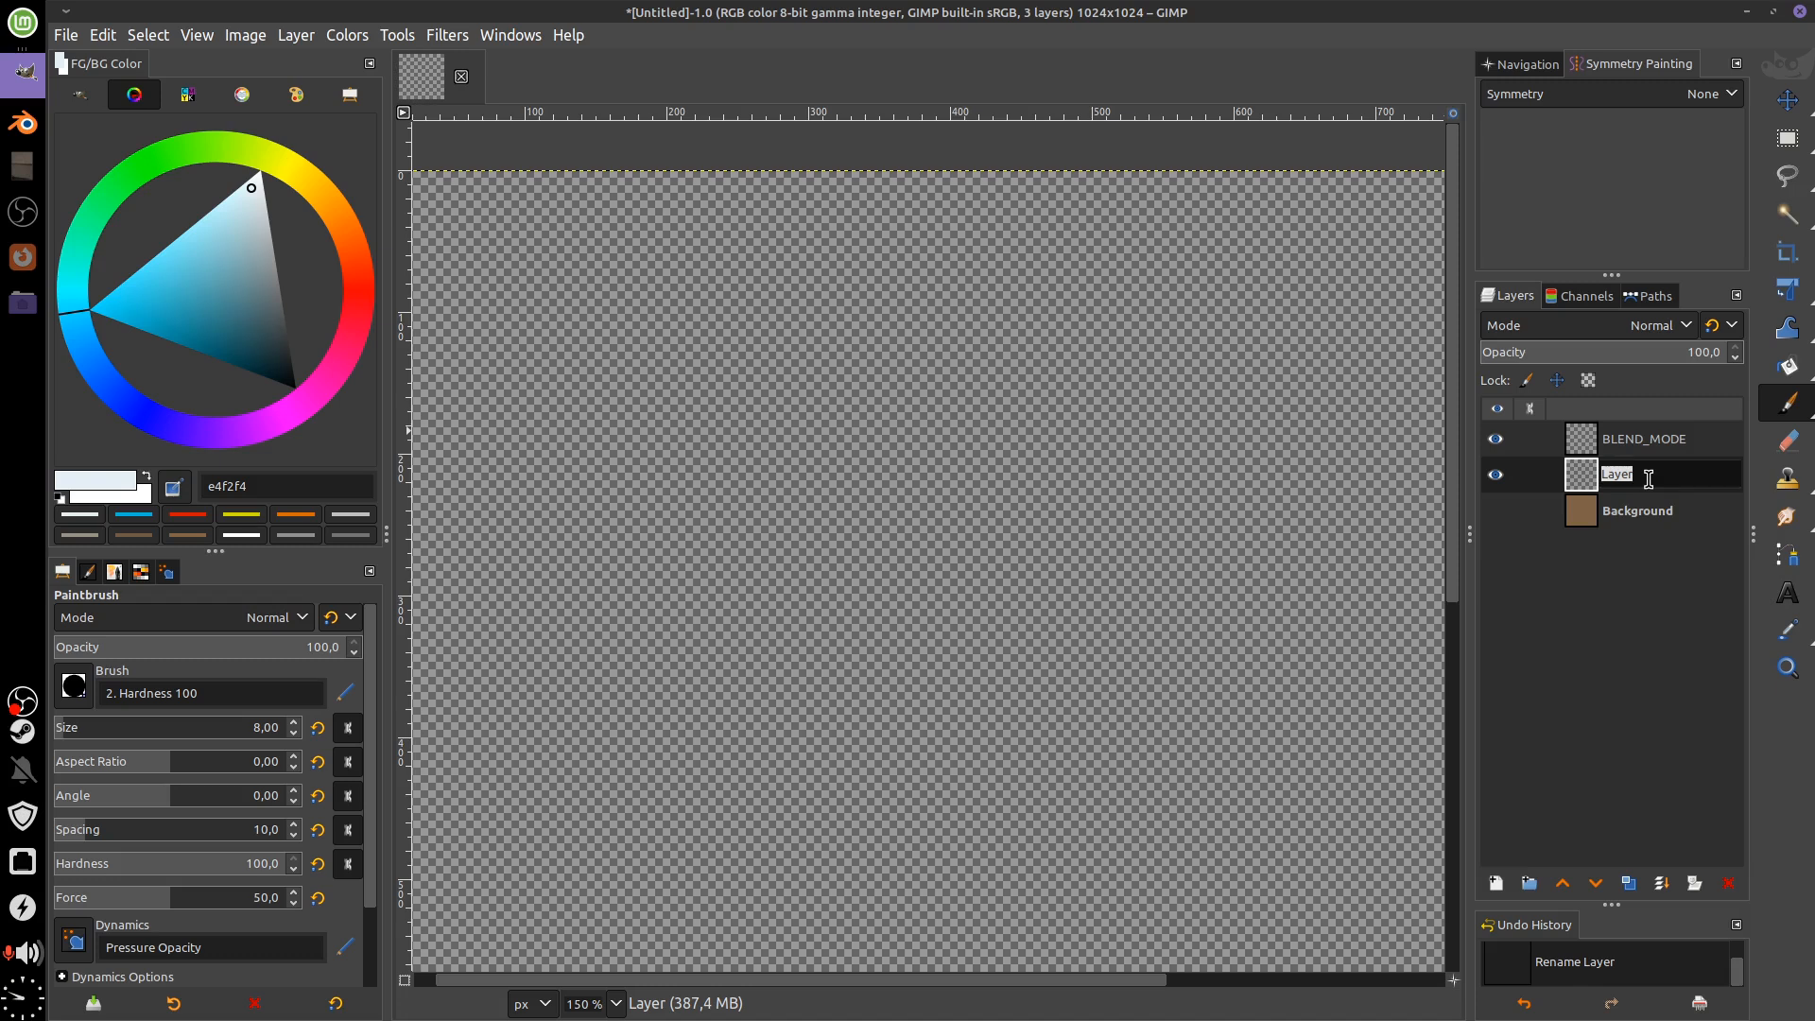
type("C")
key("Return")
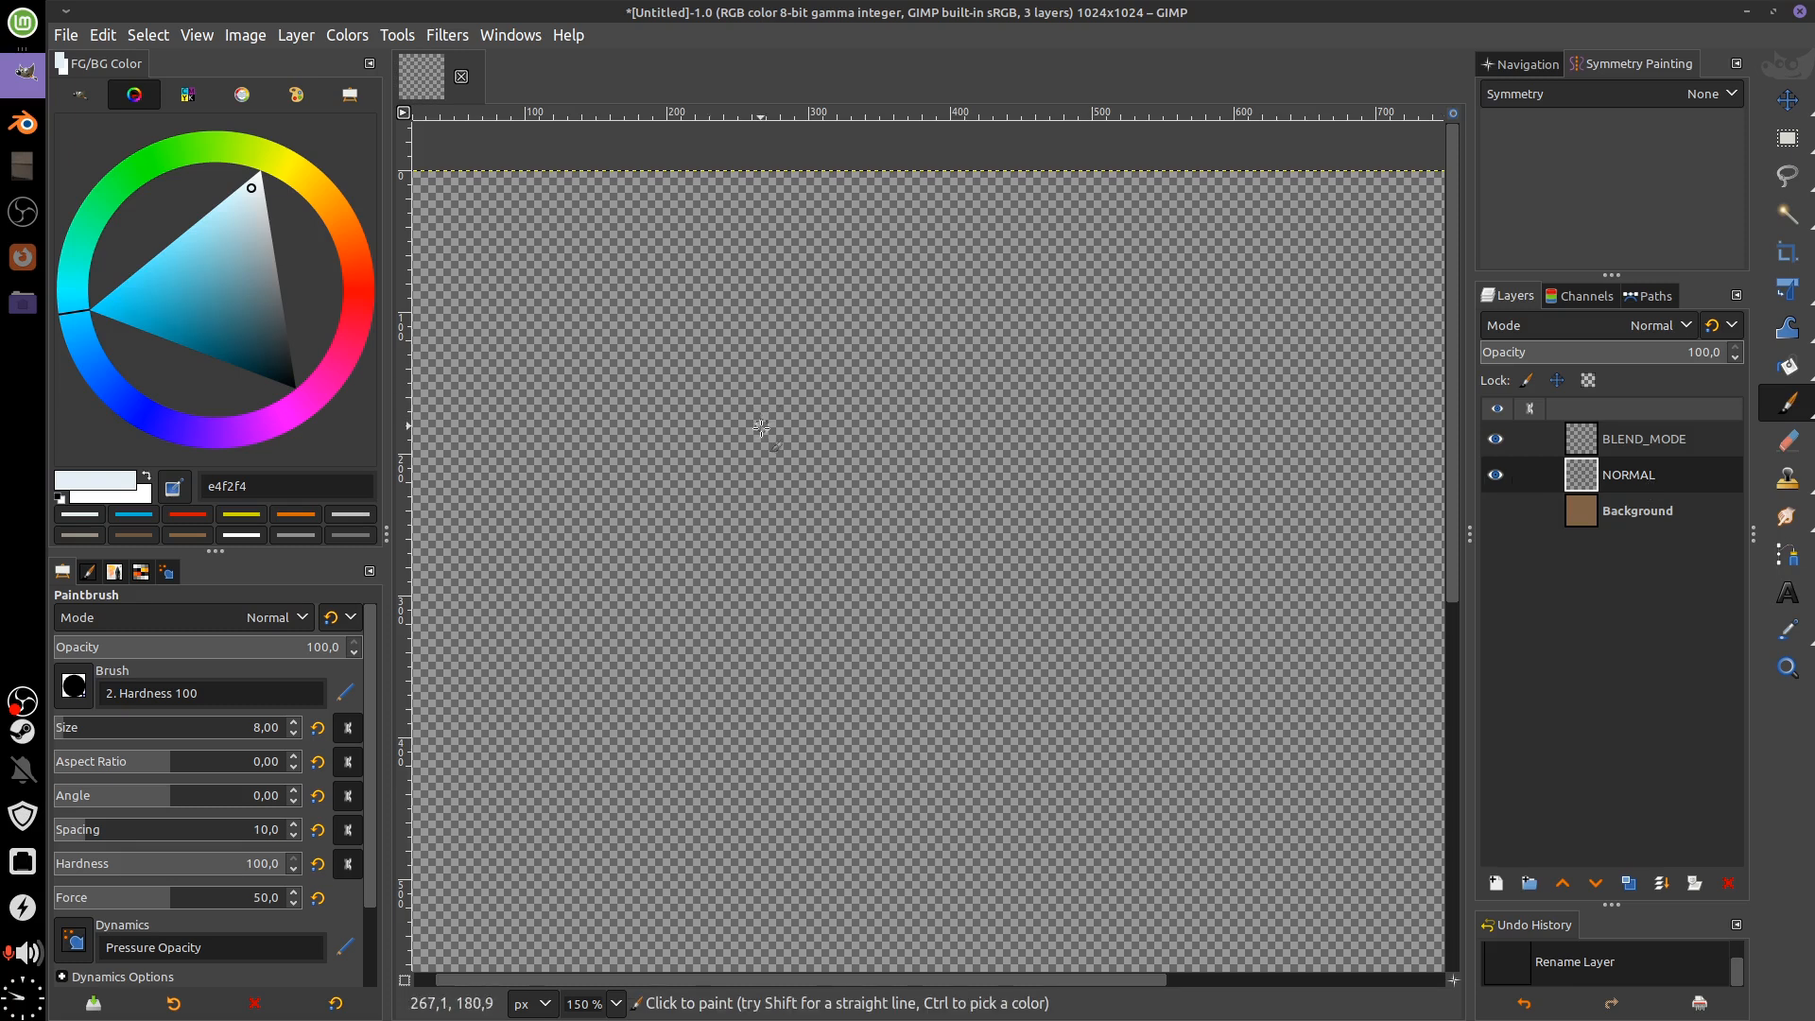
Paint a large filled disc in near-white e7f3f5 on the NORMAL layer, enlarging the brush to size 158 for the fill
key("b")
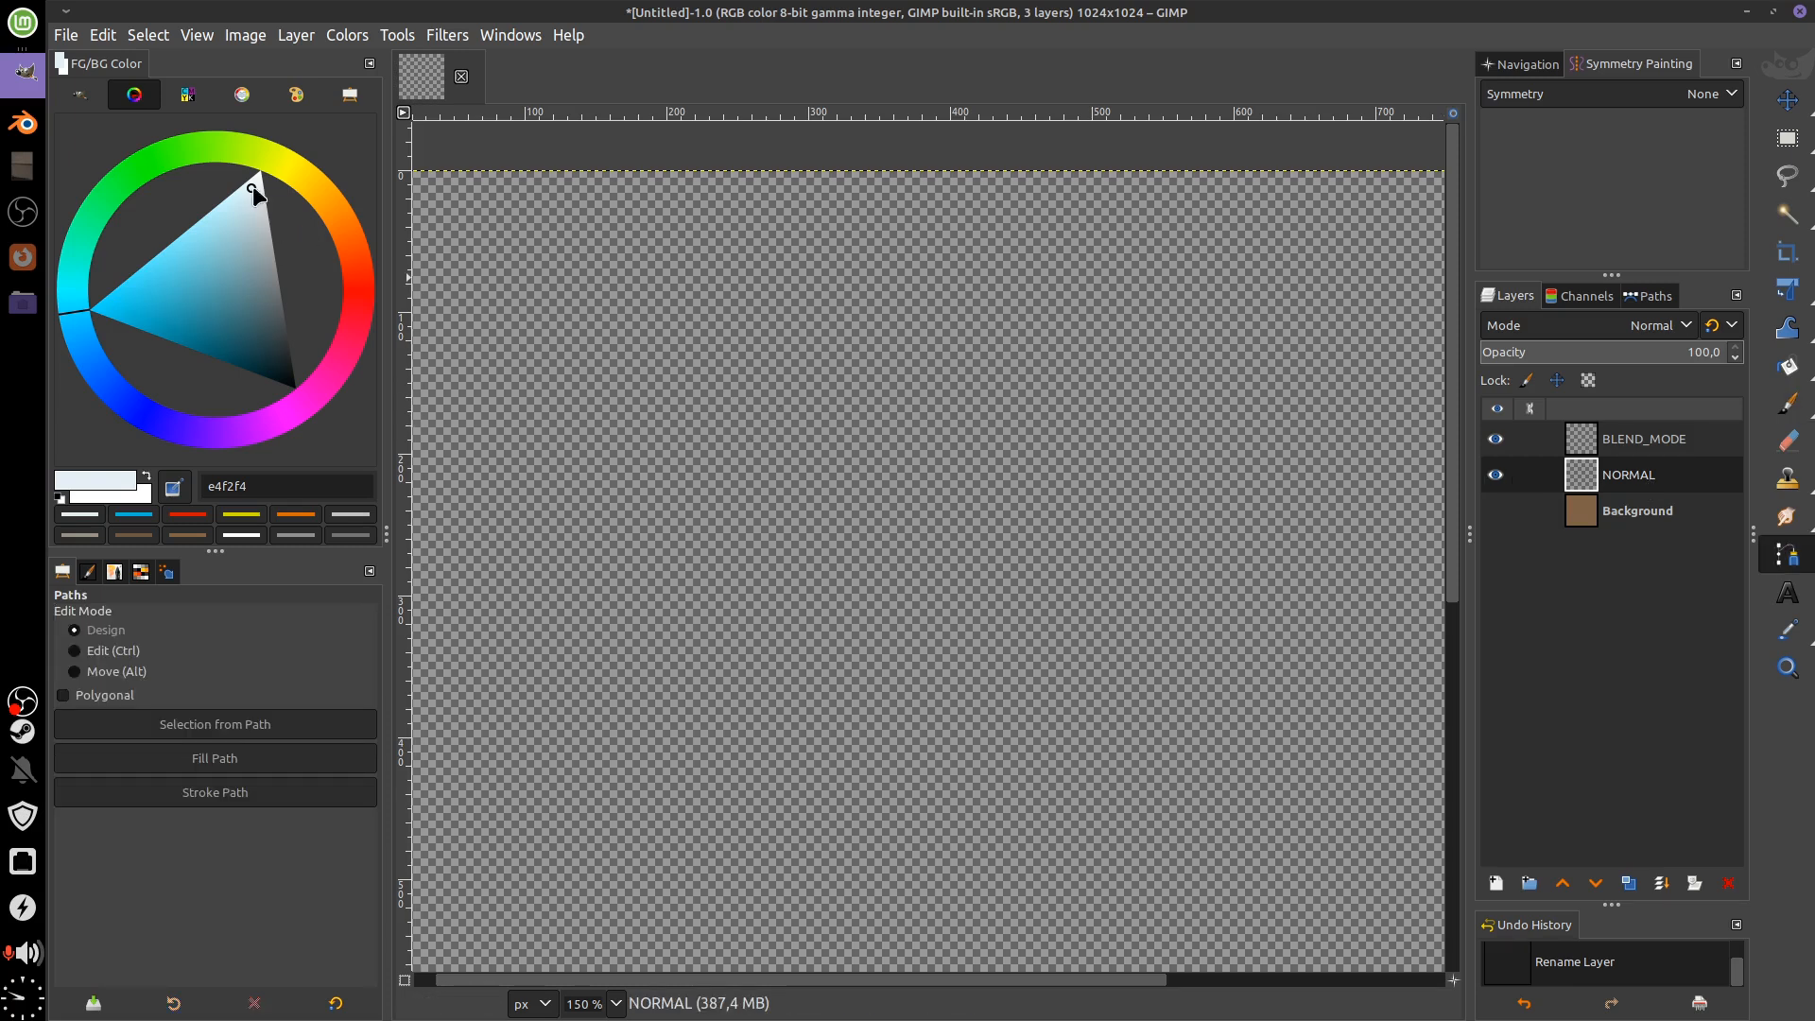
key("p")
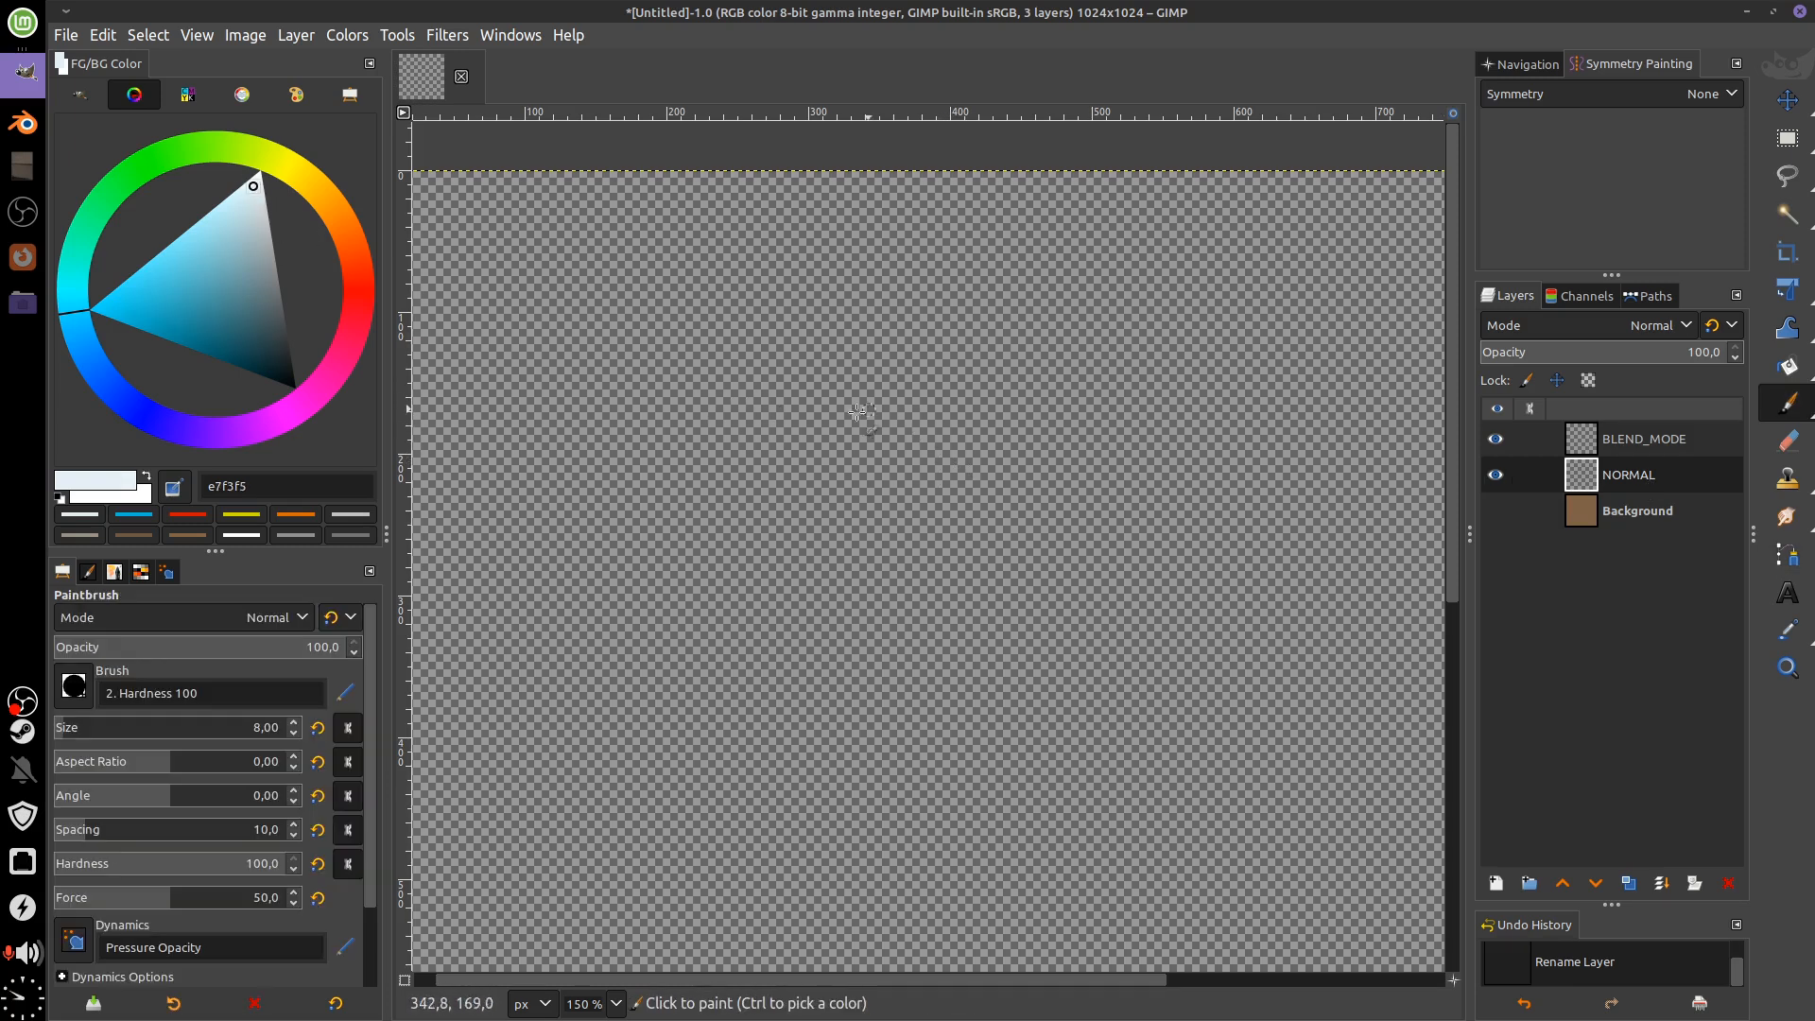
mouse_move(752, 329)
left_mouse_down()
mouse_move(713, 359)
mouse_move(841, 535)
mouse_move(757, 331)
left_mouse_up()
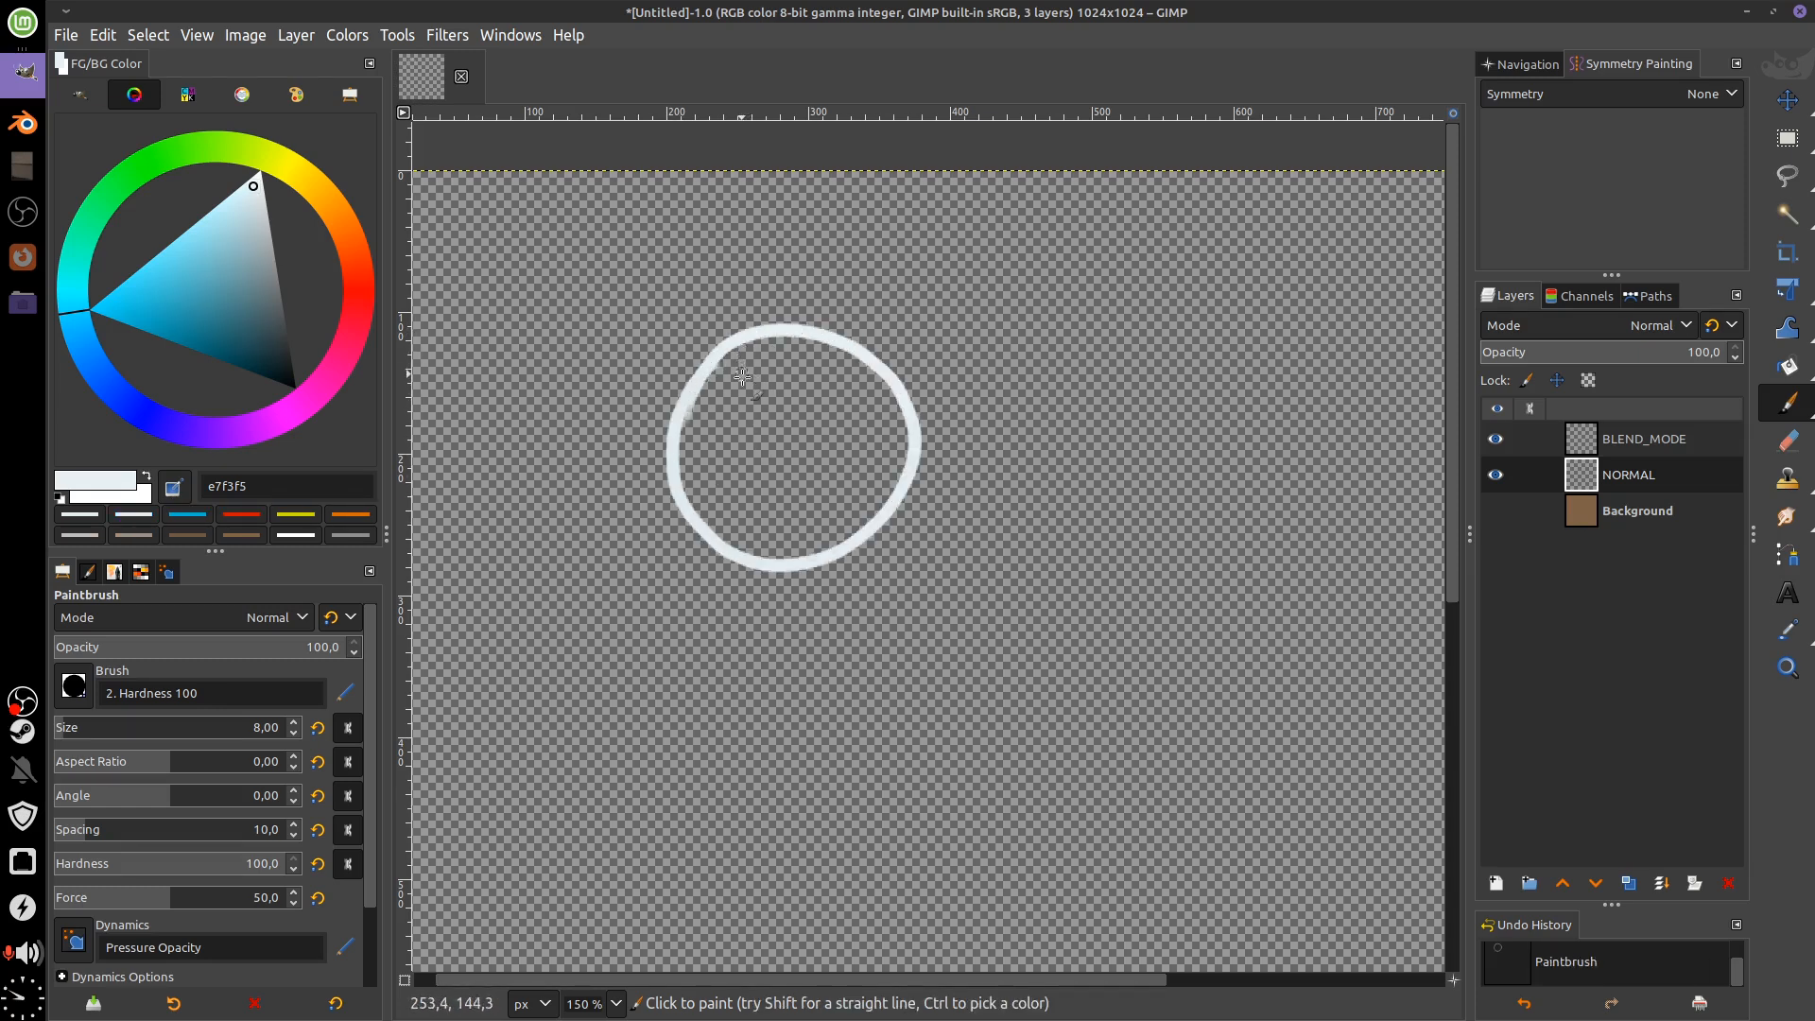
left_click_drag(112, 730, 129, 731)
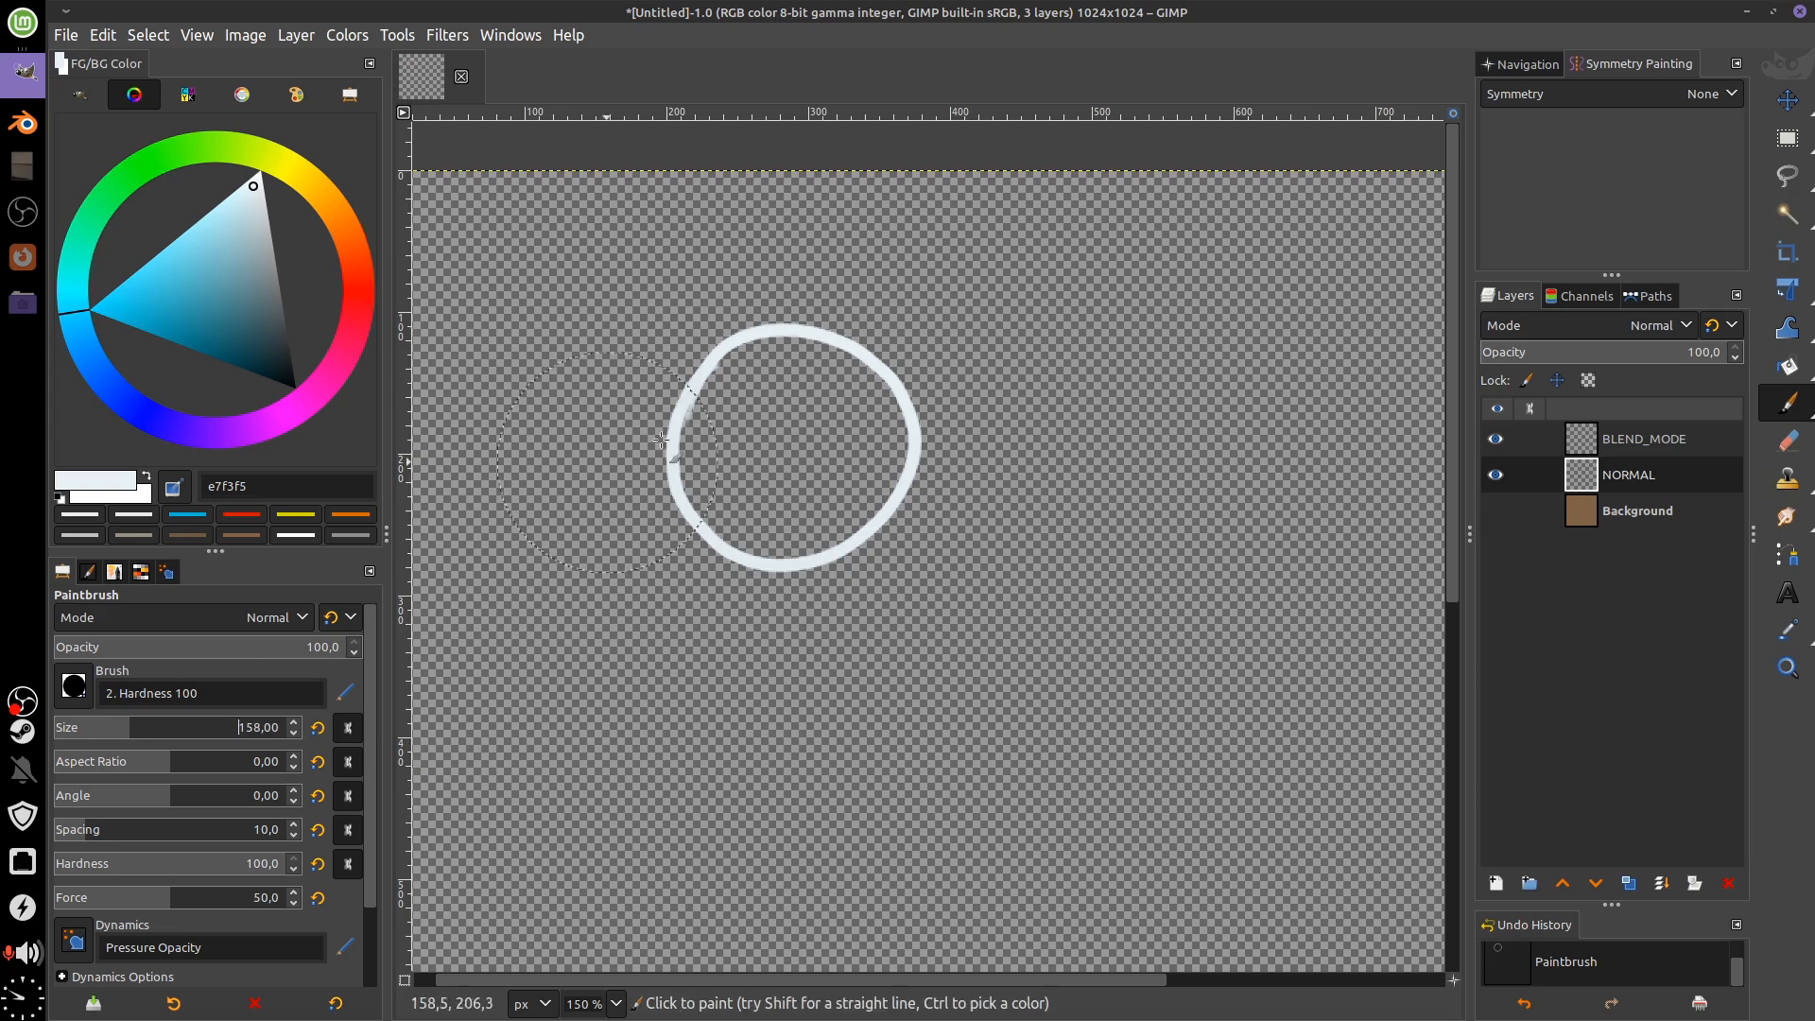
mouse_move(737, 385)
left_mouse_down()
mouse_move(801, 476)
mouse_move(814, 412)
mouse_move(799, 396)
mouse_move(776, 520)
mouse_move(715, 486)
mouse_move(734, 457)
mouse_move(732, 497)
mouse_move(716, 473)
mouse_move(730, 511)
mouse_move(768, 460)
left_mouse_up()
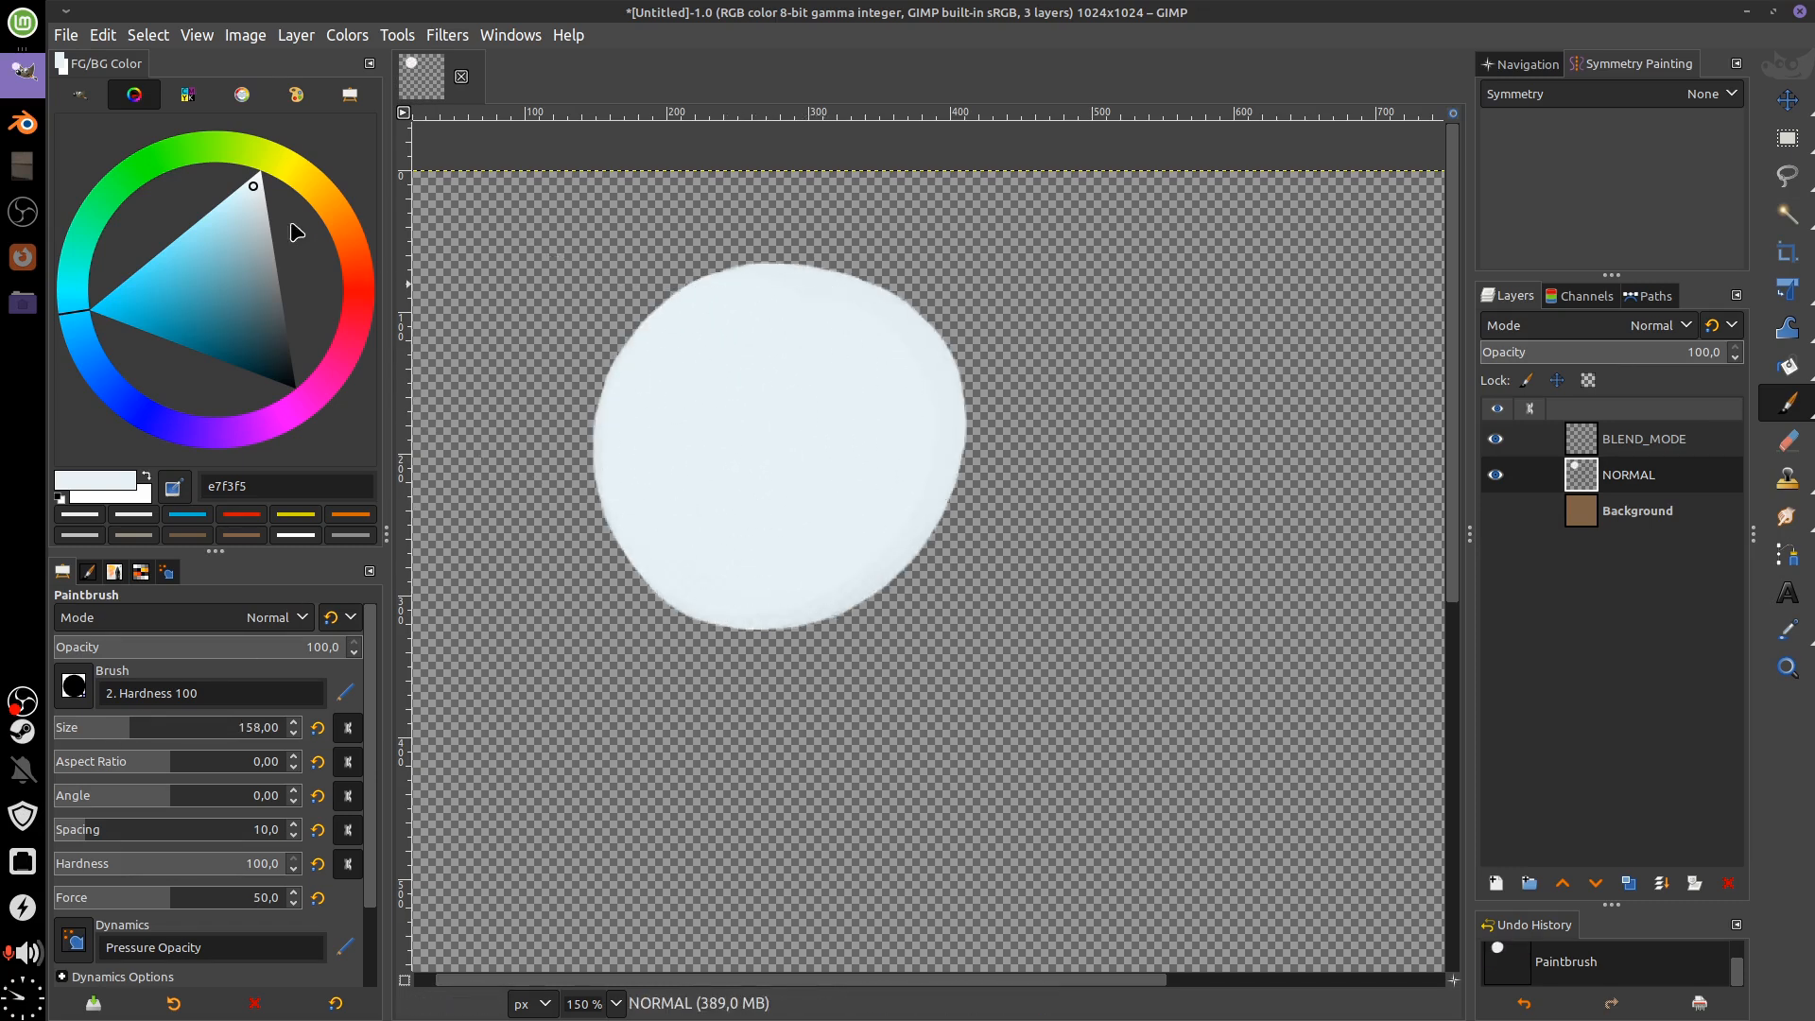
Paint a second large disc in dark teal 33575d on the NORMAL layer, below and to the right of the white one
mouse_move(262, 248)
left_mouse_down()
mouse_move(266, 348)
mouse_move(256, 190)
left_mouse_up()
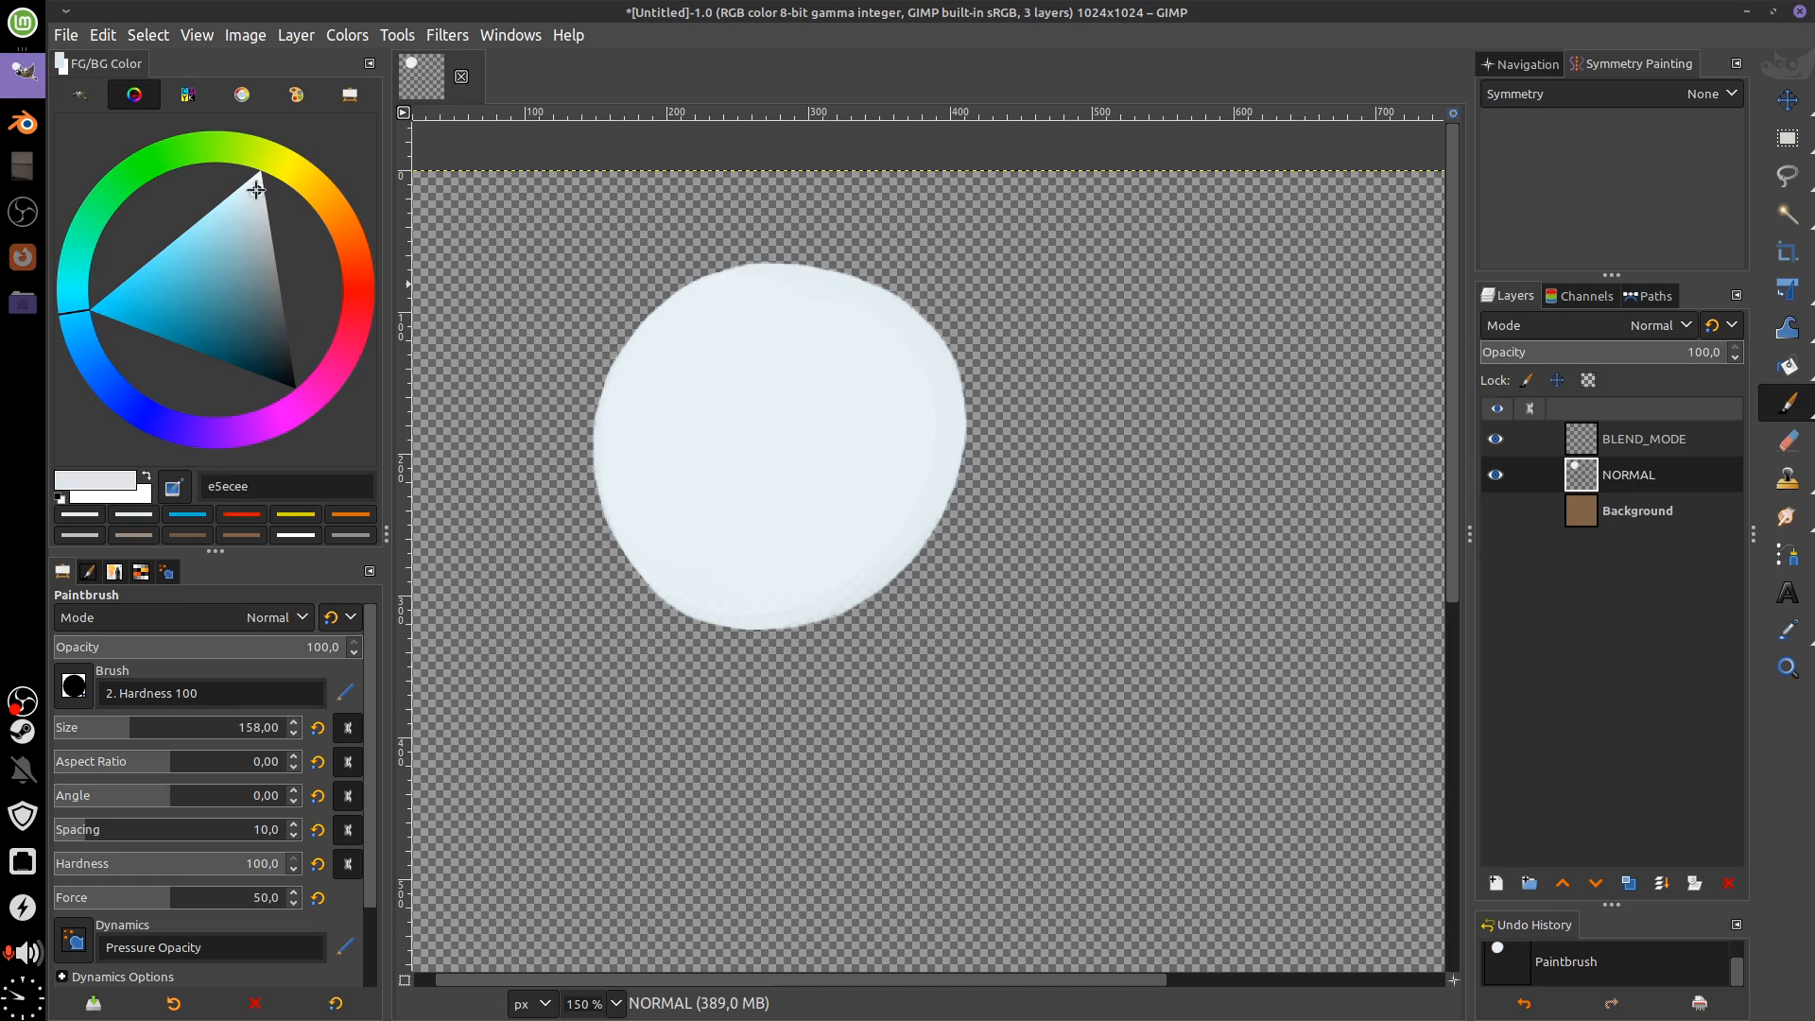
left_click_drag(269, 346, 263, 324)
scroll(1113, 519, "down", 1)
scroll(1113, 519, "right", 1)
mouse_move(1074, 519)
left_mouse_down()
mouse_move(1080, 575)
mouse_move(1119, 478)
mouse_move(1110, 539)
left_mouse_up()
mouse_move(1093, 599)
left_mouse_down()
mouse_move(1138, 576)
mouse_move(1164, 615)
left_mouse_up()
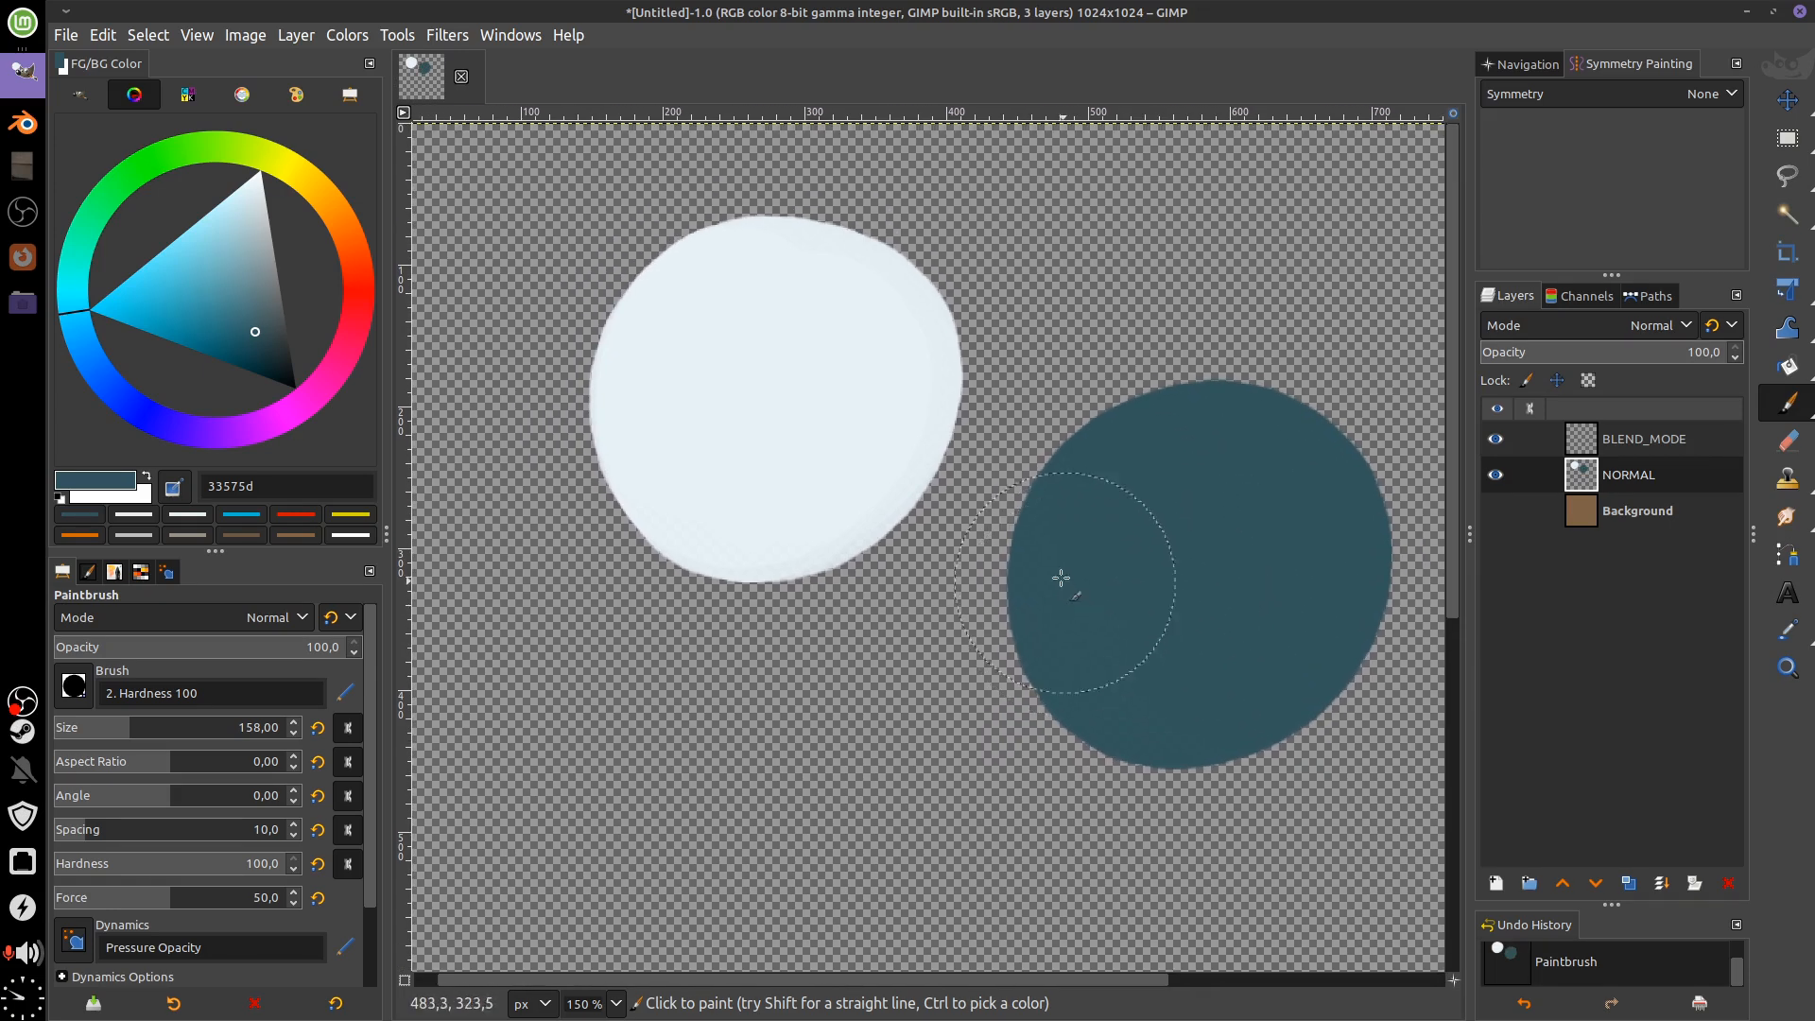
Paint a large ochre a99134 disc on the BLEND_MODE layer, overlapping both the white and the teal discs
left_click(1645, 439)
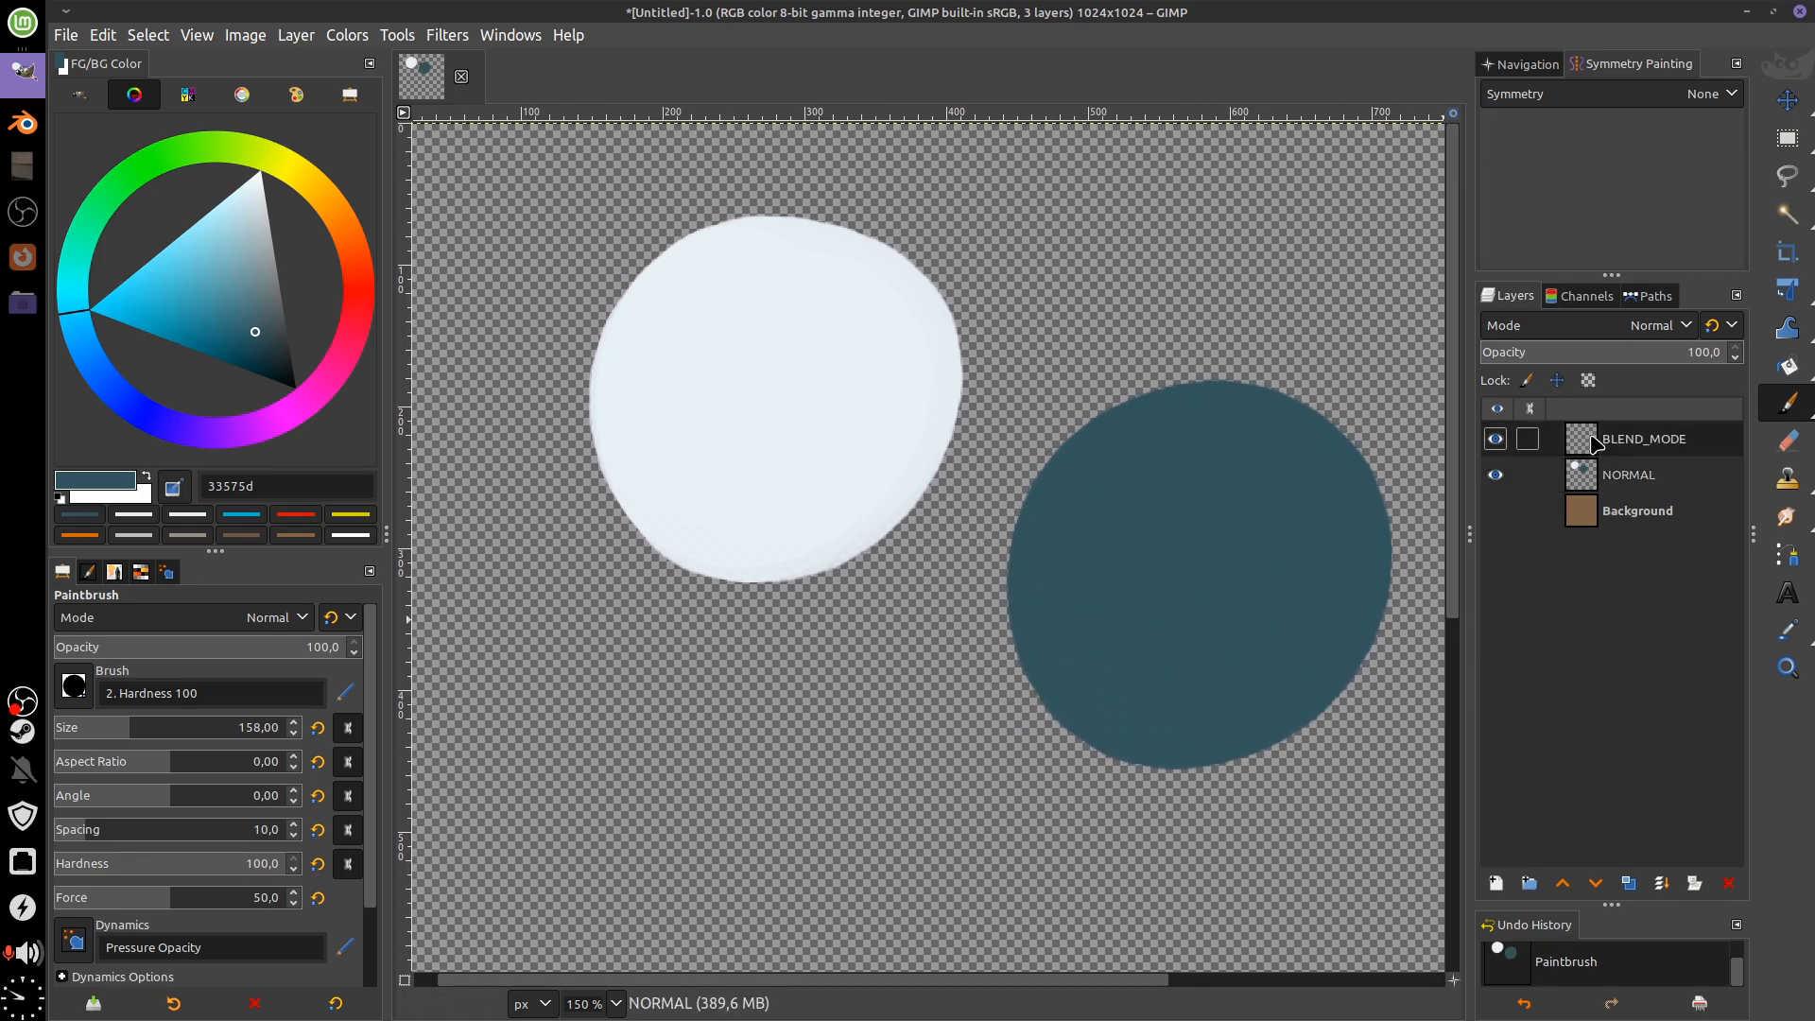
left_click_drag(344, 253, 314, 182)
left_click_drag(249, 272, 221, 262)
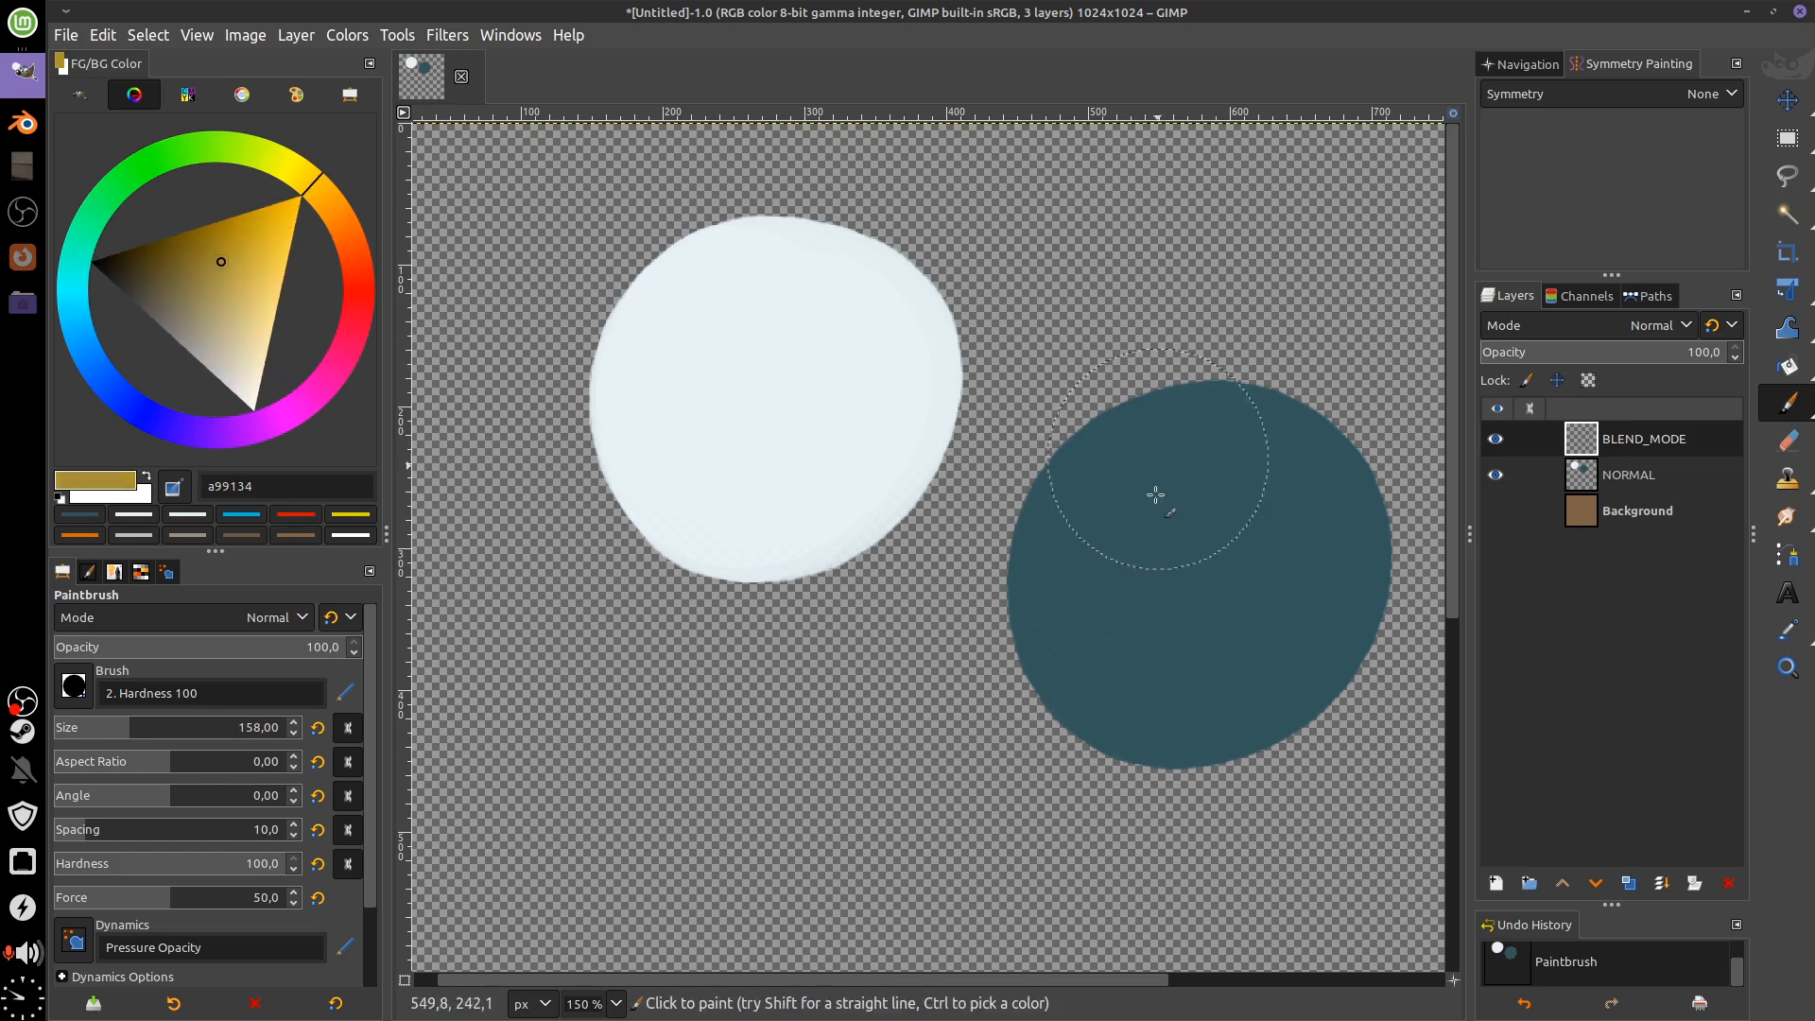
scroll(1155, 494, "down", 2)
scroll(1154, 494, "left", 1)
mouse_move(898, 406)
left_mouse_down()
mouse_move(899, 681)
mouse_move(1085, 558)
mouse_move(896, 601)
mouse_move(986, 430)
mouse_move(965, 548)
mouse_move(990, 604)
left_mouse_up()
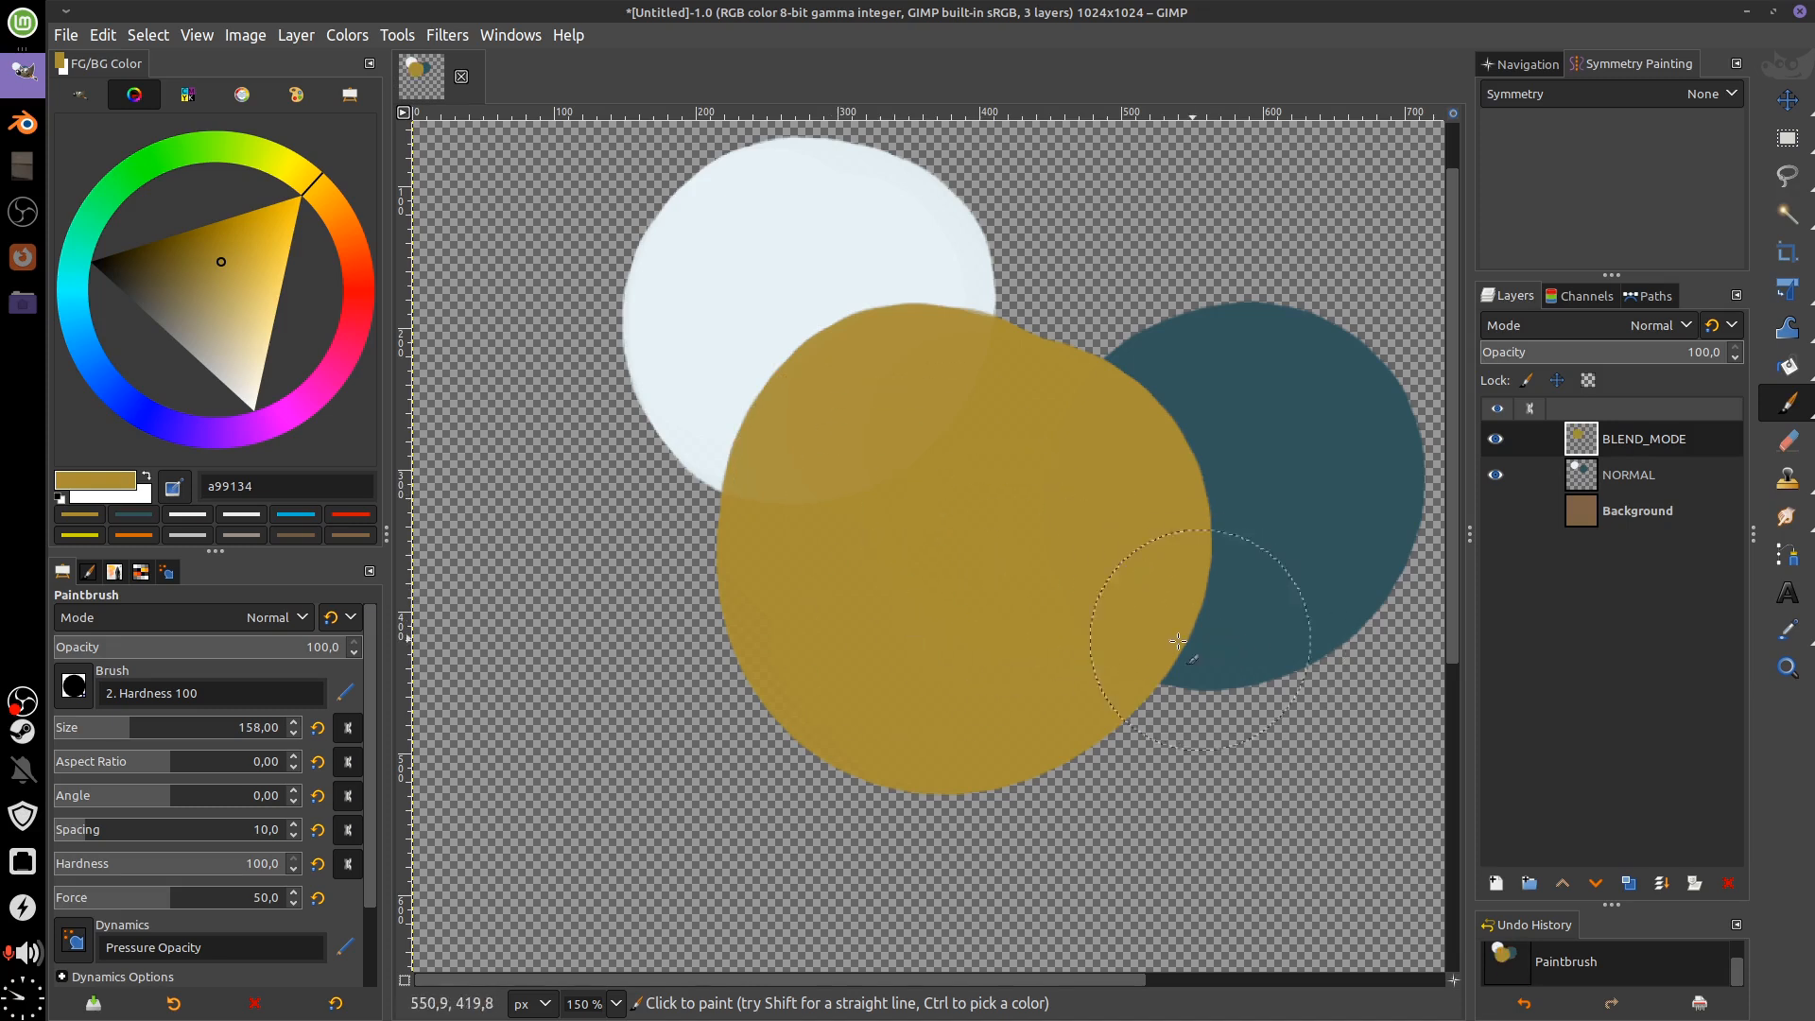
left_click_drag(1254, 688, 1136, 721)
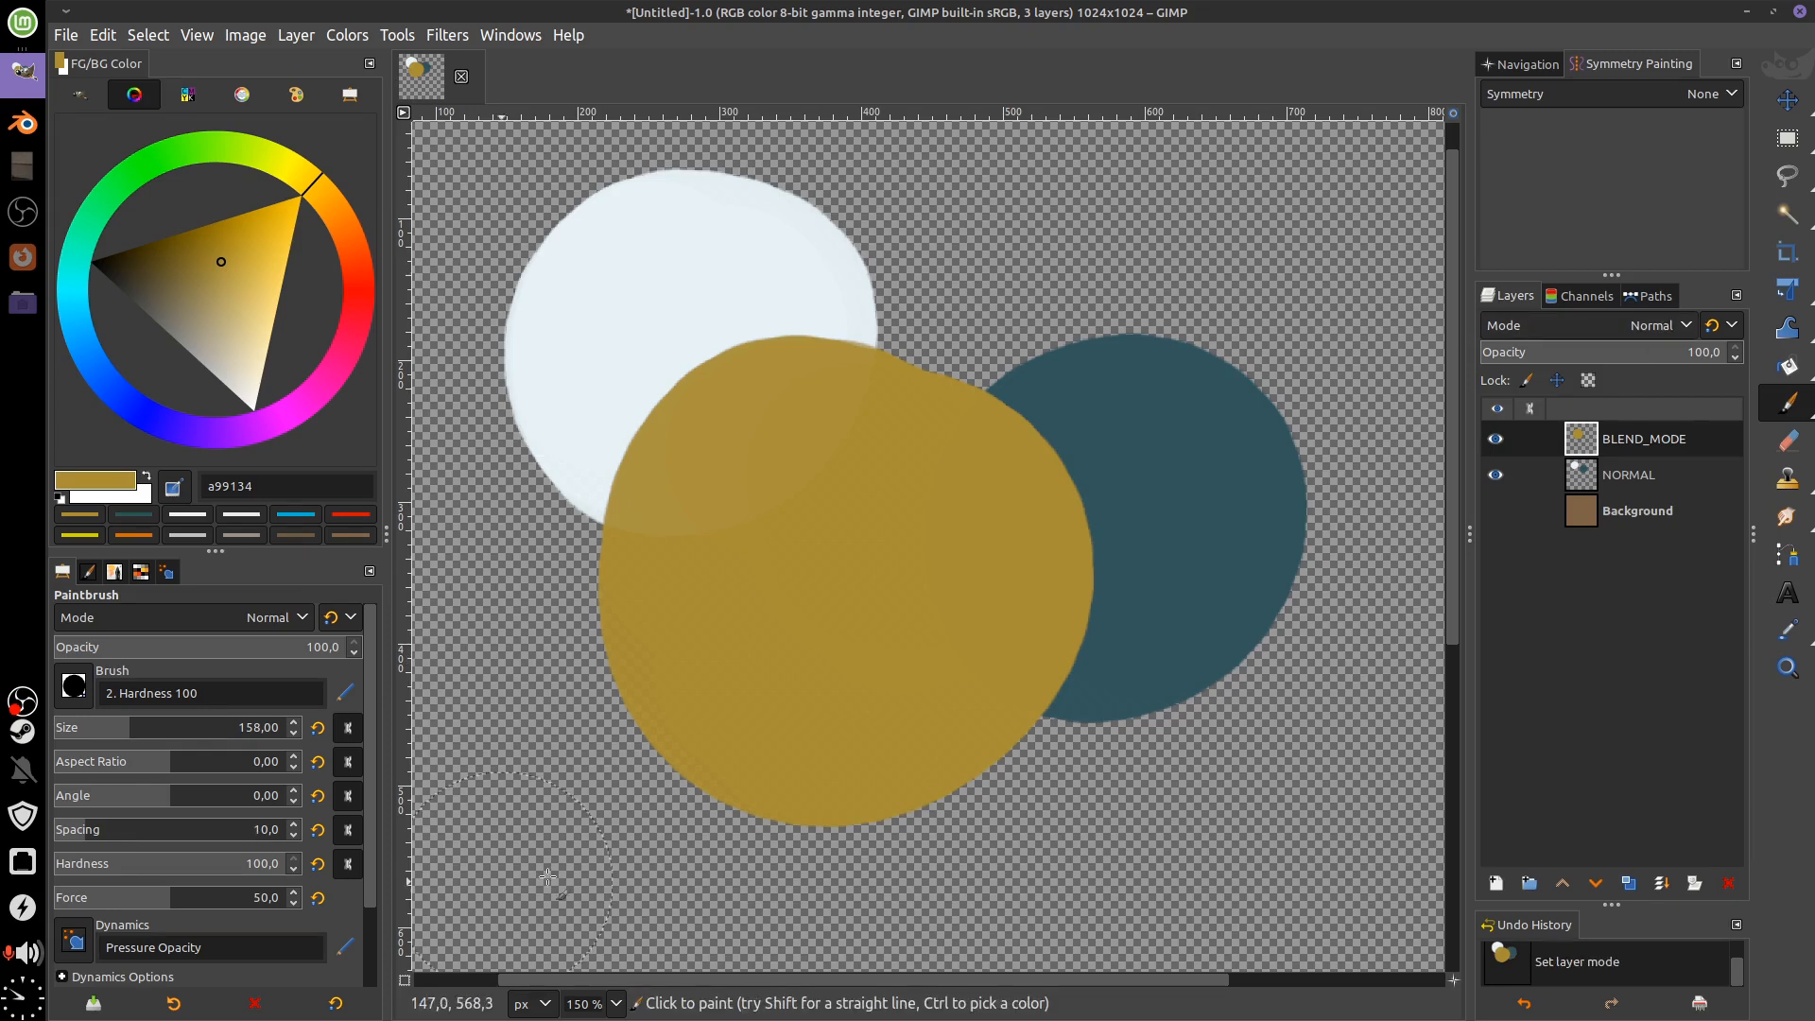
Set the BLEND_MODE layer to Multiply and compare the result with the Background layer shown and hidden again
left_click(1667, 328)
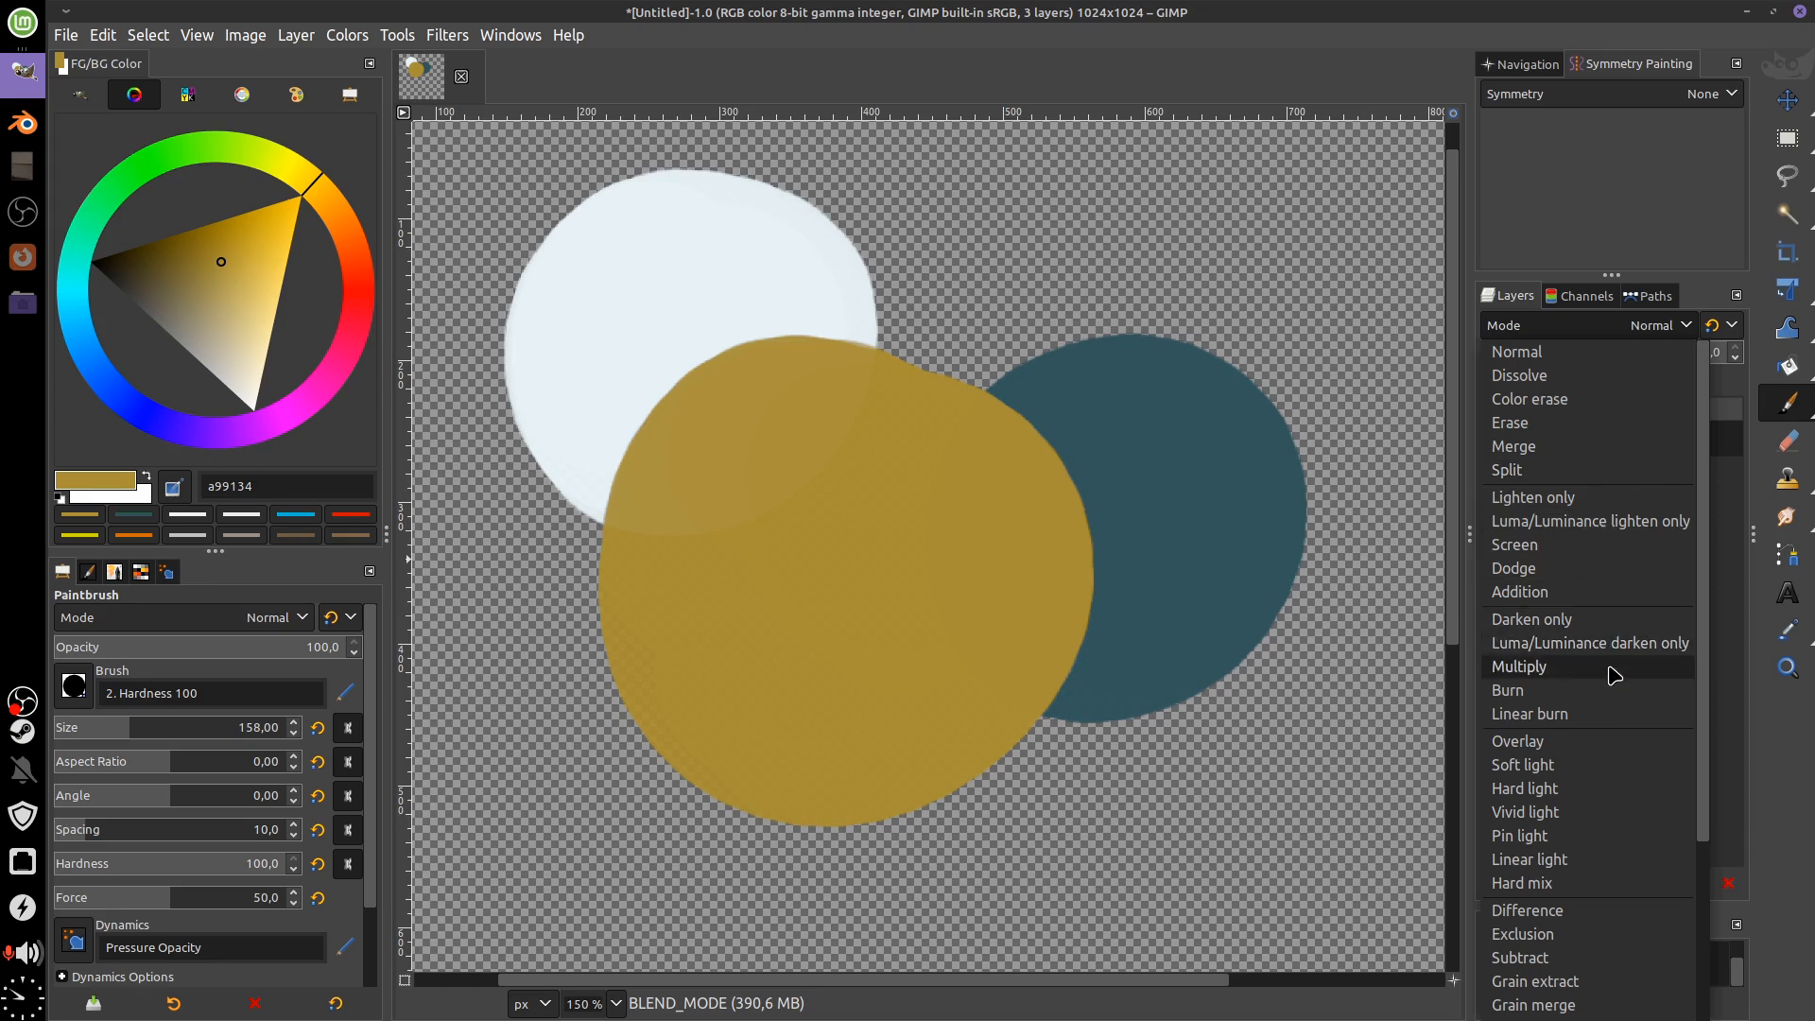
left_click(1519, 666)
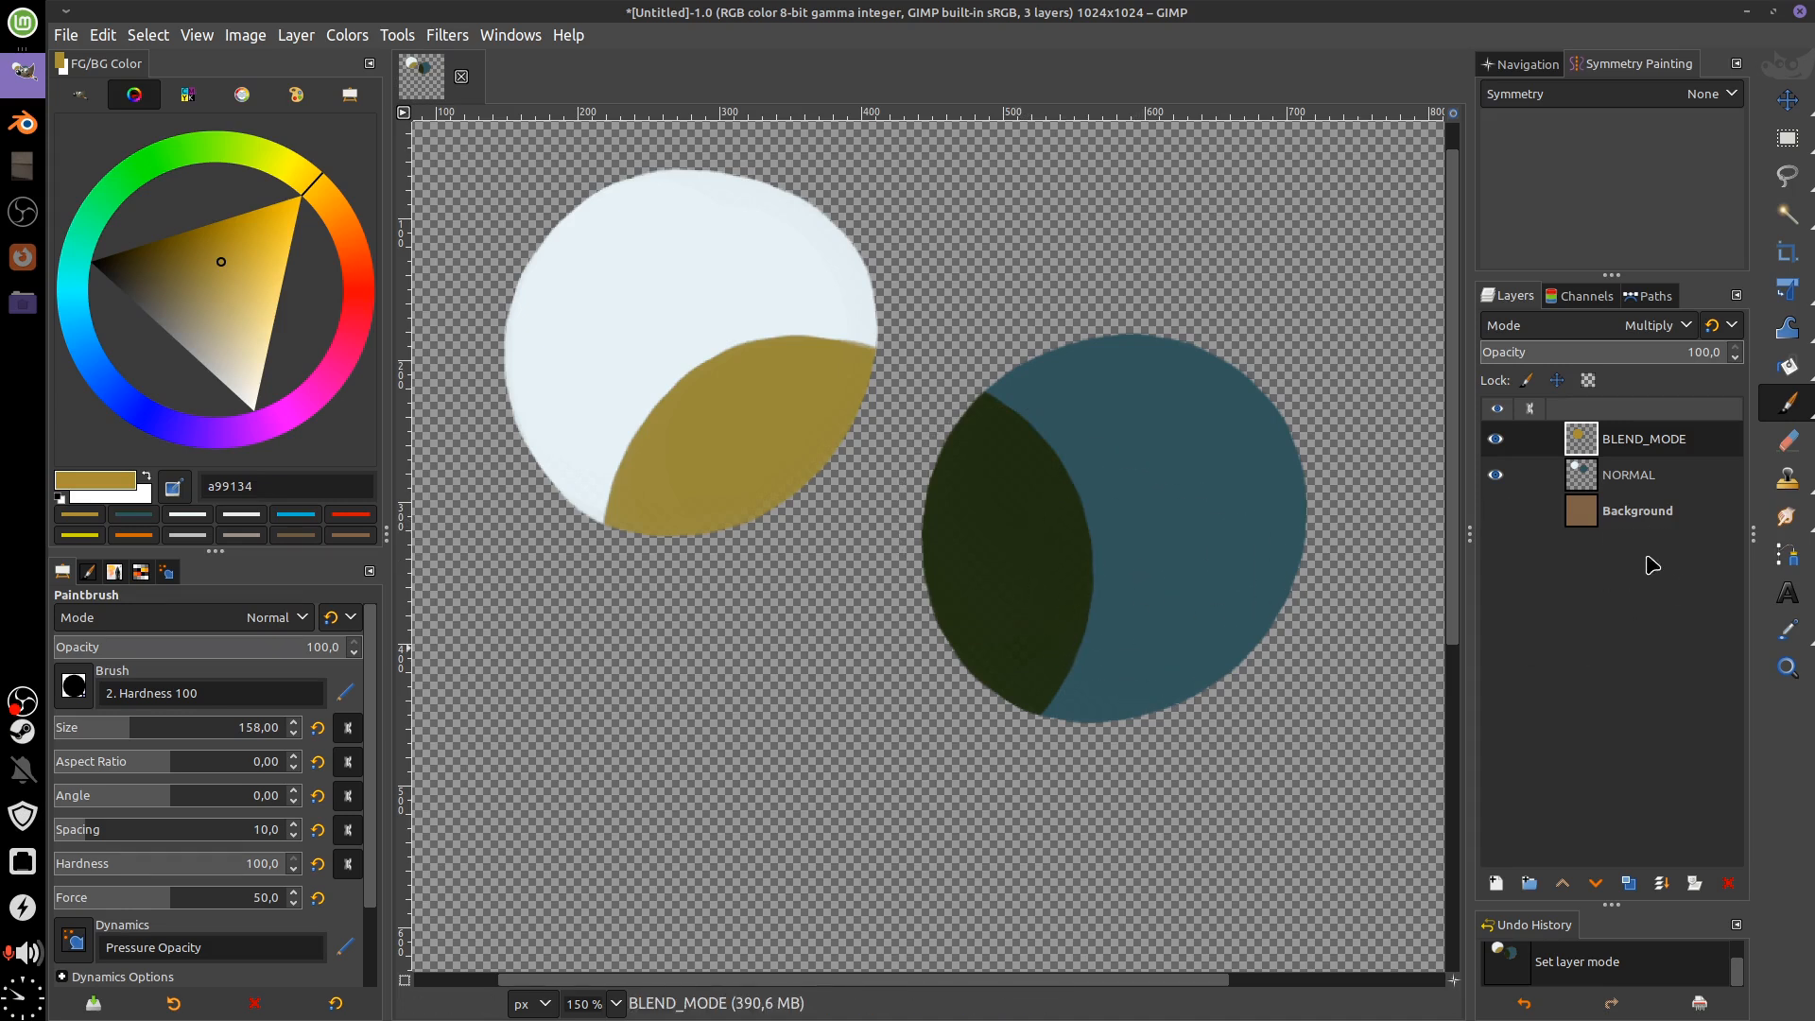
left_click(1495, 511)
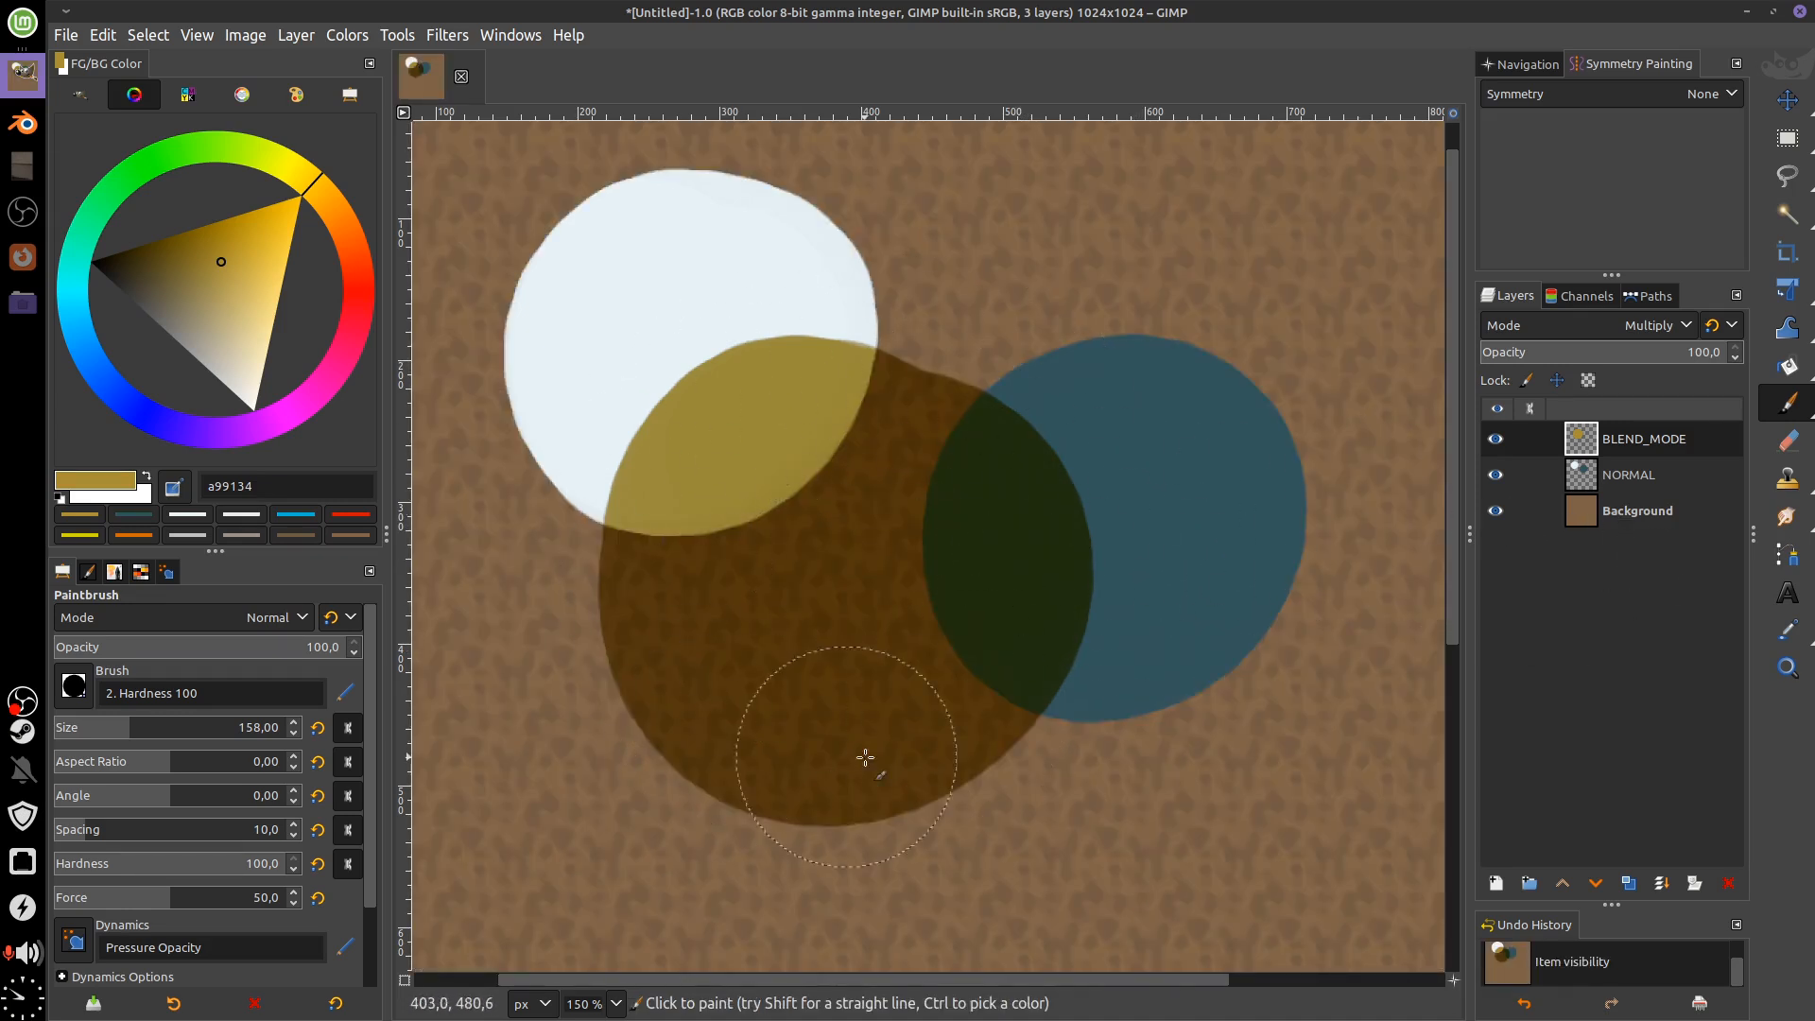
left_click(1495, 512)
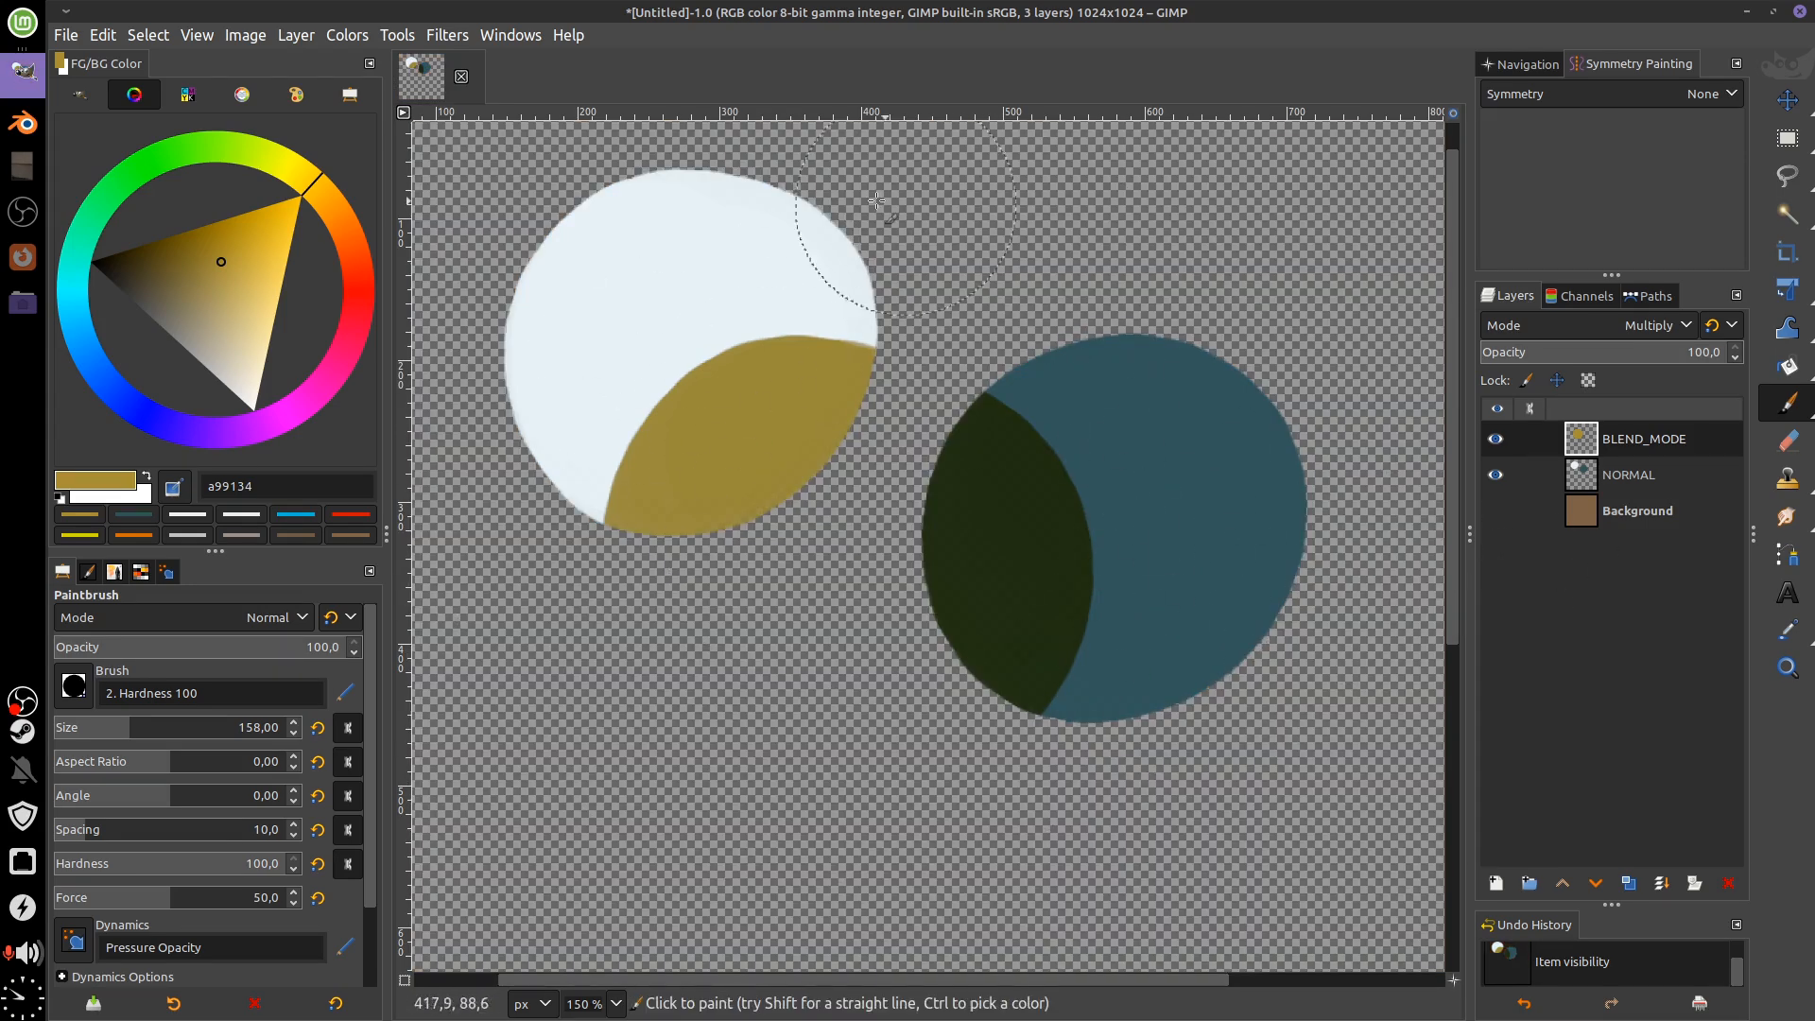
Switch the BLEND_MODE layer to Addition and check the blend with the Background layer turned on and off
left_click(1656, 326)
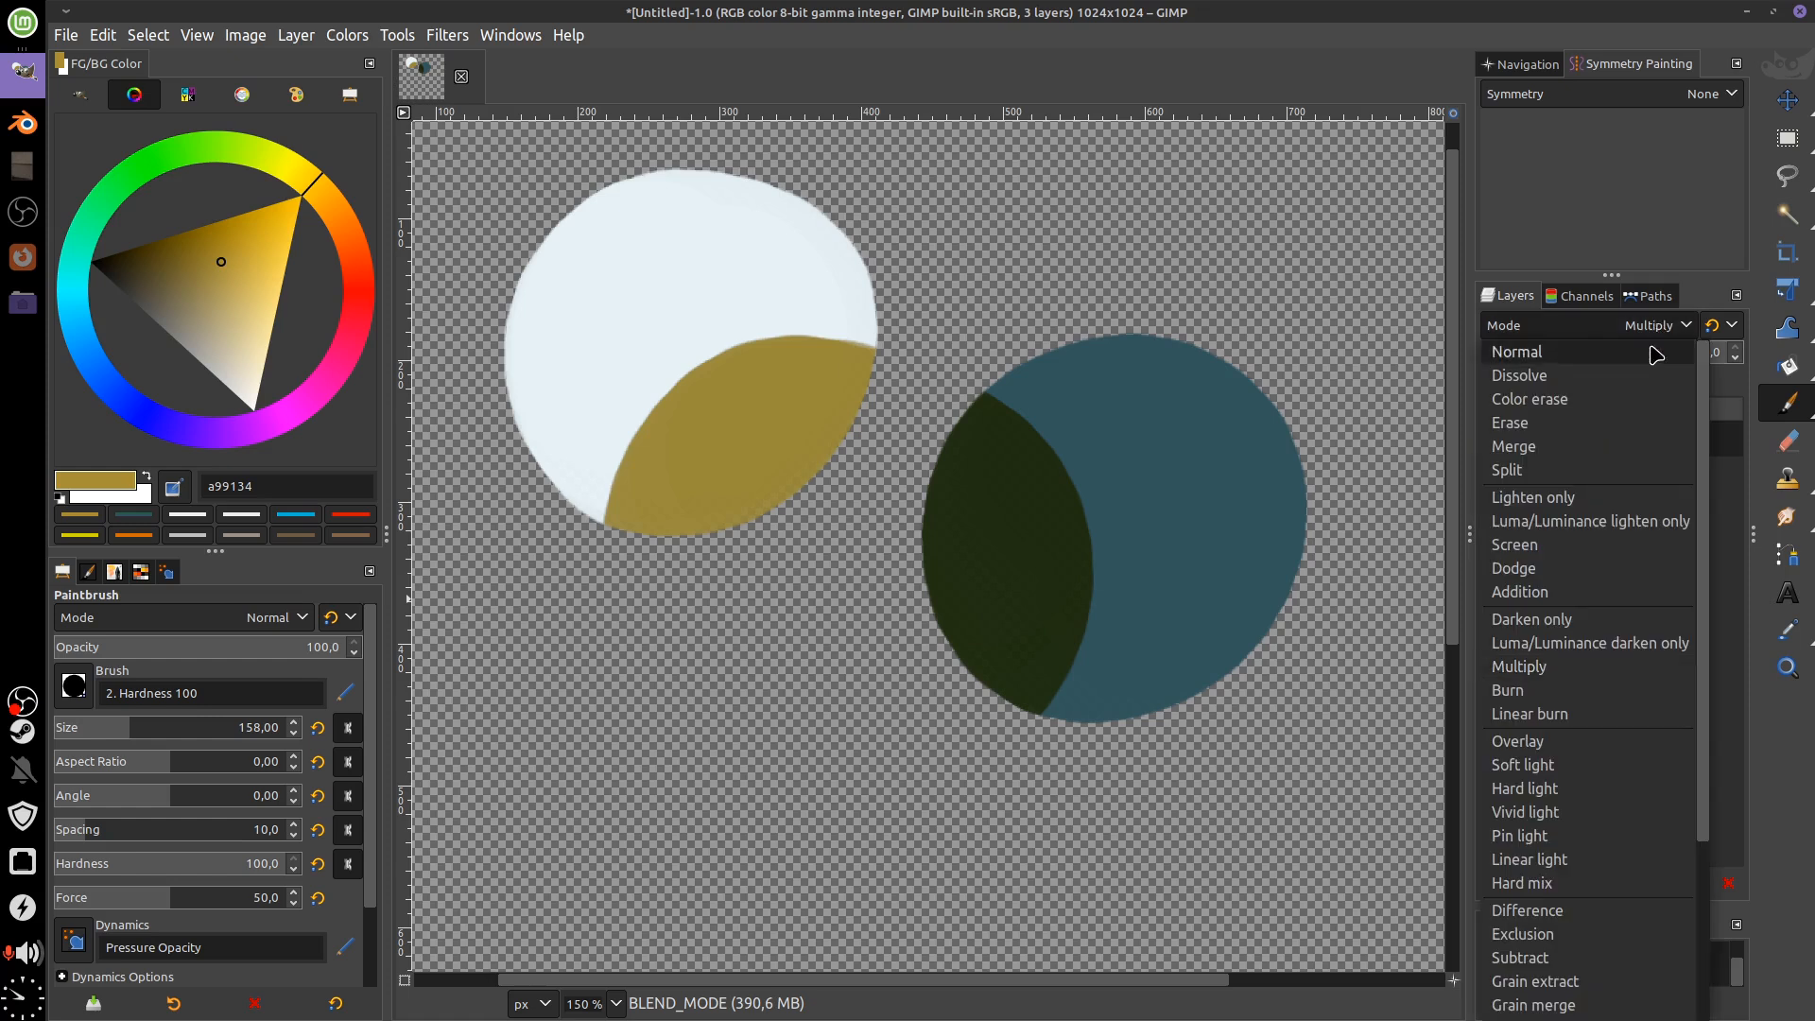
left_click(1569, 593)
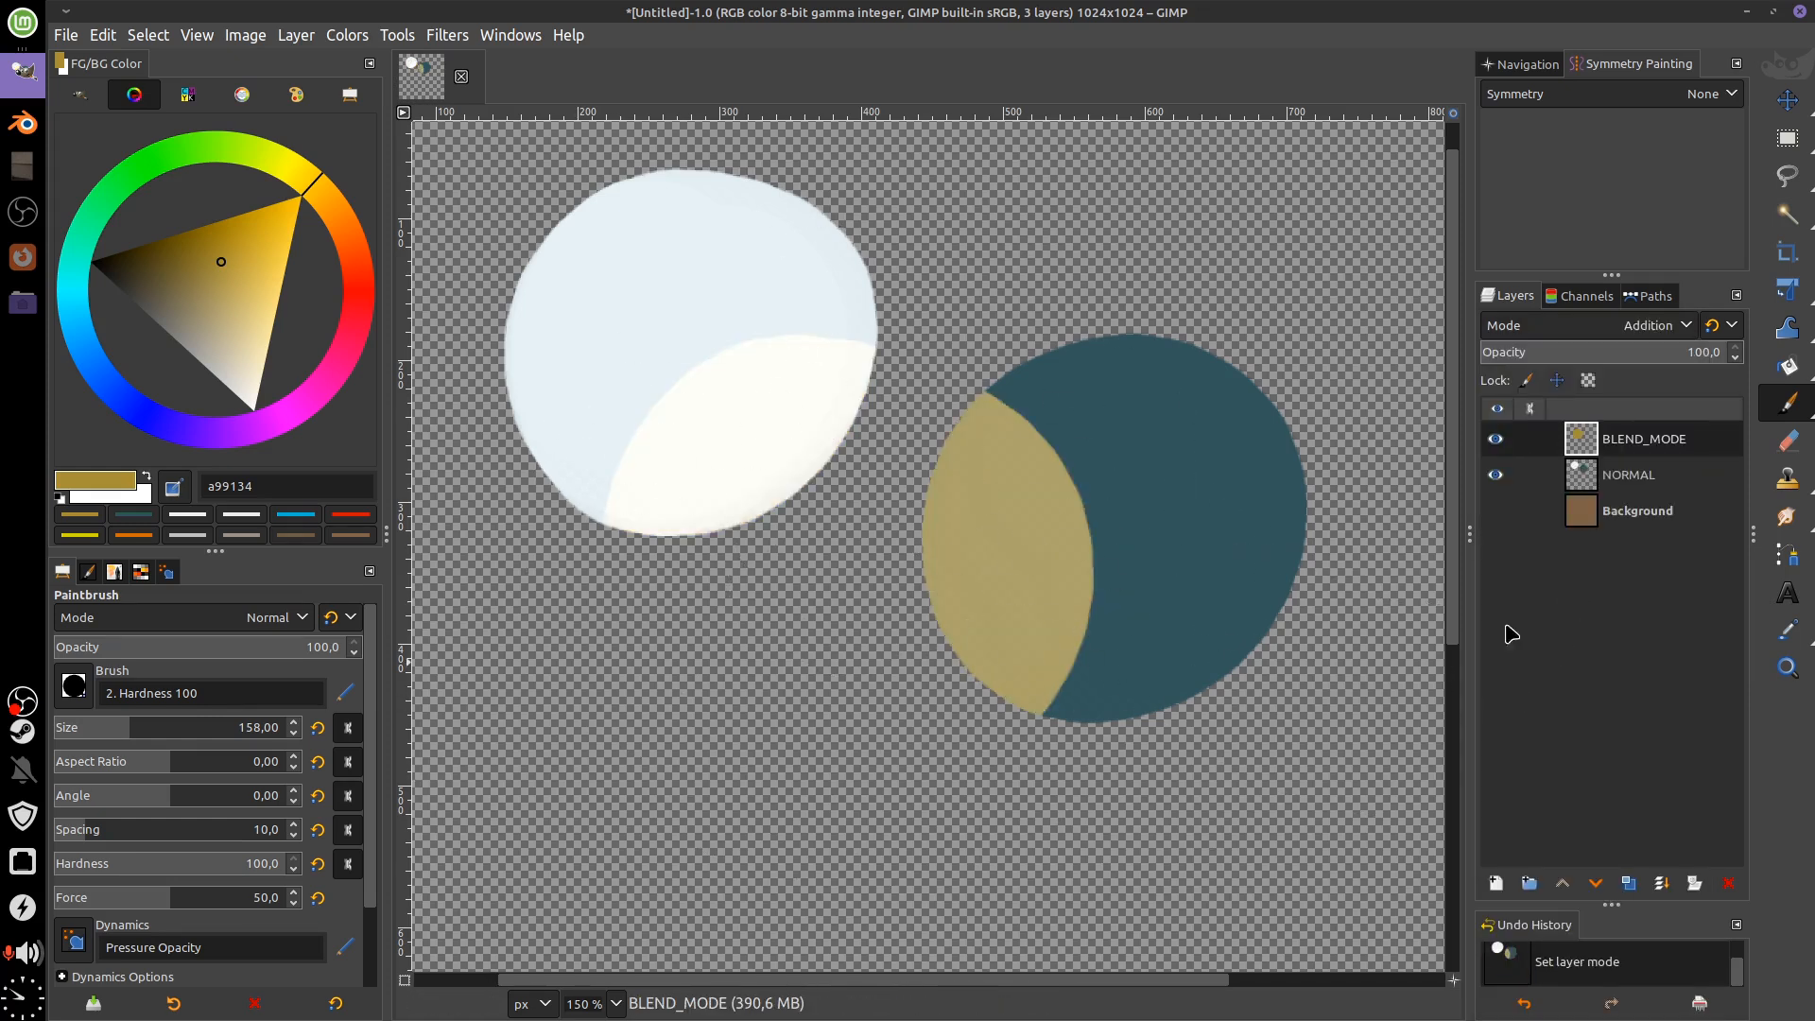
left_click(1496, 510)
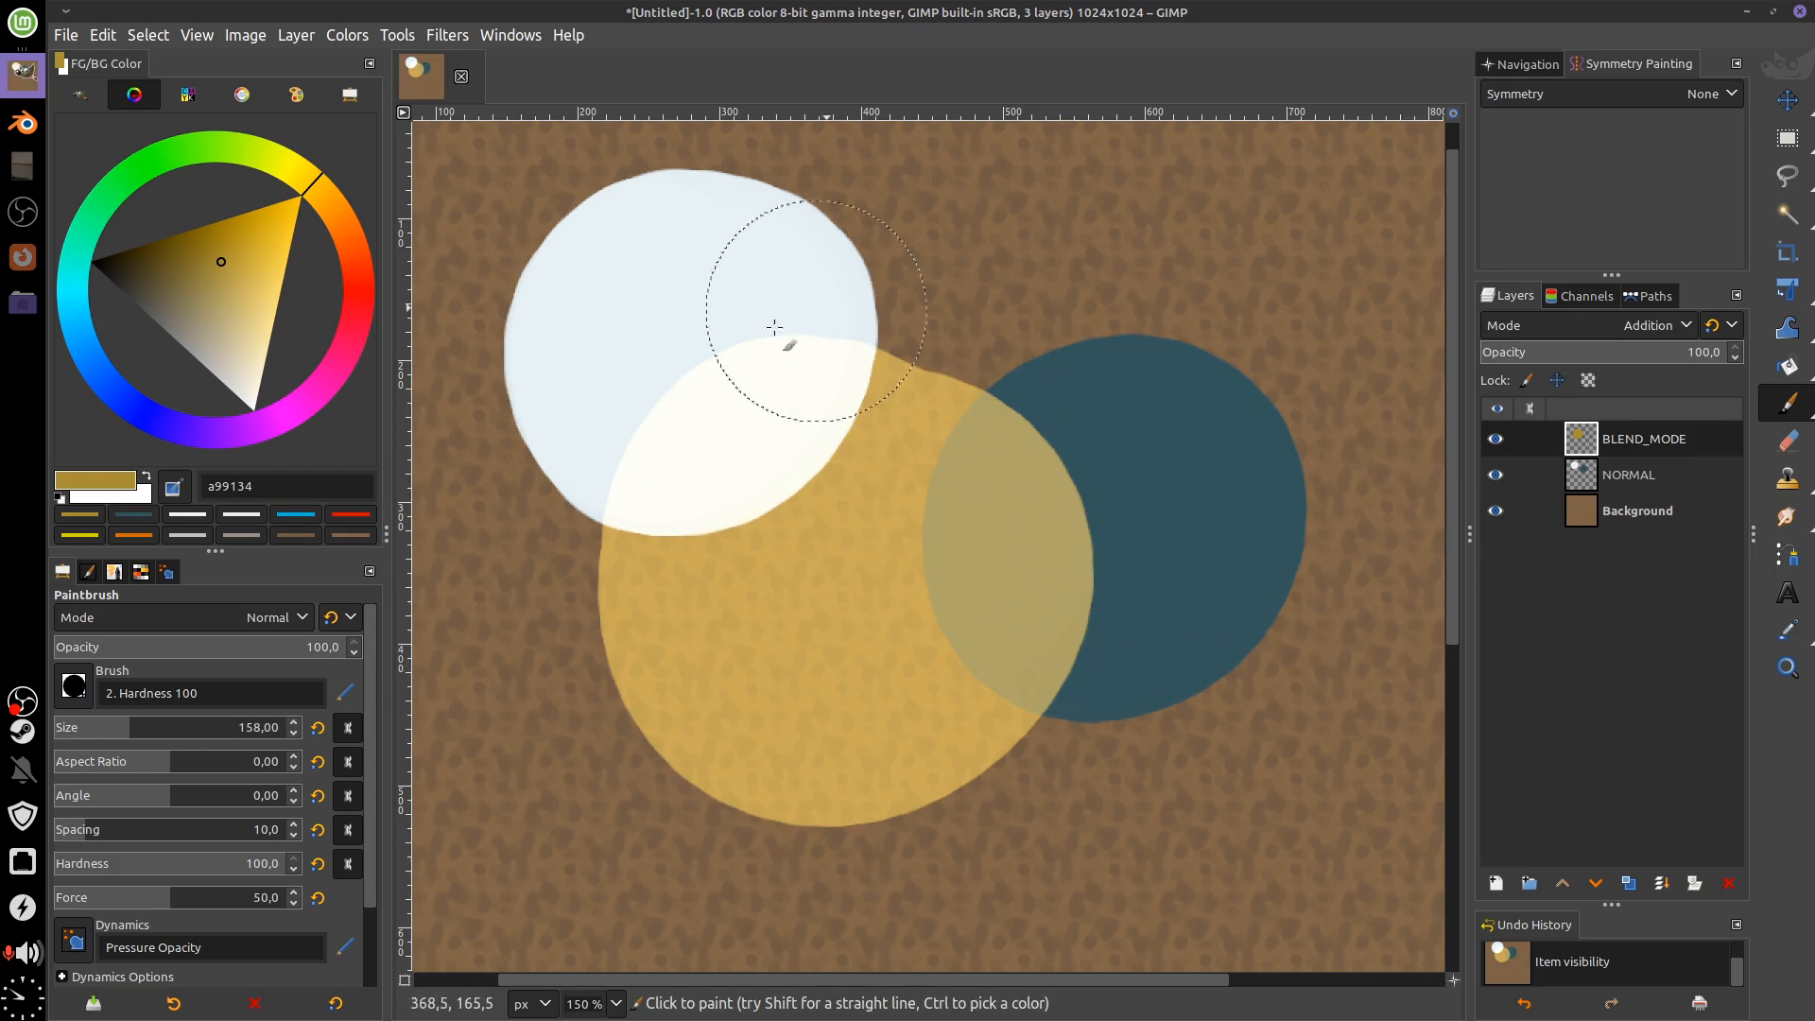
left_click(1497, 513)
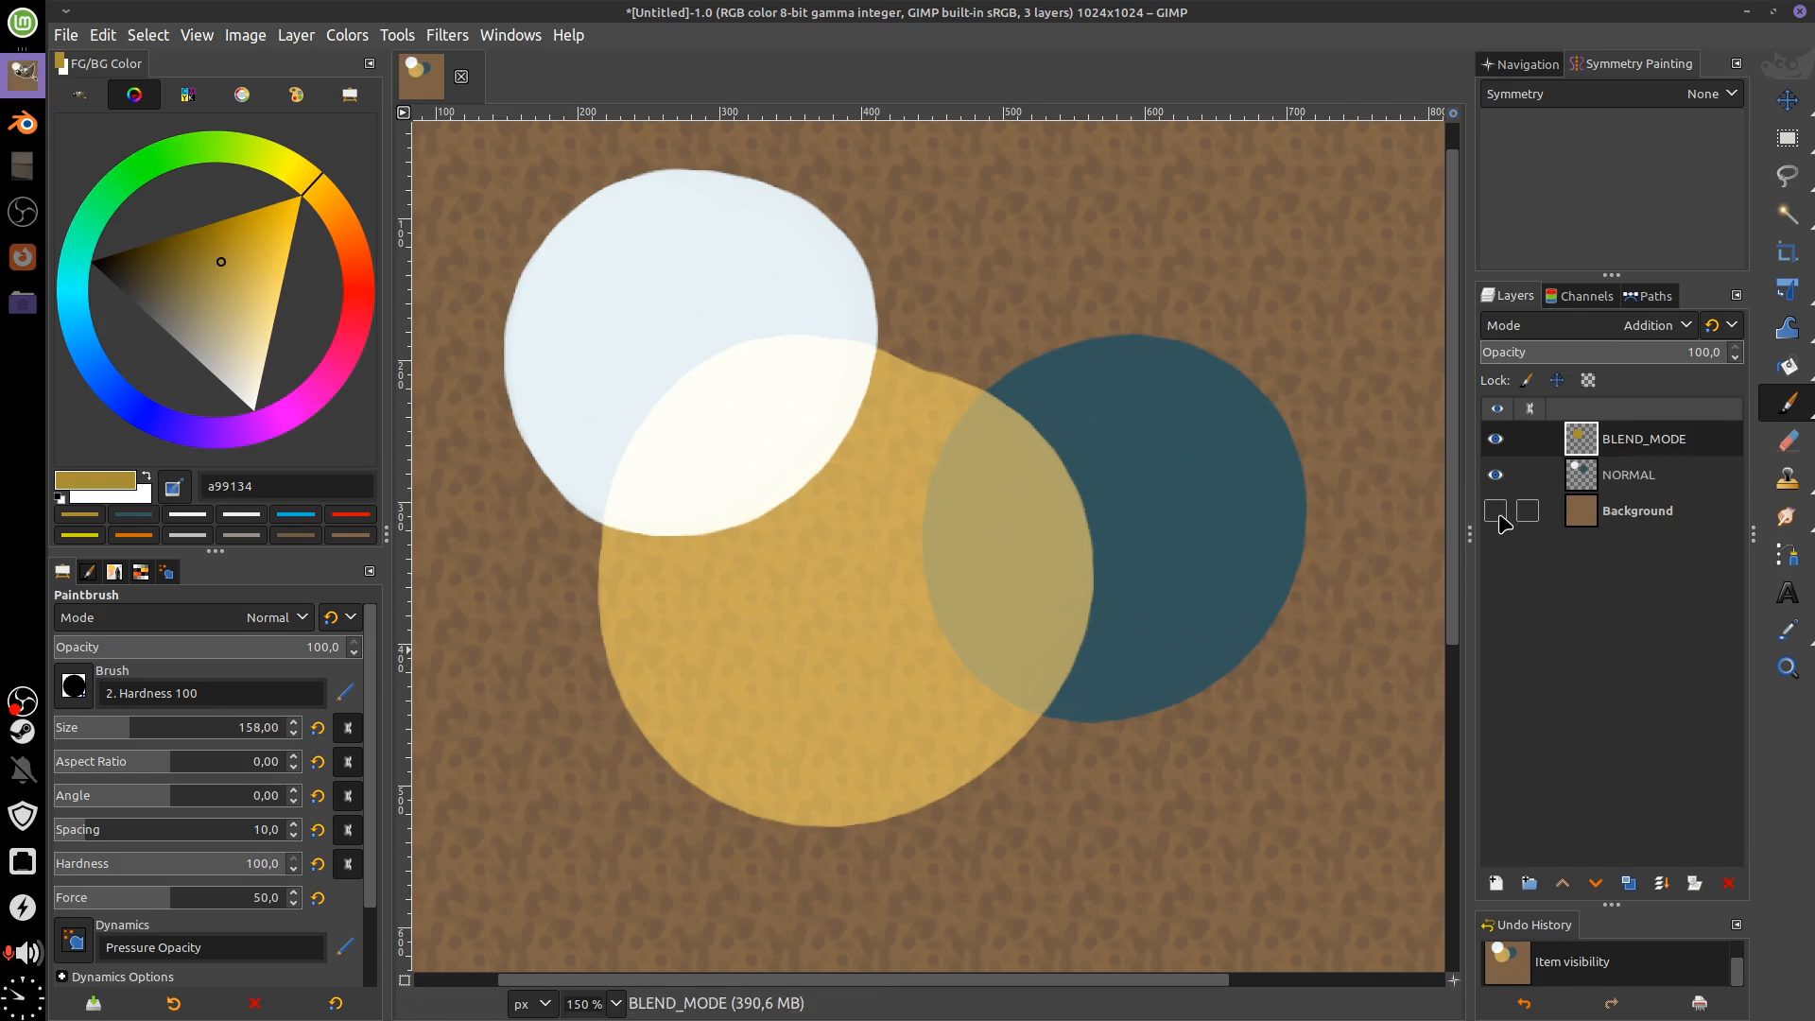
Return the BLEND_MODE layer's blend mode to Normal
left_click_drag(1125, 620, 1195, 667)
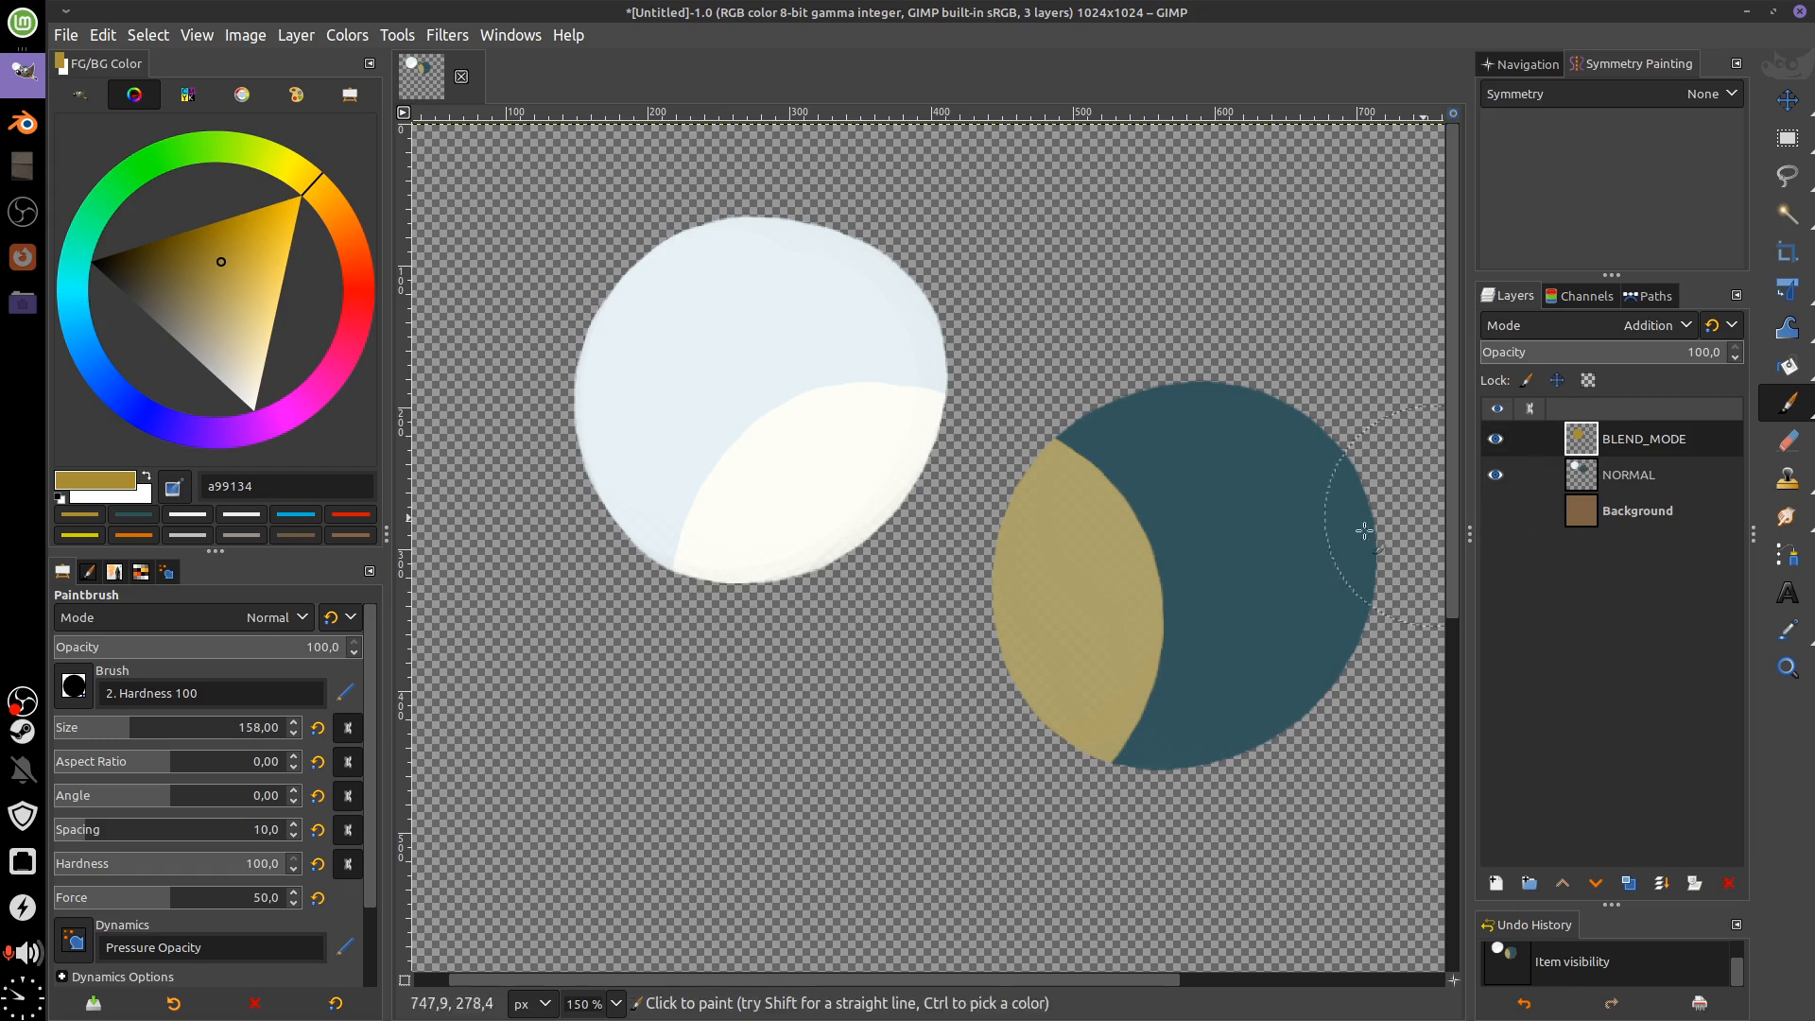
mouse_move(1166, 564)
left_mouse_down()
mouse_move(1129, 617)
mouse_move(1150, 551)
left_mouse_up()
left_click_drag(1319, 799, 1313, 775)
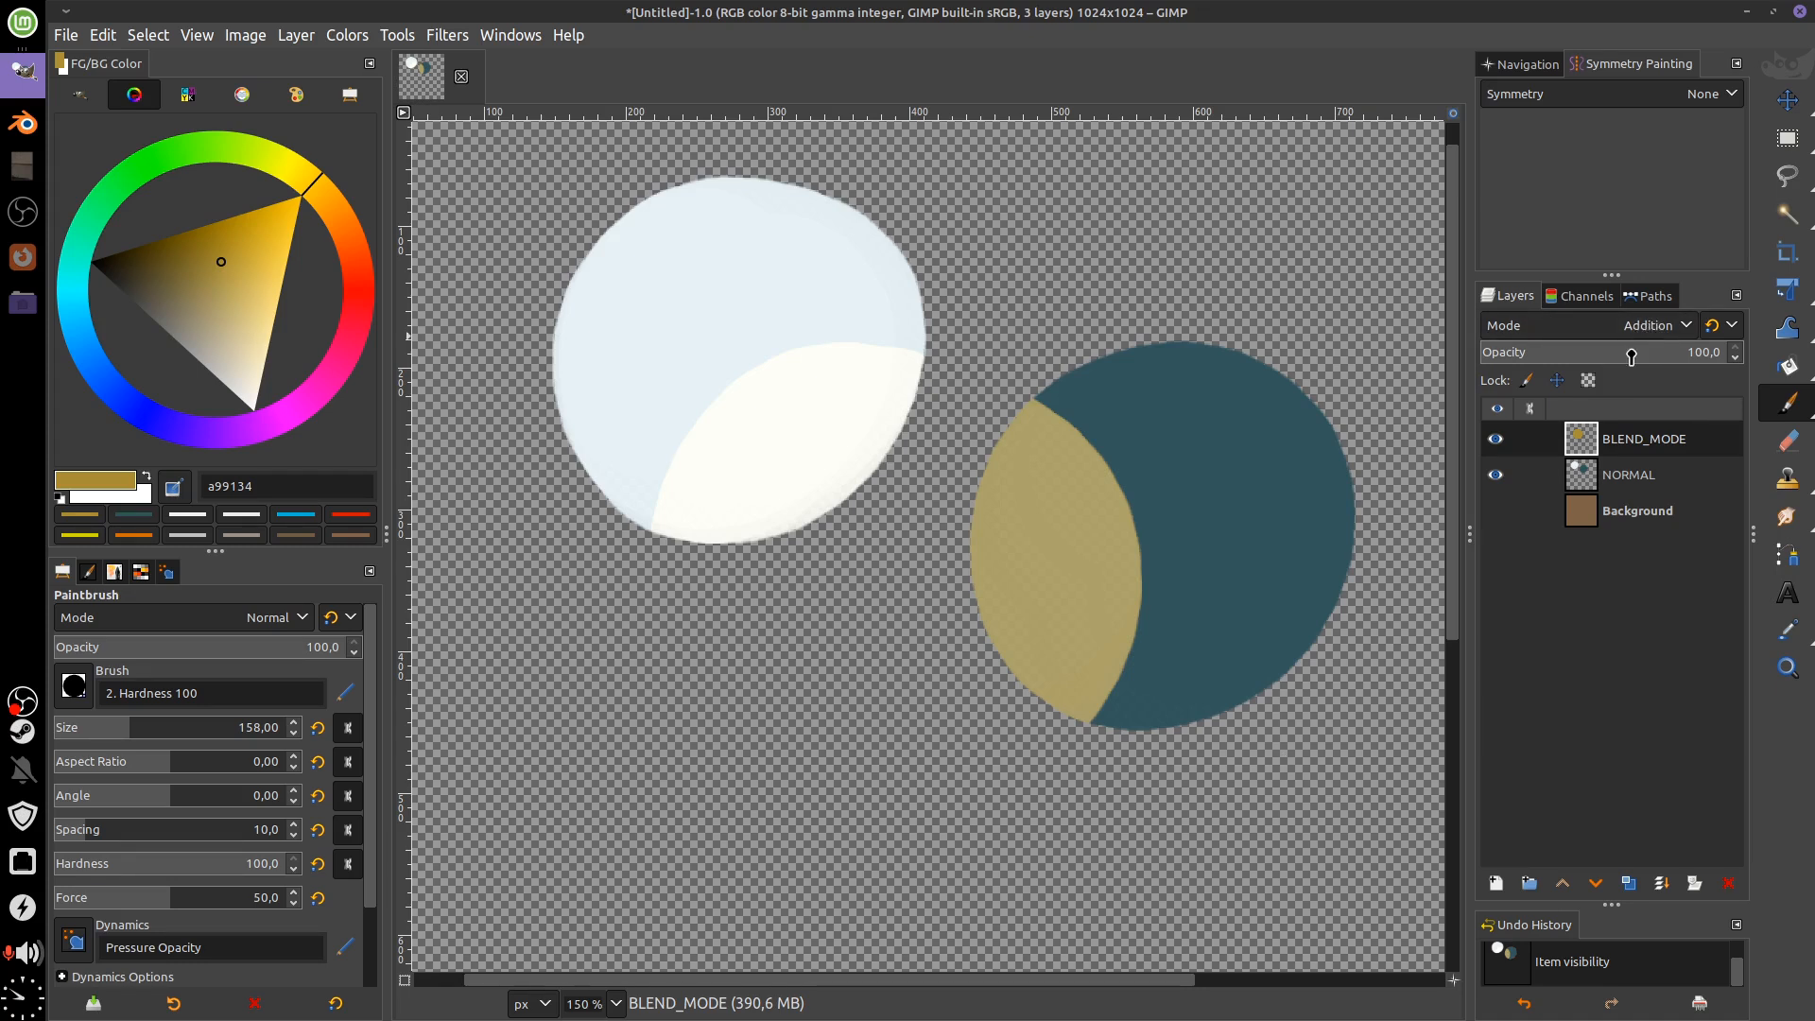
left_click(1647, 327)
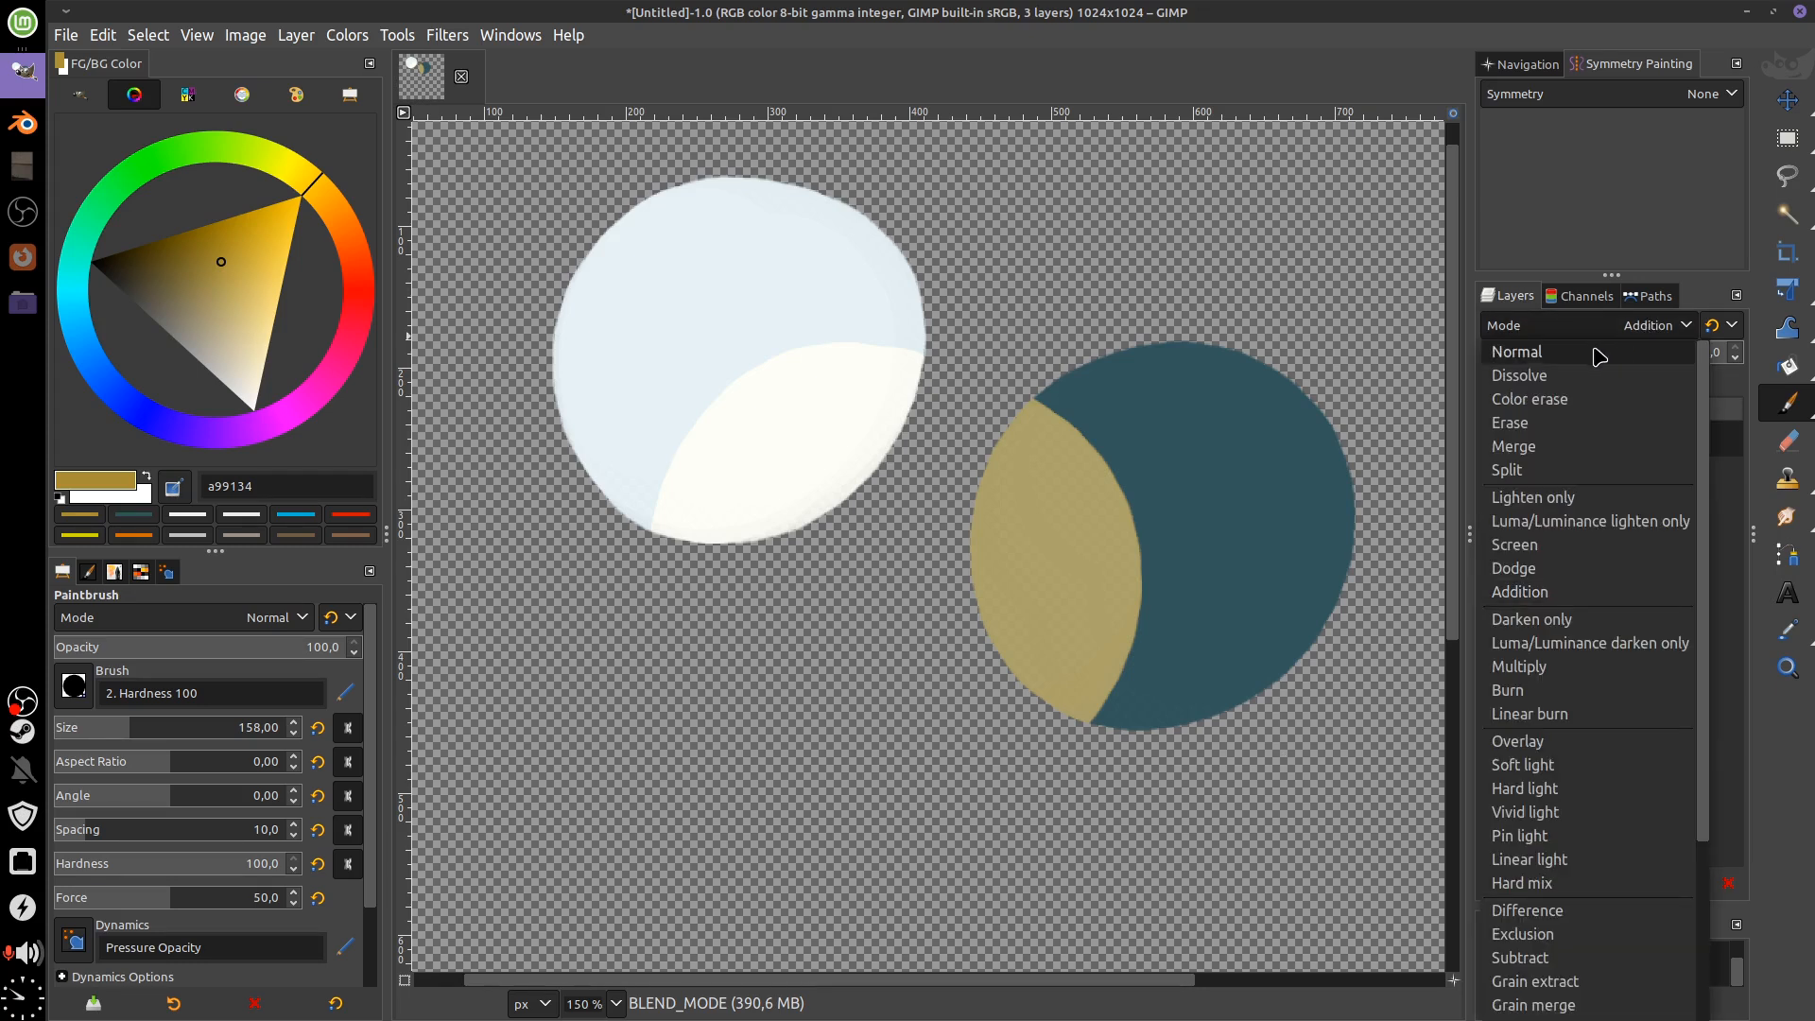
left_click(1598, 356)
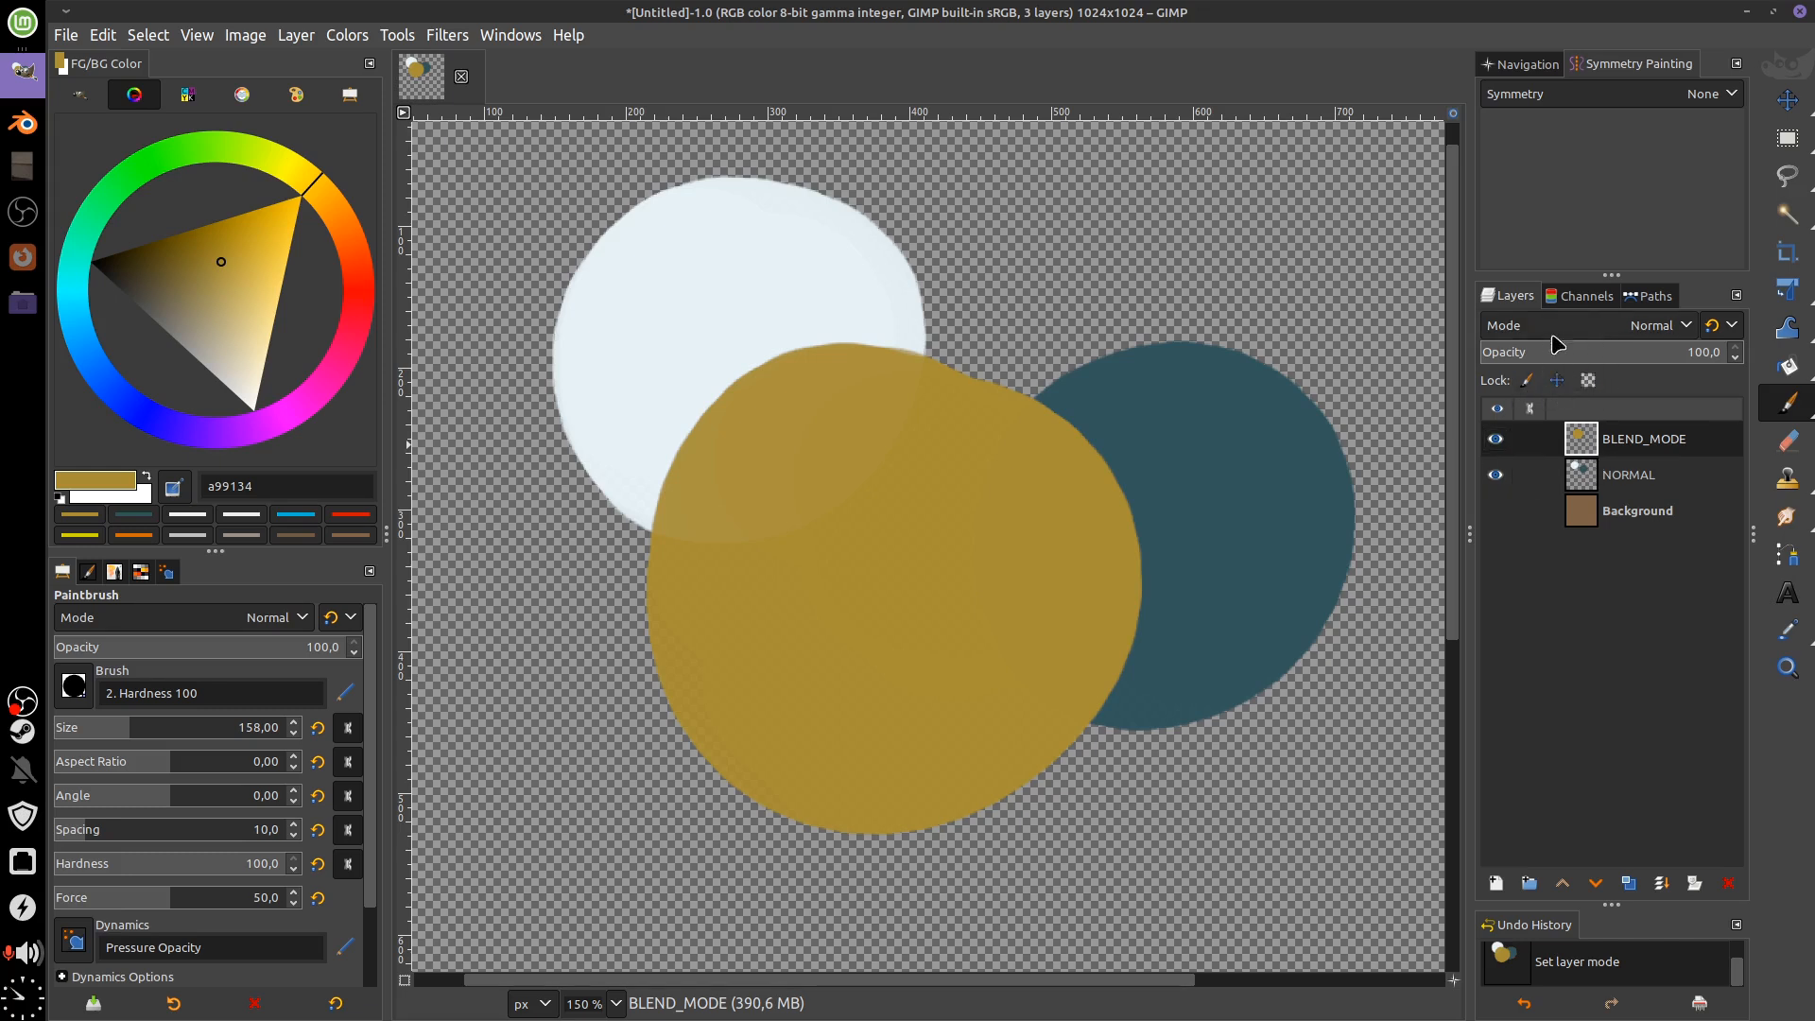
Open the BLEND_MODE layer's attributes, try RGB (perceptual) as the composite space, and restore it to Auto
left_click(1557, 380)
double_click(1586, 442)
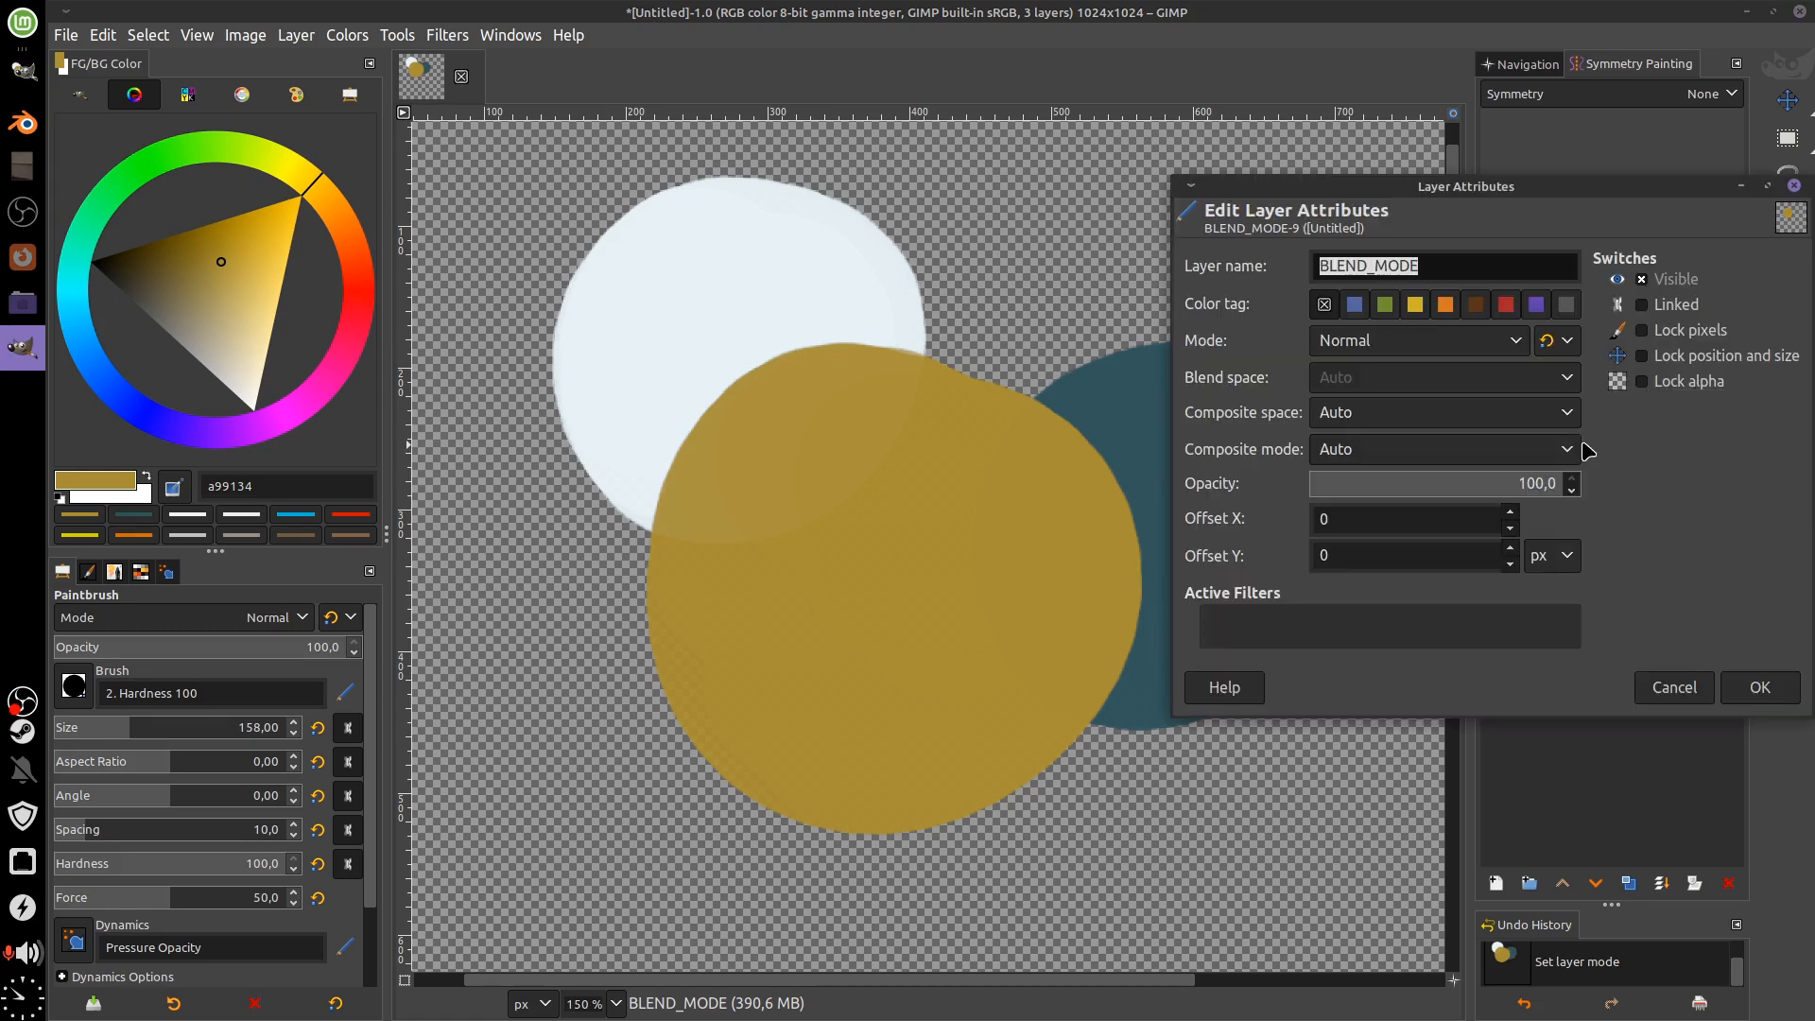
left_click_drag(1508, 195, 1432, 232)
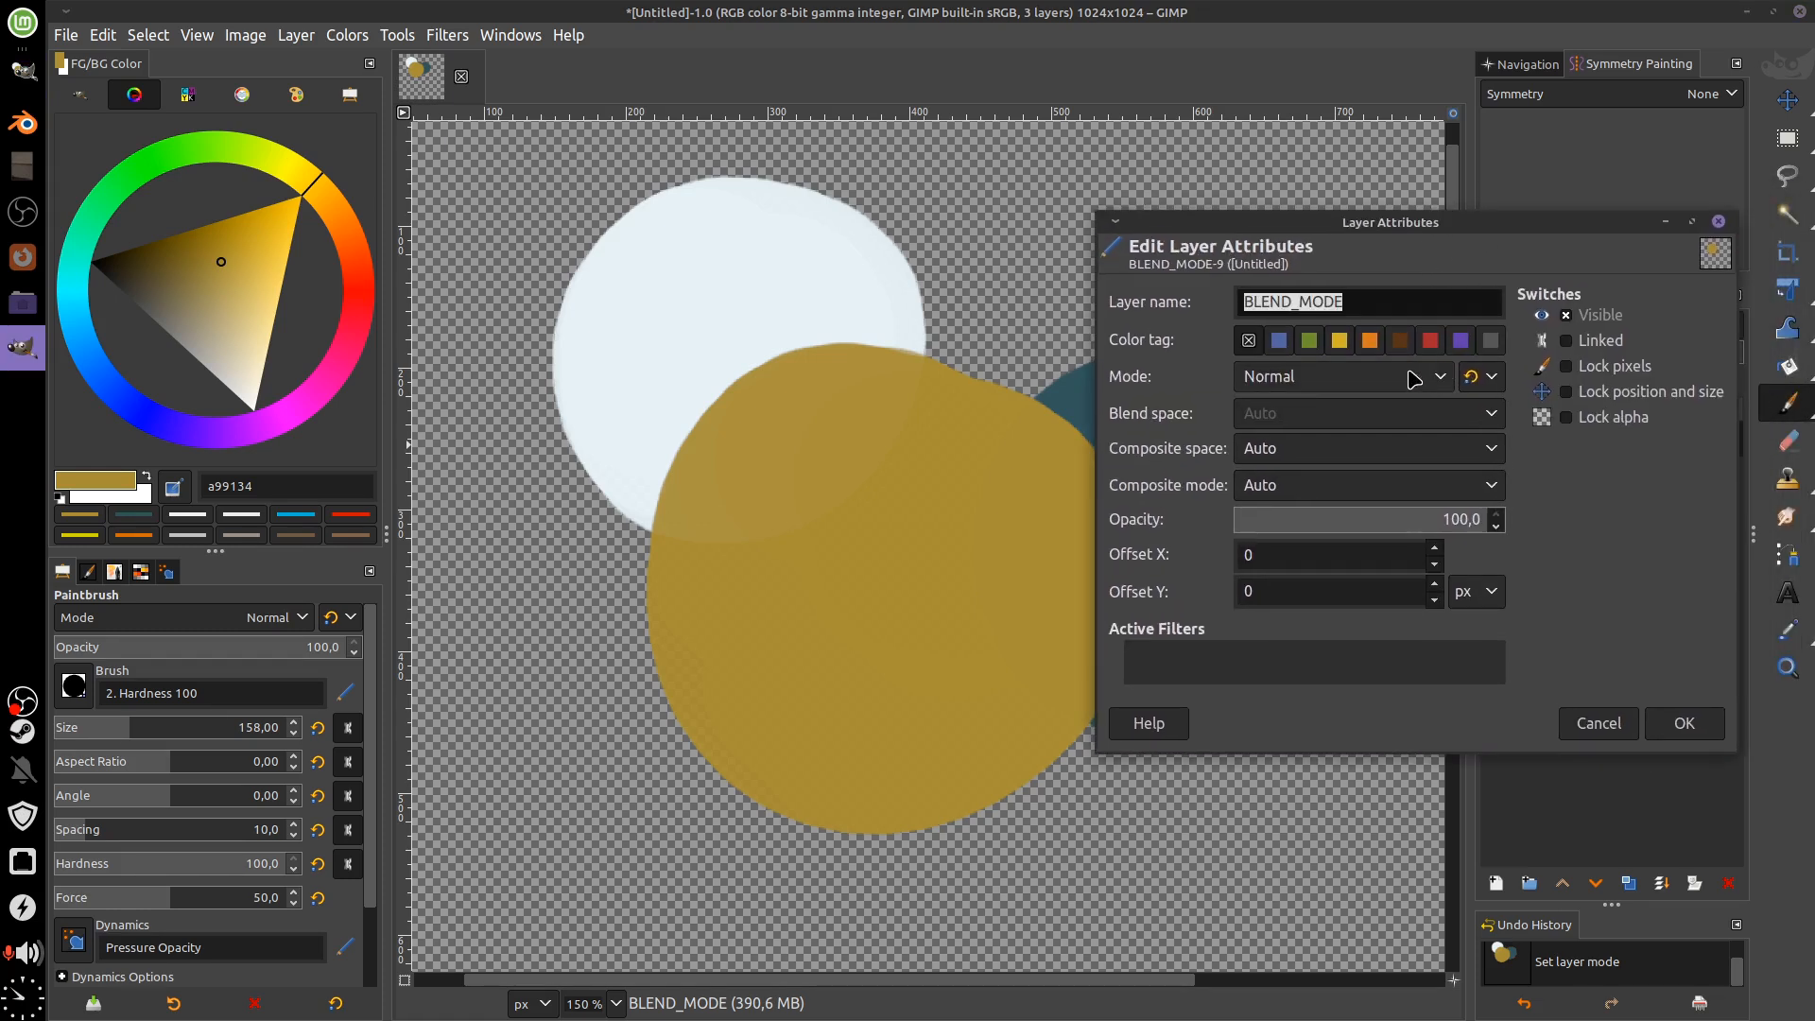
left_click(1413, 379)
left_click(1418, 378)
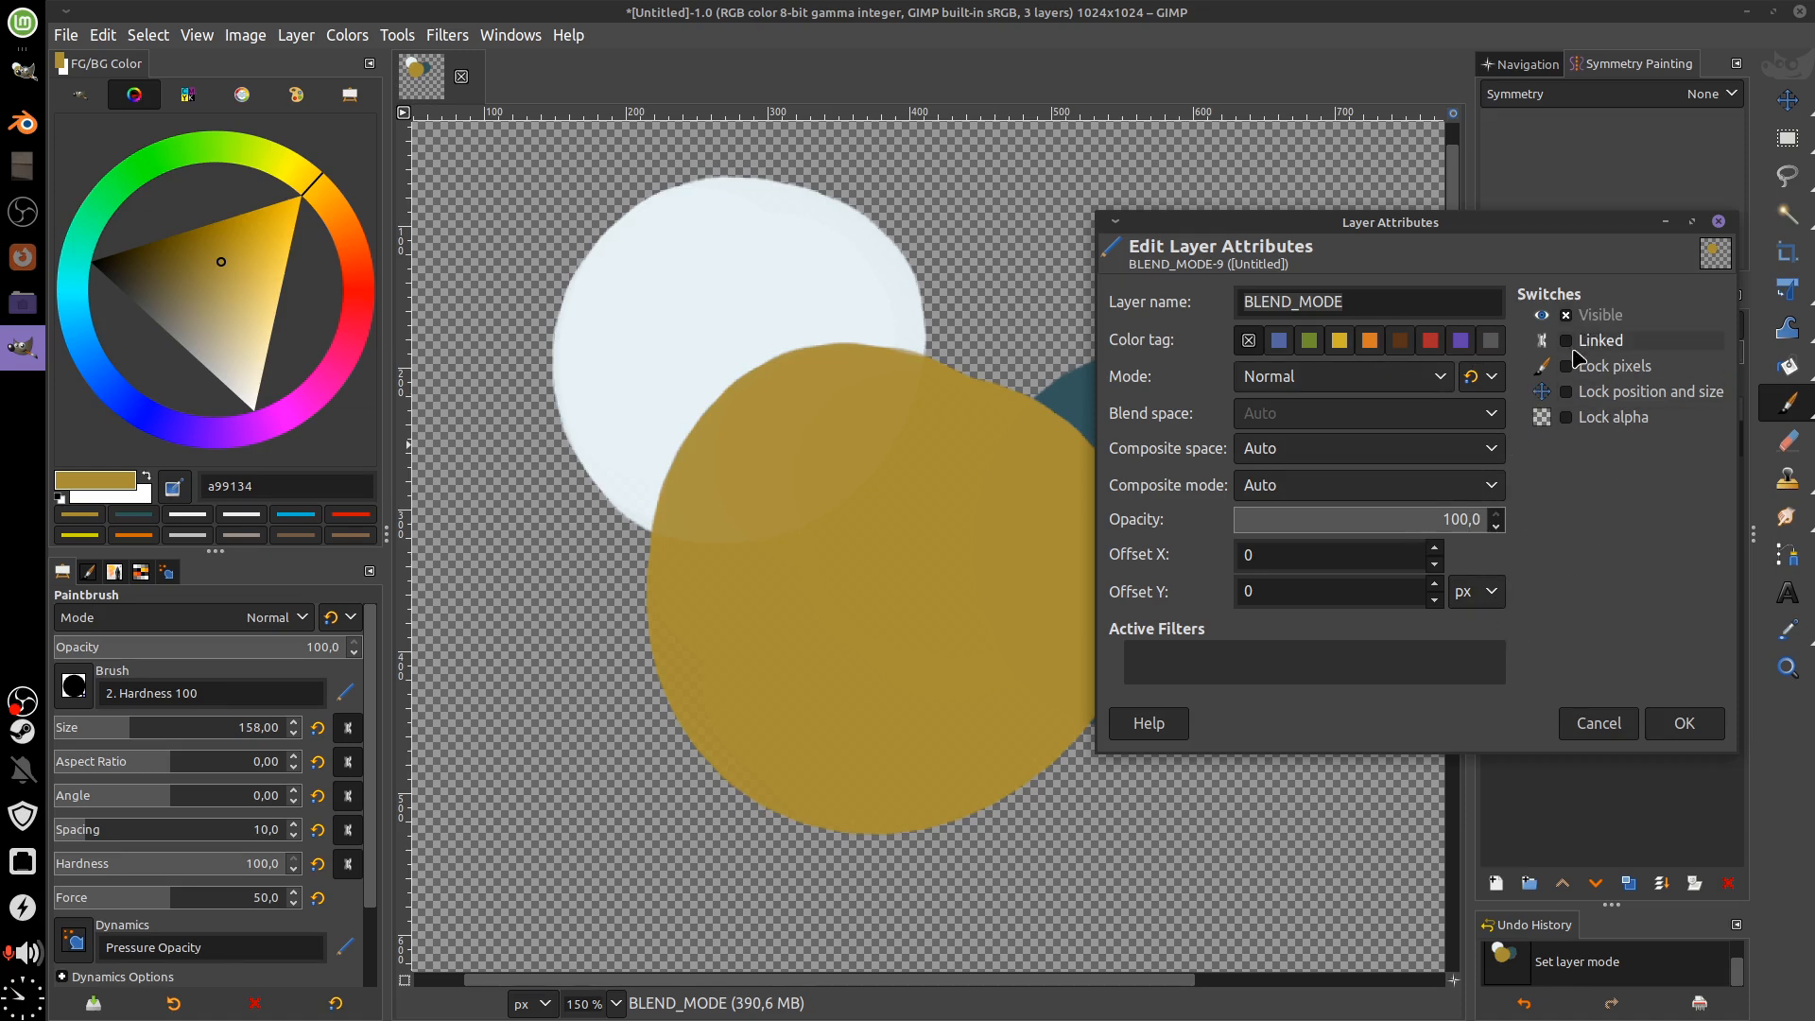
left_click(1397, 451)
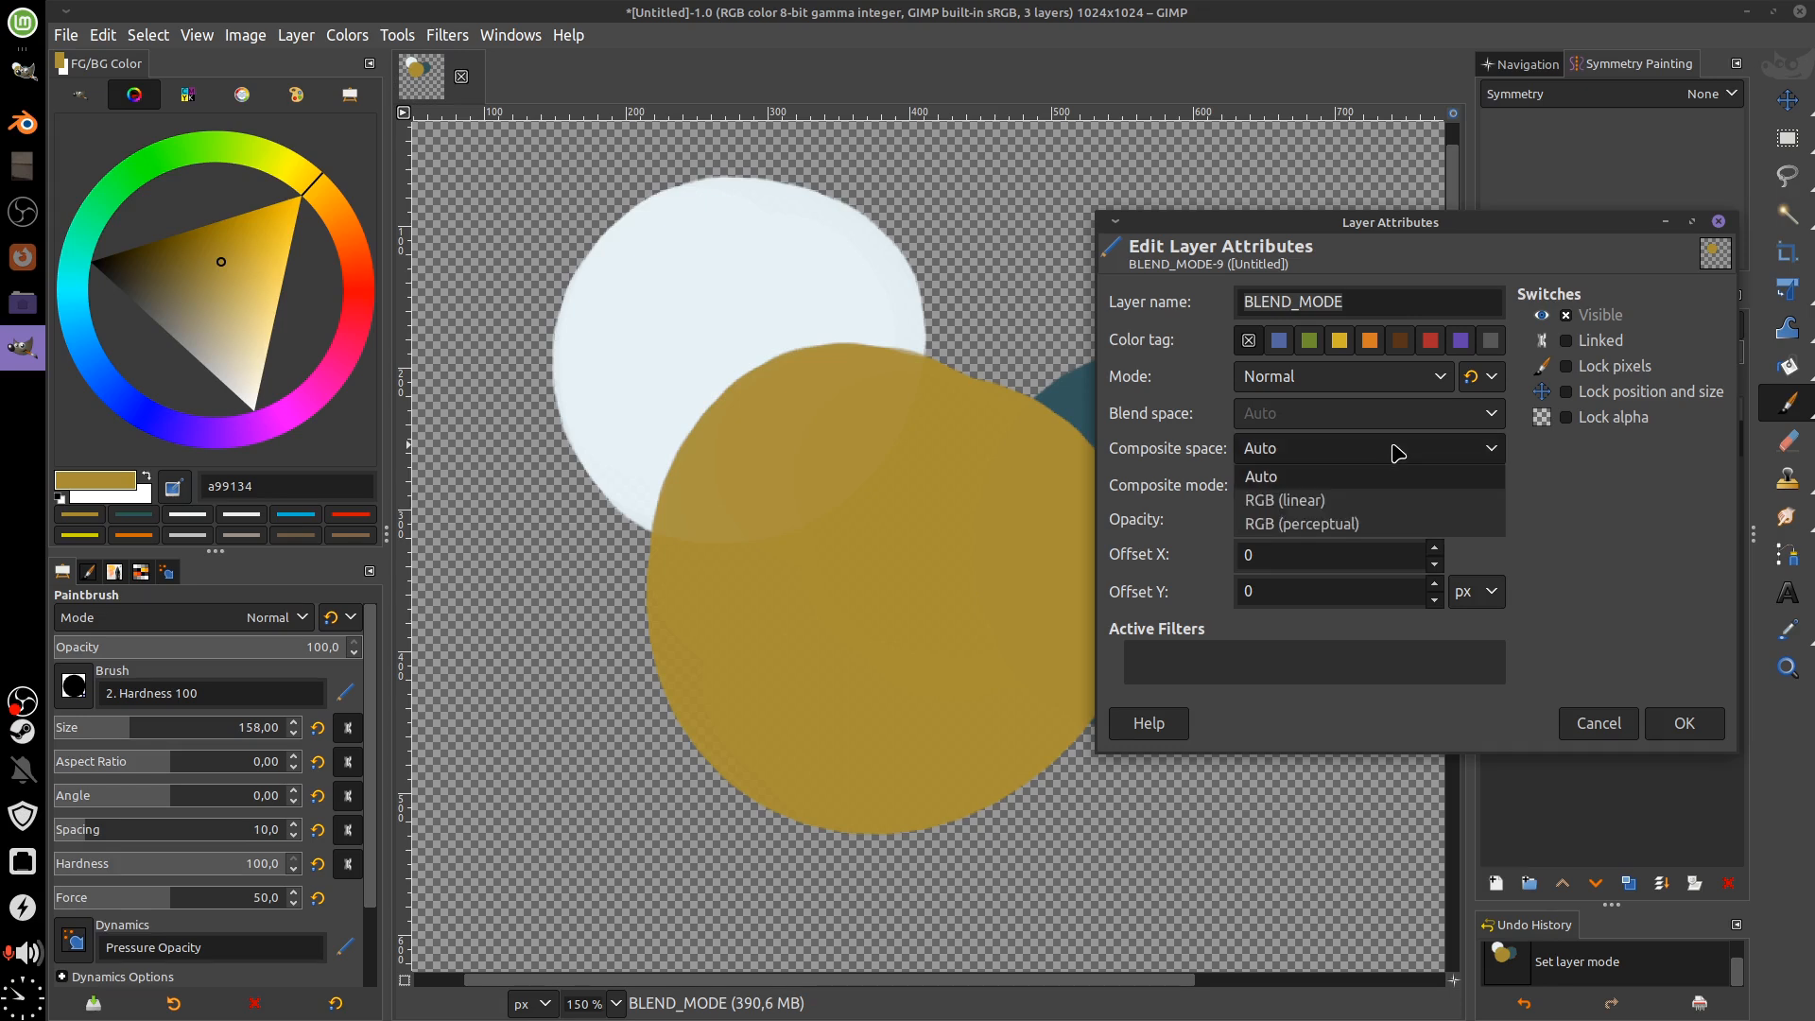
left_click(1387, 523)
left_click(1390, 450)
left_click(1383, 477)
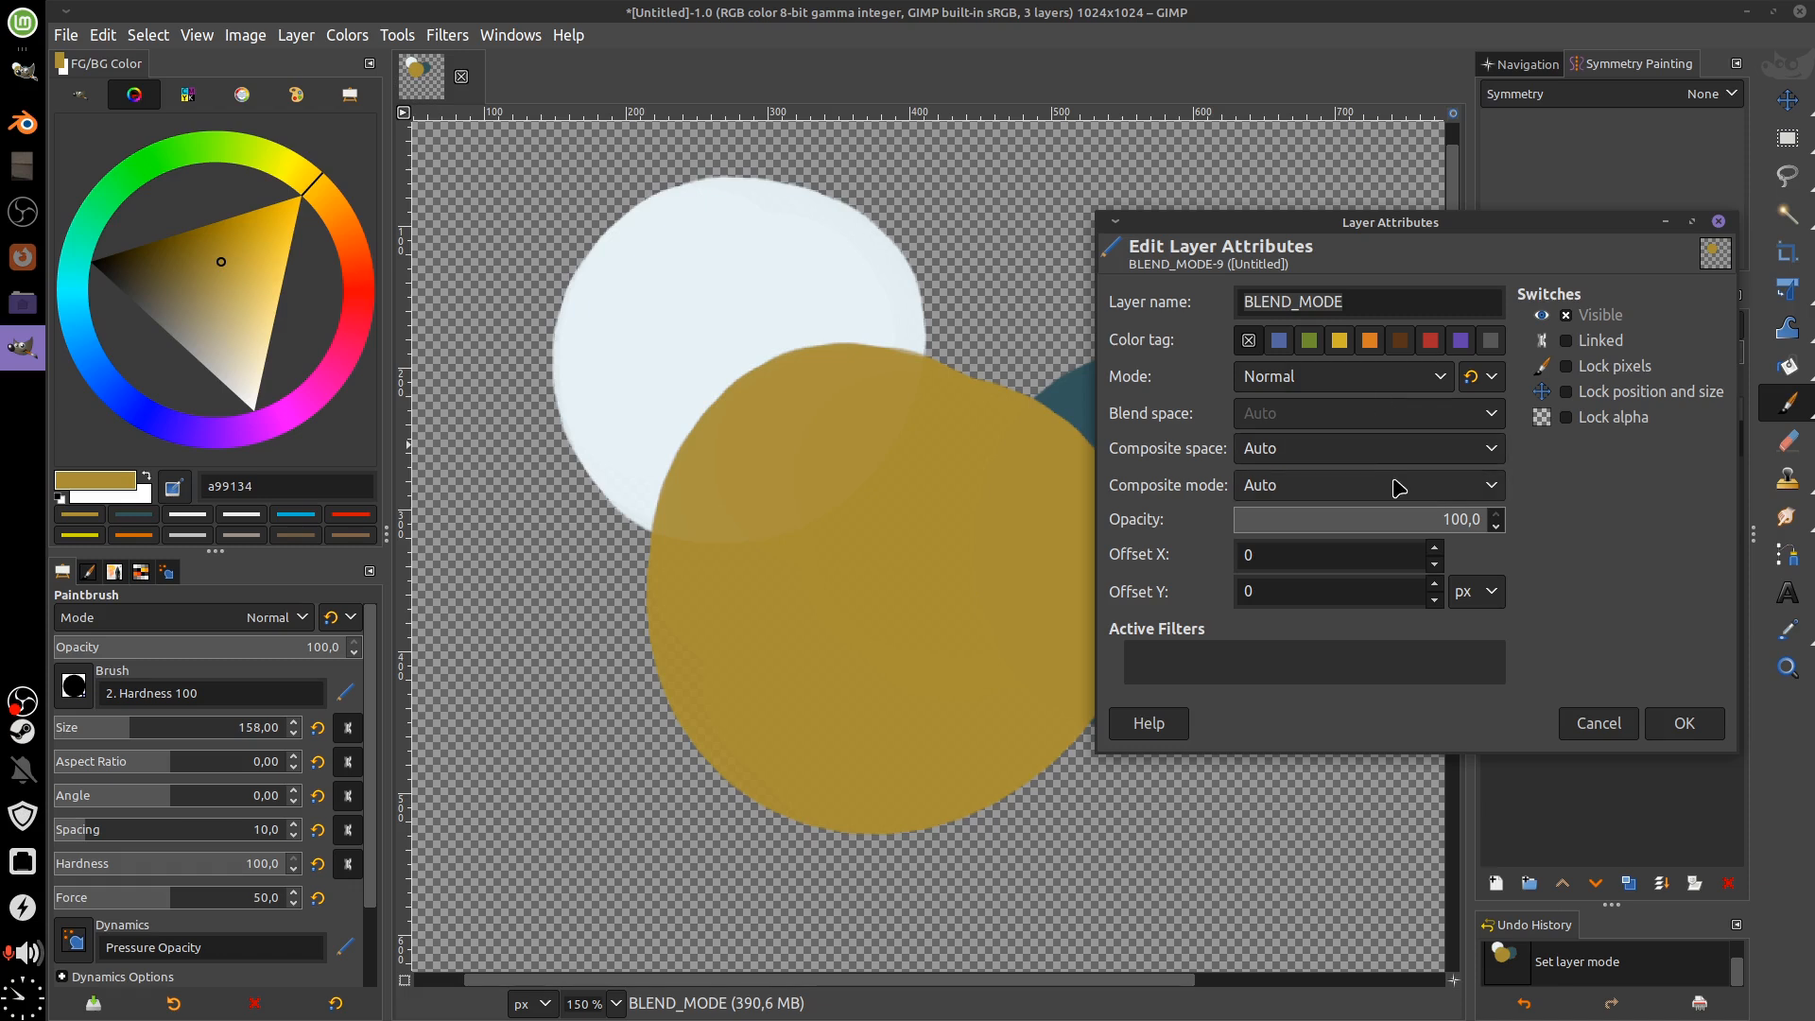
Set the BLEND_MODE layer's composite mode to Union and apply the layer attributes
left_click(1398, 488)
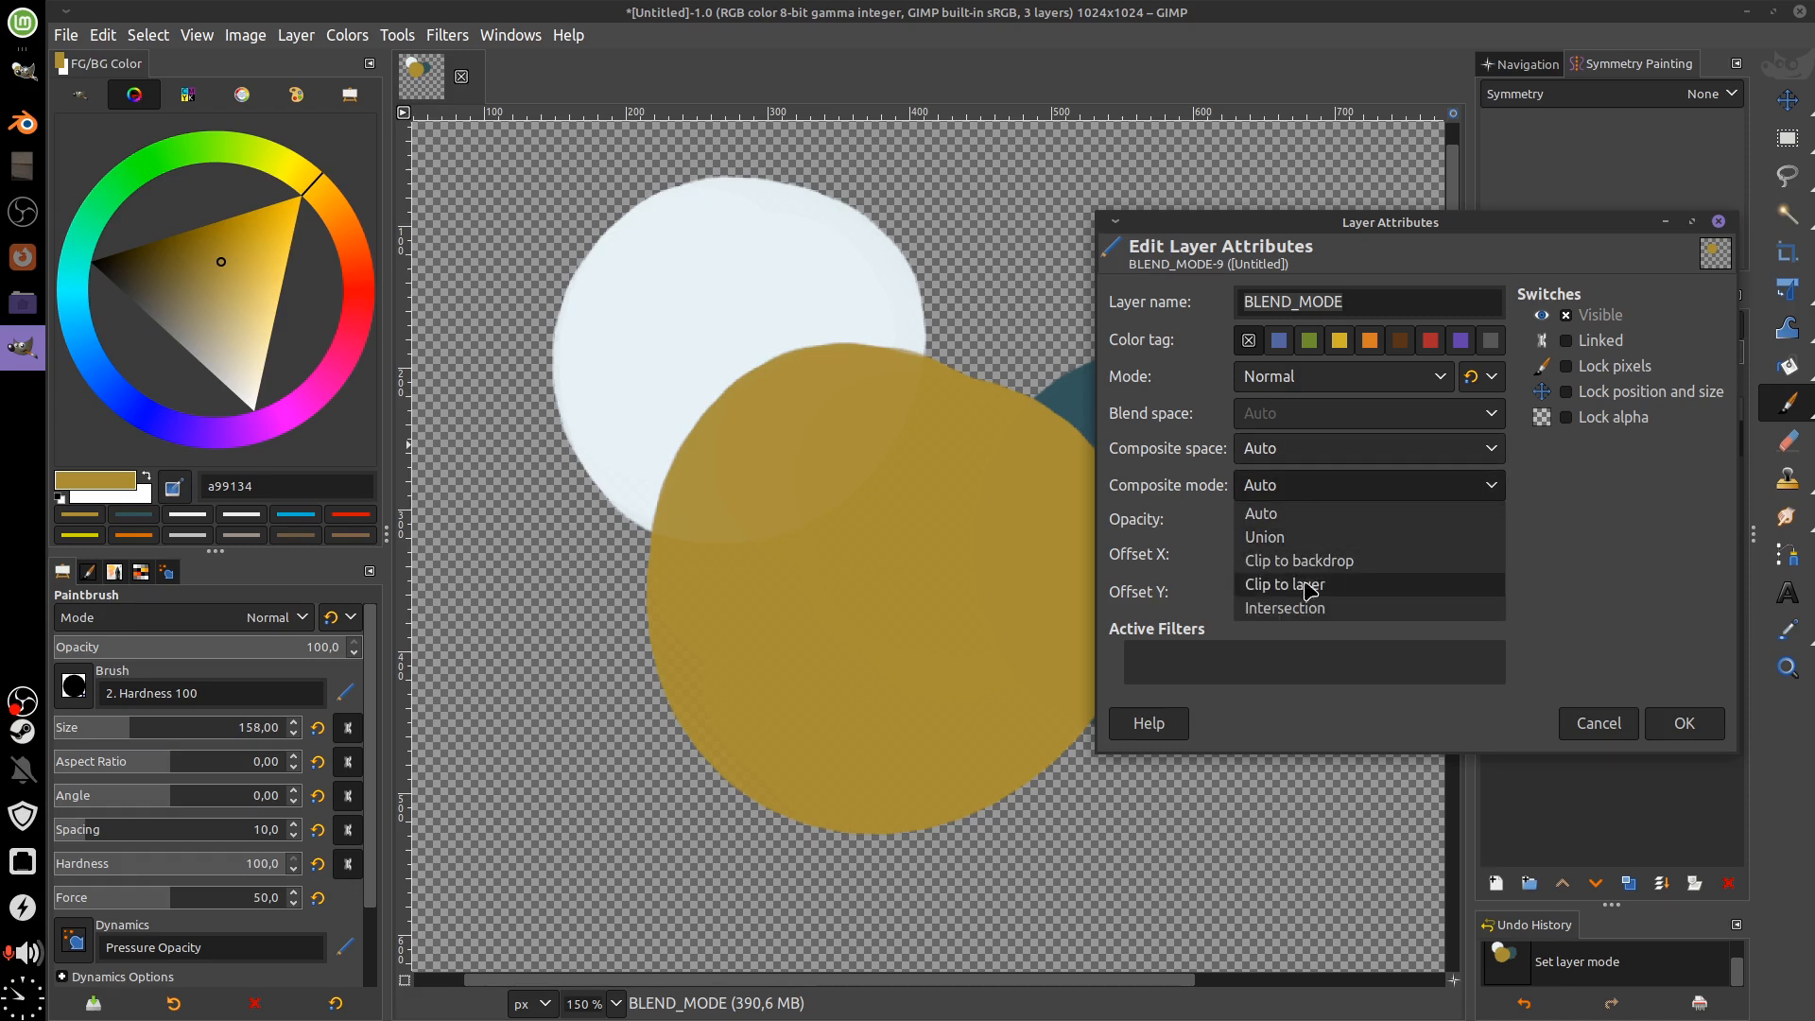
left_click(1288, 539)
left_click(1687, 726)
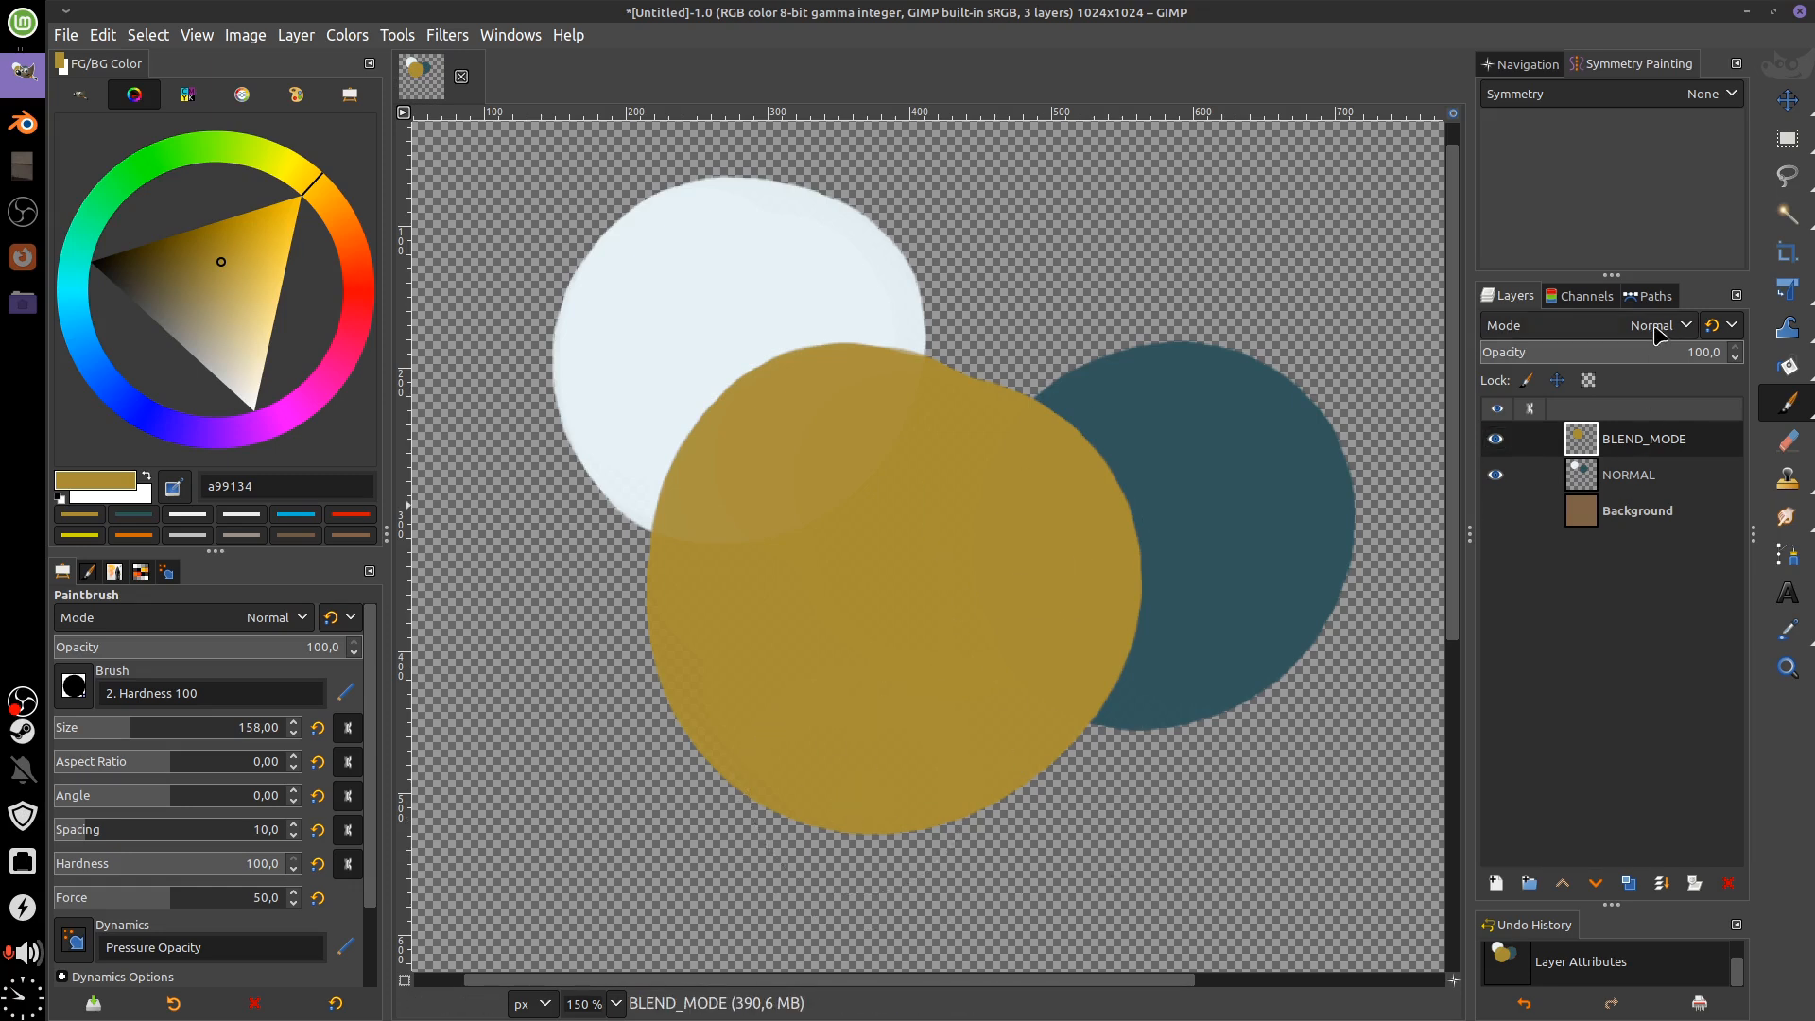
Change the BLEND_MODE layer's composite mode to Clip to backdrop in its layer attributes
double_click(1584, 441)
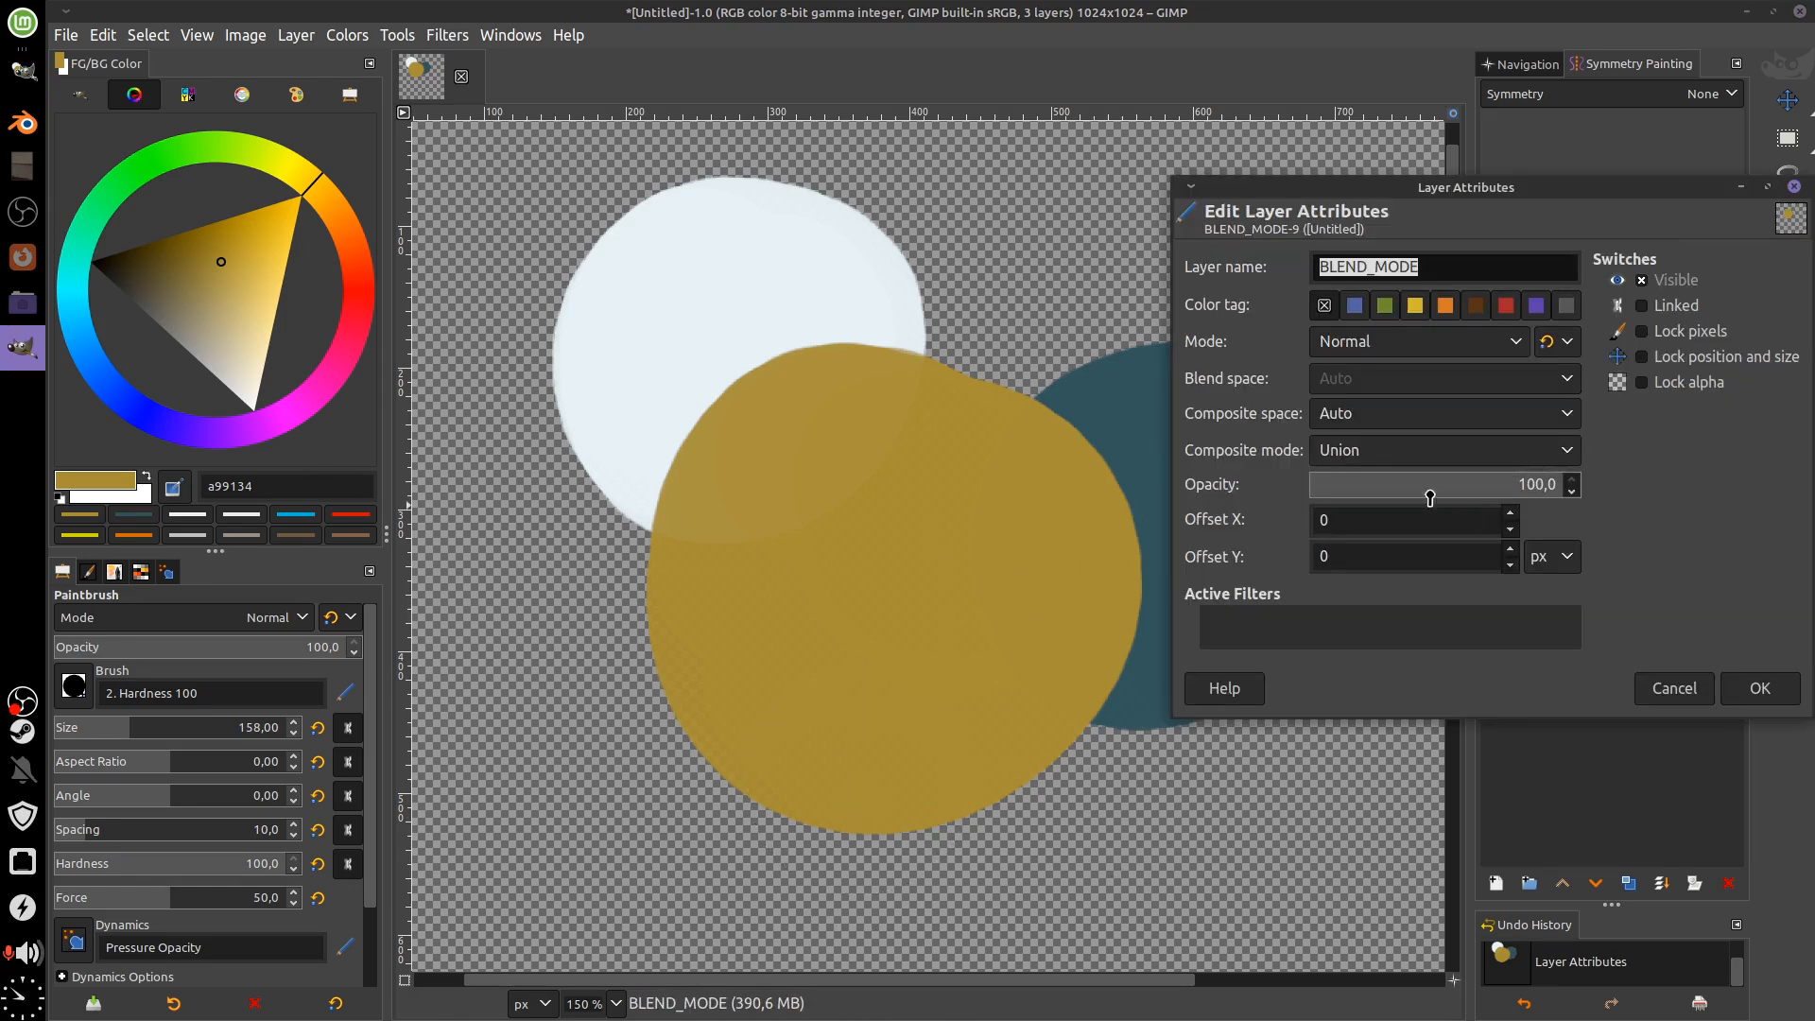
left_click(1415, 459)
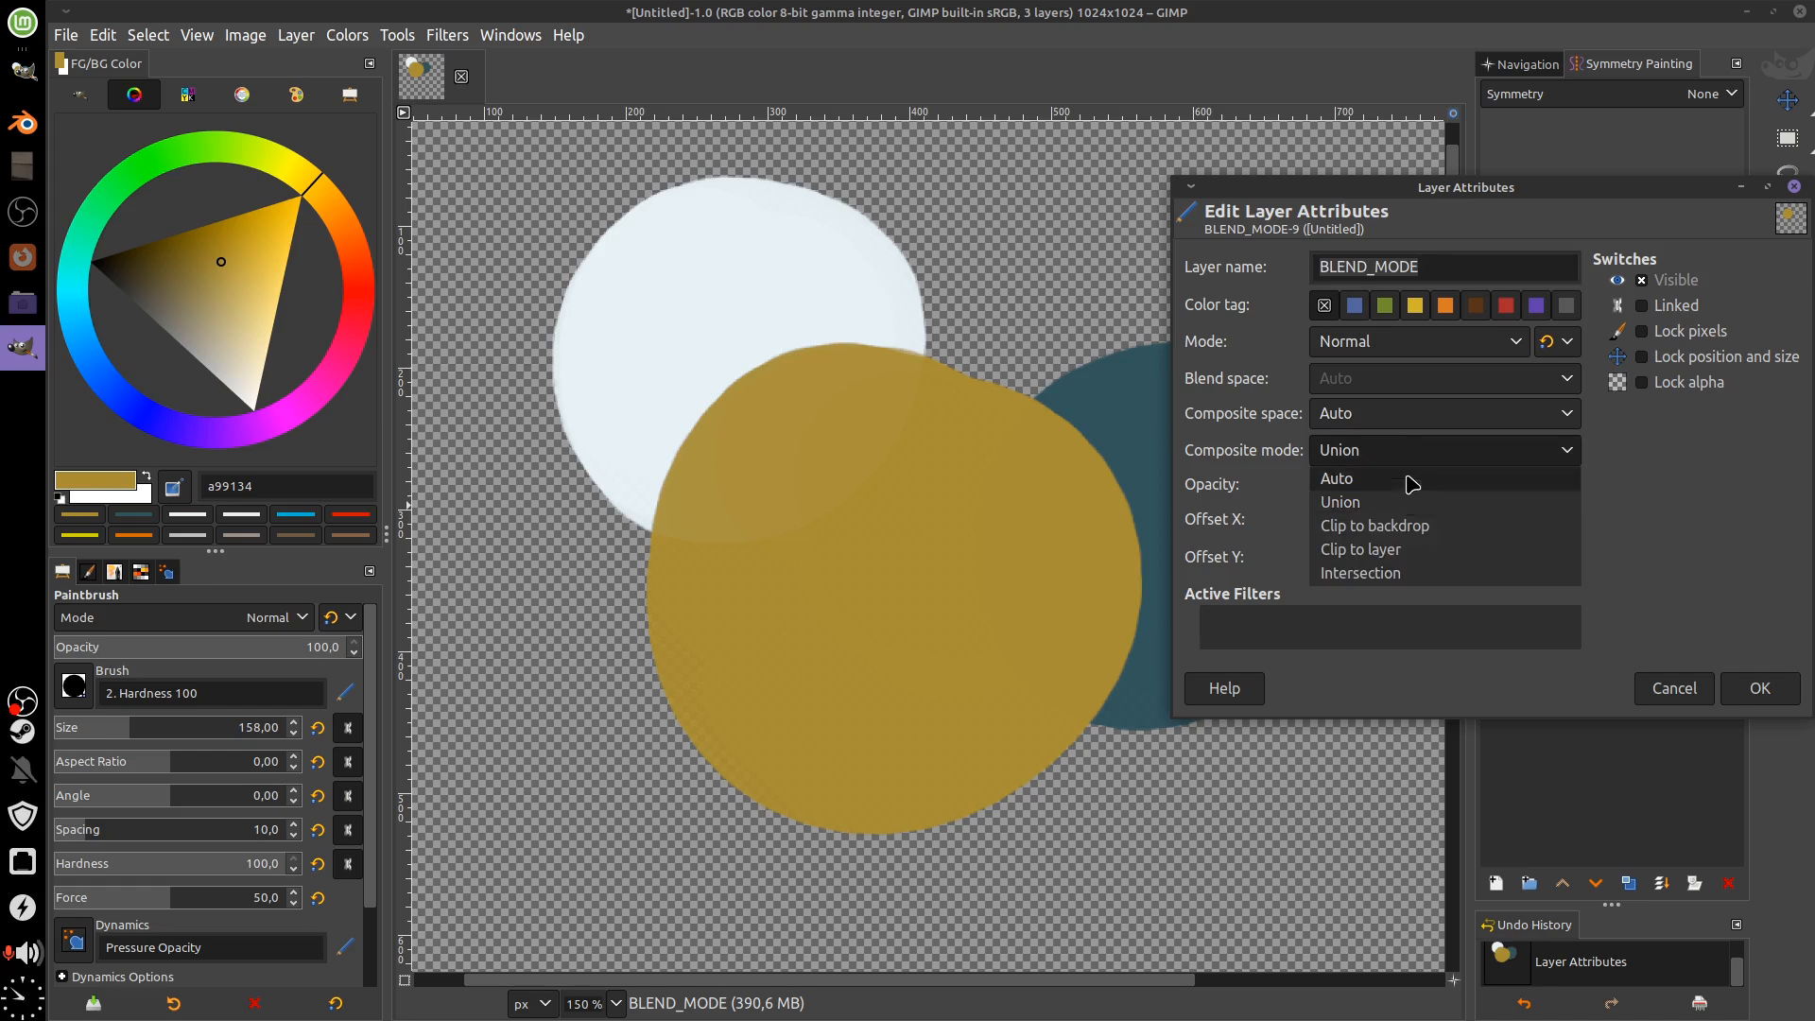
left_click(1430, 530)
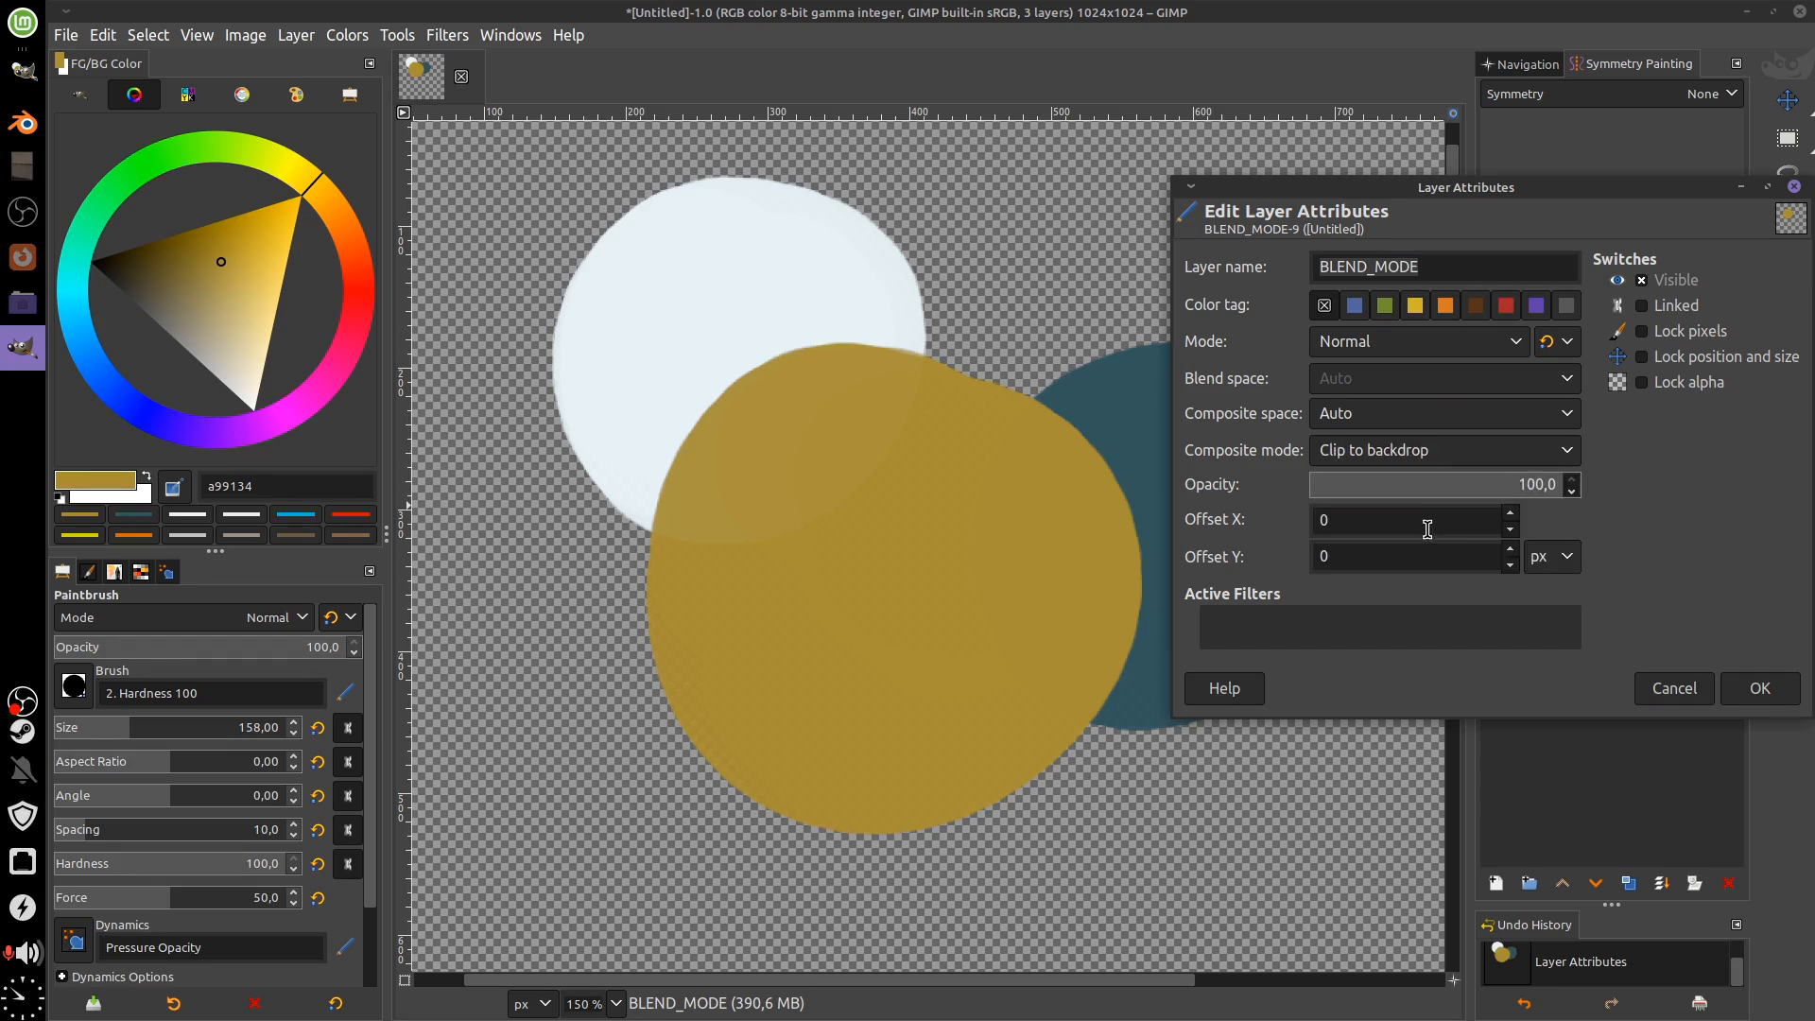
left_click(1757, 687)
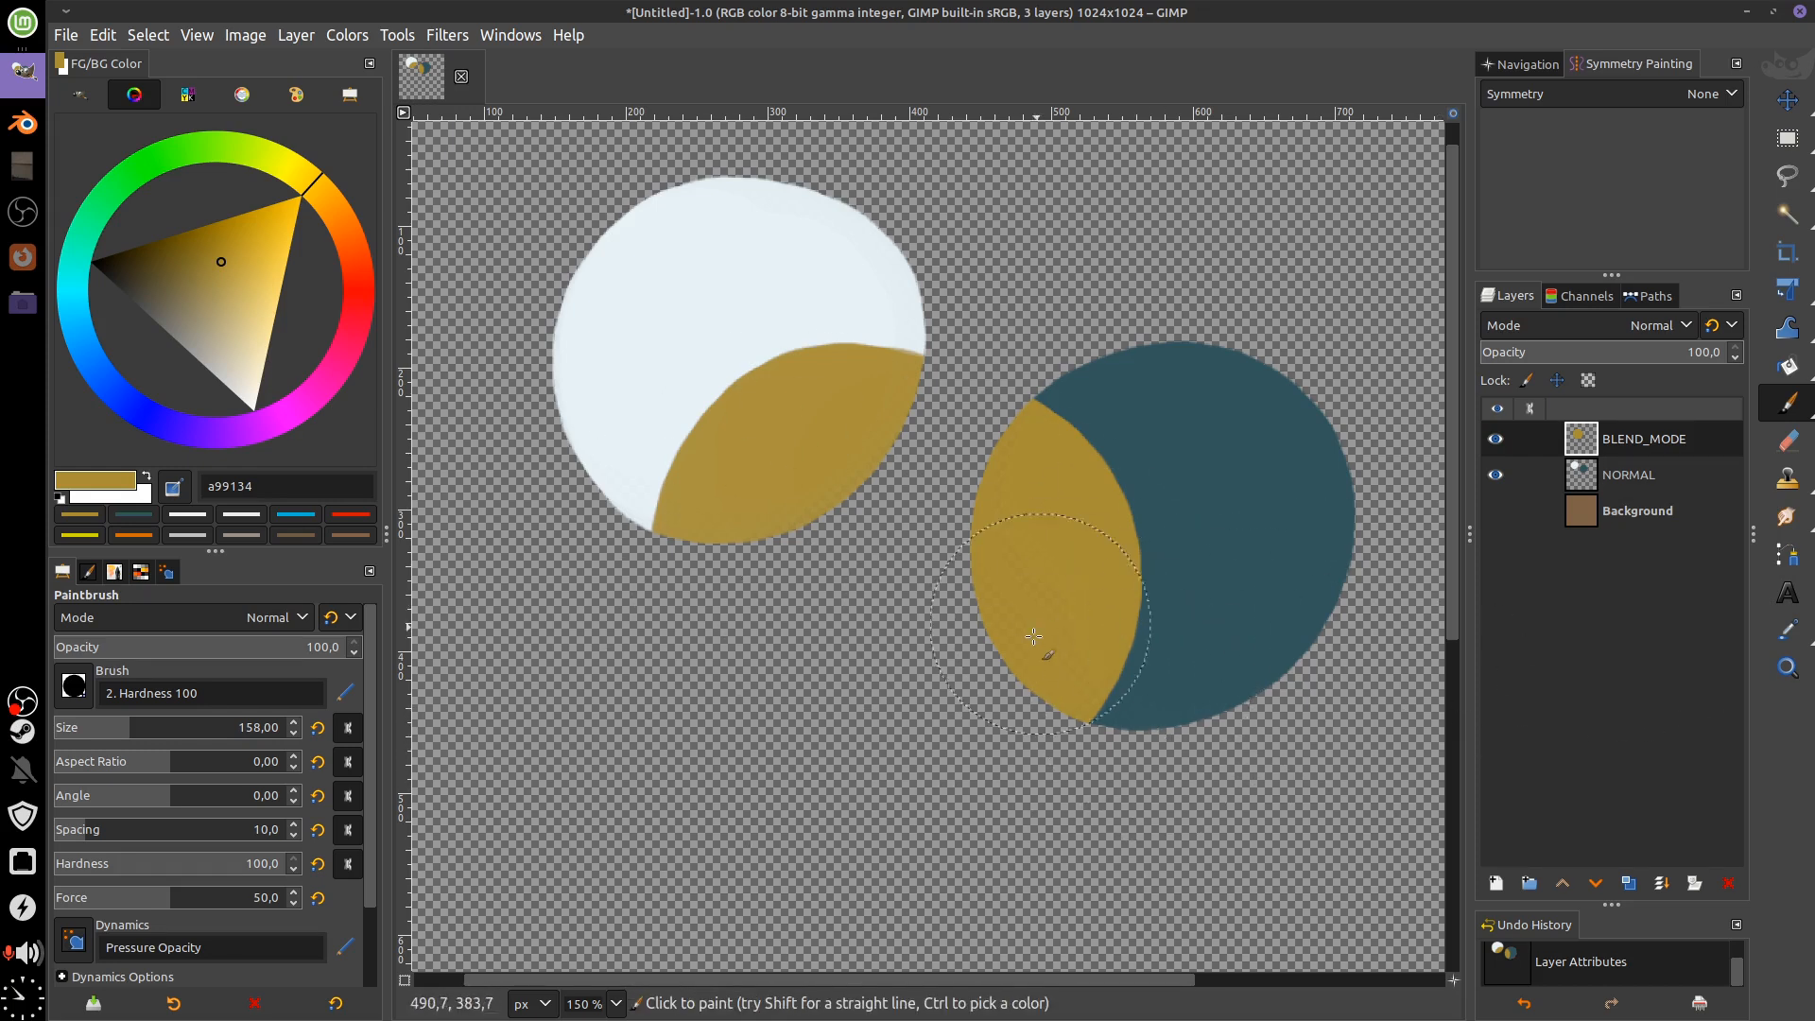
Toggle the NORMAL layer's visibility off and on to examine how it clips the BLEND_MODE disc
left_click(1620, 474)
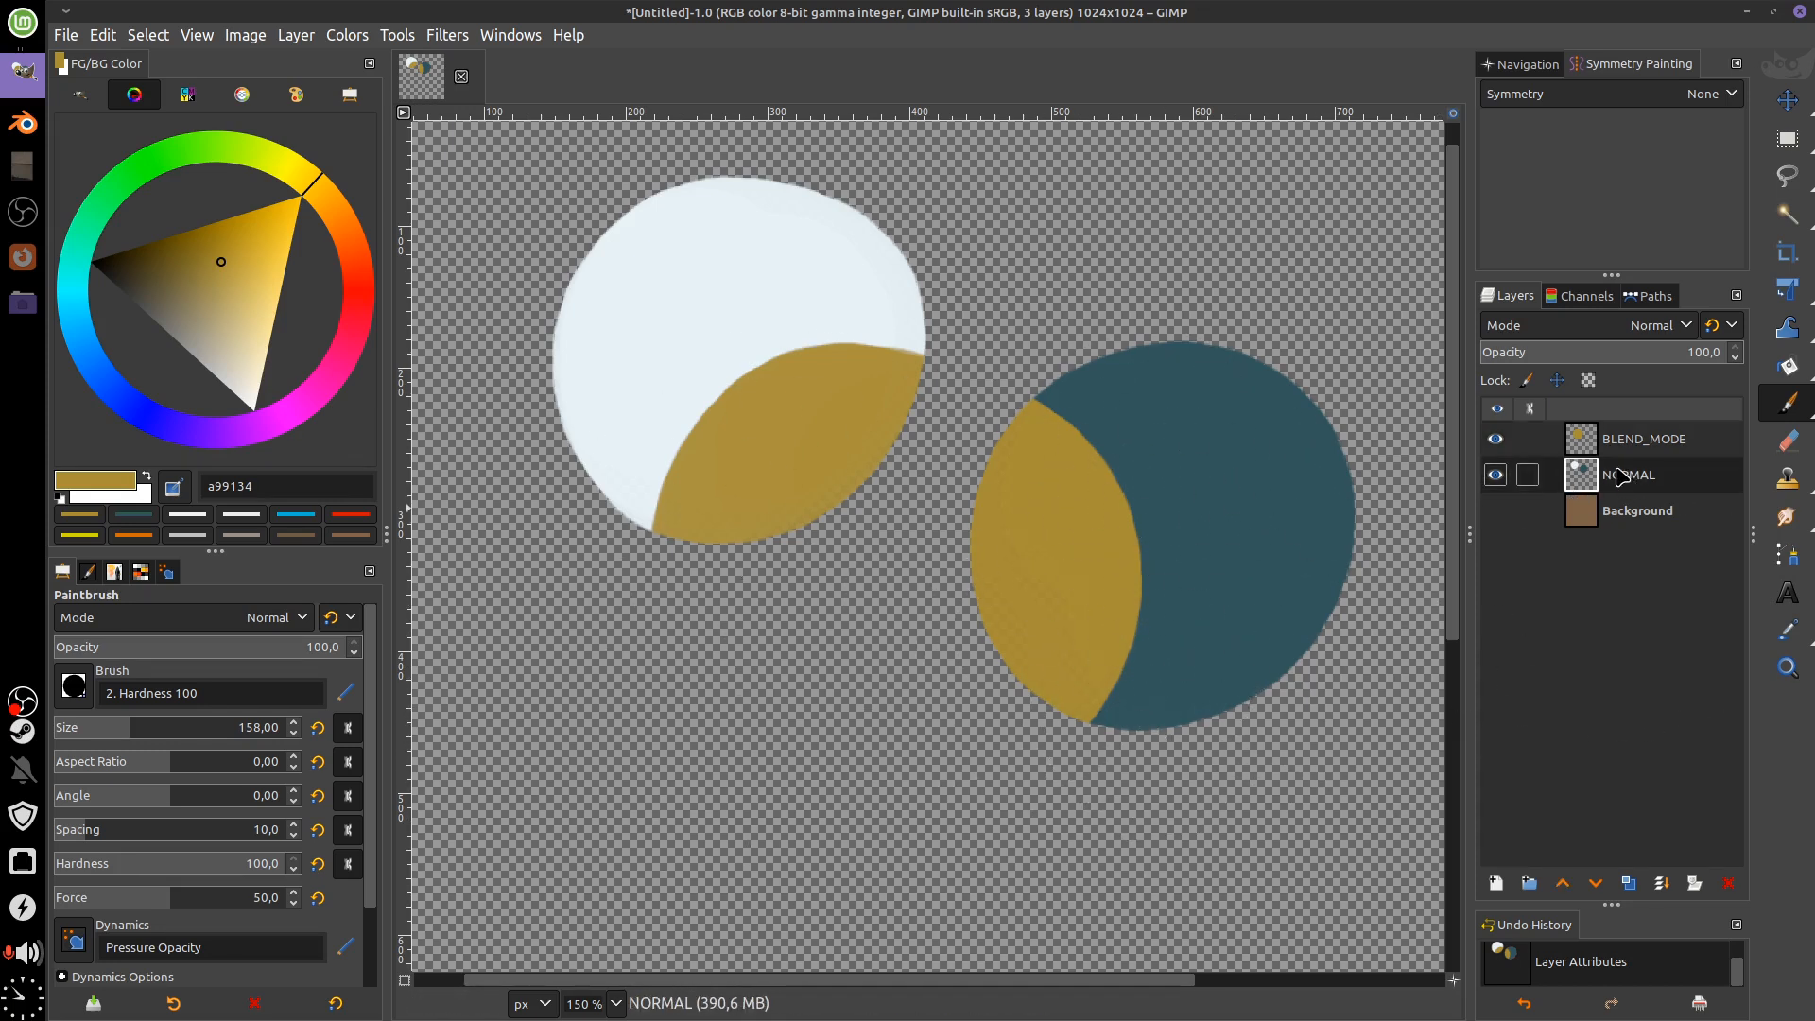
left_click(1495, 475)
left_click(1495, 474)
left_click(1496, 474)
left_click(1495, 475)
Change the BLEND_MODE layer's composite mode to Clip to layer and check it against the Background layer's visibility
double_click(1587, 441)
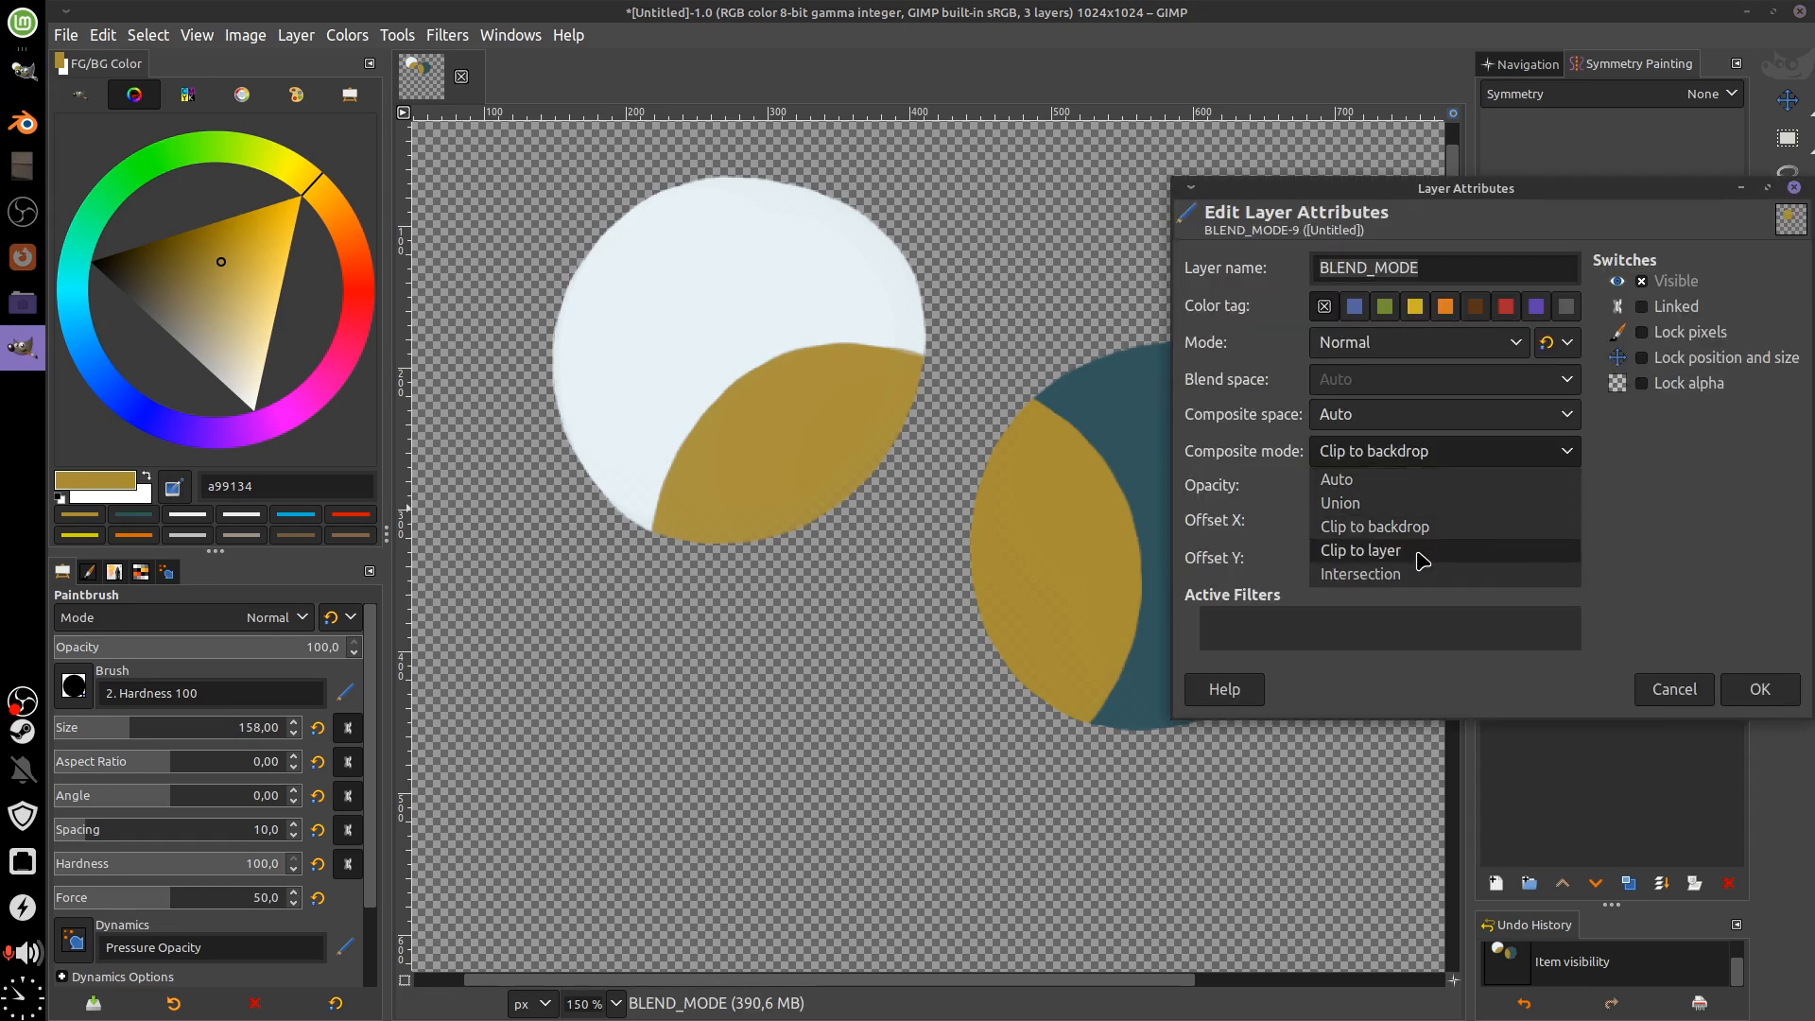
left_click(1422, 554)
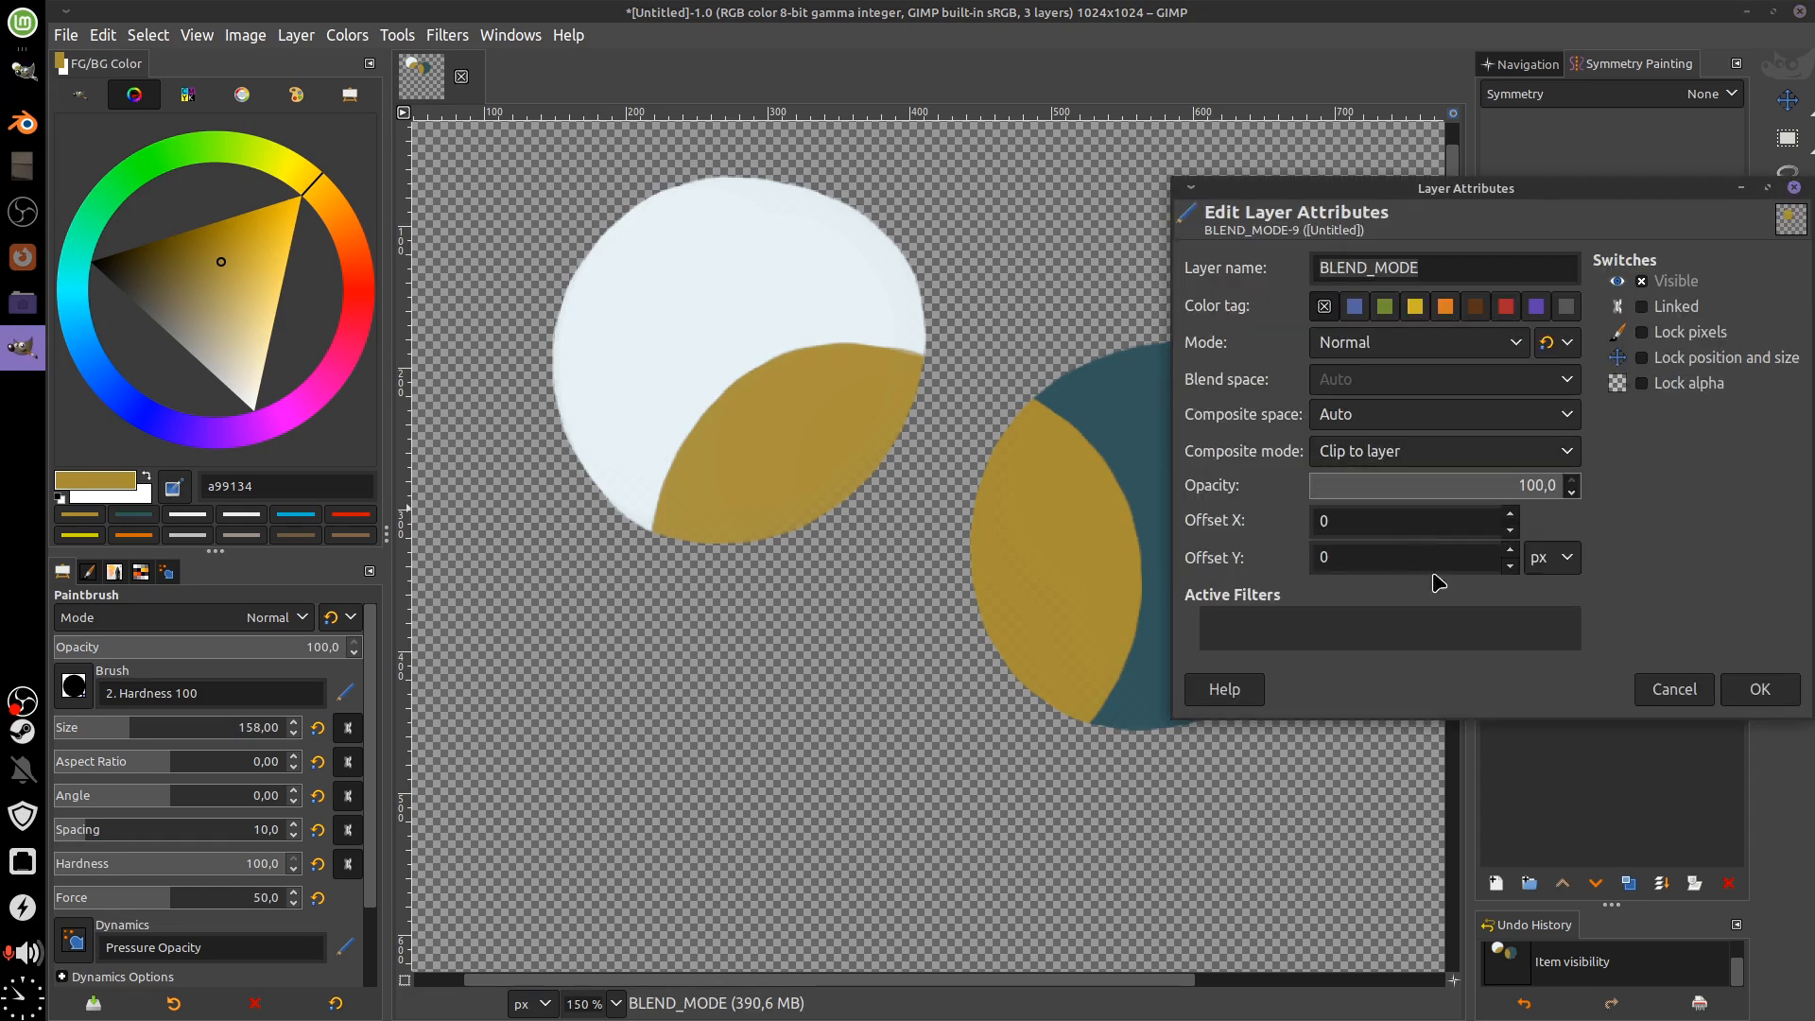
left_click(1759, 689)
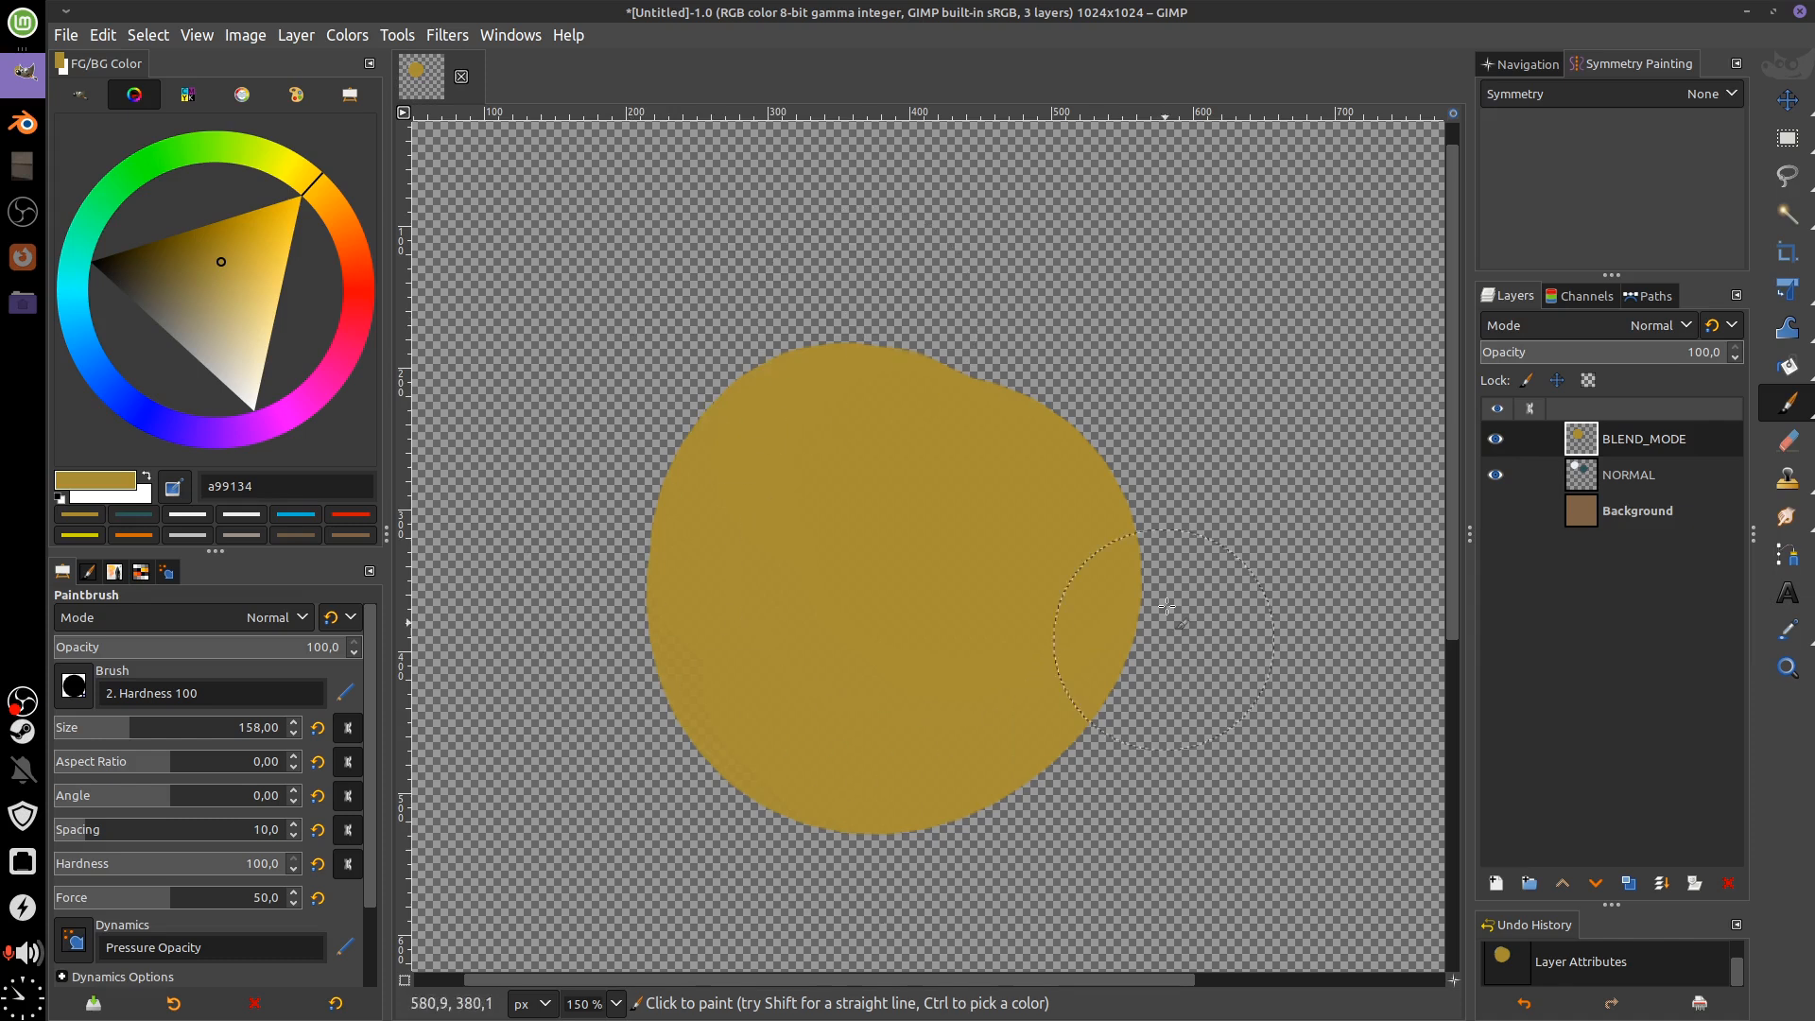
left_click(1496, 511)
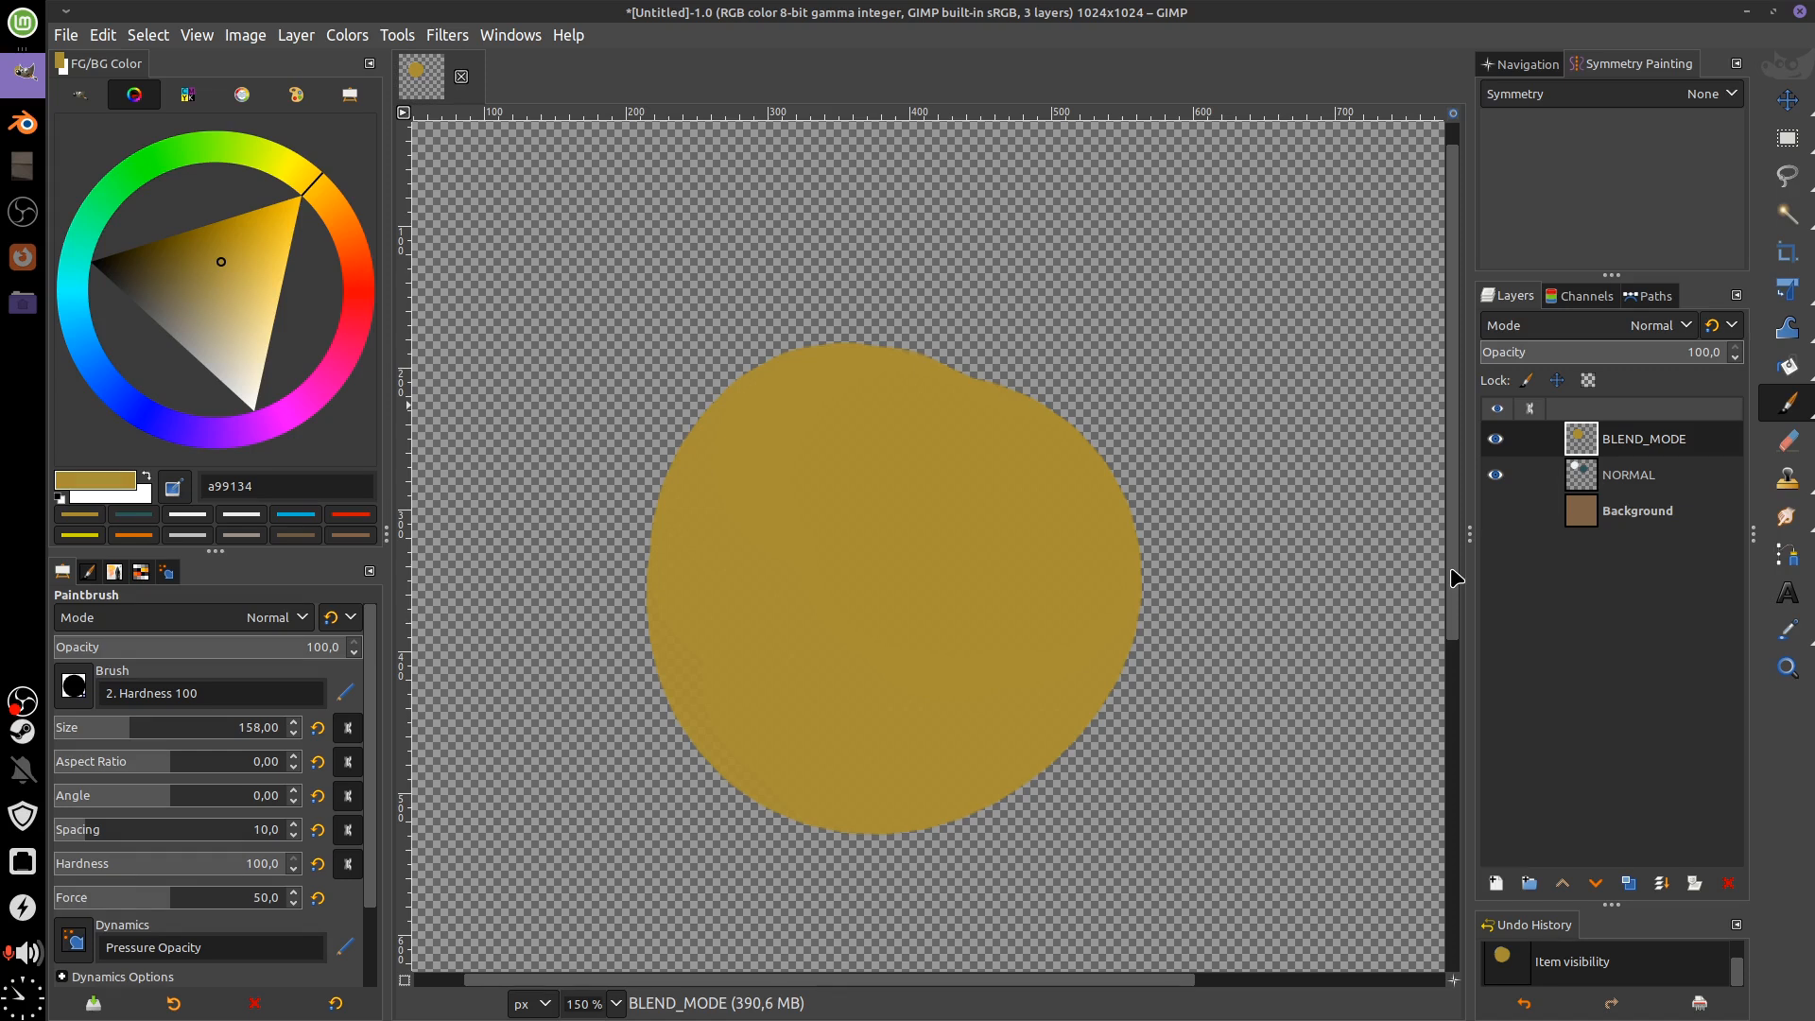
Set the BLEND_MODE layer's blend mode to Multiply and show the Background layer
left_click(1664, 326)
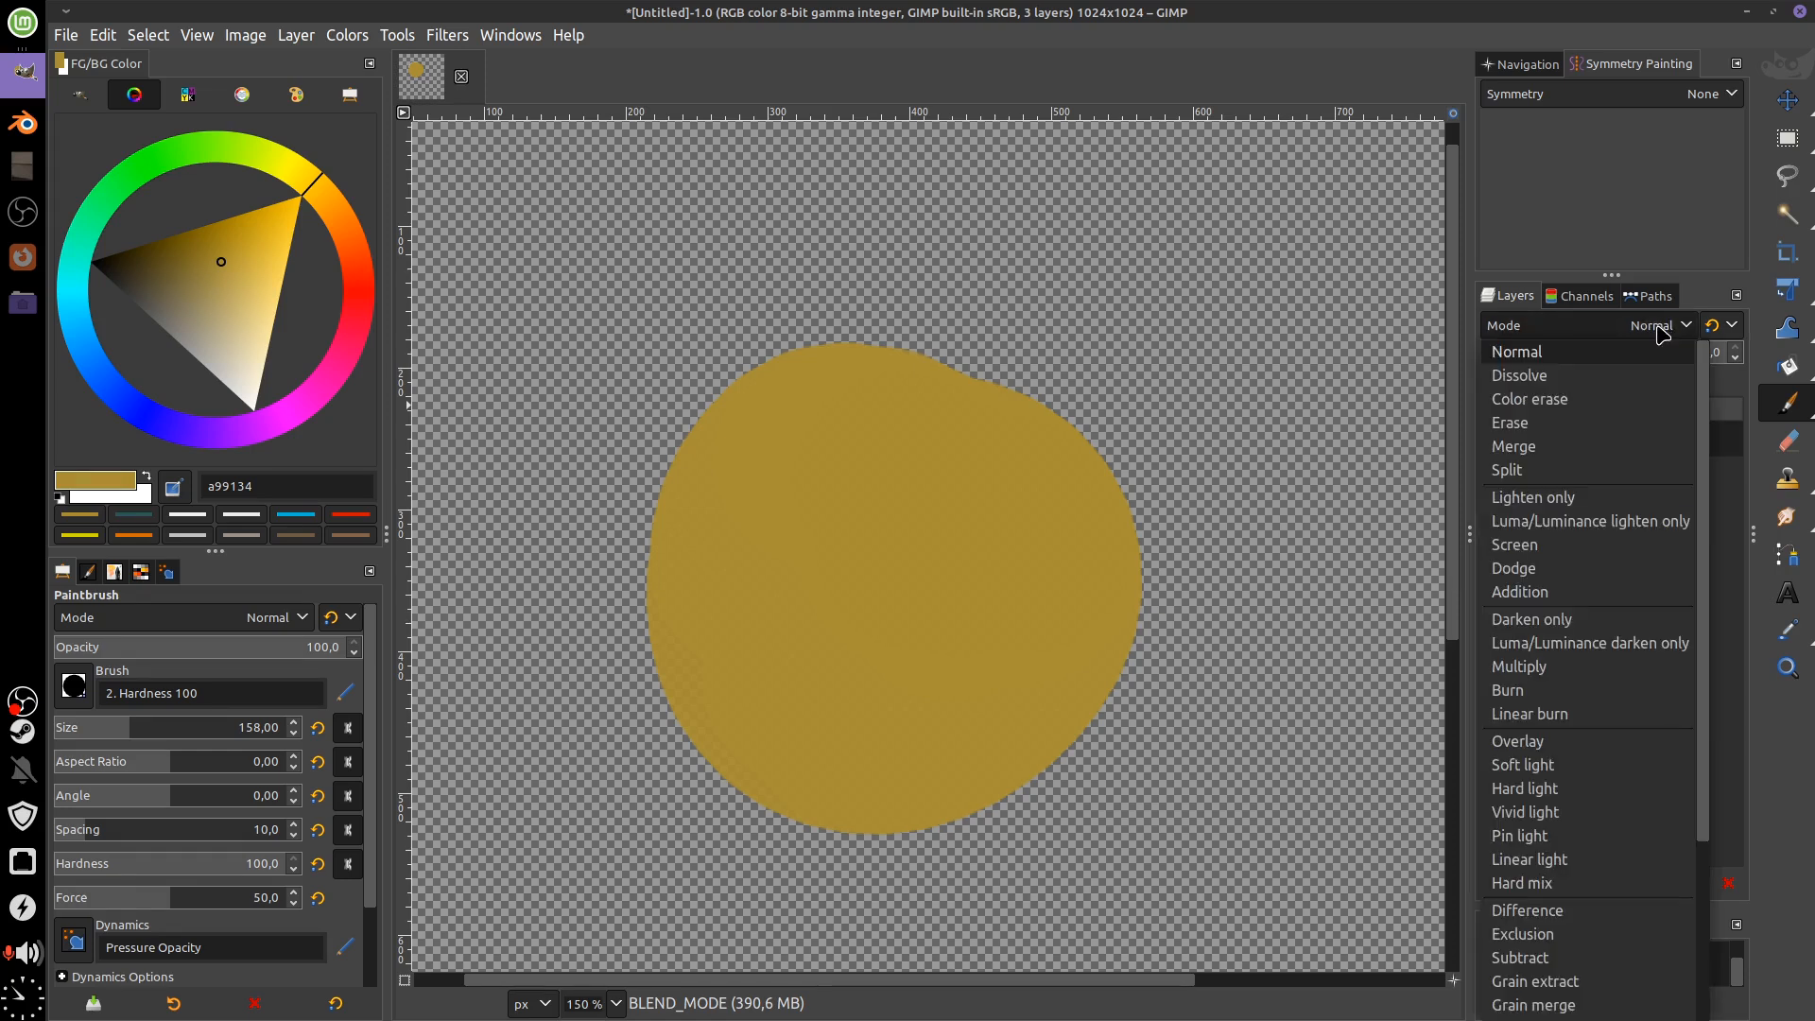
left_click(1580, 686)
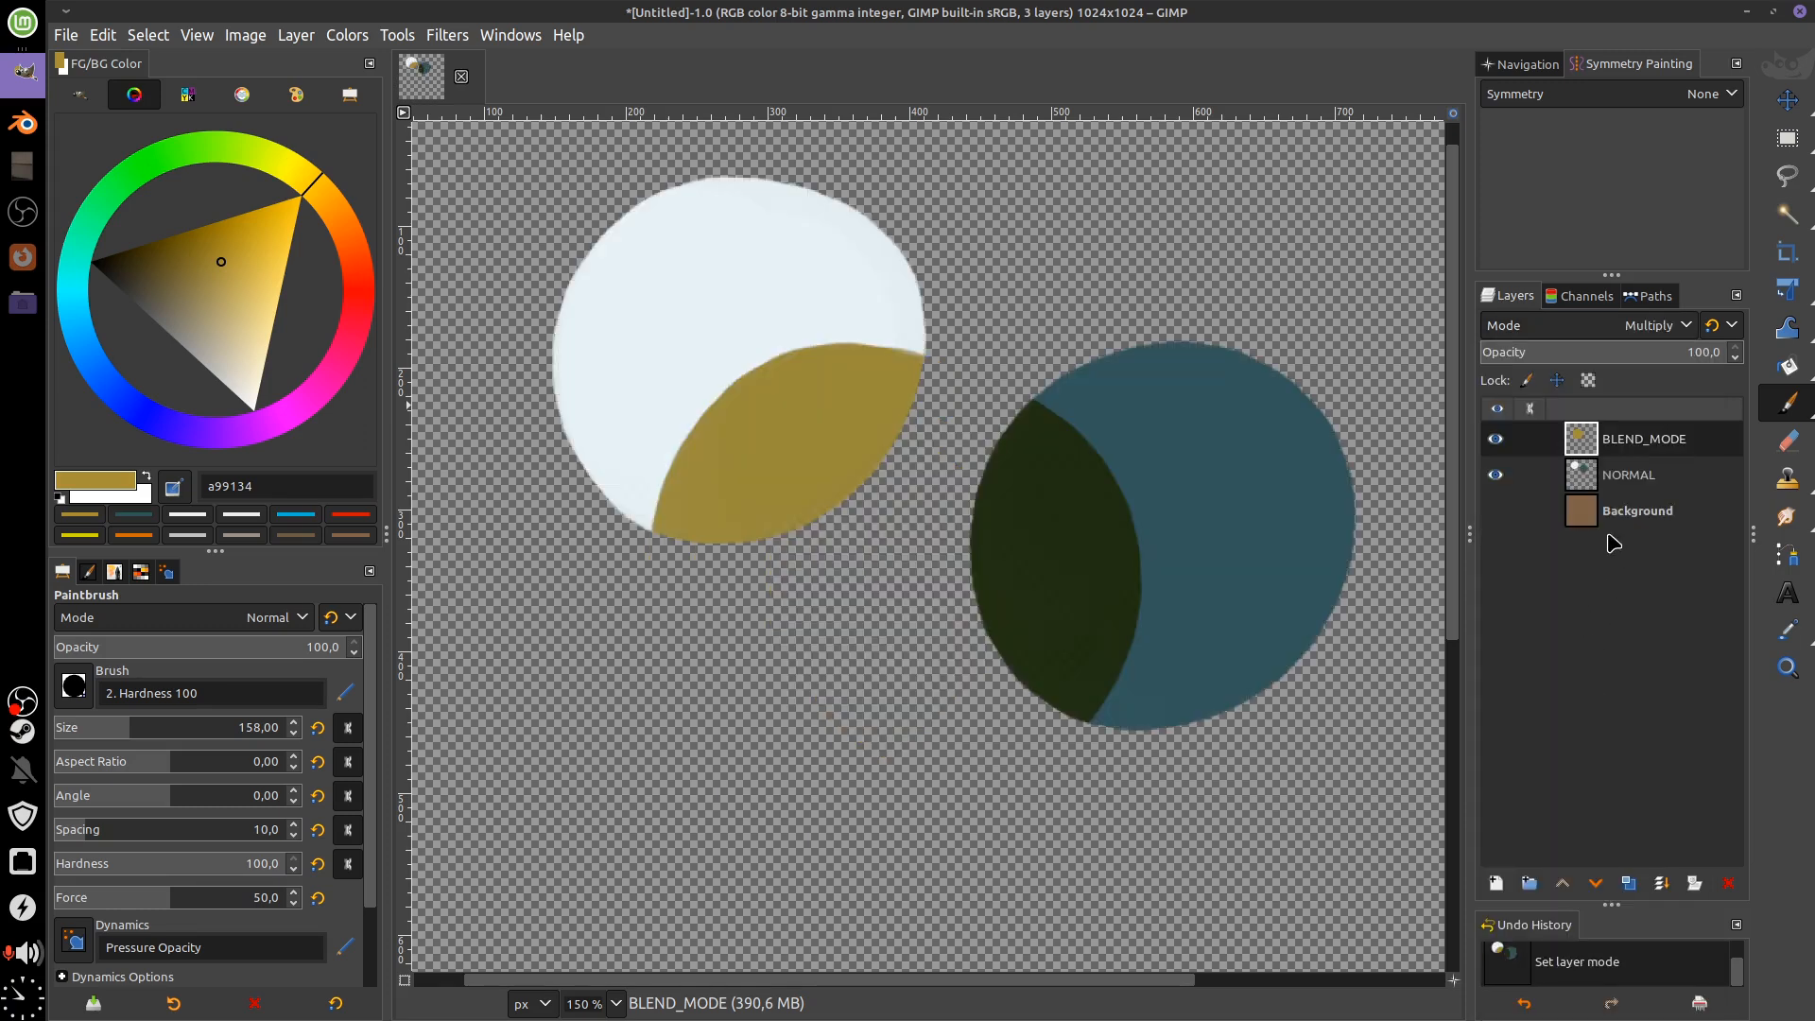
left_click(1496, 510)
scroll(1208, 762, "up", 1)
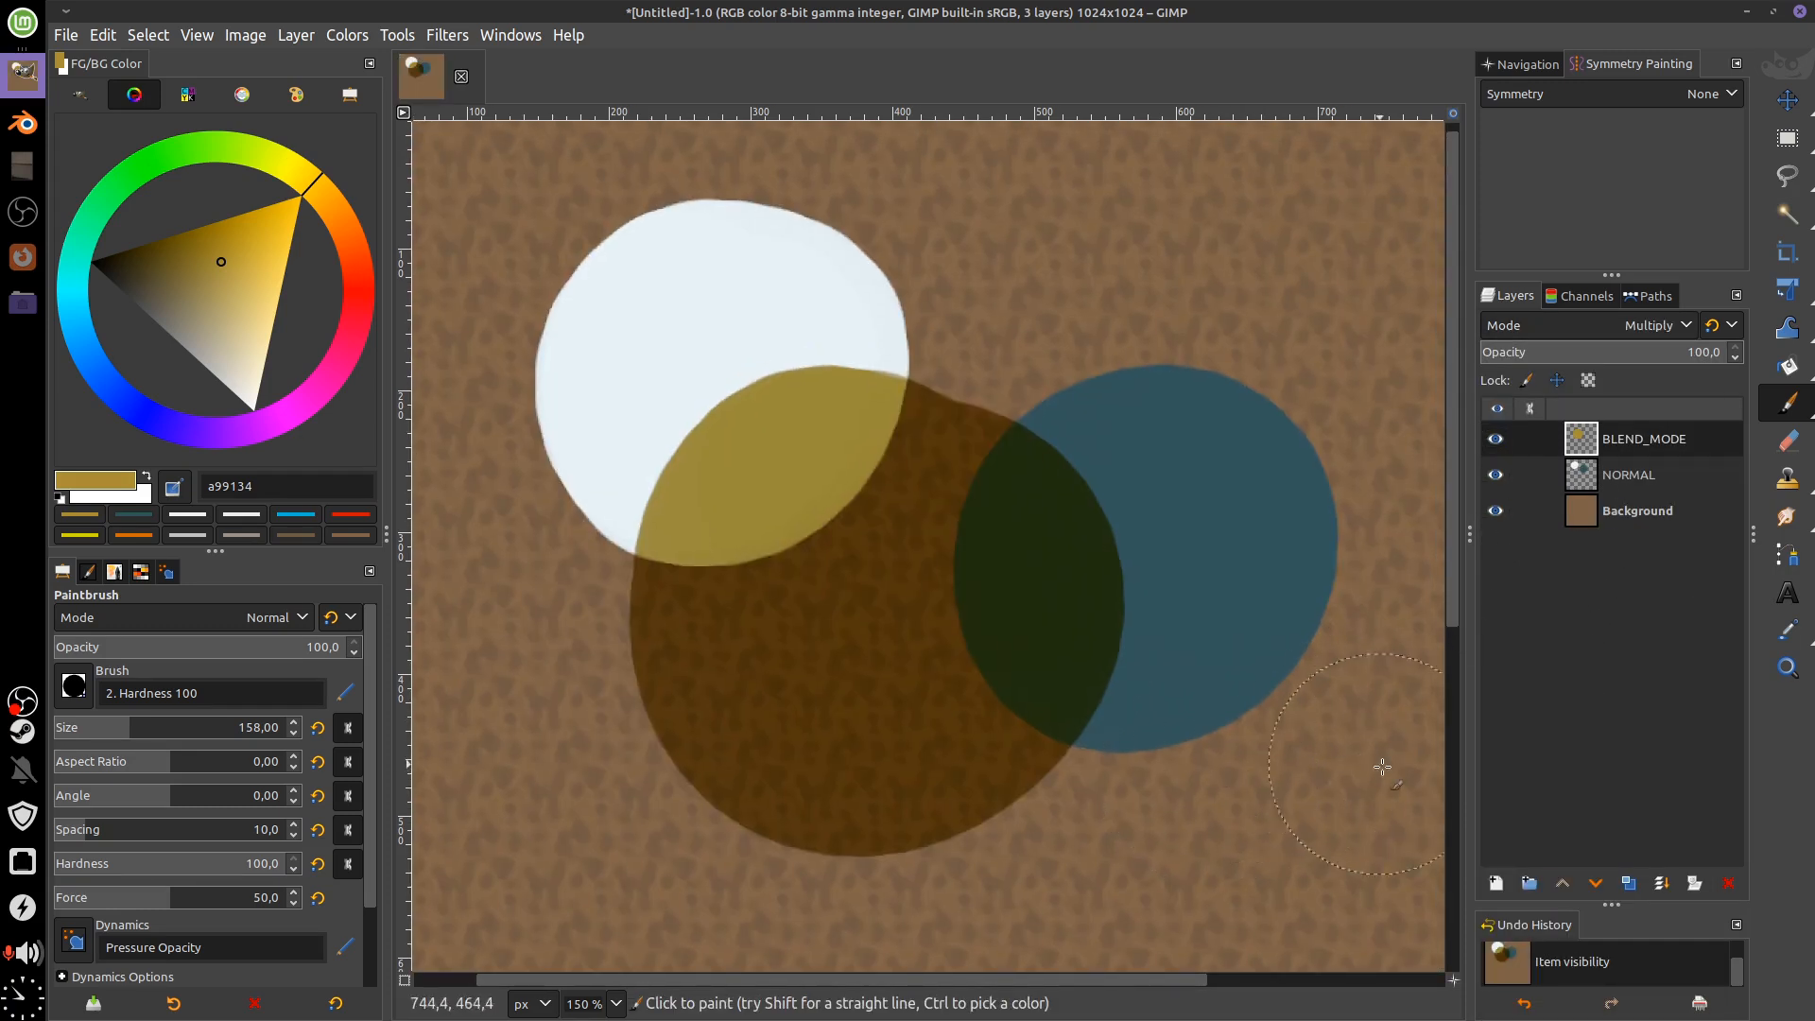
Set the composite mode of the BLEND_MODE layer, still in Multiply, to Clip to layer in its layer attributes
double_click(1589, 446)
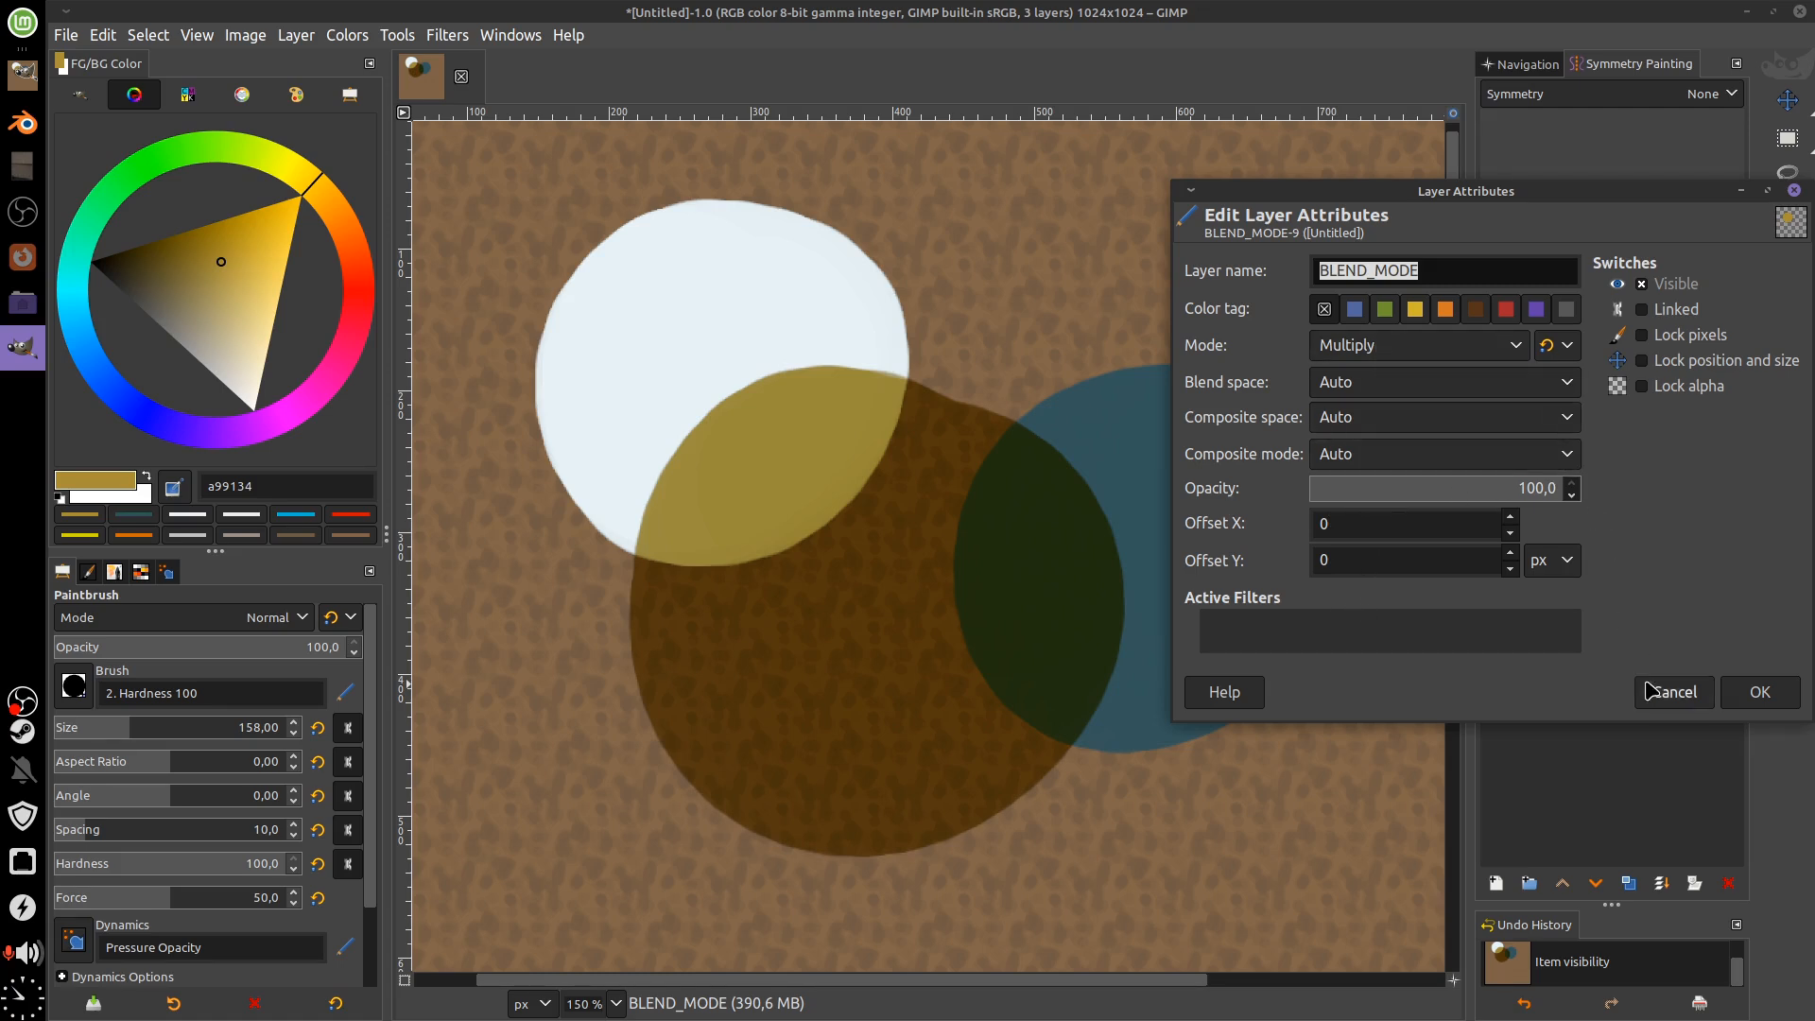
left_click(1674, 692)
double_click(1586, 437)
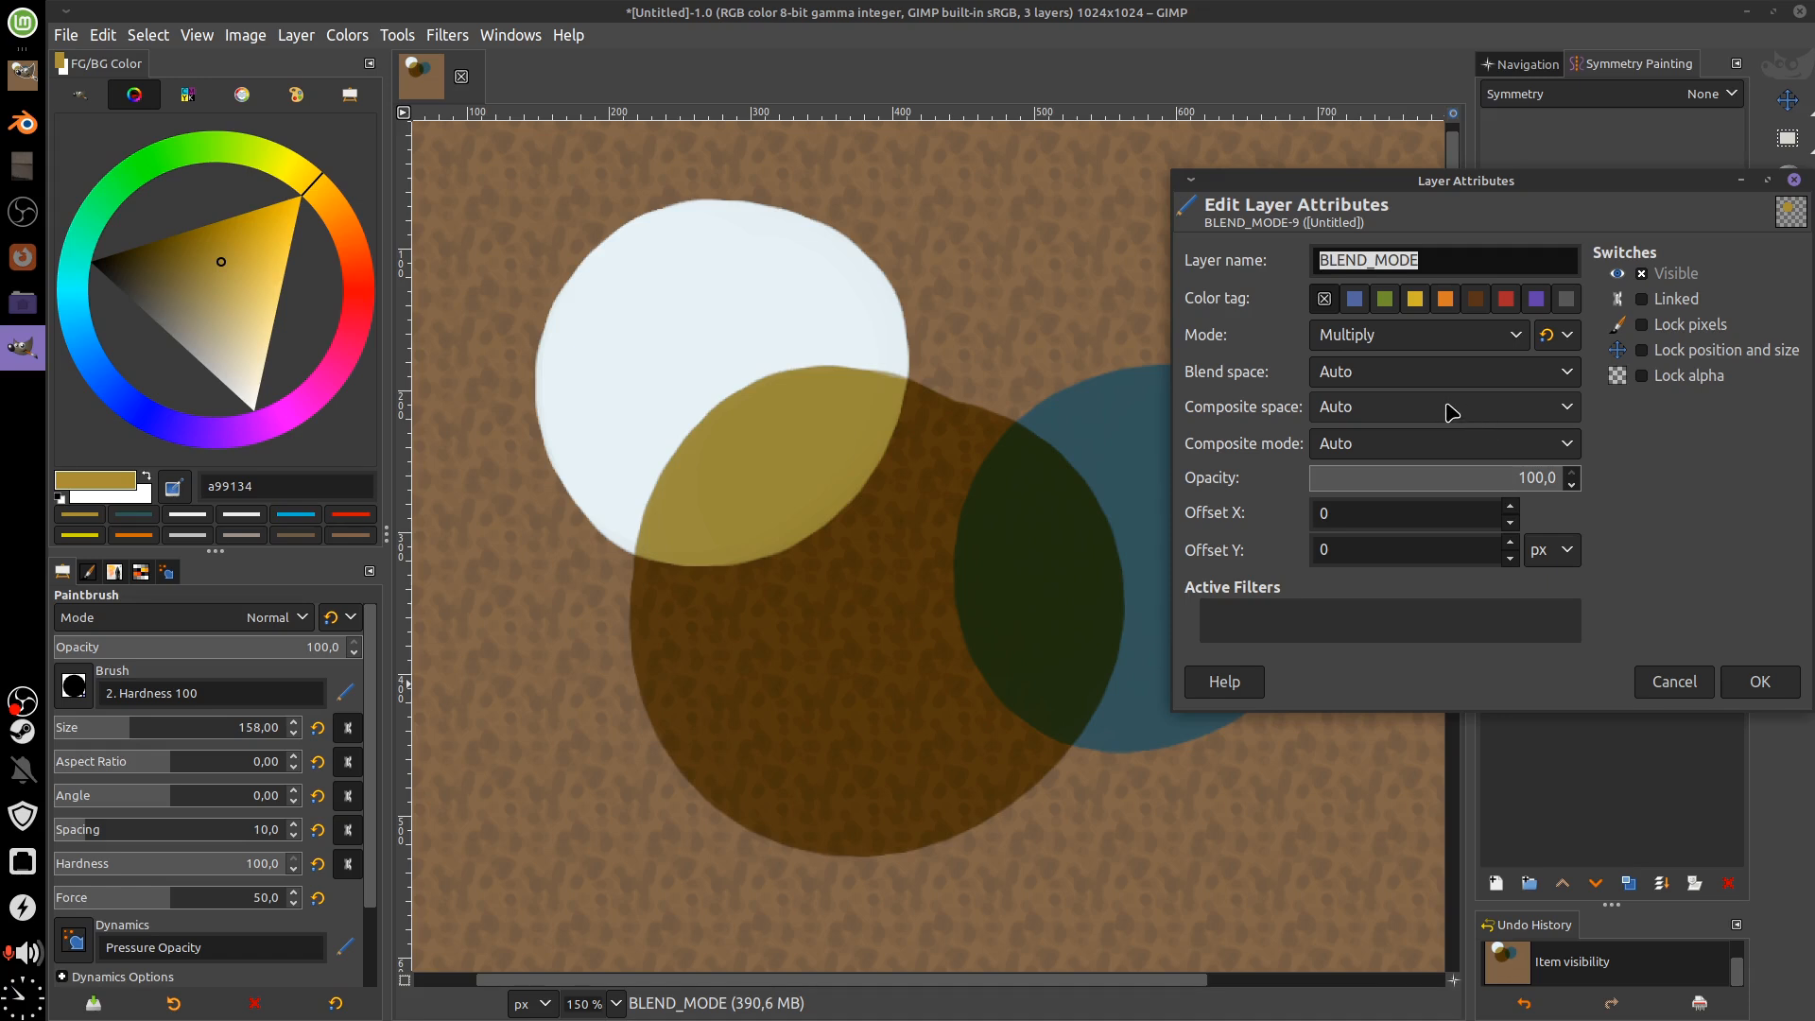
left_click(1496, 444)
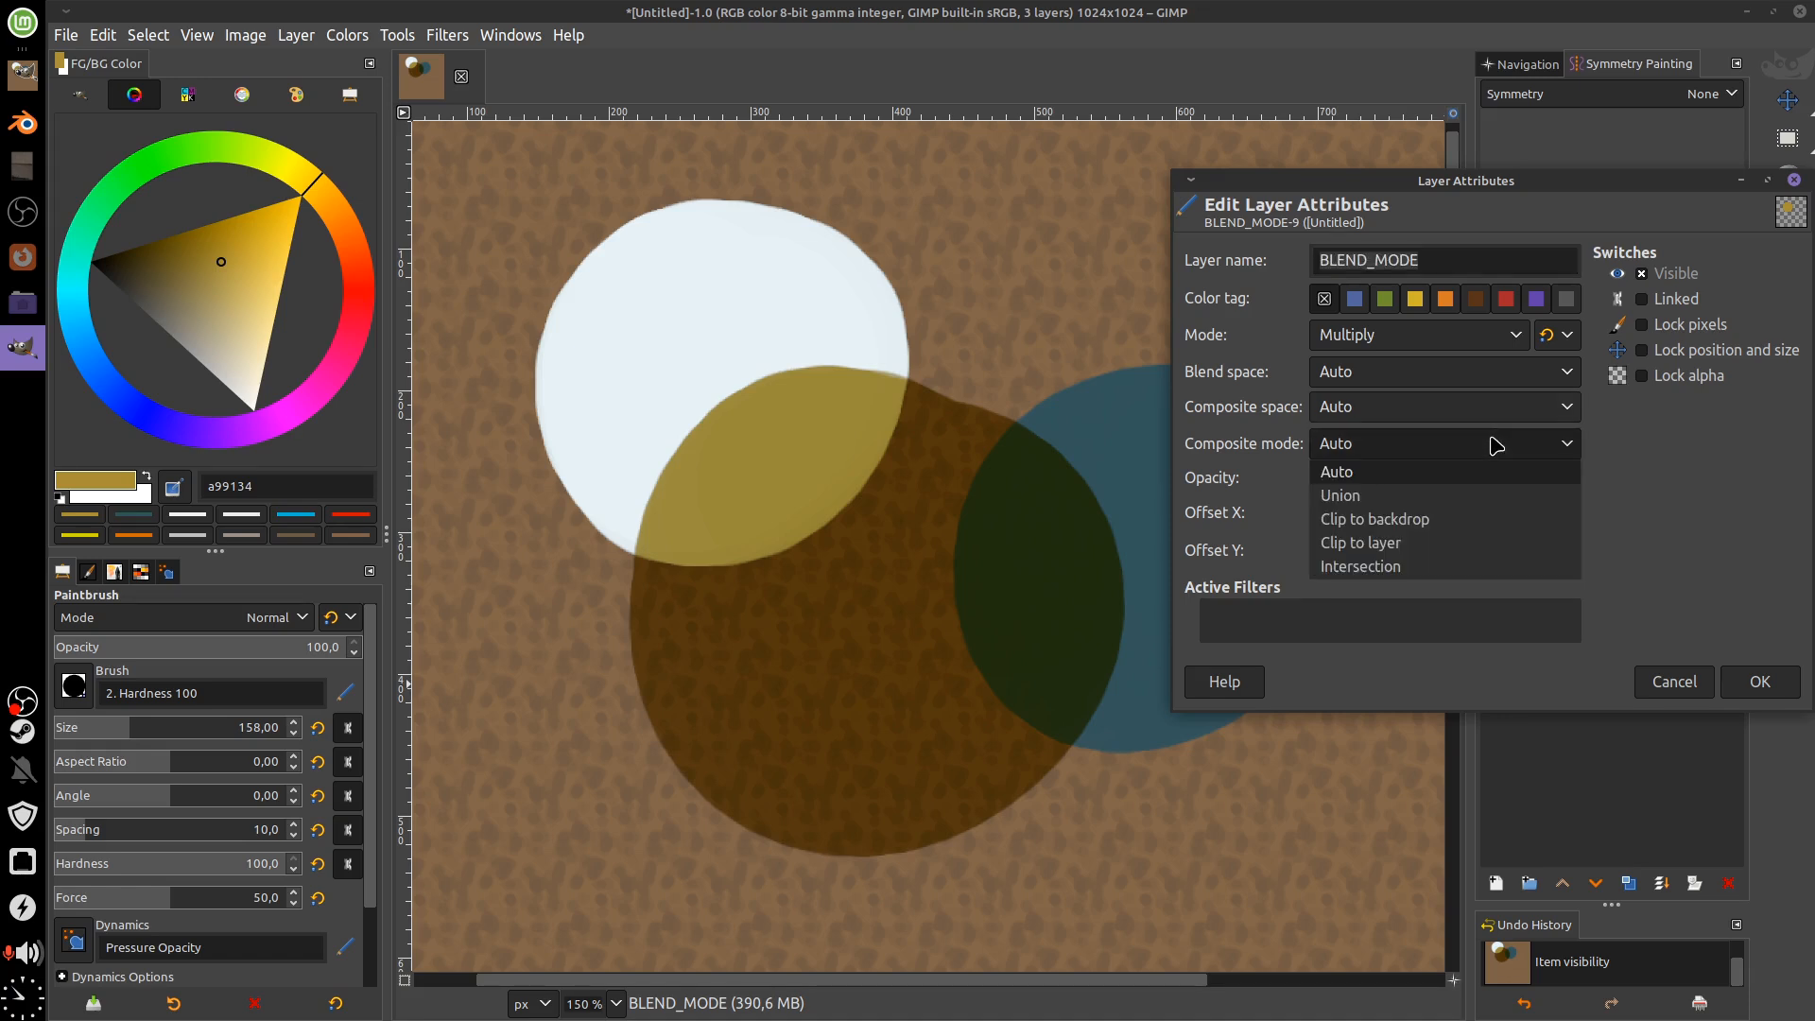
left_click(1428, 543)
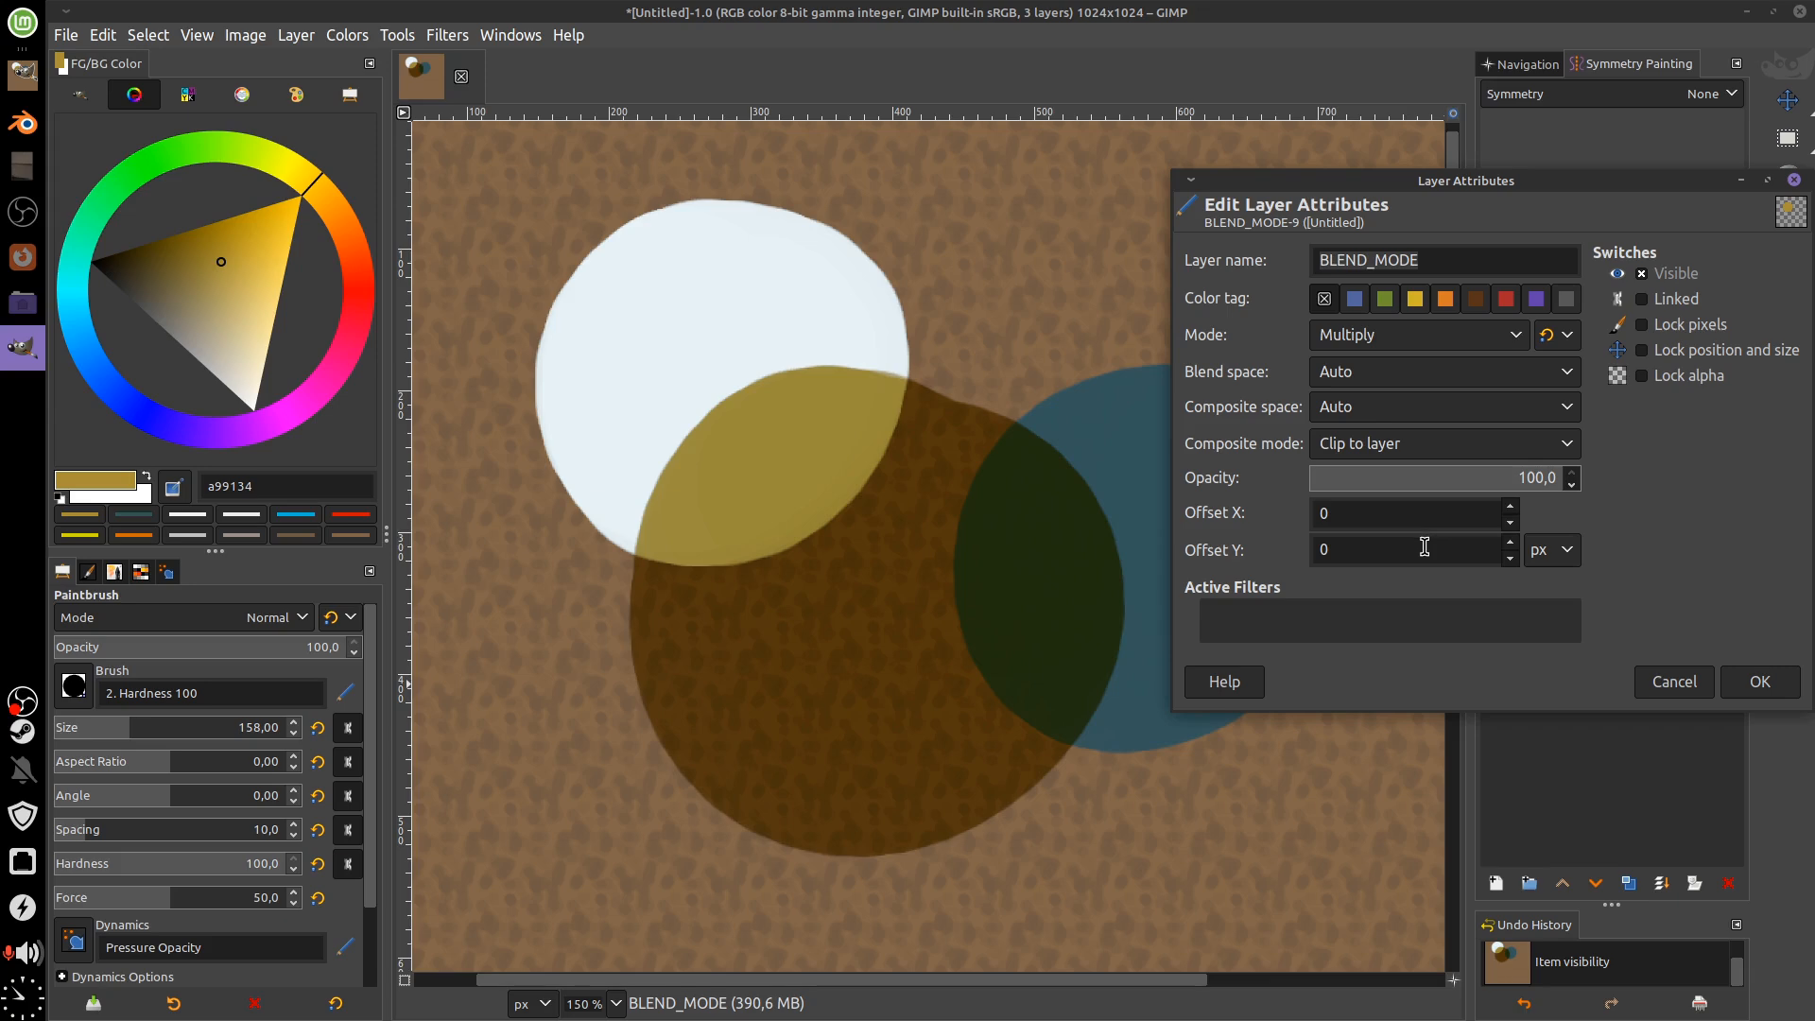
left_click(1759, 682)
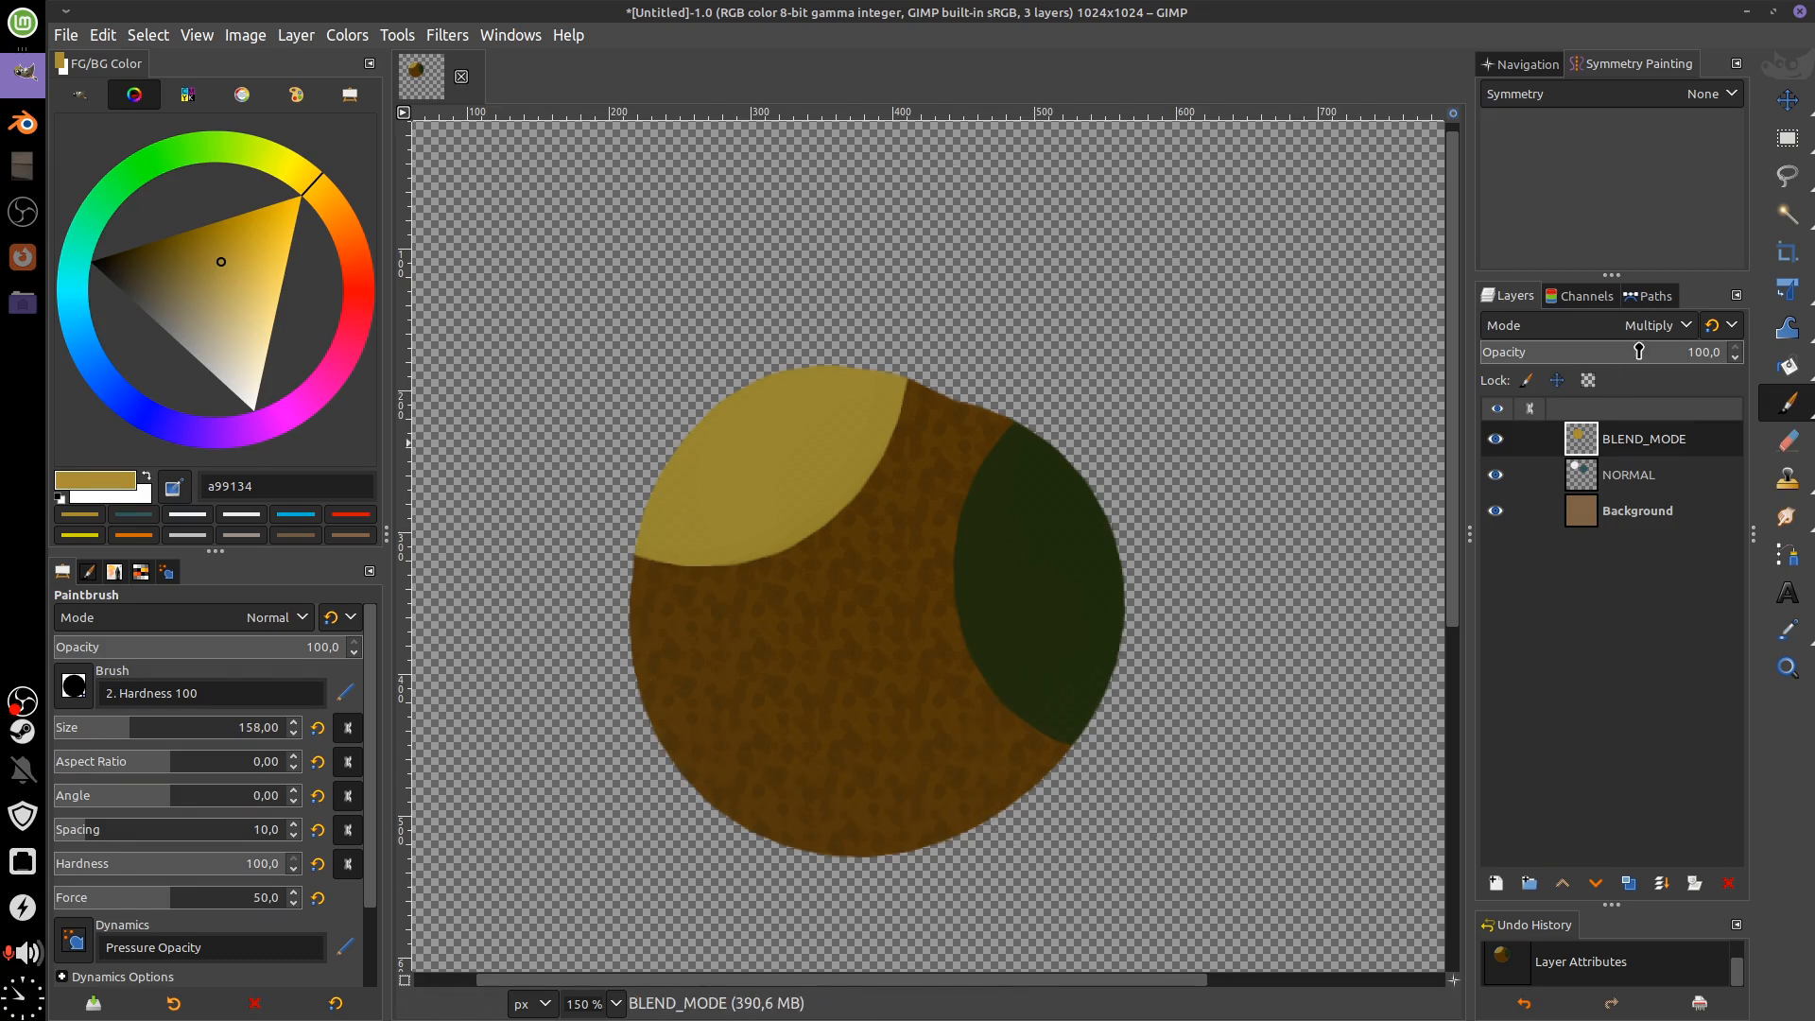
Switch the BLEND_MODE layer's blend mode to Normal and set its composite mode to Clip to layer
left_click(1650, 326)
left_click(1621, 353)
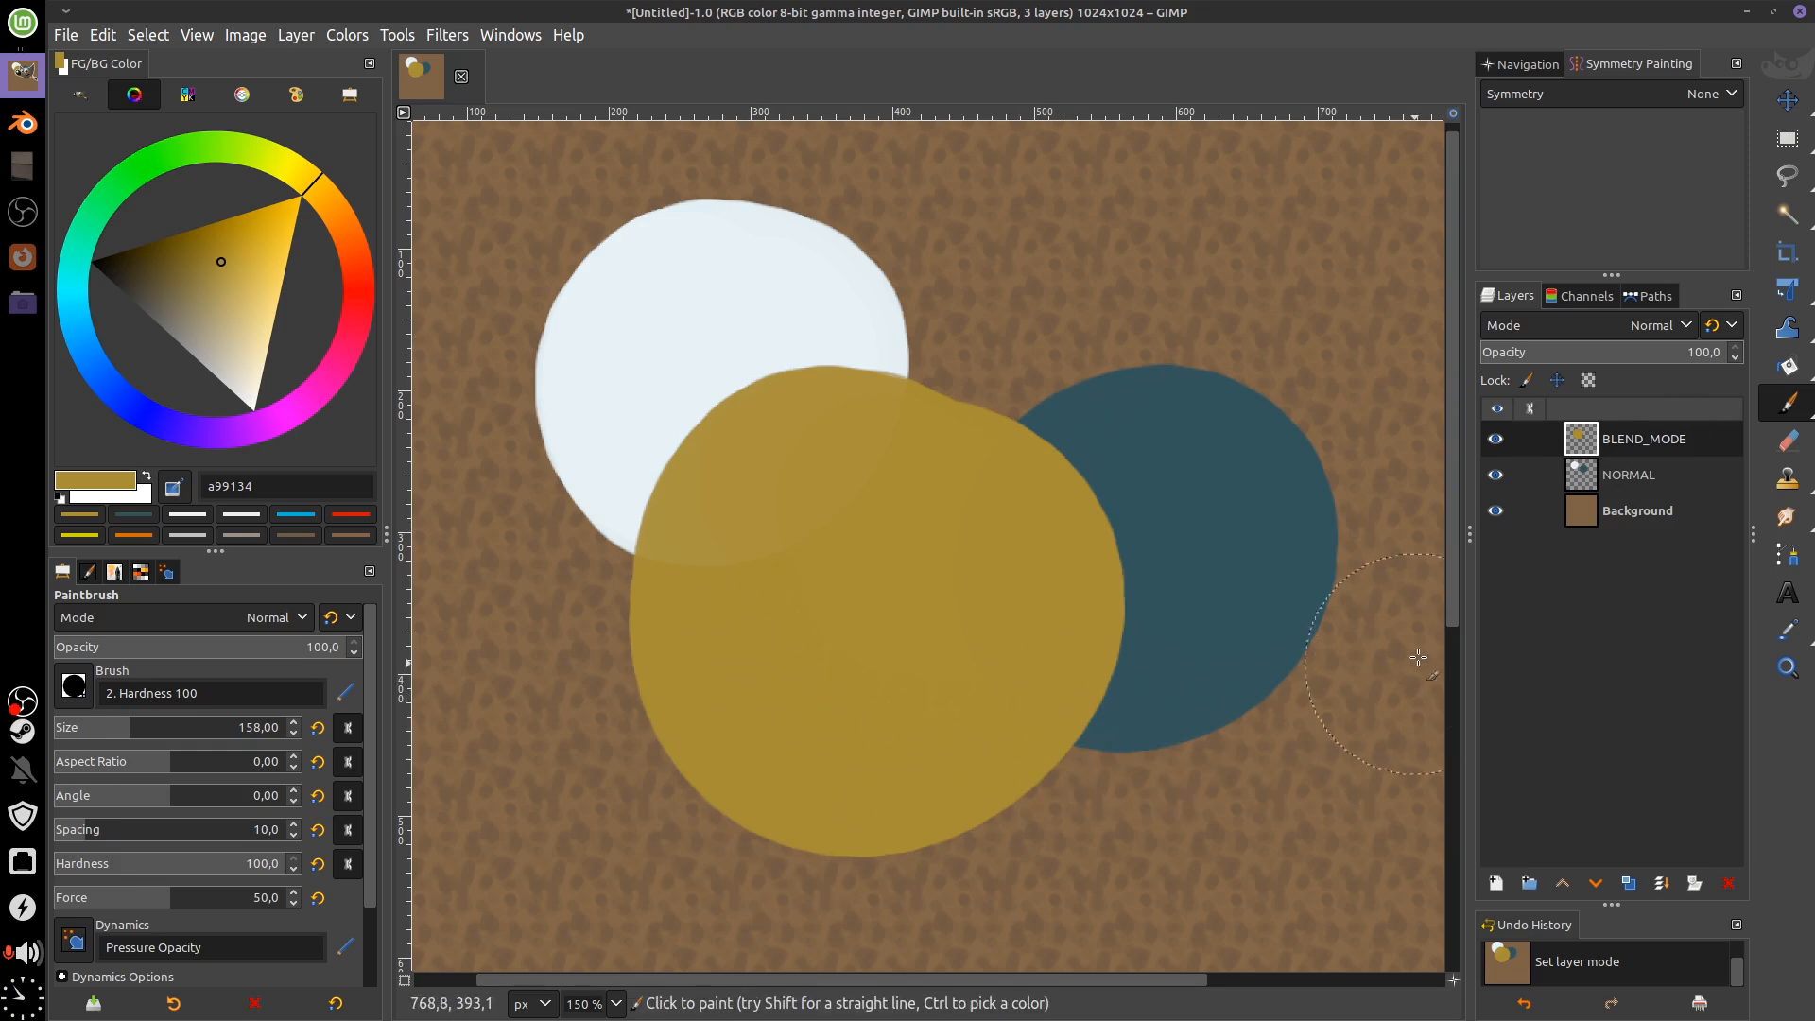
double_click(1584, 438)
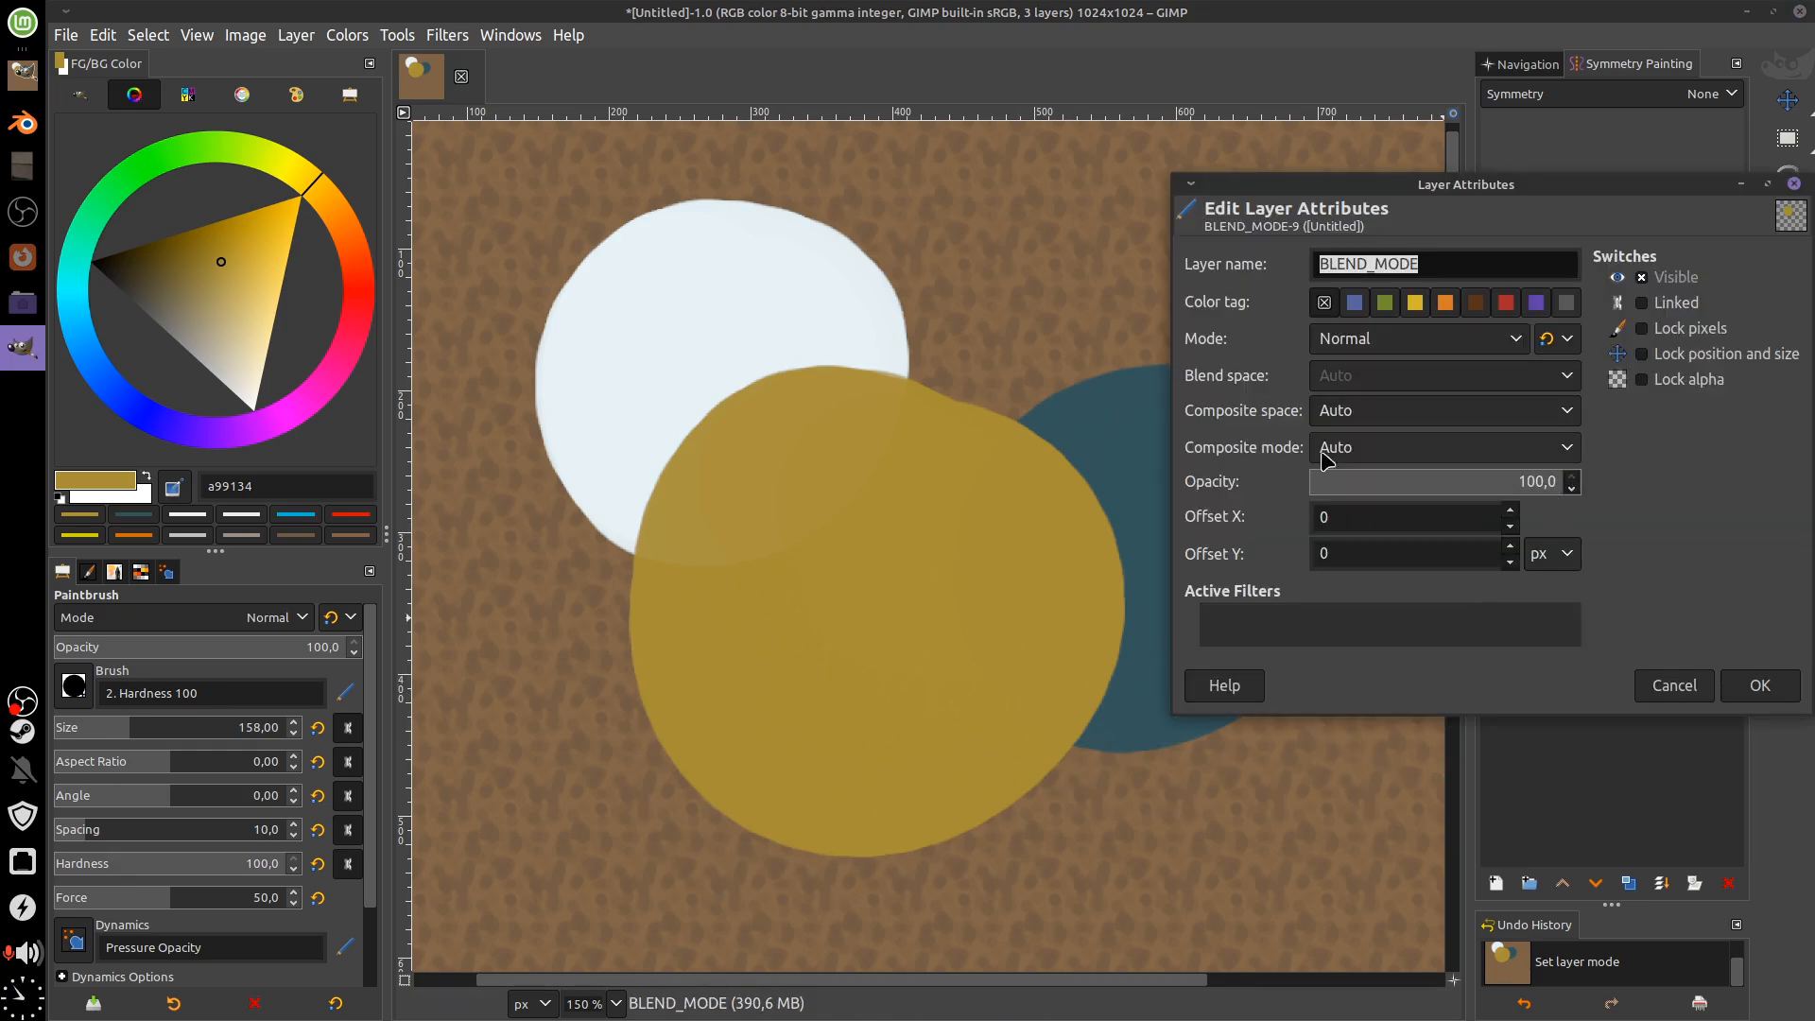
left_click(1445, 457)
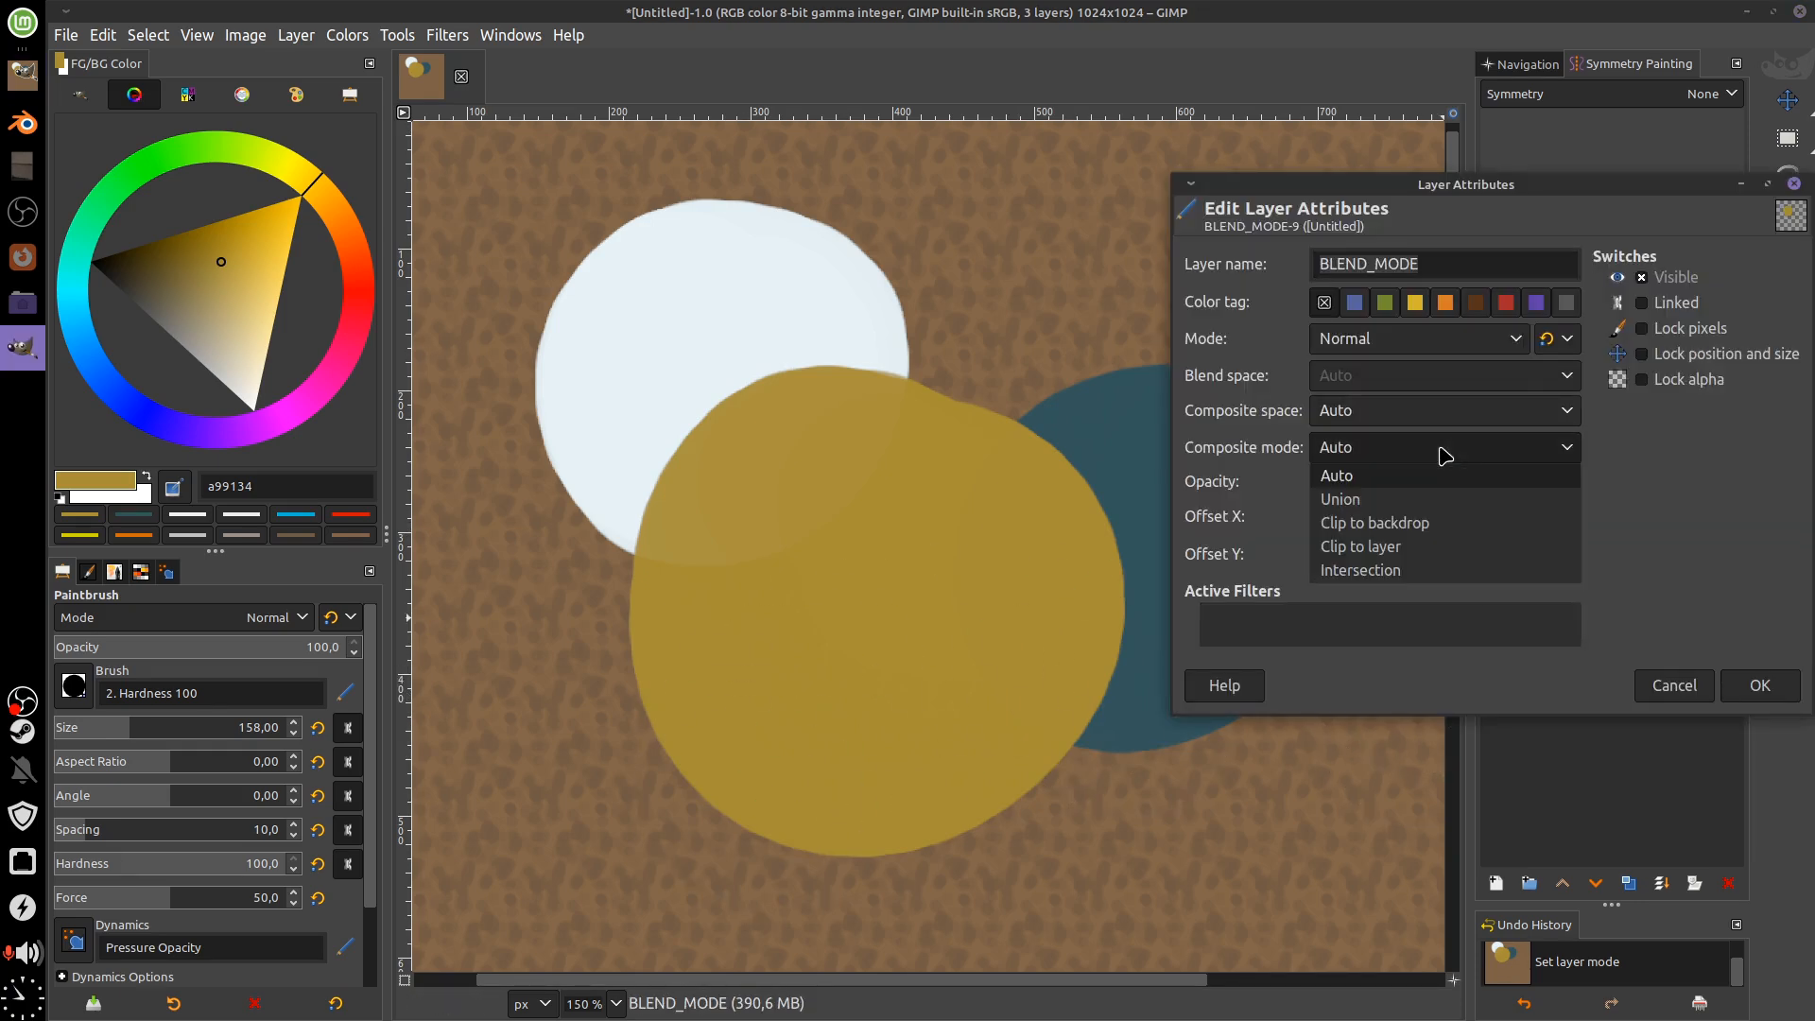
left_click(1418, 547)
left_click(1756, 683)
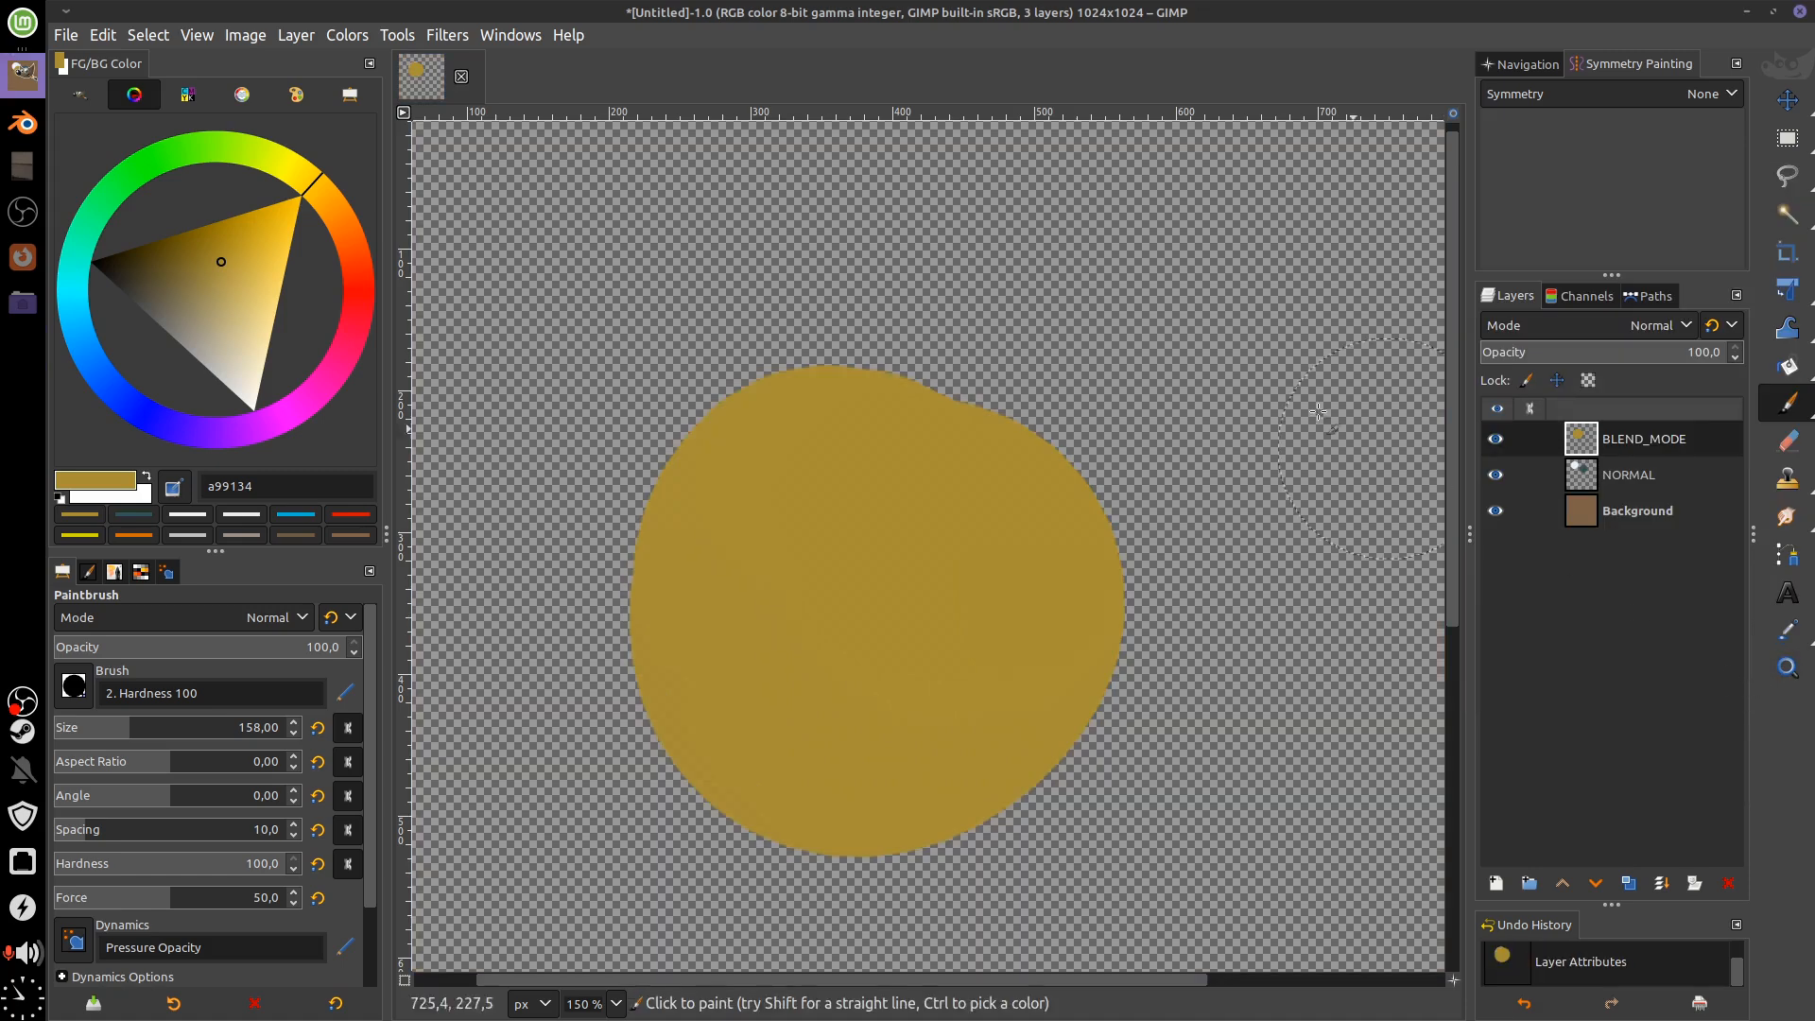
Change the BLEND_MODE layer's composite mode to Intersection in its layer attributes
double_click(1592, 441)
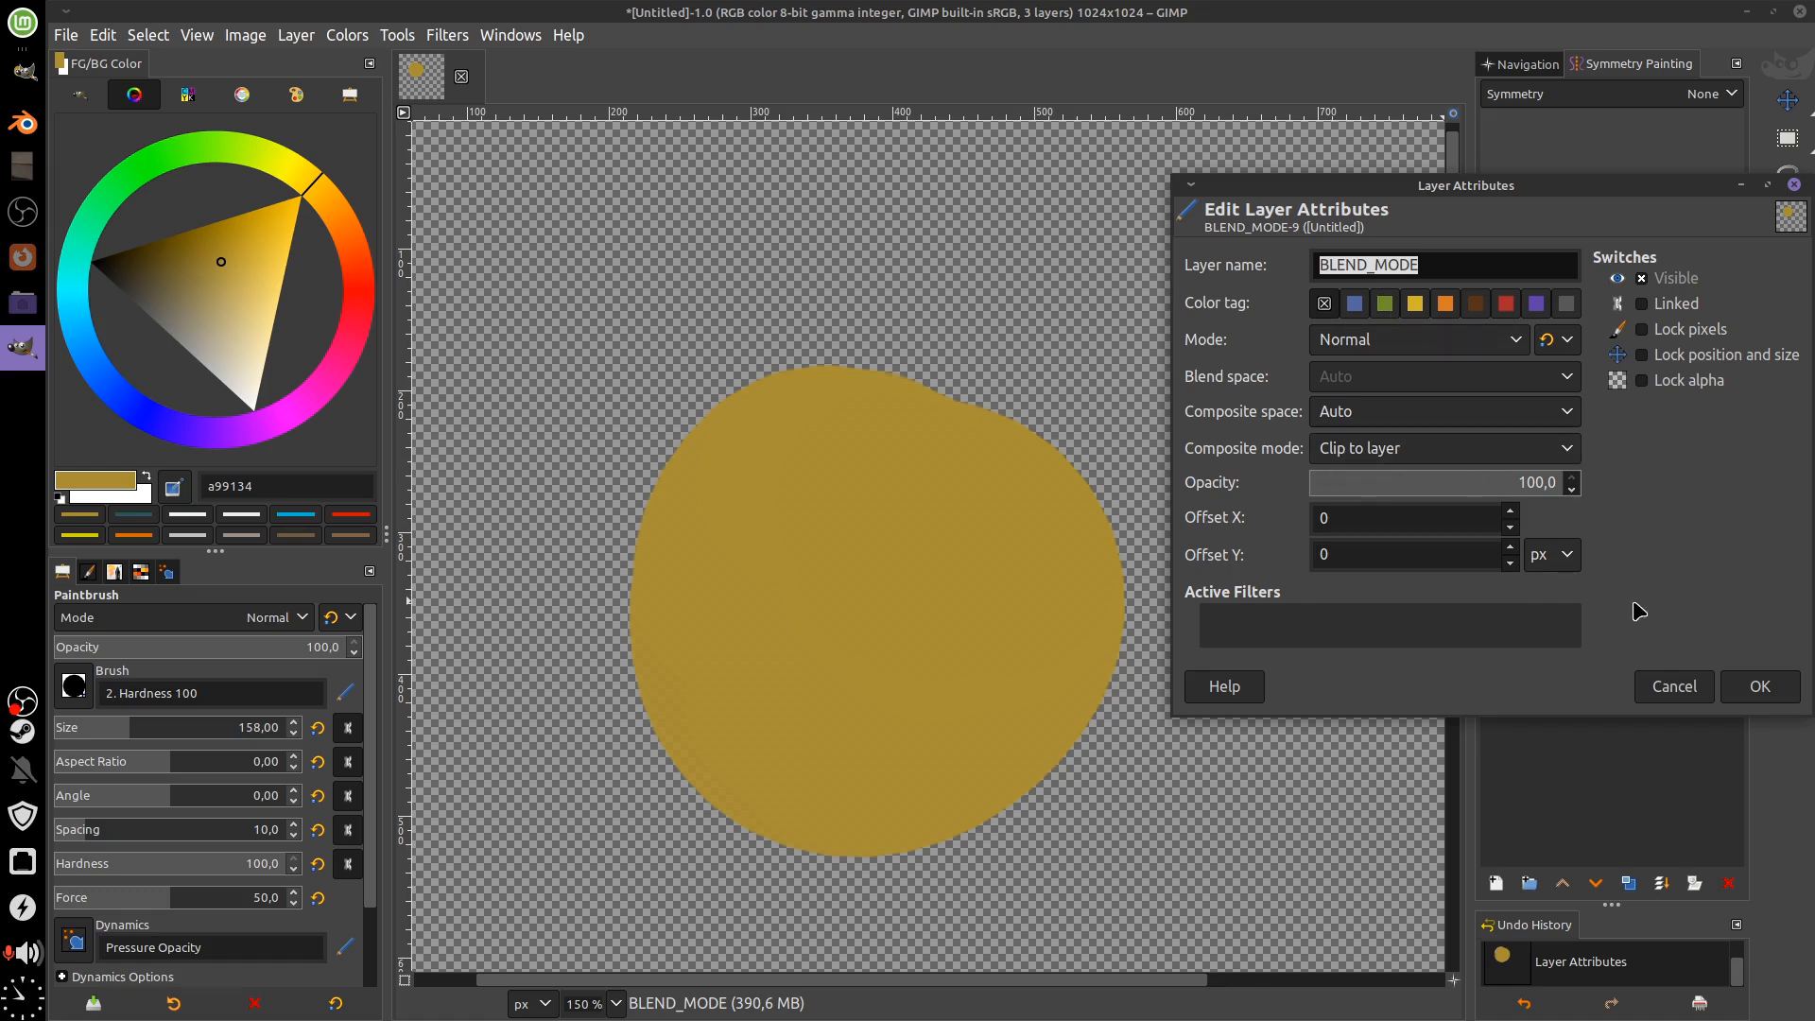
left_click(1675, 687)
double_click(1588, 441)
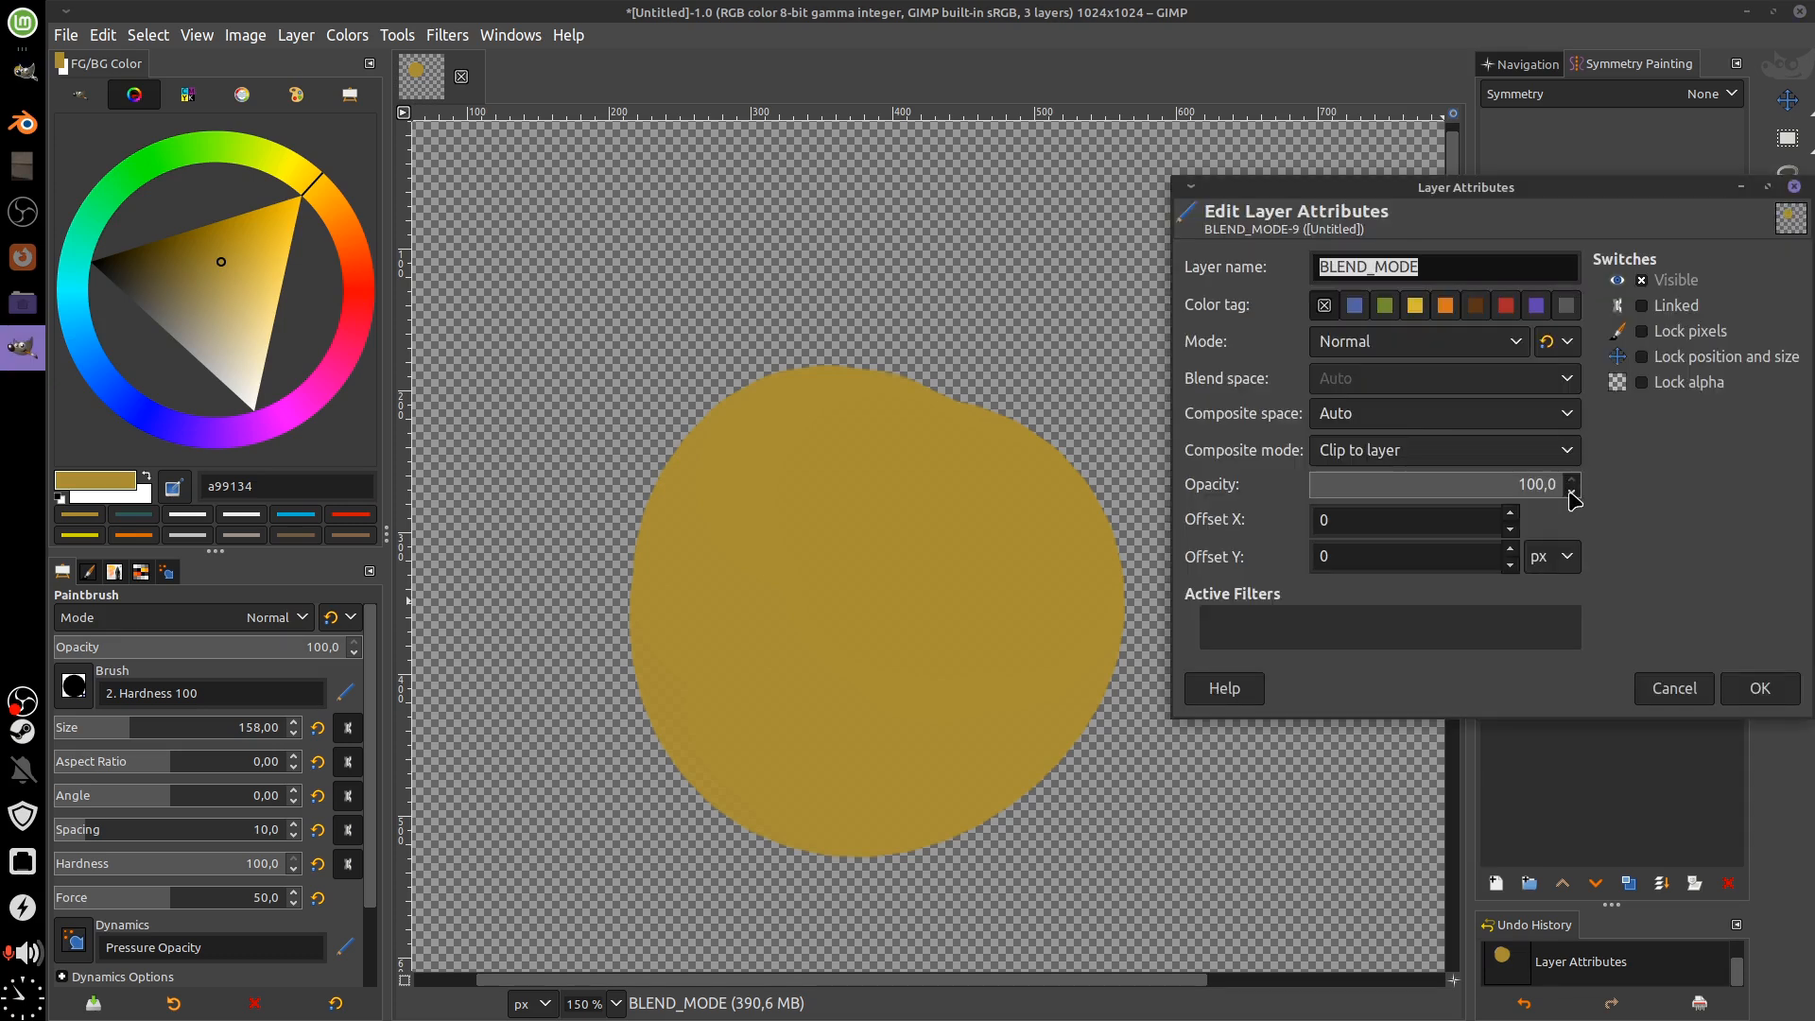
left_click(1478, 450)
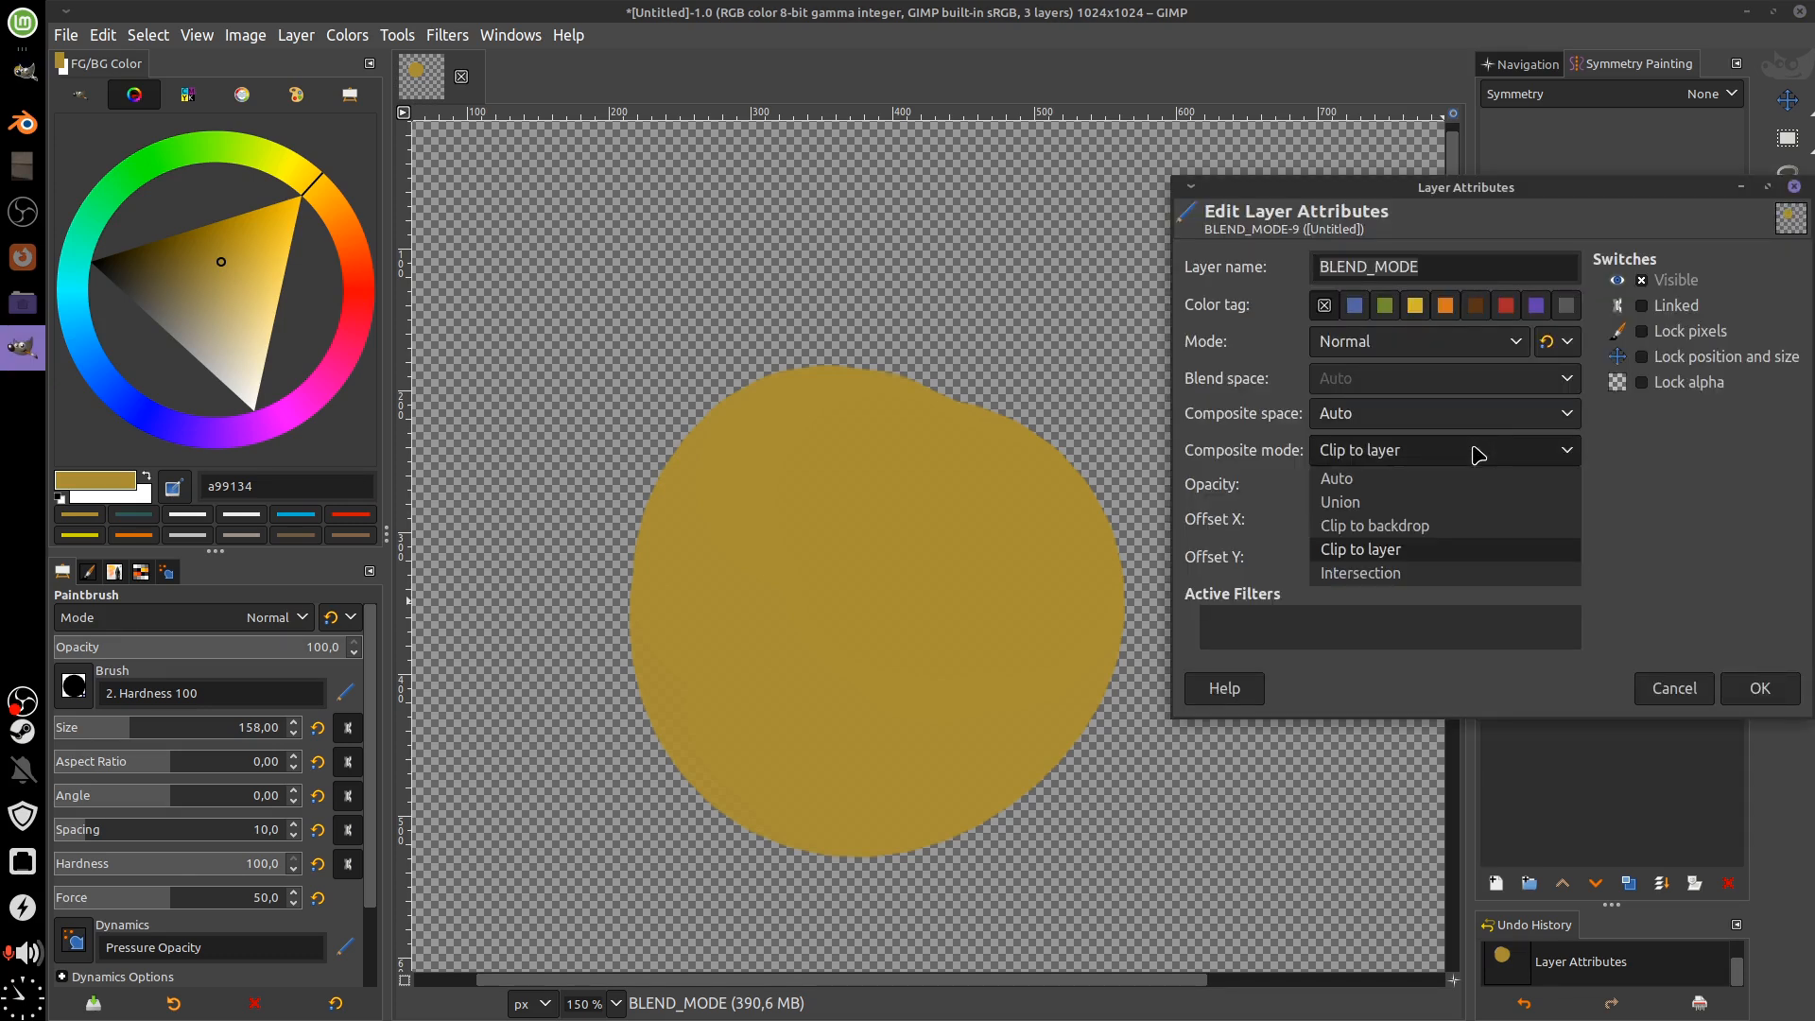
left_click(1415, 576)
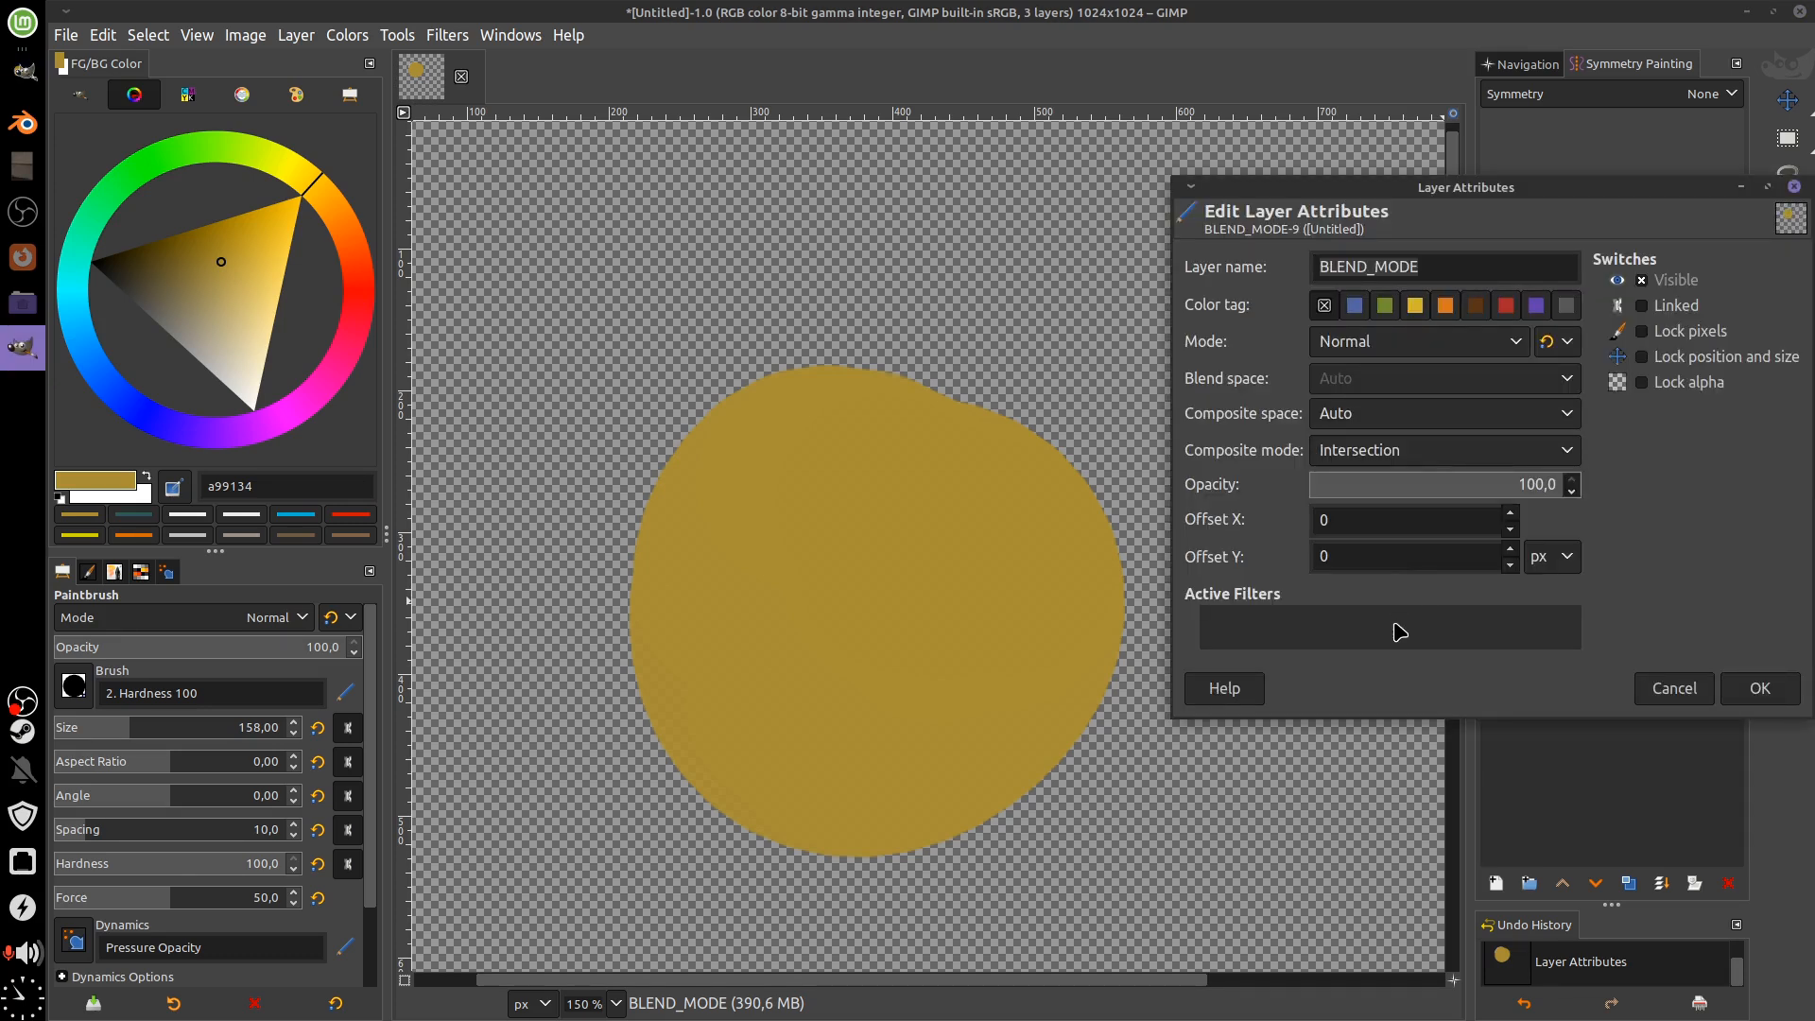
left_click(1758, 688)
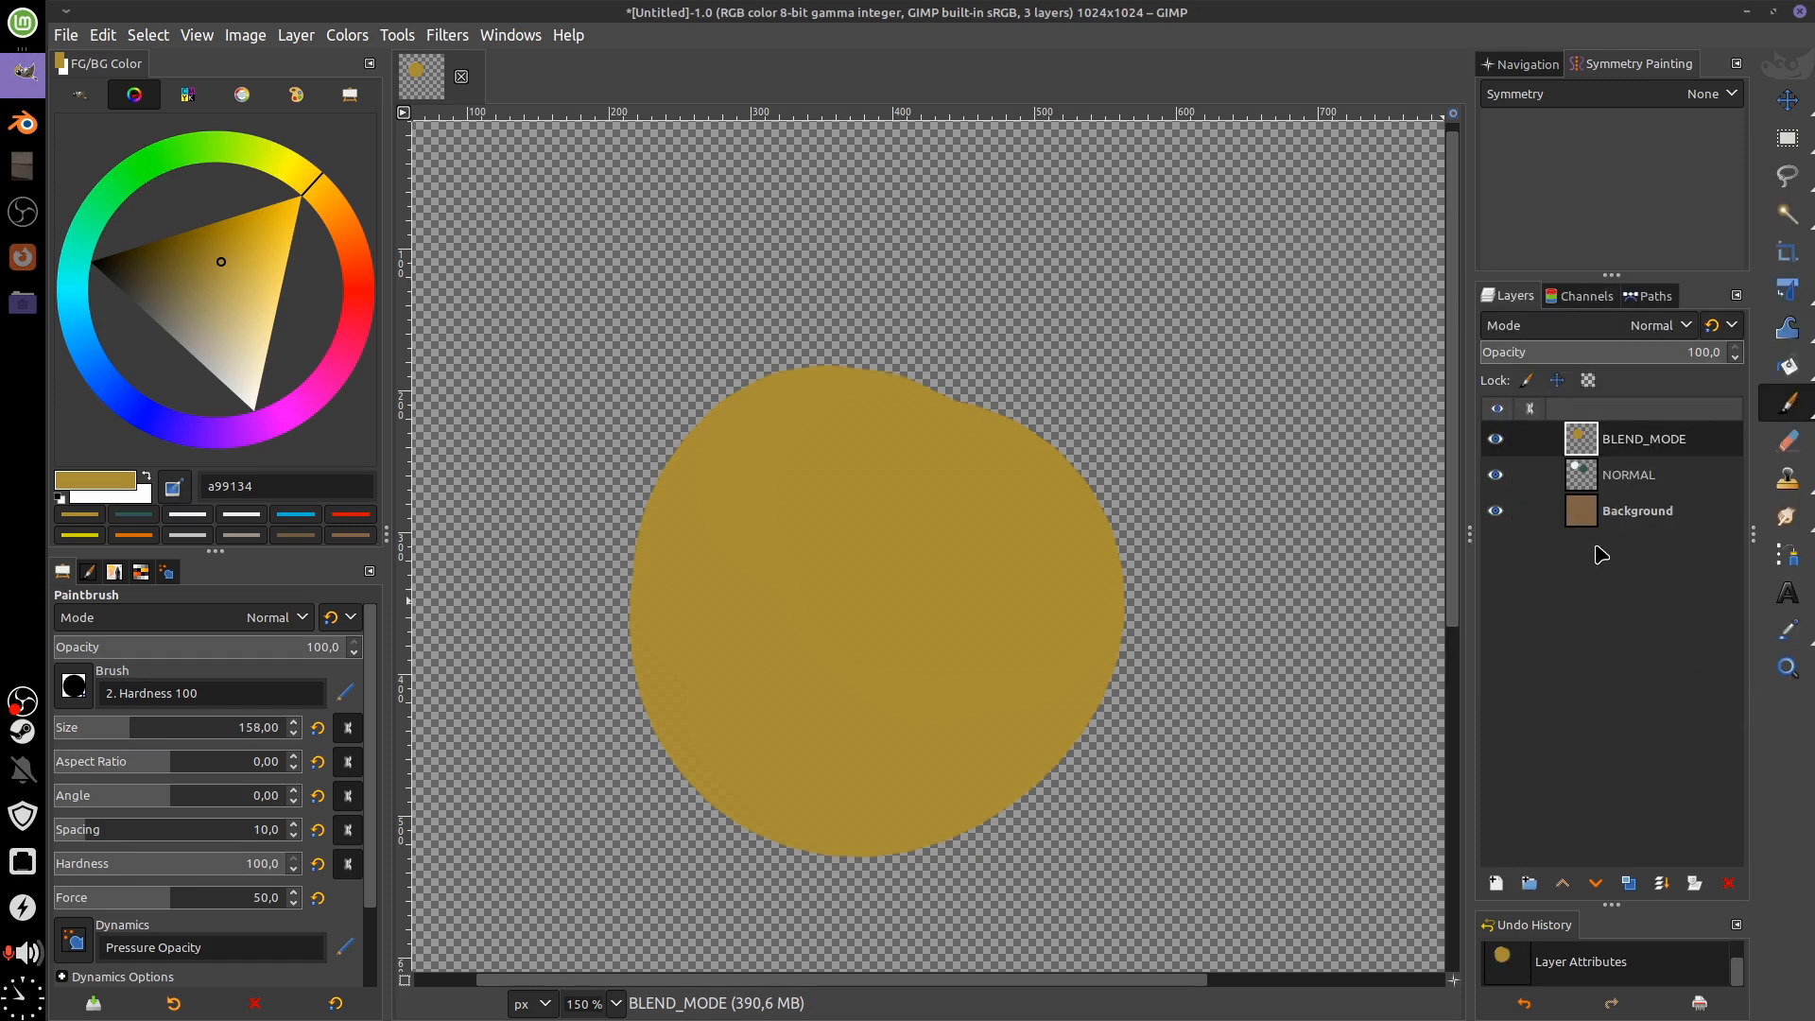
double_click(1589, 440)
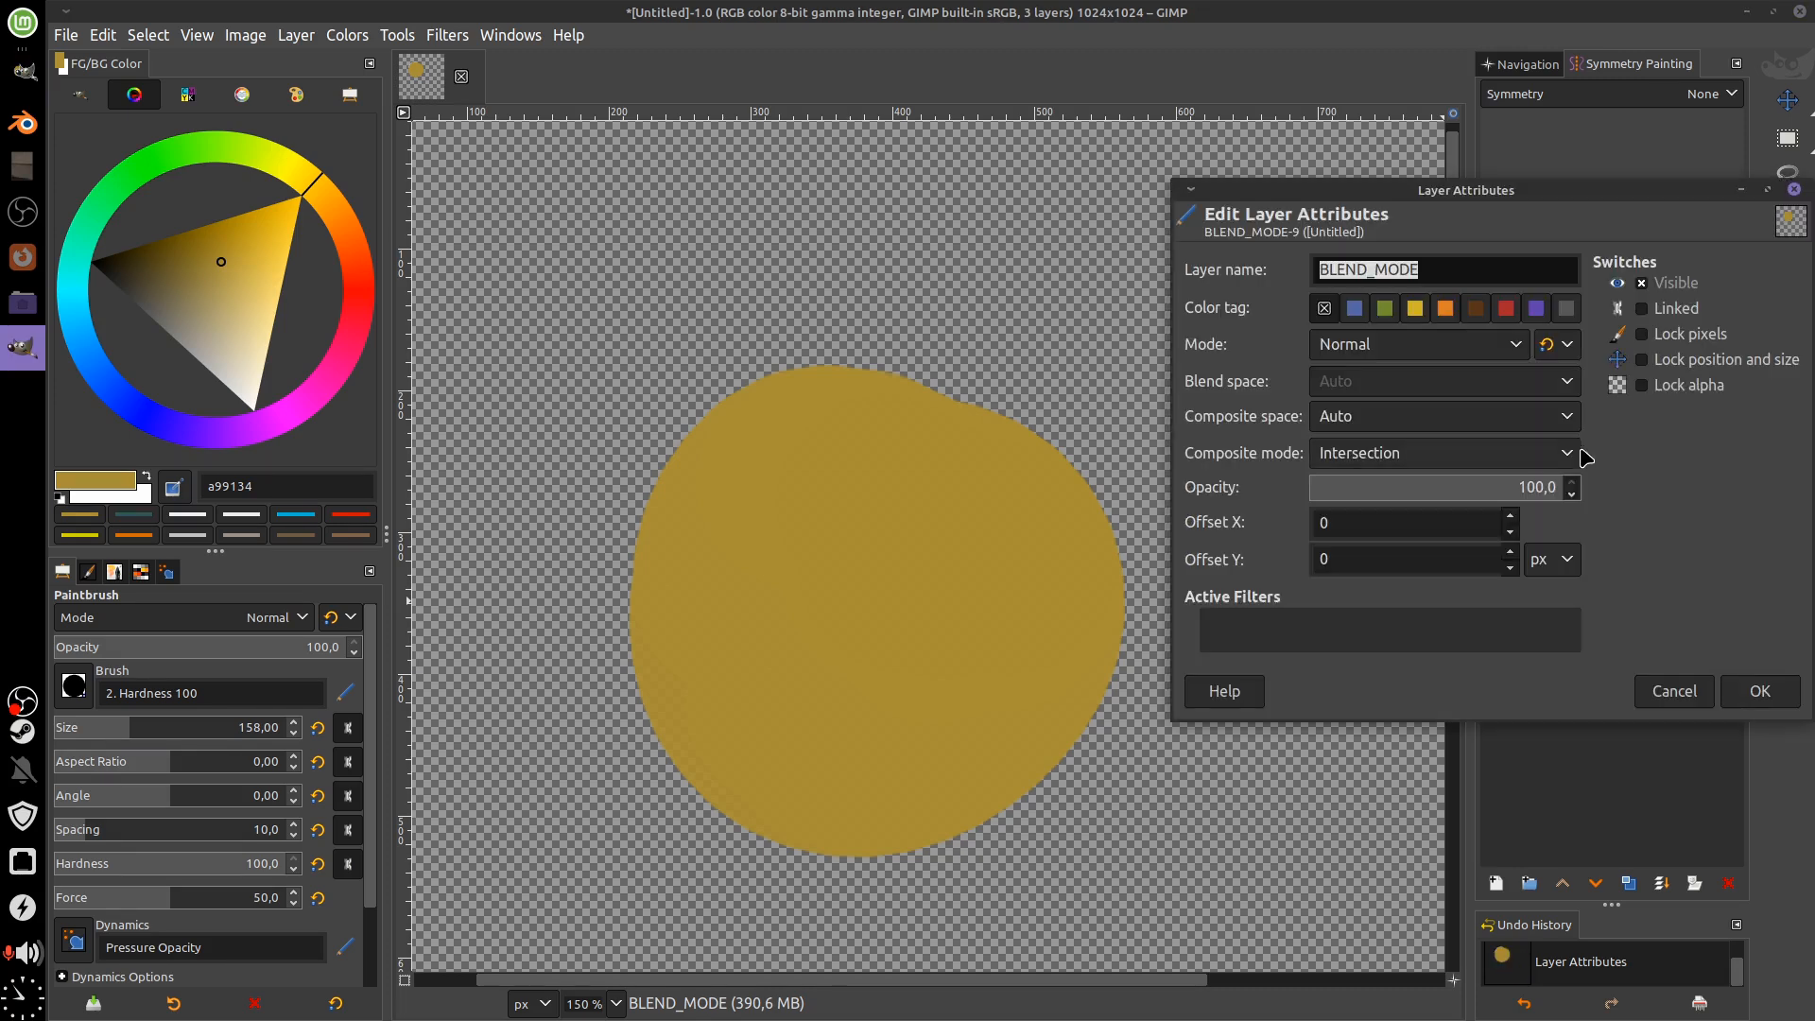
left_click(1760, 693)
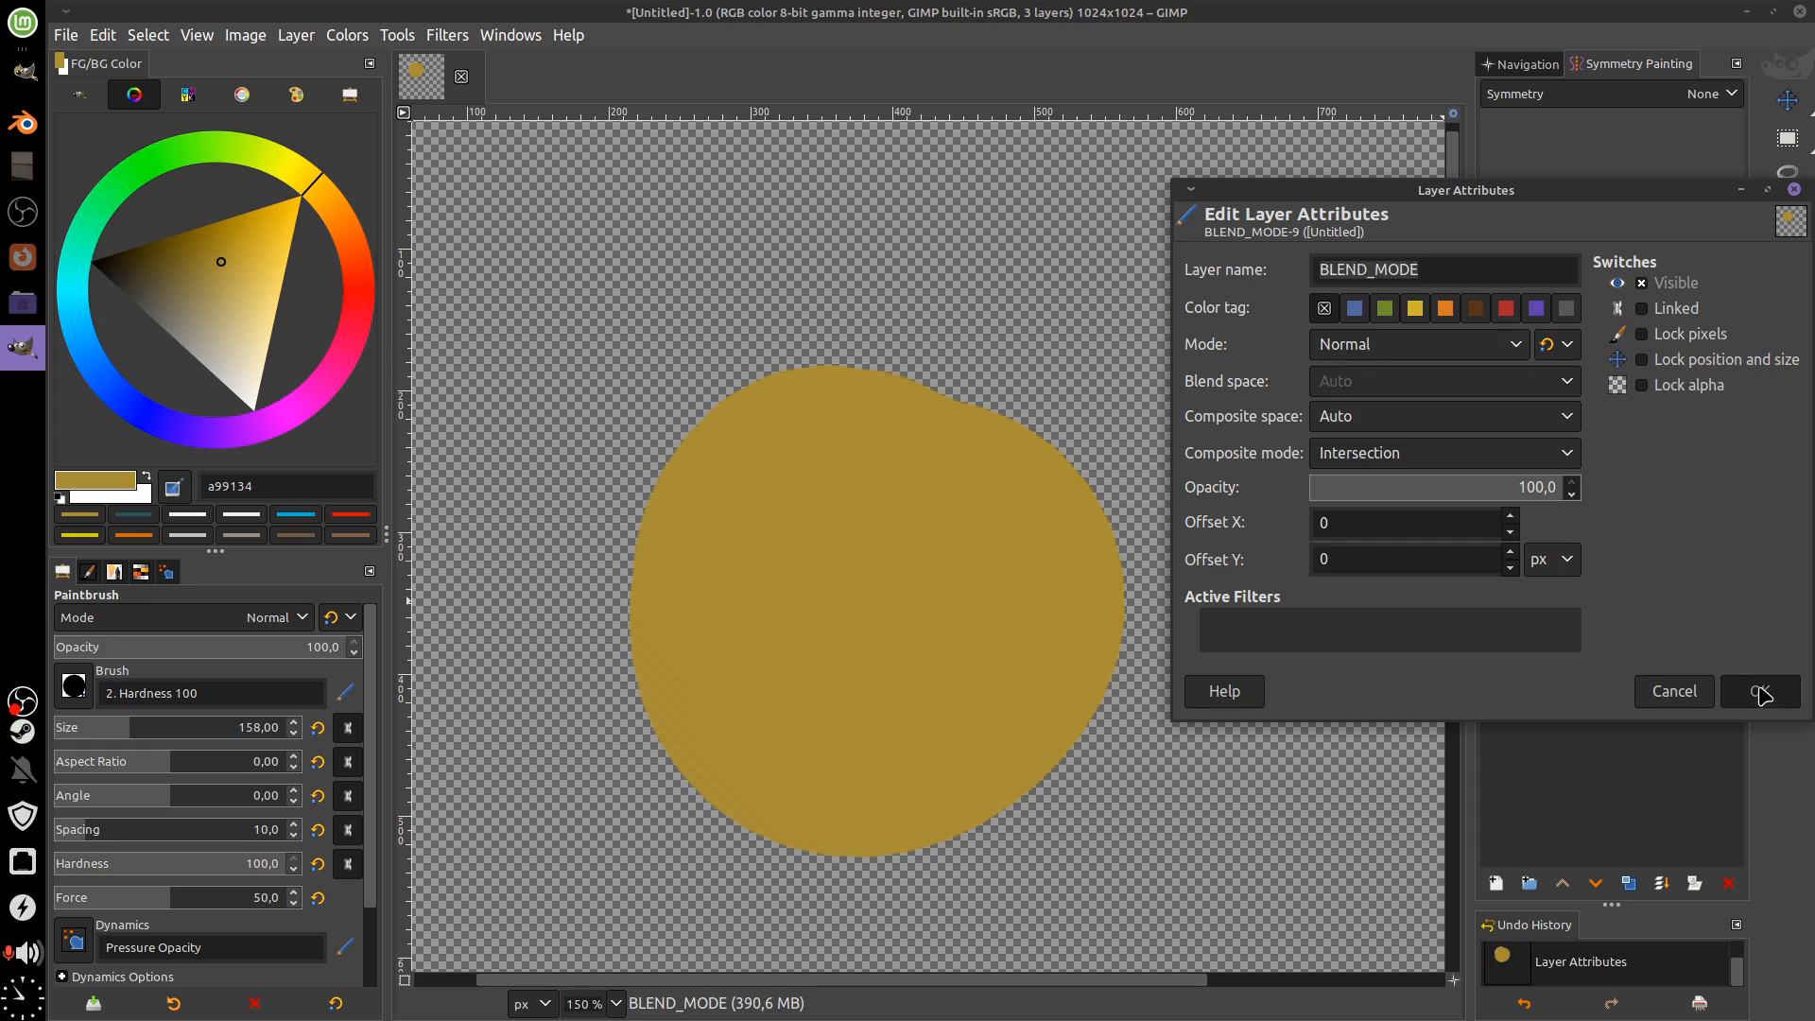
Toggle the Background layer's visibility to compare the intersection with and without it, leaving the layer hidden
left_click(1496, 474)
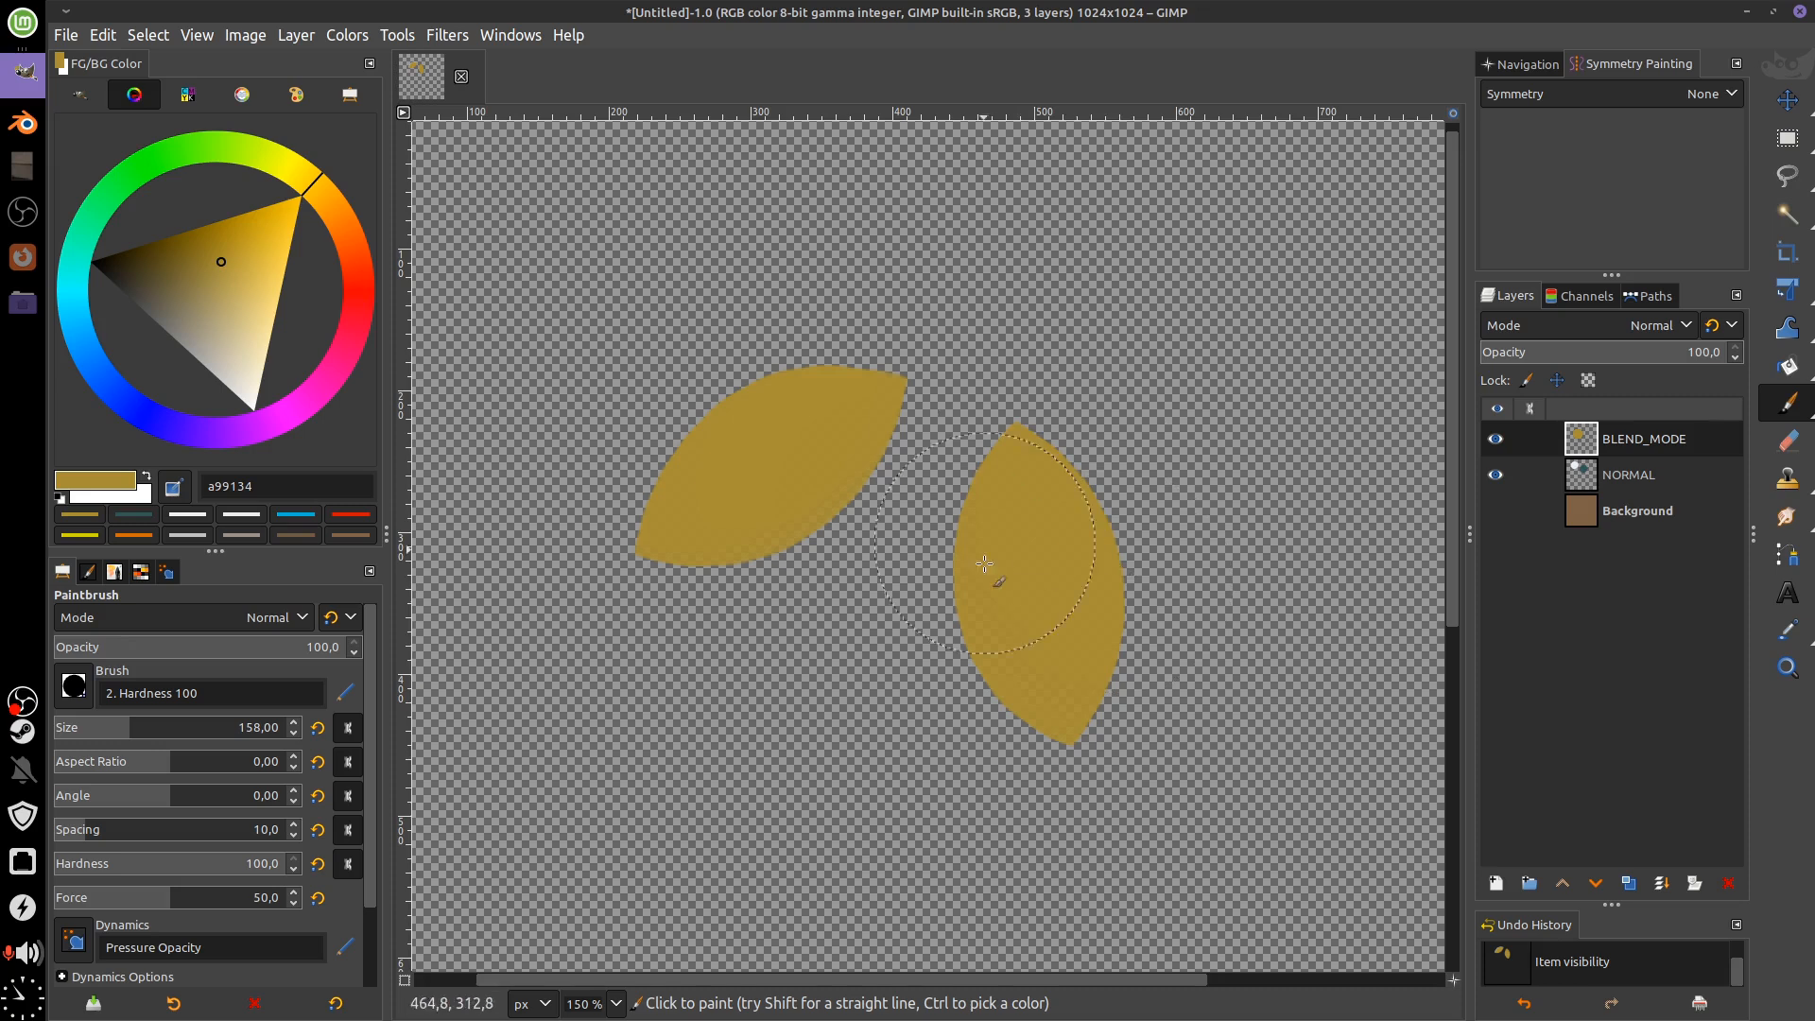
left_click(1495, 510)
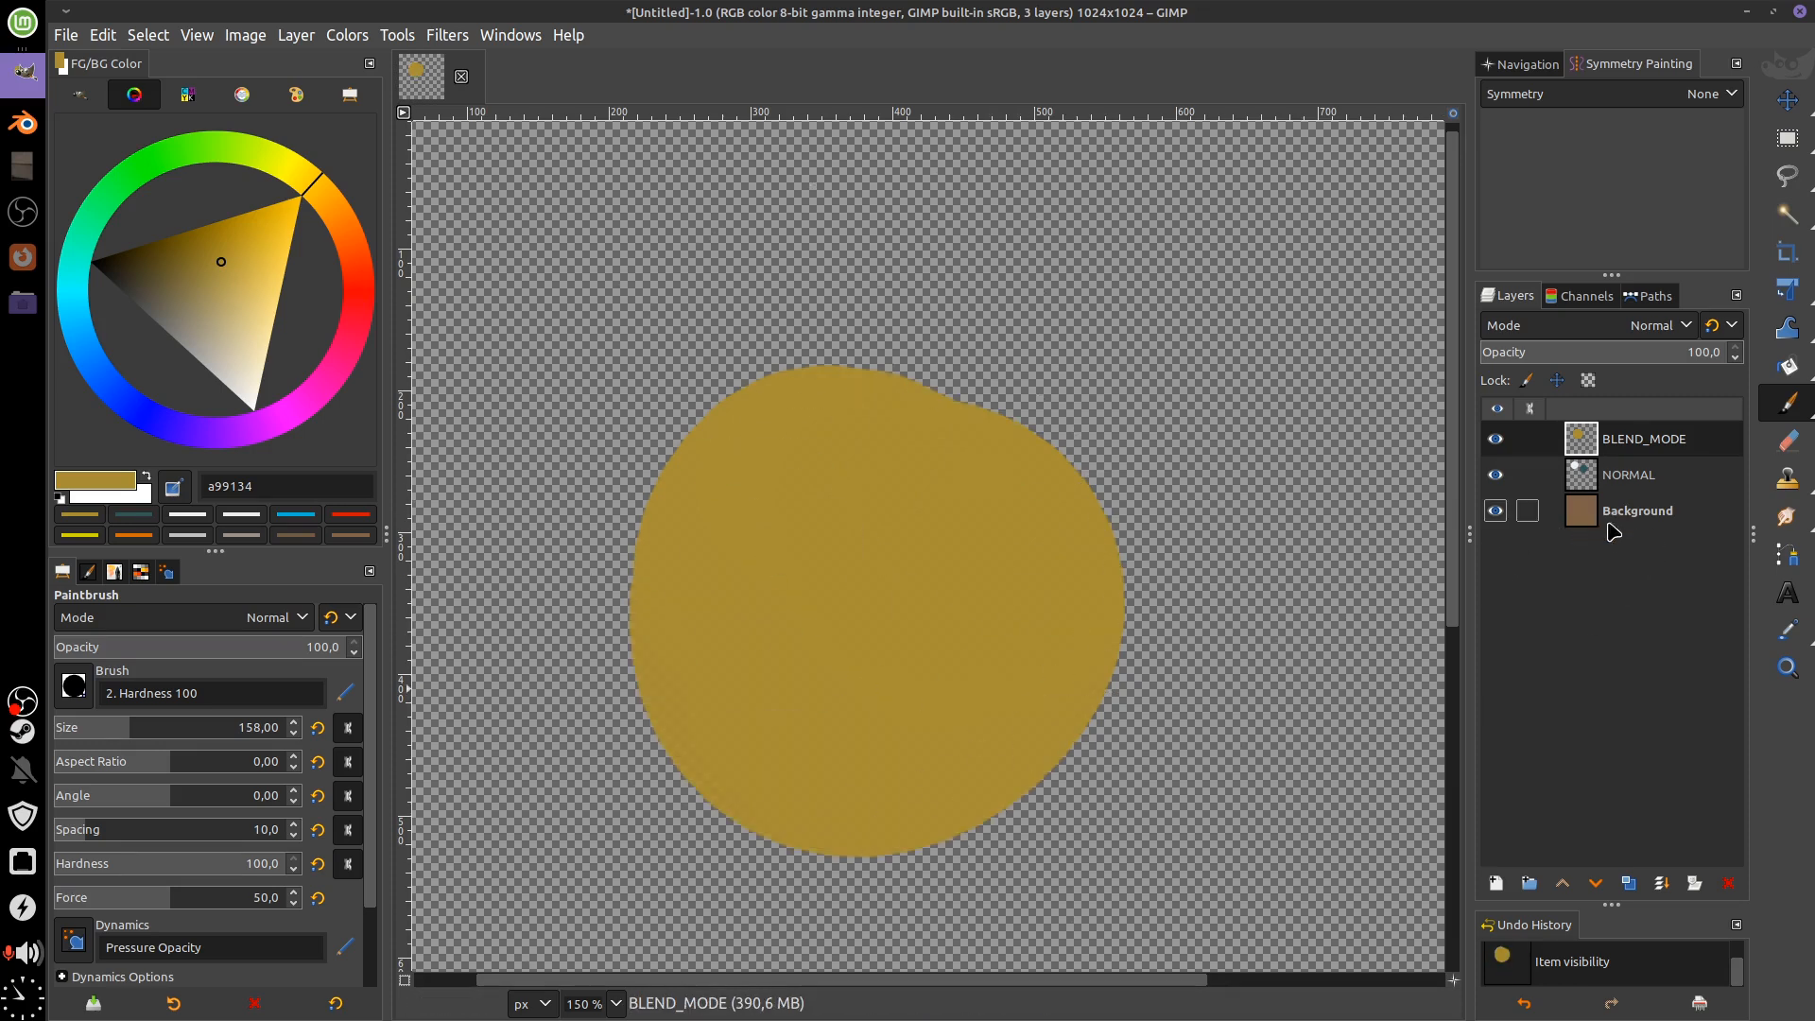
left_click(1497, 513)
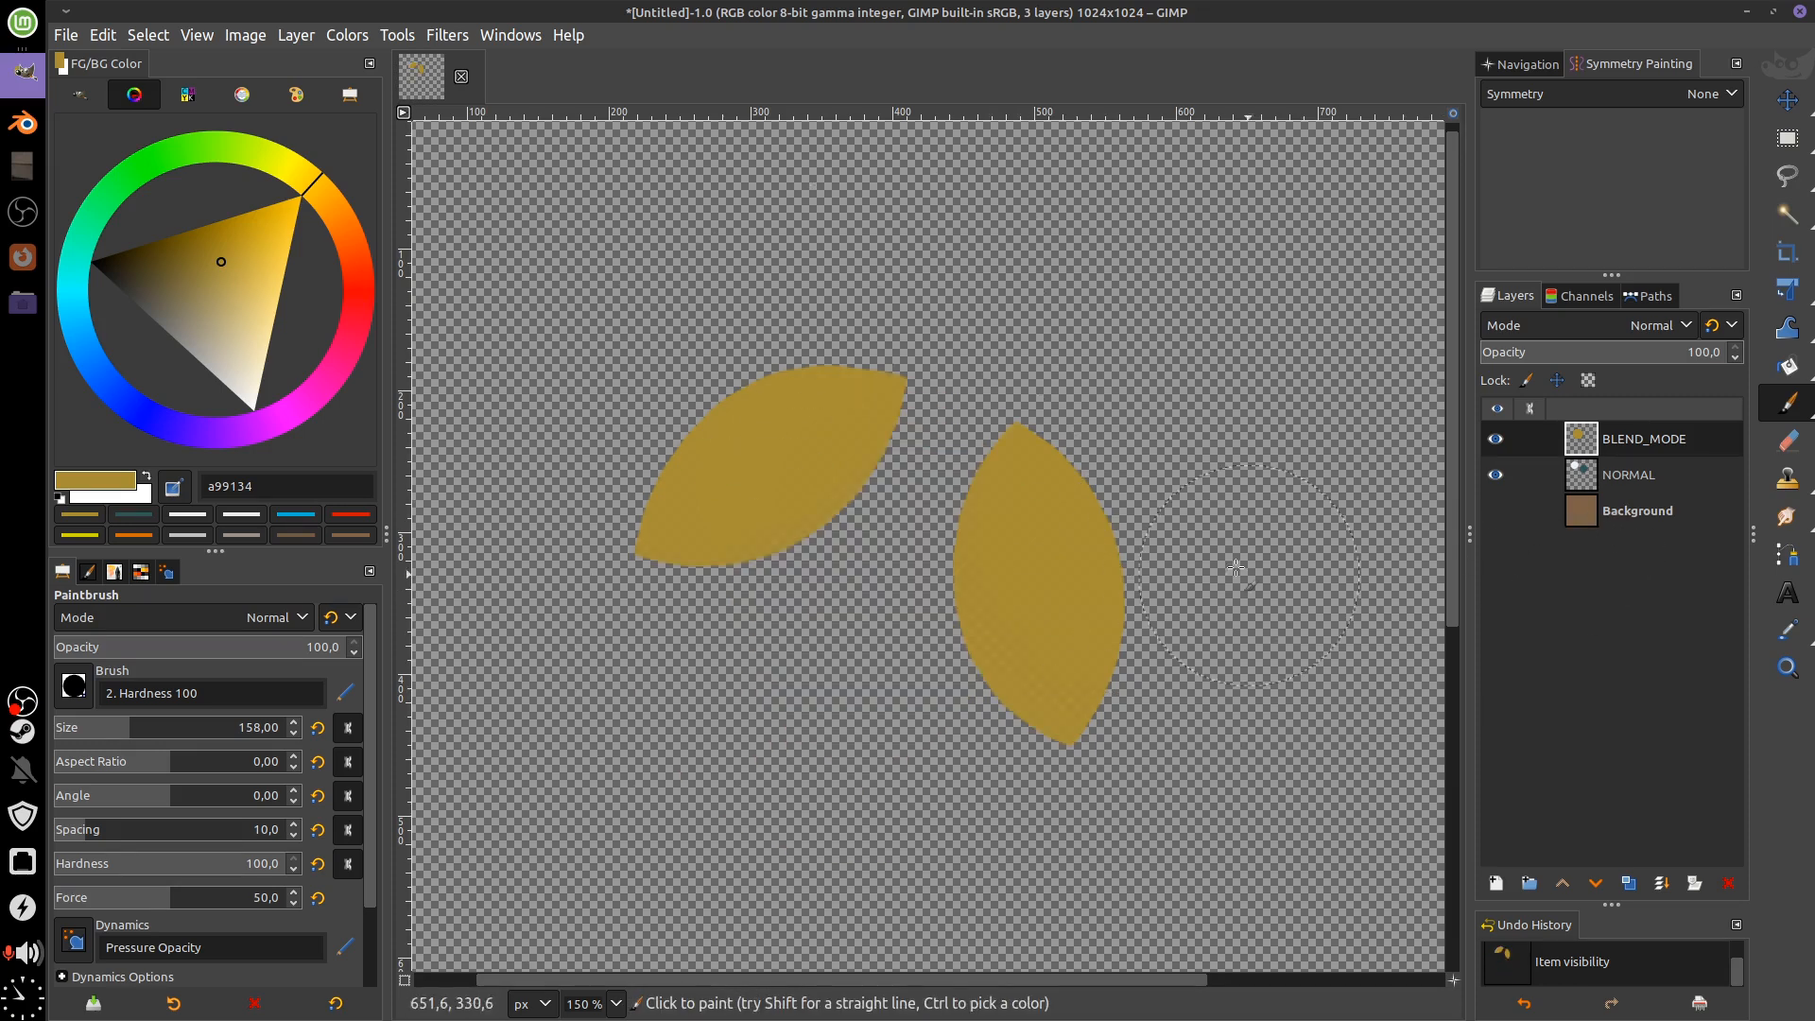
Delete the NORMAL layer from the image
left_click(1586, 470)
scroll(1223, 580, "down", 1)
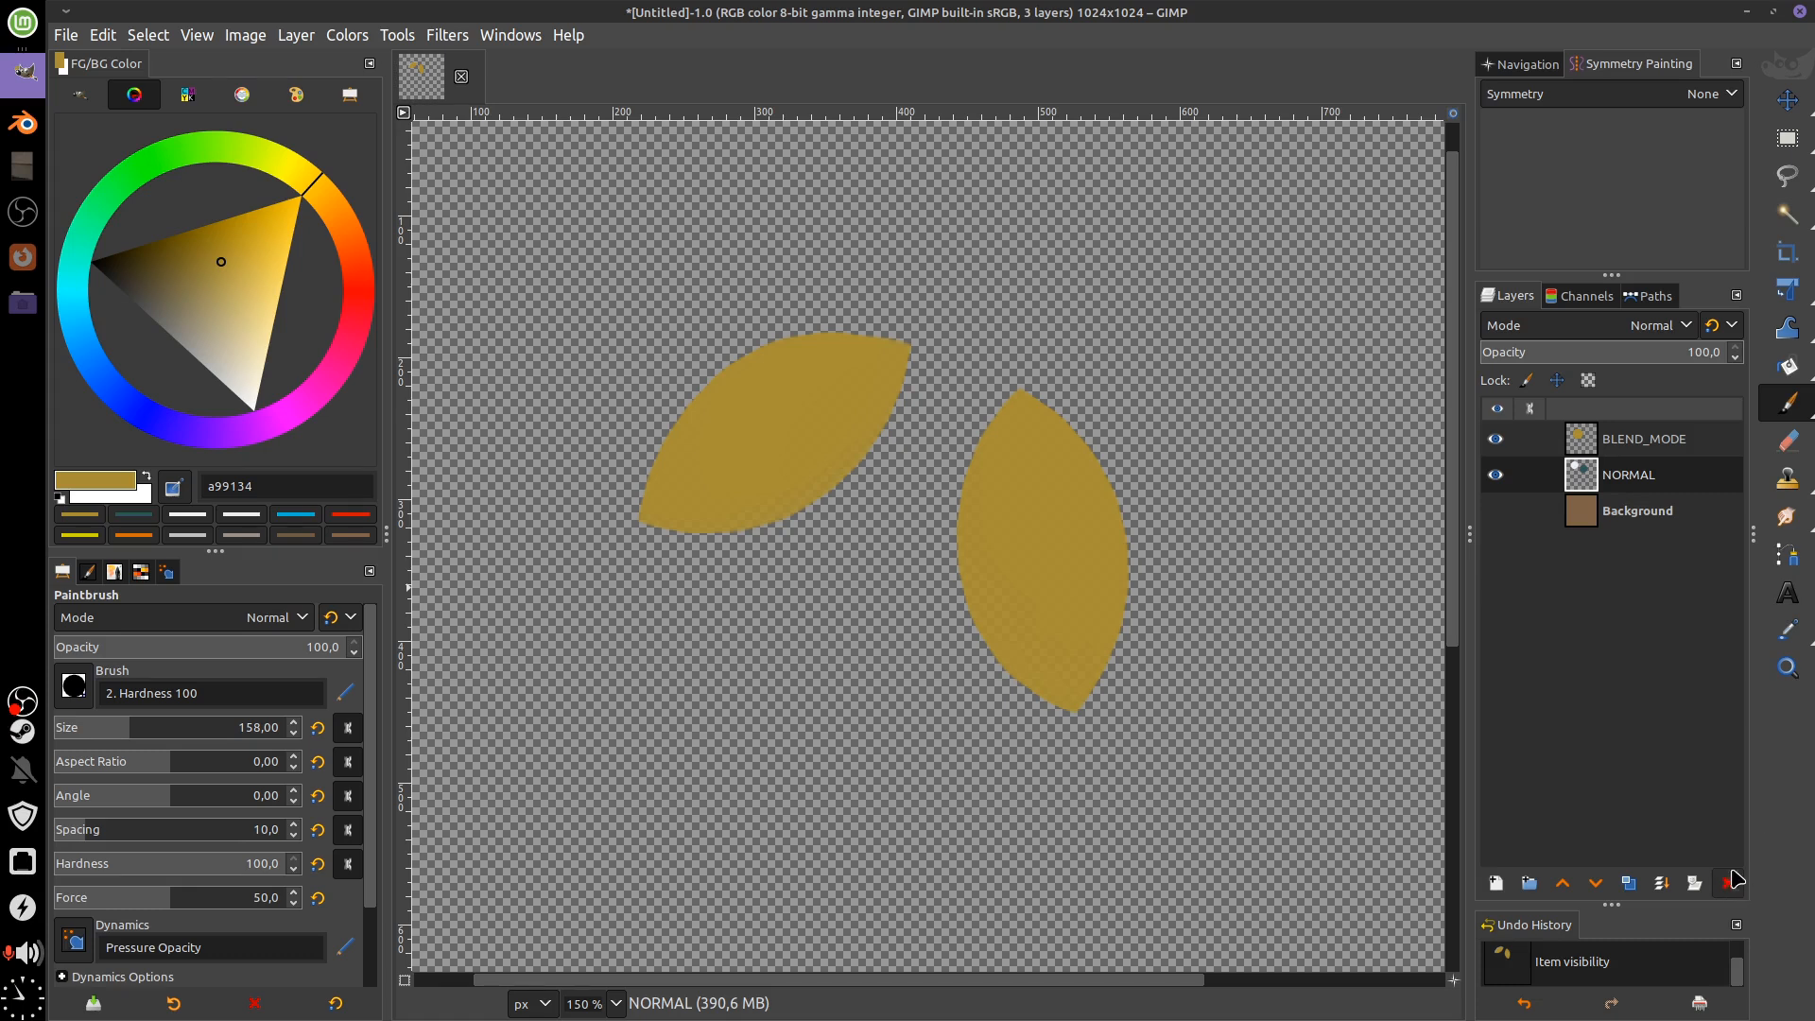
left_click(1729, 883)
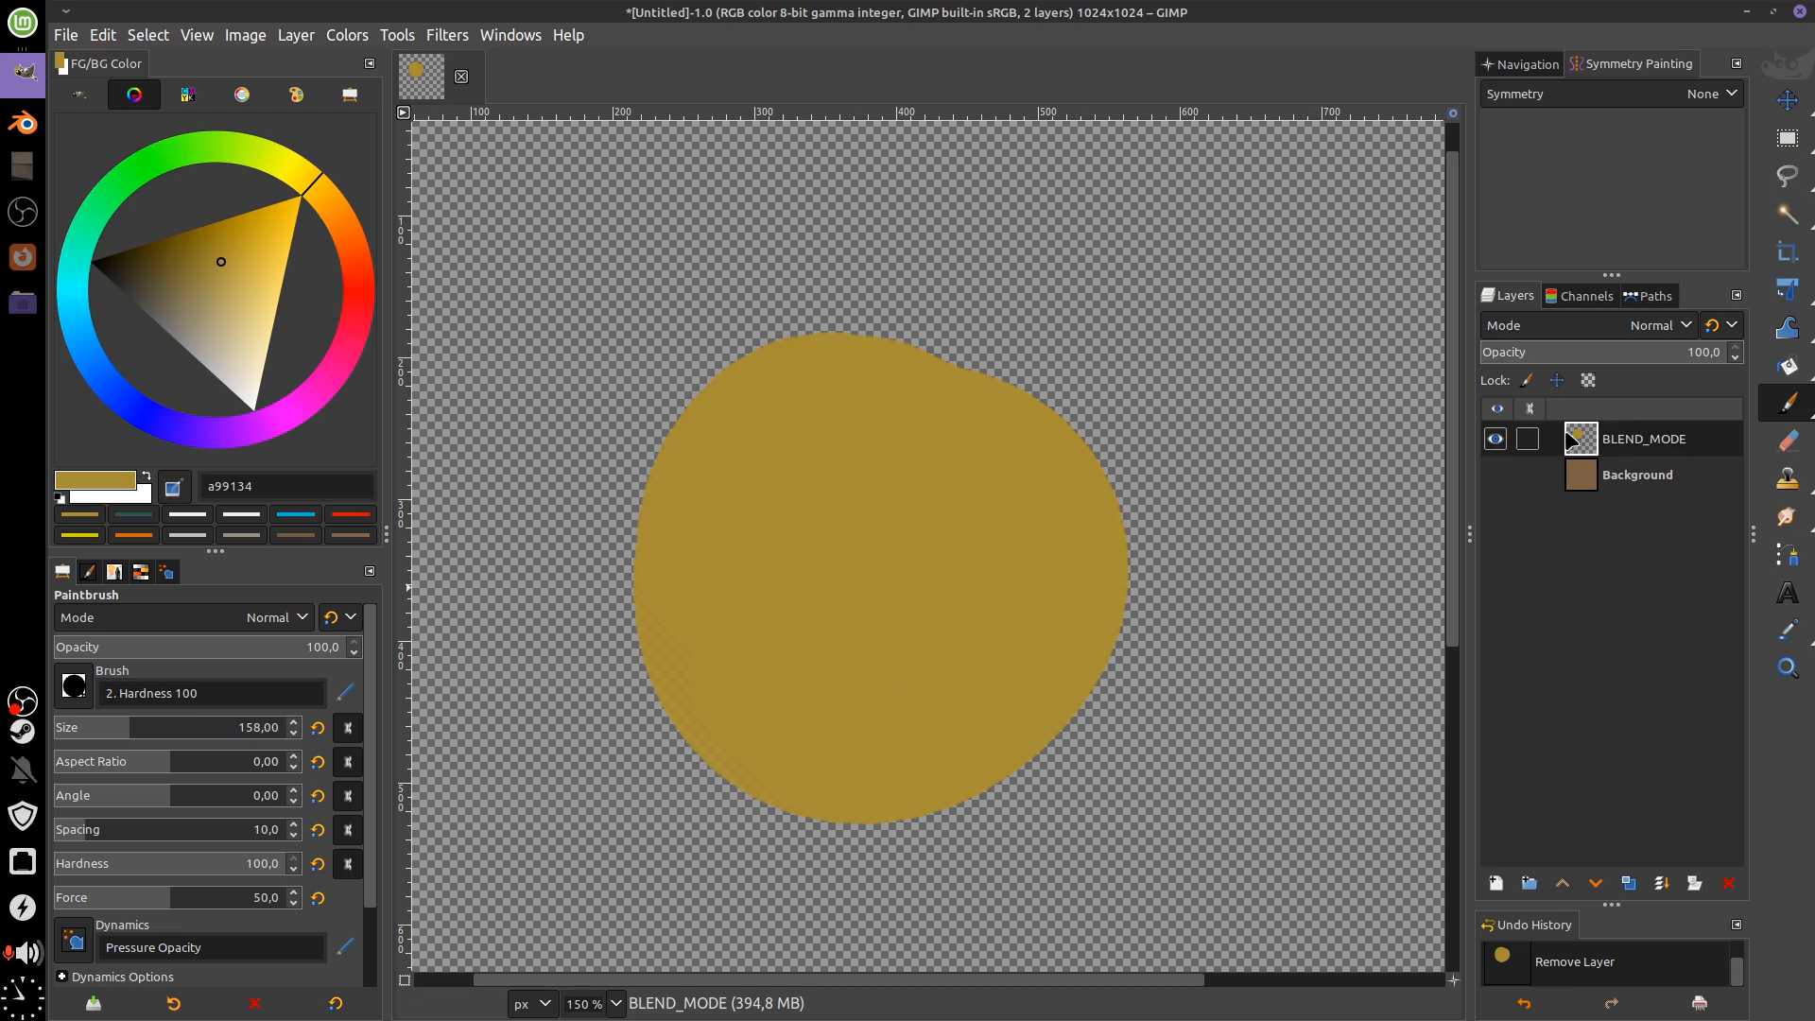
Turn the Blue, Green and Red channels off and on again to examine the Alpha channel alone, and return to the layers
left_click(1591, 296)
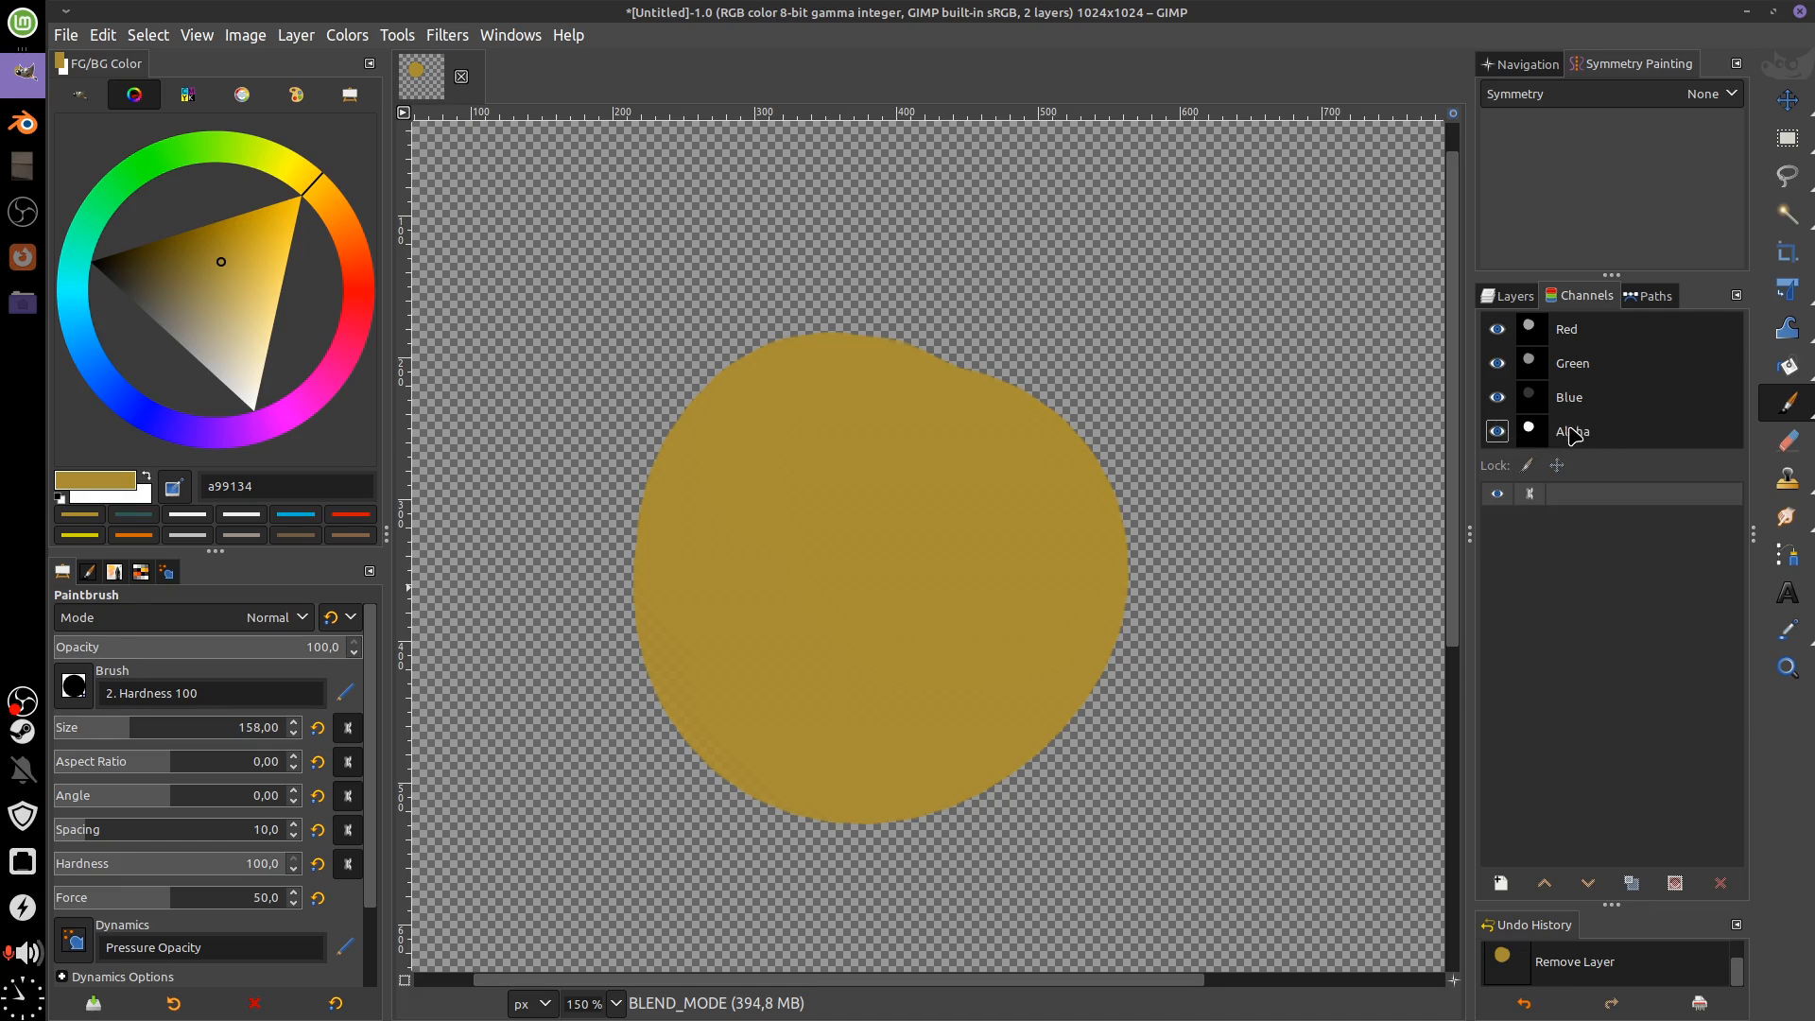
left_click(1497, 394)
left_click(1497, 365)
left_click(1497, 331)
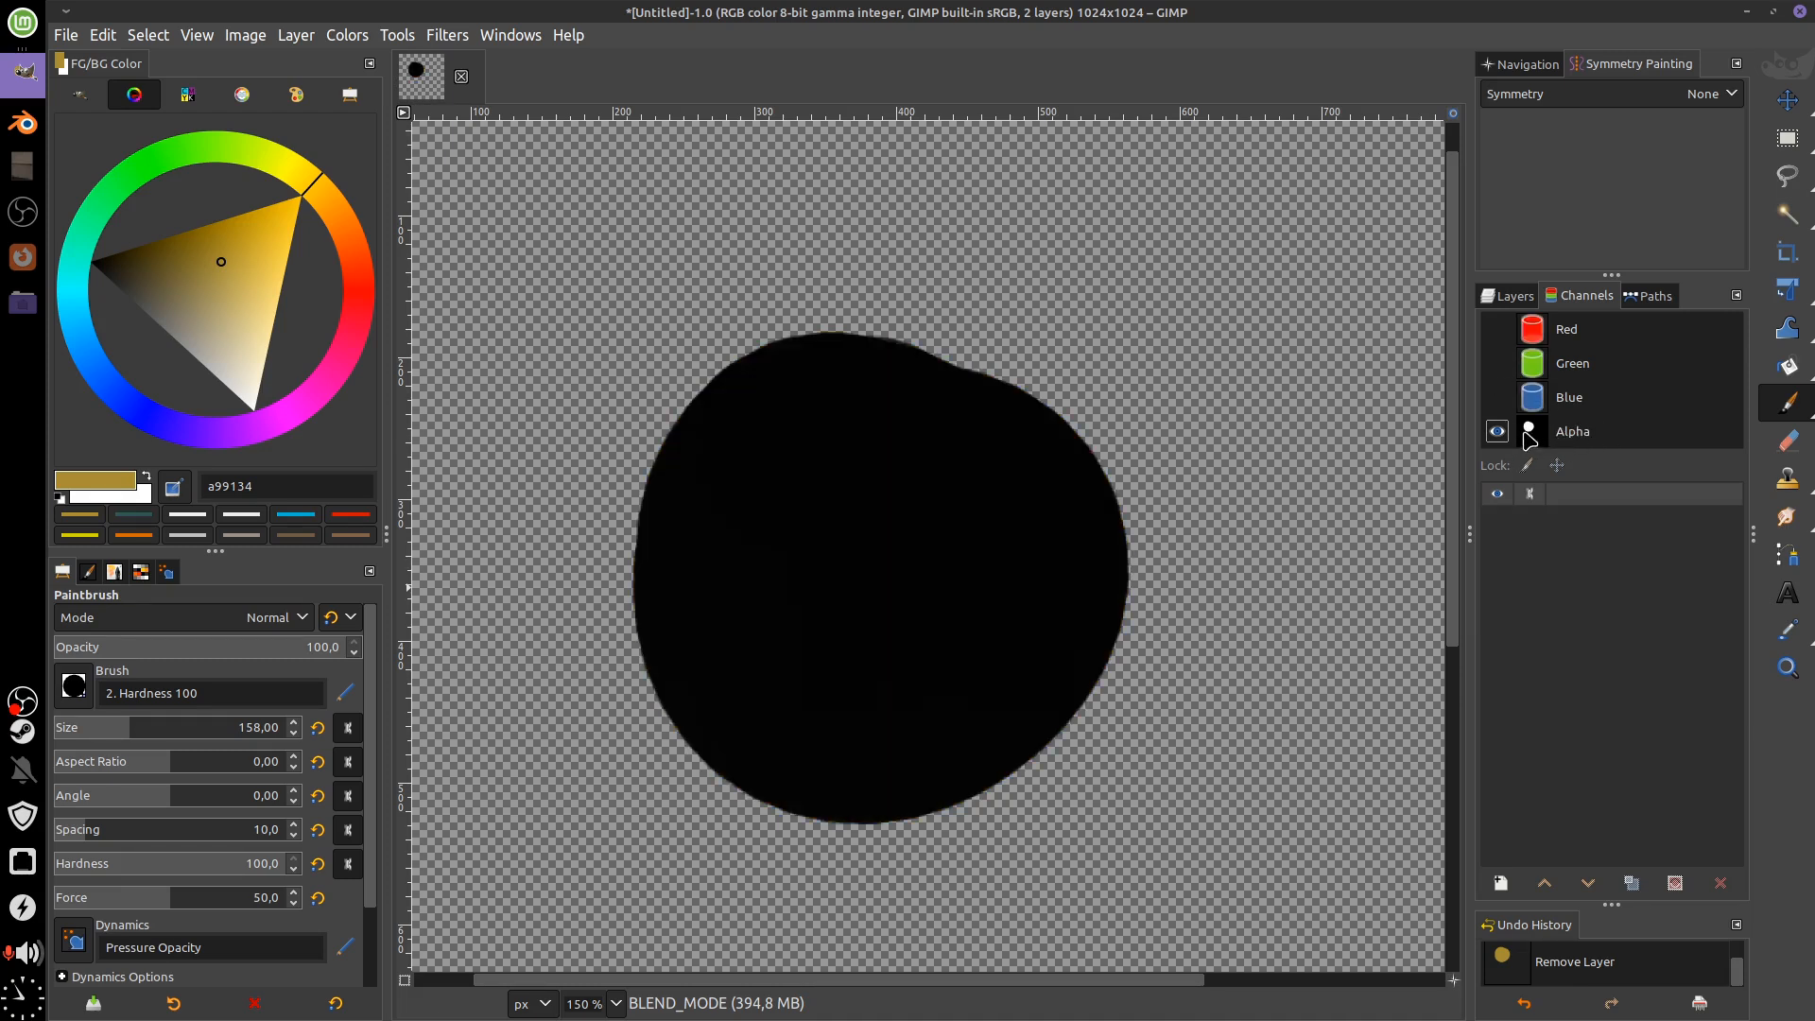
left_click(1498, 397)
left_click(1497, 363)
left_click(1497, 329)
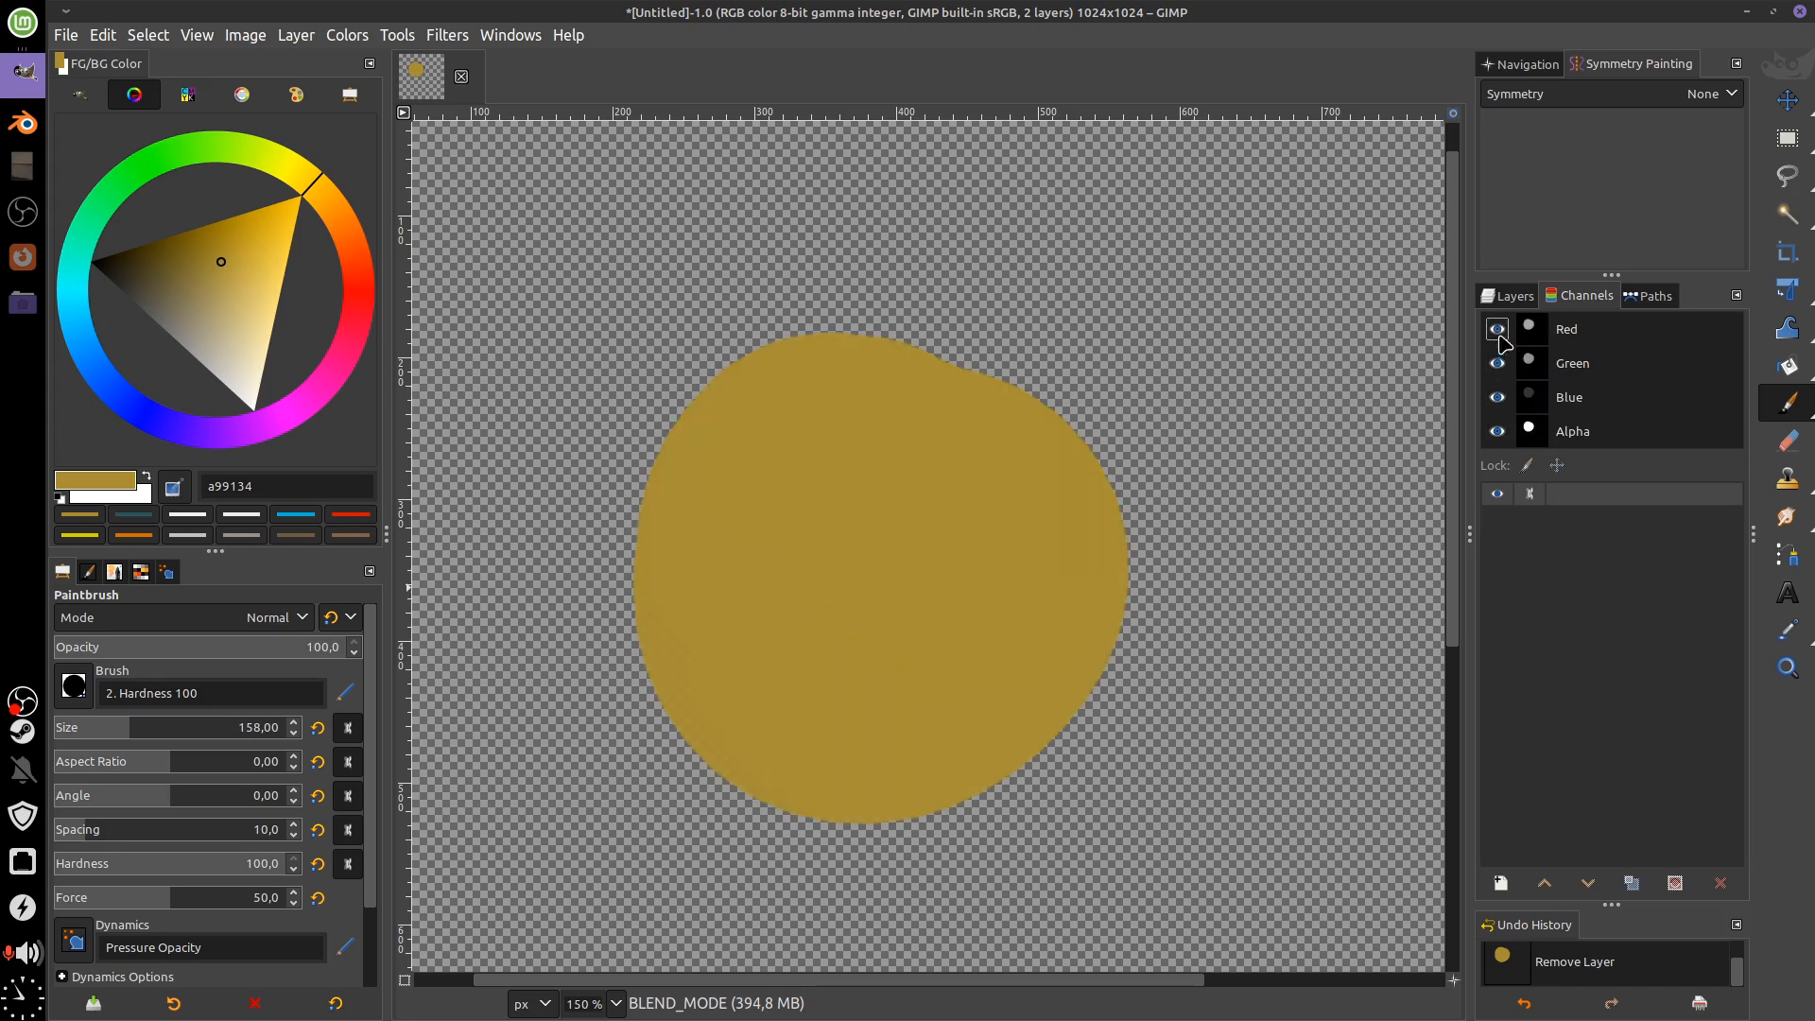
left_click(1510, 296)
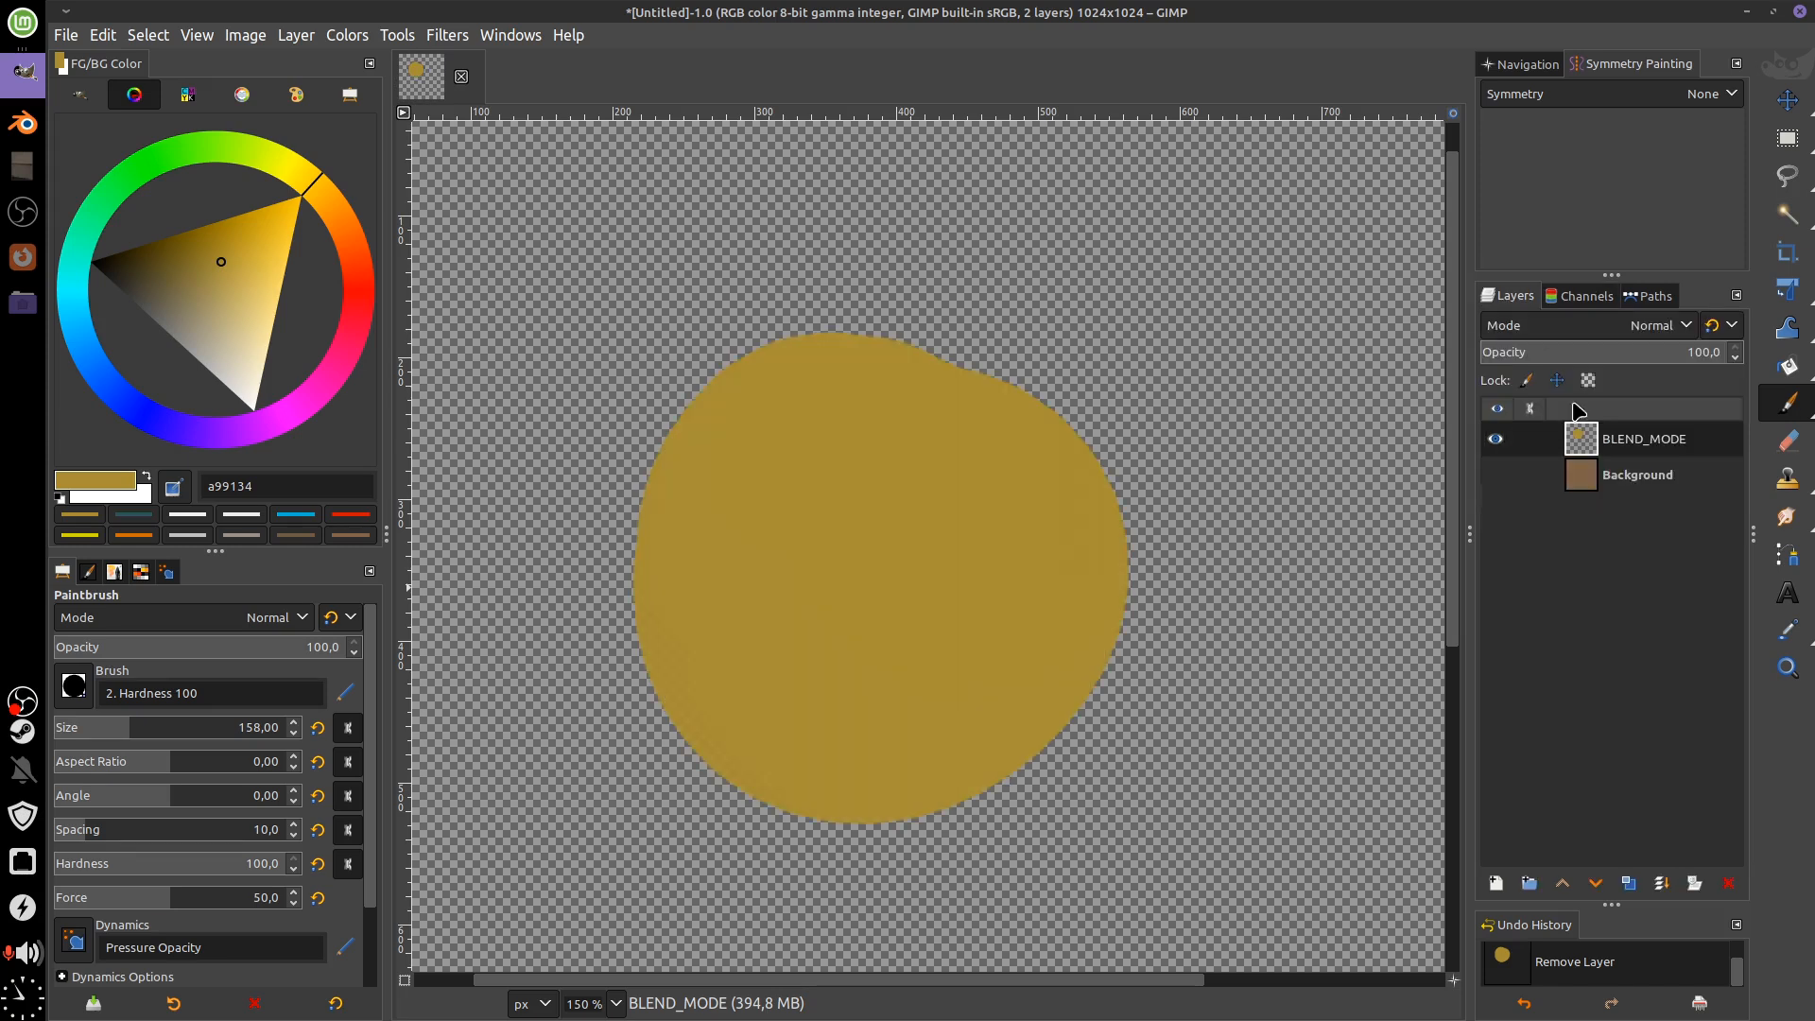
Add a layer mask initialized to White (full opacity) to the BLEND_MODE layer
right_click(1587, 448)
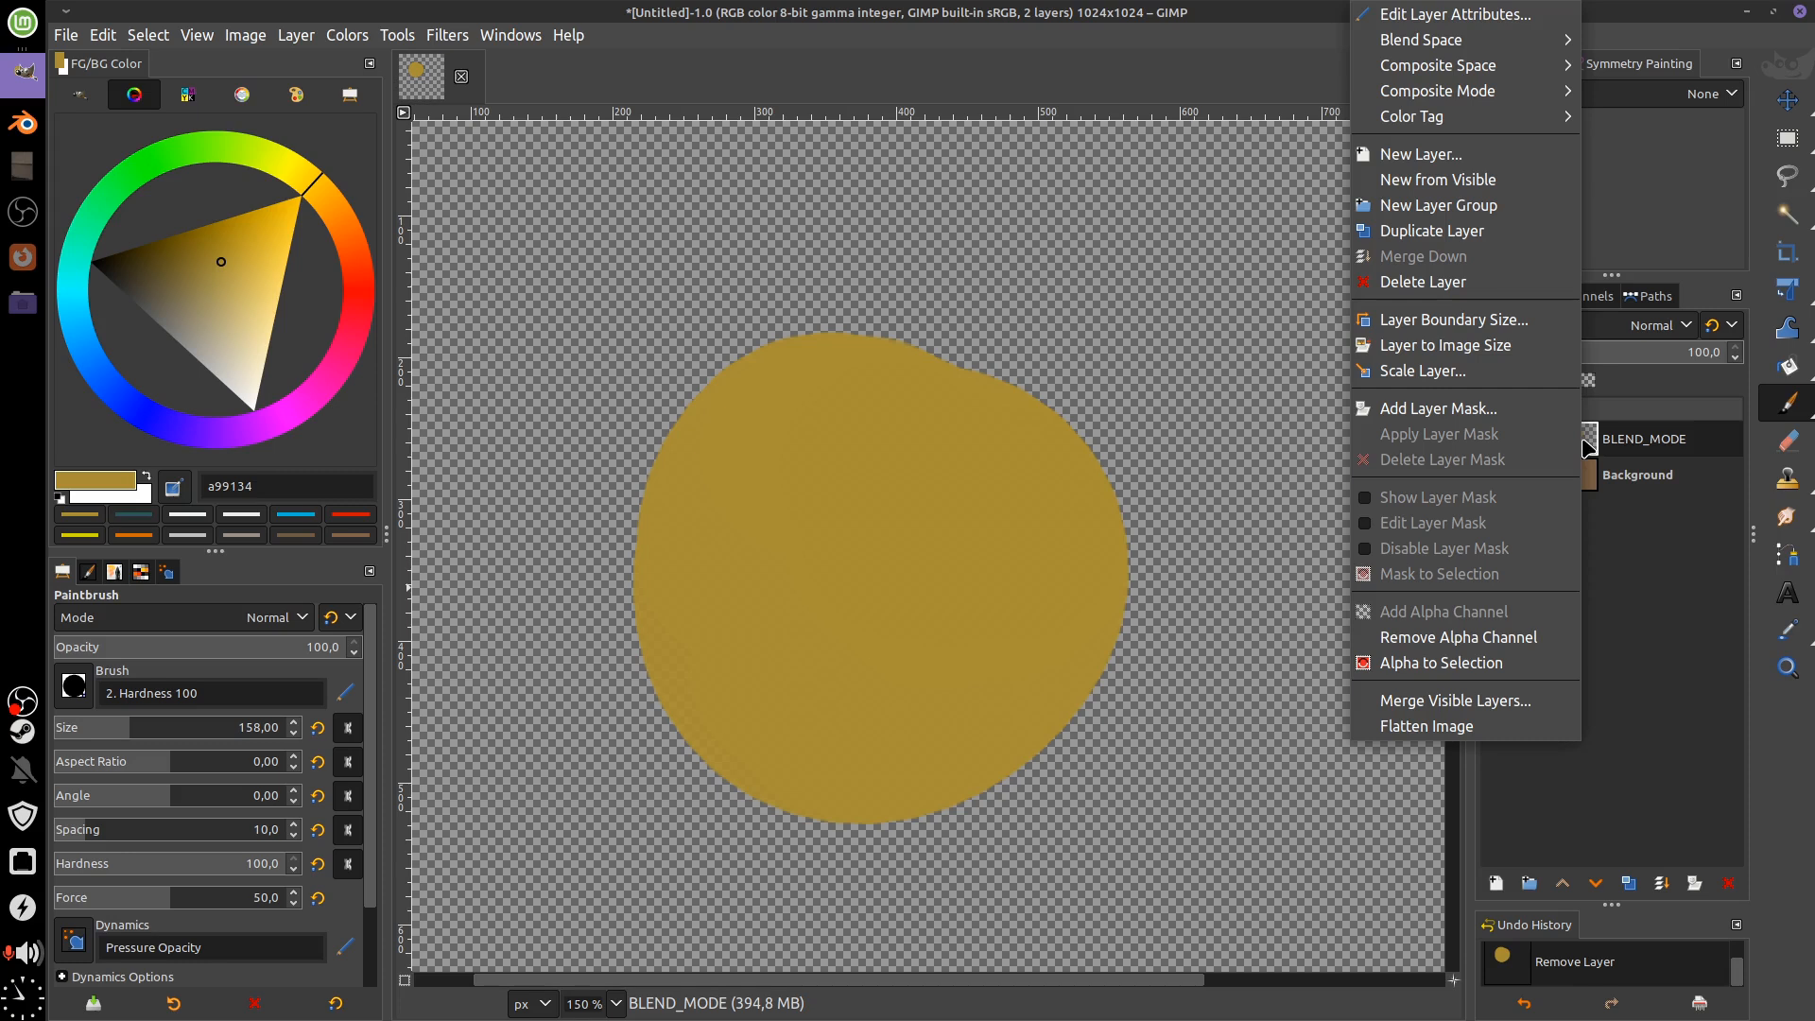
left_click(1436, 408)
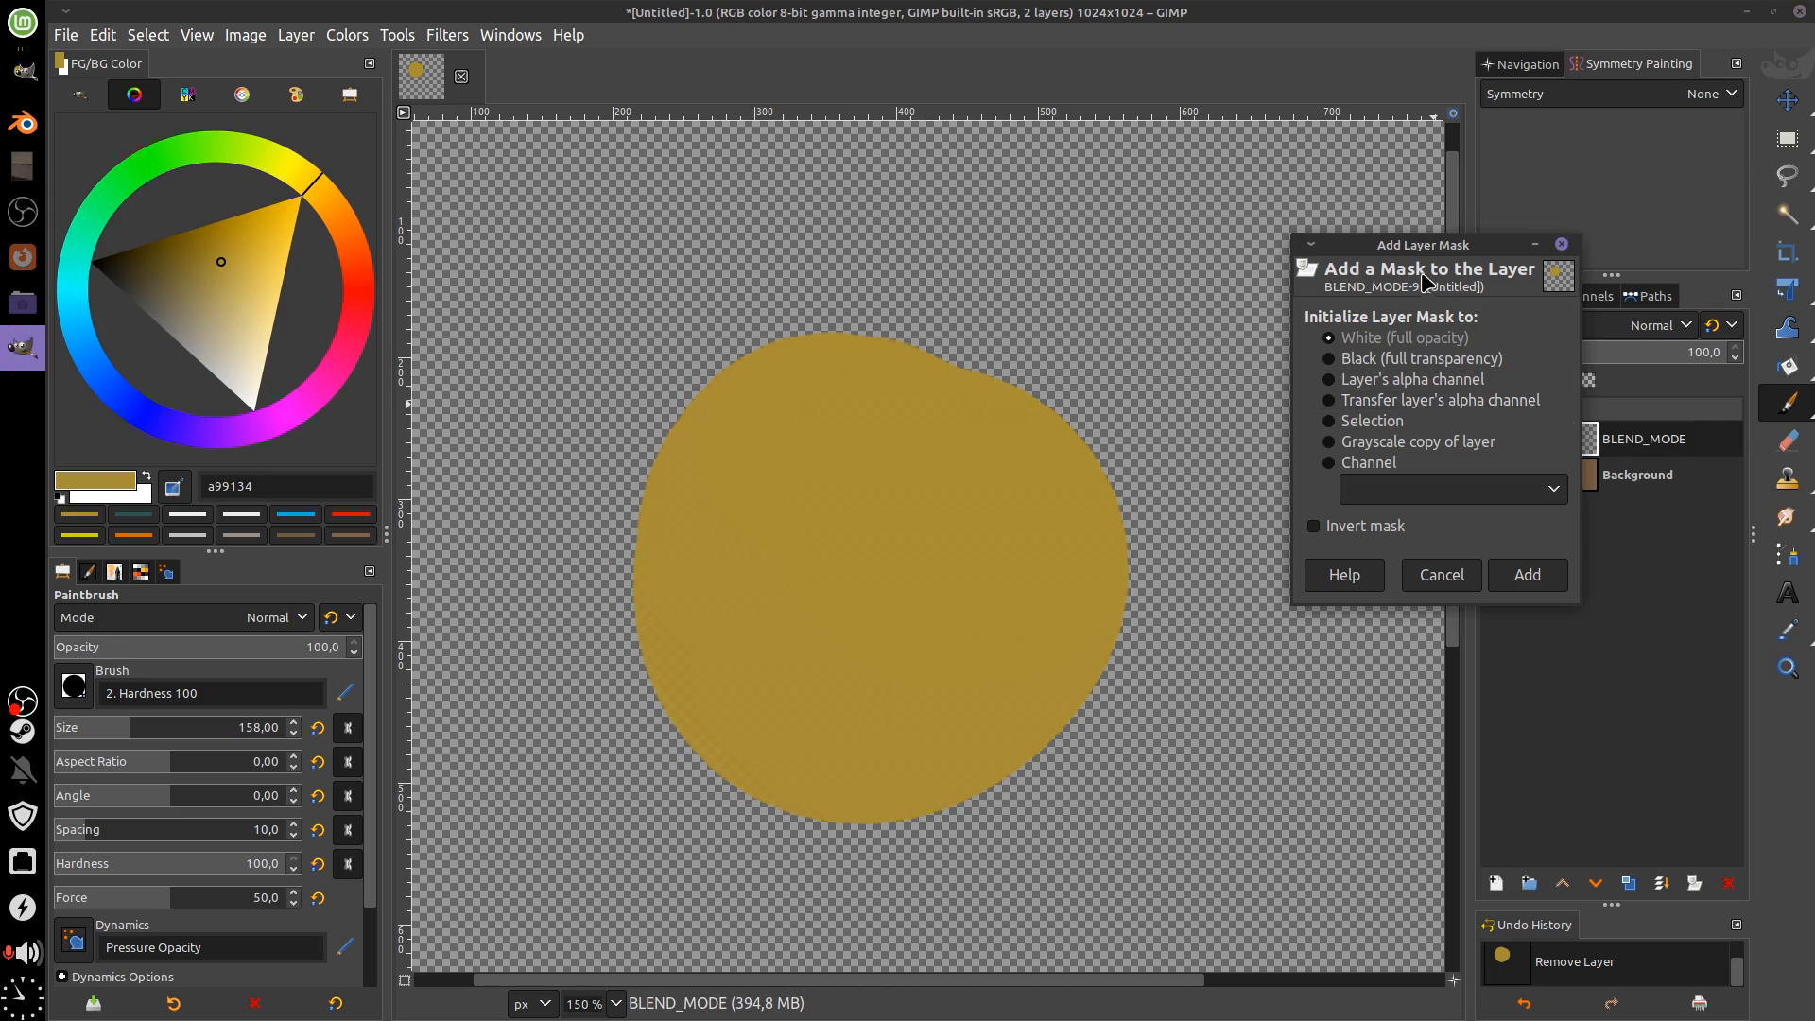
left_click(1527, 575)
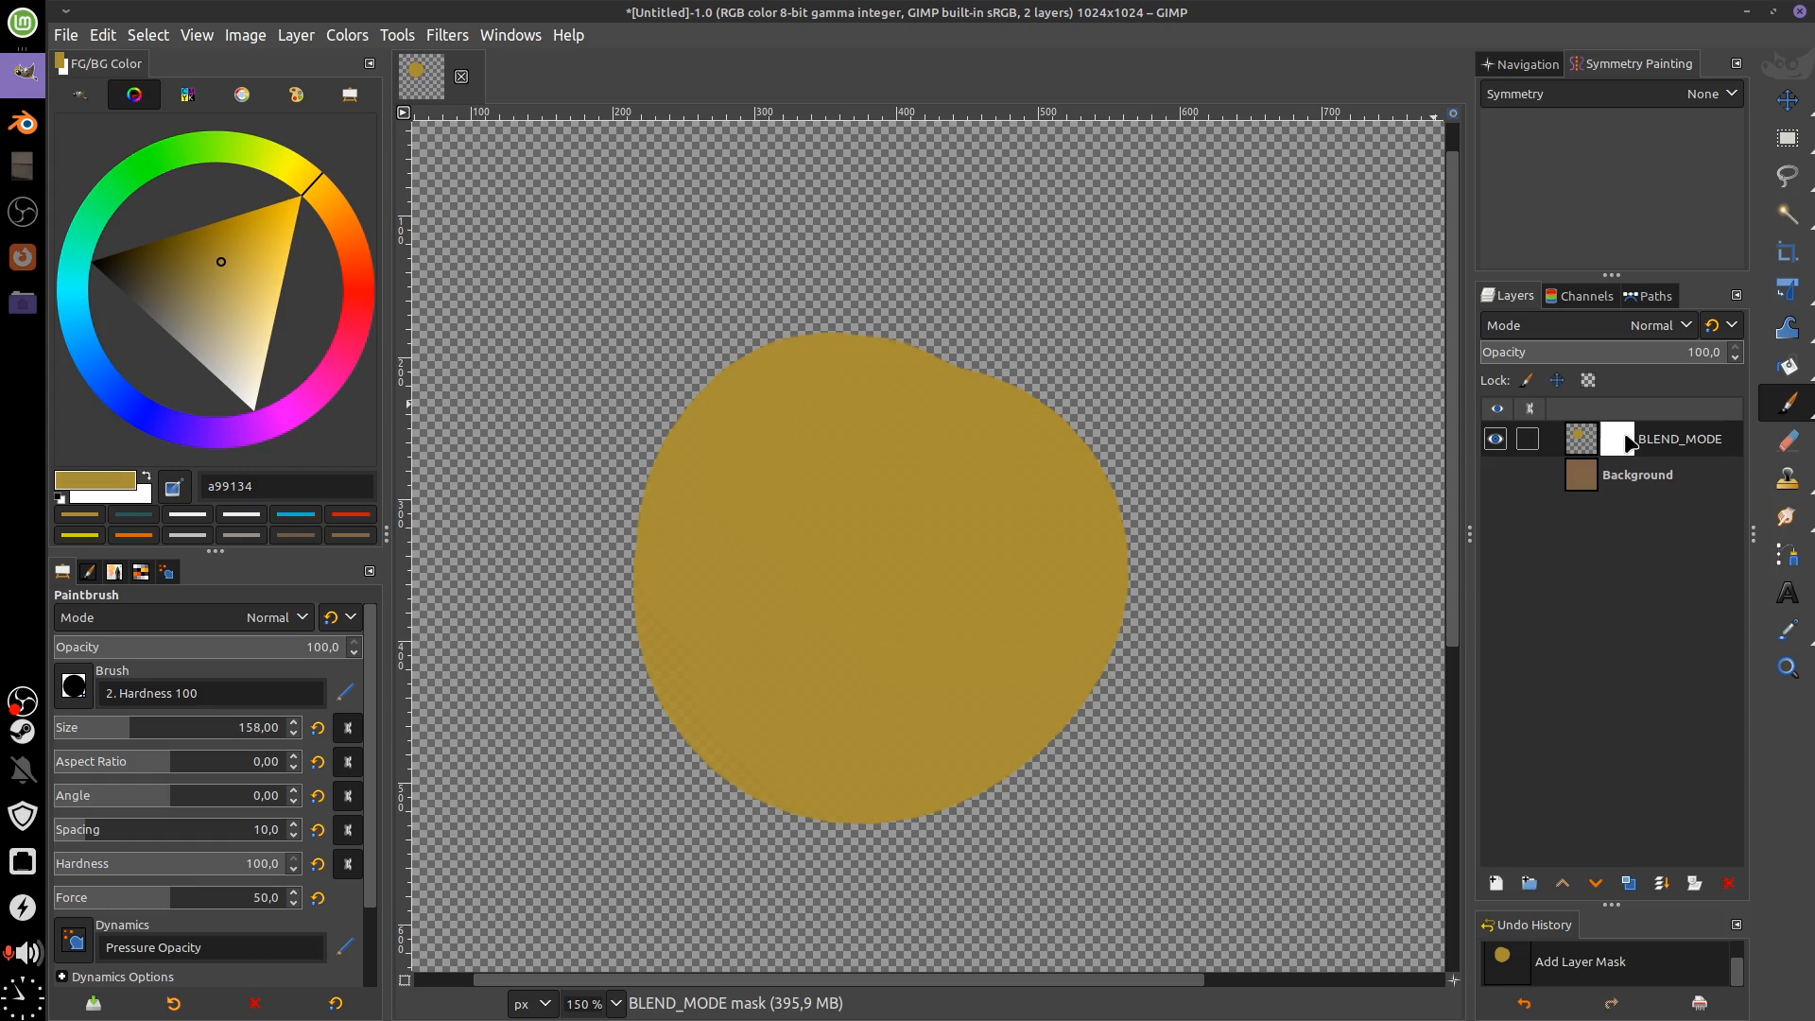
Show the BLEND_MODE layer's mask on the canvas to inspect it, and switch back to the normal layer view
right_click(1627, 445)
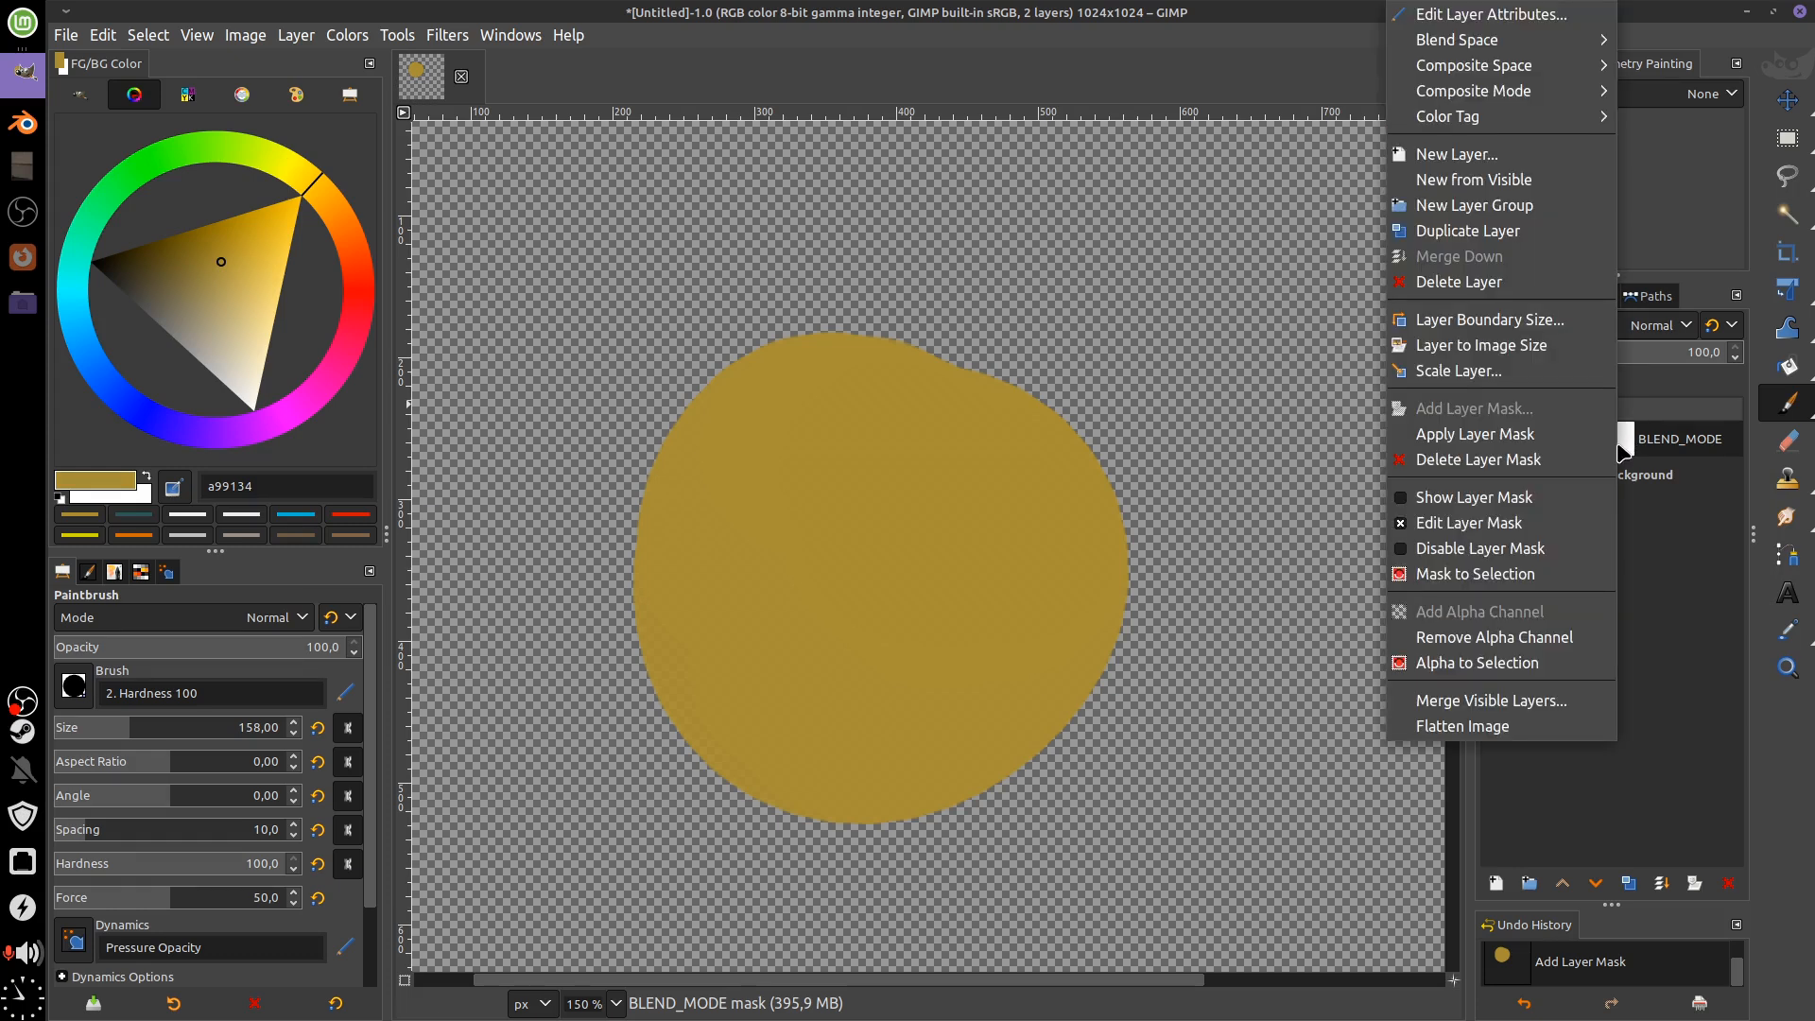
left_click(1574, 498)
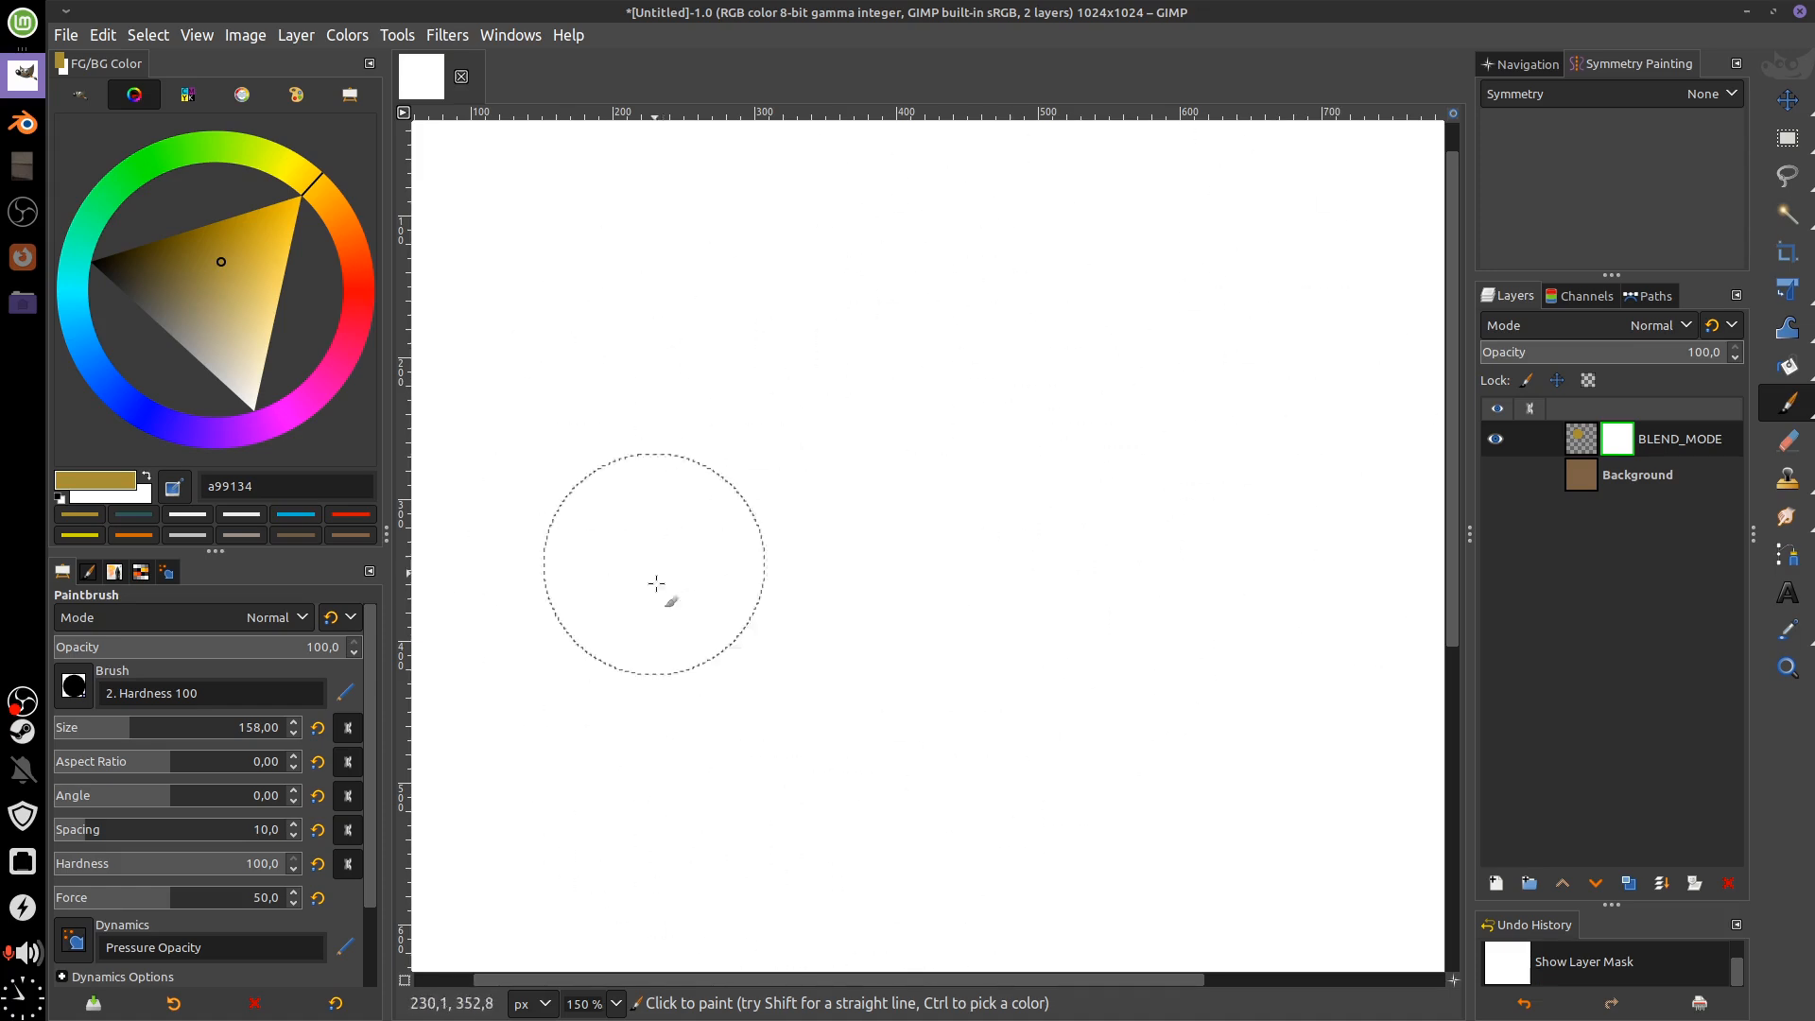
right_click(1628, 447)
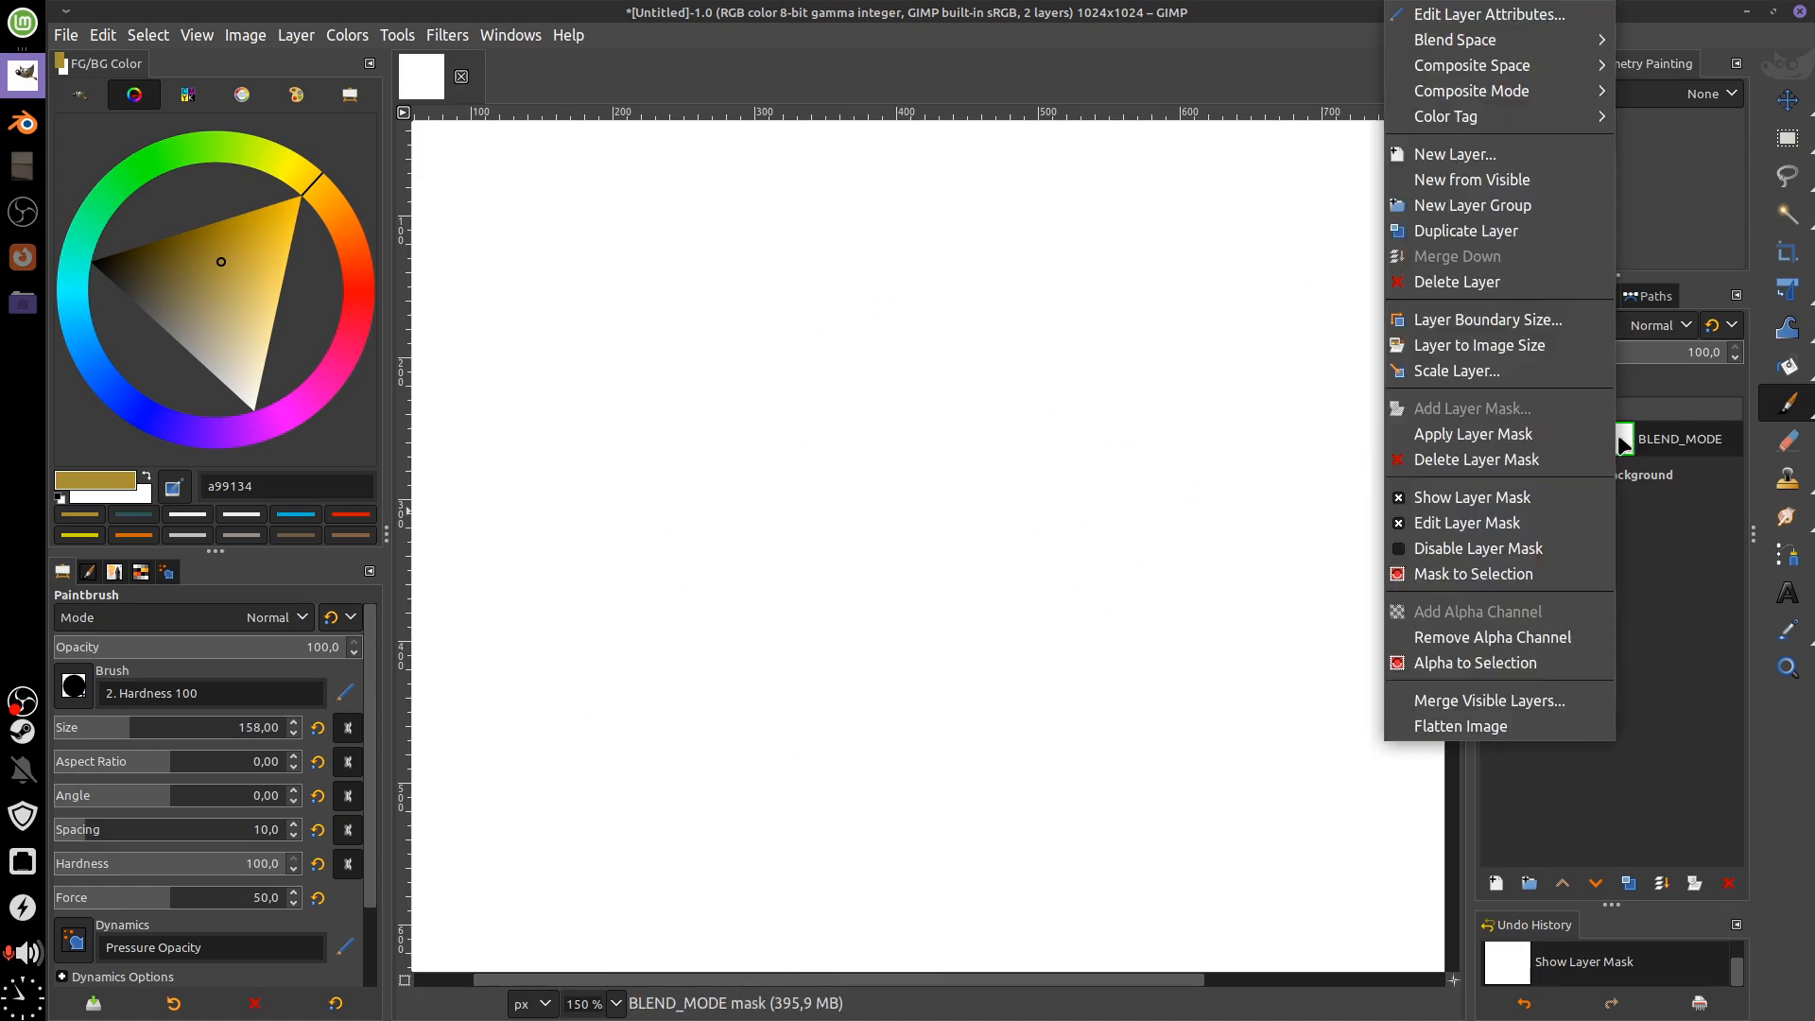
left_click(1472, 498)
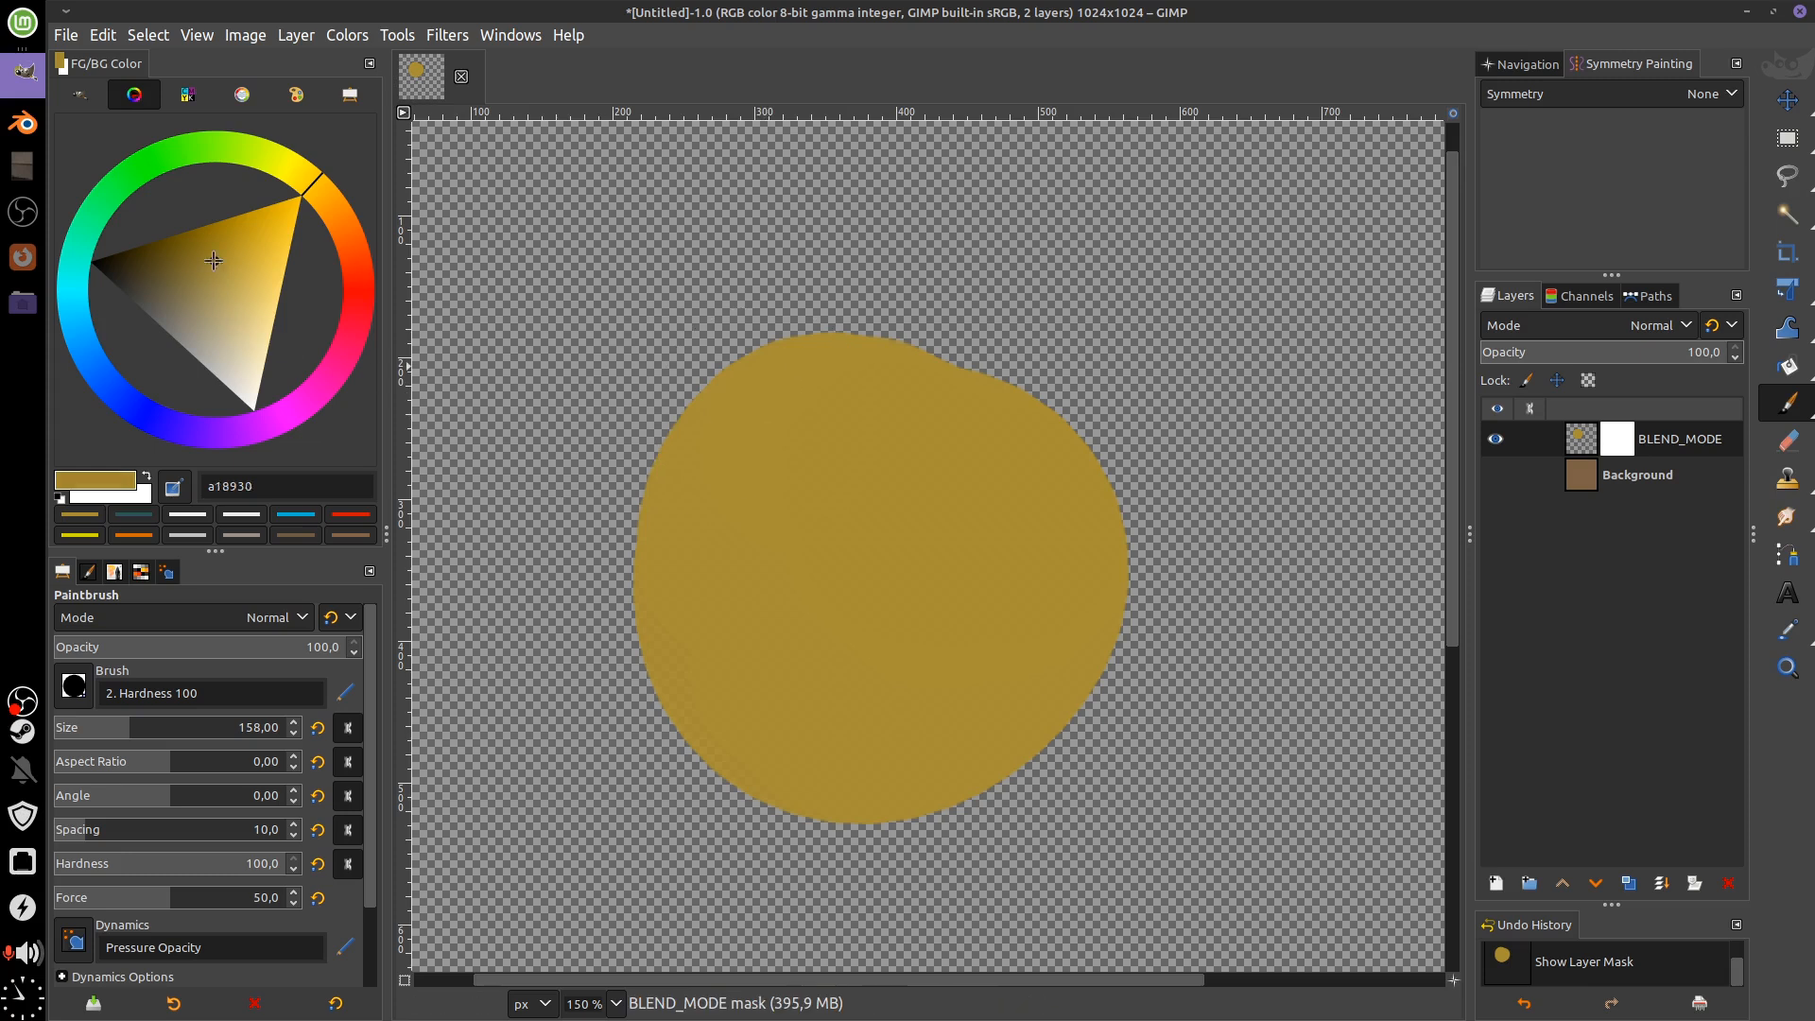
Set the foreground color to 856a00 and paint on the layer mask over the upper-right part of the disc
mouse_move(236, 317)
left_mouse_down()
mouse_move(114, 261)
mouse_move(201, 227)
left_mouse_up()
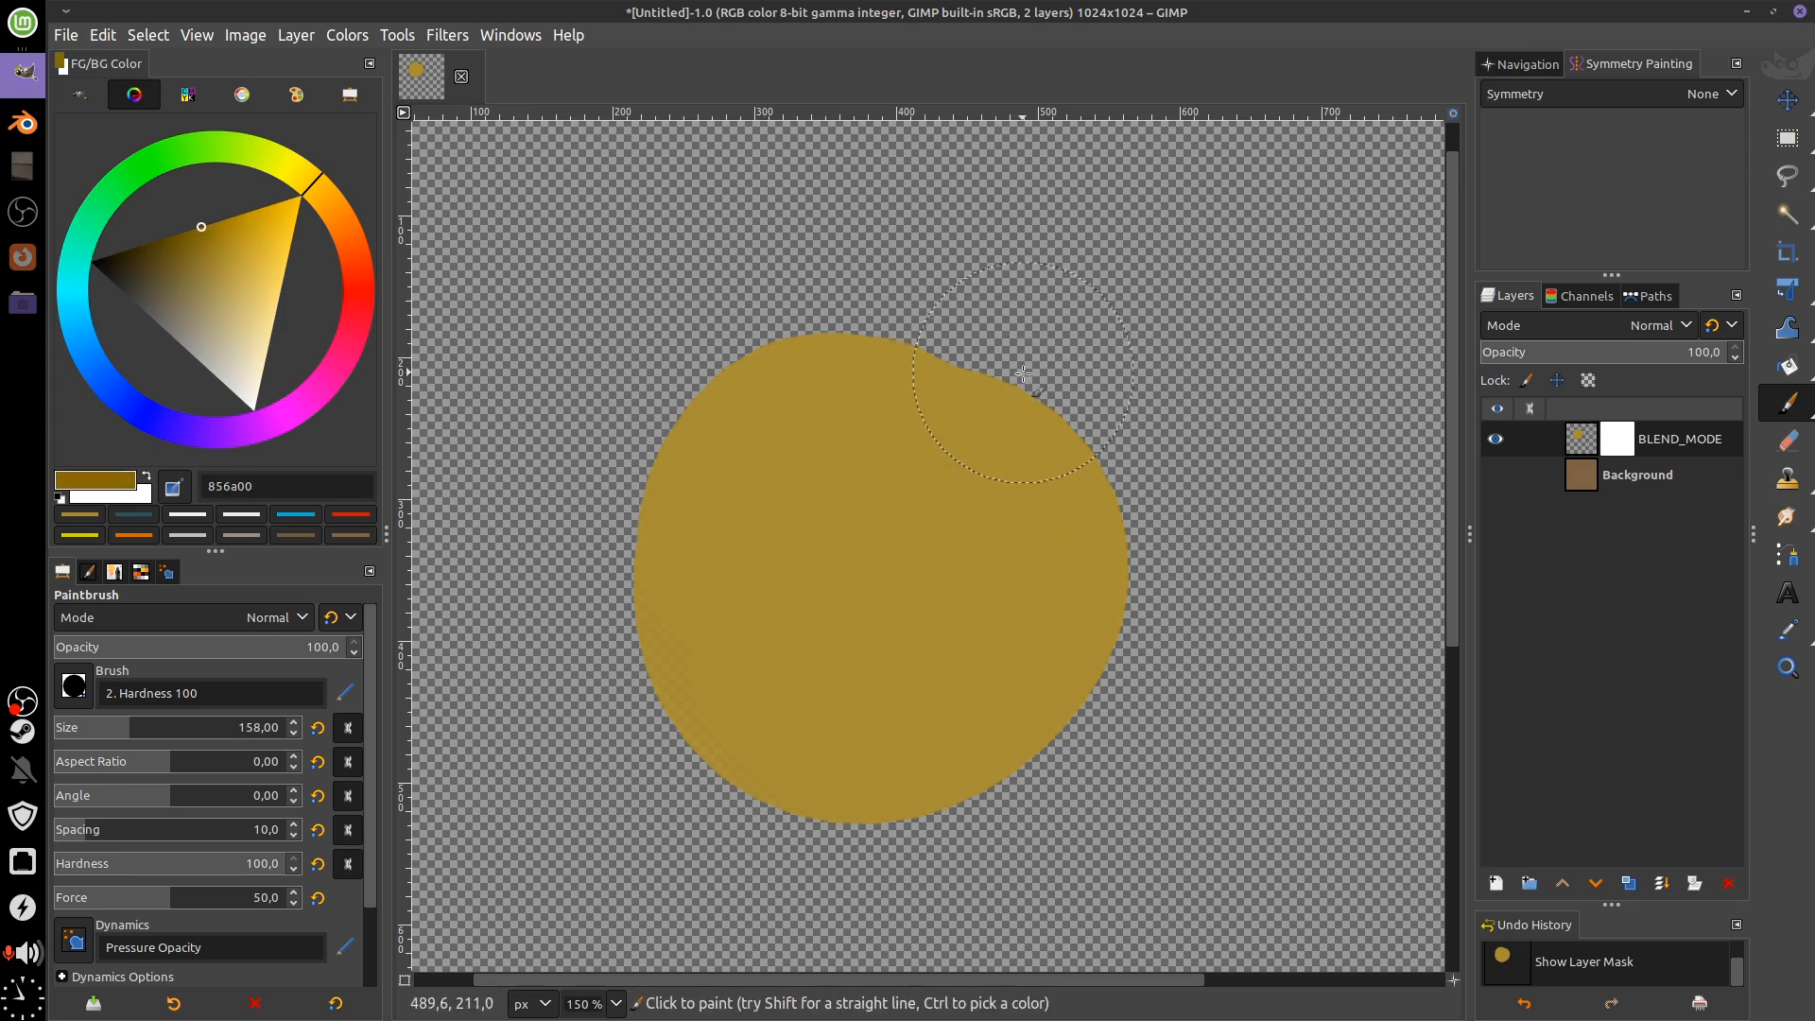
left_click_drag(1013, 397, 1011, 494)
mouse_move(1072, 390)
left_mouse_down()
mouse_move(1119, 407)
mouse_move(1056, 432)
mouse_move(1105, 401)
mouse_move(1097, 382)
mouse_move(1047, 342)
mouse_move(1019, 348)
mouse_move(1024, 441)
mouse_move(980, 366)
mouse_move(985, 312)
mouse_move(1087, 341)
left_mouse_up()
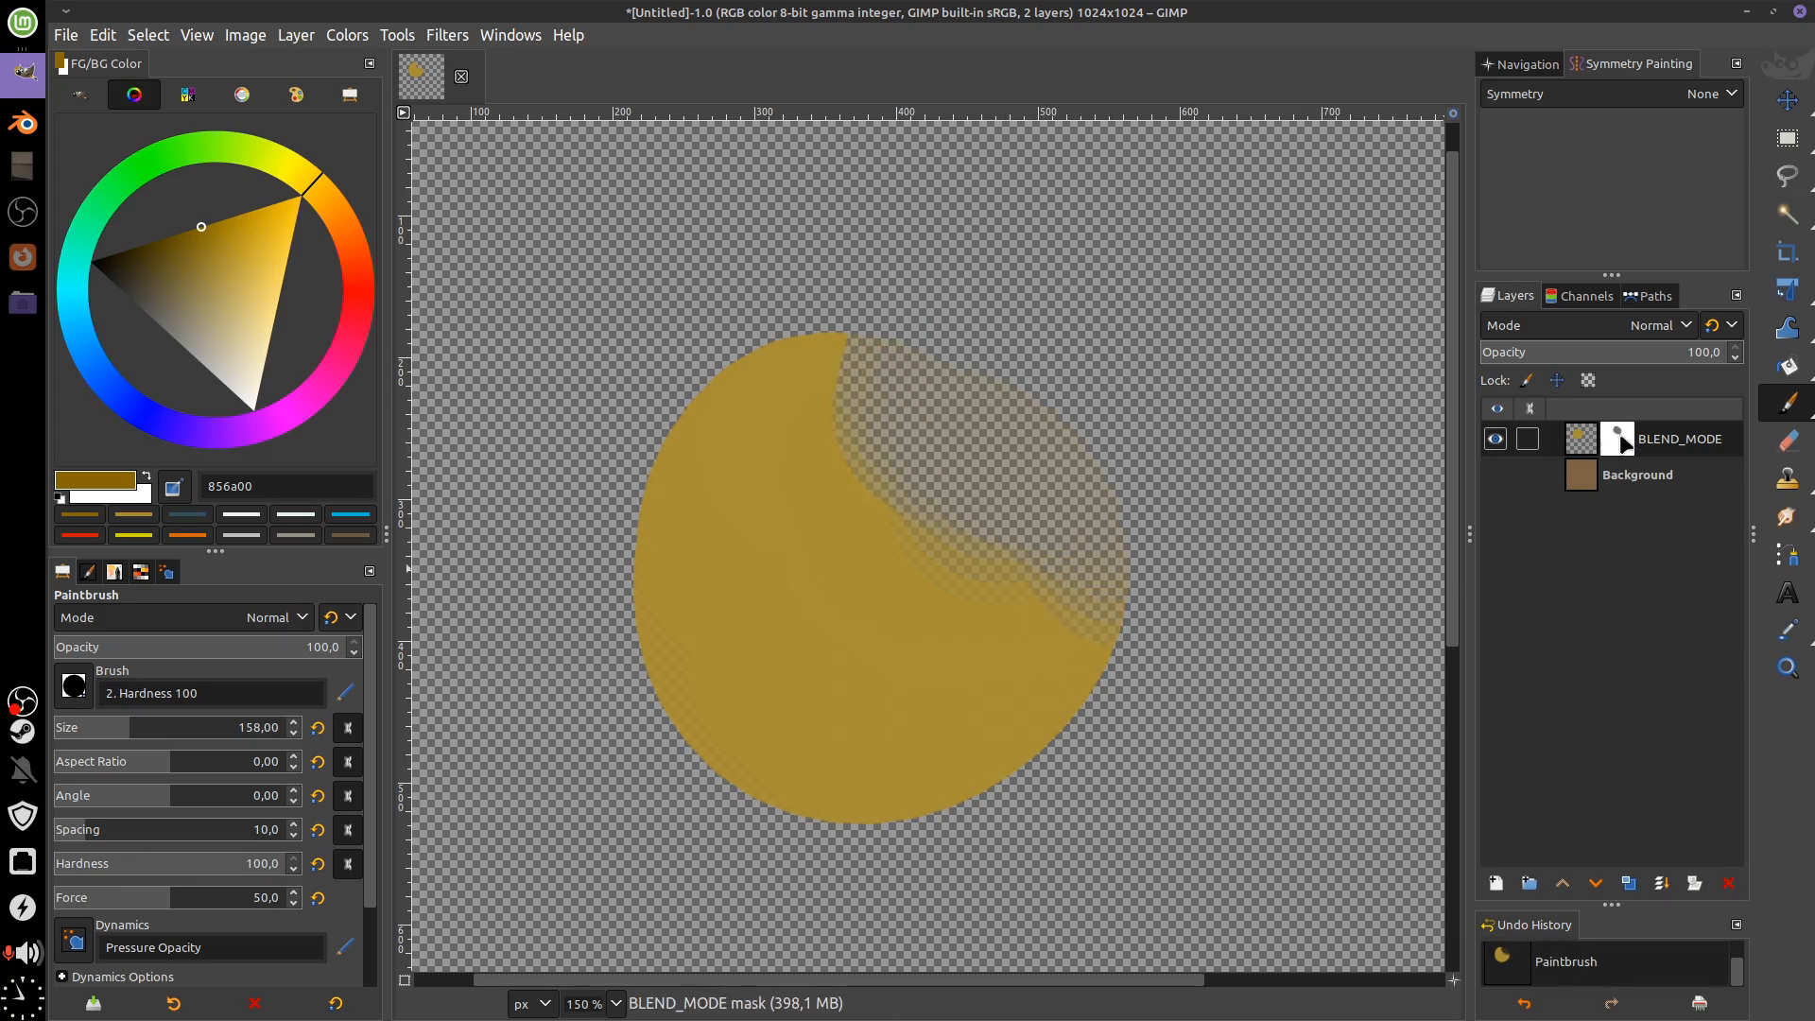
Display the painted layer mask alone on the canvas to examine its gray strokes, and return to the normal view
right_click(1623, 443)
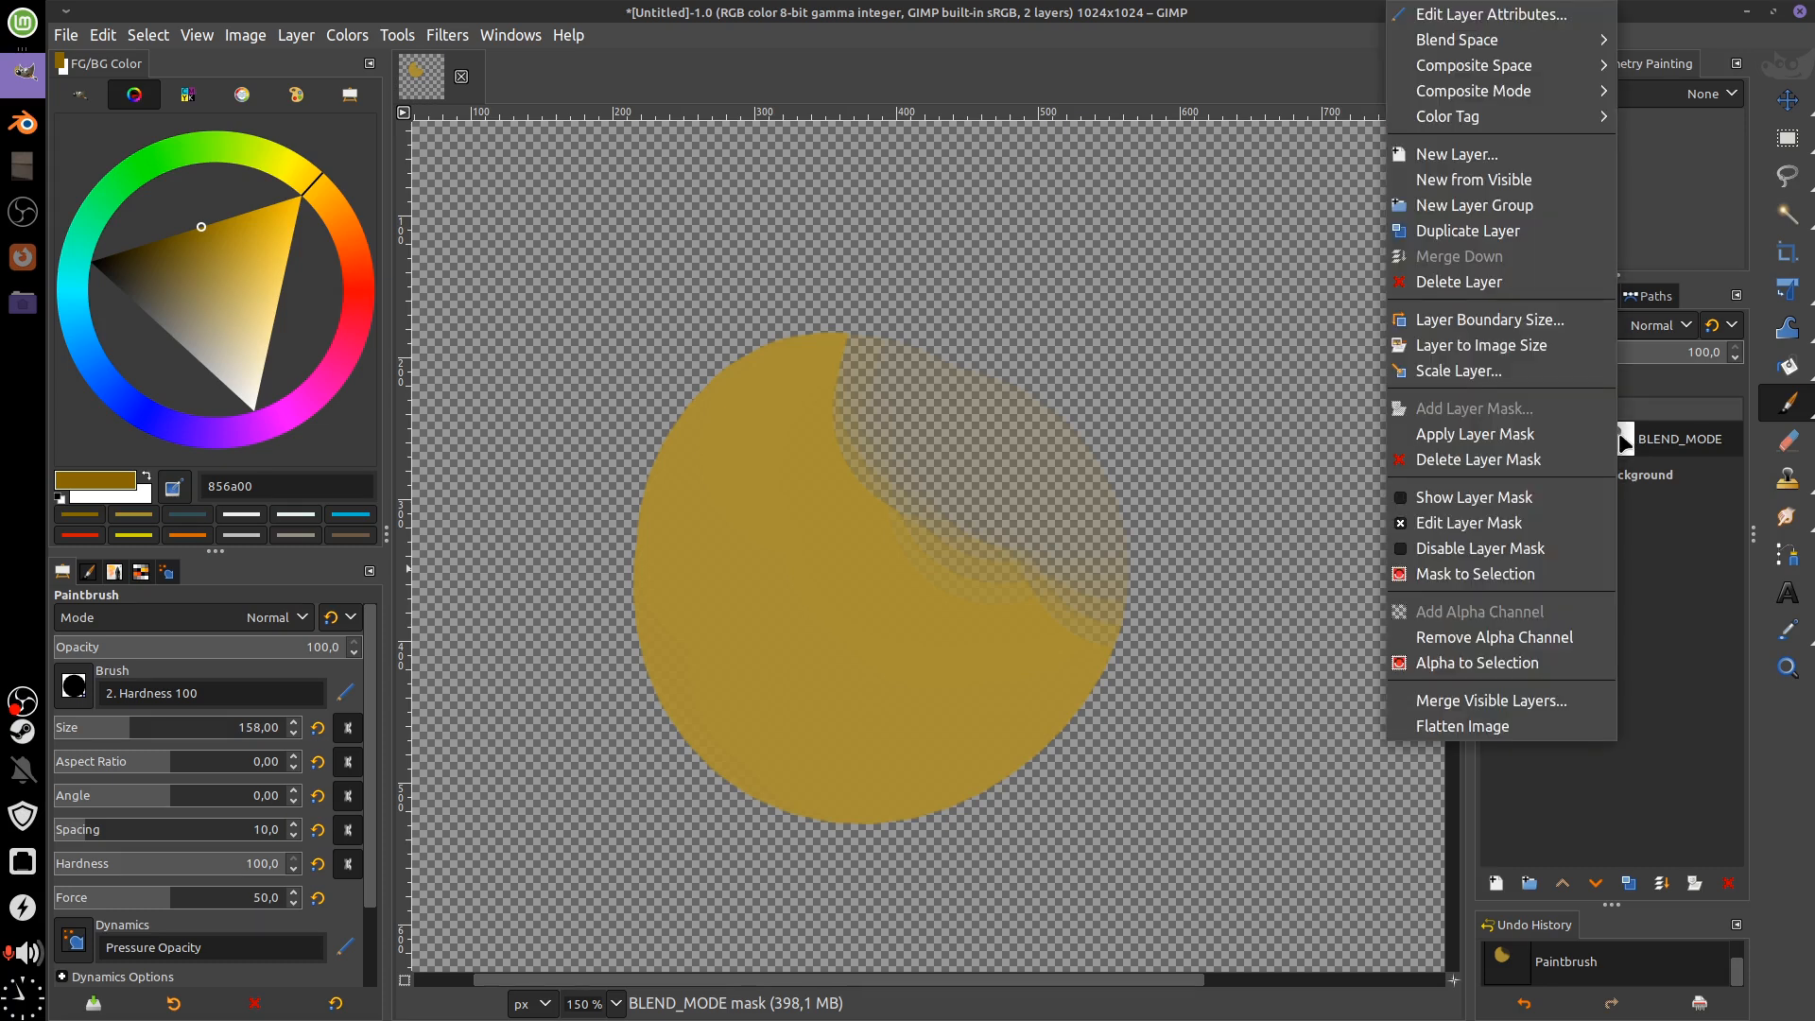
left_click(1491, 499)
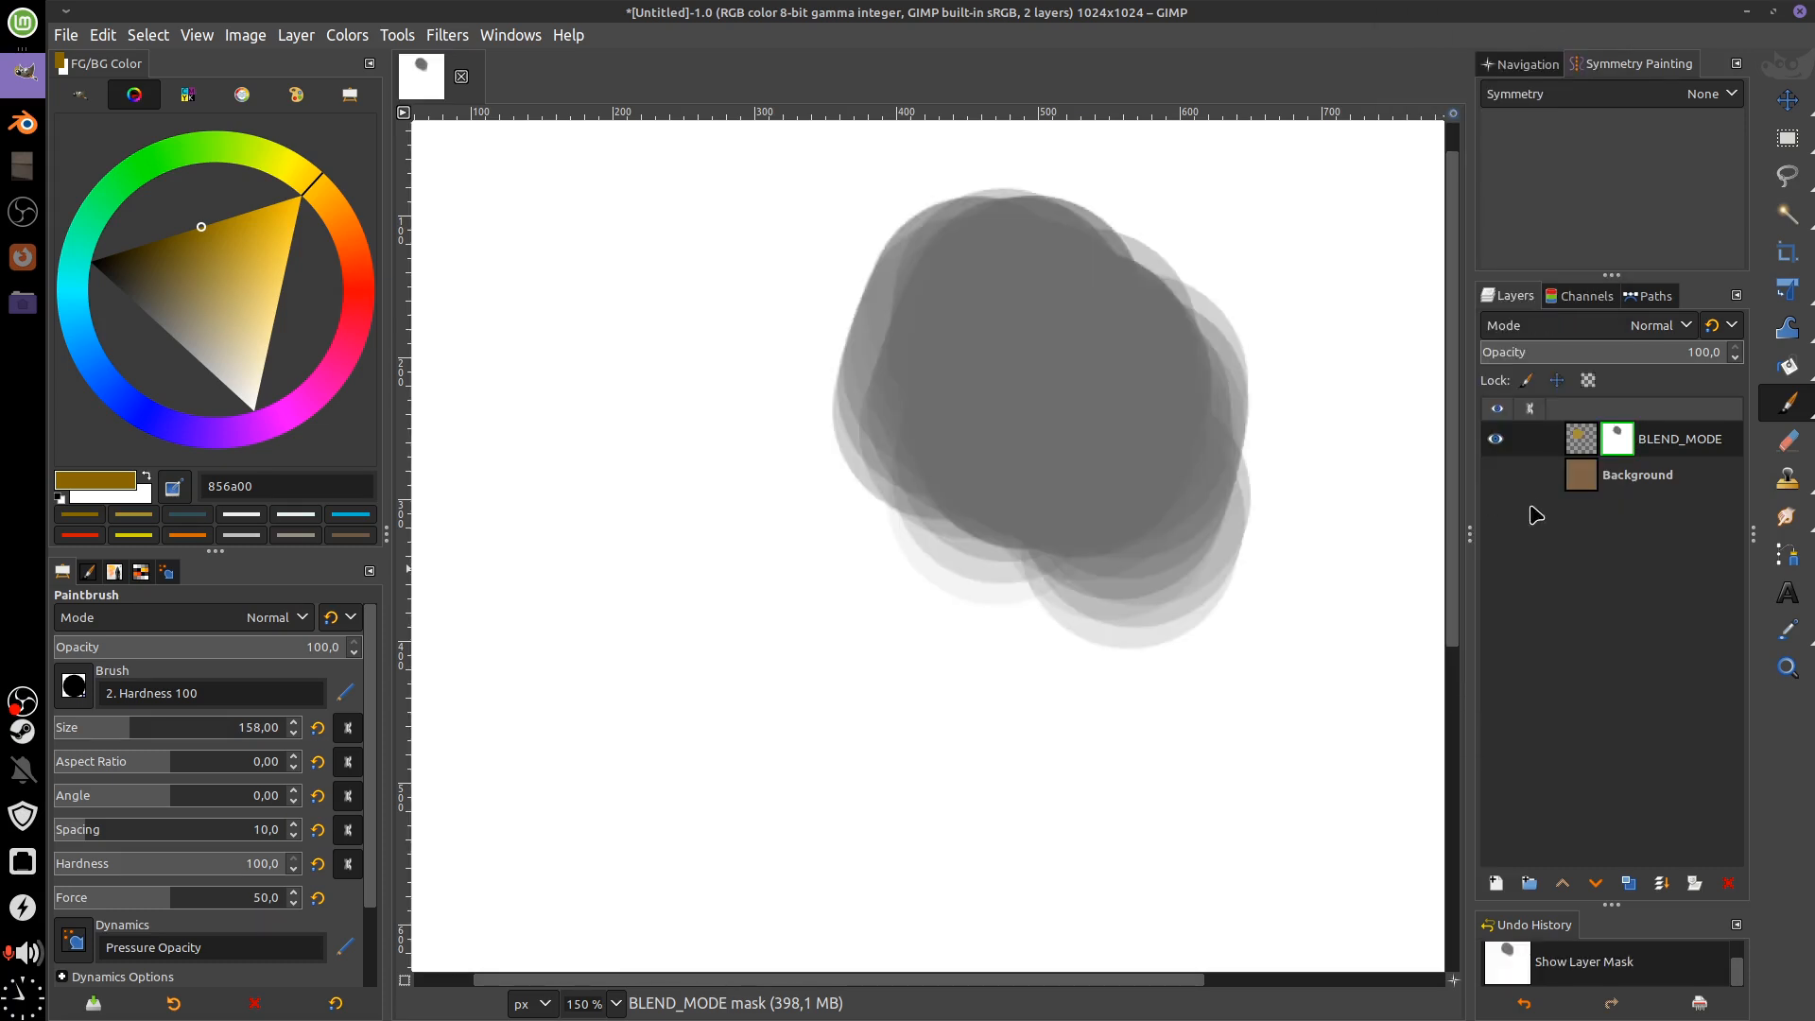
right_click(1585, 444)
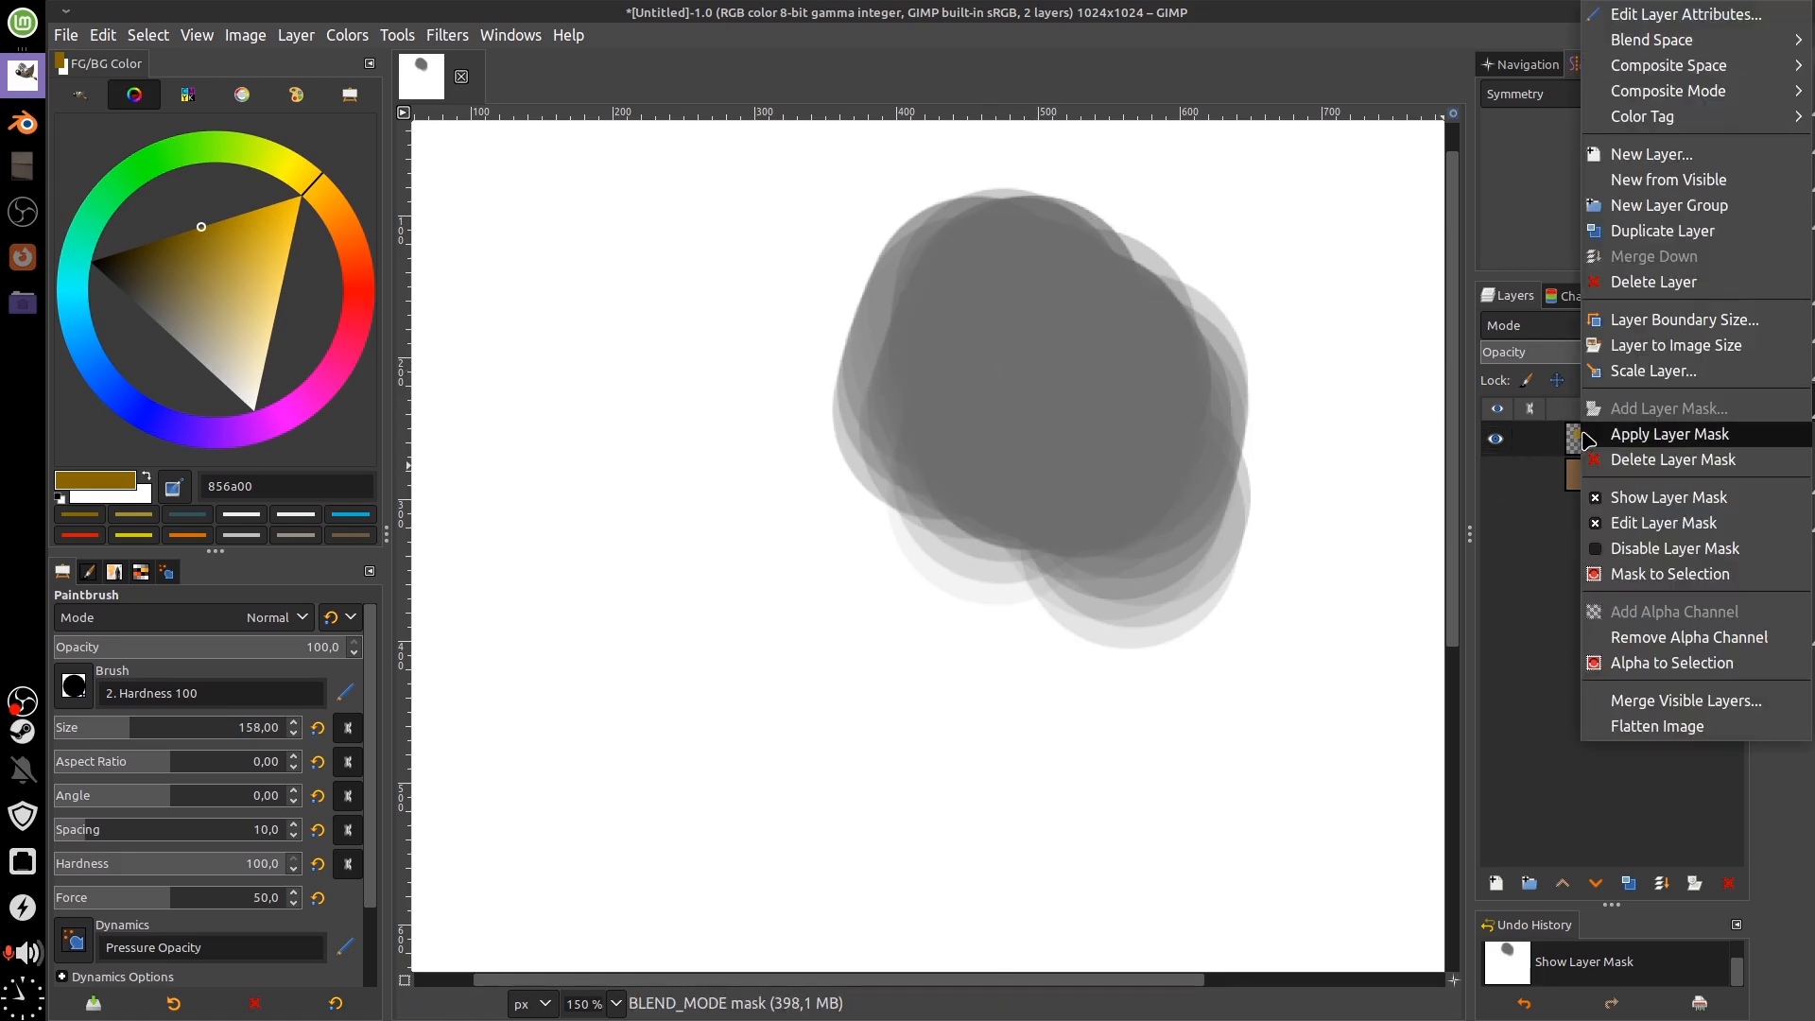
left_click(1673, 496)
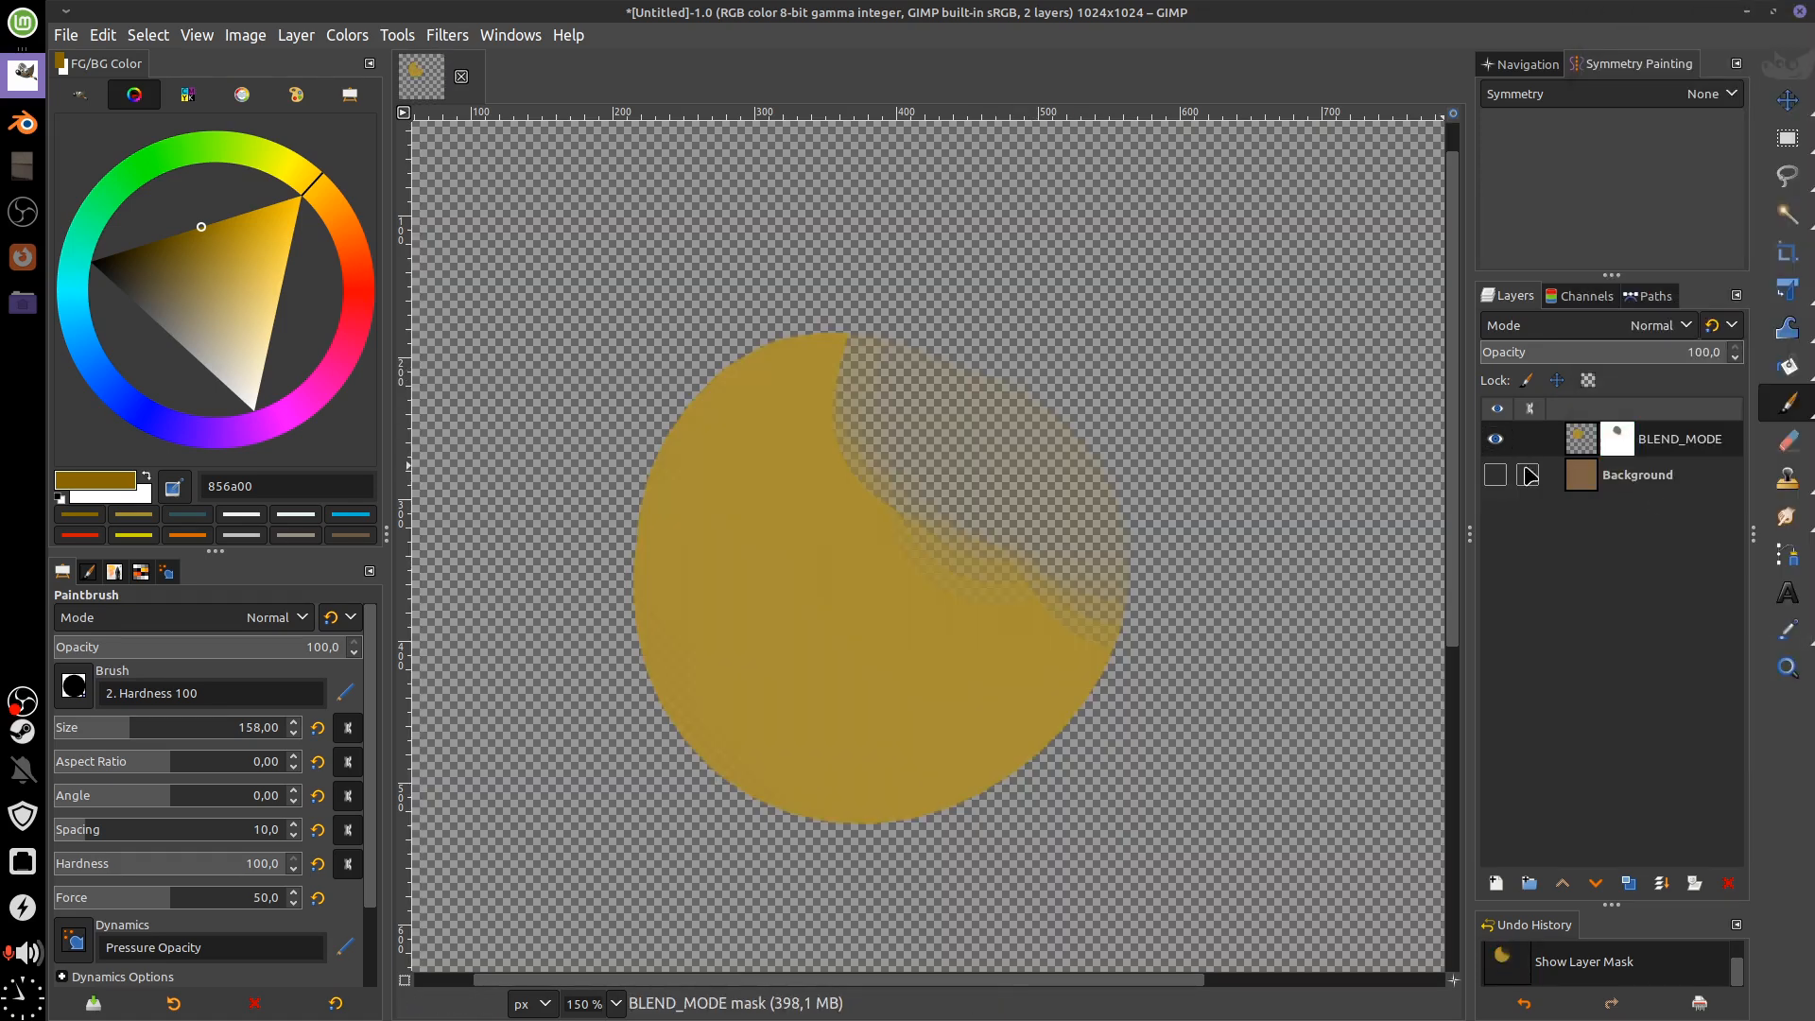
Disable the BLEND_MODE layer's mask to compare the disc without it, and enable the mask again
right_click(1617, 446)
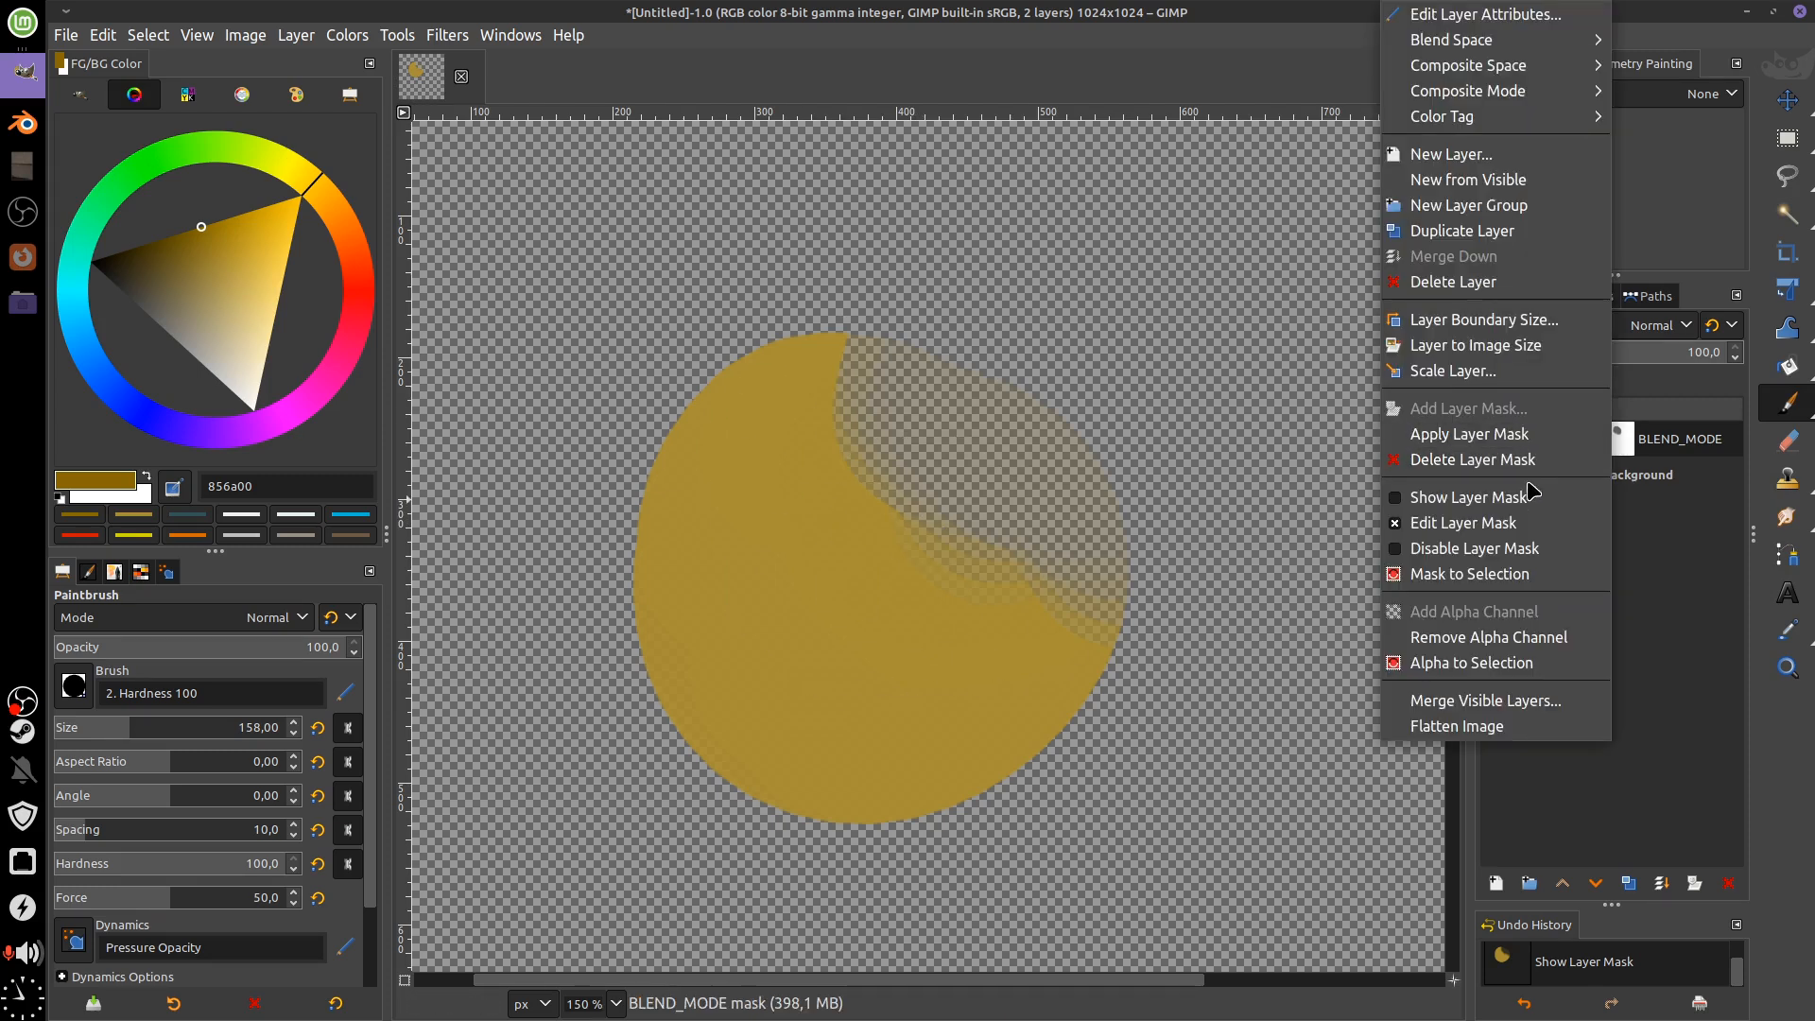
left_click(1516, 554)
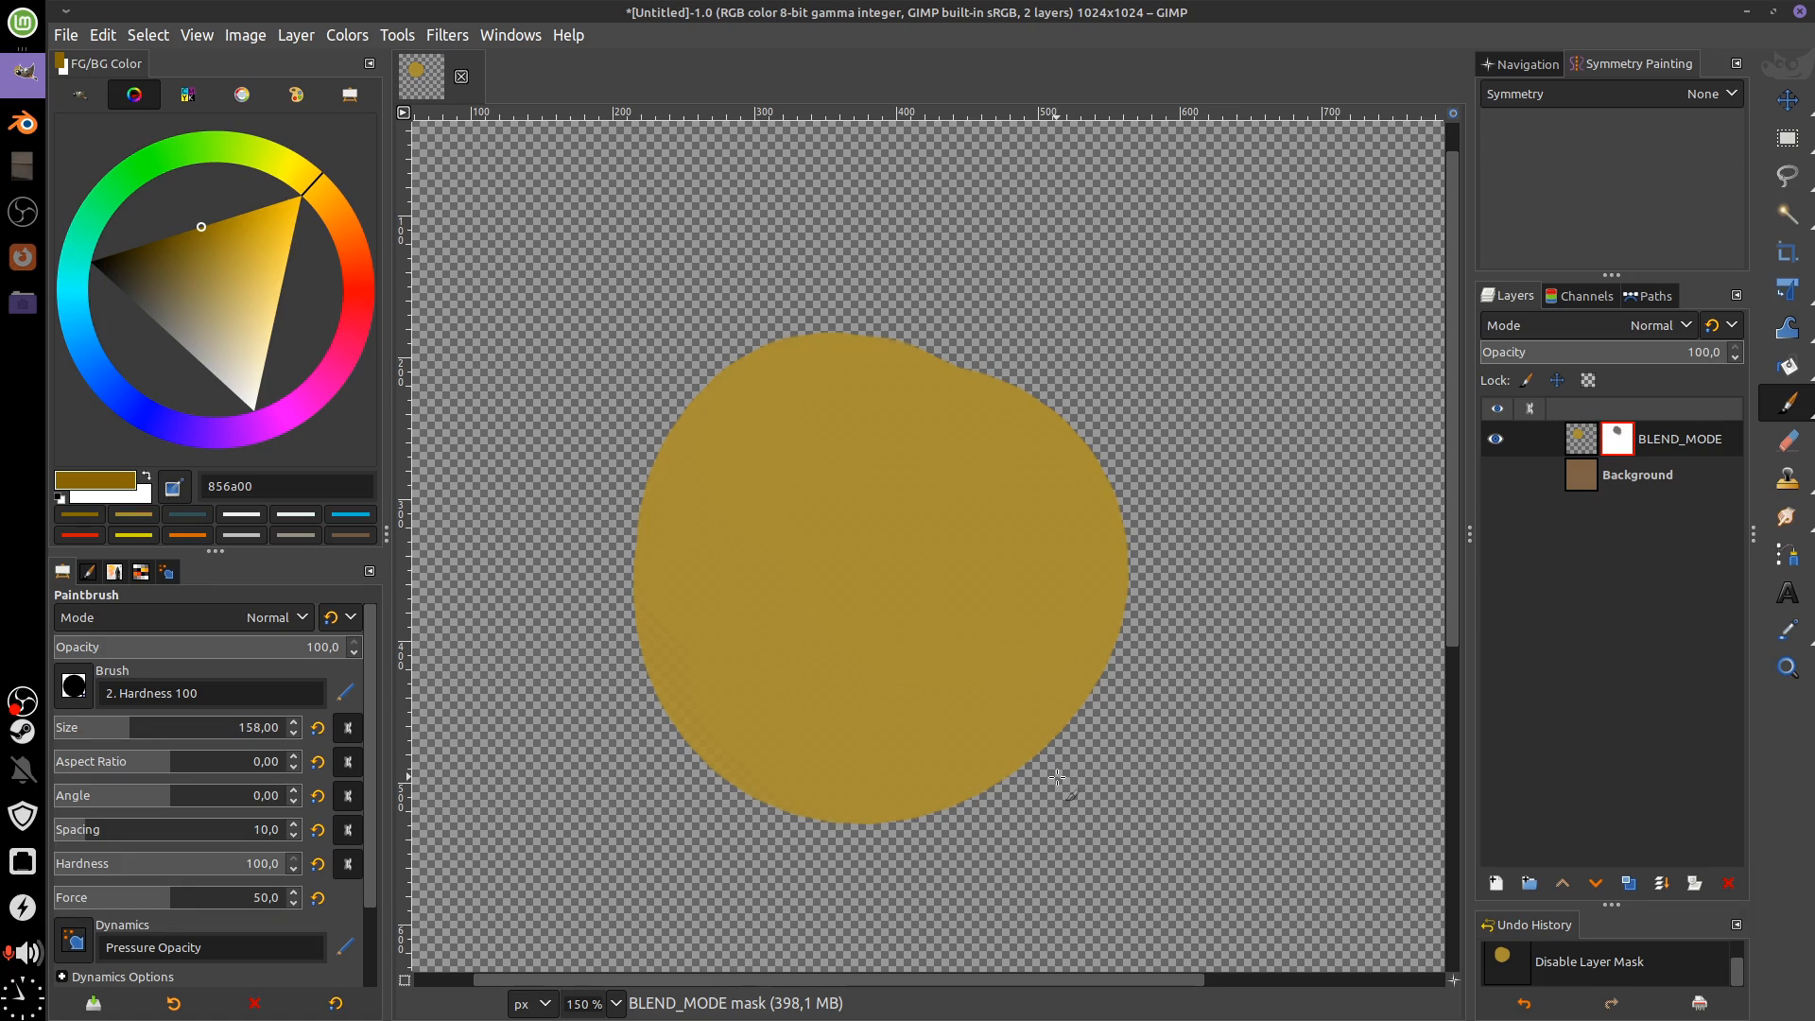
scroll(1057, 777, "down", 2)
scroll(1057, 777, "left", 1)
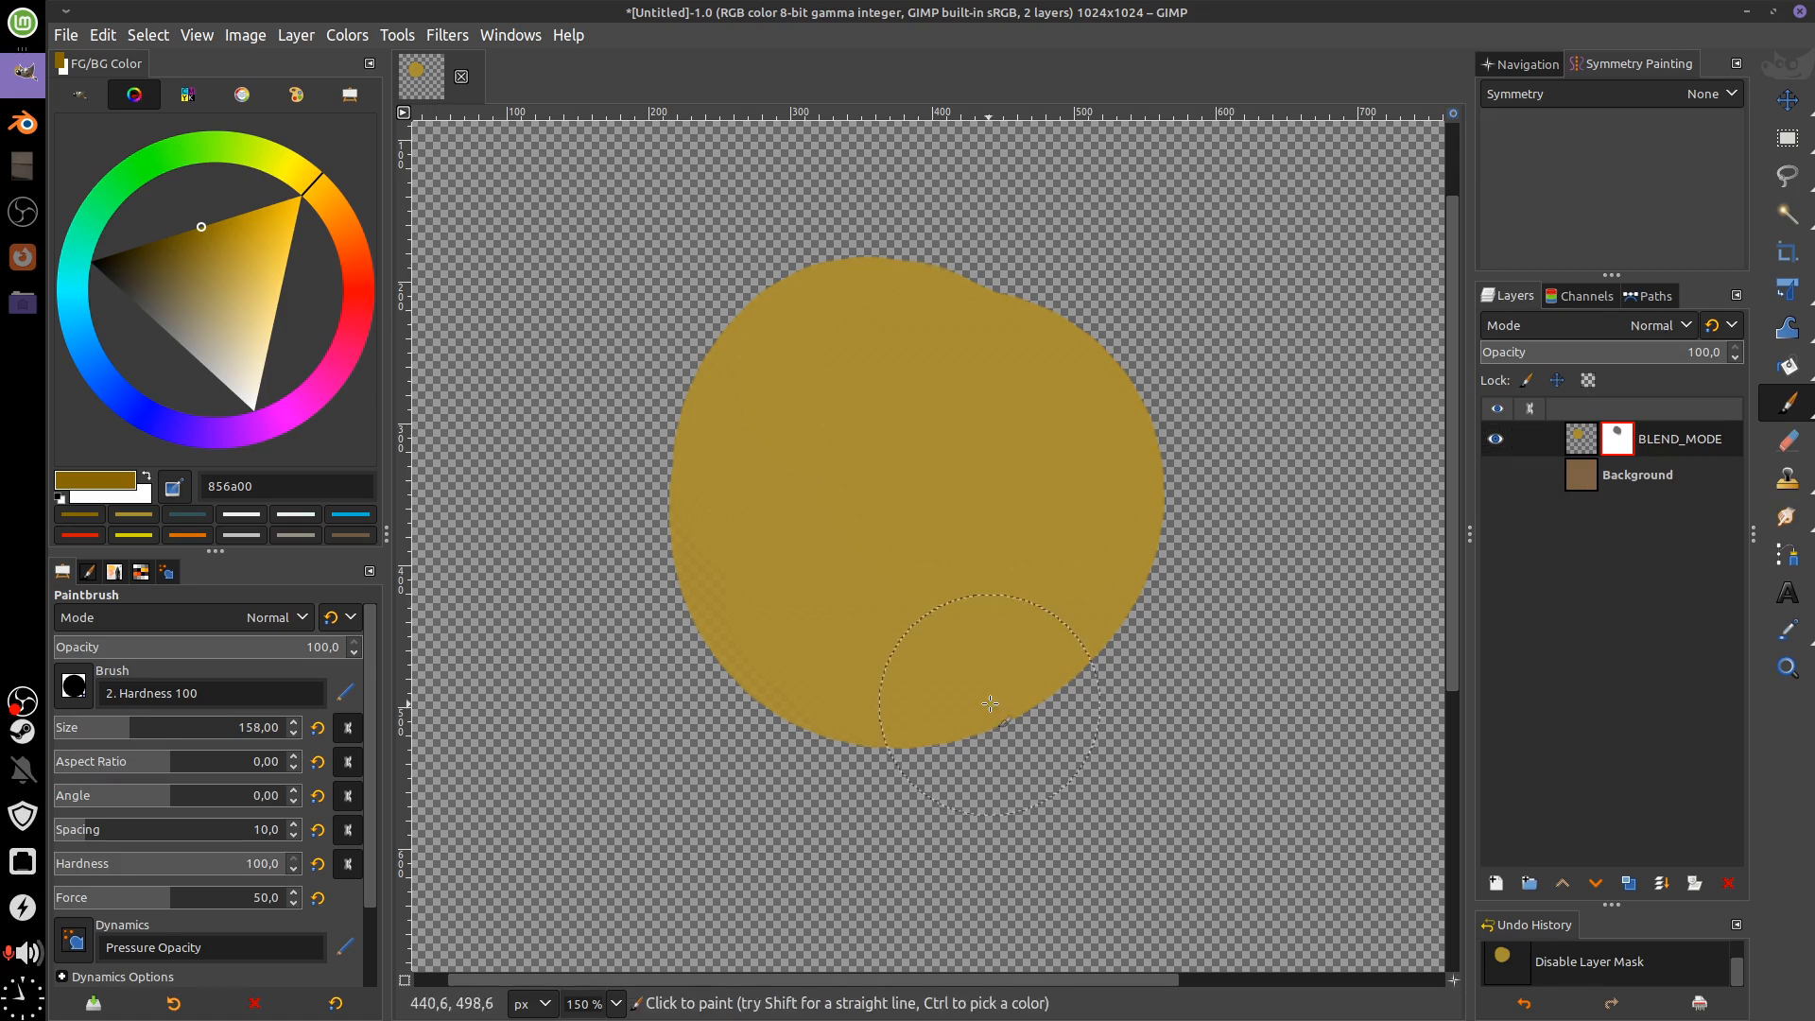
right_click(1622, 450)
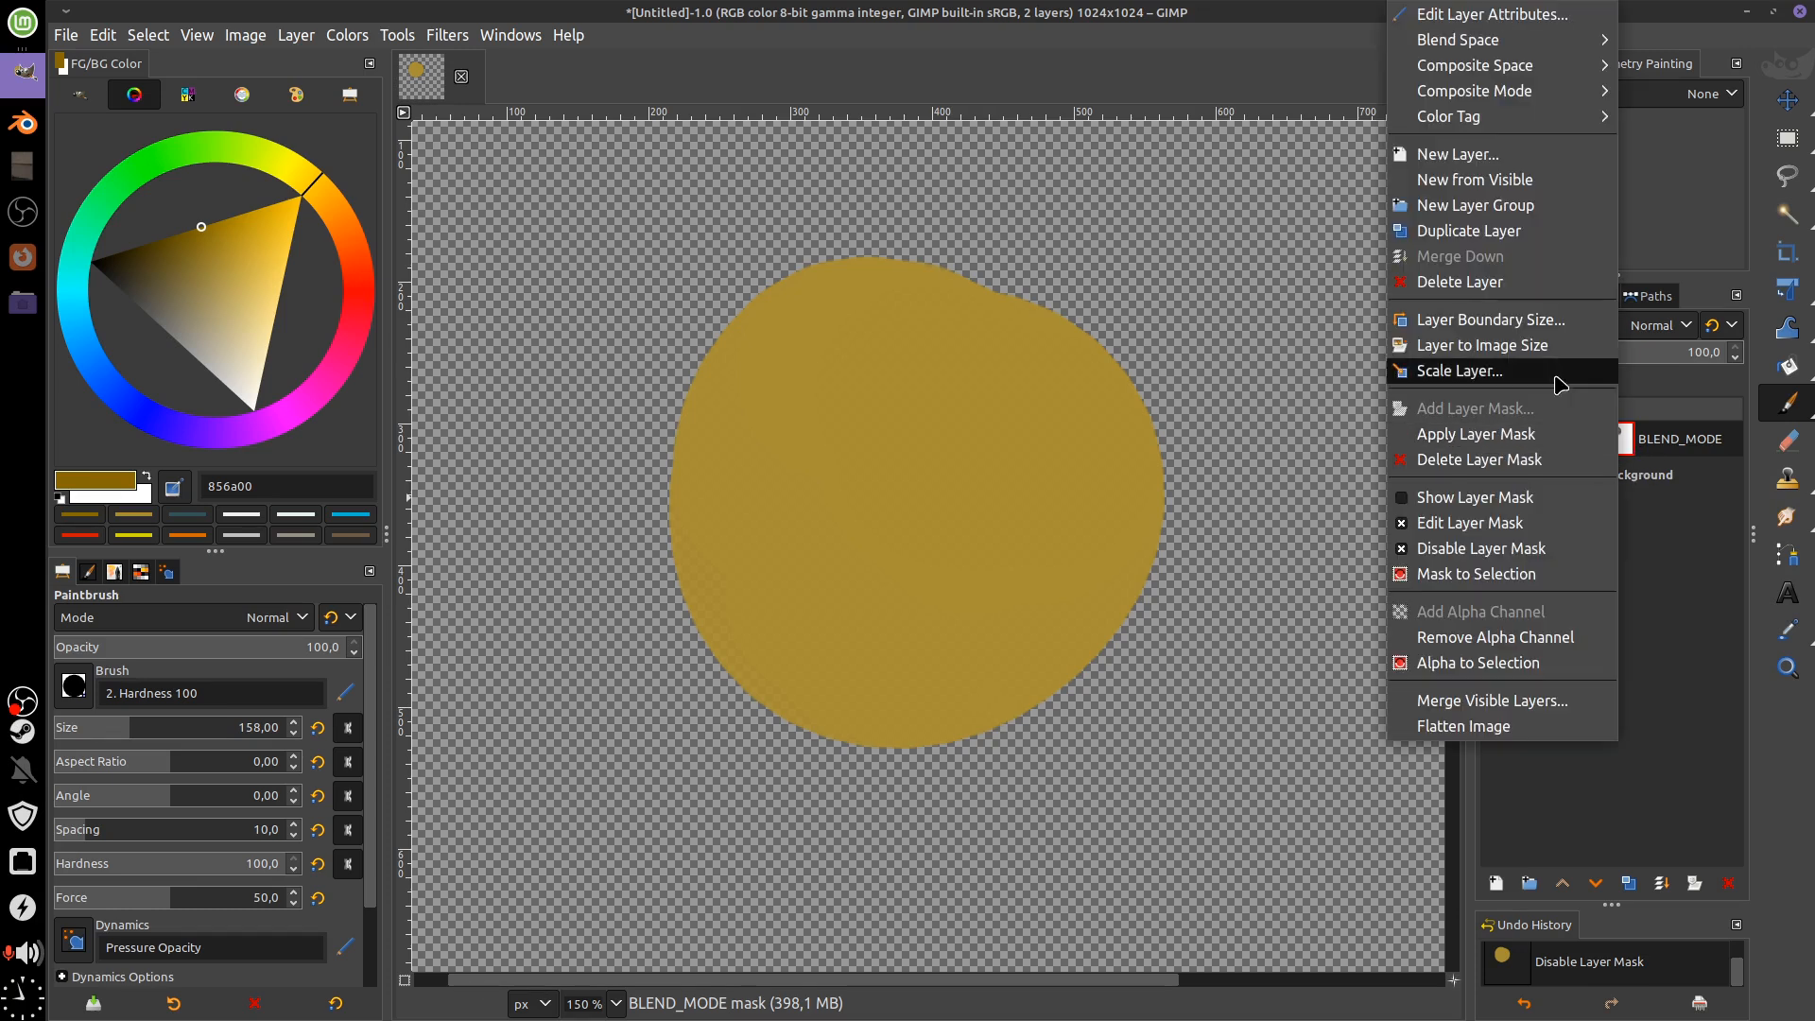
left_click(1541, 554)
key("ctrl+z")
left_click_drag(1259, 647, 1235, 681)
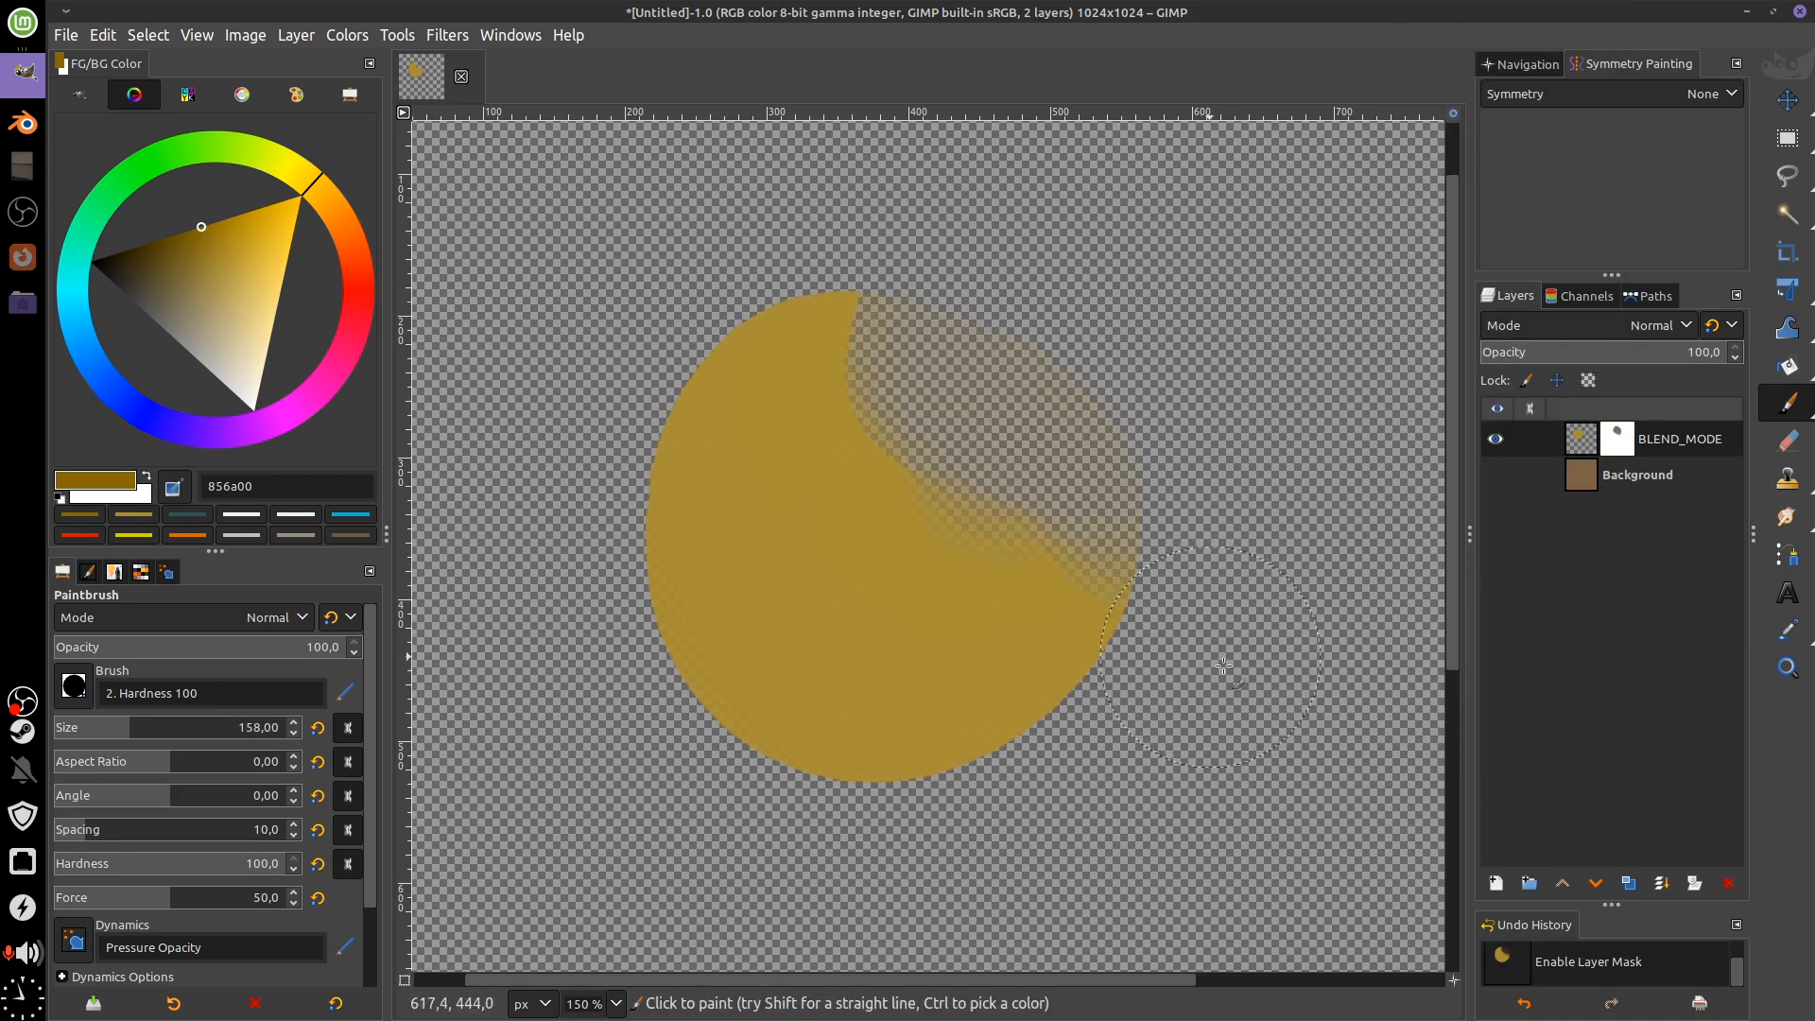
Clear the painted disc from the BLEND_MODE layer and fill its layer mask with white (ffffff)
left_click(1577, 435)
key("Delete")
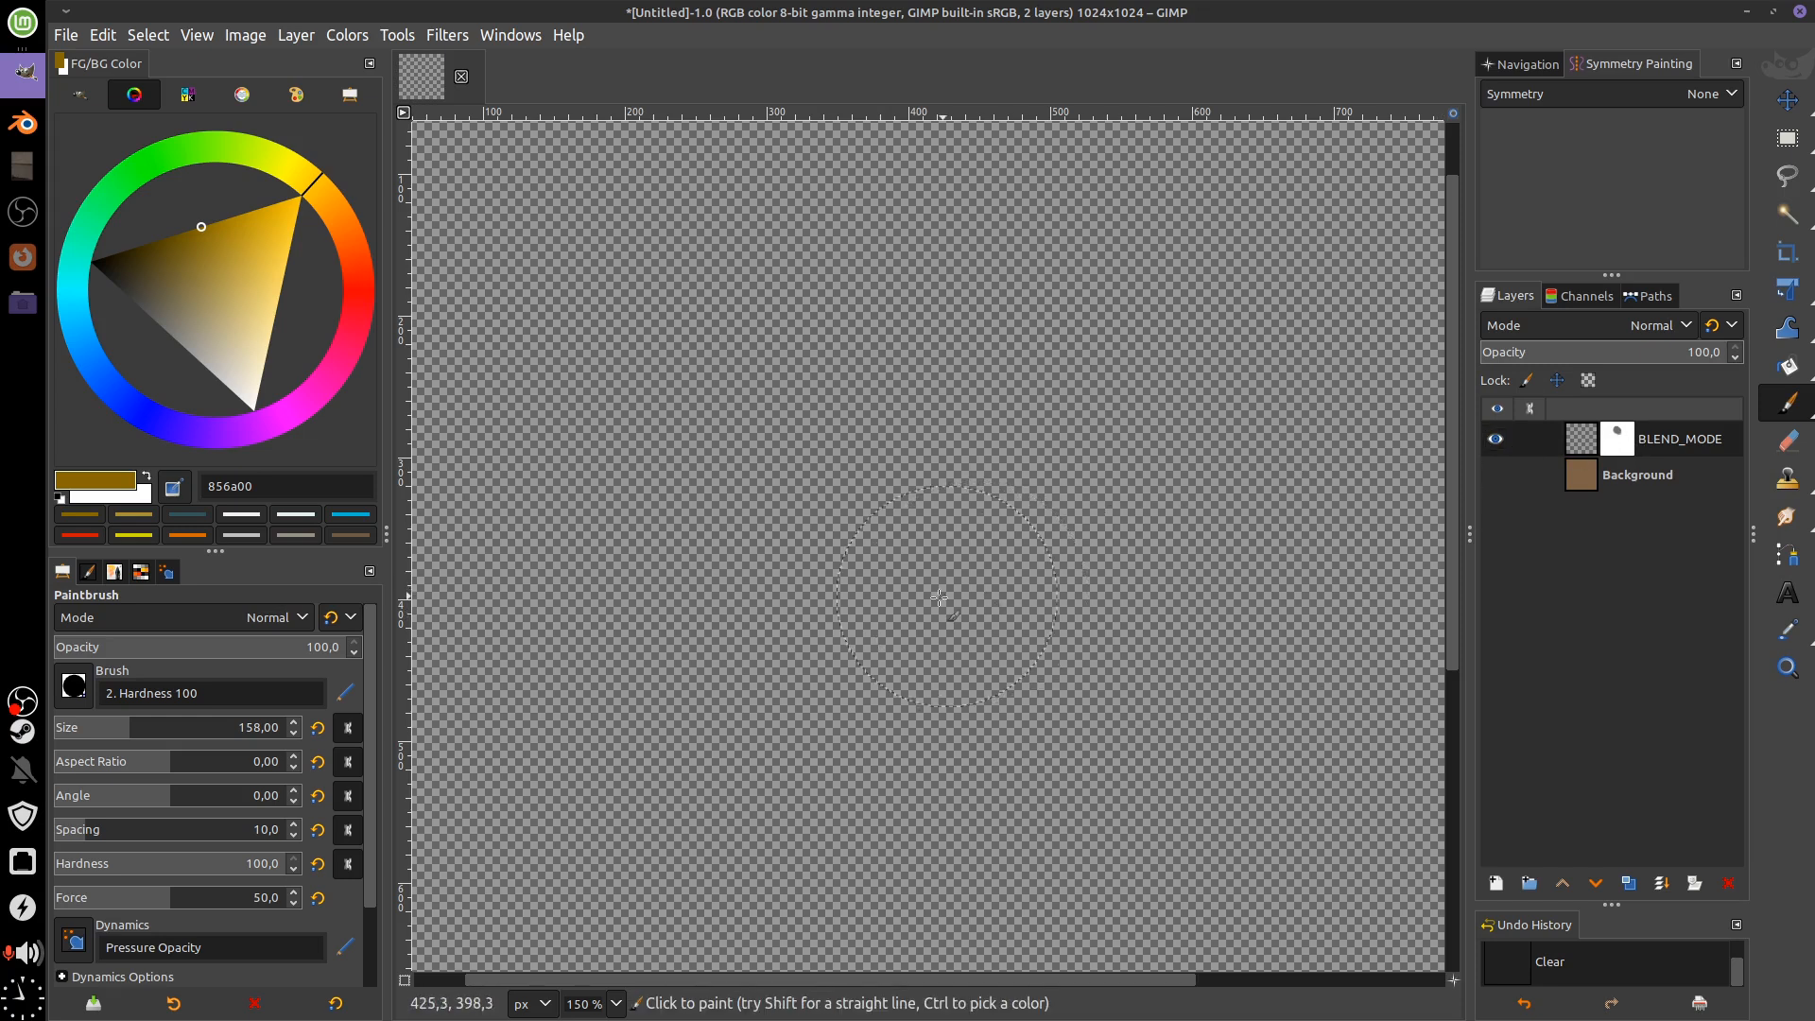
key("x")
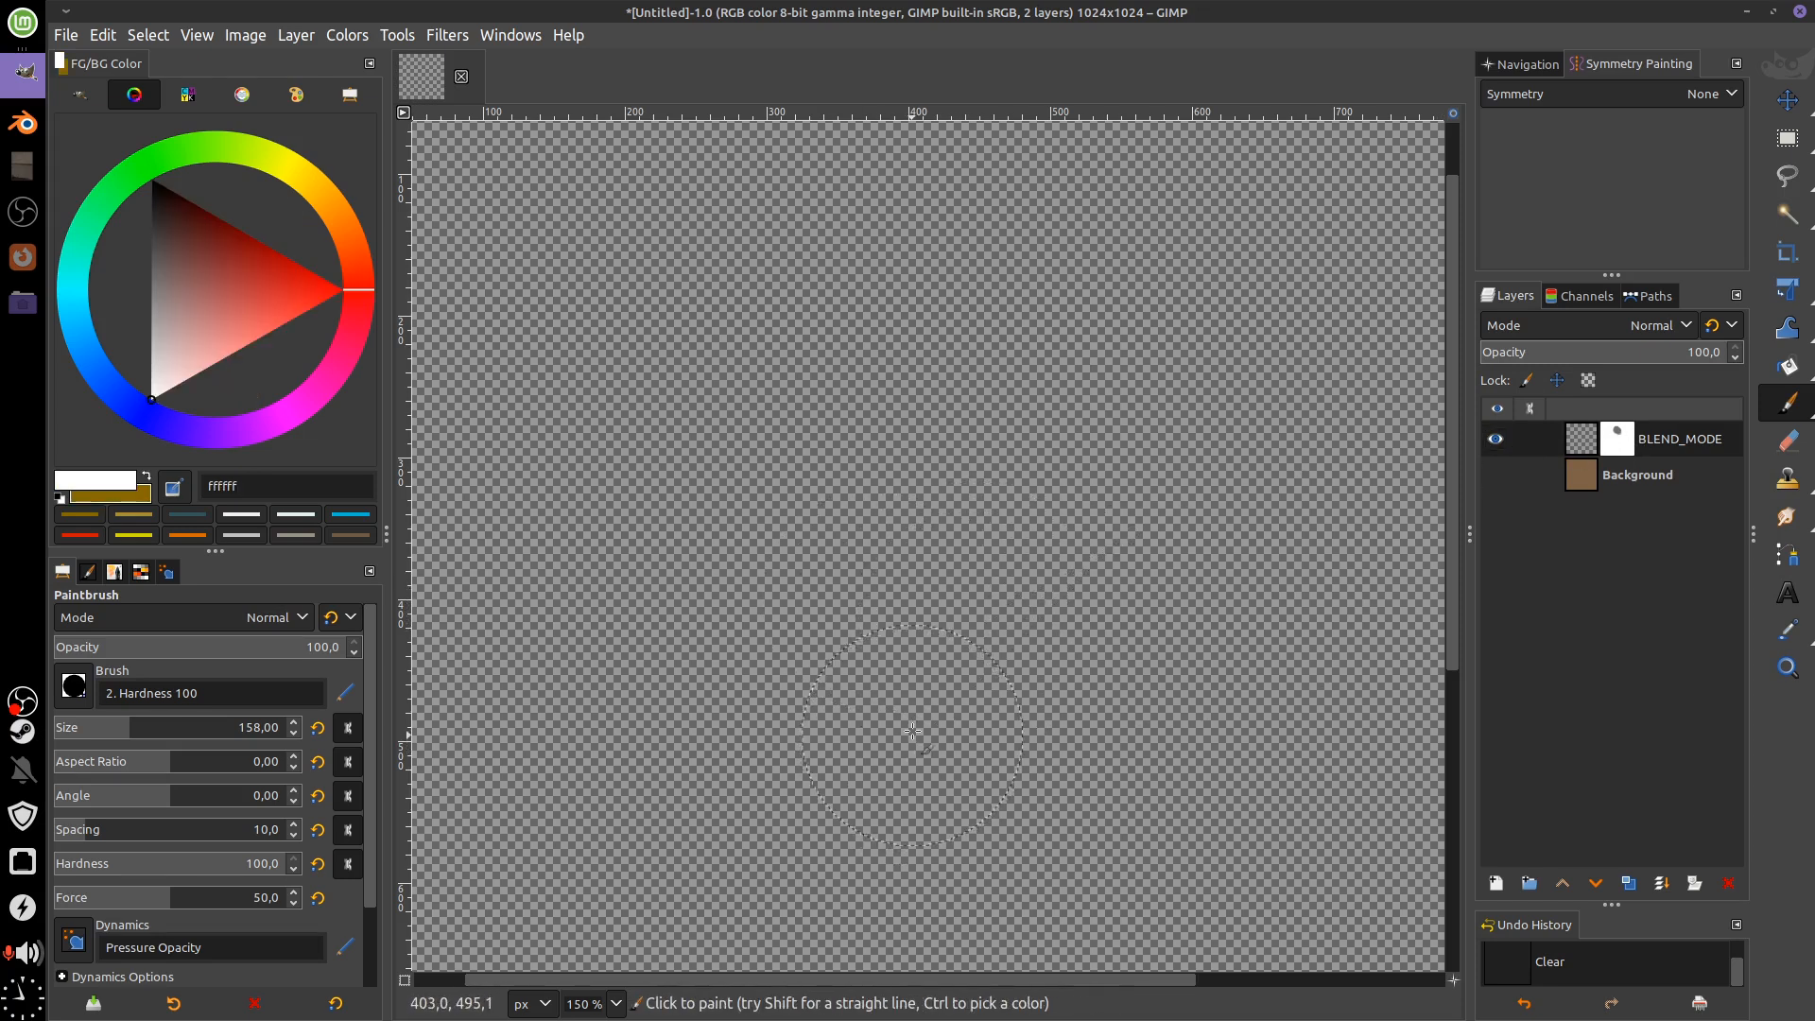
left_click(103, 35)
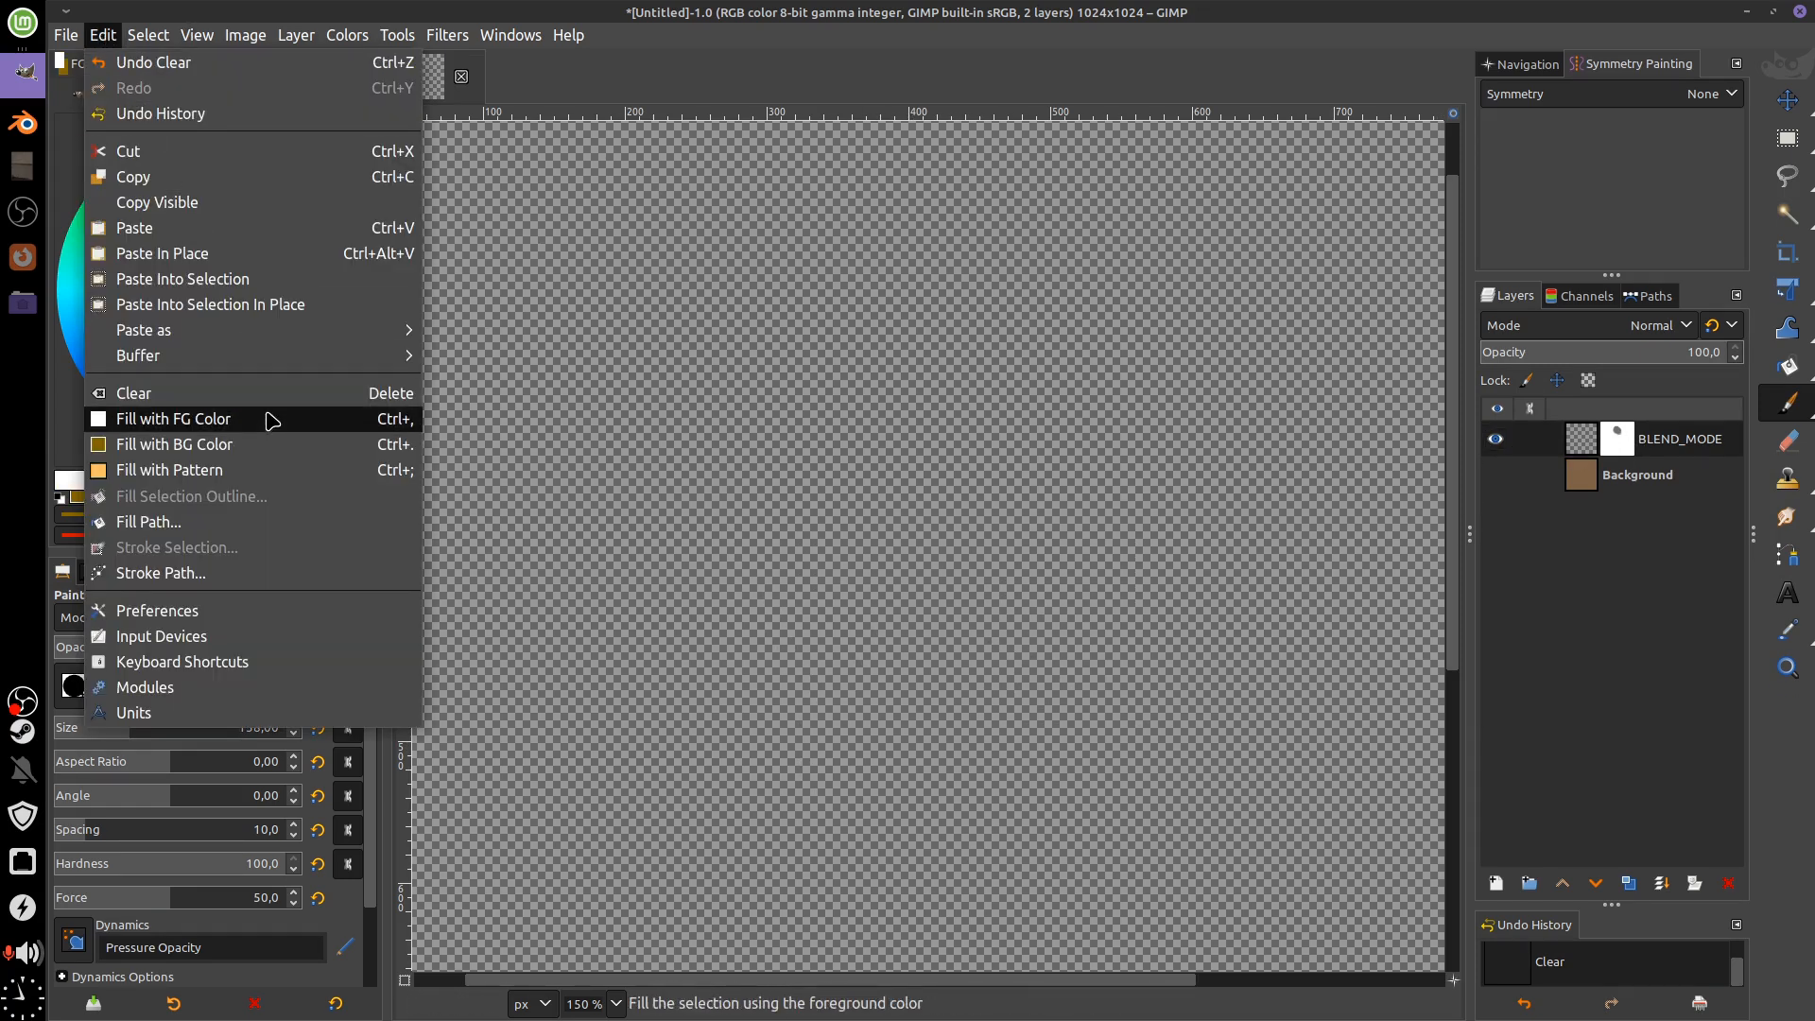
left_click(236, 420)
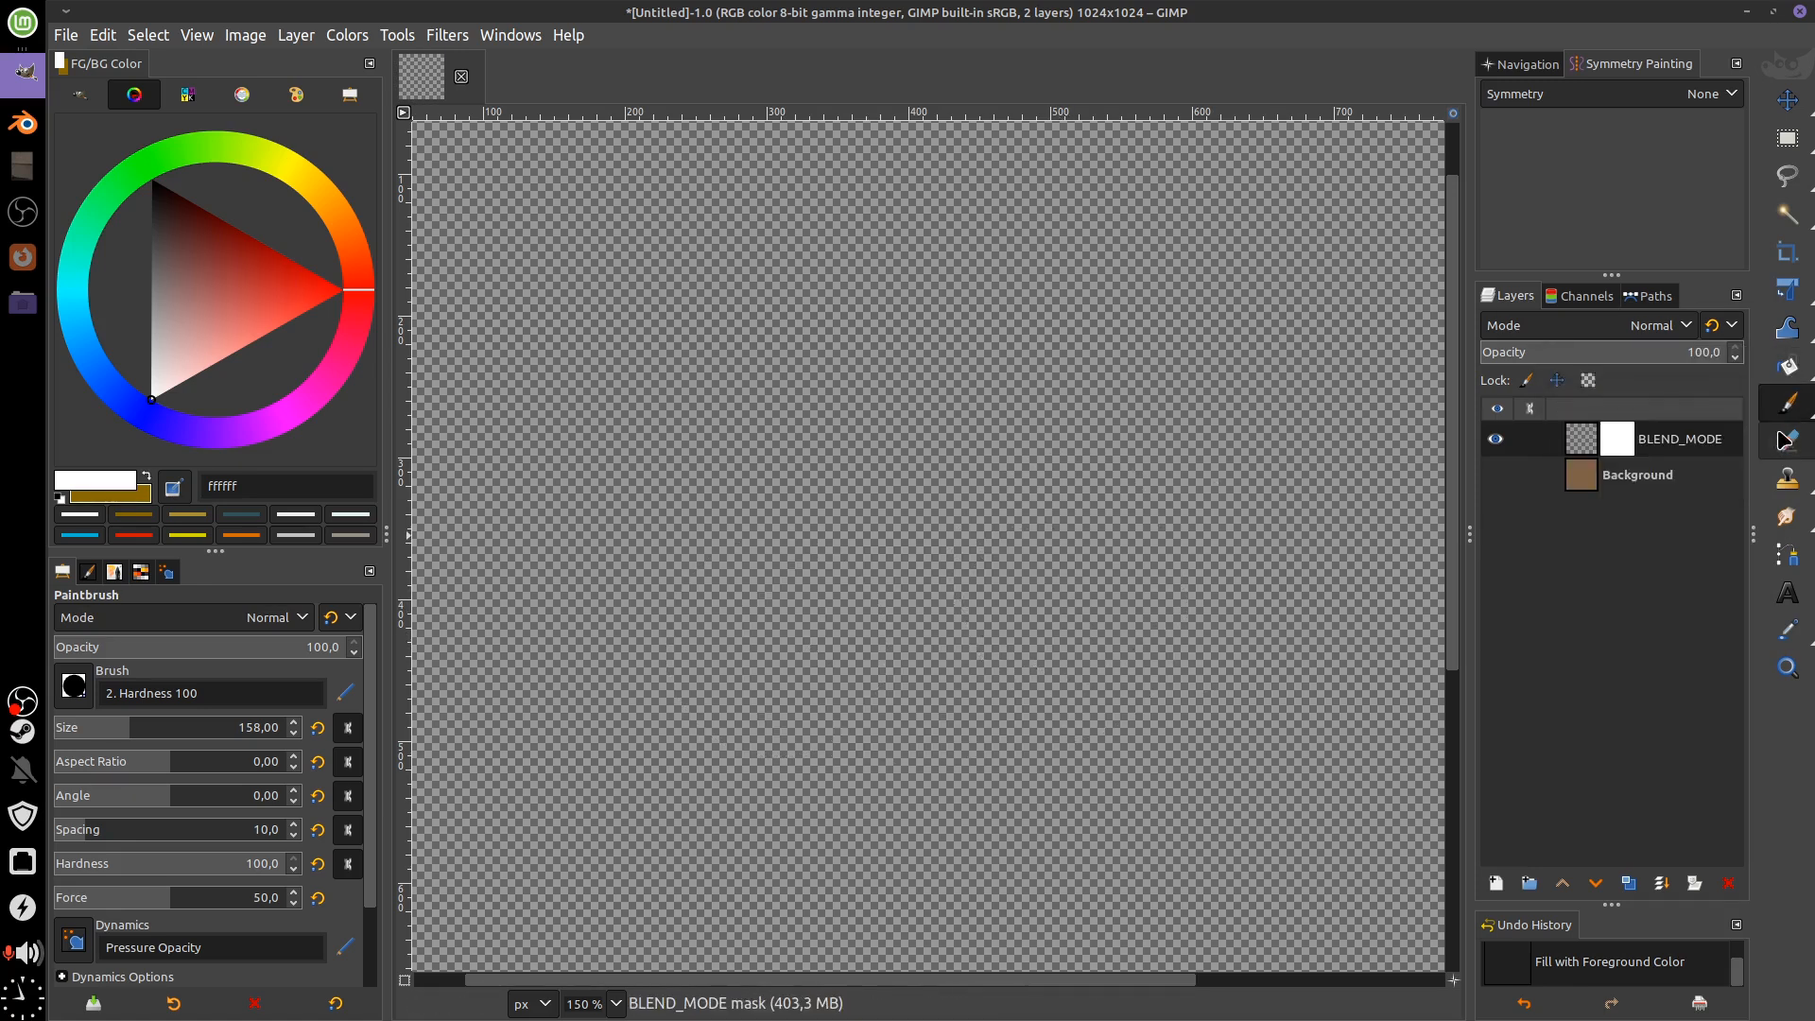
Set the foreground color to the dark red 8a0000
left_click(247, 251)
left_click_drag(248, 250, 255, 238)
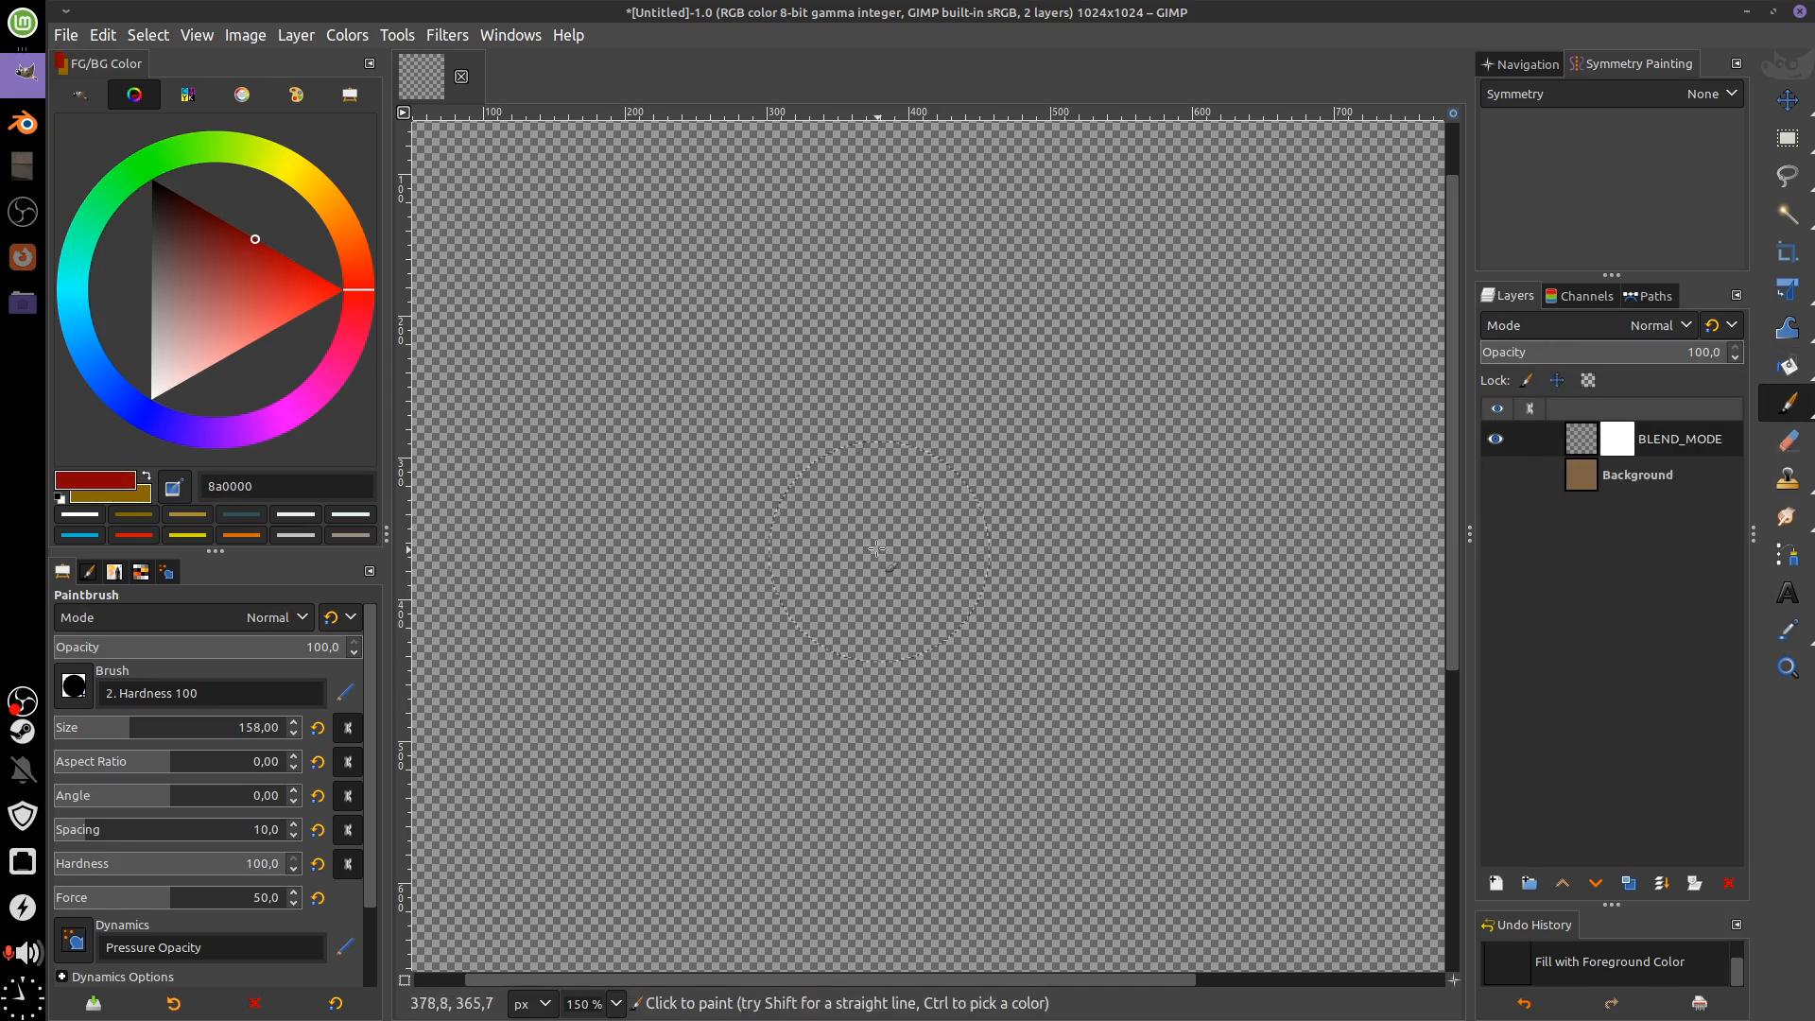
left_click(853, 481)
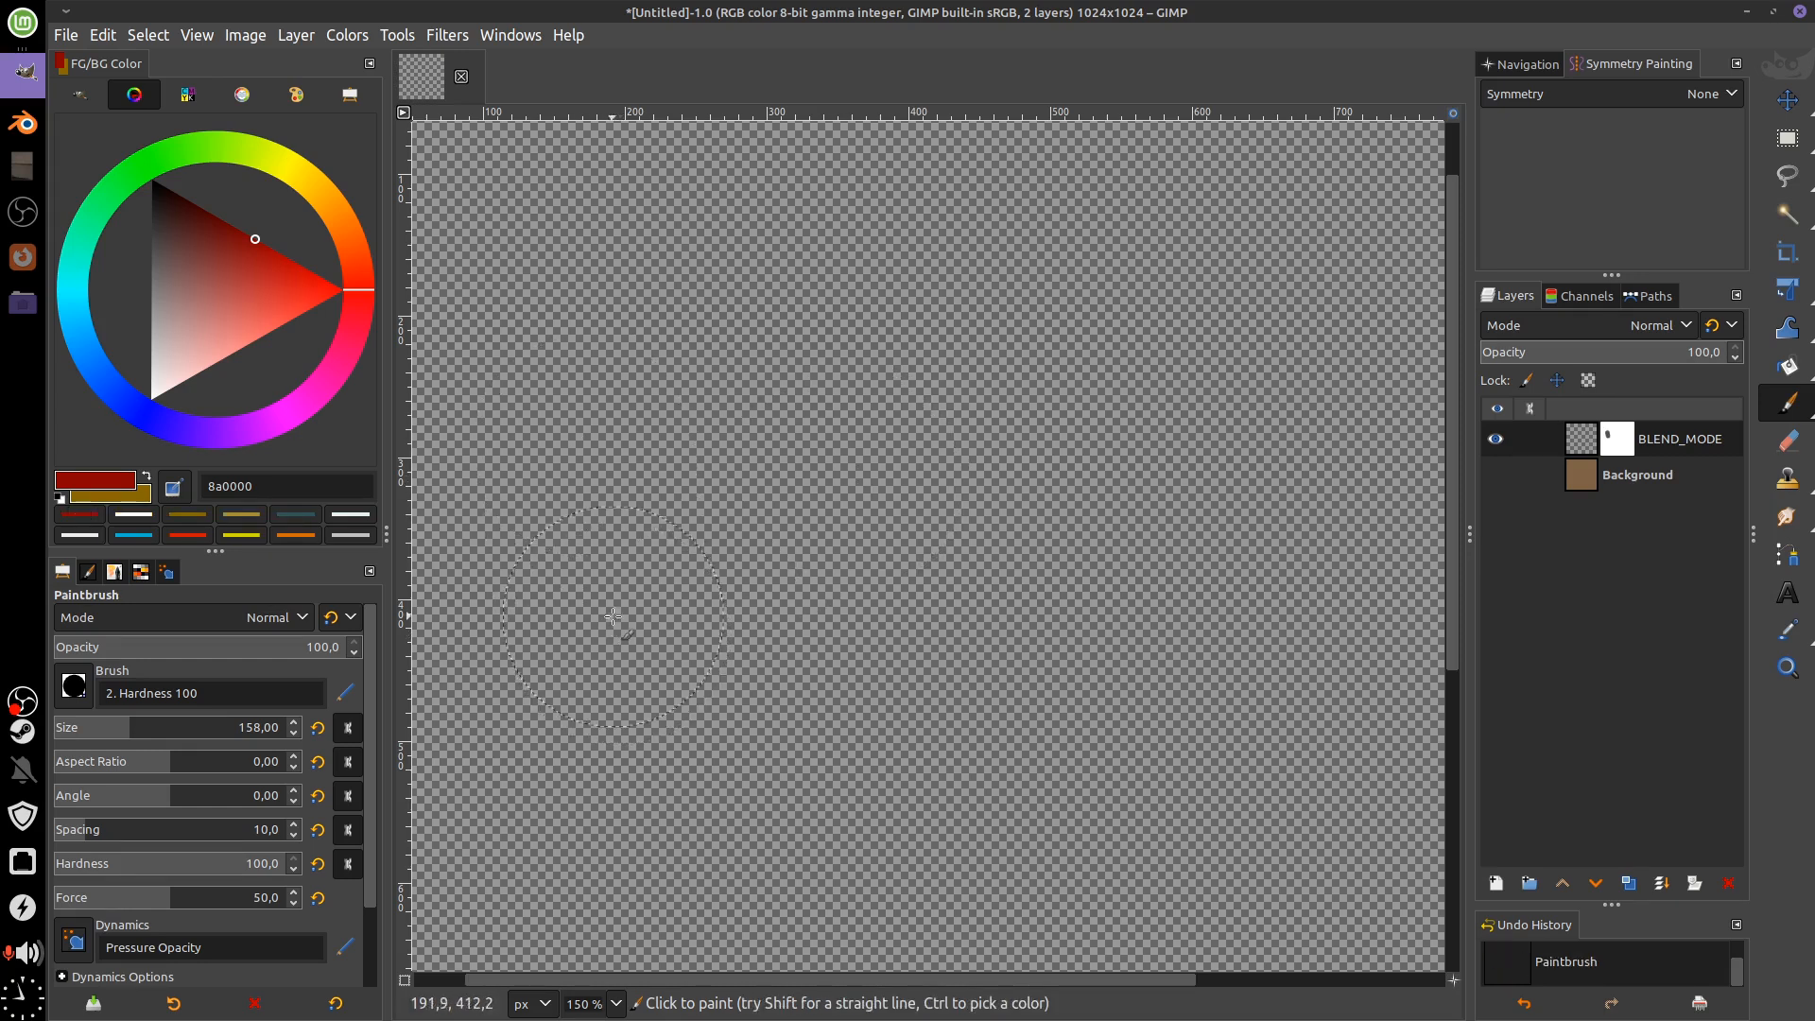
key("ctrl+z")
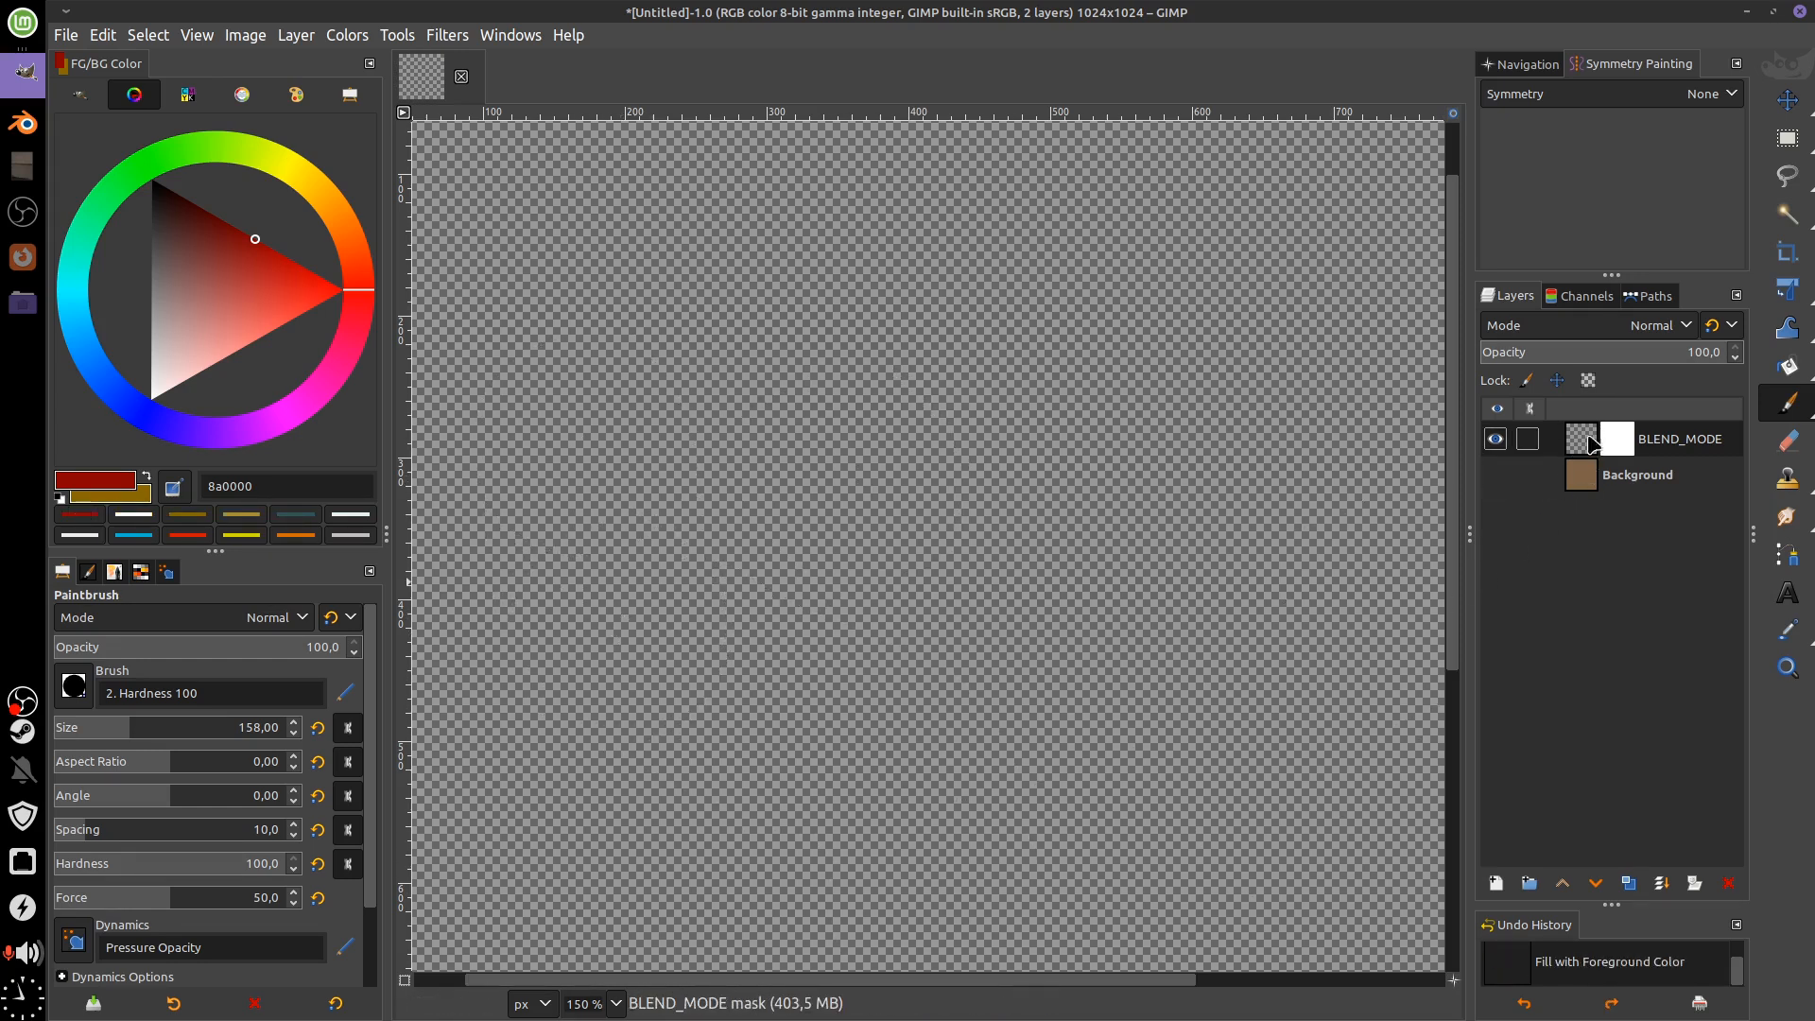
mouse_move(596, 377)
left_mouse_down()
mouse_move(612, 518)
mouse_move(672, 588)
left_mouse_up()
key("ctrl+z")
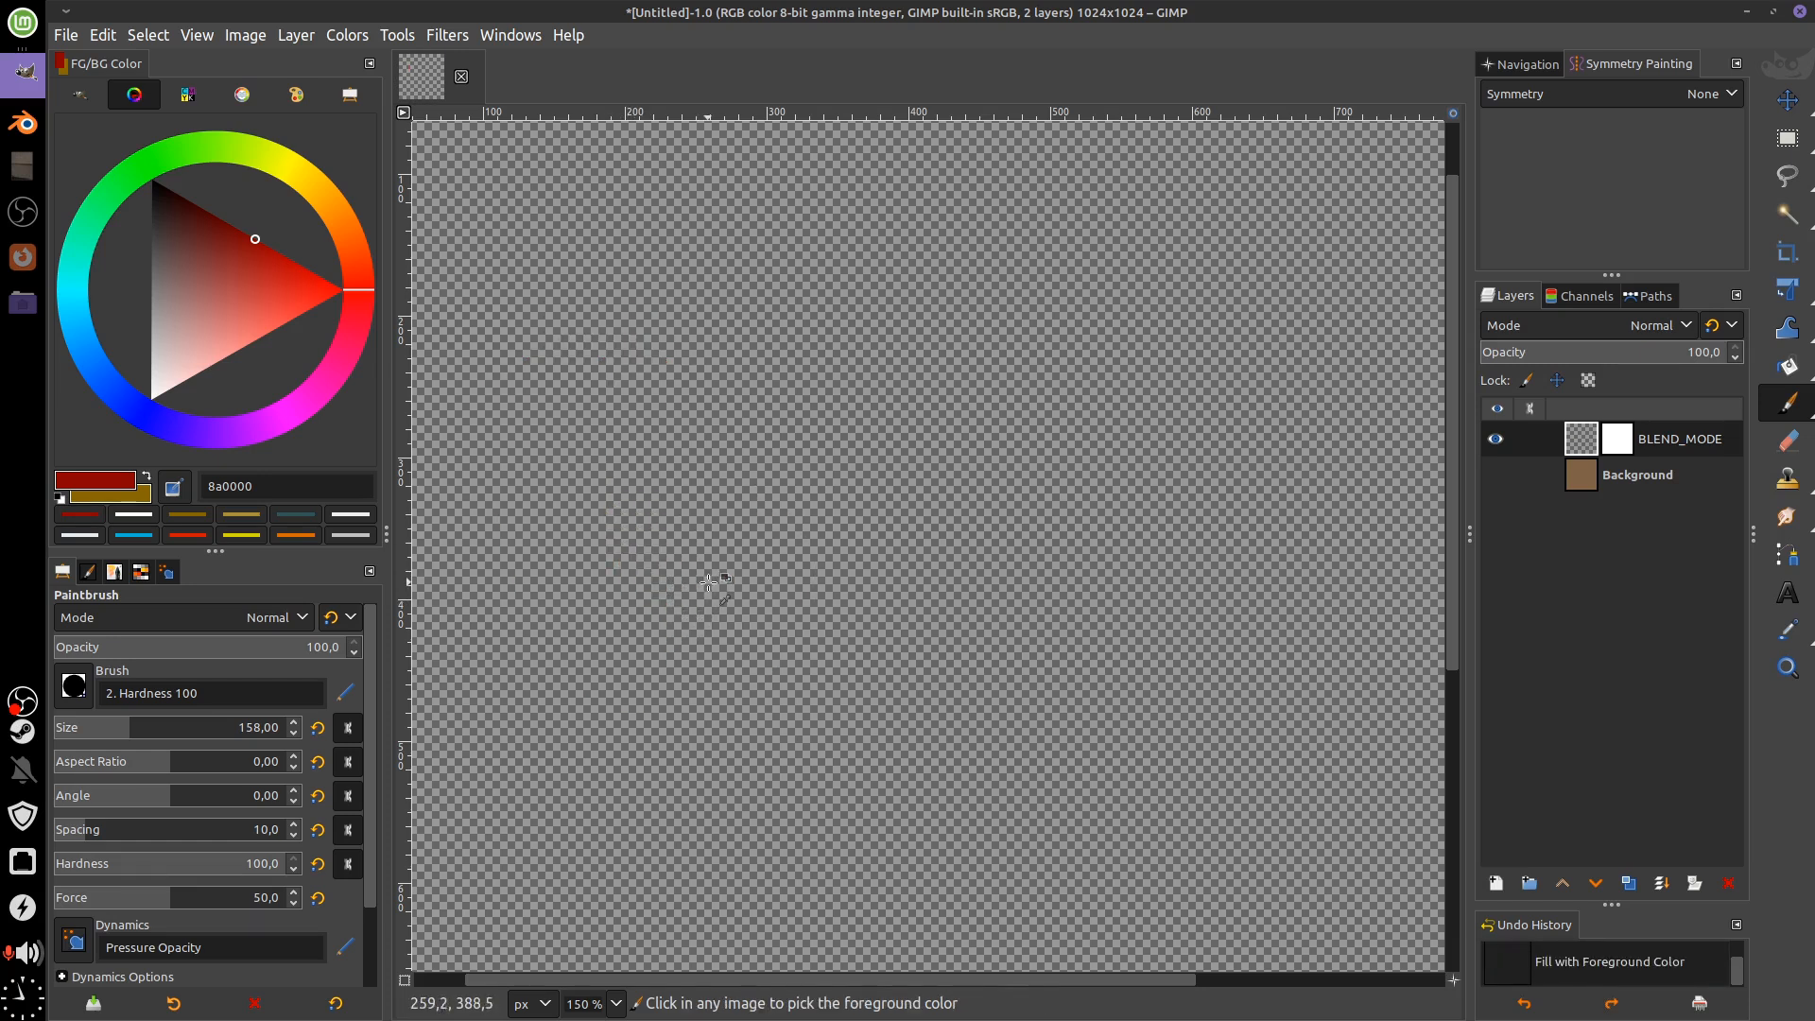
Reduce the brush size to 53 and paint large freehand red letters across the BLEND_MODE layer itself, not its mask
left_click_drag(130, 736, 99, 738)
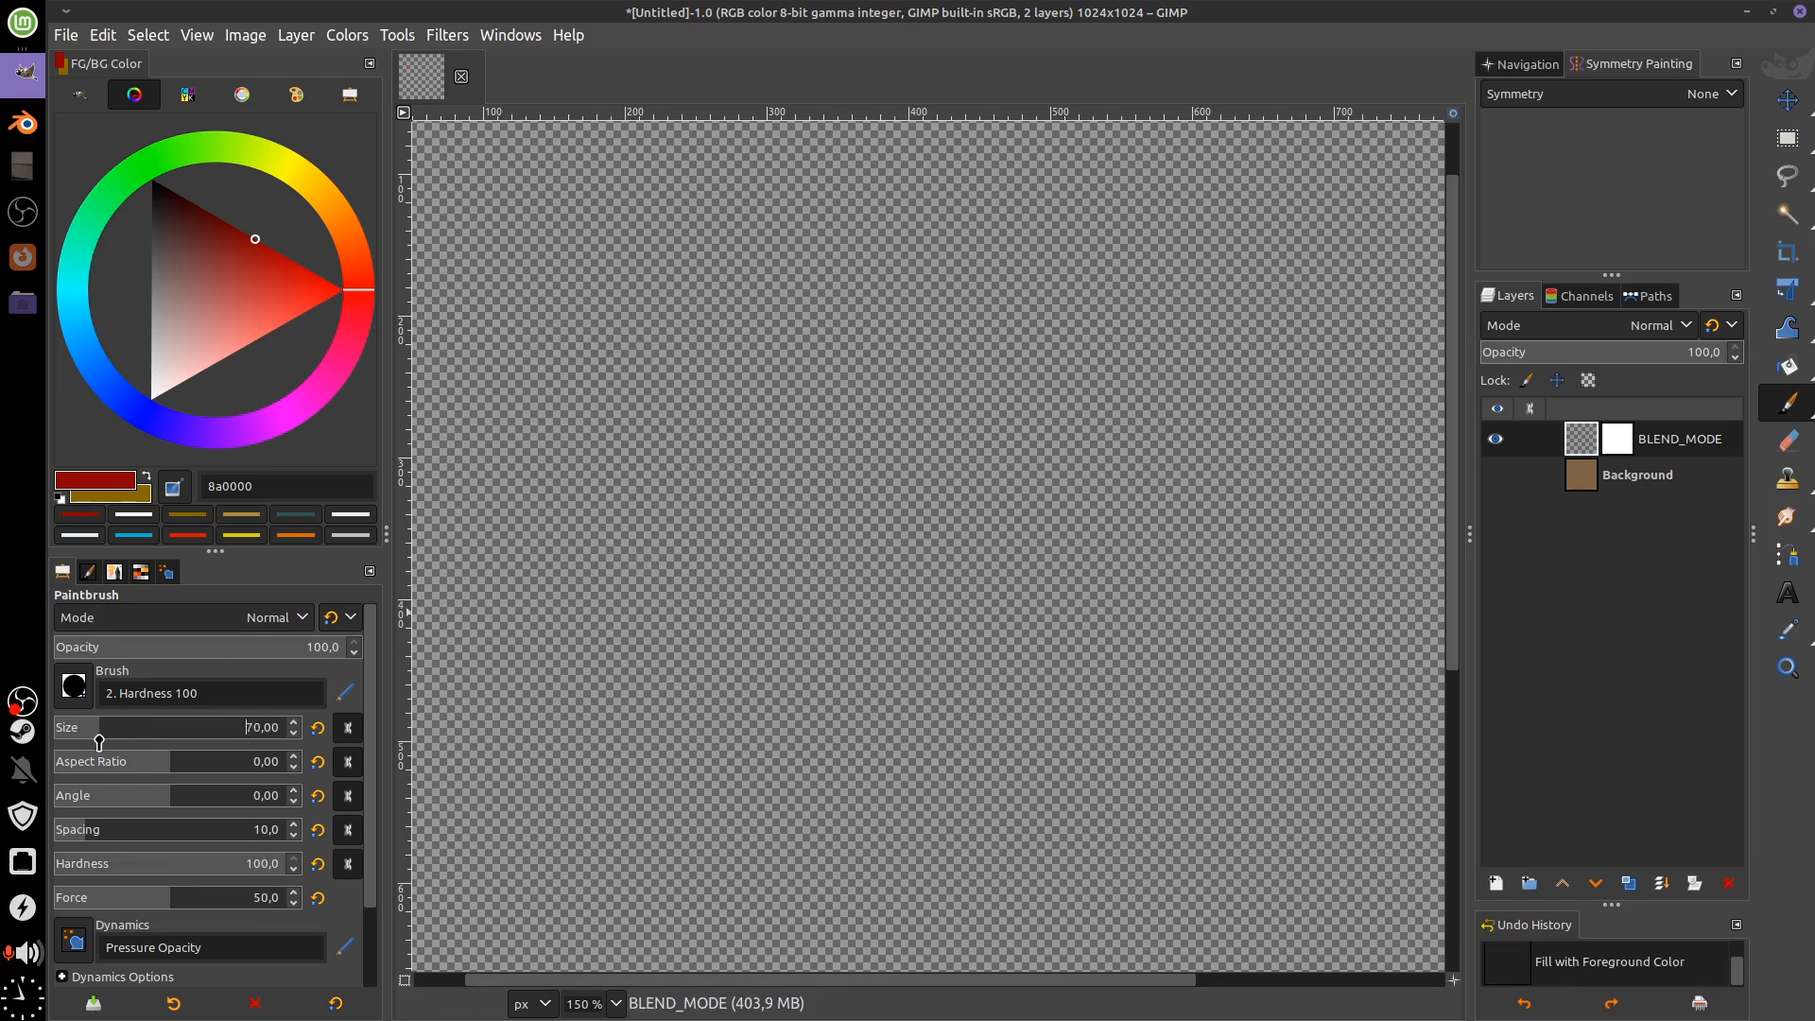
mouse_move(598, 342)
left_mouse_down()
mouse_move(602, 434)
mouse_move(670, 631)
mouse_move(808, 508)
mouse_move(760, 345)
left_mouse_up()
mouse_move(869, 461)
left_mouse_down()
mouse_move(822, 576)
mouse_move(726, 514)
left_mouse_up()
left_click_drag(743, 388, 783, 642)
left_click_drag(720, 430, 795, 688)
mouse_move(1100, 658)
left_mouse_down()
mouse_move(955, 646)
mouse_move(1011, 488)
mouse_move(1073, 588)
left_mouse_up()
left_click_drag(919, 581, 1023, 531)
mouse_move(1175, 579)
left_mouse_down()
mouse_move(1331, 379)
mouse_move(1249, 248)
left_mouse_up()
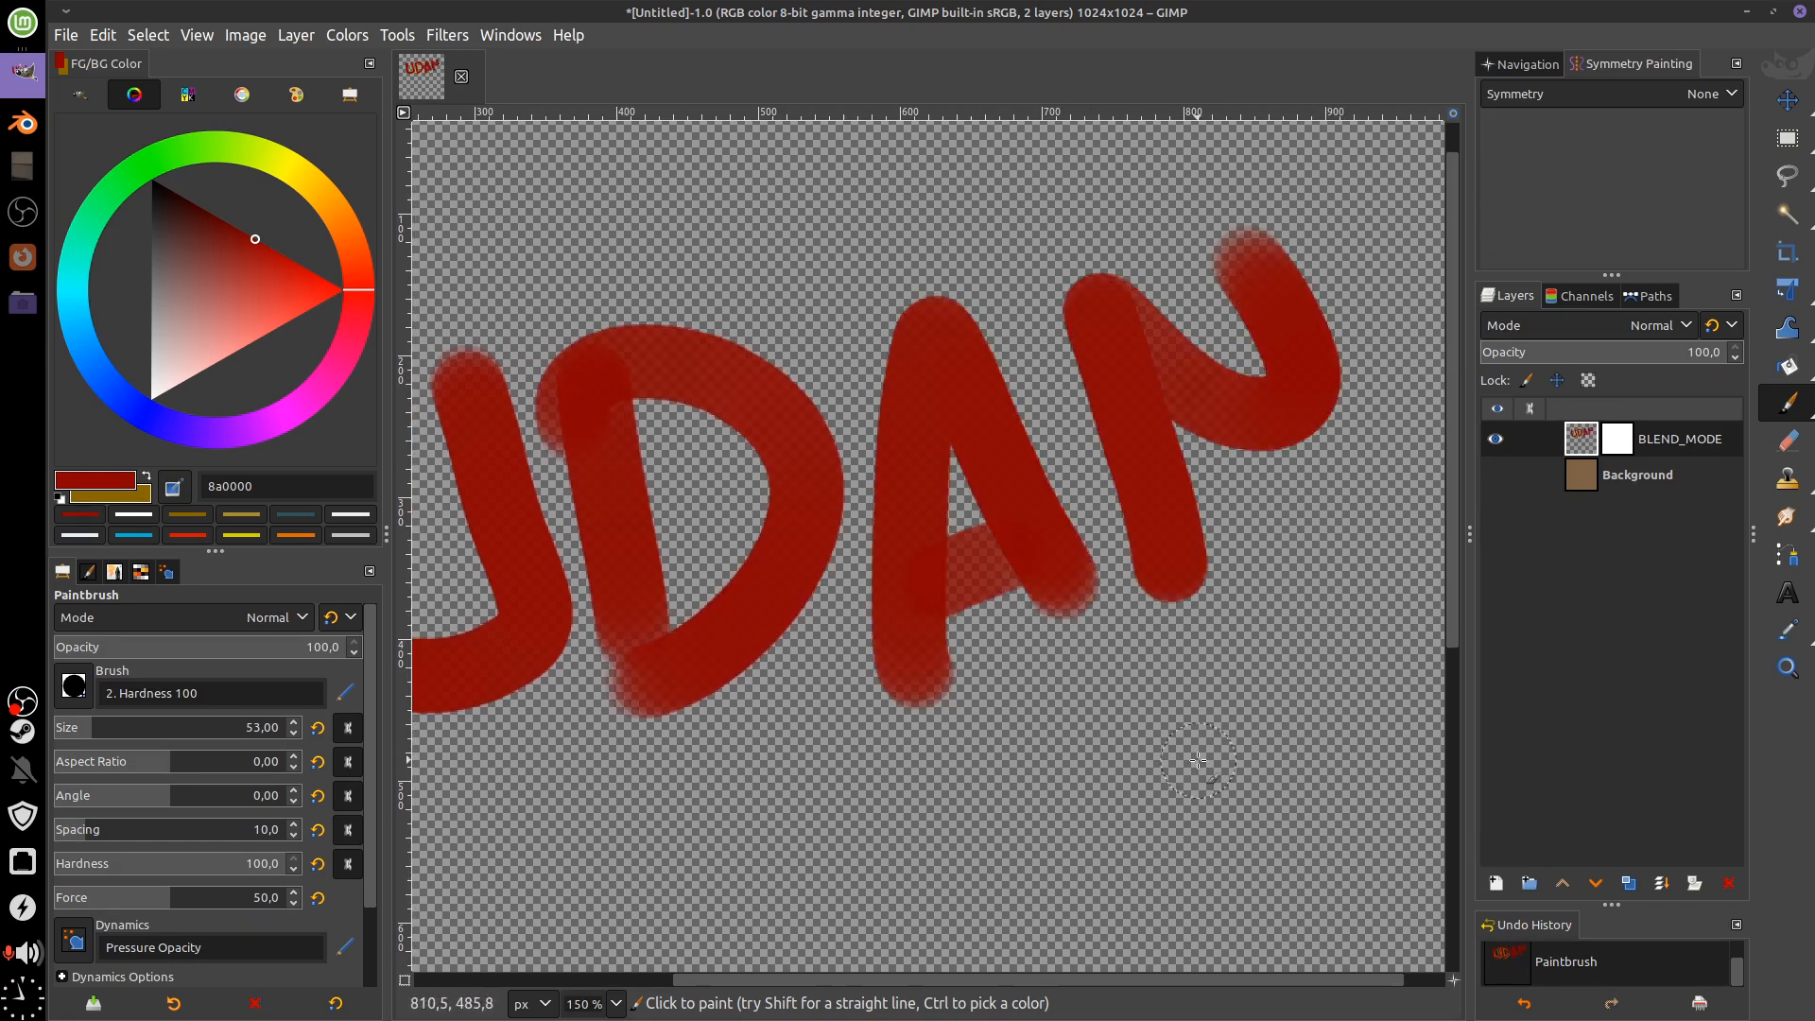
Make the Background layer visible and set the BLEND_MODE layer's composite mode to Auto
left_click(1496, 474)
left_click_drag(1257, 680, 1291, 686)
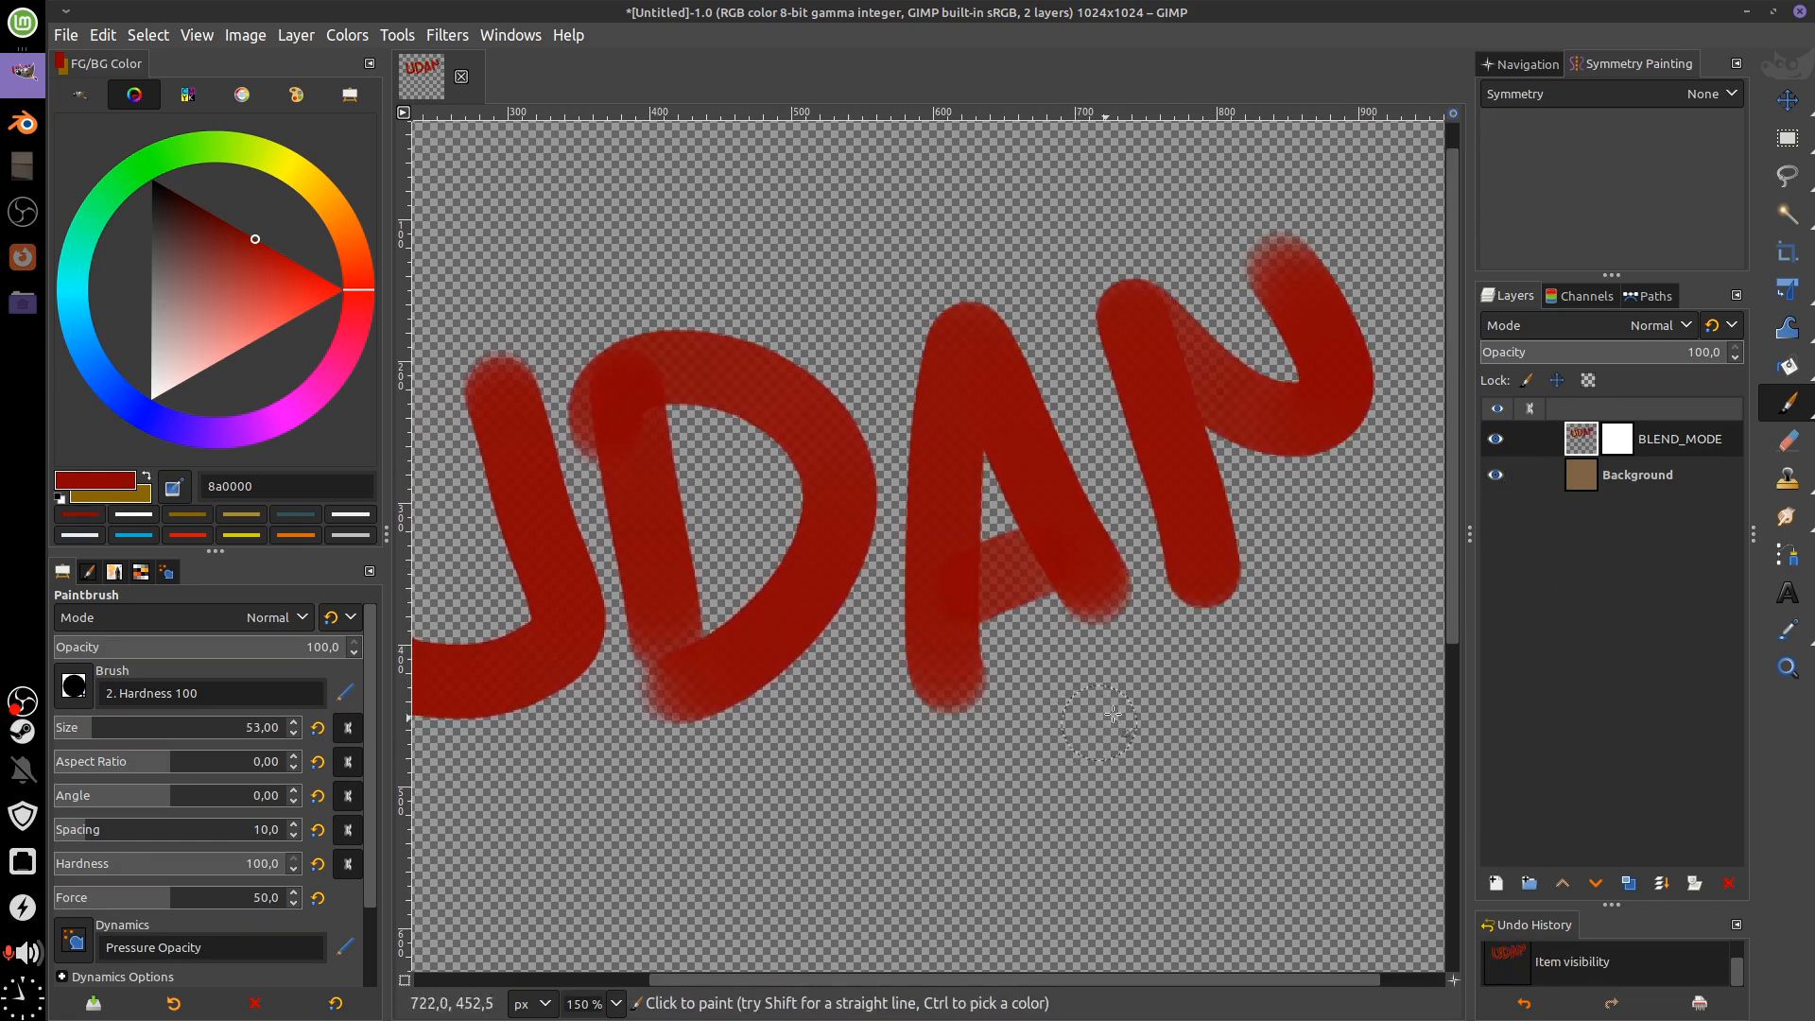
double_click(1591, 444)
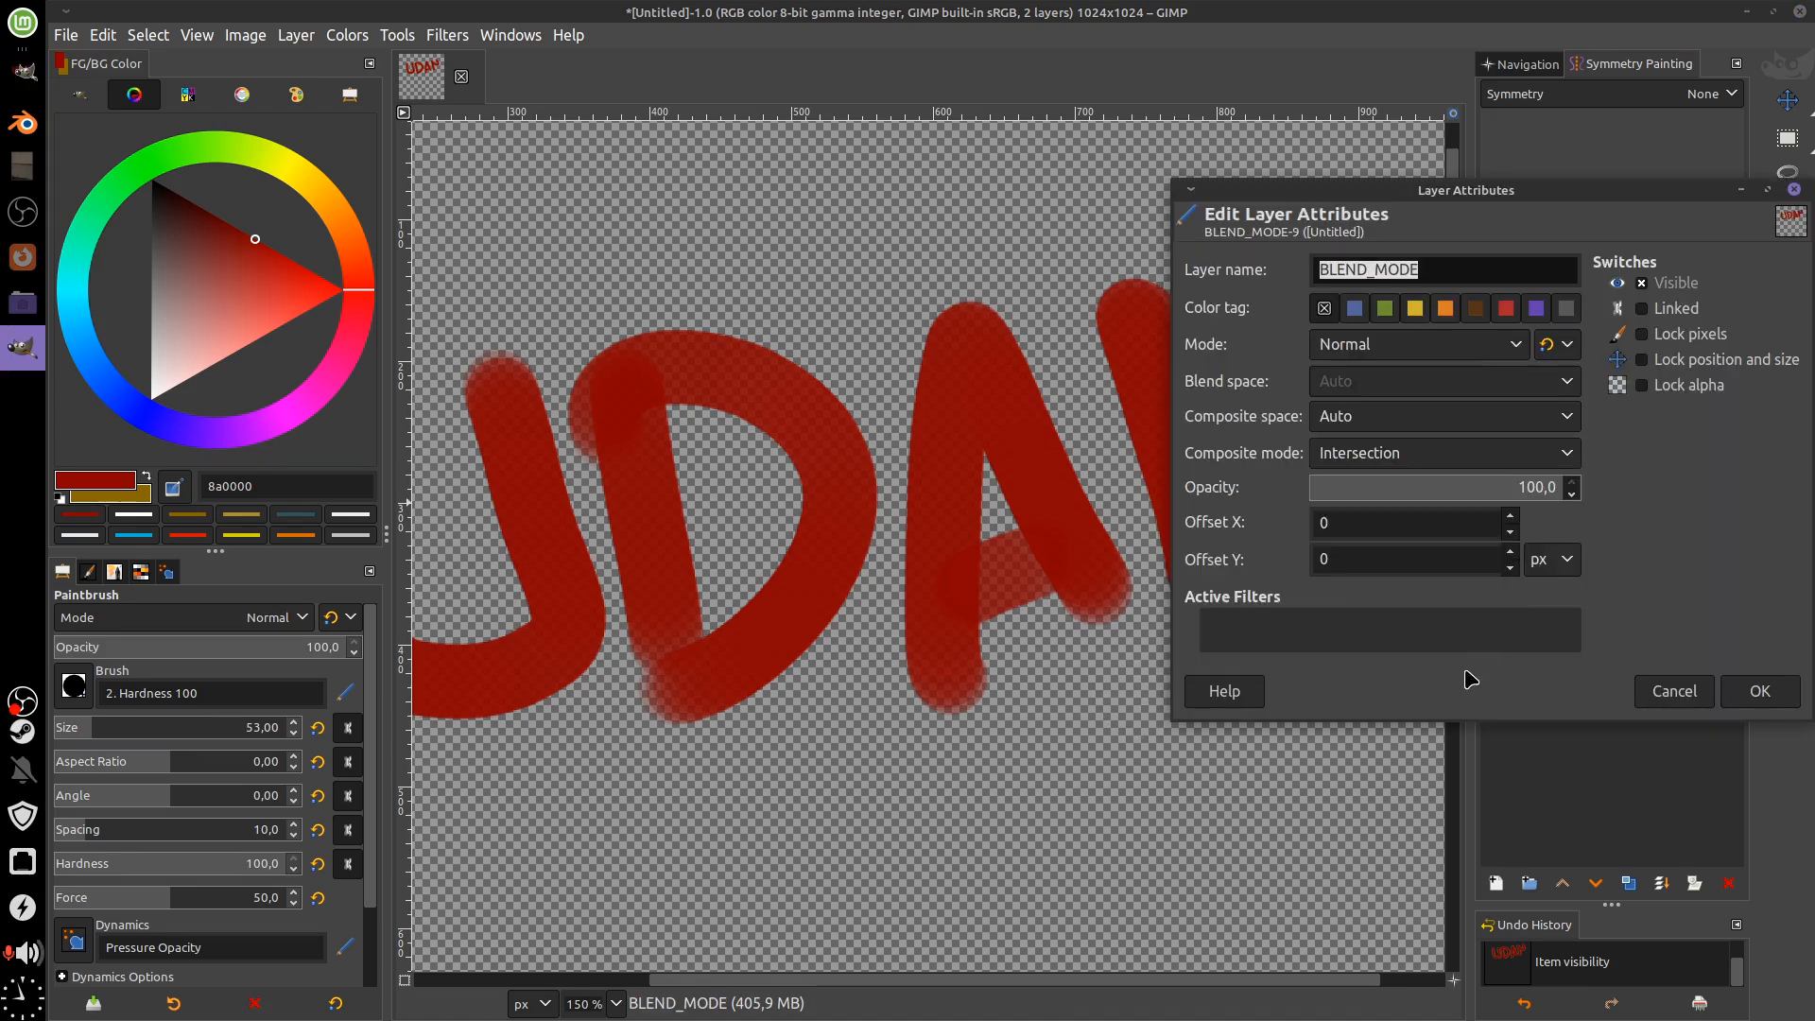
left_click(1444, 454)
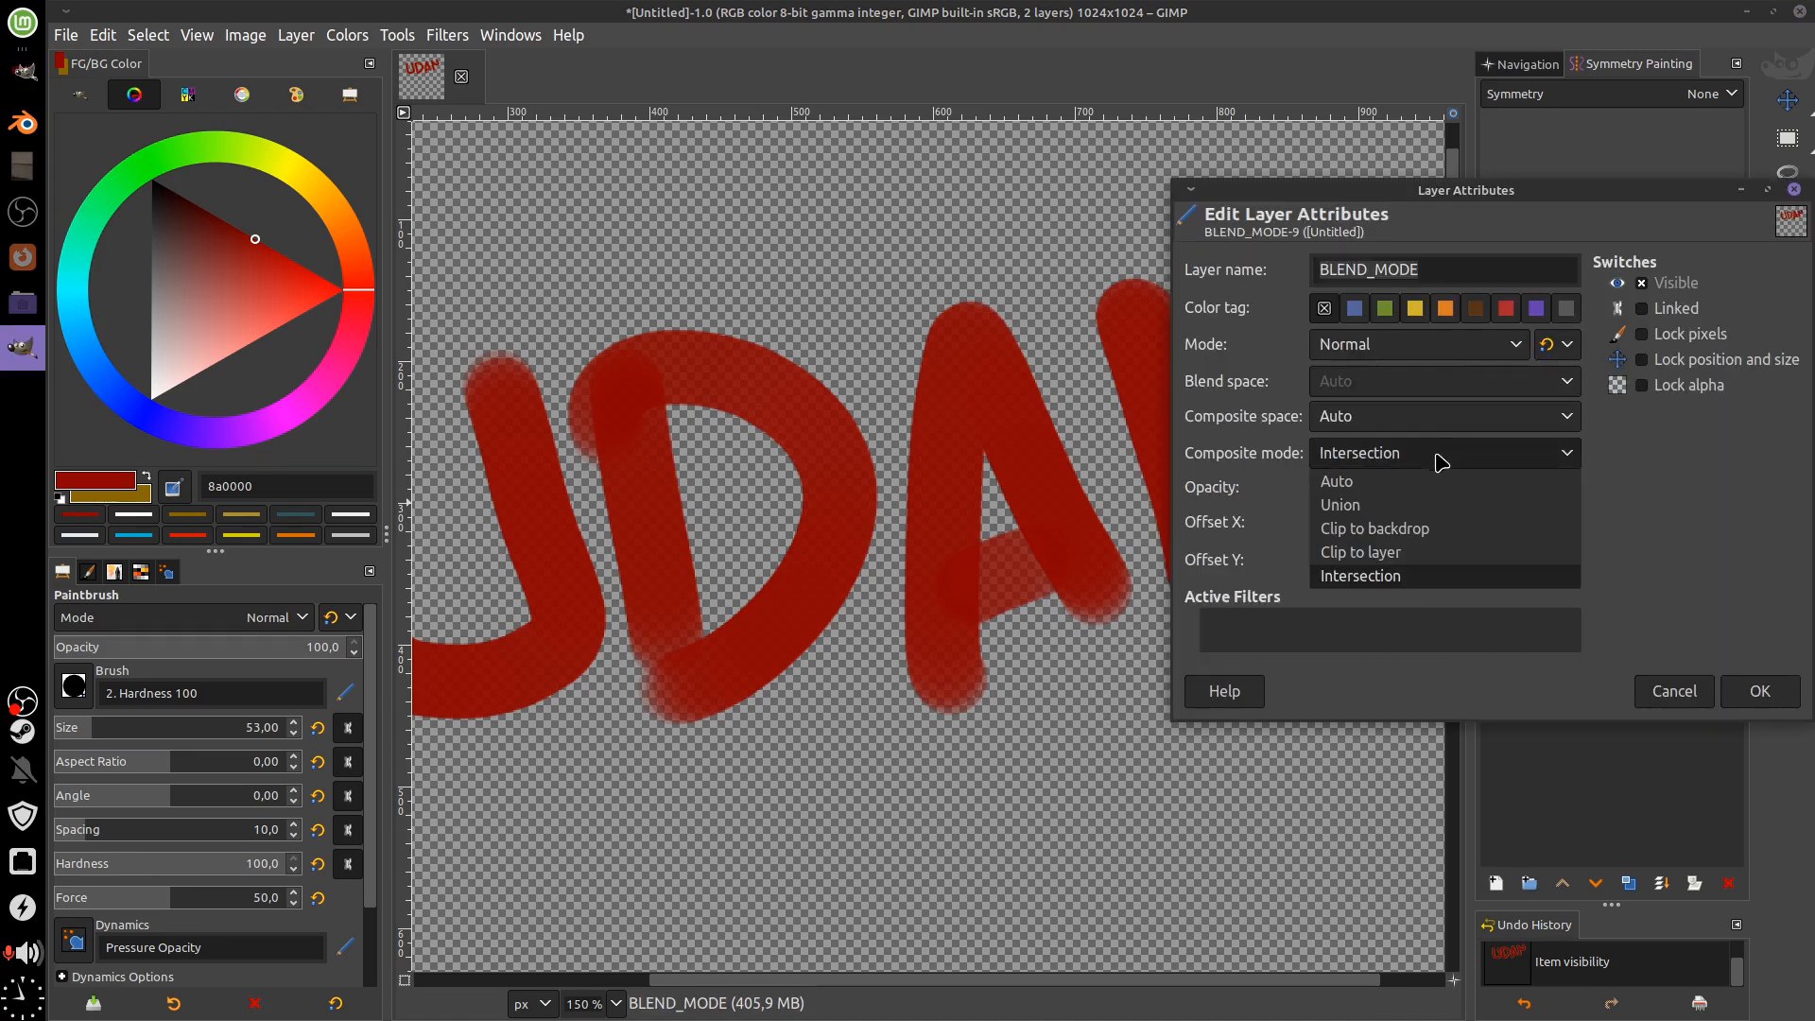
left_click(1386, 507)
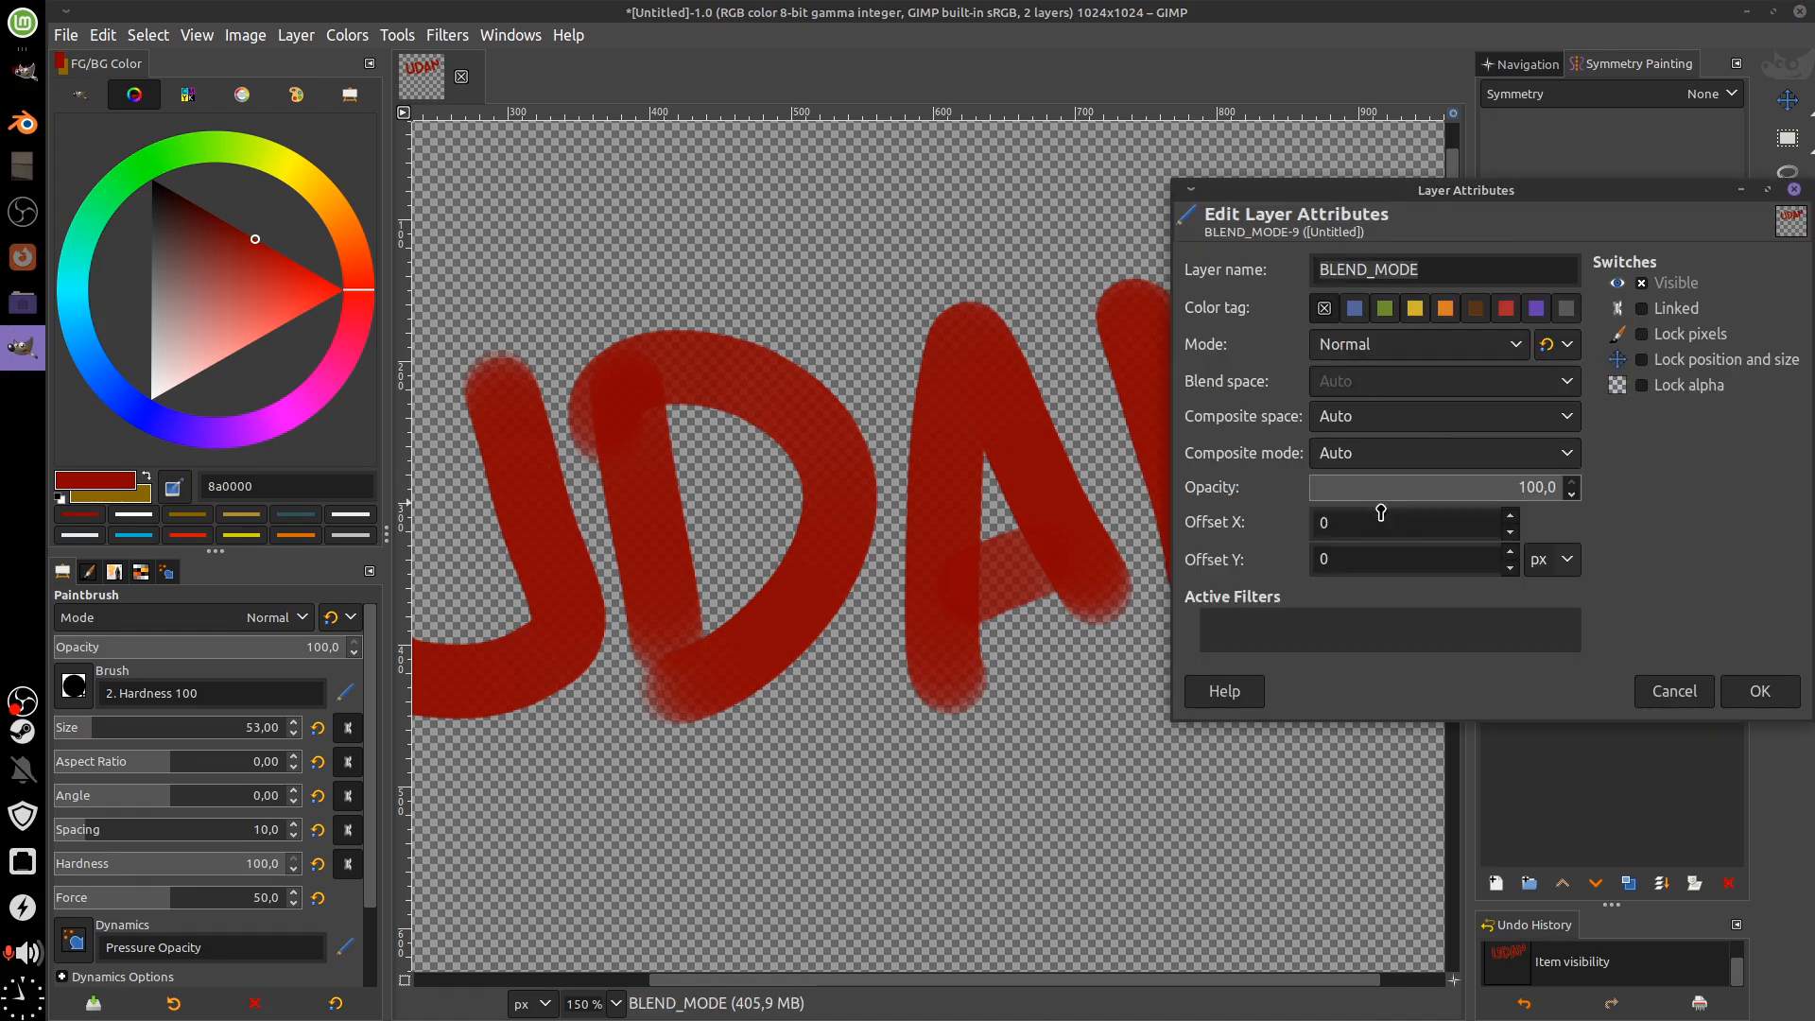
left_click(1760, 693)
Set the foreground color to 4c4c4c and paint diagonal strokes on the BLEND_MODE layer mask over all the red letters
scroll(1349, 668, "up", 1)
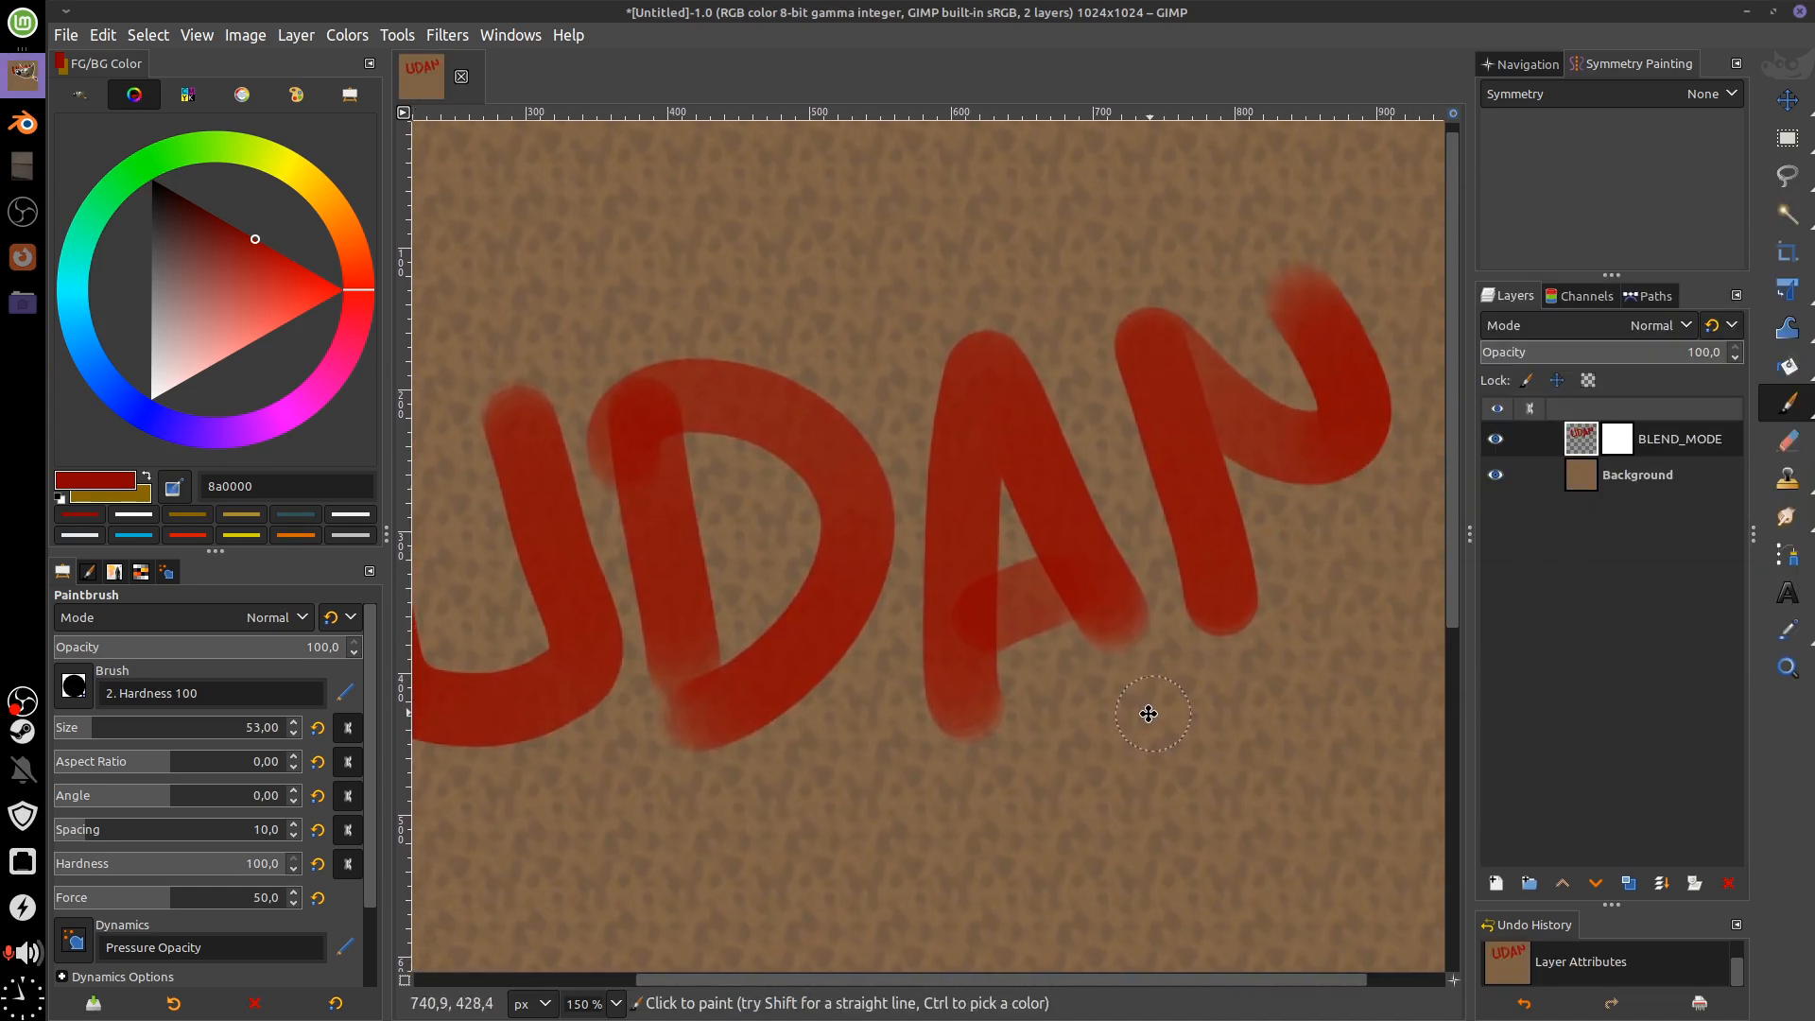
left_click_drag(1149, 714, 1125, 719)
left_click_drag(1031, 679, 1223, 638)
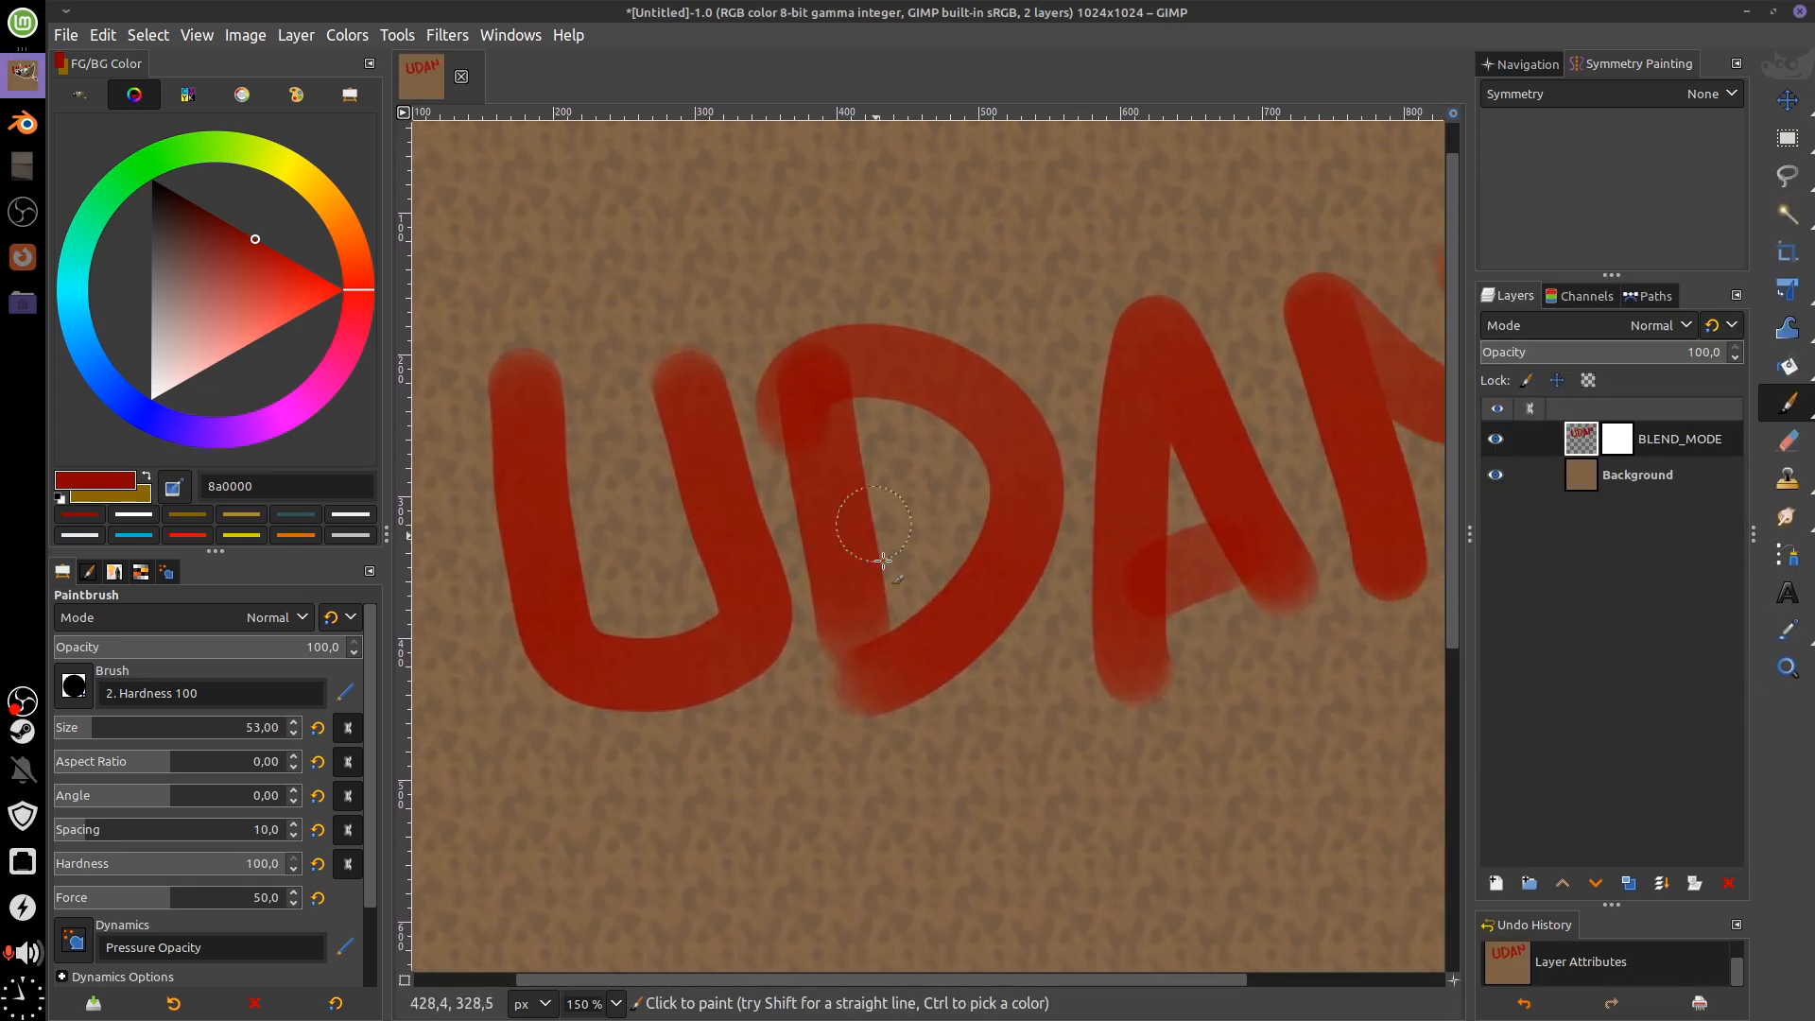
left_click_drag(1213, 754, 1041, 766)
left_click(1627, 447)
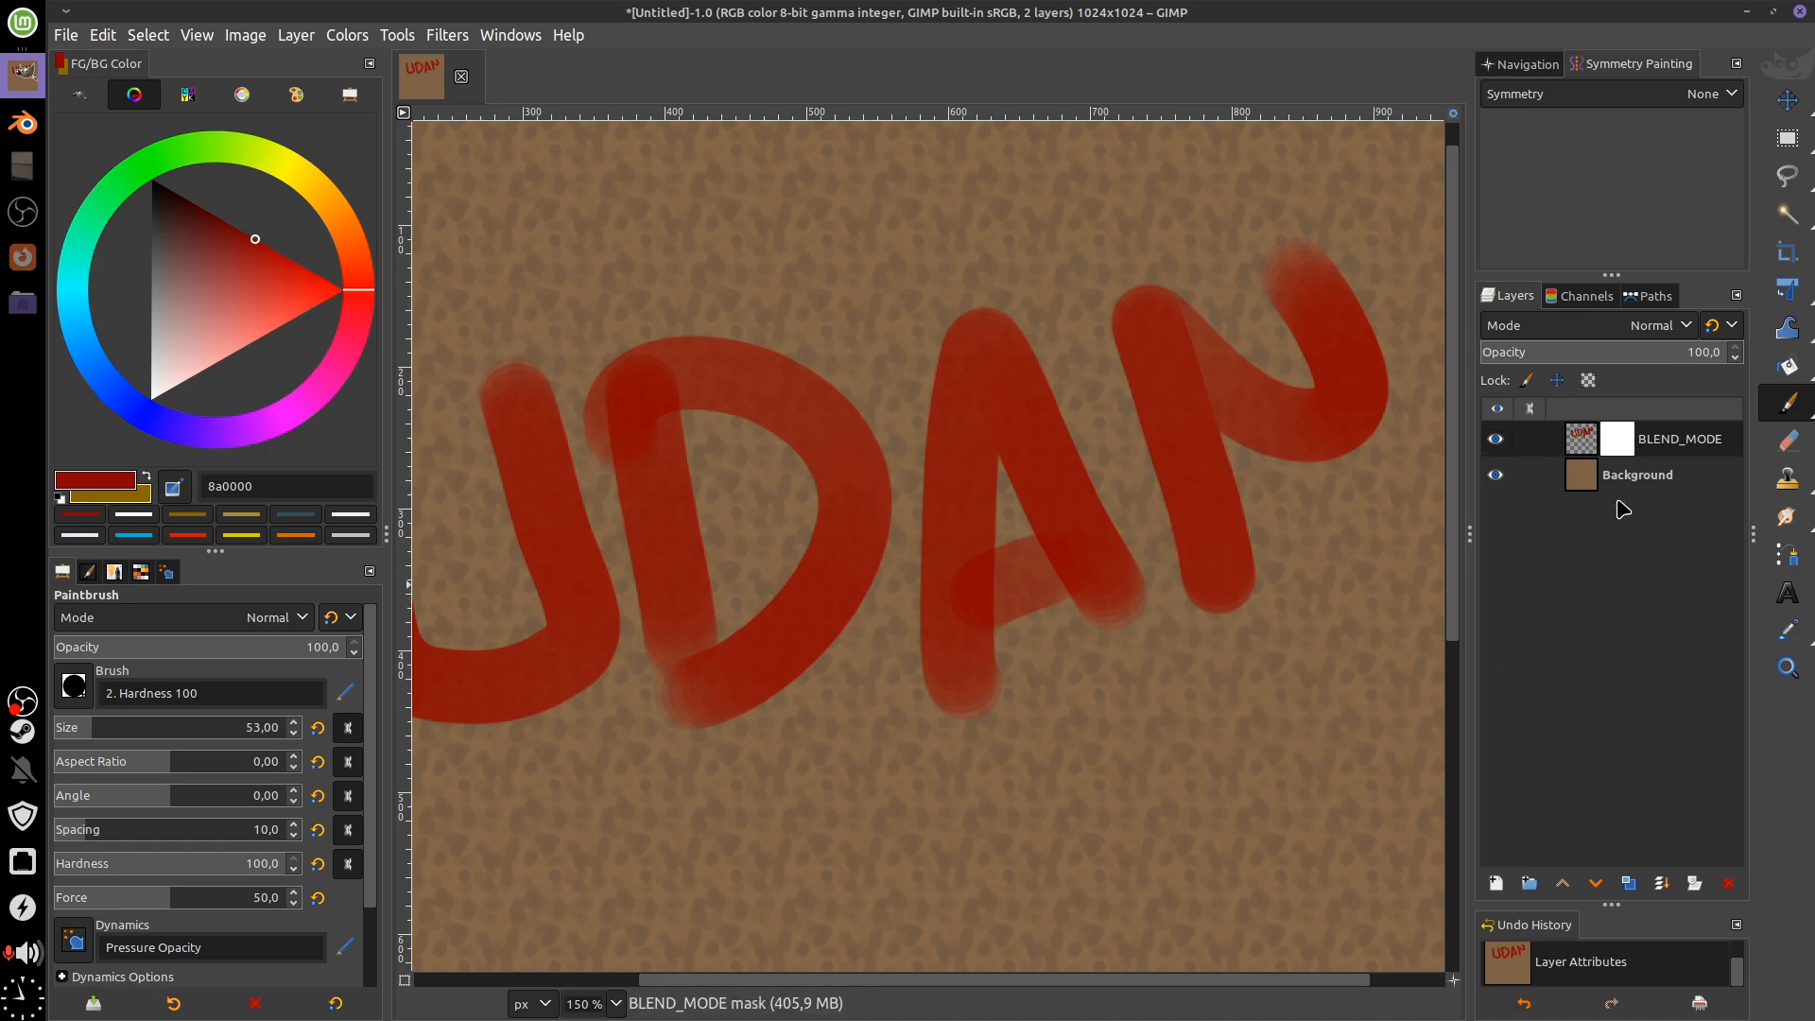
left_click(159, 234)
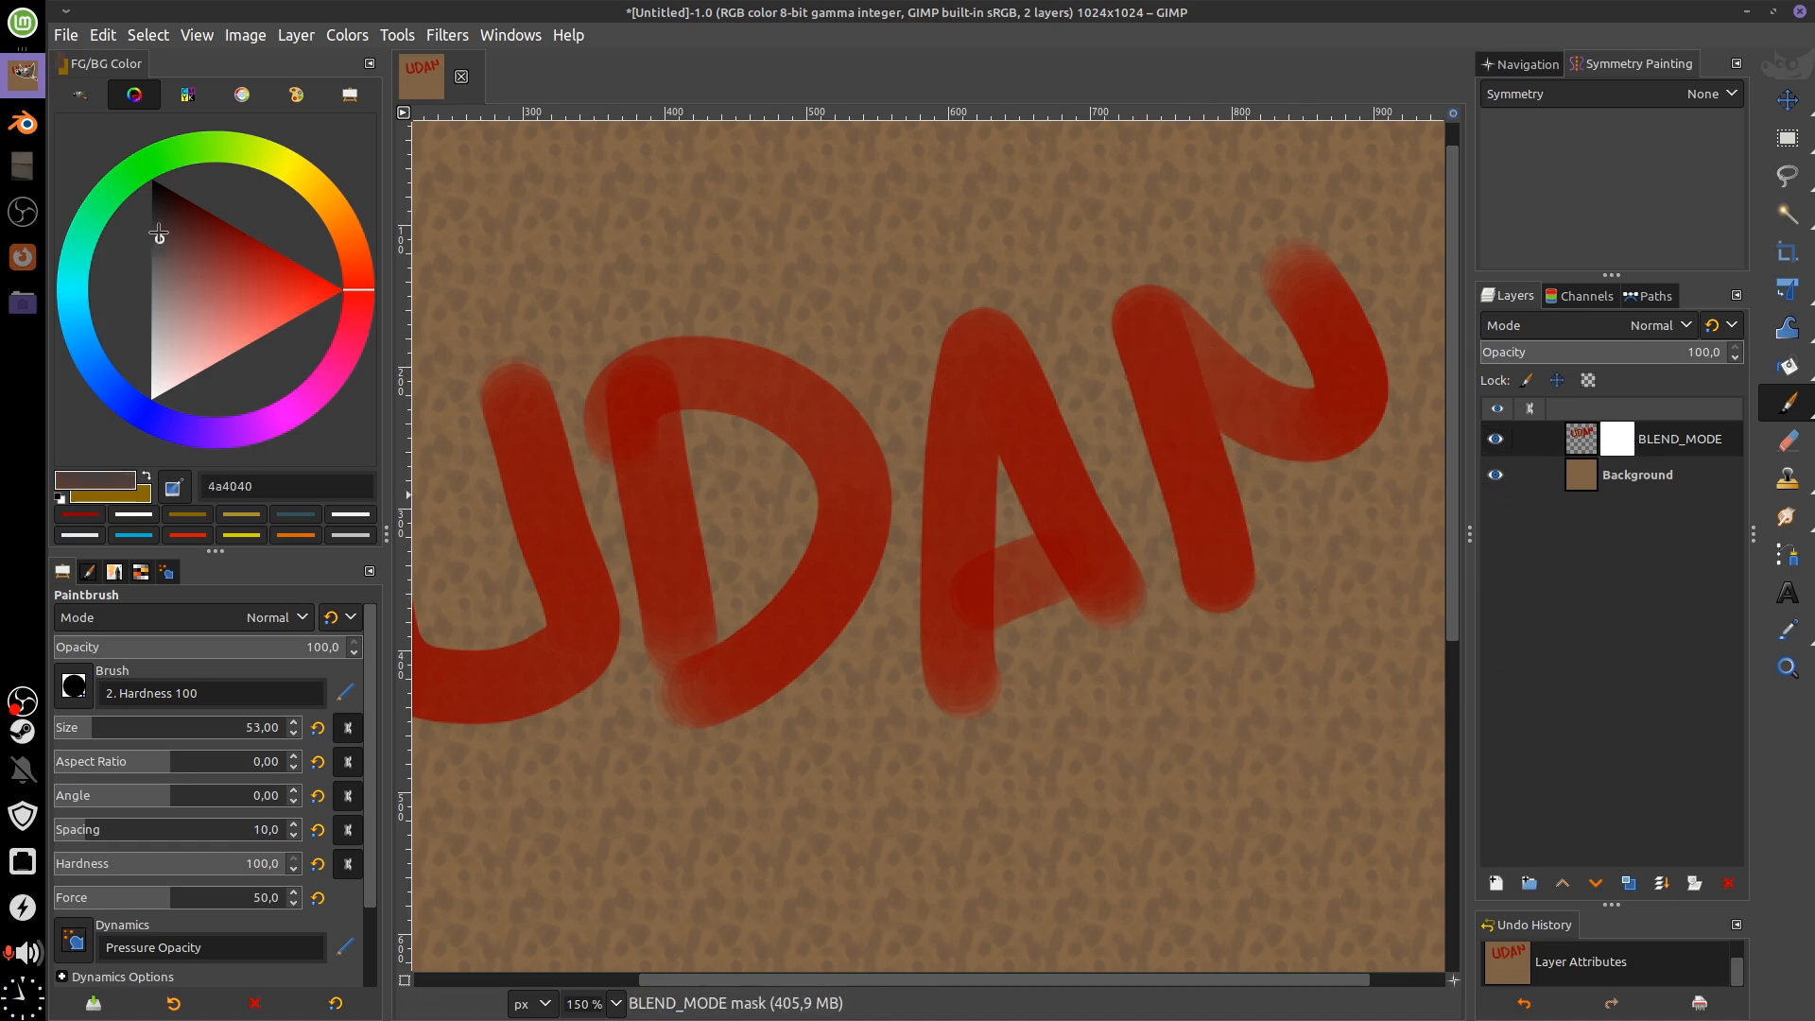
left_click(152, 245)
left_click_drag(1229, 336, 1170, 420)
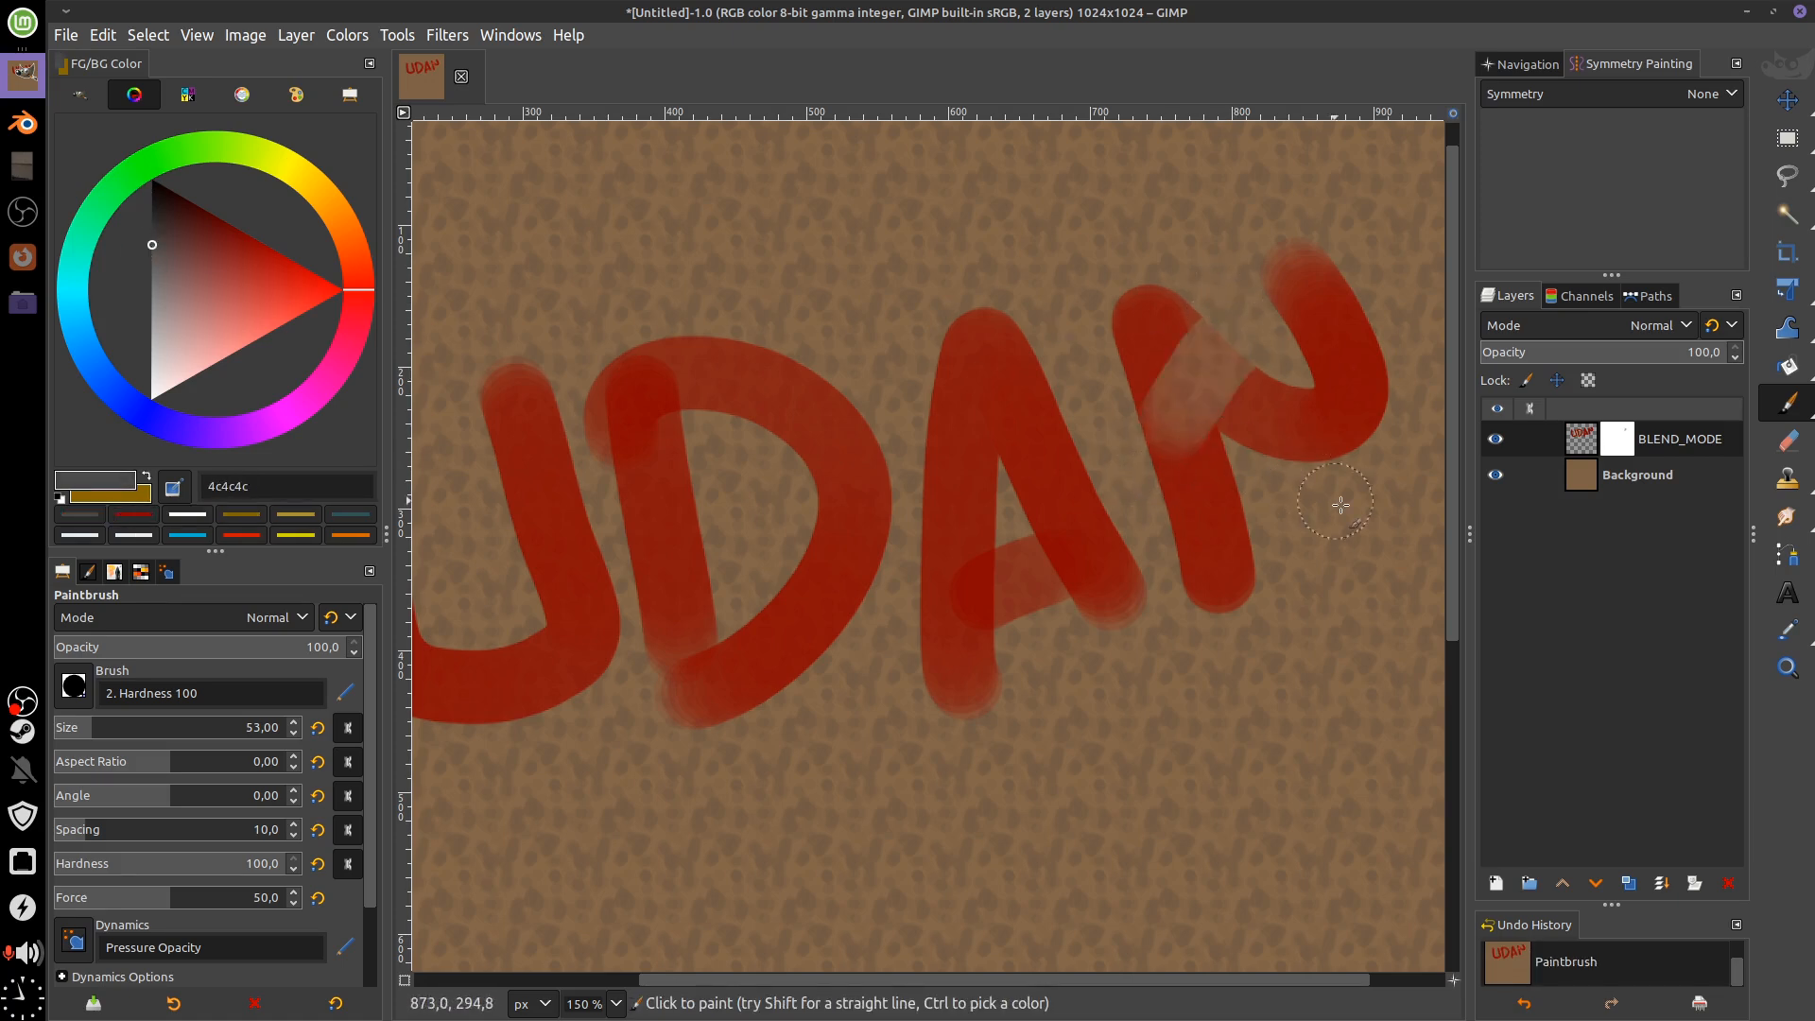
mouse_move(1341, 506)
left_mouse_down()
mouse_move(1280, 445)
mouse_move(1368, 277)
mouse_move(1330, 247)
mouse_move(1091, 403)
mouse_move(952, 431)
mouse_move(930, 414)
mouse_move(1016, 499)
mouse_move(1085, 493)
mouse_move(1000, 570)
mouse_move(799, 531)
mouse_move(796, 486)
mouse_move(700, 467)
left_mouse_up()
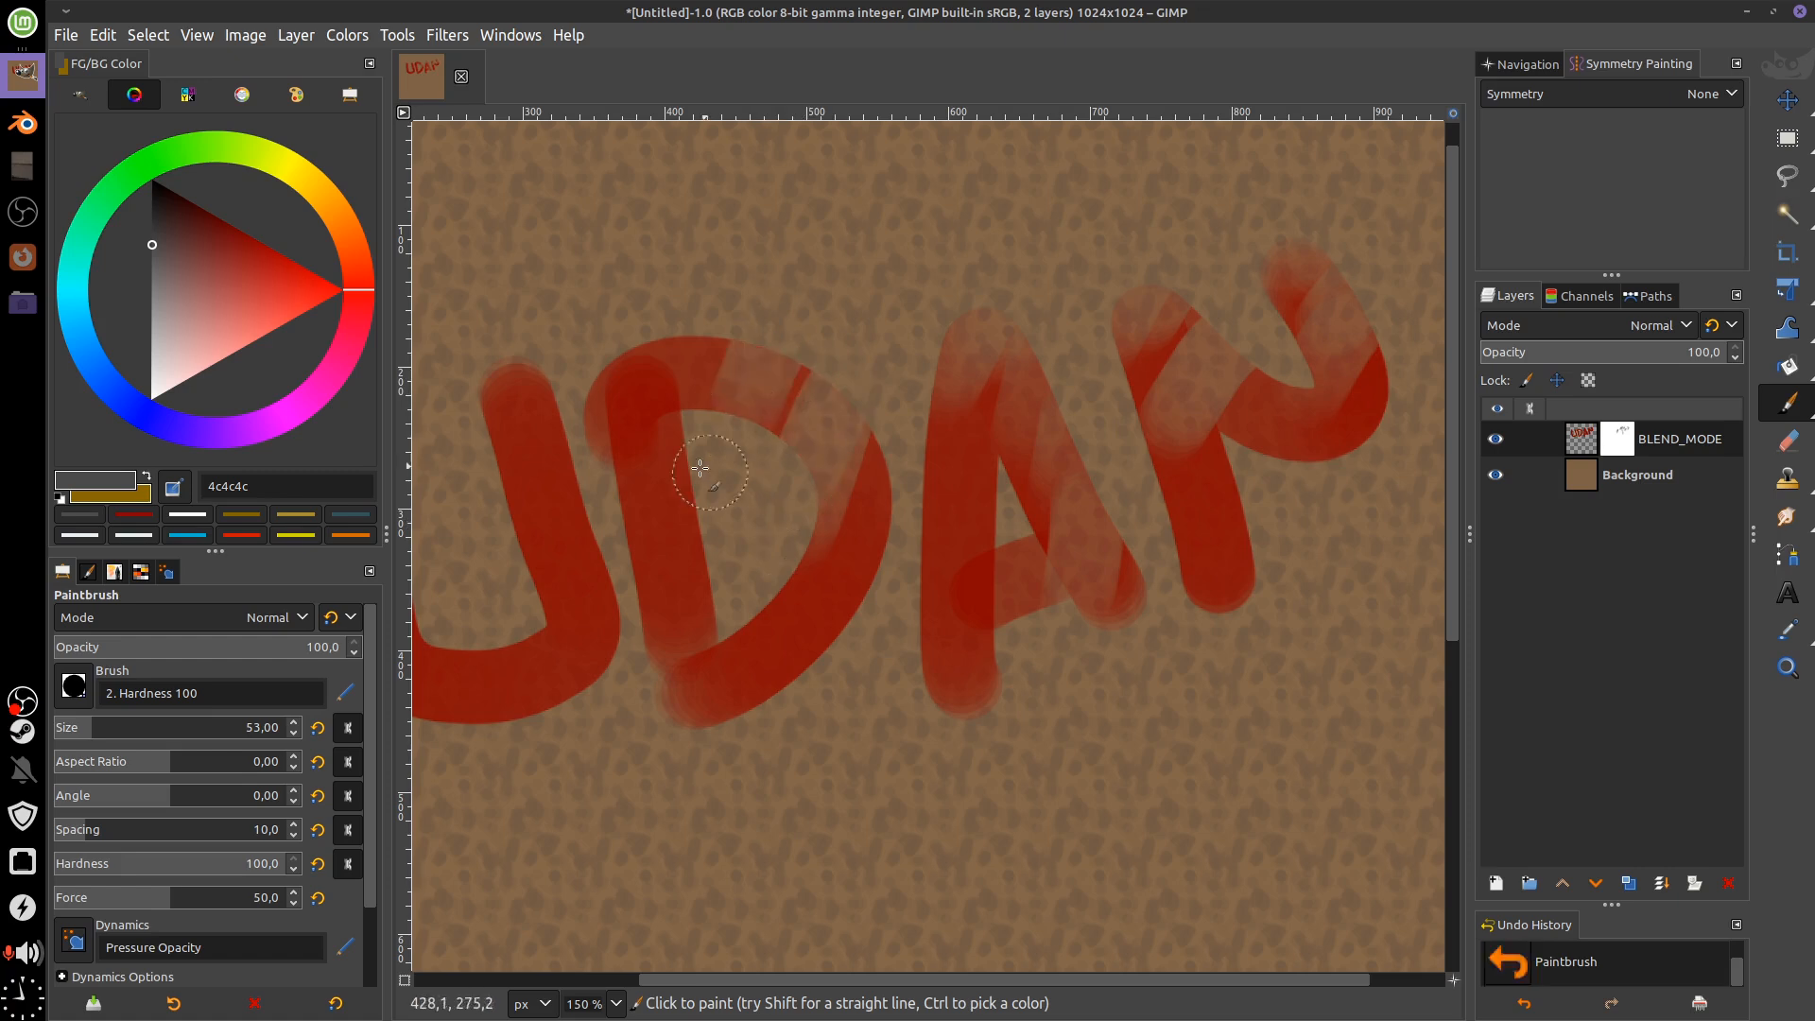
left_click_drag(702, 358, 660, 416)
left_click_drag(798, 369, 783, 415)
left_click_drag(856, 463, 825, 624)
left_click_drag(813, 595, 1029, 545)
mouse_move(777, 317)
left_mouse_down()
mouse_move(740, 395)
mouse_move(799, 648)
left_mouse_up()
mouse_move(572, 331)
left_mouse_down()
mouse_move(611, 630)
mouse_move(661, 647)
left_mouse_up()
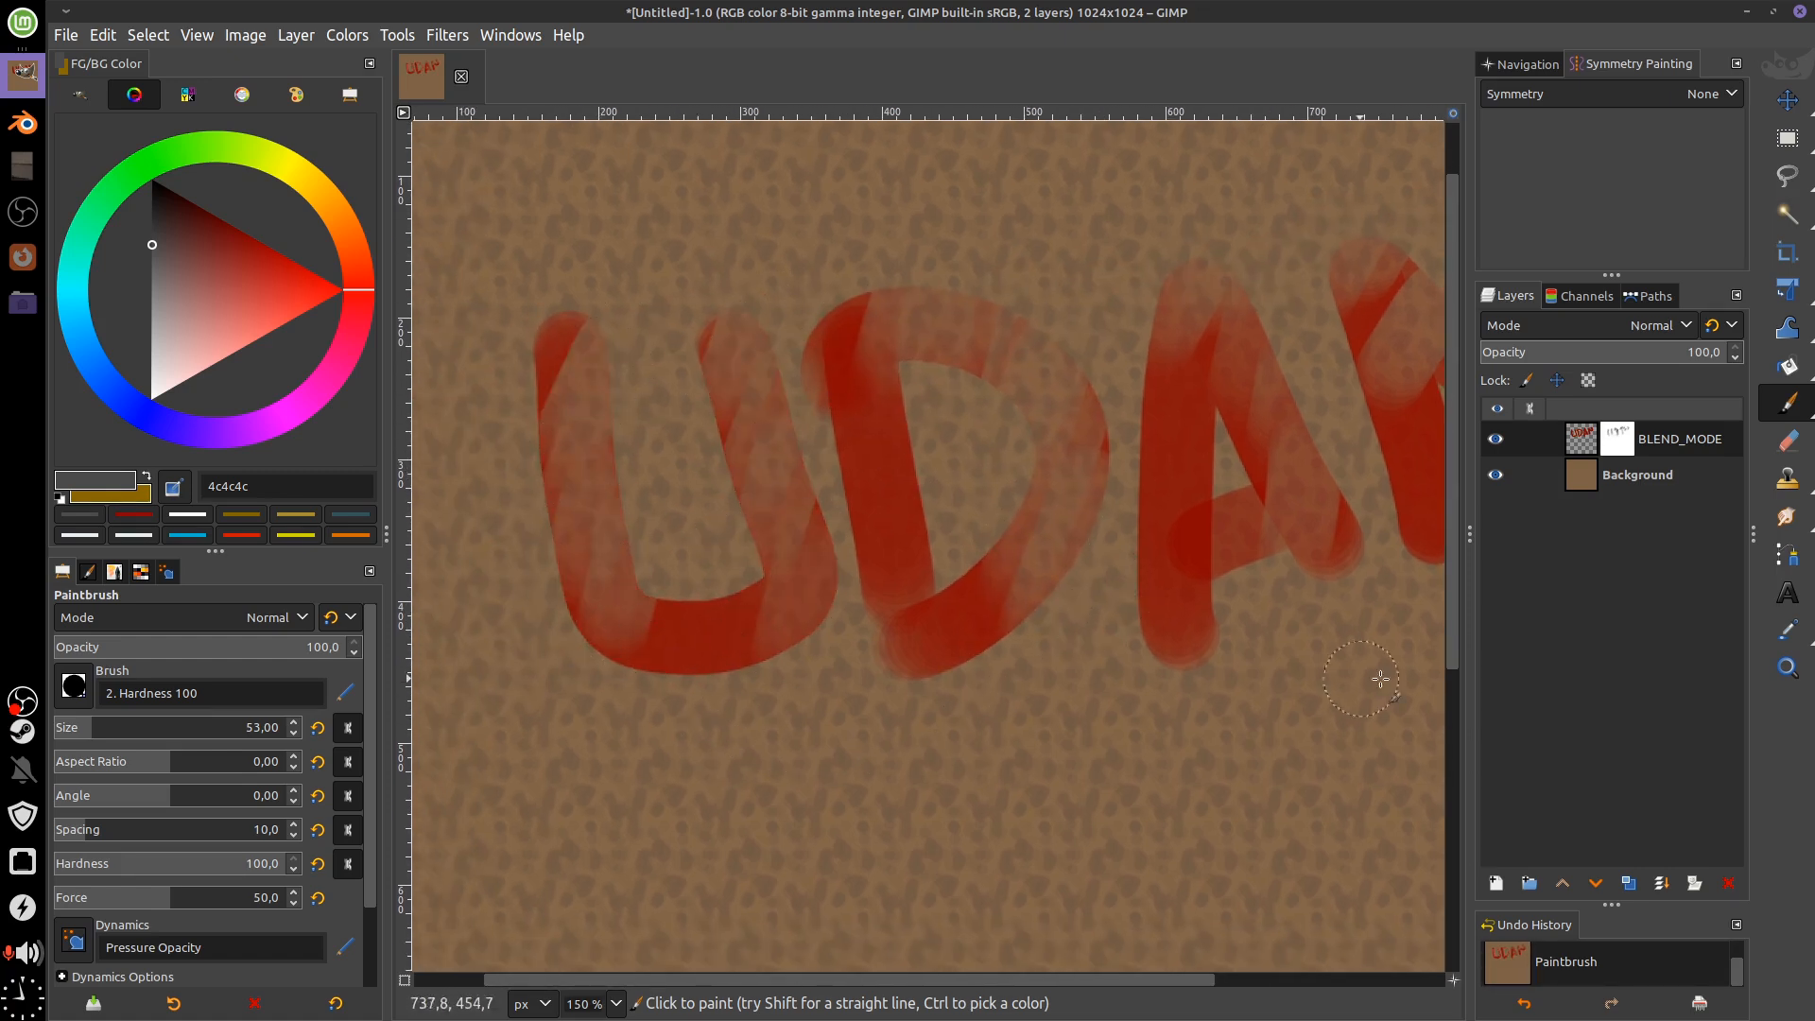
Turn the BLEND_MODE layer mask off and on again to compare the red letters with and without it
right_click(1622, 447)
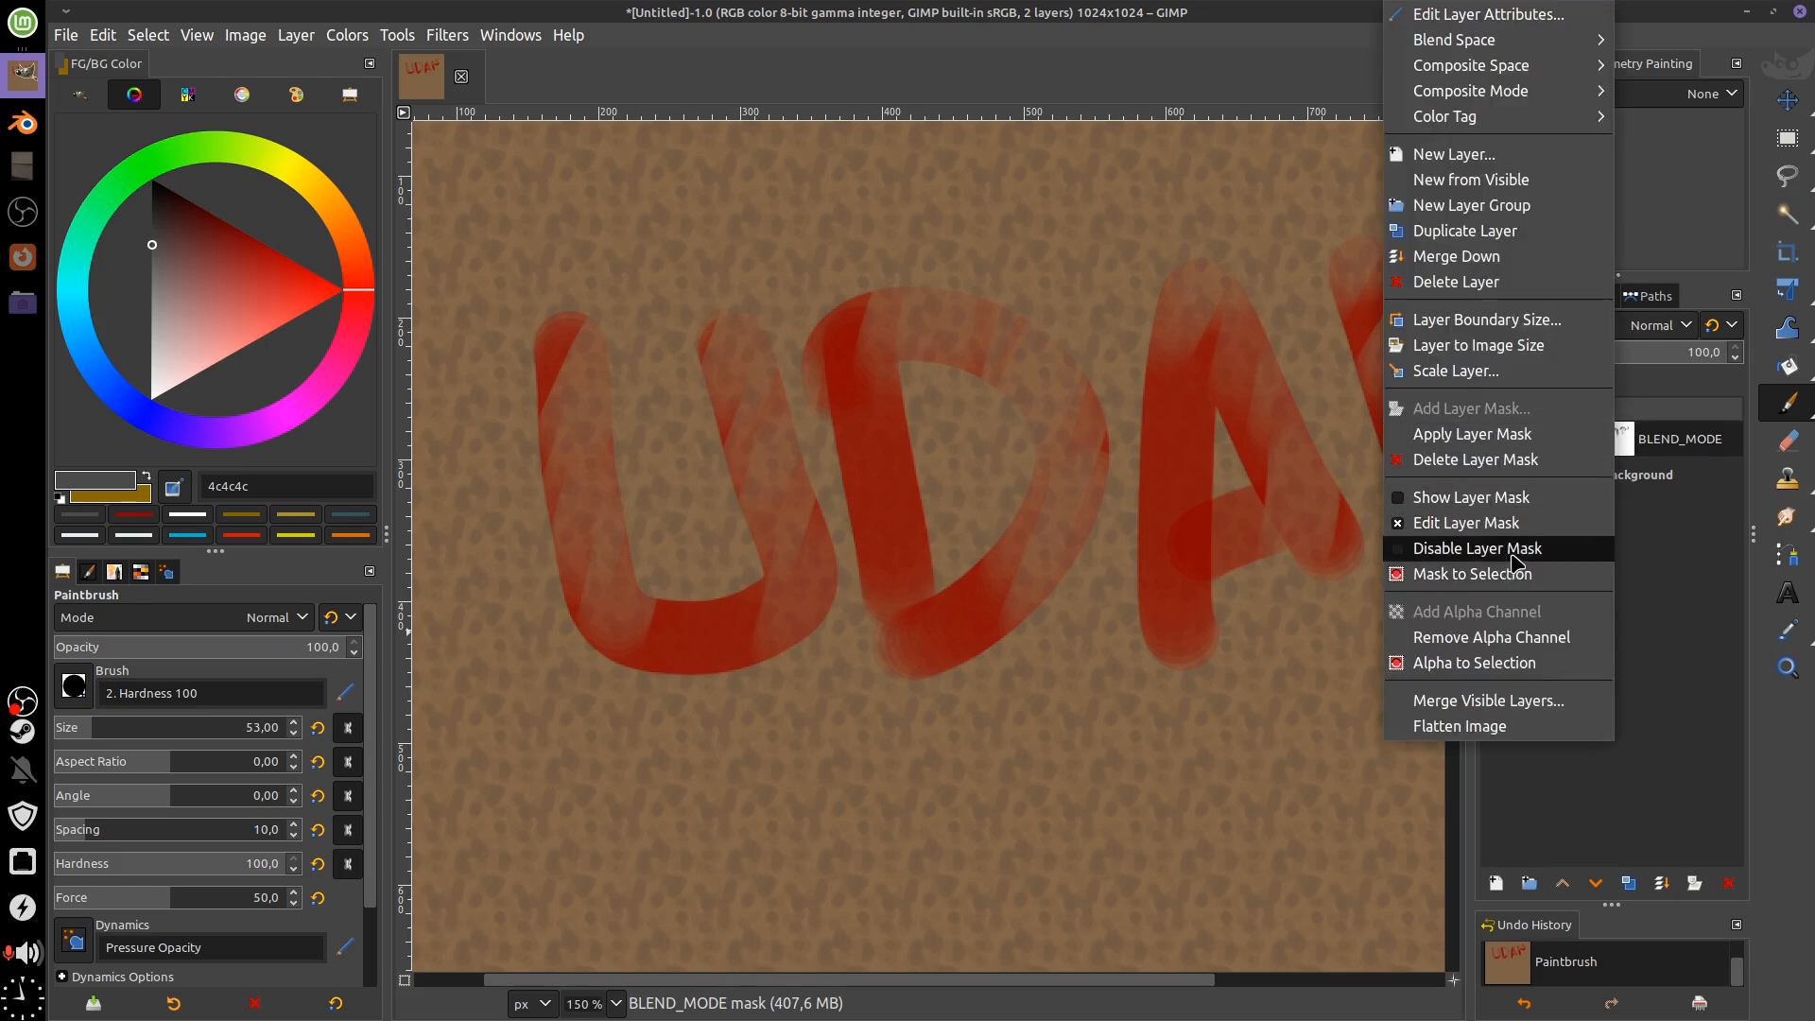
left_click(1516, 558)
right_click(1618, 450)
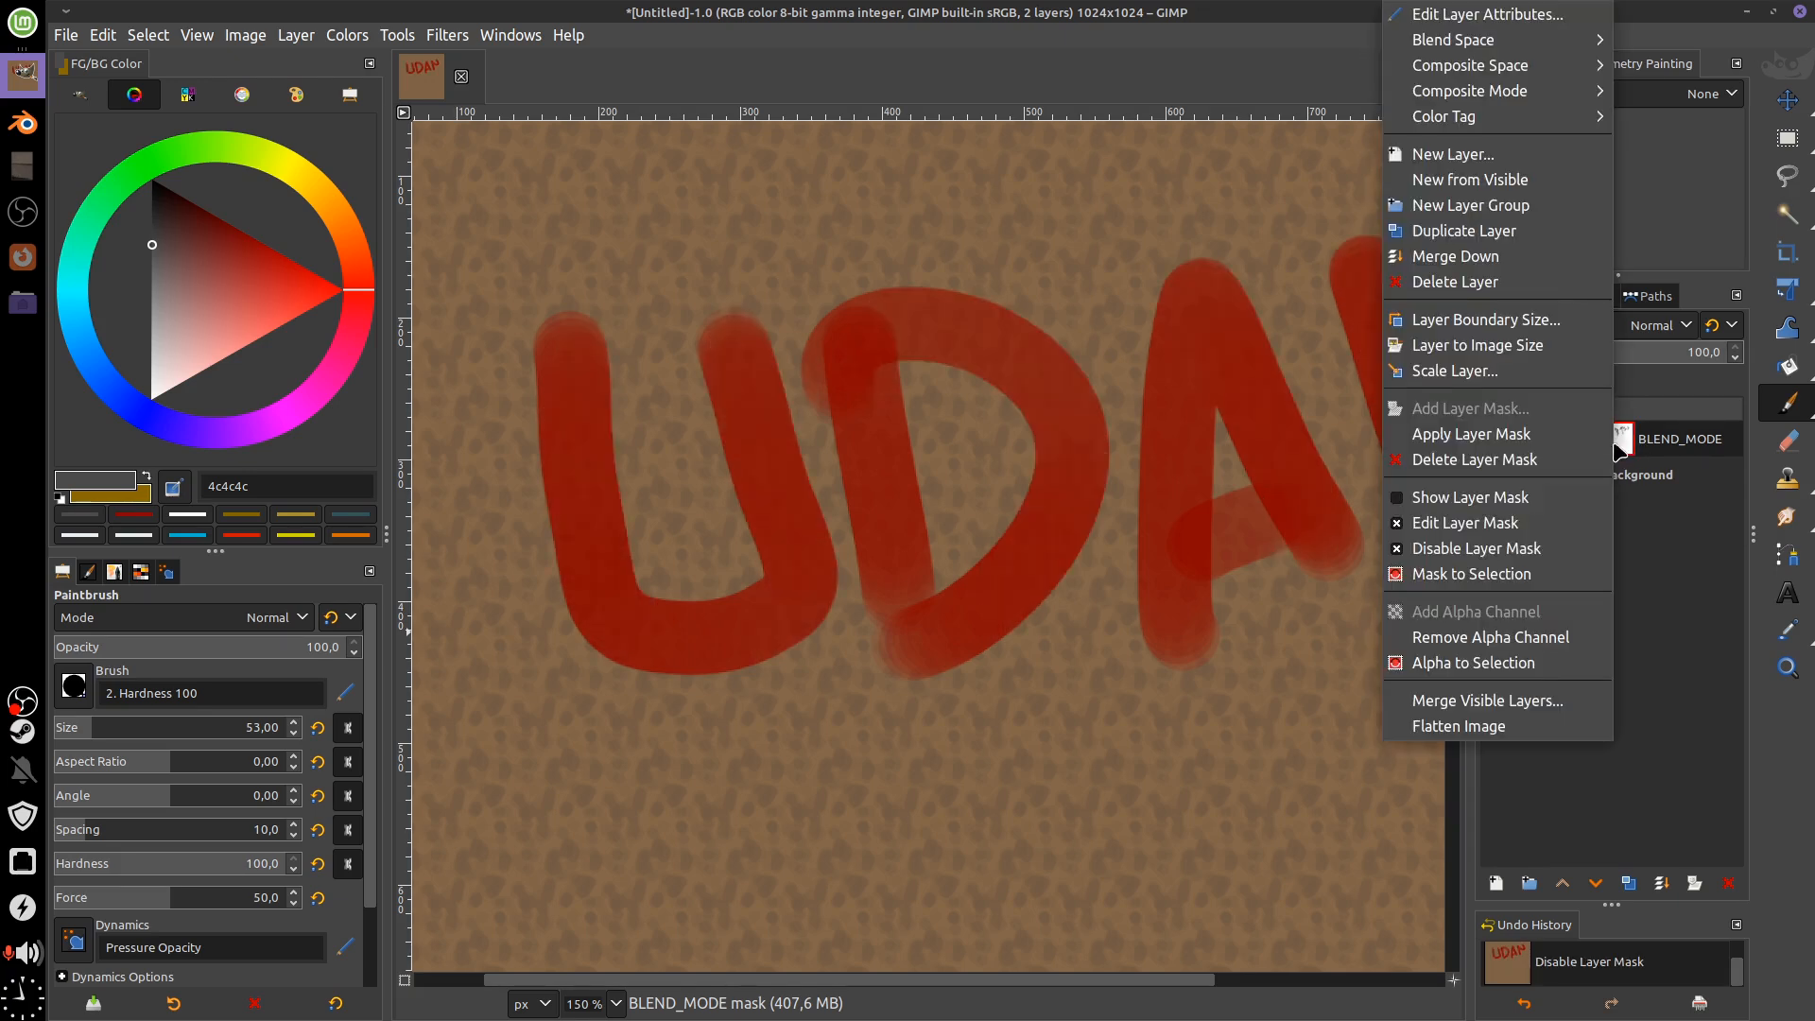
left_click(1524, 548)
Clear the BLEND_MODE layer mask, replacing its painted strokes with the background color
scroll(1134, 689, "right", 3)
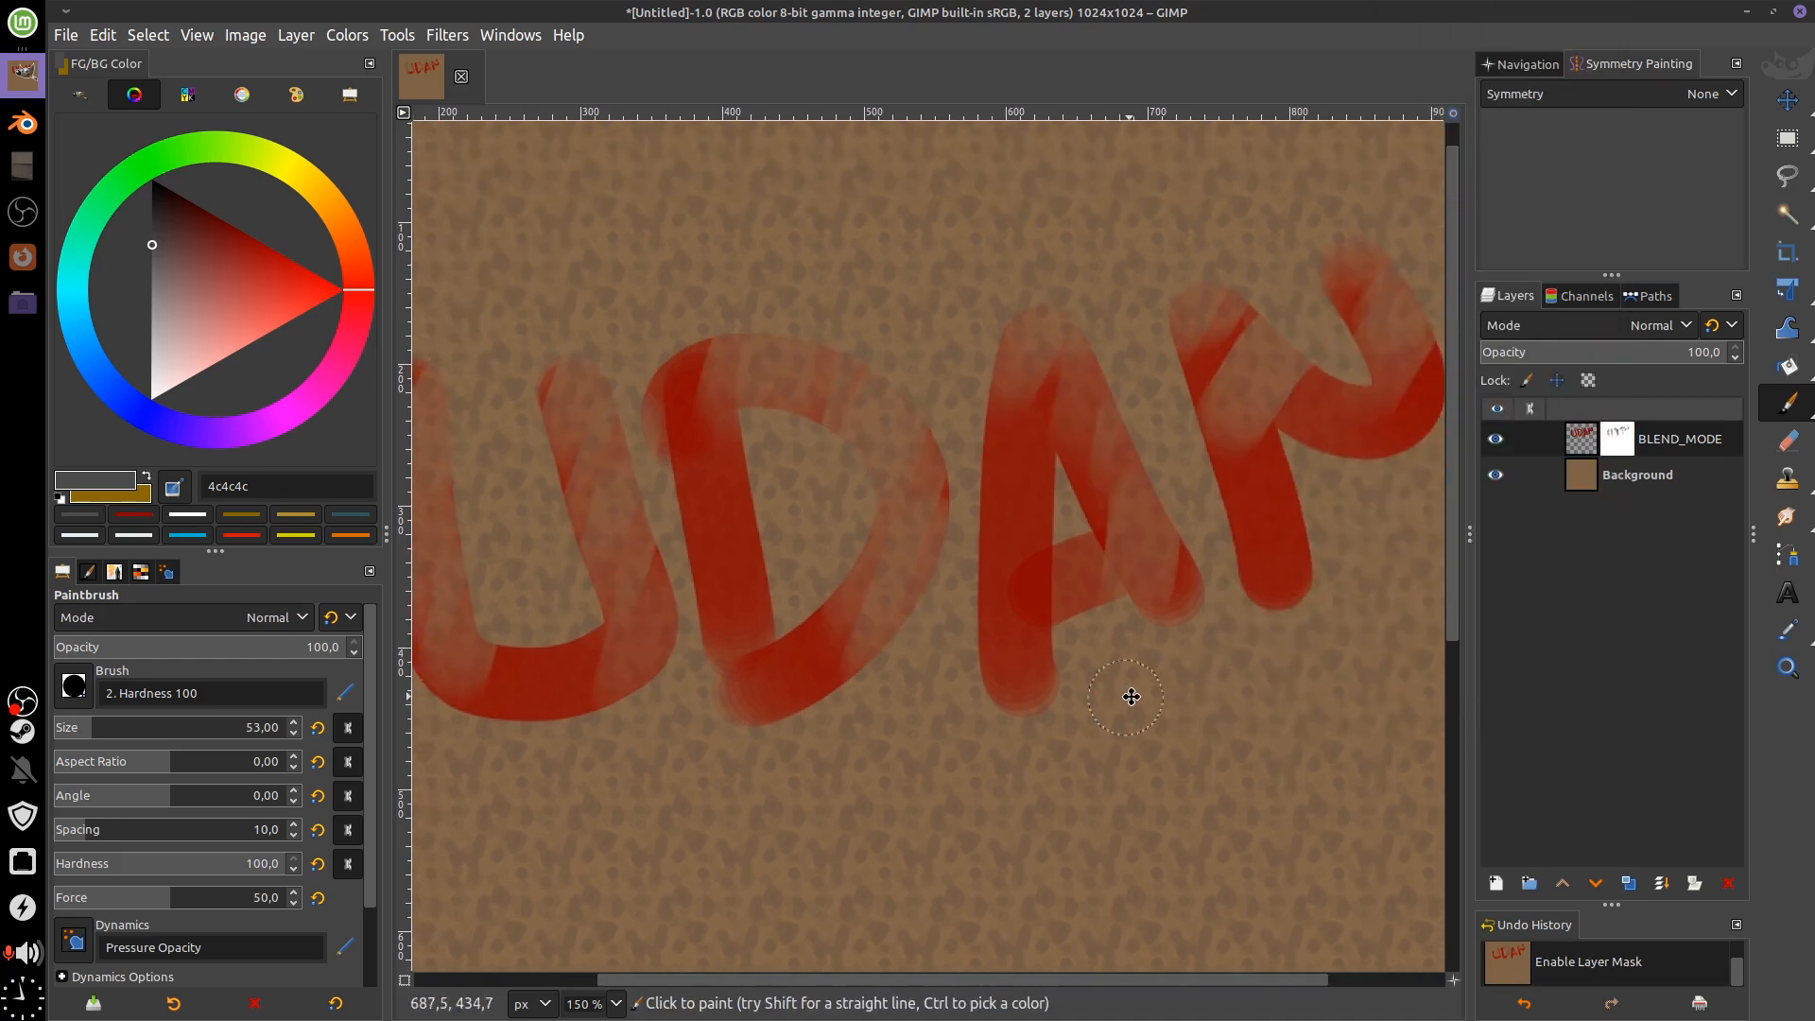
scroll(1229, 747, "right", 1)
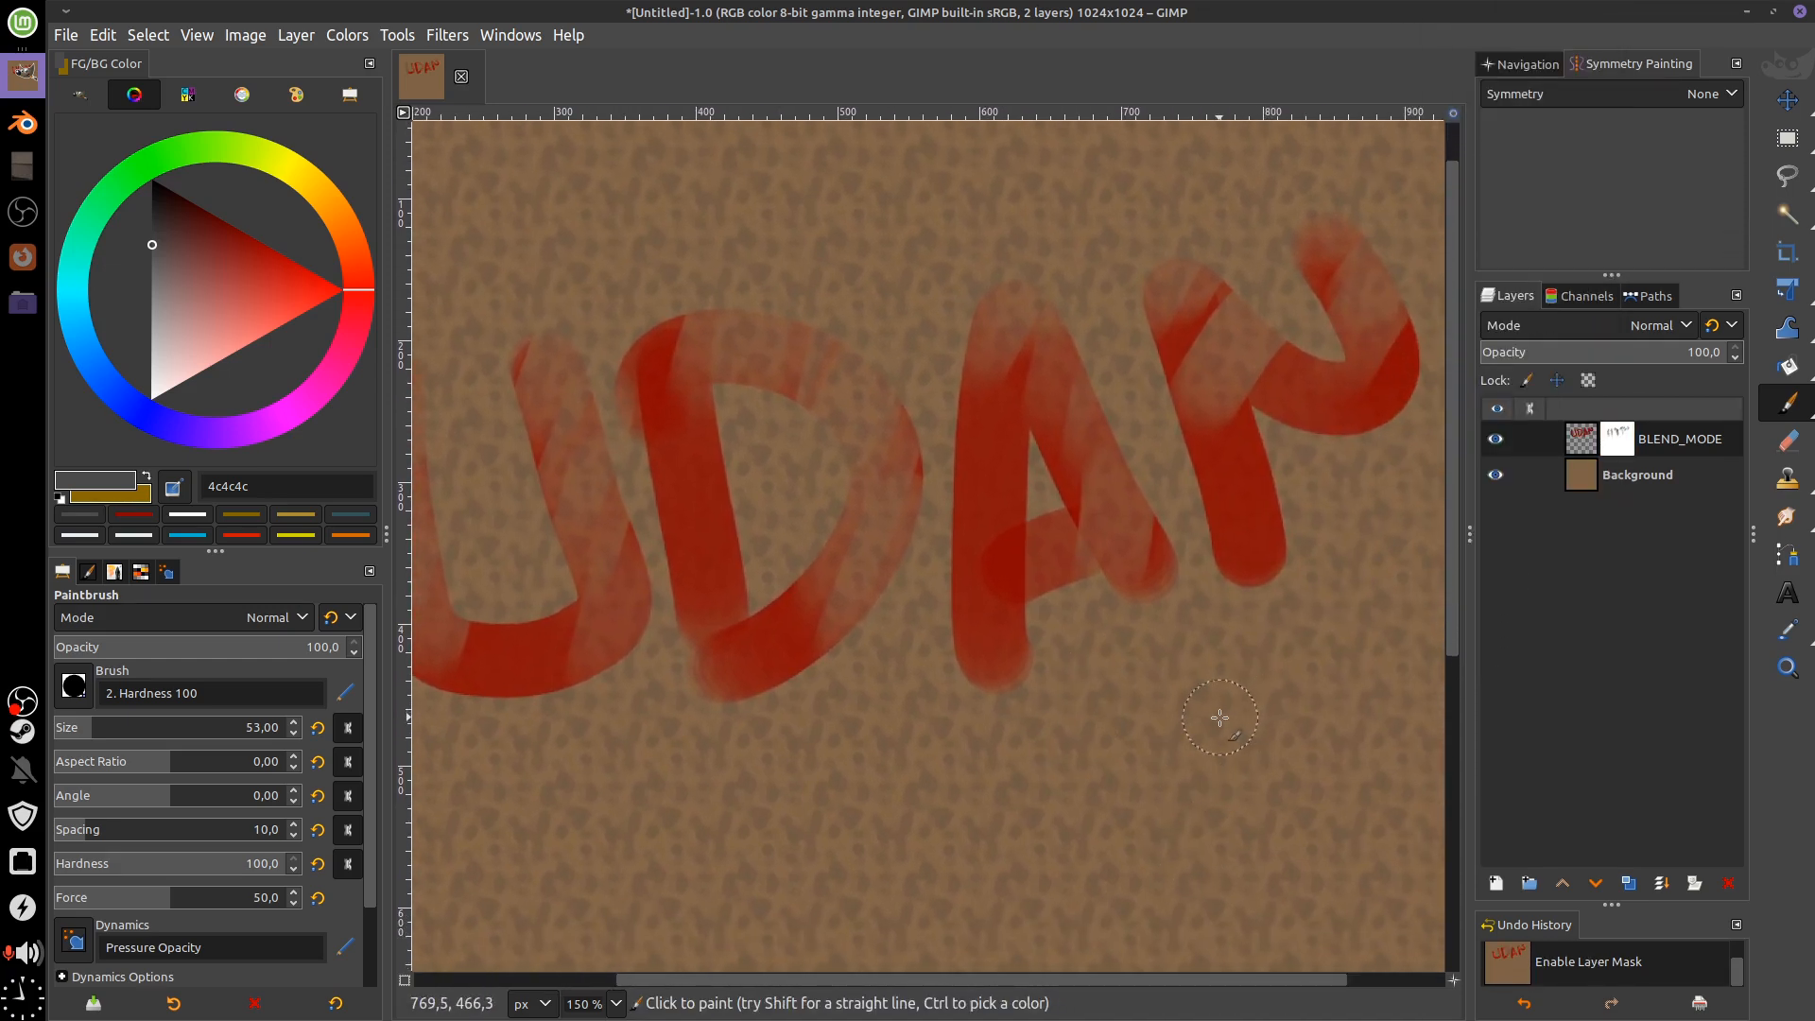
key("Delete")
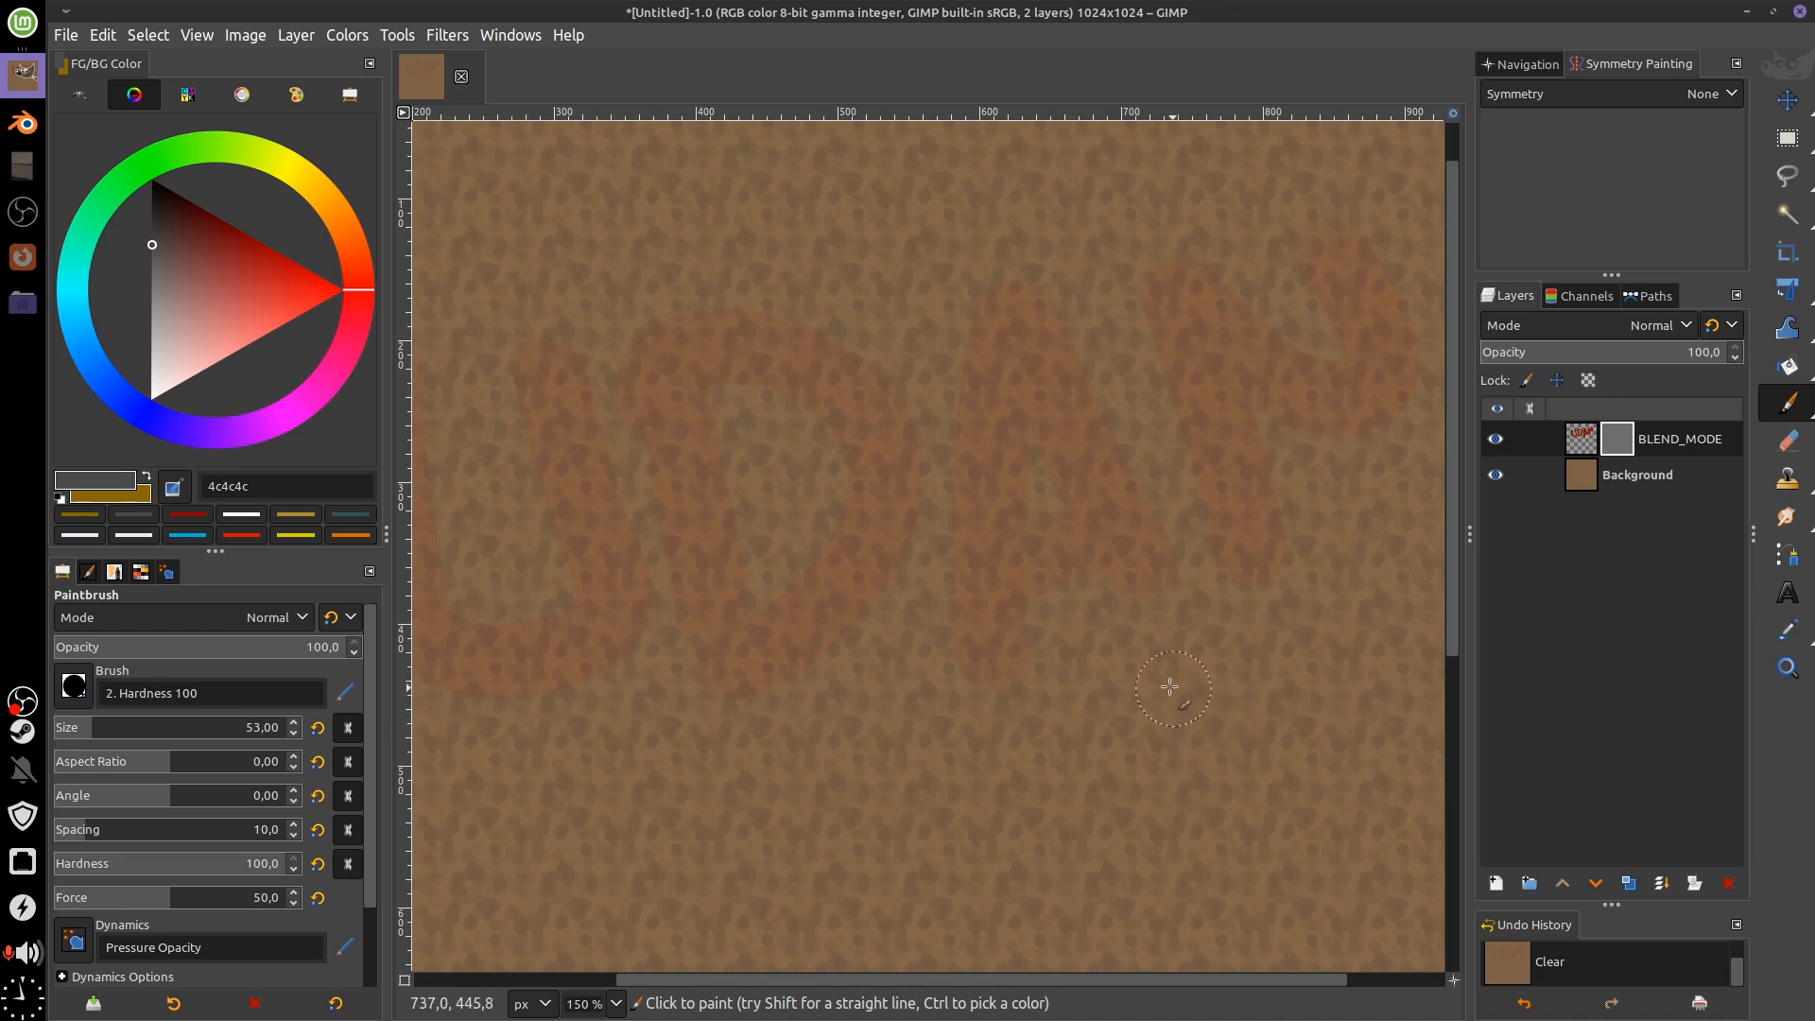
Delete the BLEND_MODE layer together with its mask
scroll(1173, 641, "down", 1)
scroll(1173, 641, "left", 1)
scroll(1172, 641, "down", 2)
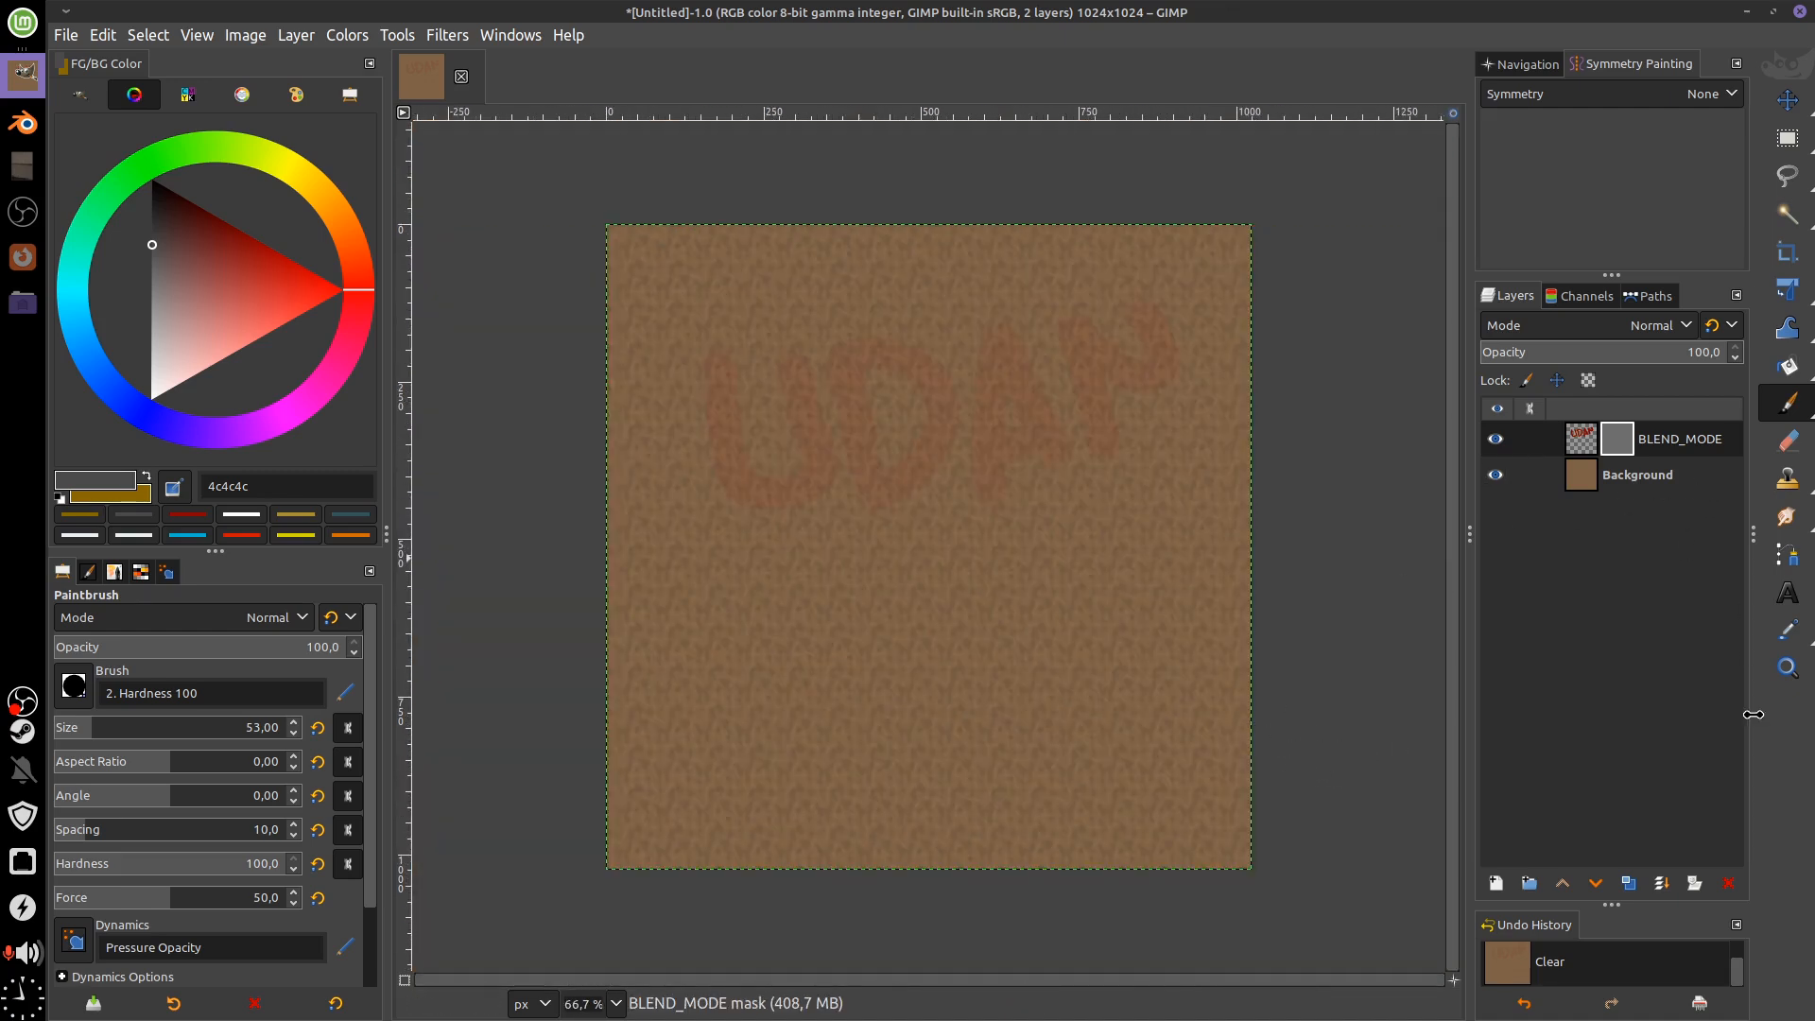
left_click(1581, 438)
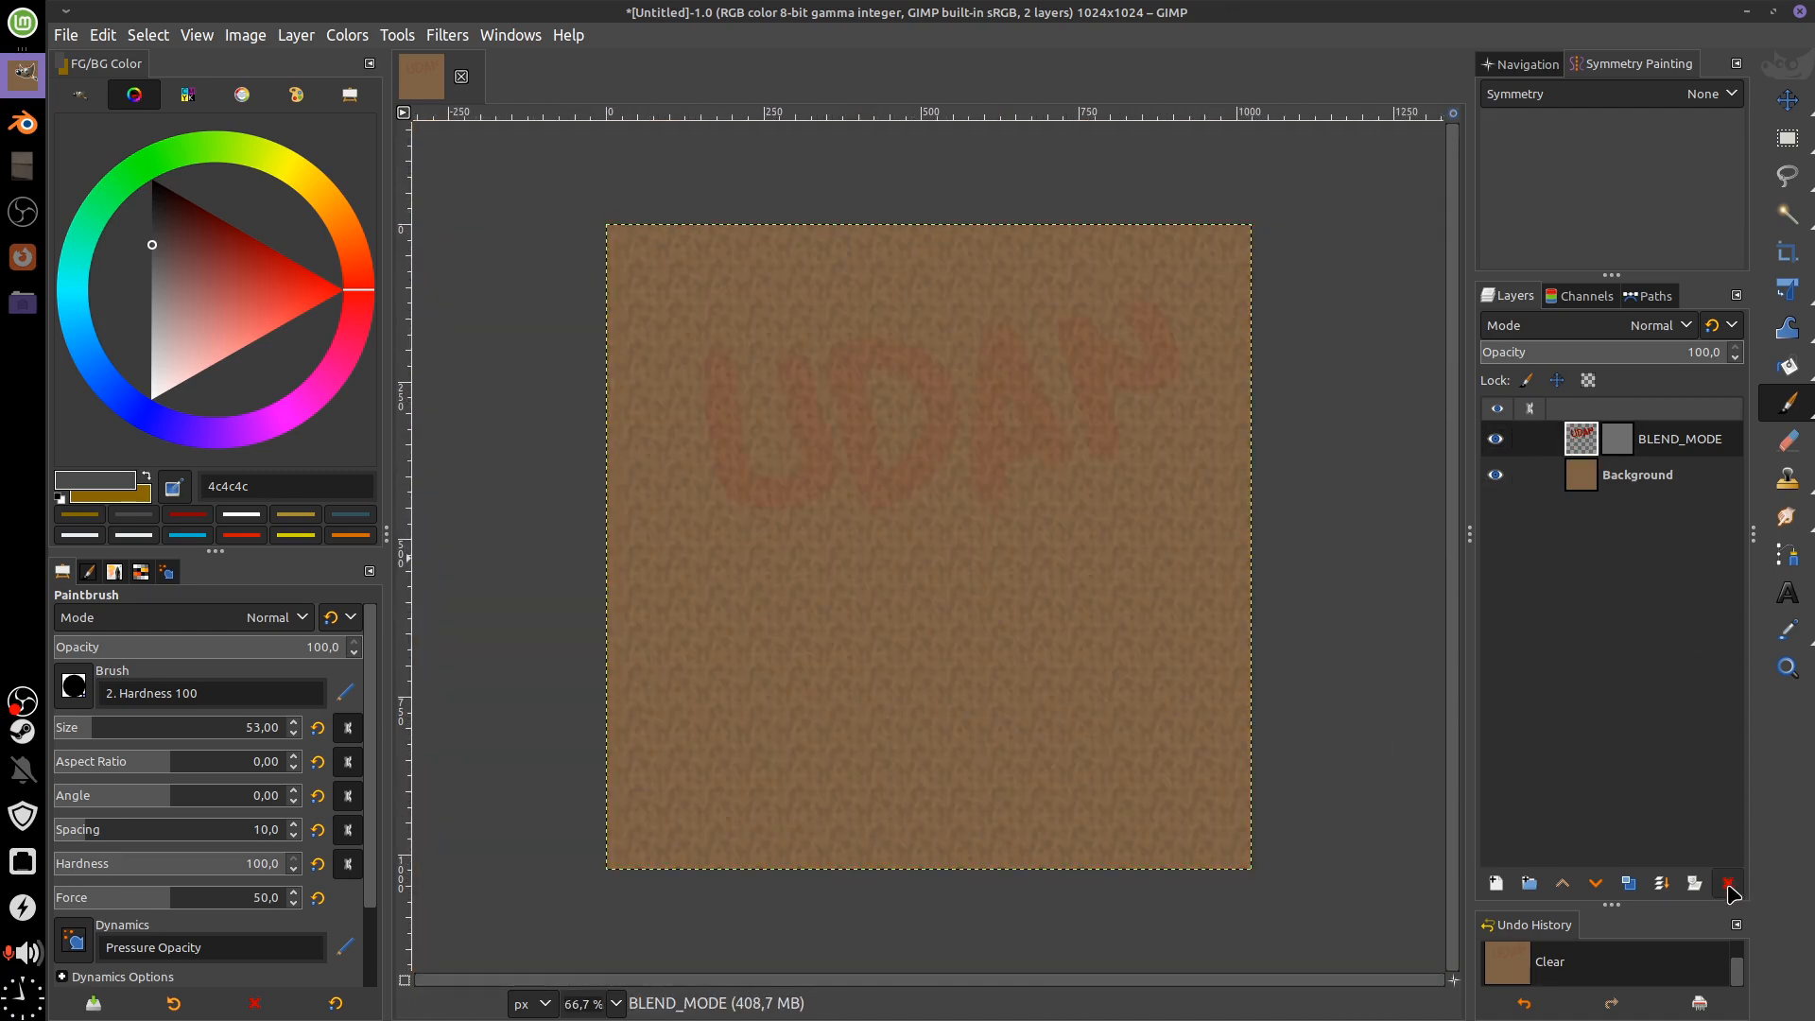
left_click(1728, 883)
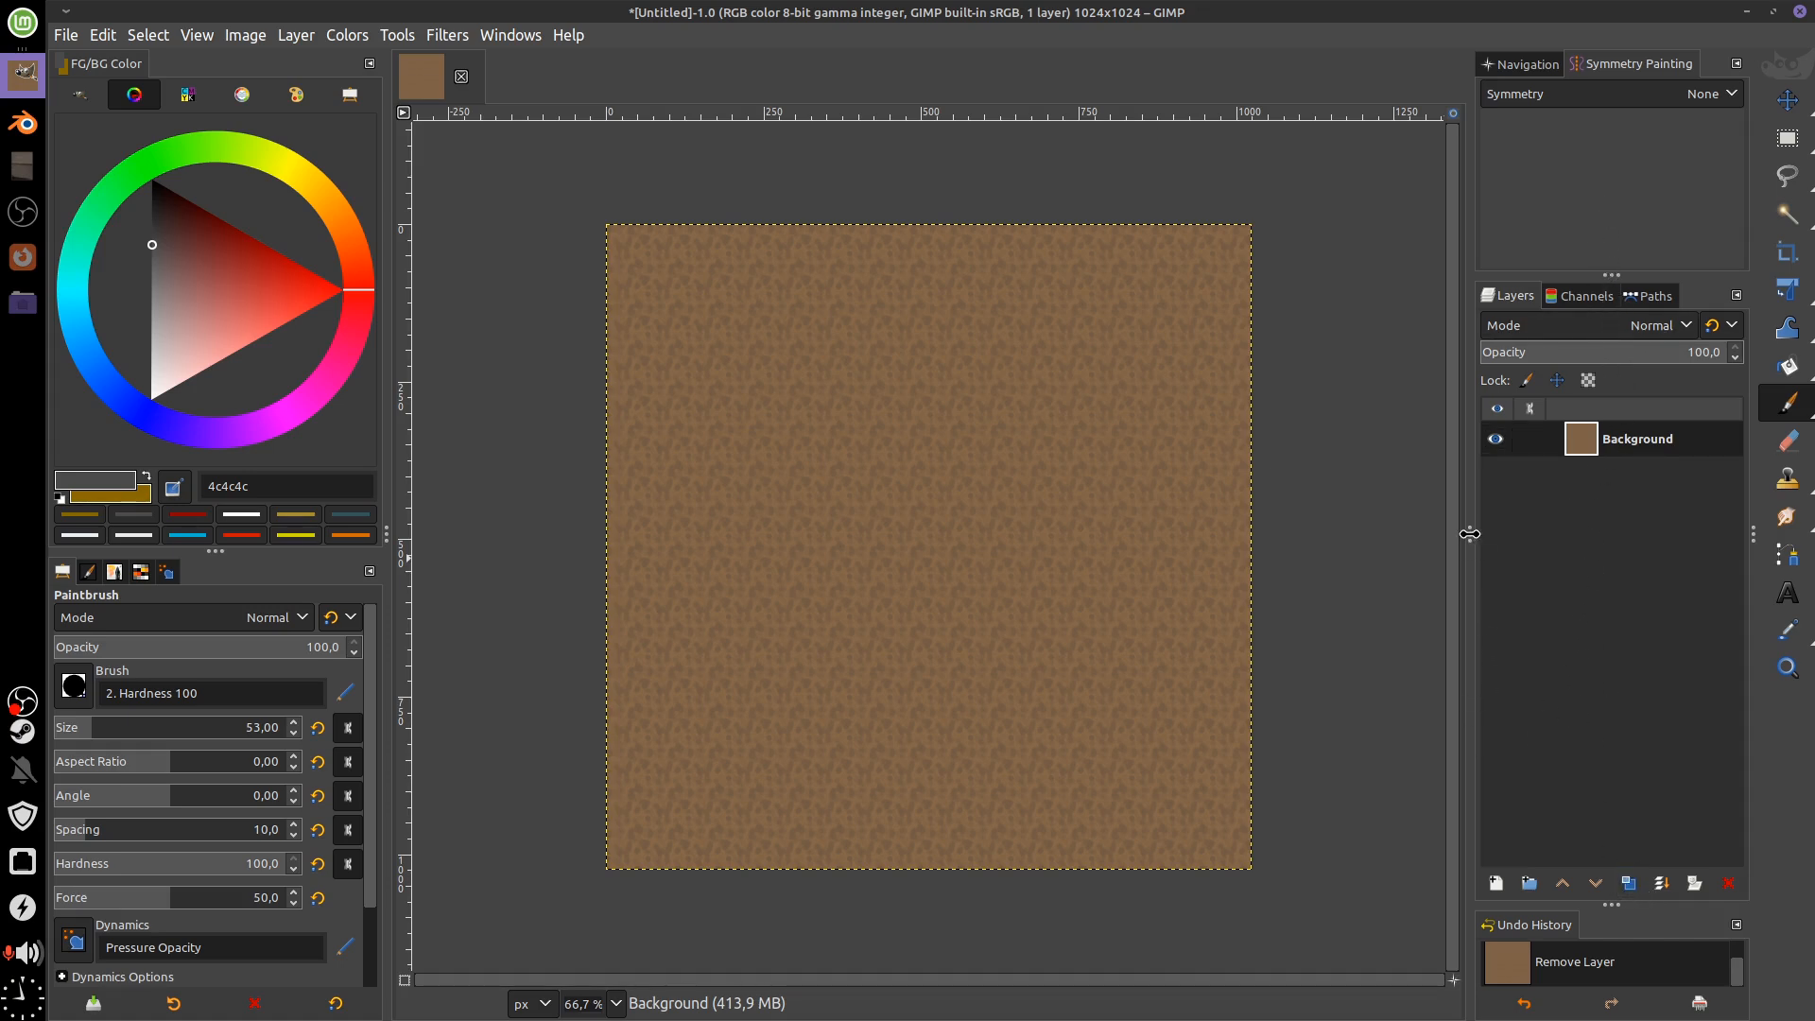
Widen the layer list area slightly and add a new 1024 x 1024 layer filled with transparency
left_click_drag(1469, 534, 1446, 534)
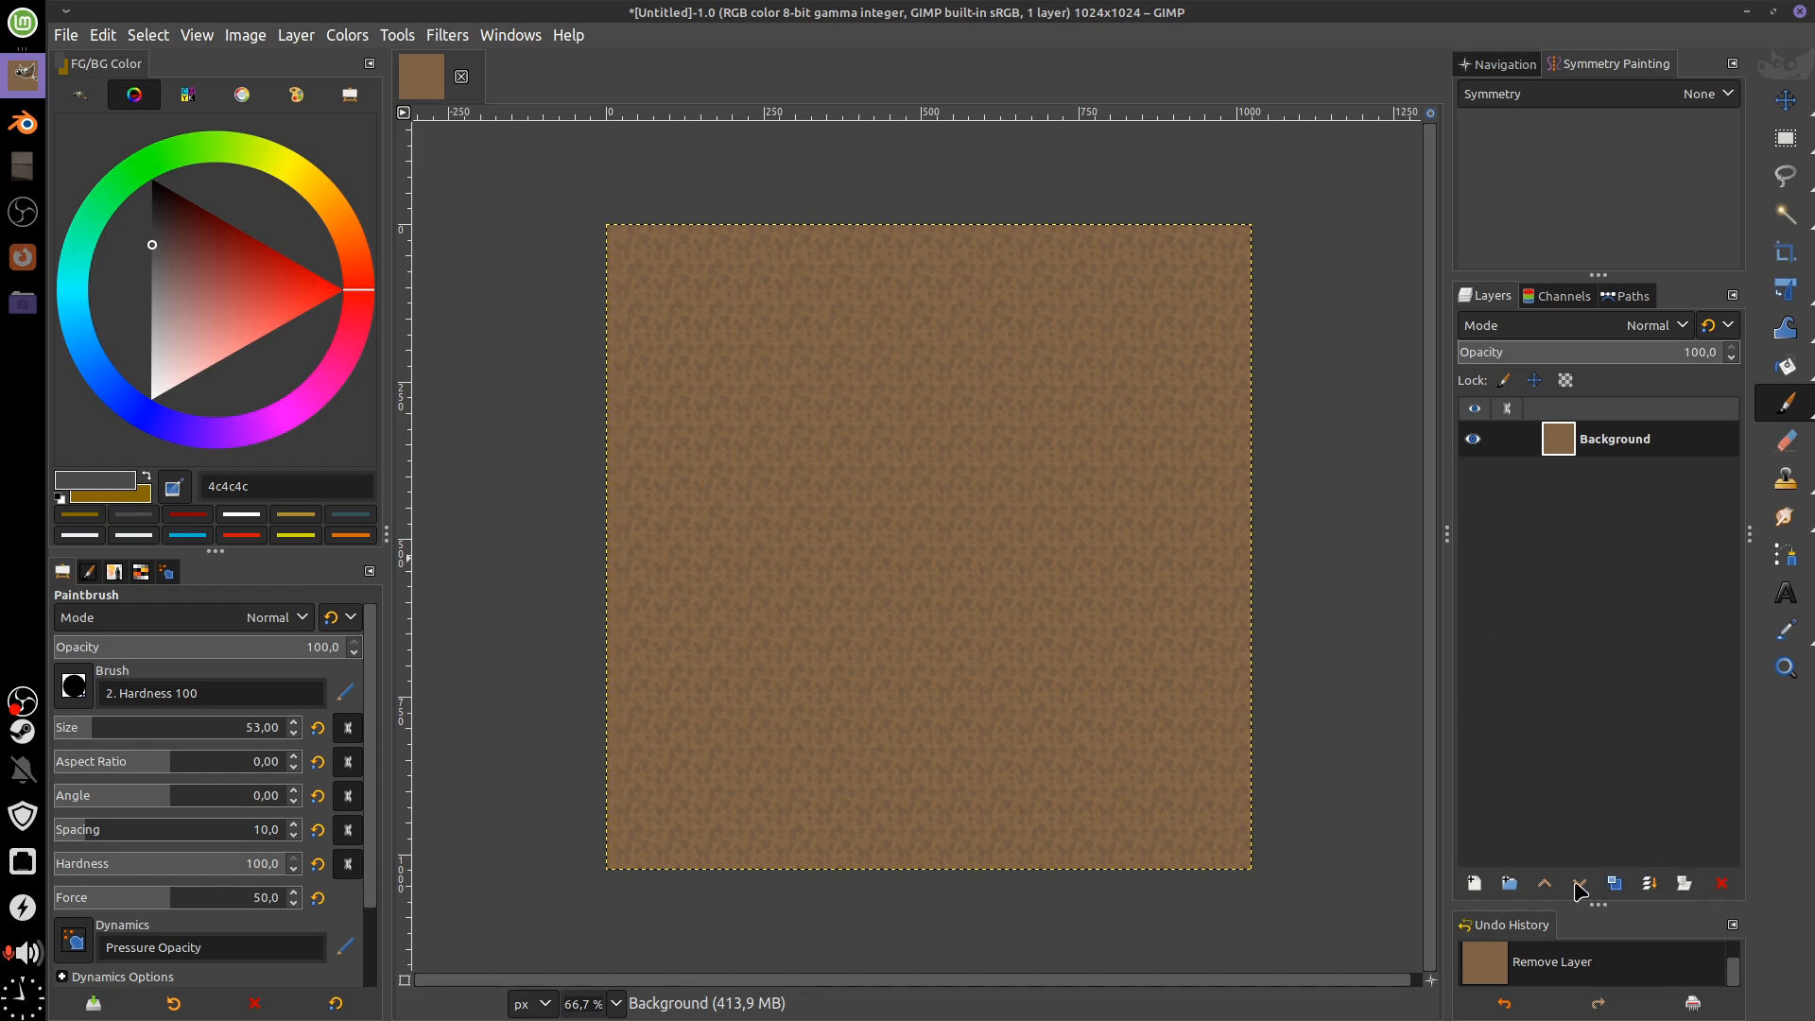
left_click(1475, 885)
left_click_drag(1481, 460, 1148, 311)
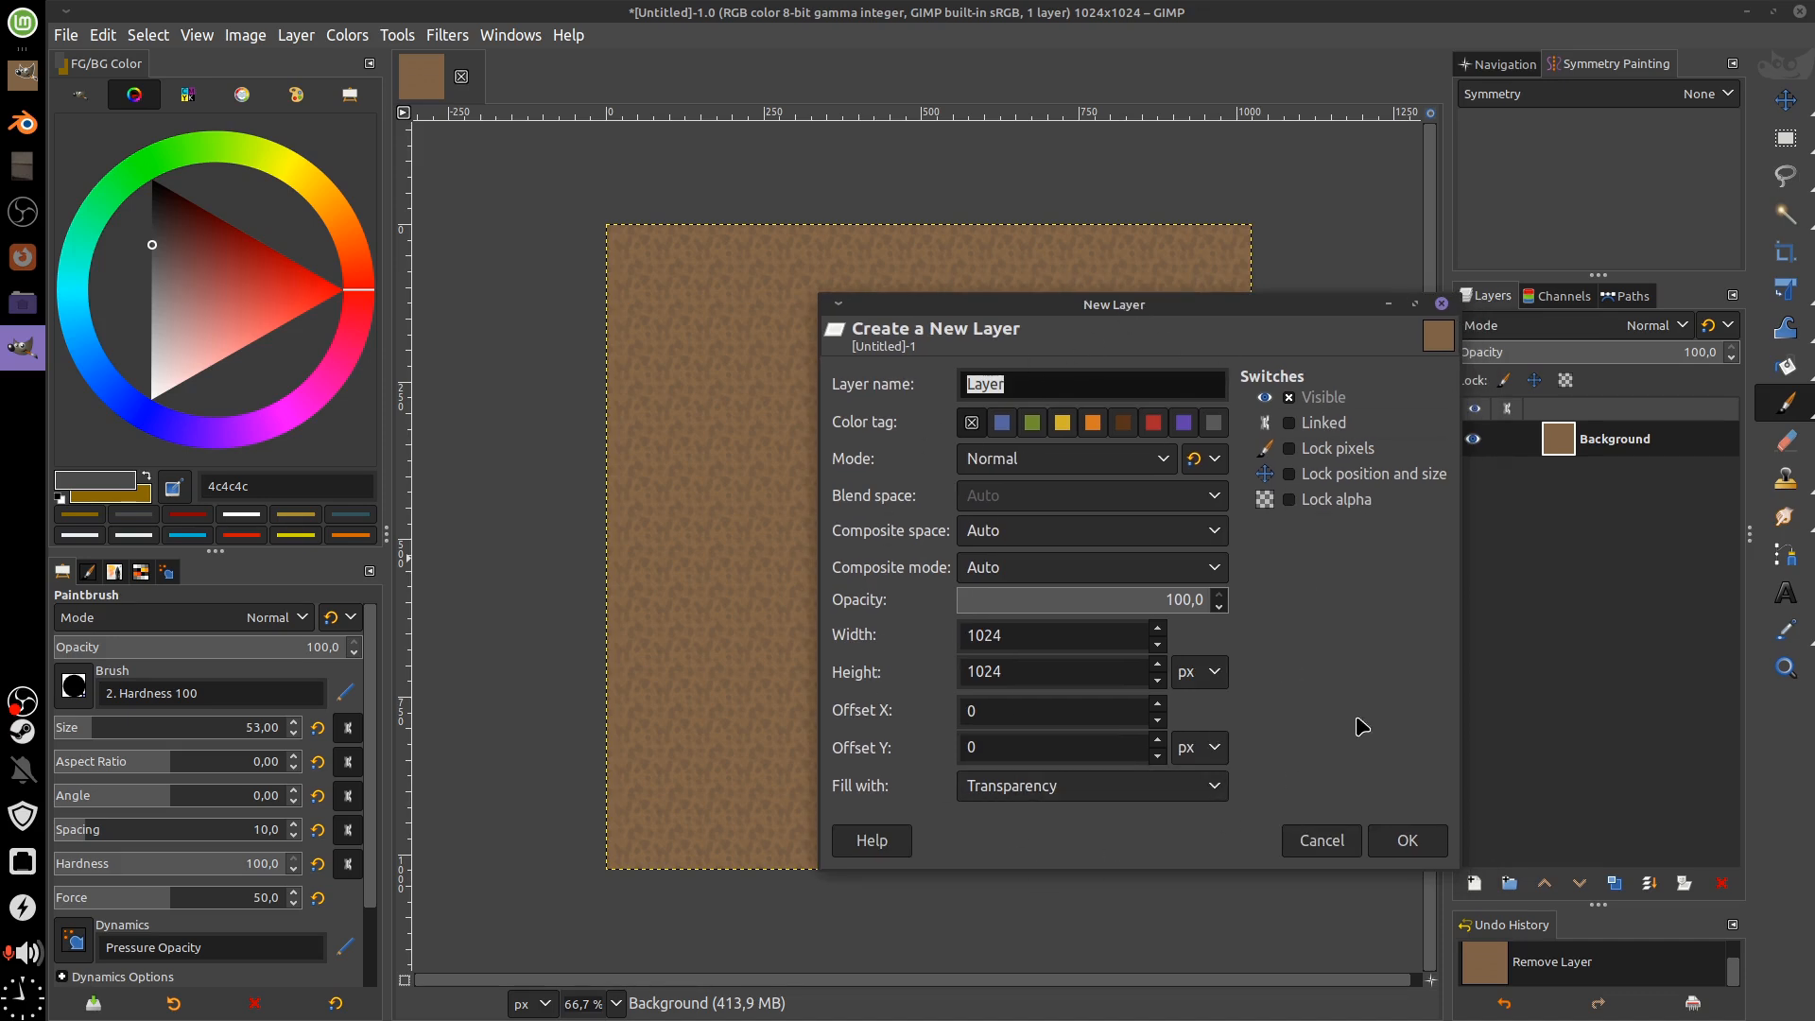
left_click(1408, 840)
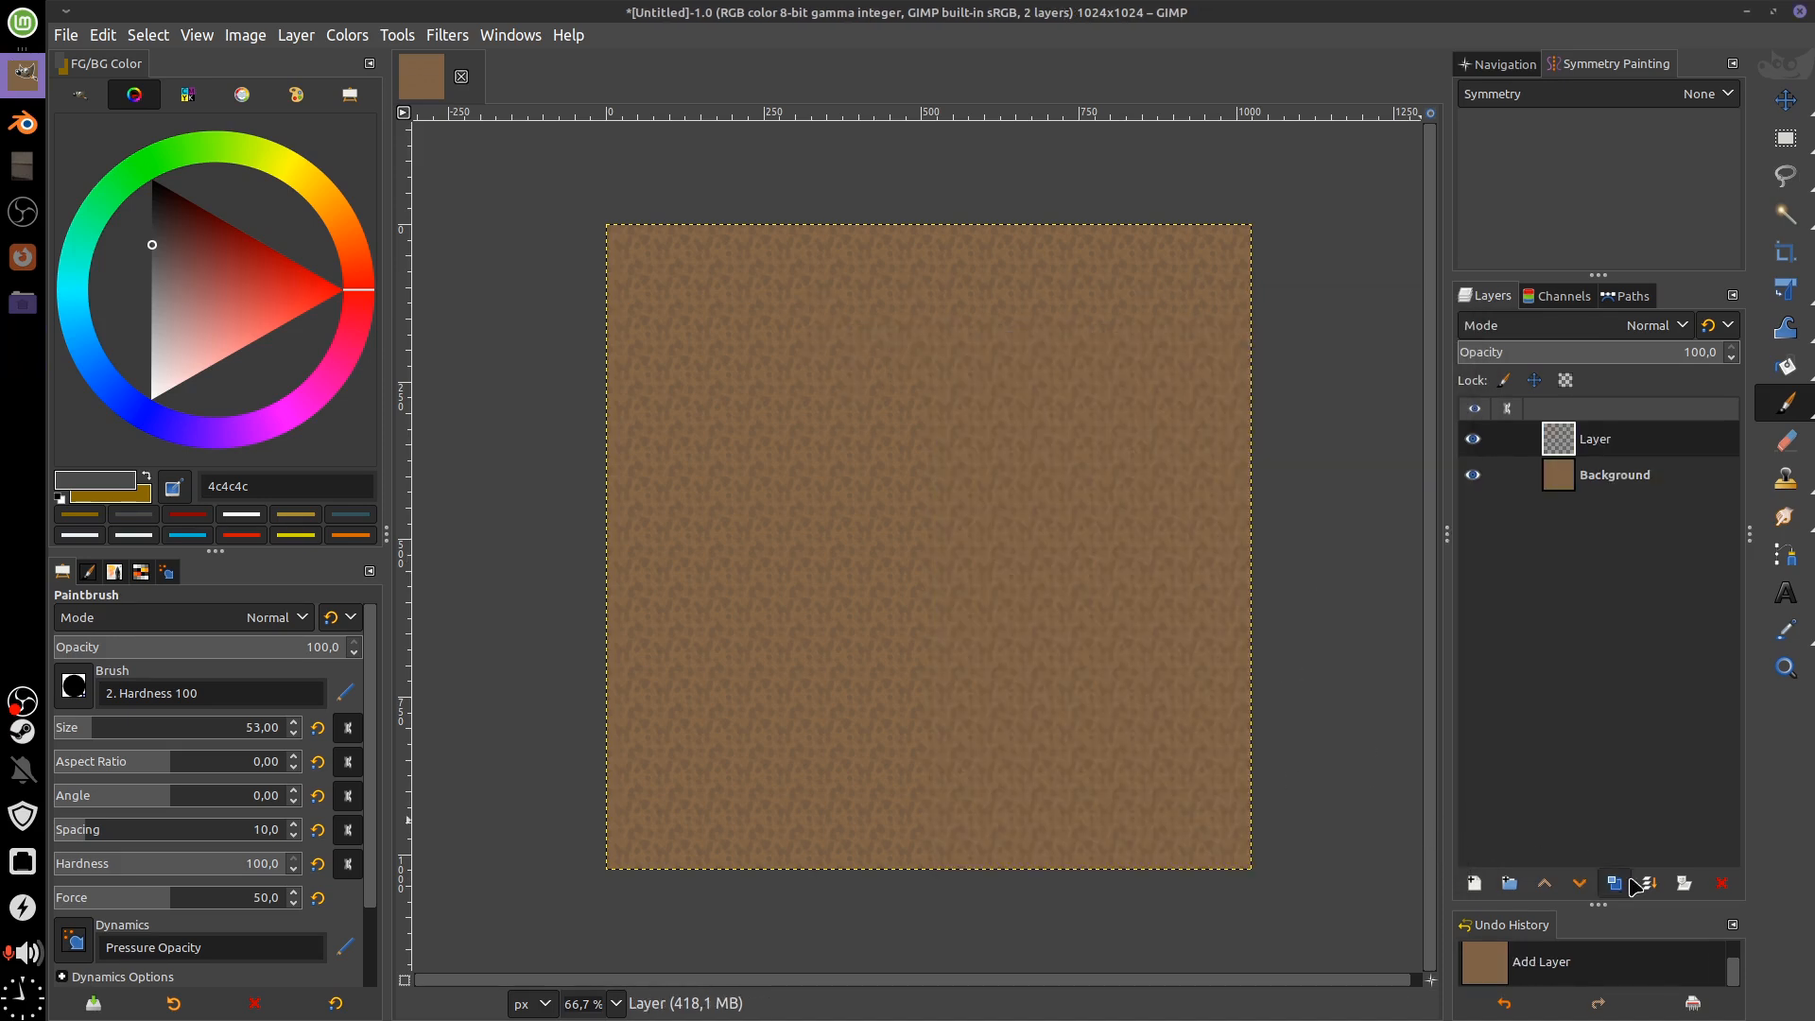
Try moving the new transparent layer into a new layer group, and undo the grouping
left_click(1511, 885)
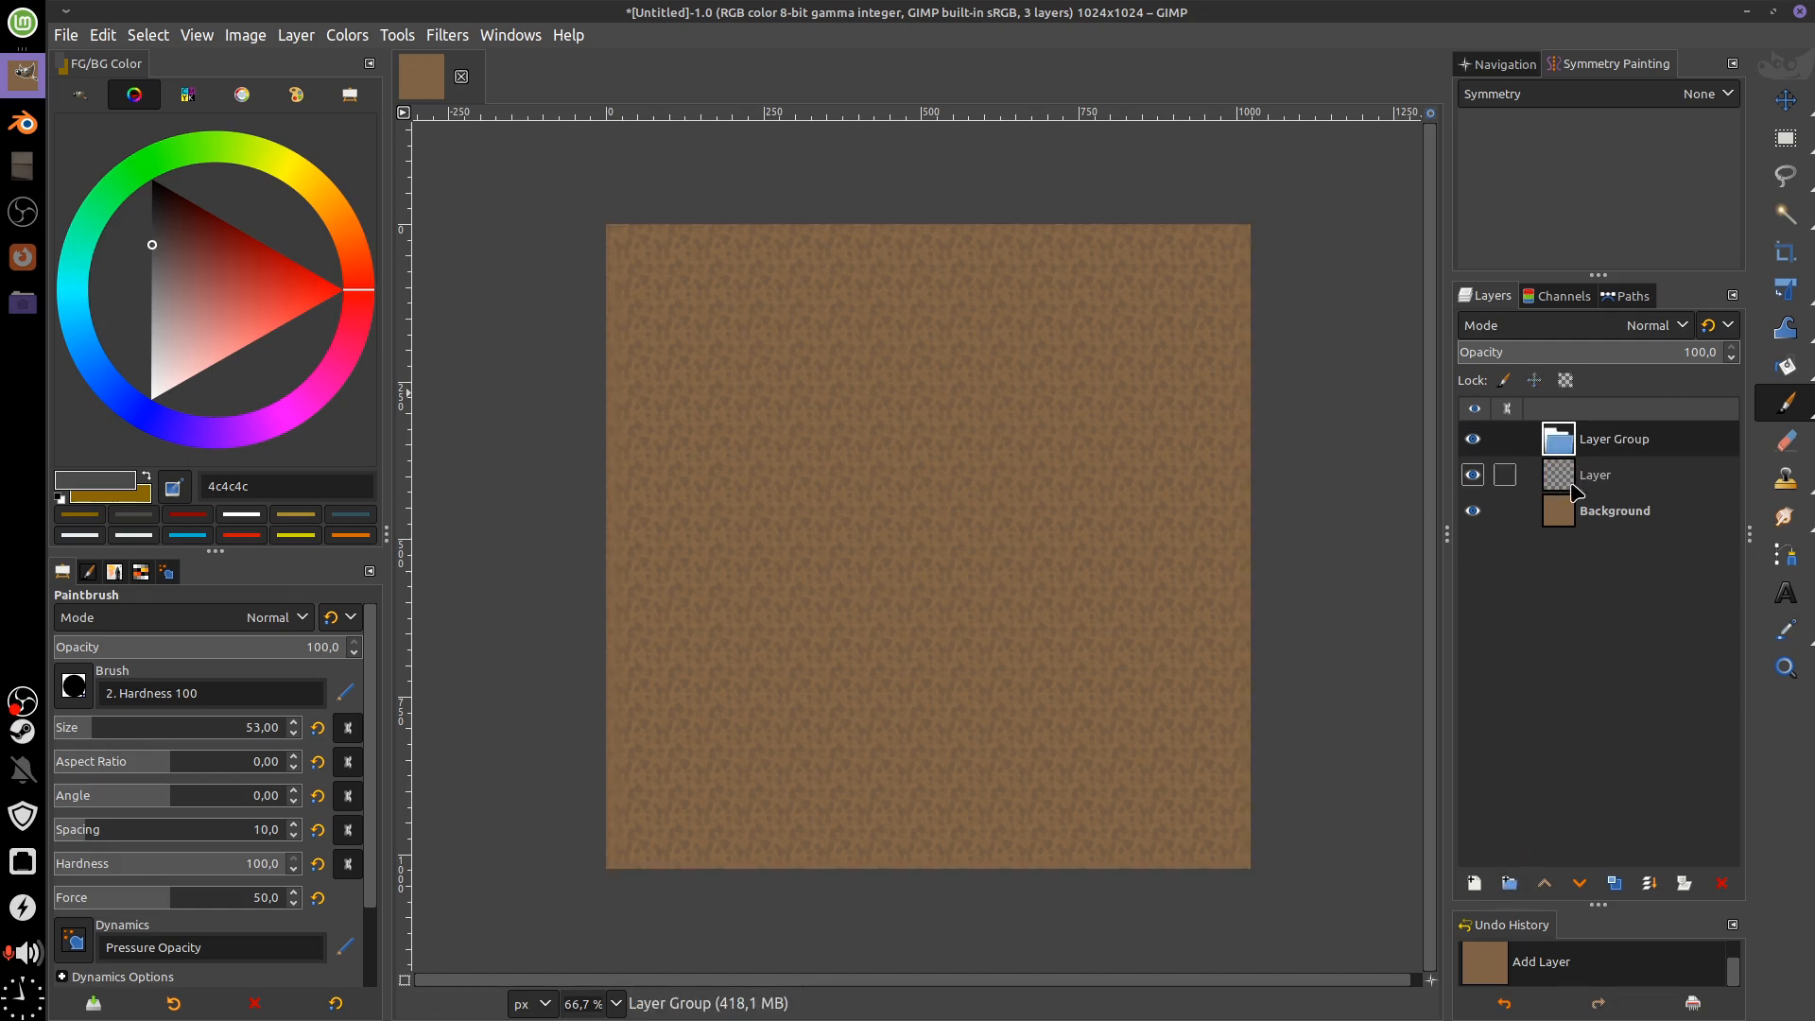
left_click_drag(1567, 480, 1581, 440)
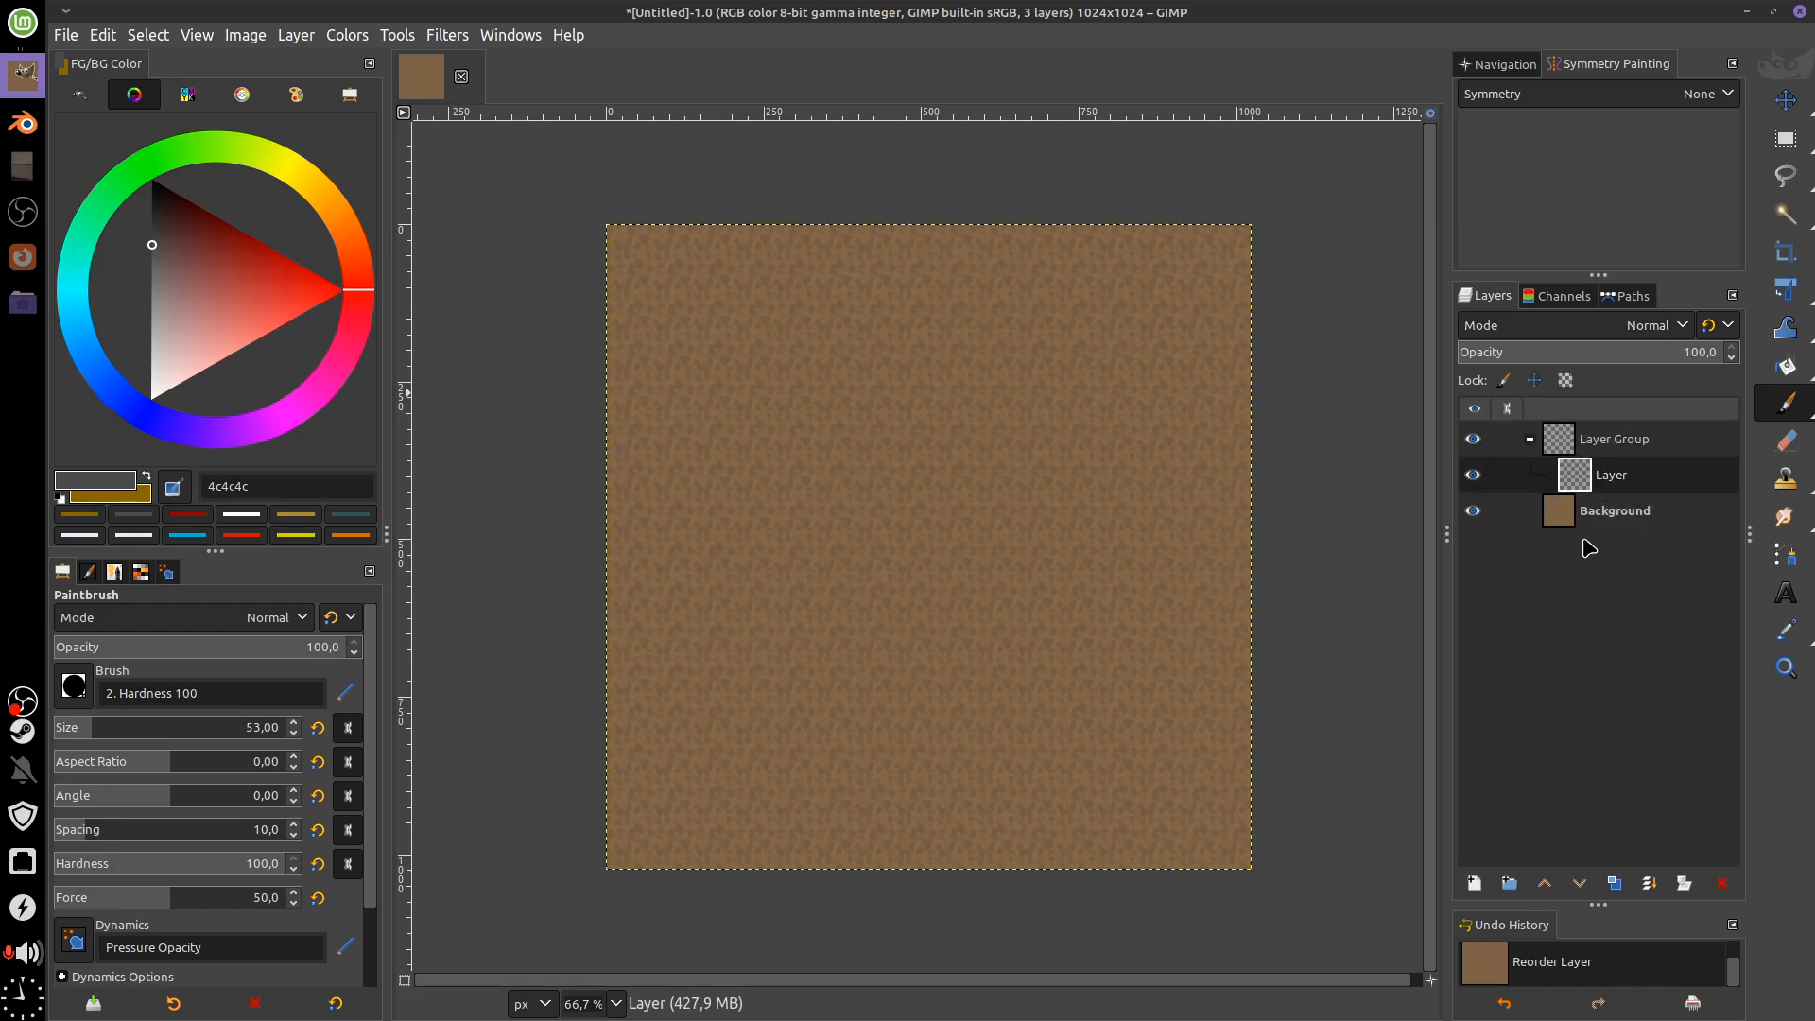
key("ctrl+z")
key("ctrl+z")
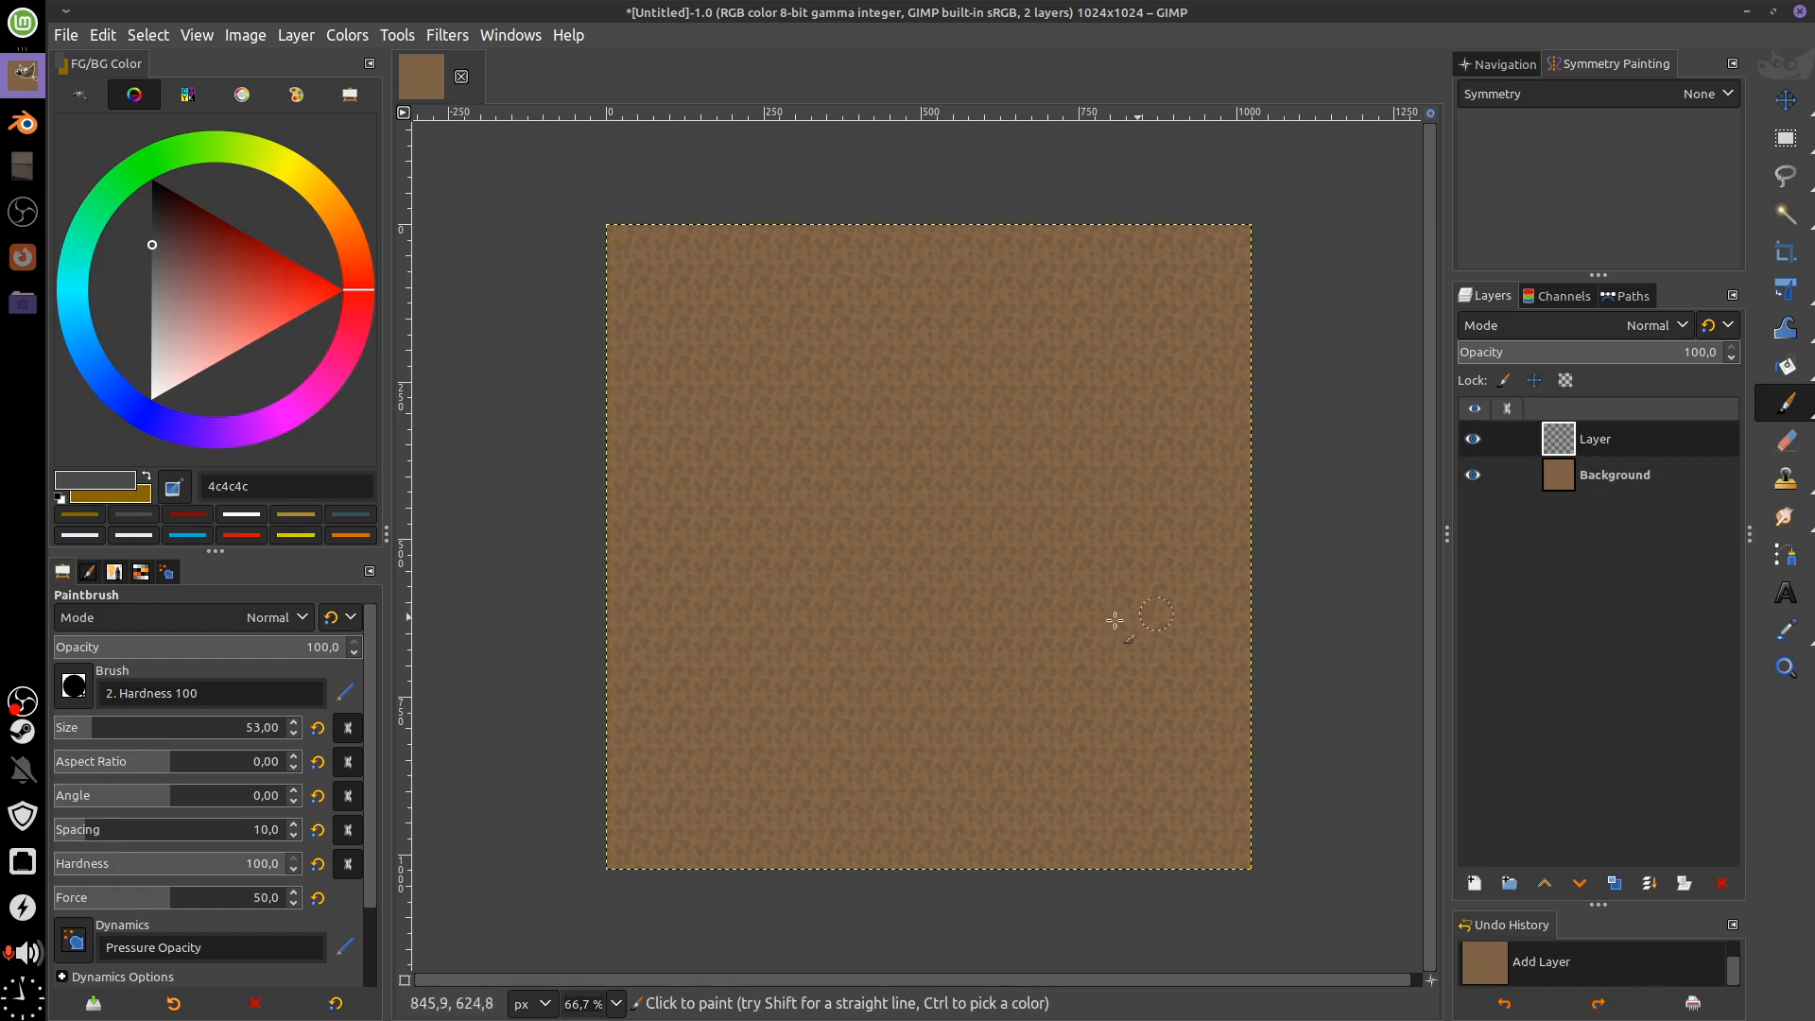
key("b")
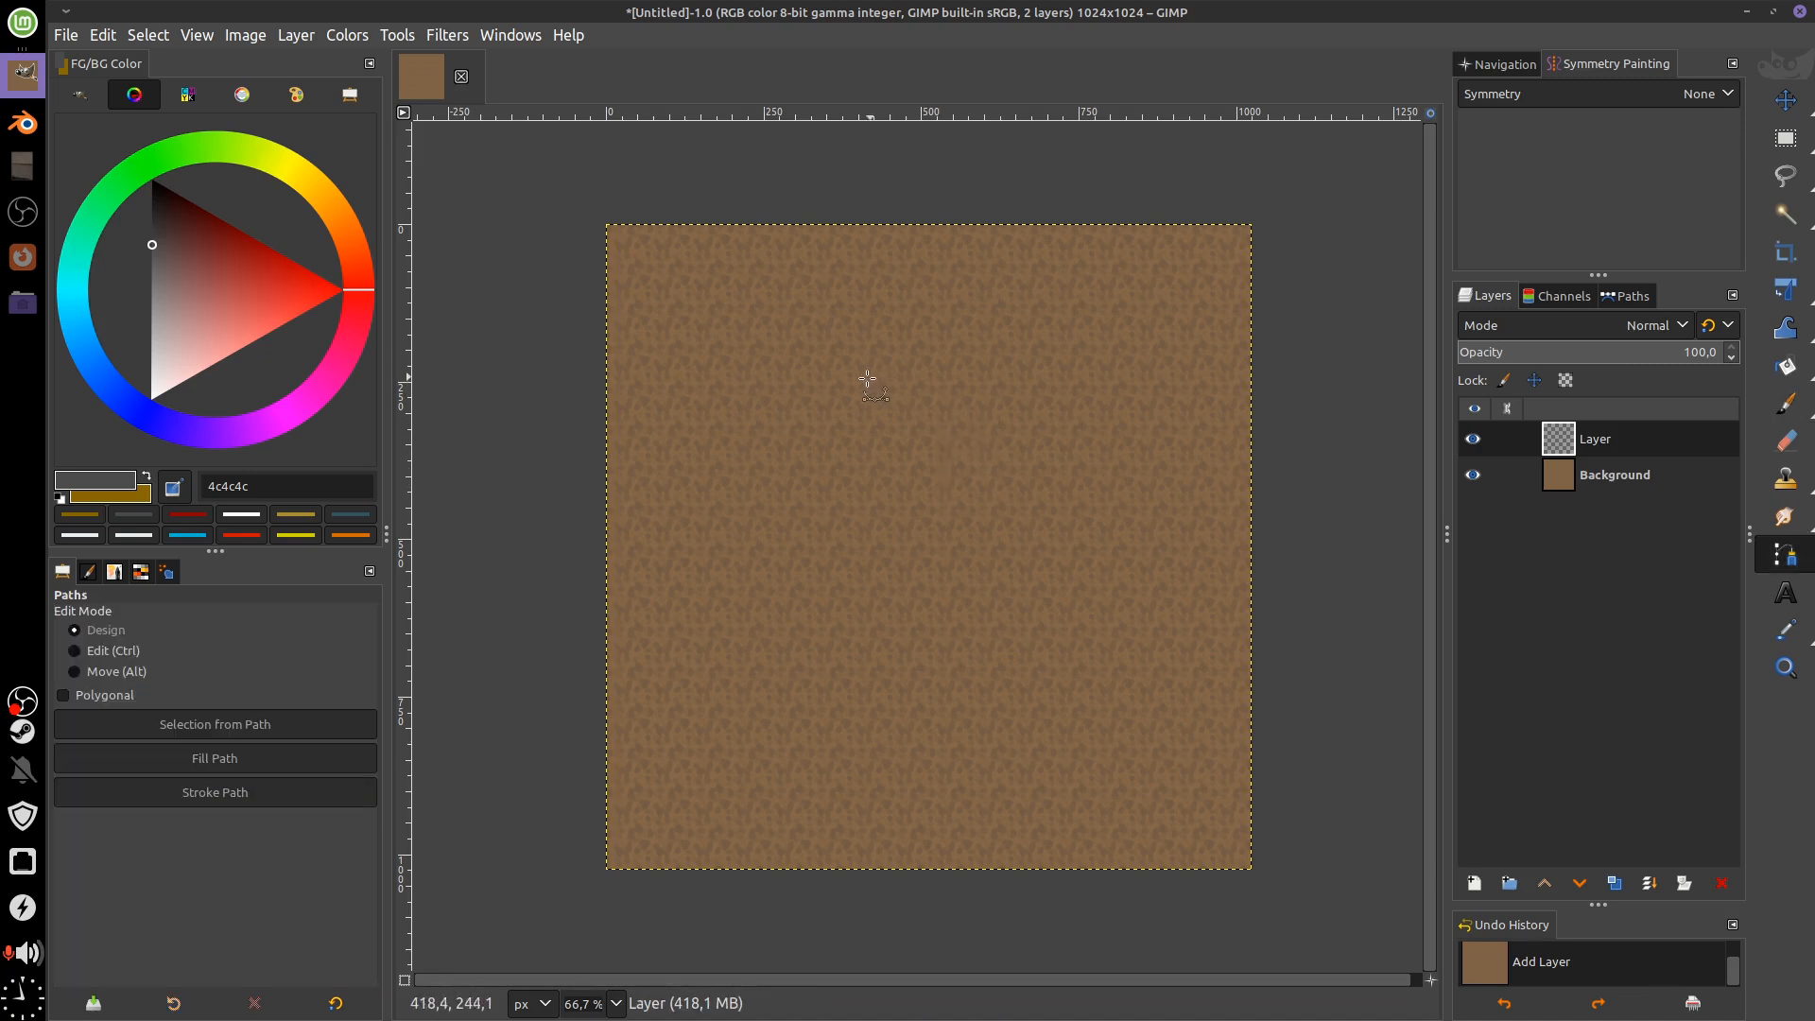
left_click(882, 323)
left_click(828, 434)
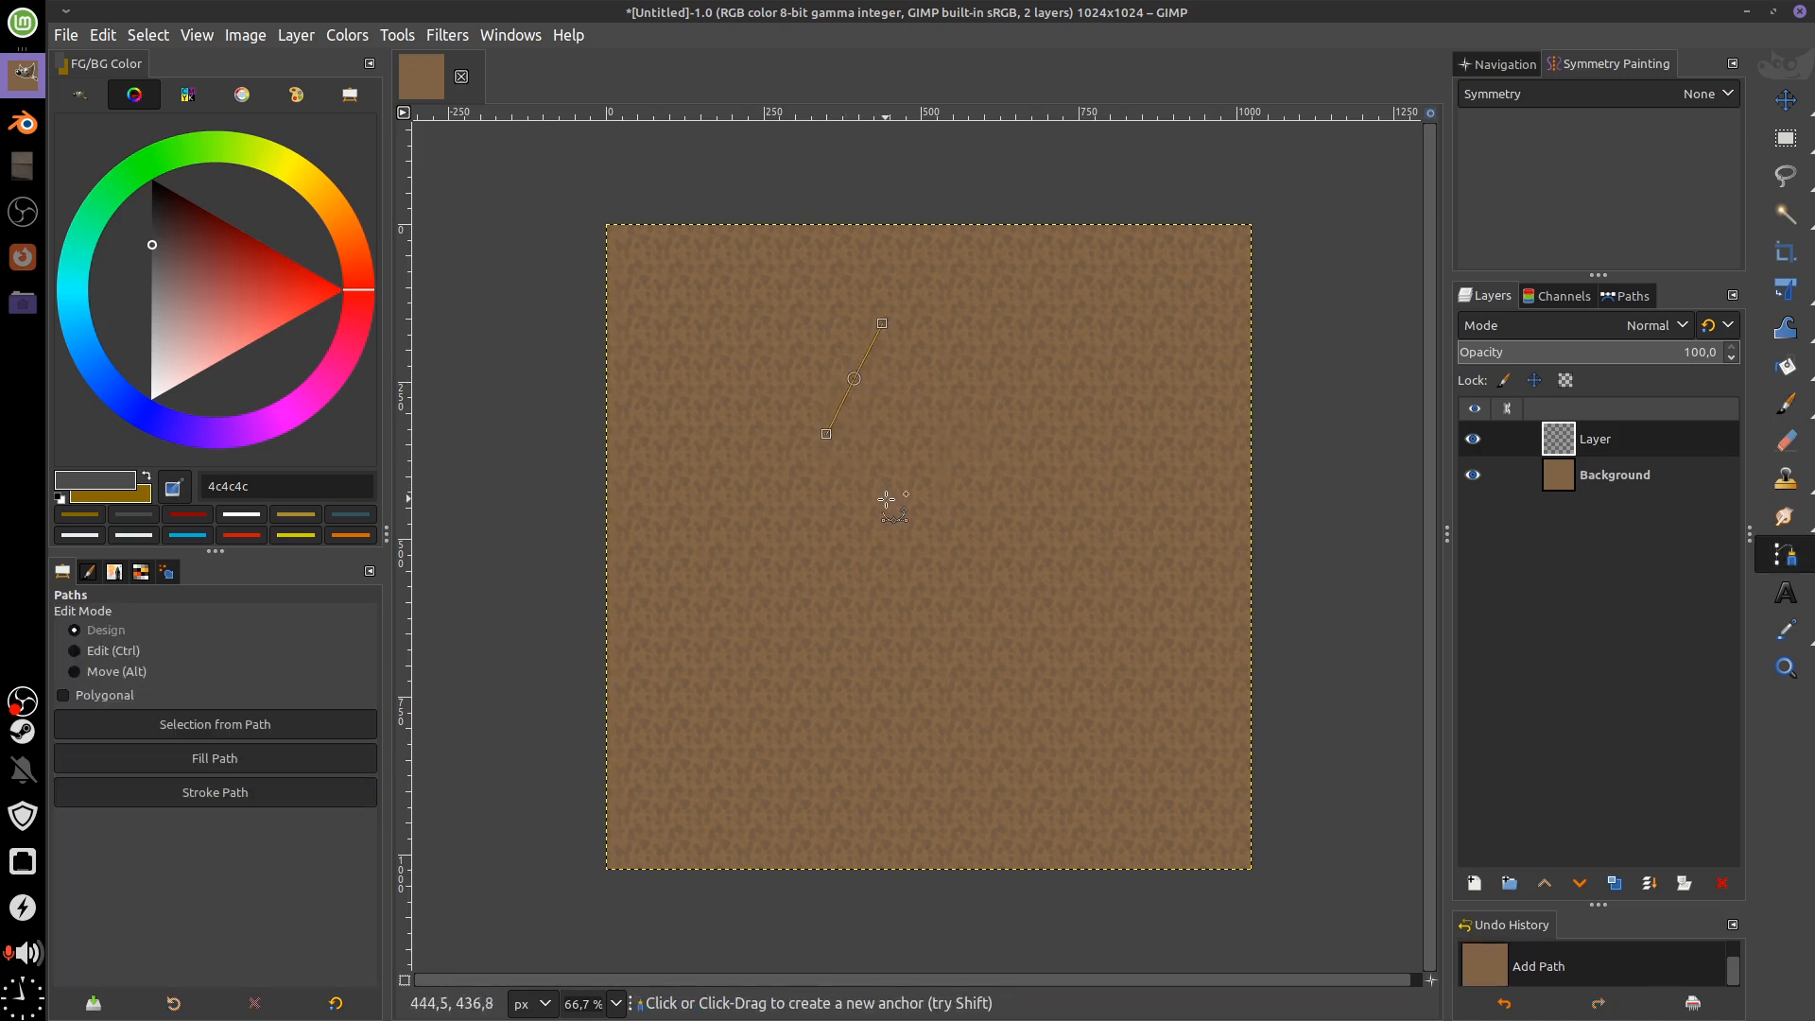
left_click(1785, 404)
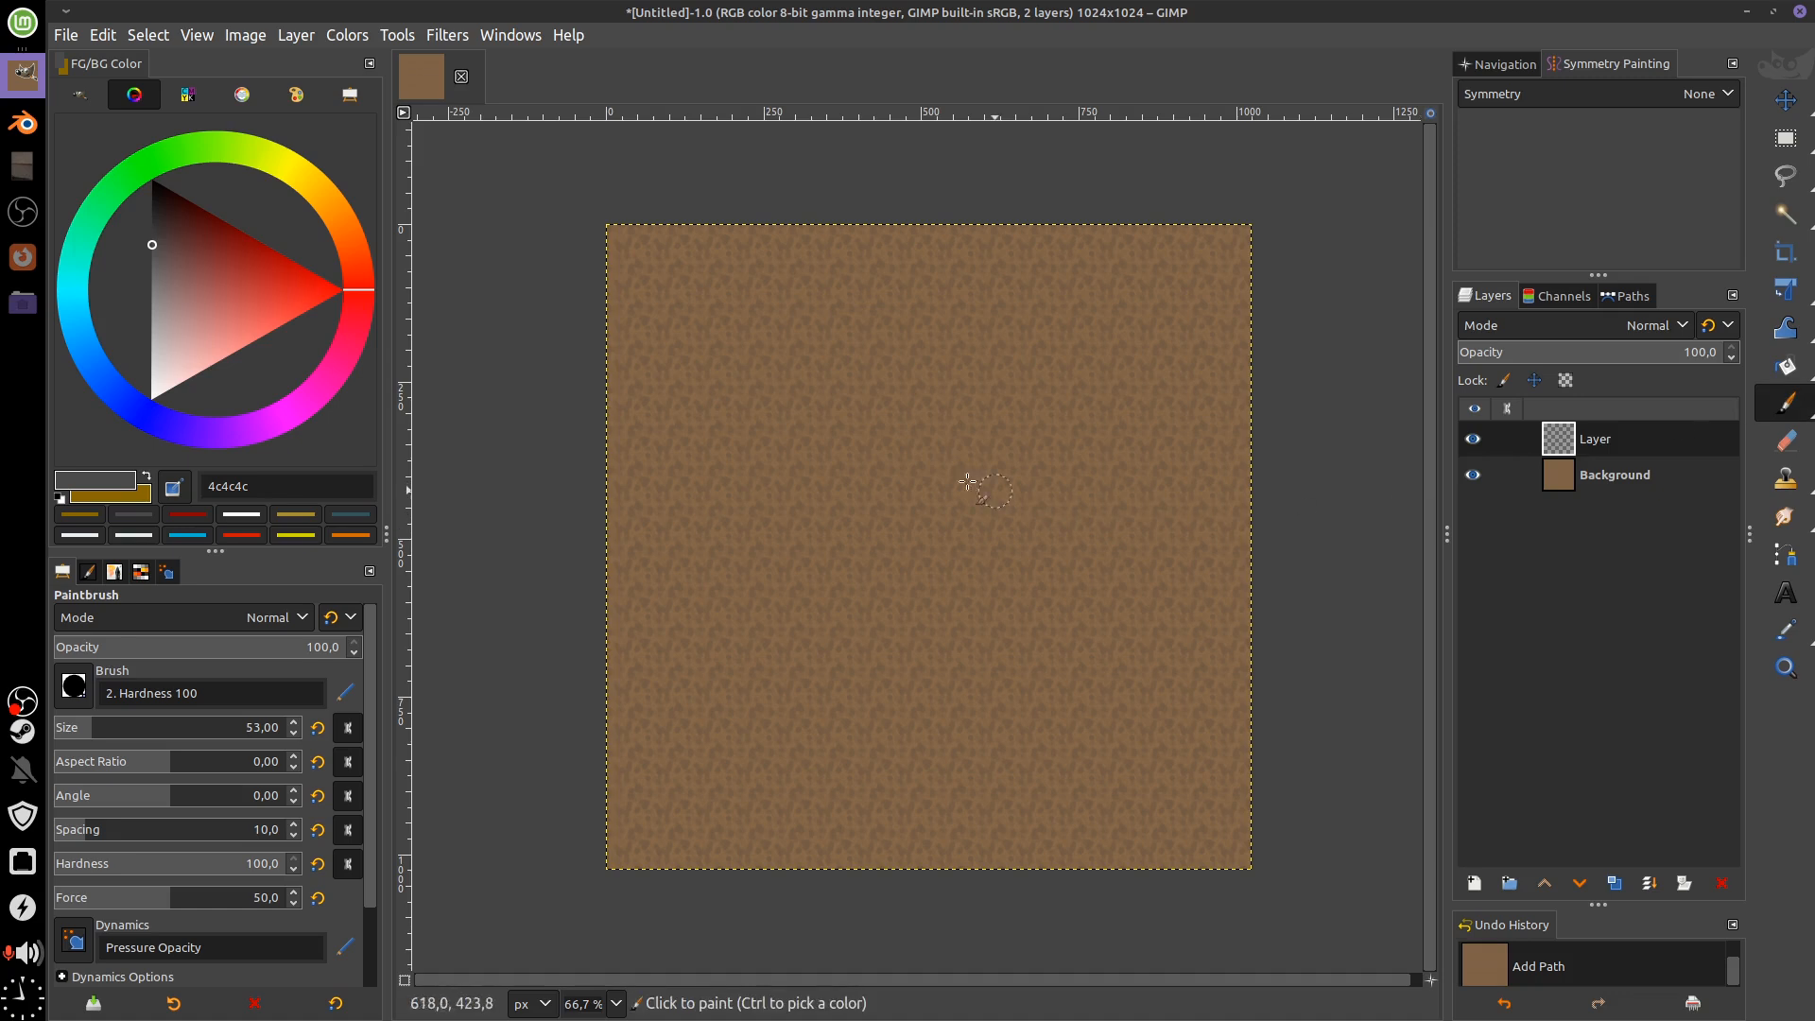
mouse_move(814, 322)
left_mouse_down()
mouse_move(776, 375)
mouse_move(824, 477)
left_mouse_up()
key("ctrl+z")
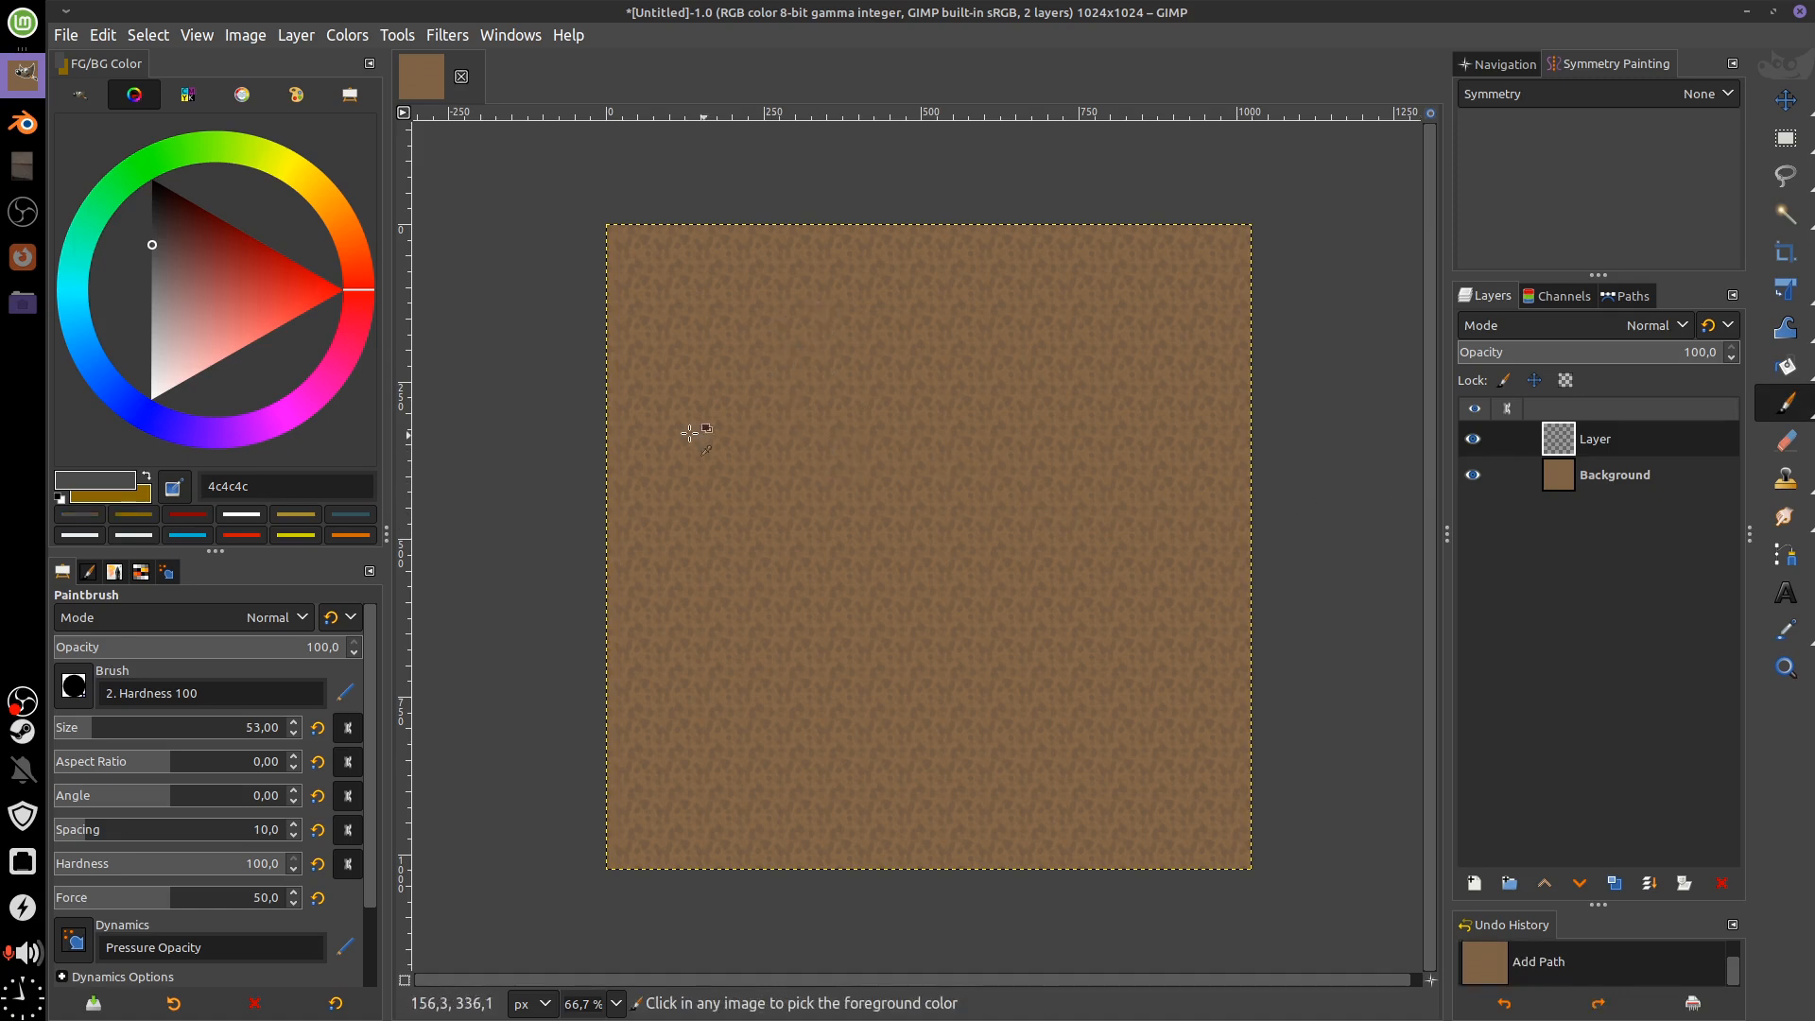
Set the foreground color to dfdfdf and paint three filled round stone shapes of different sizes on the new layer with the Paintbrush
left_click(153, 333)
left_click(152, 372)
mouse_move(757, 324)
left_mouse_down()
mouse_move(722, 365)
mouse_move(736, 353)
mouse_move(785, 388)
mouse_move(794, 359)
left_mouse_up()
left_click_drag(936, 381, 962, 416)
mouse_move(820, 525)
left_mouse_down()
mouse_move(867, 547)
mouse_move(879, 534)
left_mouse_up()
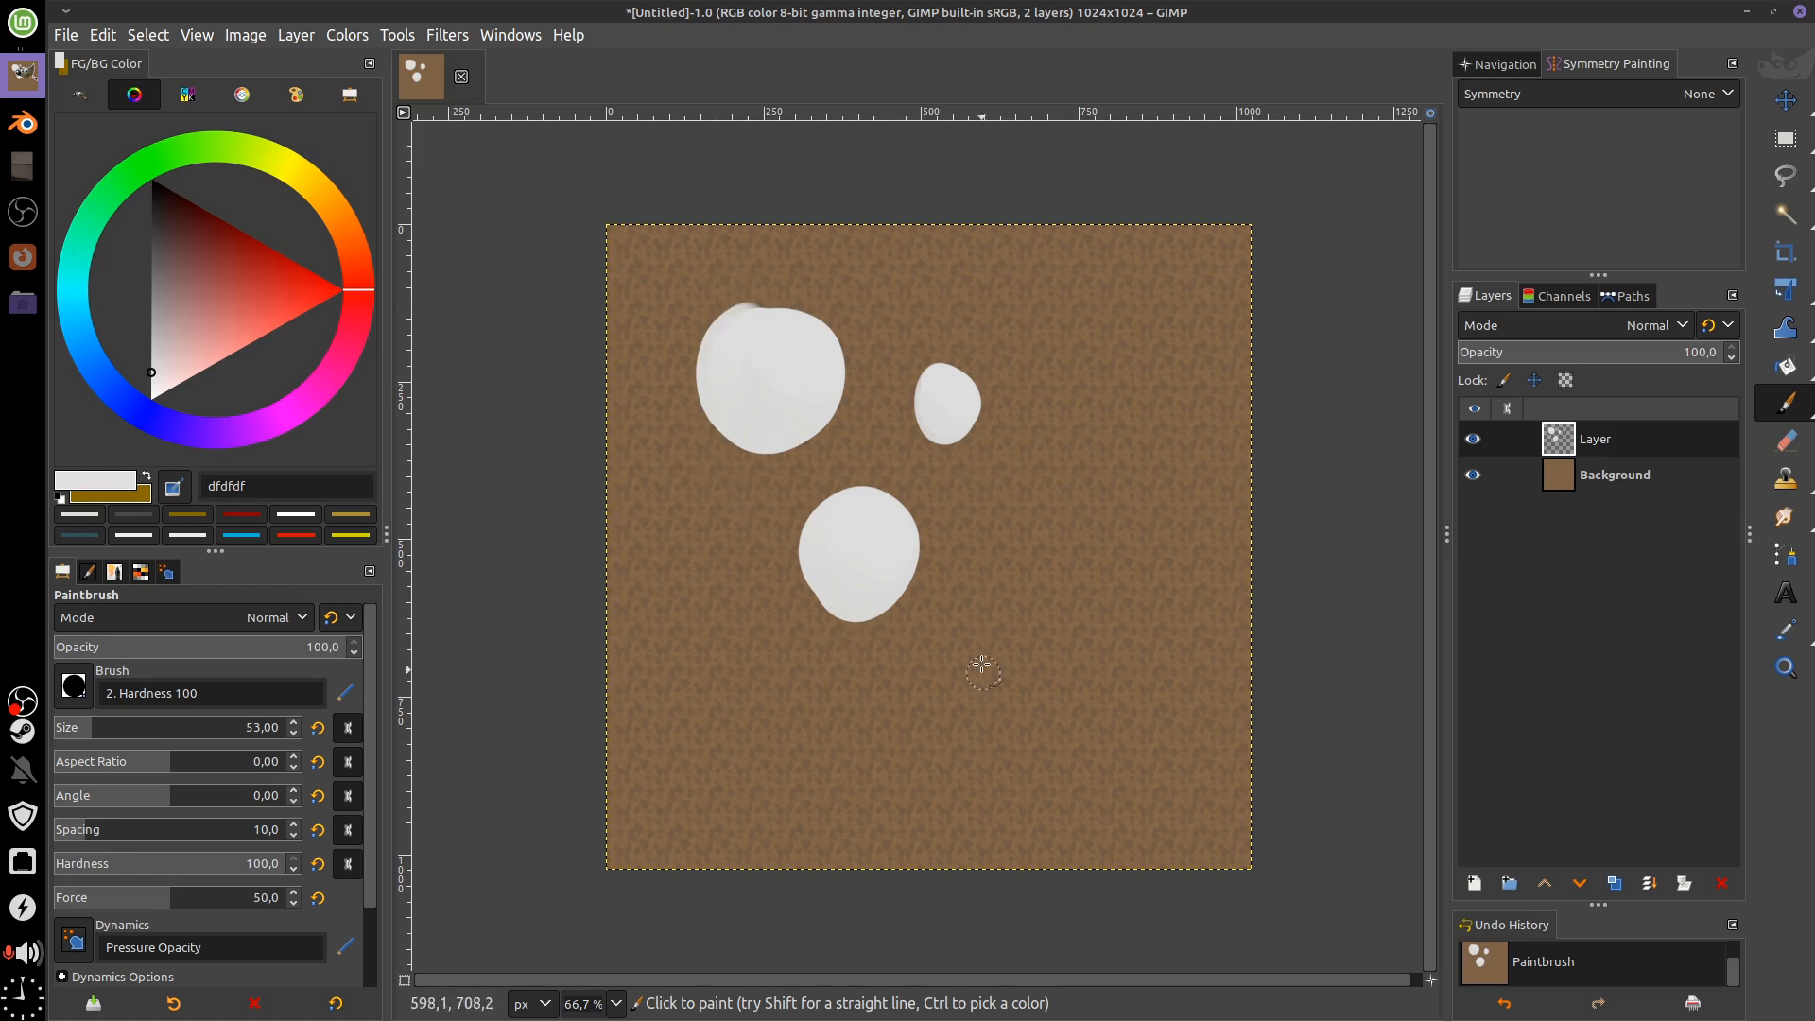
Set the foreground color to 6e5050 and paint shadows over the lower-left edges of the three stones on the same layer
left_click_drag(166, 295, 175, 261)
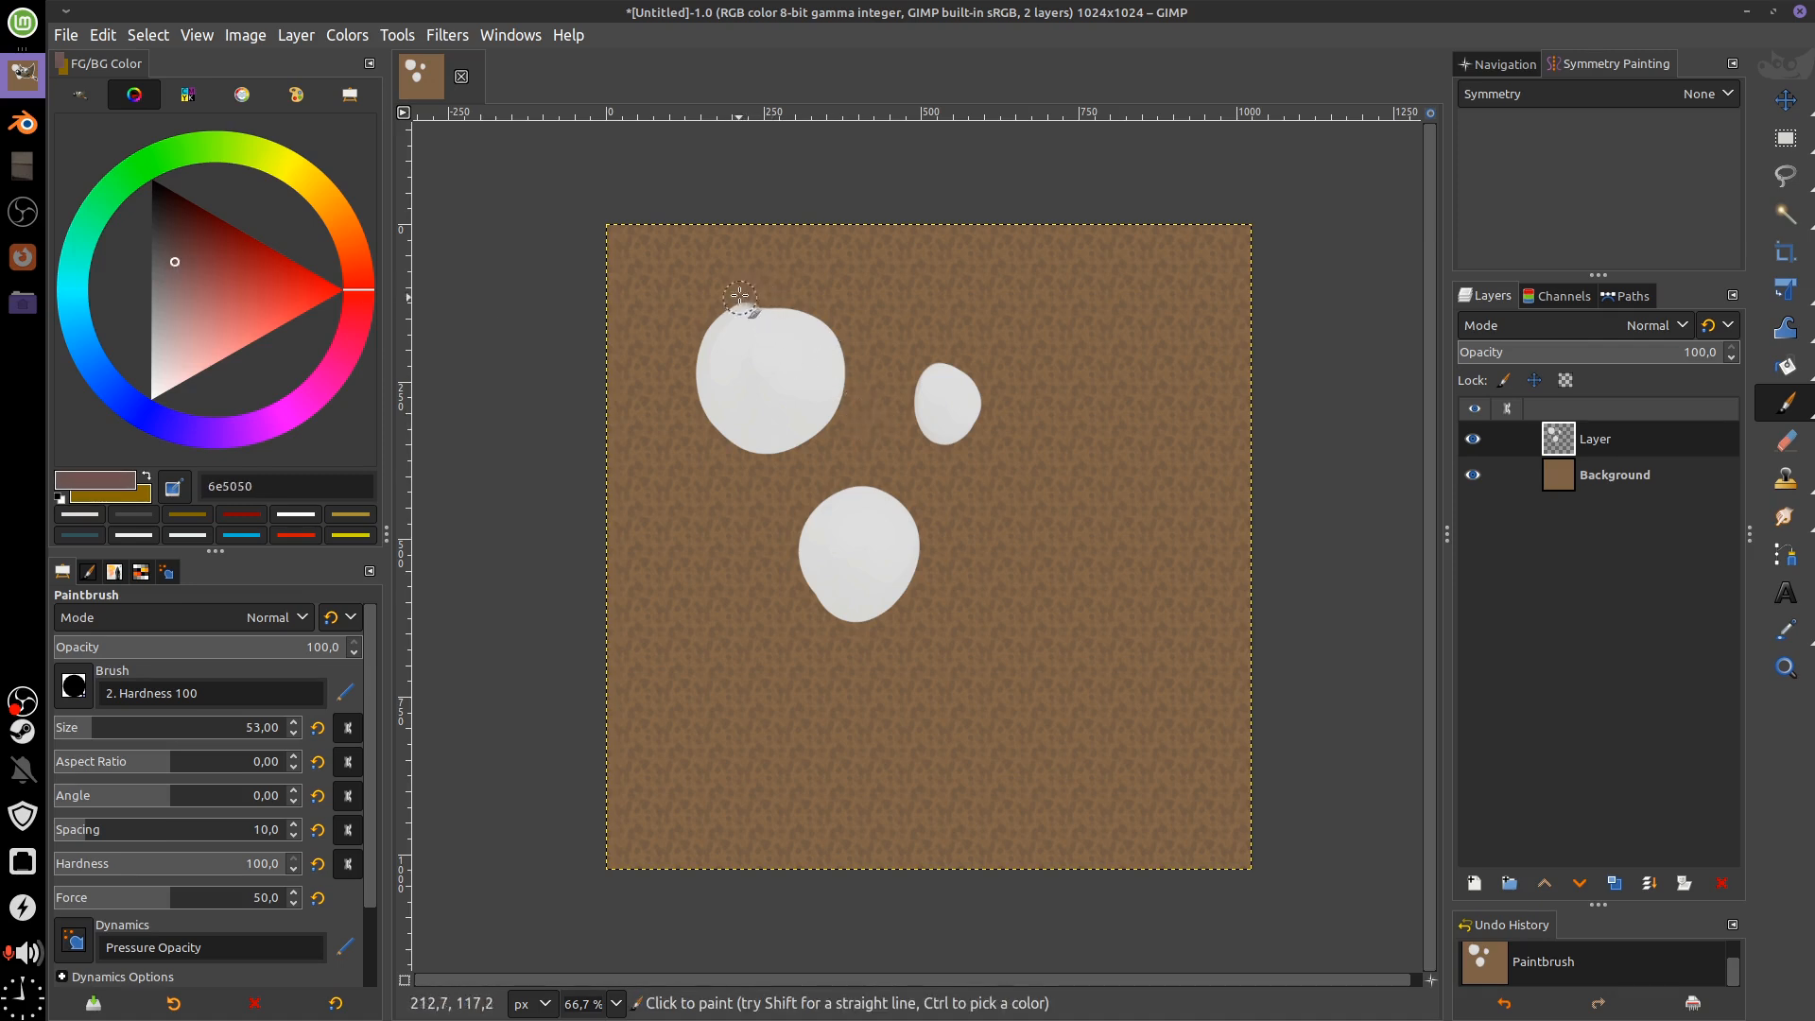
mouse_move(740, 296)
left_mouse_down()
mouse_move(766, 385)
mouse_move(703, 349)
mouse_move(718, 334)
mouse_move(825, 411)
mouse_move(789, 432)
mouse_move(710, 416)
mouse_move(868, 516)
mouse_move(914, 604)
mouse_move(808, 517)
mouse_move(879, 613)
left_mouse_up()
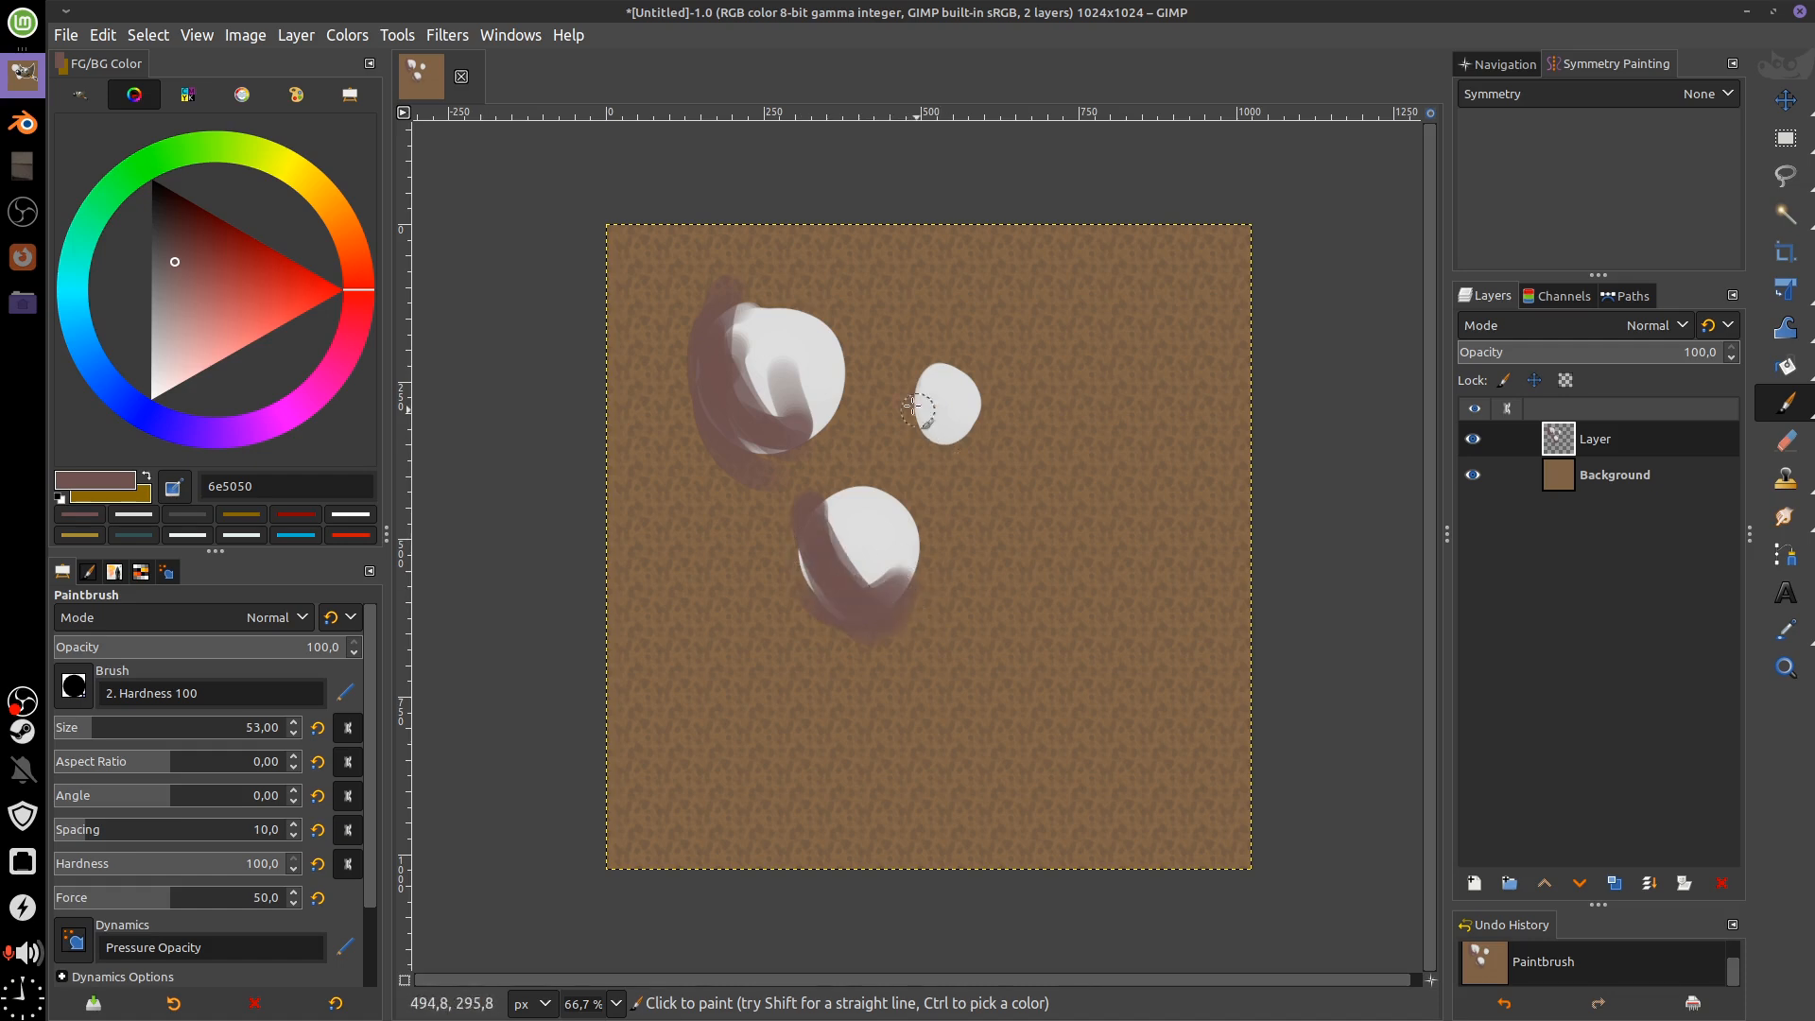
mouse_move(912, 407)
left_mouse_down()
mouse_move(945, 468)
mouse_move(969, 430)
left_mouse_up()
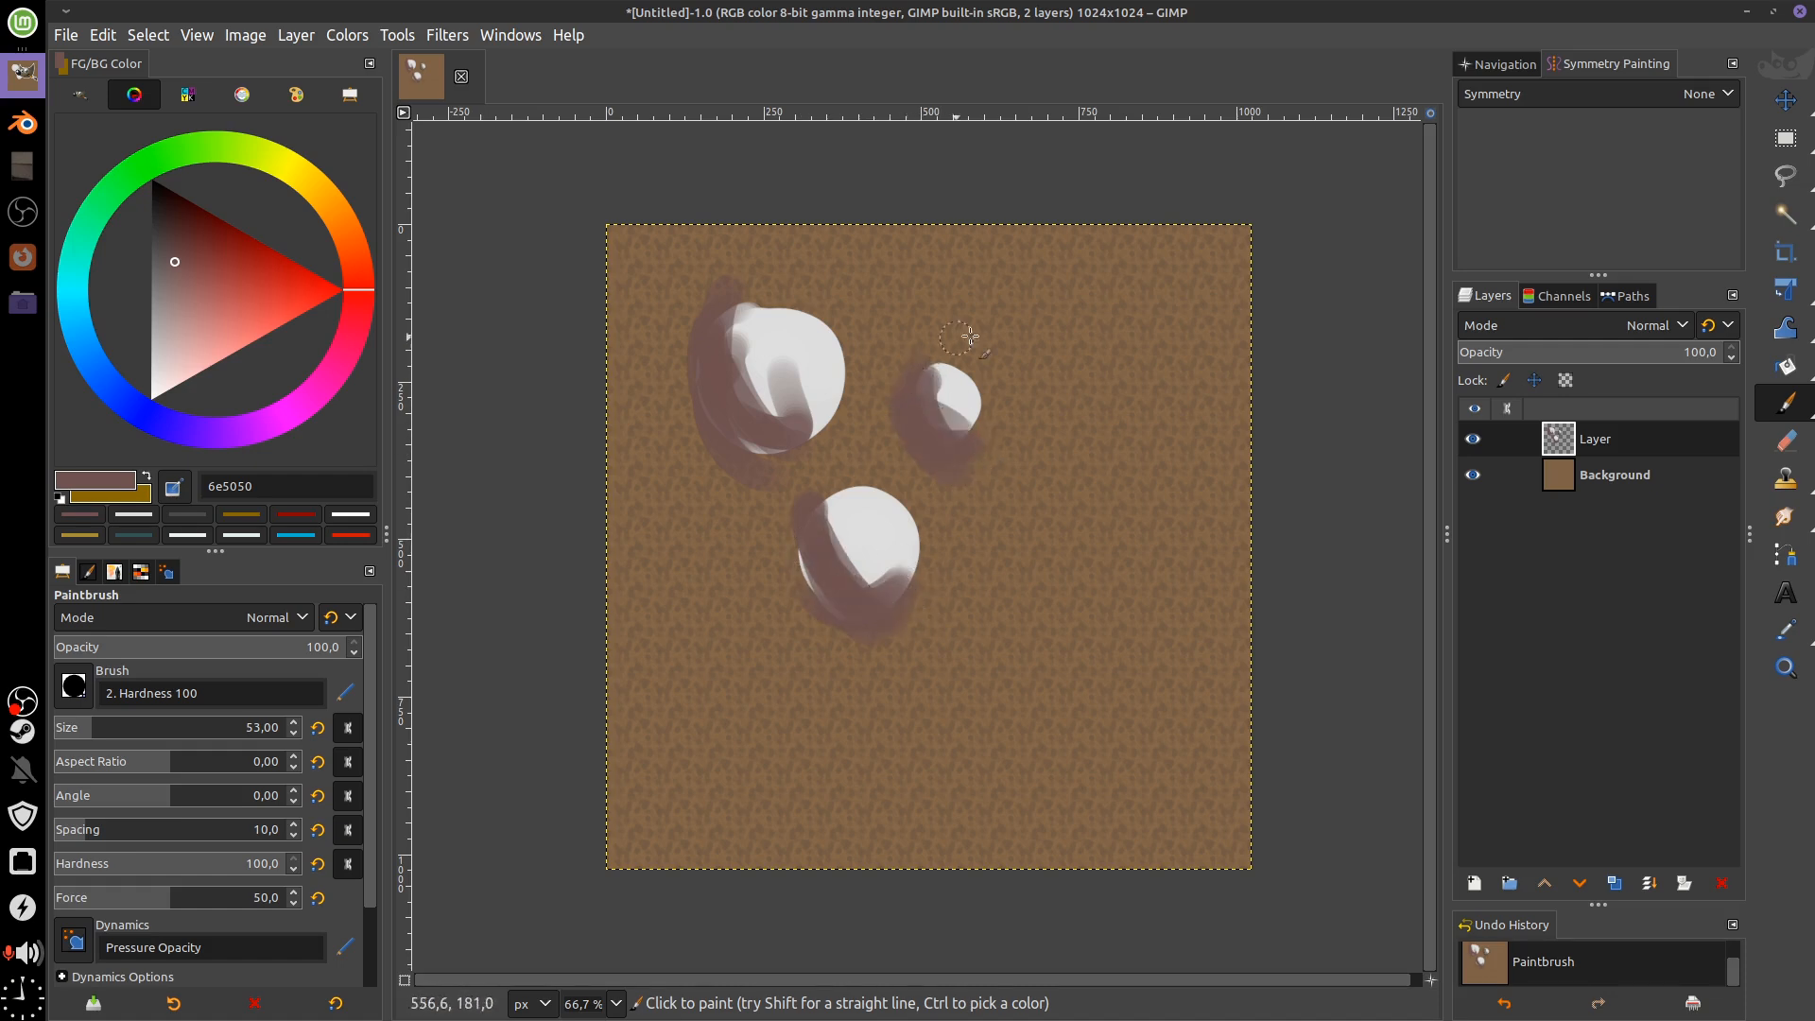
Undo all the shadow strokes, back to the three plain light stones
left_click(1628, 328)
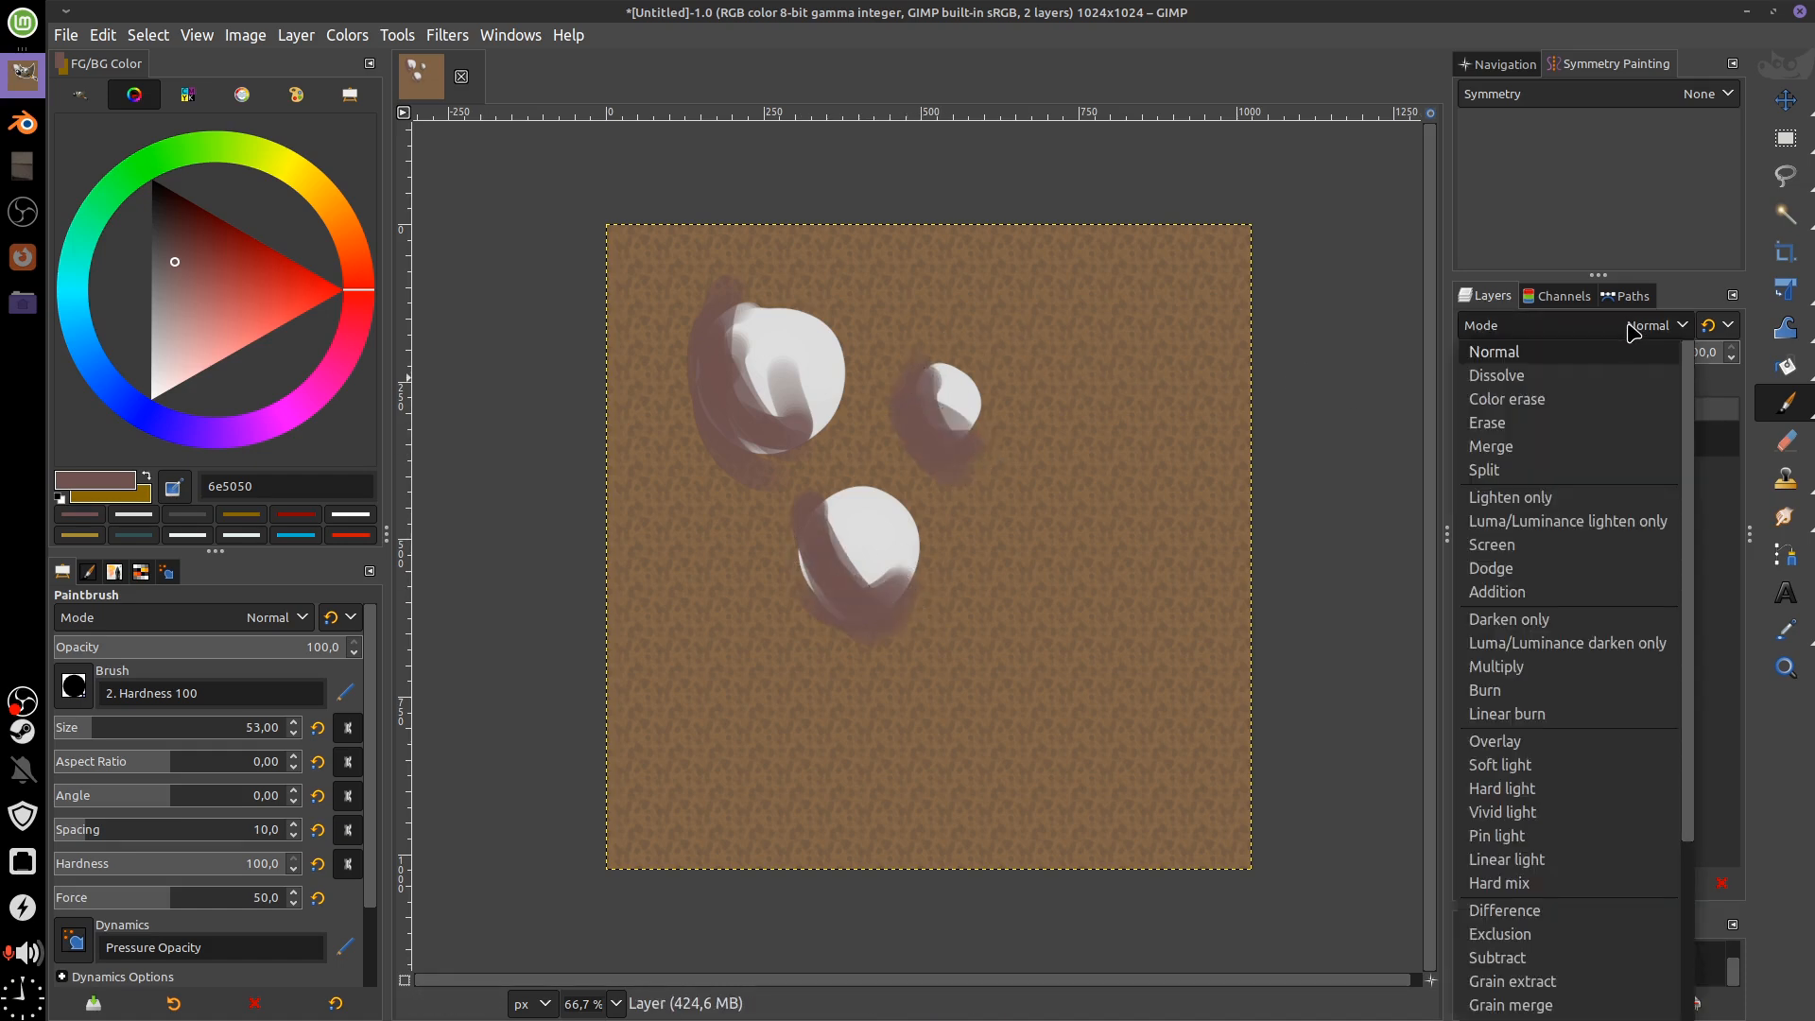
key("Escape")
key("ctrl+z")
key("ctrl+z")
key("ctrl+z")
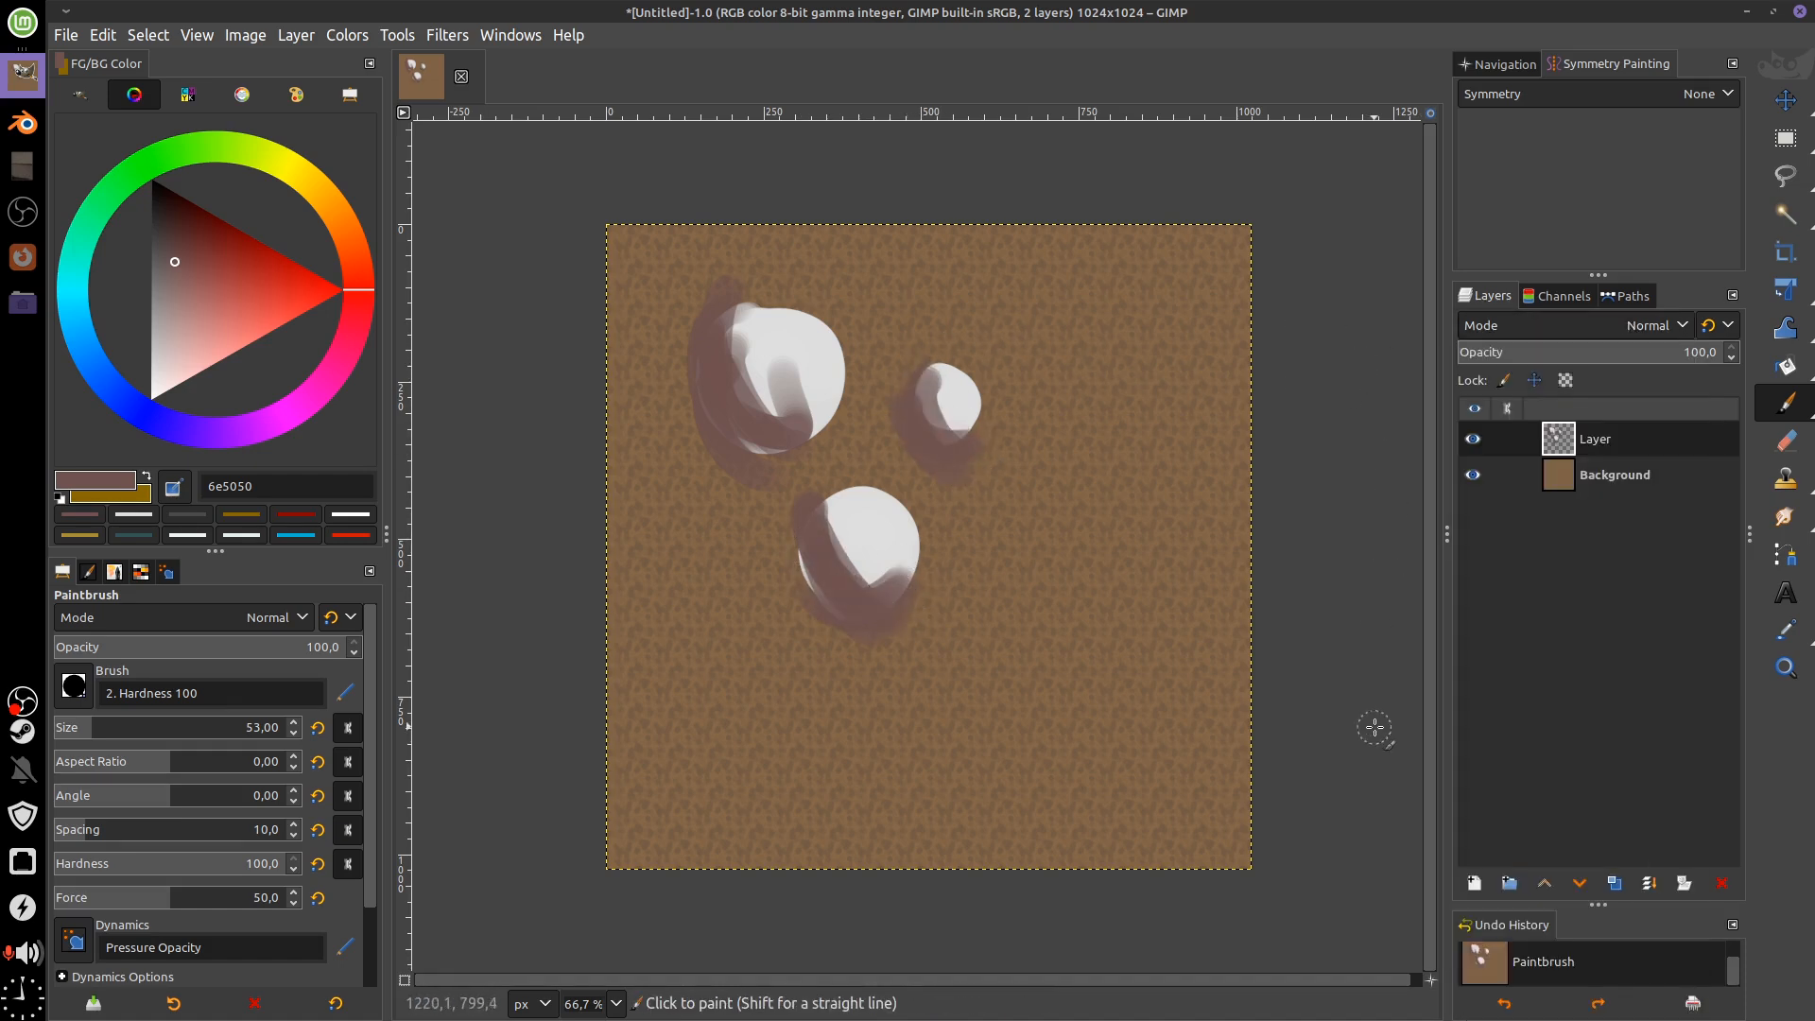
key("ctrl+z")
key("ctrl+z")
key("ctrl+z")
key("ctrl+z")
key("ctrl+z")
key("ctrl+z")
key("ctrl+z")
key("ctrl+z")
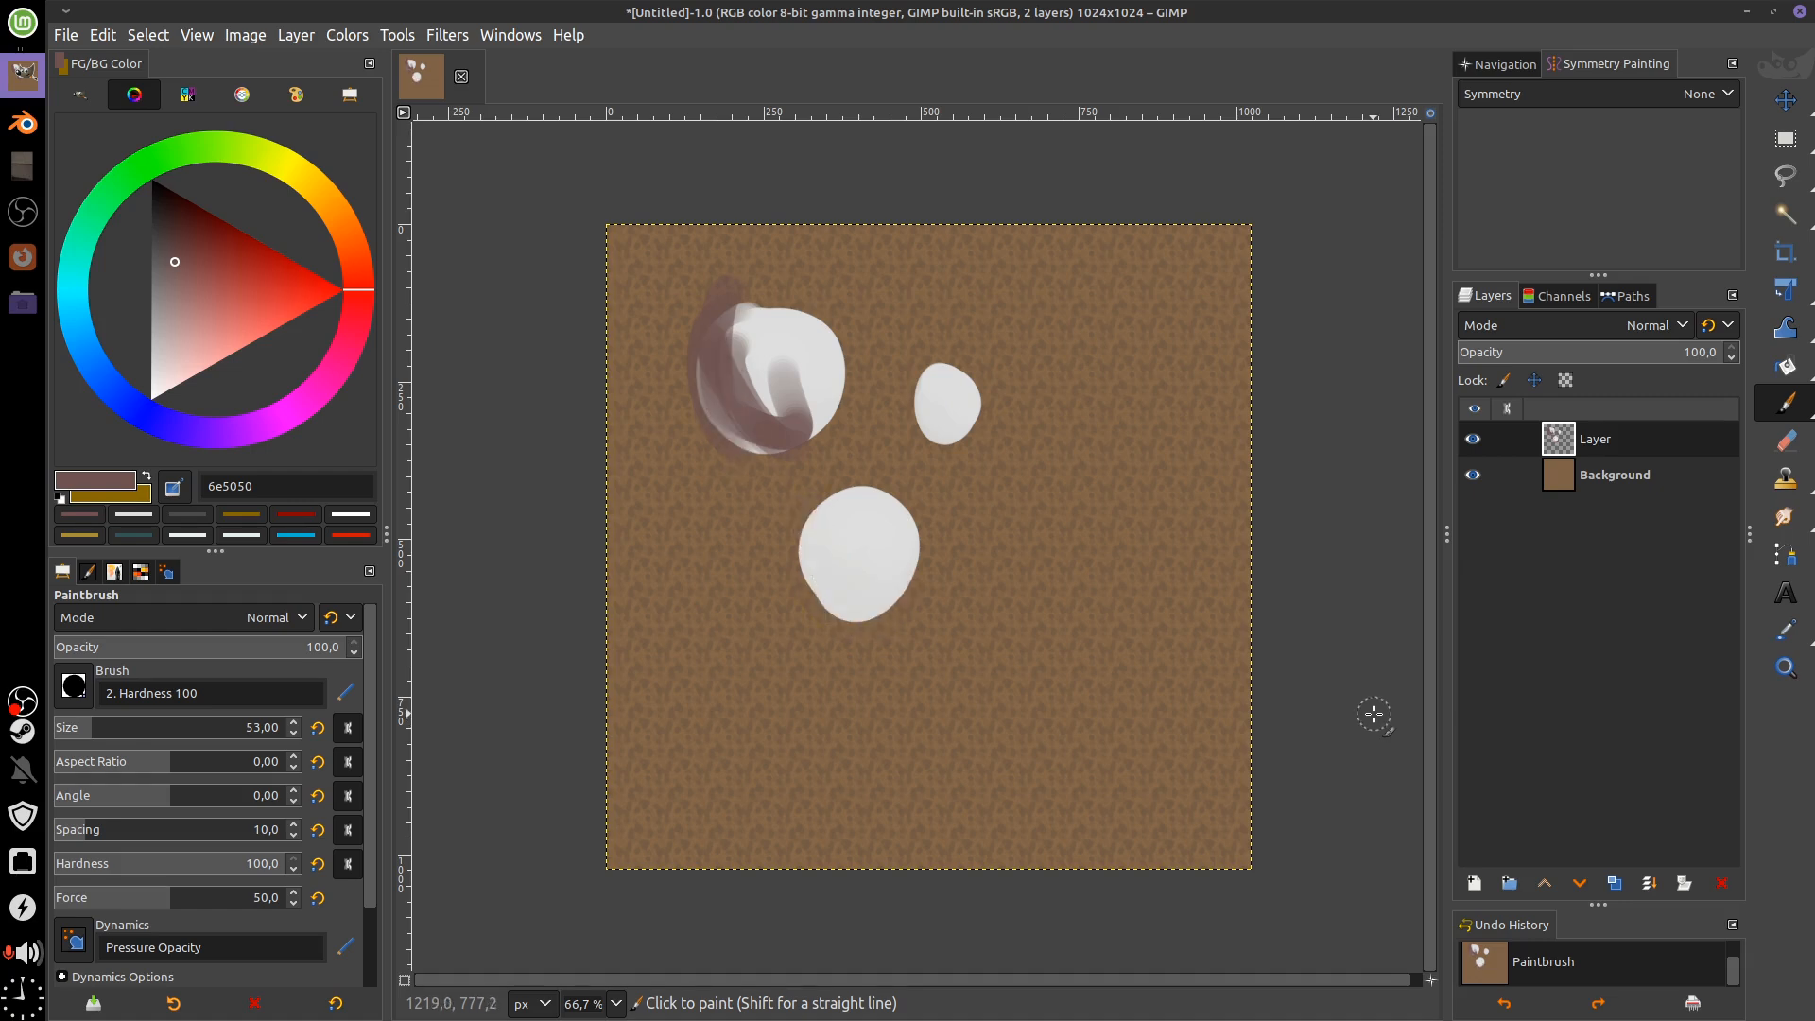
key("ctrl+z")
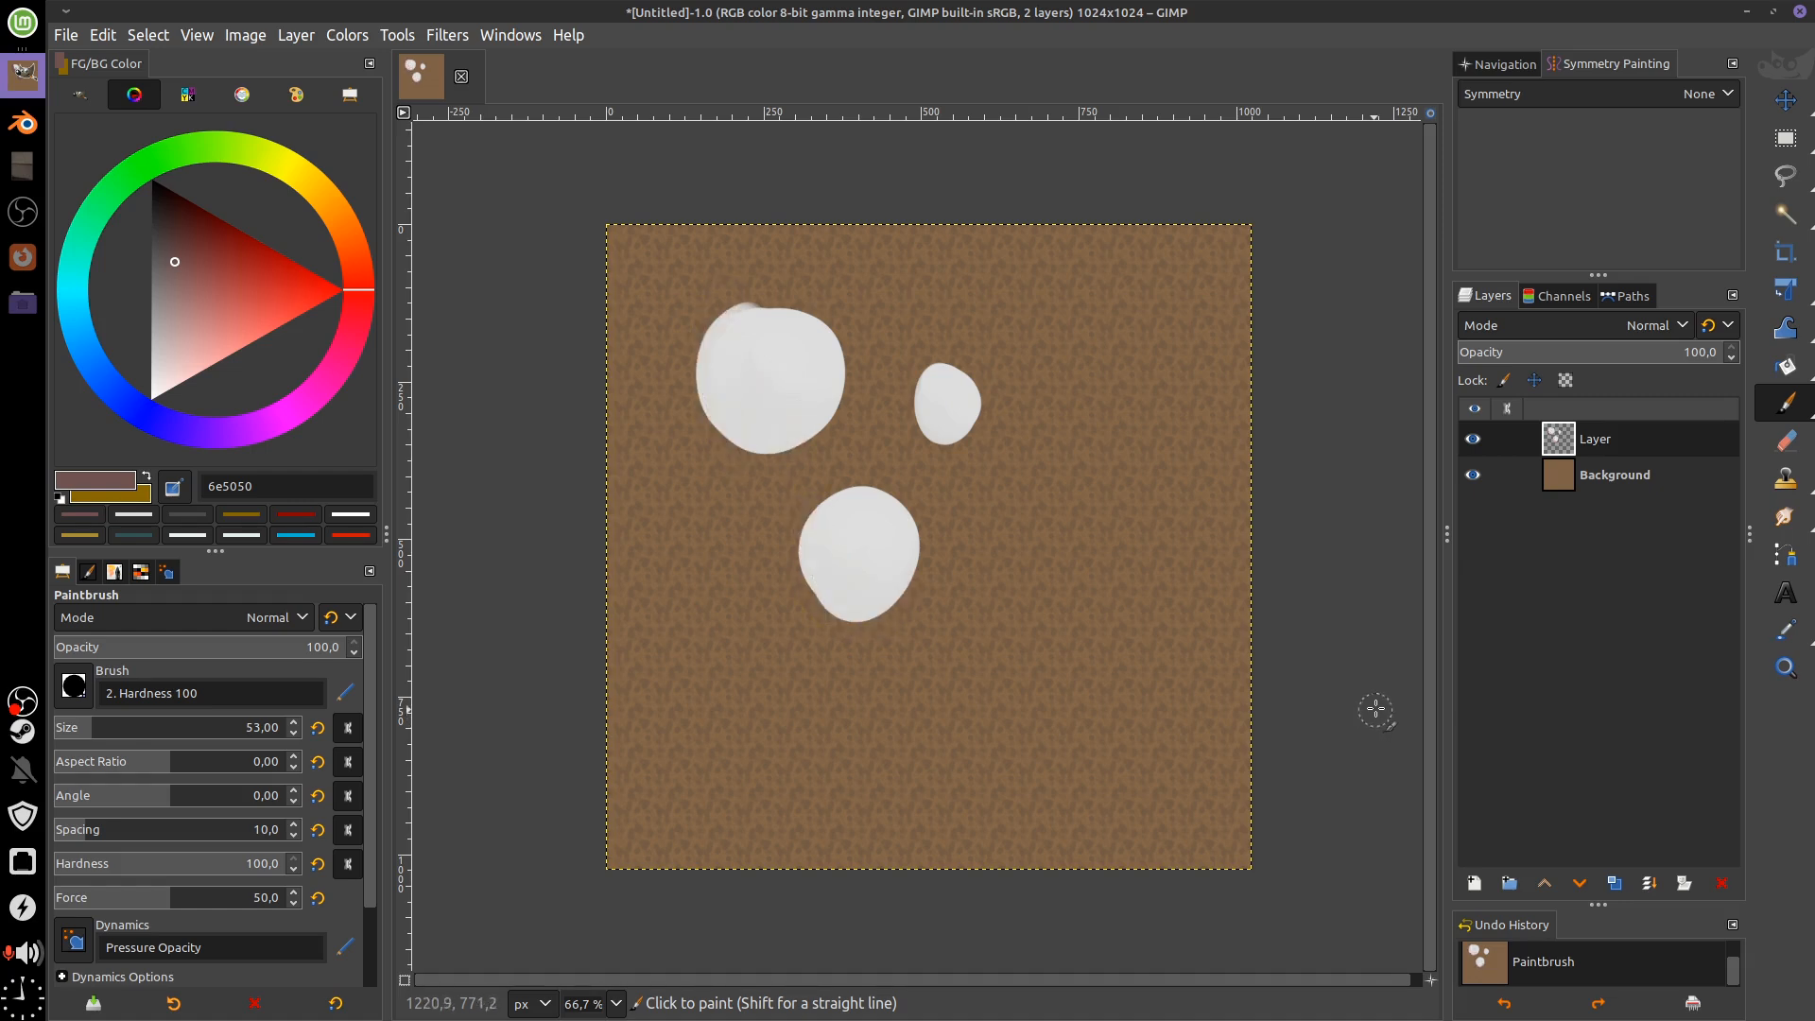
Rename the layer with the painted stones as Cor
double_click(1605, 439)
type("Cor")
key("Return")
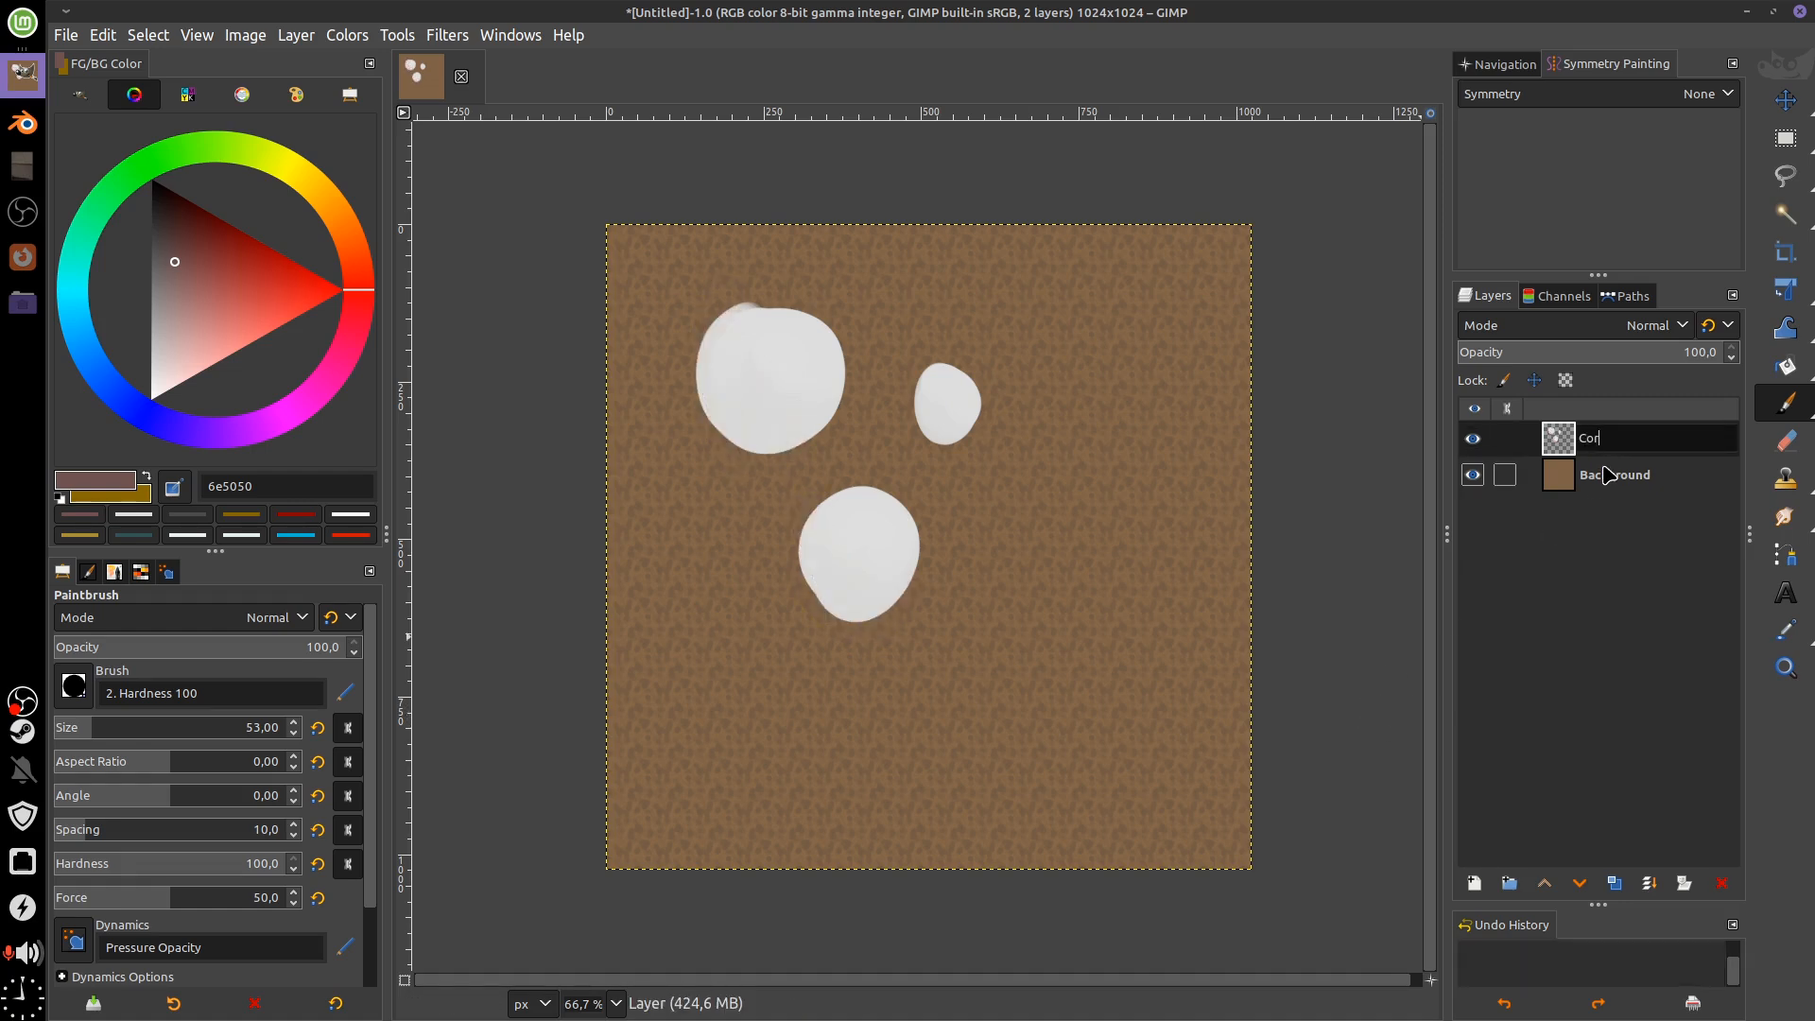
Add a new transparent layer above Cor and rename it Shade
left_click(1474, 883)
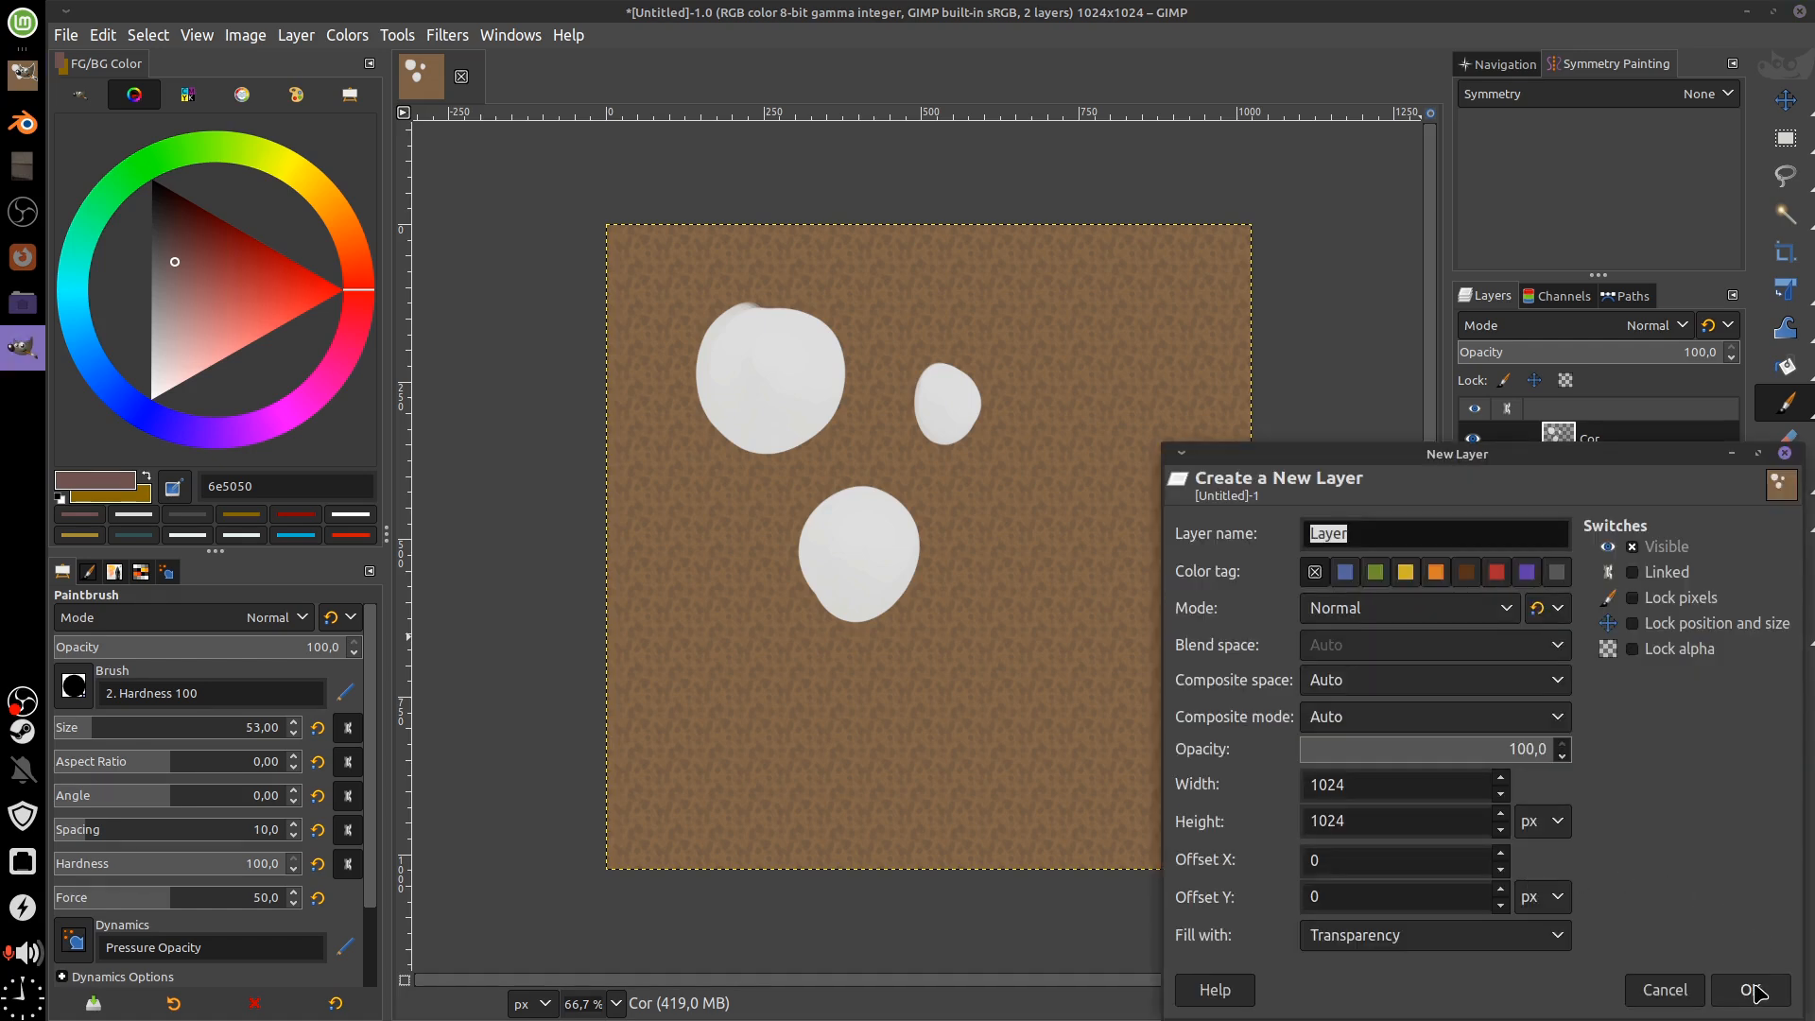
left_click(1750, 990)
double_click(1591, 451)
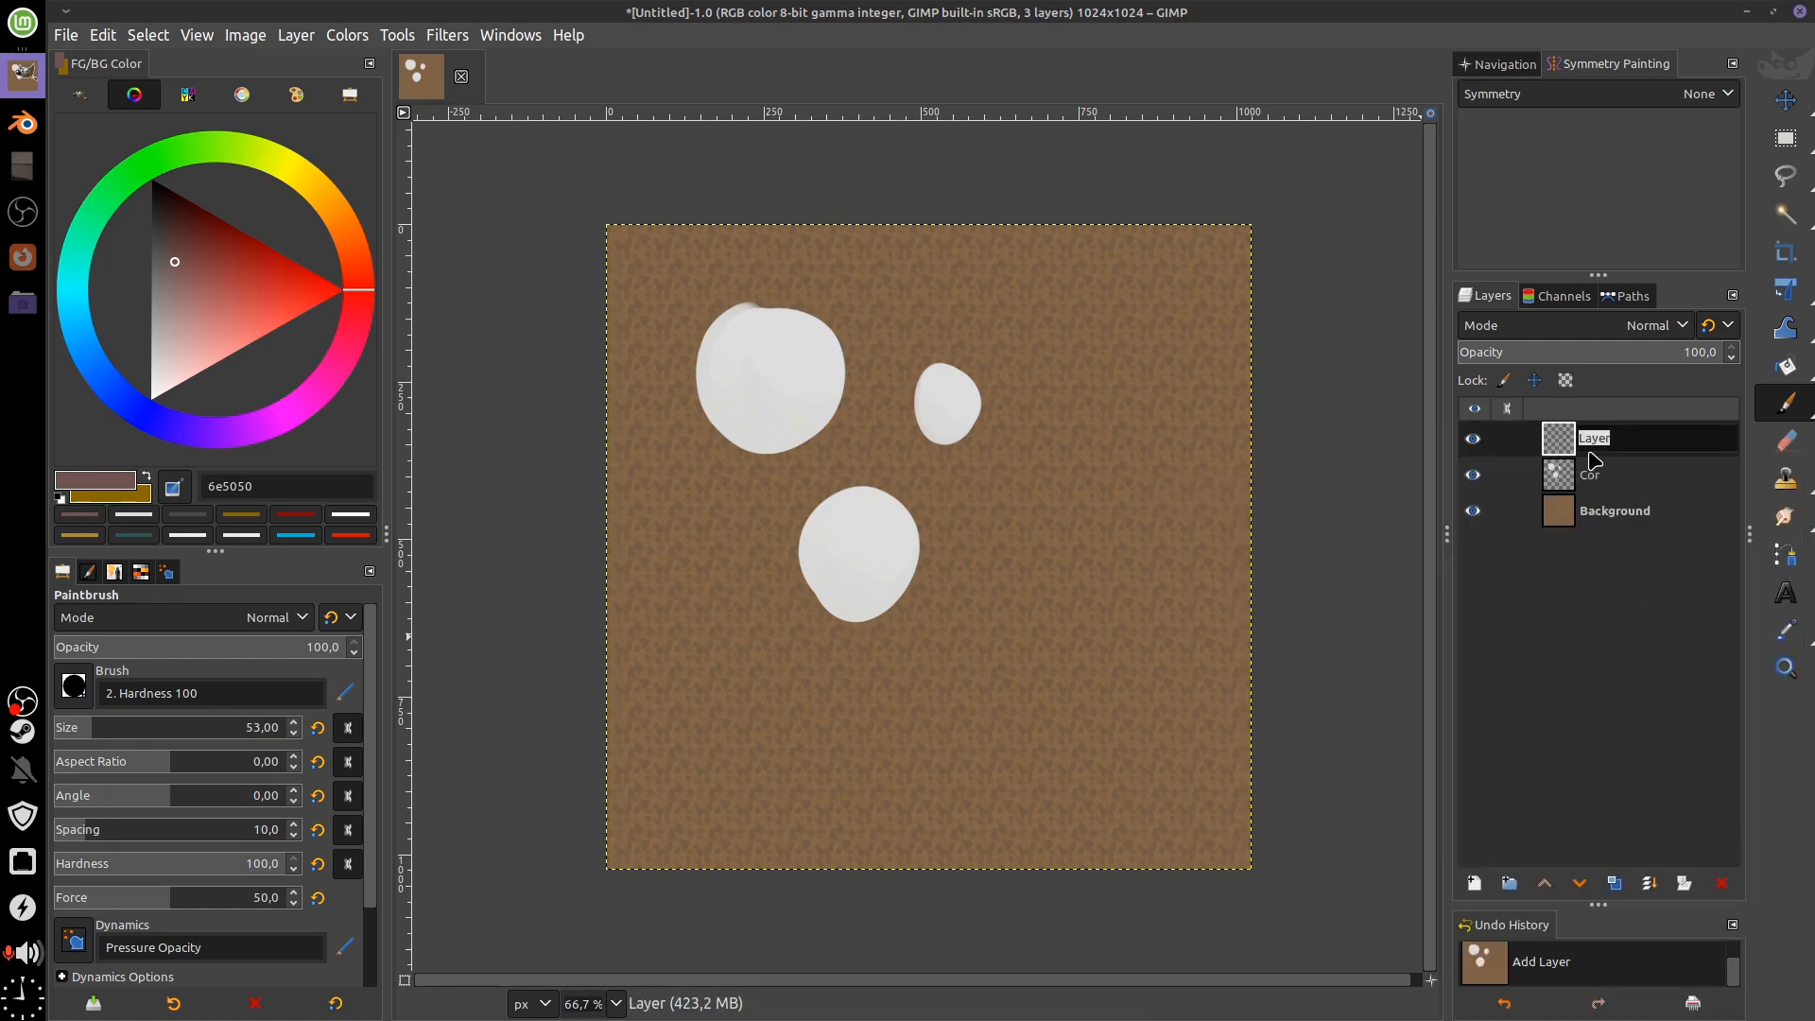
type("Shade")
key("Return")
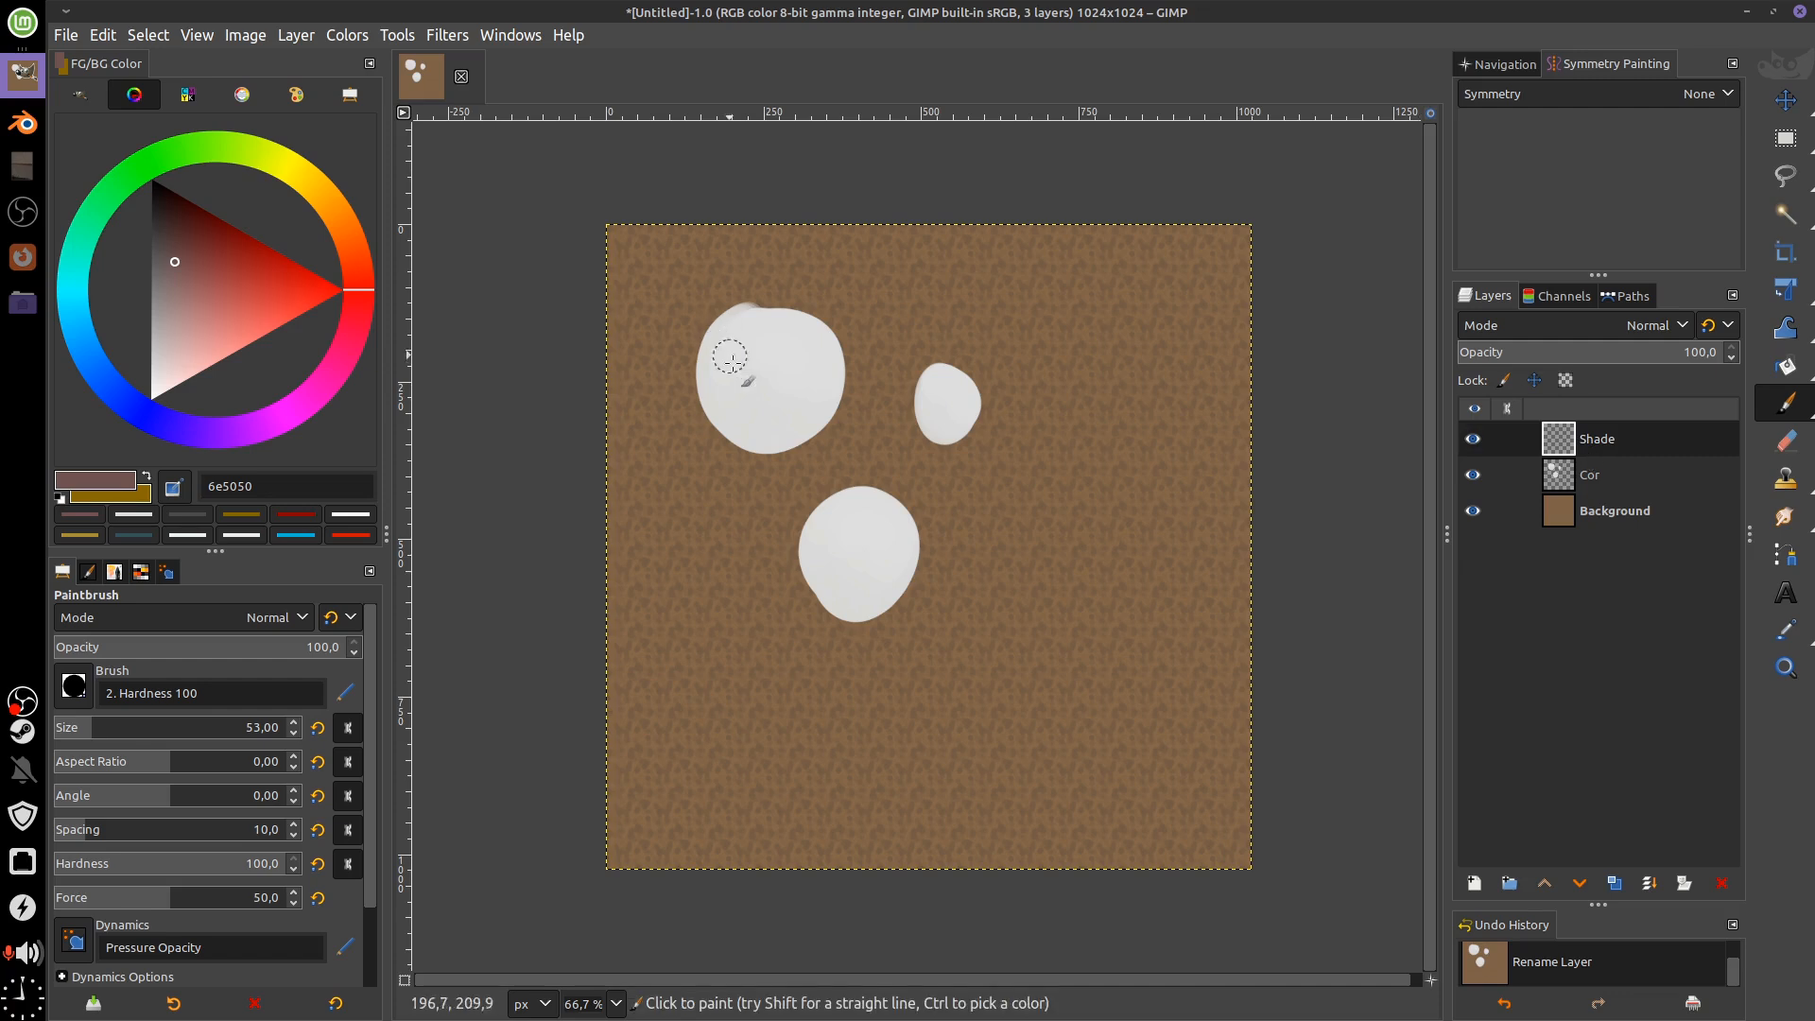
Paint 6e5050 shadows over the lower-left edges of the three stones on the Shade layer and set its mode to Multiply
mouse_move(724, 333)
left_mouse_down()
mouse_move(740, 401)
mouse_move(723, 333)
mouse_move(752, 444)
mouse_move(722, 320)
mouse_move(792, 443)
mouse_move(720, 390)
mouse_move(792, 433)
left_mouse_up()
mouse_move(812, 513)
left_mouse_down()
mouse_move(850, 607)
mouse_move(894, 616)
left_mouse_up()
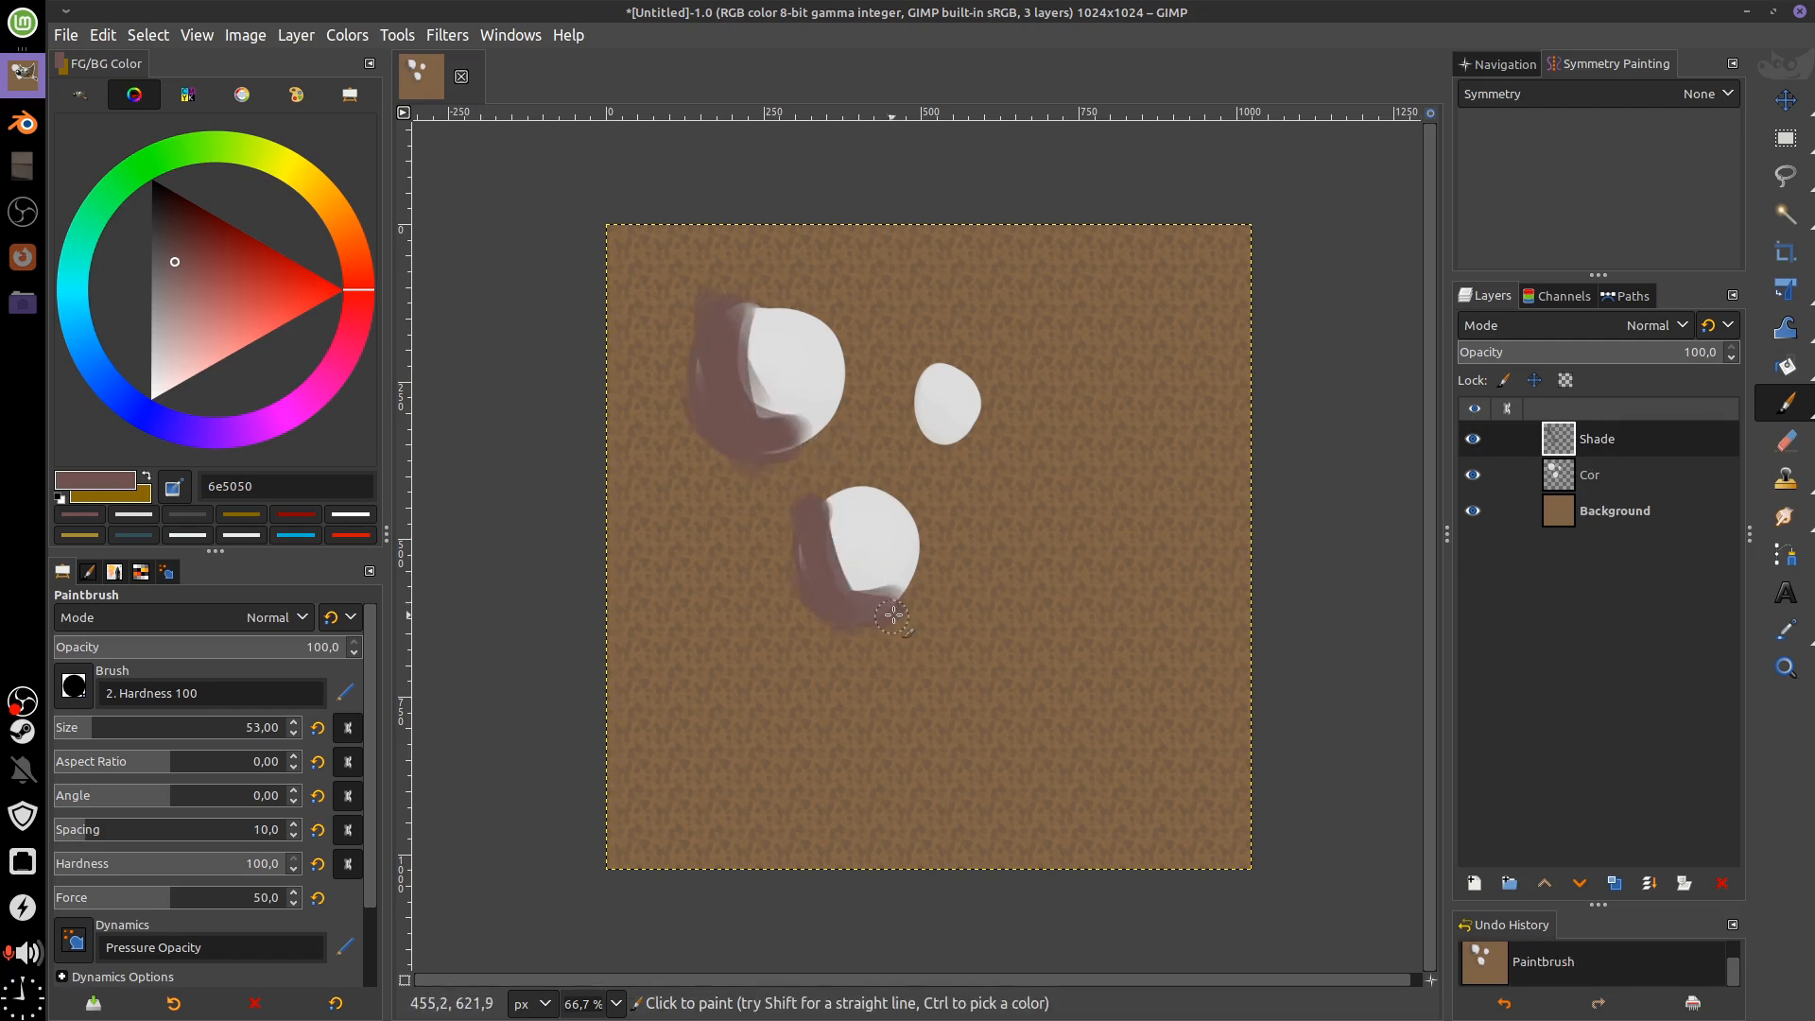
left_click_drag(913, 375, 957, 441)
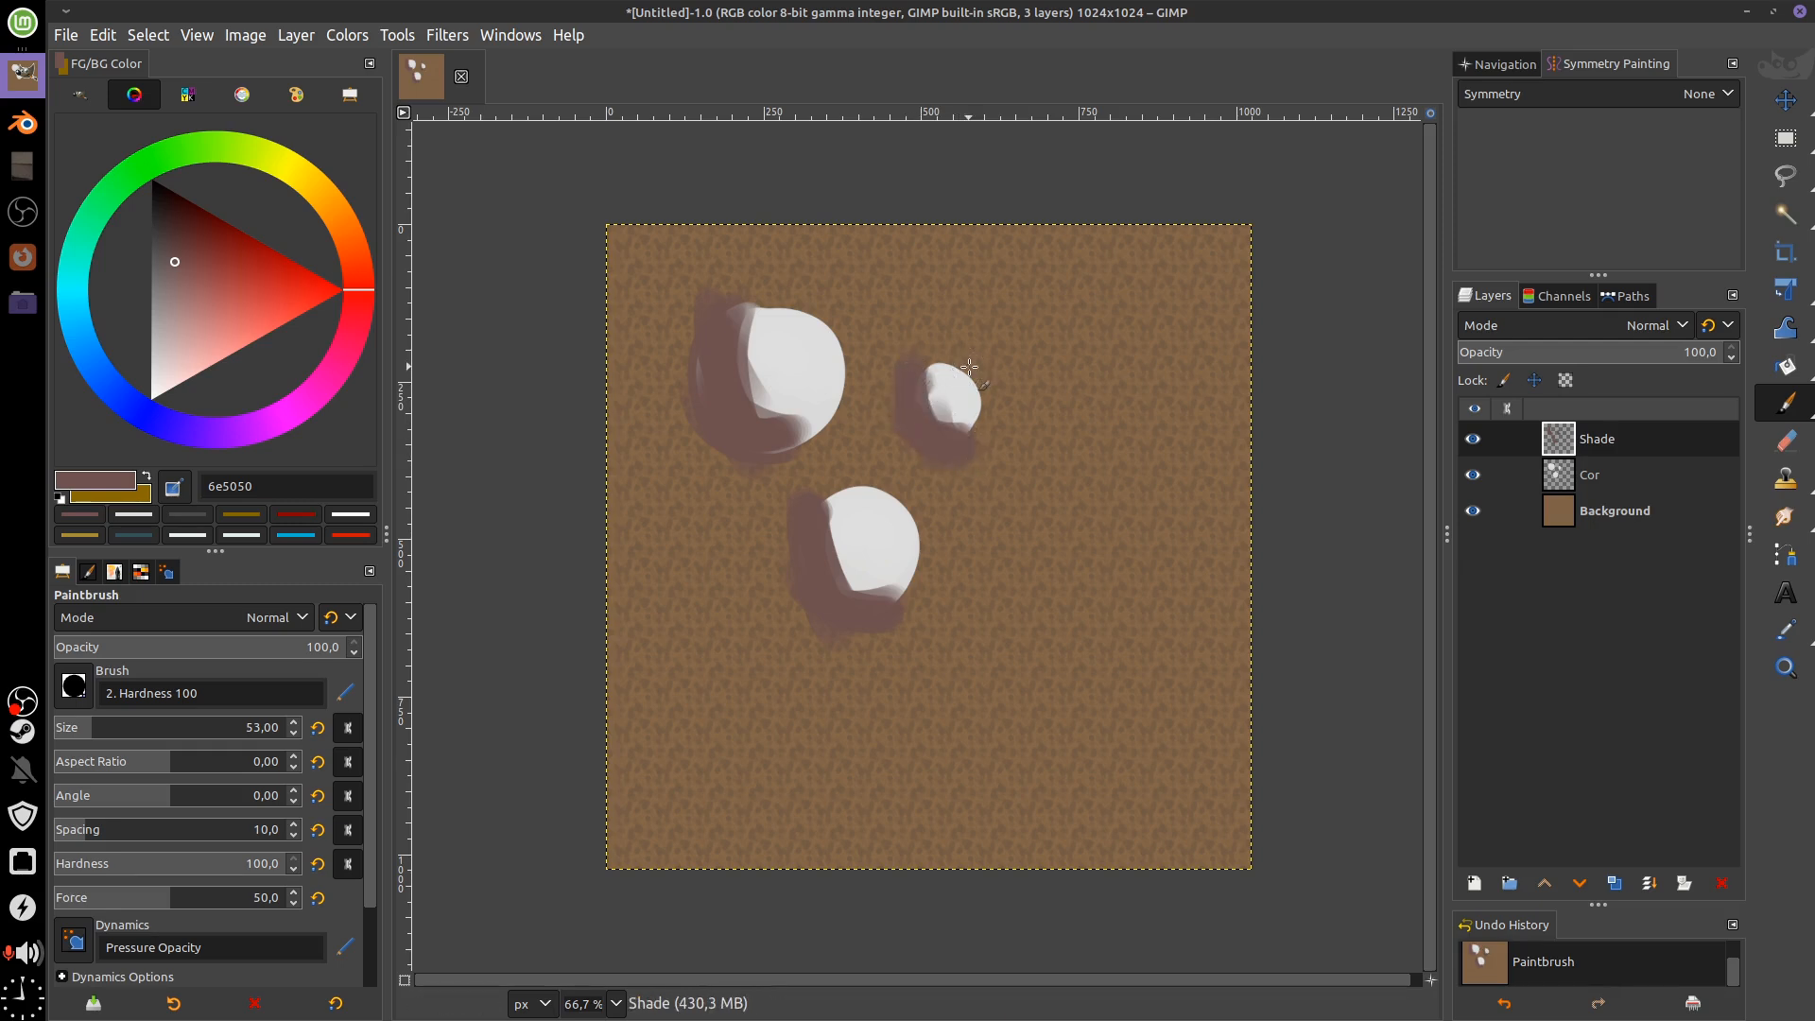
left_click(1655, 325)
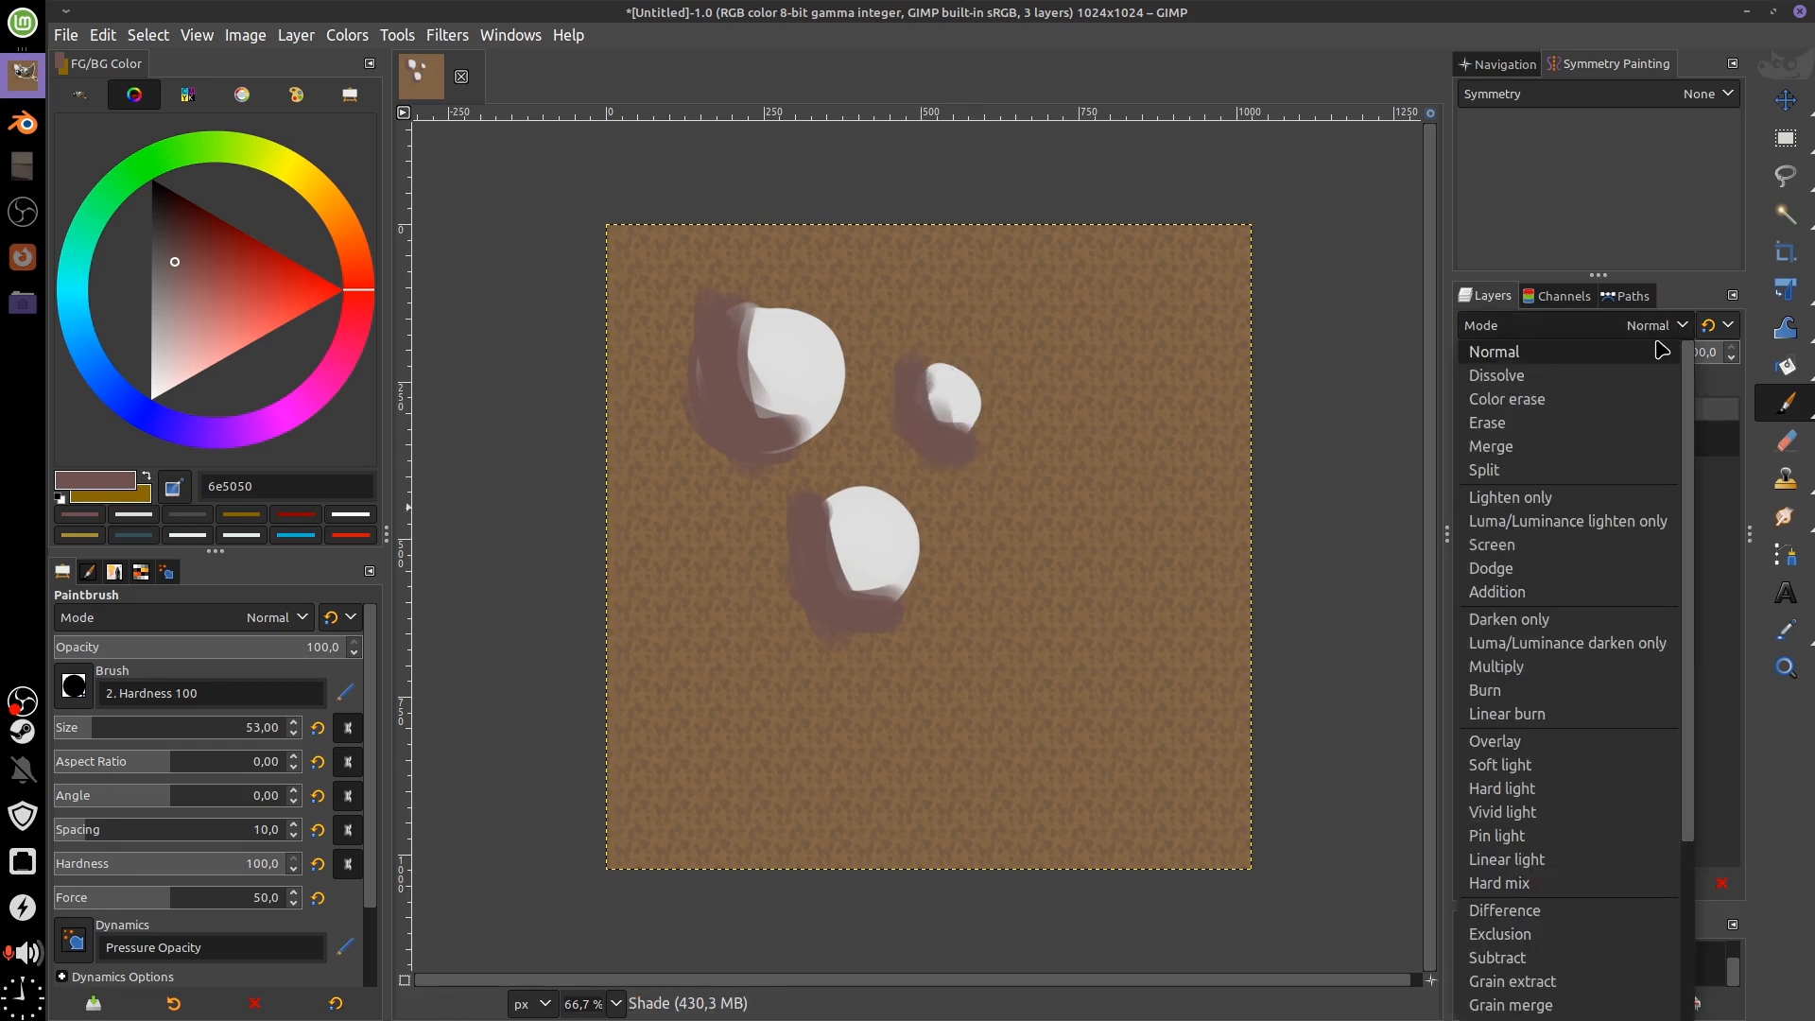
left_click(1557, 662)
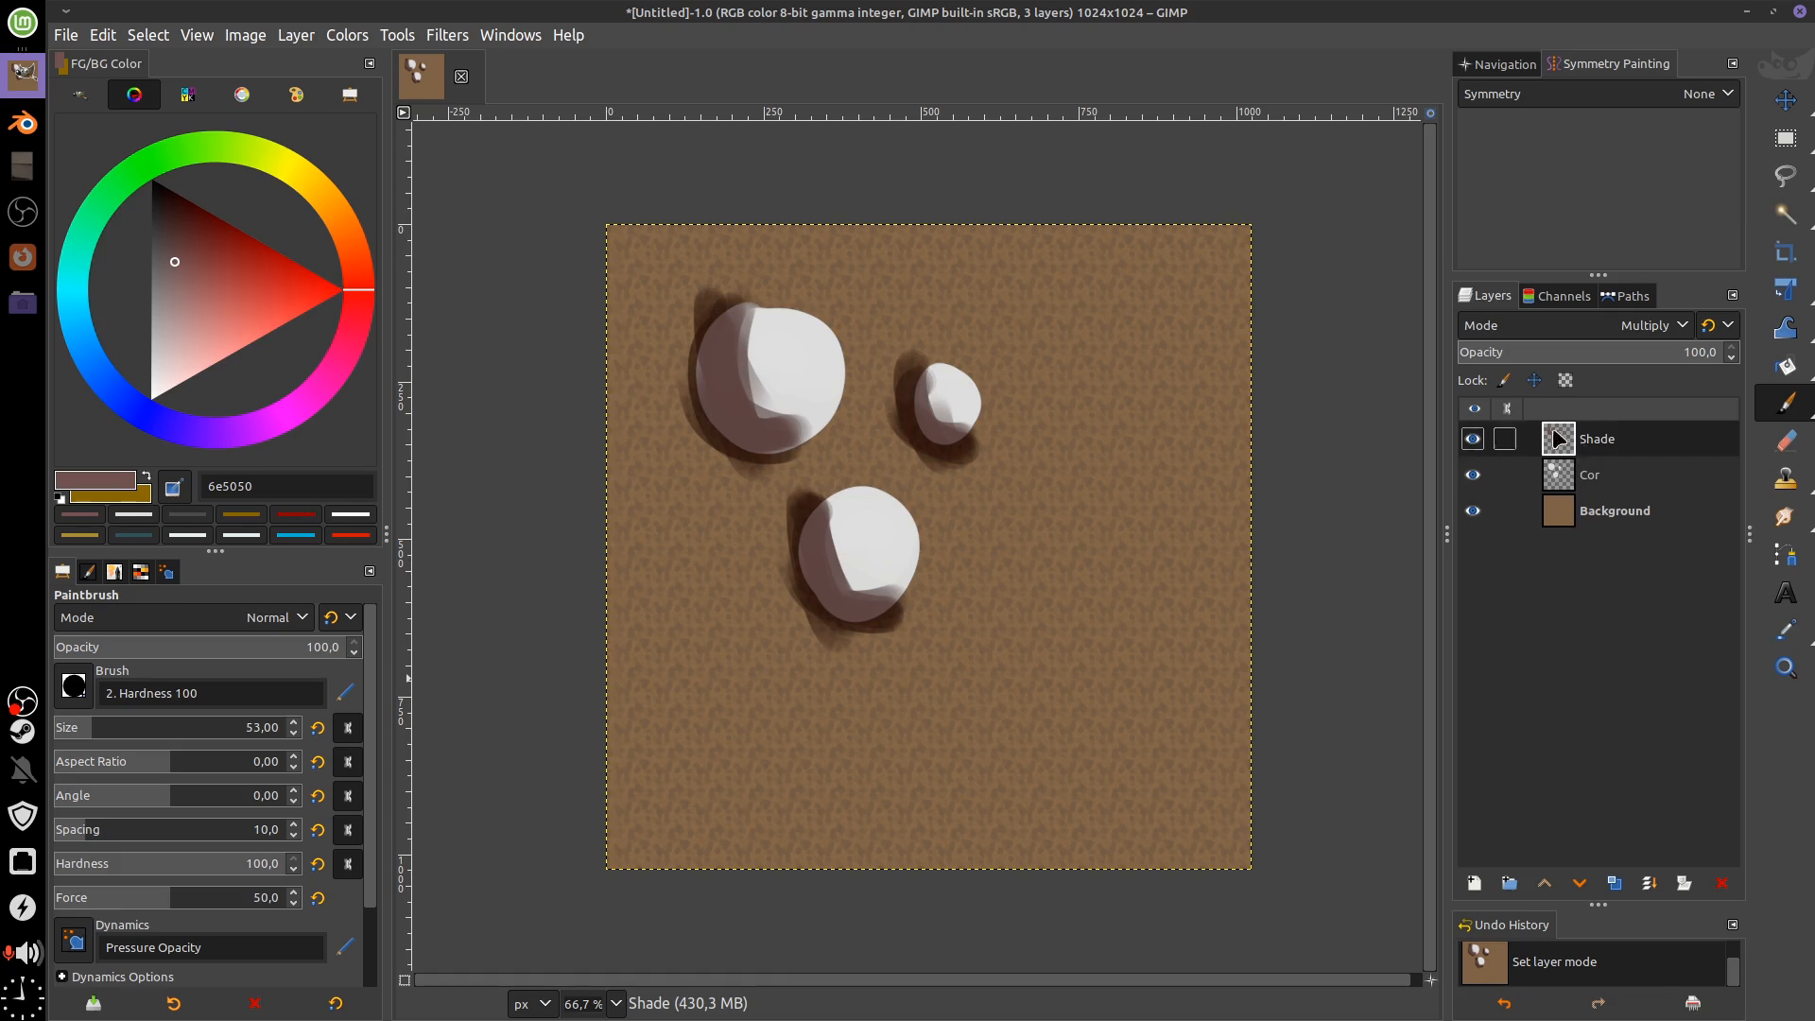
Put the Shade and Cor layers into a new layer group, with Shade above Cor, and rename the group Pedras
left_click(1510, 883)
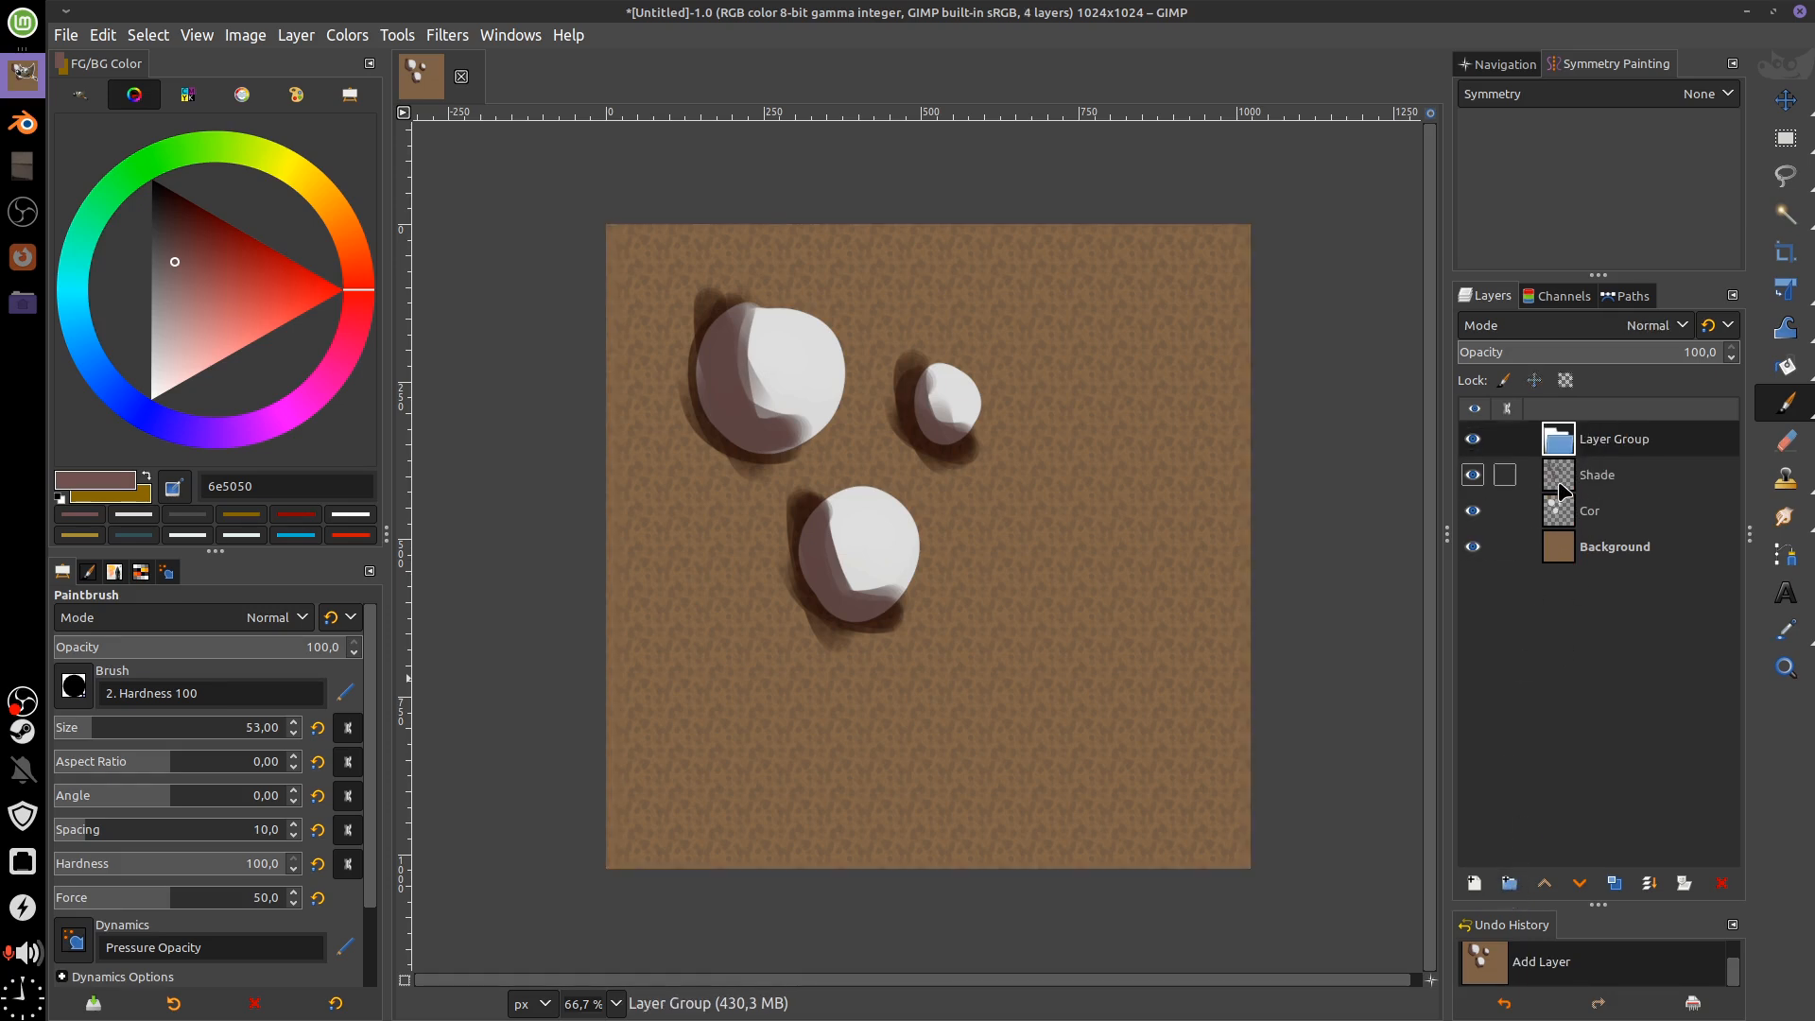
left_click_drag(1566, 483, 1560, 441)
mouse_move(1559, 523)
left_mouse_down()
mouse_move(1641, 516)
mouse_move(1626, 499)
left_mouse_up()
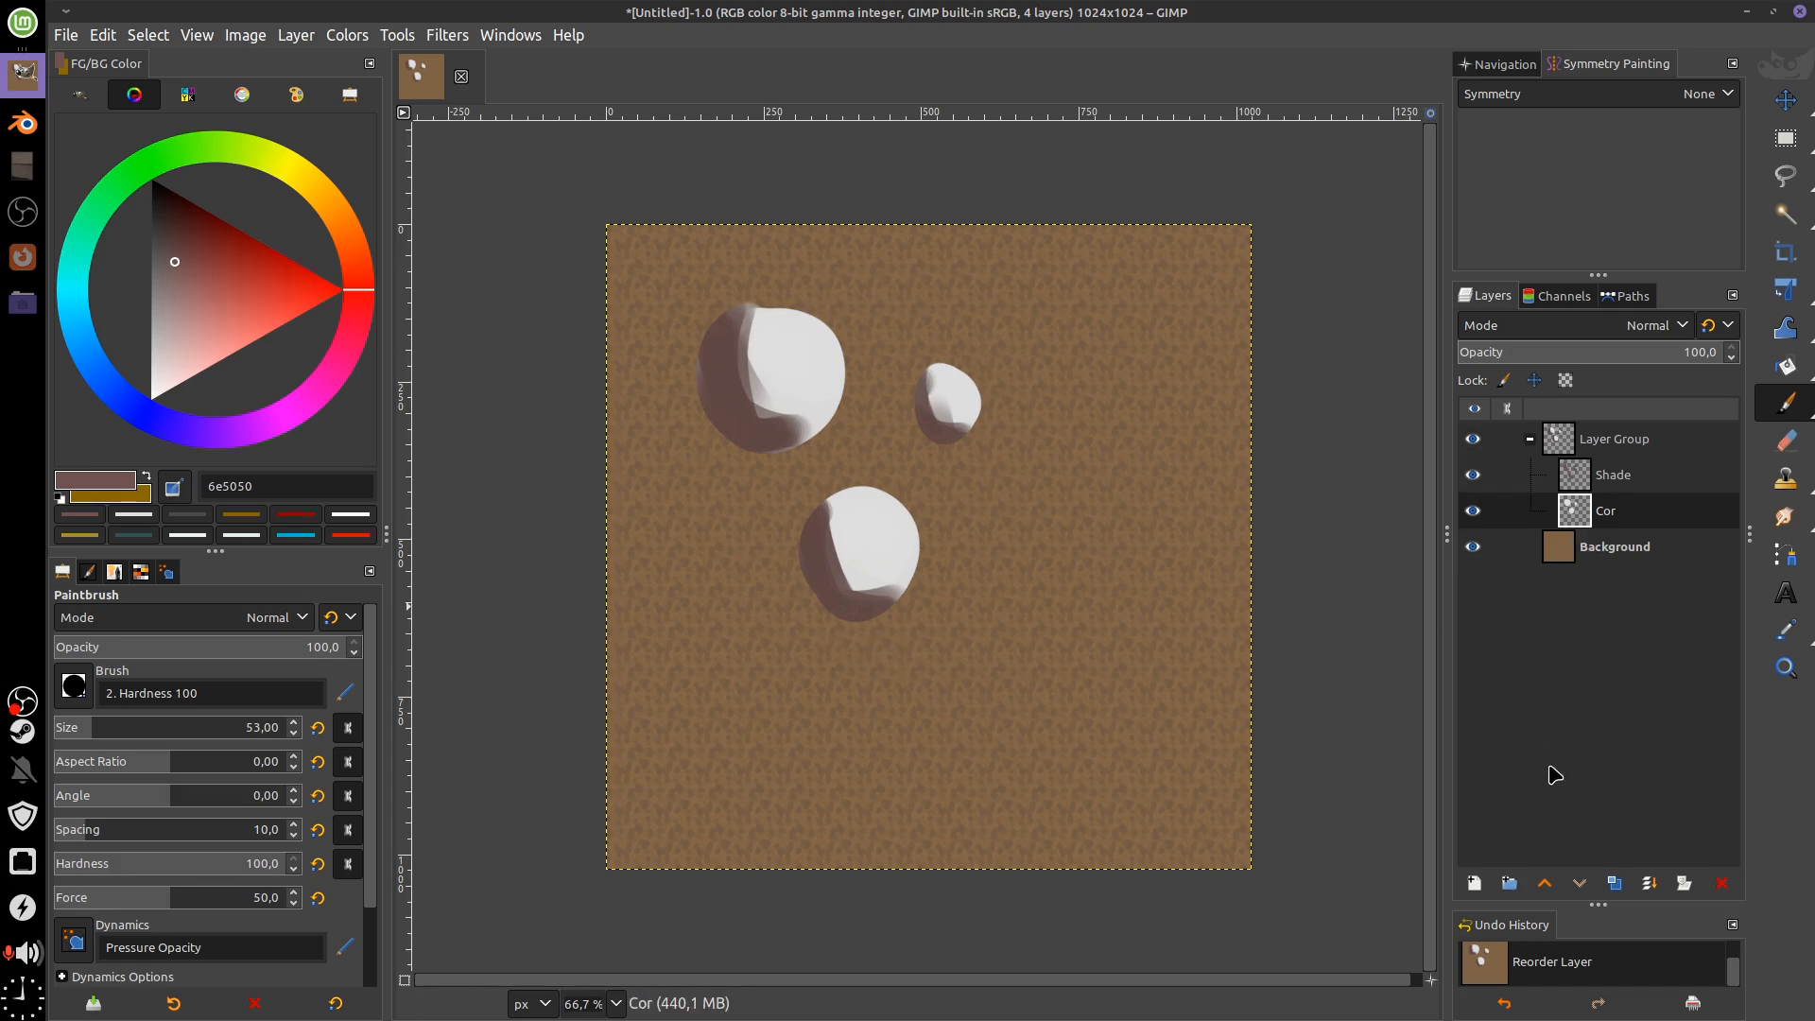
double_click(1624, 442)
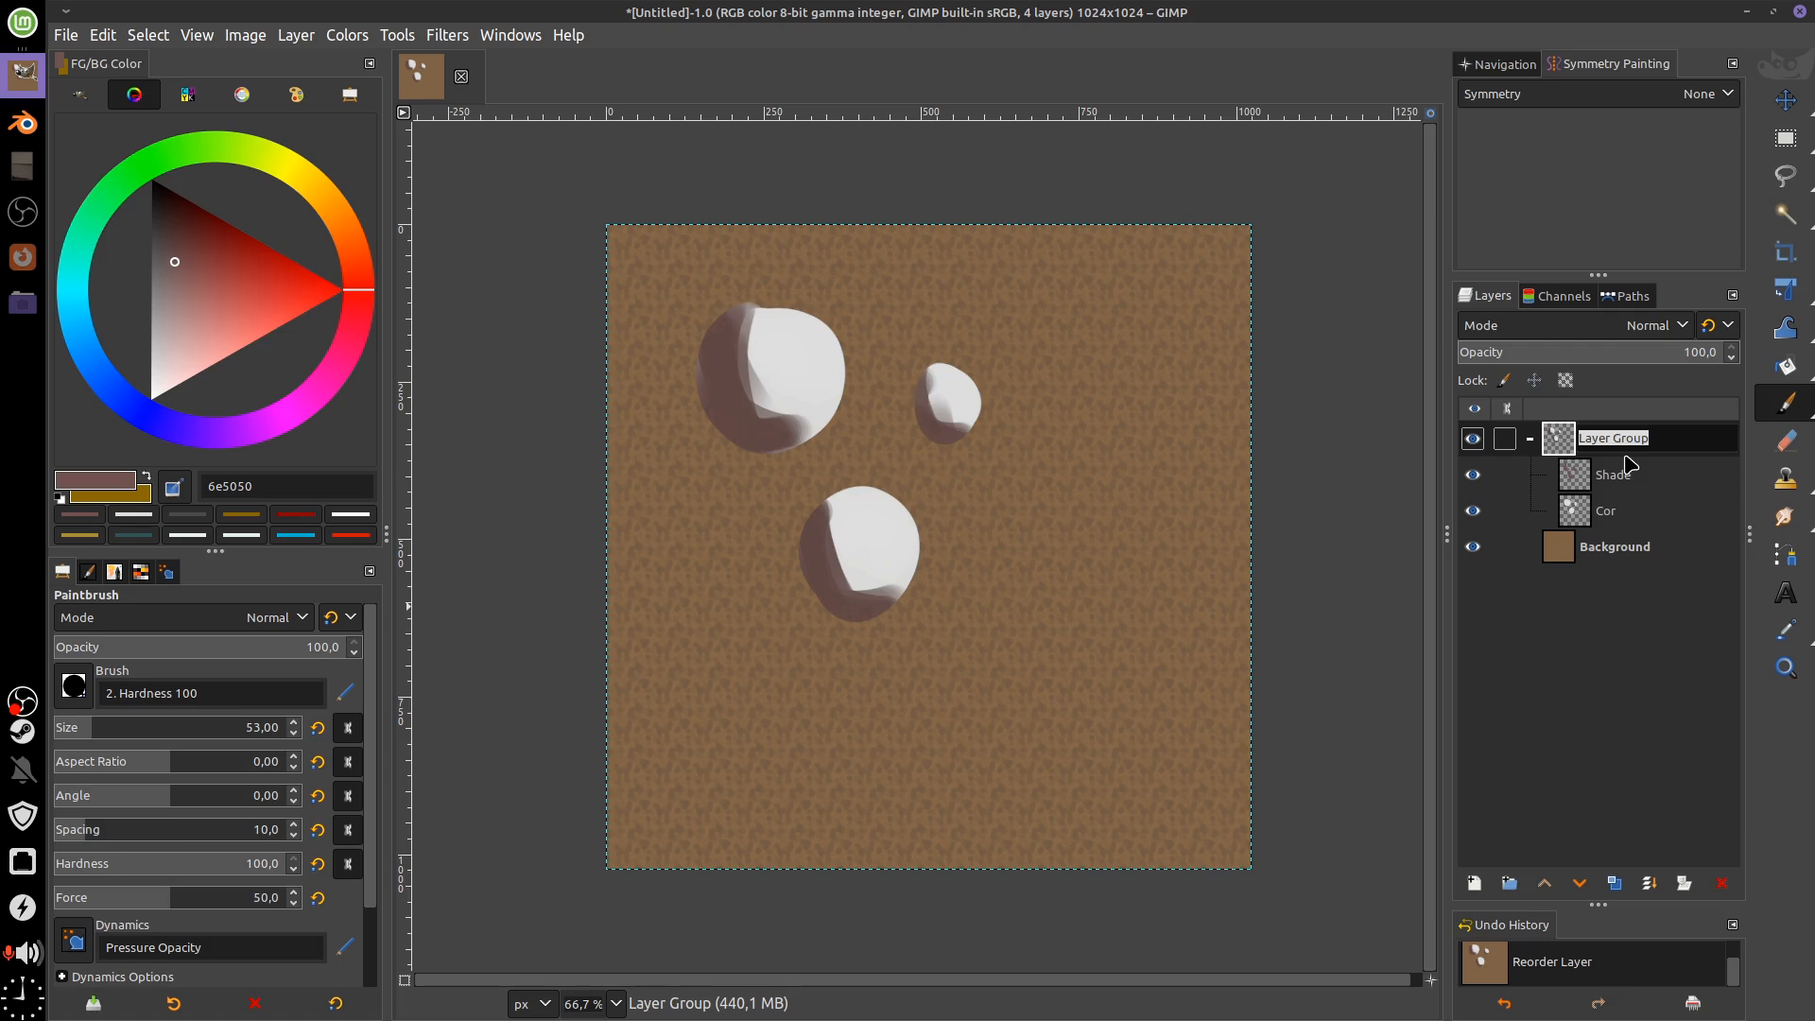
key("BackSpace")
key("Return")
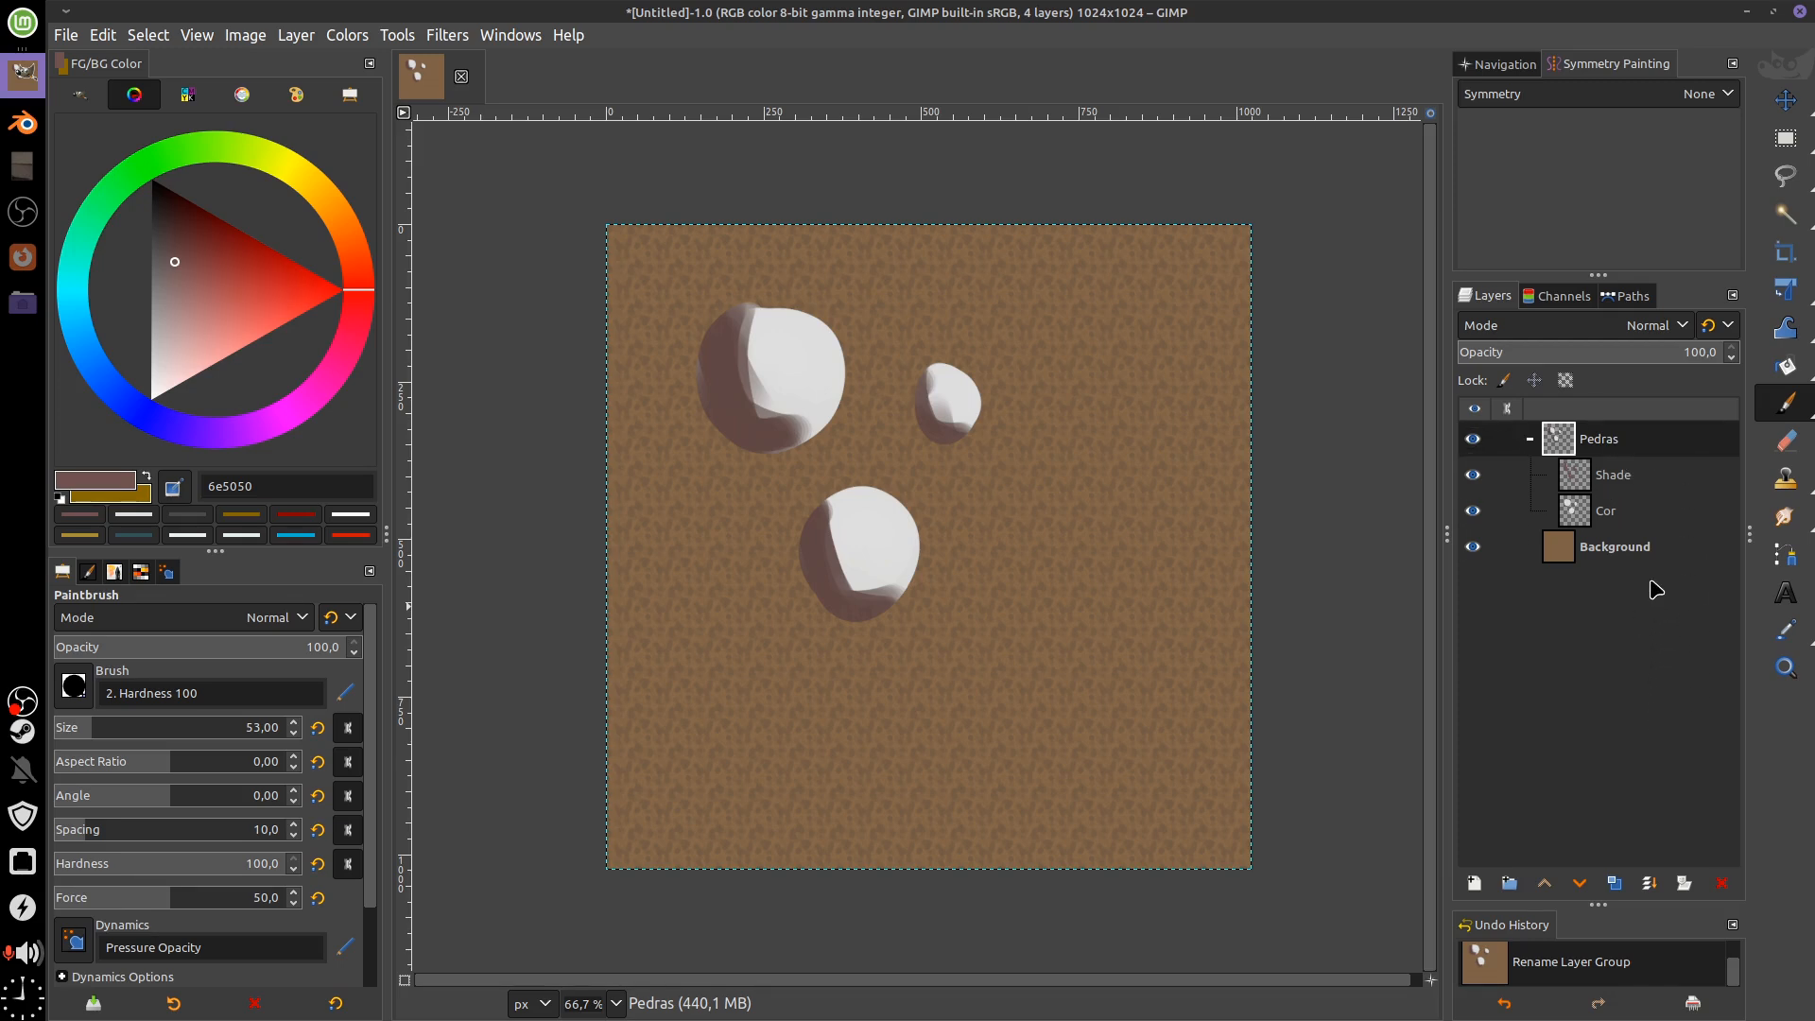
Try adding two nested layer groups inside the Pedras group, and undo both
double_click(1510, 883)
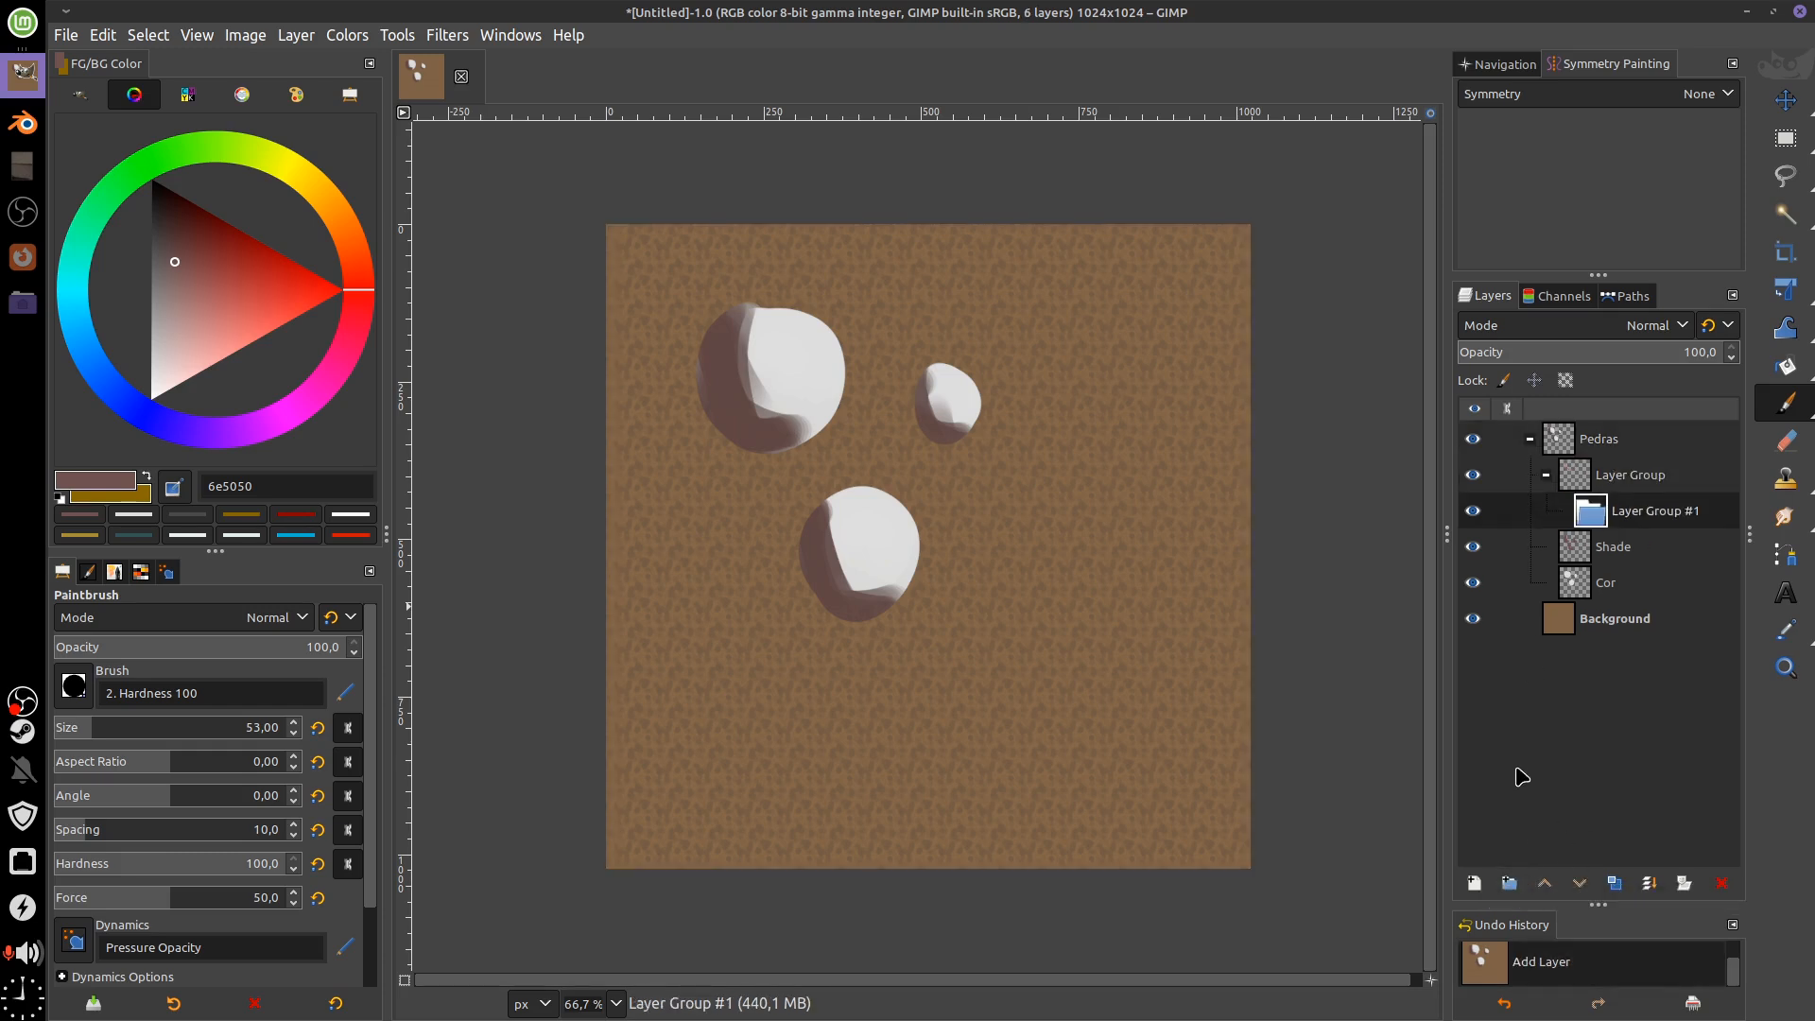
key("ctrl+z")
key("ctrl+z")
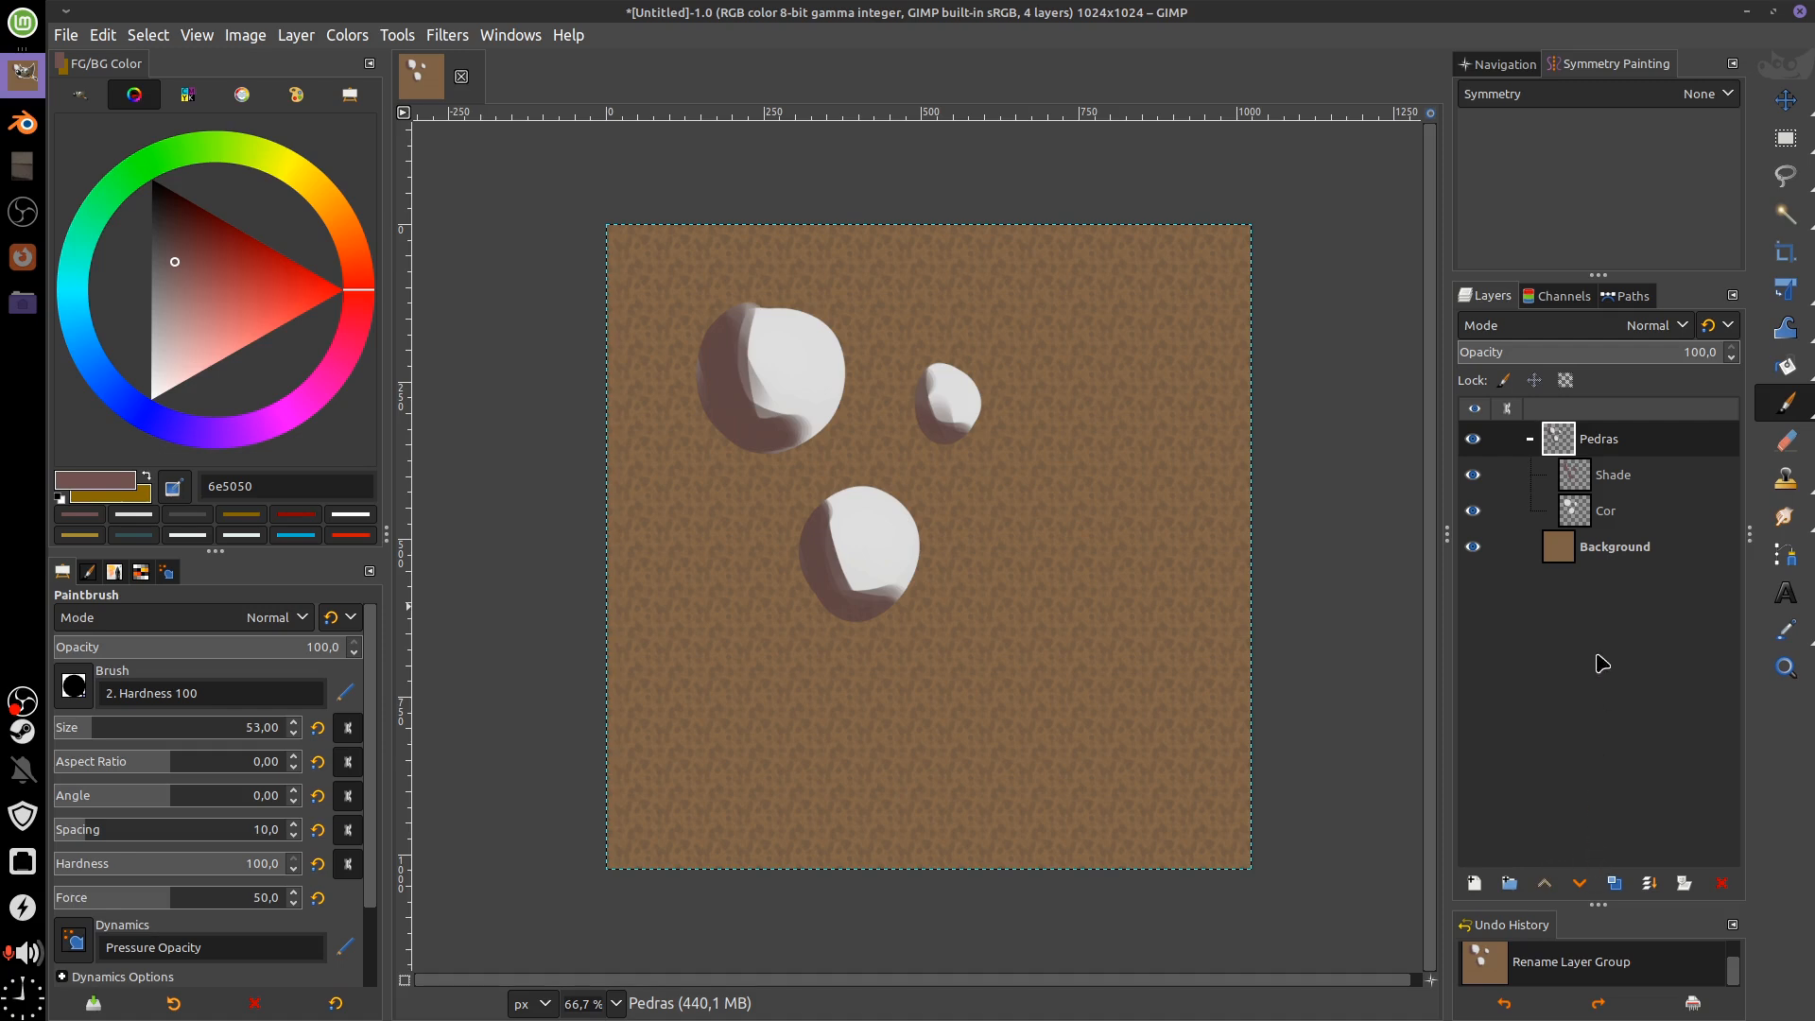
Try lowering the Shade layer below Cor inside the Pedras group, and restore Shade above Cor
left_click(1493, 477)
left_click(1583, 887)
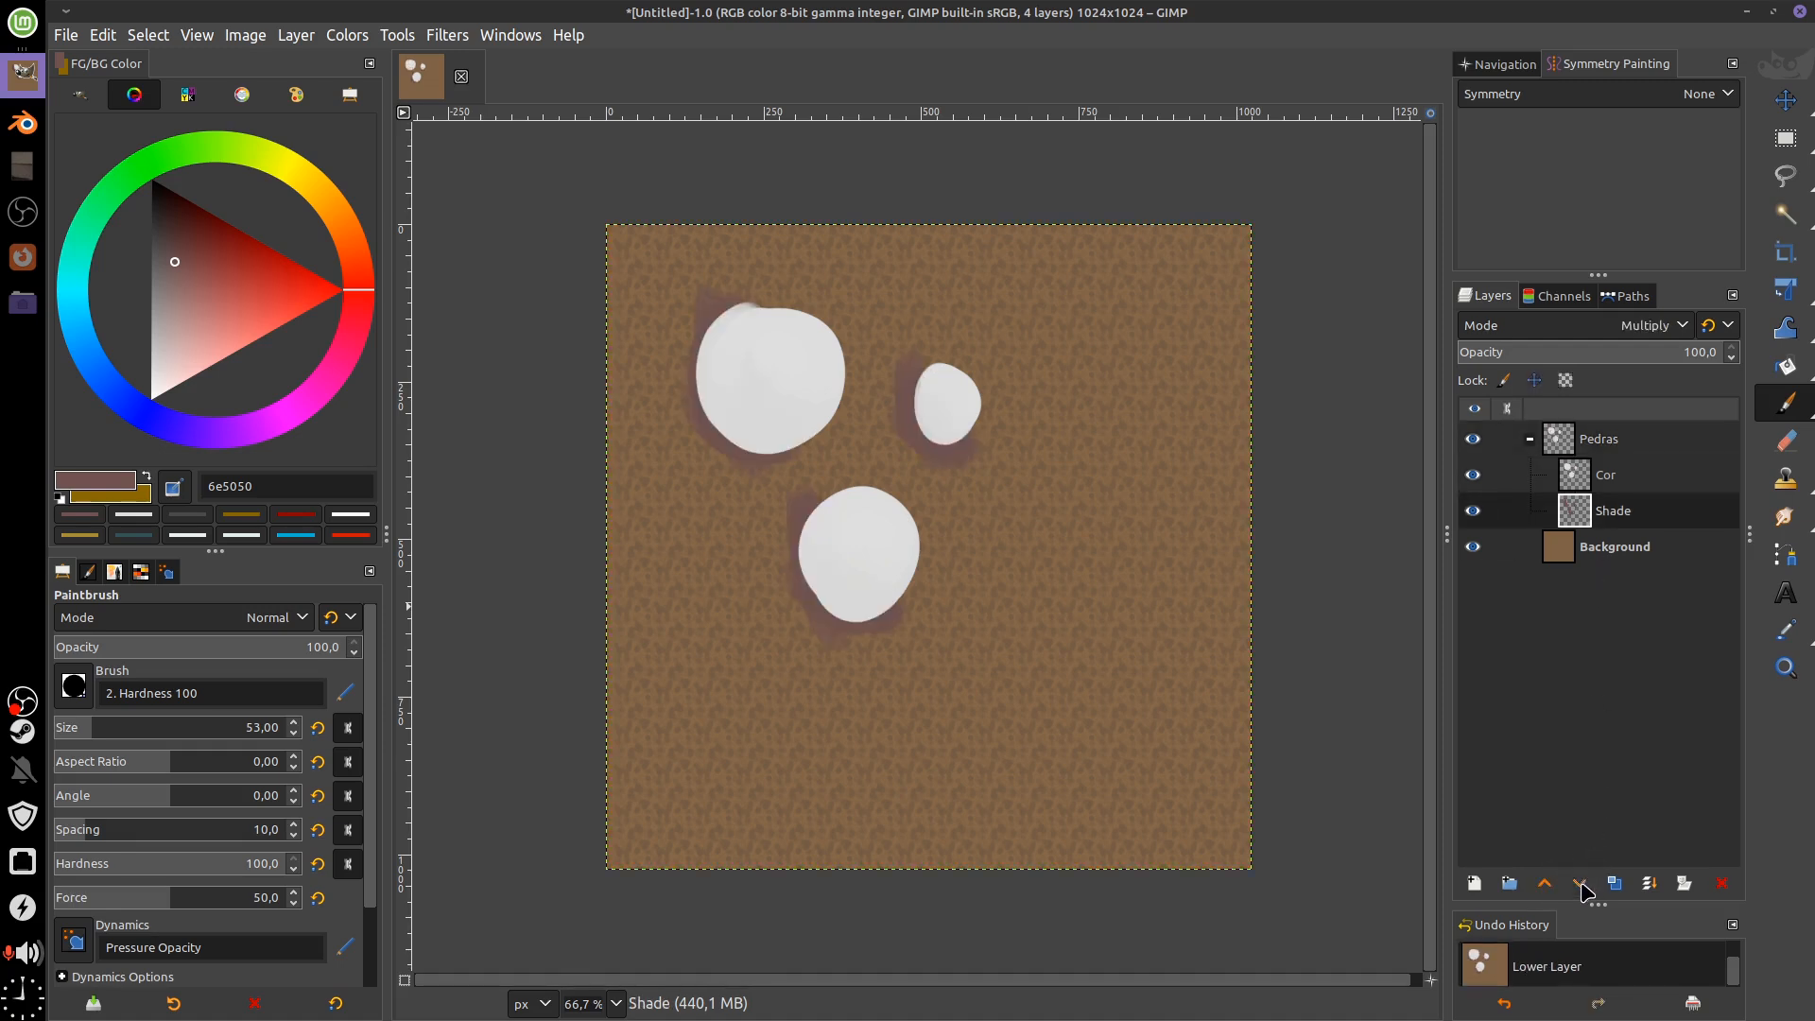
left_click(1545, 888)
left_click(1578, 886)
key("ctrl+z")
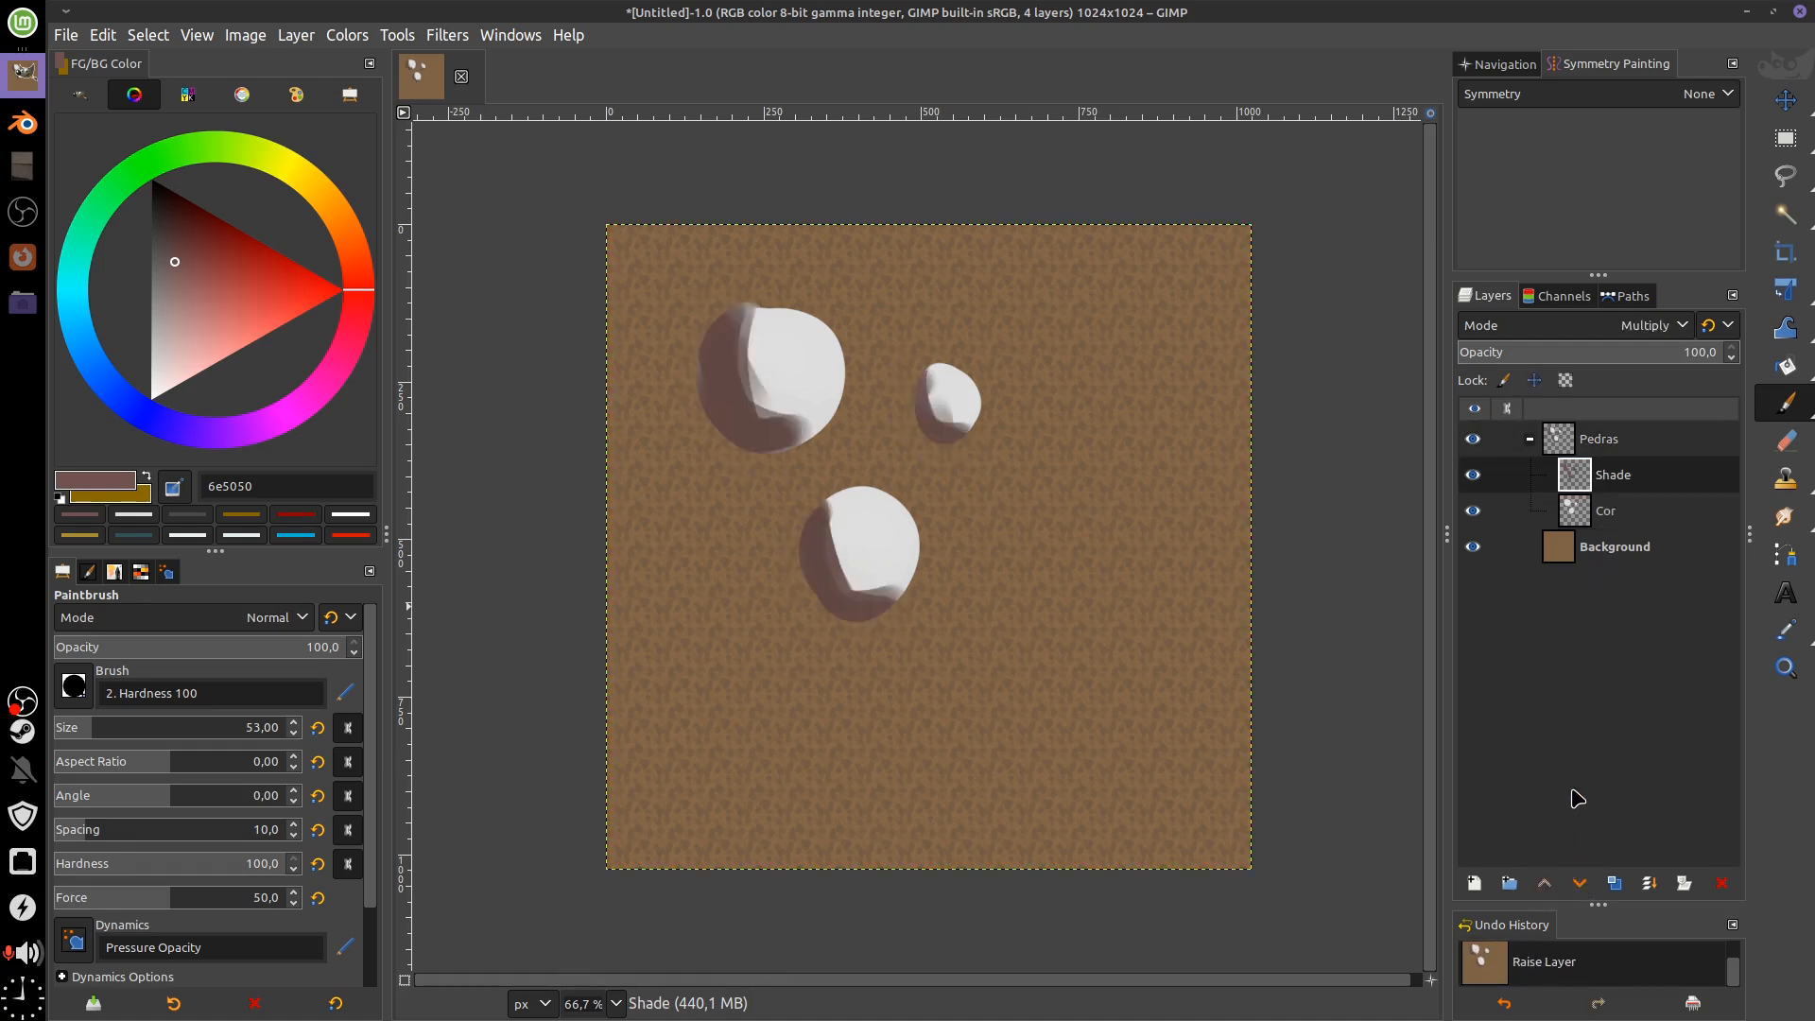
Duplicate the Shade layer in the Pedras group, and hide and show the copy to compare the shading
mouse_move(1593, 480)
left_mouse_down()
mouse_move(1583, 531)
mouse_move(1584, 465)
left_mouse_up()
left_click(1617, 884)
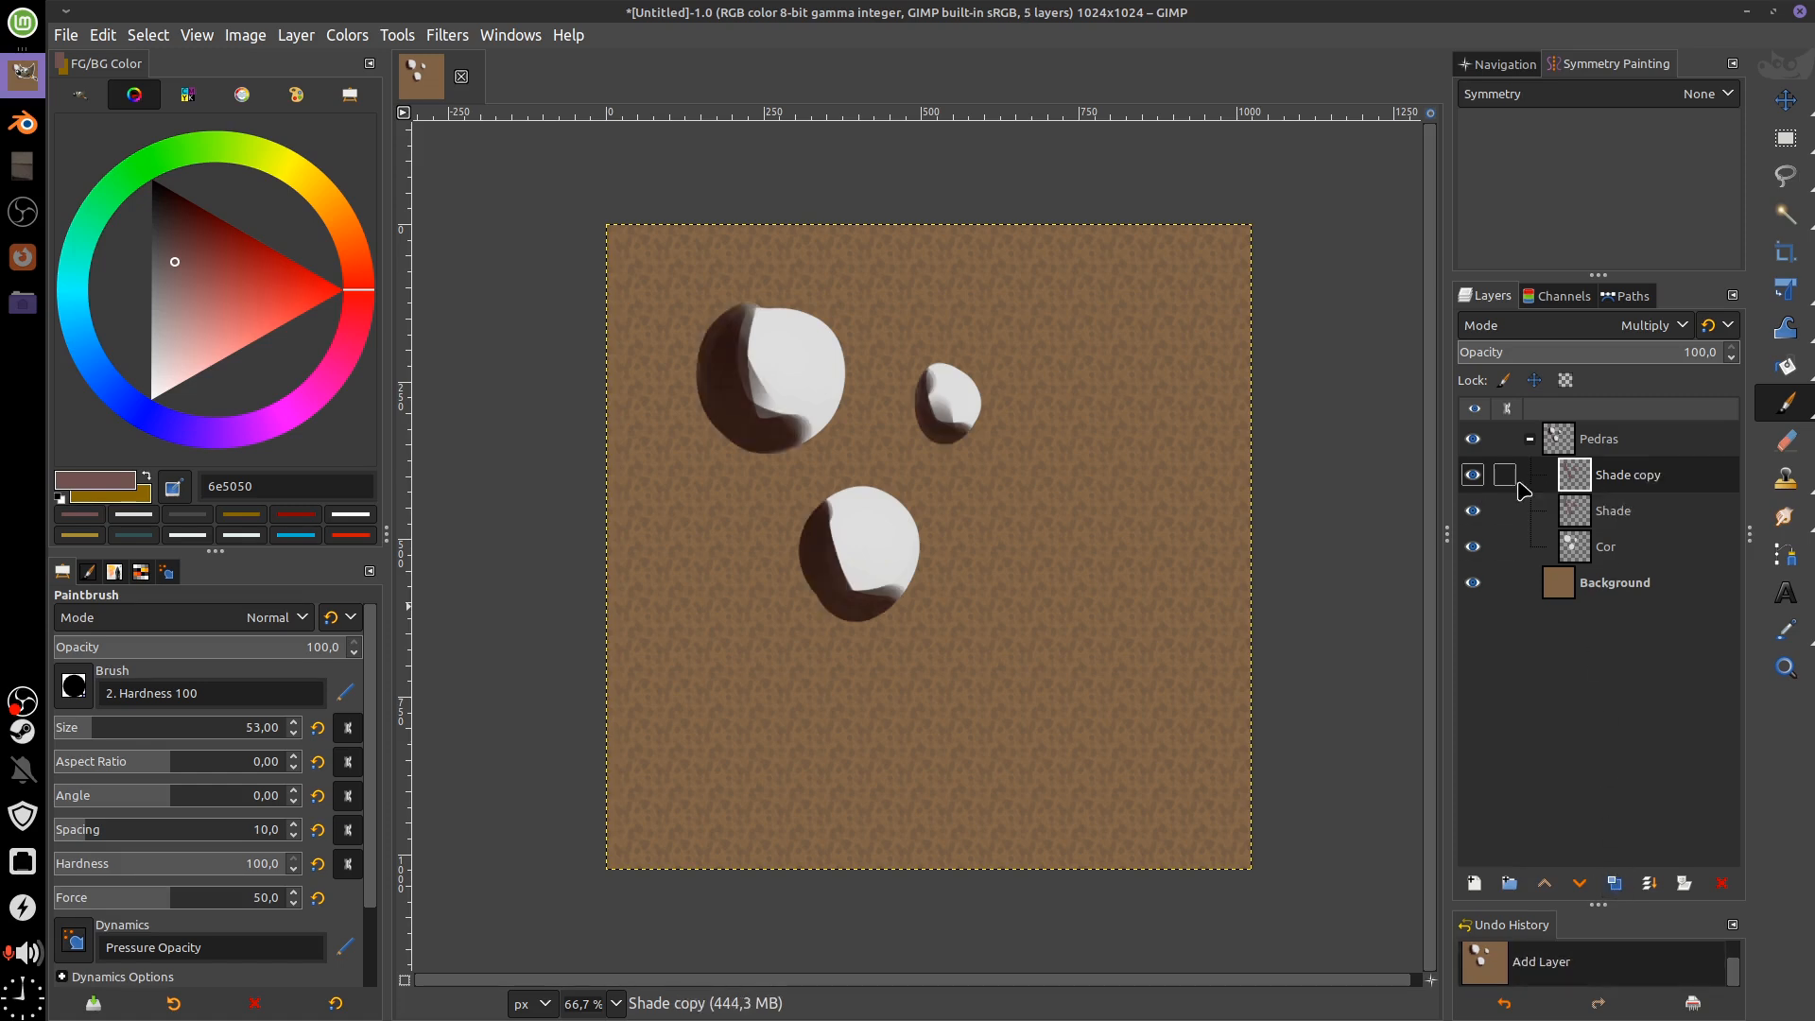
left_click(1474, 476)
left_click(1473, 475)
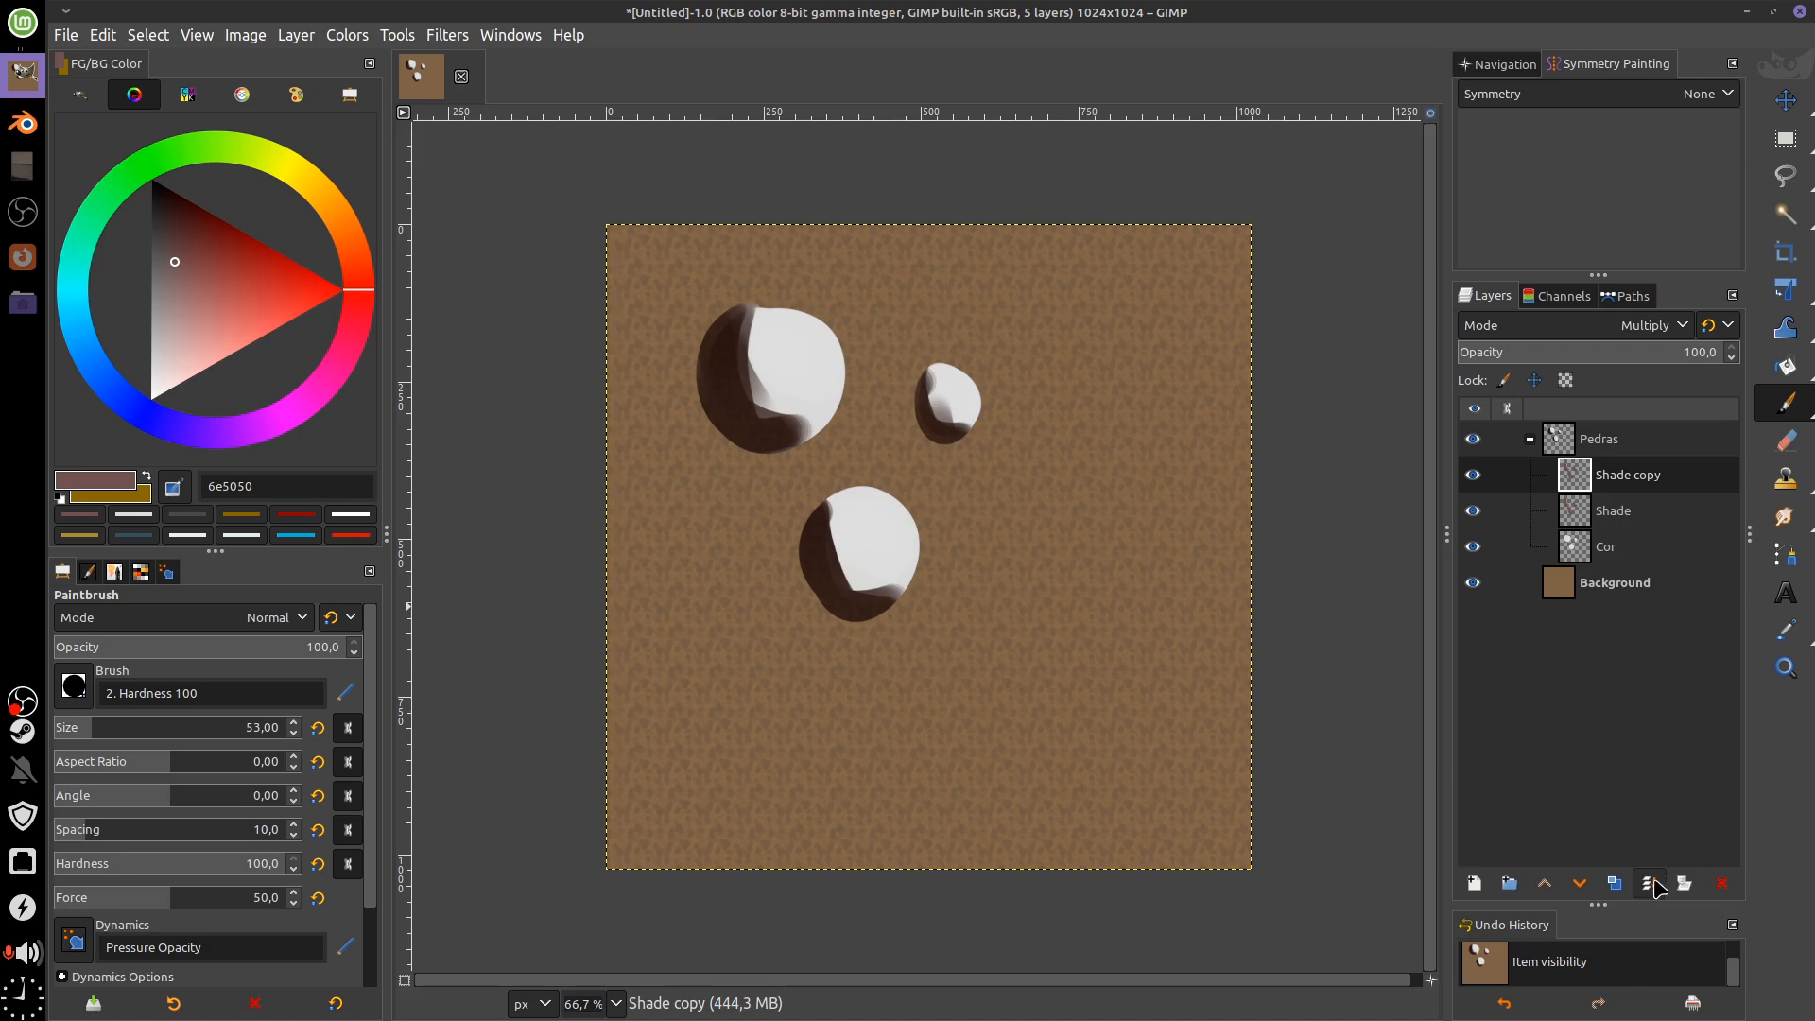
Try merging Shade copy down and merging the visible layers within the Pedras group, undoing each merge
left_click(1647, 884)
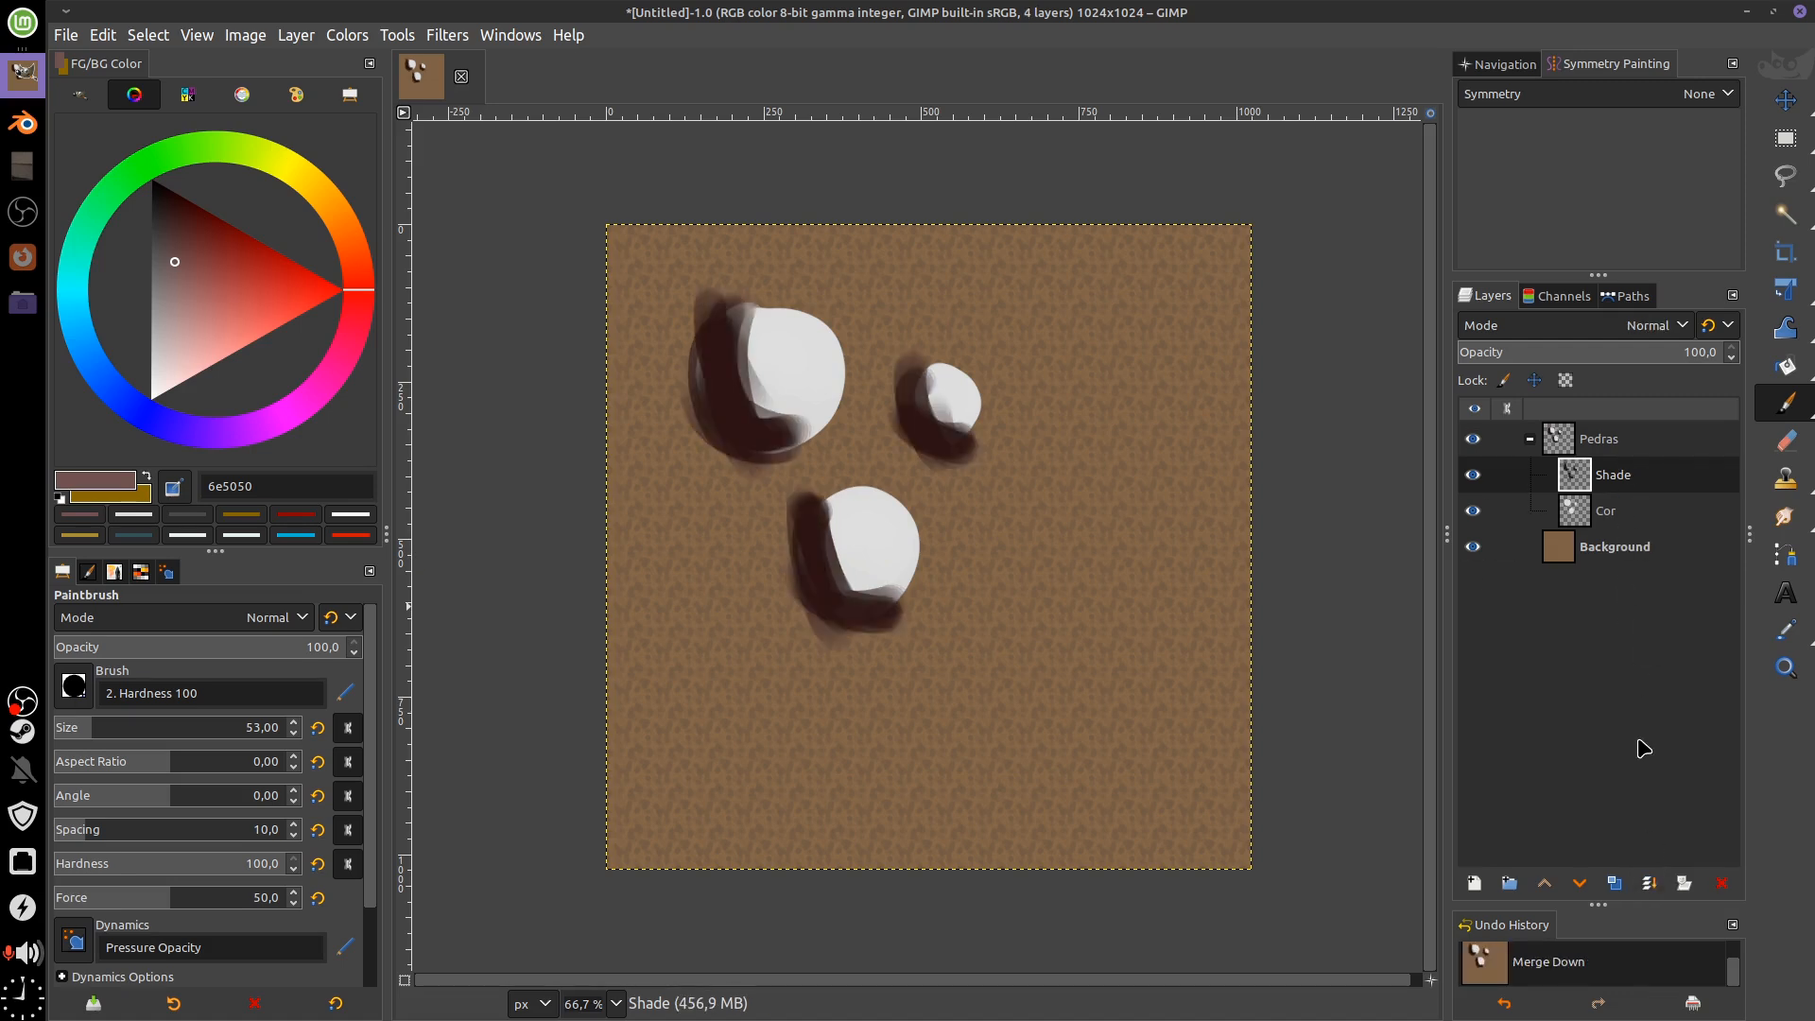
key("ctrl+z")
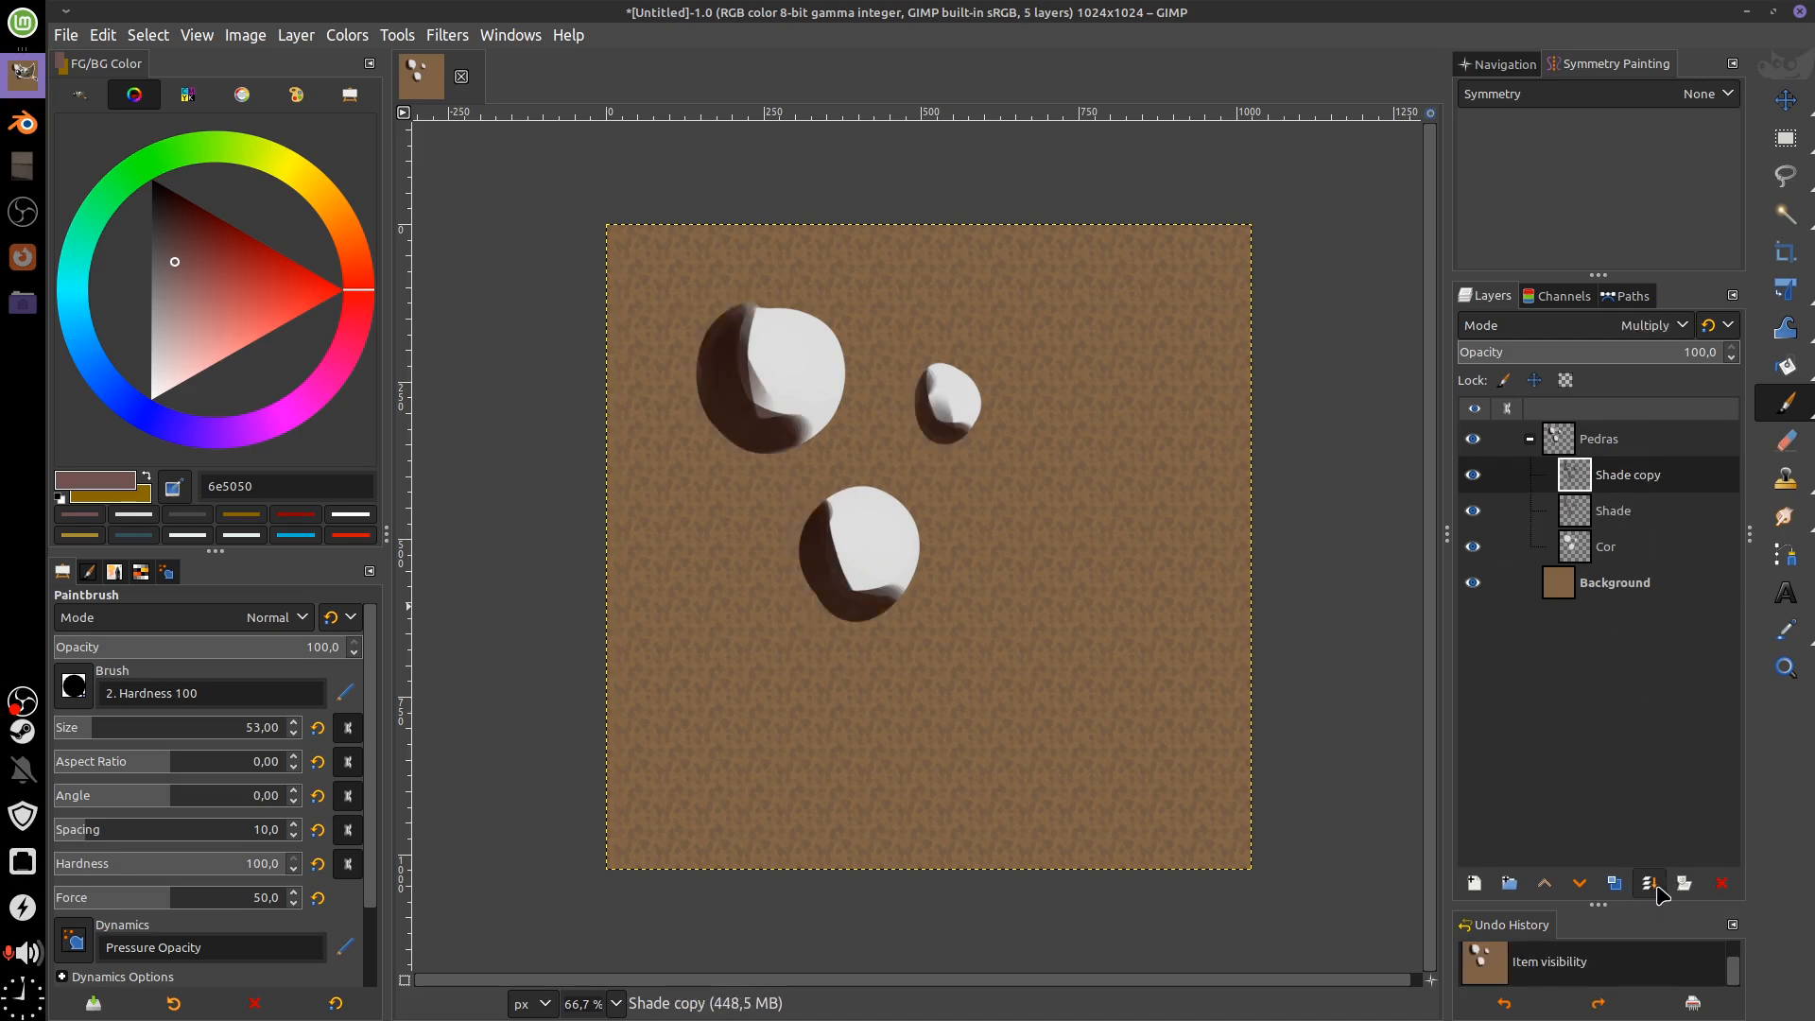
left_click(1650, 885, "ctrl")
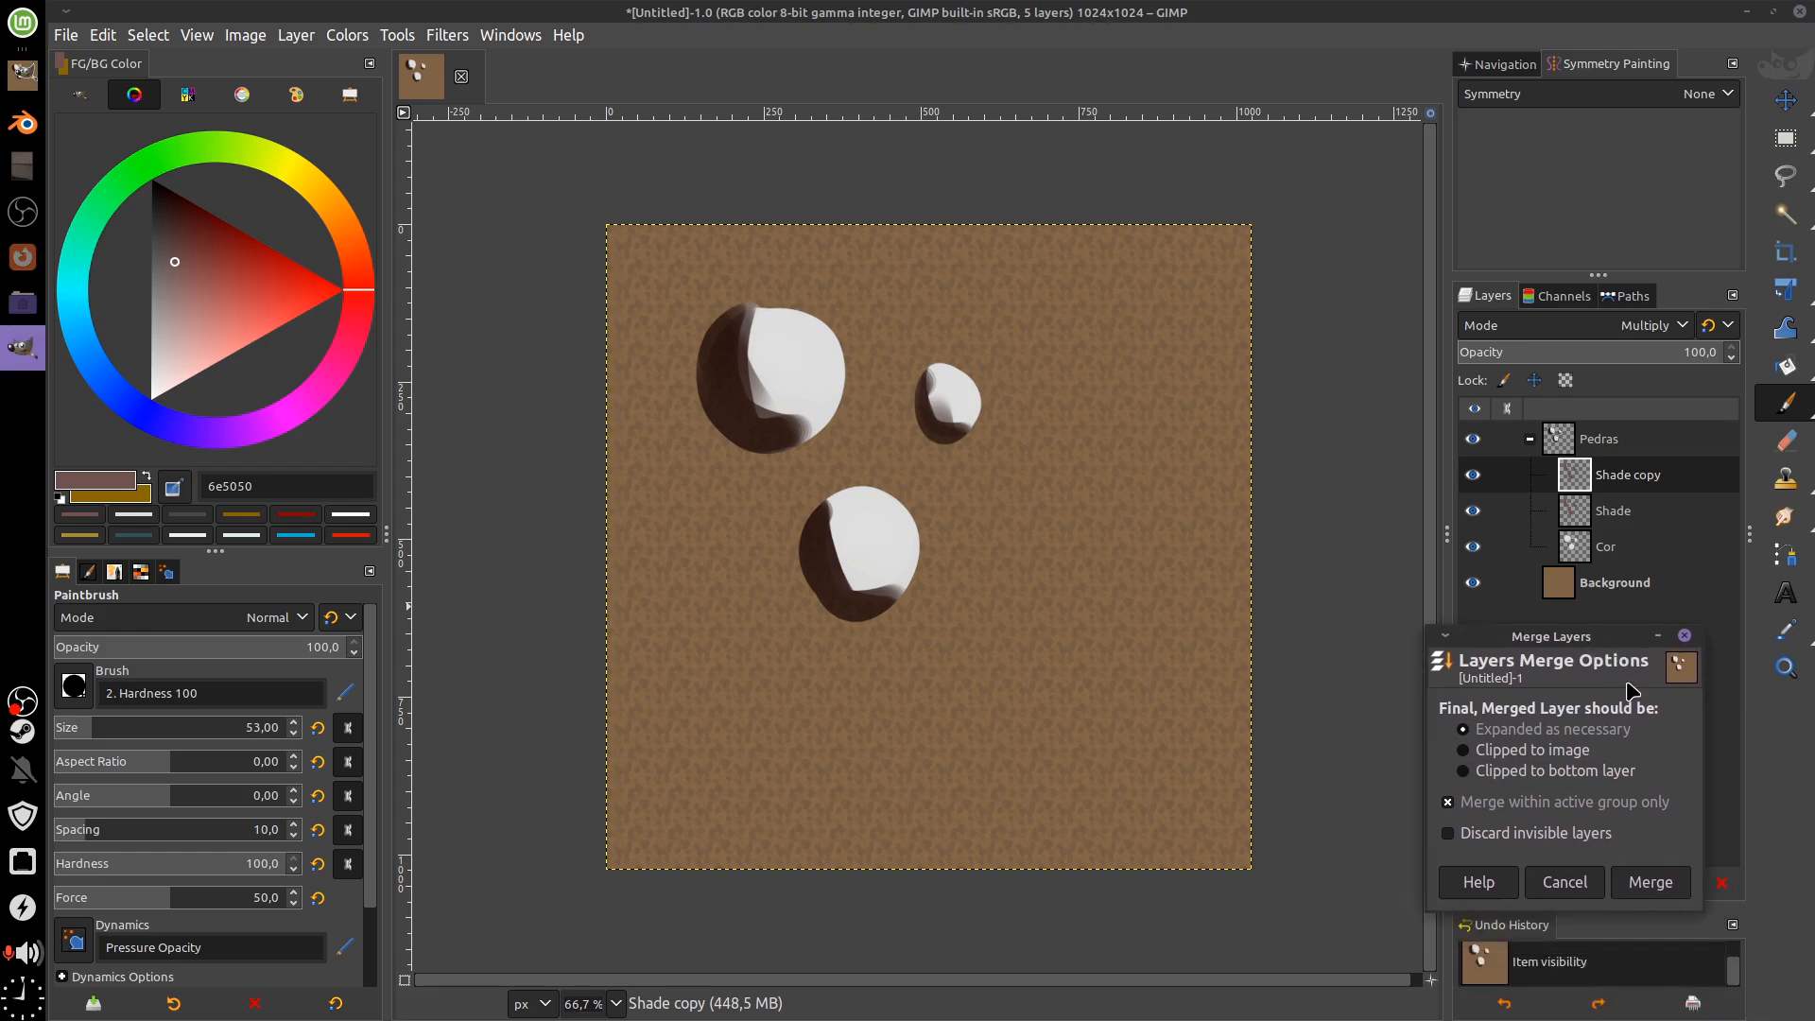
left_click(1685, 635)
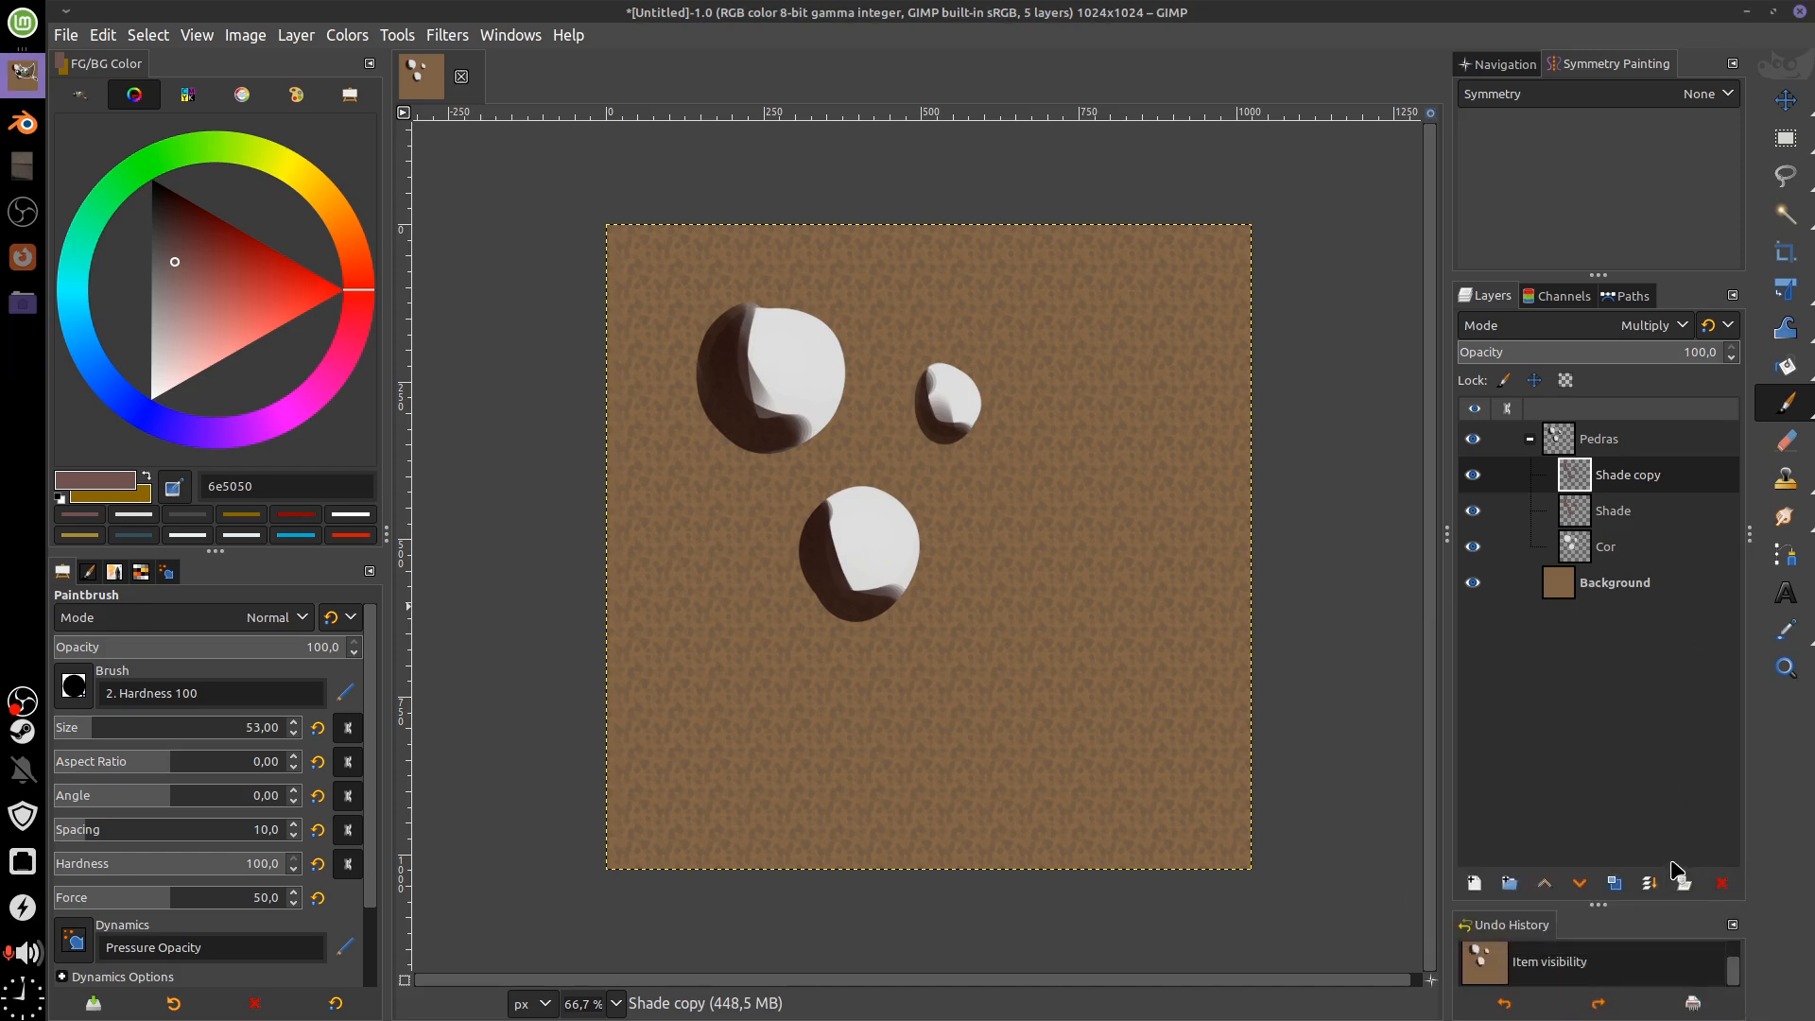
left_click(1650, 883, "ctrl+shift")
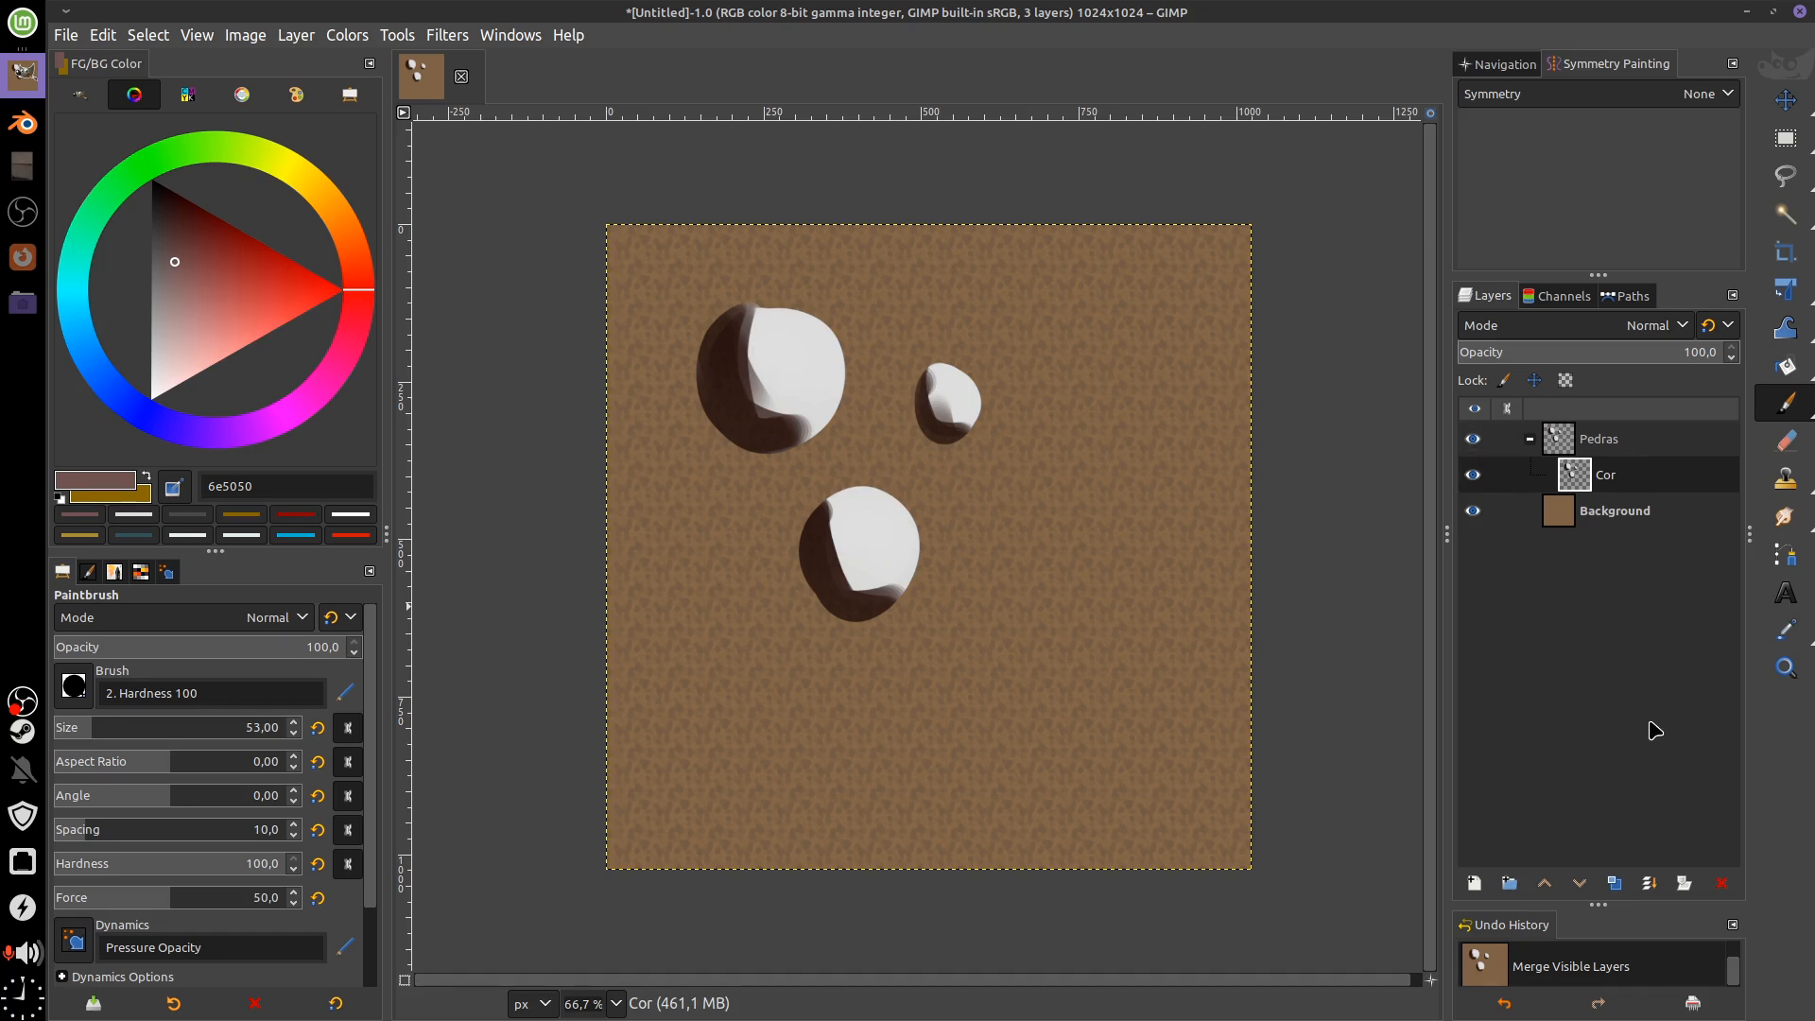
key("ctrl+z")
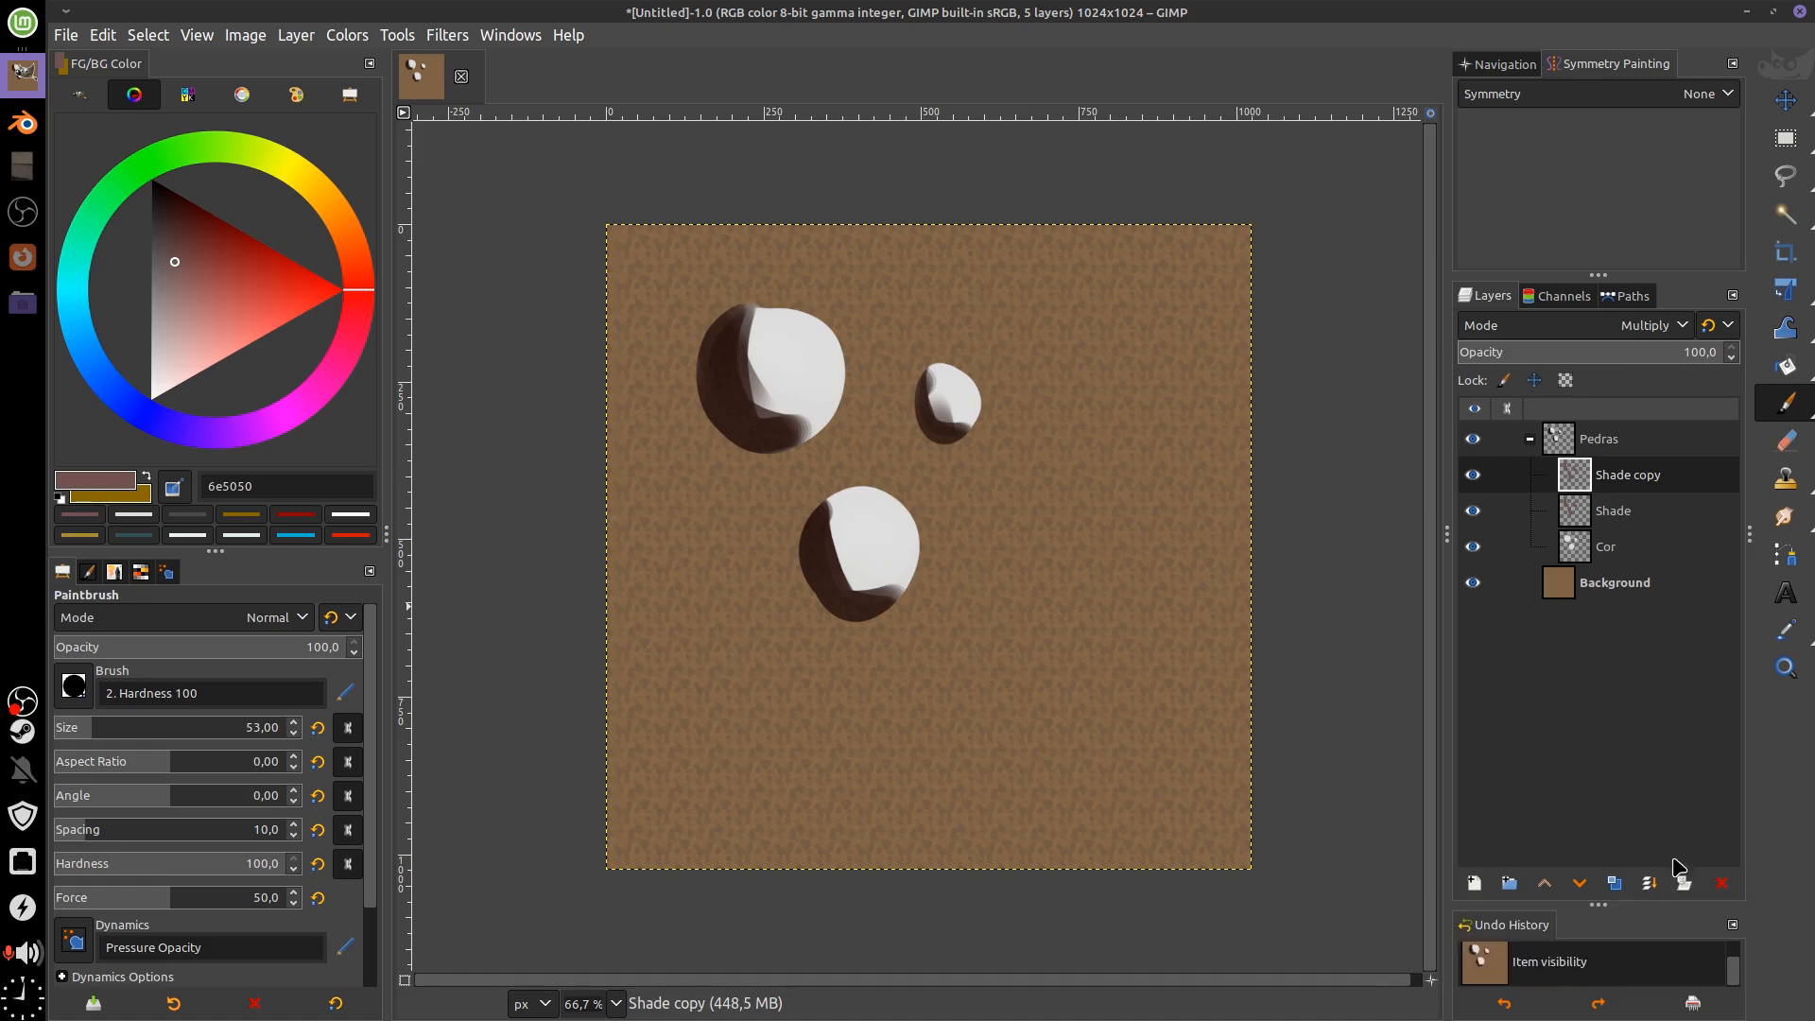
Review the layer mask initialization options for Shade copy without adding a mask, and delete the Shade copy layer
left_click(1687, 886)
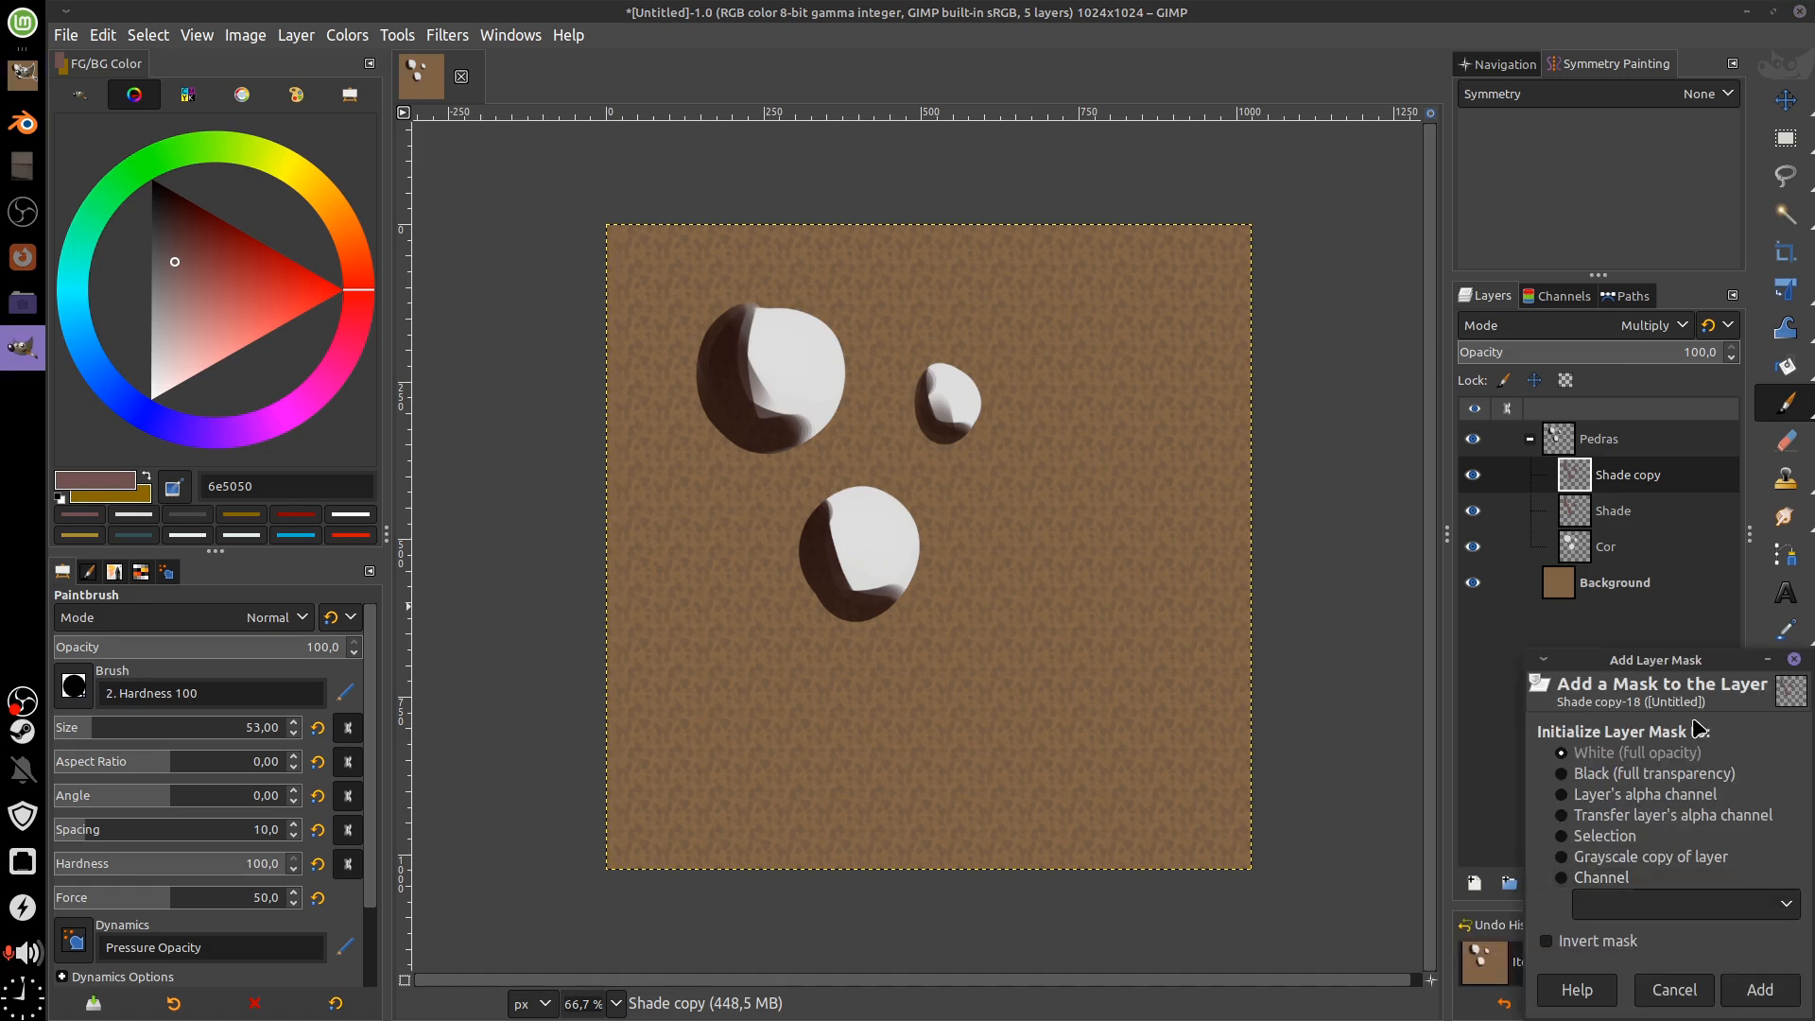
left_click_drag(1696, 685, 1138, 463)
left_click(1219, 446)
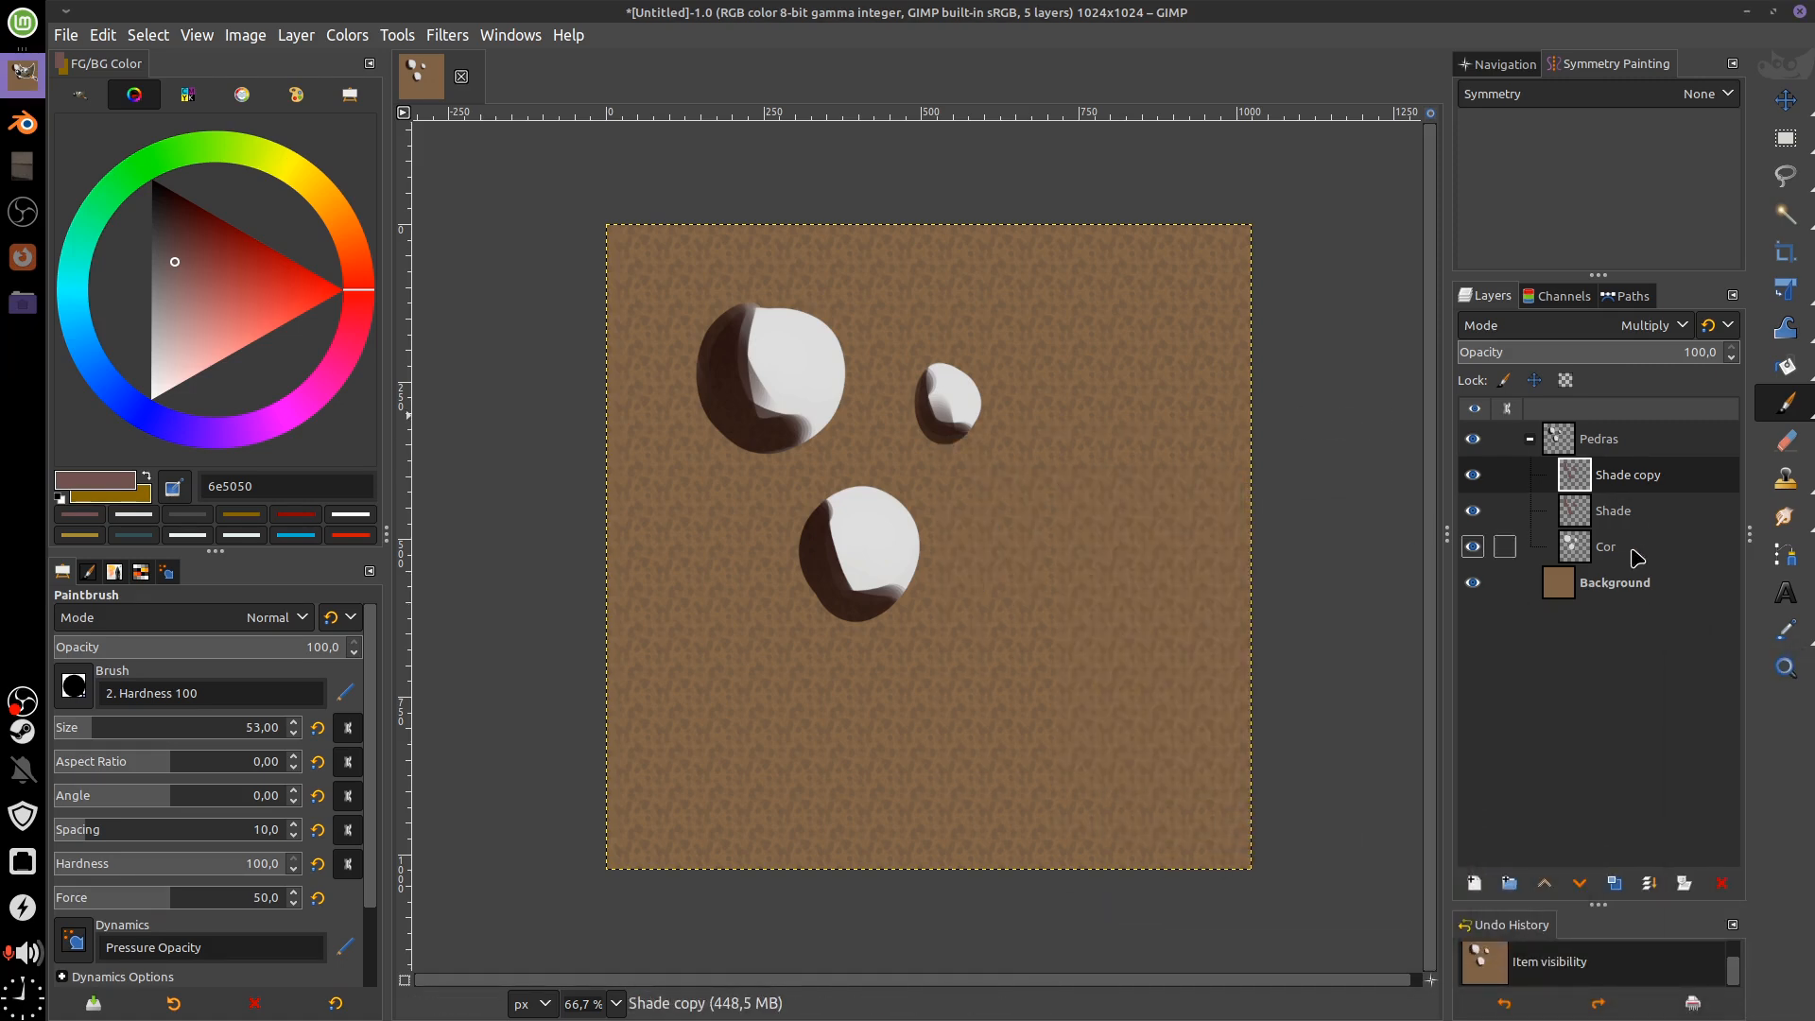
right_click(1583, 479)
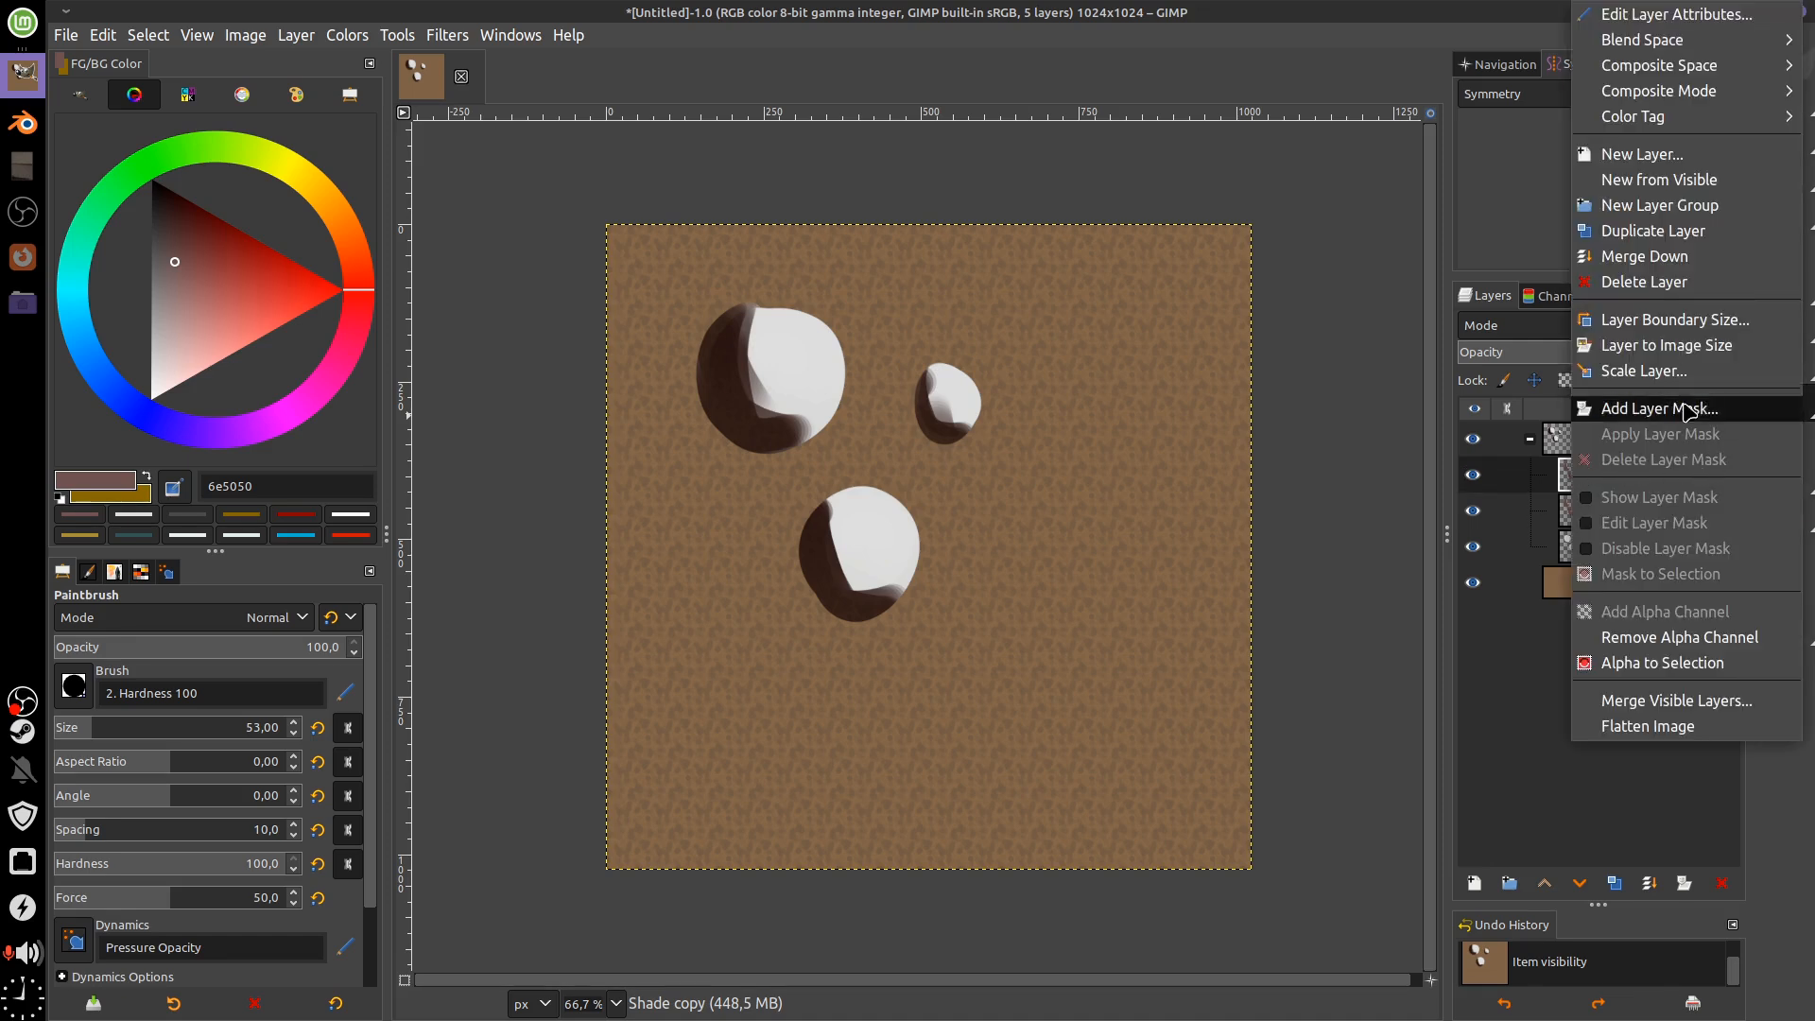
left_click(1687, 893)
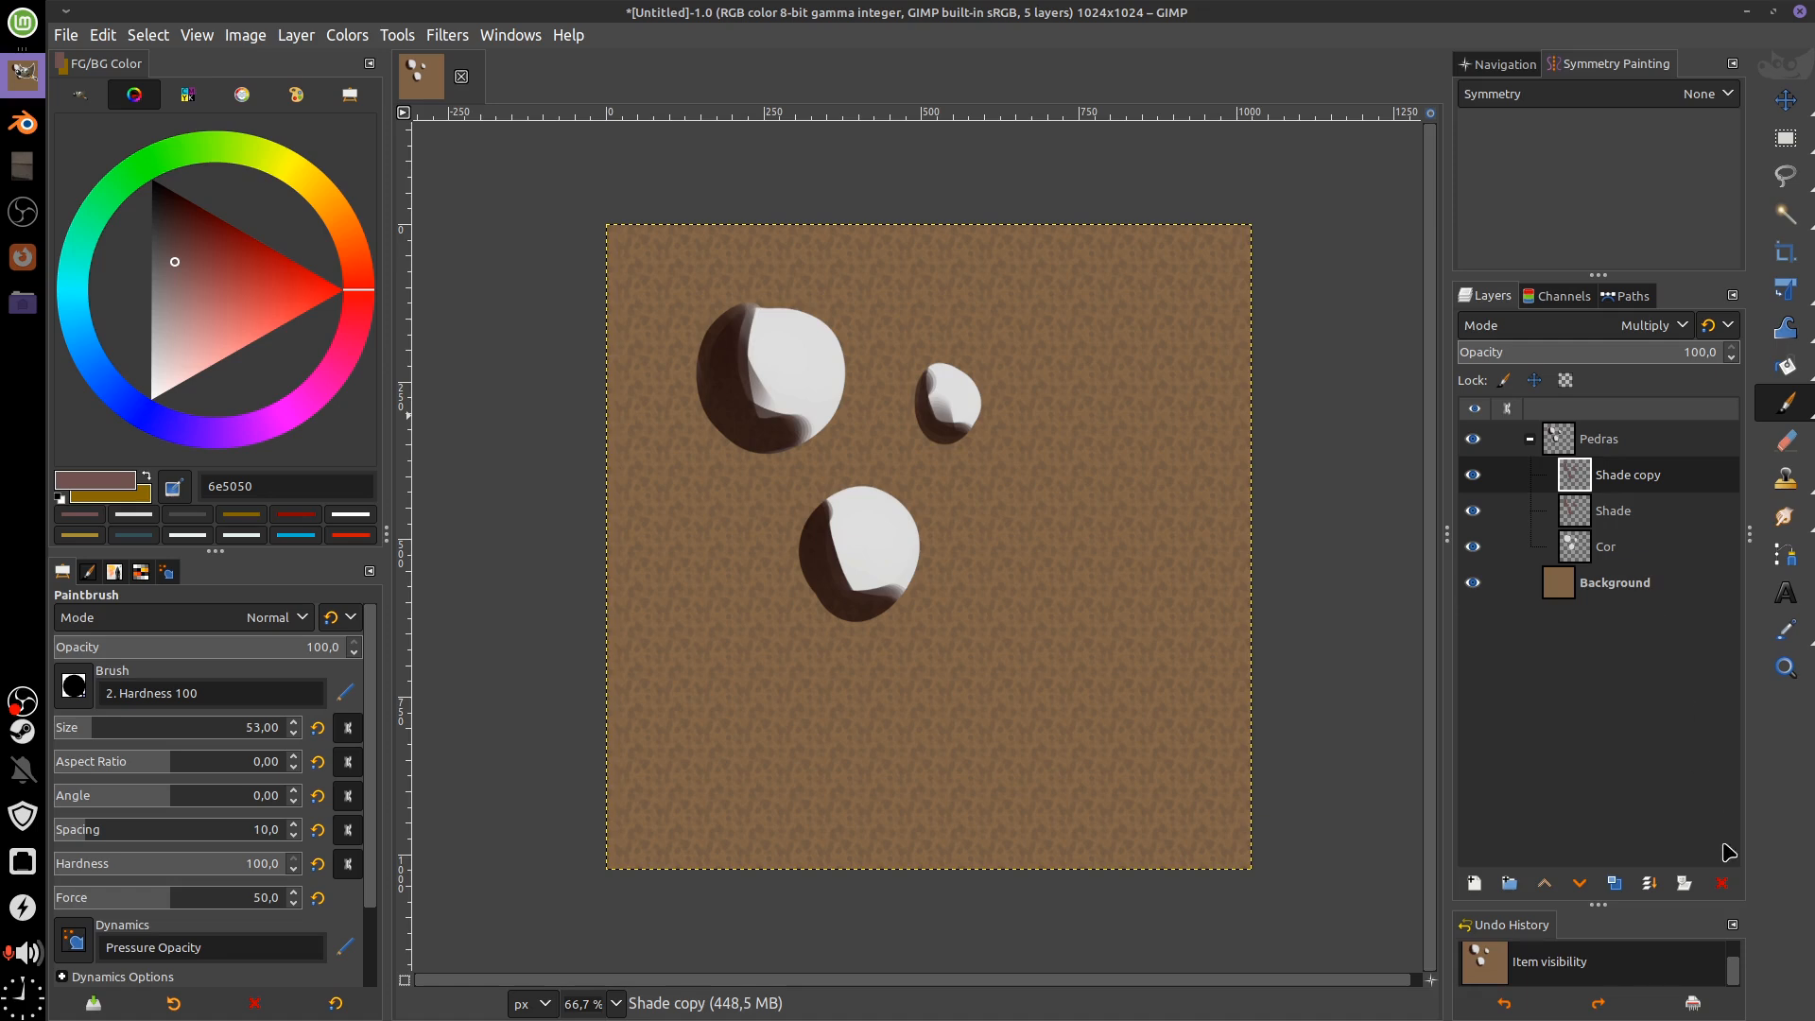
left_click(1724, 887)
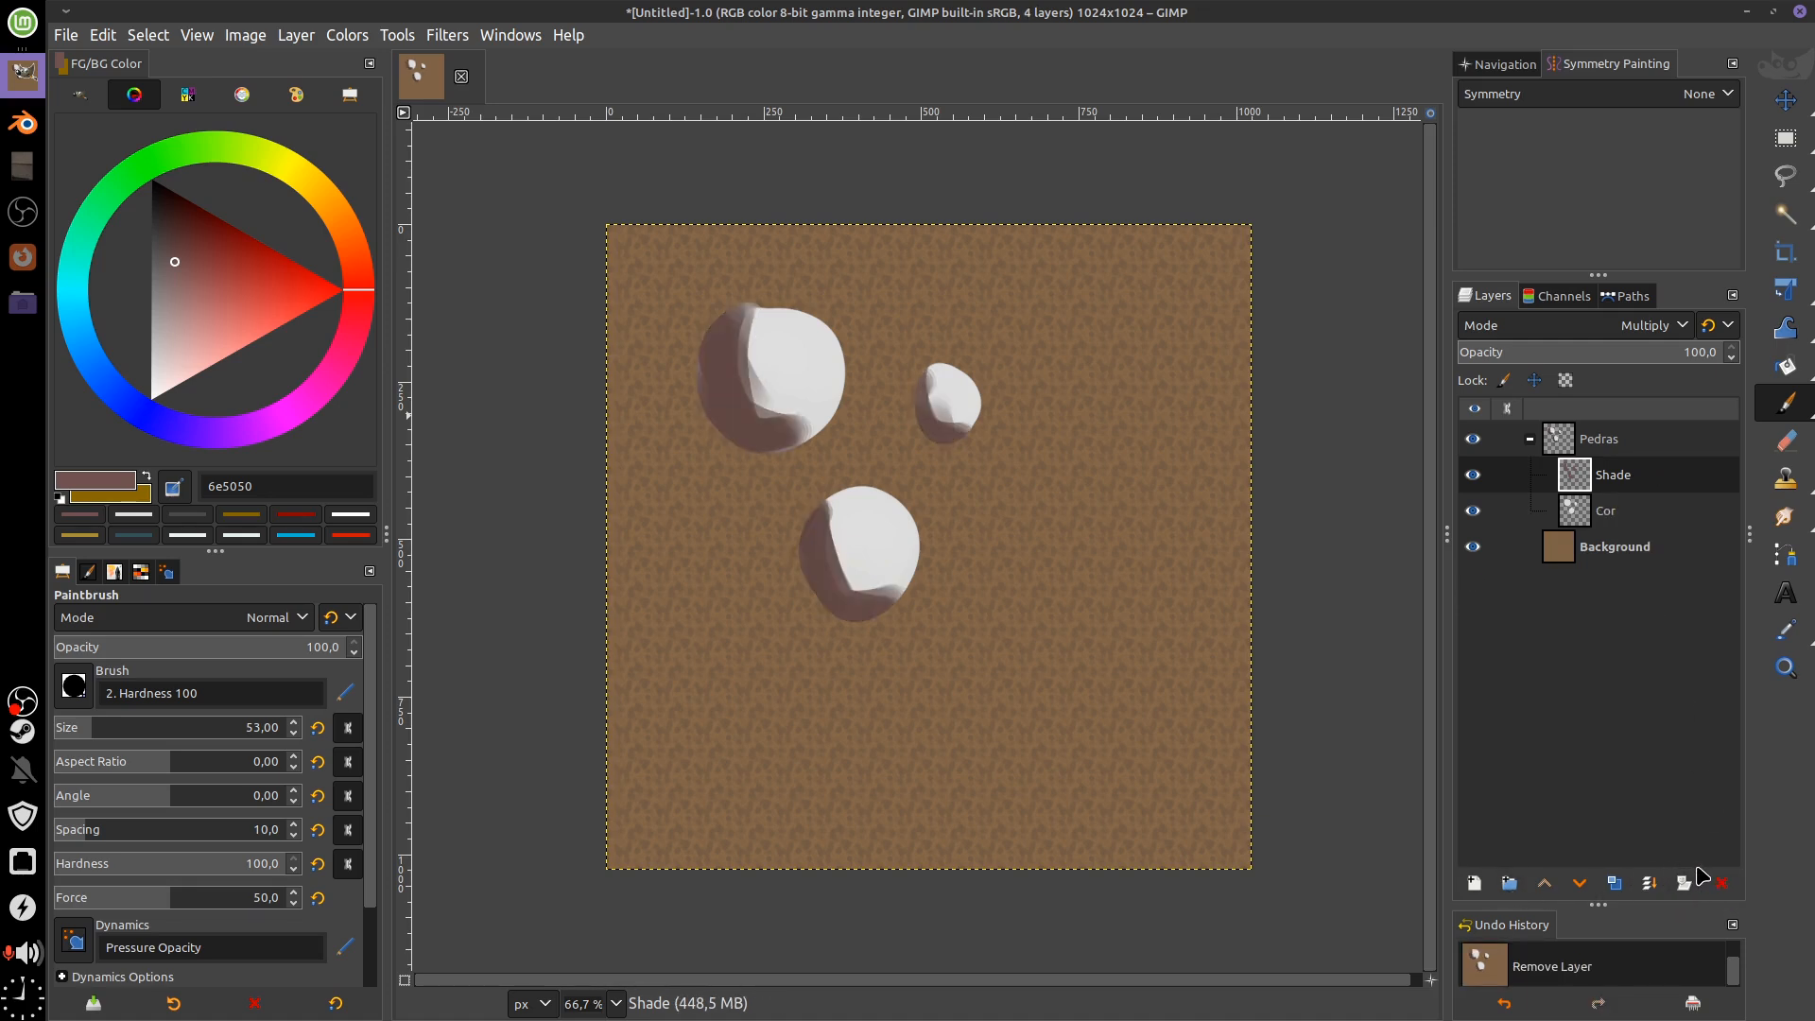
Try removing the alpha channel from the Shade layer, and undo it
left_click_drag(1264, 466, 1290, 487)
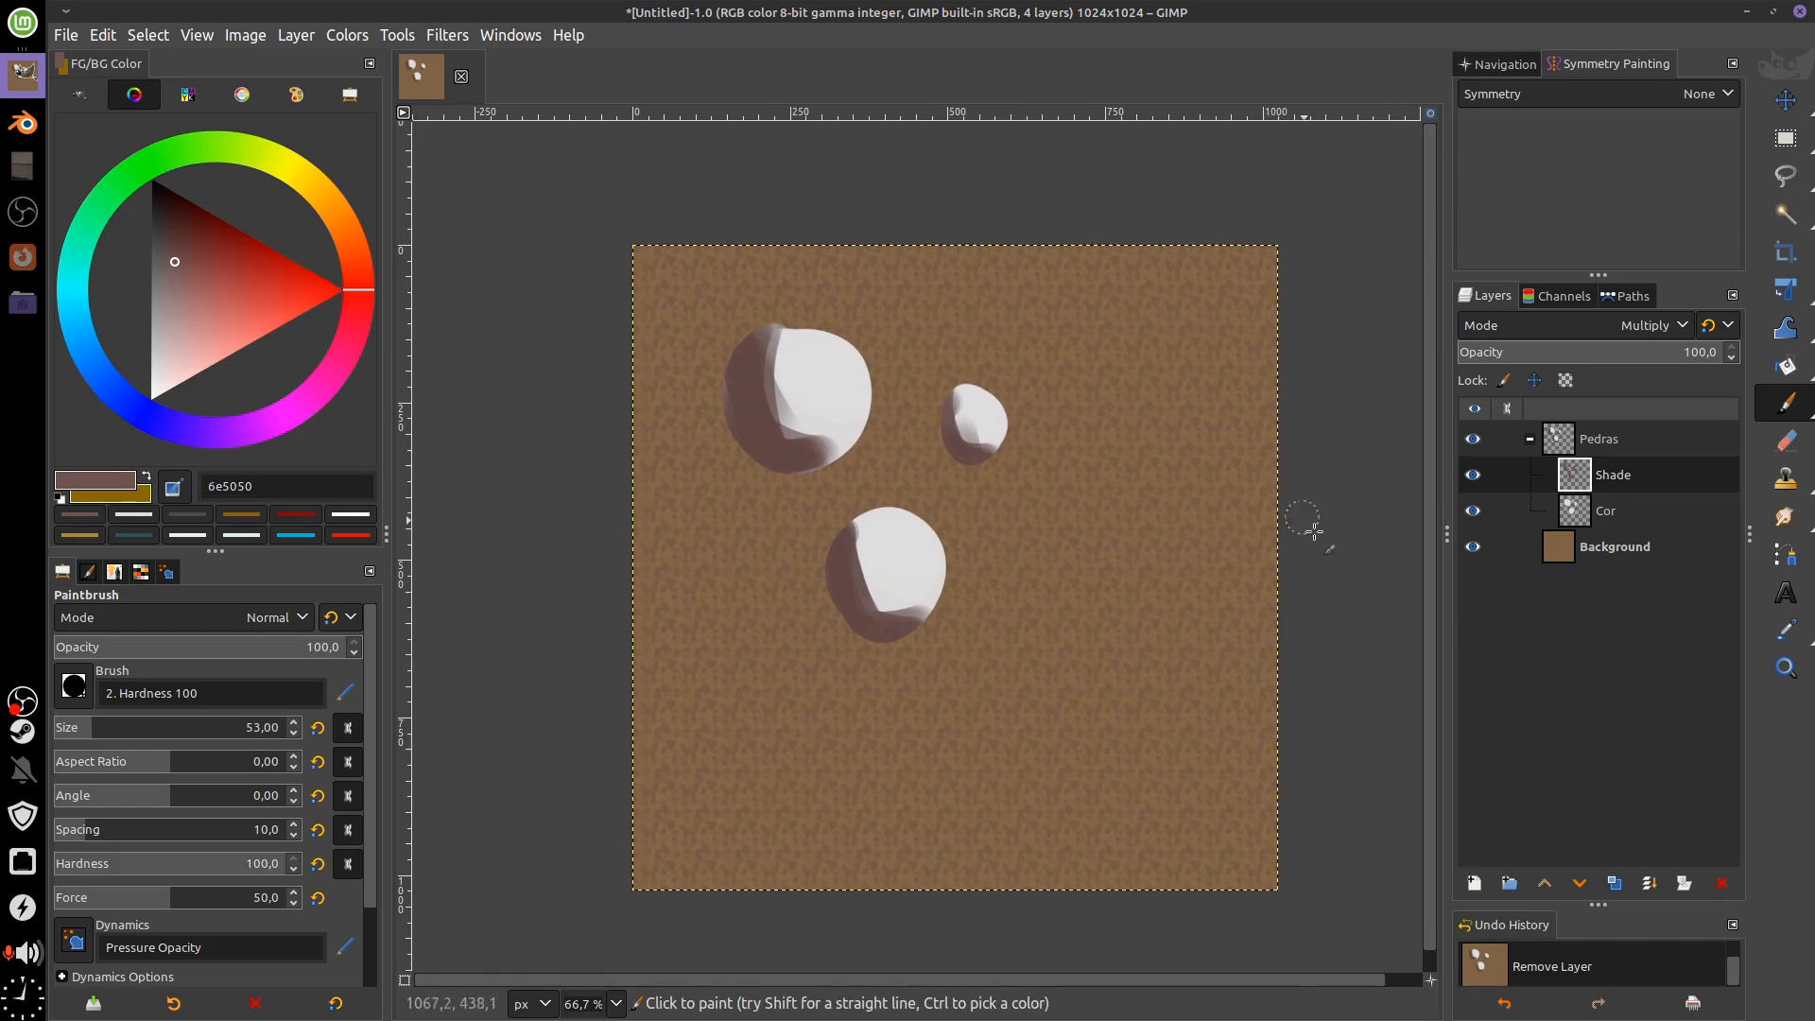
scroll(1385, 709, "down", 1)
right_click(1586, 474)
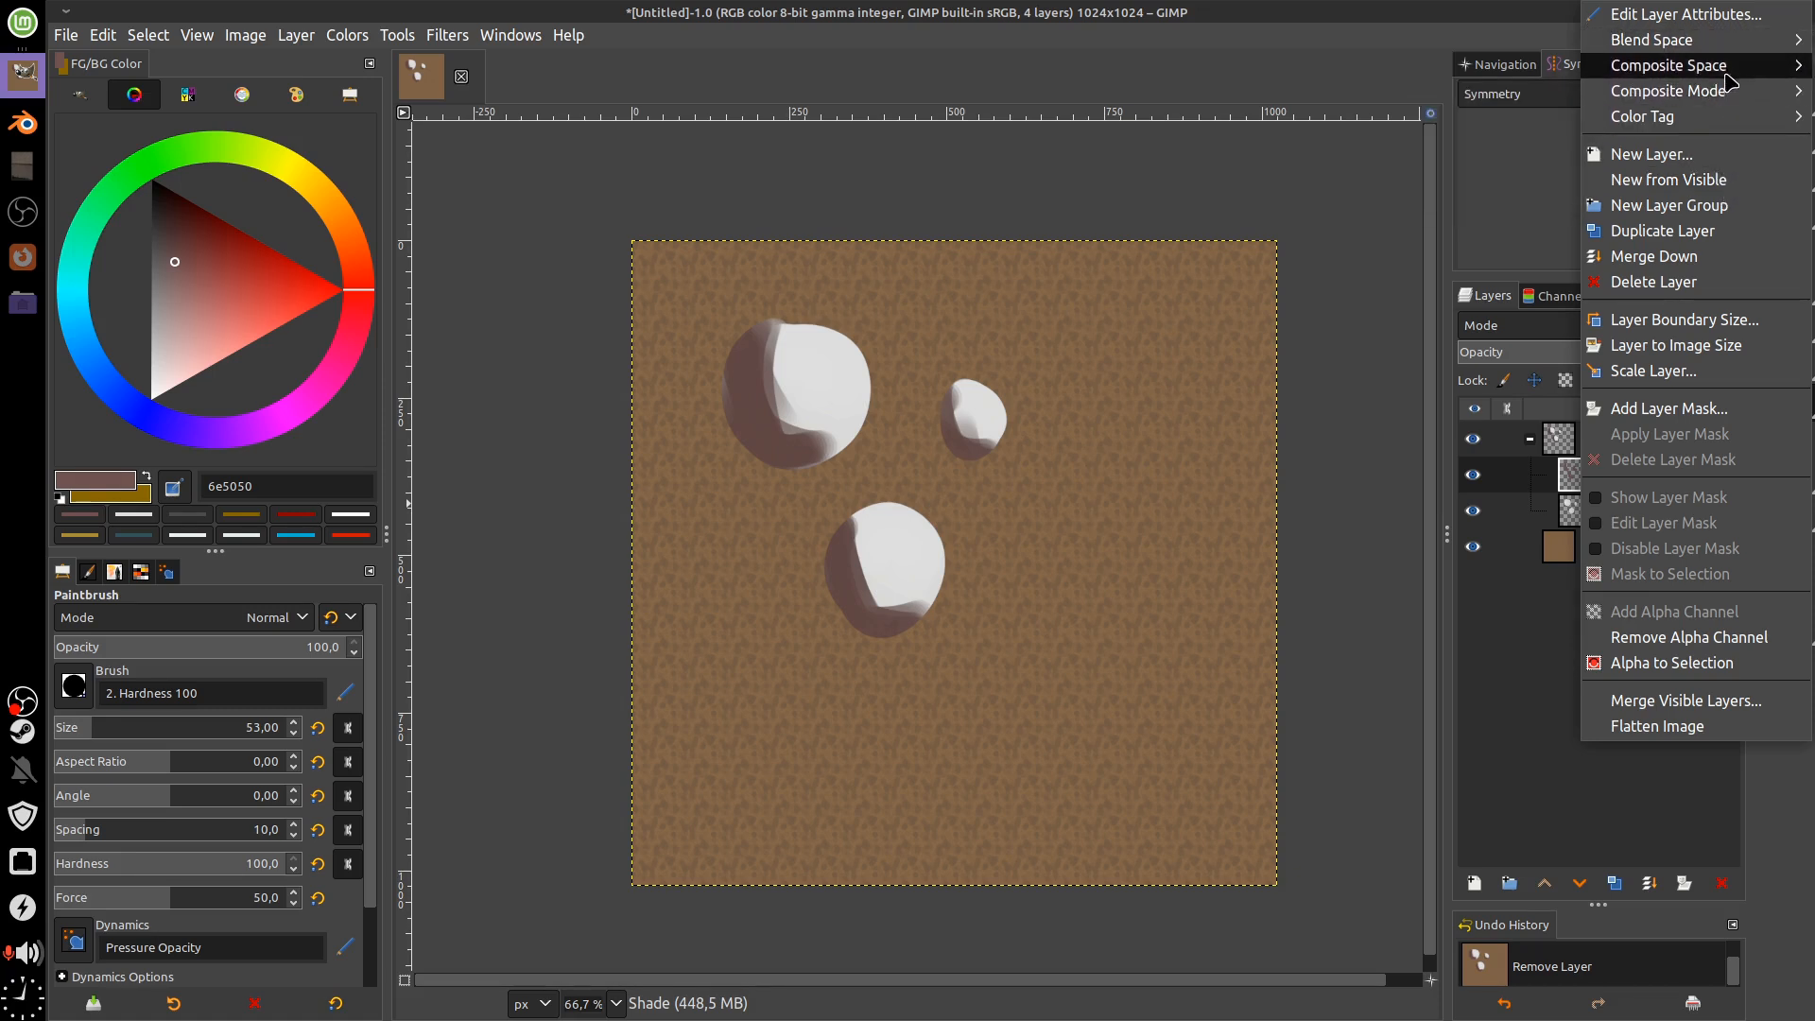
mouse_move(1734, 119)
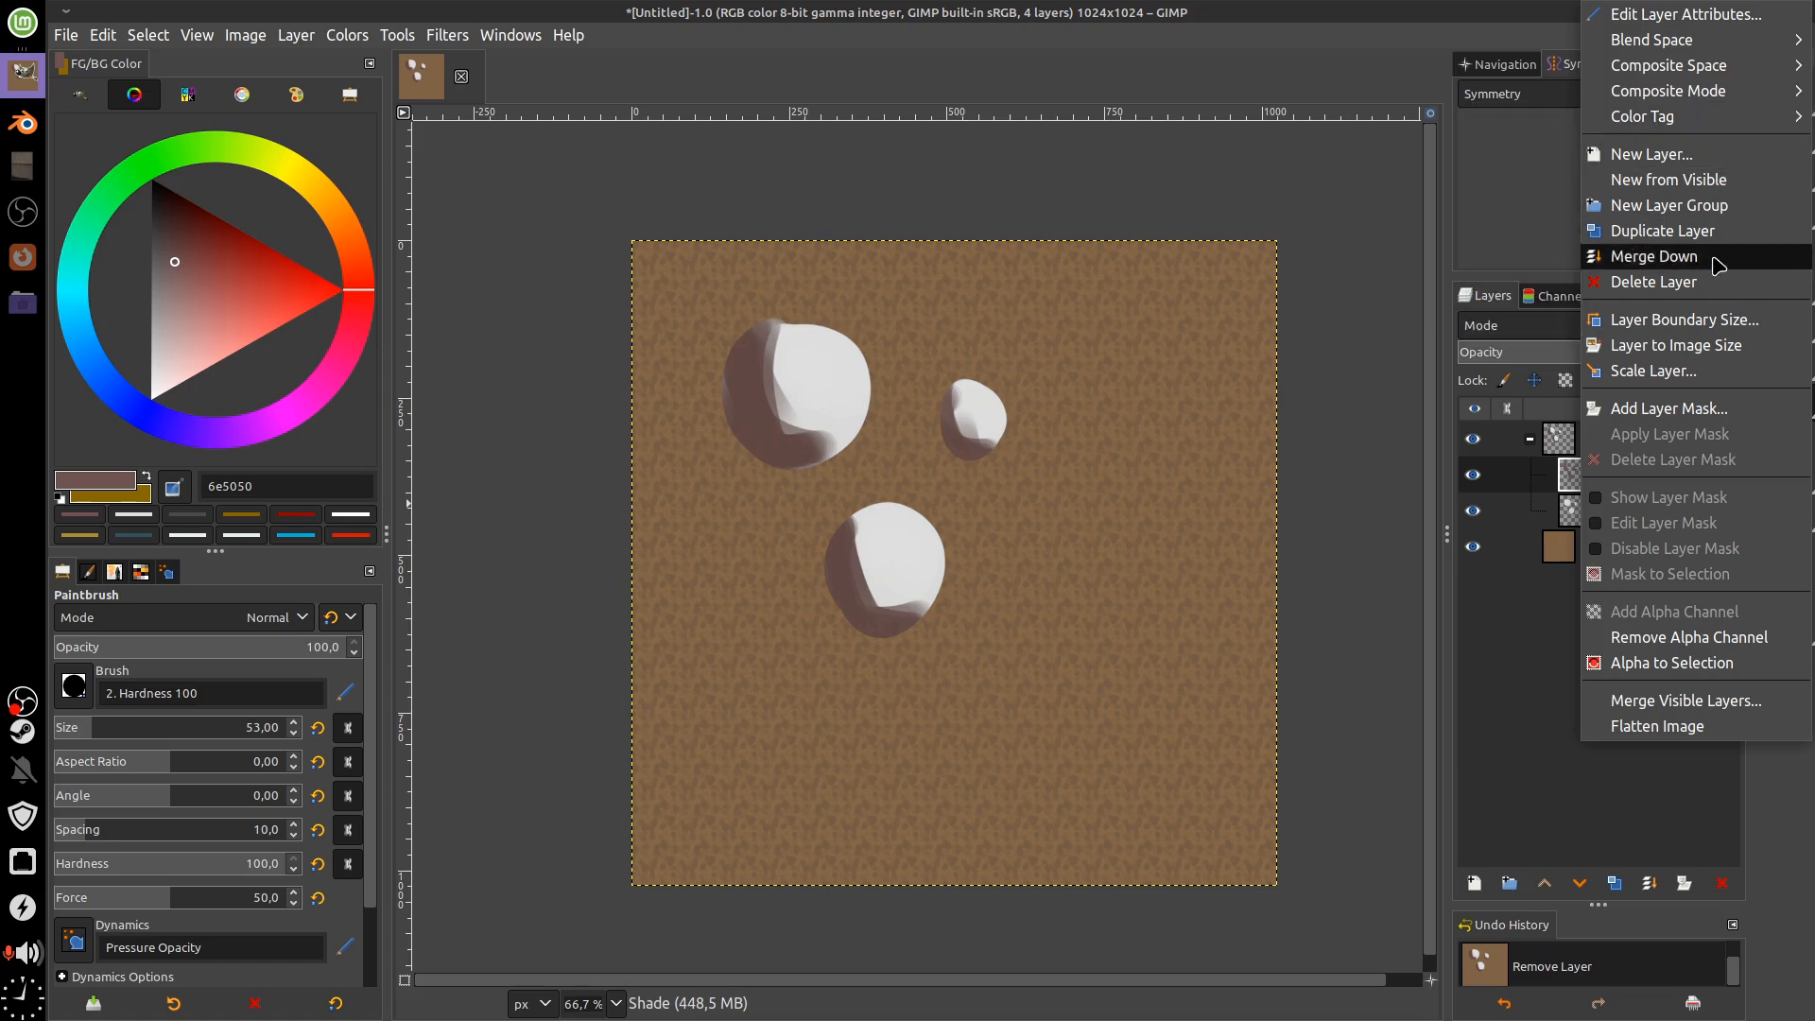
left_click(1702, 647)
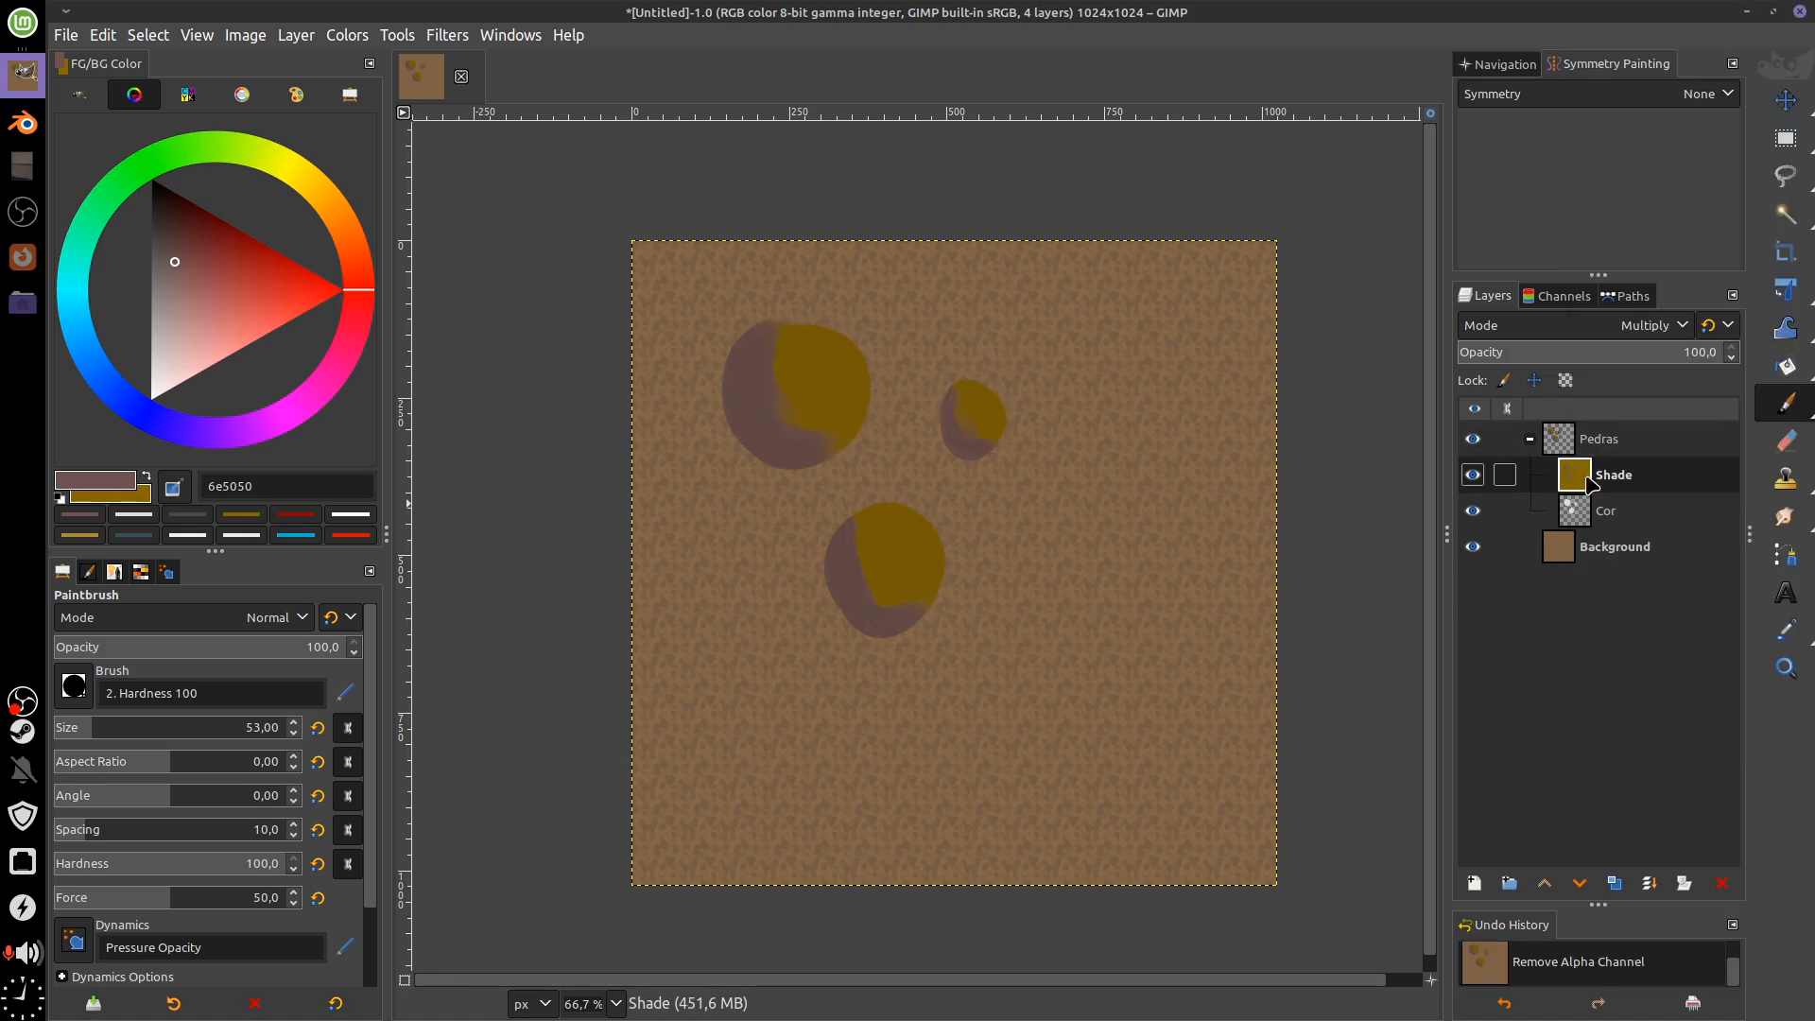
key("ctrl+z")
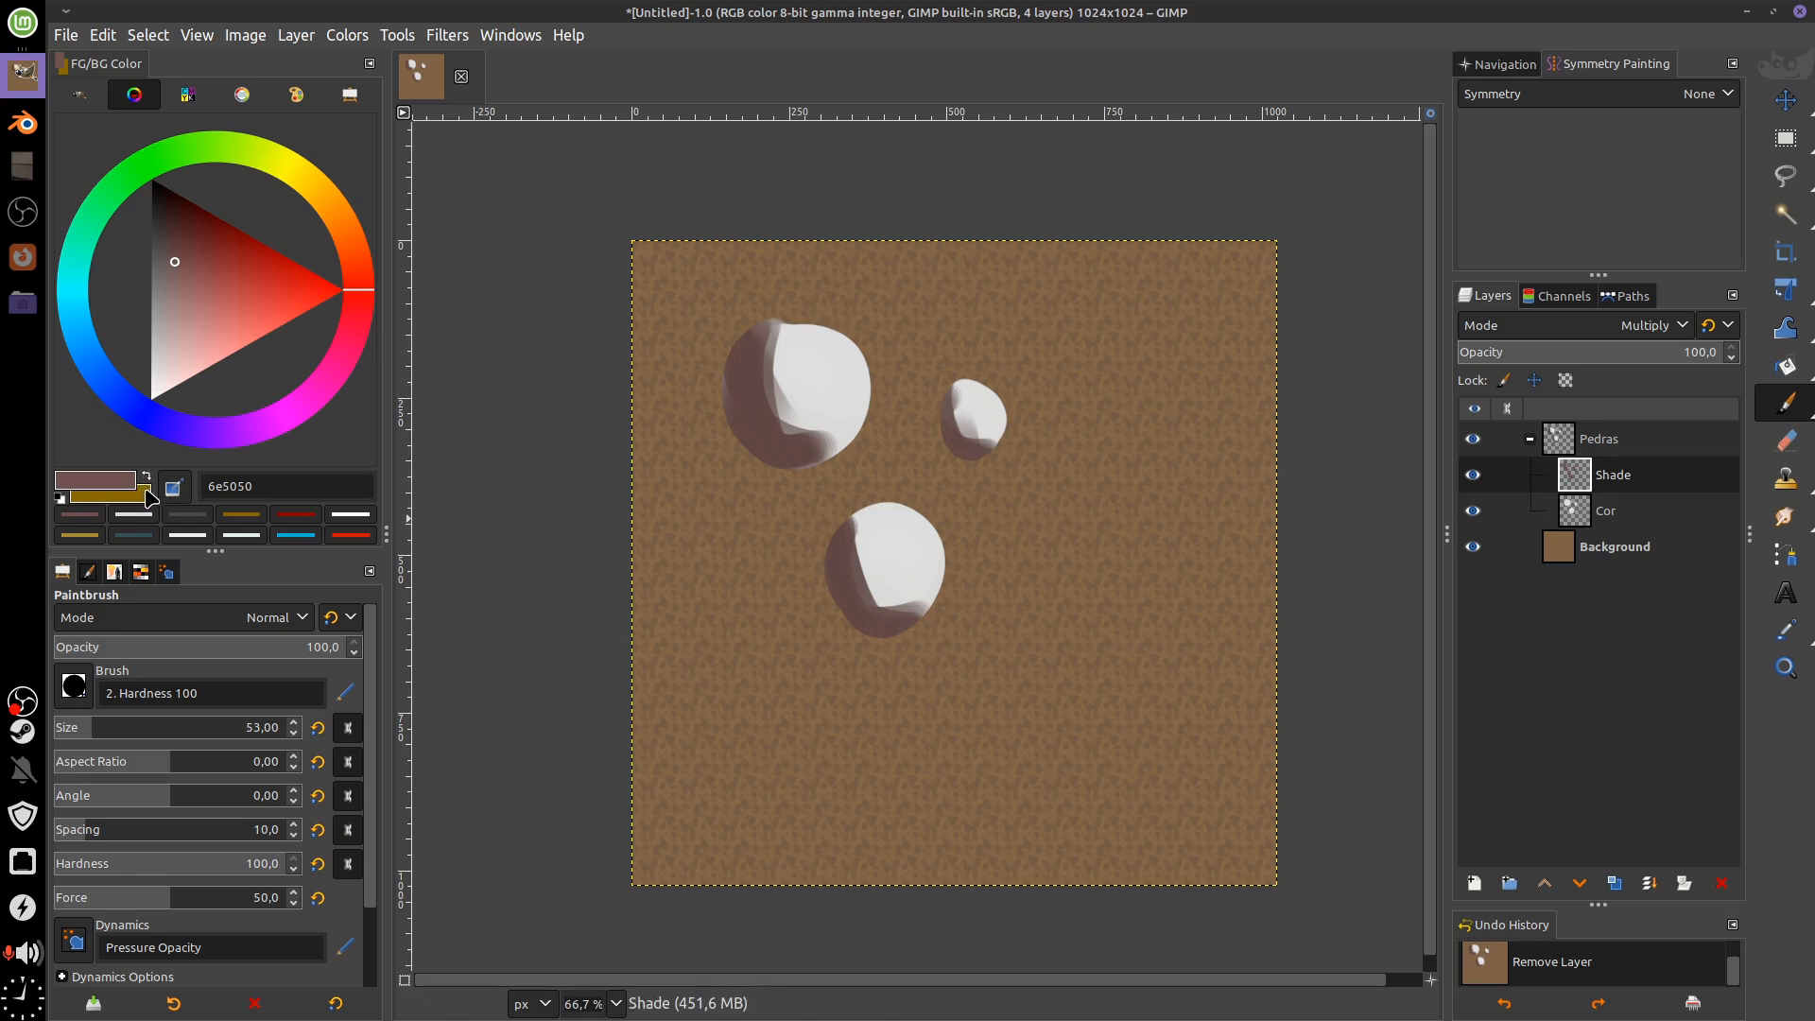
Try removing the alpha channel from the Cor layer, and undo it
left_click(1574, 513)
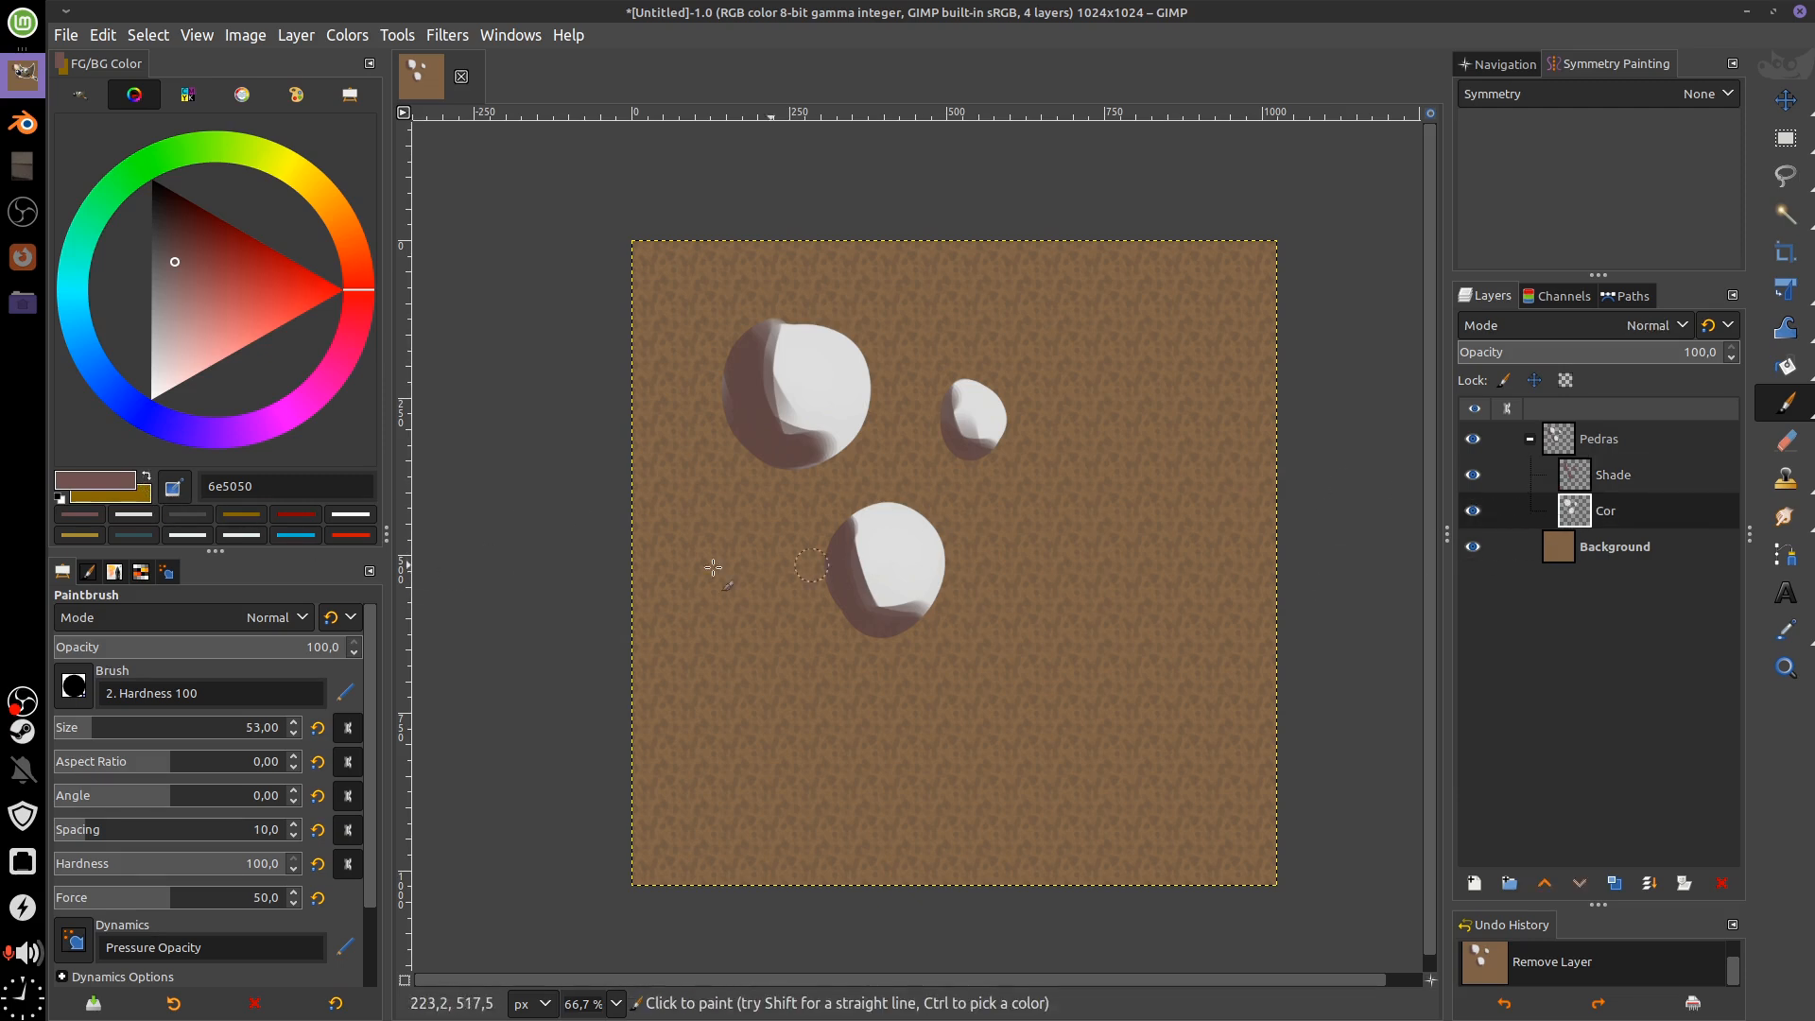
right_click(1579, 515)
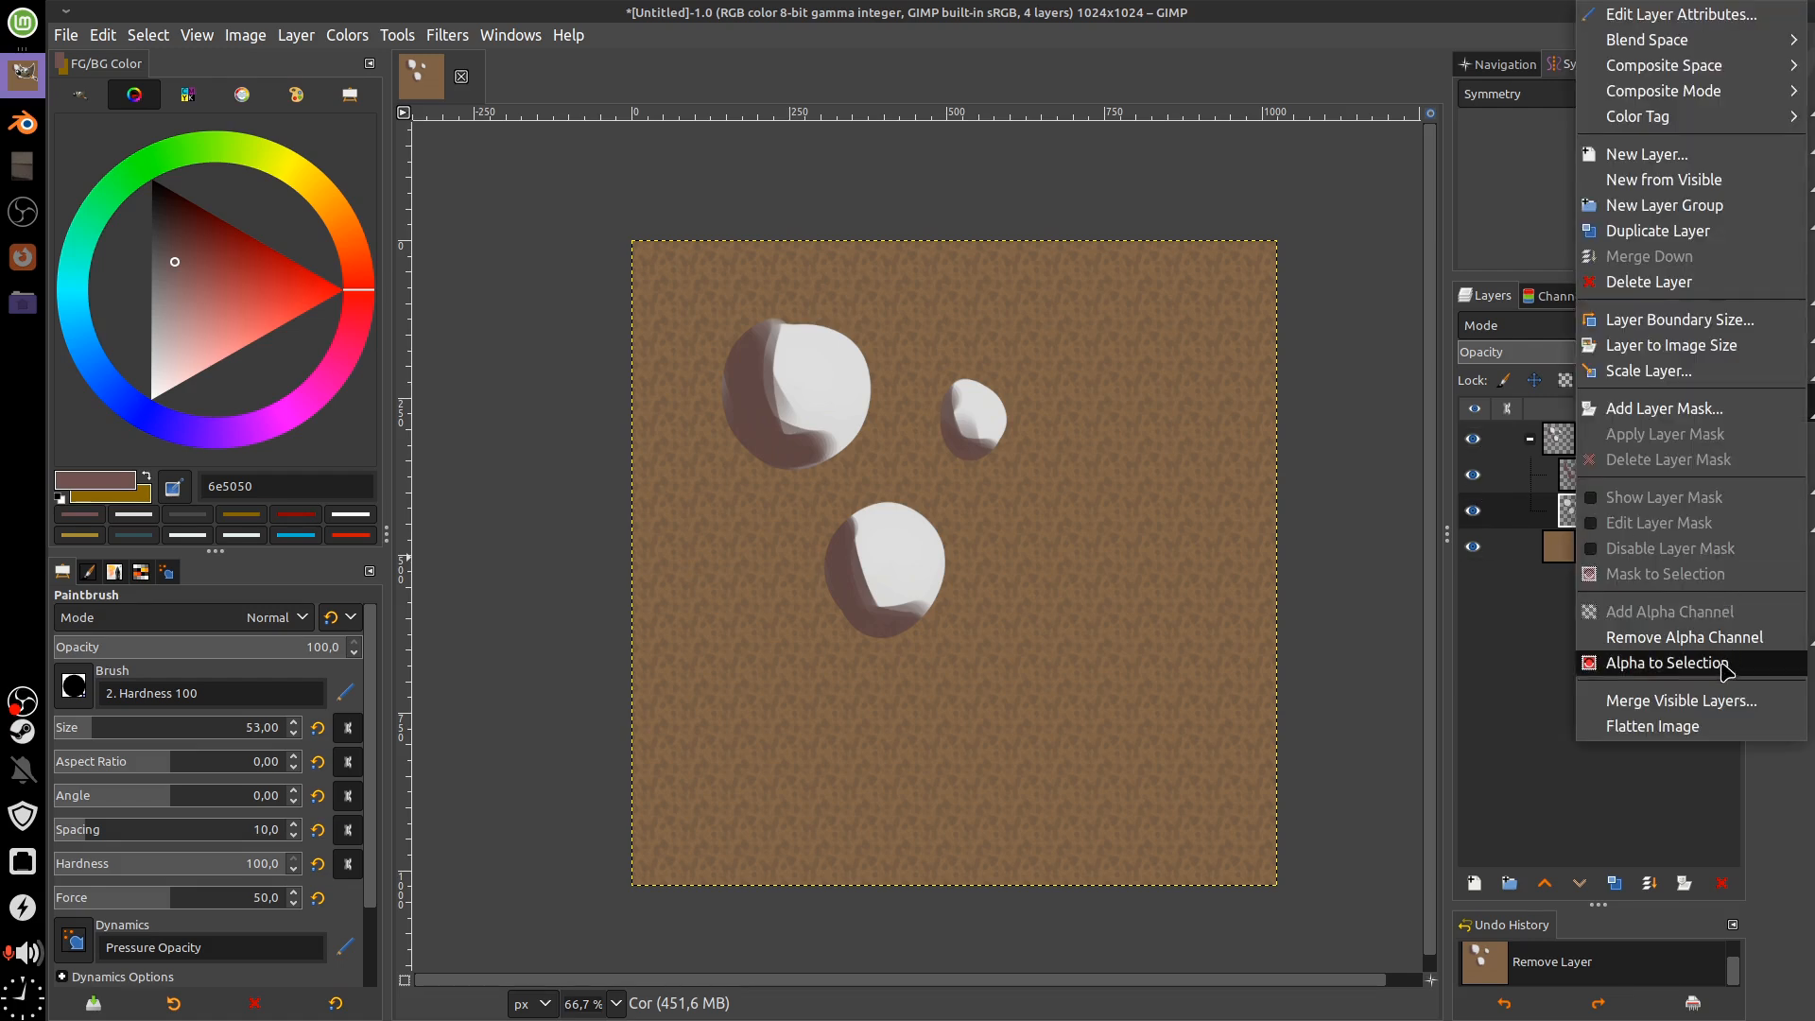
left_click(1685, 637)
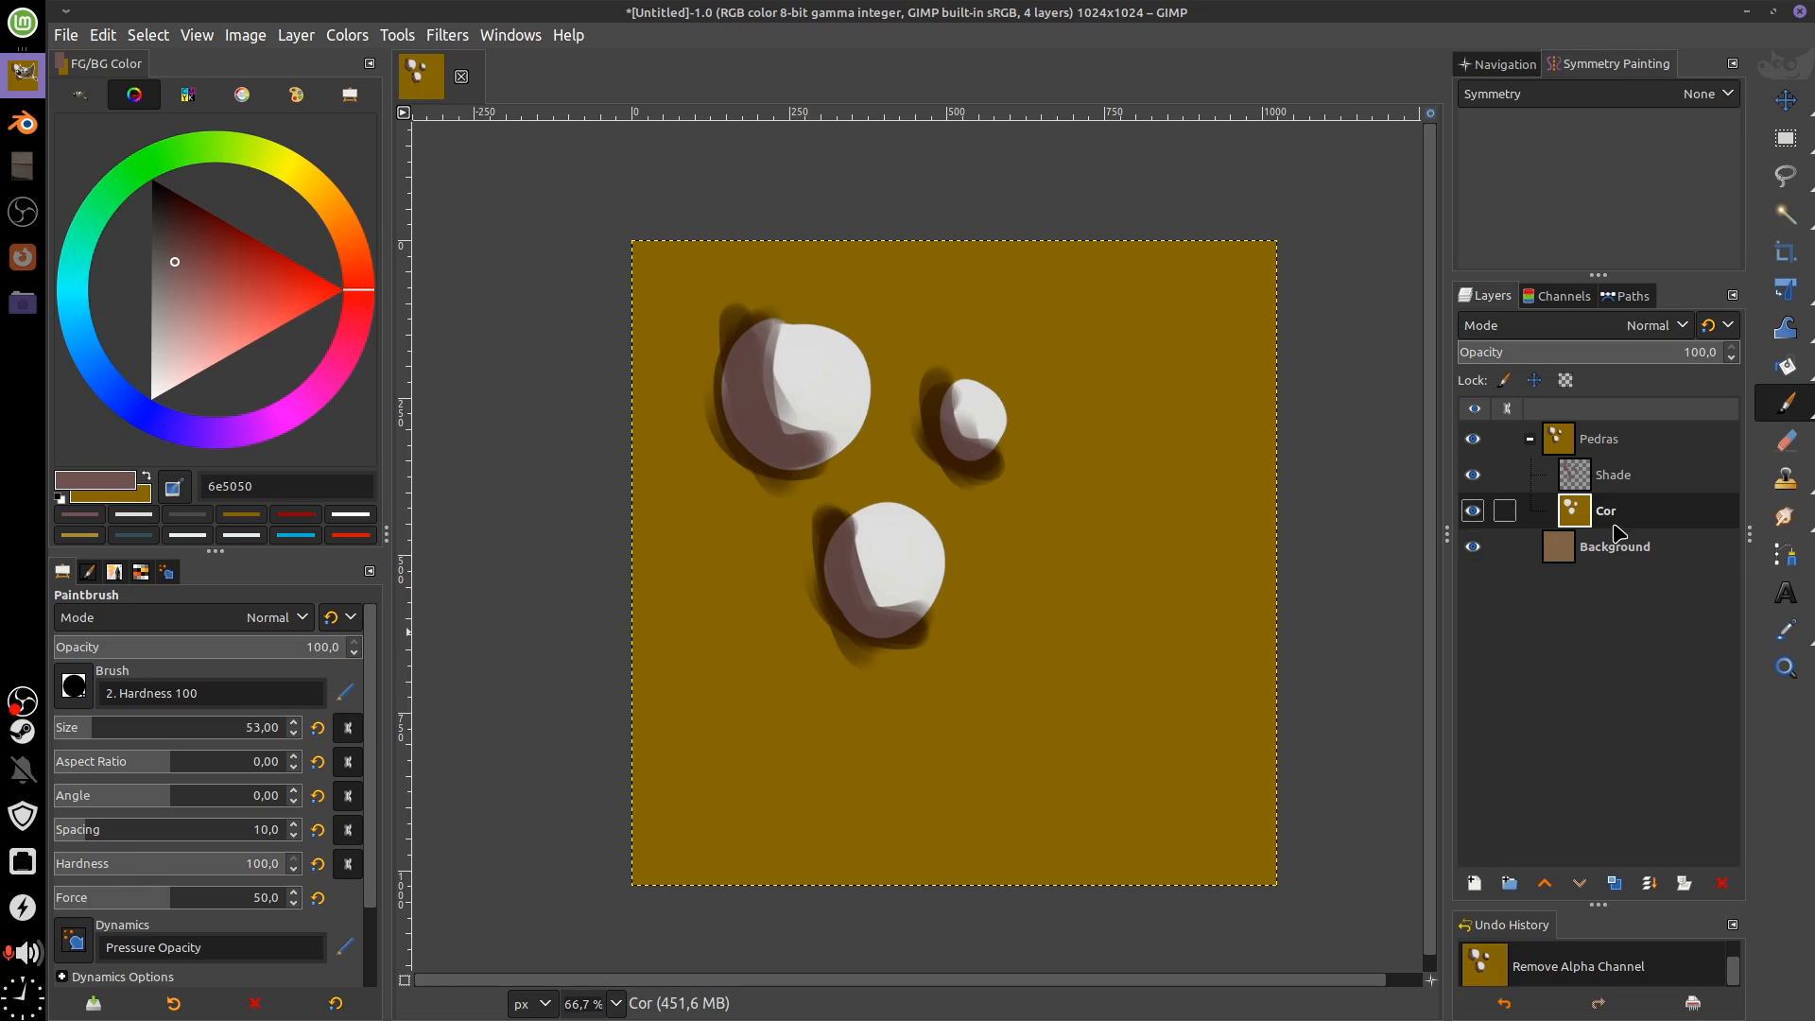
key("ctrl+z")
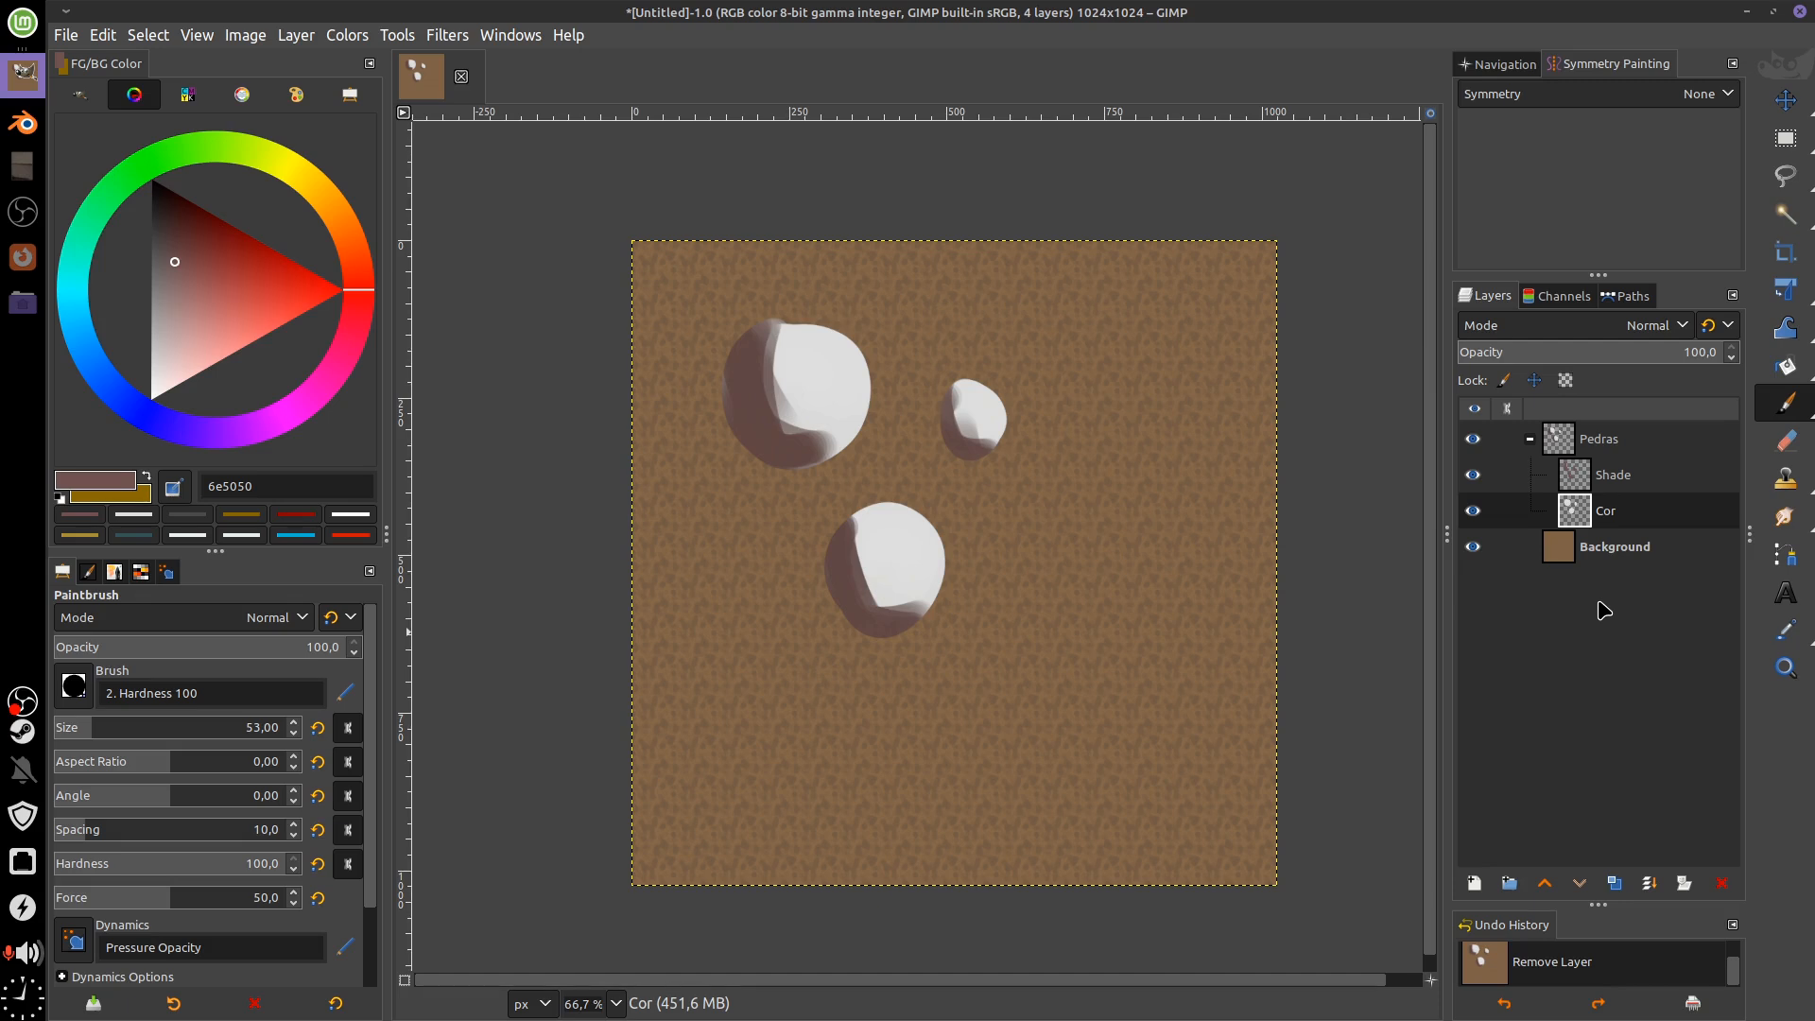
Delete the Pedras layer group together with its Shade and Cor layers
right_click(1628, 508)
left_click(1662, 655)
left_click(1512, 441)
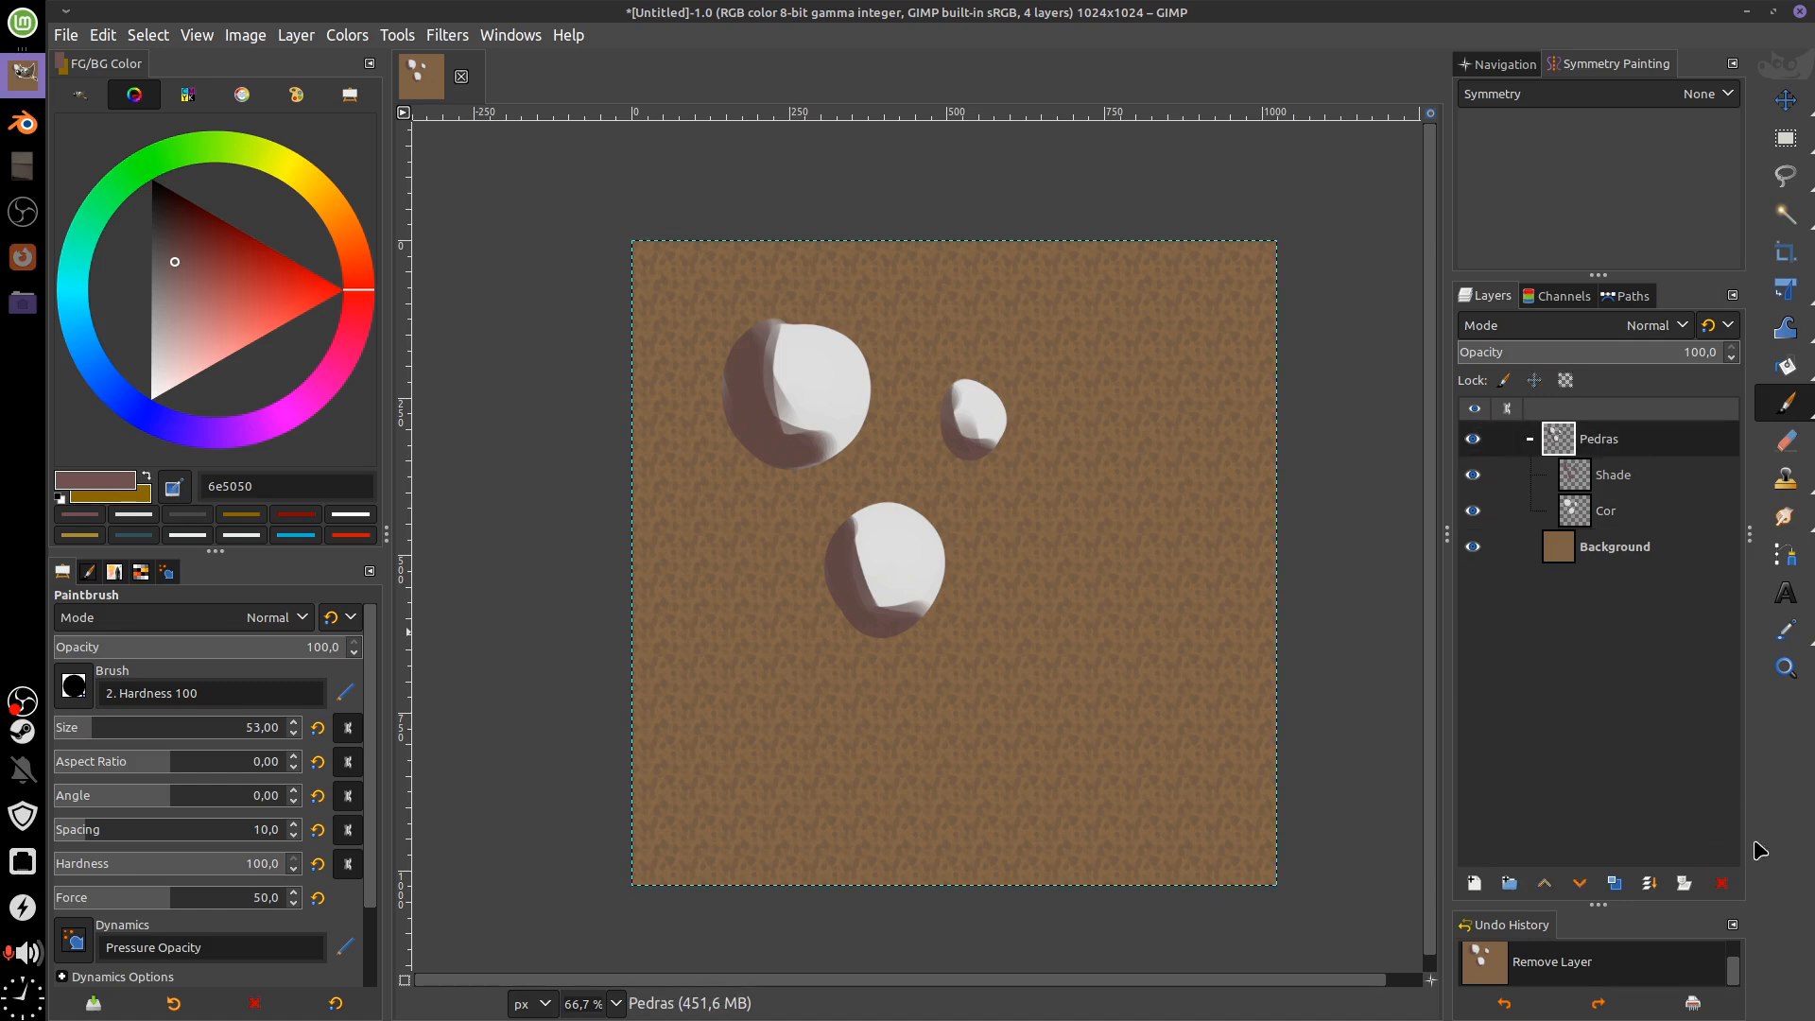
left_click(1731, 888)
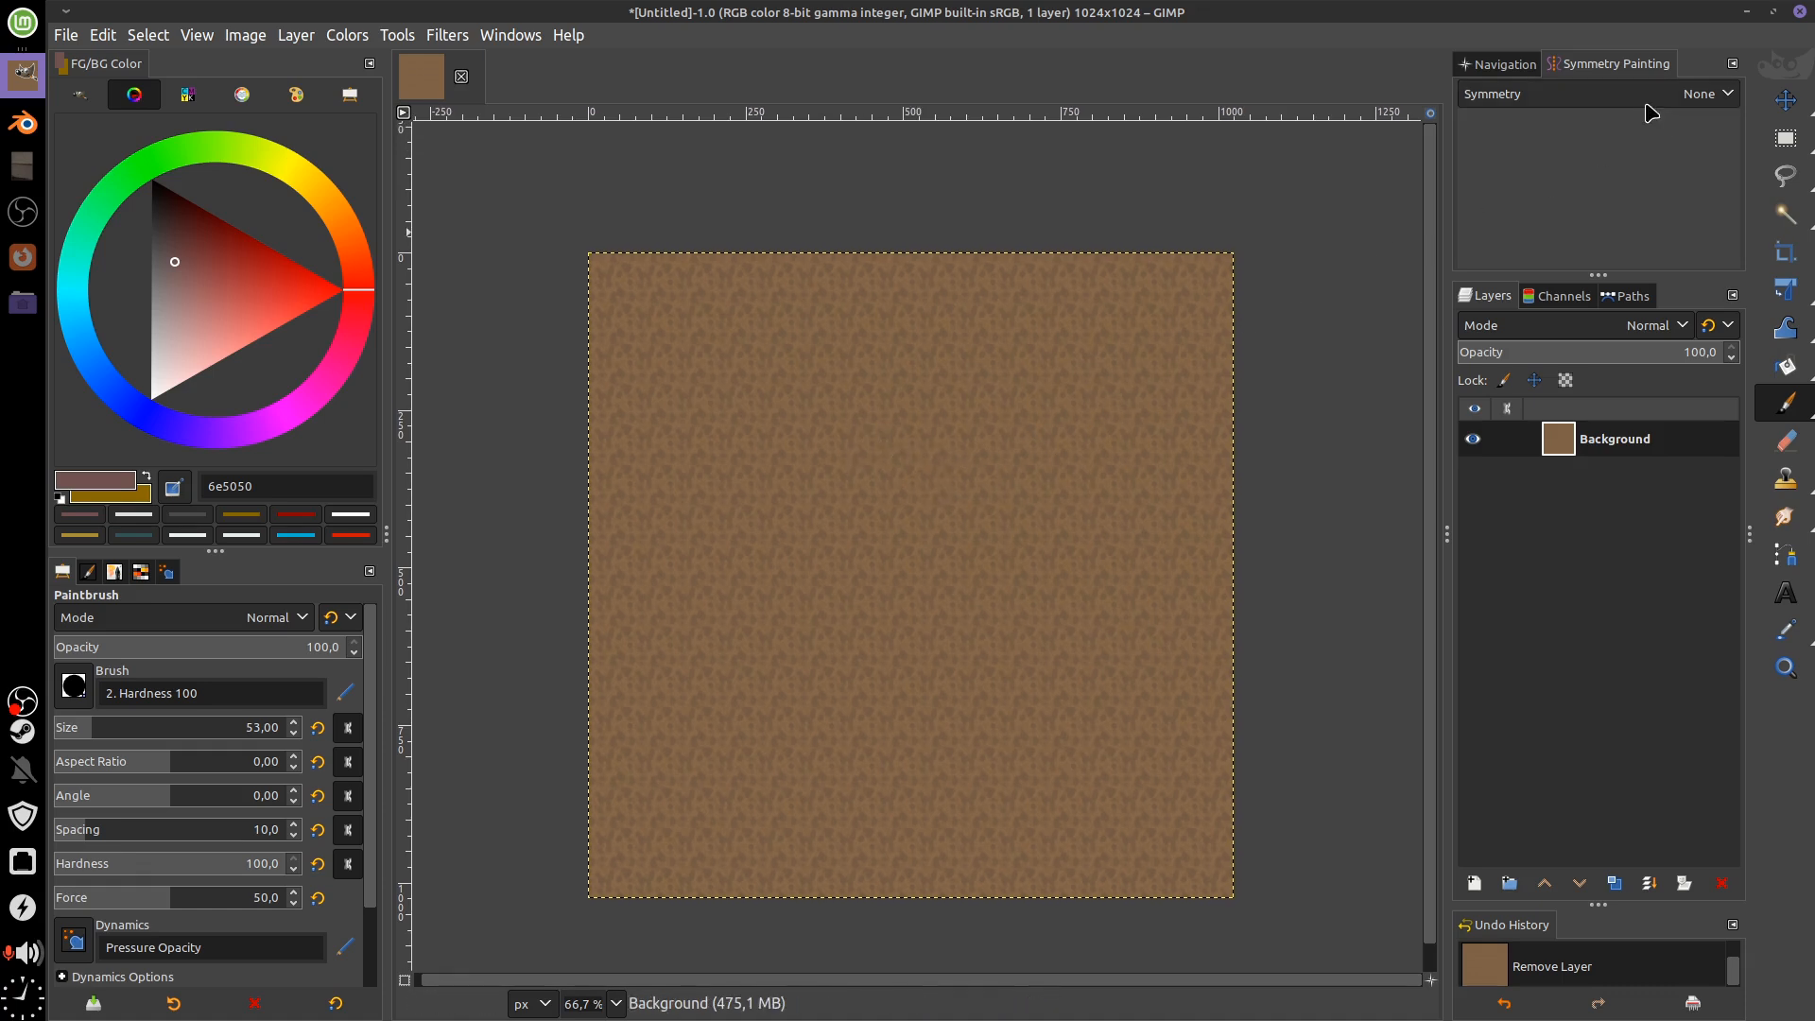
Set symmetry painting to Tiling with linked X and Y intervals of 256
left_click(1768, 101)
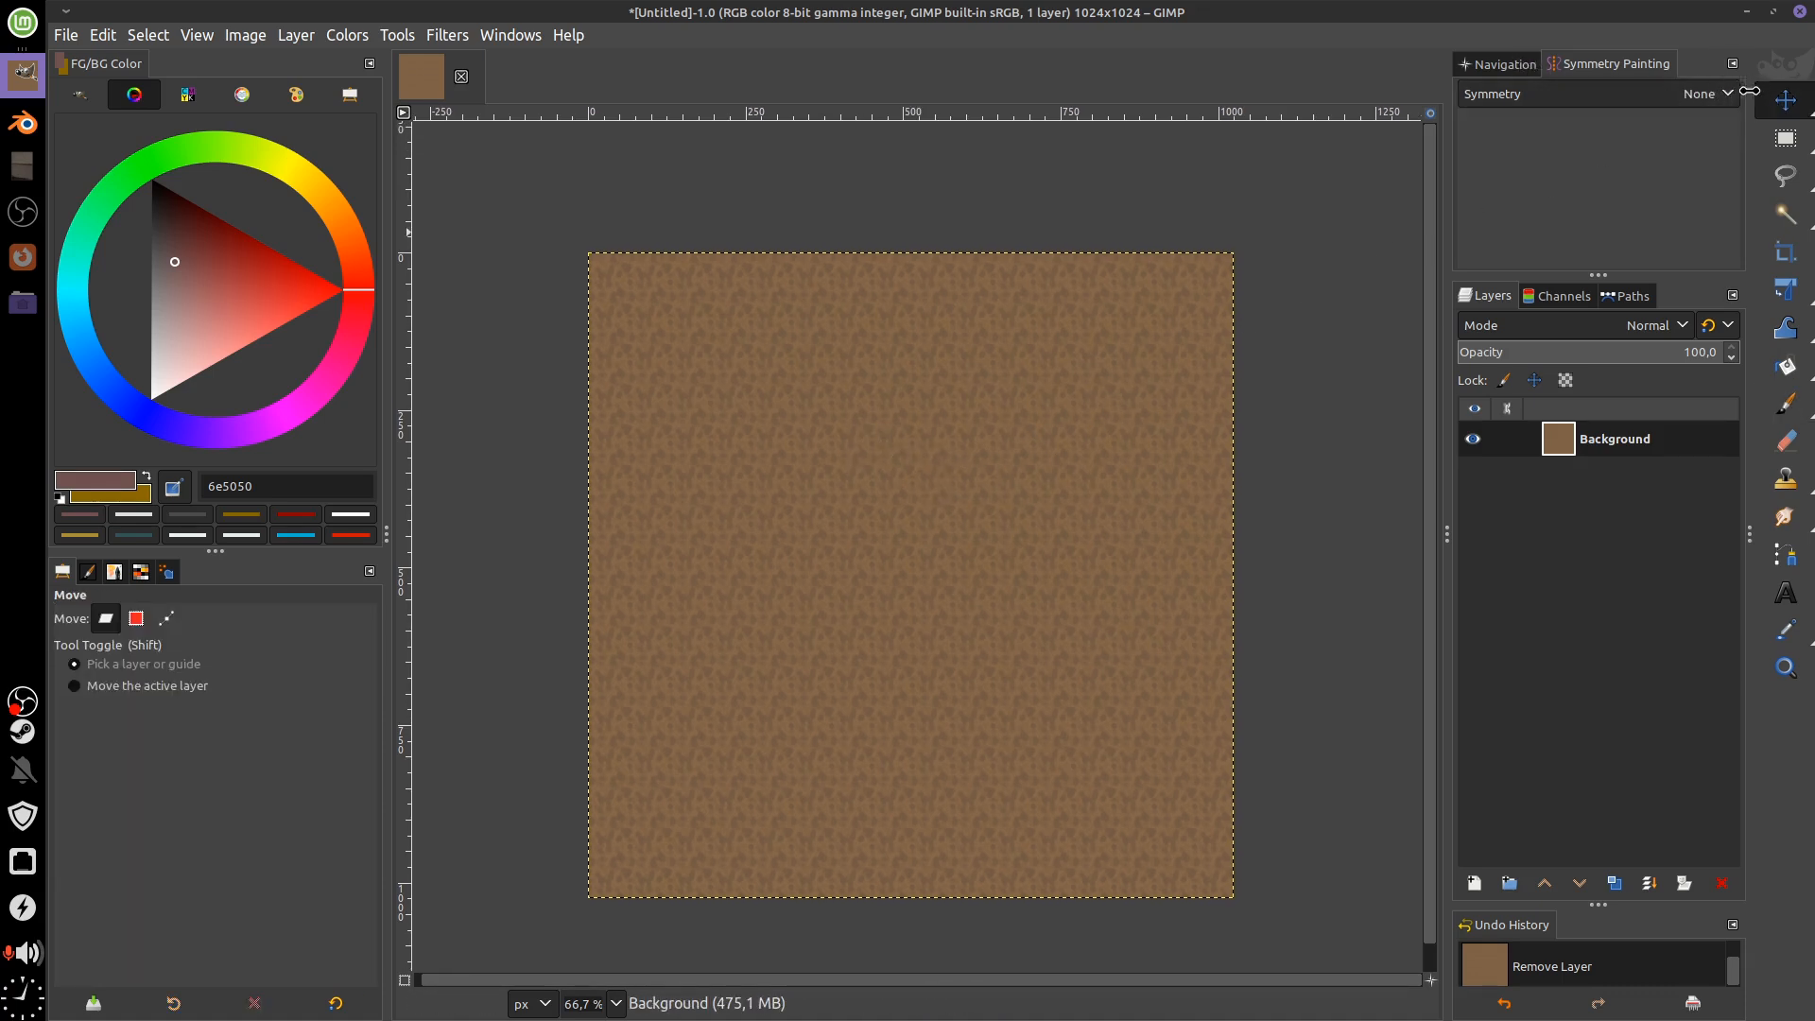
left_click(1727, 94)
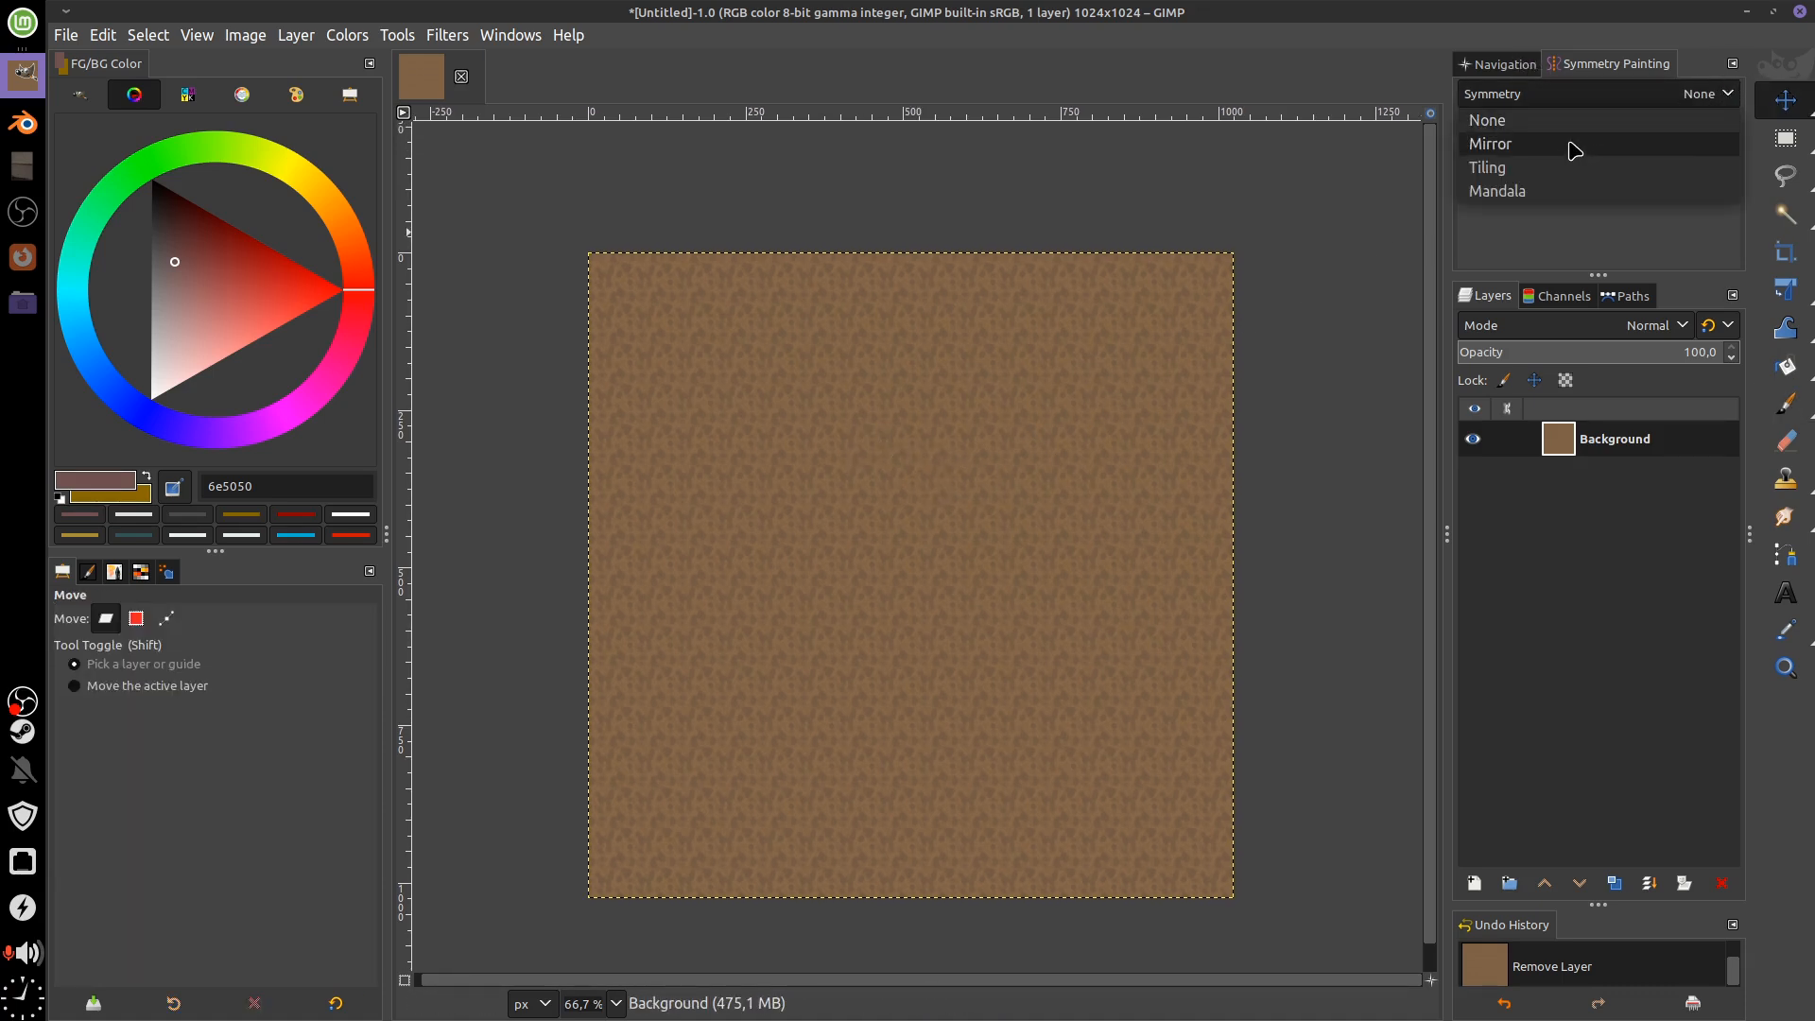
left_click(1552, 169)
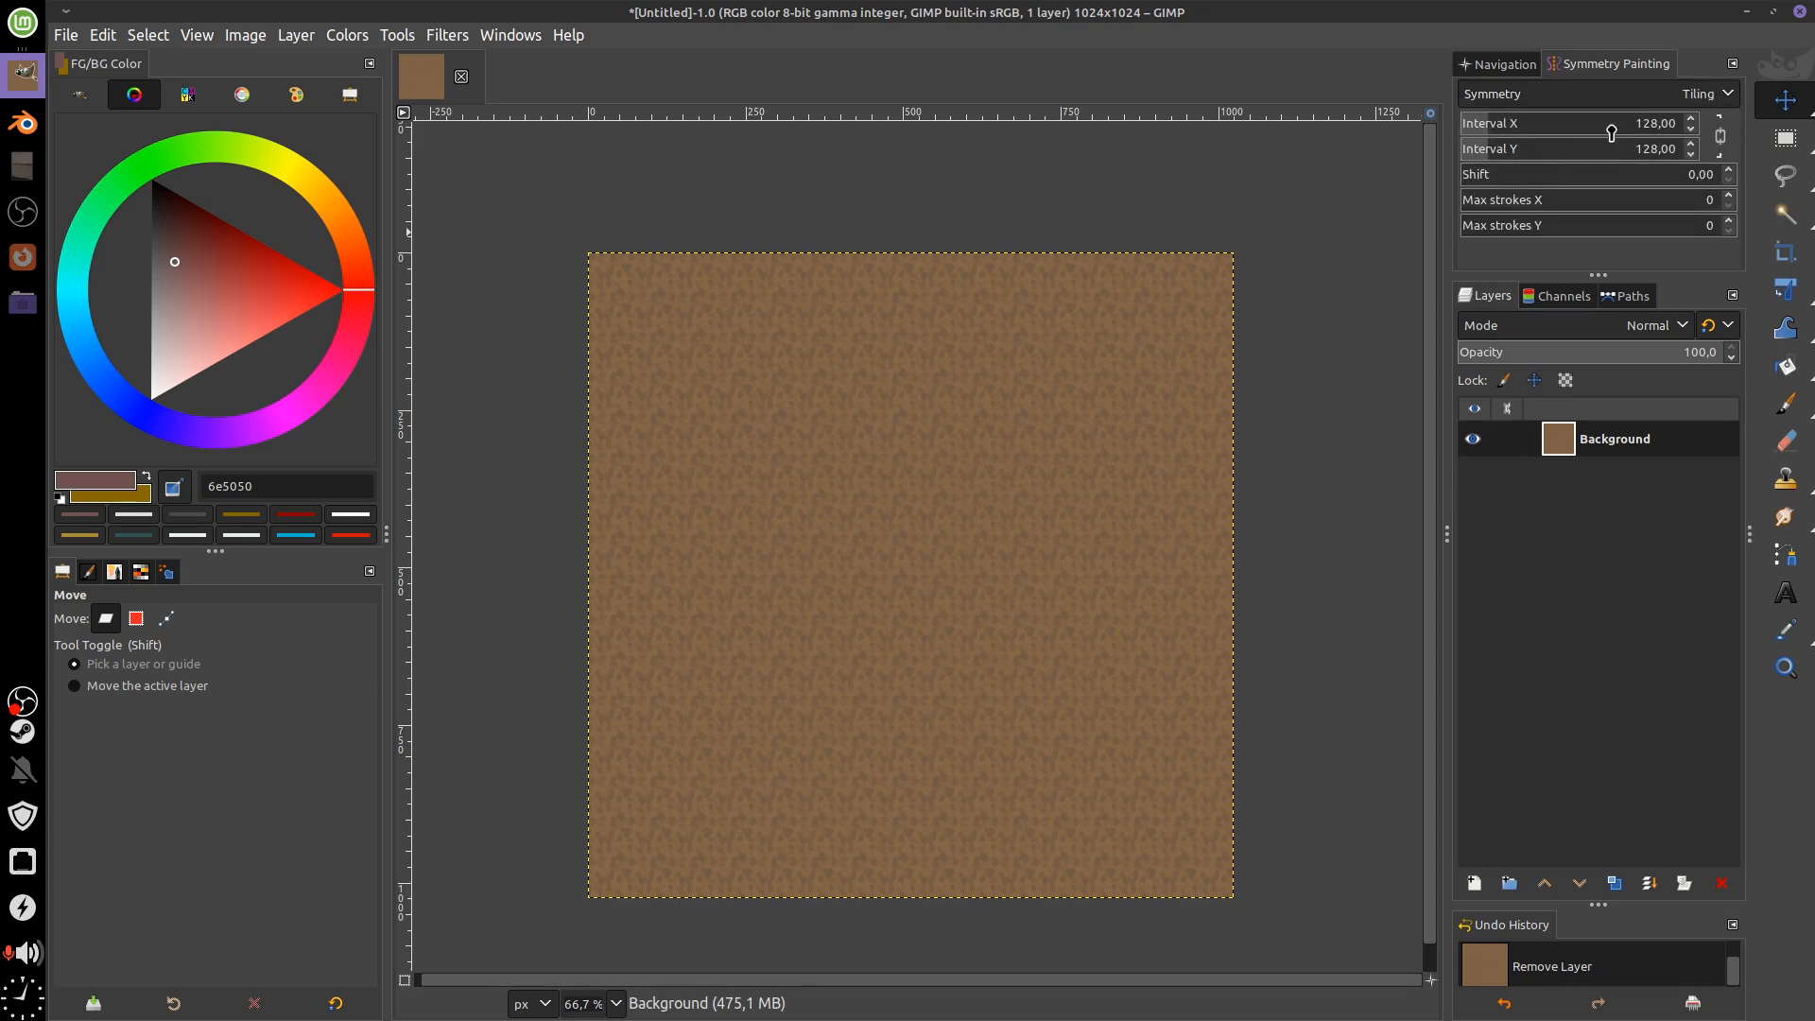
left_click(1584, 125)
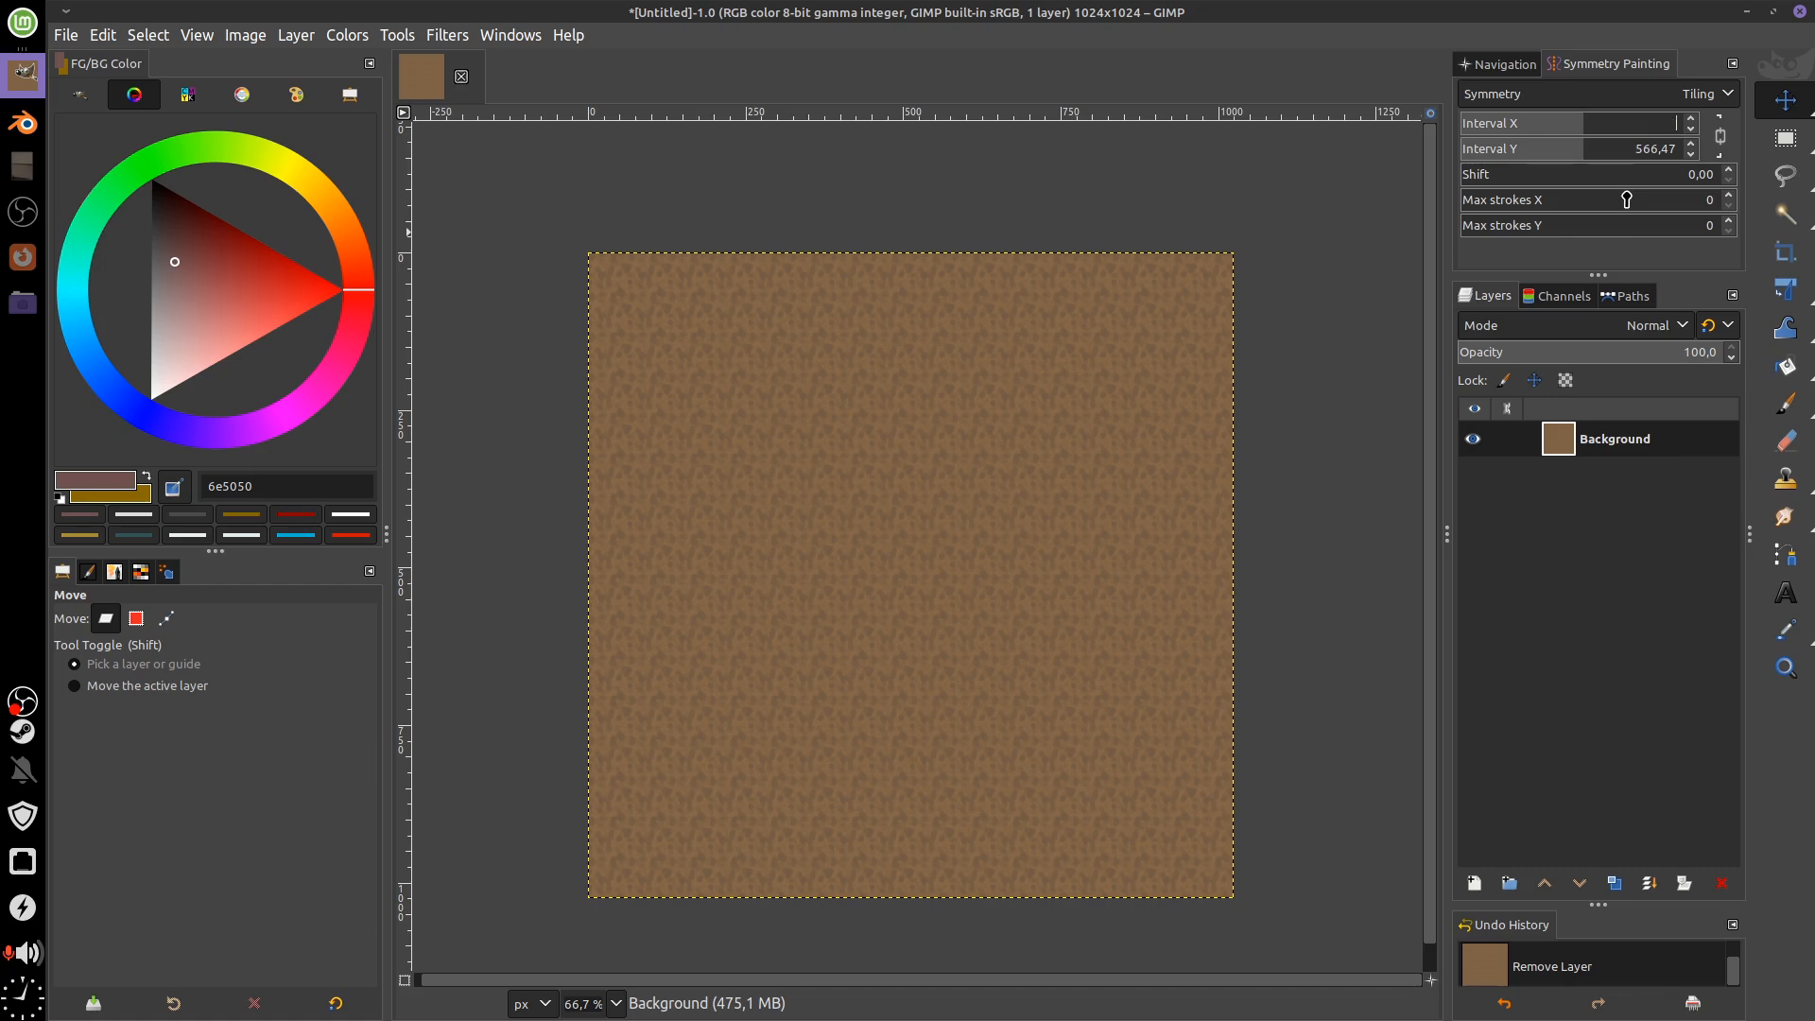
type("256")
key("Return")
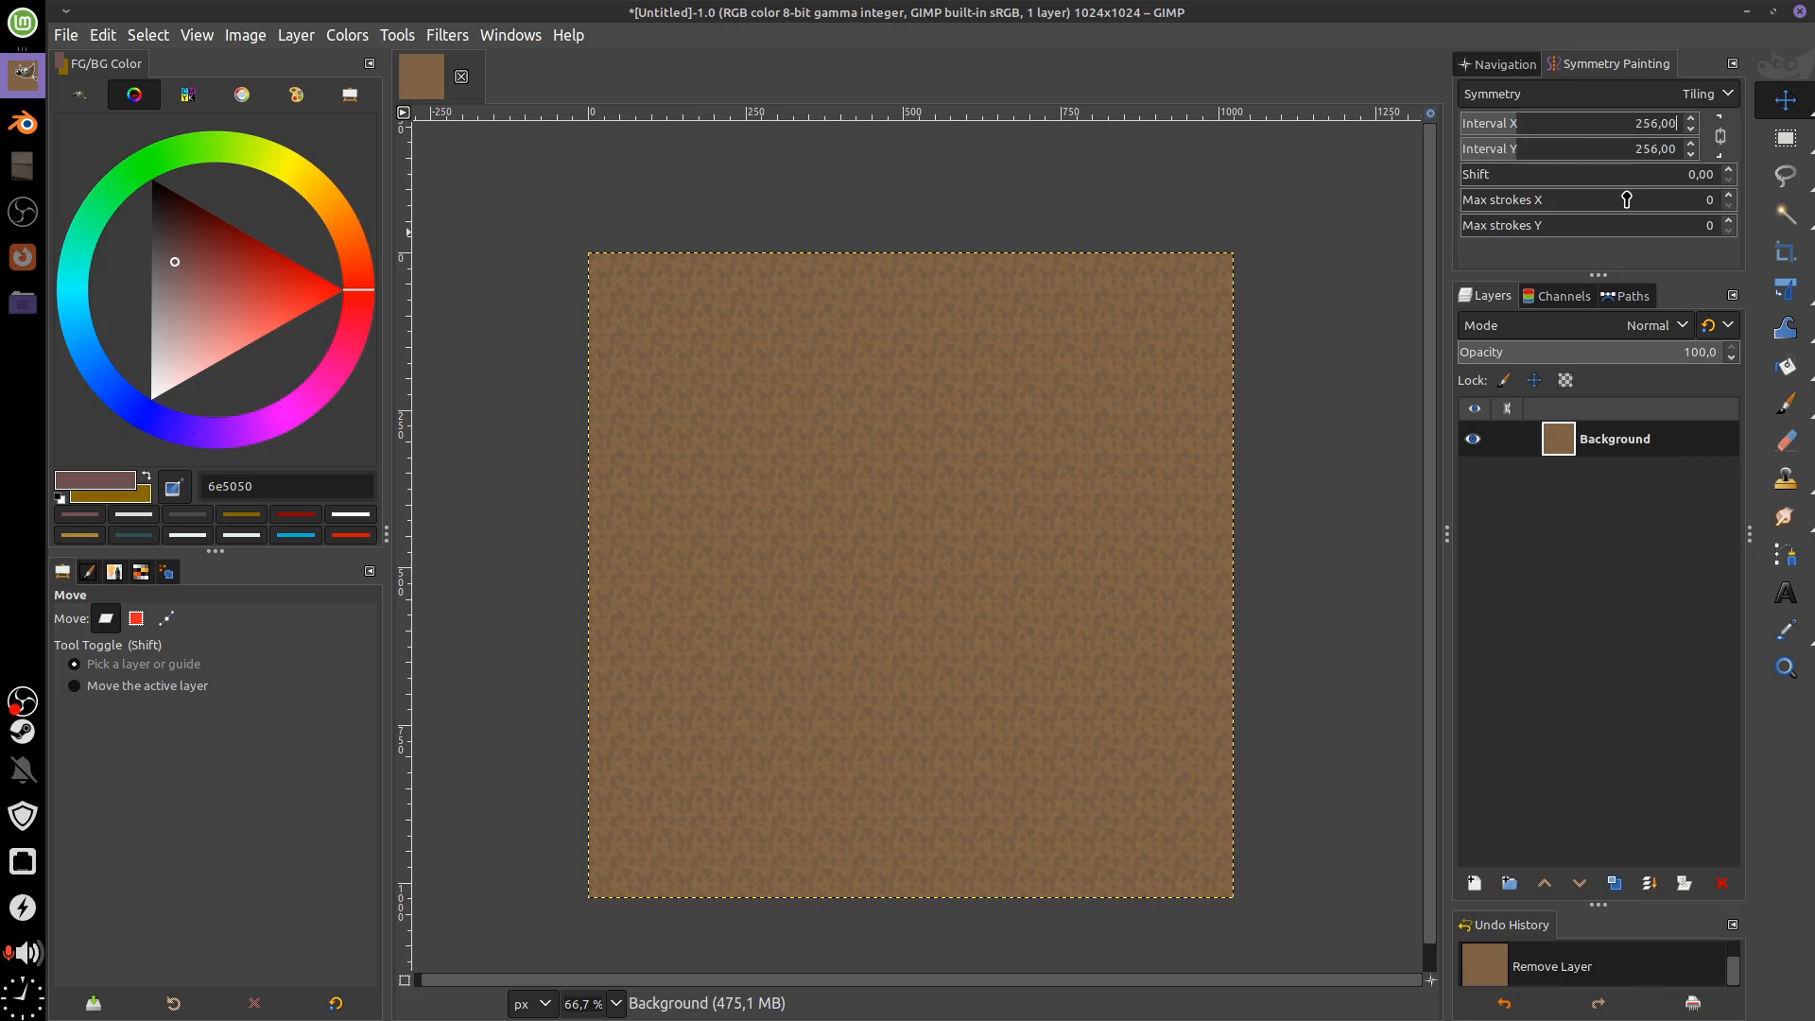
Add a new transparent layer above the Background
left_click_drag(816, 391, 901, 413)
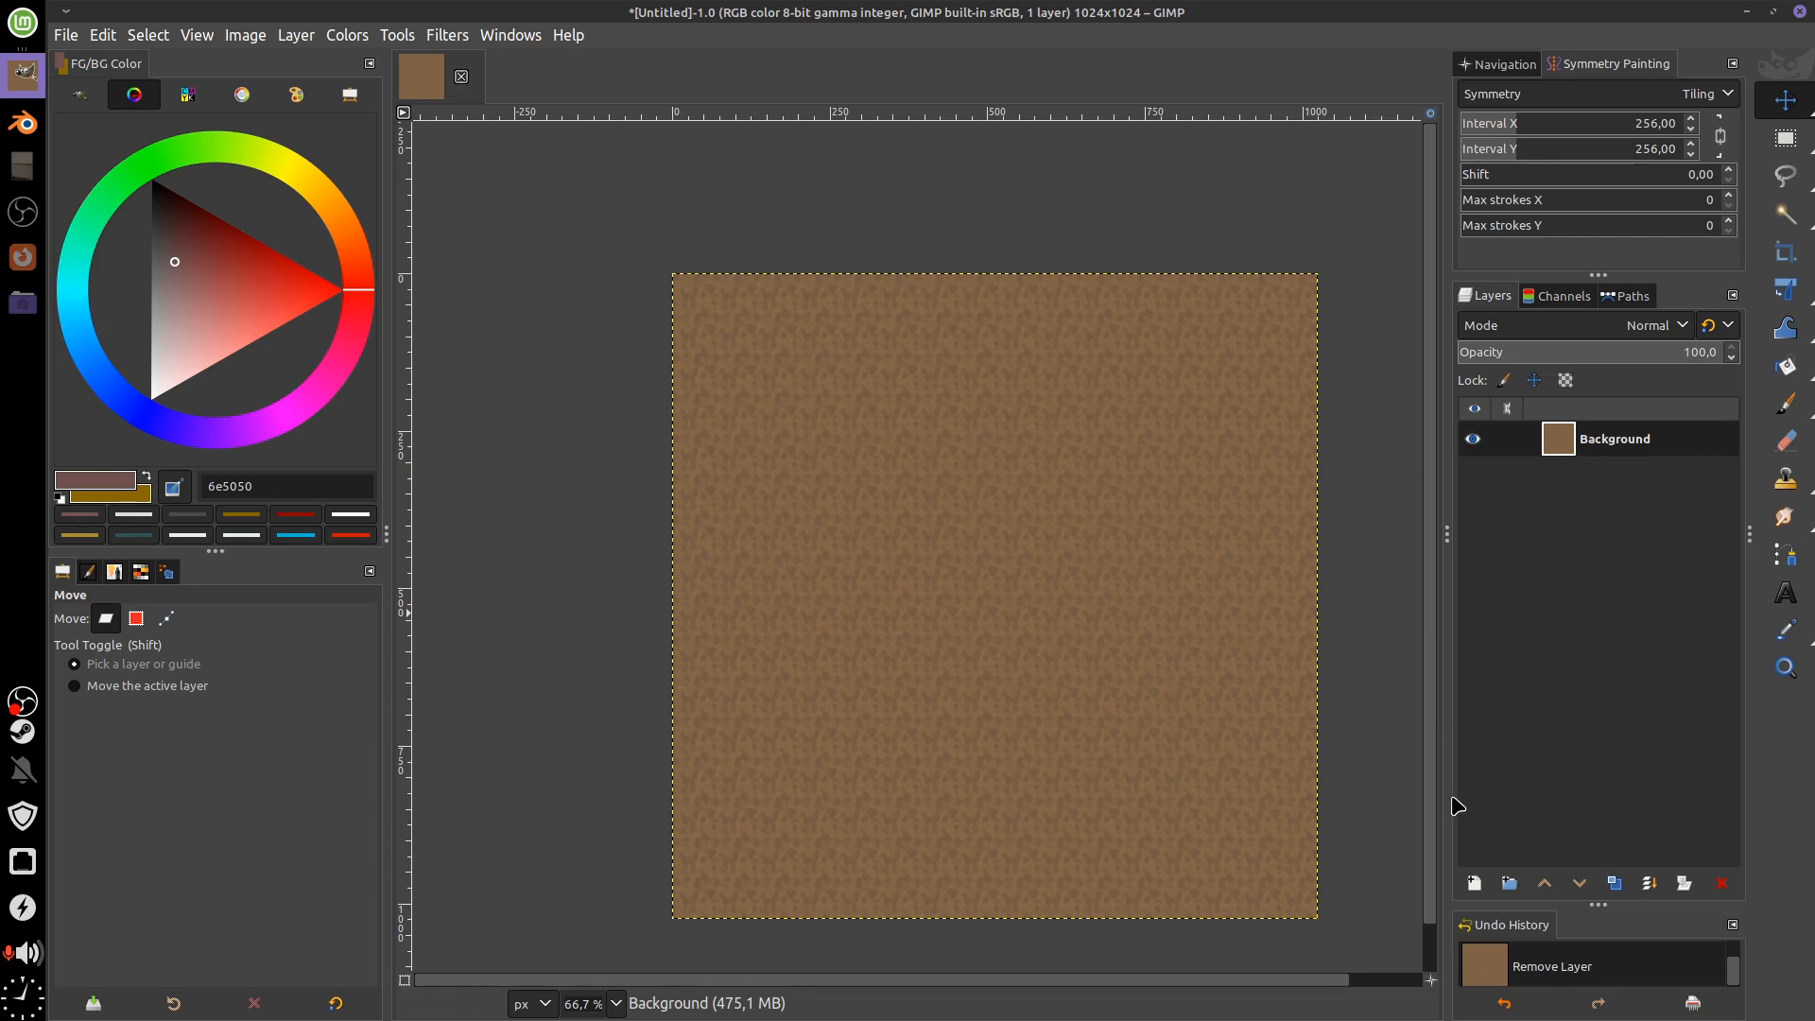
left_click_drag(1282, 632, 1208, 583)
left_click(1474, 884)
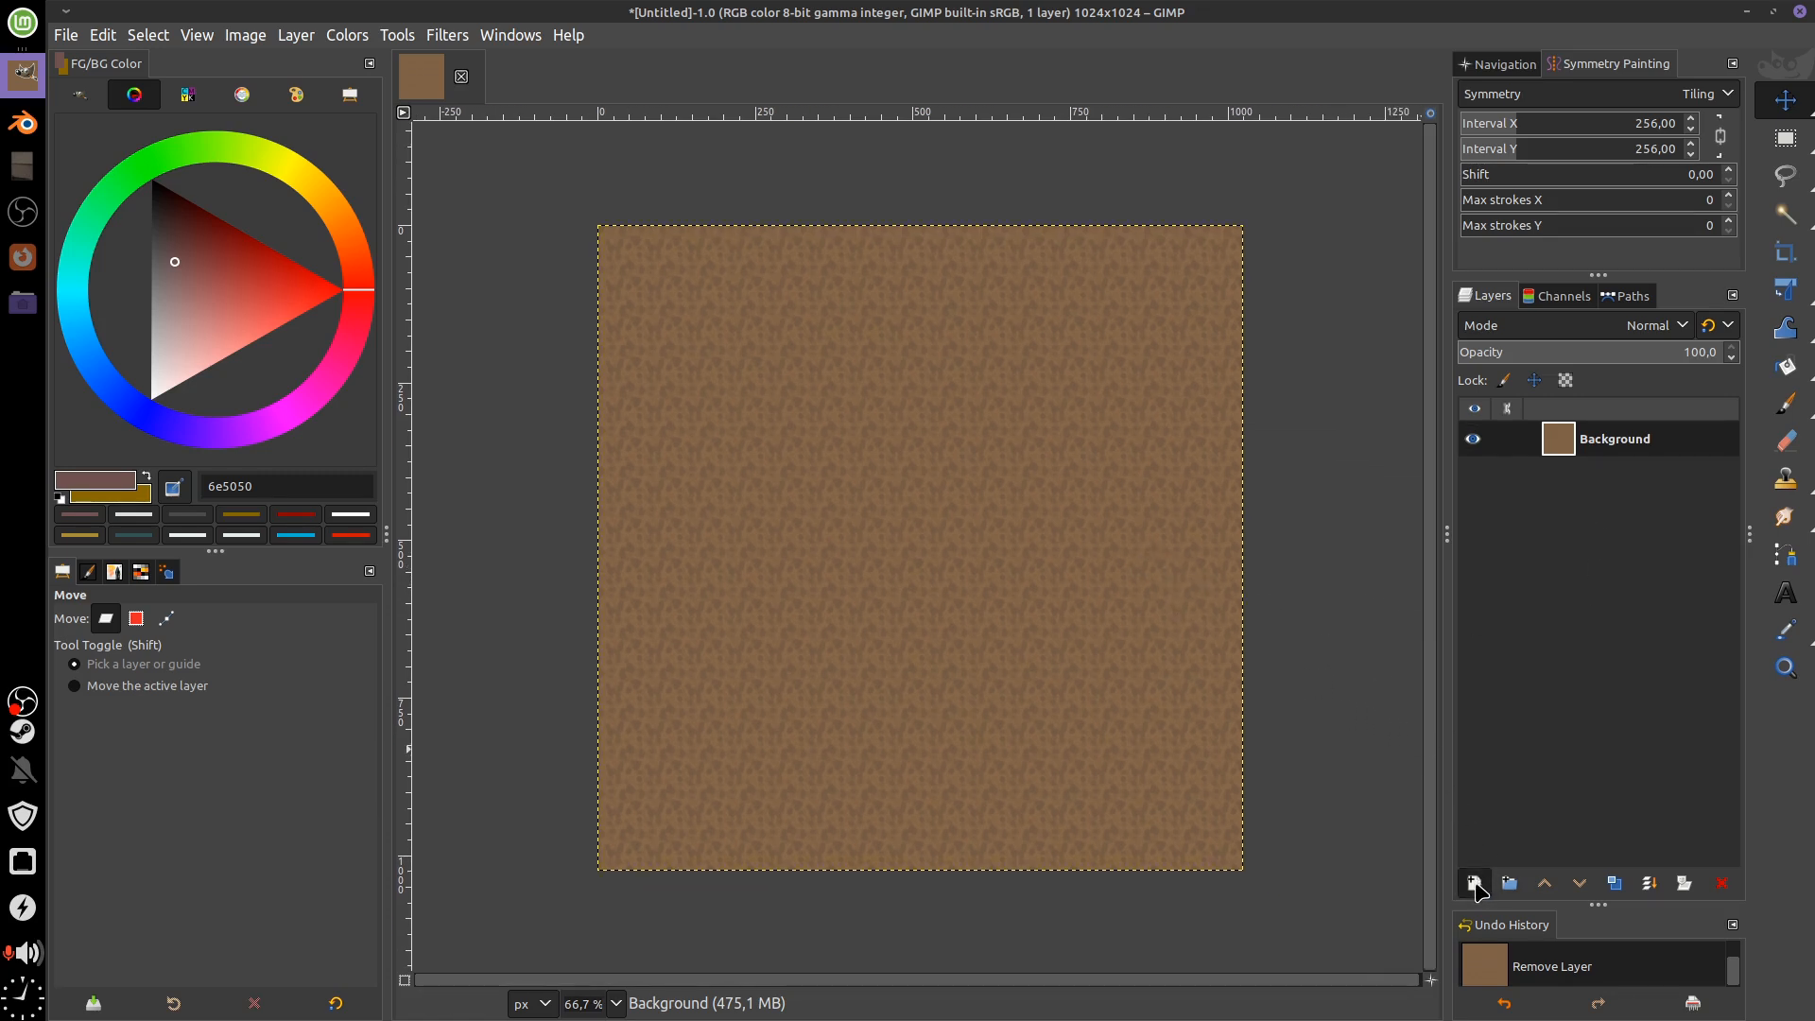
left_click(1746, 987)
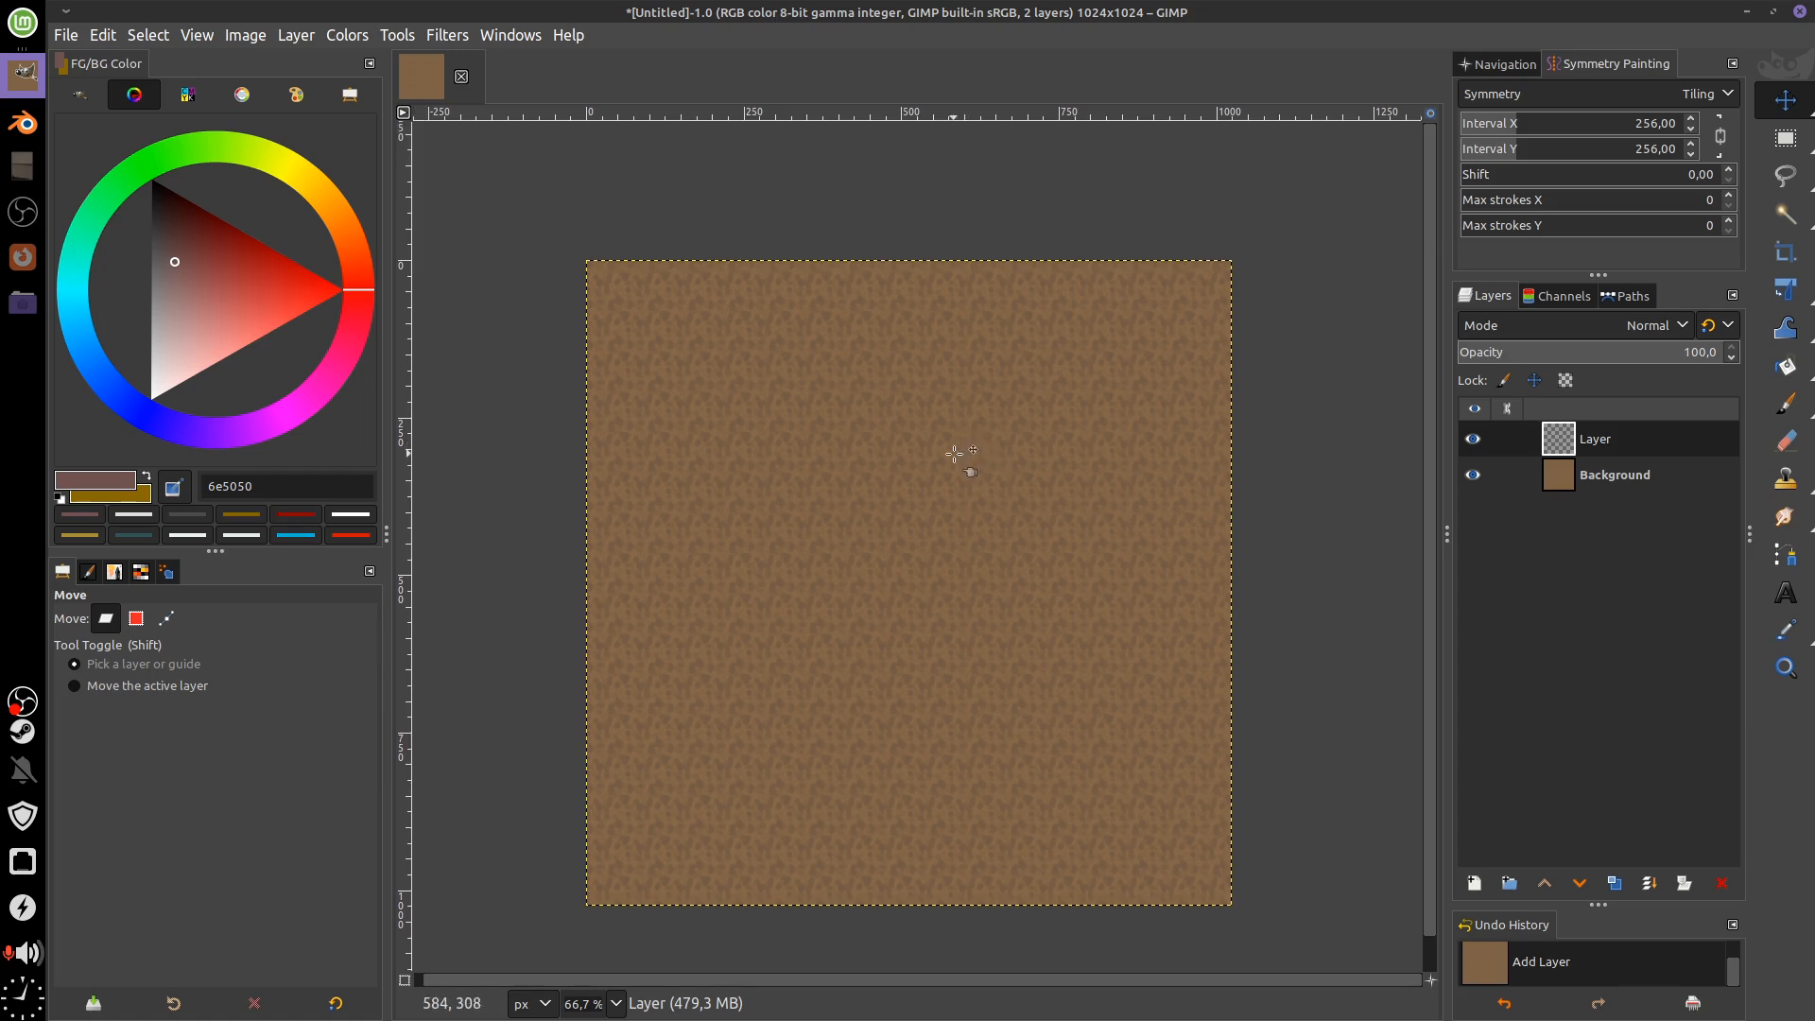
key("1")
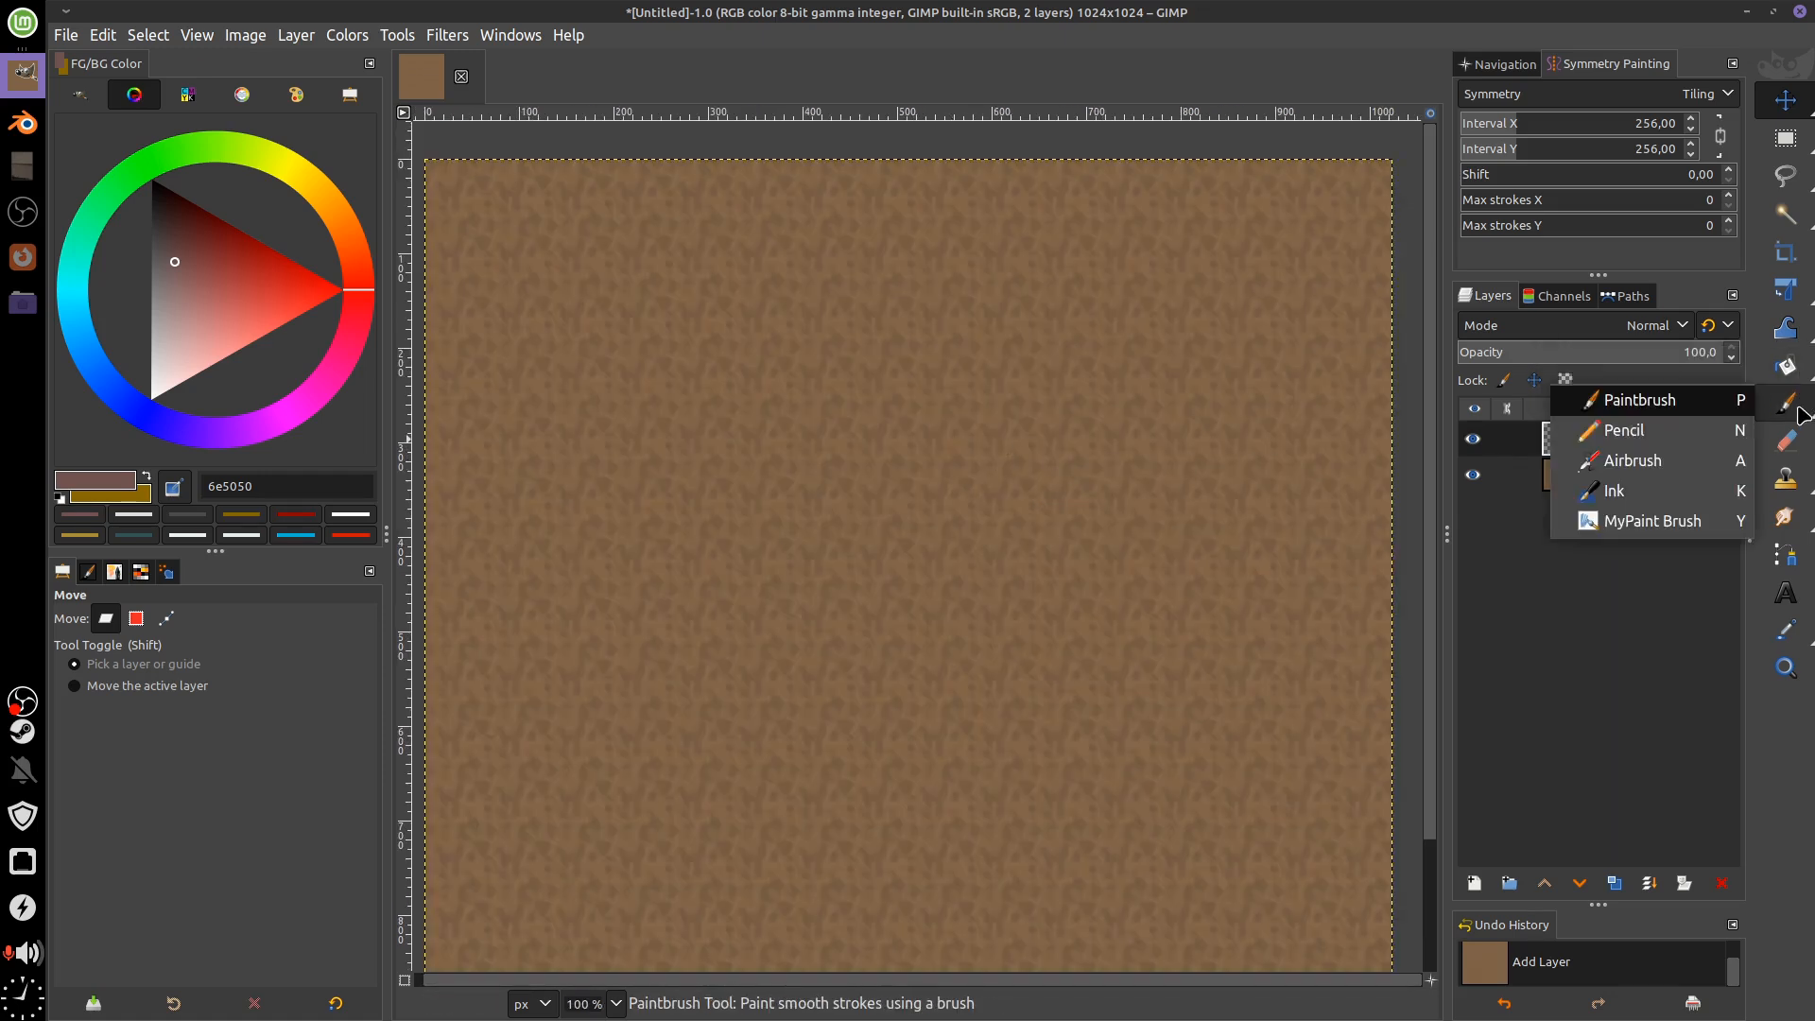
Activate the Paintbrush and set its dynamics to Dynamics Off
left_click(1801, 413)
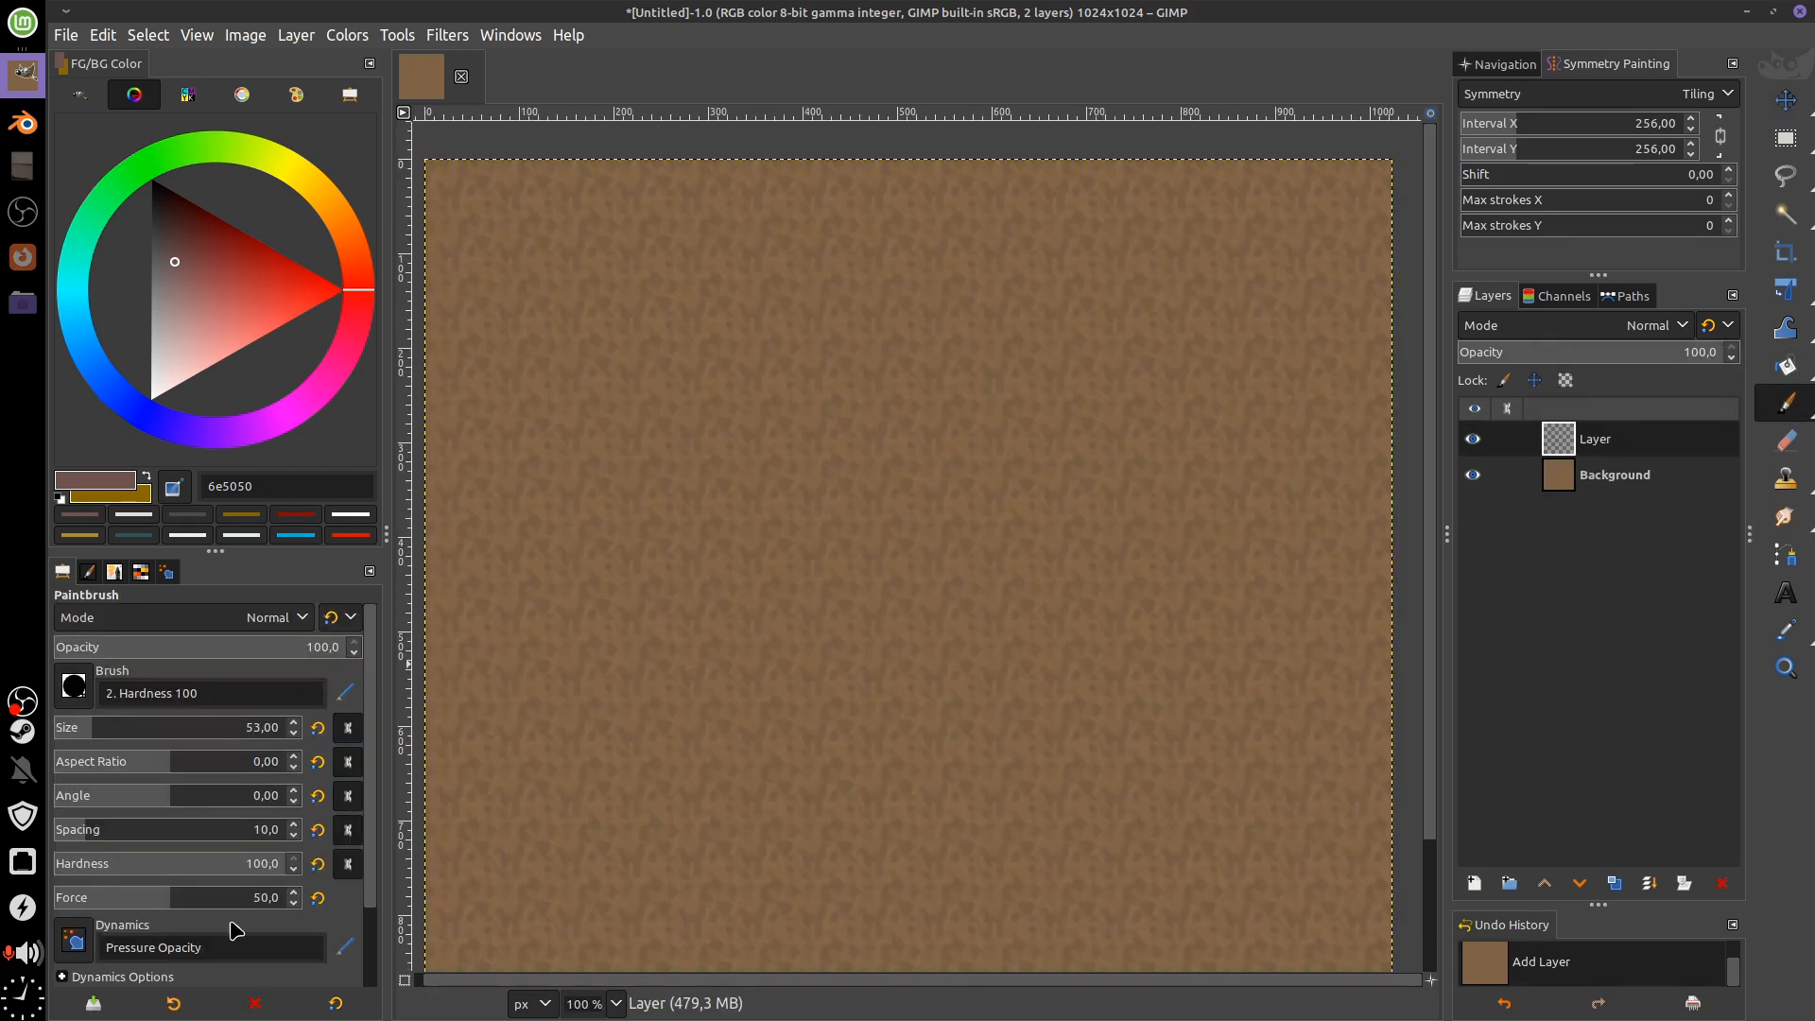
left_click(75, 941)
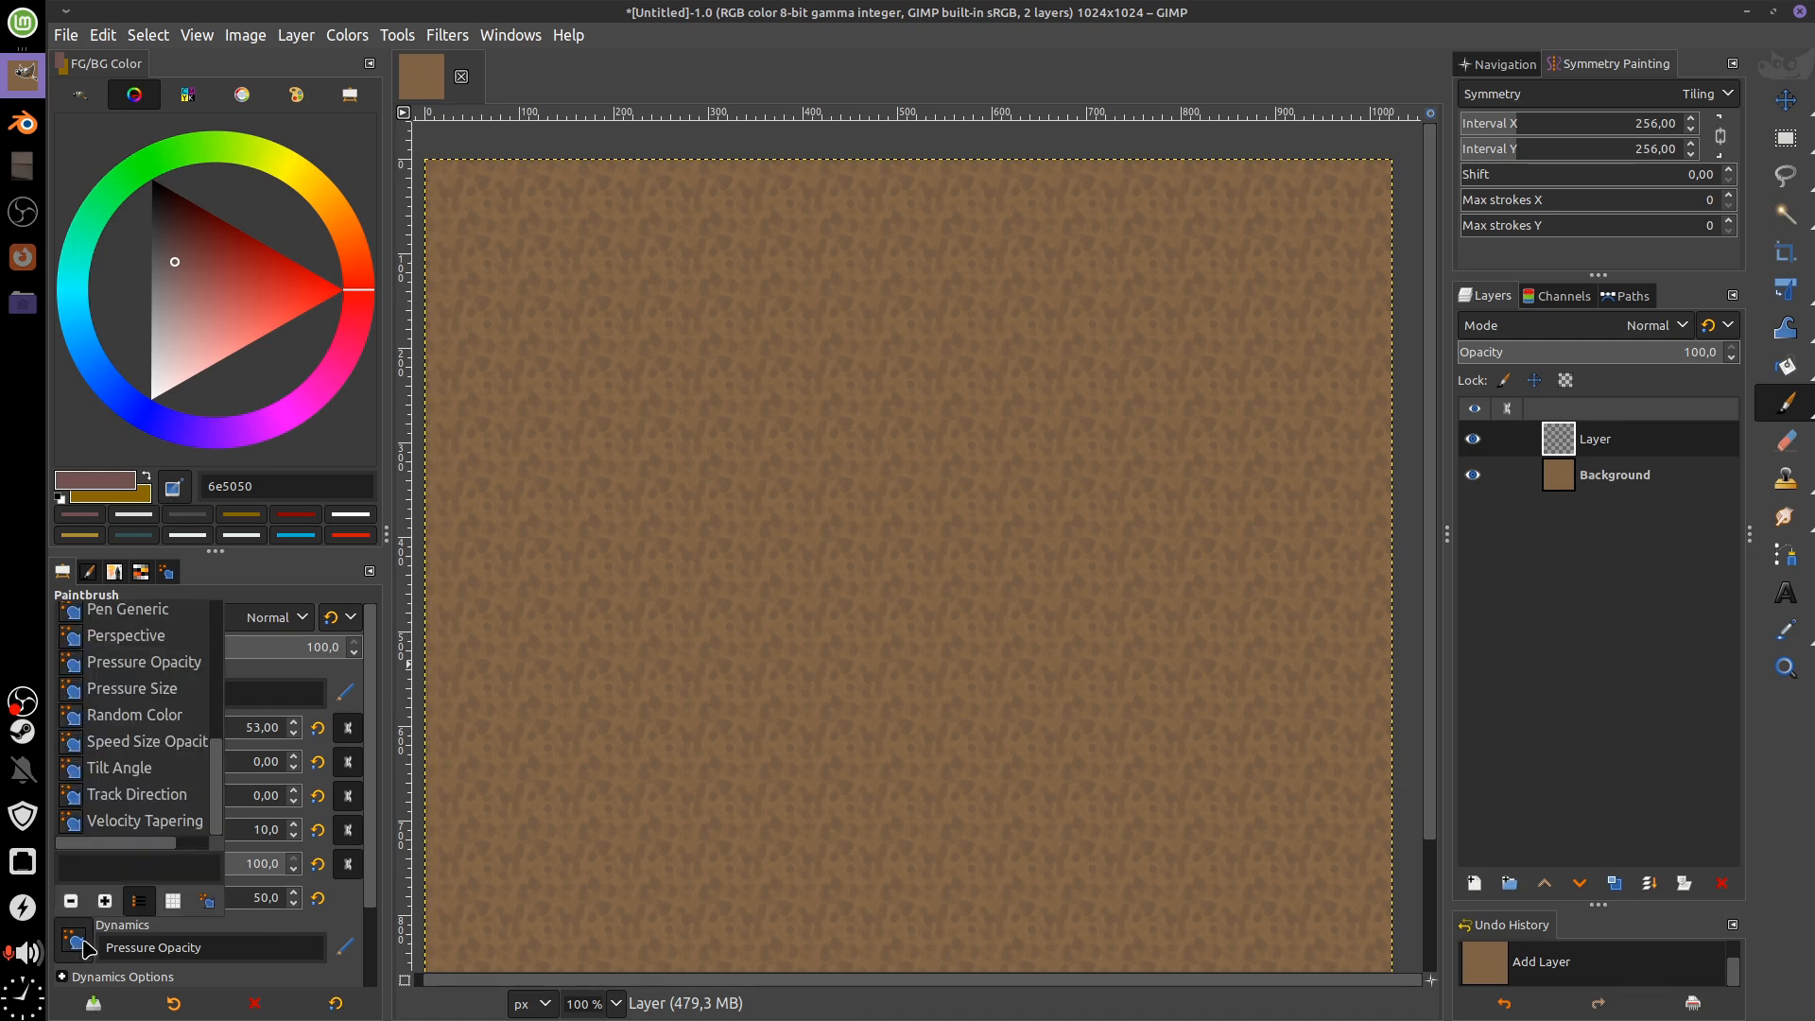
left_click_drag(221, 804, 210, 682)
left_click(182, 700)
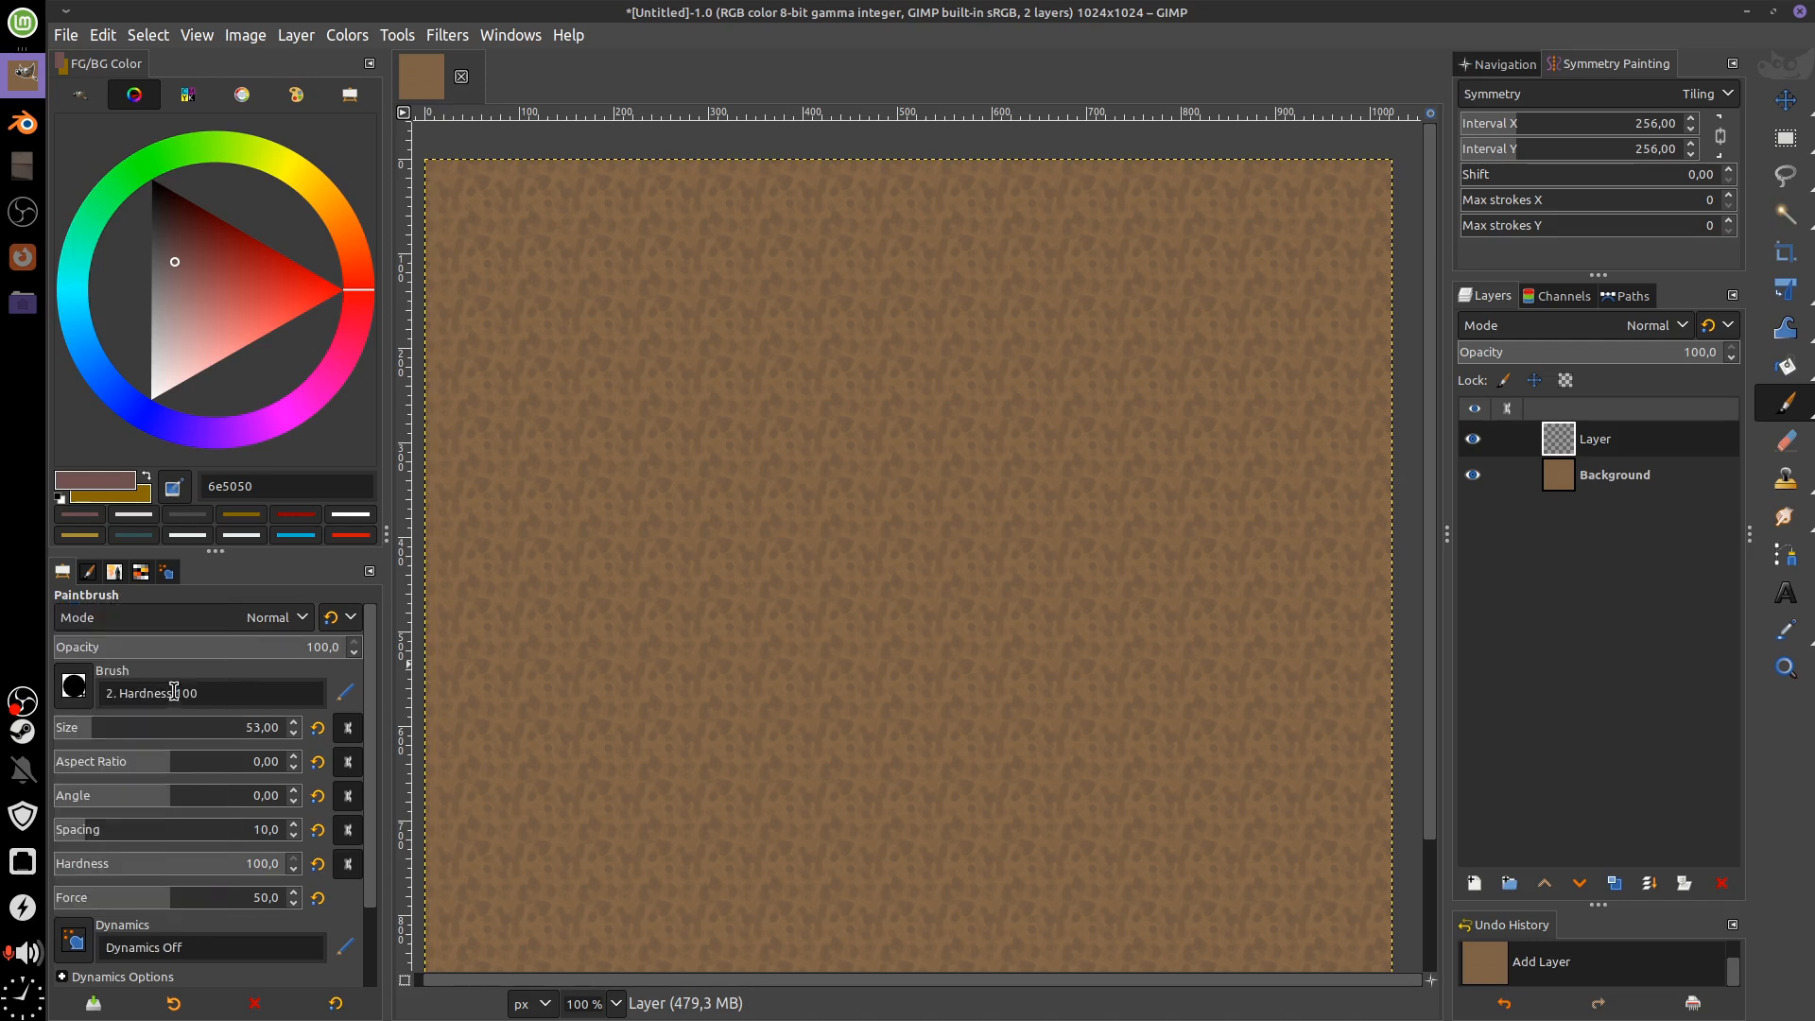
Try a single tiled dab in the mauve foreground color, and undo it
scroll(733, 400, "left", 2)
left_click(763, 401)
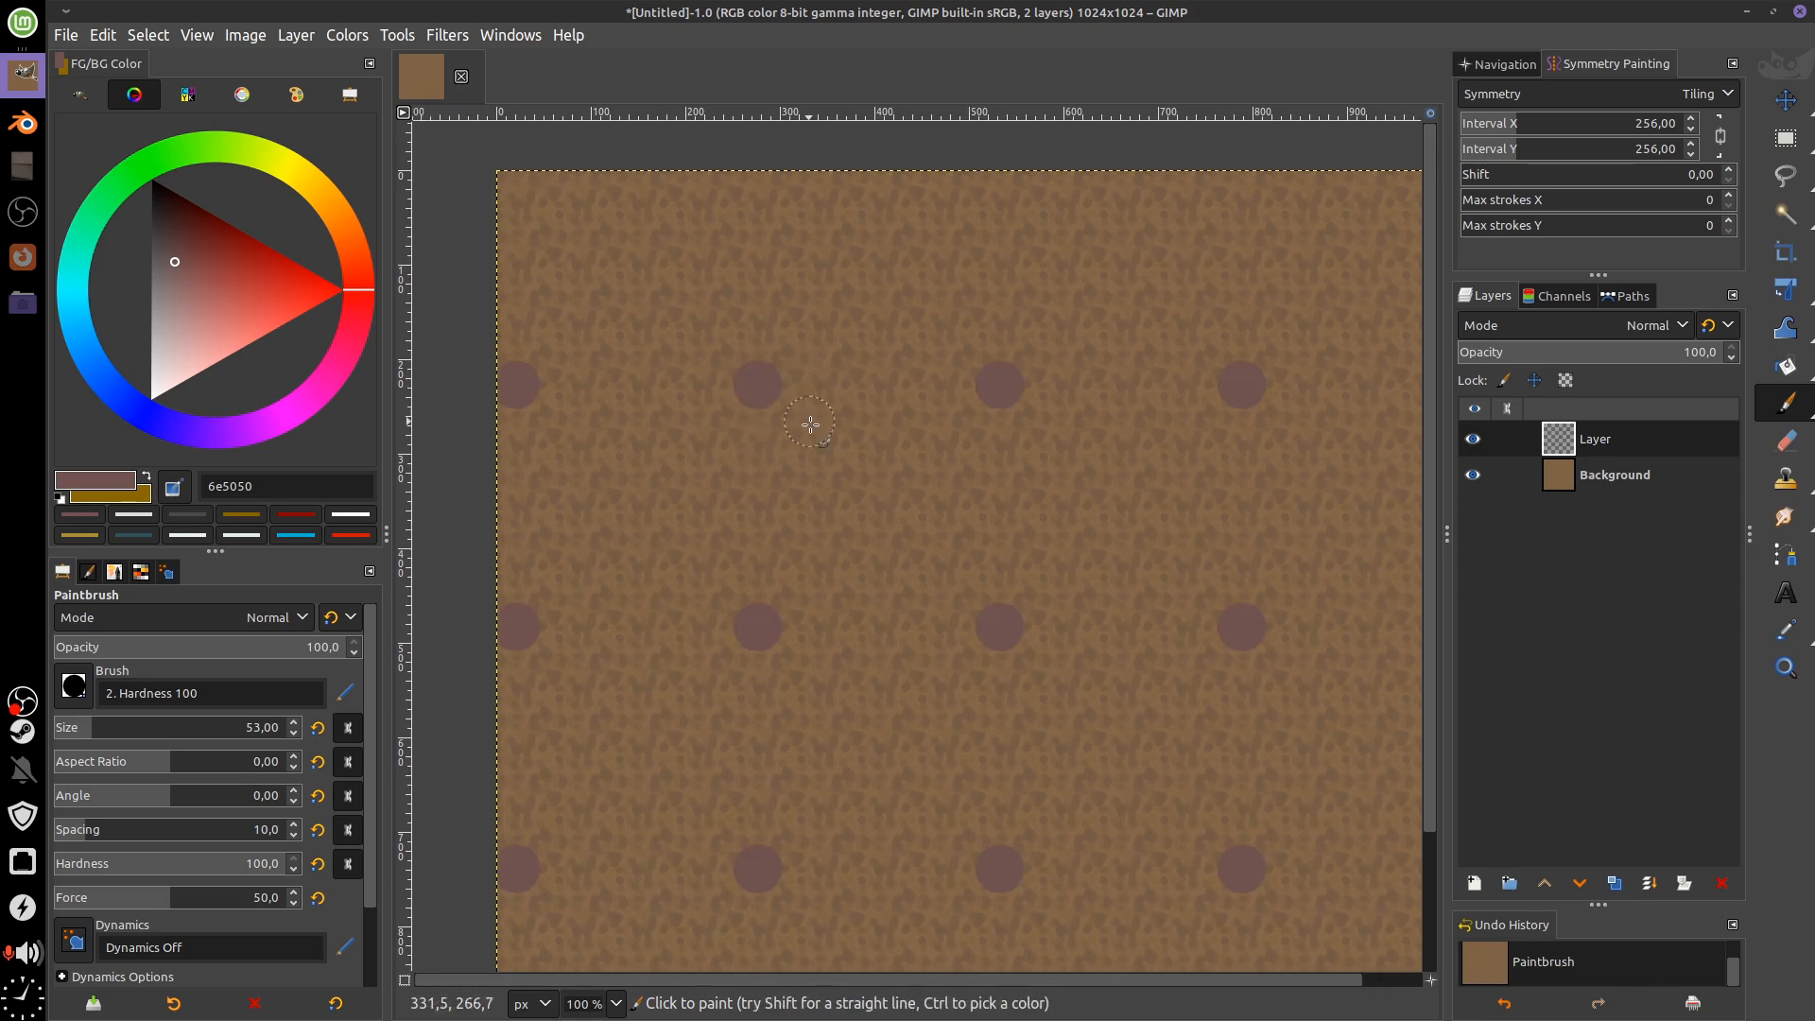
key("ctrl+z")
Set the foreground color to pure white (ffffff) and test it with a dab that is undone
left_click(170, 318)
left_click_drag(160, 334, 151, 401)
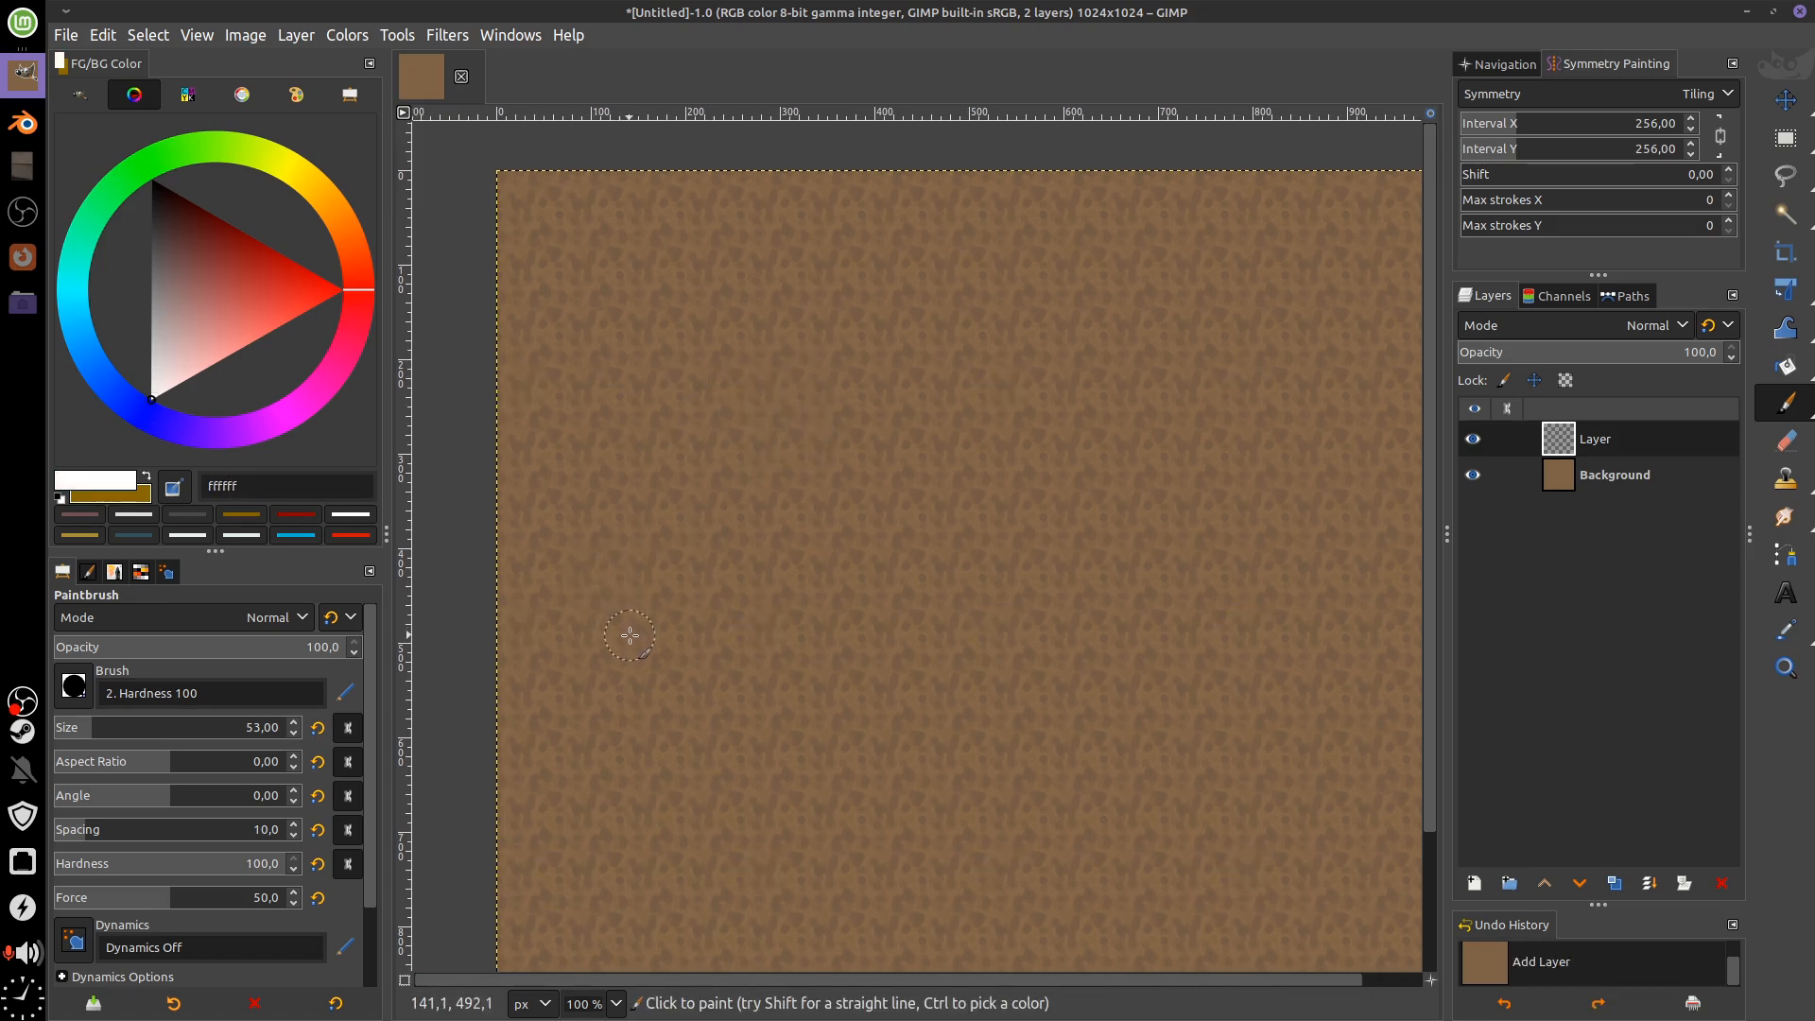
left_click_drag(632, 395, 647, 418)
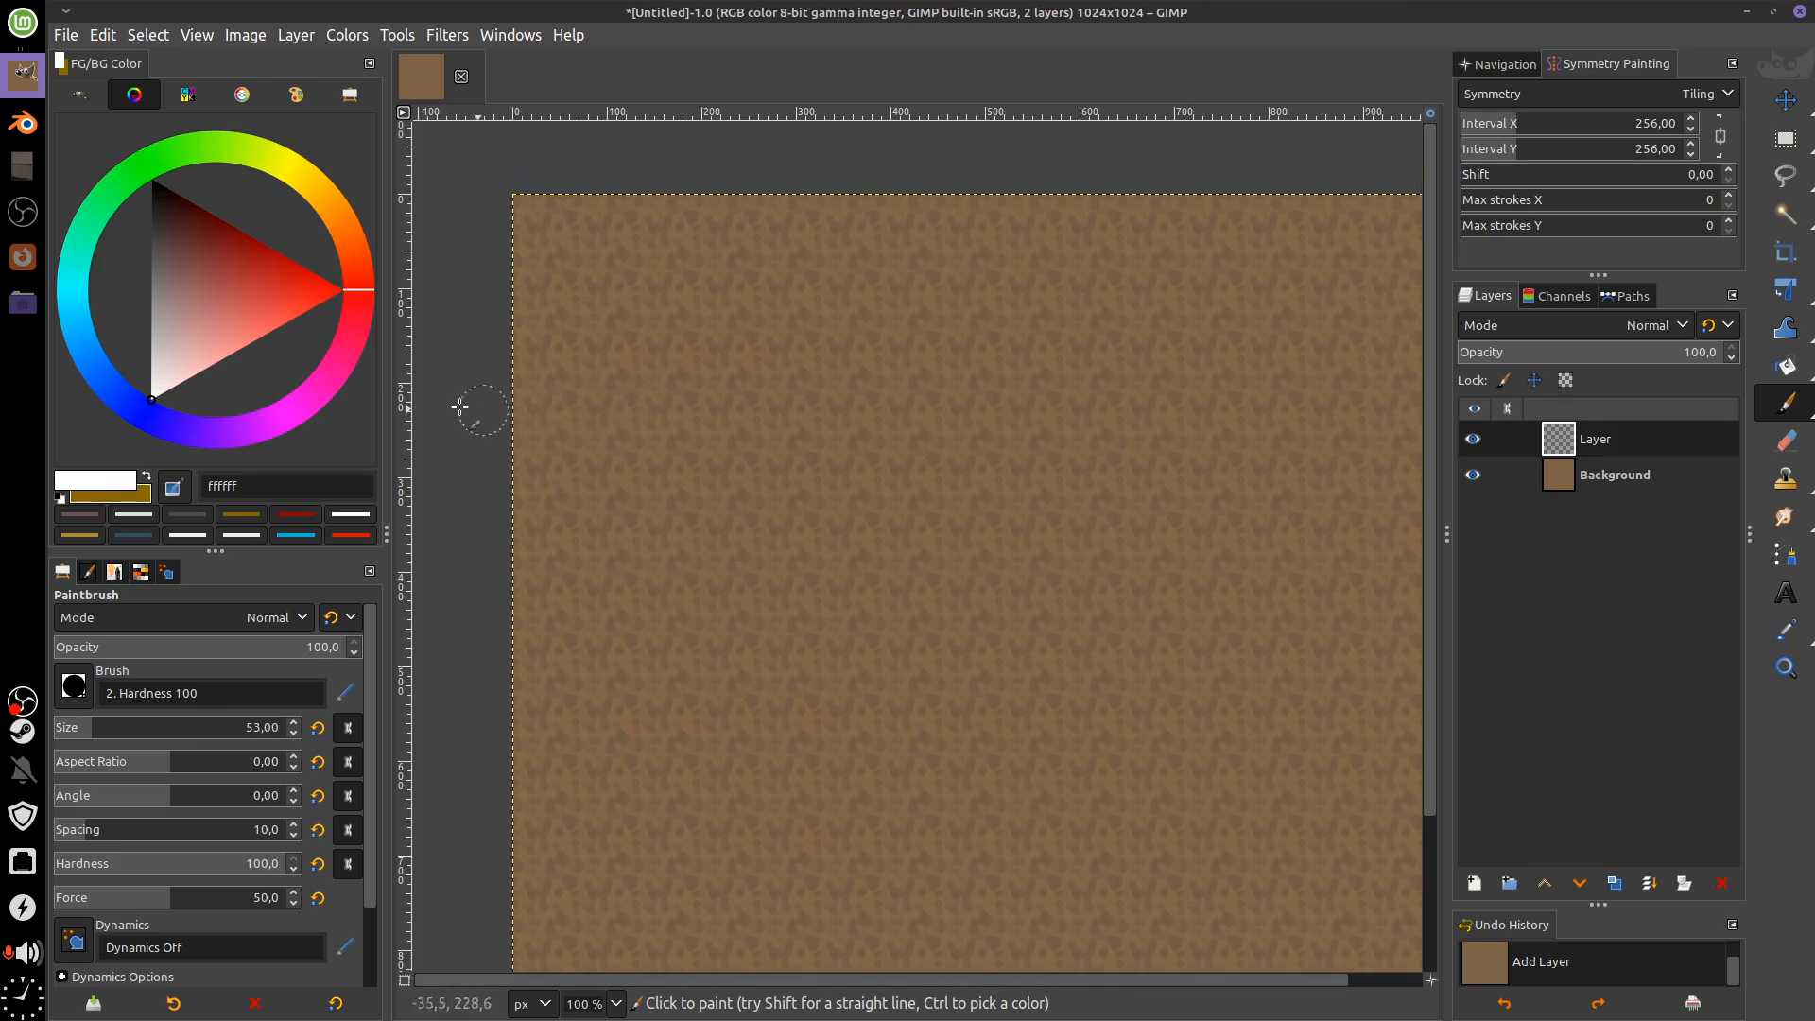
left_click(702, 449)
key("ctrl+z")
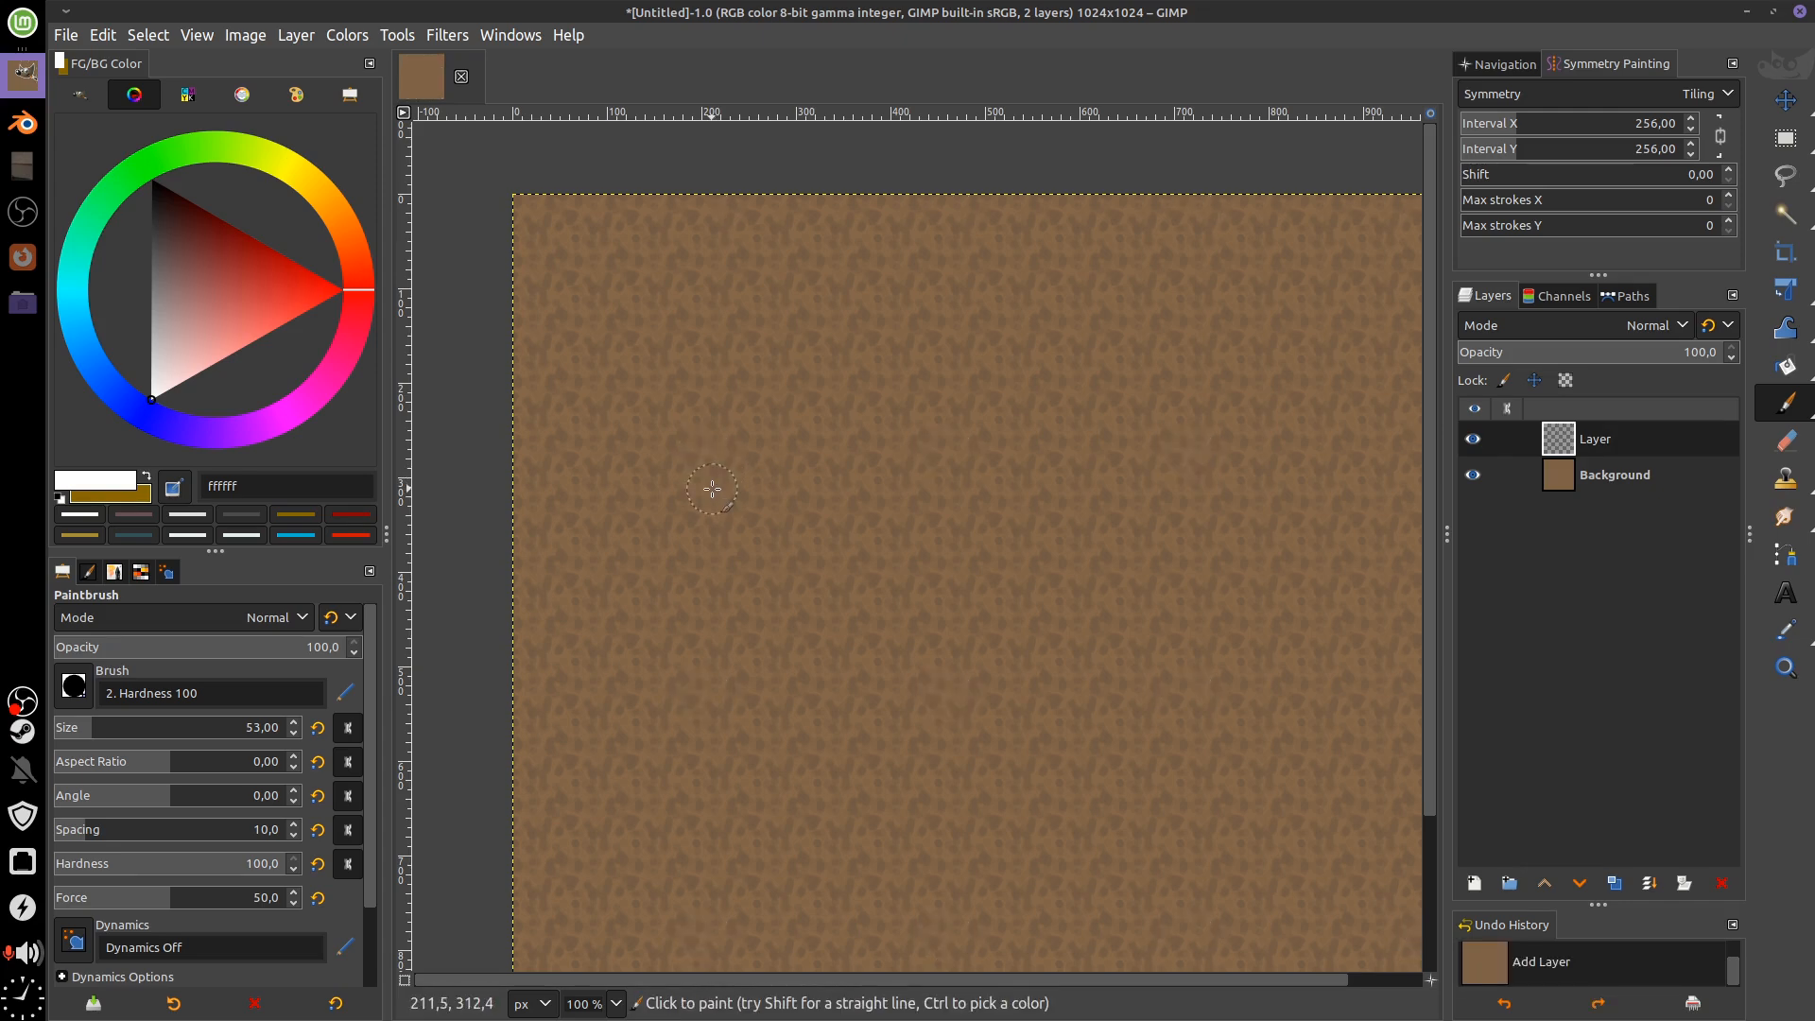
Reduce the Paintbrush size to 16 and test it with a dab that is undone
scroll(713, 486, "up", 2)
left_click_drag(711, 475, 791, 503)
key("f")
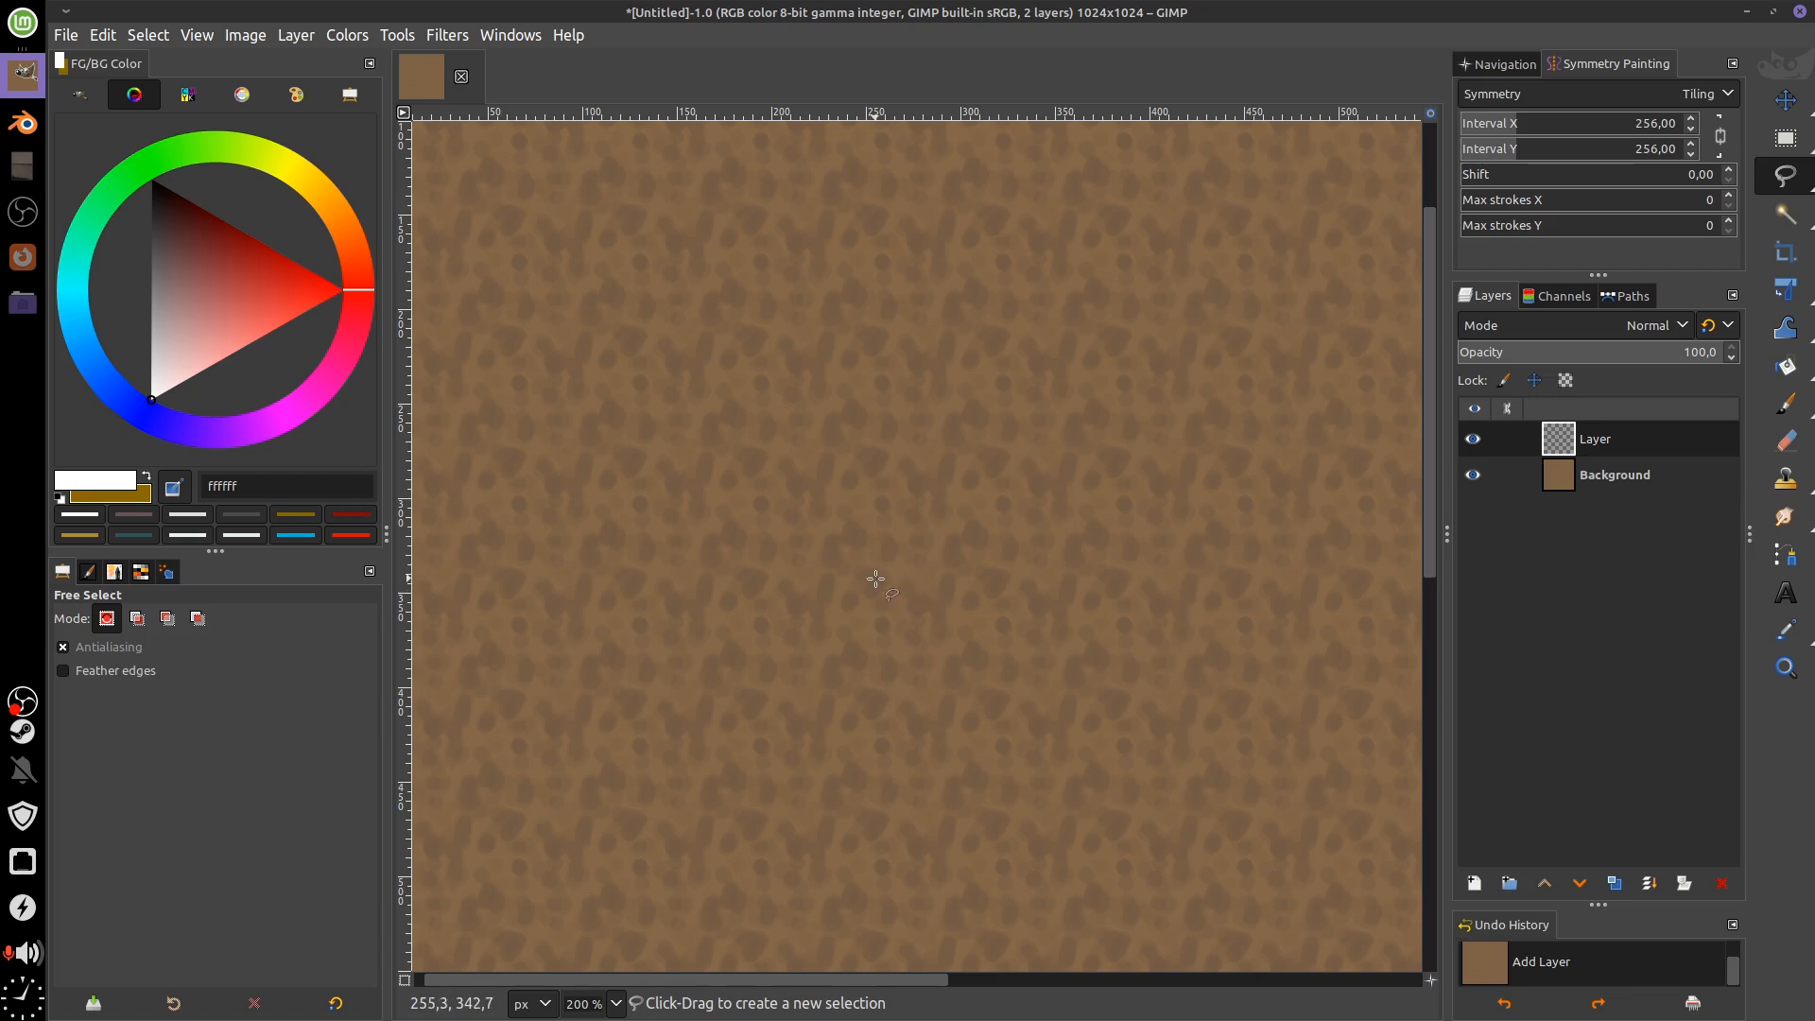
key("p")
left_click_drag(102, 727, 69, 743)
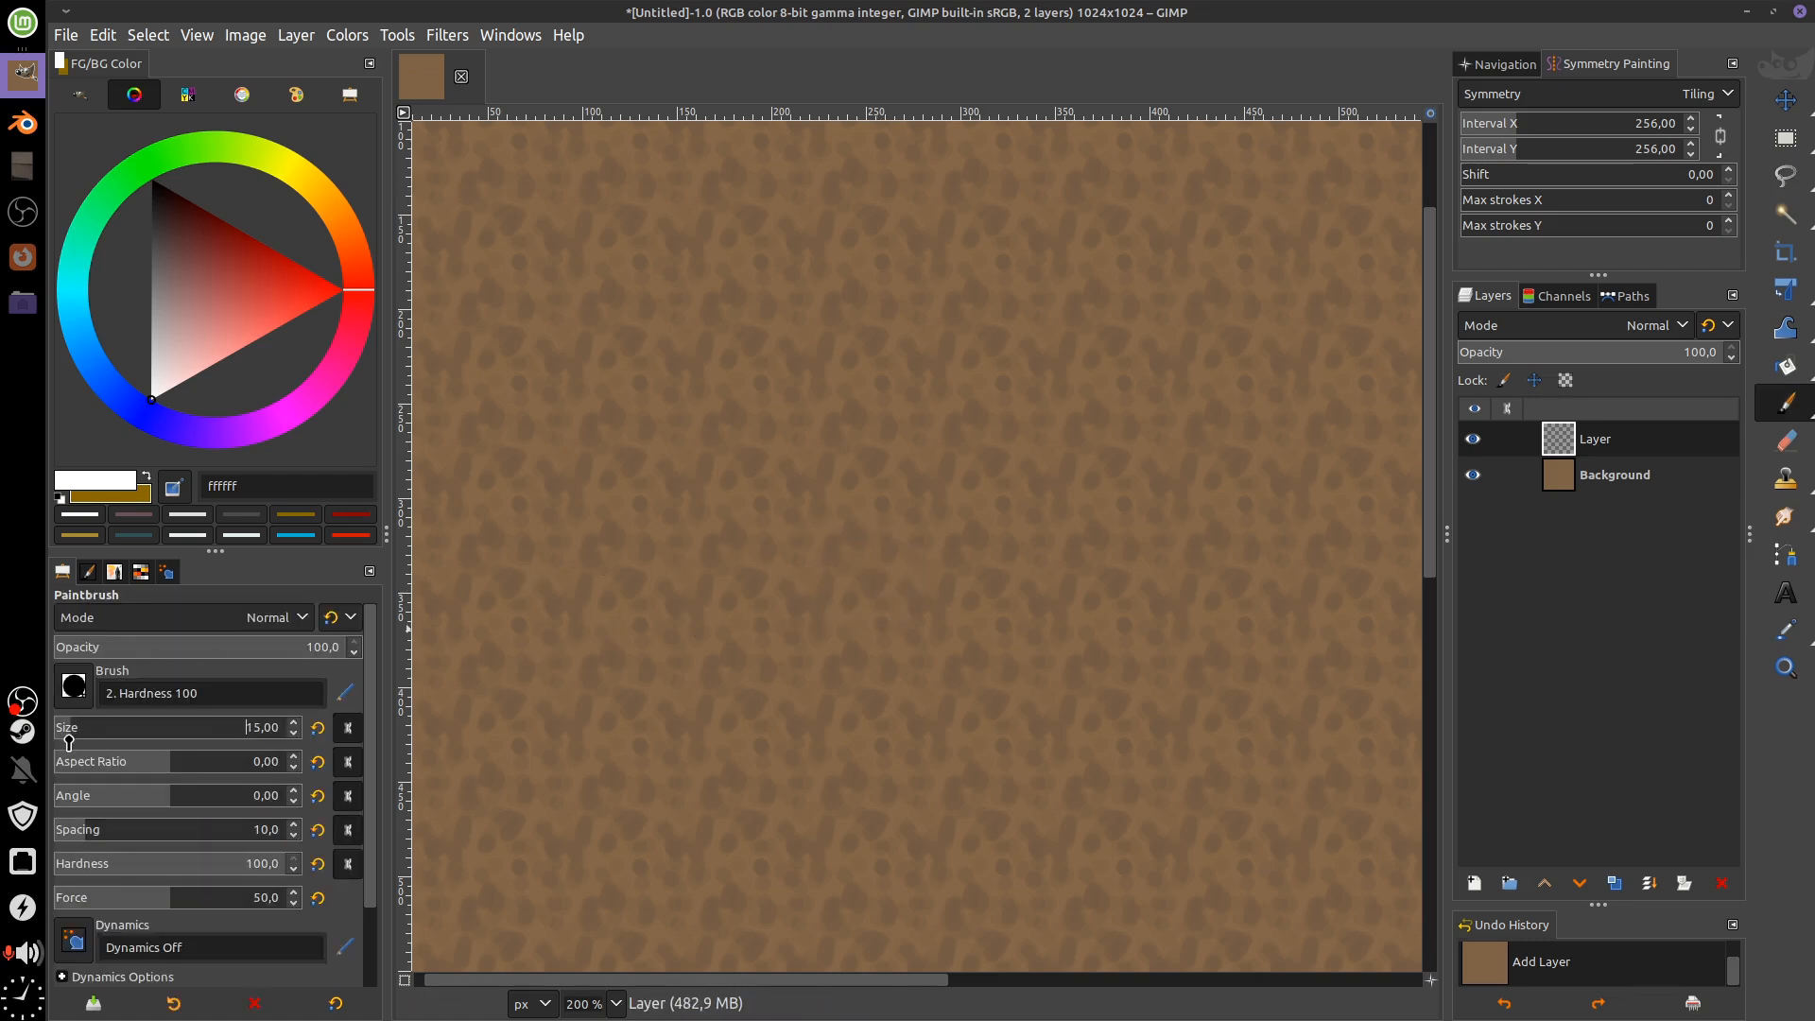
left_click(713, 405)
key("ctrl+z")
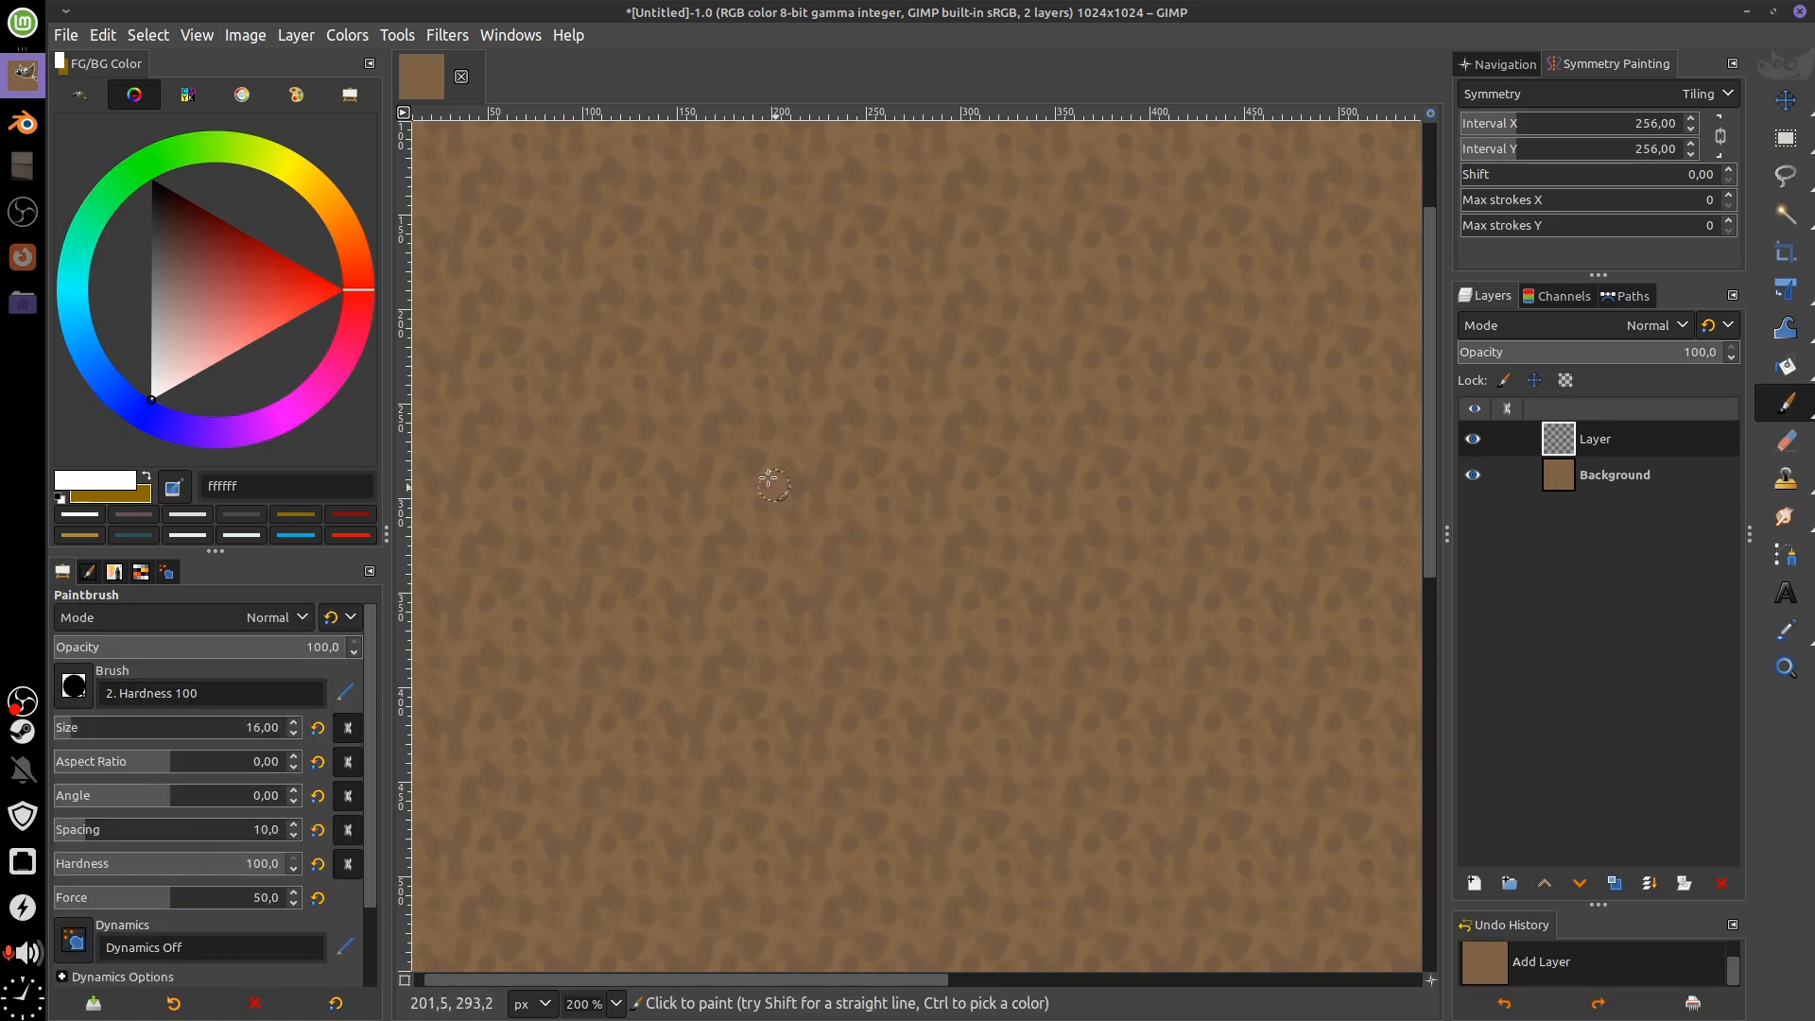
Try straight tiled white strokes drawn between two points, and undo them
left_click(714, 408)
left_click(889, 636, "shift")
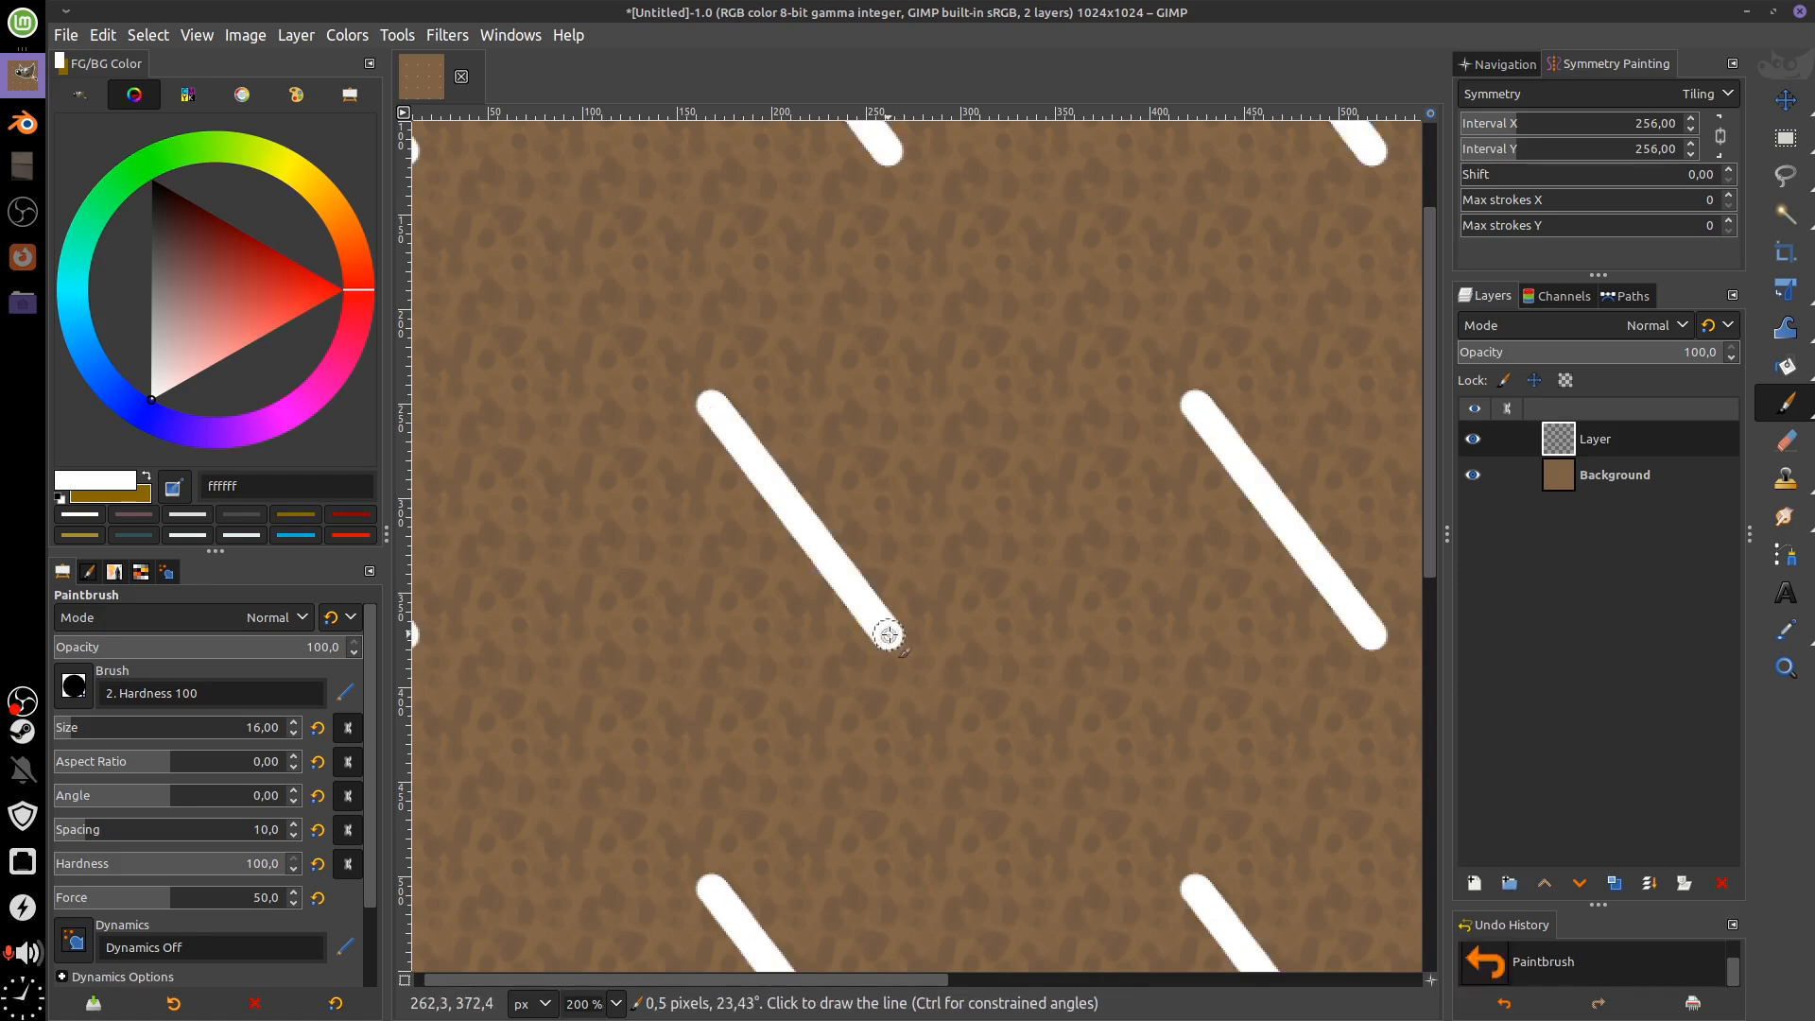
key("ctrl+z")
key("ctrl+z")
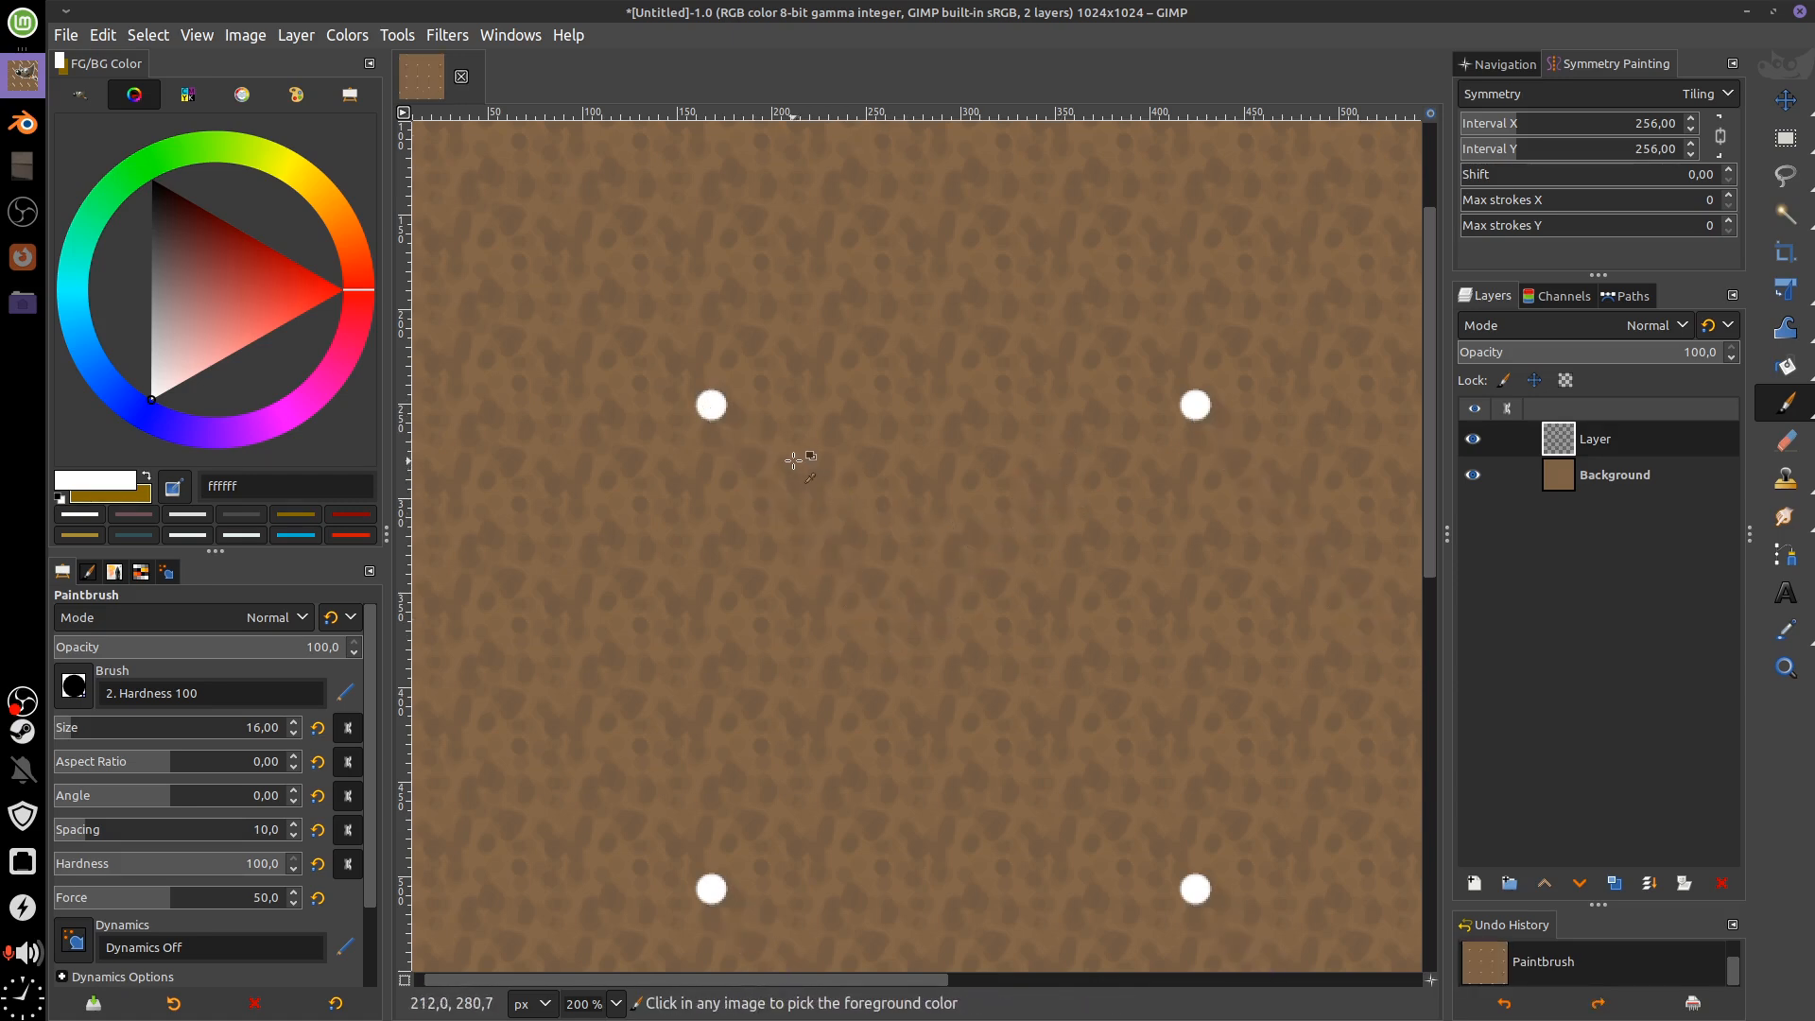
left_click(684, 400)
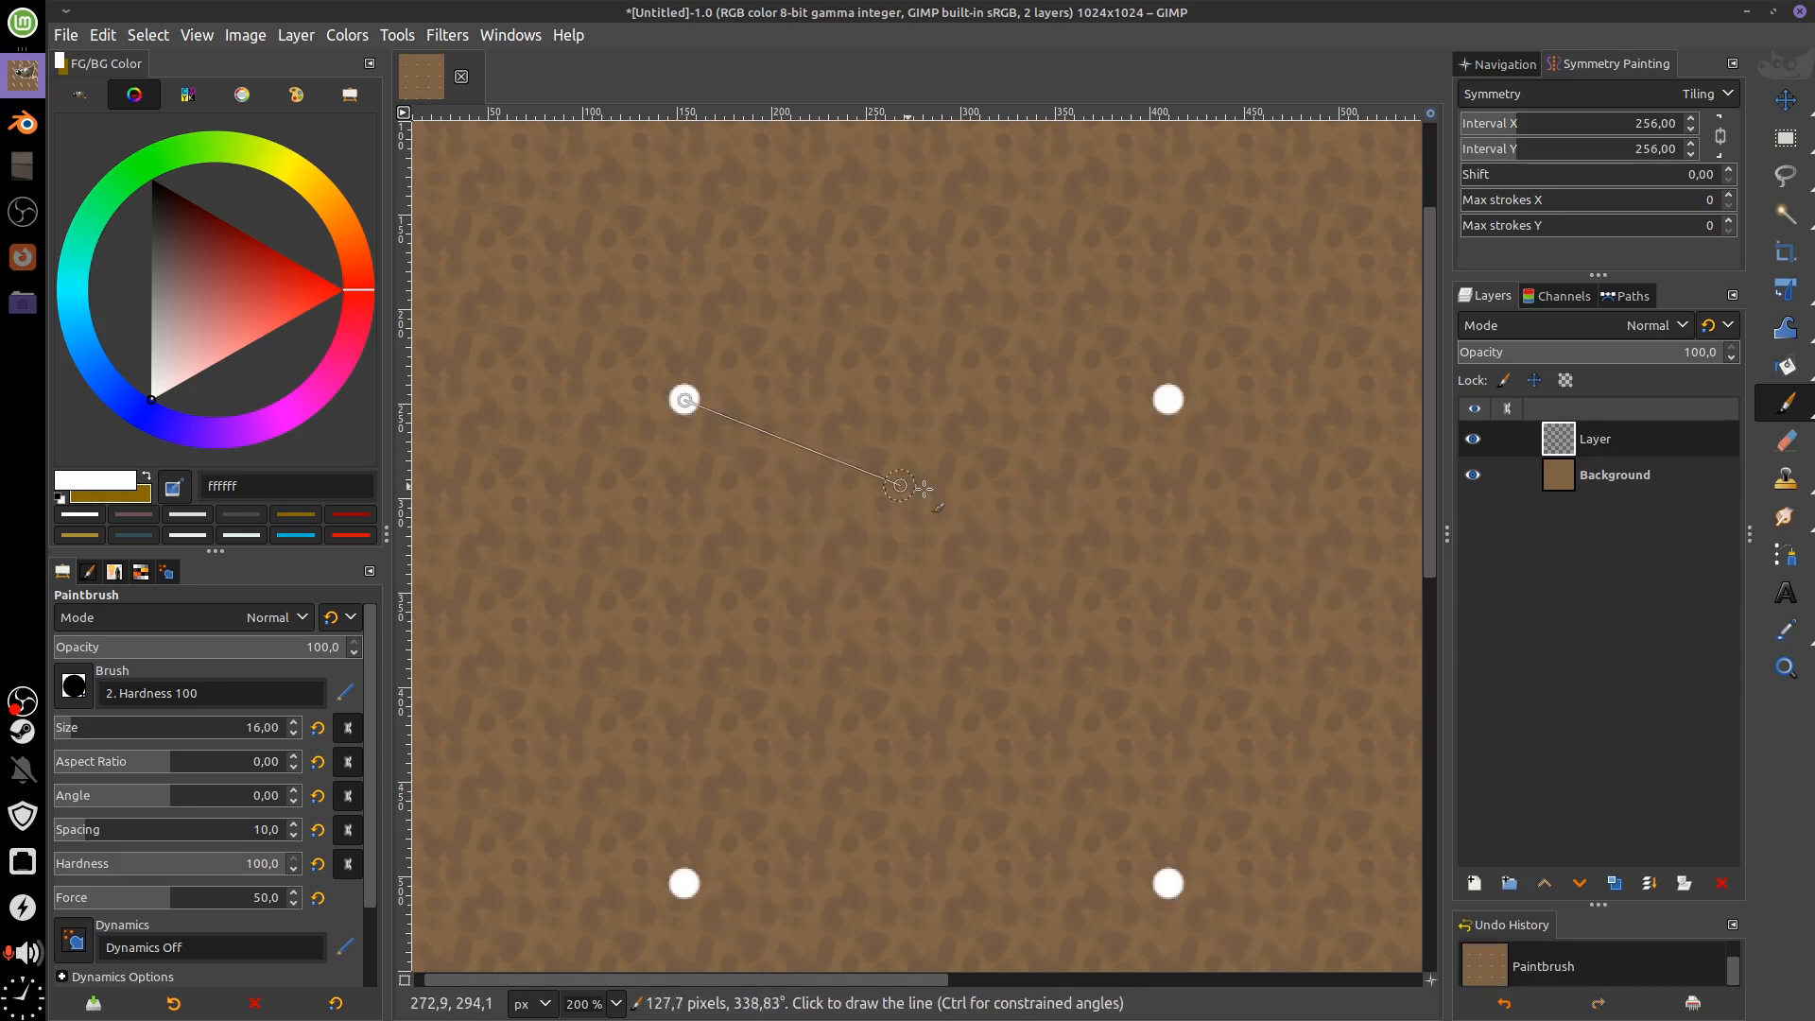
left_click(1076, 496, "shift")
key("ctrl+z")
key("ctrl+z")
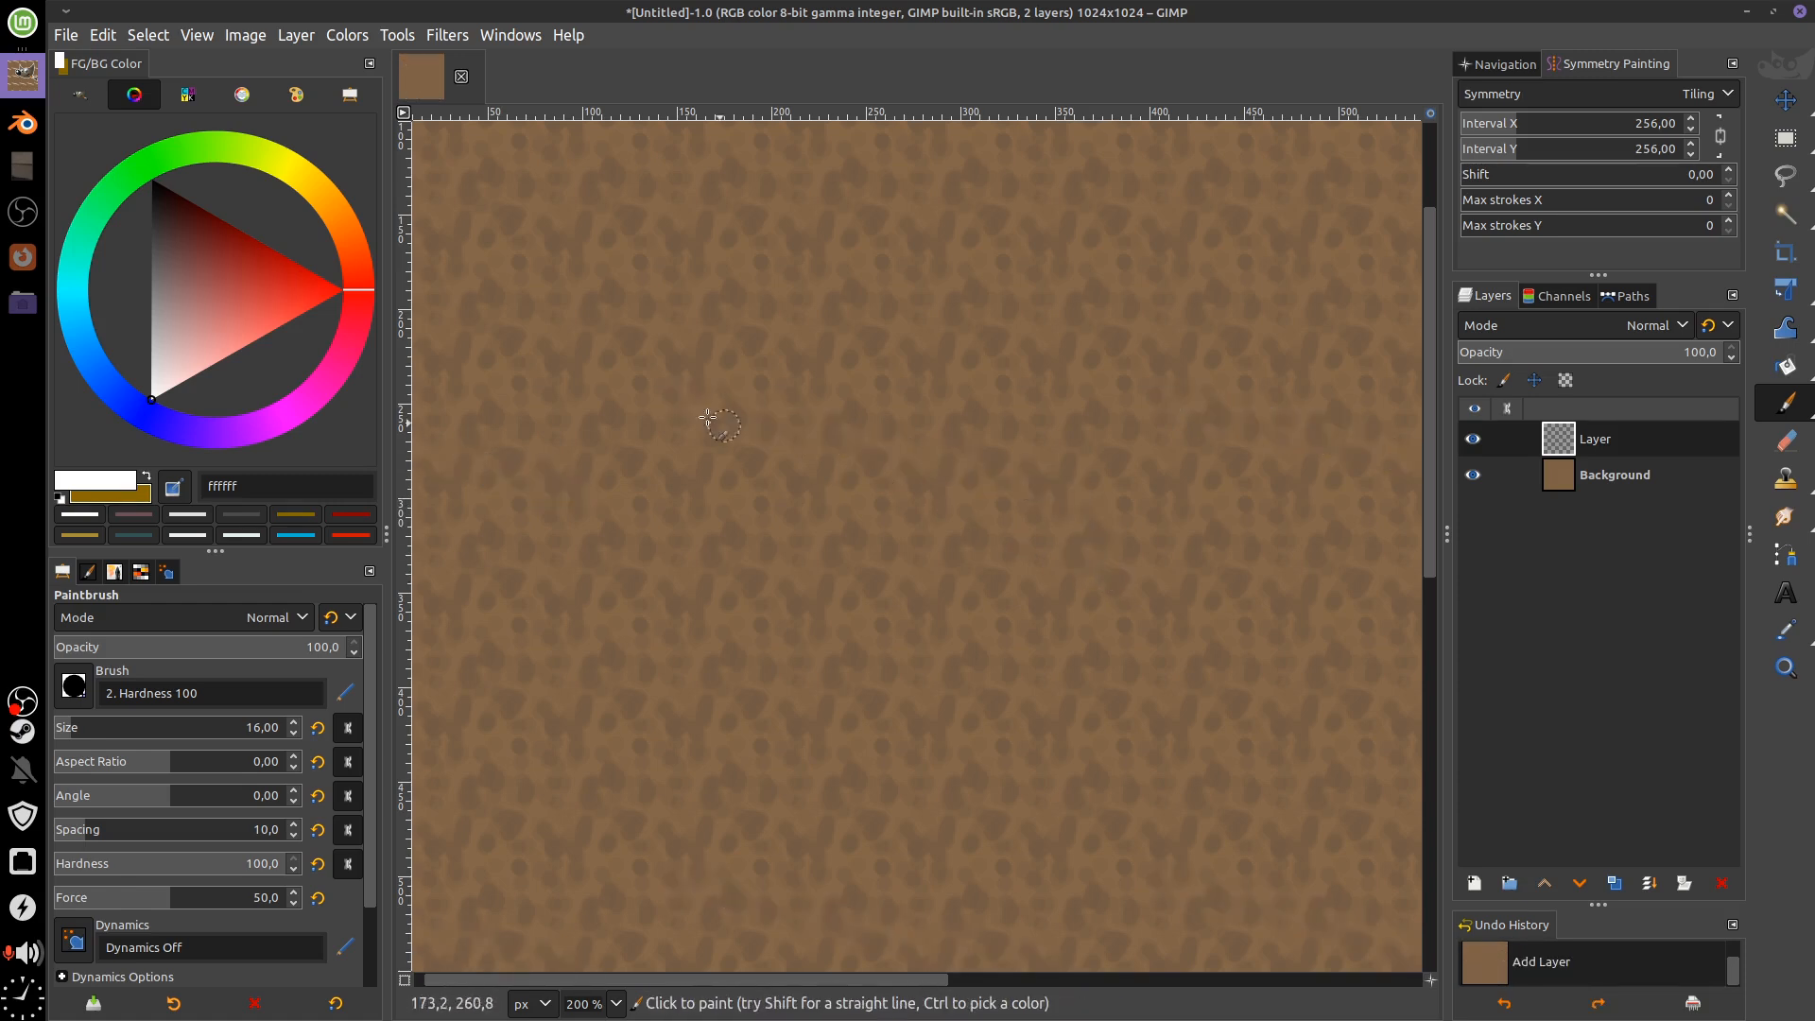
Try painting one large elongated white stone with tiling, inspect the repetition, and undo it
mouse_move(673, 393)
left_mouse_down()
mouse_move(899, 578)
mouse_move(953, 595)
mouse_move(1006, 540)
mouse_move(981, 497)
mouse_move(832, 397)
mouse_move(693, 378)
mouse_move(793, 454)
mouse_move(819, 461)
mouse_move(848, 434)
mouse_move(912, 554)
mouse_move(939, 566)
mouse_move(976, 540)
mouse_move(925, 556)
mouse_move(839, 509)
mouse_move(838, 425)
mouse_move(907, 455)
mouse_move(964, 520)
mouse_move(821, 428)
mouse_move(880, 439)
mouse_move(989, 526)
left_mouse_up()
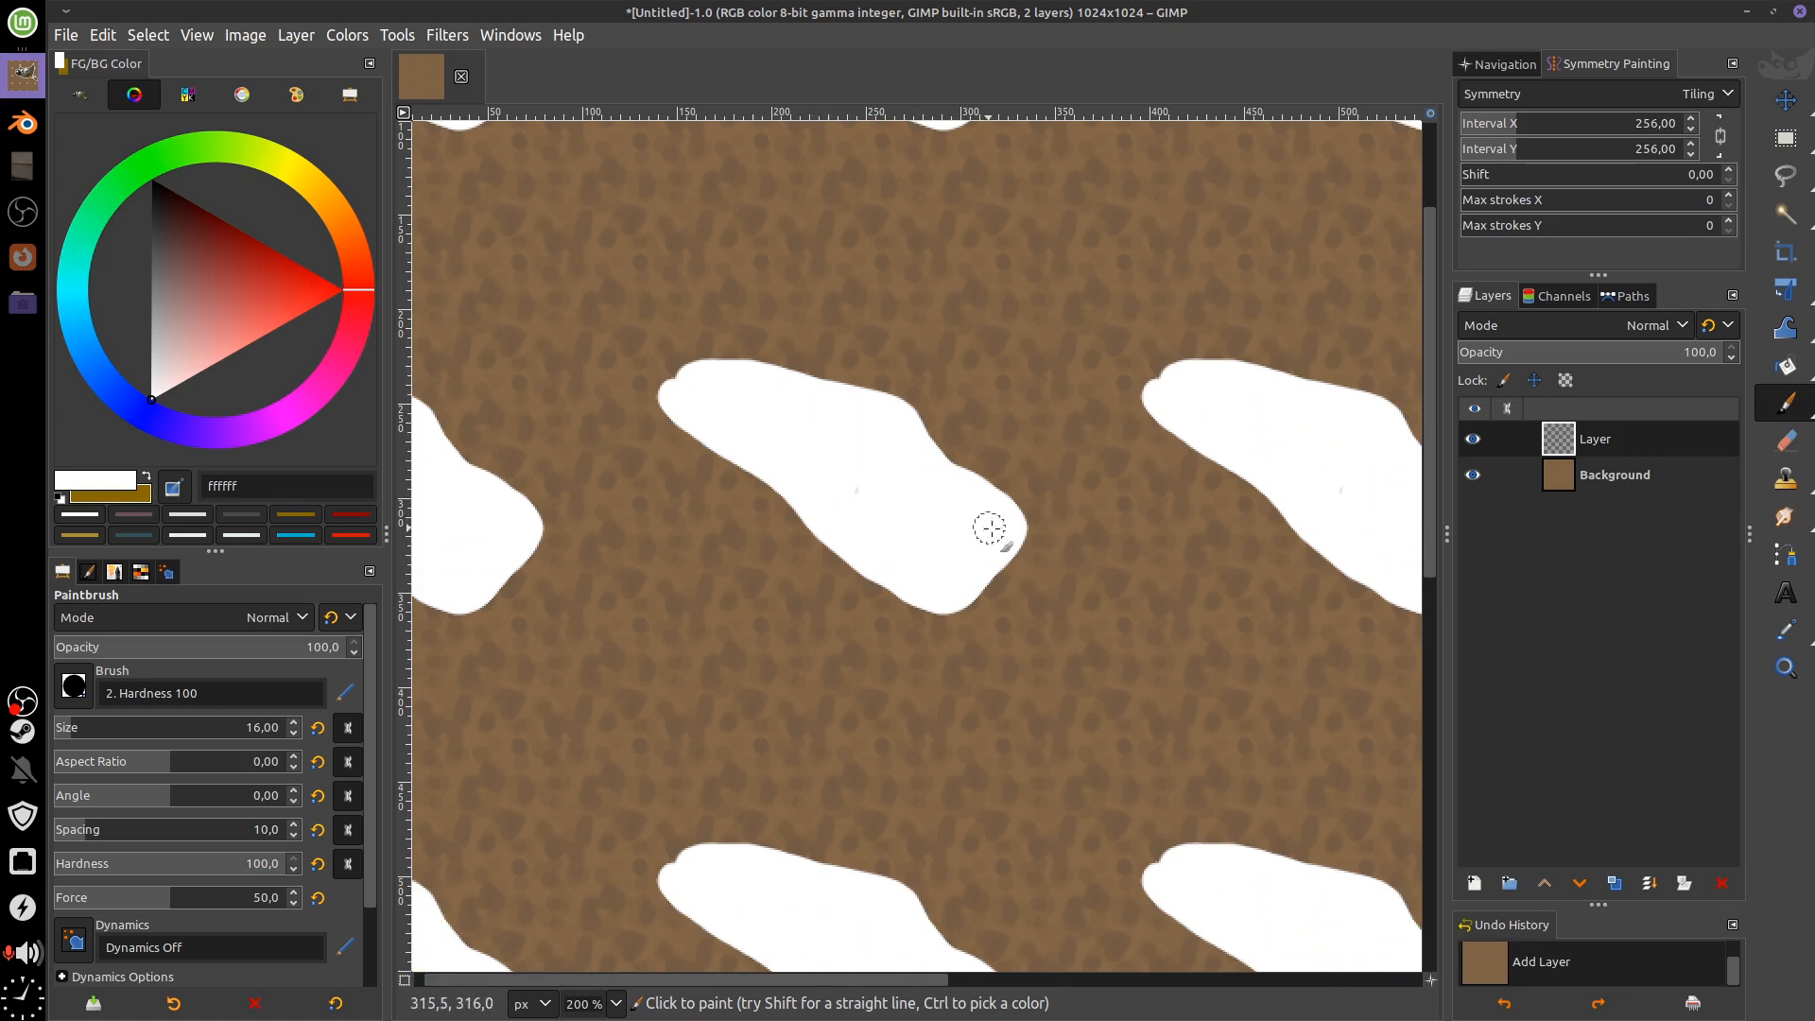
mouse_move(1176, 623)
left_mouse_down()
mouse_move(1129, 551)
mouse_move(1154, 401)
mouse_move(1048, 532)
mouse_move(1081, 603)
left_mouse_up()
scroll(1067, 499, "down", 4)
scroll(1064, 563, "up", 2)
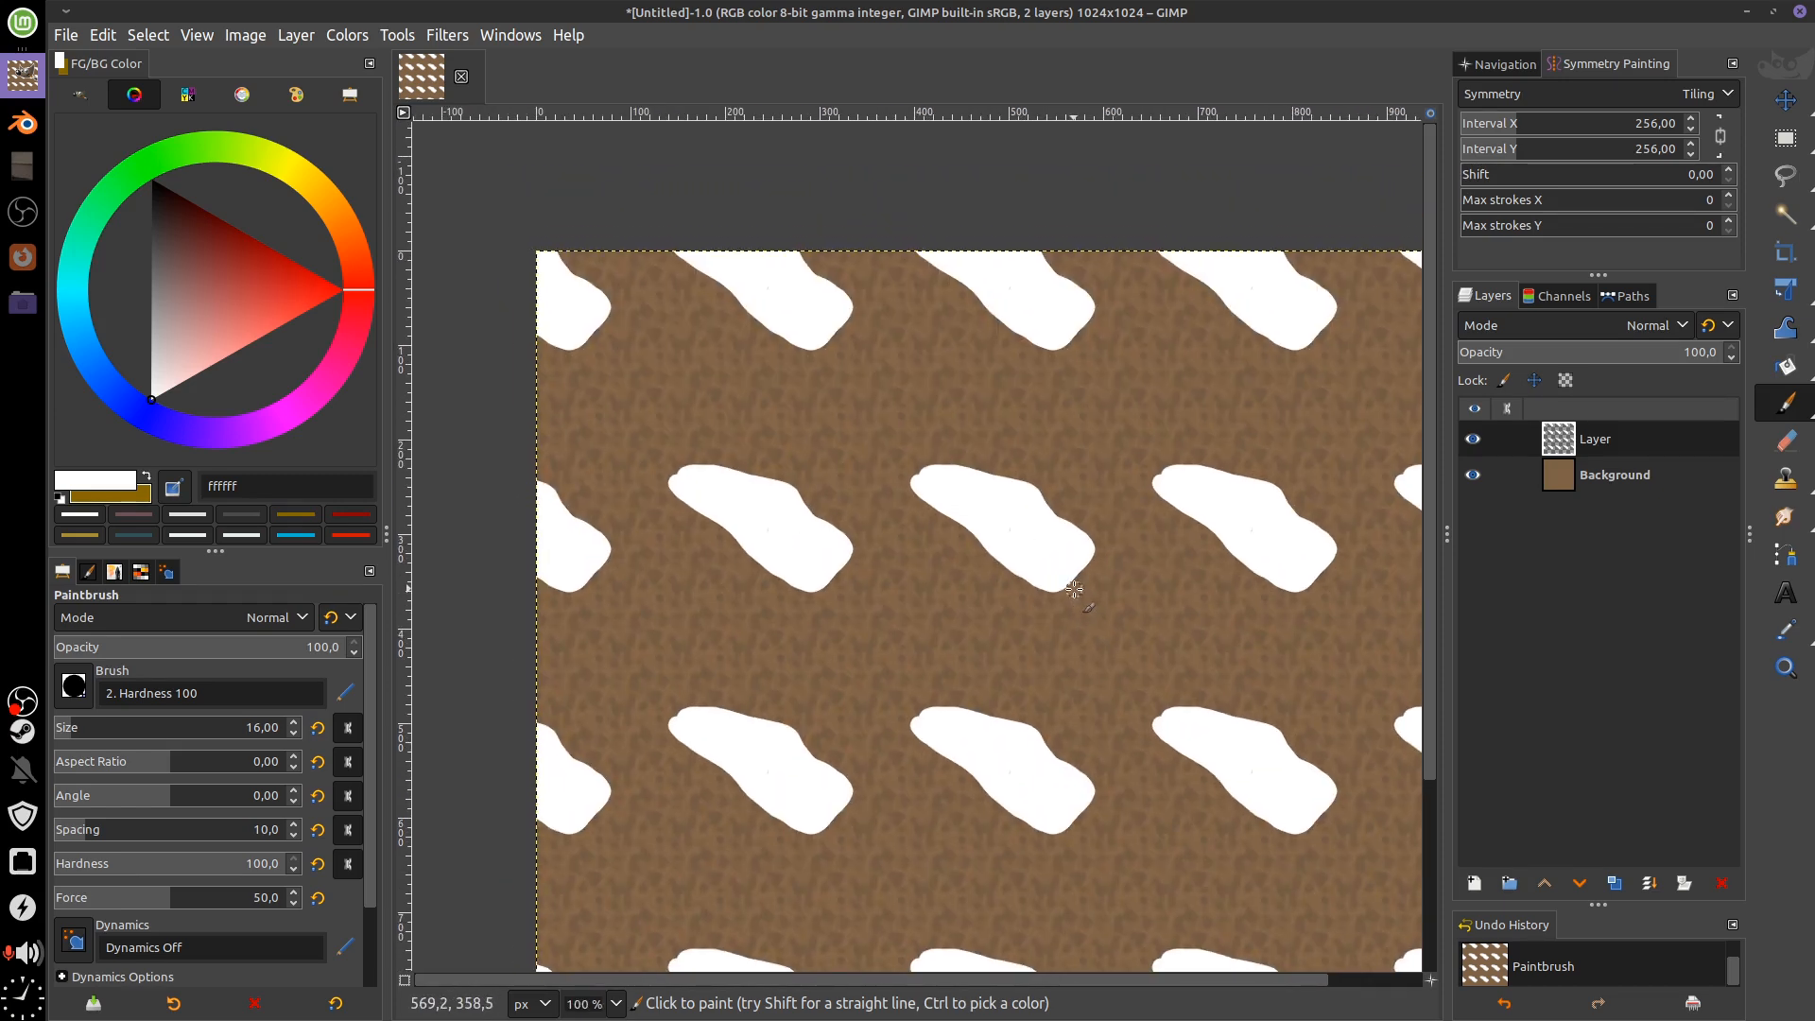
key("ctrl+z")
Paint tiled white stones of varied elongated and rounded shapes across the new layer with the size 16 brush
mouse_move(823, 496)
left_mouse_down()
mouse_move(867, 563)
mouse_move(855, 511)
mouse_move(835, 499)
mouse_move(859, 535)
mouse_move(841, 510)
mouse_move(754, 487)
mouse_move(768, 508)
mouse_move(780, 491)
mouse_move(757, 488)
mouse_move(813, 433)
mouse_move(821, 458)
mouse_move(821, 432)
mouse_move(827, 450)
mouse_move(742, 417)
left_mouse_up()
left_click(756, 488)
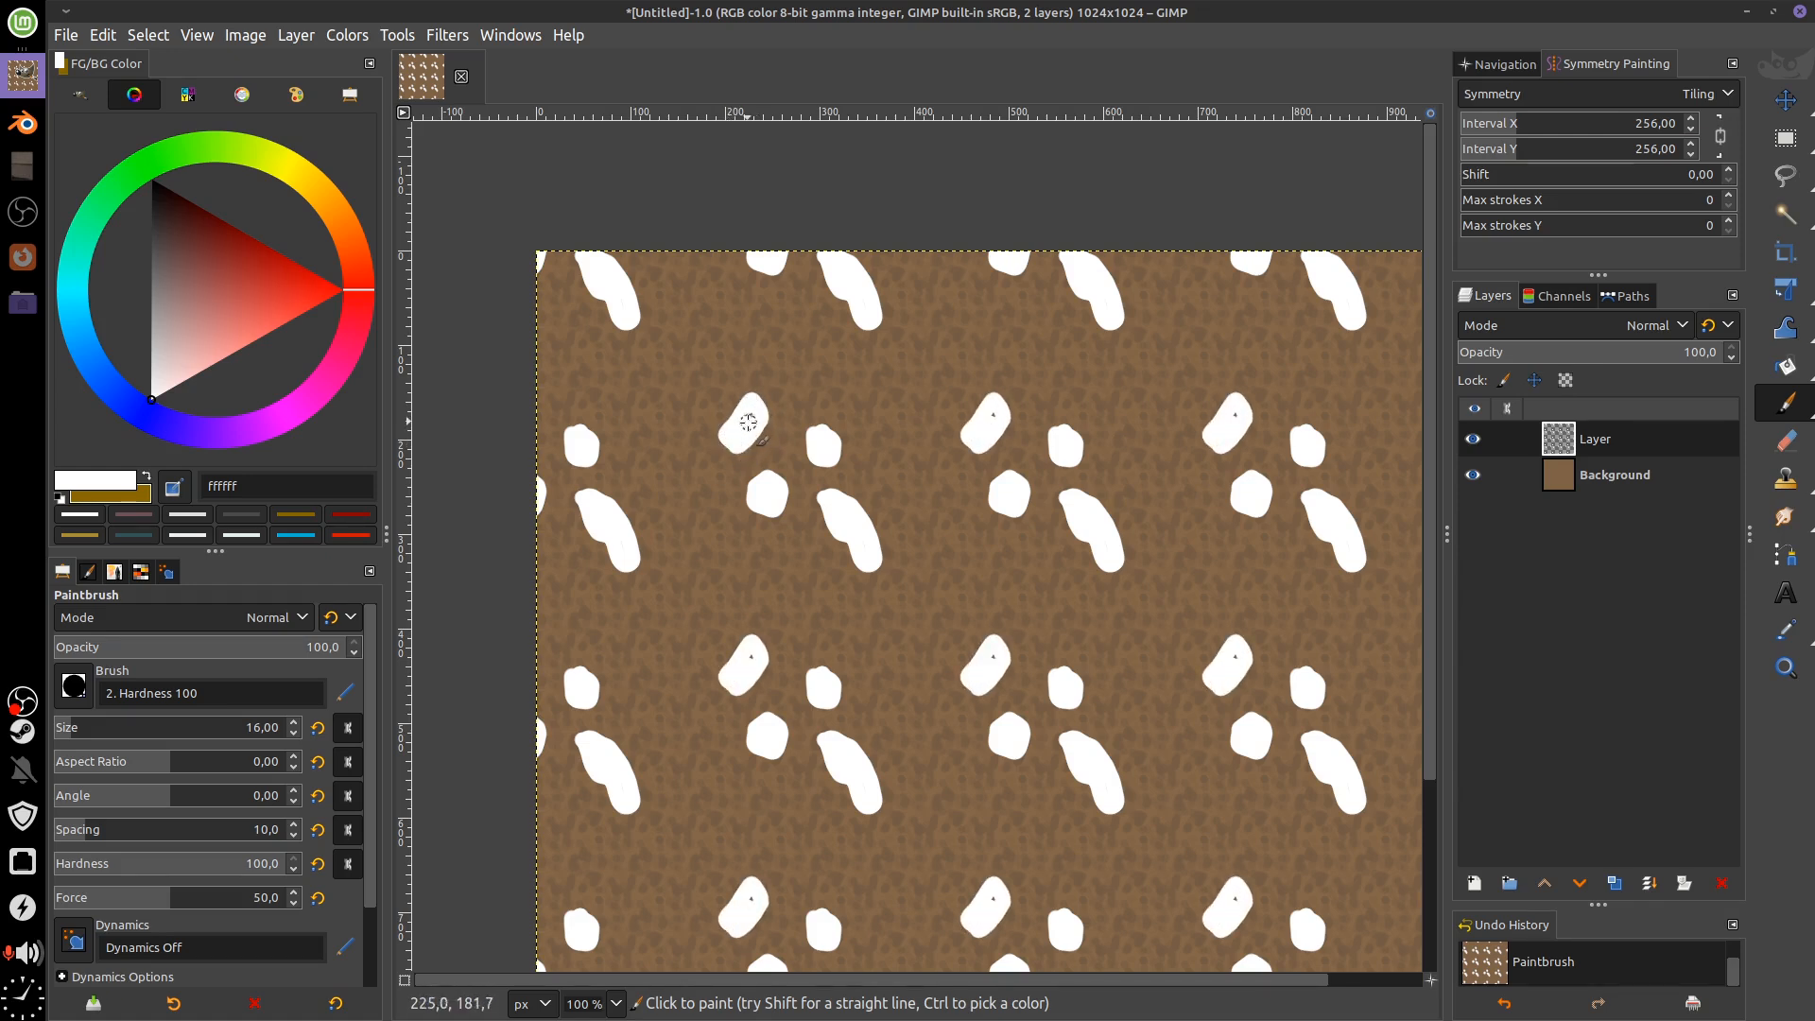
left_click(822, 386)
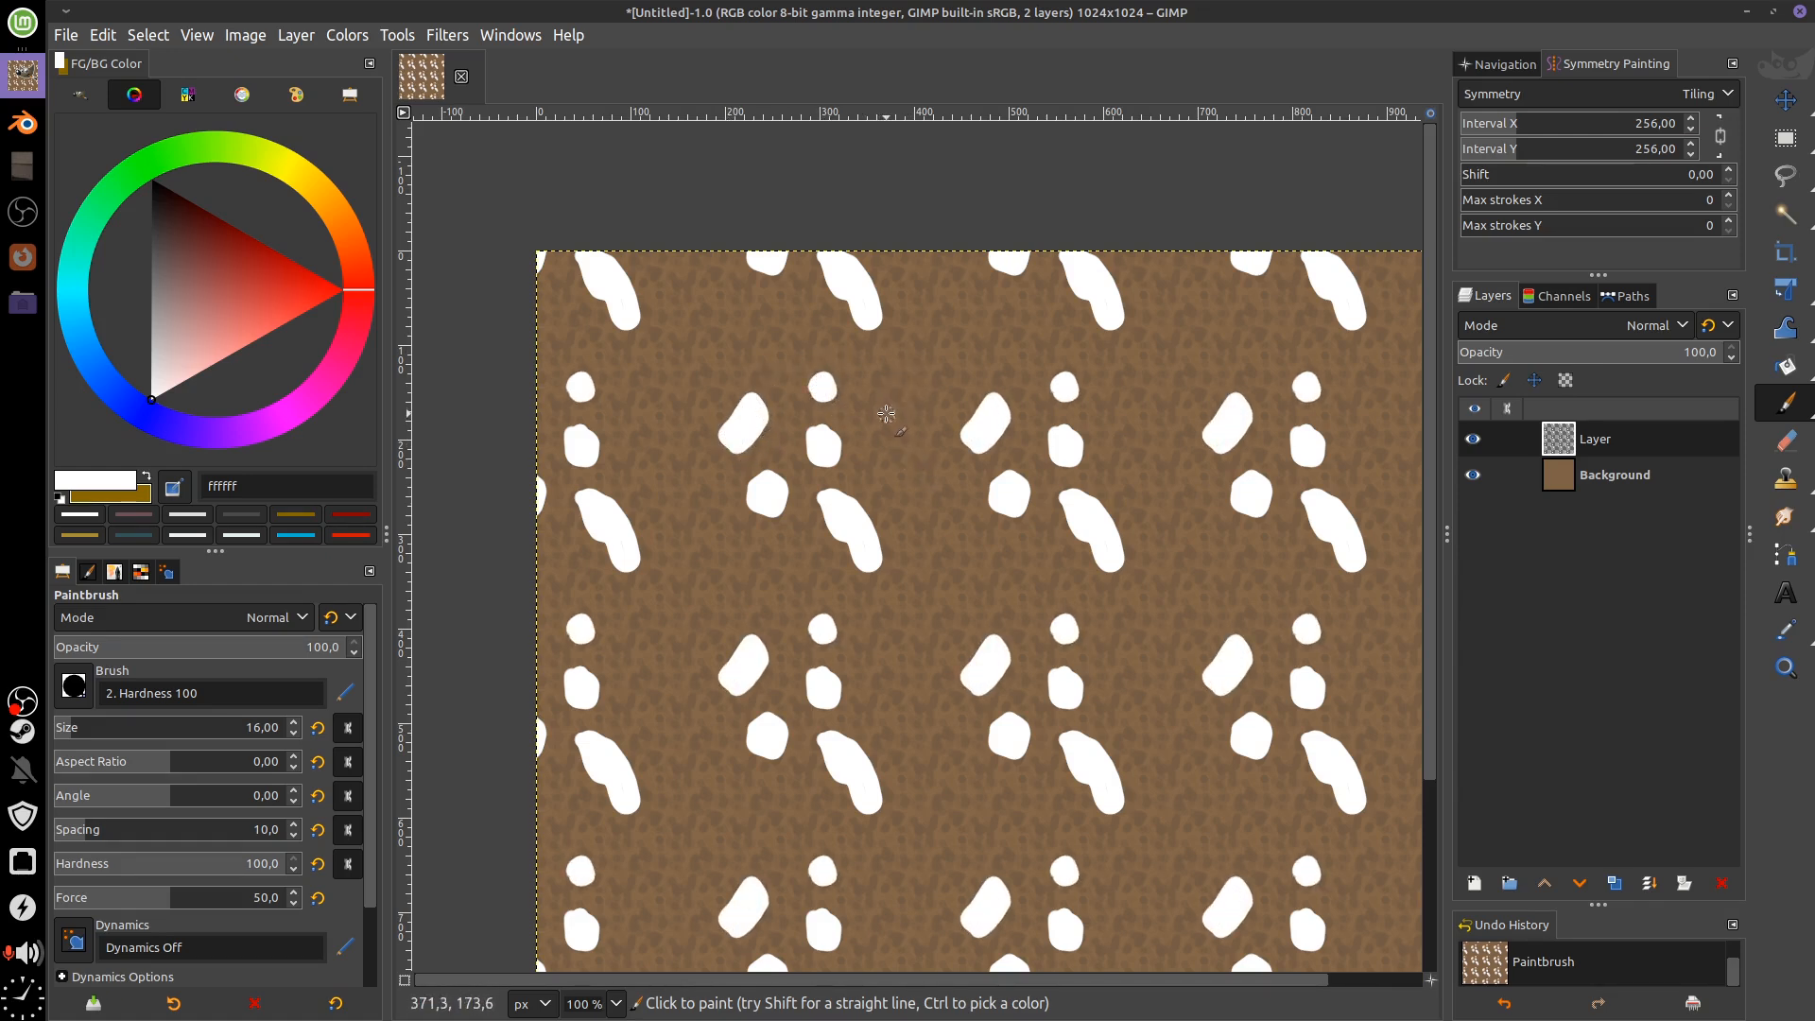
mouse_move(885, 413)
left_mouse_down()
mouse_move(866, 364)
mouse_move(912, 416)
mouse_move(896, 405)
mouse_move(901, 465)
mouse_move(871, 471)
mouse_move(907, 505)
left_mouse_up()
mouse_move(933, 373)
left_mouse_down()
mouse_move(979, 327)
mouse_move(945, 375)
mouse_move(988, 342)
left_mouse_up()
Fill the gaps between the larger stones with small tiled white pebbles using the size 16 brush
left_click(1026, 338)
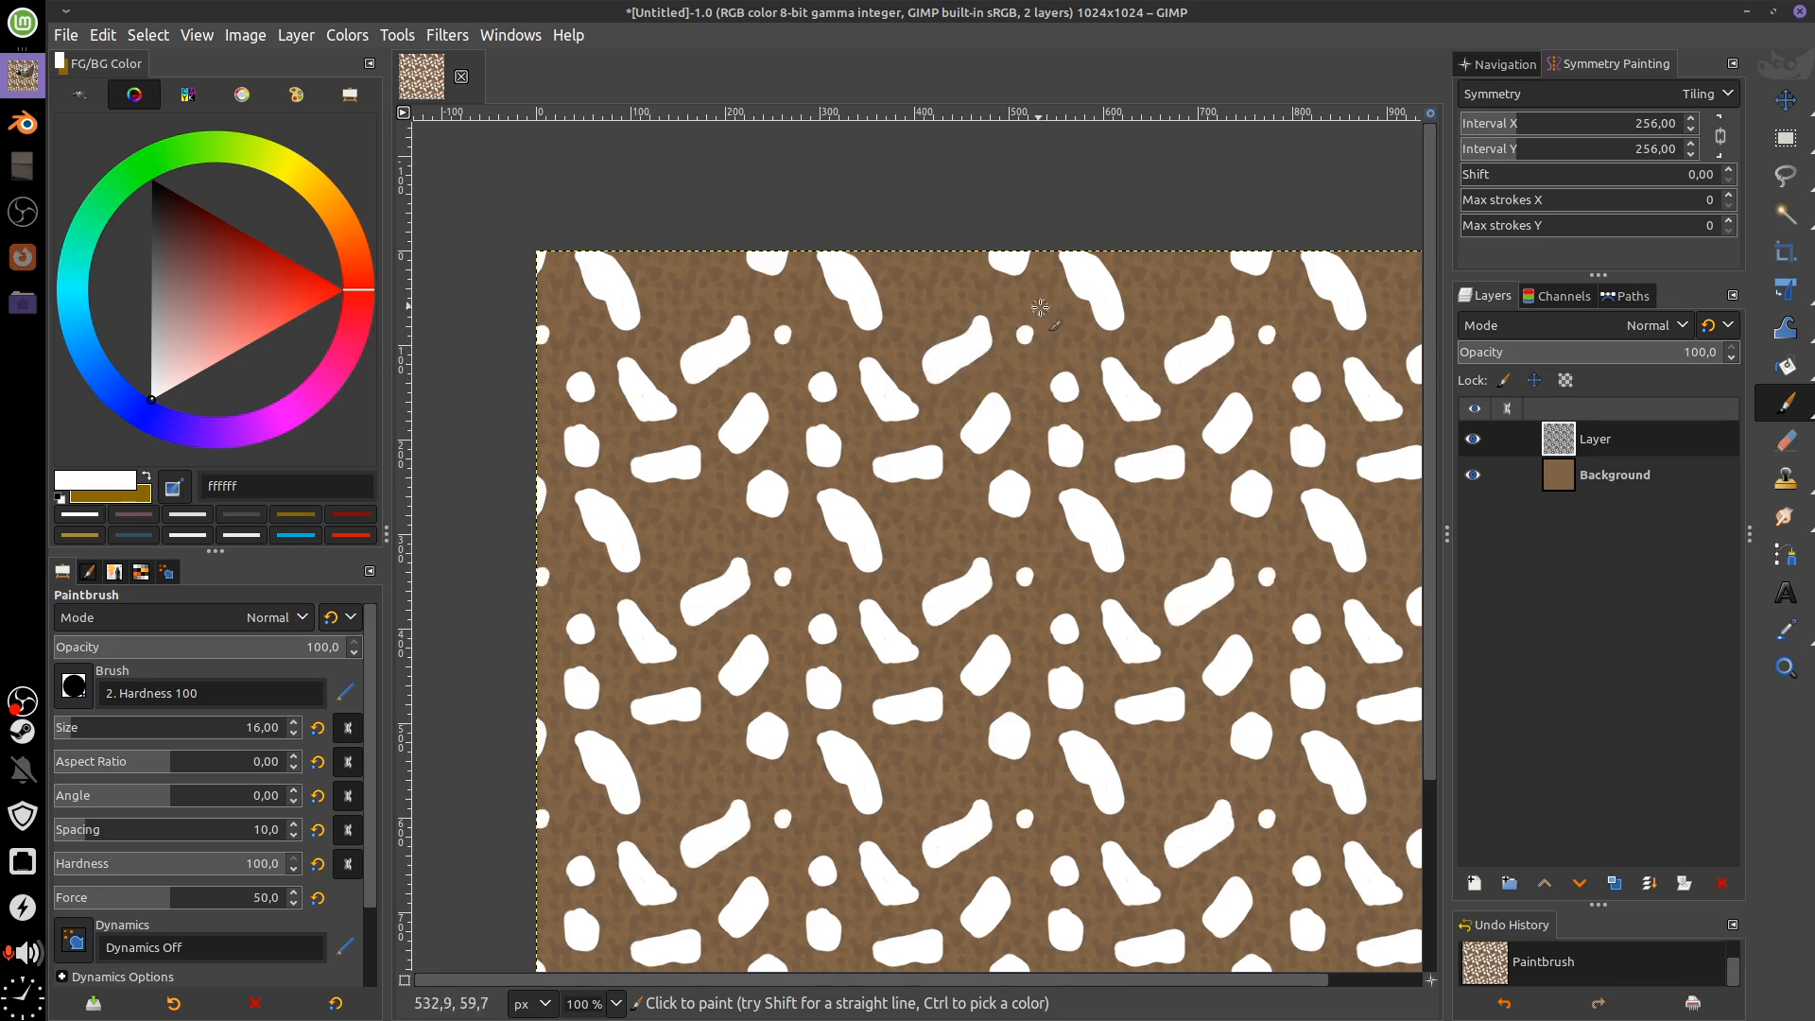
left_click(1027, 331)
left_click(934, 295)
left_click(934, 286)
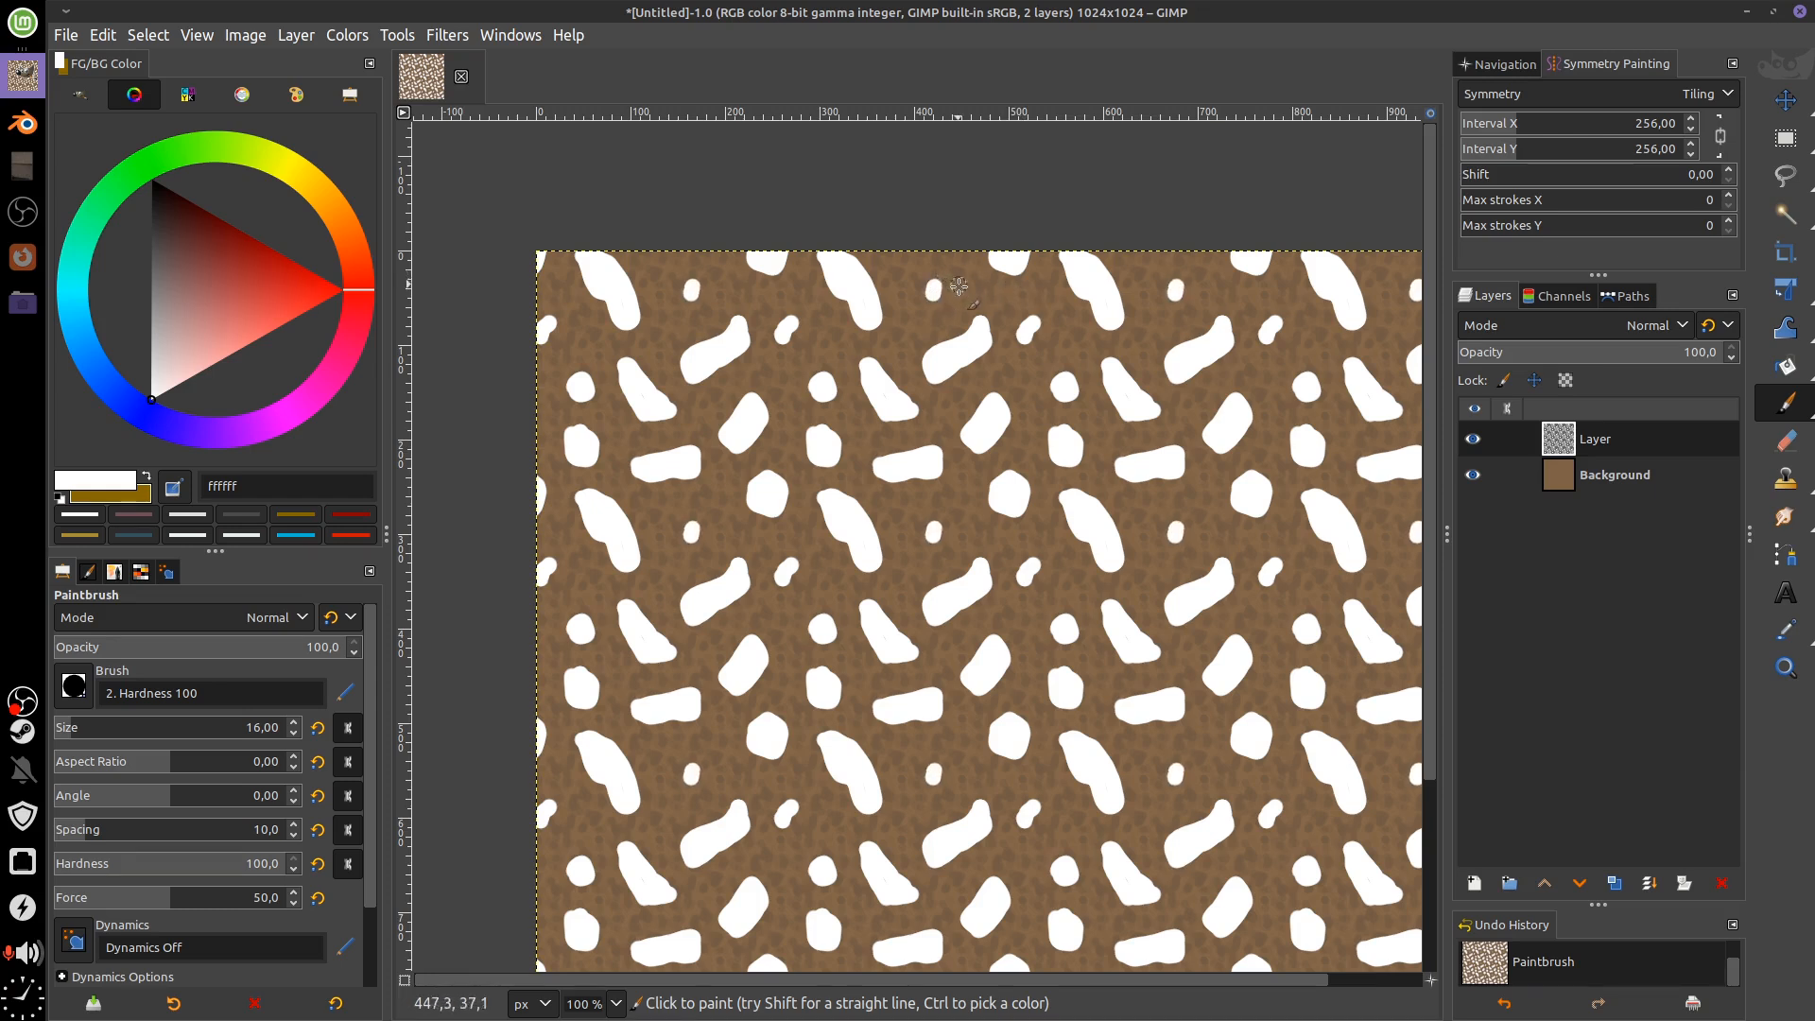
left_click_drag(723, 283, 722, 272)
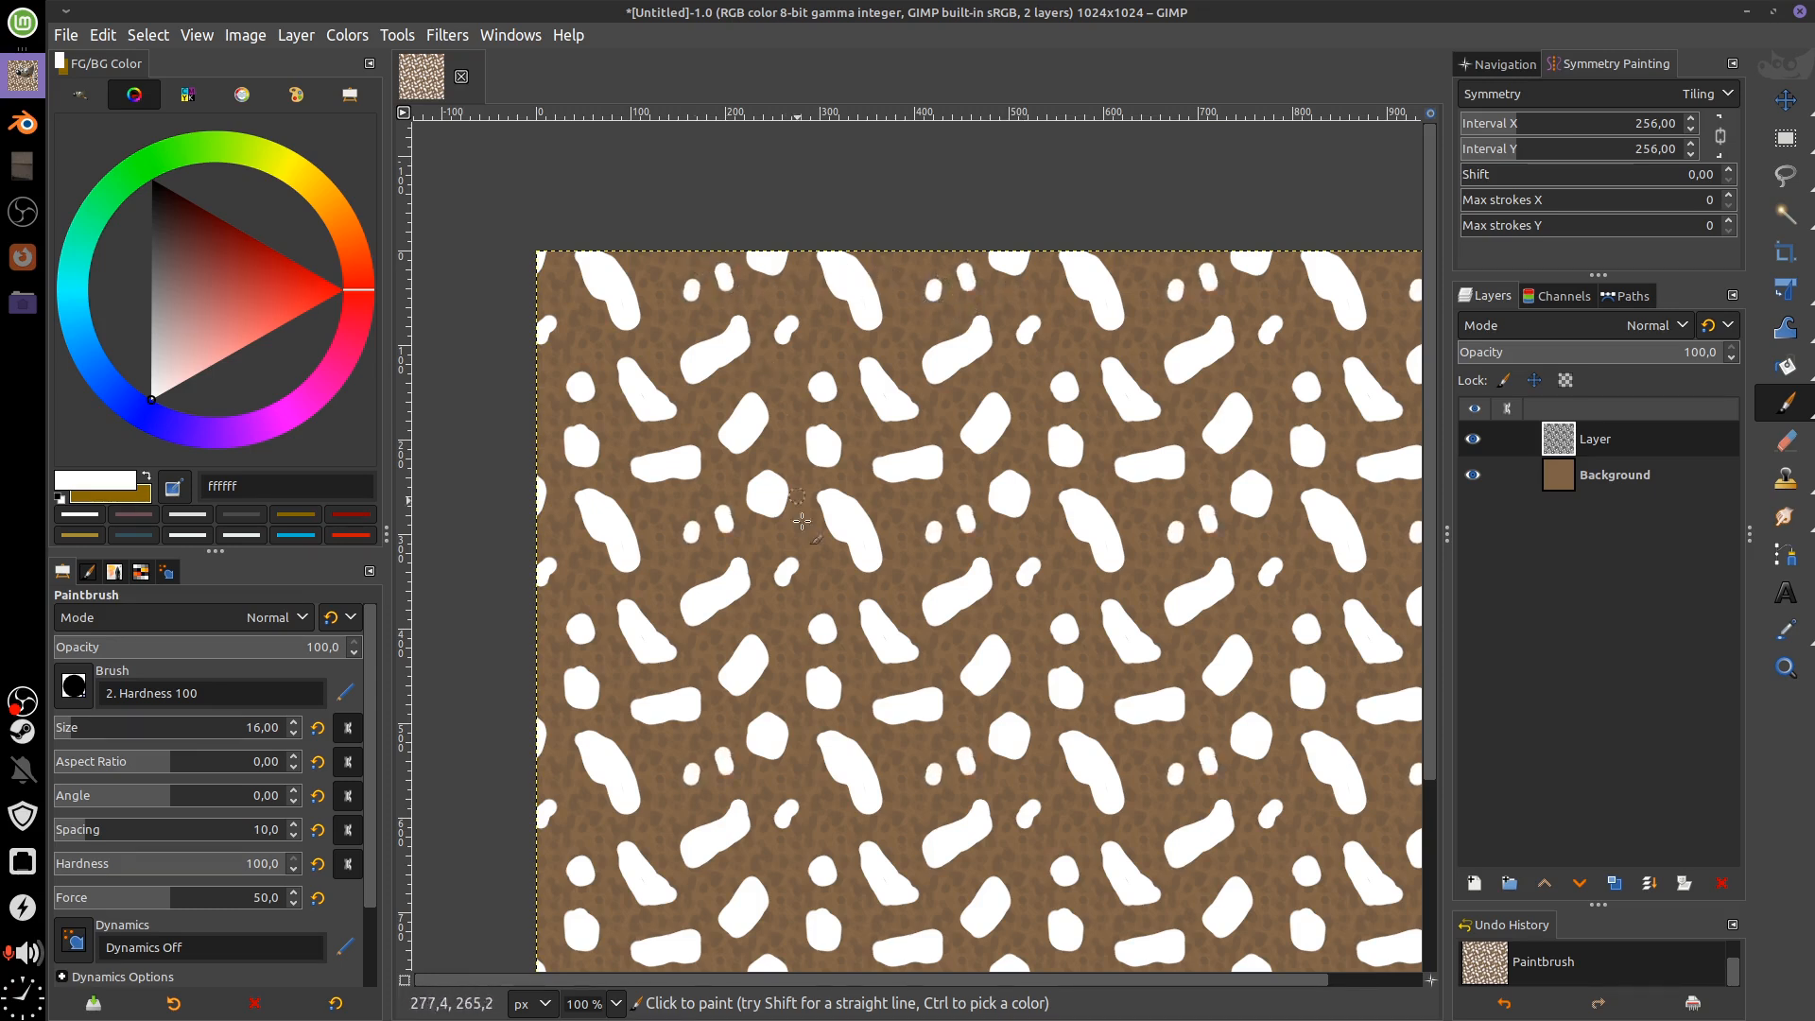
left_click(551, 369)
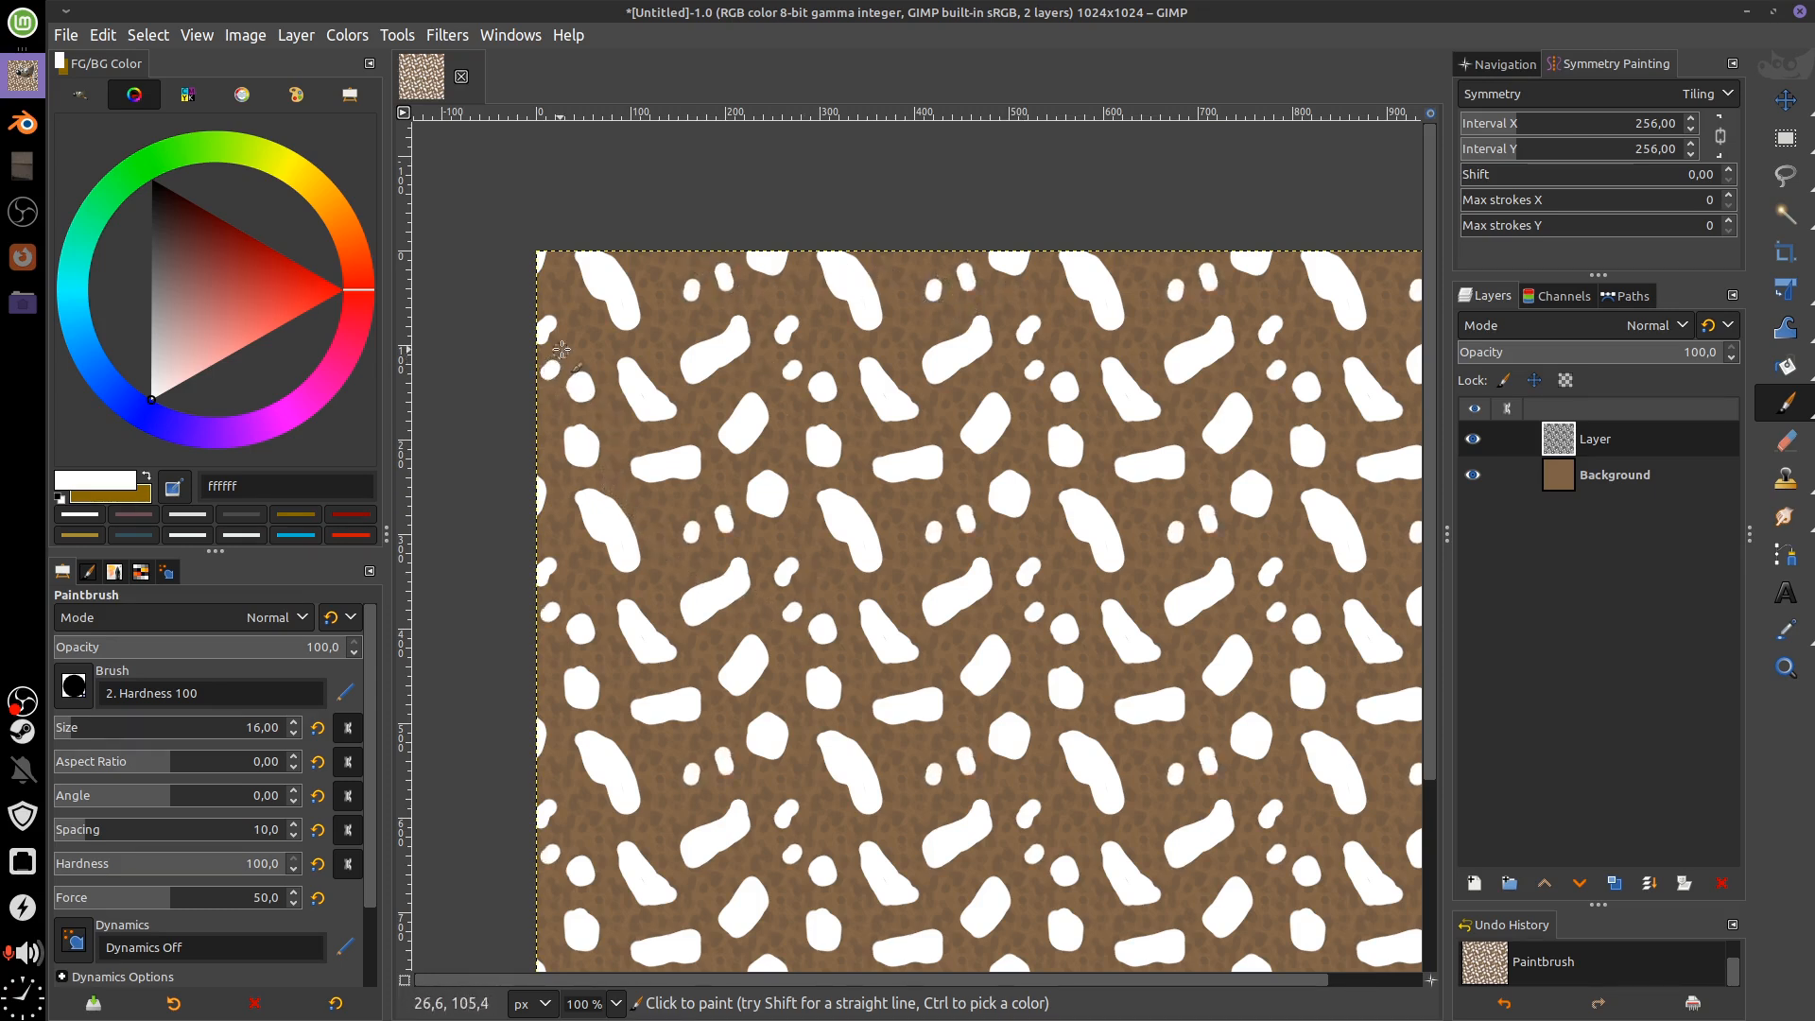
left_click_drag(1072, 572, 1074, 568)
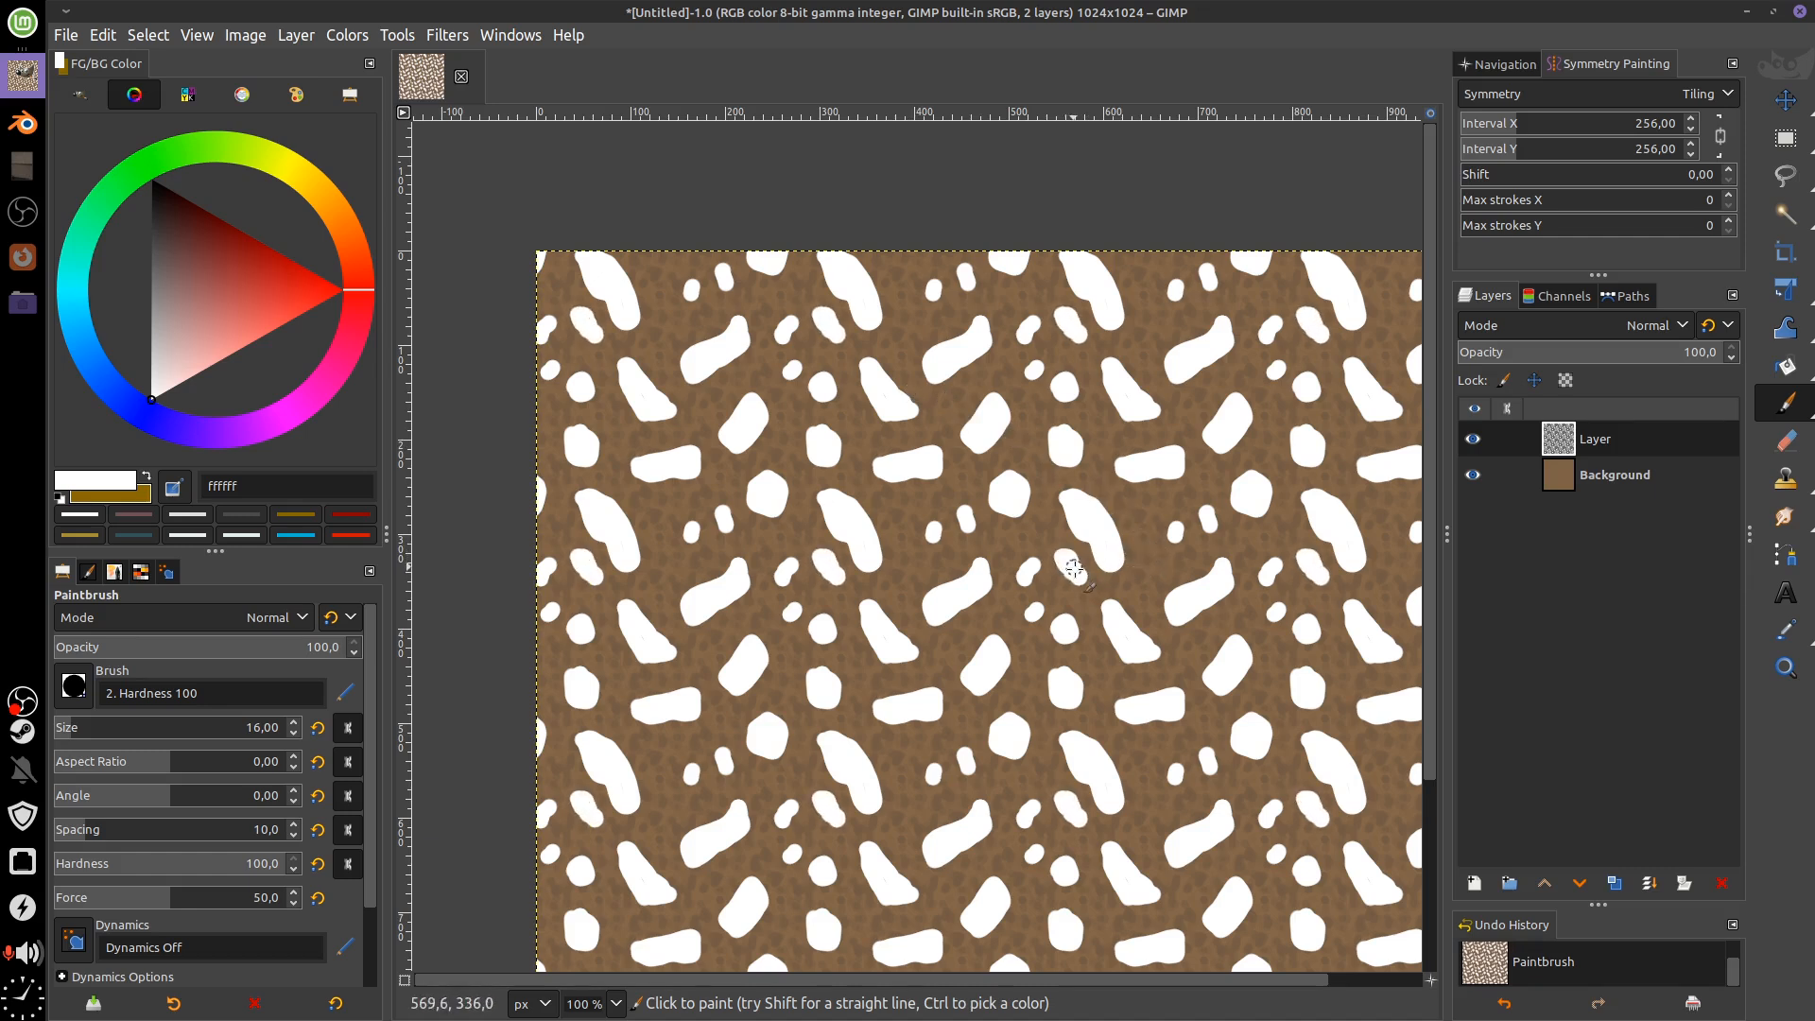
left_click(911, 575)
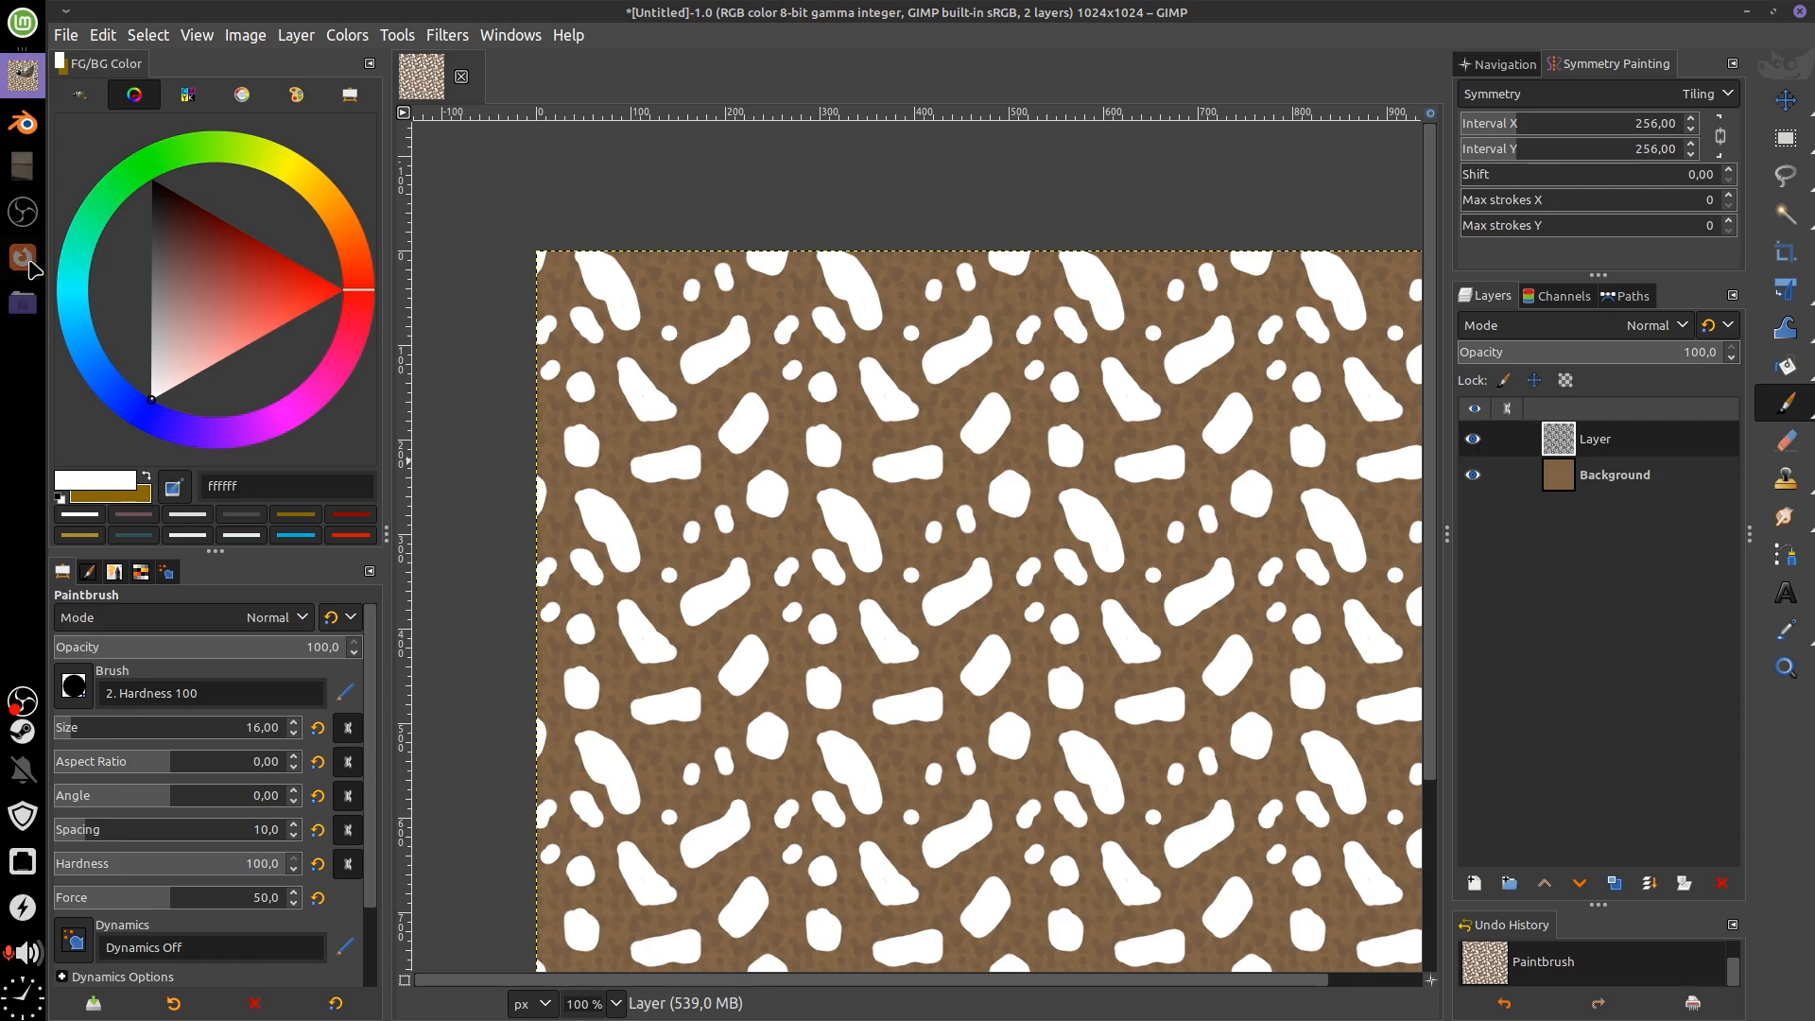
Consult the reference photo 20240810_110847.jpg, and add smaller white pebbles in the gaps with brush sizes 11 and 10
left_click(29, 166)
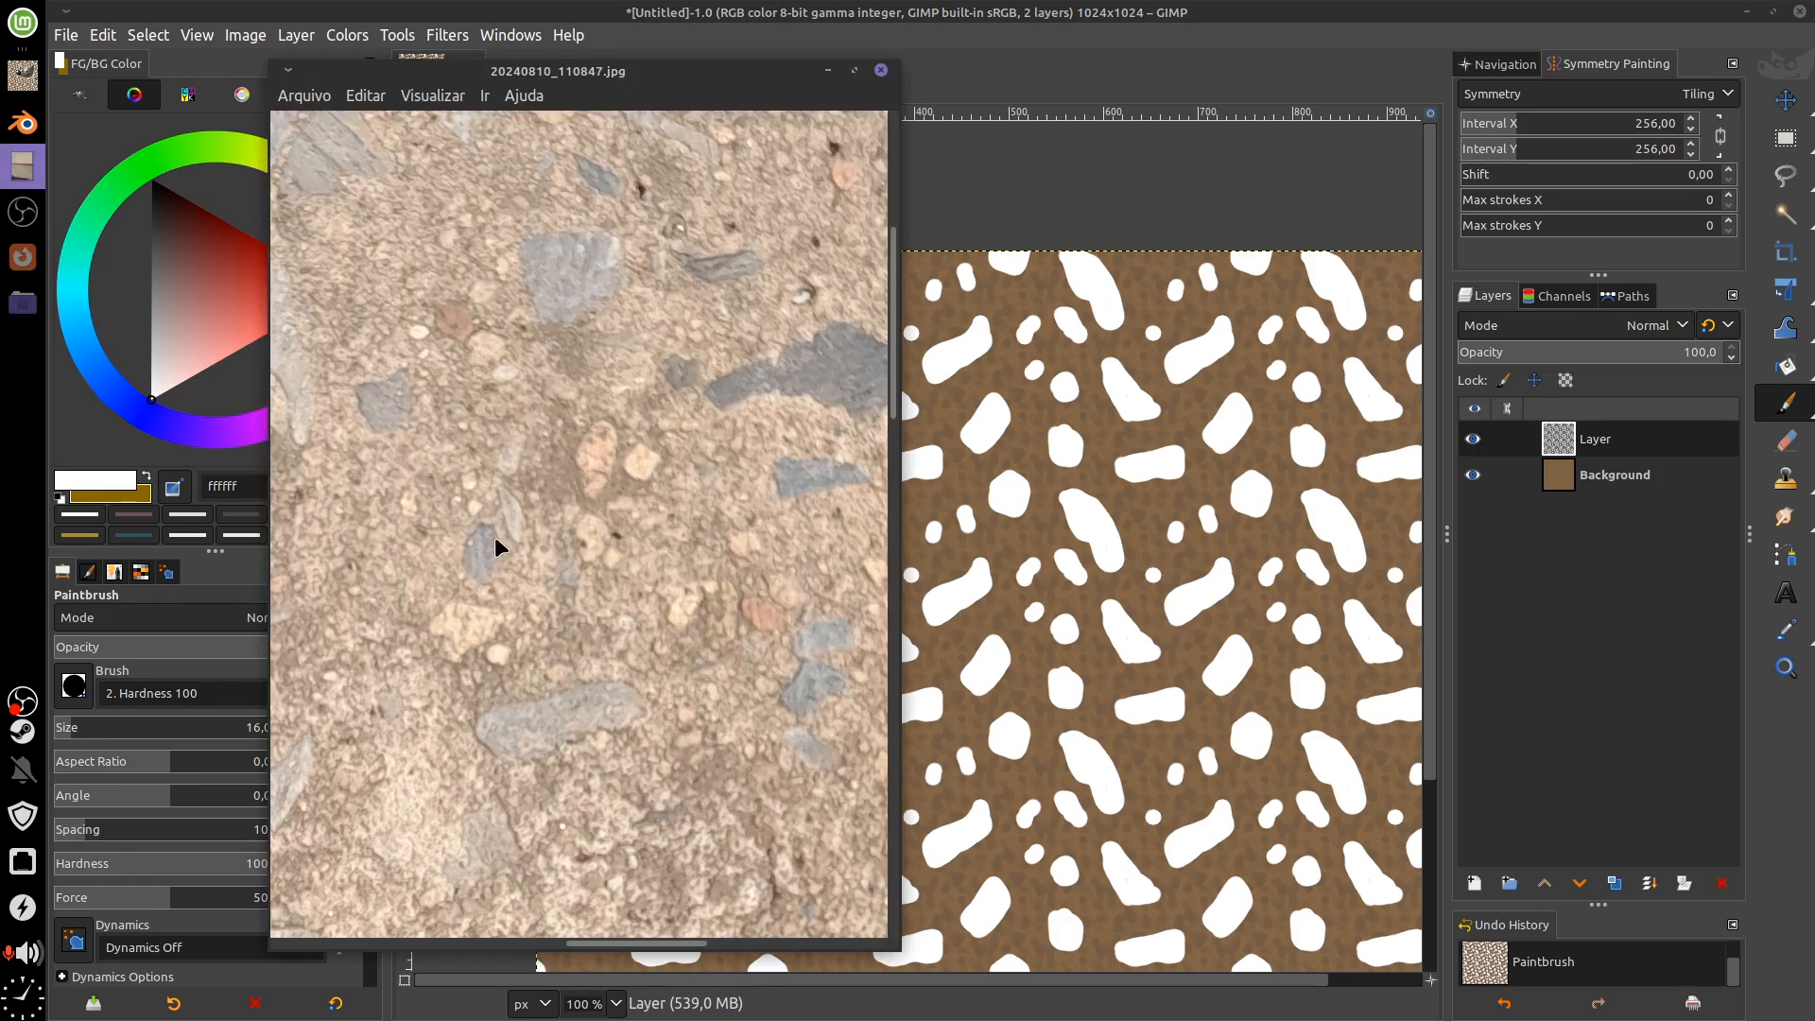
left_click(828, 70)
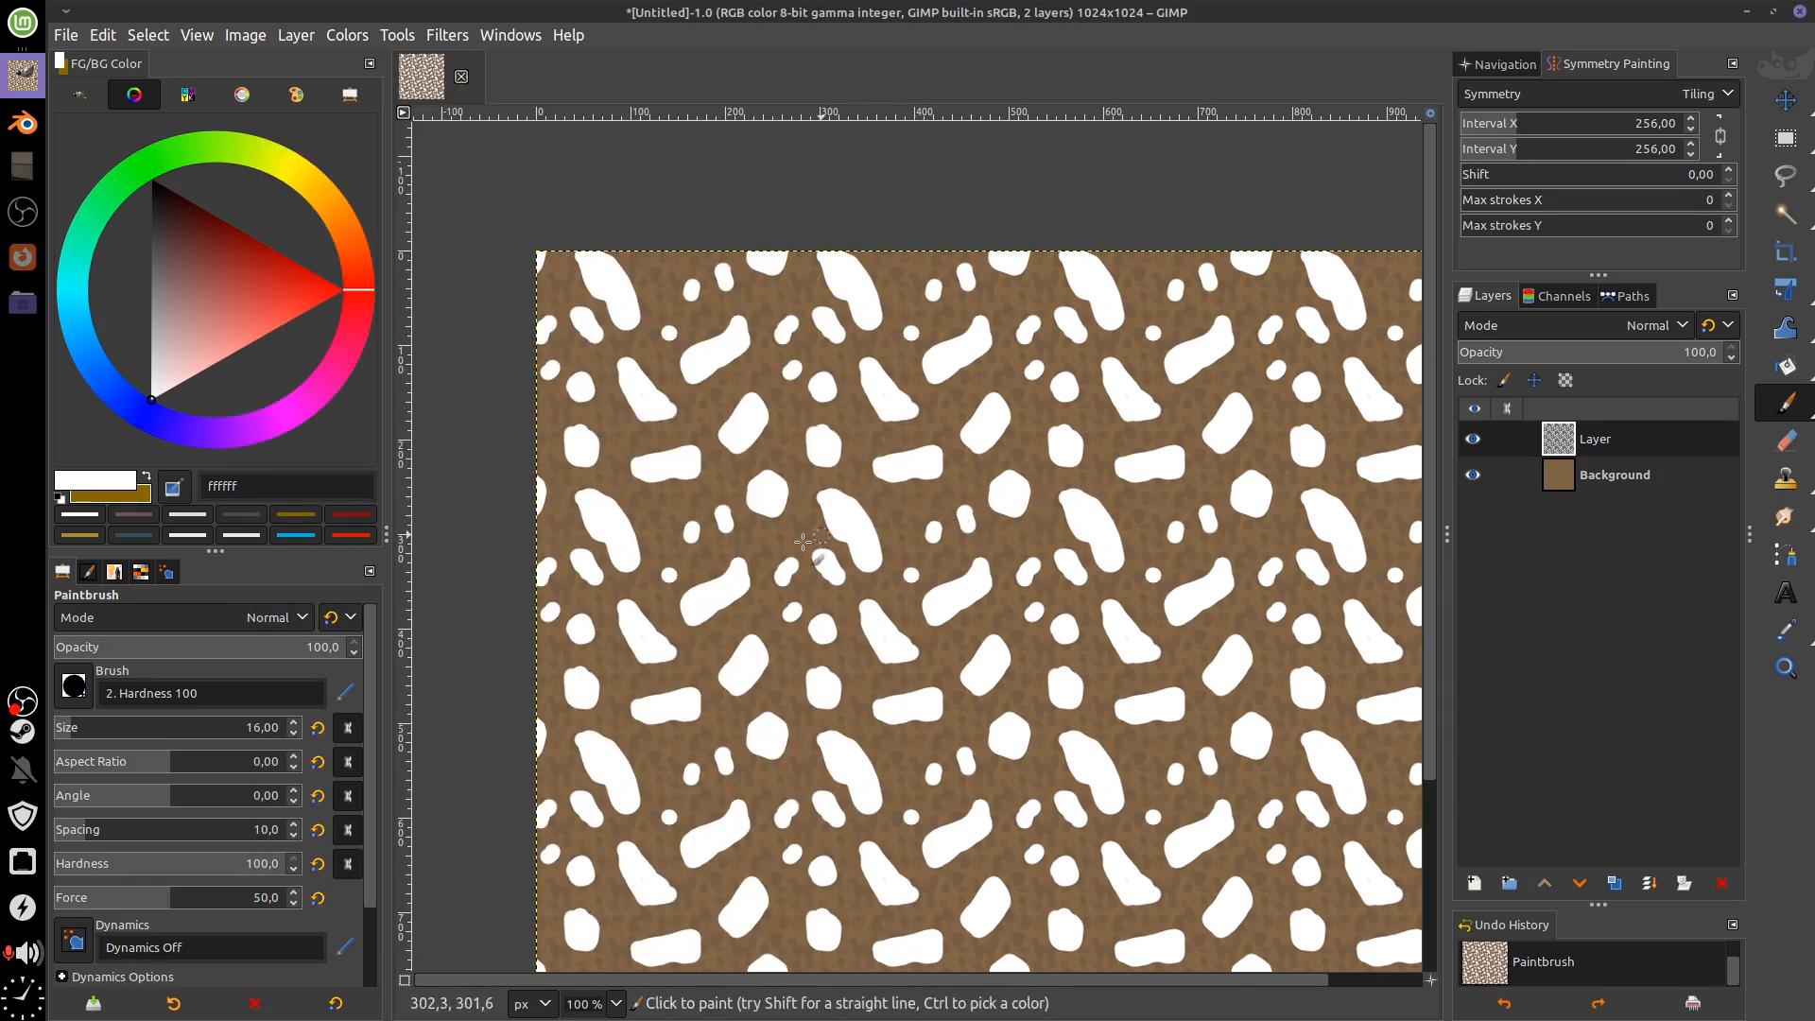
left_click_drag(62, 736, 66, 733)
left_click(856, 469)
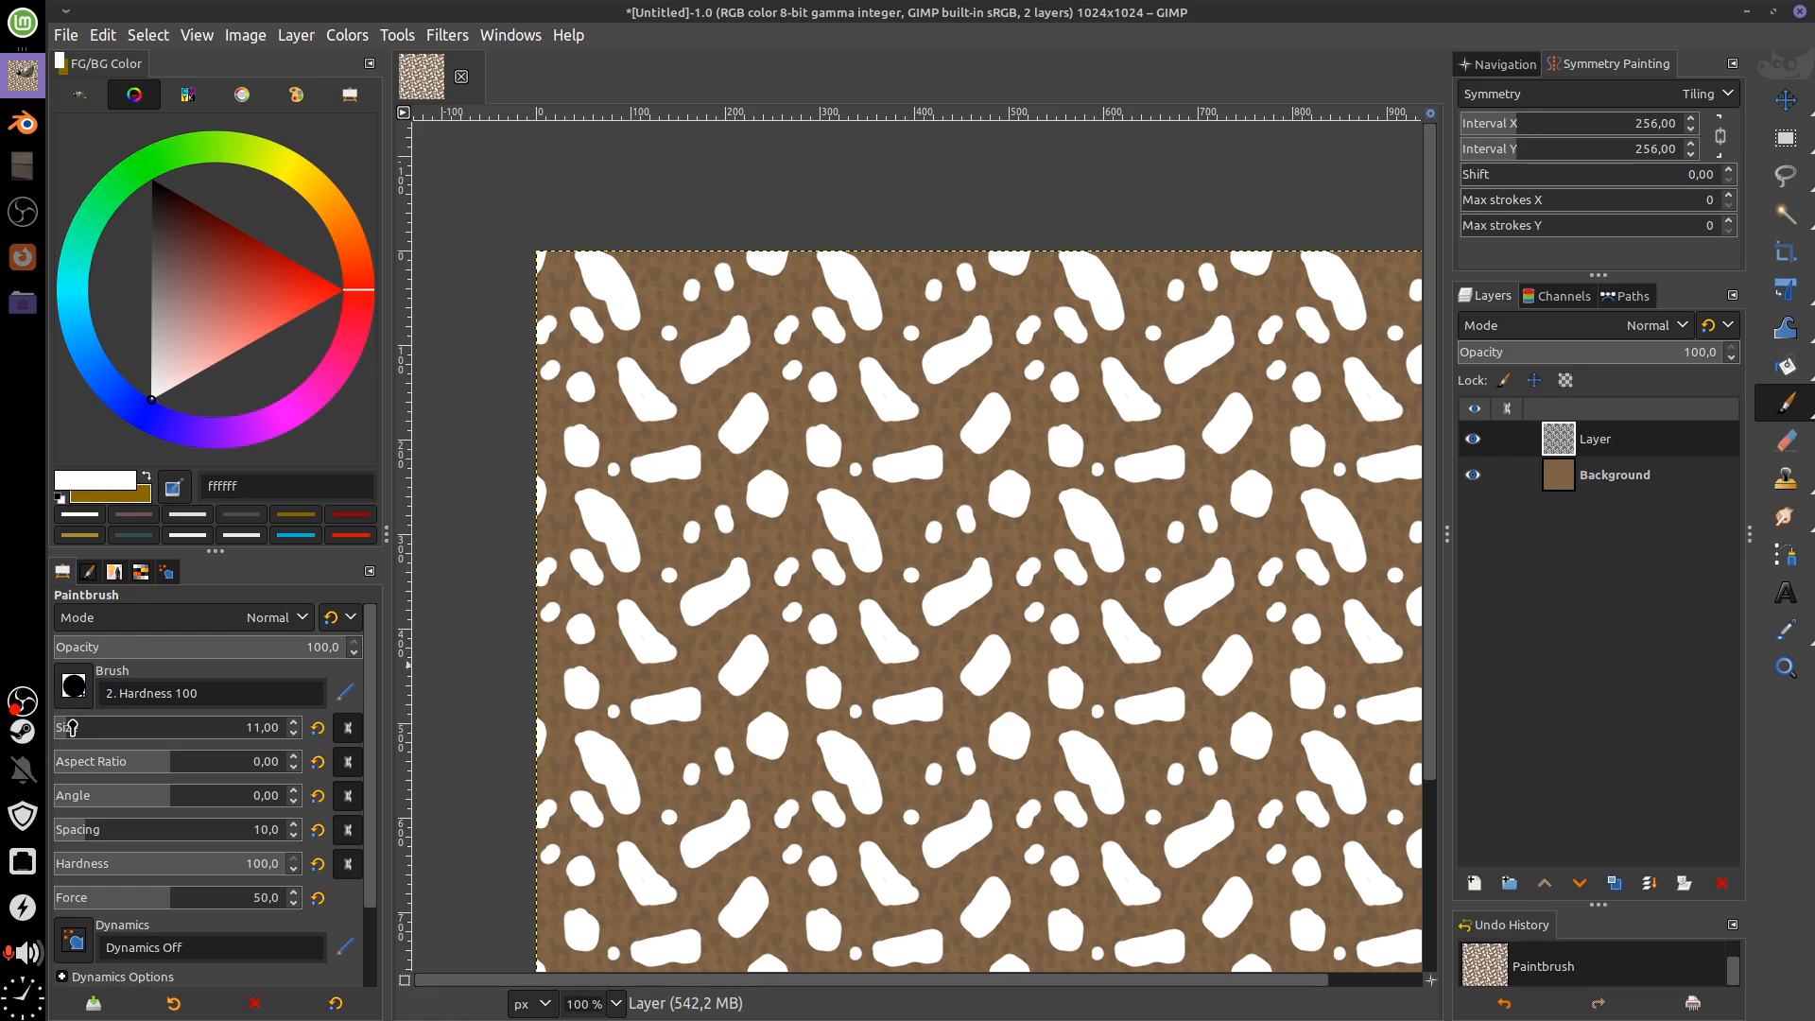
left_click_drag(62, 733, 65, 731)
left_click(963, 393)
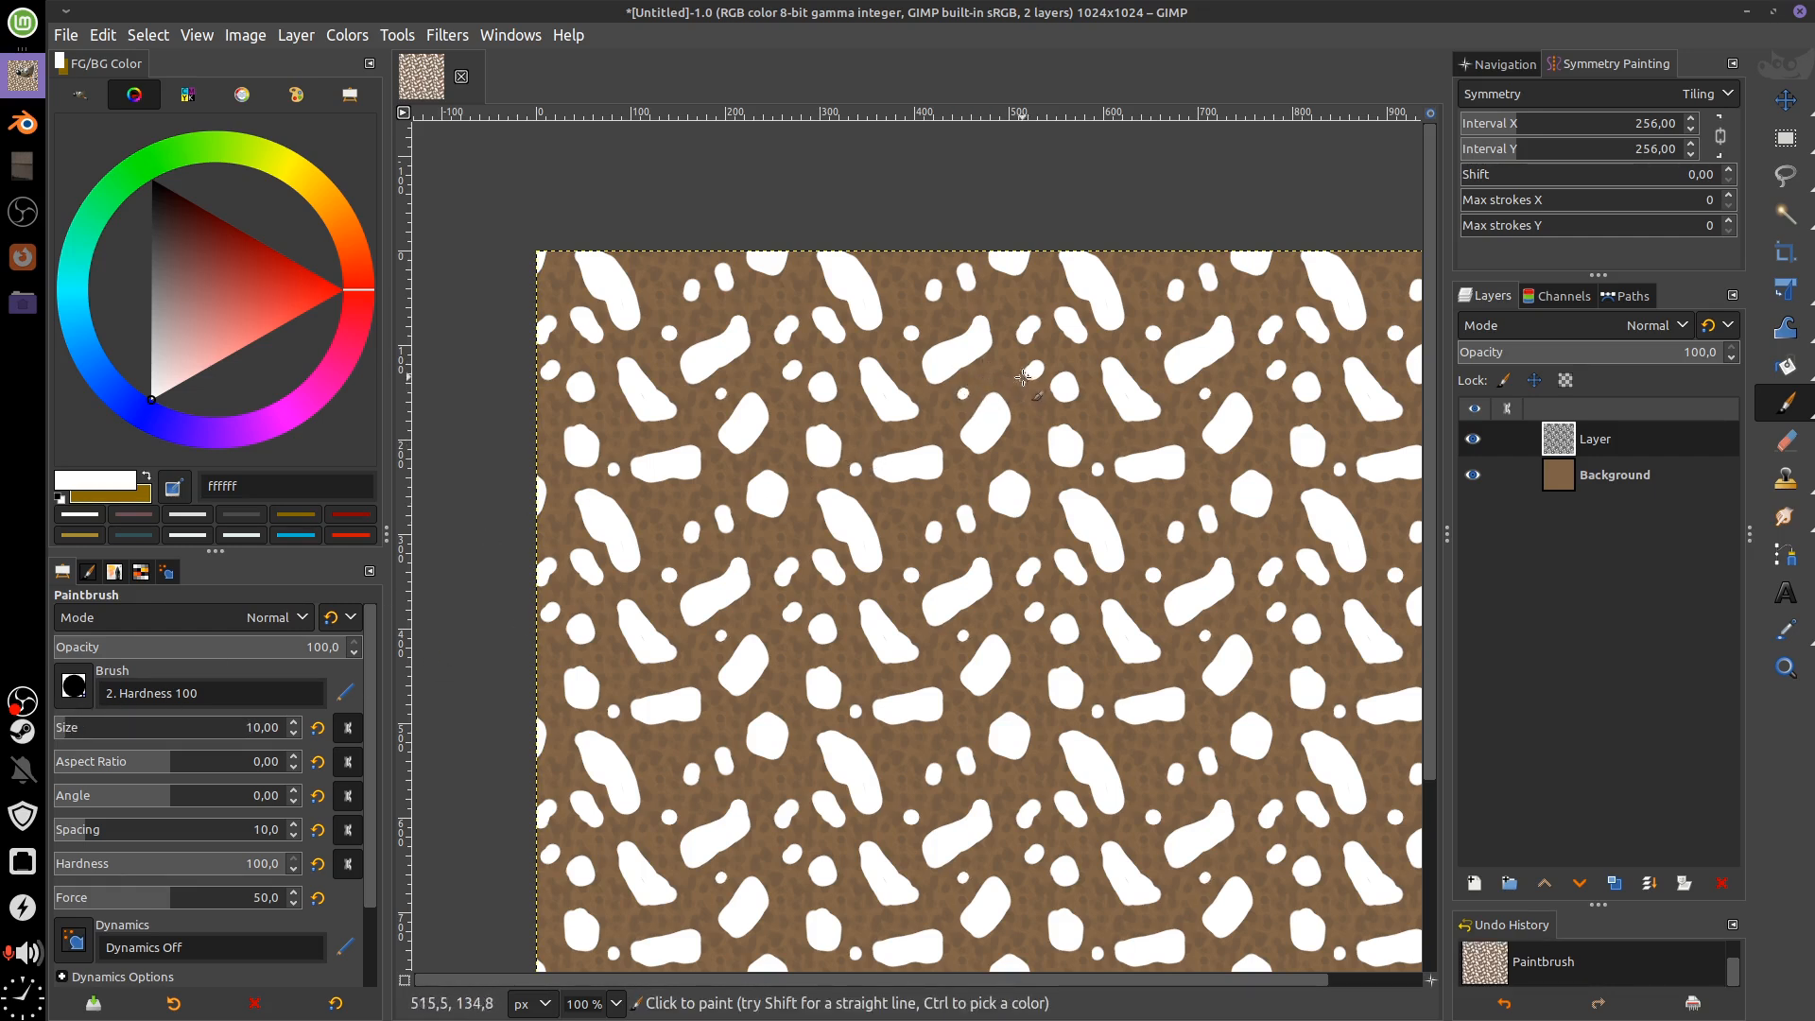
Reduce the brush size to 5 and scatter tiny white specks between the pebbles
key("bracketleft")
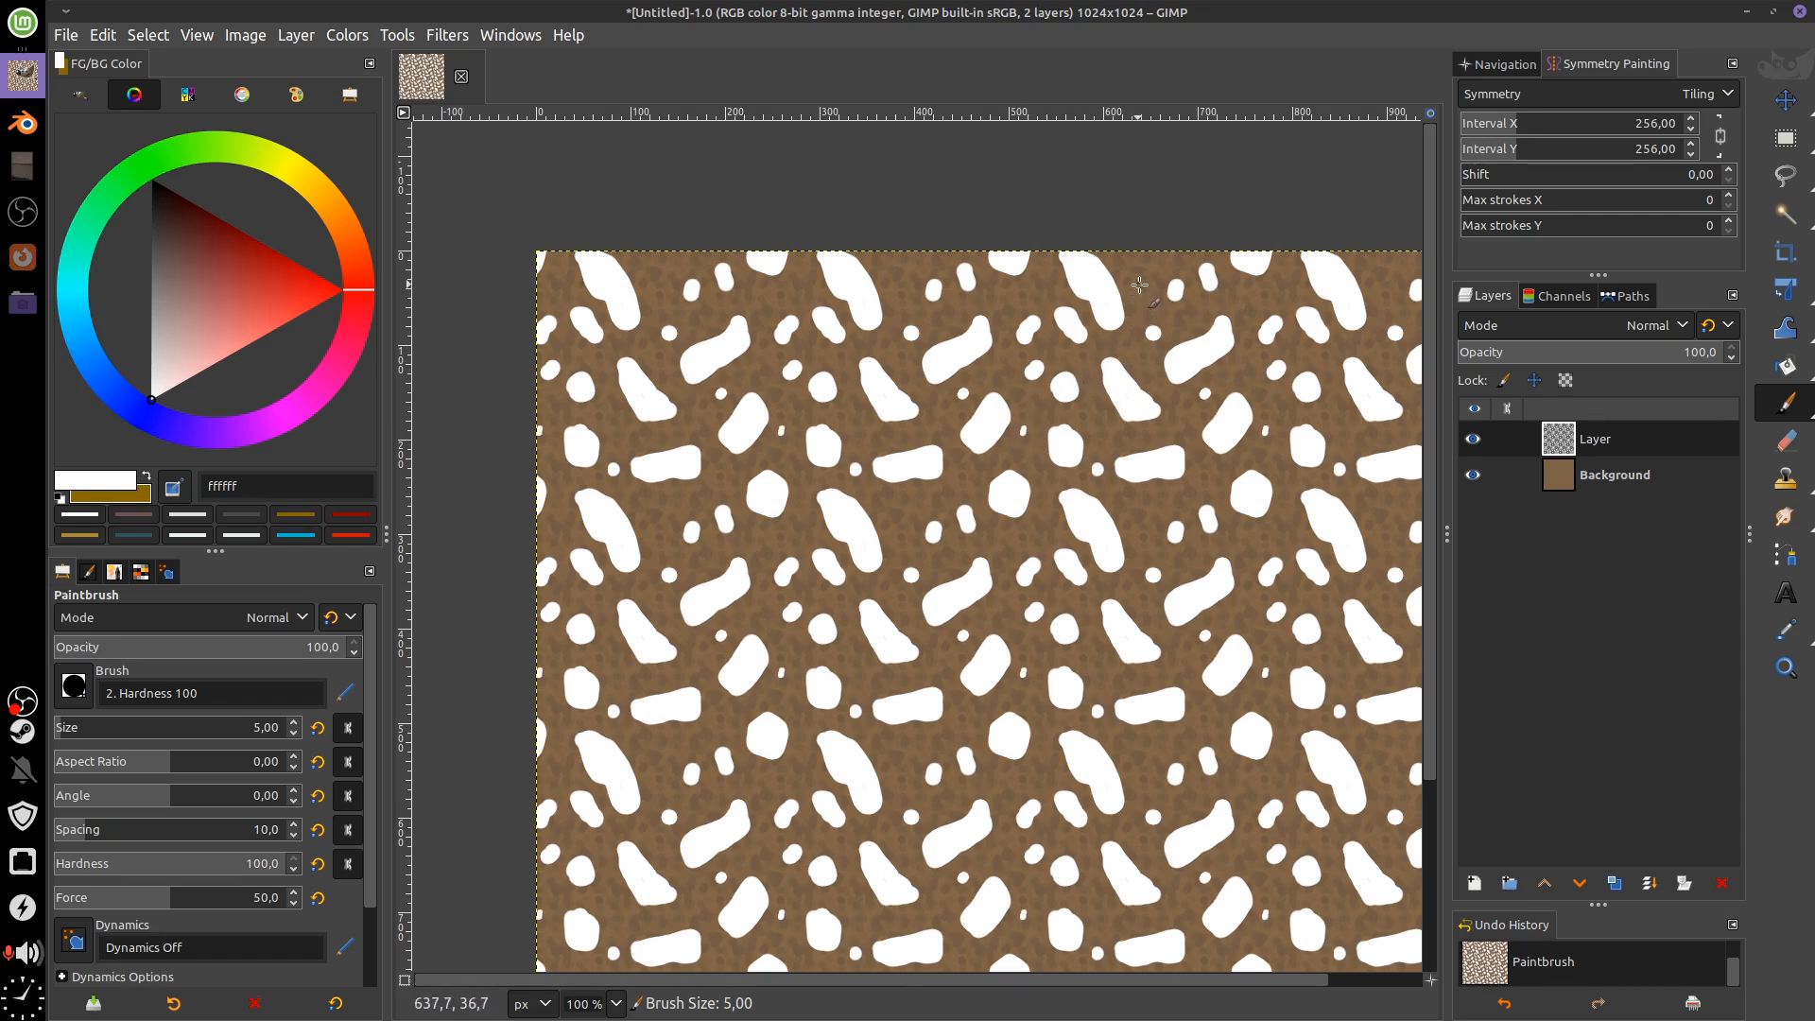
left_click(1360, 337)
left_click(1157, 261)
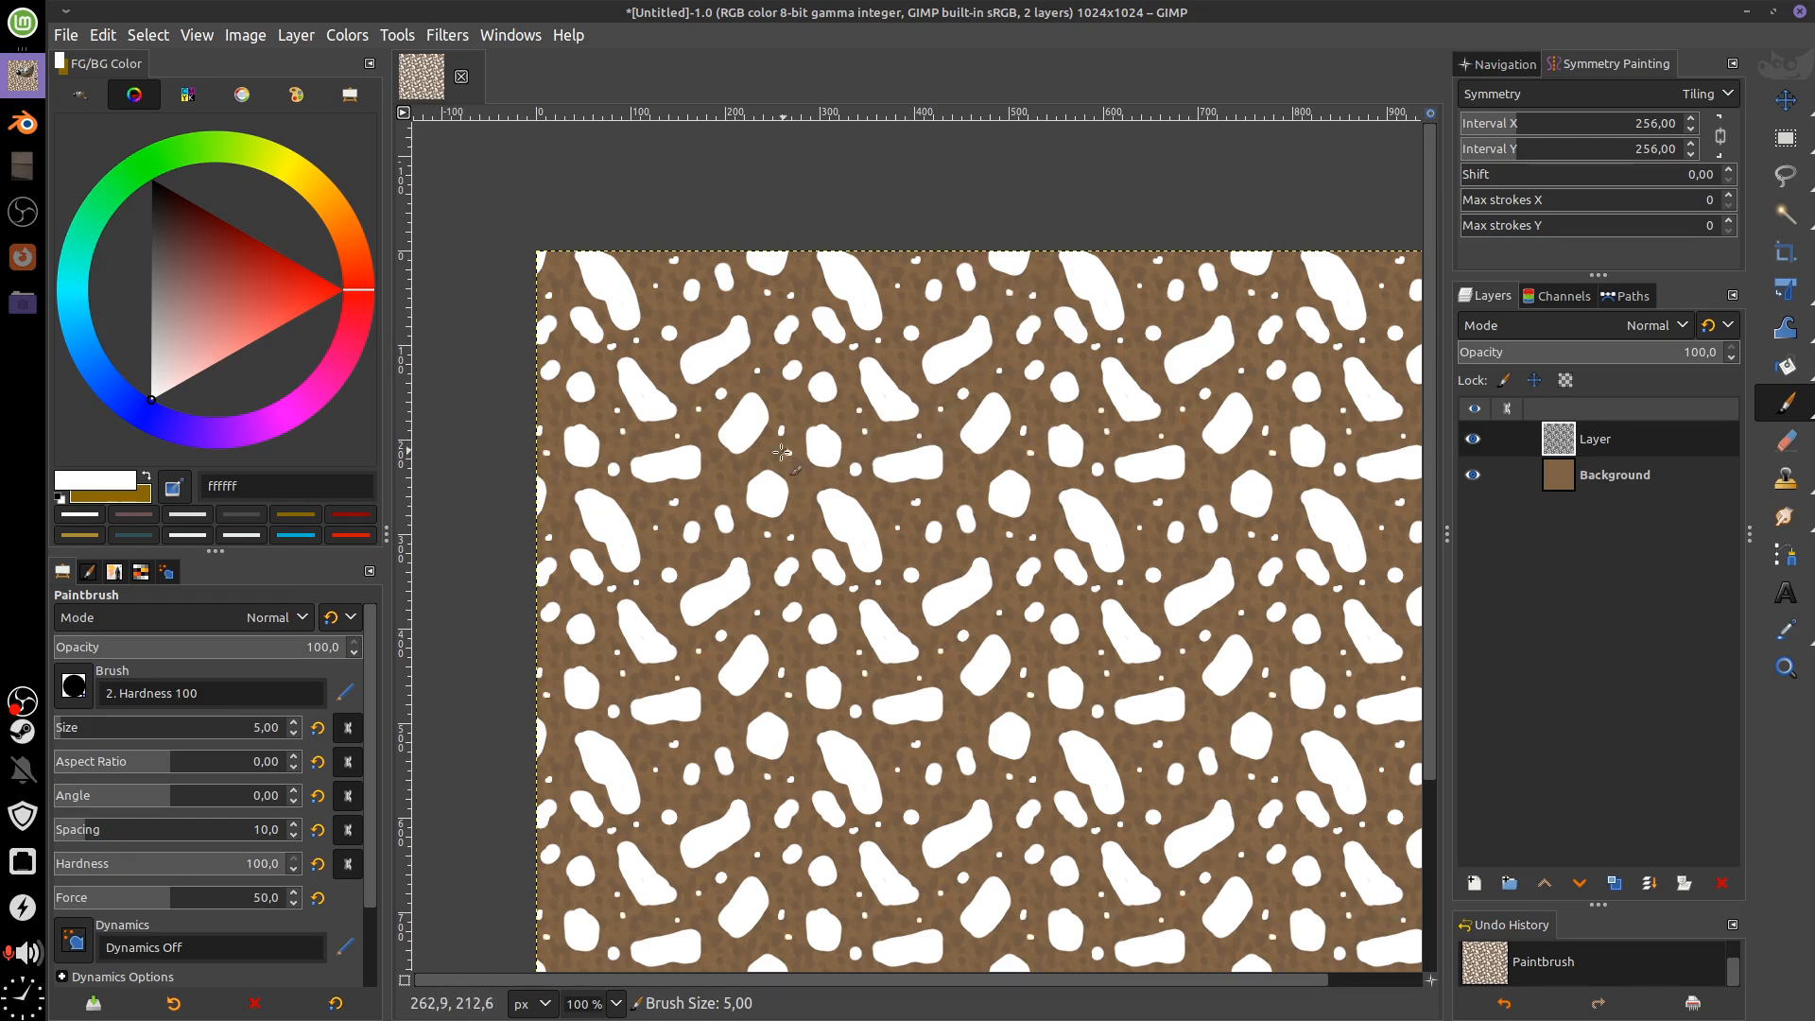
left_click(724, 479)
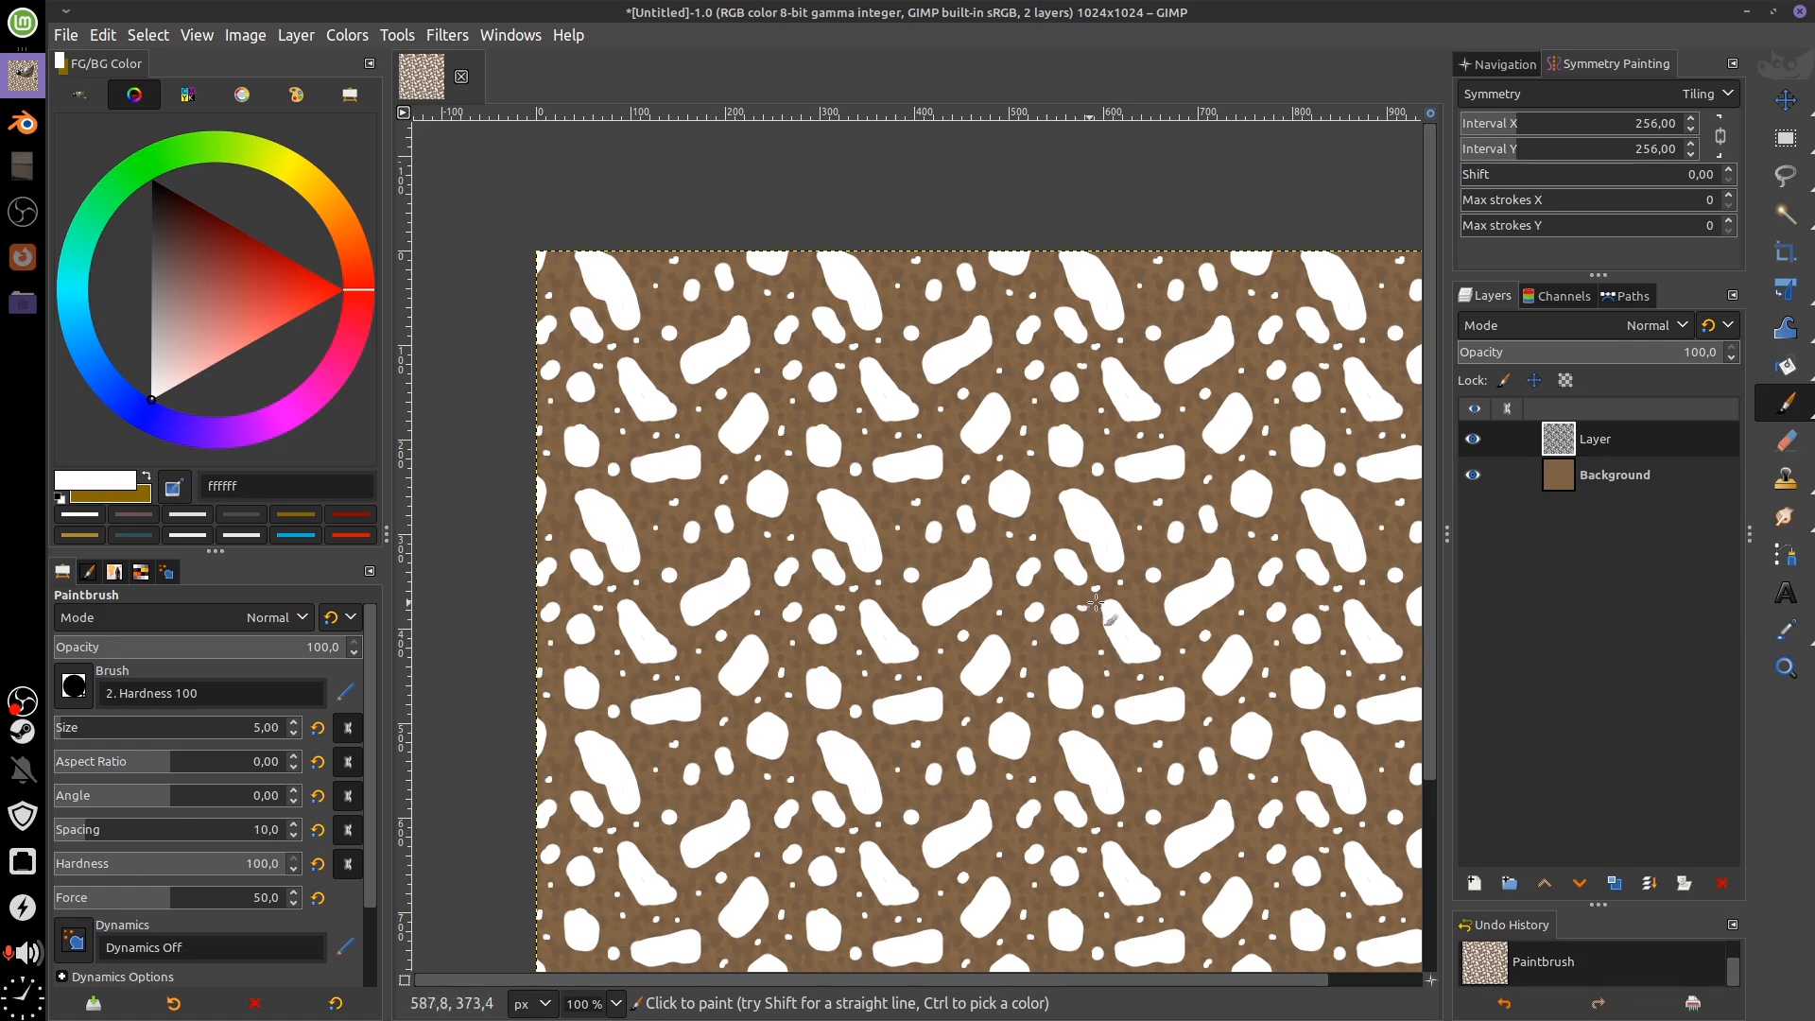
left_click(1183, 563)
left_click(1198, 559)
Open the name of the painted stones layer for editing
mouse_move(1352, 649)
left_mouse_down()
mouse_move(1207, 603)
mouse_move(1235, 517)
left_mouse_up()
double_click(1595, 438)
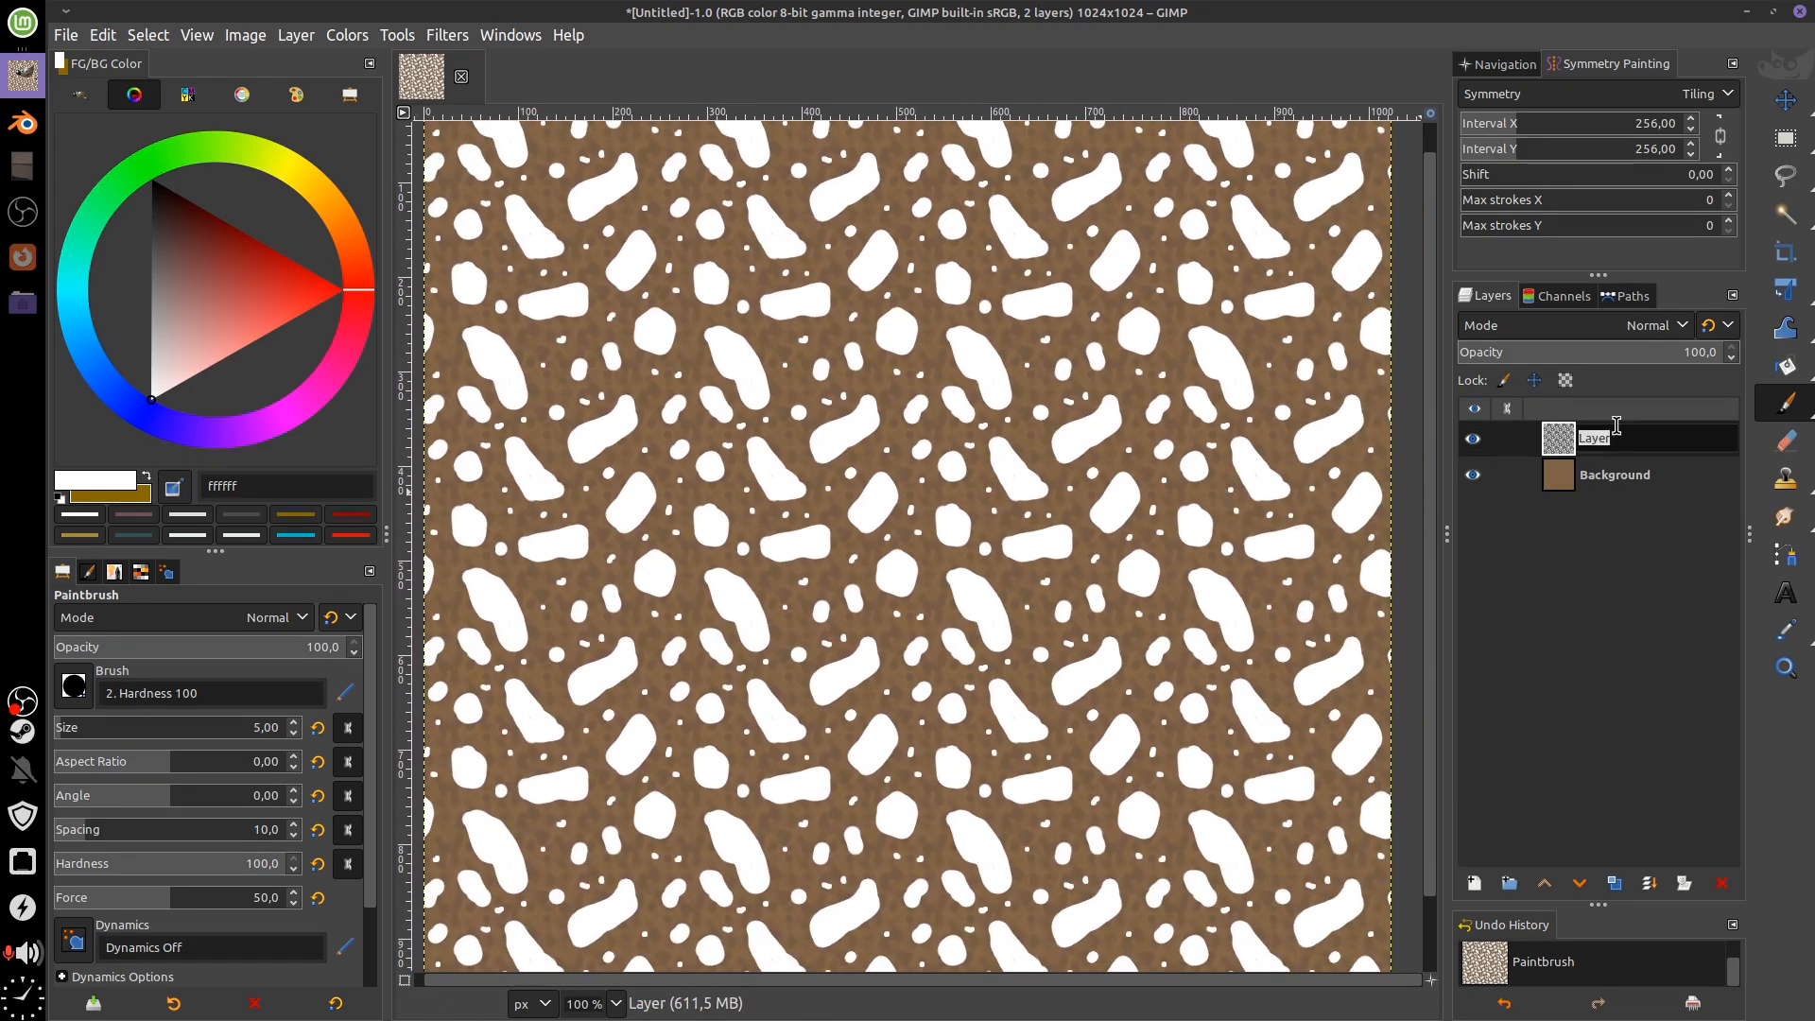
Rename the layer holding the white shapes as Rocks and add a new layer directly above the Background layer
type("Pe")
key("Return")
left_click(1588, 484)
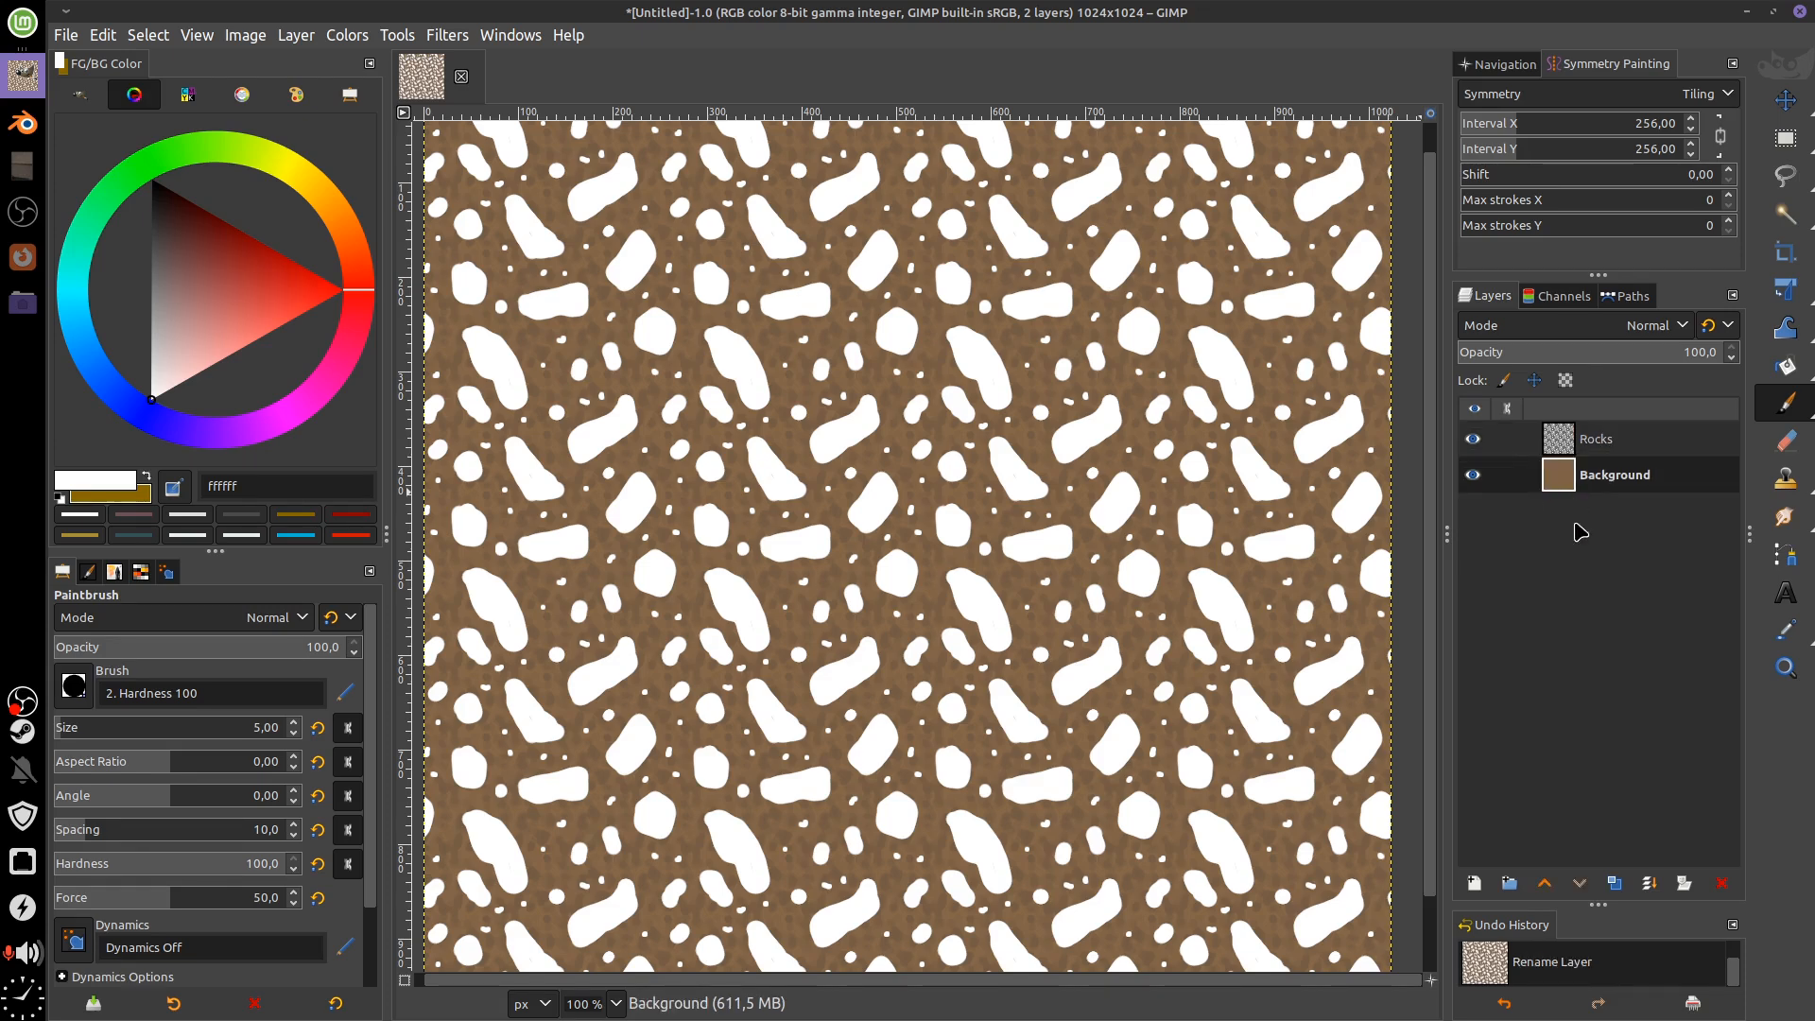
left_click(1473, 887)
left_click(1756, 992)
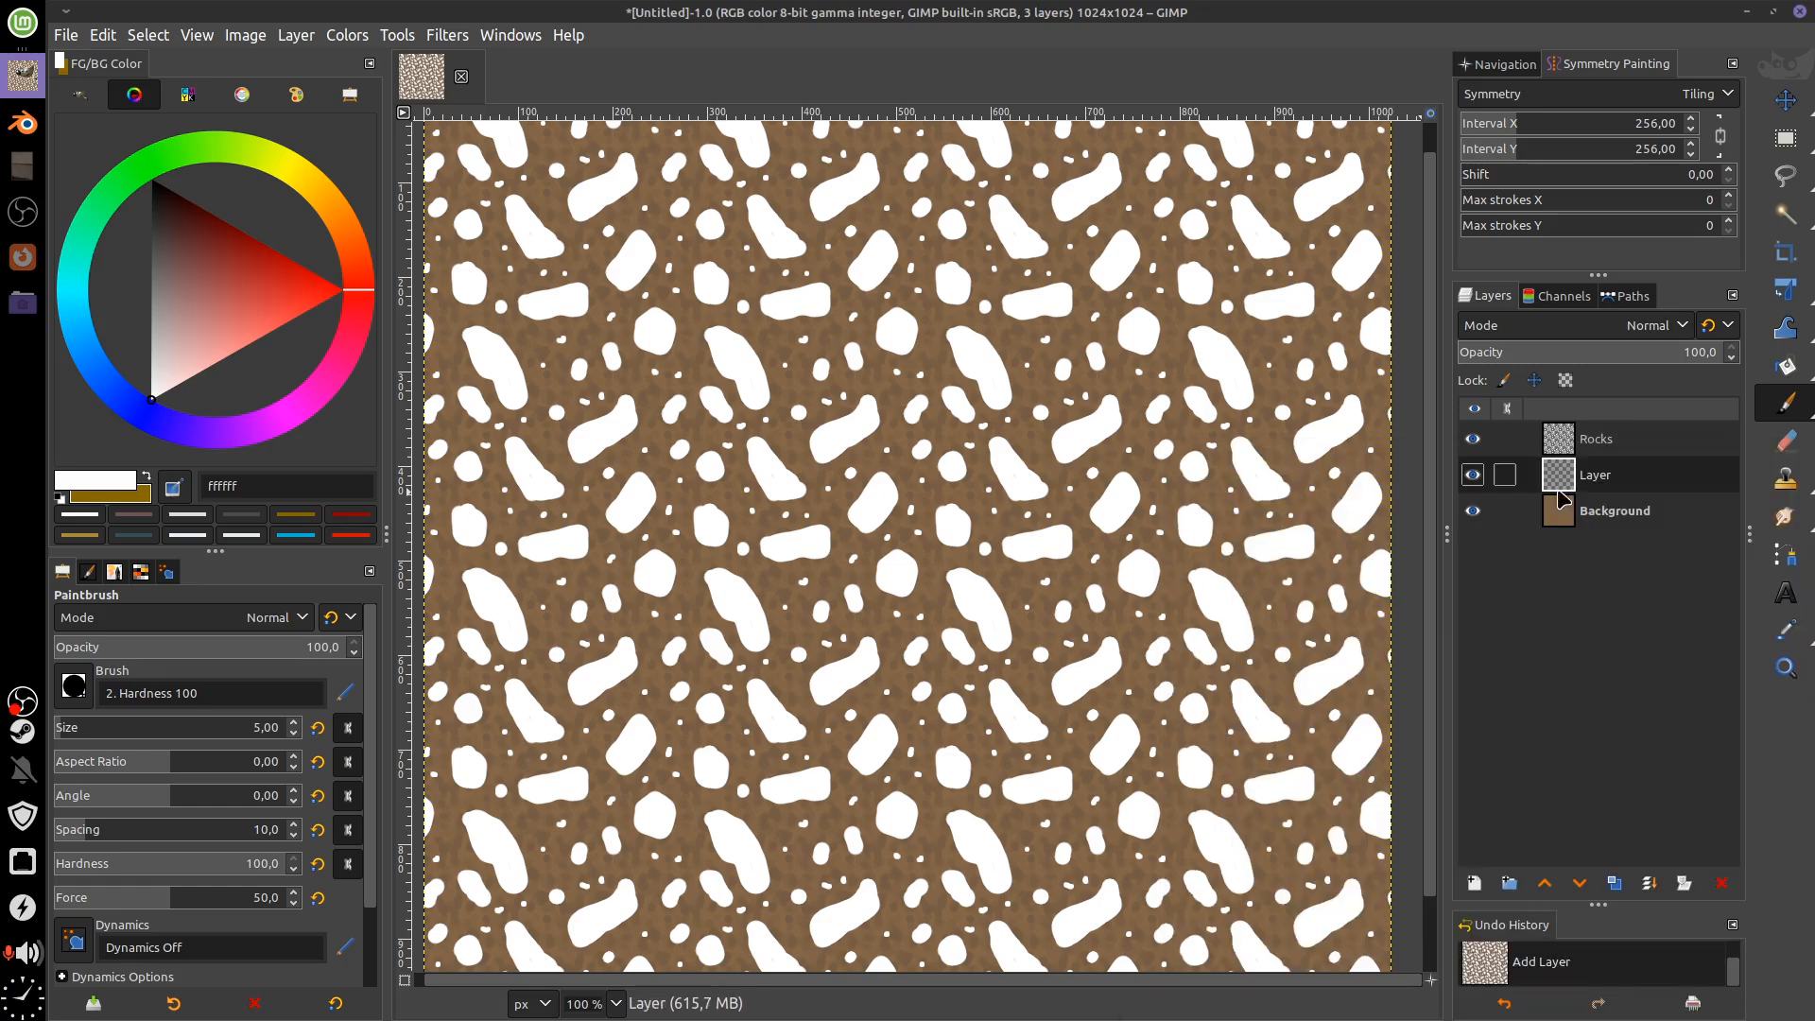
Check the reference photo of the stony ground and rename the new layer as Sand
left_click(22, 167)
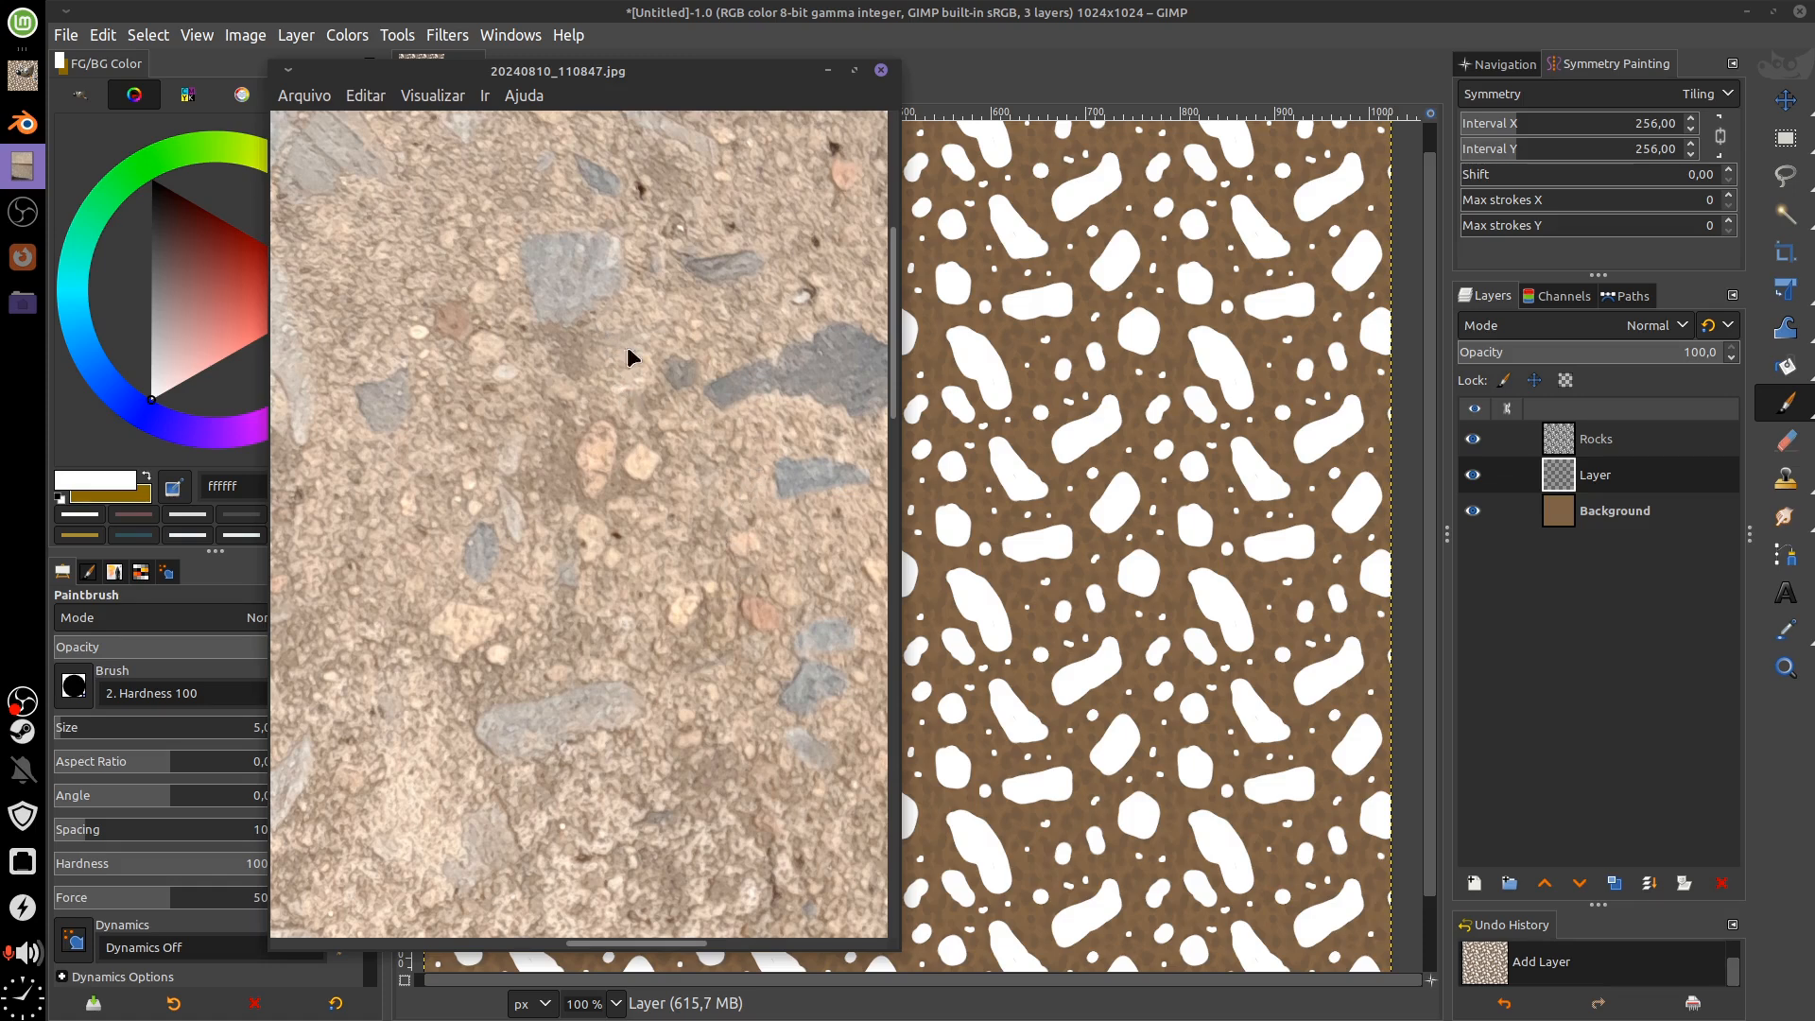
left_click(828, 71)
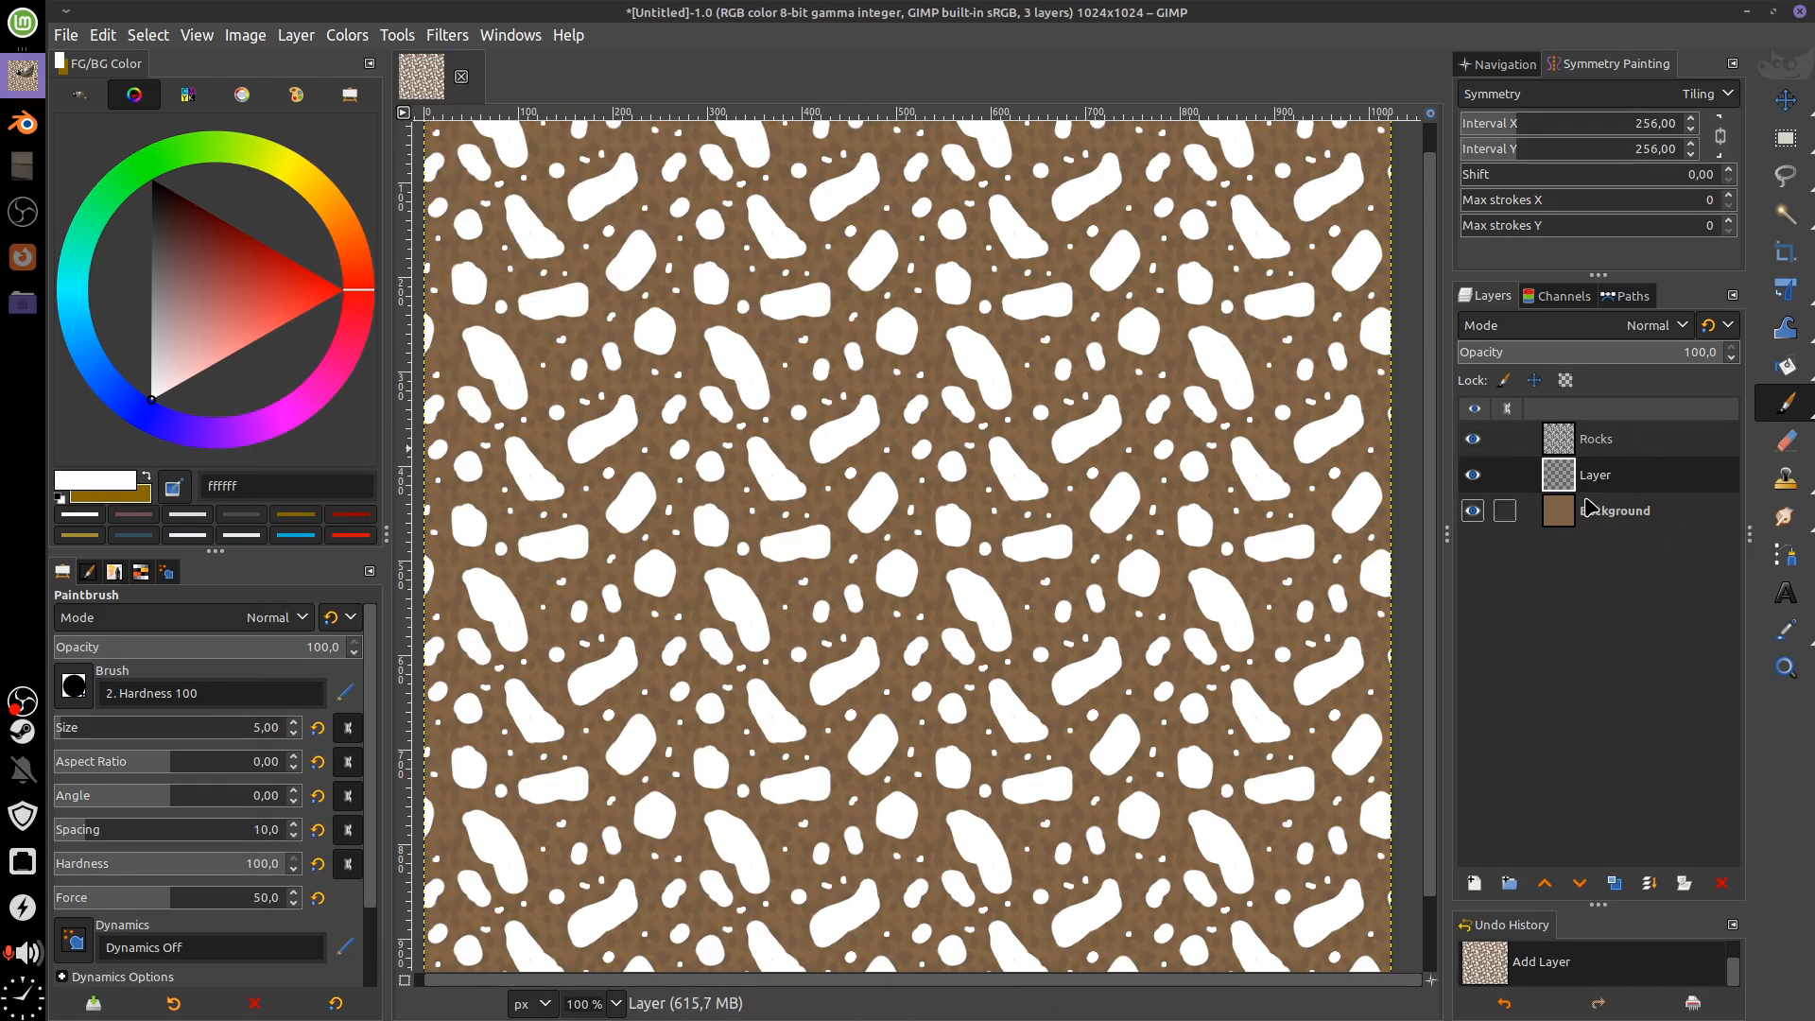
double_click(1615, 478)
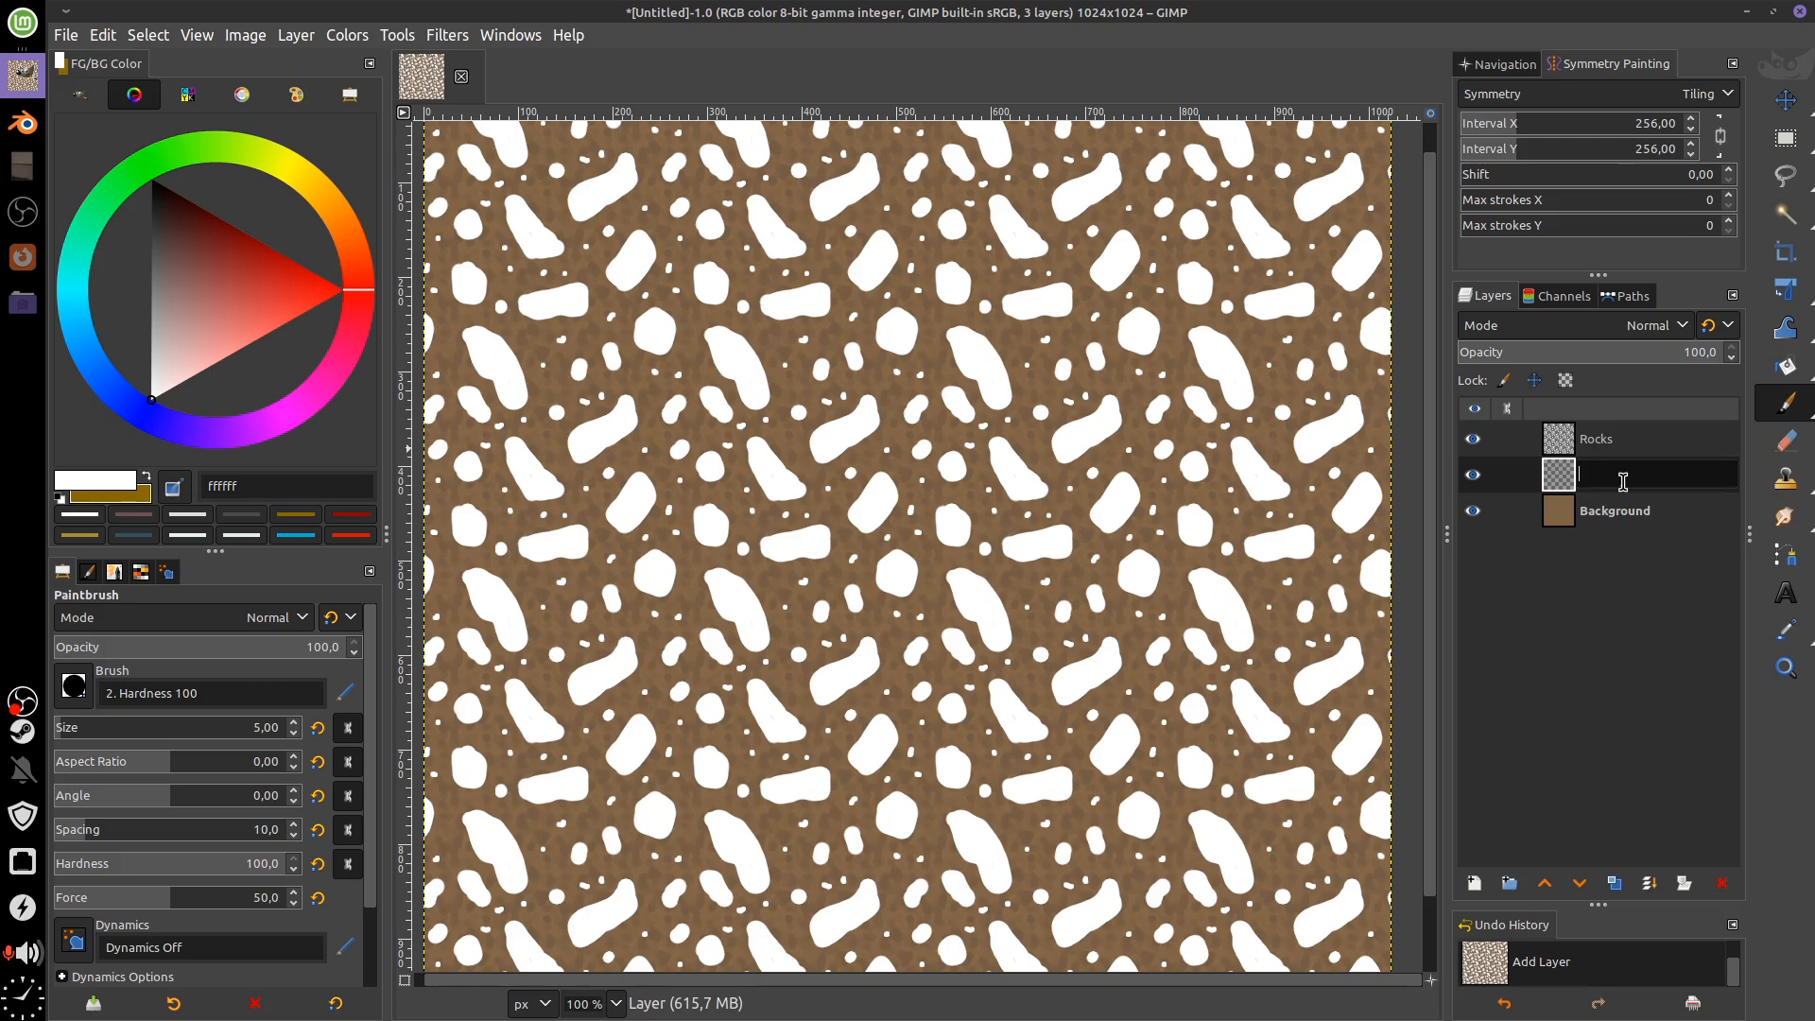
type("Sand")
key("Return")
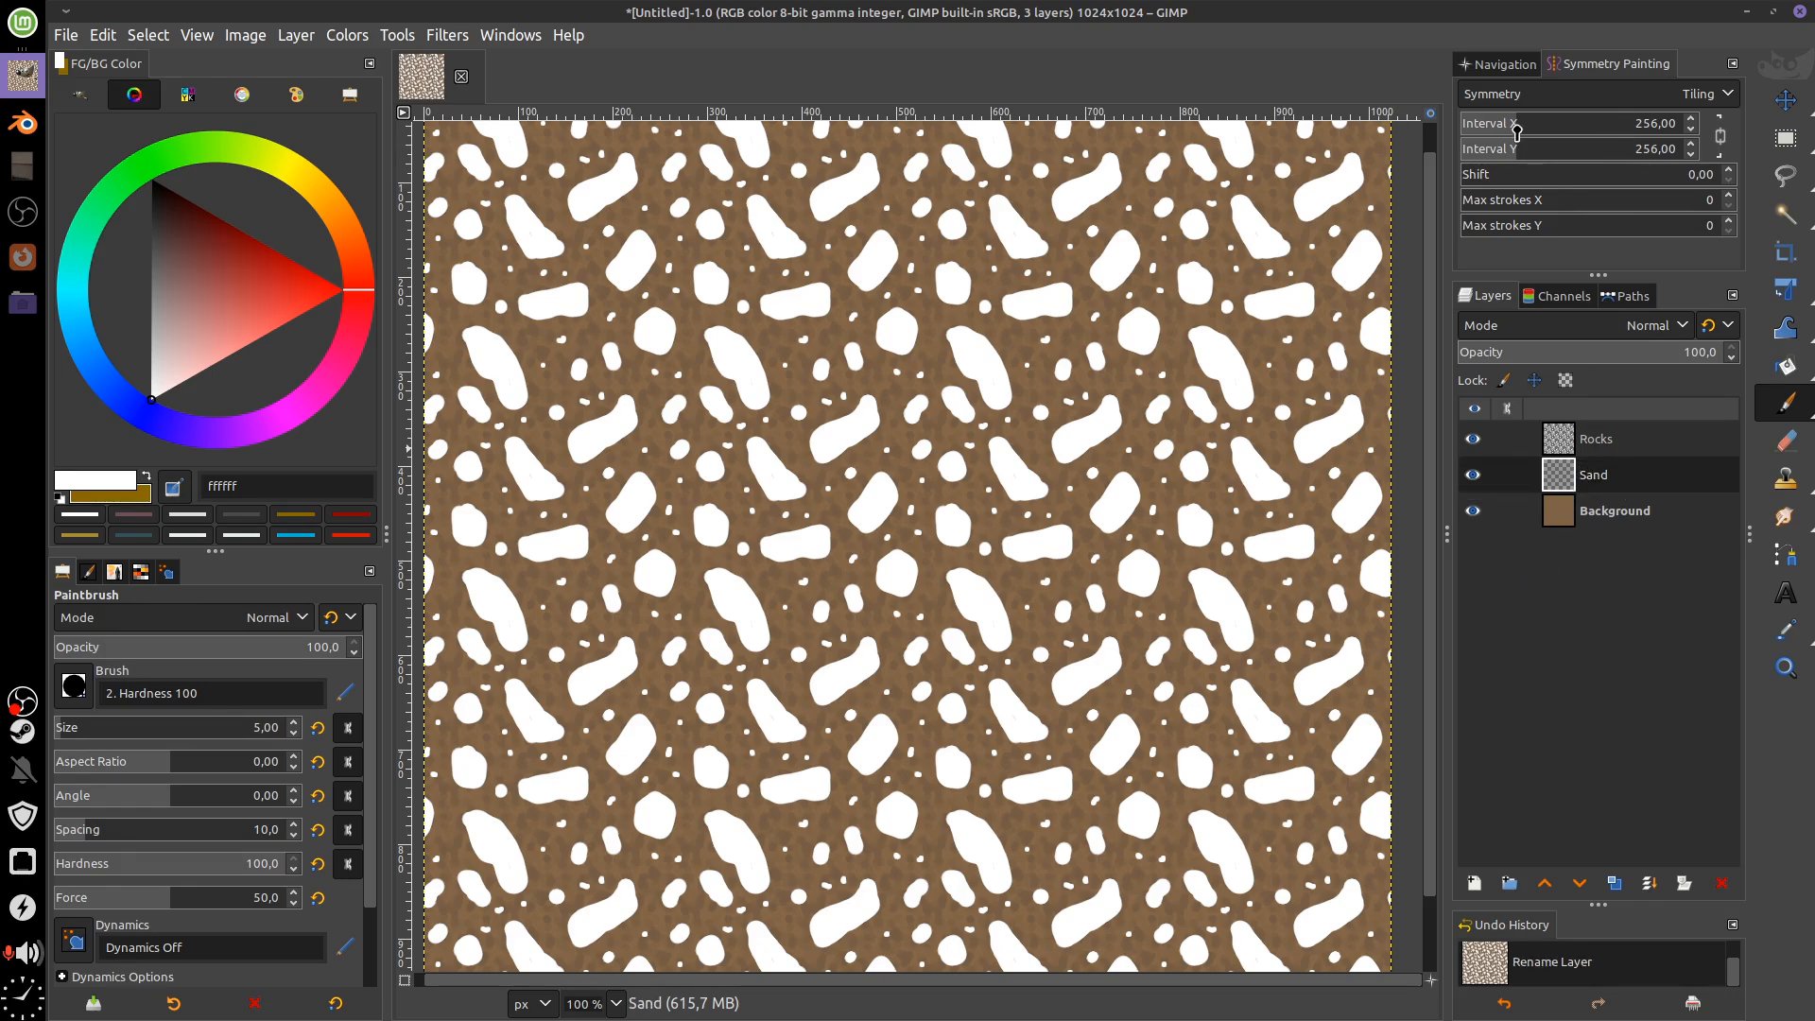
Set the tiling symmetry's X and Y intervals to 128 pixels
left_click_drag(1518, 132, 1499, 130)
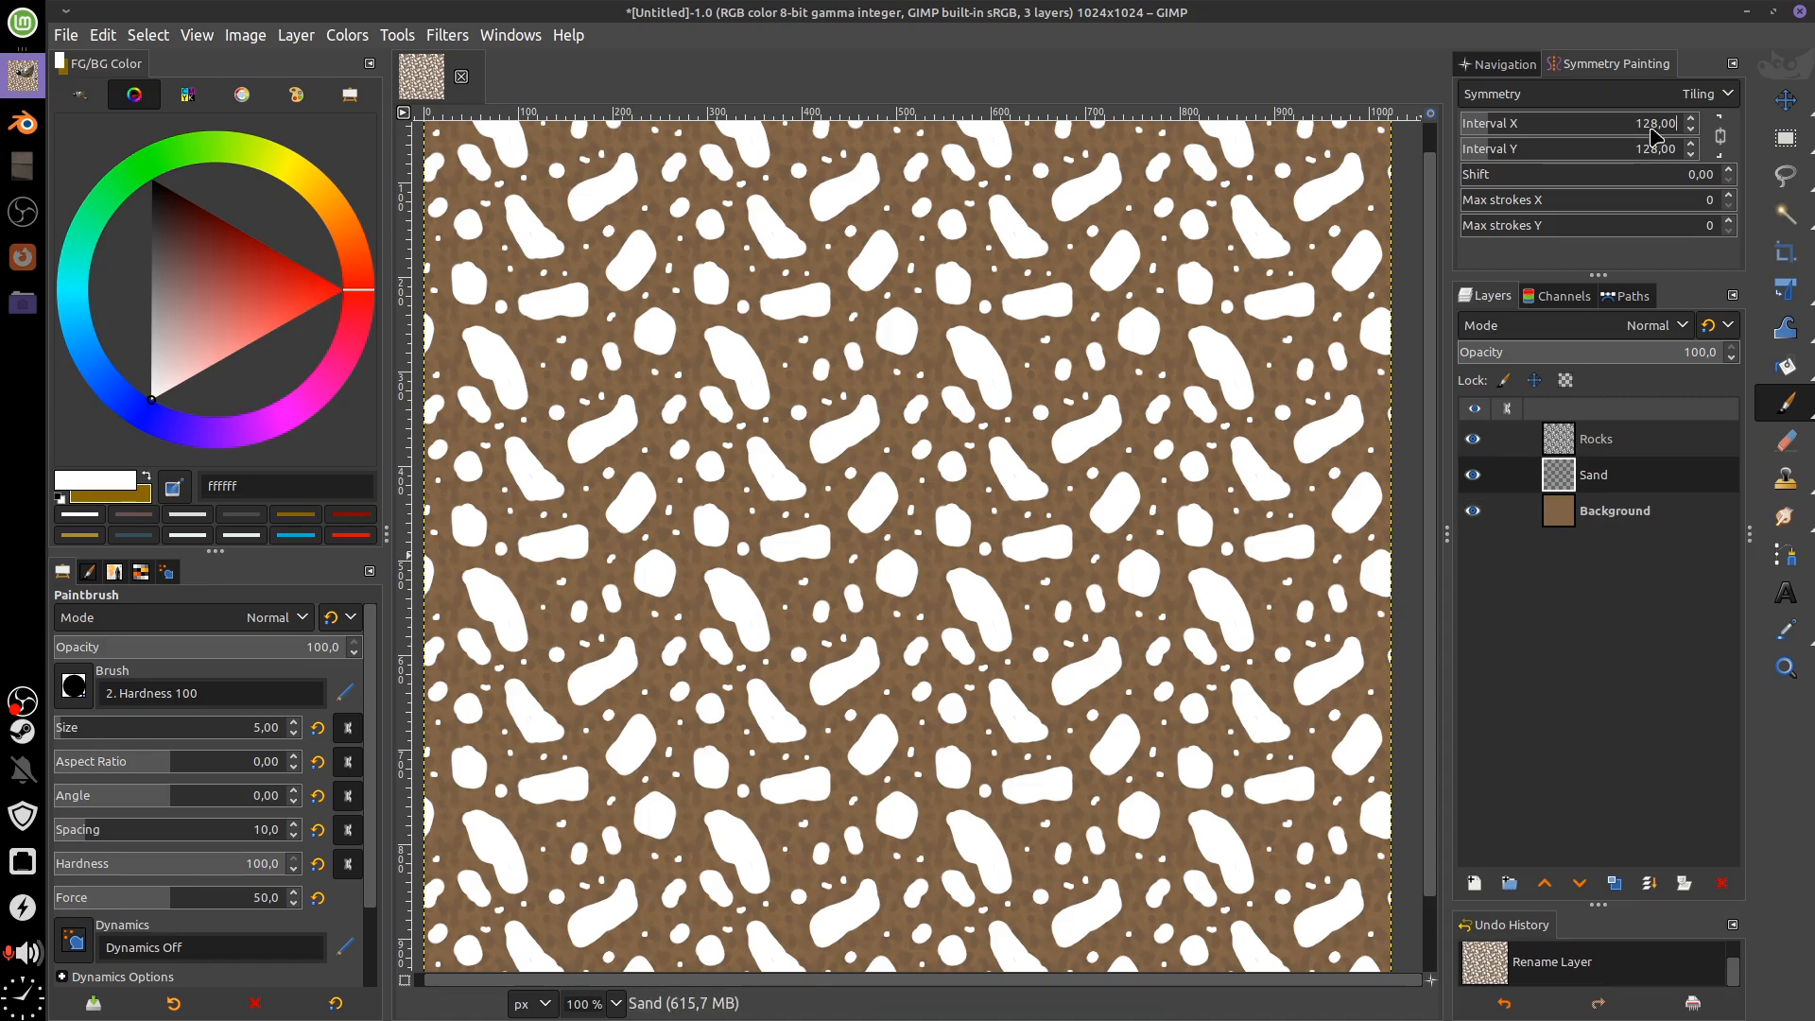
left_click_drag(818, 538, 893, 510)
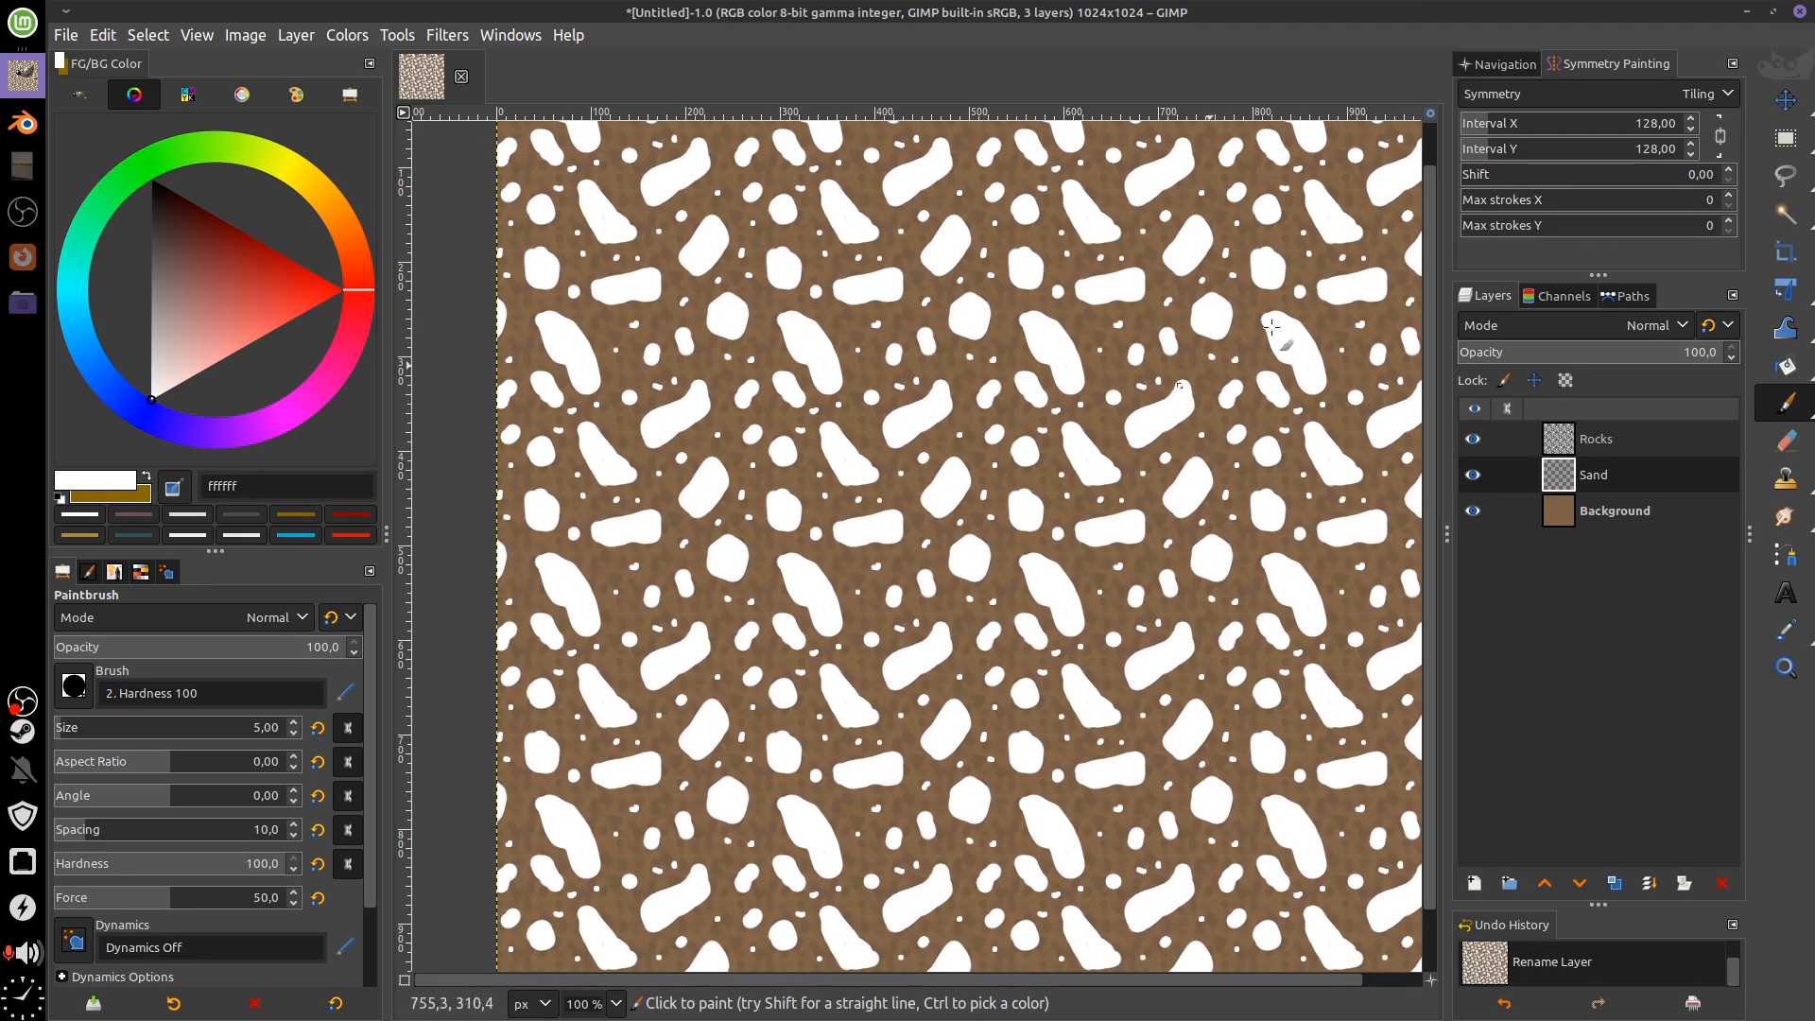
mouse_move(1100, 414)
left_mouse_down()
mouse_move(1048, 468)
mouse_move(1037, 600)
mouse_move(1046, 554)
left_mouse_up()
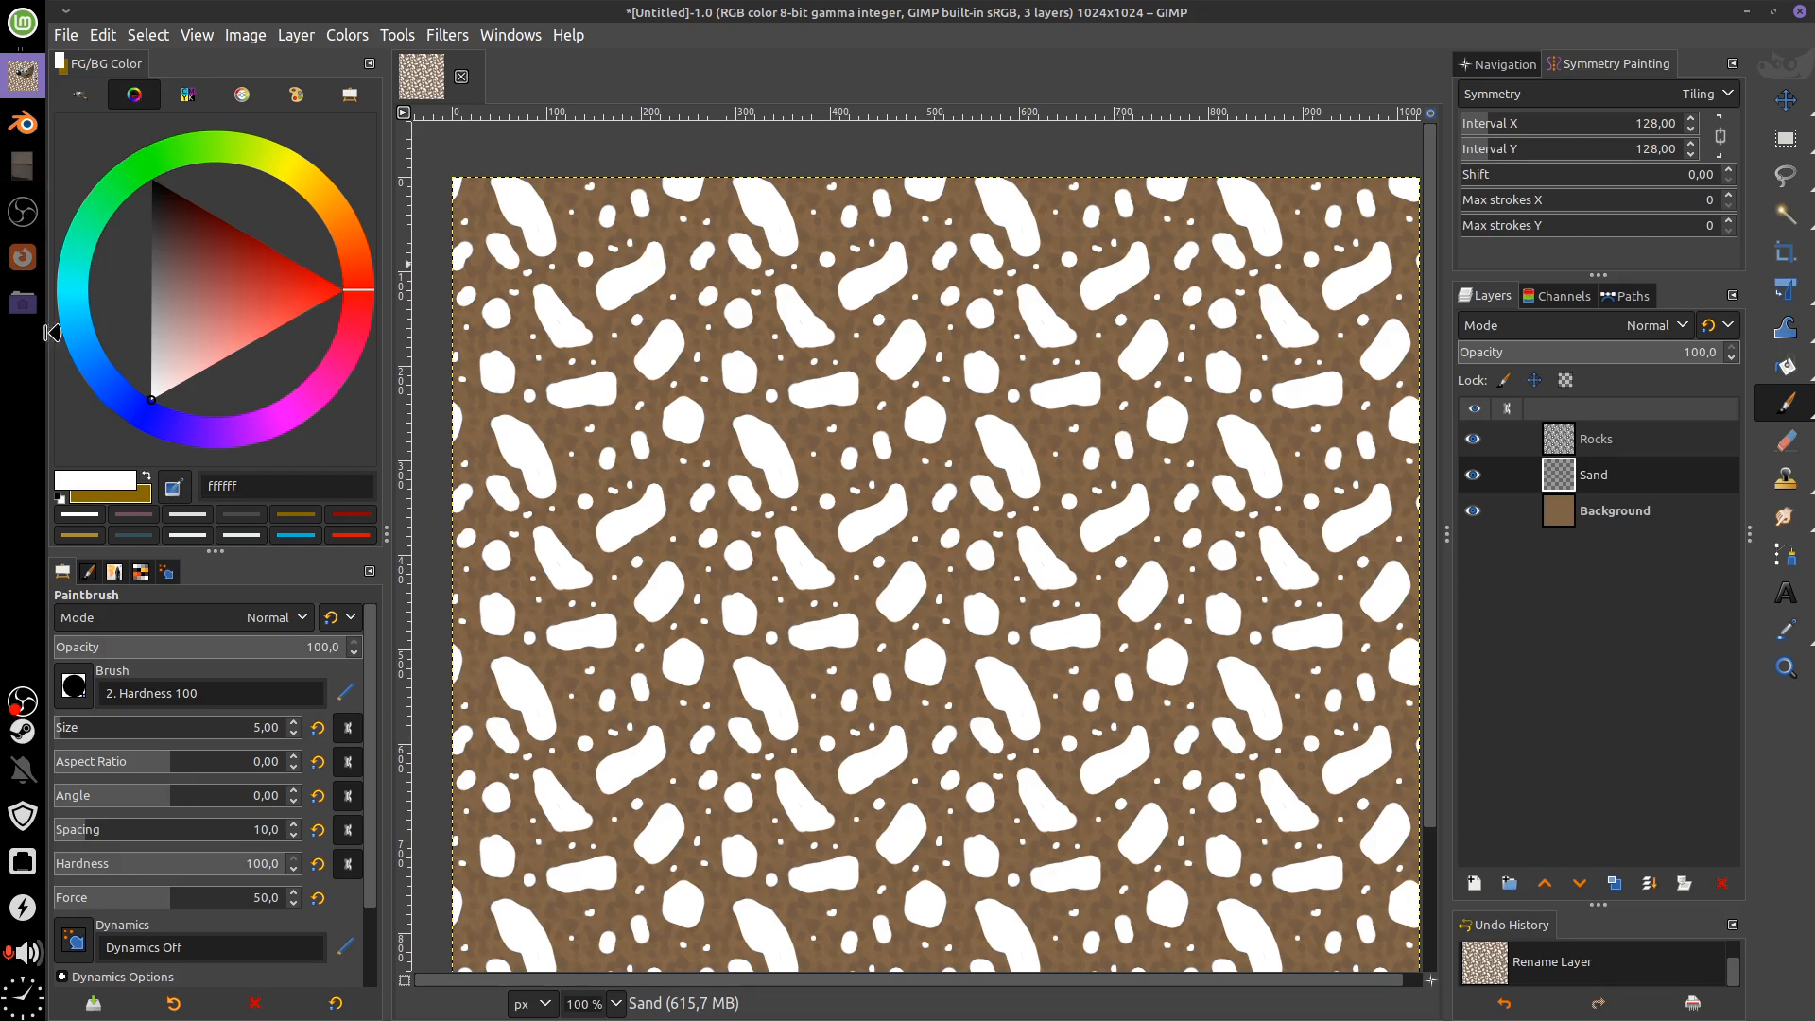
Load the Noise paintbrush preset and set the foreground colour to the sandy tone deb77c
left_click(173, 1003)
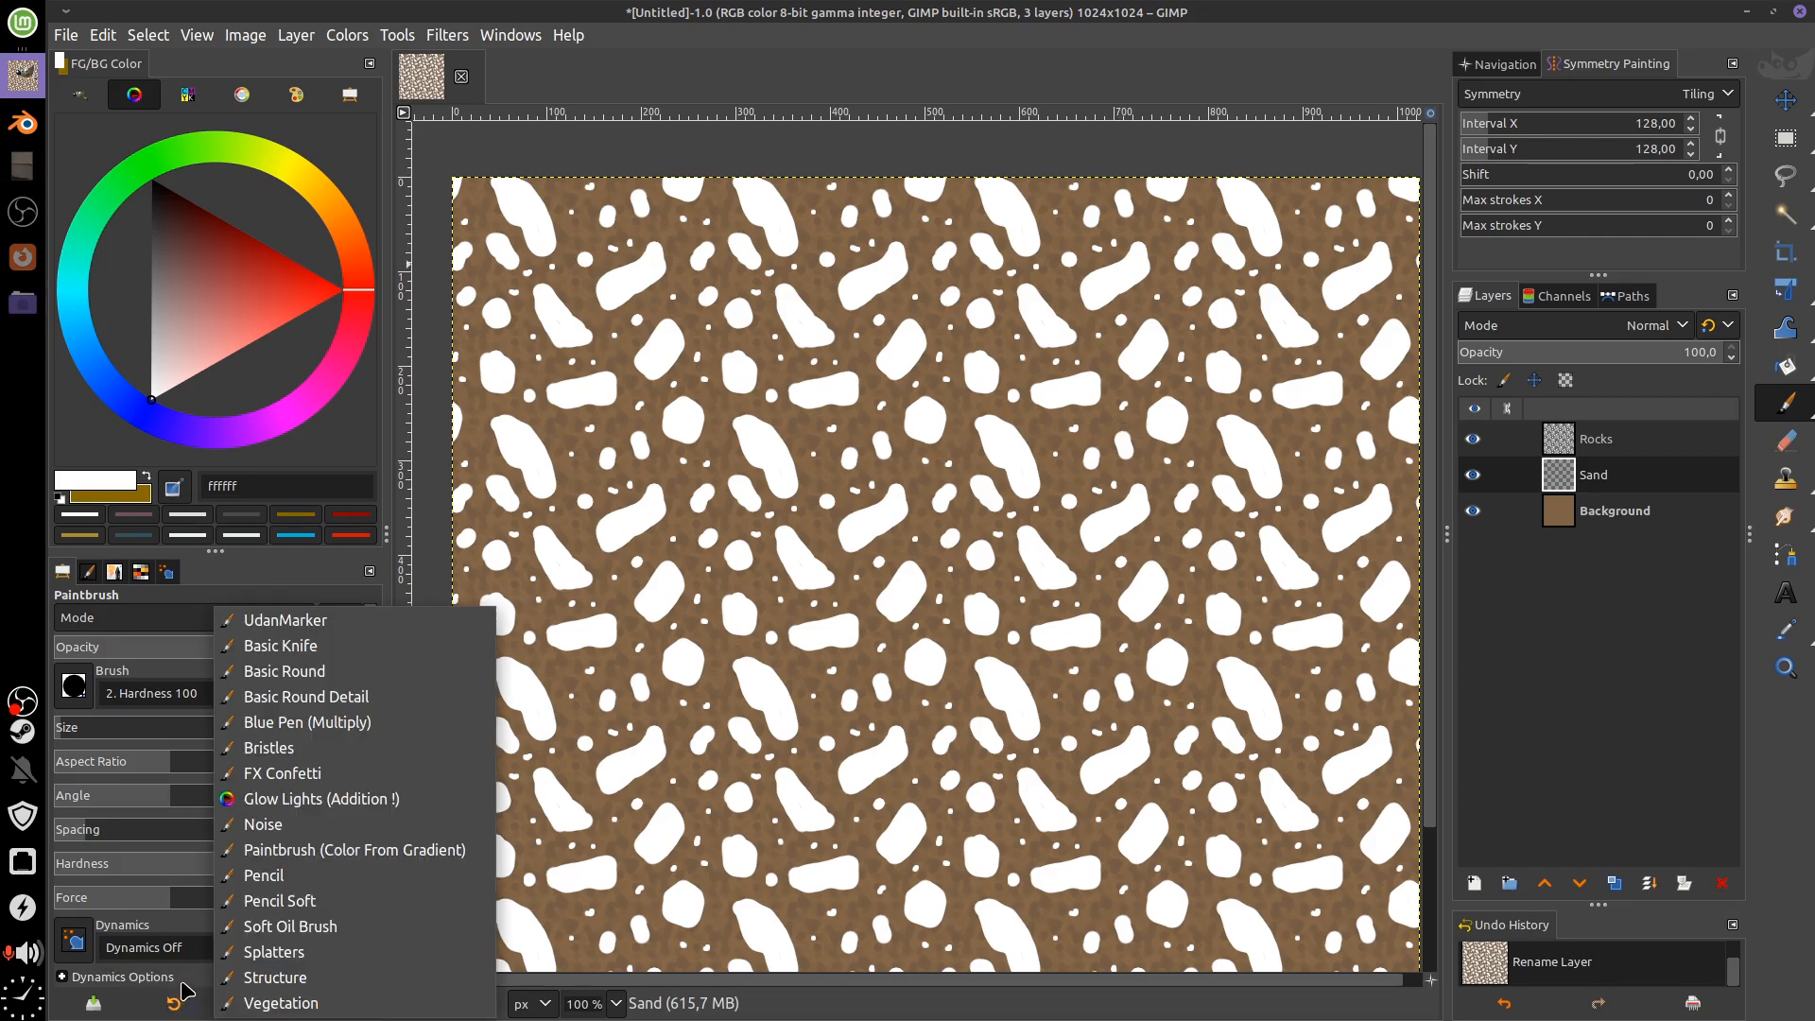
left_click(391, 830)
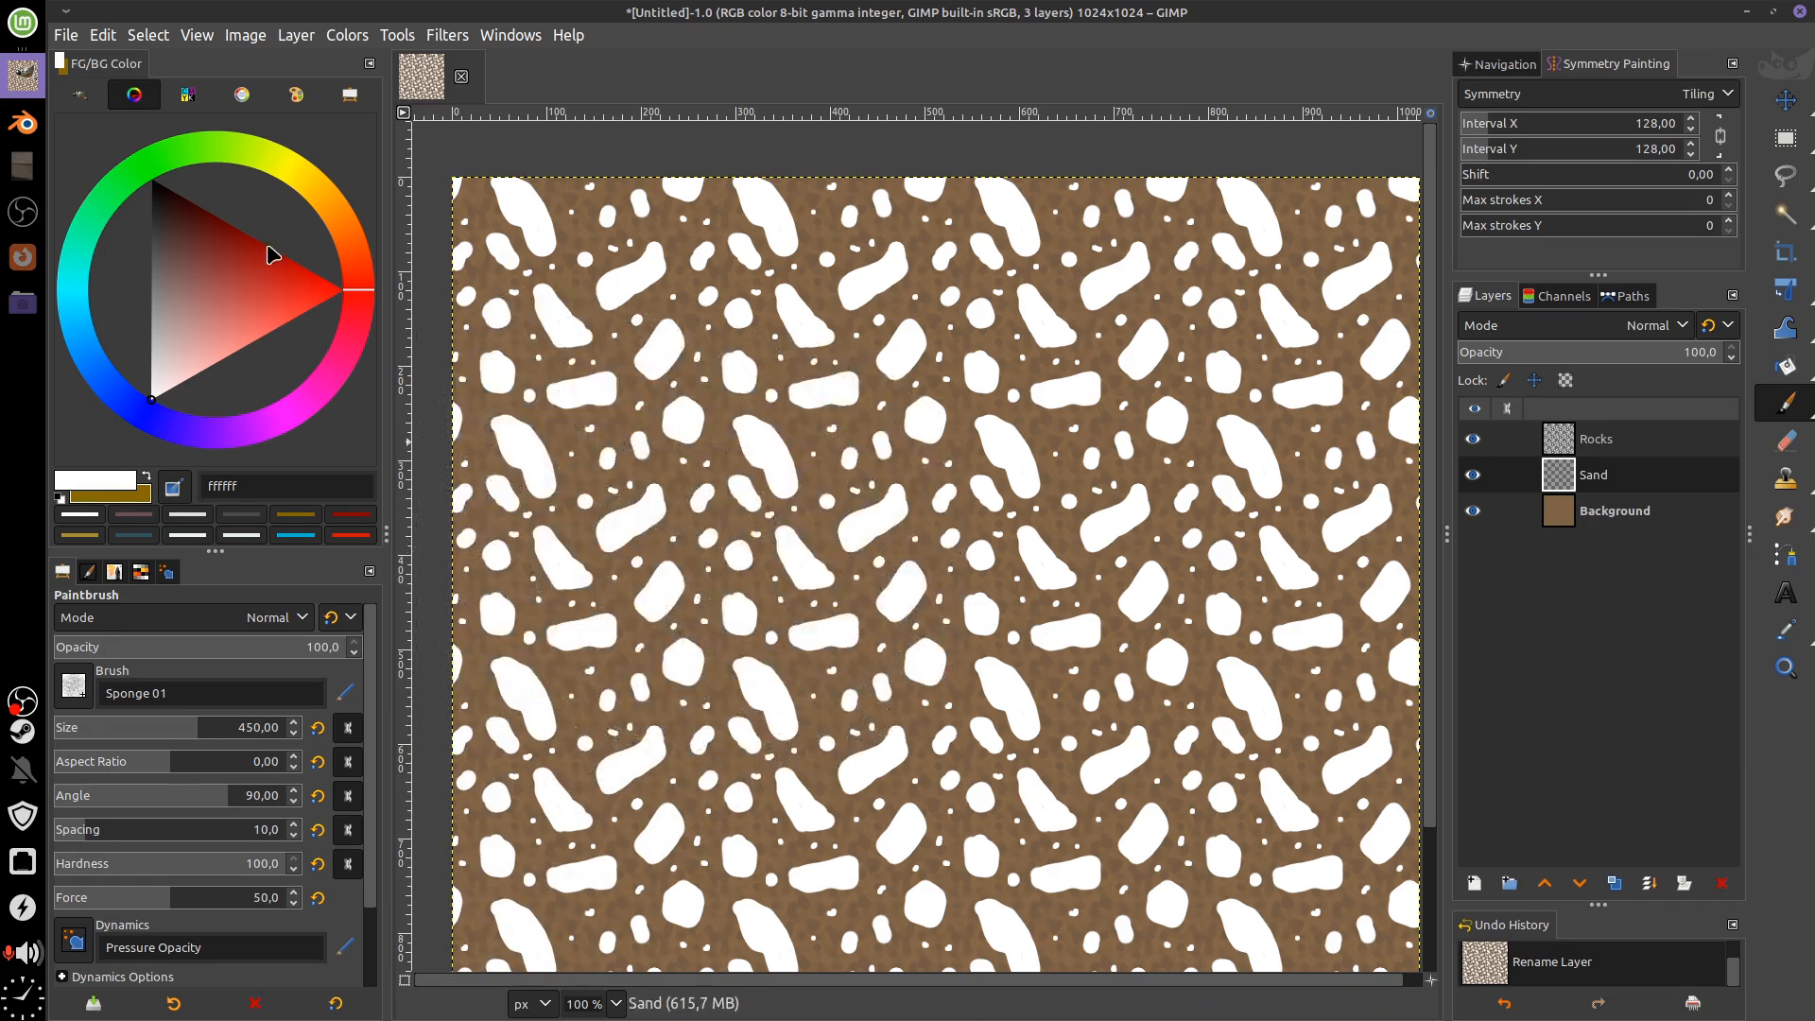
left_click(336, 210)
left_click(258, 290)
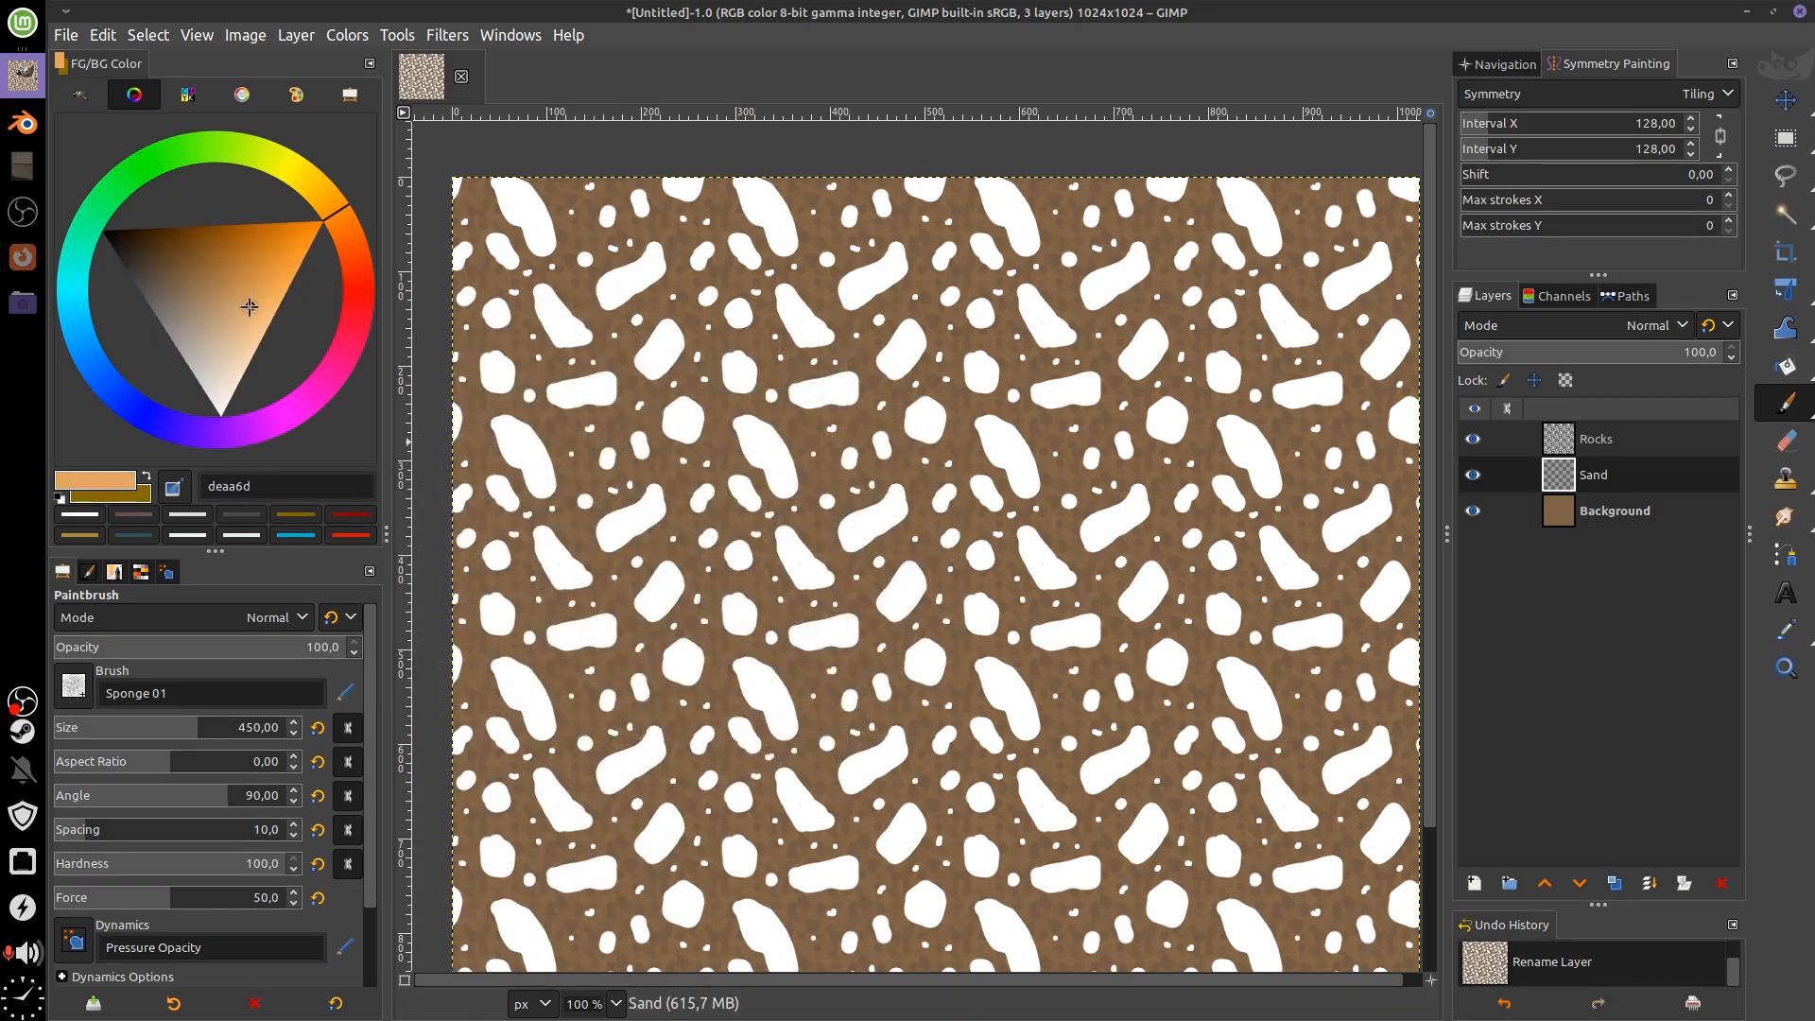
left_click_drag(249, 306, 246, 315)
left_click(330, 206)
left_click(242, 317)
Set the sponge brush size to 149 and paint a light sandy noise texture across the Sand layer
left_click(737, 698)
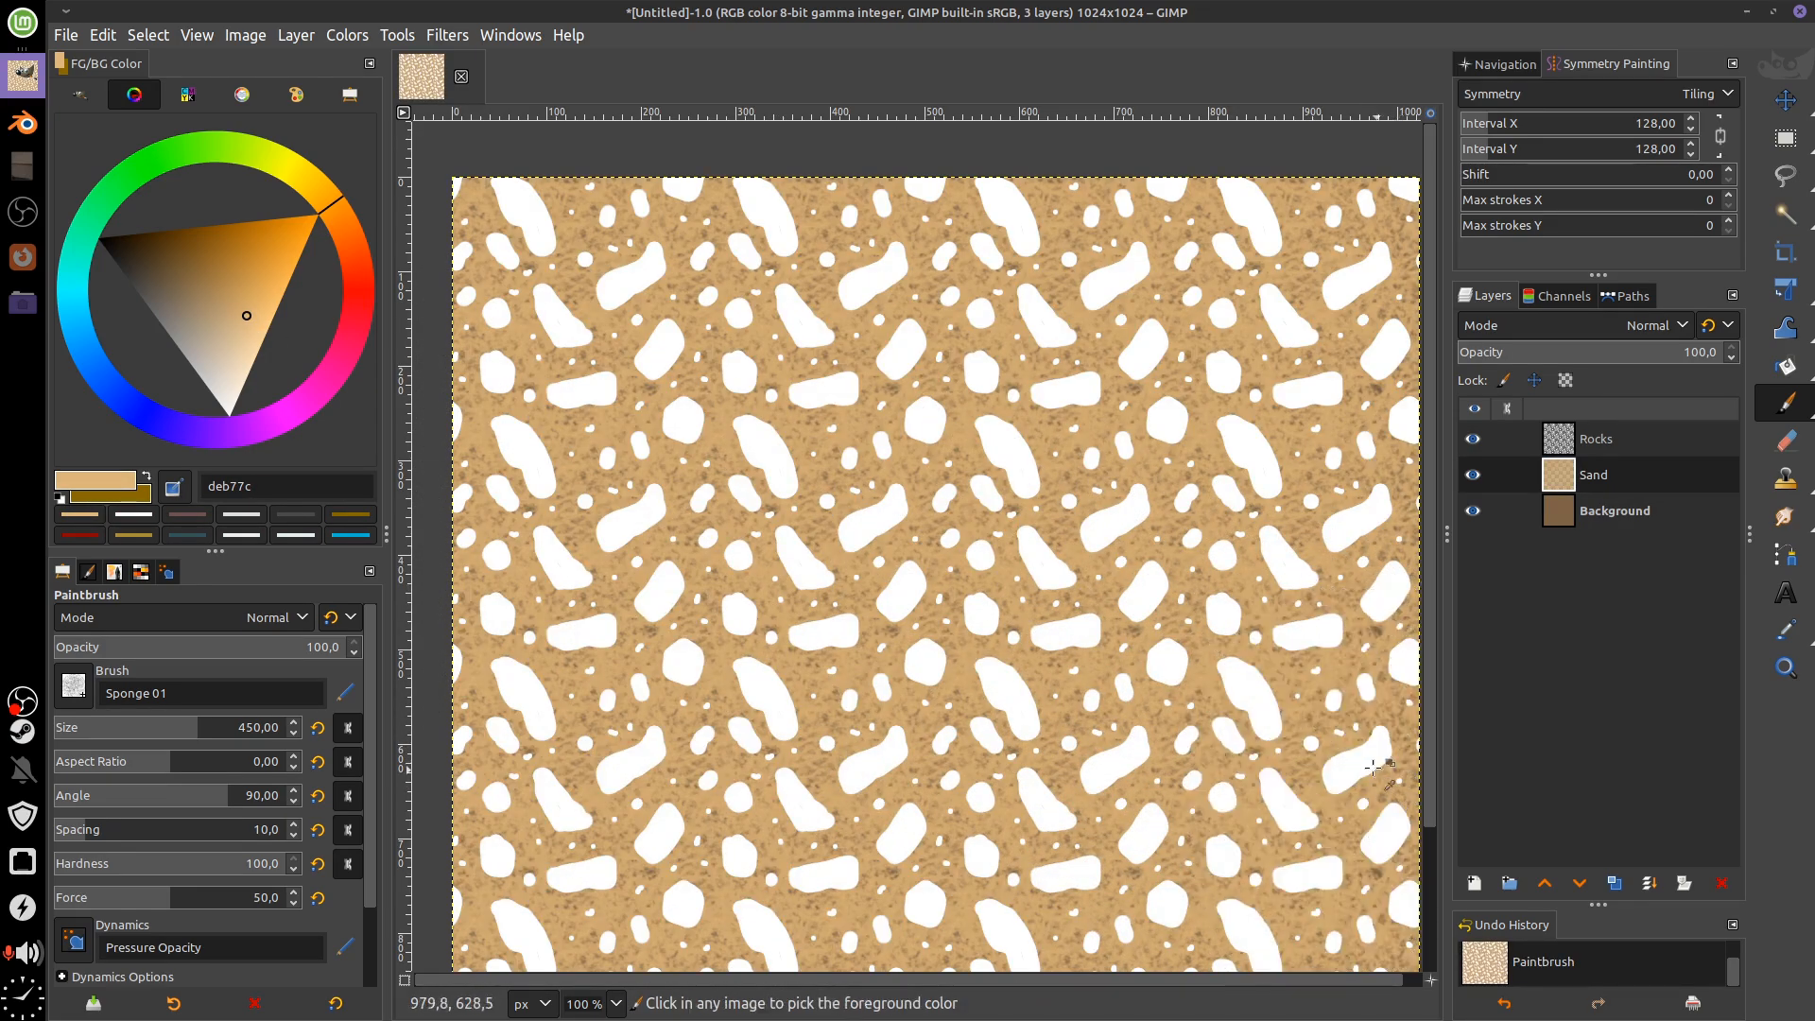
key("ctrl+z")
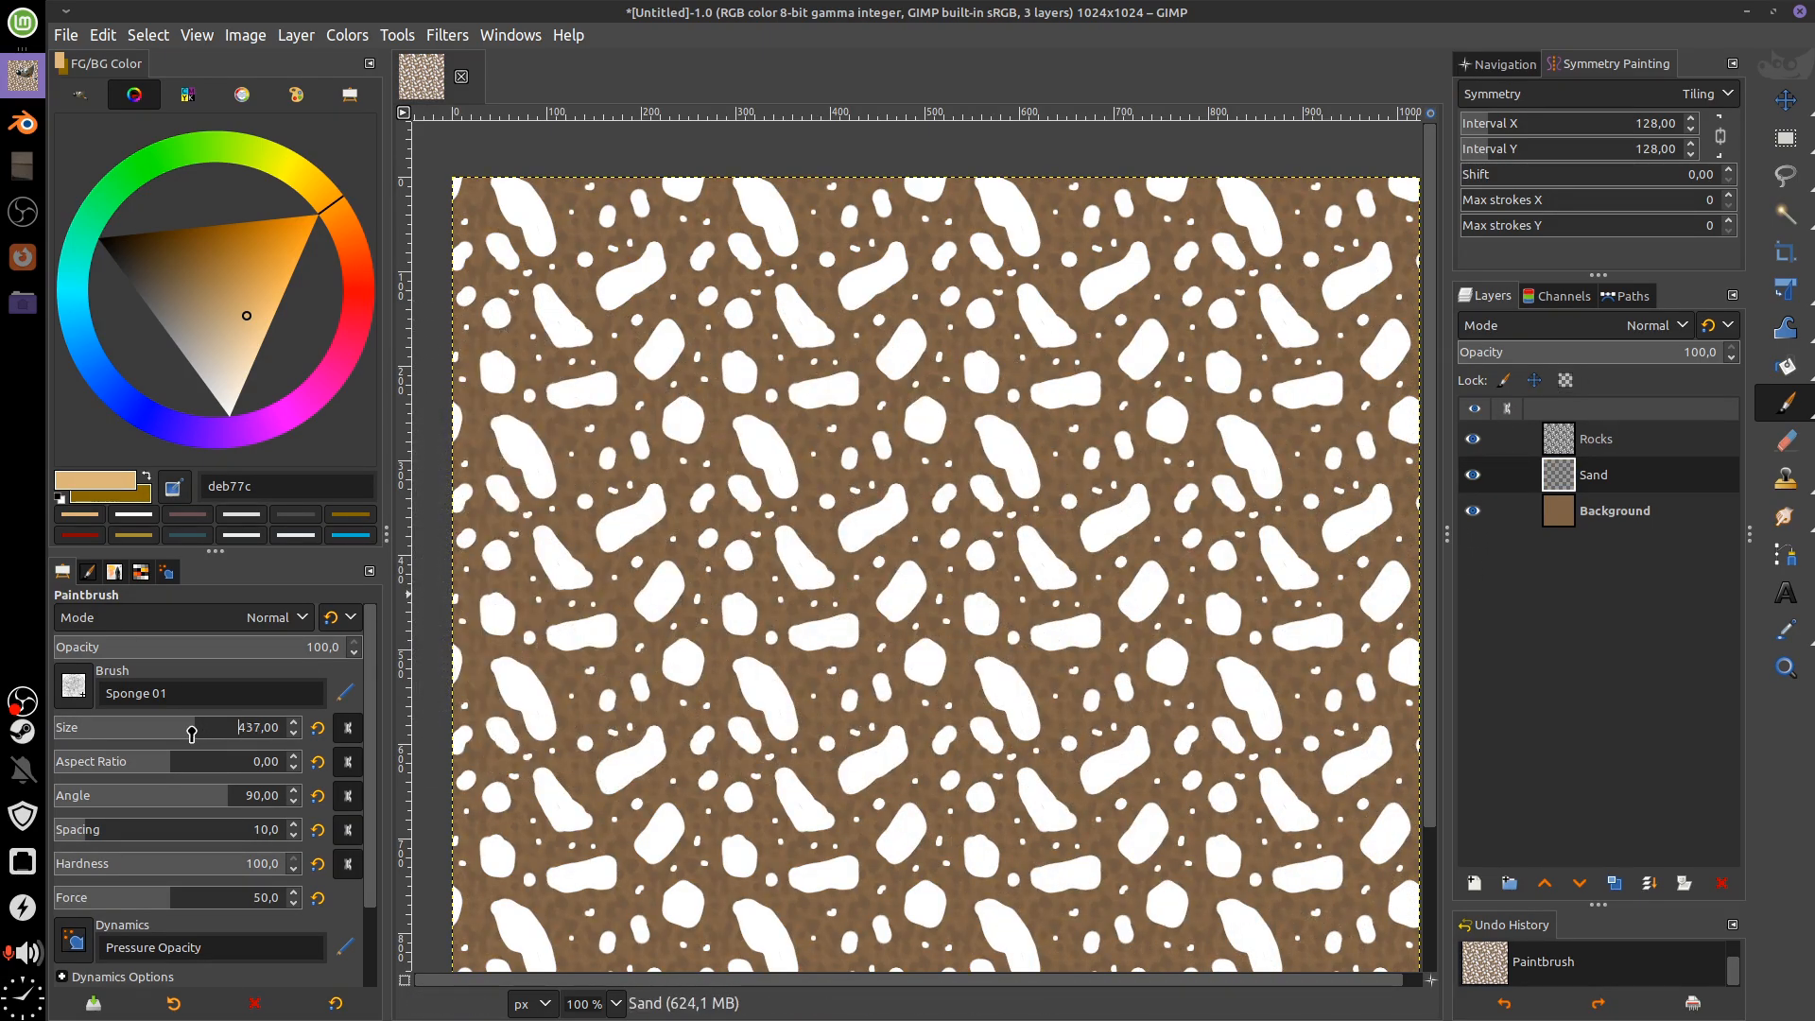
scroll(126, 737, "up", 3)
left_click(803, 578)
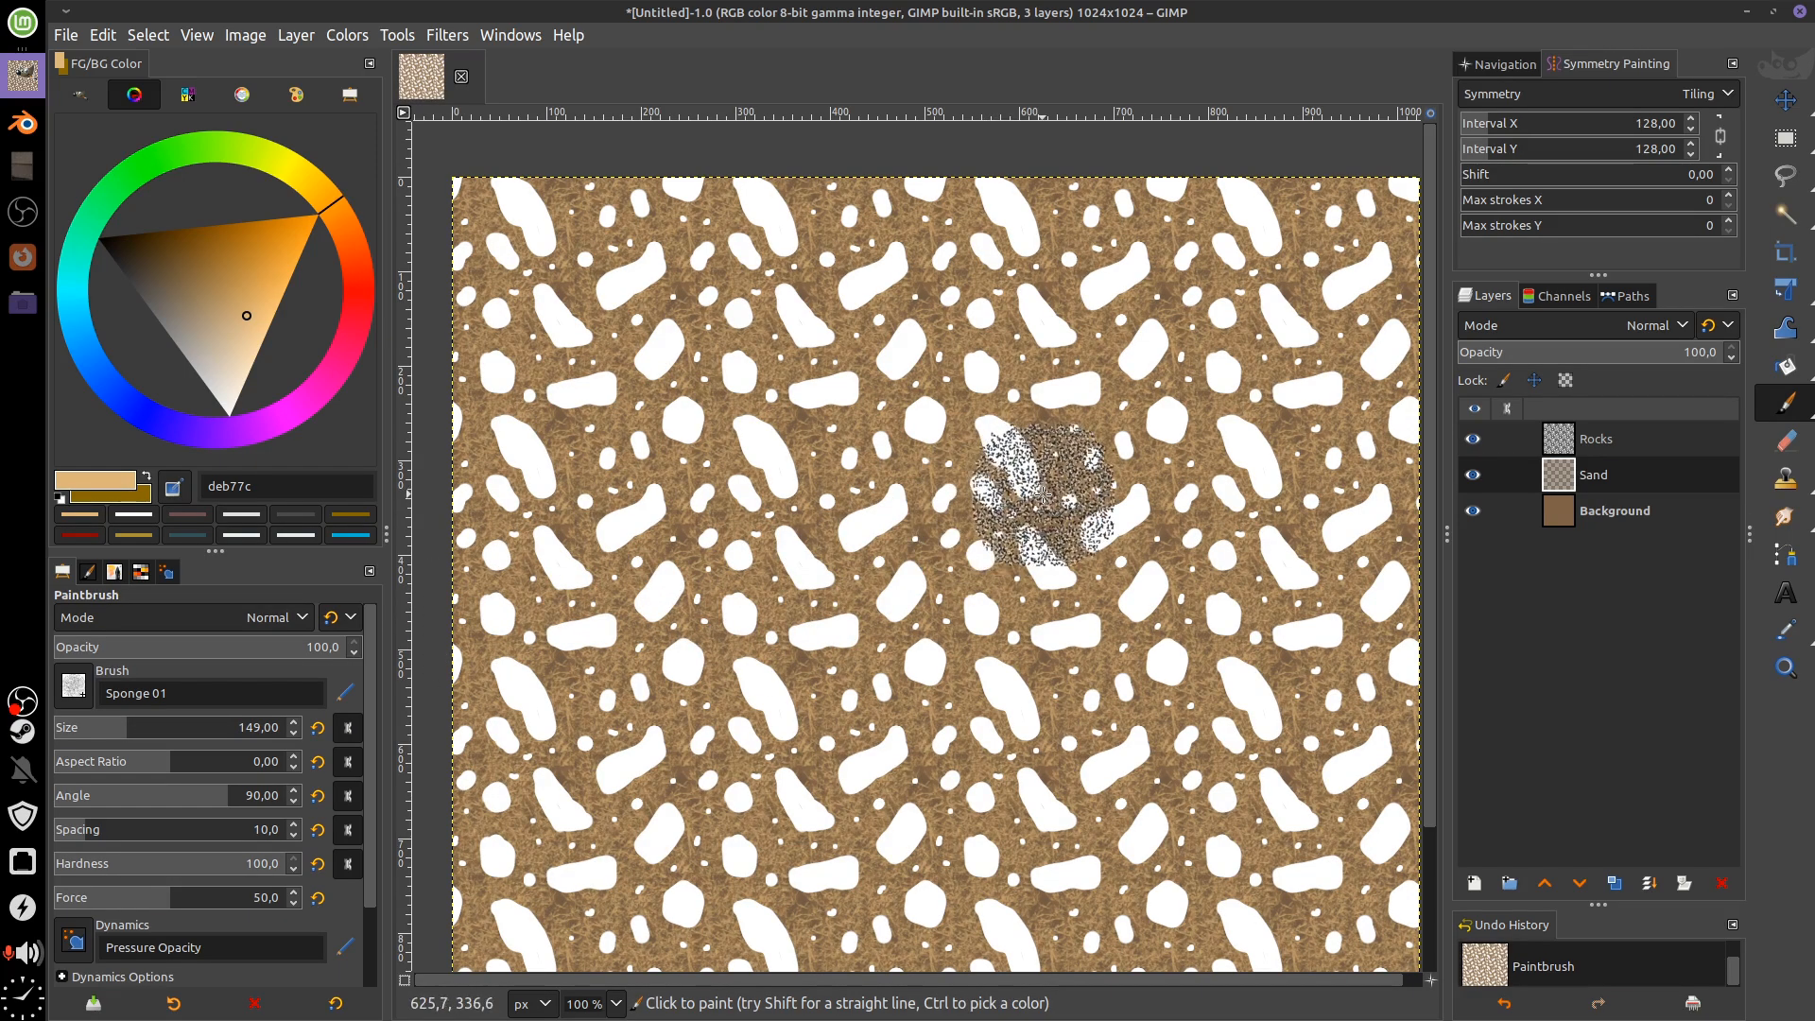
mouse_move(1203, 607)
left_mouse_down()
mouse_move(1047, 608)
mouse_move(1149, 599)
mouse_move(1146, 553)
mouse_move(1141, 586)
left_mouse_up()
scroll(1125, 560, "up", 1)
scroll(1121, 555, "up", 1)
mouse_move(1059, 506)
left_mouse_down()
mouse_move(1138, 632)
mouse_move(1237, 709)
left_mouse_up()
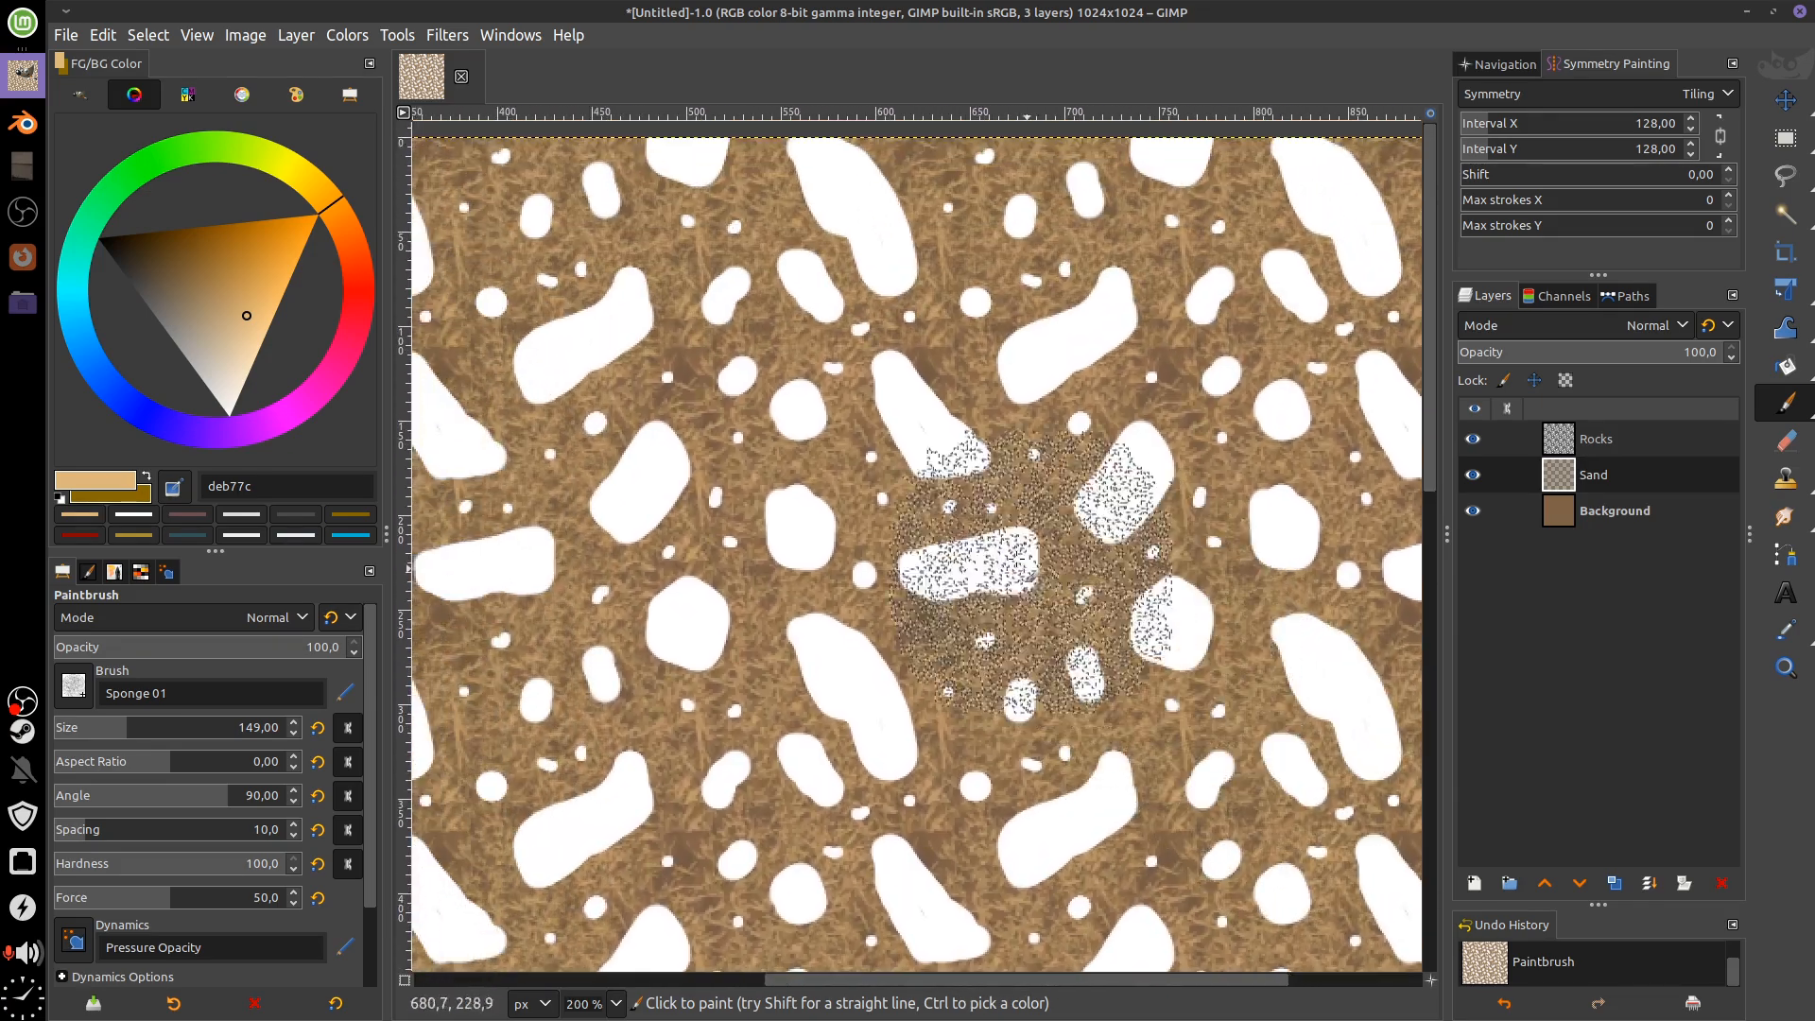
left_click_drag(990, 552, 1063, 626)
left_click_drag(1086, 697, 1163, 629)
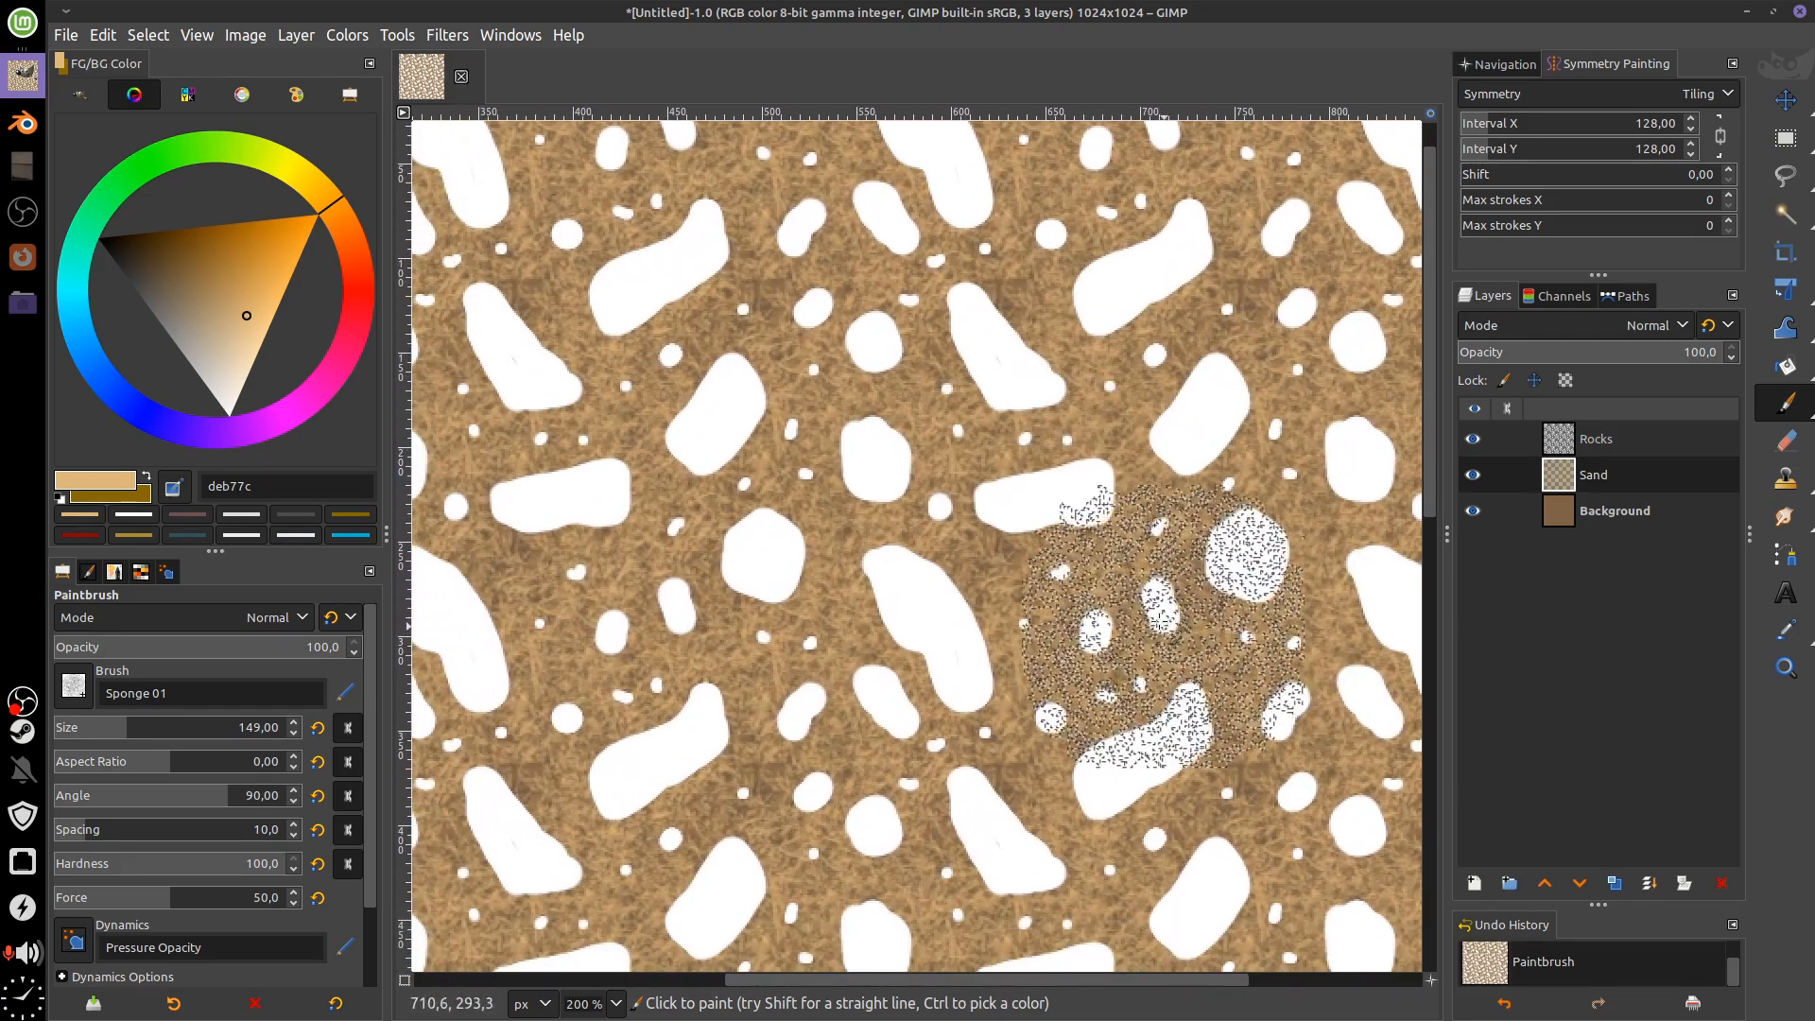
Thin out the sand texture on the Sand layer with the Eraser and the Sponge 01 brush
key("shift+e")
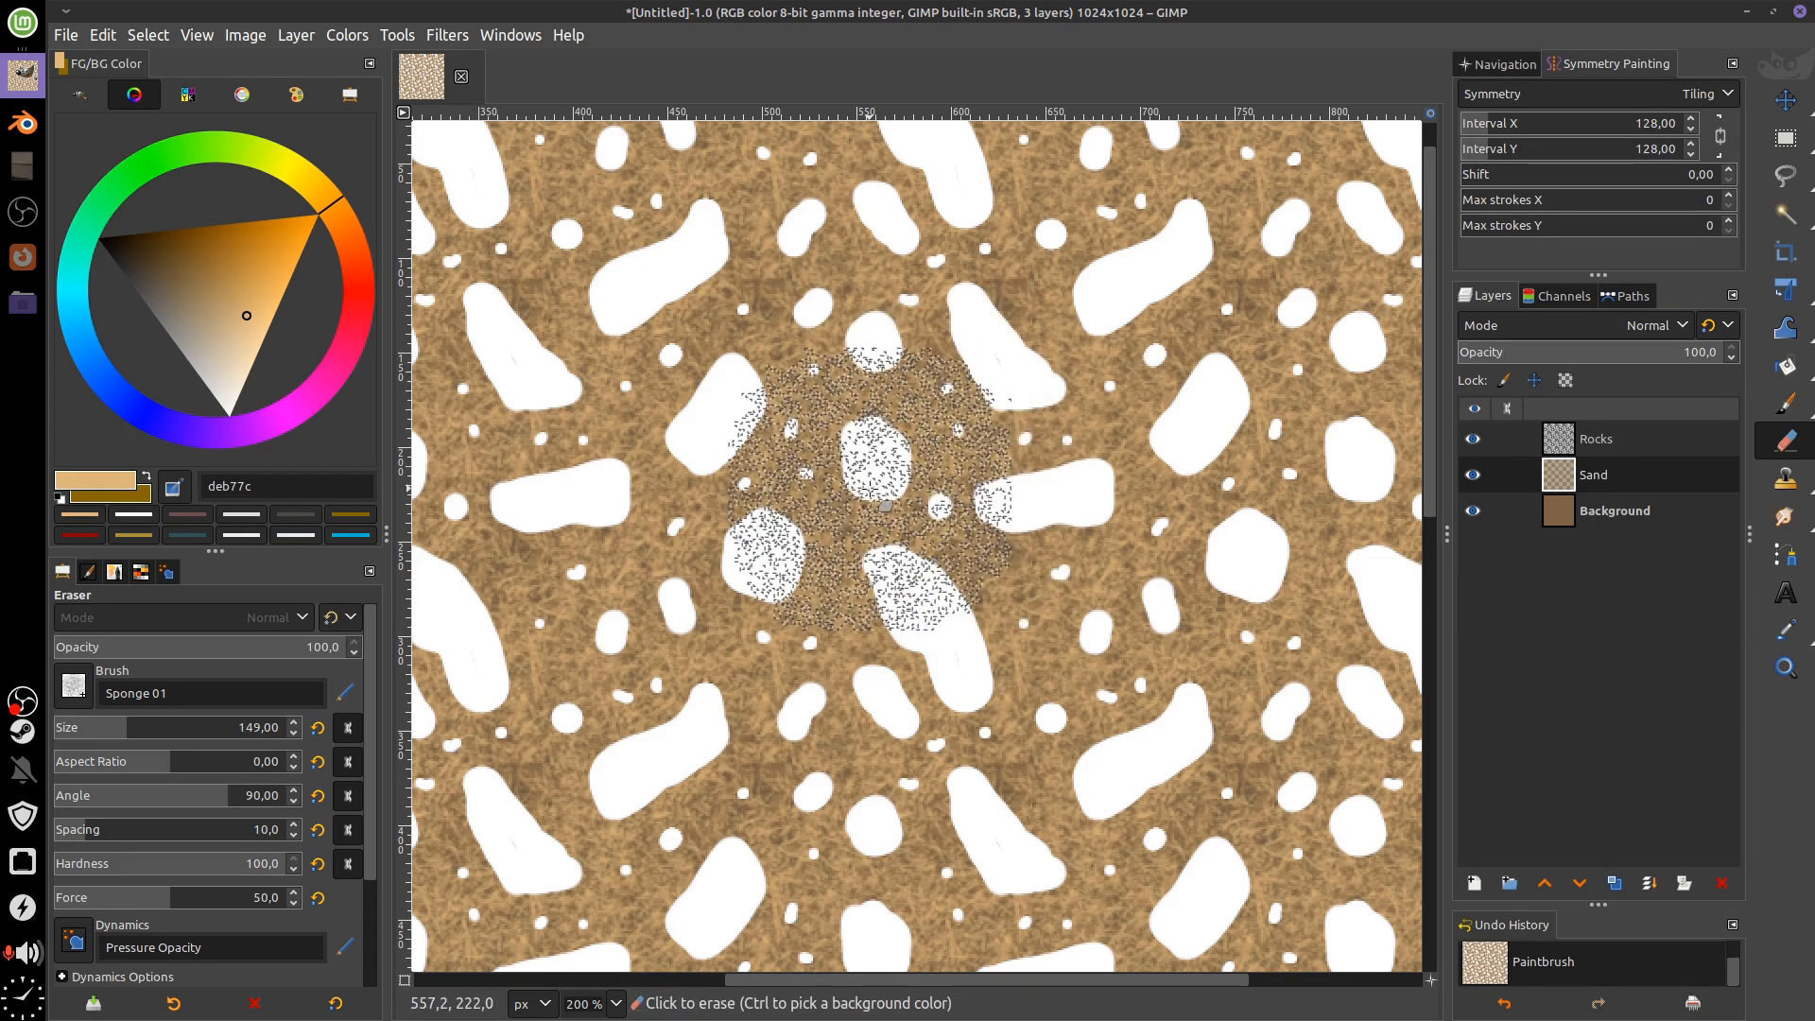
mouse_move(908, 416)
left_mouse_down()
mouse_move(967, 431)
mouse_move(844, 485)
mouse_move(834, 402)
left_mouse_up()
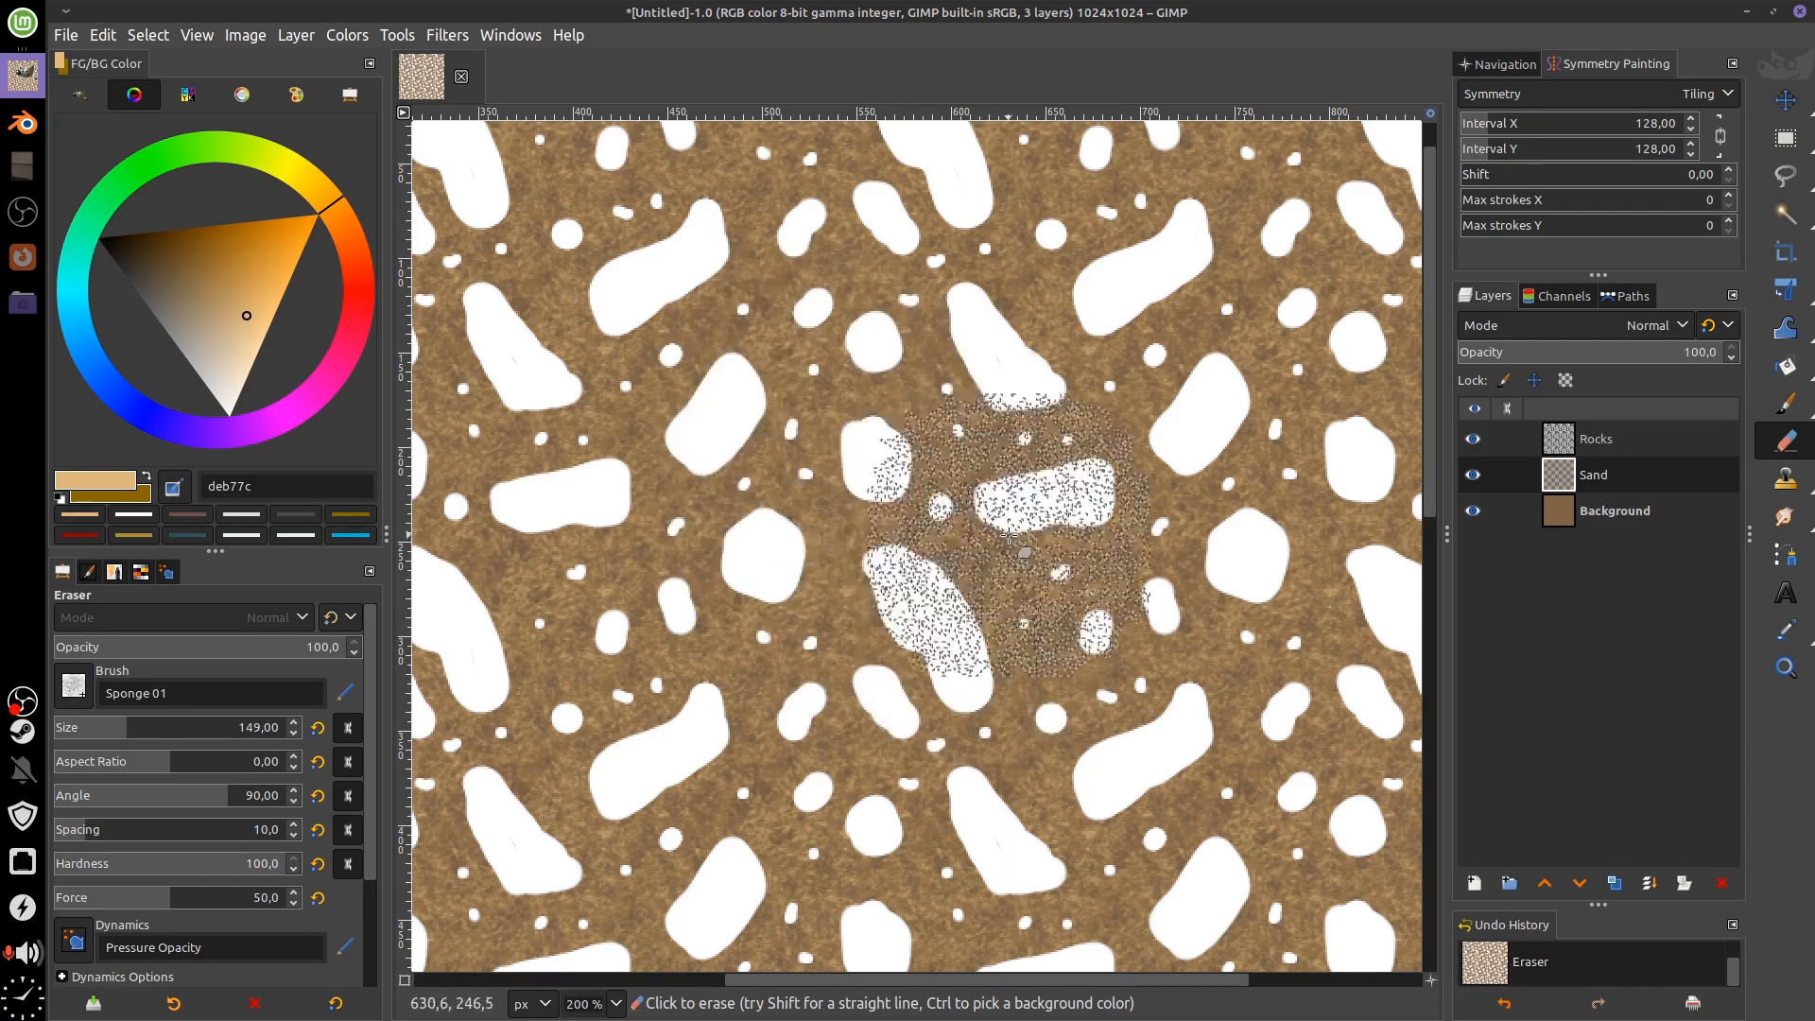
scroll(908, 435, "up", 5)
scroll(917, 378, "left", 5)
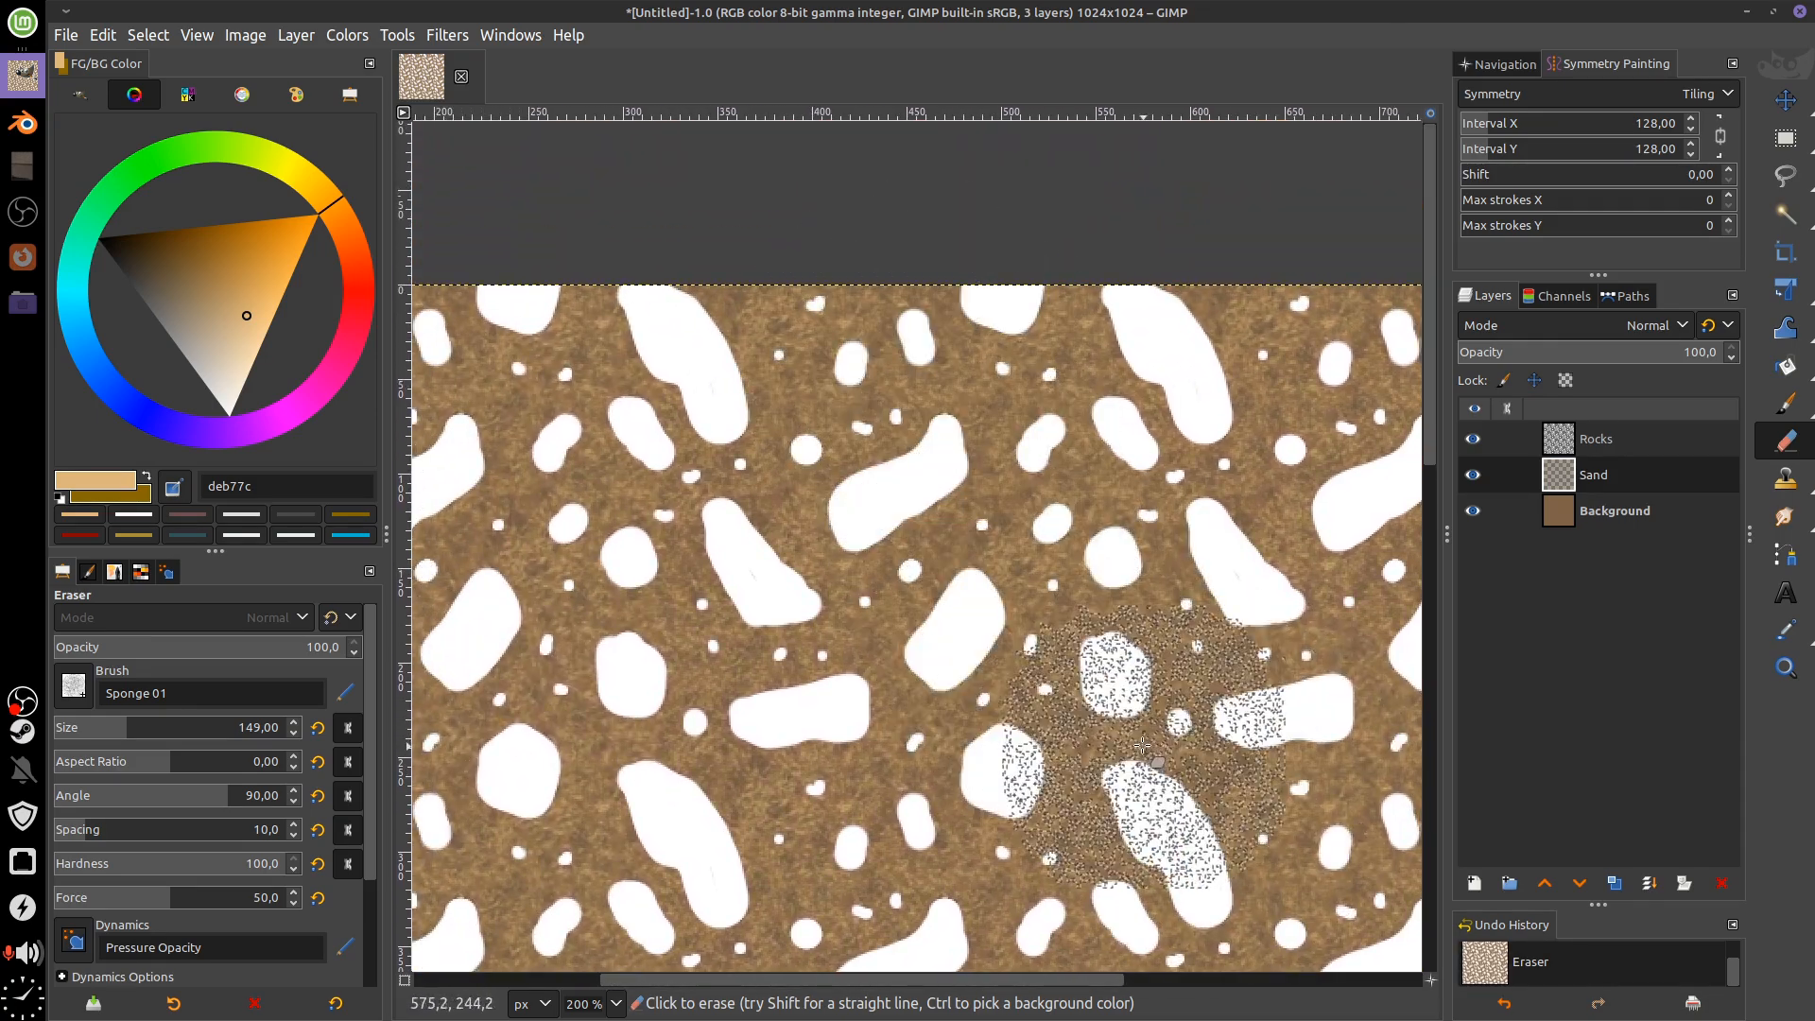
scroll(1016, 695, "down", 2)
scroll(1016, 694, "right", 1)
Paint more sand noise over the Sand layer with the Paintbrush and lightly erase parts of it again
key("b")
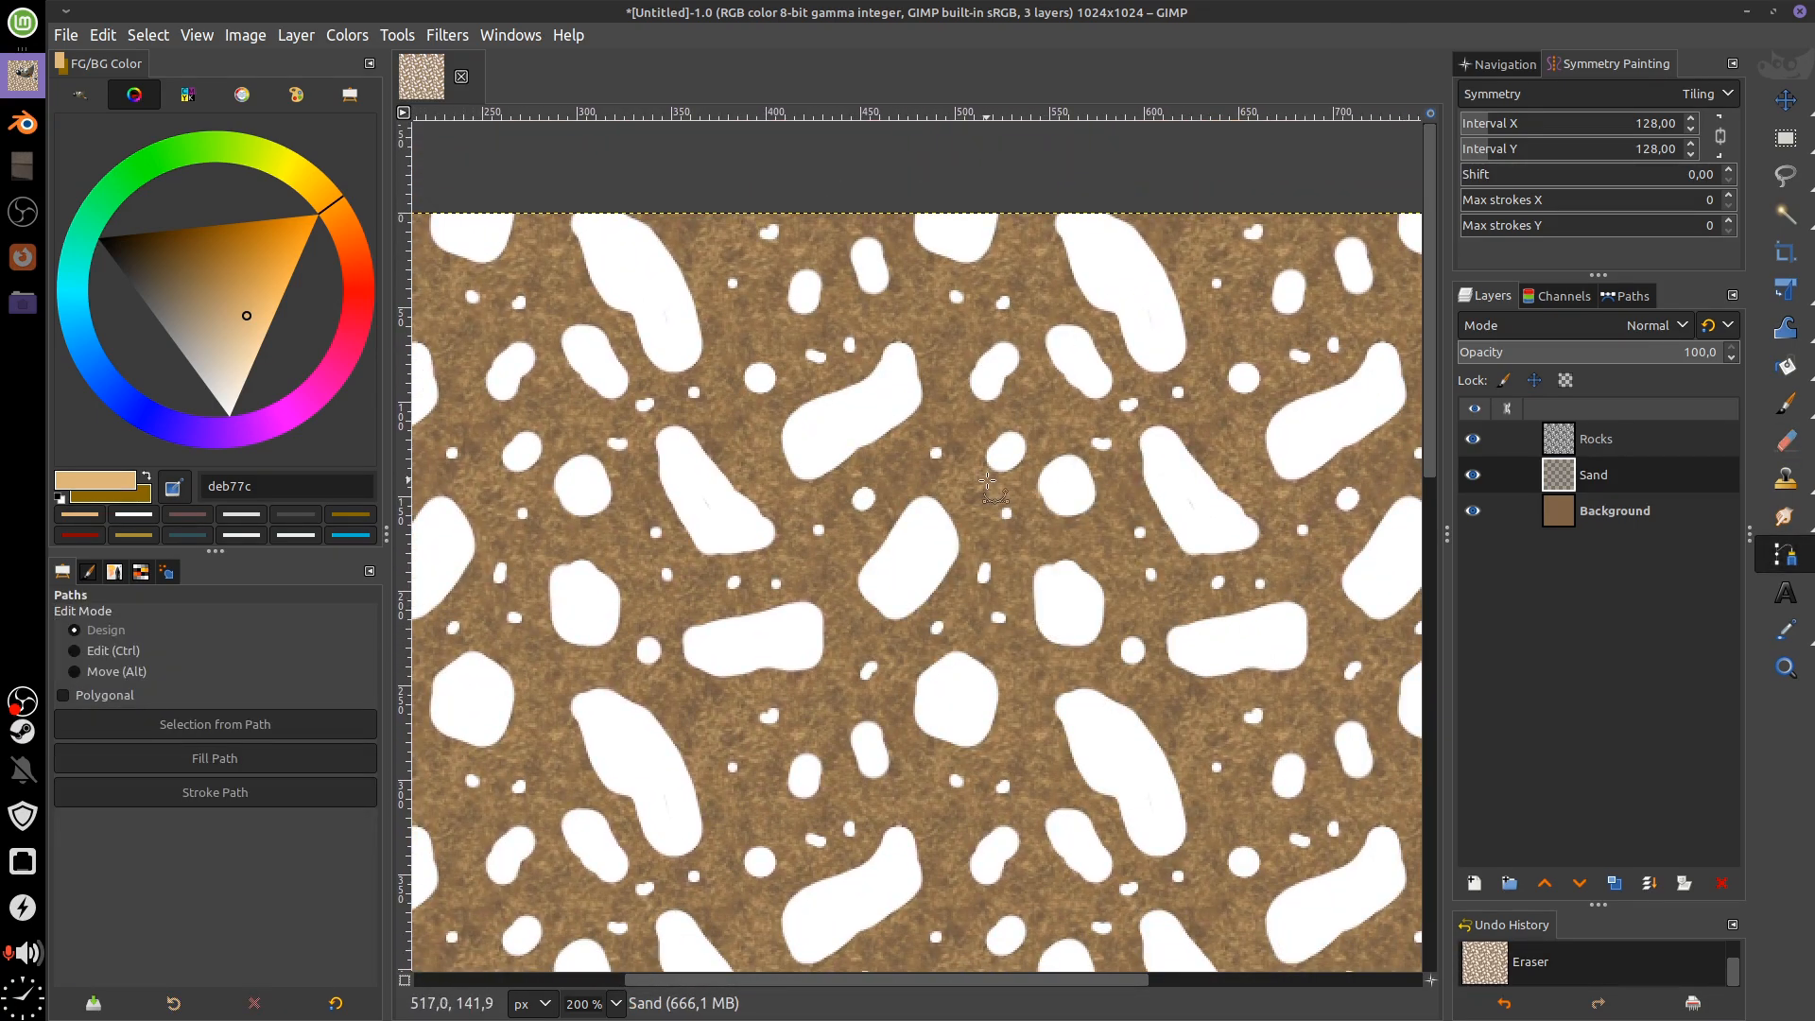
key("p")
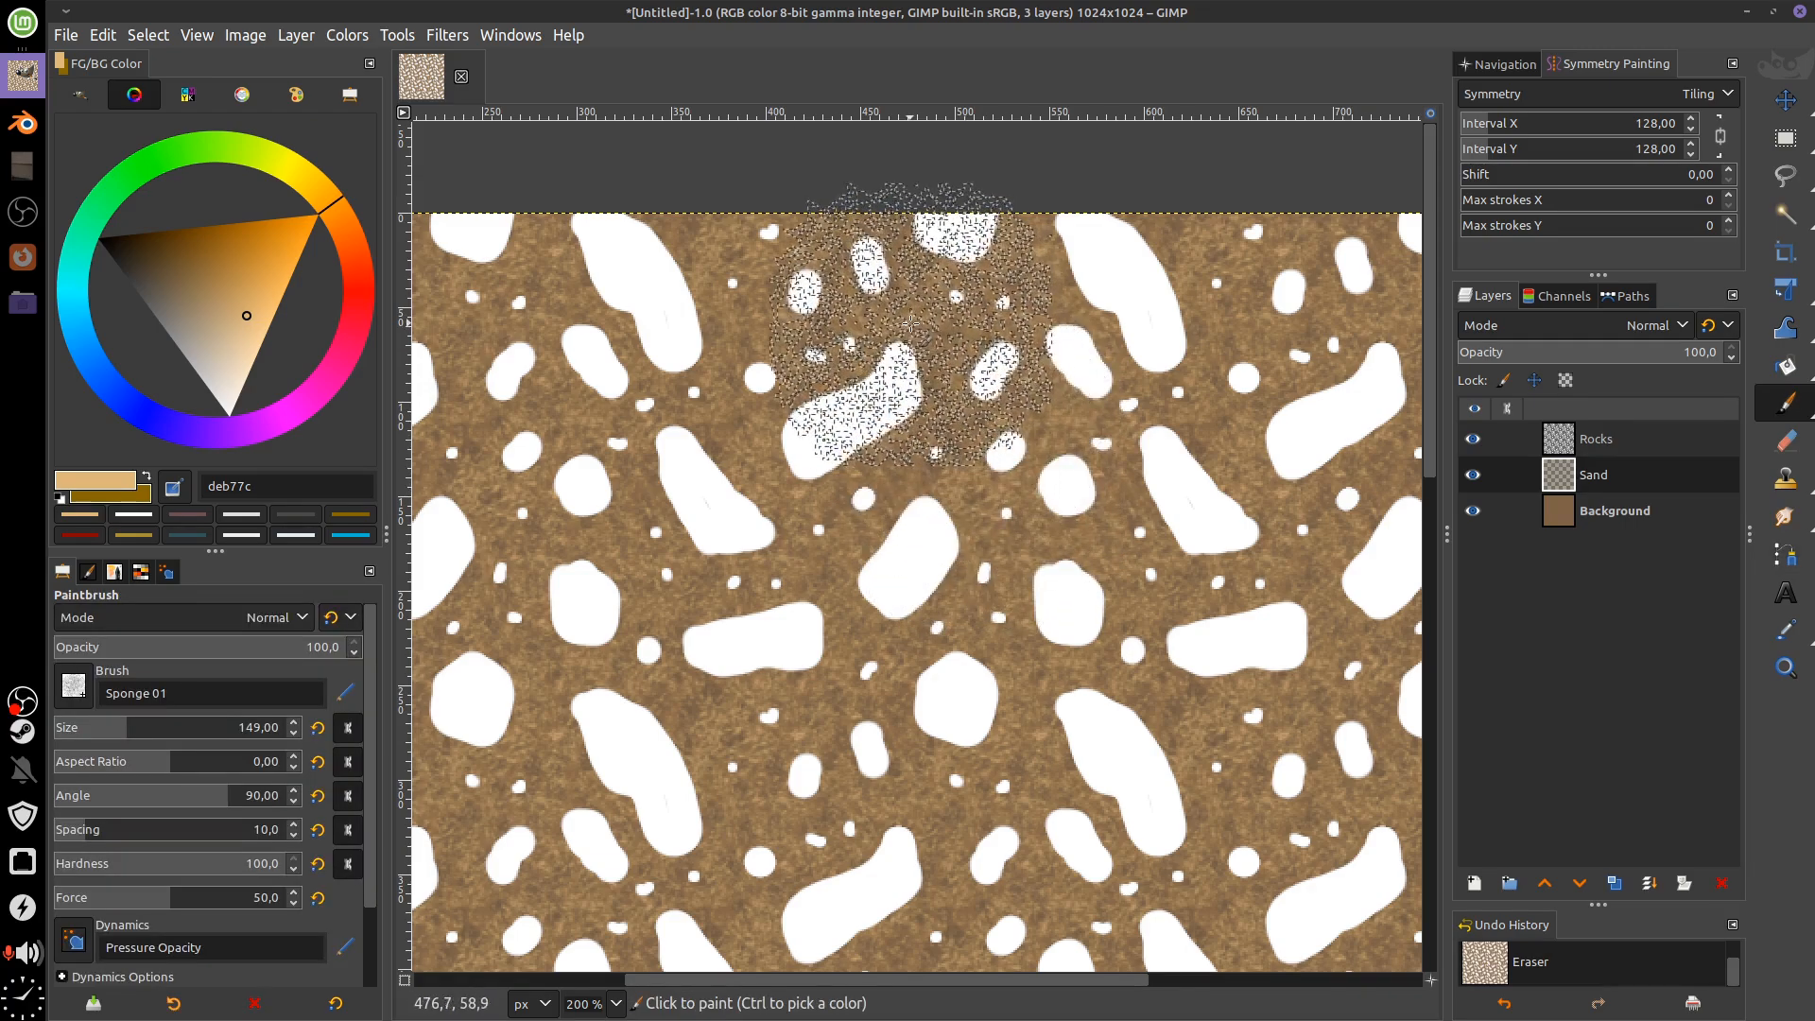
mouse_move(908, 319)
left_mouse_down()
mouse_move(936, 295)
mouse_move(1100, 535)
left_mouse_up()
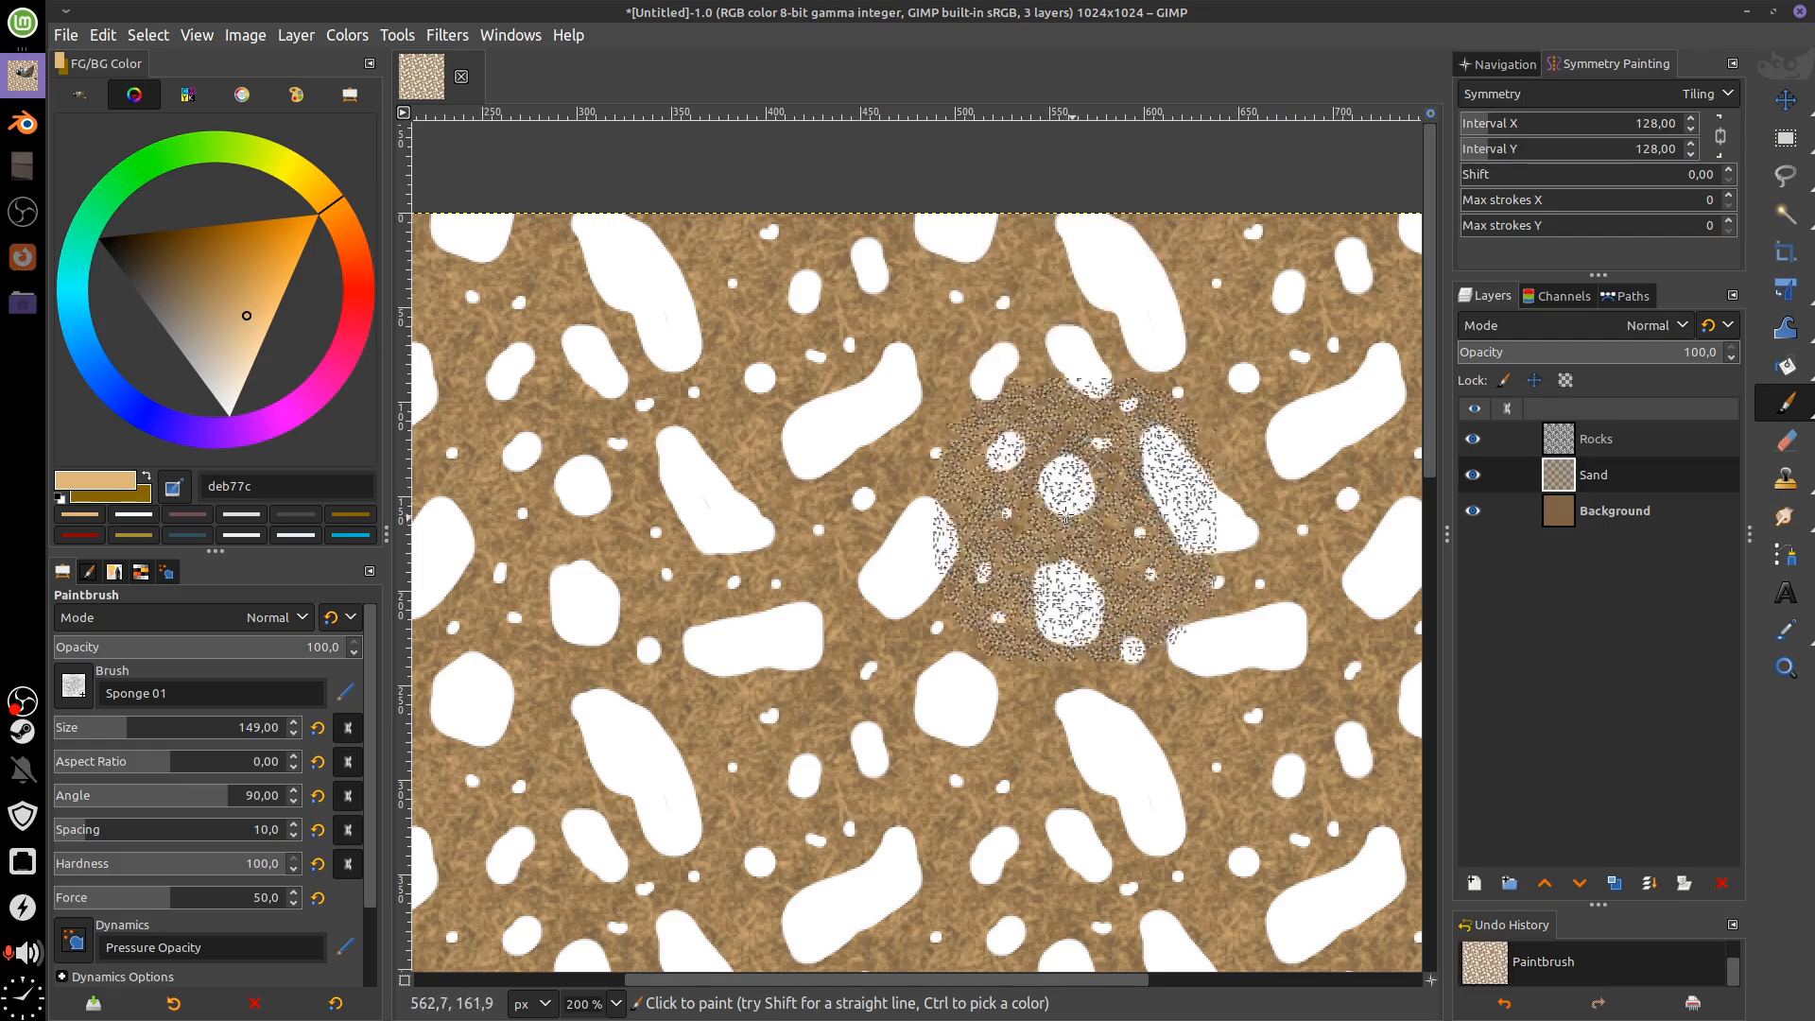
key("shift+e")
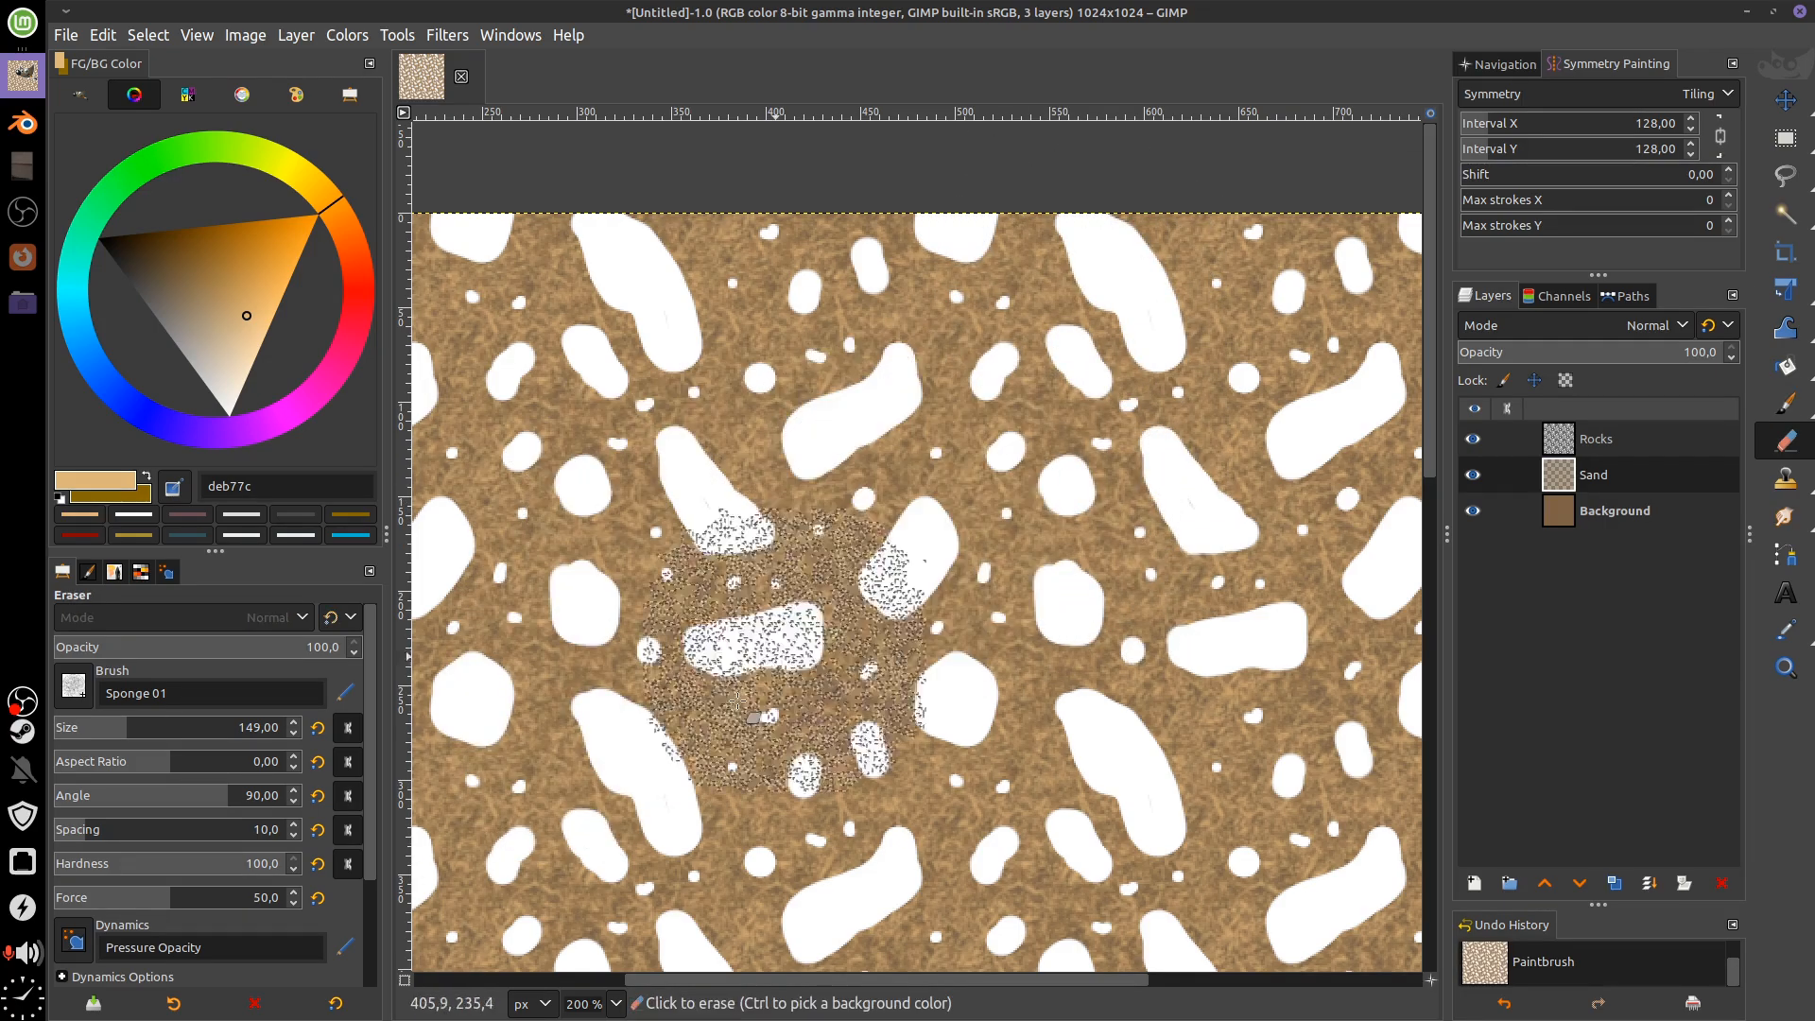
left_click(1015, 272)
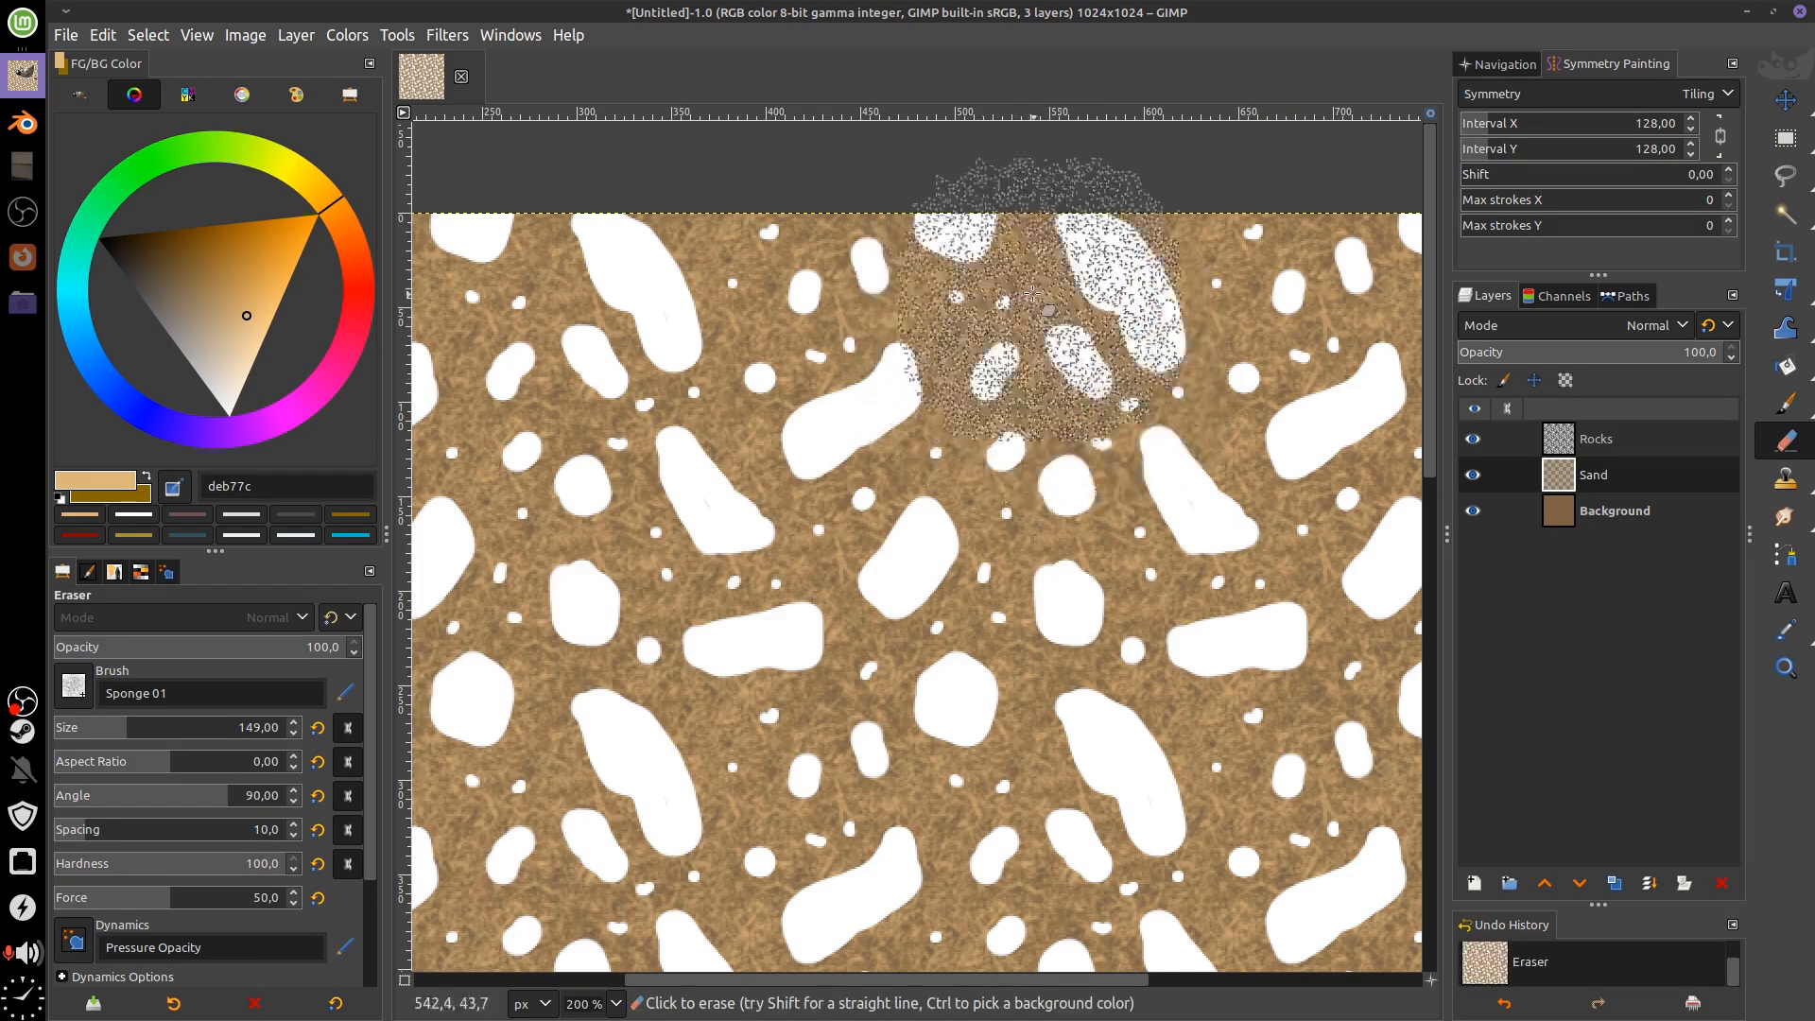
Toggle the Sand layer's visibility off and on to compare the whole texture with and without it
scroll(1128, 565, "down", 3)
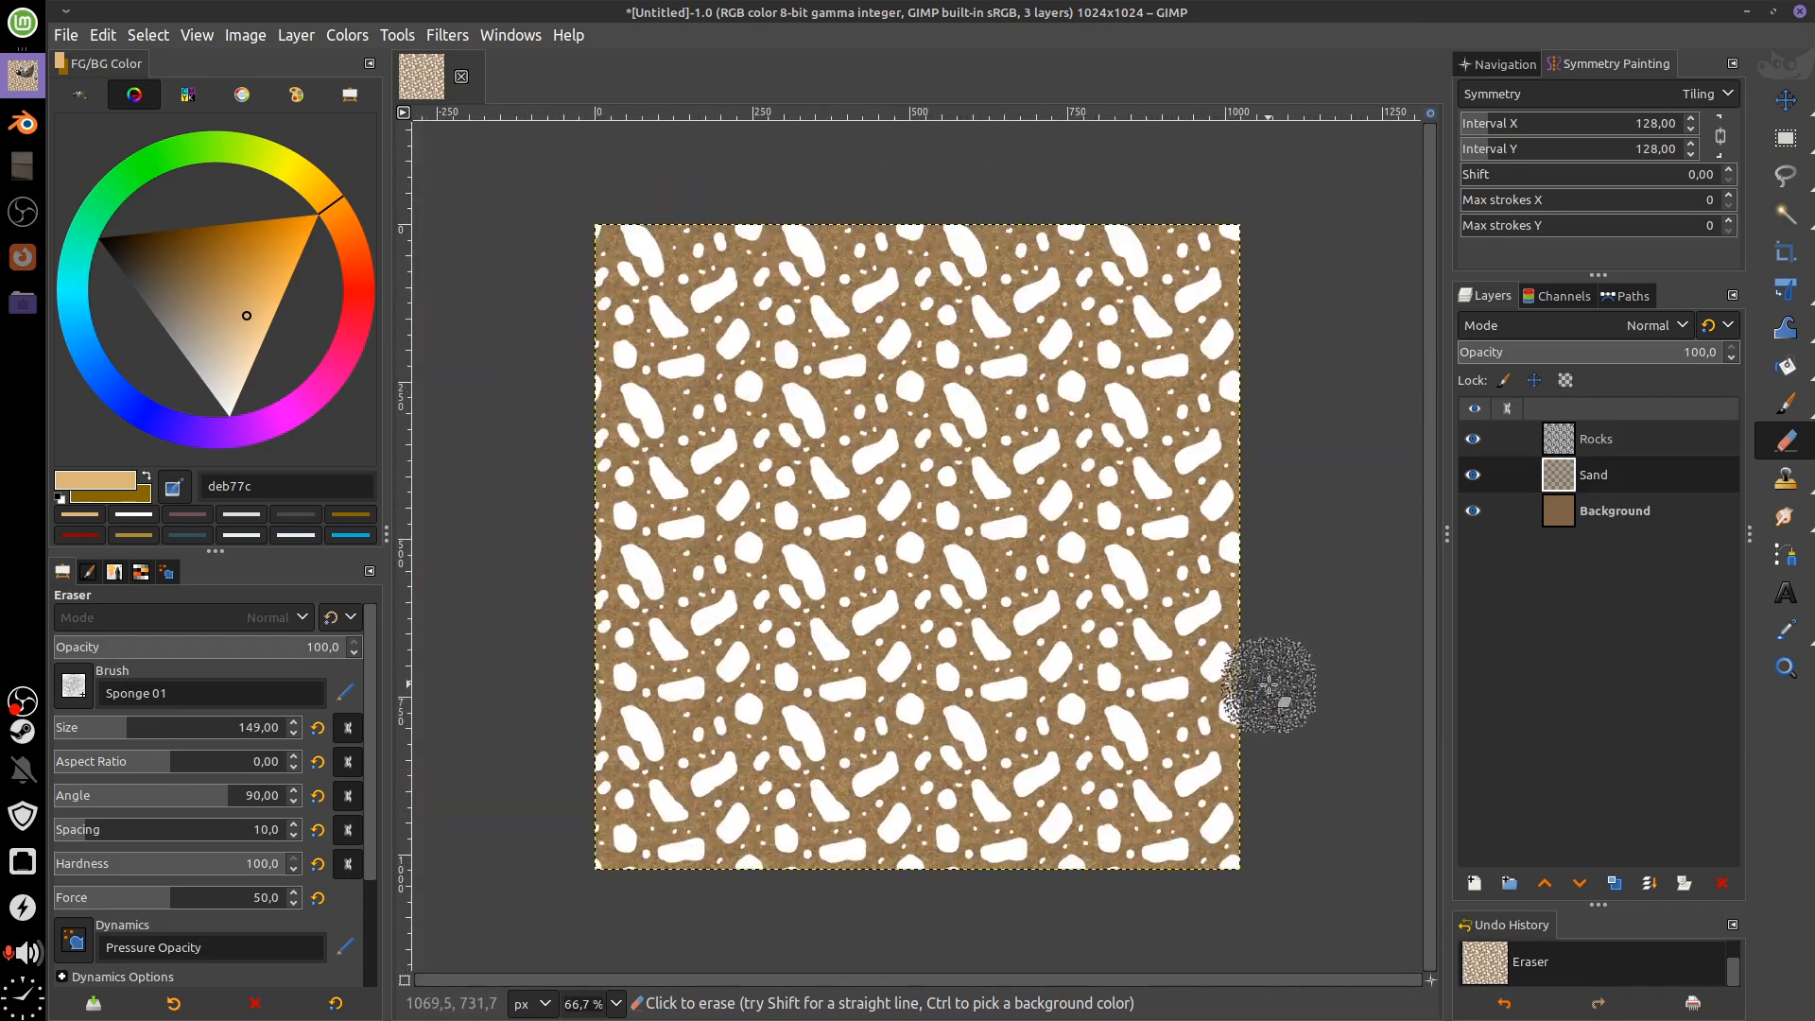
left_click_drag(1269, 685, 1245, 711)
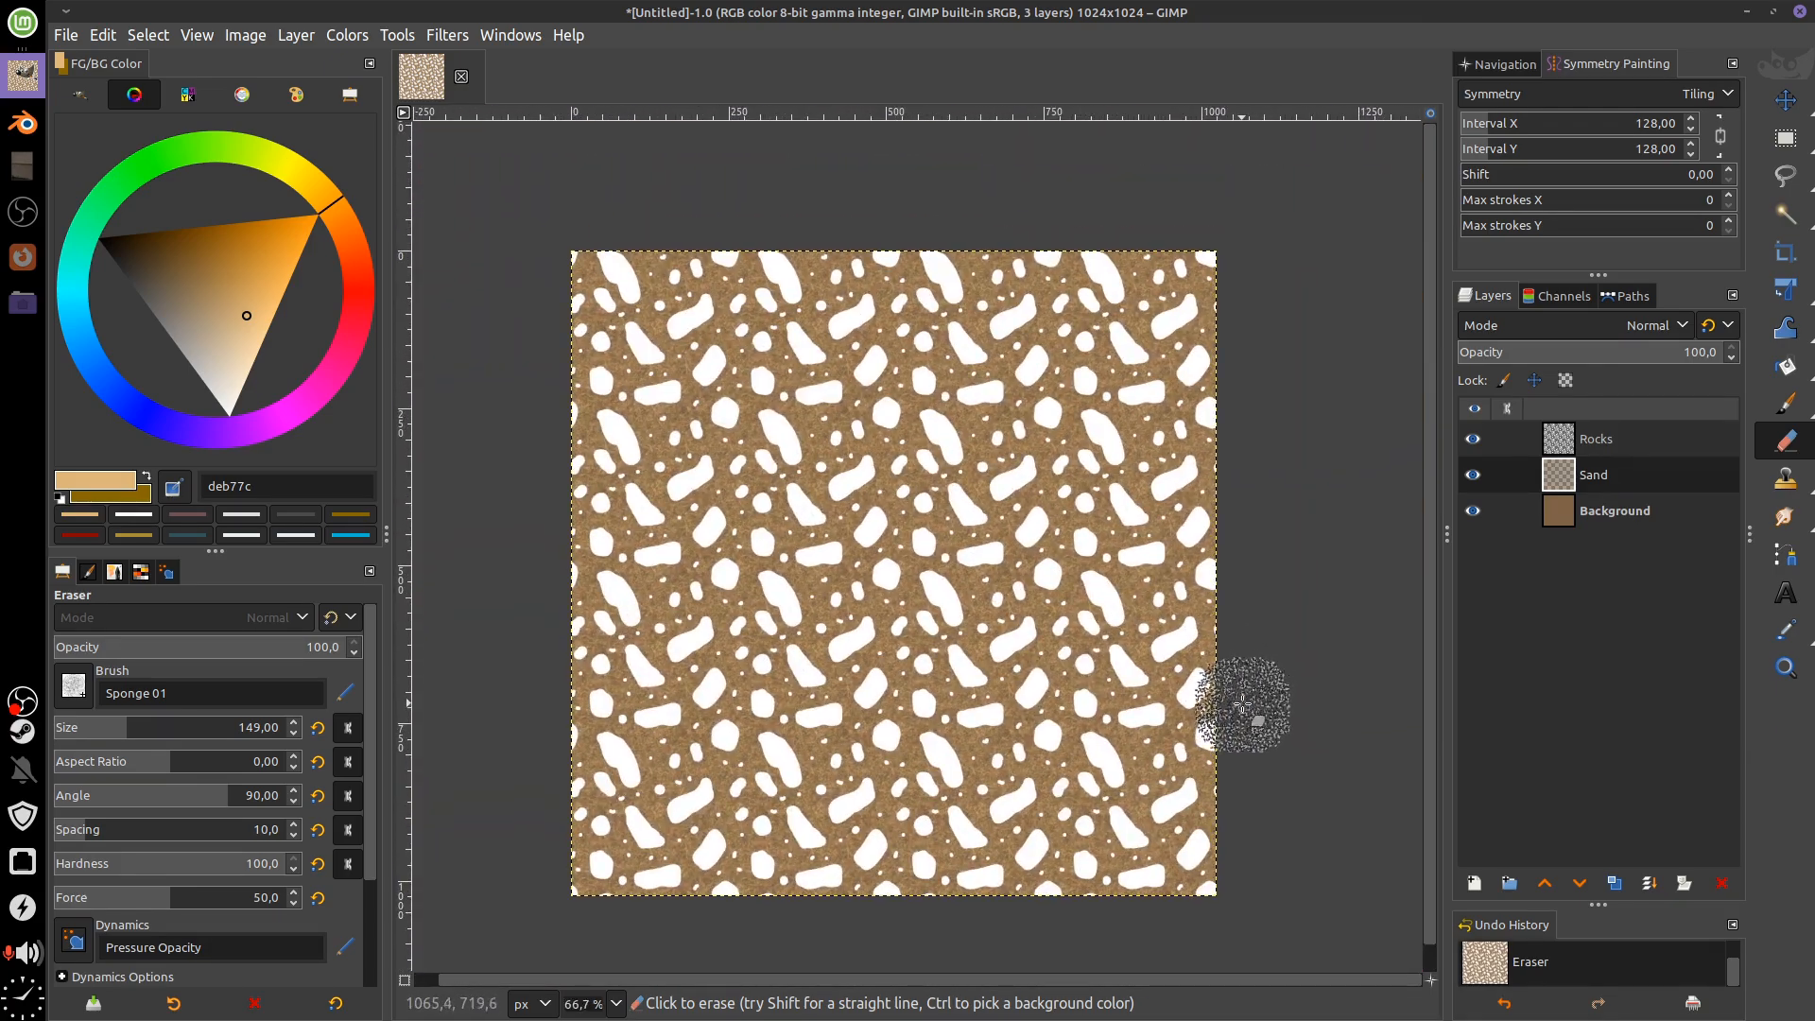
left_click(1486, 478)
left_click(1486, 479)
left_click(1487, 480)
left_click(1484, 480)
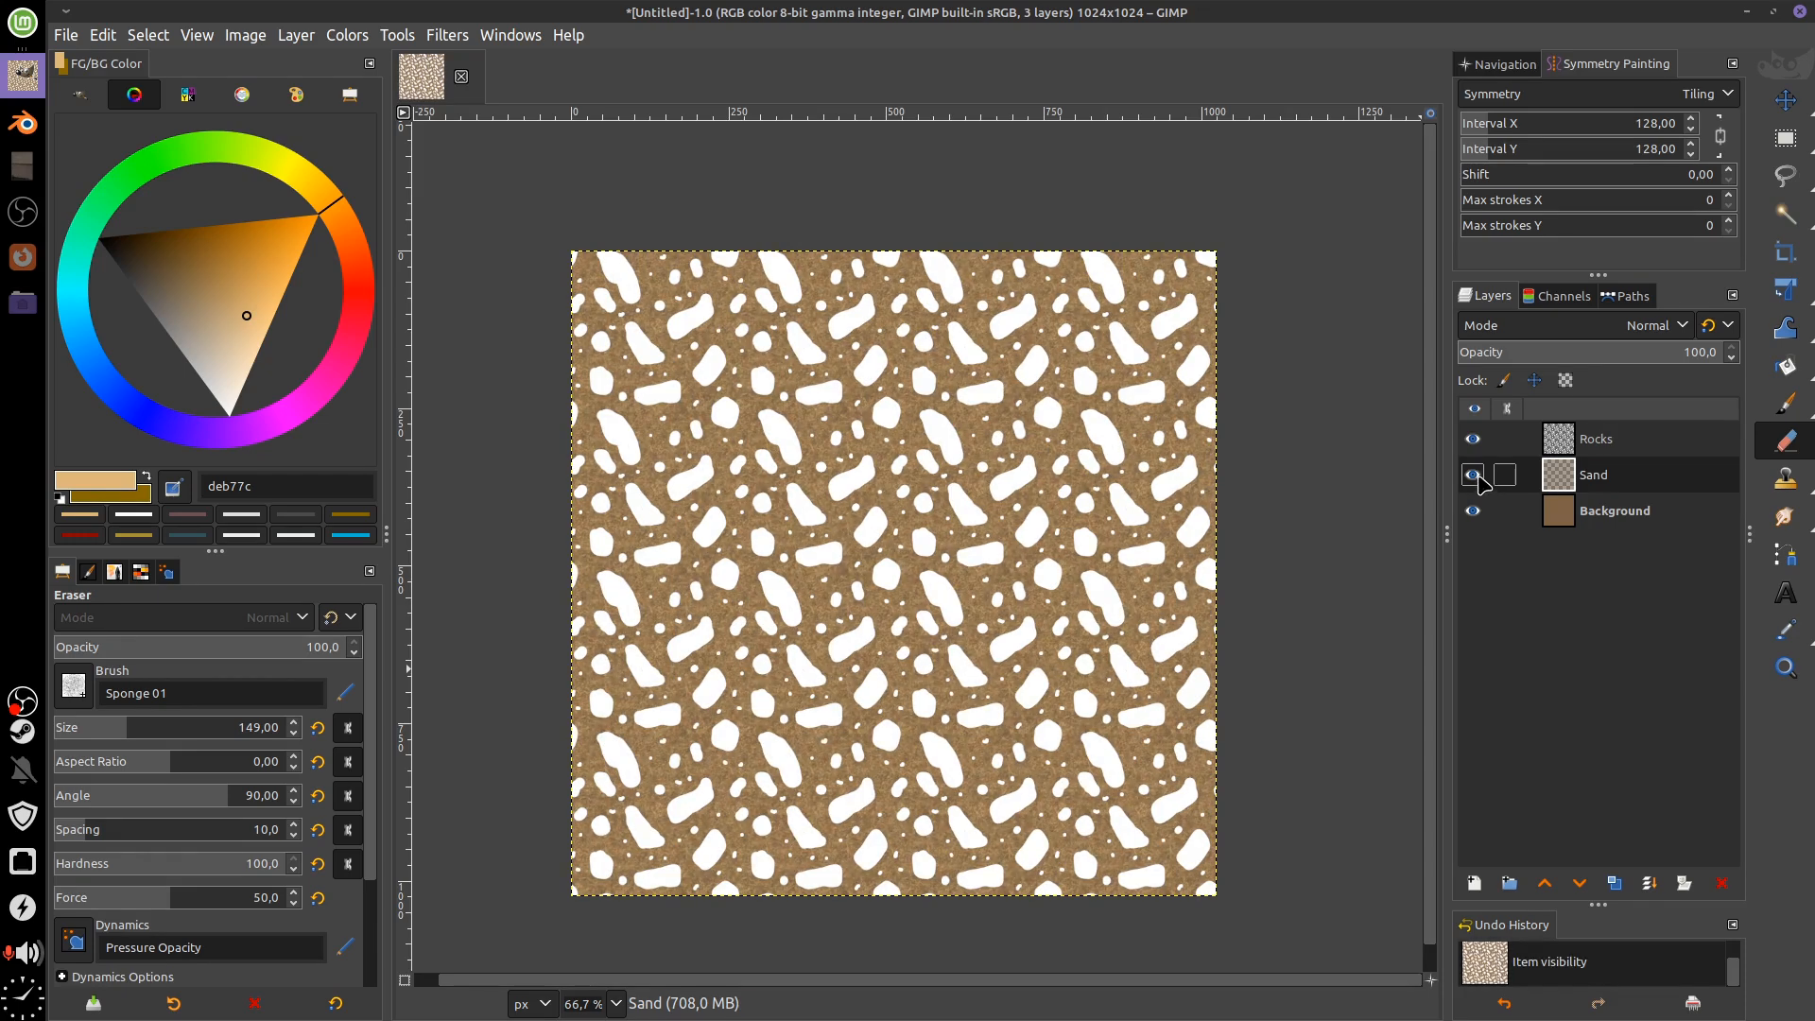
Select the Rocks layer and lock its alpha channel
left_click(1570, 449)
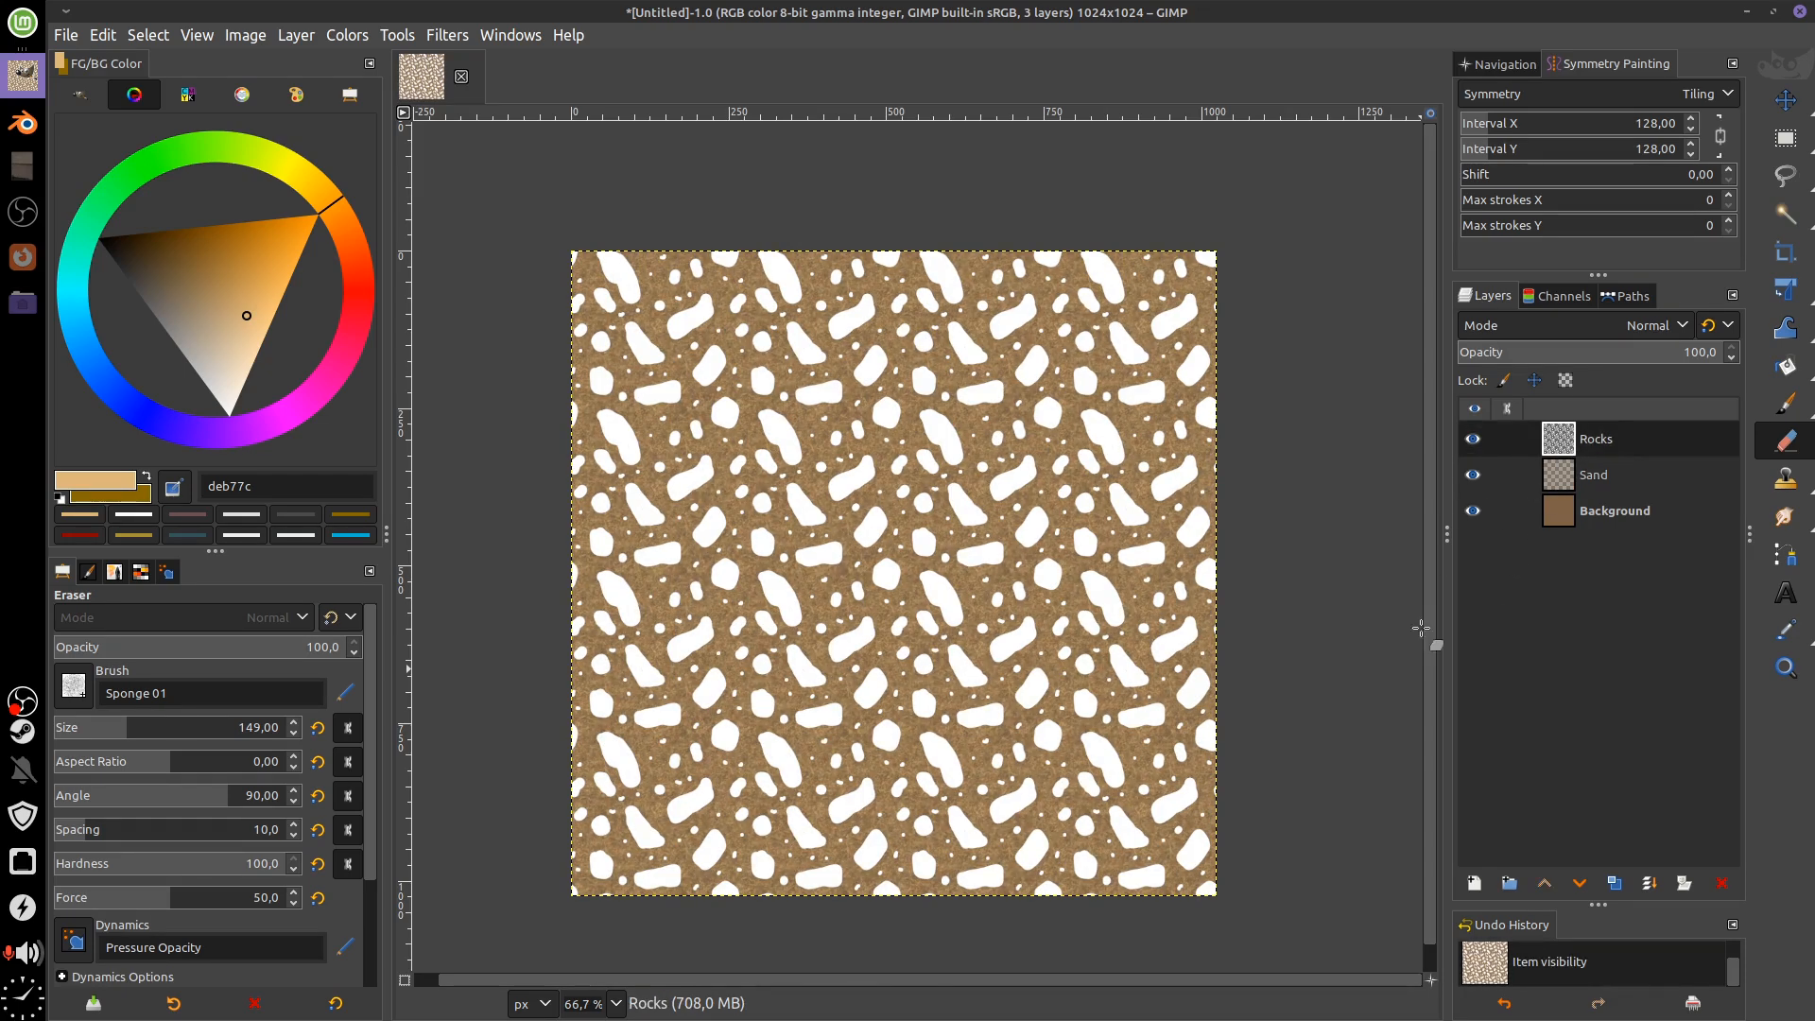
mouse_move(1241, 526)
left_mouse_down()
mouse_move(1175, 555)
mouse_move(1178, 532)
left_mouse_up()
scroll(1158, 534, "up", 2)
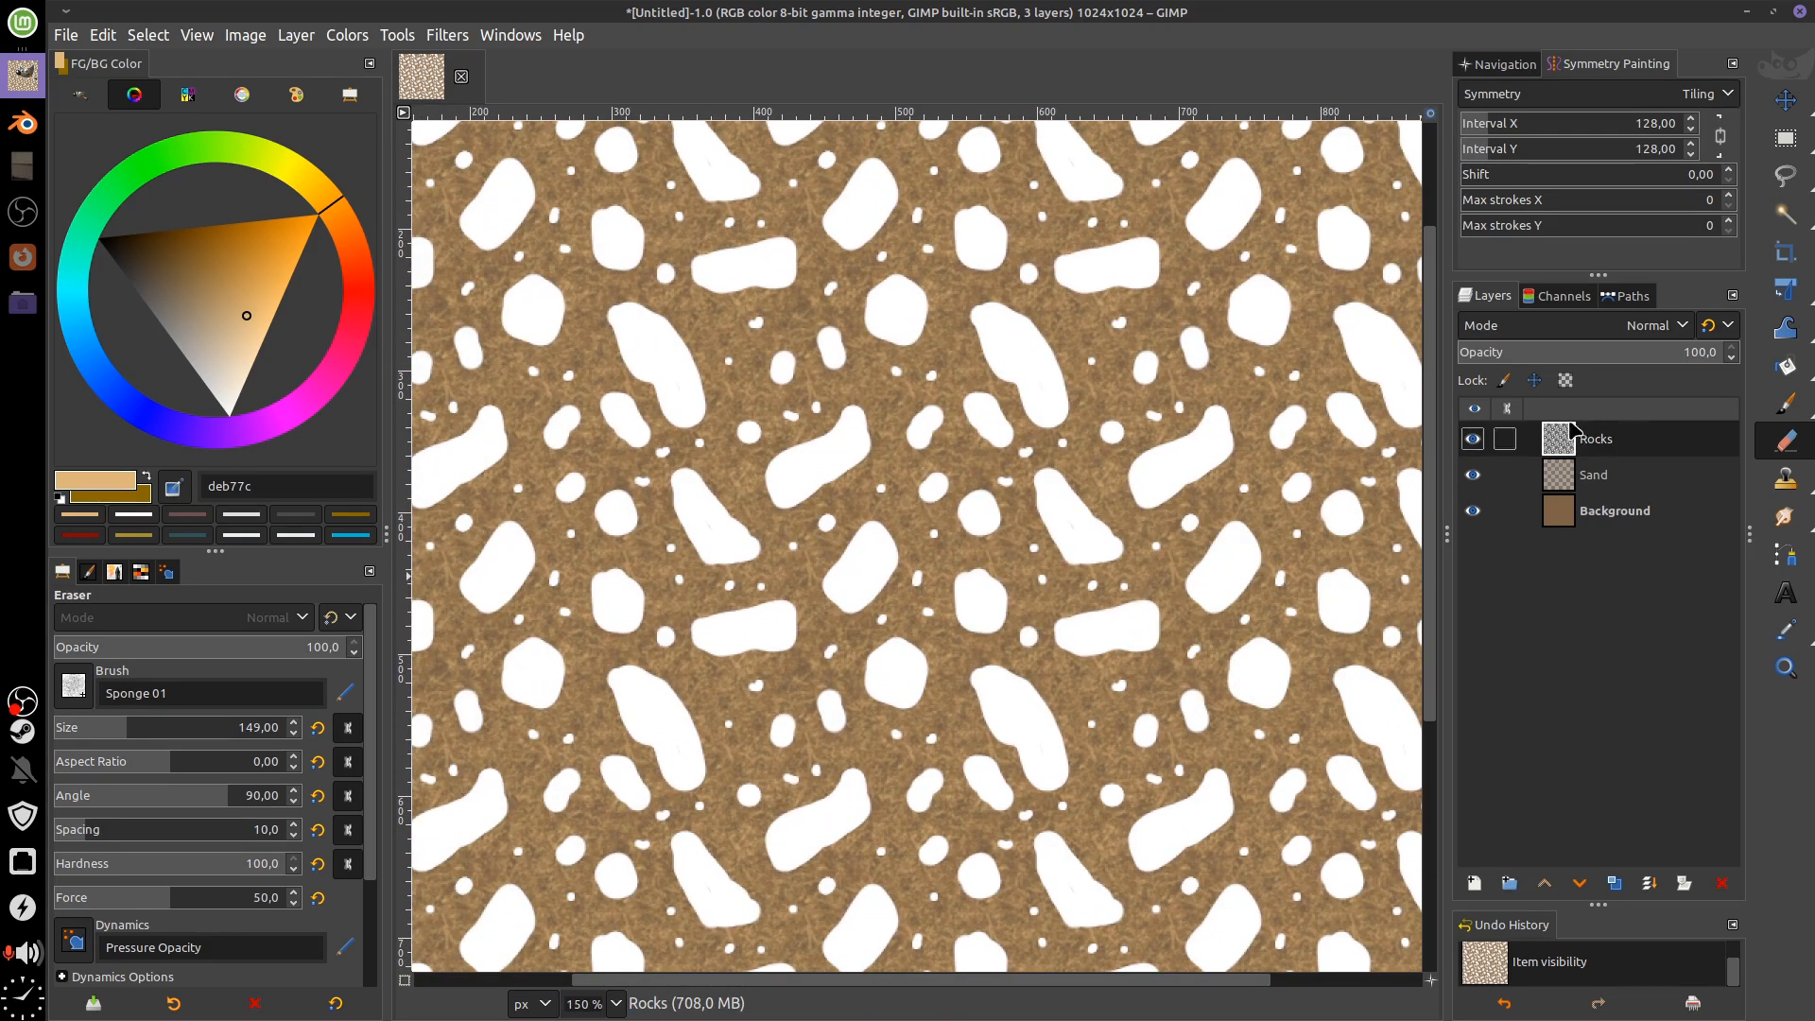
left_click(1565, 380)
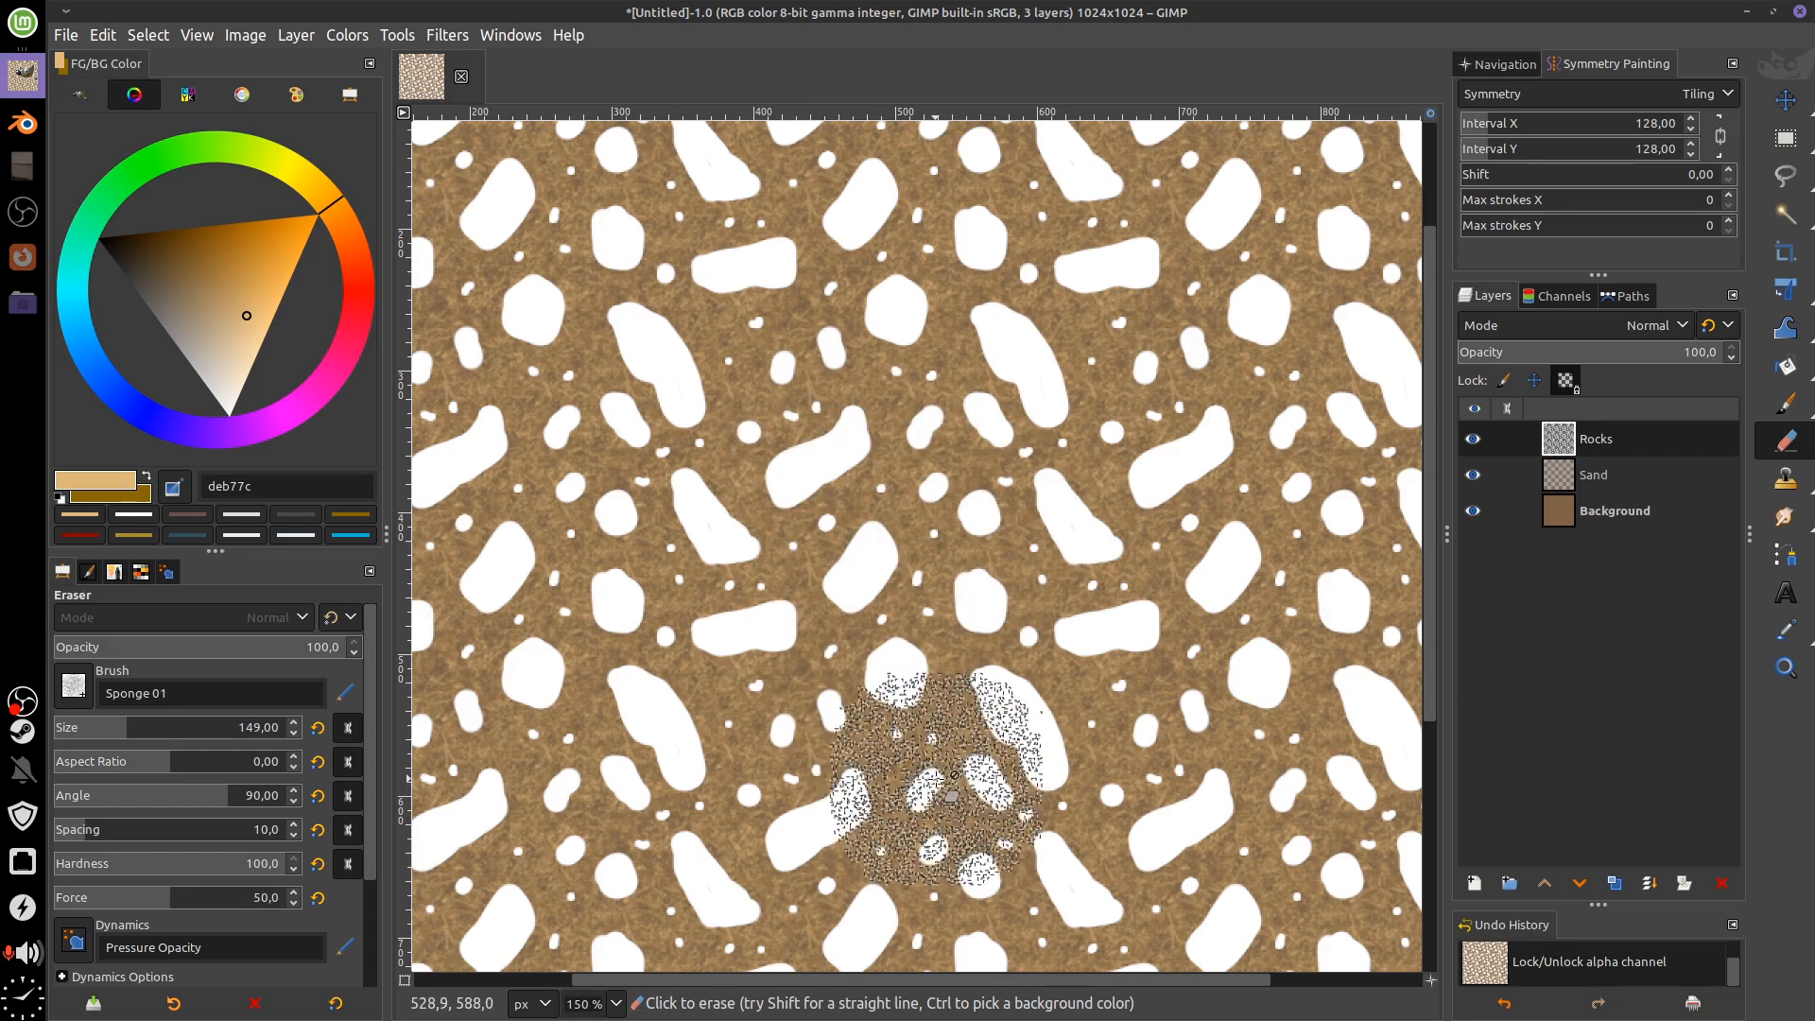
Set the foreground colour to the bluish grey 7a81a2 for the rocks
left_click_drag(860, 656, 952, 597)
mouse_move(683, 624)
left_mouse_down()
mouse_move(750, 656)
mouse_move(891, 596)
left_mouse_up()
left_click_drag(250, 319, 182, 303)
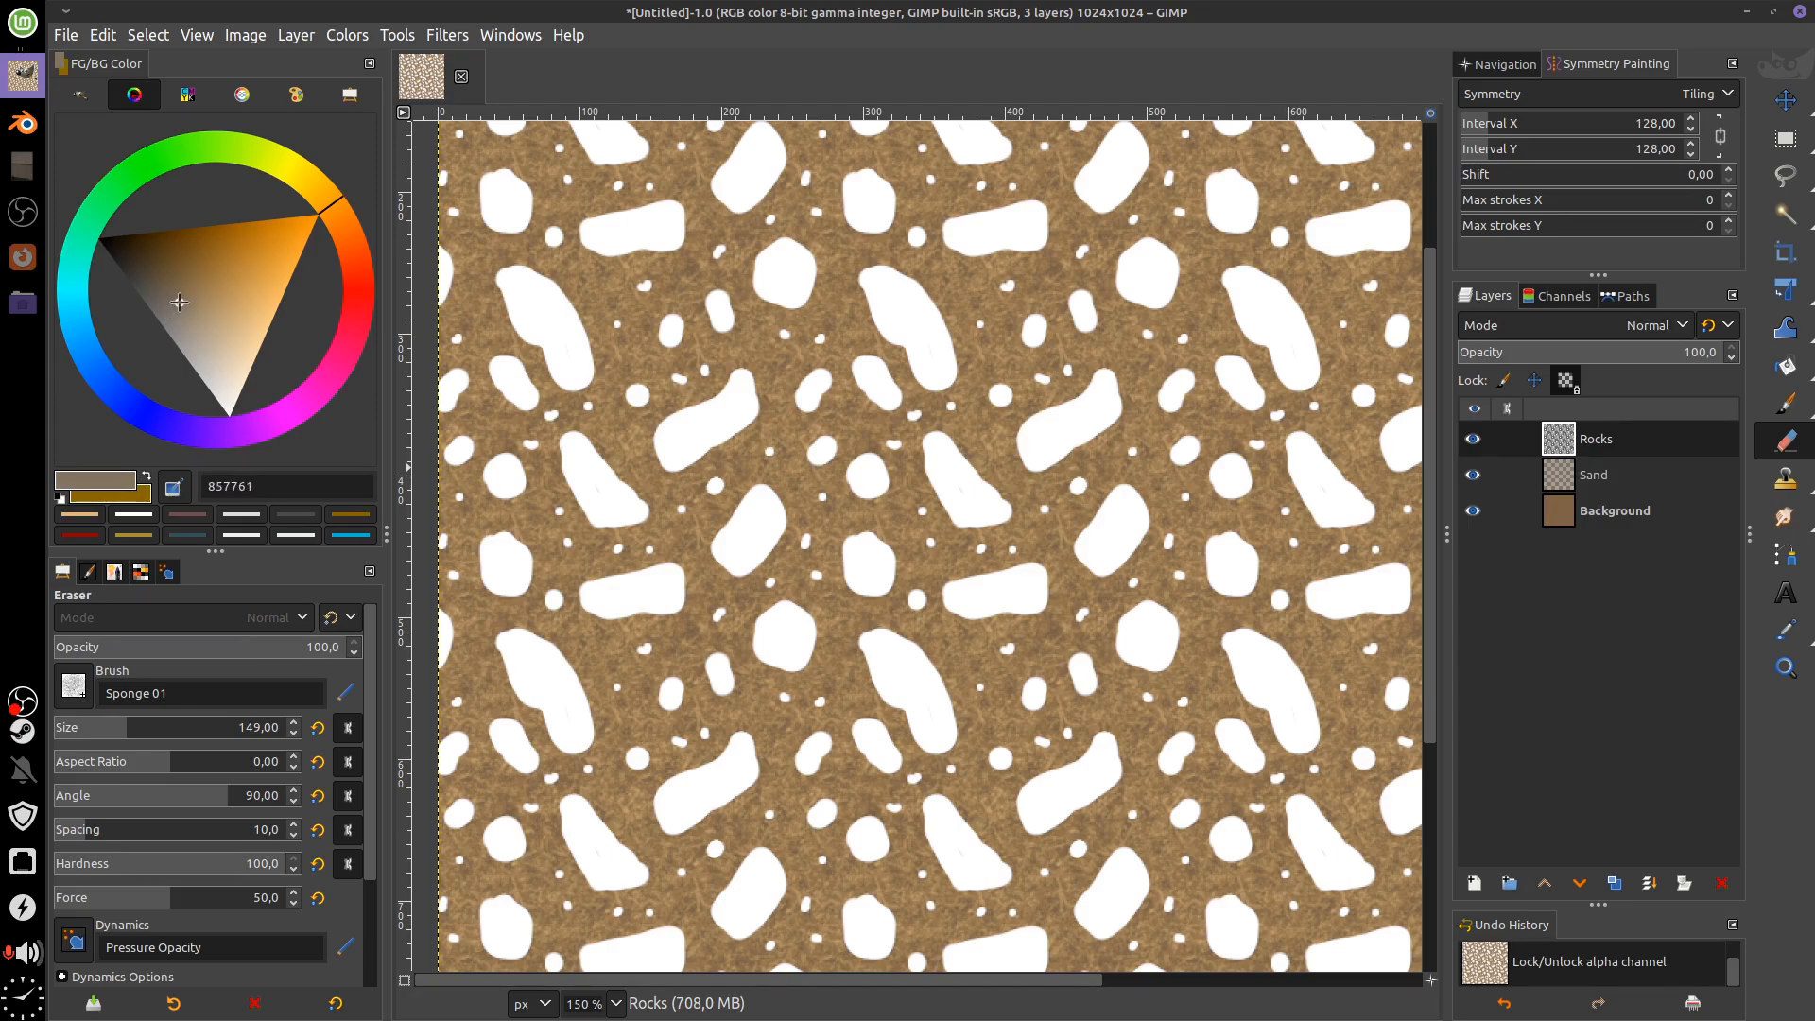
left_click_drag(179, 302, 202, 306)
mouse_move(340, 224)
left_mouse_down()
mouse_move(331, 208)
mouse_move(161, 388)
mouse_move(198, 357)
left_mouse_up()
left_click_drag(226, 251, 227, 261)
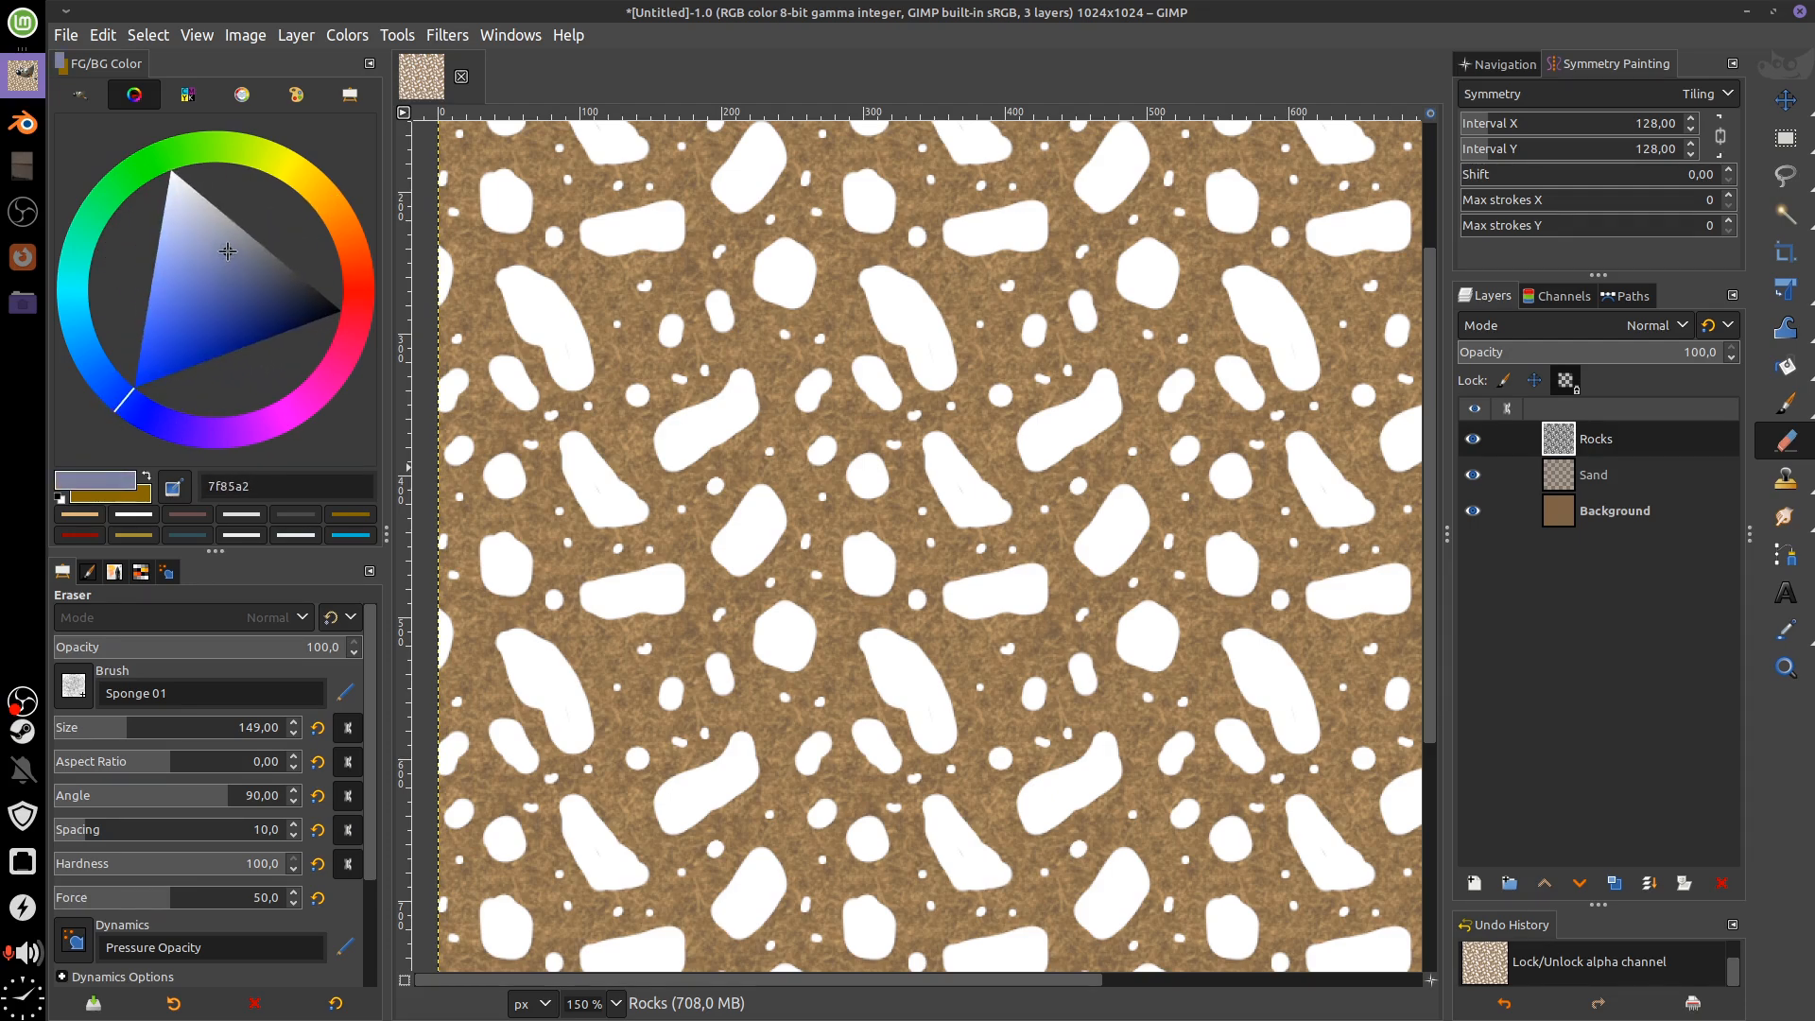
left_click(175, 1000)
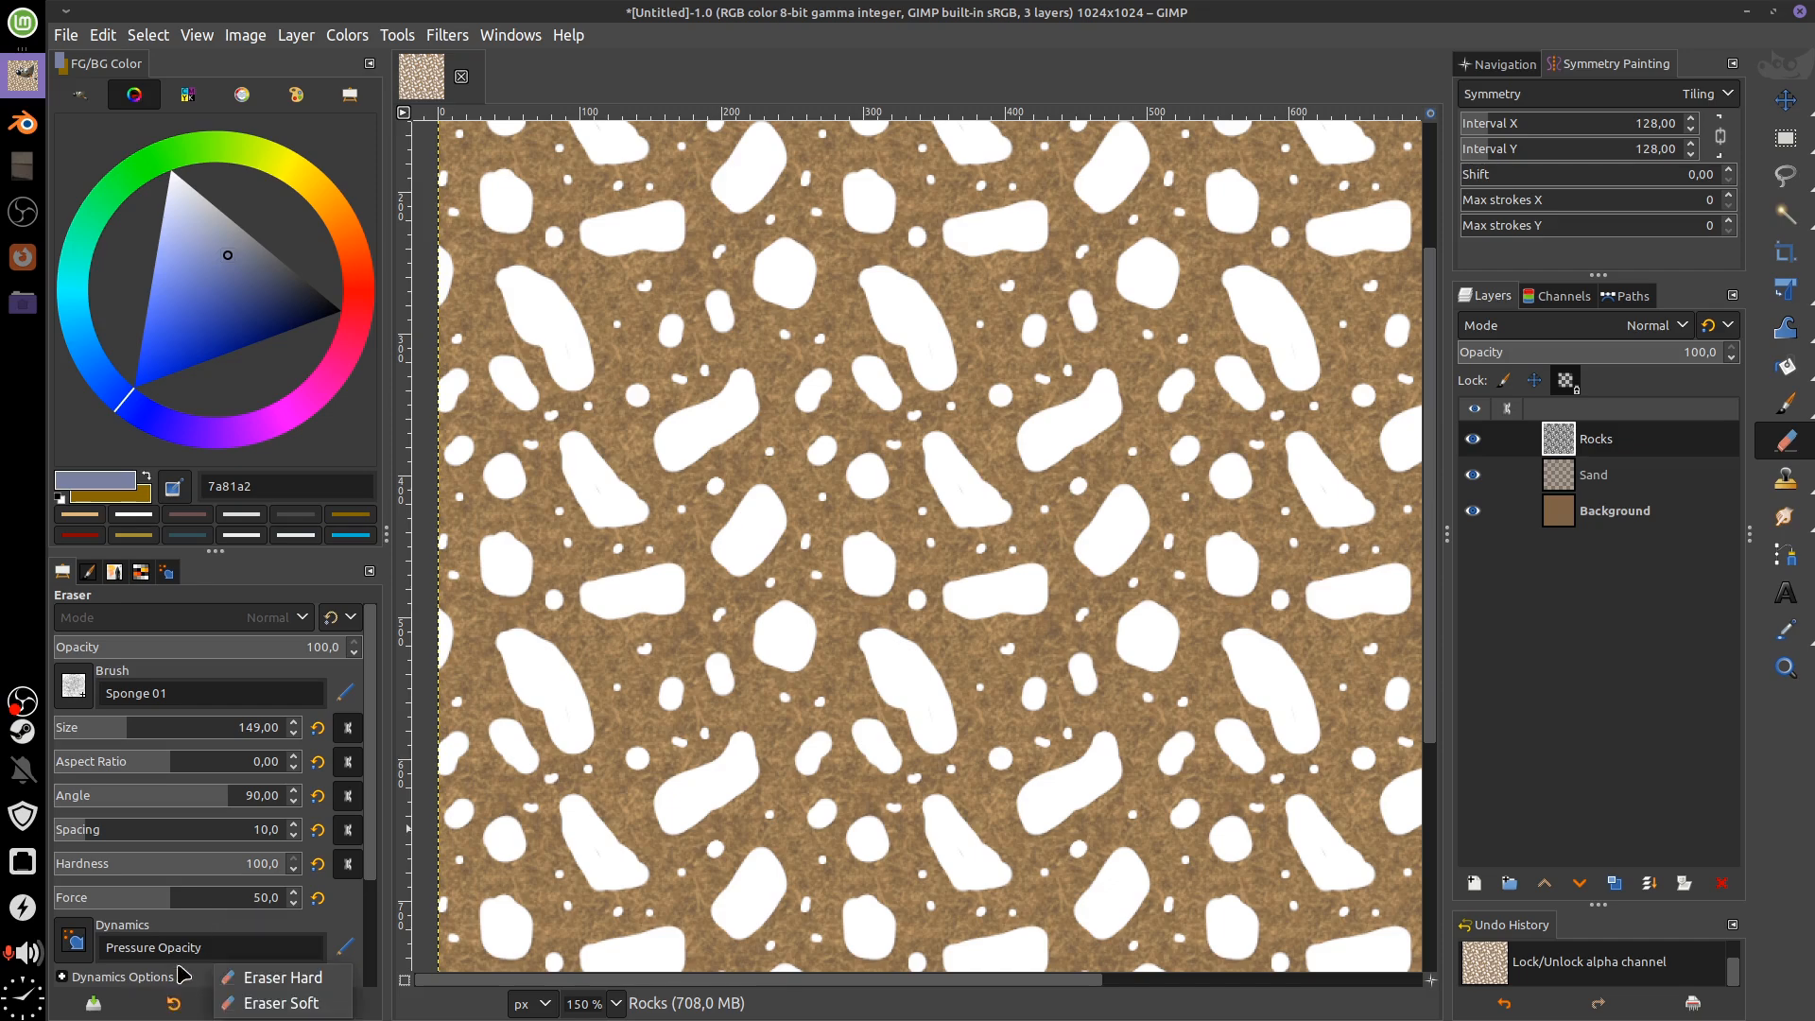
left_click(178, 1005)
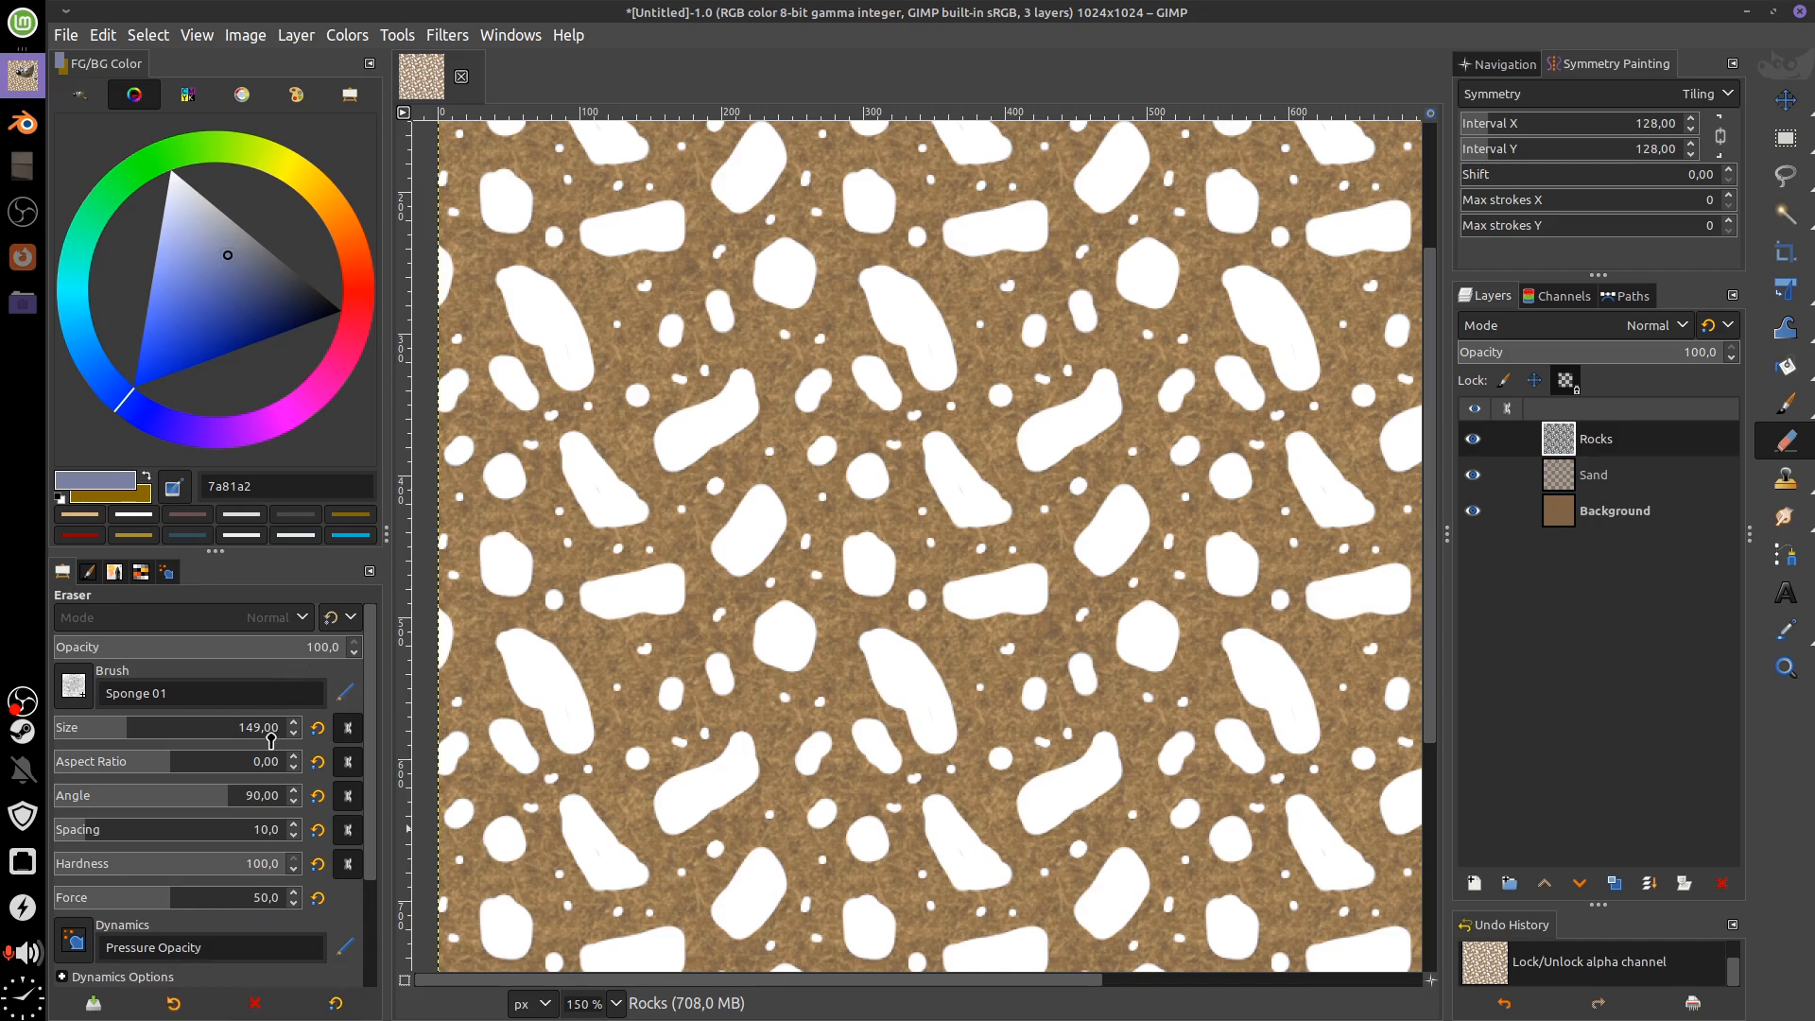
Switch to the Paintbrush and load the Basic Round tool preset
key("p")
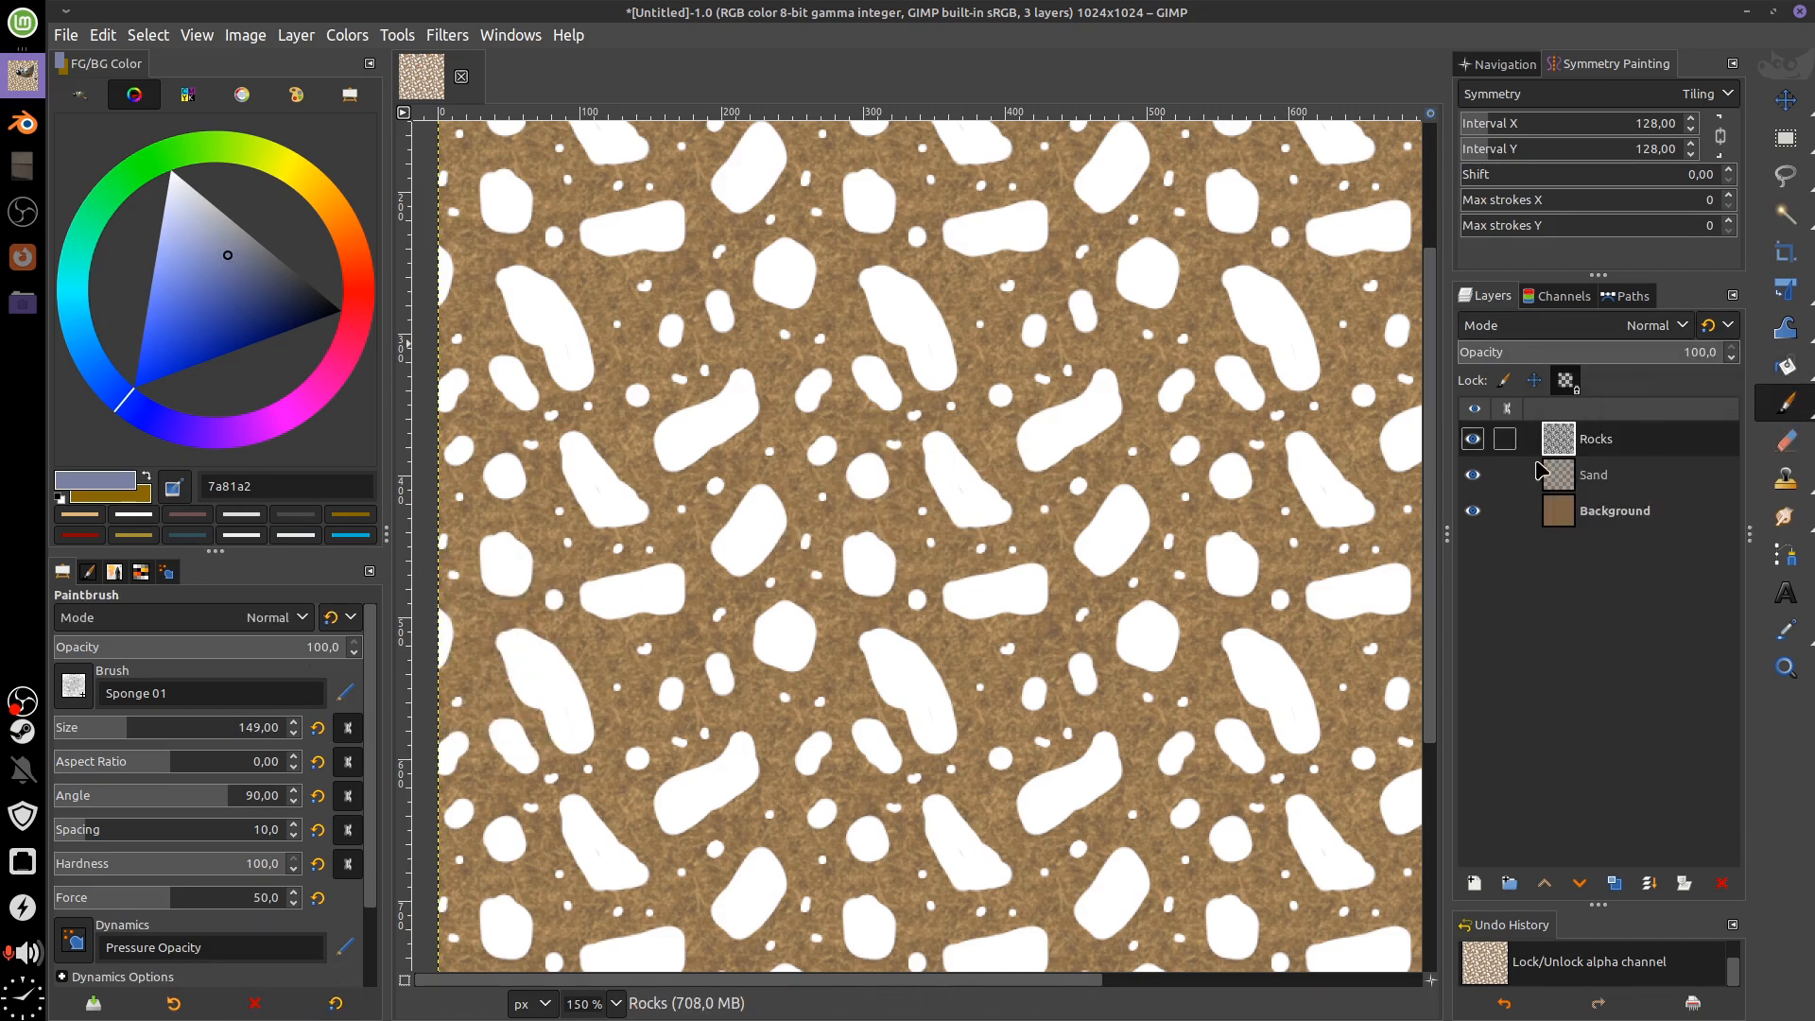
left_click(174, 1004)
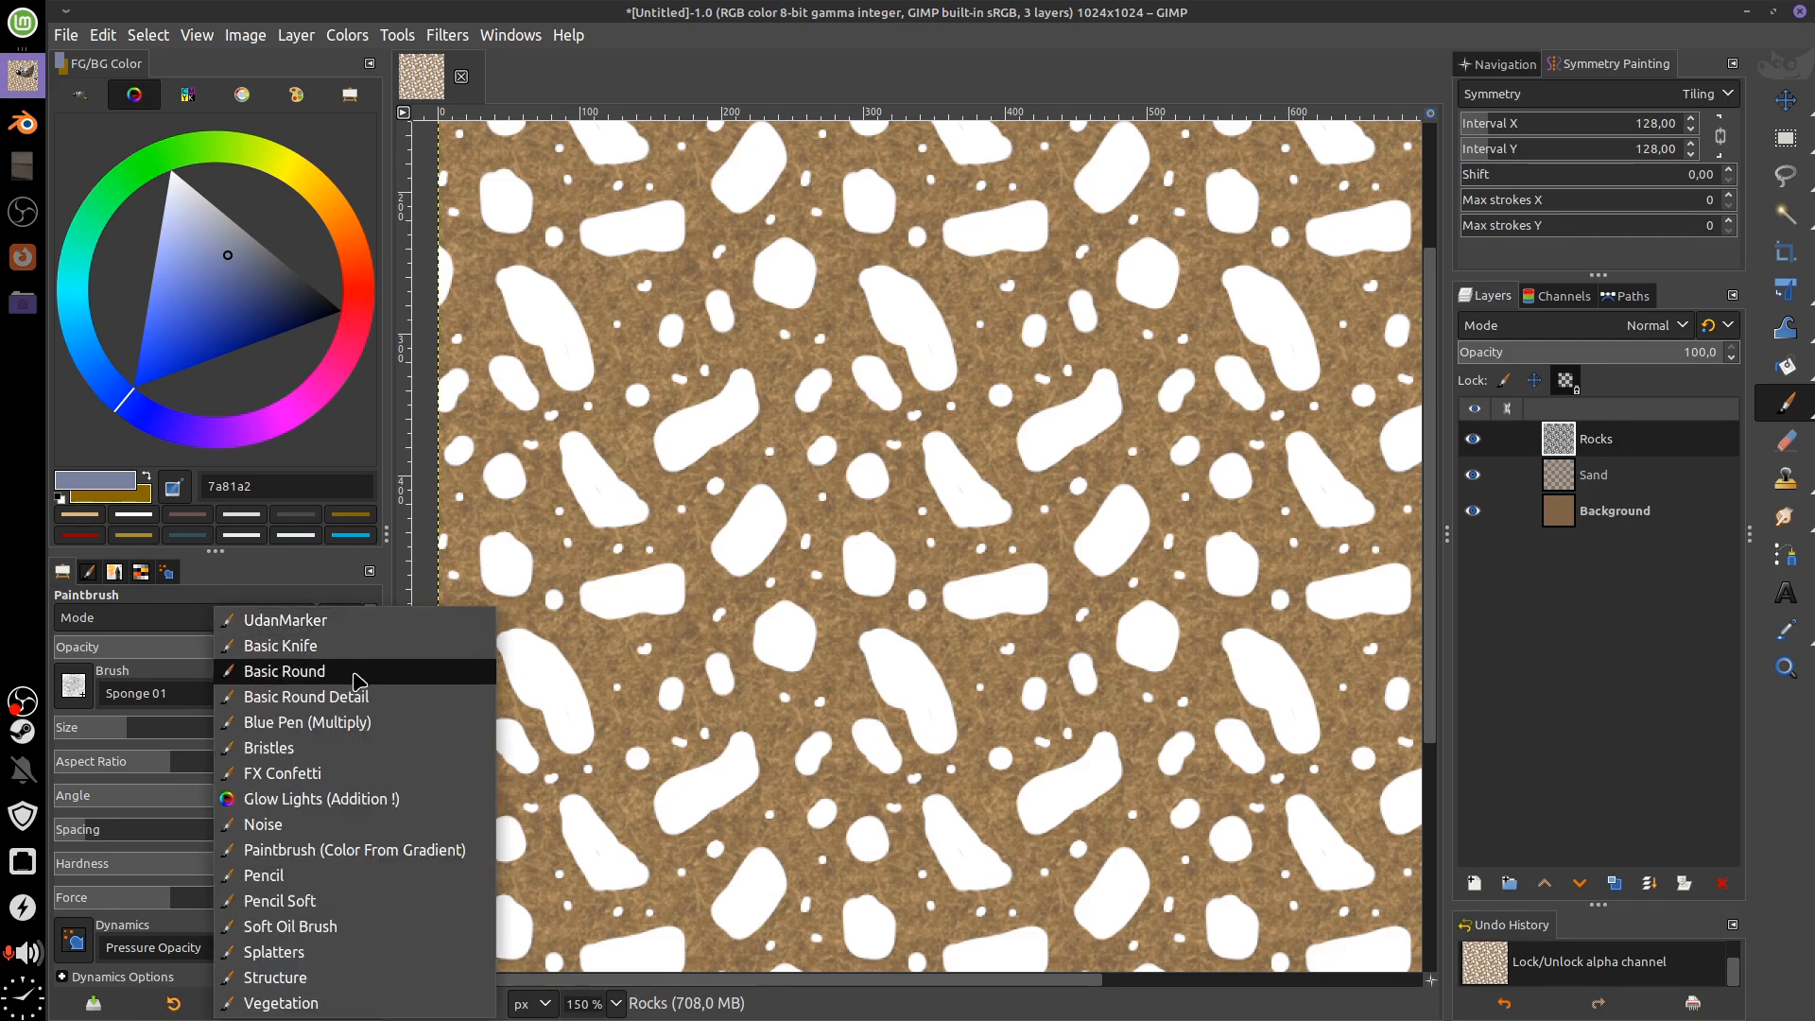
left_click(357, 681)
mouse_move(754, 519)
left_mouse_down()
mouse_move(741, 558)
mouse_move(775, 546)
left_mouse_up()
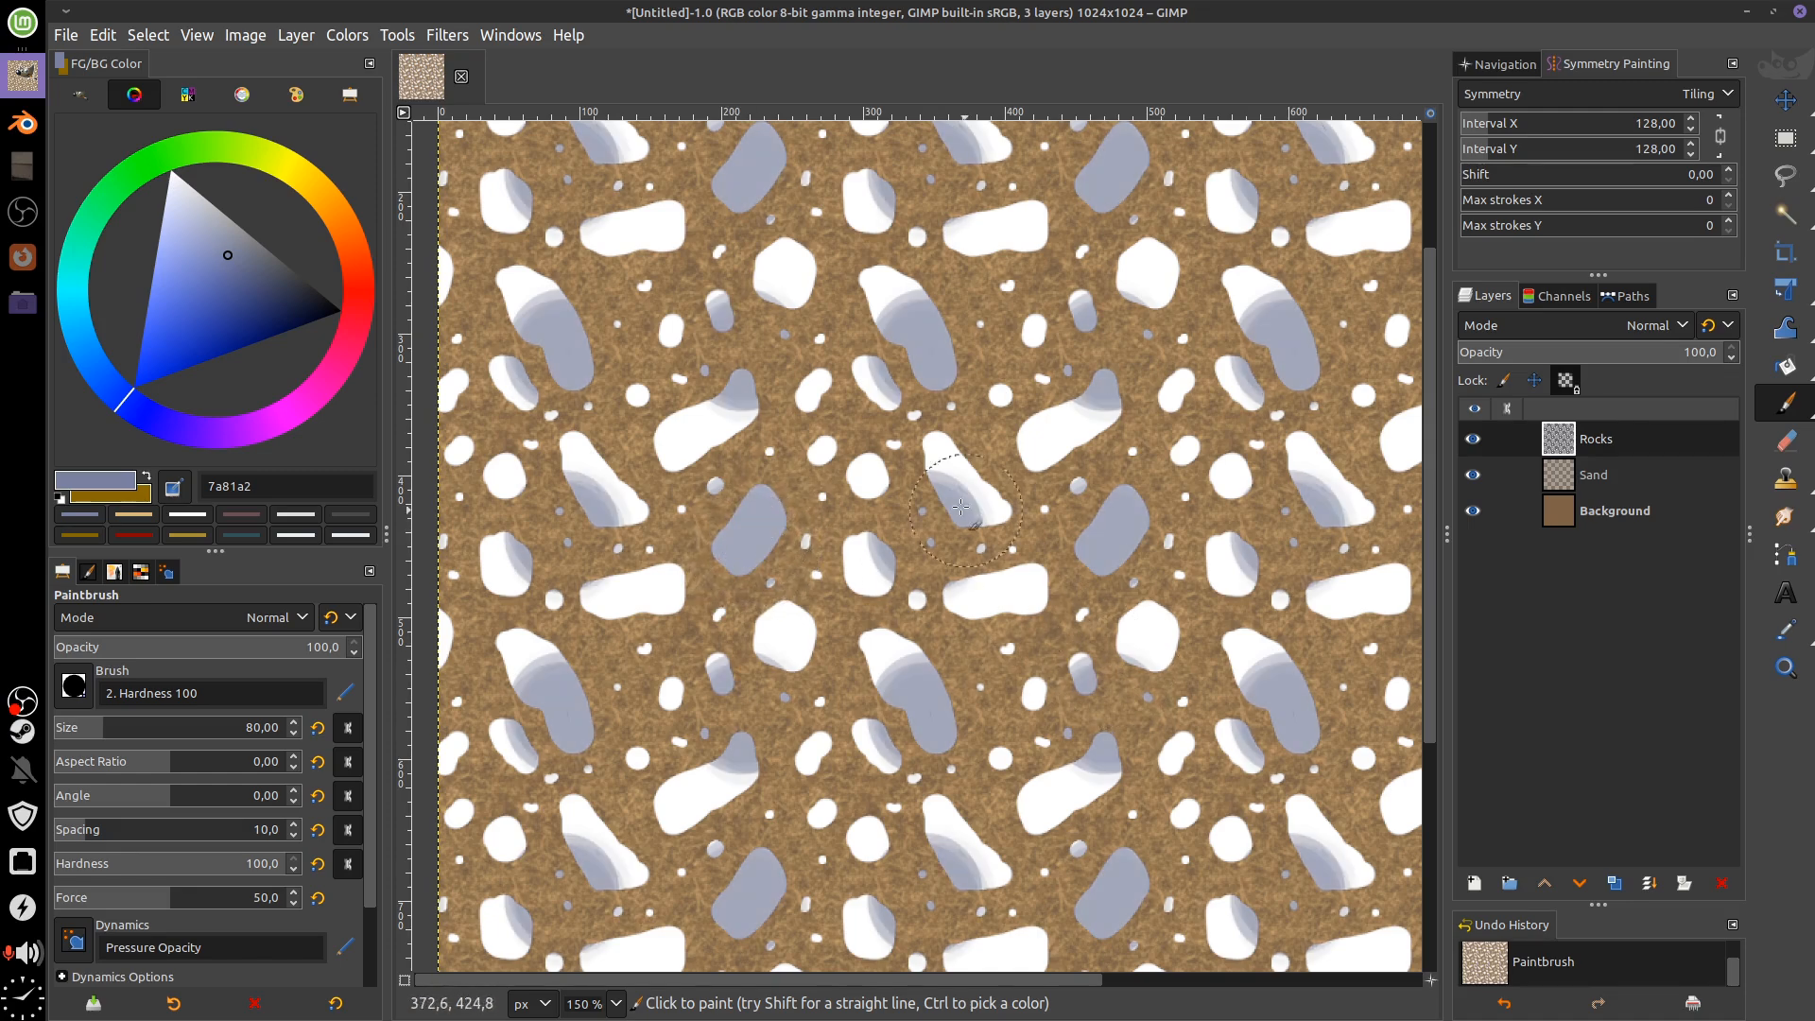
key("ctrl+z")
key("ctrl+z")
key("ctrl+z")
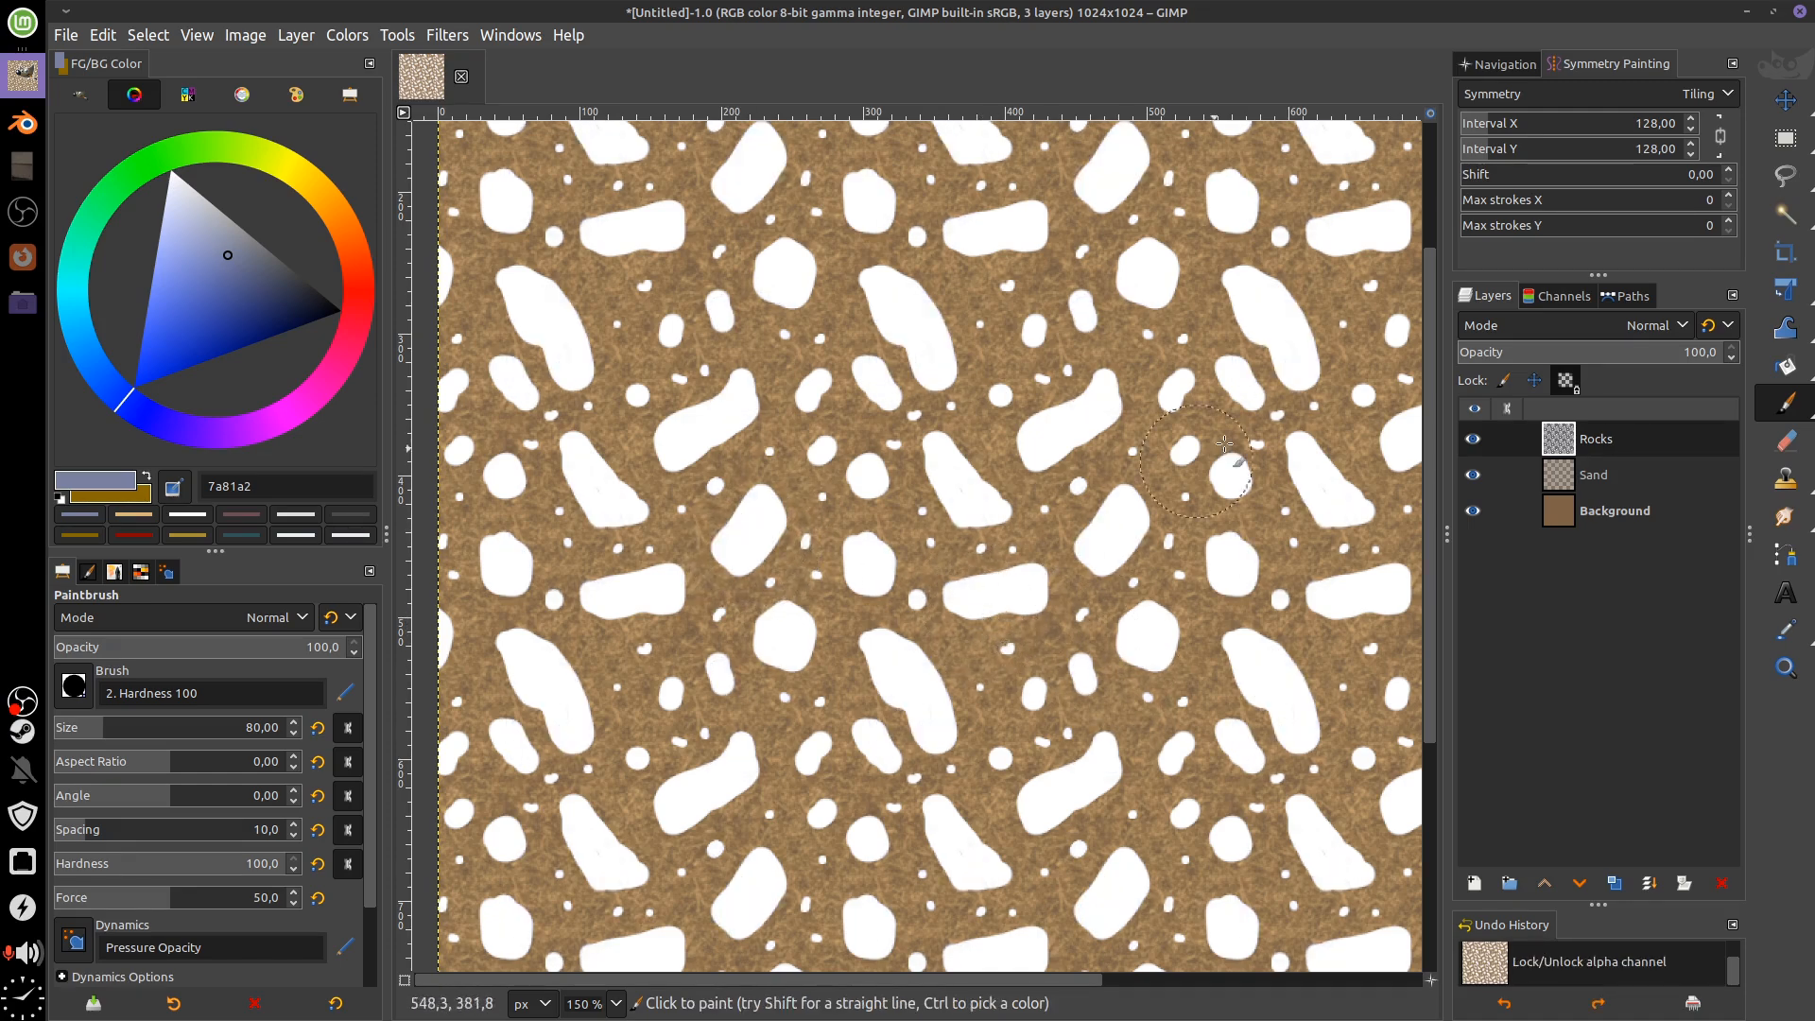
Set the tiling symmetry intervals X and Y to 256 and paint the largest elongated rock bluish grey
left_click_drag(1638, 135, 1664, 130)
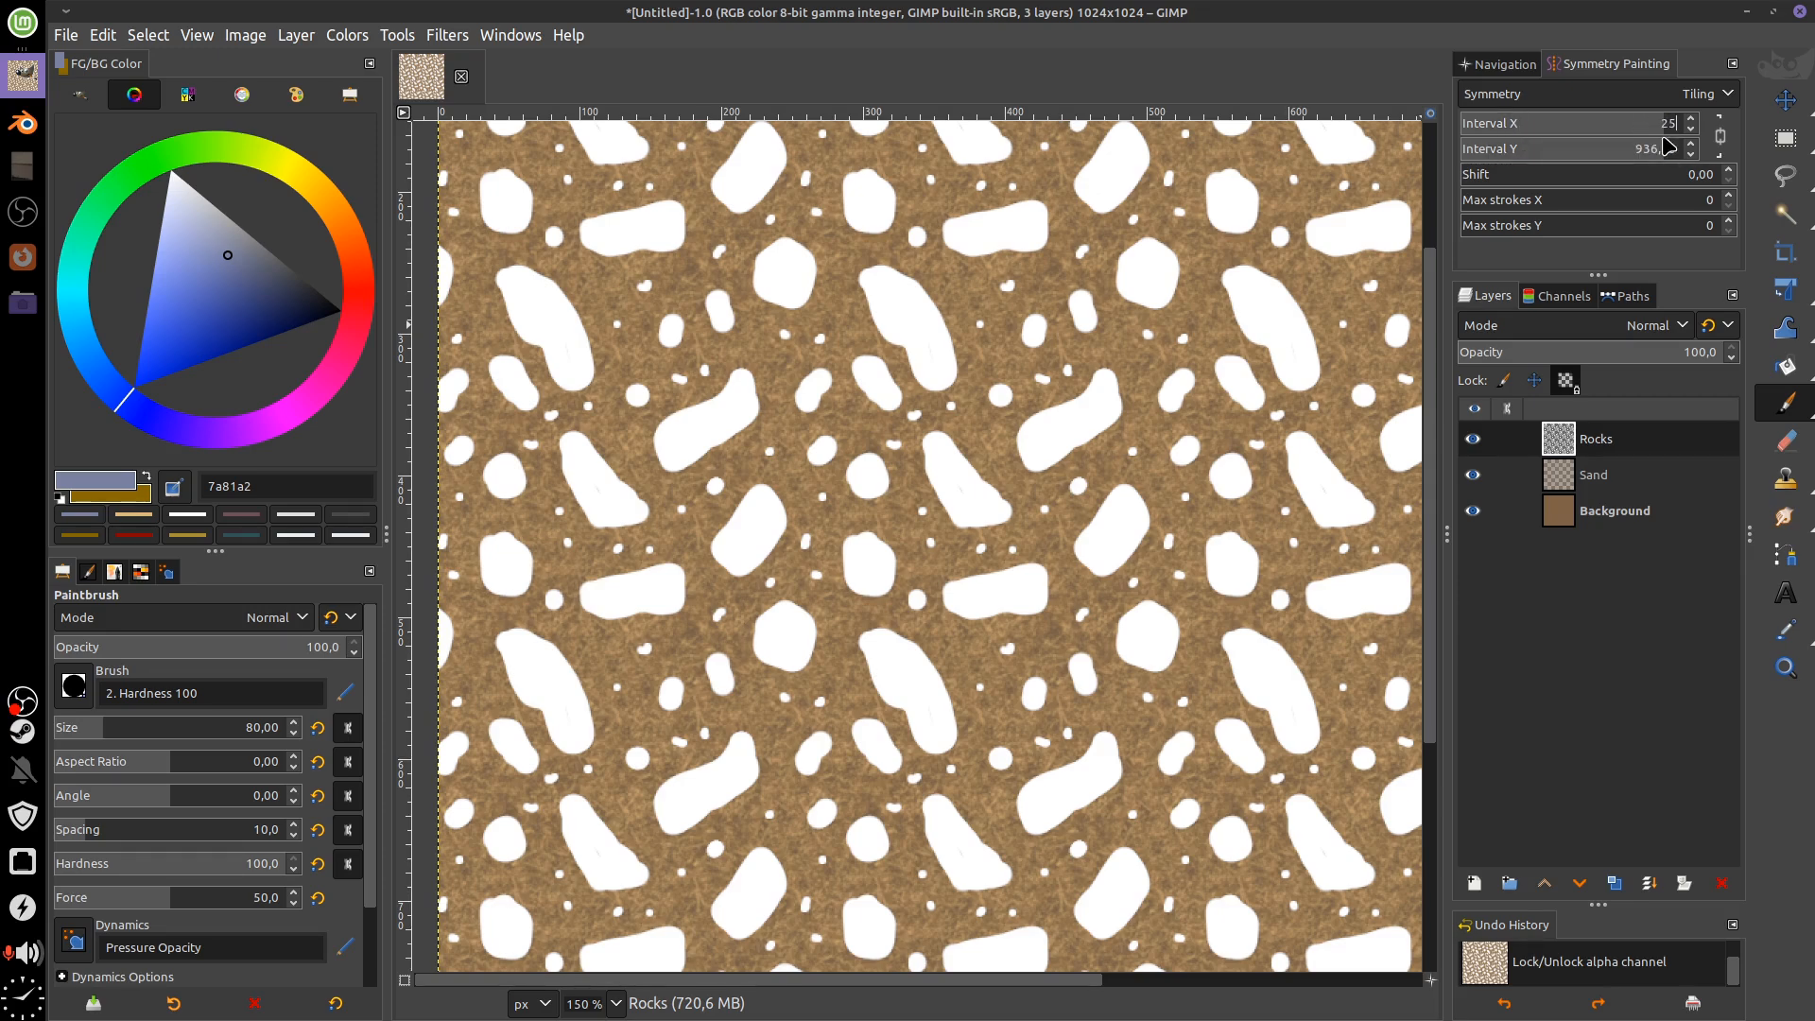
key("Return")
mouse_move(932, 304)
left_mouse_down()
mouse_move(945, 350)
mouse_move(940, 312)
mouse_move(952, 368)
mouse_move(910, 290)
mouse_move(945, 333)
mouse_move(925, 297)
mouse_move(887, 282)
mouse_move(948, 385)
mouse_move(939, 289)
mouse_move(1013, 447)
left_mouse_up()
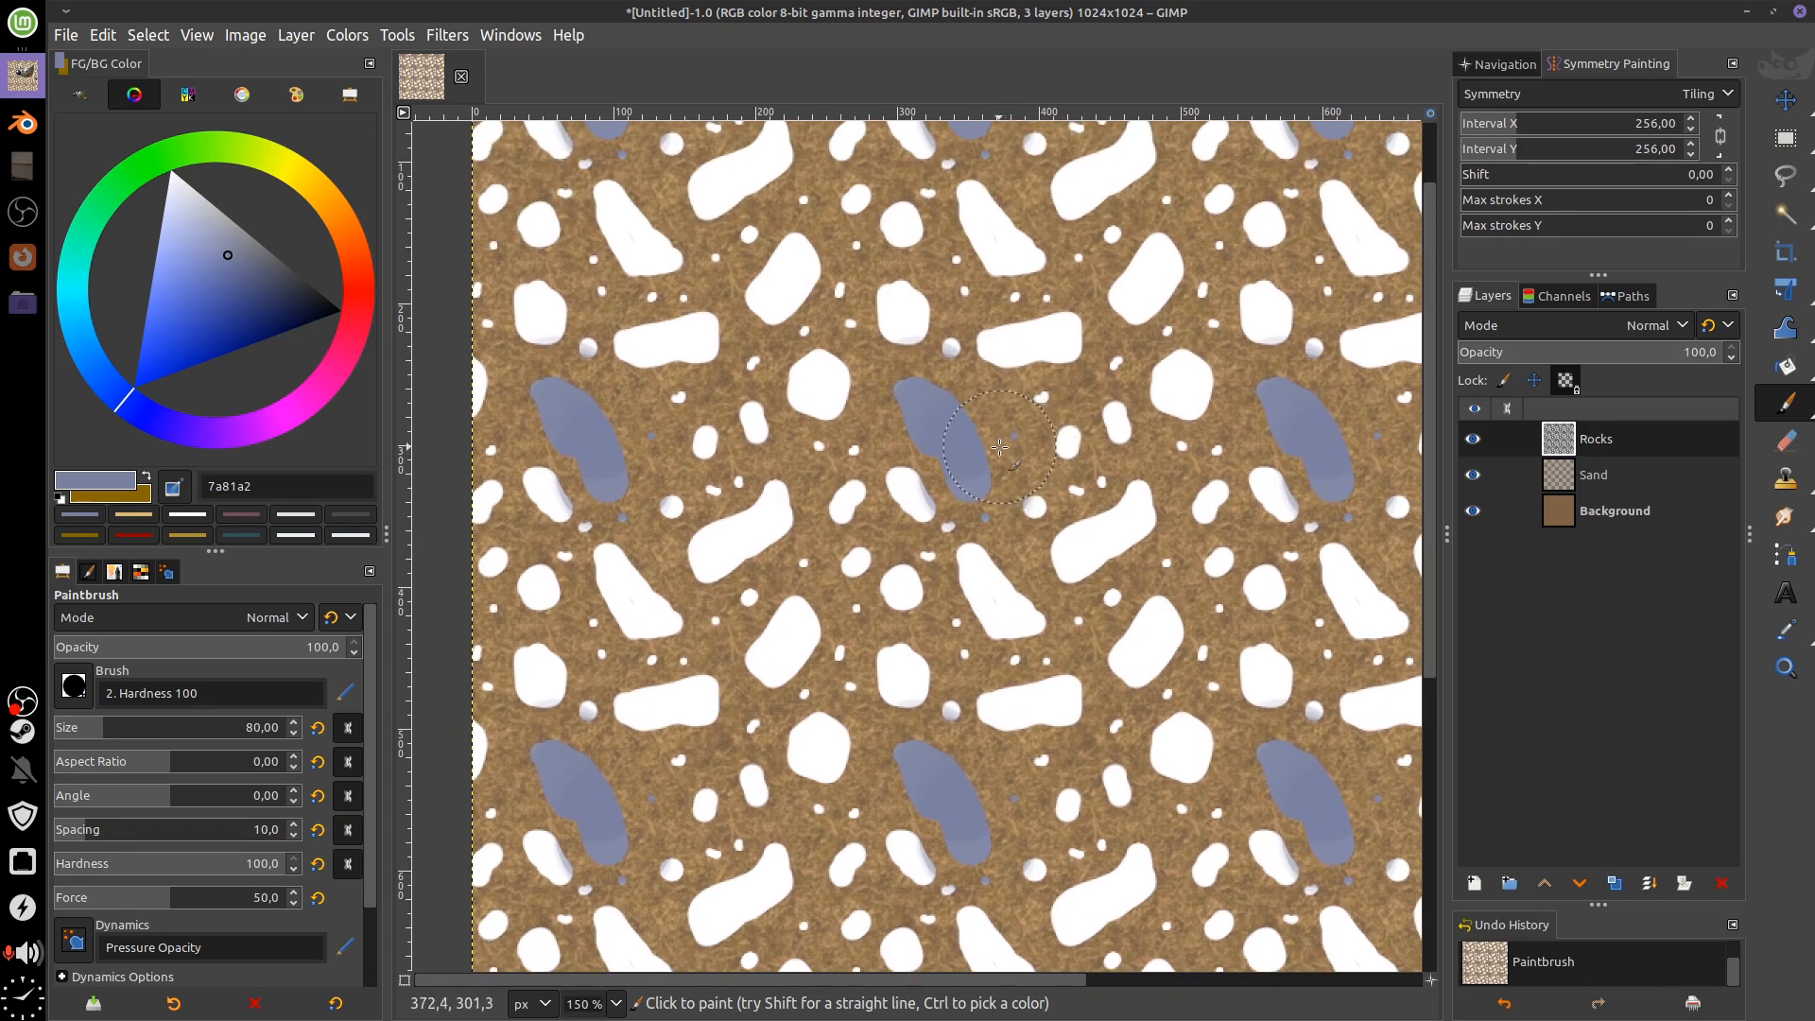
Set the brush size to 49 and blend more neutral greys up to 9a9ca9 over the largest elongated rock
scroll(992, 448, "up", 1)
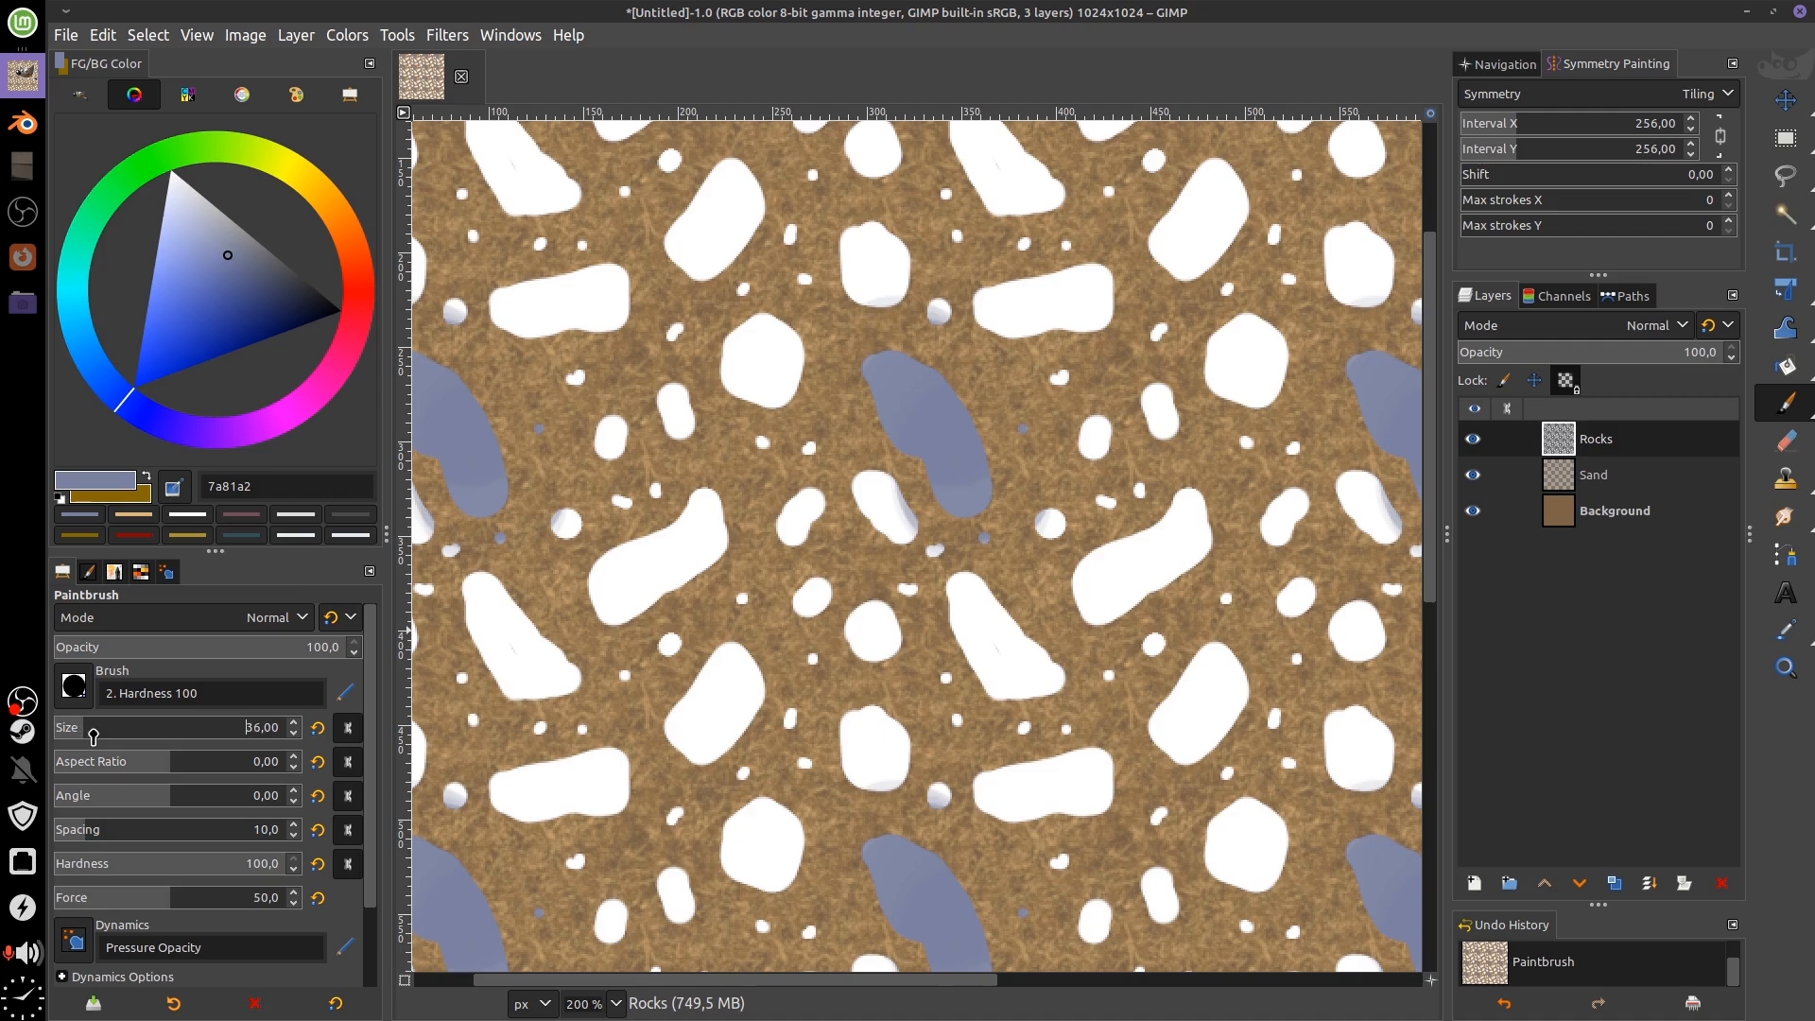
left_click_drag(77, 738, 90, 738)
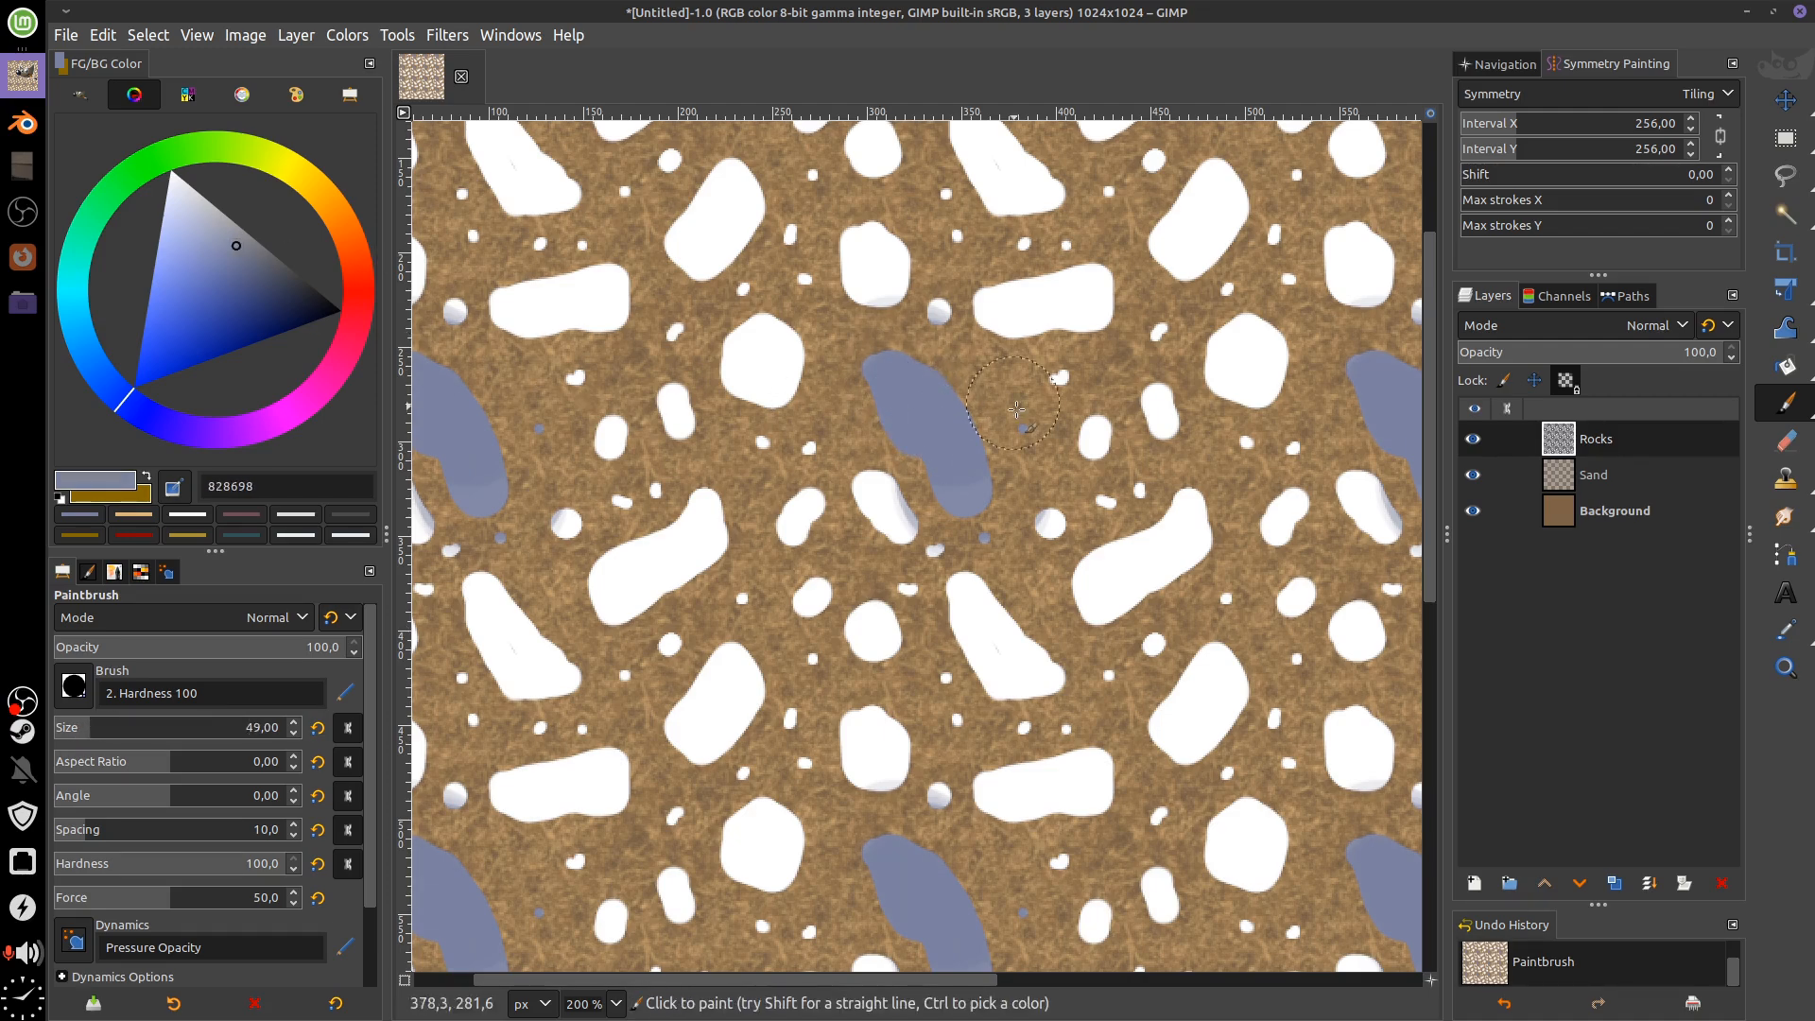
left_click_drag(932, 432, 925, 428)
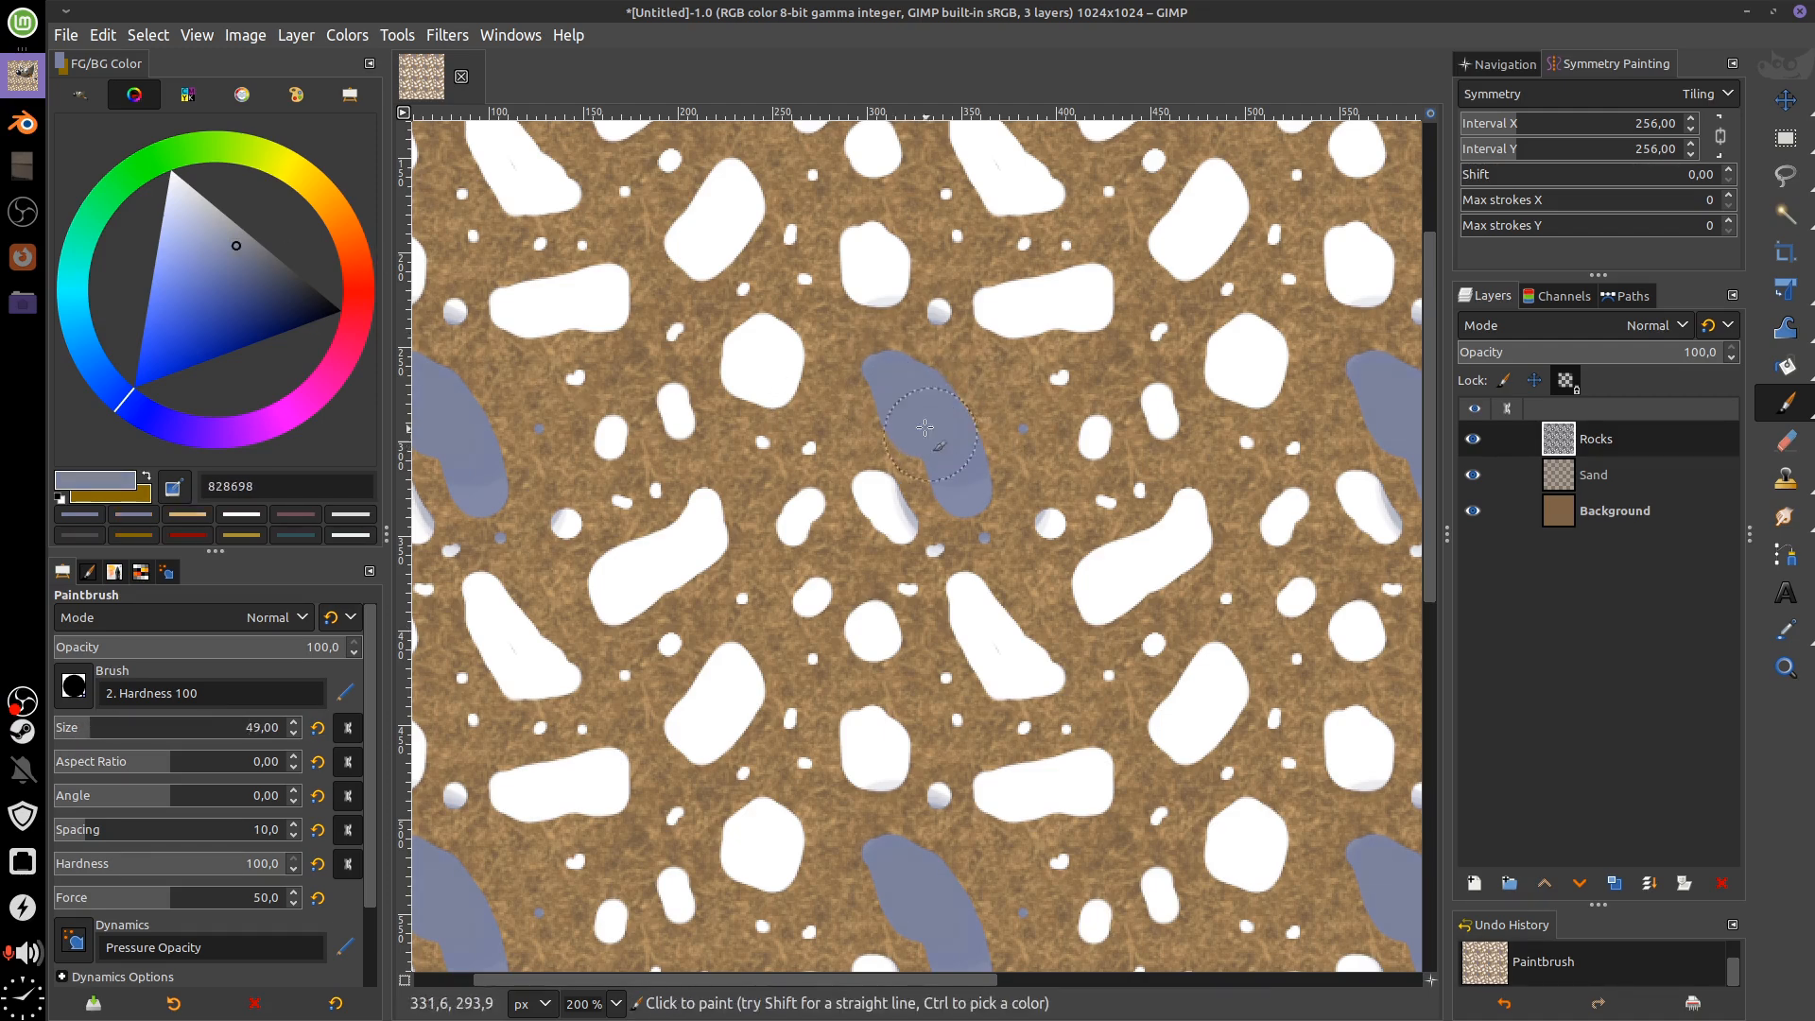
left_click(234, 234)
left_click_drag(913, 399, 963, 442)
left_click(231, 228)
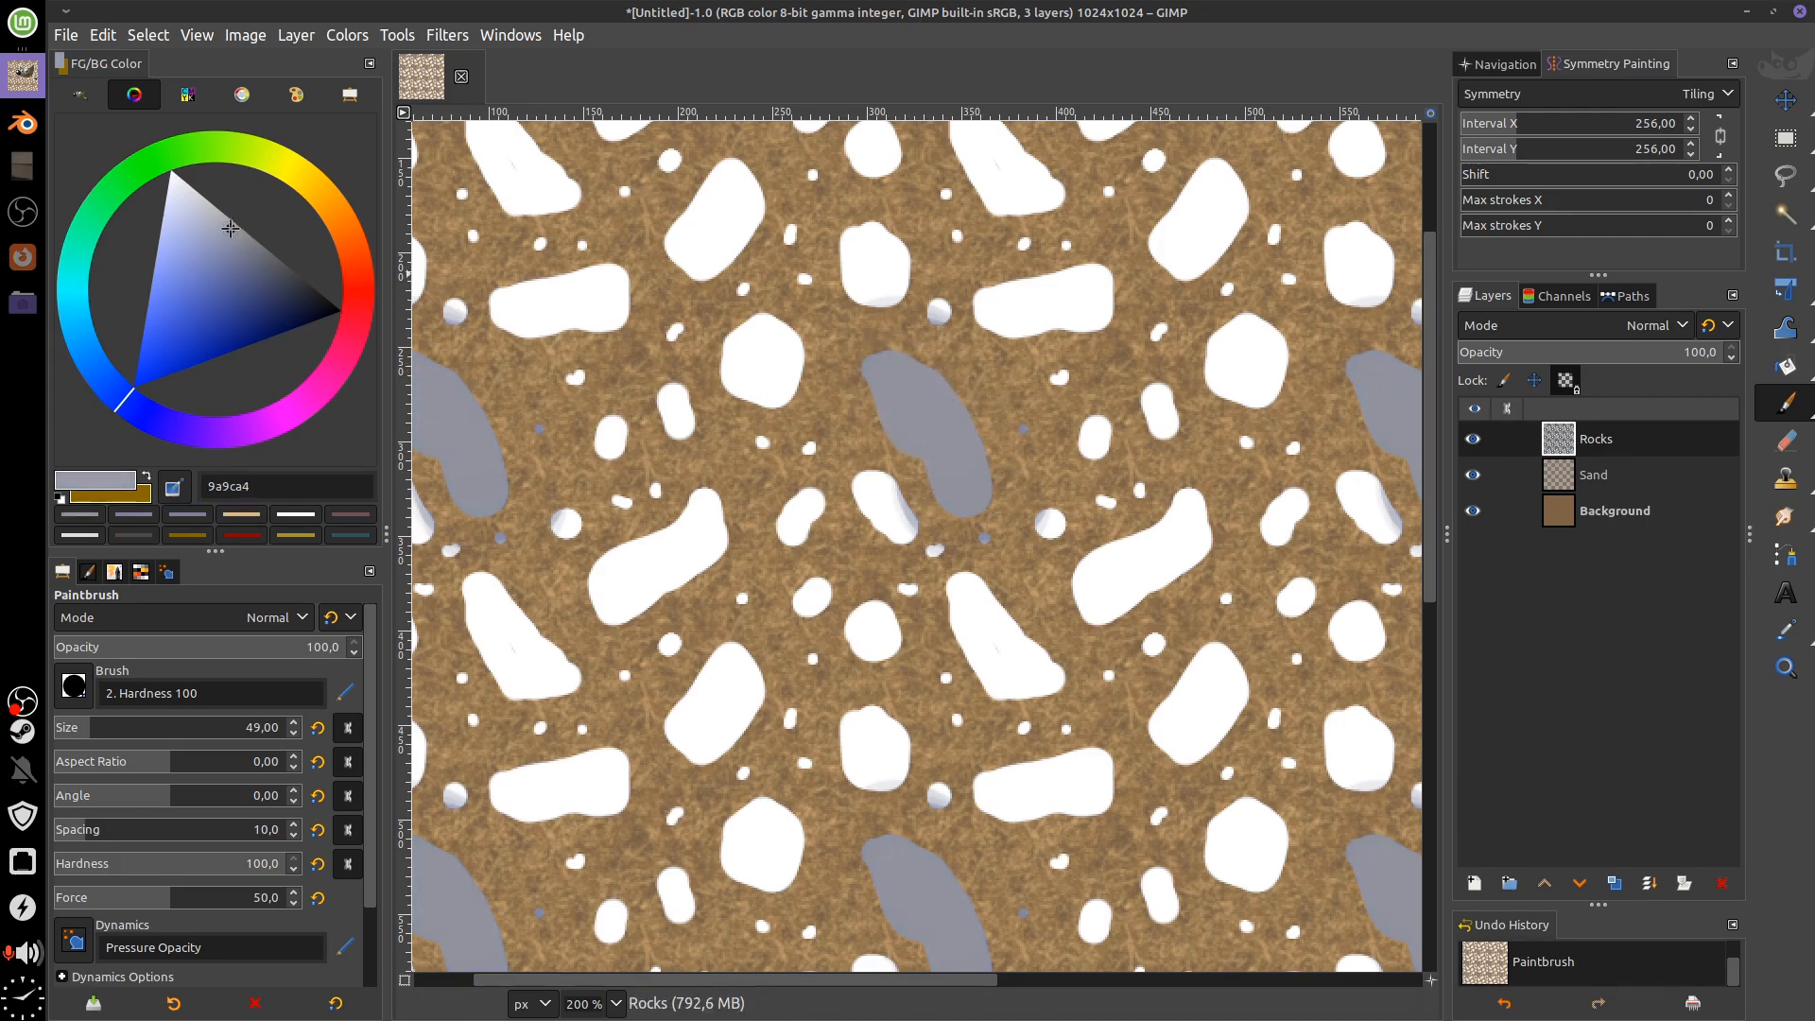
left_click(928, 404)
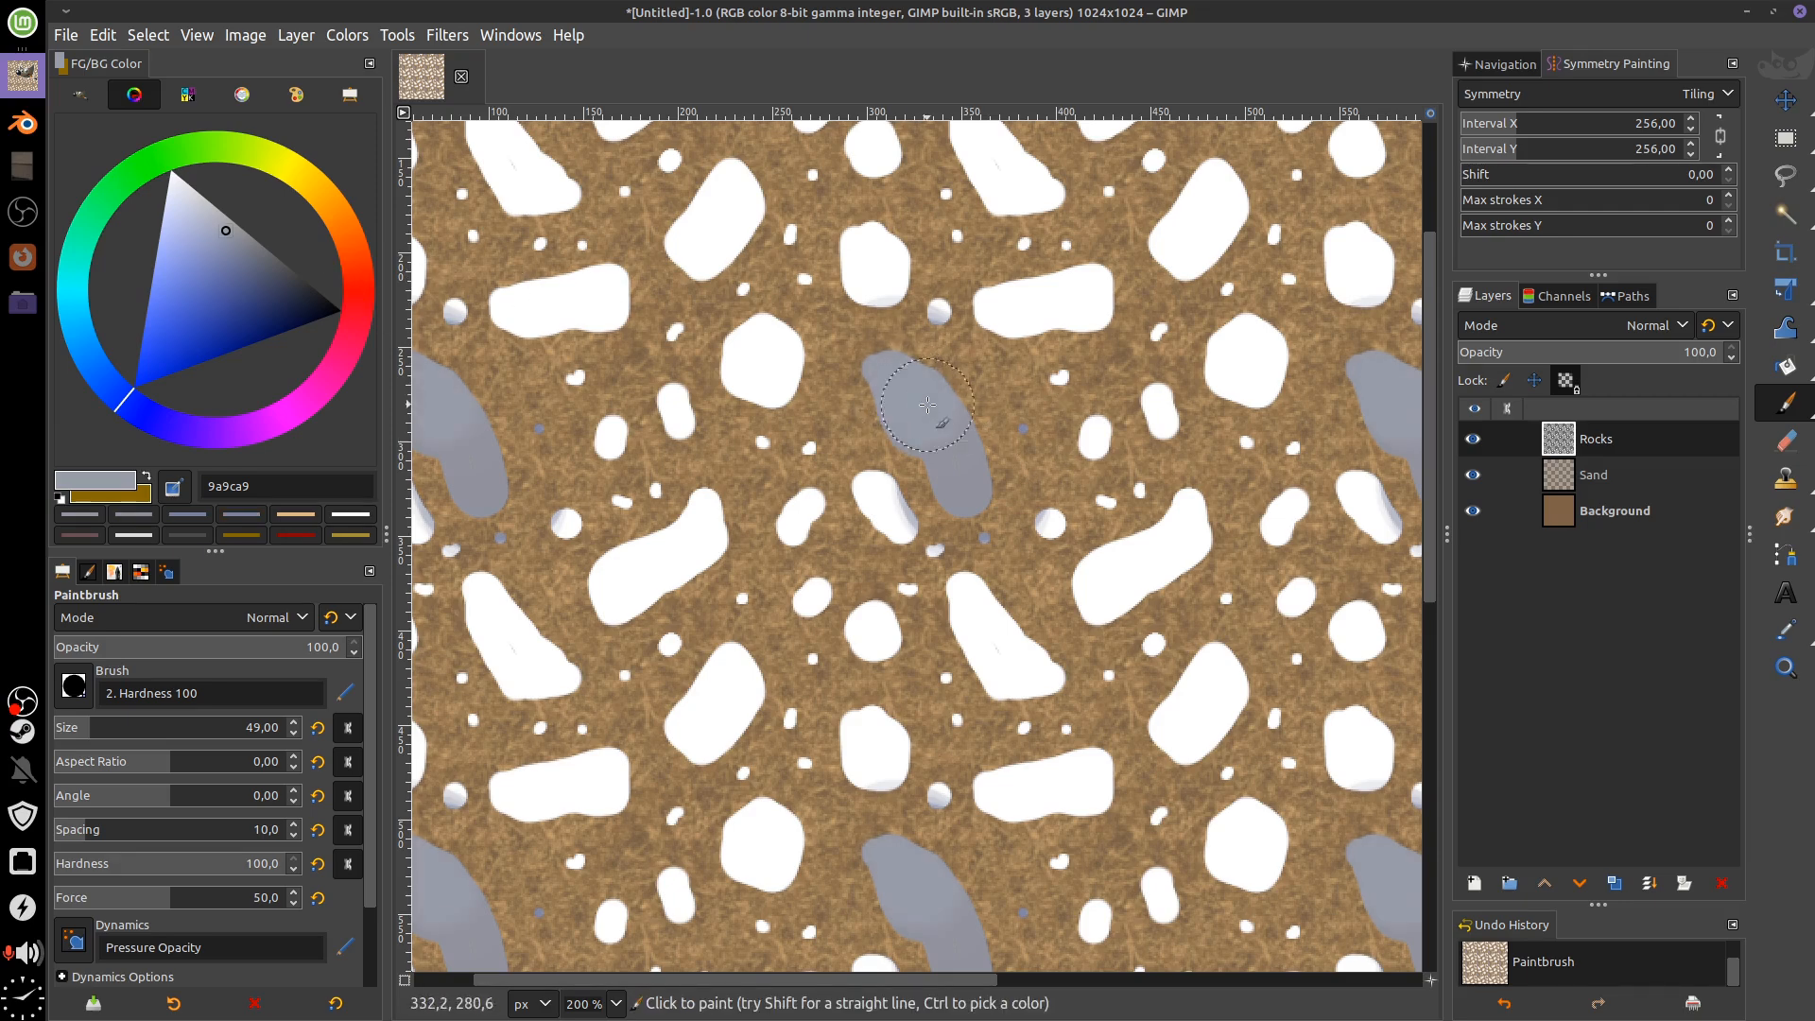
Paint the small upright oval rock and the long curved rock below it with the grey 9a9ca9
left_click_drag(673, 395, 682, 420)
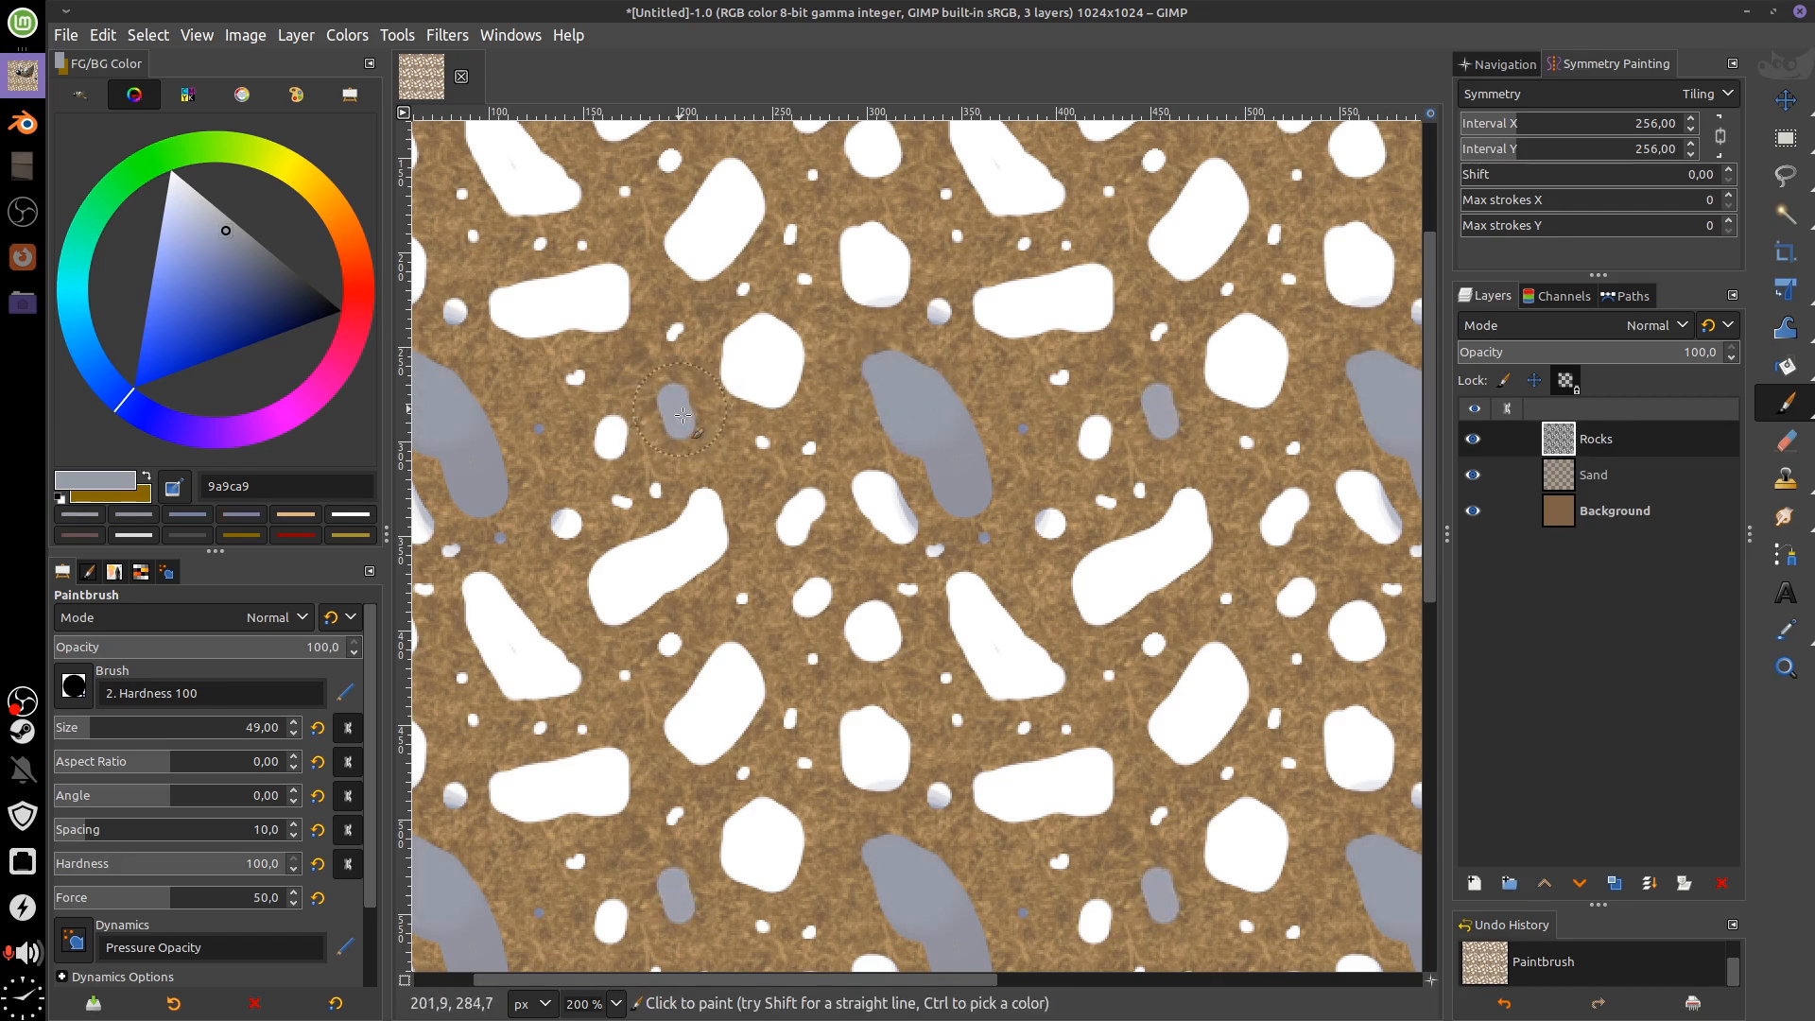
left_click_drag(654, 589, 736, 522)
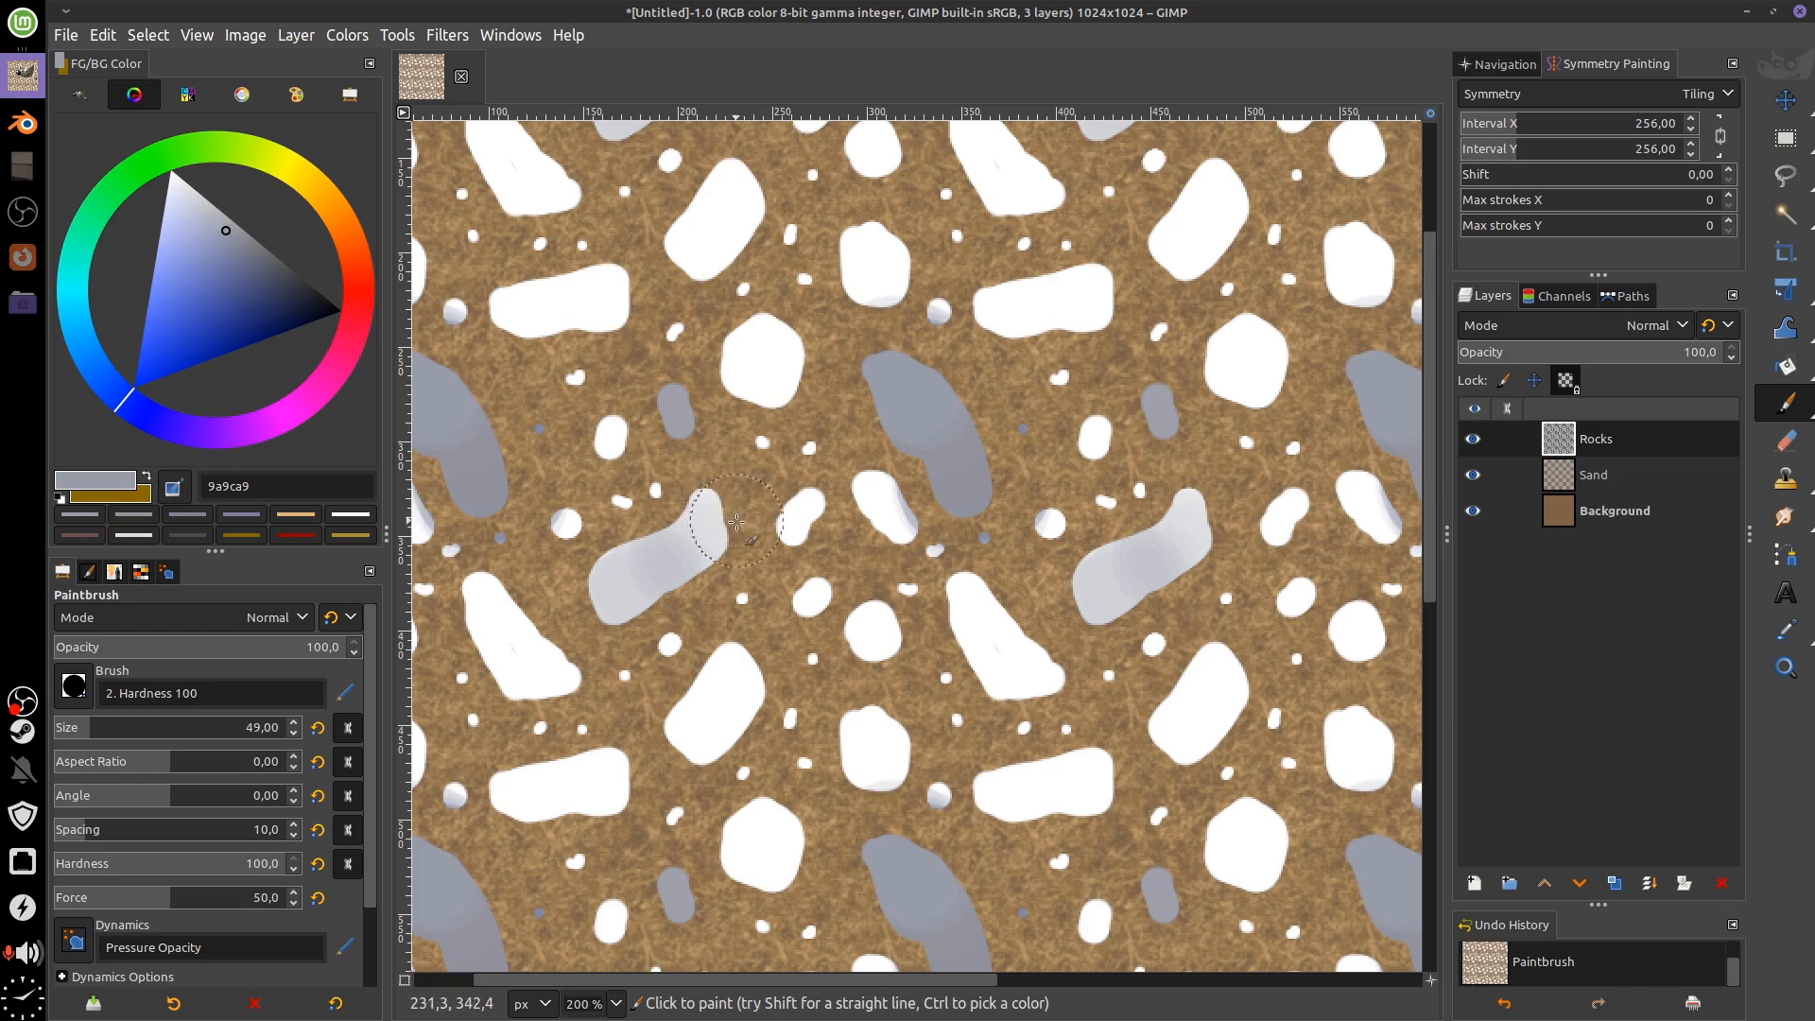
left_click(679, 558)
left_click(633, 565)
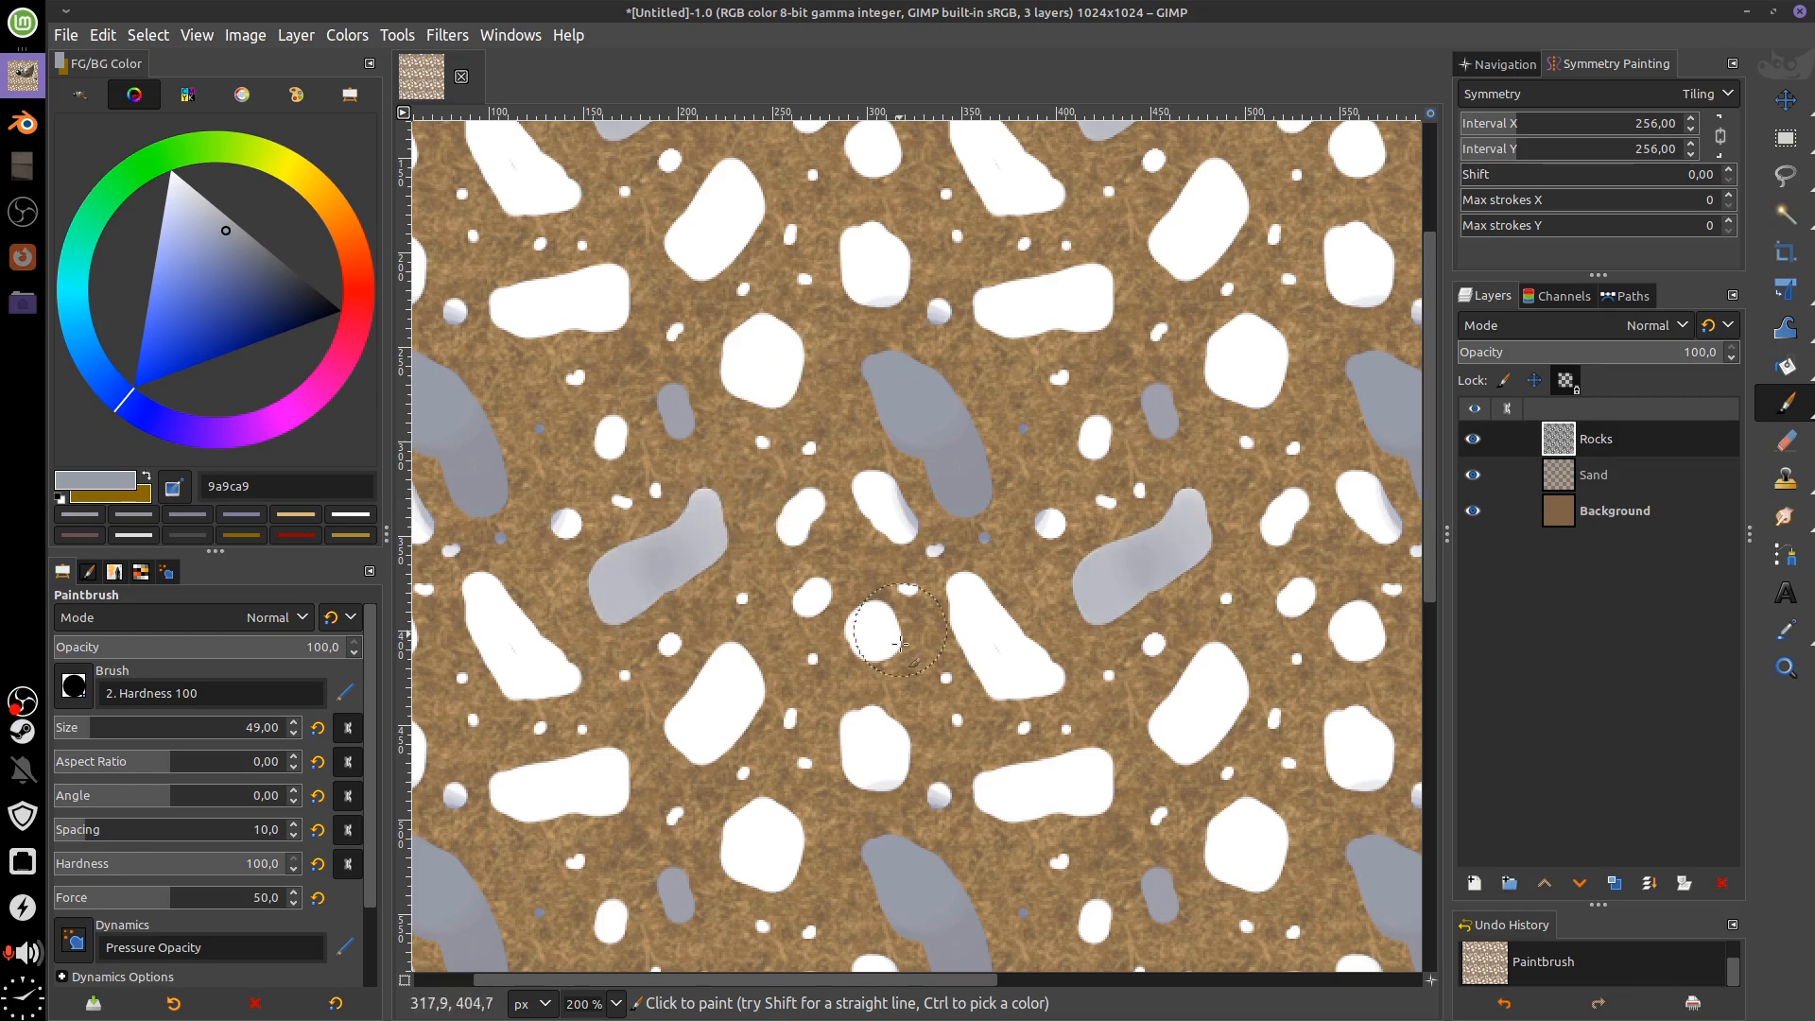
Paint the small rounded rock and the slanted oval rock beside it with soft grey strokes
left_click(792, 594)
left_click_drag(749, 648, 740, 670)
left_click(758, 728)
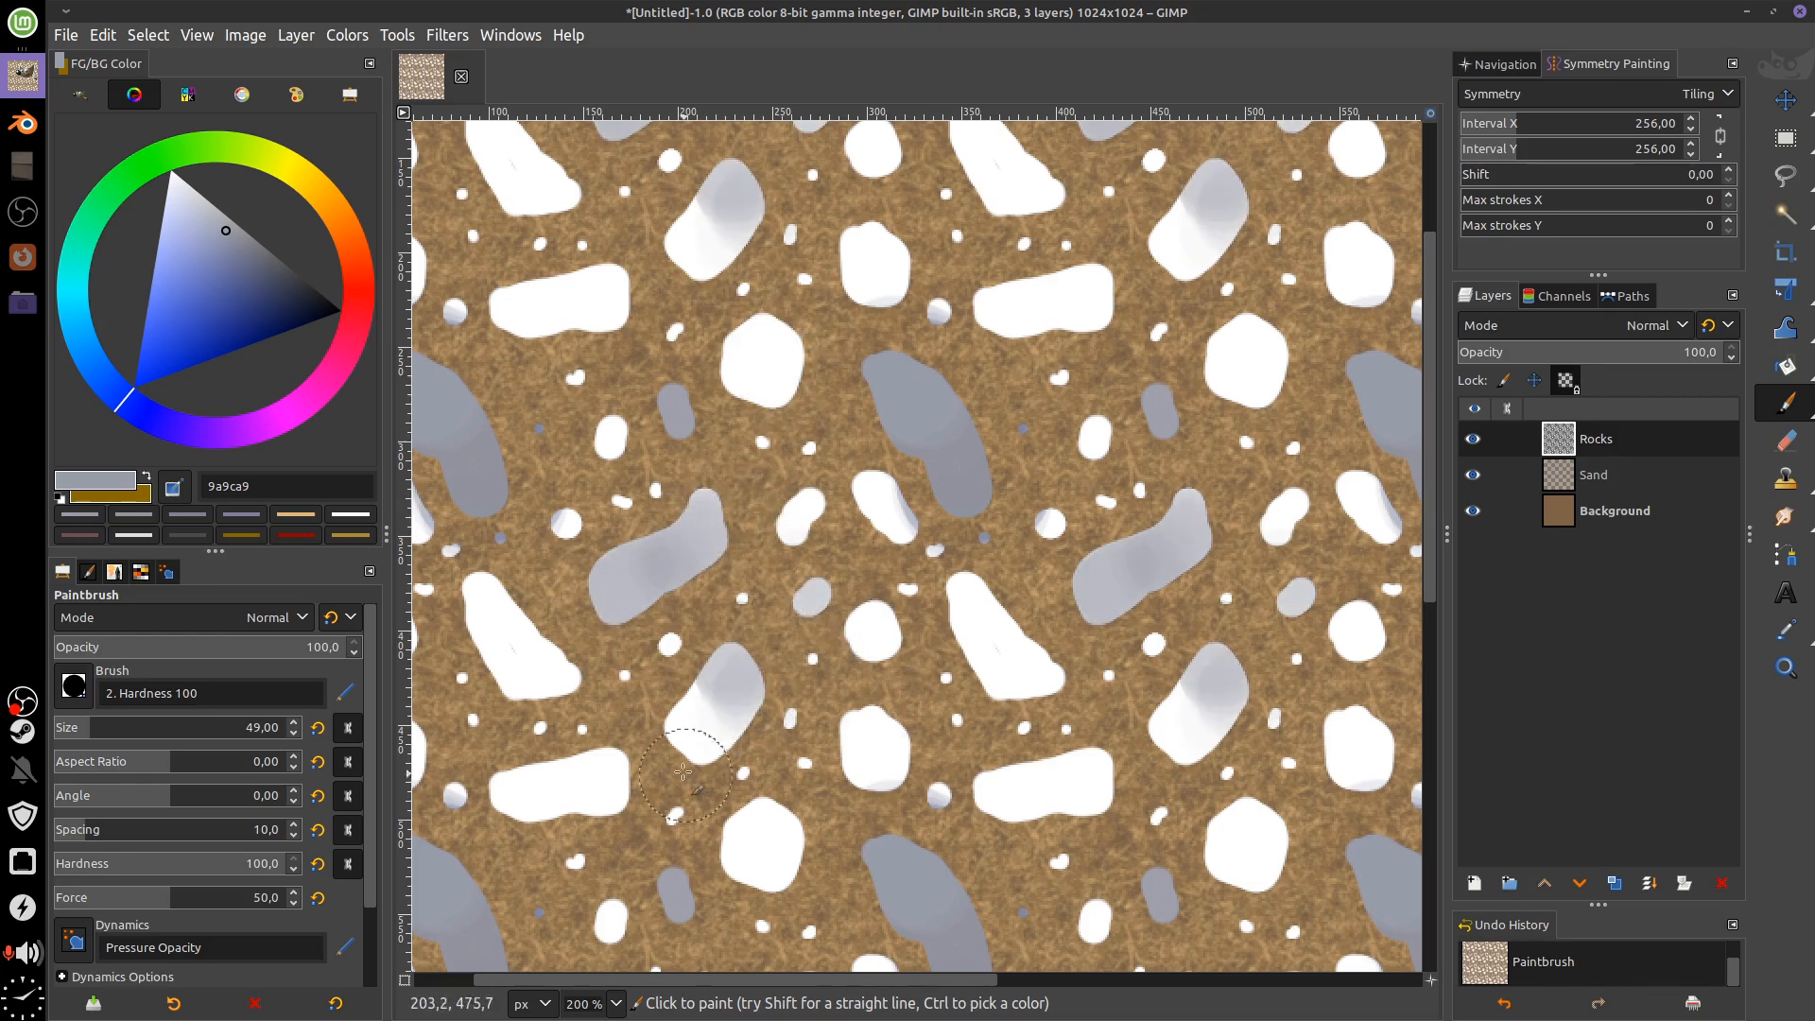
left_click(697, 745)
left_click(706, 718)
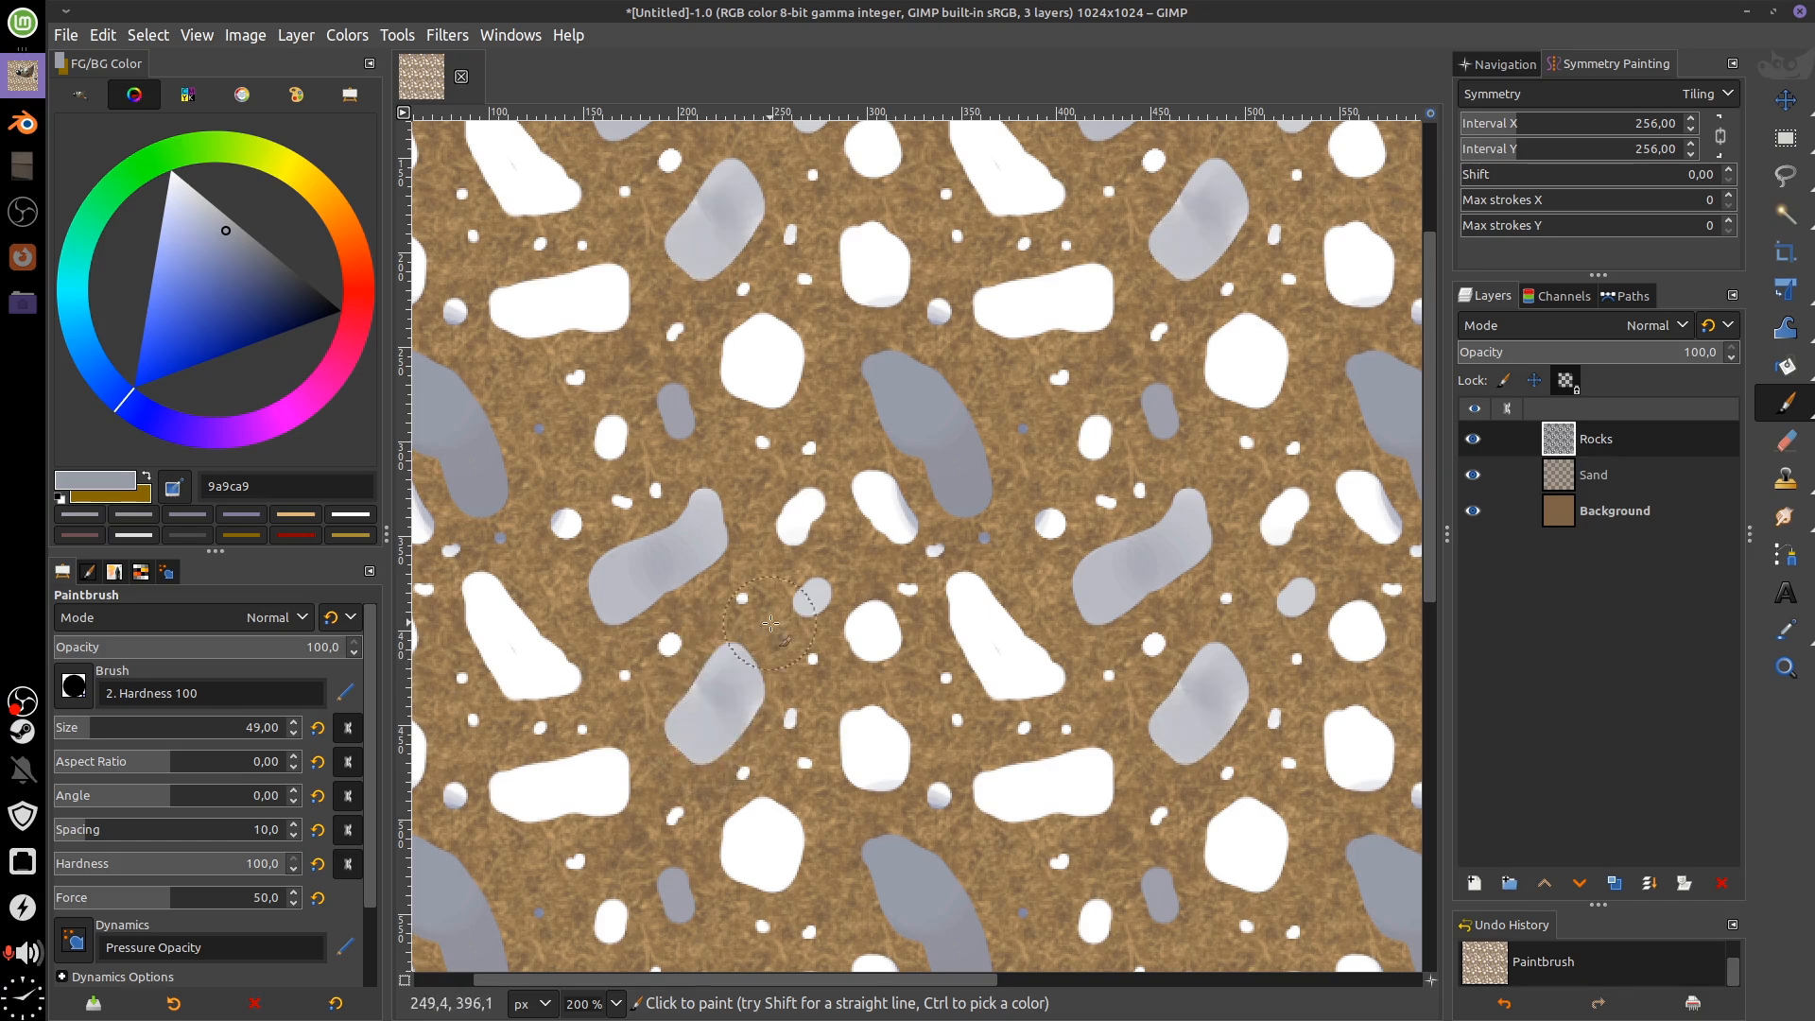
Paint the tapered rock and the flat horizontal rock with the same grey
left_click_drag(526, 682, 501, 615)
mouse_move(617, 709)
left_mouse_down()
mouse_move(722, 642)
mouse_move(681, 726)
mouse_move(733, 711)
left_mouse_up()
left_click(655, 605)
left_click_drag(788, 639, 828, 674)
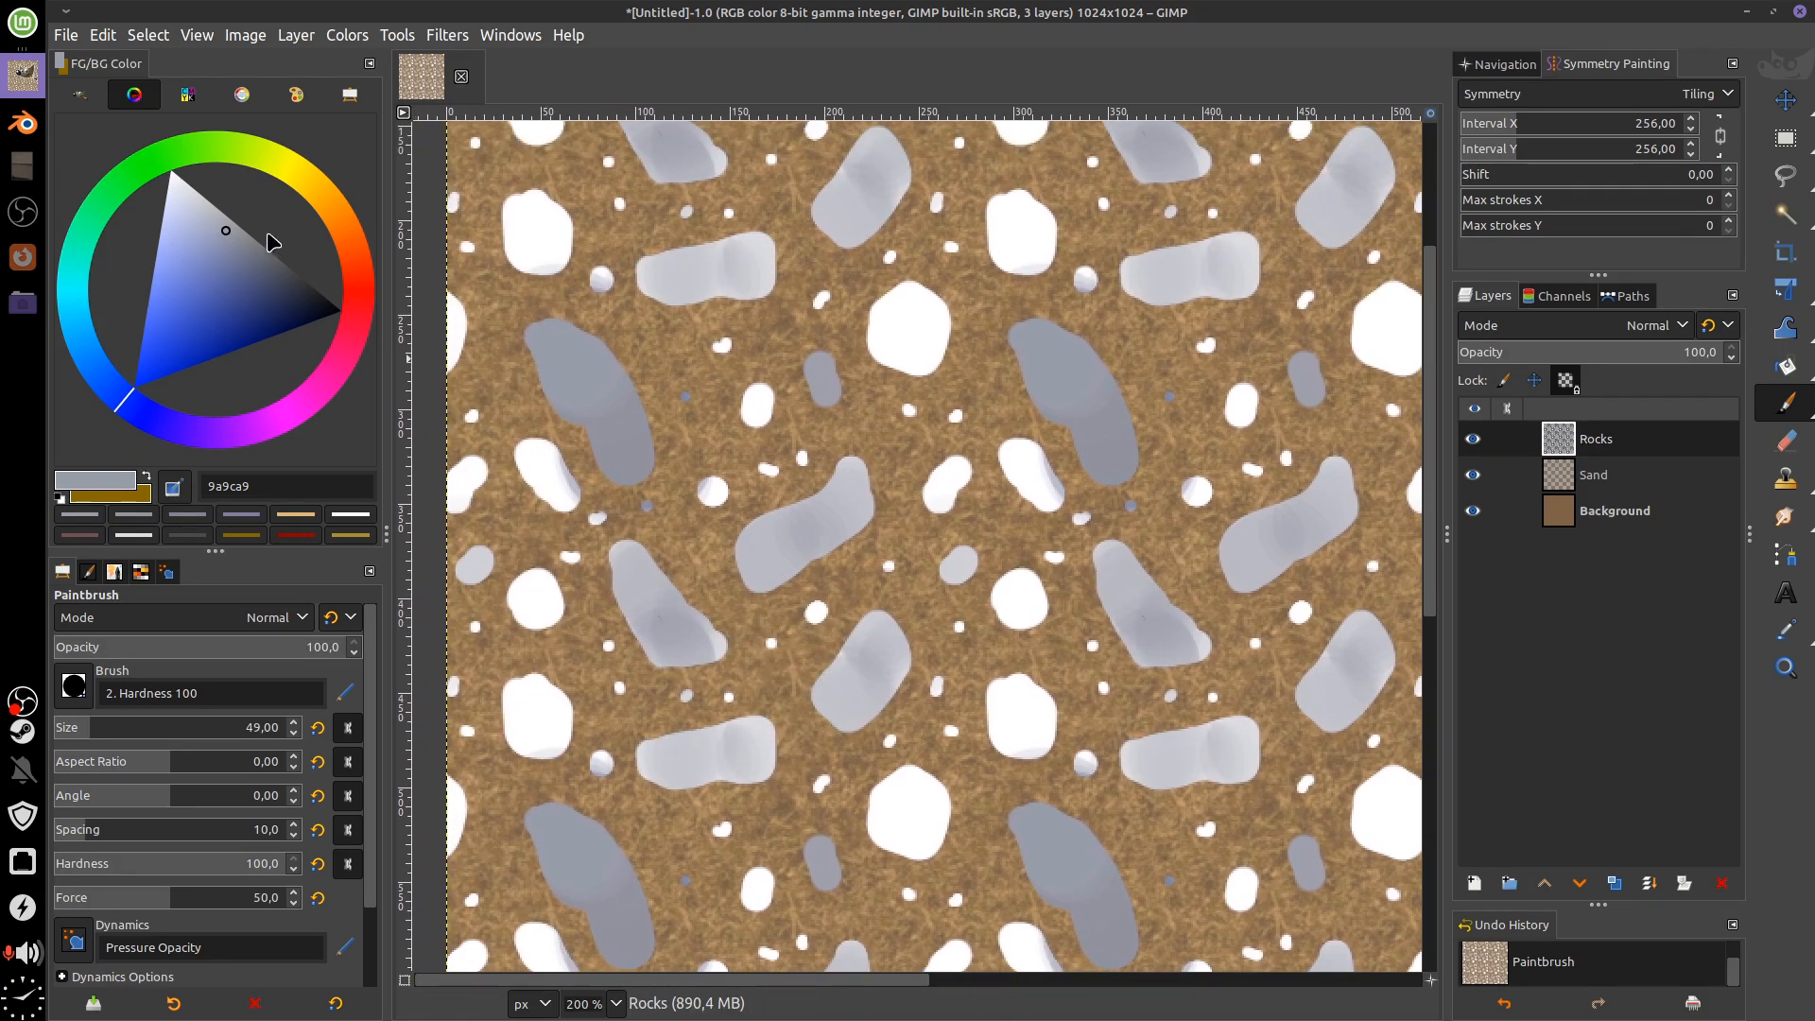
Set the foreground colour to the orange-red d15d25 and lightly paint the two rounded rocks near the canvas's left edge
left_click(337, 203)
mouse_move(347, 232)
left_mouse_down()
mouse_move(292, 240)
mouse_move(276, 263)
left_mouse_up()
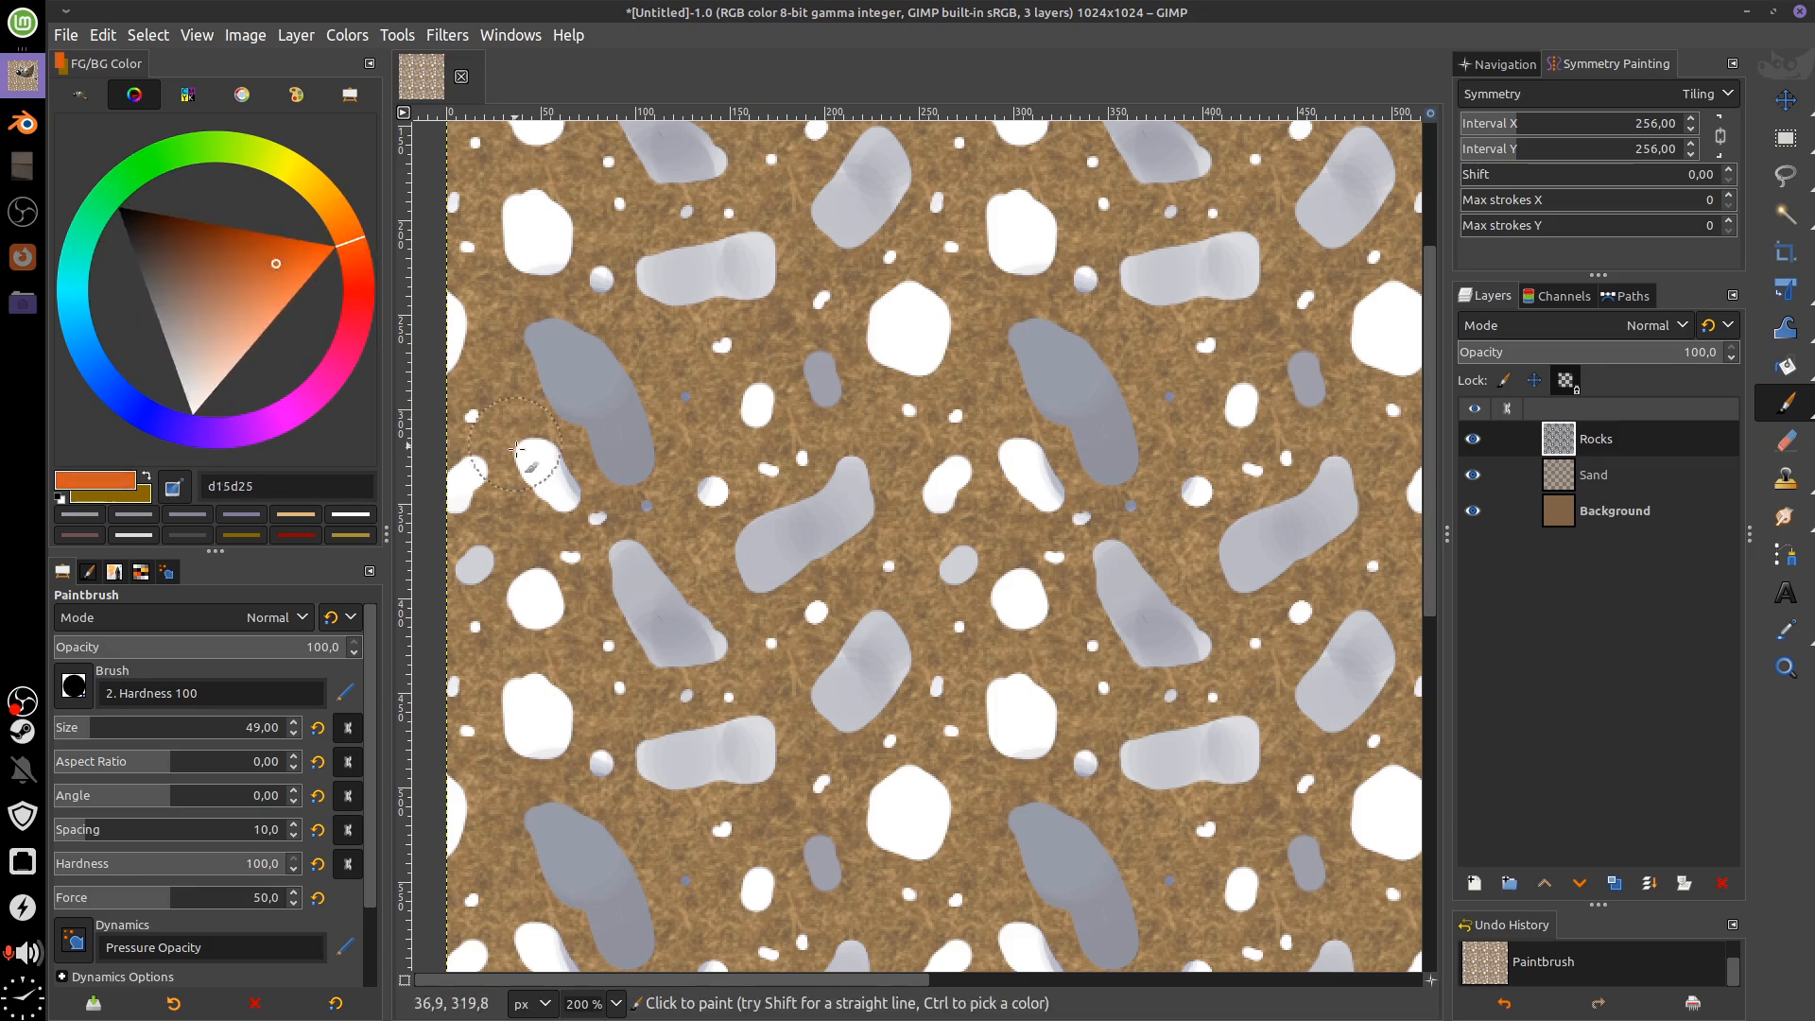
mouse_move(538, 598)
left_mouse_down()
mouse_move(610, 560)
mouse_move(617, 574)
left_mouse_up()
left_click_drag(592, 666, 644, 707)
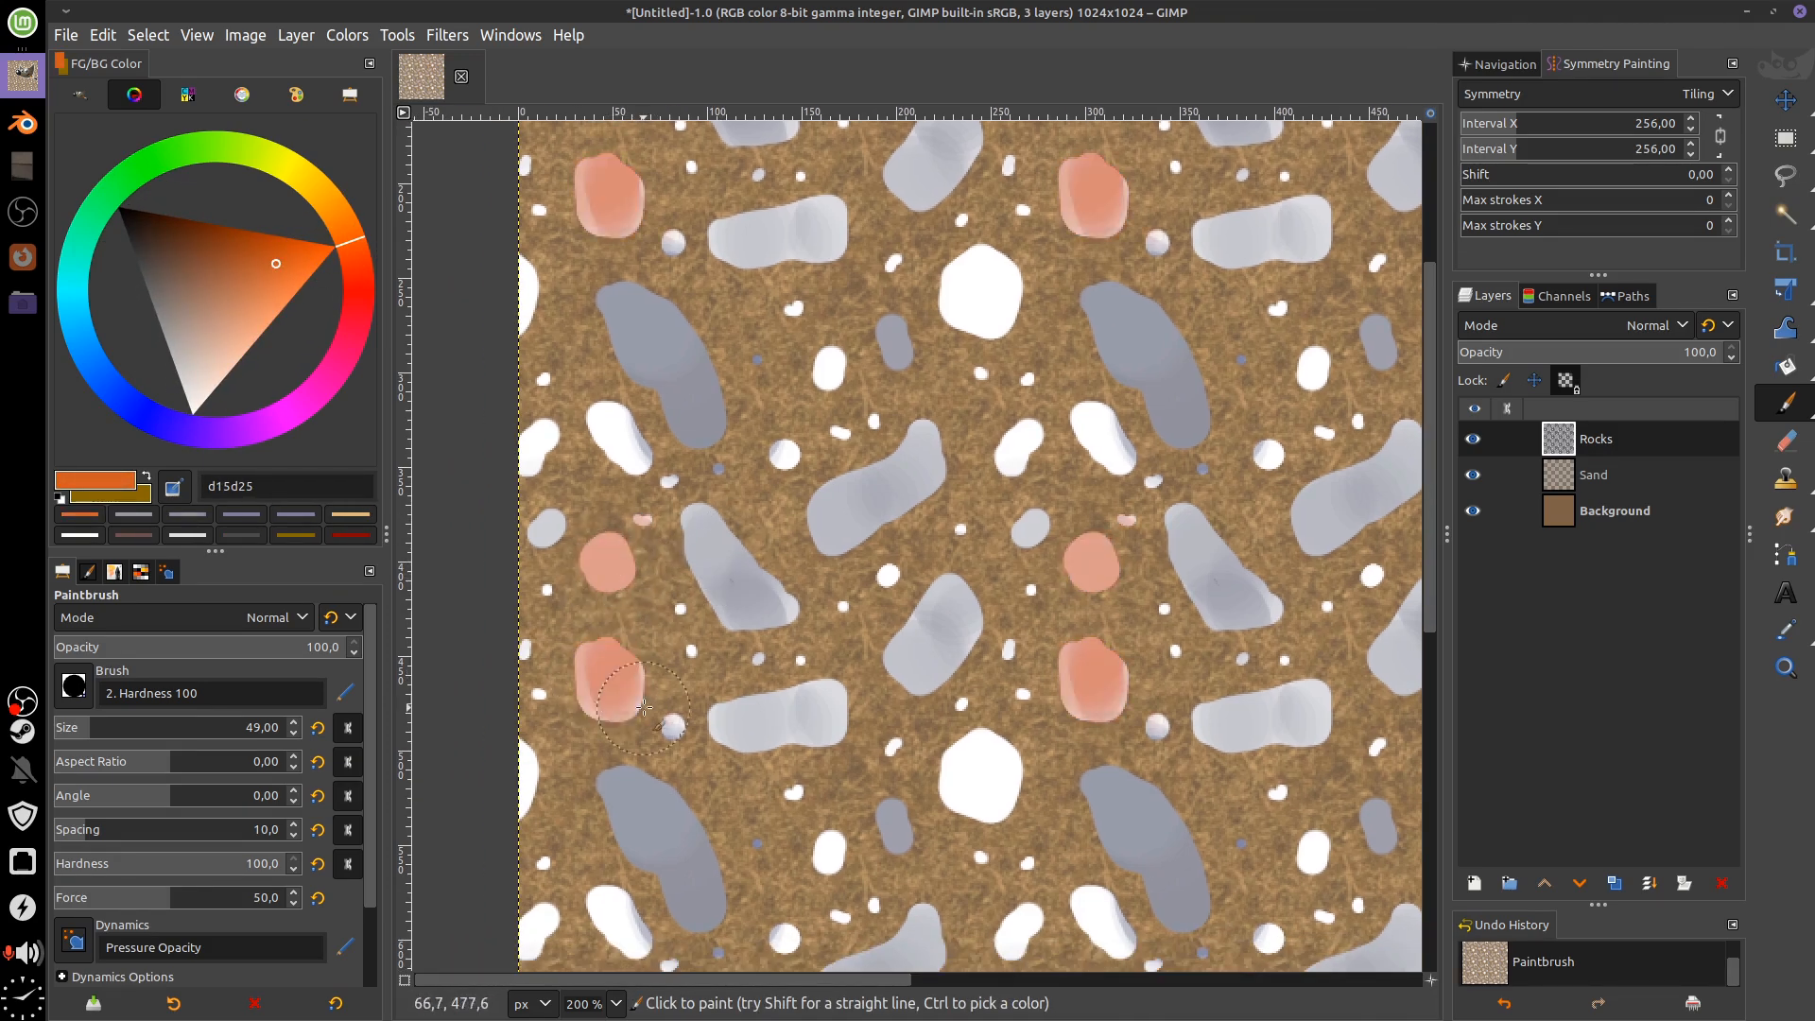
Tint the two small bean-shaped rocks and the large round rock with the orange-red
mouse_move(601, 419)
left_mouse_down()
mouse_move(637, 467)
mouse_move(611, 416)
left_mouse_up()
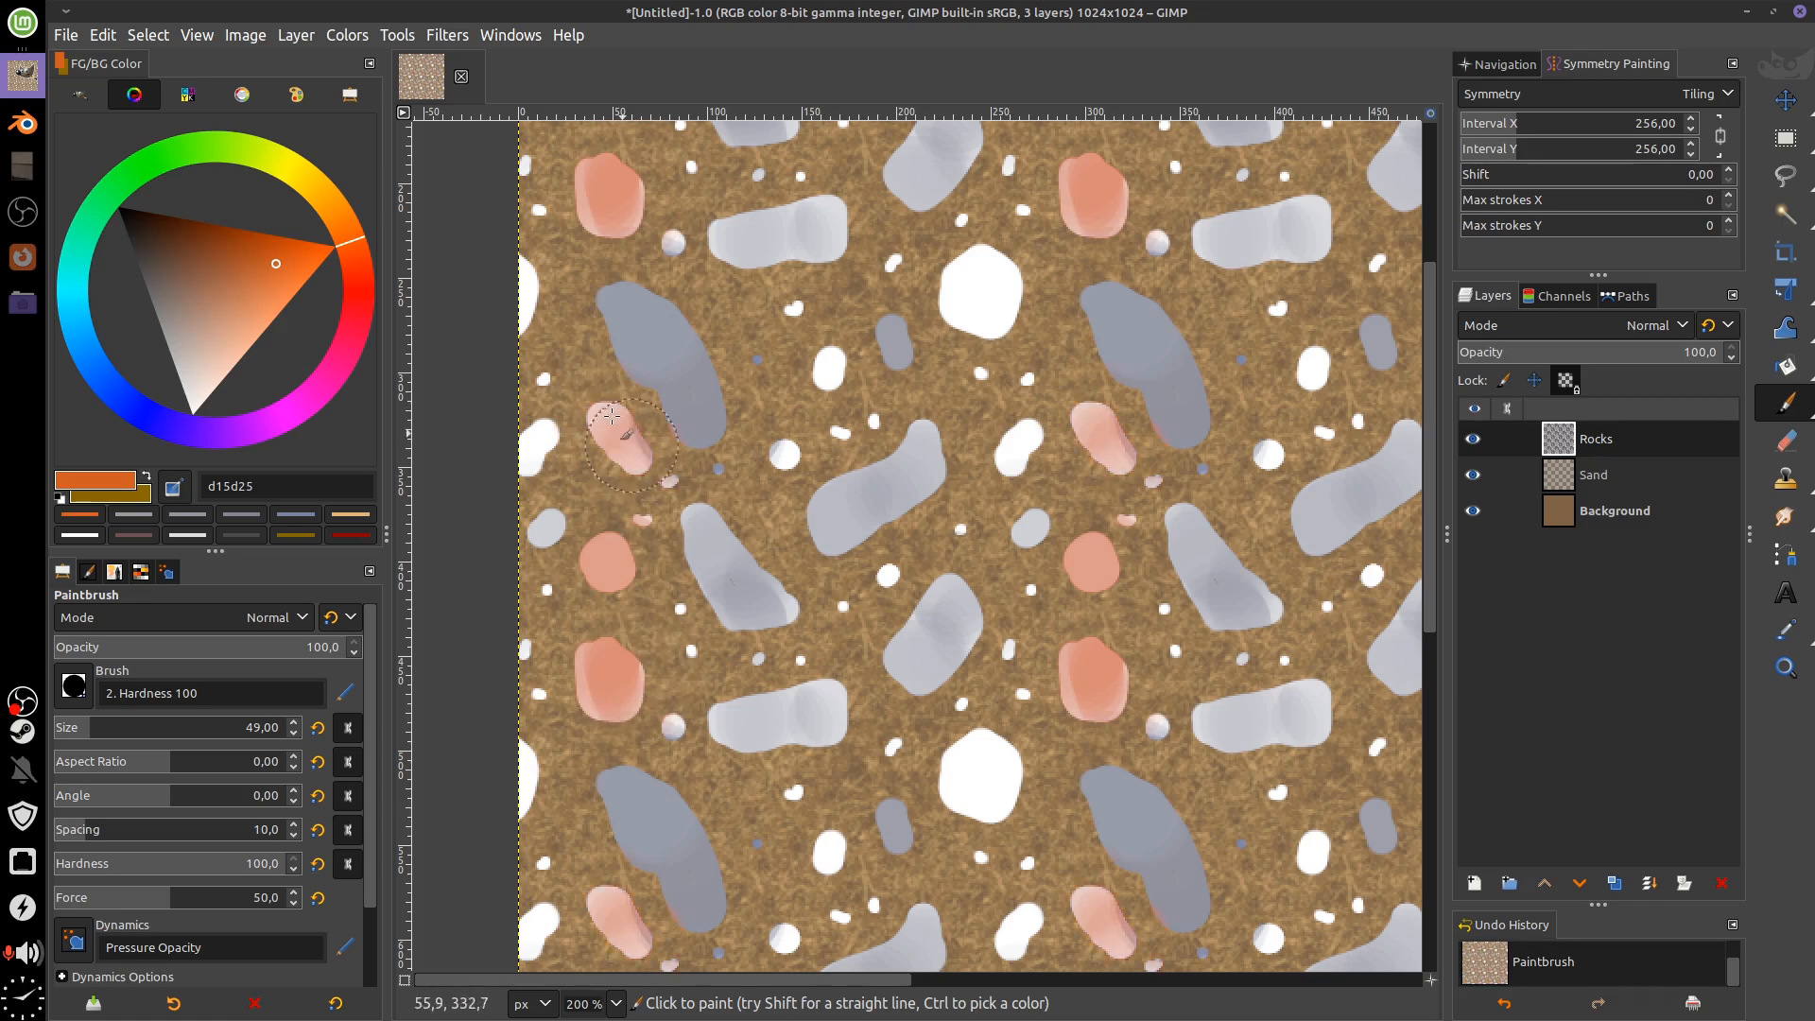
left_click(534, 443)
mouse_move(1028, 786)
left_mouse_down()
mouse_move(837, 710)
mouse_move(853, 701)
left_mouse_up()
left_click_drag(873, 598, 872, 561)
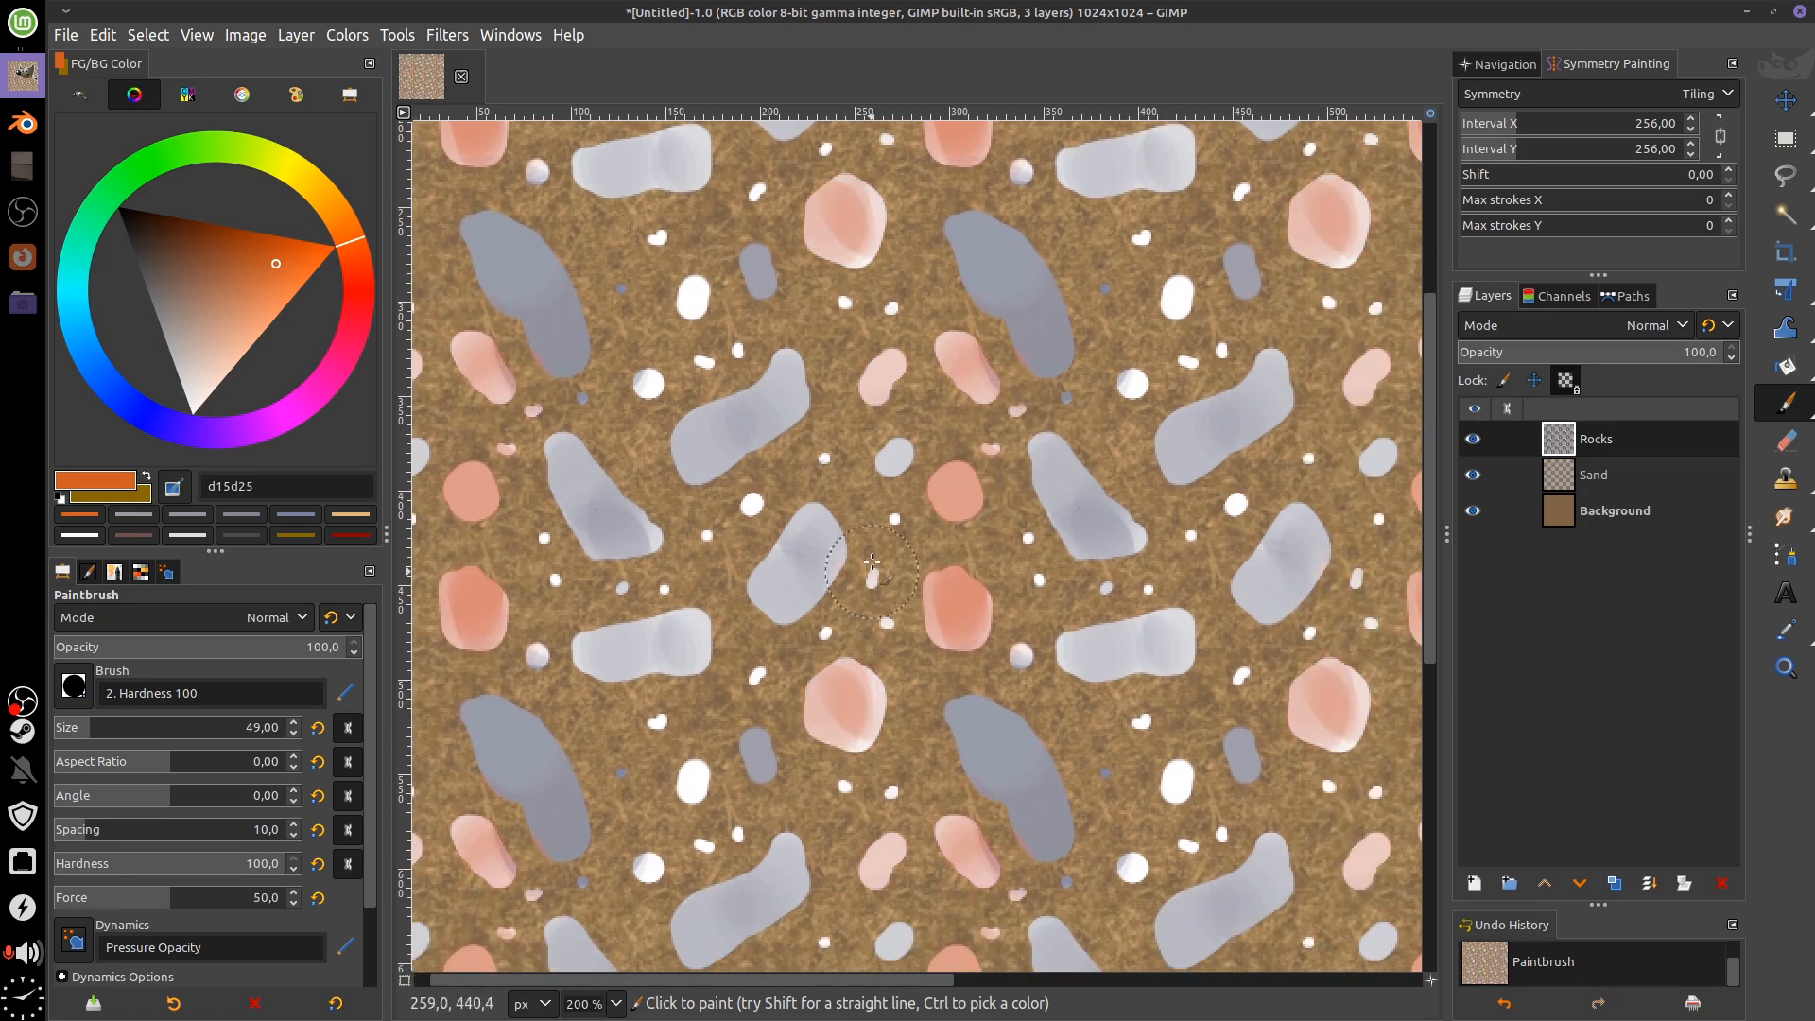
Set the foreground colour to the yellow-orange e7a33f and tint the small pebbles and the edges of the tapered and flat rocks
mouse_move(357, 246)
left_mouse_down()
mouse_move(312, 227)
mouse_move(274, 248)
mouse_move(294, 262)
mouse_move(276, 267)
left_mouse_up()
mouse_move(543, 567)
left_mouse_down()
mouse_move(596, 539)
mouse_move(705, 558)
left_mouse_up()
left_click(707, 536)
left_click(752, 504)
left_click(694, 299)
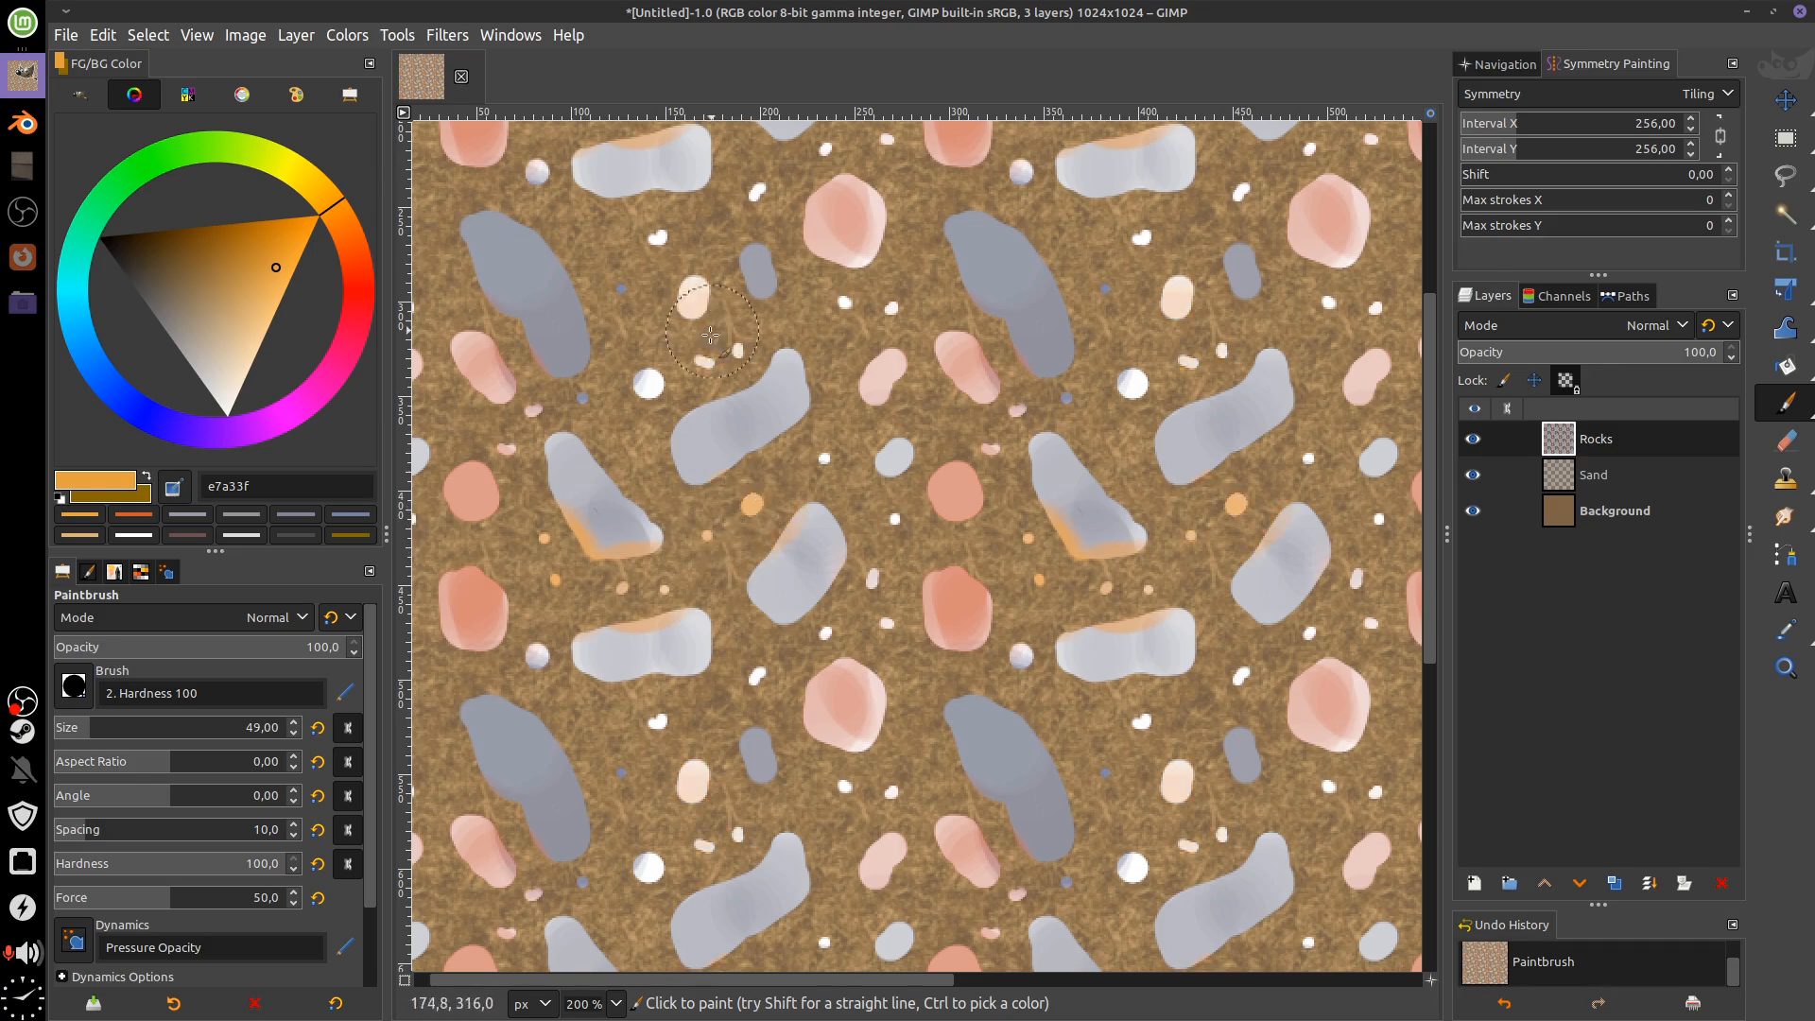
left_click(649, 383)
left_click(704, 362)
Add yellow-orange tints to more pale pebbles, the flat rock's end and the edge of the slanted oval rock
scroll(729, 337, "up", 3)
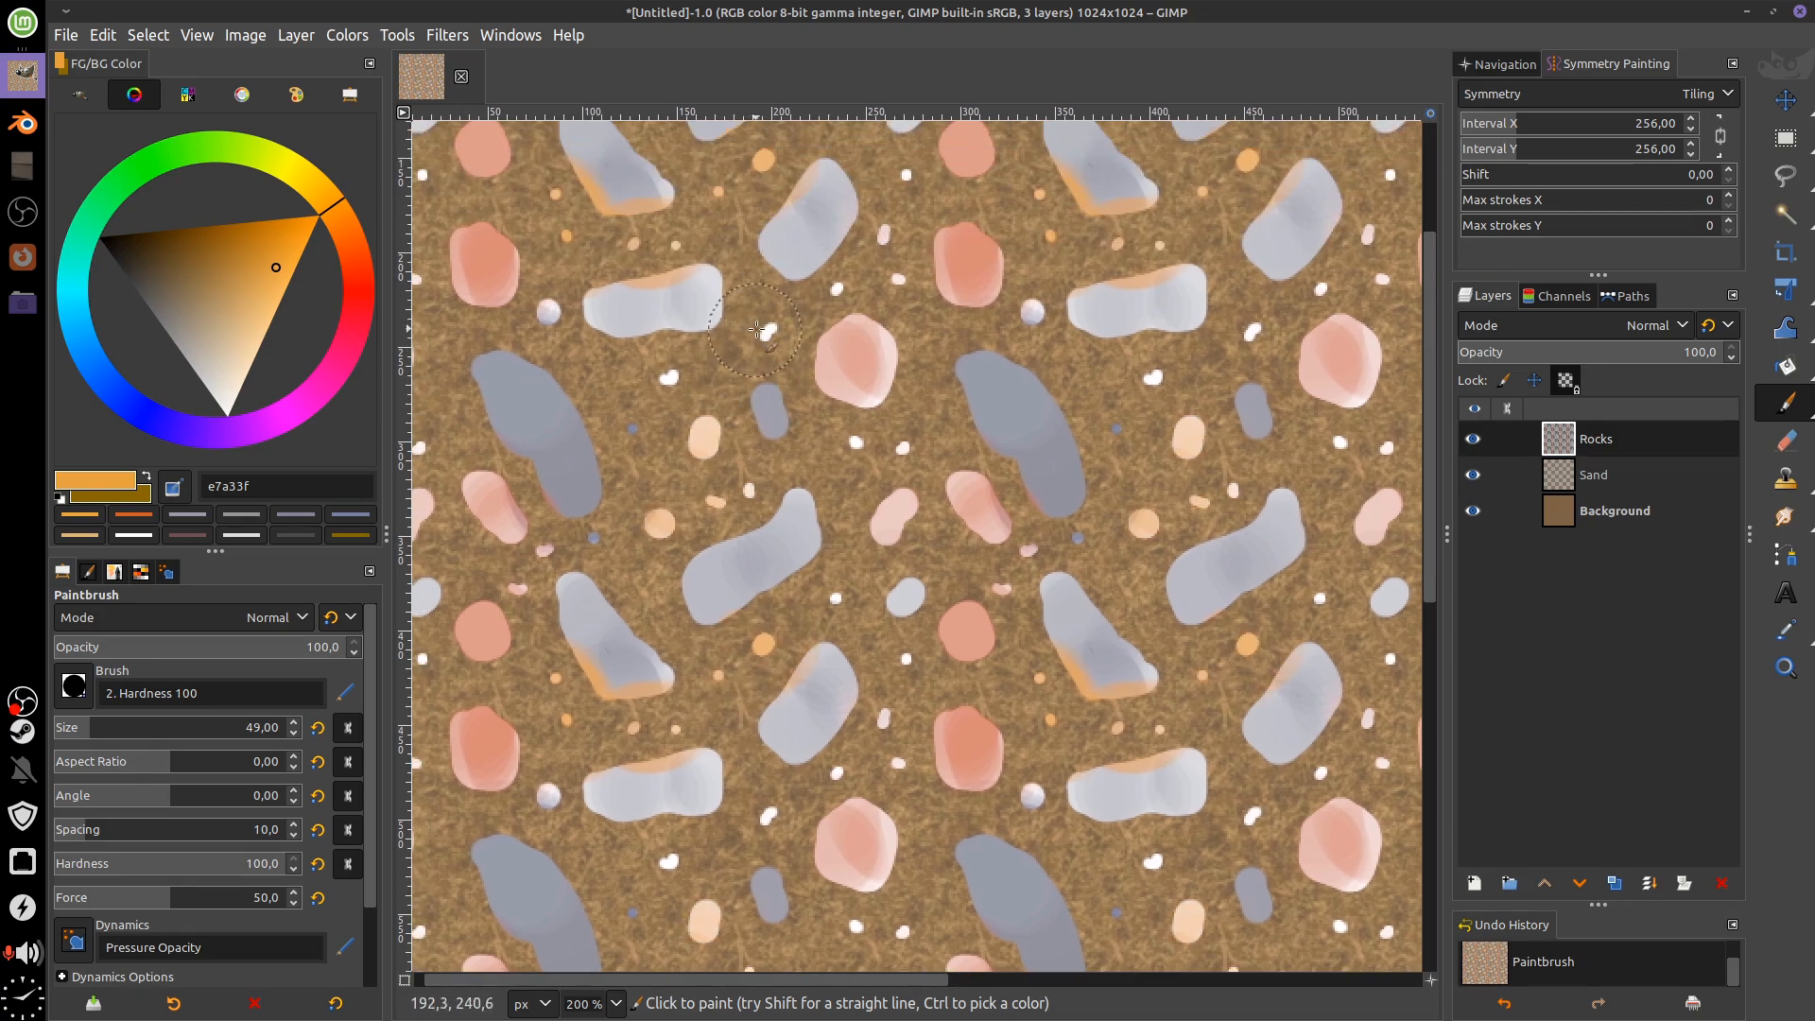
left_click(890, 249)
scroll(955, 454, "down", 8)
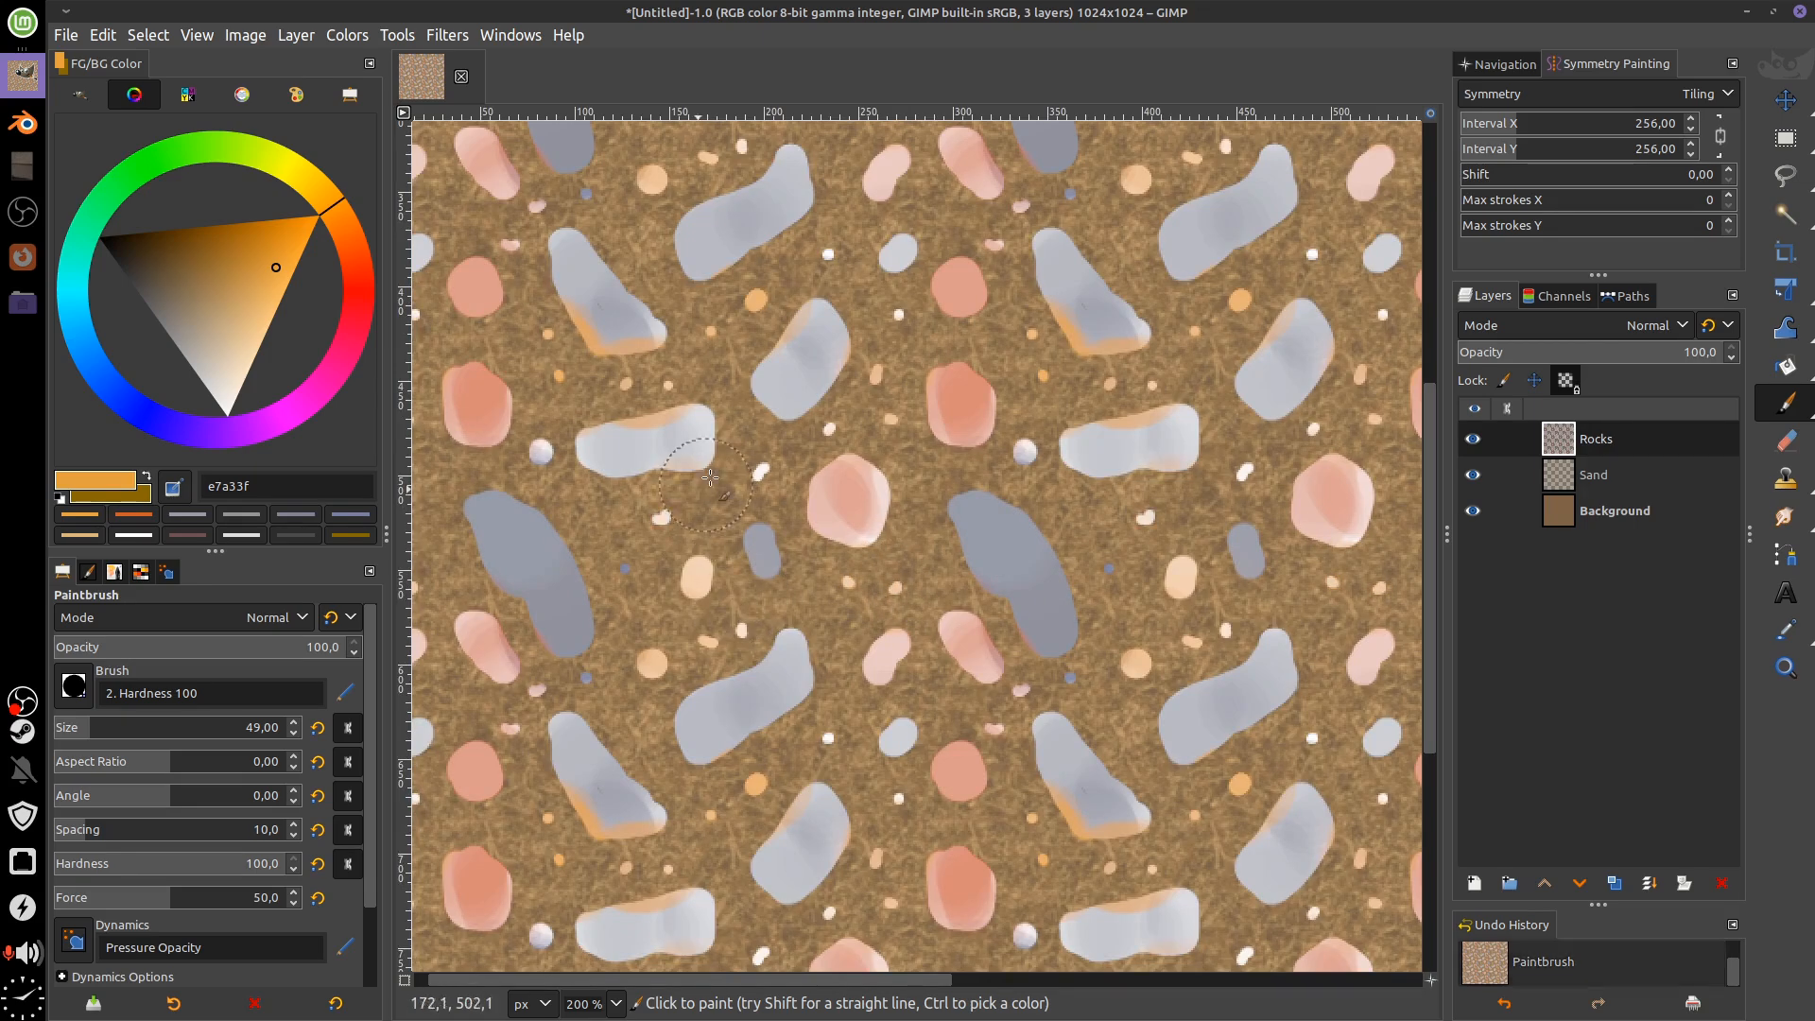
scroll(751, 460, "left", 1)
scroll(1086, 447, "down", 3)
scroll(1086, 446, "left", 1)
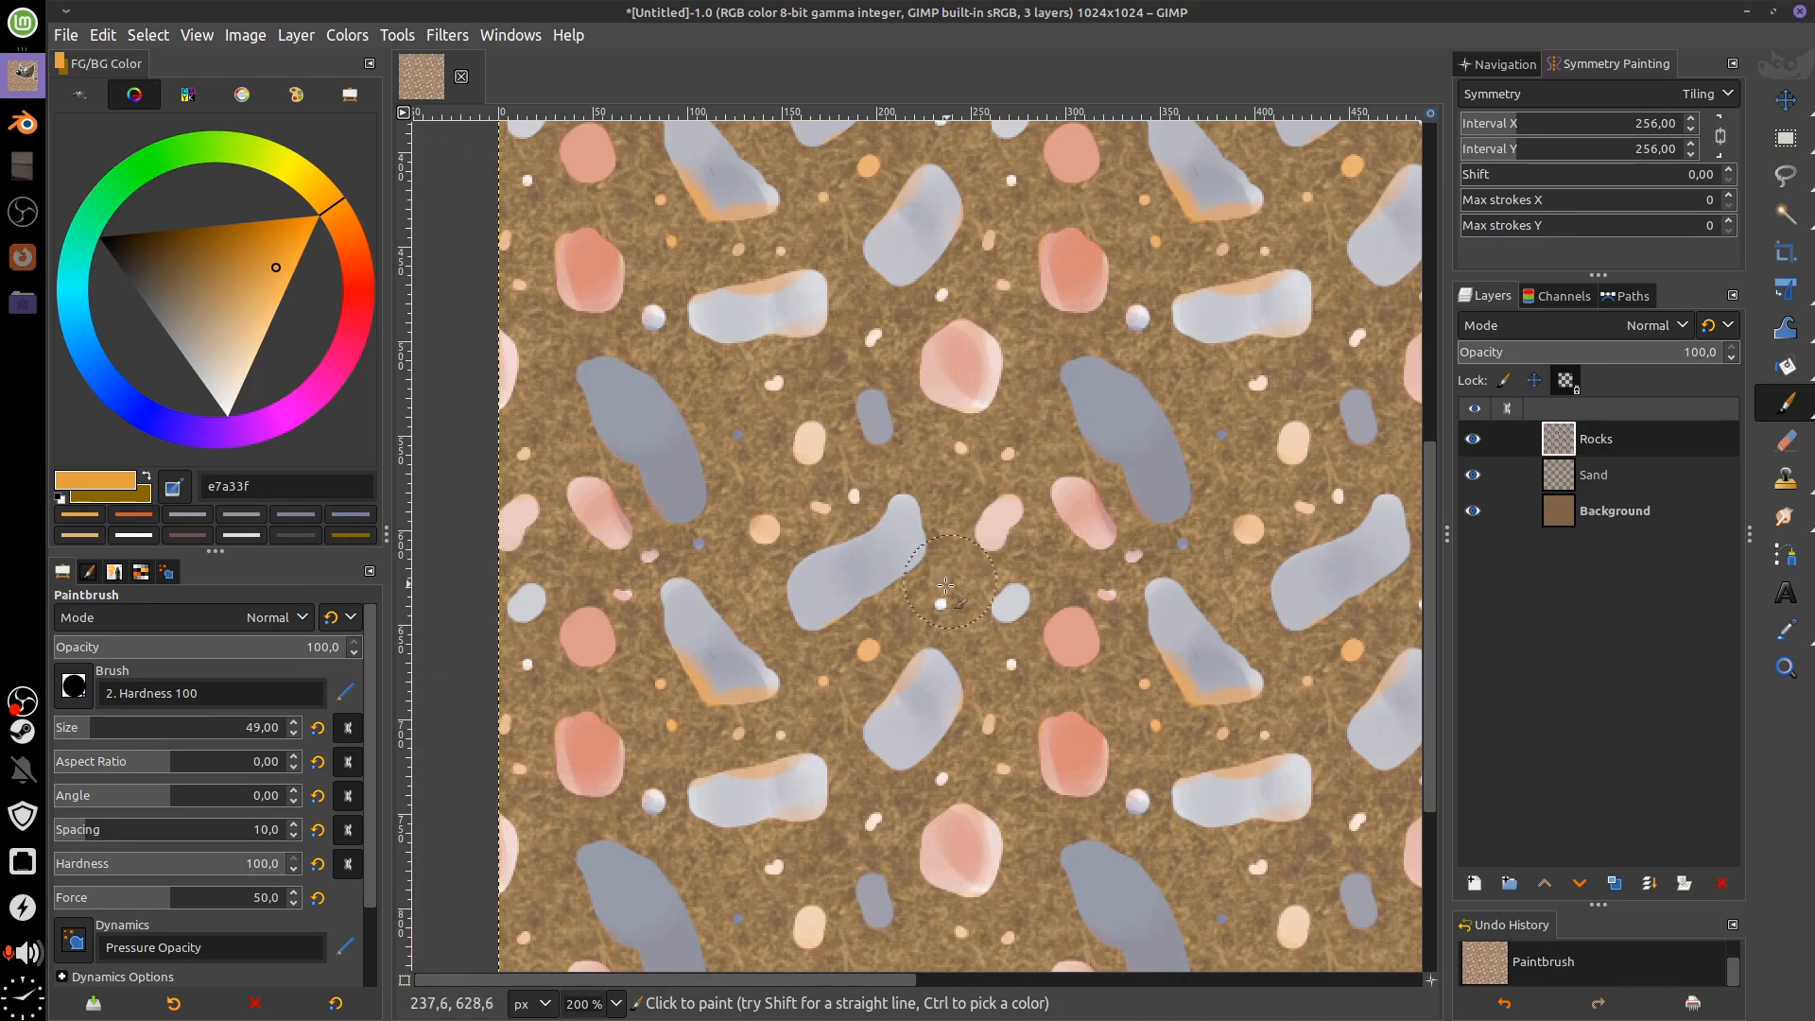
scroll(966, 600, "up", 2)
scroll(966, 599, "left", 1)
scroll(806, 428, "down", 3)
scroll(809, 416, "left", 1)
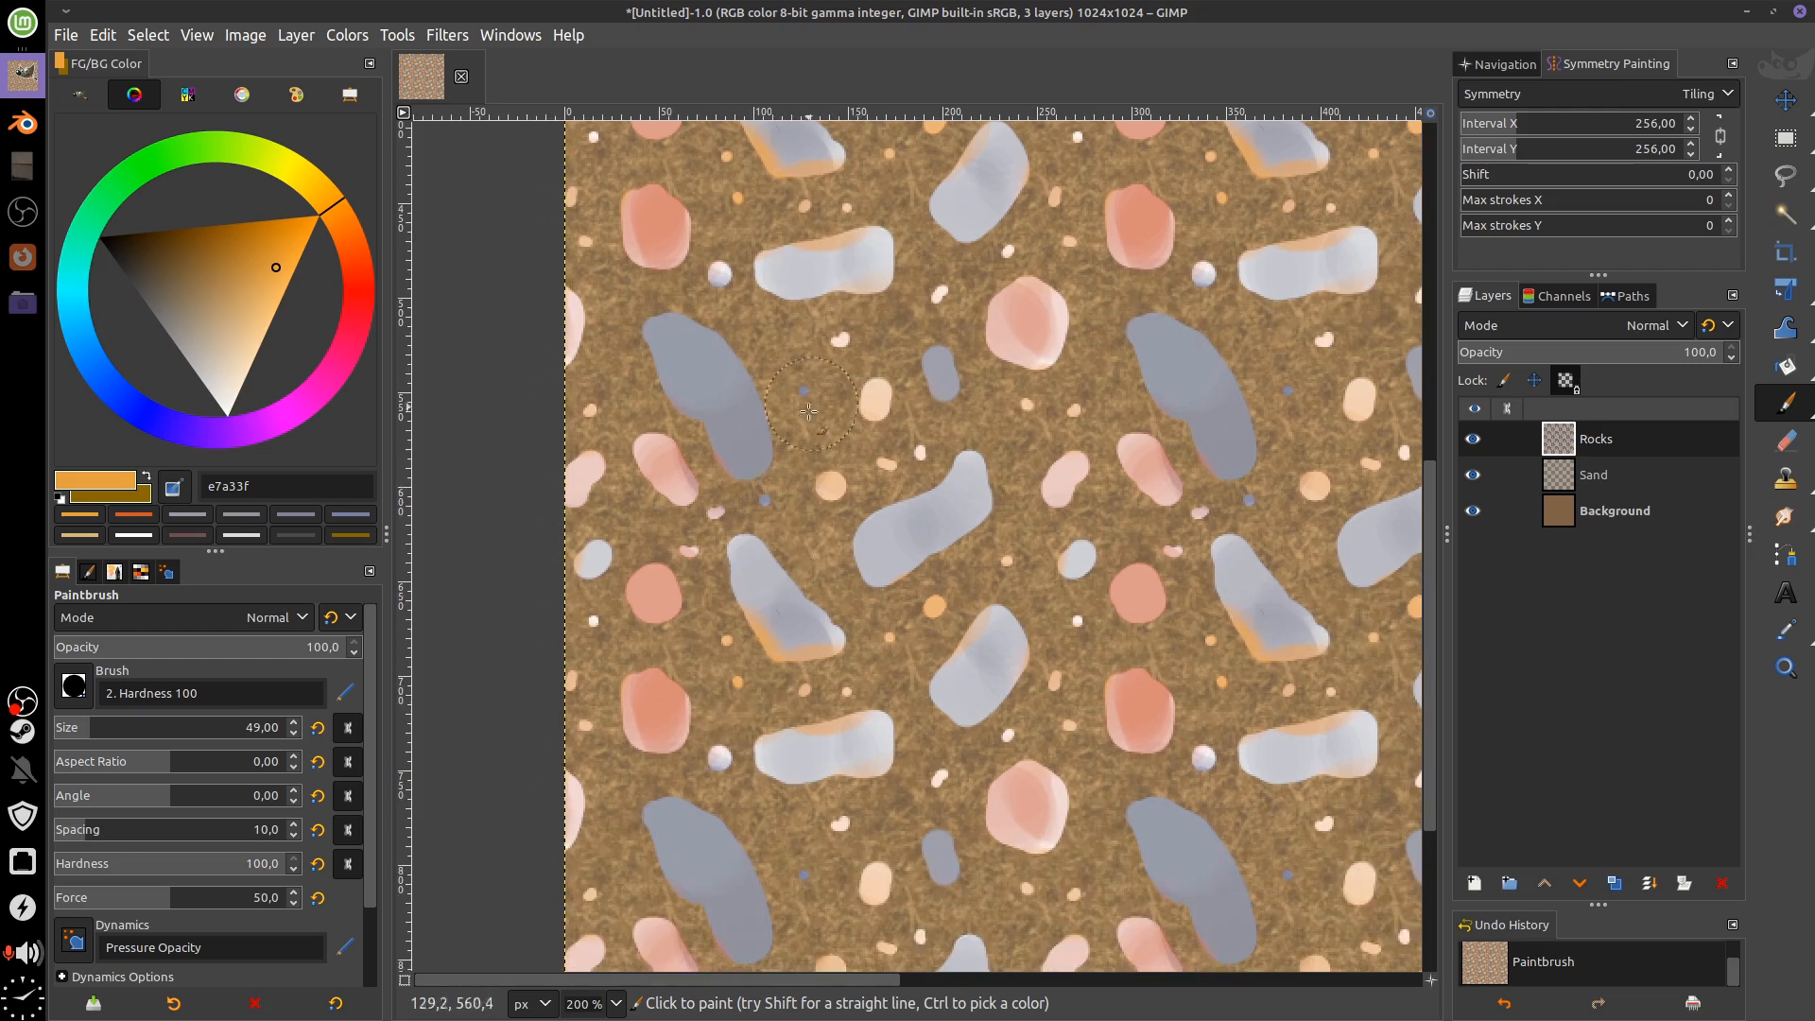
scroll(1099, 496, "down", 3)
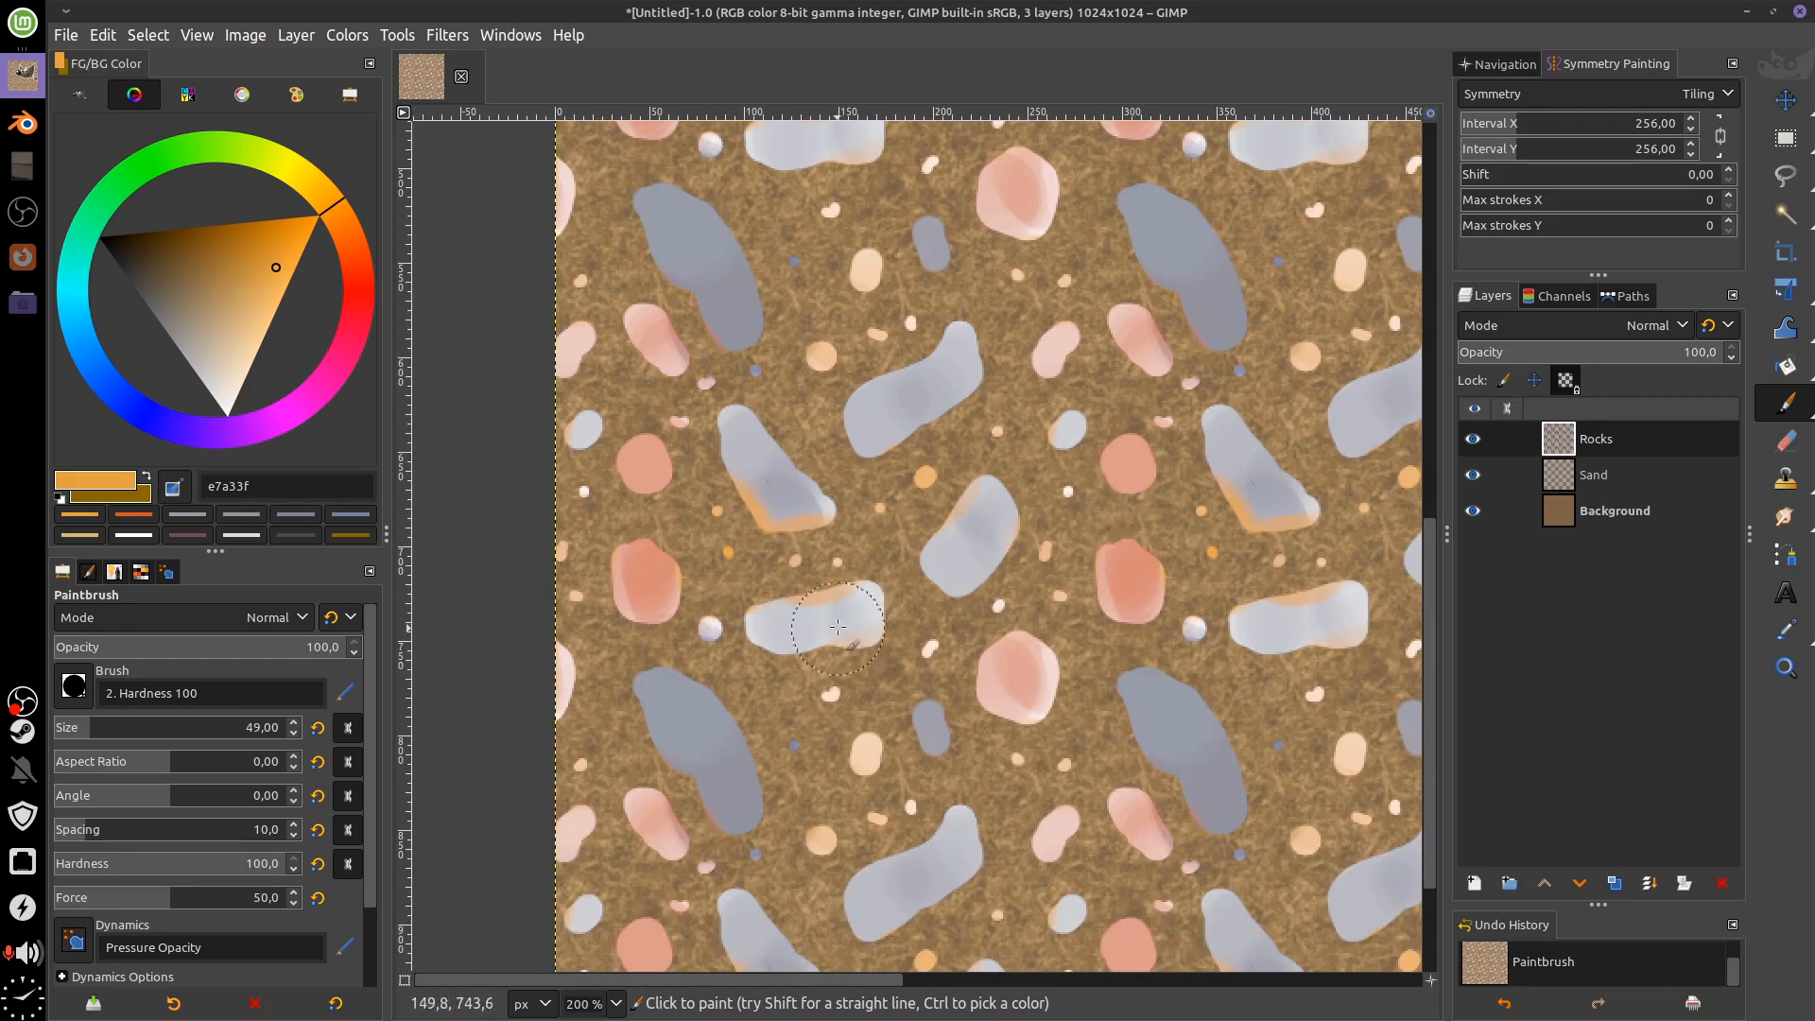
Pick the pale grey cdced3 from the flat horizontal rock and repaint that rock evenly with it
key("ctrl")
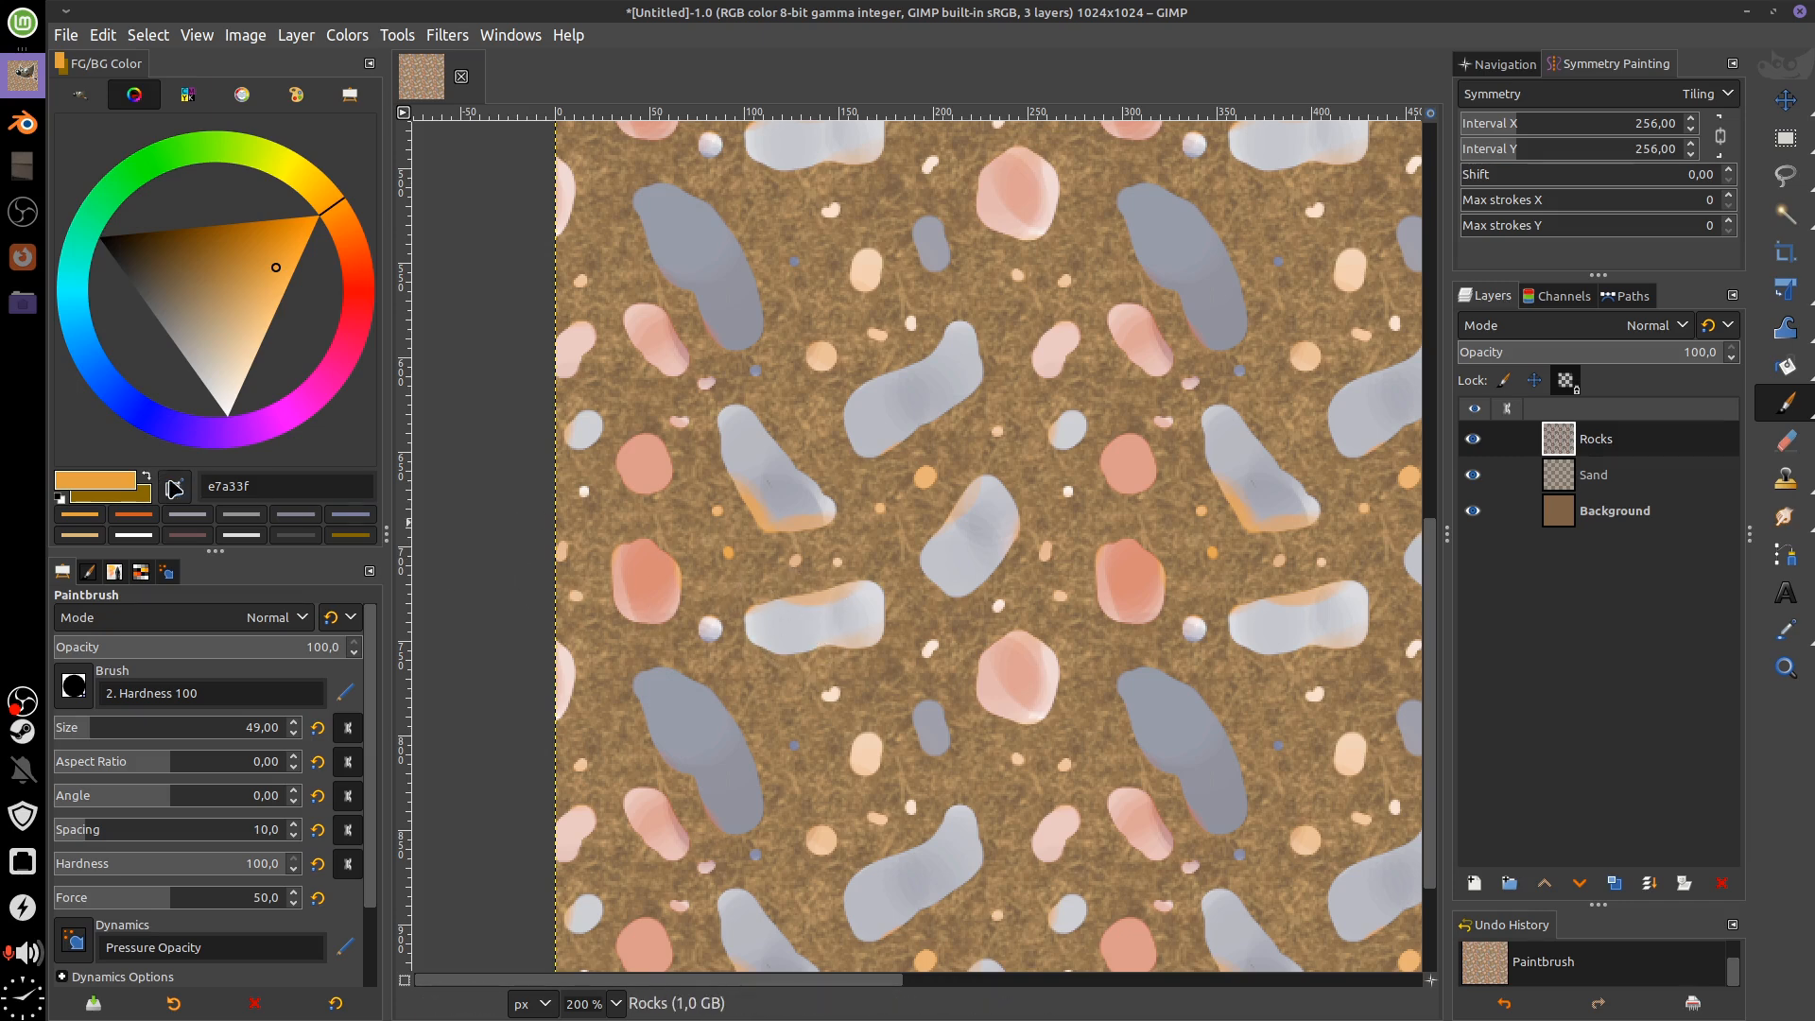
left_click_drag(785, 620, 831, 622)
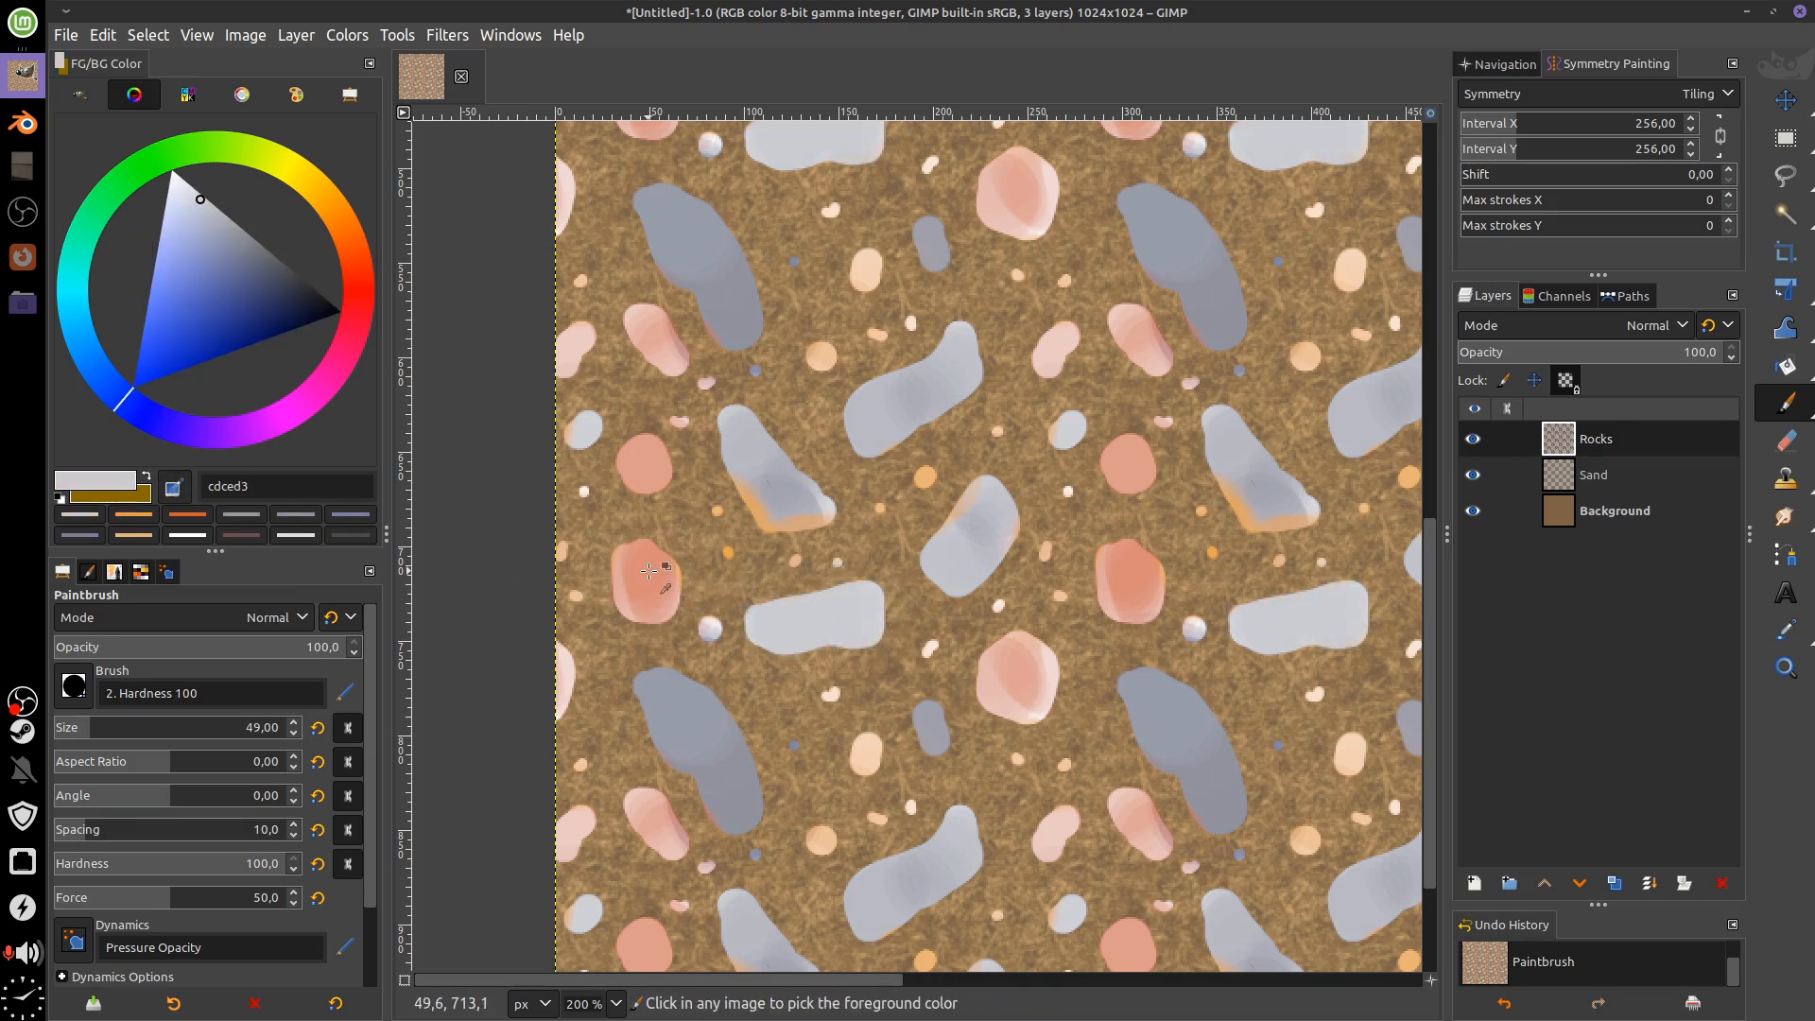
Even out the reddish rounded rock with its own sampled colour da8d78 and the two small bean-shaped rocks with the sampled pink e3aea2
left_click(655, 577, "ctrl")
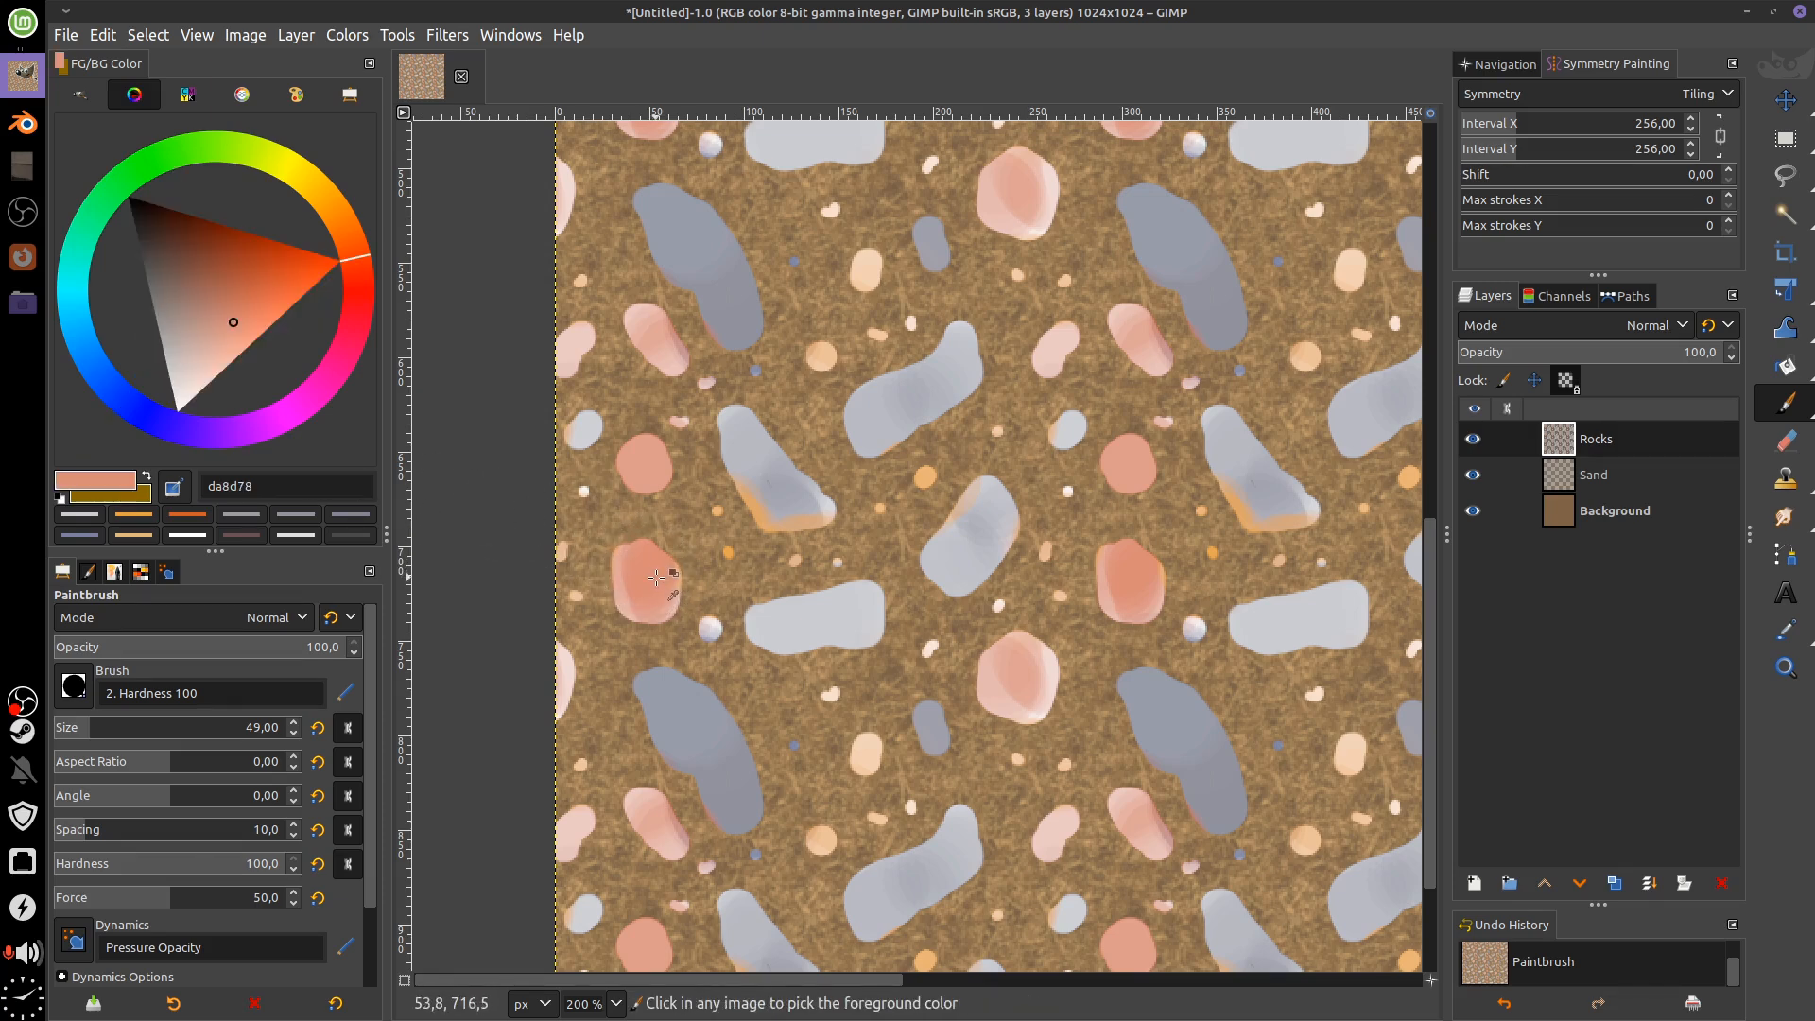
left_click_drag(673, 585, 619, 591)
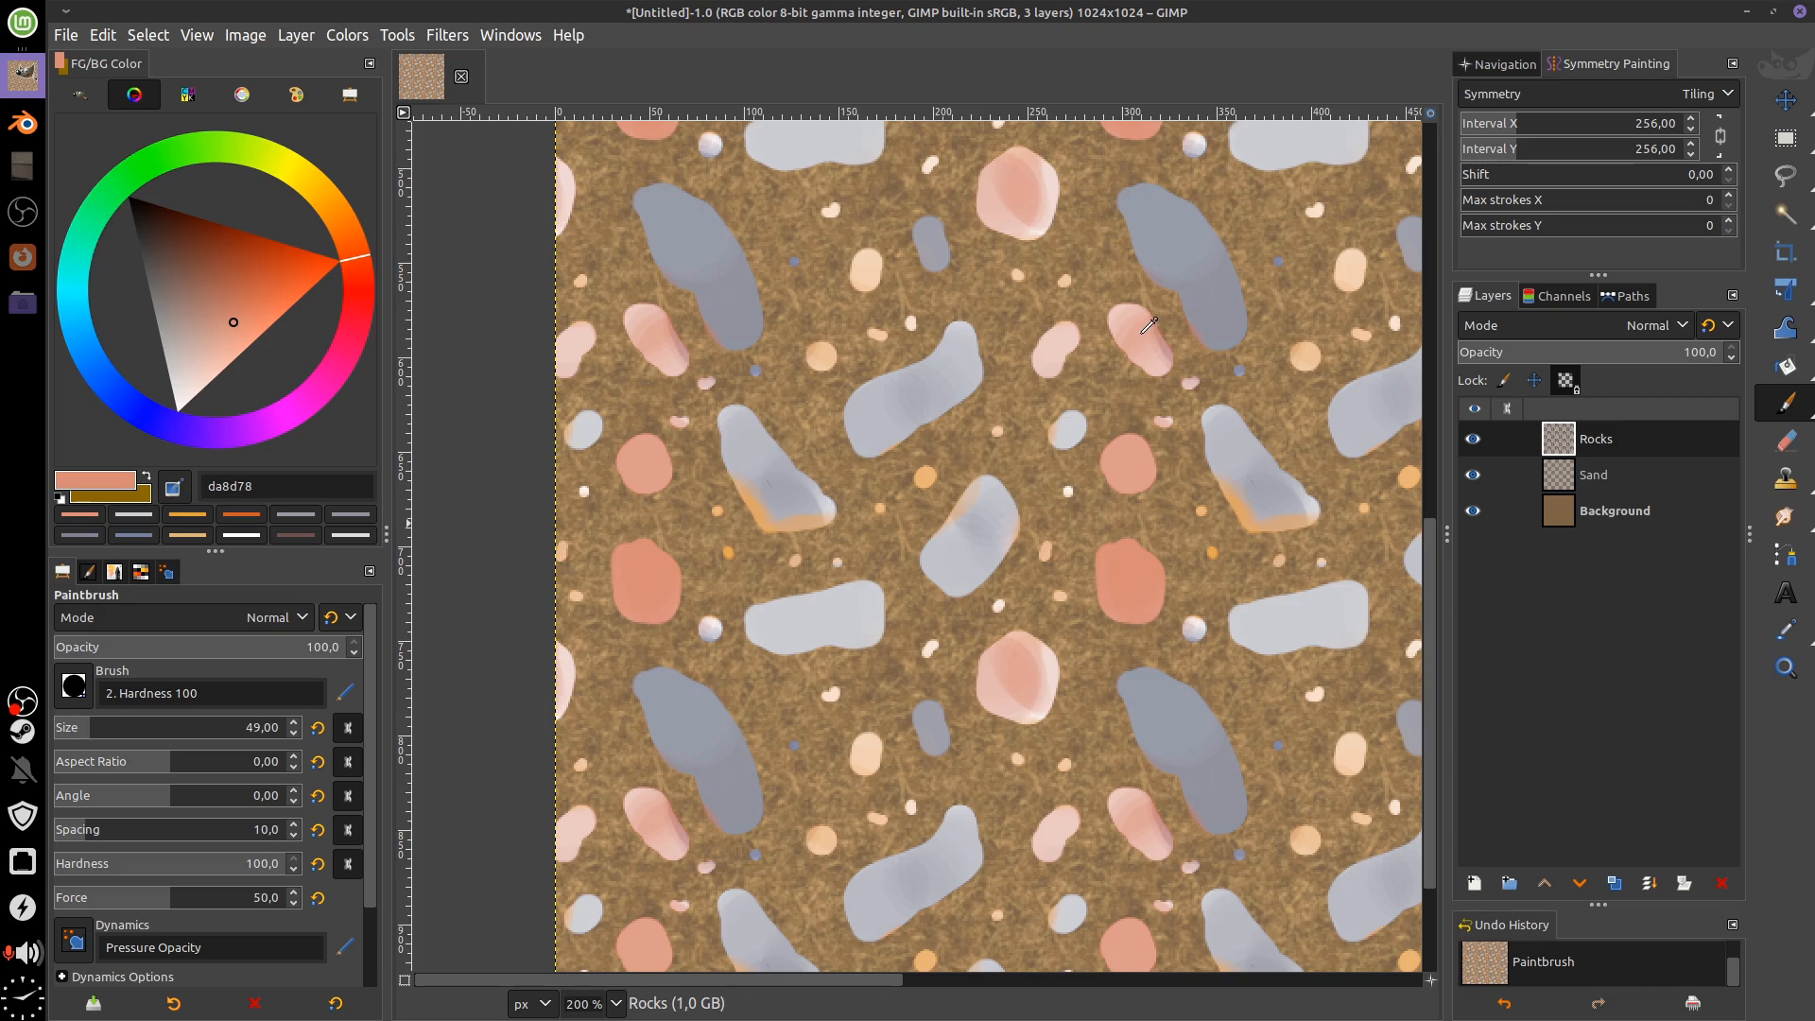
left_click(1148, 325, "ctrl")
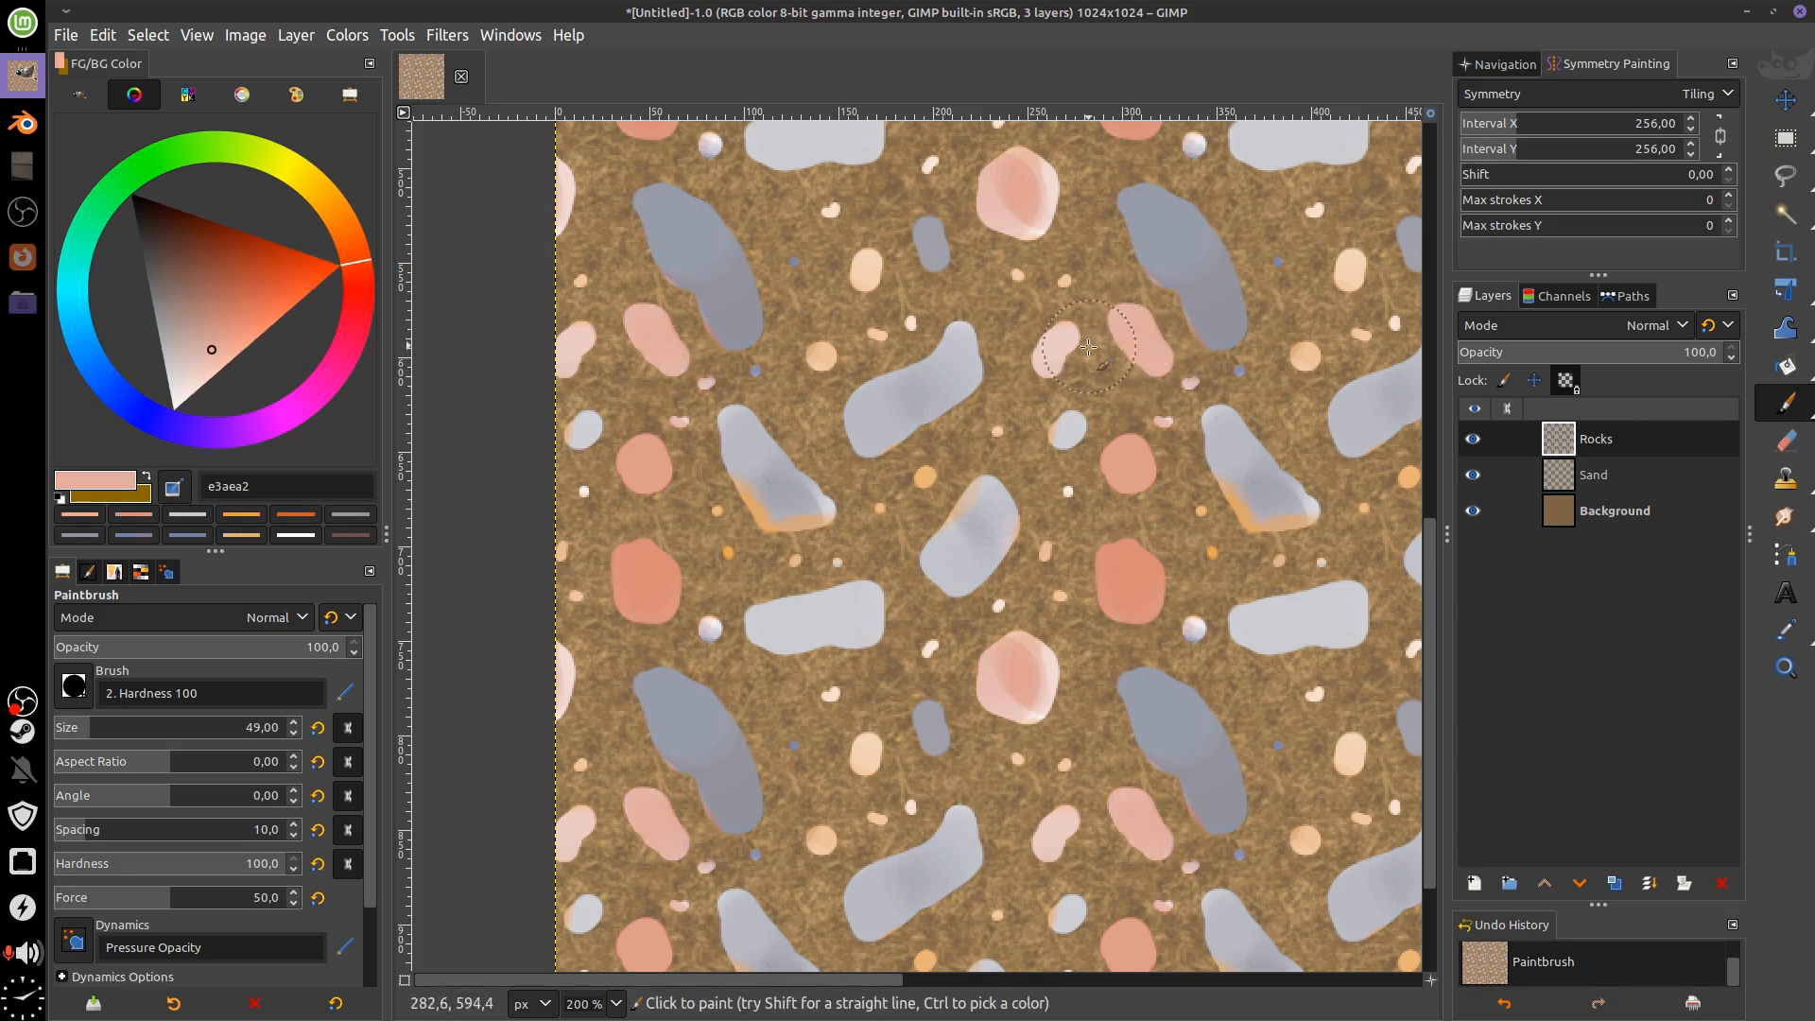
left_click_drag(1055, 361, 1063, 349)
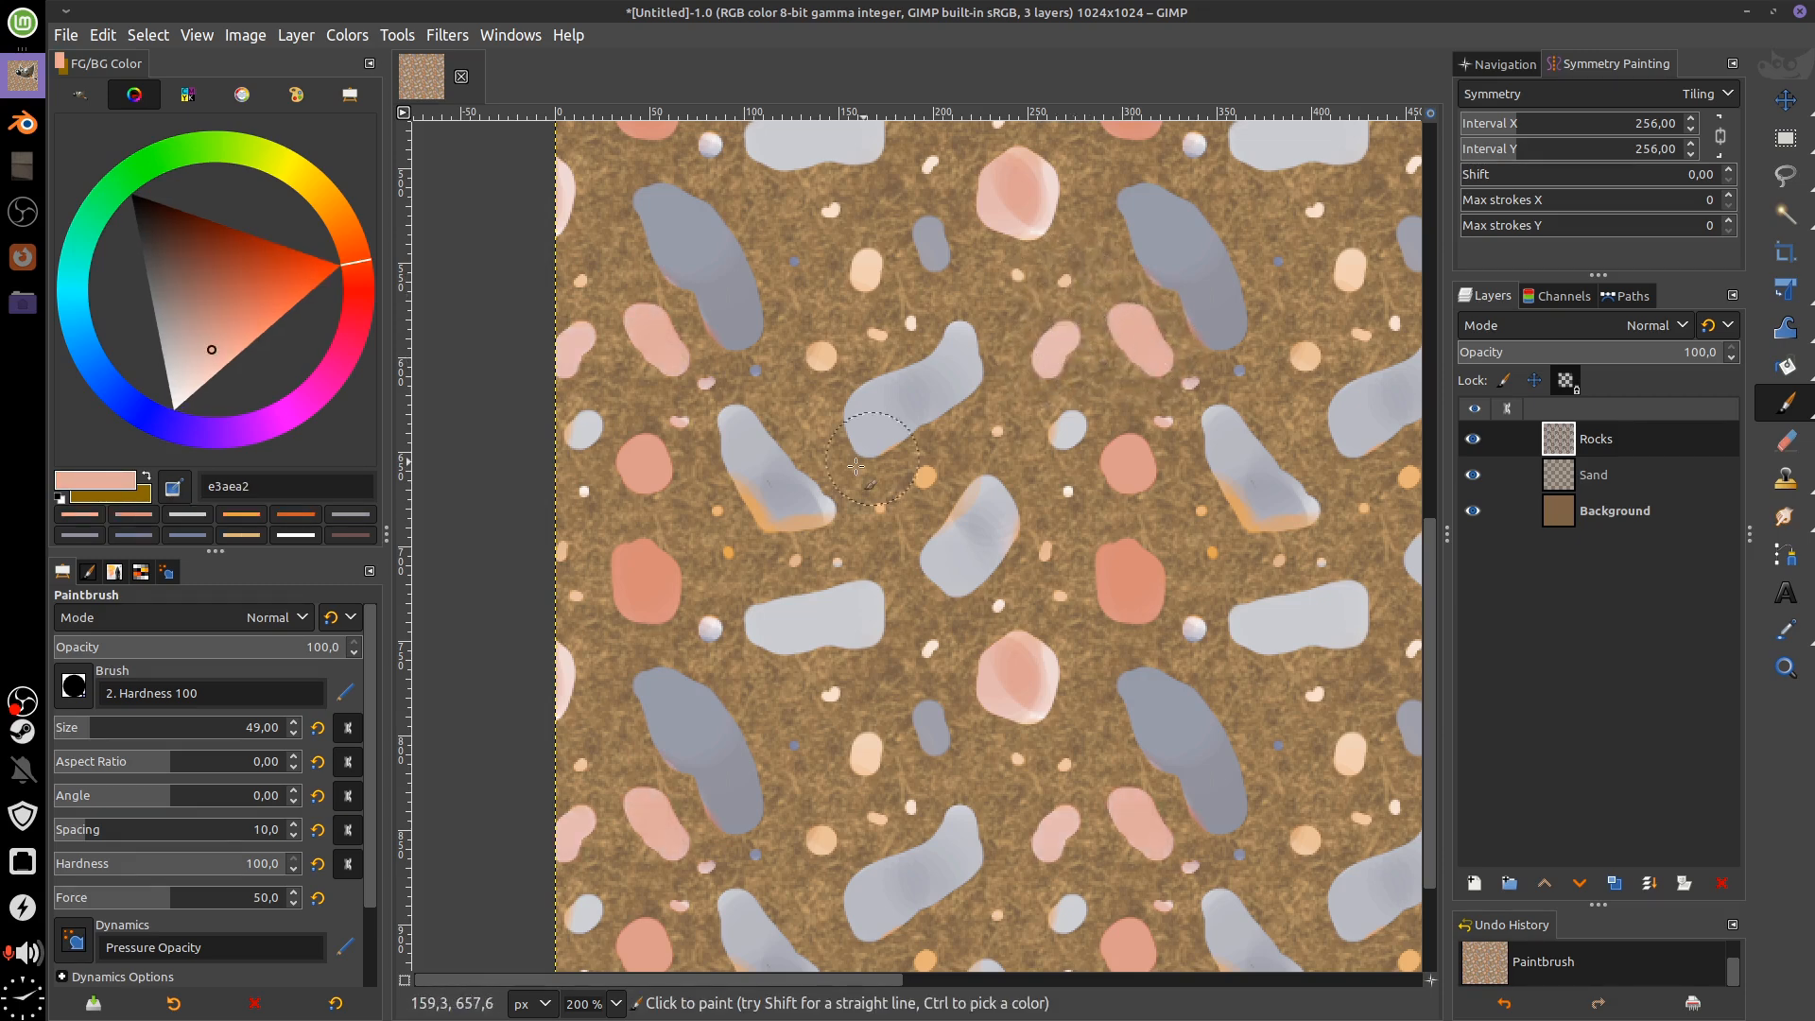
Recall the recently used grey 93959f and repaint the tapered rock evenly, covering its orange edge
left_click(133, 514)
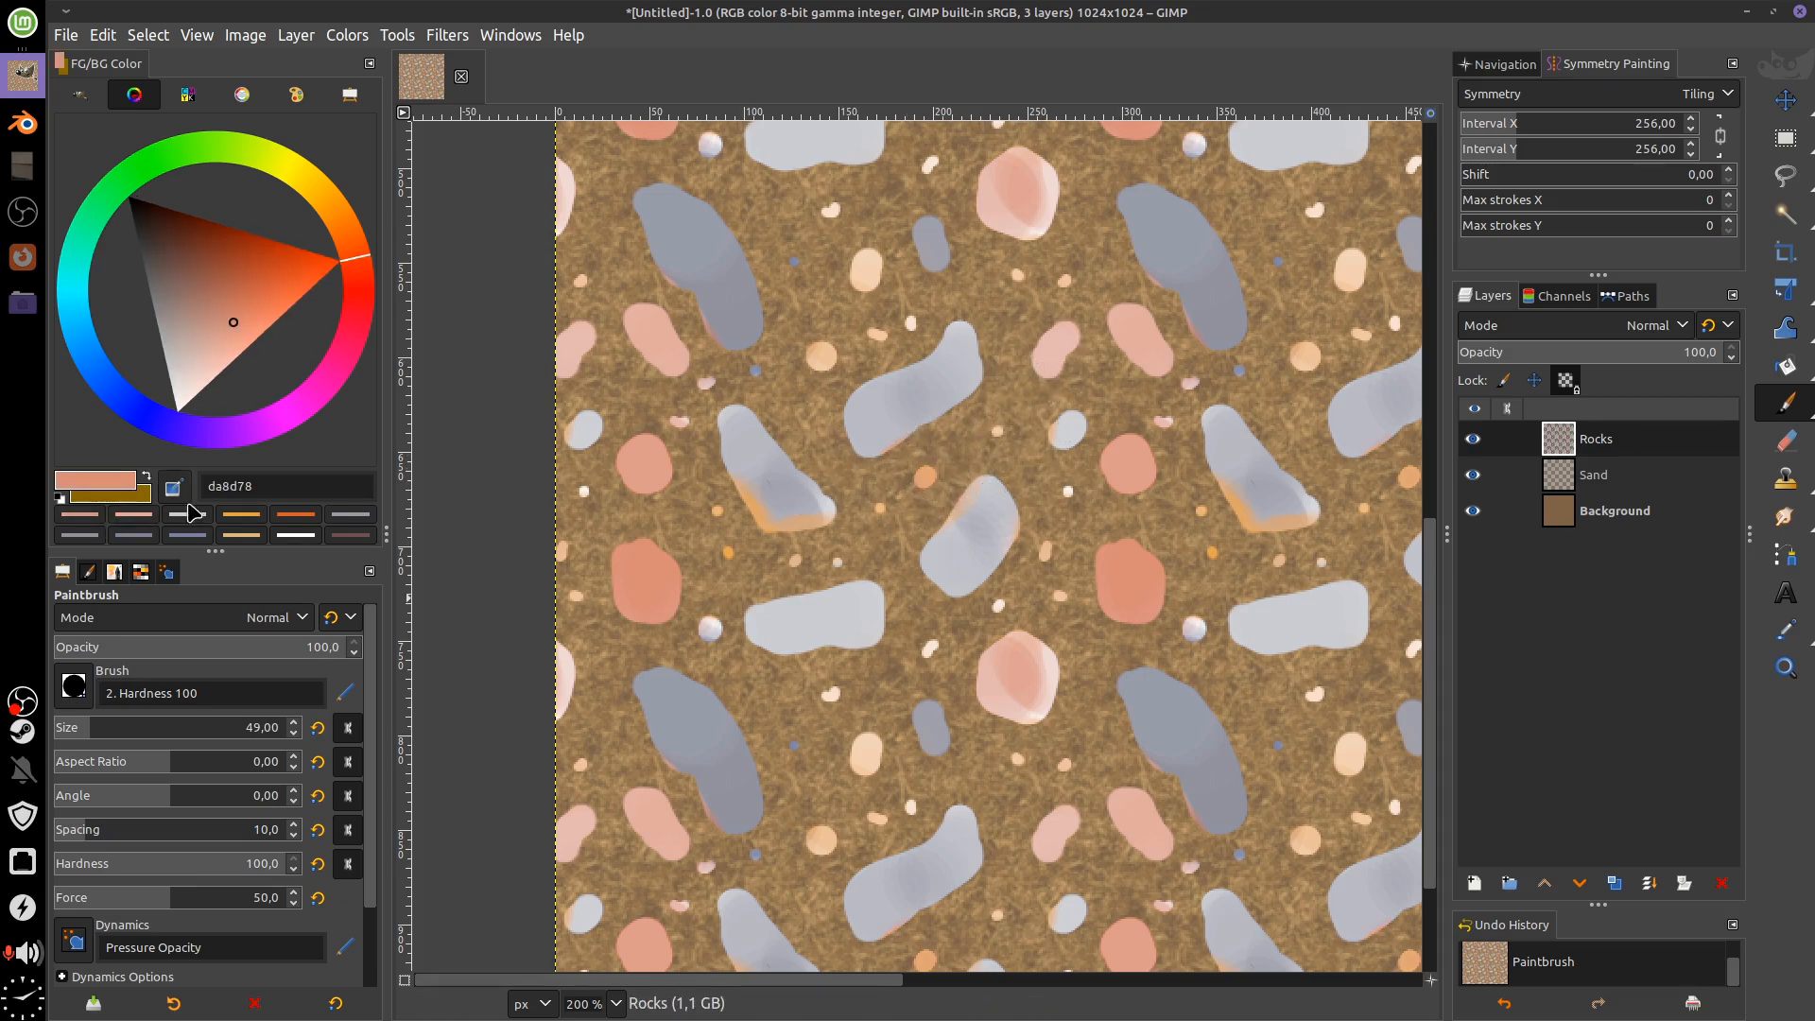
left_click(83, 536)
mouse_move(757, 444)
left_mouse_down()
mouse_move(742, 426)
mouse_move(823, 518)
left_mouse_up()
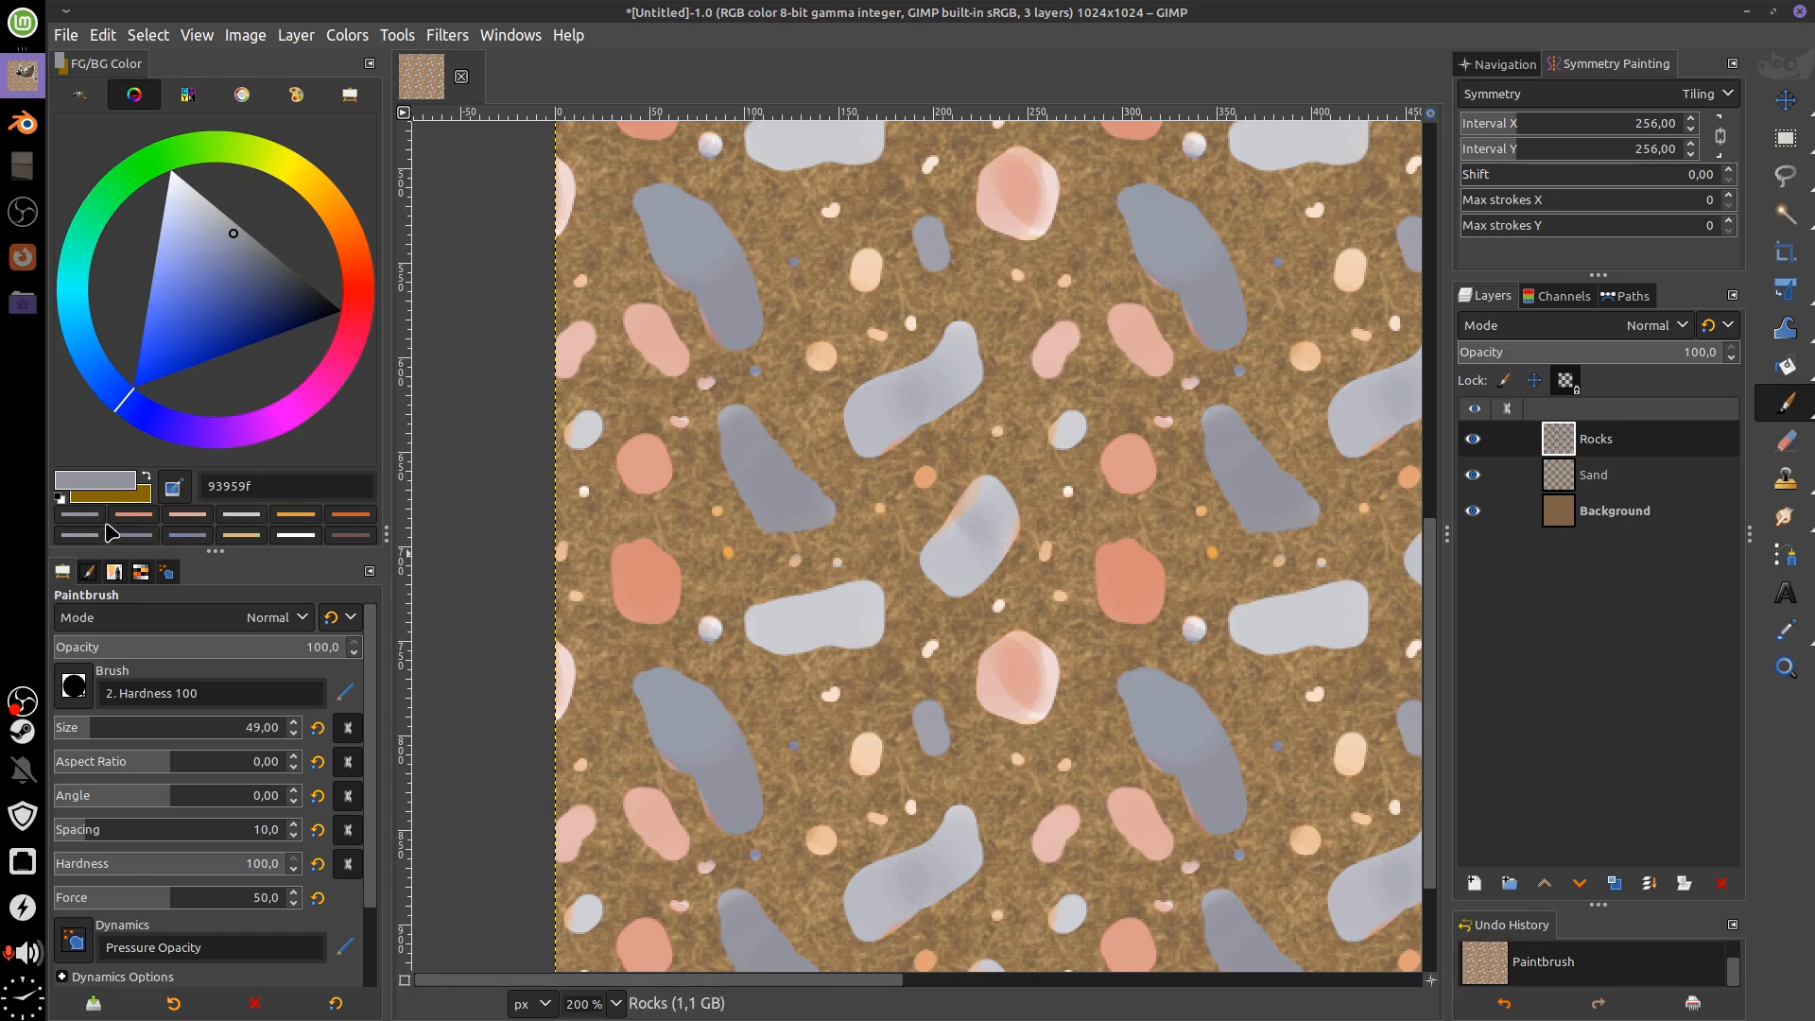
Paint the small oval pebble and the pink rounded rock with recent grey 9a9ca9, then even out the rounded rock with sampled c2a09f
left_click(85, 535)
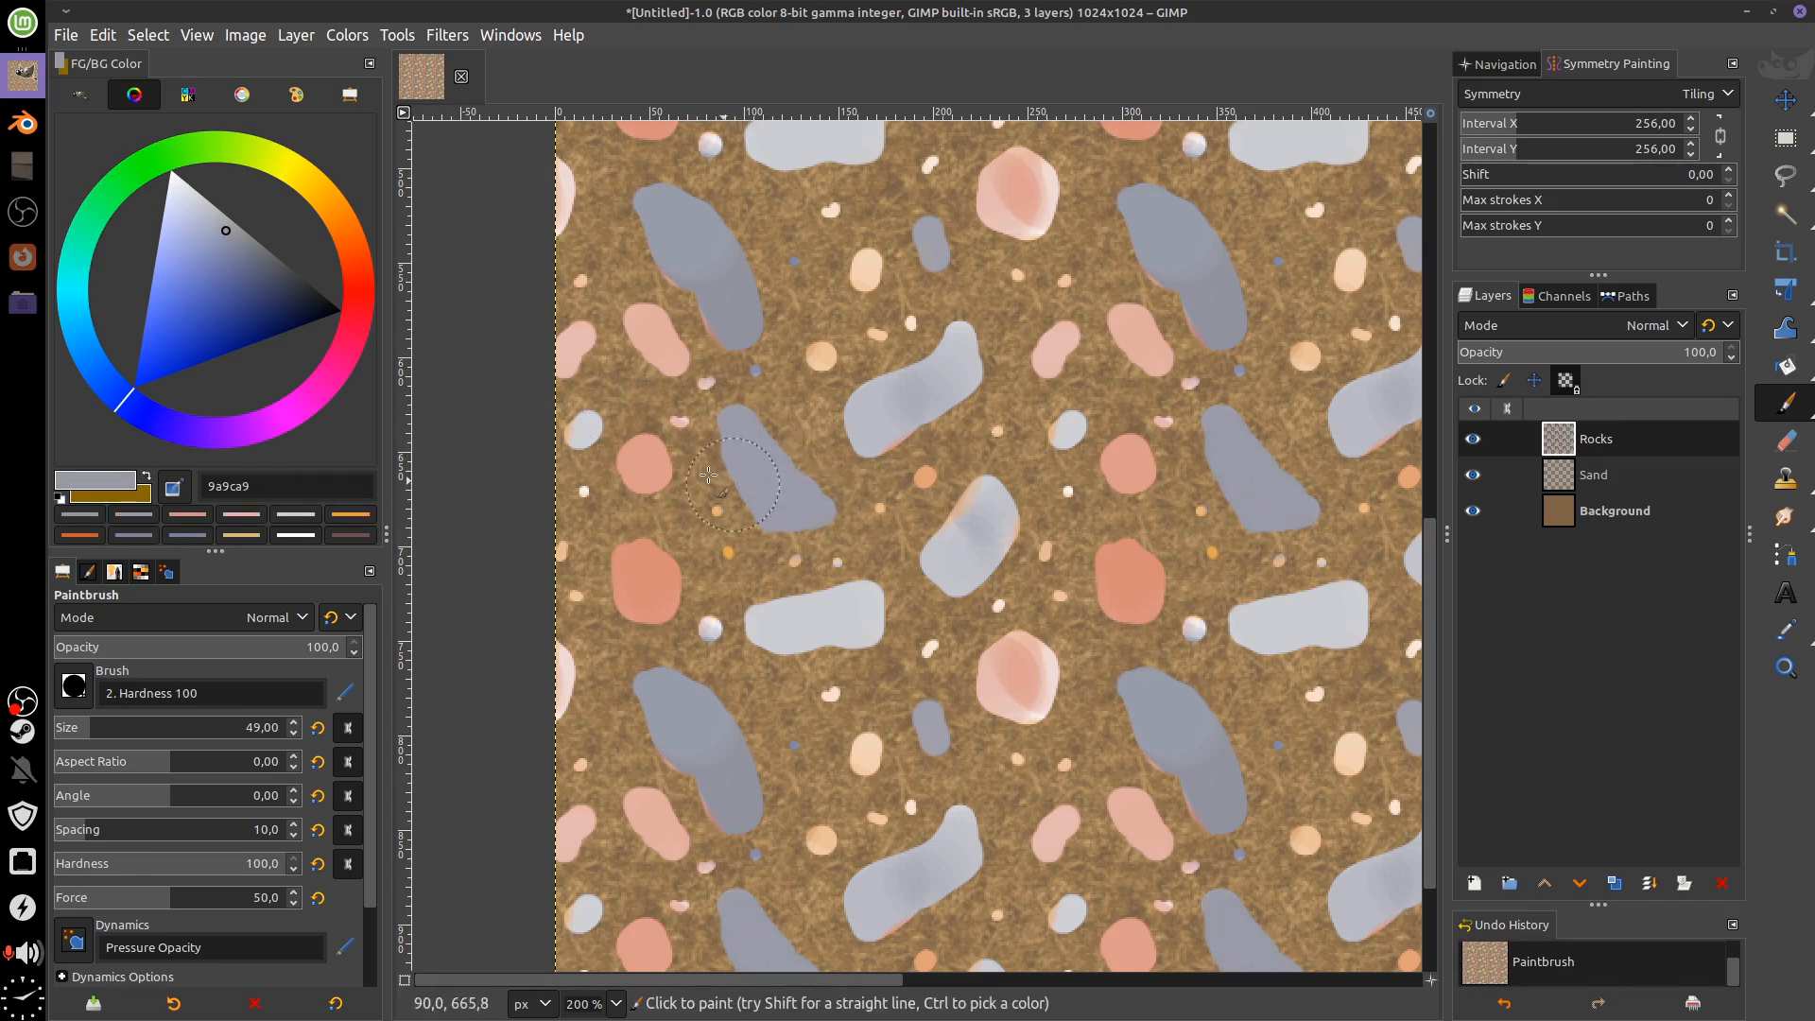
left_click(629, 418)
mouse_move(1248, 637)
left_mouse_down()
mouse_move(1229, 555)
mouse_move(1183, 555)
left_mouse_up()
left_click(946, 600)
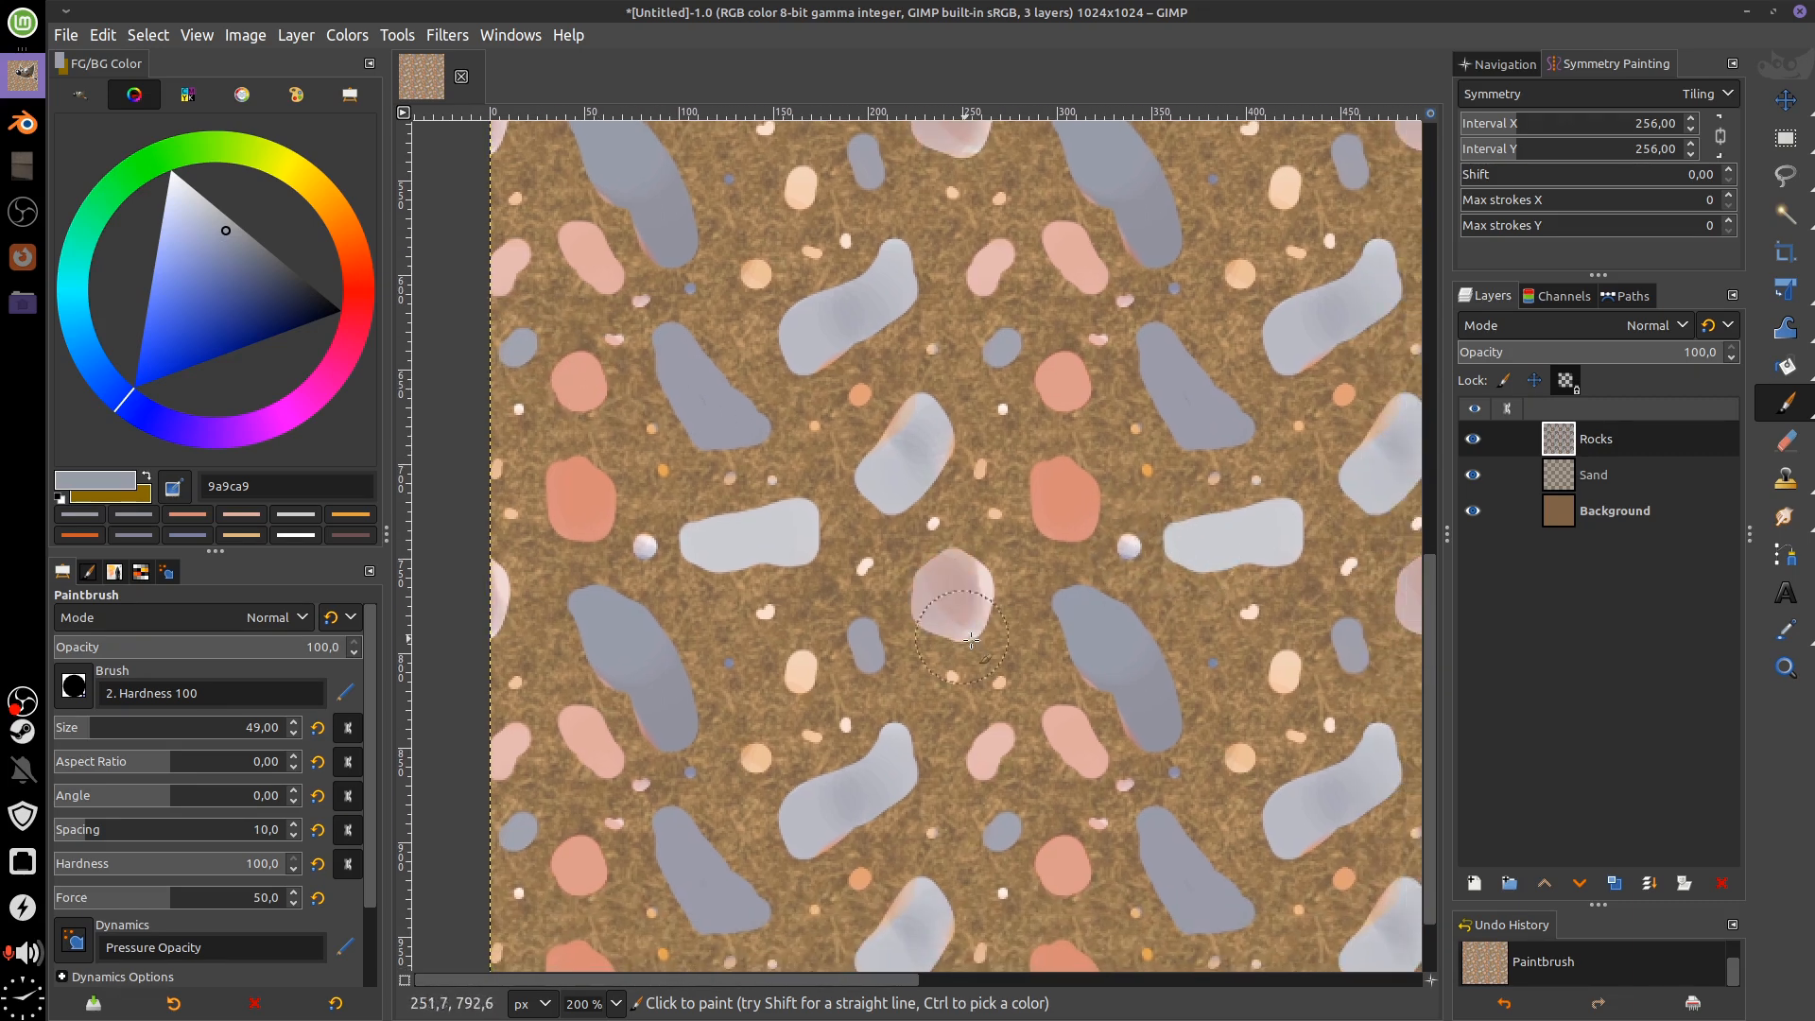
left_click(969, 591, "ctrl")
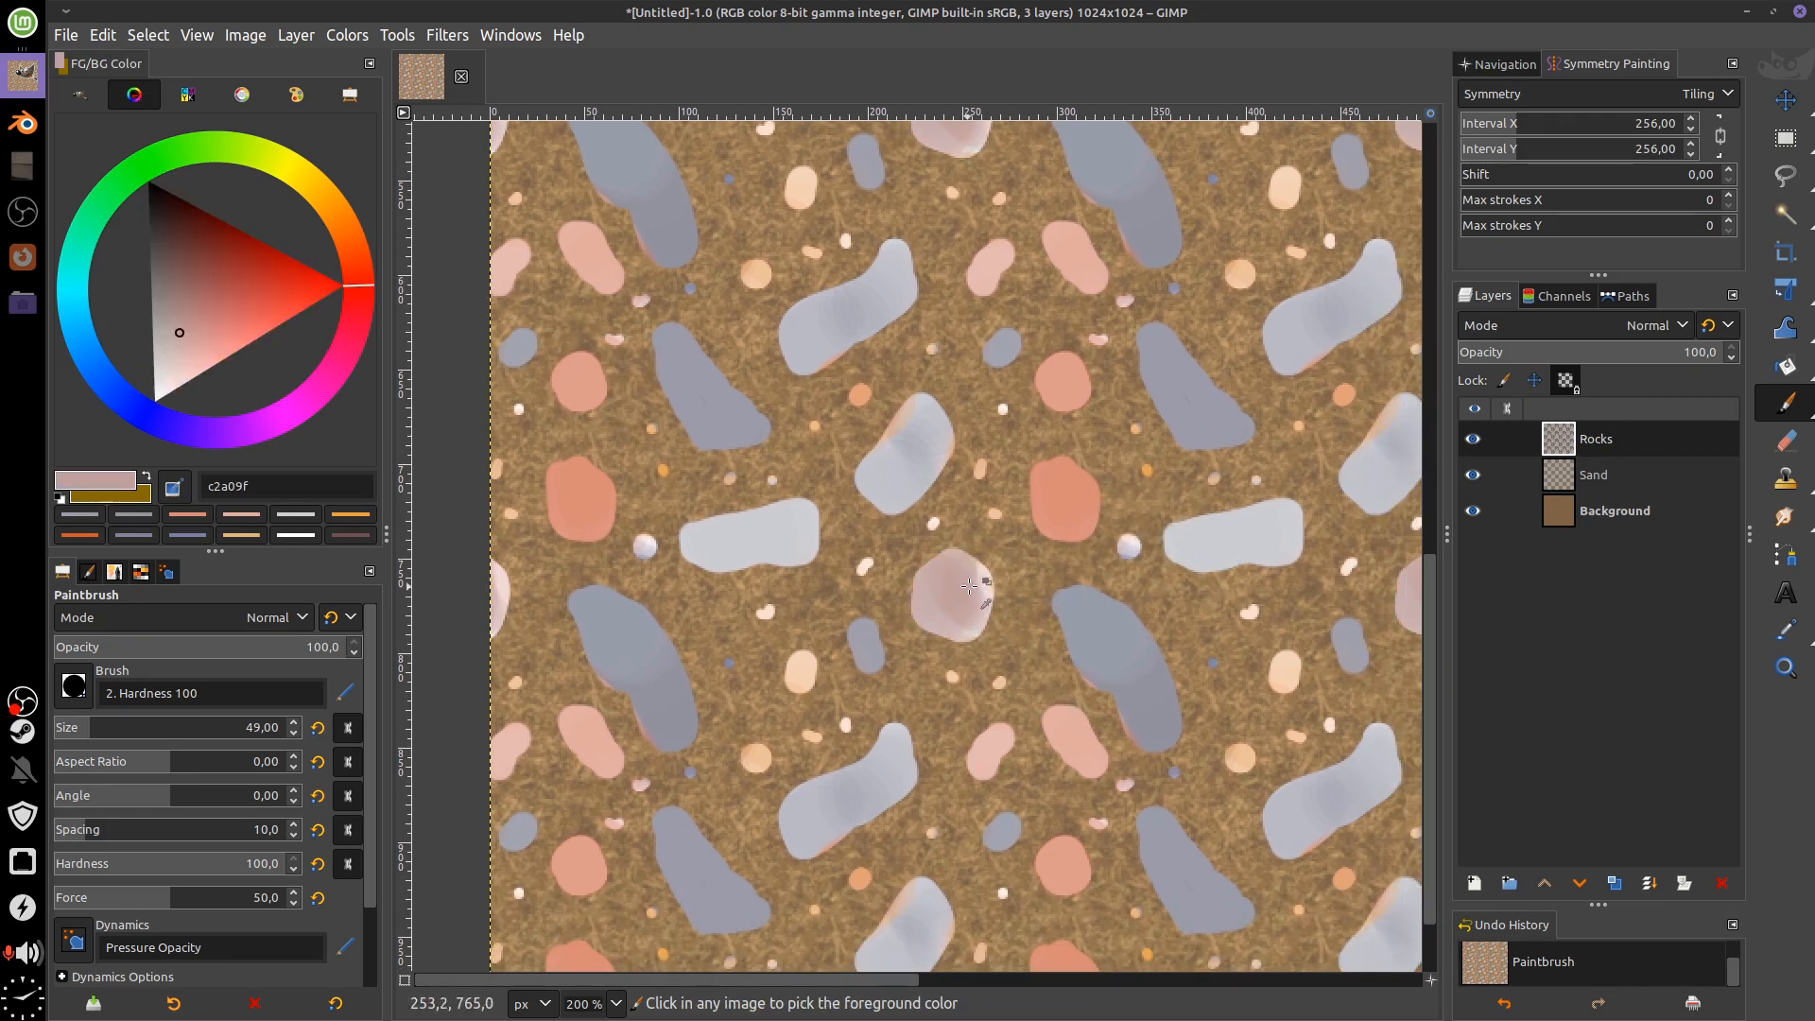
left_click(953, 596)
Tint the middle of the large elongated blue-grey rock with the dusty pink c2a09f
left_click_drag(1070, 580, 1028, 734)
mouse_move(1156, 477)
left_mouse_down()
mouse_move(1086, 530)
mouse_move(1016, 644)
left_mouse_up()
left_click_drag(1161, 386, 1102, 580)
left_click_drag(1187, 344, 1134, 577)
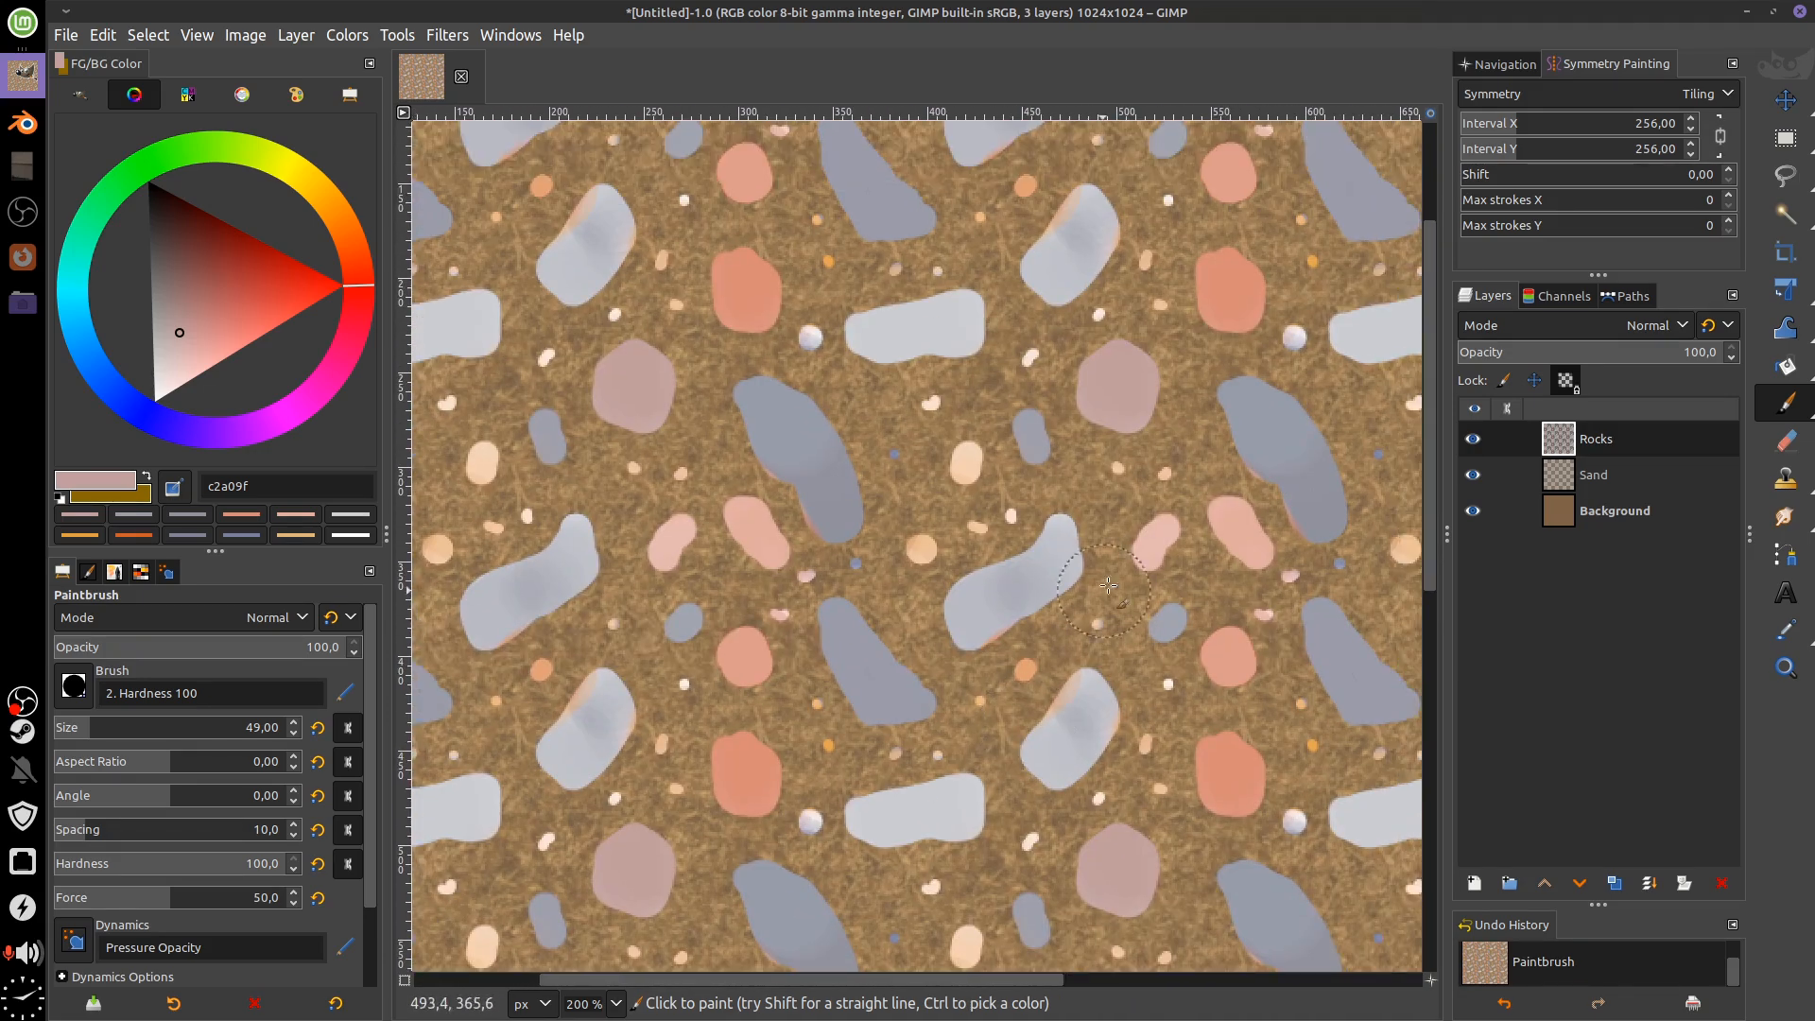
mouse_move(990, 471)
left_mouse_down()
mouse_move(924, 571)
mouse_move(911, 550)
left_mouse_up()
left_click_drag(755, 518, 730, 516)
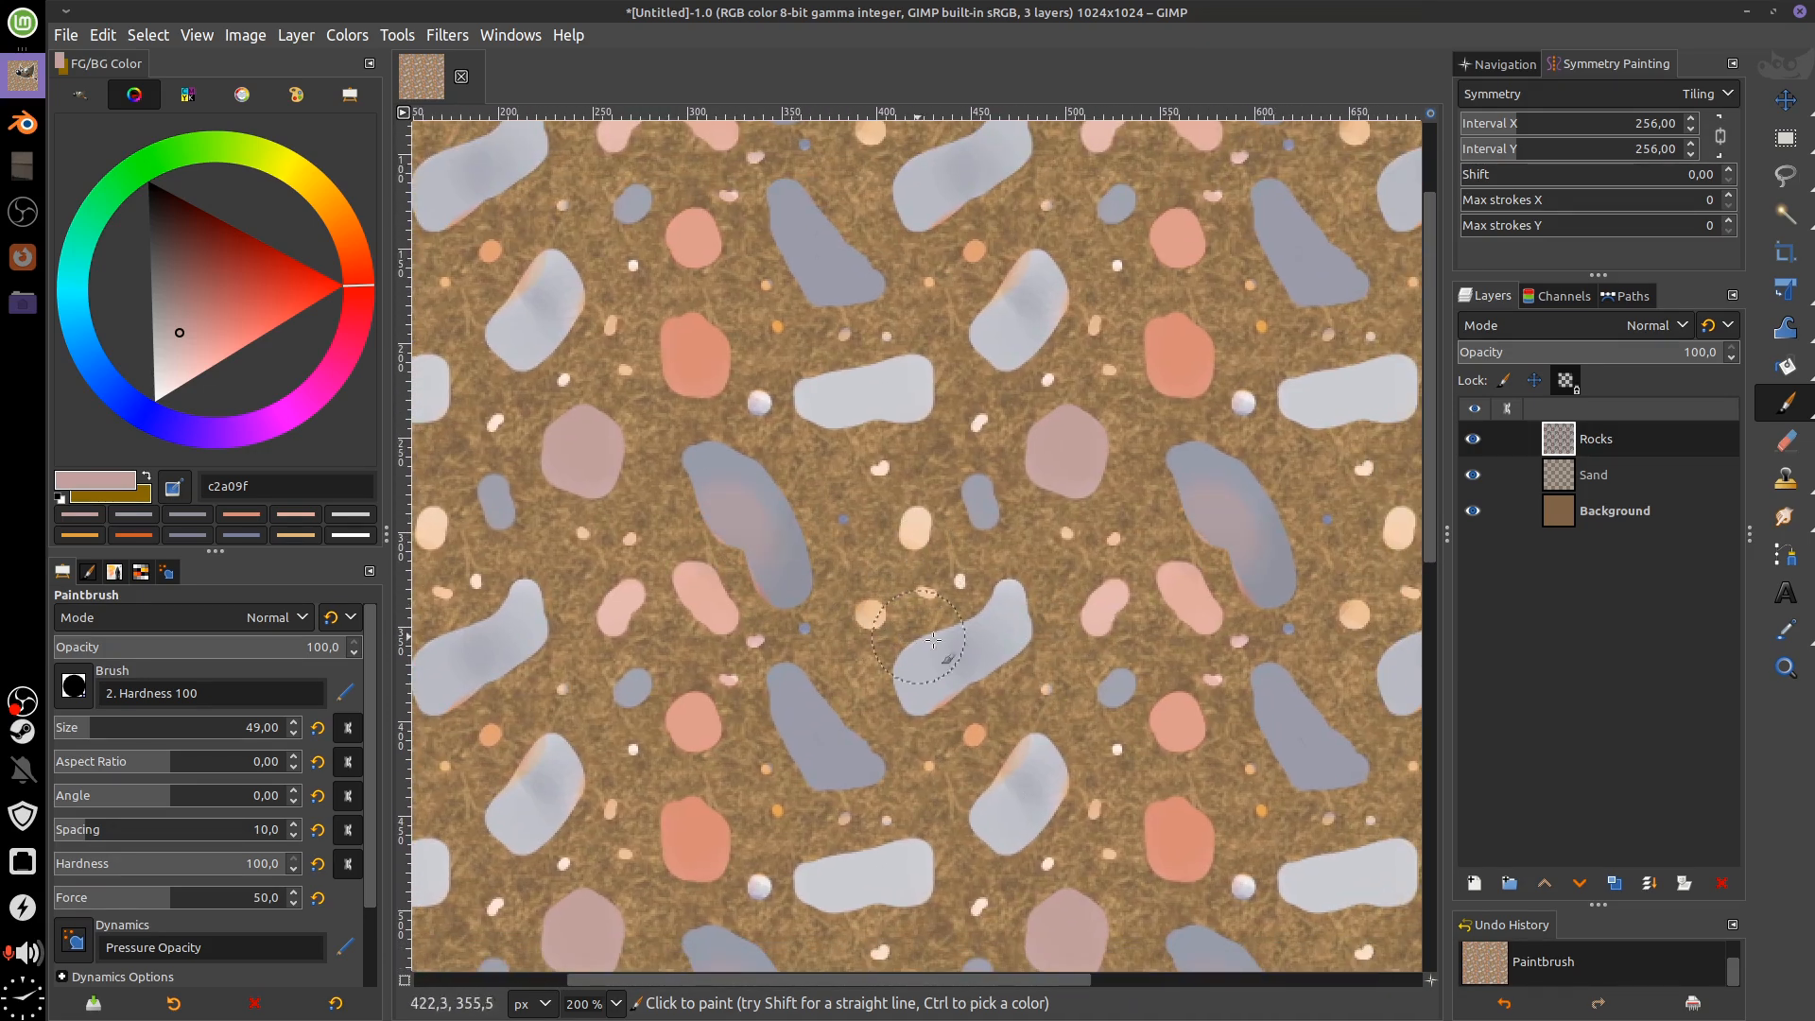
Add dusty pink c2a09f tints to the curved pale rock, the tapered grey rock and the slanted oval rock
left_click_drag(918, 633, 1072, 535)
left_click_drag(995, 181, 1008, 426)
left_click_drag(1130, 484, 1078, 637)
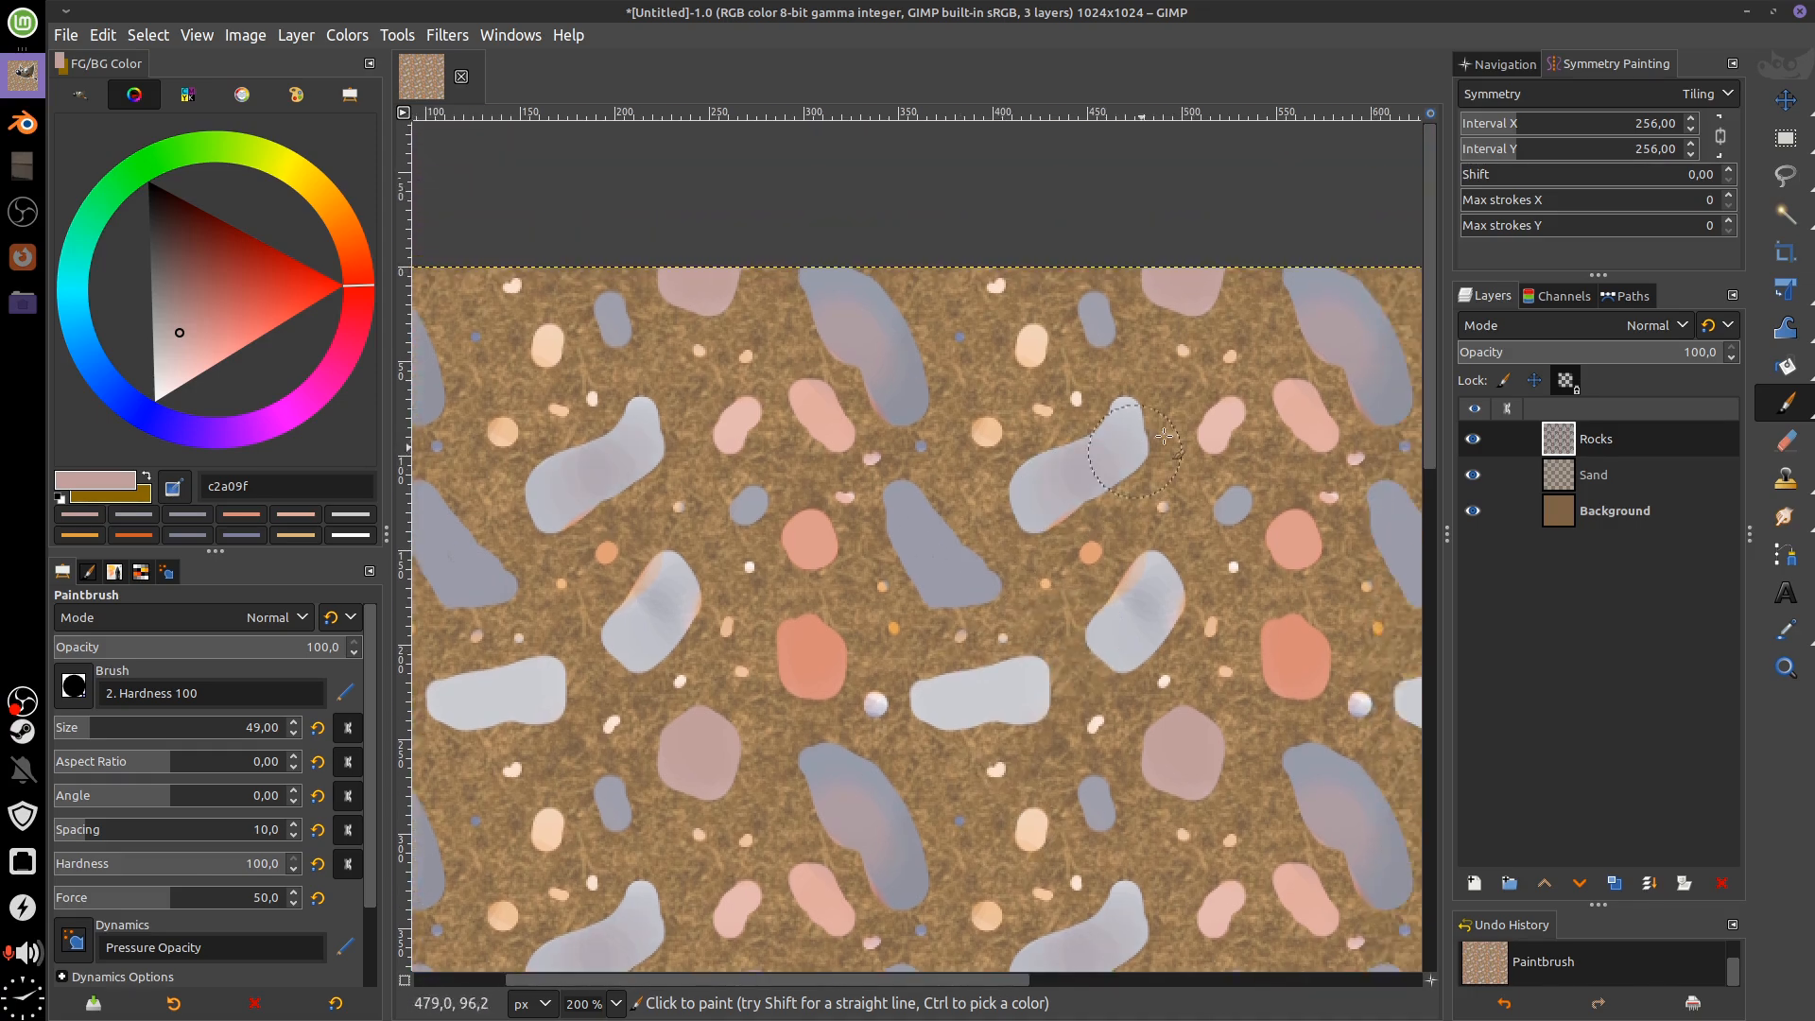
left_click_drag(1132, 448, 1080, 470)
left_click_drag(1147, 502, 1038, 527)
left_click_drag(1279, 499, 1151, 415)
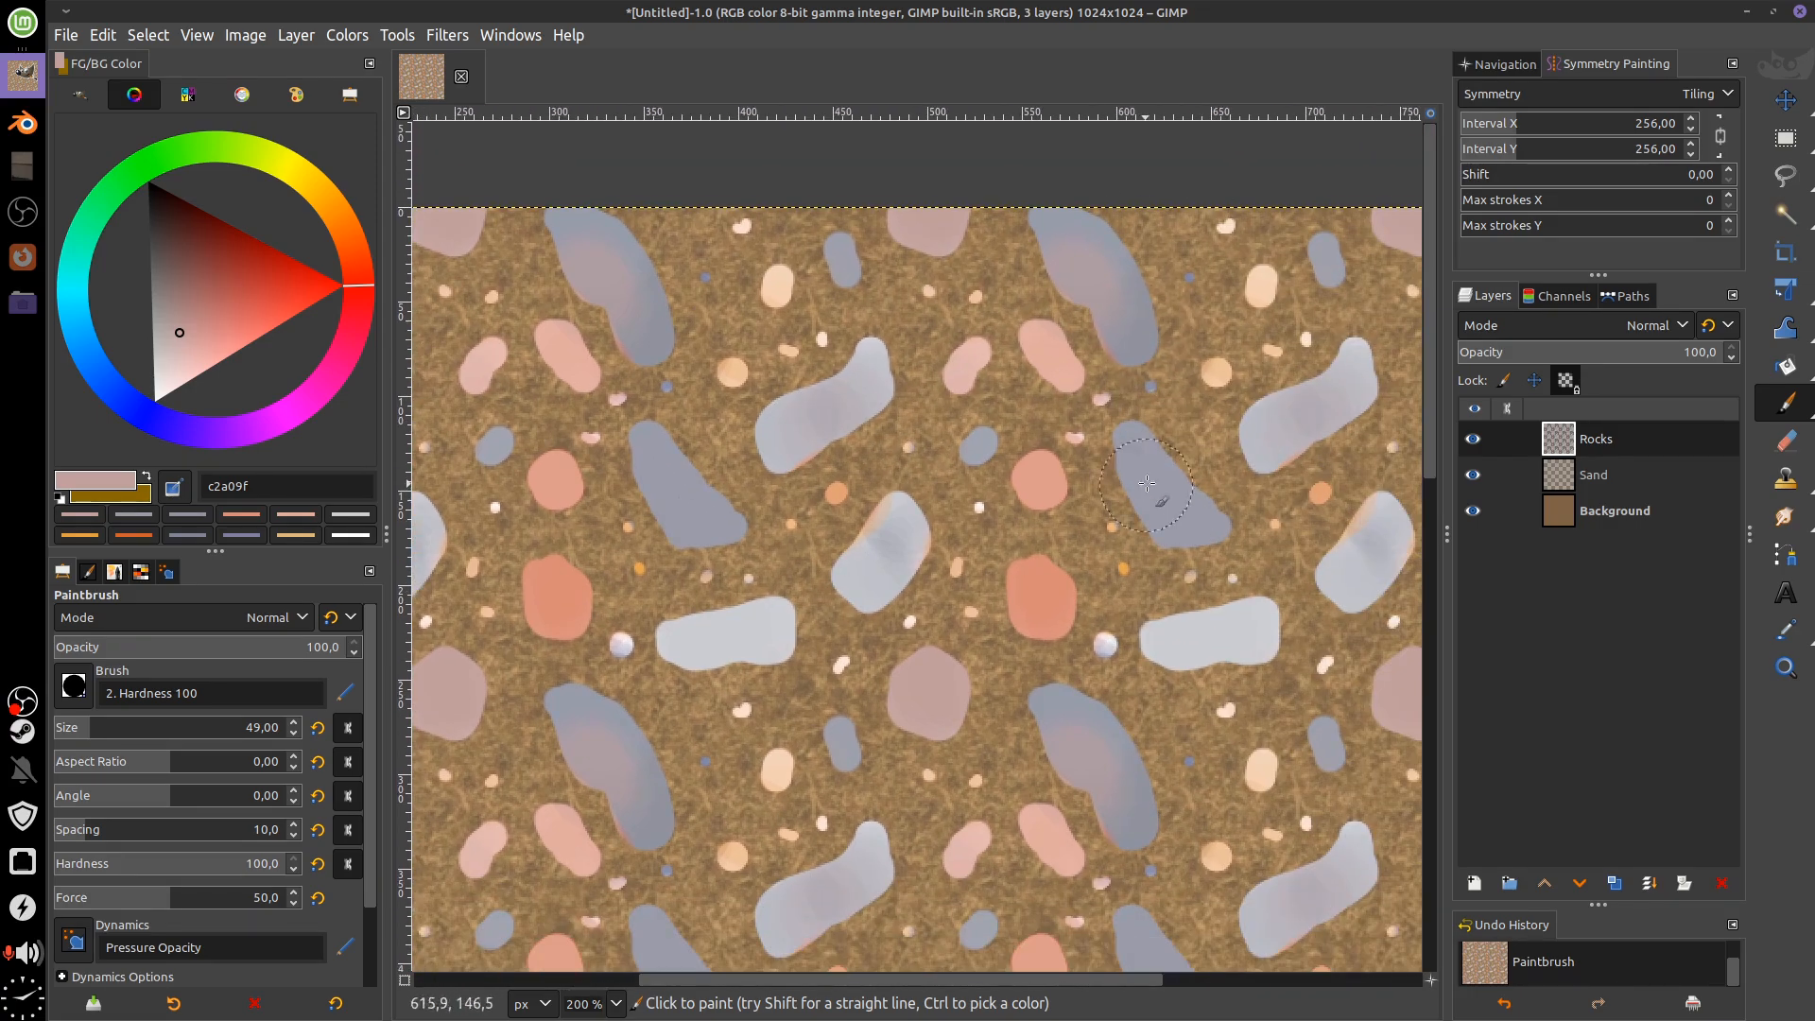
left_click_drag(1159, 506, 1196, 577)
left_click_drag(880, 575, 900, 520)
mouse_move(1174, 669)
left_mouse_down()
mouse_move(1175, 523)
mouse_move(1154, 480)
left_mouse_up()
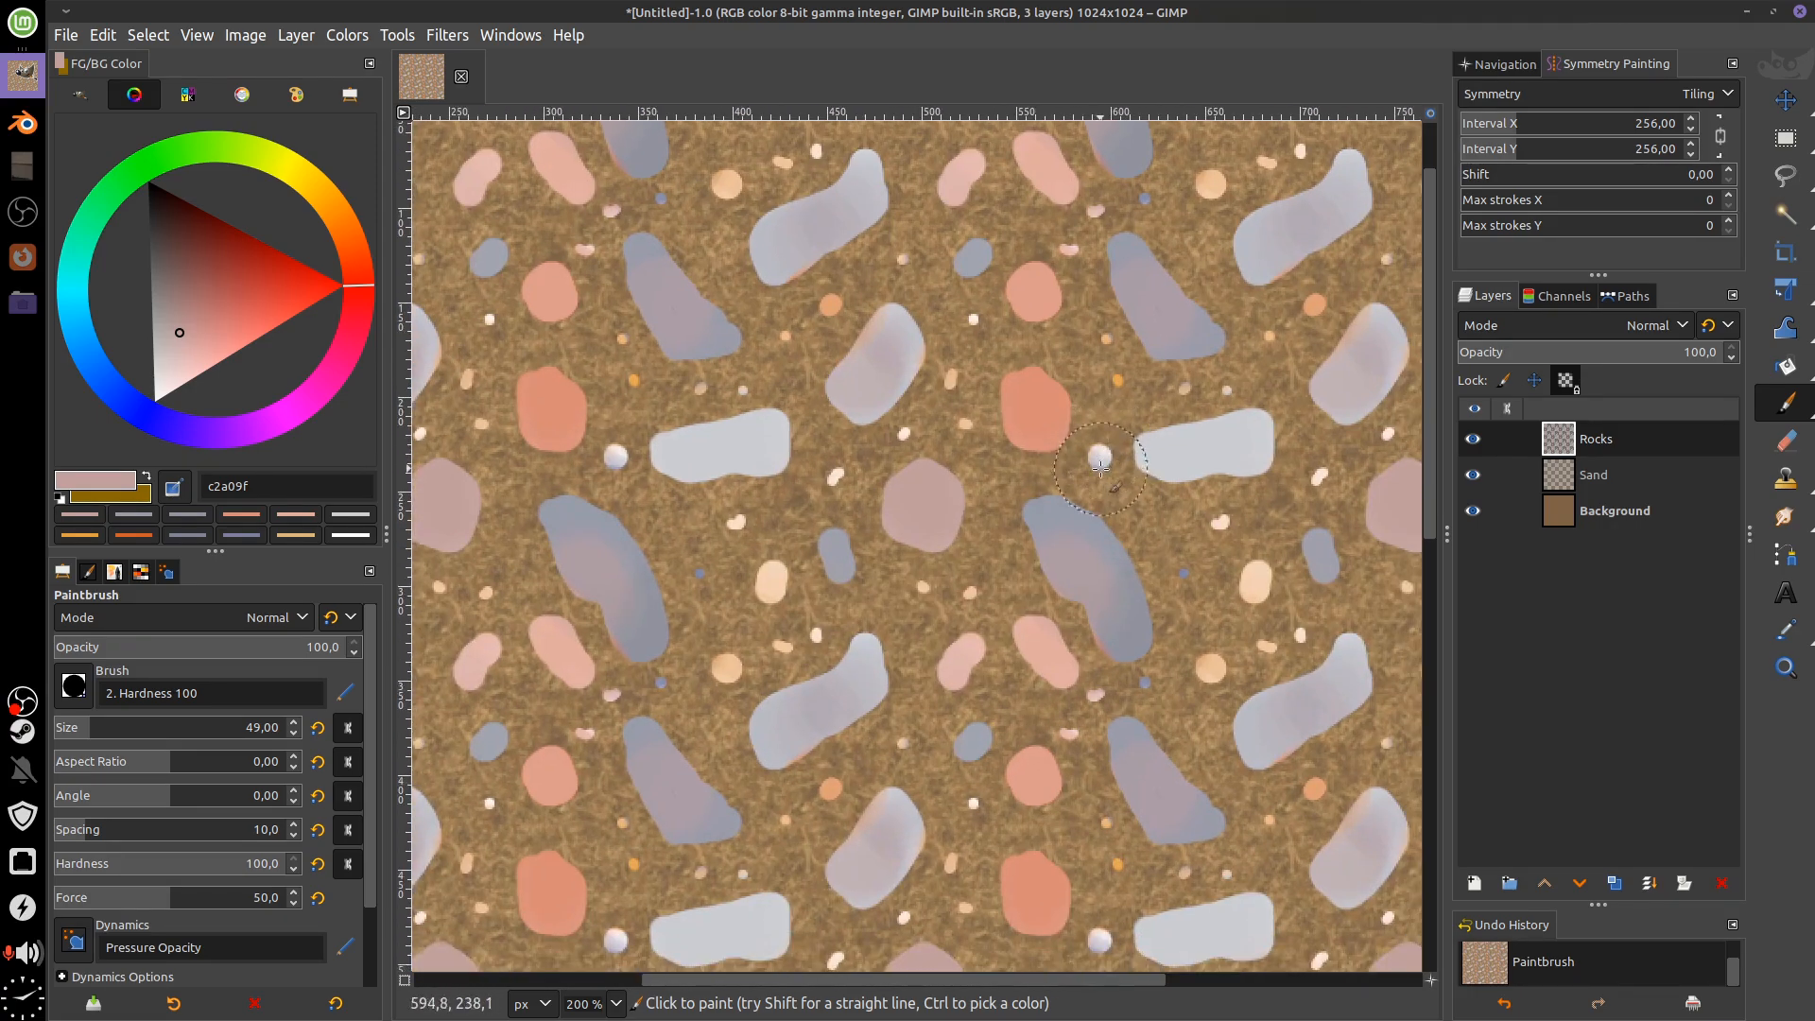
Examine the whole tiled texture from afar and close up to judge the balance of the rock colours
scroll(1172, 492, "down", 3)
scroll(1248, 671, "up", 2)
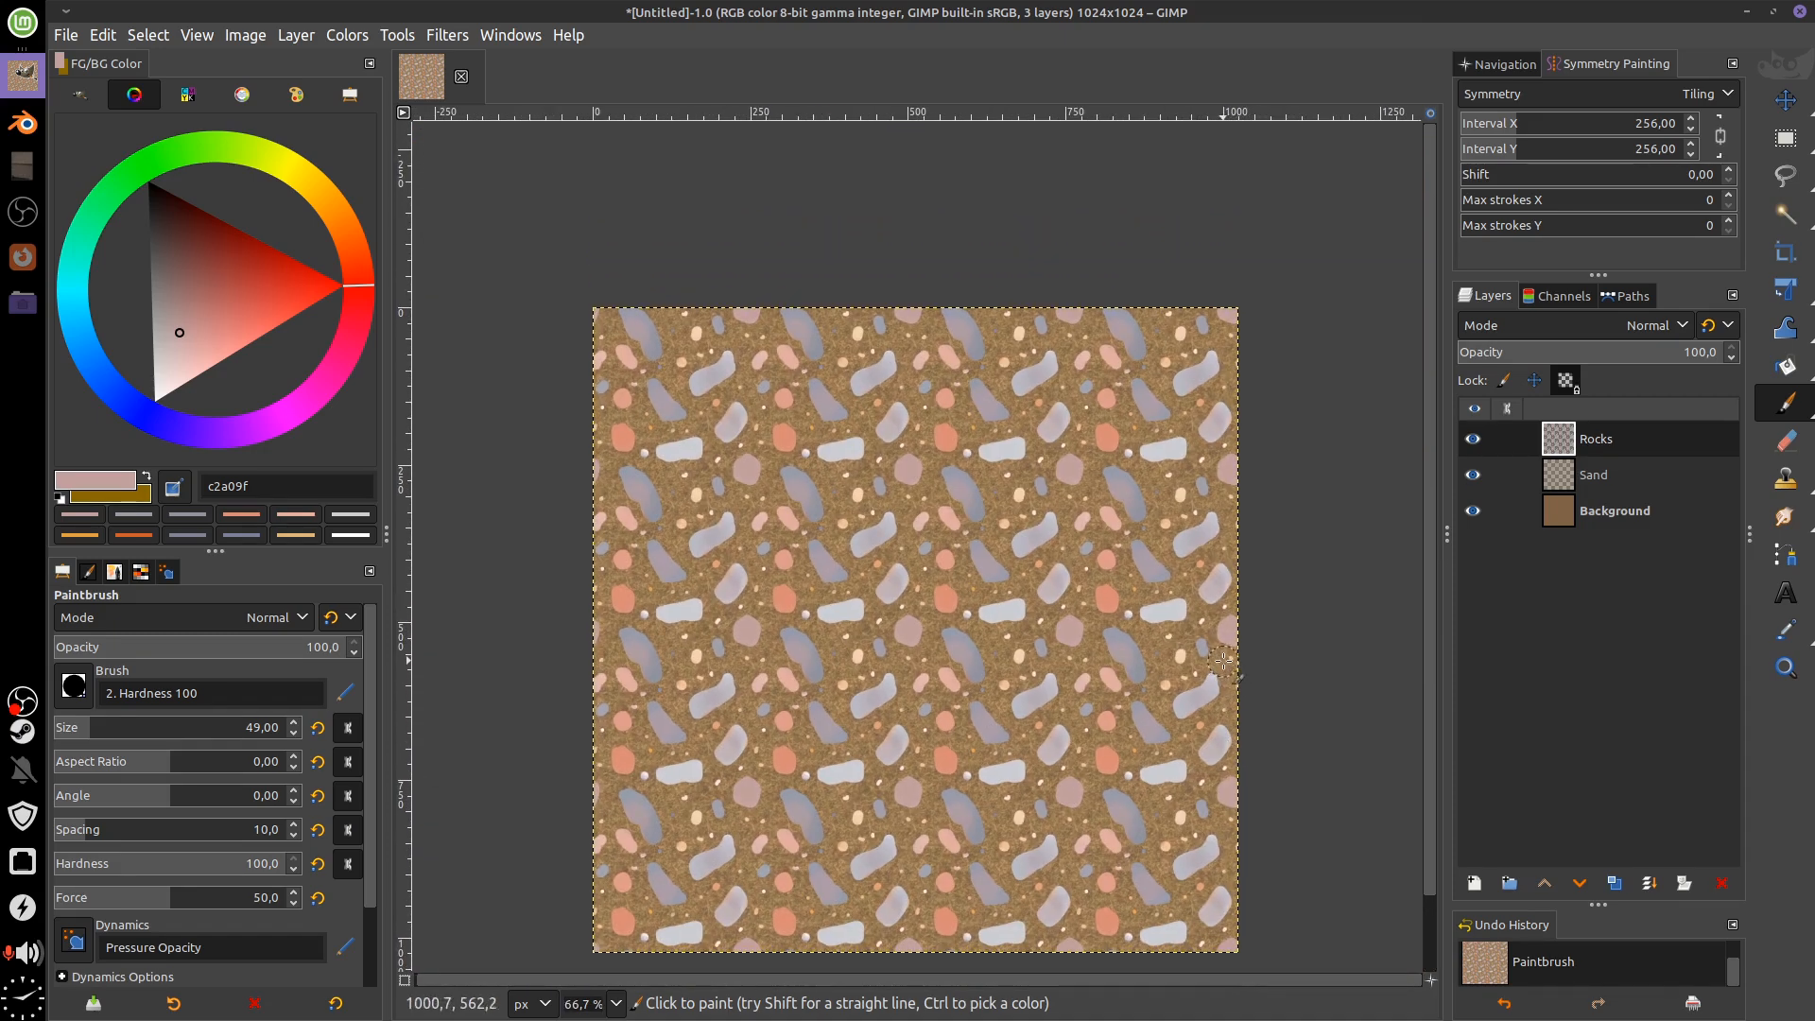
scroll(1163, 624, "down", 1)
scroll(1121, 604, "up", 2)
left_click_drag(964, 598, 1095, 586)
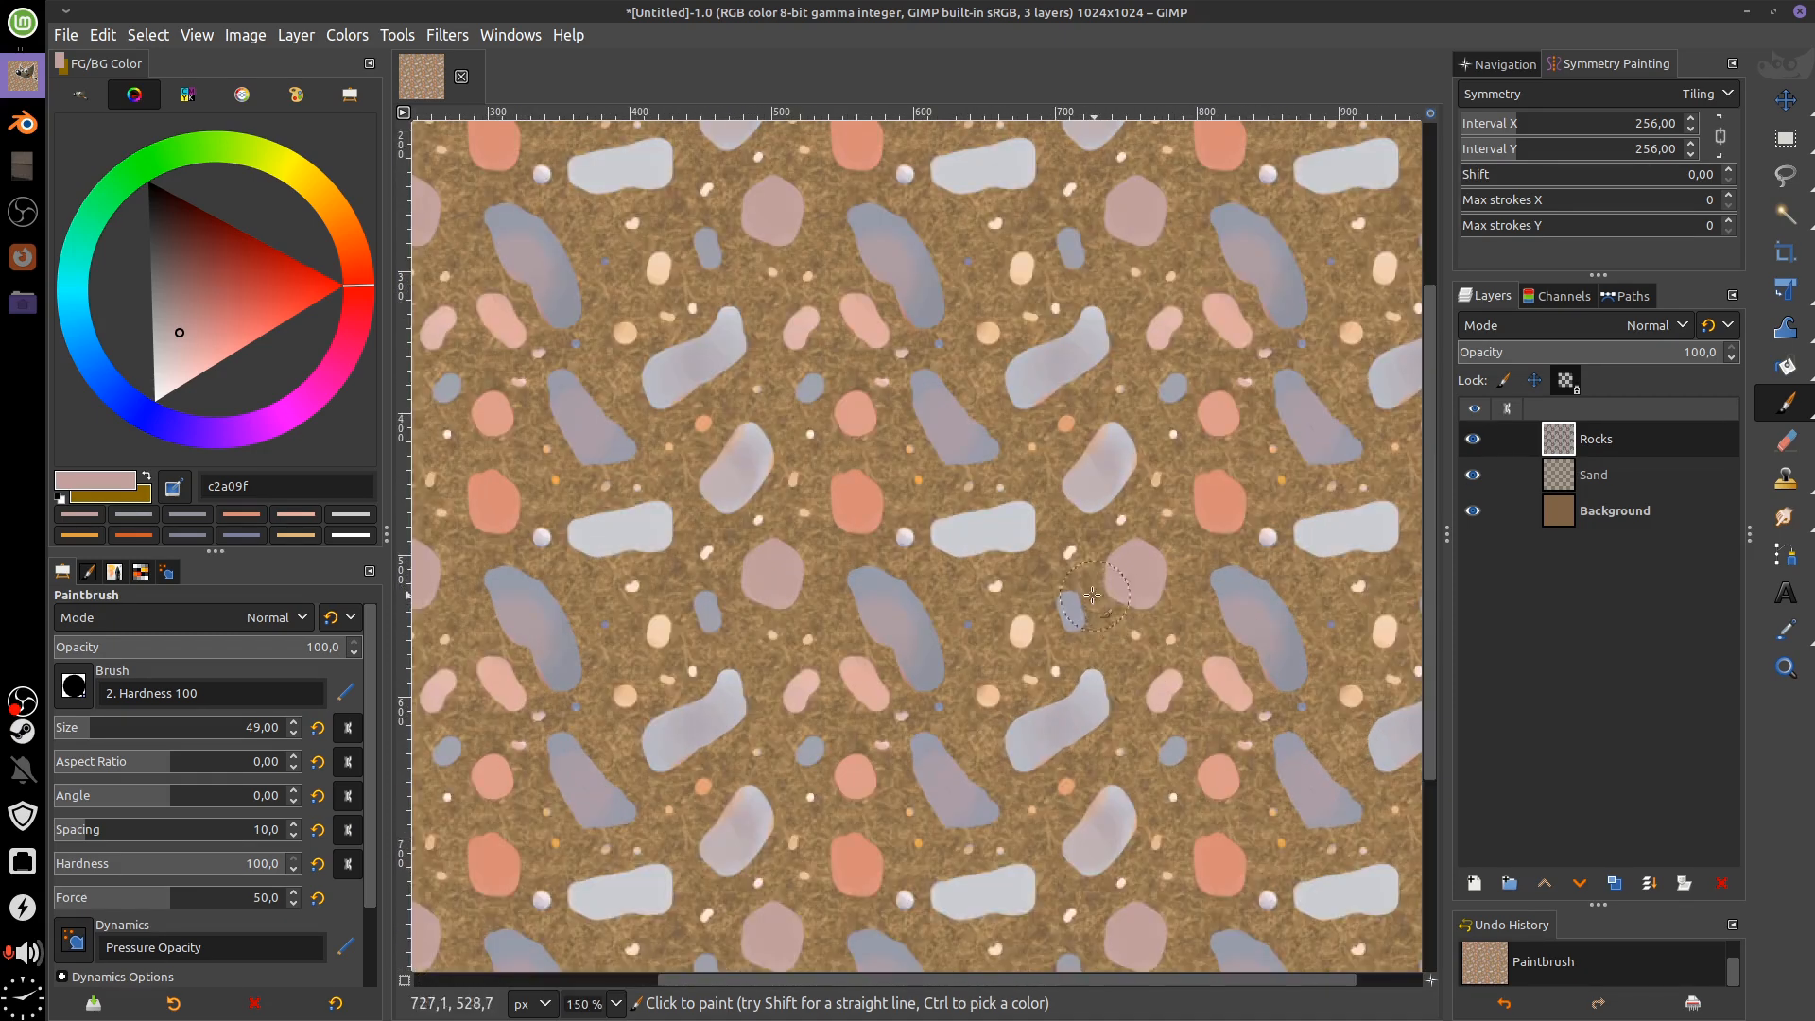
left_click_drag(980, 555, 1157, 653)
left_click_drag(1042, 660, 1253, 729)
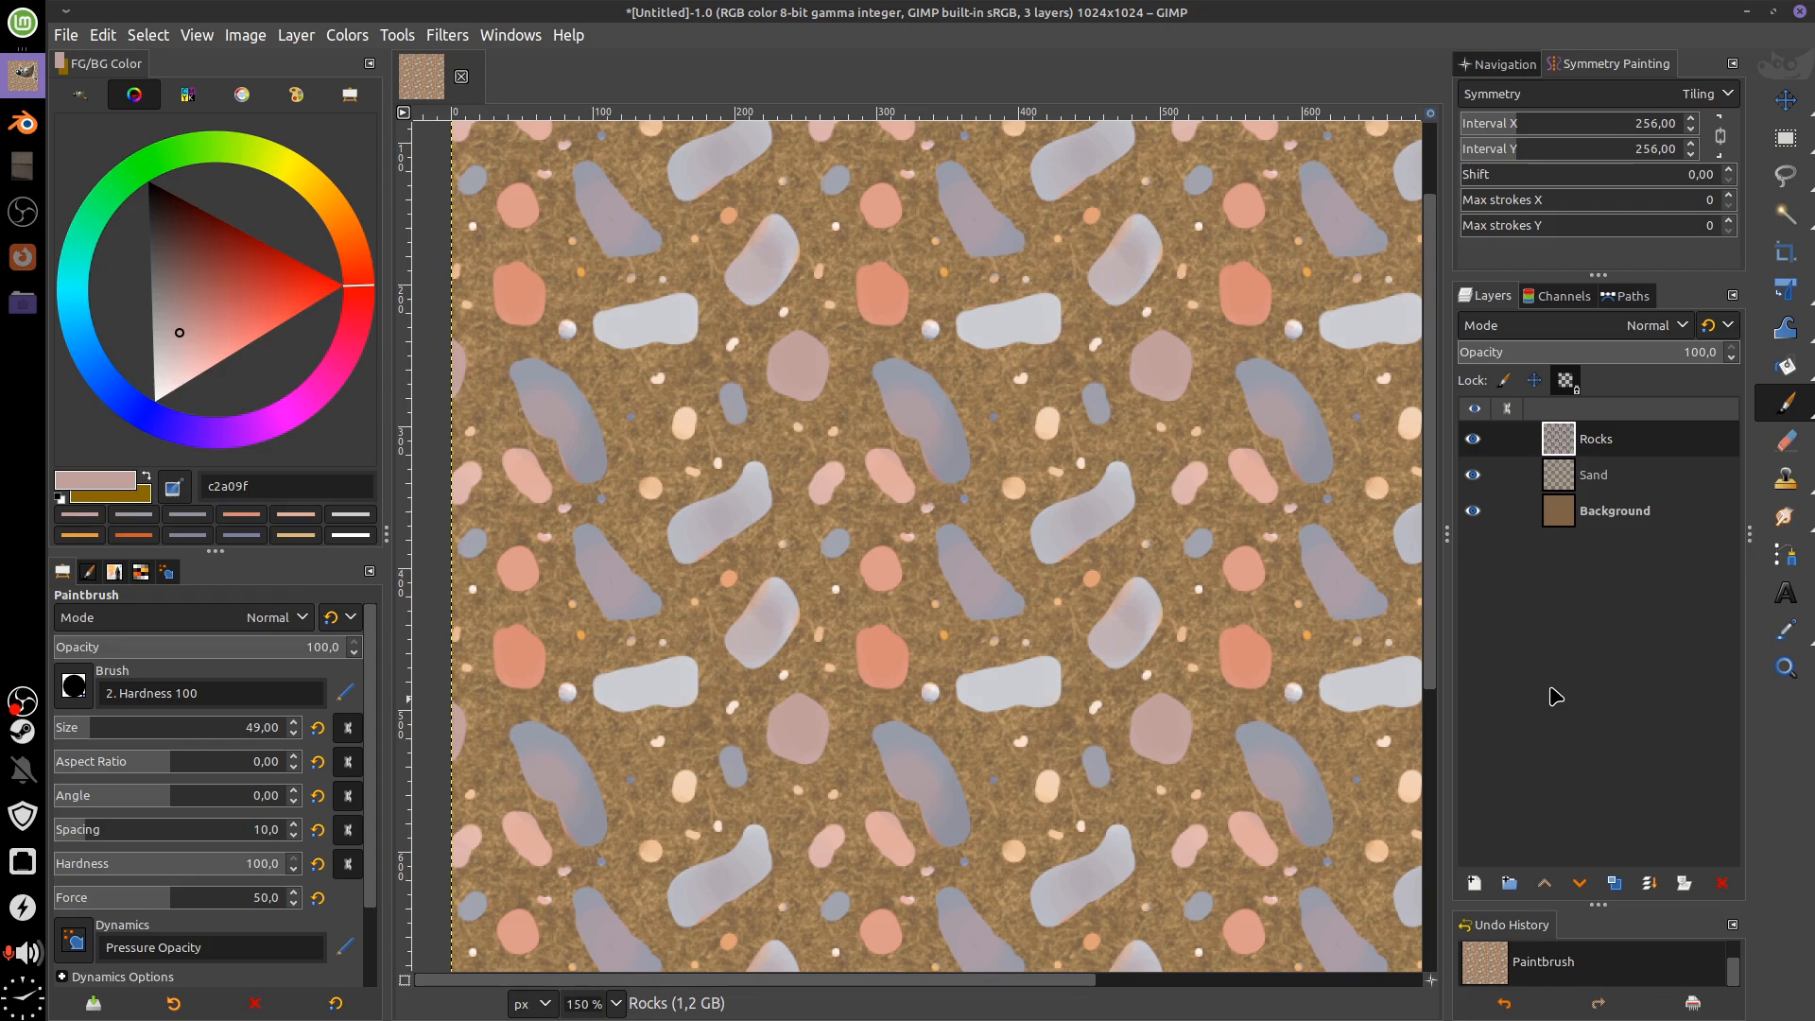
Unlock the Rocks layer's alpha channel and compare the ground with the rocks hidden and shown
left_click(1565, 380)
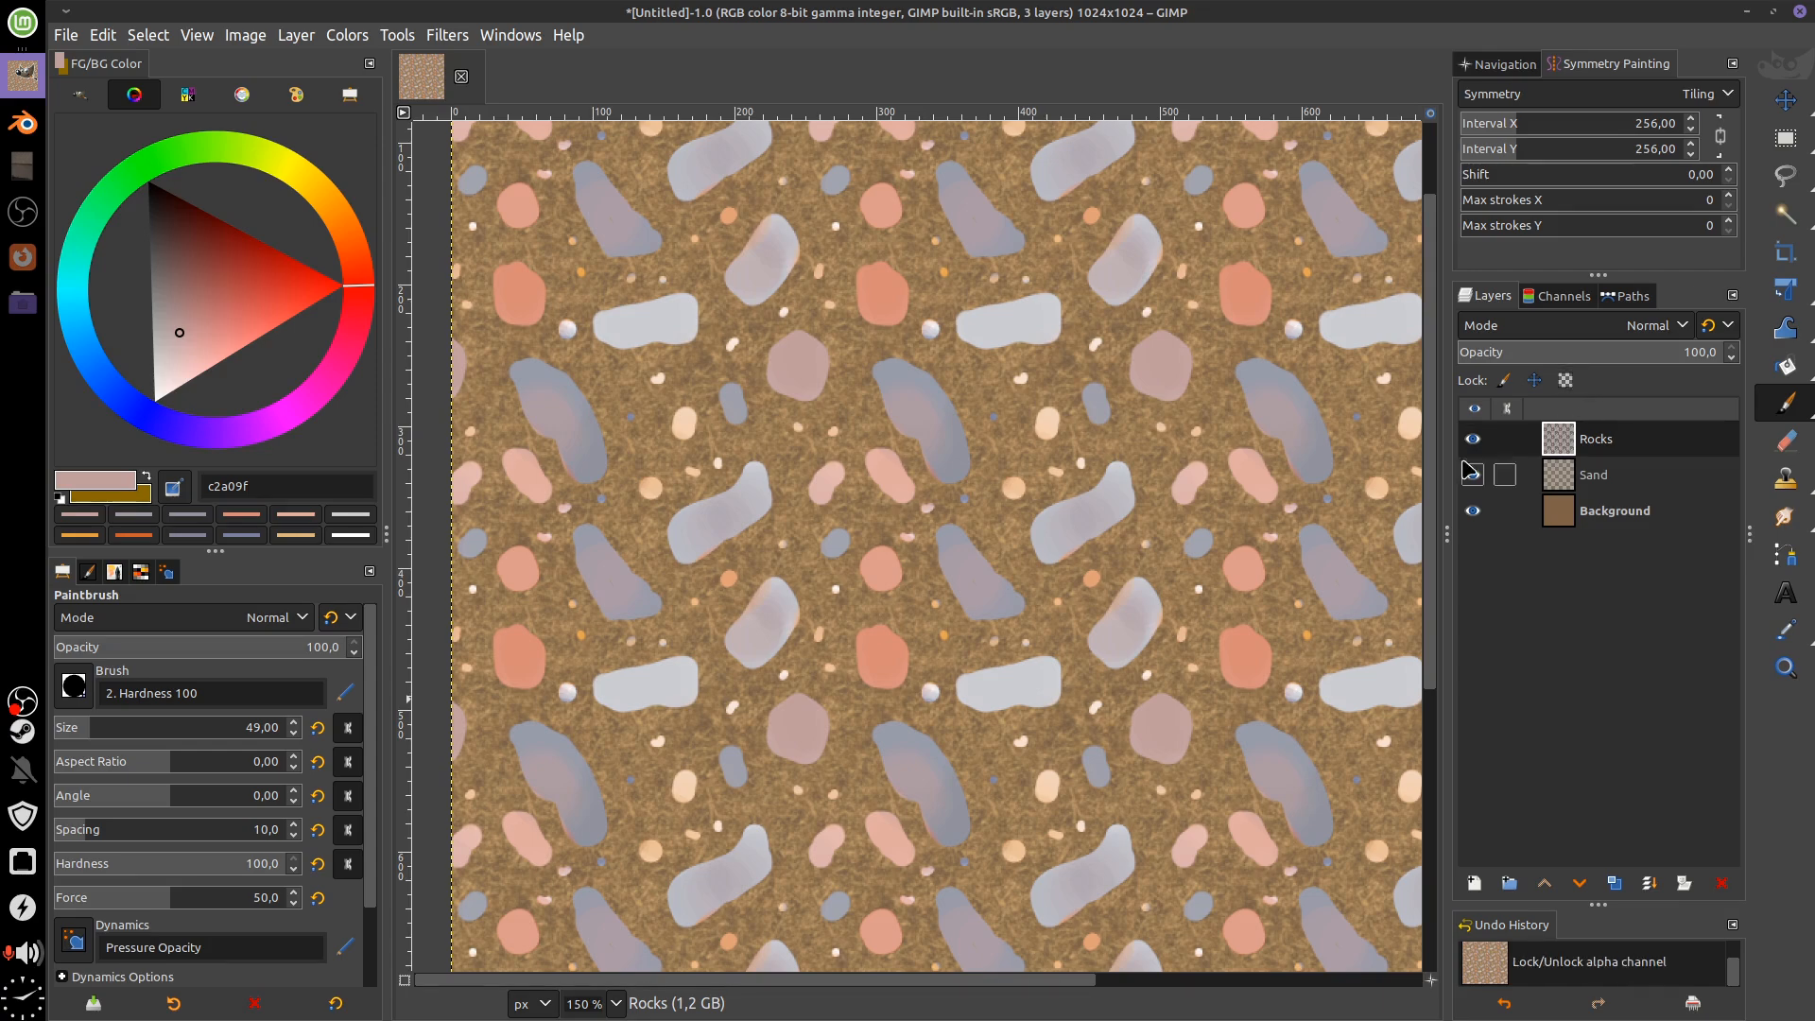
left_click(1473, 438)
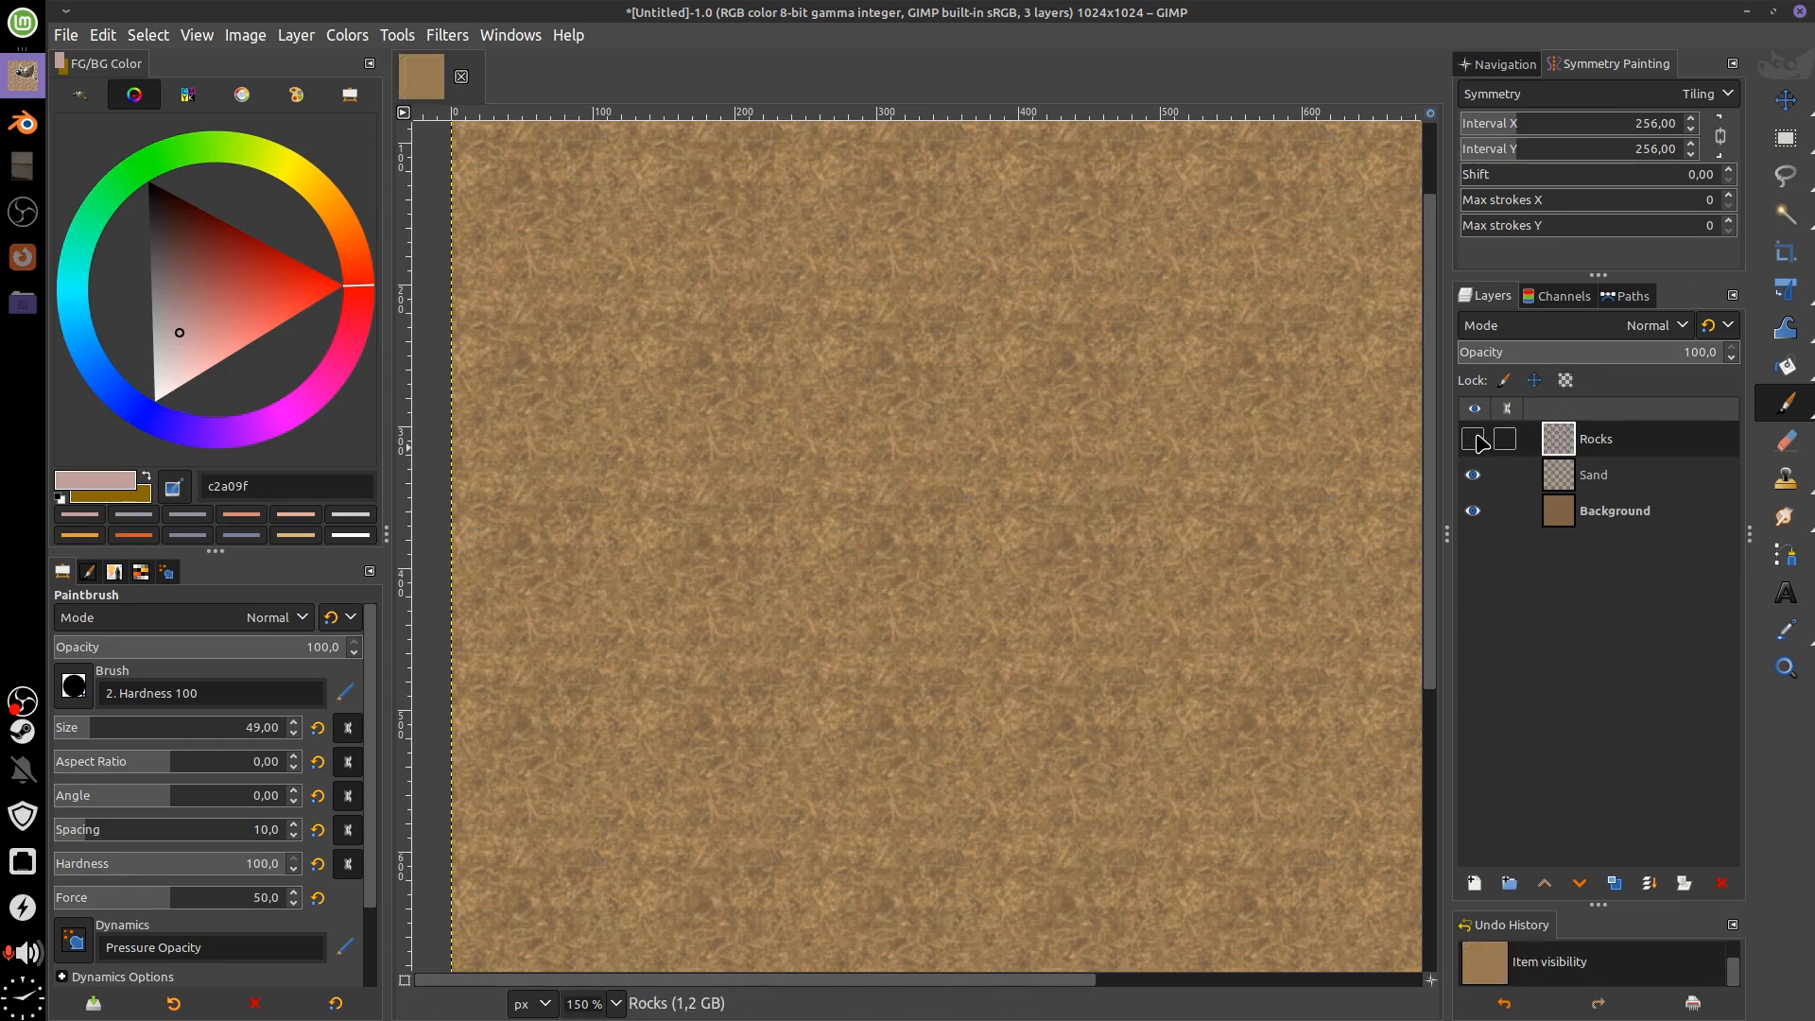
left_click(1473, 438)
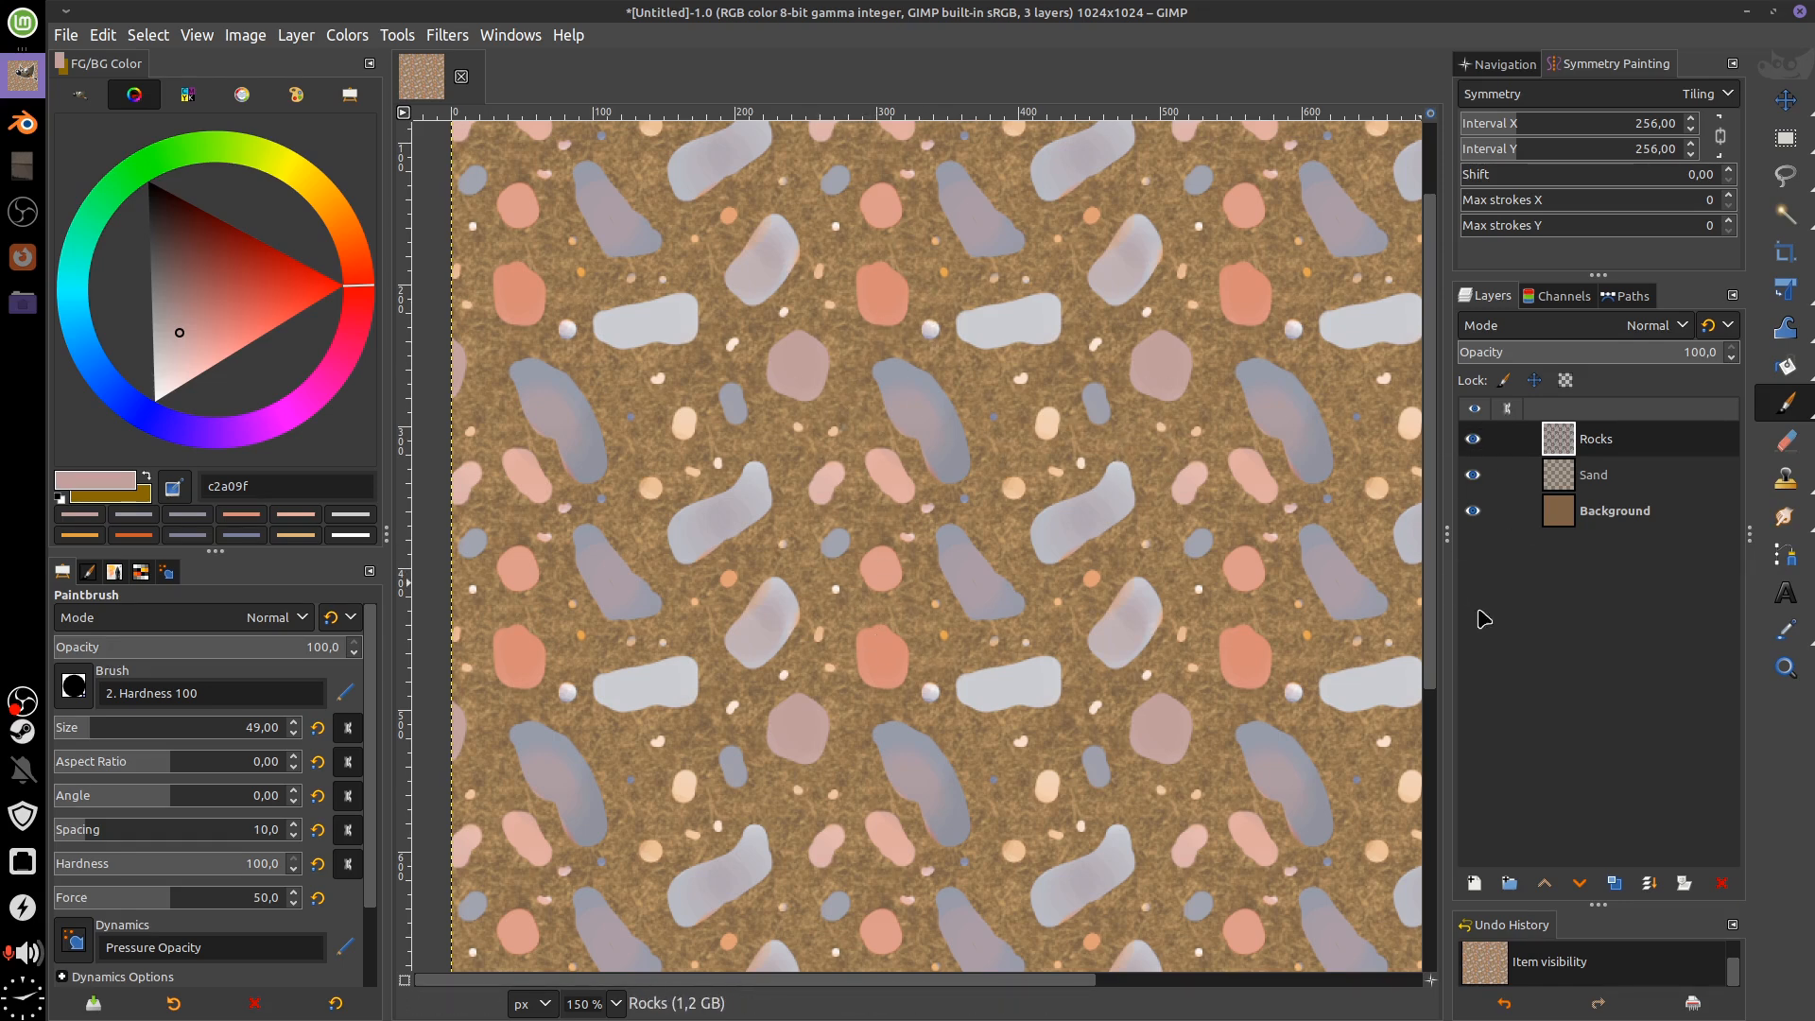
Create a layer group named RockGroup and move the Rocks layer into it
left_click(1510, 883)
double_click(1626, 439)
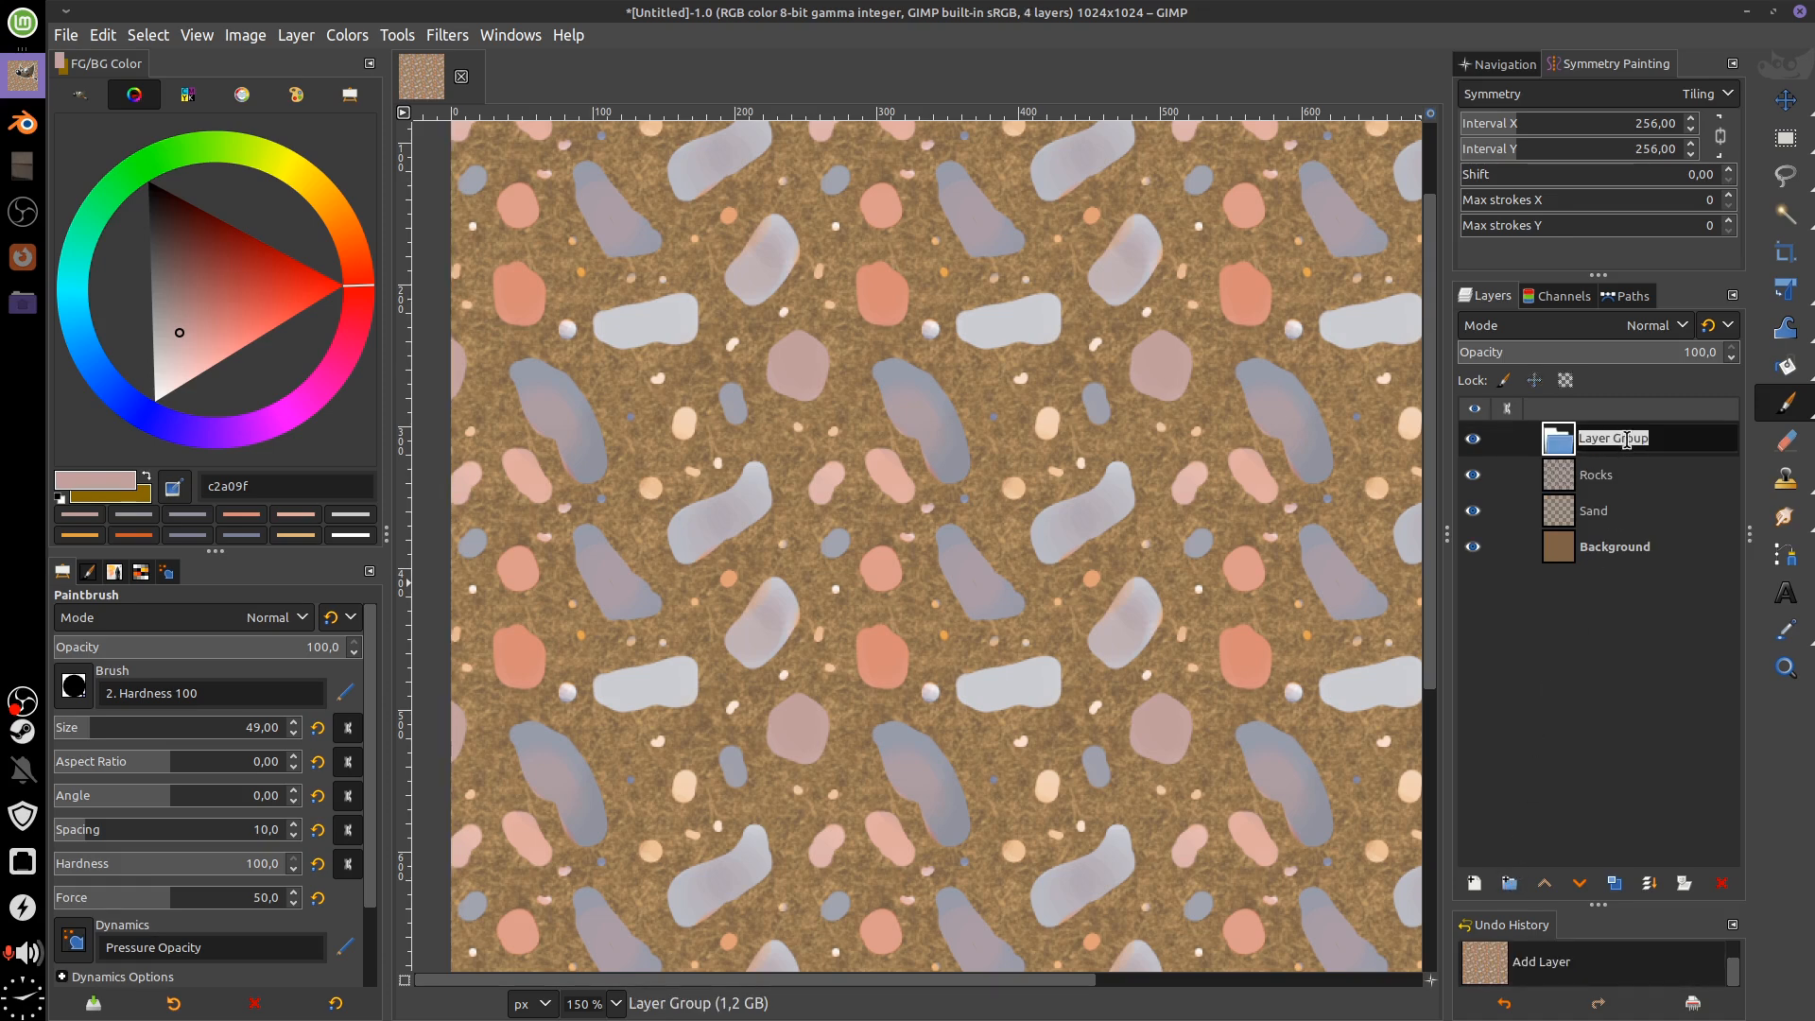
type("RockGroup")
key("Return")
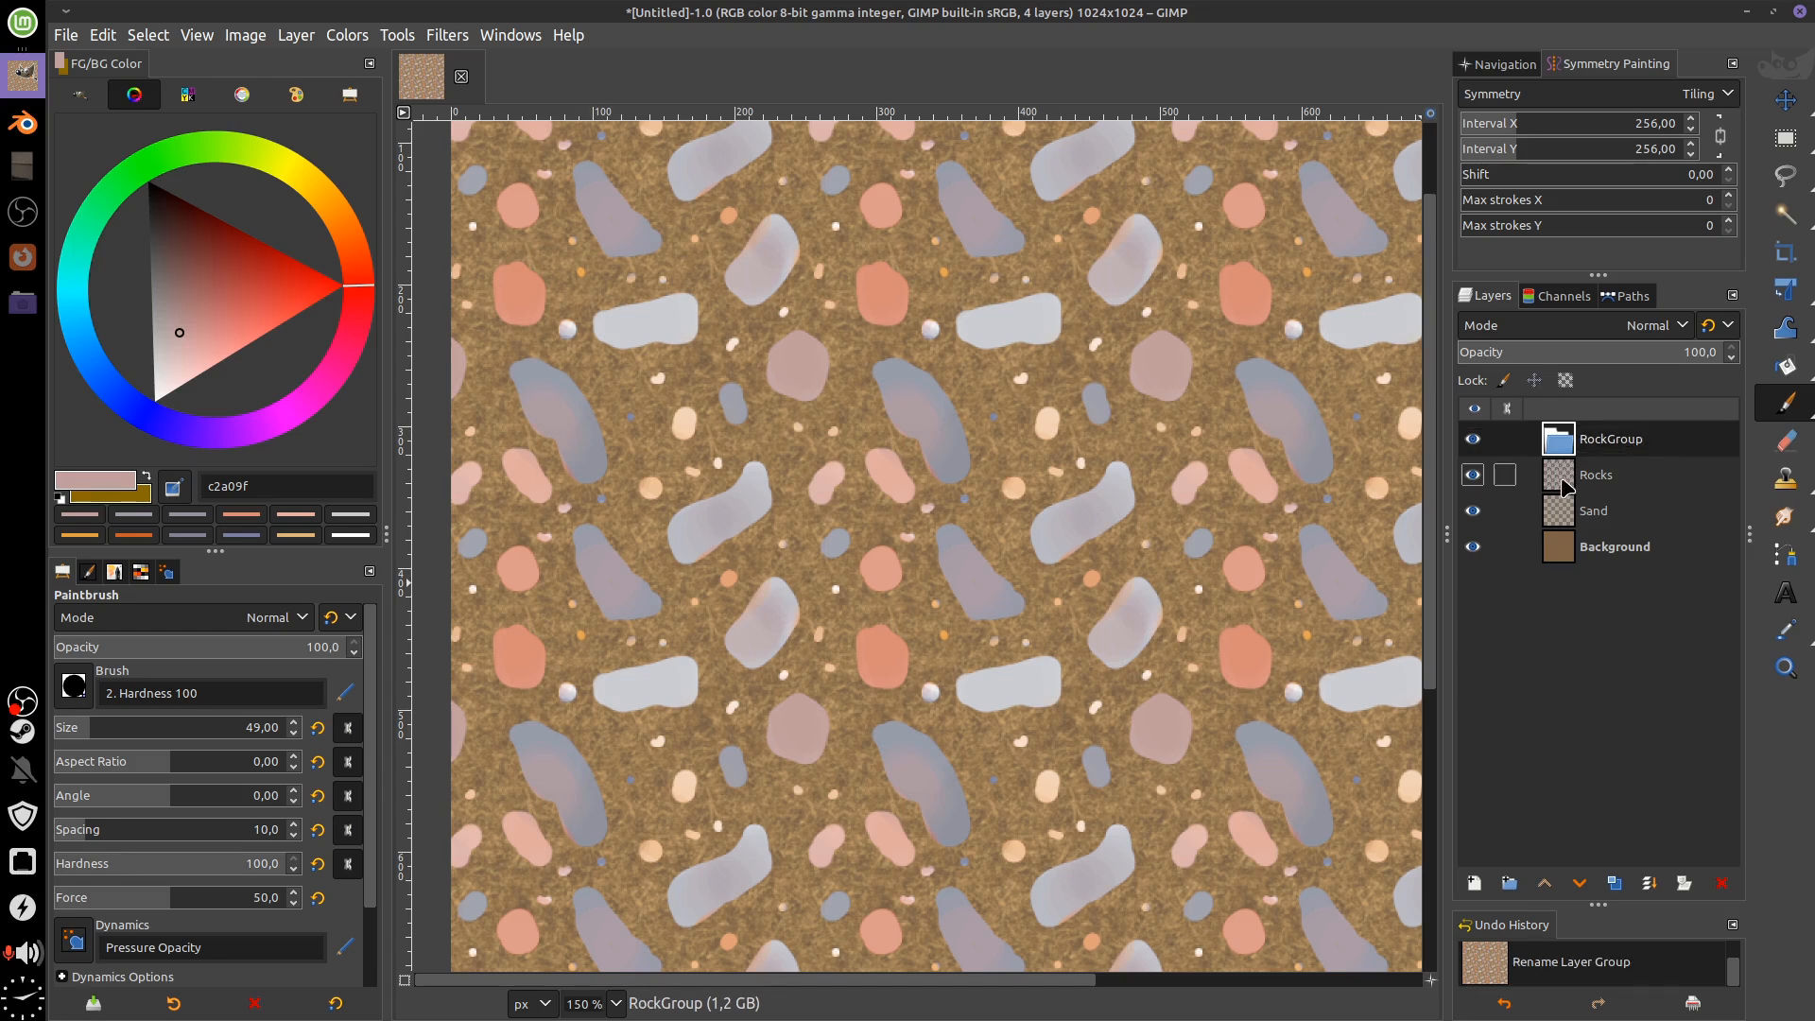
left_click_drag(1569, 475, 1584, 445)
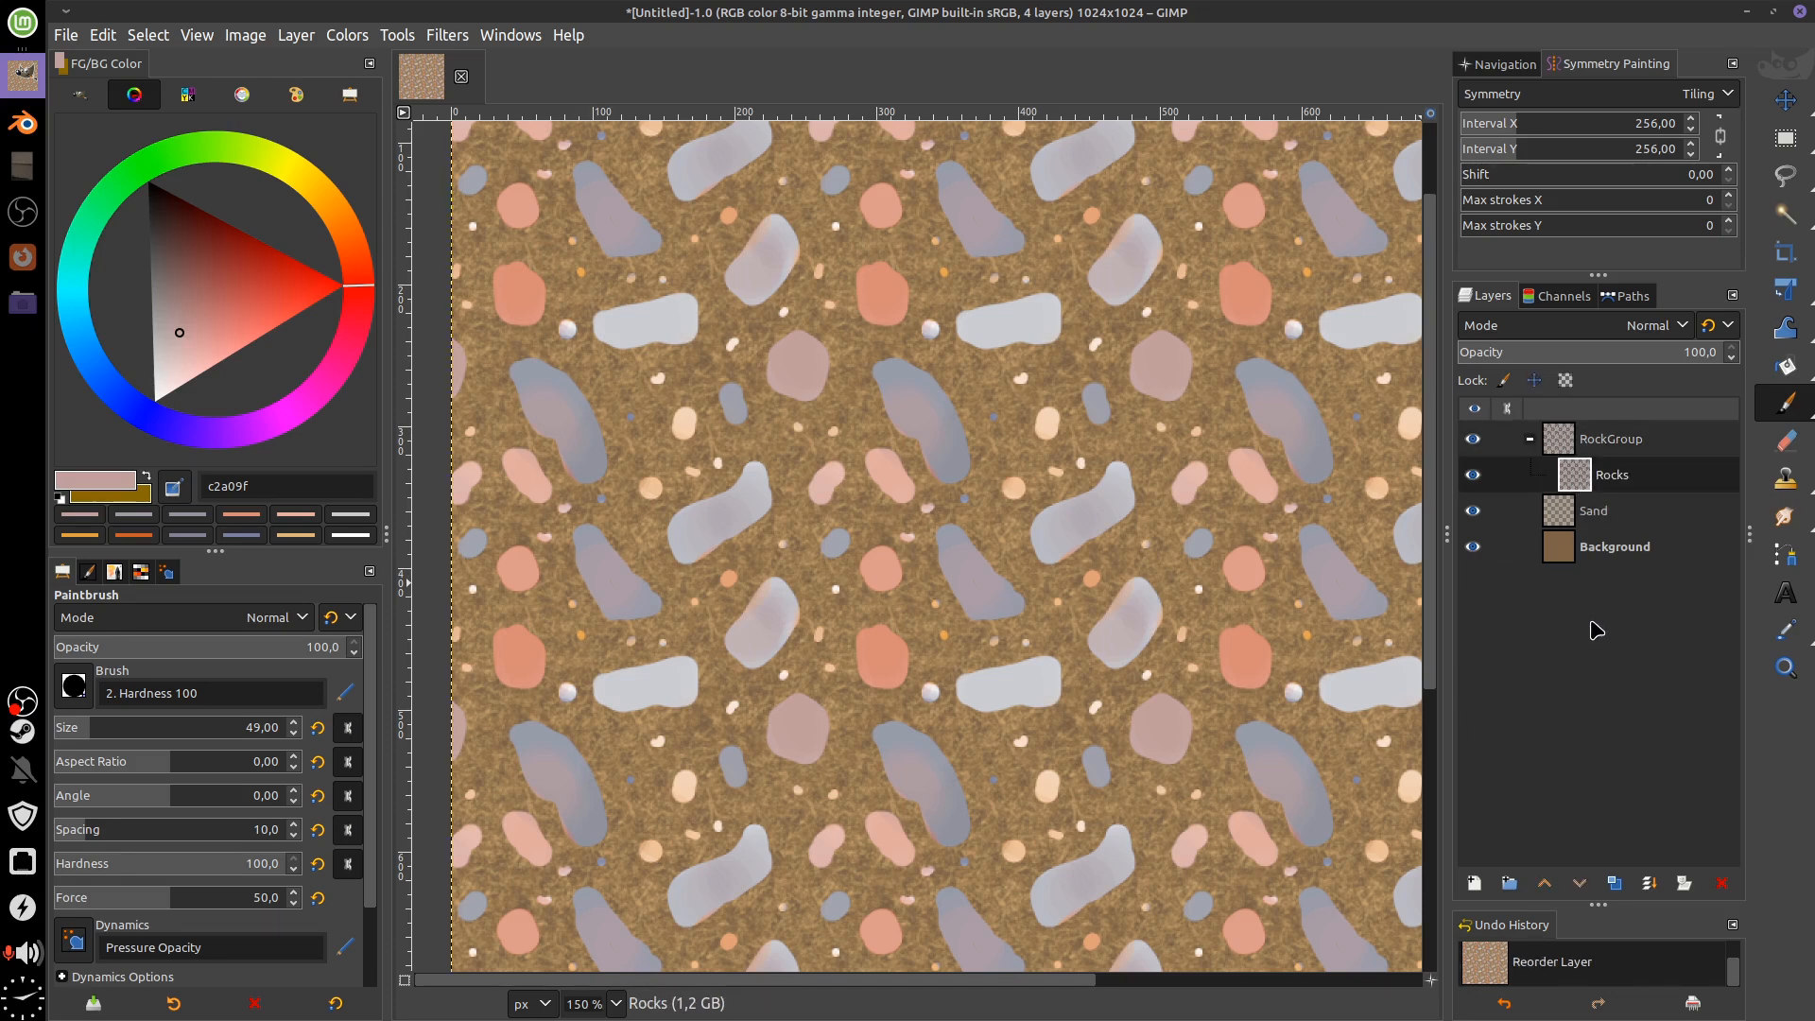
Add a transparent 1024 × 1024 px layer named RockTexture above Rocks inside RockGroup
left_click(1474, 883)
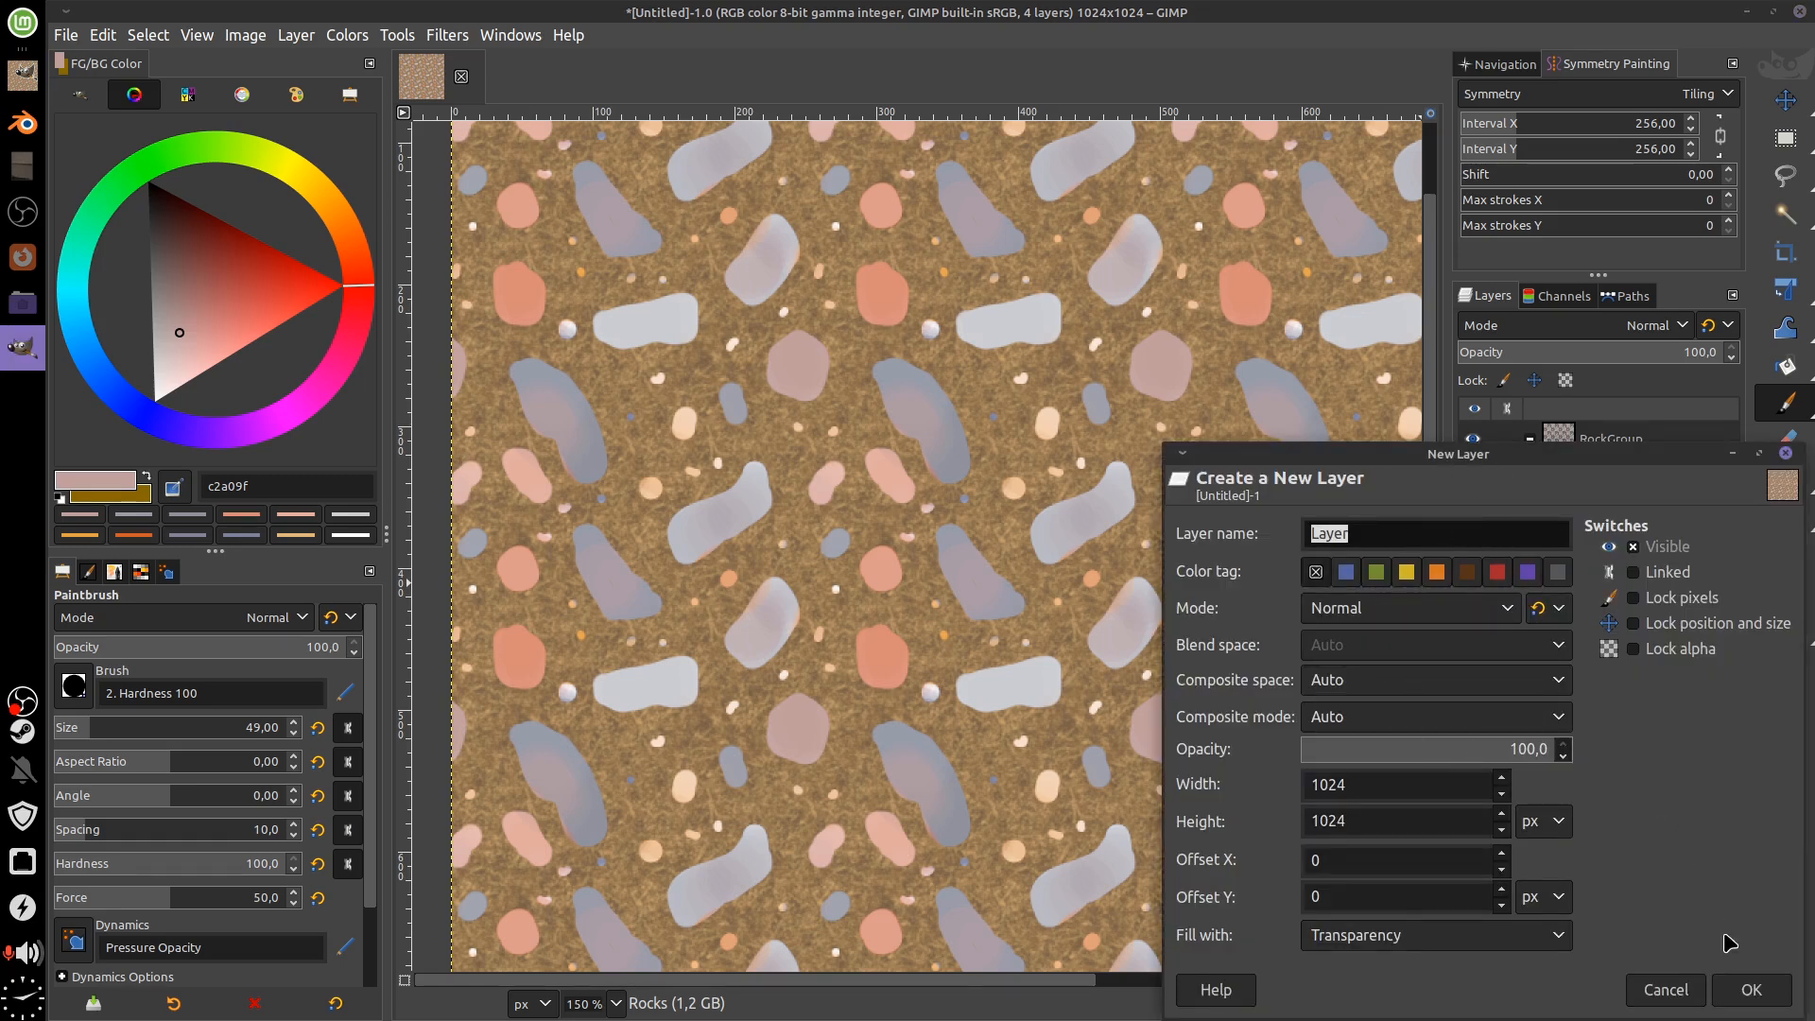
left_click(1751, 989)
double_click(1622, 476)
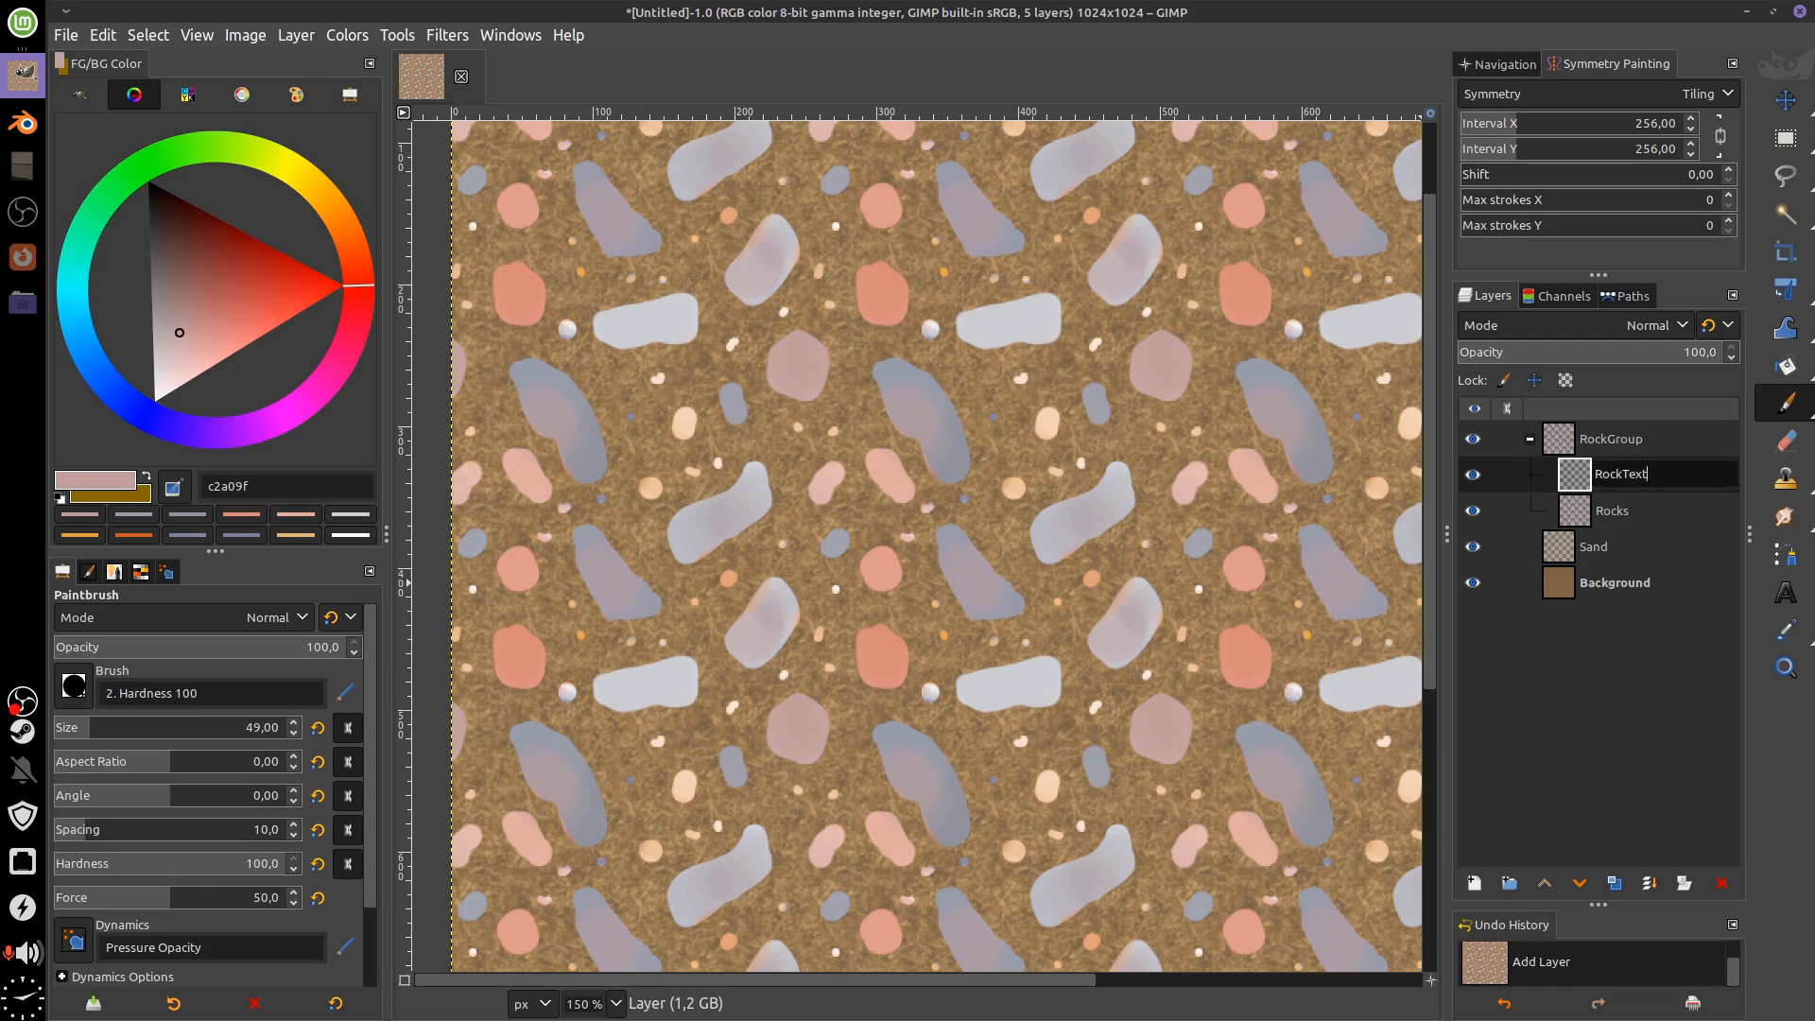
key("Return")
left_click(1654, 325)
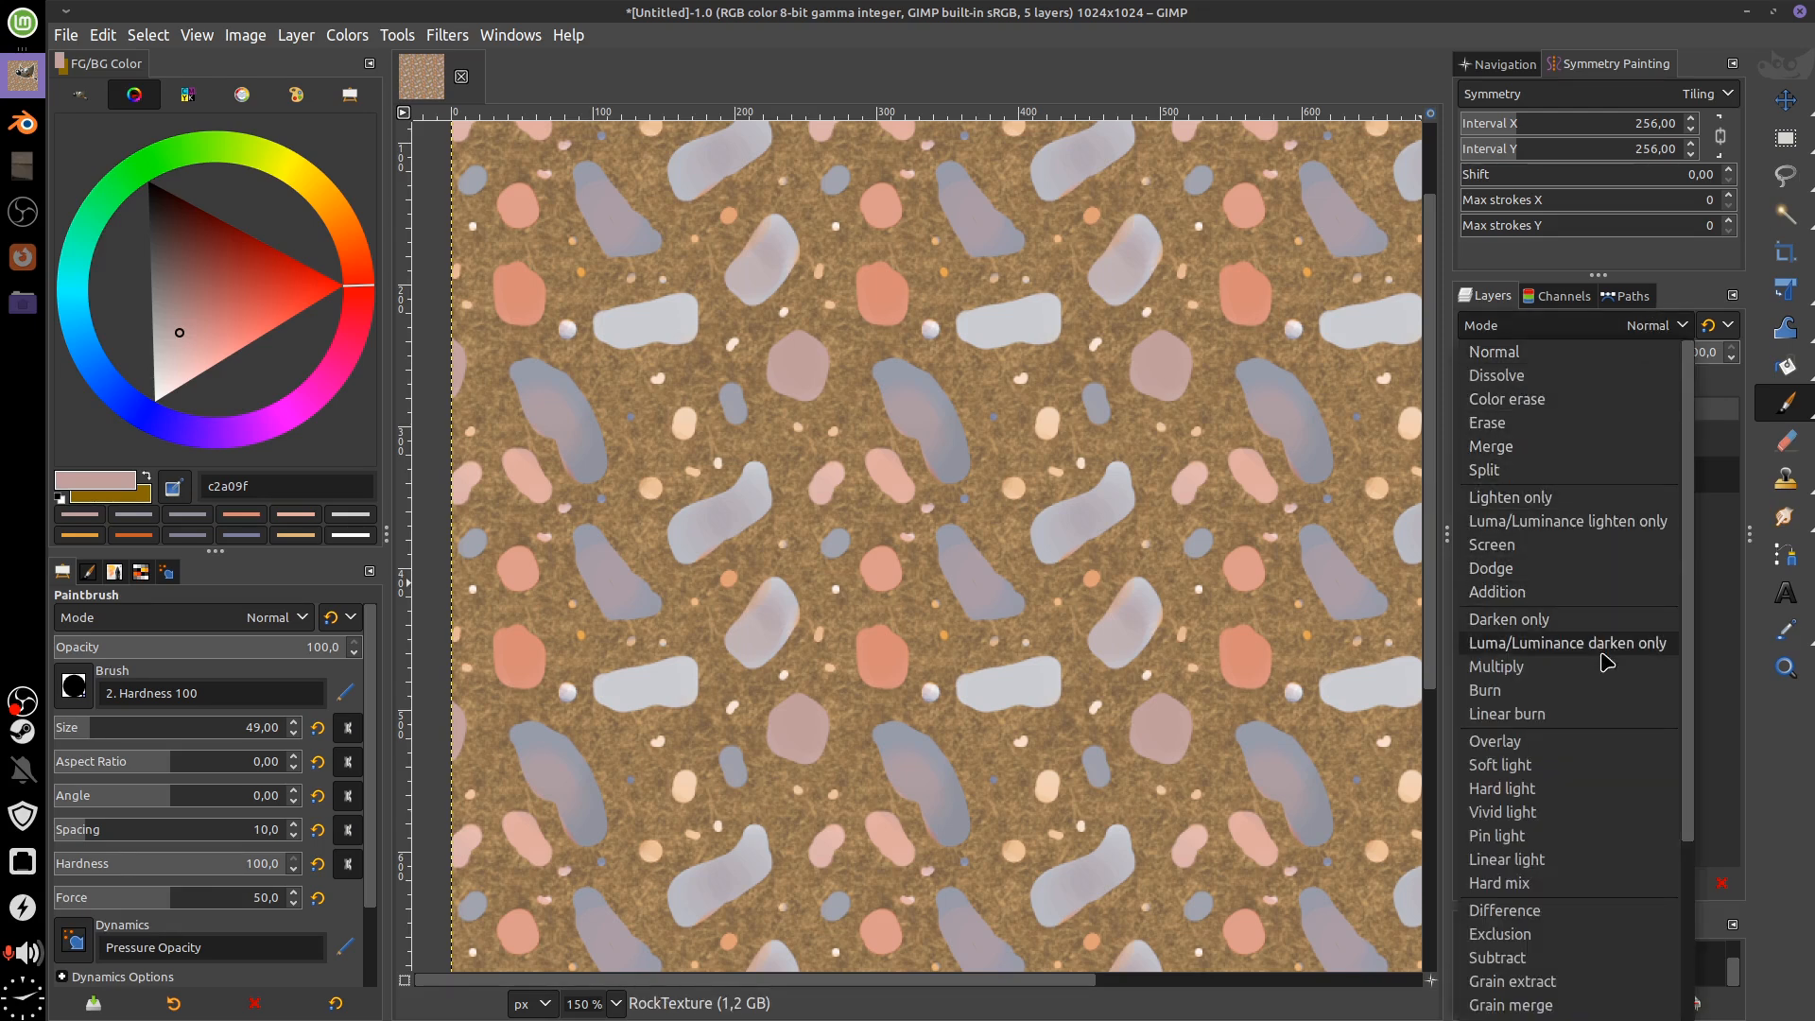
left_click(1604, 675)
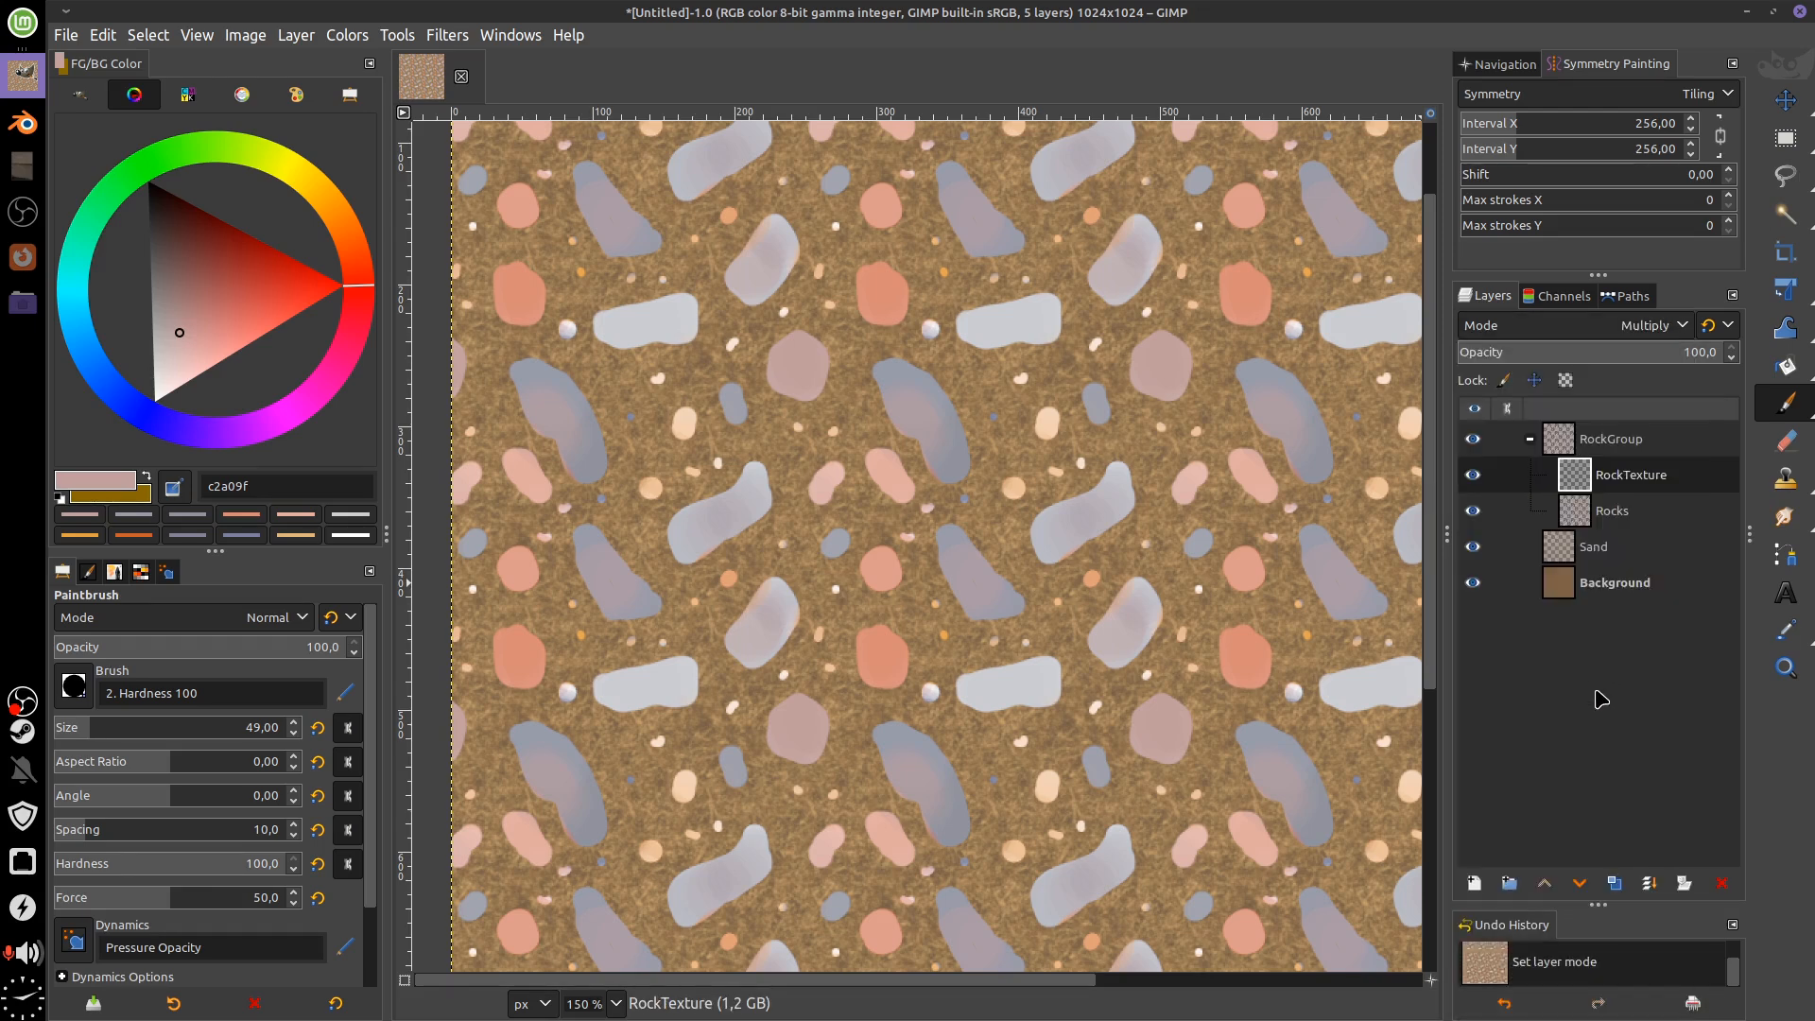
left_click(1618, 326)
left_click(1605, 350)
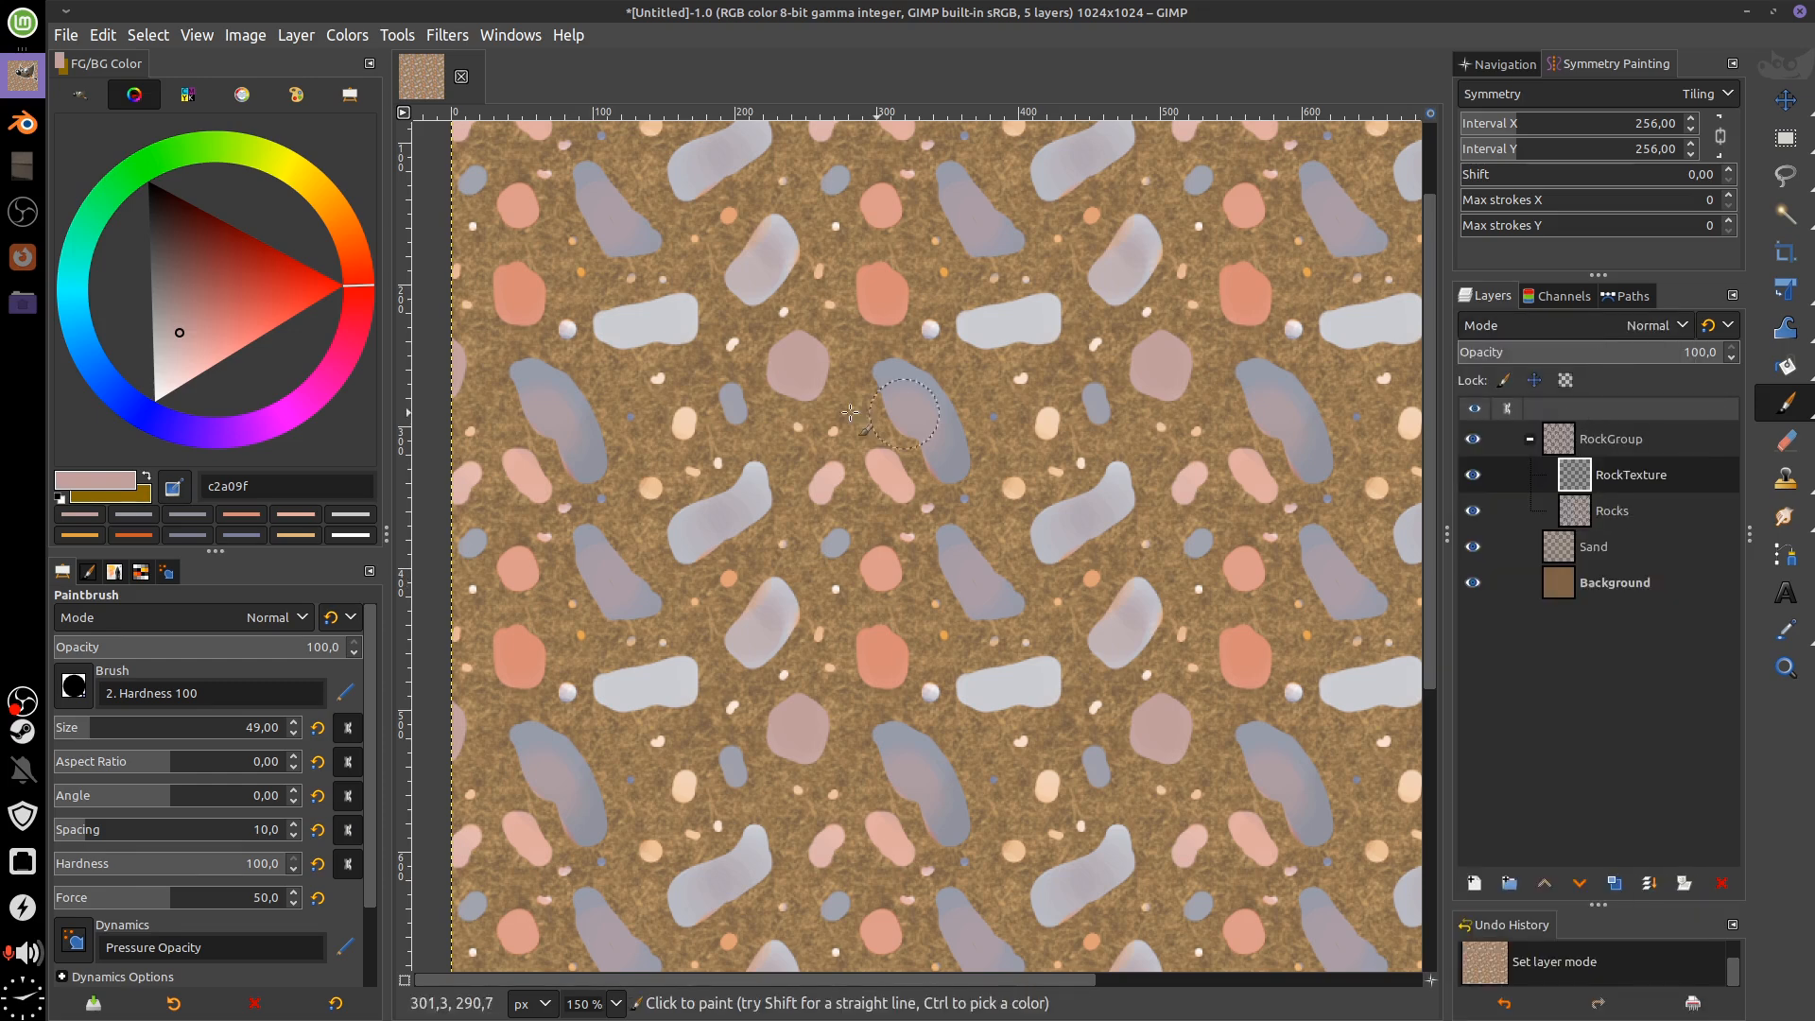
Darken the colour to 856261, load the Splatters brush preset and stamp the first splats over the rocks on RockTexture
left_click_drag(211, 252, 179, 279)
mouse_move(1768, 336)
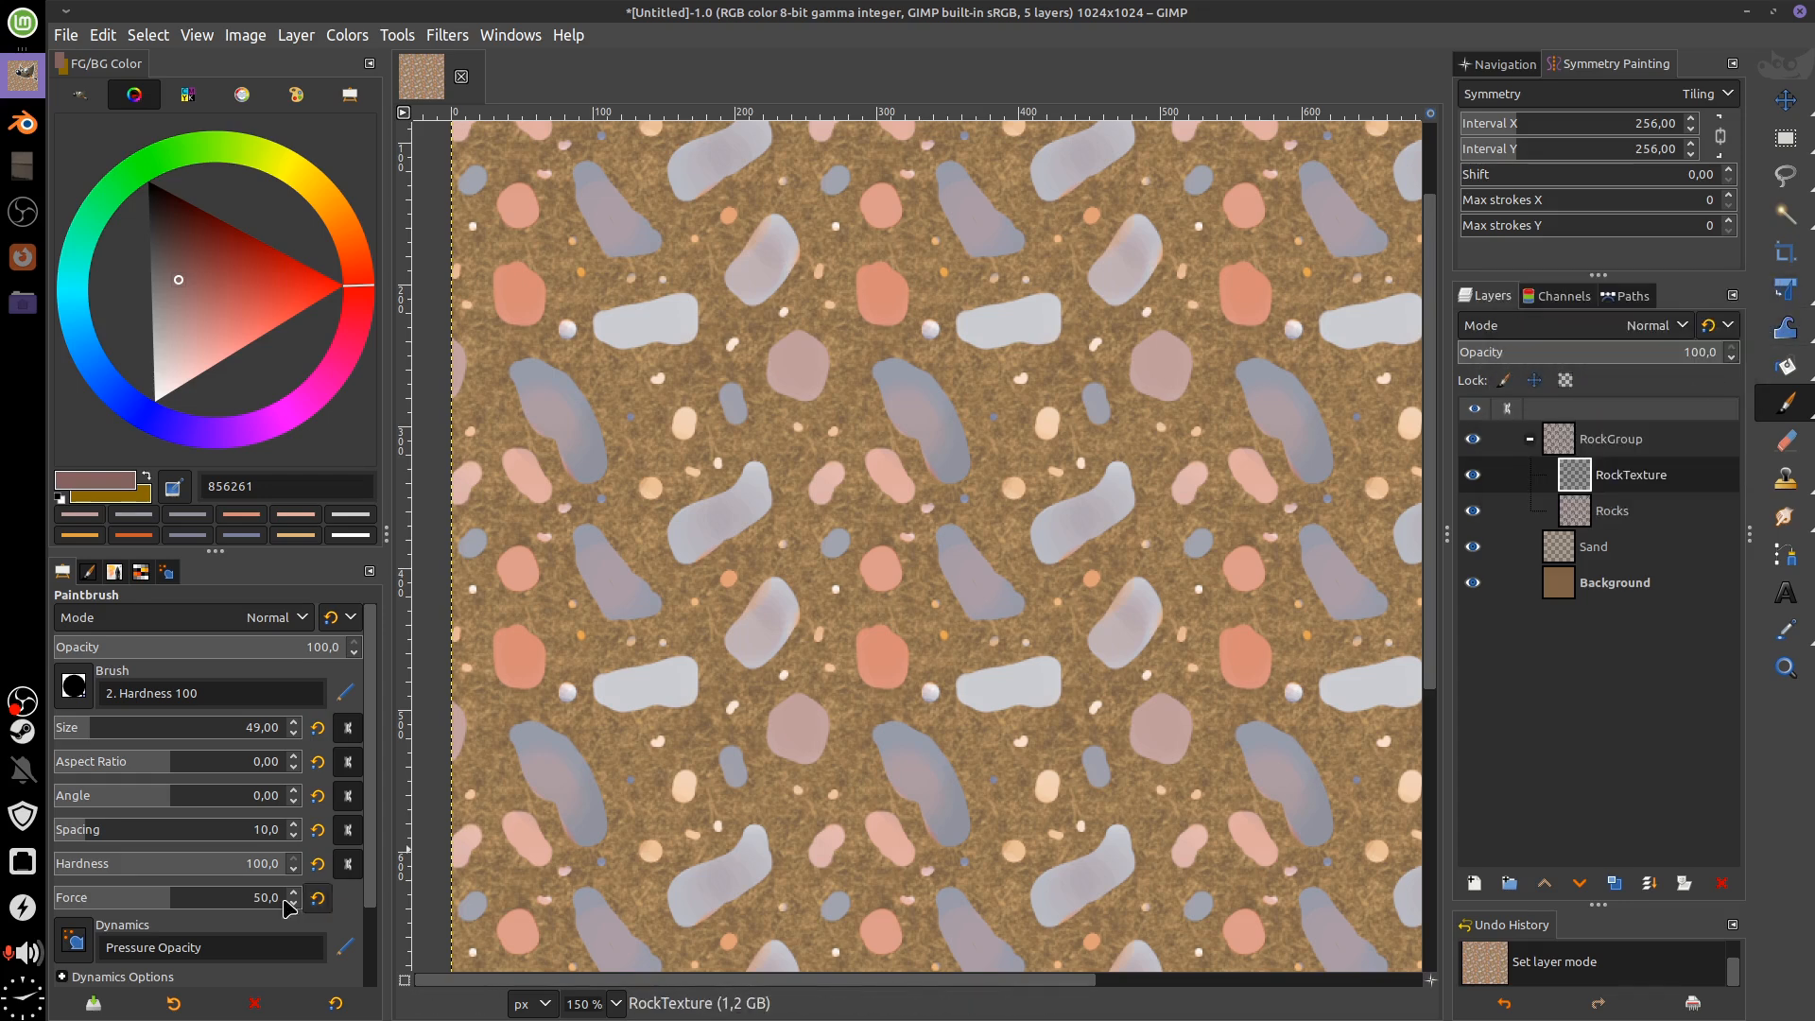
left_click(173, 1003)
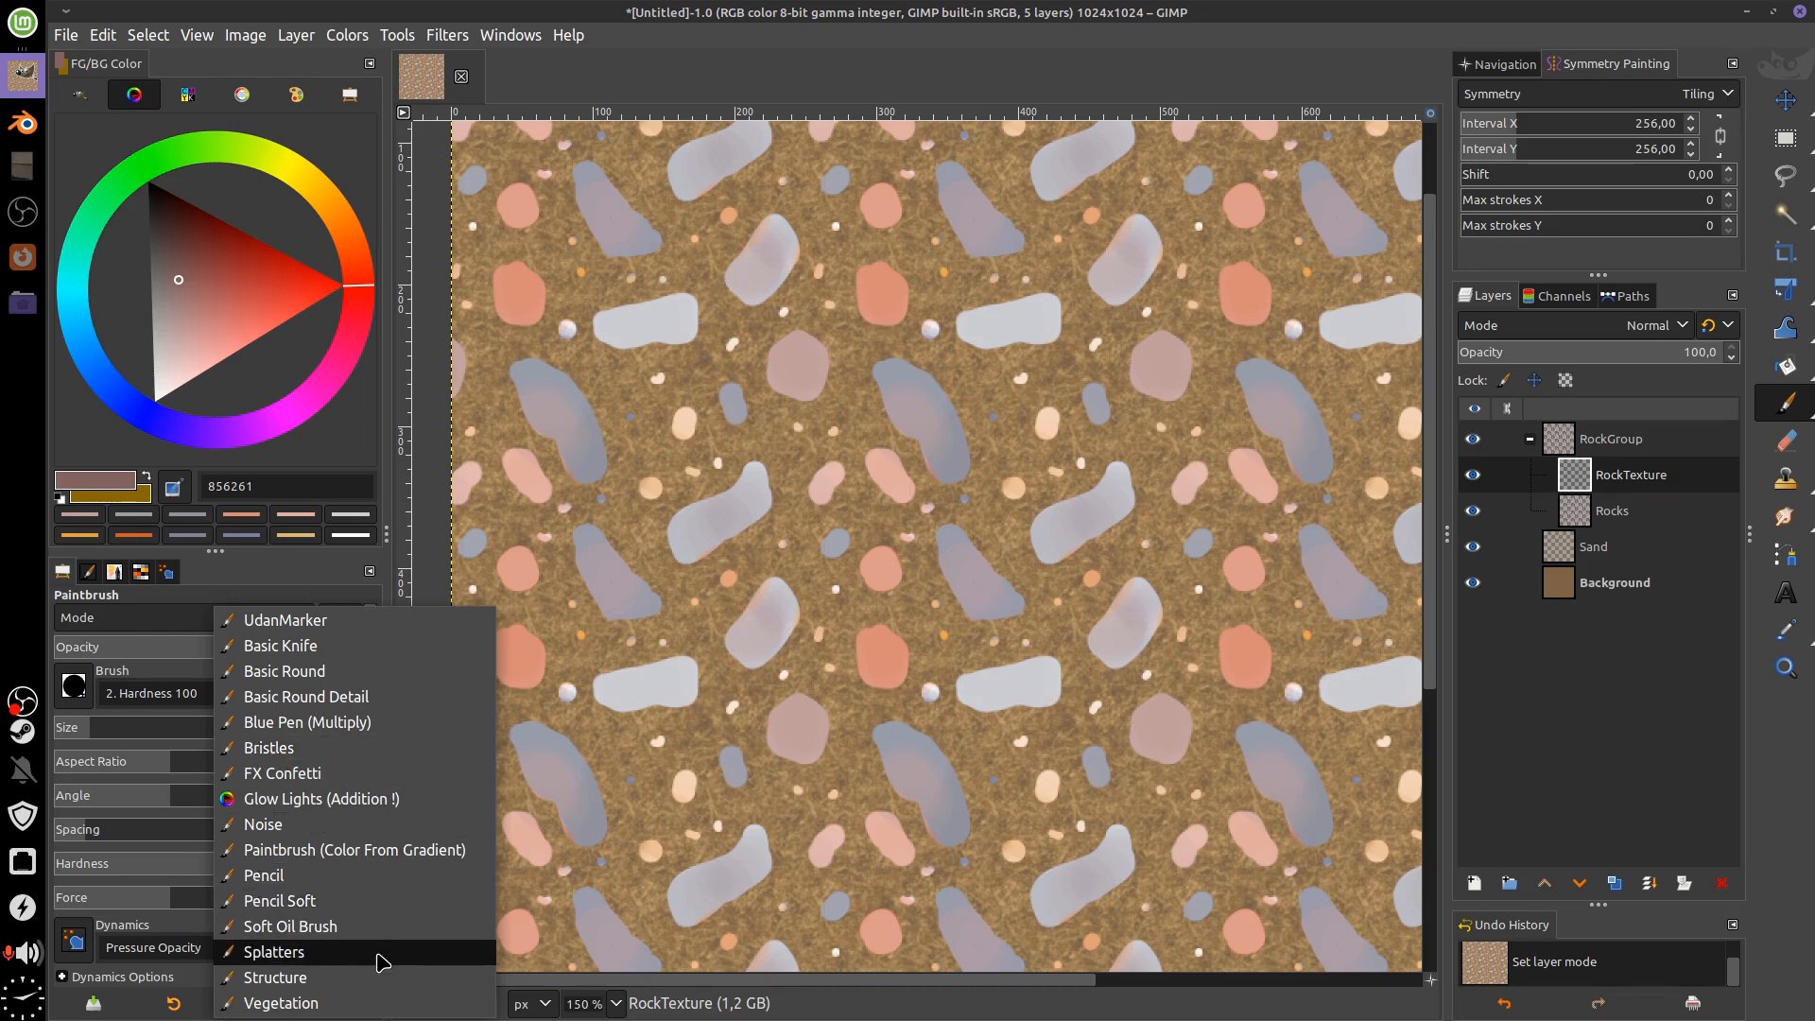
left_click(376, 956)
left_click(762, 617)
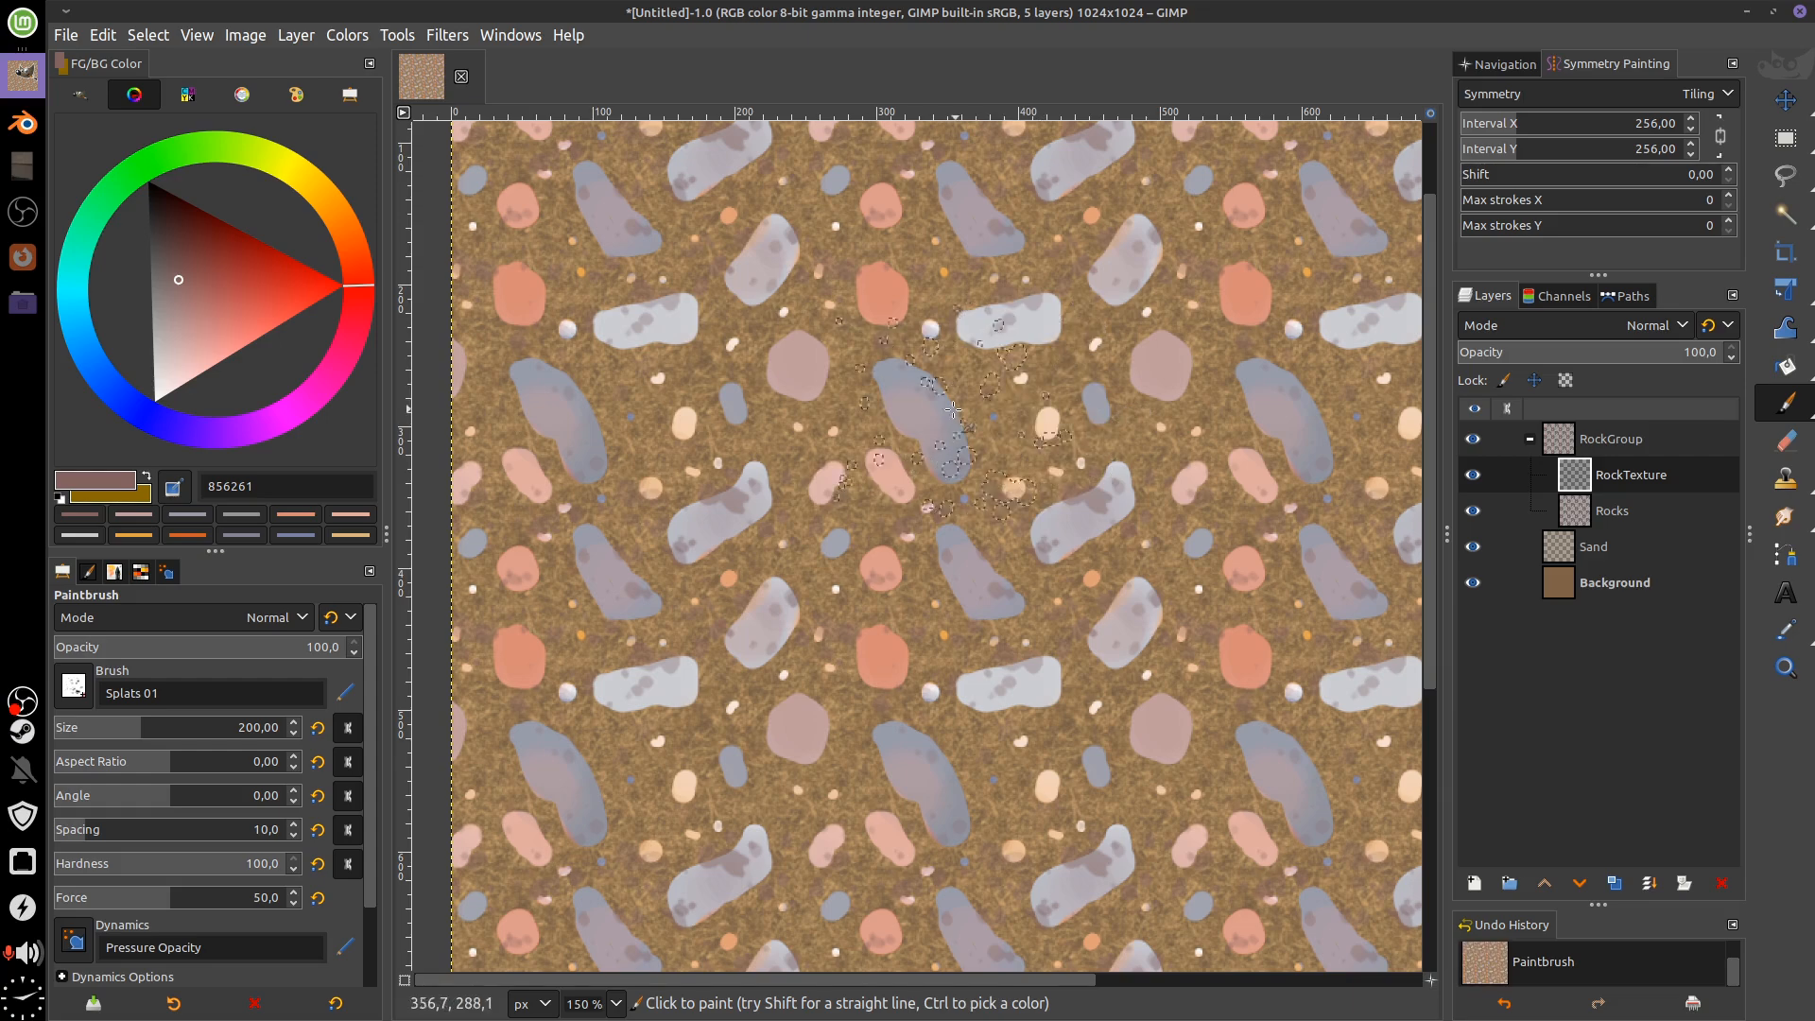
left_click(1119, 413)
left_click(1078, 567)
Darken the colour to 461312 and stamp dense splats with the 200 px Splats 01 brush across all the rocks
left_click_drag(192, 231, 189, 218)
left_click(748, 448)
left_click(605, 454)
left_click(612, 472)
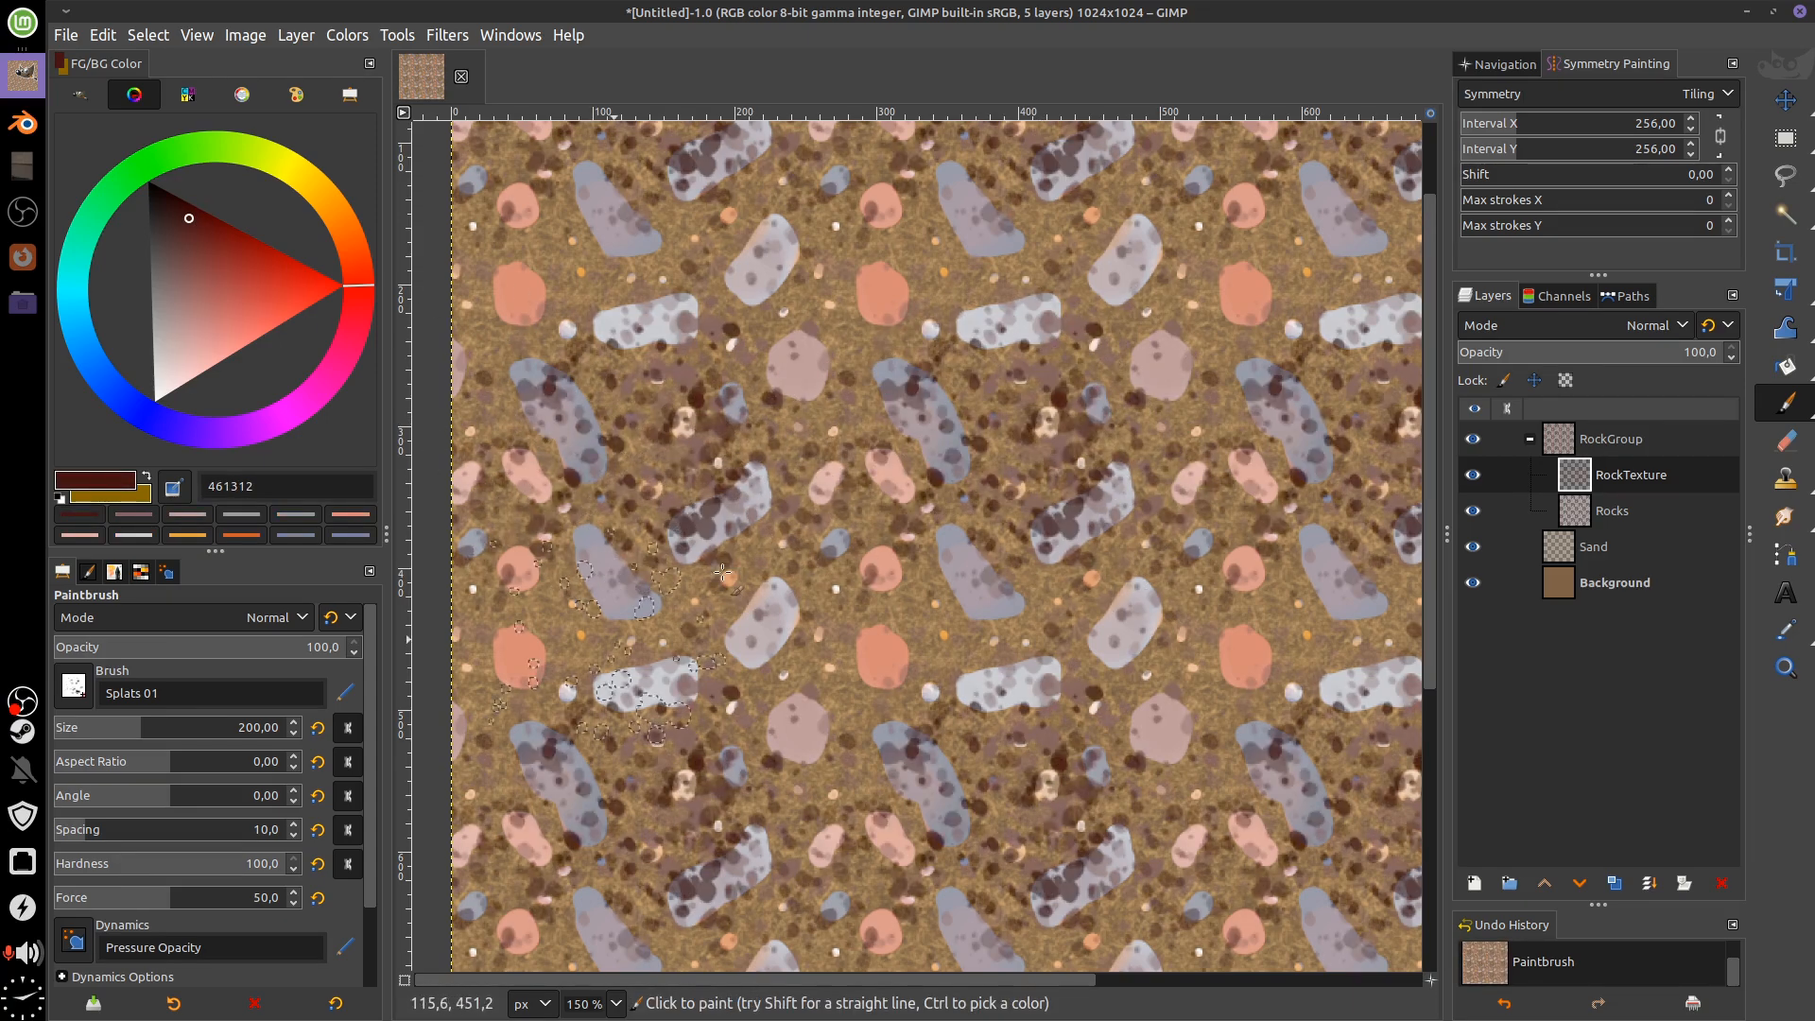
left_click(653, 480)
left_click(1096, 525)
left_click(931, 434)
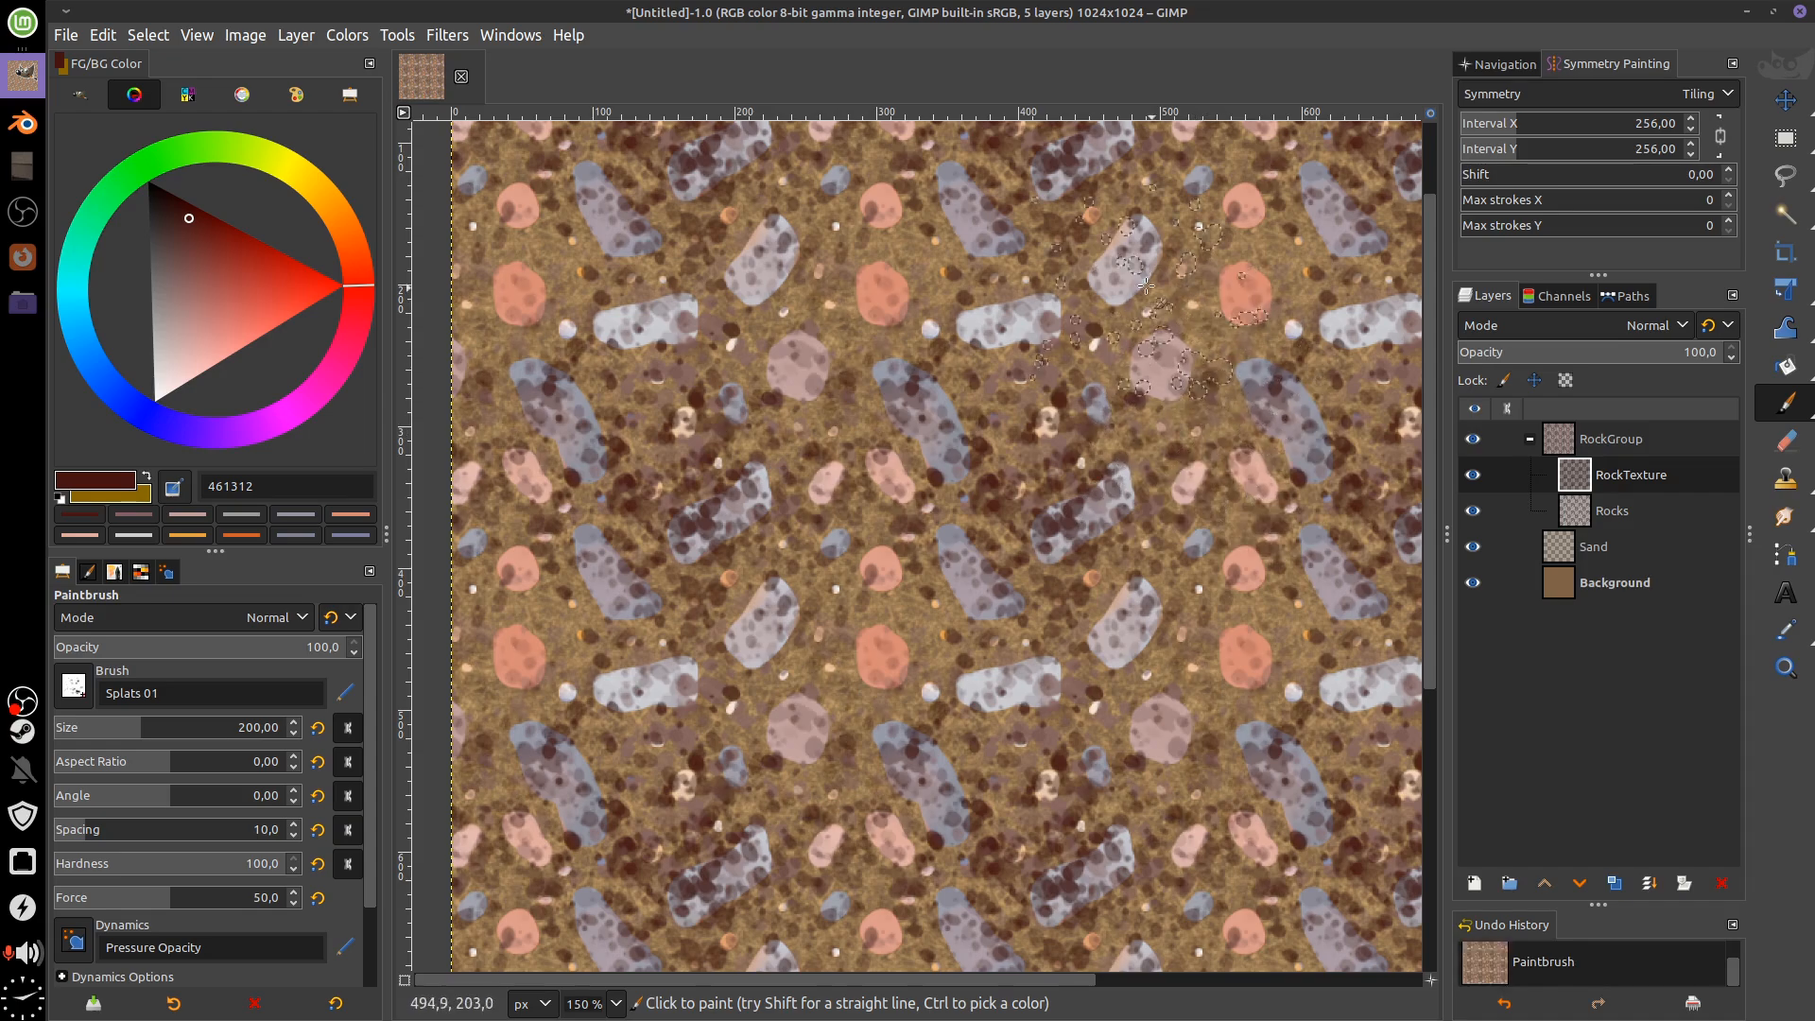
left_click(955, 284)
left_click(884, 321)
scroll(739, 510, "down", 6)
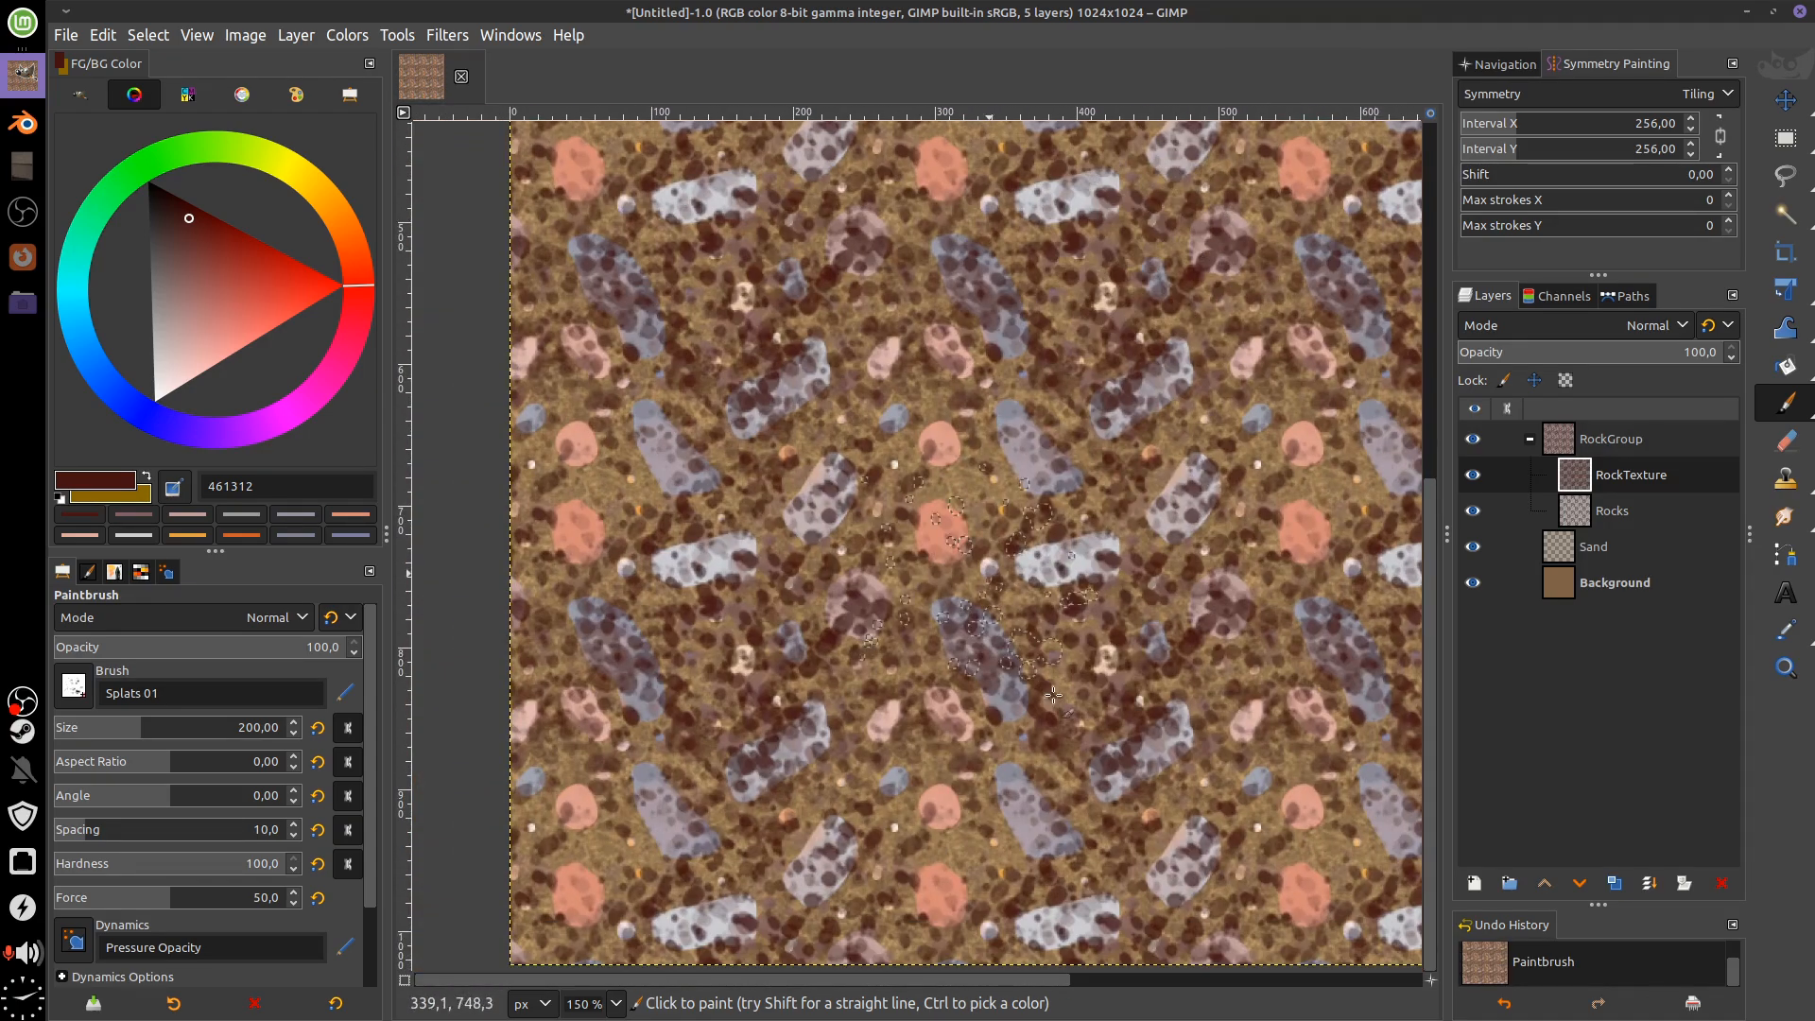
left_click_drag(1123, 549, 1032, 690)
left_click(957, 403)
left_click(1229, 567)
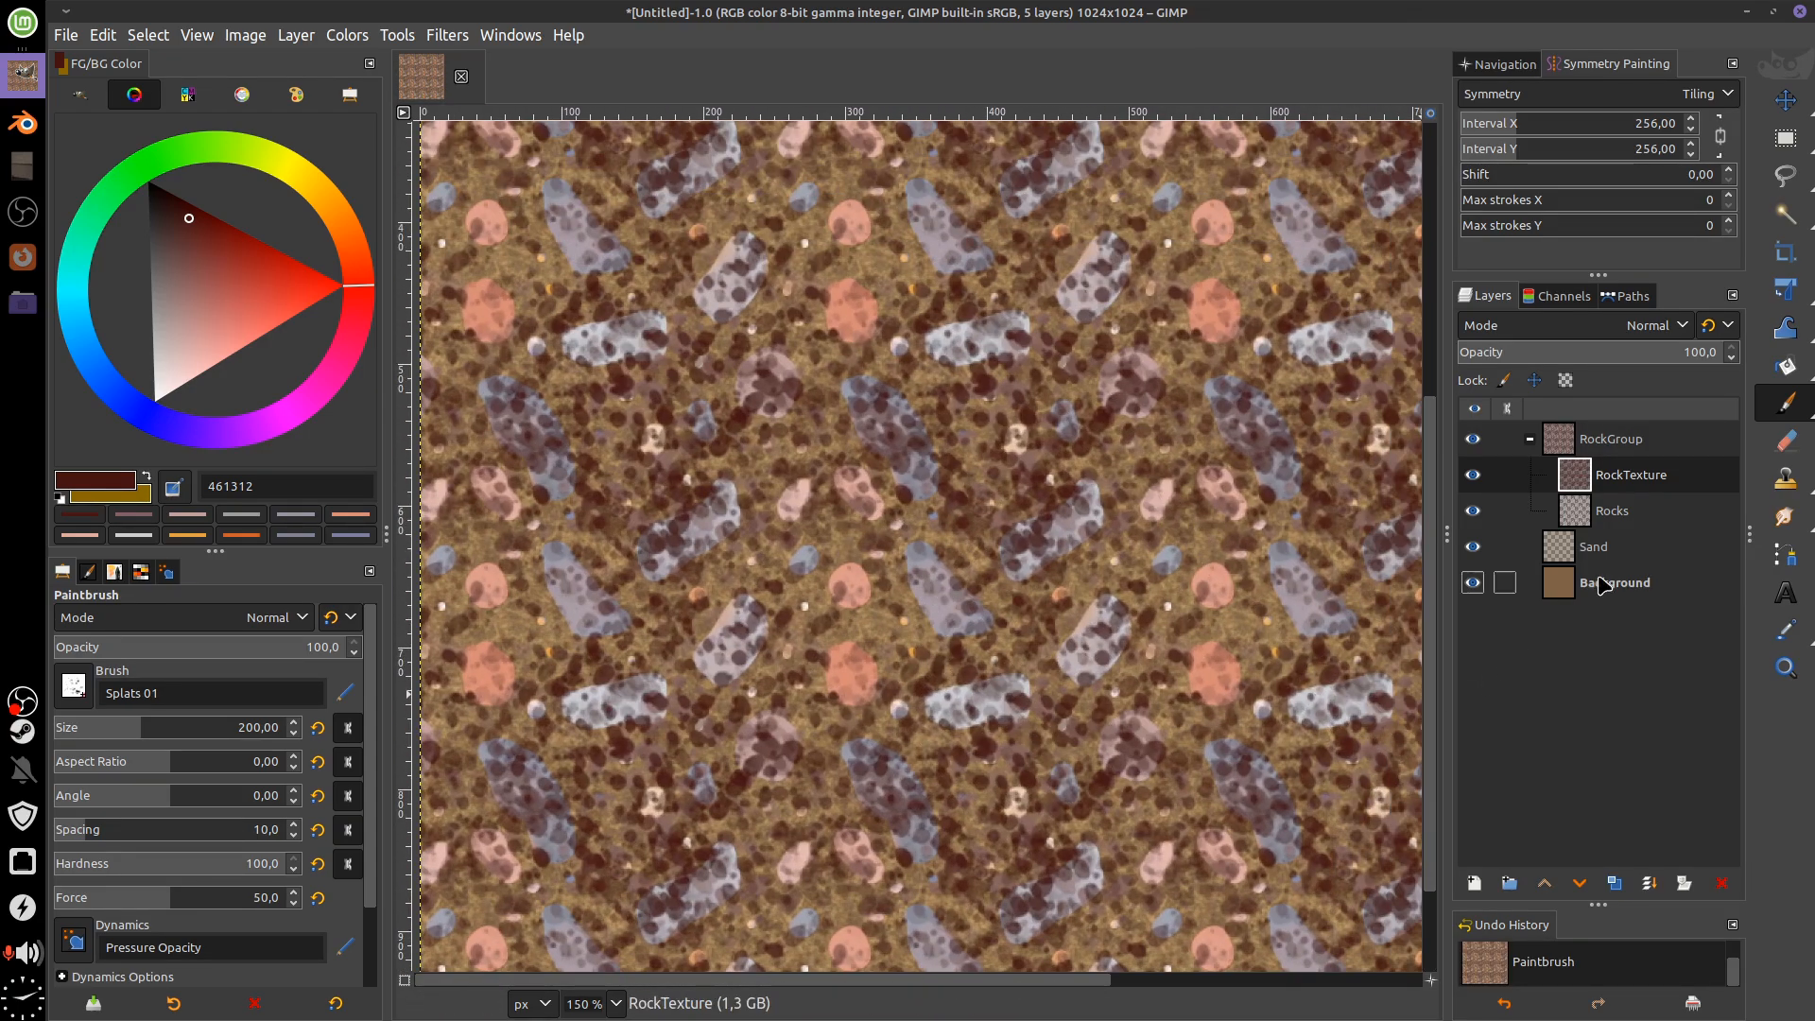
Set the RockTexture layer to Multiply mode and lower its opacity to 53.7
left_click(1650, 325)
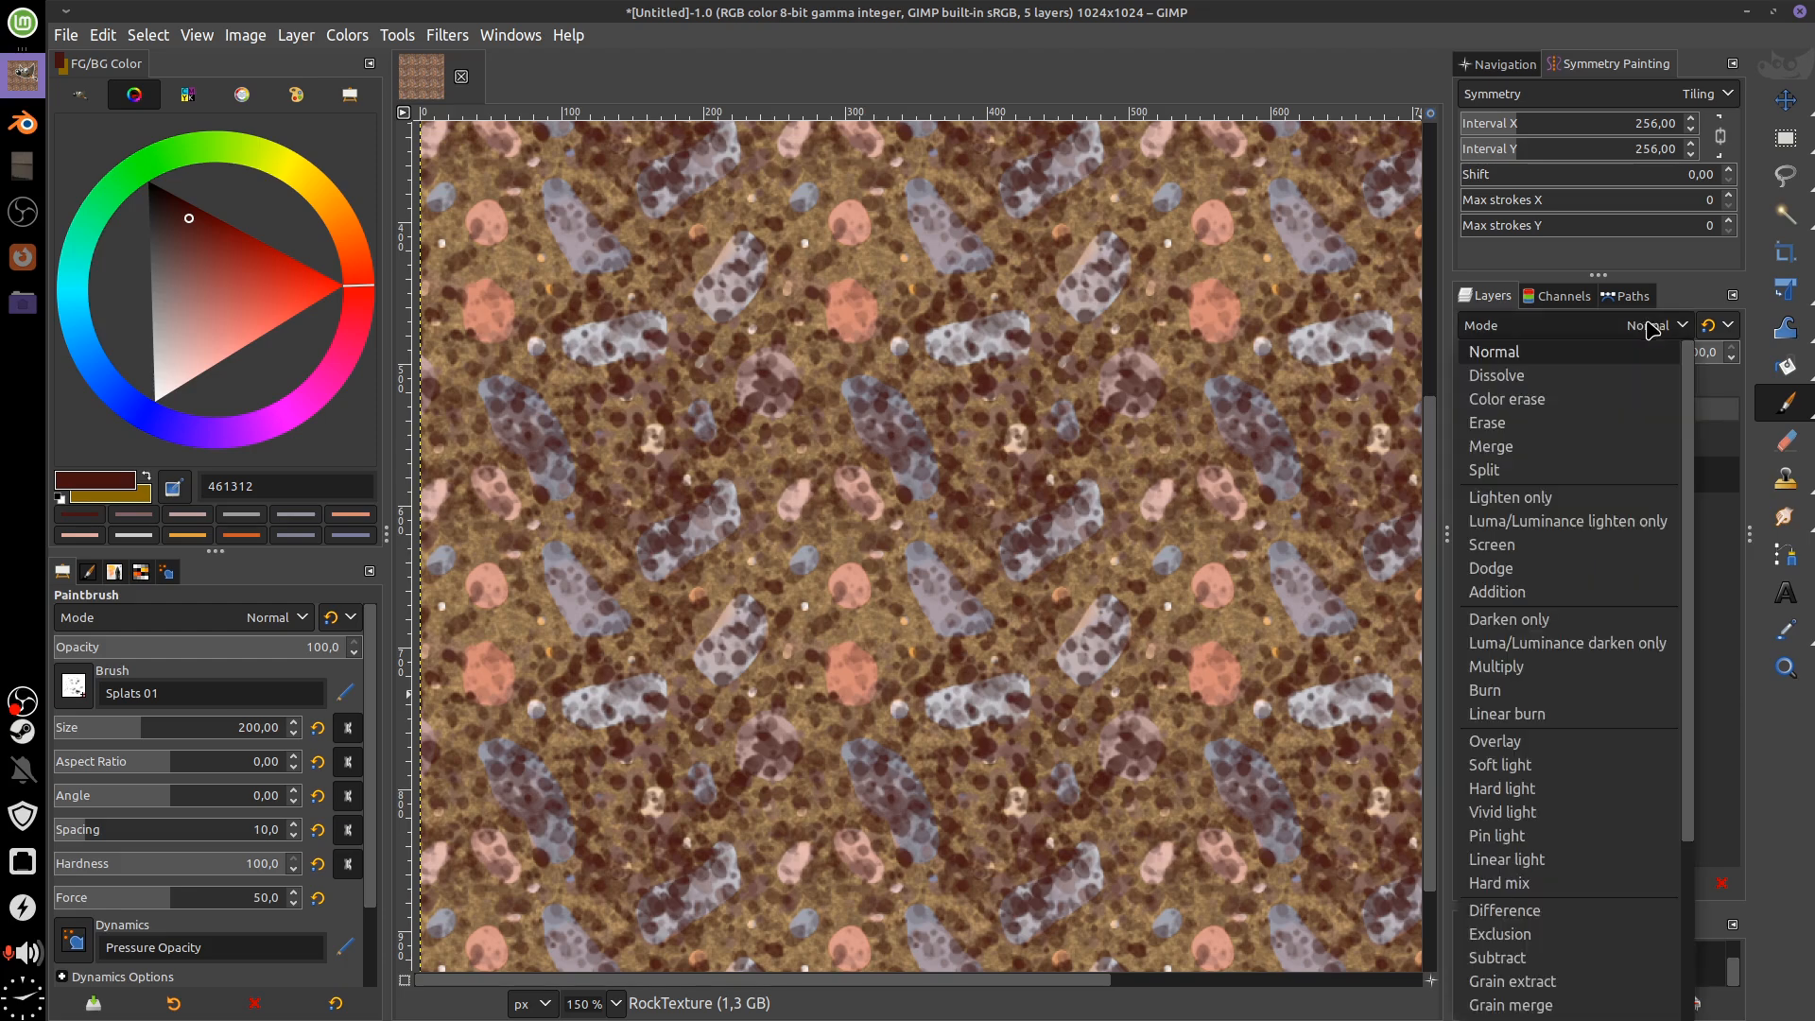
left_click(1579, 688)
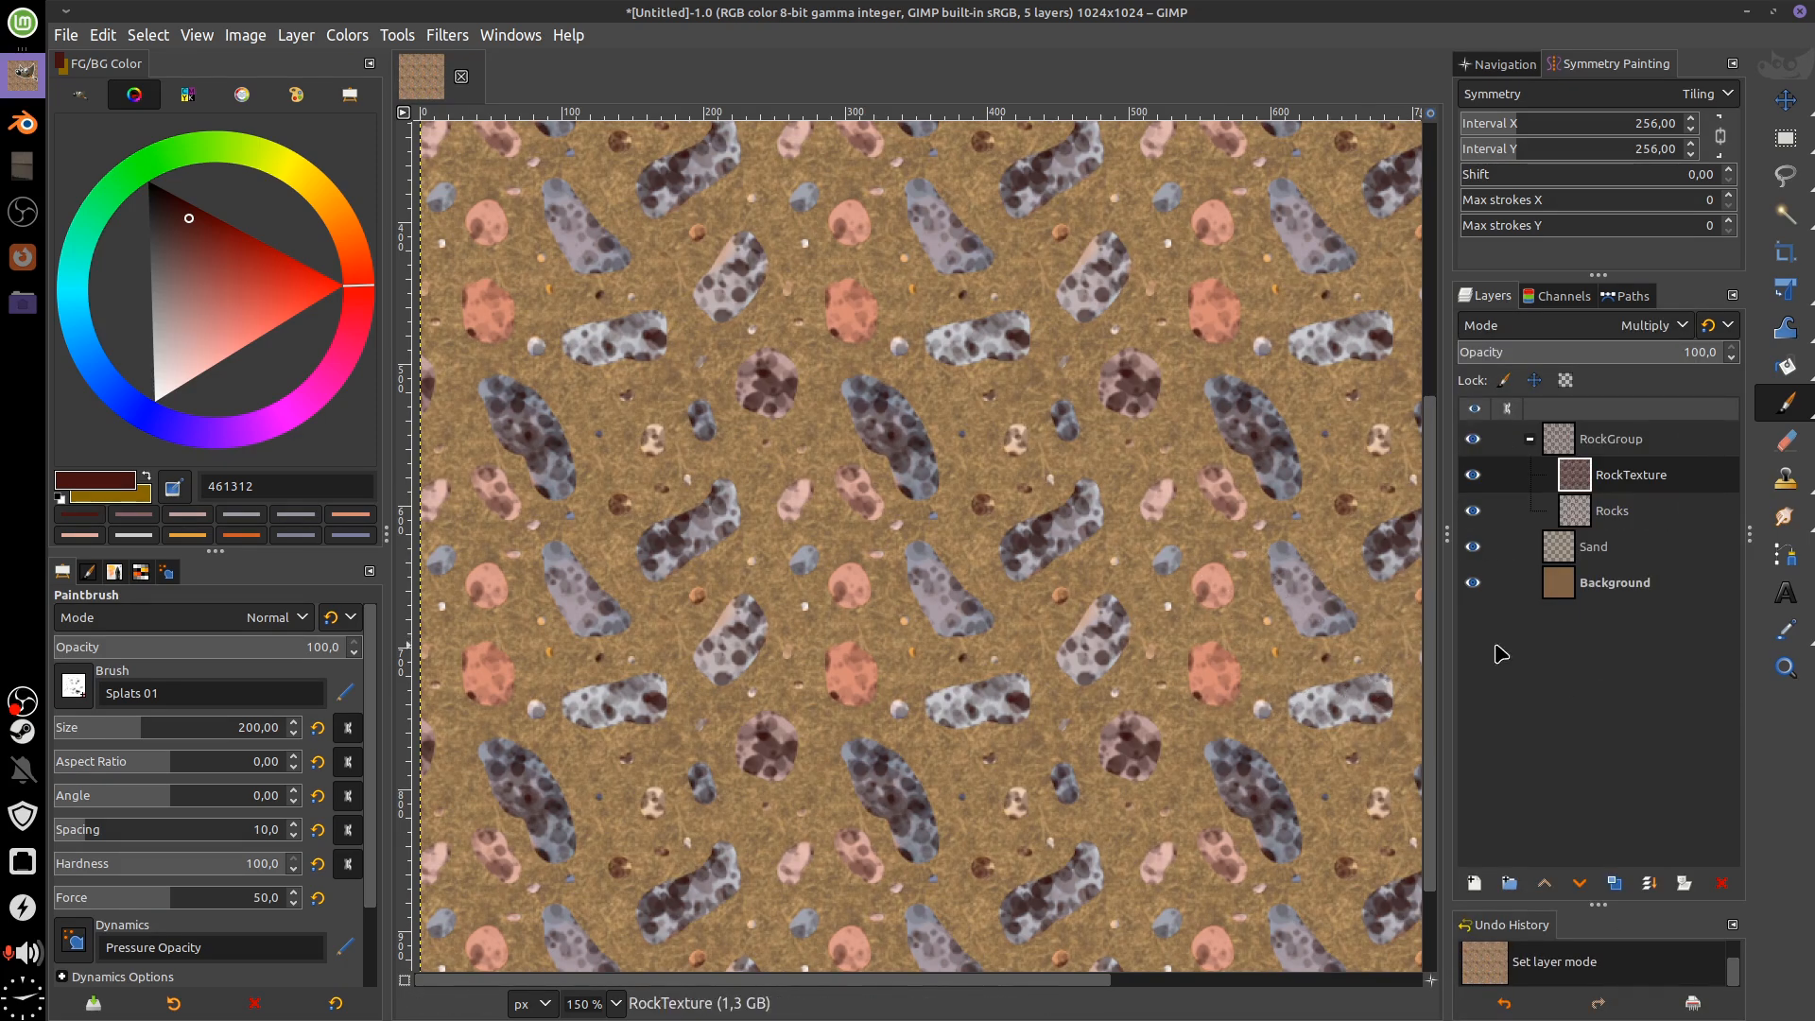
scroll(1216, 565, "up", 5)
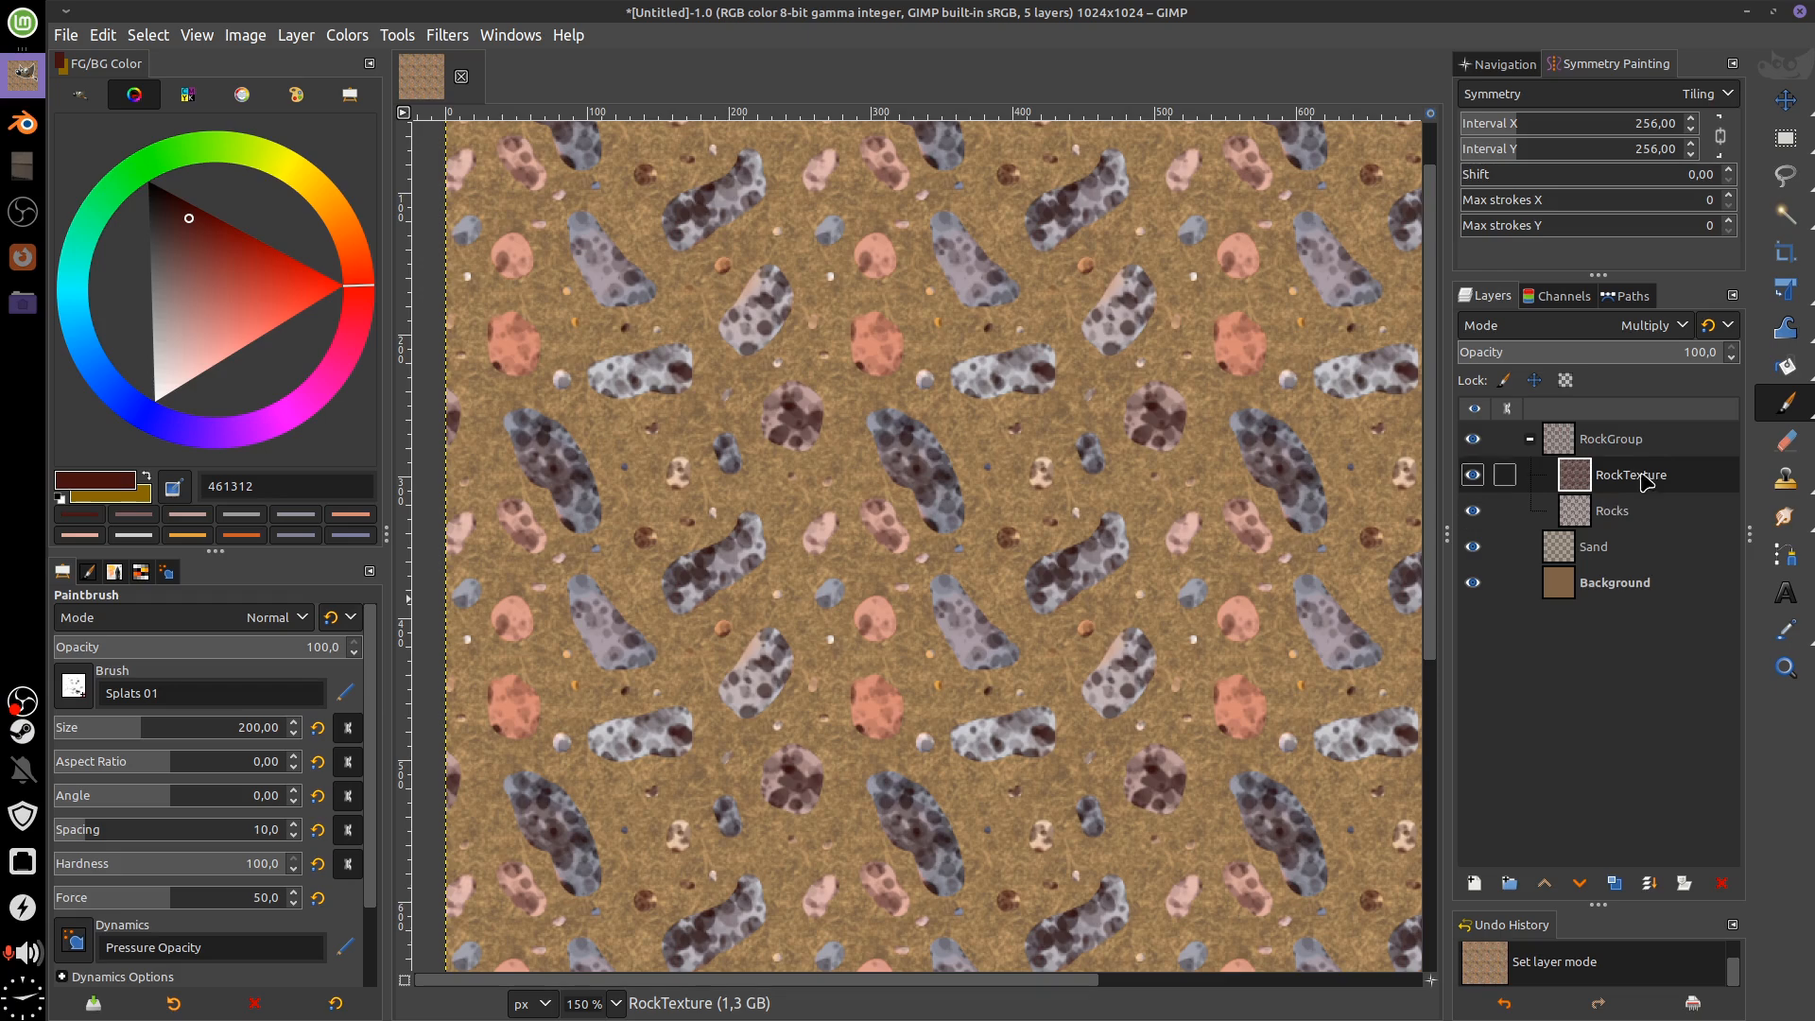
left_click_drag(1653, 354, 1591, 366)
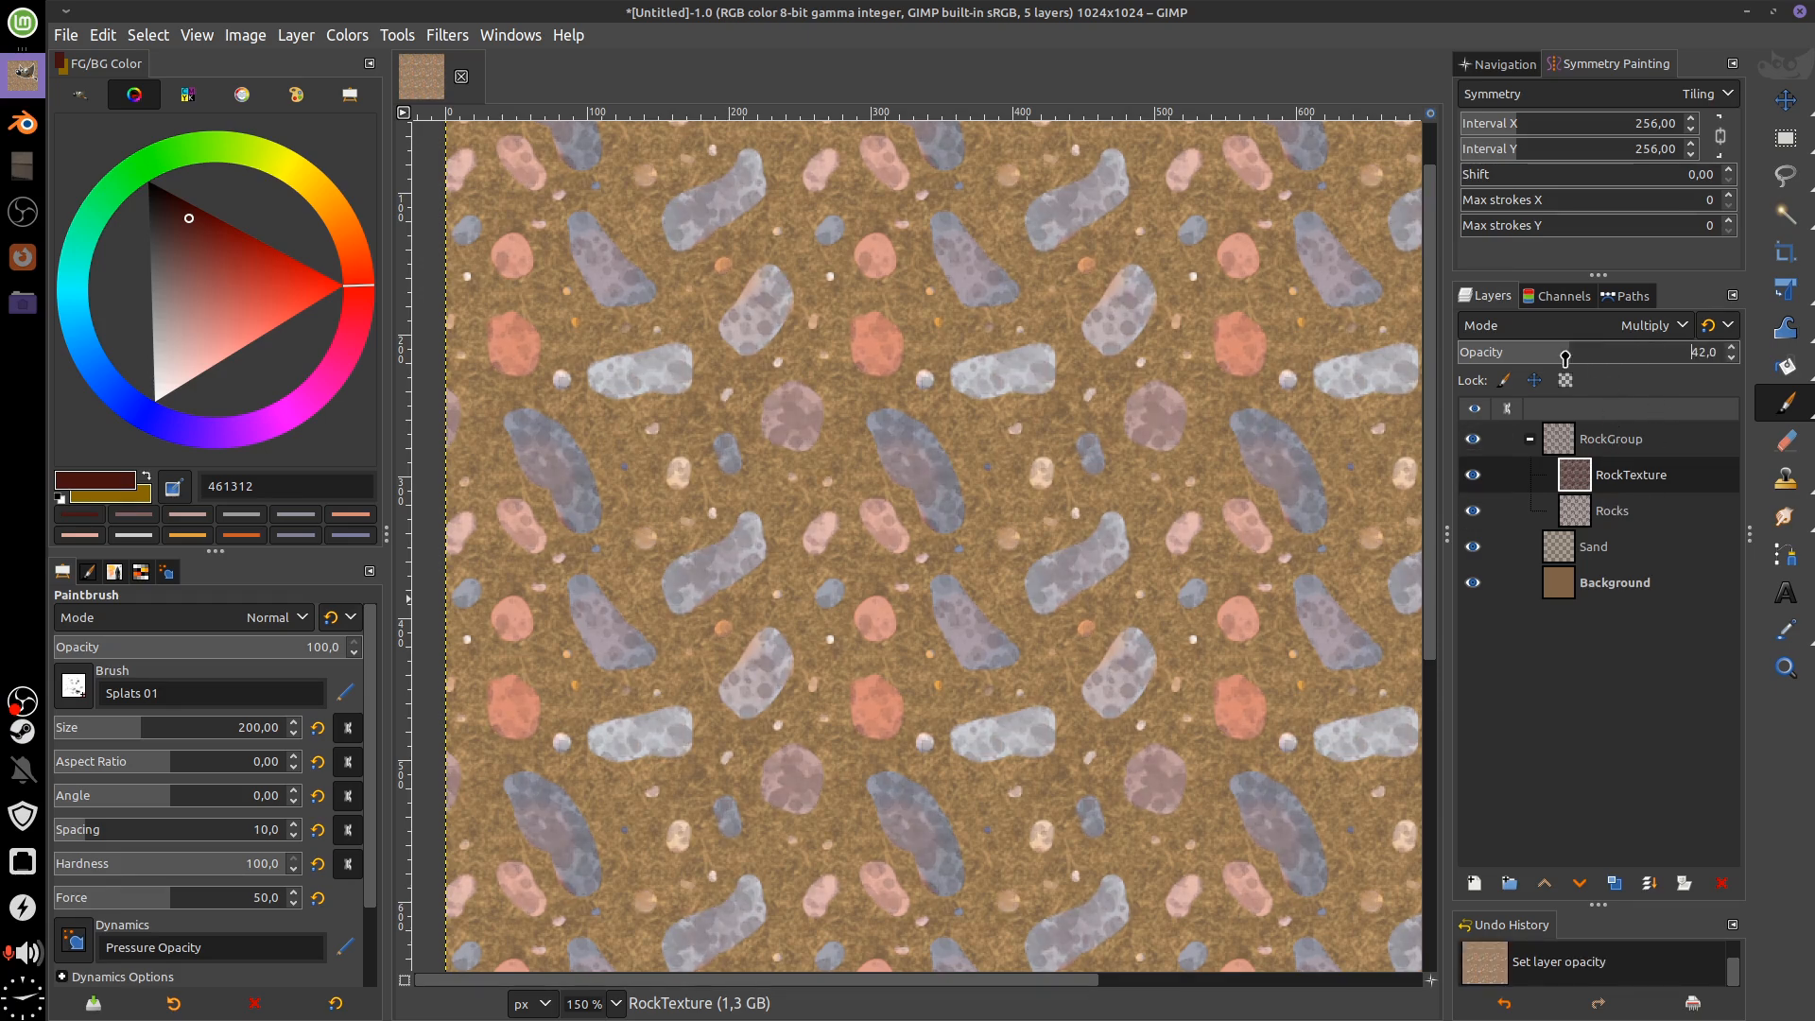
left_click_drag(1583, 362, 1603, 361)
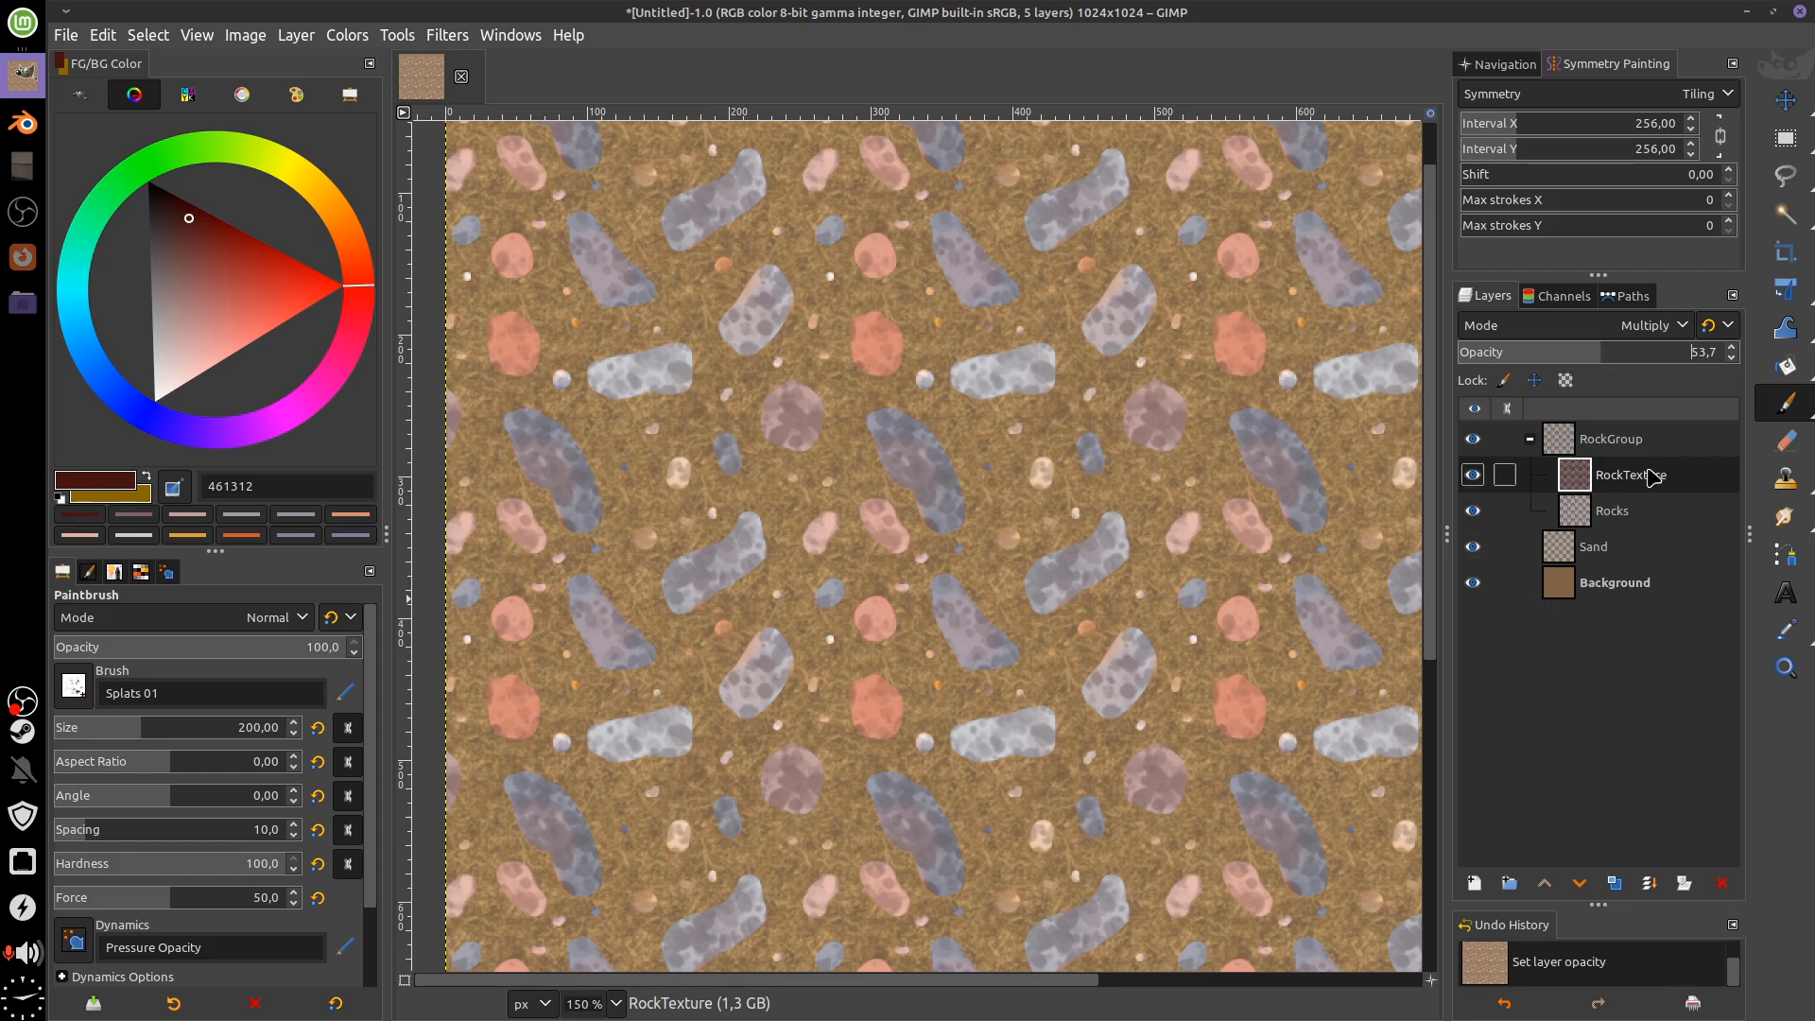
Add a transparent 1024 × 1024 px layer named Shade above RockTexture inside RockGroup
left_click(1475, 884)
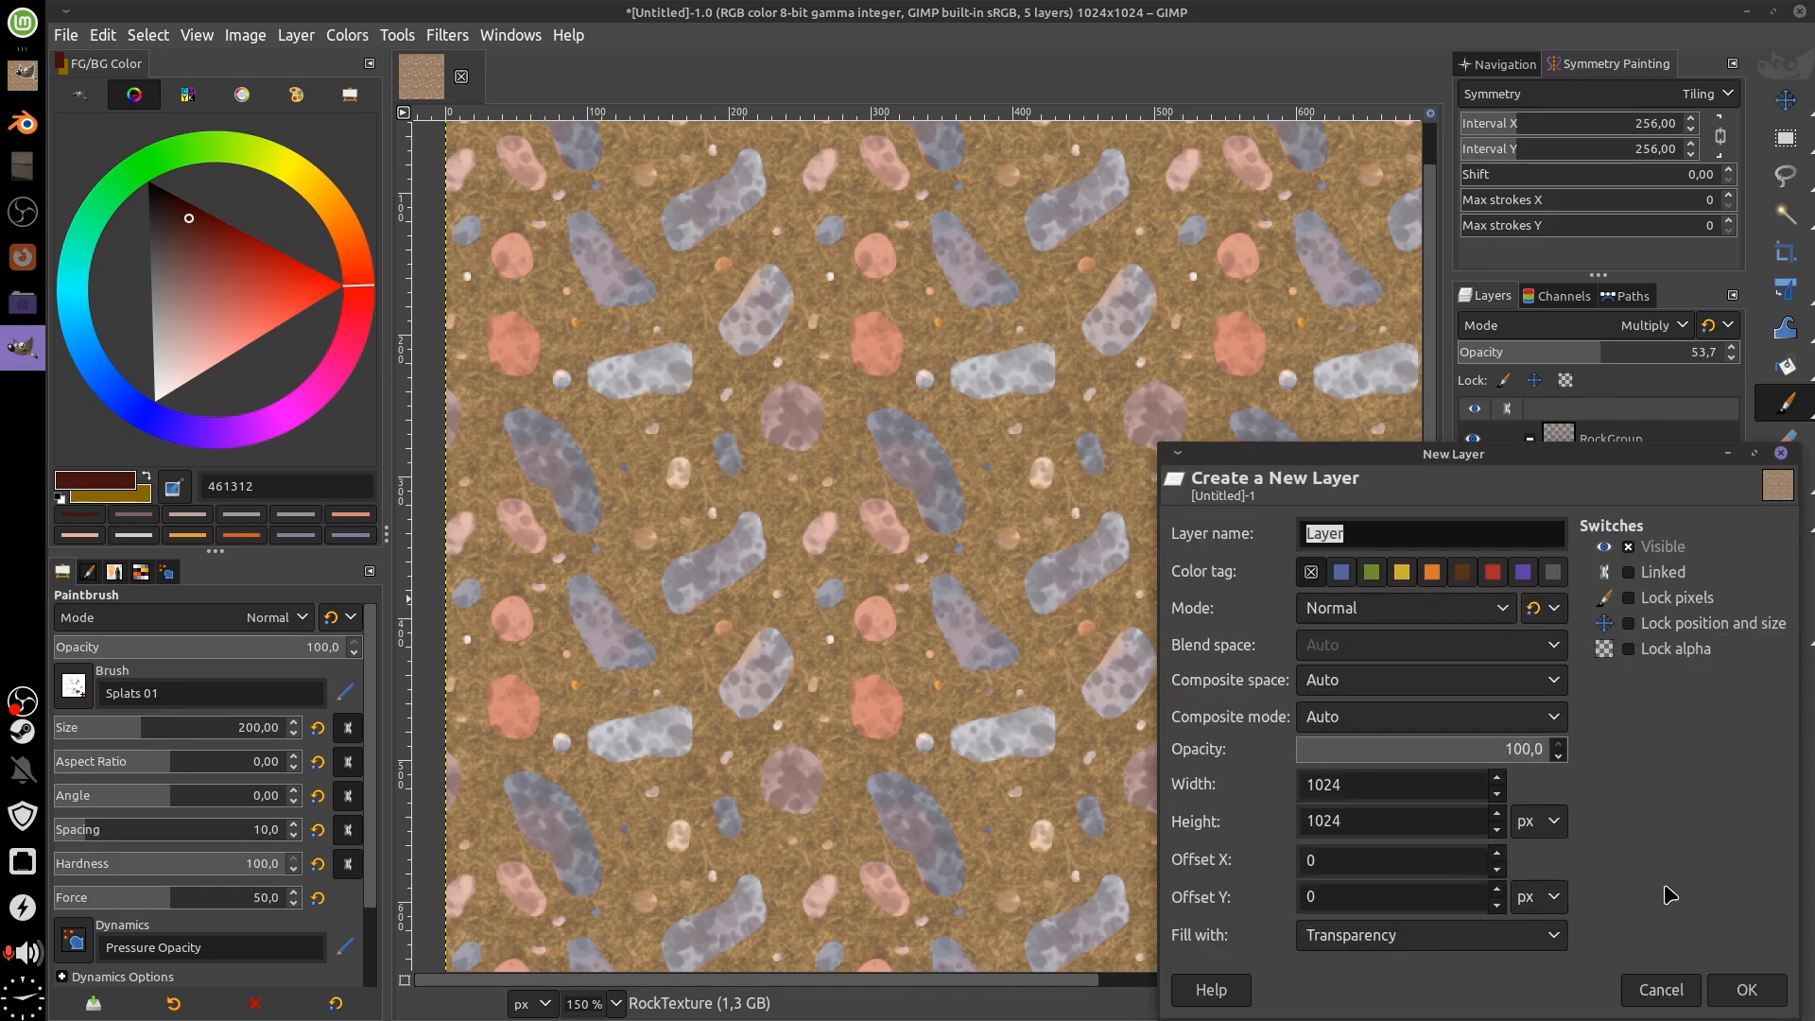
left_click(1752, 993)
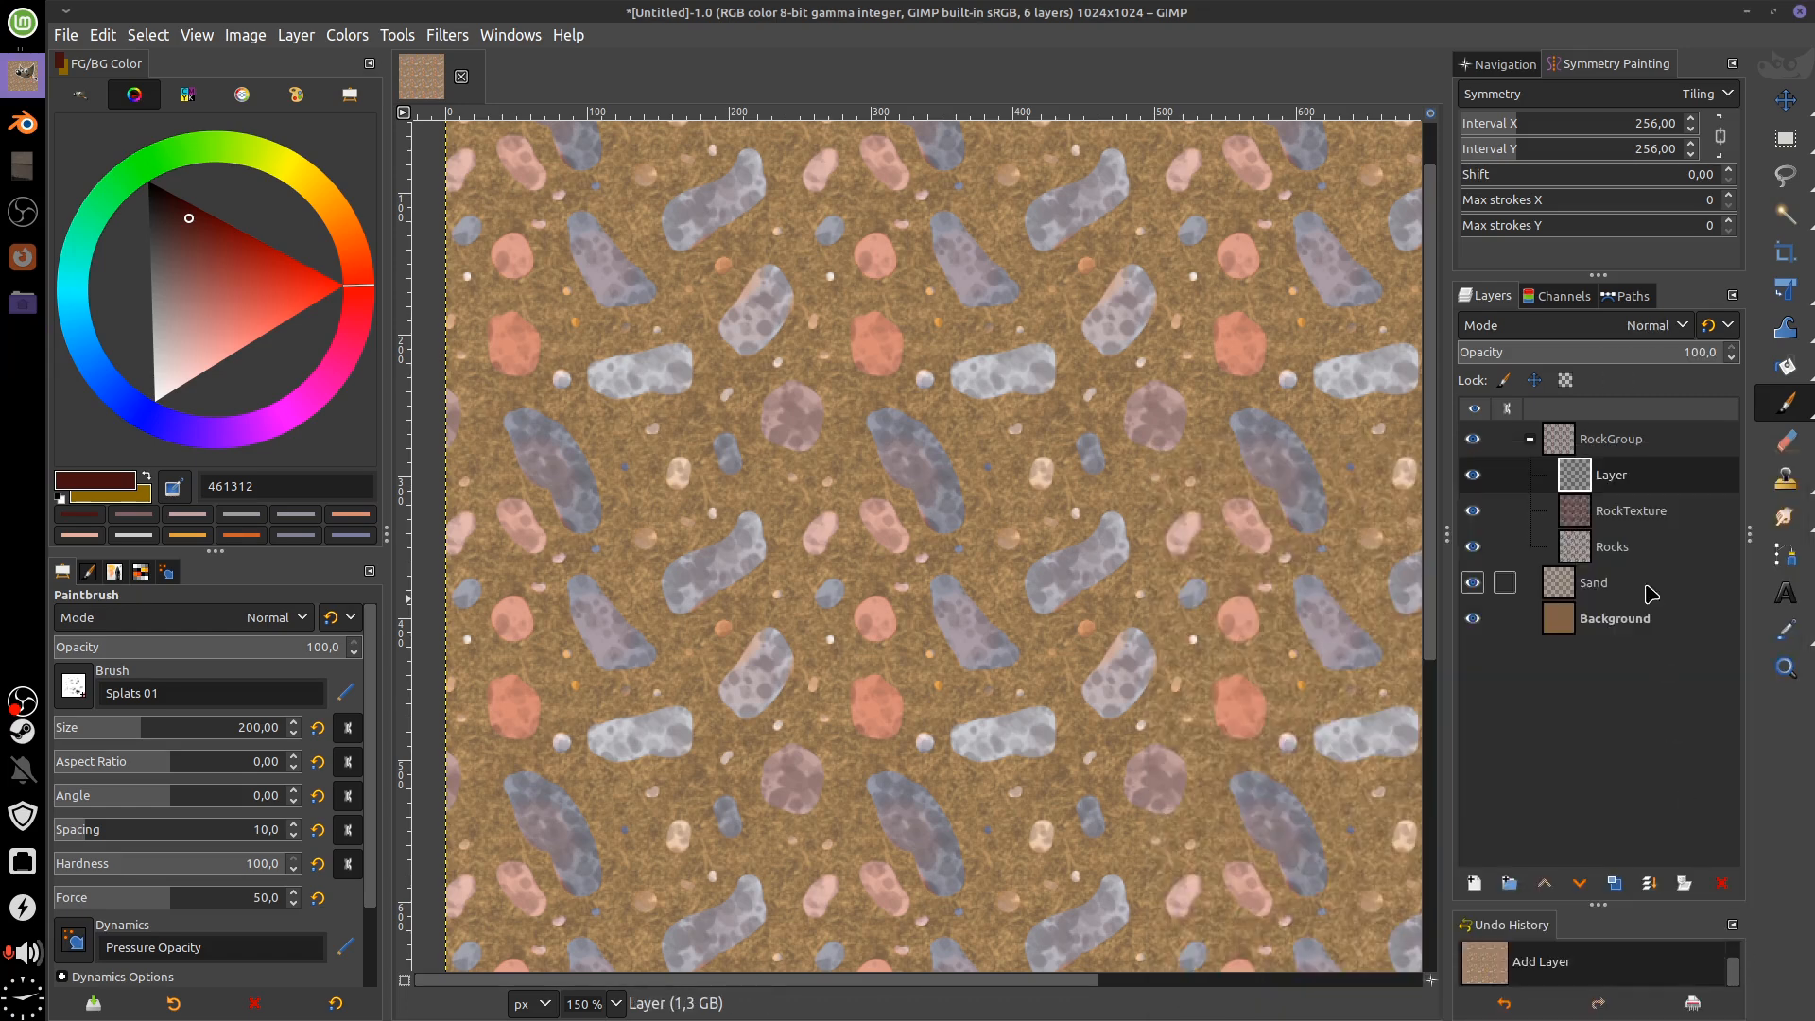
double_click(1618, 470)
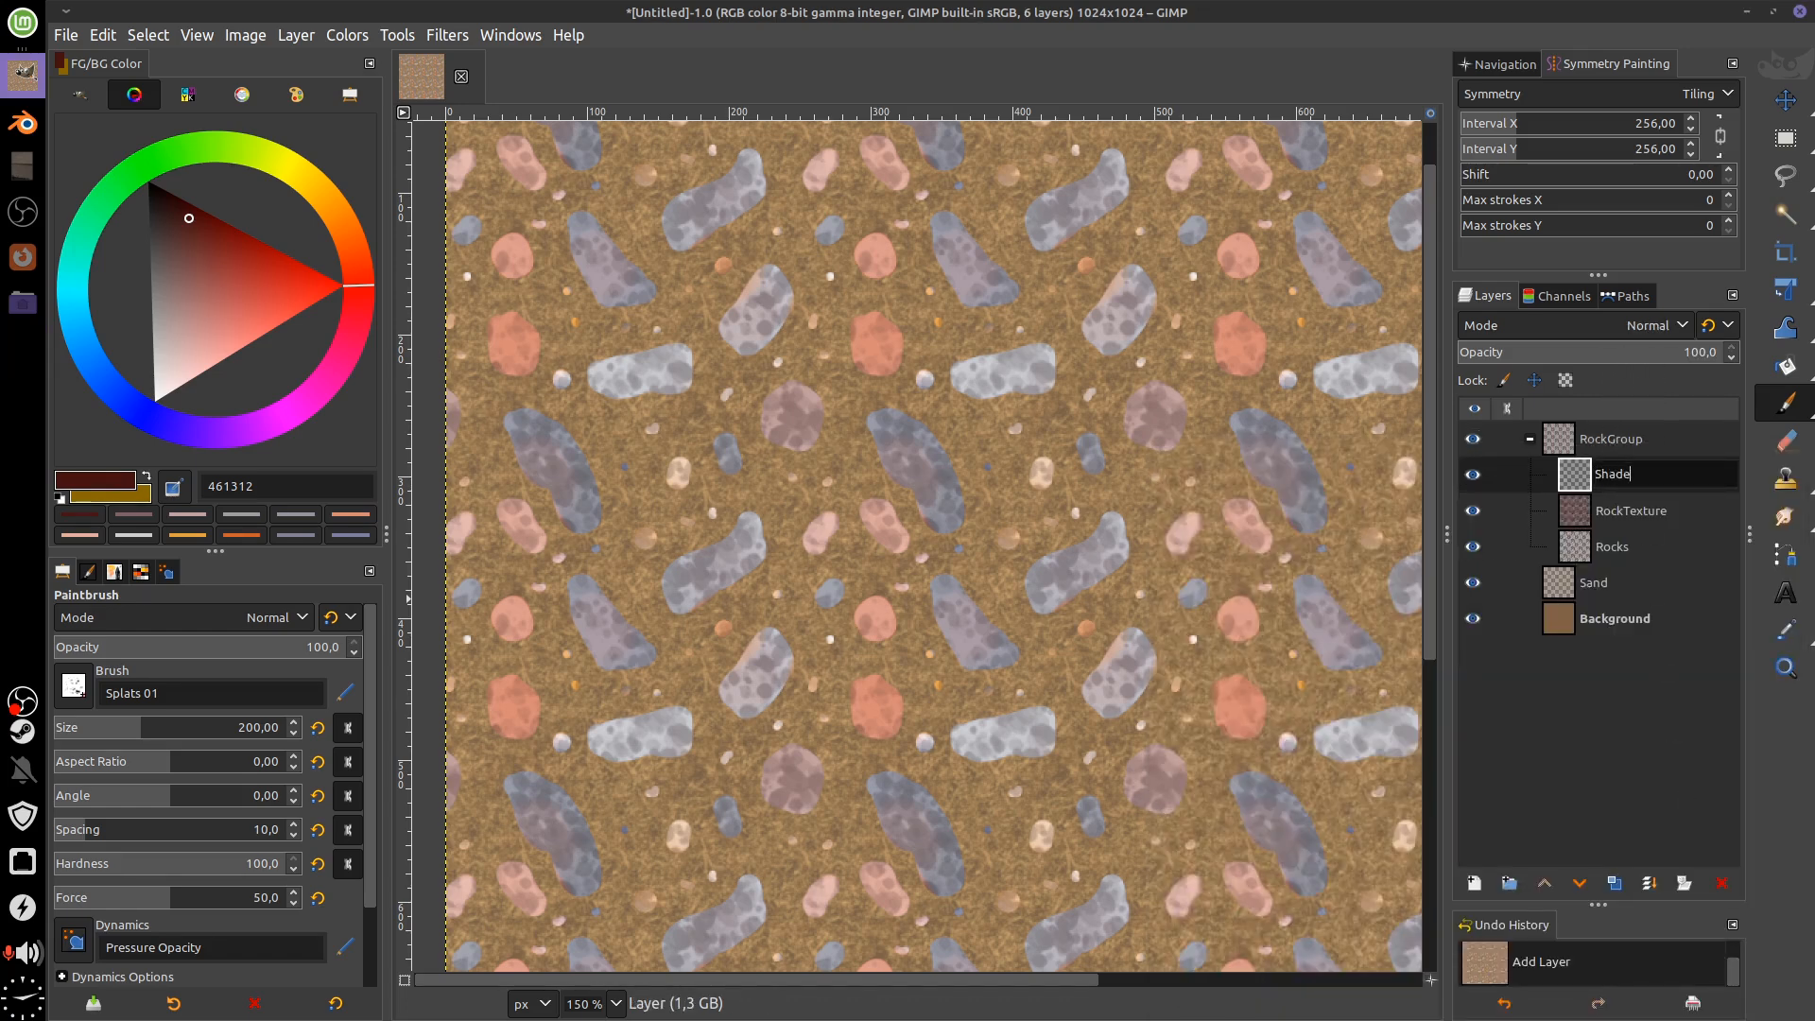
key("Return")
Load the Basic Round brush preset and set the foreground colour to 4f3433
left_click_drag(785, 550, 845, 471)
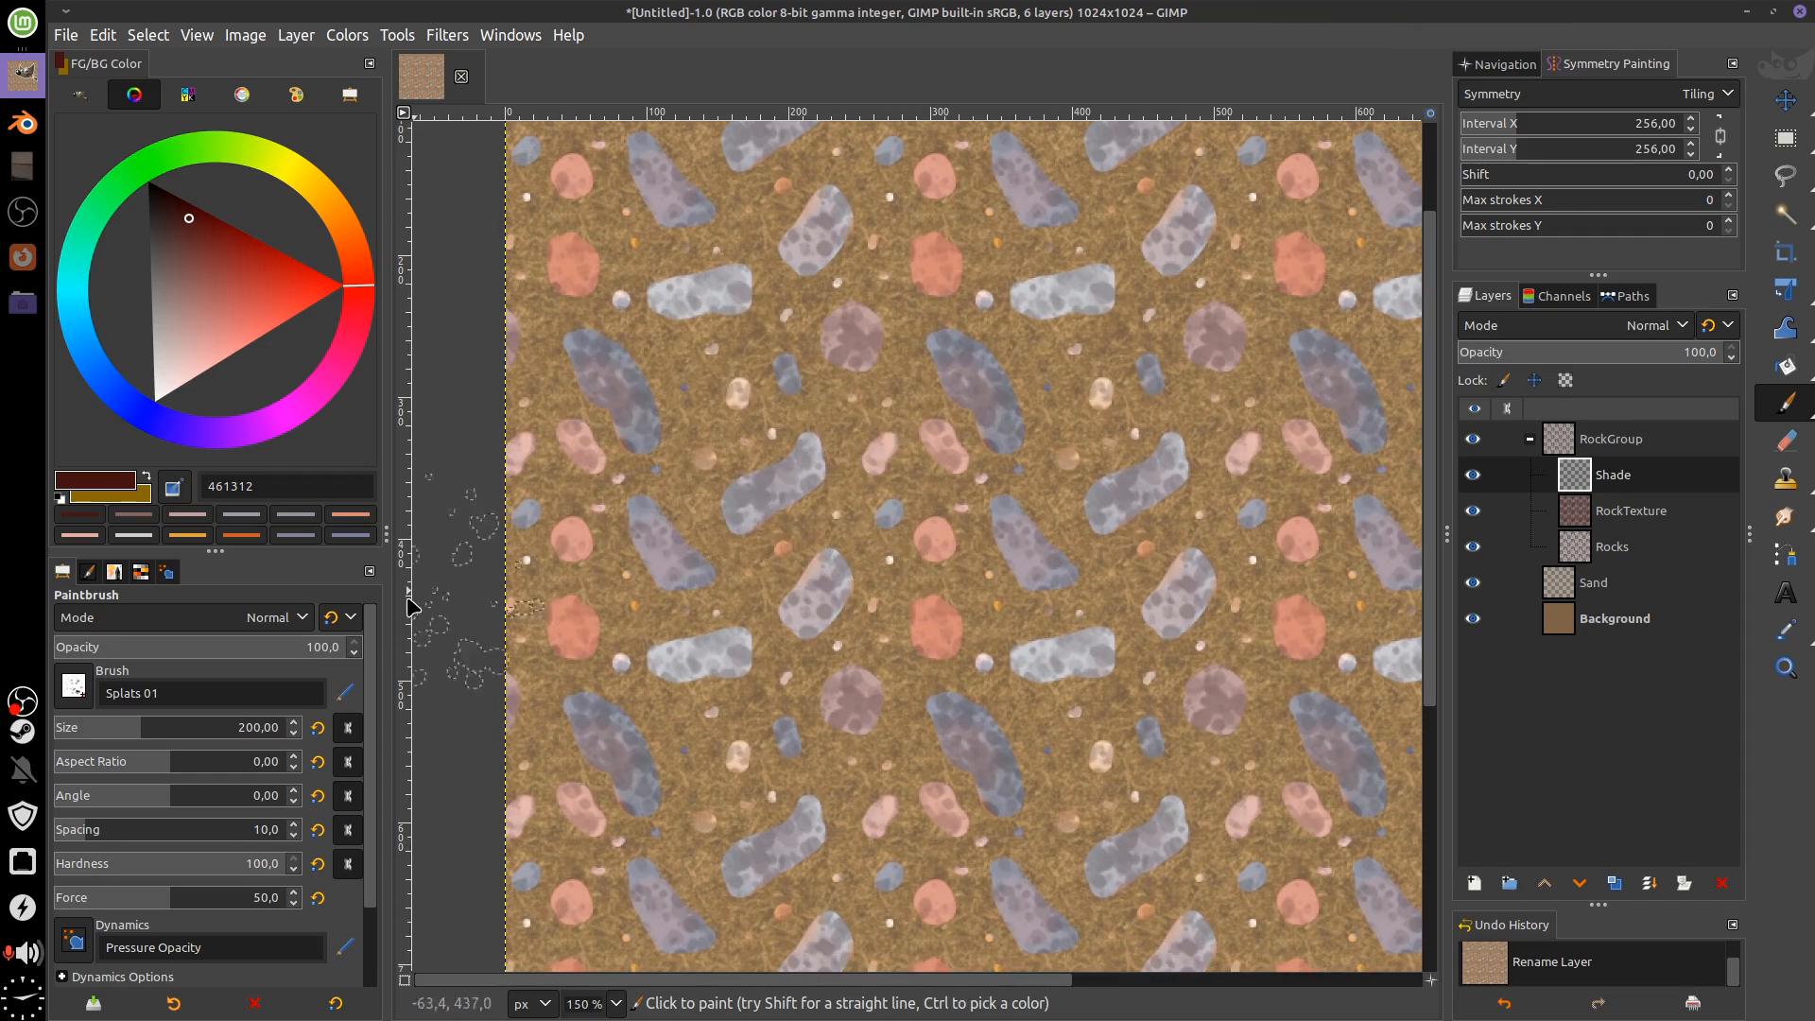
left_click(174, 1003)
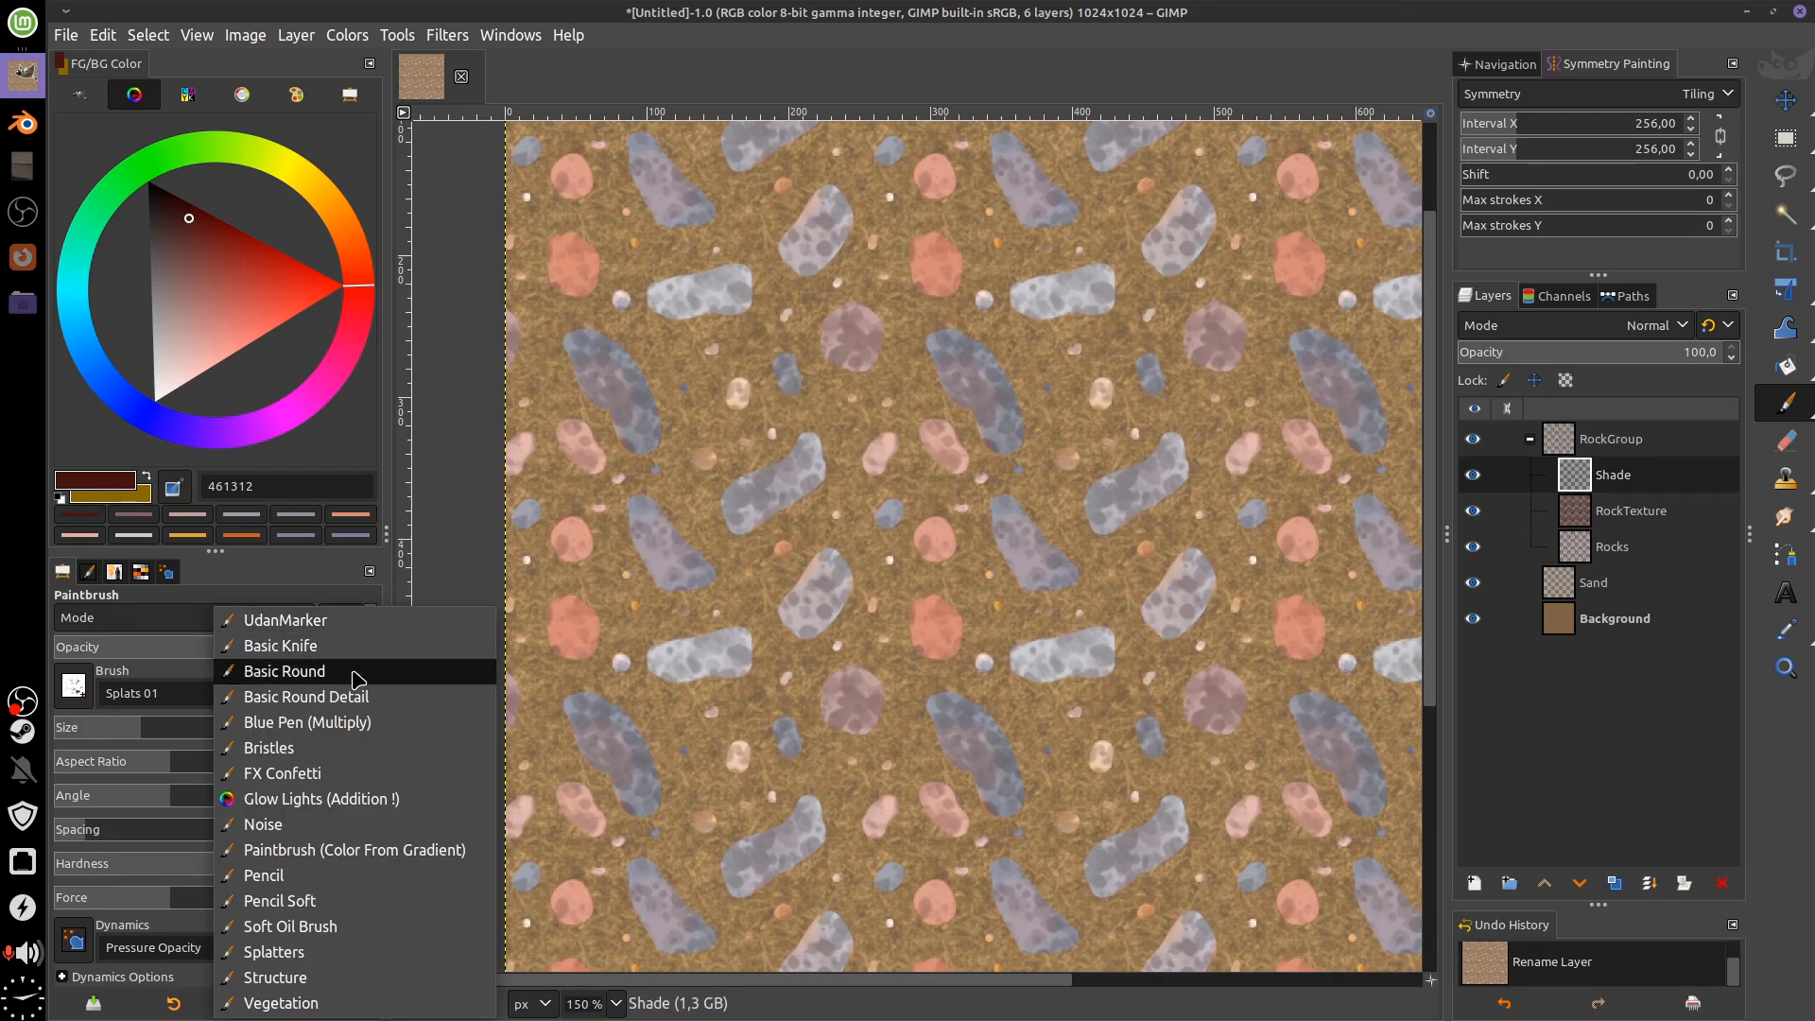
left_click(354, 673)
mouse_move(185, 237)
left_mouse_down()
mouse_move(176, 263)
mouse_move(171, 234)
left_mouse_up()
Try broad shading along the lower edges of two grey rocks and the round pink rock with a 19 px brush on Shade
left_click_drag(915, 638, 1013, 638)
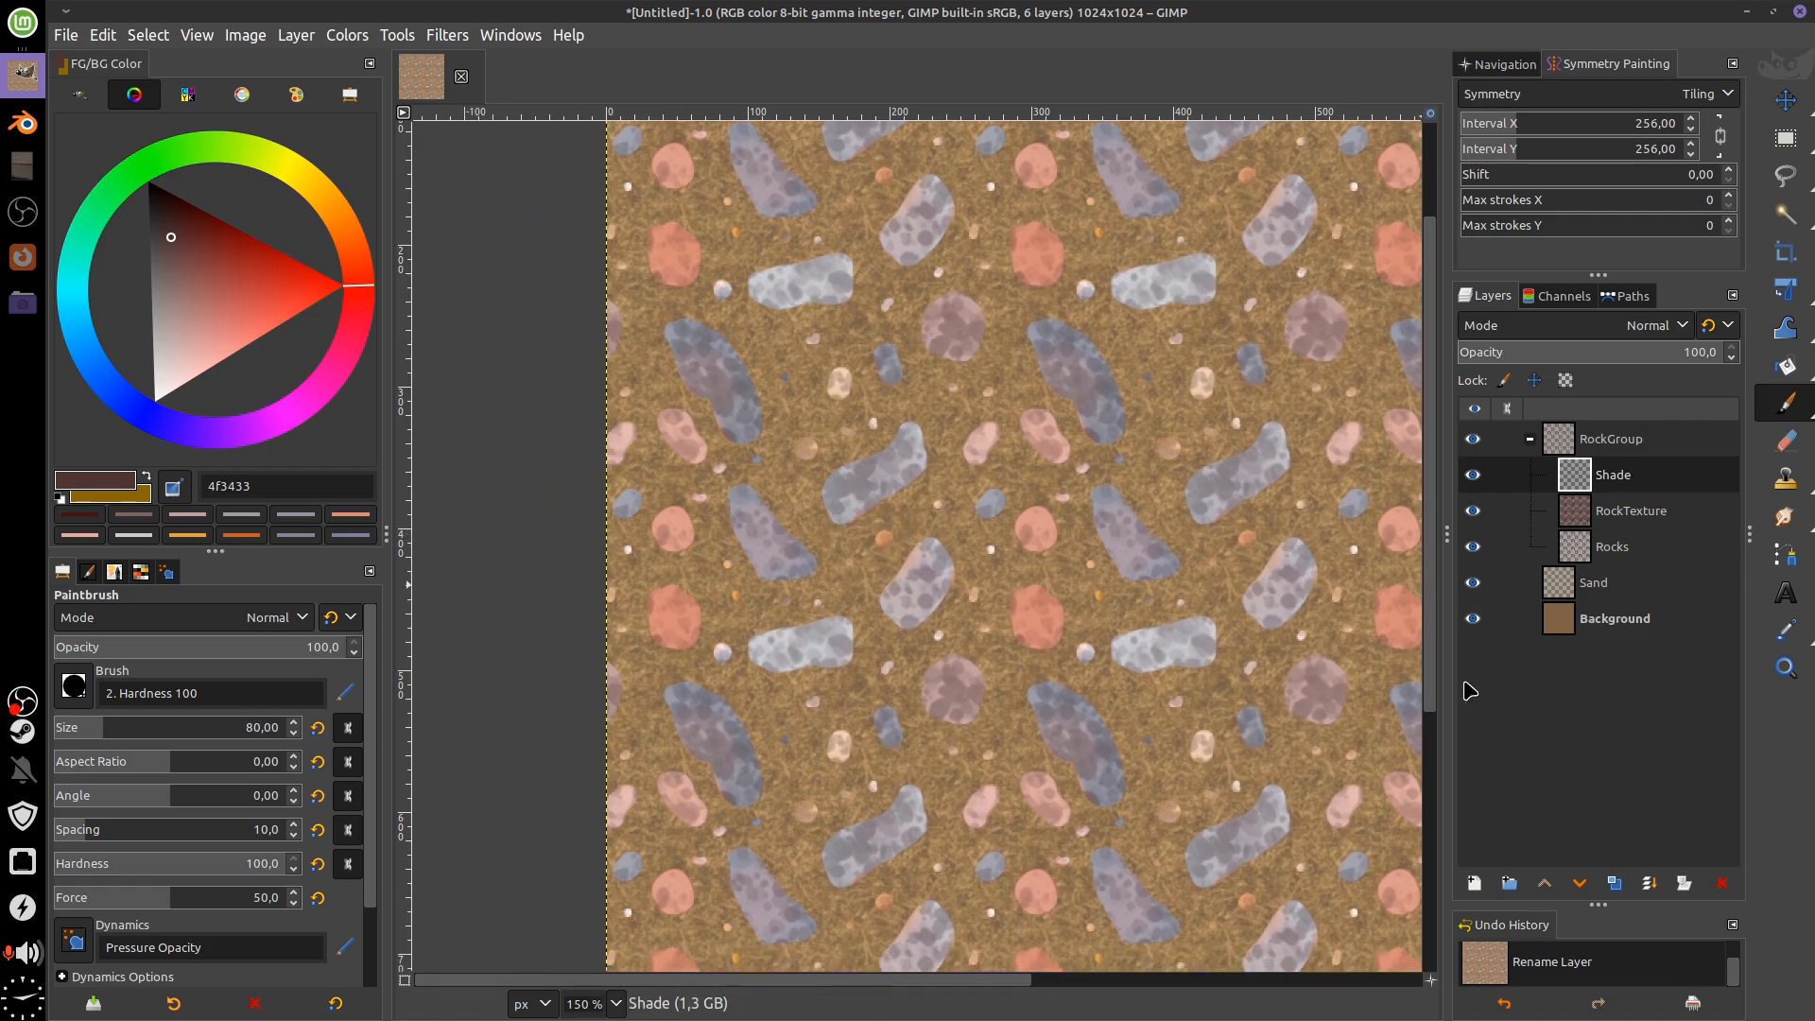
mouse_move(875, 548)
left_mouse_down()
mouse_move(892, 520)
mouse_move(959, 521)
mouse_move(932, 498)
mouse_move(927, 545)
left_mouse_up()
scroll(912, 519, "up", 2)
scroll(912, 519, "up", 1)
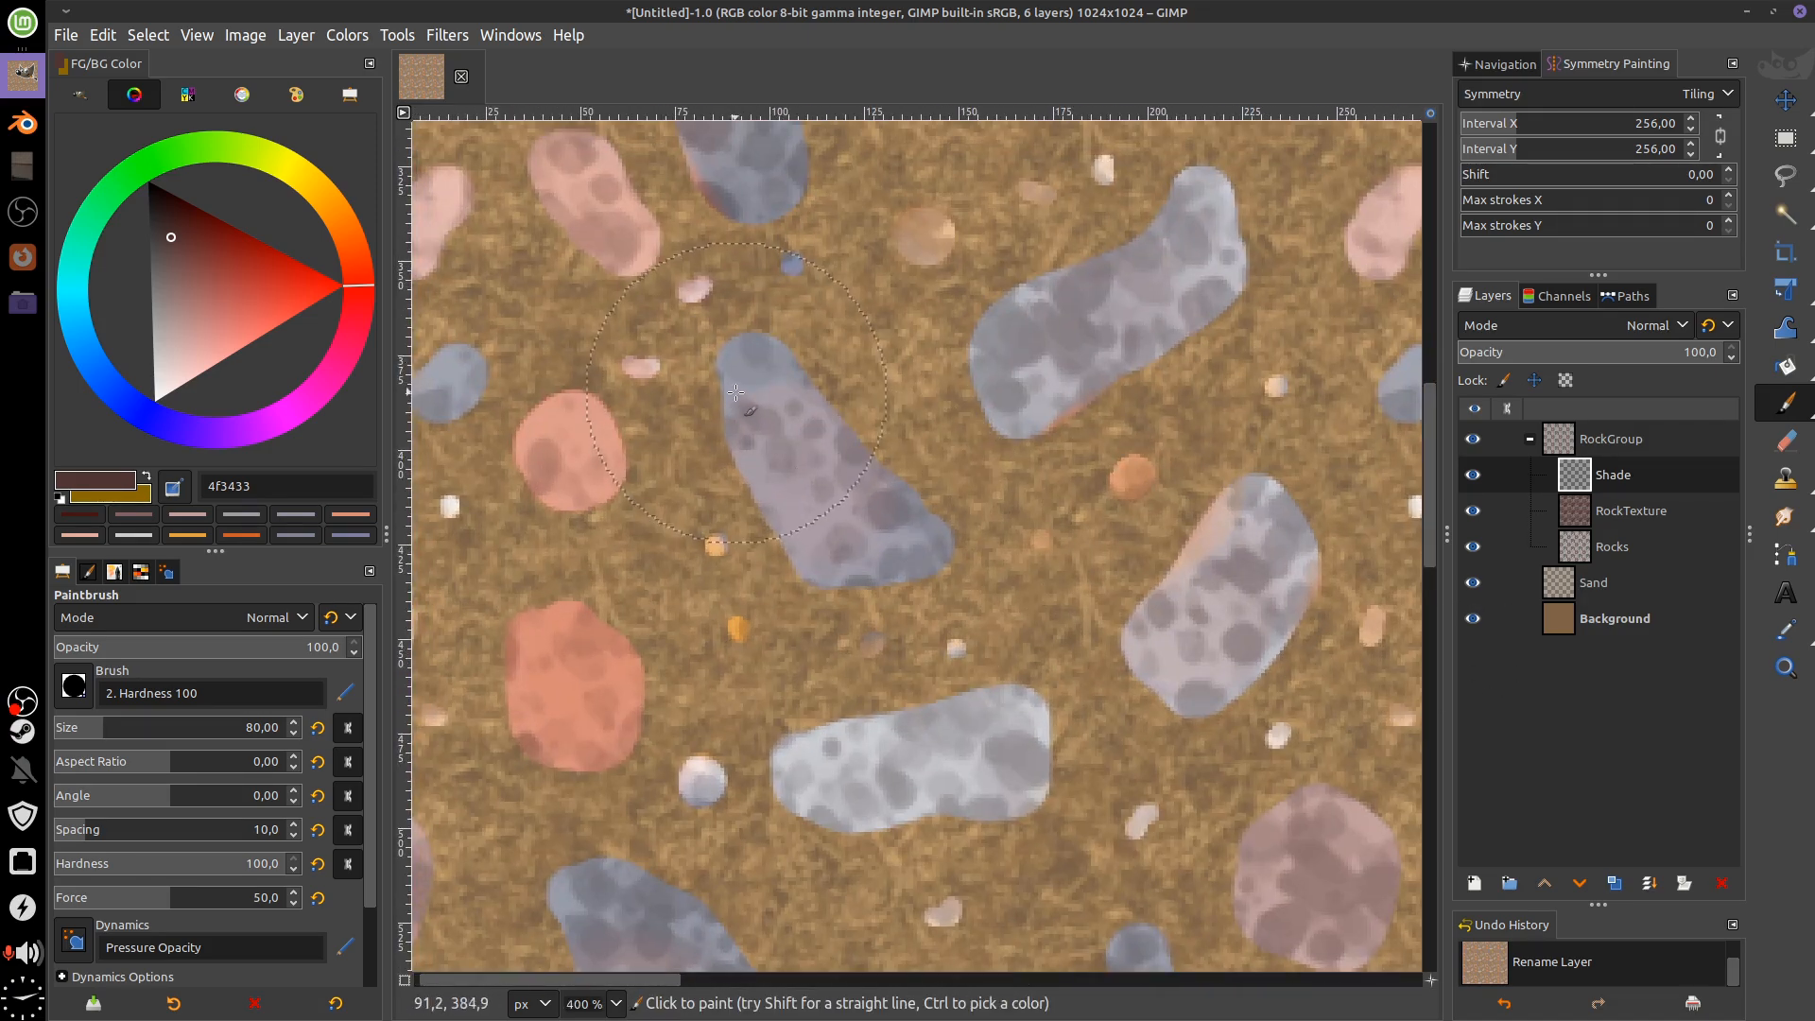
left_click_drag(744, 386, 745, 426)
key("ctrl+z")
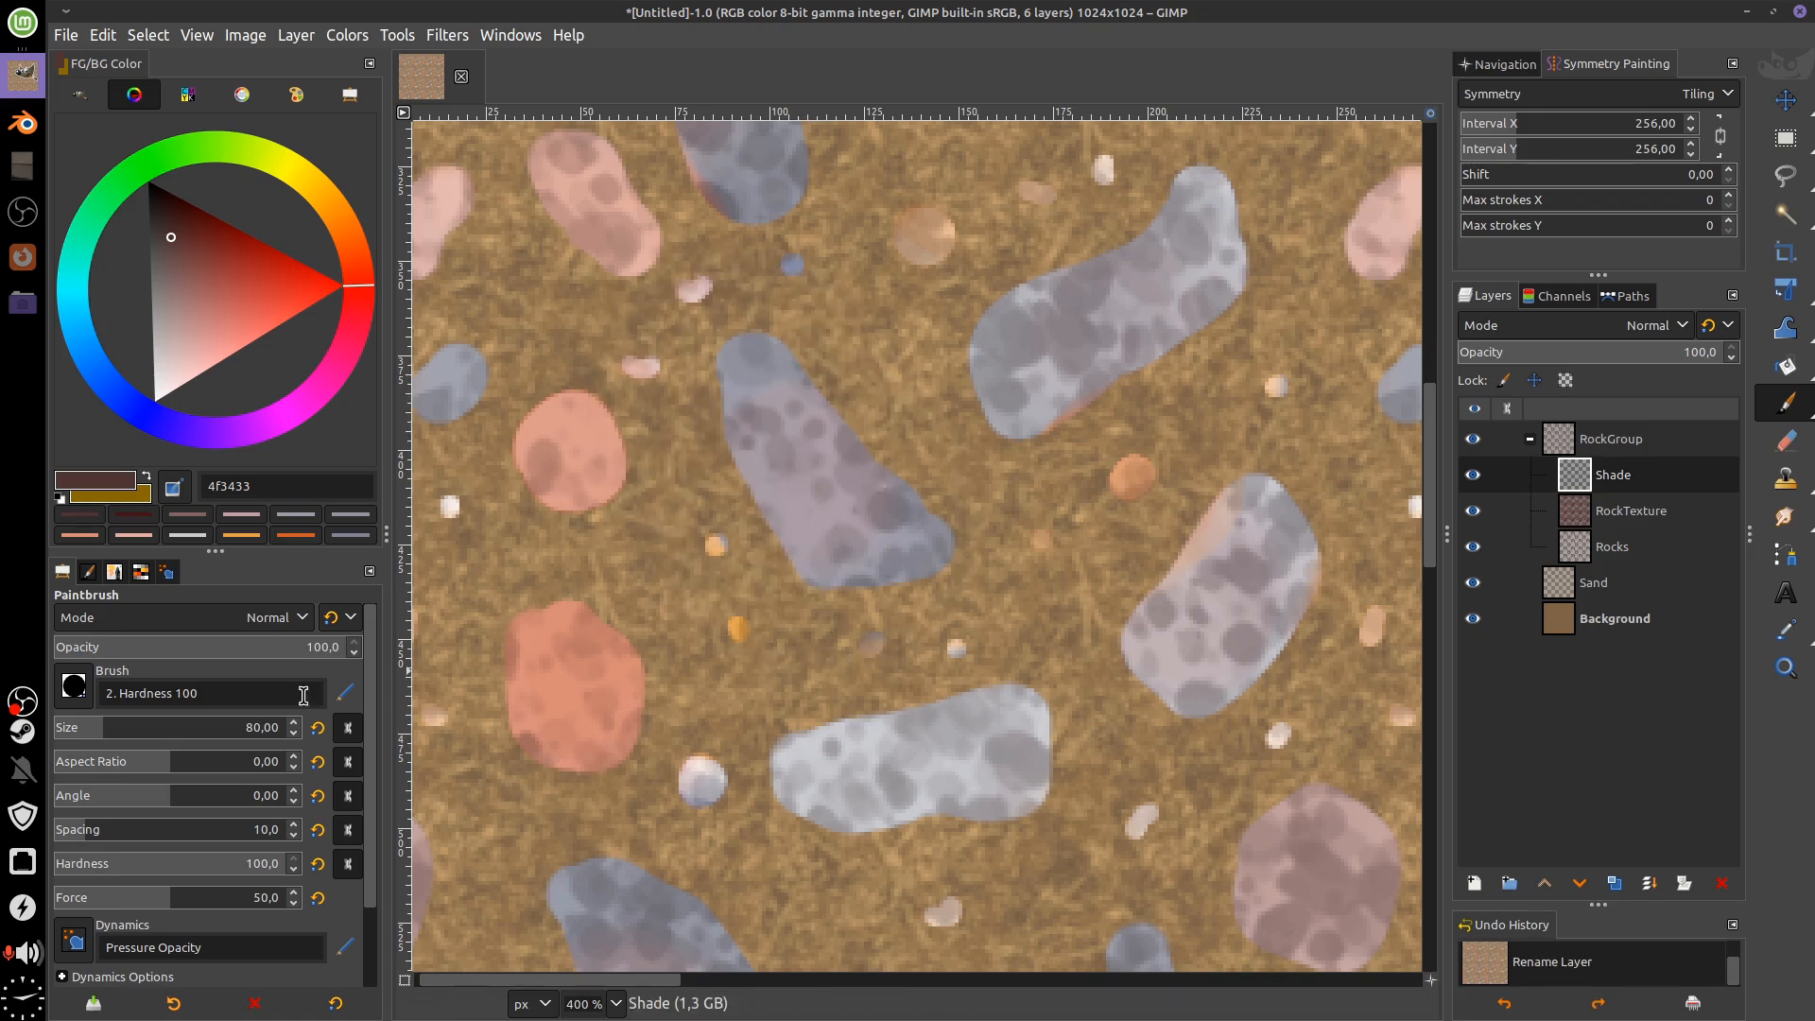
mouse_move(768, 357)
left_mouse_down()
mouse_move(723, 459)
mouse_move(799, 565)
mouse_move(899, 594)
mouse_move(966, 575)
left_mouse_up()
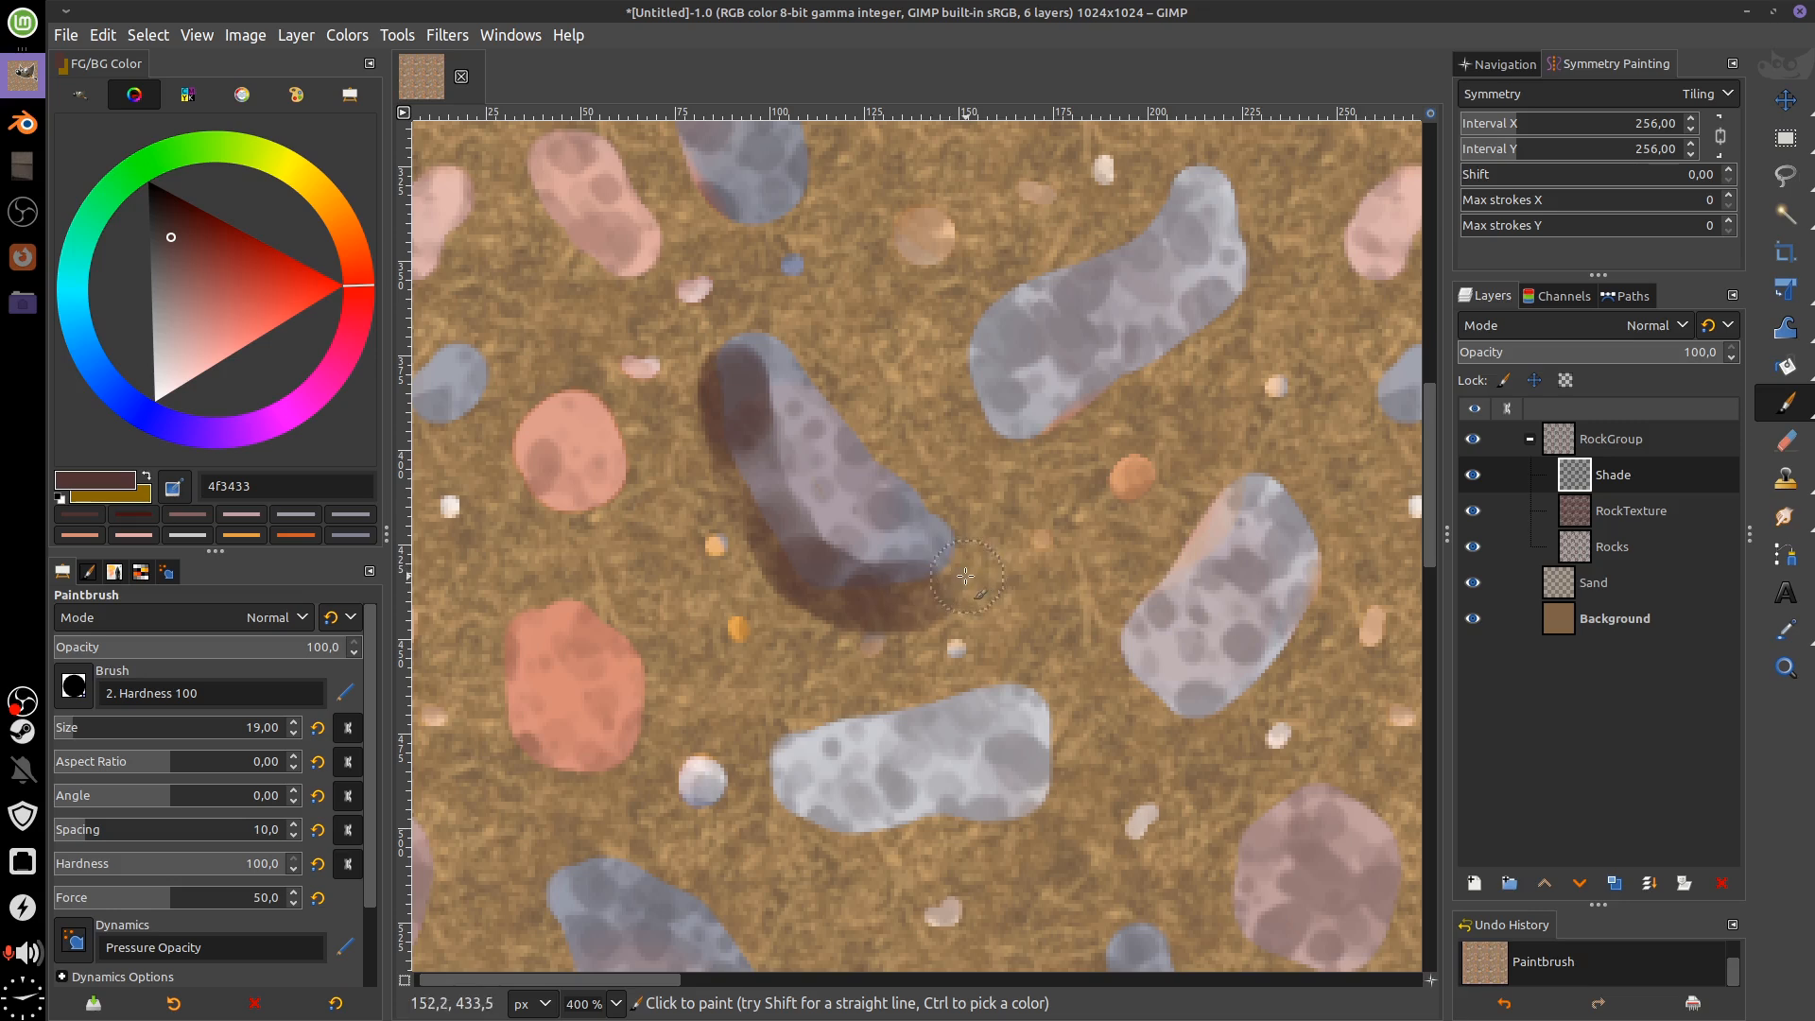
mouse_move(550, 440)
left_mouse_down()
mouse_move(538, 464)
mouse_move(572, 494)
mouse_move(539, 416)
mouse_move(530, 465)
left_mouse_up()
mouse_move(1037, 413)
left_mouse_down()
mouse_move(986, 380)
mouse_move(1087, 436)
mouse_move(1061, 438)
mouse_move(1120, 367)
mouse_move(1111, 380)
mouse_move(1236, 324)
mouse_move(1097, 374)
mouse_move(976, 357)
left_mouse_up()
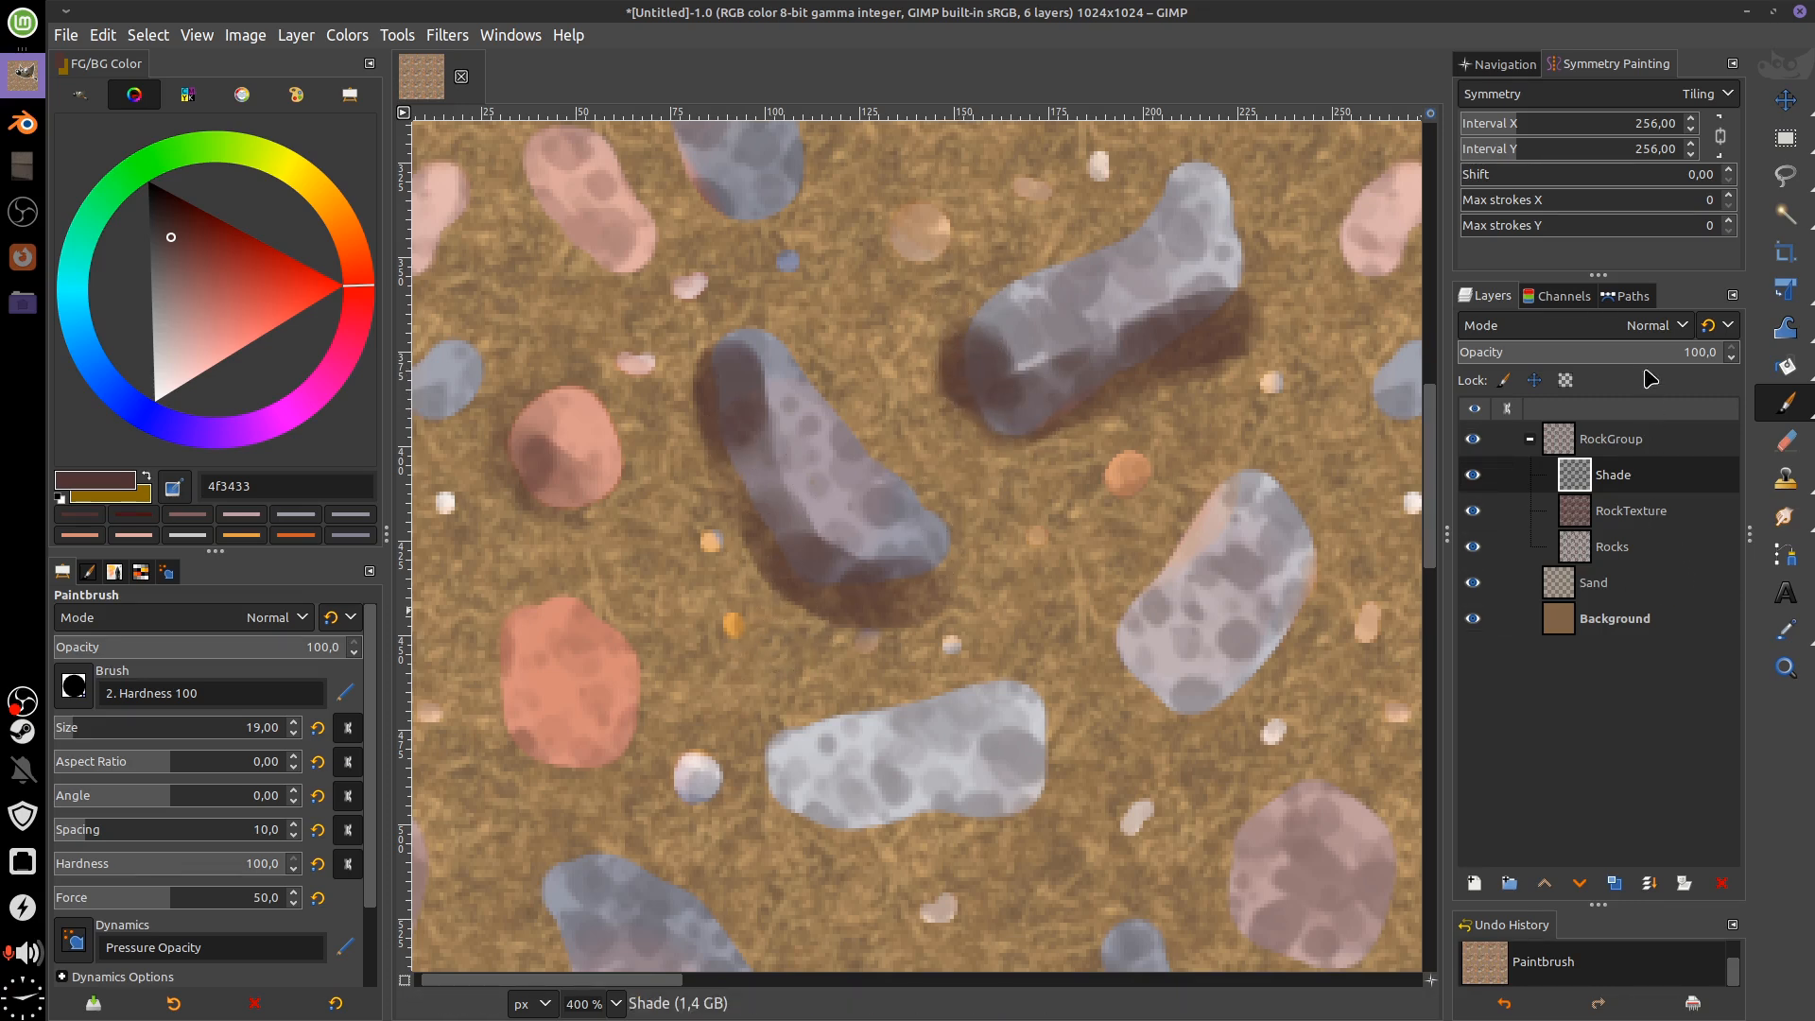
Set the Shade layer to Multiply mode and try shading the lower-left edge of the large blue-grey rock with the 19 px brush
left_click(1650, 333)
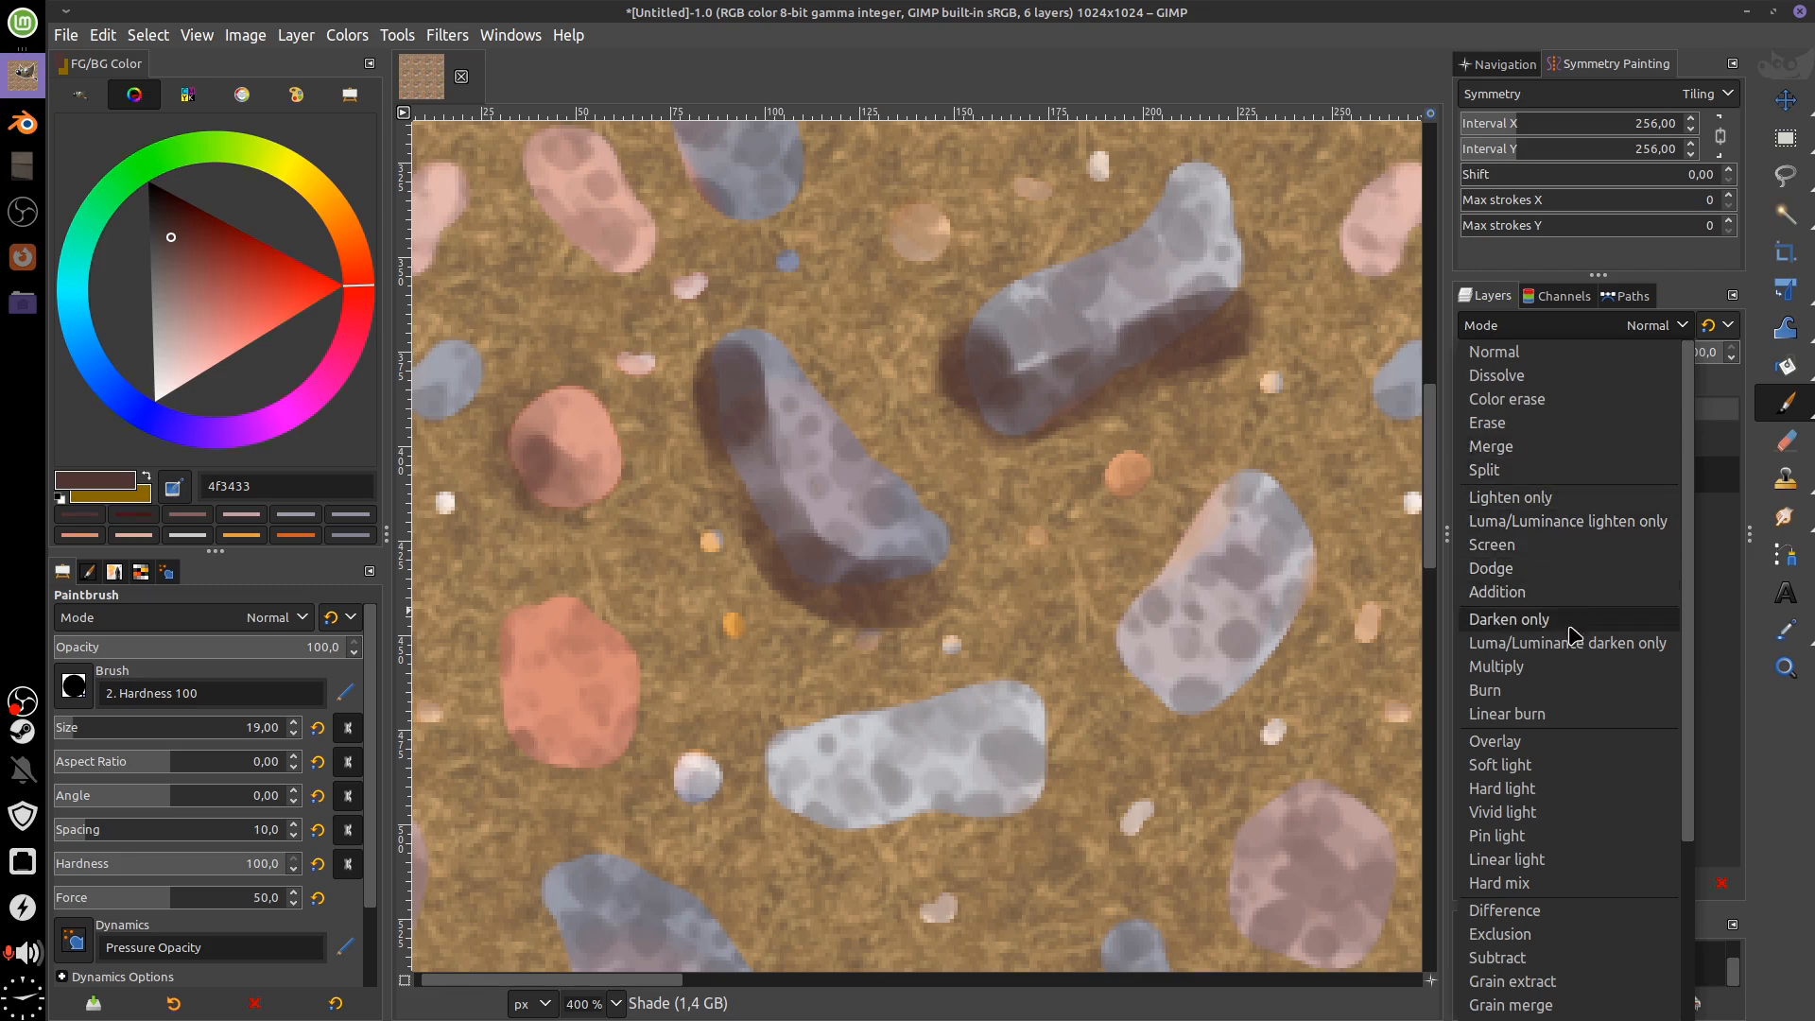
left_click(1572, 669)
left_click_drag(780, 473, 903, 570)
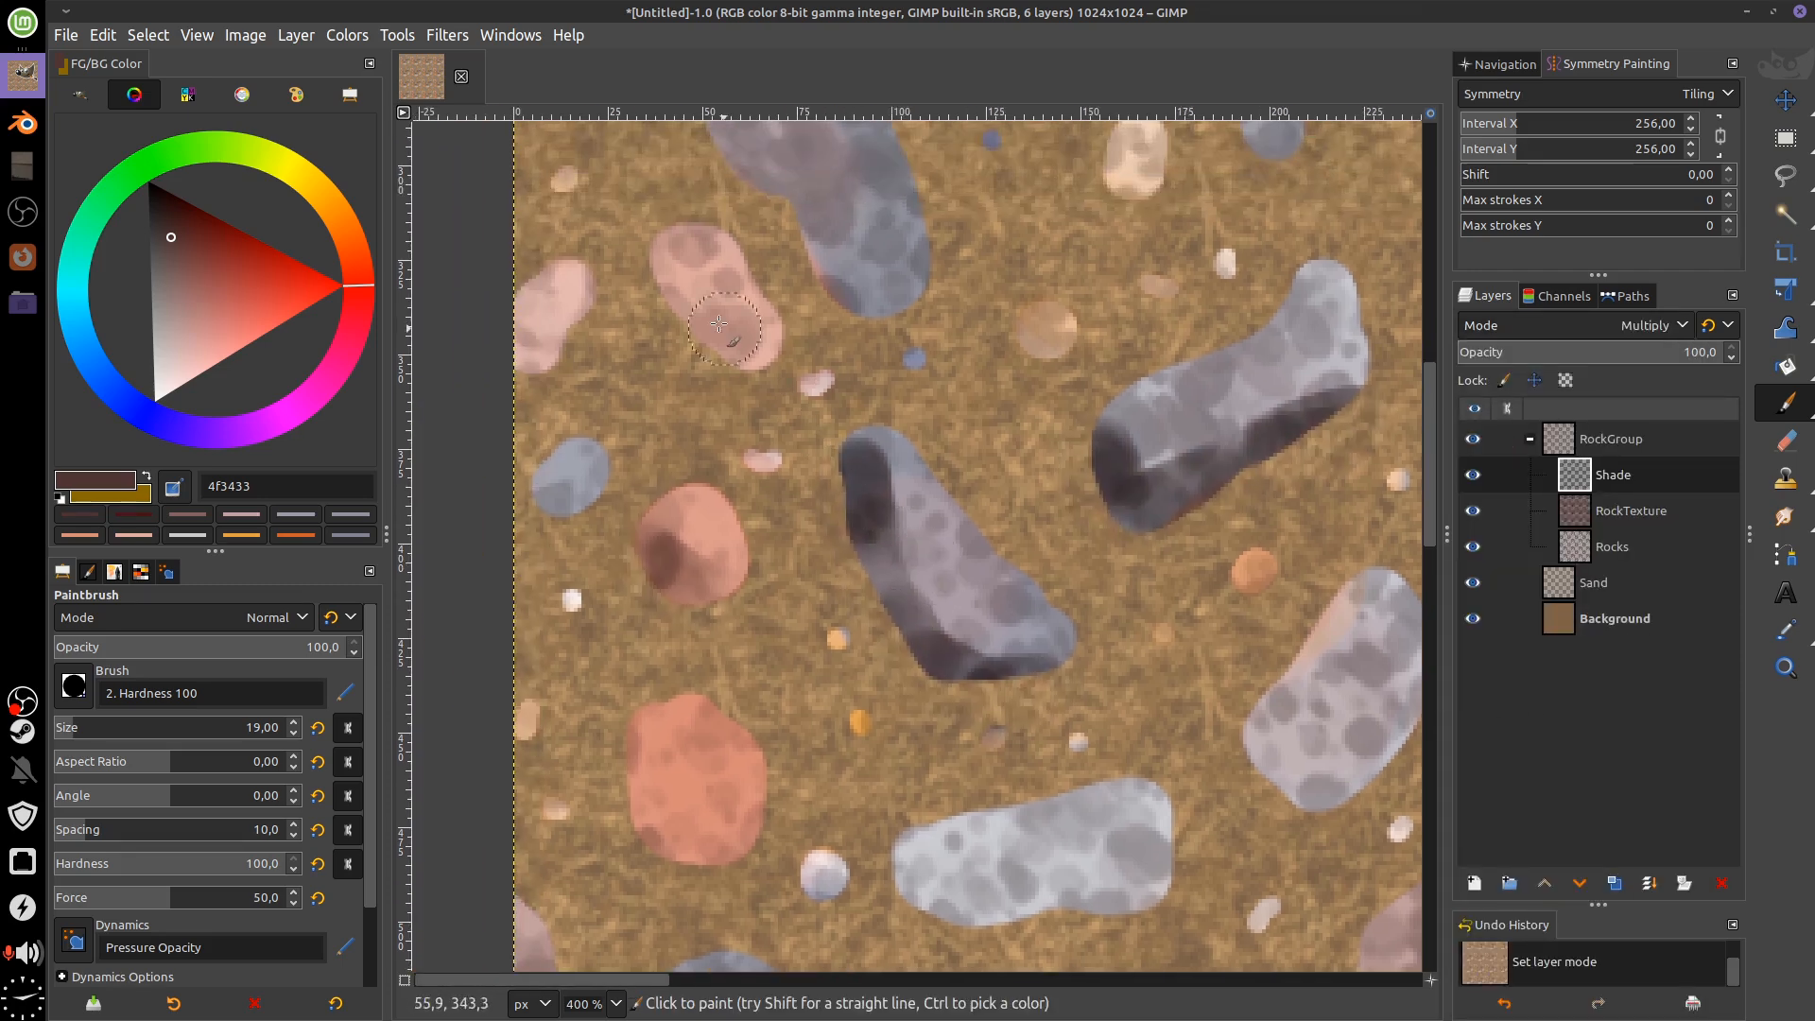
left_click_drag(668, 283, 704, 320)
left_click_drag(703, 304, 665, 289)
left_click_drag(750, 209, 797, 432)
mouse_move(747, 255)
left_mouse_down()
mouse_move(767, 369)
mouse_move(903, 511)
left_mouse_up()
mouse_move(823, 415)
left_mouse_down()
mouse_move(914, 556)
mouse_move(829, 401)
left_mouse_up()
left_click_drag(936, 364, 913, 493)
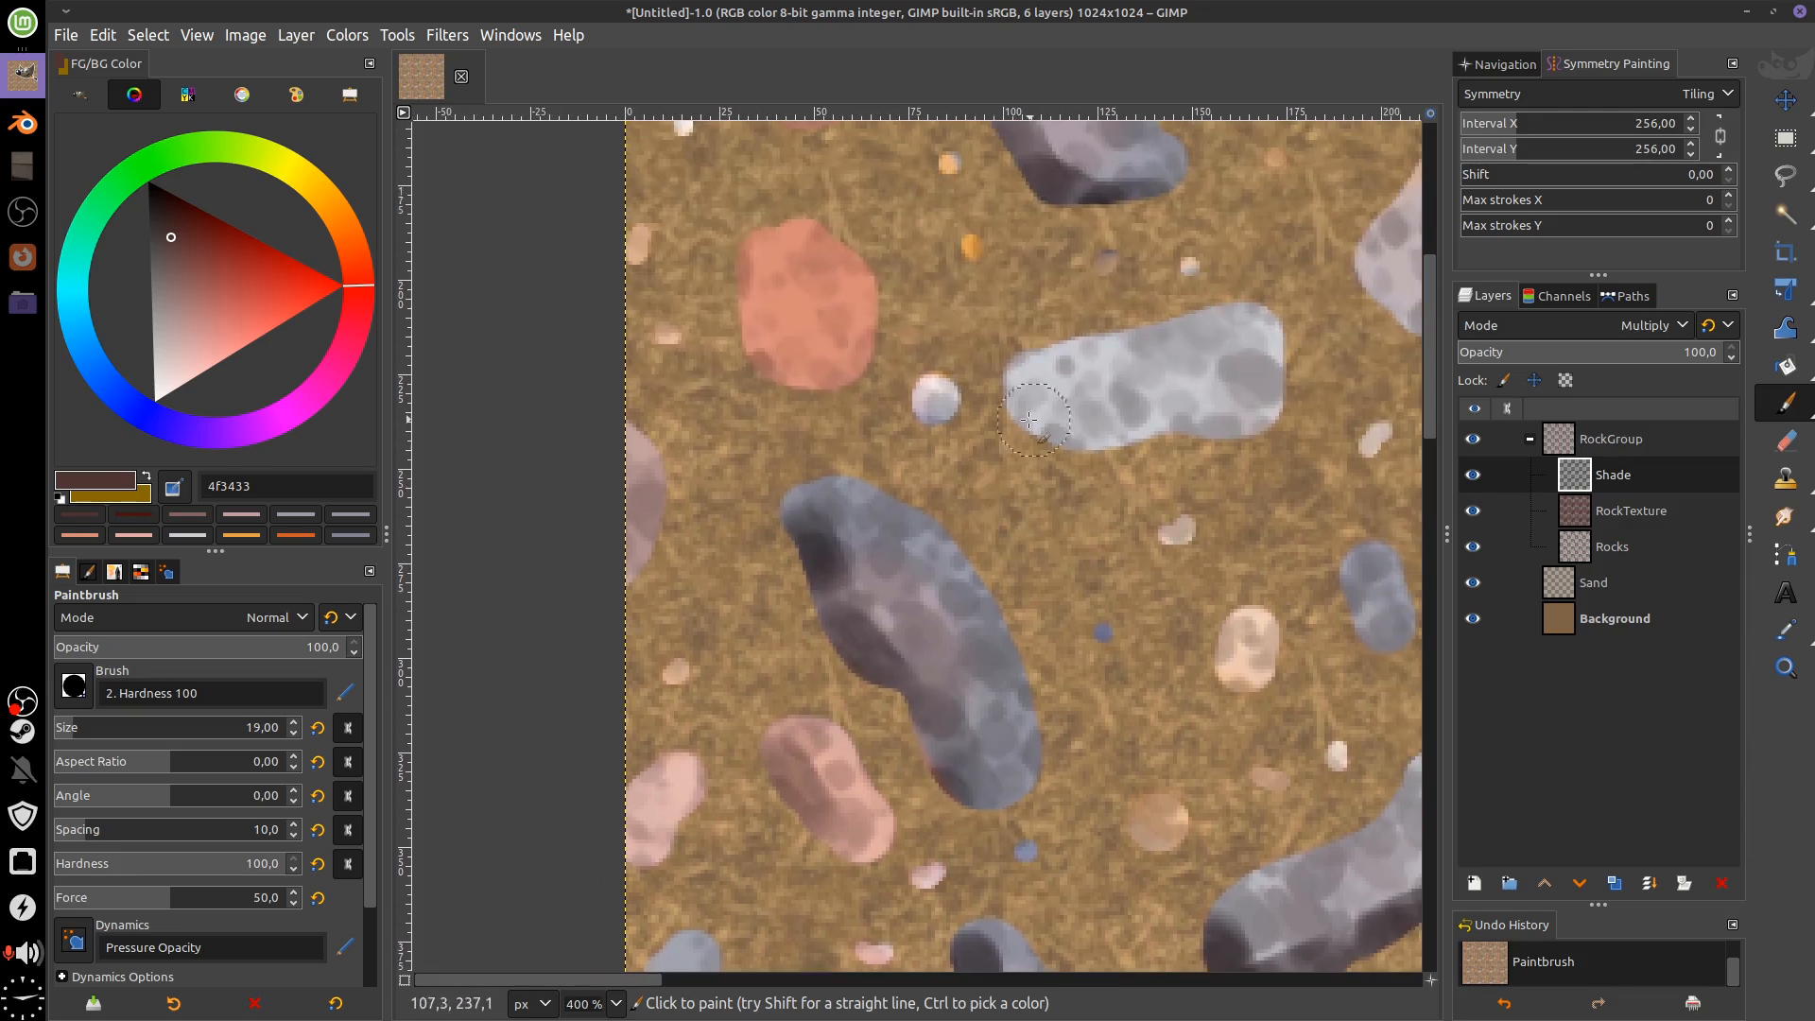
Try shading the undersides of the light grey oblong rock and the mauve-grey rock beside it with the 19 px brush
mouse_move(1038, 419)
left_mouse_down()
mouse_move(1159, 432)
mouse_move(1249, 390)
mouse_move(1256, 413)
mouse_move(1154, 441)
mouse_move(1047, 420)
left_mouse_up()
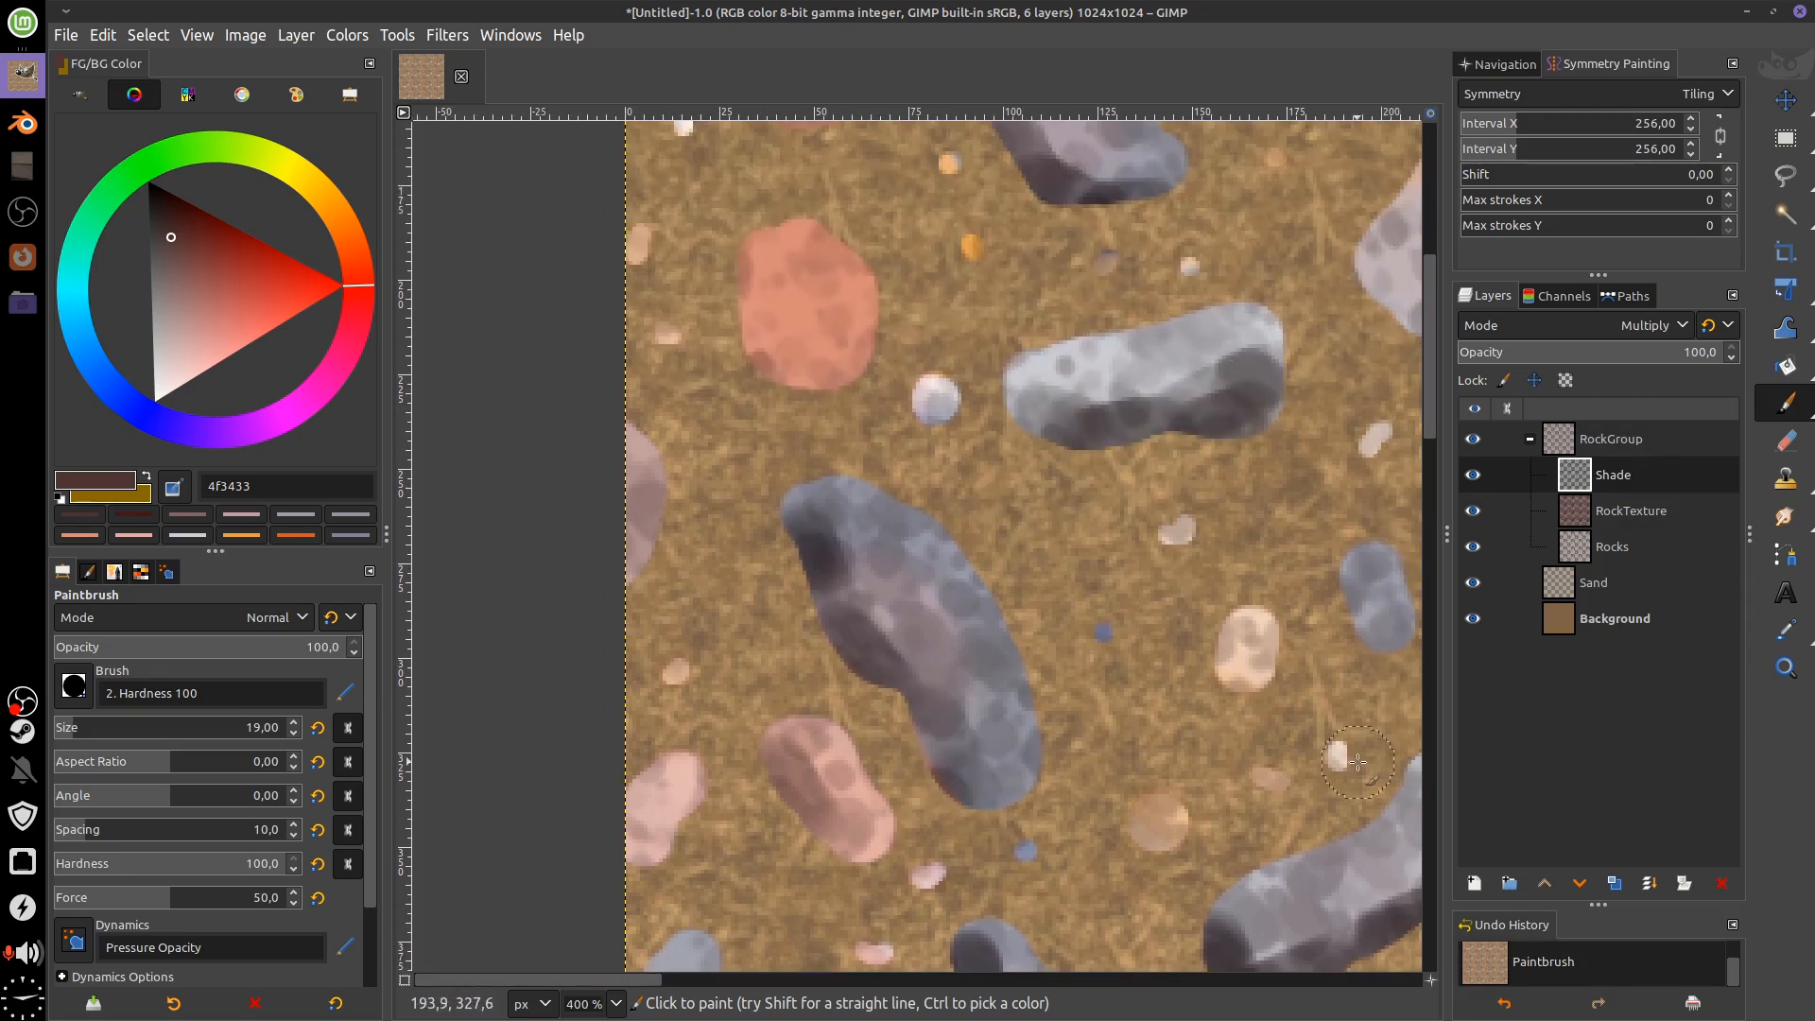
left_click_drag(1302, 723, 1040, 700)
left_click_drag(1159, 363, 1066, 471)
mouse_move(1049, 381)
left_mouse_down()
mouse_move(1082, 415)
mouse_move(1160, 335)
mouse_move(1173, 272)
left_mouse_up()
left_click_drag(1108, 397, 1049, 402)
left_click_drag(1152, 607, 1321, 779)
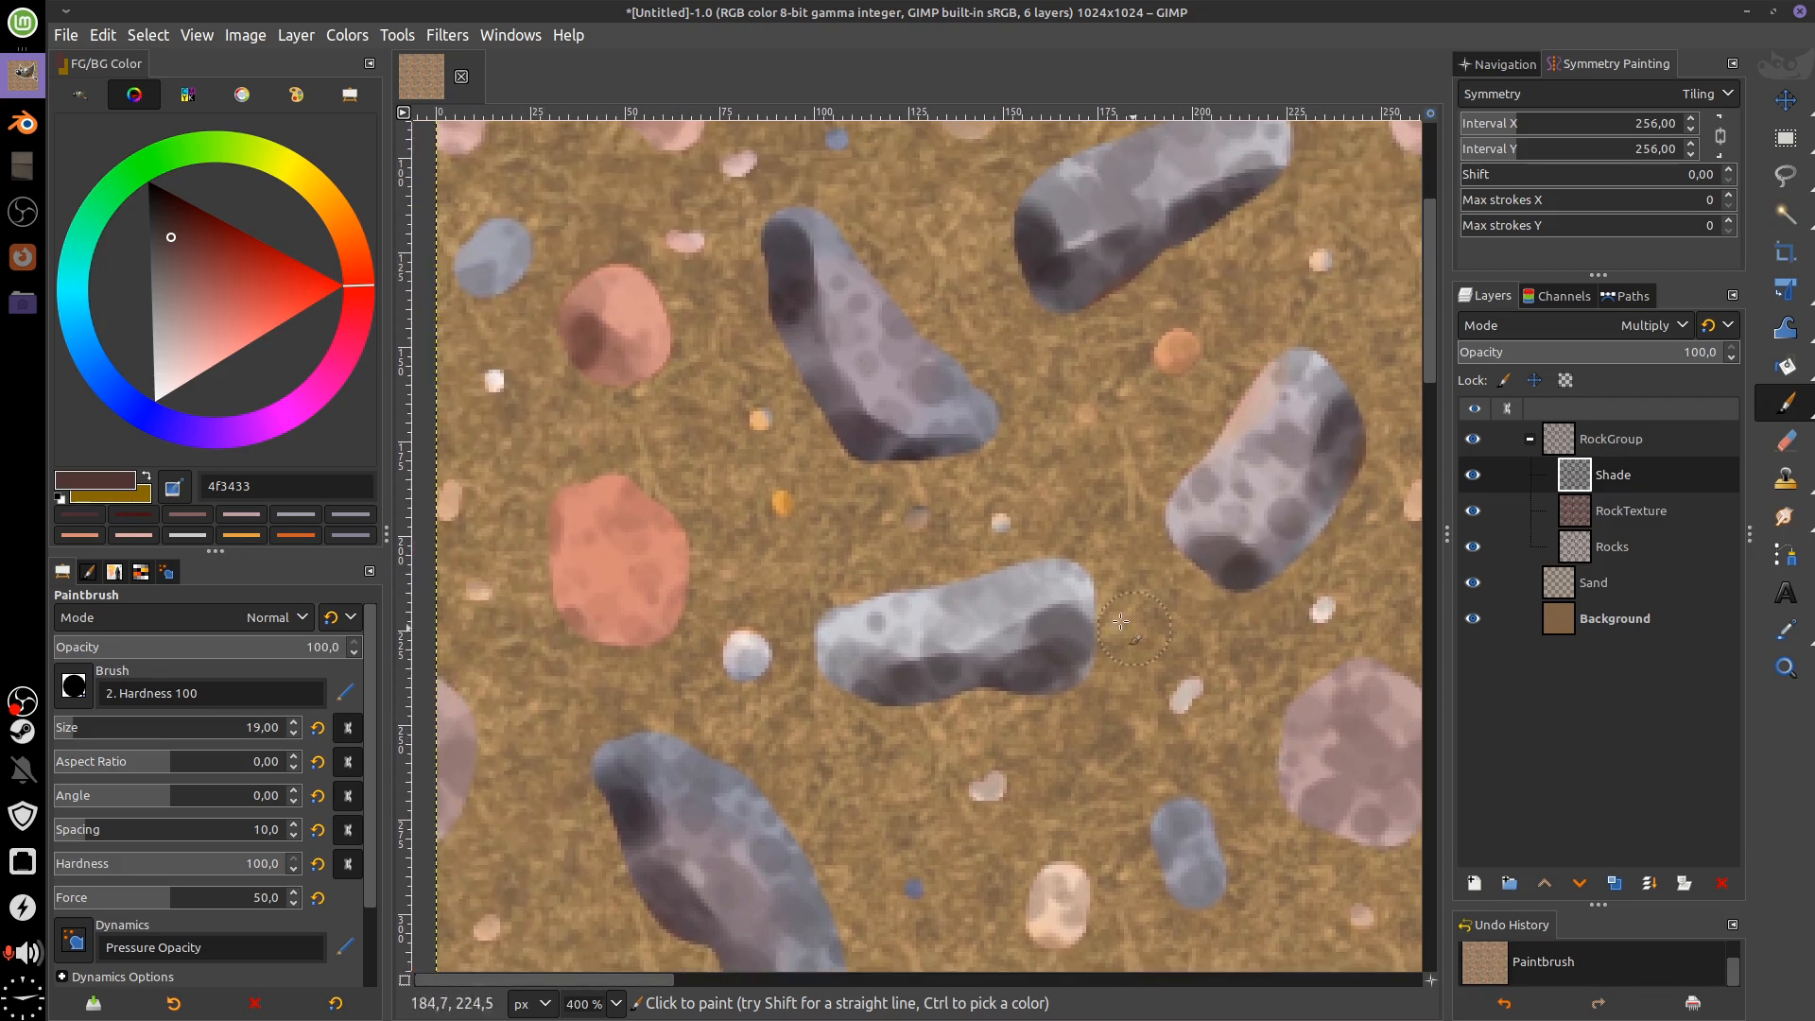
mouse_move(613, 556)
left_mouse_down()
mouse_move(706, 516)
mouse_move(698, 622)
left_mouse_up()
left_click_drag(1120, 746, 1076, 550)
left_click_drag(1216, 708, 1123, 513)
left_click_drag(1198, 652, 1182, 587)
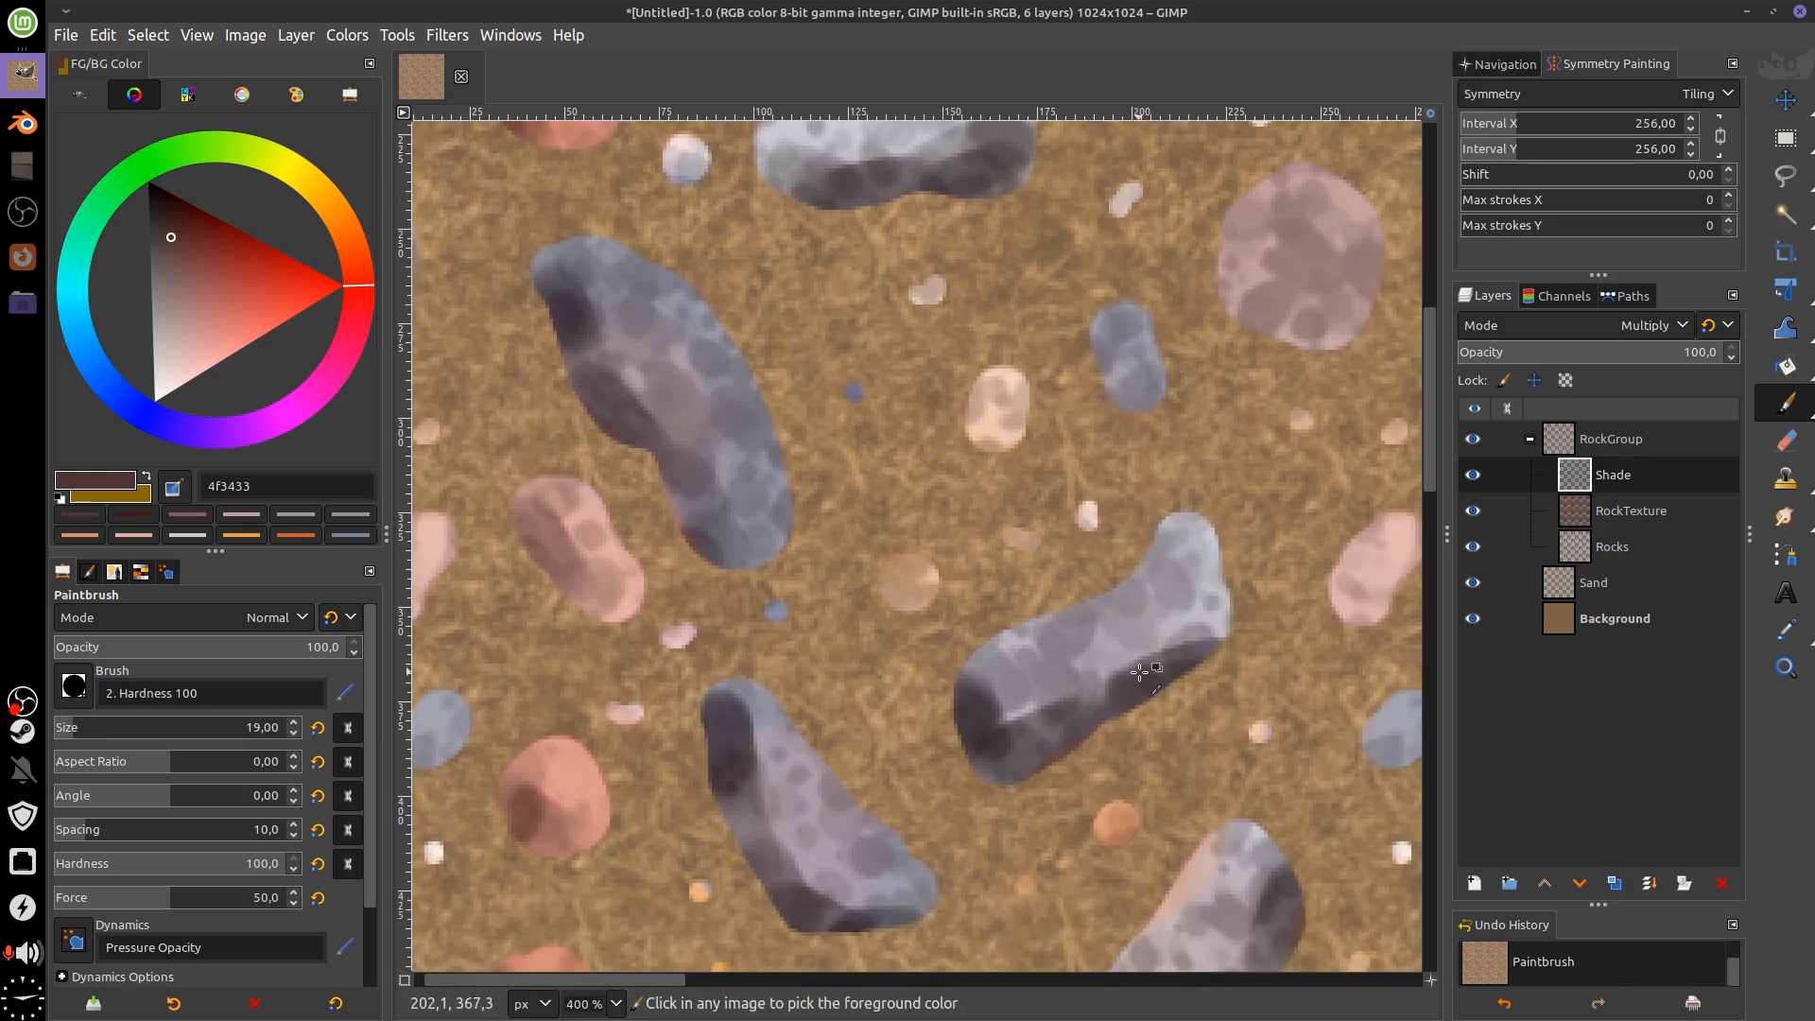
Undo all the shading strokes and the Multiply mode change on the Shade layer
key("ctrl+z")
key("ctrl+z")
key("ctrl+z")
key("ctrl+z")
key("ctrl+z")
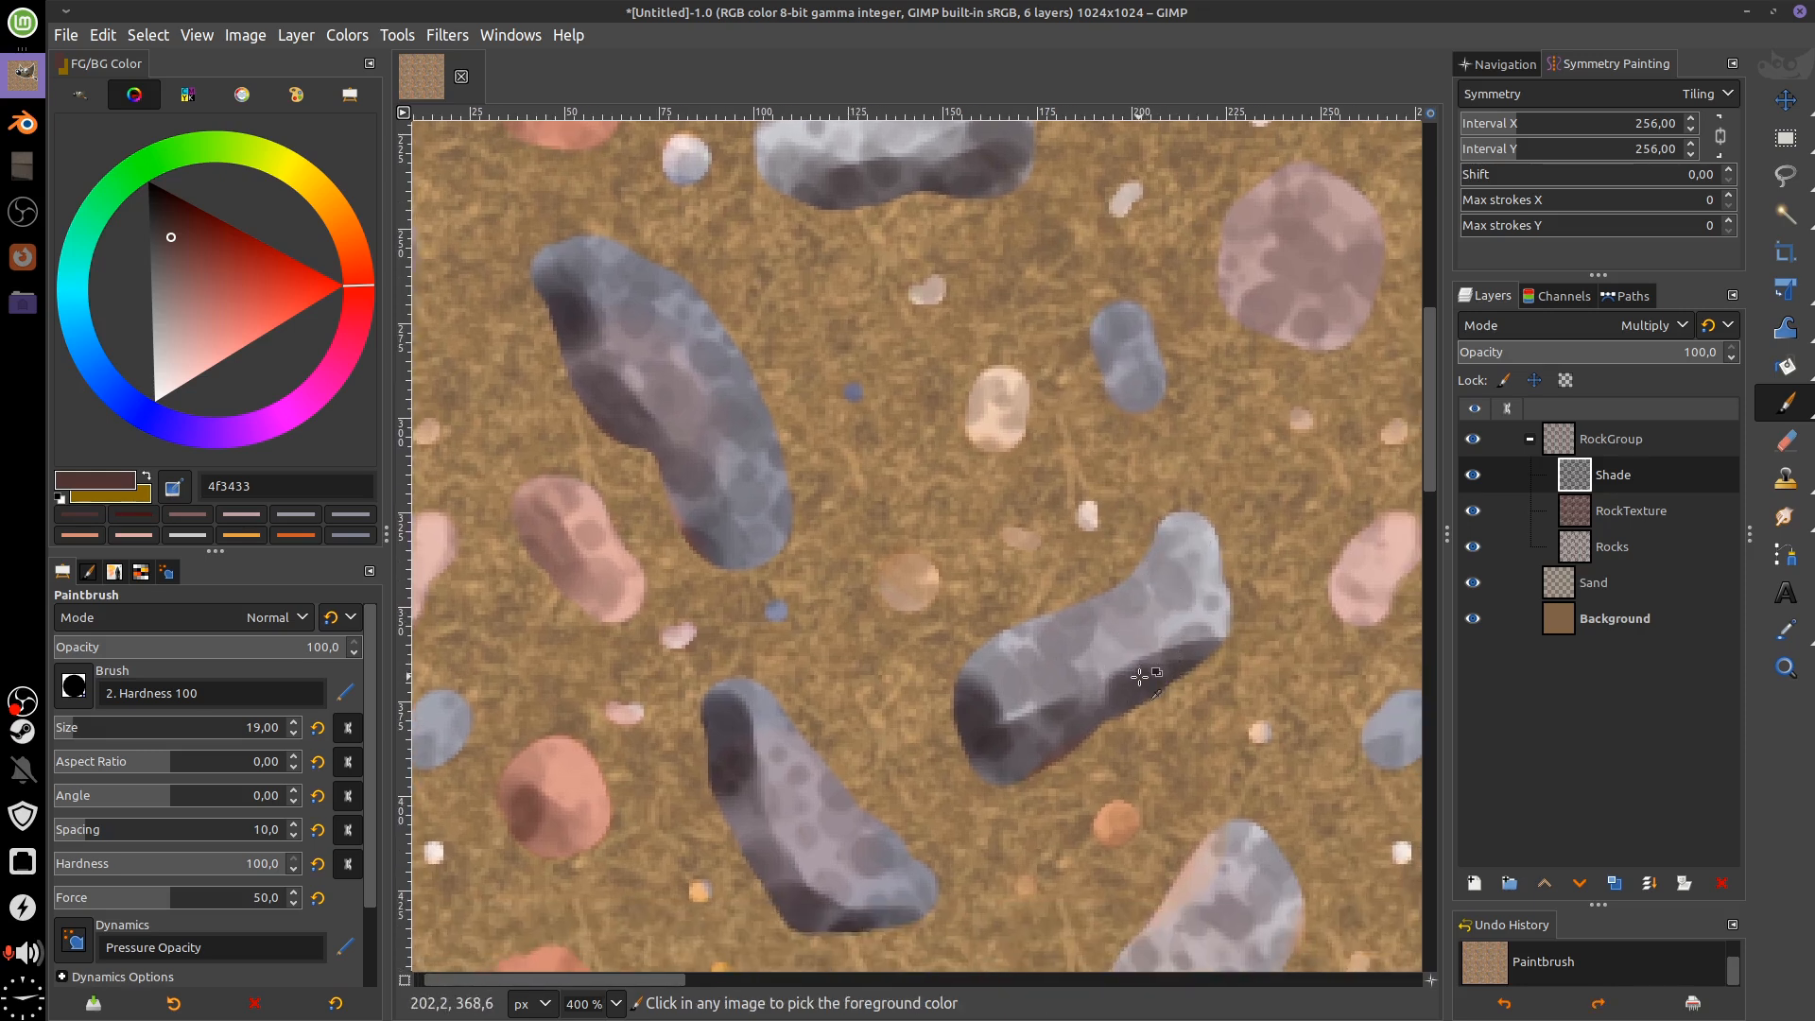
key("ctrl+z")
key("ctrl+z")
key("ctrl+z")
key("ctrl+z")
key("ctrl+z")
key("ctrl+z")
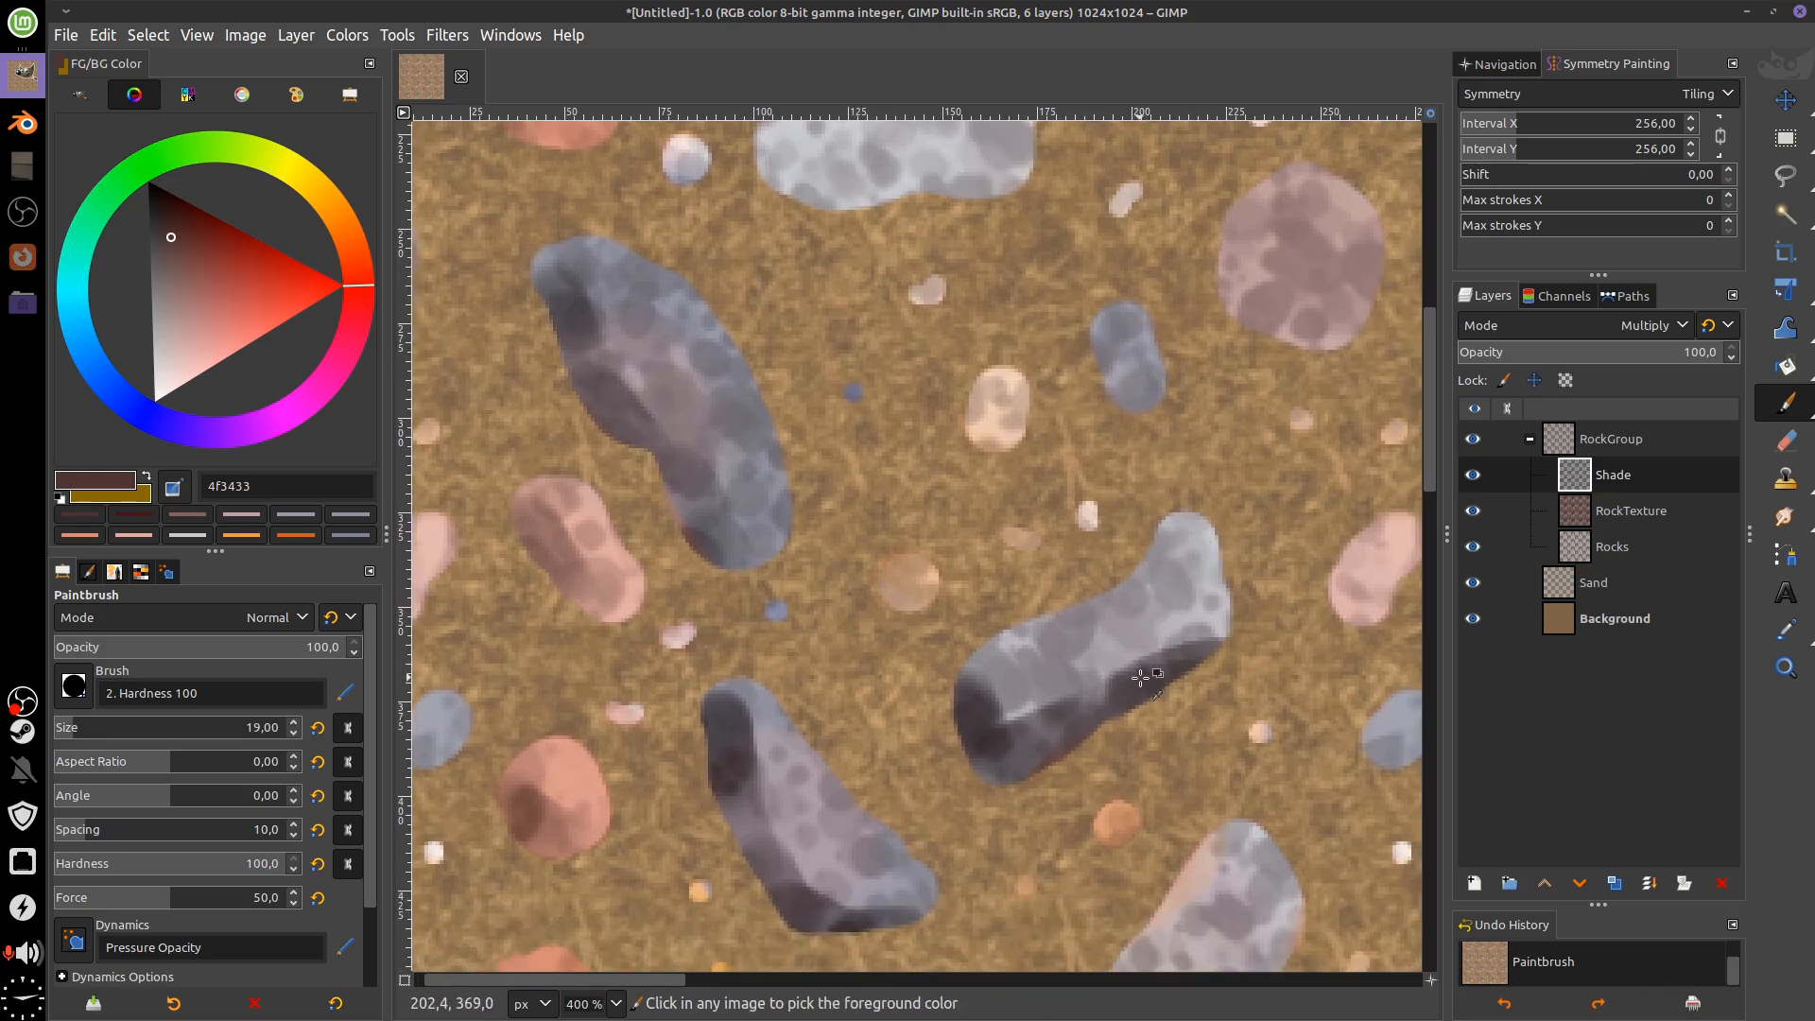
key("ctrl+z")
key("ctrl+z")
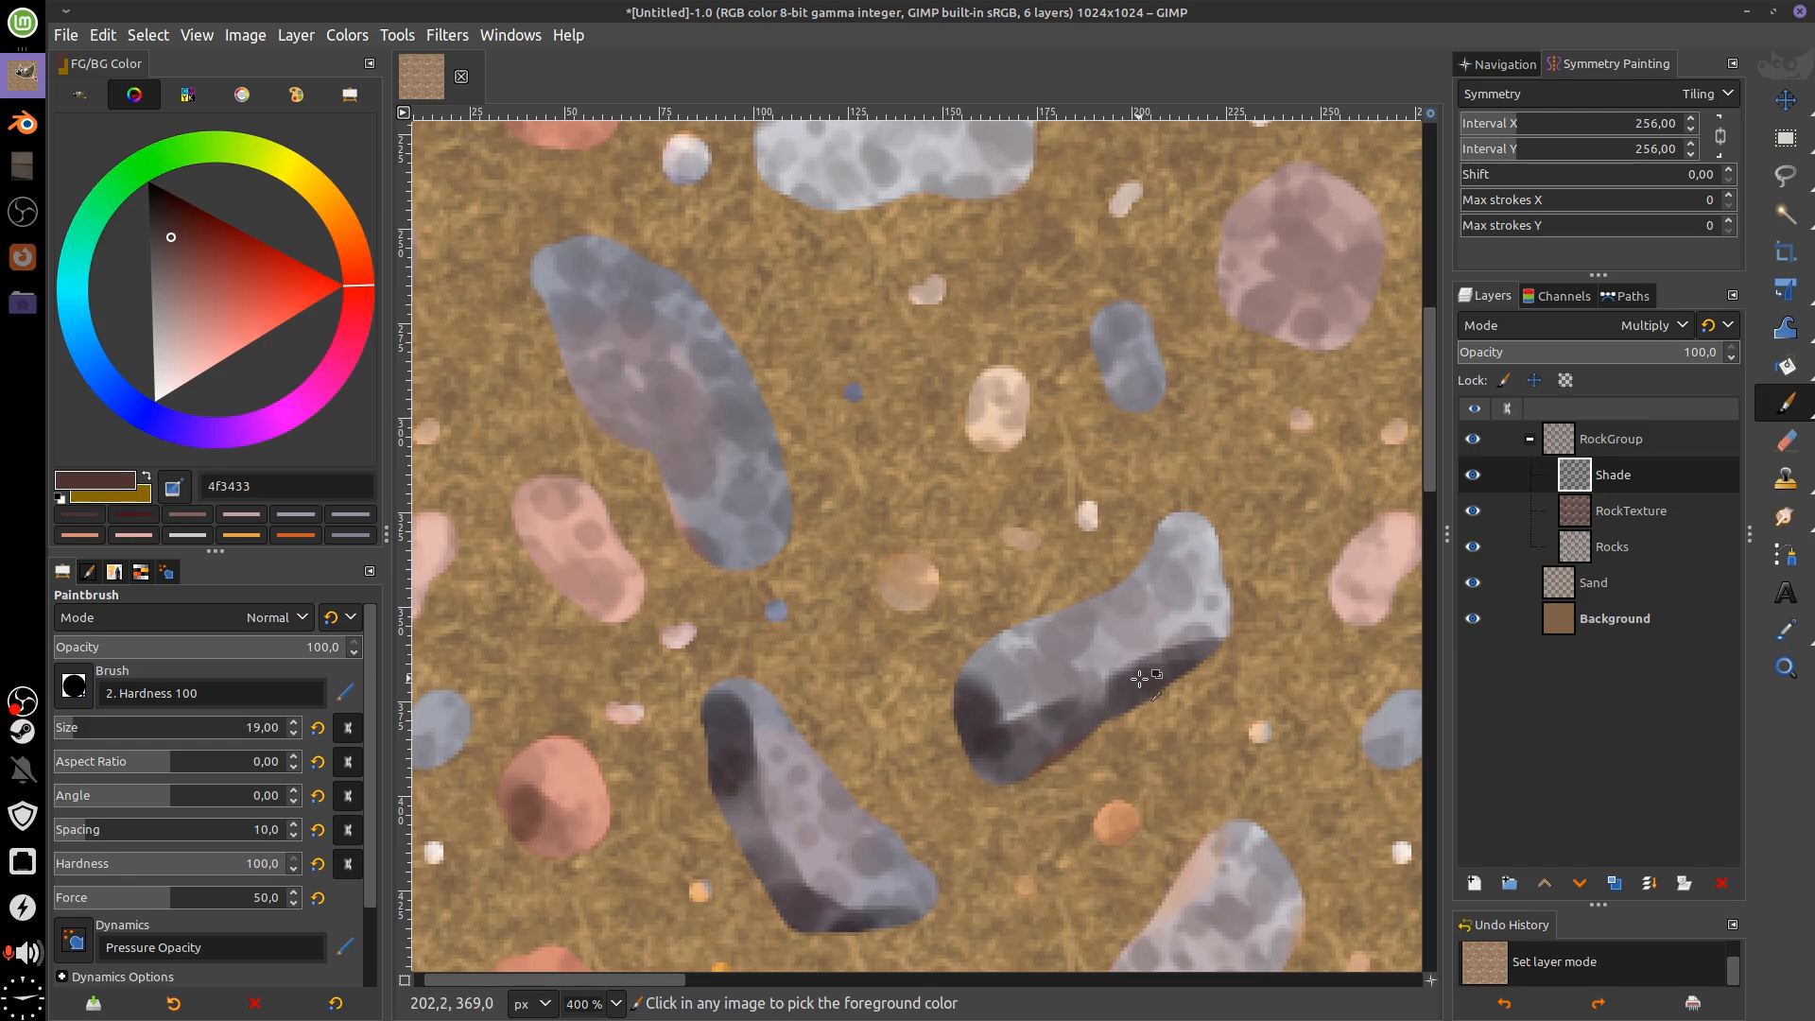
key("ctrl+z")
key("ctrl+z")
key("ctrl+z")
key("ctrl+z")
key("ctrl+z")
key("ctrl+z")
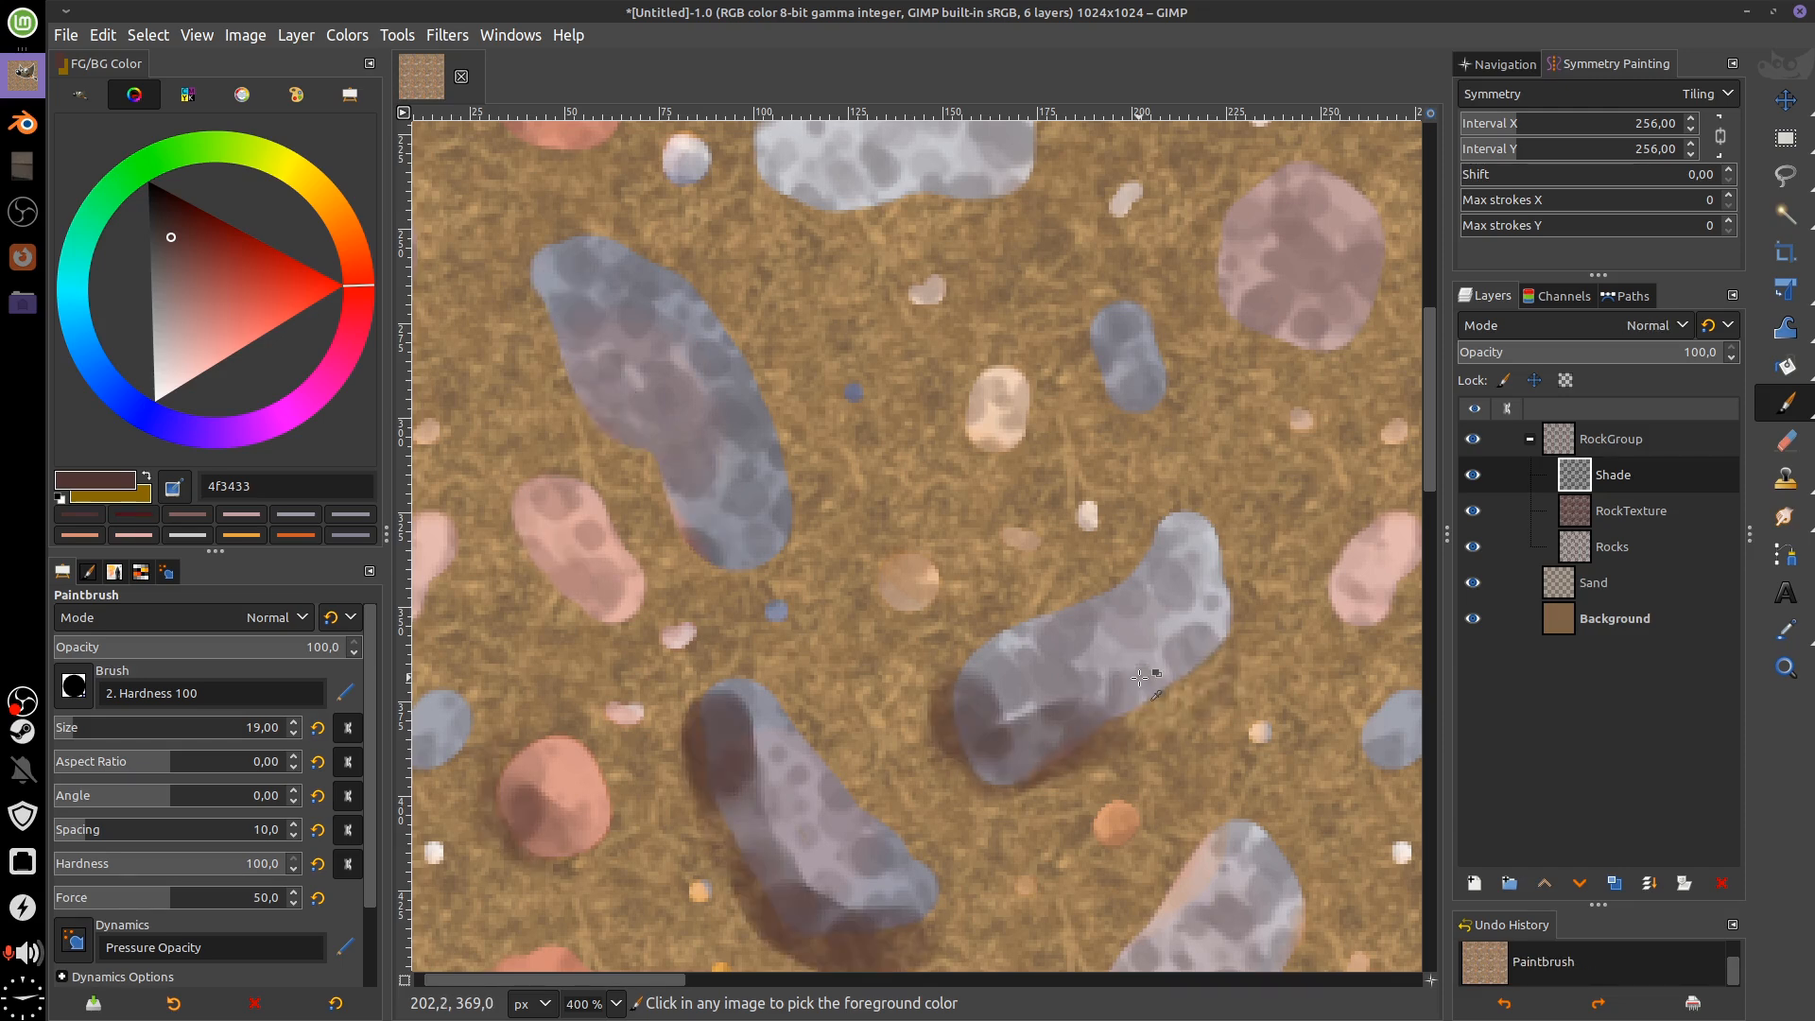
key("ctrl+z")
key("ctrl+z")
key("ctrl+z")
key("ctrl+z")
key("ctrl+z")
key("ctrl+z")
key("ctrl+z")
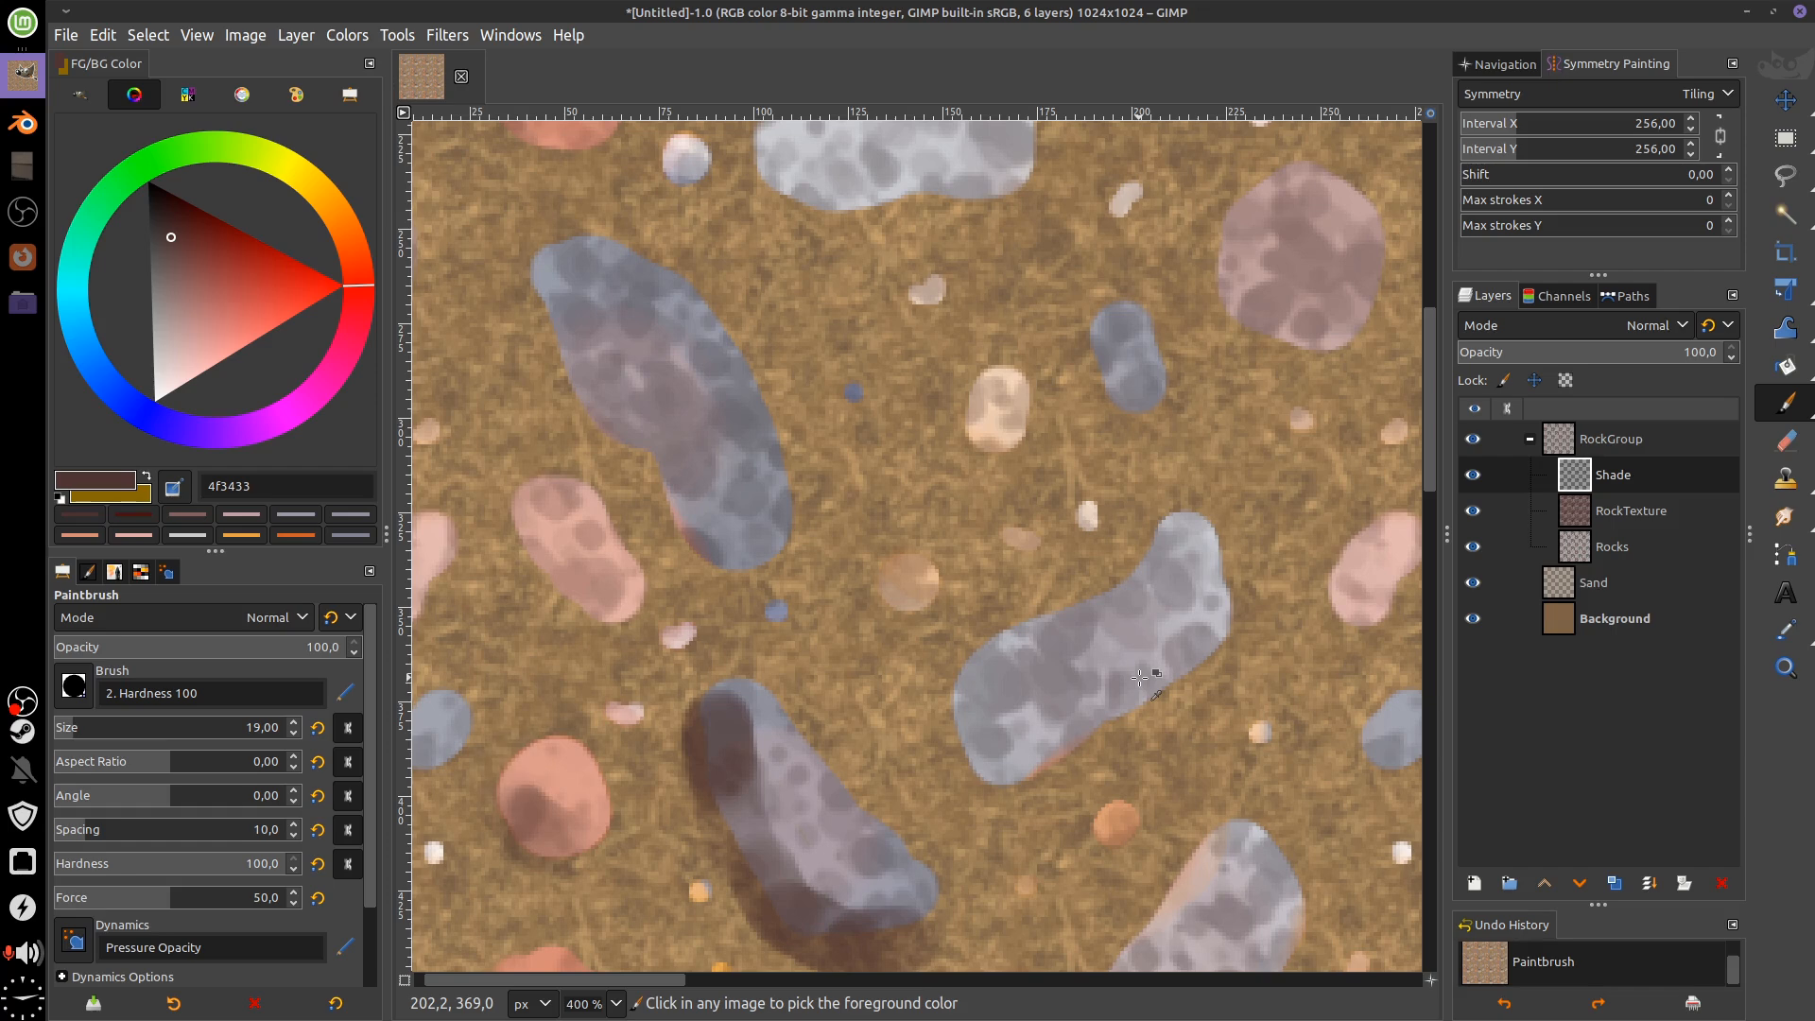
key("ctrl+z")
key("ctrl+z")
key("ctrl+z")
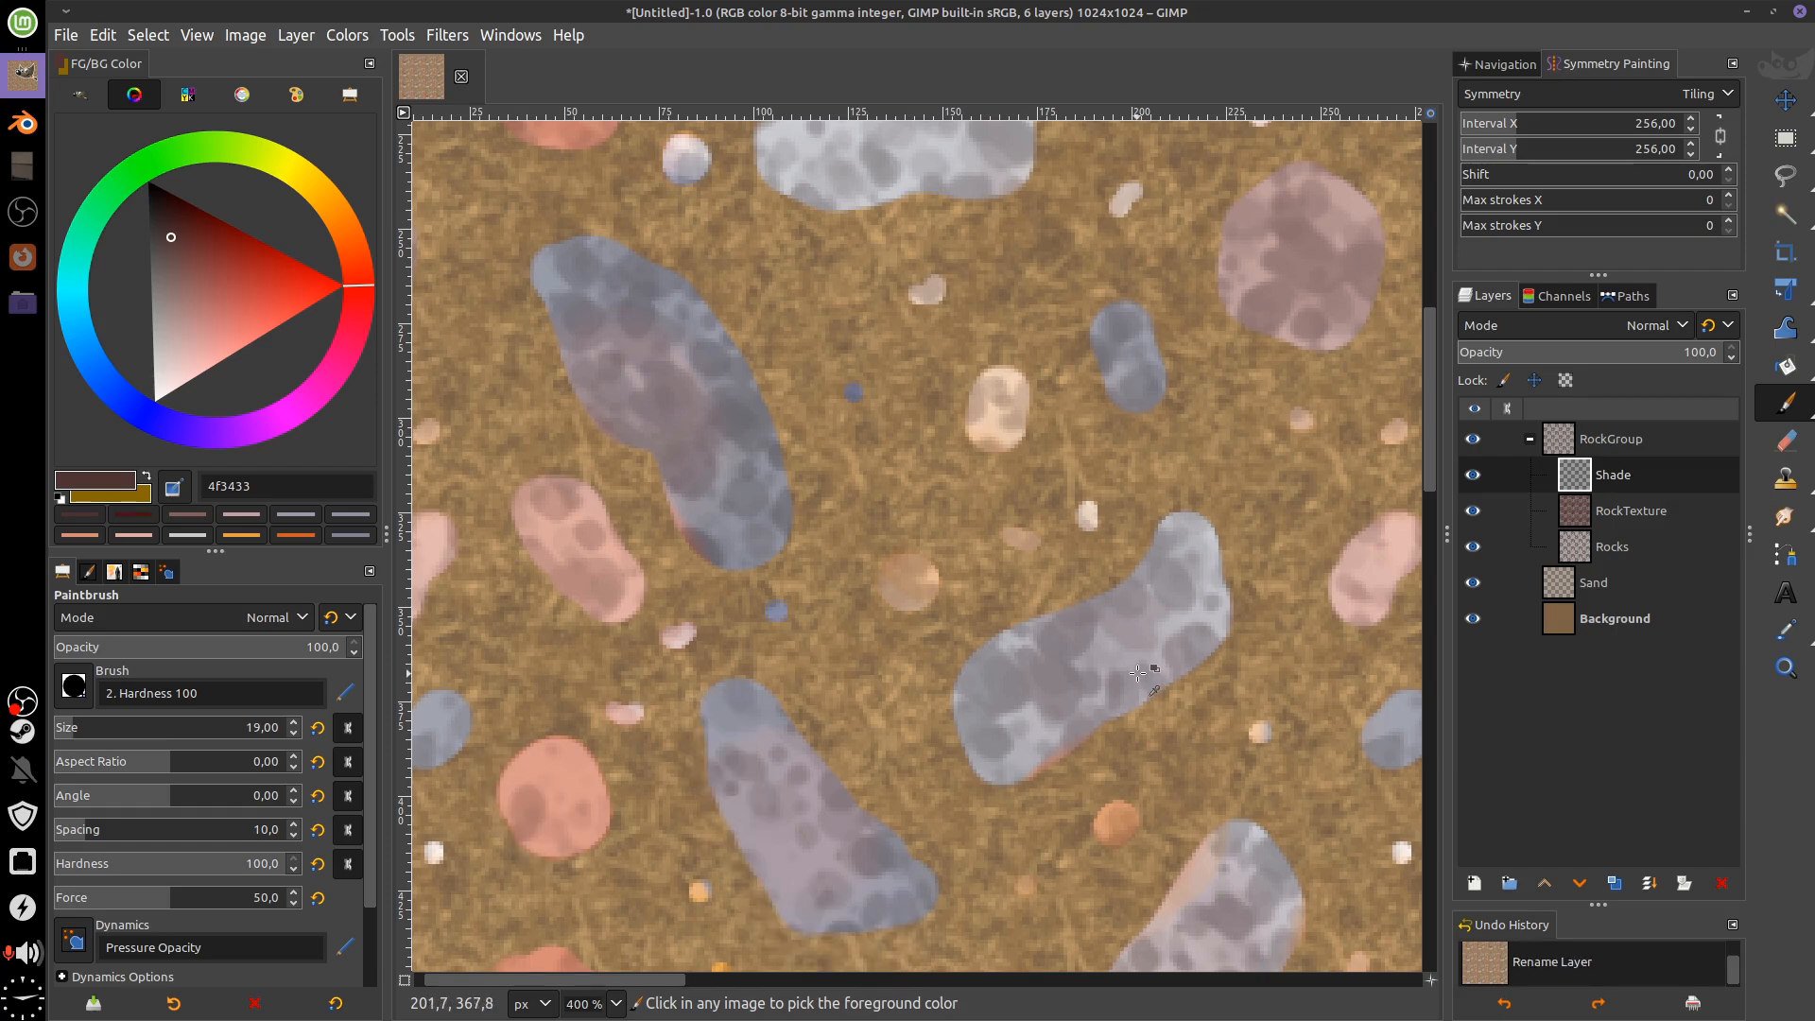
Reduce the brush to 5 px and paint a thin shadow along the lower-left edges of the large blue-grey rock and the oblong pink rock
left_click_drag(764, 434, 990, 486)
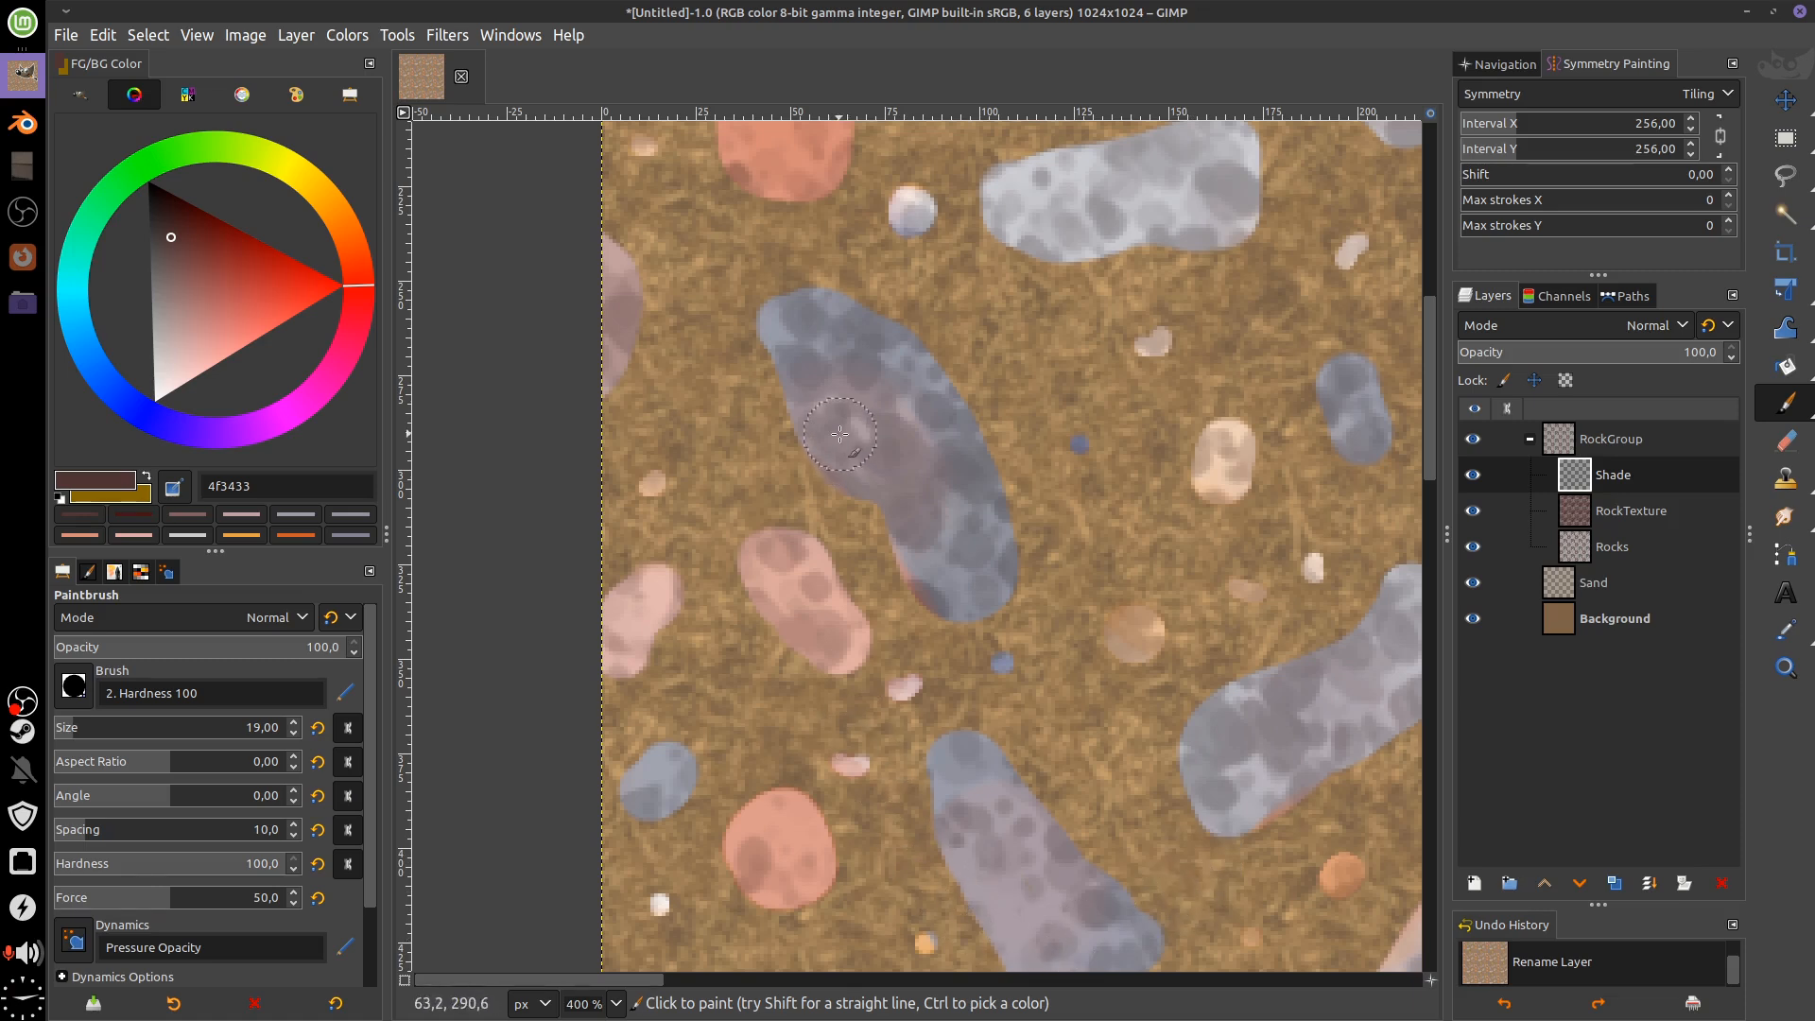
left_click_drag(840, 434, 942, 456)
key("bracketleft")
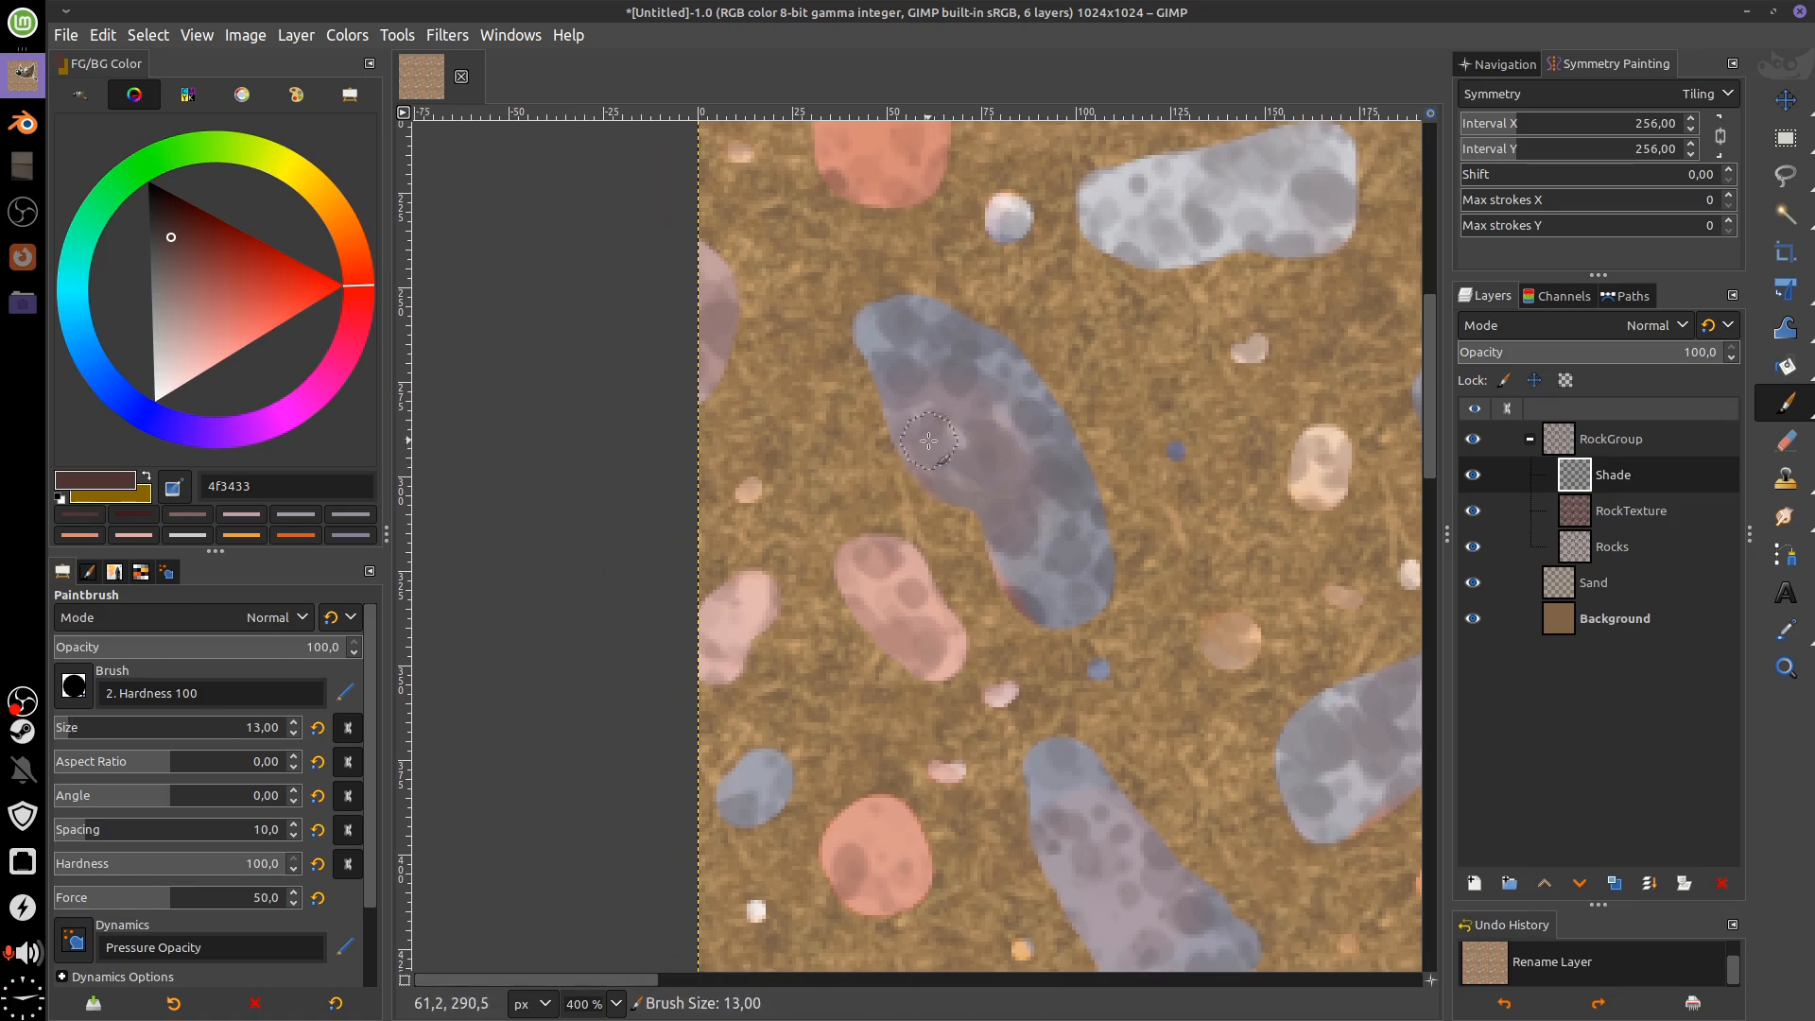
mouse_move(862, 340)
left_mouse_down()
mouse_move(912, 481)
mouse_move(981, 520)
mouse_move(1020, 626)
mouse_move(1064, 633)
mouse_move(1014, 553)
mouse_move(899, 450)
mouse_move(858, 327)
mouse_move(893, 367)
mouse_move(918, 463)
mouse_move(989, 509)
mouse_move(1076, 622)
left_mouse_up()
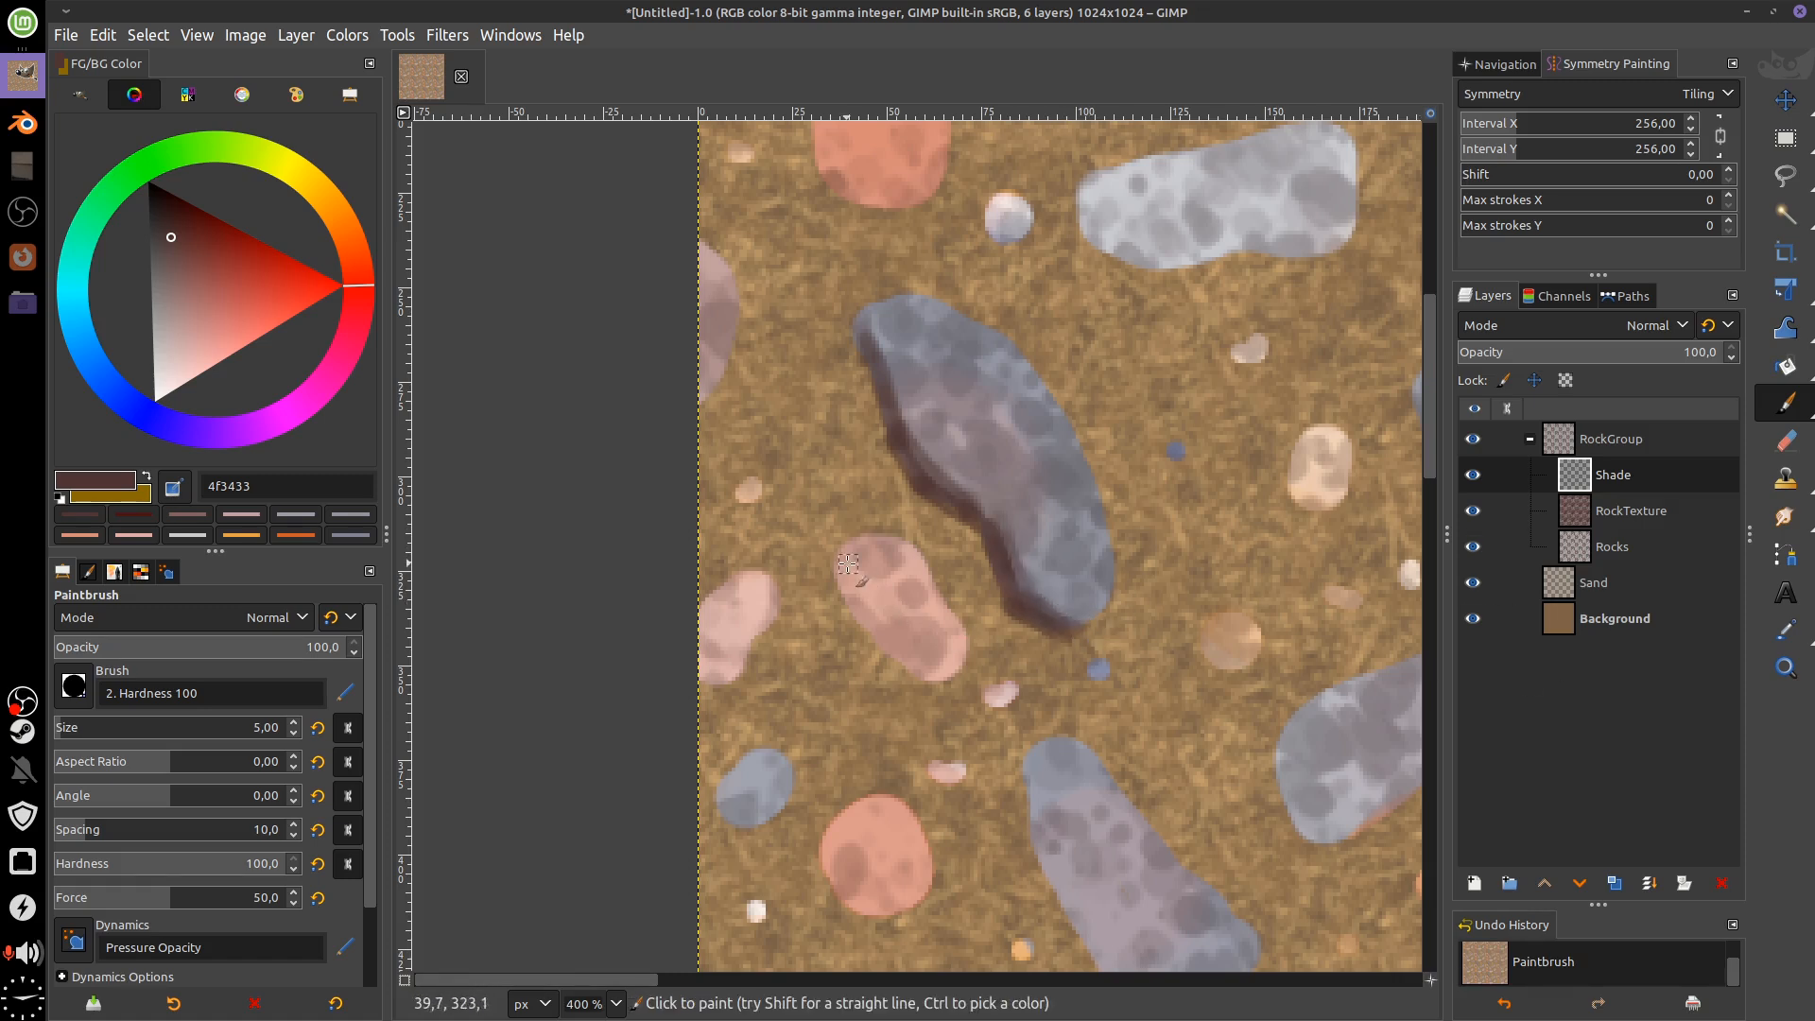
mouse_move(848, 563)
left_mouse_down()
mouse_move(903, 673)
mouse_move(940, 695)
left_mouse_up()
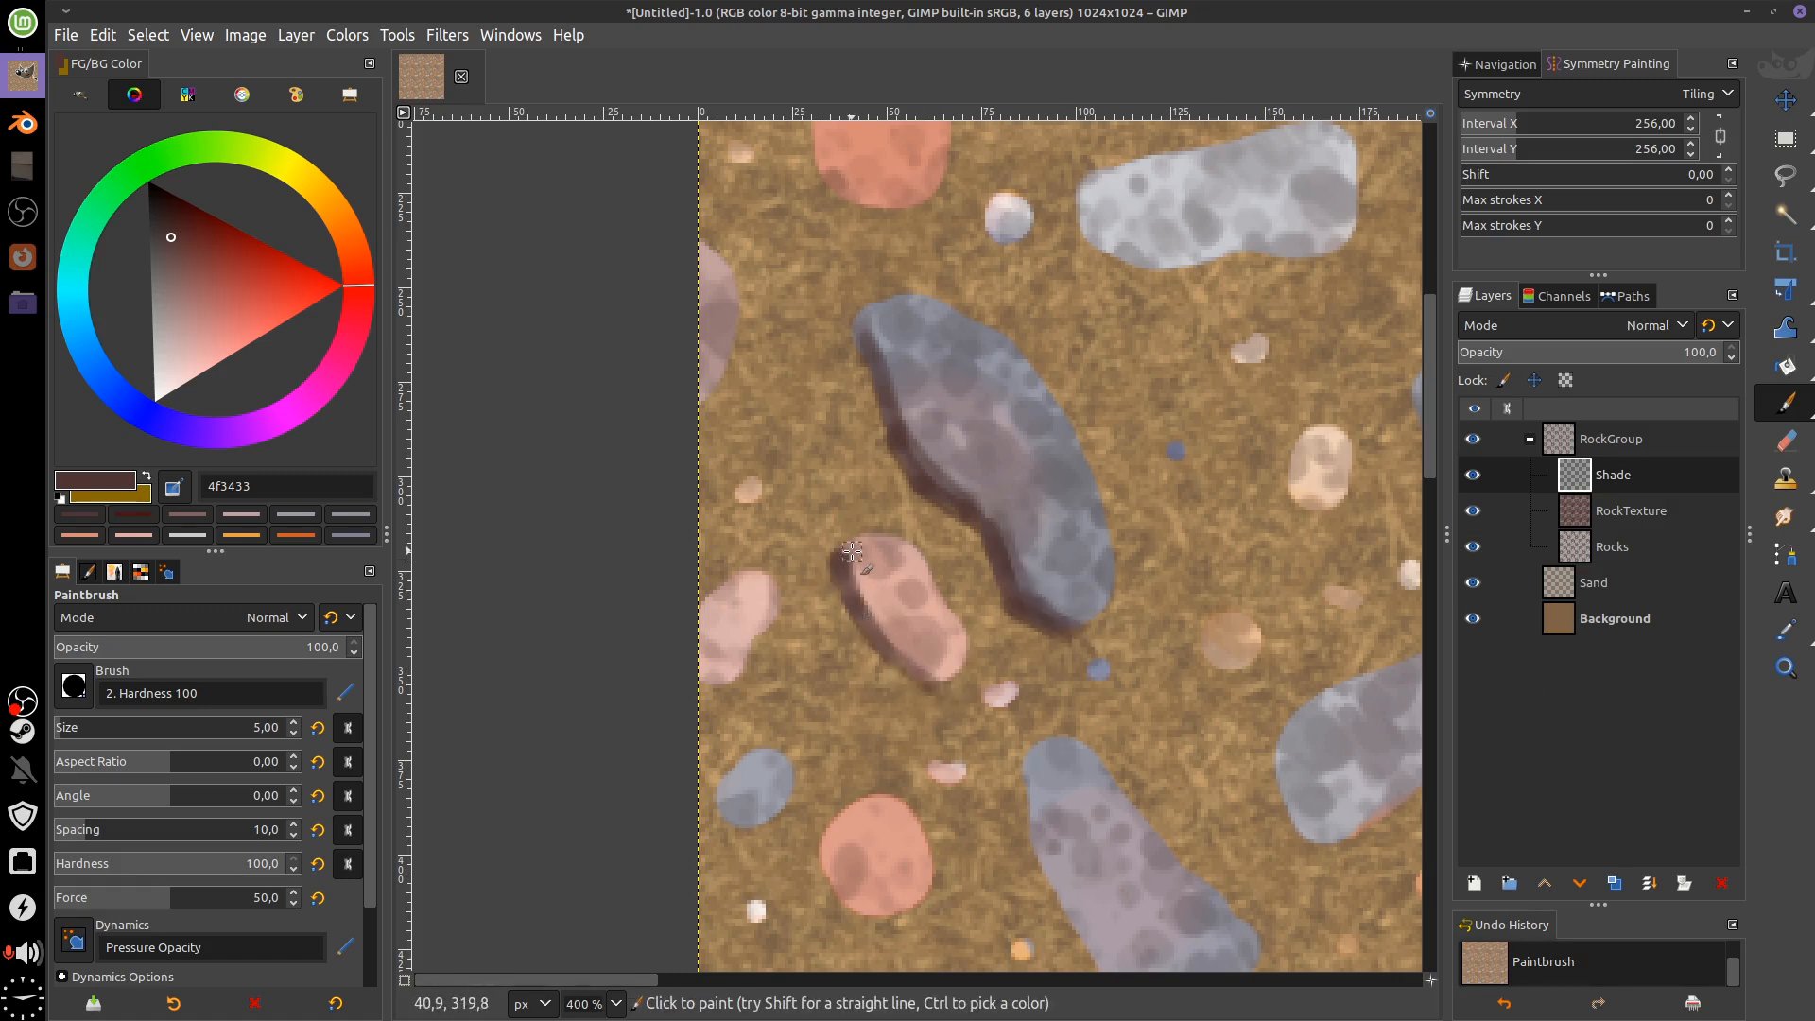
left_click_drag(851, 550, 863, 591)
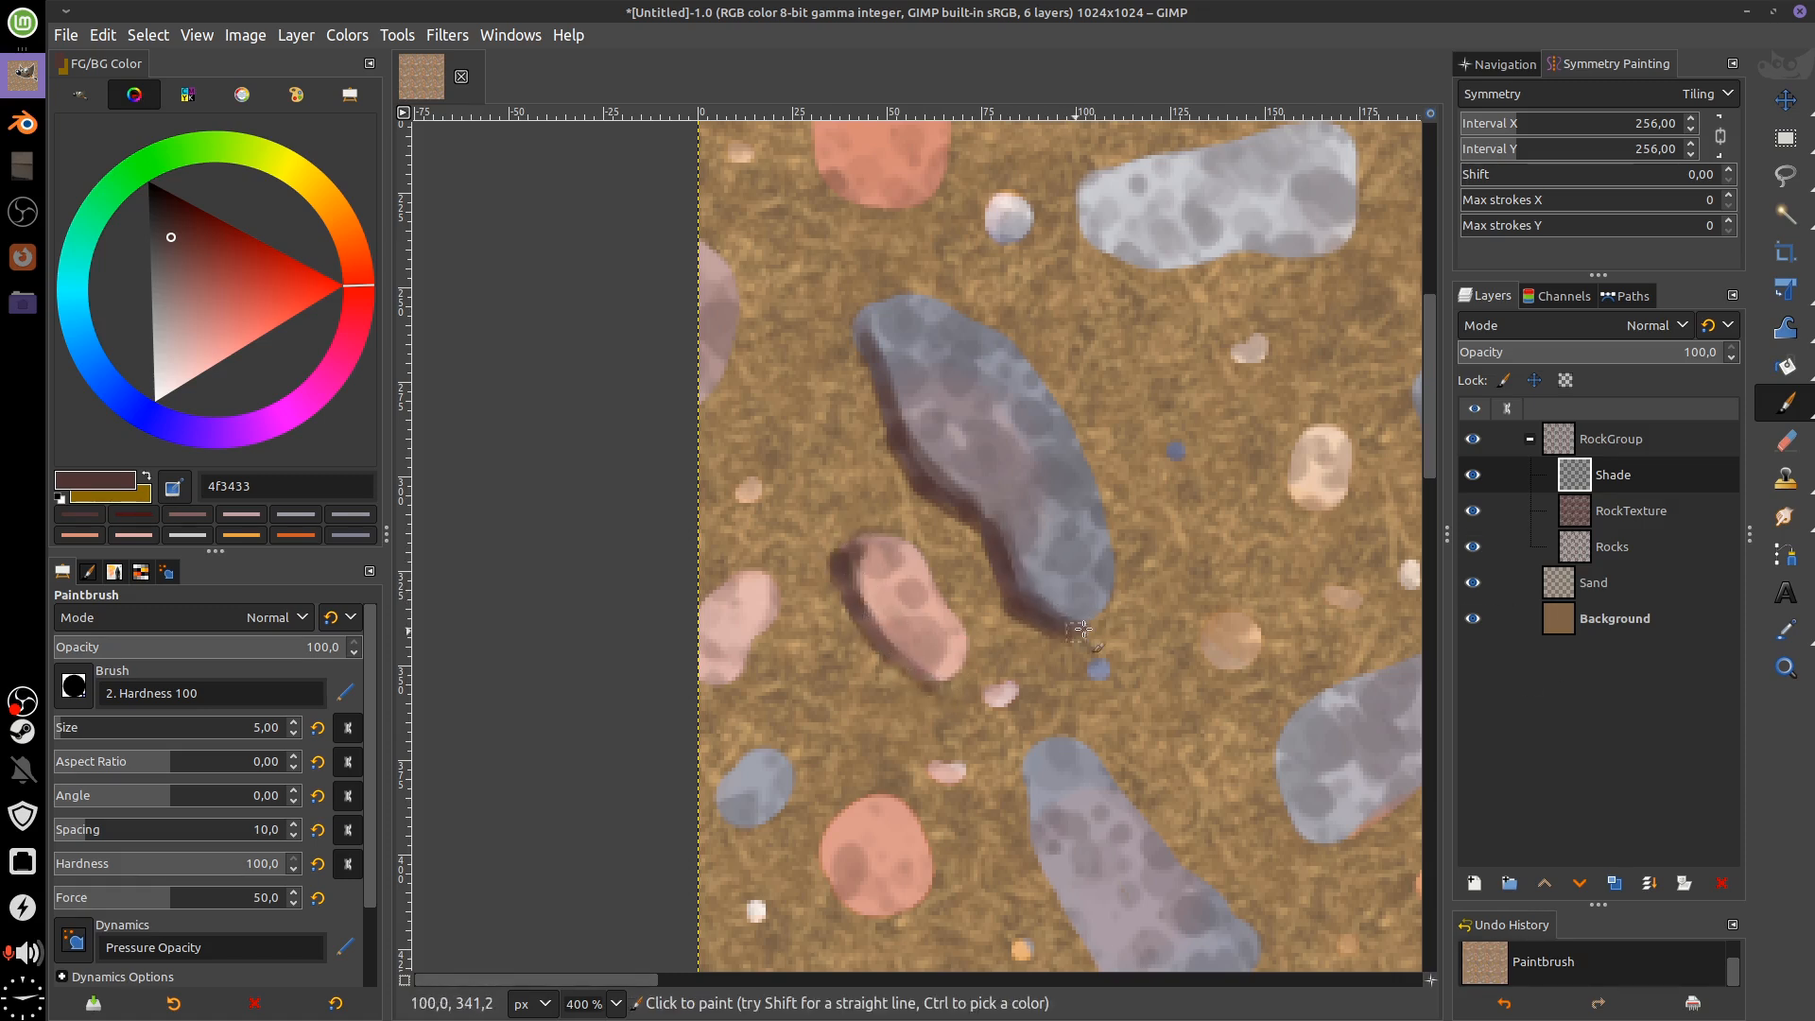
Set the Shade layer to Multiply mode and lower its opacity to 76.2
left_click(1661, 329)
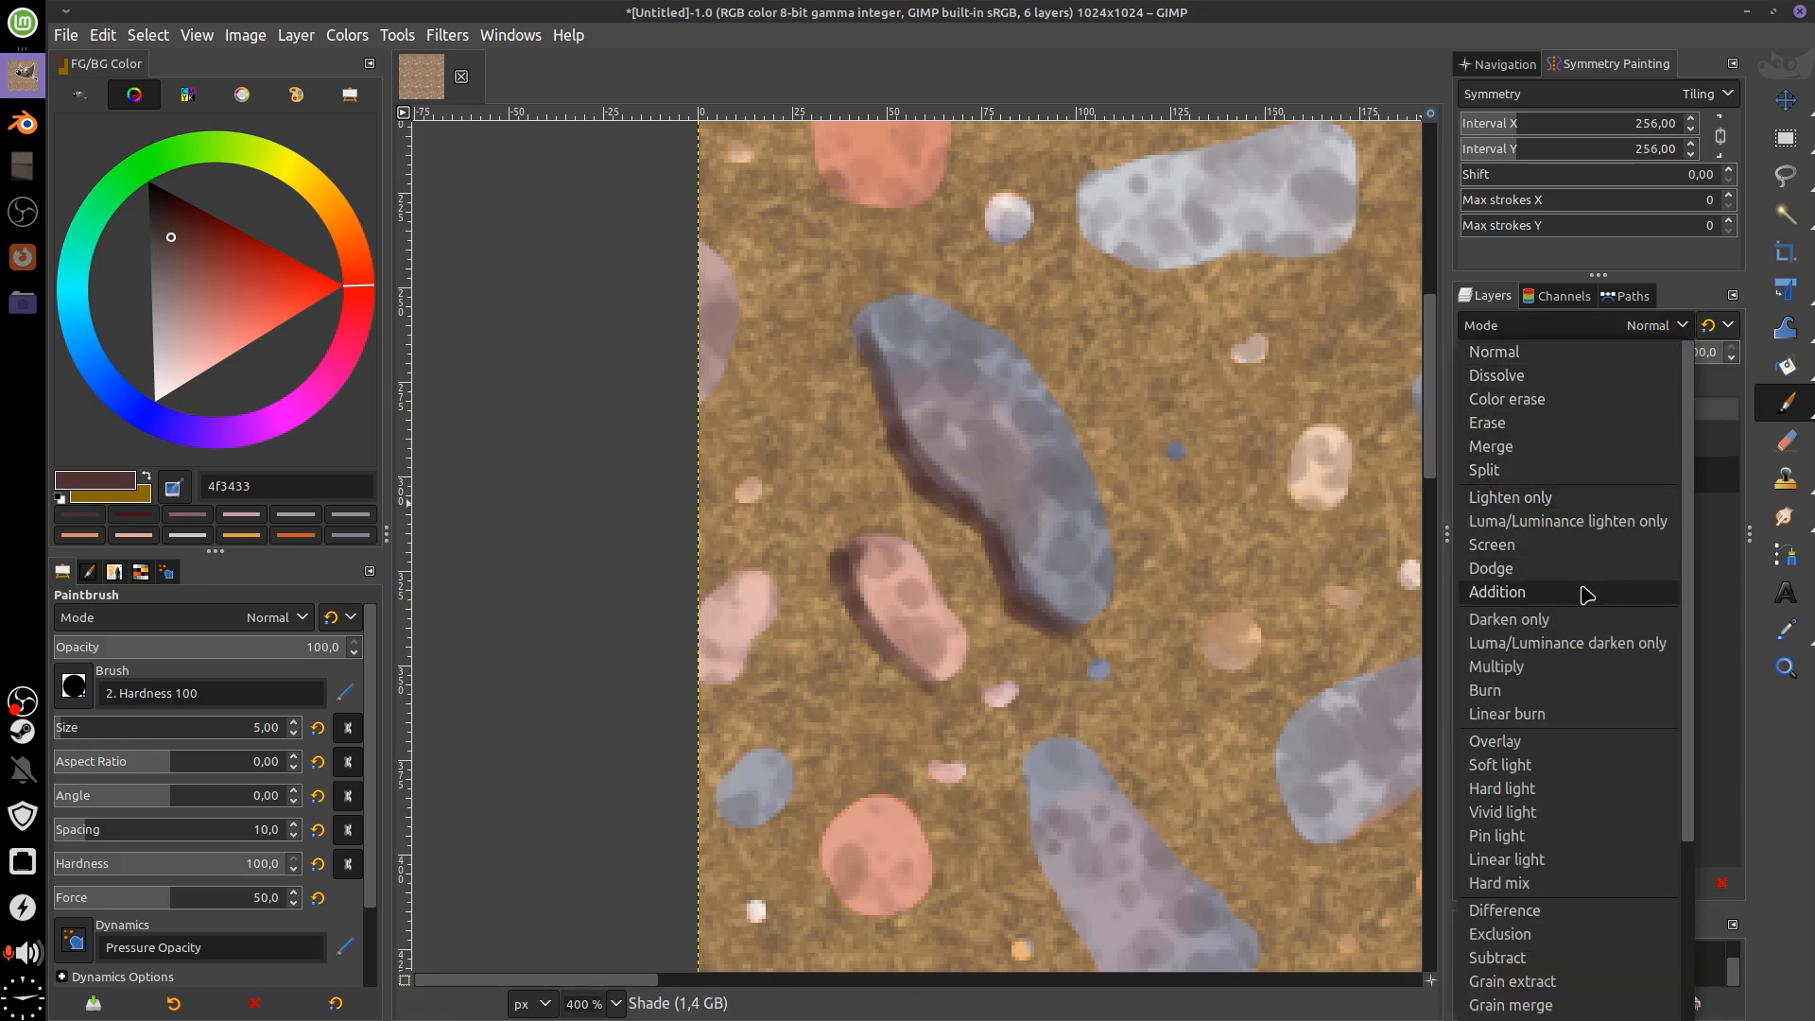
left_click(1588, 668)
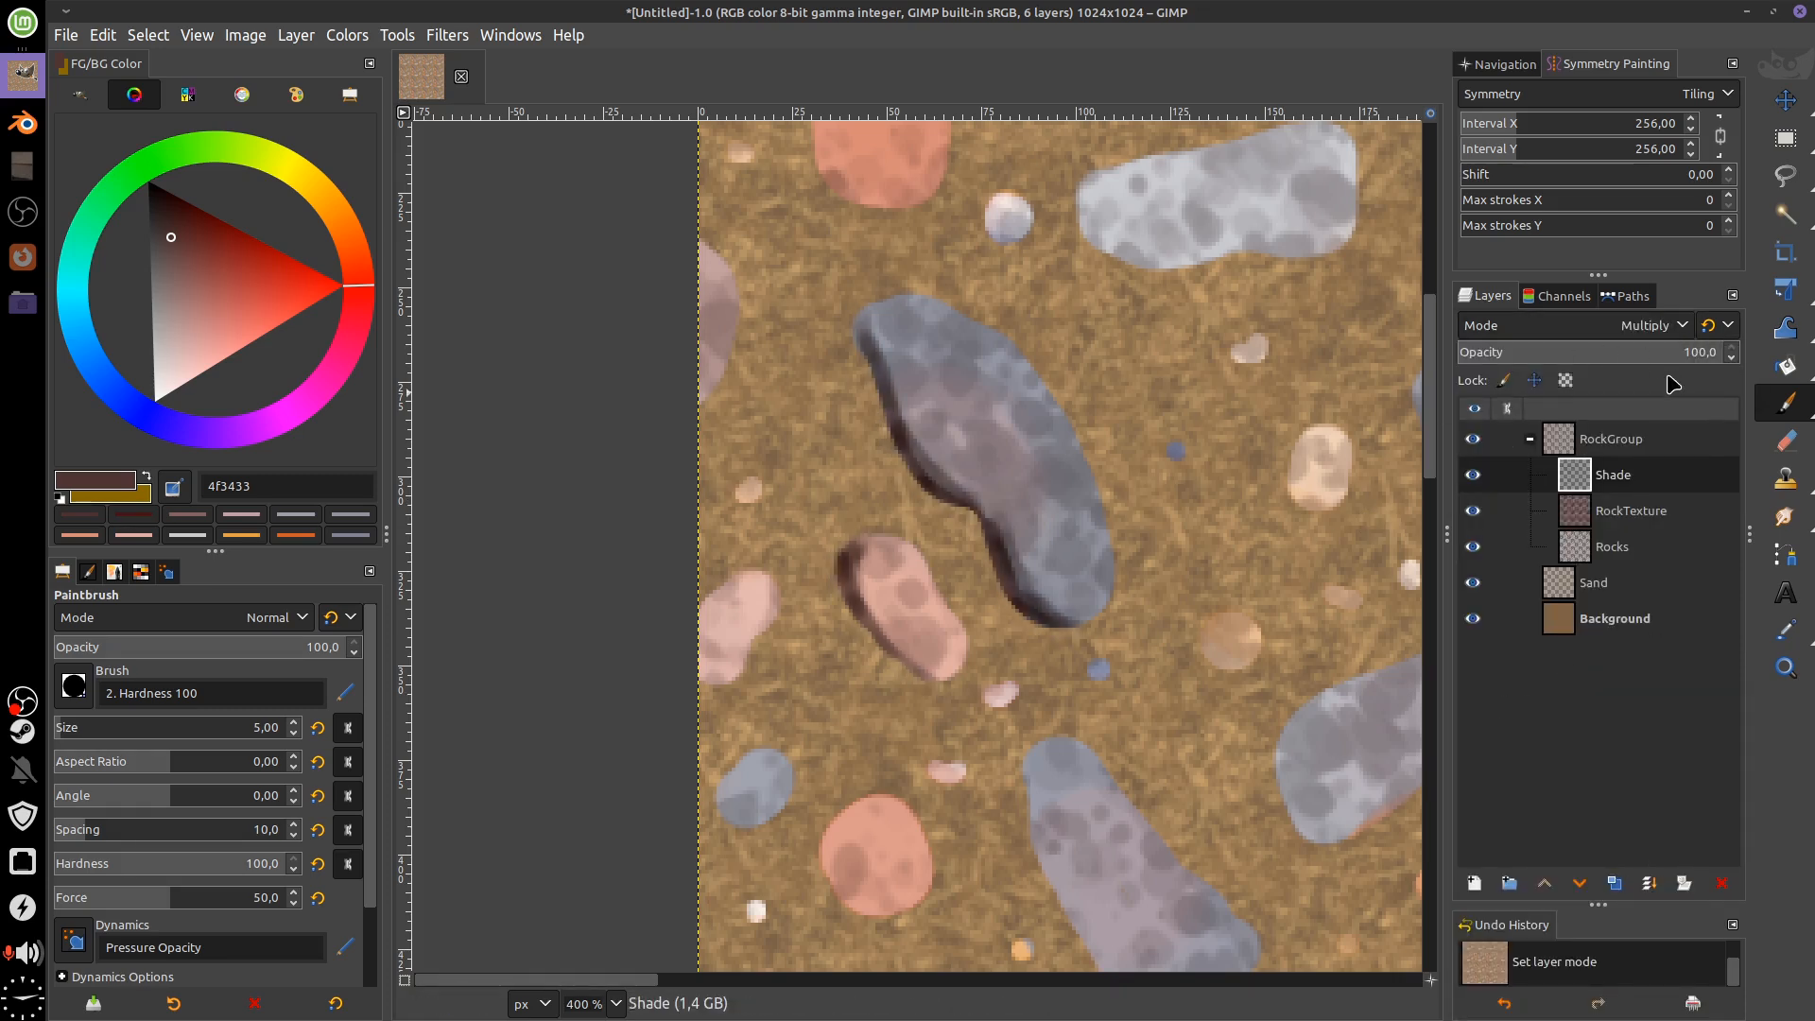
left_click_drag(1664, 356, 1659, 360)
Shade the lower edges of the light grey oblong rock, the small white pebble, the coral rock and the round pink rock with the 5 px brush
left_click_drag(1376, 409, 1198, 573)
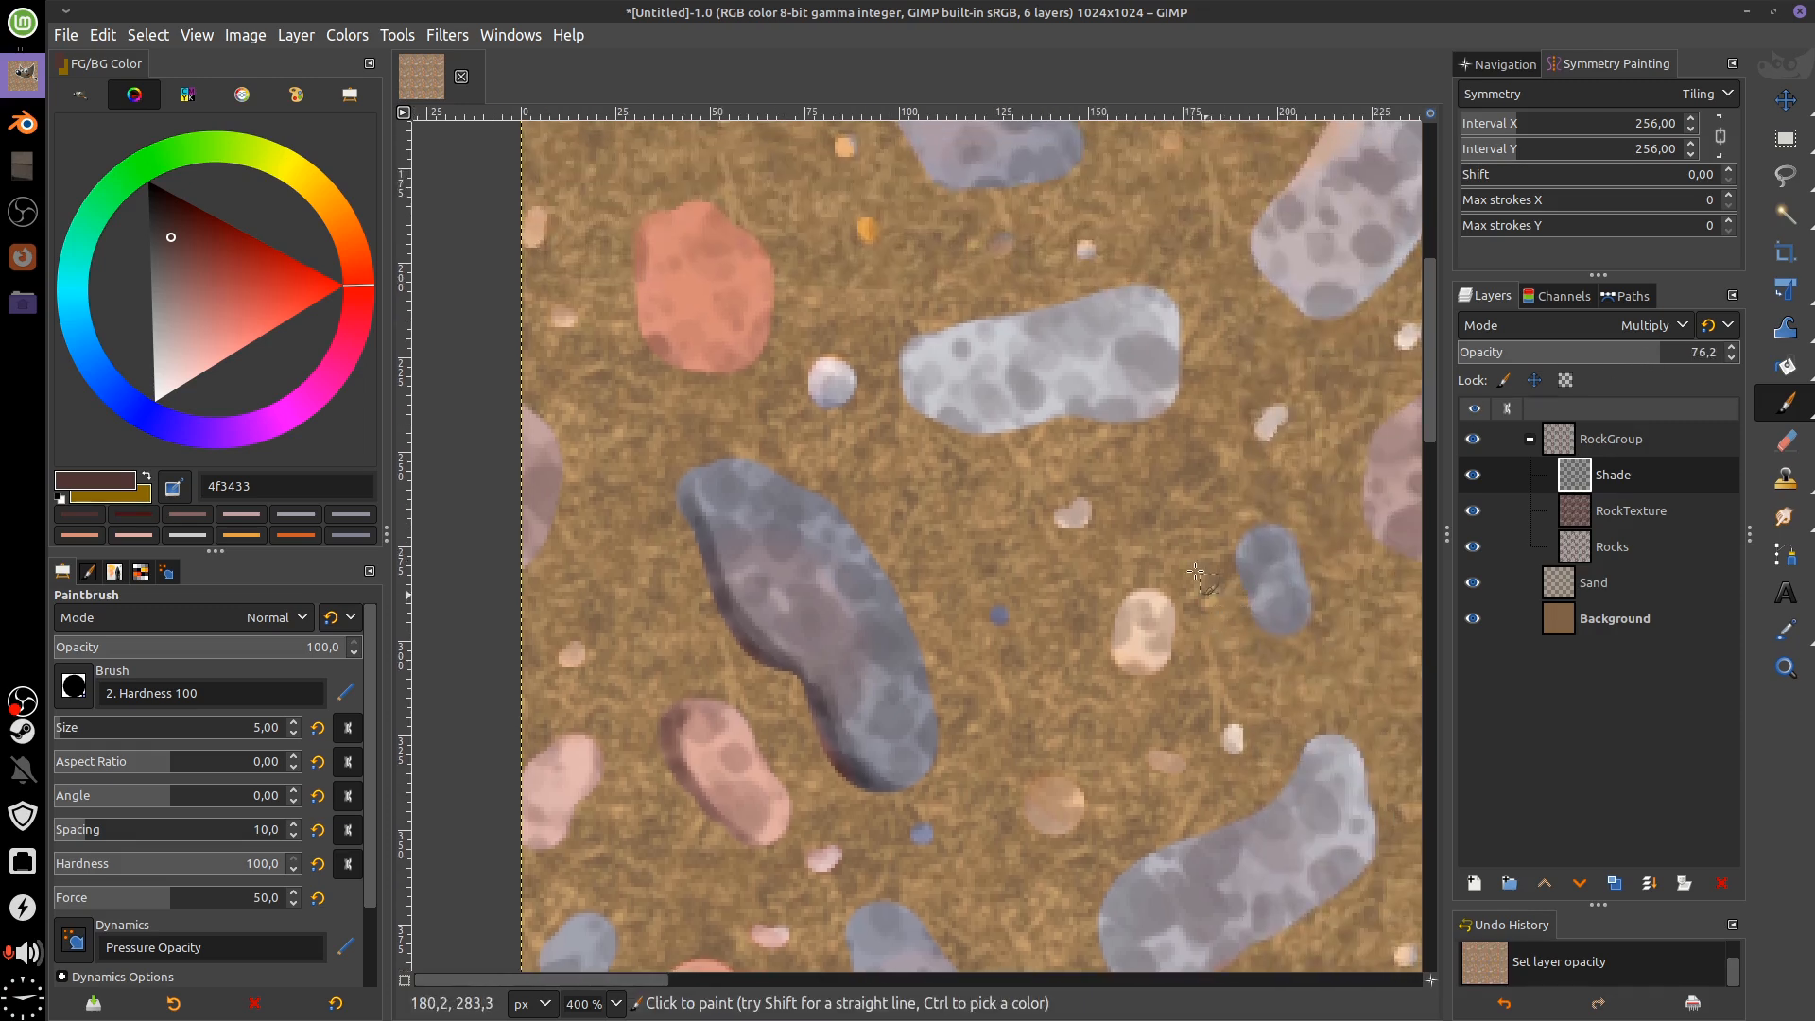
left_click_drag(939, 421, 1169, 413)
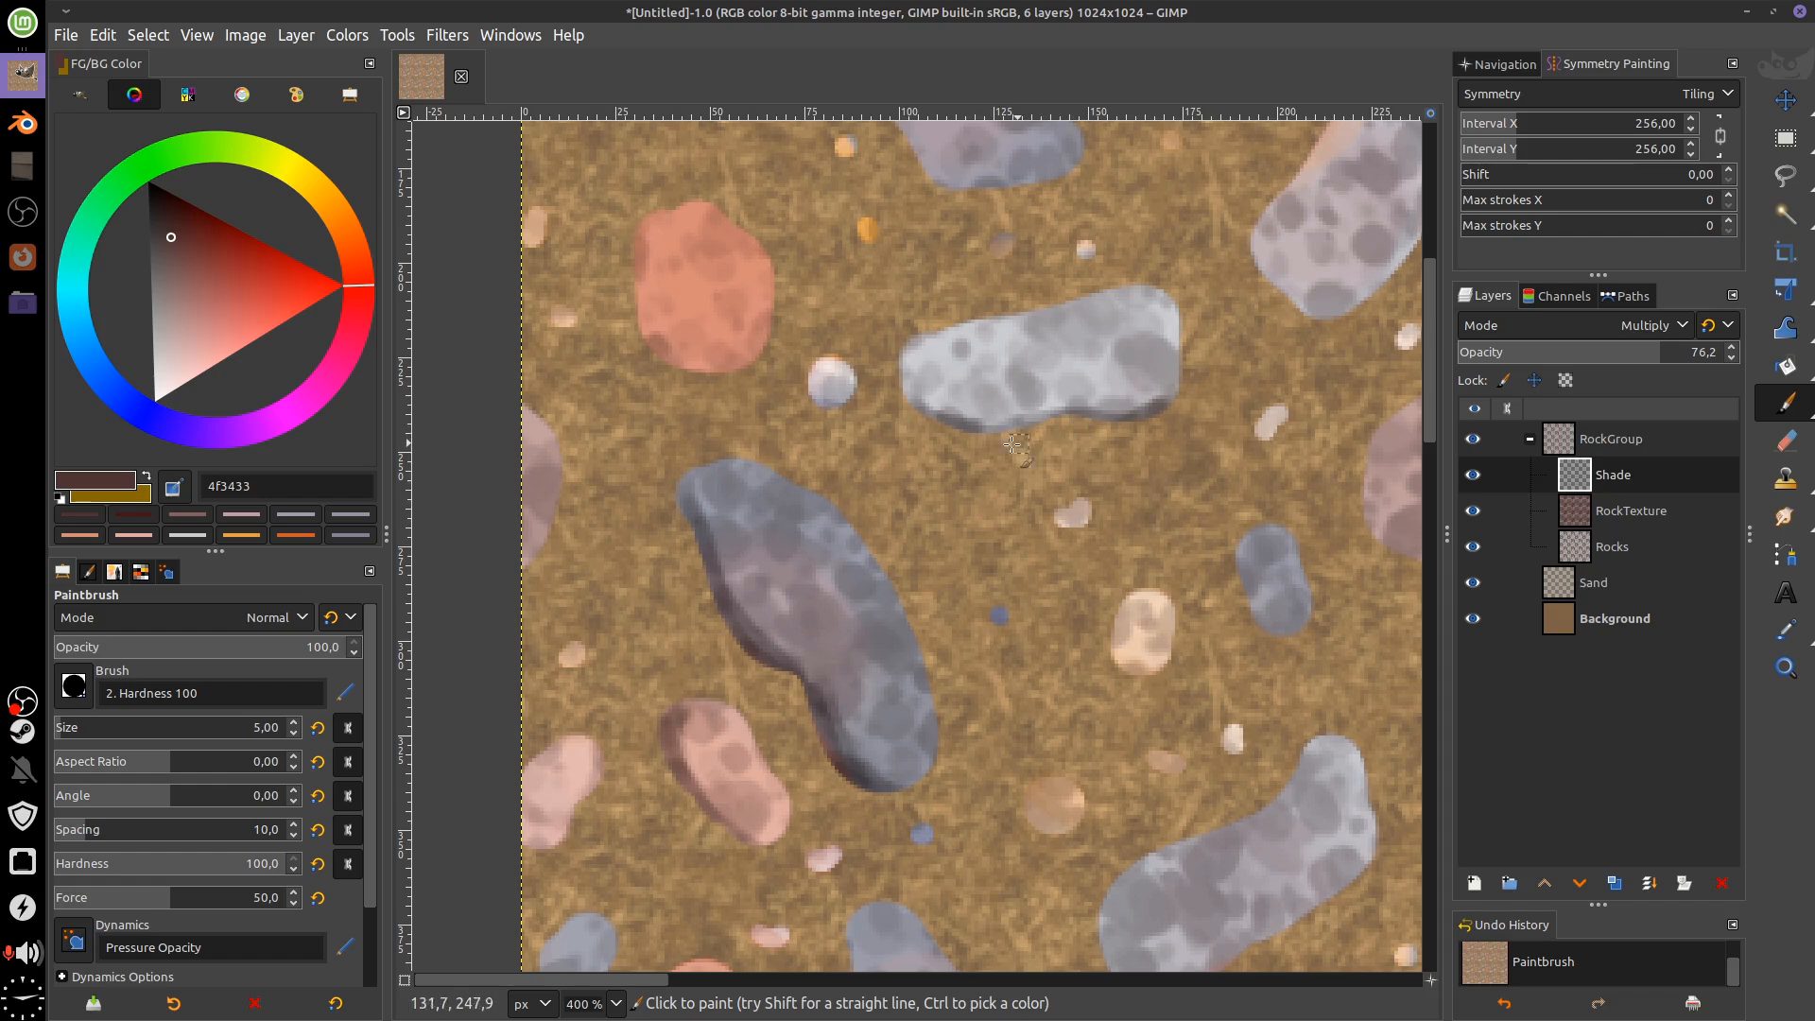
left_click_drag(852, 407, 859, 400)
left_click_drag(910, 441, 972, 482)
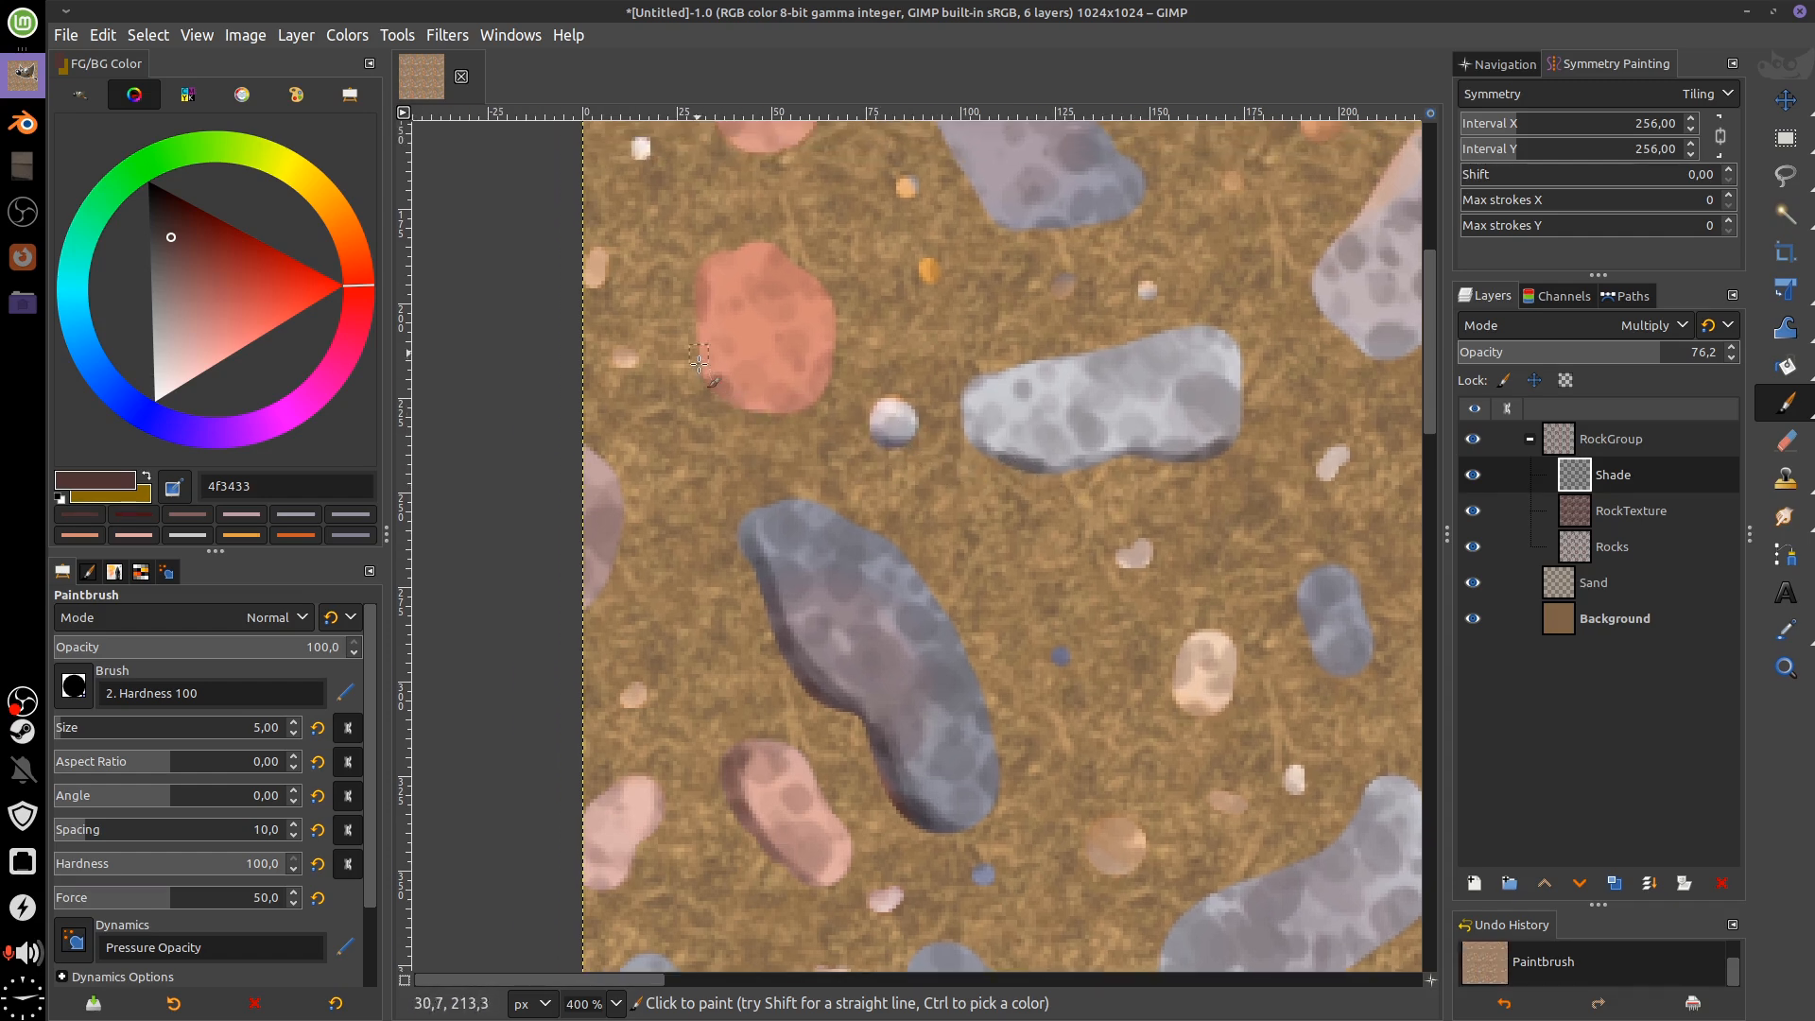
left_click_drag(705, 331, 714, 395)
mouse_move(699, 299)
left_mouse_down()
mouse_move(715, 403)
mouse_move(804, 410)
left_mouse_up()
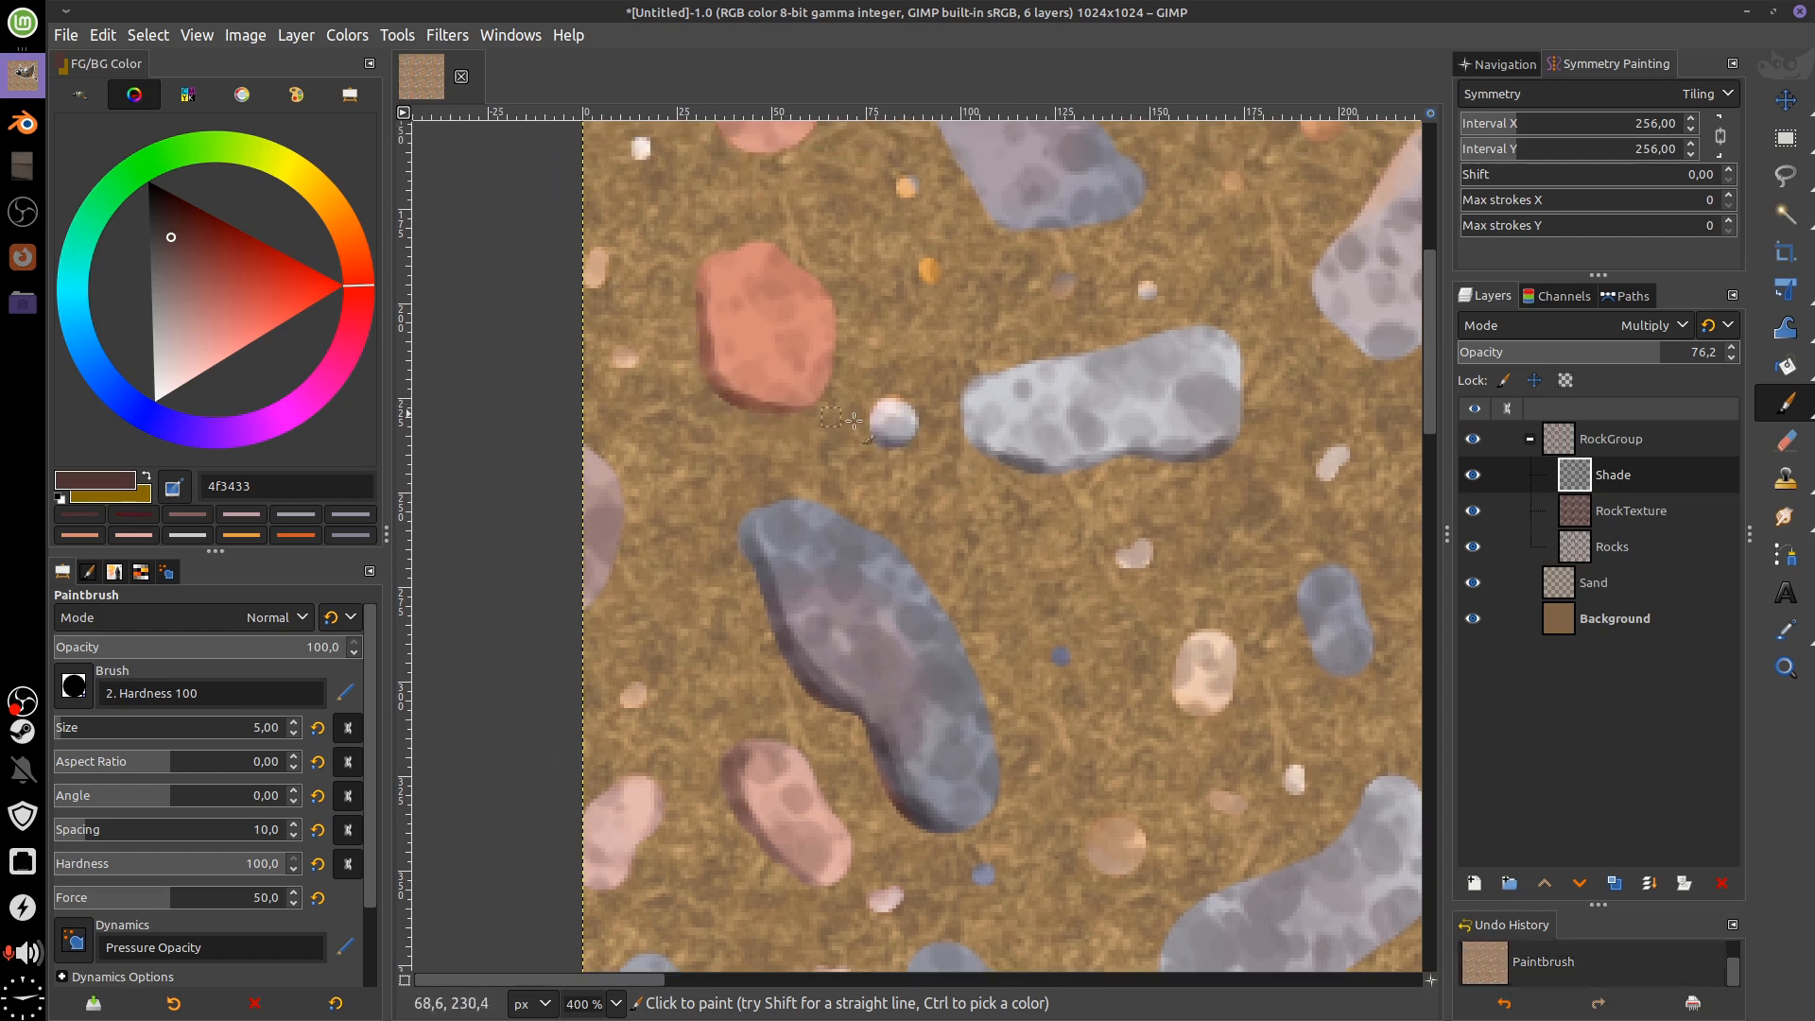
mouse_move(673, 832)
left_mouse_down()
mouse_move(775, 771)
mouse_move(841, 621)
left_mouse_up()
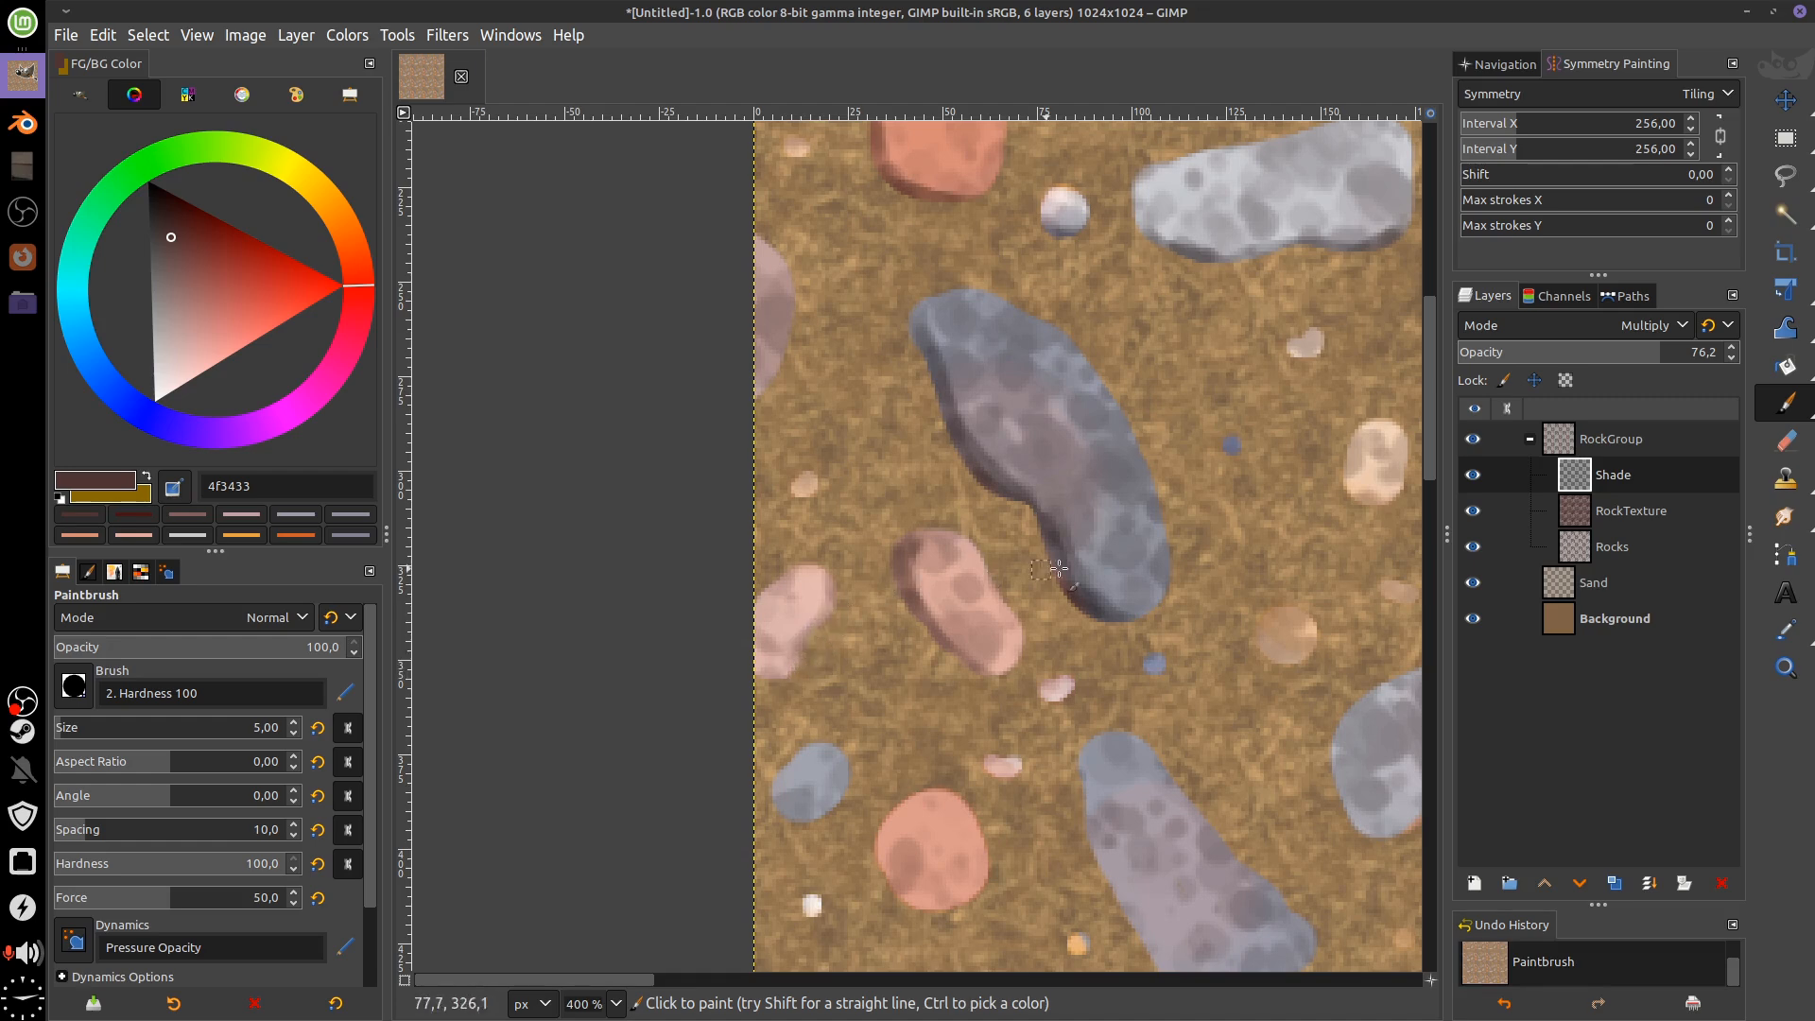
mouse_move(1139, 685)
left_mouse_down()
mouse_move(833, 569)
mouse_move(926, 478)
left_mouse_up()
mouse_move(669, 645)
left_mouse_down()
mouse_move(687, 688)
mouse_move(767, 679)
left_mouse_up()
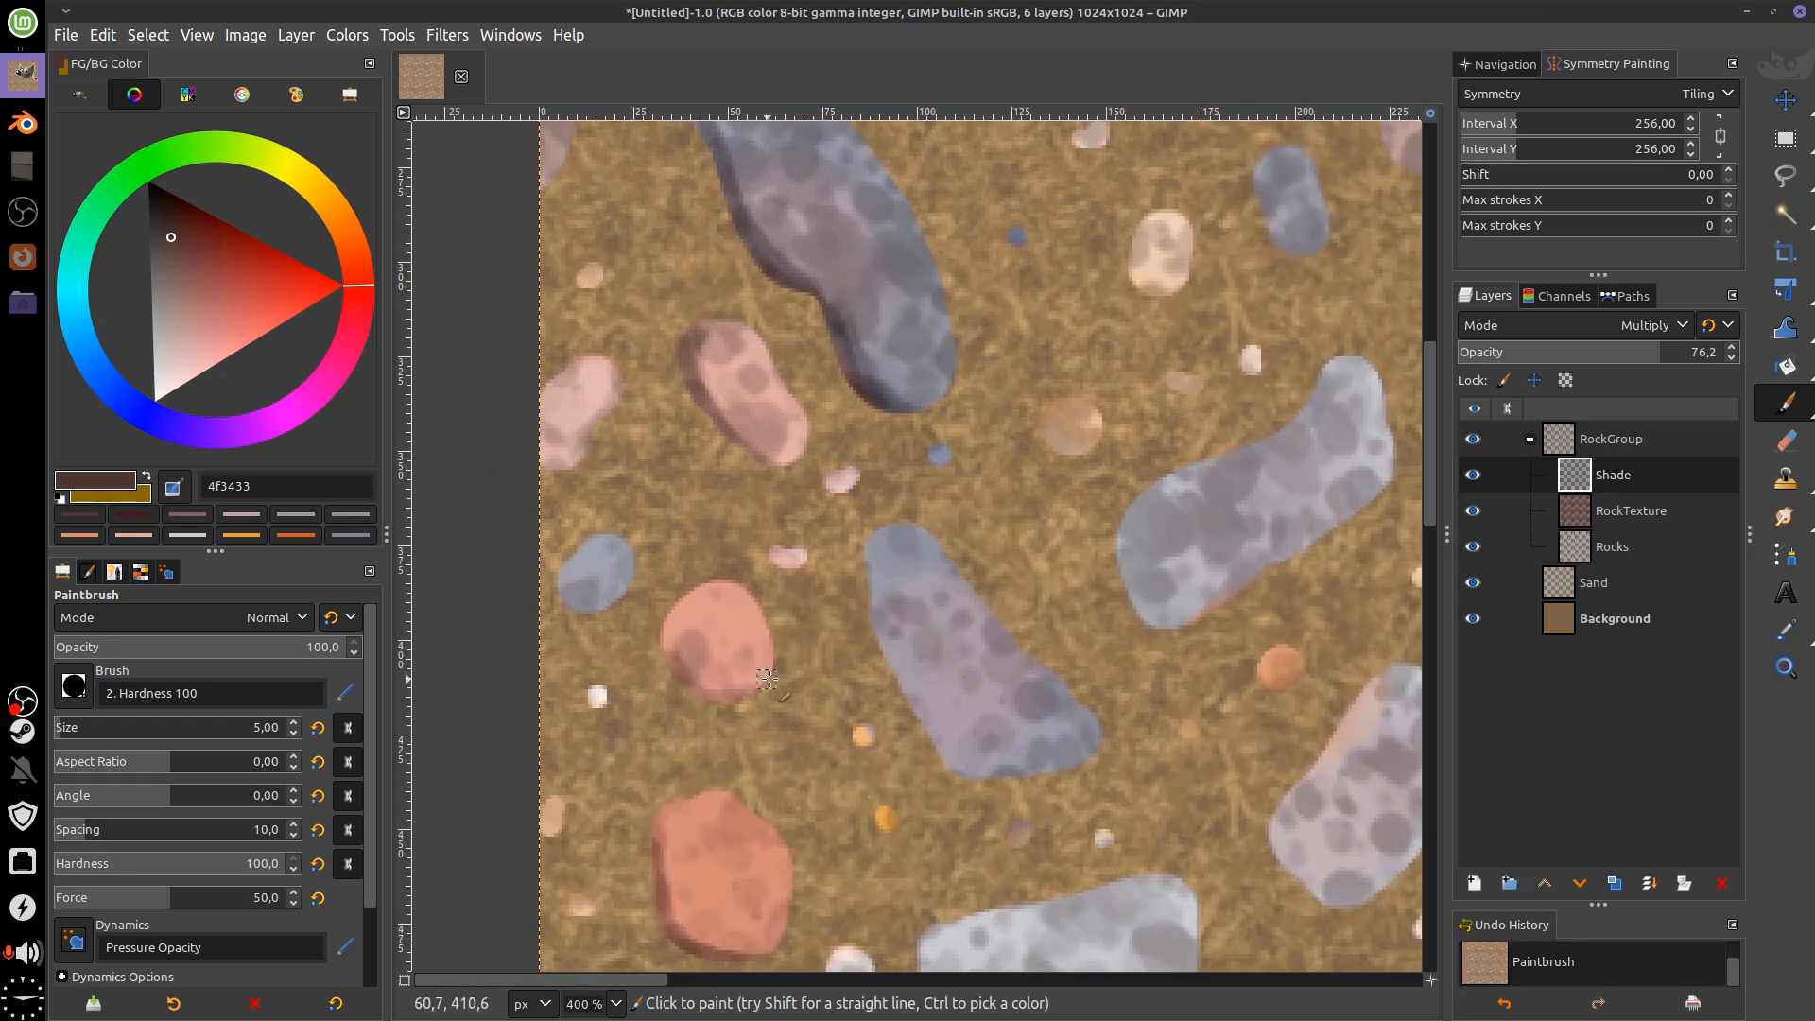
Shade the lower-left and bottom edges of the wedge-shaped purple-grey rock with the 5 px brush
mouse_move(872, 617)
left_mouse_down()
mouse_move(903, 704)
mouse_move(966, 786)
mouse_move(1063, 764)
left_mouse_up()
left_click_drag(899, 674, 868, 560)
left_click_drag(871, 570, 871, 549)
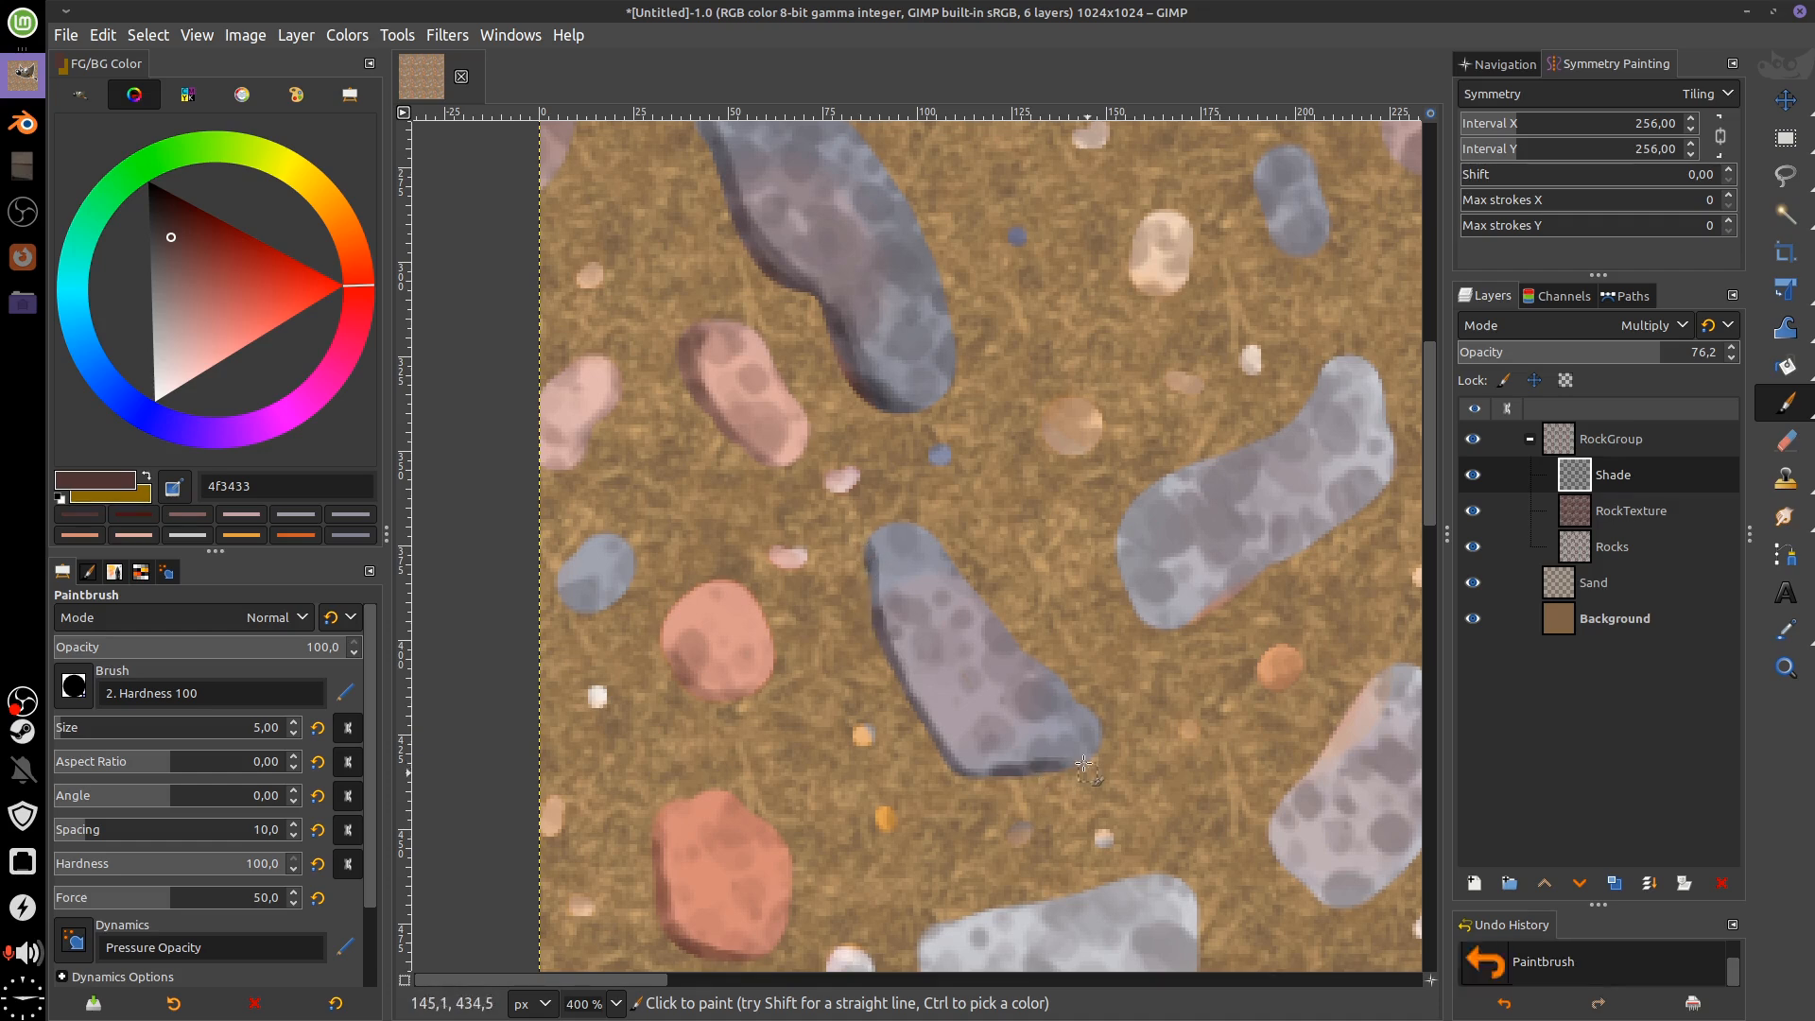
left_click_drag(1086, 768, 976, 760)
left_click_drag(968, 838, 1009, 616)
left_click_drag(990, 734, 935, 854)
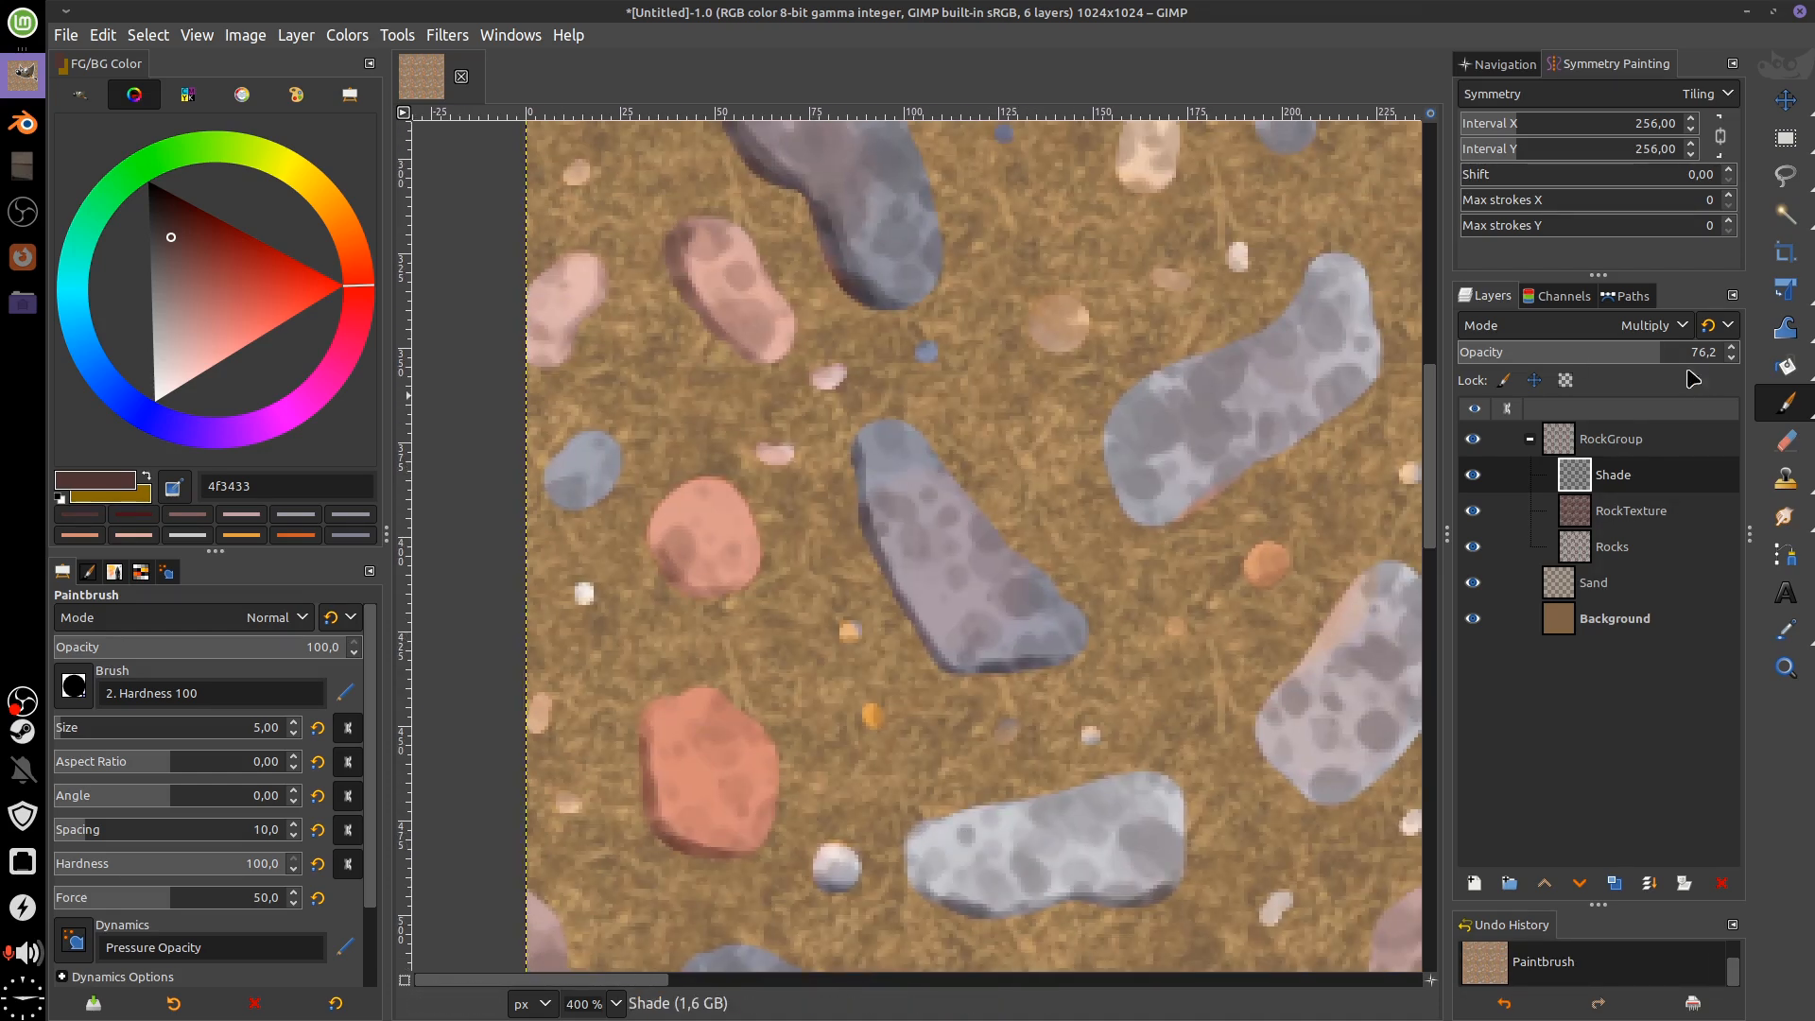
Lower the Shade layer's opacity to 61.9 and shade the lower edge of the long slanted light grey rock
mouse_move(1653, 353)
left_mouse_down()
mouse_move(1544, 356)
mouse_move(1622, 361)
left_mouse_up()
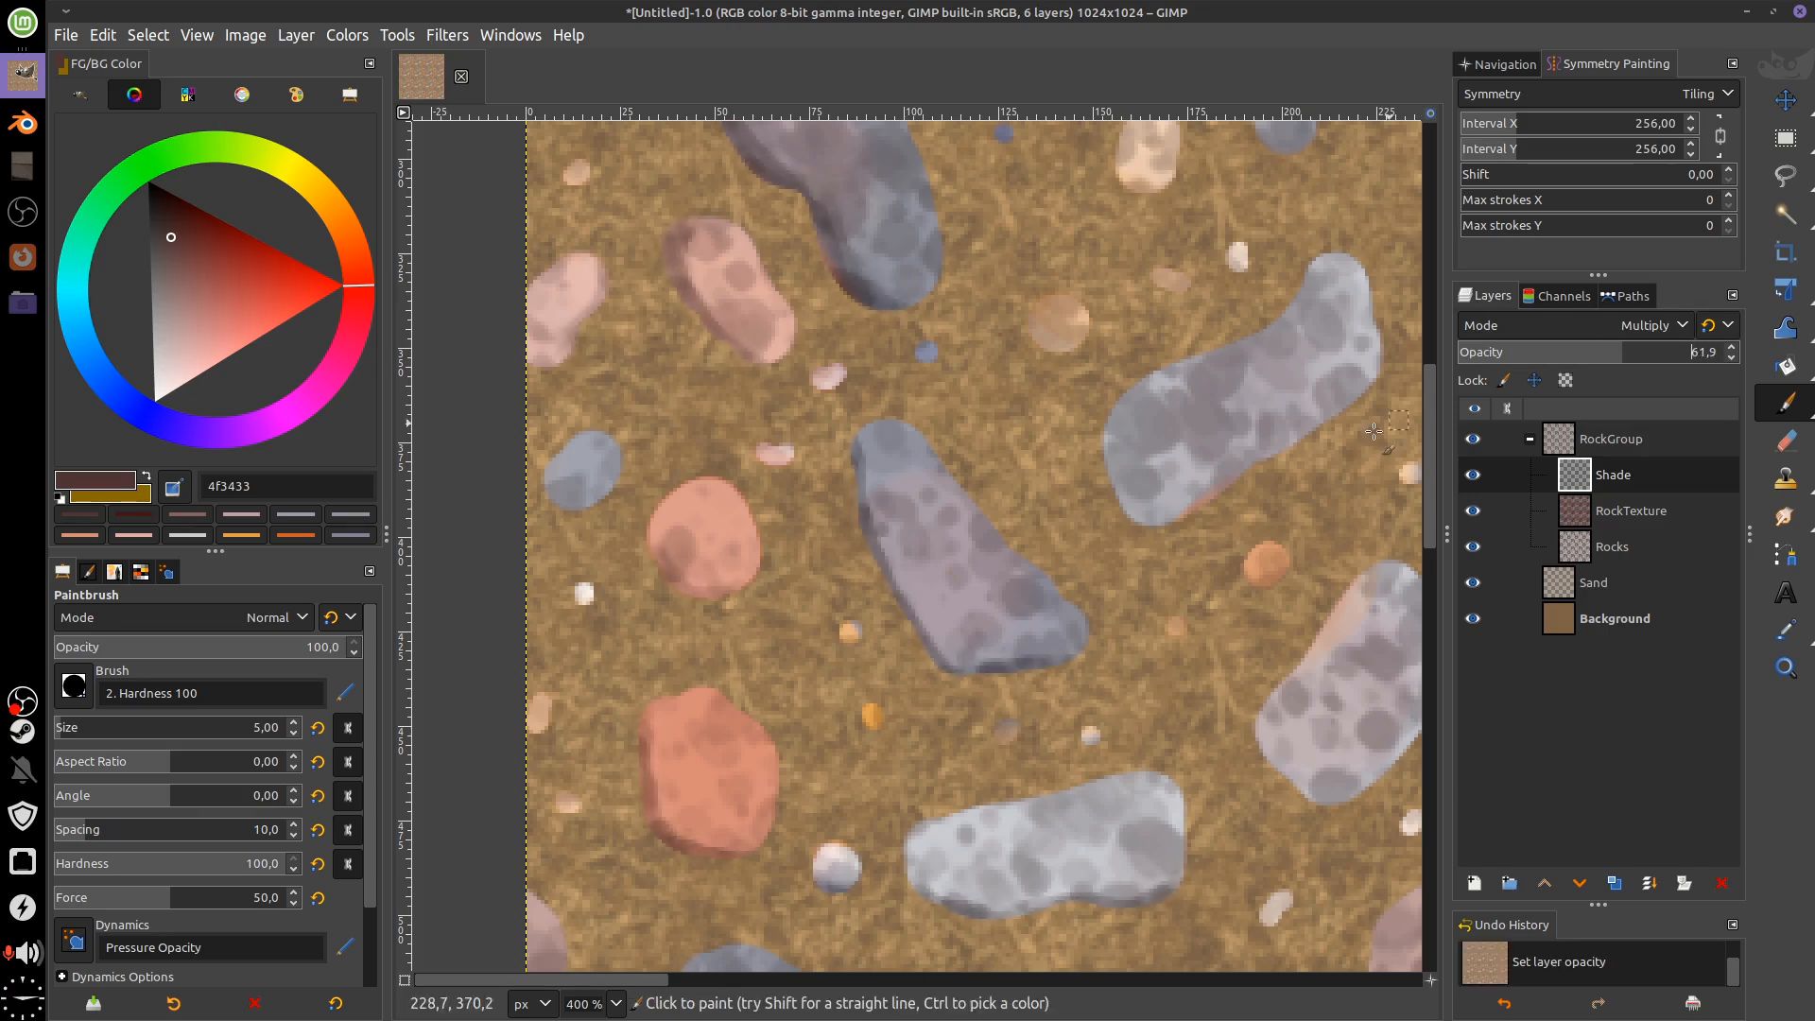
left_click_drag(1276, 458, 1092, 466)
mouse_move(984, 526)
left_mouse_down()
mouse_move(1035, 506)
mouse_move(933, 479)
mouse_move(926, 446)
mouse_move(963, 524)
left_mouse_up()
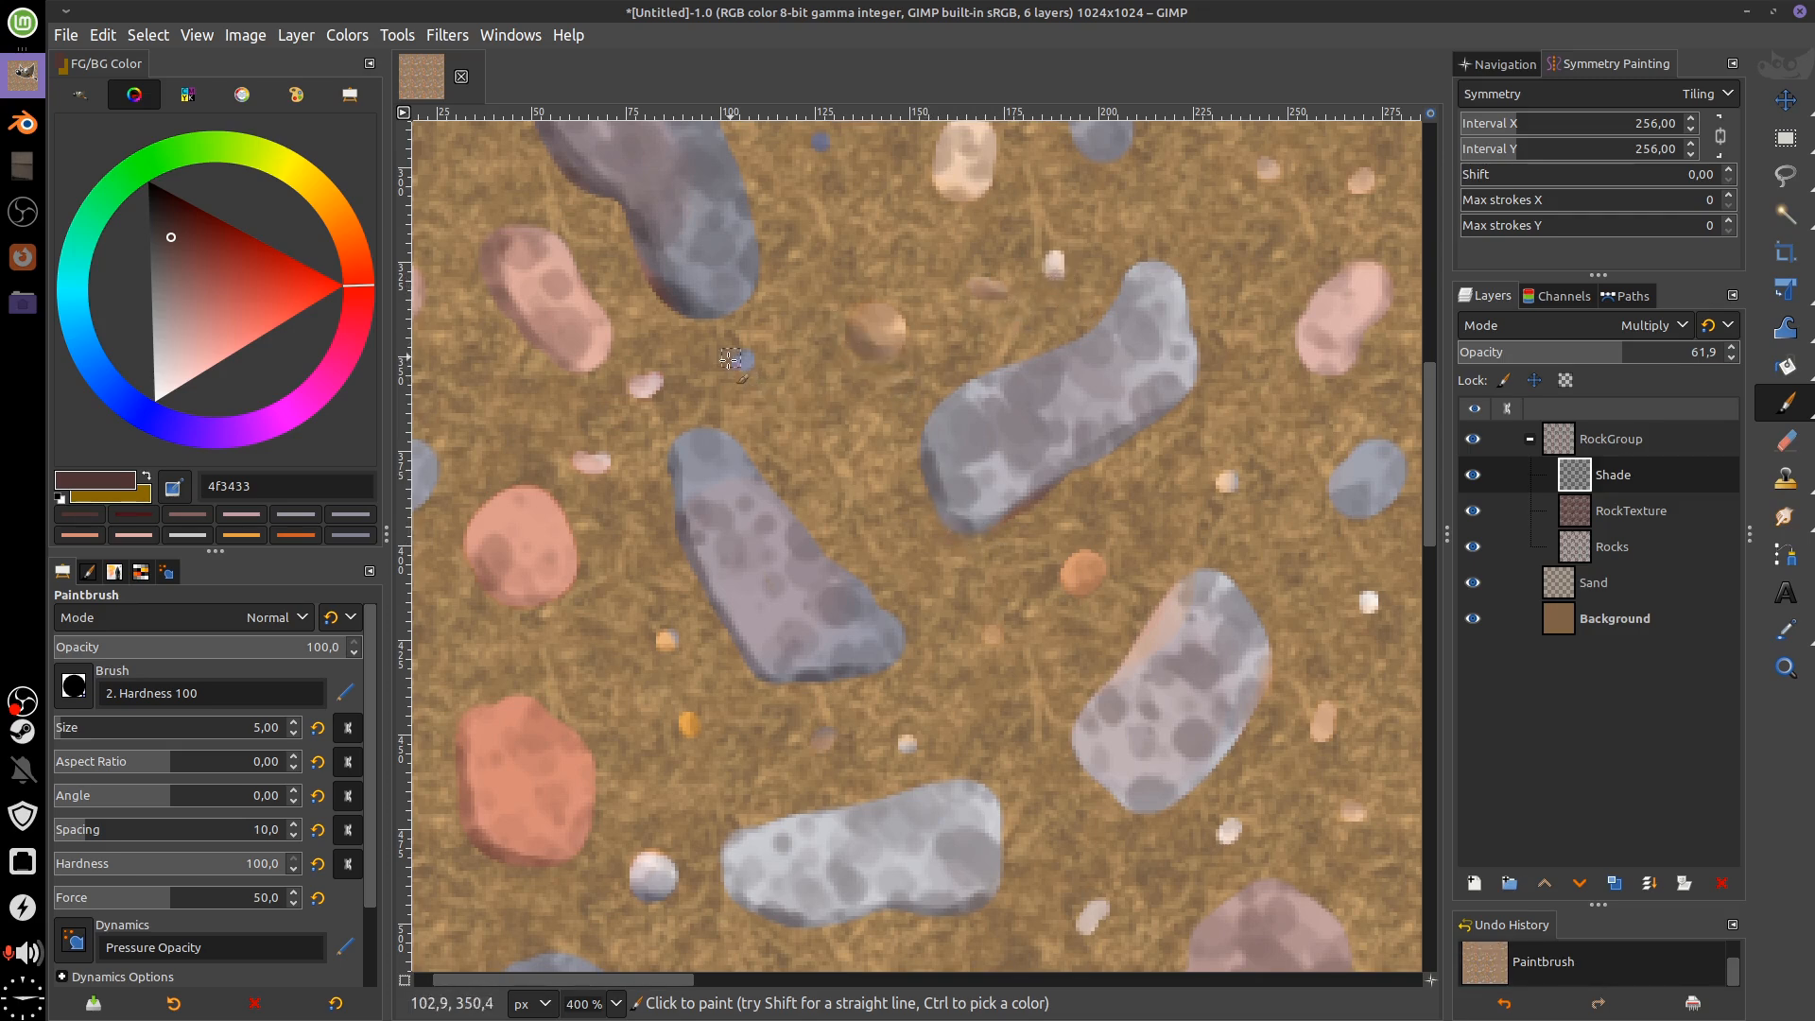
scroll(974, 427, "up", 4)
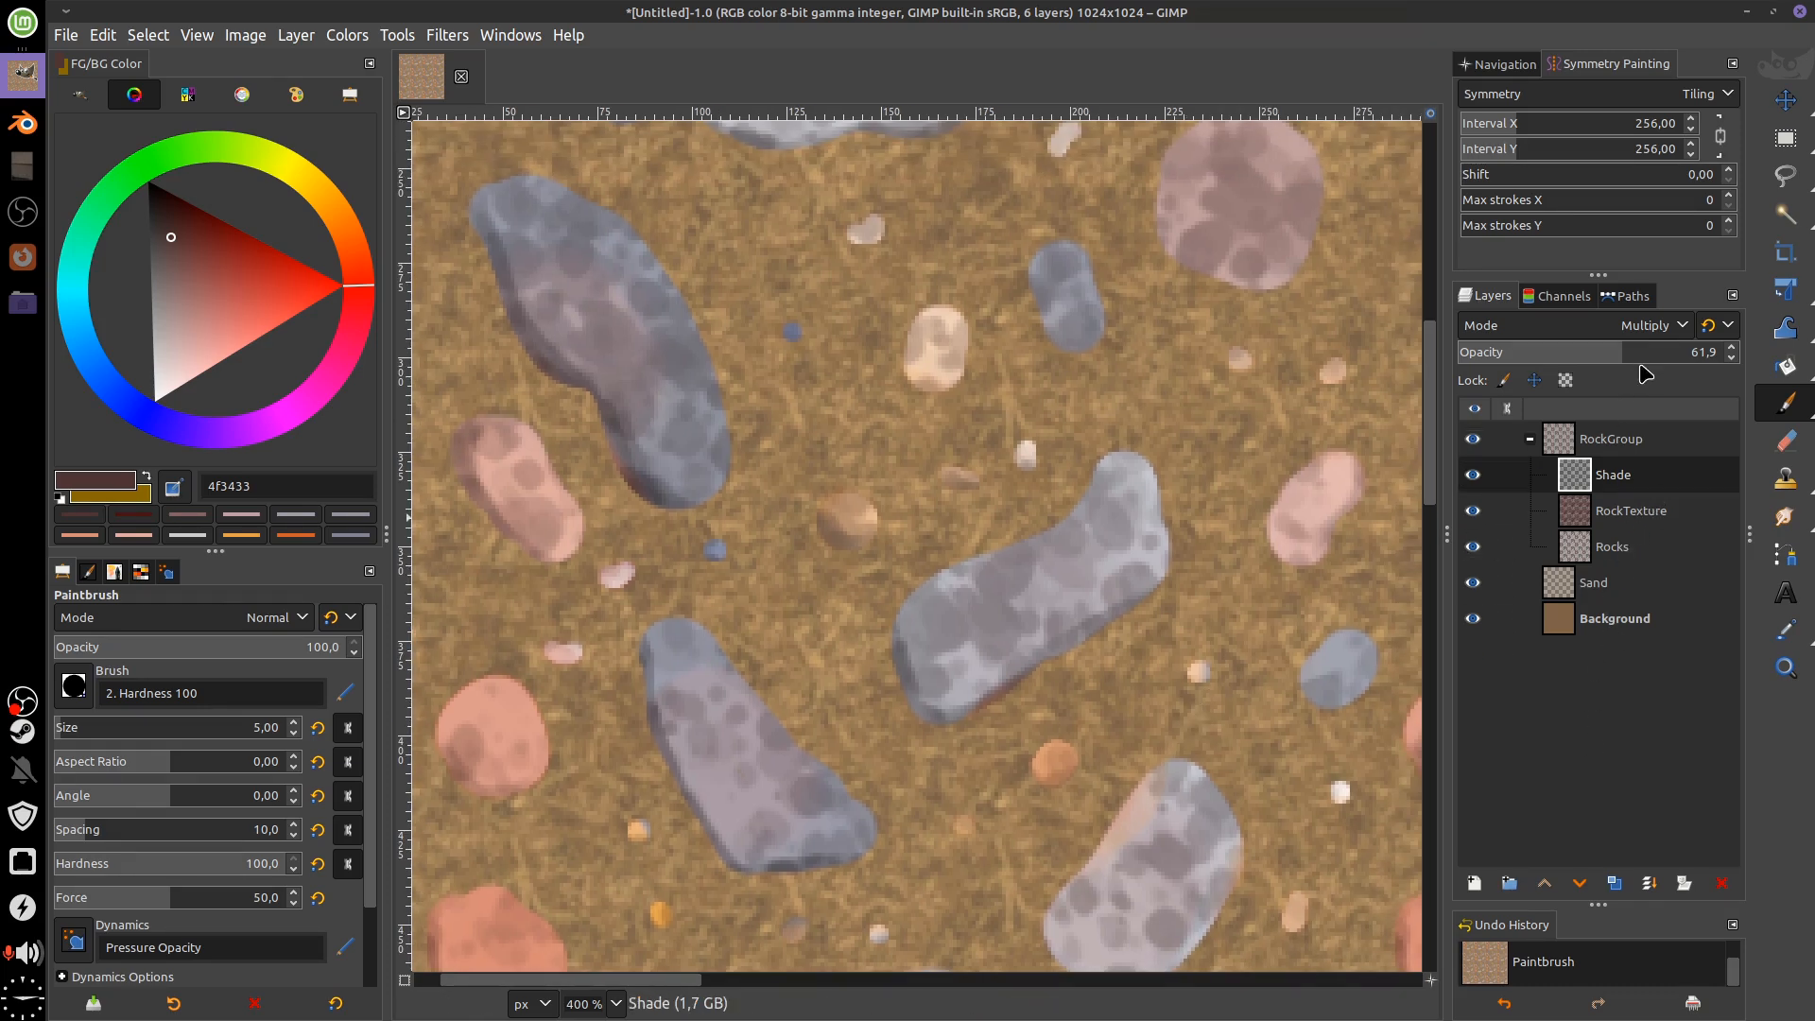
Change the Shade layer's mode to Grain merge and raise its opacity to 79.7
left_click(1653, 328)
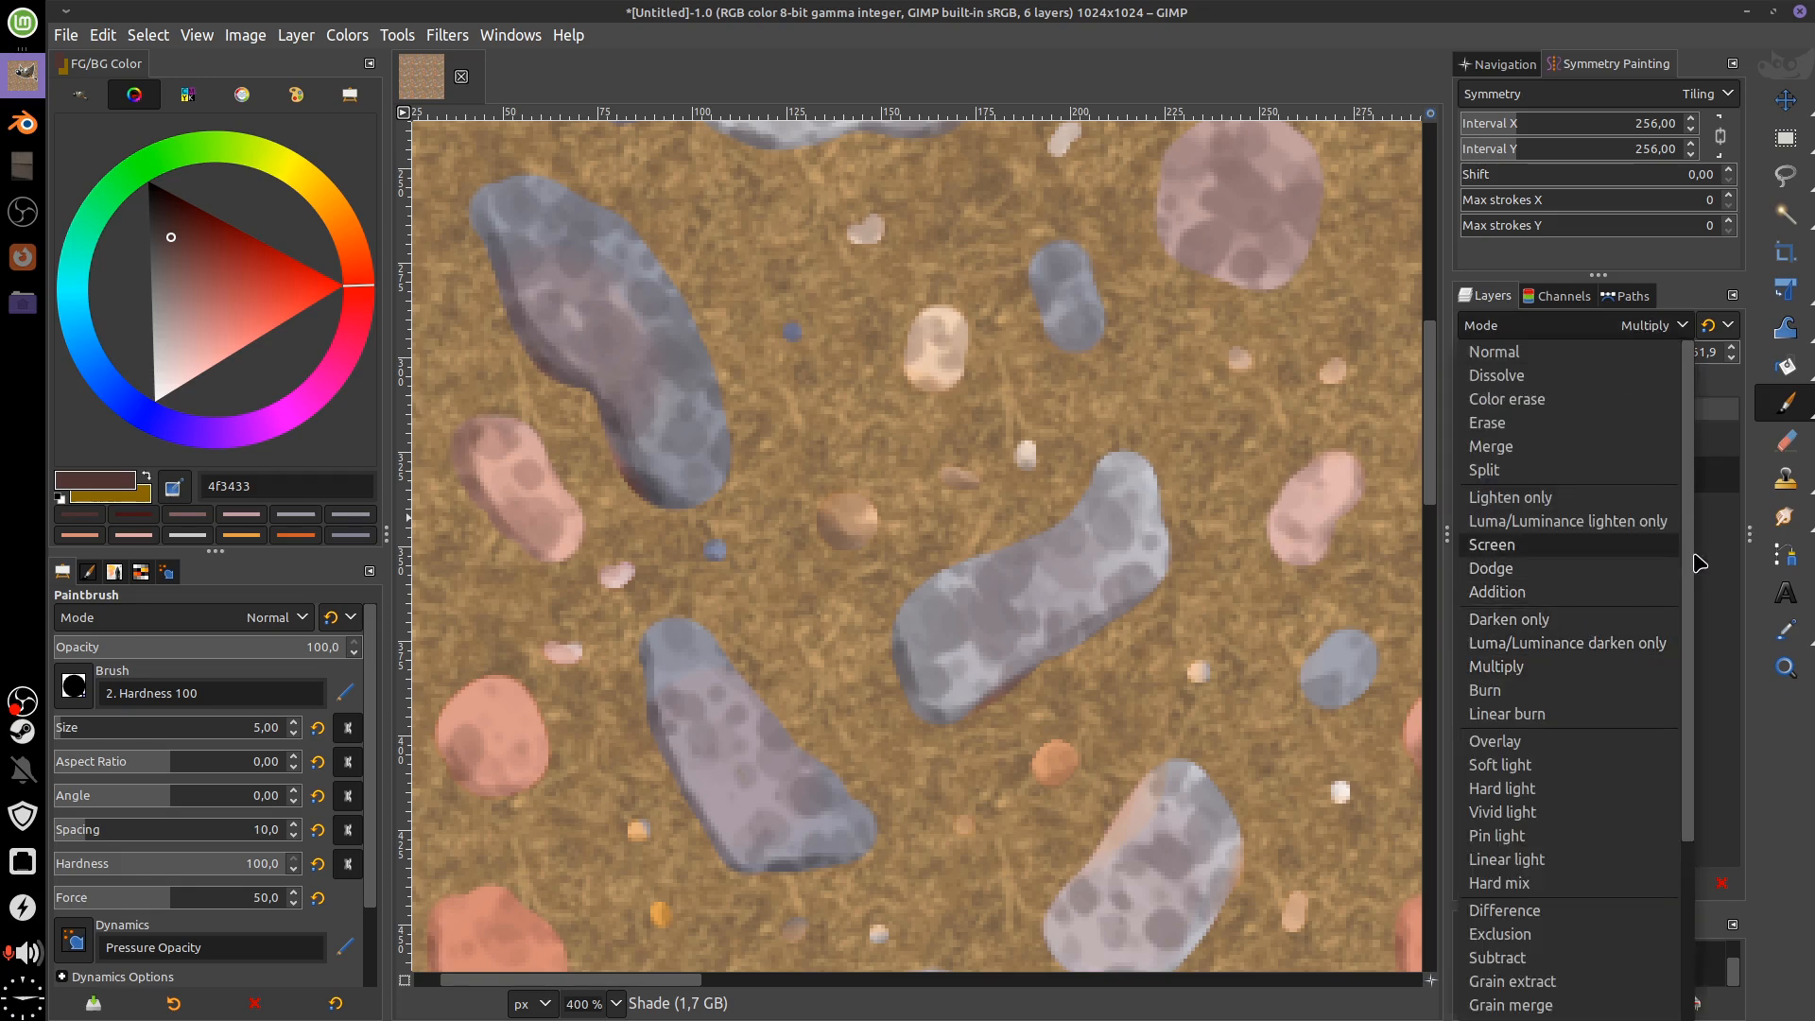
scroll(1595, 600, "down", 5)
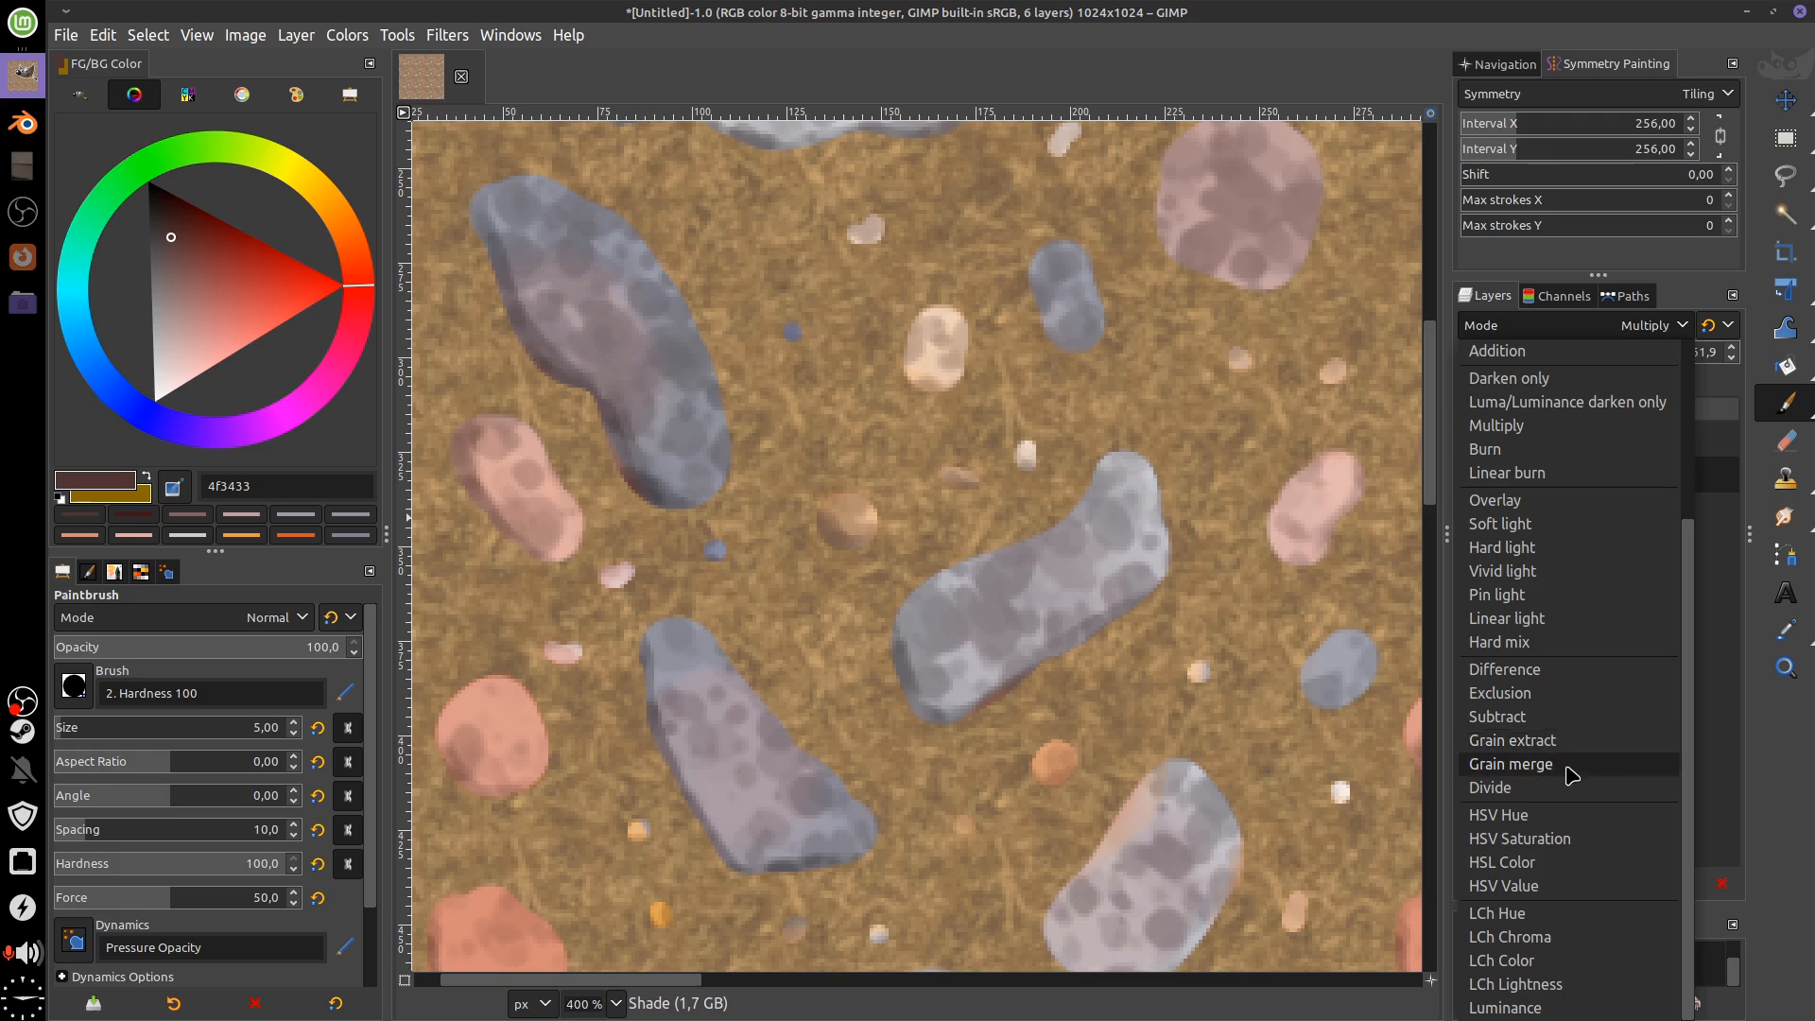
left_click(1574, 766)
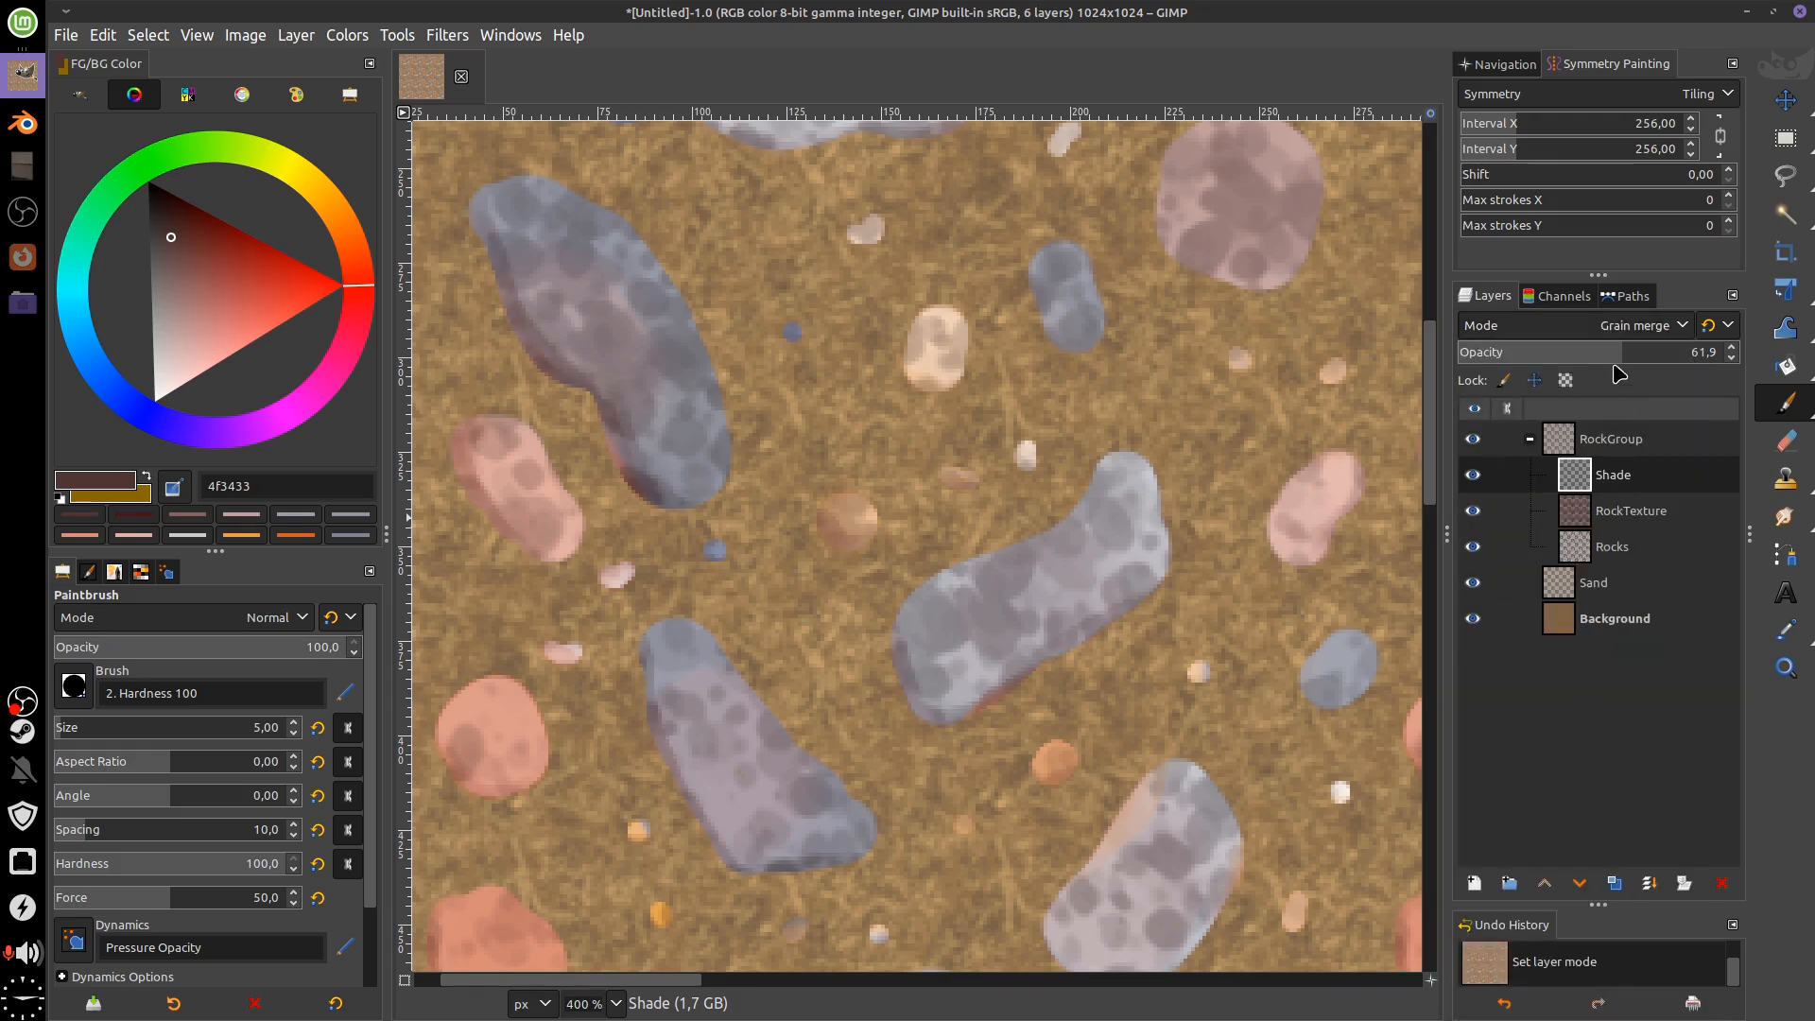
left_click_drag(1618, 365, 1662, 371)
Paint light grey highlights along the upper edge of the slanted light grey rock, adjusting the paint colour from c4c2c2 to a39f9f
left_click(936, 613, "ctrl")
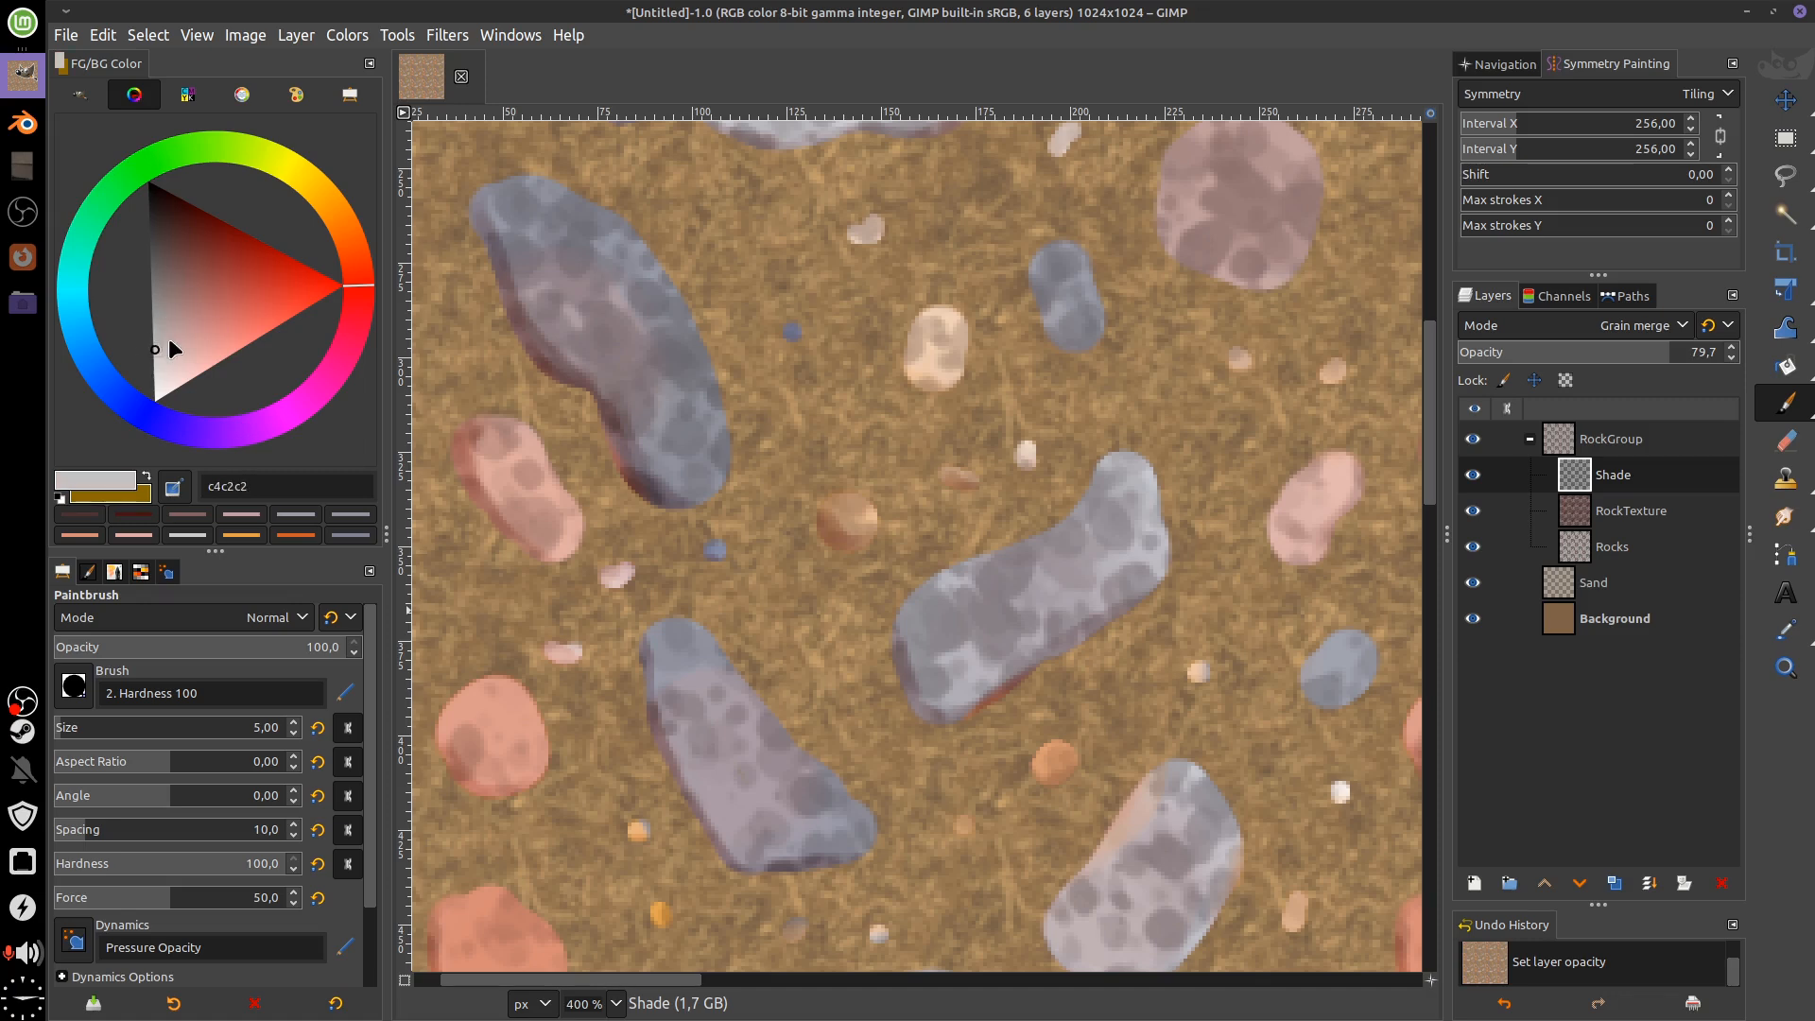
mouse_move(936, 613)
left_mouse_down()
mouse_move(972, 567)
mouse_move(937, 583)
mouse_move(1043, 537)
mouse_move(1100, 477)
mouse_move(1135, 476)
mouse_move(1159, 518)
left_mouse_up()
left_click(156, 328)
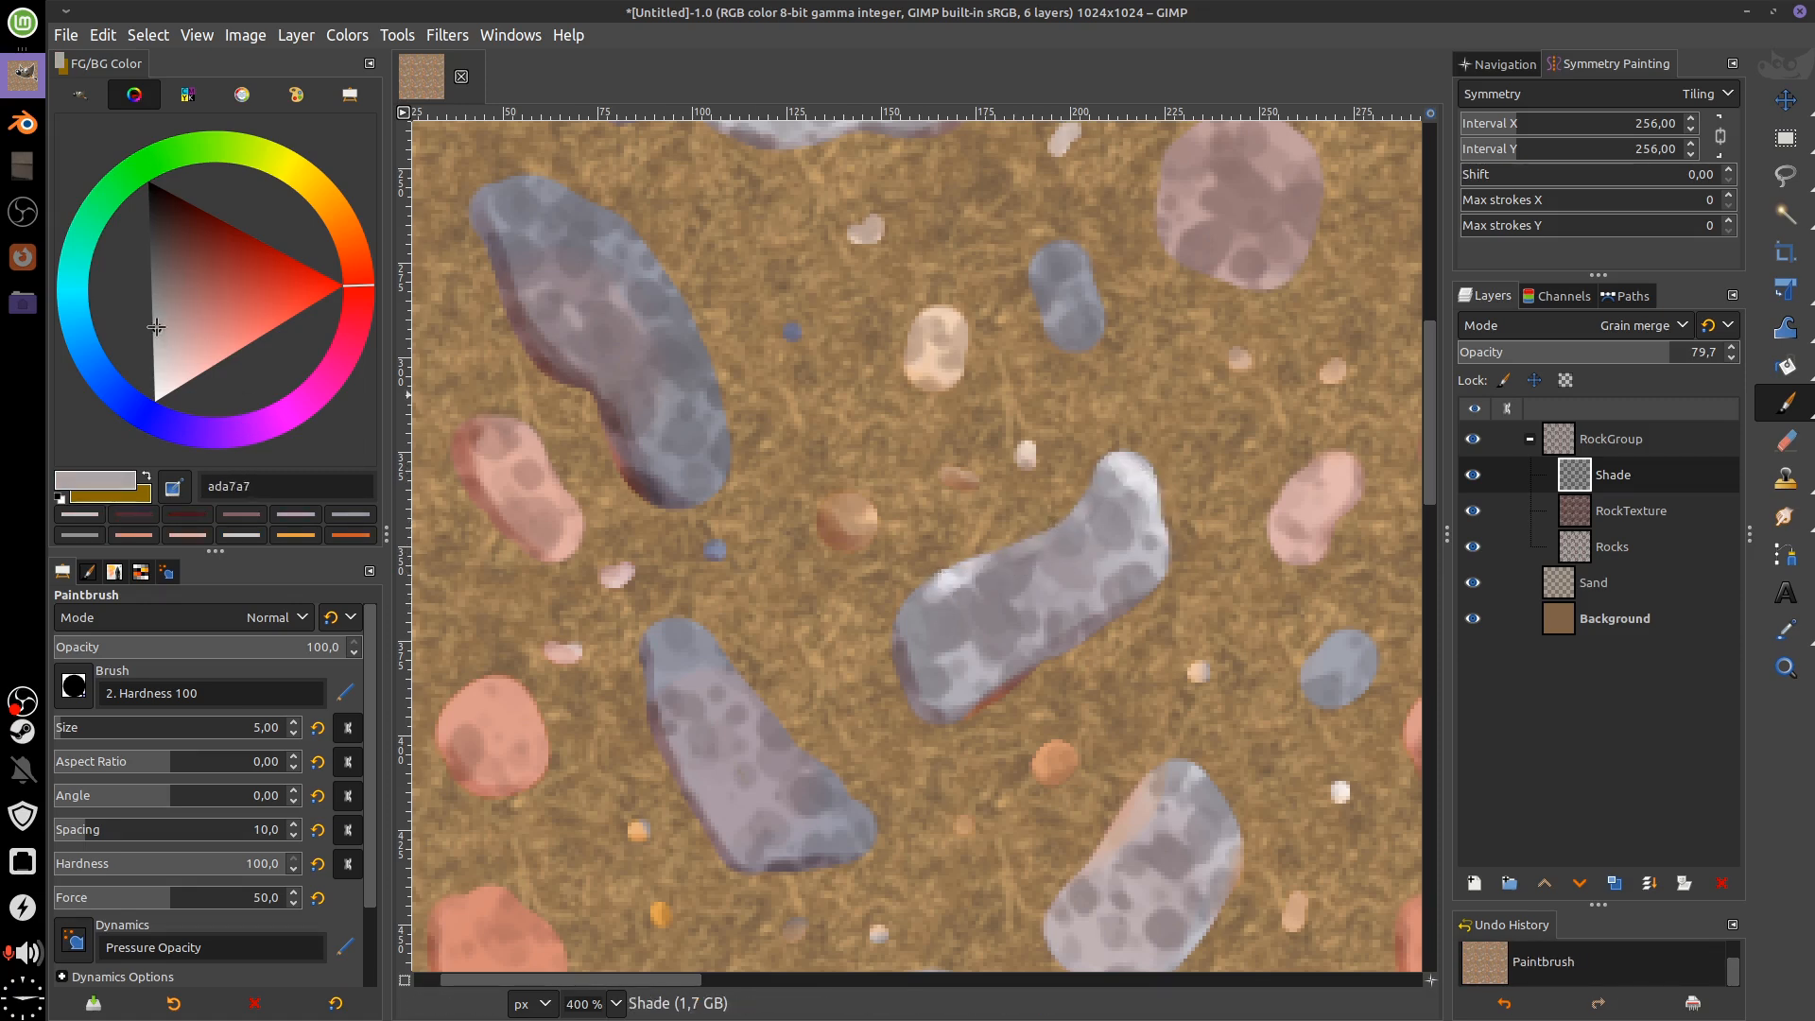
left_click_drag(911, 601, 1074, 516)
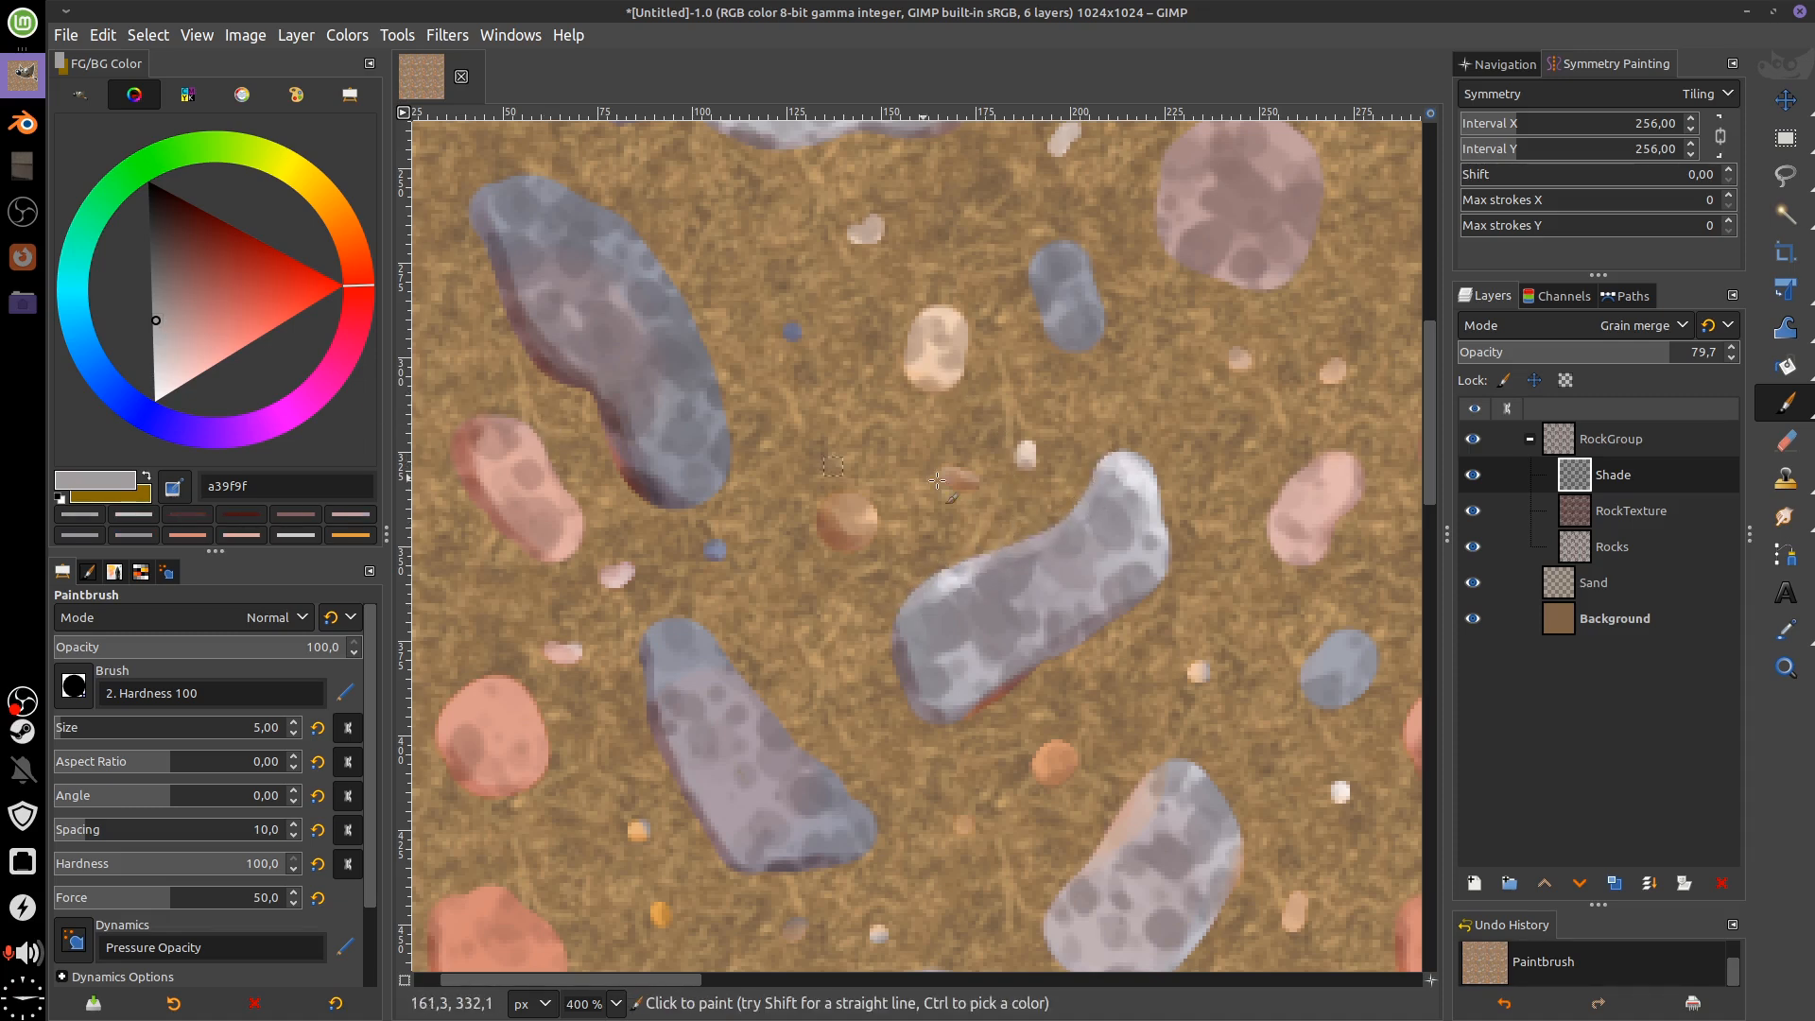
Set the second paint colour to dark brown 39312d and refine the slanted grey rock's lower-edge shadow and top highlight
left_click(147, 477)
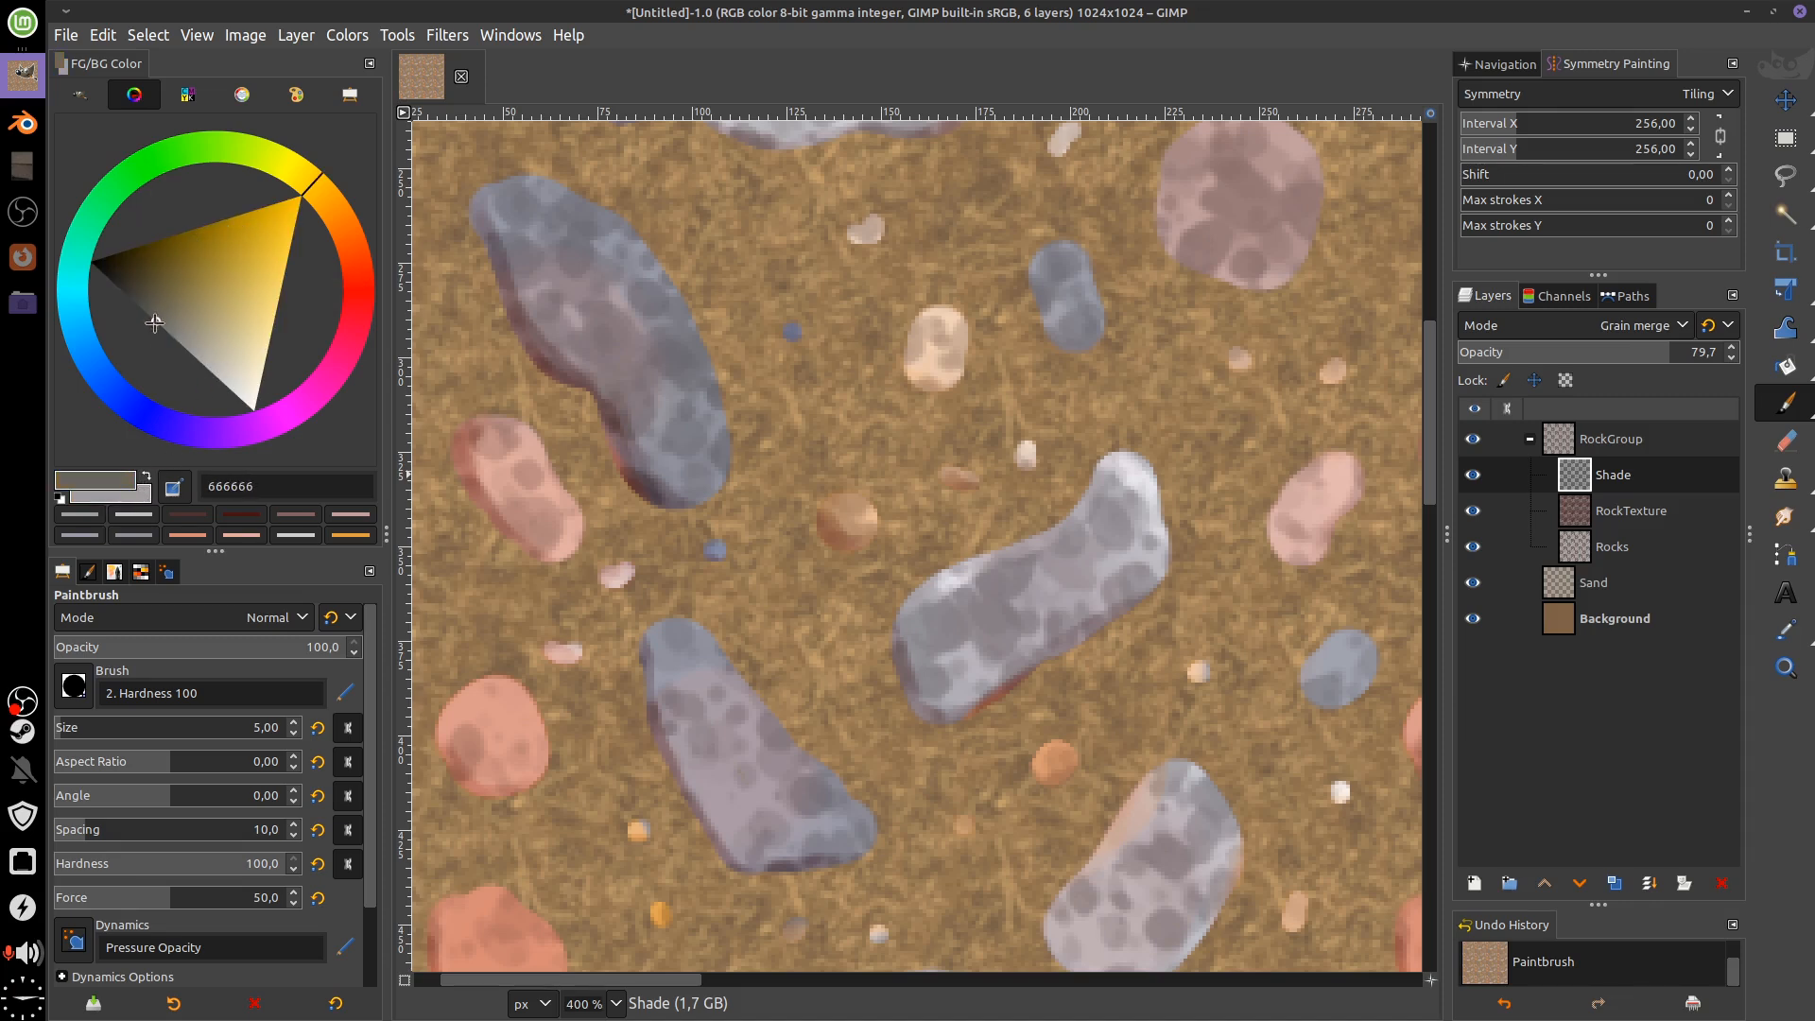
left_click_drag(155, 324, 186, 338)
left_click_drag(343, 230, 351, 243)
left_click_drag(160, 315, 142, 245)
mouse_move(1136, 556)
left_mouse_down()
mouse_move(1130, 532)
mouse_move(1161, 553)
mouse_move(1049, 629)
left_mouse_up()
left_click(1130, 446, "ctrl")
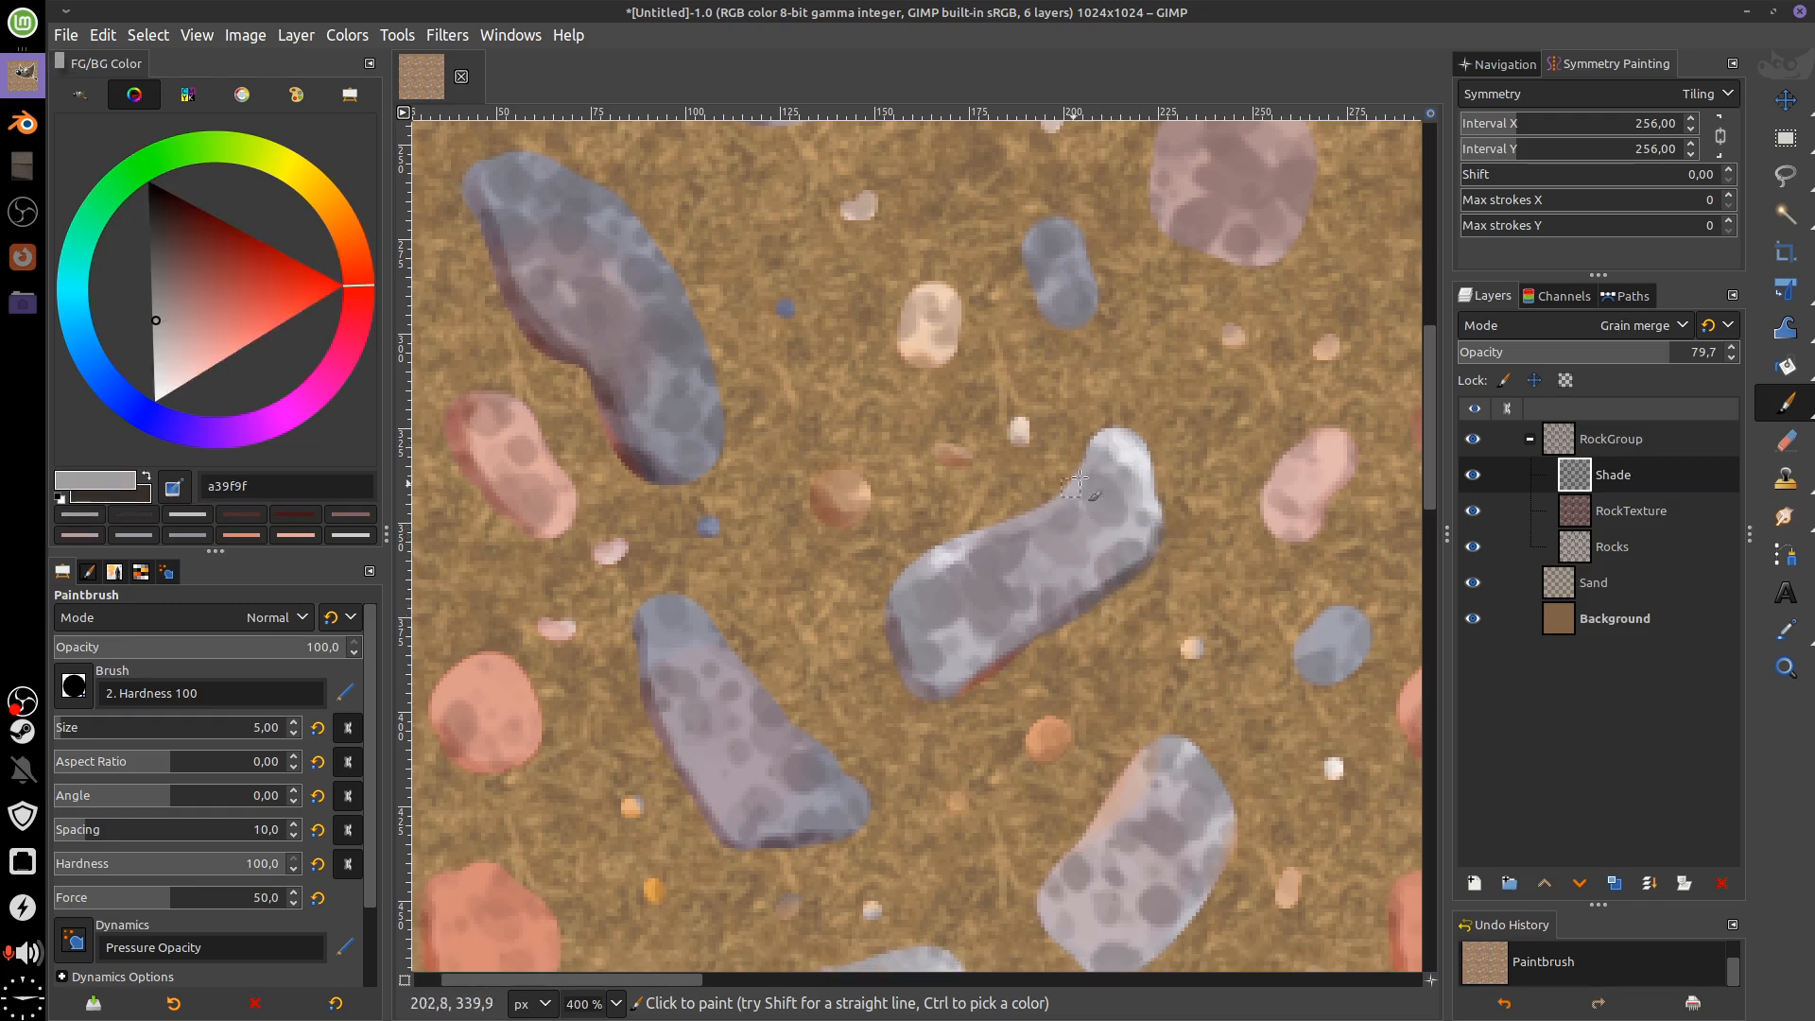
Add a light highlight and a dark shadow to the edges of the small blue-grey rock
left_click_drag(1109, 307, 1075, 474)
left_click_drag(1027, 385, 1052, 440)
left_click_drag(1023, 388, 994, 409)
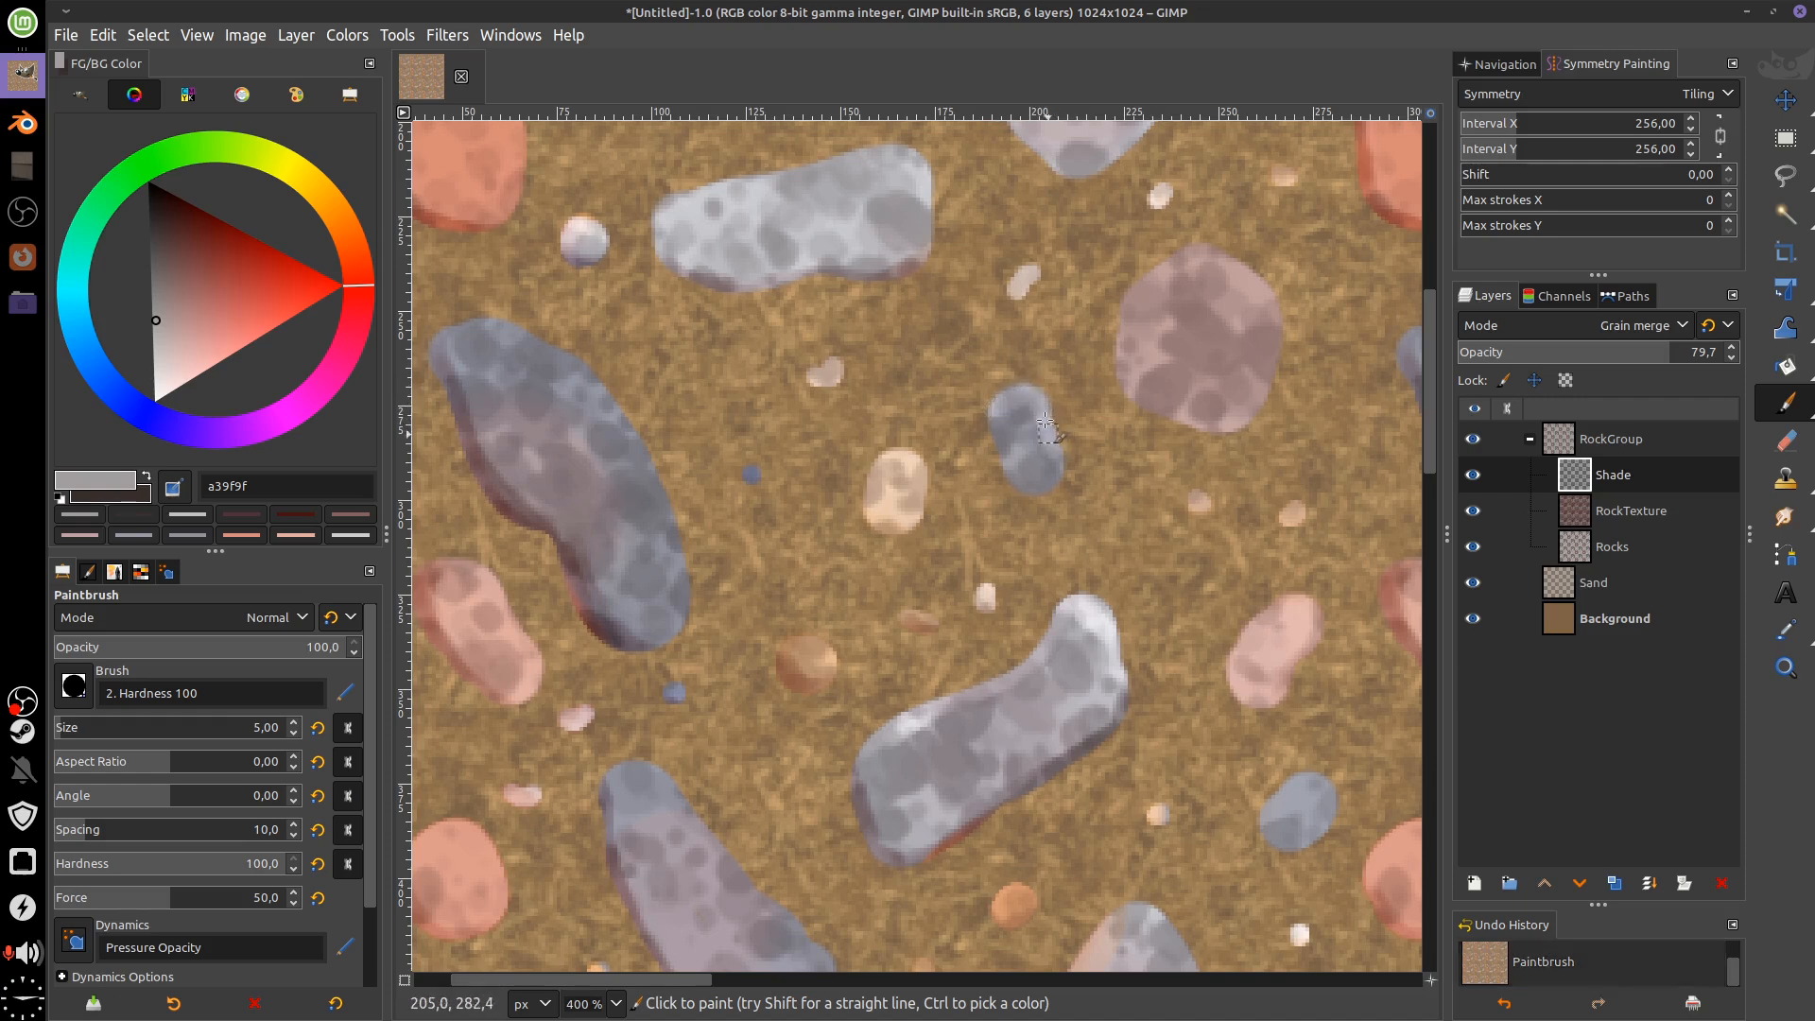
key("x")
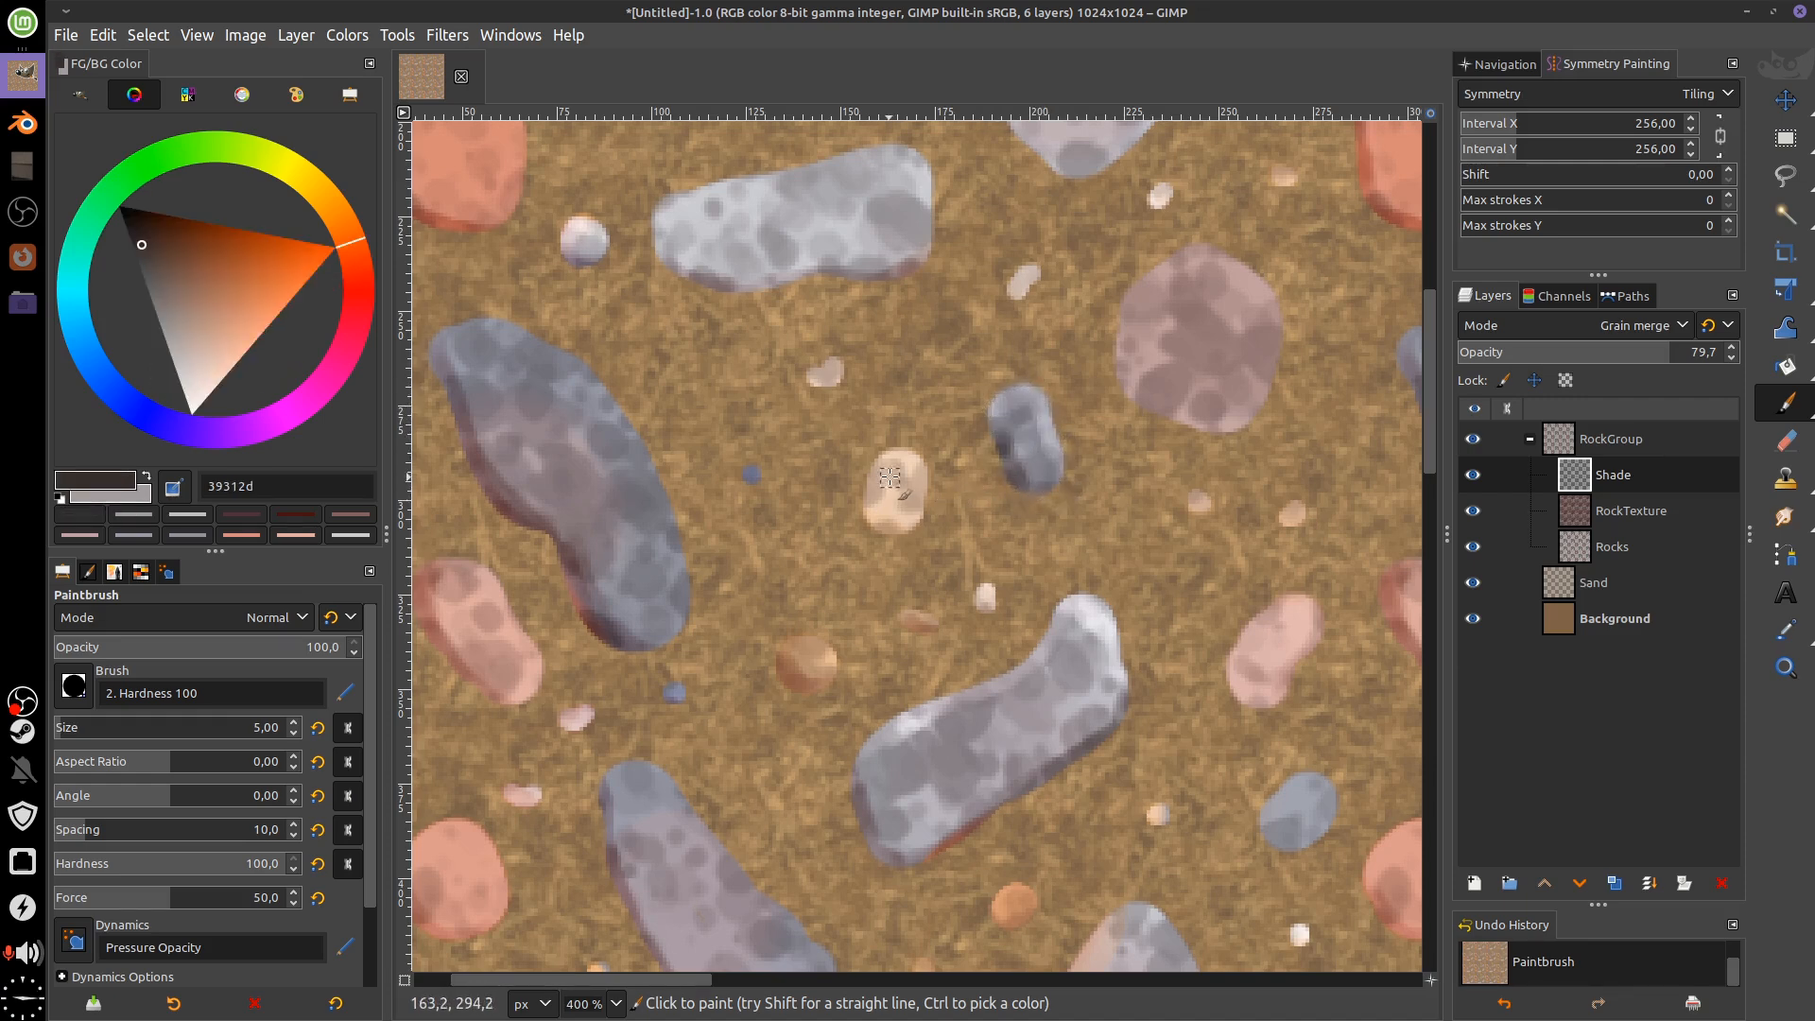
Highlight the top of the cream pebble with a39f9f and shade its bottom edge with 39312d
key("x")
left_click_drag(889, 474, 919, 465)
key("x")
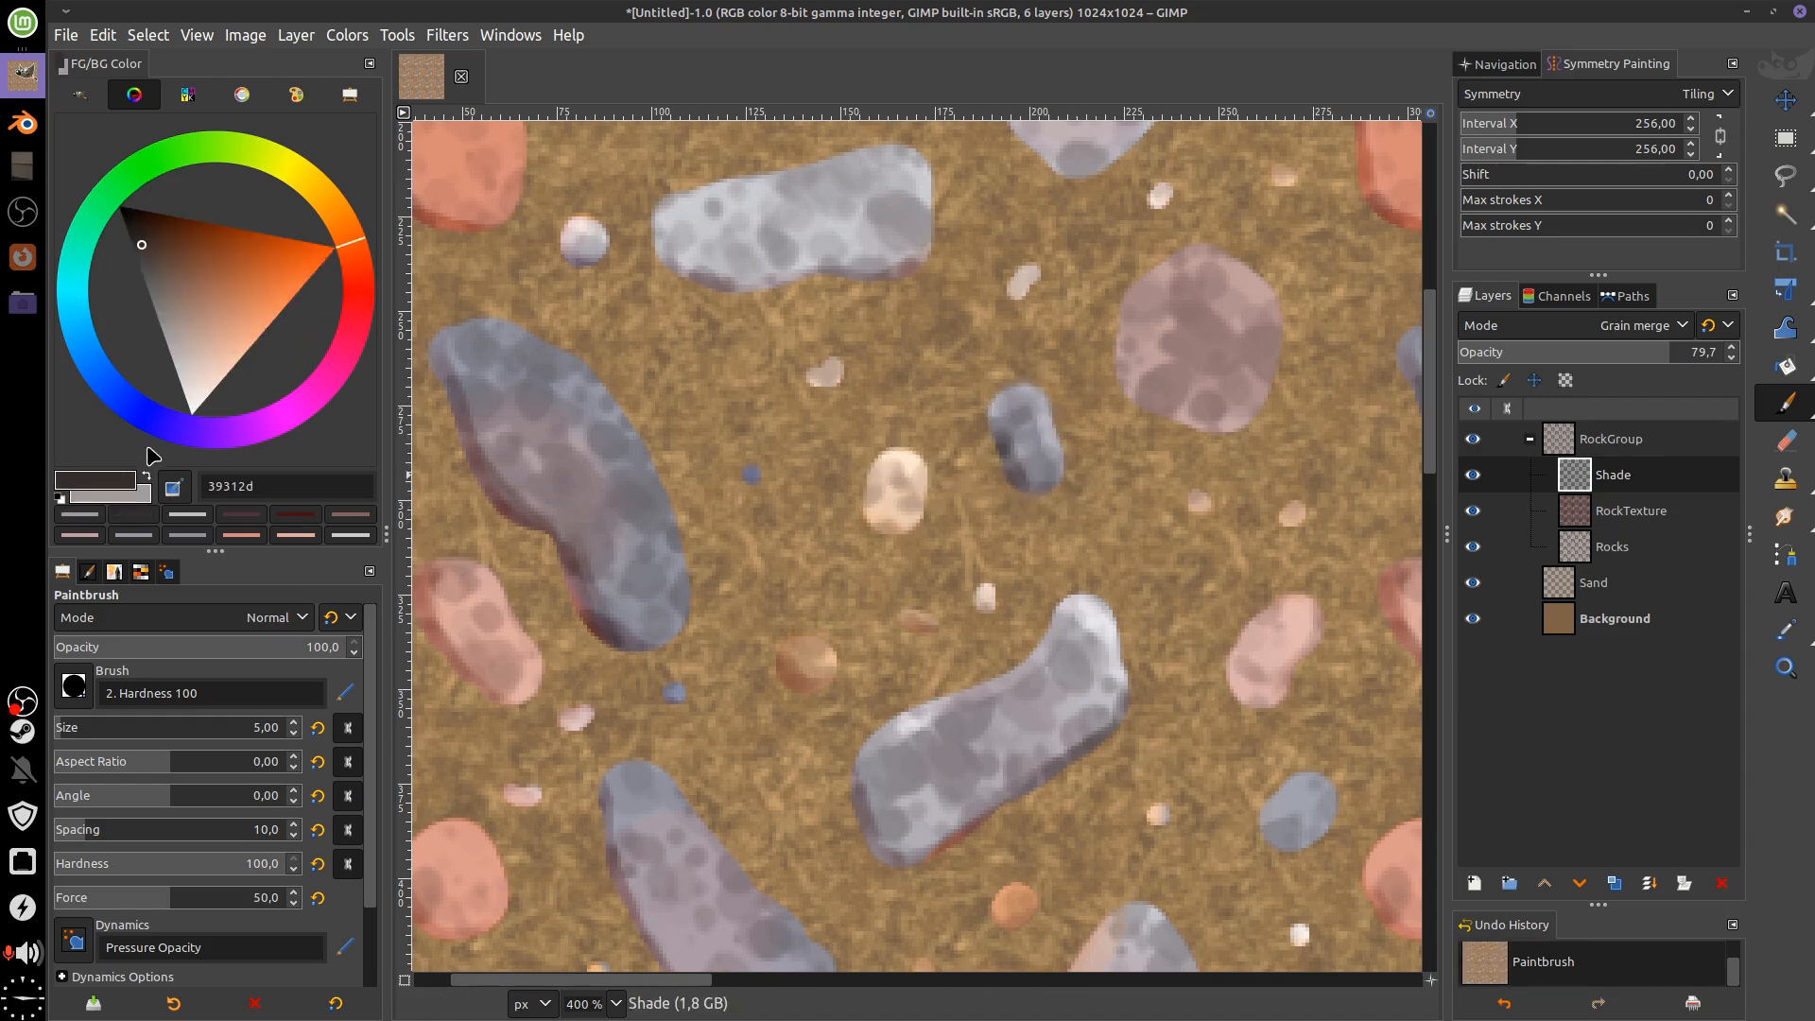
key("x")
key("x")
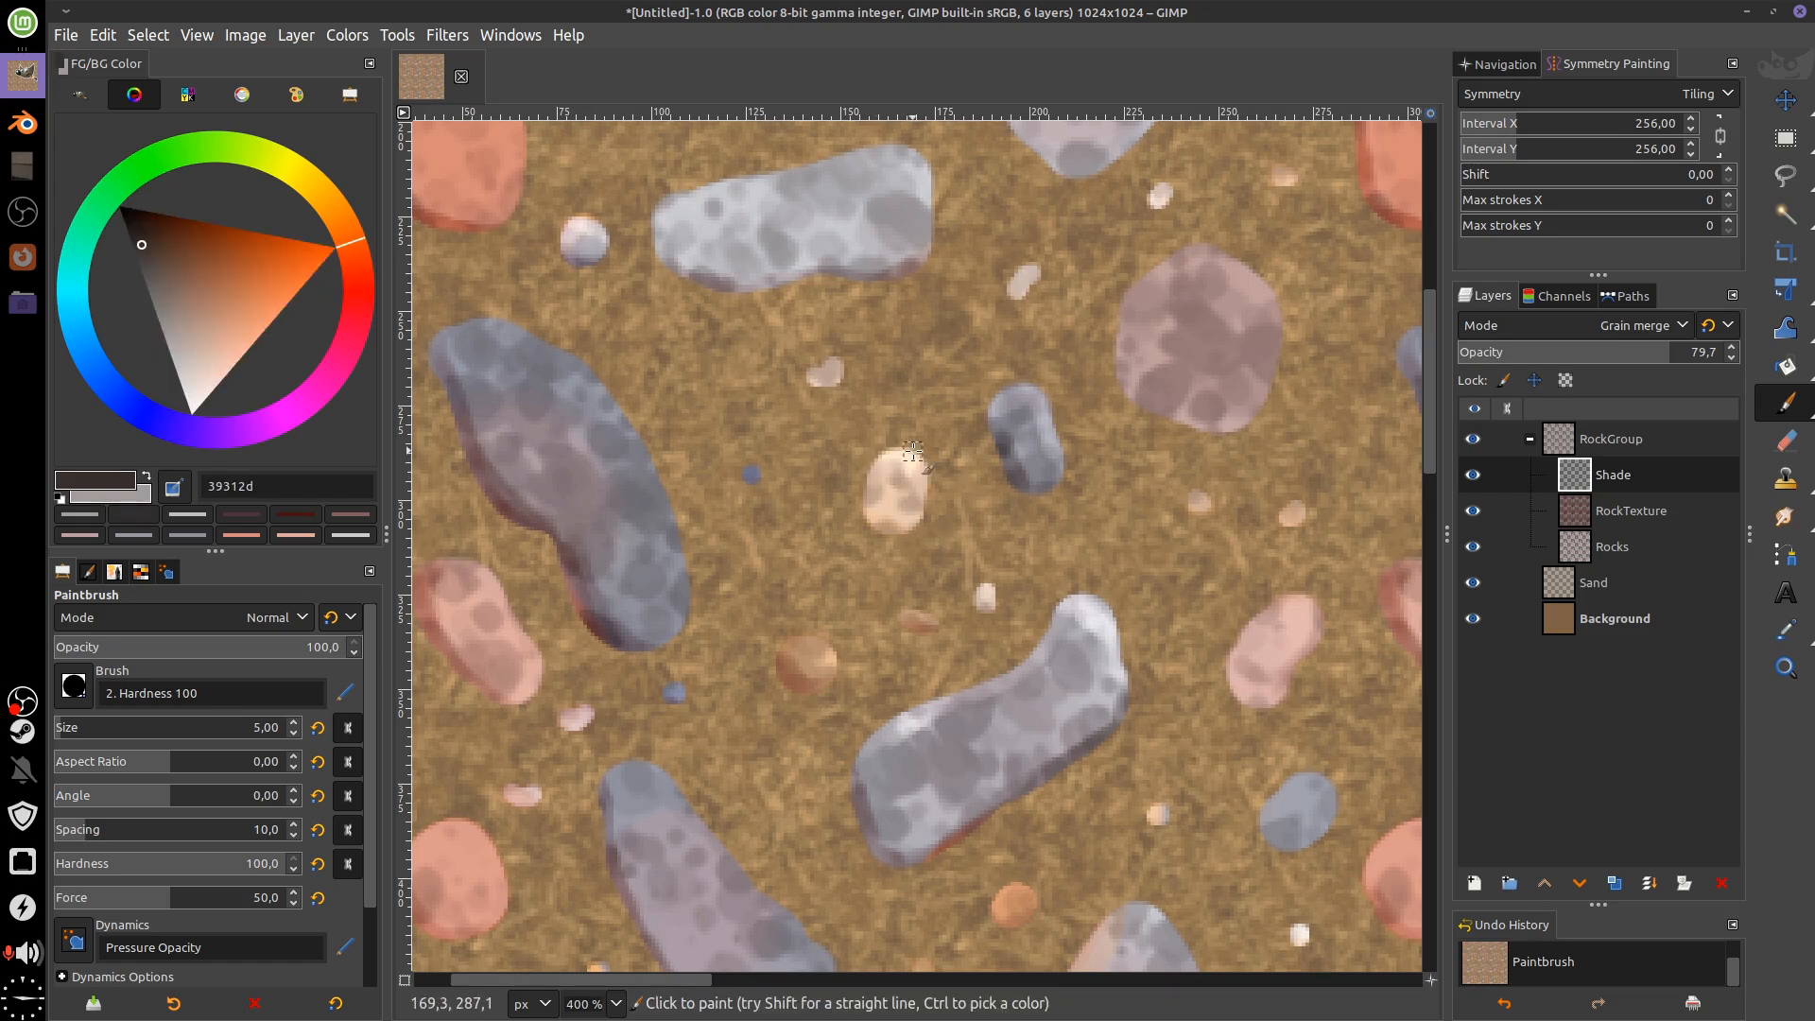
key("x")
key("x")
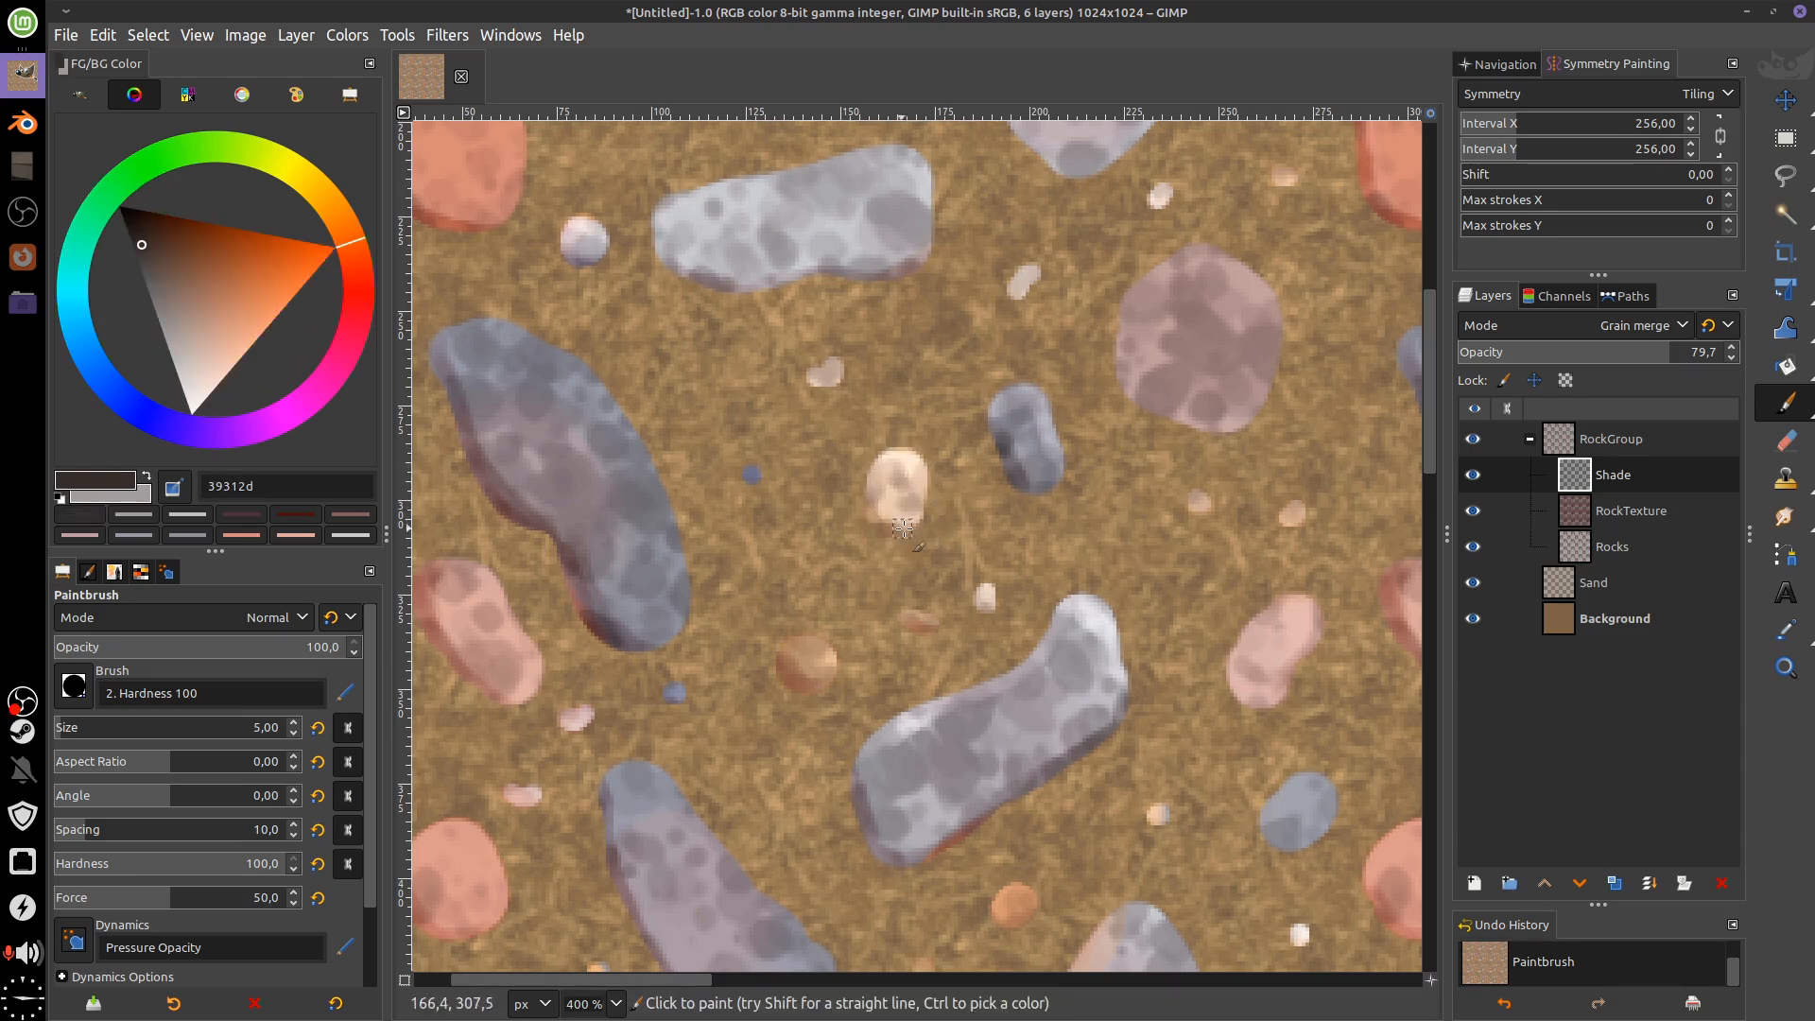
Highlight the upper edges of the oblong light grey rock and the coral rock with a39f9f
scroll(879, 460, "up", 3)
key("x")
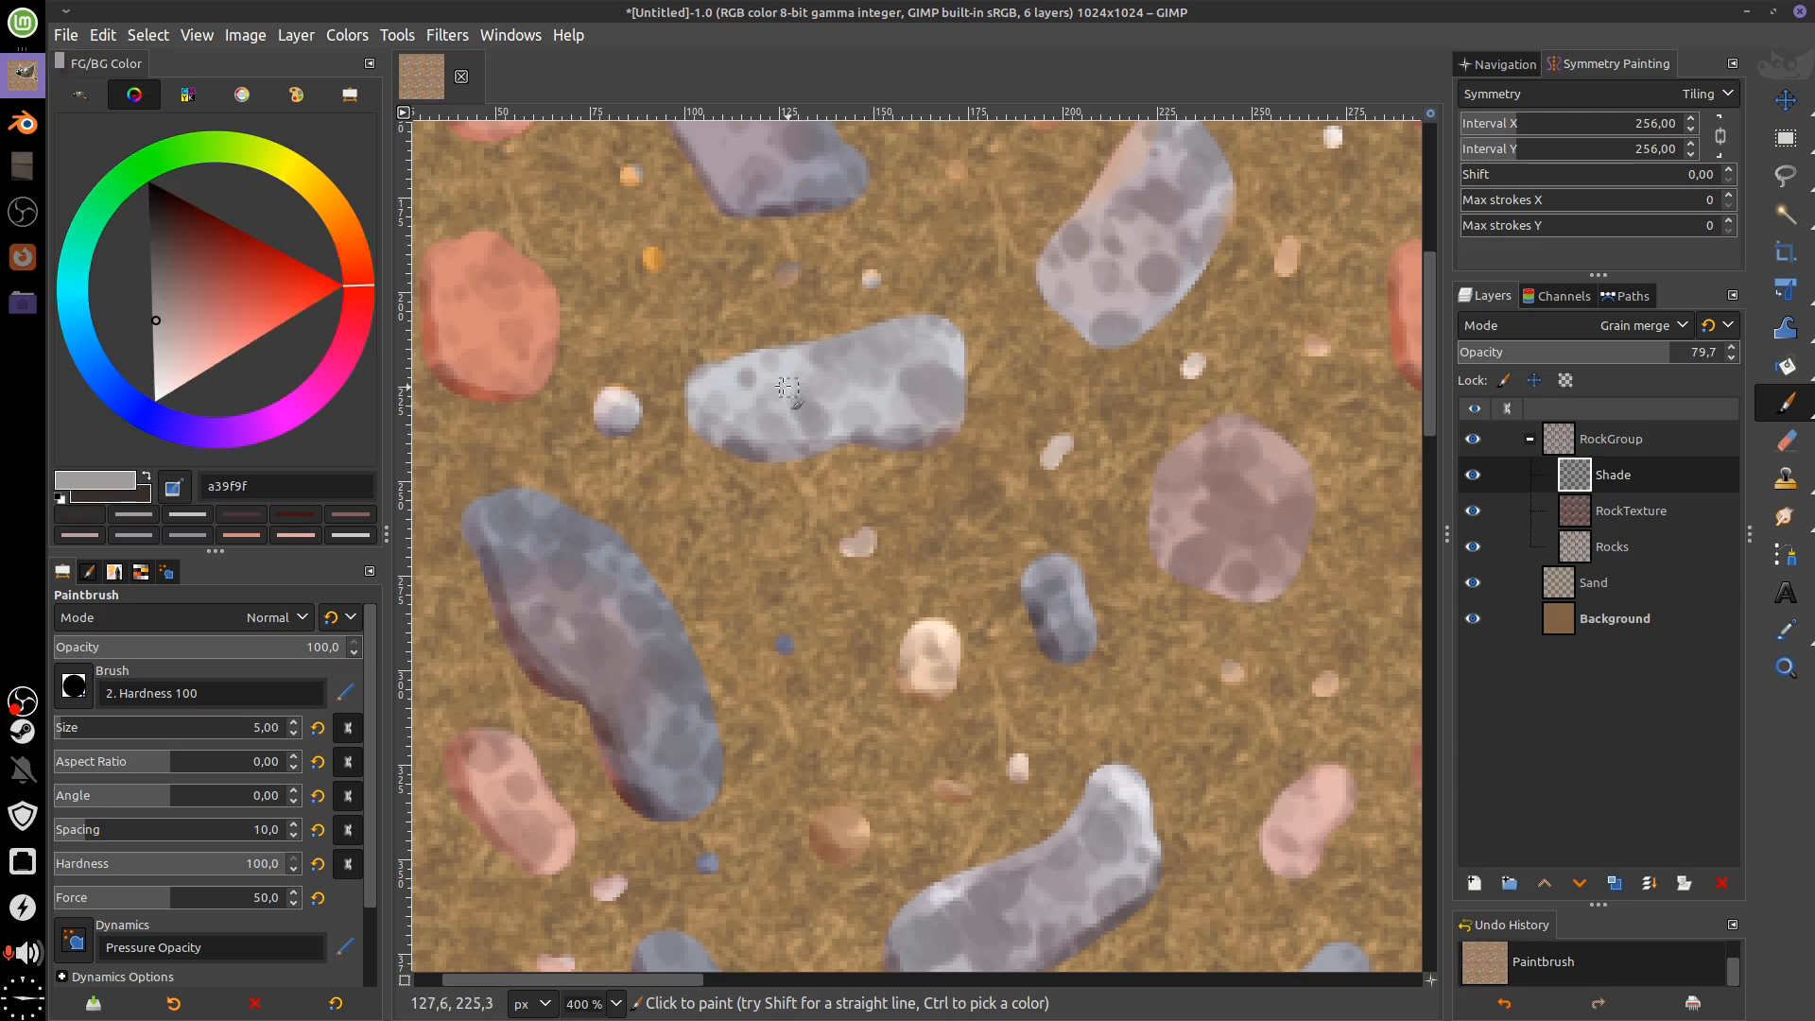
left_click_drag(778, 354, 950, 333)
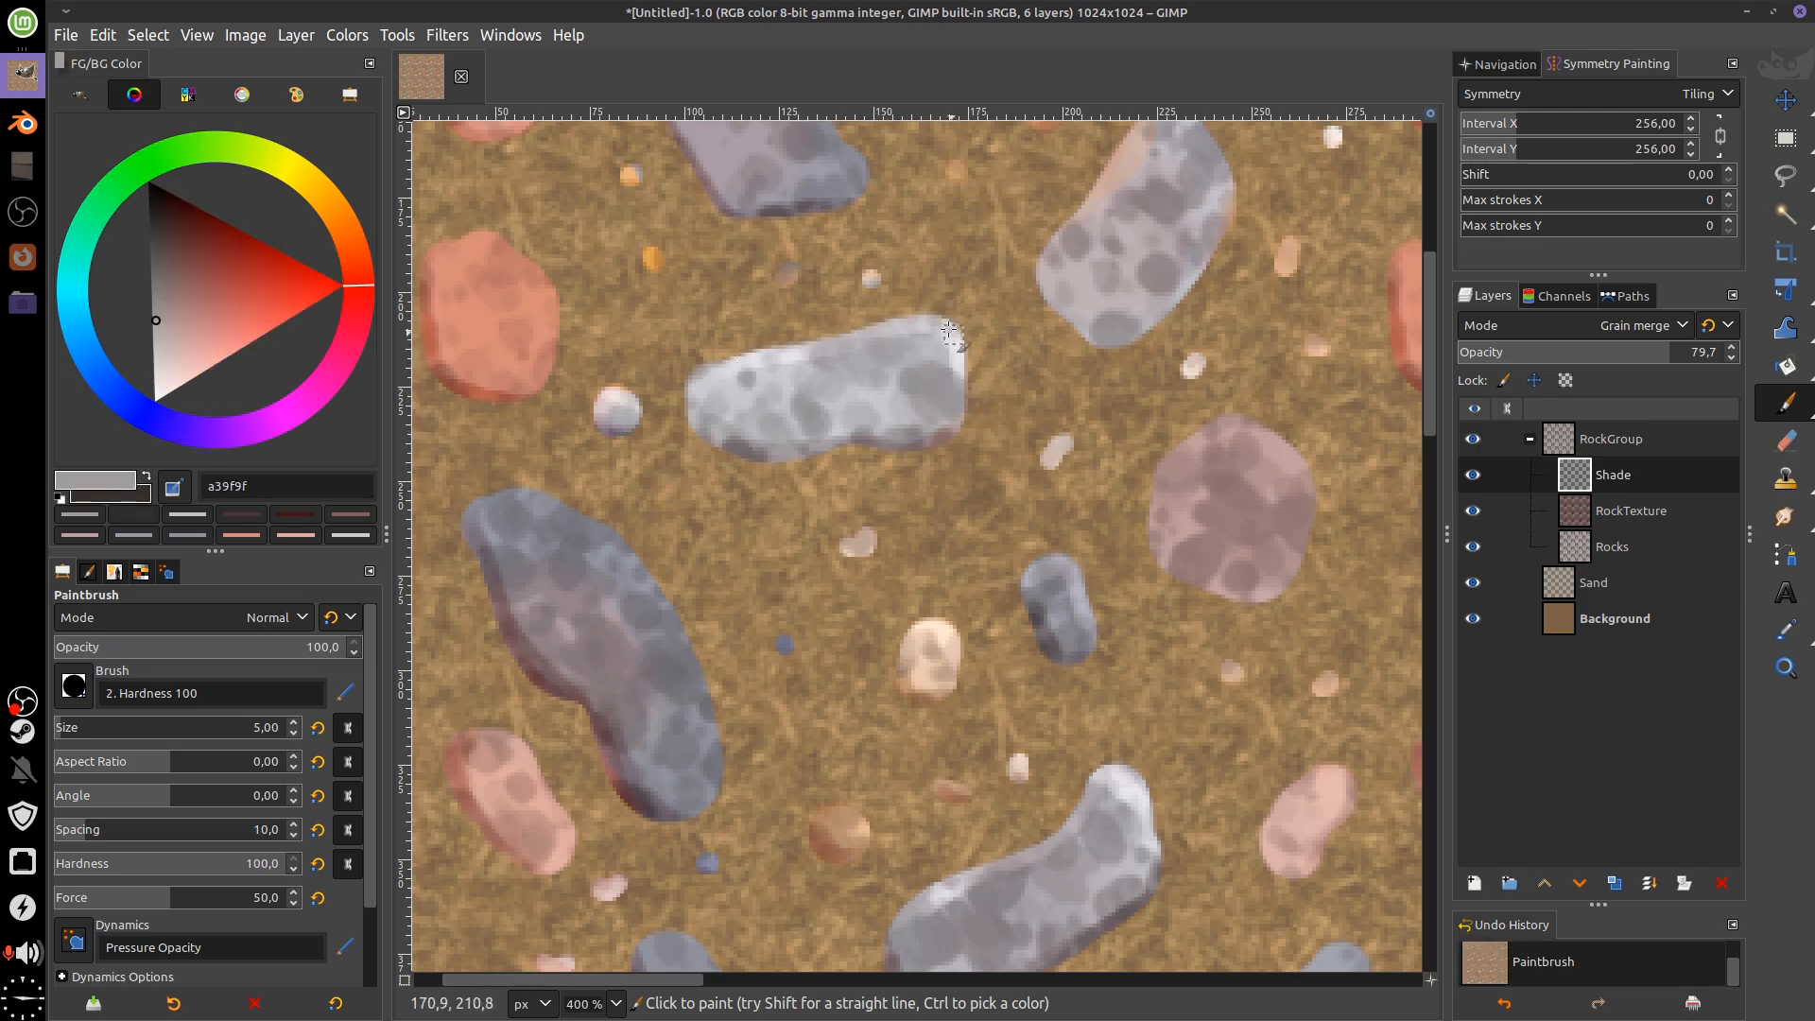
scroll(680, 444, "up", 4)
scroll(614, 482, "left", 2)
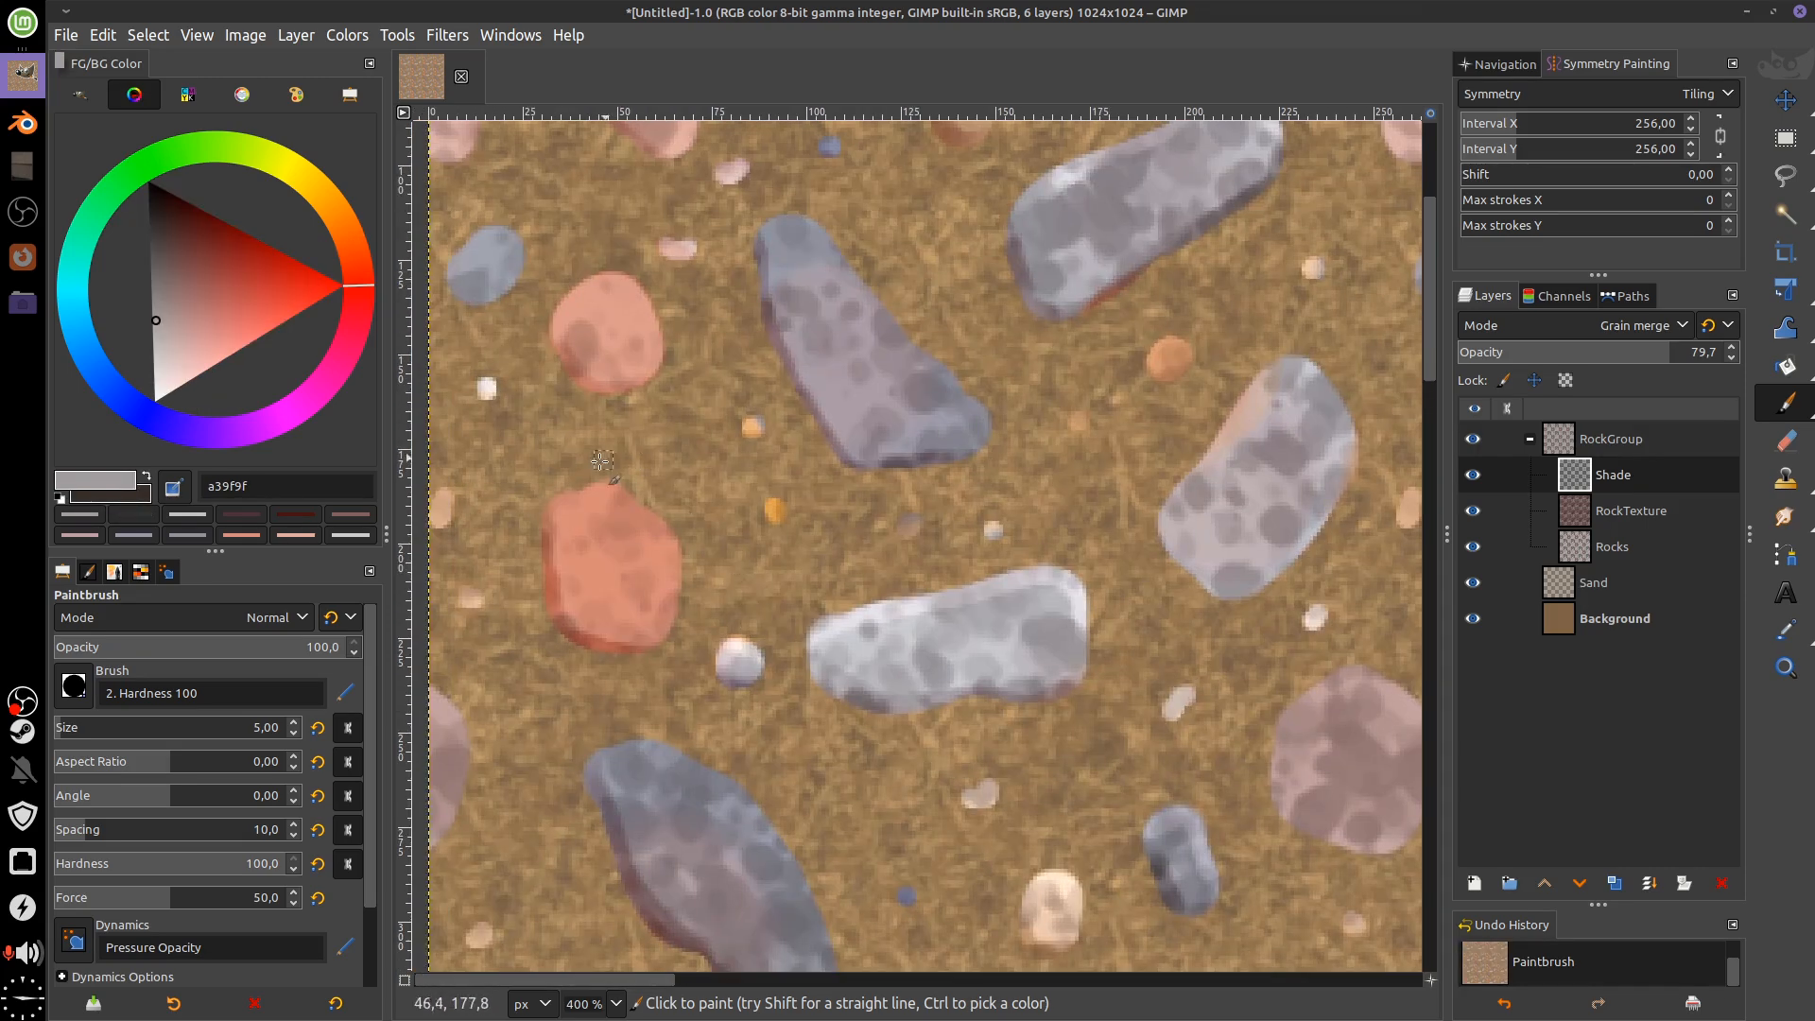
mouse_move(637, 501)
left_mouse_down()
mouse_move(665, 540)
mouse_move(660, 518)
mouse_move(675, 592)
left_mouse_up()
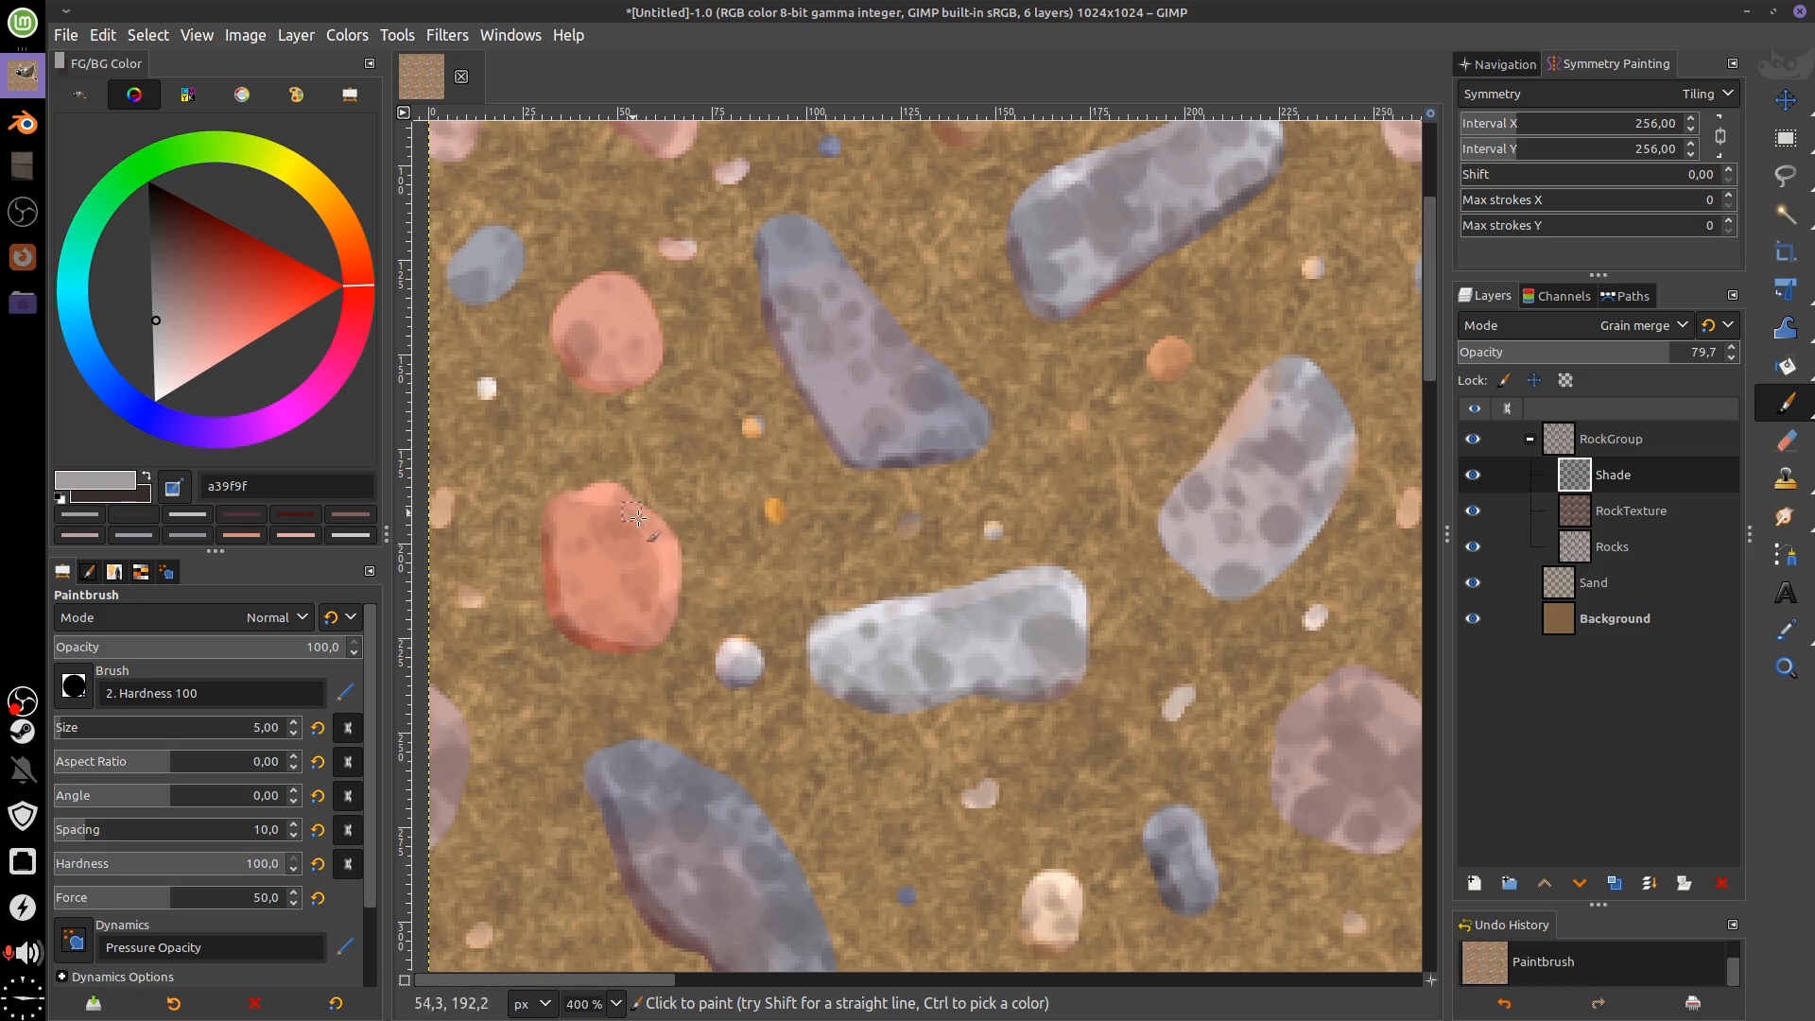
Highlight the top edges of the round pink rock and the small orange-brown pebble with a39f9f
scroll(614, 482, "up", 3)
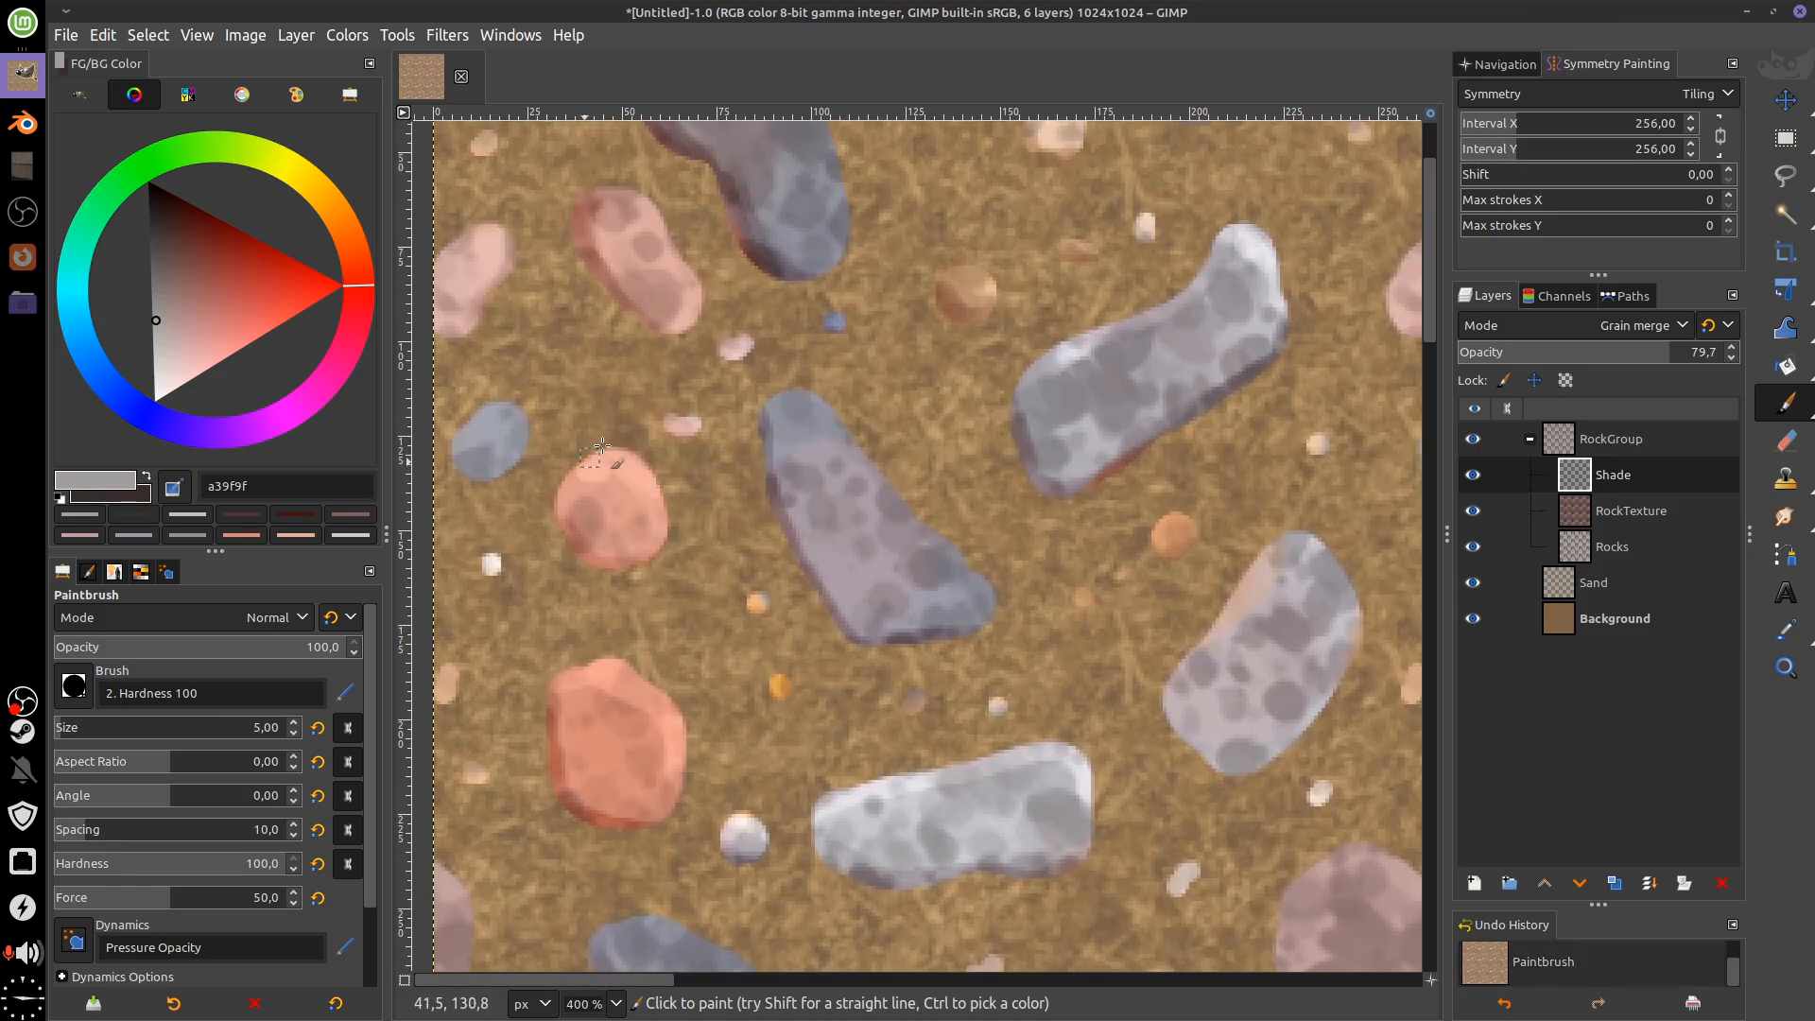
scroll(602, 445, "up", 1)
mouse_move(800, 474)
left_mouse_down()
mouse_move(953, 646)
mouse_move(803, 467)
mouse_move(906, 686)
left_mouse_up()
mouse_move(874, 535)
left_mouse_down()
mouse_move(847, 399)
mouse_move(779, 308)
left_mouse_up()
left_click_drag(1079, 508, 986, 435)
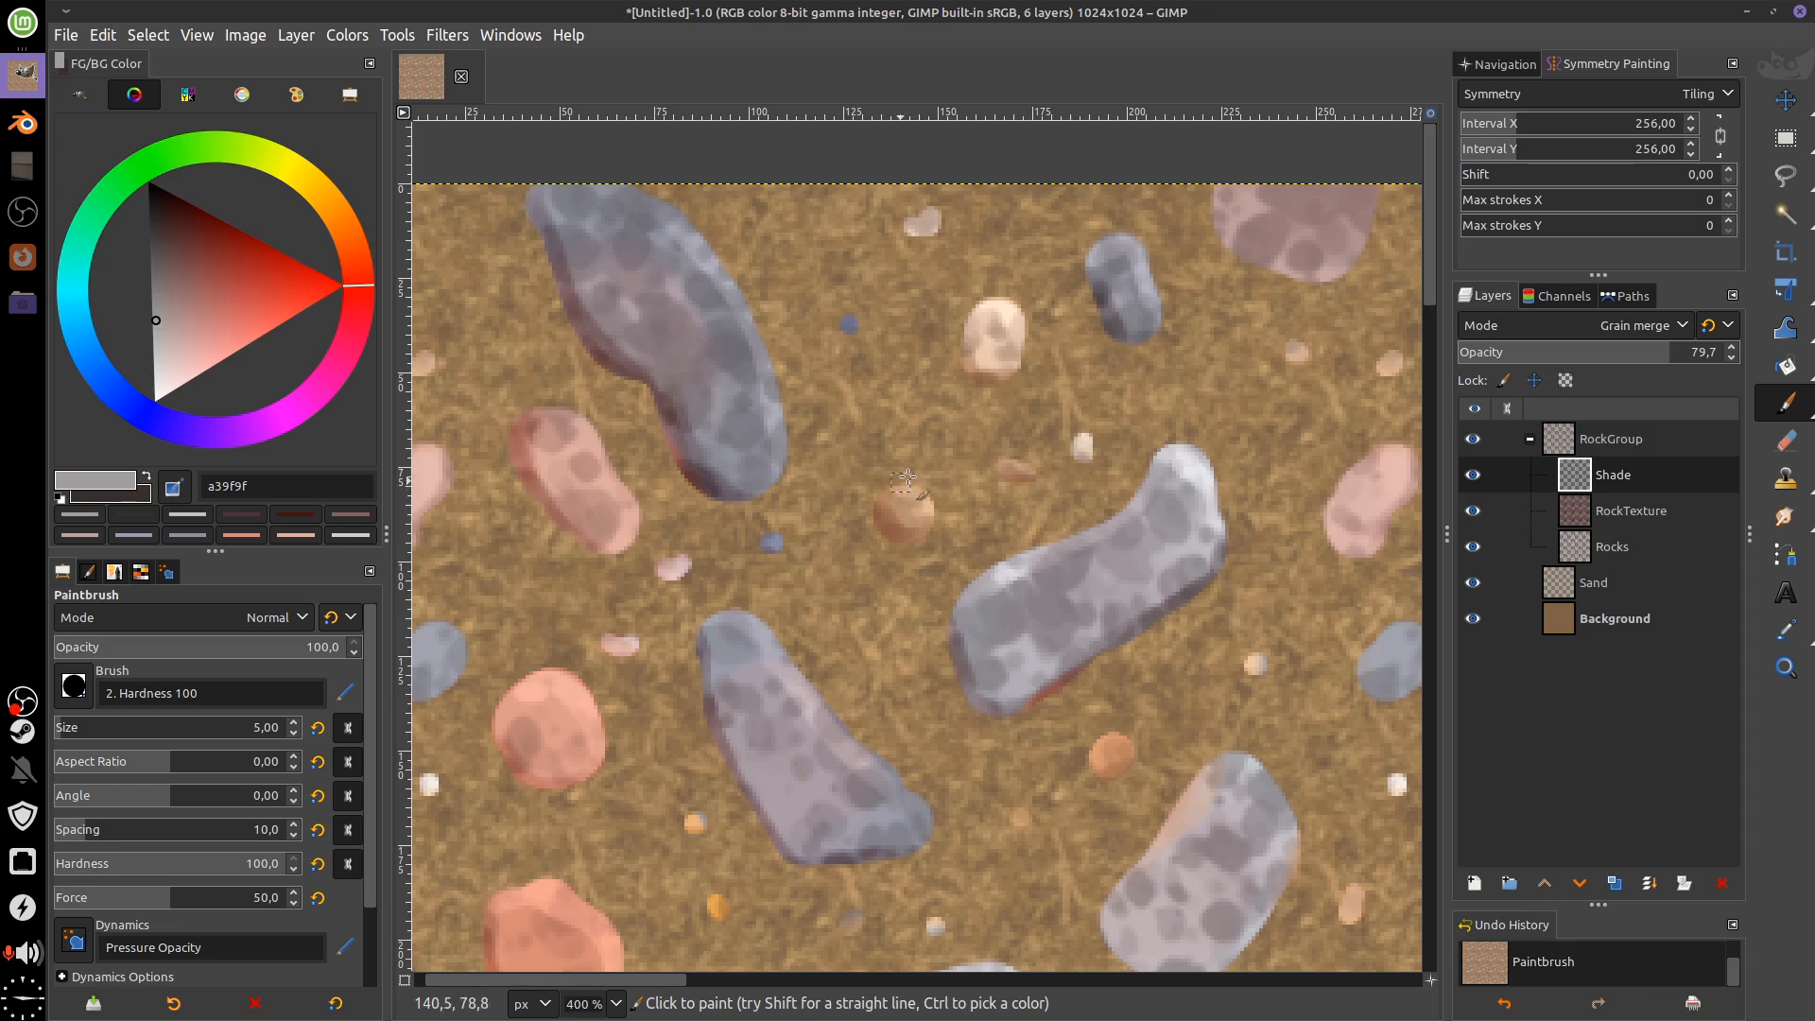
Brighten the upper edges of the coral rock and the large blue-grey rock with a39f9f
mouse_move(795, 605)
left_mouse_down()
mouse_move(909, 408)
mouse_move(917, 327)
left_mouse_up()
left_click_drag(856, 348, 934, 432)
left_click_drag(832, 548, 838, 467)
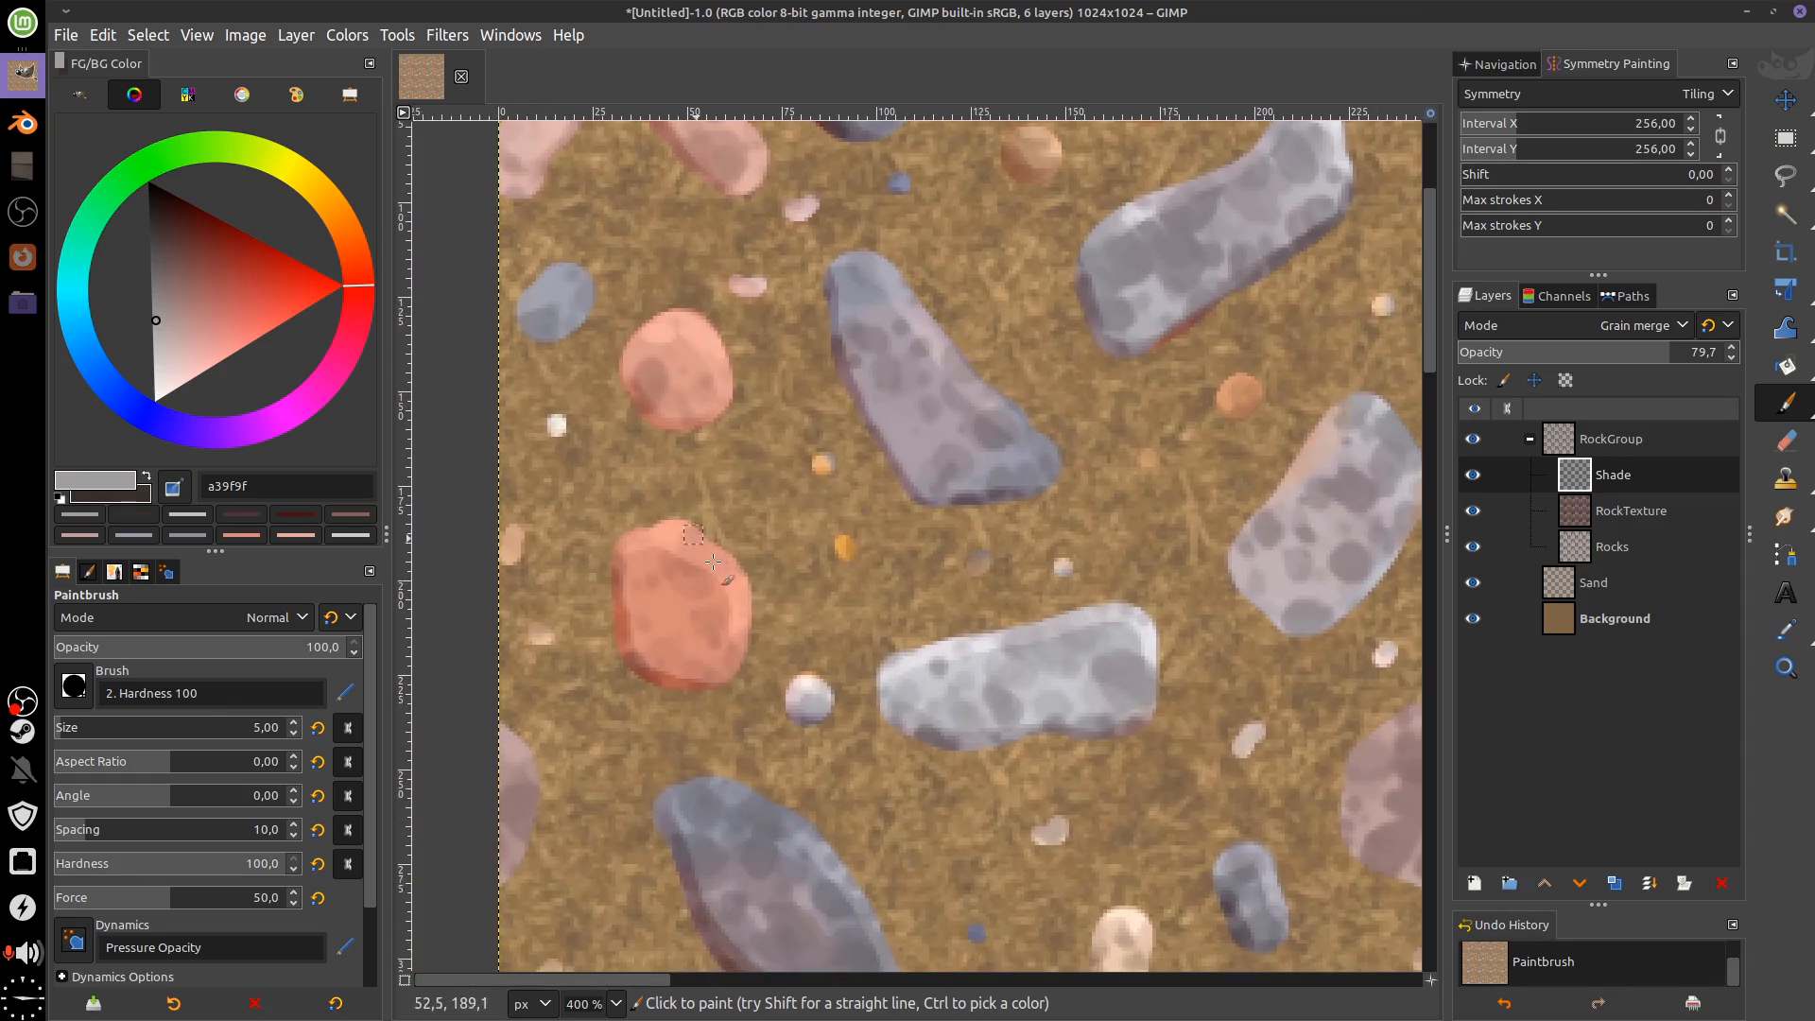
mouse_move(734, 588)
left_mouse_down()
mouse_move(721, 405)
mouse_move(701, 381)
left_mouse_up()
left_click_drag(680, 594, 729, 588)
left_click_drag(939, 684, 919, 342)
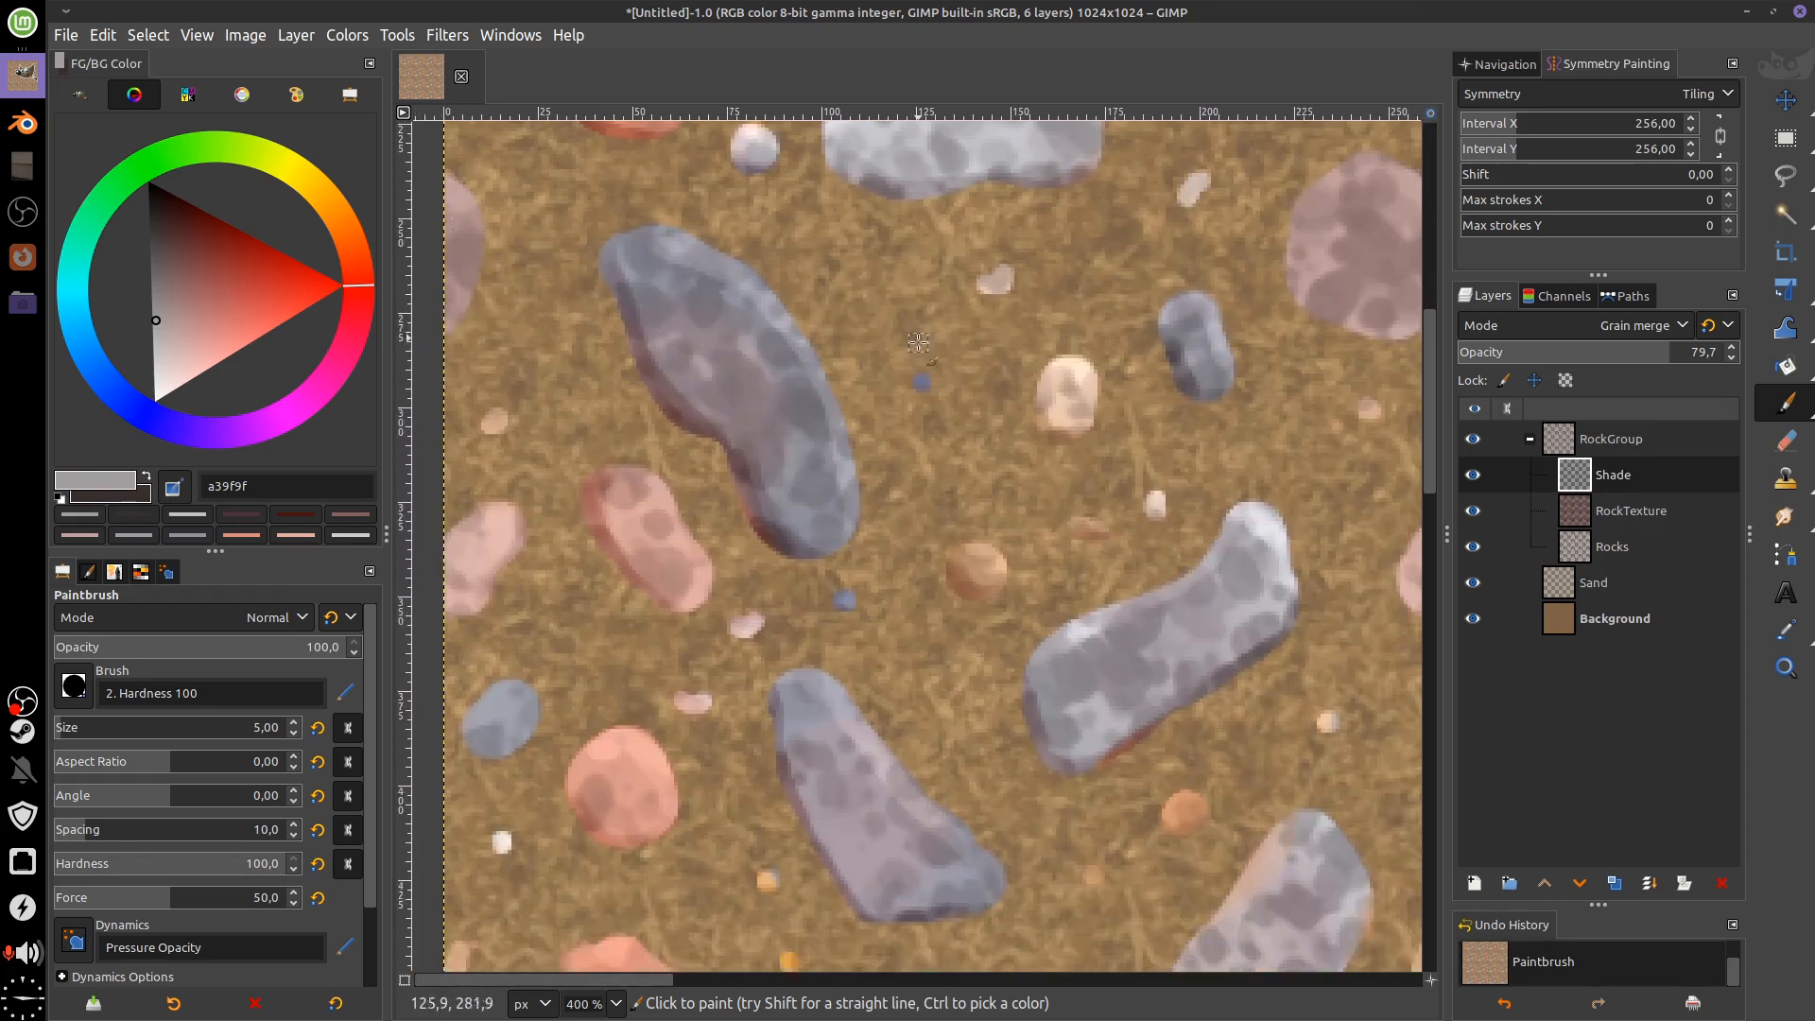
Examine the highlights and shadows of the rocks across the repeating tiles at reduced zoom
left_click_drag(1158, 500, 1057, 571)
scroll(1188, 602, "down", 3)
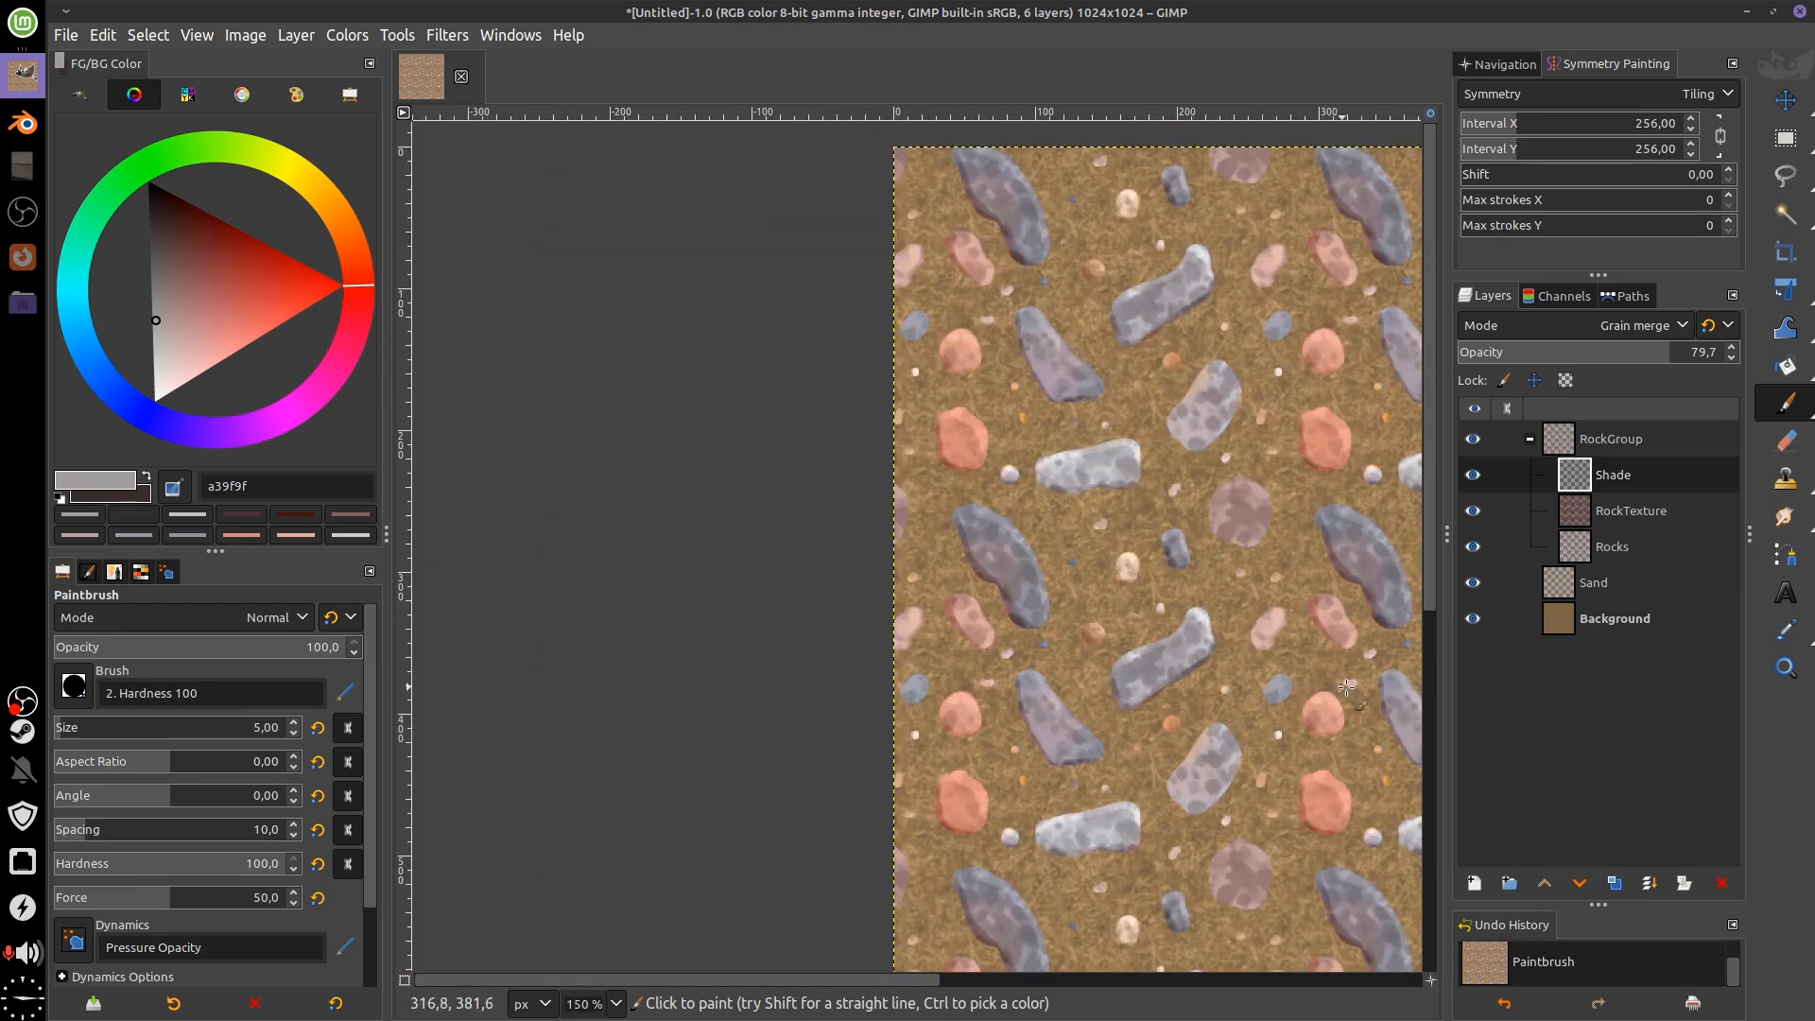
scroll(1347, 687, "down", 1)
mouse_move(1126, 658)
left_mouse_down()
mouse_move(1183, 561)
mouse_move(1203, 580)
mouse_move(1189, 551)
left_mouse_up()
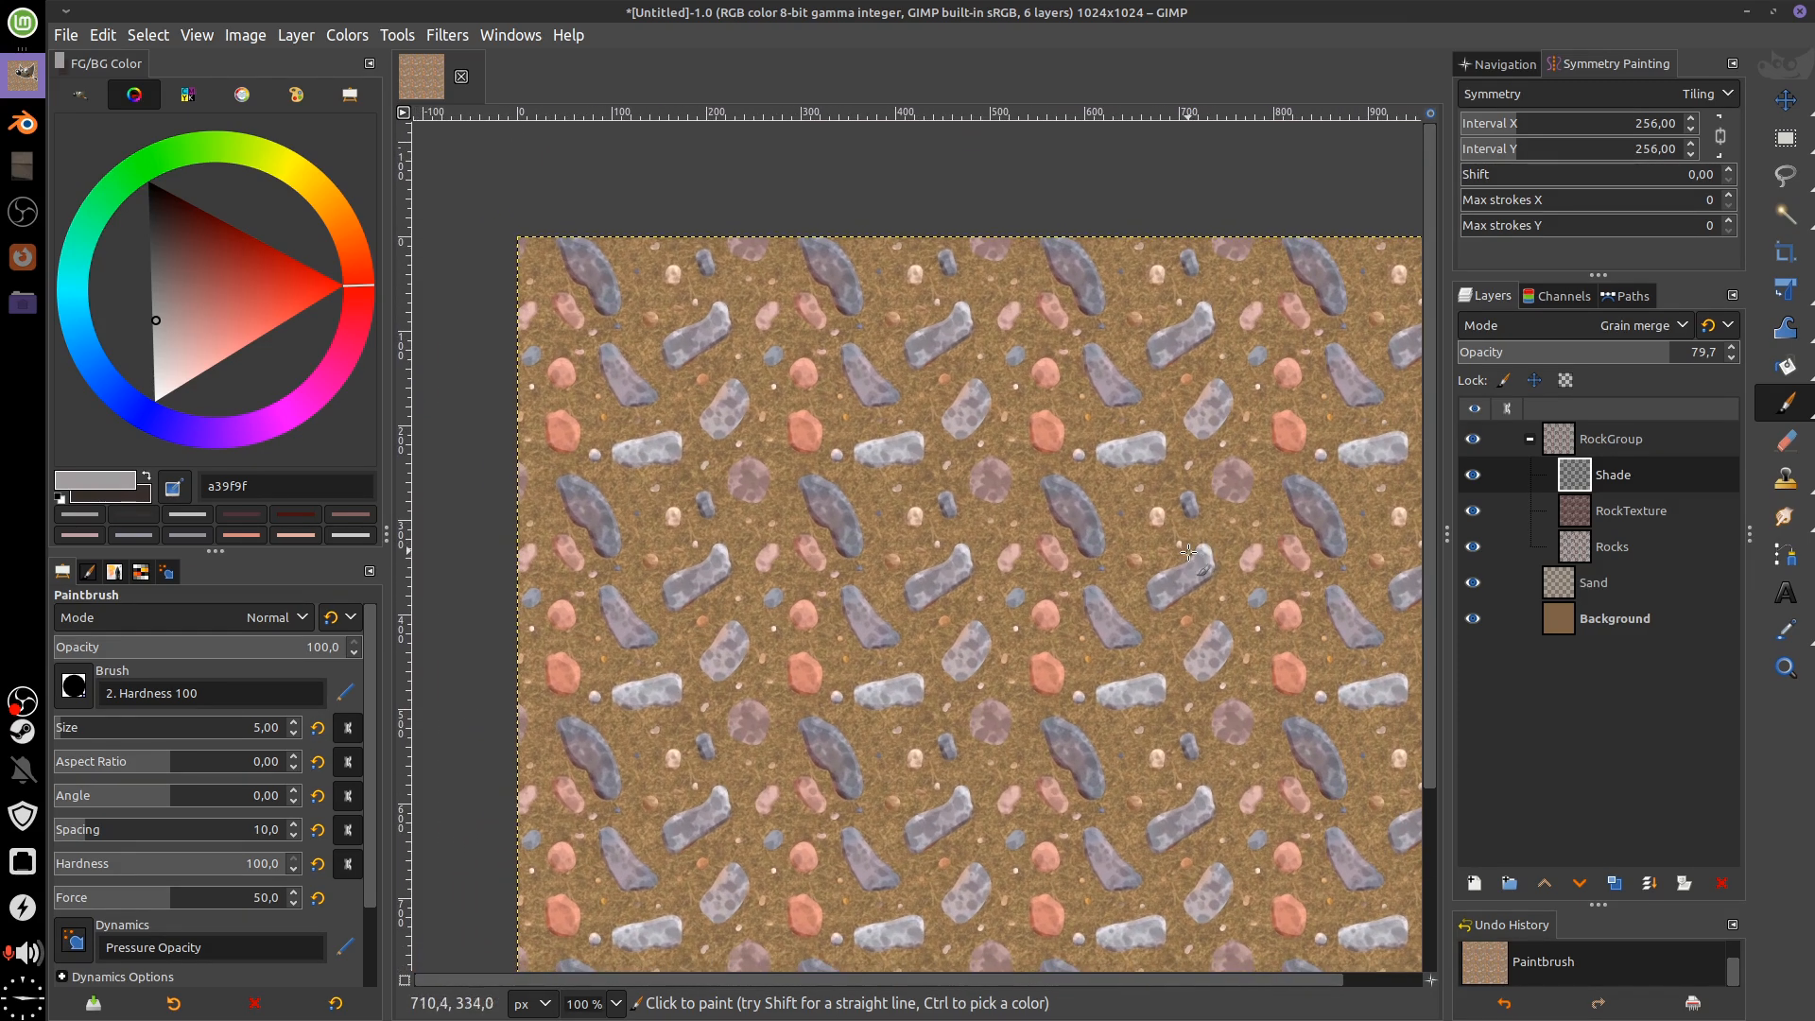
left_click_drag(1070, 555, 1116, 580)
scroll(1116, 580, "up", 2)
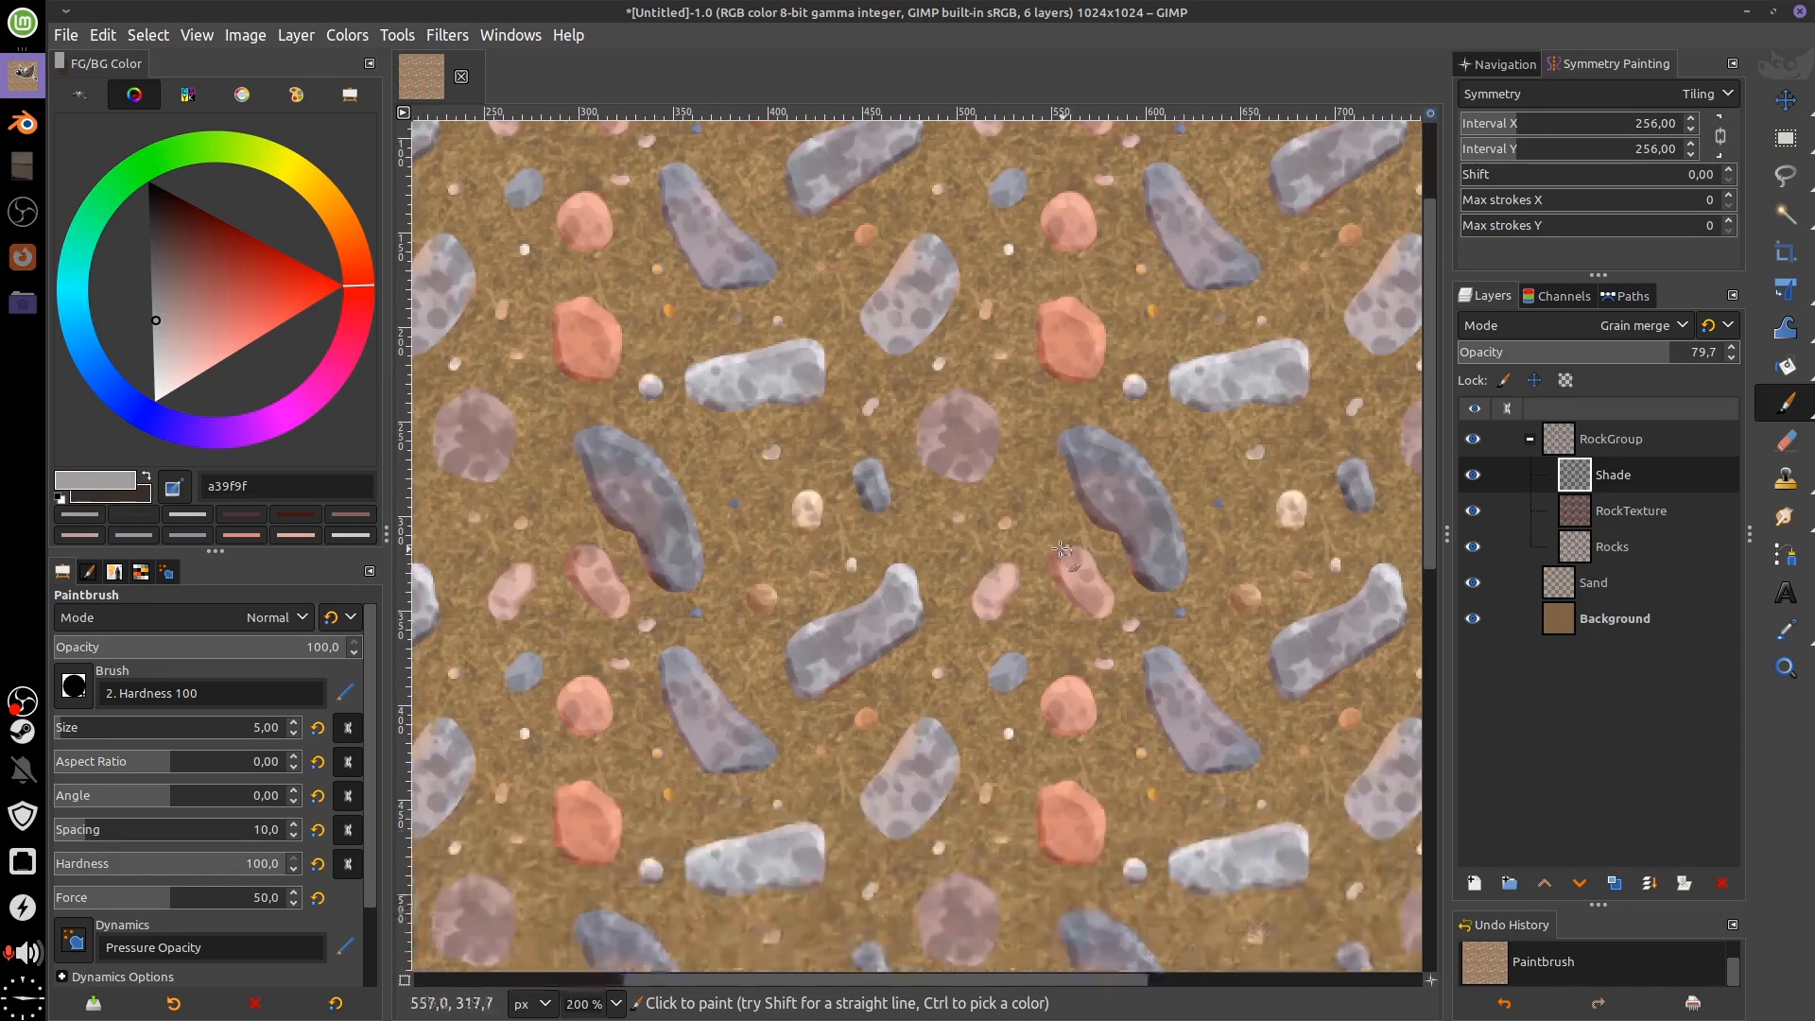
left_click_drag(886, 525, 1181, 690)
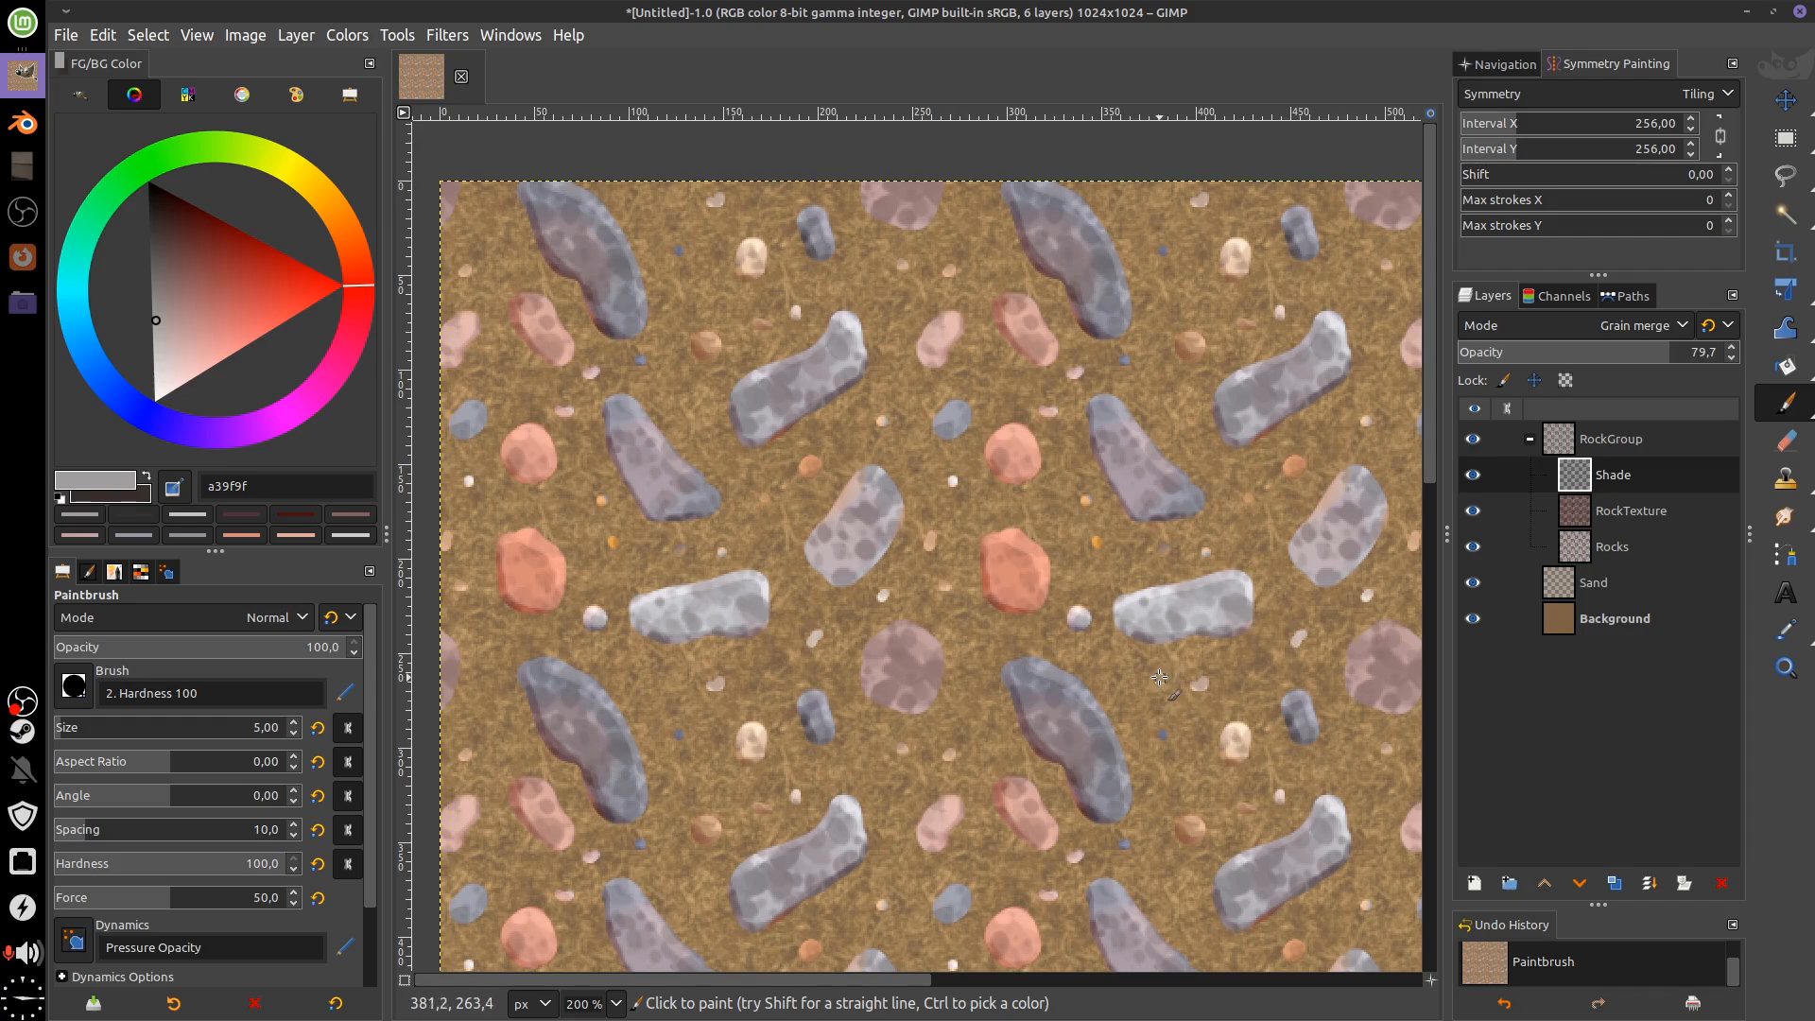
left_click_drag(1154, 677, 1155, 678)
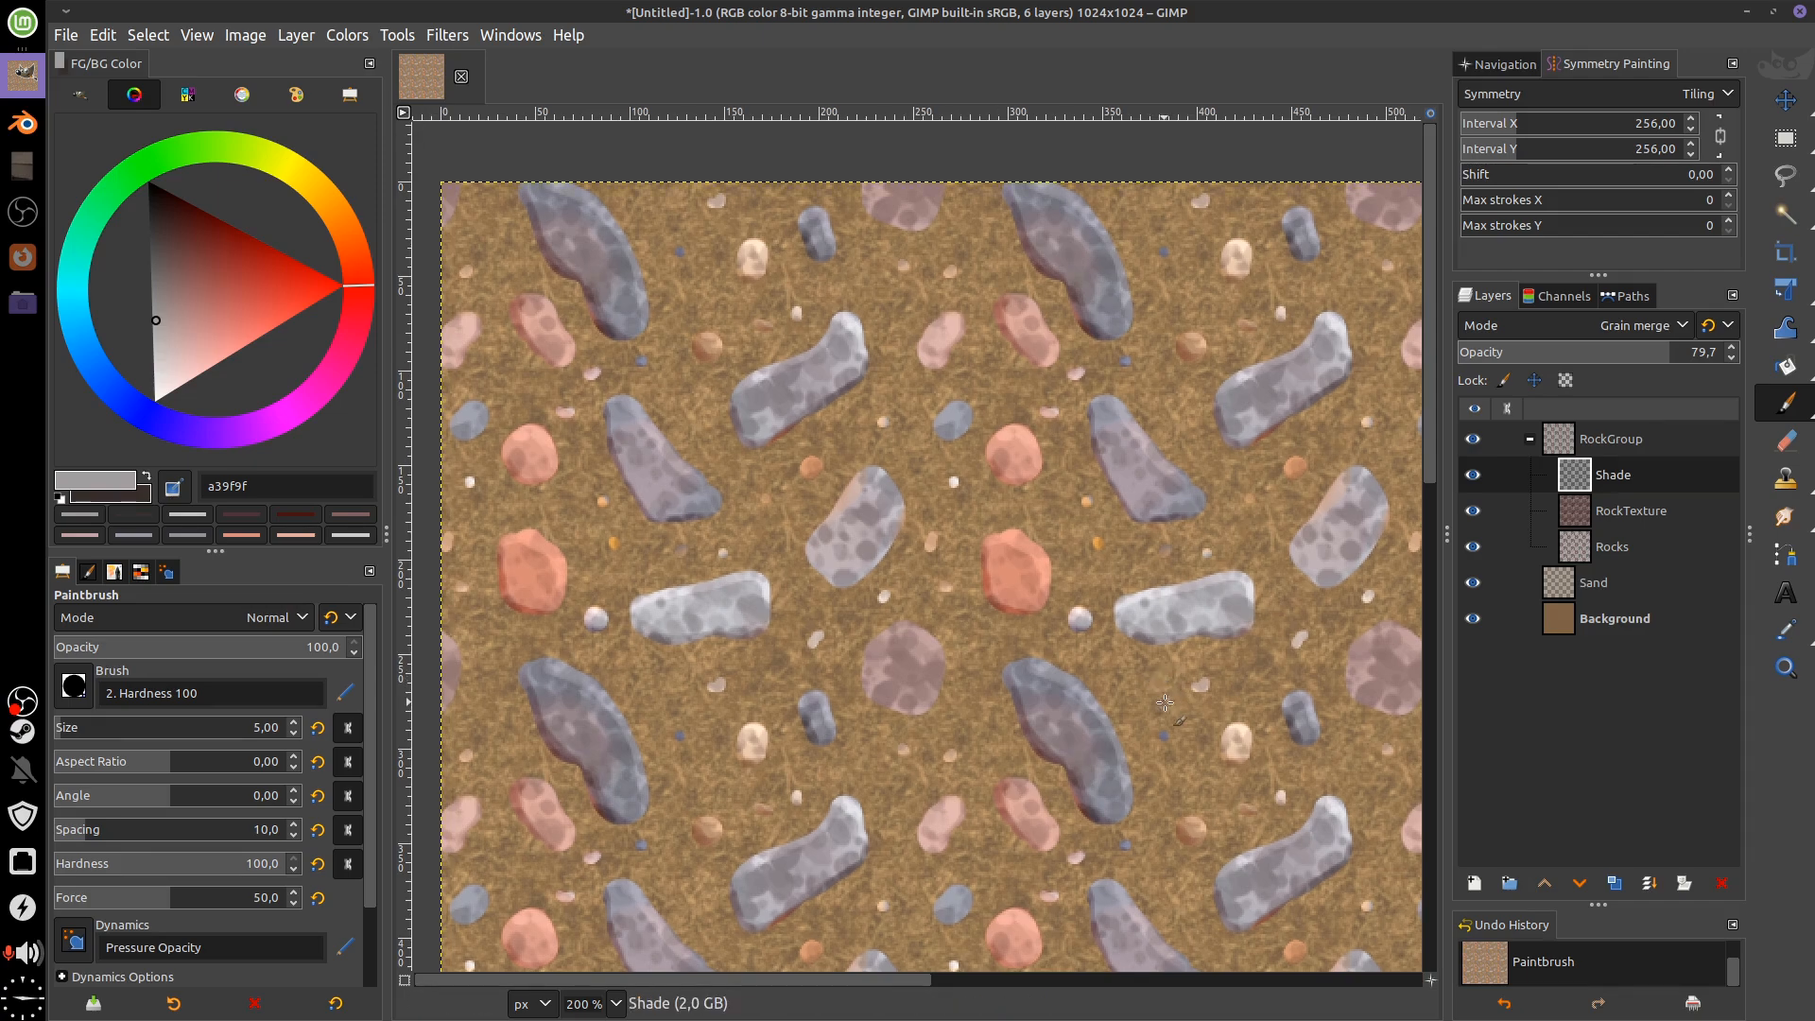
scroll(1194, 643, "up", 1)
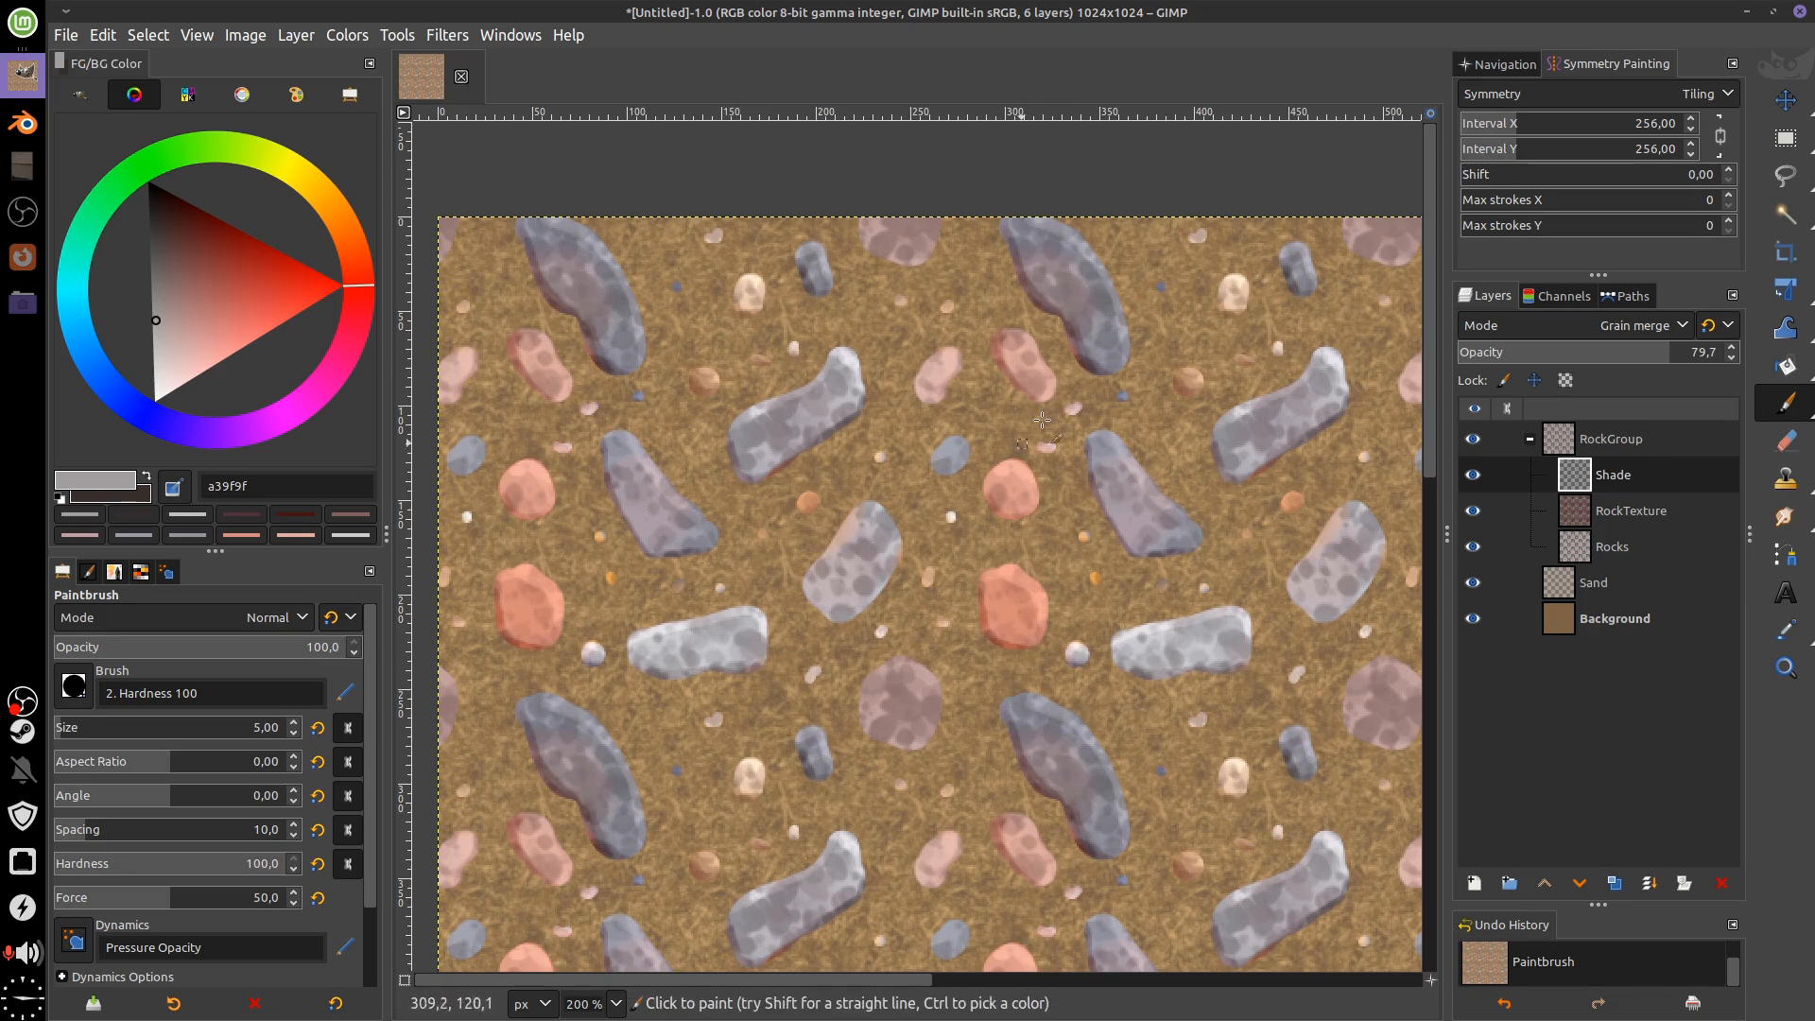
left_click_drag(1107, 702, 1189, 670)
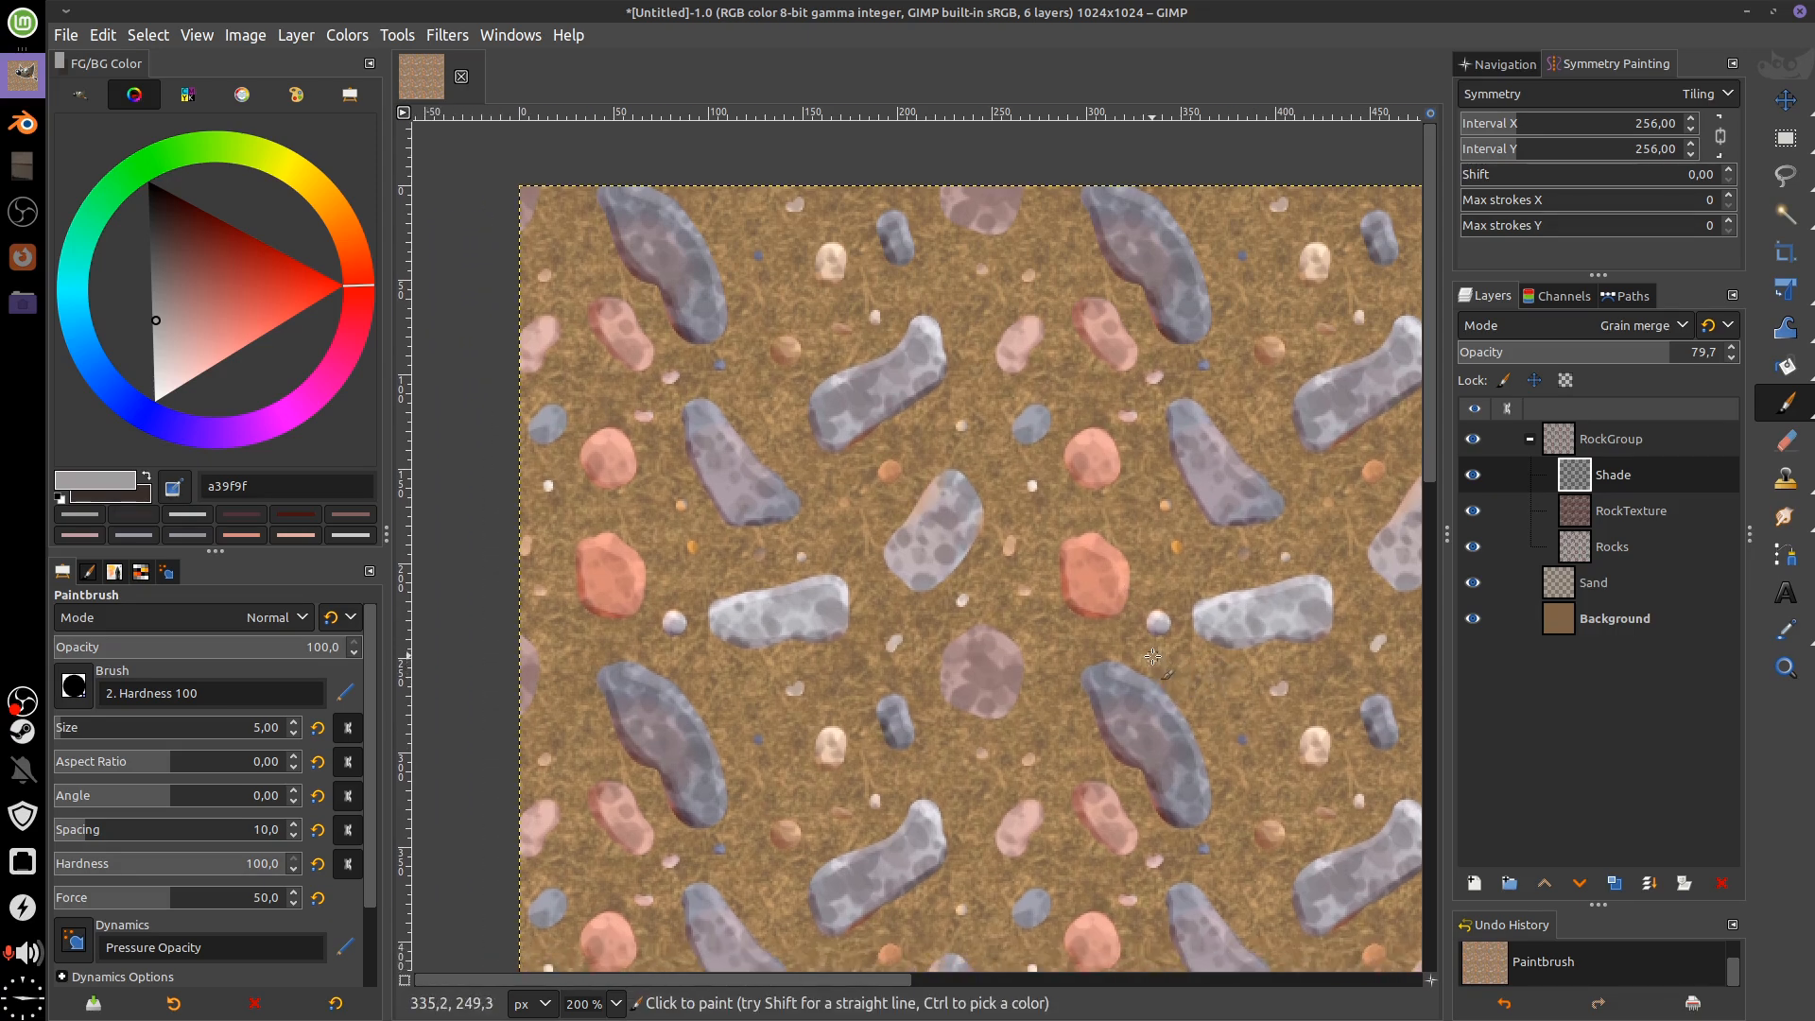
Set the paint colour to 020101 and try crack strokes across the oblong light grey rock at brush sizes 3 and 2
left_click_drag(94, 728, 57, 737)
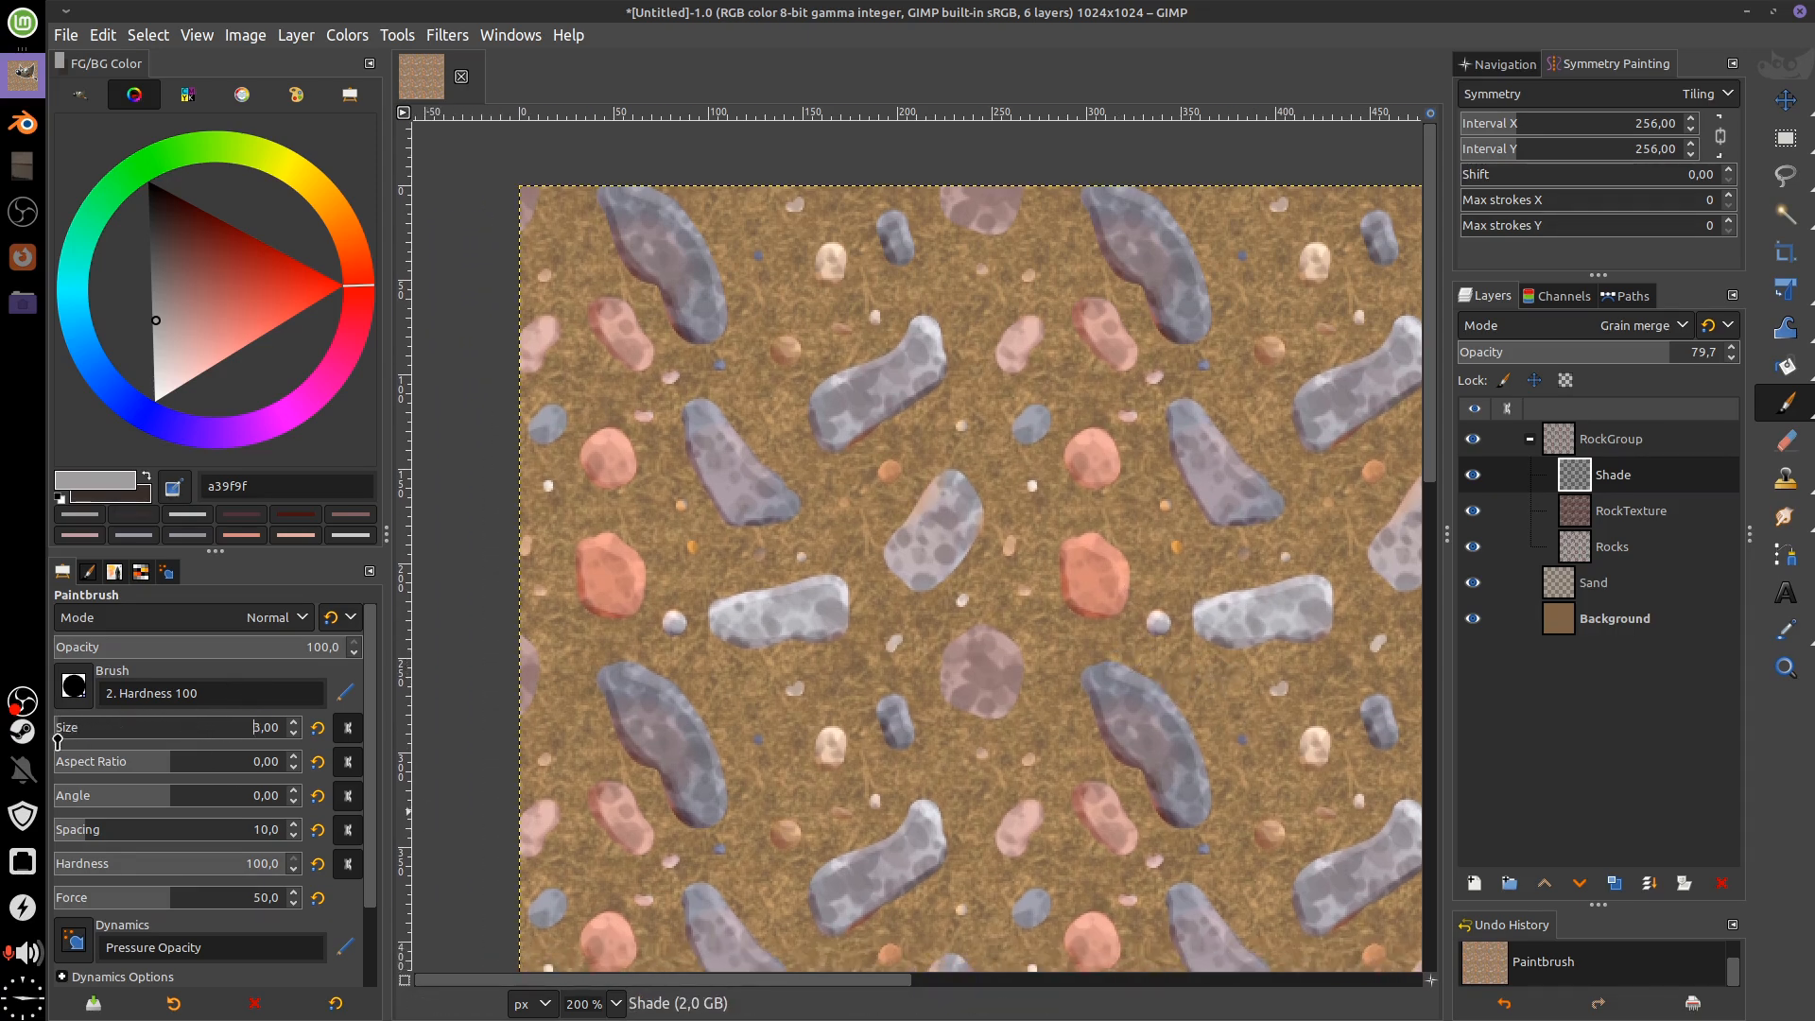
left_click_drag(295, 376, 150, 181)
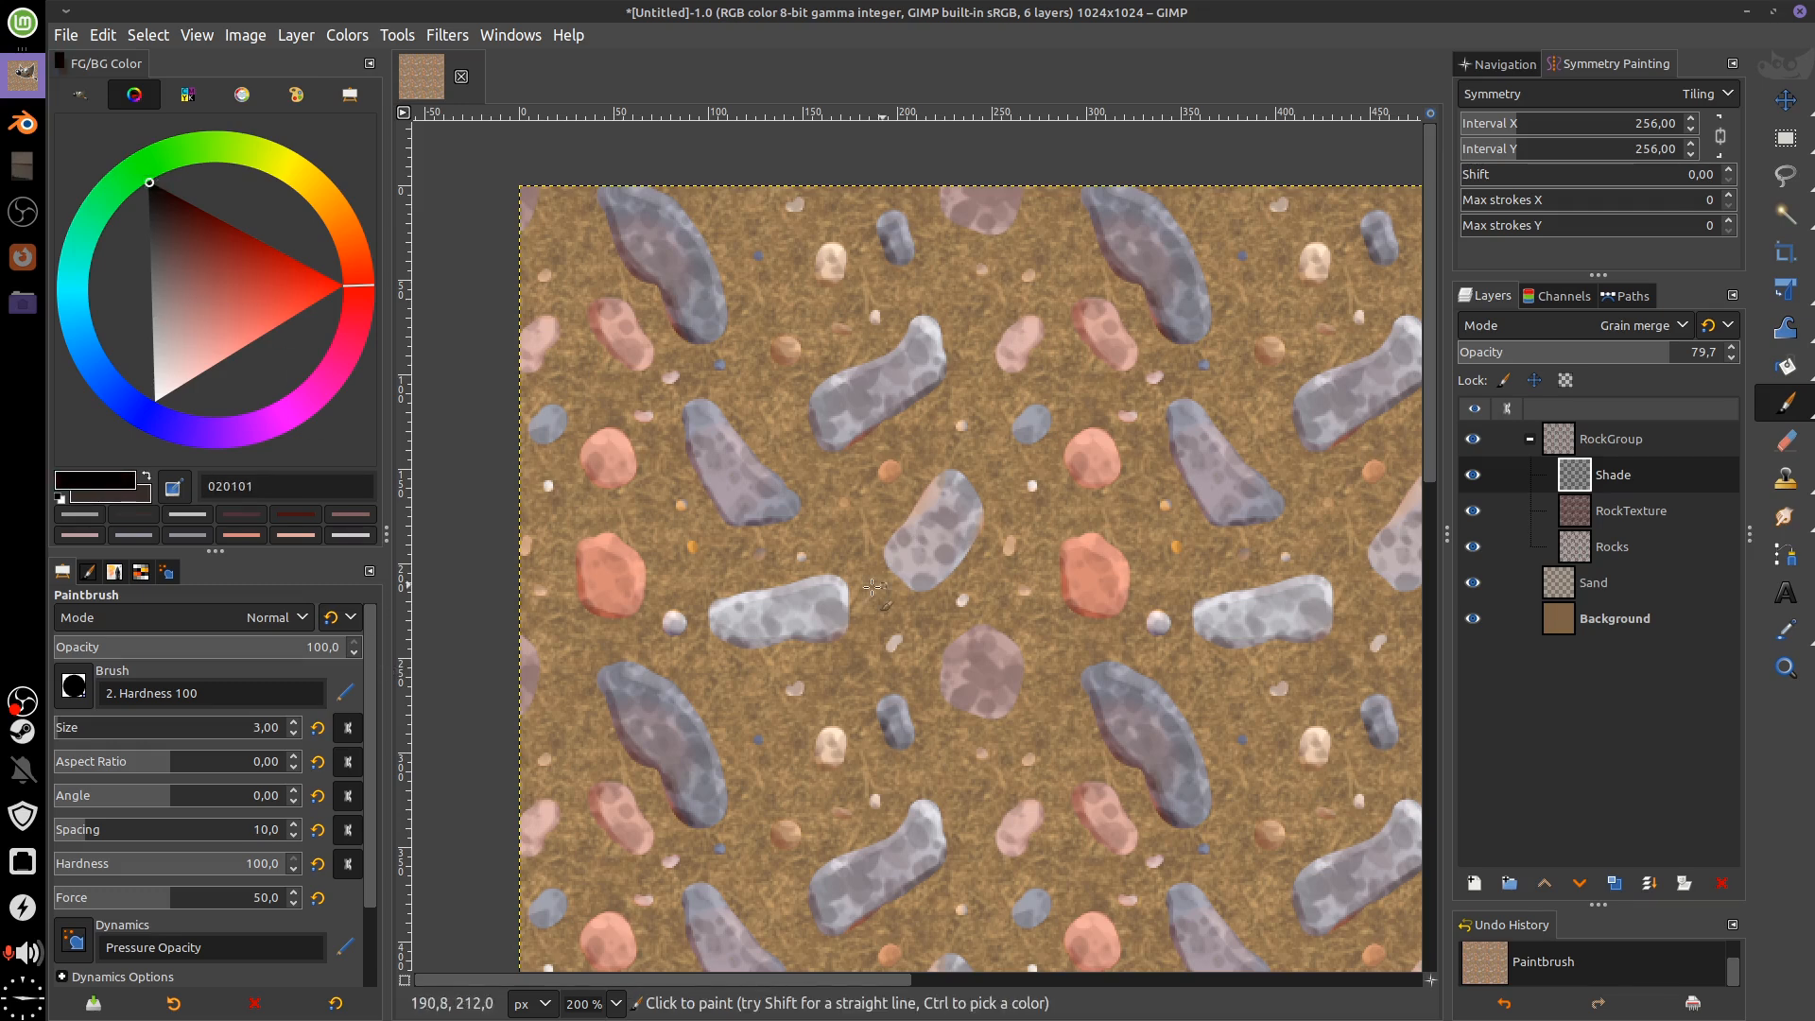
left_click_drag(782, 586, 785, 636)
key("ctrl+z")
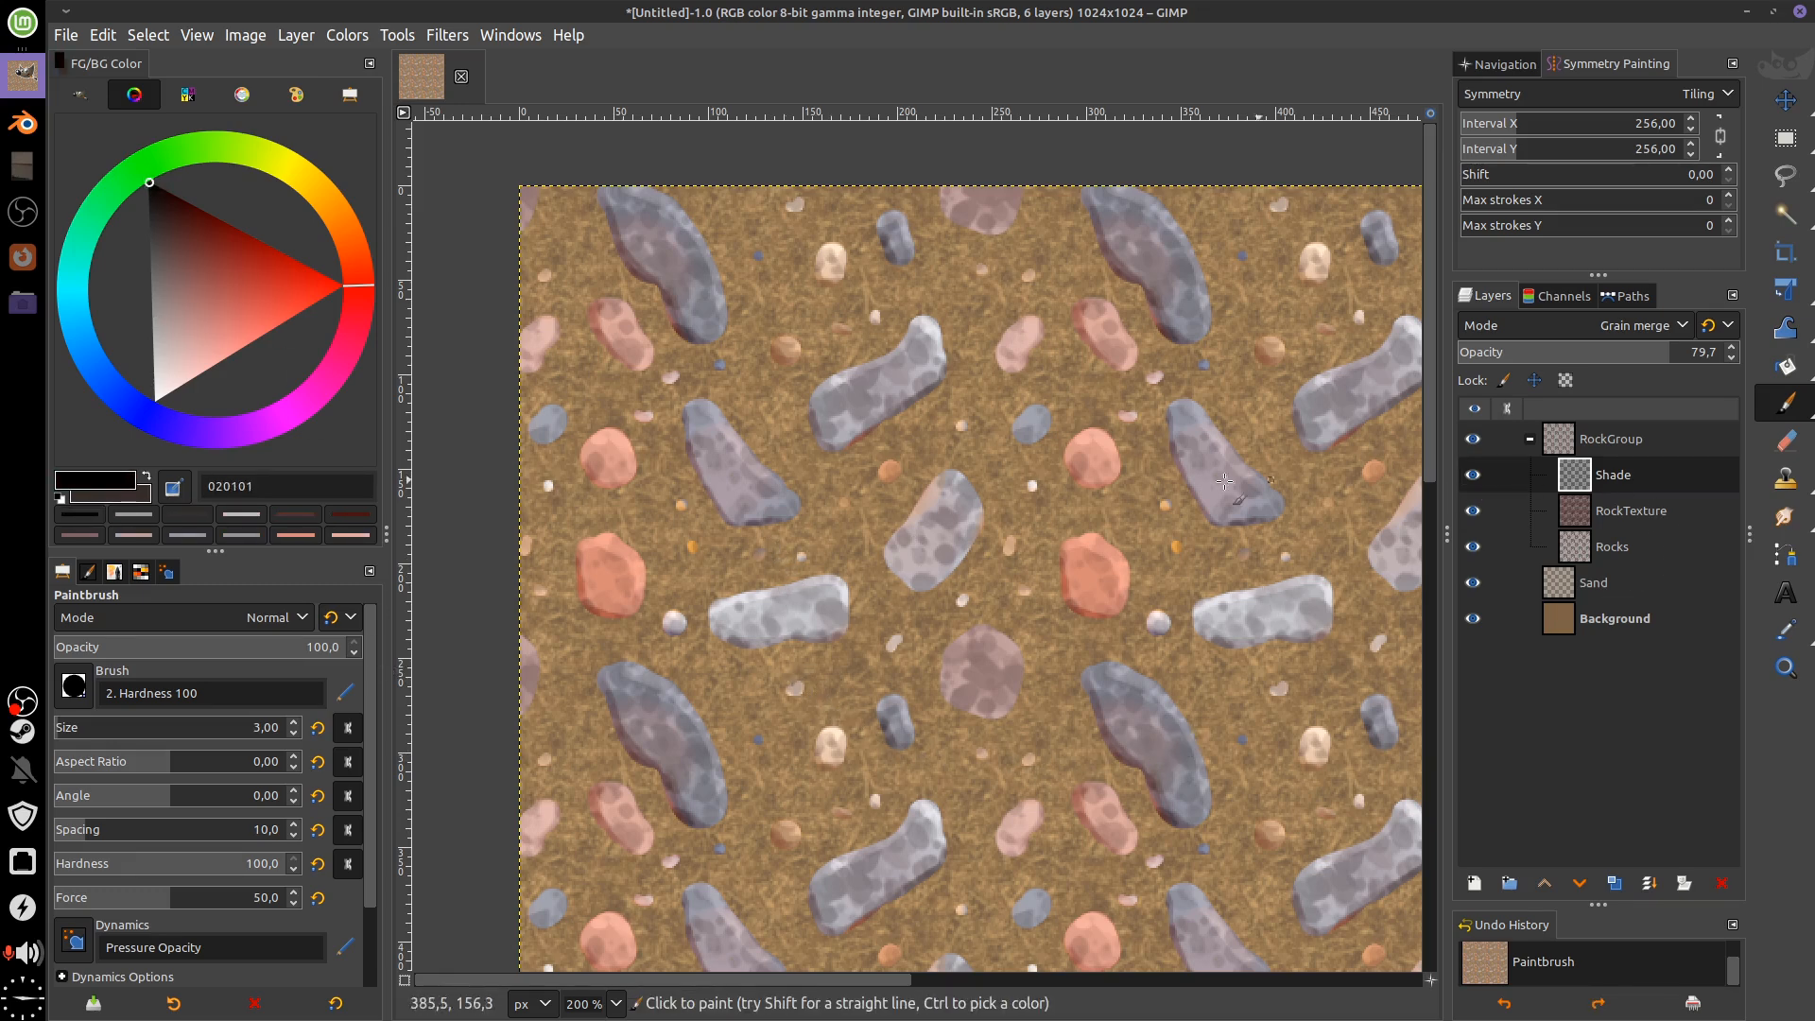
left_click(294, 734)
left_click(294, 735)
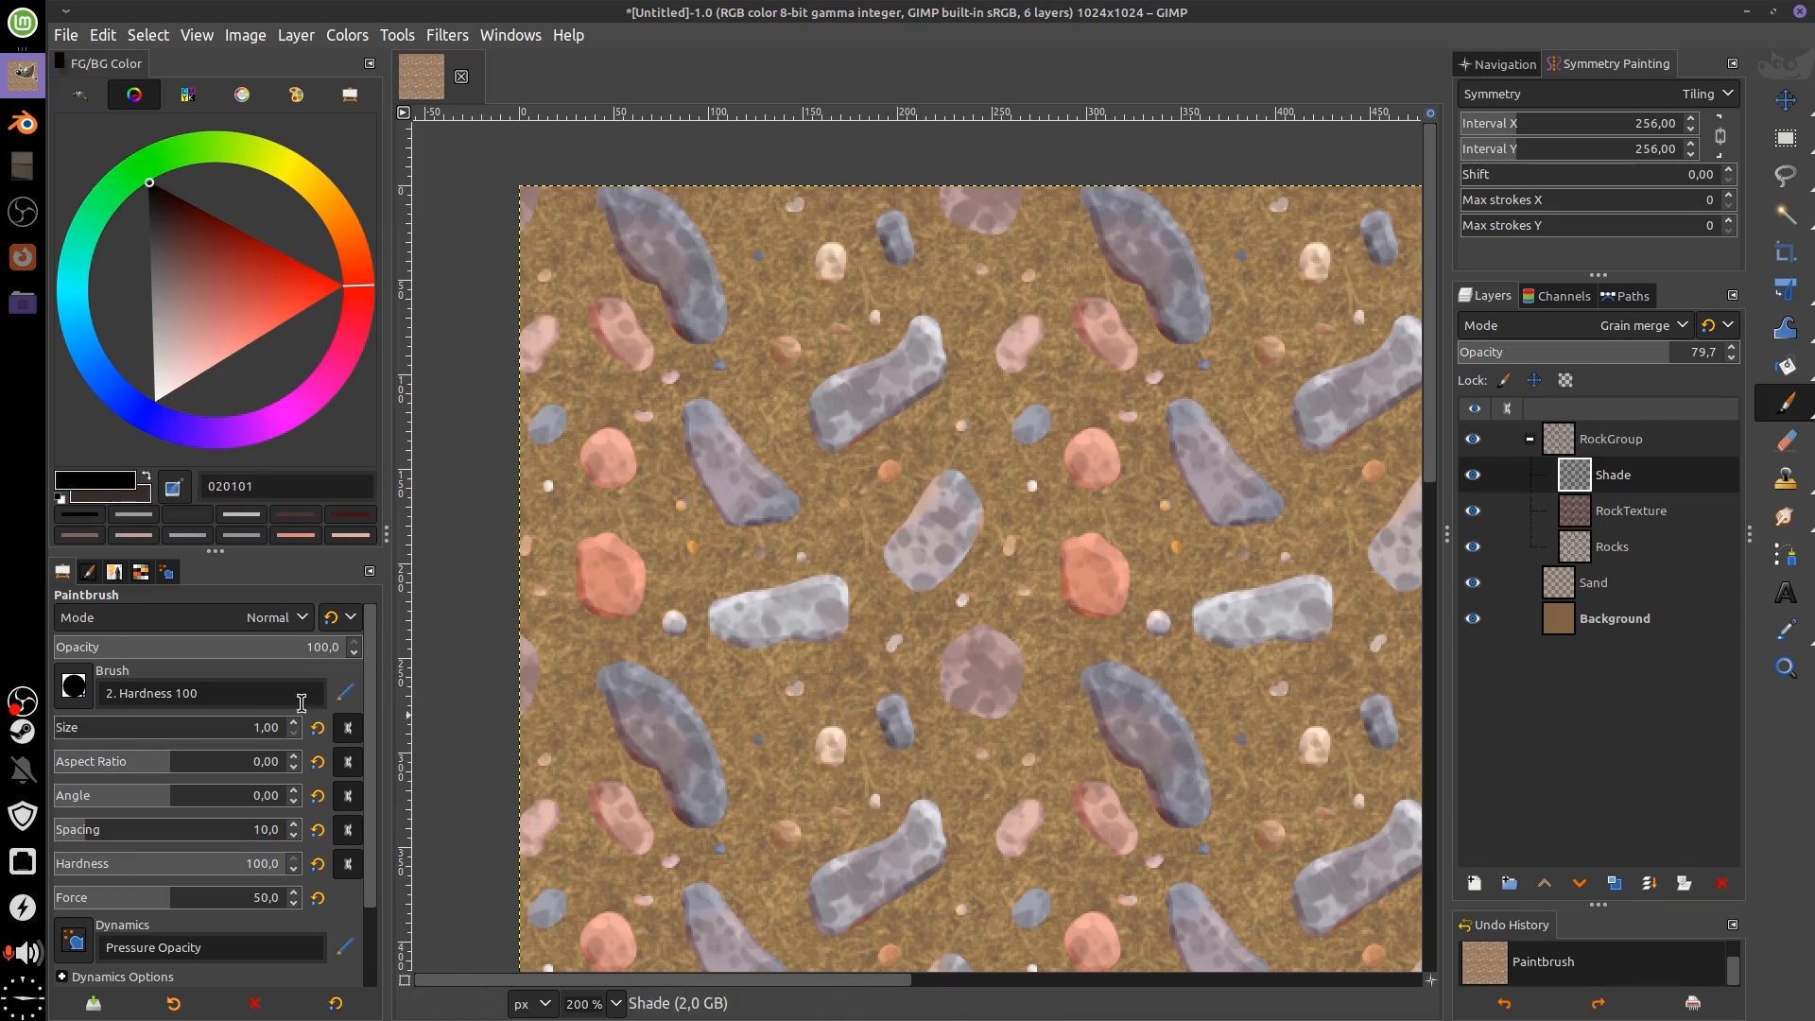
left_click_drag(779, 586, 777, 644)
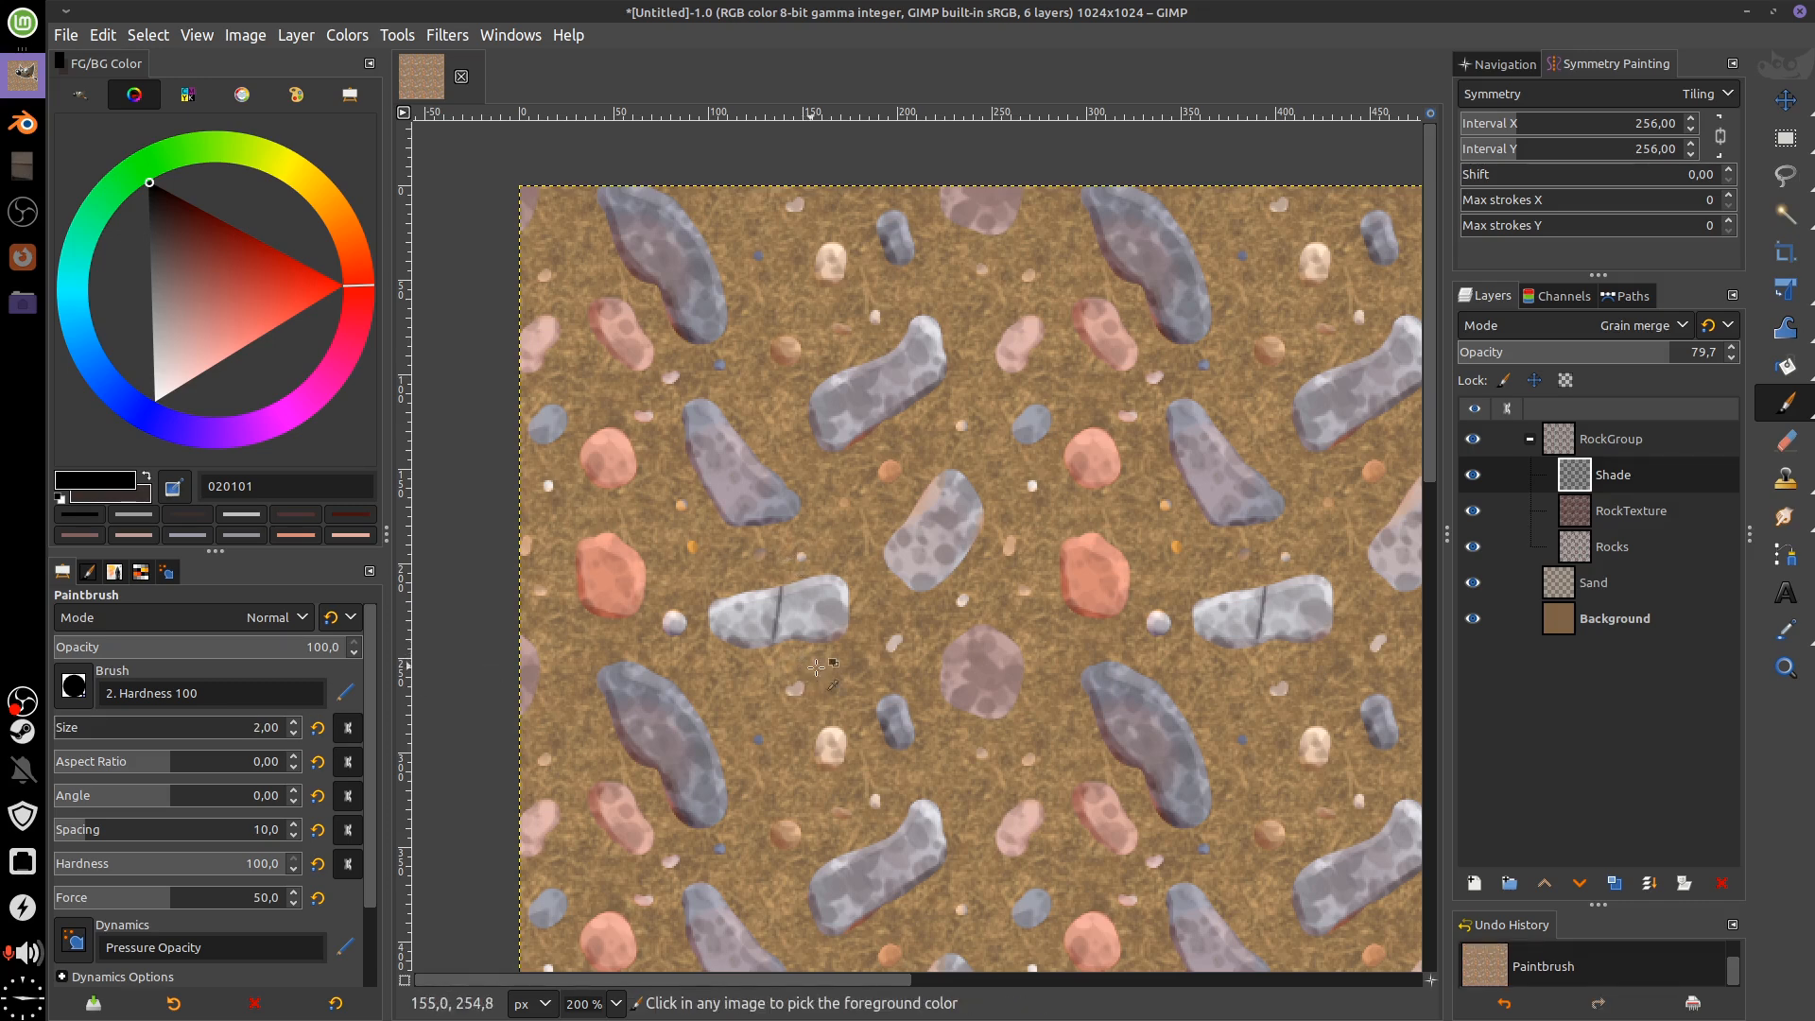
key("ctrl+z")
Paint thin 020101 cracks across the oblong light grey rock, the triangular mauve rock and the angular coral rock
left_click_drag(1043, 624, 1095, 628)
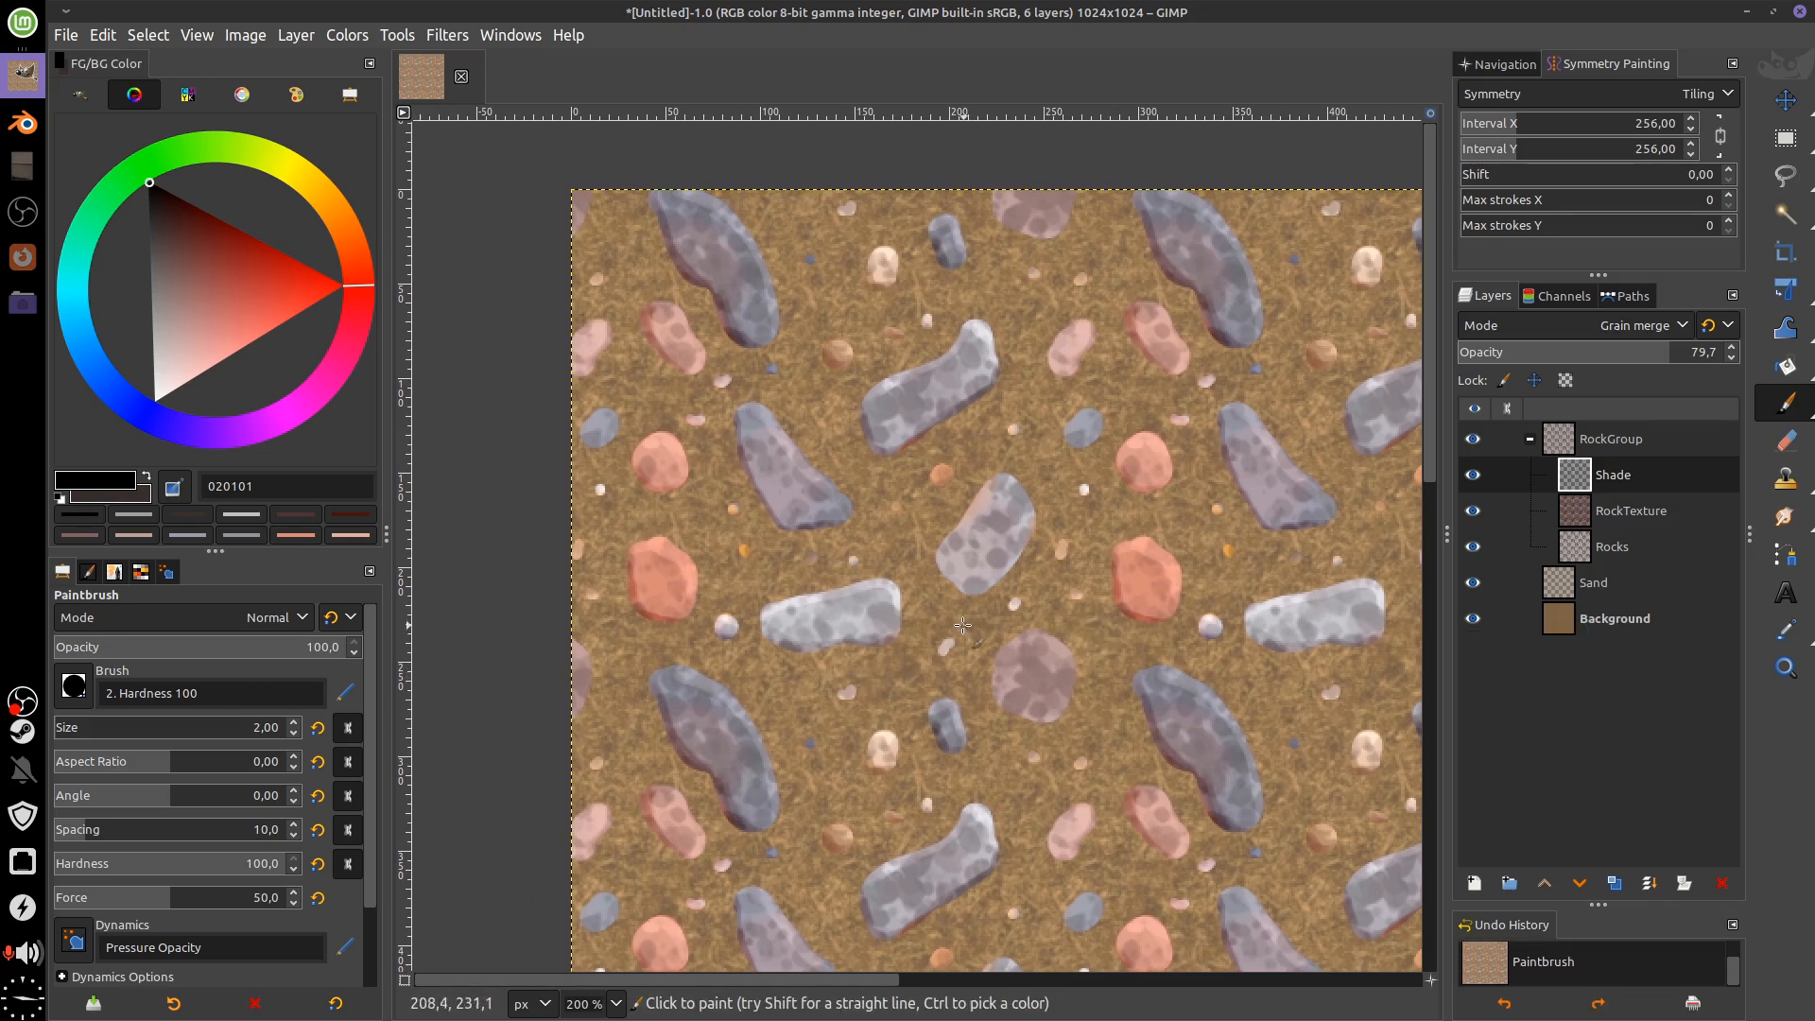
mouse_move(962, 625)
left_mouse_down()
mouse_move(972, 558)
mouse_move(906, 553)
mouse_move(904, 577)
left_mouse_up()
scroll(958, 595, "up", 3)
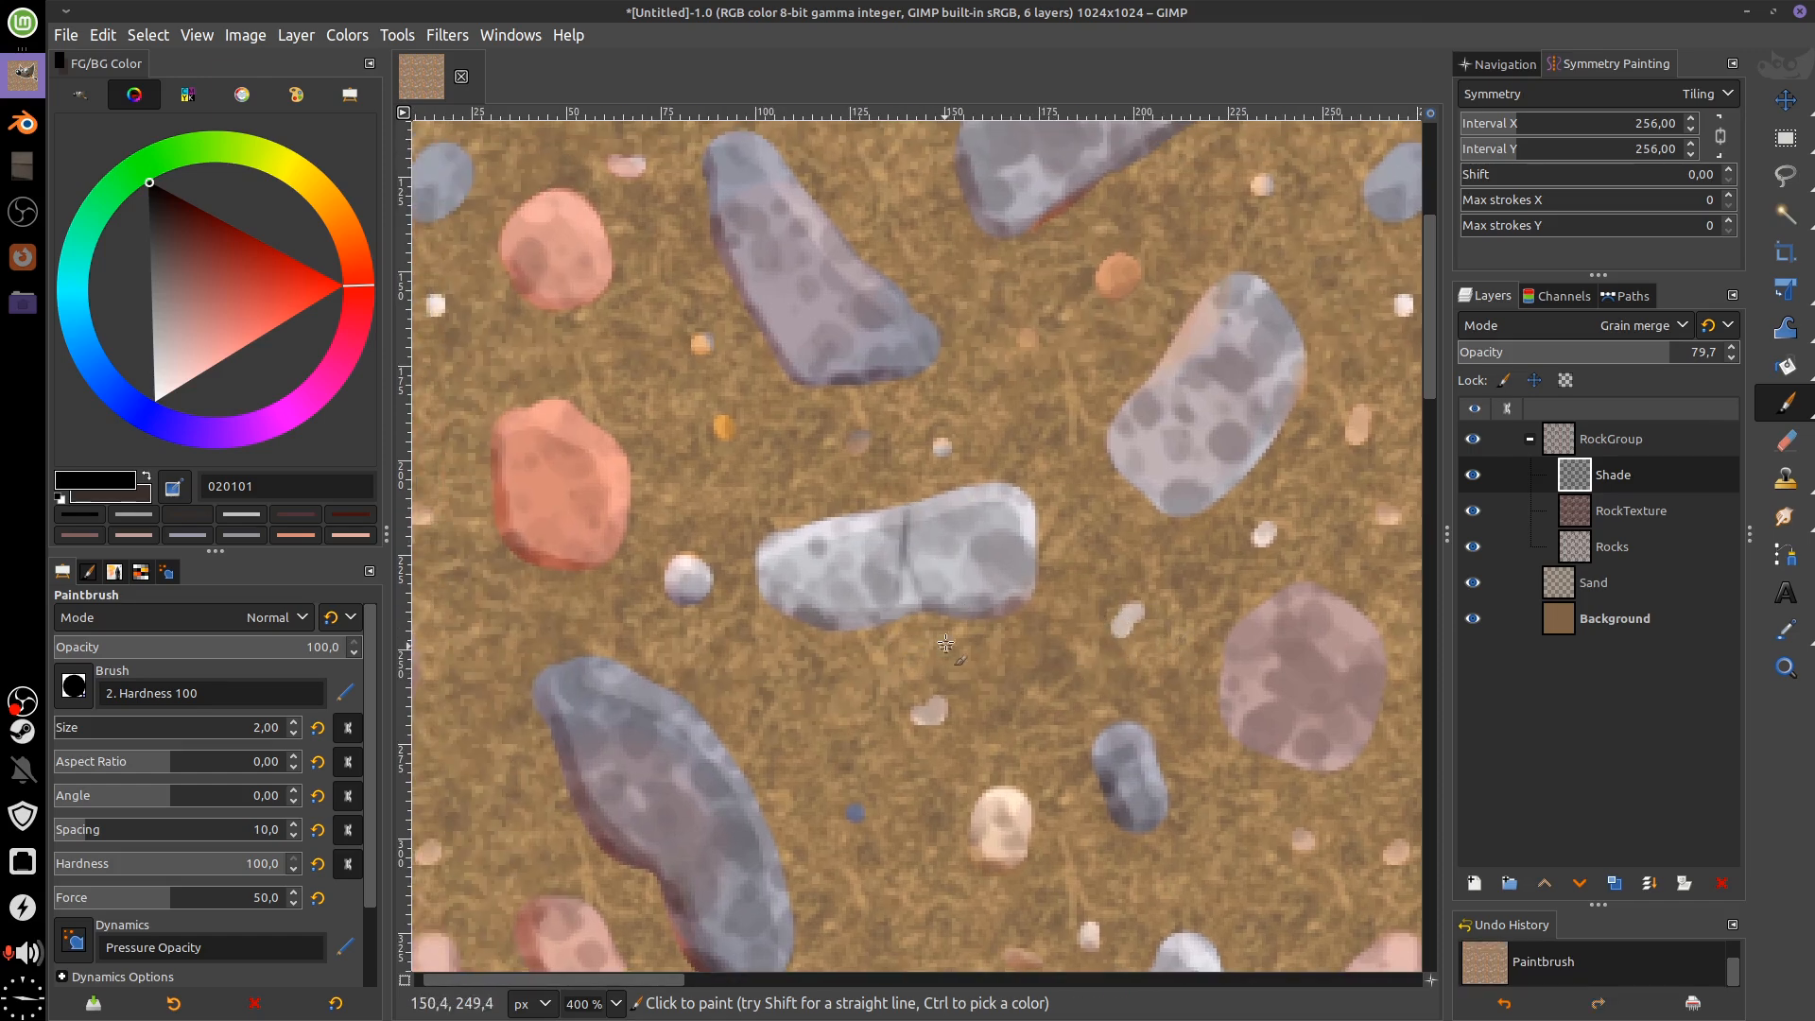
mouse_move(815, 365)
left_mouse_down()
mouse_move(825, 258)
mouse_move(847, 355)
left_mouse_up()
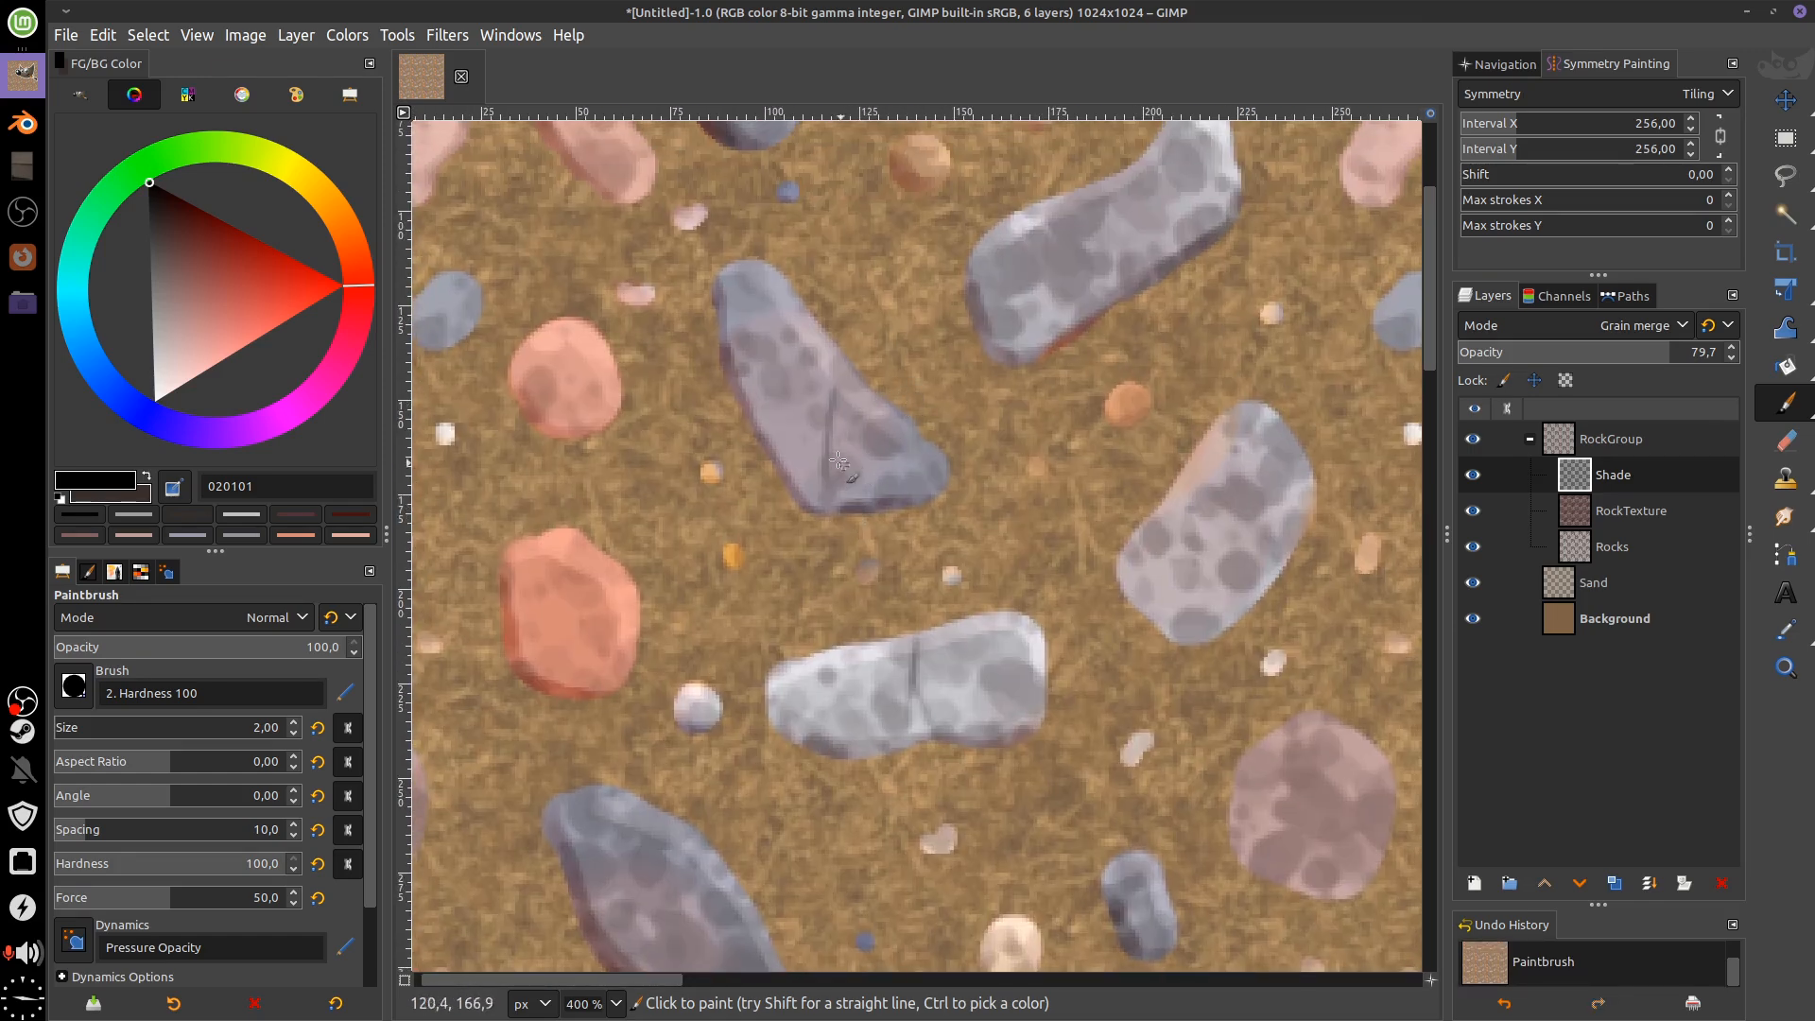
left_click_drag(958, 551, 1080, 373)
left_click_drag(669, 401, 690, 477)
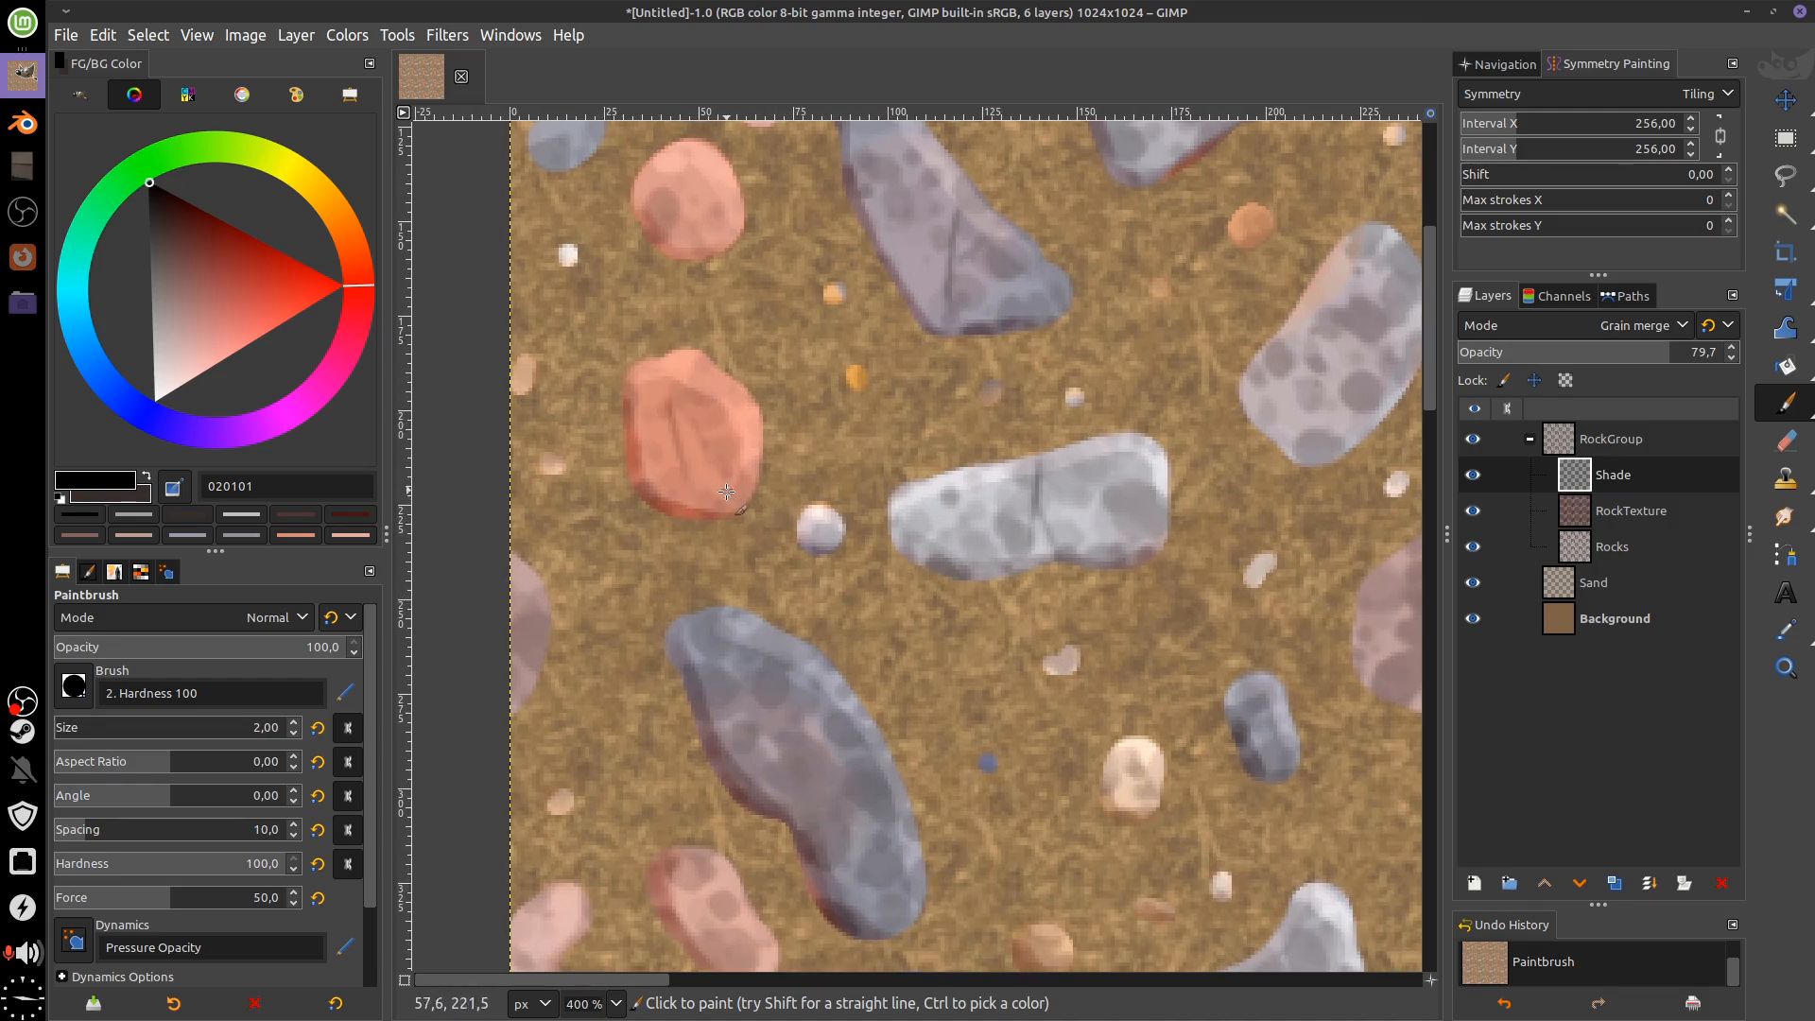
Paint thin 020101 cracks into the long bent grey rock and across the oval pinkish-grey rock
left_click_drag(1181, 492, 945, 758)
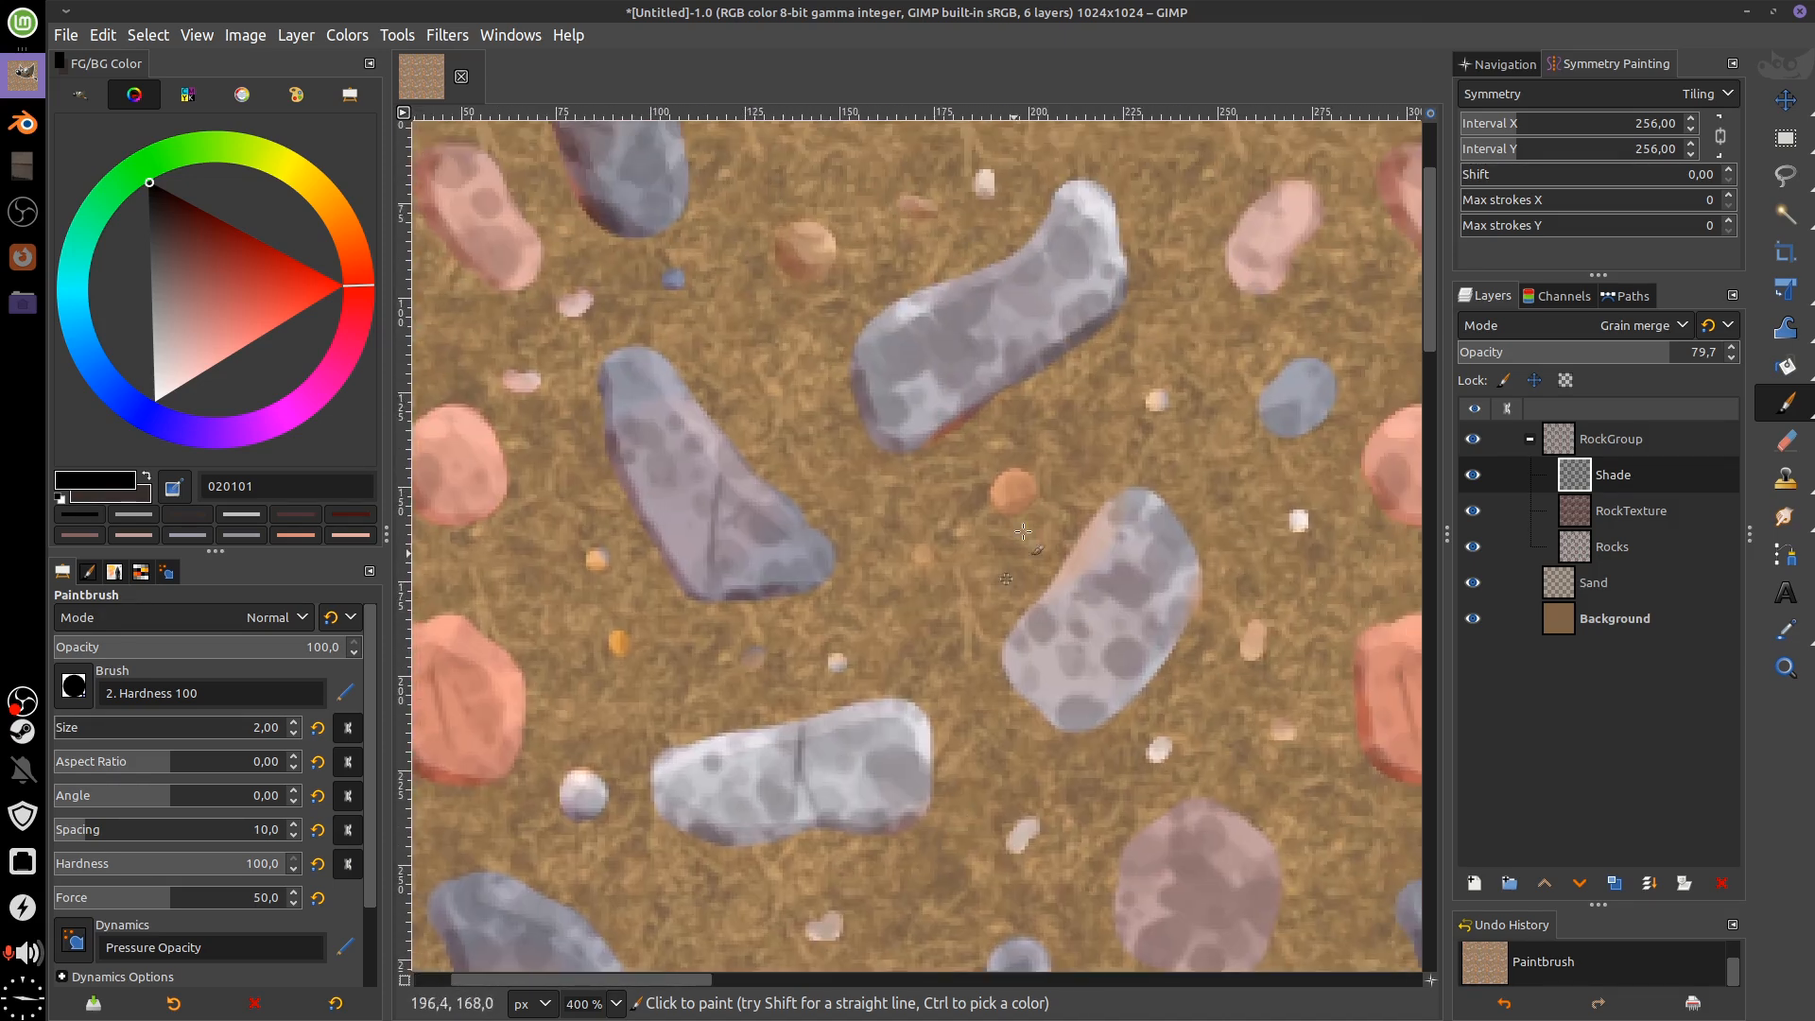
left_click_drag(973, 389, 1017, 319)
left_click_drag(1308, 577, 1181, 554)
left_click_drag(903, 588, 992, 667)
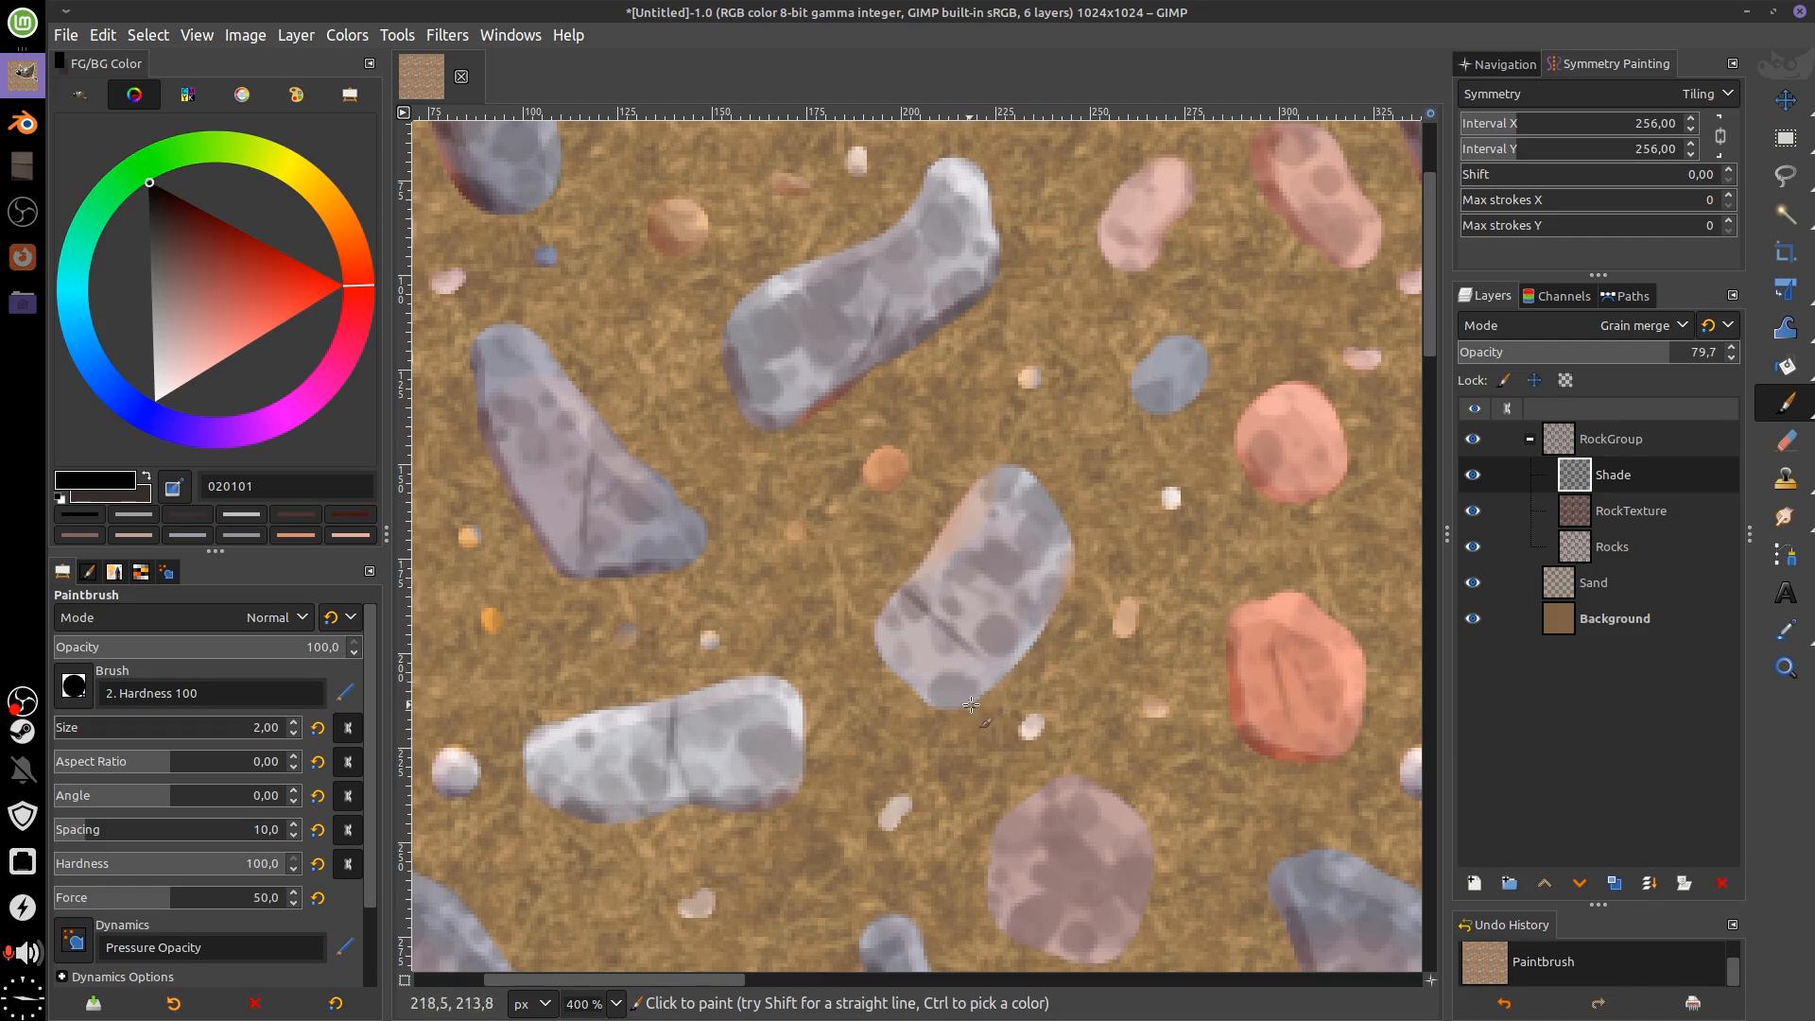
Enlarge the brush to 10 and shade the lower right edge of the oval pinkish-grey rock with 39312d
key("bracketright")
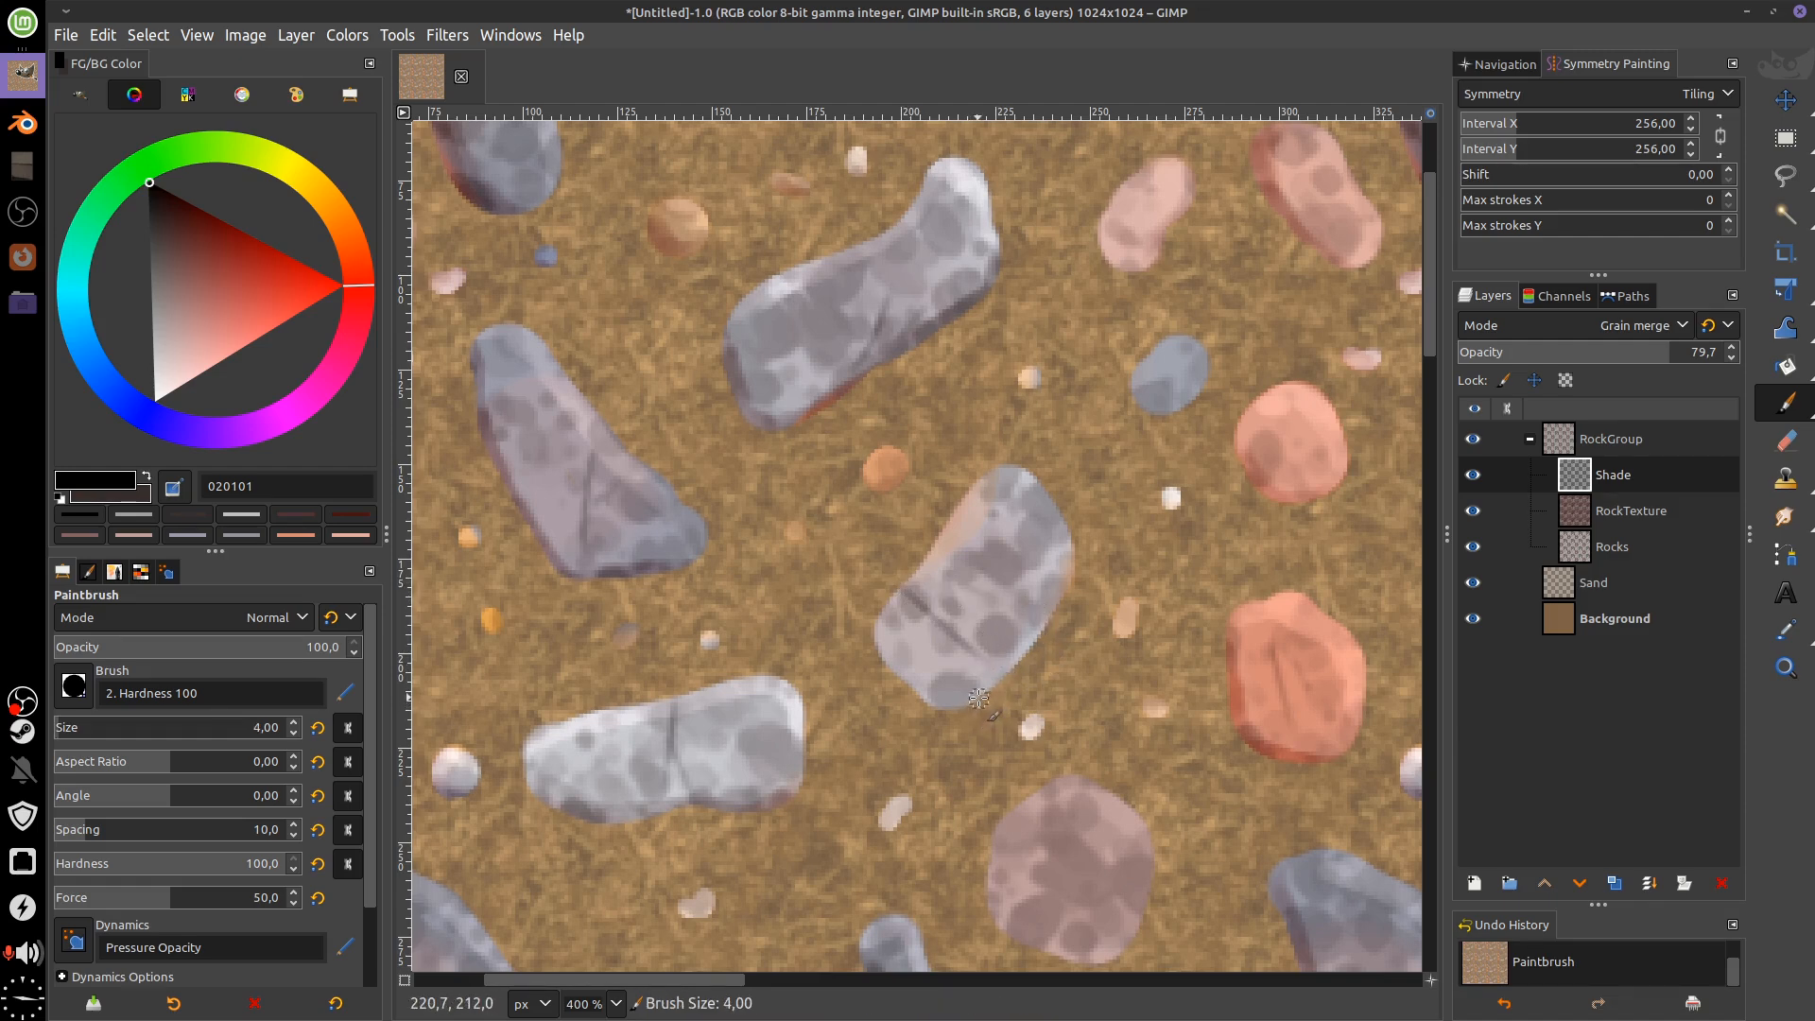
key("bracketright")
key("bracketright")
key("bracketright")
key("bracketright")
key("bracketright")
key("bracketright")
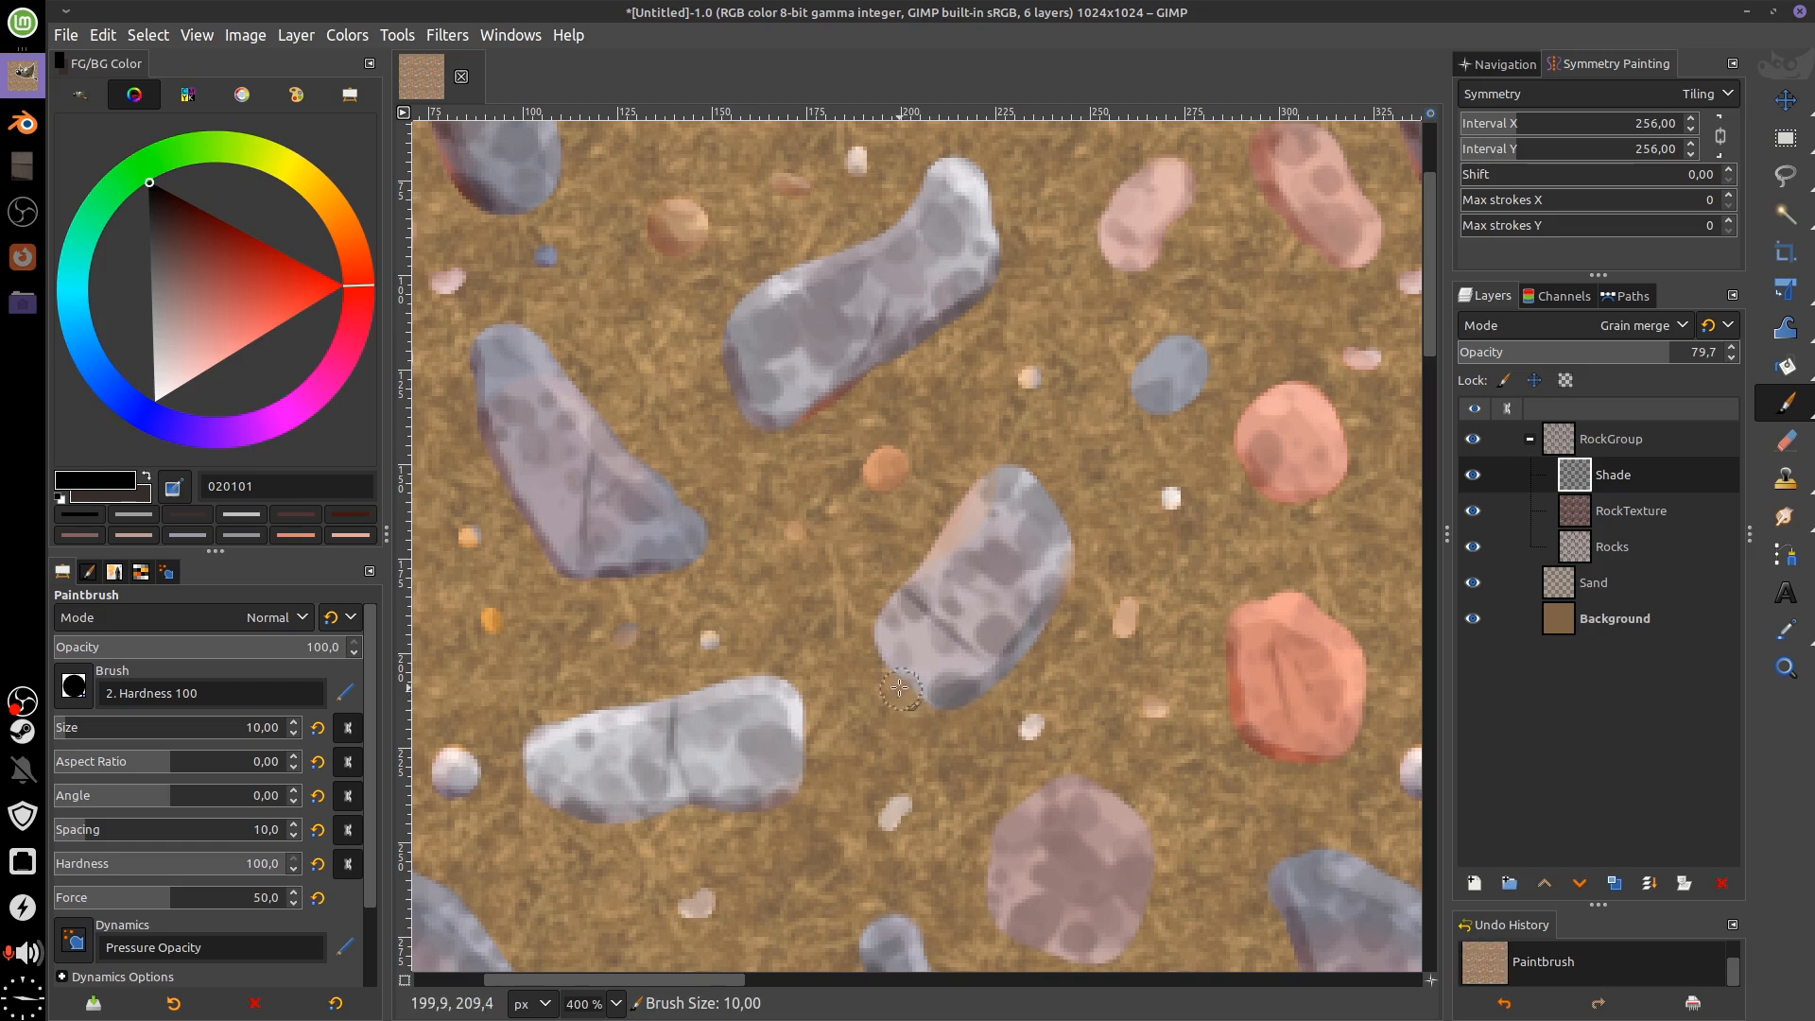
left_click(198, 519)
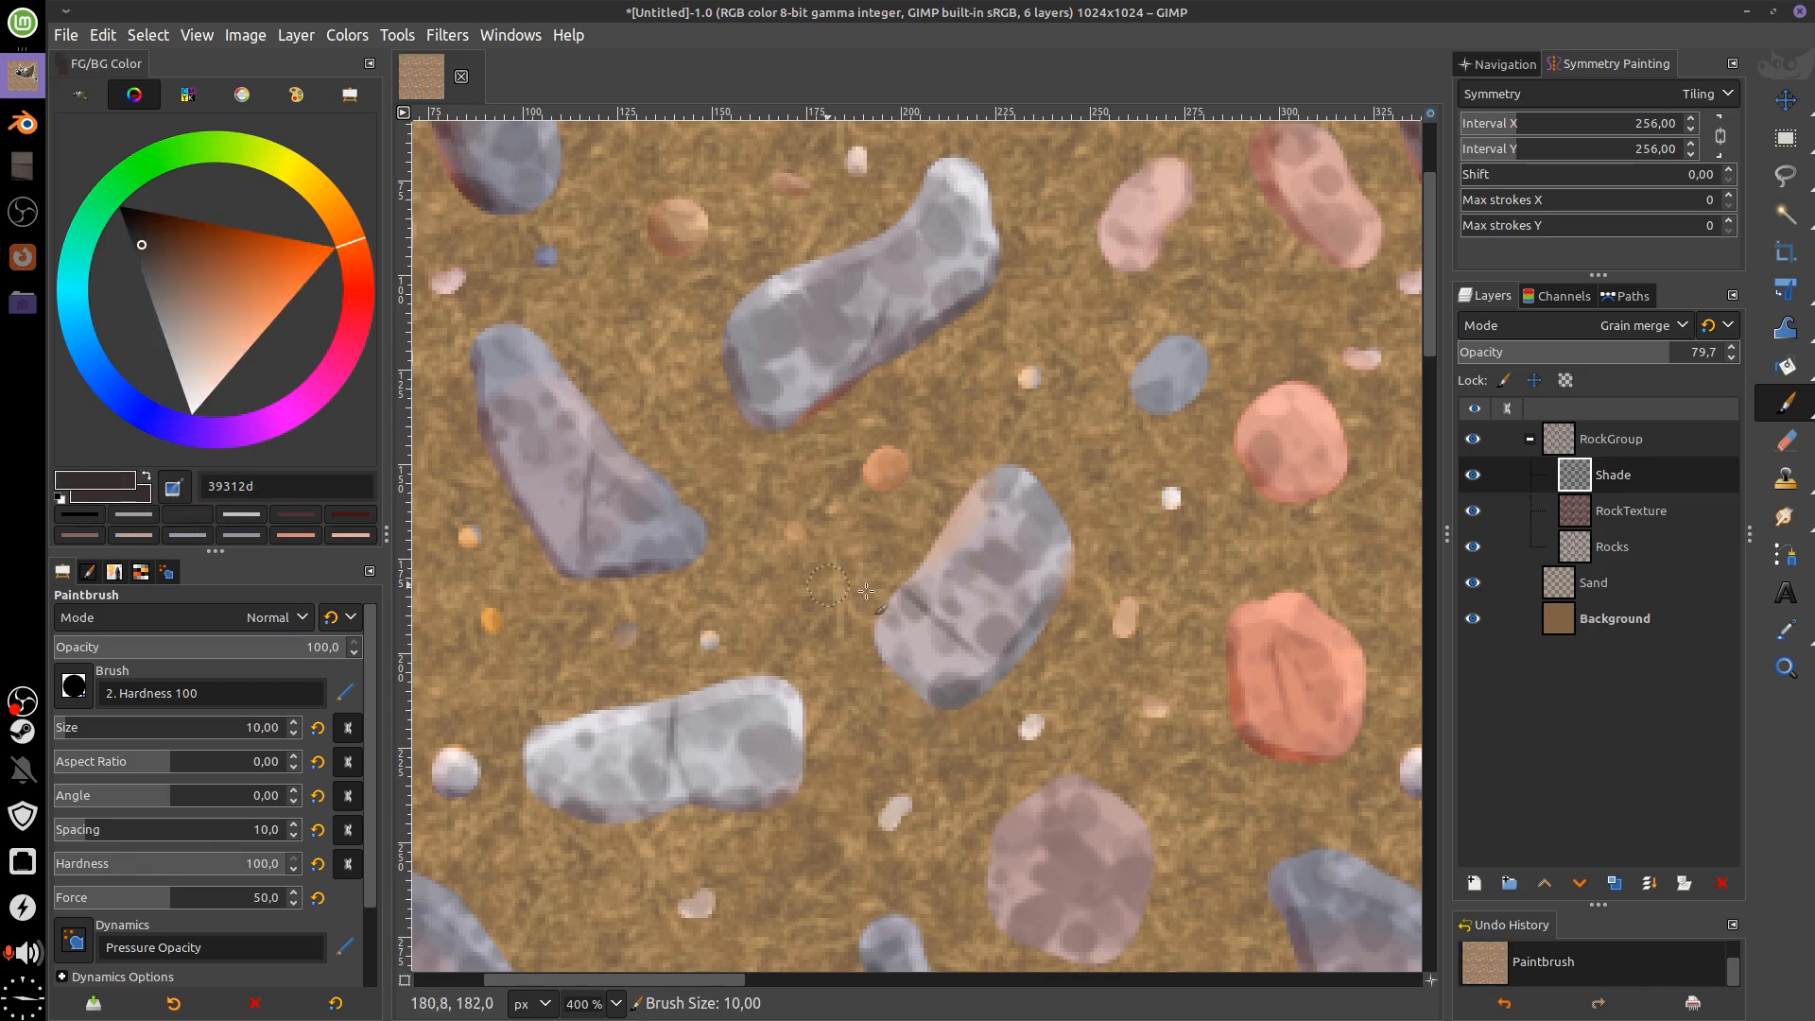
left_click_drag(1089, 580, 1050, 640)
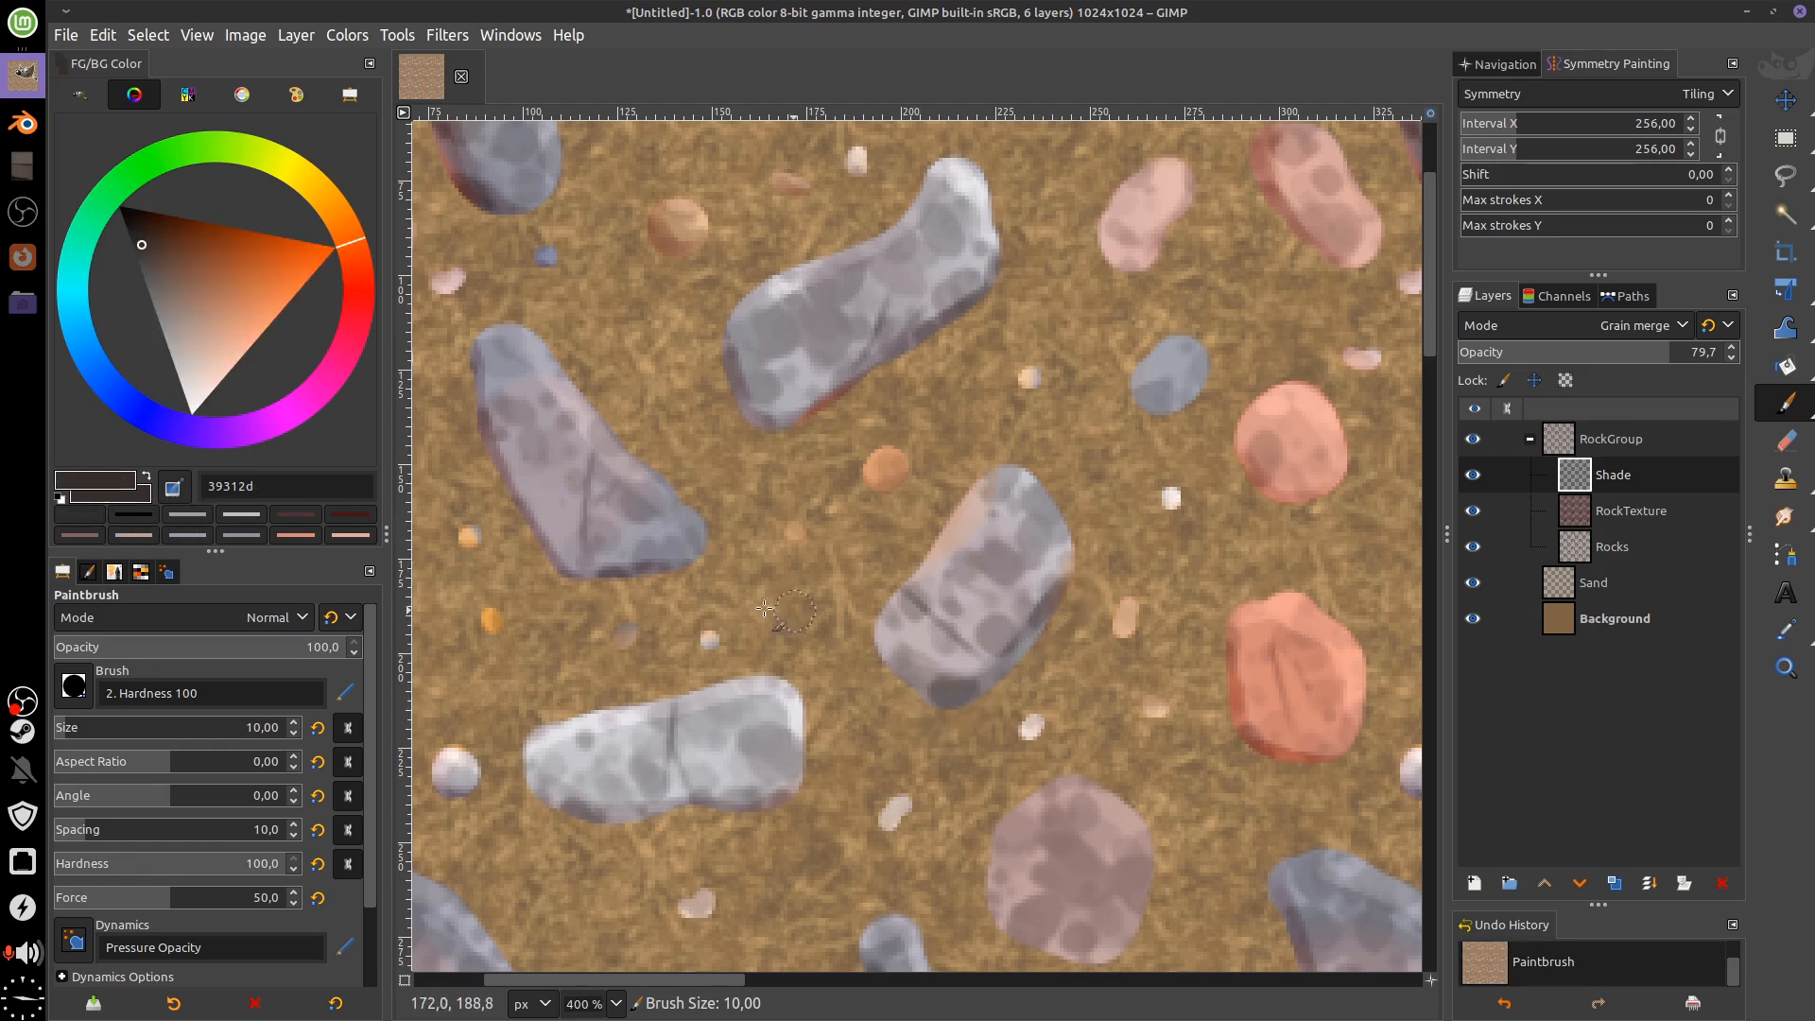
Highlight the upper left edge of the oval pinkish-grey rock with a39f9f
left_click(194, 517)
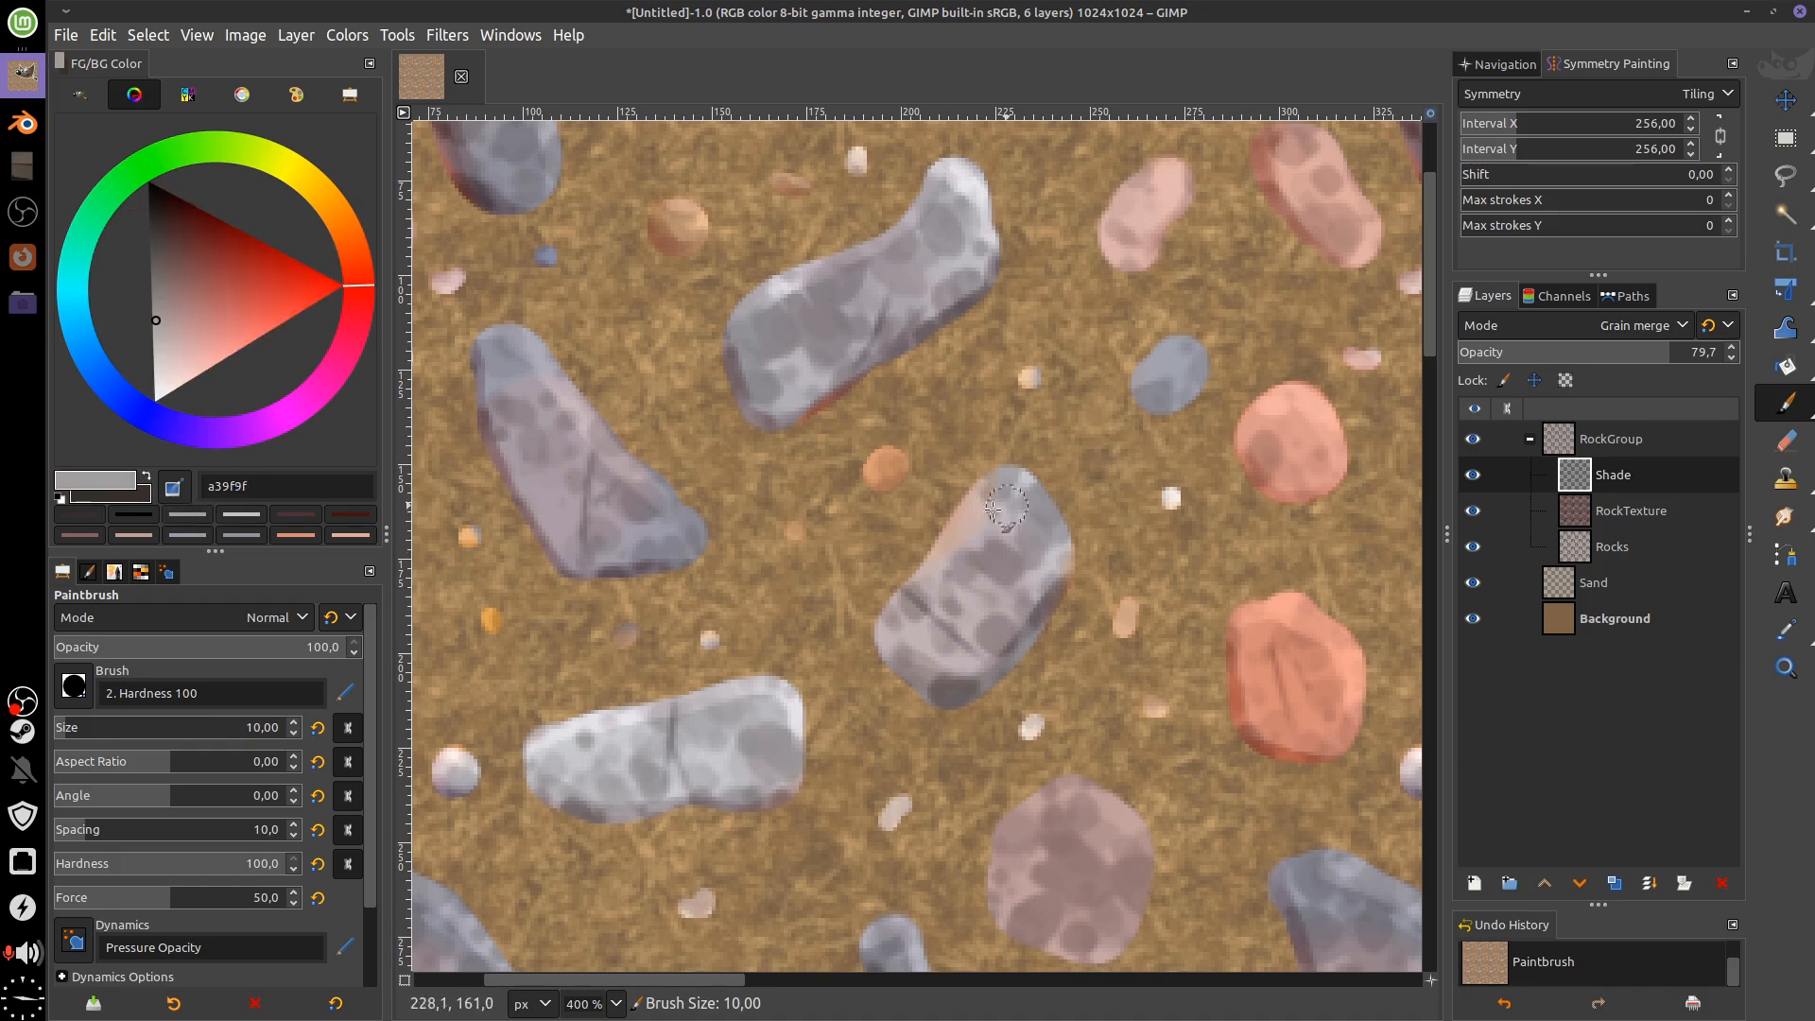
left_click_drag(993, 510, 957, 533)
mouse_move(979, 501)
left_mouse_down()
mouse_move(1020, 478)
mouse_move(1055, 522)
mouse_move(892, 578)
mouse_move(887, 635)
left_mouse_up()
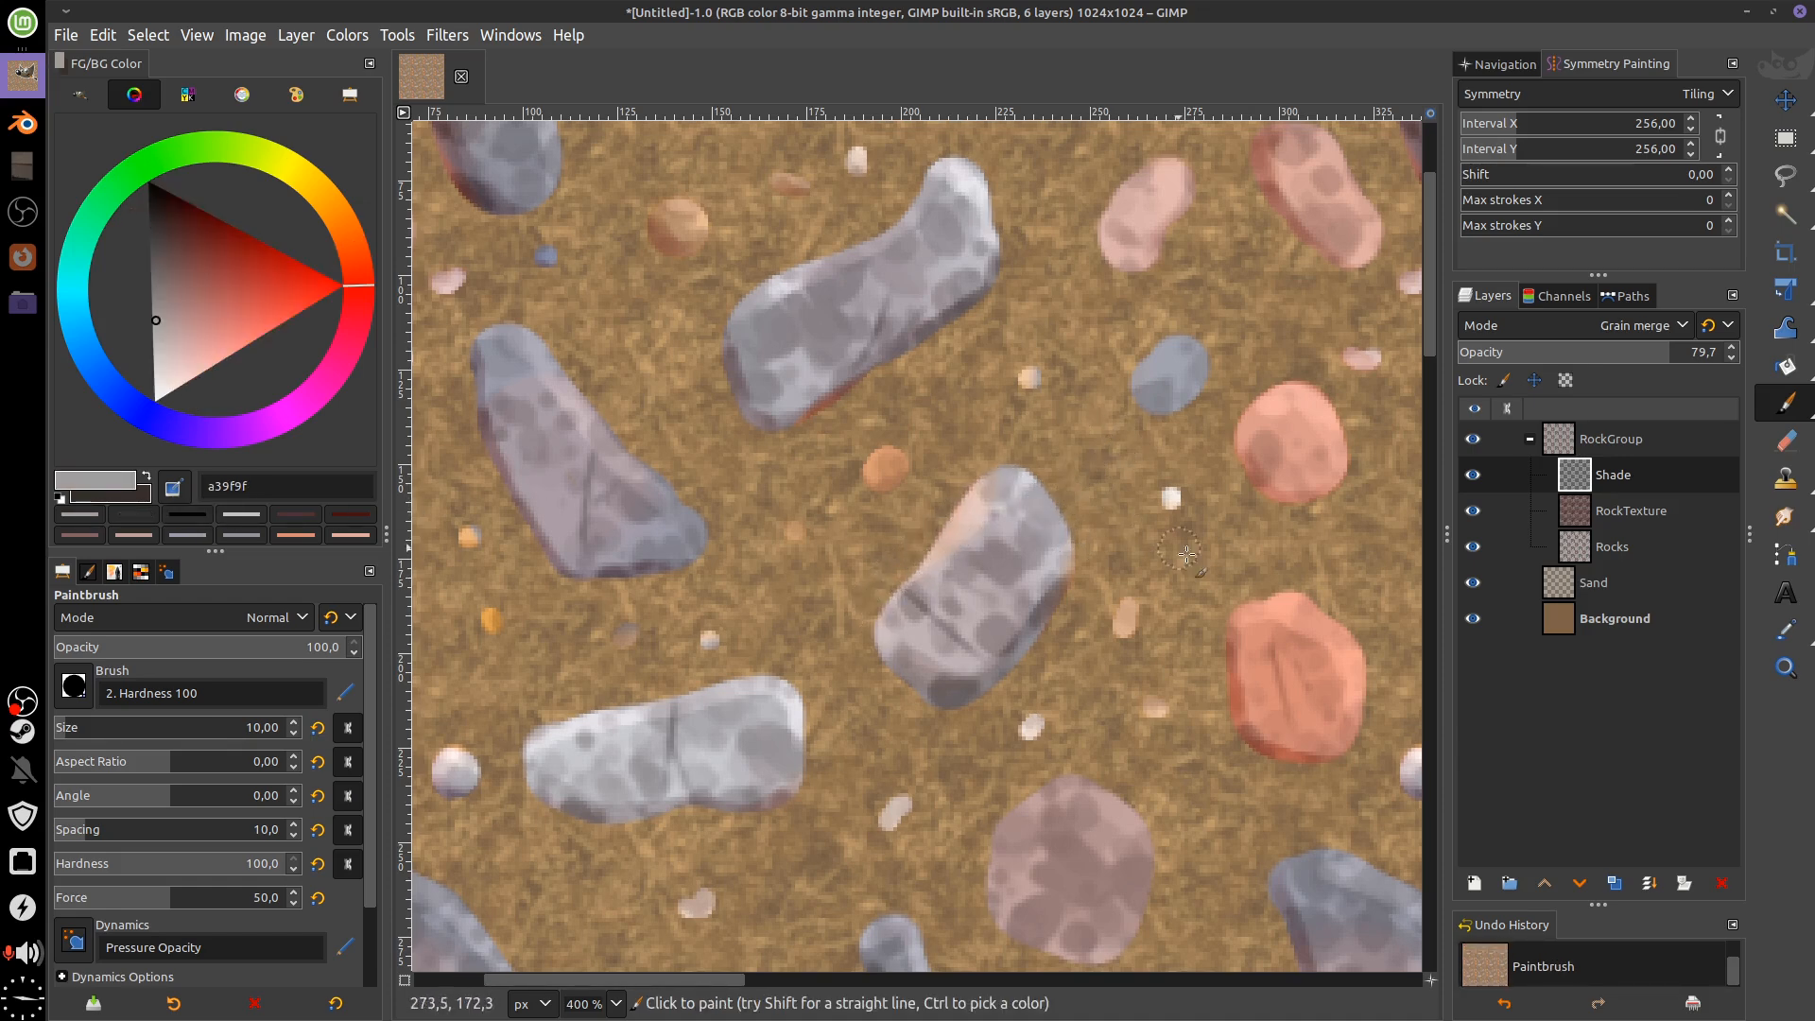
Duplicate the Rocks layer and place the copy outside RockGroup, directly above the Sand layer
scroll(1187, 555, "down", 3)
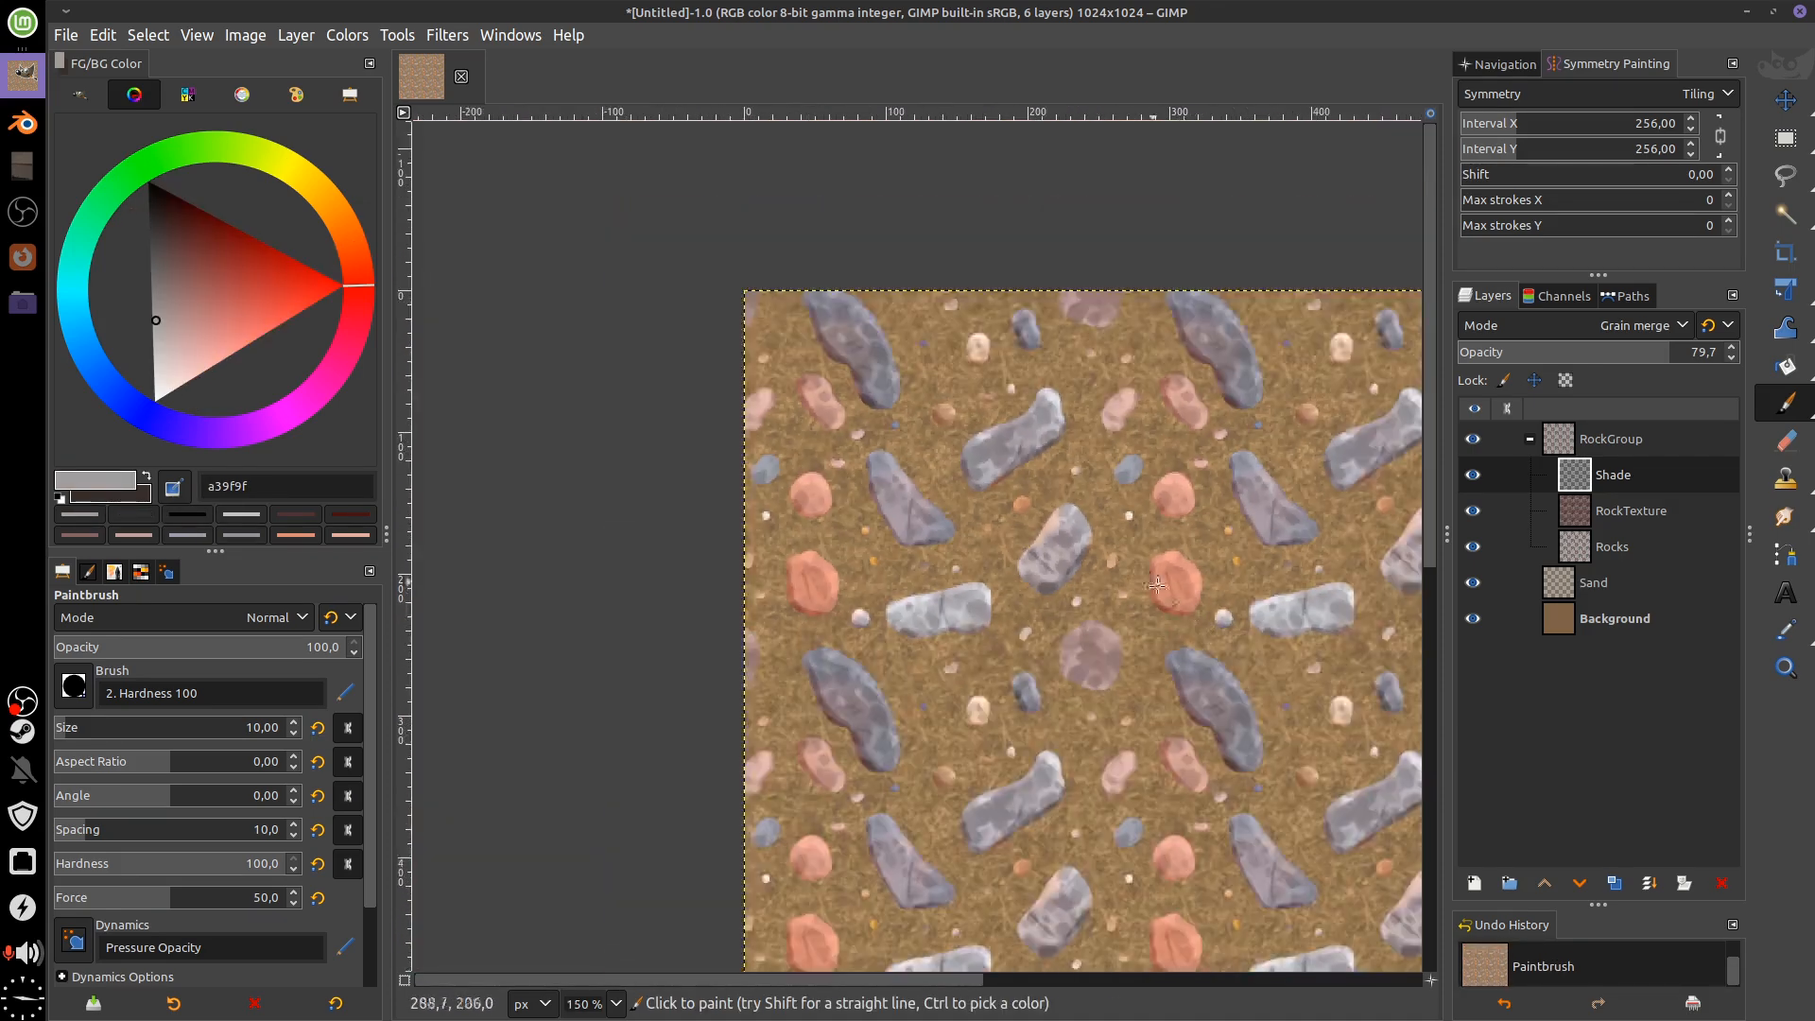
left_click_drag(1352, 692, 1232, 641)
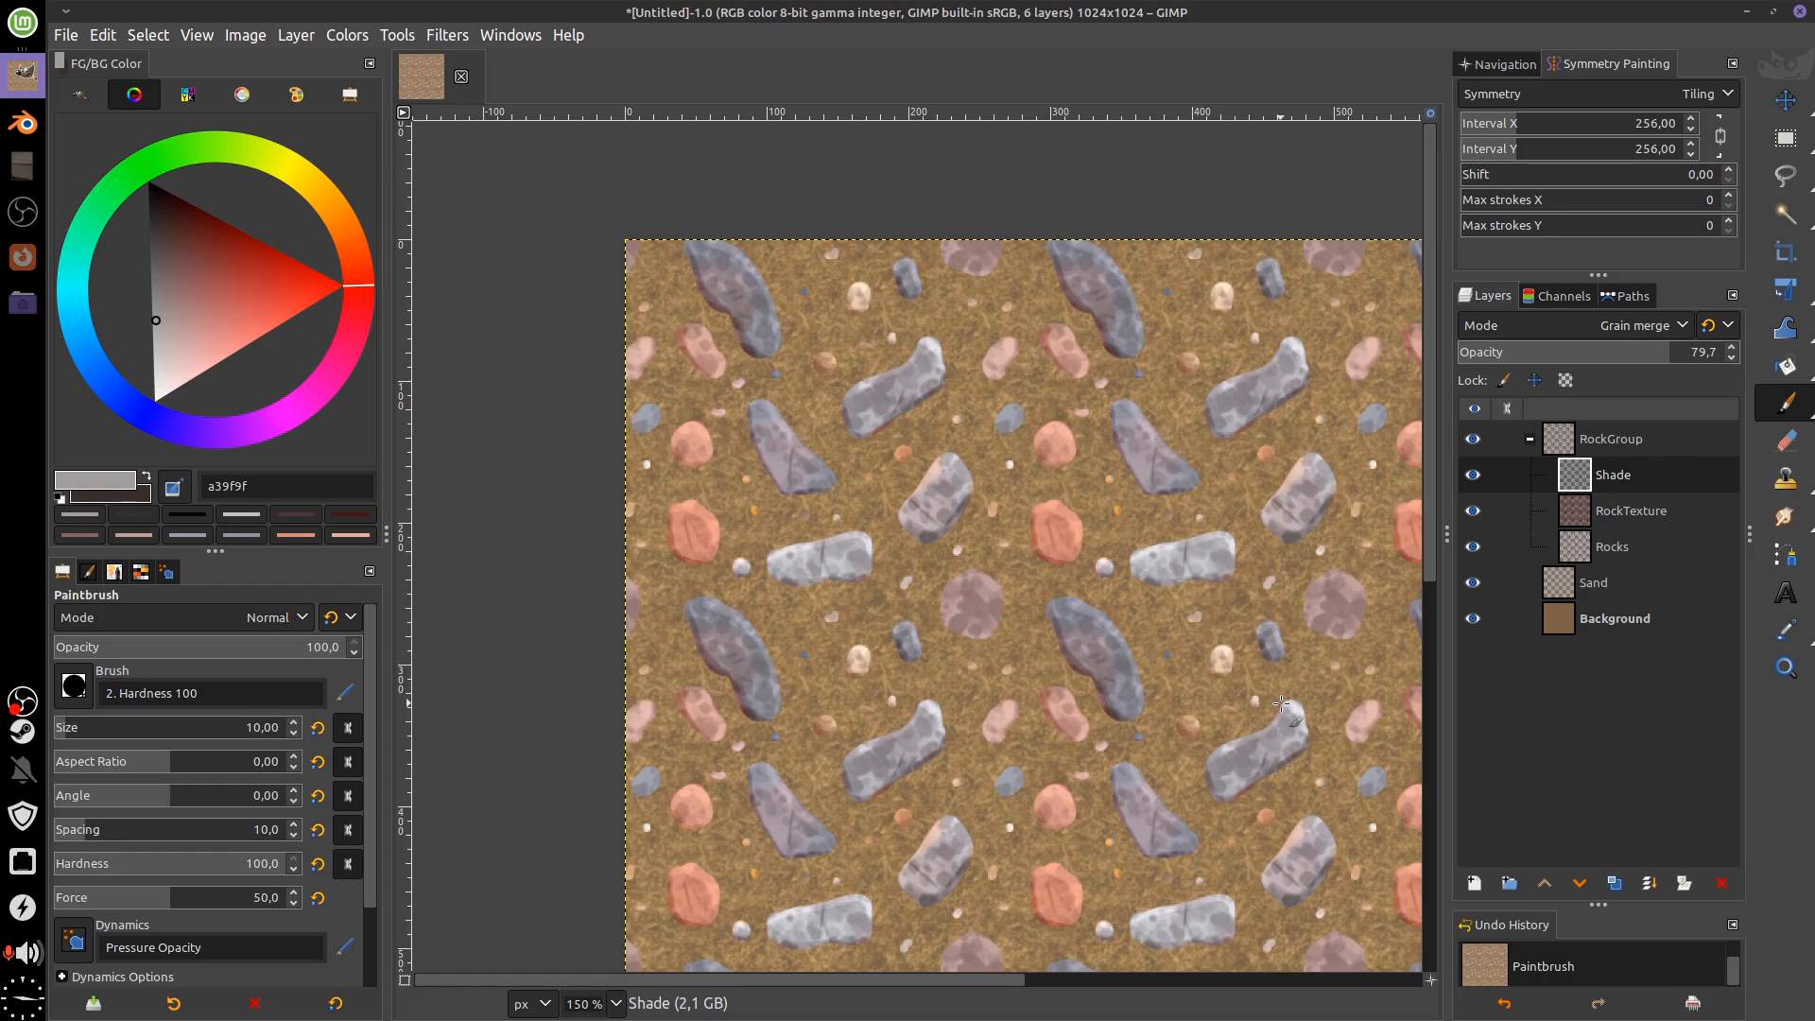
left_click_drag(1184, 636, 984, 442)
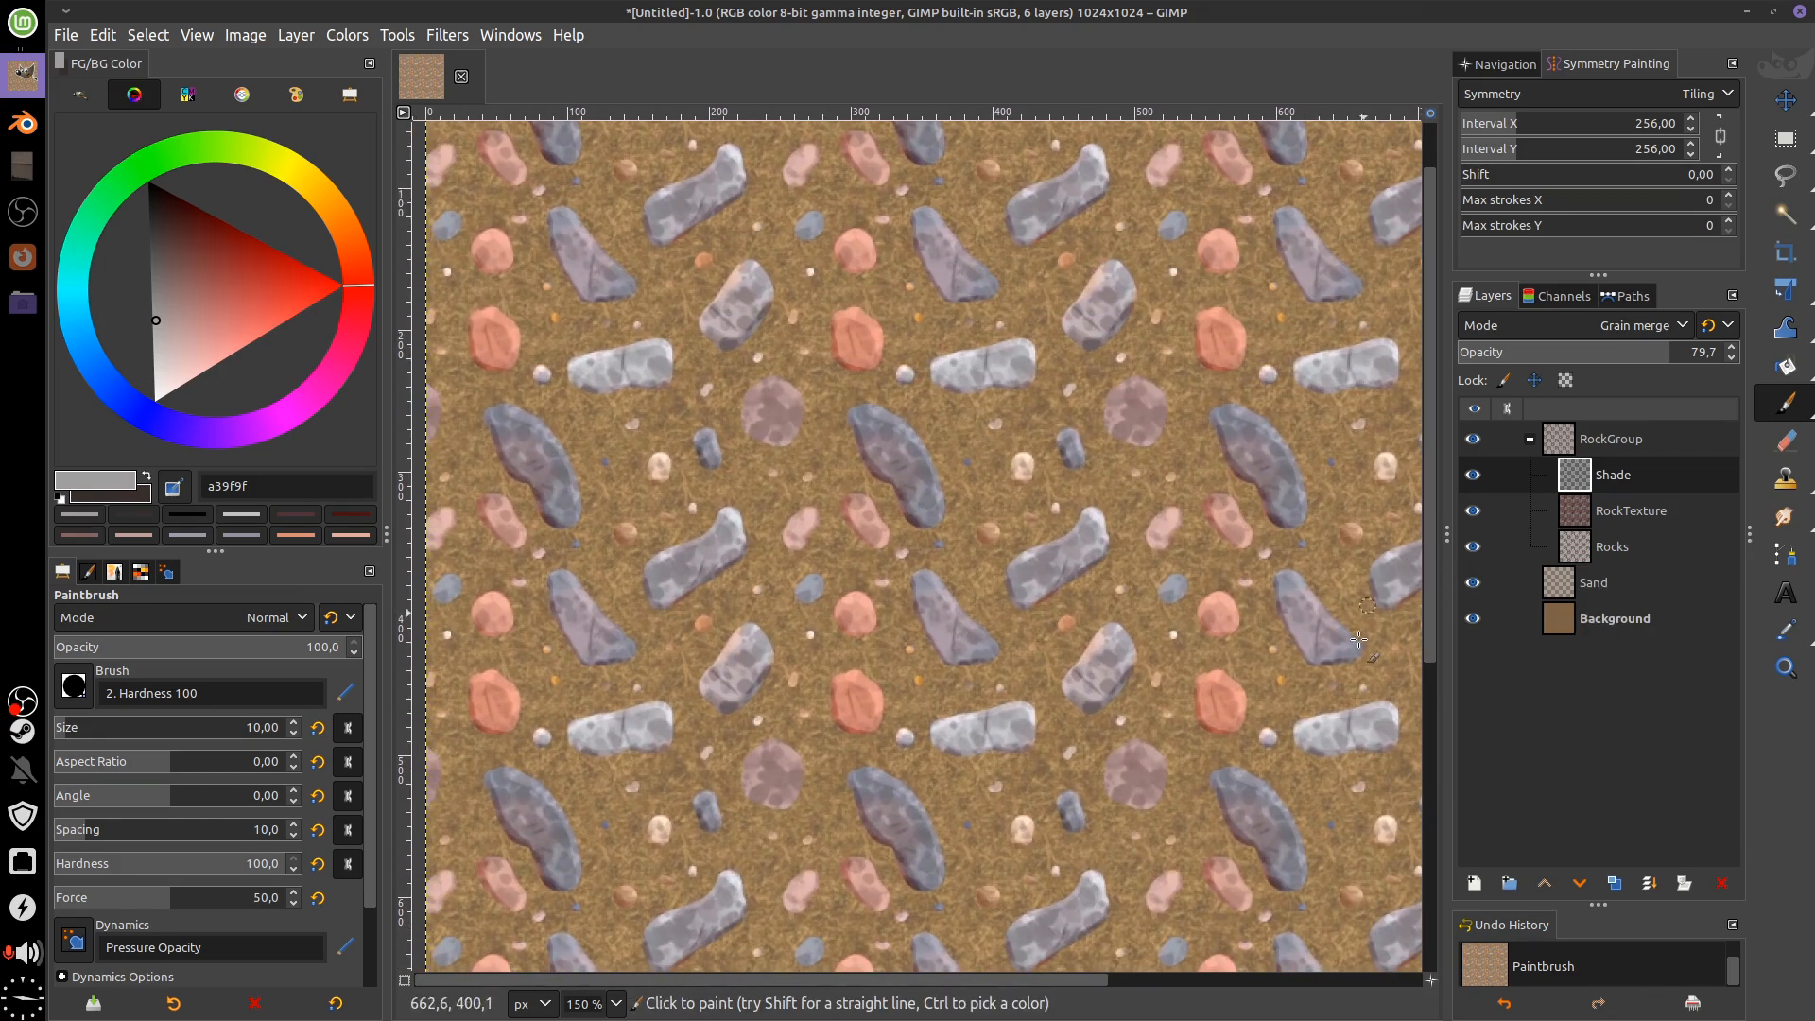
left_click(1586, 561)
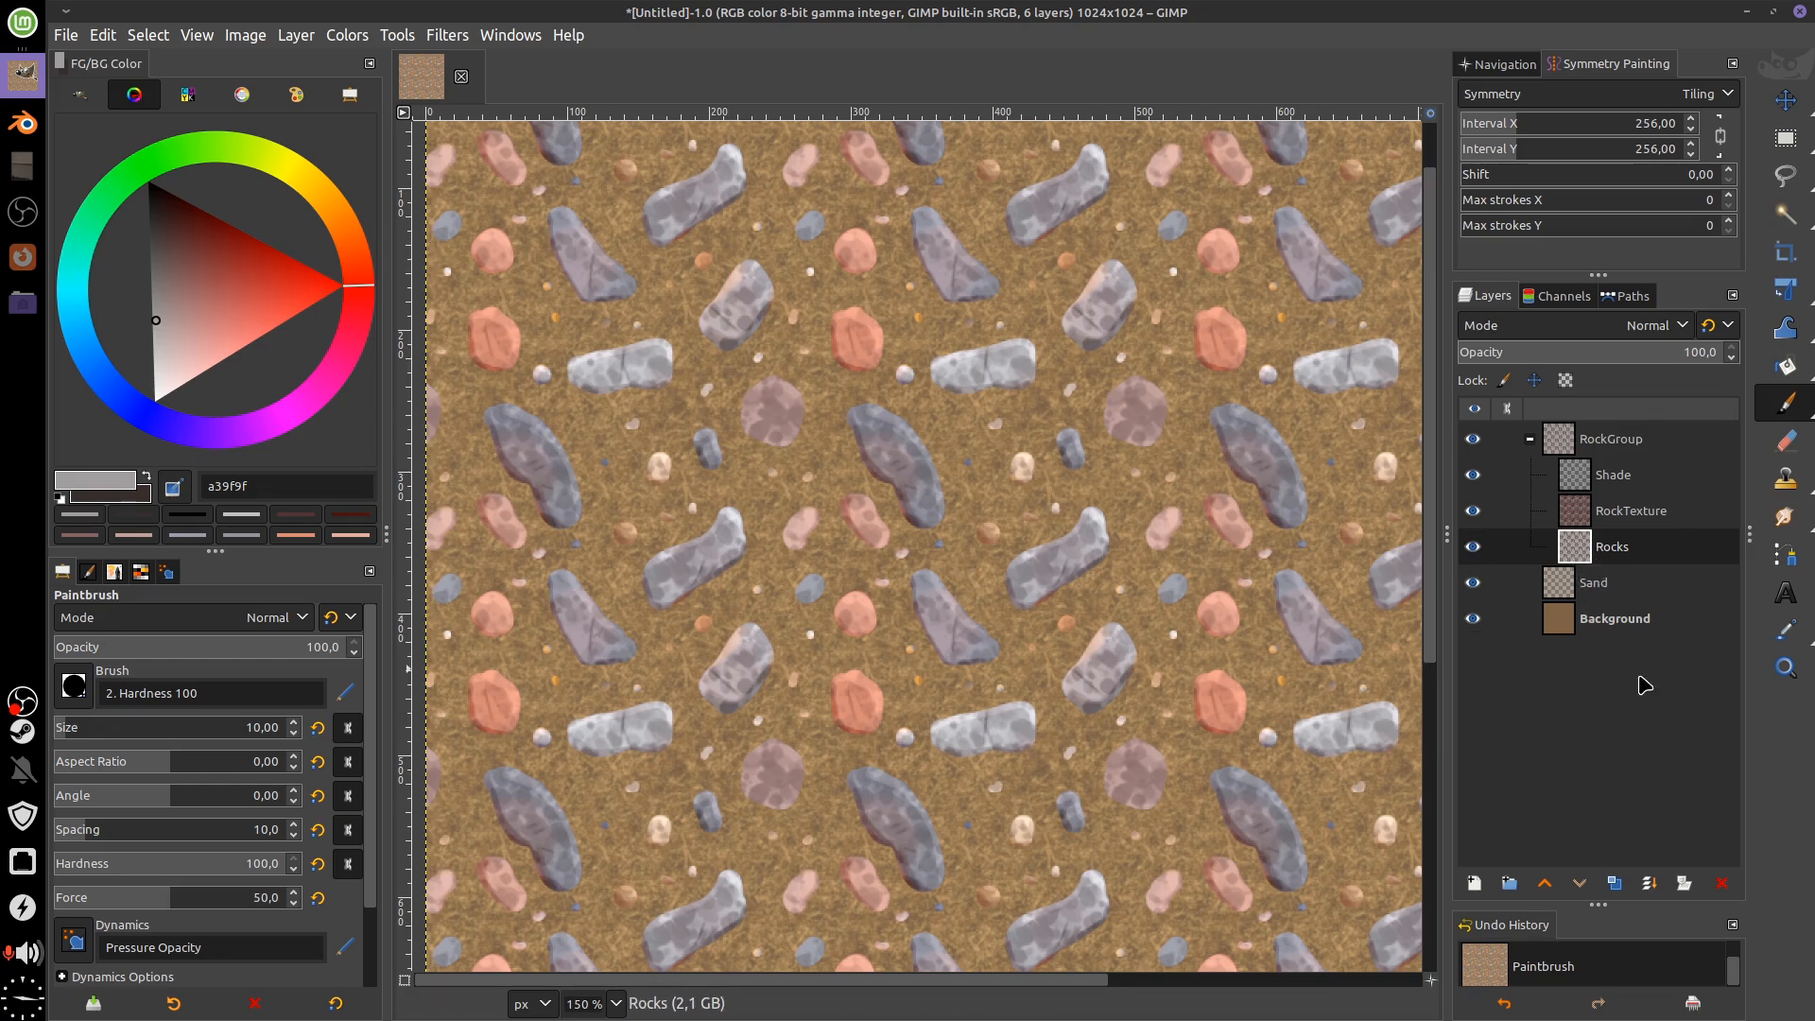
left_click(1615, 883)
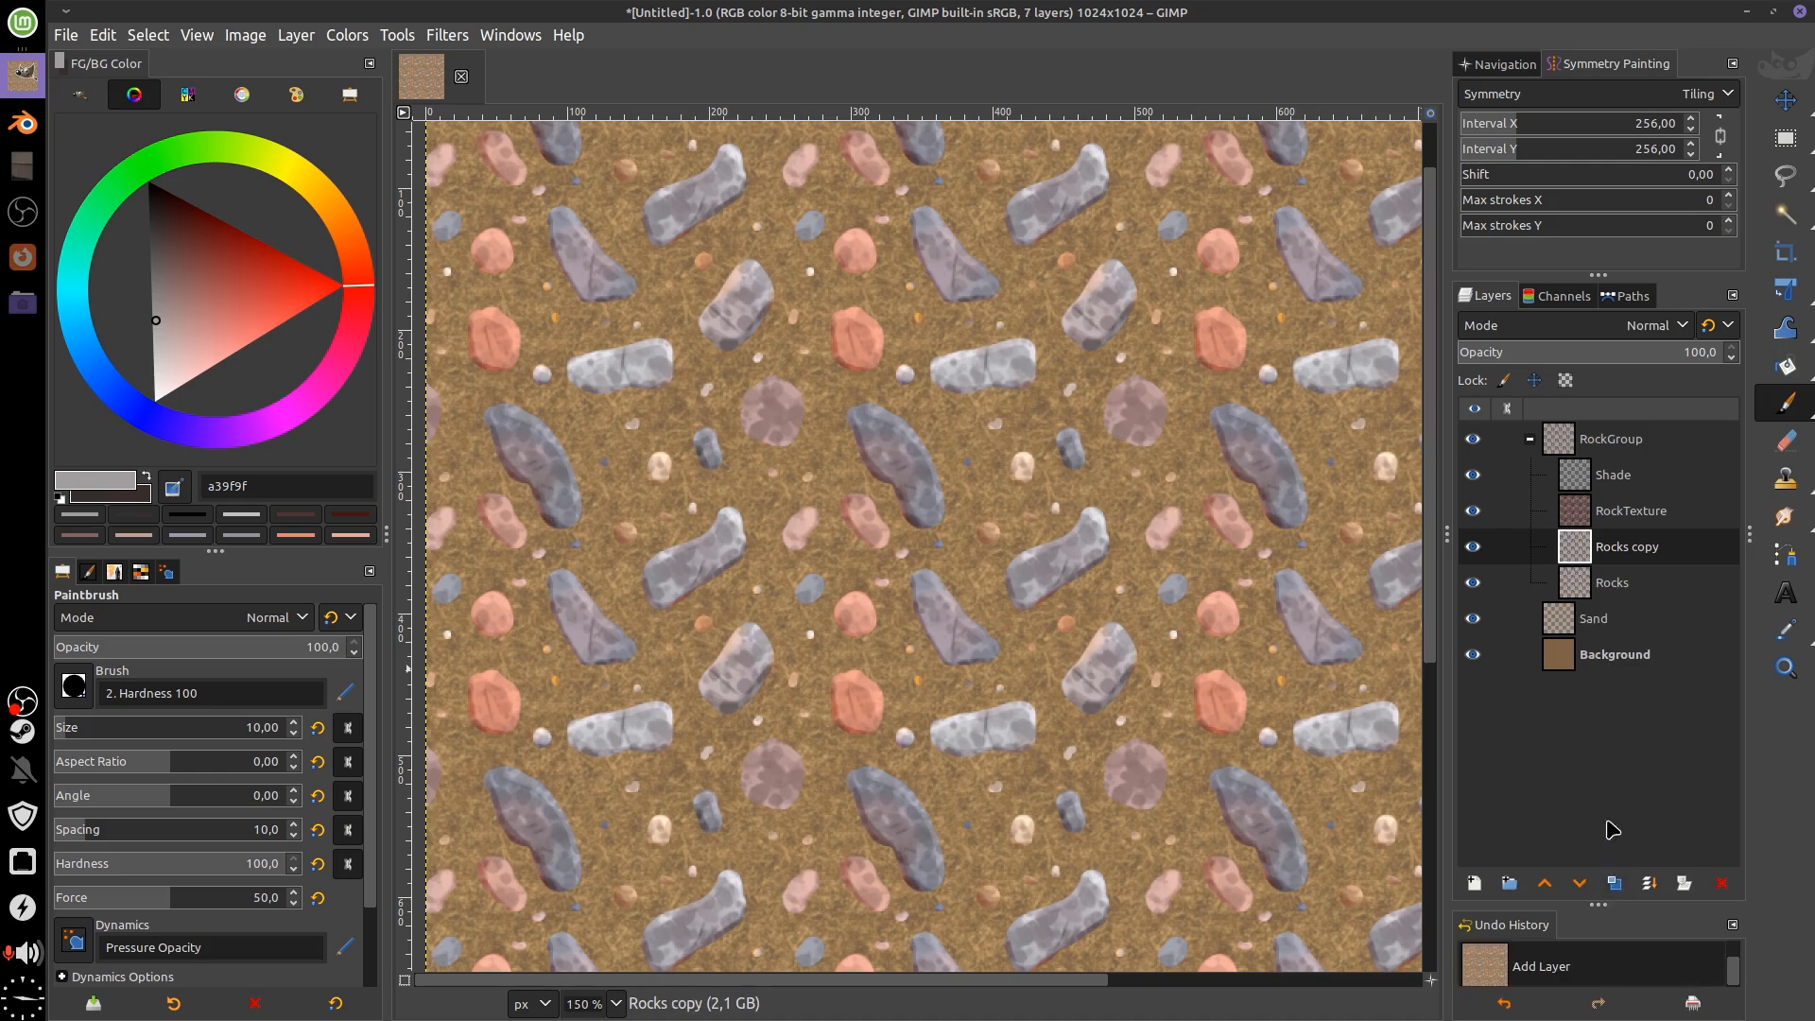
left_click_drag(1585, 553, 1574, 610)
Rename the copied rocks layer to RocksDropShadow
double_click(1617, 583)
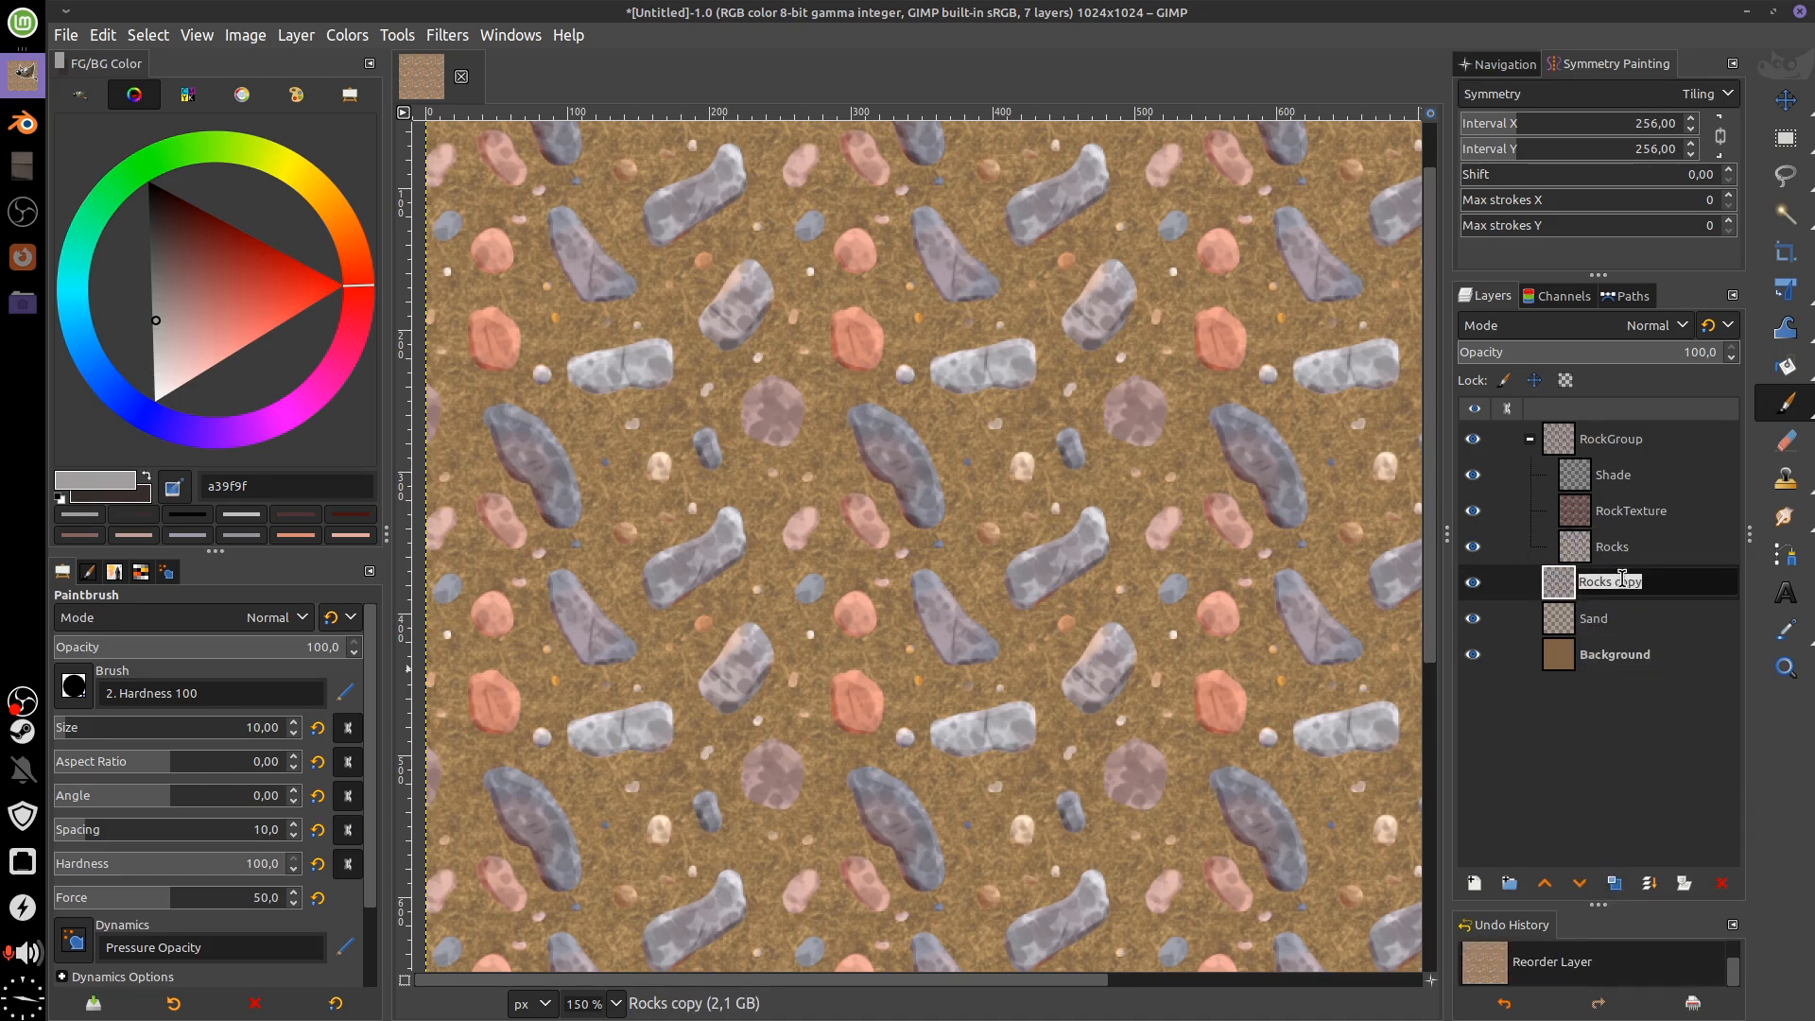
key("End")
type("DropShadow")
key("Return")
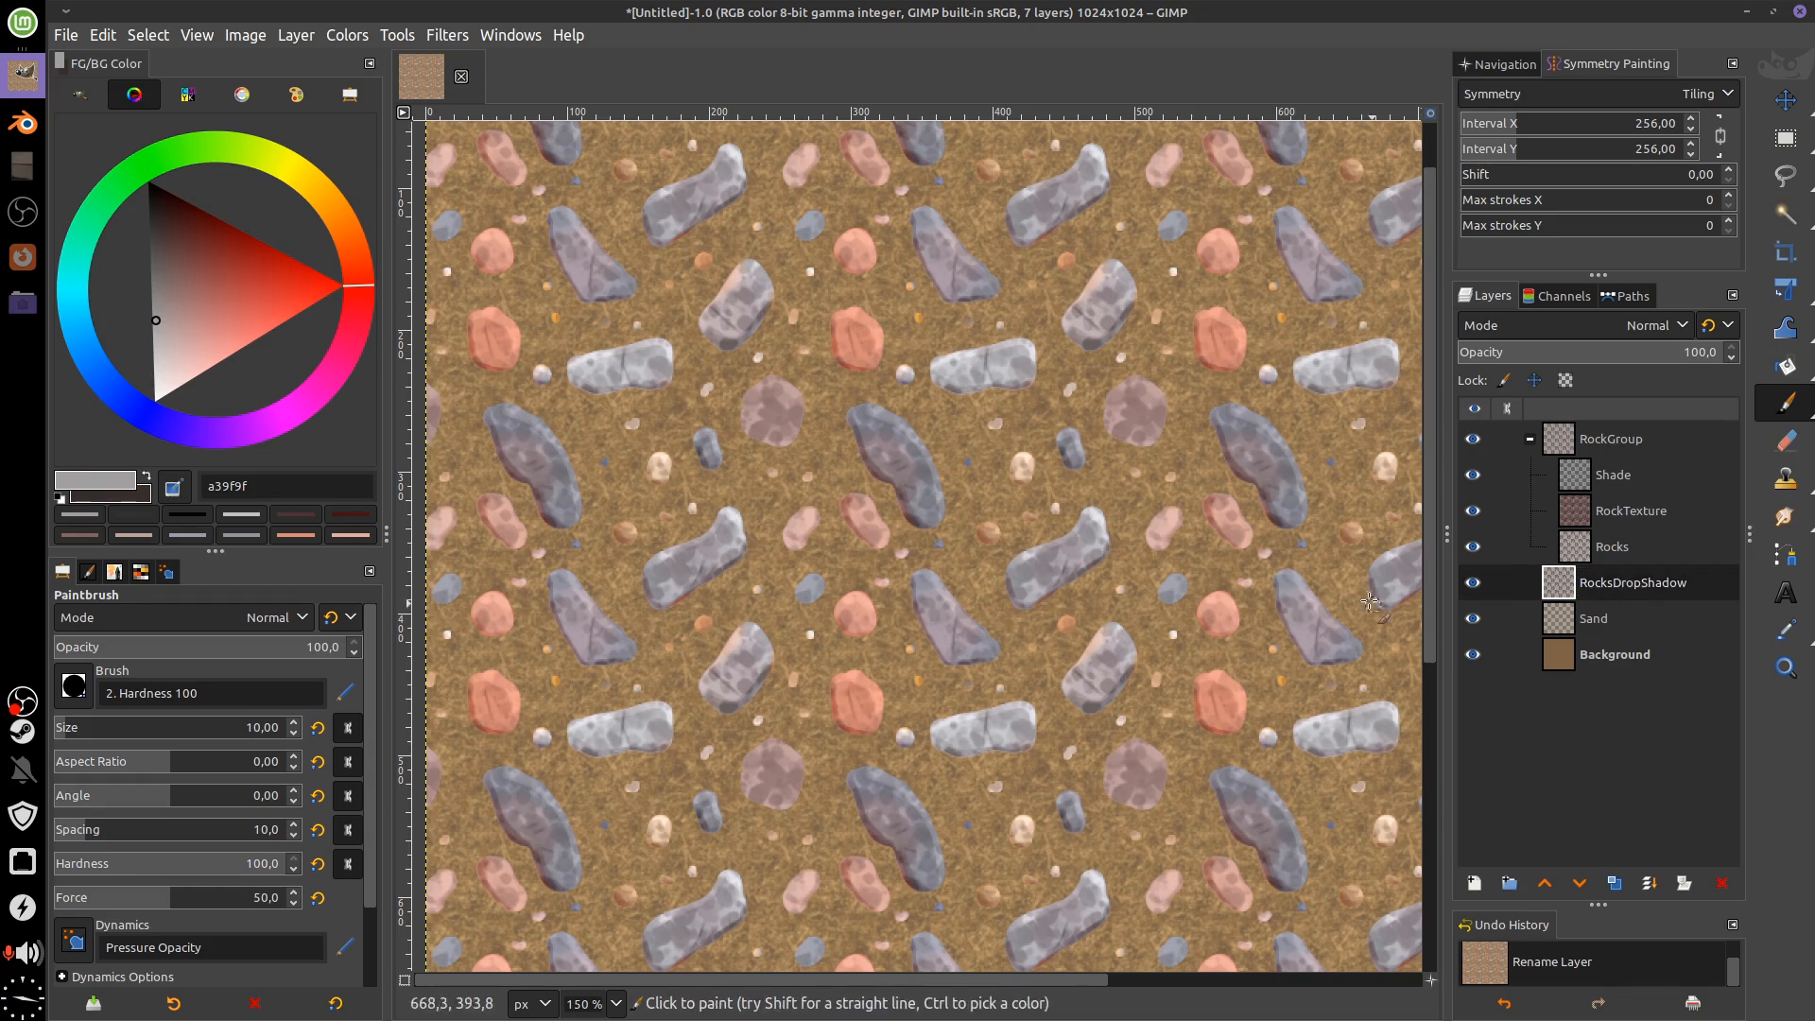
Offset the RocksDropShadow layer slightly down and to the left of the rocks with the Move tool
key("m")
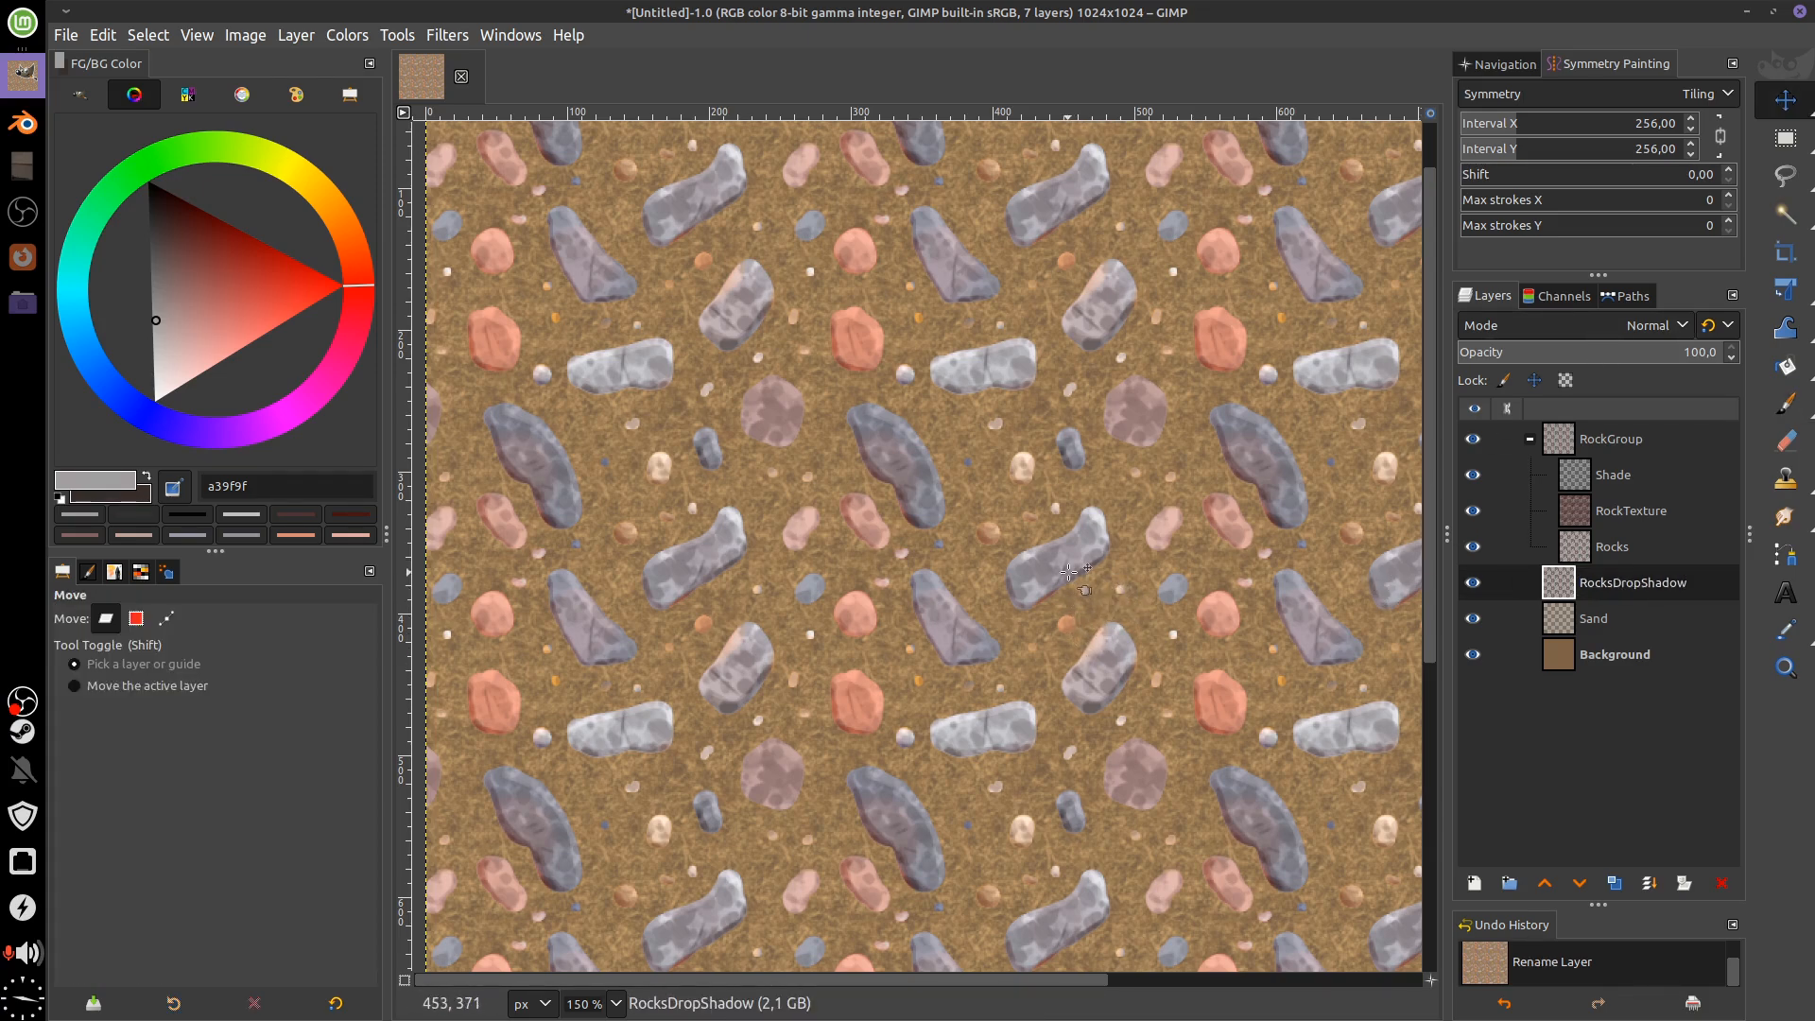
left_click(1474, 510)
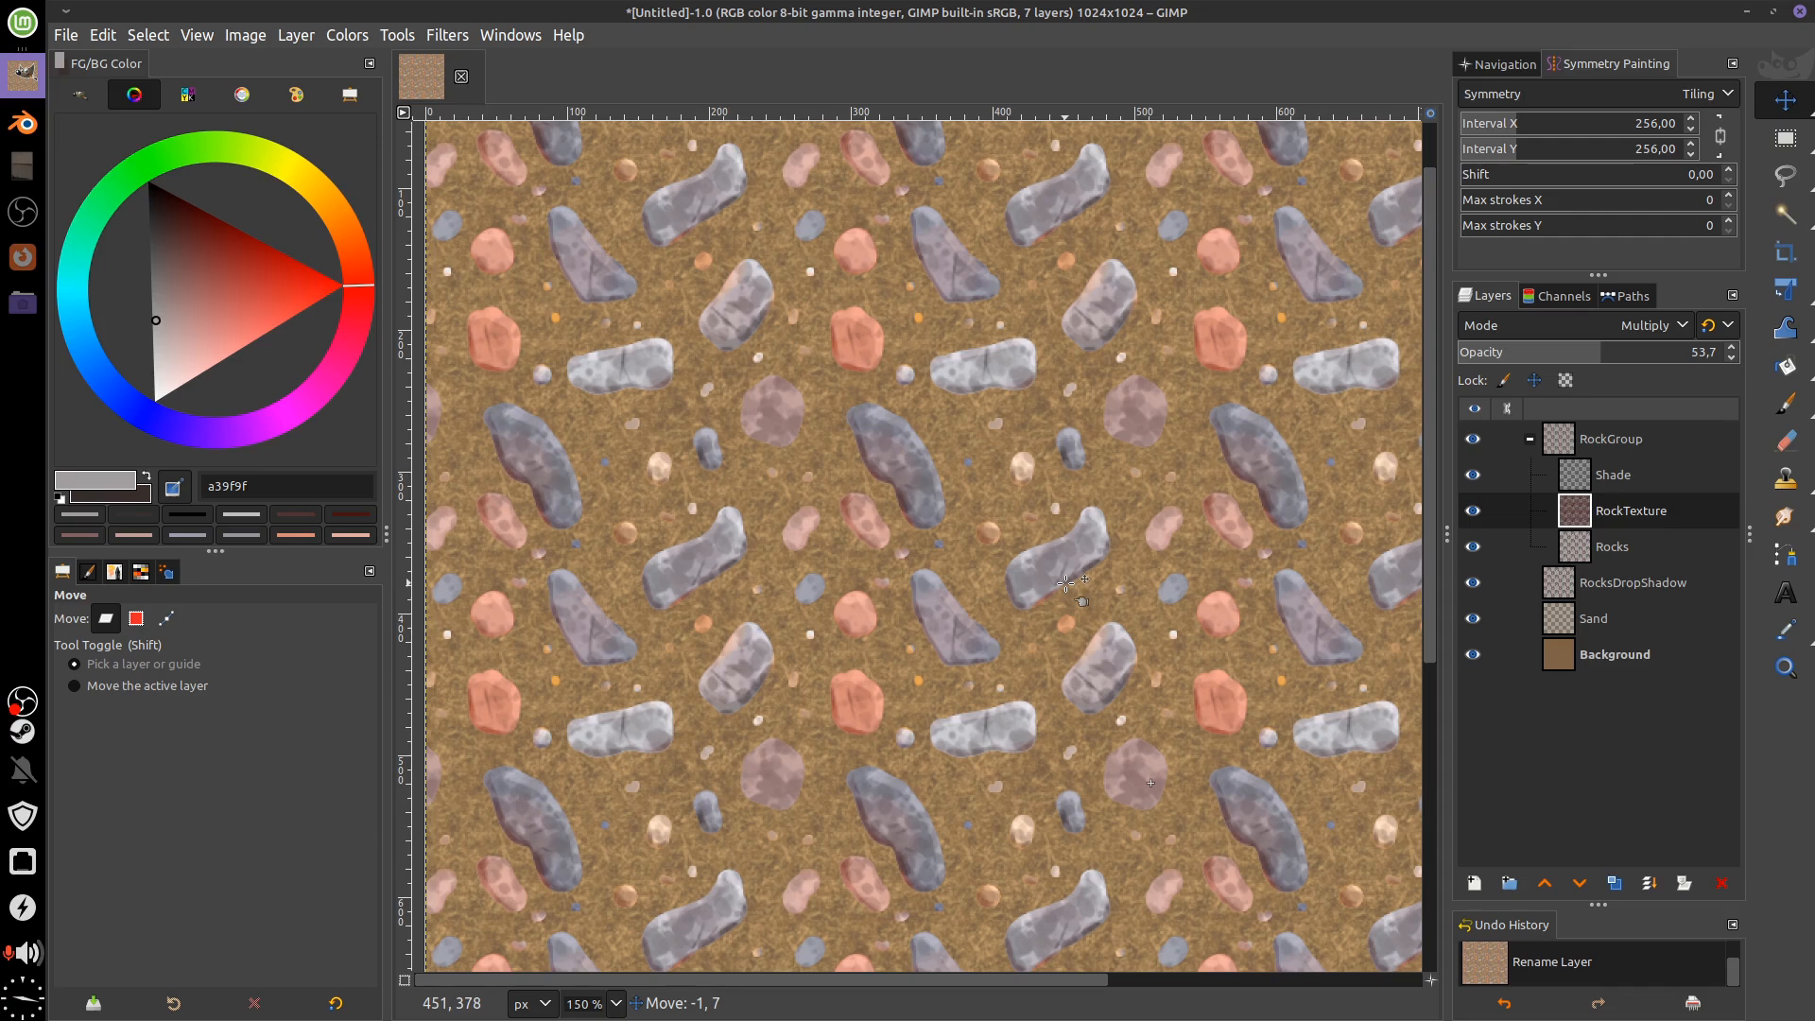
left_click(1474, 510)
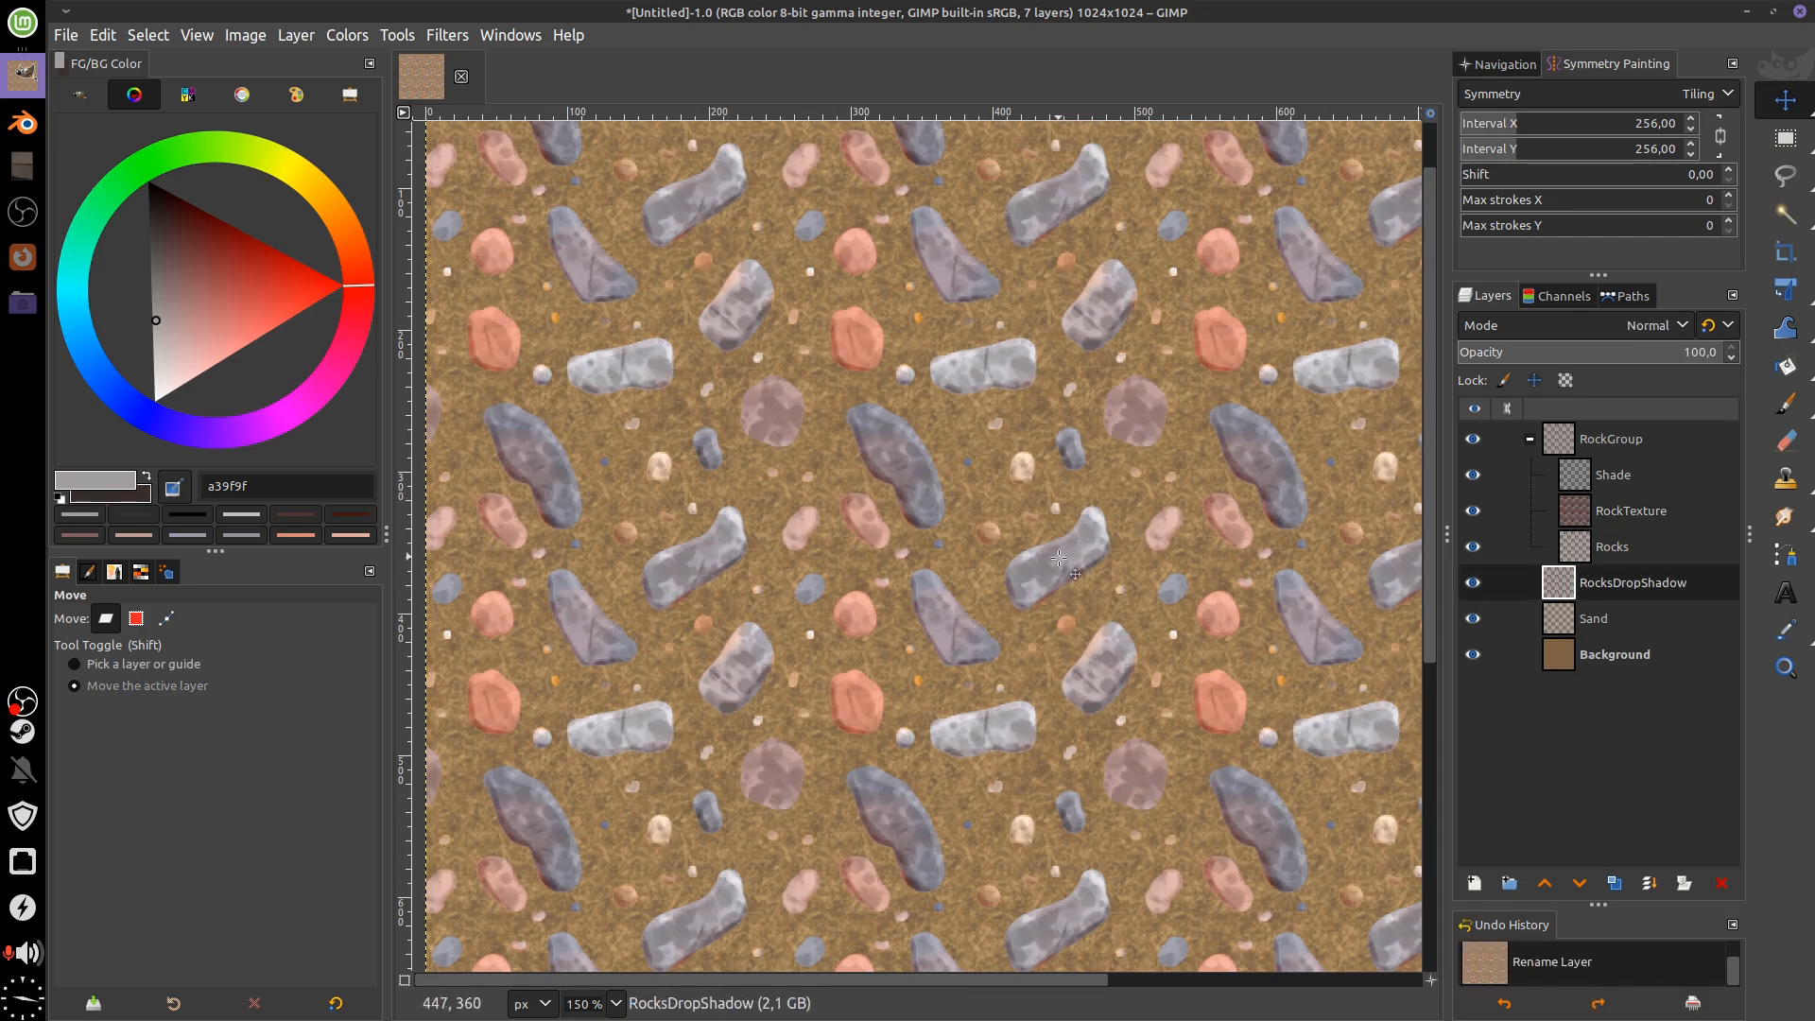
left_click_drag(1067, 563, 1059, 585)
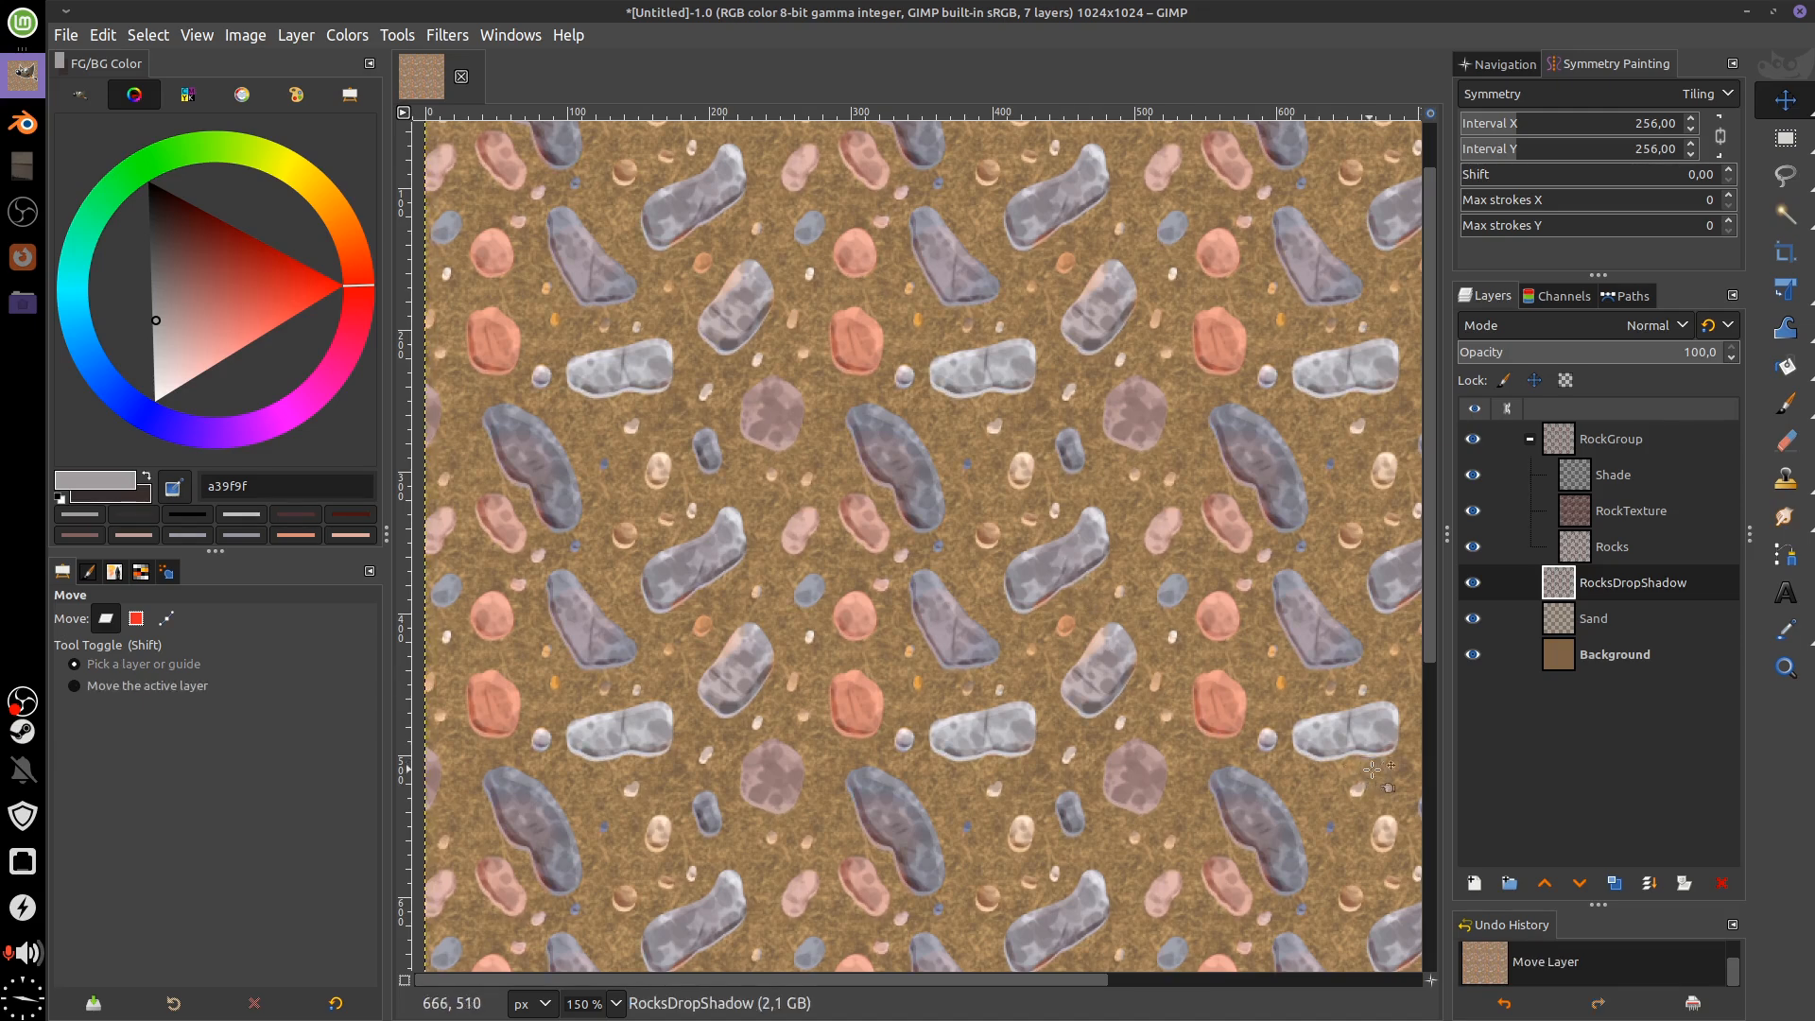
Lock the alpha channel of the RocksDropShadow layer and fill it with the dark background colour
left_click(1566, 380)
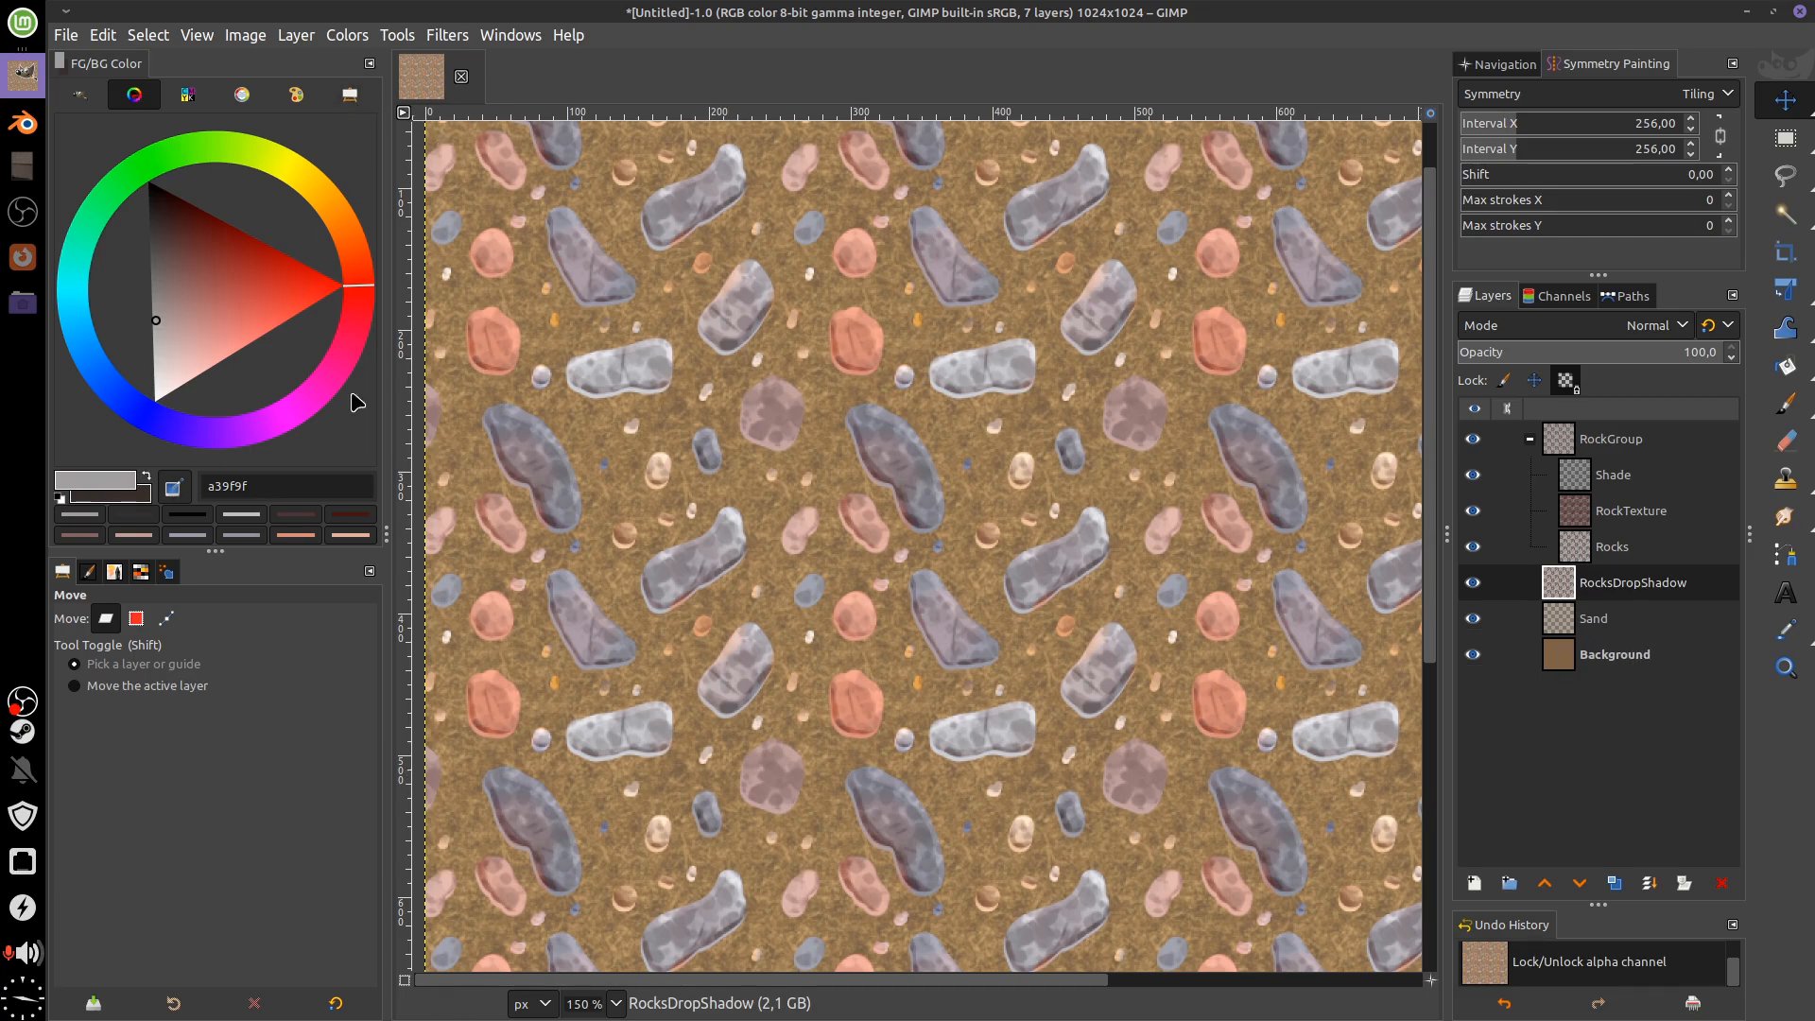
left_click(106, 36)
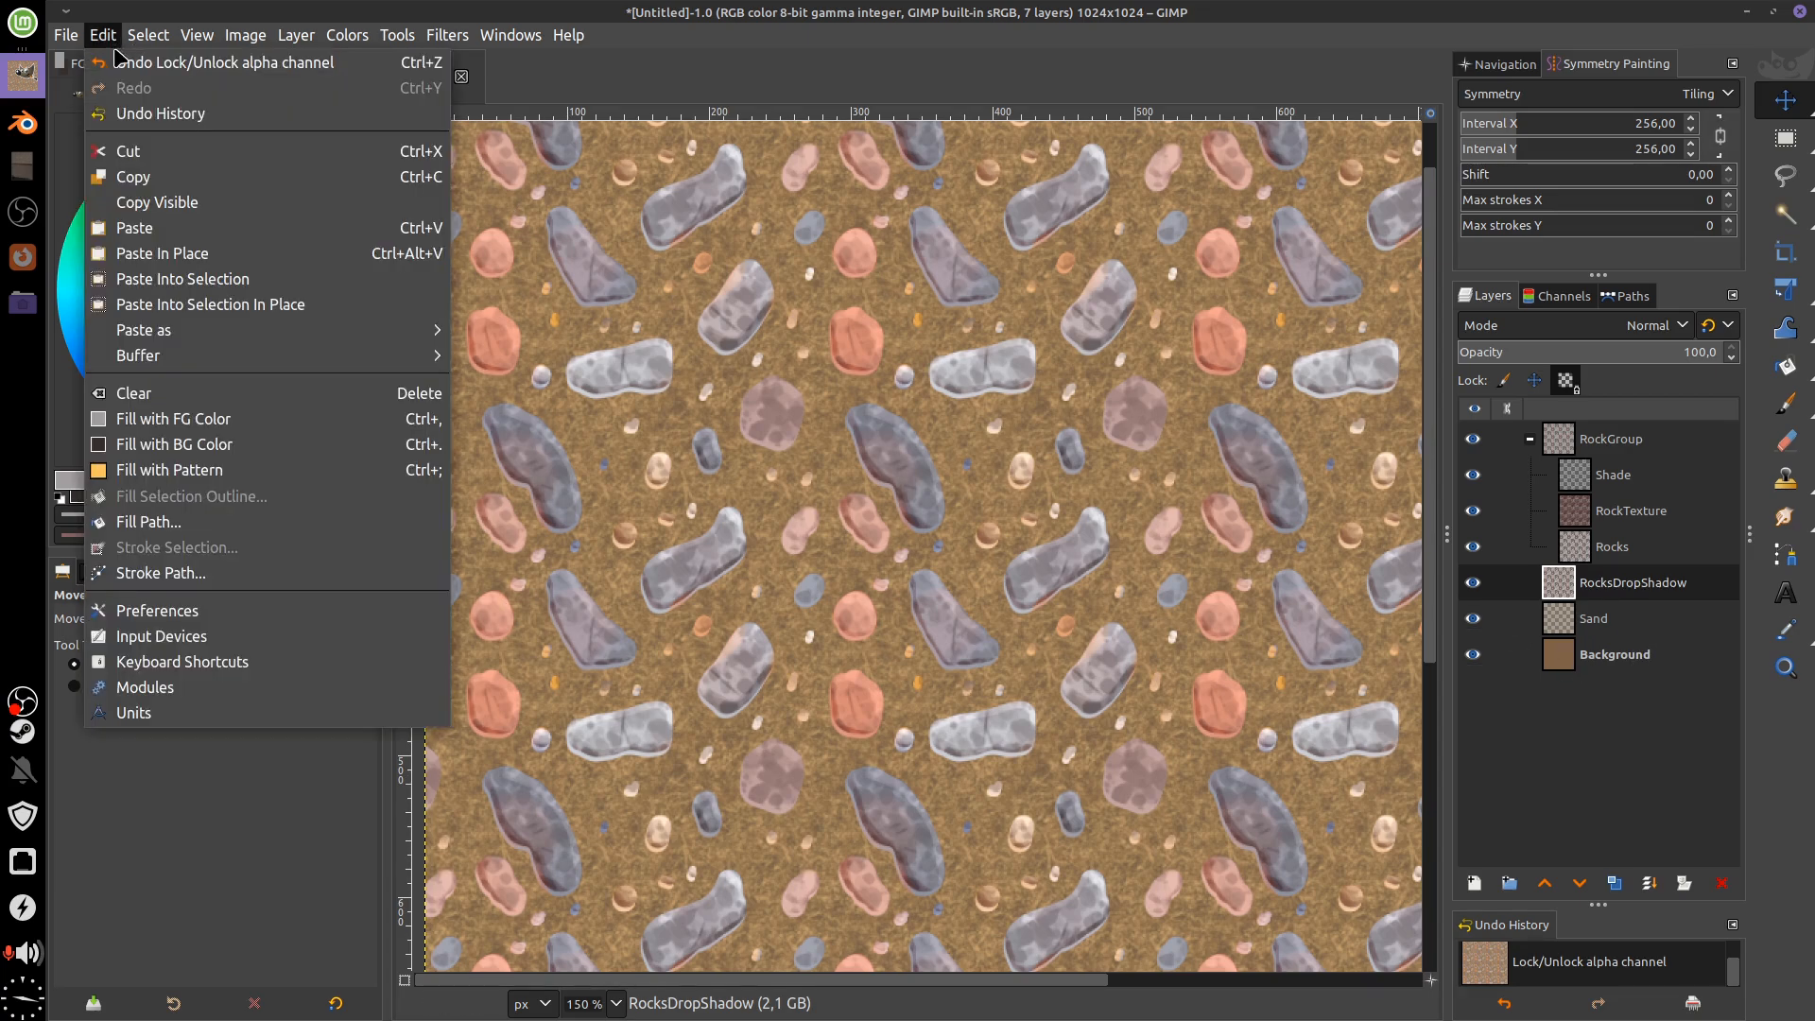
left_click(260, 447)
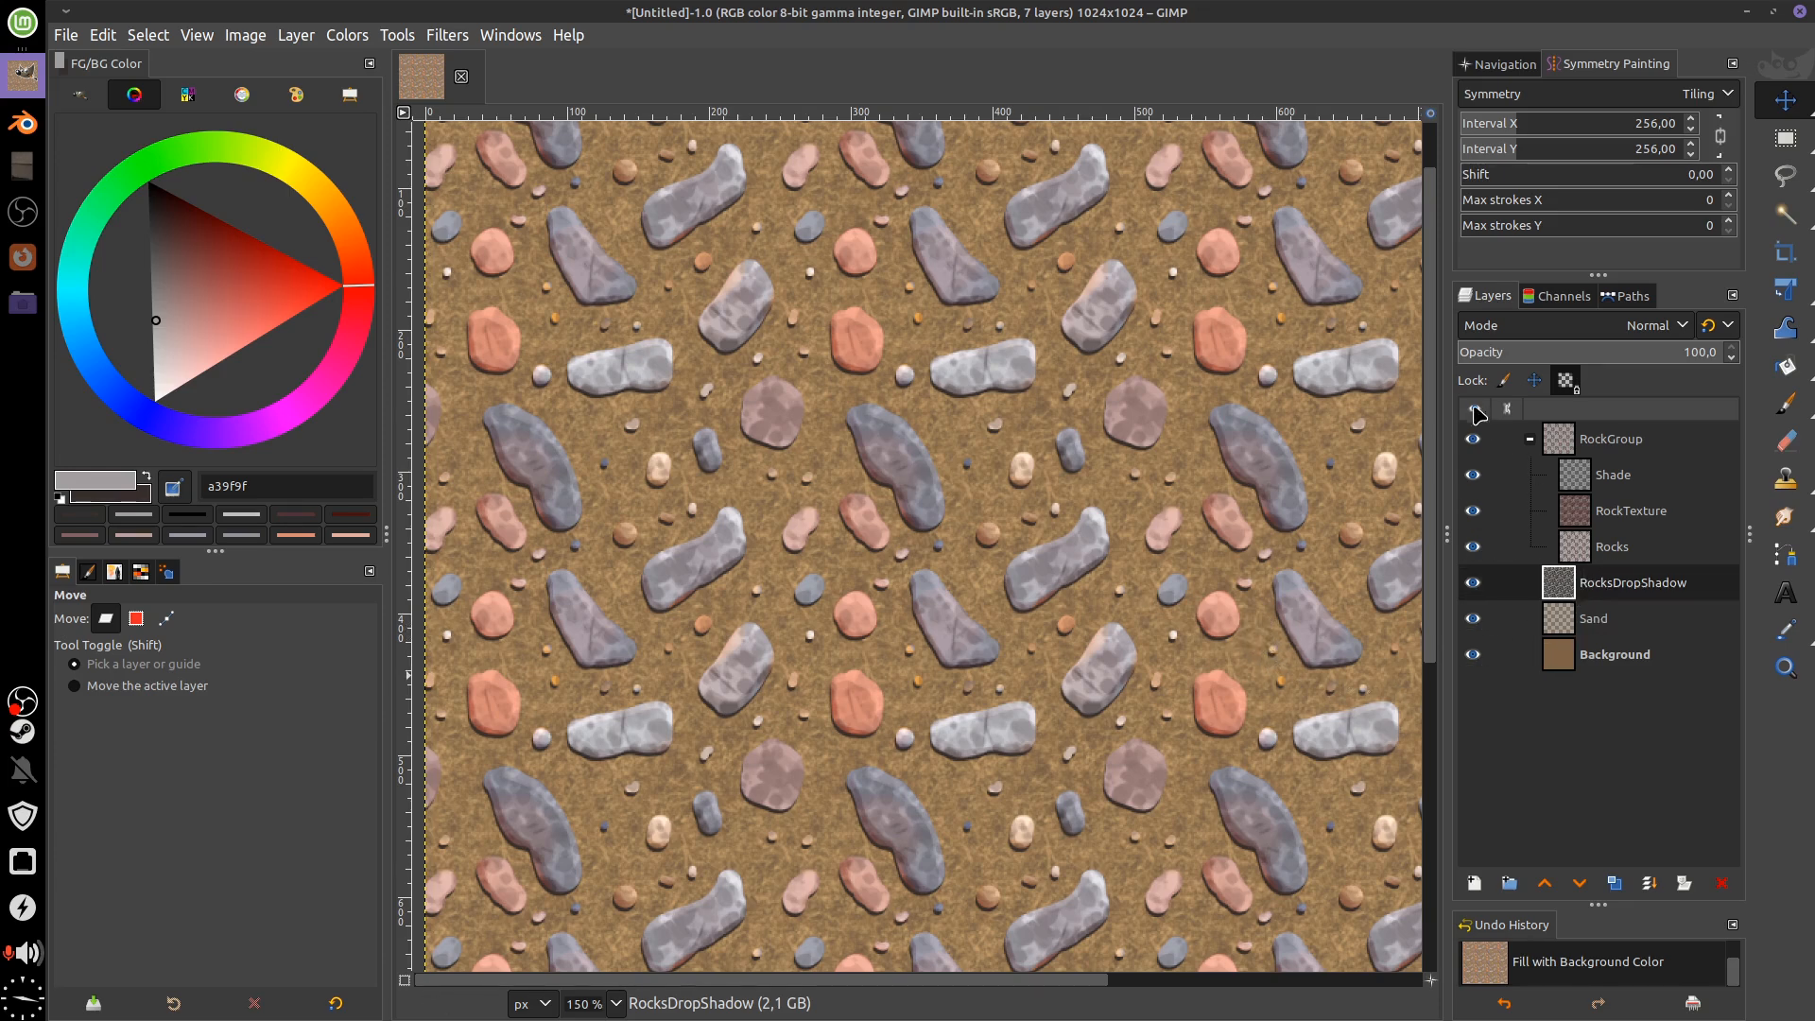
Hide the layers one after another and show them again to examine what each contributes
left_click(1477, 439)
left_click(1473, 474)
left_click_drag(1473, 510, 1494, 736)
left_click_drag(1473, 654, 1473, 437)
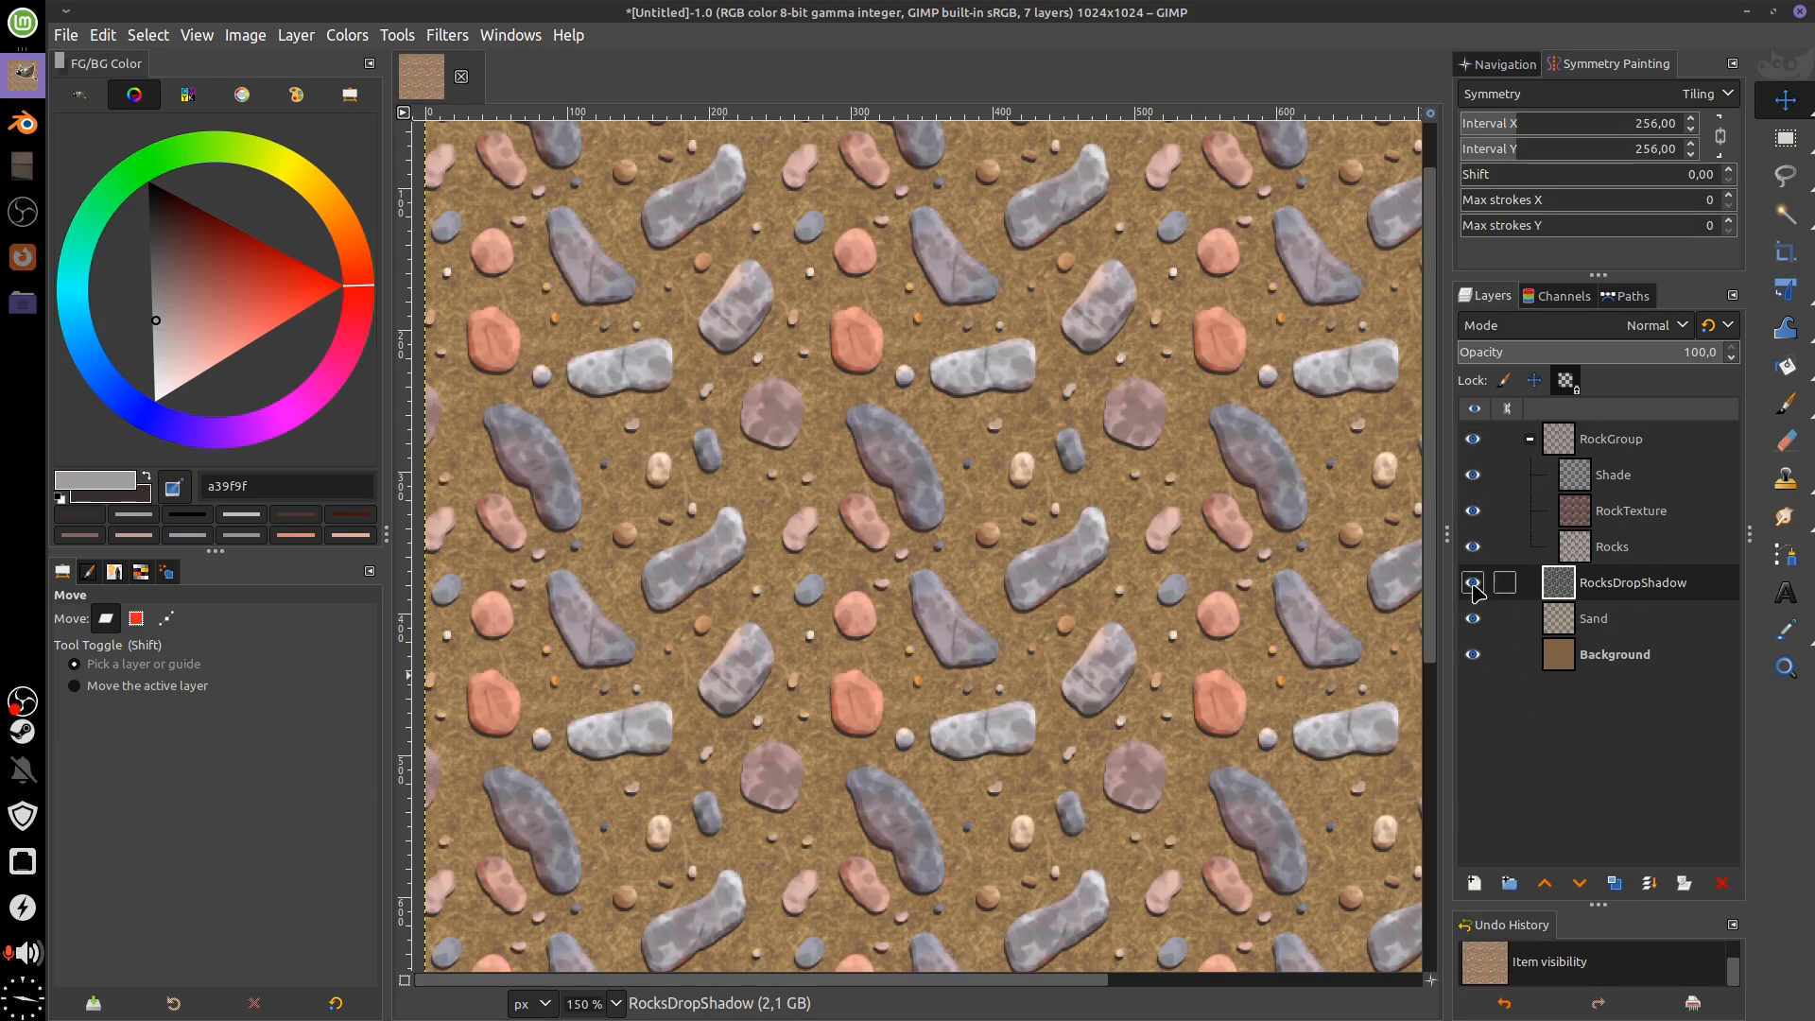
Isolate the RocksDropShadow layer to examine its filled rock shapes, and show all layers again
left_click(1473, 582, "shift")
left_click(1473, 583, "shift")
left_click(1473, 582, "shift")
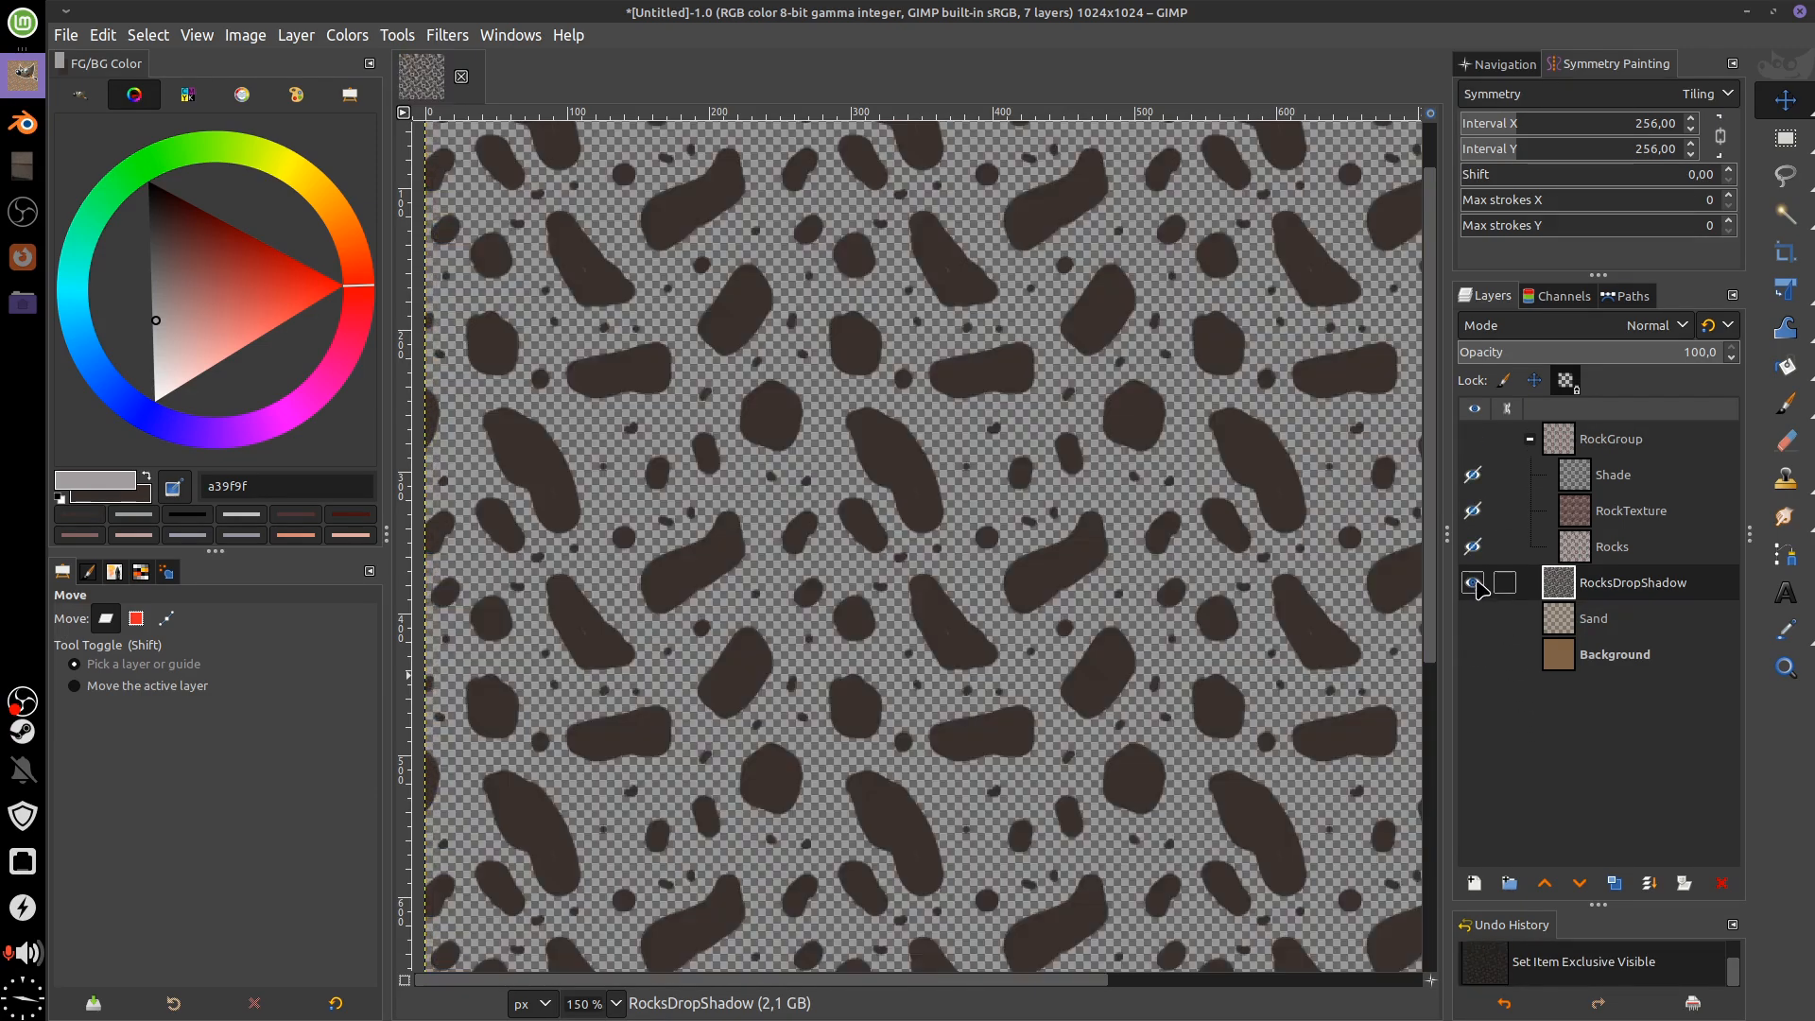
left_click(1473, 583, "shift")
left_click(1473, 582, "shift")
left_click(1473, 583, "shift")
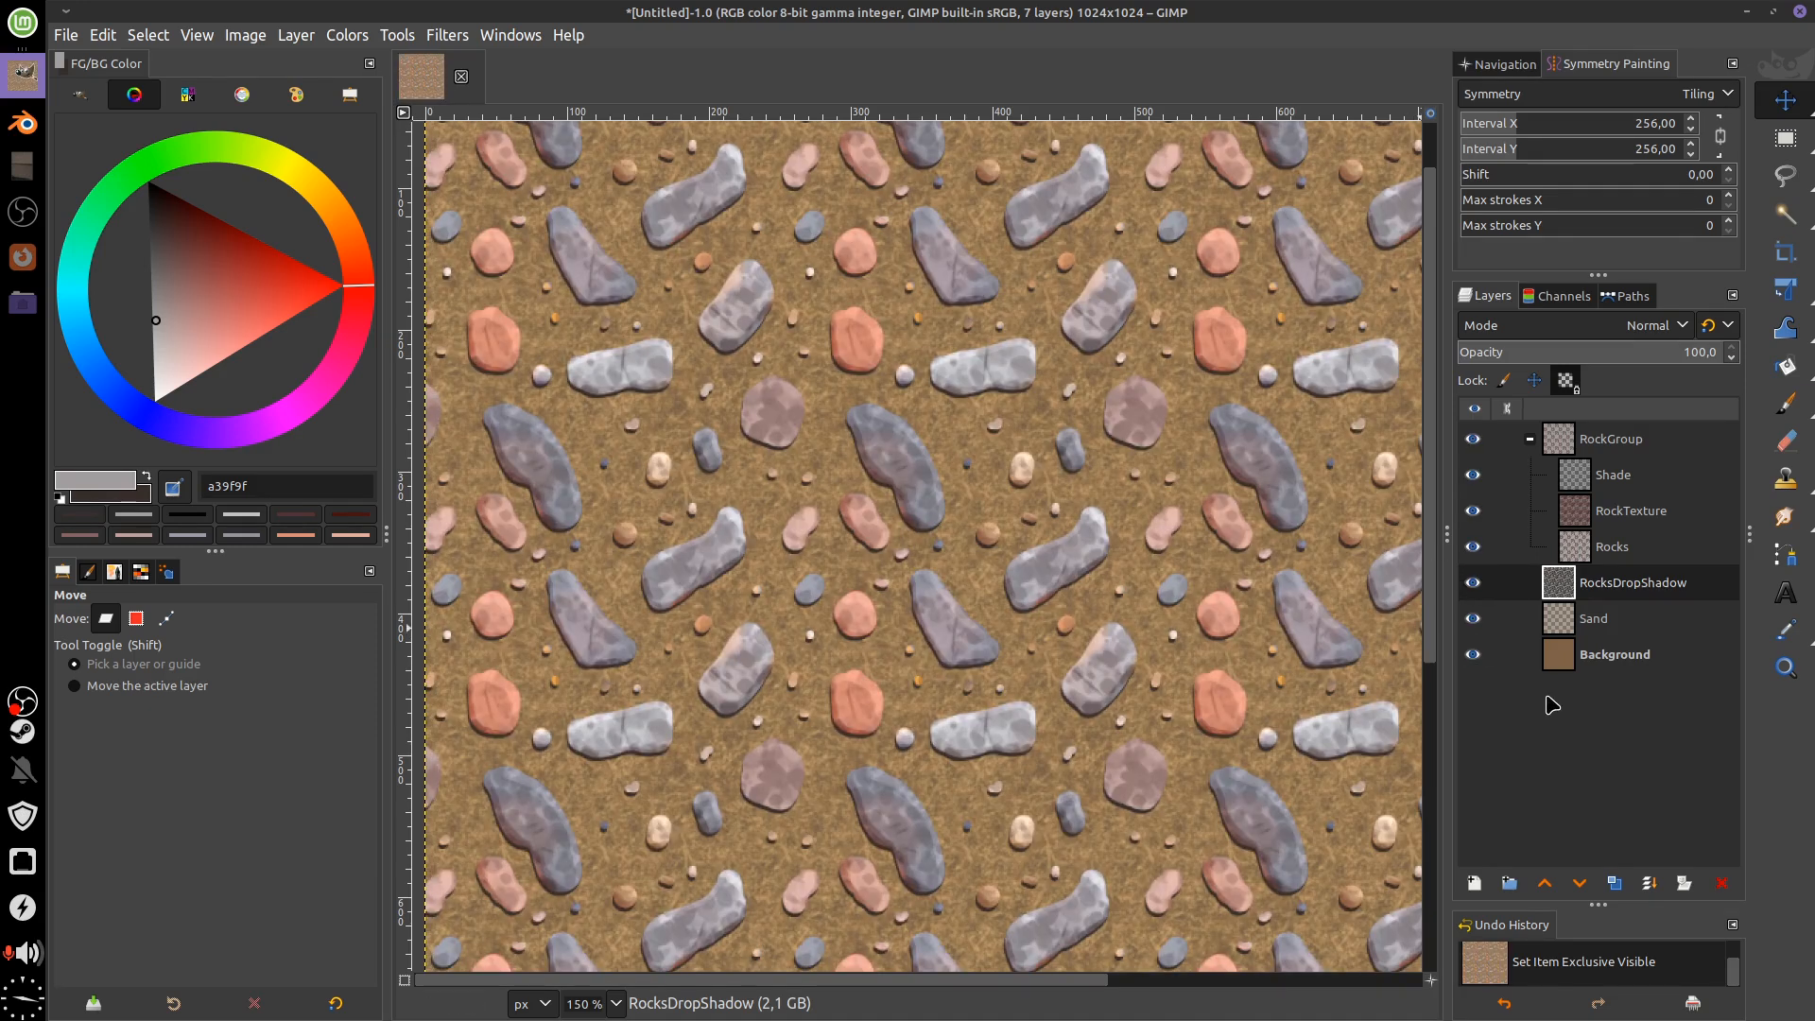
Undo the drop shadow work back to the state before the Rocks layer was duplicated
key("ctrl+z")
key("ctrl+z")
key("ctrl+z")
key("ctrl+z")
key("ctrl+y")
key("ctrl+y")
key("ctrl+y")
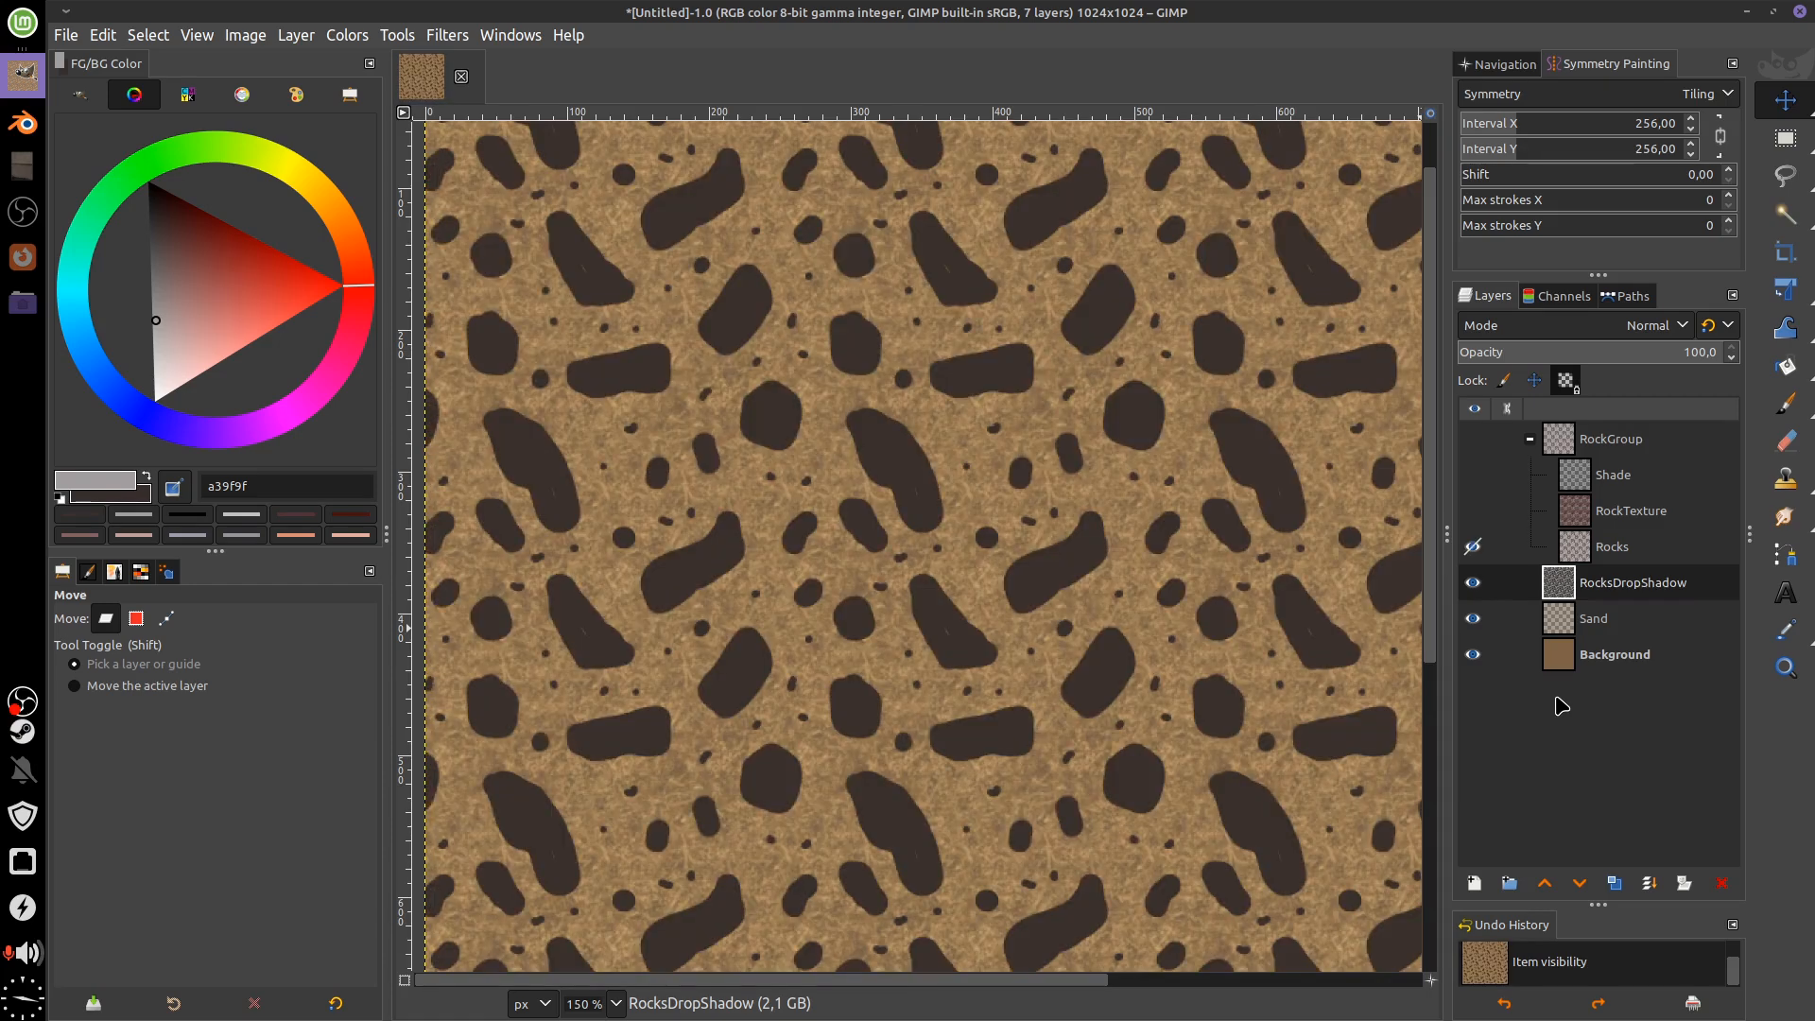
key("ctrl+z")
key("ctrl+z")
key("ctrl+z")
key("ctrl+z")
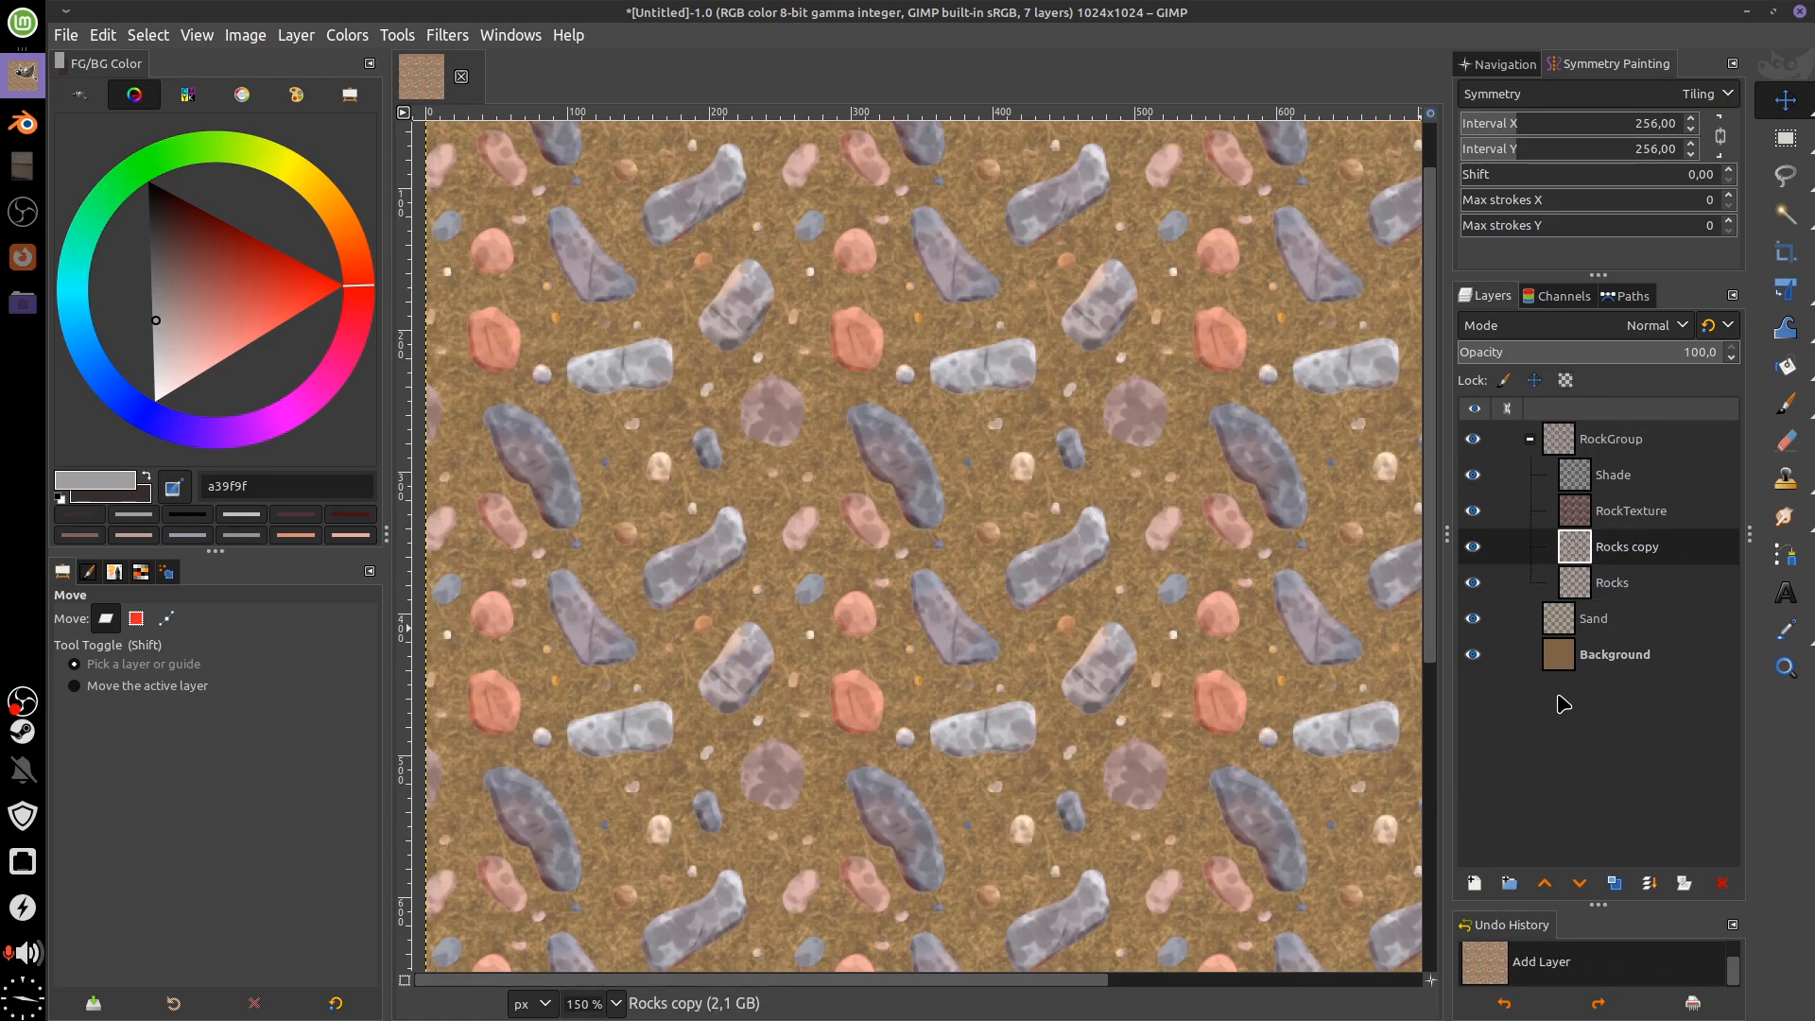
key("ctrl+z")
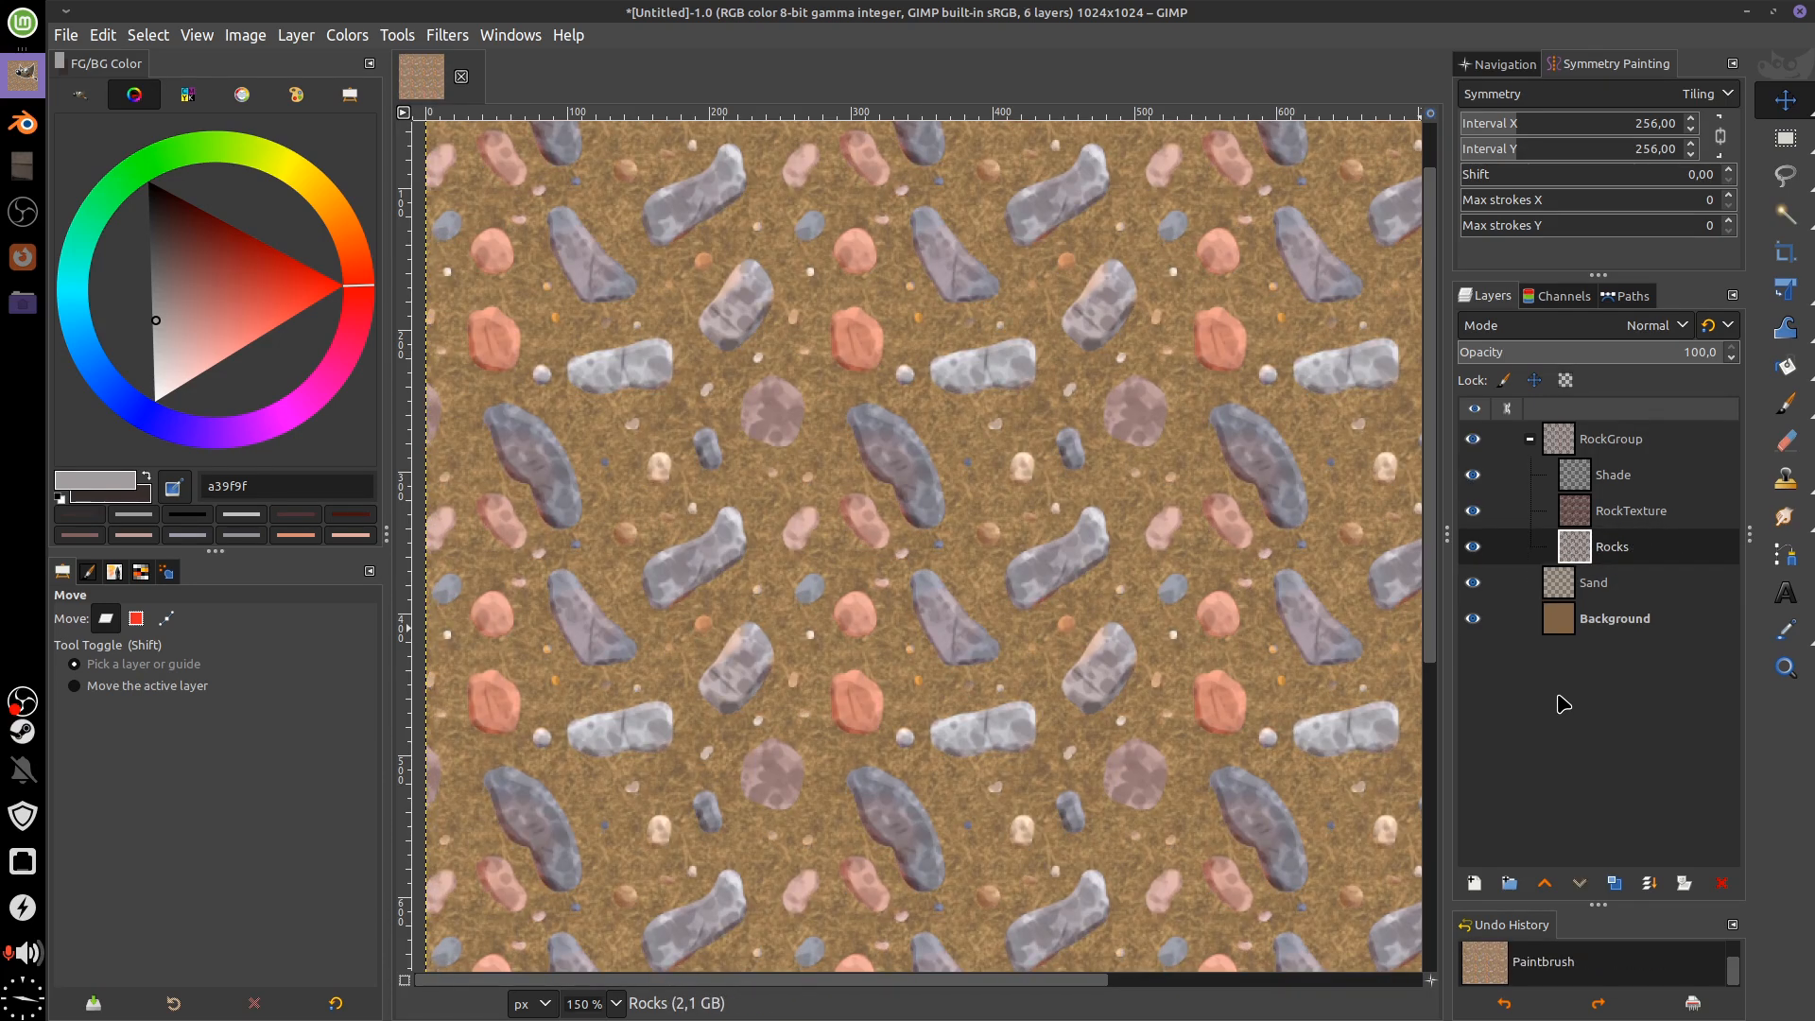
Hide Shade and RockTexture, duplicate the Rocks layer, and fill the copy with the dark background colour with its alpha channel locked
left_click(1473, 547, "shift")
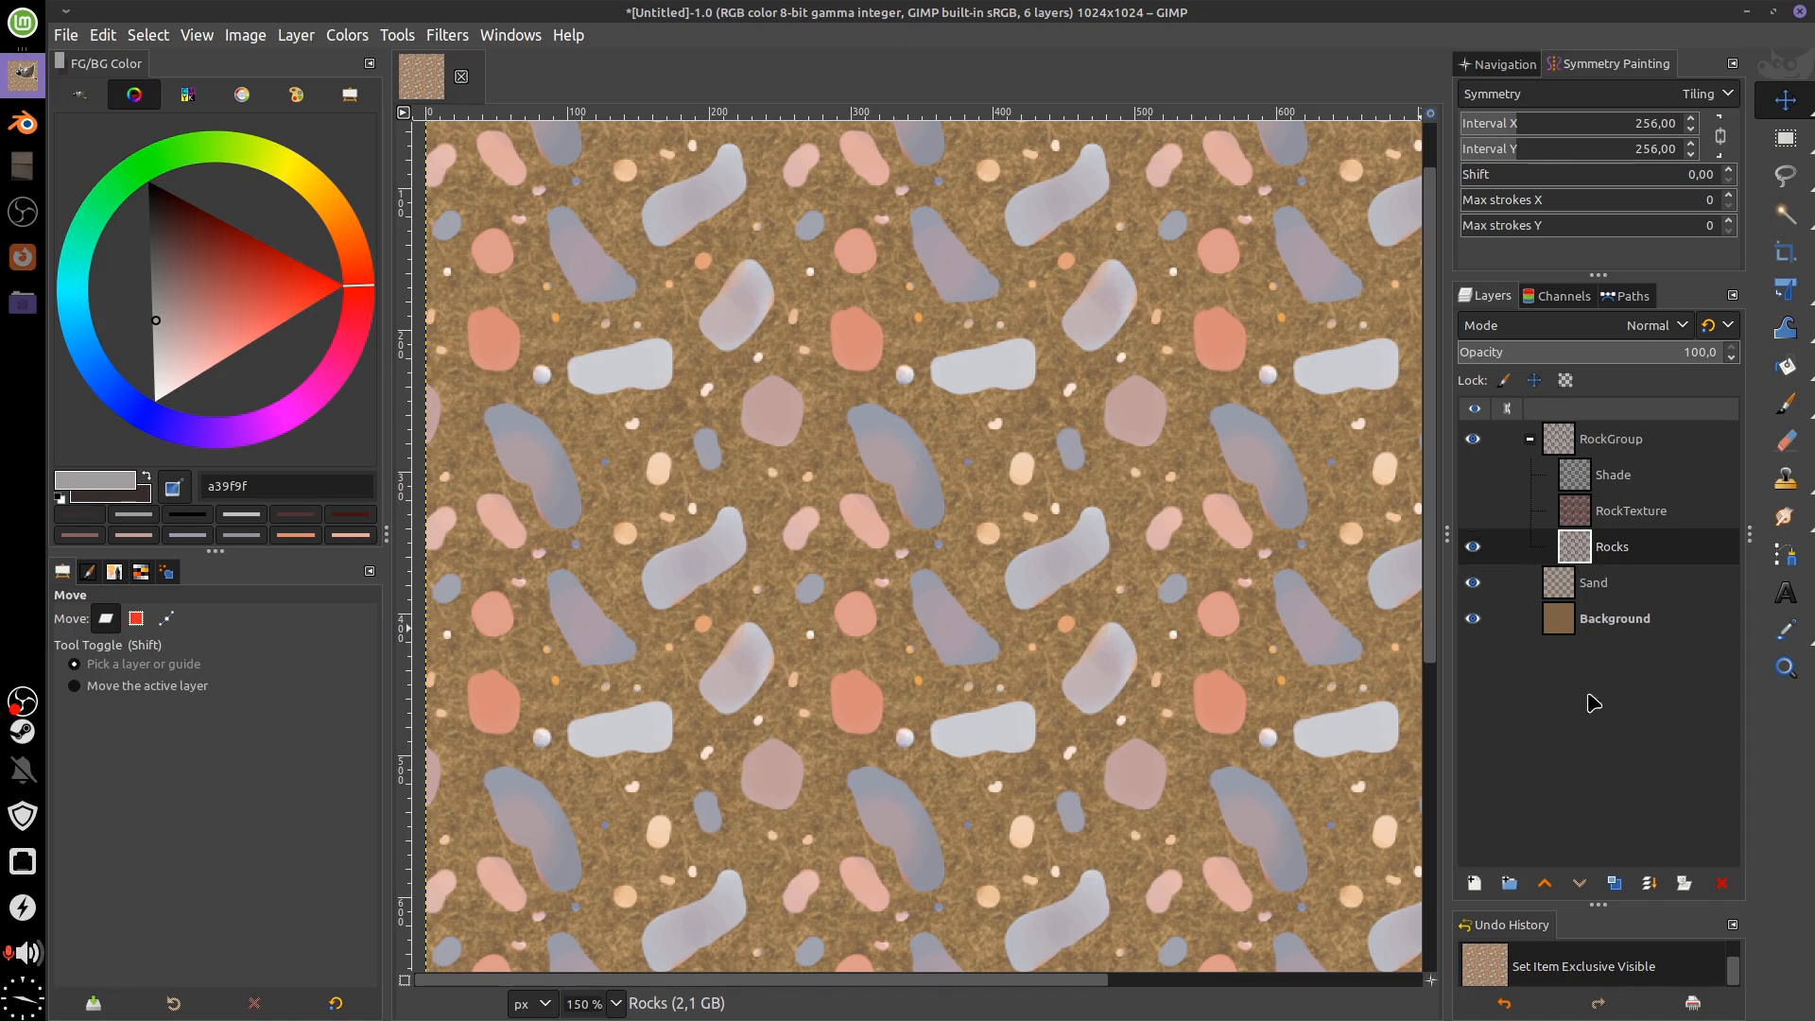
left_click(1615, 883)
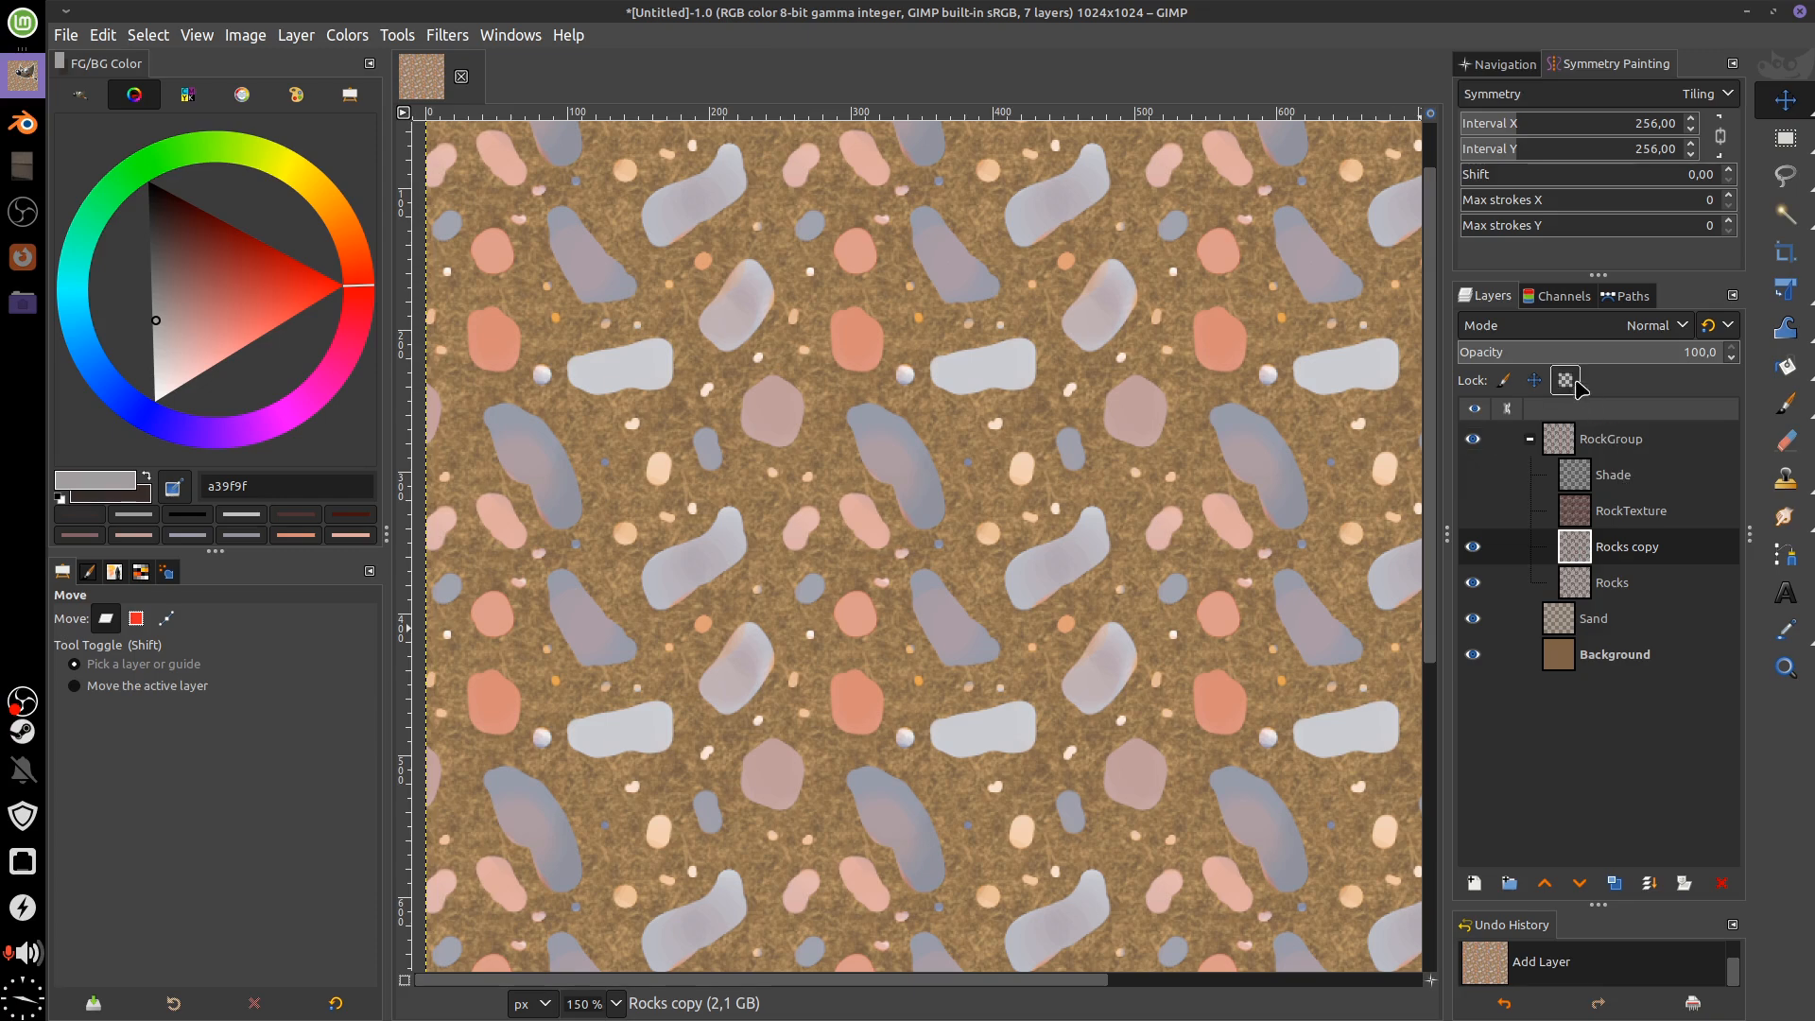
left_click(1566, 380)
left_click(102, 35)
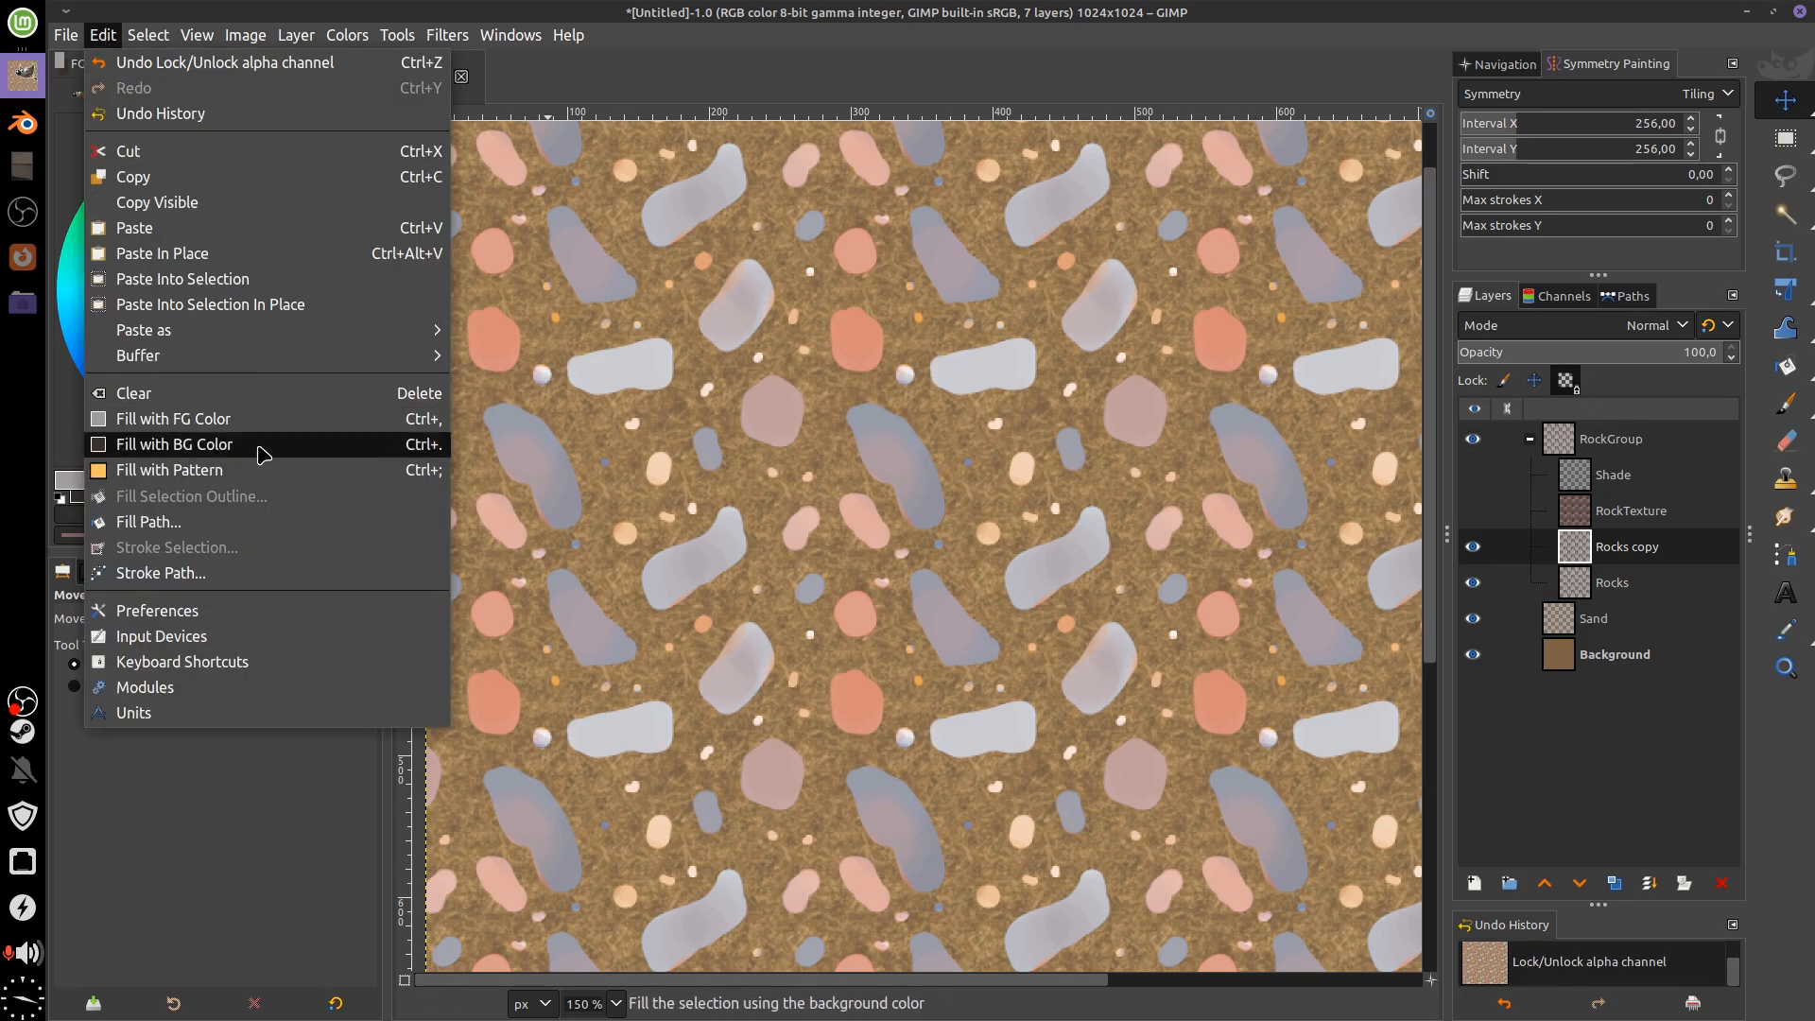
left_click(268, 448)
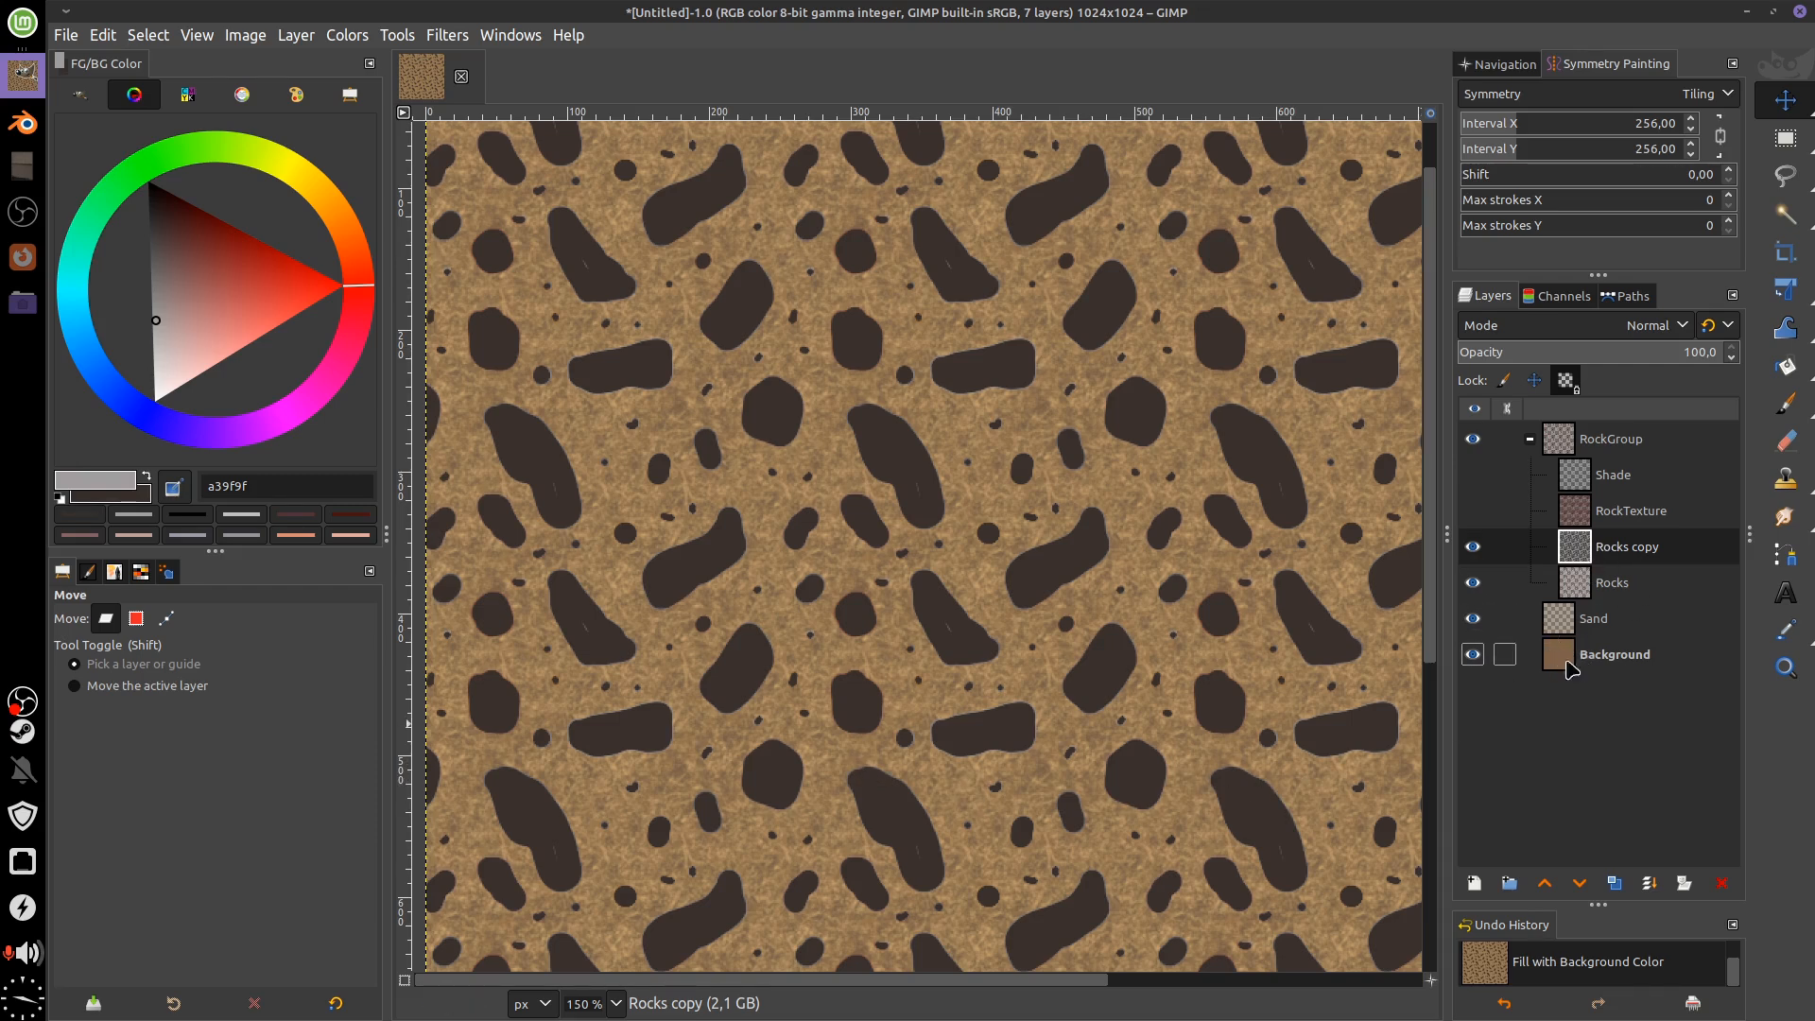
Place the Rocks copy layer between RockGroup and Sand, and offset it slightly down and to the left of the rocks
left_click_drag(1581, 556, 1590, 605)
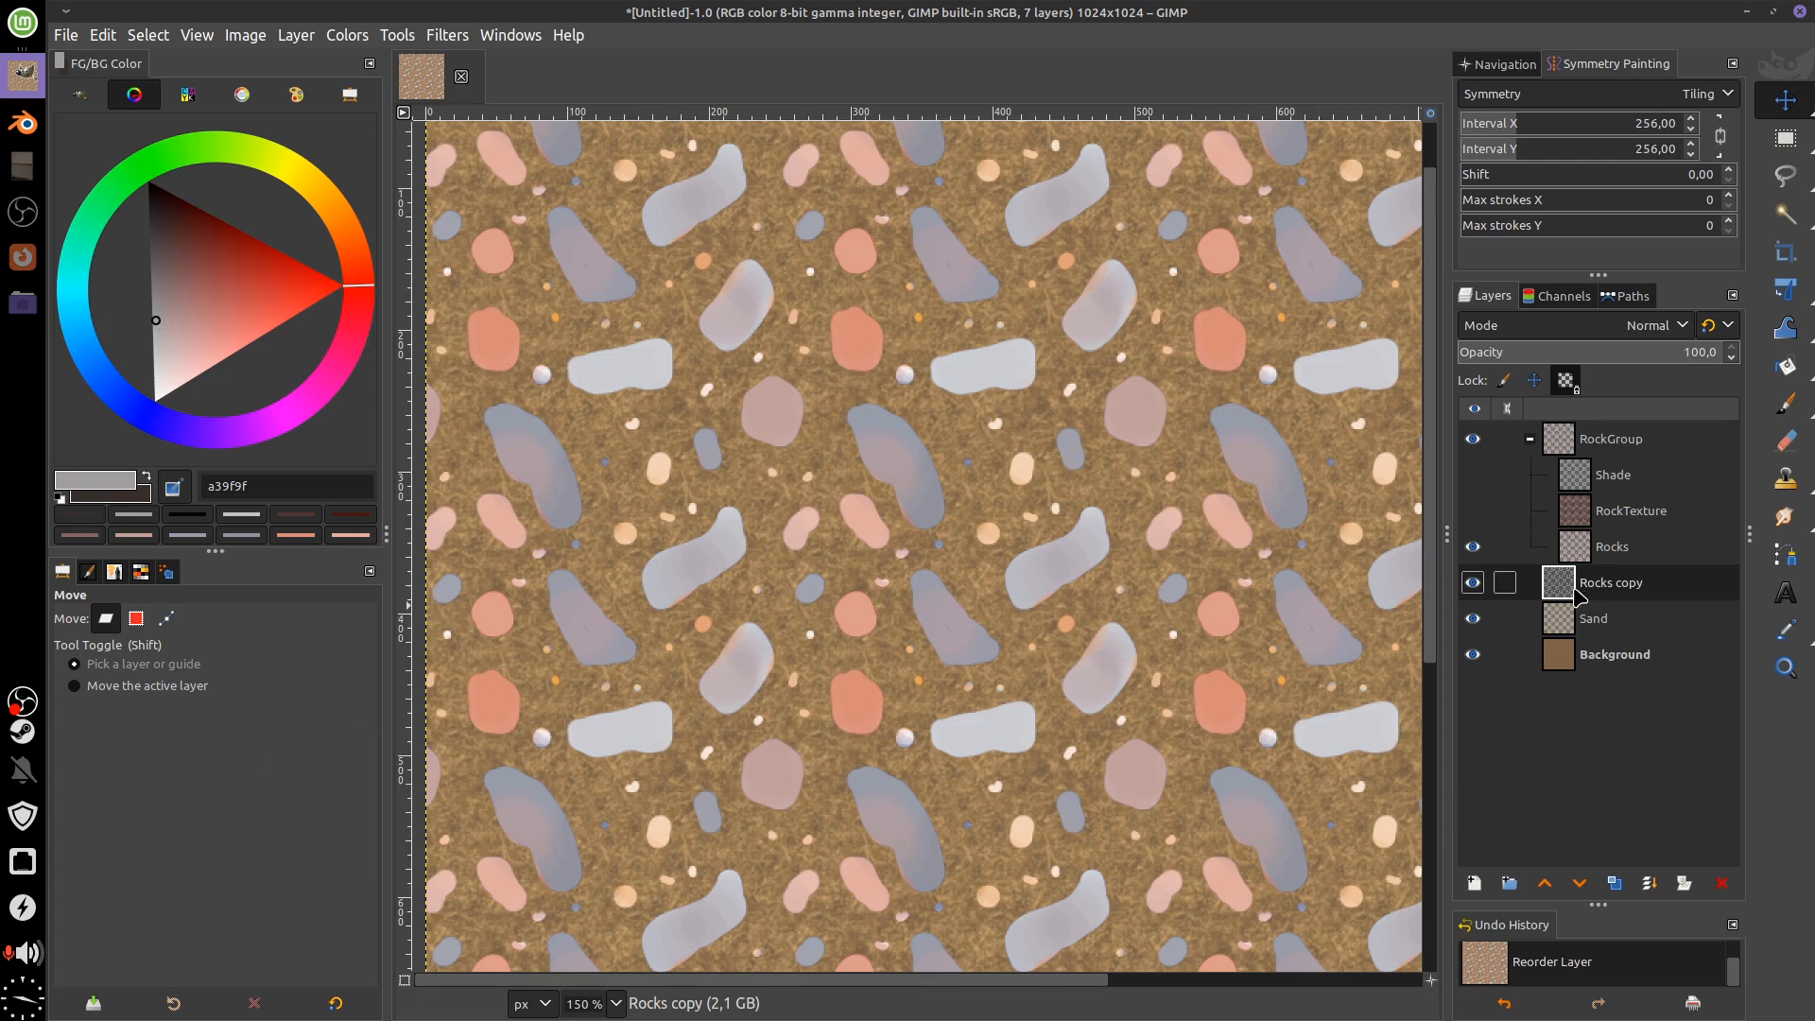
left_click(125, 687)
left_click_drag(1063, 585, 1052, 580)
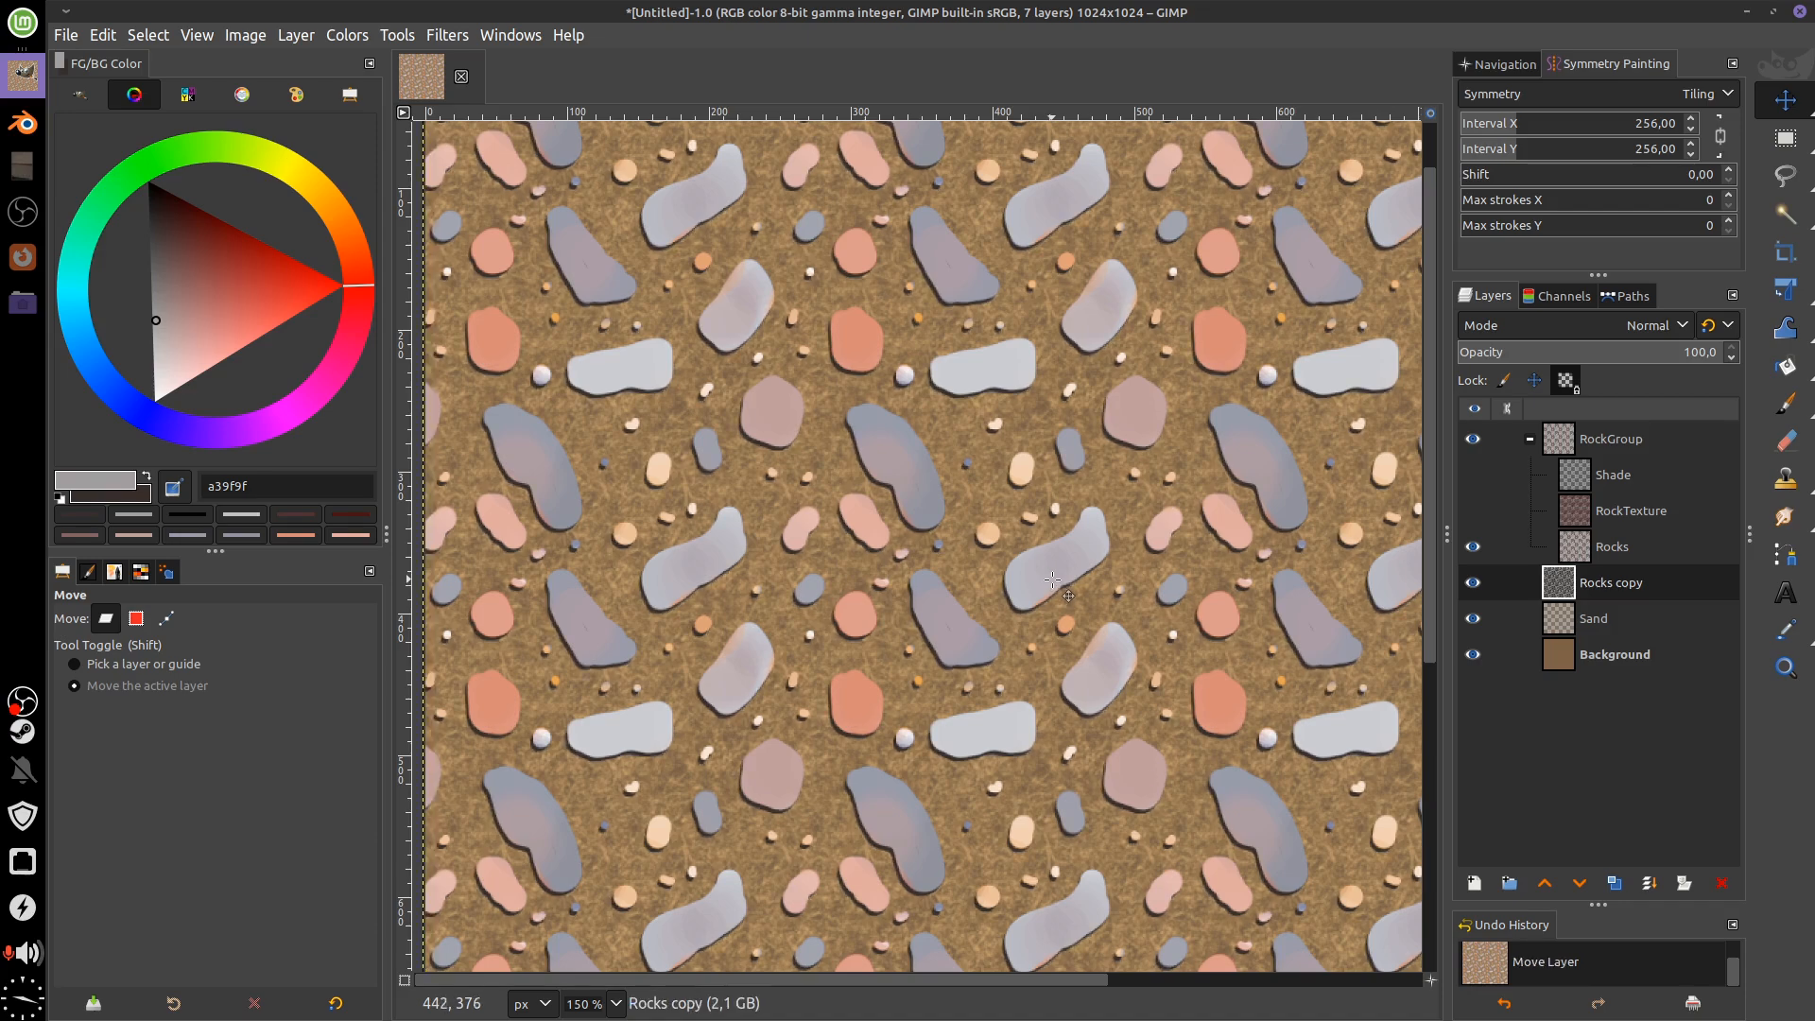
Set the Rocks copy layer's blend mode to Multiply and its opacity to 61.6
left_click(1641, 353)
mouse_move(1641, 353)
left_mouse_down()
mouse_move(1664, 353)
mouse_move(1640, 353)
left_mouse_up()
left_click(1638, 328)
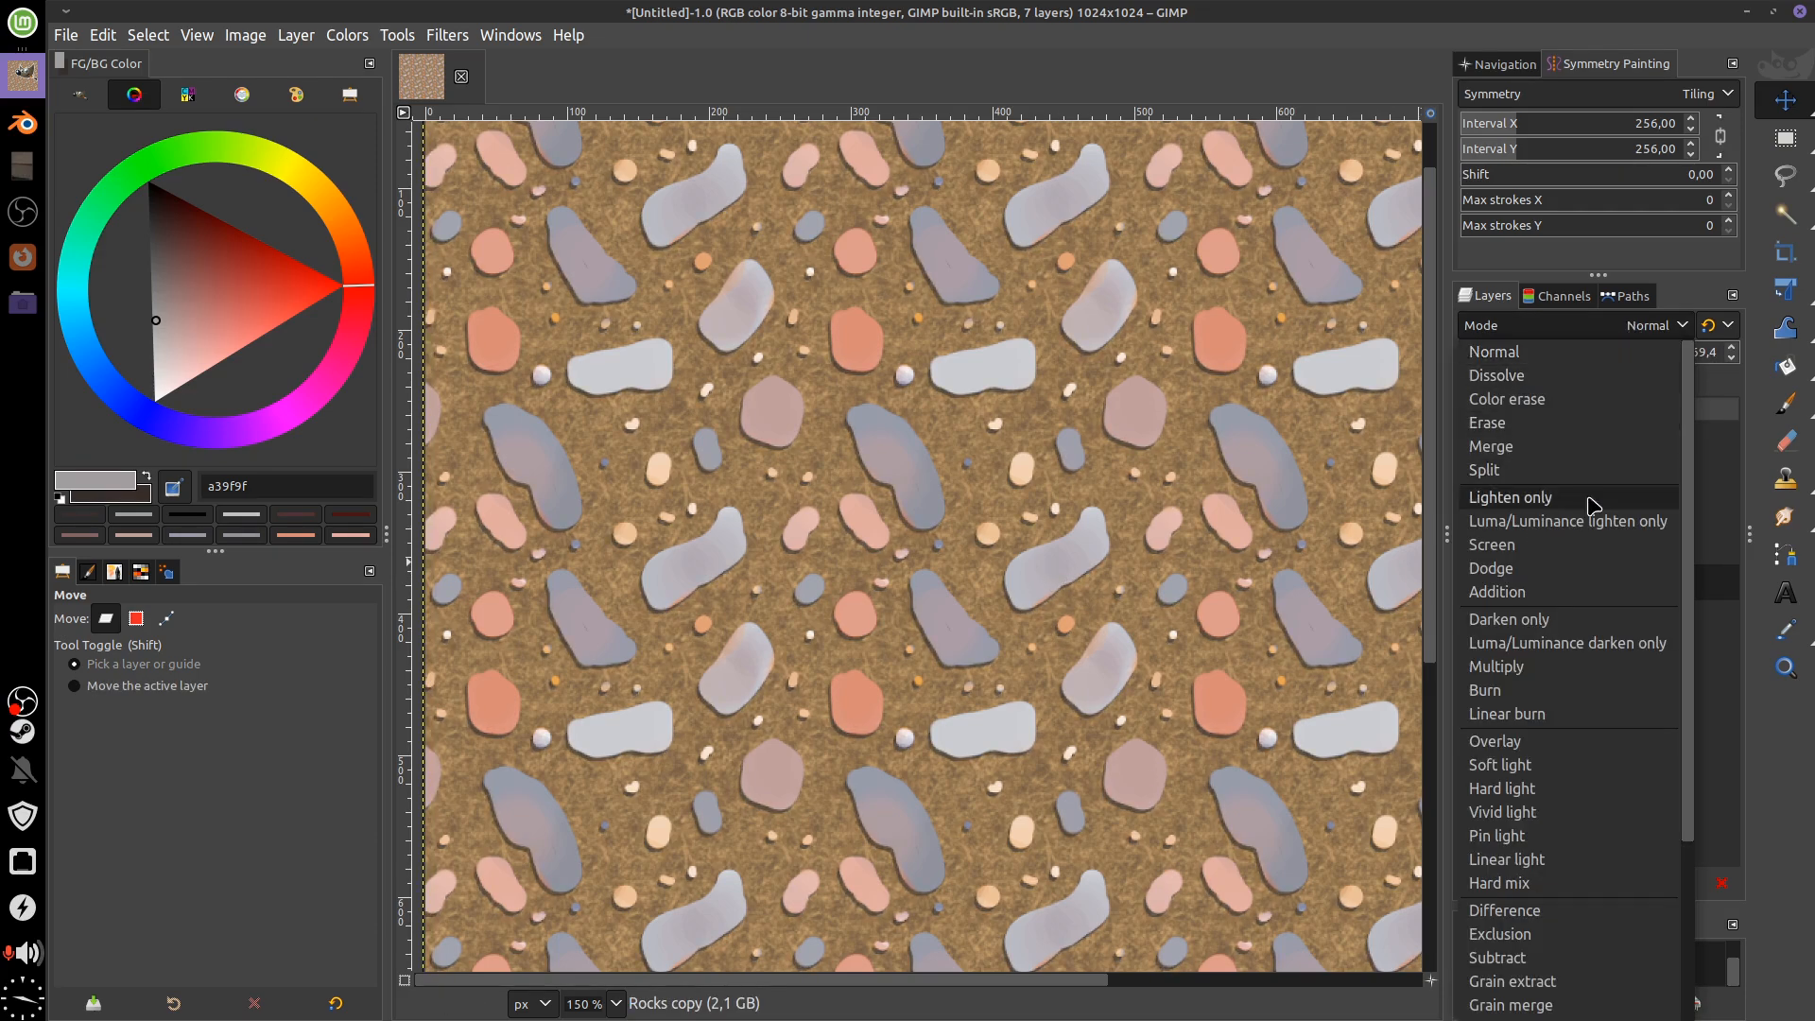
left_click(1558, 666)
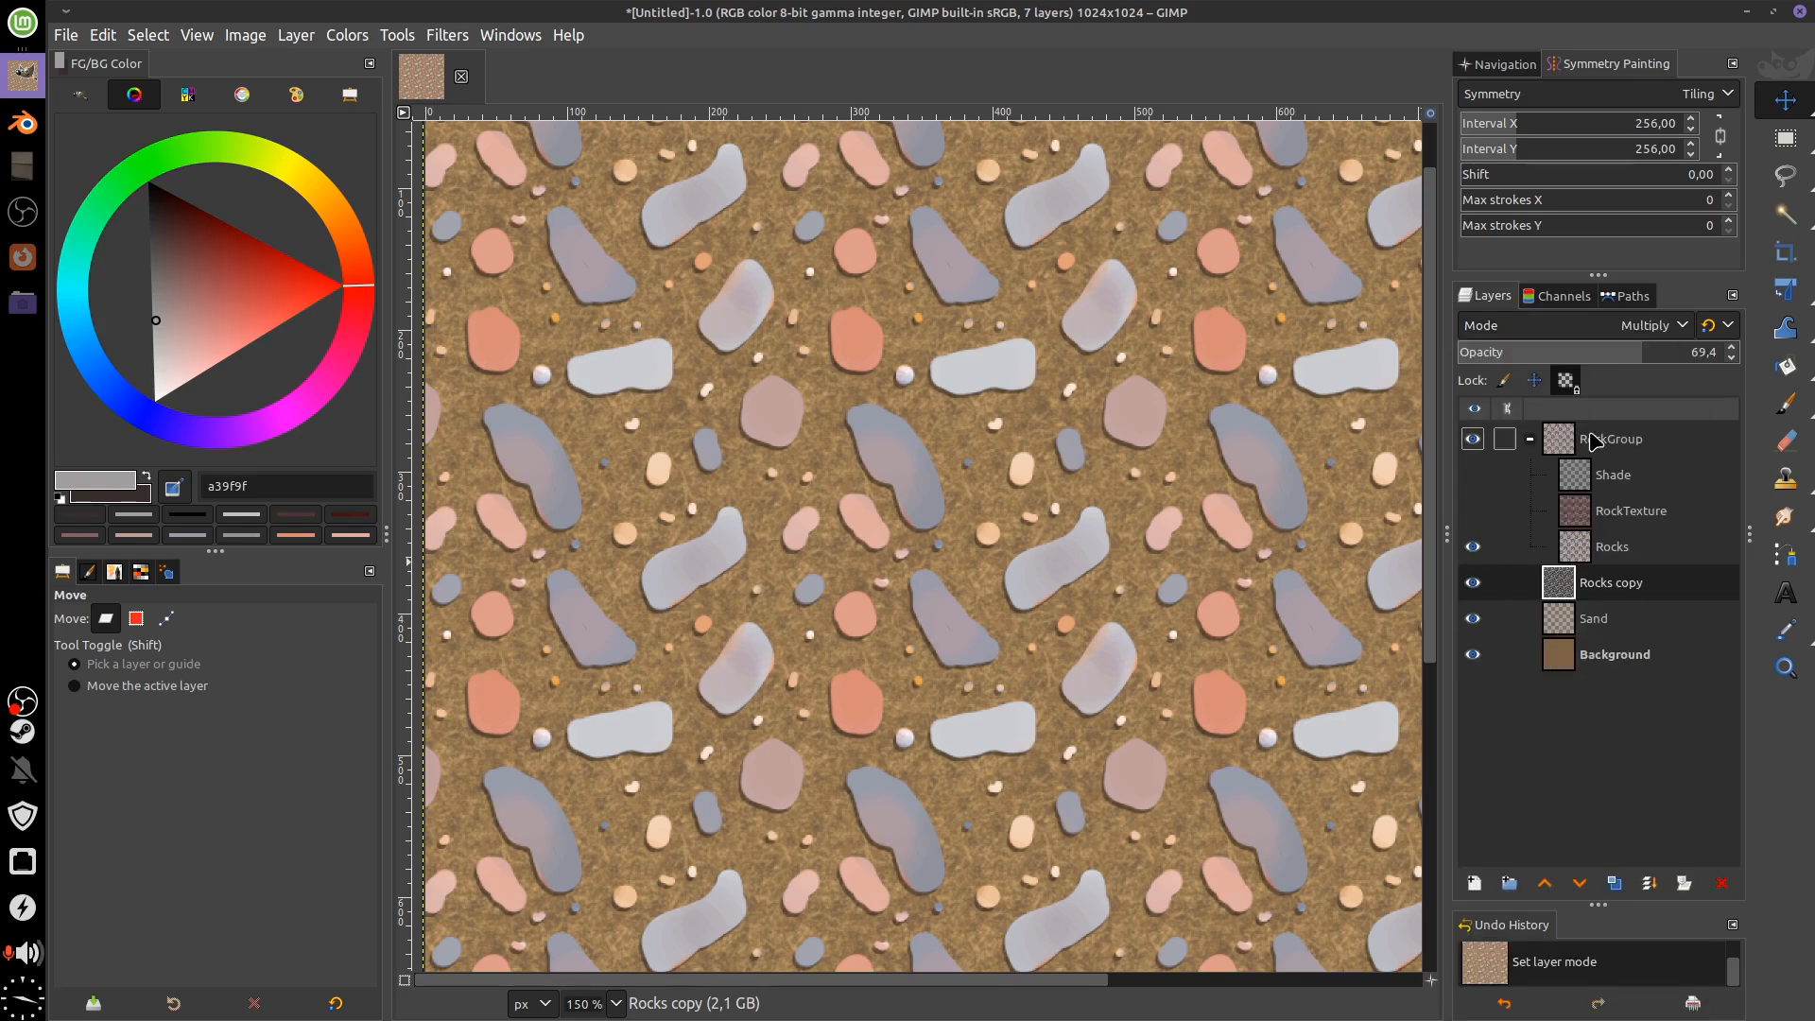
mouse_move(1631, 353)
left_mouse_down()
mouse_move(1654, 355)
mouse_move(1621, 353)
left_mouse_up()
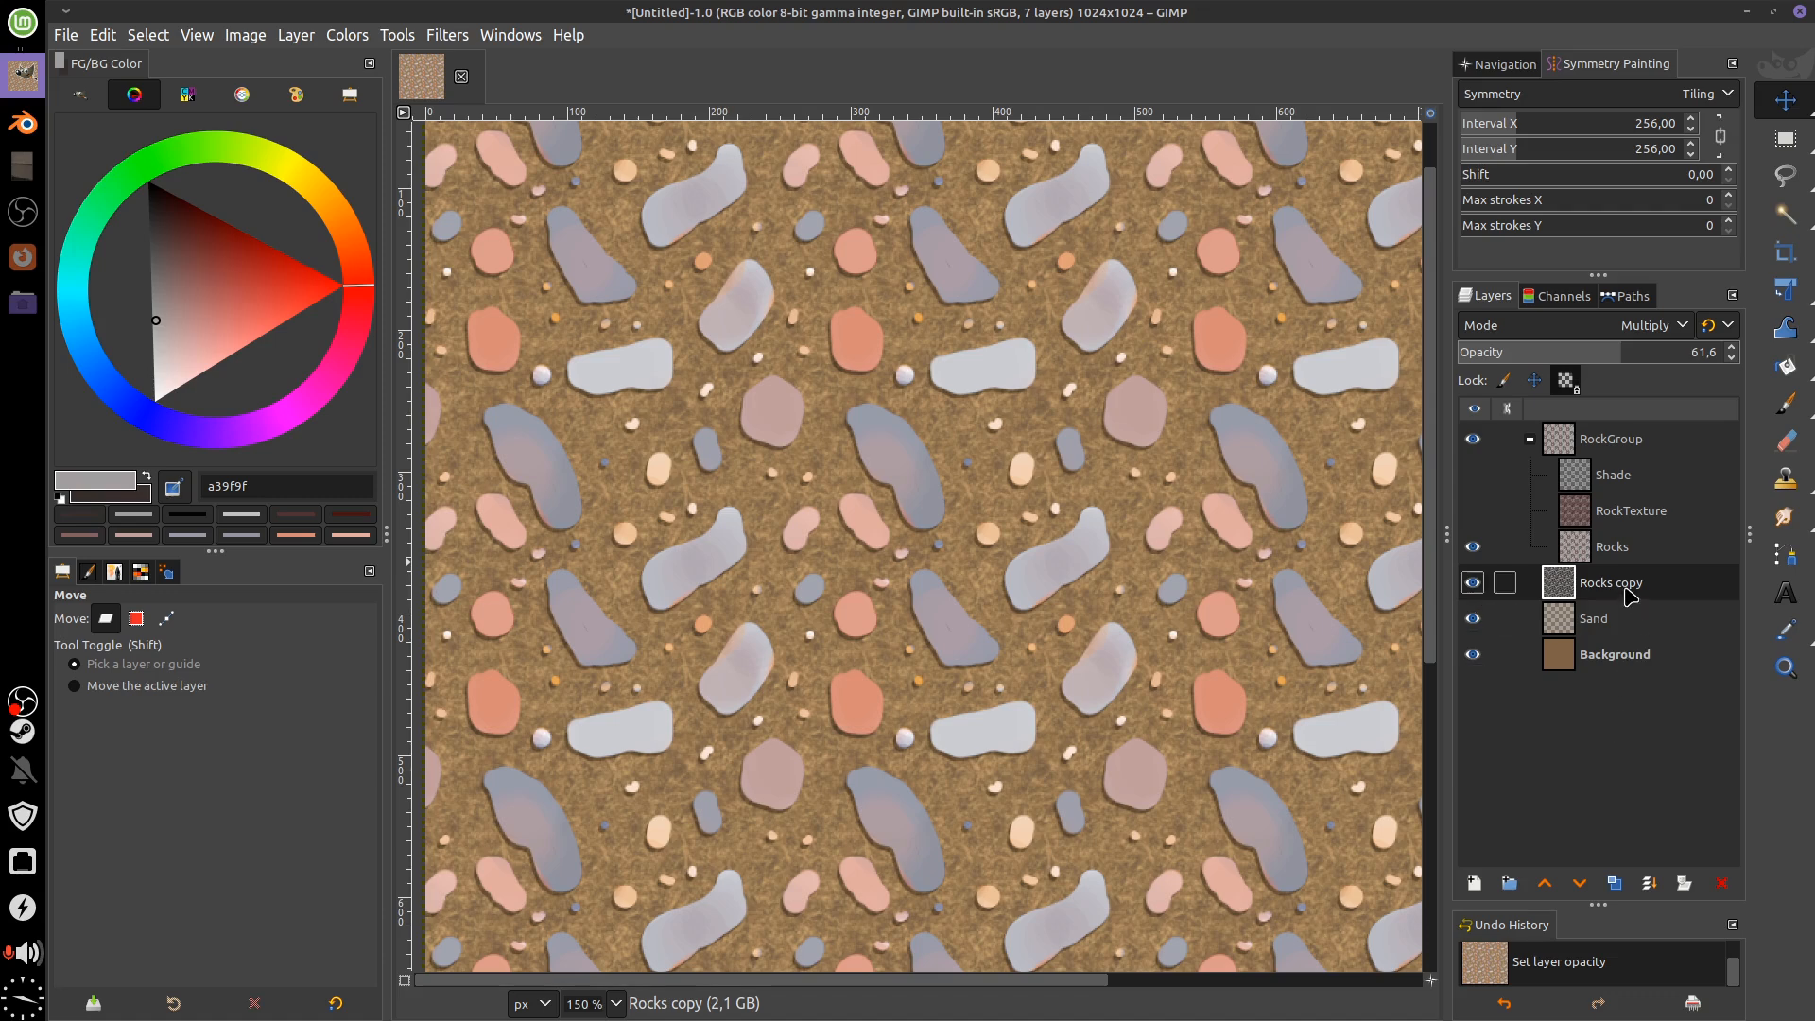
Rename the Rocks copy layer as RocksDropShadow and show the Shade and RockTexture layers again
double_click(1633, 583)
left_click(1653, 584)
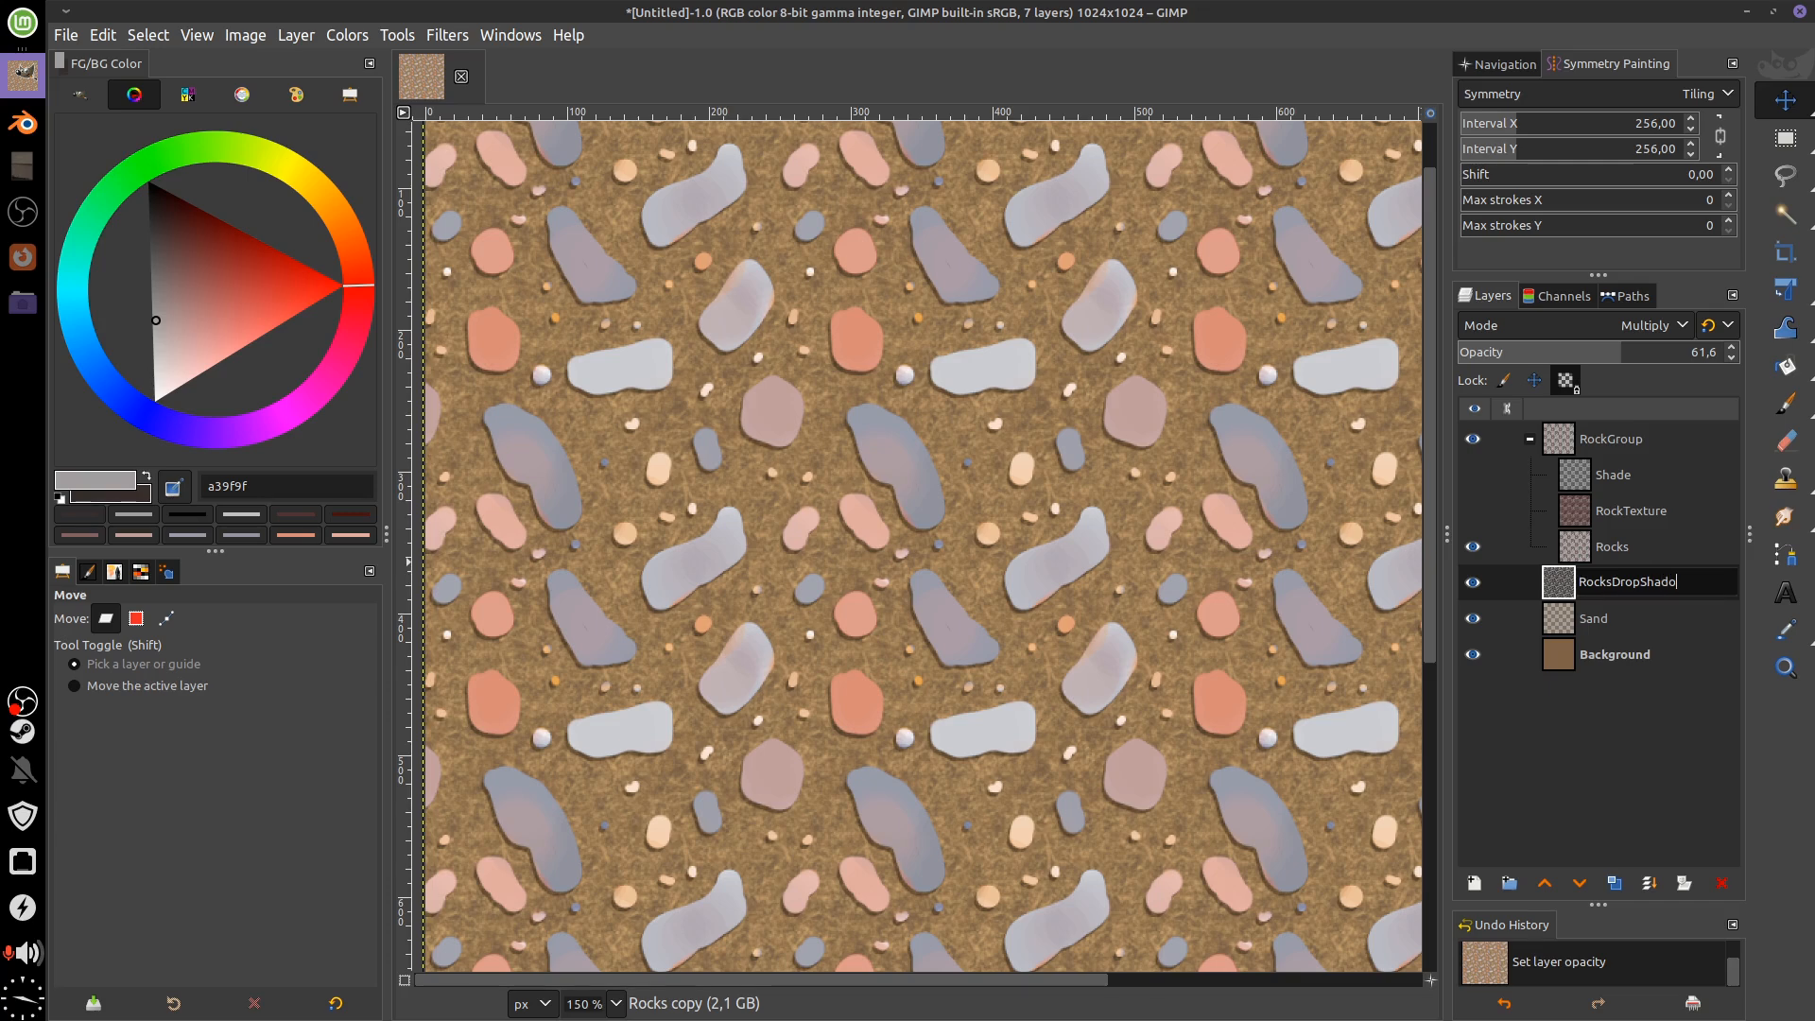
type("DropShadow")
key("Return")
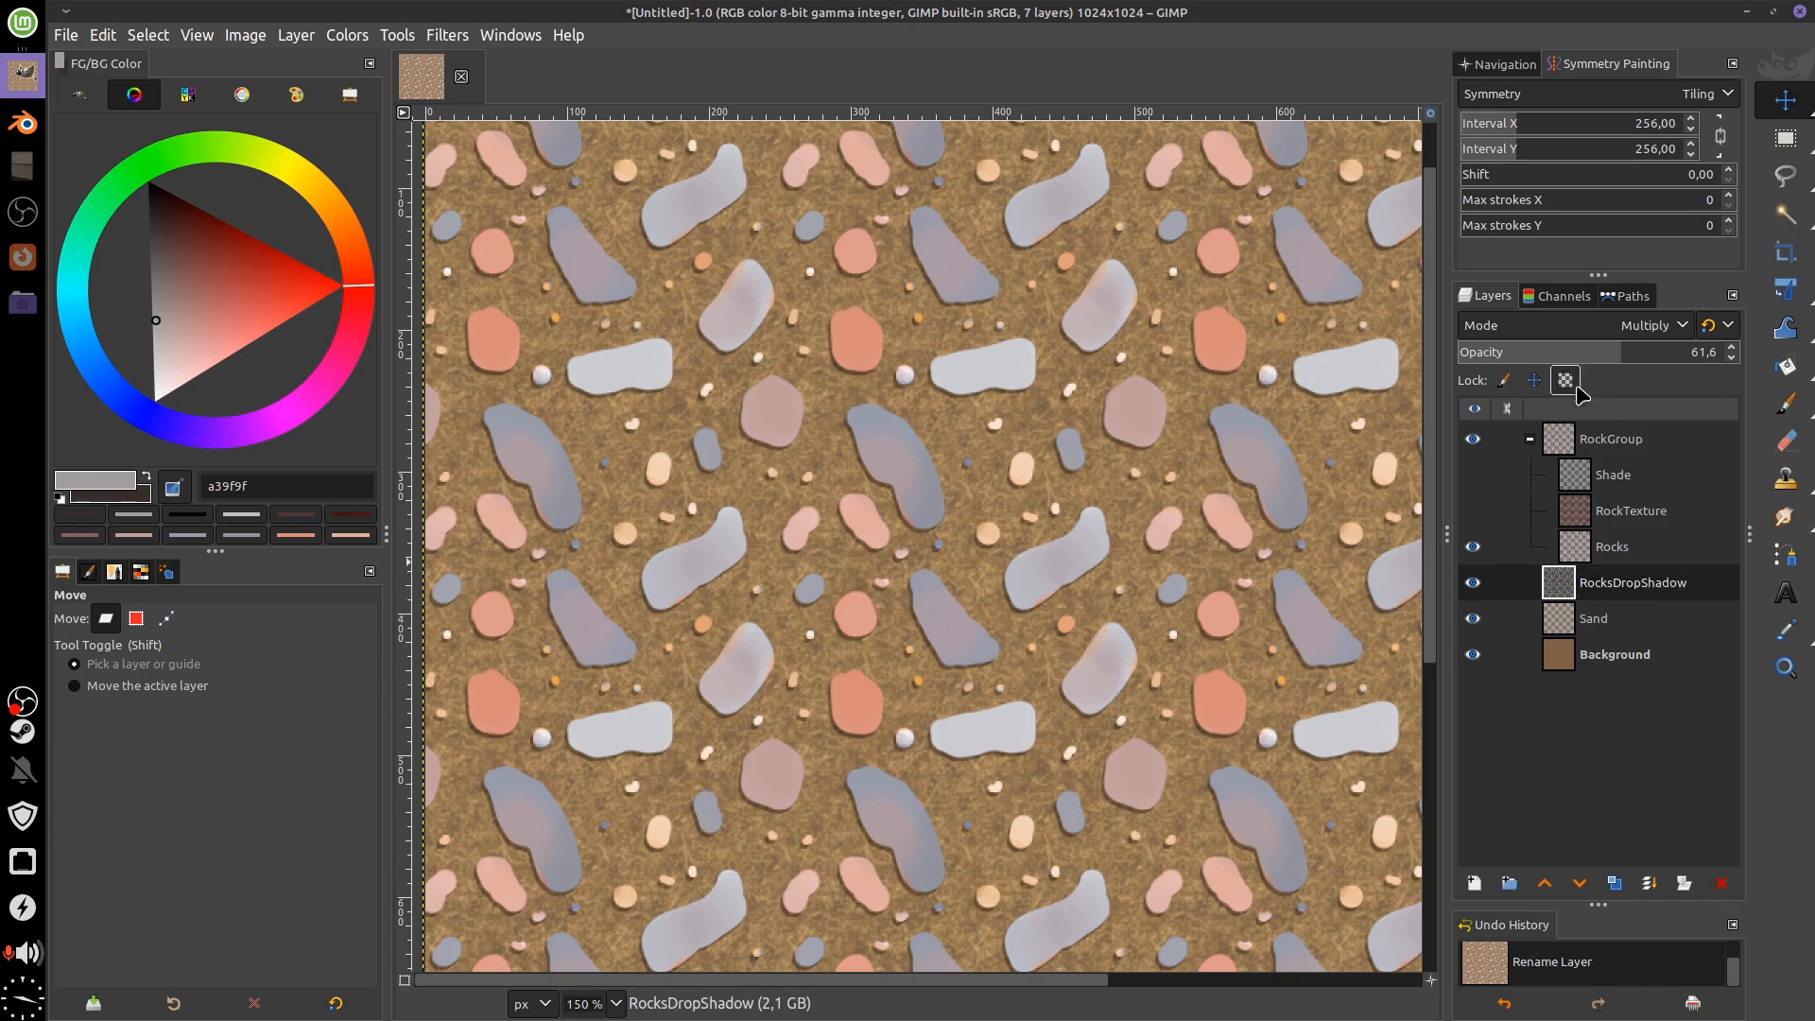
left_click(1472, 511)
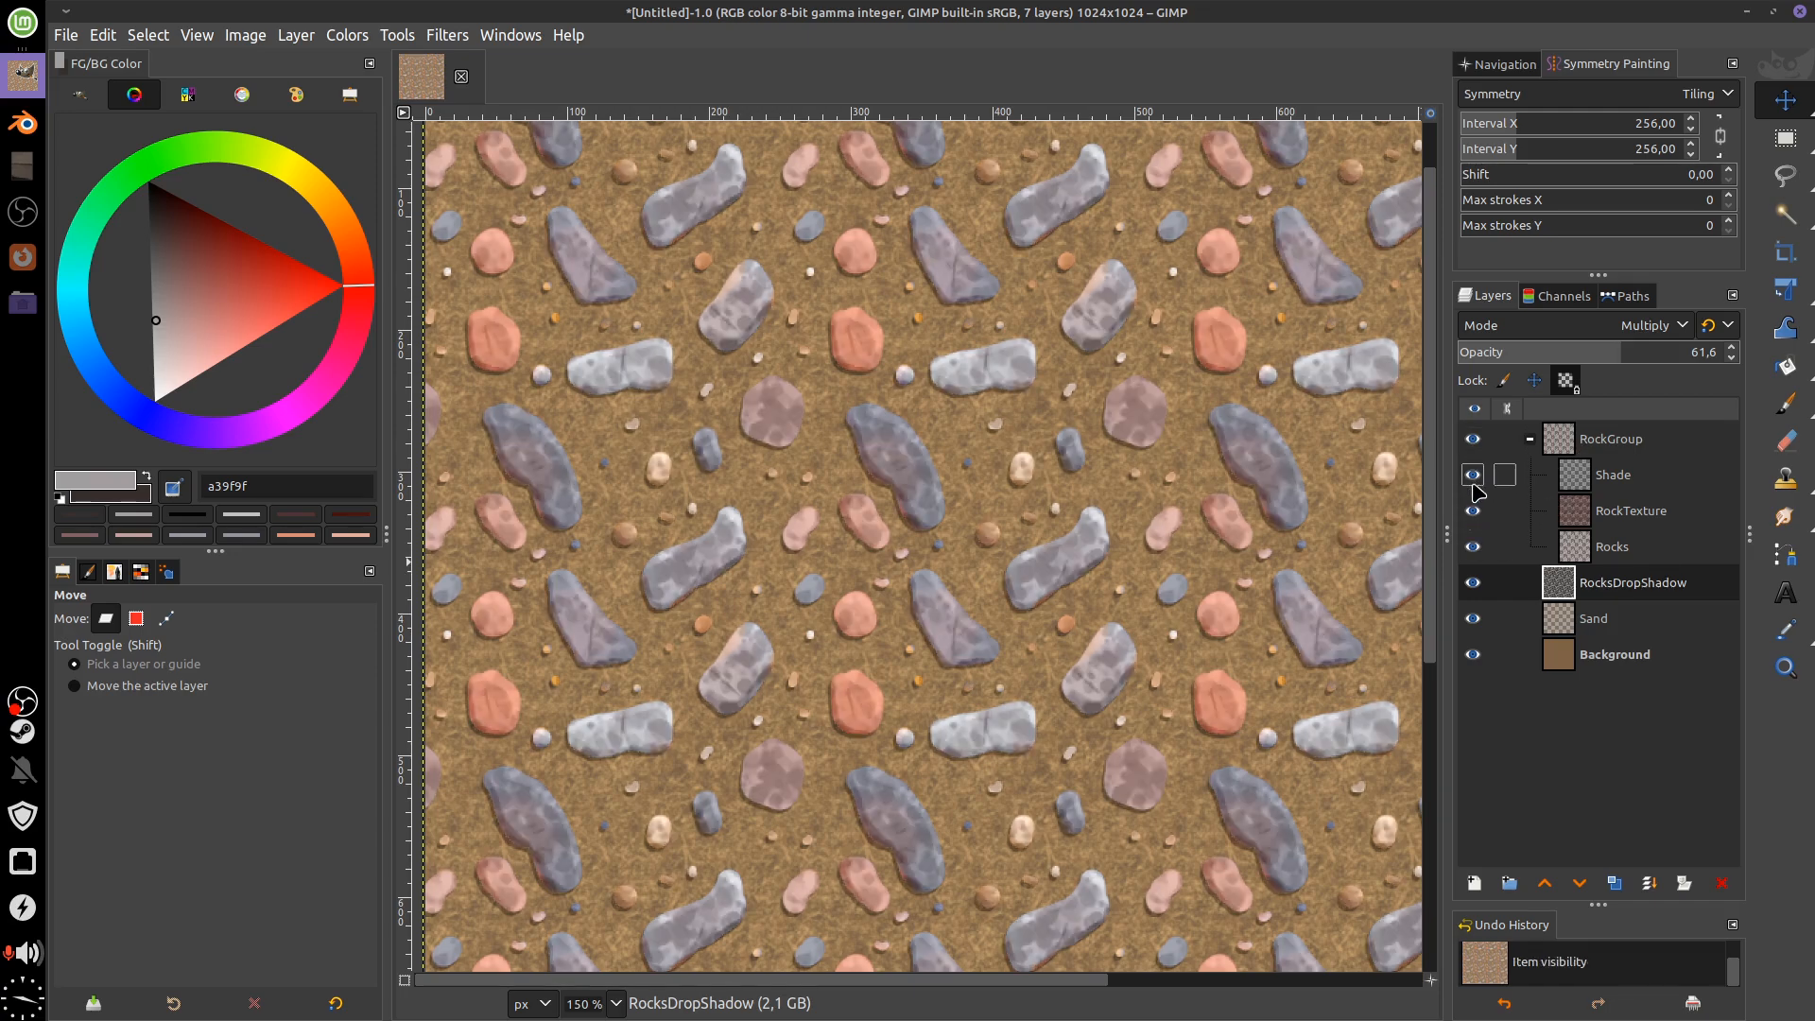
Examine the whole tiled texture and the shadow layer's boundary at the upper-left corner of the canvas
scroll(1109, 510, "down", 2)
scroll(1109, 511, "down", 1)
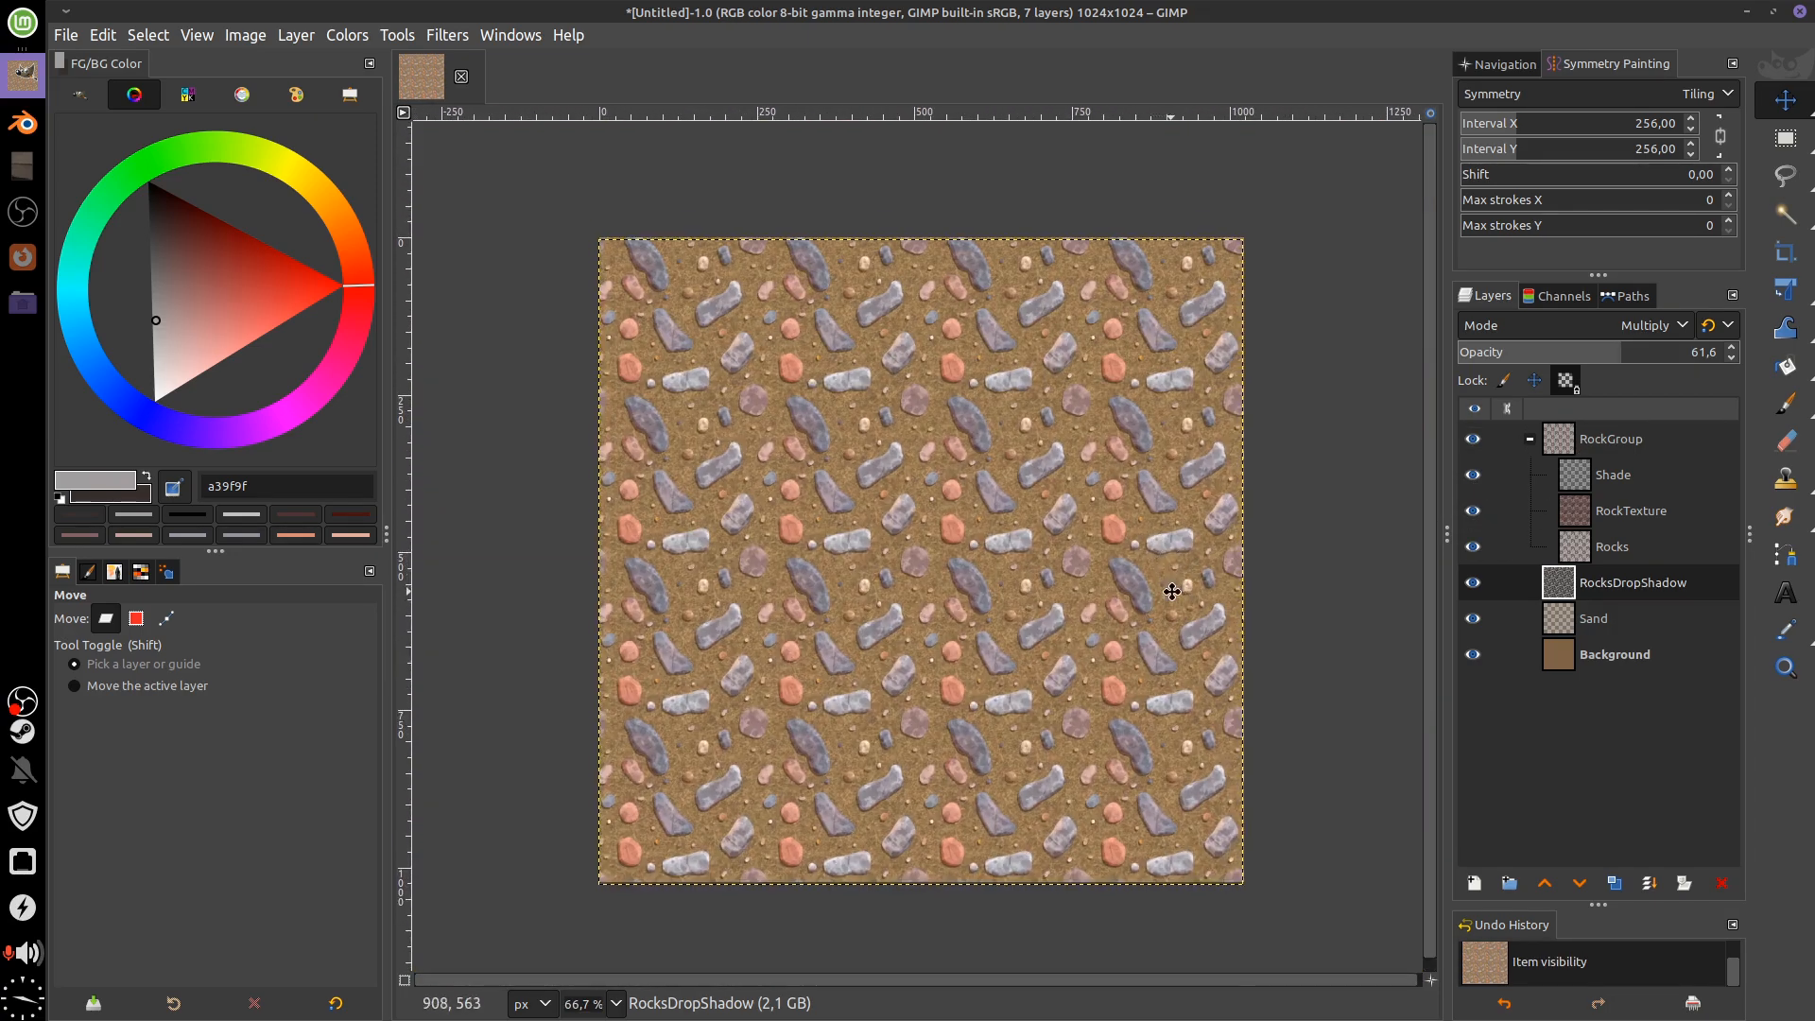
scroll(1333, 742, "up", 1)
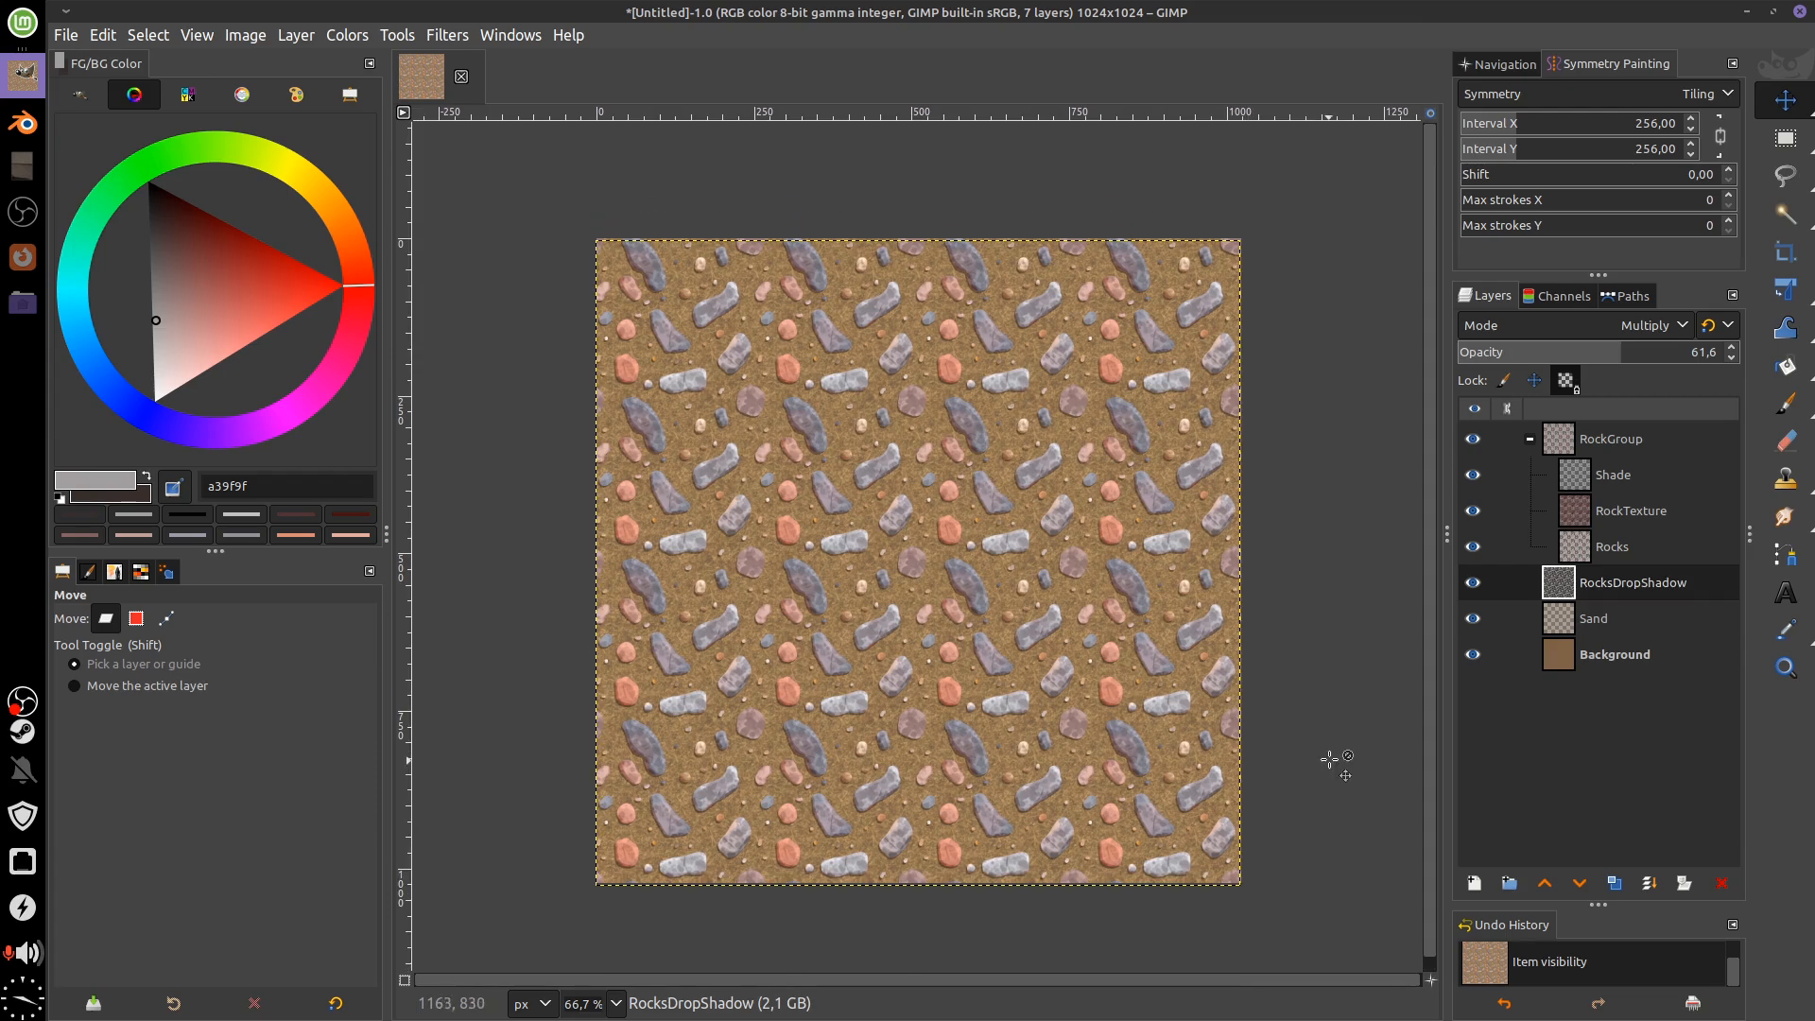
scroll(1280, 624, "left", 1)
scroll(1262, 598, "down", 1)
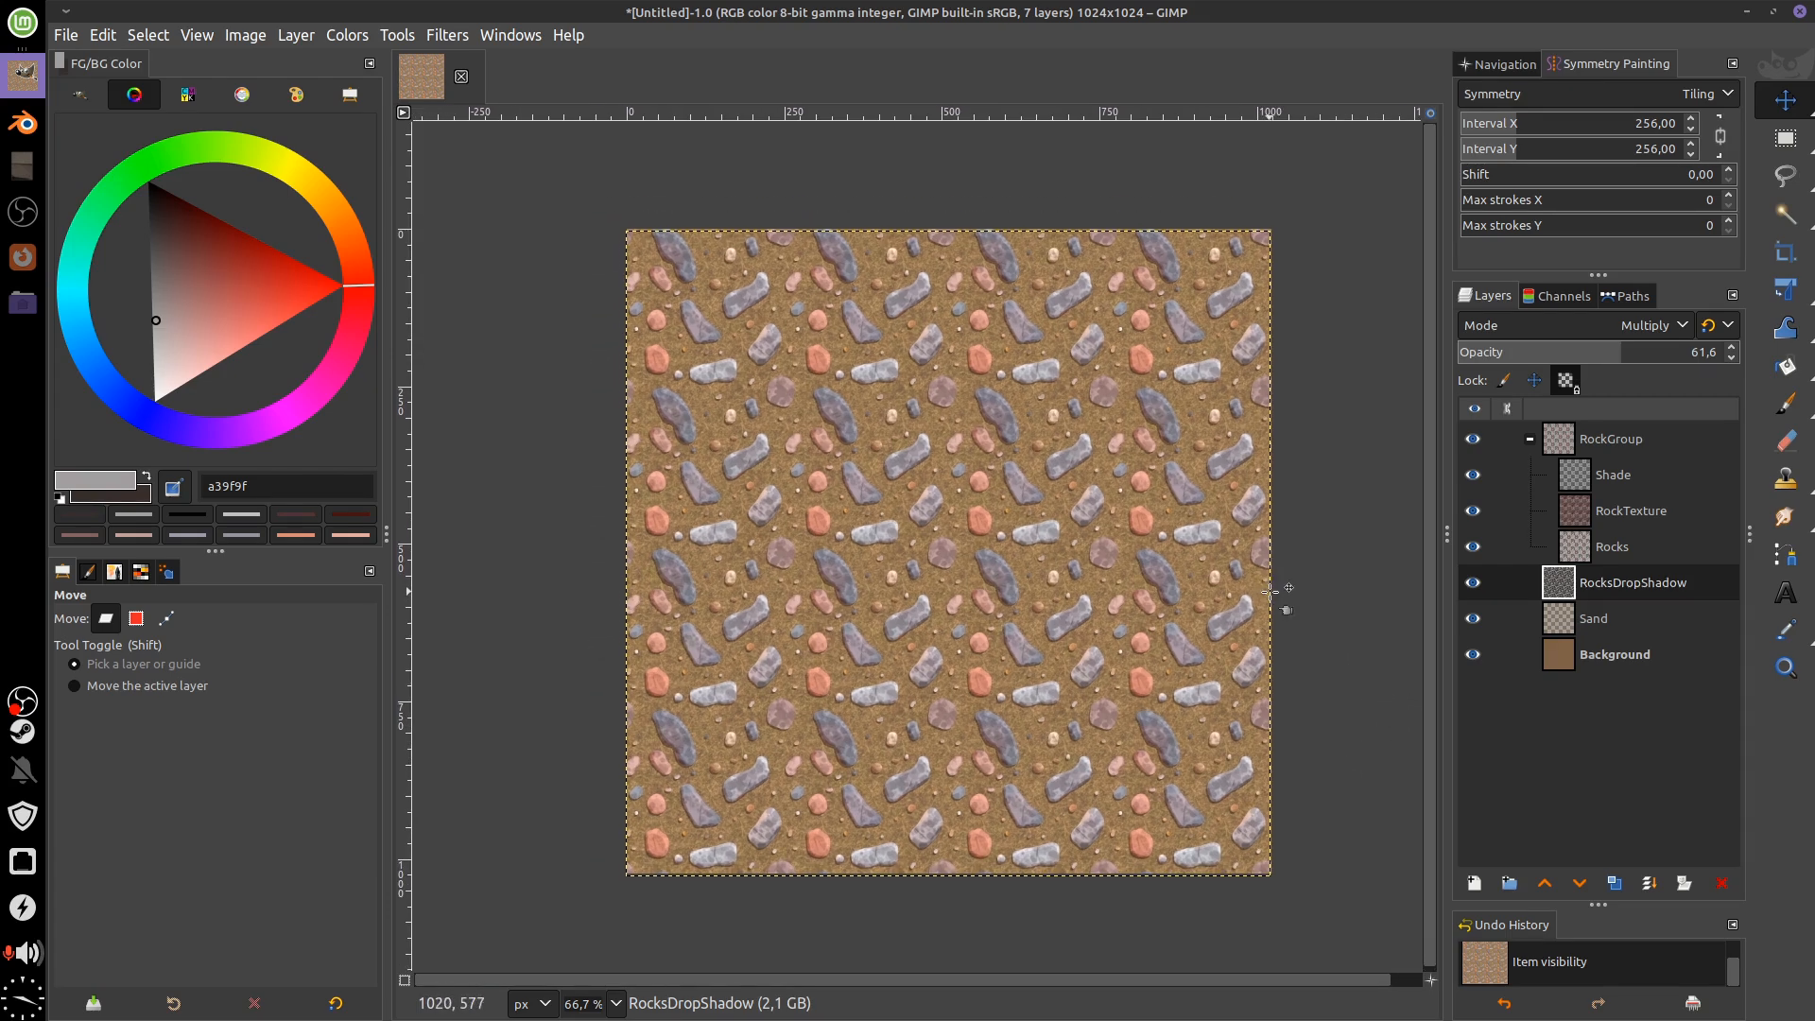
scroll(1267, 610, "right", 1)
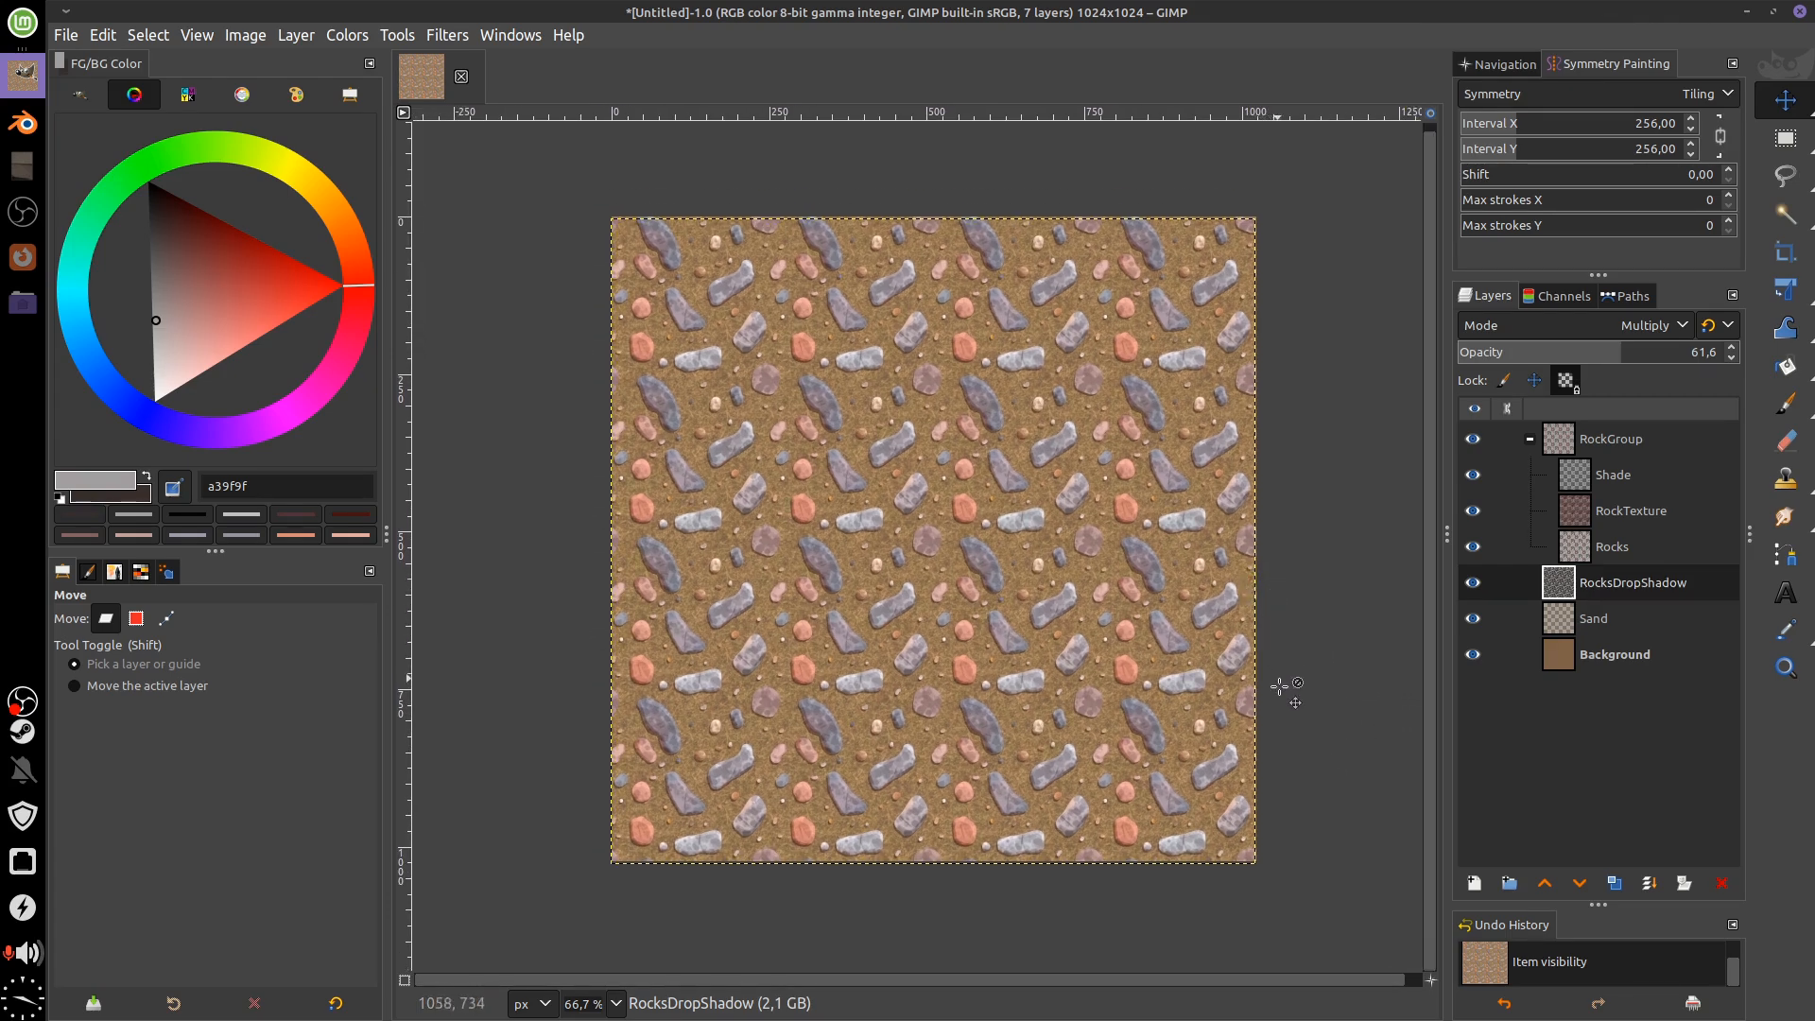
scroll(1282, 681, "down", 1)
scroll(1286, 666, "left", 1)
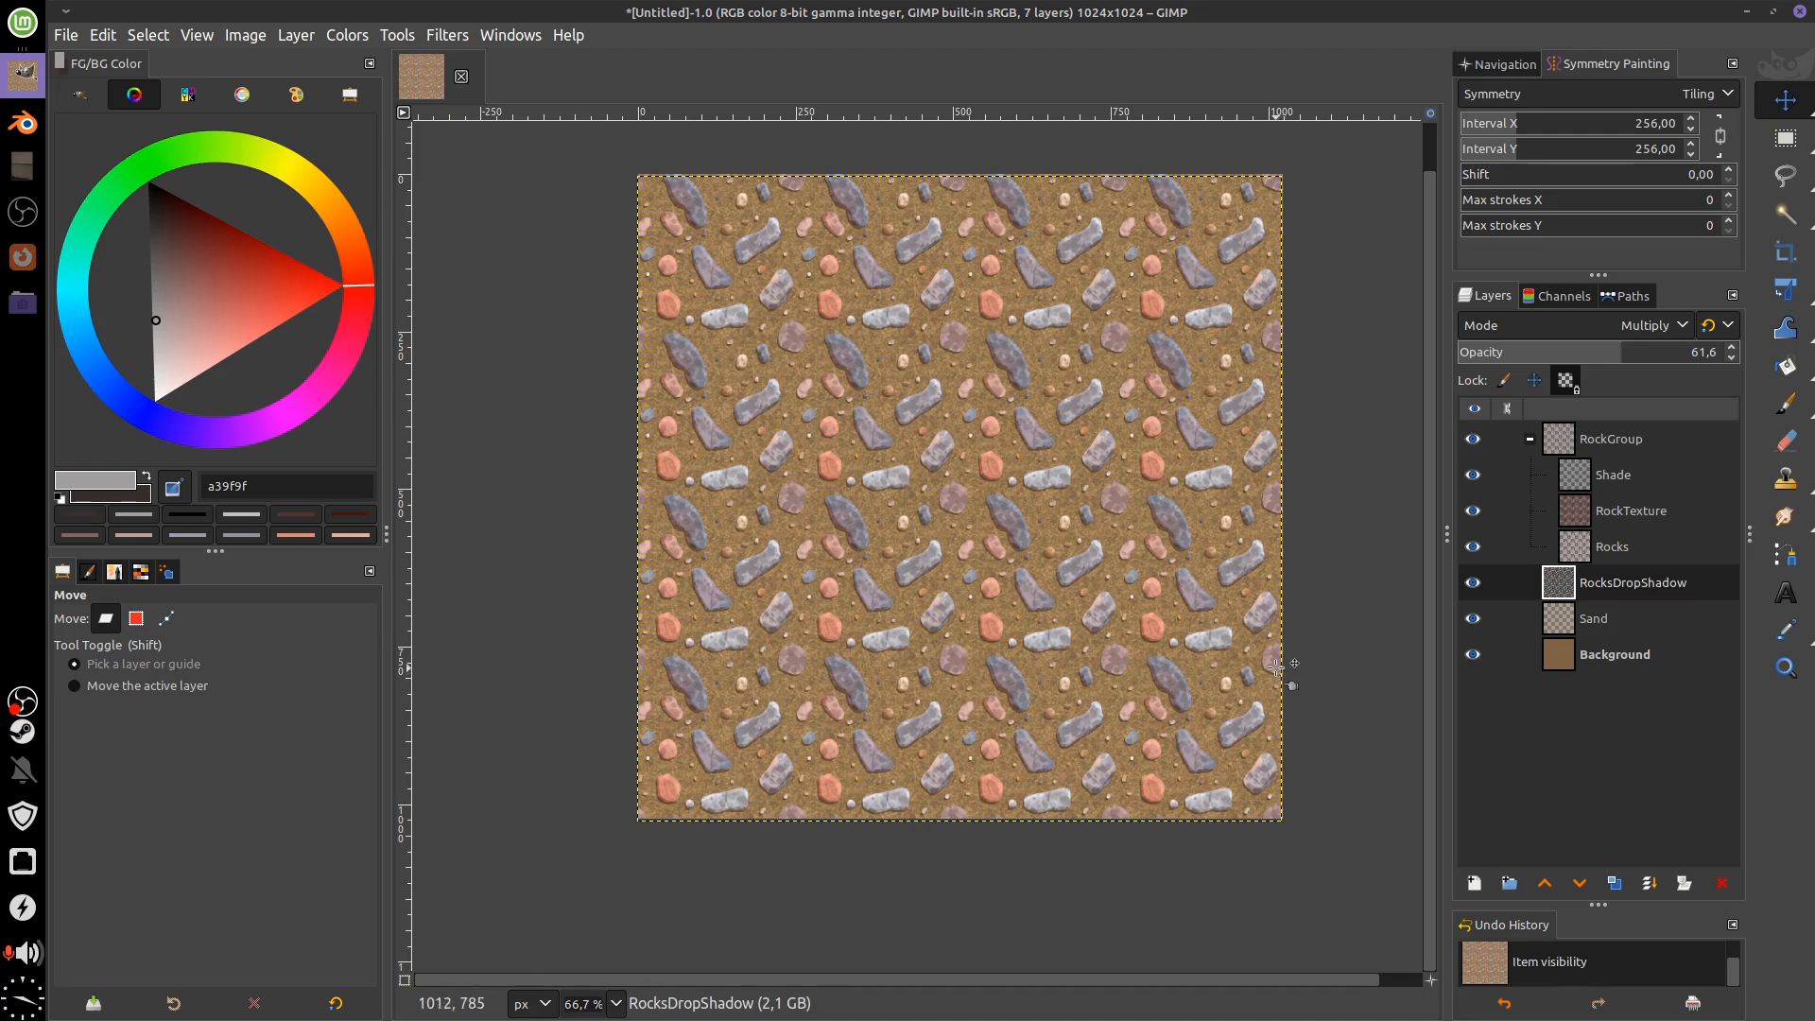
scroll(1287, 668, "up", 2)
scroll(1145, 530, "left", 3)
scroll(1087, 615, "up", 6)
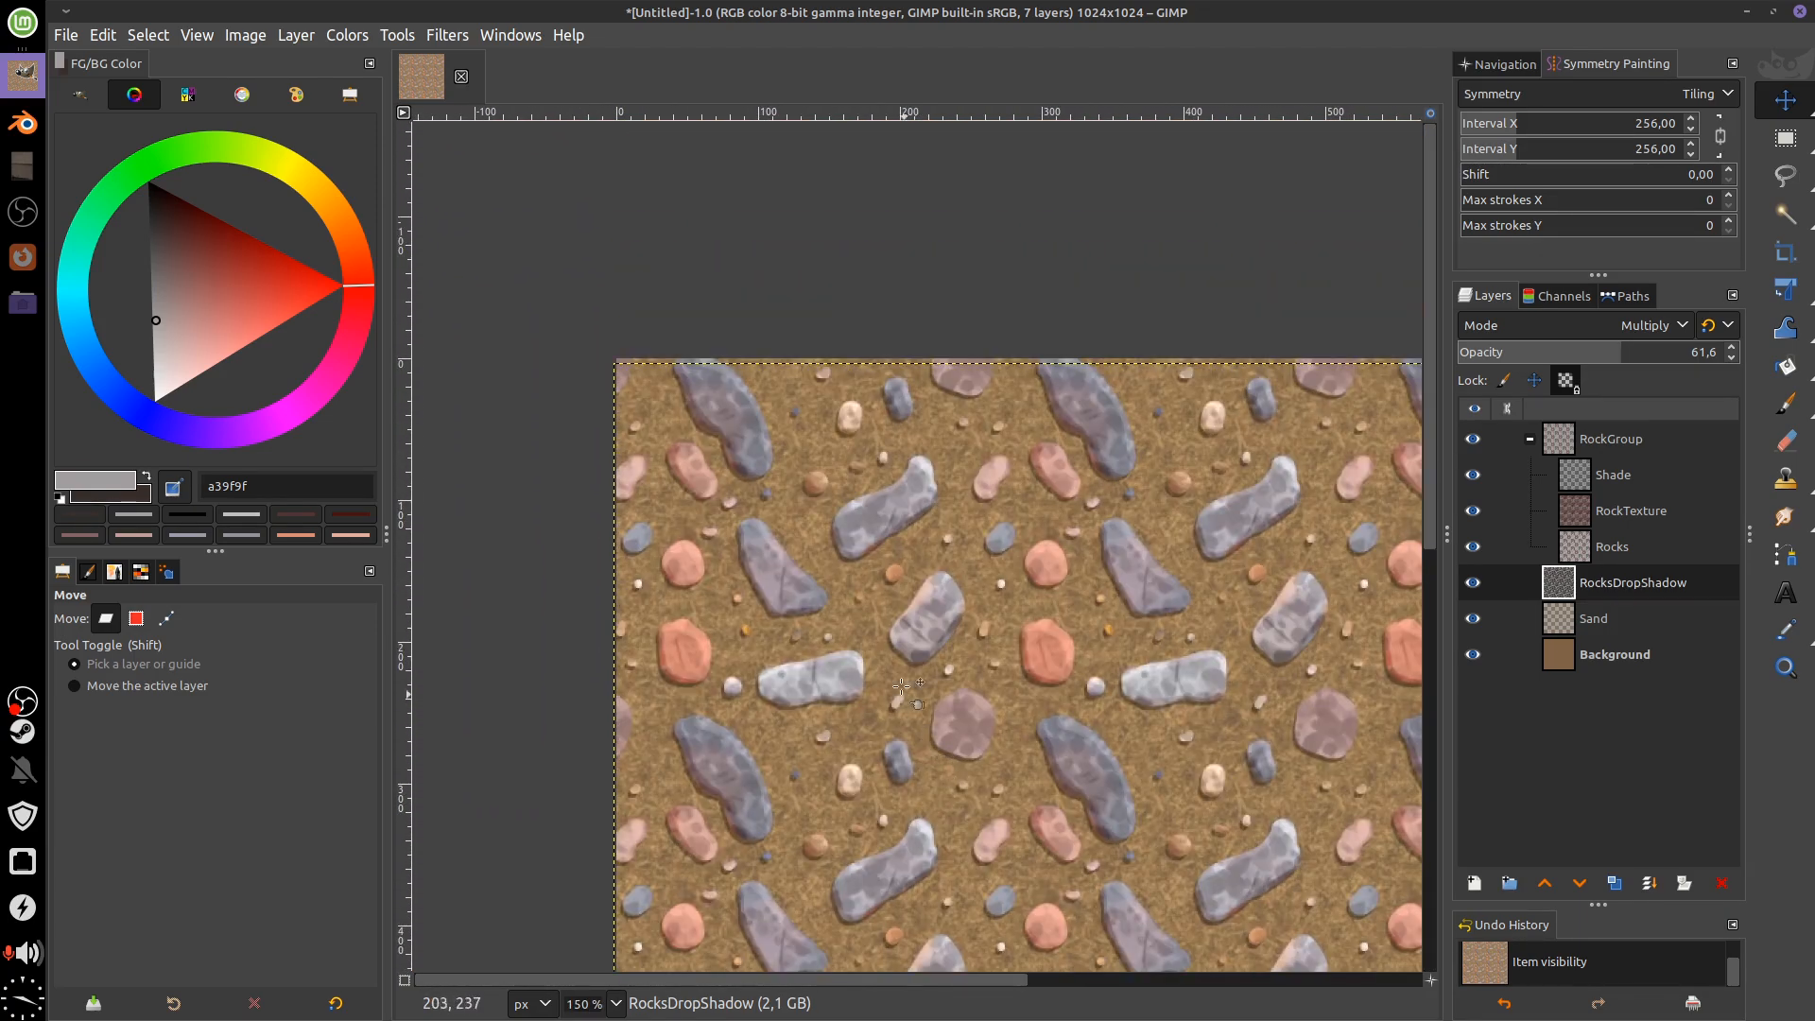
scroll(780, 503, "up", 2)
scroll(780, 502, "right", 1)
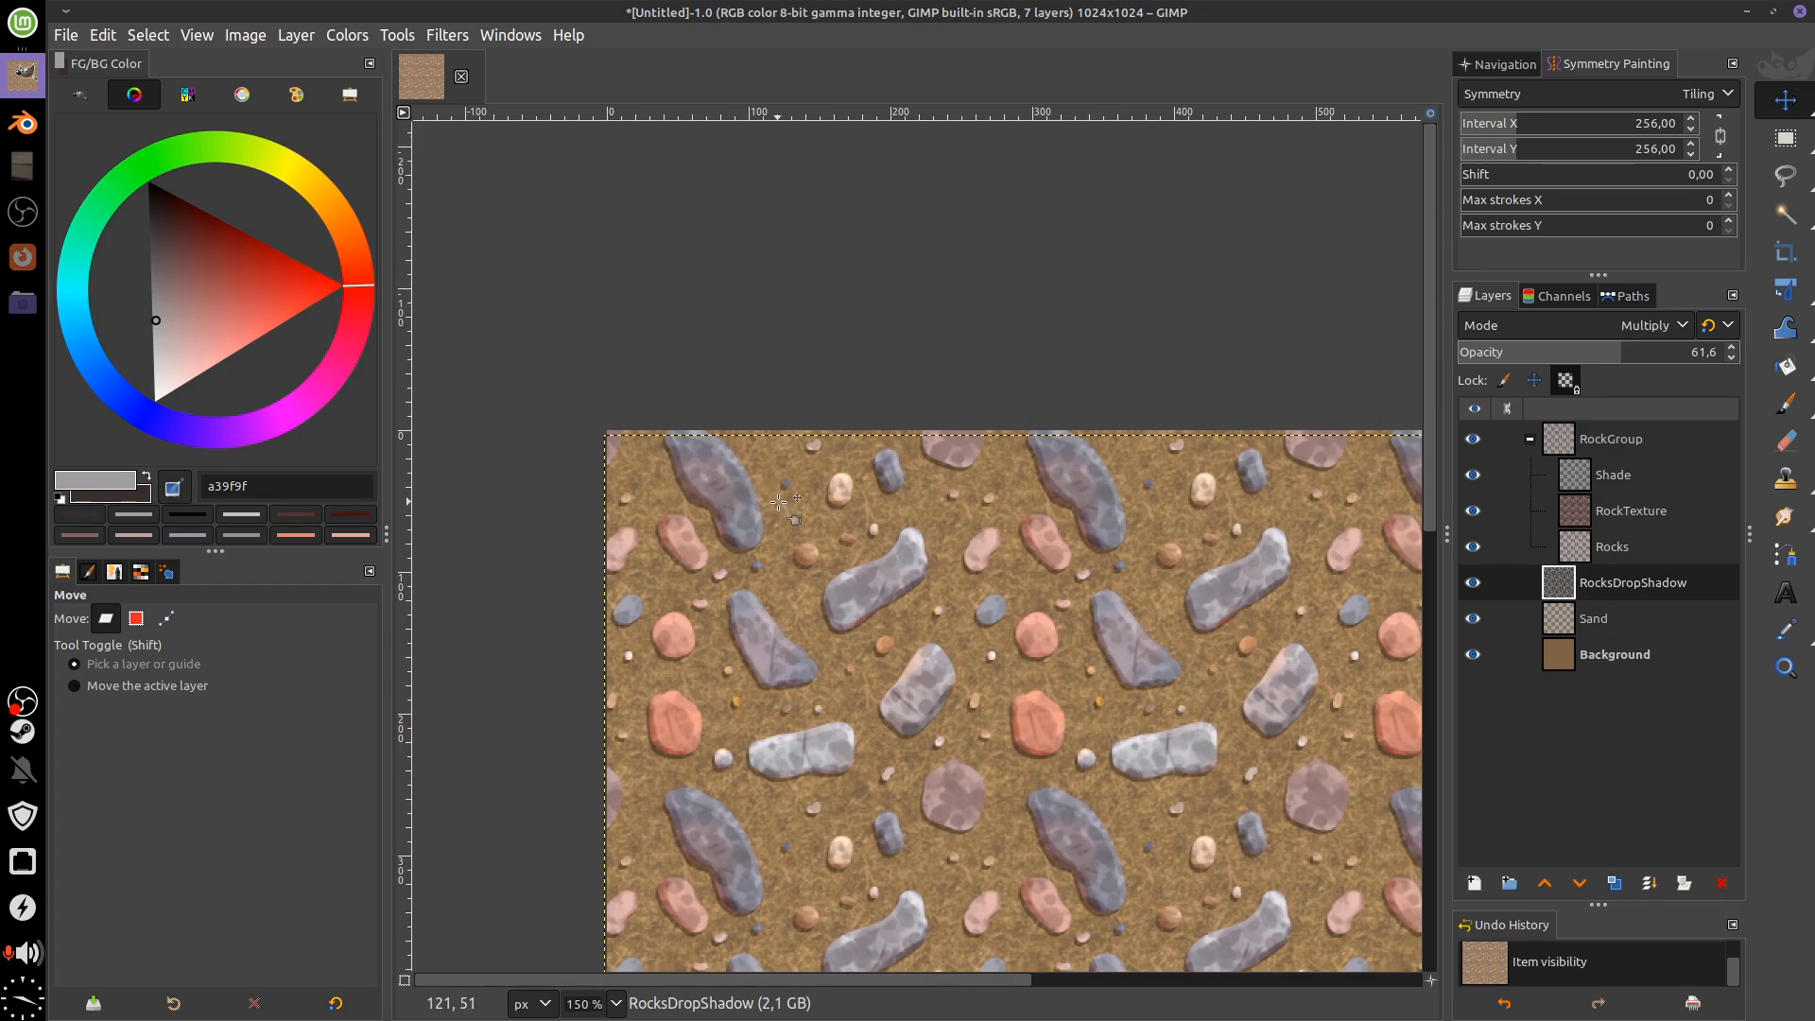
scroll(777, 506, "up", 1)
scroll(777, 506, "left", 1)
scroll(770, 517, "up", 3, "ctrl")
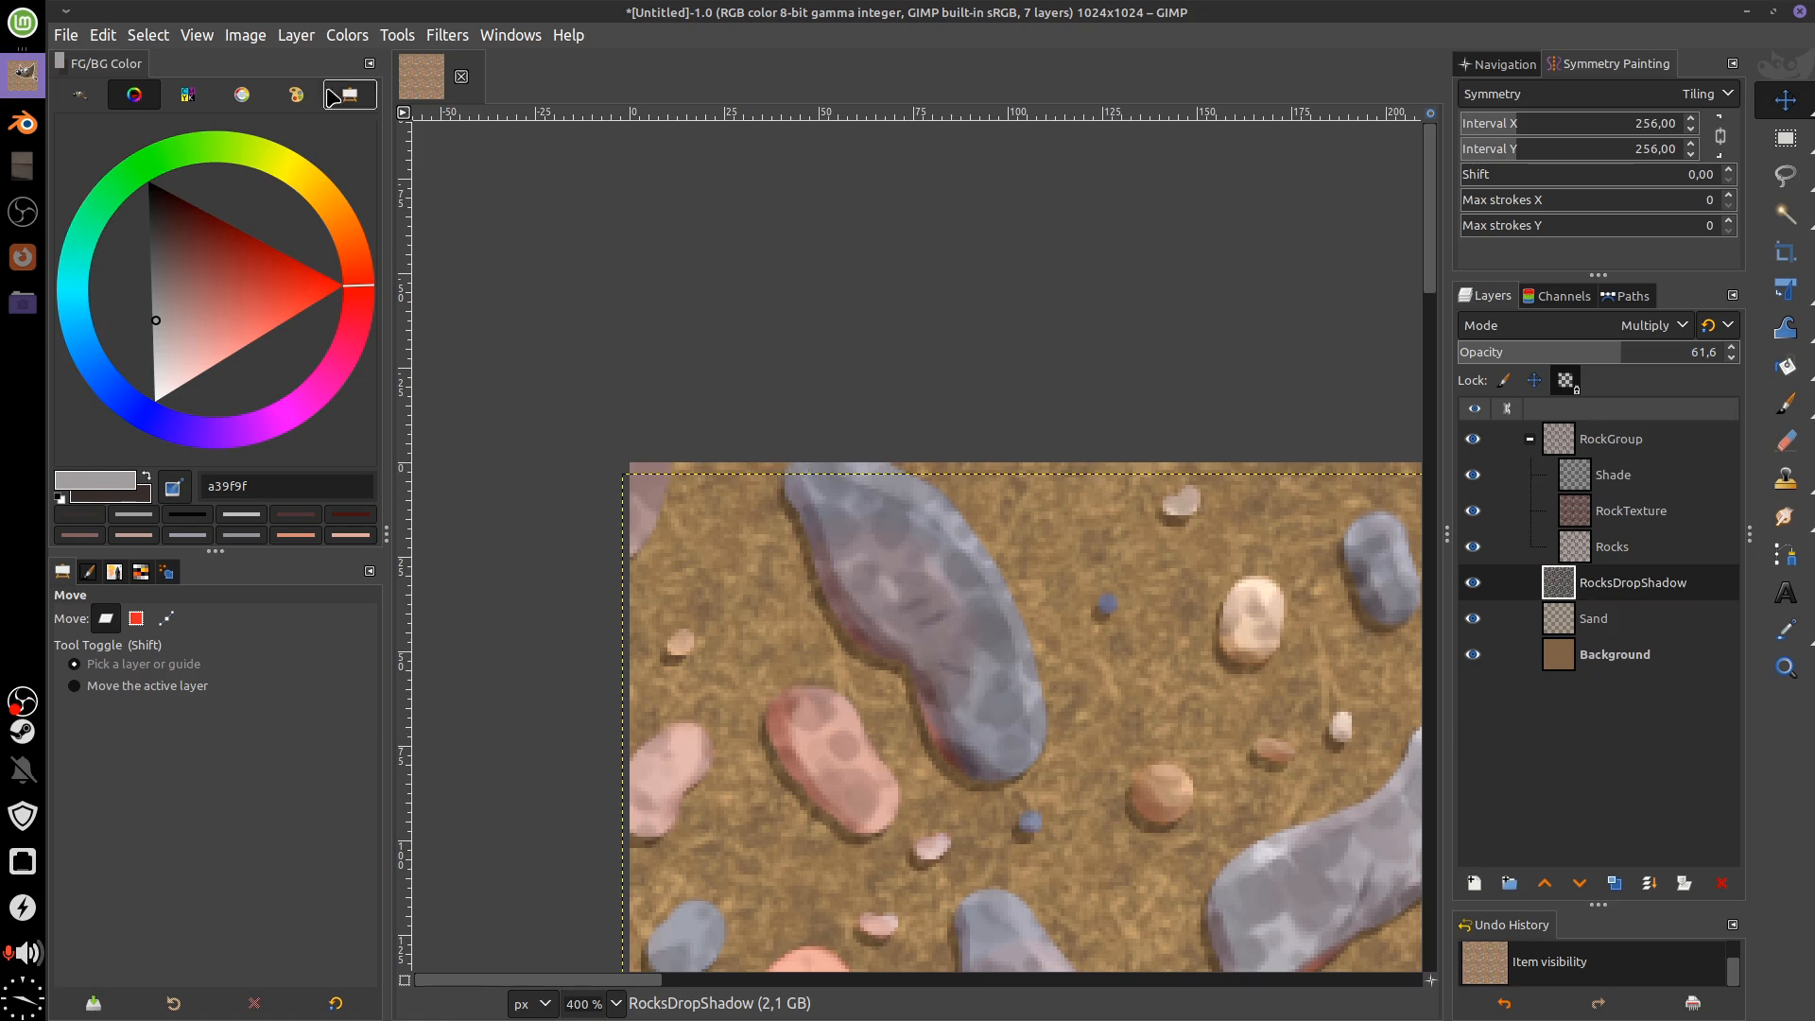
Resize the RocksDropShadow layer's boundary to the image size
left_click(244, 38)
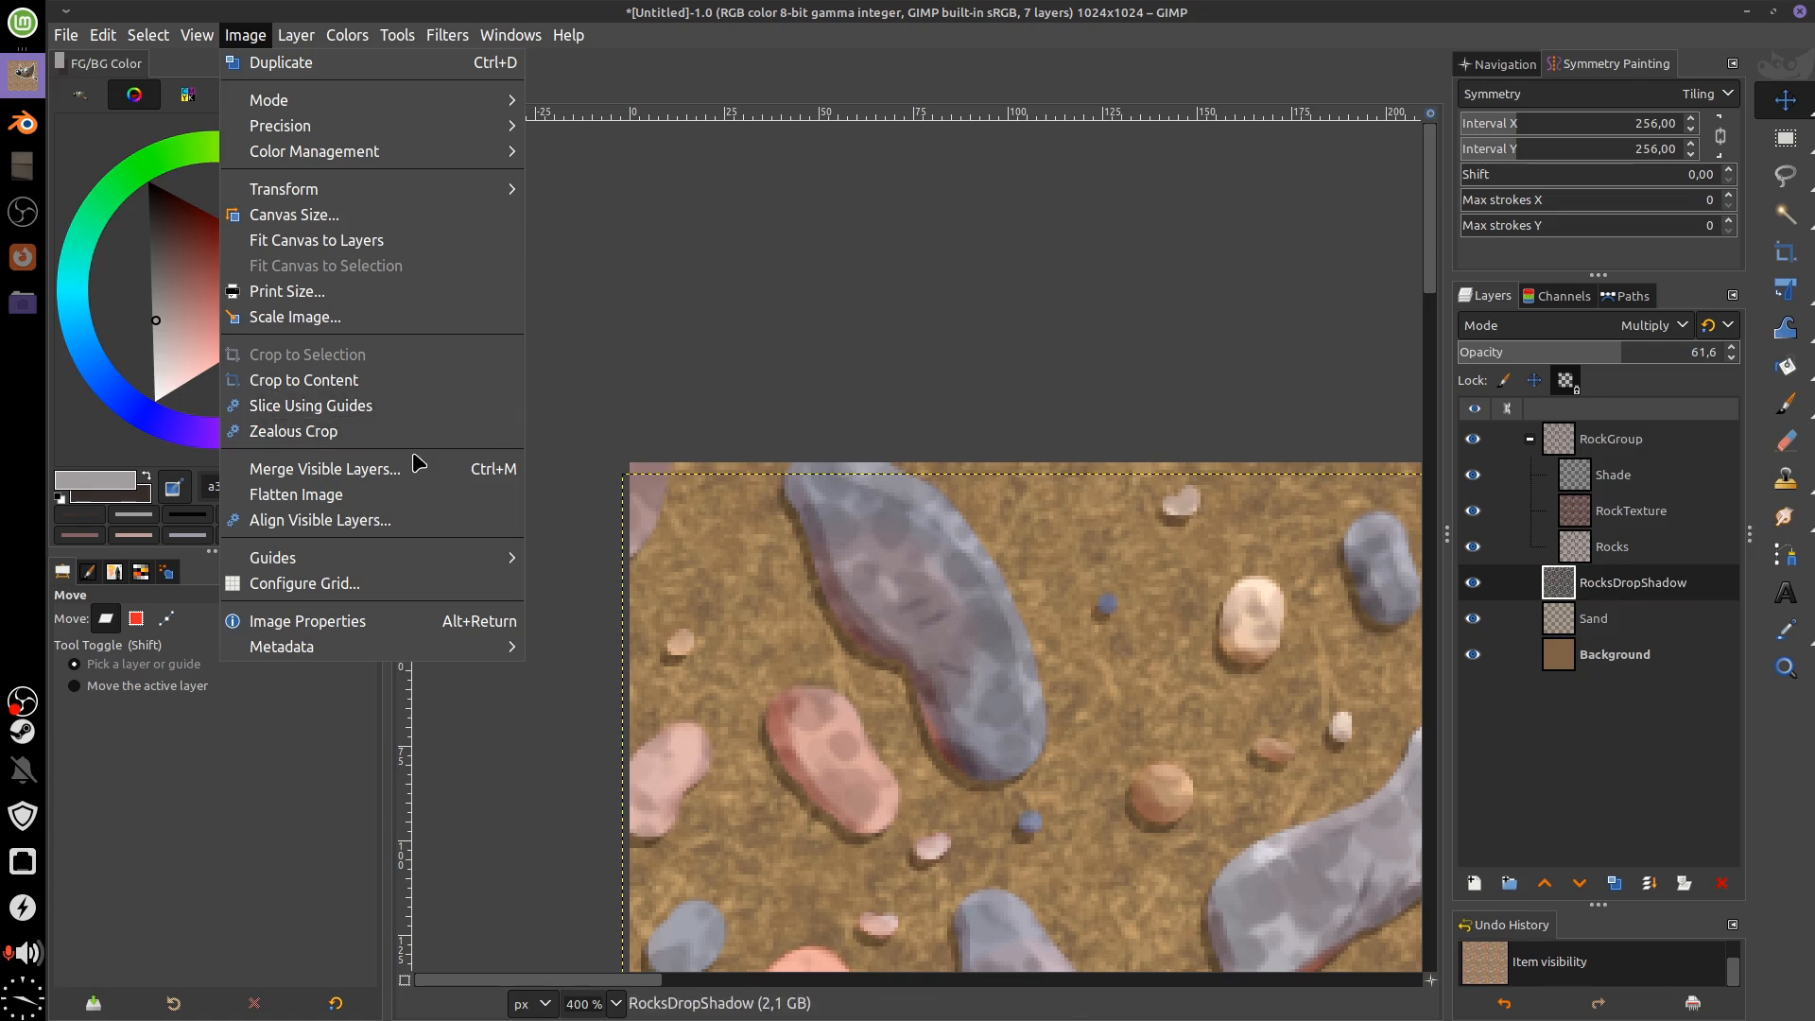
mouse_move(296, 35)
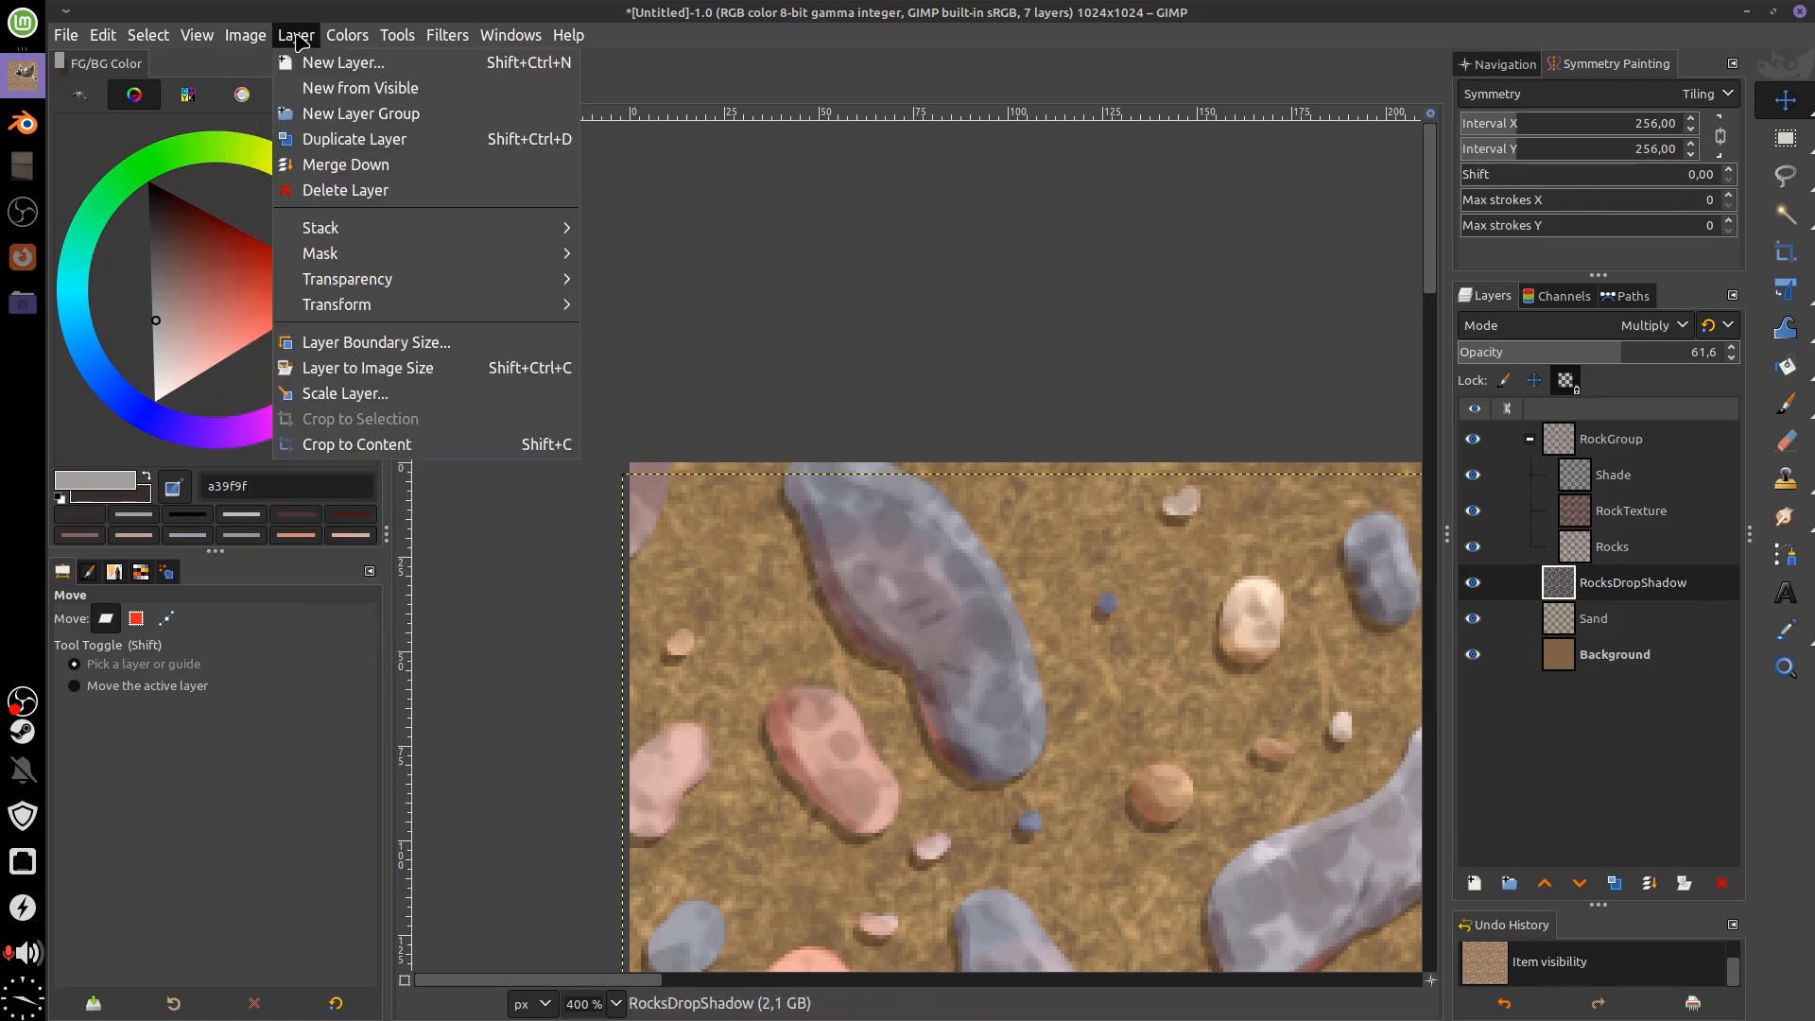
left_click(480, 374)
Unlock the RocksDropShadow layer's alpha channel and paint in the missing rock shadow at the canvas's upper edge with the dark colour 39312d
scroll(756, 406, "down", 5)
scroll(757, 407, "right", 6)
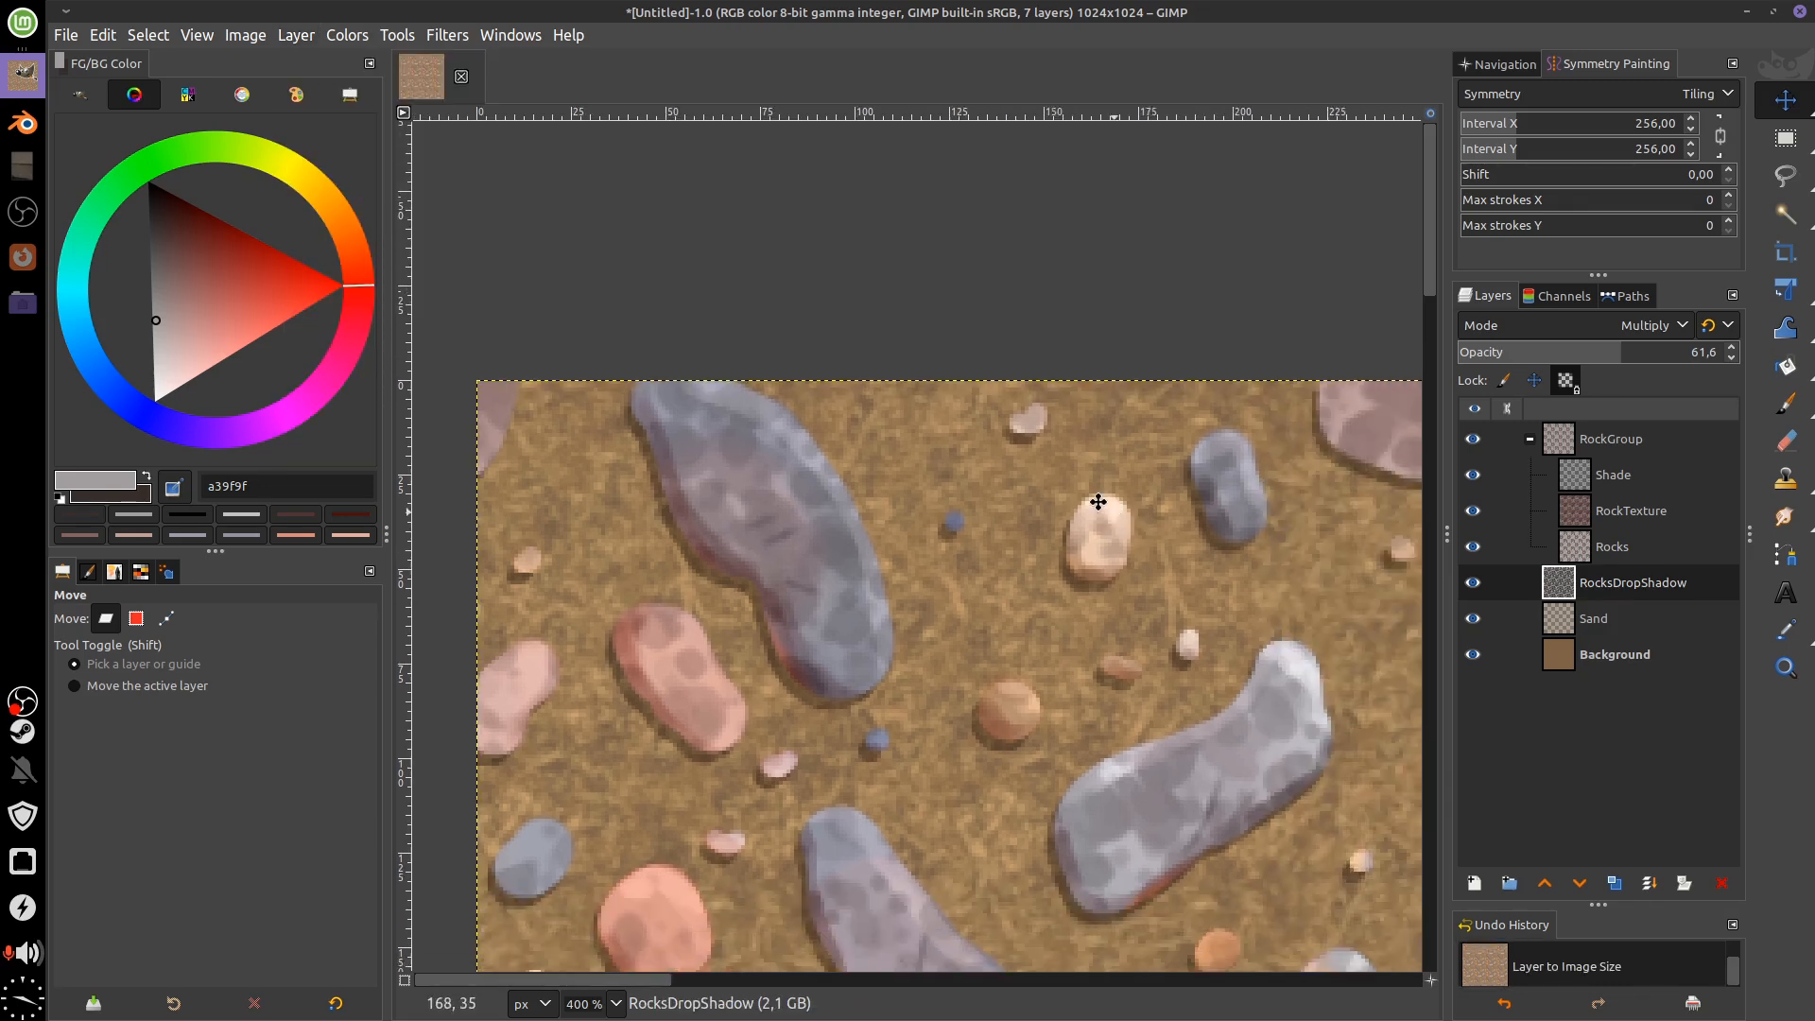
left_click_drag(1014, 427, 1104, 470)
left_click_drag(1253, 585, 958, 638)
left_click_drag(1209, 612, 1009, 672)
left_click_drag(1199, 676, 1314, 704)
left_click_drag(1069, 572, 1152, 583)
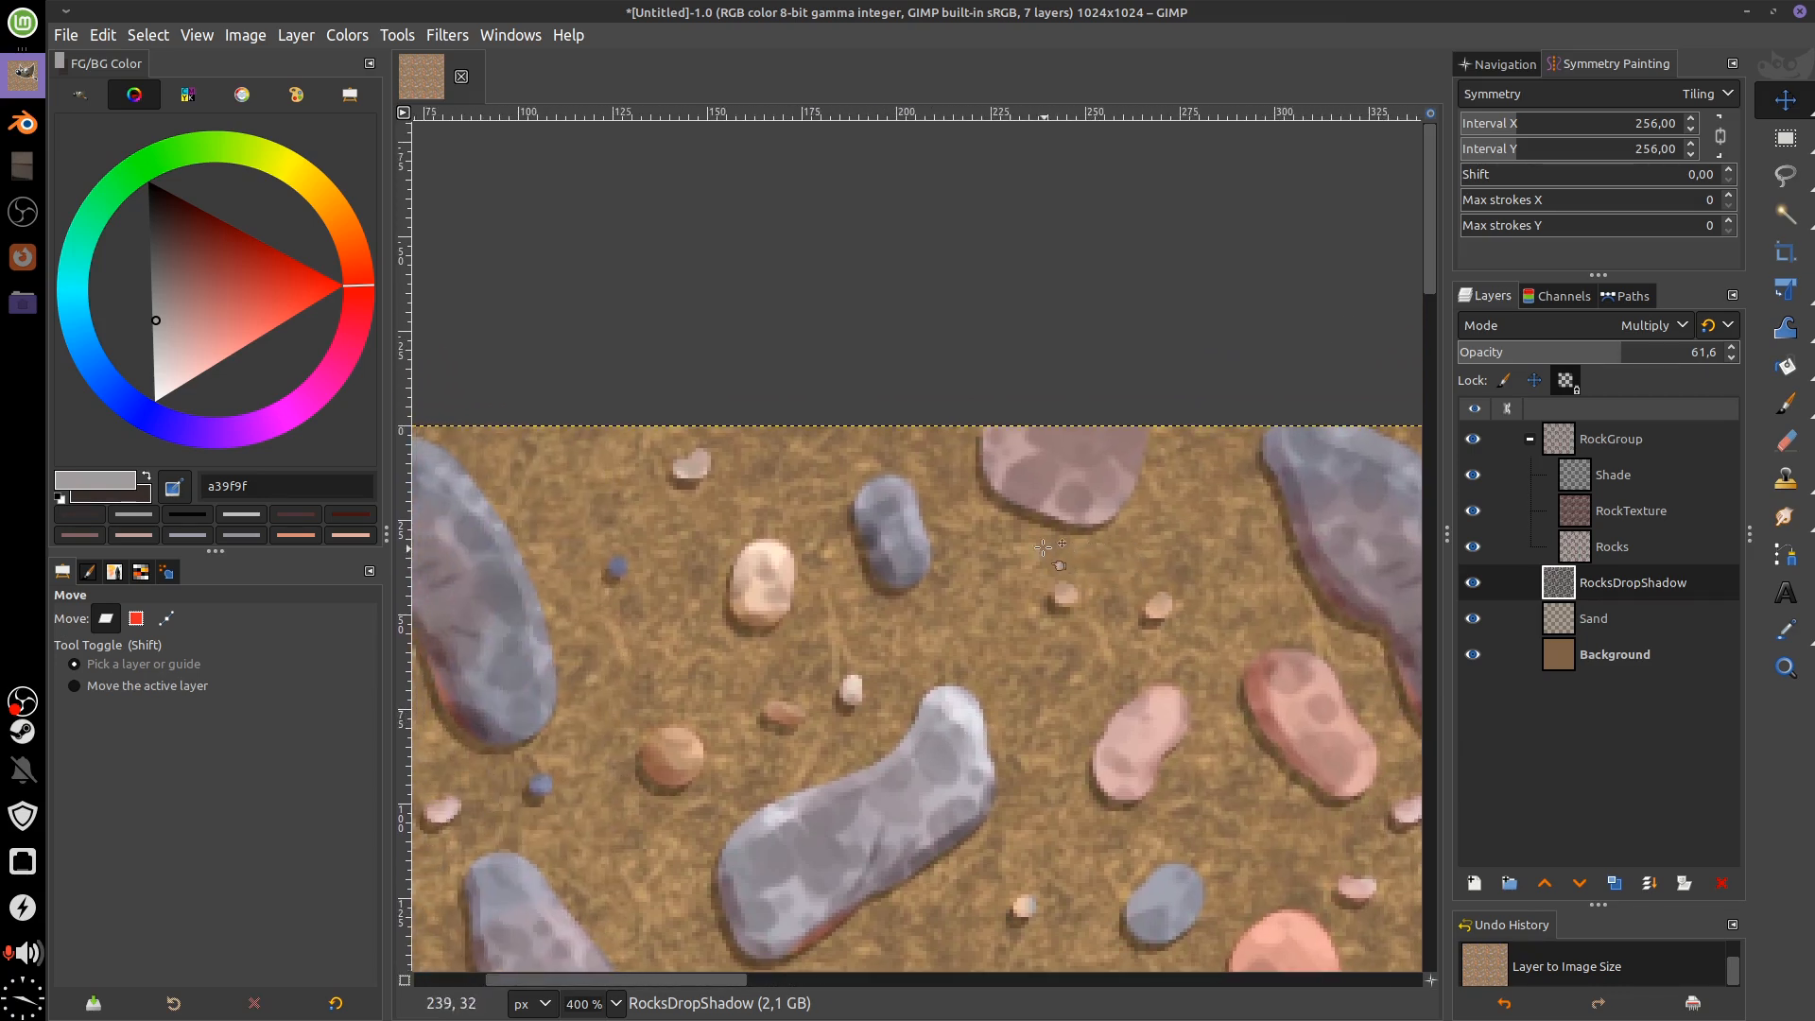
key("b")
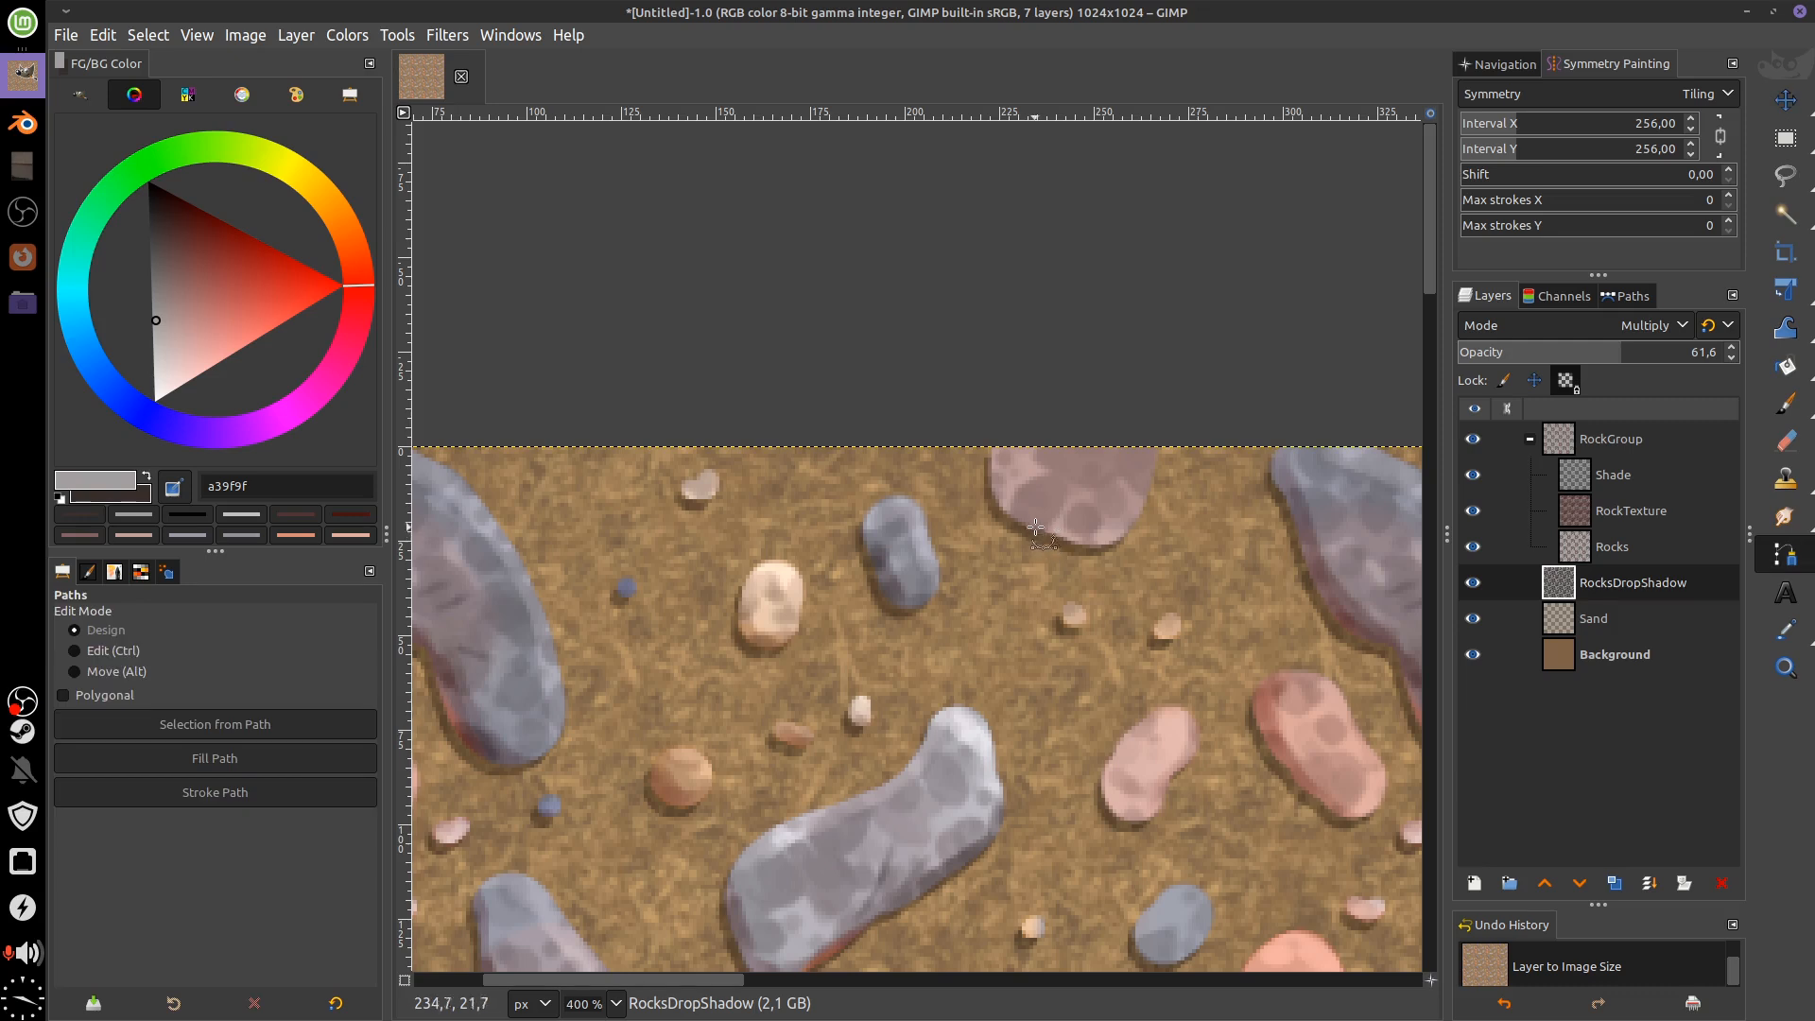
left_click(239, 517)
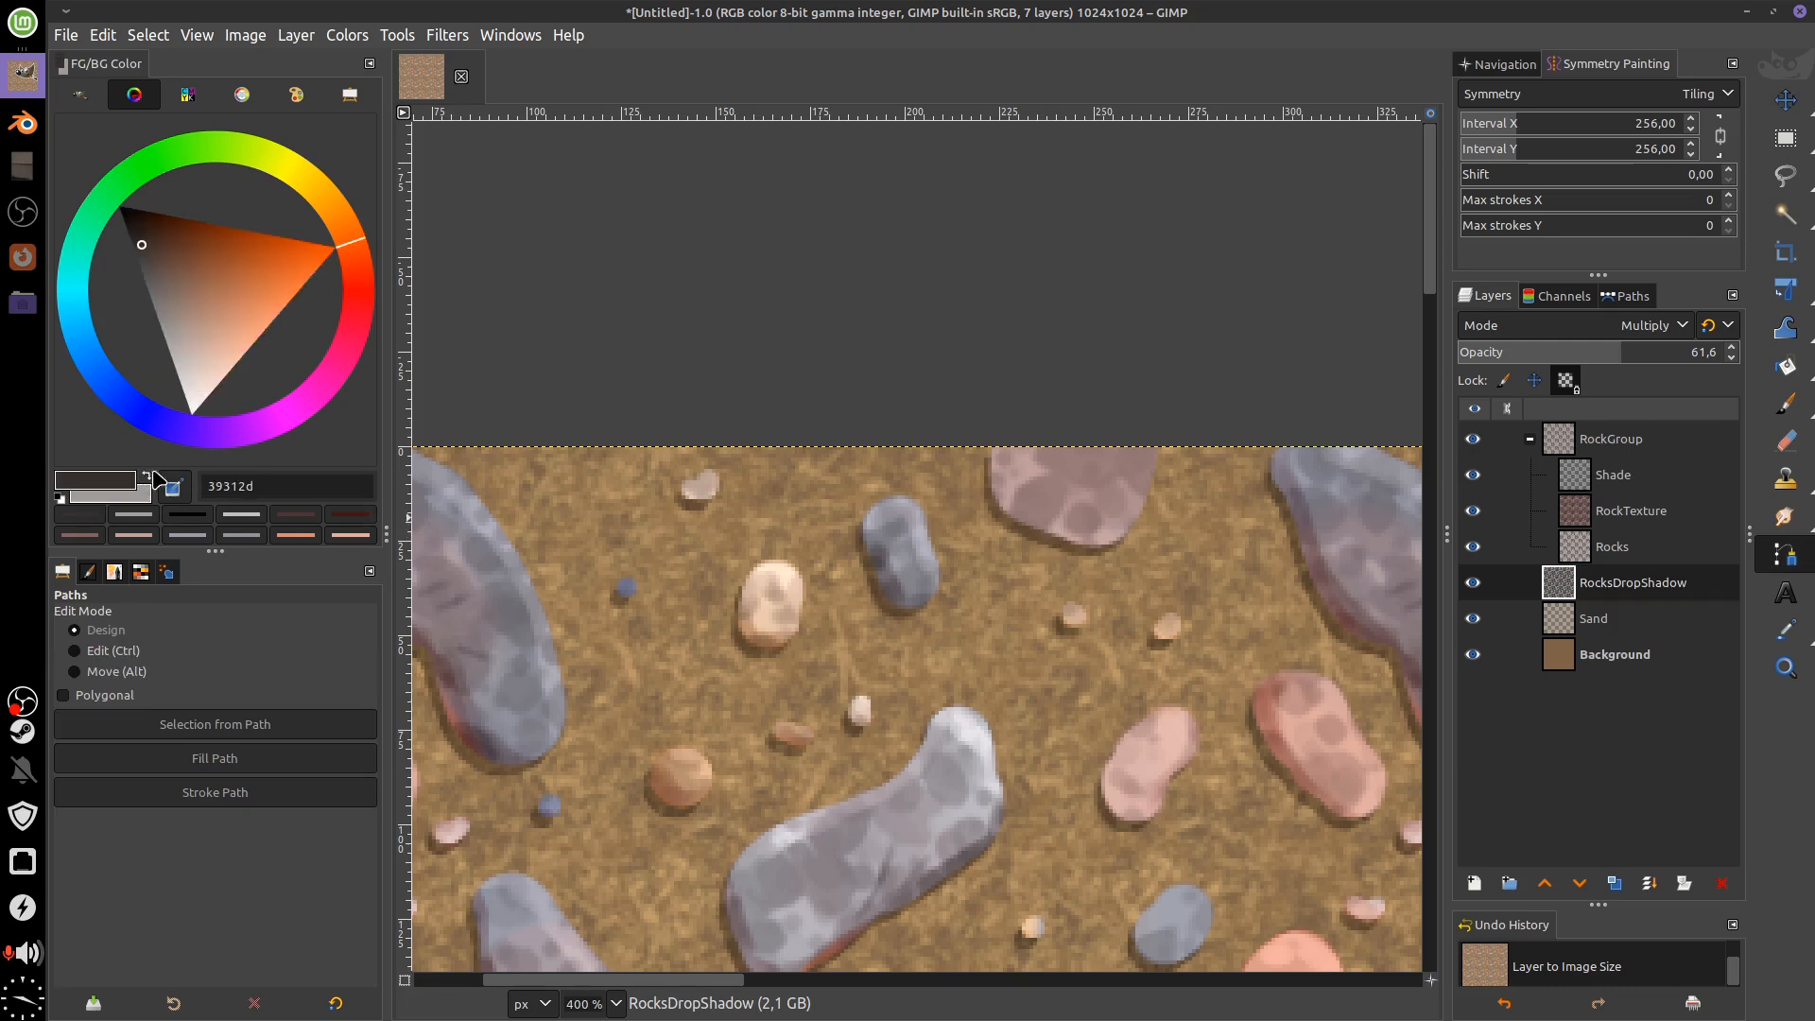
key("p")
left_click(1002, 460)
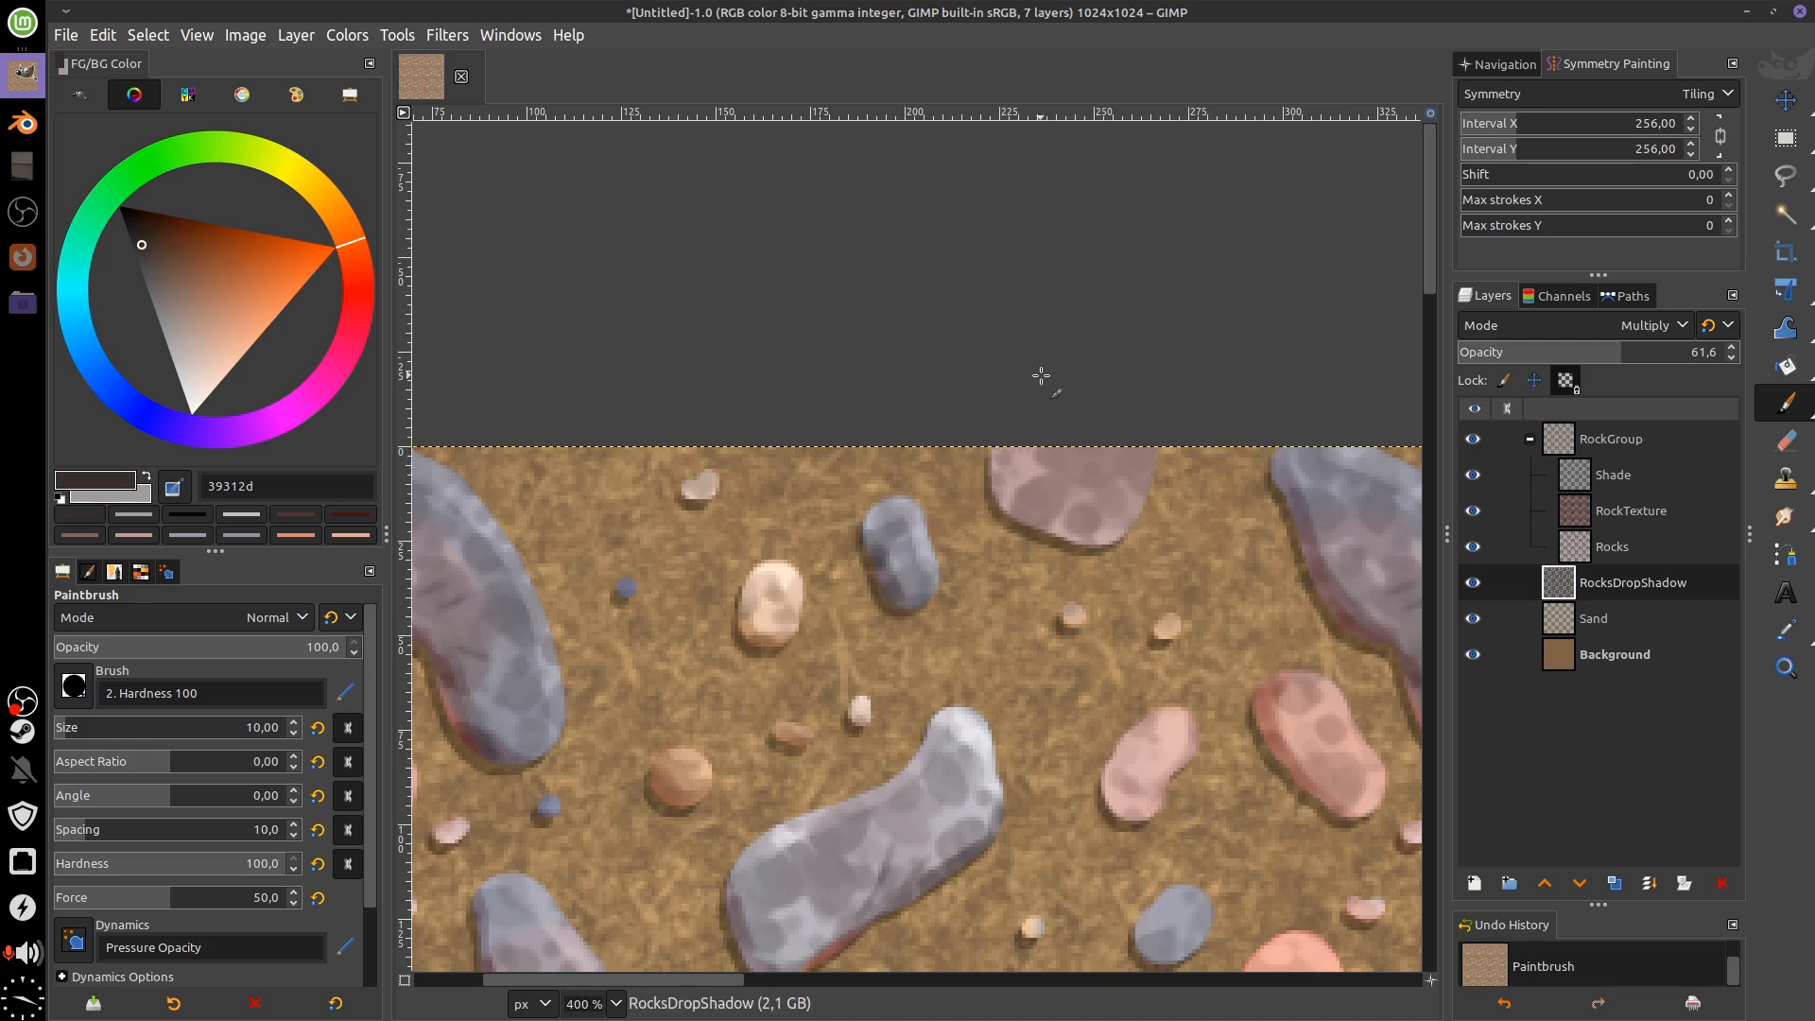
left_click(1577, 384)
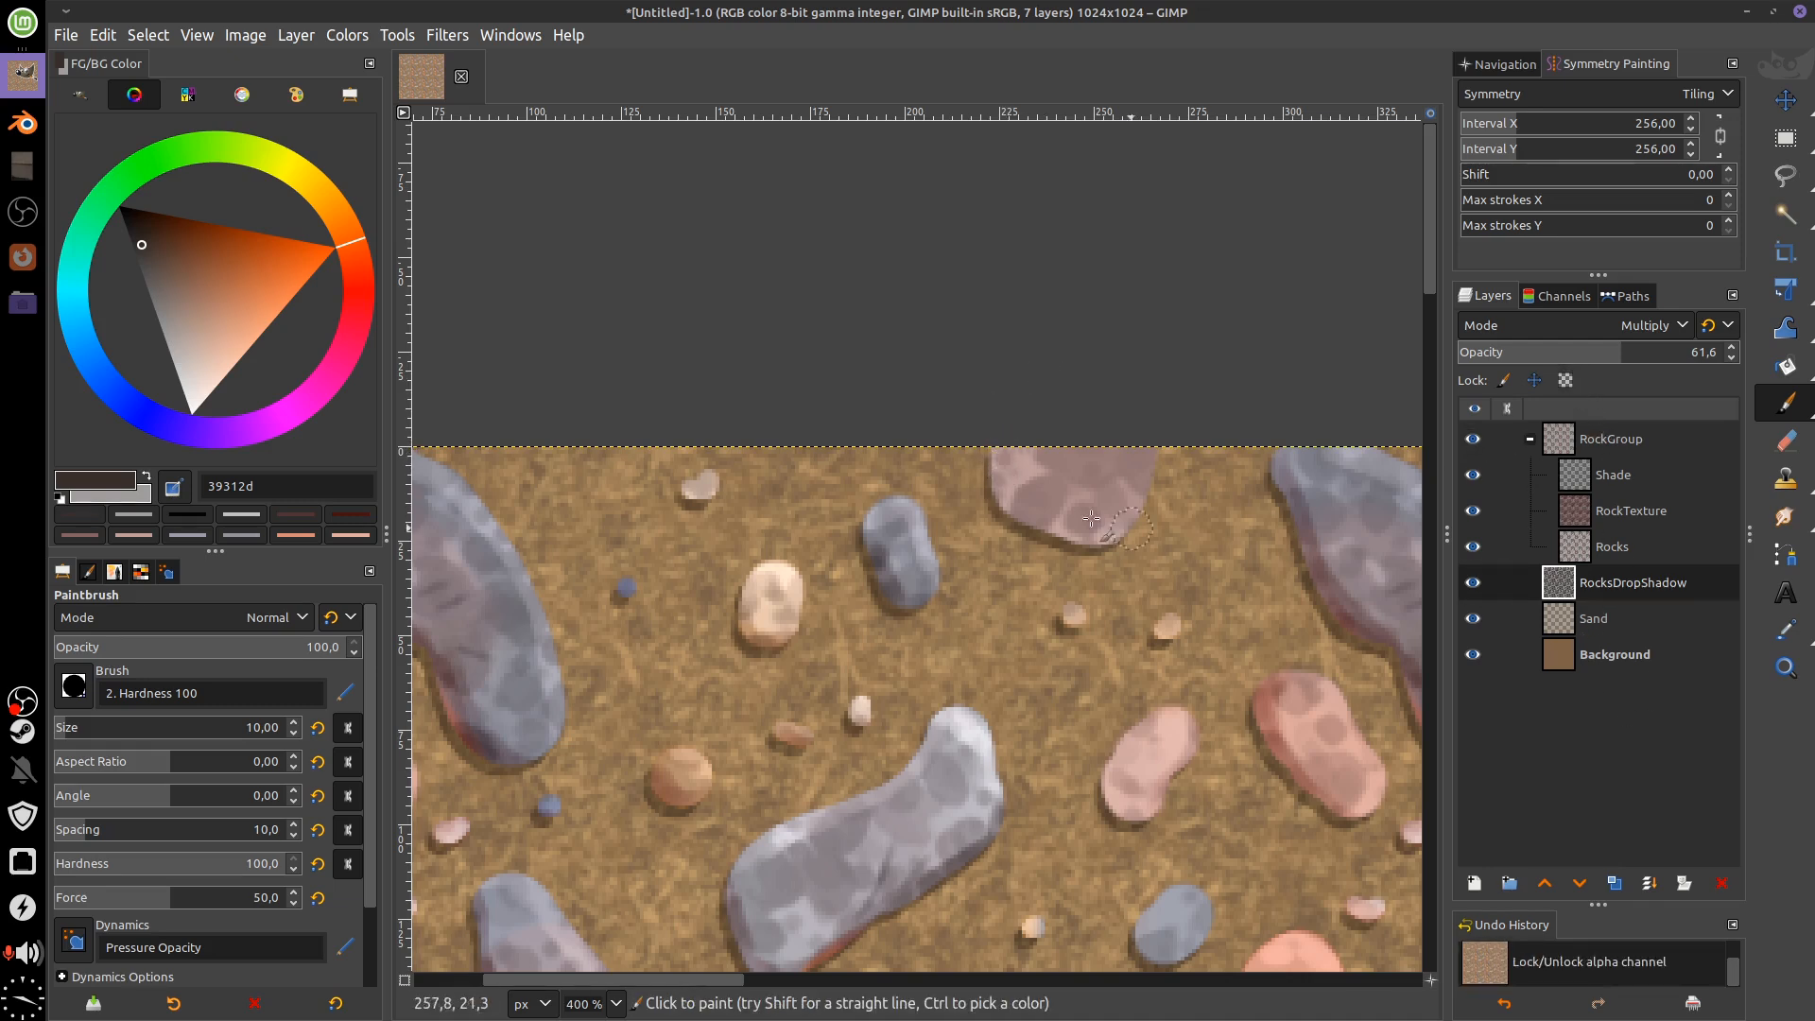
left_click(998, 456)
Examine the rock shadows along the upper edge of the canvas as far as its right corner
left_click_drag(1247, 635, 958, 545)
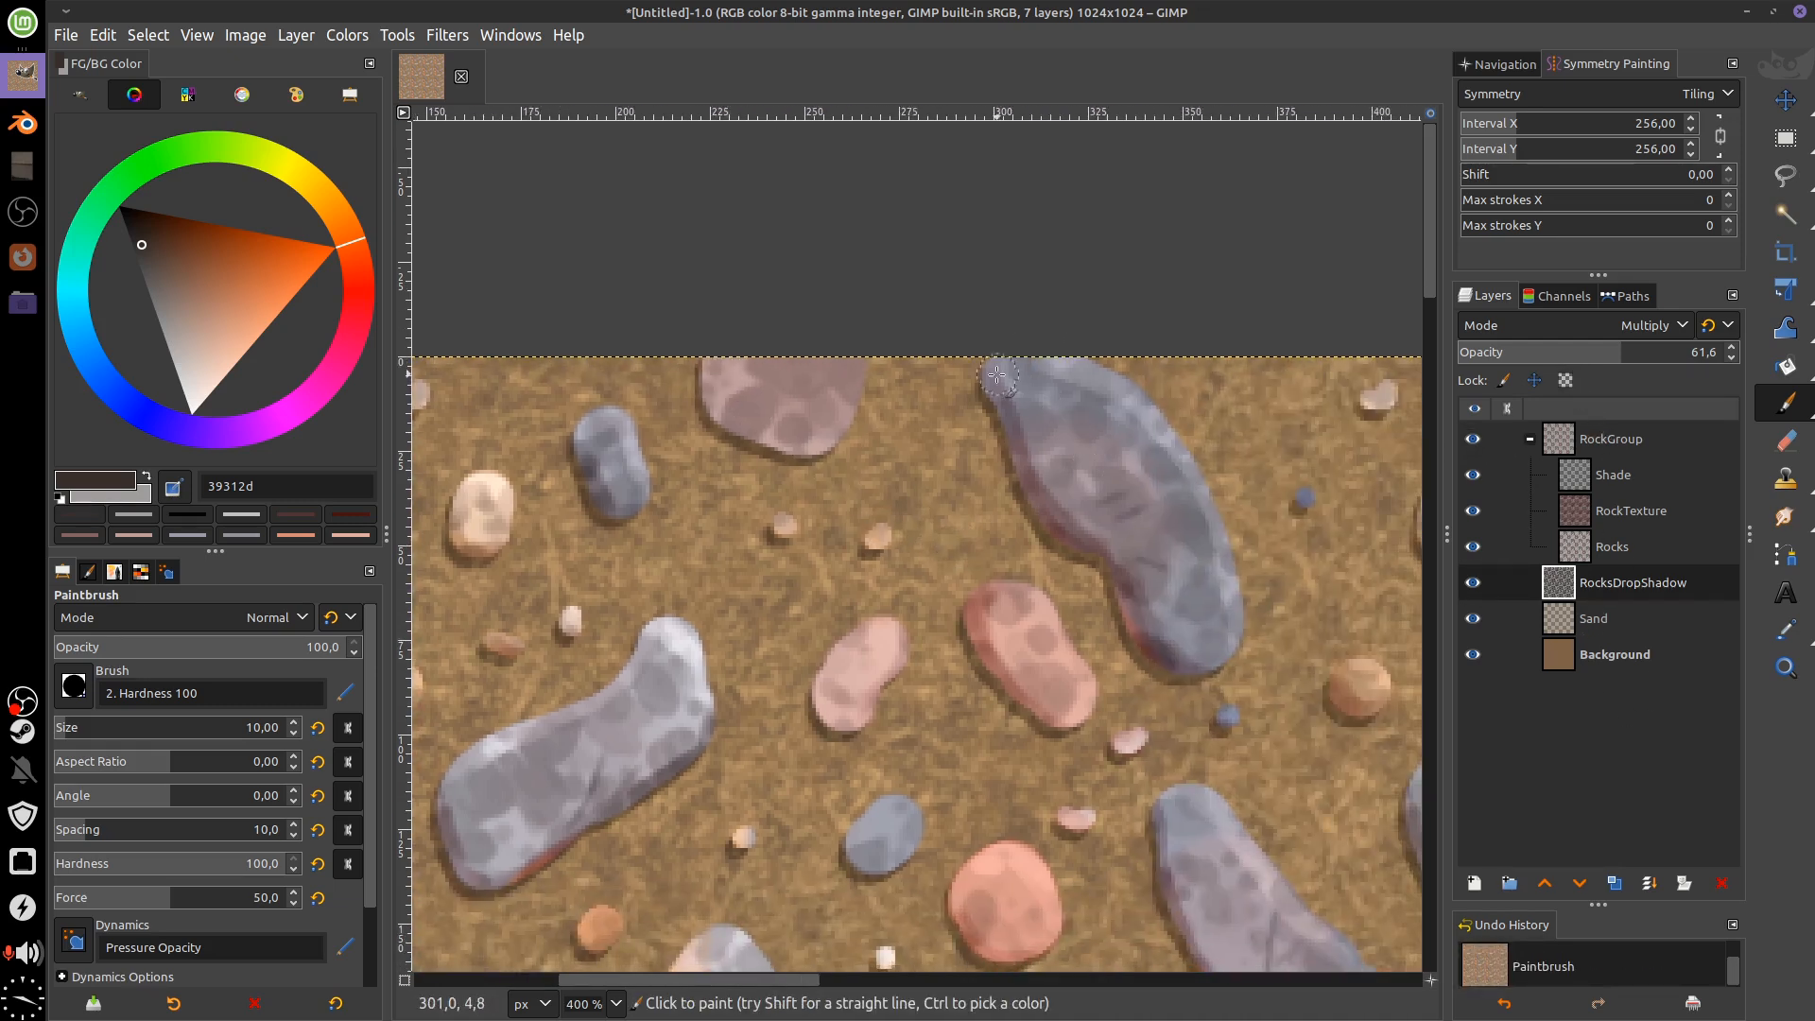
left_click_drag(1213, 559, 924, 548)
mouse_move(1341, 509)
left_mouse_down()
mouse_move(1191, 472)
mouse_move(1104, 601)
mouse_move(1127, 344)
mouse_move(1194, 590)
left_mouse_up()
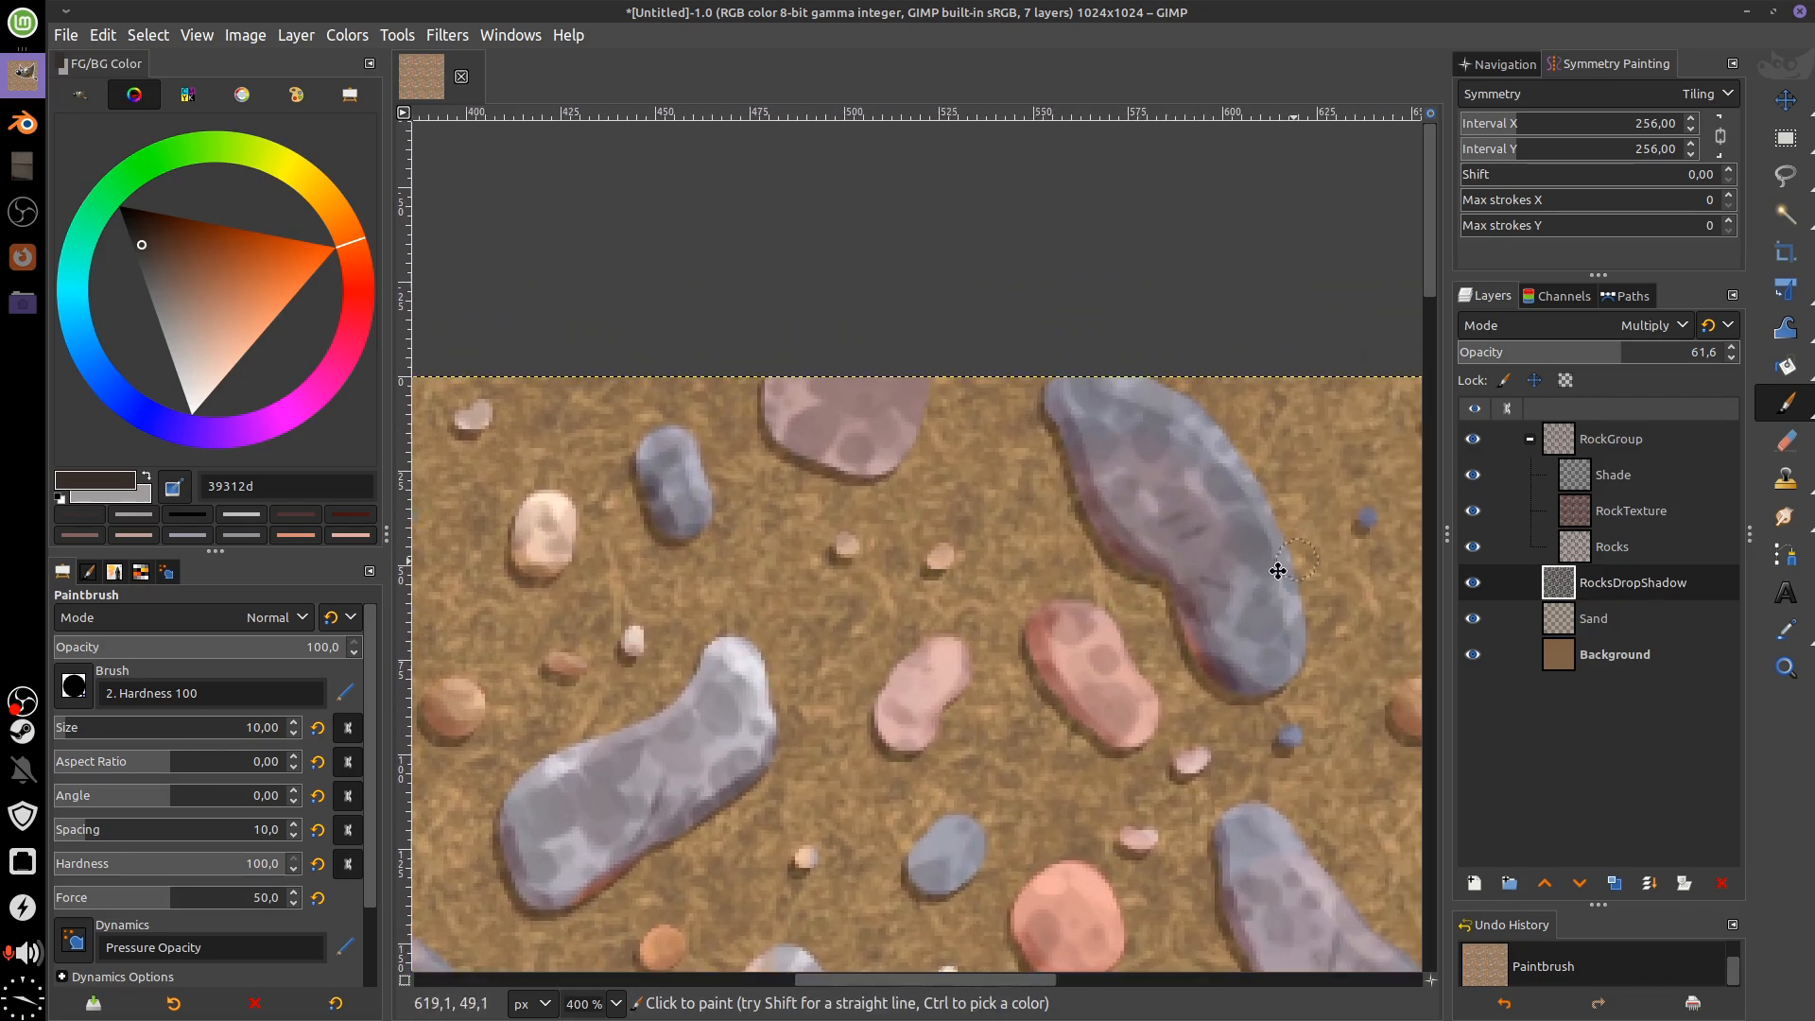
scroll(945, 567, "down", 10)
scroll(851, 605, "right", 20)
scroll(851, 605, "up", 5)
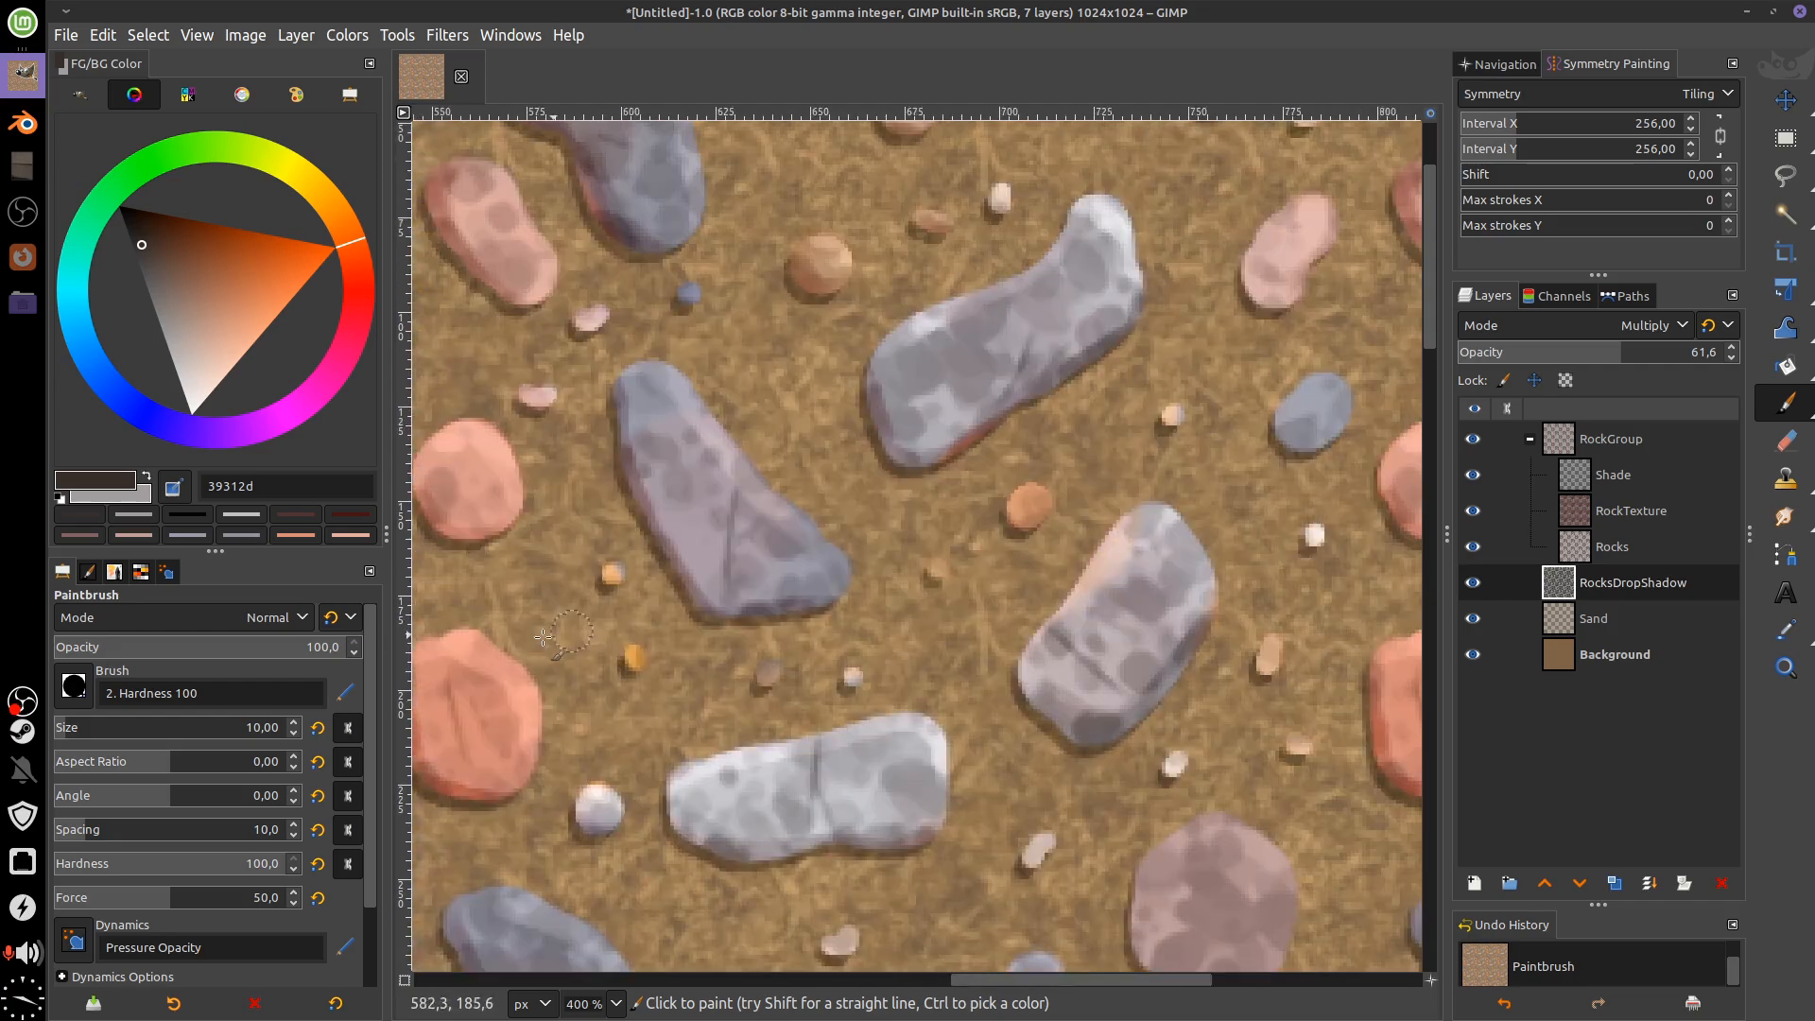
scroll(1229, 595, "up", 1)
scroll(1229, 596, "right", 1)
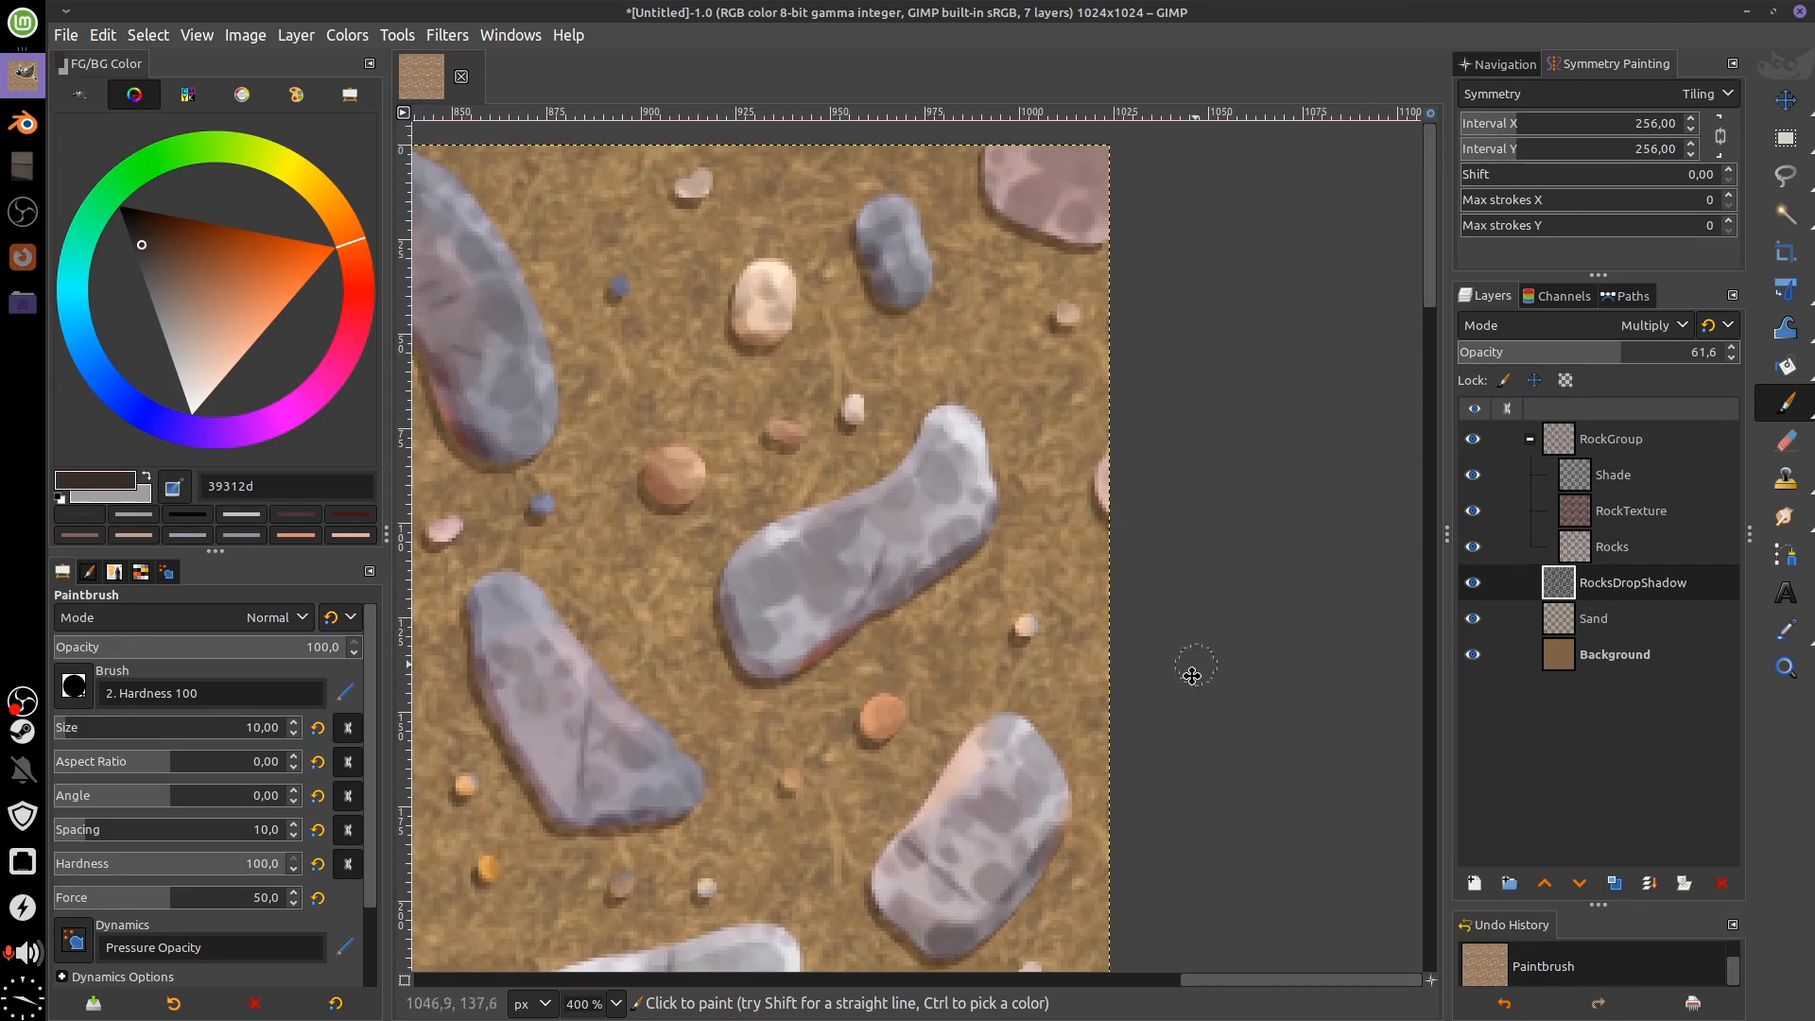
Examine the rock shadows down the canvas's right edge and across the neighbouring tiles
scroll(1155, 671, "down", 10)
scroll(1106, 674, "down", 17)
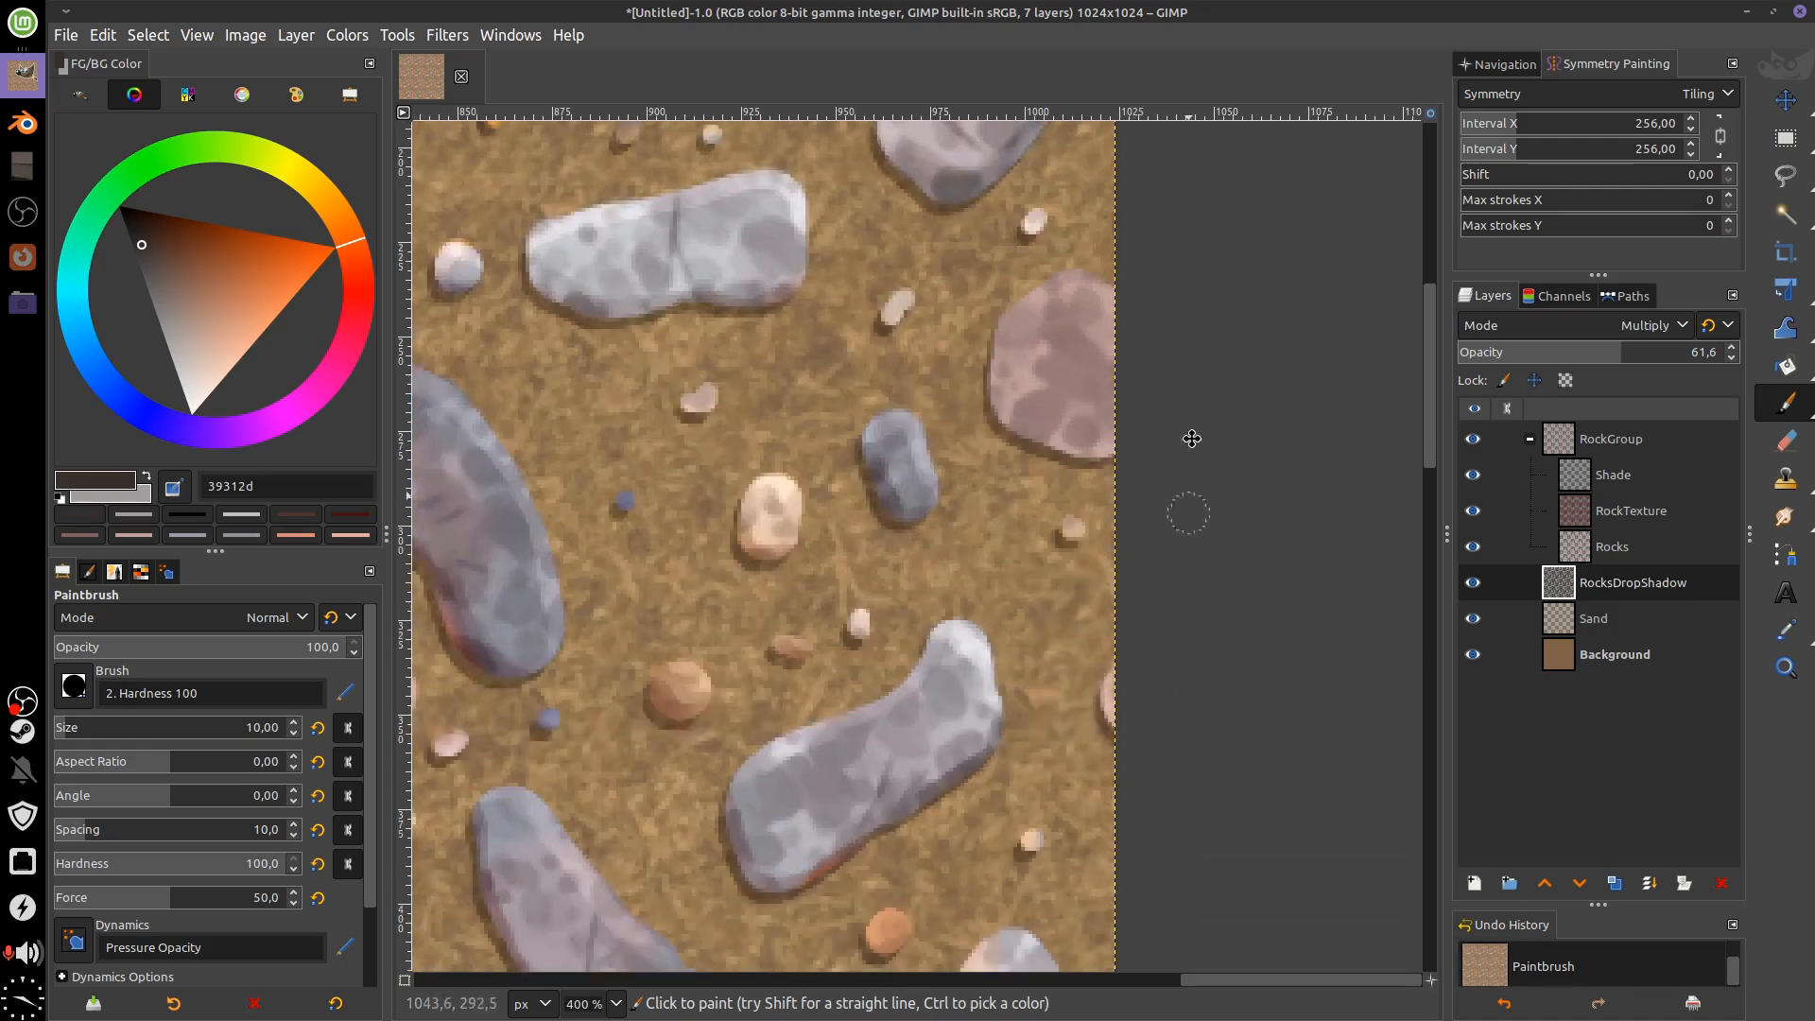
scroll(1155, 620, "left", 4)
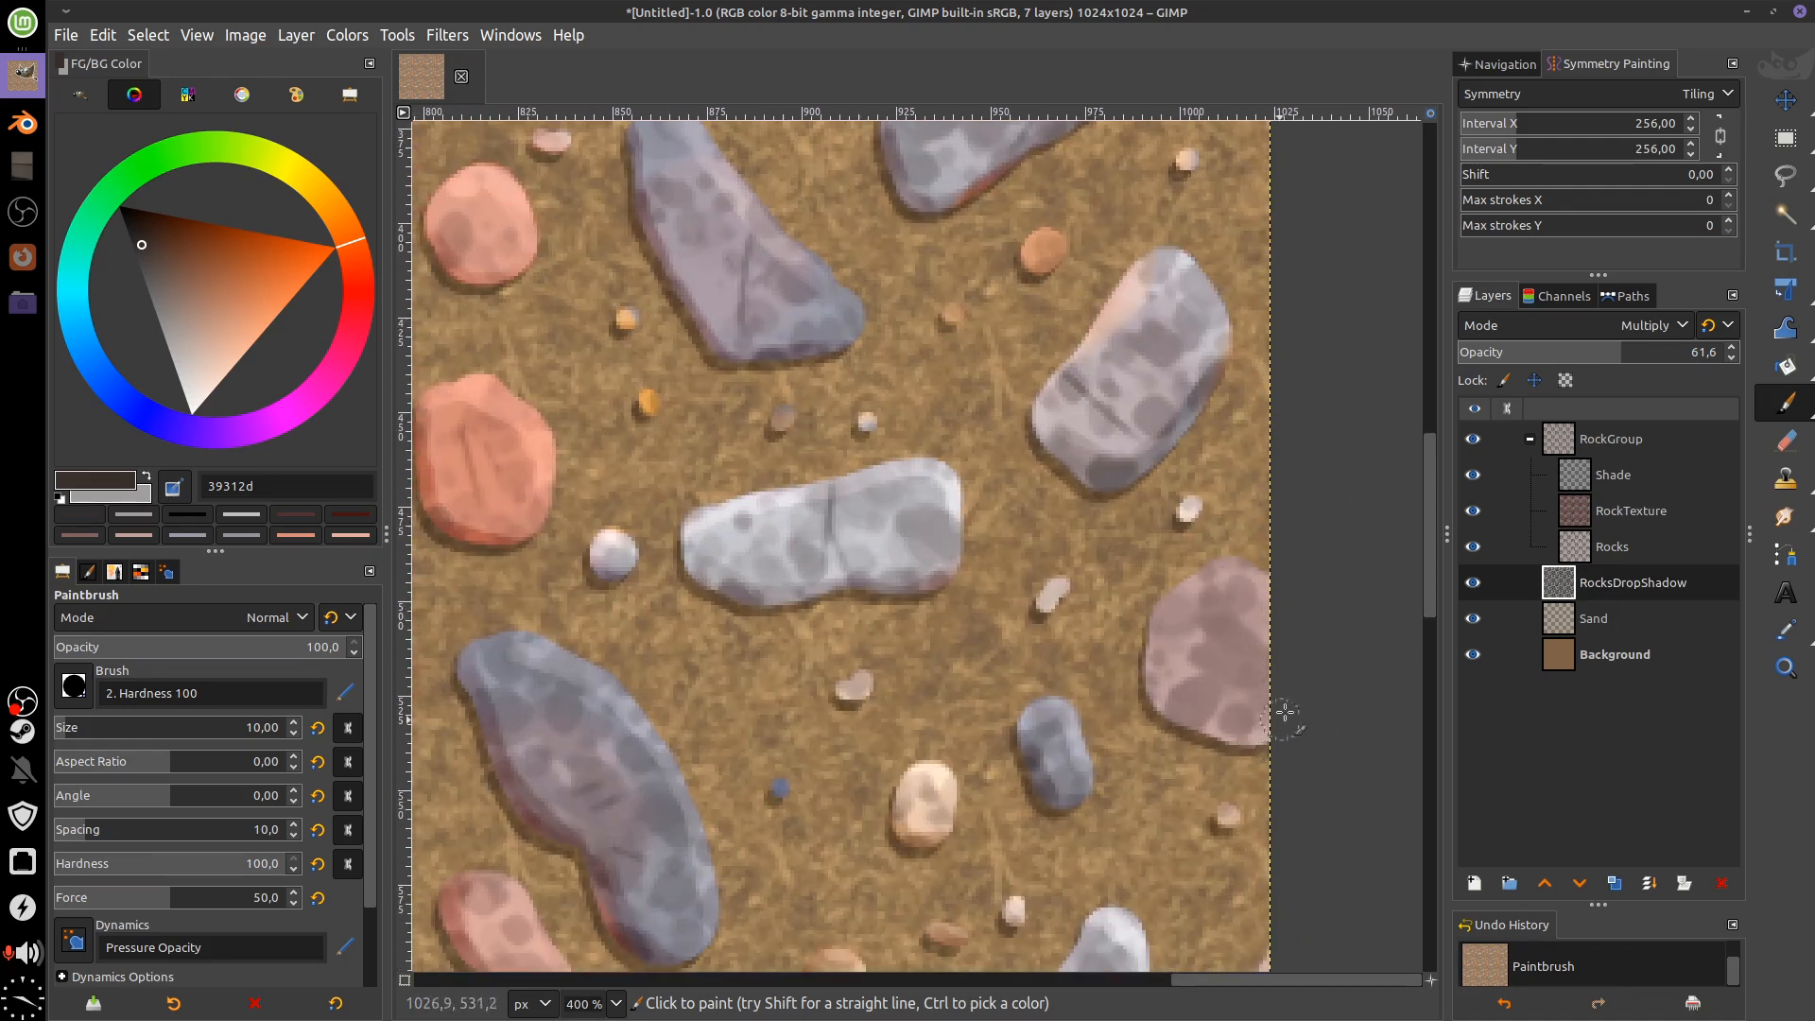
scroll(1324, 661, "down", 4)
scroll(1370, 614, "left", 7)
scroll(1397, 573, "down", 5)
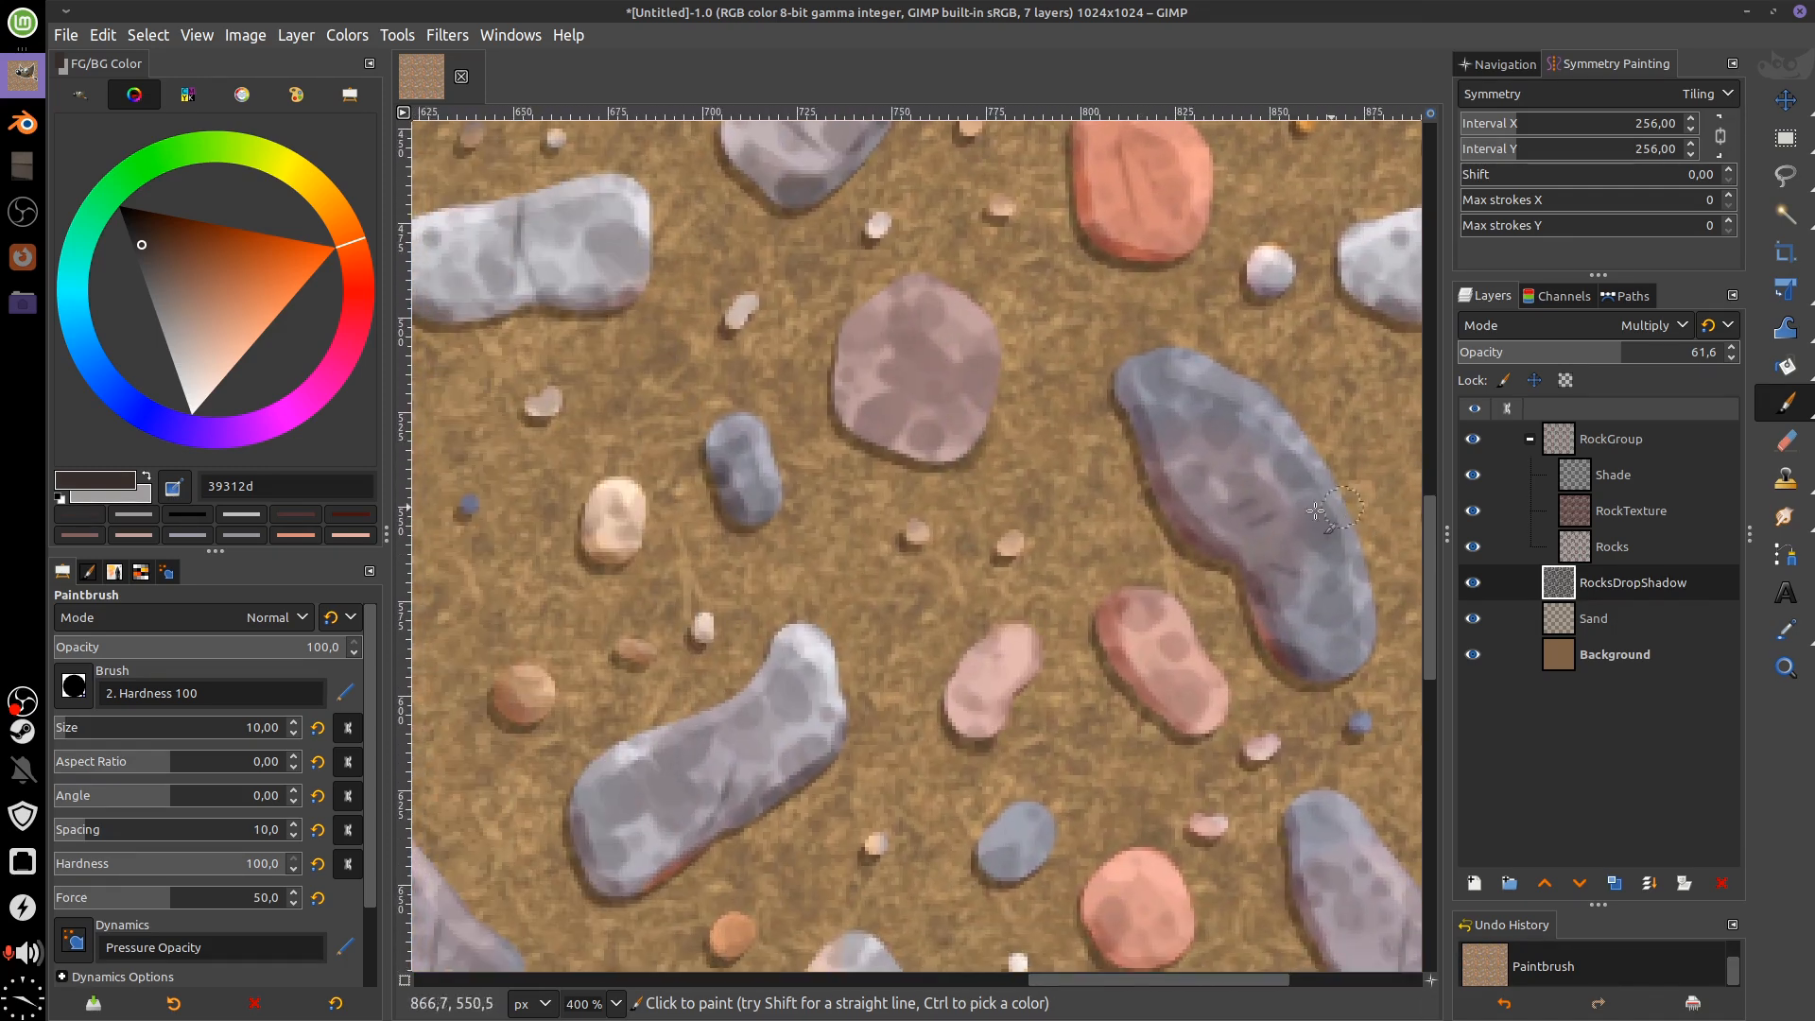
scroll(1251, 594, "down", 1)
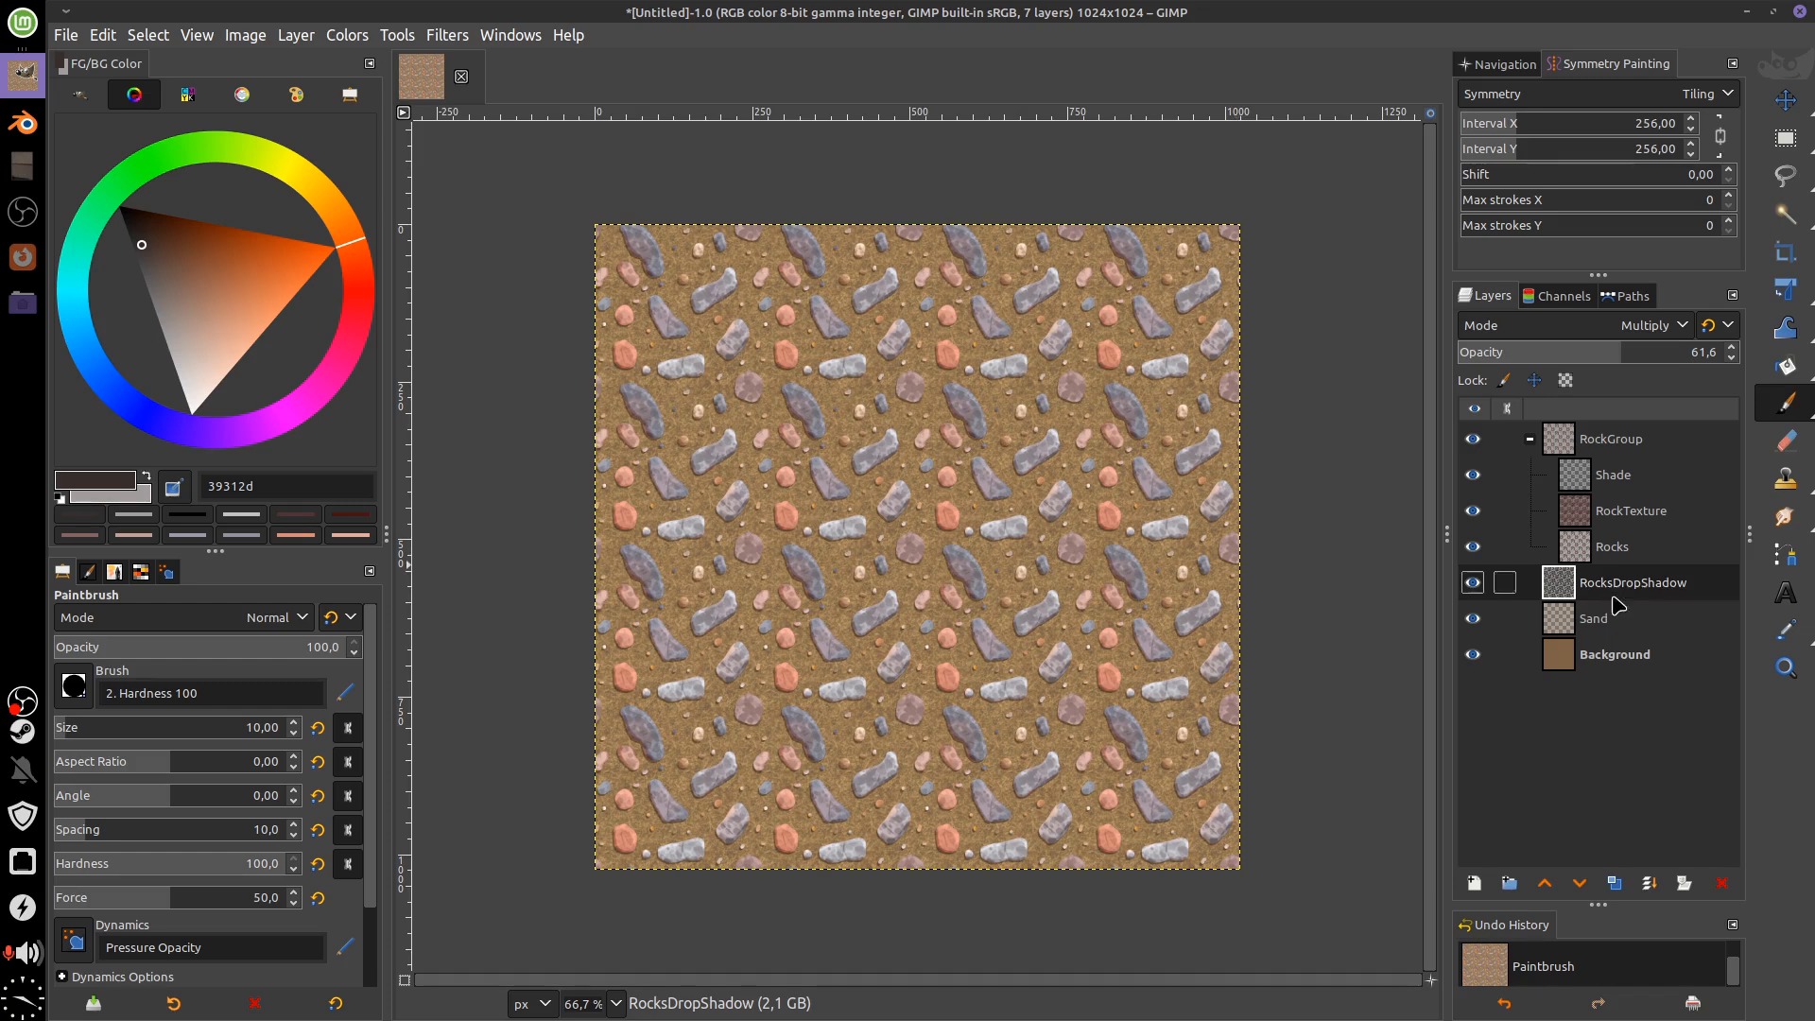
Compare the texture with the RockGroup, RocksDropShadow and Sand layers hidden one after another and shown again
left_click(1531, 441)
left_click(1480, 441)
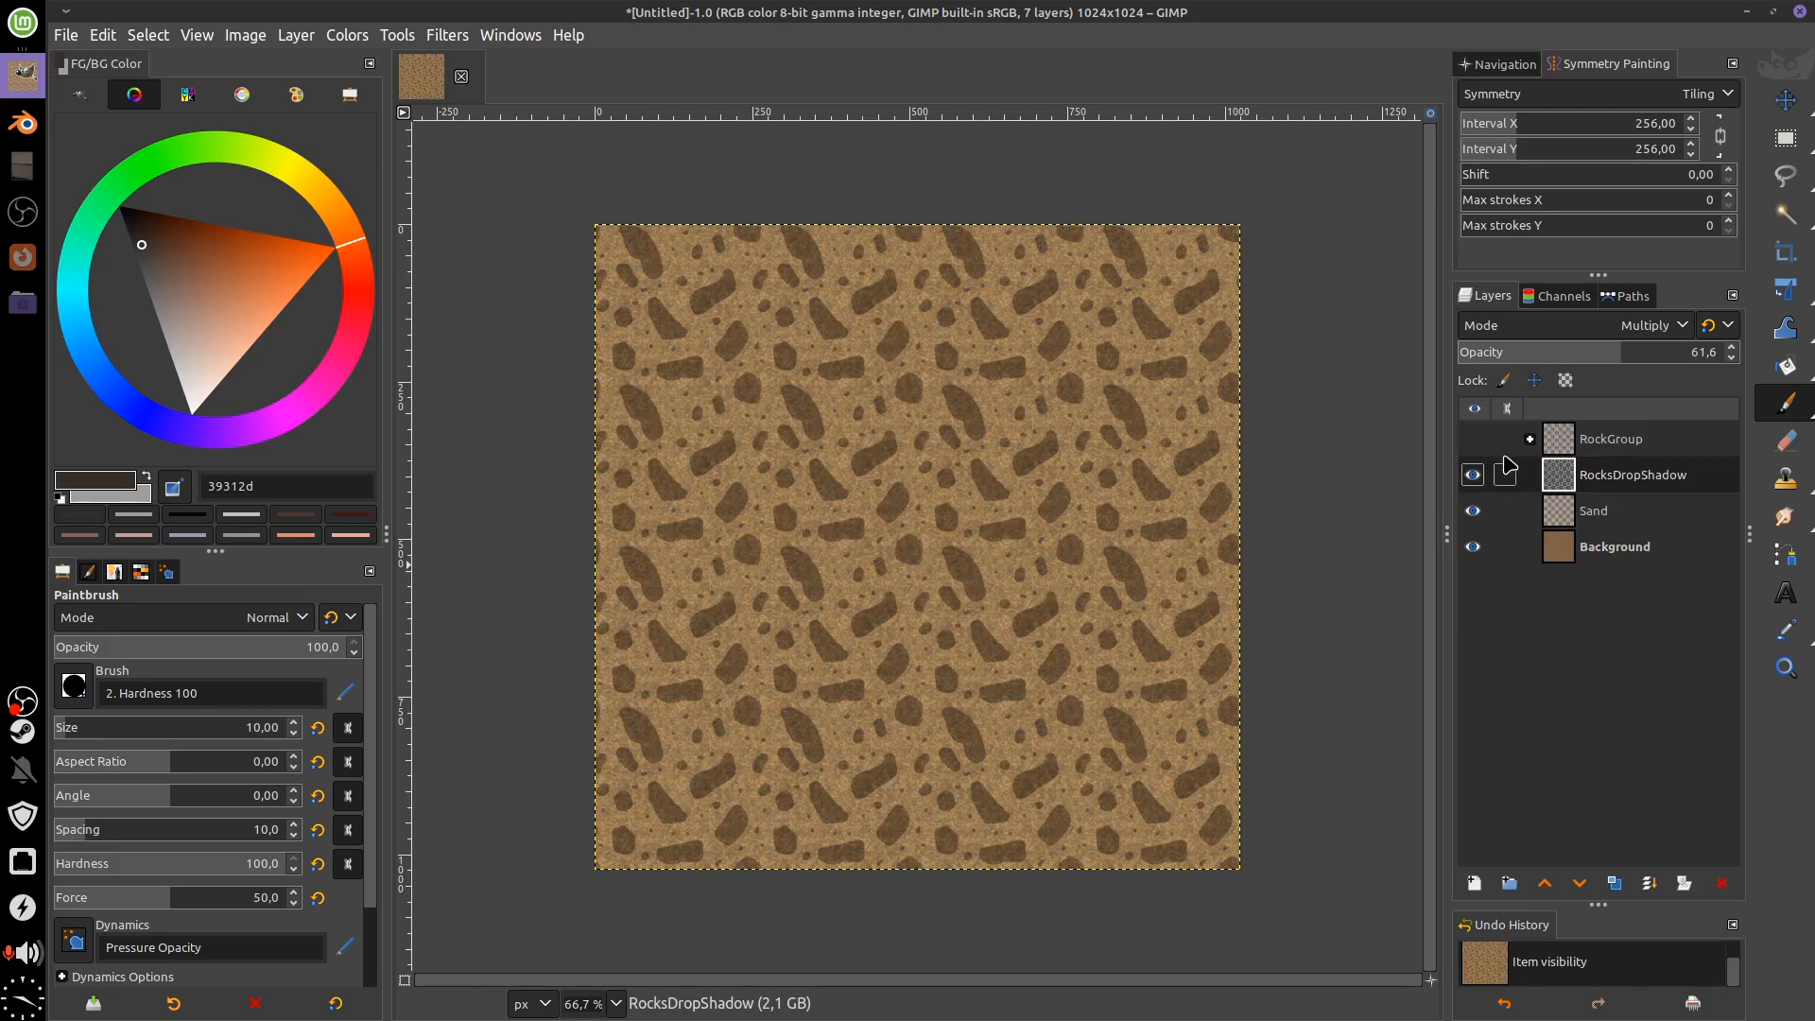
left_click(1481, 475)
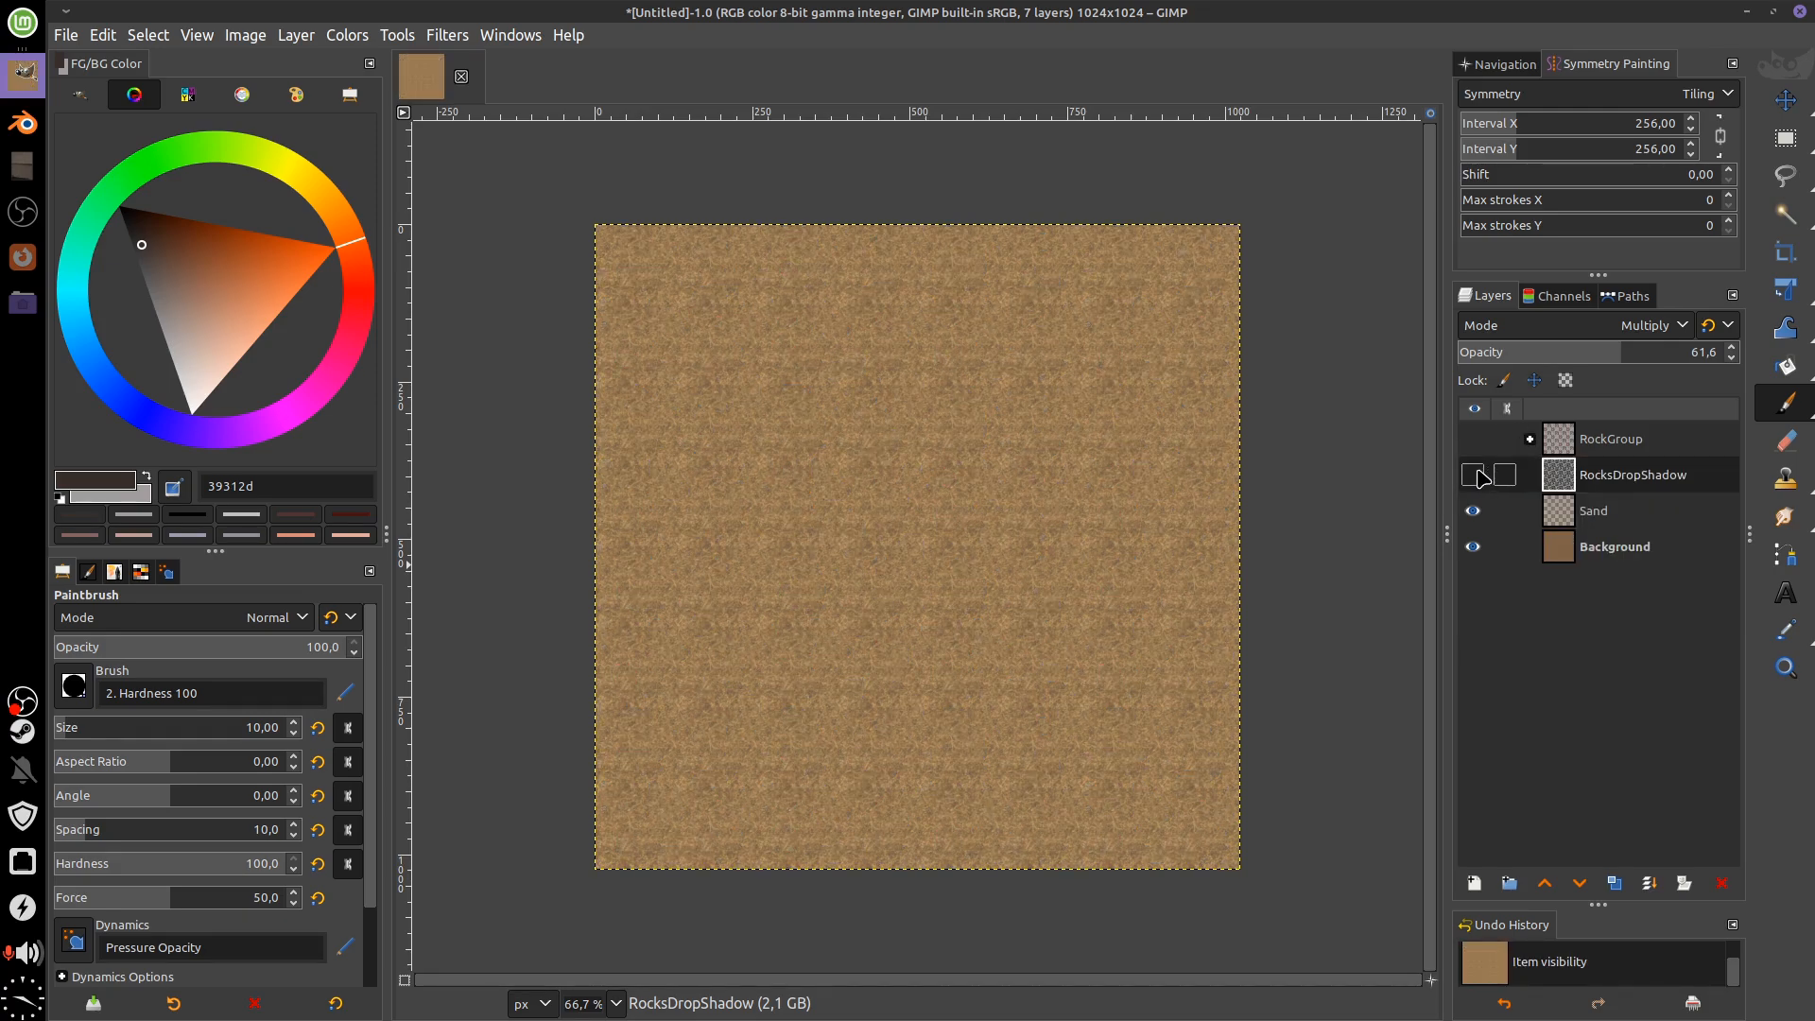
left_click(1481, 477)
left_click(1481, 478)
left_click(1480, 514)
left_click(1477, 514)
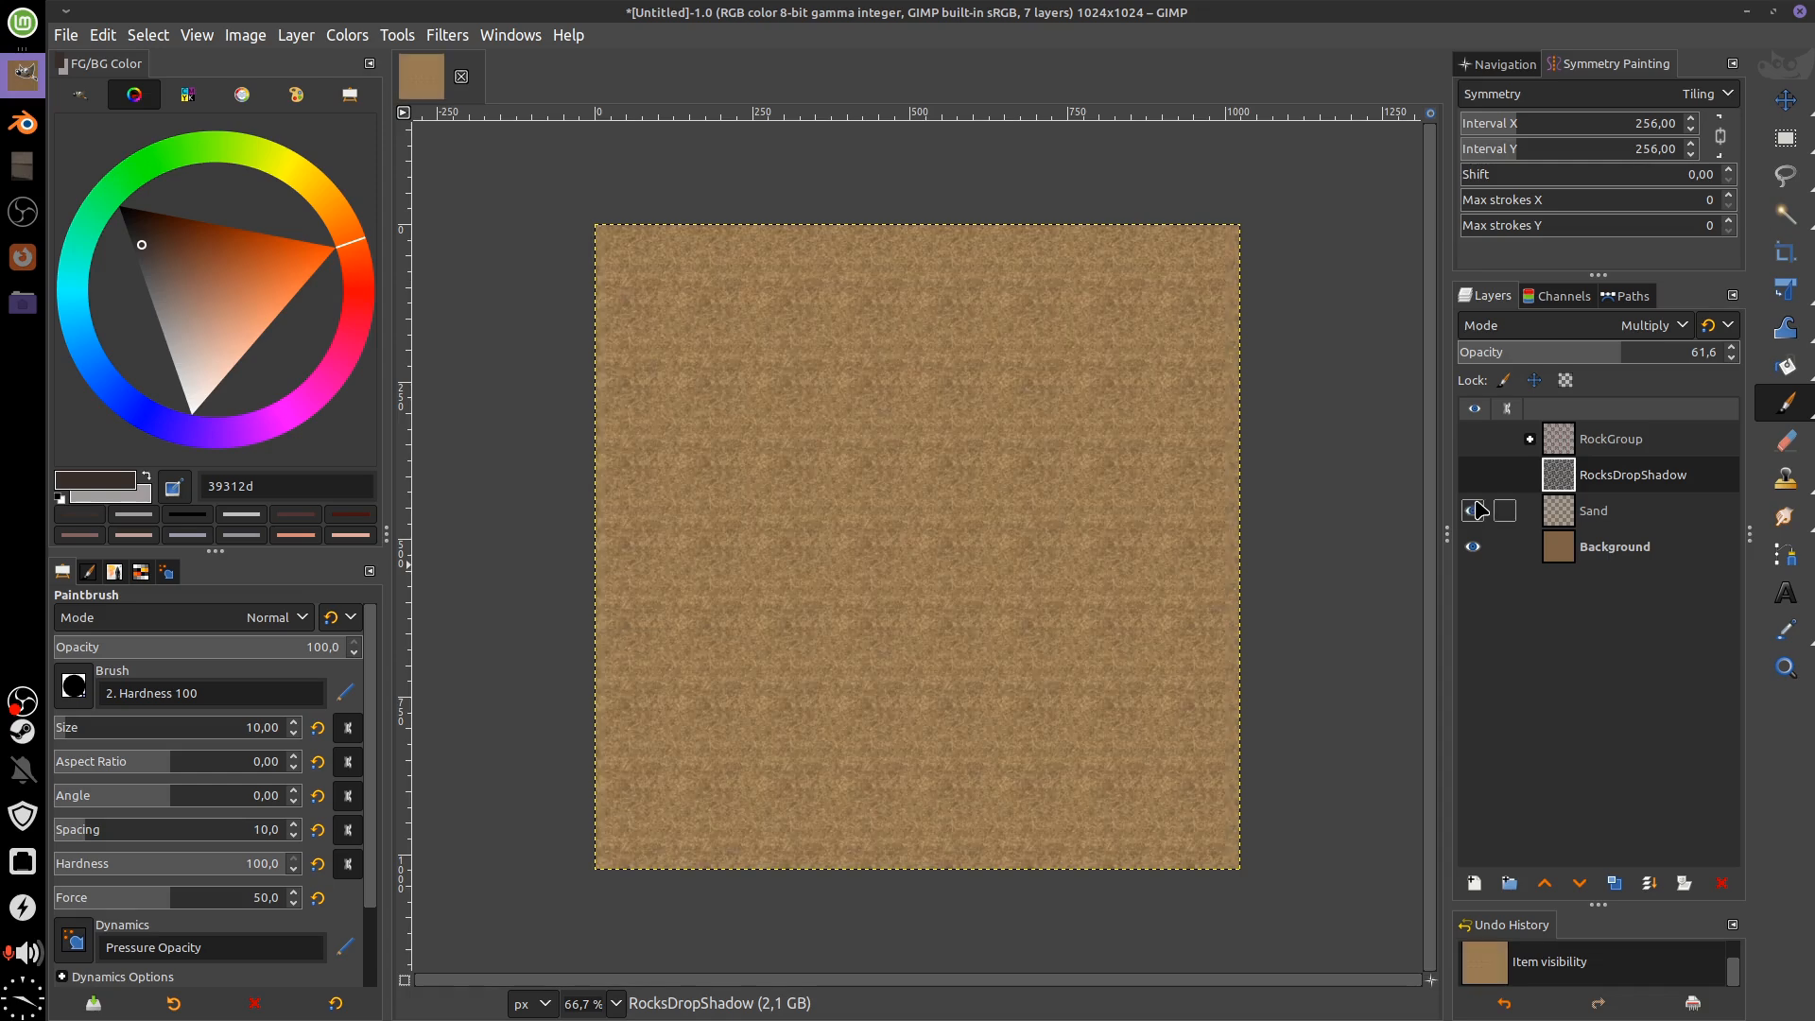
left_click(1474, 476)
left_click(1475, 440)
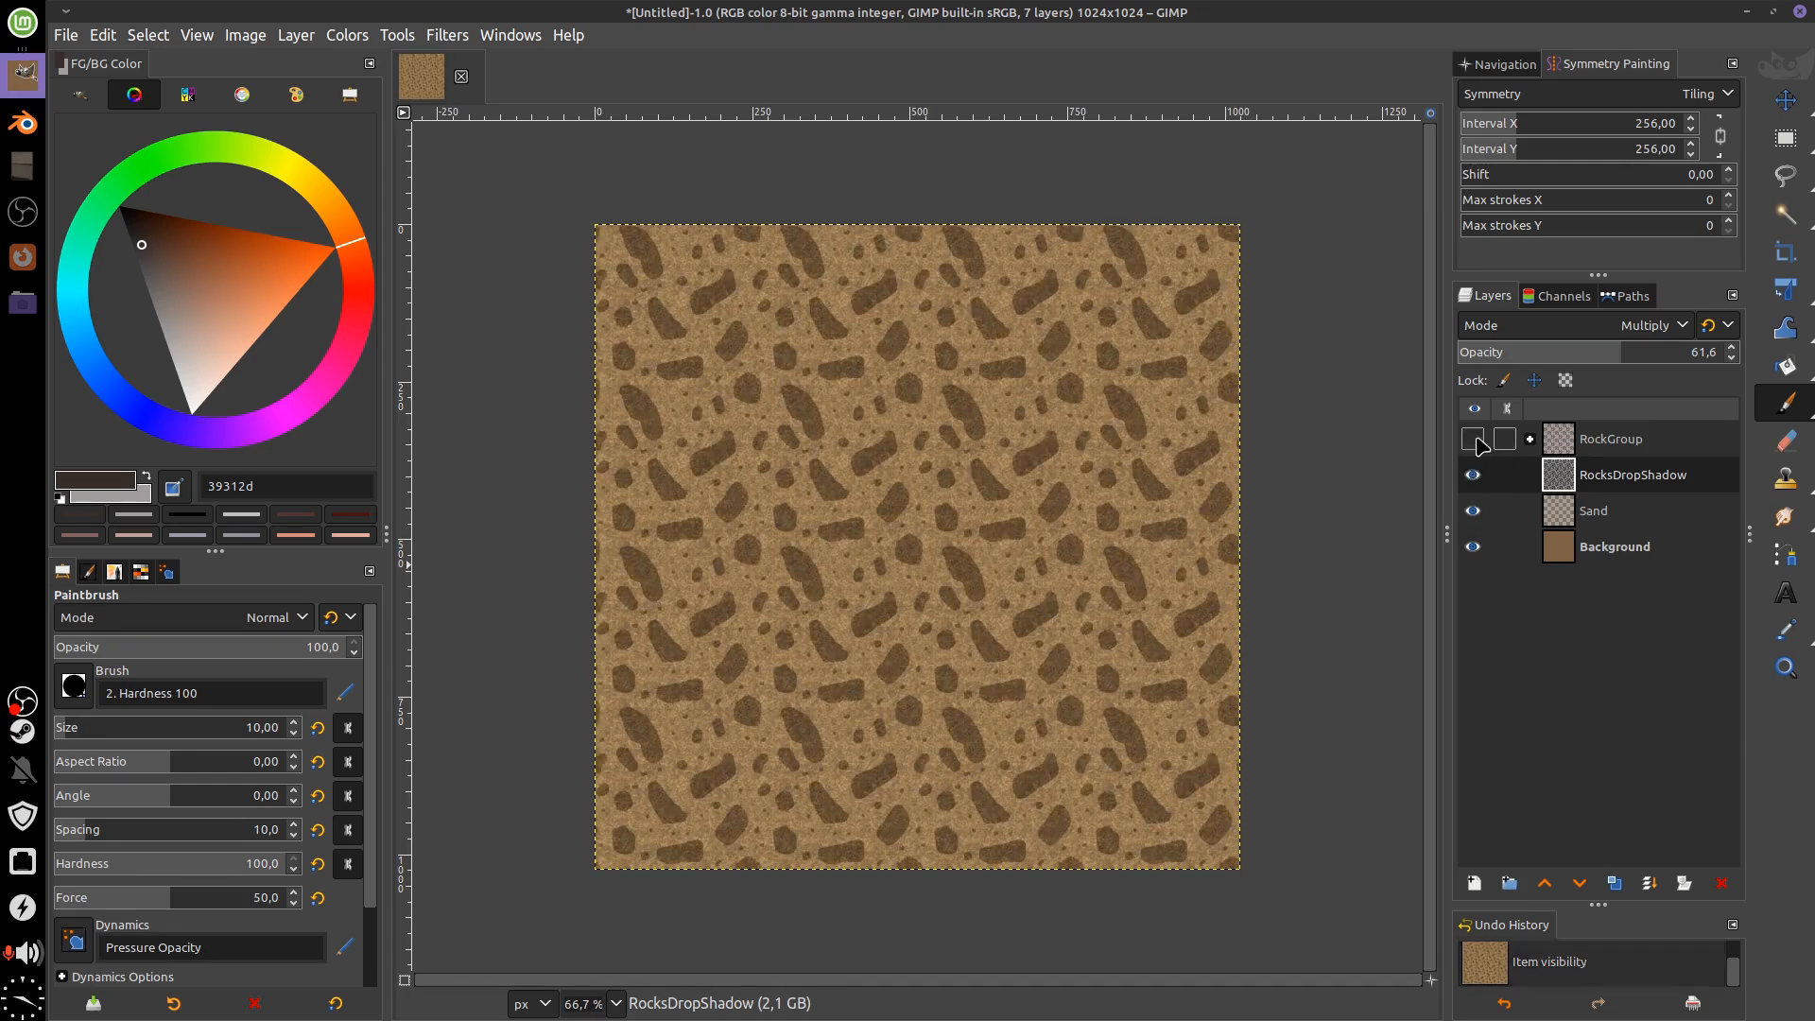
Expand RockGroup and compare the rocks with the Shade and RockTexture layers each hidden and shown again
left_click(1530, 438)
left_click(1477, 478)
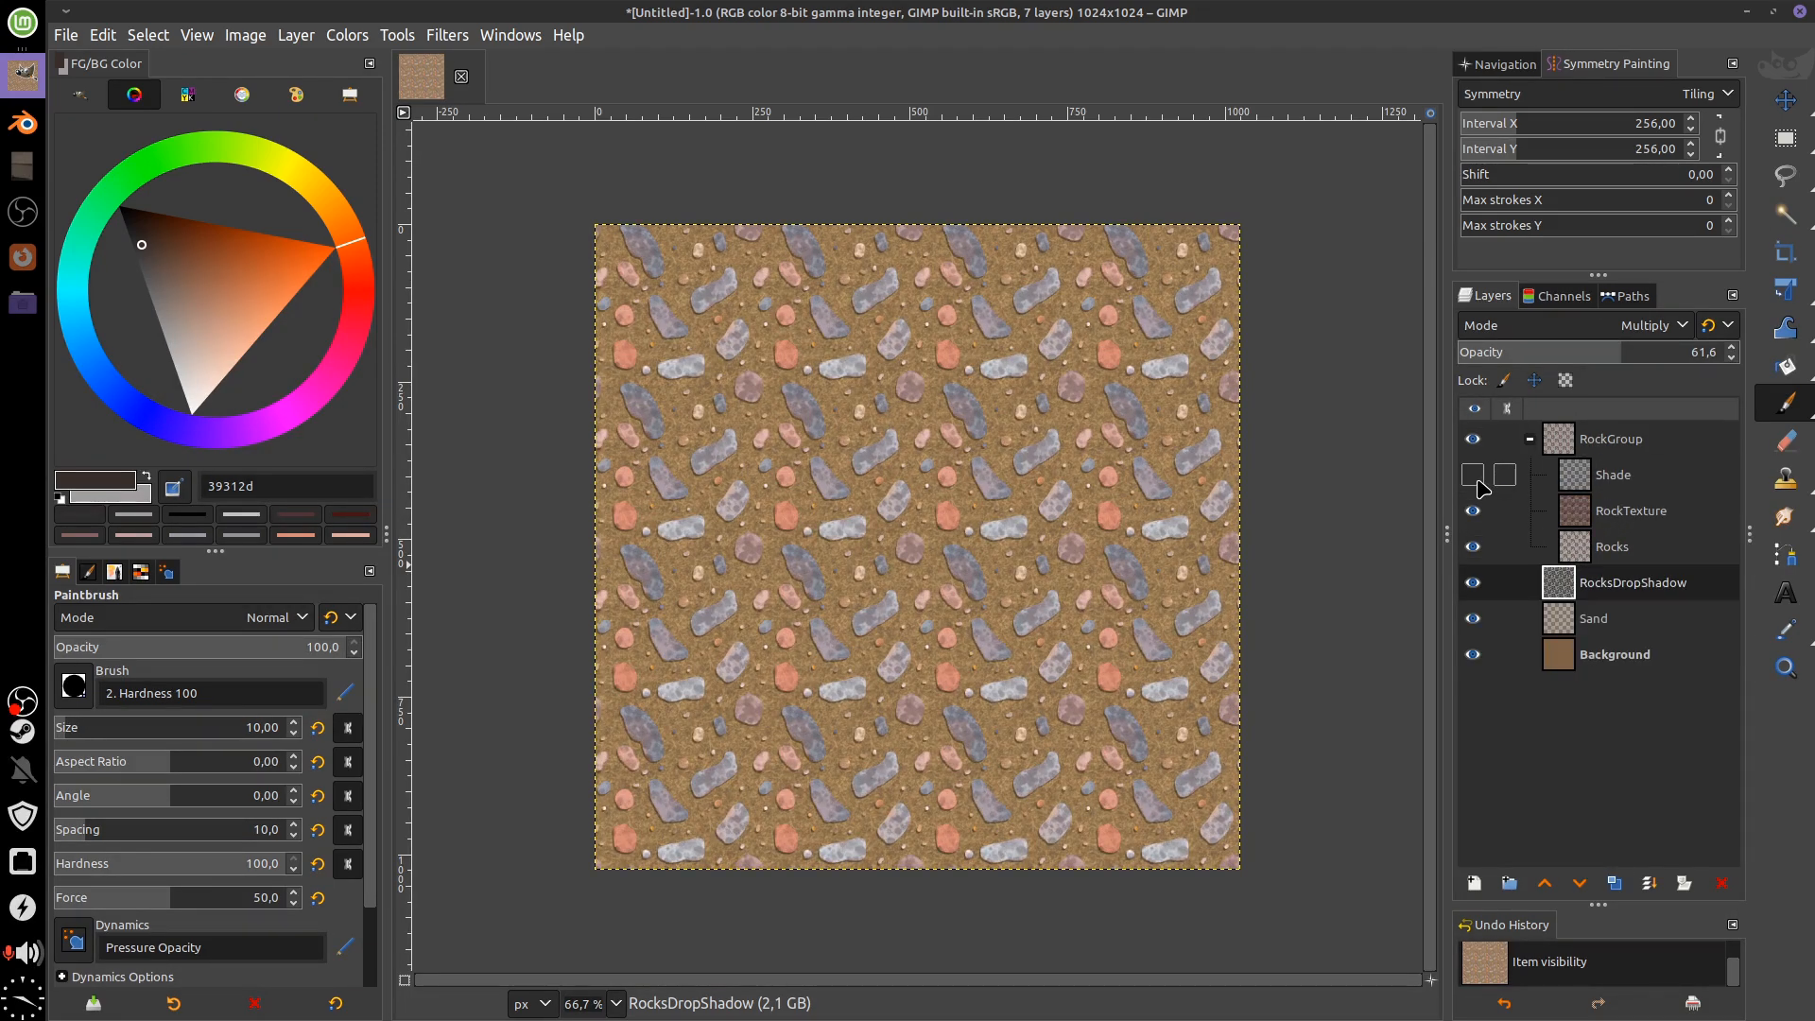
left_click(1479, 482)
left_click(1478, 514)
left_click(1475, 512)
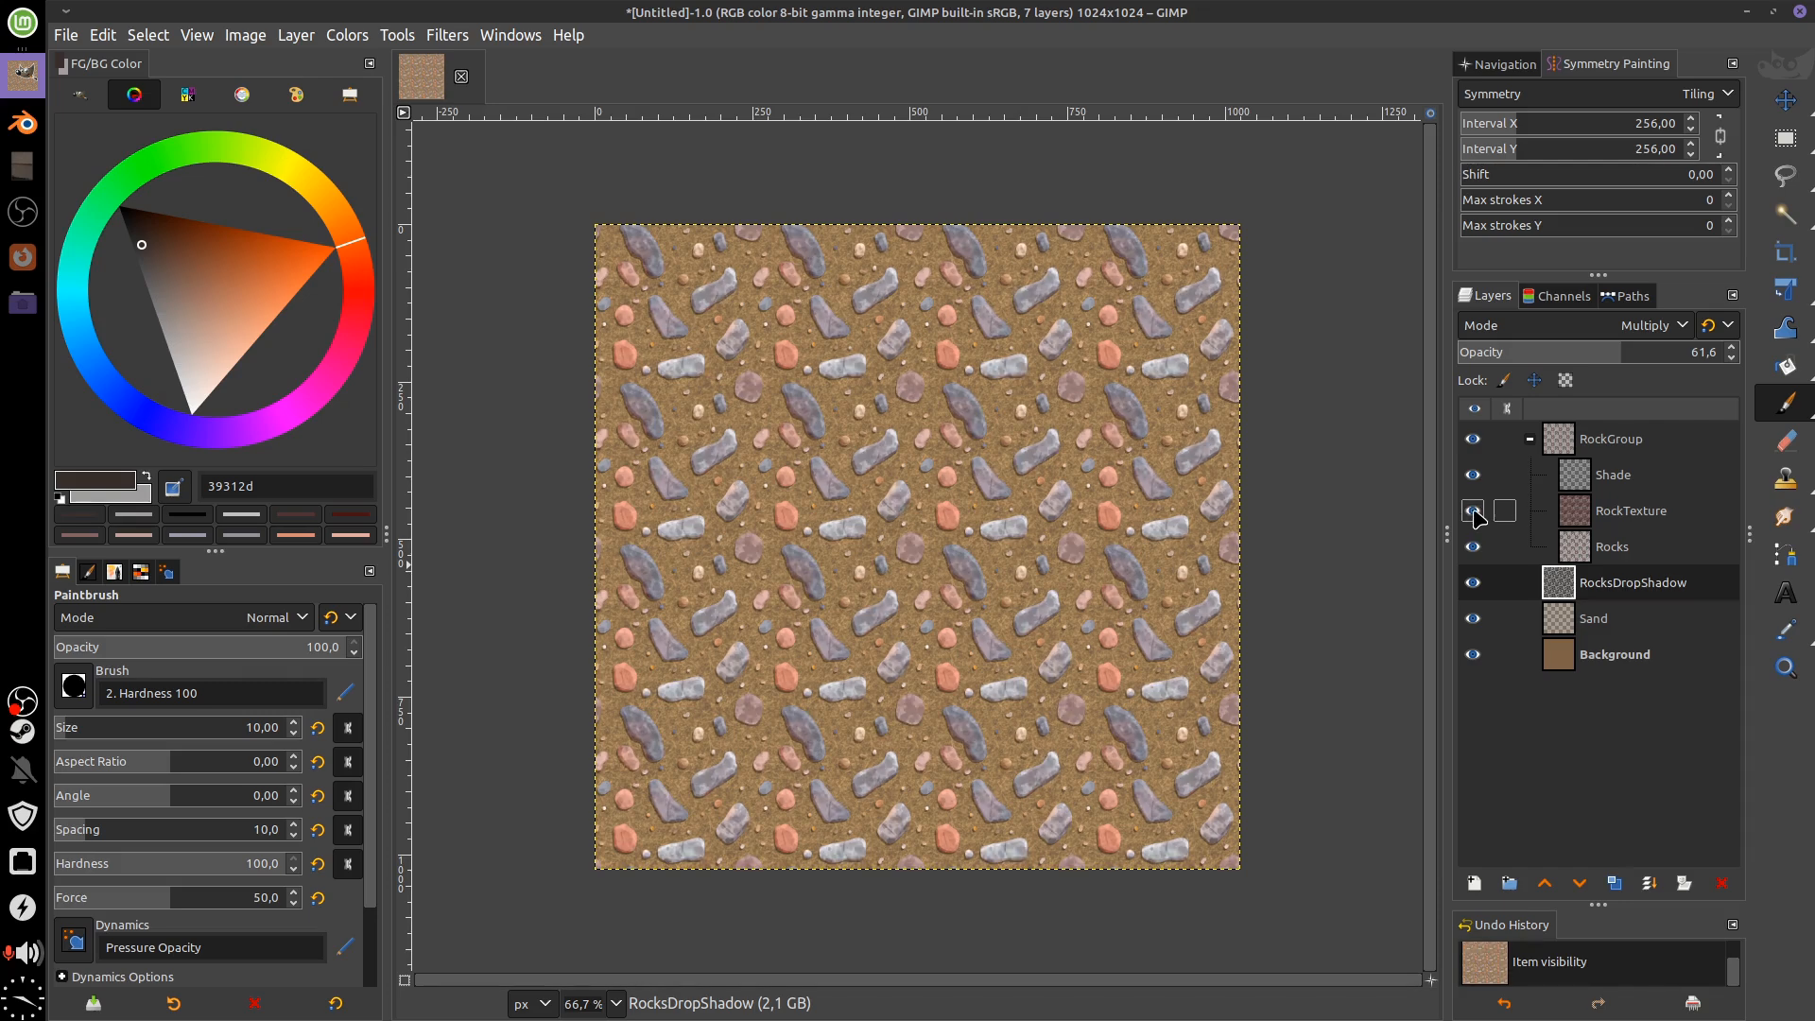
left_click(1475, 512)
left_click(1475, 512)
Draw a crop region from the canvas's upper-left corner, about 472 × 447 px
left_click_drag(1040, 458, 996, 465)
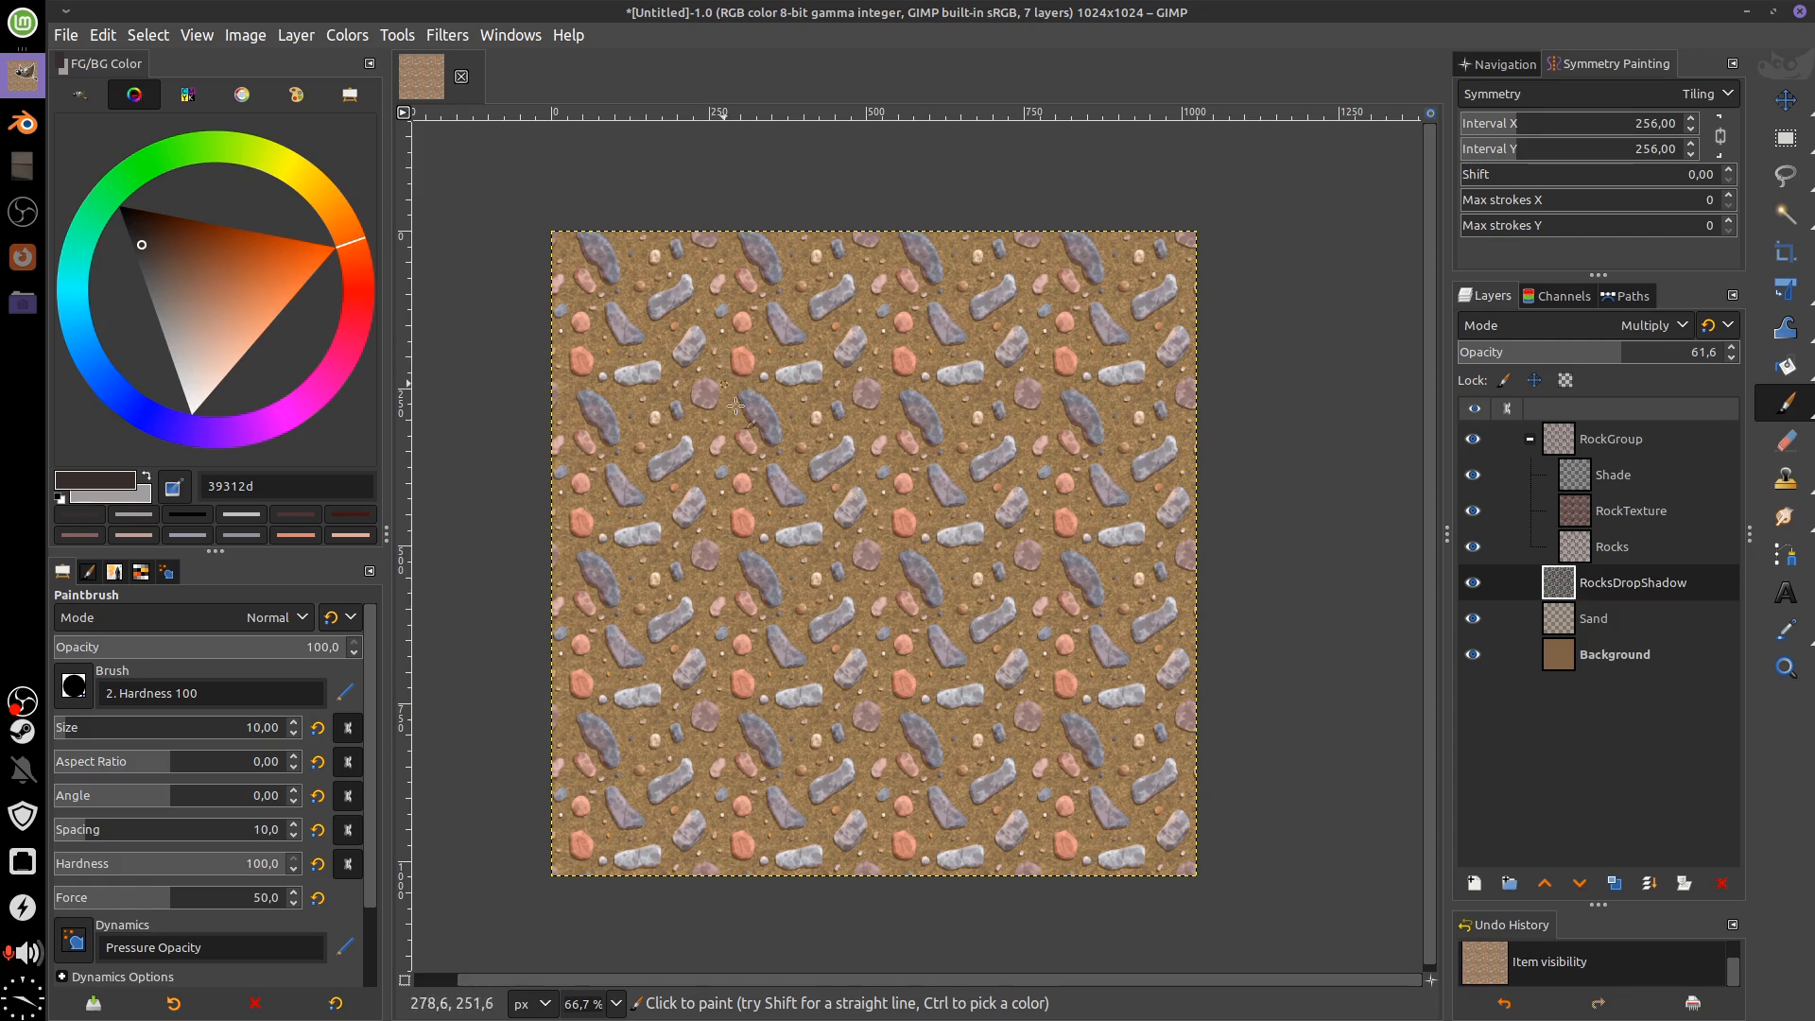
left_click(1788, 259)
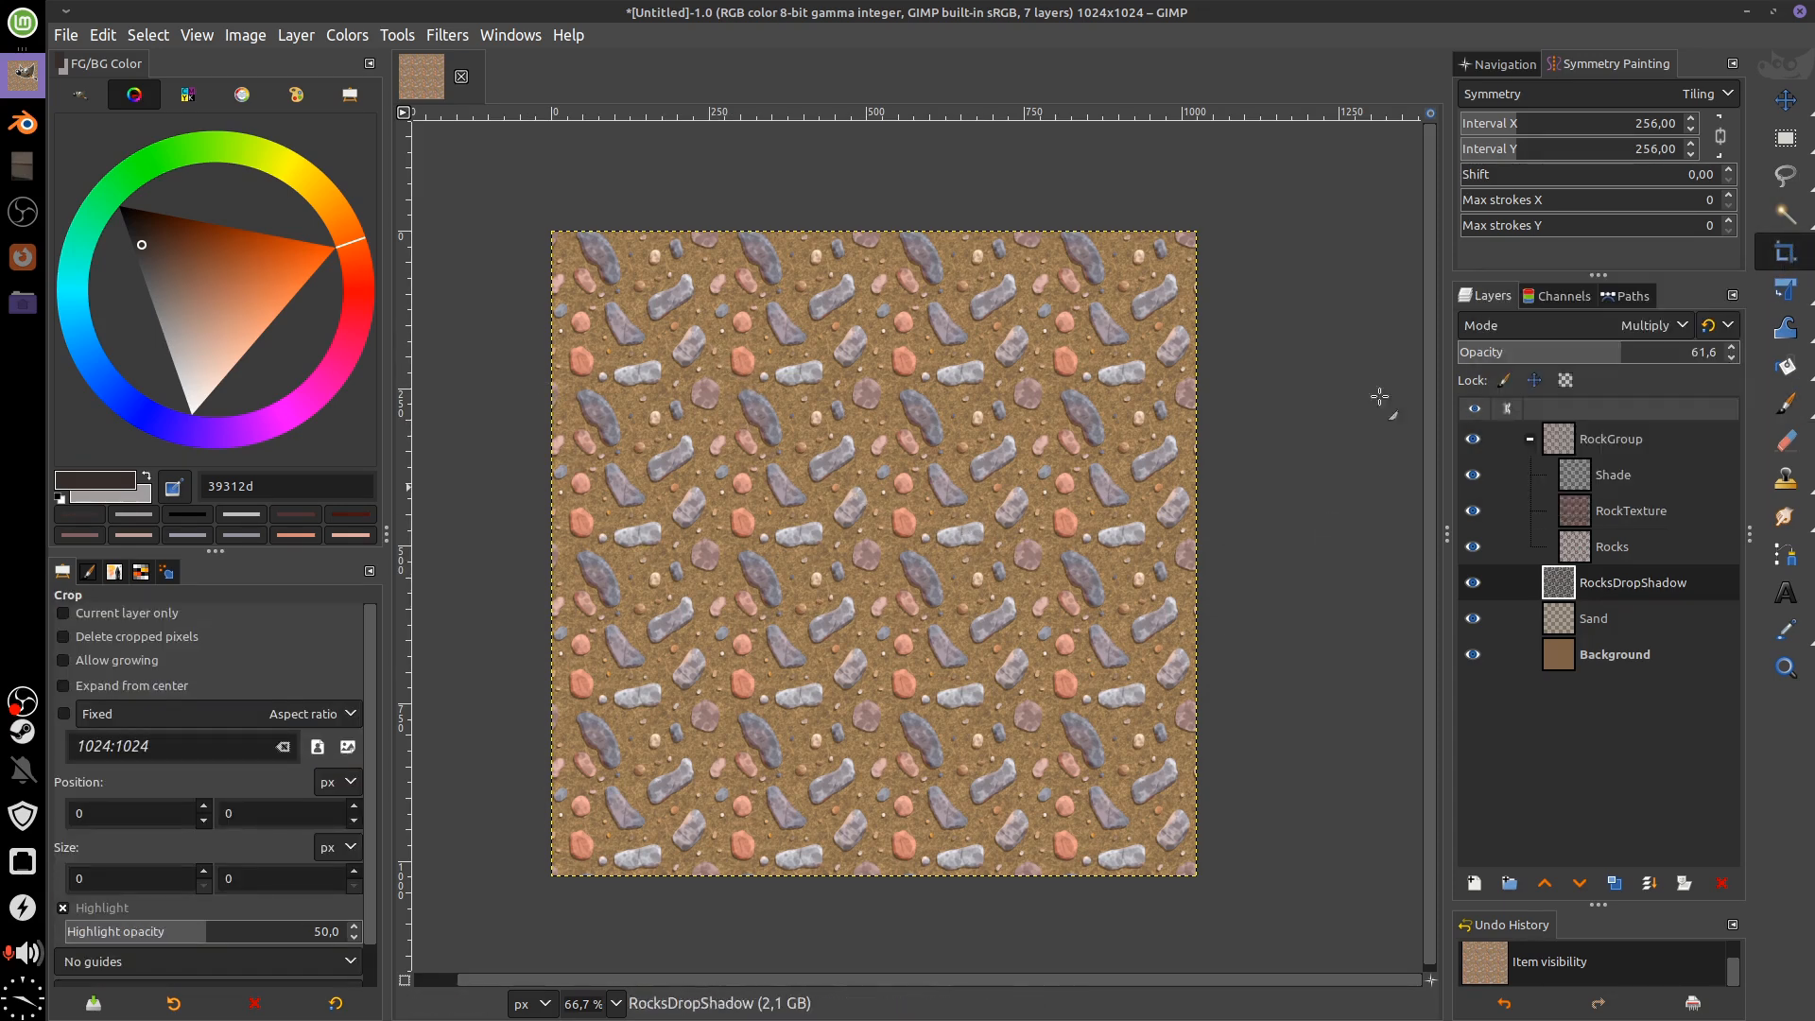
left_click_drag(549, 223, 970, 595)
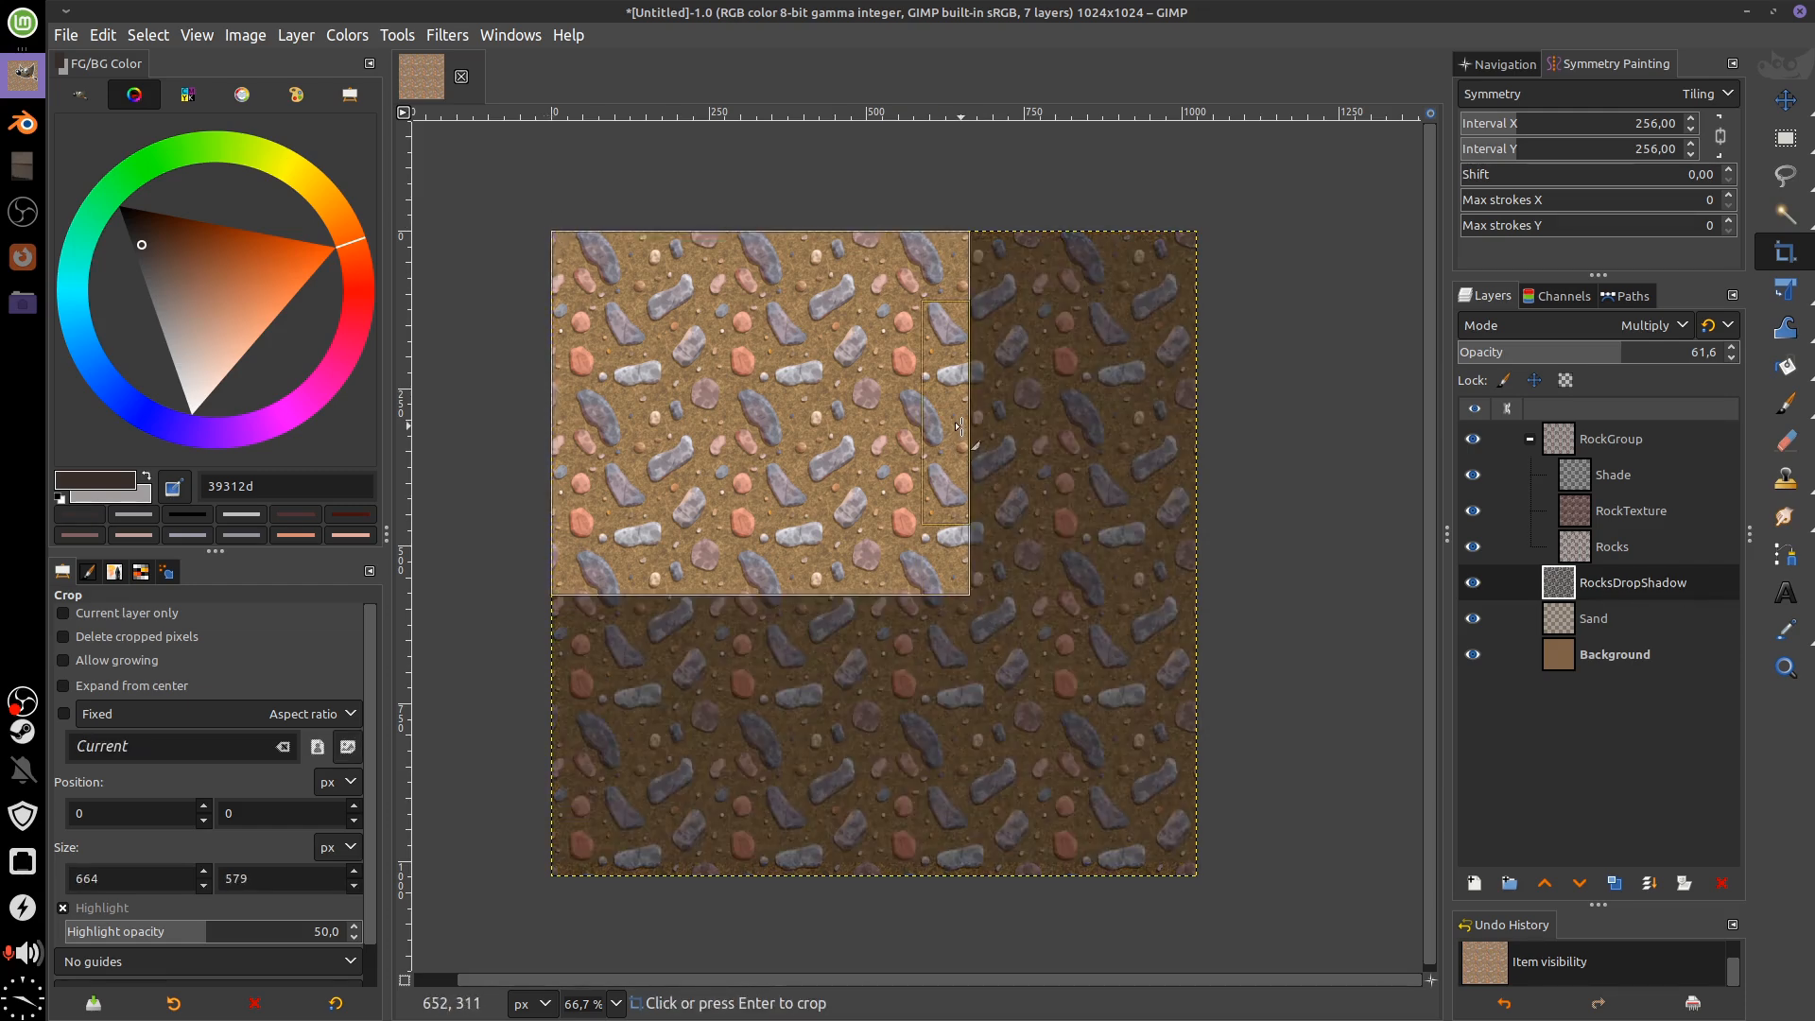
left_click_drag(959, 432, 839, 430)
left_click_drag(910, 478, 1181, 581)
scroll(995, 525, "up", 2)
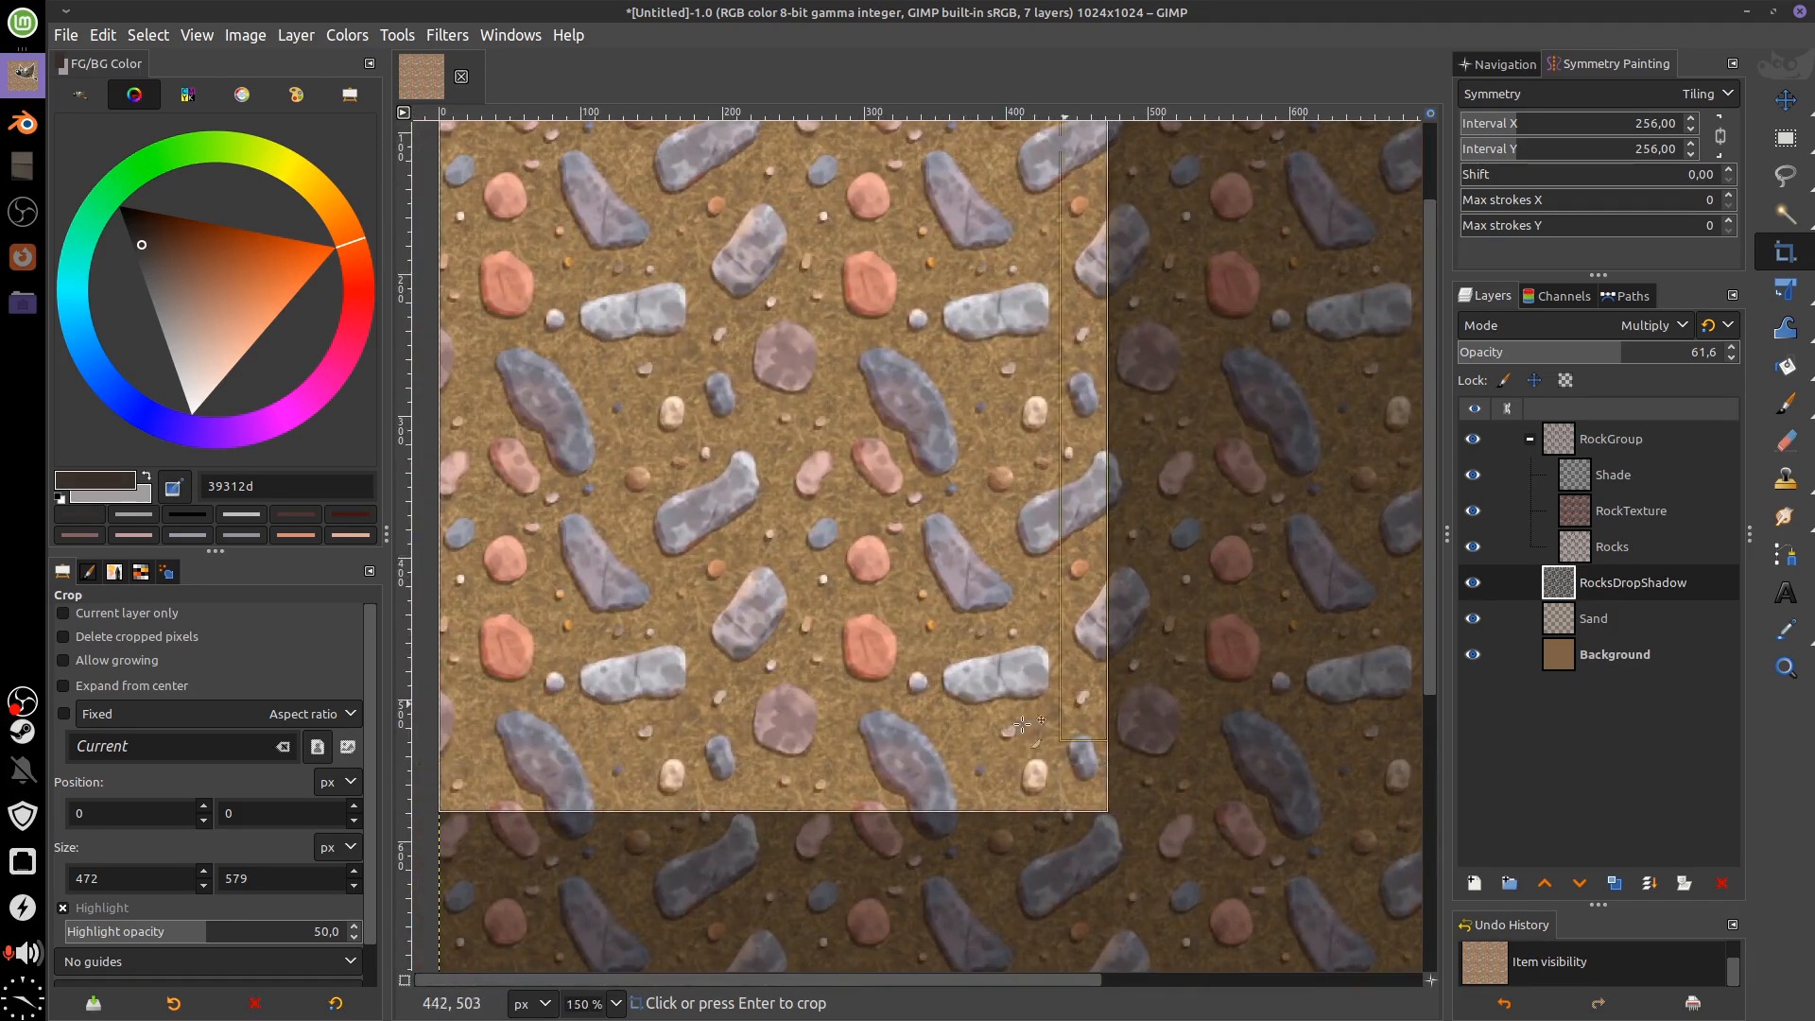
left_click_drag(800, 789, 803, 602)
left_click_drag(869, 571, 1196, 719)
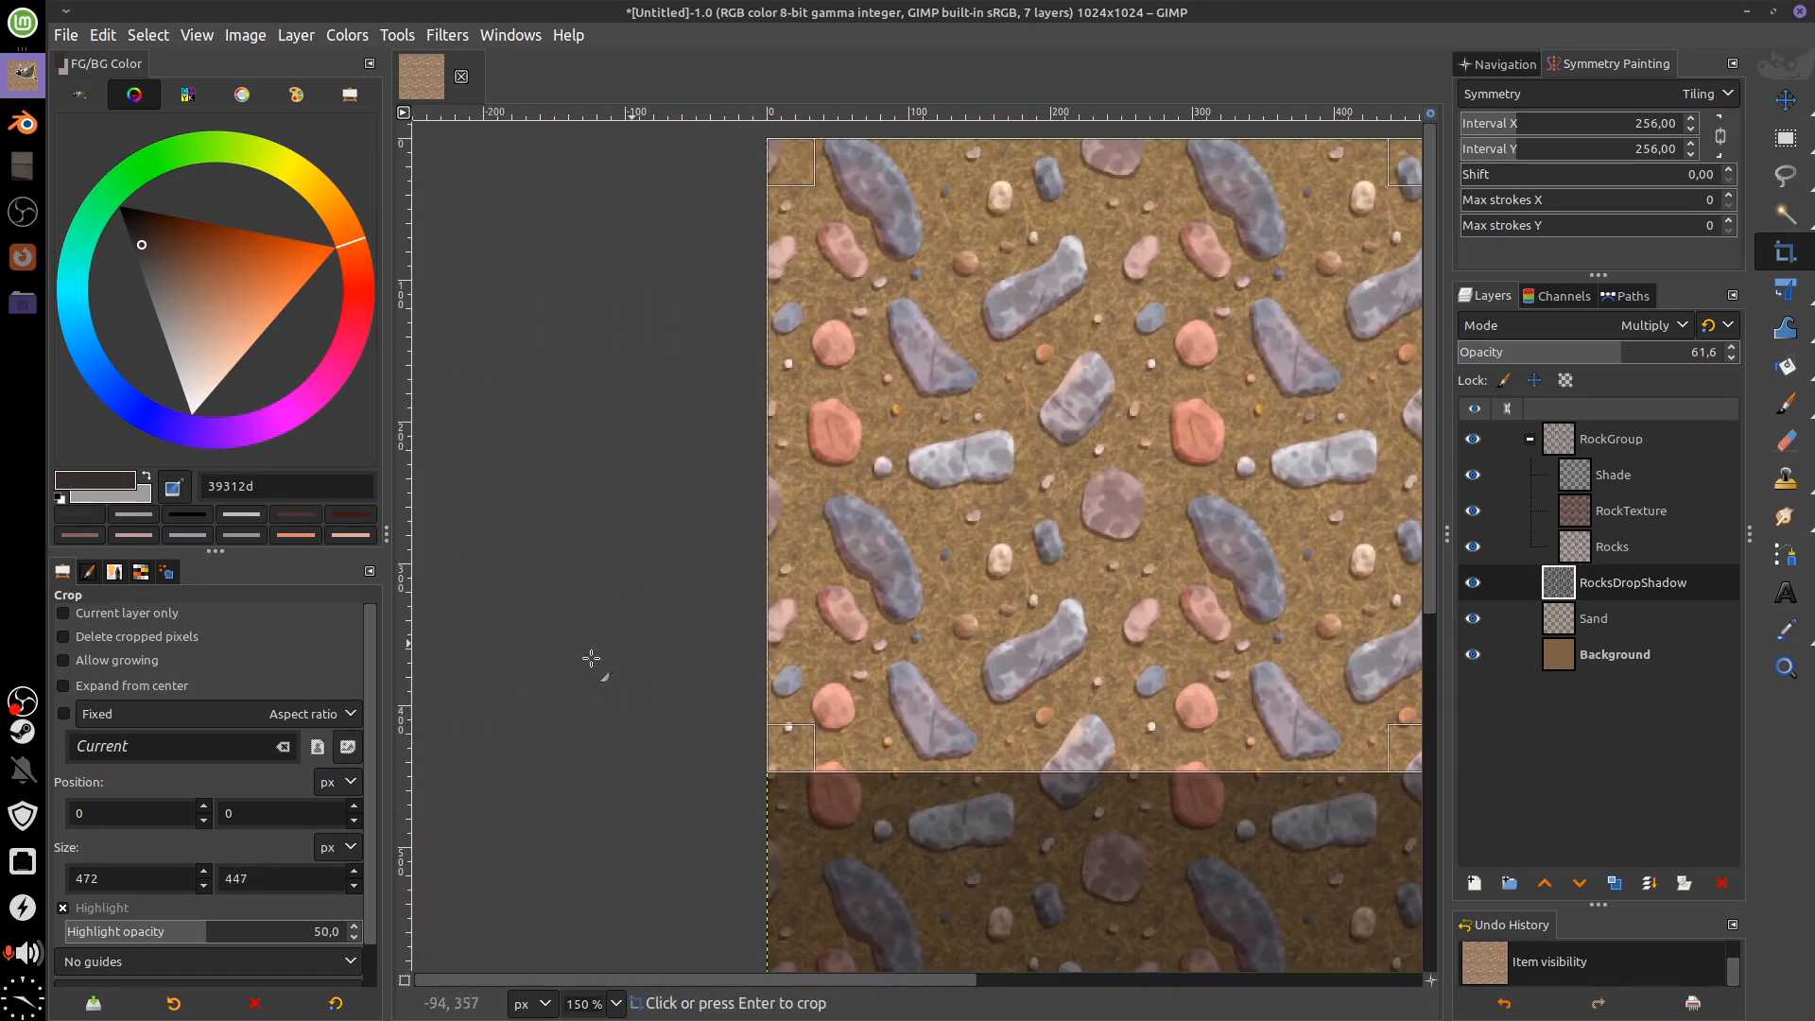
Set the crop region's size to 256 × 256 px and crop the image to that single tile
double_click(74, 877)
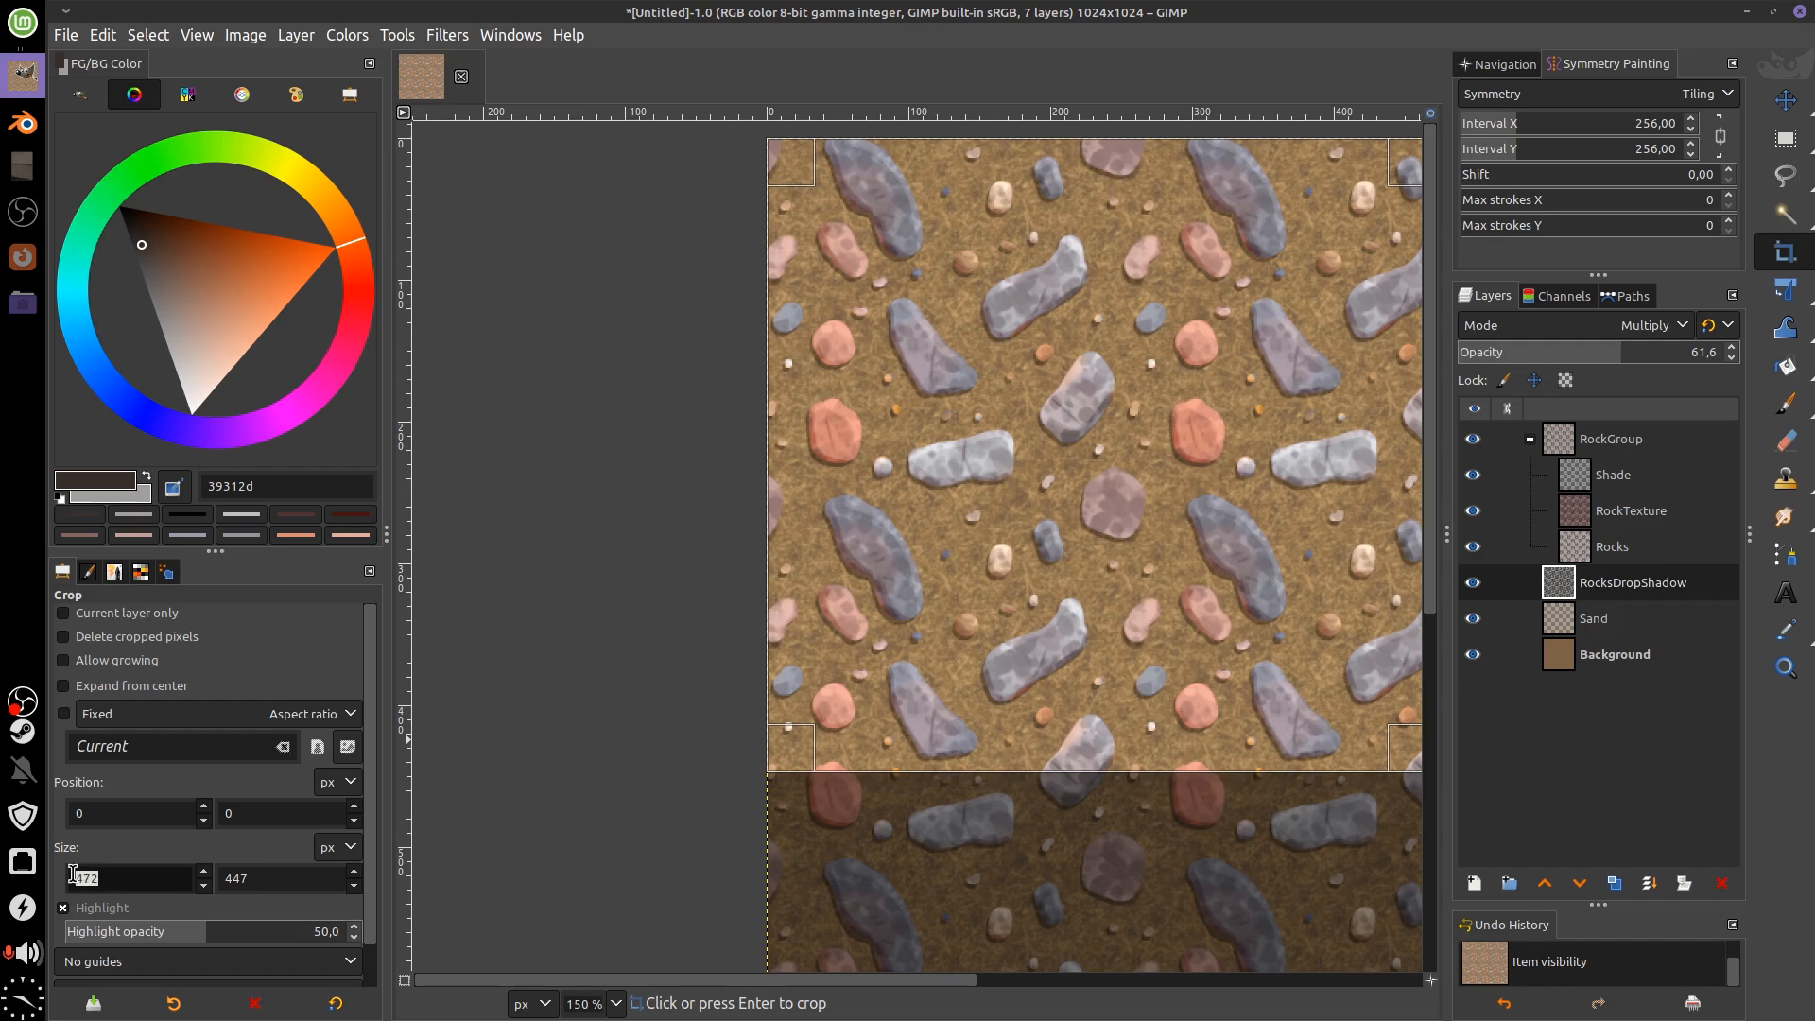
type("2")
left_click(275, 878)
key("BackSpace")
key("BackSpace")
key("BackSpace")
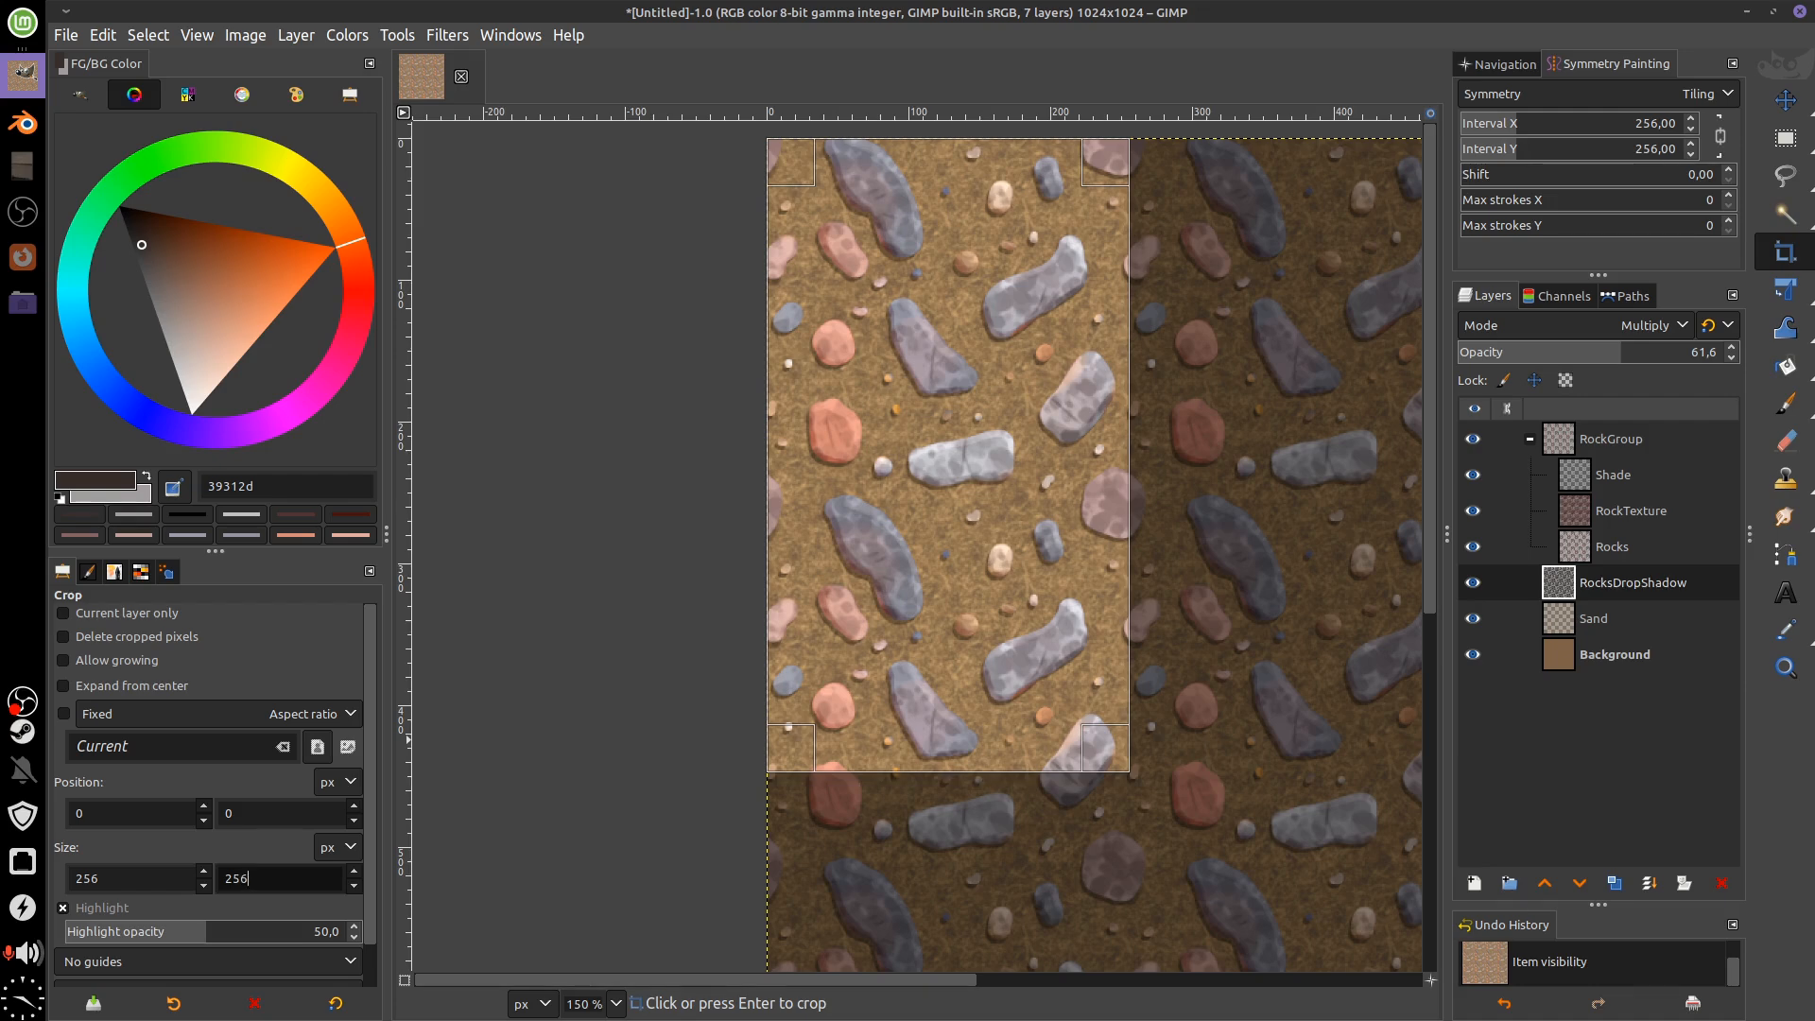
scroll(367, 732, "down", 1)
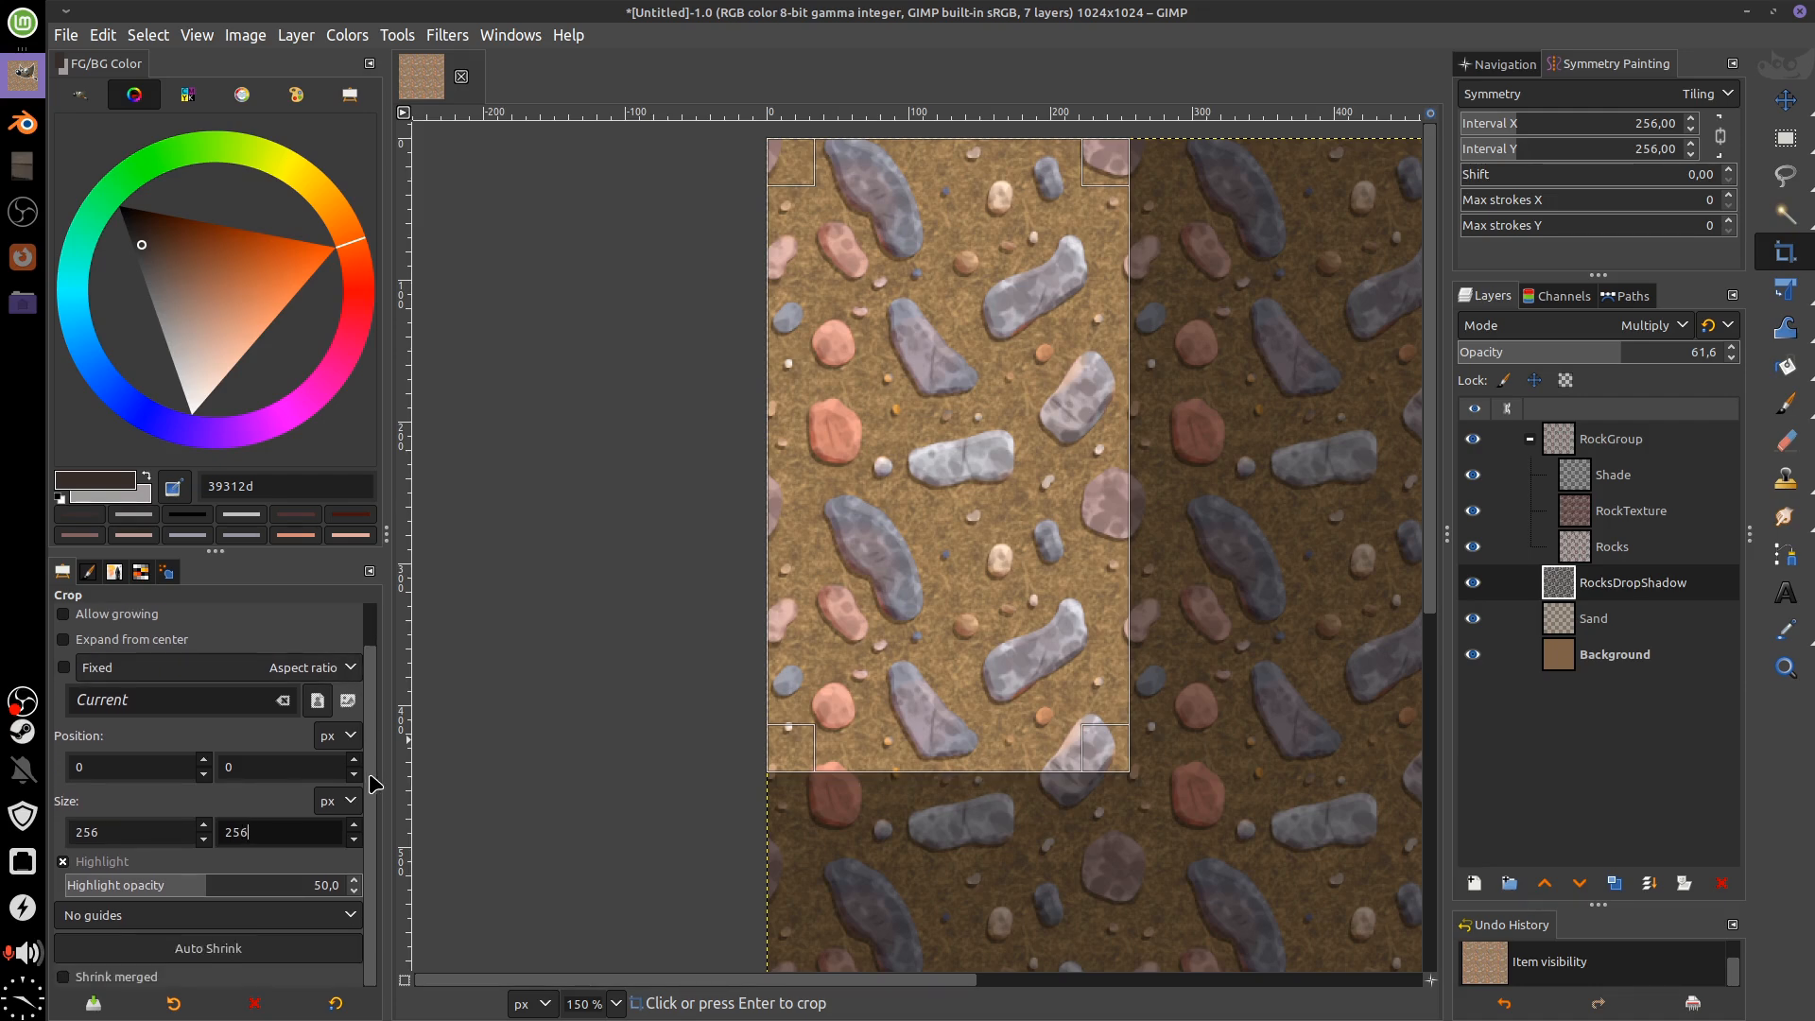
key("Return")
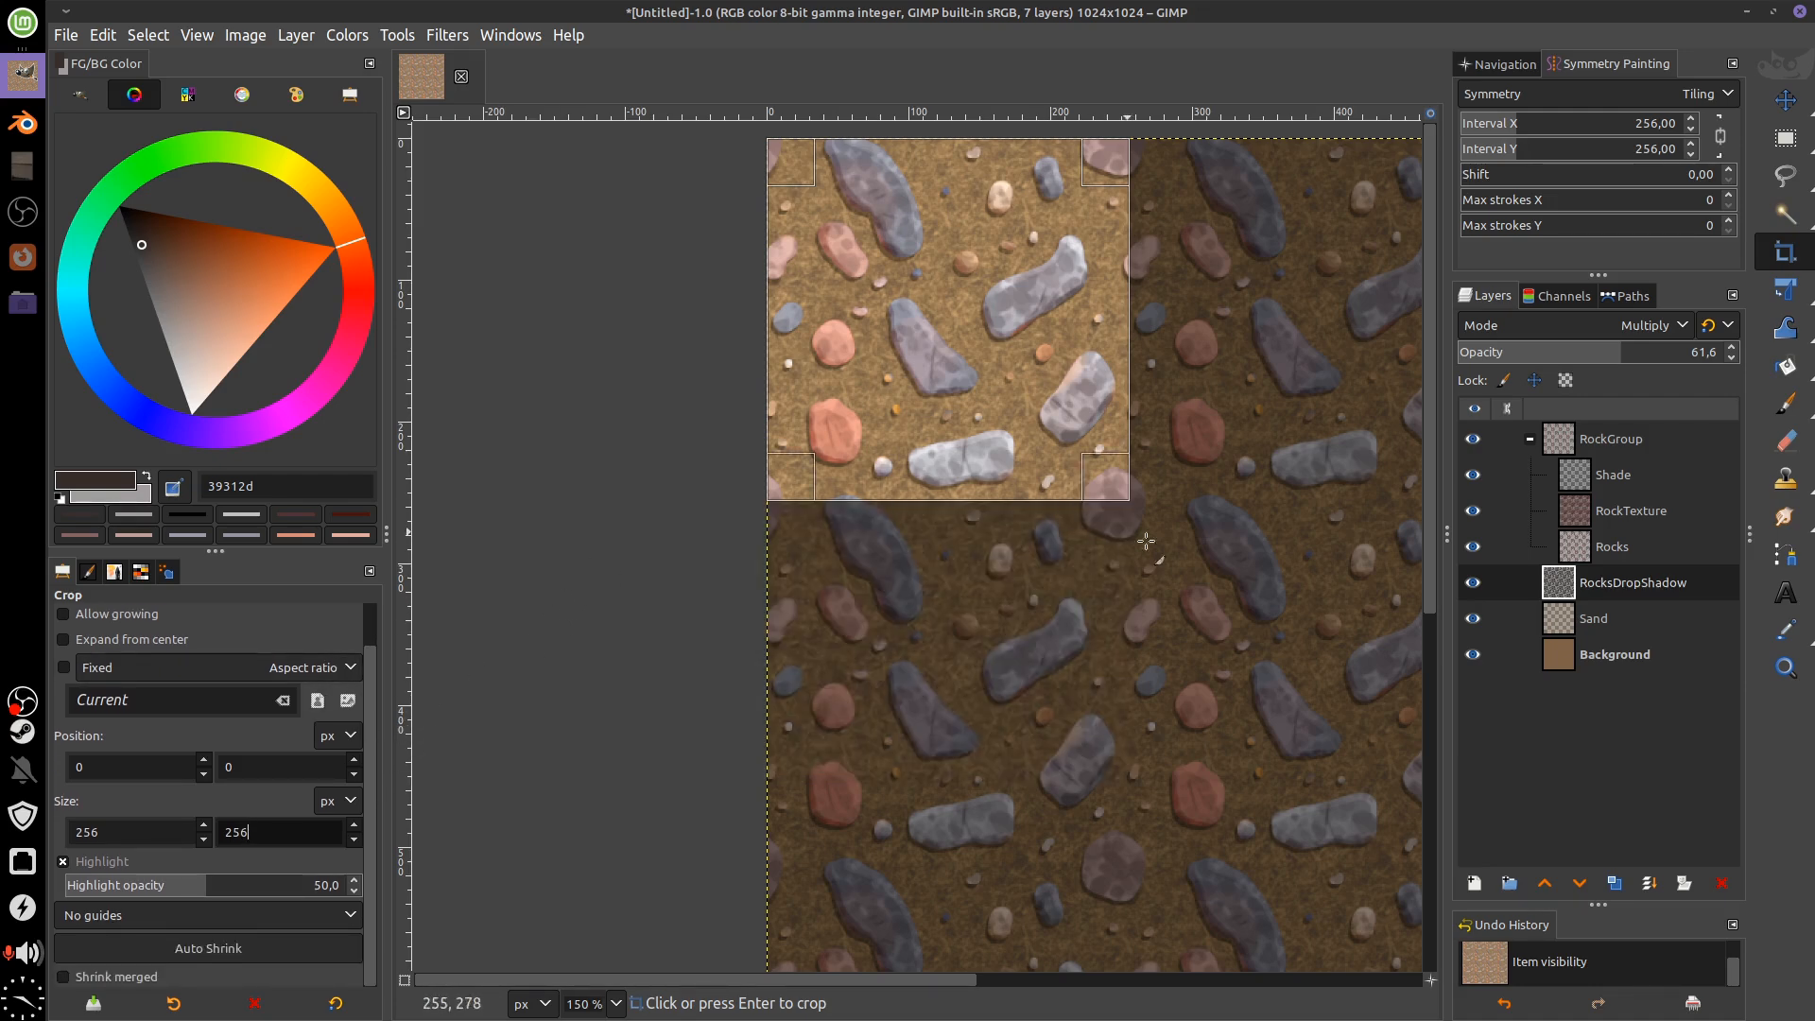
left_click_drag(1193, 422, 1053, 564)
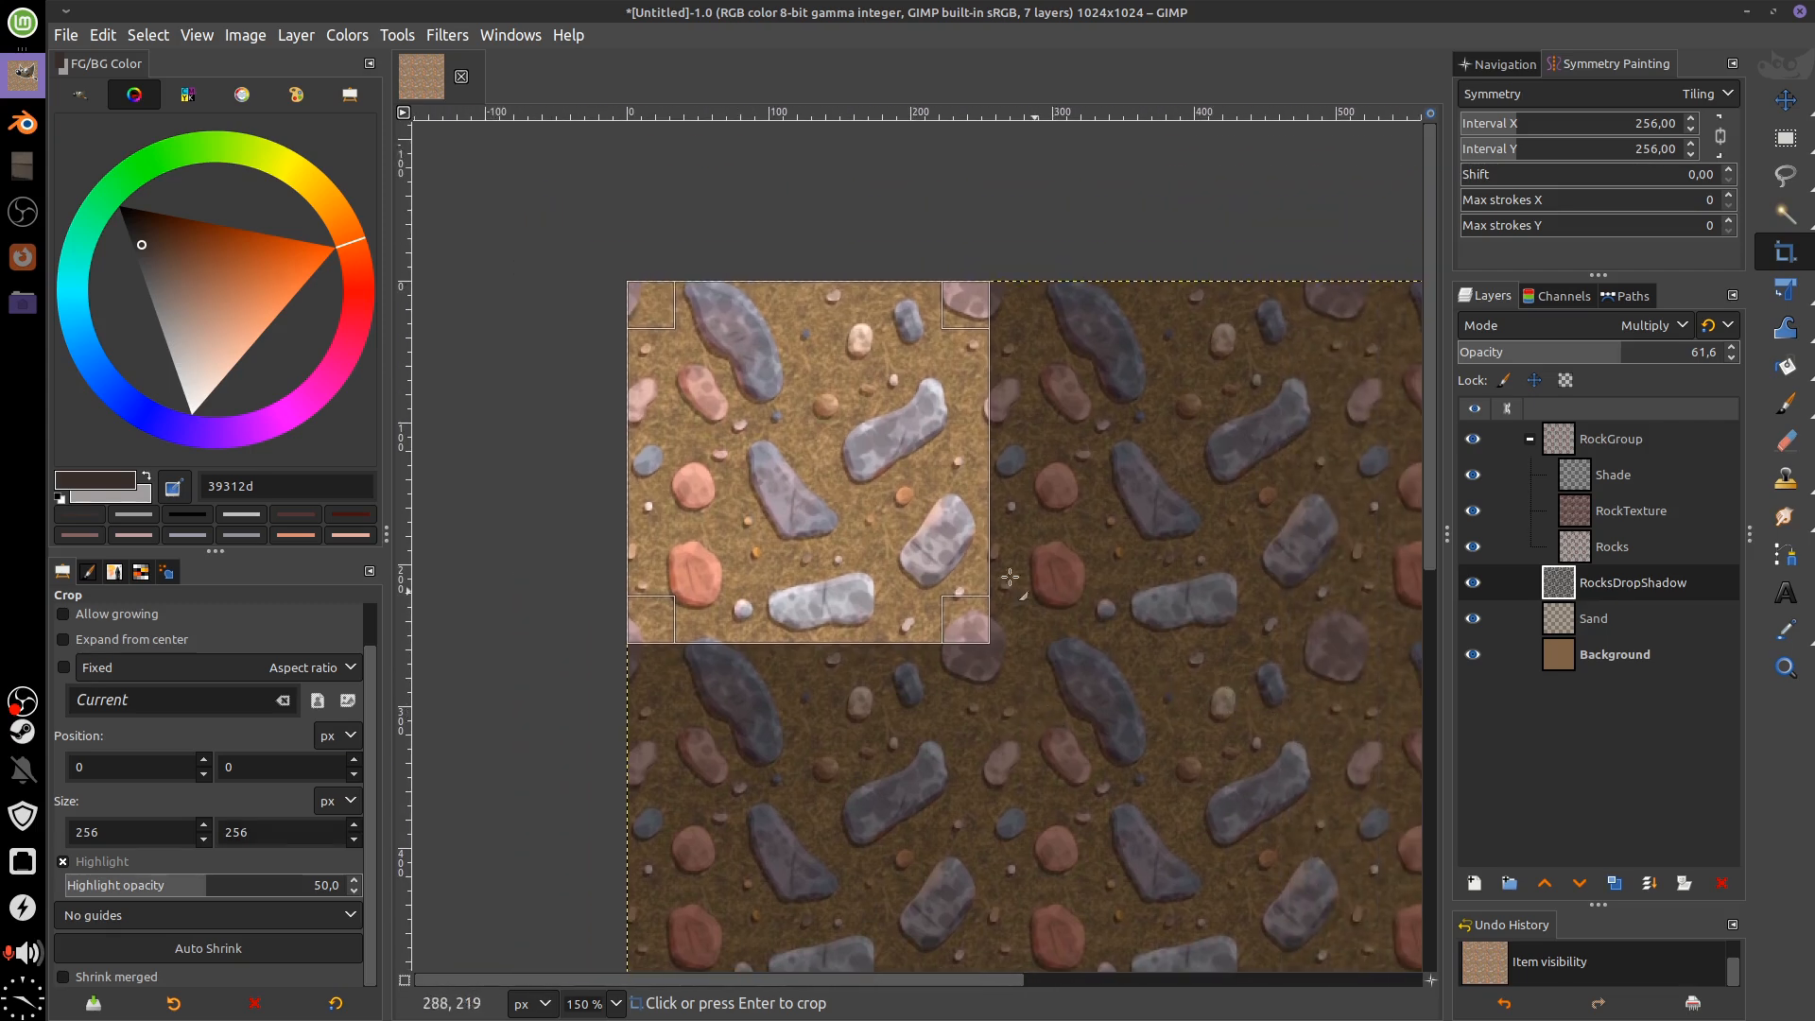
left_click(821, 447)
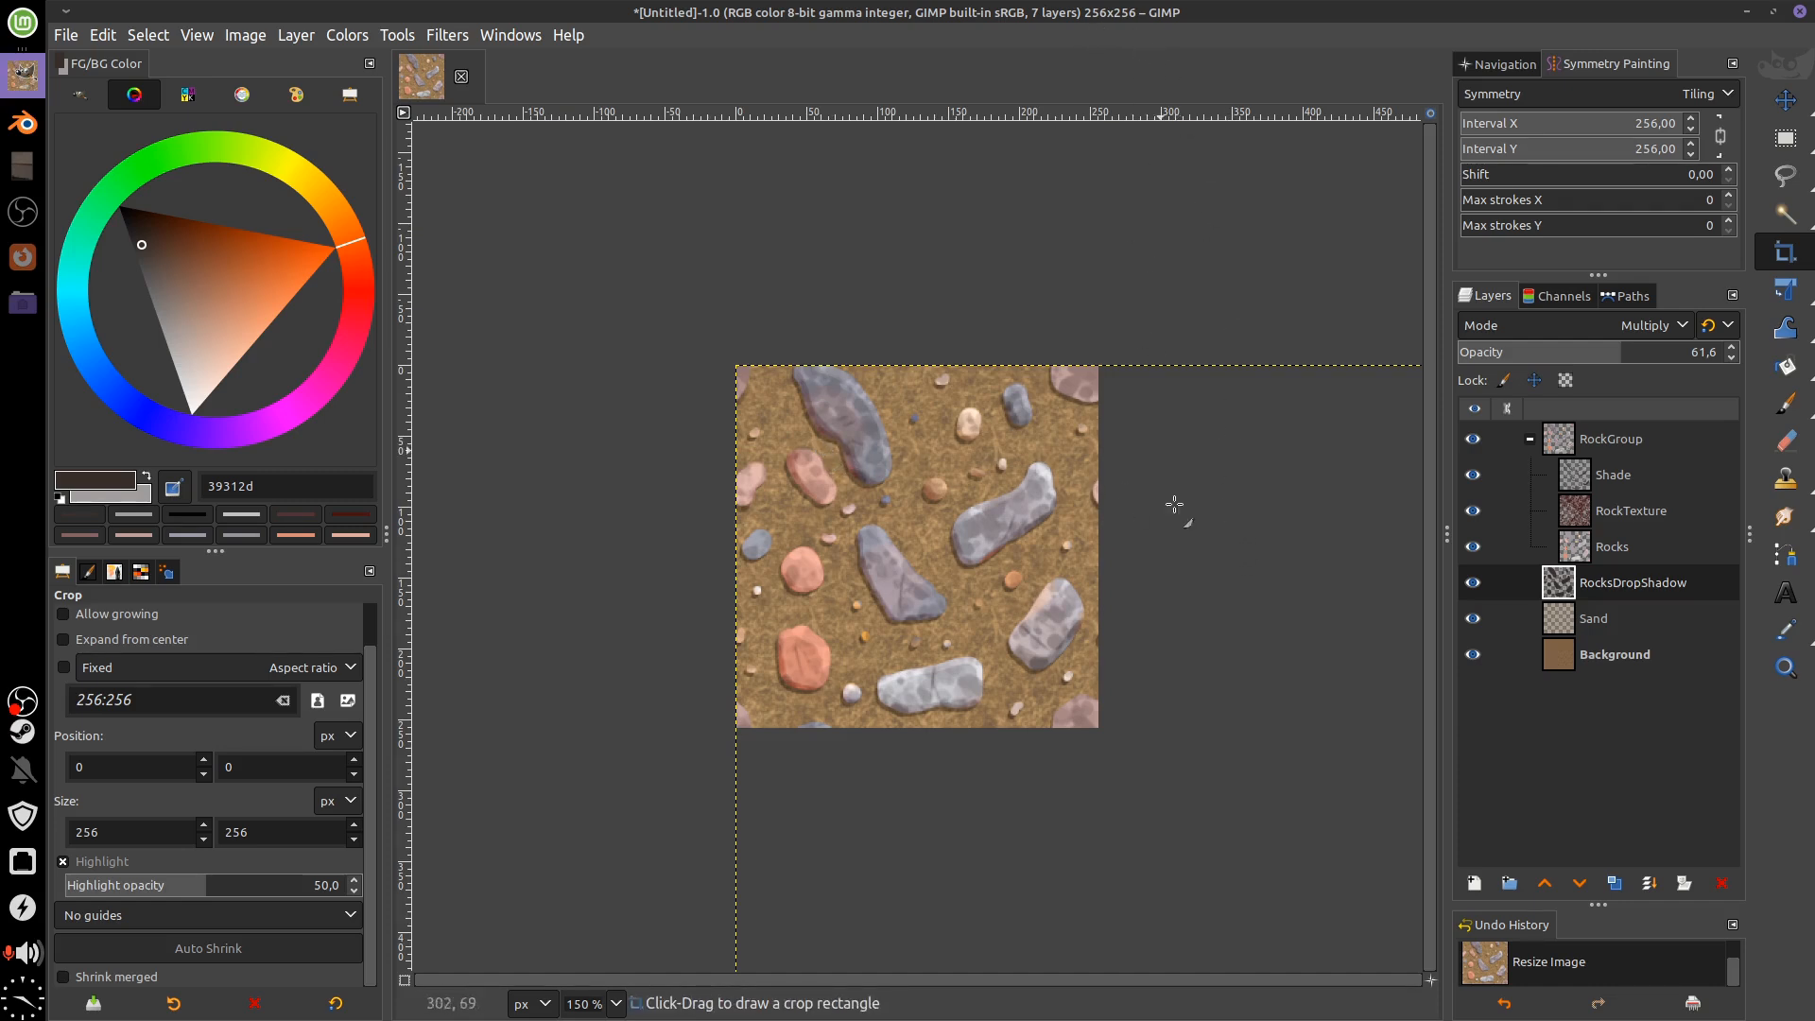
Start exporting the cropped image and choose the home folder as the destination
left_click_drag(1254, 663, 1161, 577)
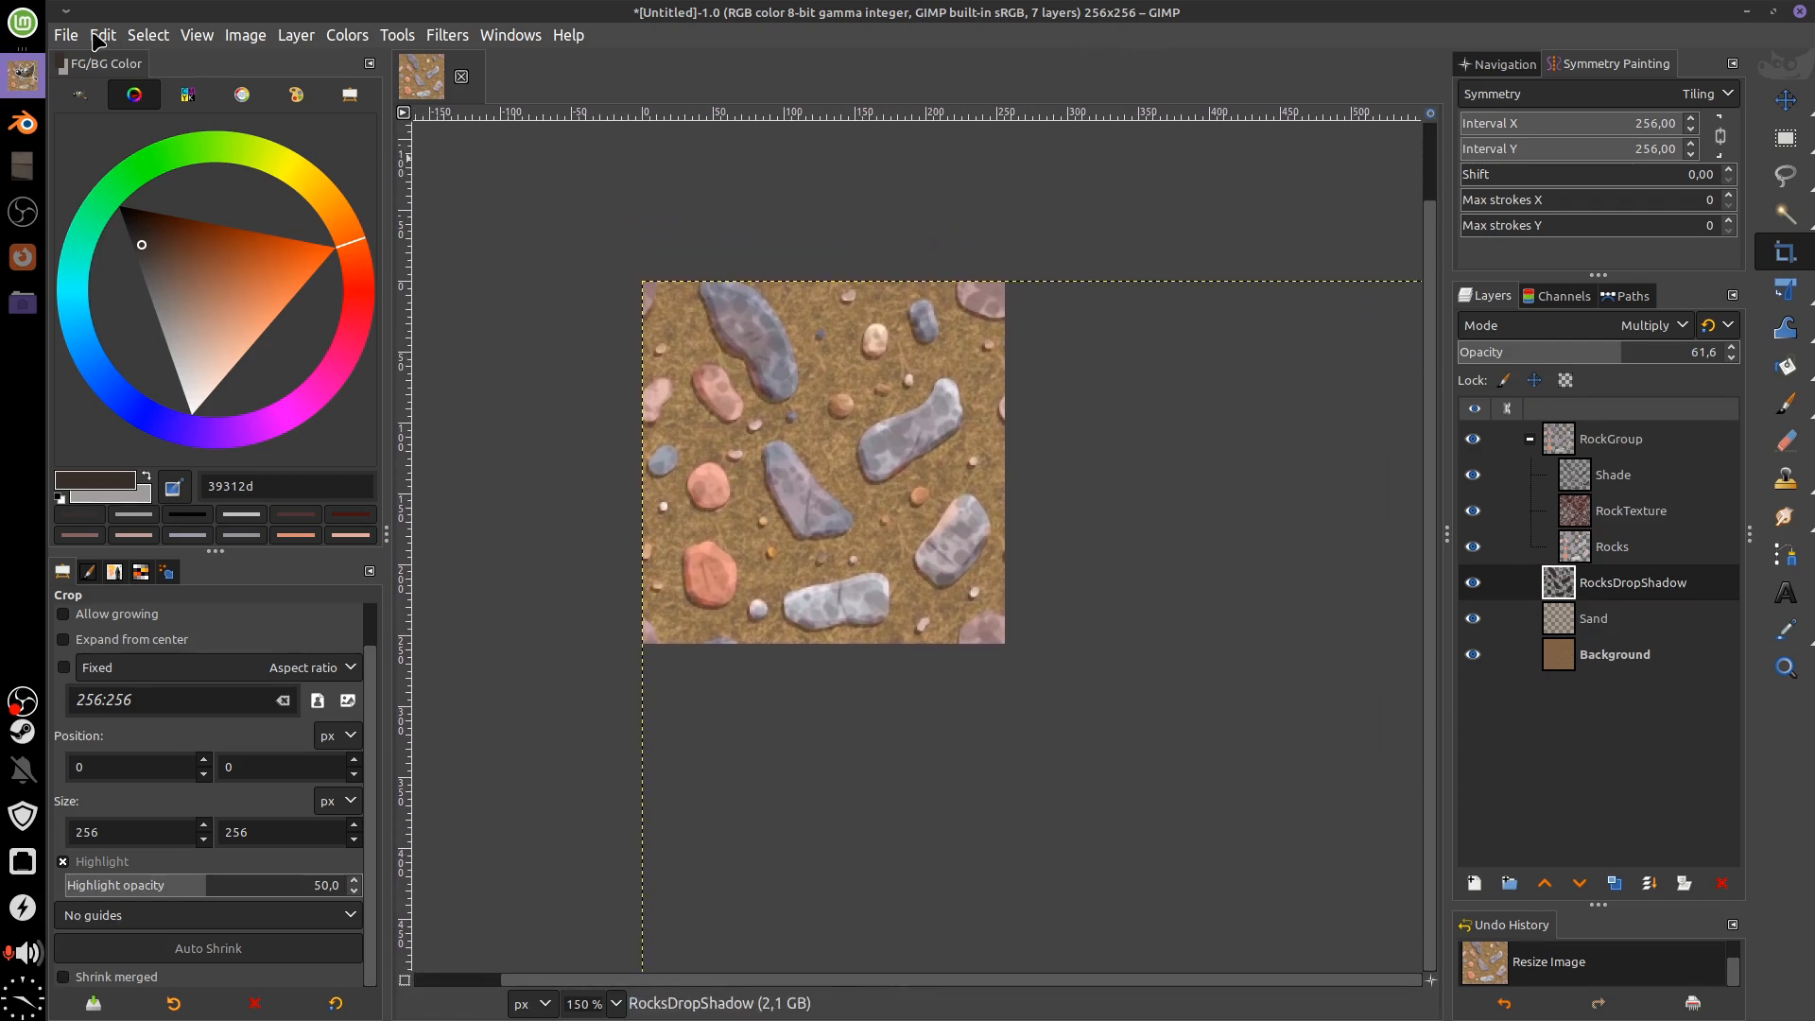
left_click(65, 35)
left_click(104, 365)
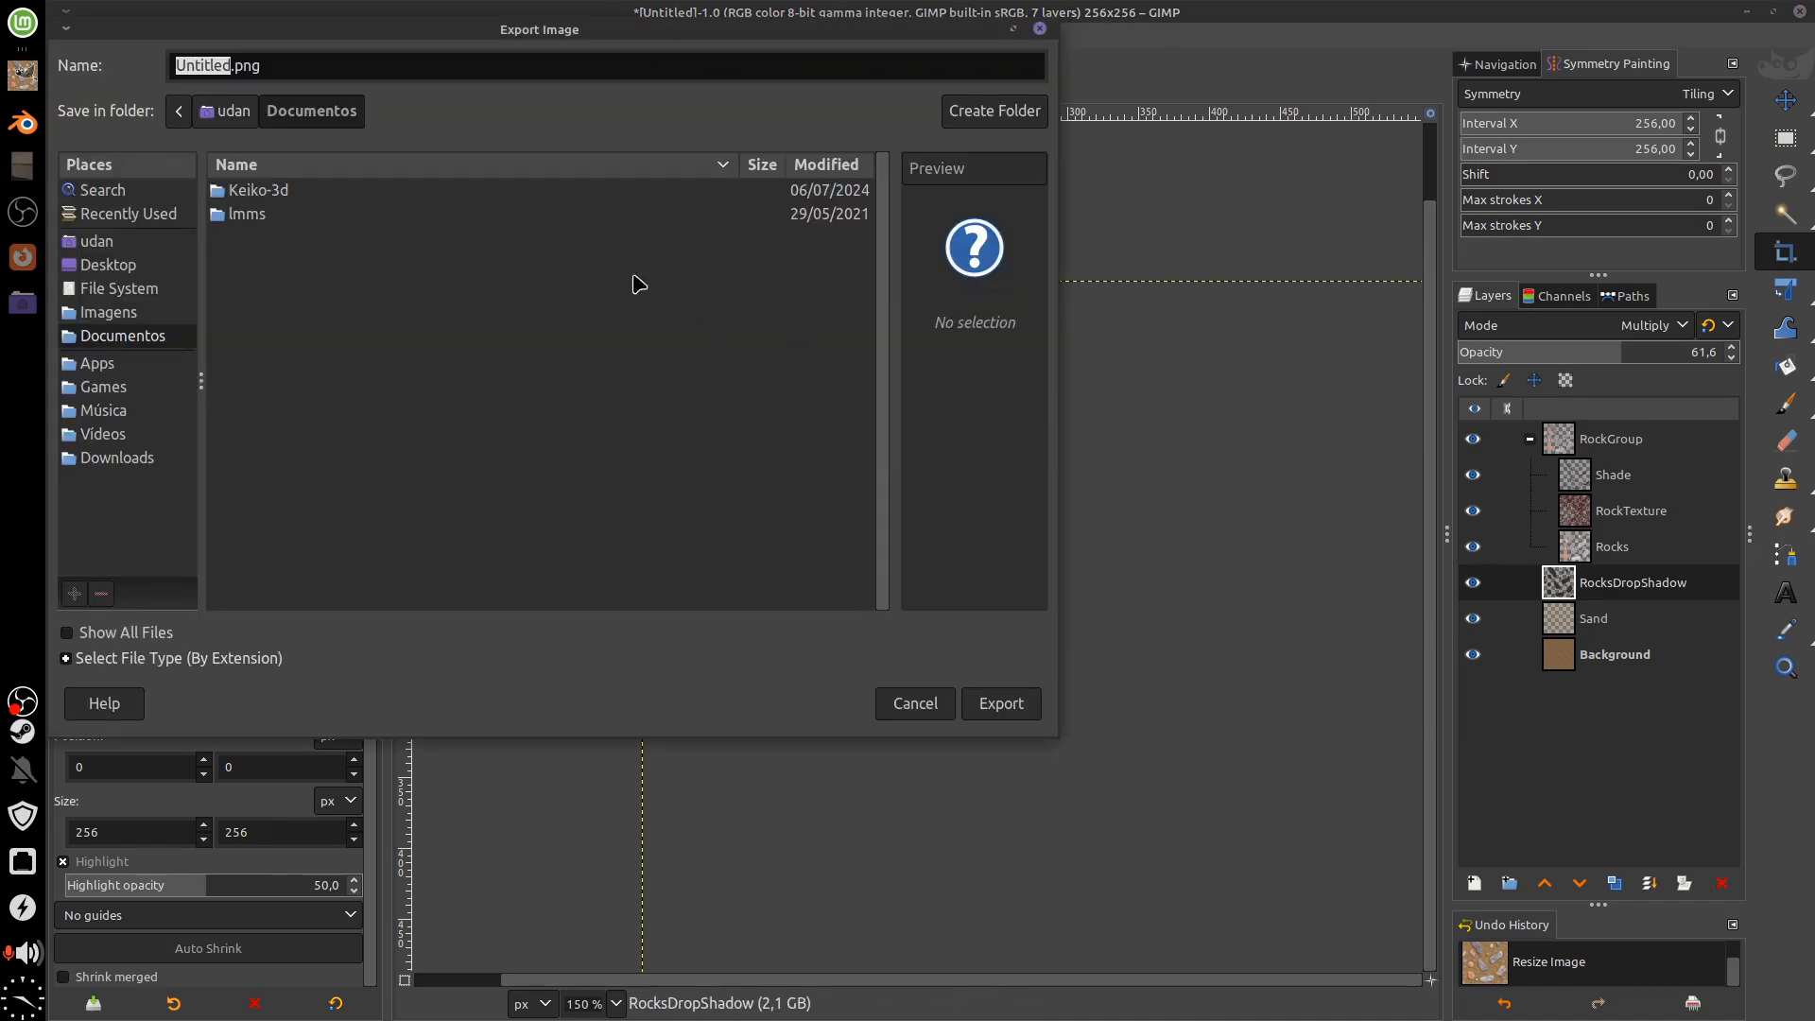
left_click(226, 111)
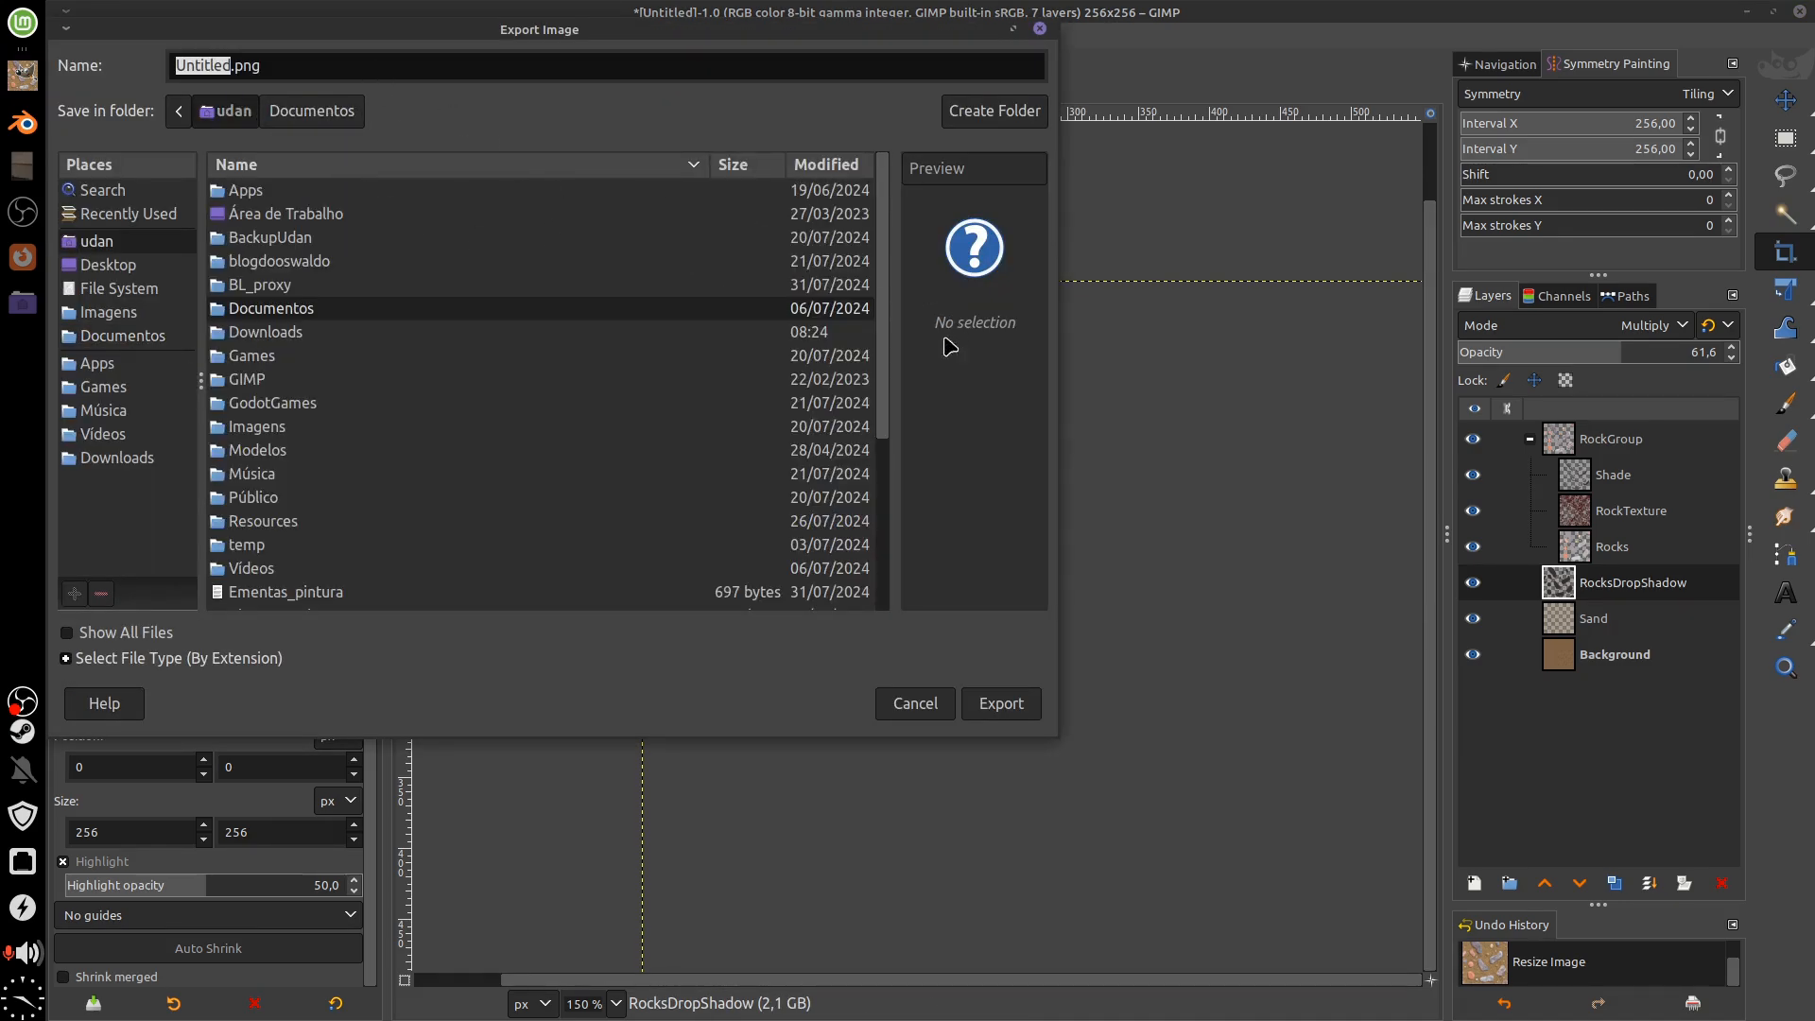
left_click_drag(882, 386, 889, 581)
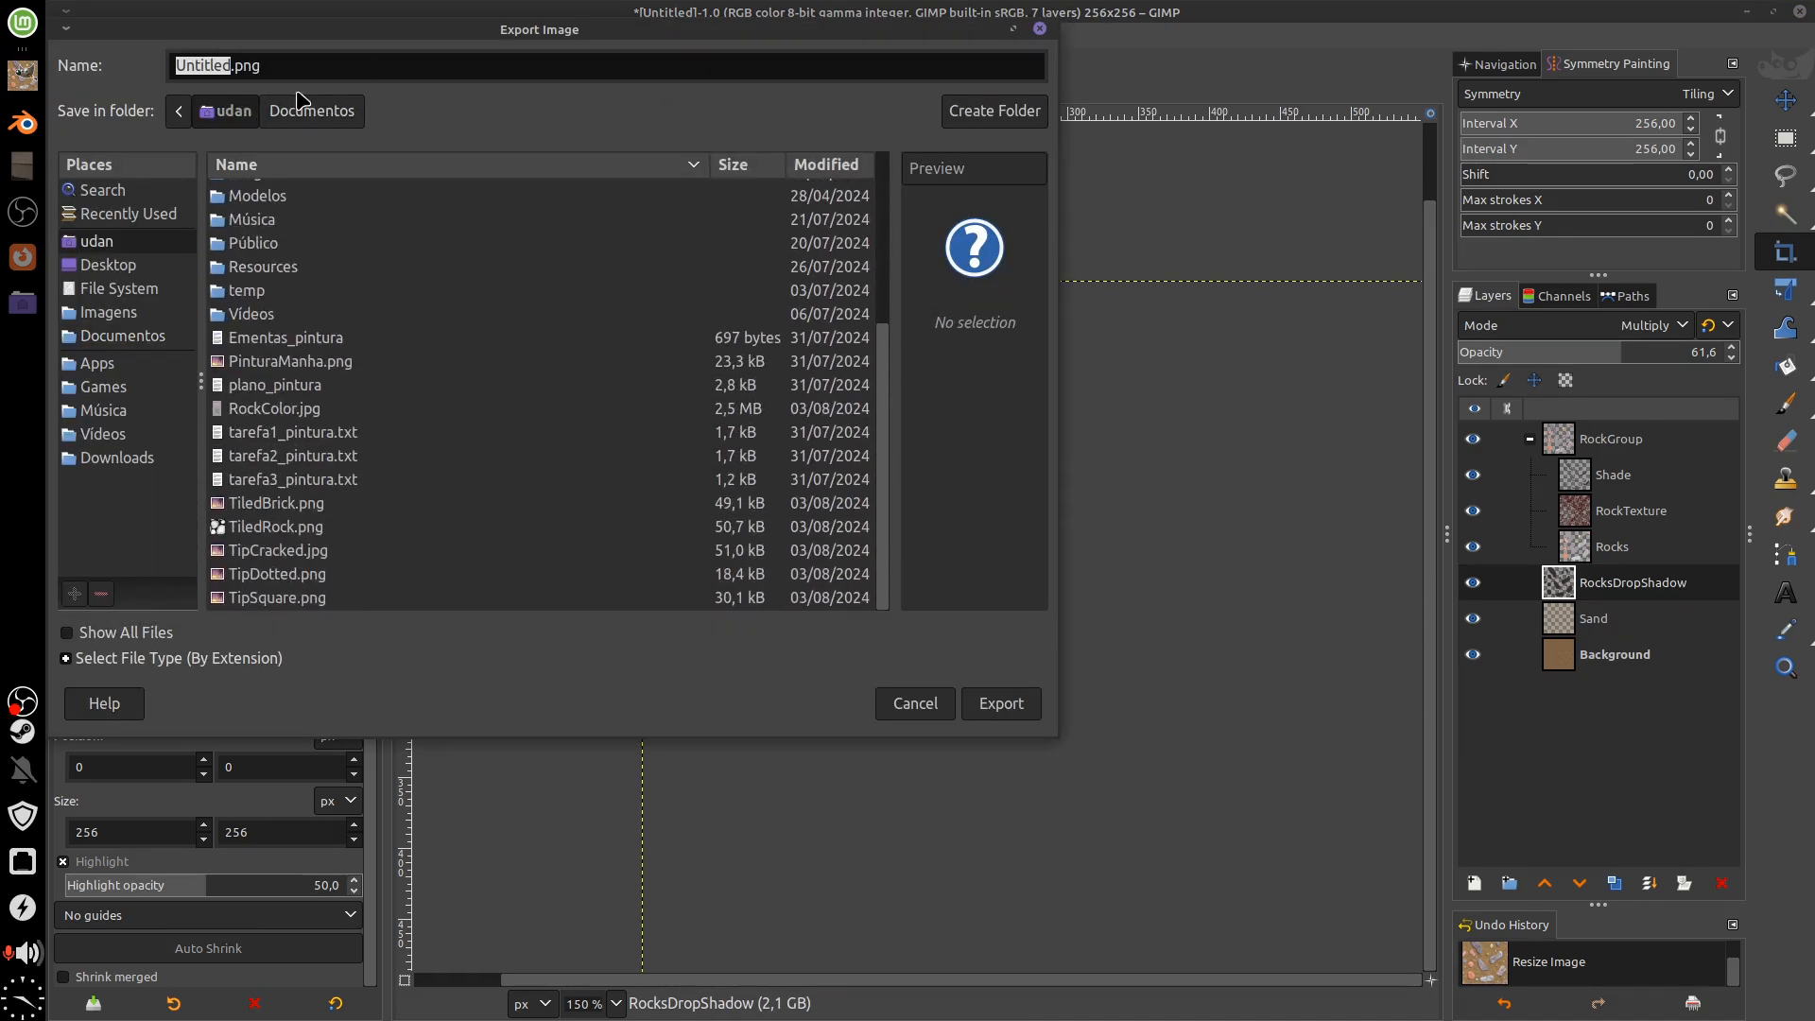
Name the export file RockColor.png and export the image as a PNG
left_click(231, 66)
key("BackSpace")
key("BackSpace")
key("BackSpace")
key("BackSpace")
key("BackSpace")
key("BackSpace")
type("Roc")
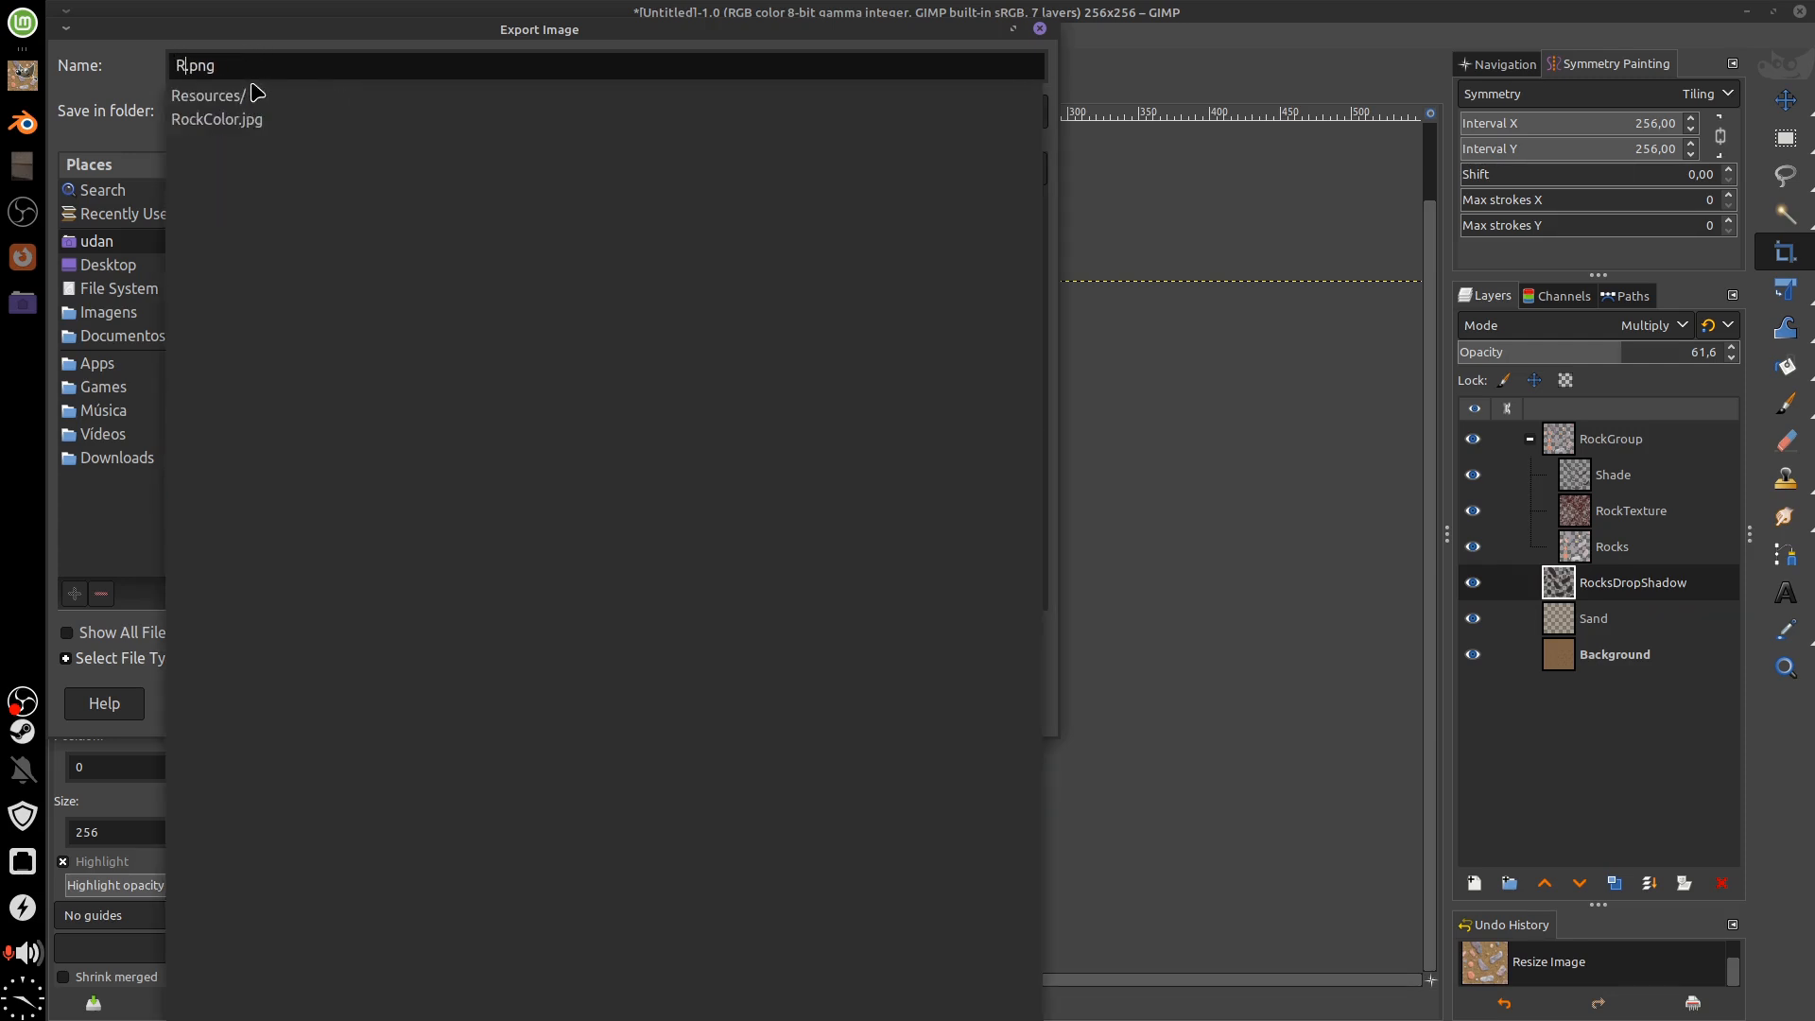
type("kColor")
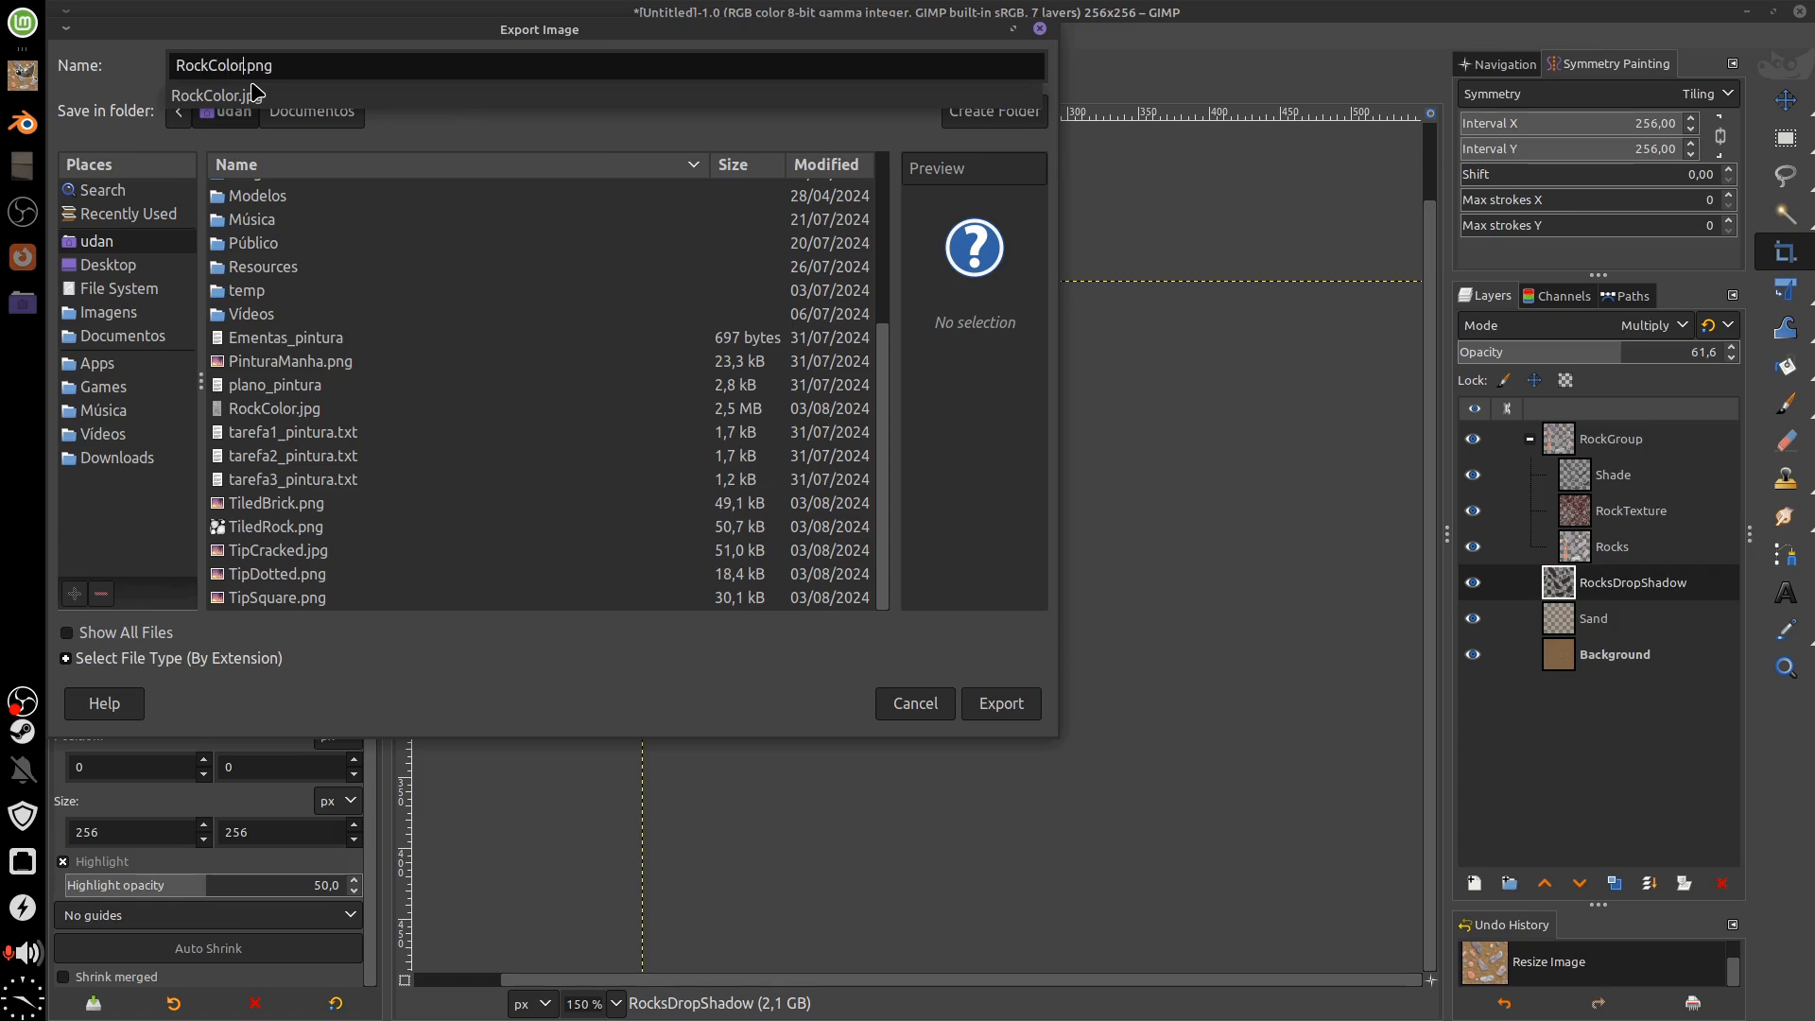
left_click(1021, 713)
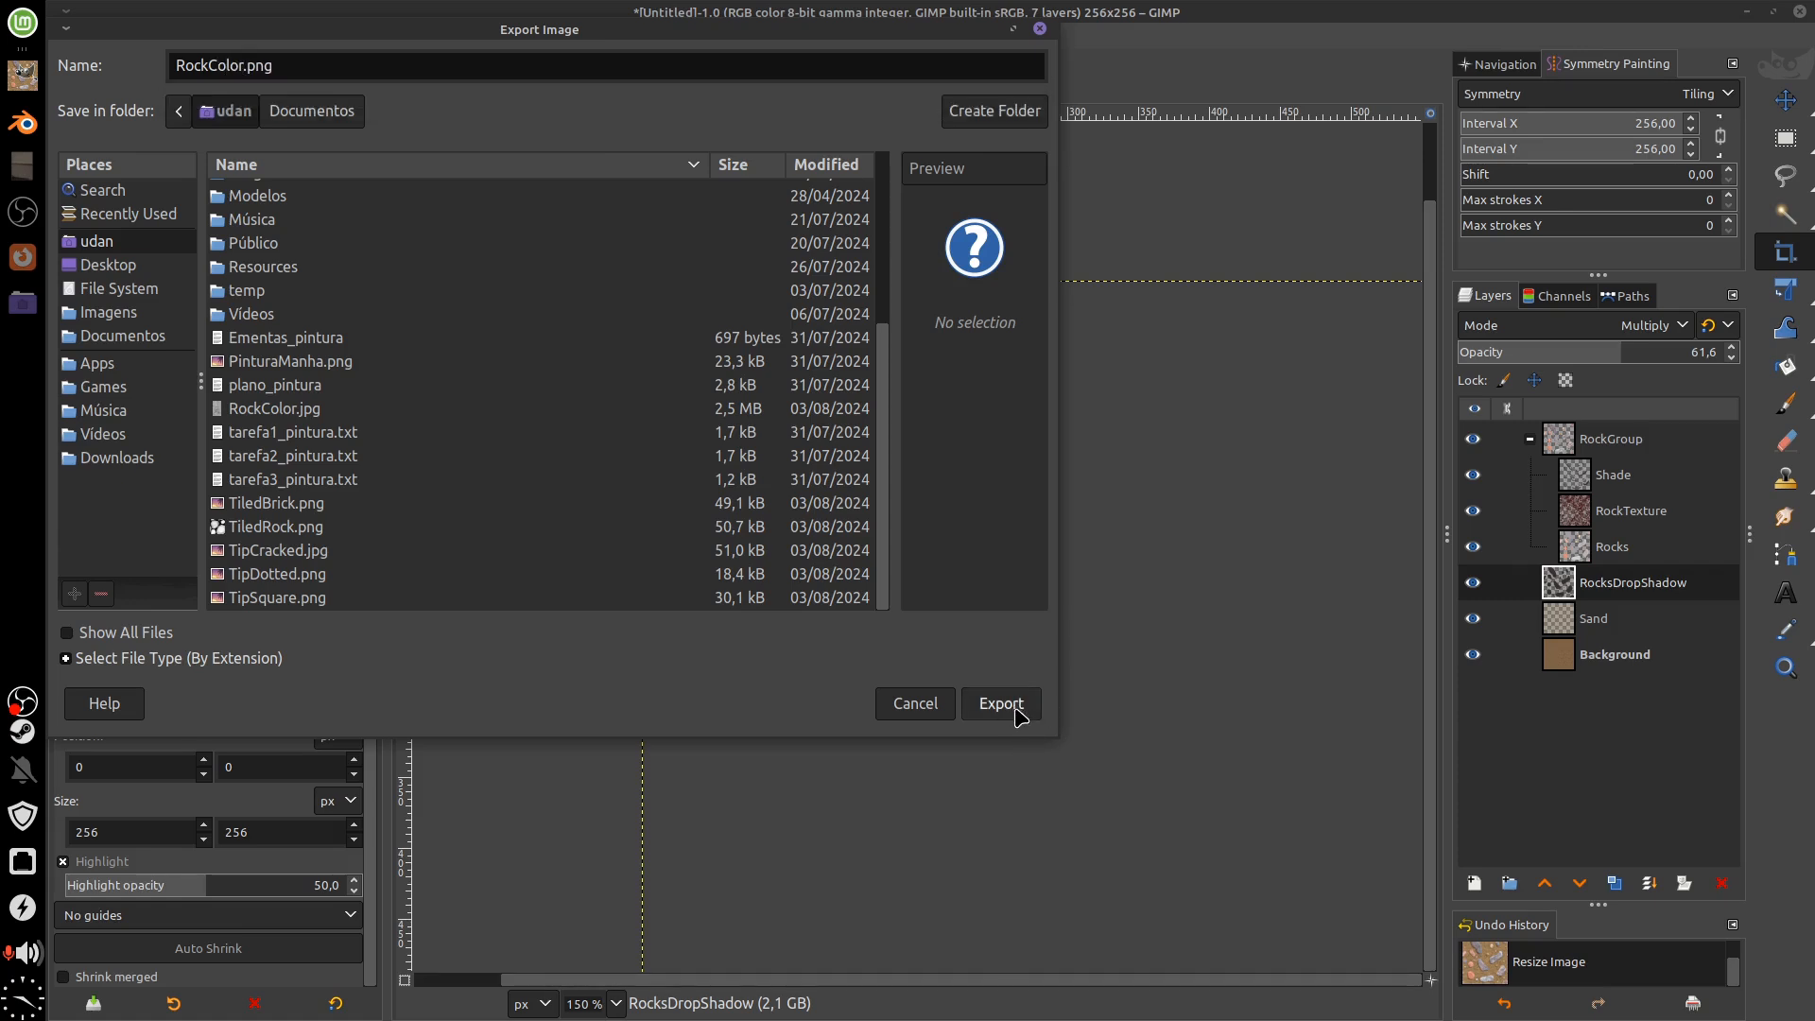
left_click(1017, 716)
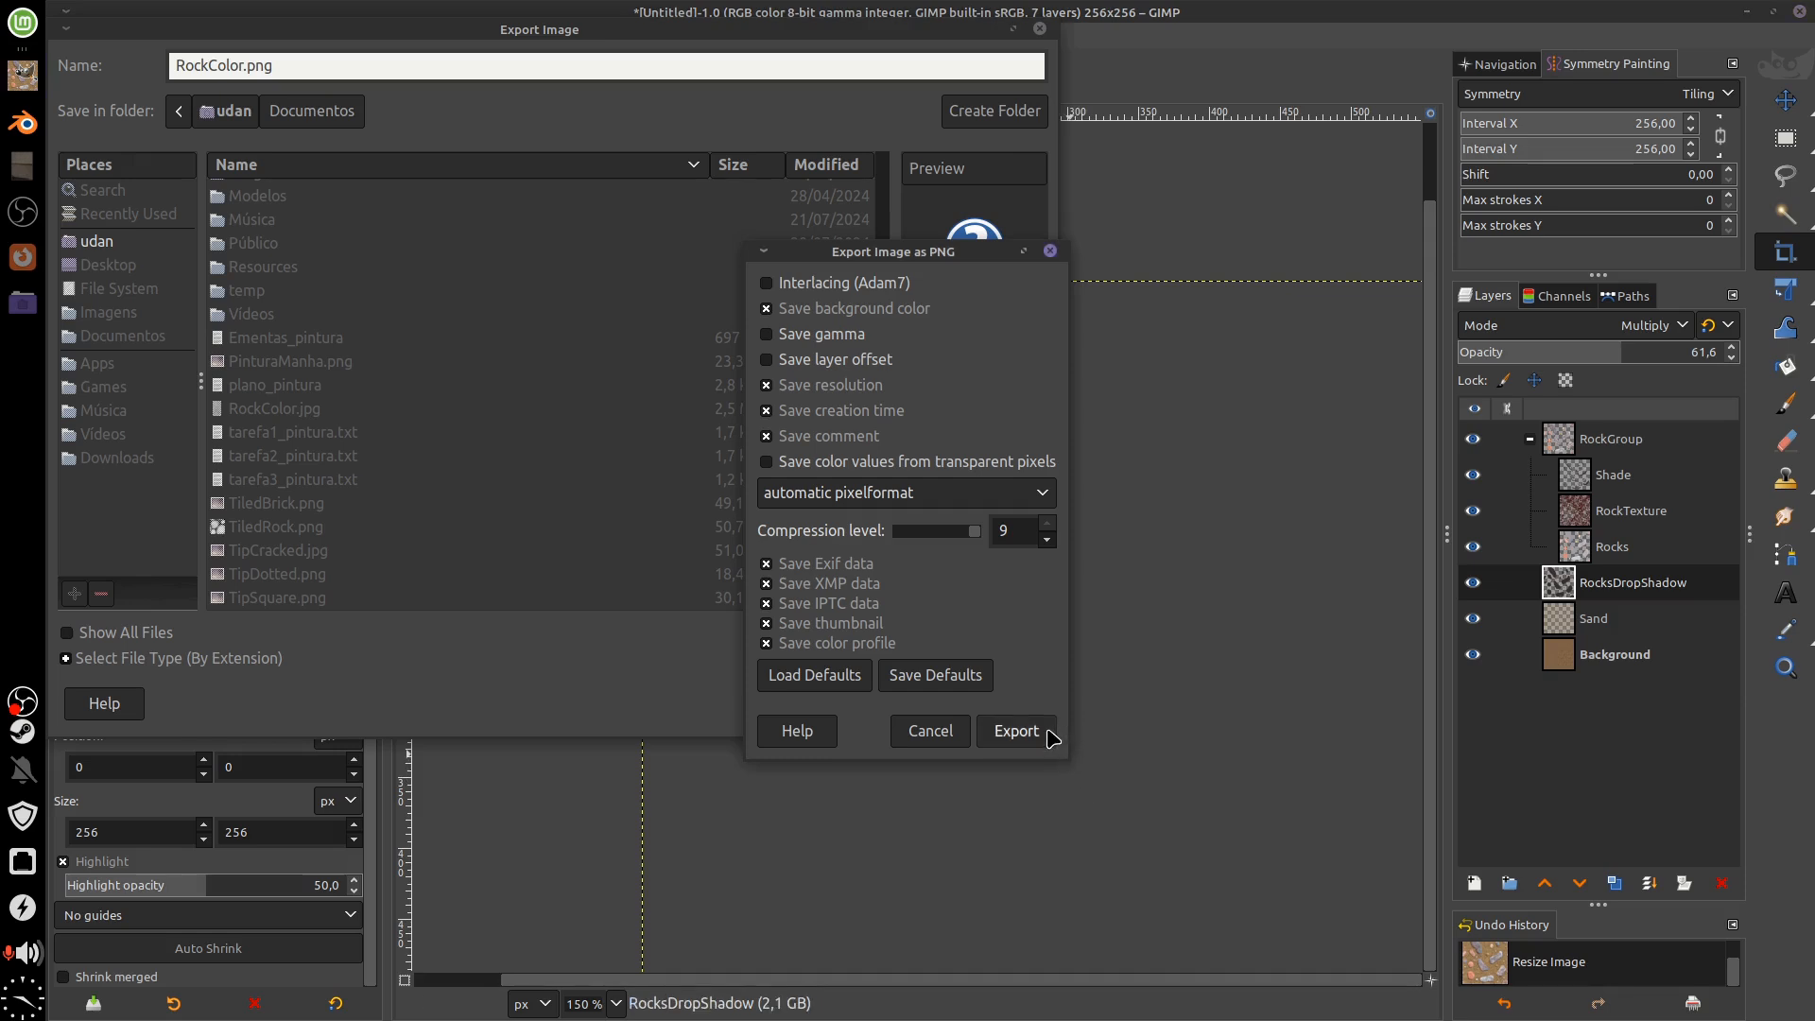
left_click(1016, 731)
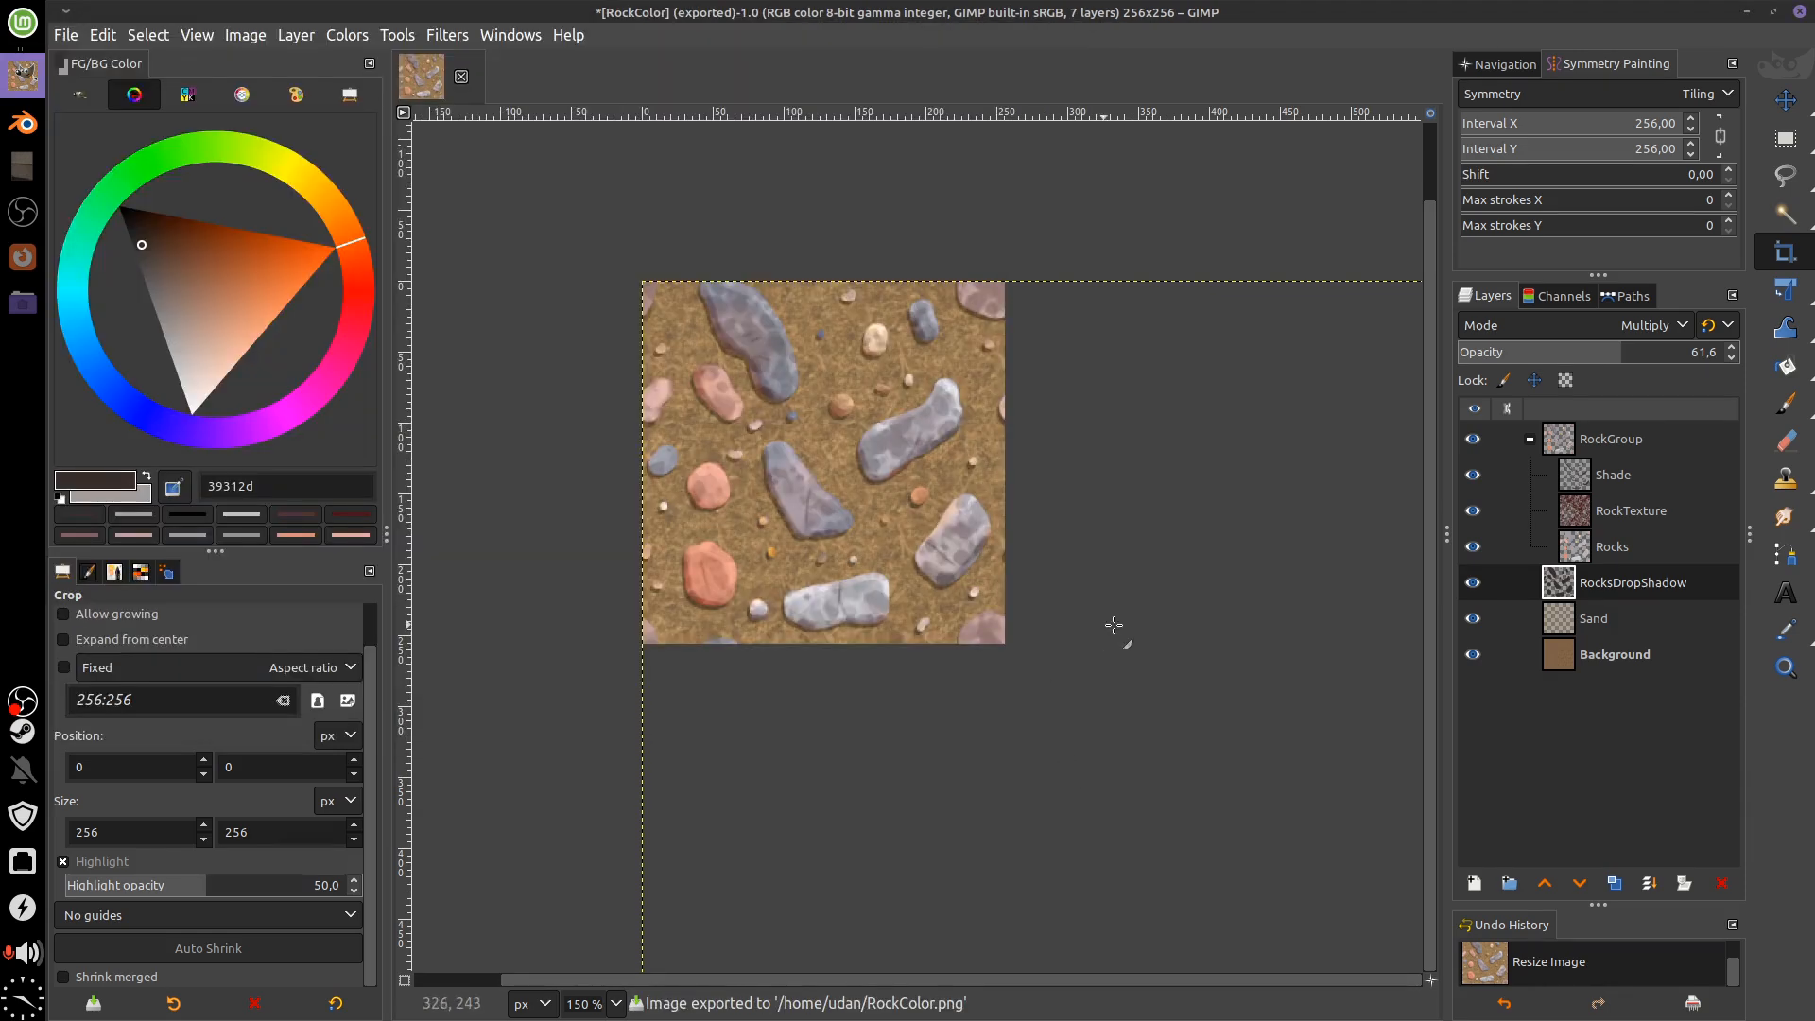
Save the layered project as RockColor.xcf in the home folder
left_click_drag(972, 610, 1019, 564)
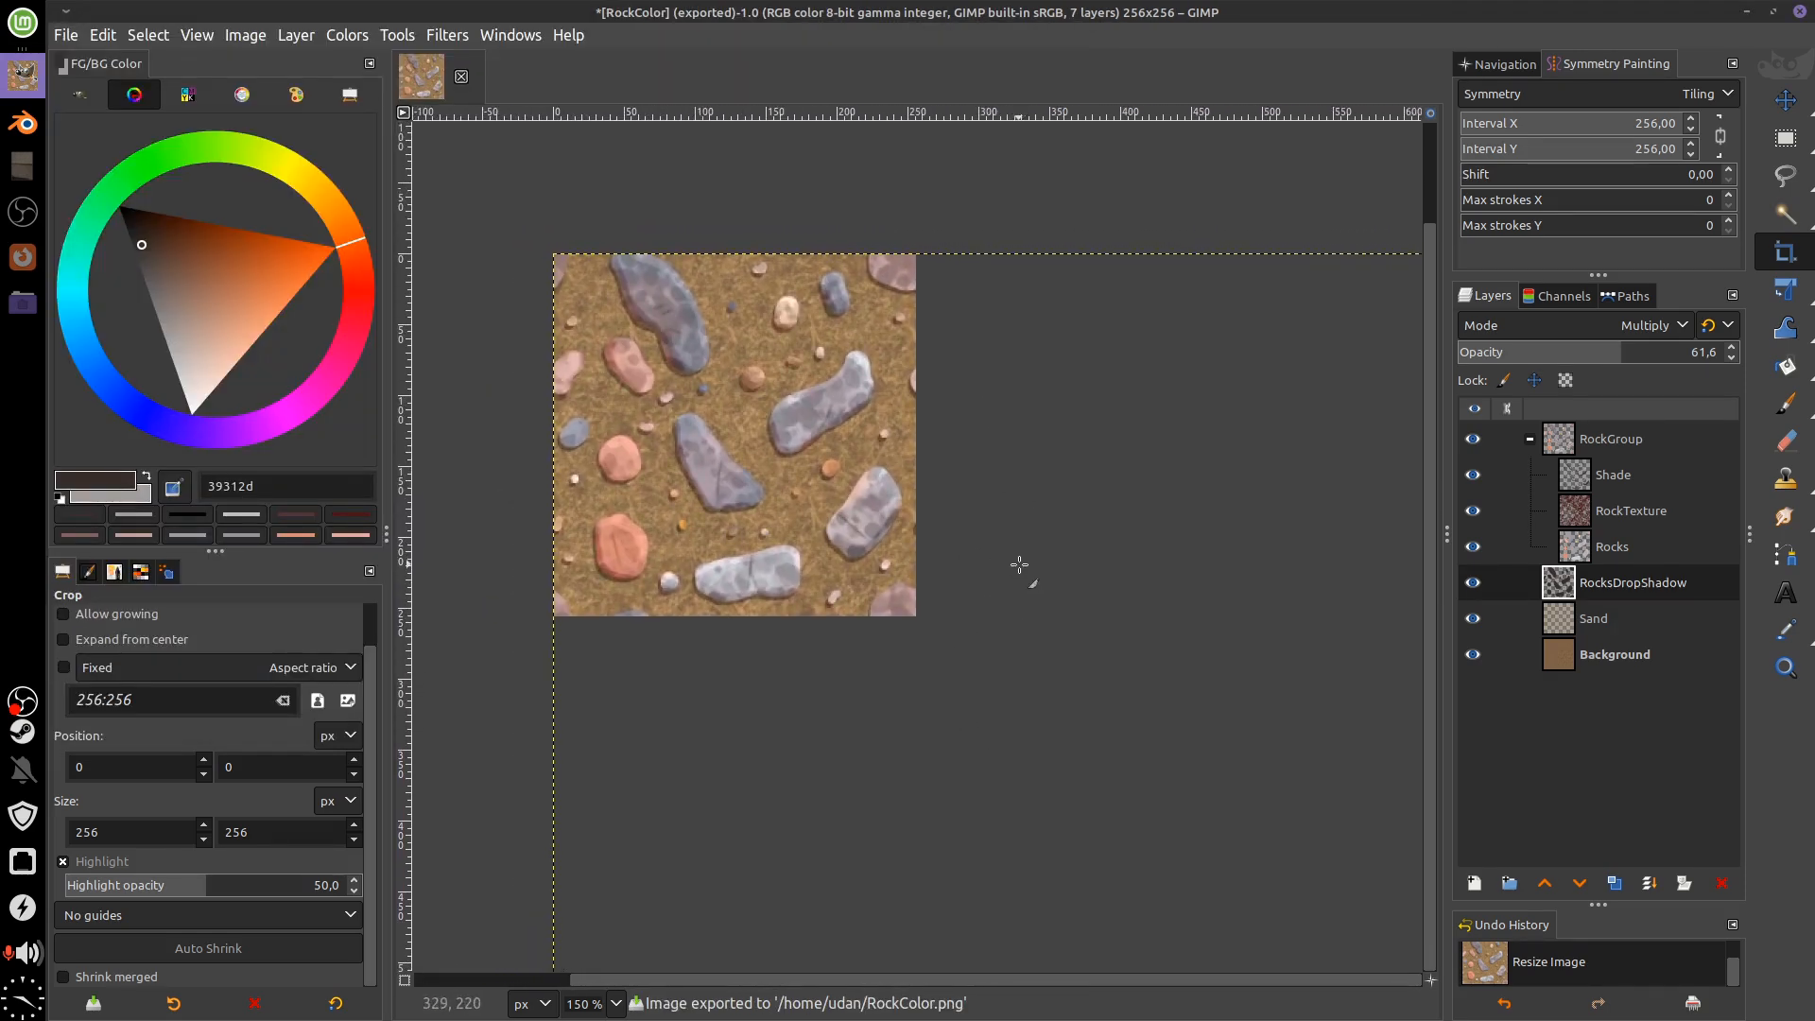
left_click(68, 38)
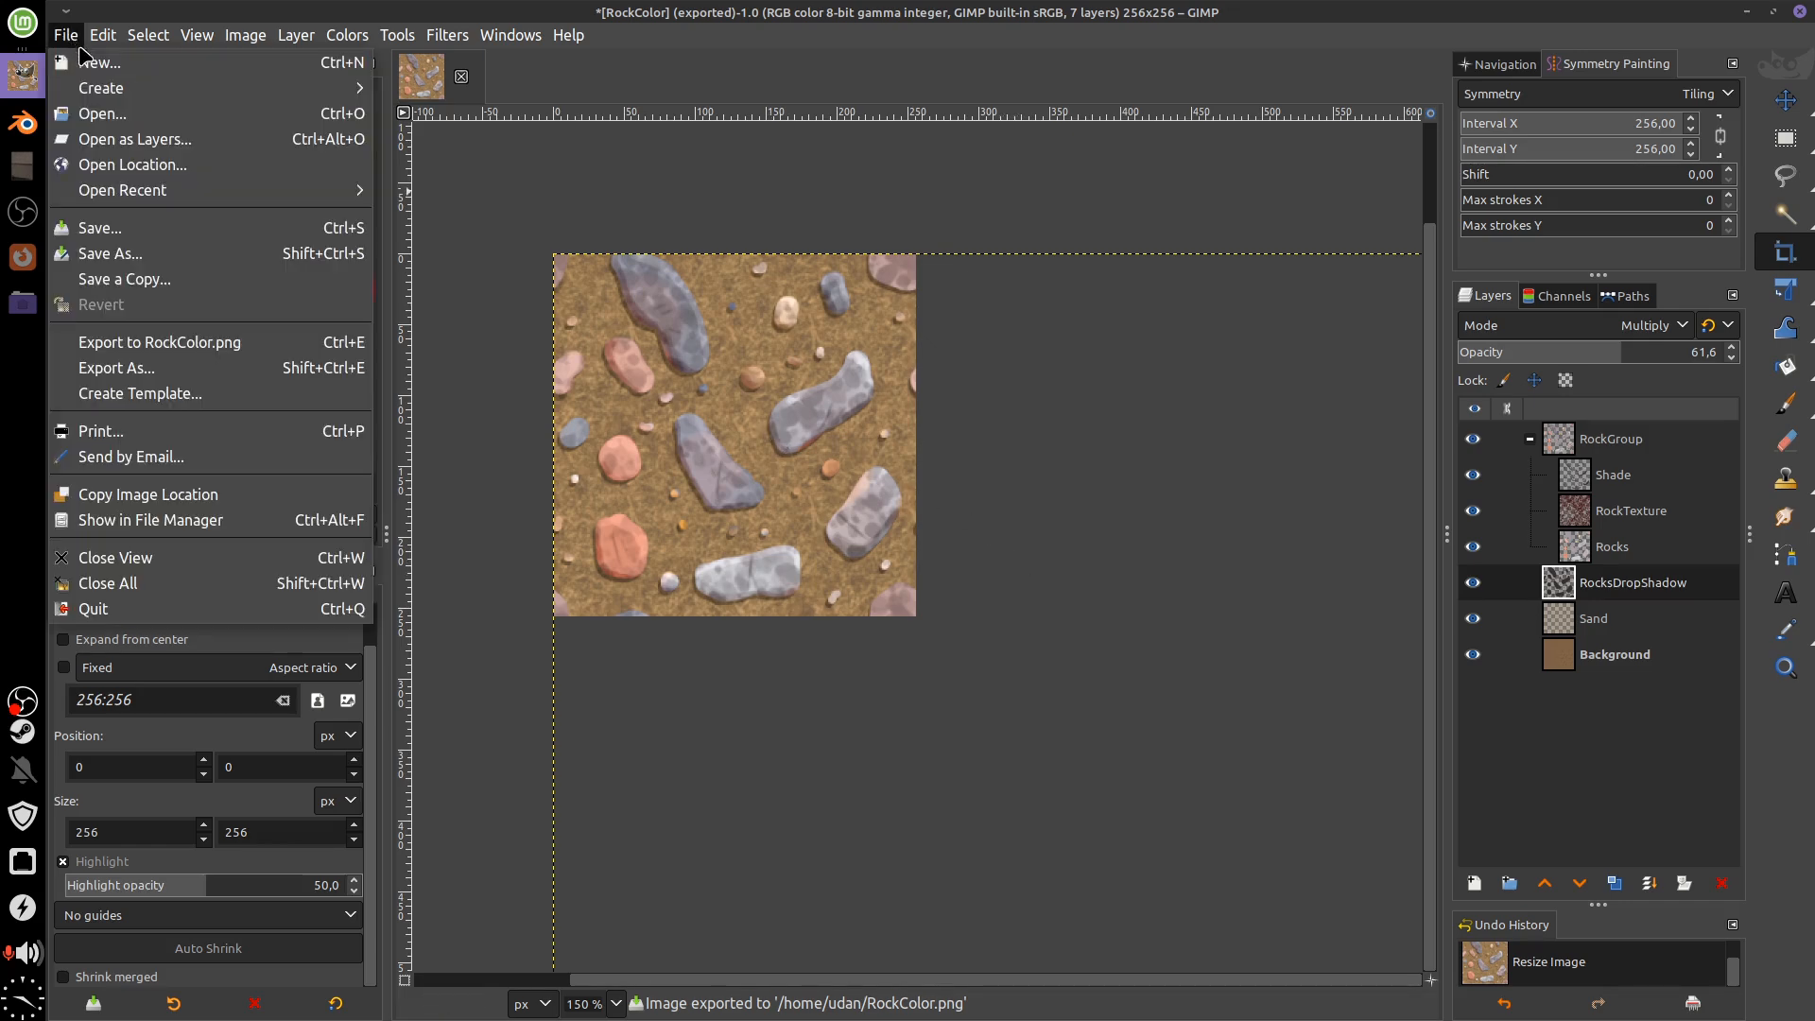
left_click(177, 234)
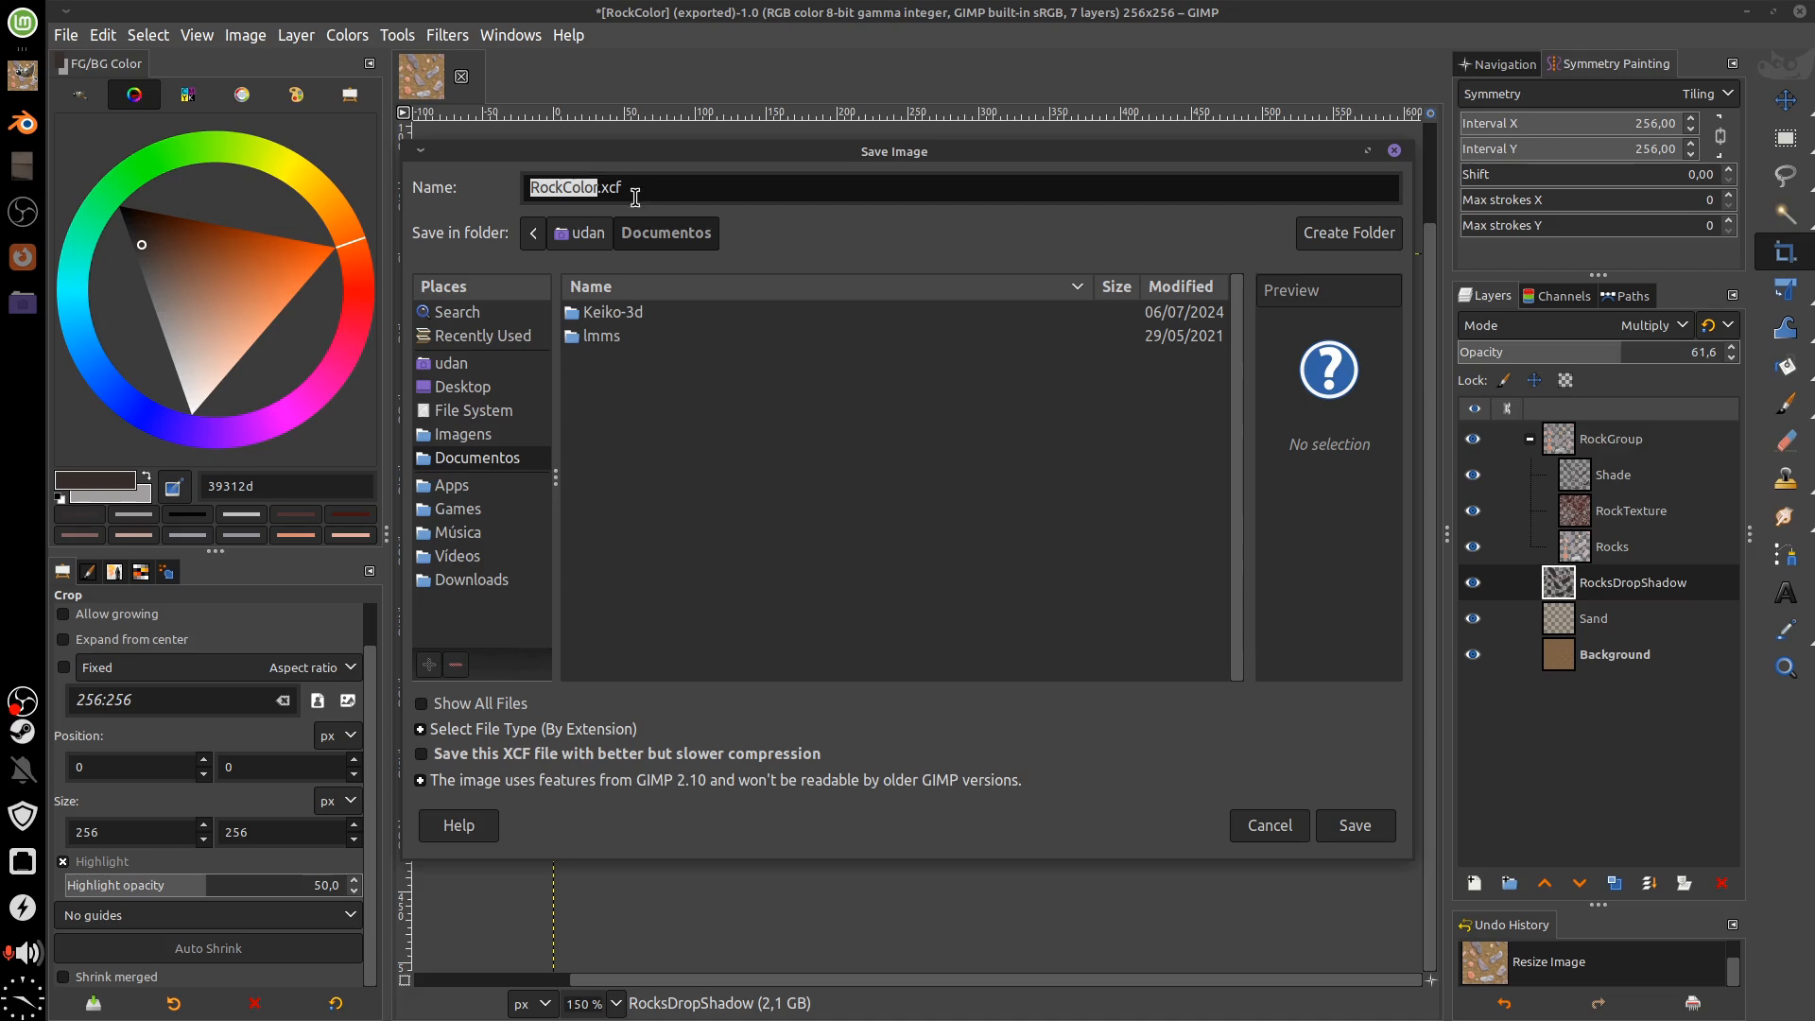
key("alt+Up")
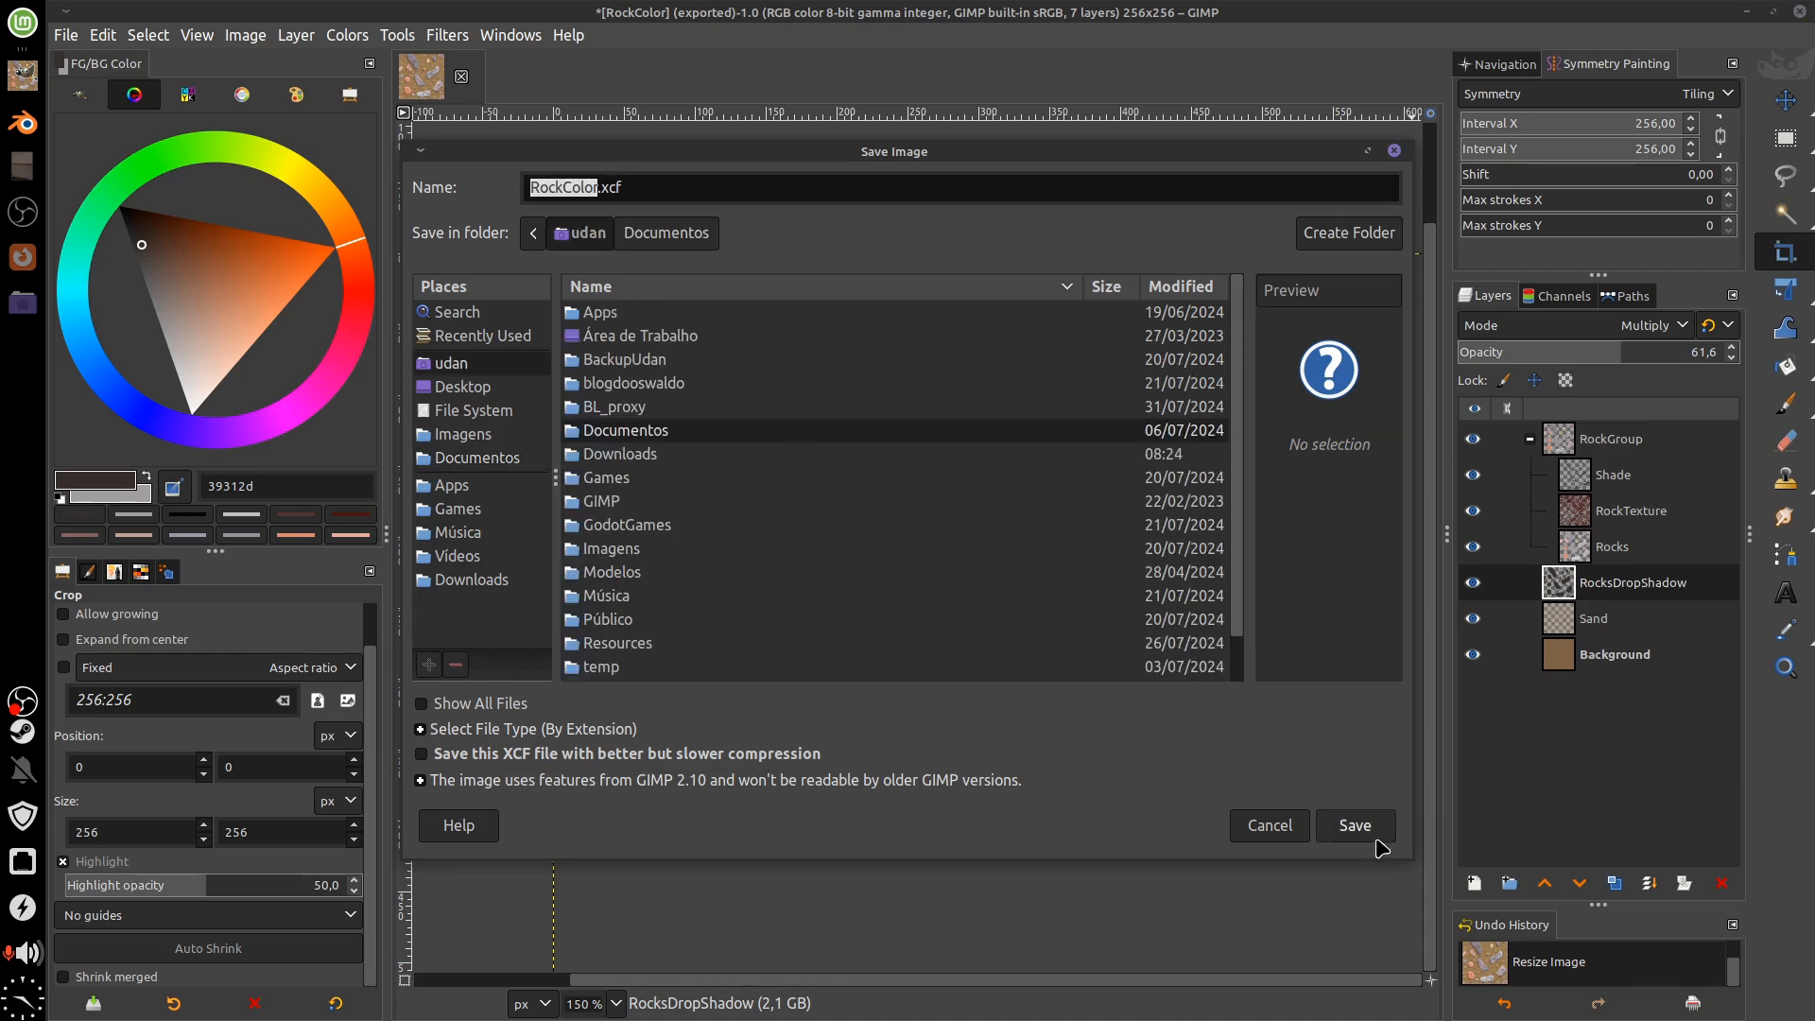
left_click(1388, 834)
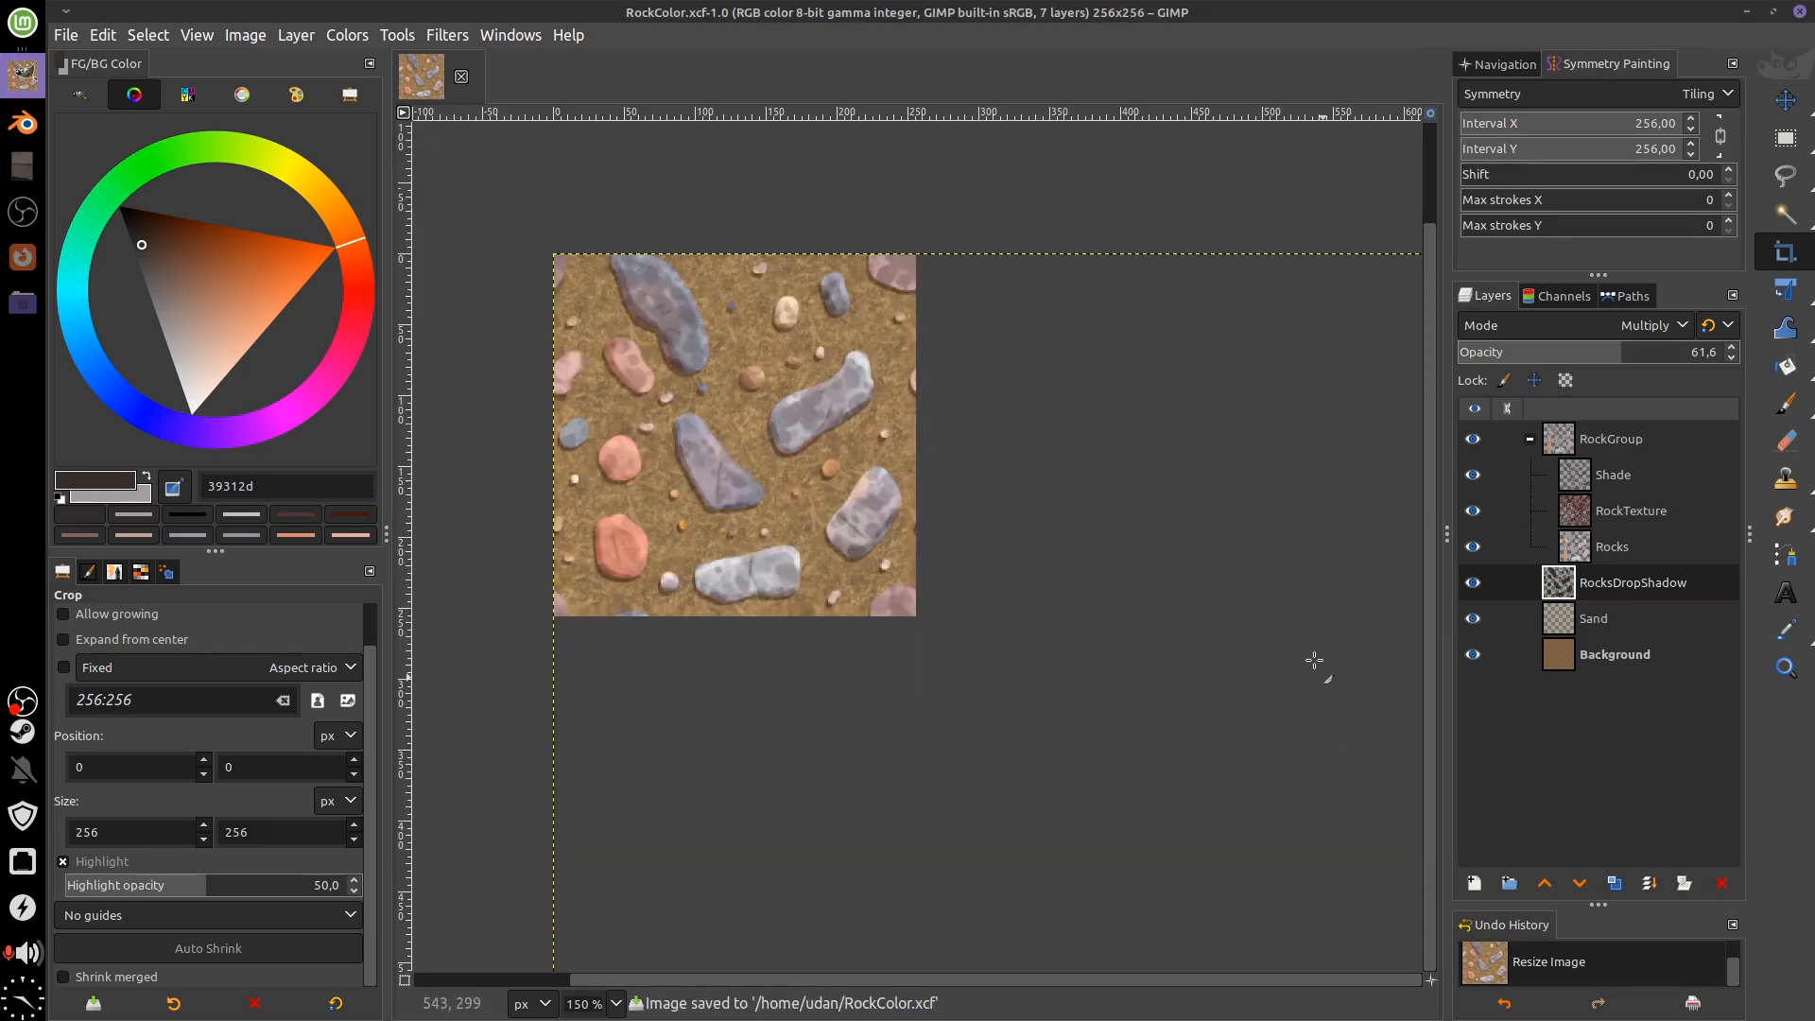
left_click_drag(916, 507, 1040, 600)
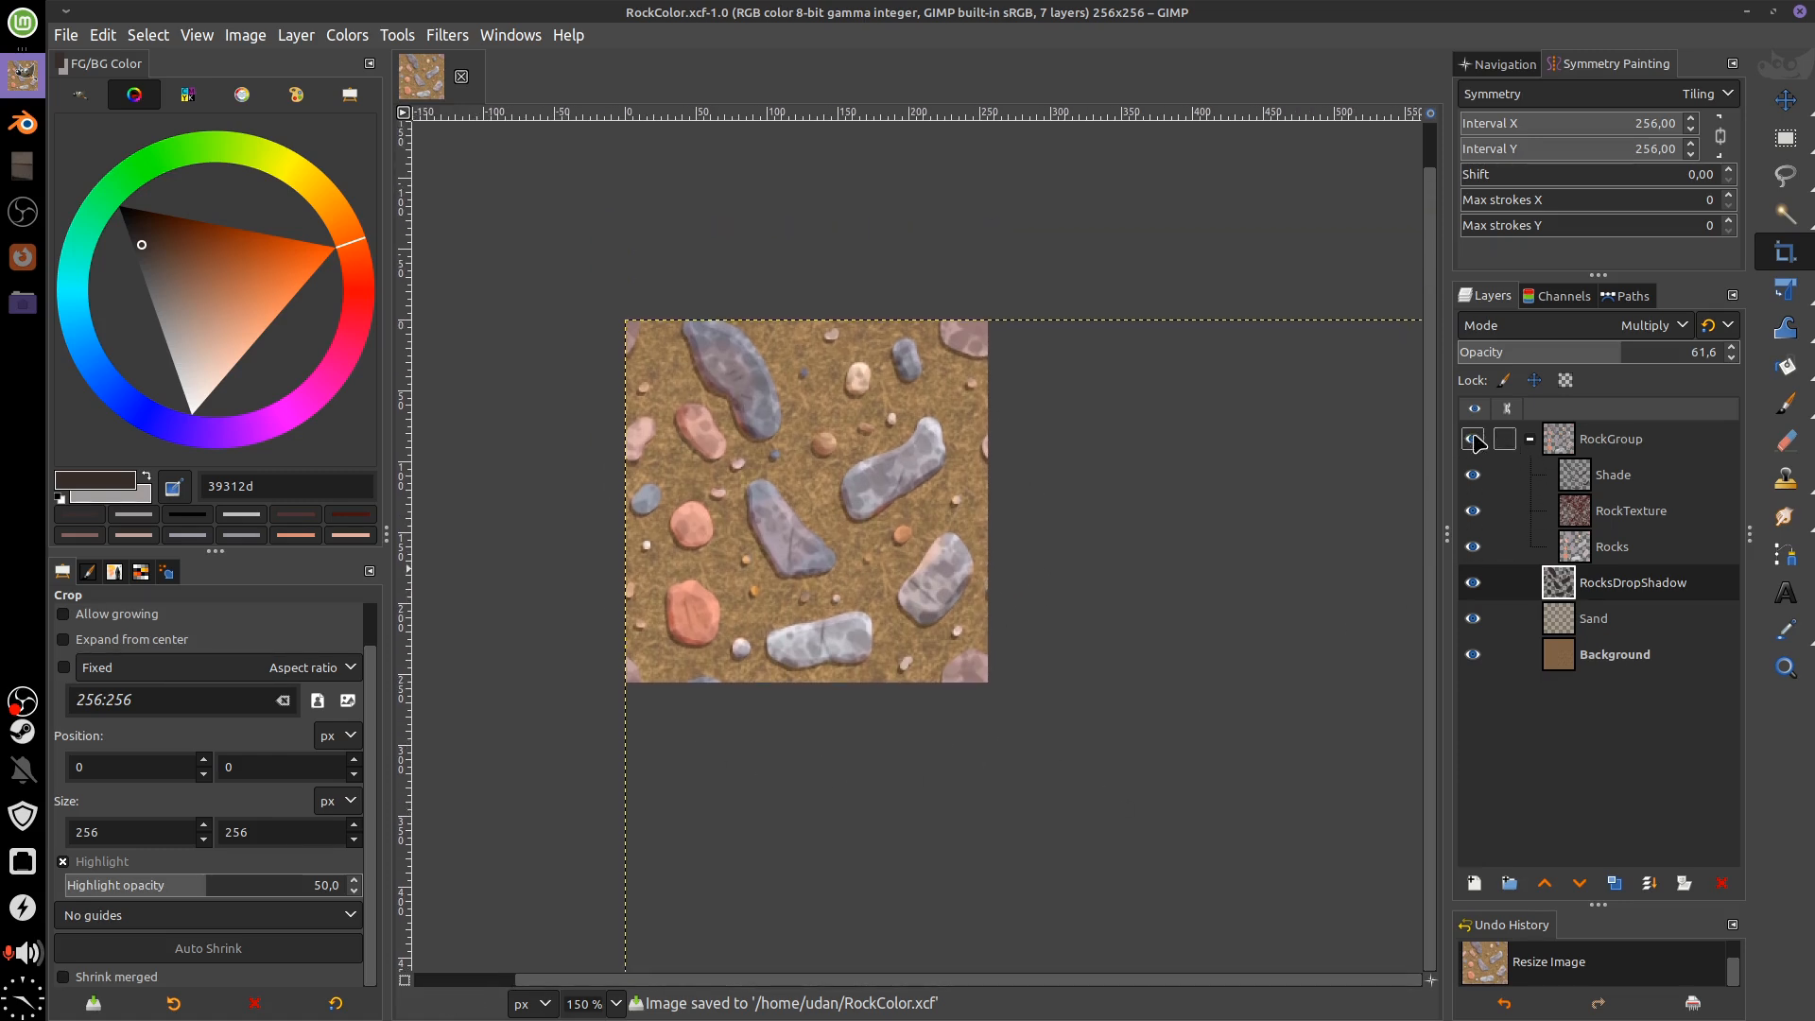
left_click_drag(1068, 596, 1047, 483)
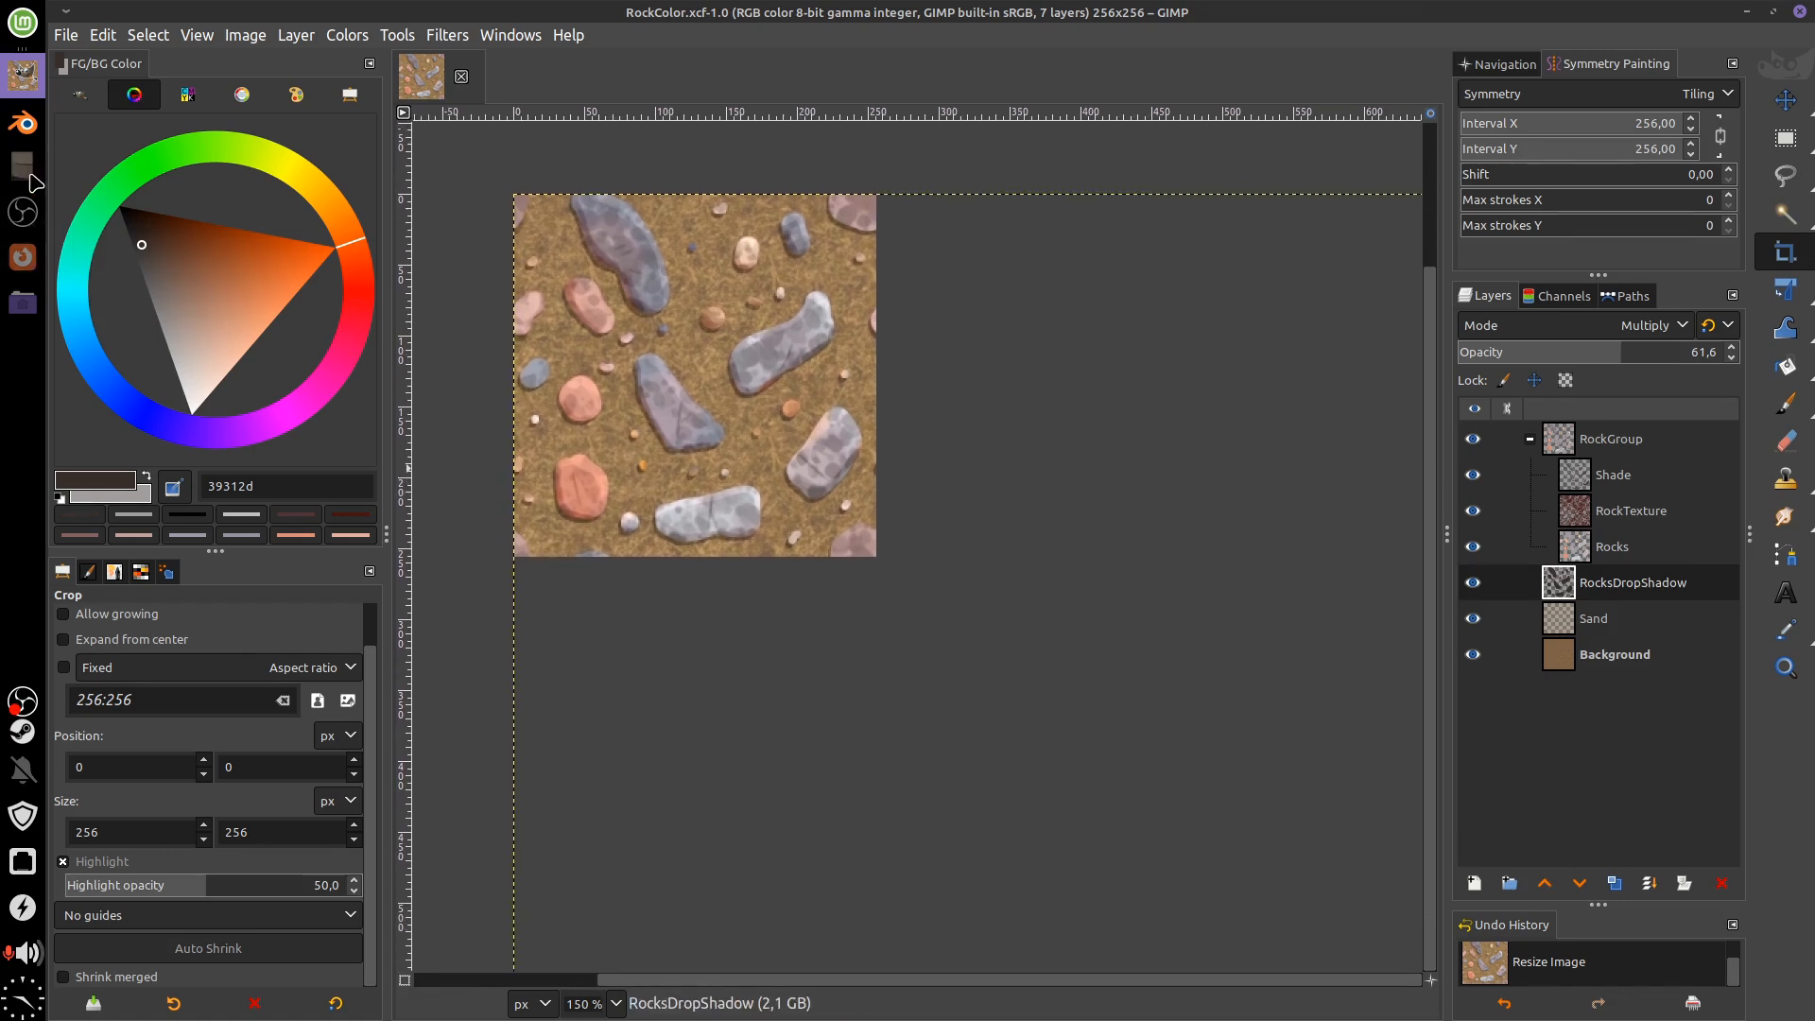
Switch to Blender and duplicate the UdanRock brush, naming the copy UdanRockColor
left_click(28, 127)
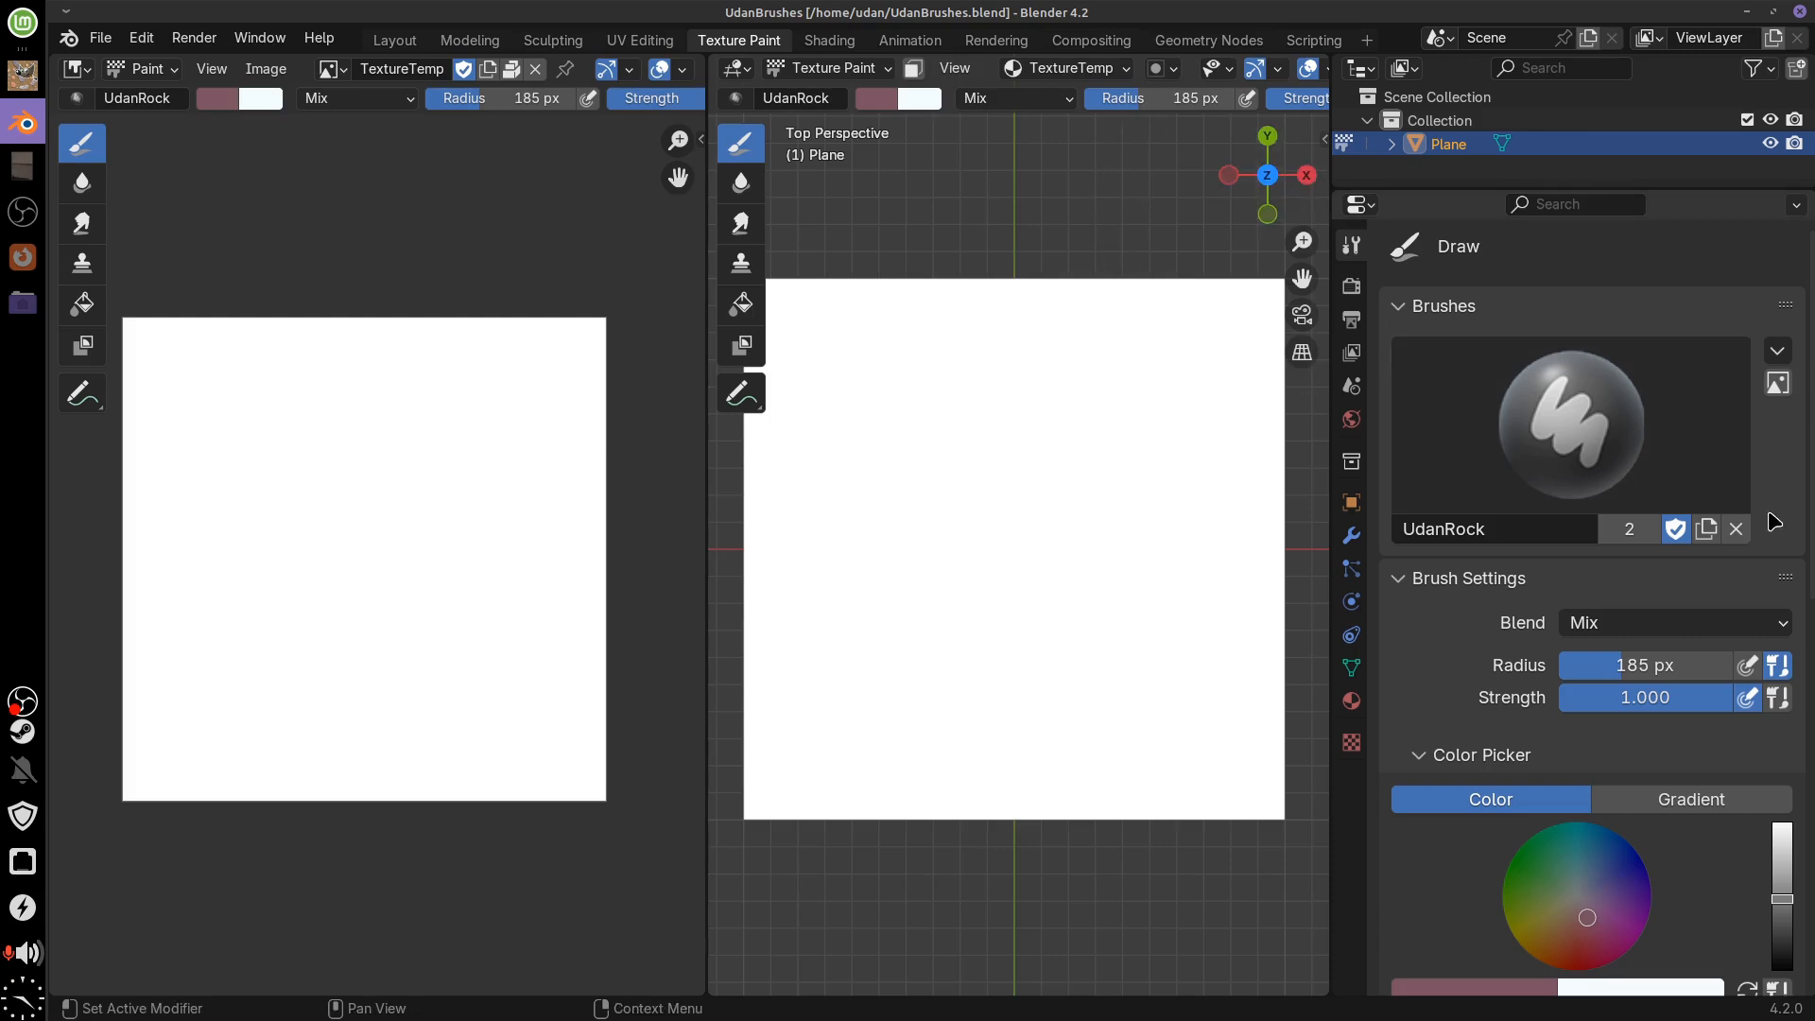
left_click_drag(1810, 552, 1807, 466)
left_click(1708, 530)
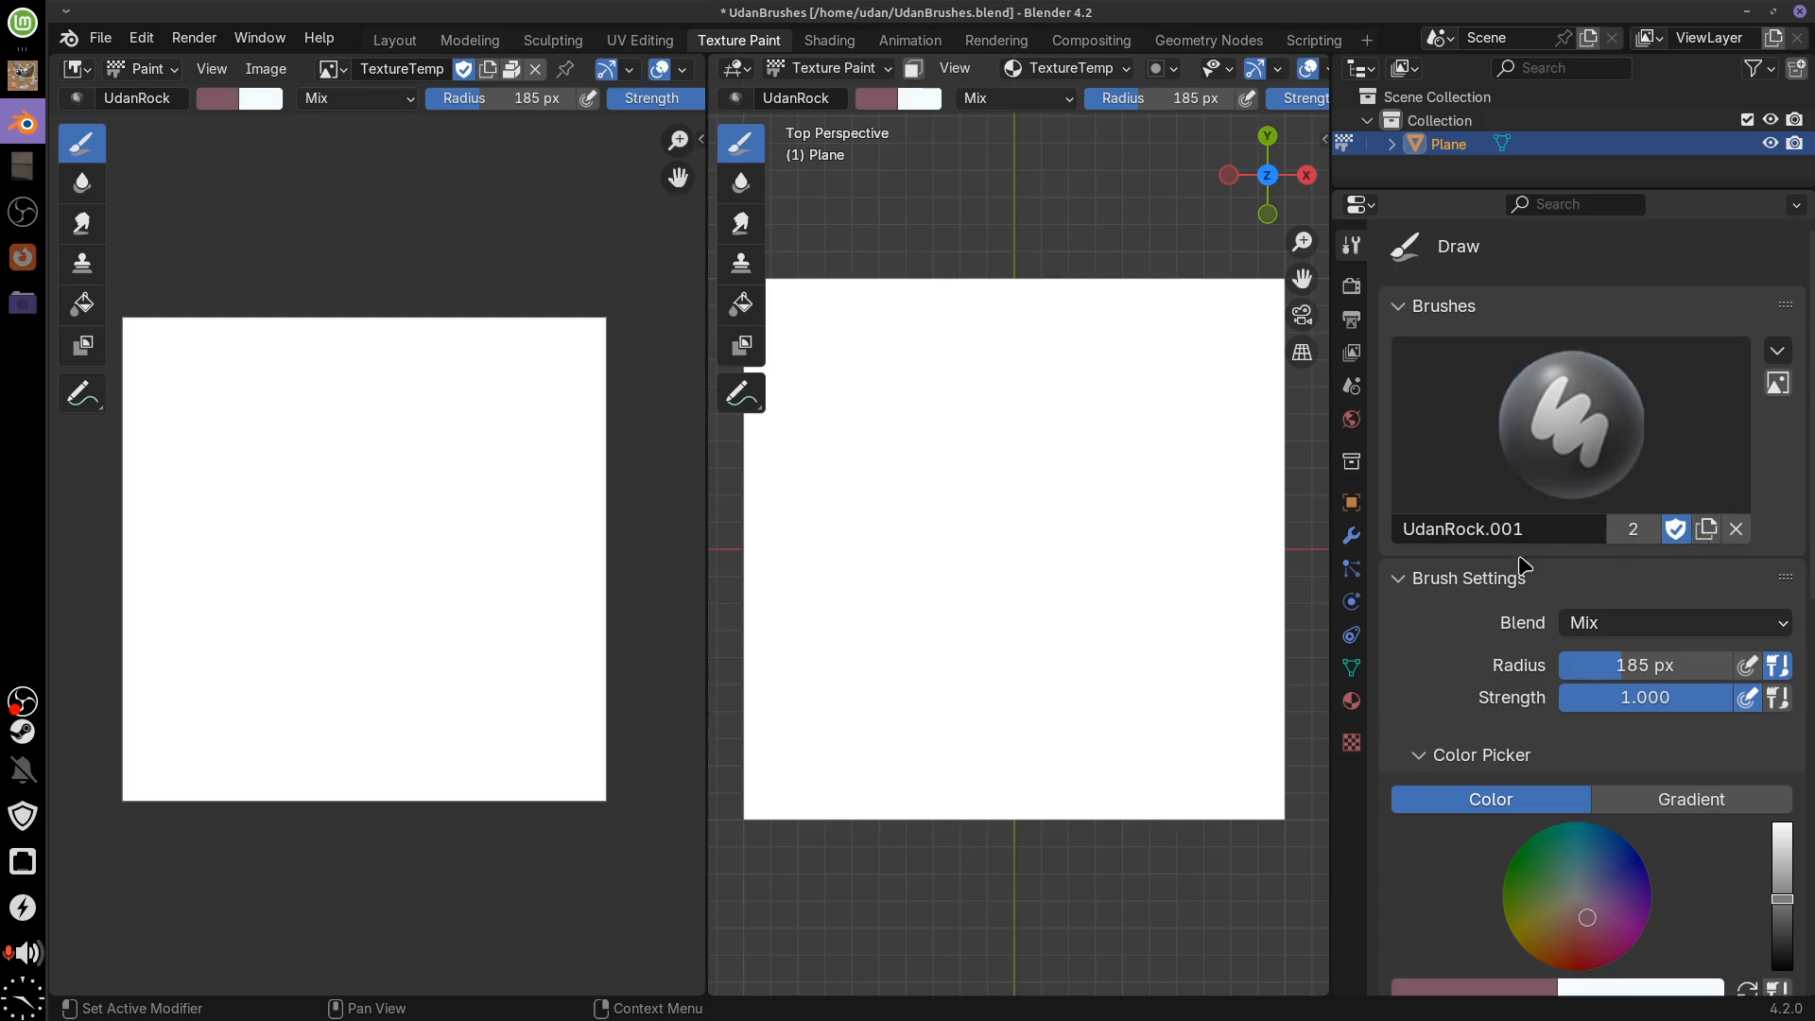
left_click(1526, 529)
type("Color")
key("Return")
Remove the TiledRockTexture mask from the UdanRockColor brush
scroll(1807, 586, "down", 5)
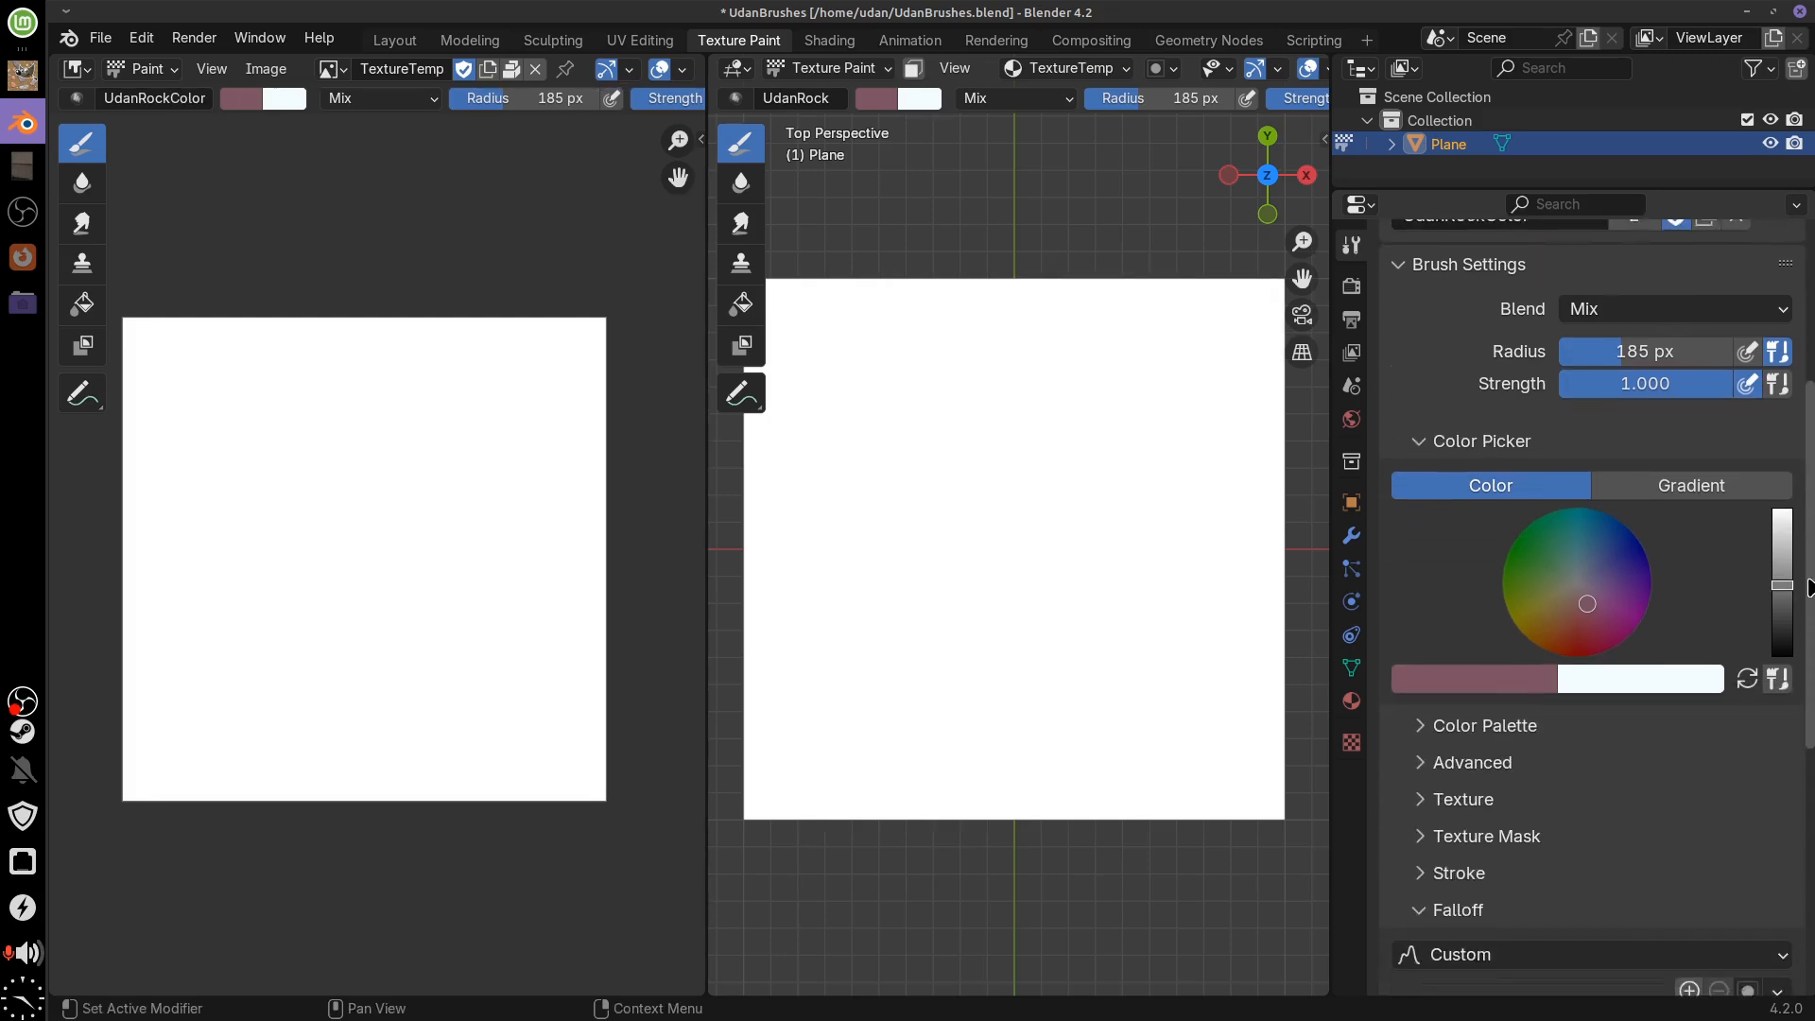
left_click_drag(1808, 579, 1796, 527)
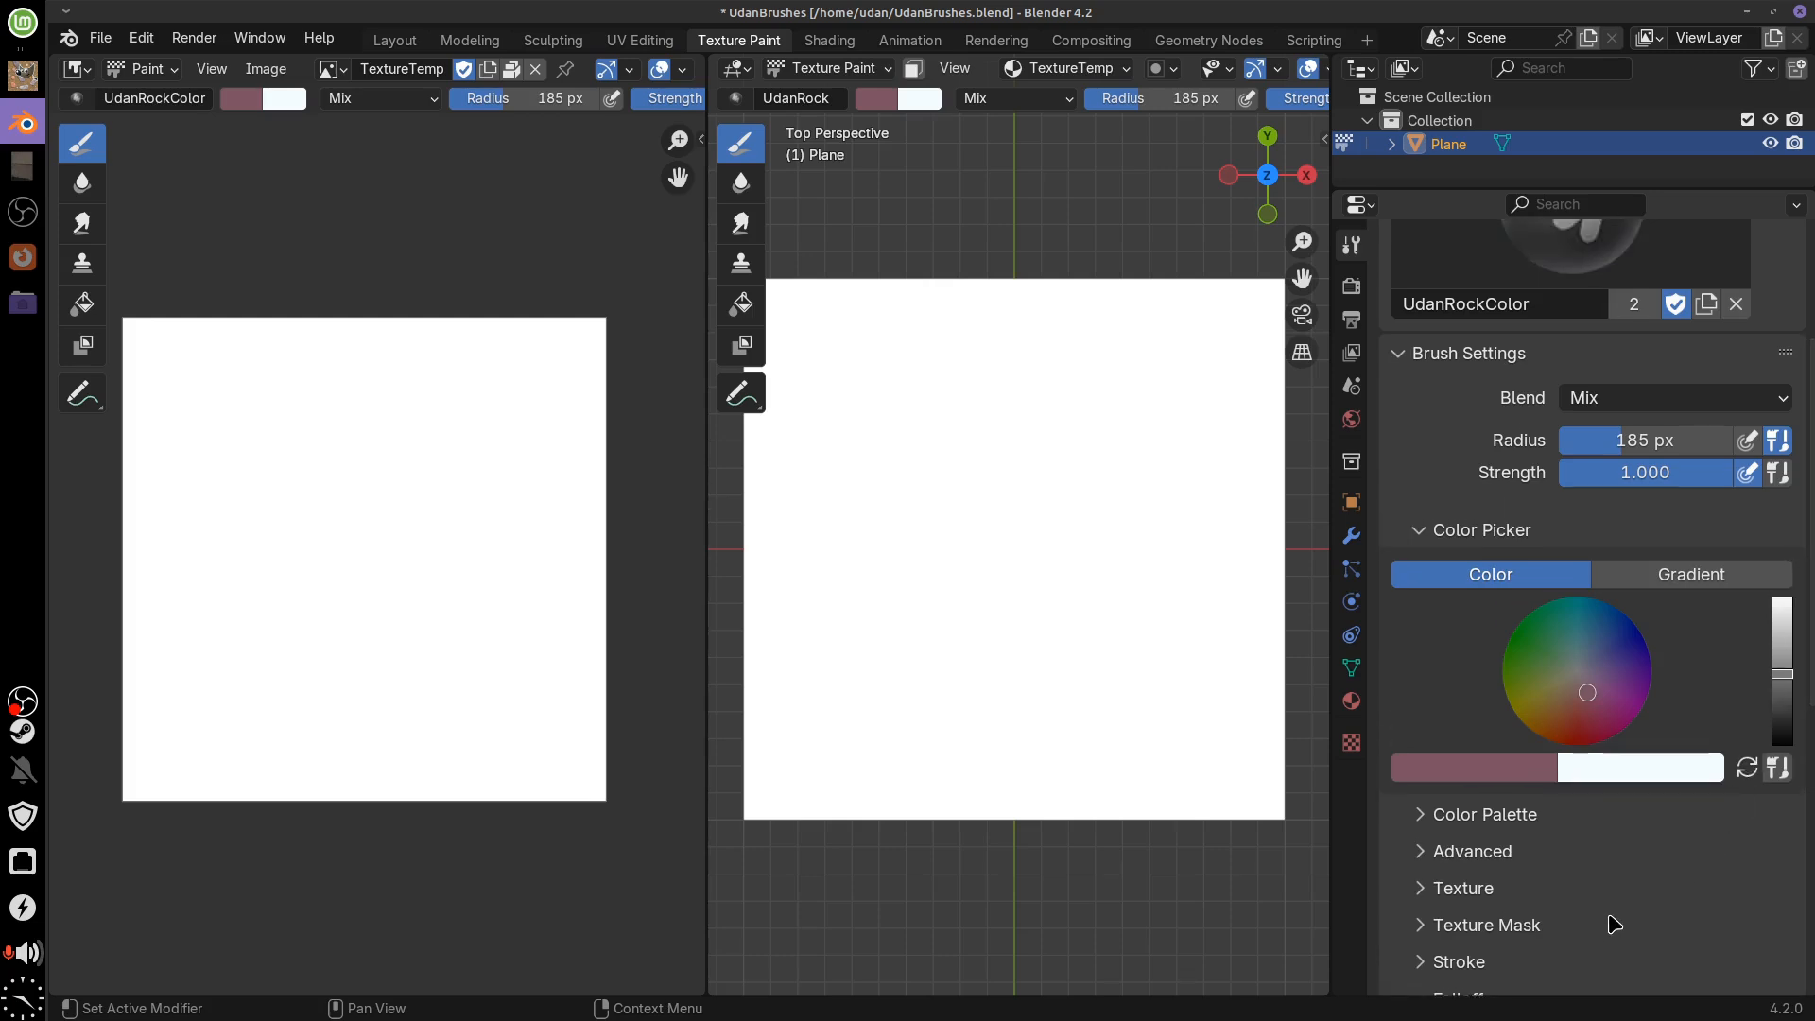
left_click(1501, 930)
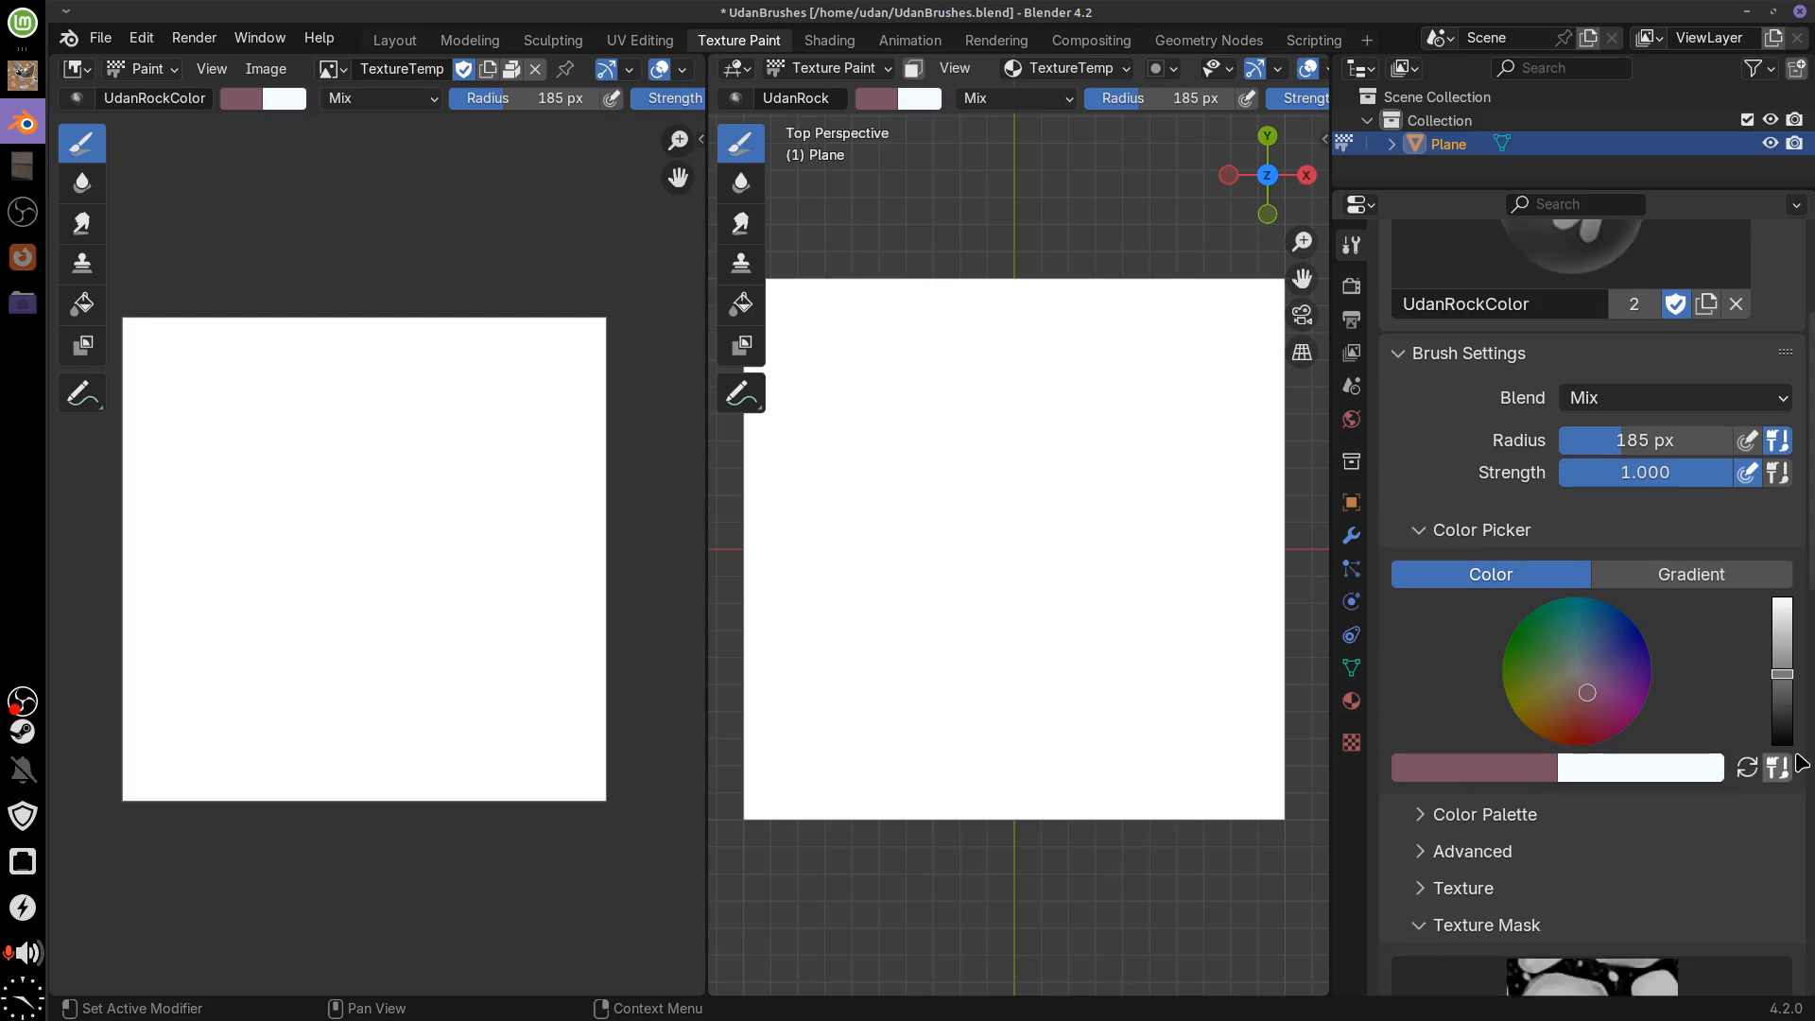
left_click_drag(1809, 606, 1809, 740)
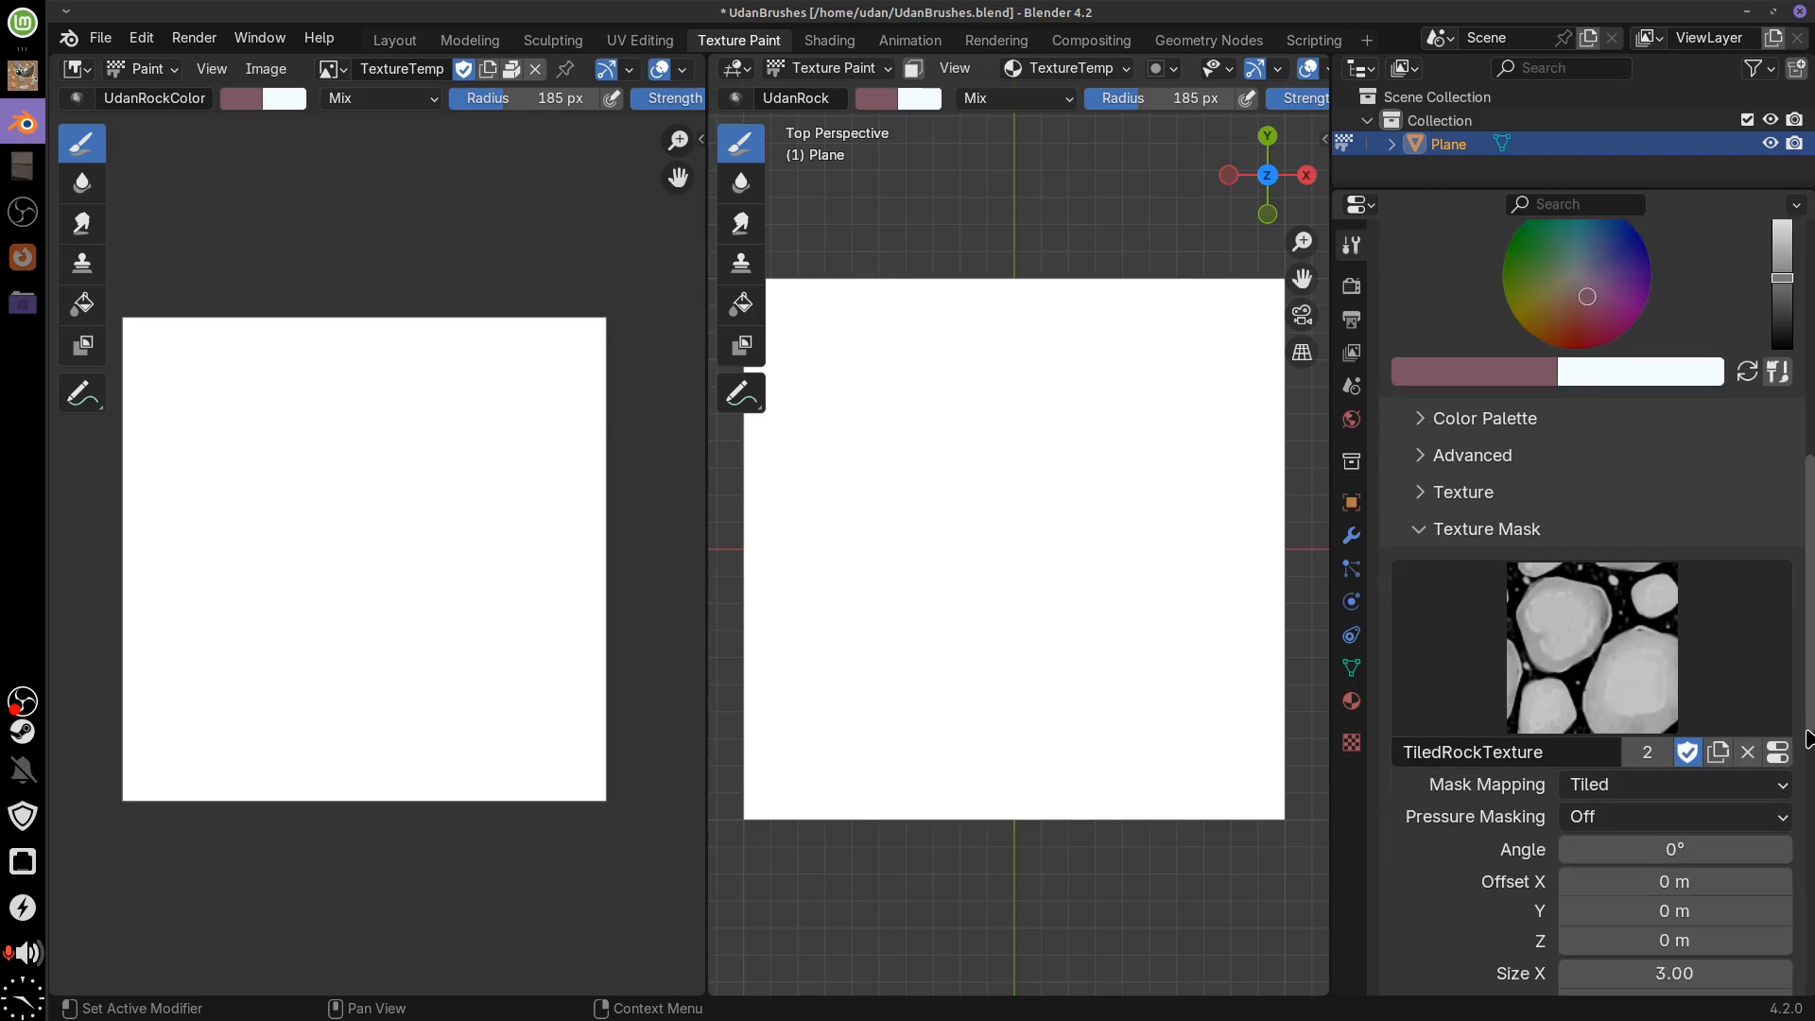
left_click(1749, 754)
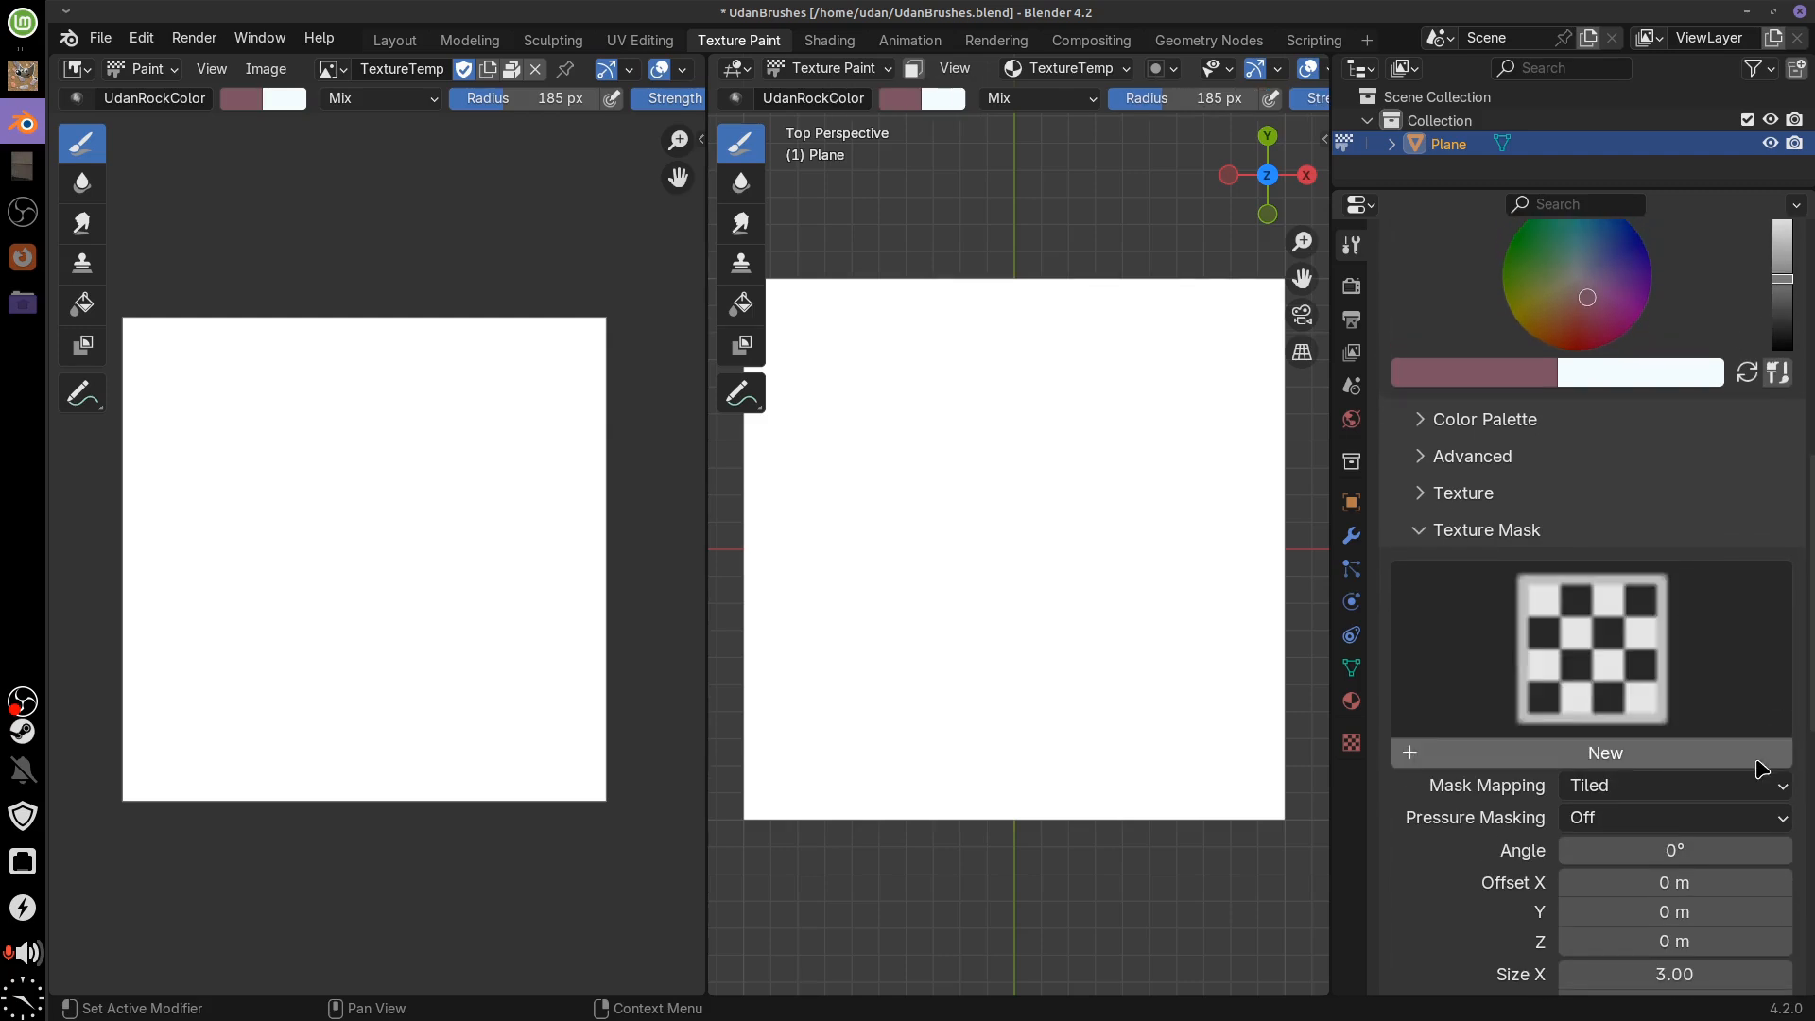
left_click(1433, 537)
Create a new brush texture named RockColorTexture and protect it with a fake user
left_click(1469, 495)
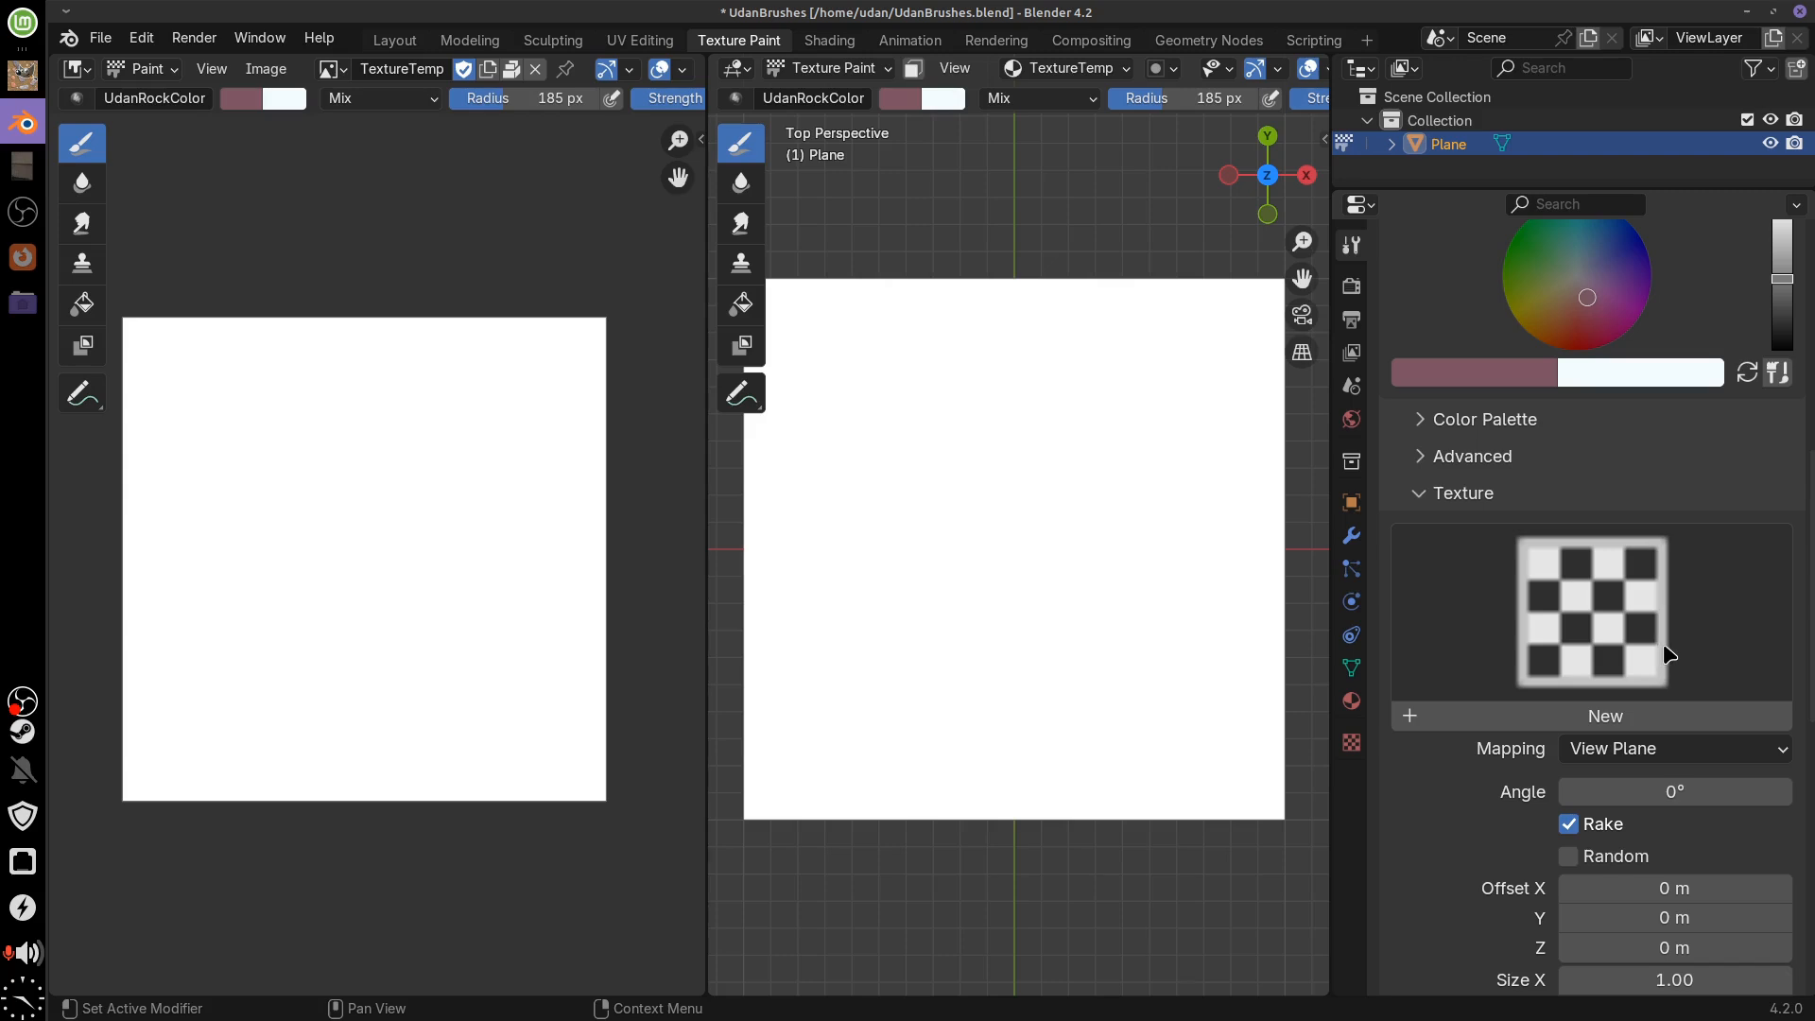
left_click(1645, 719)
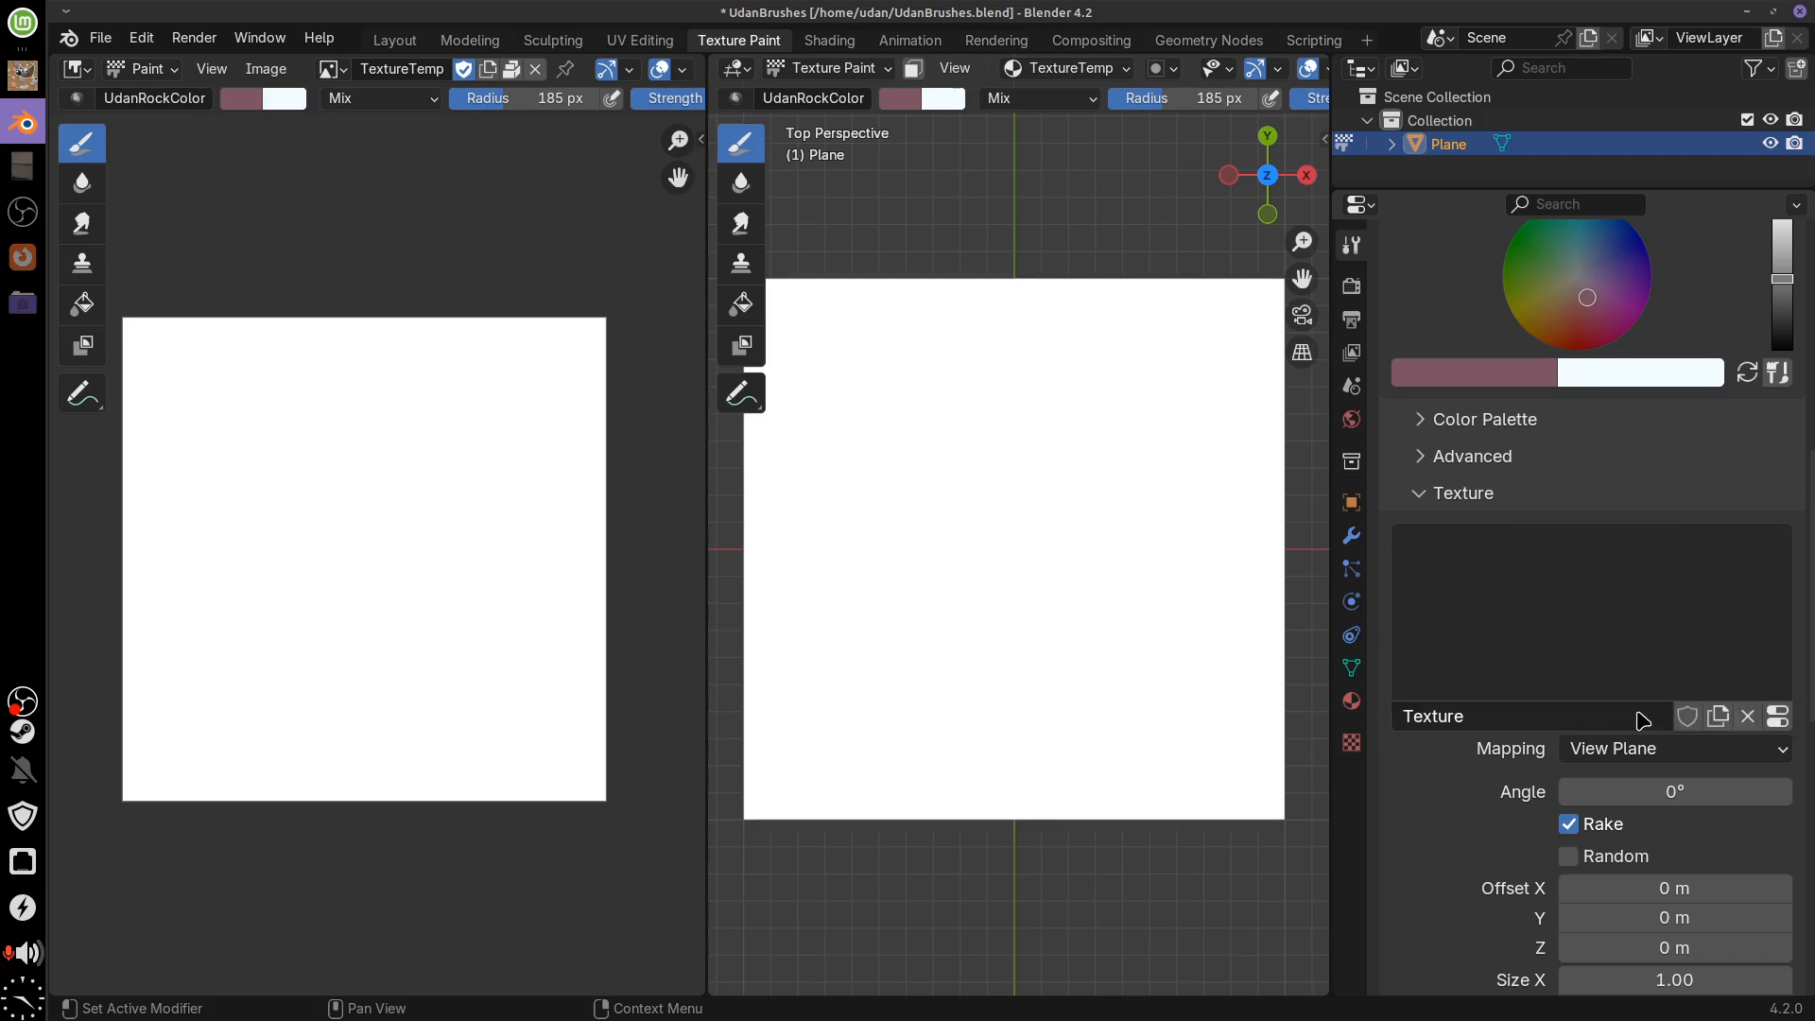
left_click(1499, 711)
type("R")
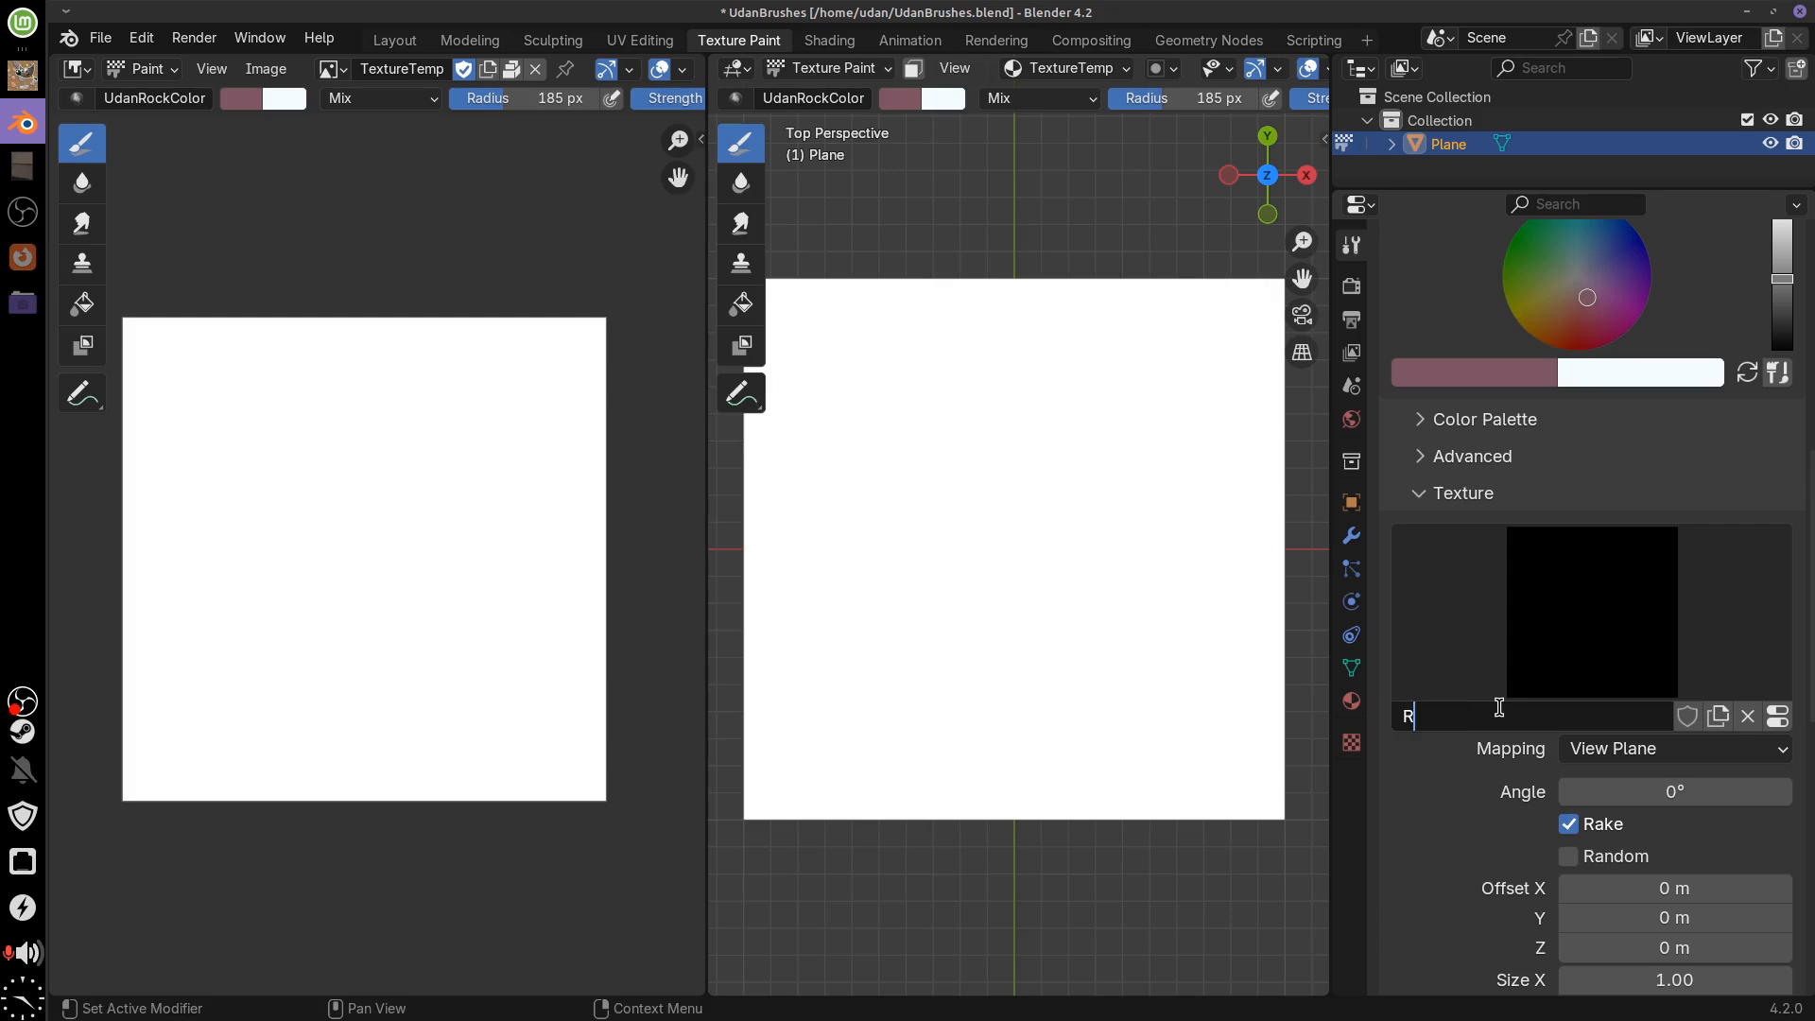
type("ockColor")
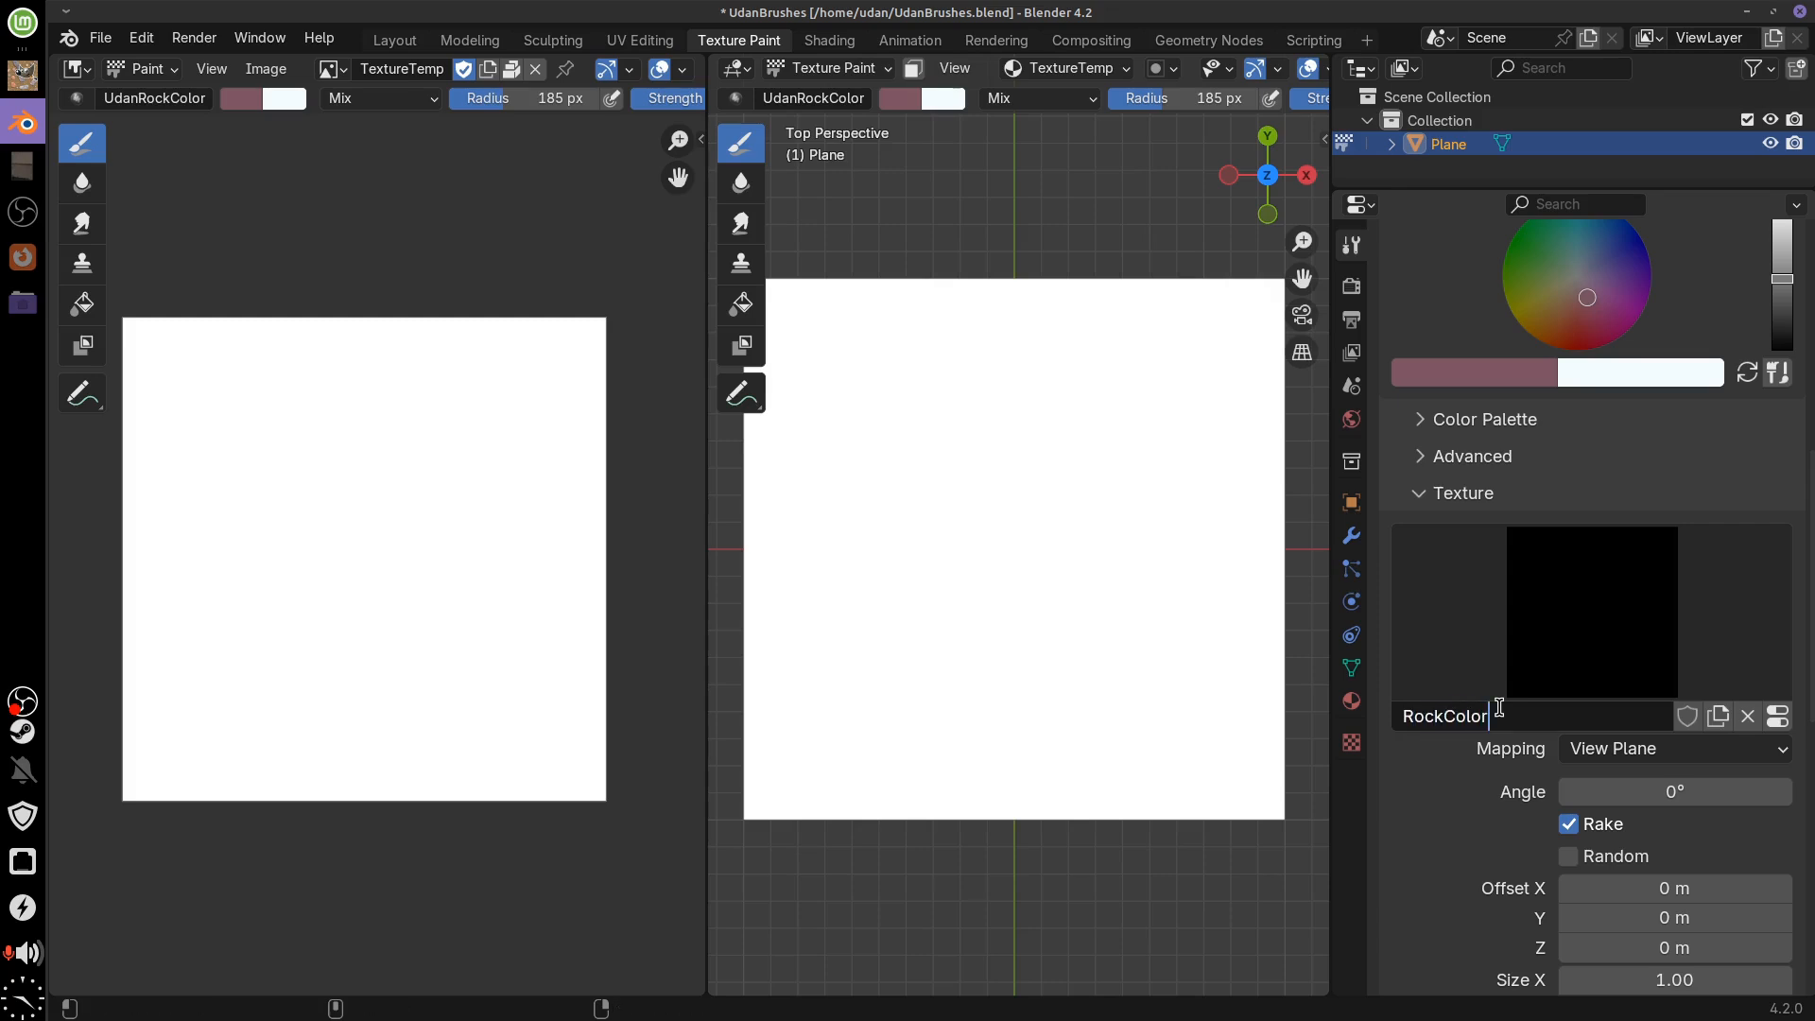
type("Texture")
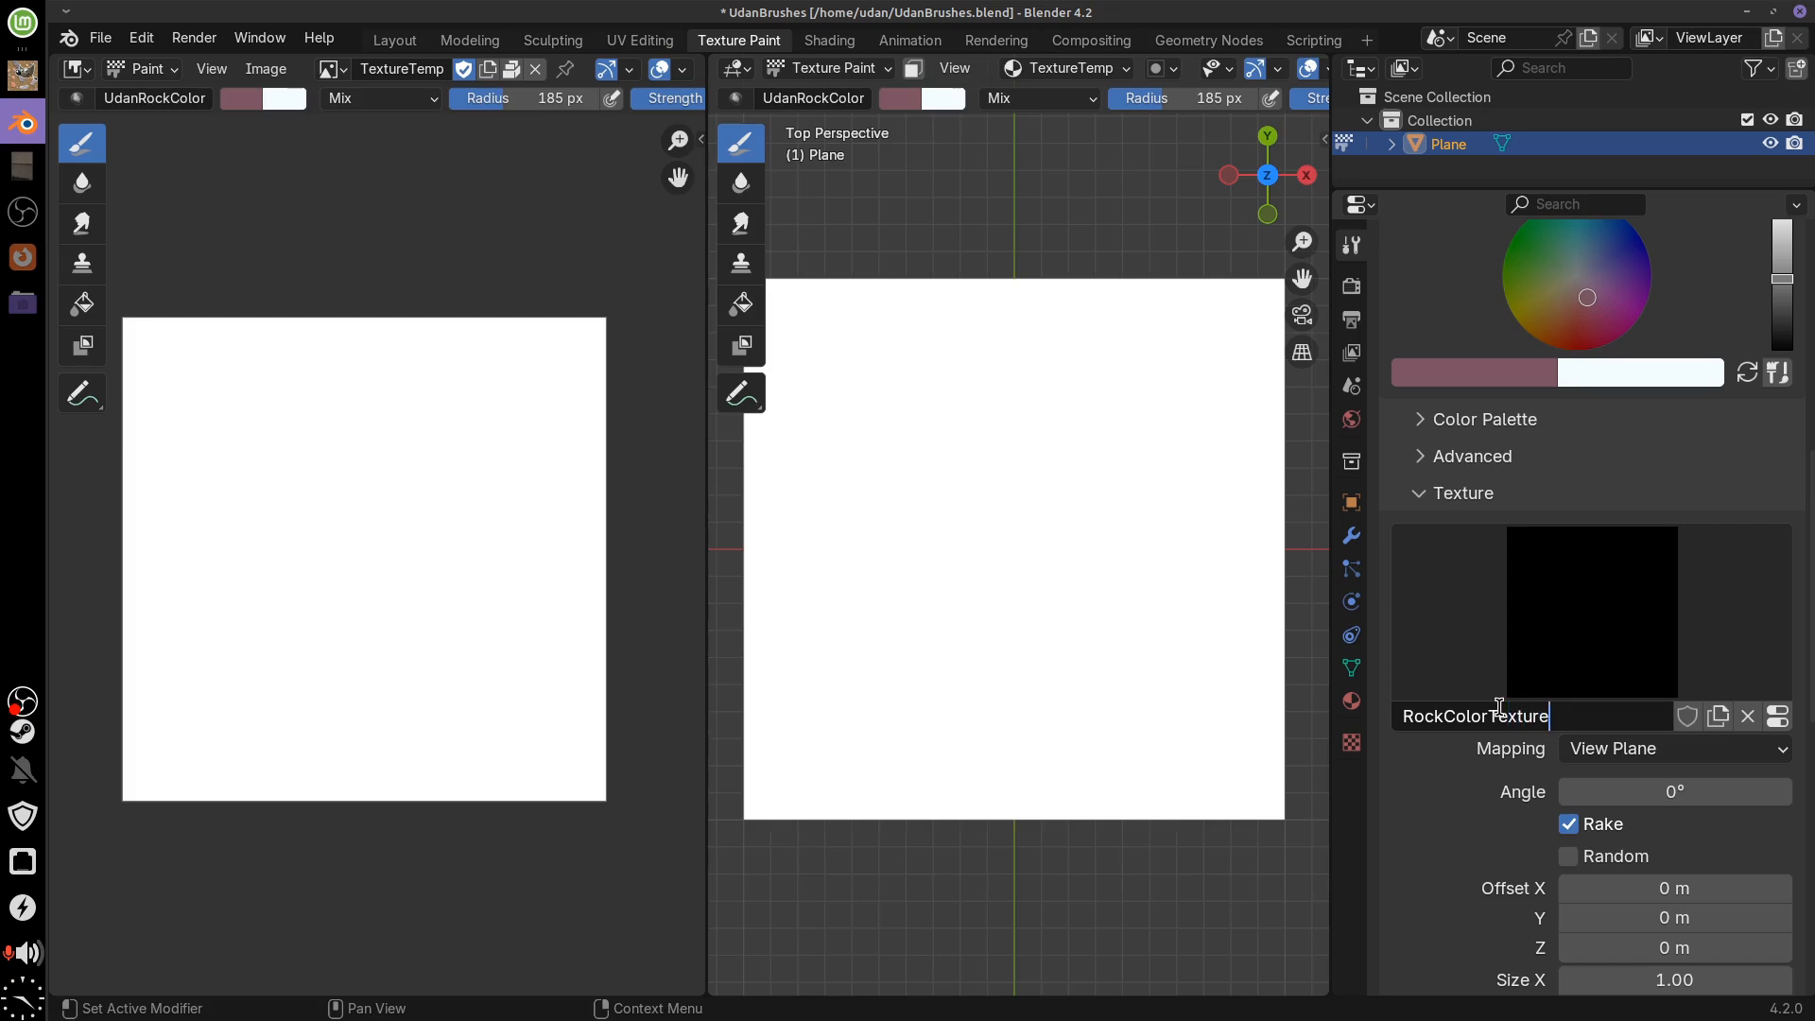
key("Return")
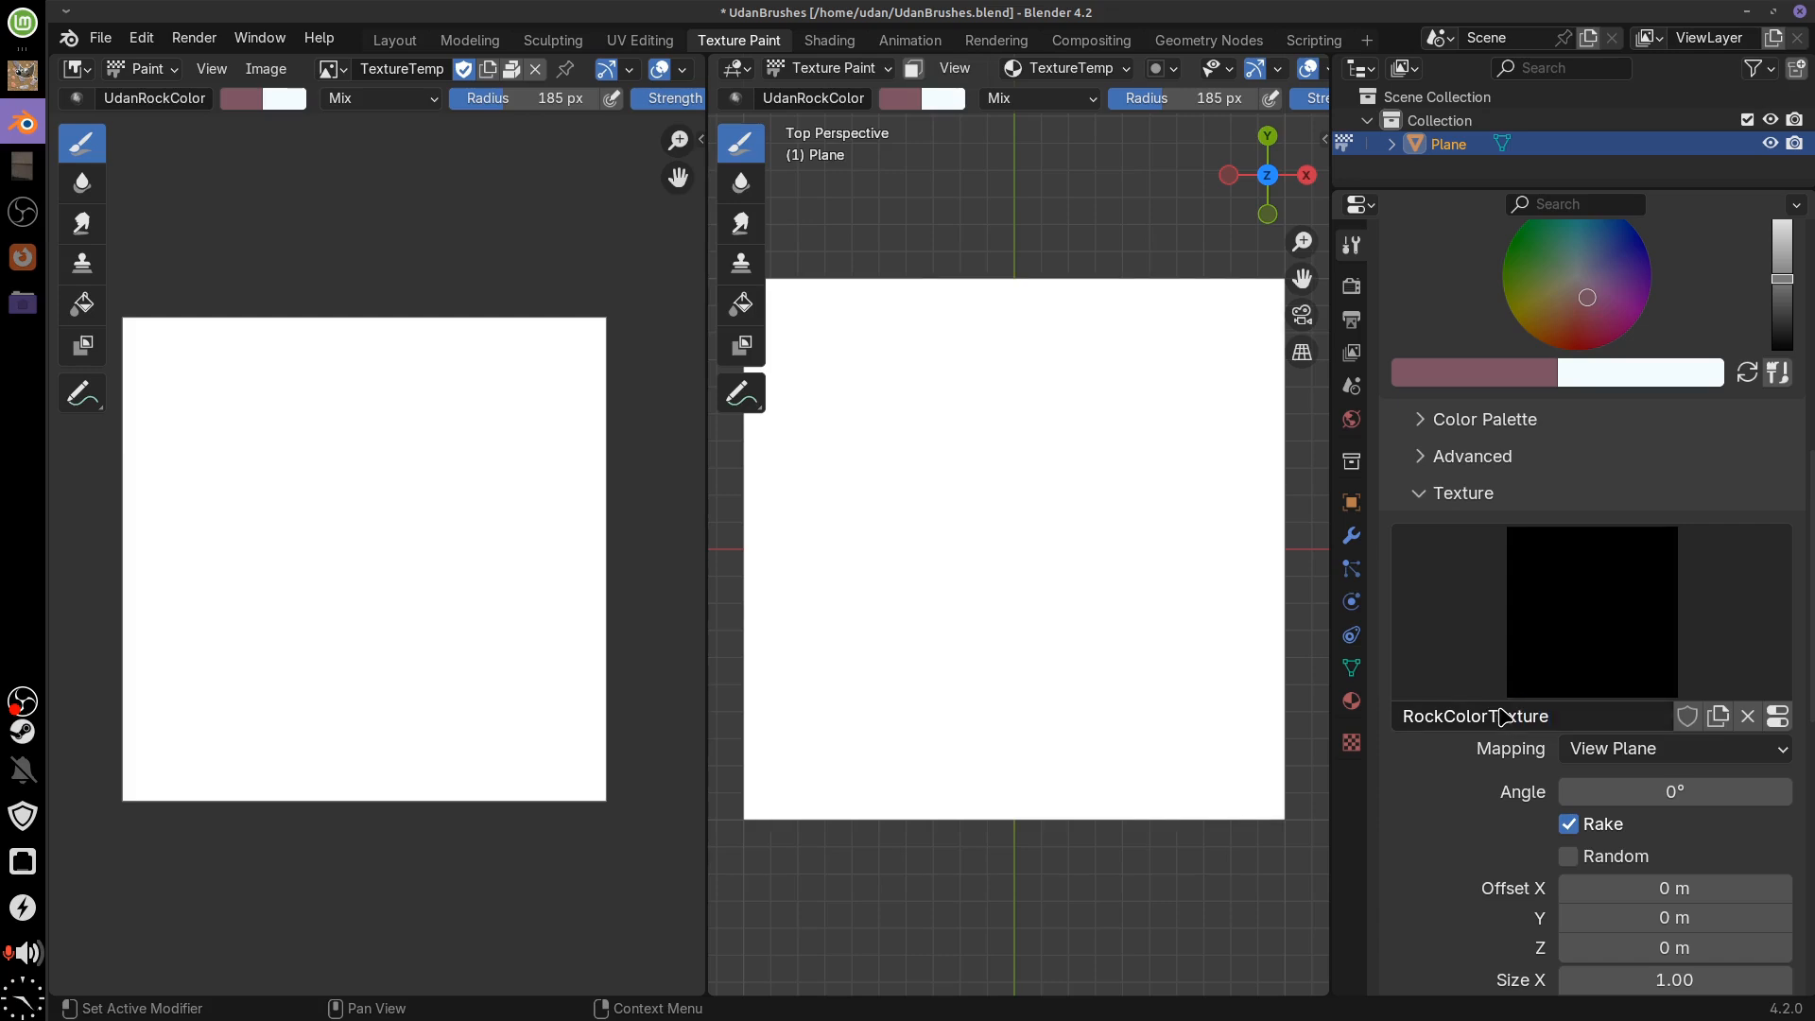
left_click(1688, 715)
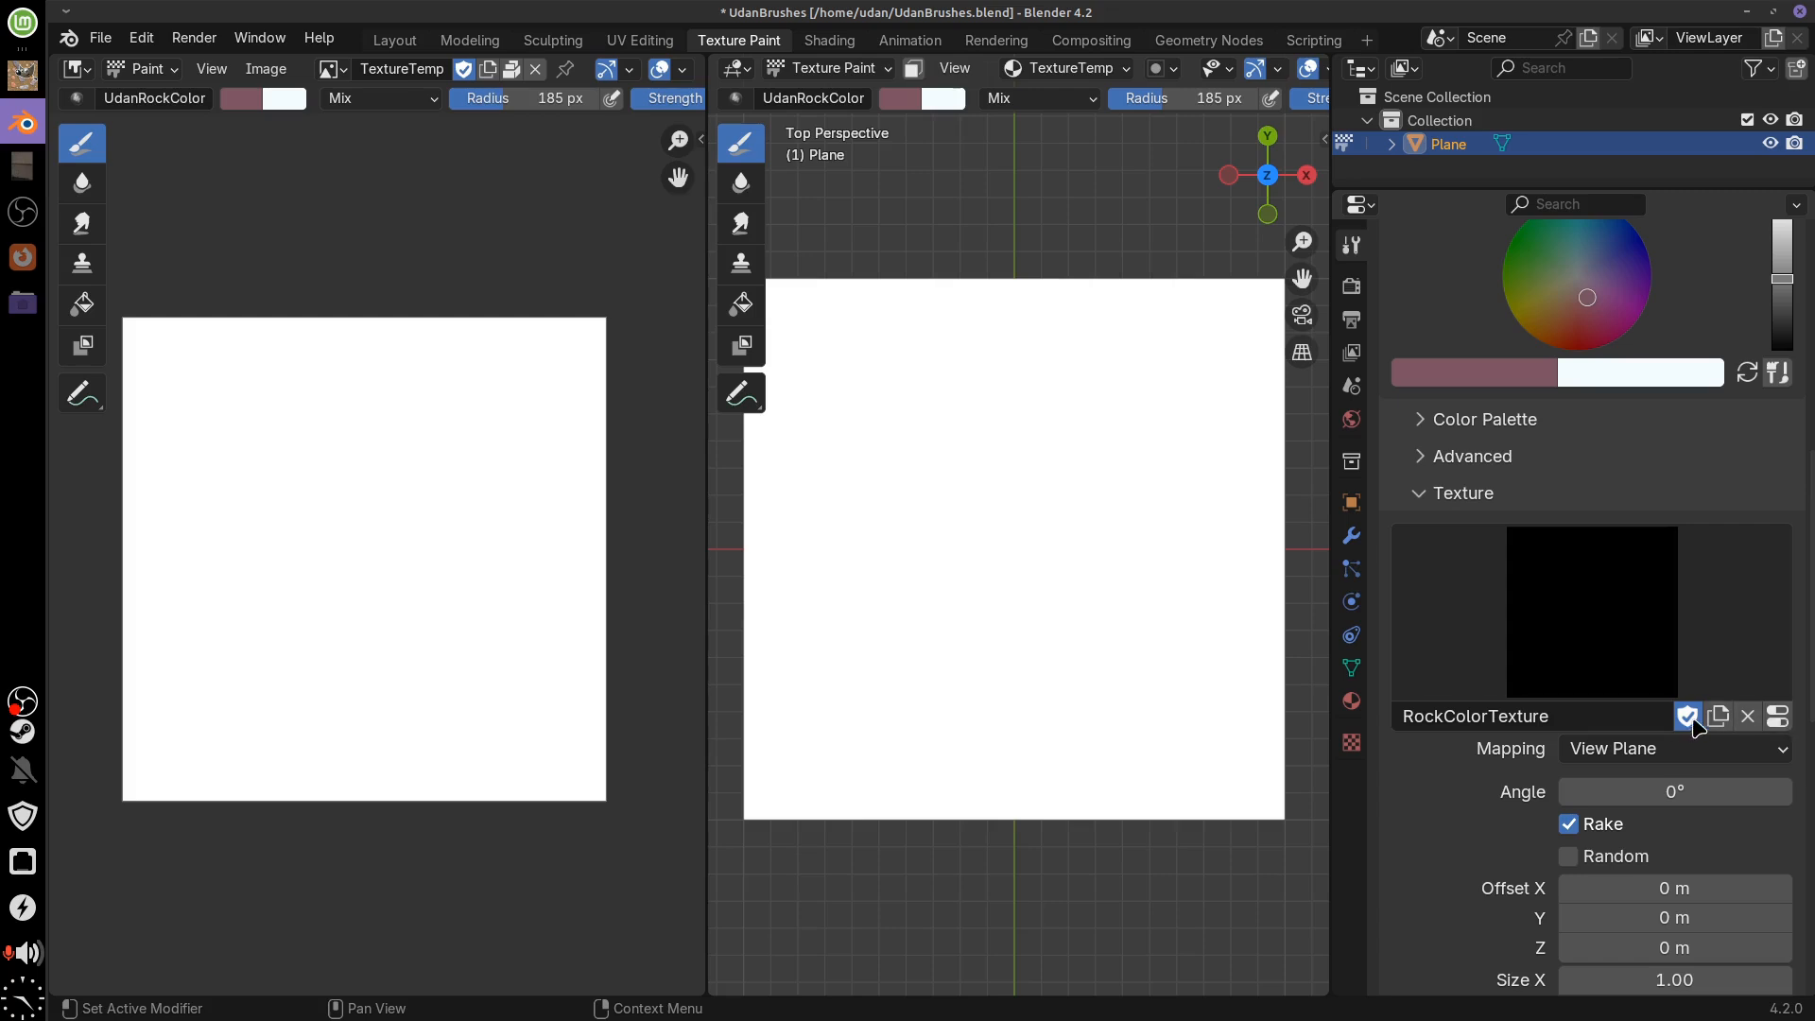
Load RockColor.png from the home folder into RockColorTexture, give the image a fake user and pack it into the file
left_click(1777, 716)
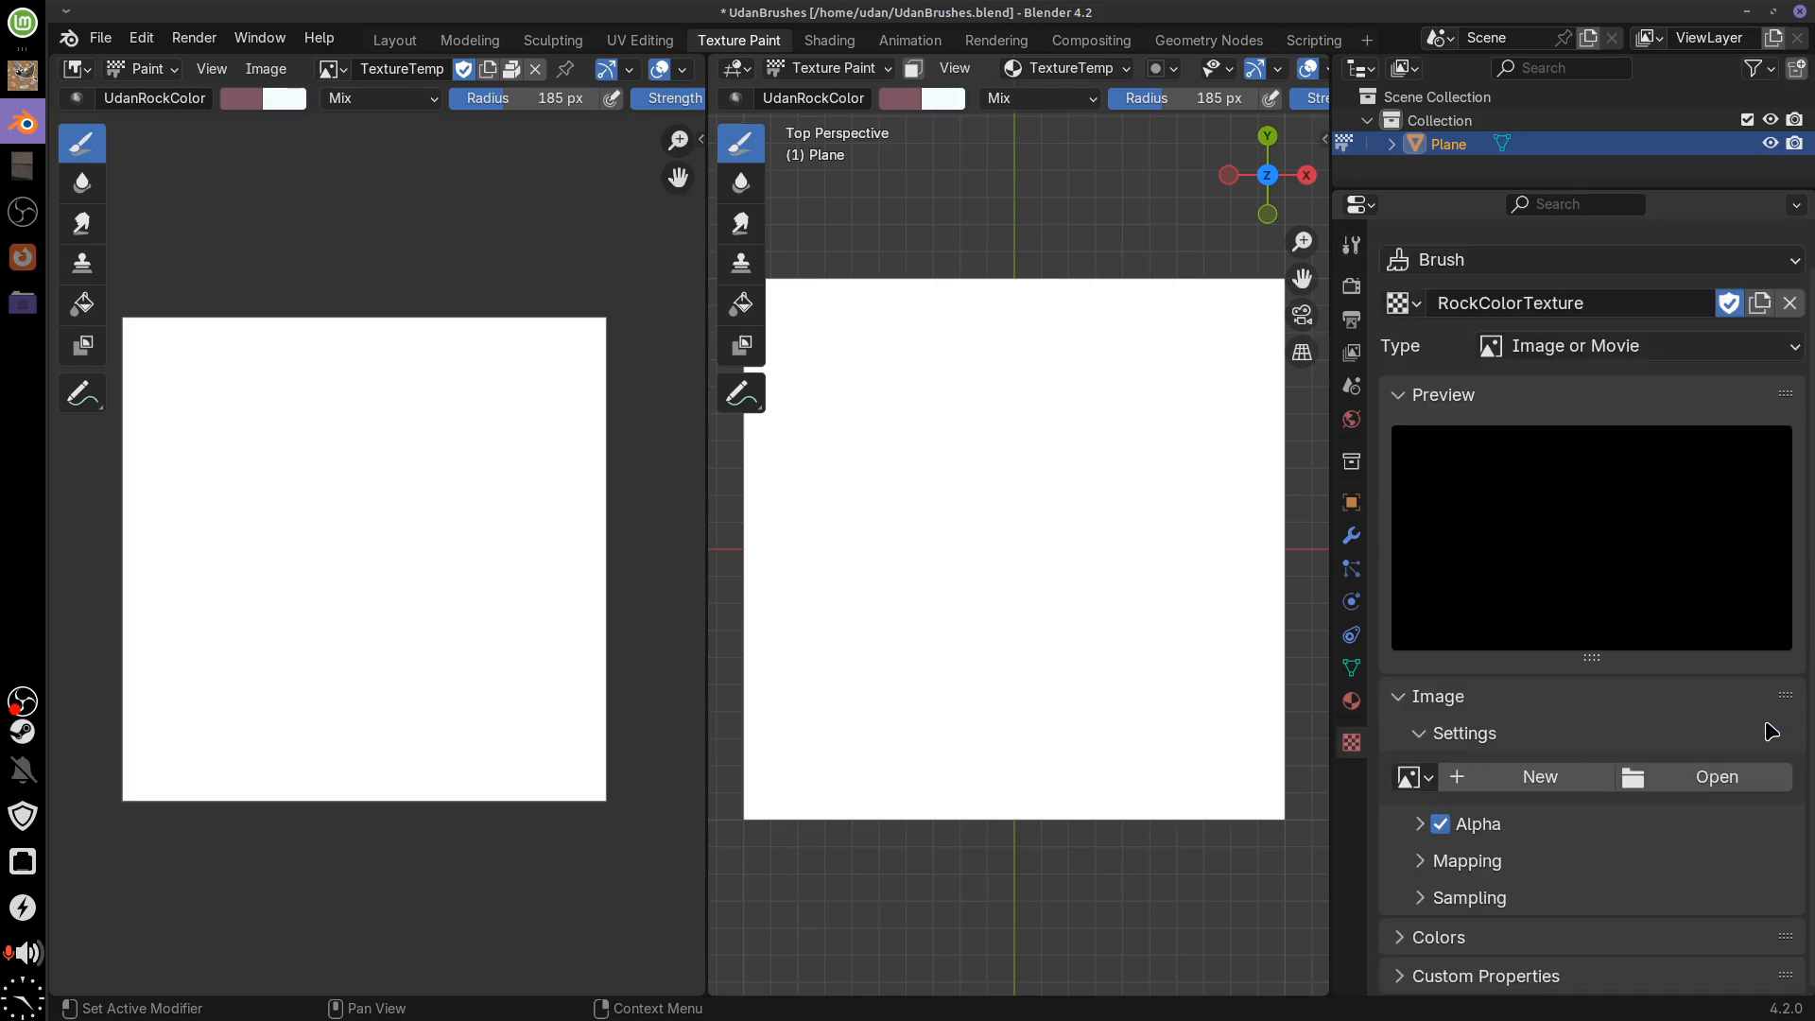
left_click(1716, 783)
left_click(1085, 745)
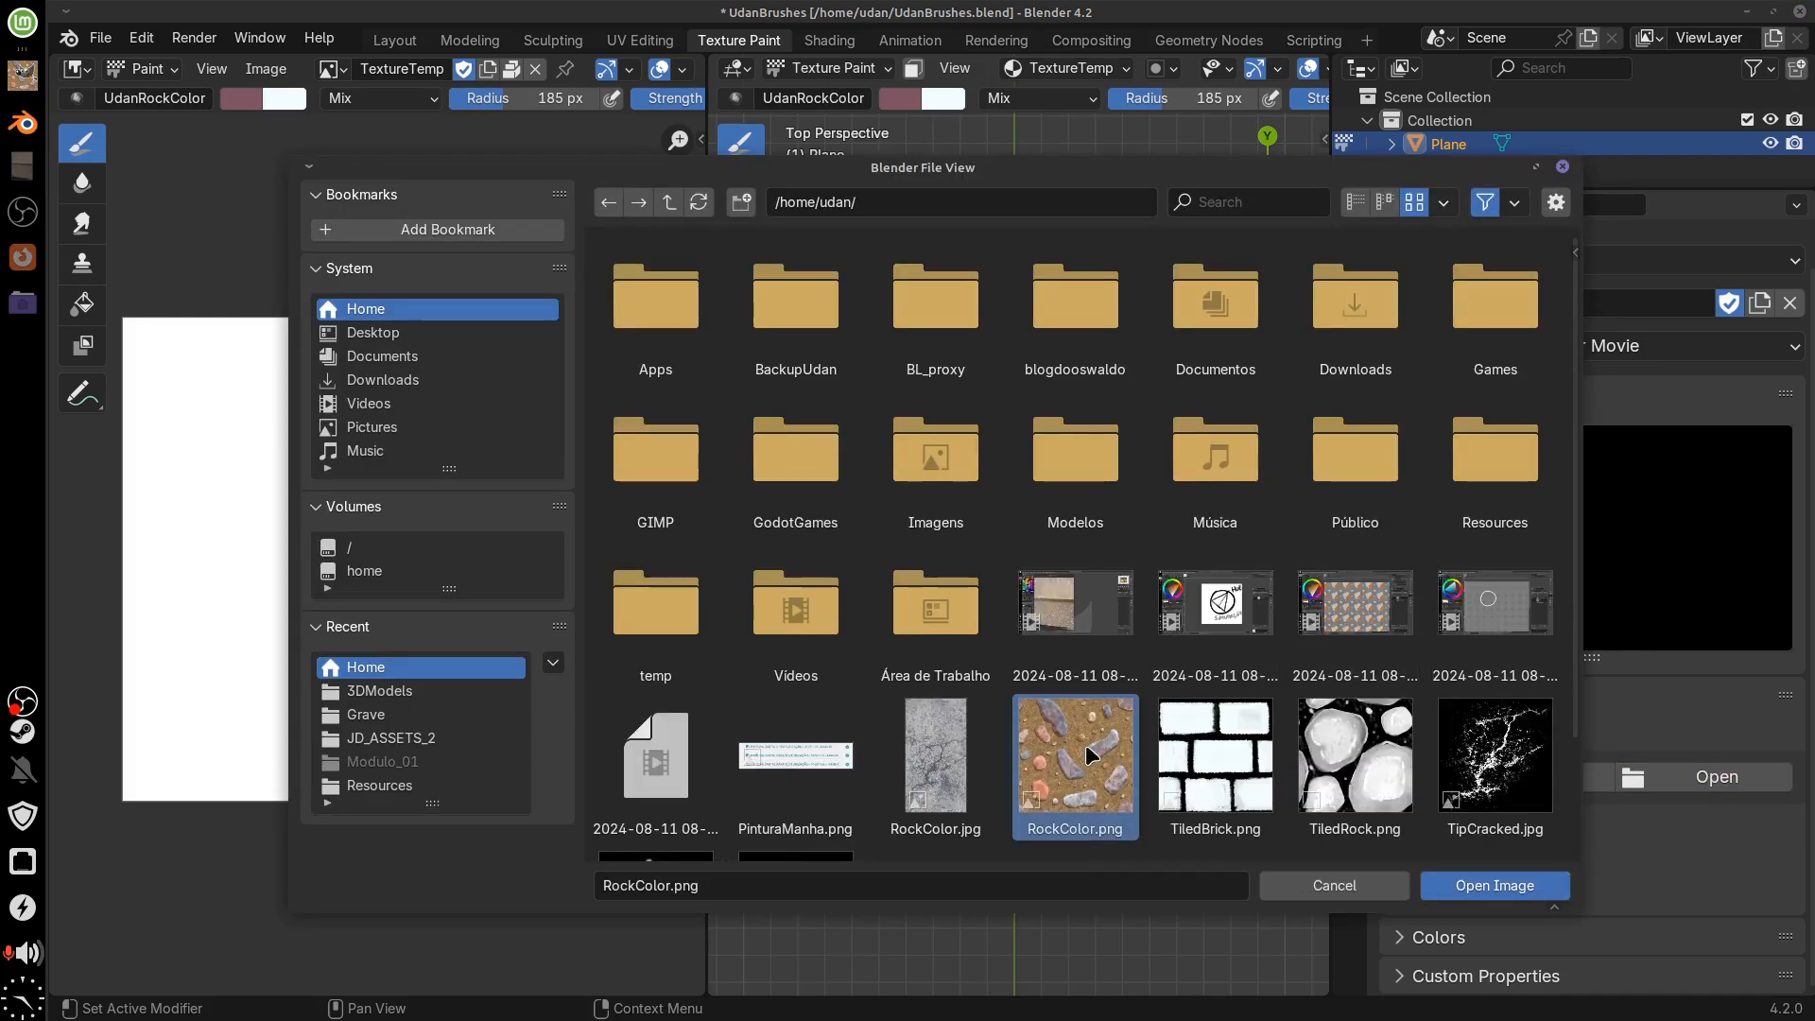
left_click(1516, 891)
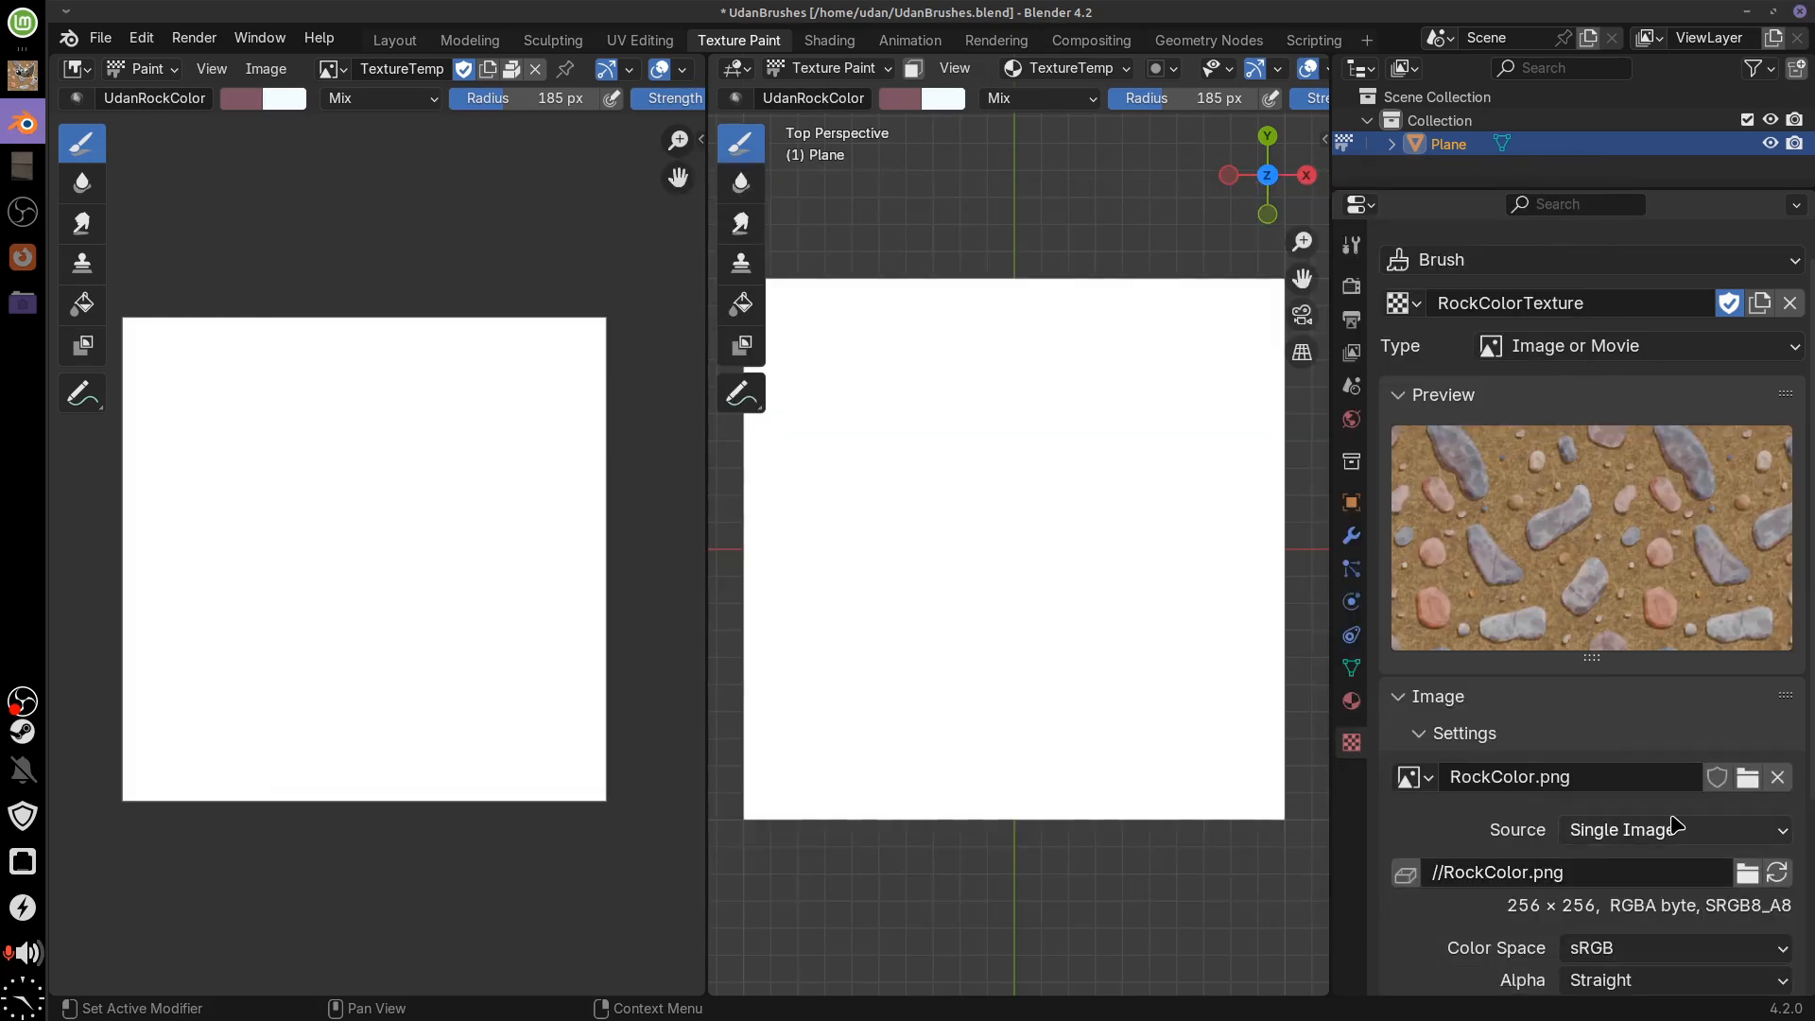
scroll(1726, 689, "down", 4)
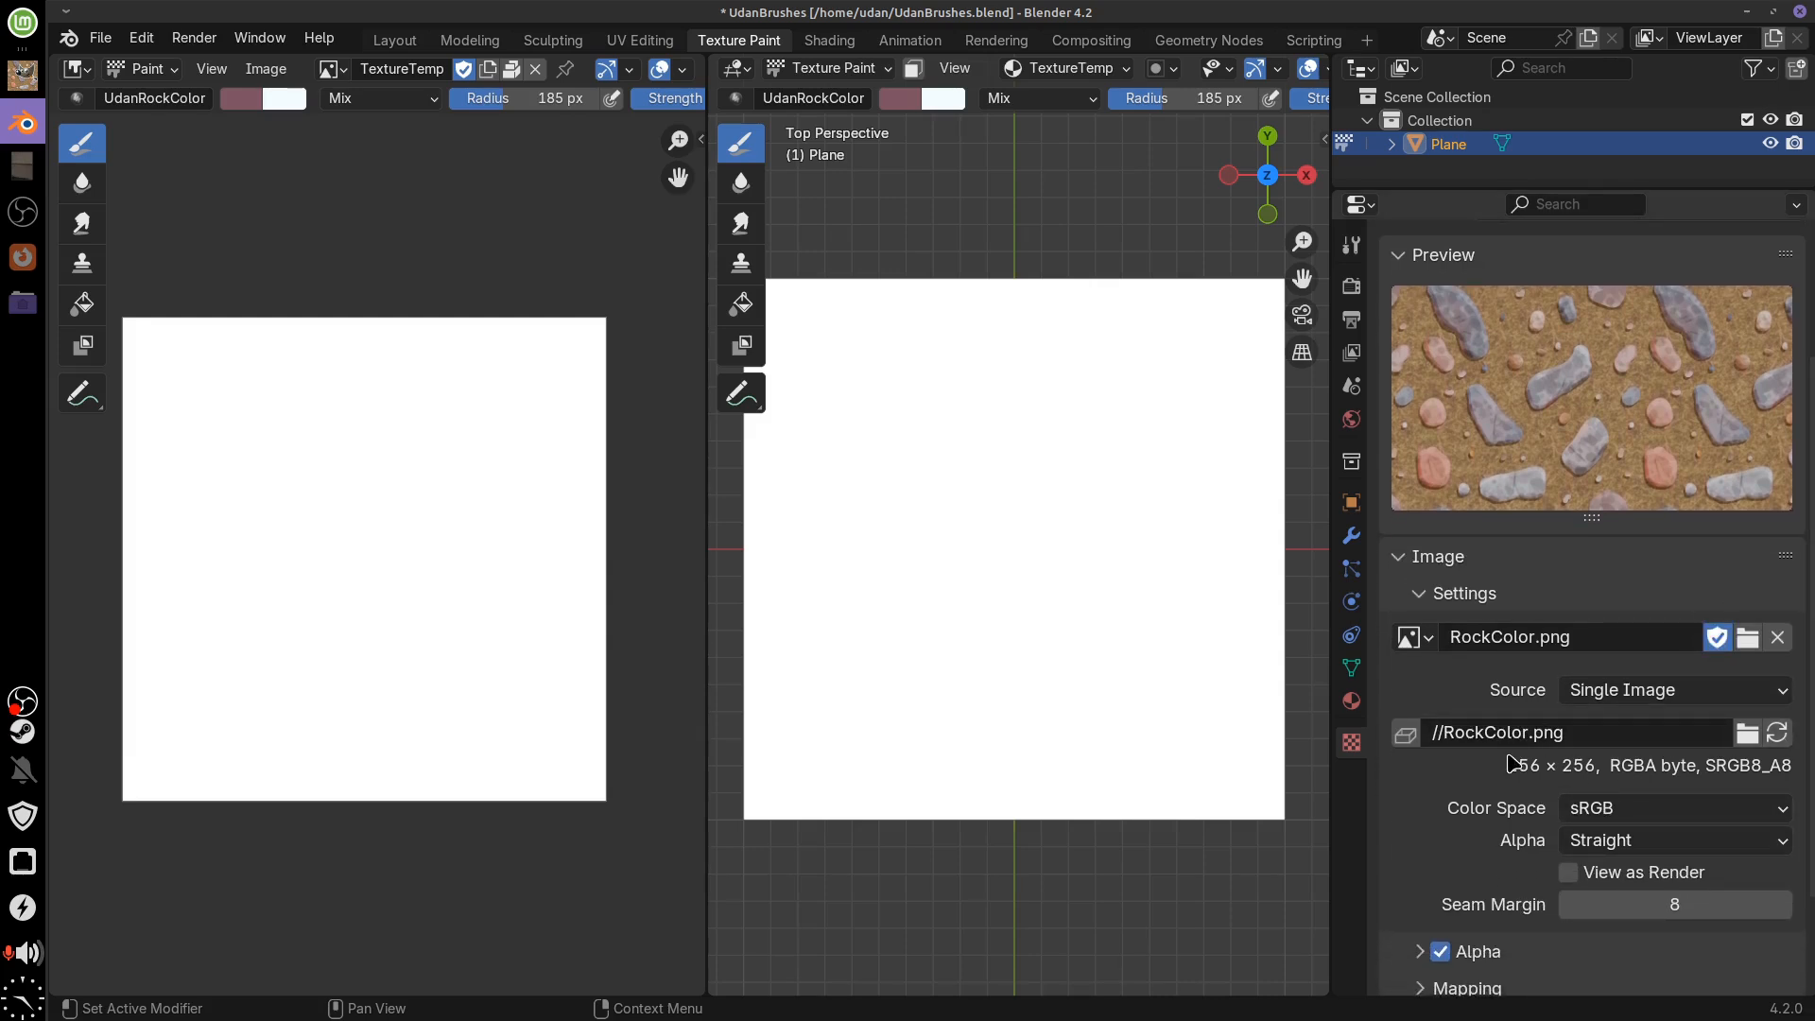
left_click(1406, 734)
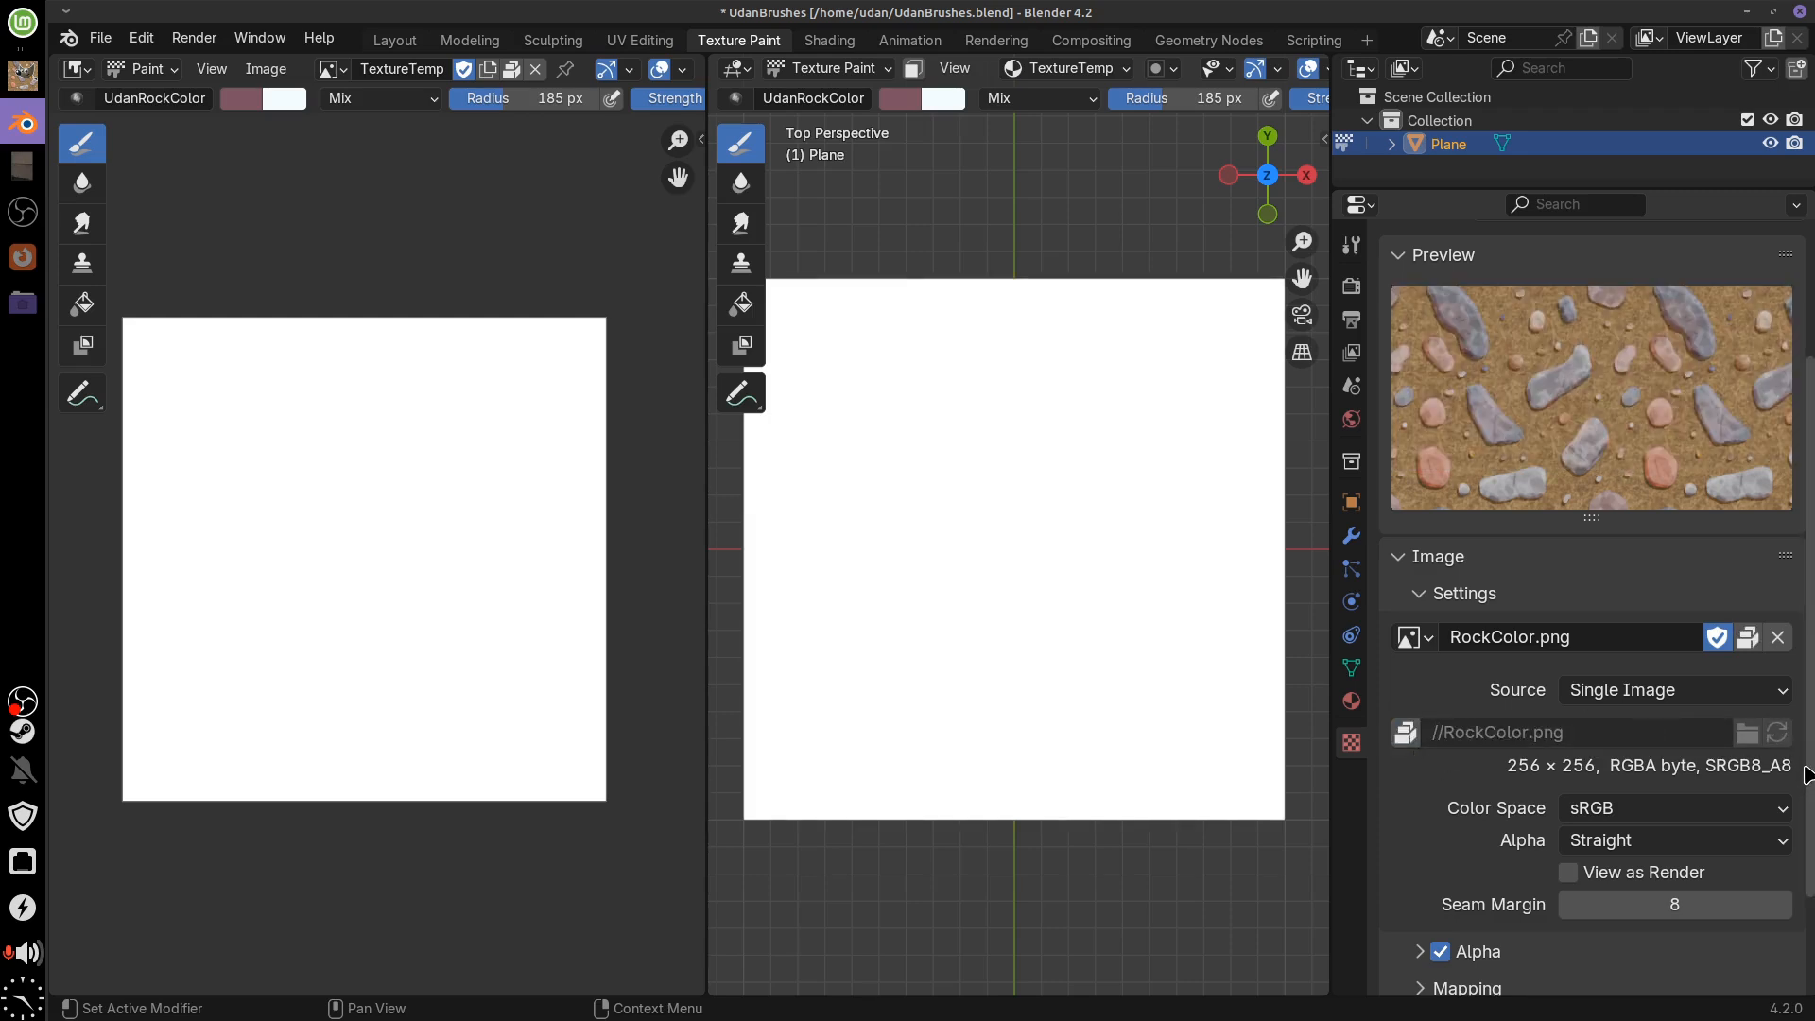
Return to the brush settings and set the primary brush color to pure white
scroll(1807, 776, "up", 5)
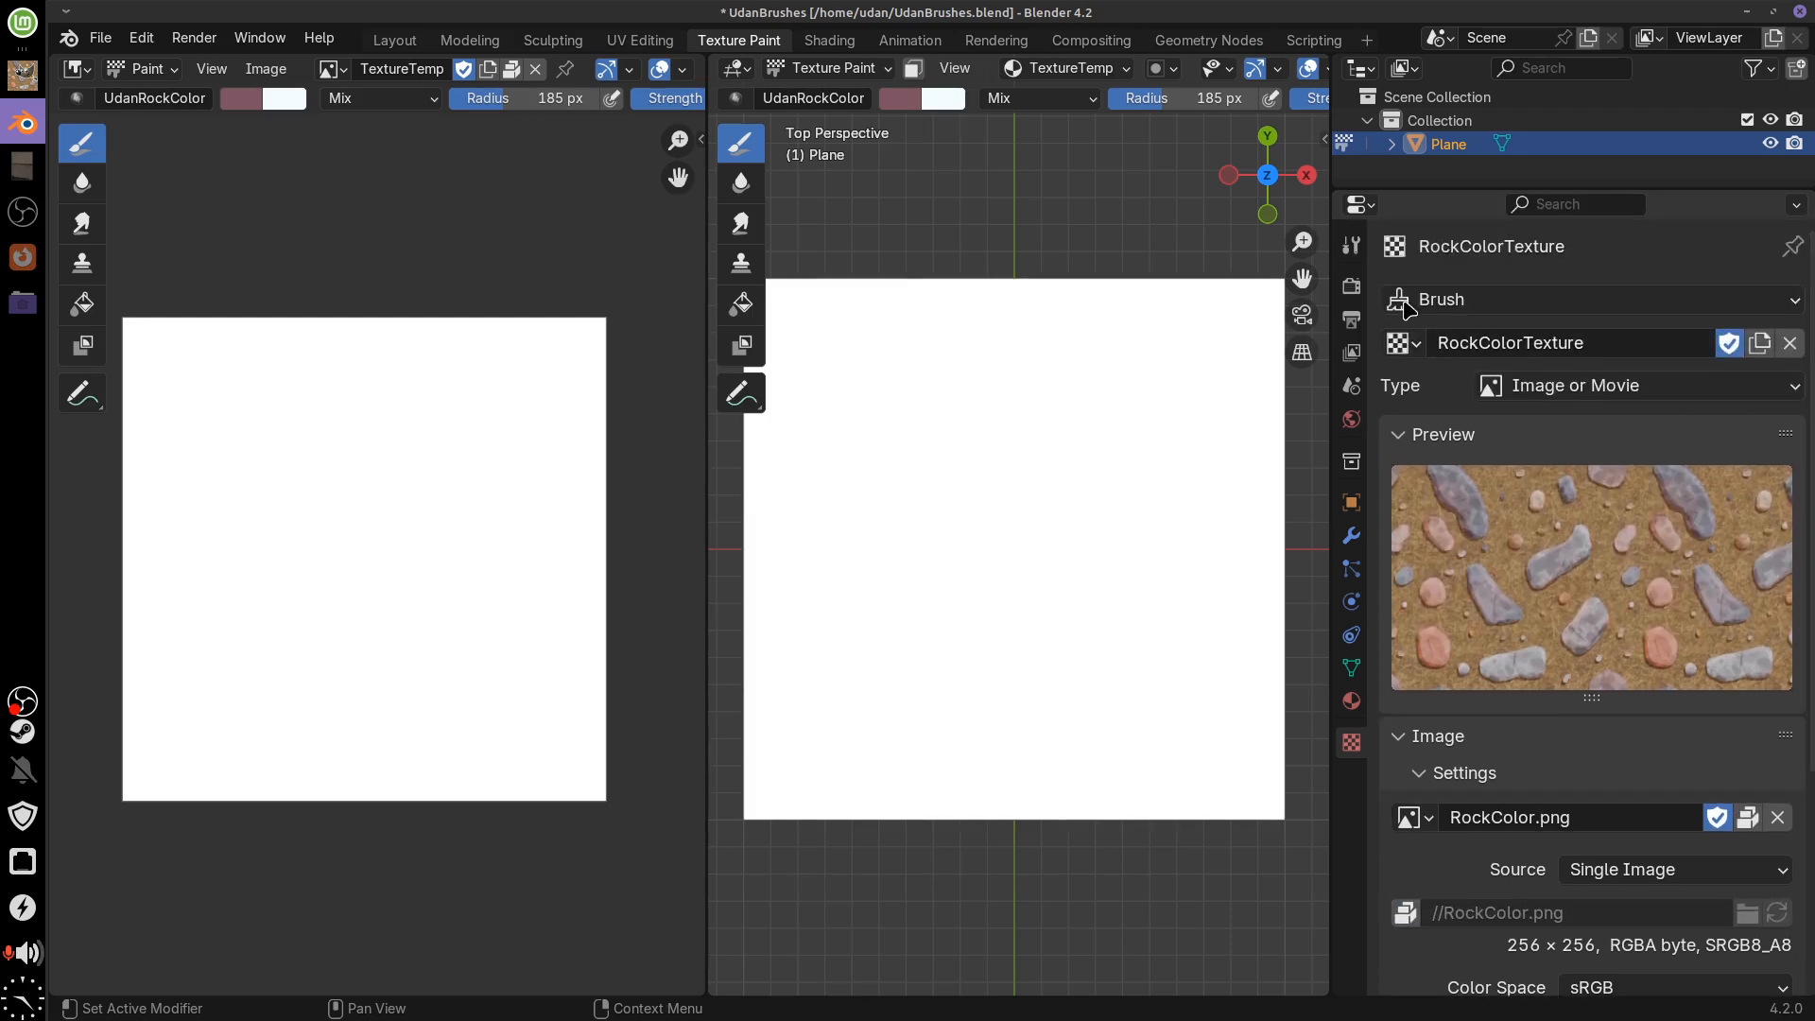
left_click(1404, 302)
scroll(1637, 578, "down", 12)
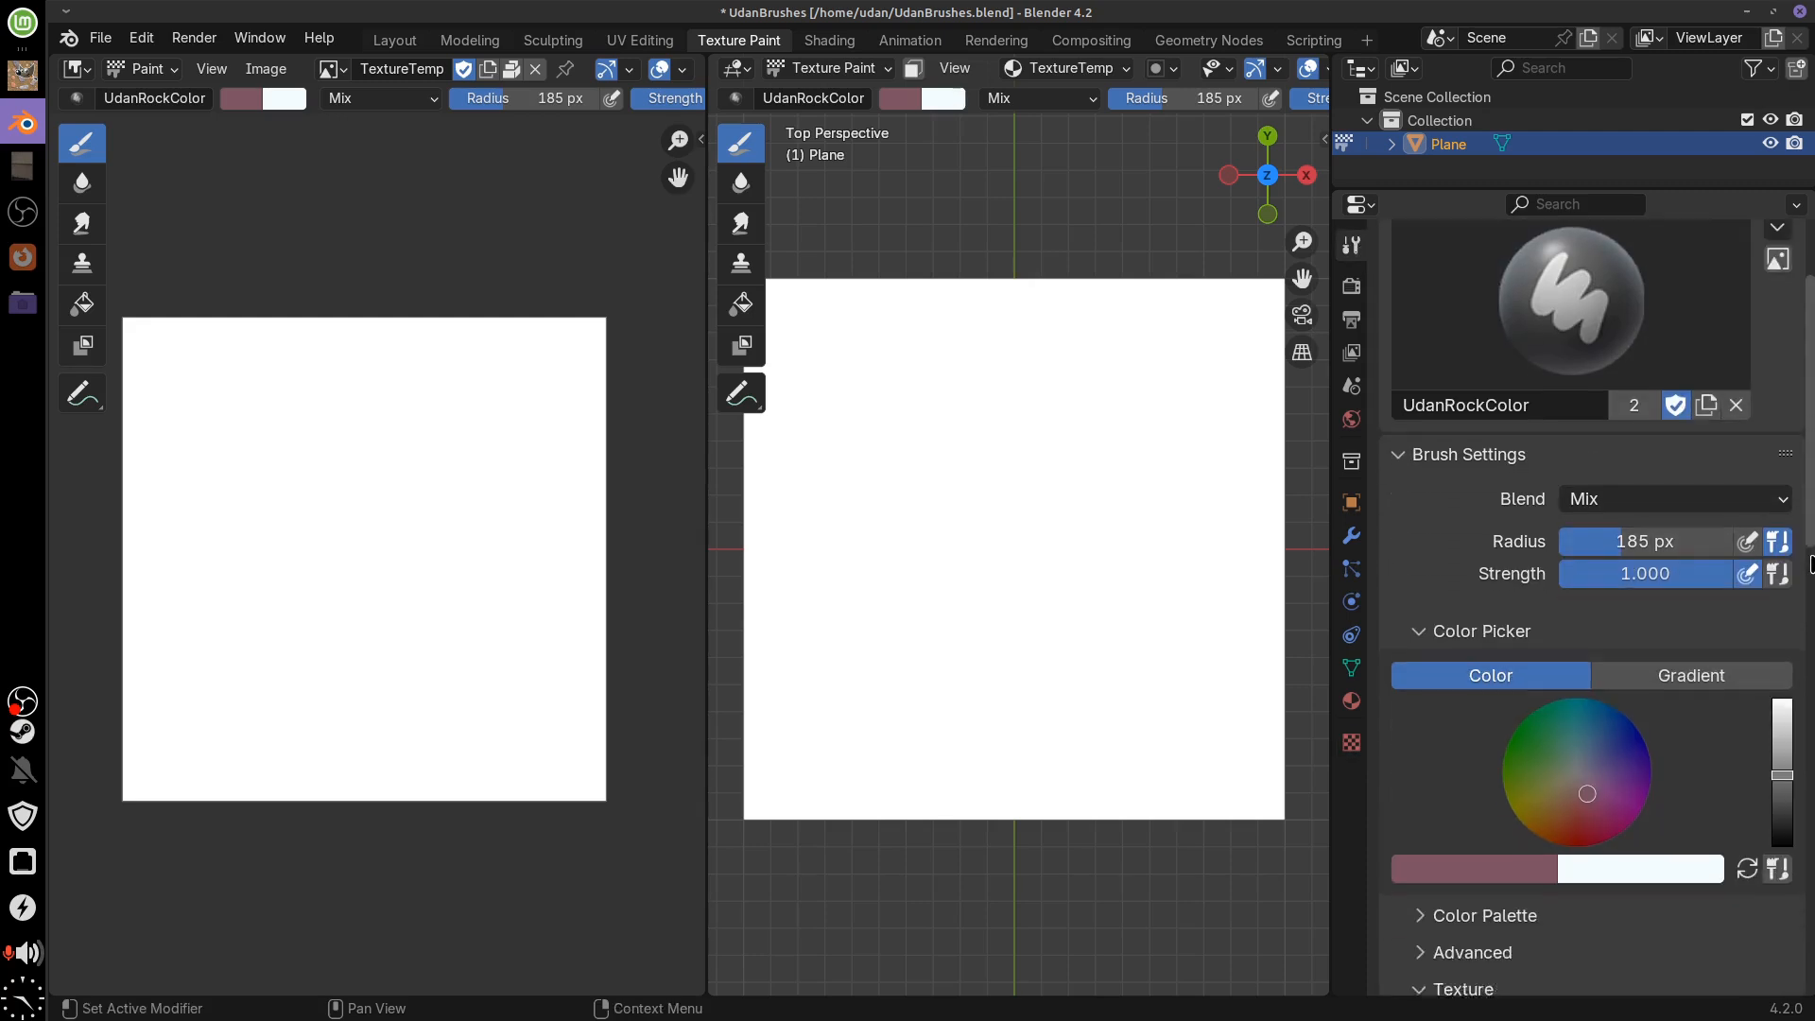
left_click(1513, 527)
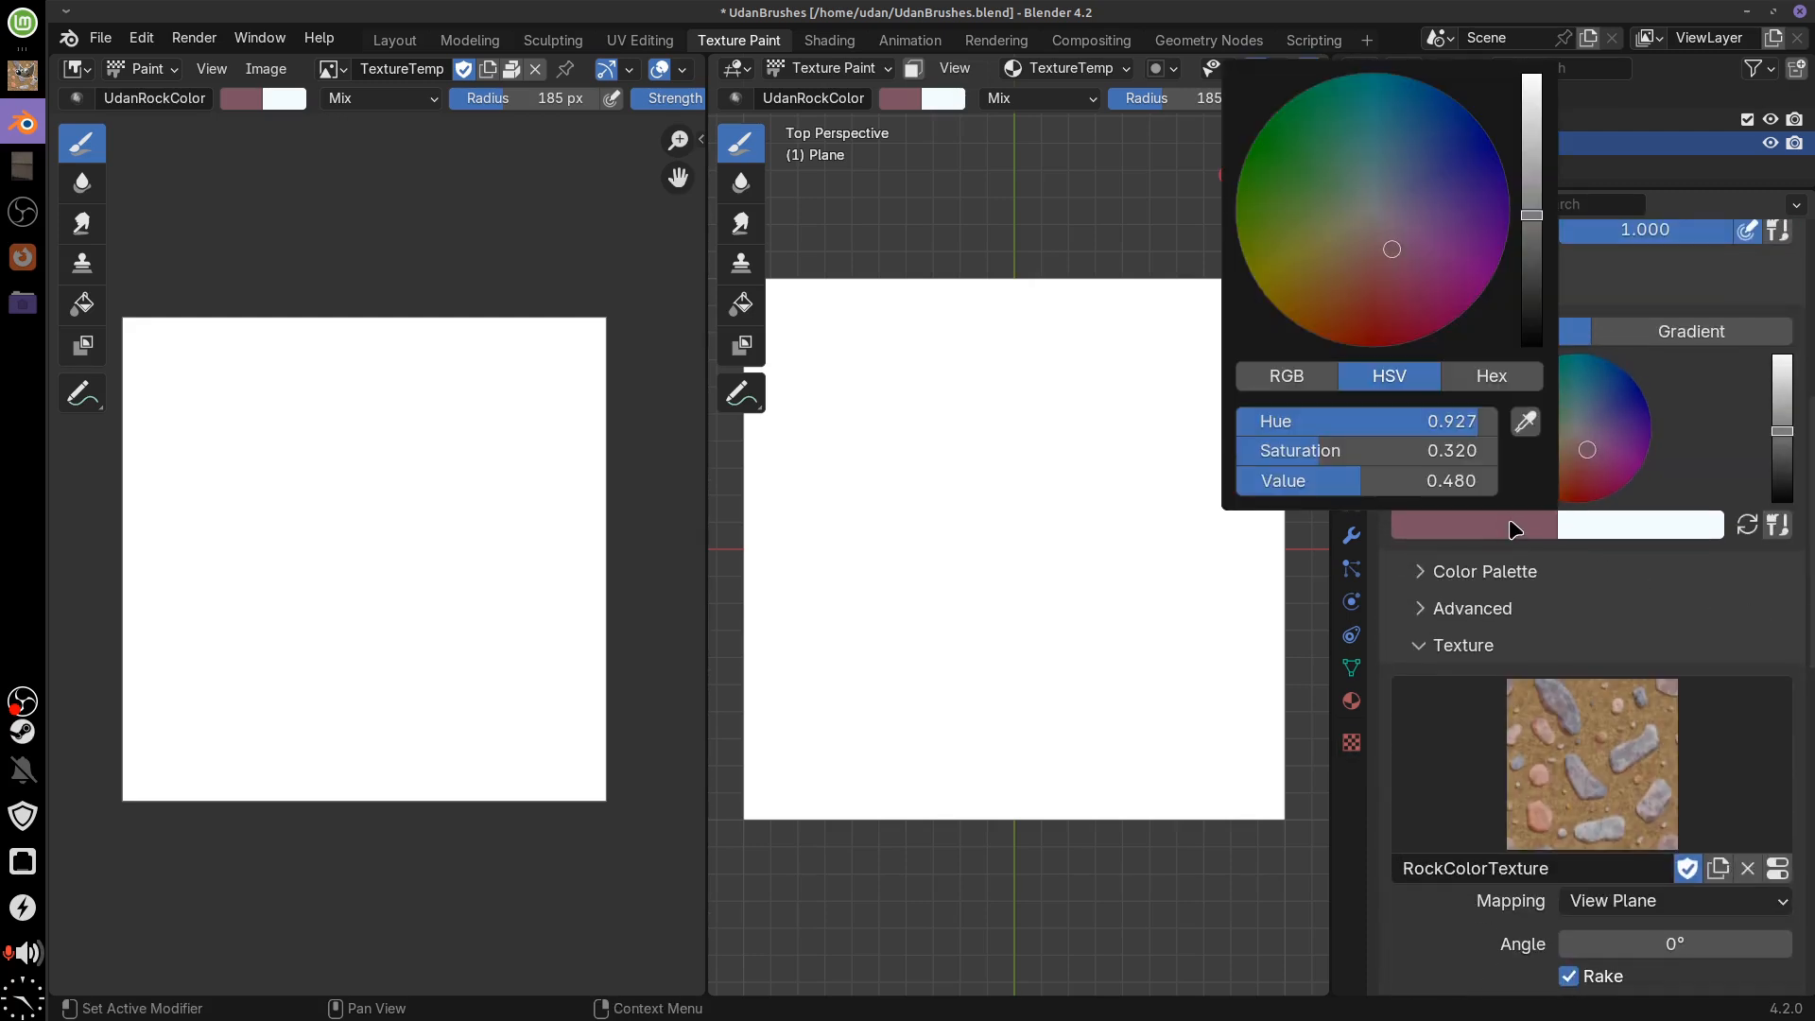
left_click_drag(1534, 207, 1534, 68)
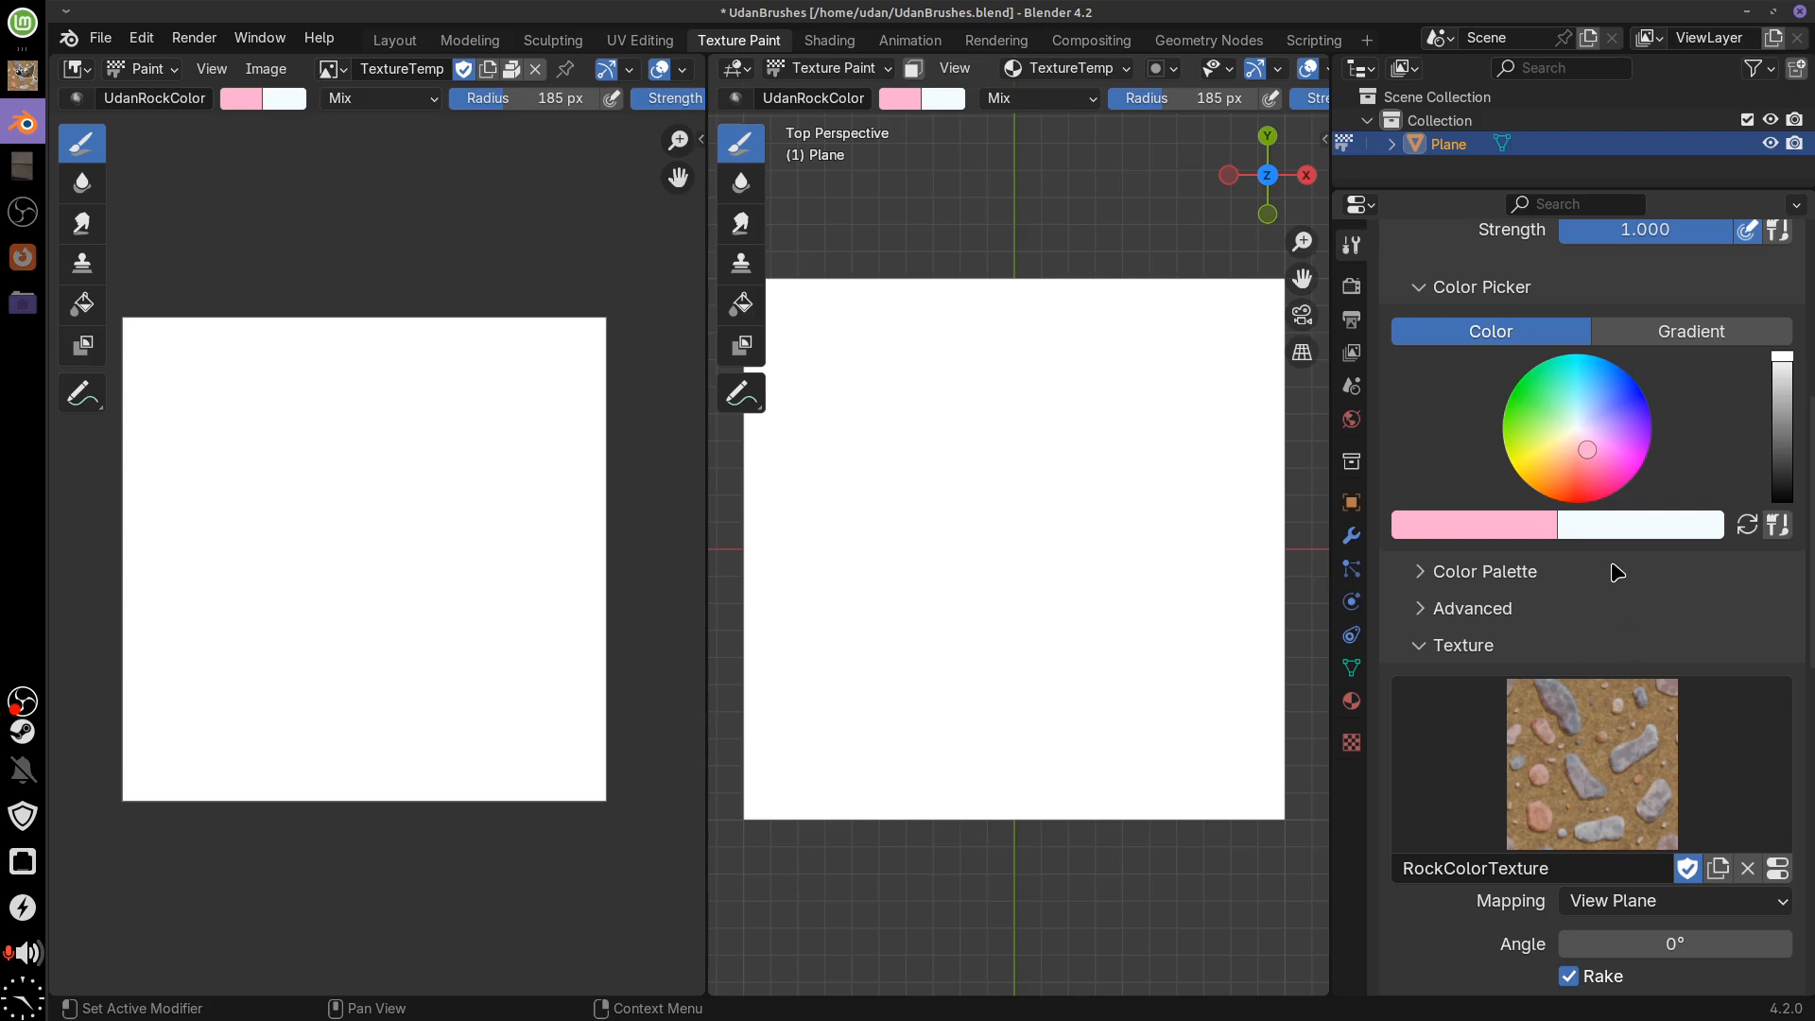
left_click(1546, 535)
left_click(1370, 202)
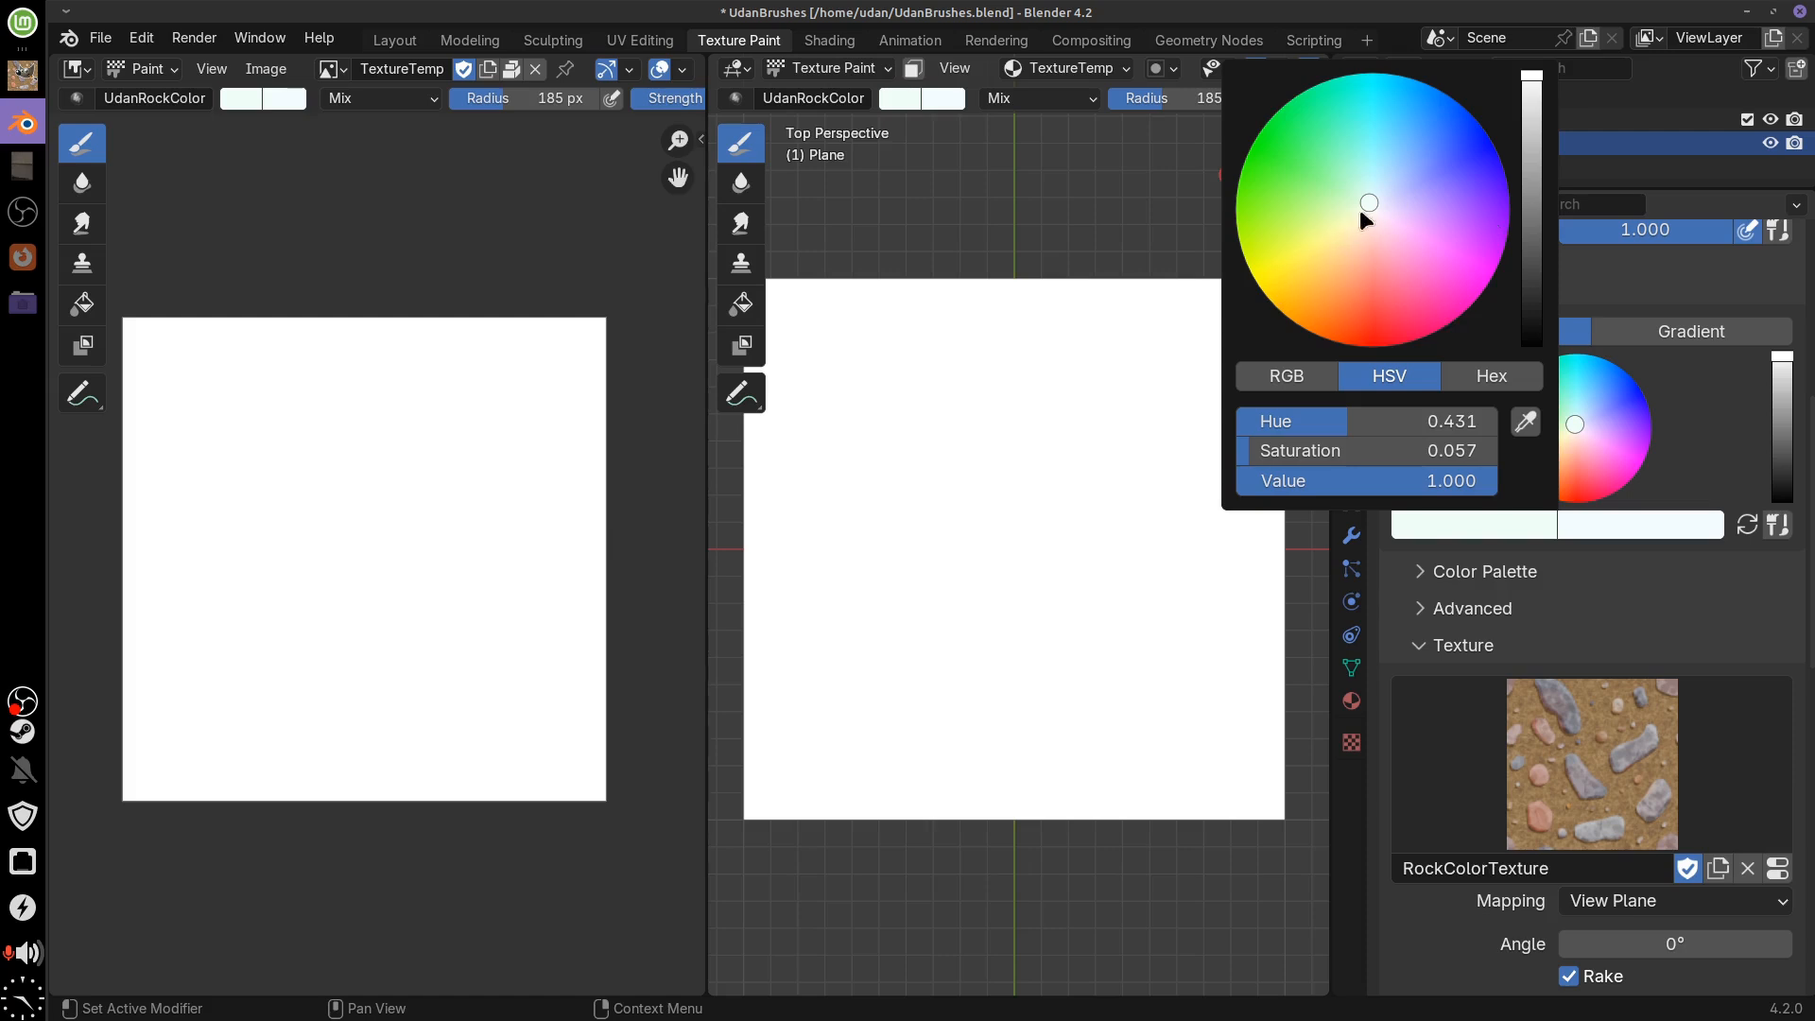
left_click_drag(1295, 454, 1225, 455)
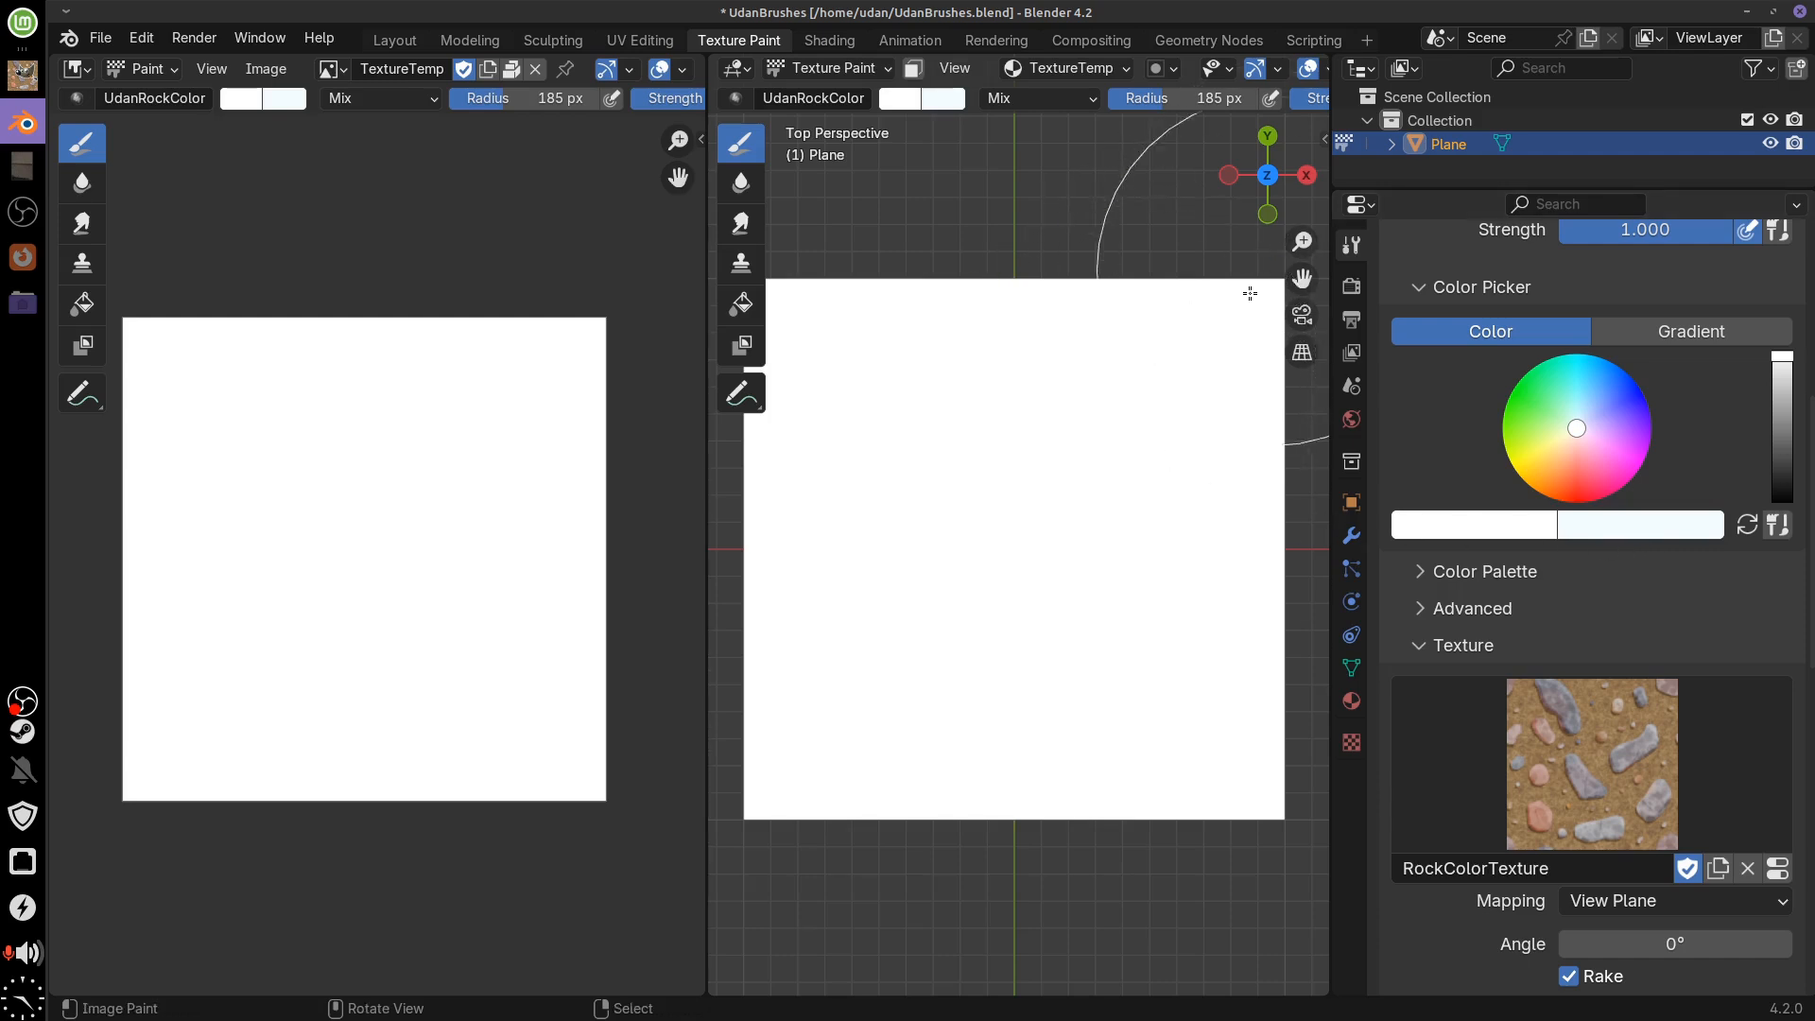
Paint a test stroke down the plane with the rock texture brush and undo it
mouse_move(1182, 378)
left_mouse_down()
mouse_move(1116, 350)
mouse_move(984, 416)
mouse_move(1087, 466)
mouse_move(1200, 594)
left_mouse_up()
key("ctrl+z")
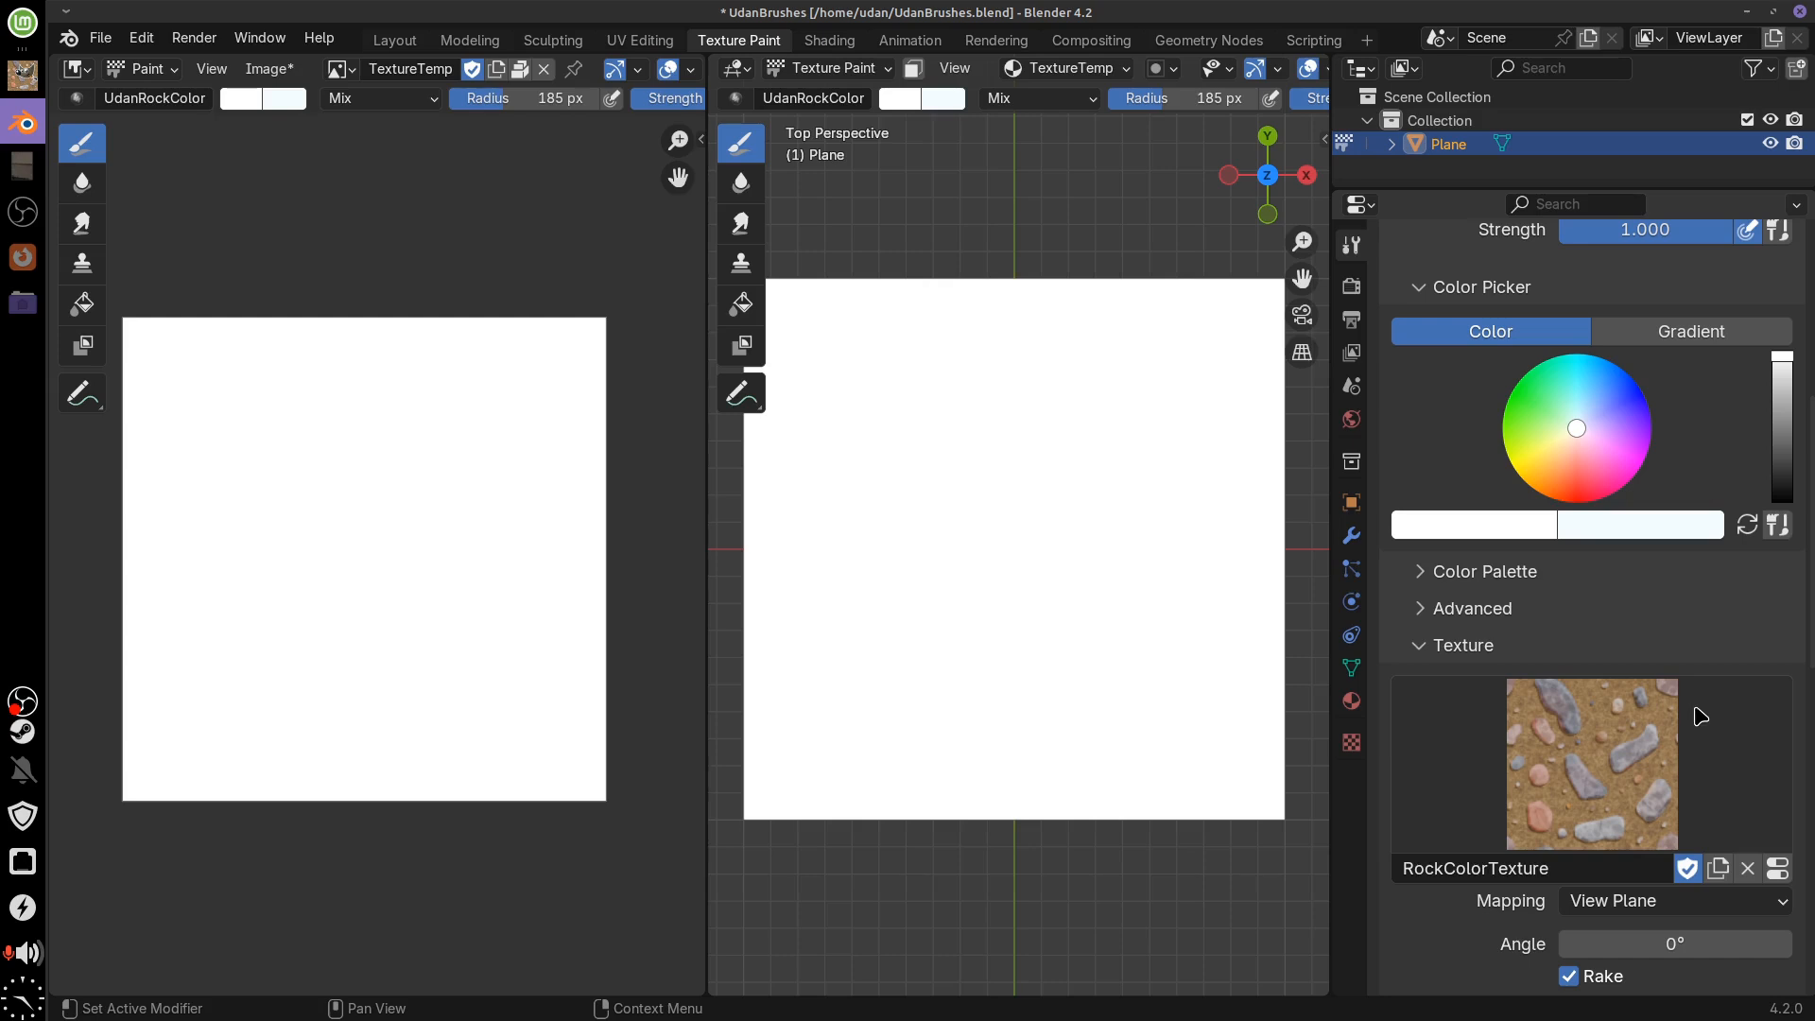
Set the brush texture's mapping to Tiled, test it by painting over the plane, and undo the test painting
scroll(1687, 643, "down", 6)
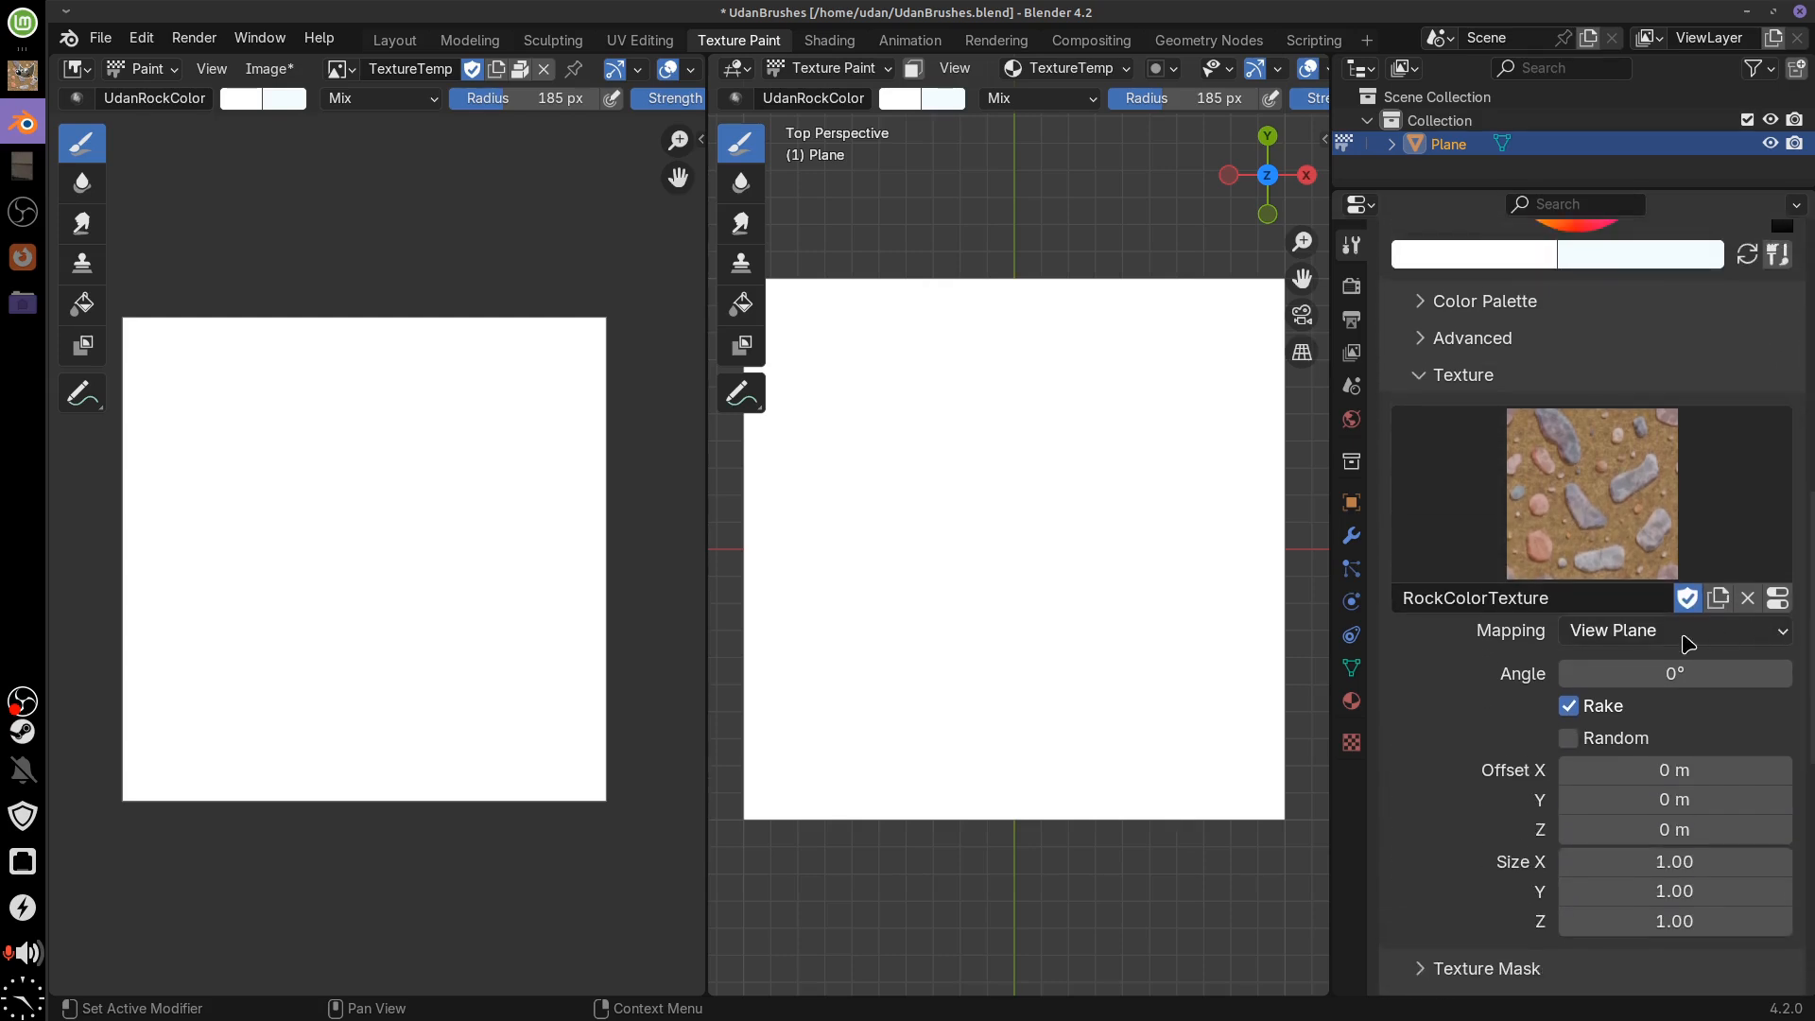
left_click(1696, 634)
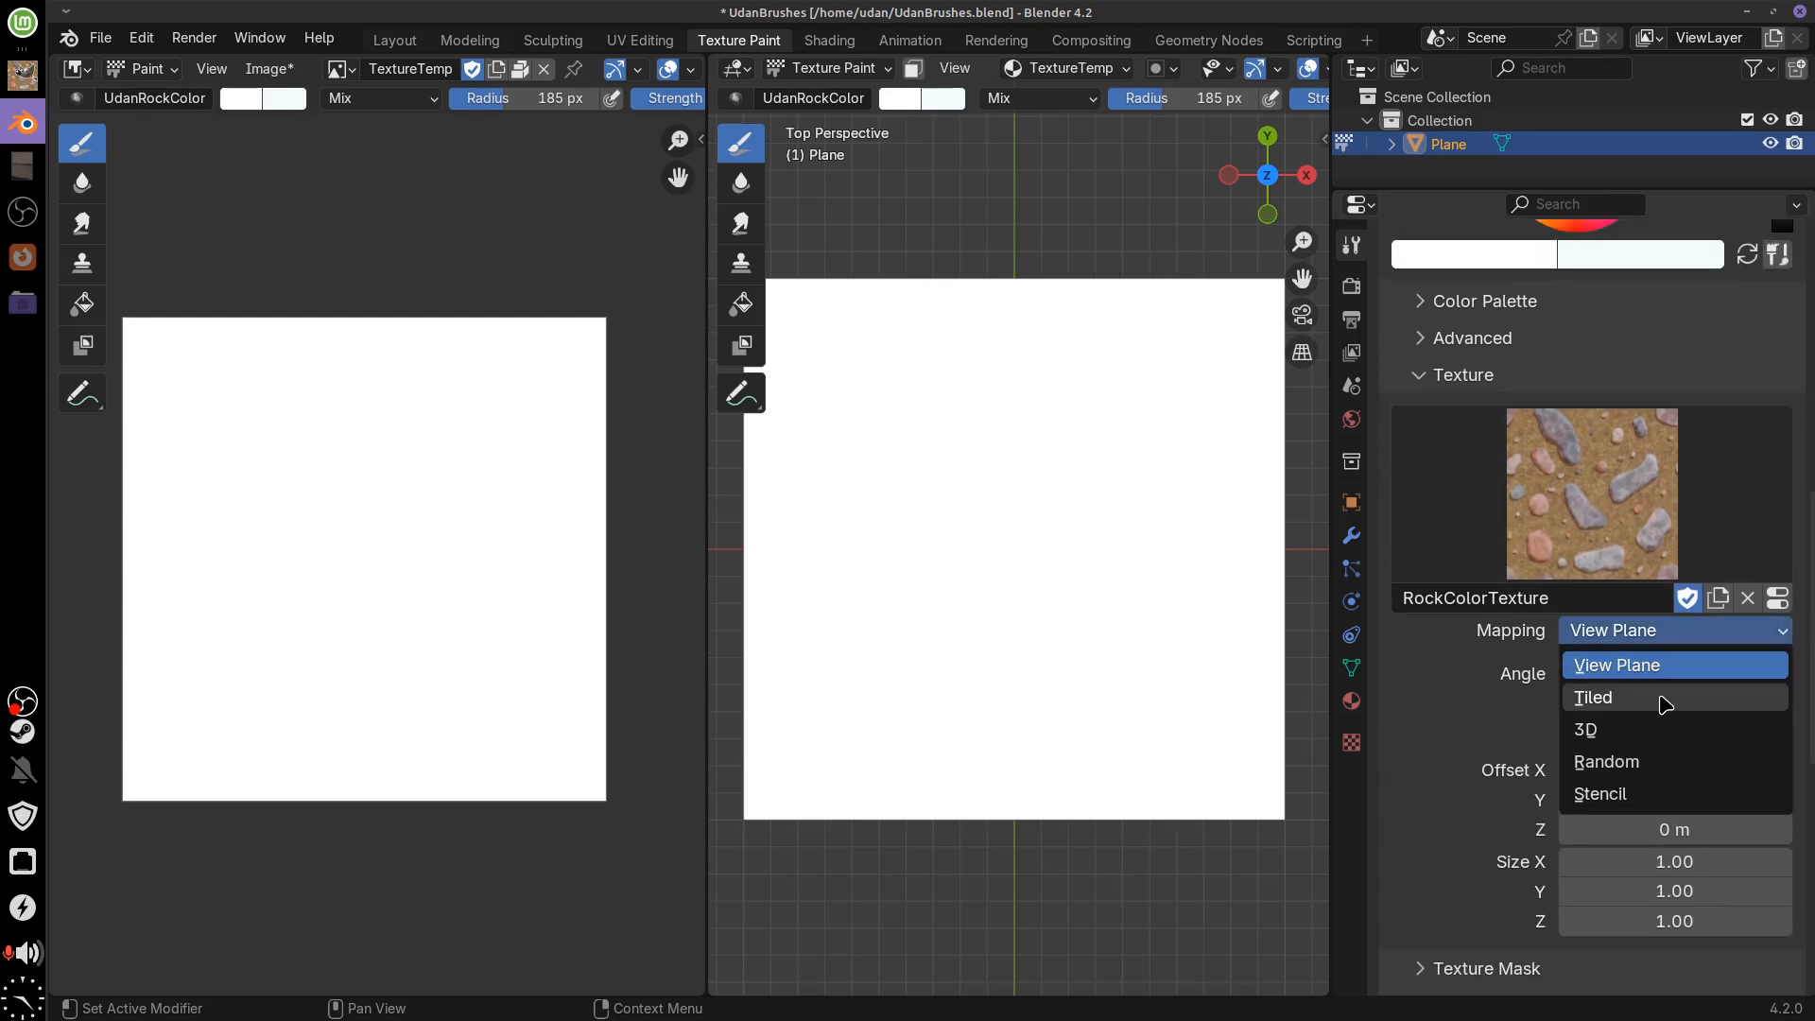
left_click(1666, 704)
mouse_move(952, 316)
left_mouse_down()
mouse_move(946, 729)
mouse_move(987, 553)
mouse_move(1089, 532)
mouse_move(1160, 574)
mouse_move(1157, 687)
mouse_move(993, 407)
mouse_move(802, 678)
mouse_move(789, 466)
mouse_move(821, 704)
mouse_move(971, 352)
mouse_move(981, 426)
mouse_move(1052, 395)
mouse_move(1082, 706)
mouse_move(1138, 586)
mouse_move(1016, 419)
mouse_move(824, 364)
mouse_move(805, 660)
mouse_move(888, 691)
mouse_move(1093, 649)
left_mouse_up()
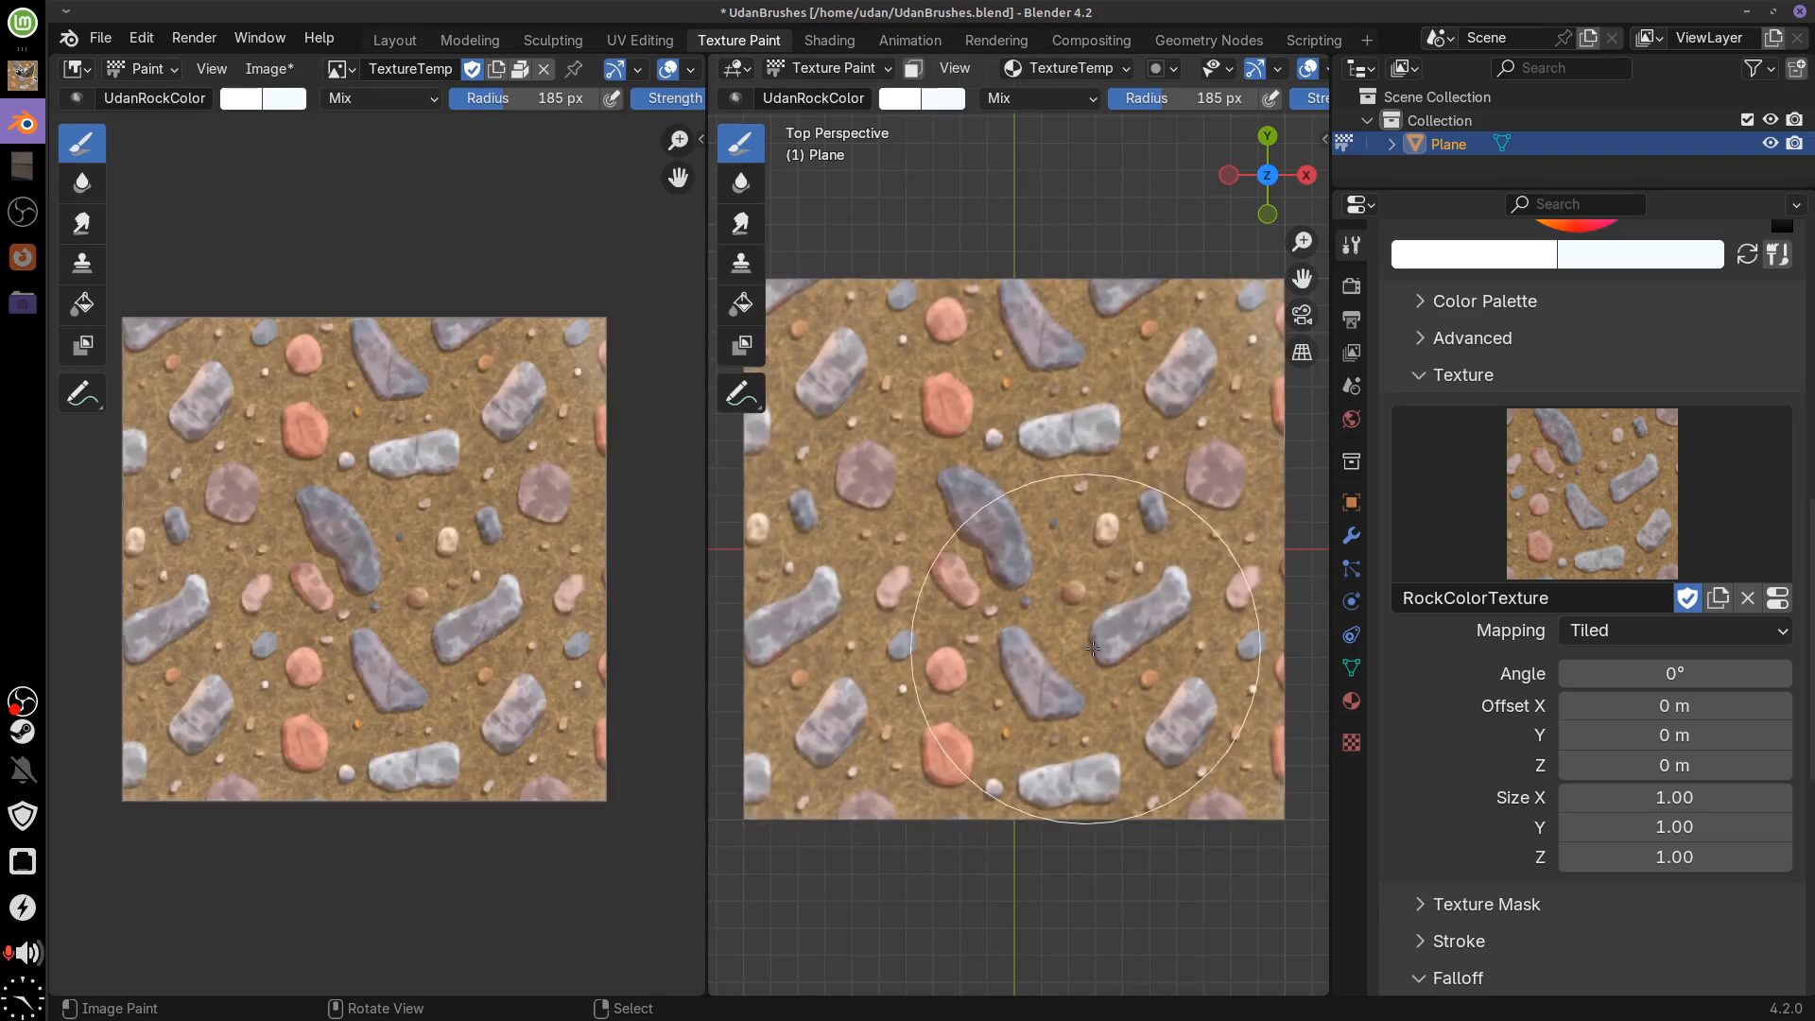
key("ctrl+z")
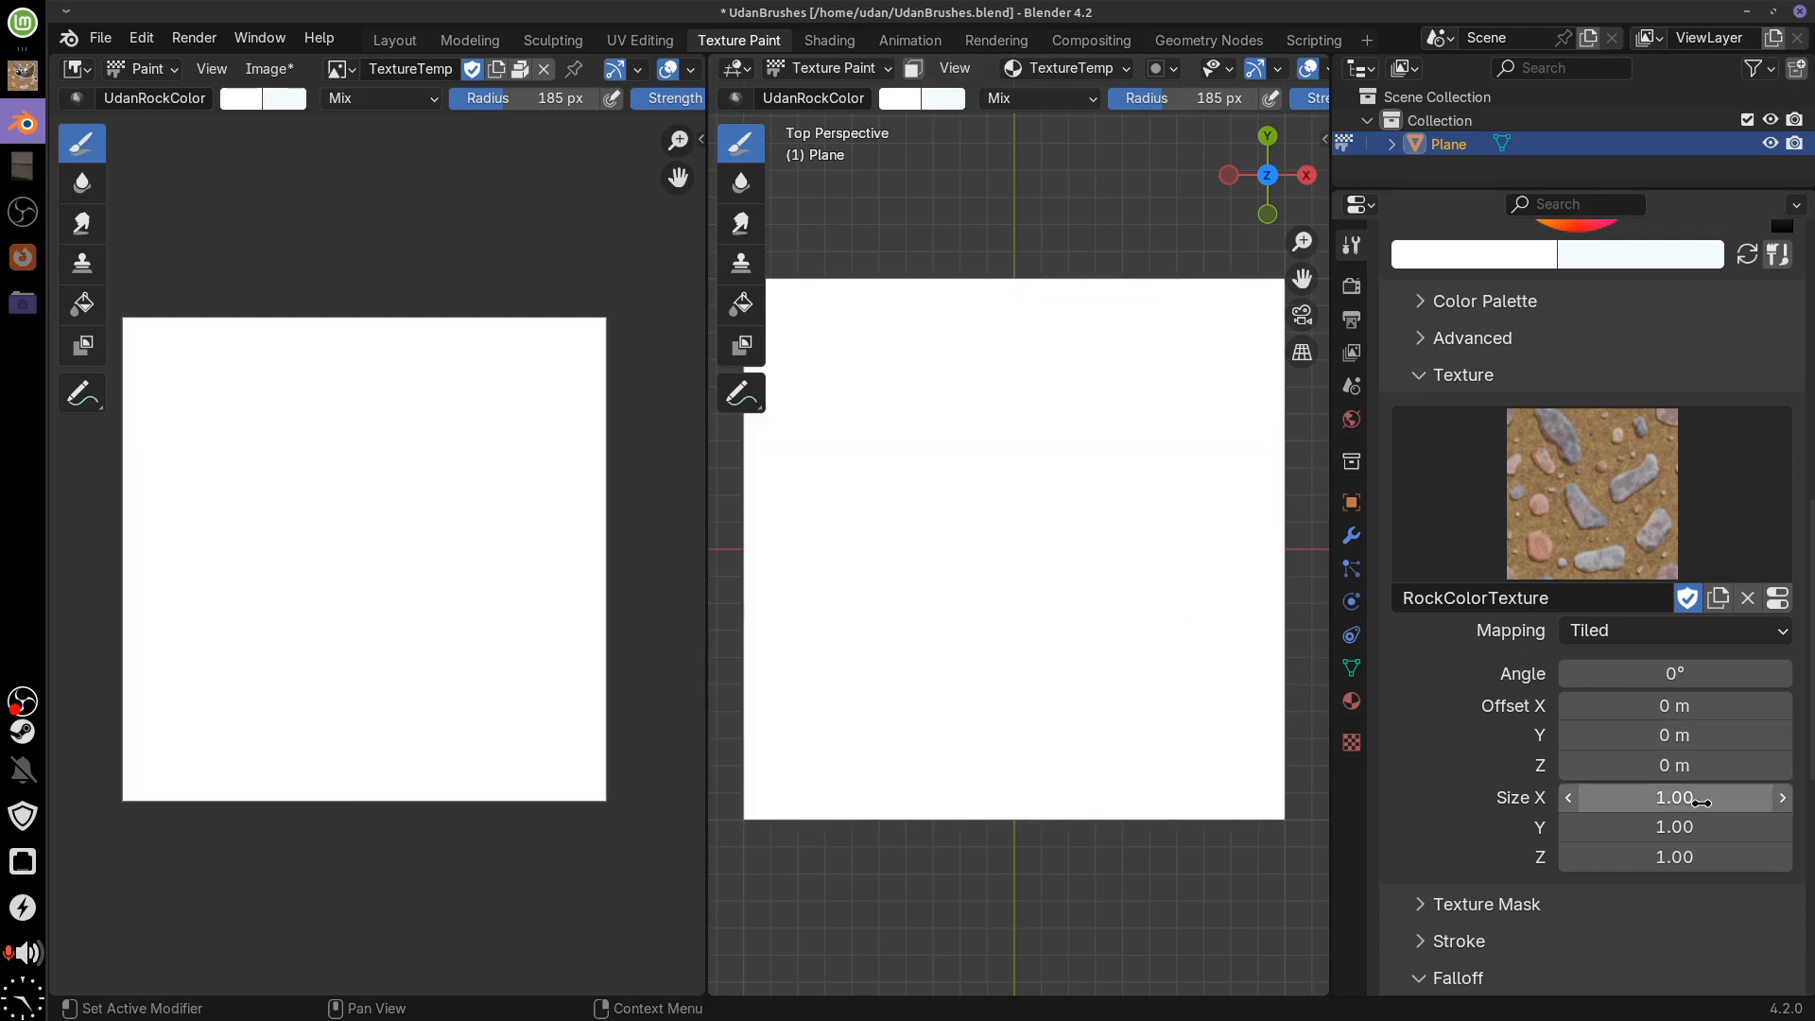
Set the brush texture's X, Y and Z size to 5.00
left_click(1703, 797)
type("10")
key("Tab")
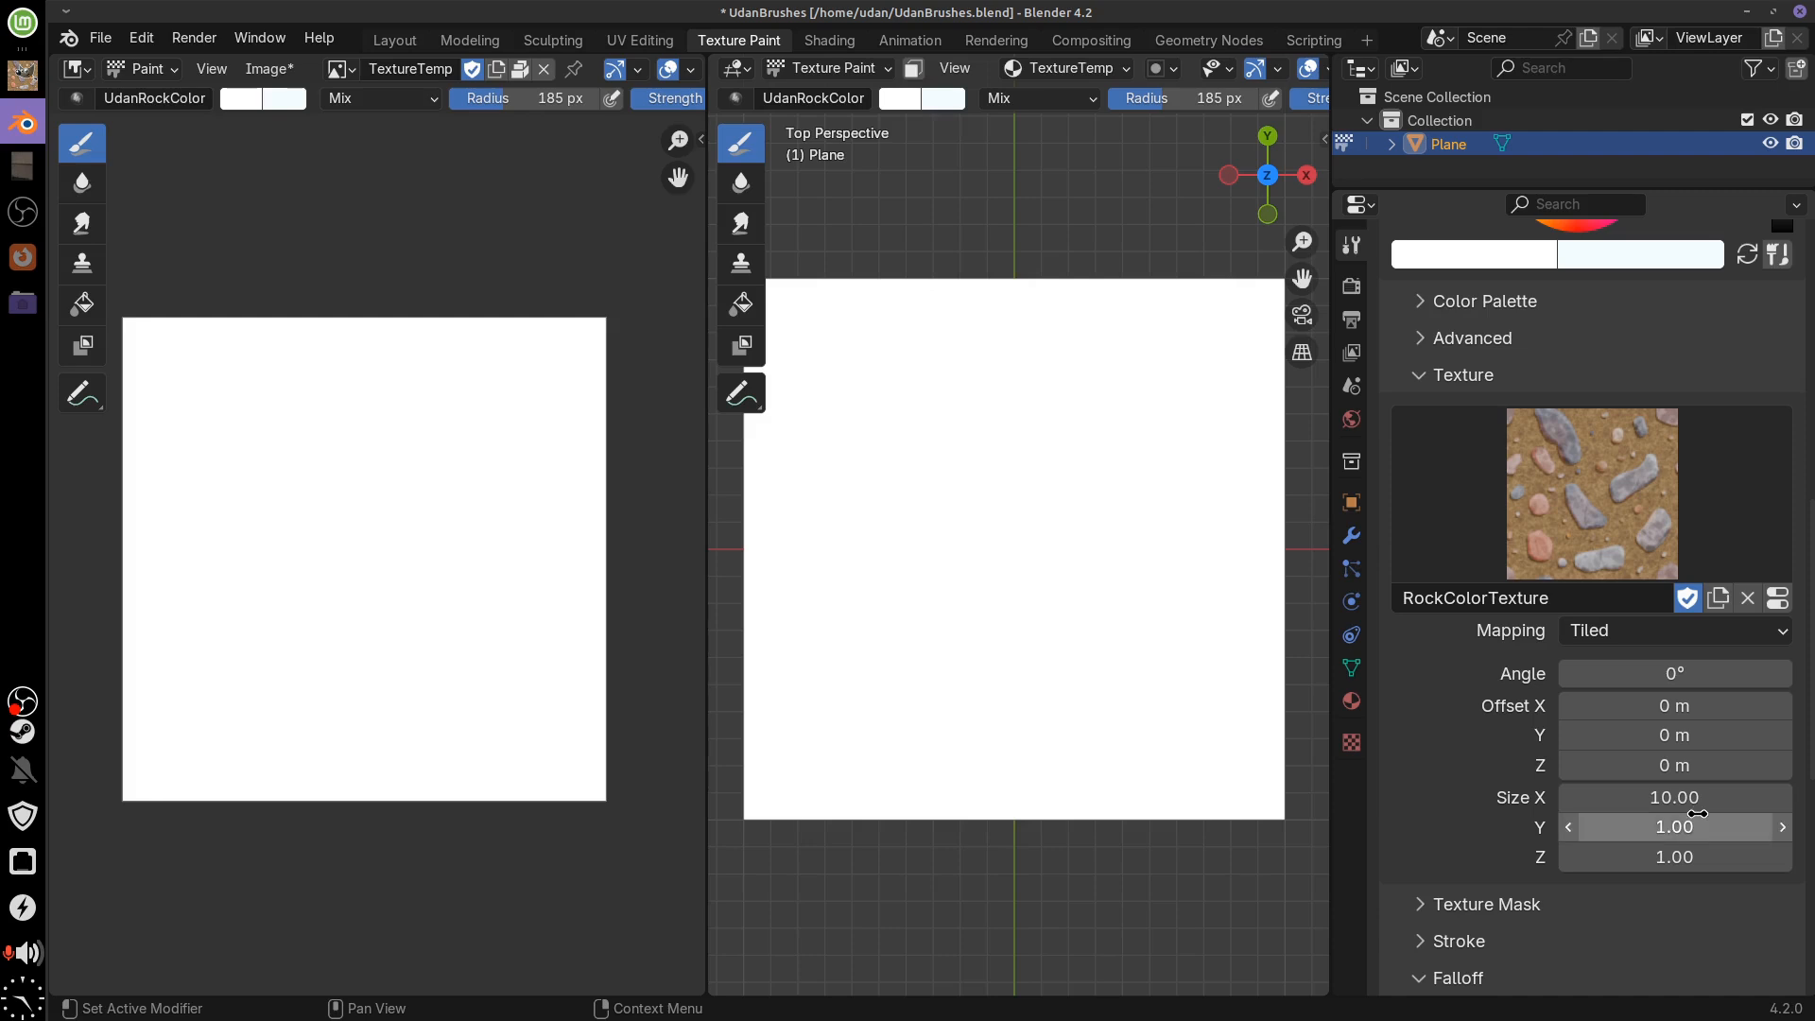
left_click(1697, 797)
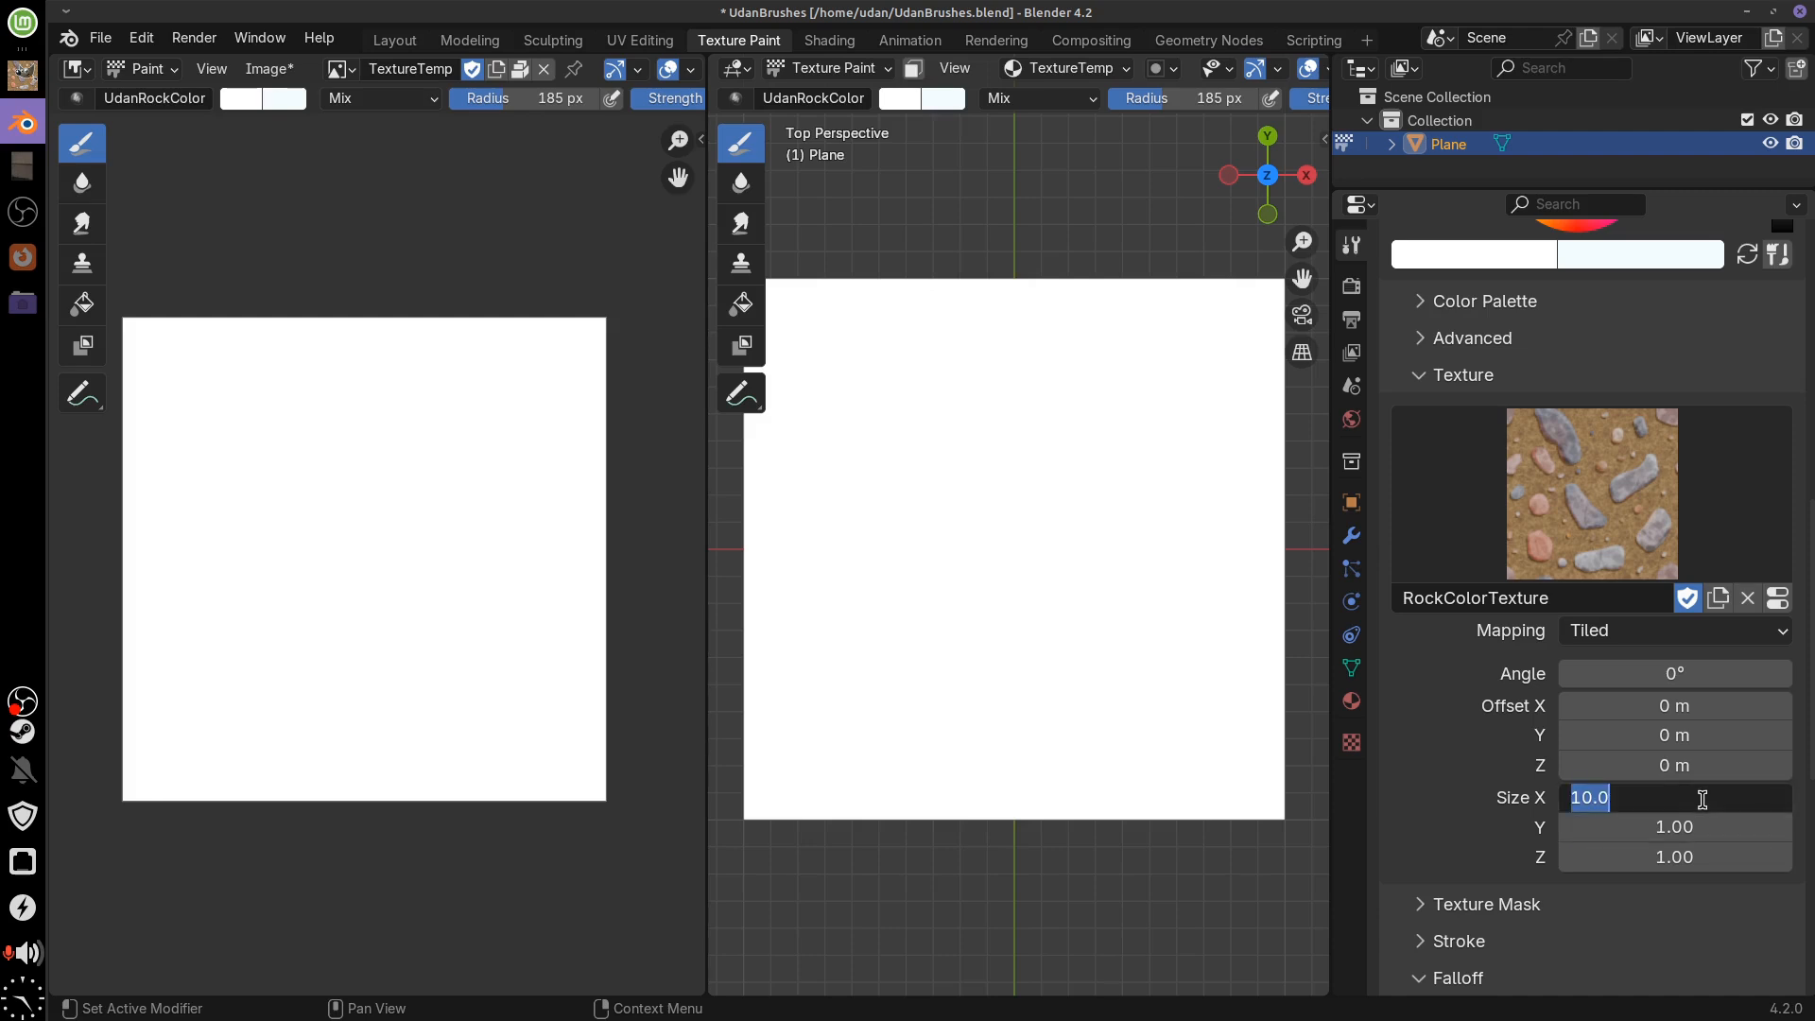
key("Tab")
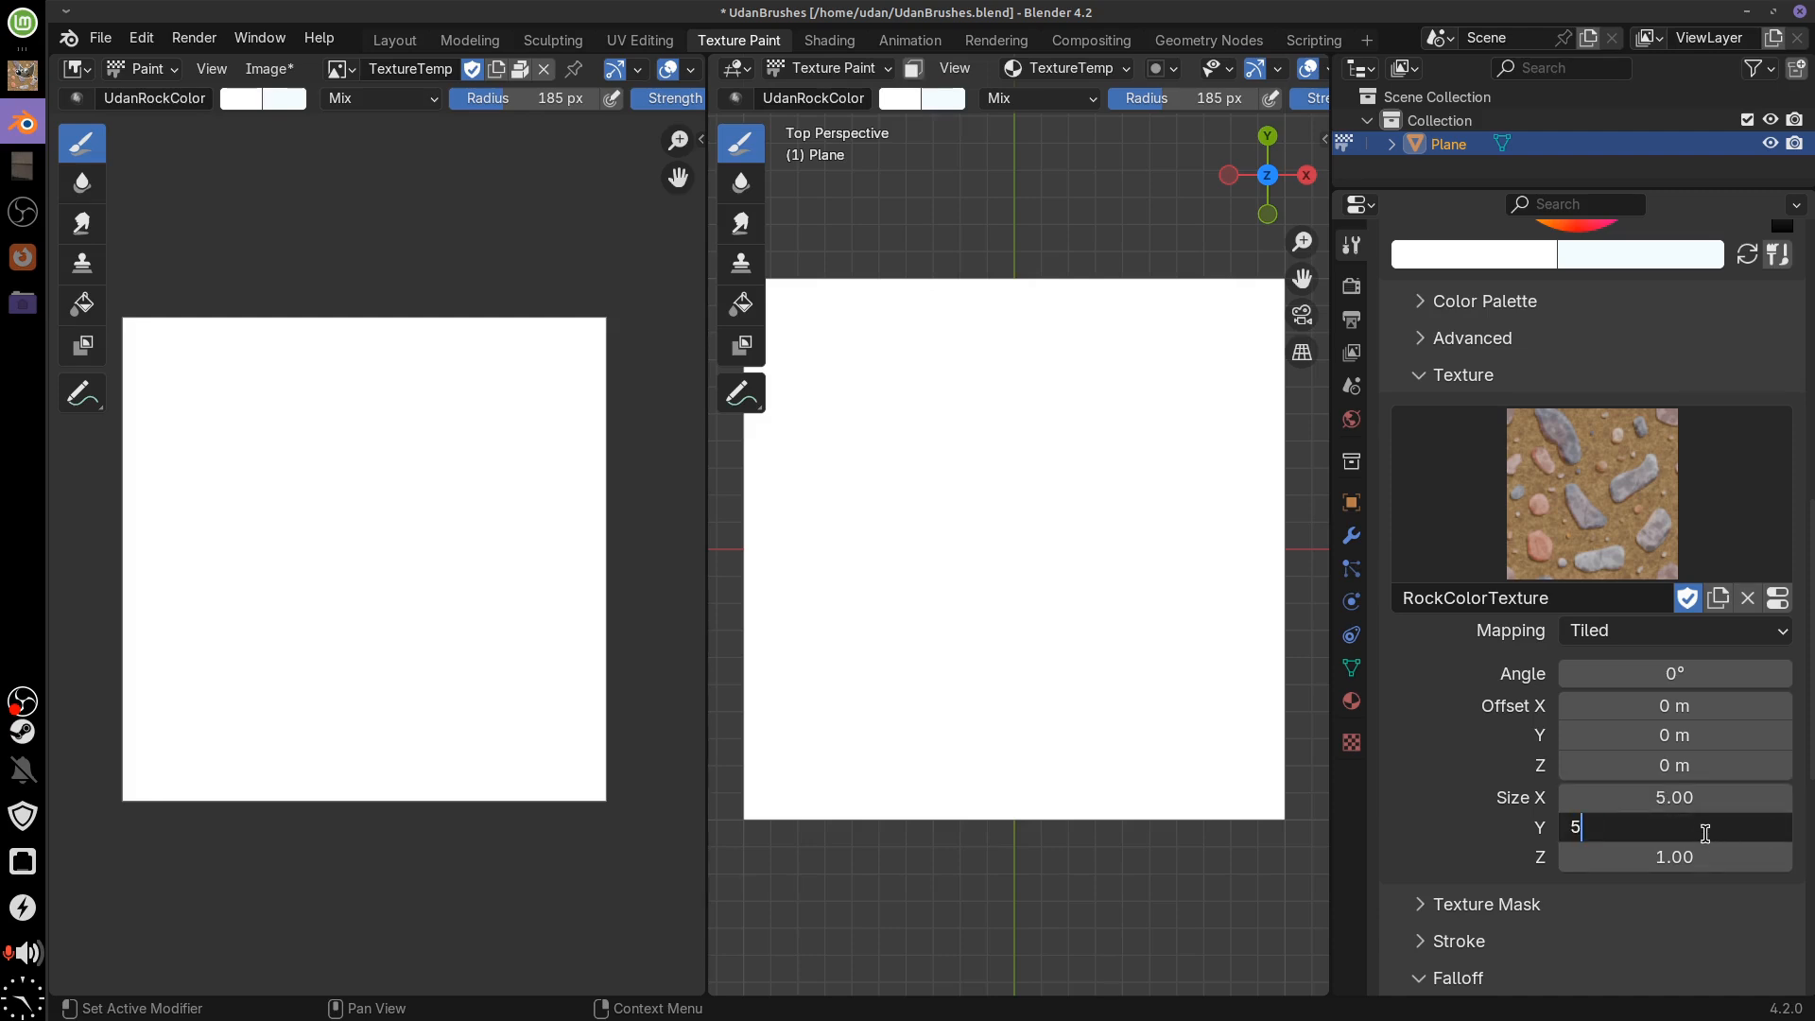
type("5")
key("Tab")
key("Return")
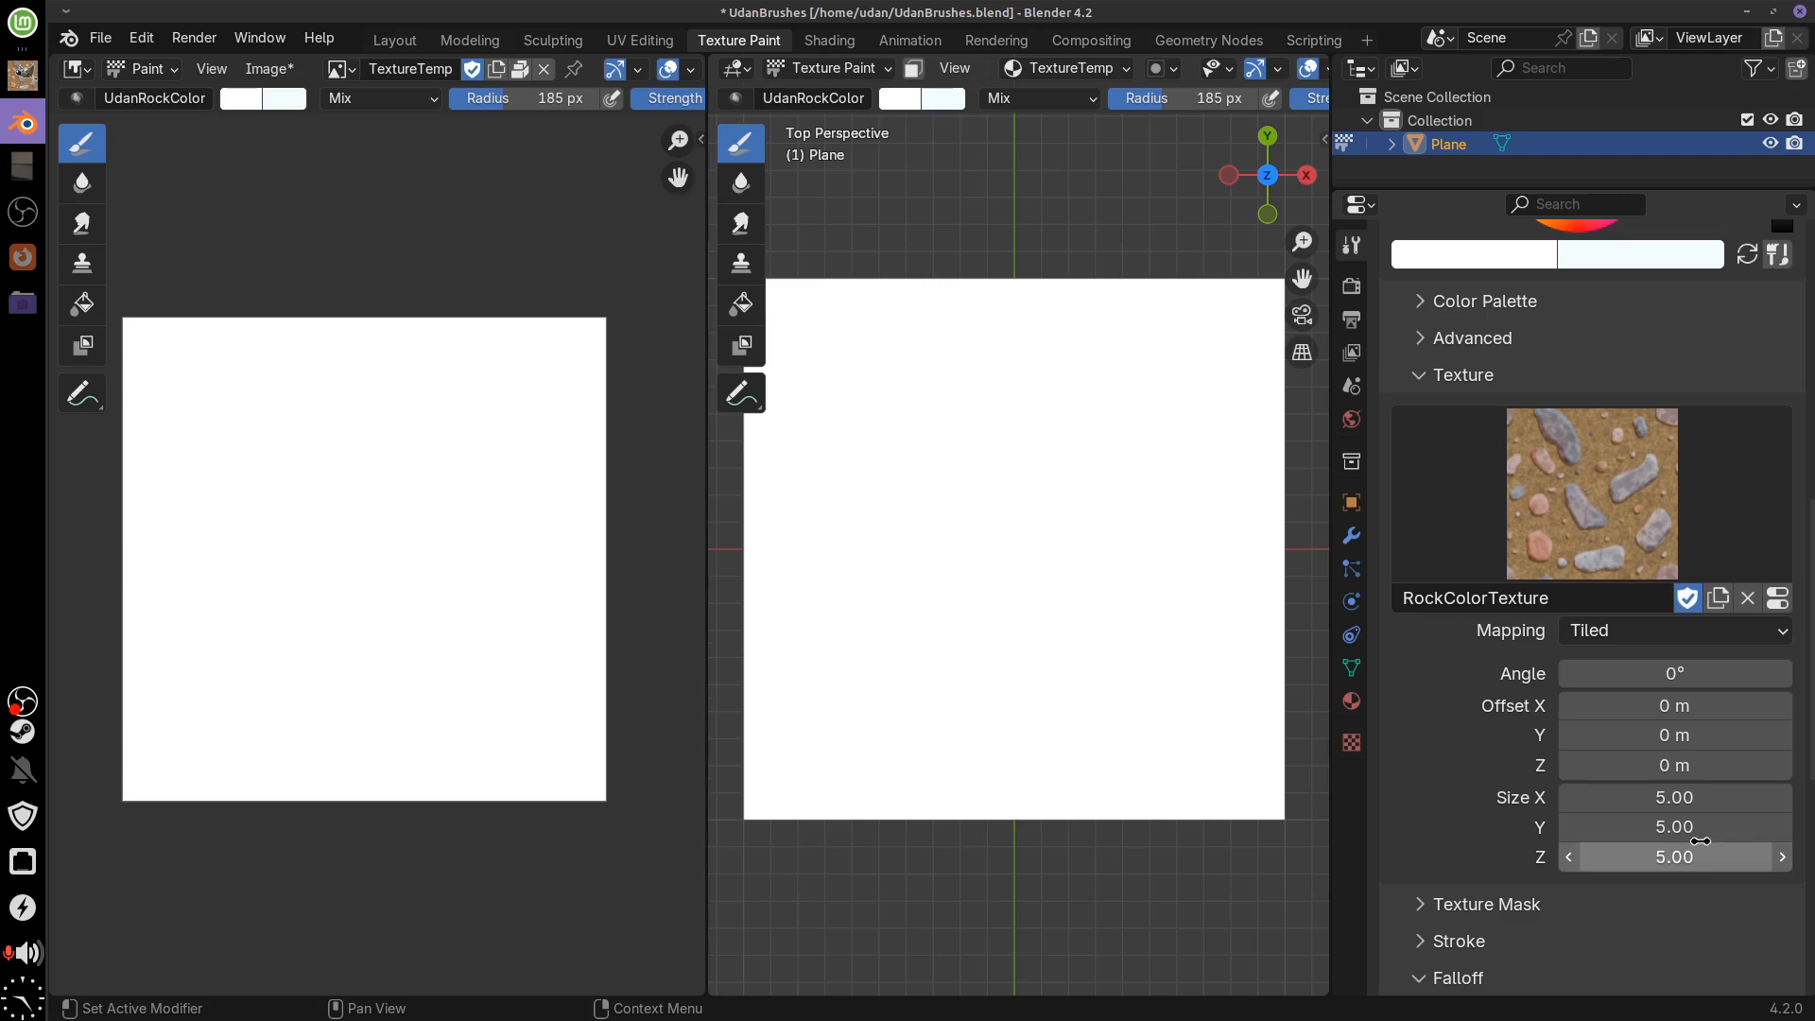
Paint the plane with the tiled rock texture from above and from an oblique angle, and return to the top view
mouse_move(977, 441)
left_mouse_down()
mouse_move(1083, 678)
mouse_move(870, 615)
mouse_move(813, 387)
mouse_move(1206, 649)
mouse_move(1216, 406)
mouse_move(1196, 479)
left_mouse_up()
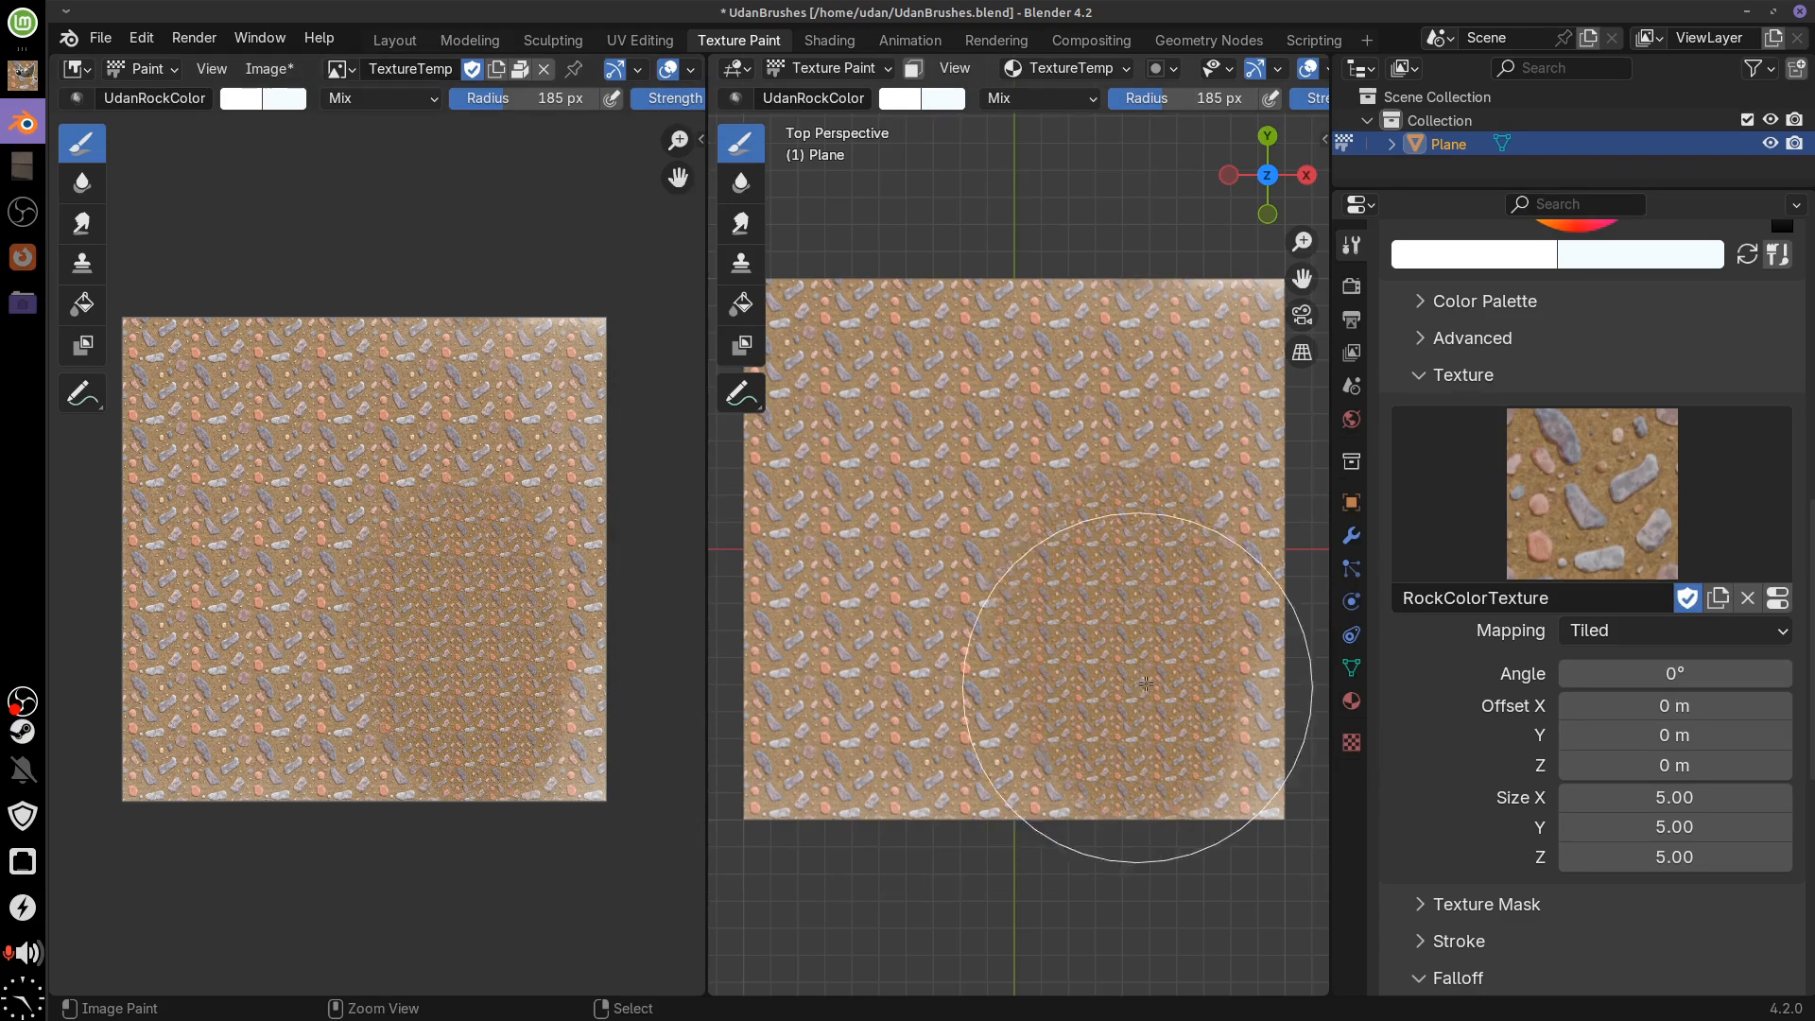
mouse_move(1126, 584)
left_mouse_down()
mouse_move(1107, 467)
mouse_move(1025, 539)
mouse_move(1042, 444)
left_mouse_up()
mouse_move(1042, 444)
left_mouse_down()
mouse_move(1004, 585)
mouse_move(999, 560)
mouse_move(1068, 541)
mouse_move(1094, 486)
mouse_move(980, 595)
mouse_move(989, 665)
mouse_move(1010, 529)
mouse_move(1085, 635)
left_mouse_up()
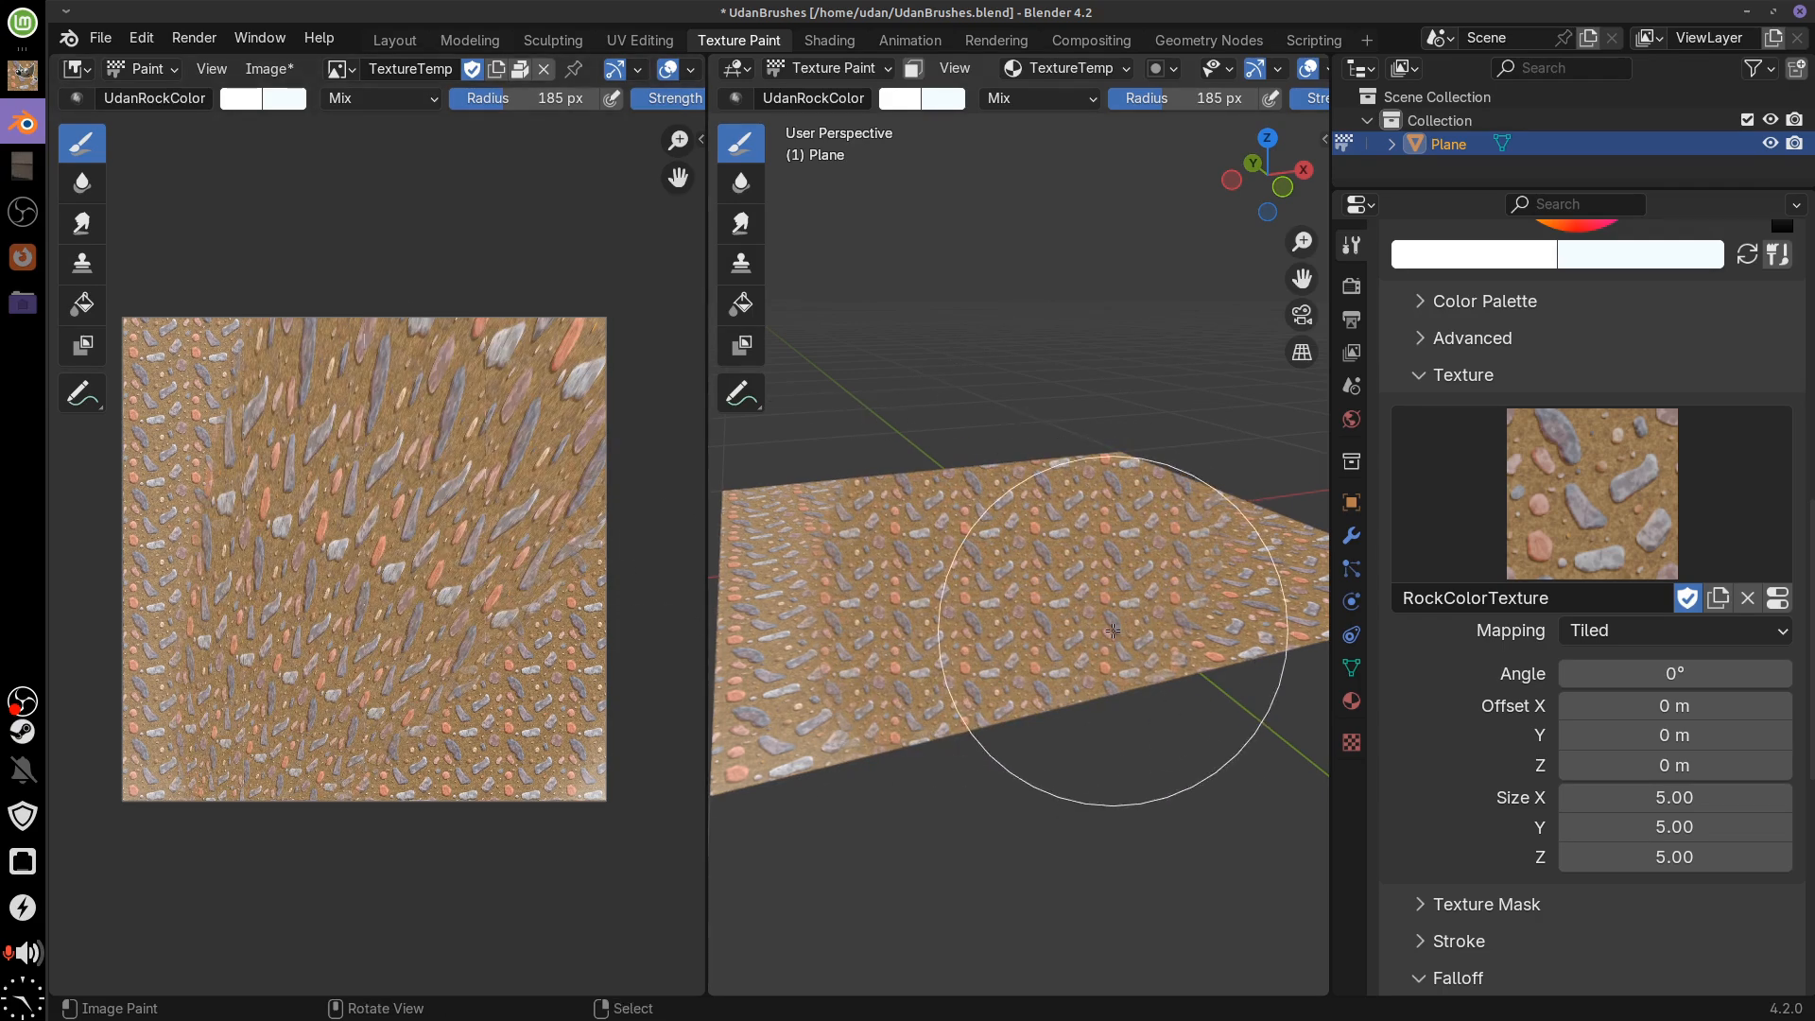
key("KP_7")
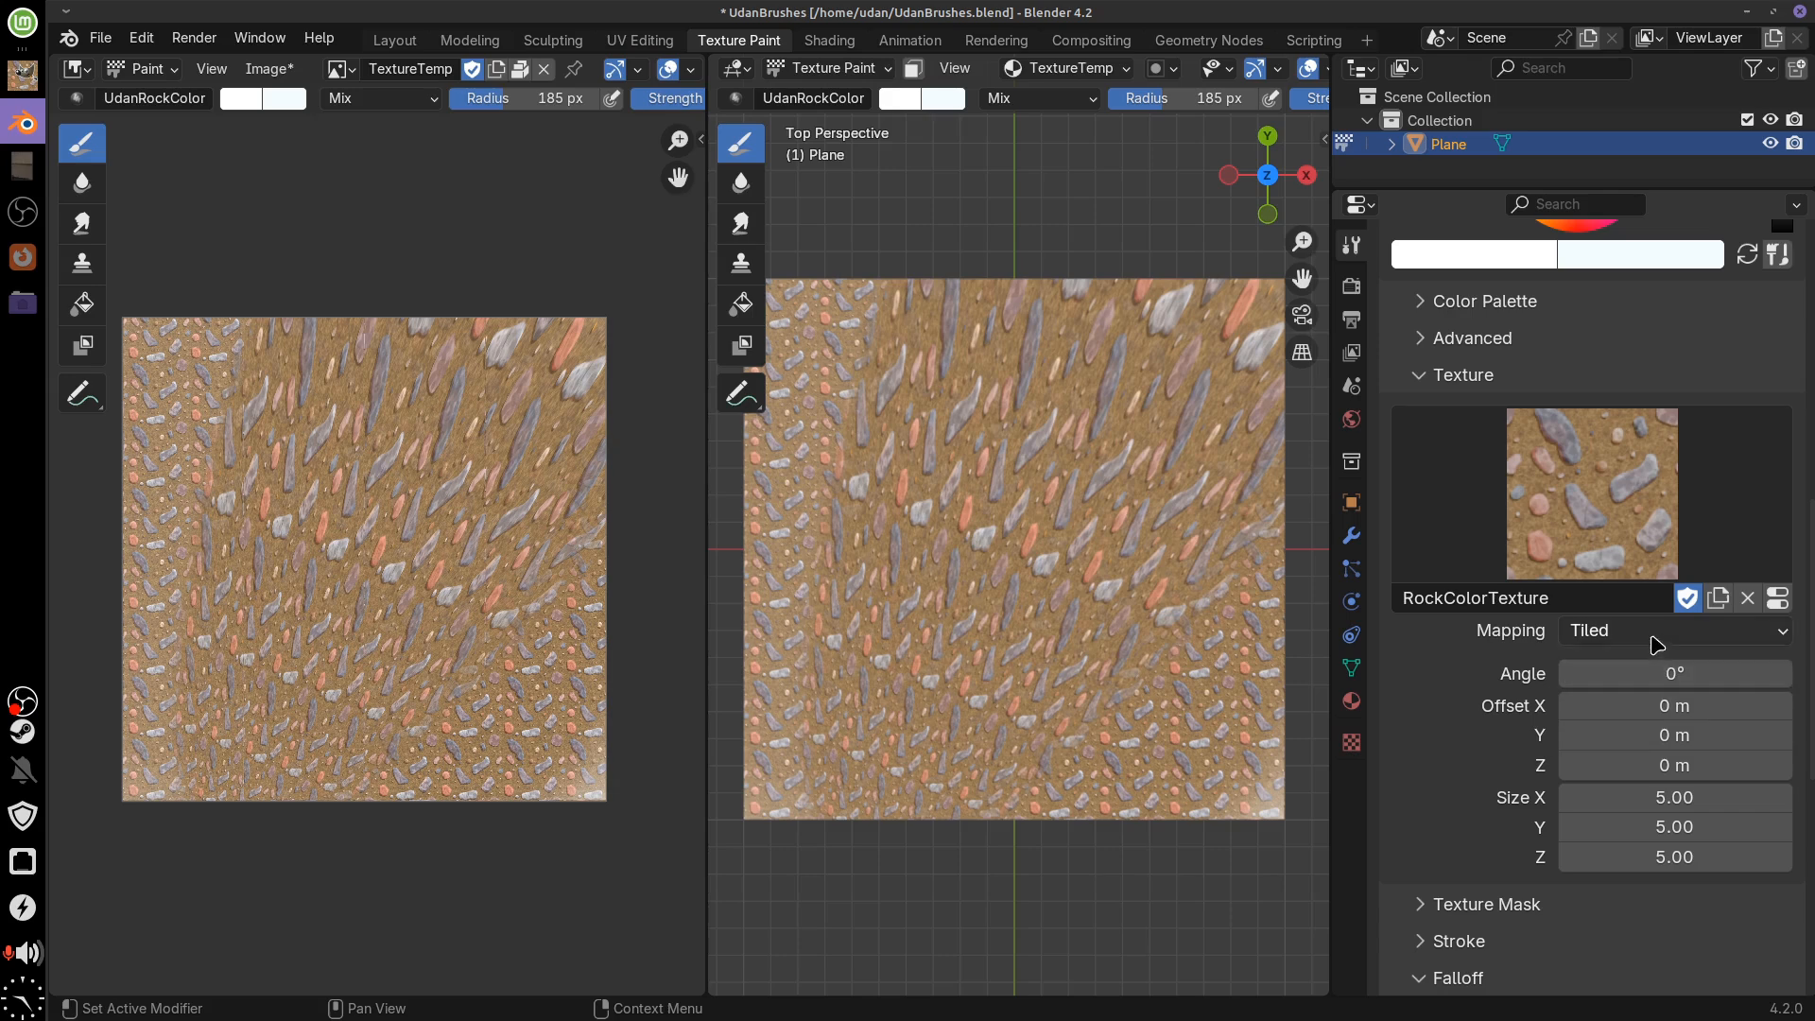
Set the brush texture's mapping to 3D, paint over the whole plane, and check the pattern from an angle
left_click(1656, 640)
left_click(1650, 730)
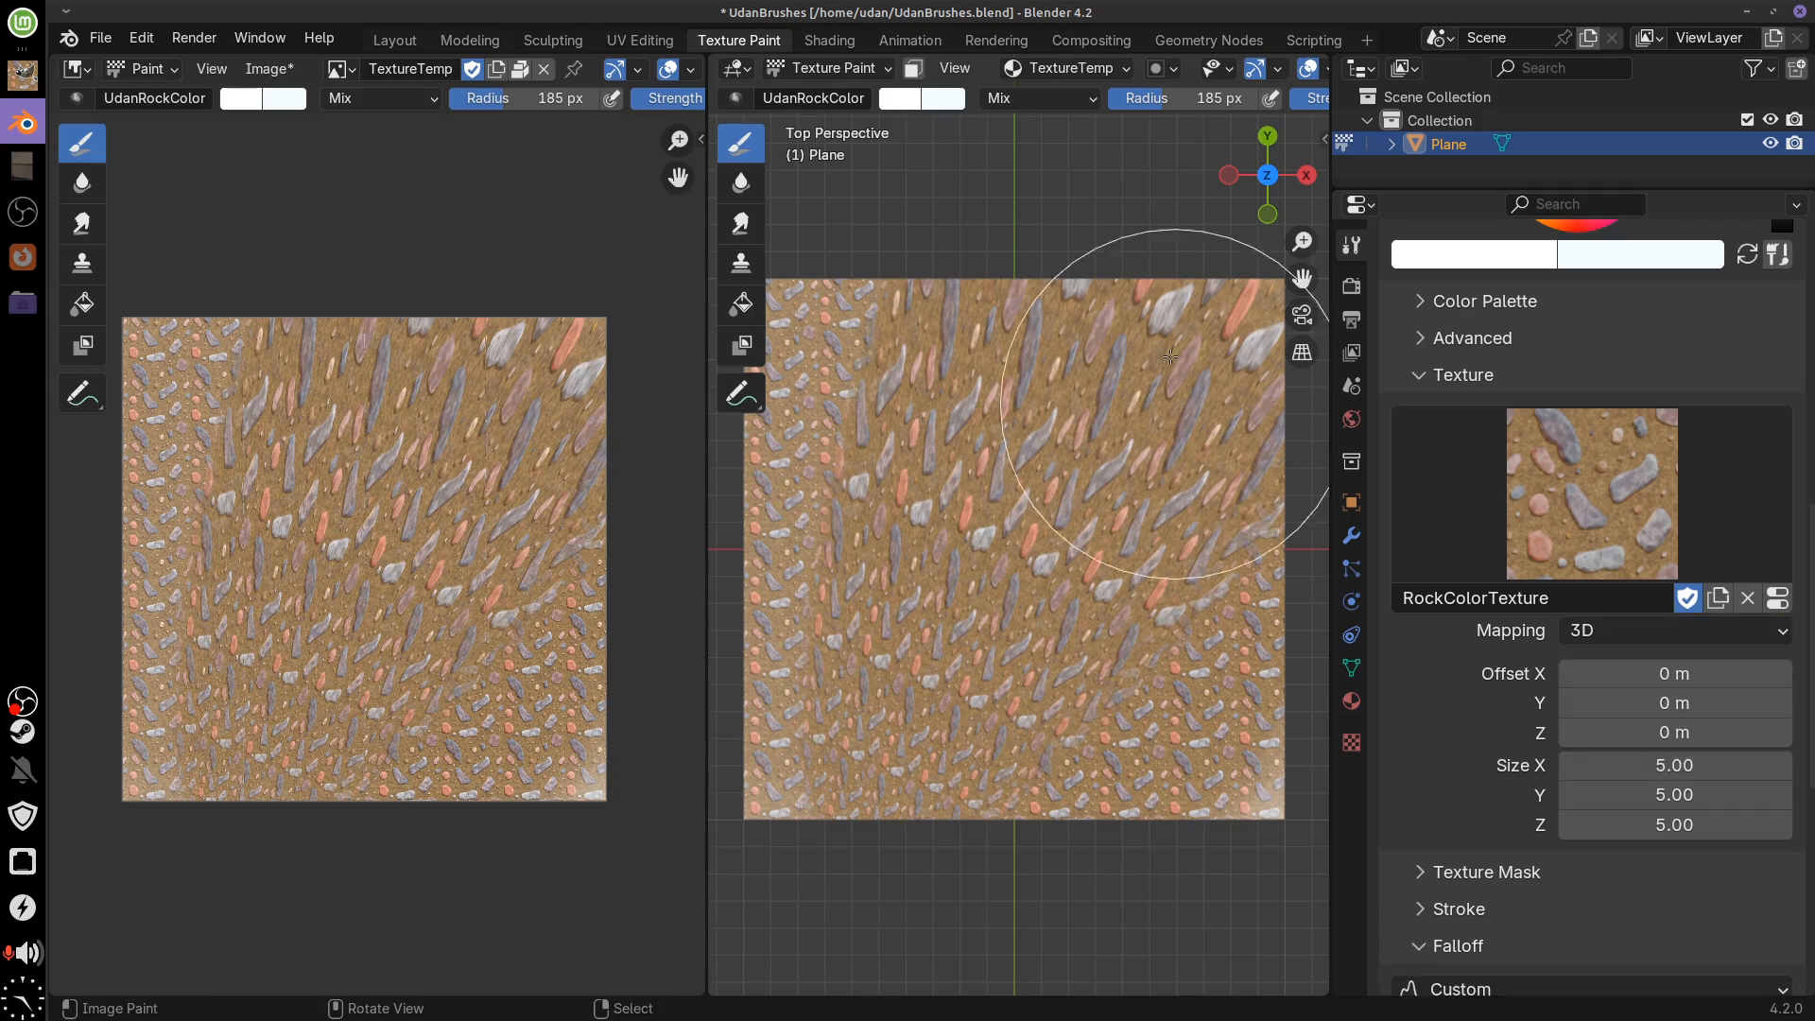
mouse_move(1170, 357)
left_mouse_down()
mouse_move(1134, 571)
mouse_move(1047, 703)
mouse_move(977, 412)
mouse_move(889, 427)
mouse_move(818, 627)
mouse_move(829, 472)
left_mouse_up()
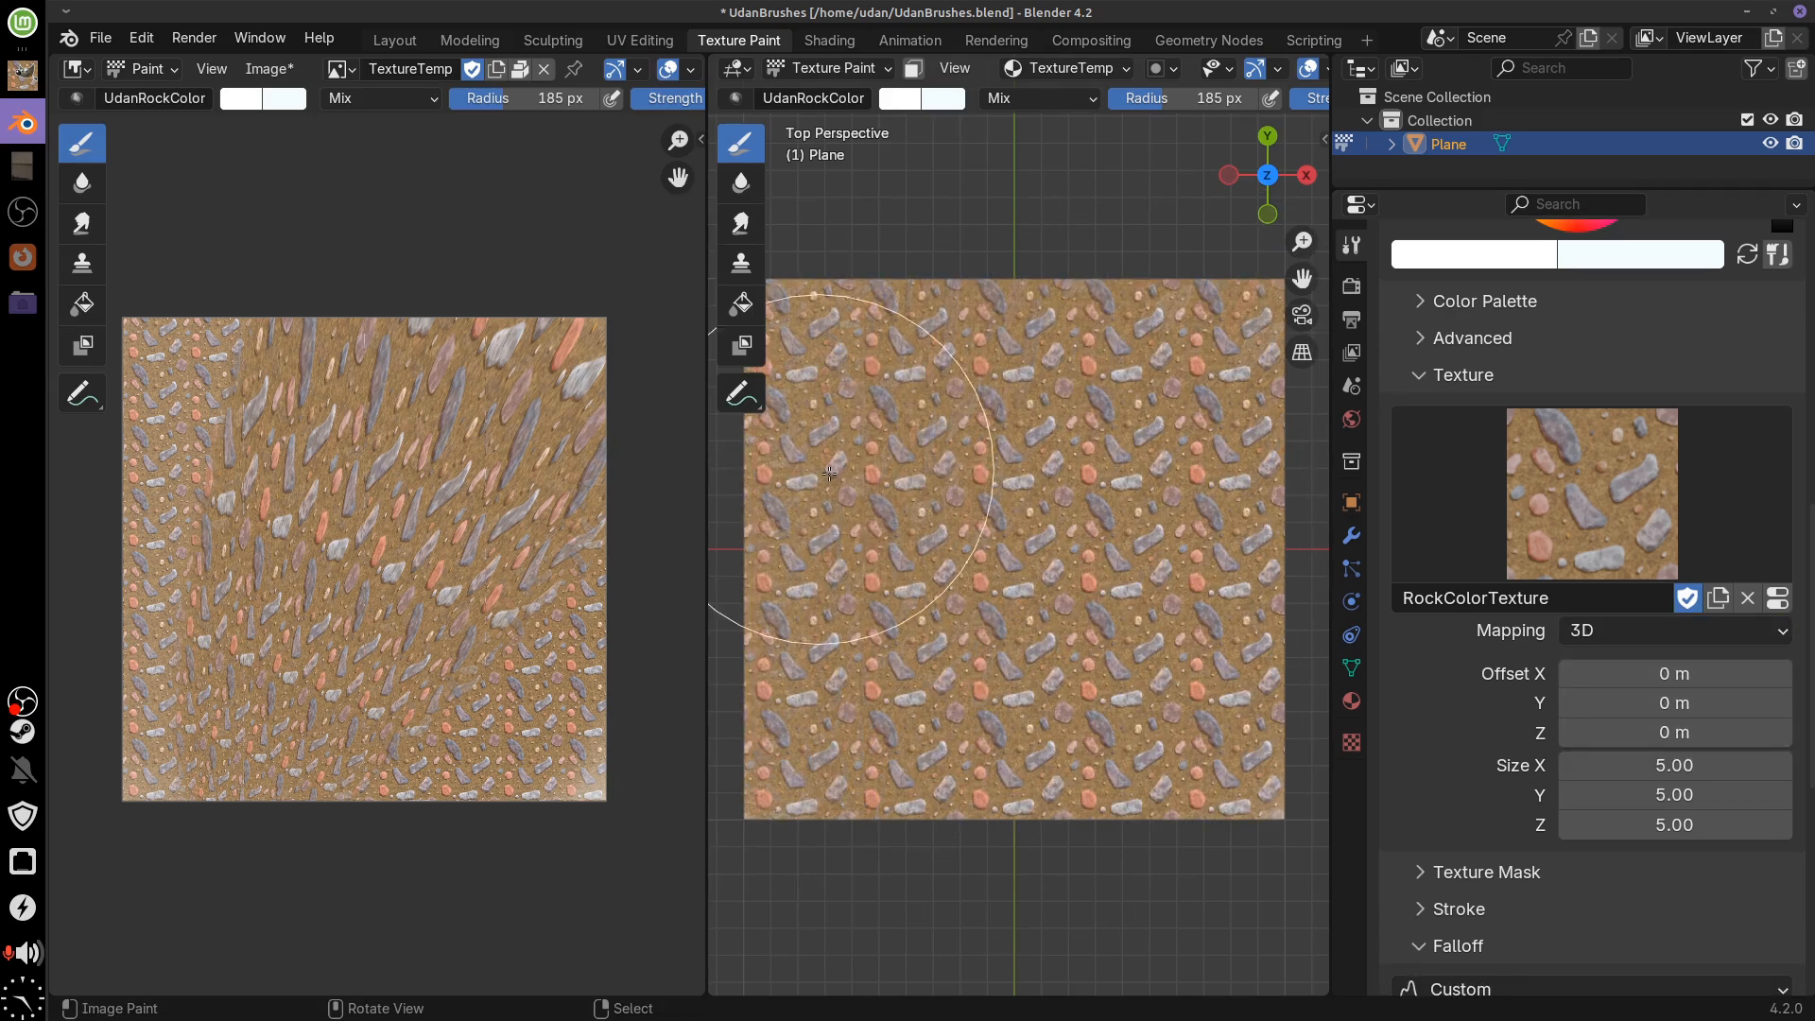
mouse_move(1073, 702)
left_mouse_down()
mouse_move(1177, 526)
mouse_move(886, 675)
left_mouse_up()
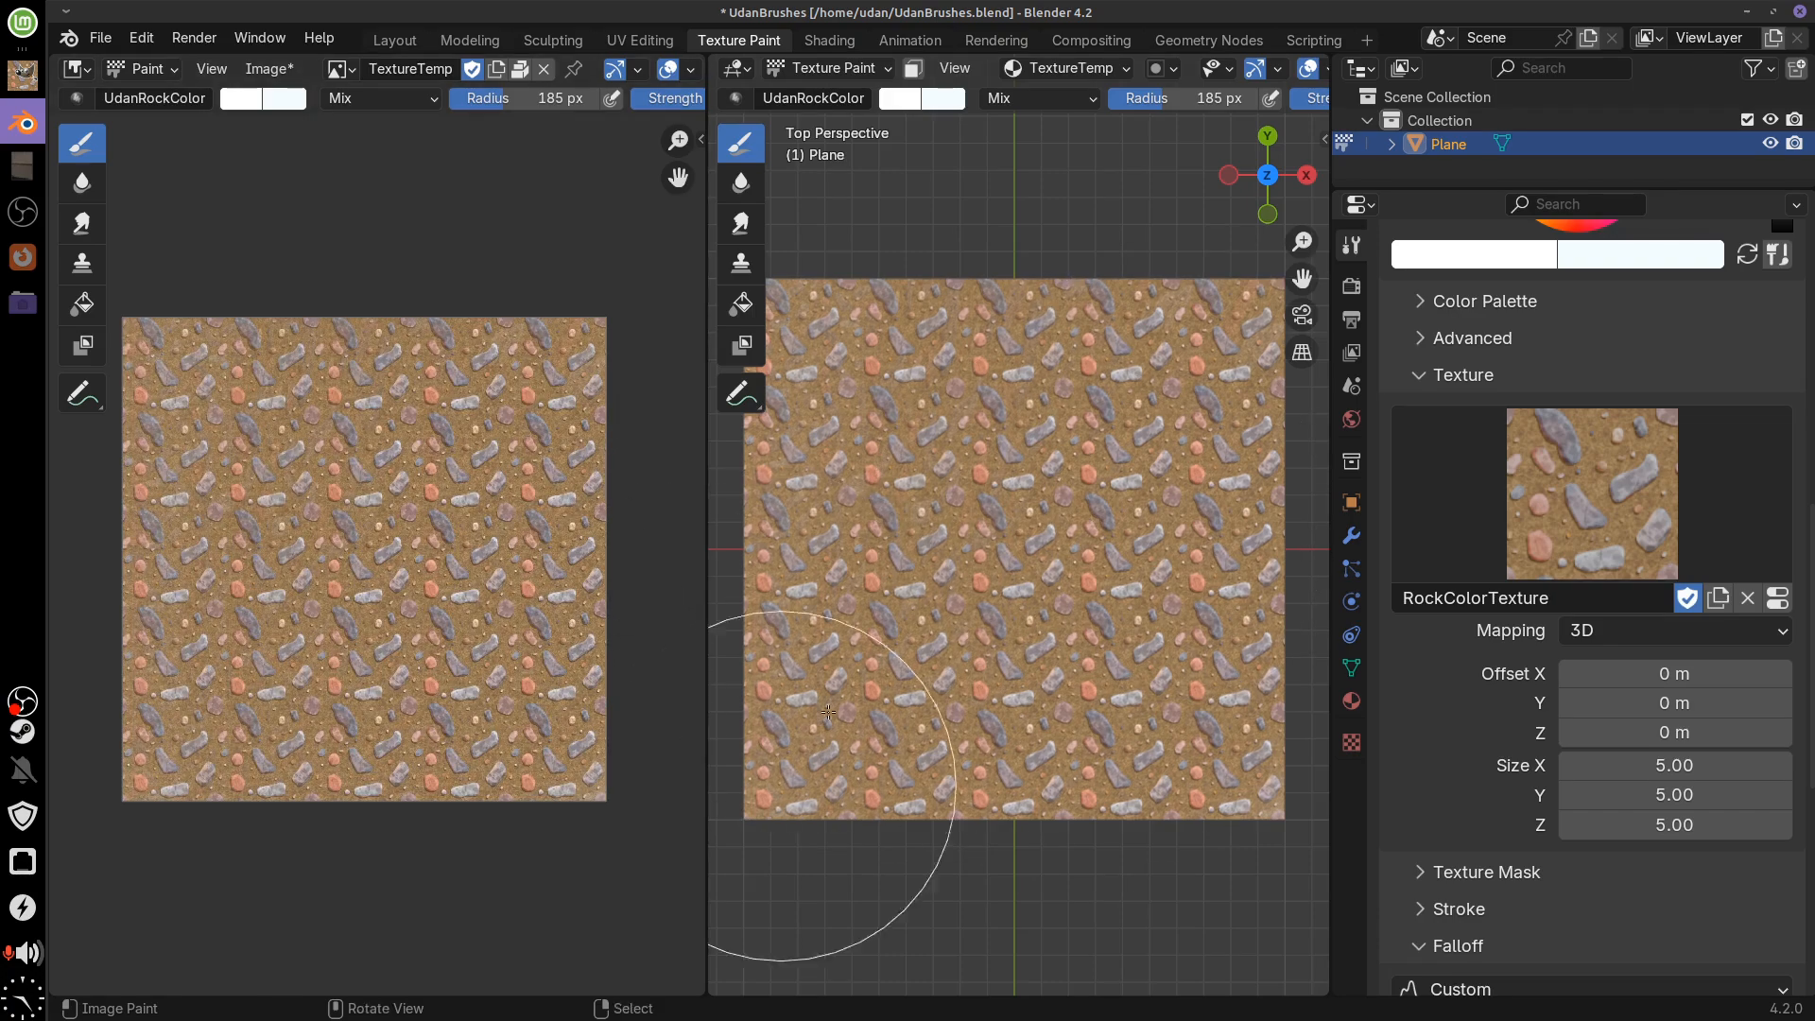
mouse_move(1025, 646)
left_mouse_down()
mouse_move(1078, 449)
mouse_move(1092, 551)
left_mouse_up()
key("KP_7")
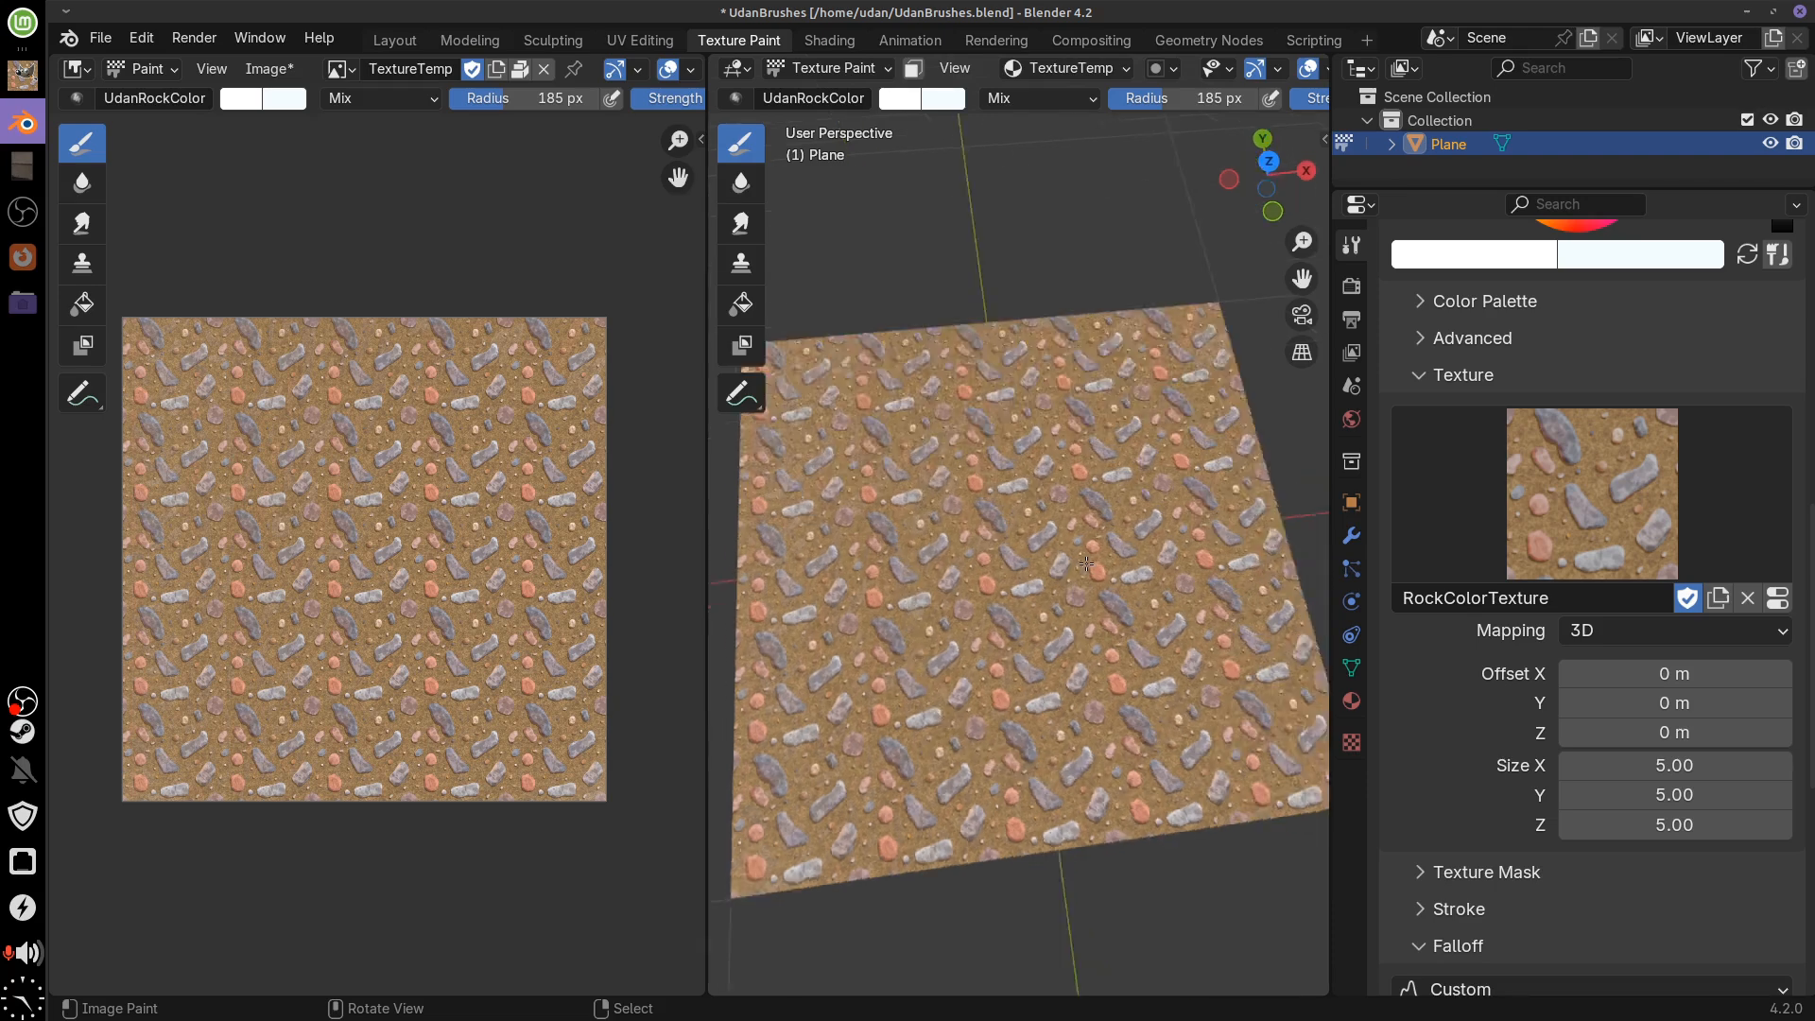
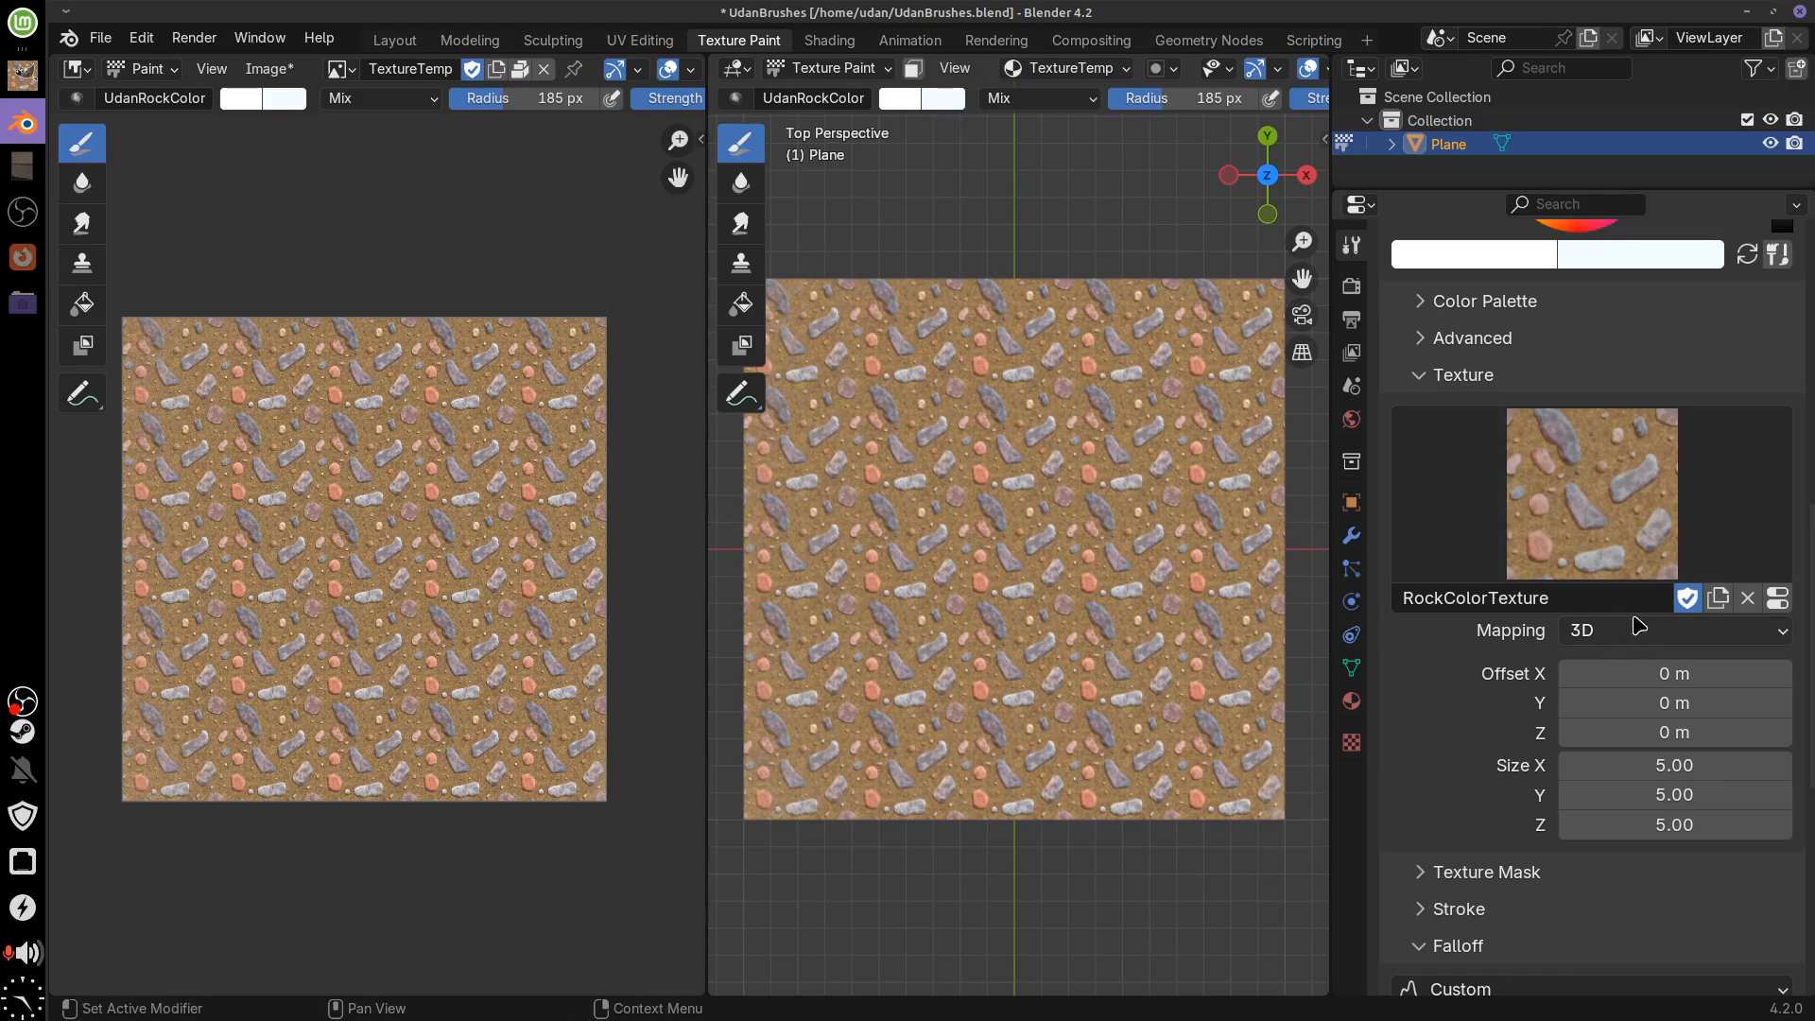
View the plane from the front, switch to orthographic projection and look at the plane from above at an angle
left_click(1636, 631)
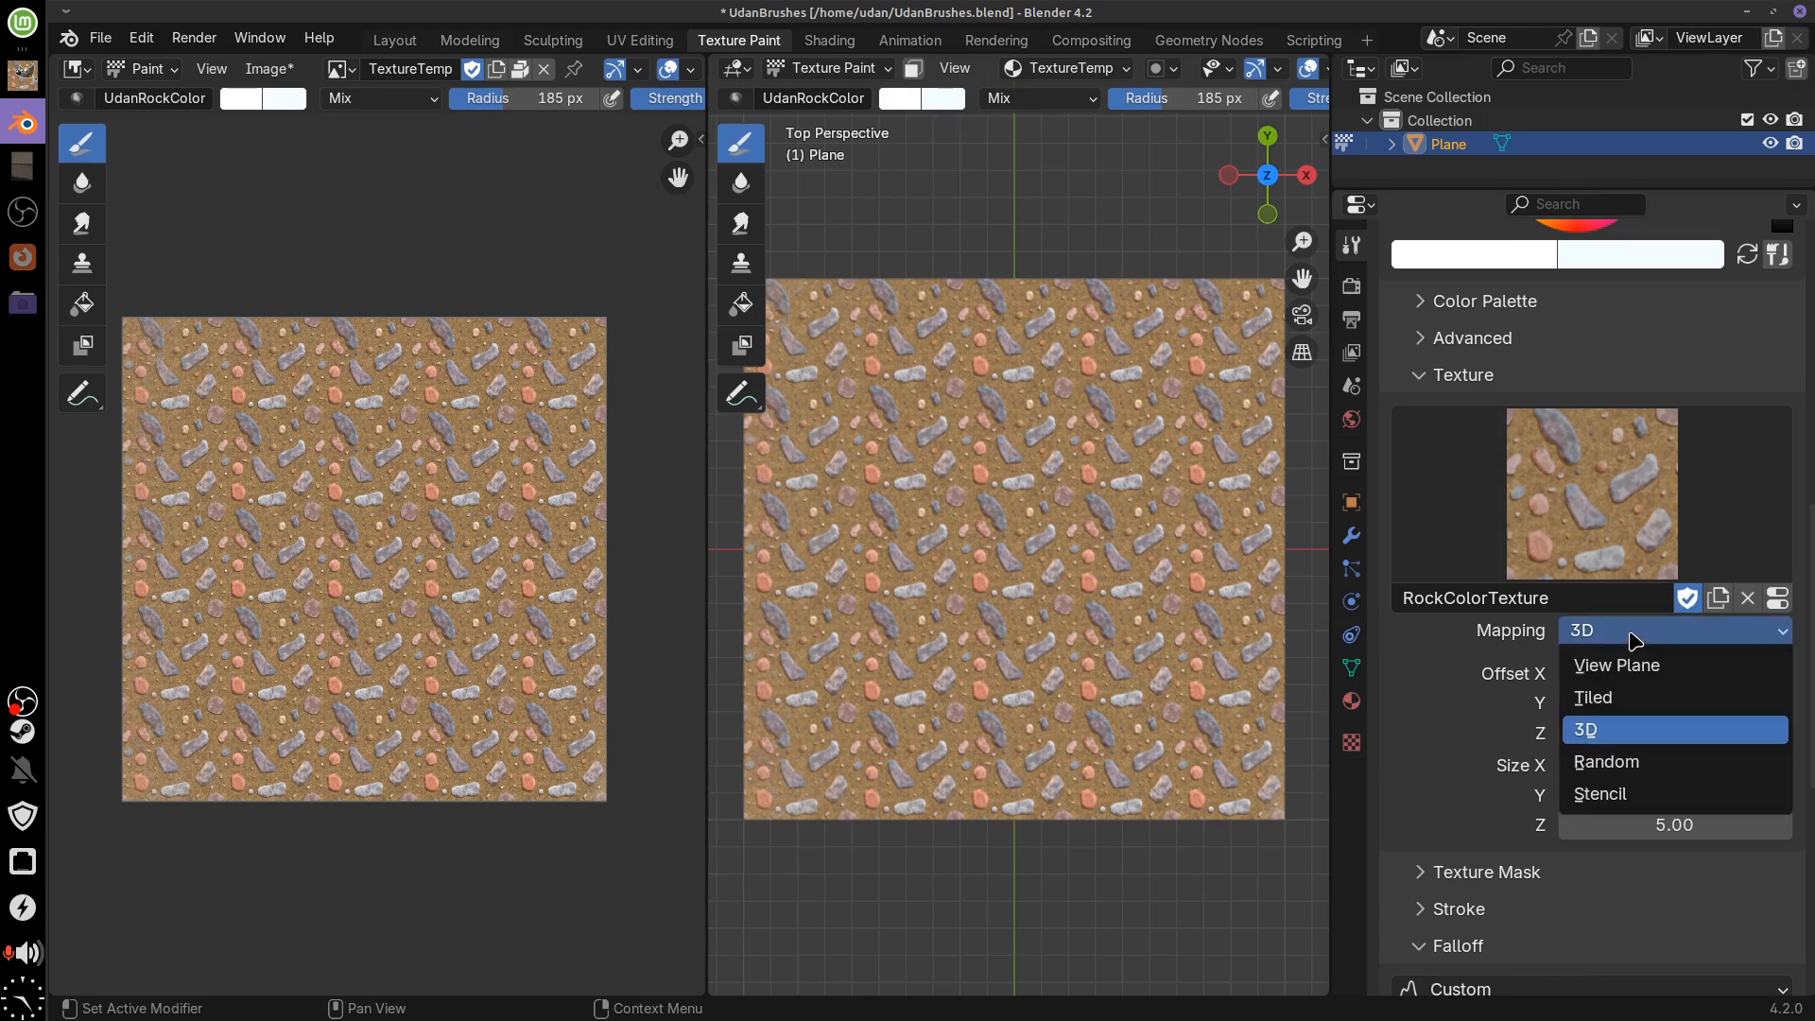
left_click_drag(1079, 653, 1079, 444)
left_click_drag(1041, 605, 1047, 532)
key("KP_1")
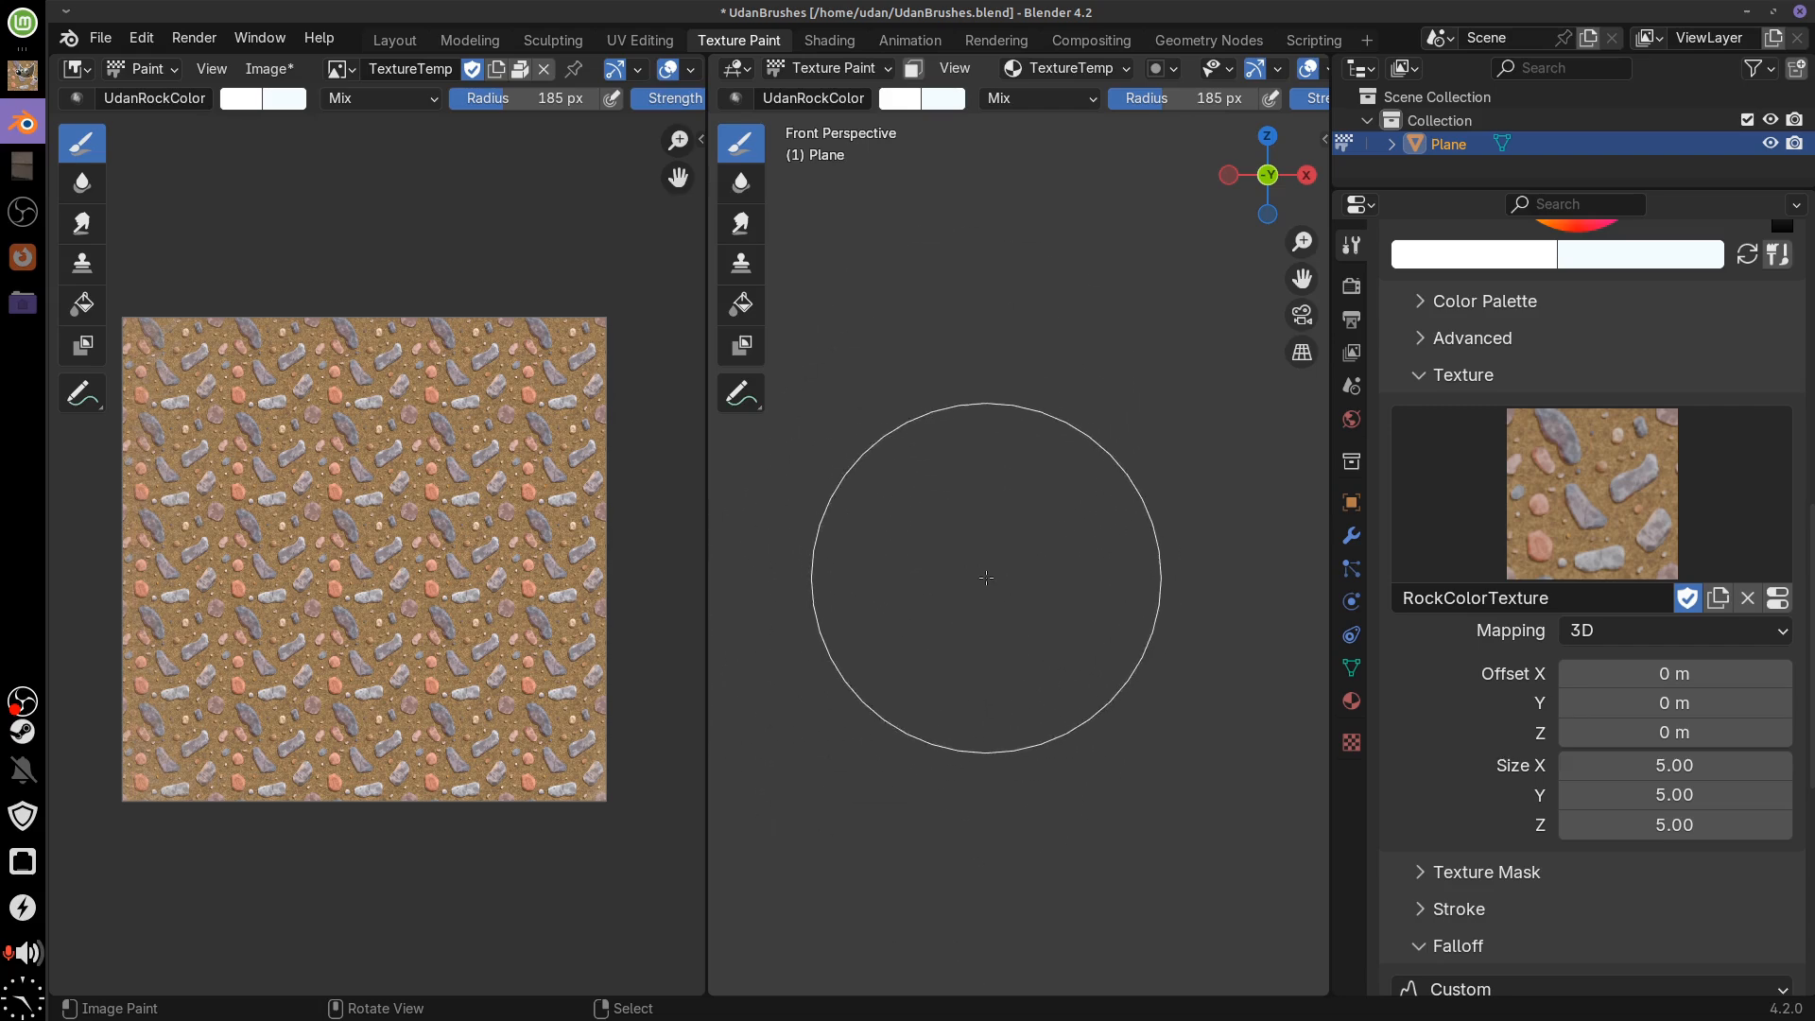
key("KP_5")
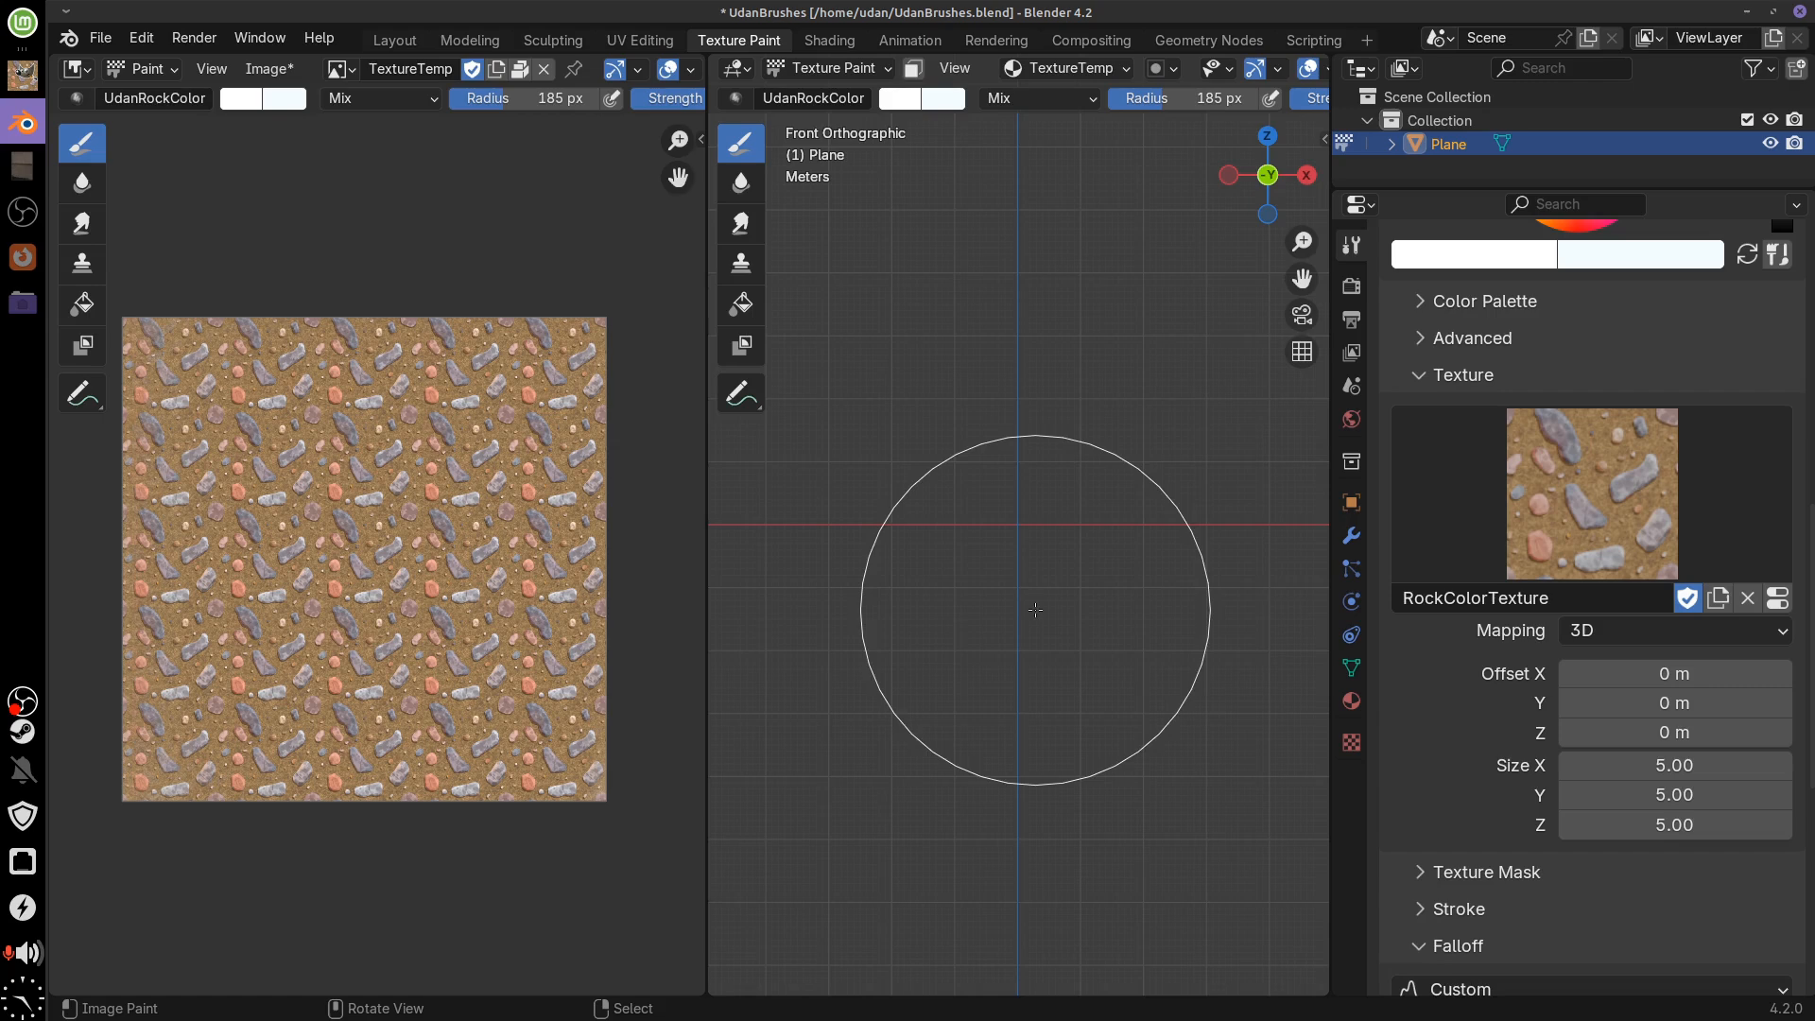
left_click_drag(1035, 610, 1113, 680)
left_click_drag(1093, 610, 1103, 610)
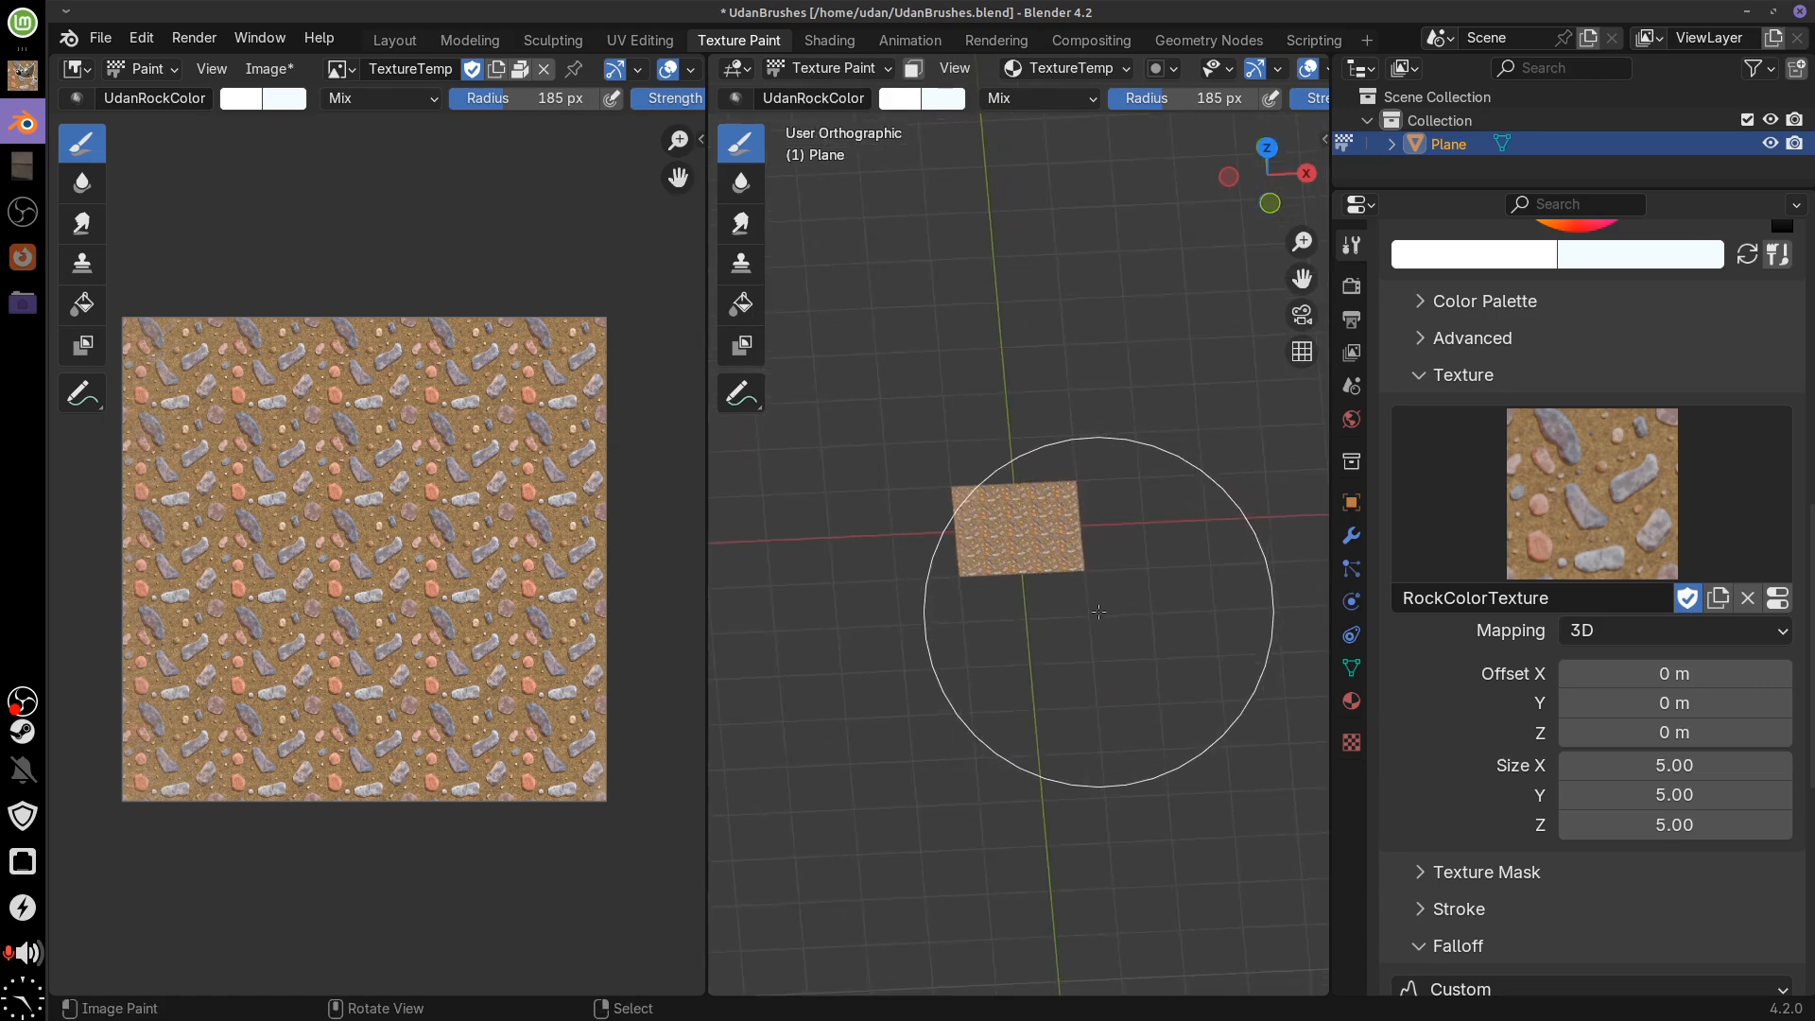
Add a cube to the plane's mesh in Edit Mode and return to Texture Paint mode
key("Tab")
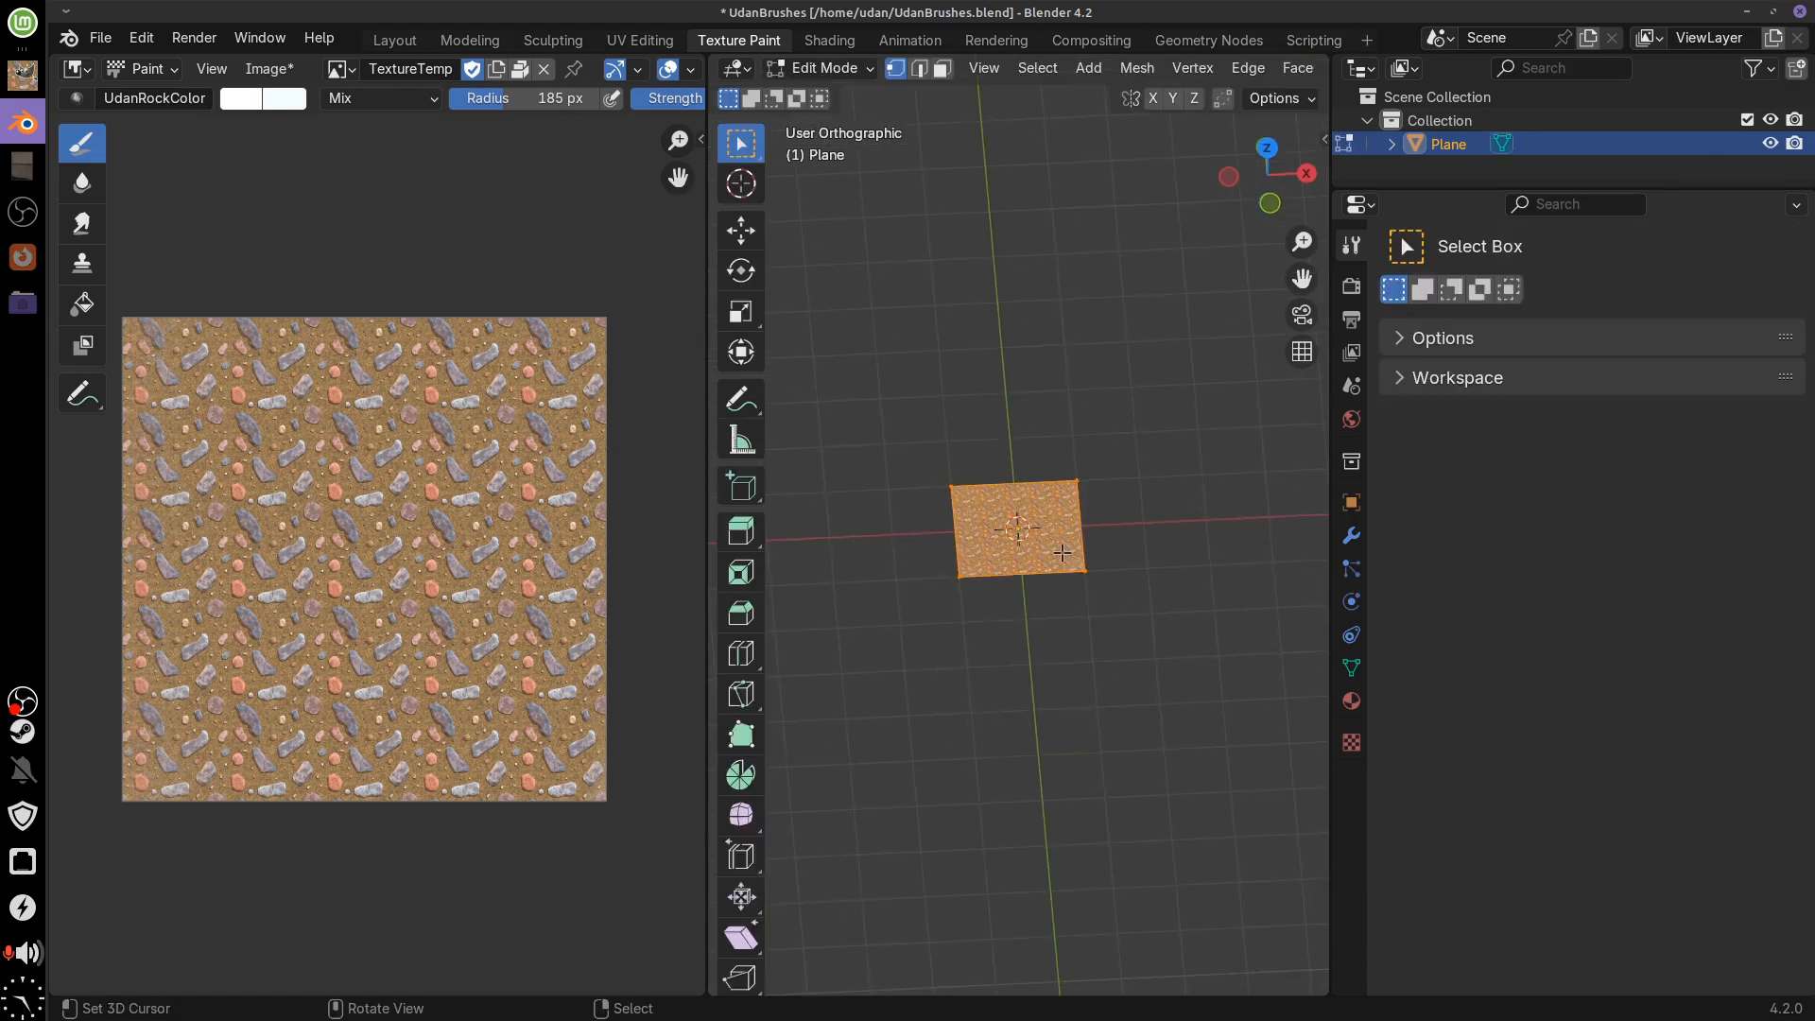
left_click(1080, 570)
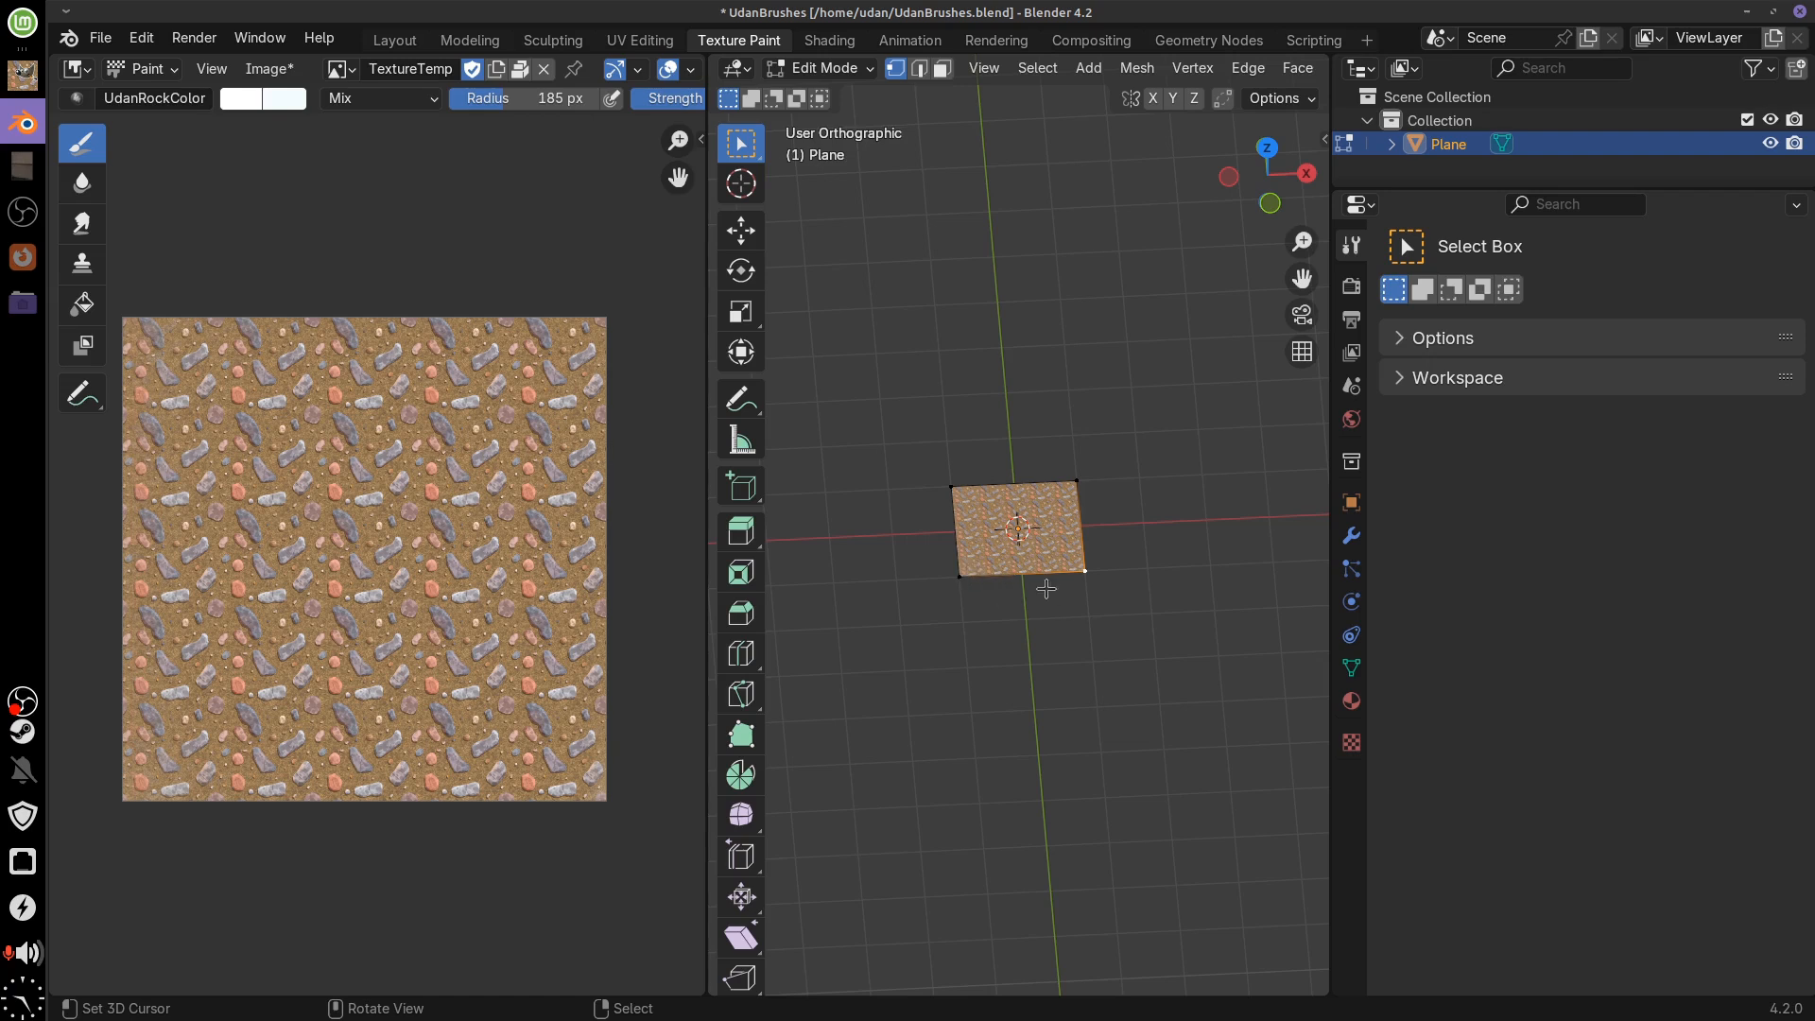
key("a")
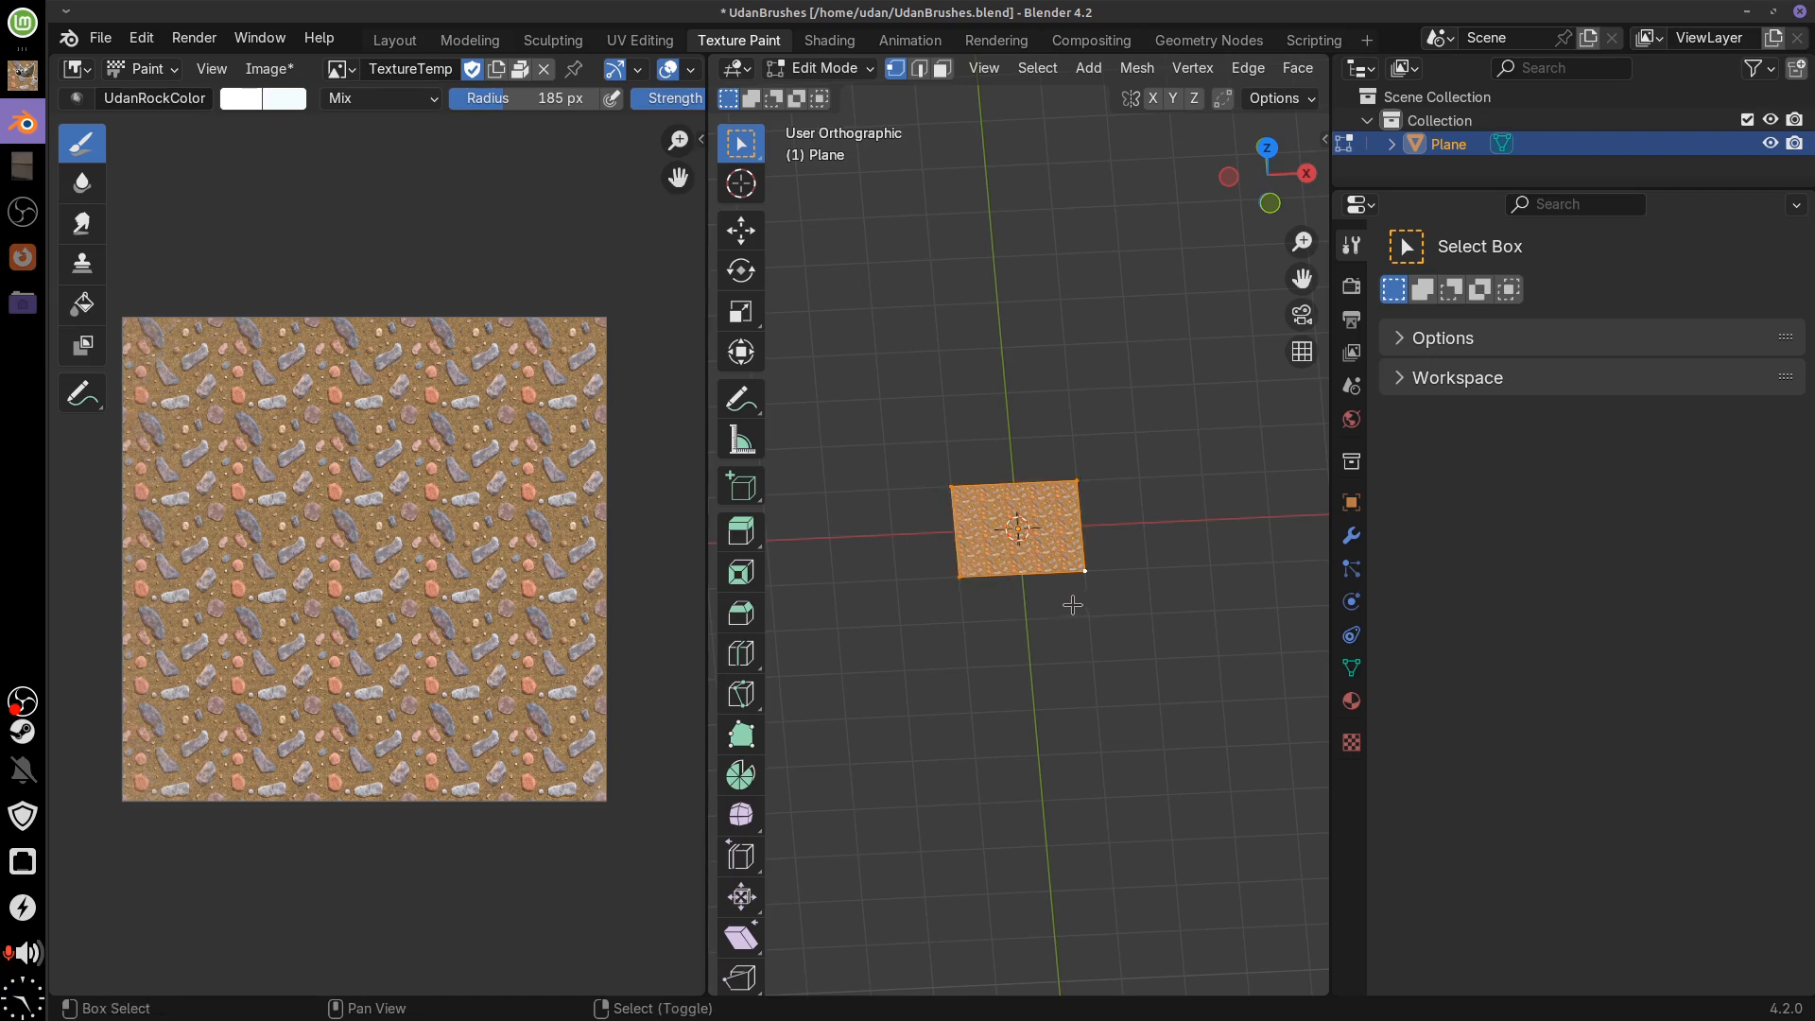
key("shift+a")
left_click(1054, 628)
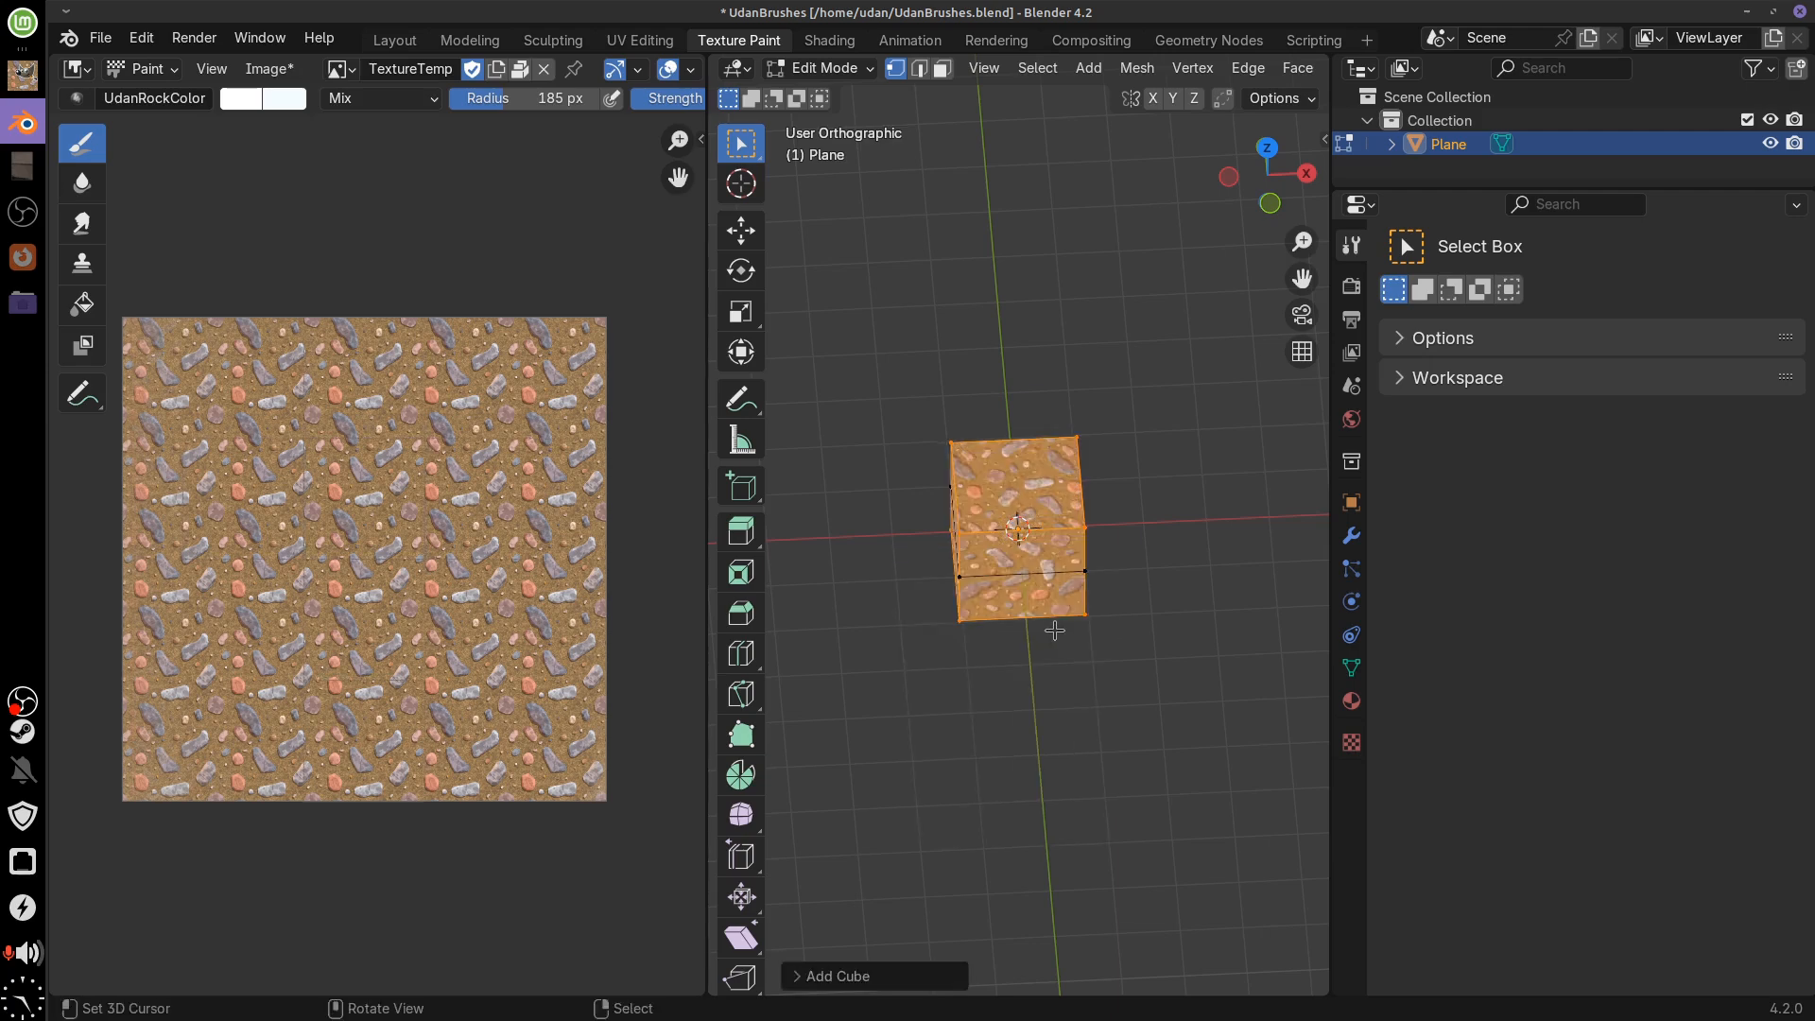
mouse_move(1082, 637)
left_mouse_down()
mouse_move(1118, 590)
mouse_move(1084, 479)
mouse_move(1010, 486)
mouse_move(1055, 552)
left_mouse_up()
key("Tab")
Paint the cube's side faces with the 3D-mapped rock texture brush, working around the cube from several angles
scroll(1054, 556, "up", 6)
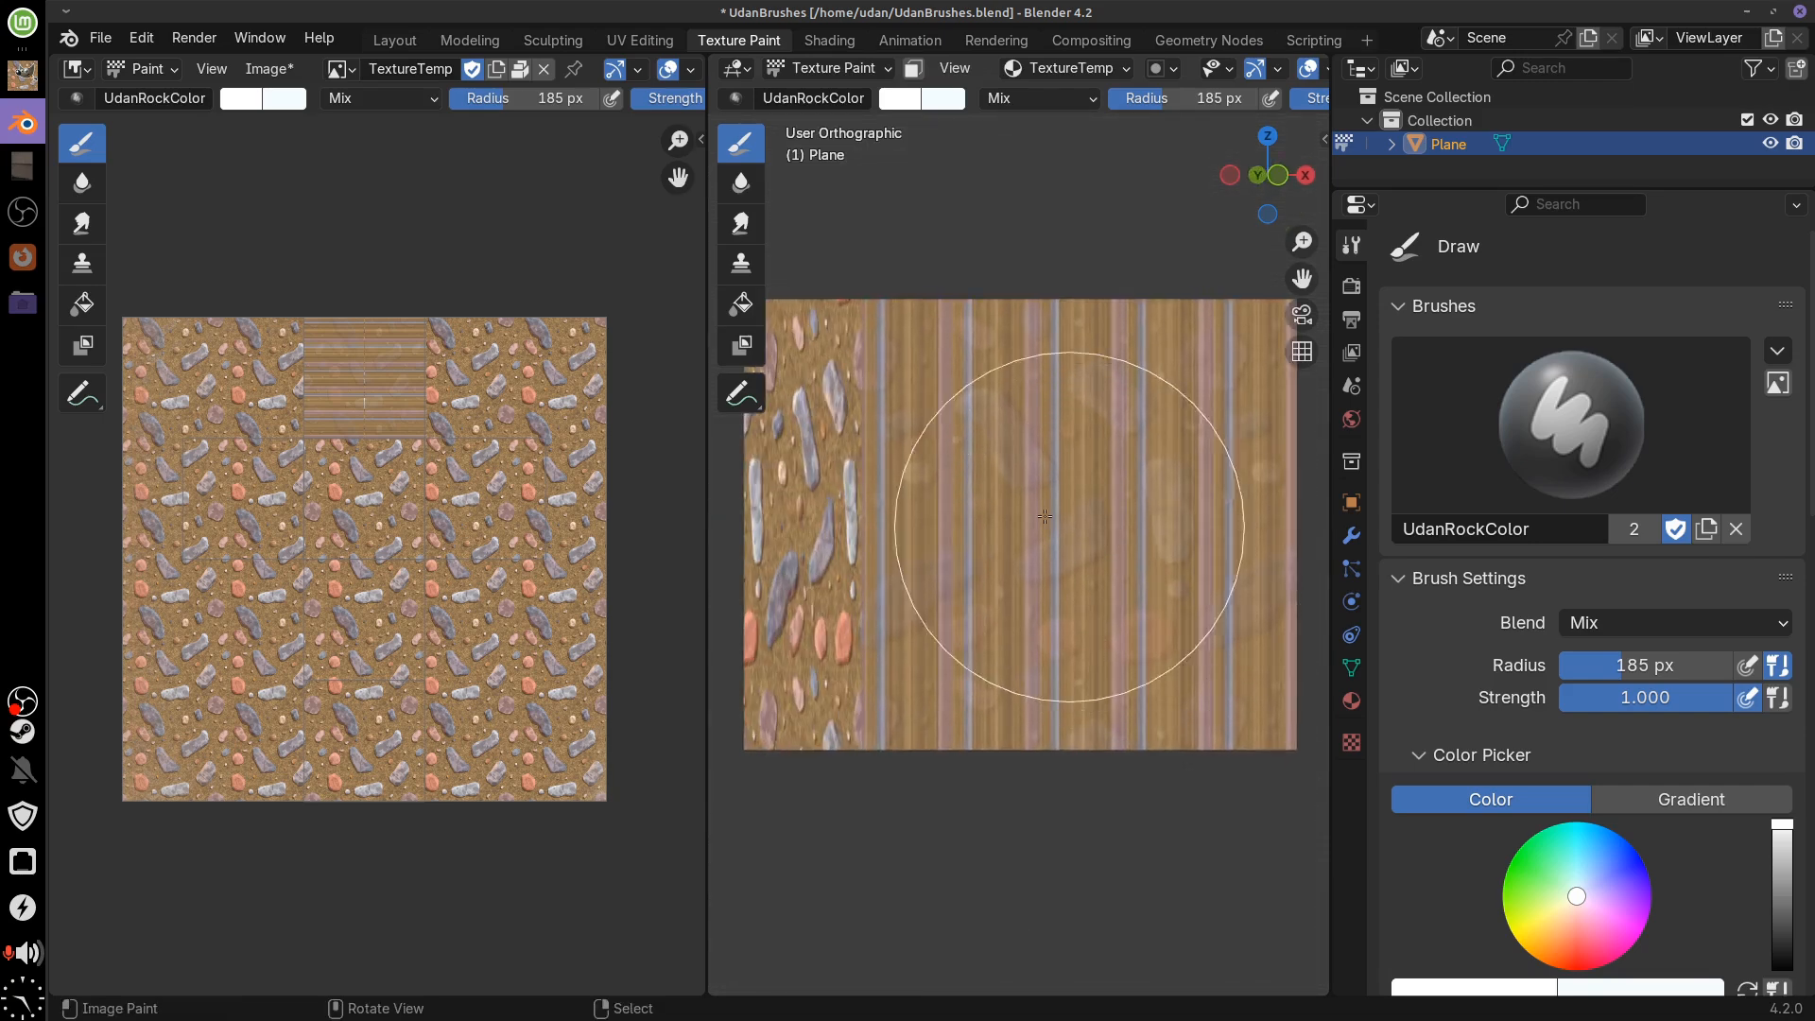
left_click_drag(866, 444, 1080, 556)
mouse_move(1146, 433)
left_mouse_down()
mouse_move(997, 447)
mouse_move(1021, 608)
mouse_move(1105, 572)
left_mouse_up()
mouse_move(1108, 577)
left_mouse_down()
mouse_move(1123, 581)
mouse_move(993, 578)
left_mouse_up()
mouse_move(1061, 605)
left_mouse_down()
mouse_move(1055, 658)
mouse_move(1110, 576)
mouse_move(1022, 521)
mouse_move(1015, 653)
mouse_move(1086, 677)
mouse_move(1134, 673)
left_mouse_up()
left_click_drag(1101, 529, 1153, 676)
mouse_move(1088, 633)
left_mouse_down()
mouse_move(1017, 538)
mouse_move(992, 326)
left_mouse_up()
left_click_drag(993, 326, 1158, 194)
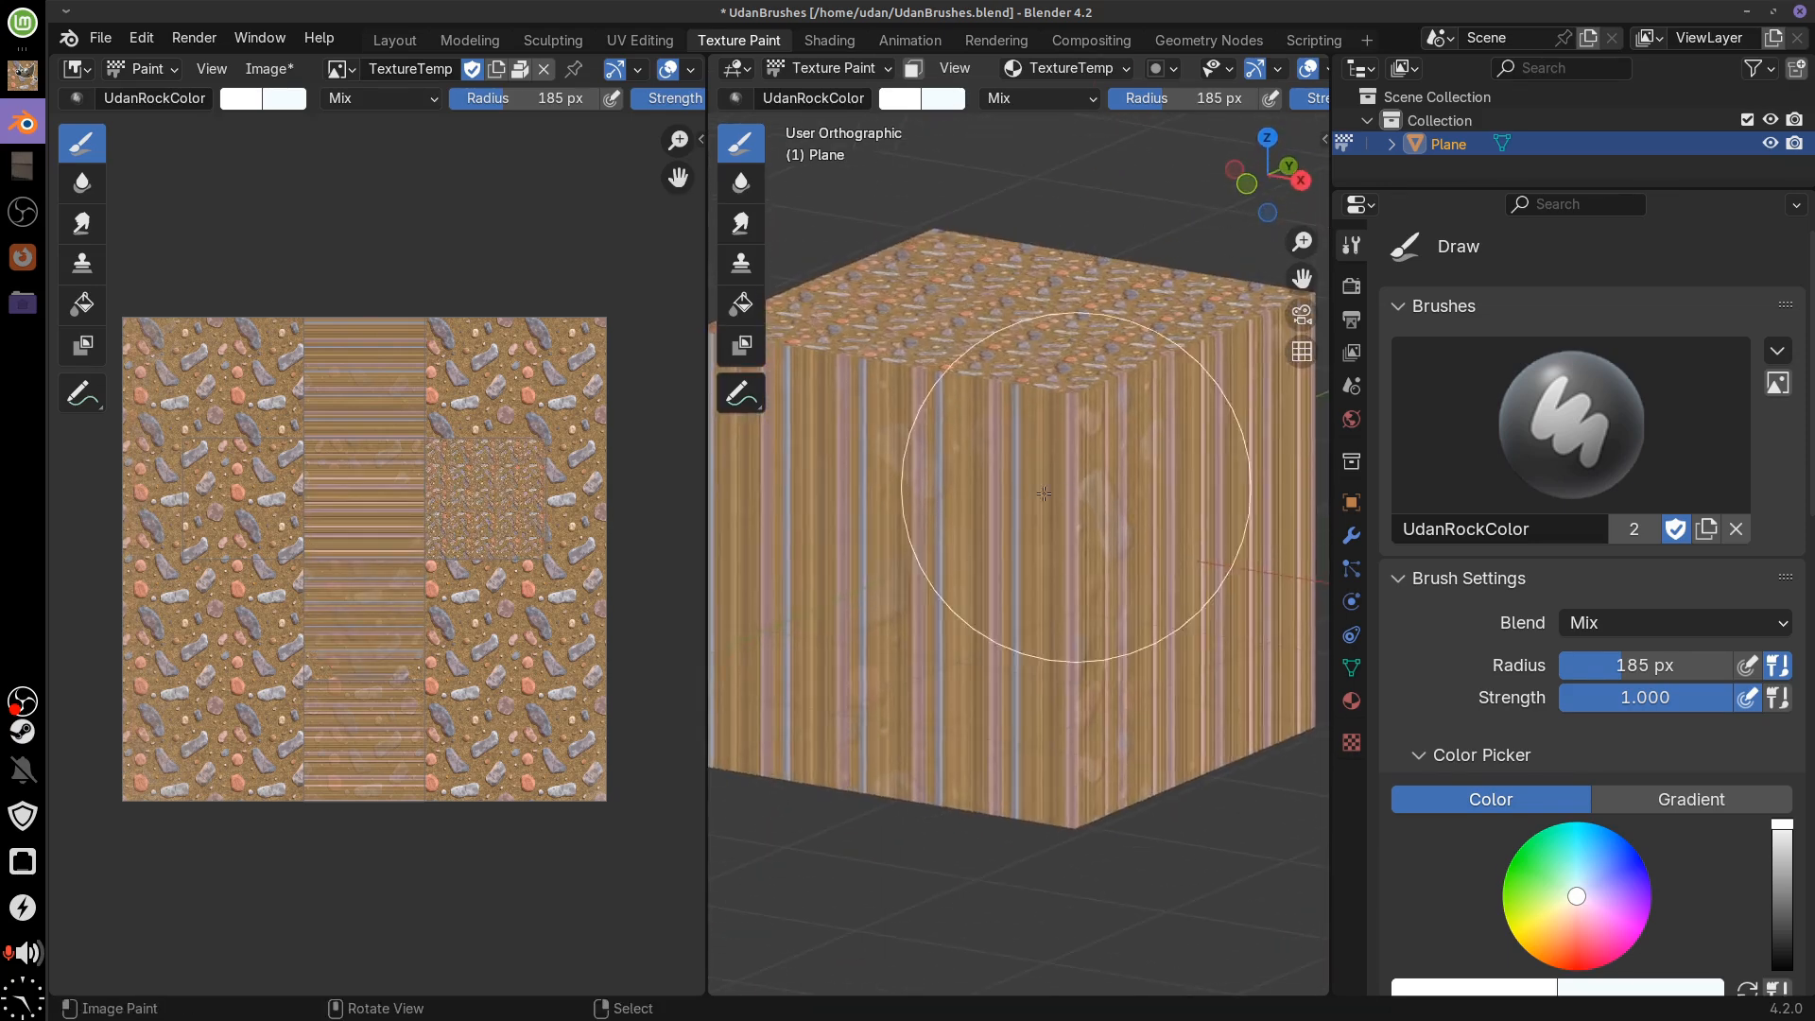
Set the brush texture's mapping back to Tiled
scroll(1569, 605, "down", 1)
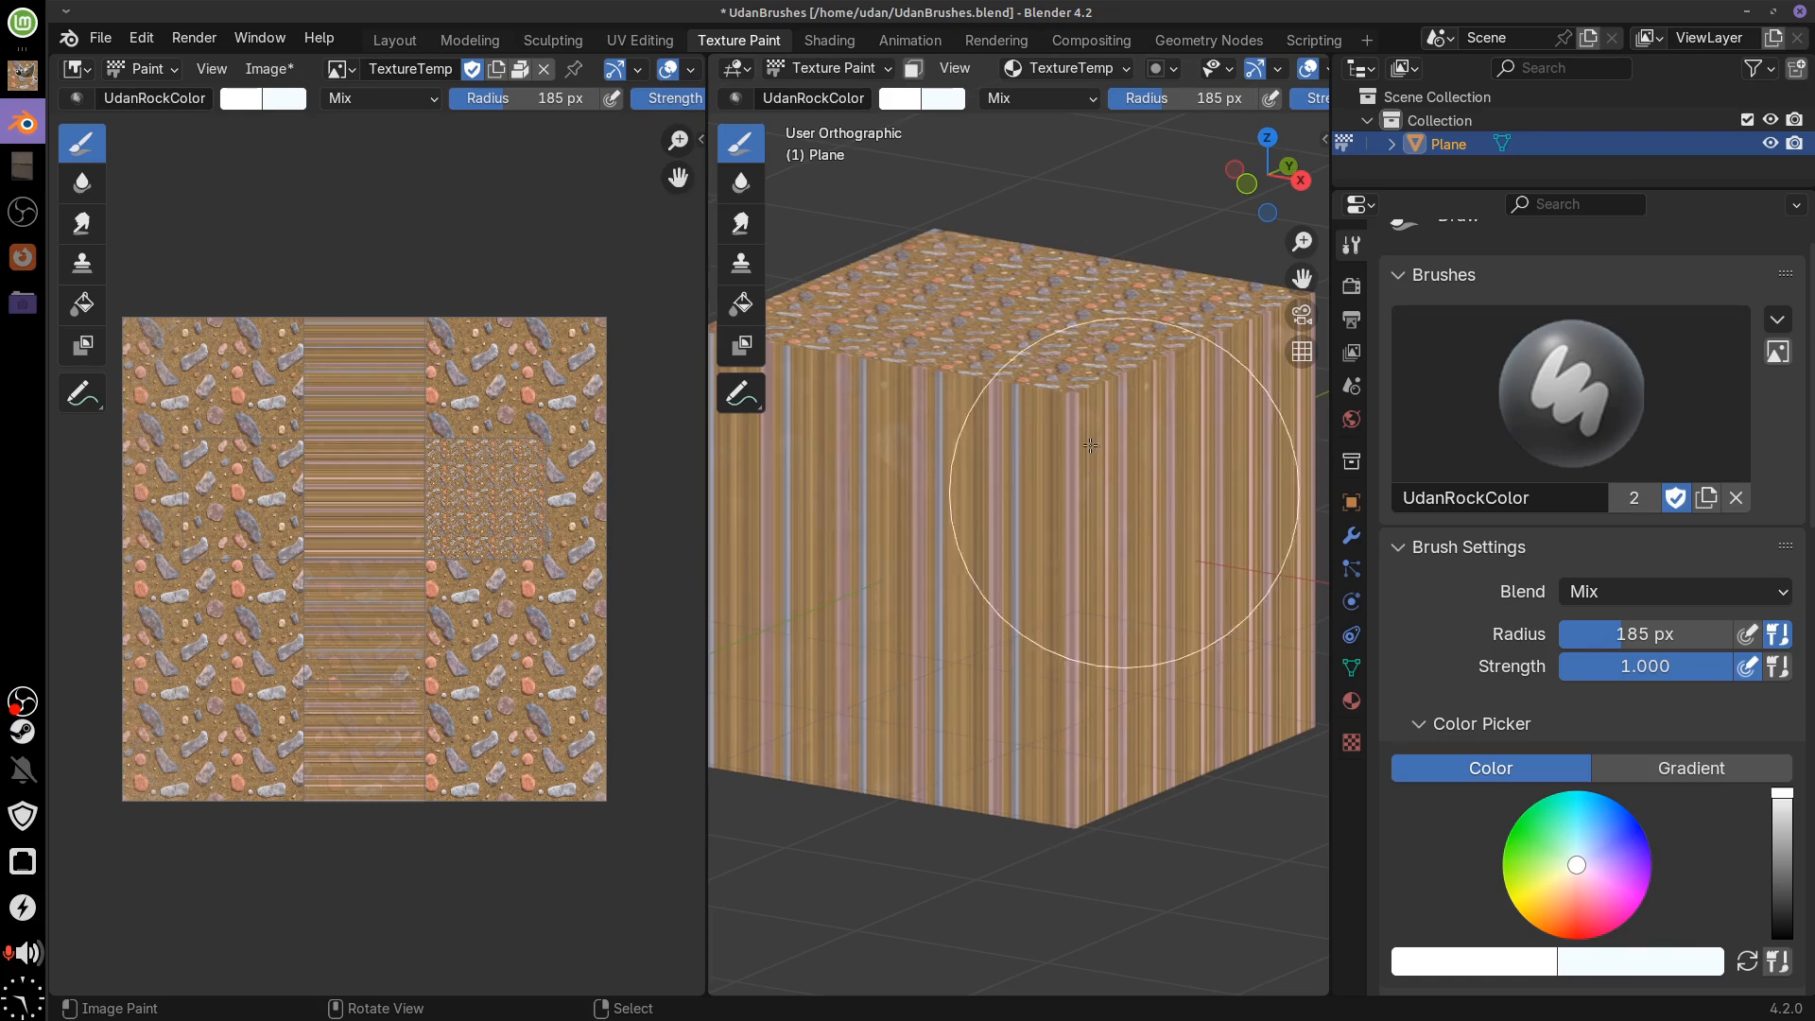
left_click_drag(1078, 431, 1072, 477)
scroll(1801, 593, "down", 10)
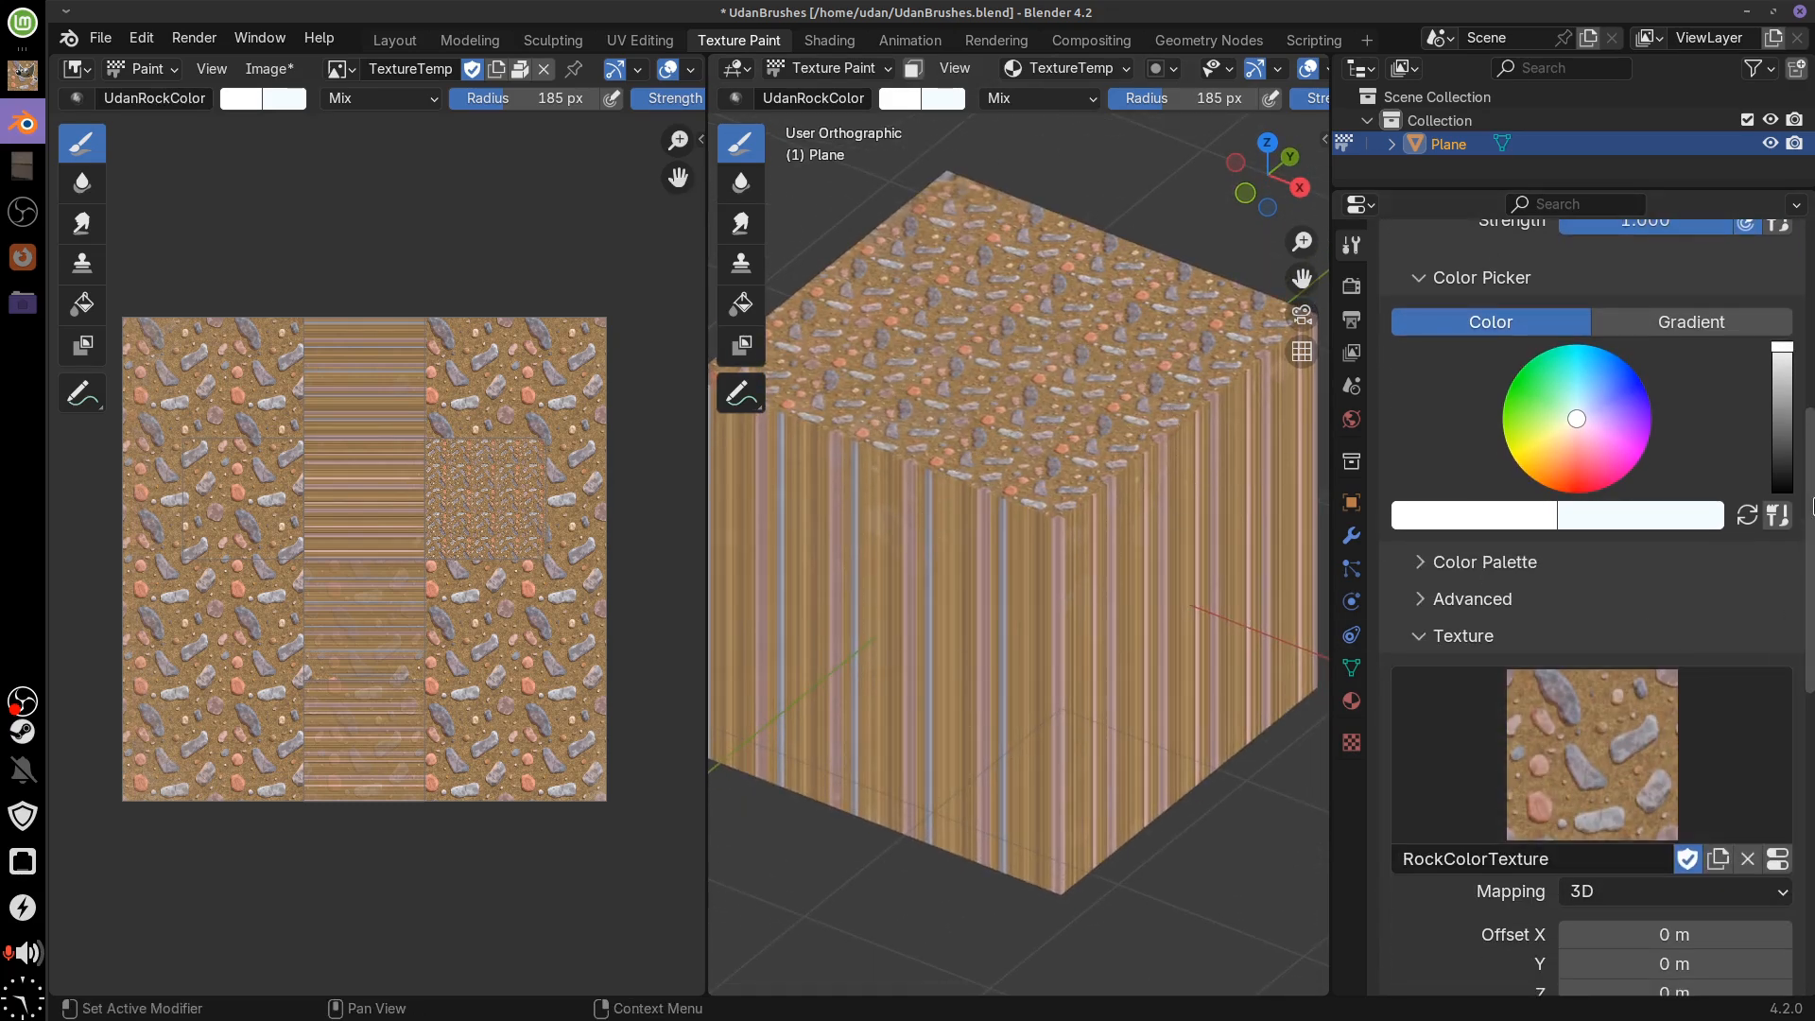
scroll(1806, 511, "down", 5)
left_click(1609, 699)
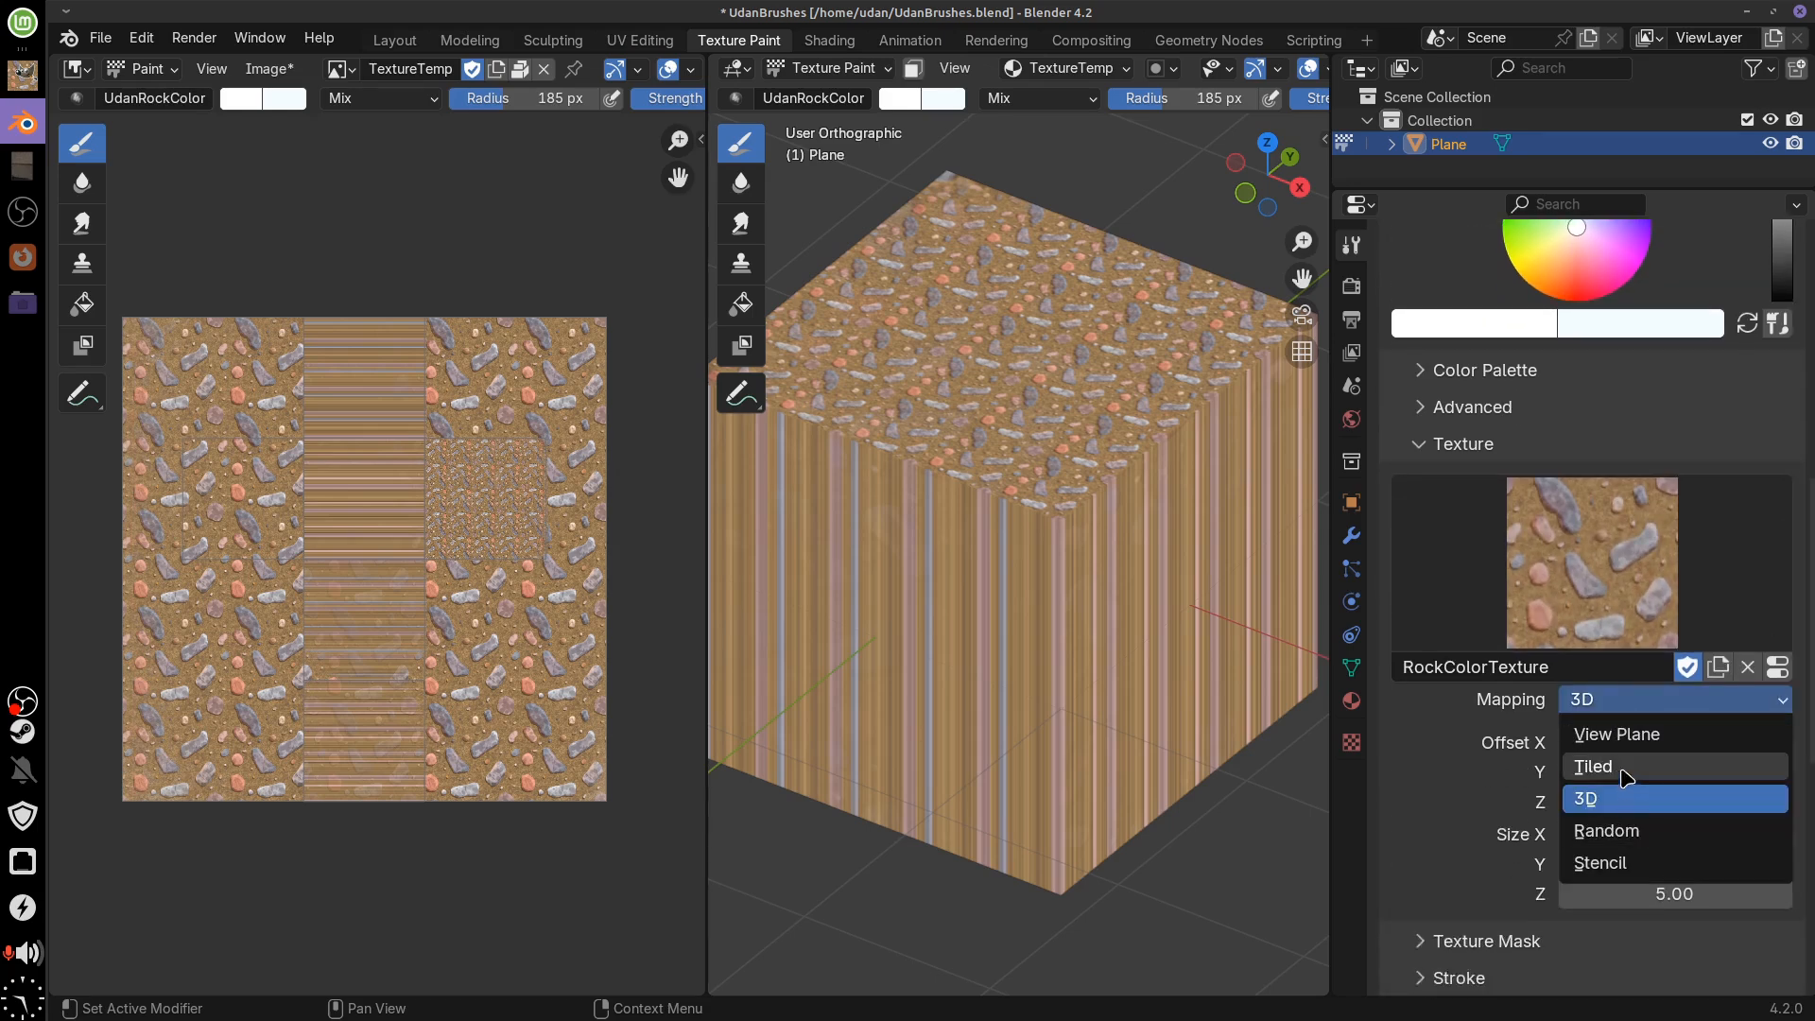
left_click(1626, 777)
Paint the cube's top and side faces with the tiled rock texture from several viewing angles
left_click_drag(1276, 605, 1175, 615)
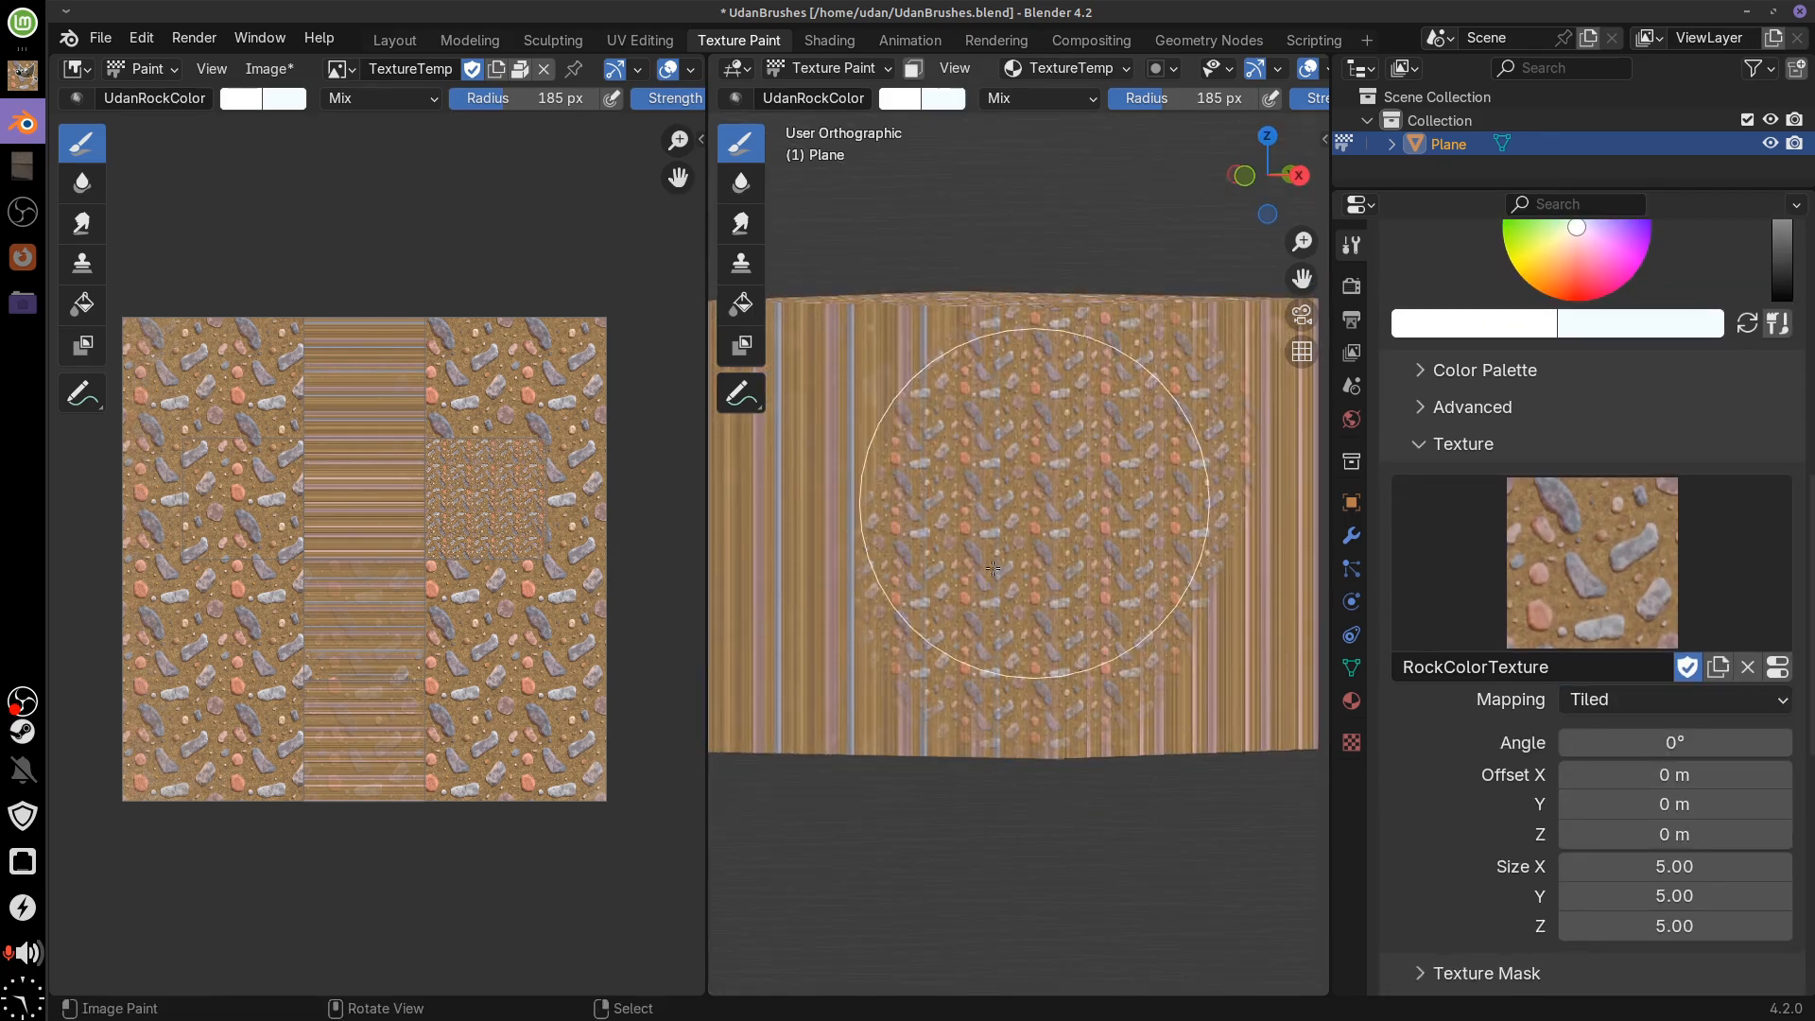
mouse_move(992, 568)
left_mouse_down()
mouse_move(1005, 413)
mouse_move(1028, 416)
left_mouse_up()
left_click_drag(1028, 416, 1155, 410)
mouse_move(1155, 410)
left_mouse_down()
mouse_move(1076, 417)
mouse_move(902, 529)
mouse_move(952, 677)
mouse_move(1059, 578)
left_mouse_up()
mouse_move(1059, 577)
left_mouse_down()
mouse_move(1058, 701)
mouse_move(1161, 670)
left_mouse_up()
mouse_move(1111, 386)
left_mouse_down()
mouse_move(1038, 438)
mouse_move(1076, 414)
mouse_move(1055, 567)
mouse_move(1107, 553)
mouse_move(1029, 559)
left_mouse_up()
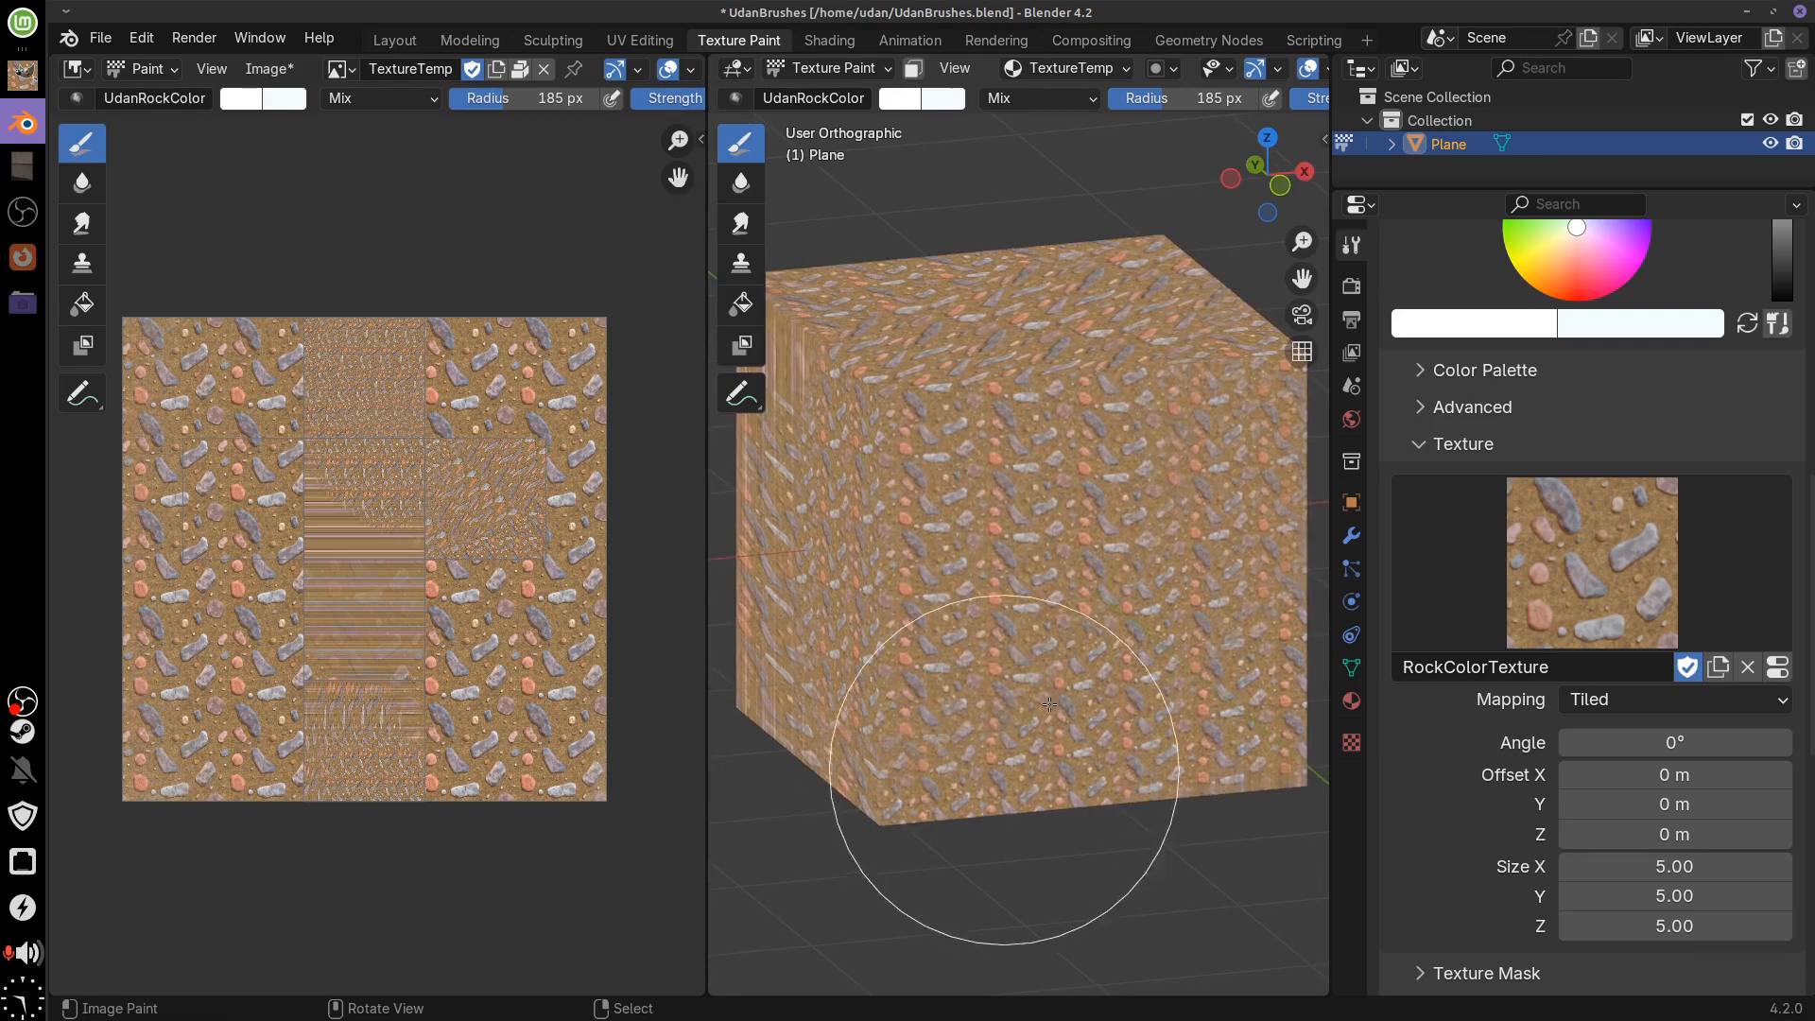
mouse_move(1050, 705)
left_mouse_down()
mouse_move(1116, 553)
mouse_move(1182, 581)
mouse_move(1168, 648)
left_mouse_up()
mouse_move(1149, 515)
left_mouse_down()
mouse_move(1024, 616)
mouse_move(615, 519)
left_mouse_up()
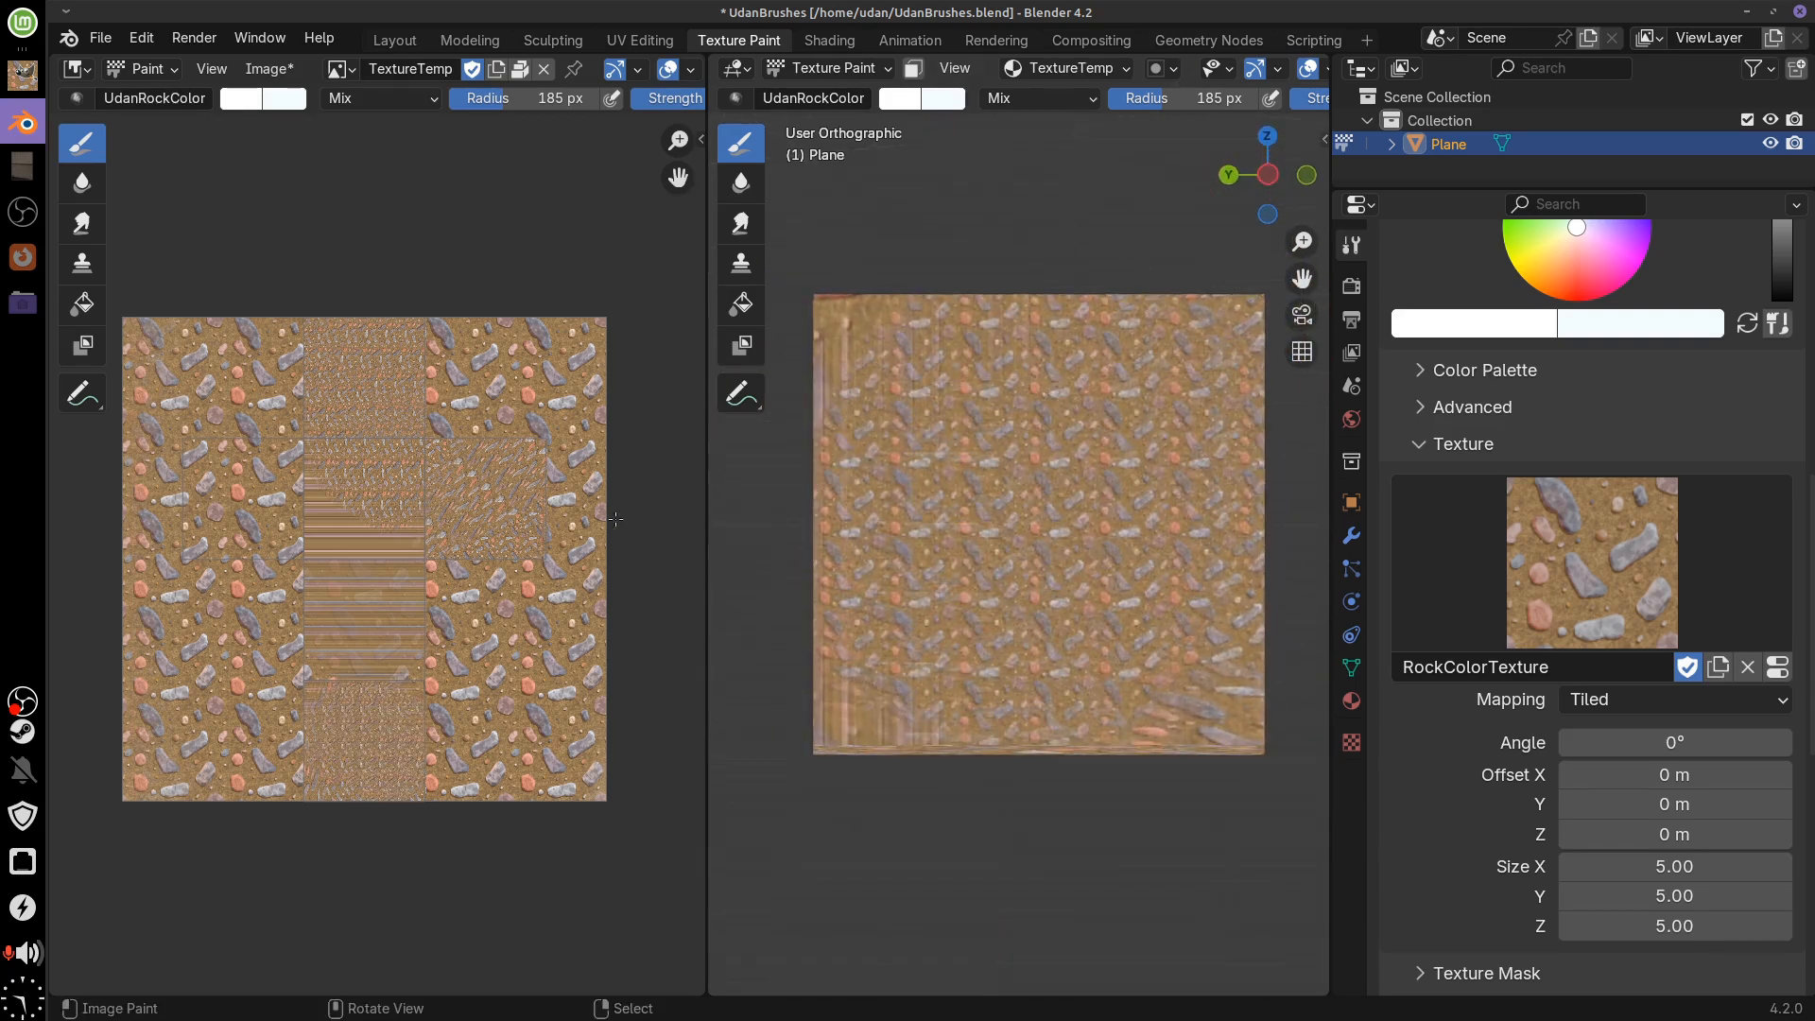
Set the brush texture's mapping to 3D, paint over the whole texture in the image editor, and check the cube's faces
left_click(1649, 700)
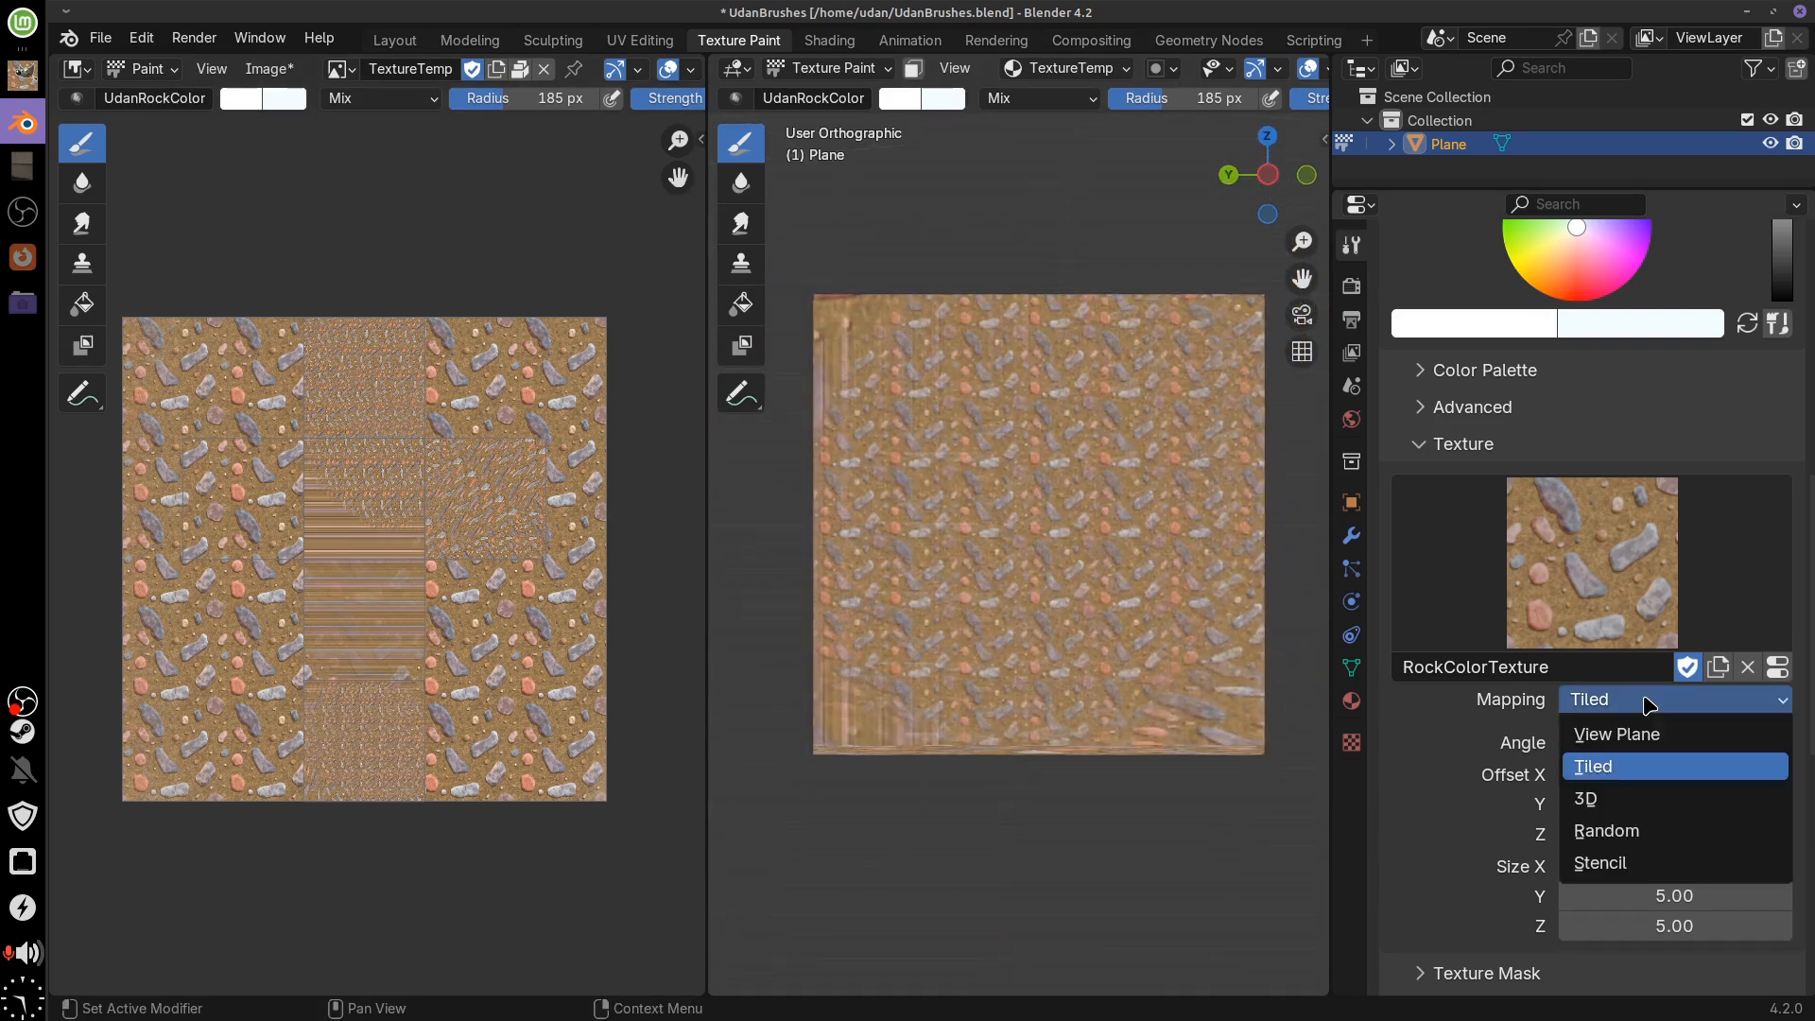
left_click(1643, 797)
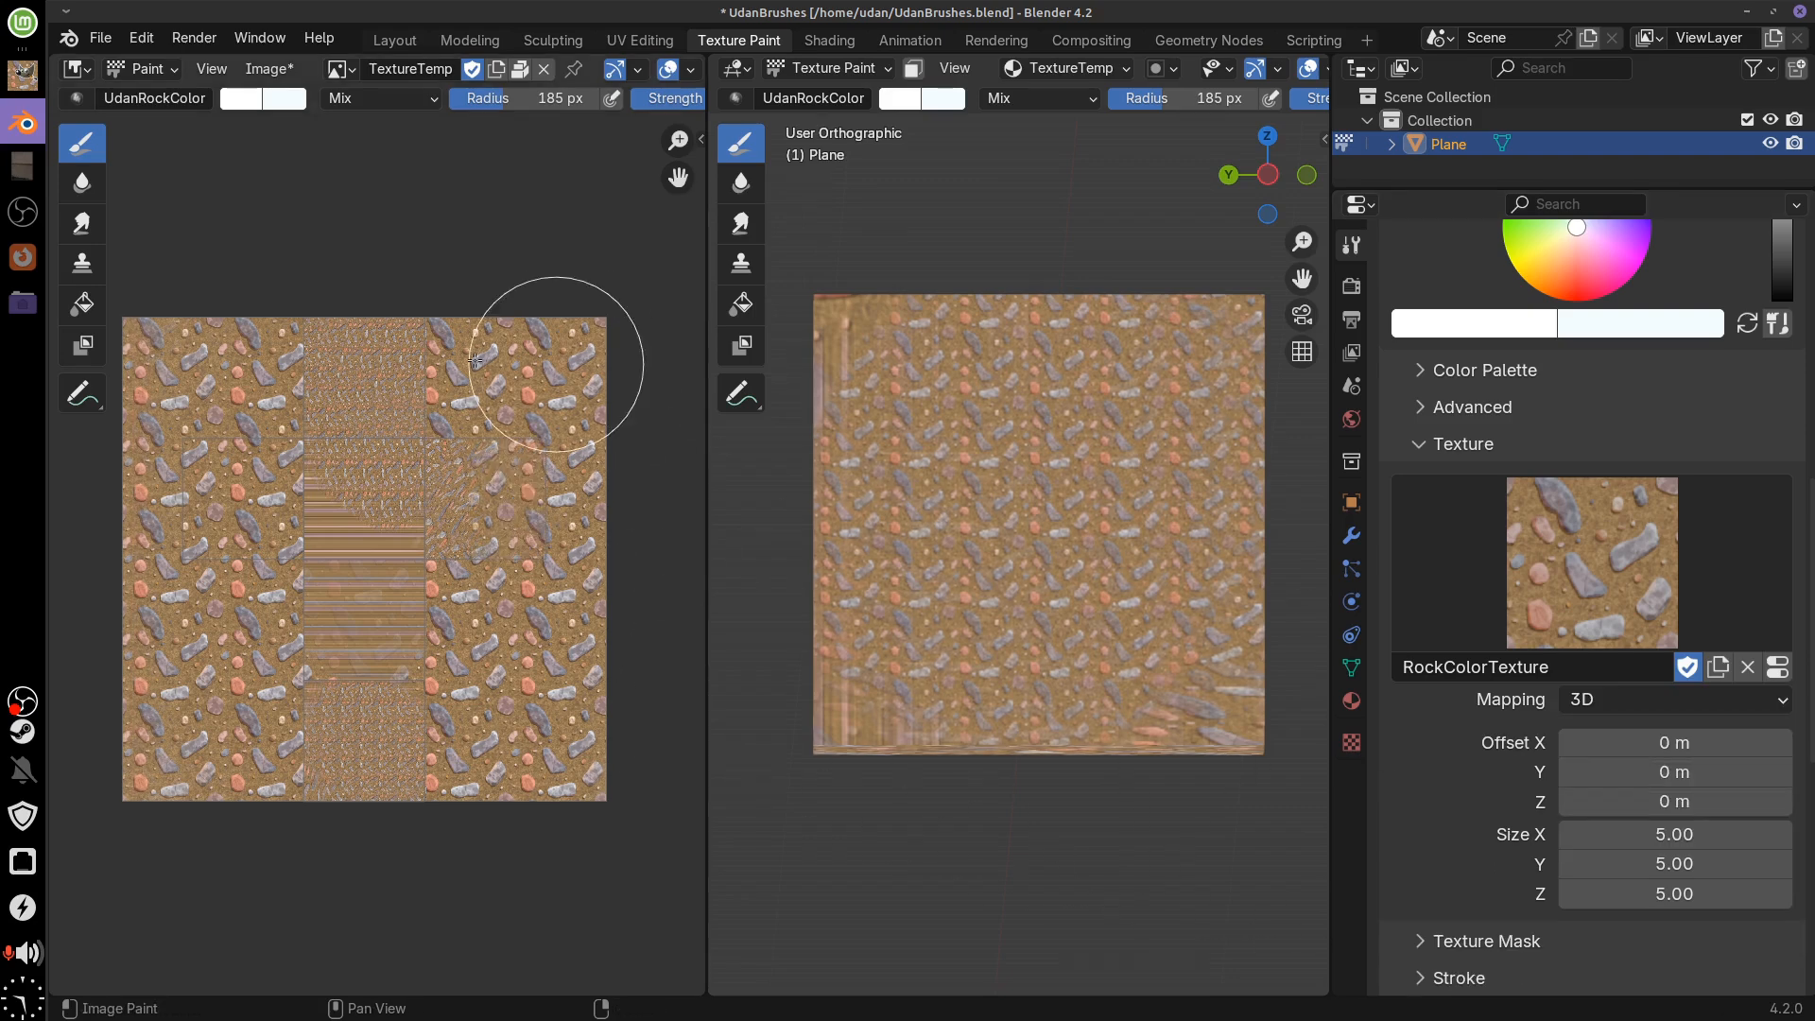
mouse_move(475, 360)
left_mouse_down()
mouse_move(374, 671)
mouse_move(323, 583)
left_mouse_up()
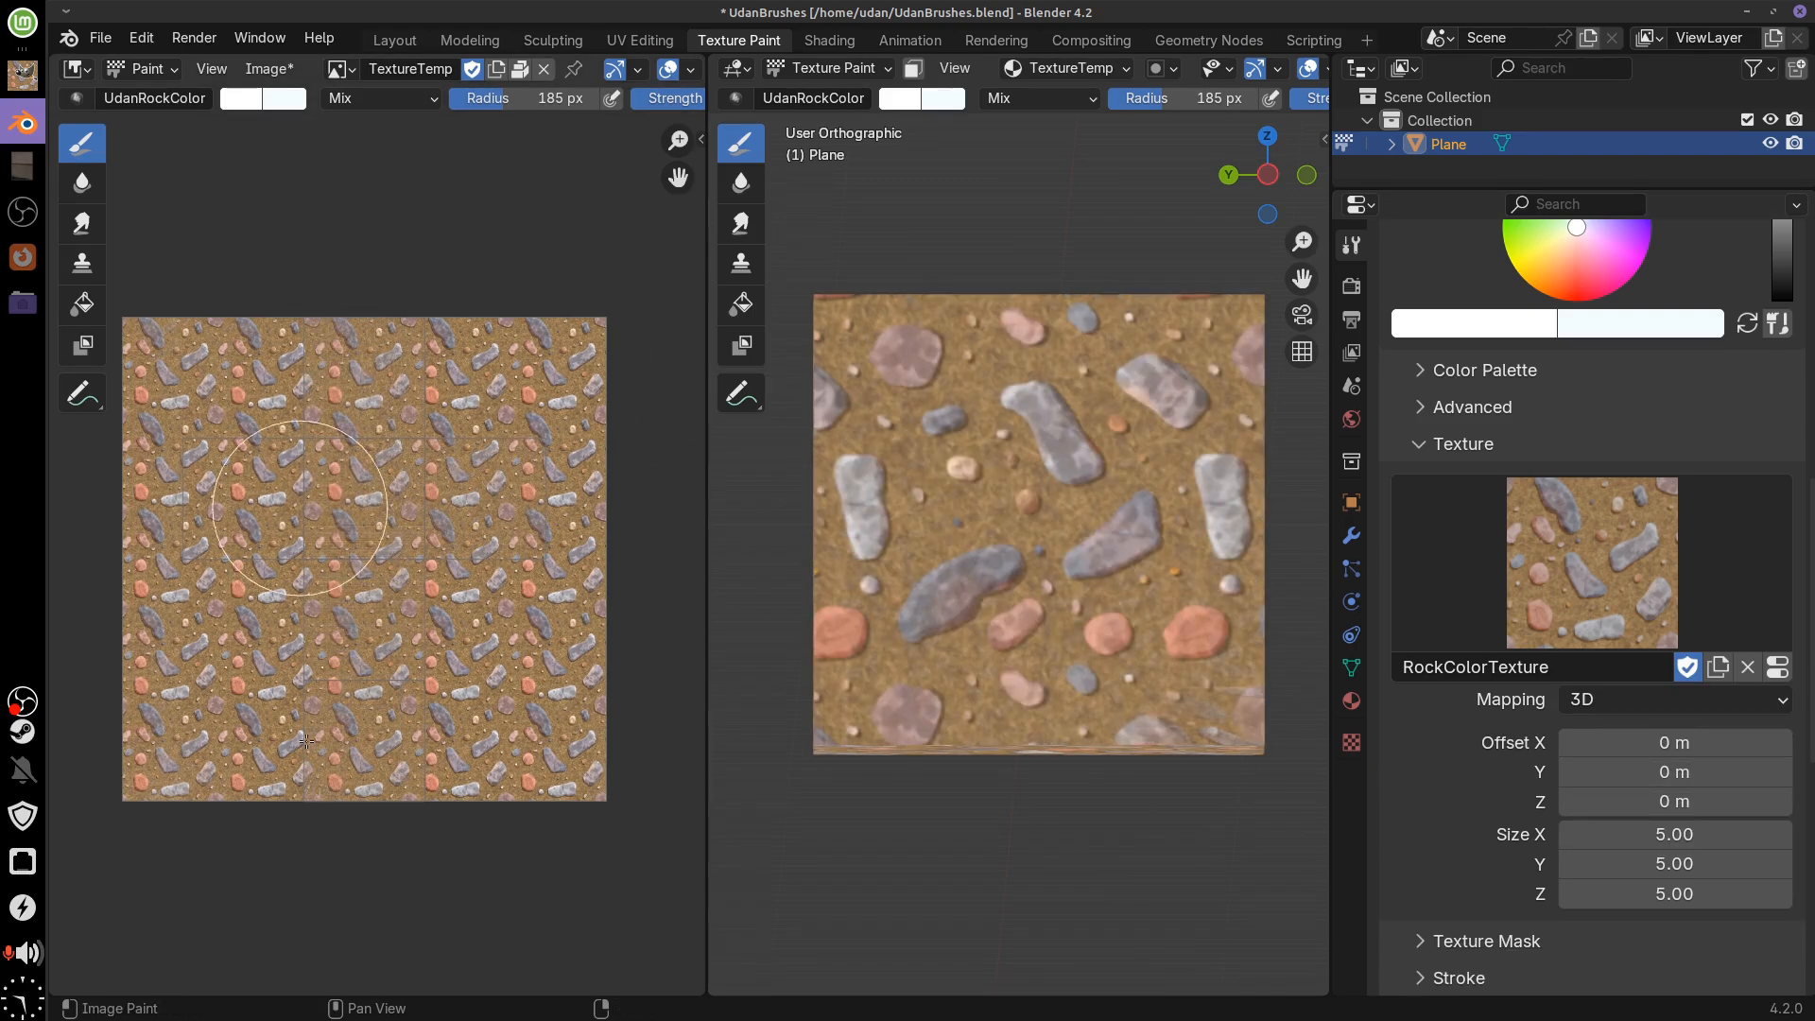
left_click_drag(1059, 751, 1129, 782)
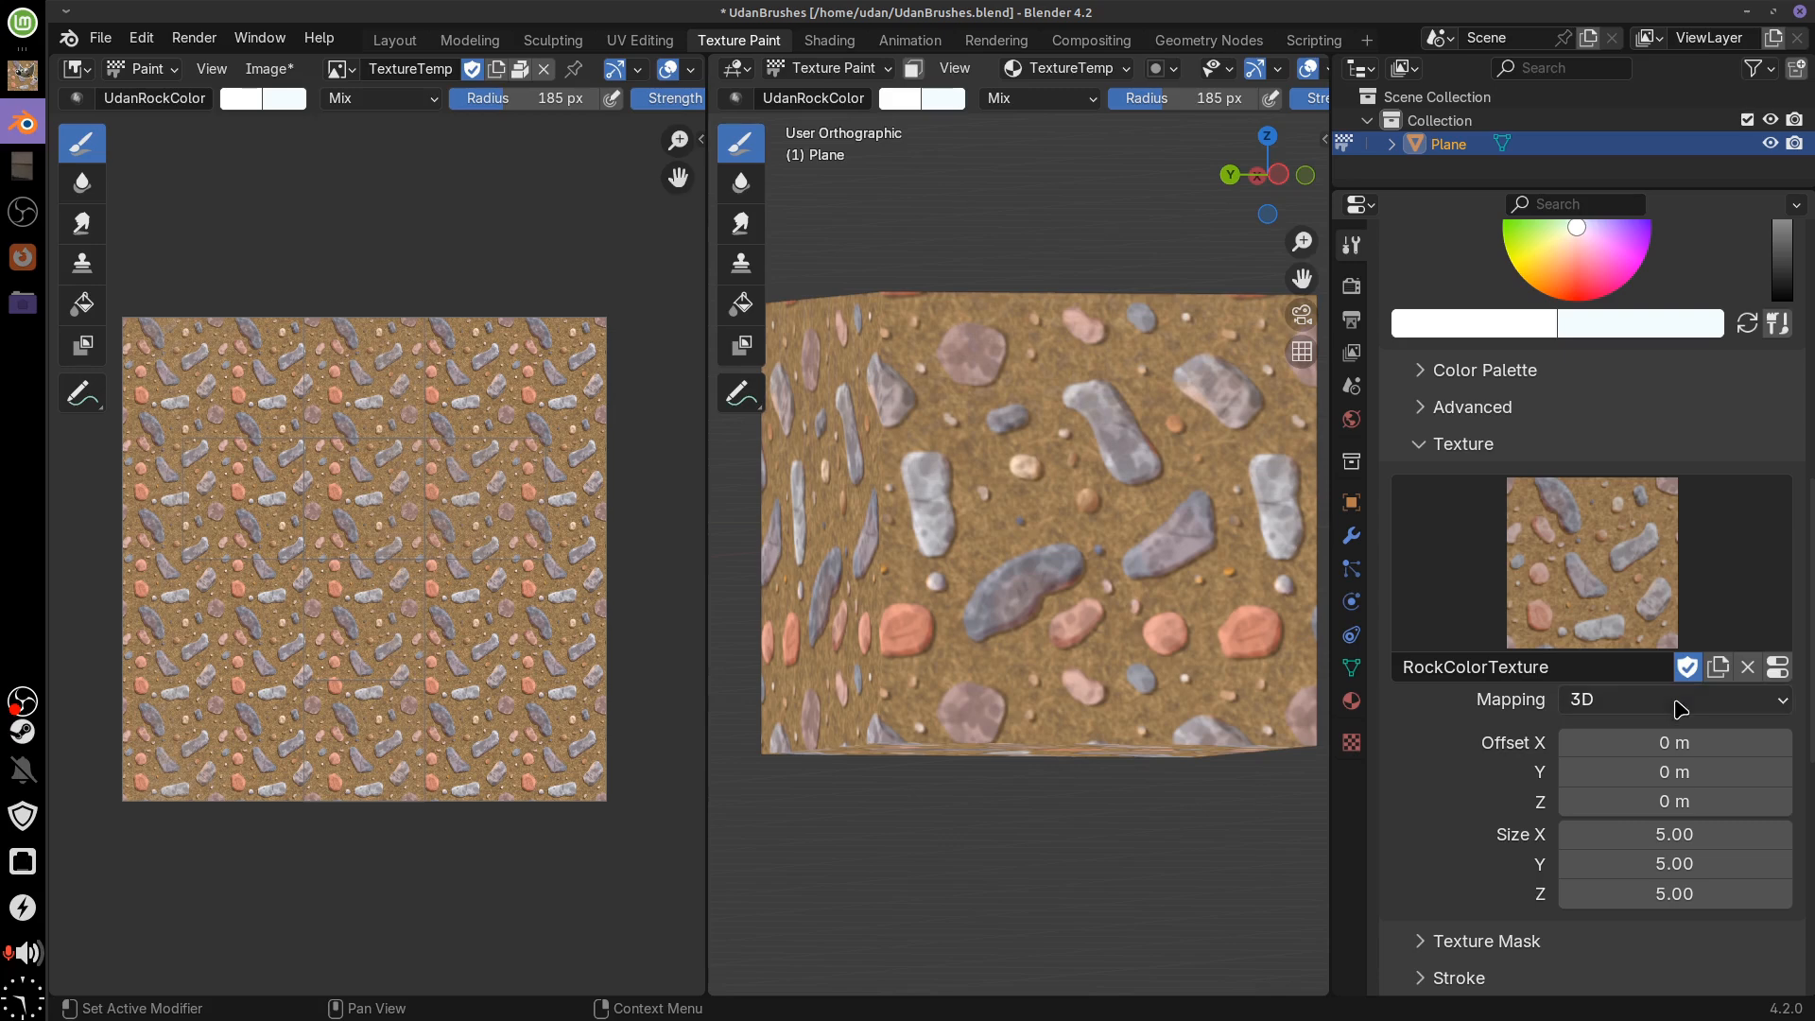
Set the brush texture's mapping to Random and paint over the cube's faces from several viewing angles
left_click(1706, 701)
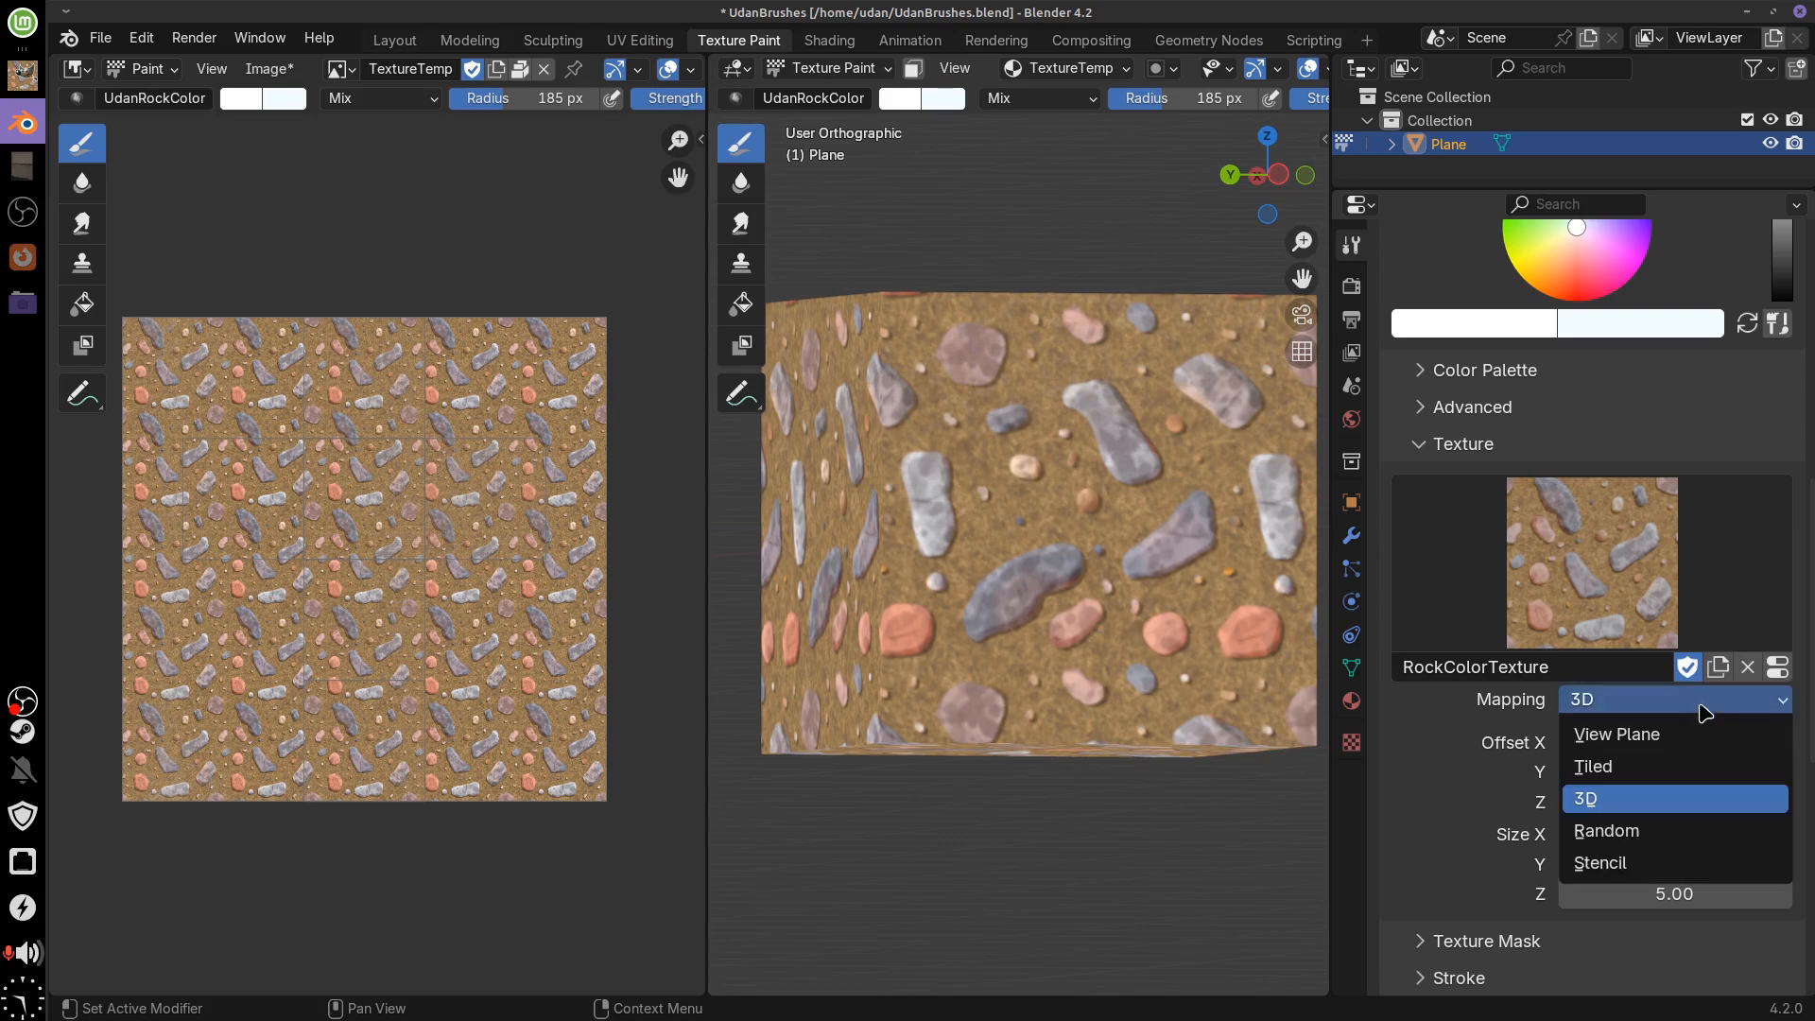
left_click(1669, 837)
mouse_move(1157, 579)
left_mouse_down()
mouse_move(1048, 561)
mouse_move(1051, 489)
mouse_move(974, 400)
mouse_move(936, 553)
left_mouse_up()
left_click_drag(1098, 691, 1181, 373)
mouse_move(1186, 373)
left_mouse_down()
mouse_move(1121, 436)
mouse_move(1146, 383)
mouse_move(1134, 364)
left_mouse_up()
left_click_drag(1133, 487, 1049, 590)
scroll(1063, 606, "up", 2)
left_click_drag(1047, 501, 1094, 408)
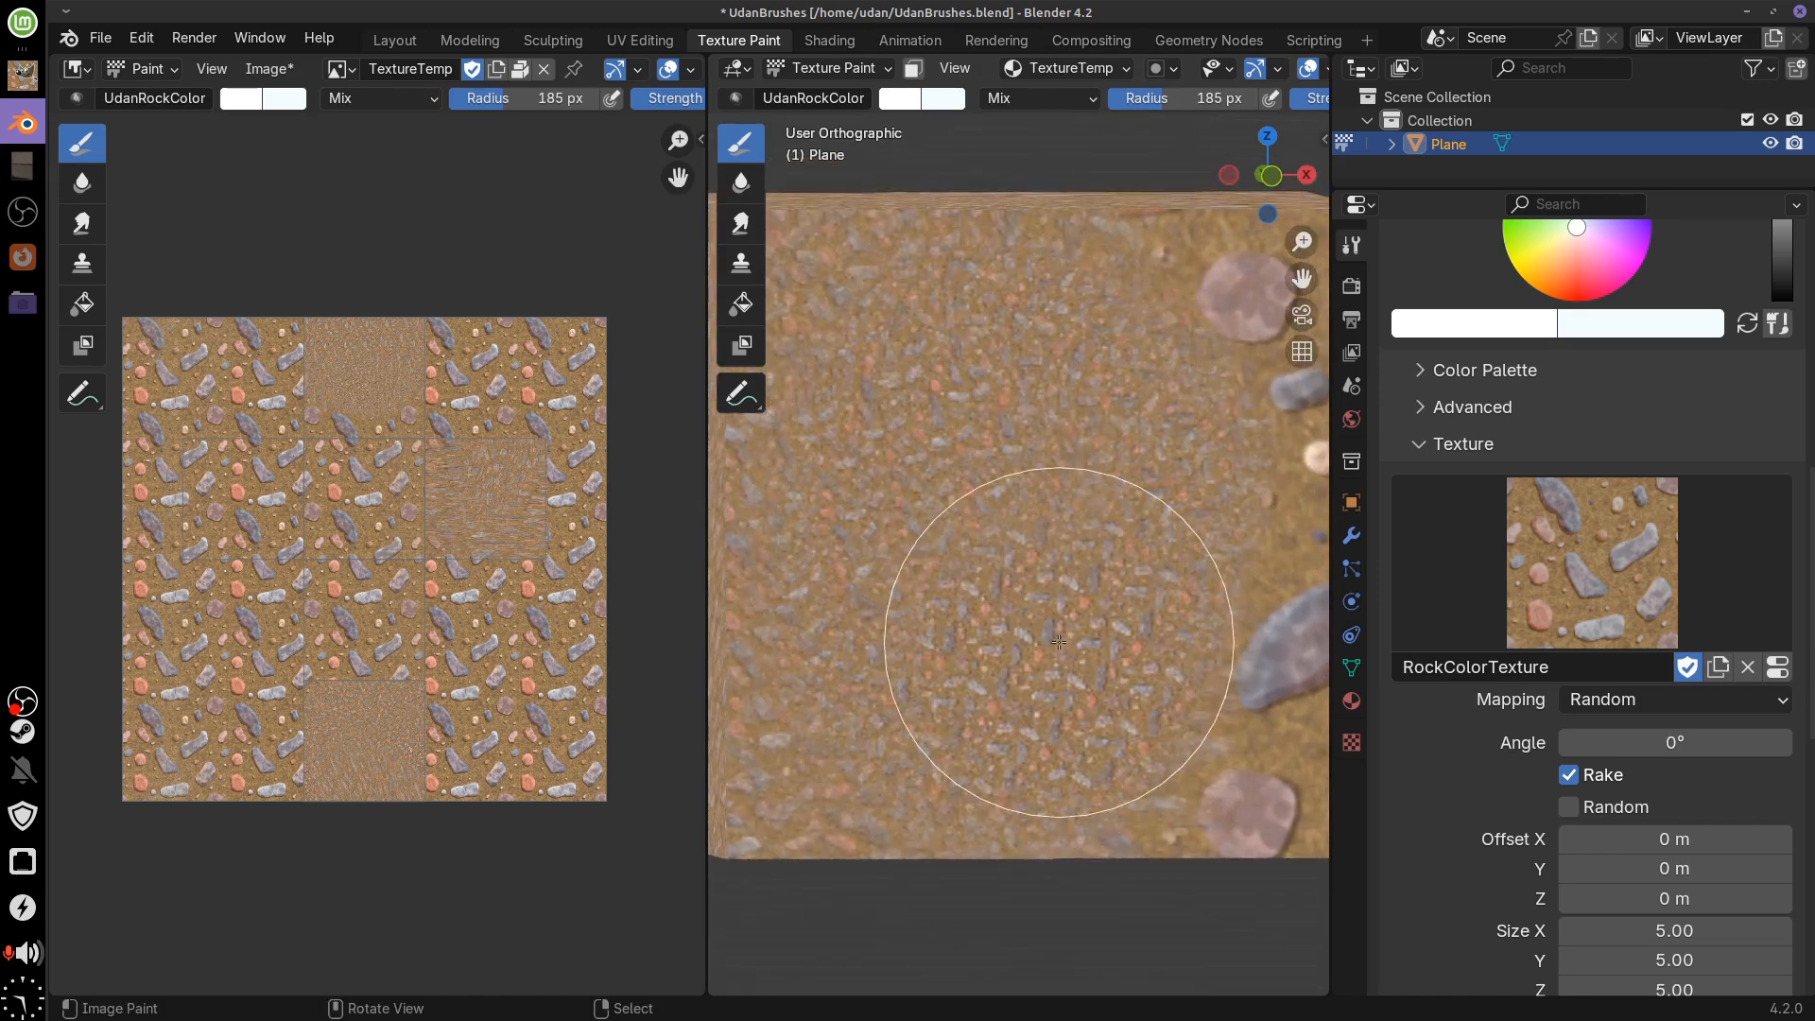
left_click_drag(1059, 642, 1045, 356)
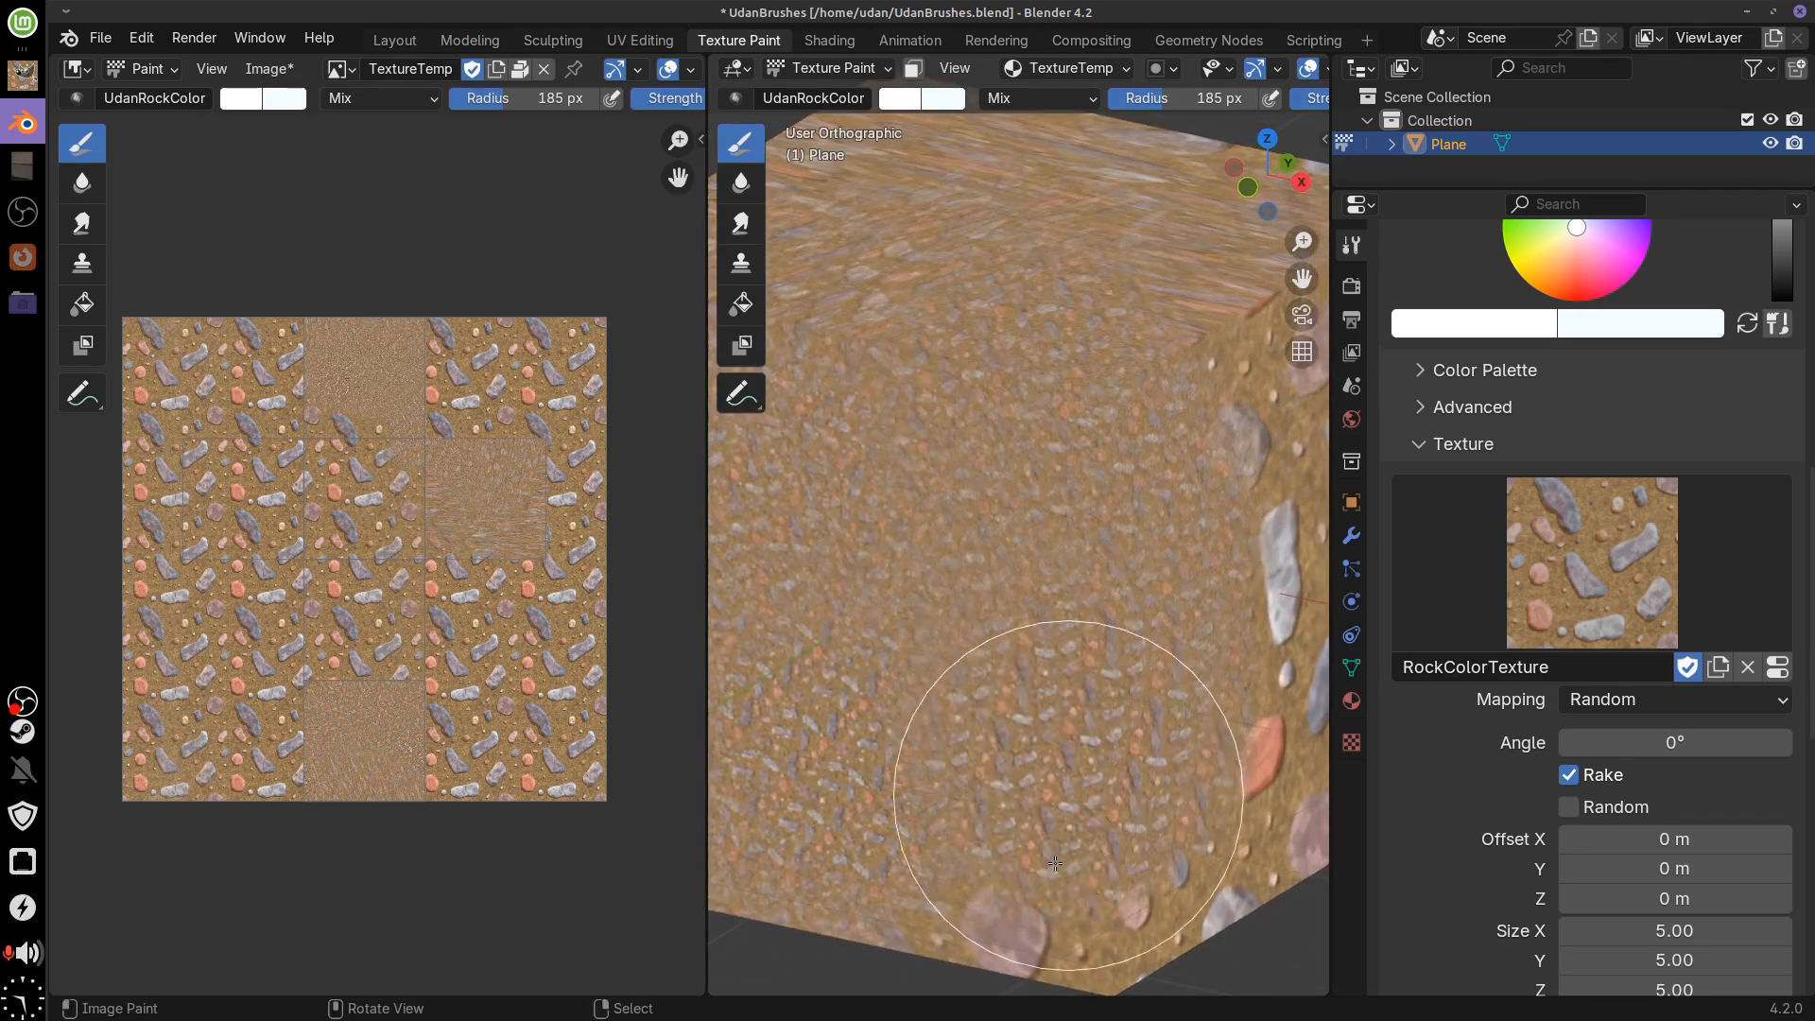
Cover the cube's remaining side faces with the randomly mapped rock texture, painting around the cube from changing angles
left_click_drag(1055, 864, 1074, 907)
mouse_move(1040, 756)
left_mouse_down()
mouse_move(1125, 719)
mouse_move(1239, 704)
left_mouse_up()
mouse_move(1069, 378)
left_mouse_down()
mouse_move(1118, 781)
mouse_move(1153, 747)
left_mouse_up()
left_click_drag(1153, 733, 1169, 442)
mouse_move(1139, 341)
left_mouse_down()
mouse_move(993, 592)
mouse_move(1021, 883)
mouse_move(1144, 605)
mouse_move(1049, 566)
mouse_move(1073, 727)
left_mouse_up()
left_click_drag(1073, 727, 1067, 825)
mouse_move(1125, 631)
left_mouse_down()
mouse_move(1097, 437)
mouse_move(859, 672)
left_mouse_up()
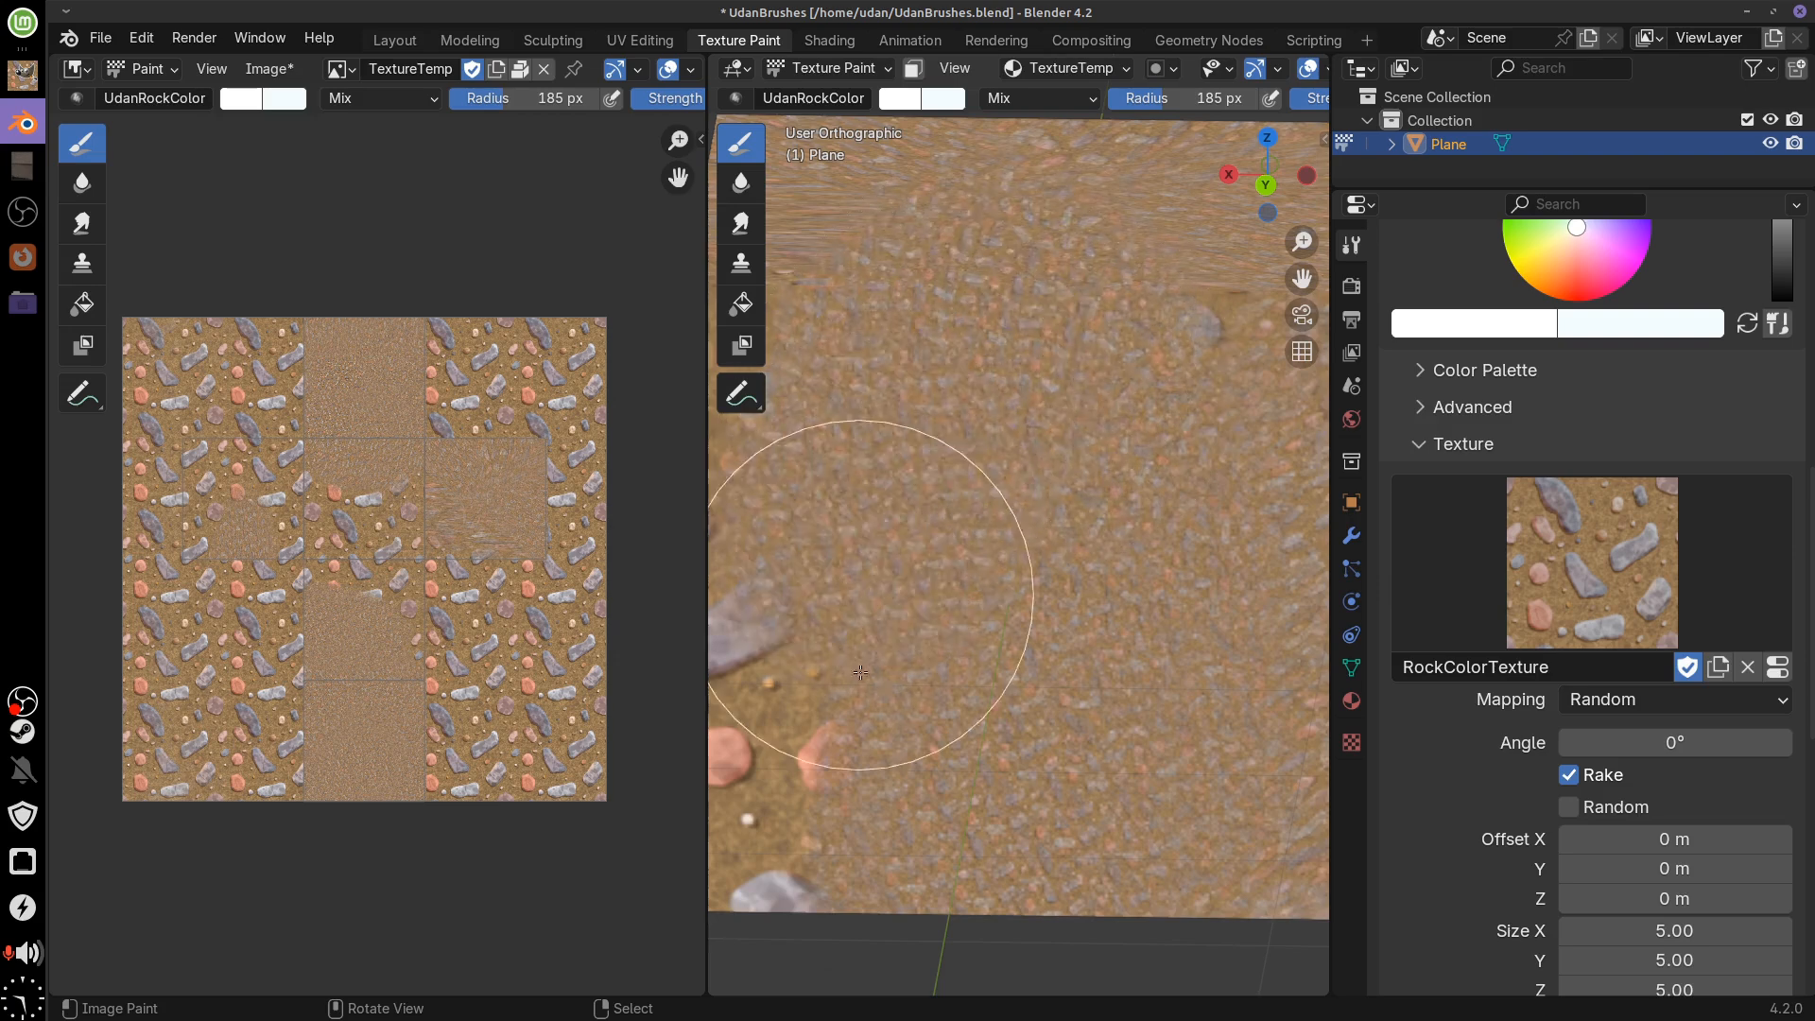
left_click_drag(1089, 415, 1116, 393)
mouse_move(1116, 392)
left_mouse_down()
mouse_move(997, 420)
mouse_move(1115, 710)
left_mouse_up()
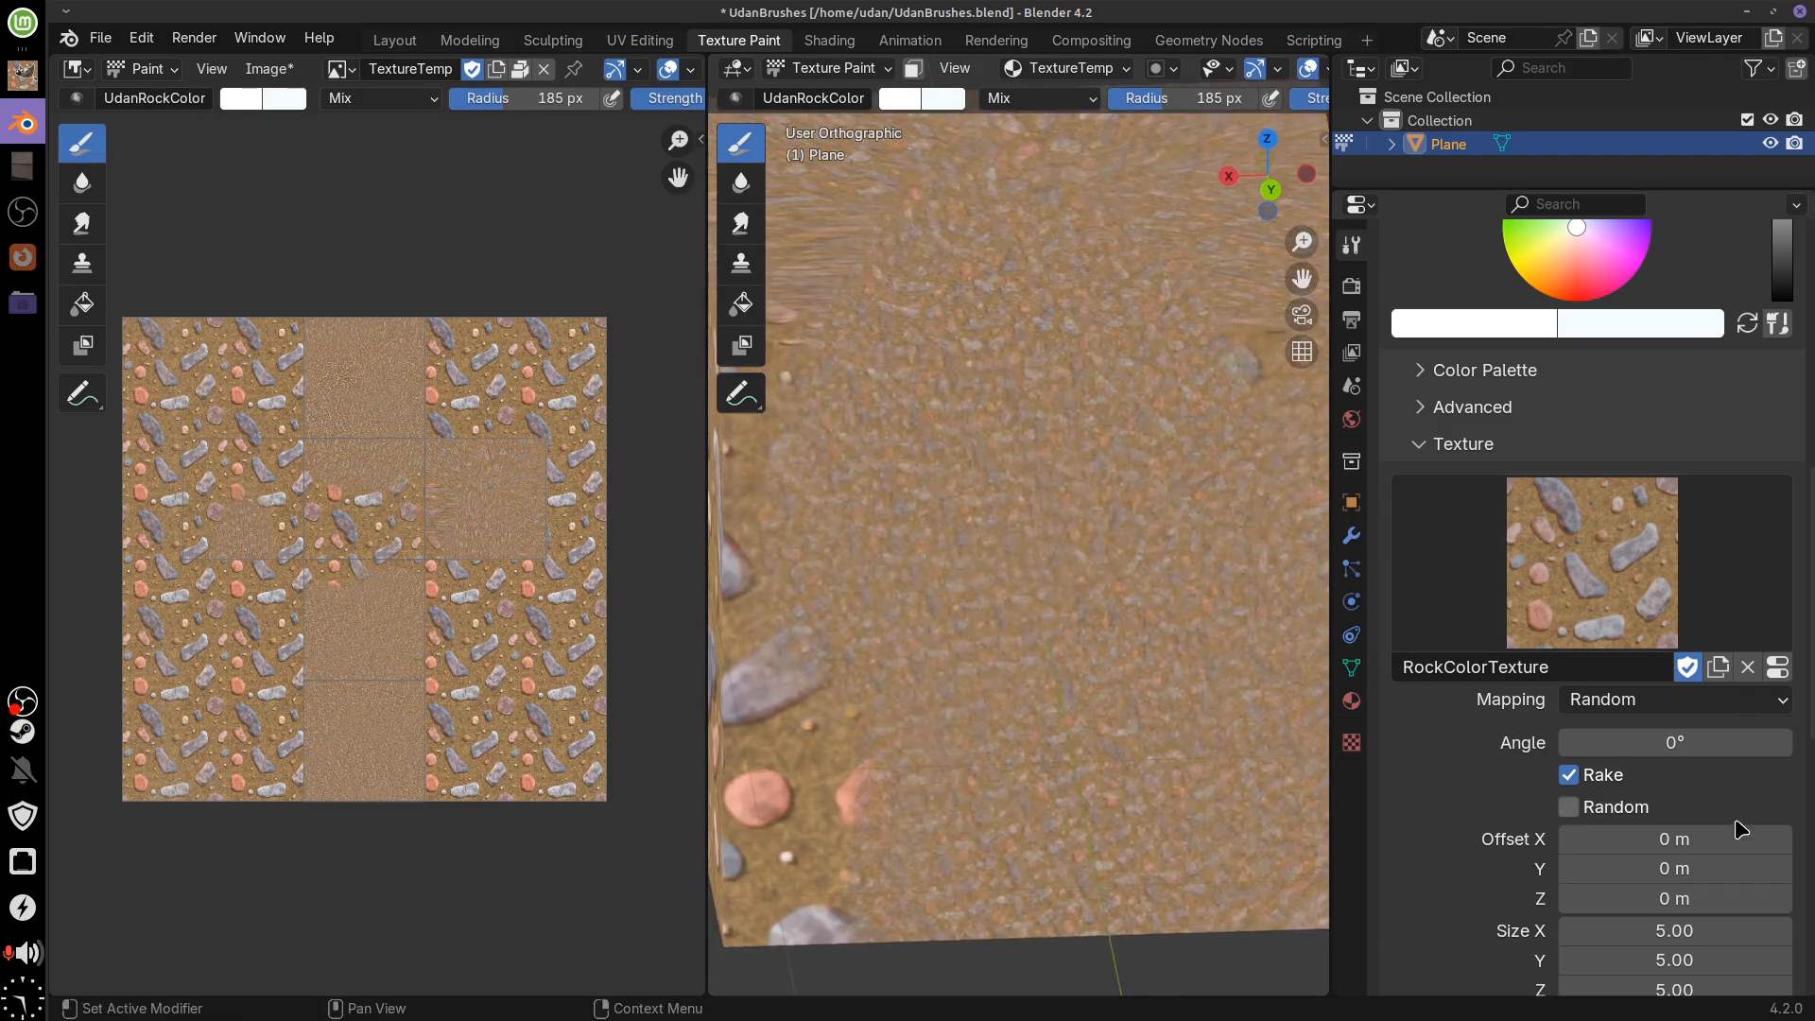
Set the brush texture's size to 2.00 on the X, Y and Z axes
scroll(1803, 709, "down", 5)
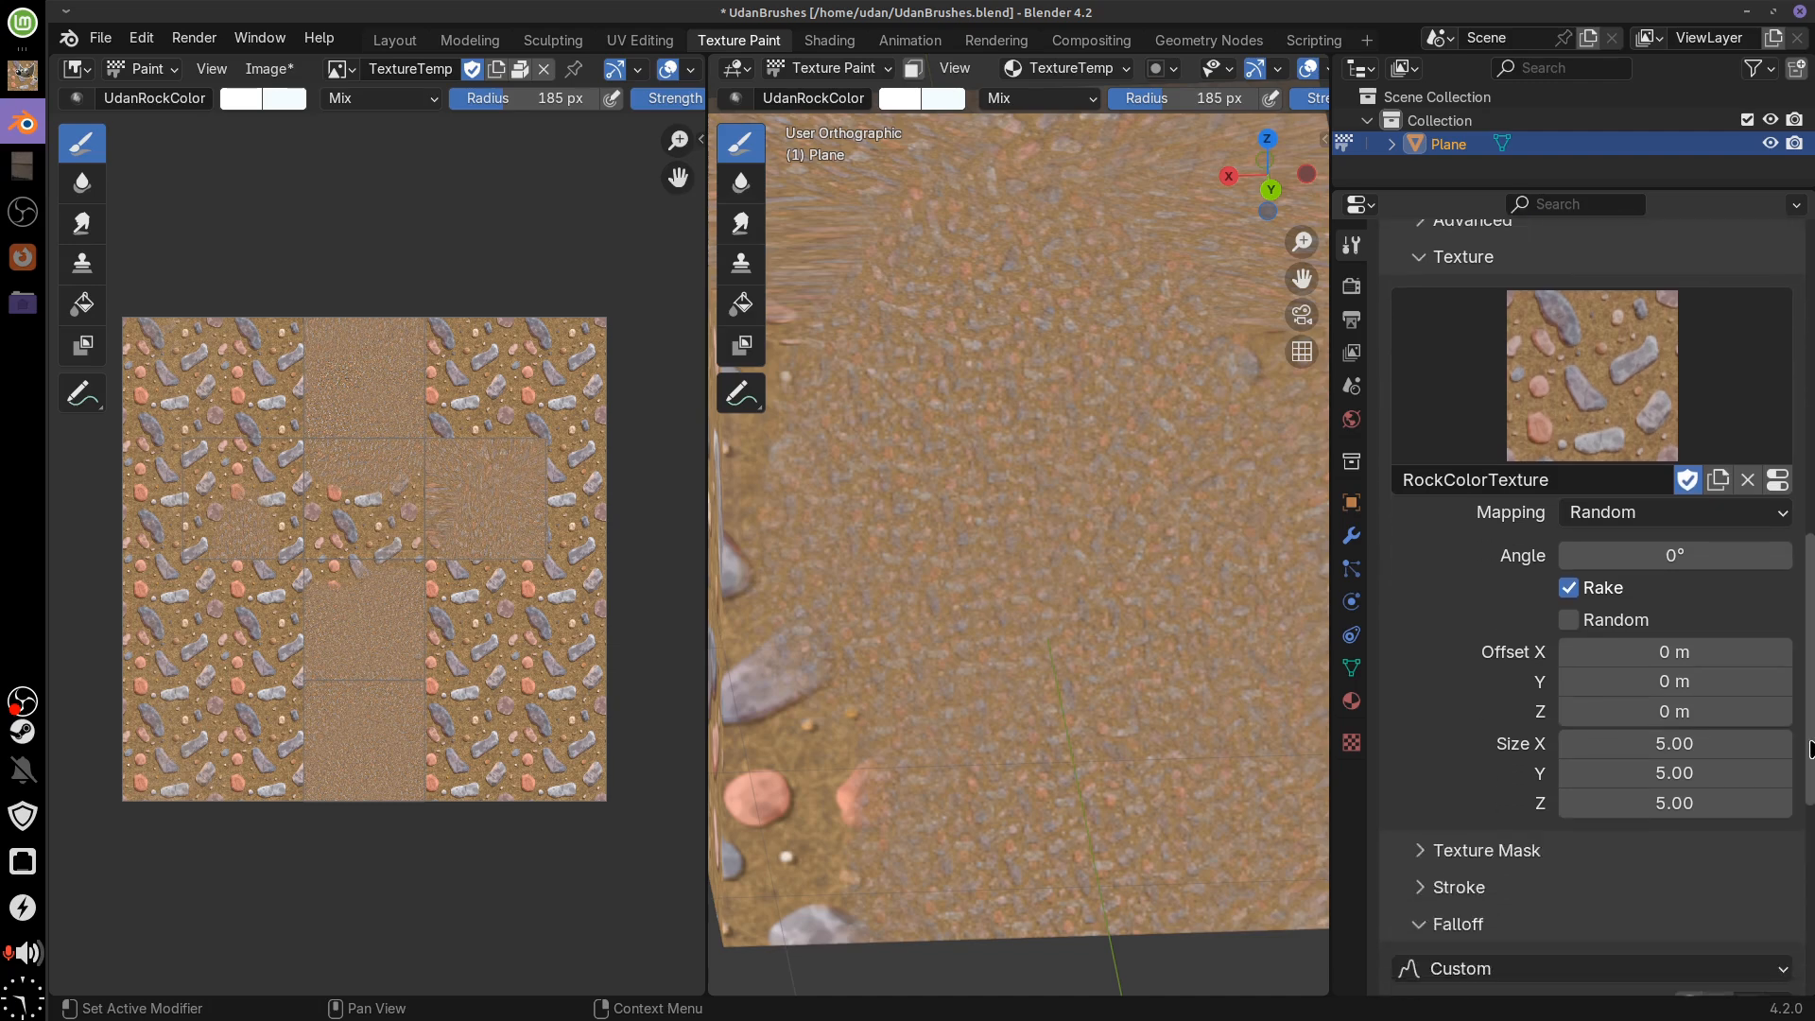
left_click(1725, 749)
key("Return")
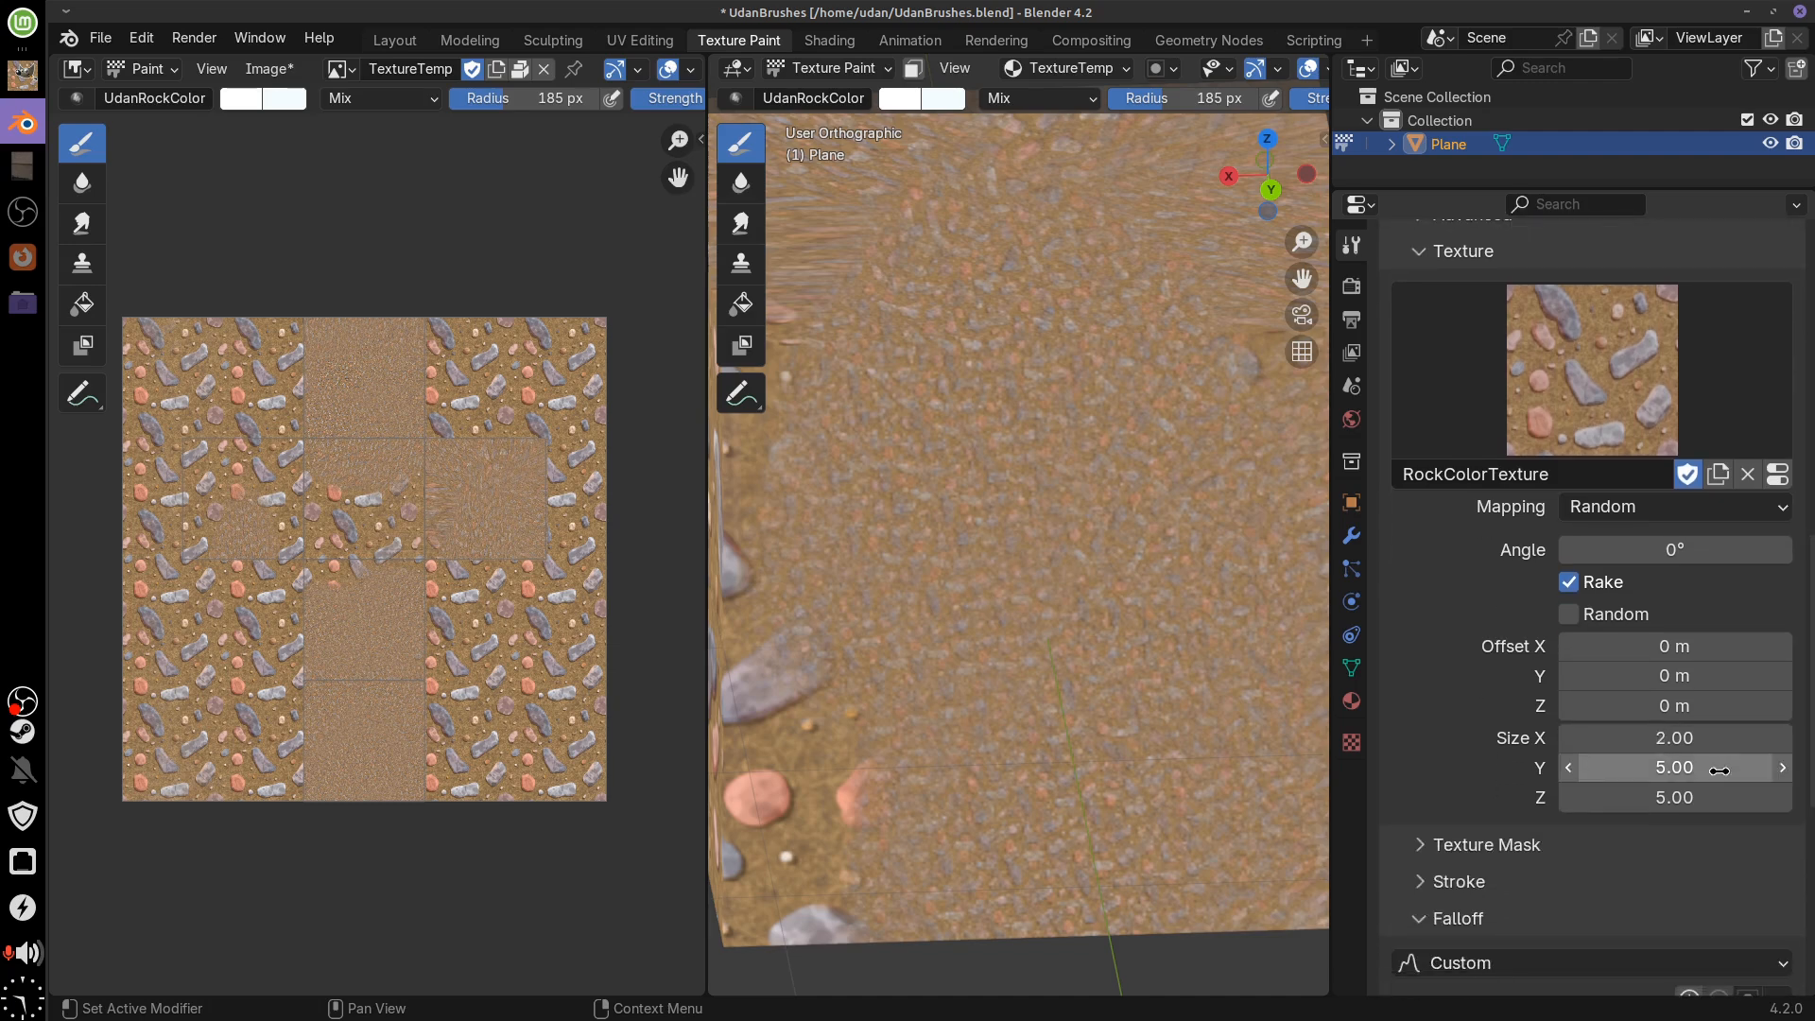
left_click(1711, 768)
key("Return")
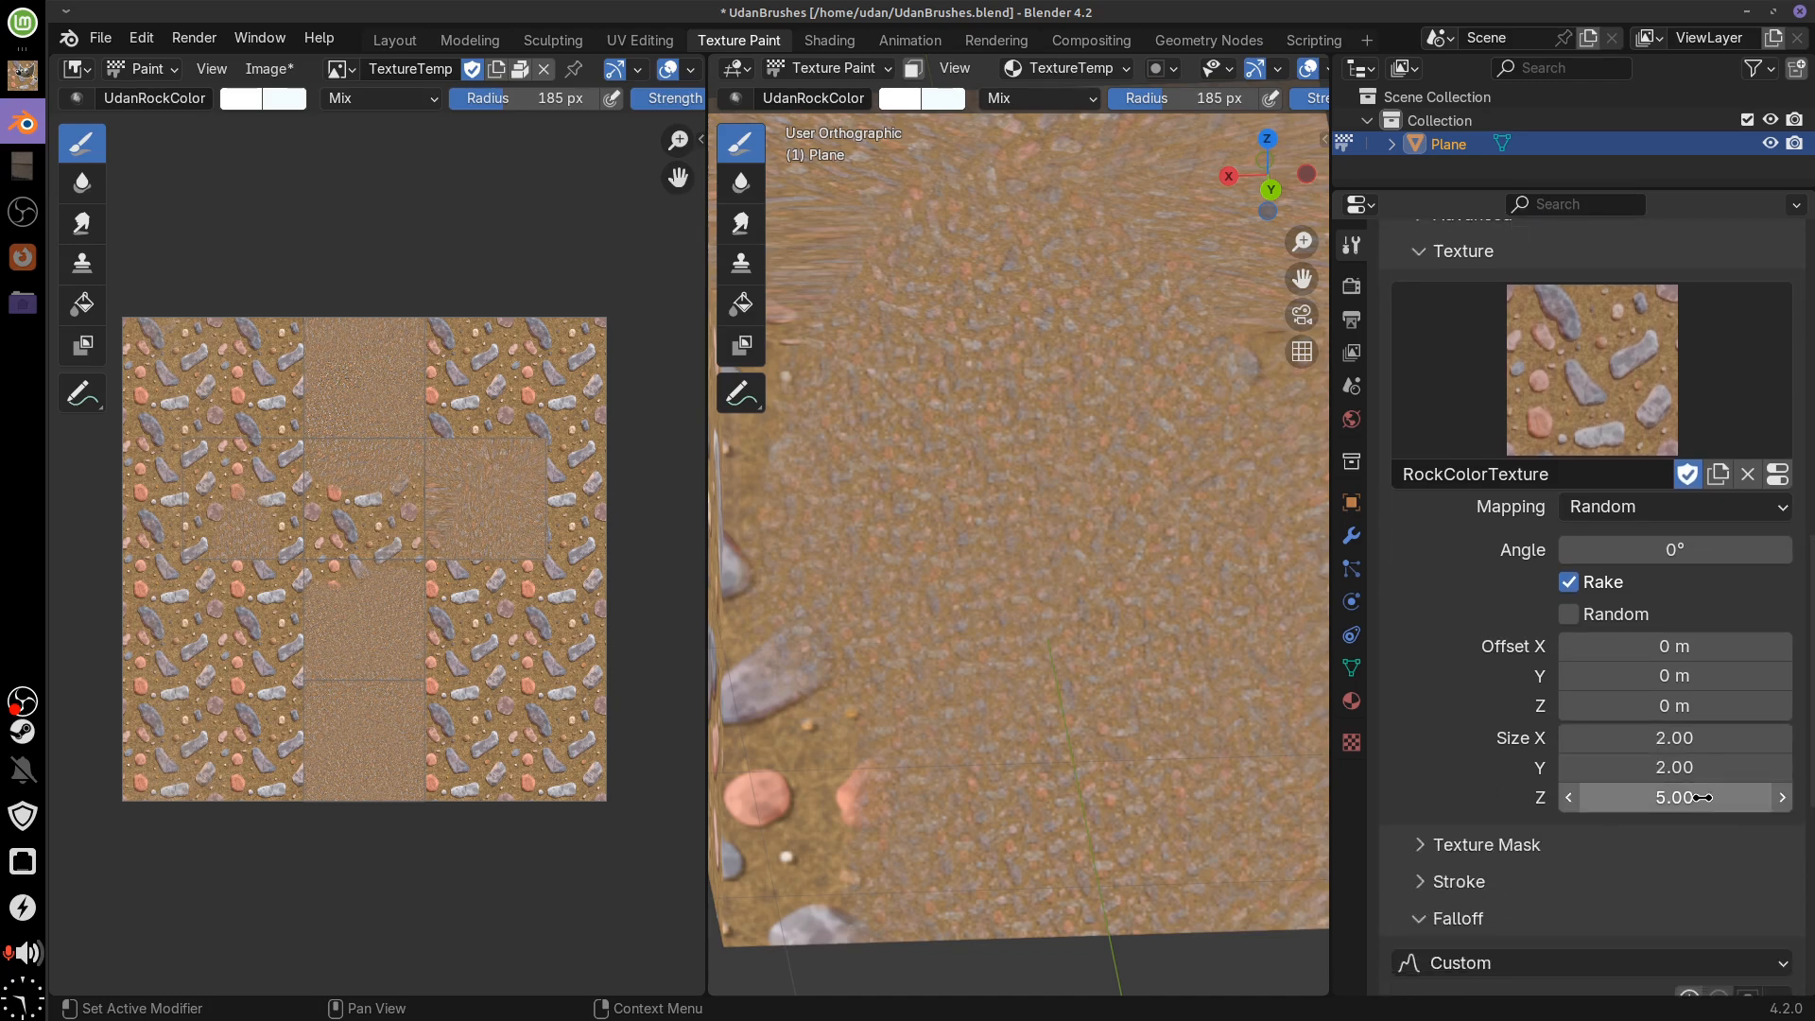
left_click(1703, 796)
key("Return")
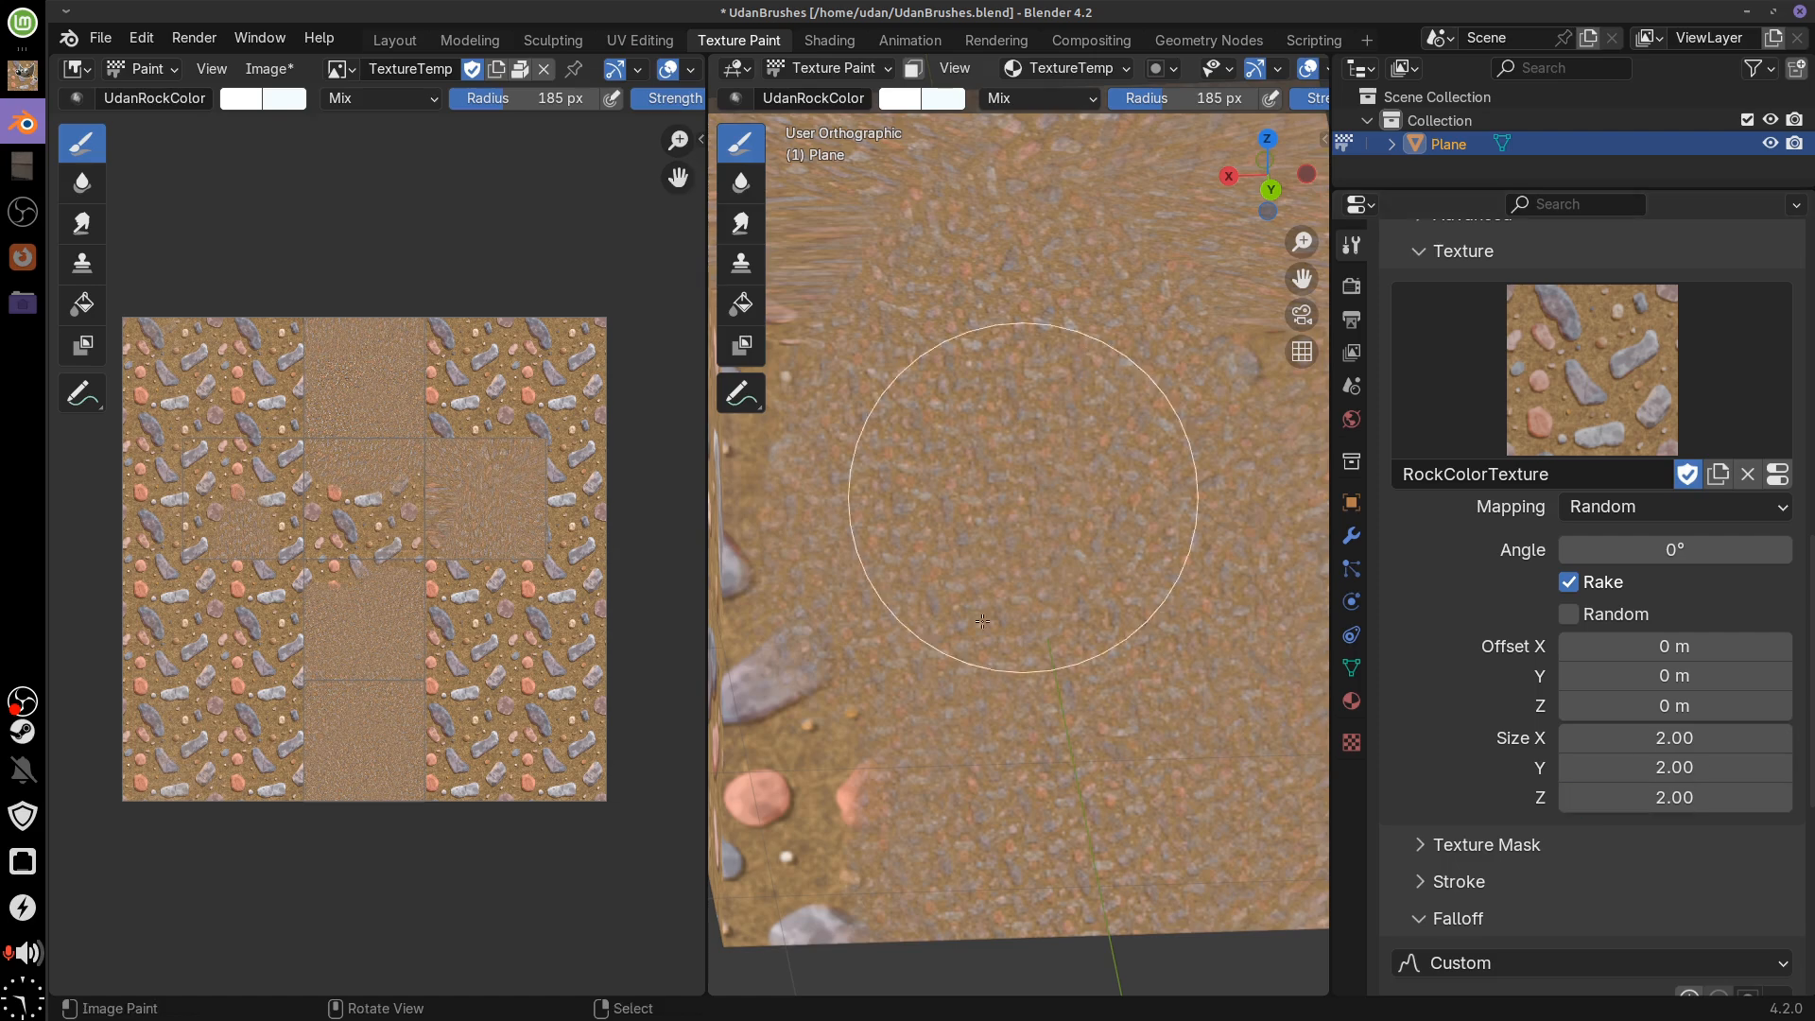
Paint the cube's side faces with the randomly mapped rock texture at size 2.00
mouse_move(1080, 432)
left_mouse_down()
mouse_move(1058, 527)
mouse_move(996, 448)
mouse_move(838, 487)
mouse_move(1161, 668)
mouse_move(1194, 551)
mouse_move(1111, 352)
mouse_move(1017, 267)
mouse_move(833, 505)
mouse_move(897, 780)
mouse_move(1108, 789)
mouse_move(1163, 578)
left_mouse_up()
scroll(1106, 518, "down", 2)
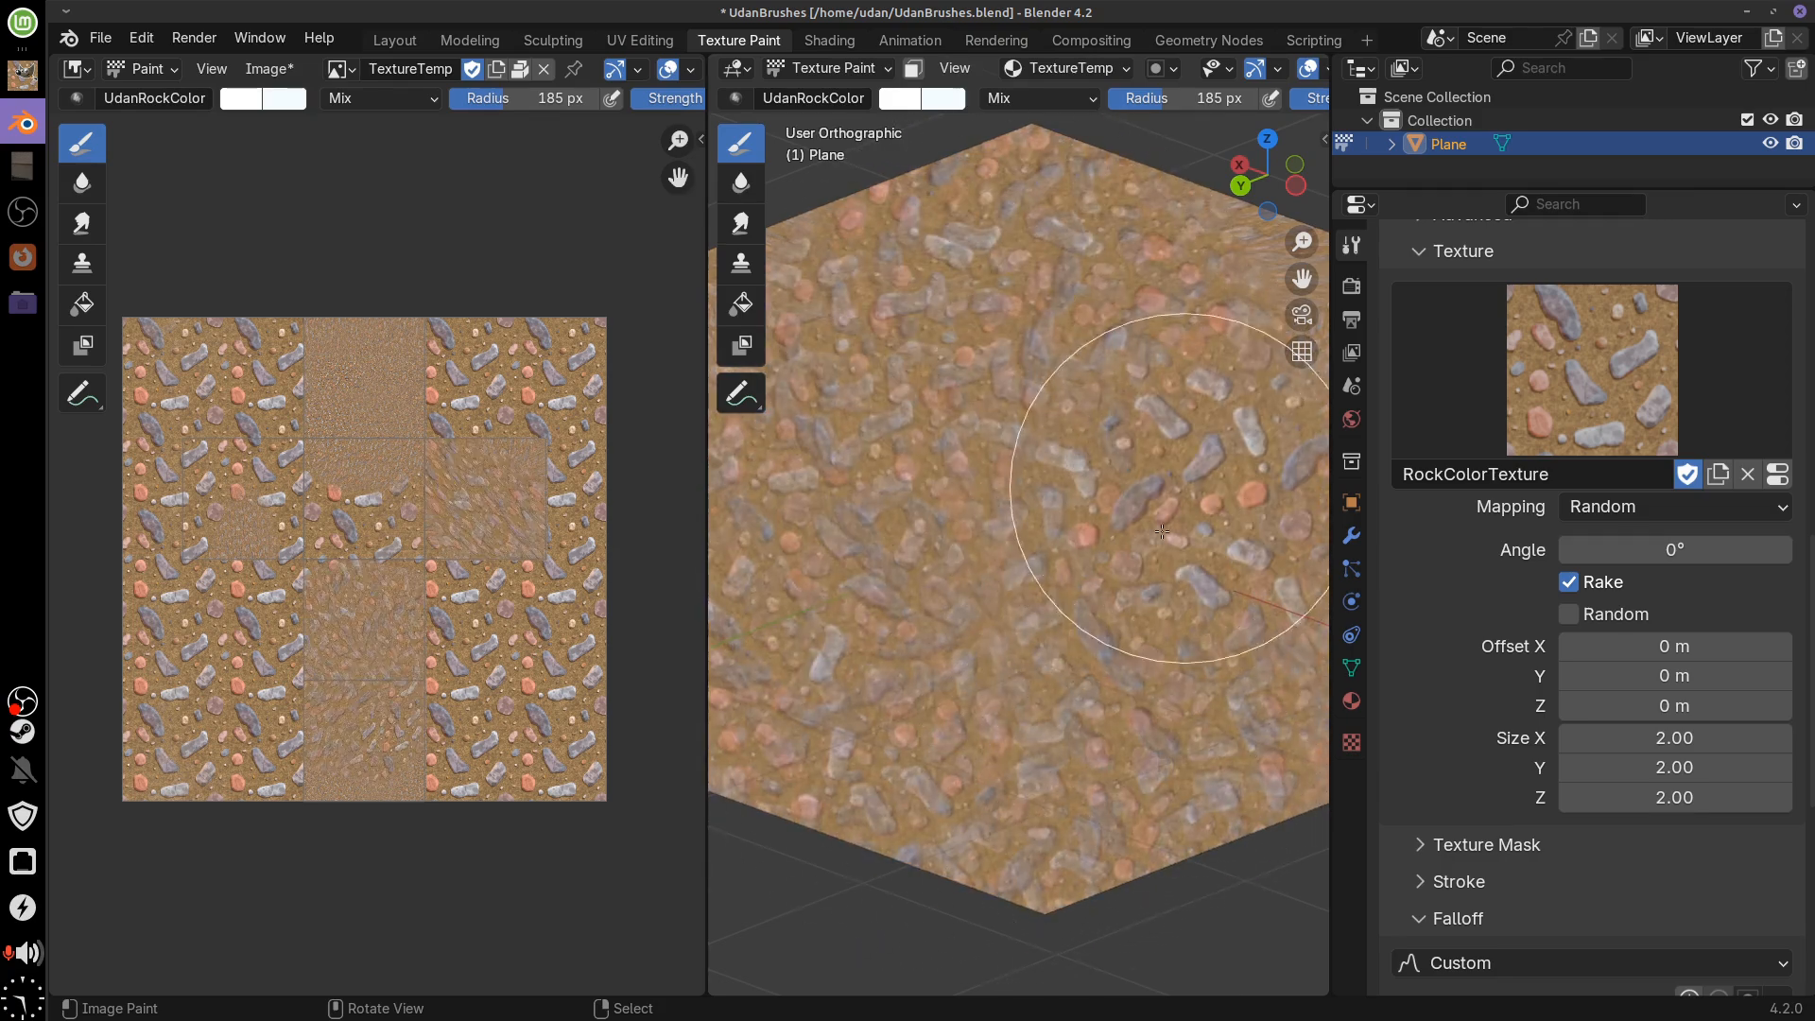
left_click_drag(1234, 675, 1125, 653)
mouse_move(1116, 551)
left_mouse_down()
mouse_move(1171, 498)
mouse_move(1166, 769)
mouse_move(1126, 868)
left_mouse_up()
mouse_move(1131, 609)
left_mouse_down()
mouse_move(1062, 509)
mouse_move(1066, 335)
left_mouse_up()
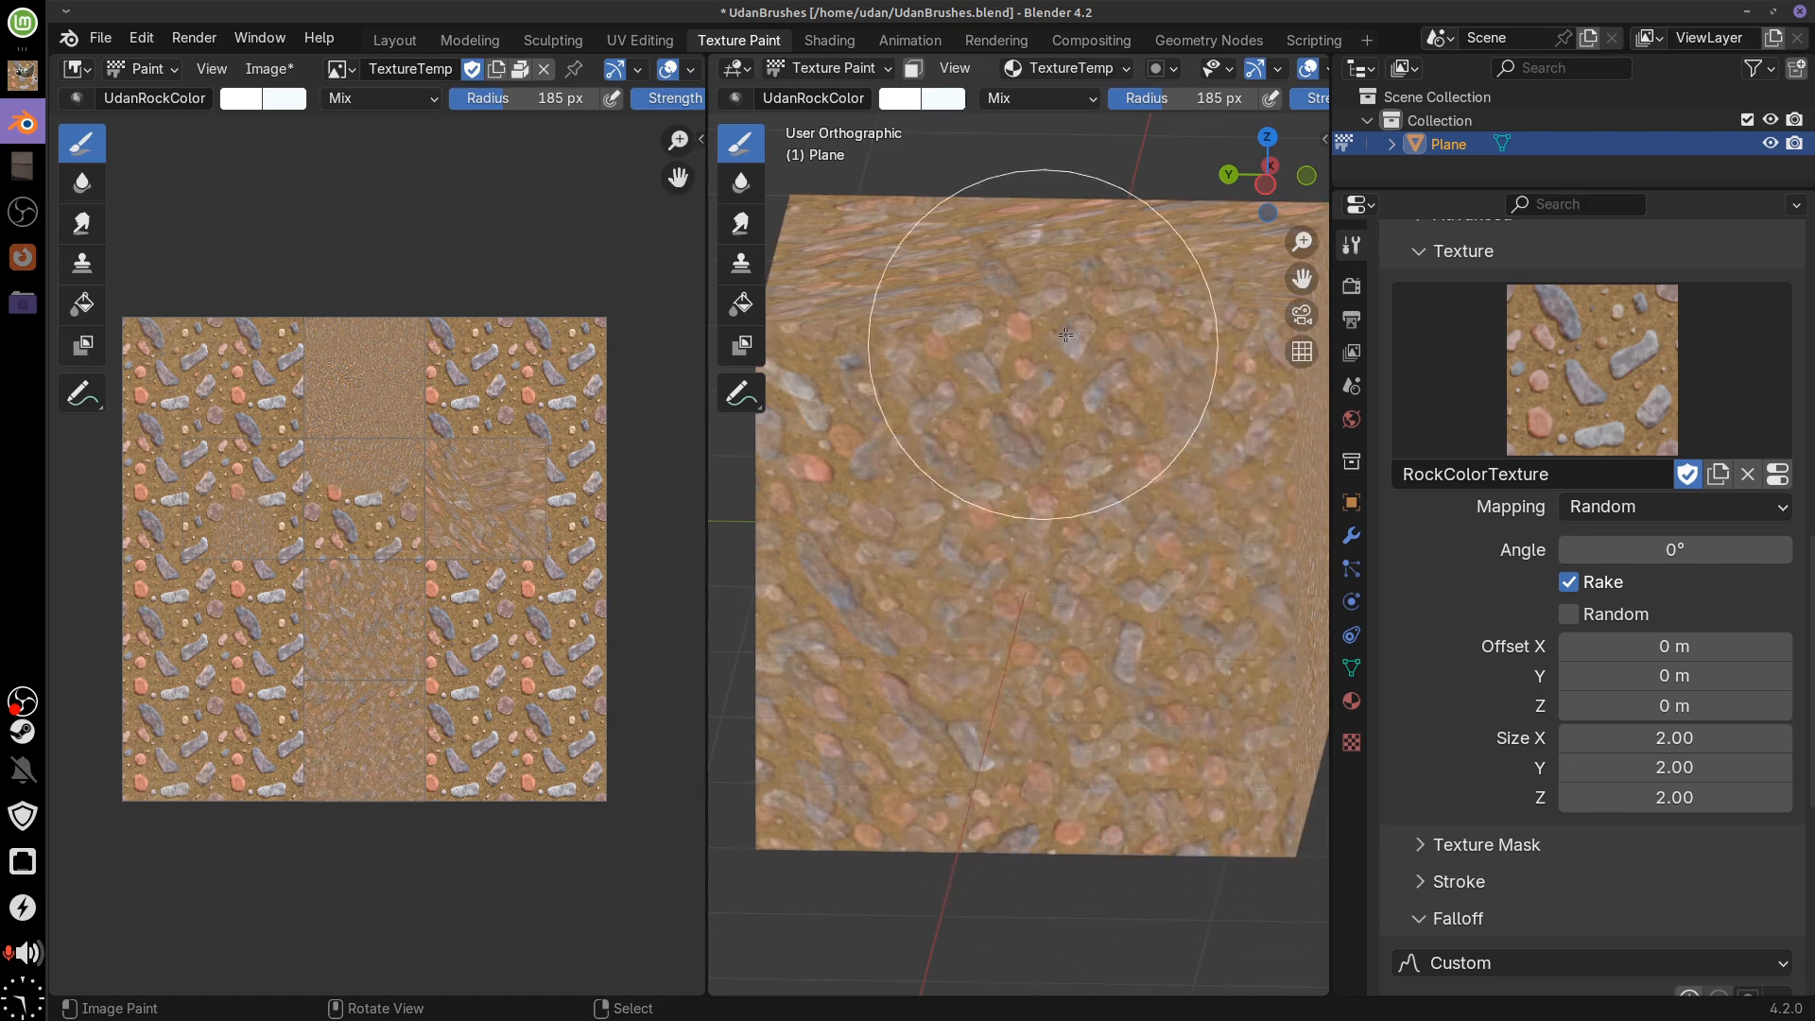
left_click_drag(1183, 677, 1274, 690)
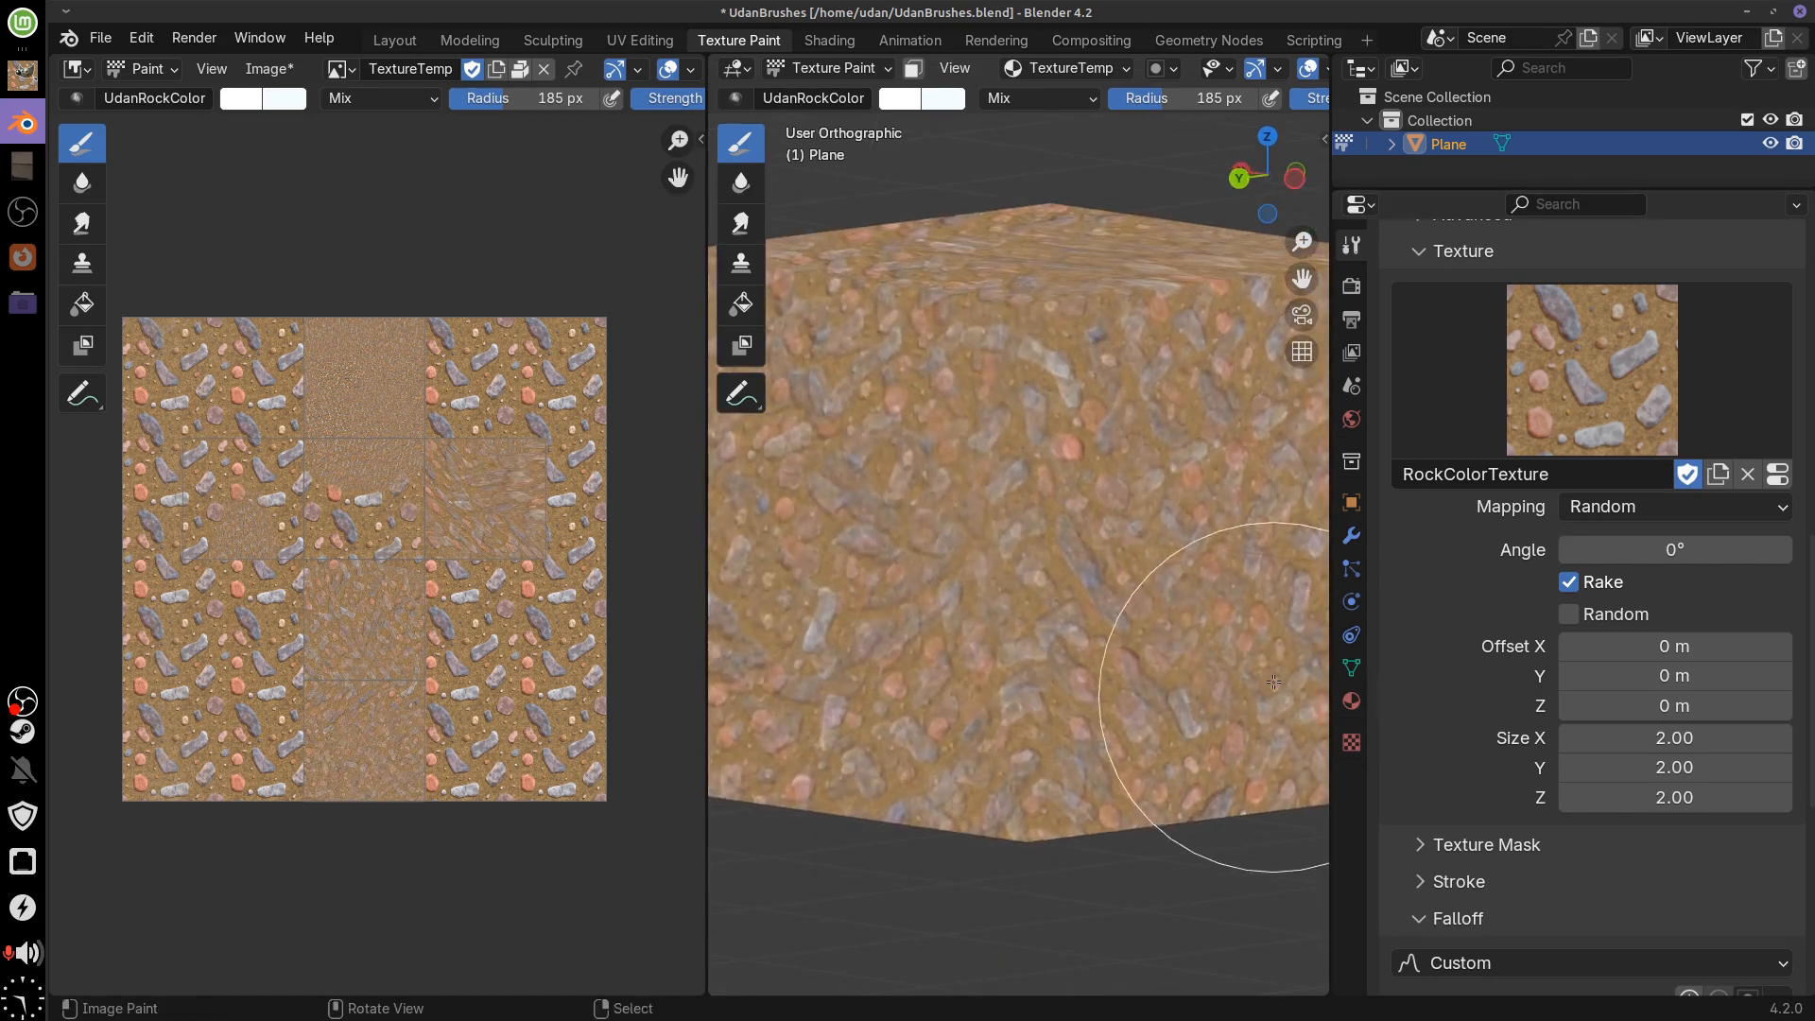
Set the brush texture's mapping to Stencil and paint the rock pattern through the stencil onto the cube's faces
left_click(1693, 513)
left_click(1656, 679)
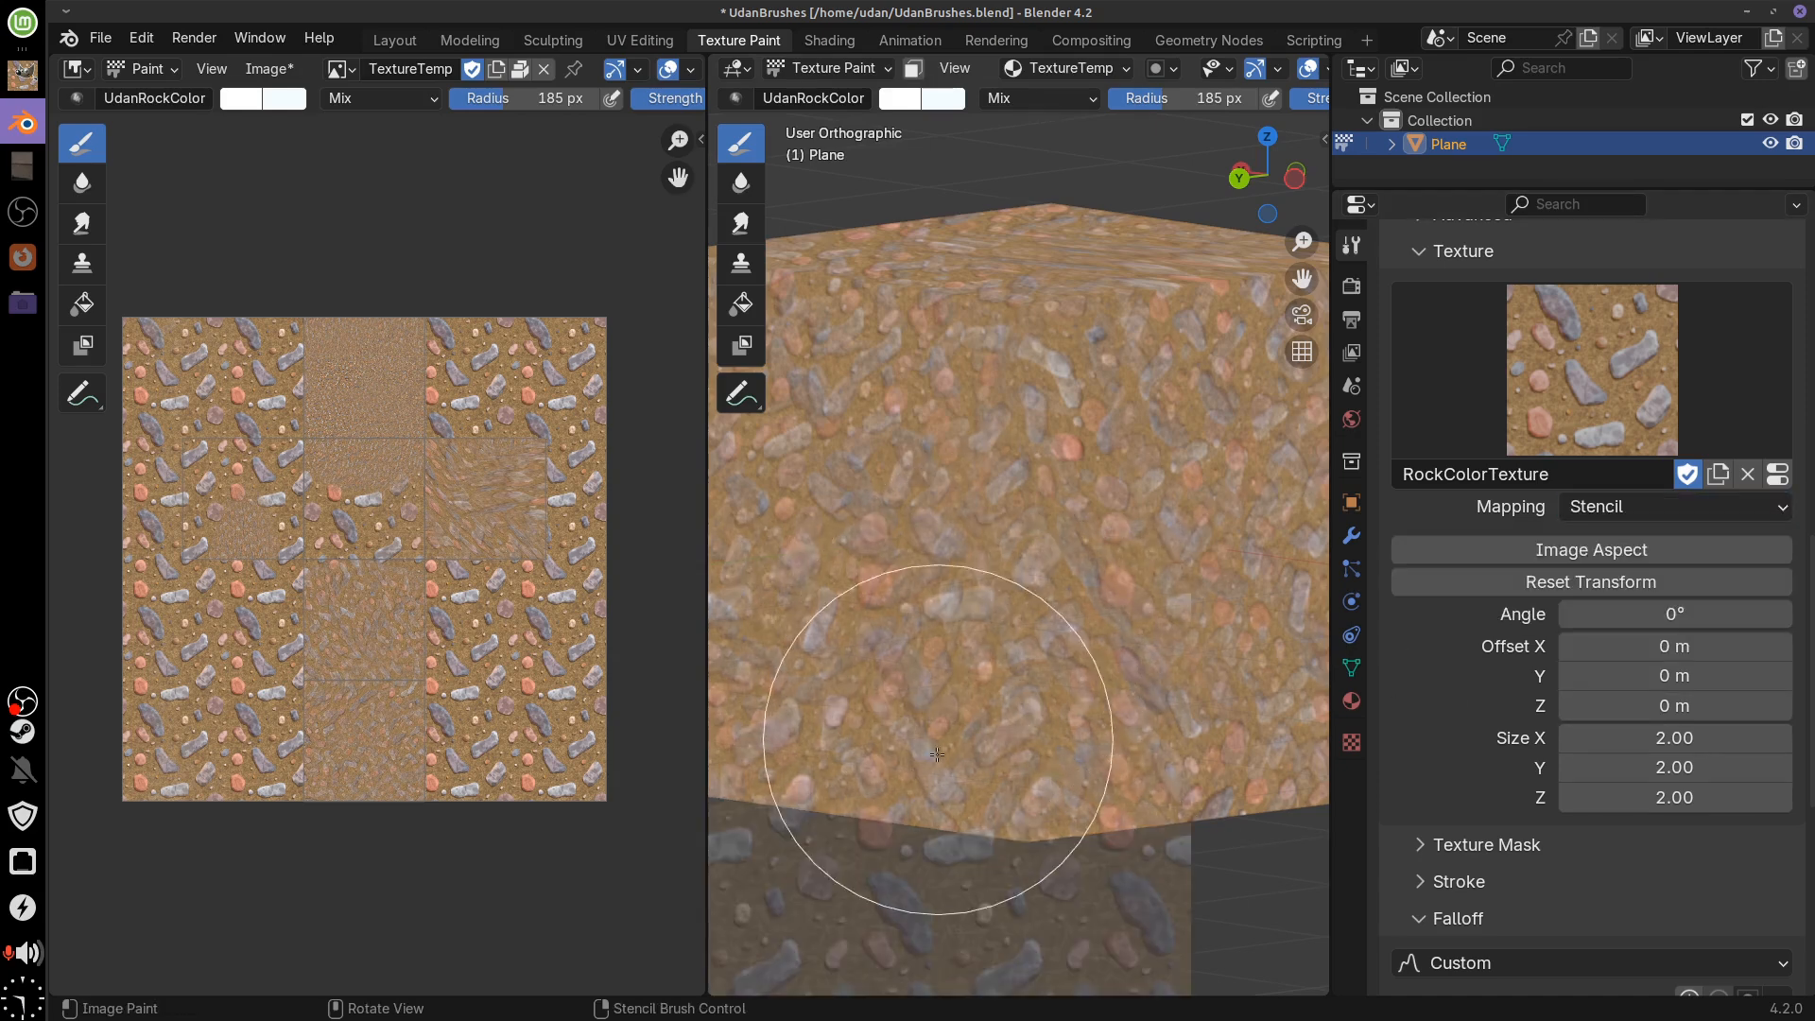
left_click_drag(936, 753, 832, 568)
left_click_drag(1117, 539, 733, 572)
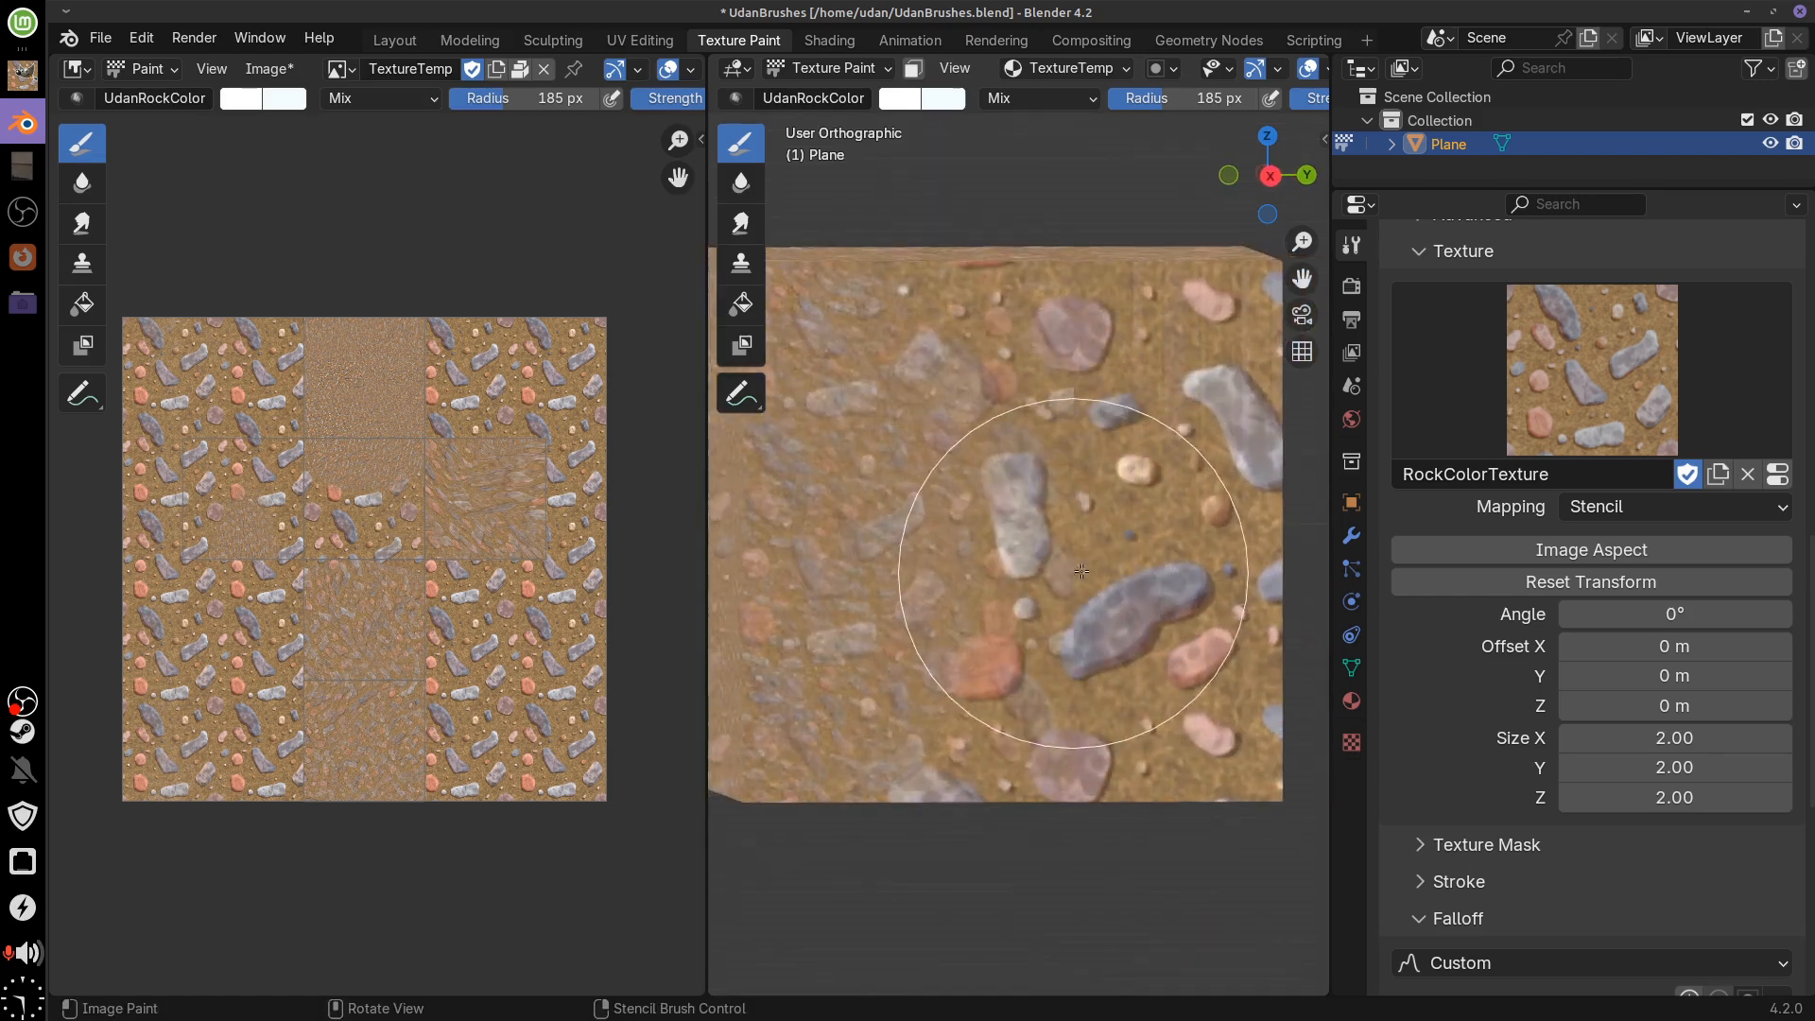
left_click_drag(1082, 571, 1265, 572)
mouse_move(1026, 419)
left_mouse_down()
mouse_move(922, 721)
mouse_move(1008, 227)
mouse_move(1229, 451)
mouse_move(1089, 421)
mouse_move(753, 542)
mouse_move(770, 742)
mouse_move(1130, 718)
mouse_move(1072, 469)
mouse_move(1182, 507)
mouse_move(1175, 552)
left_mouse_up()
scroll(1095, 480, "down", 2)
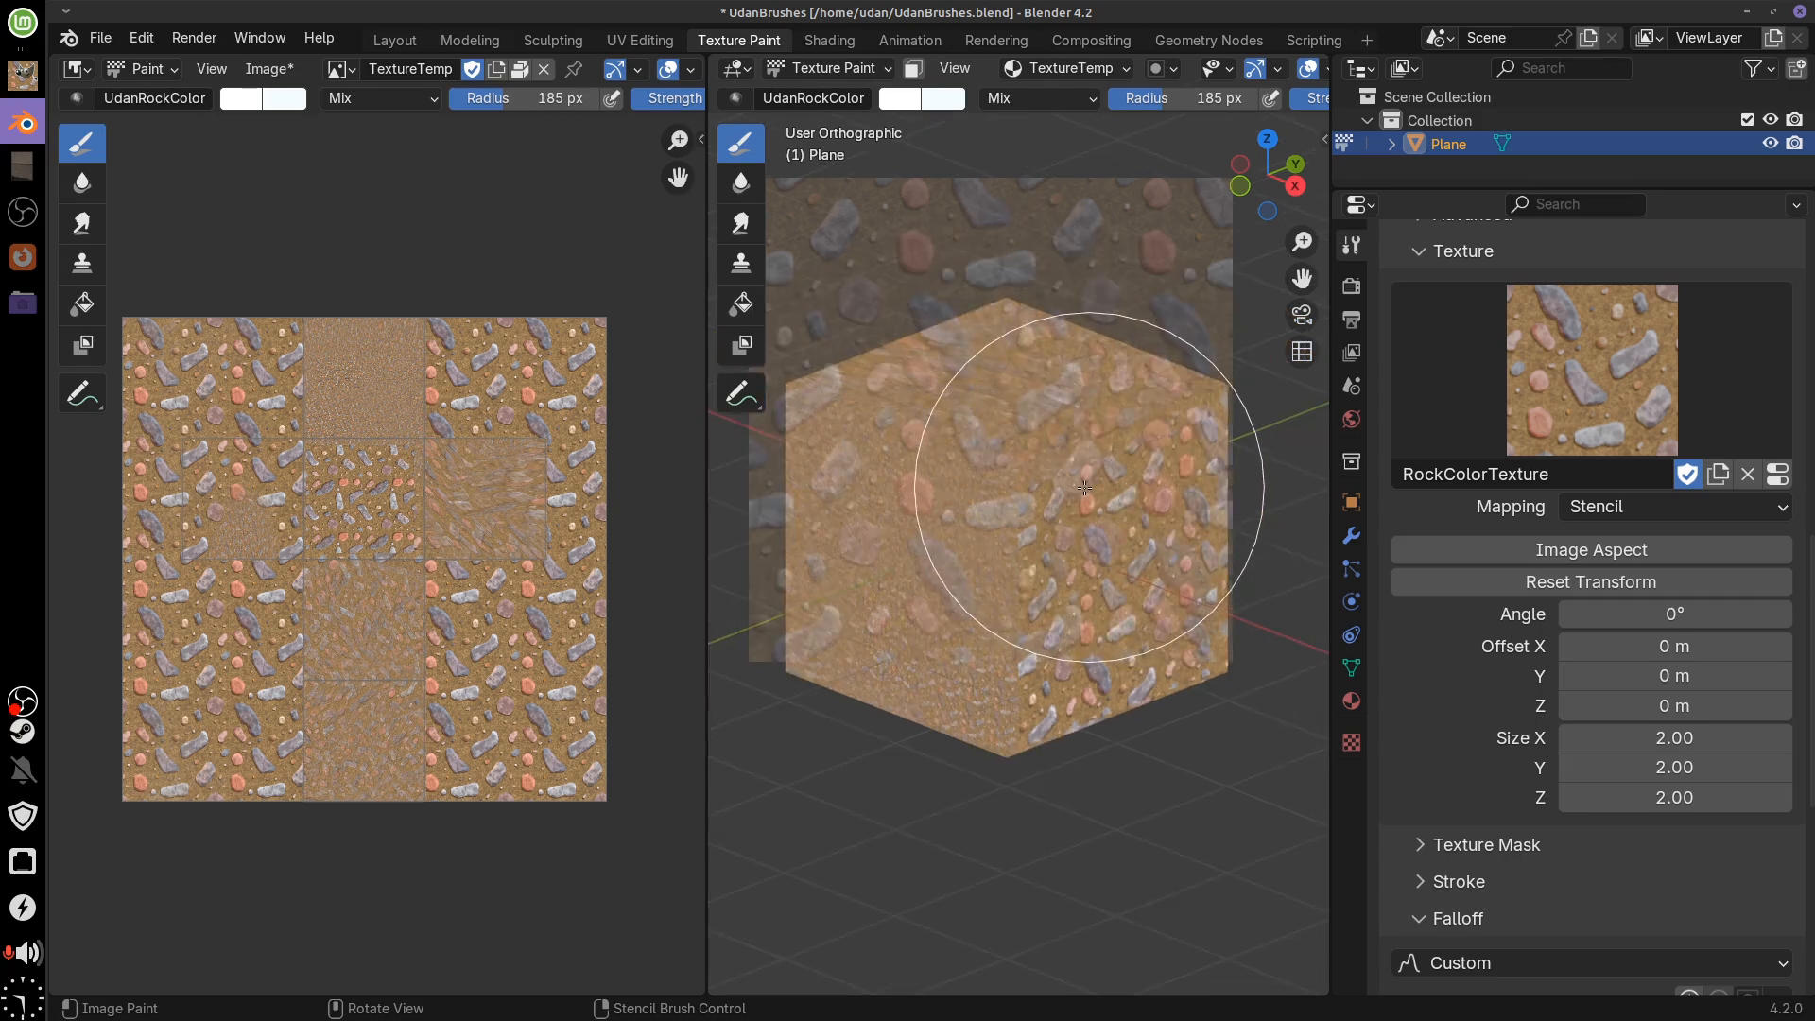
left_click_drag(1062, 533, 1052, 641)
mouse_move(947, 591)
left_mouse_down()
mouse_move(929, 431)
mouse_move(1007, 605)
mouse_move(1122, 599)
mouse_move(1061, 713)
mouse_move(1134, 728)
mouse_move(1004, 669)
left_mouse_up()
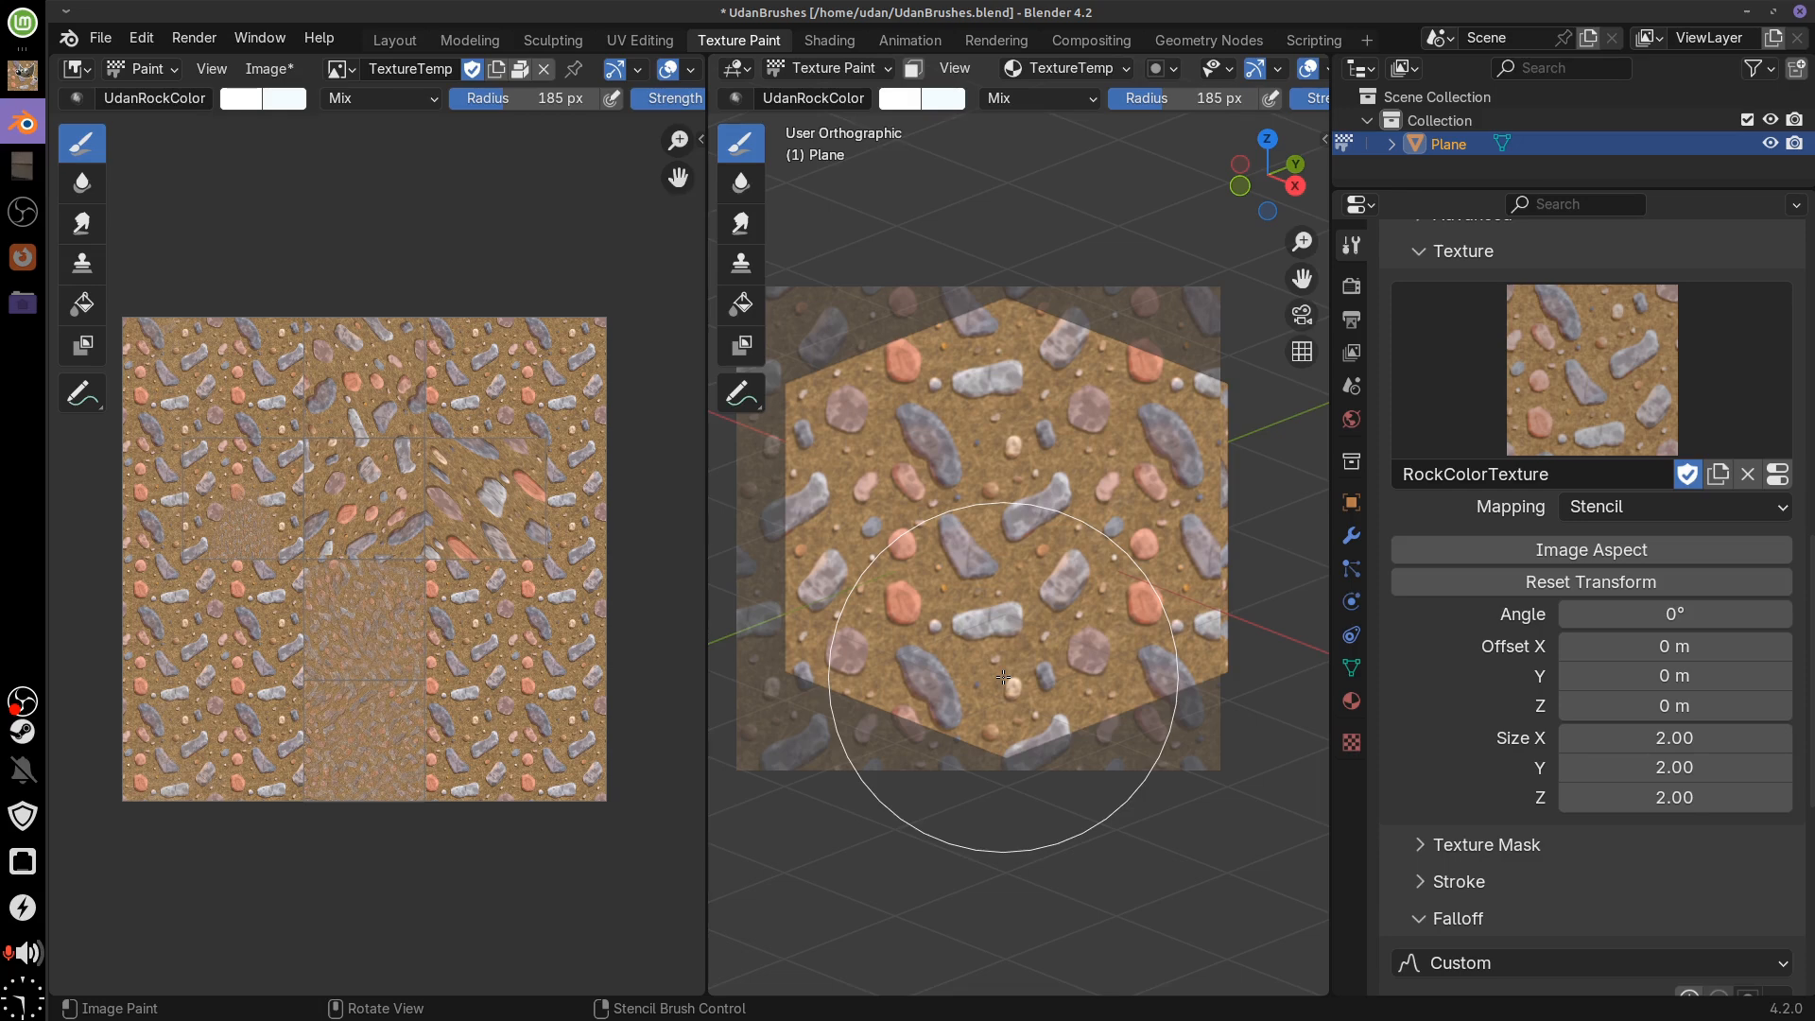
Set the brush texture's mapping to Tiled and paint the cube's faces, including the front one
left_click(1659, 506)
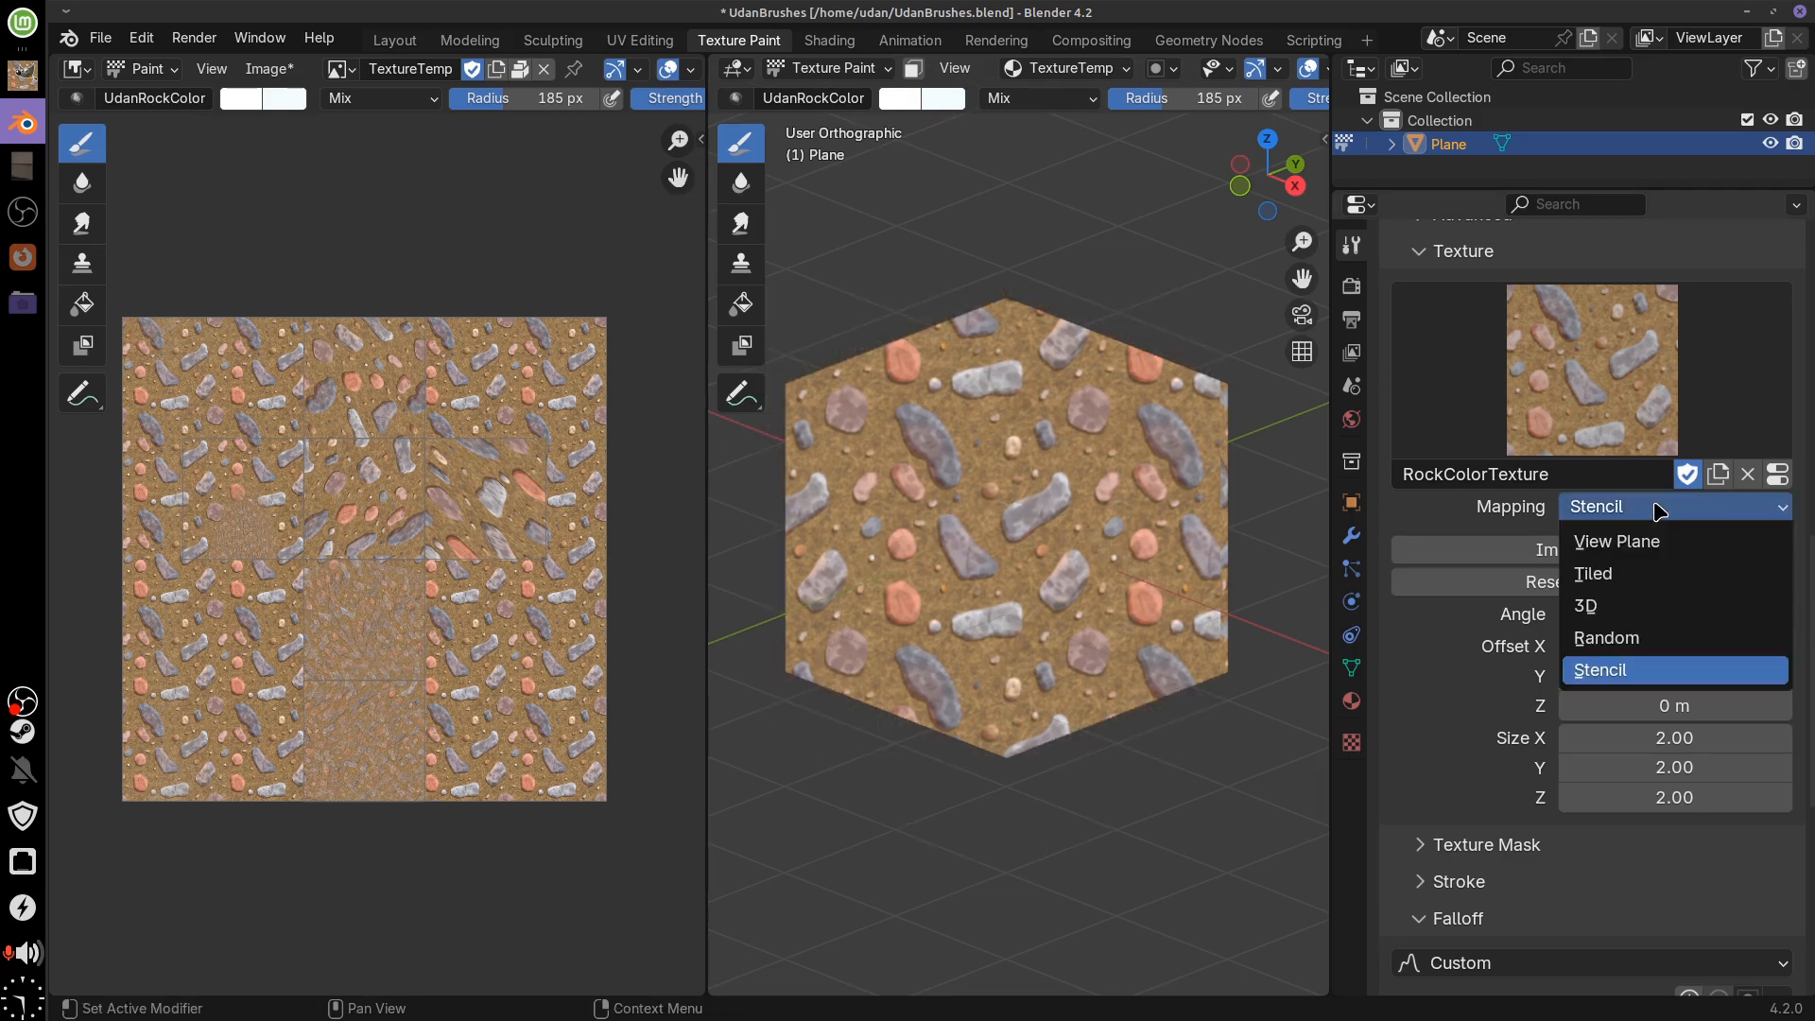
left_click(1593, 574)
mouse_move(1177, 446)
left_mouse_down()
mouse_move(1004, 553)
mouse_move(992, 490)
mouse_move(1215, 450)
left_mouse_up()
mouse_move(1215, 450)
left_mouse_down()
mouse_move(1085, 515)
mouse_move(905, 526)
mouse_move(1149, 560)
mouse_move(1166, 484)
mouse_move(965, 470)
mouse_move(1163, 556)
mouse_move(1041, 536)
mouse_move(986, 455)
mouse_move(1011, 456)
left_mouse_up()
mouse_move(1159, 520)
left_mouse_down()
mouse_move(1053, 532)
mouse_move(1117, 513)
mouse_move(1039, 477)
mouse_move(1225, 488)
mouse_move(1157, 522)
mouse_move(1092, 521)
mouse_move(965, 443)
mouse_move(942, 534)
mouse_move(1094, 580)
mouse_move(1096, 495)
mouse_move(1057, 528)
left_mouse_up()
Reduce the brush radius to 95 px and repaint the cube's front face with the tiled rock texture
key("f")
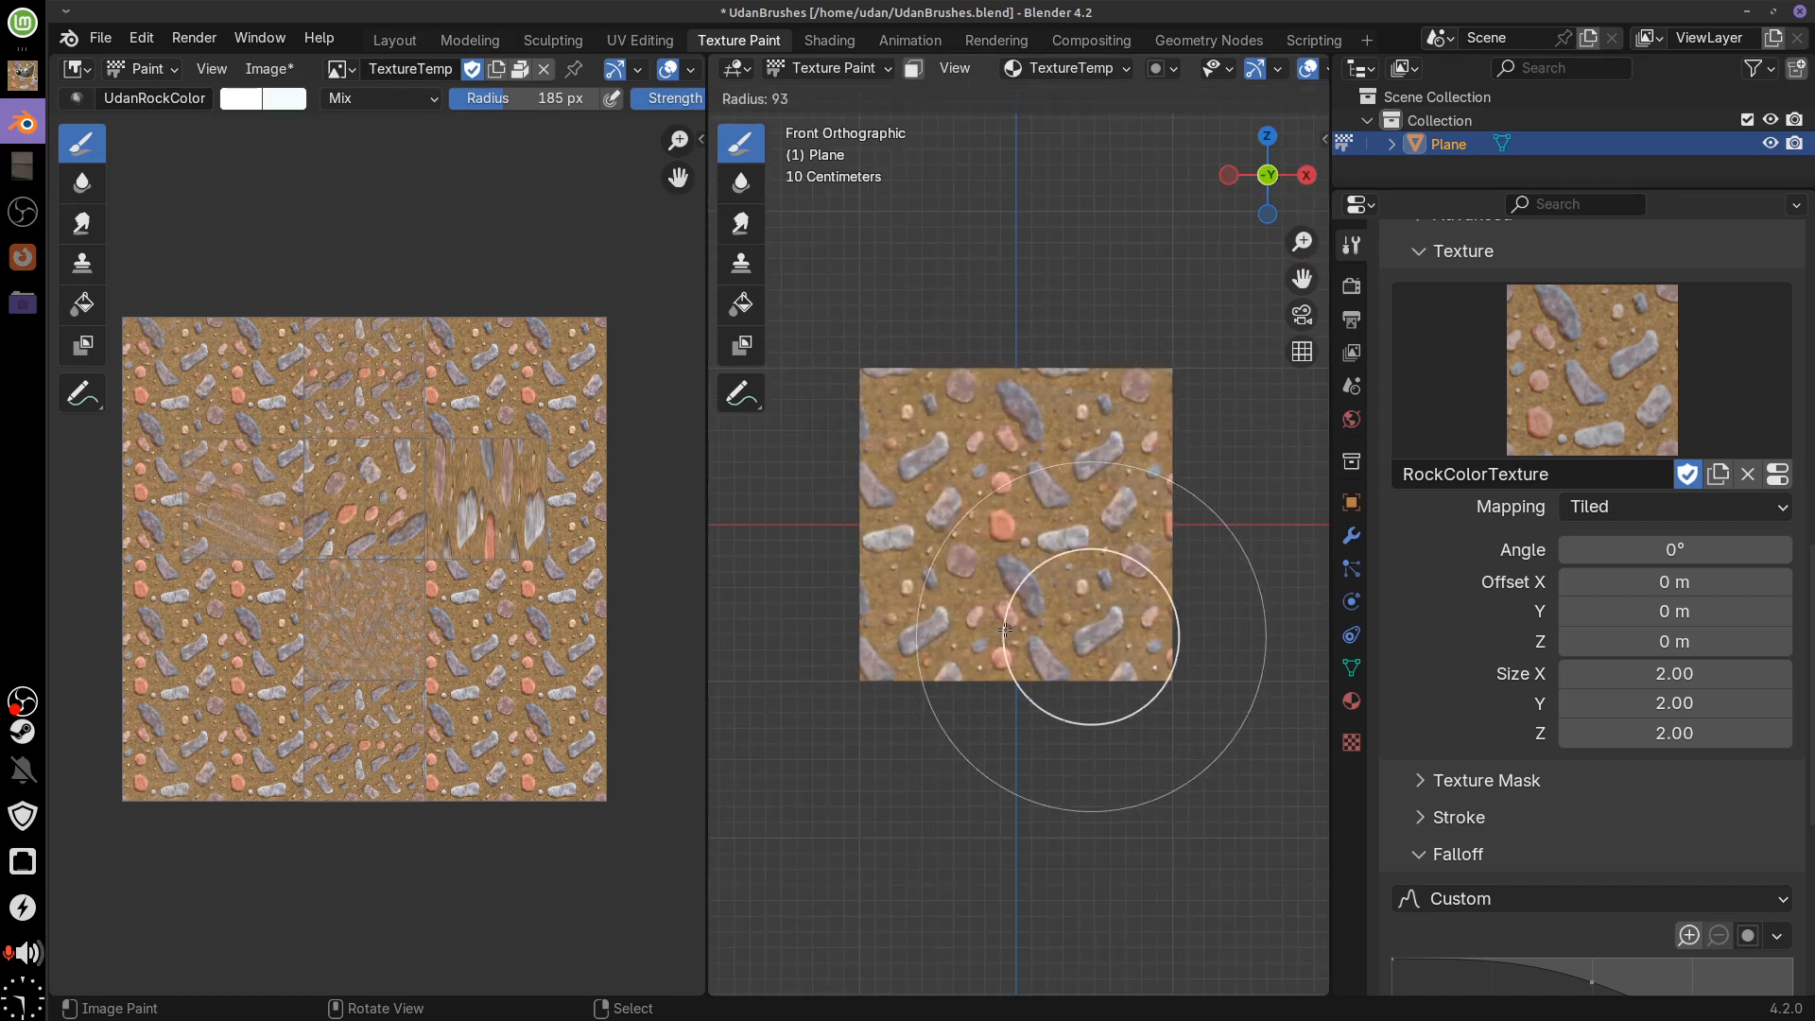
left_click(1007, 634)
left_click_drag(979, 452, 934, 557)
mouse_move(1025, 486)
left_mouse_down()
mouse_move(1087, 480)
mouse_move(1111, 464)
mouse_move(1109, 434)
mouse_move(905, 467)
mouse_move(976, 571)
mouse_move(1074, 562)
mouse_move(1123, 707)
left_mouse_up()
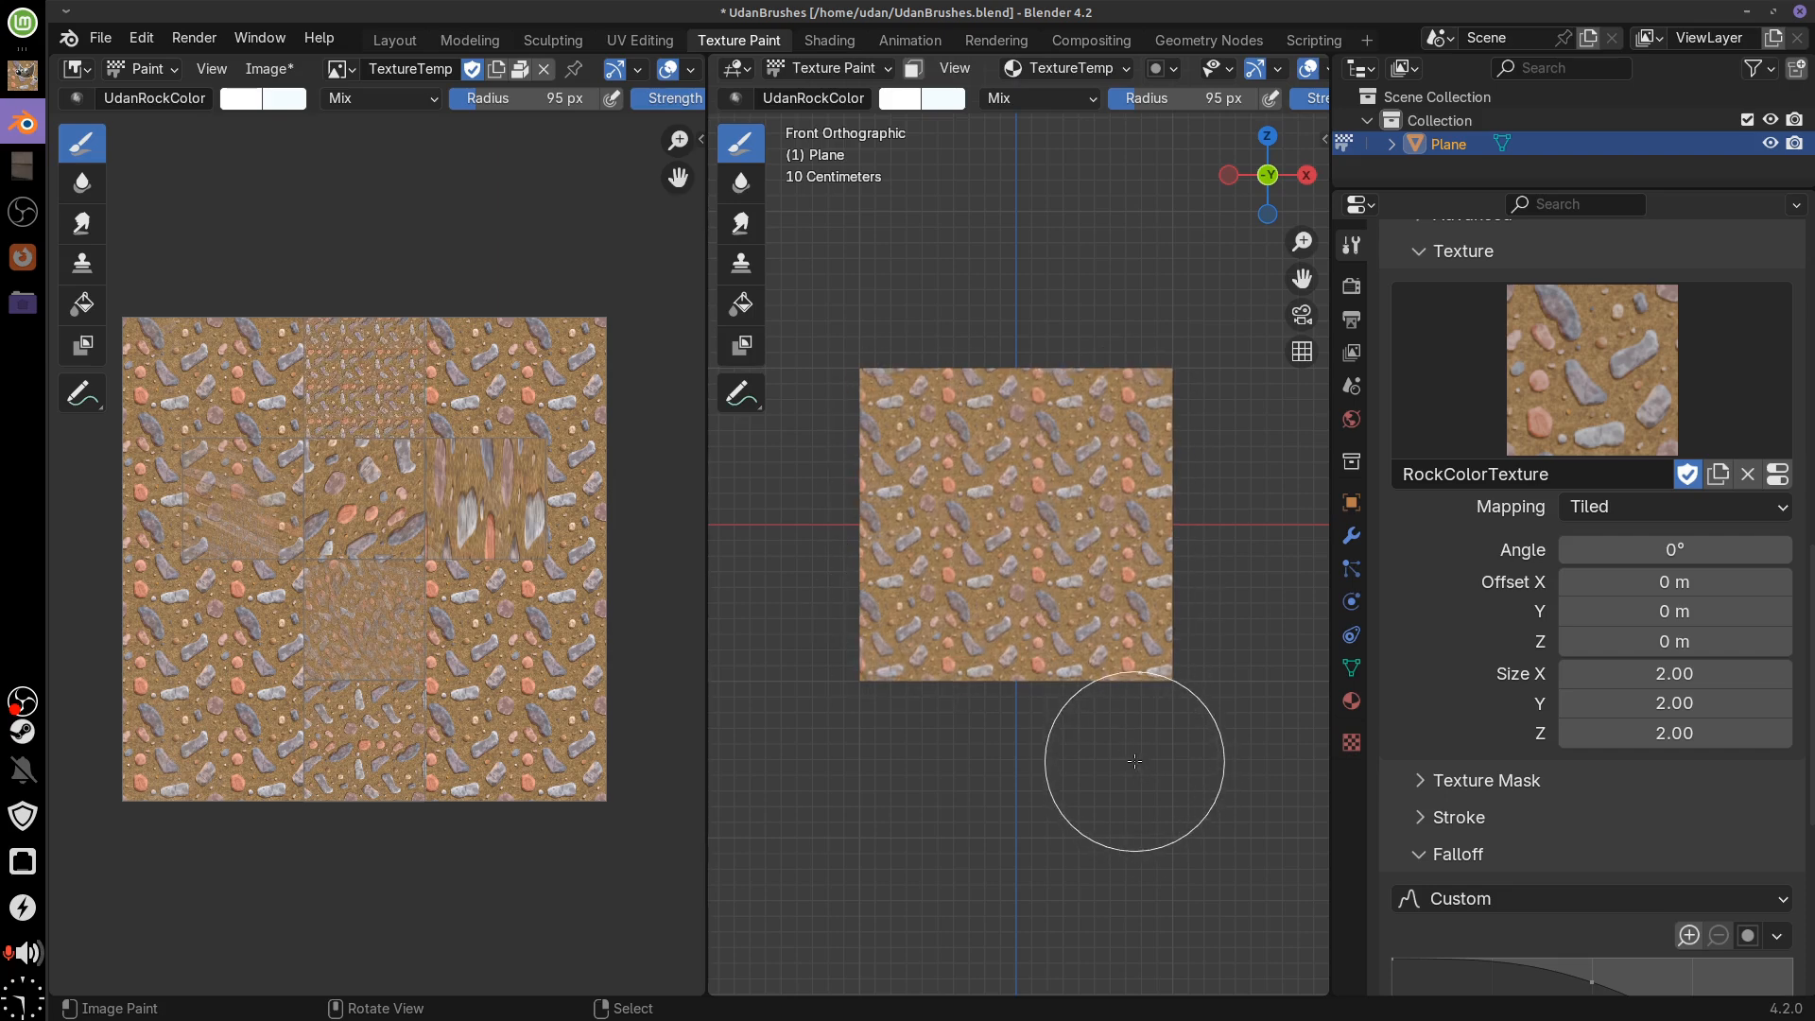
Delete all the cube's vertices in Edit Mode and view the remaining plane from the top
mouse_move(1202, 600)
left_mouse_down()
mouse_move(1135, 615)
mouse_move(1099, 574)
left_mouse_up()
key("Tab")
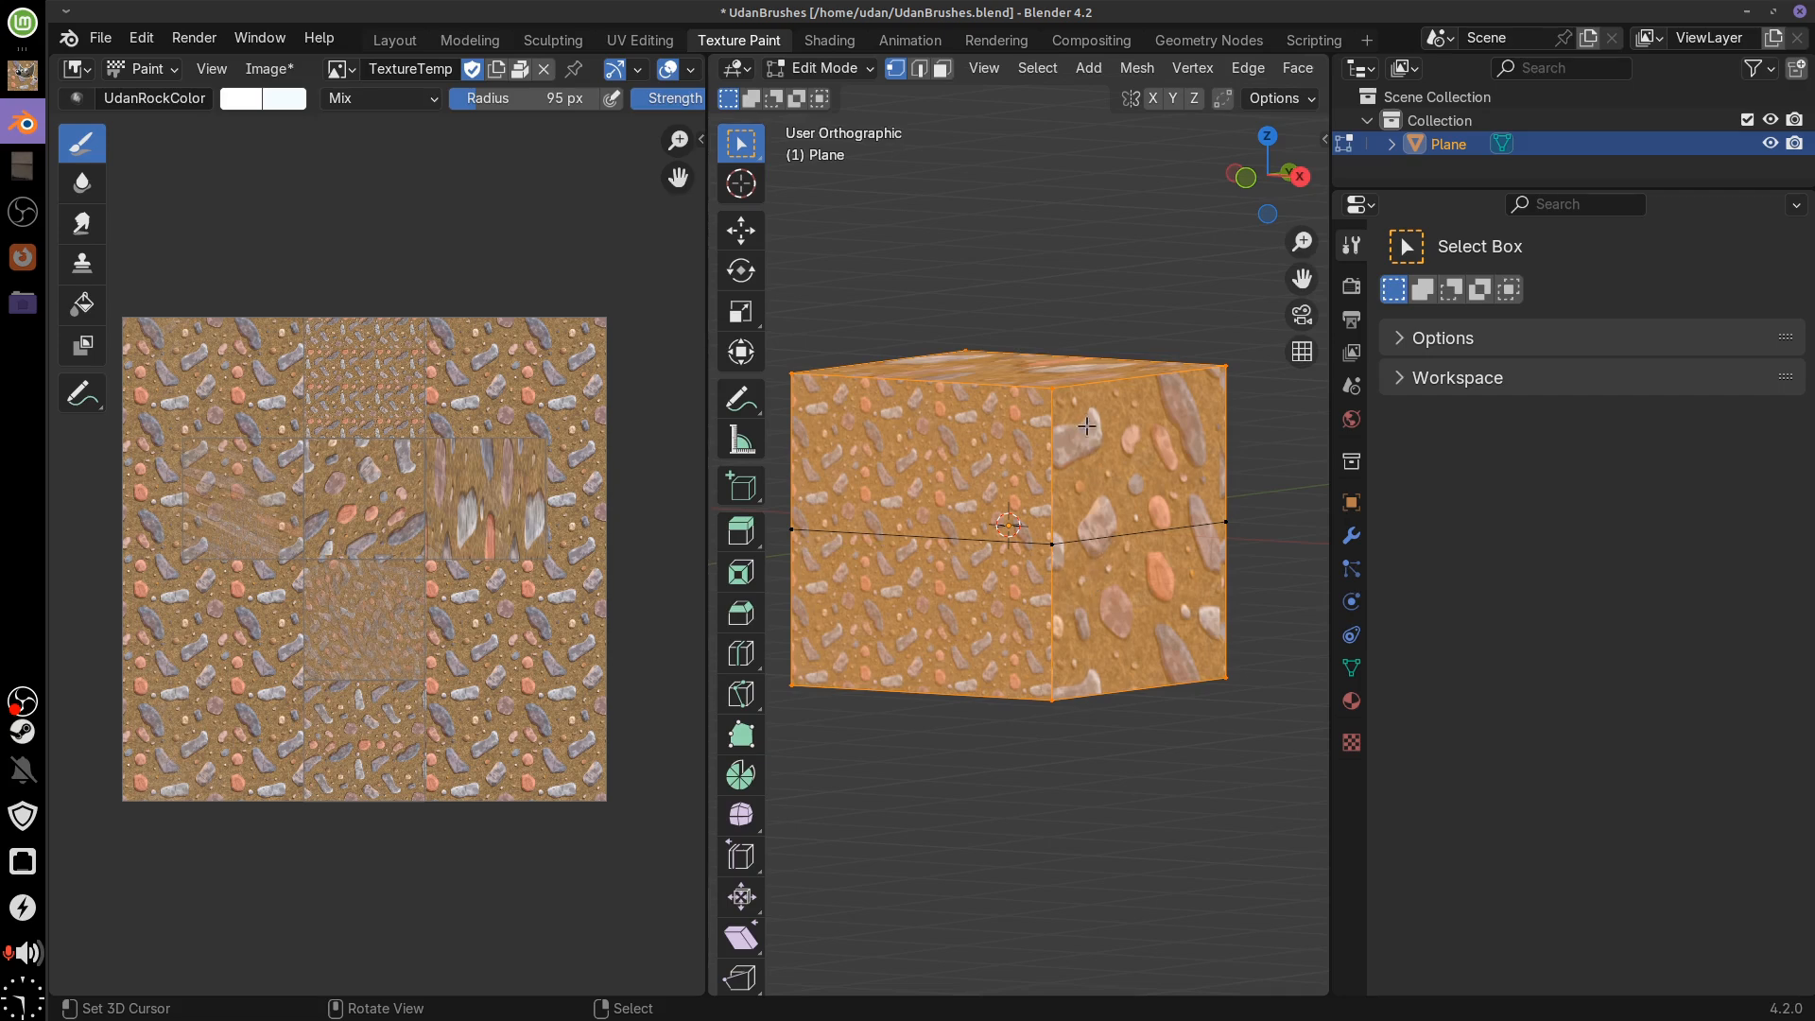
key("x")
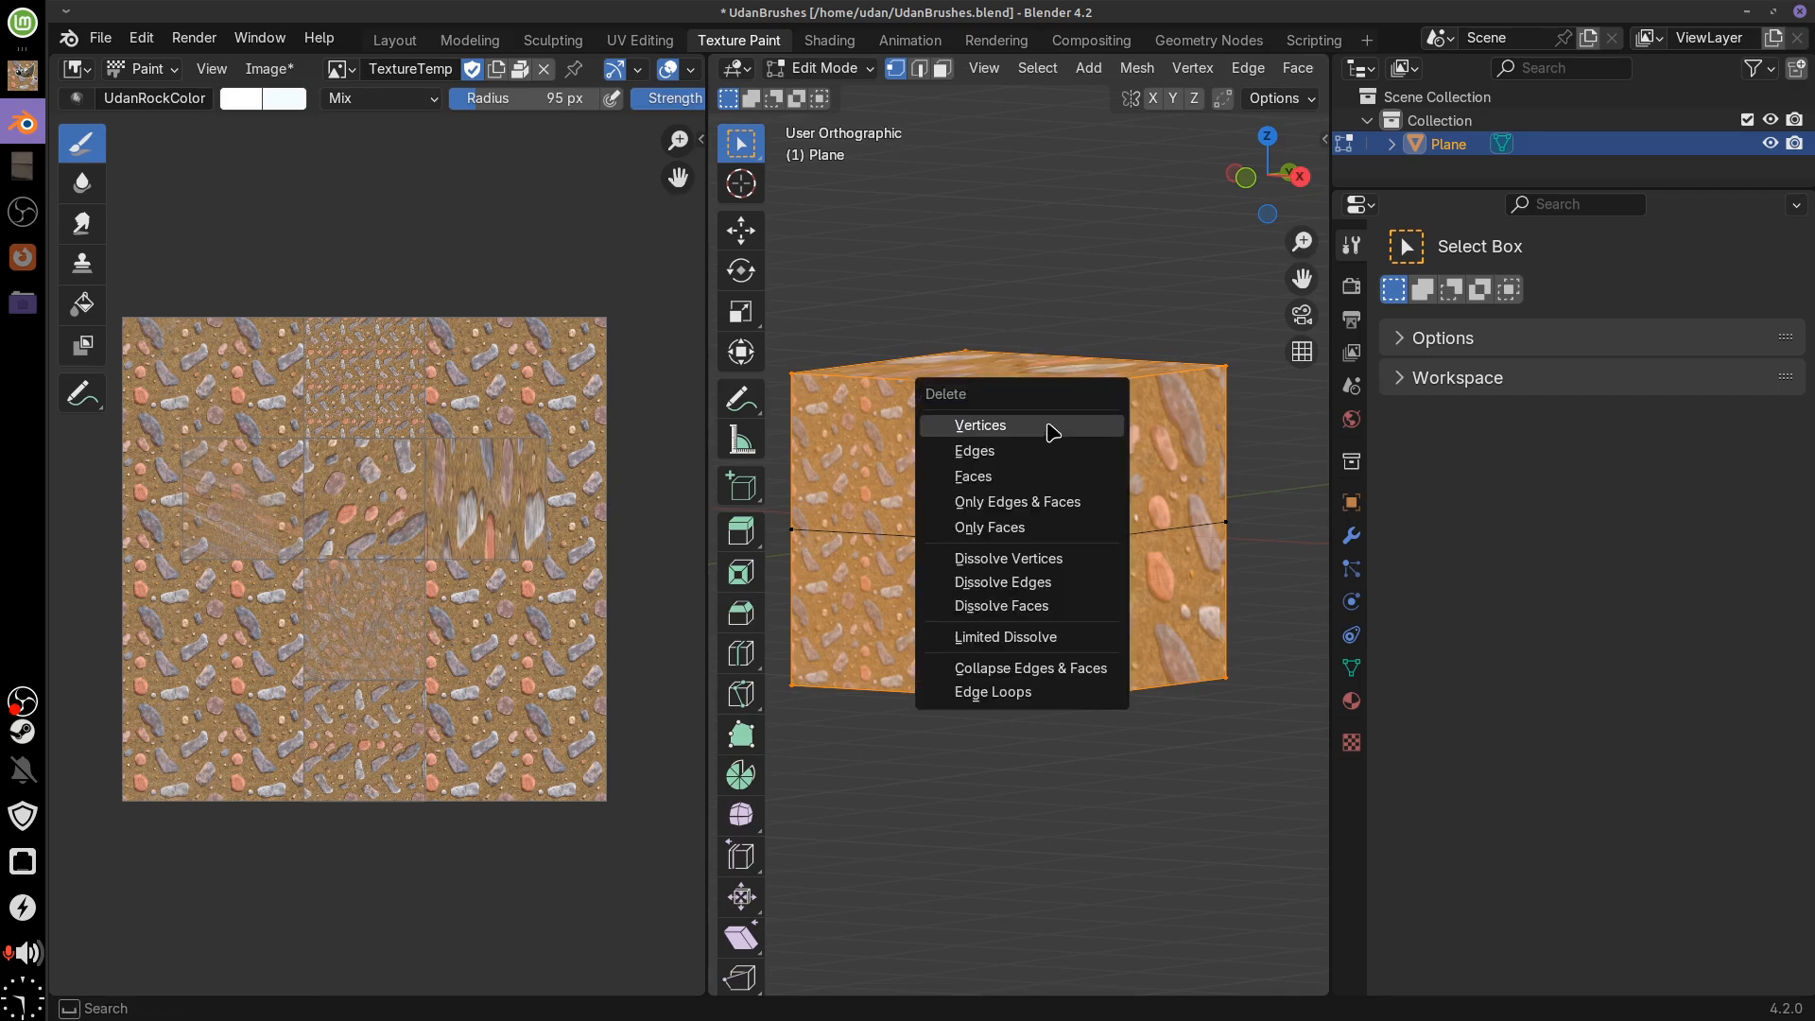
left_click(1052, 432)
left_click_drag(1082, 640, 1143, 668)
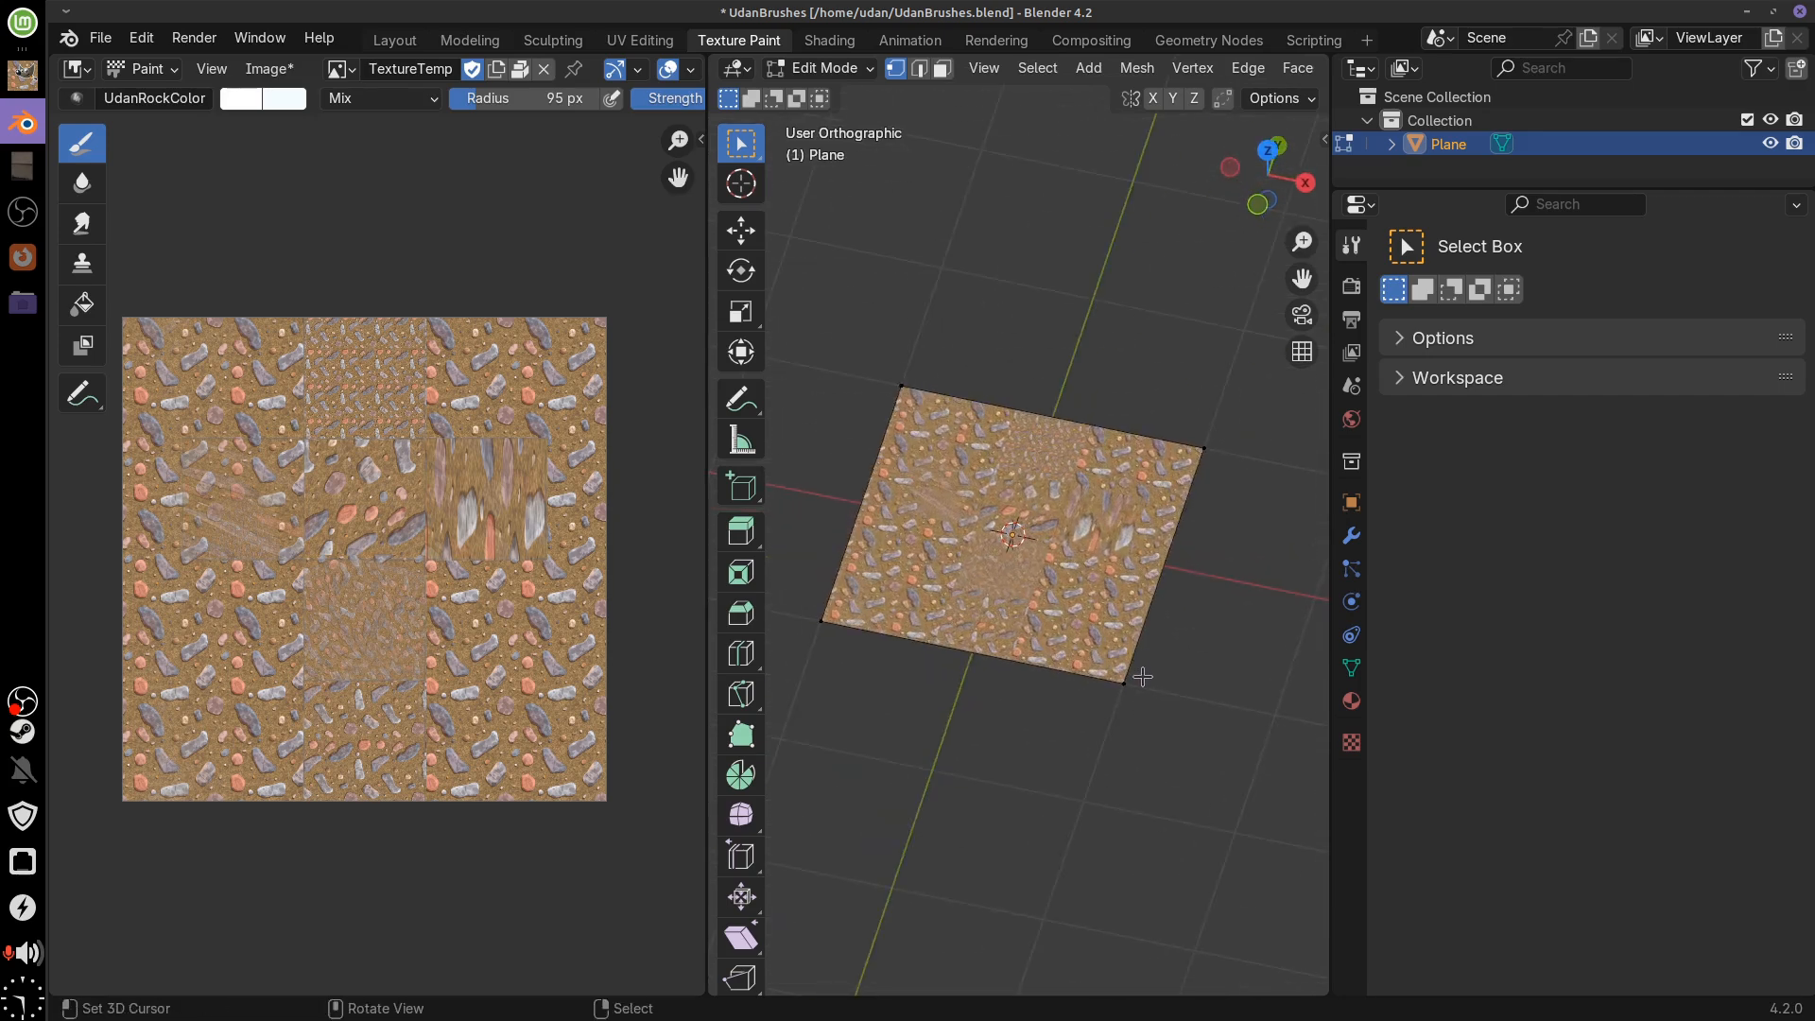
key("KP_7")
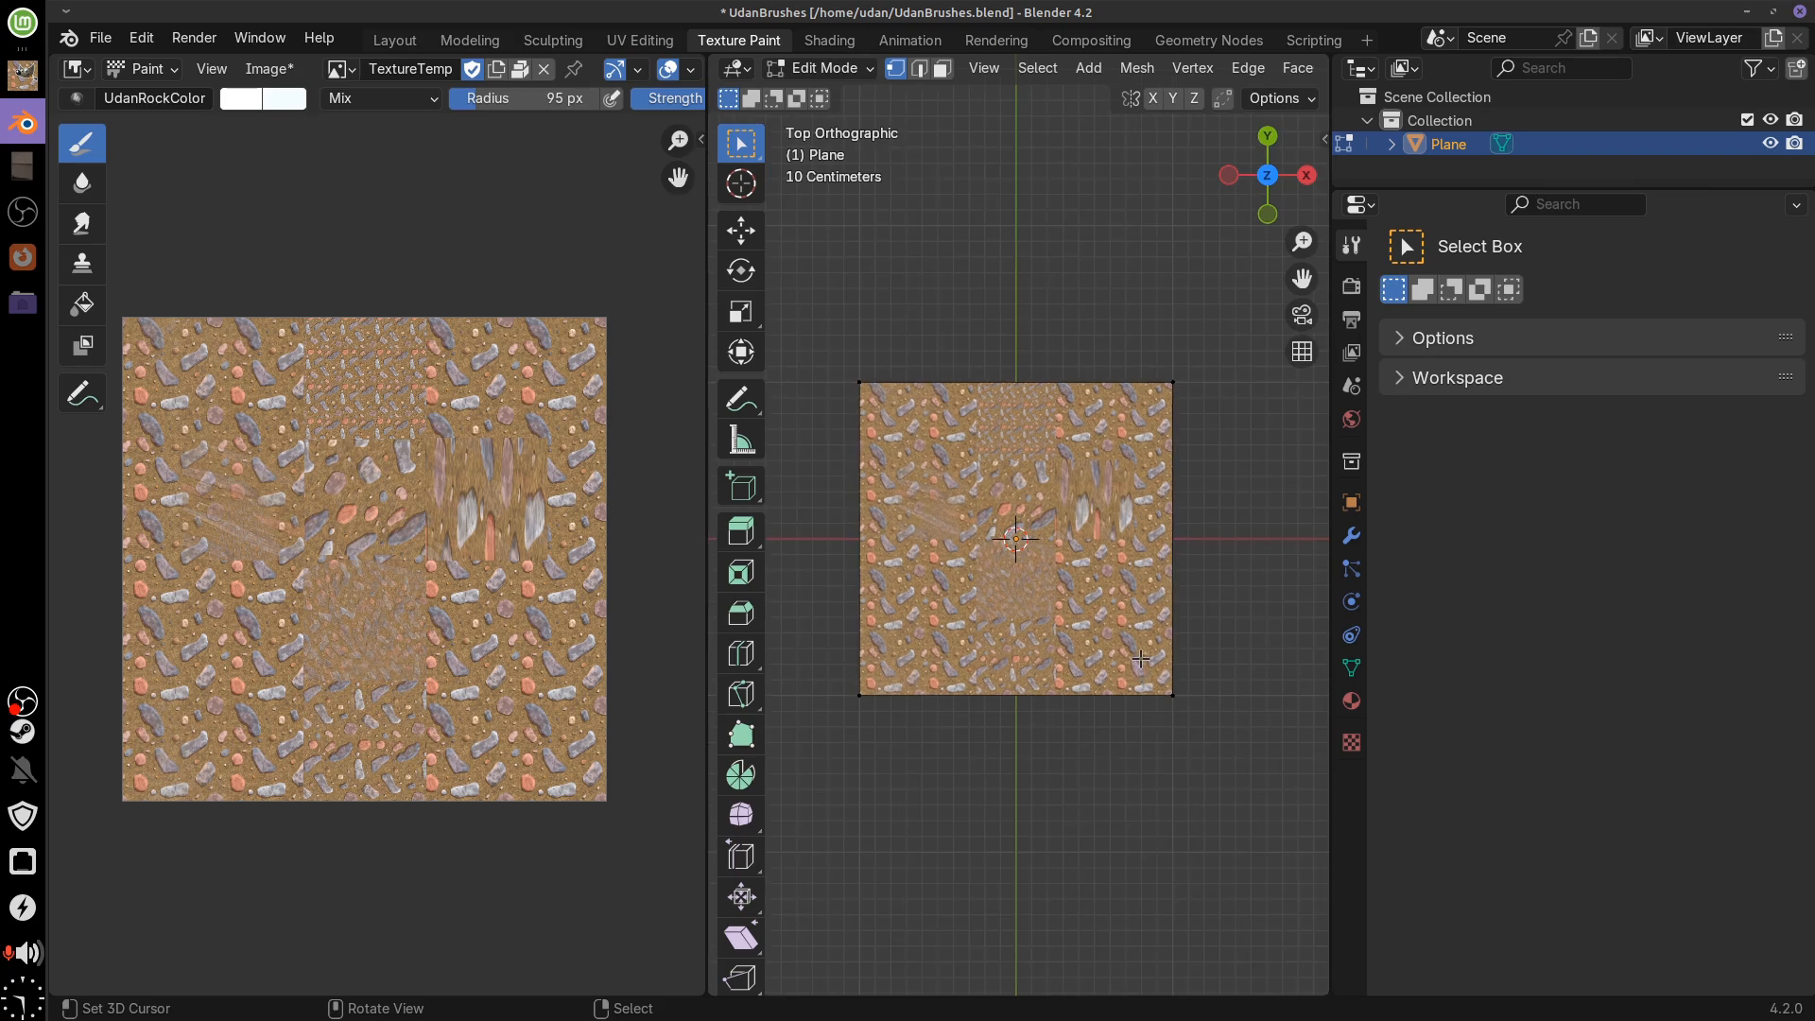
scroll(1140, 659, "up", 2)
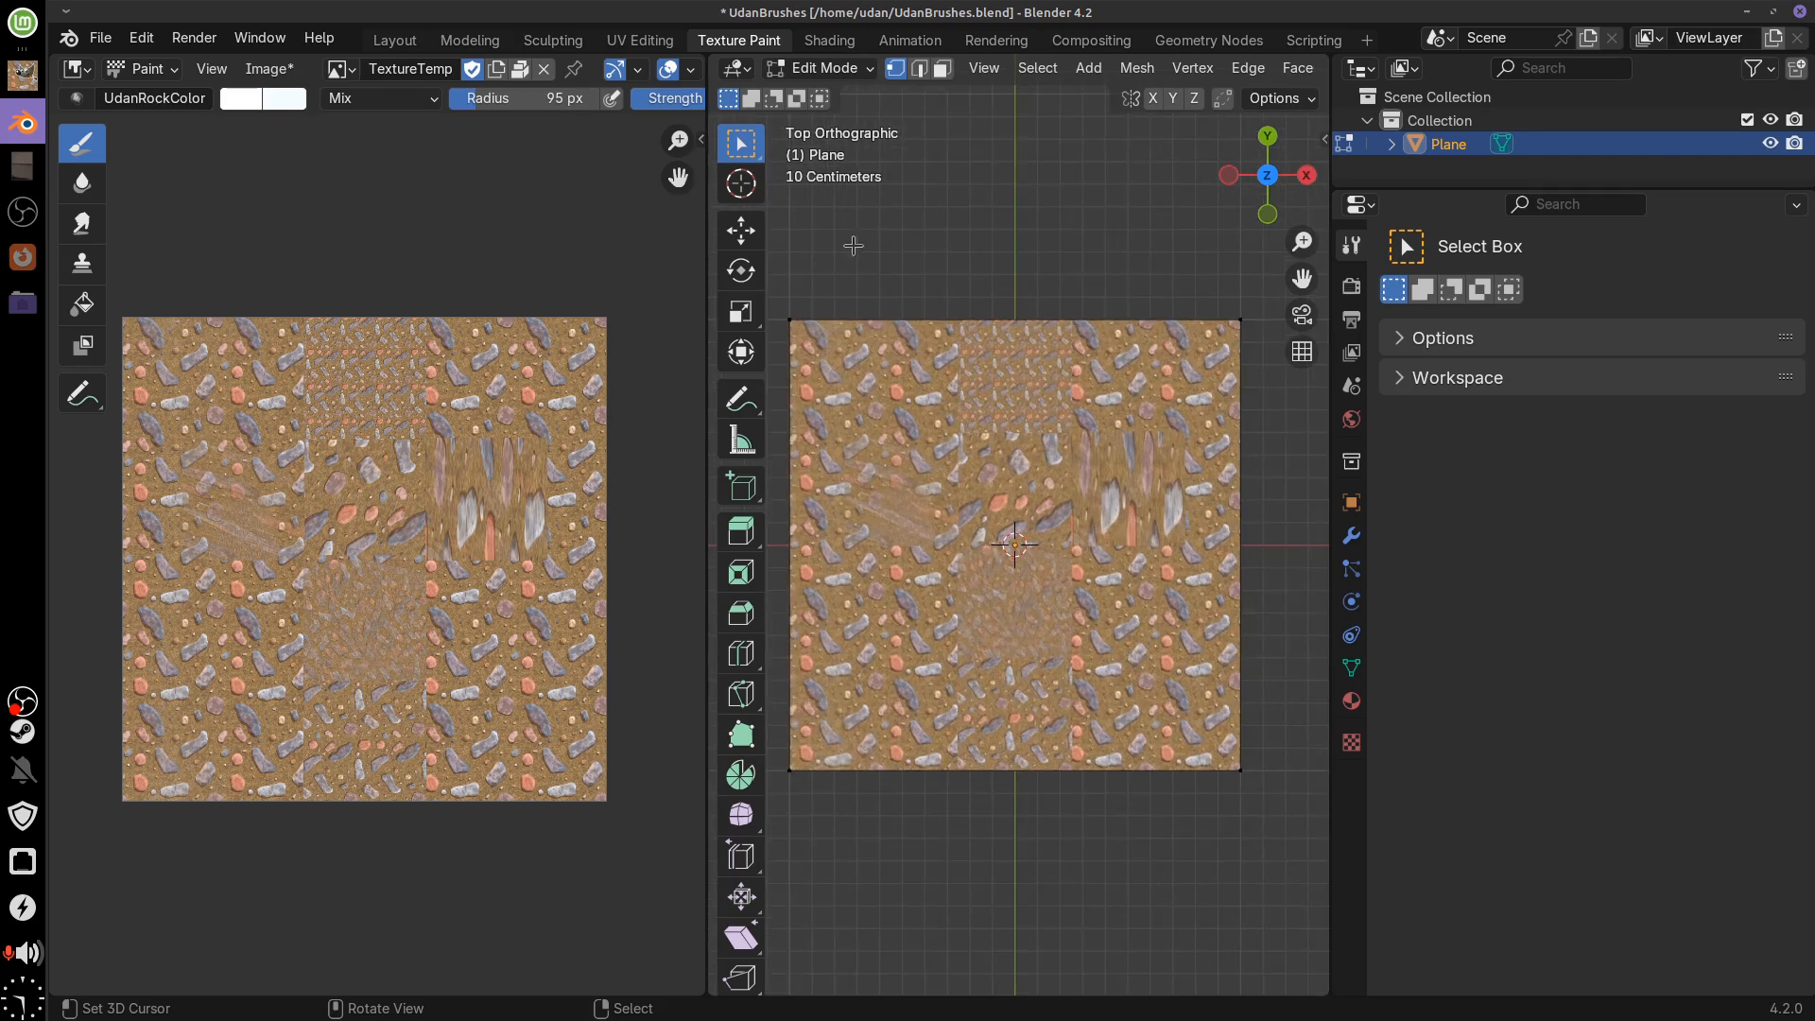
Fill the plane with white in Texture Paint mode and switch back to the UdanRockColor draw brush
left_click(874, 85)
left_click(879, 180)
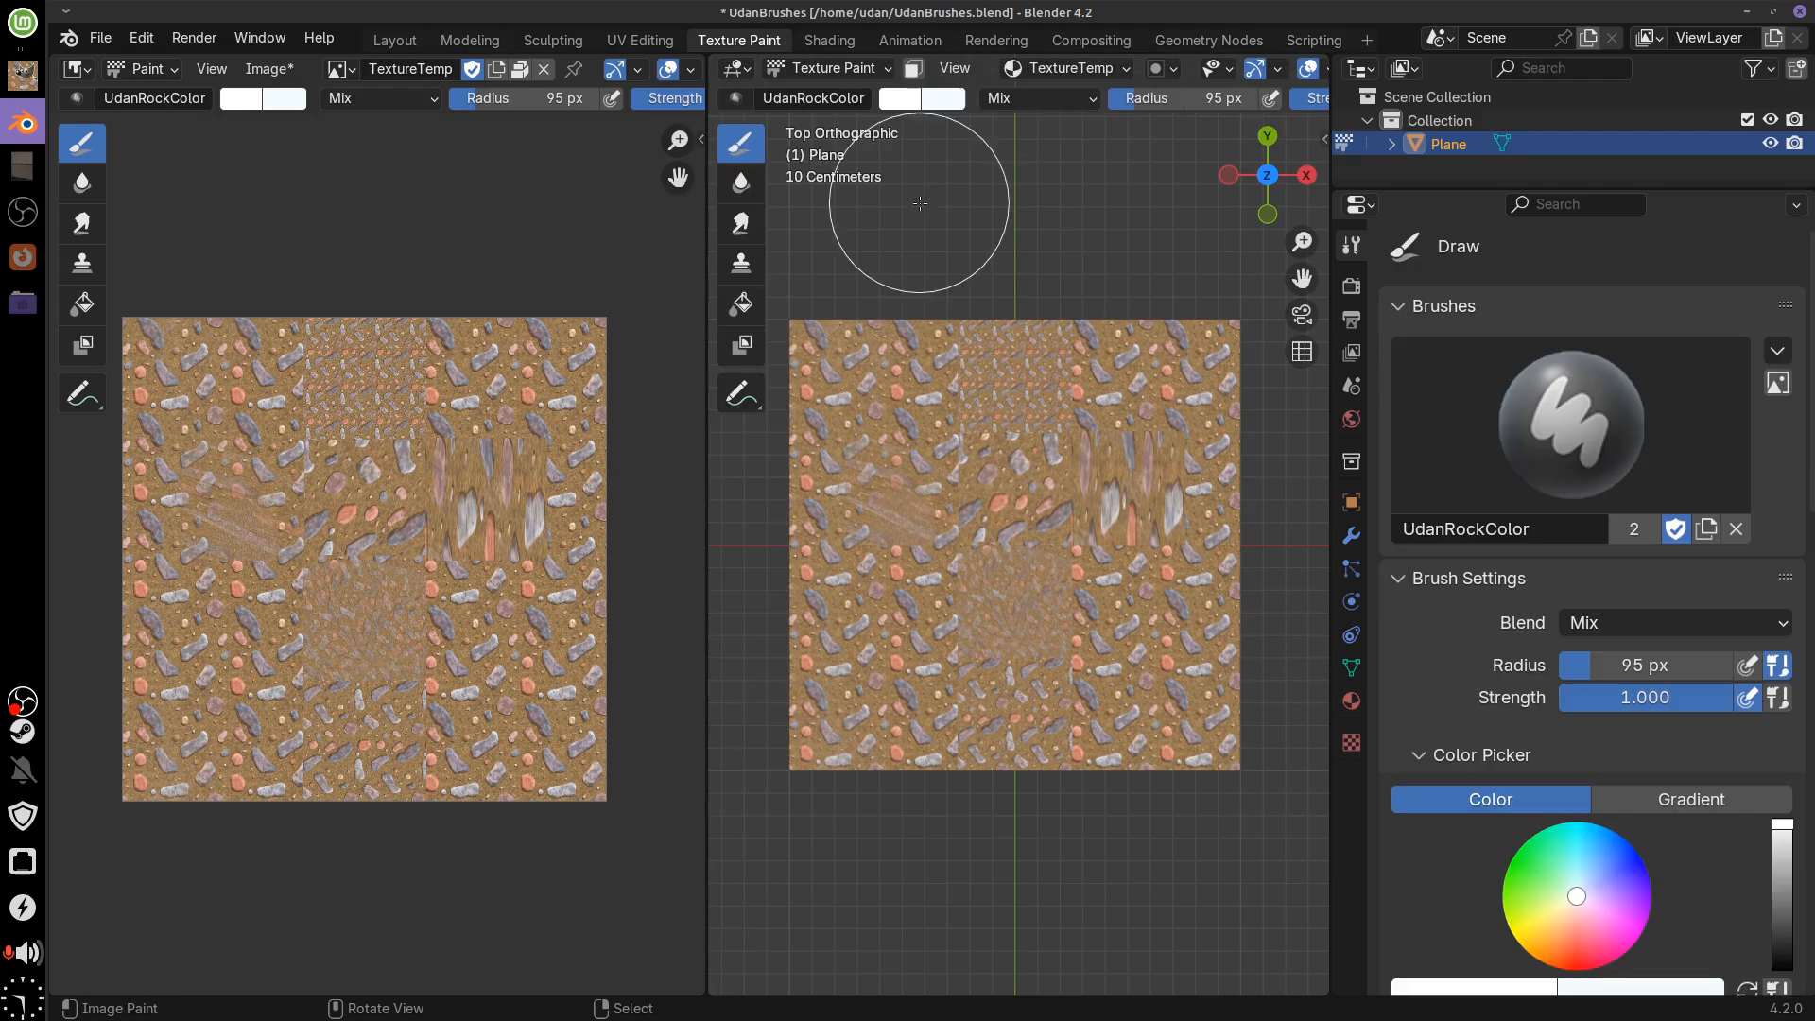
left_click(744, 305)
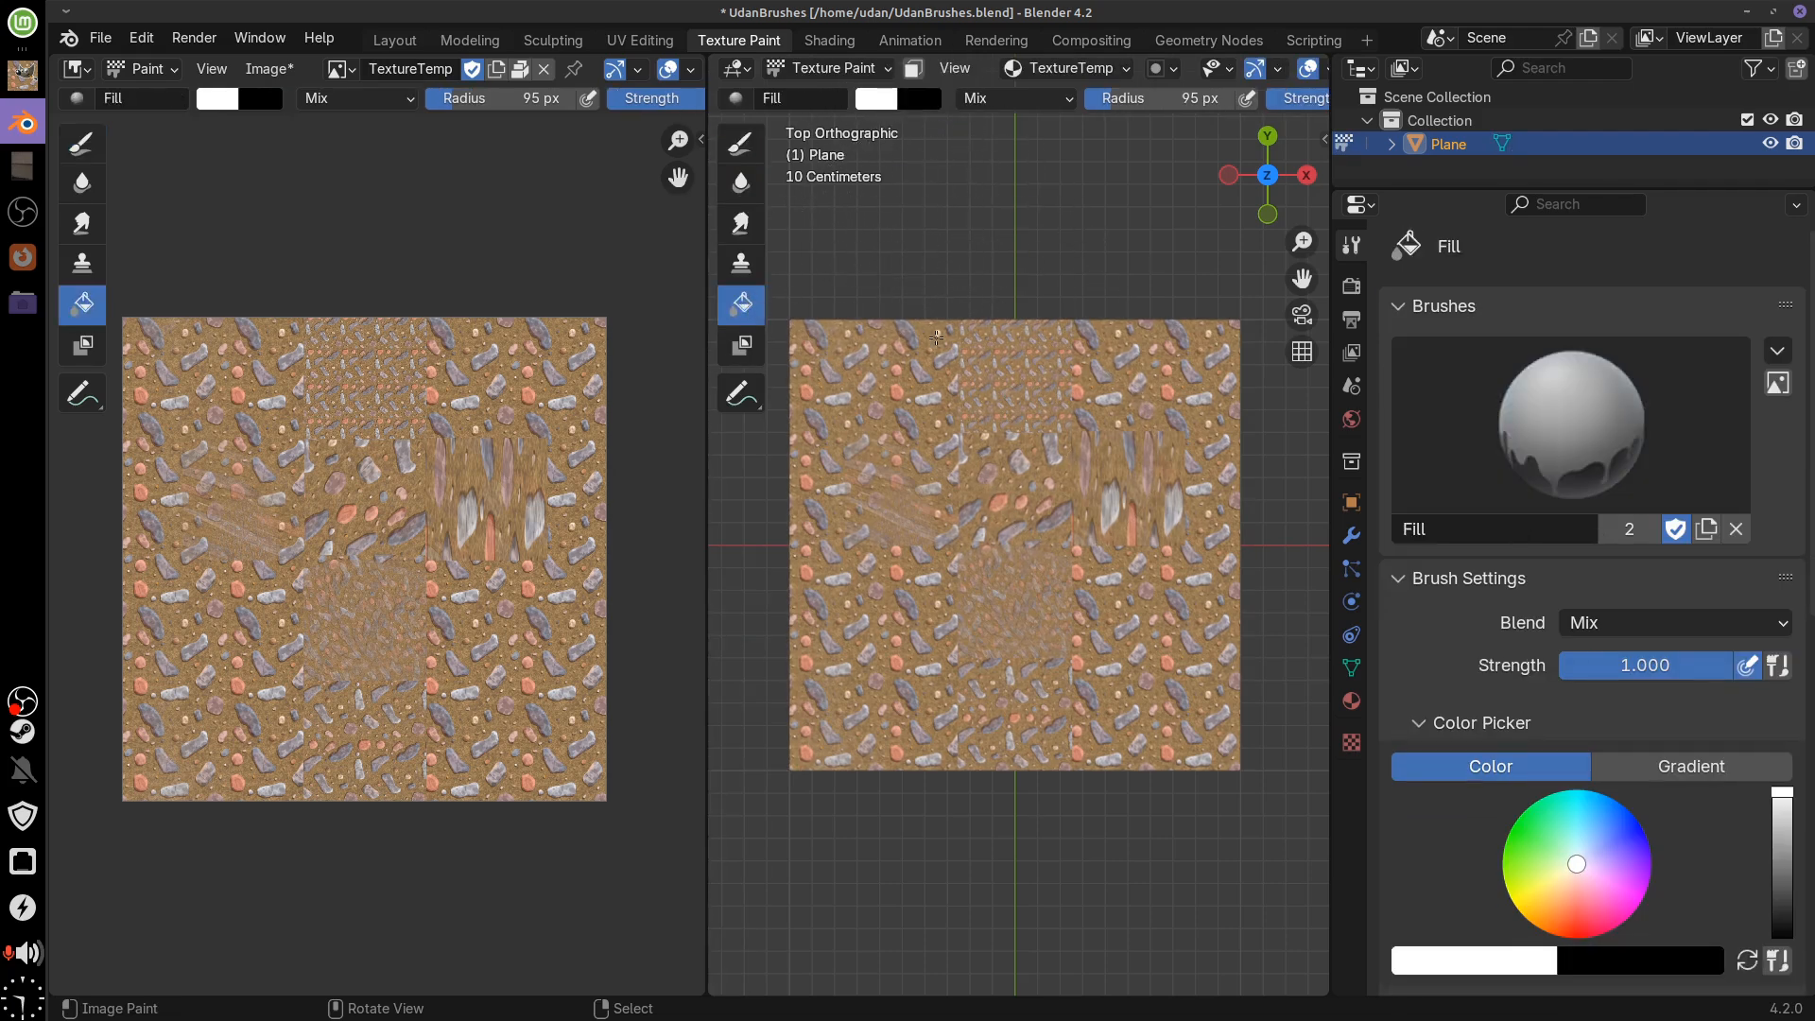
left_click(1084, 454)
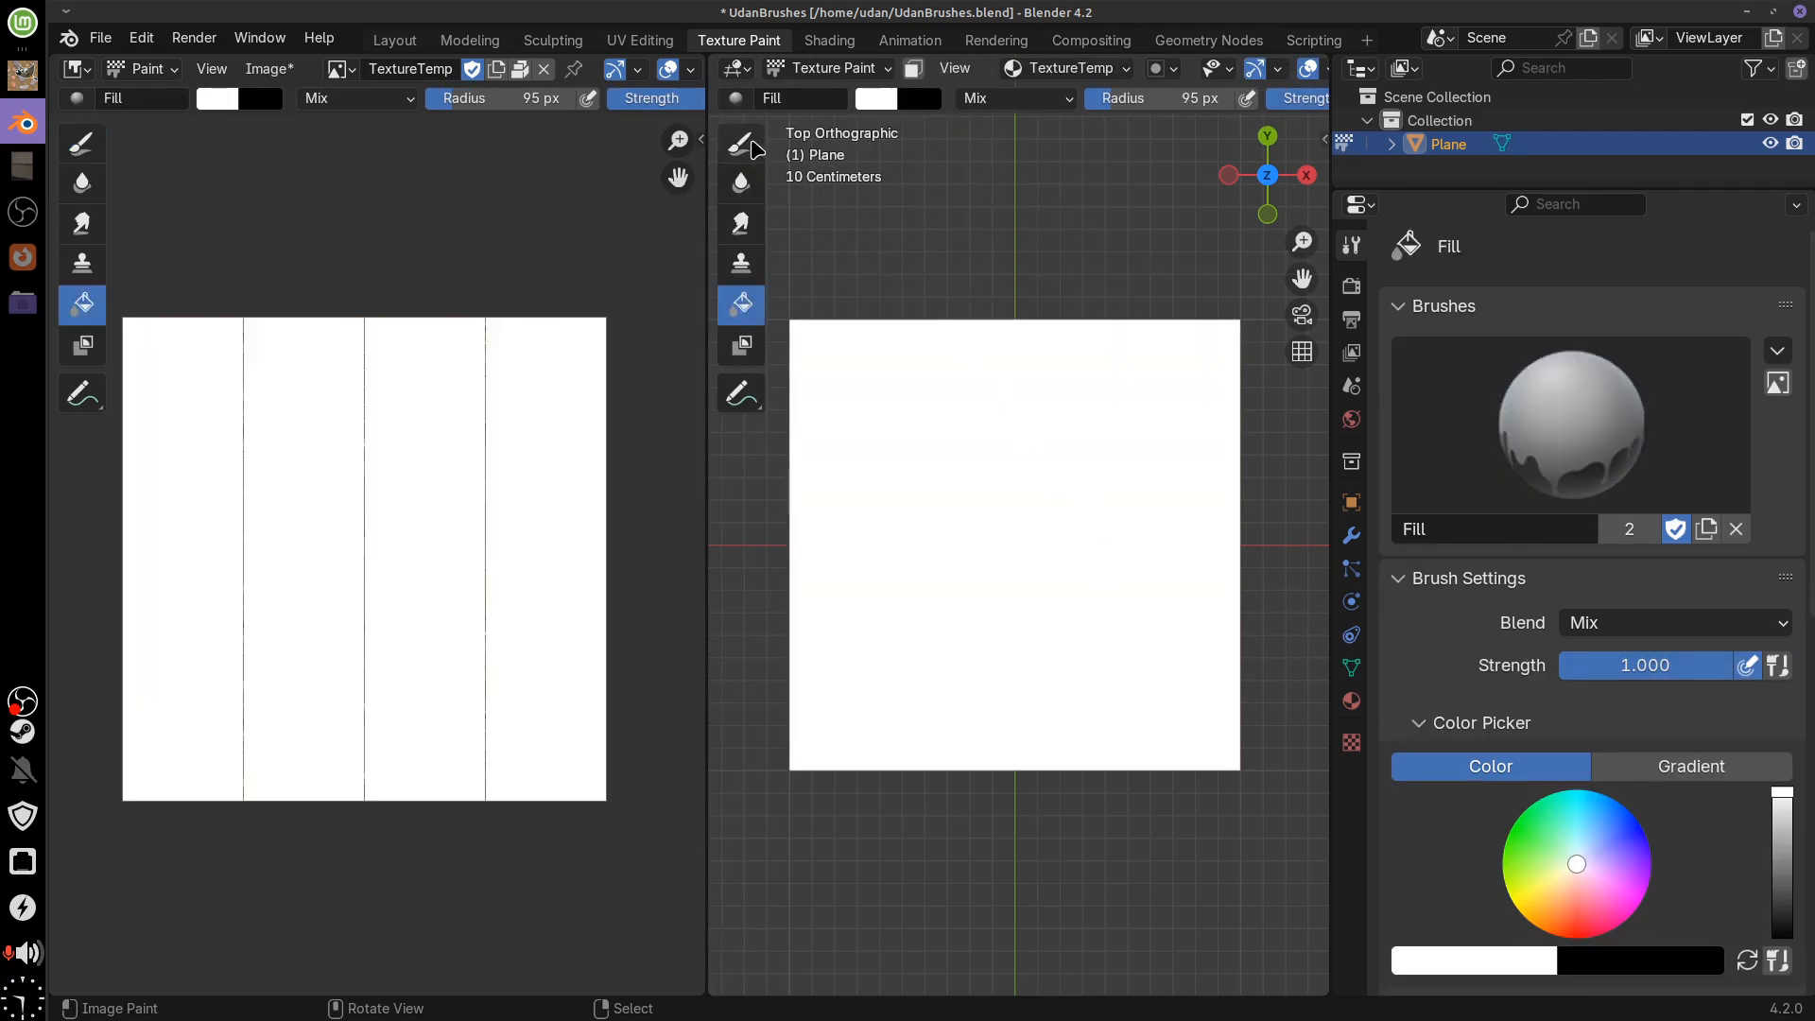
left_click(743, 143)
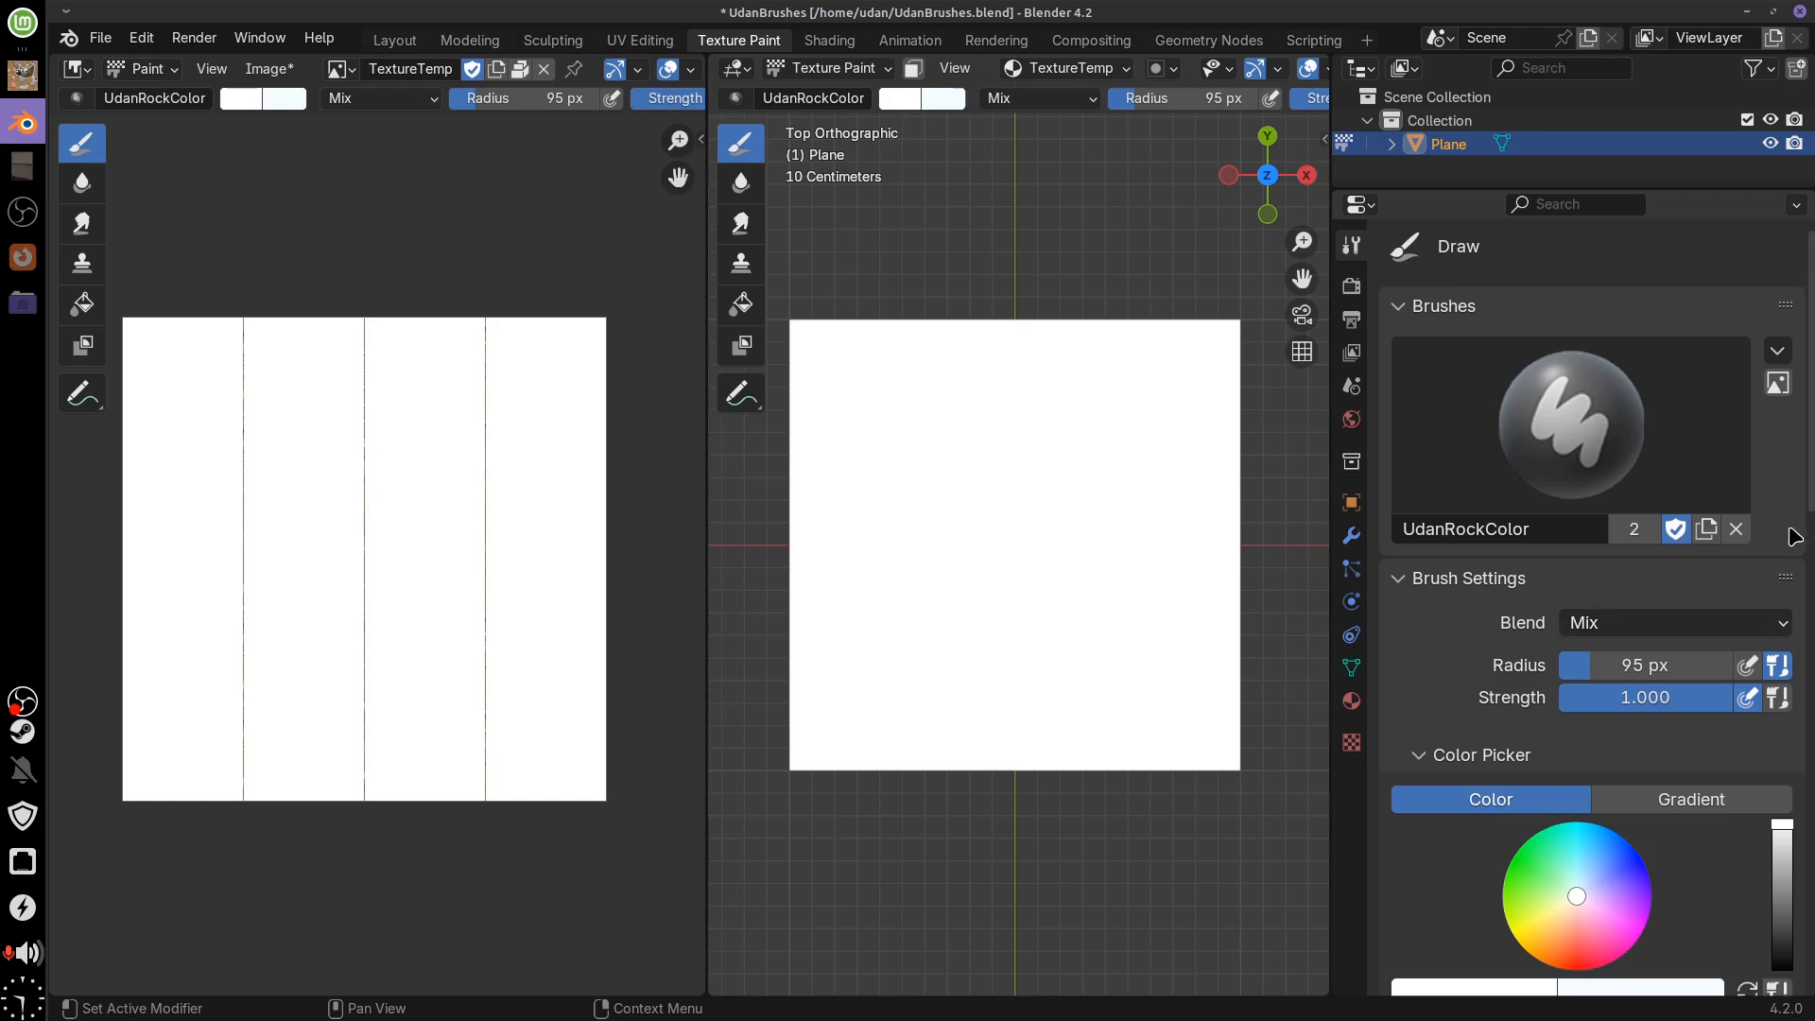
mouse_move(1806, 539)
left_mouse_down()
mouse_move(1804, 730)
mouse_move(1804, 454)
left_mouse_up()
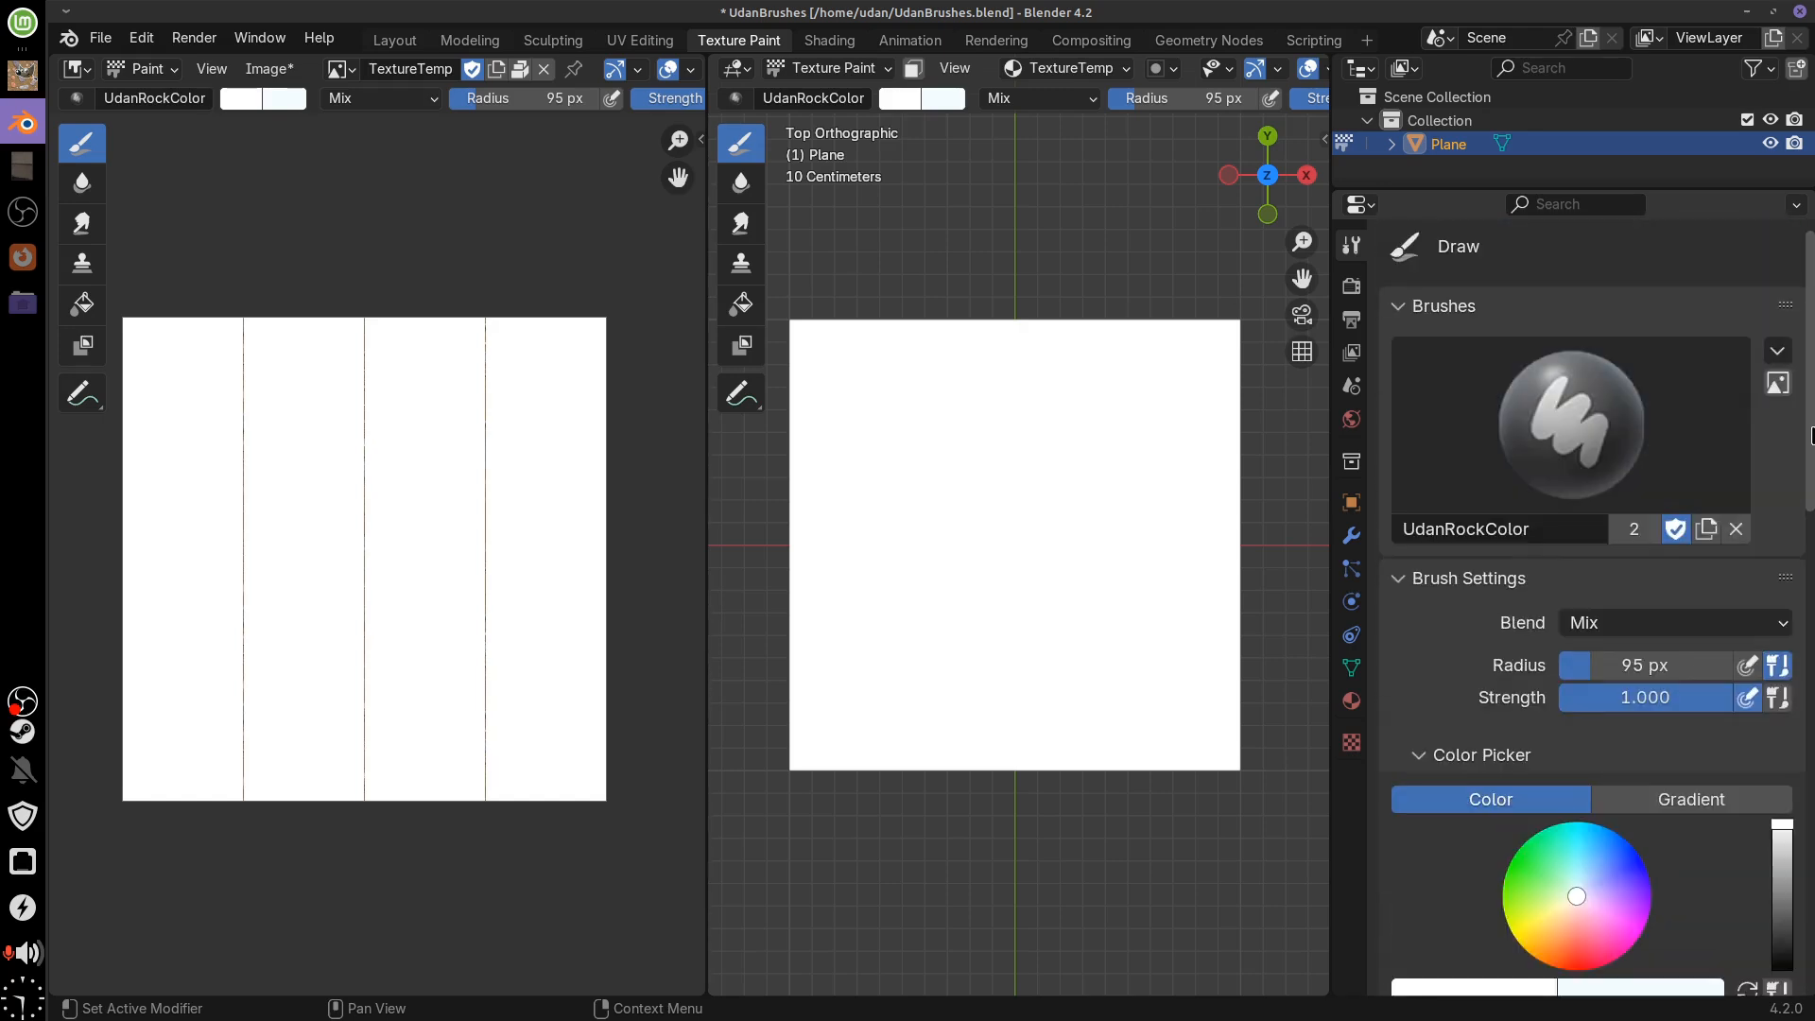
Pack all used external resources into the .blend file
left_click(104, 40)
mouse_move(247, 451)
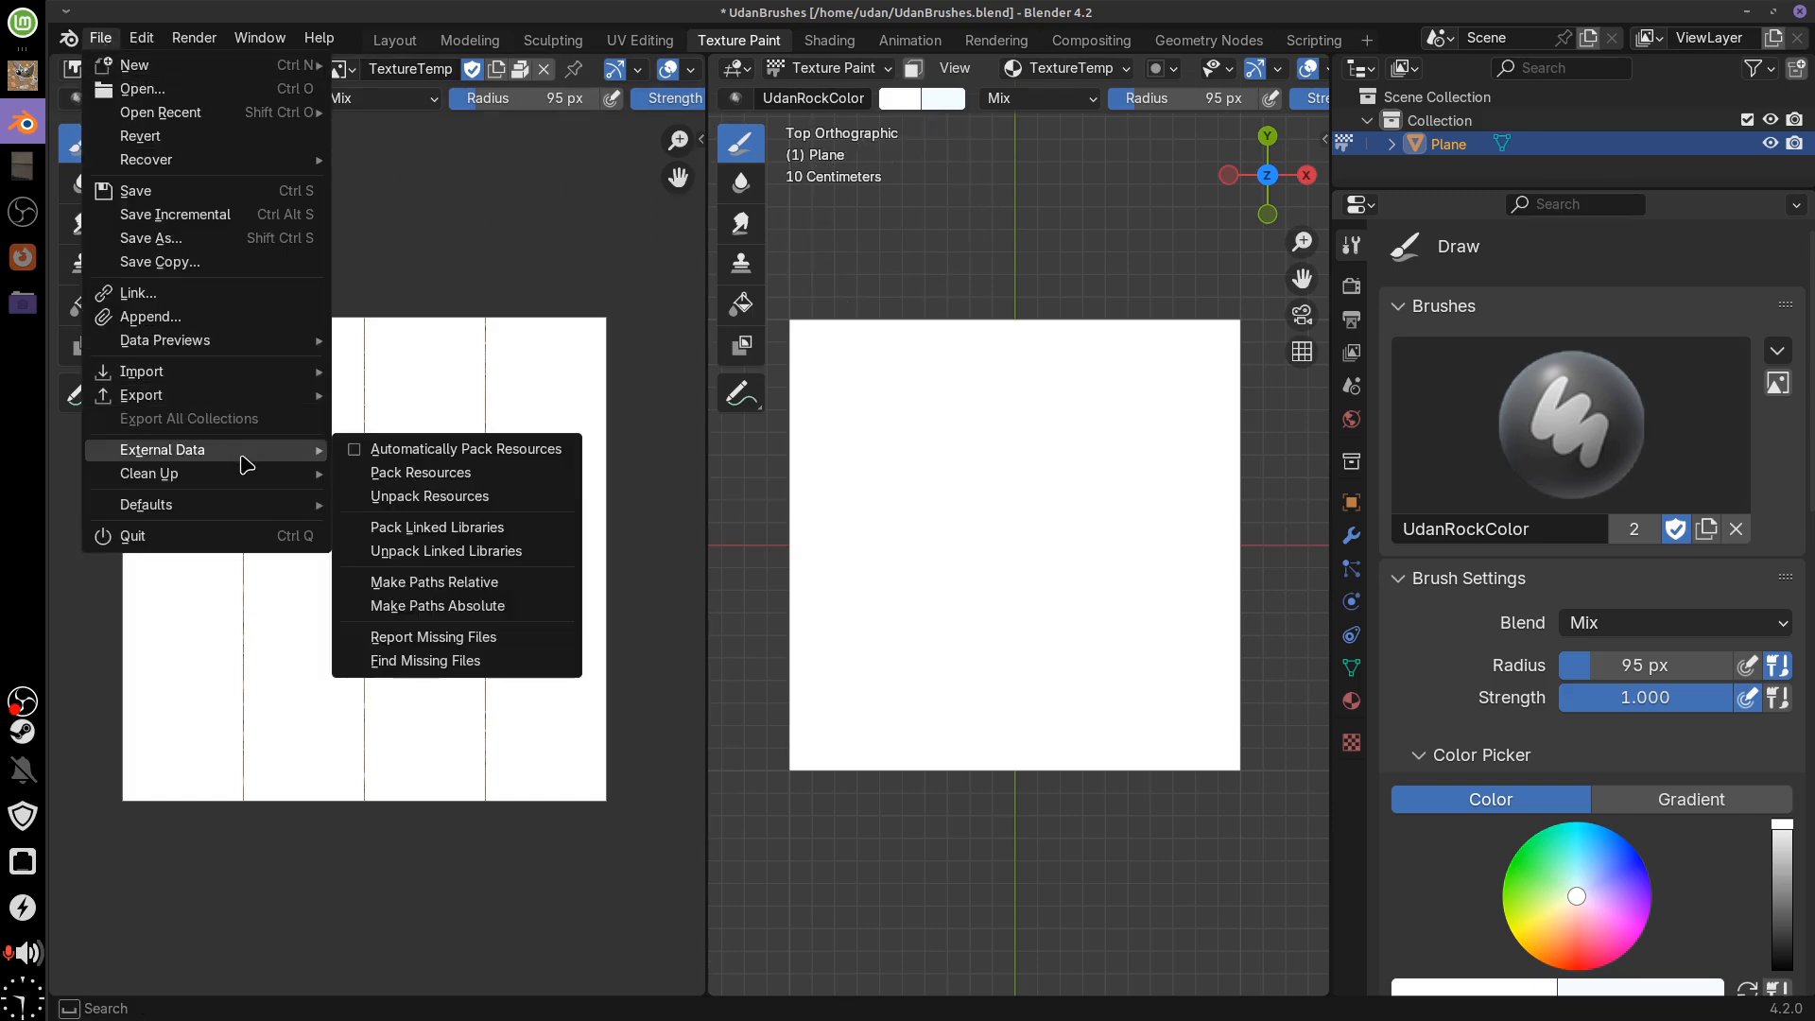
left_click(420, 473)
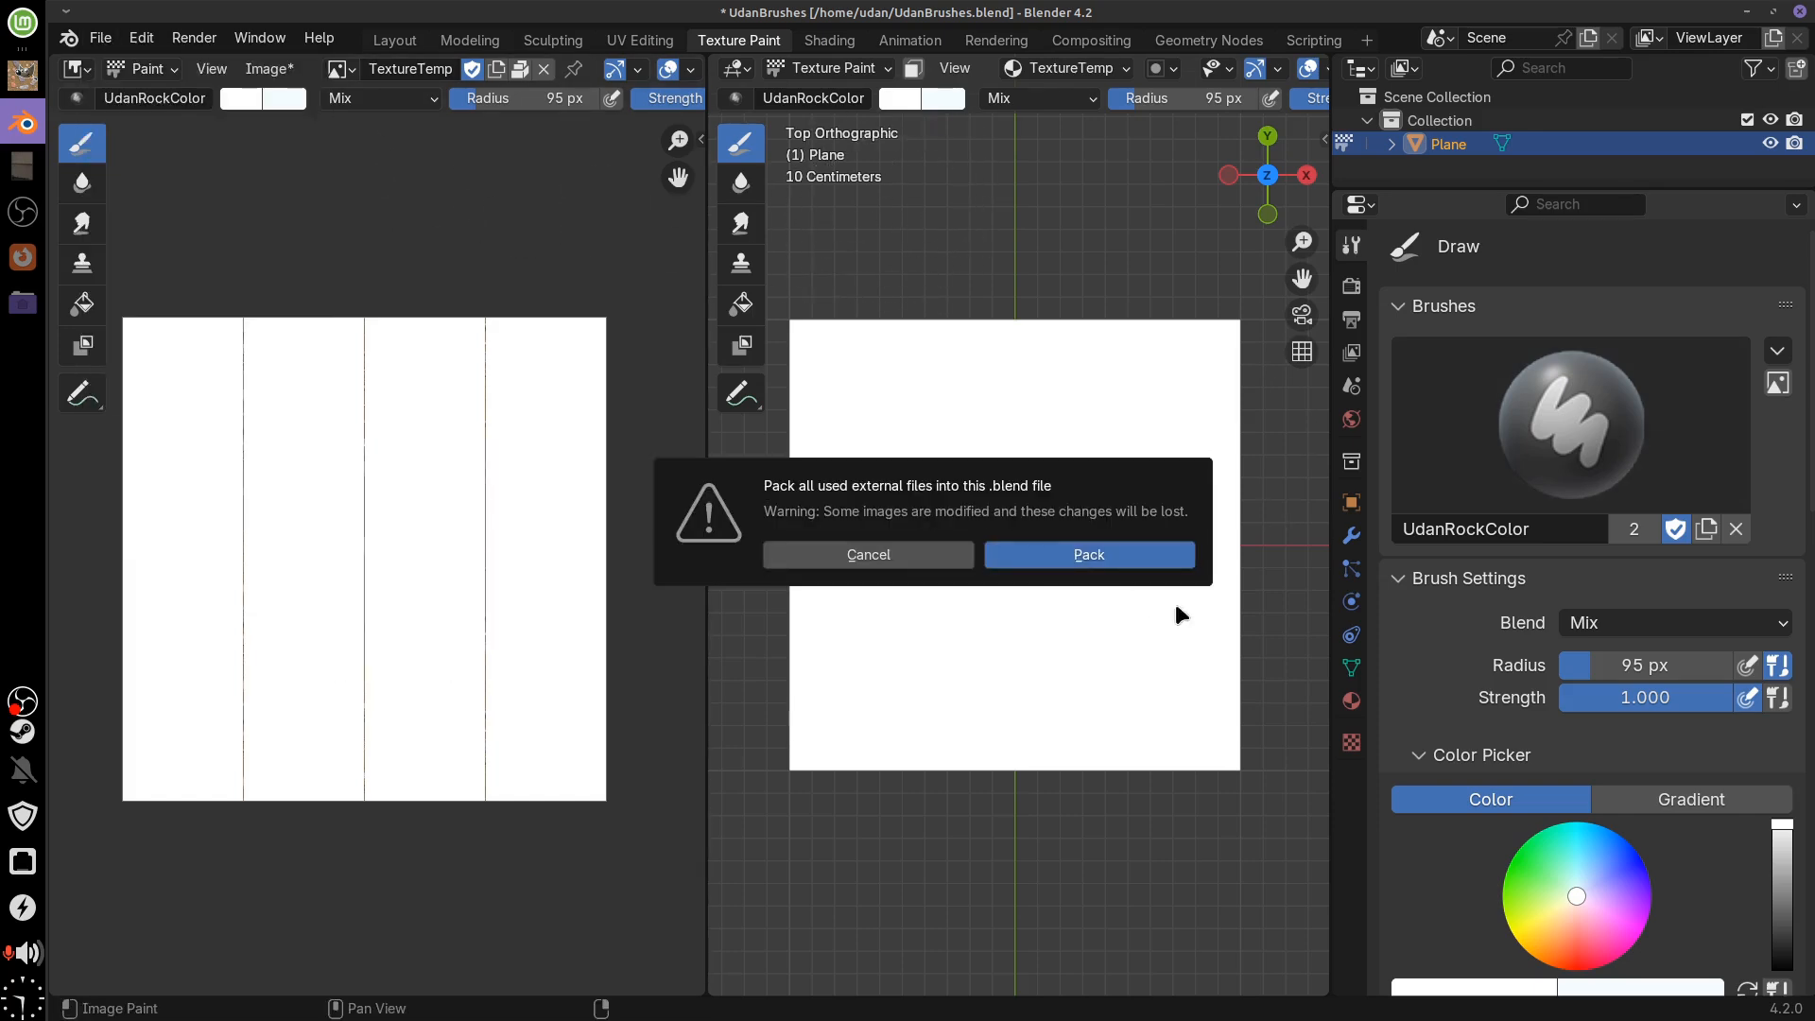
left_click(1116, 554)
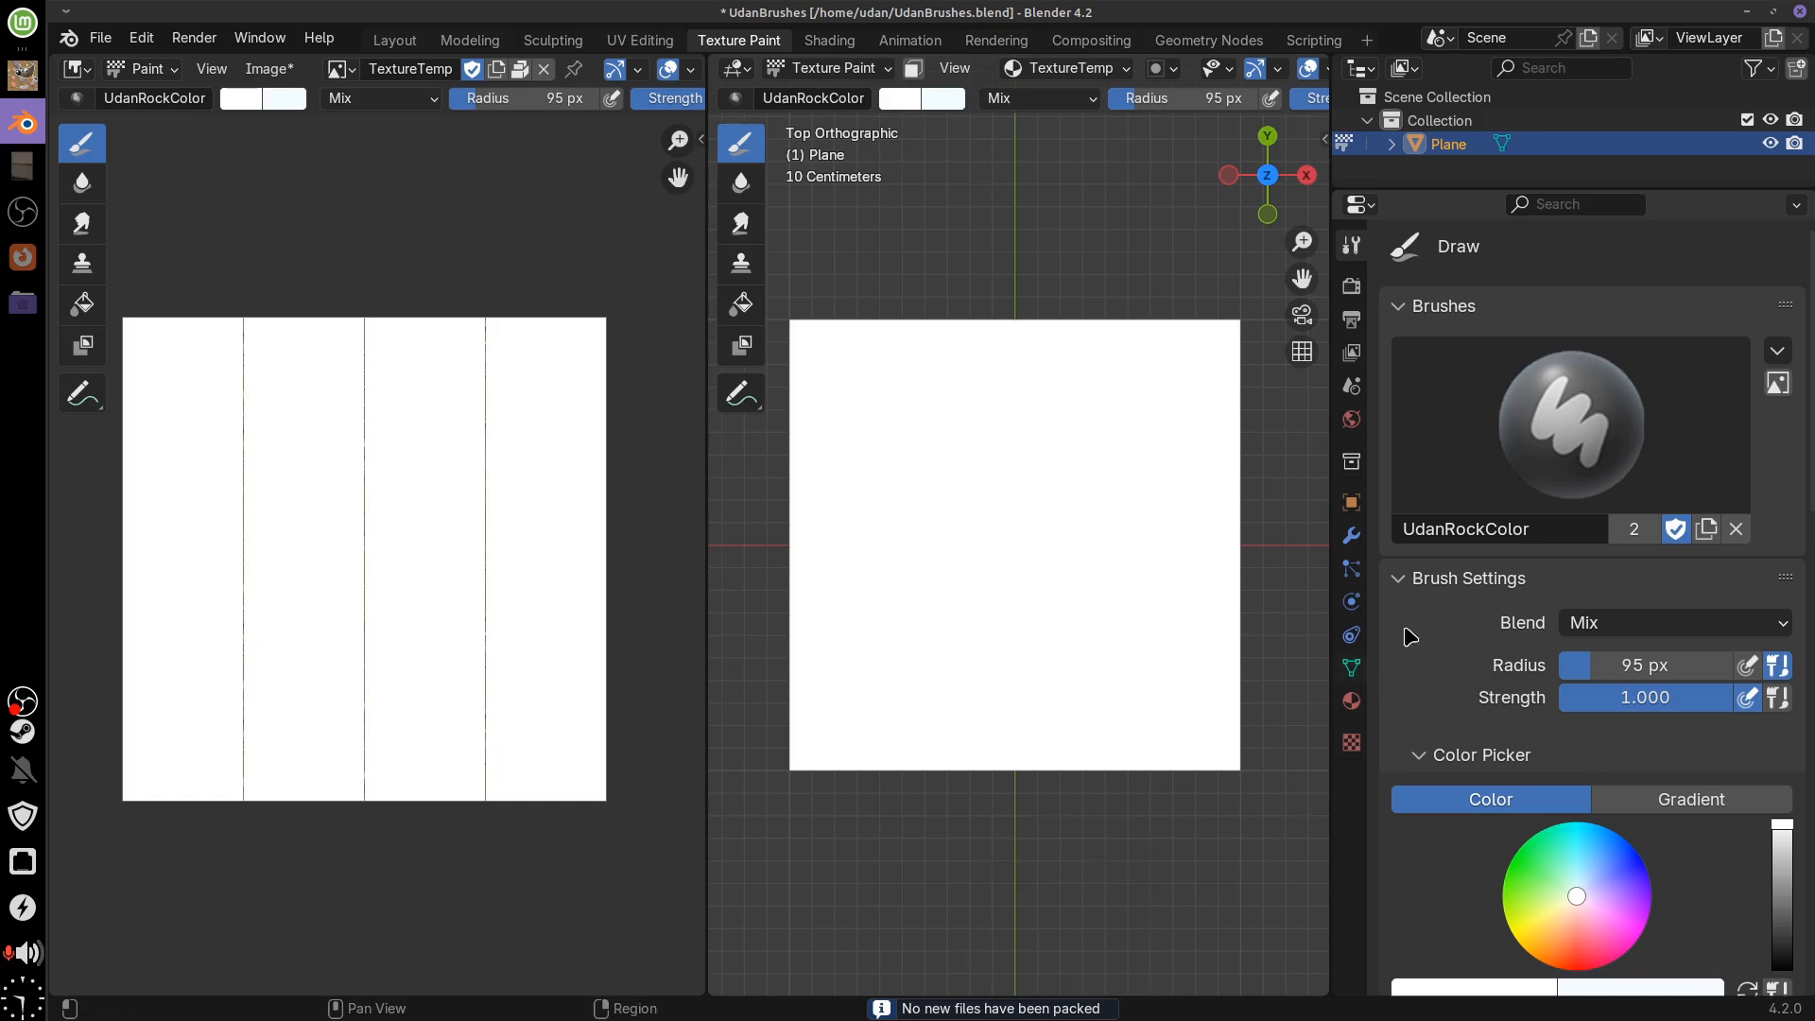
Review the available paint brushes and the UdanRockColor brush's texture, mapping and size settings
left_click(1578, 439)
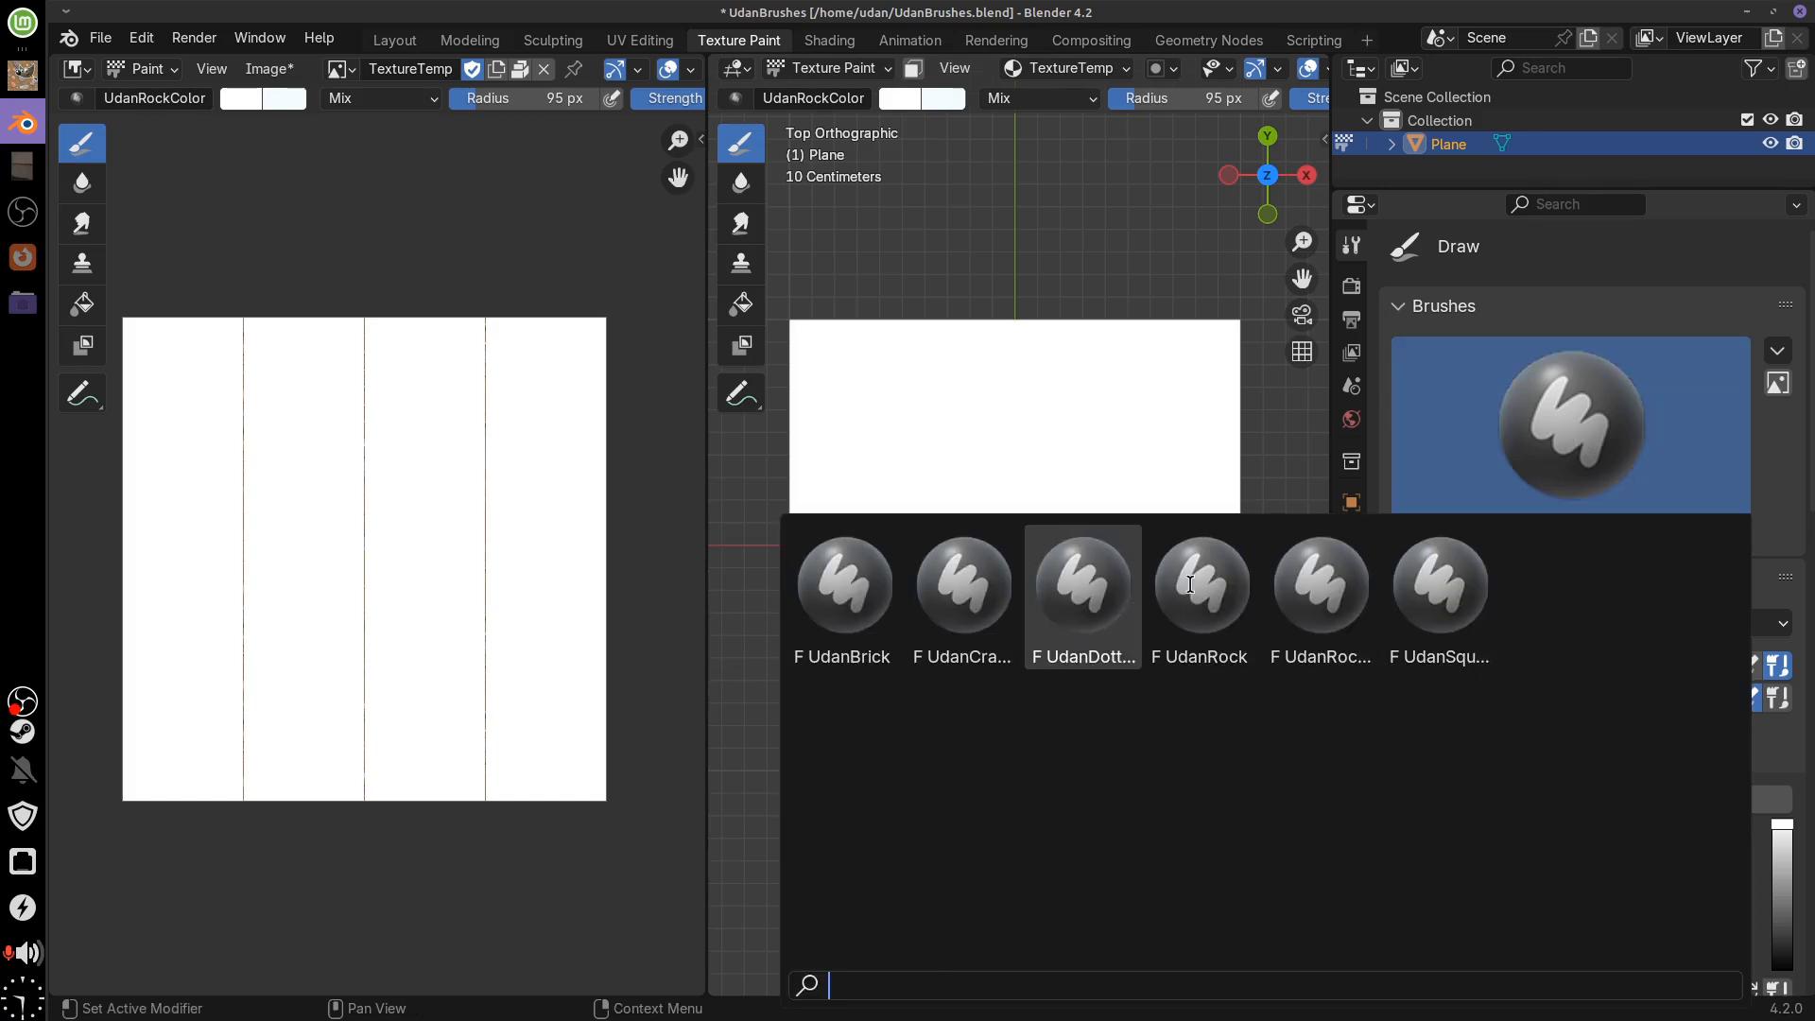
left_click(1569, 433)
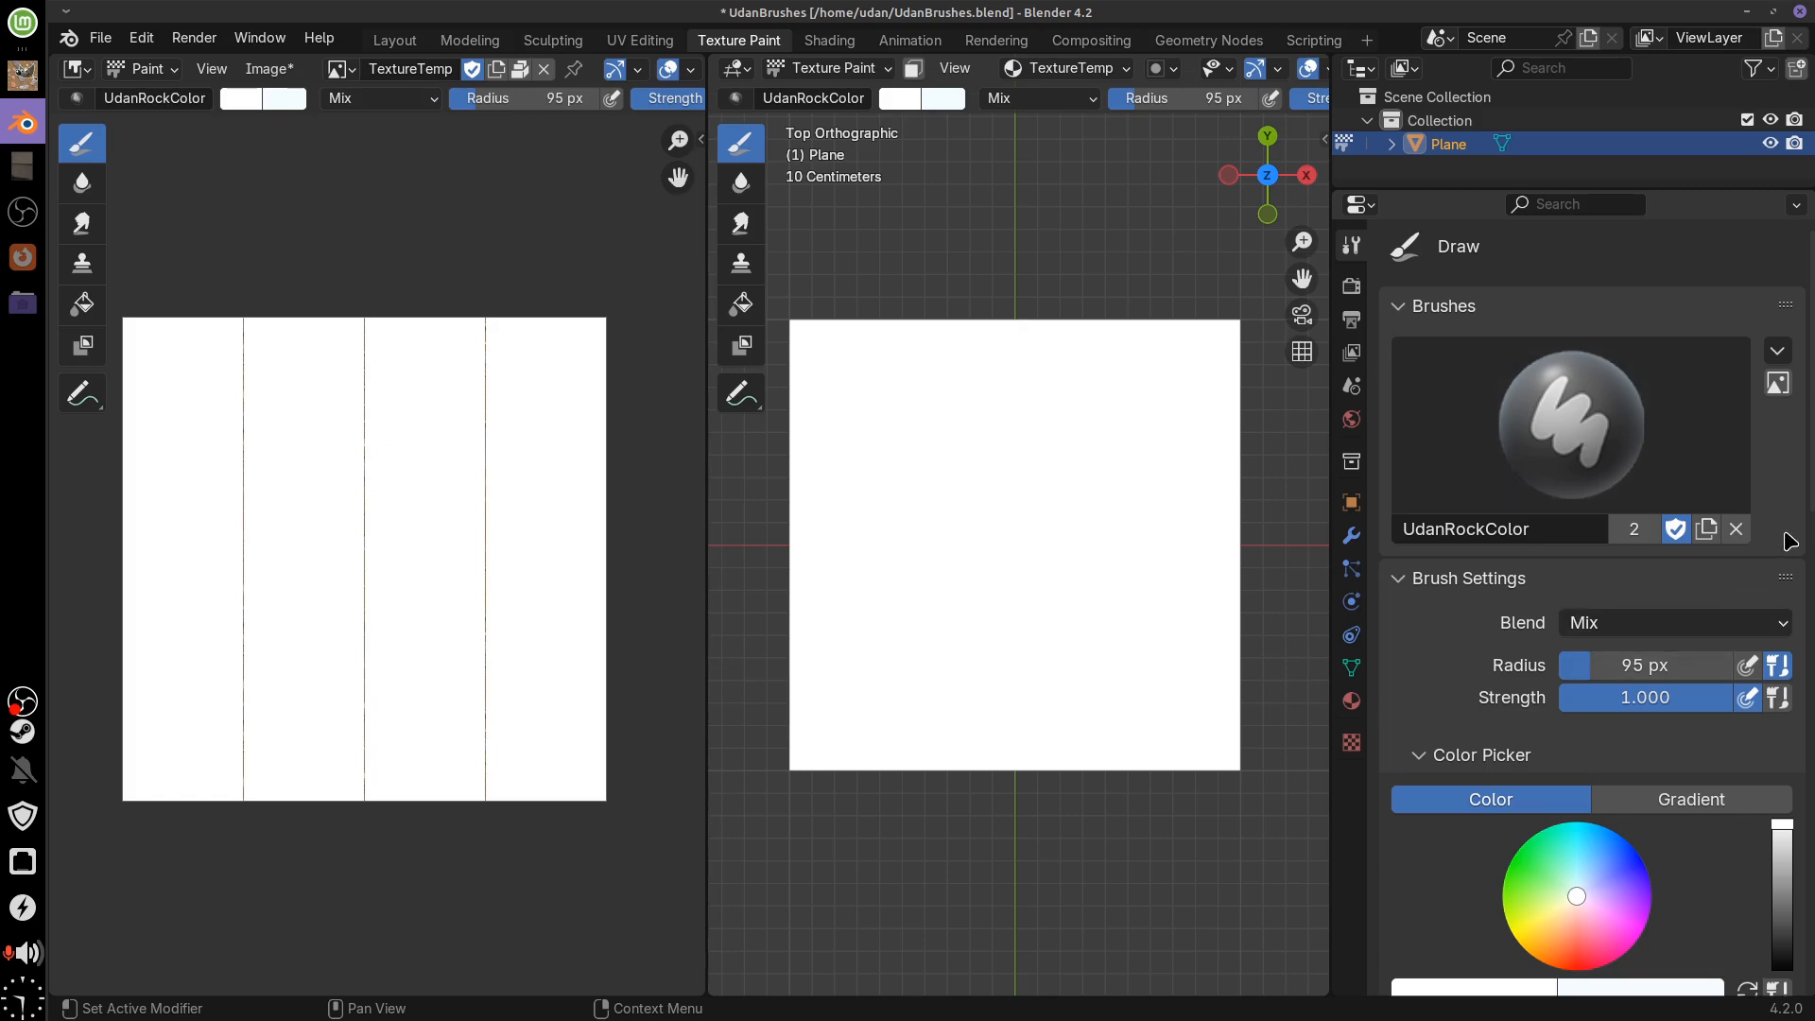
left_click_drag(1809, 508, 1796, 707)
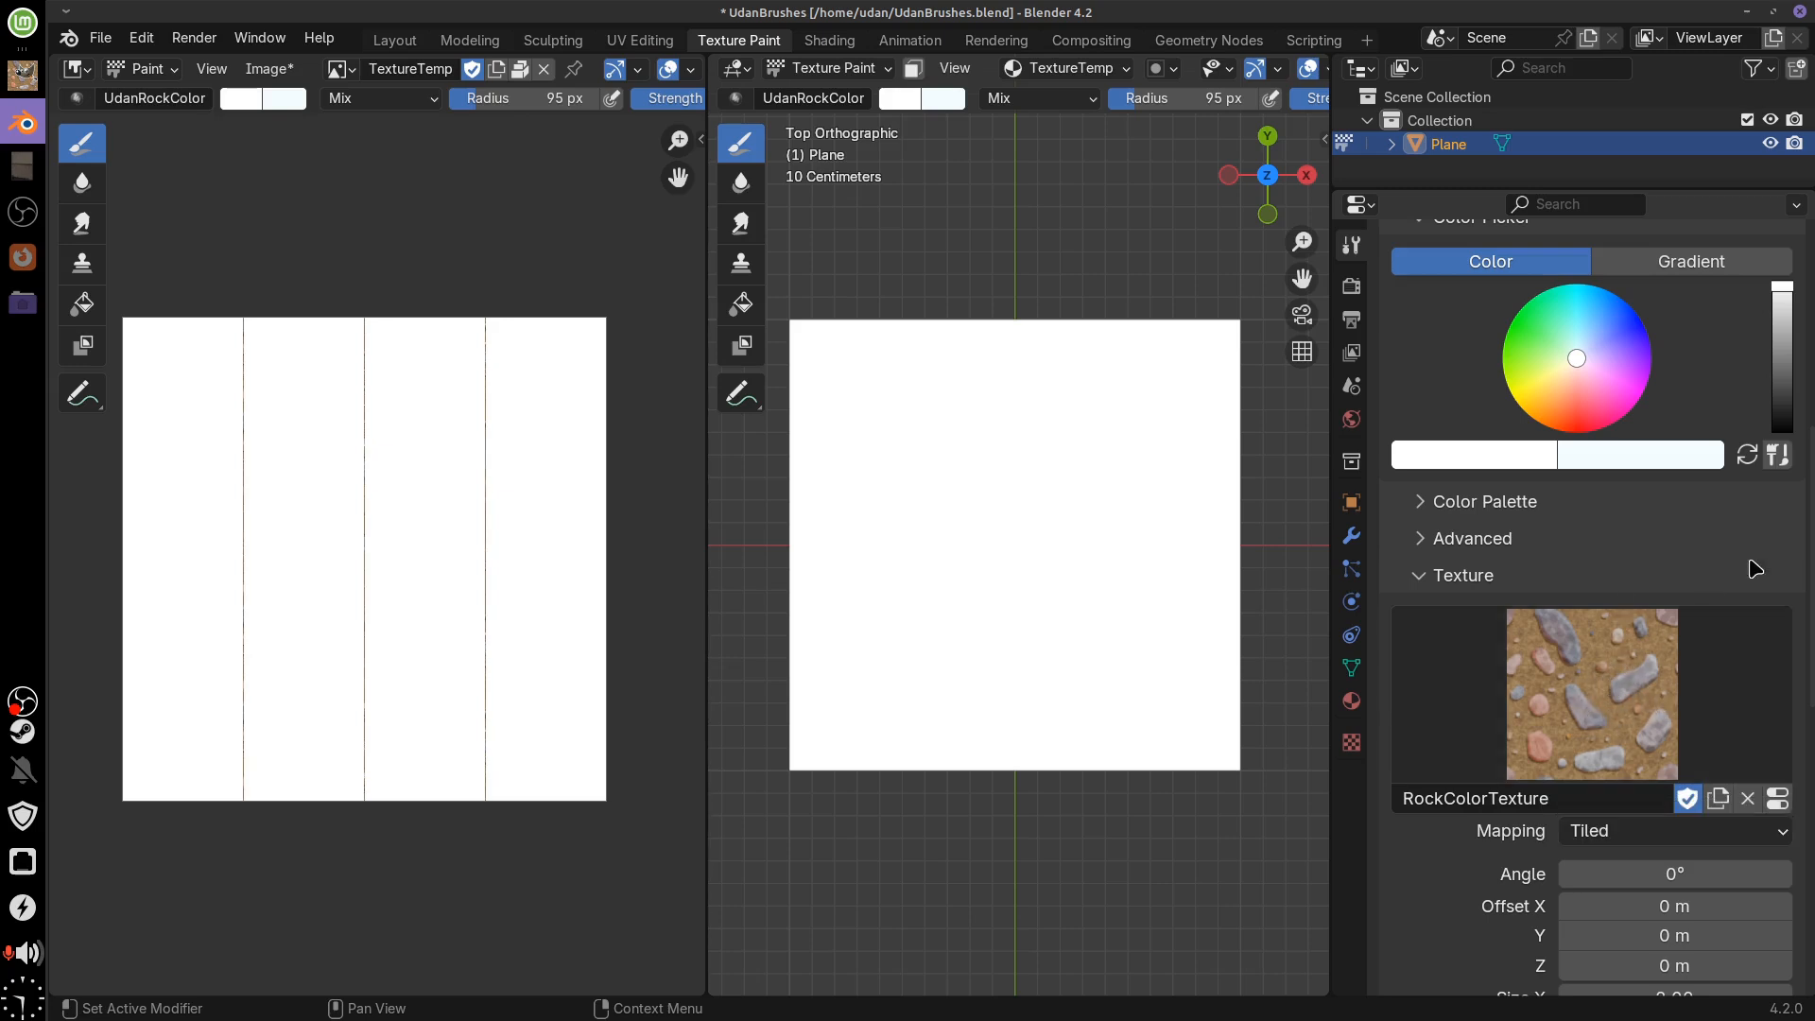
scroll(1806, 587, "down", 6)
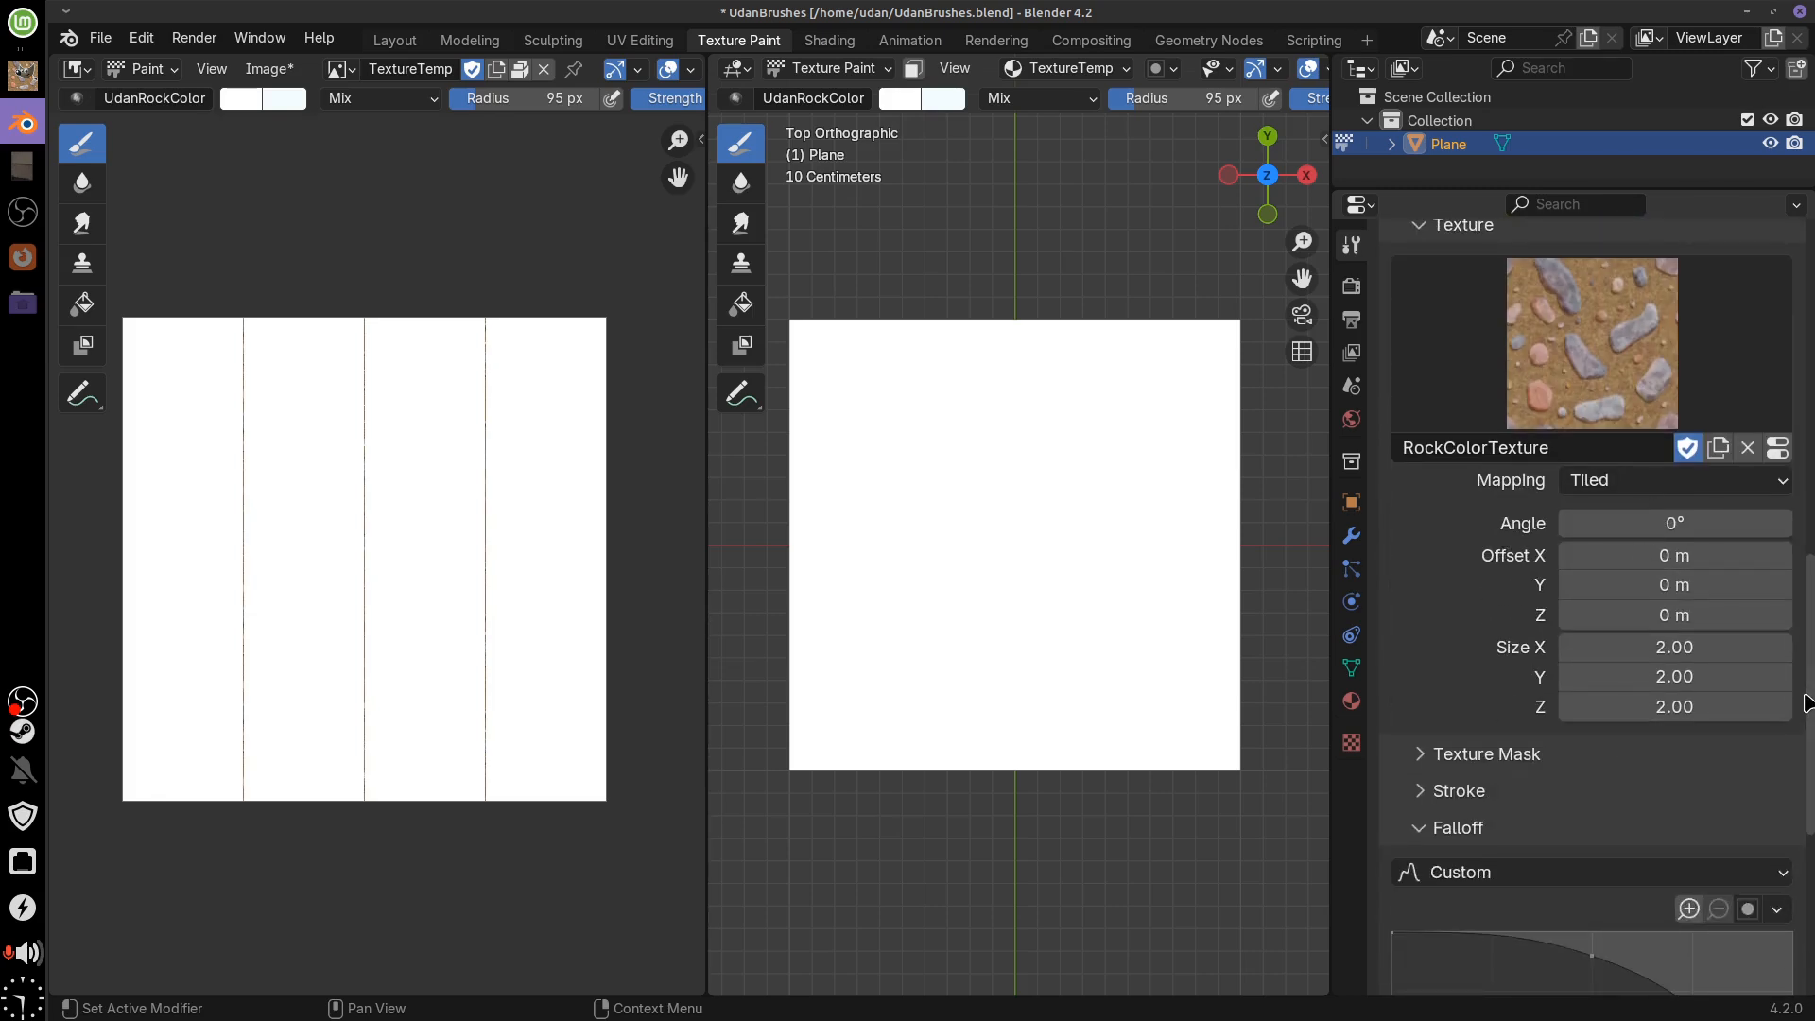
scroll(1789, 662, "up", 12)
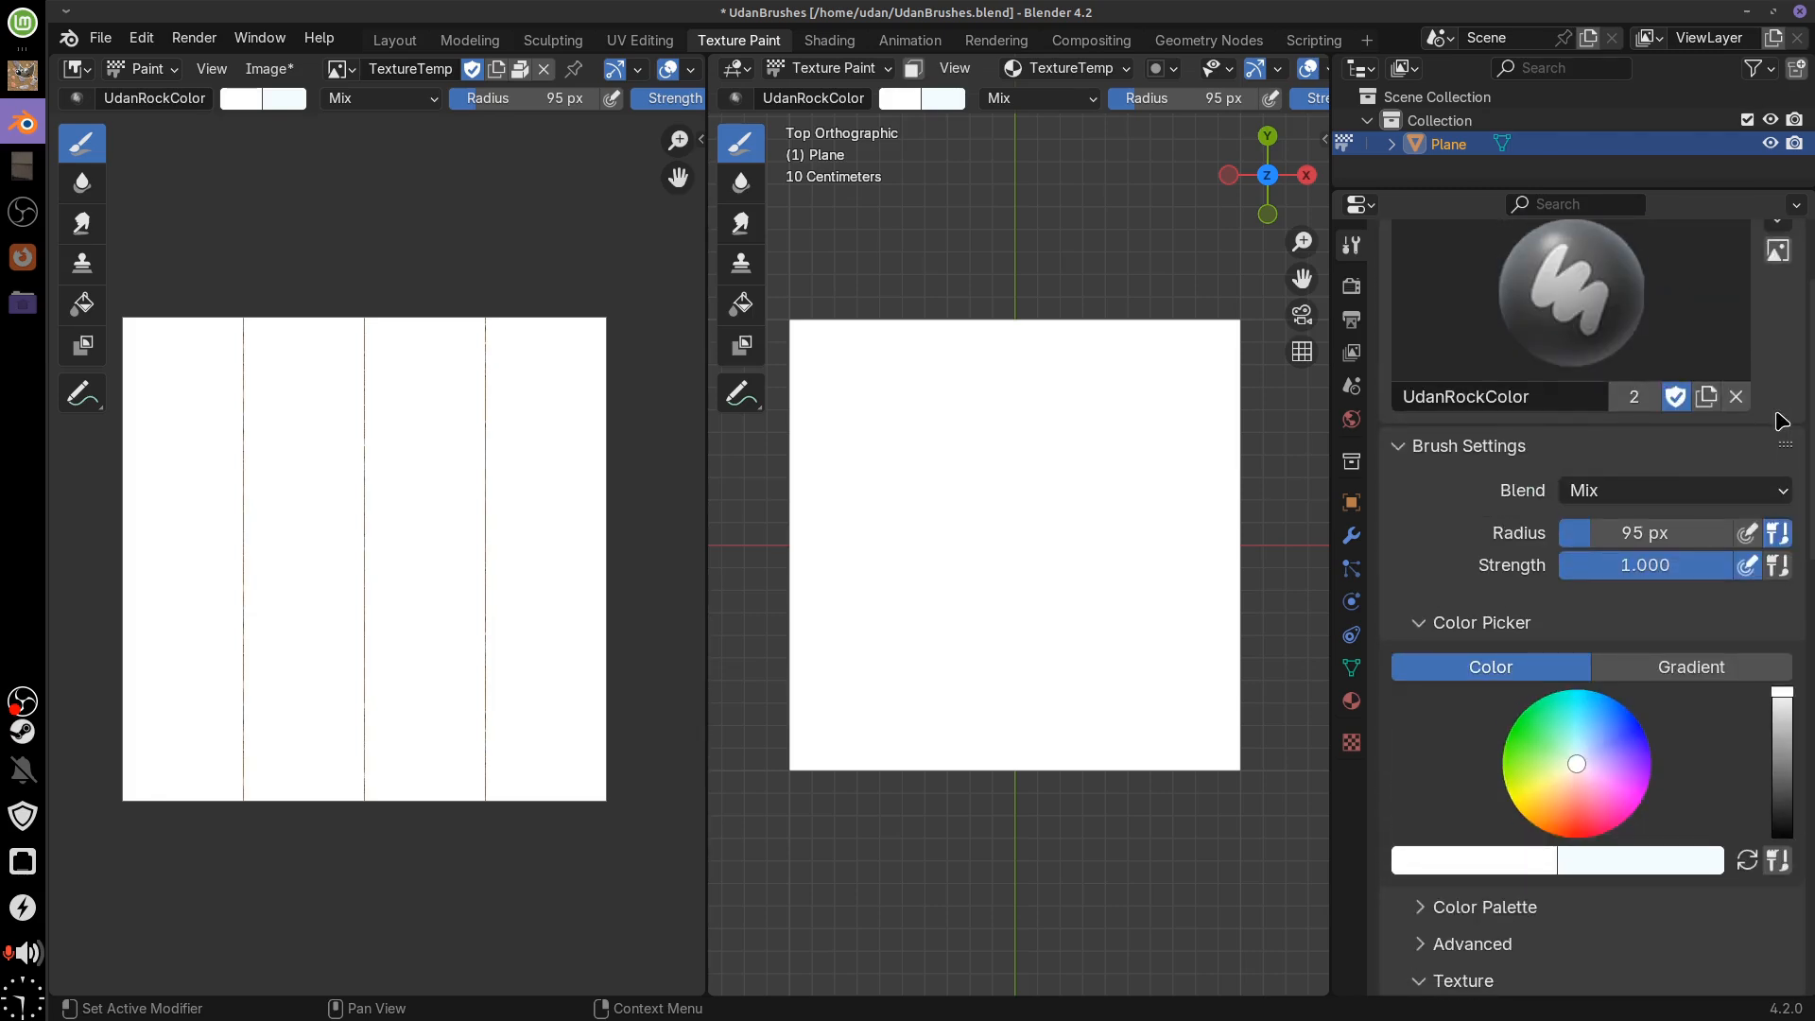